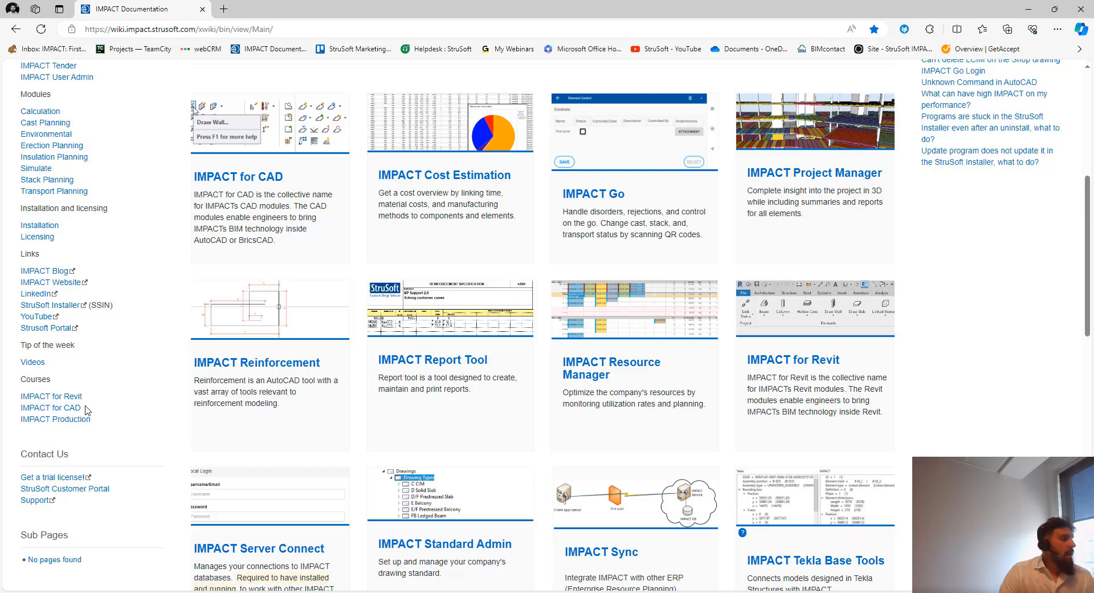
# Highlight the IMPACT for Revit and IMPACT for CAD course links on the wiki
pyautogui.moveTo(83, 396)
pyautogui.mouseDown()
pyautogui.moveTo(28, 396)
pyautogui.moveTo(90, 396)
pyautogui.mouseUp()
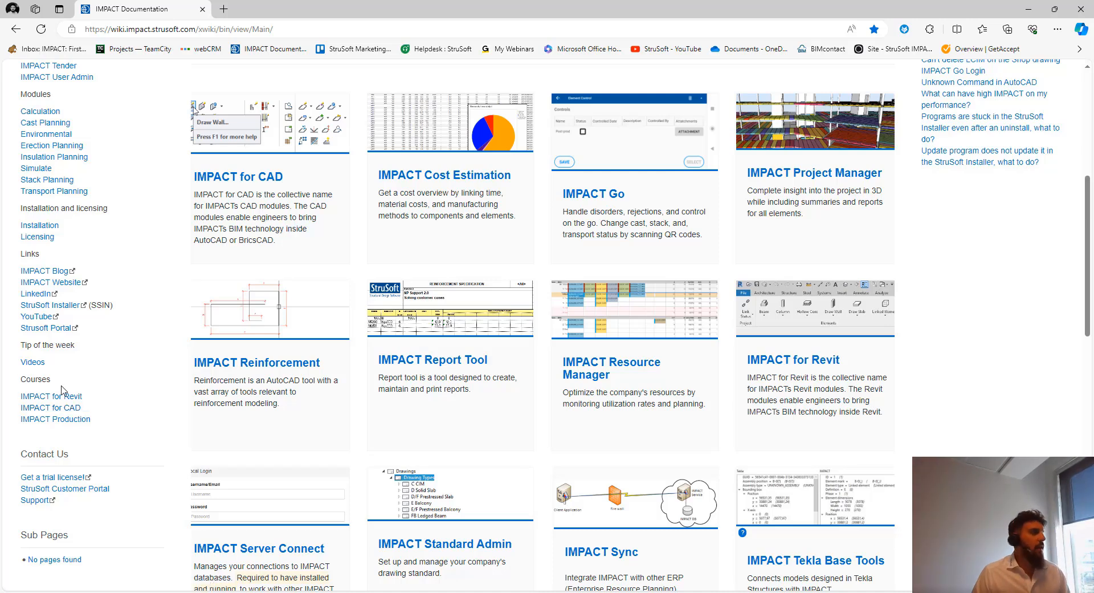
pyautogui.moveTo(19, 408); pyautogui.dragTo(86, 410)
pyautogui.click(98, 418)
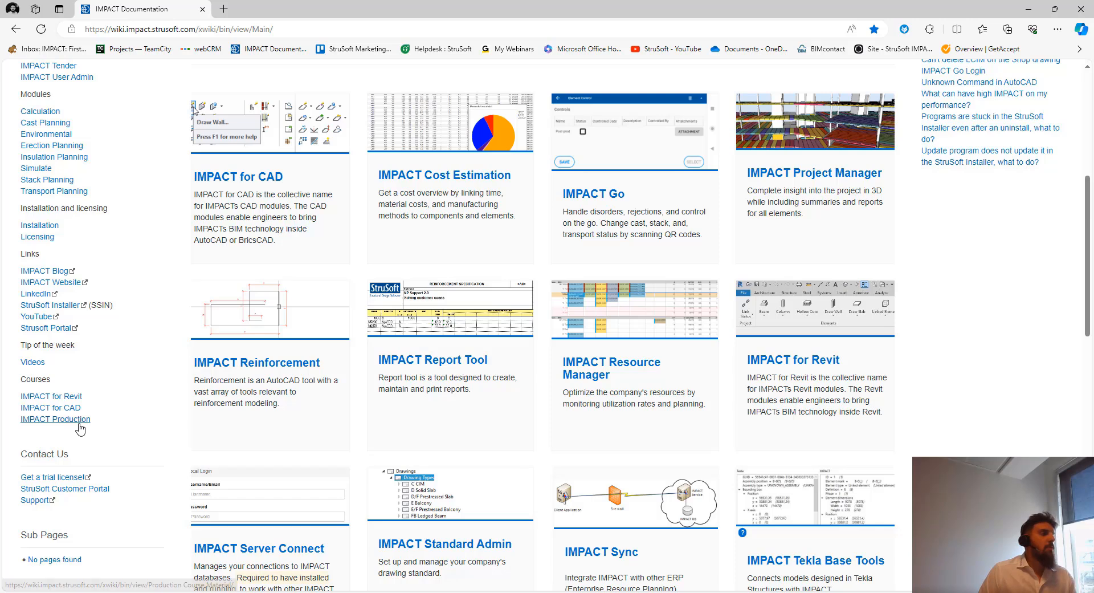
# Open the IMPACT Production - Training Material page and scroll through its table of contents
pyautogui.click(84, 422)
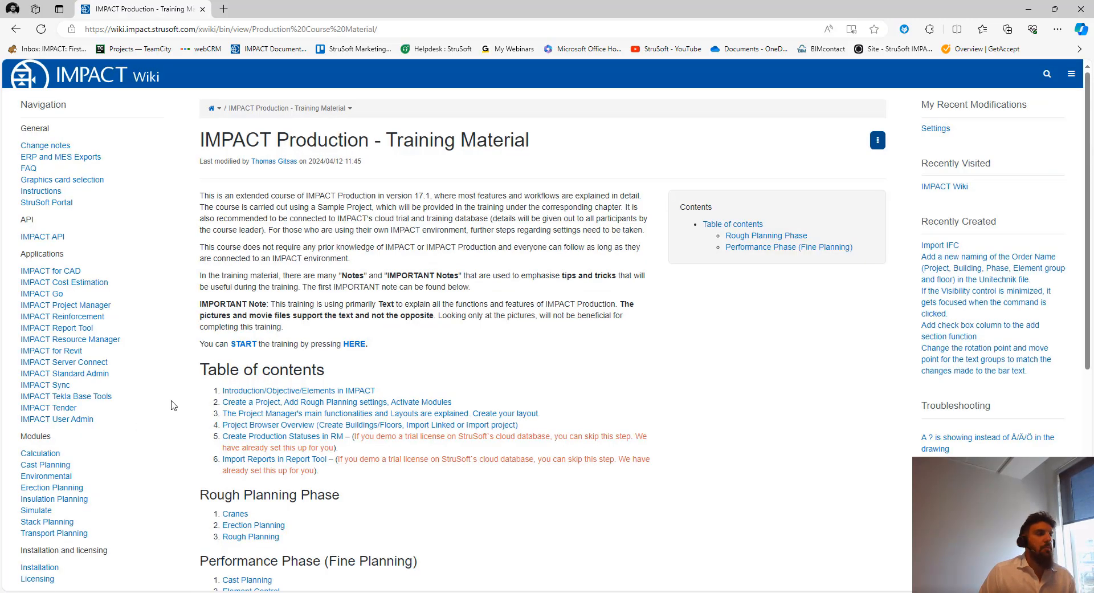
pyautogui.scroll(-3, 333, 370)
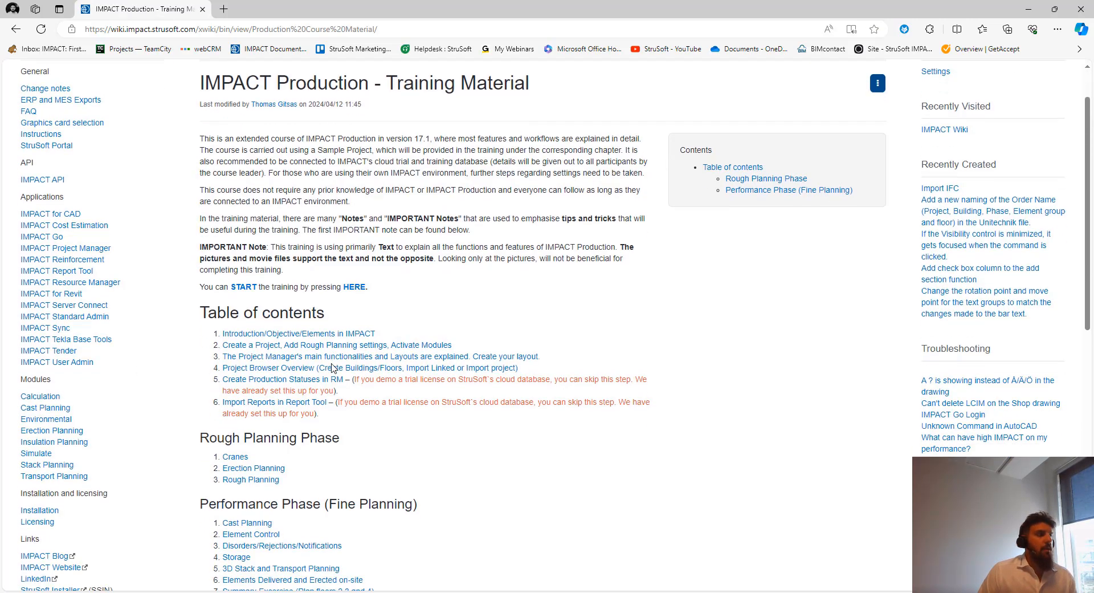
pyautogui.scroll(2, 341, 331)
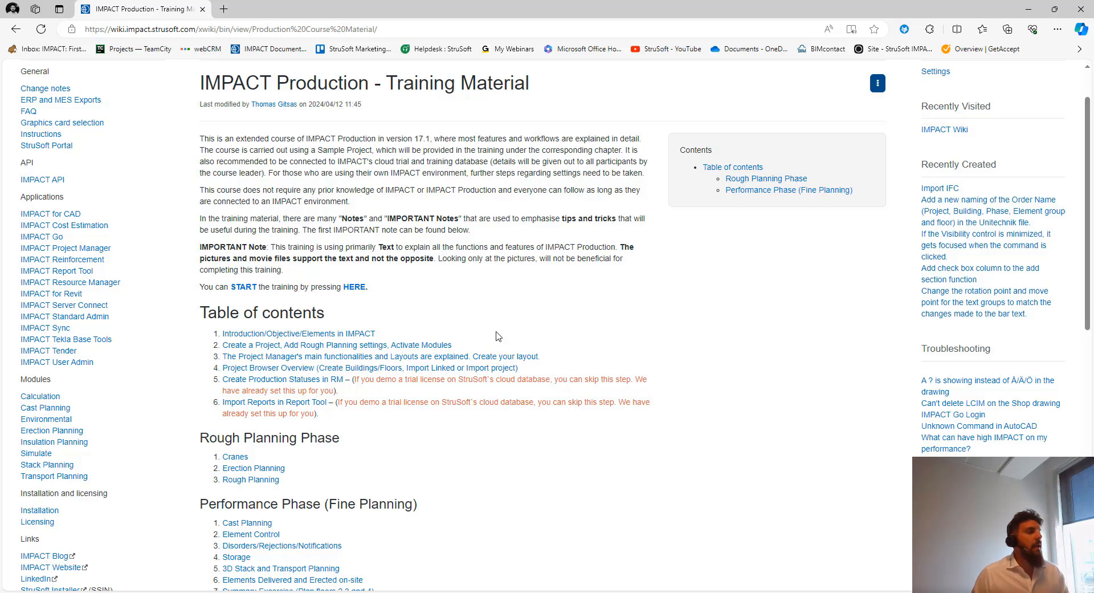
pyautogui.scroll(-2, 430, 406)
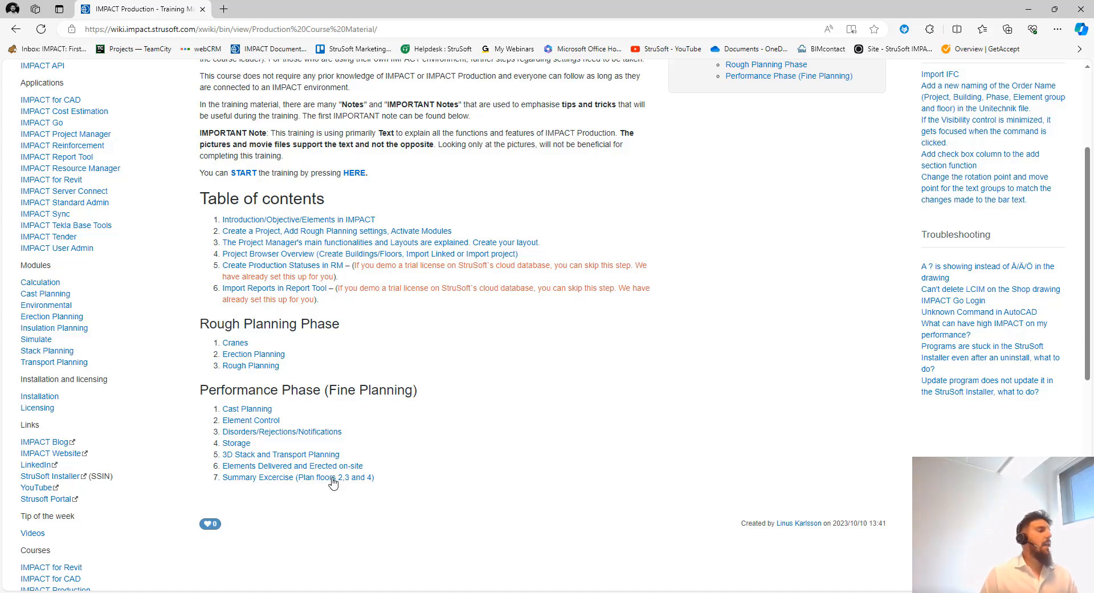
pyautogui.scroll(2, 481, 450)
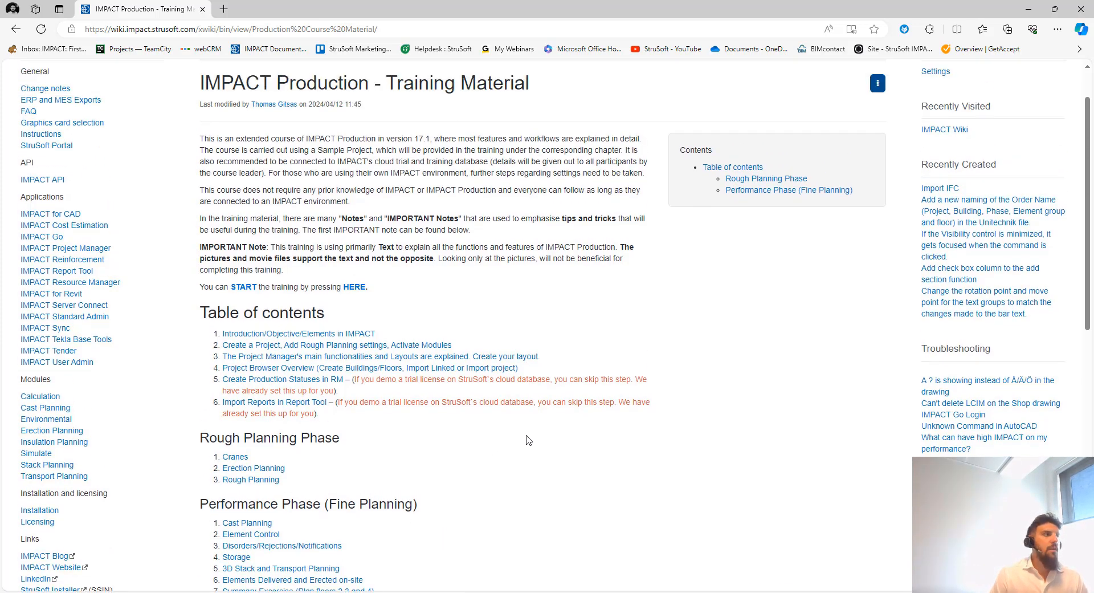
pyautogui.scroll(1, 700, 426)
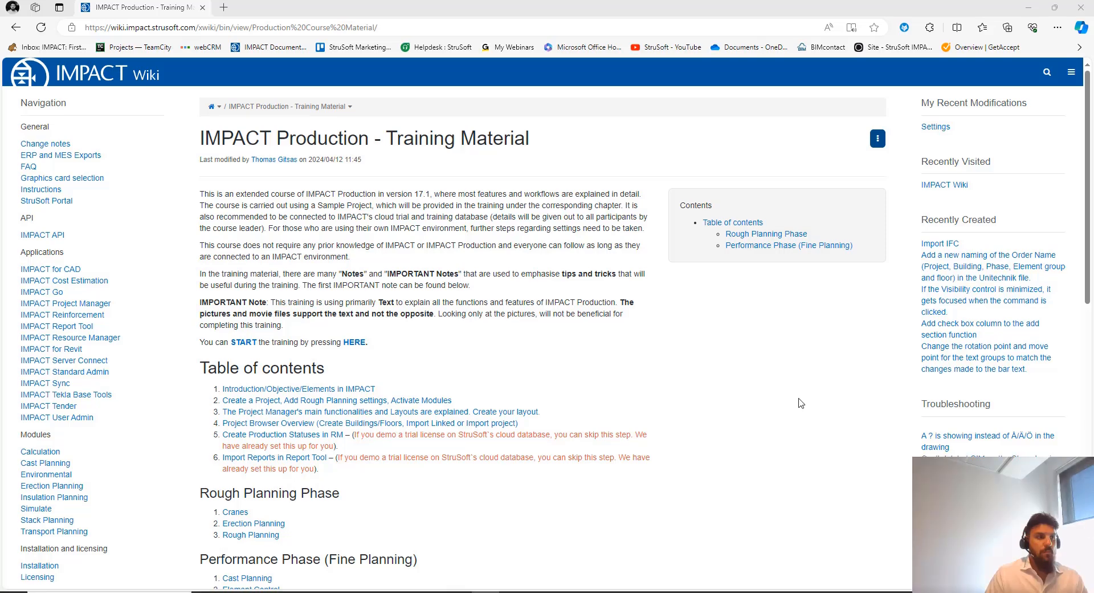
pyautogui.click(799, 399)
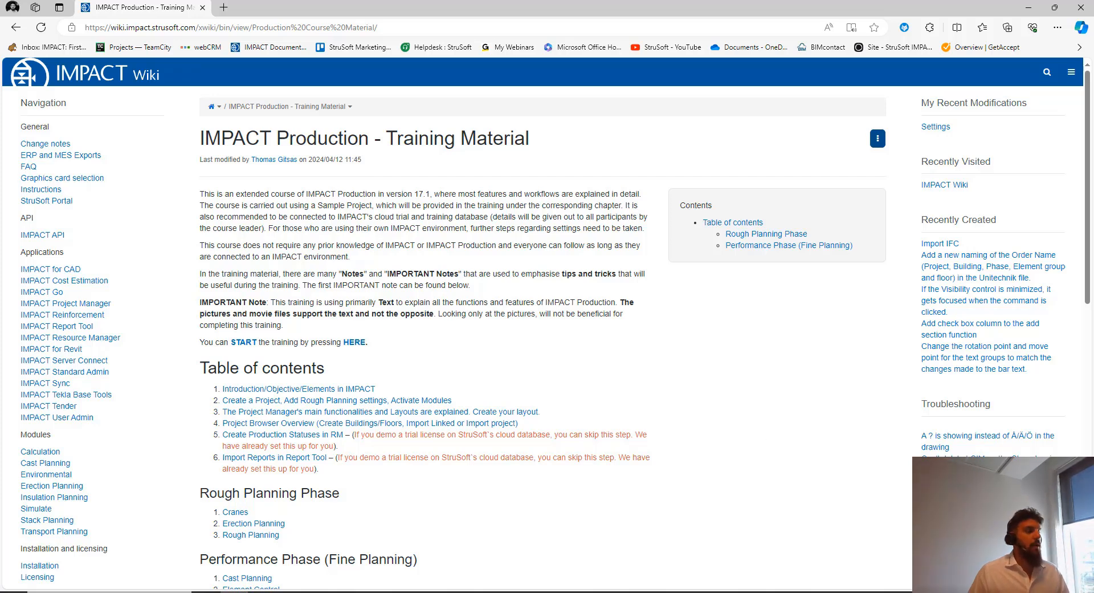
# Search 'tende' from the taskbar and launch IMPACT Tender 17.1
pyautogui.click(98, 592)
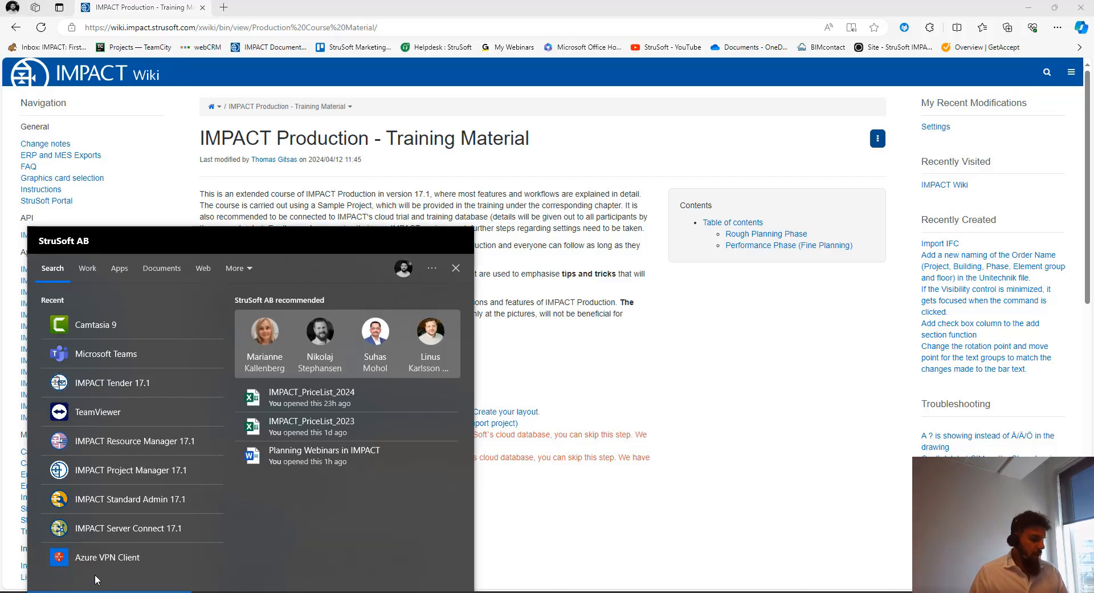
pyautogui.write('tende')
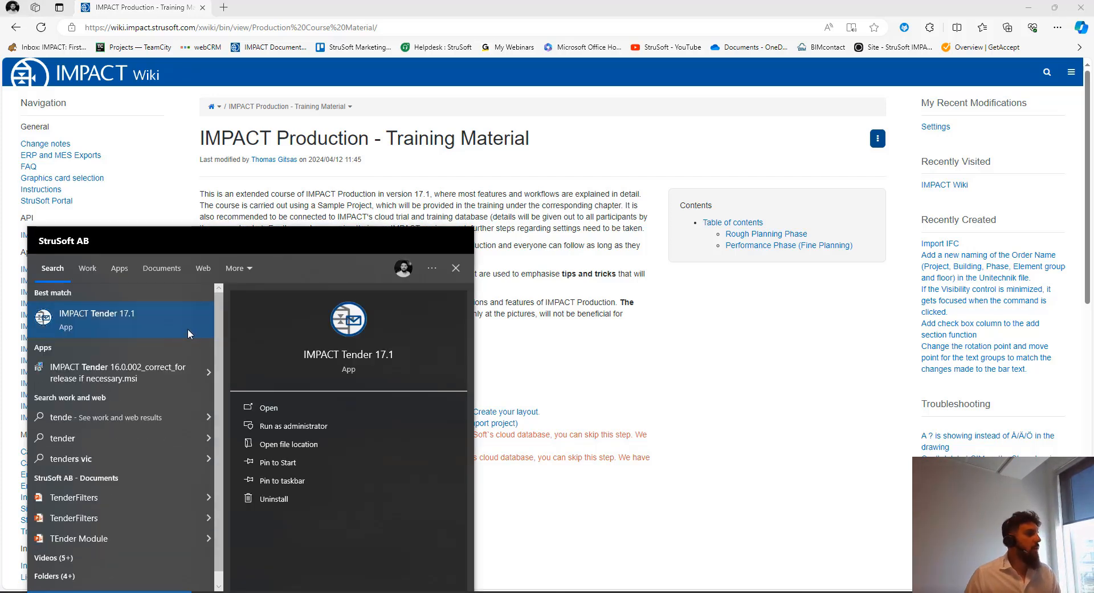
pyautogui.click(189, 334)
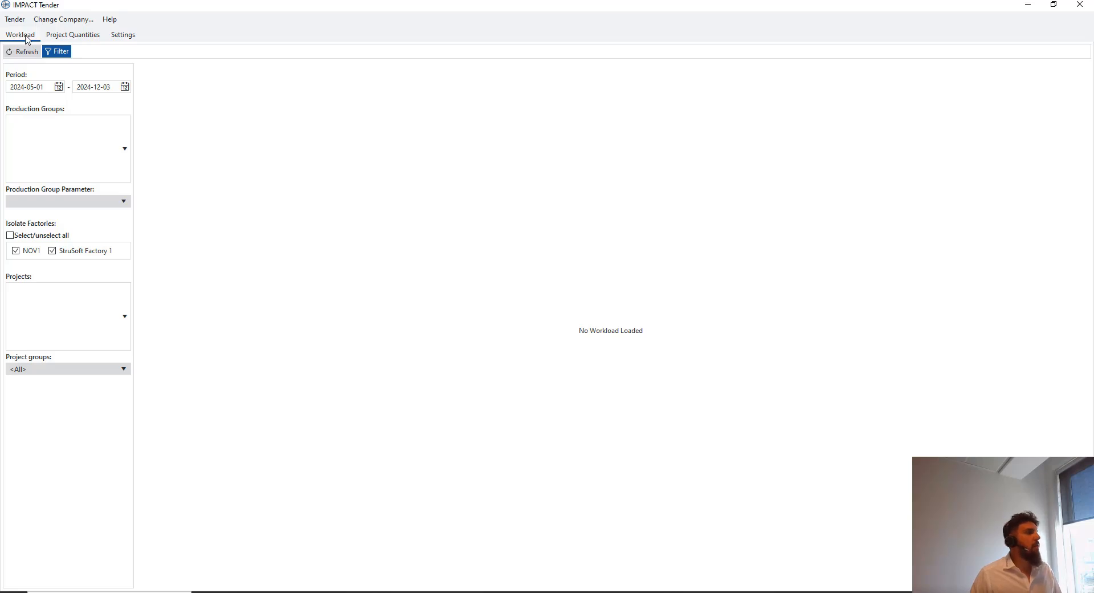
# View Project Quantities, then switch to Settings showing Min Probability Level (%) 75
pyautogui.click(74, 37)
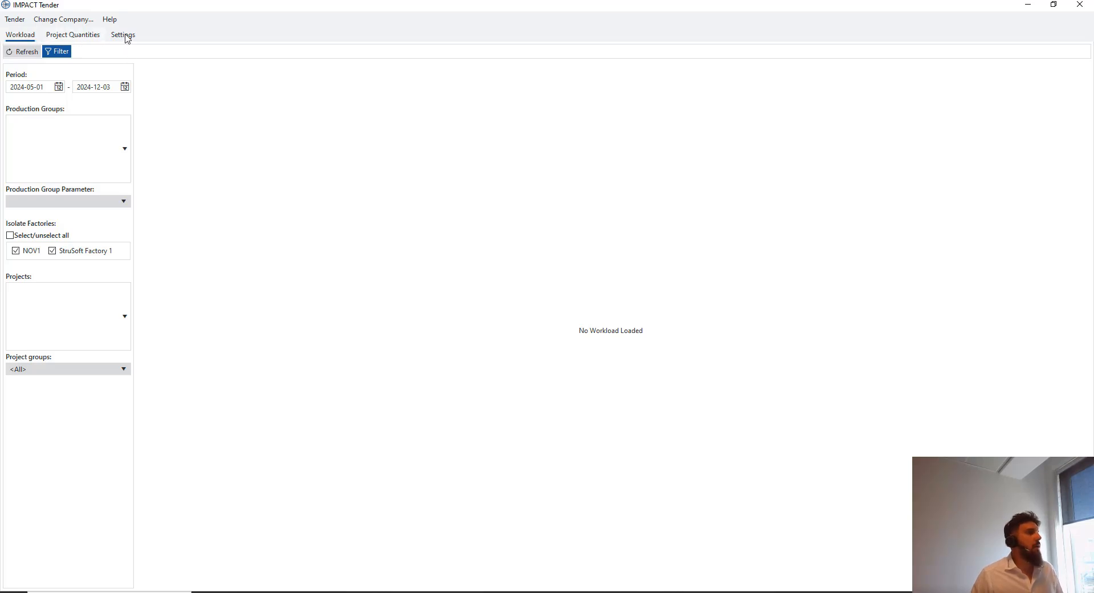
pyautogui.click(126, 36)
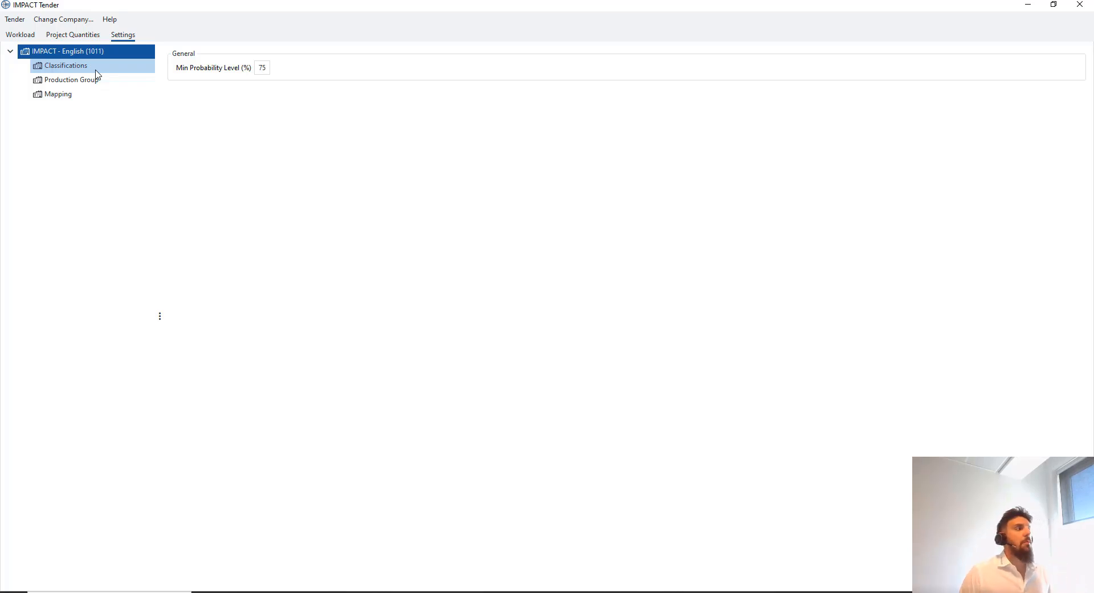
pyautogui.click(20, 35)
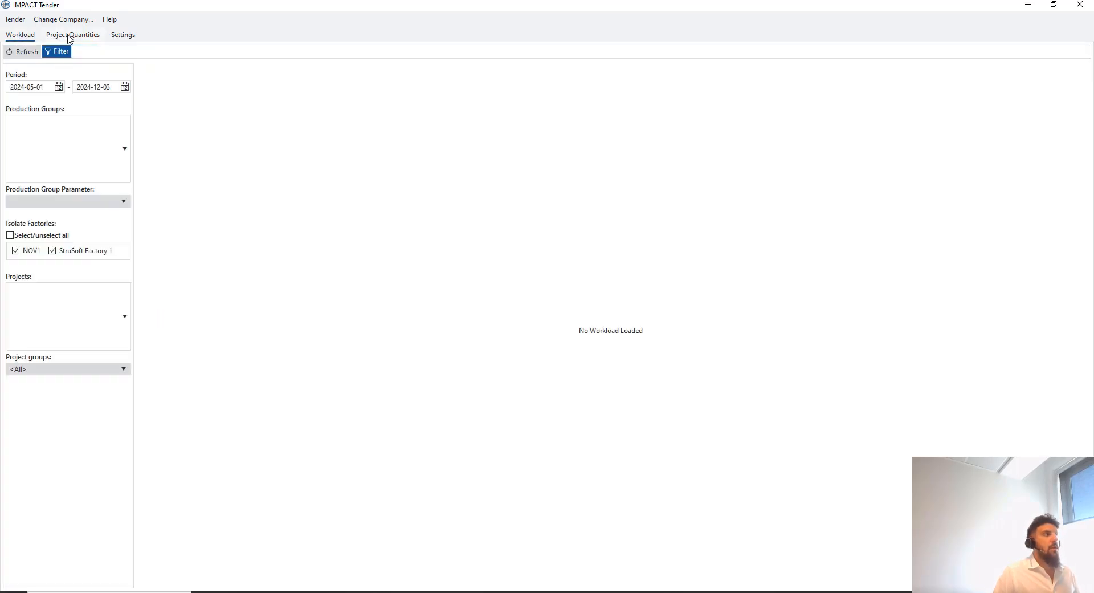
pyautogui.click(126, 38)
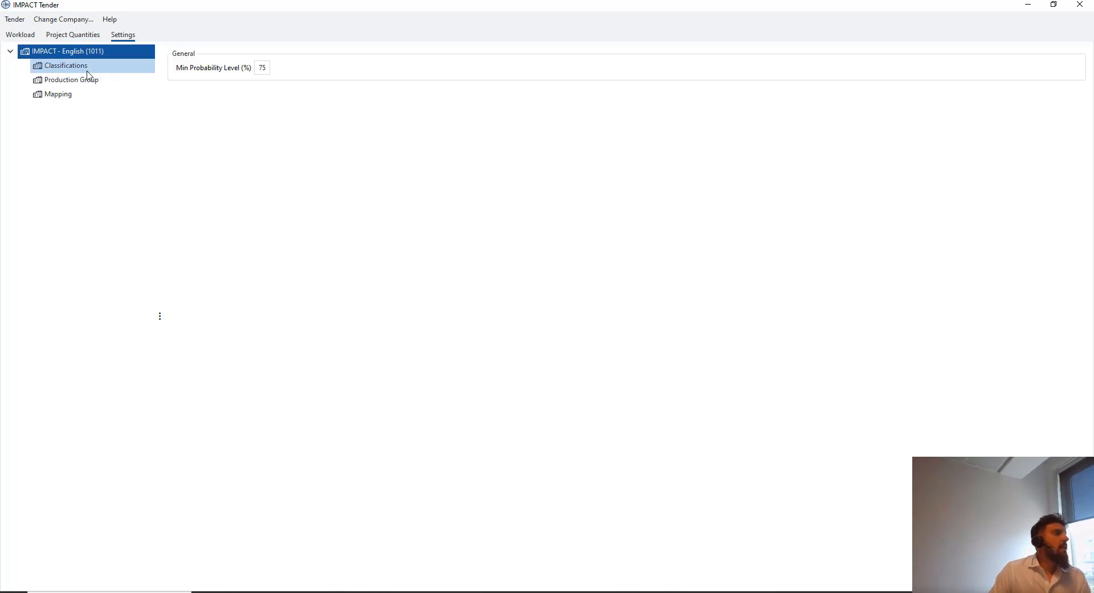
# Select the settings tree entry that lists groups like Beam, Column and Slab with parameters
pyautogui.click(64, 65)
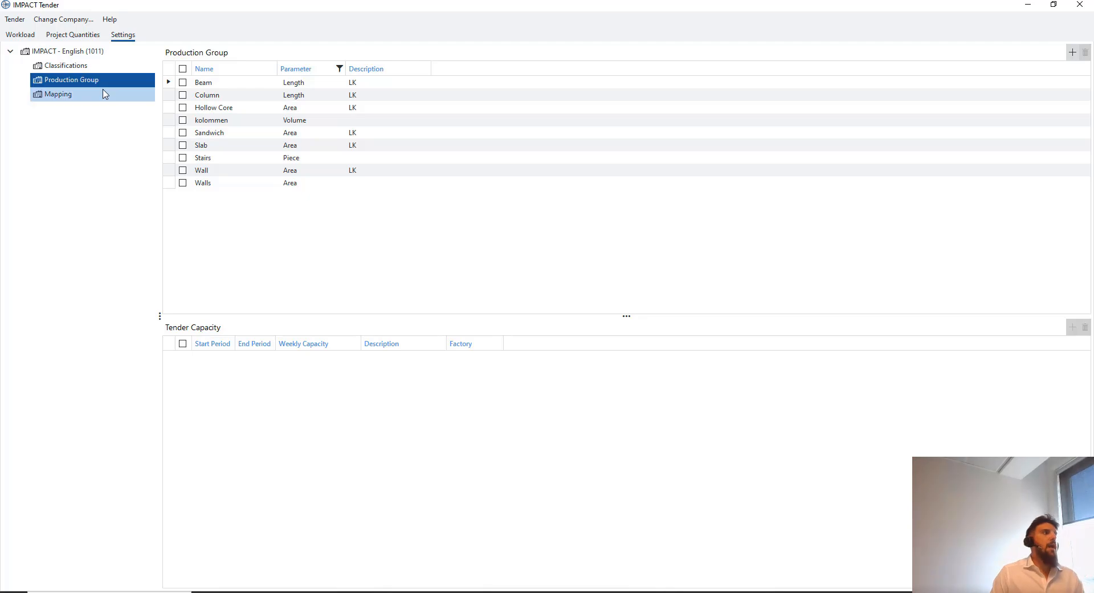
pyautogui.click(77, 67)
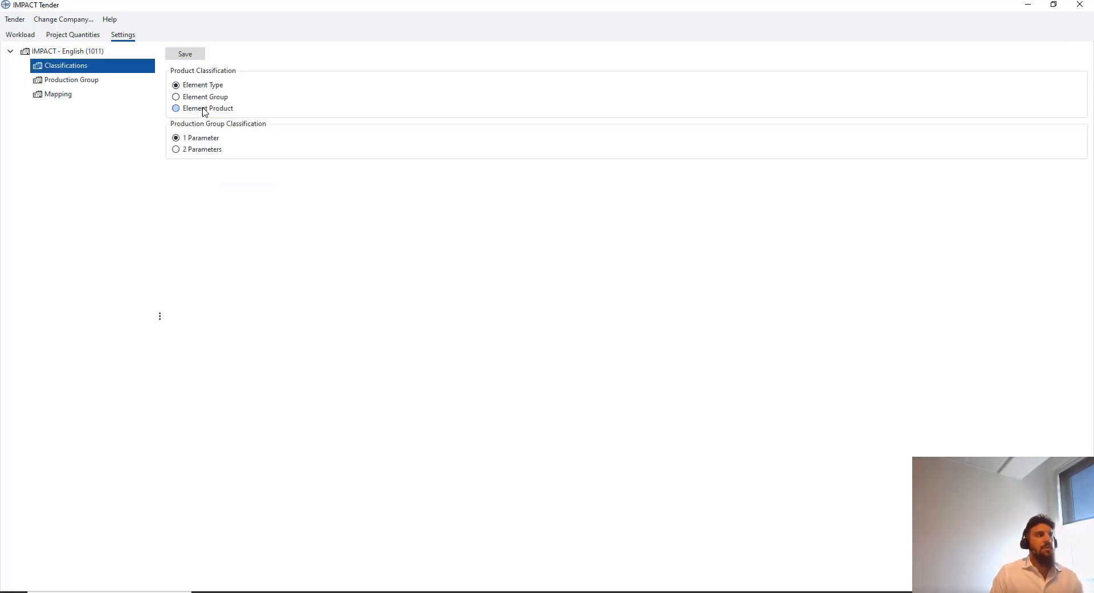
pyautogui.click(85, 83)
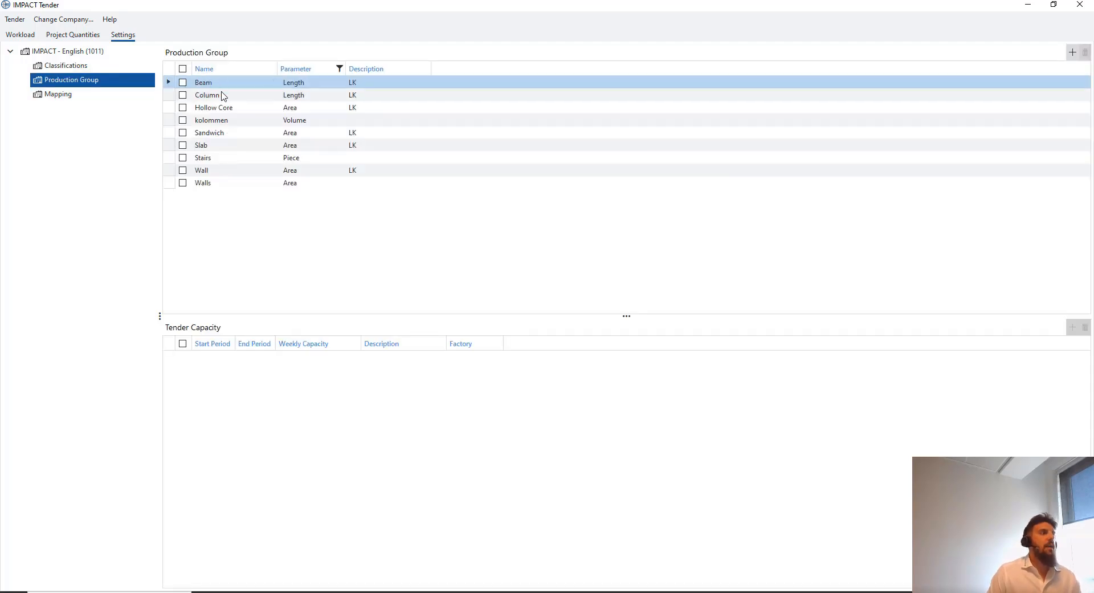
pyautogui.rightClick(251, 201)
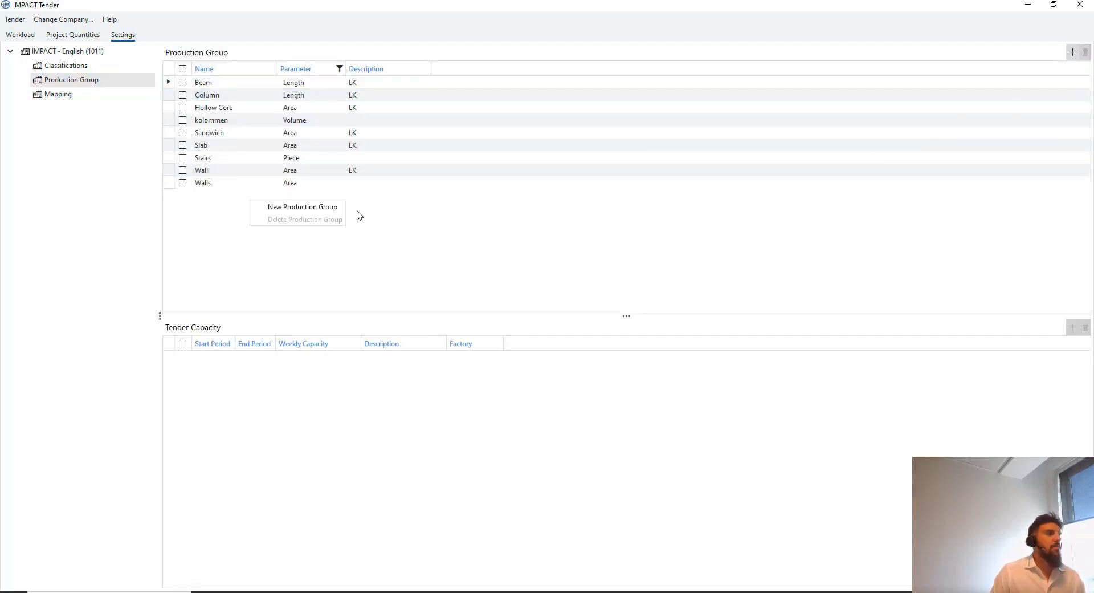
pyautogui.click(330, 206)
pyautogui.click(258, 210)
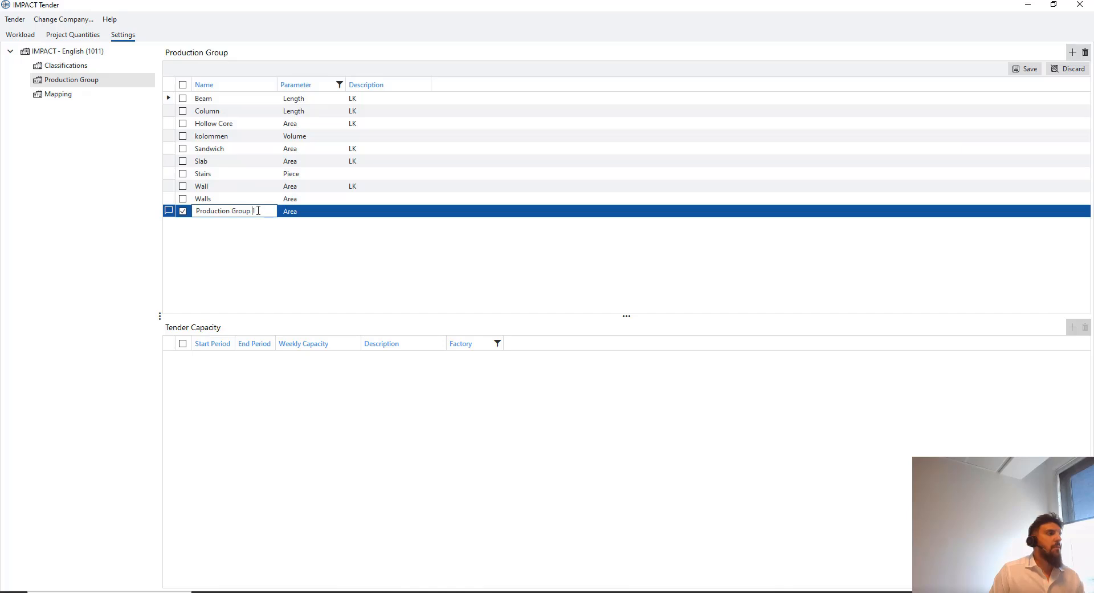
pyautogui.hotkey('ctrl', 'a')
pyautogui.write('Th')
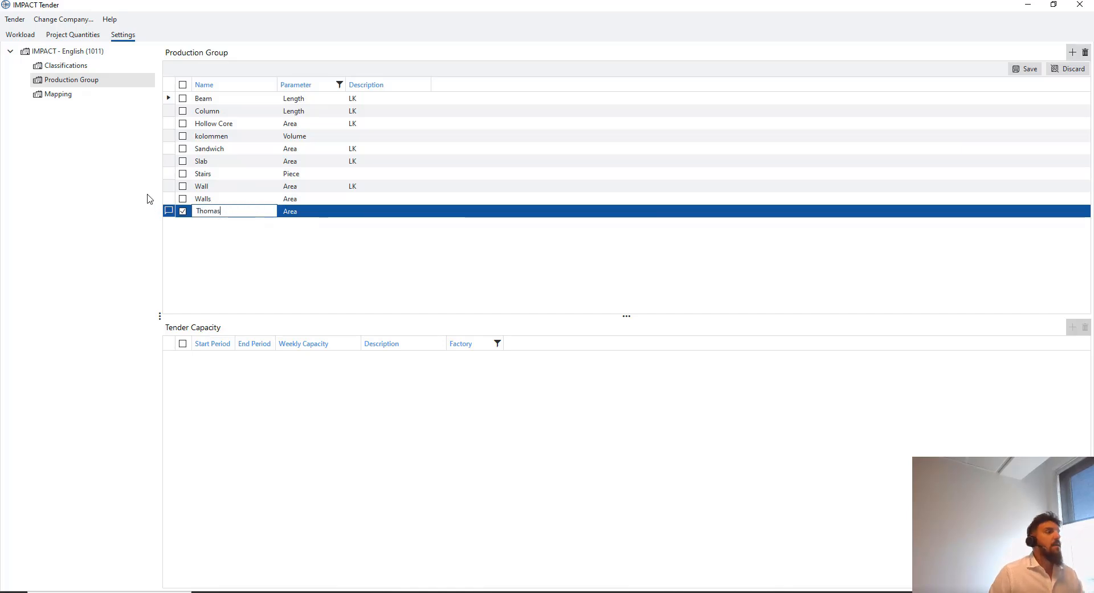
pyautogui.click(311, 212)
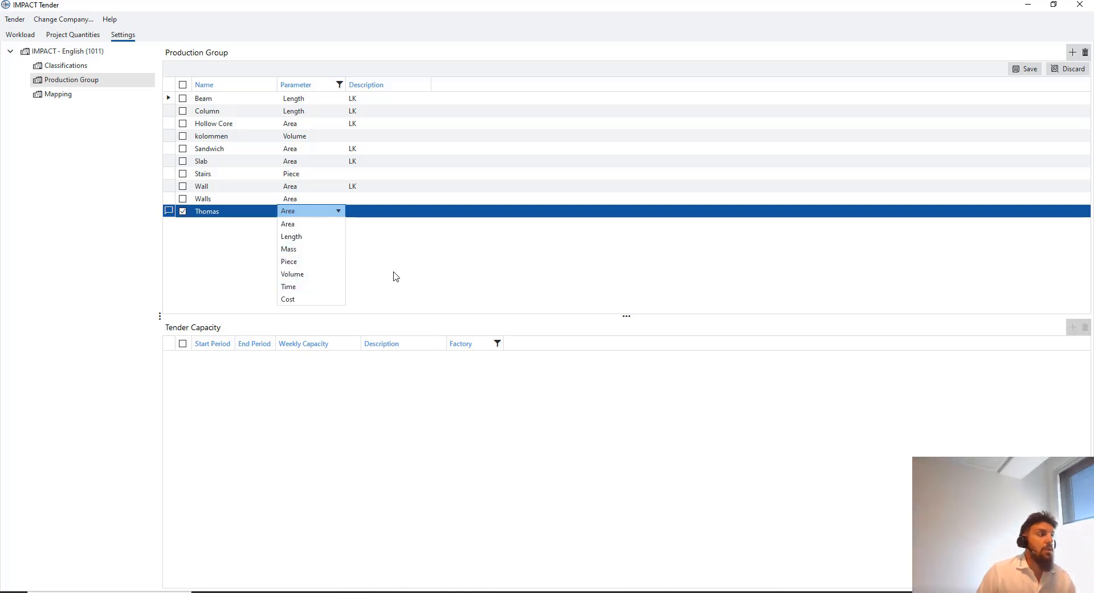
pyautogui.click(392, 270)
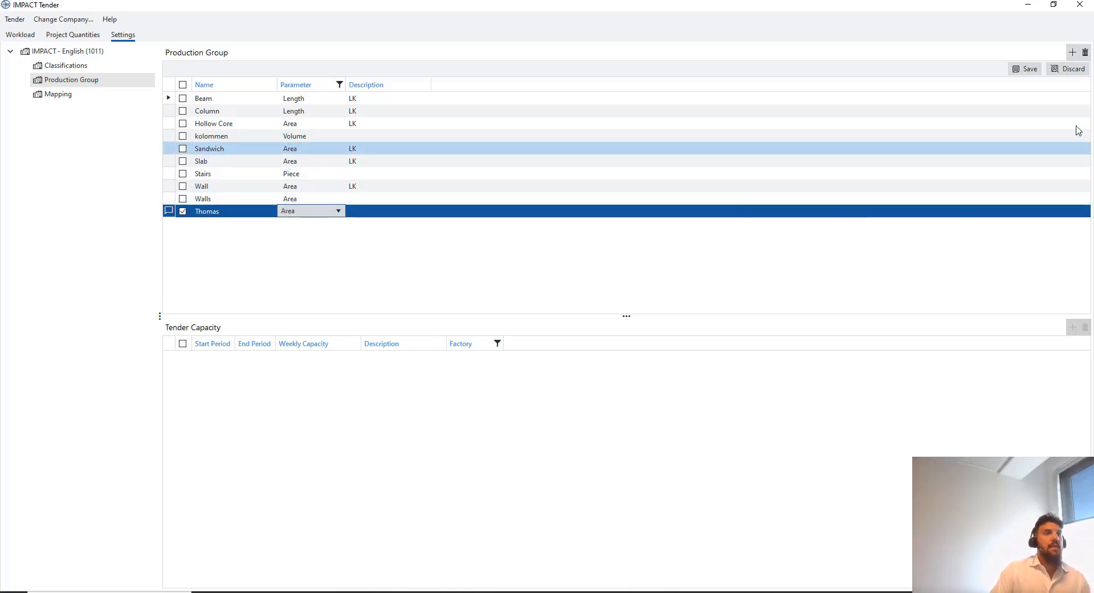
pyautogui.click(1073, 69)
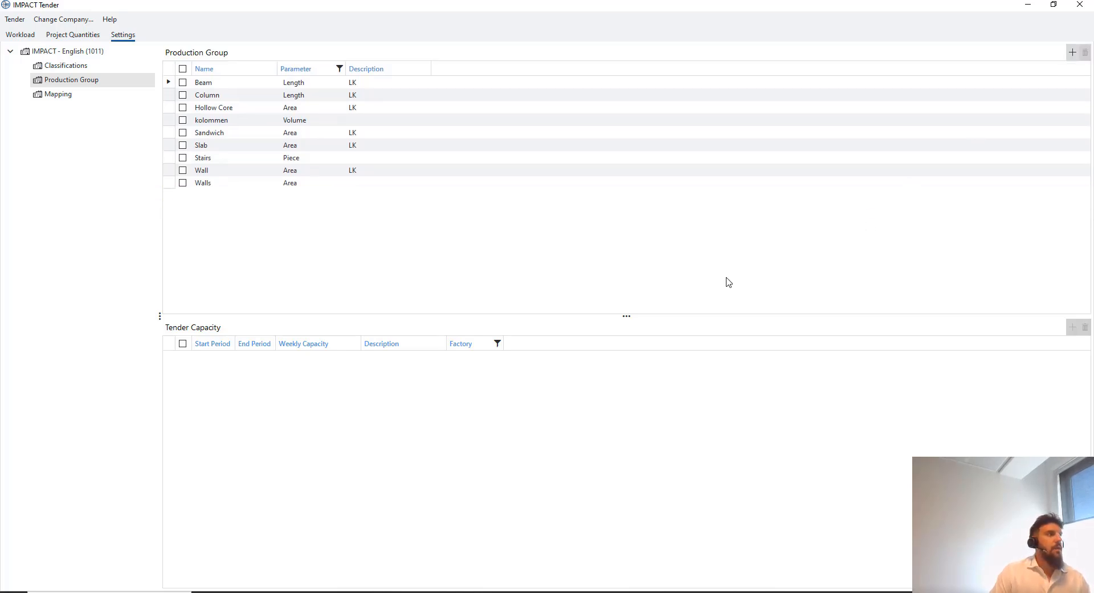
# Step through the Beam, Column, Hollow Core, kolommen, Sandwich, Slab, Stairs and Wall tender capacities
pyautogui.click(294, 83)
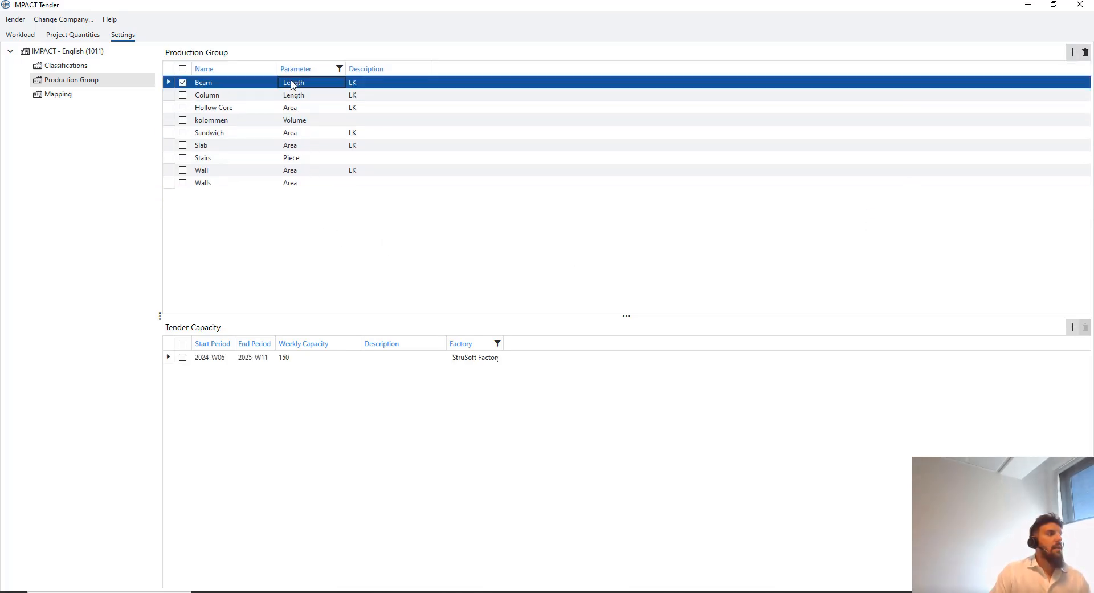
pyautogui.click(236, 95)
pyautogui.click(243, 85)
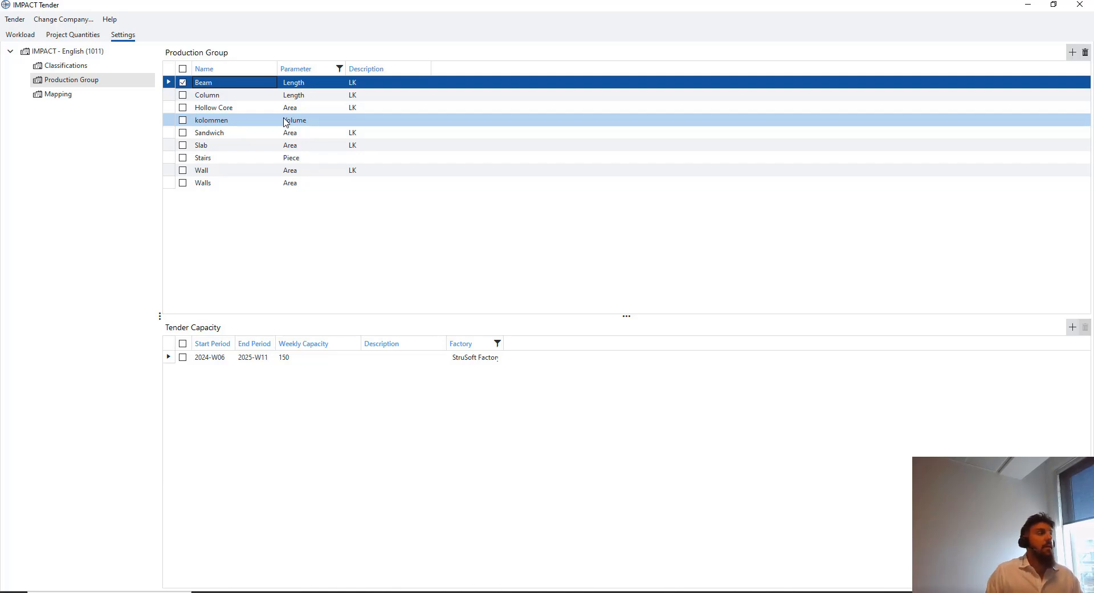
pyautogui.click(269, 108)
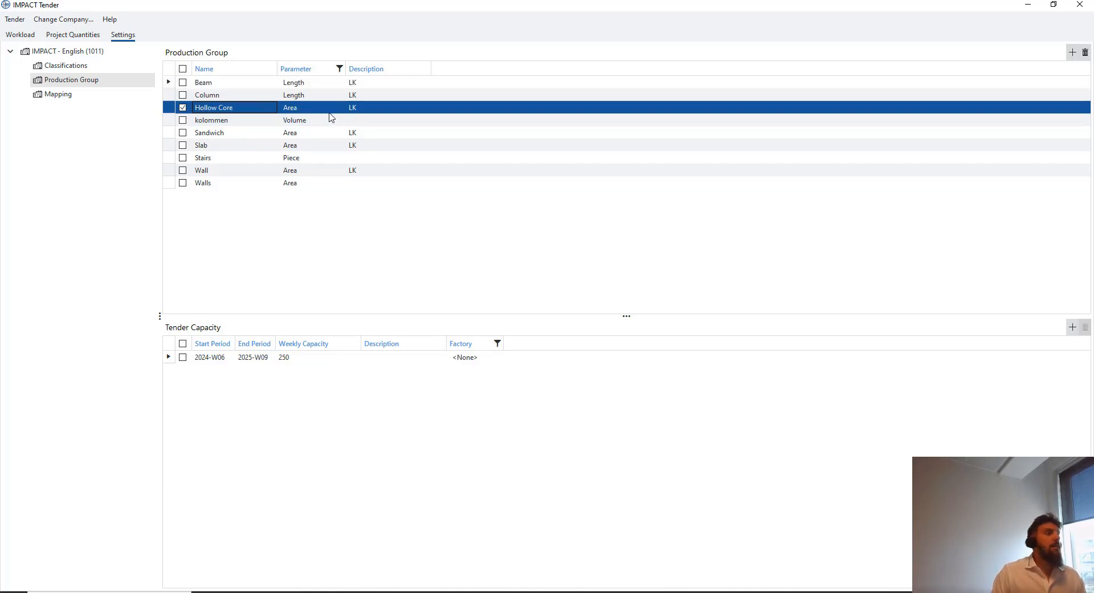
pyautogui.click(266, 121)
pyautogui.click(266, 132)
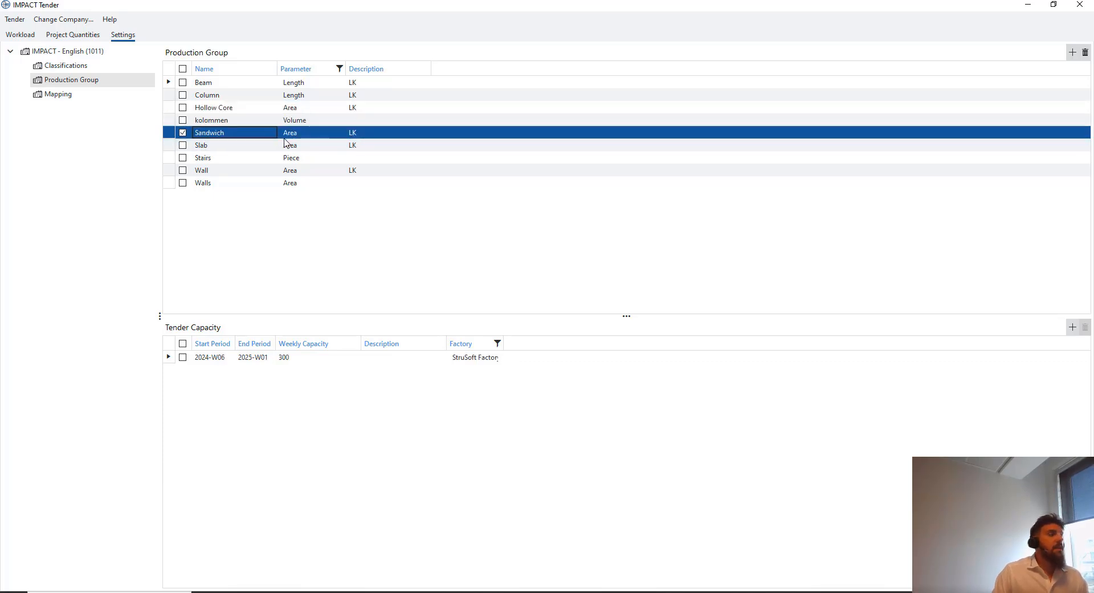
pyautogui.click(274, 146)
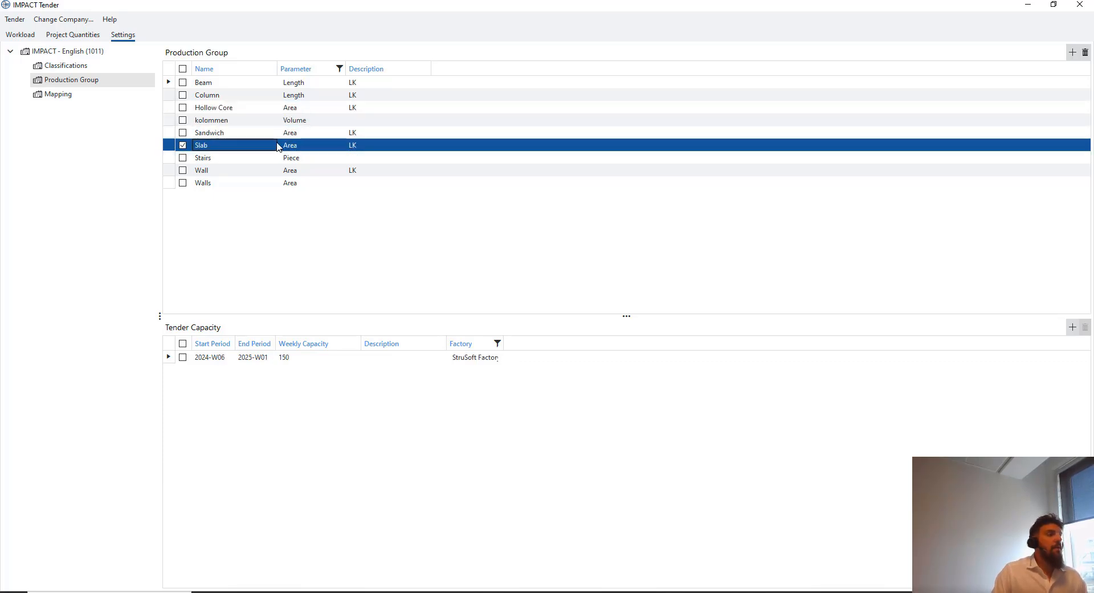
pyautogui.click(270, 158)
pyautogui.click(266, 170)
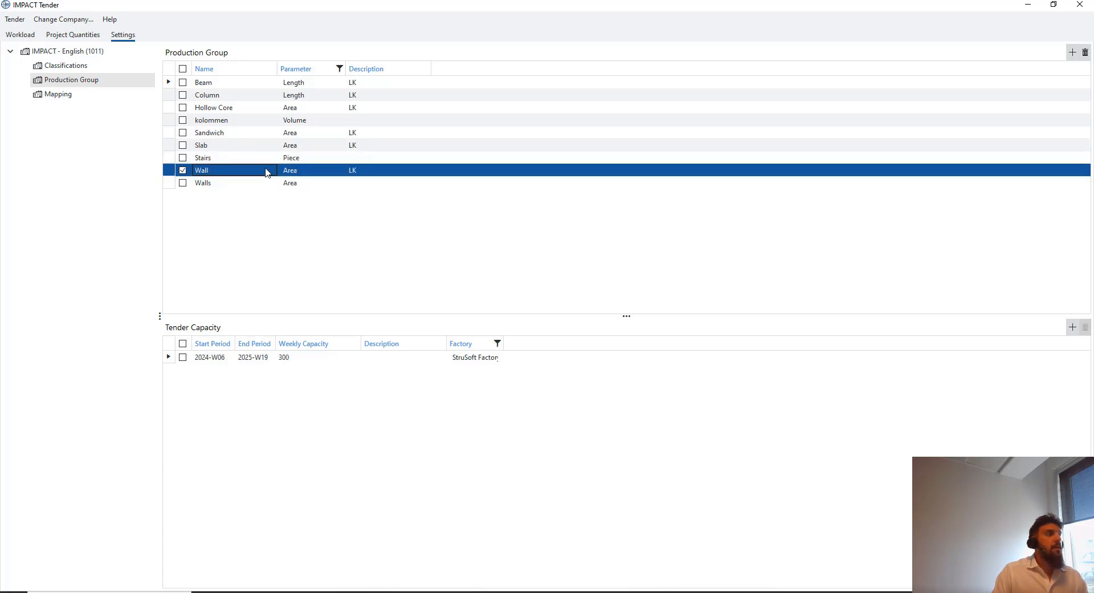
# Confirm Walls has no capacity, then select Beam's 150-per-week StruSoft Factory period
pyautogui.click(268, 184)
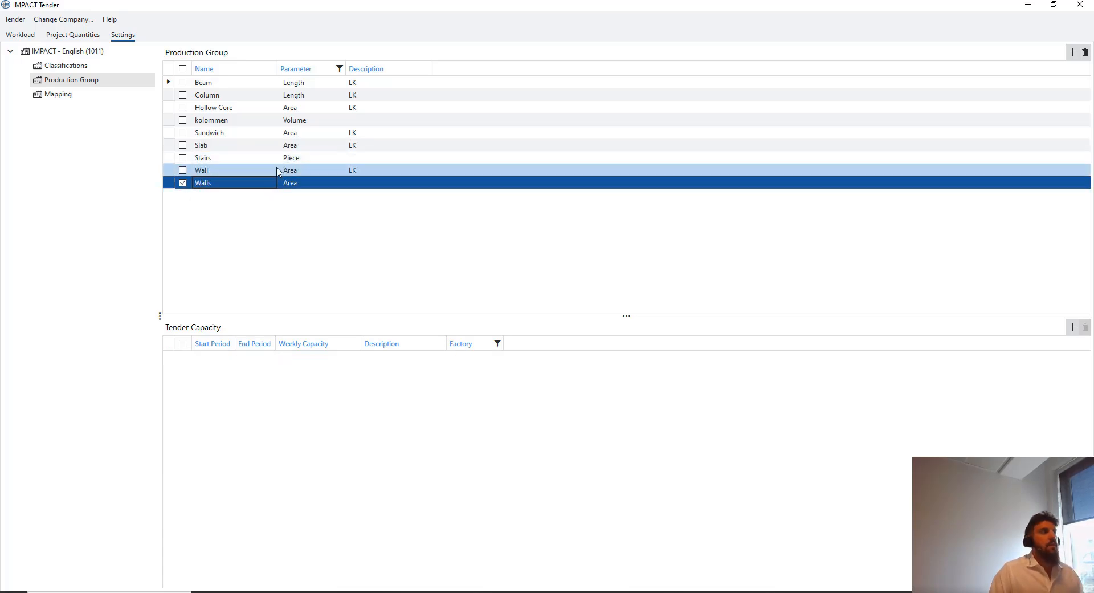
pyautogui.click(276, 170)
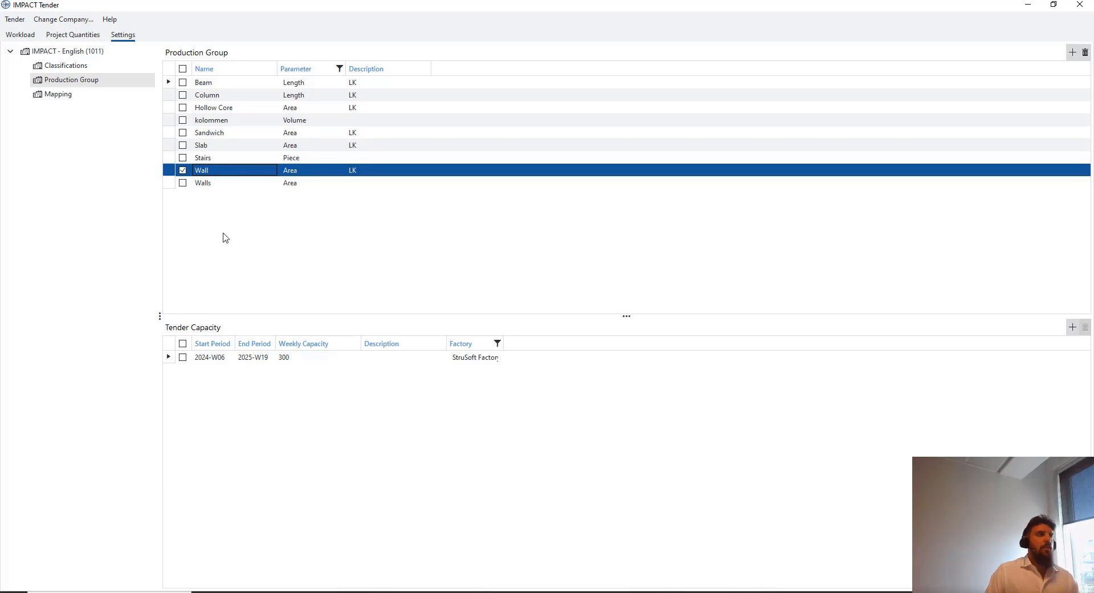
pyautogui.click(227, 186)
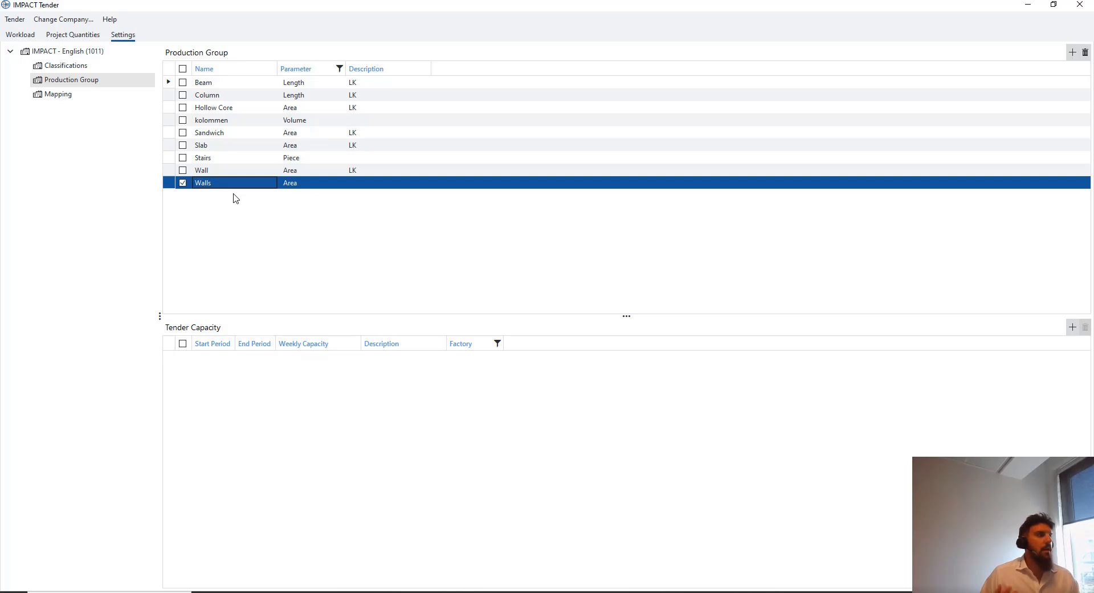
pyautogui.click(225, 173)
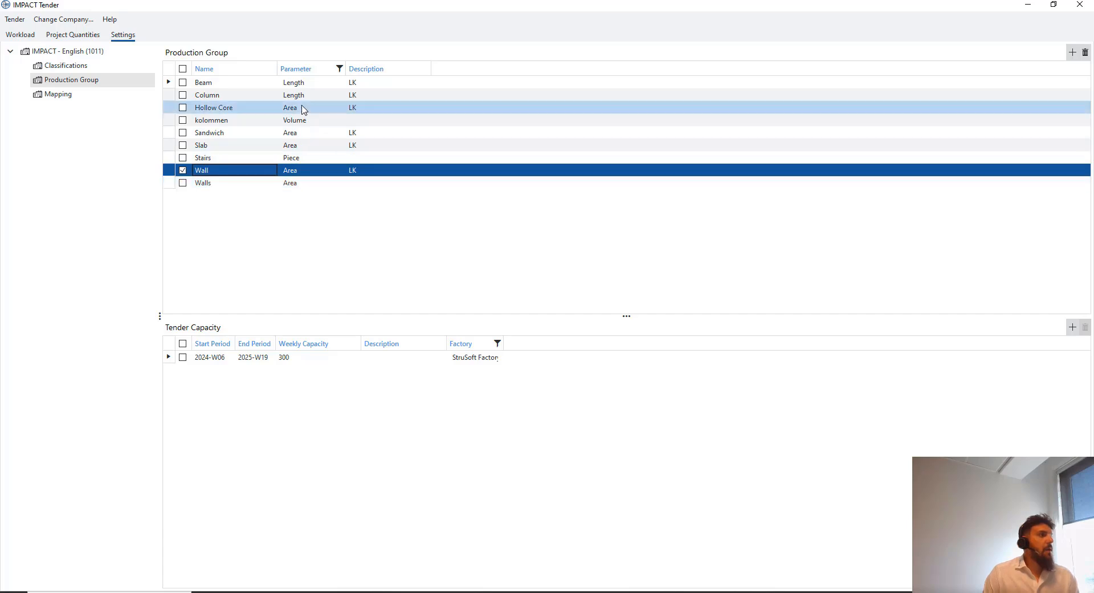
pyautogui.click(298, 85)
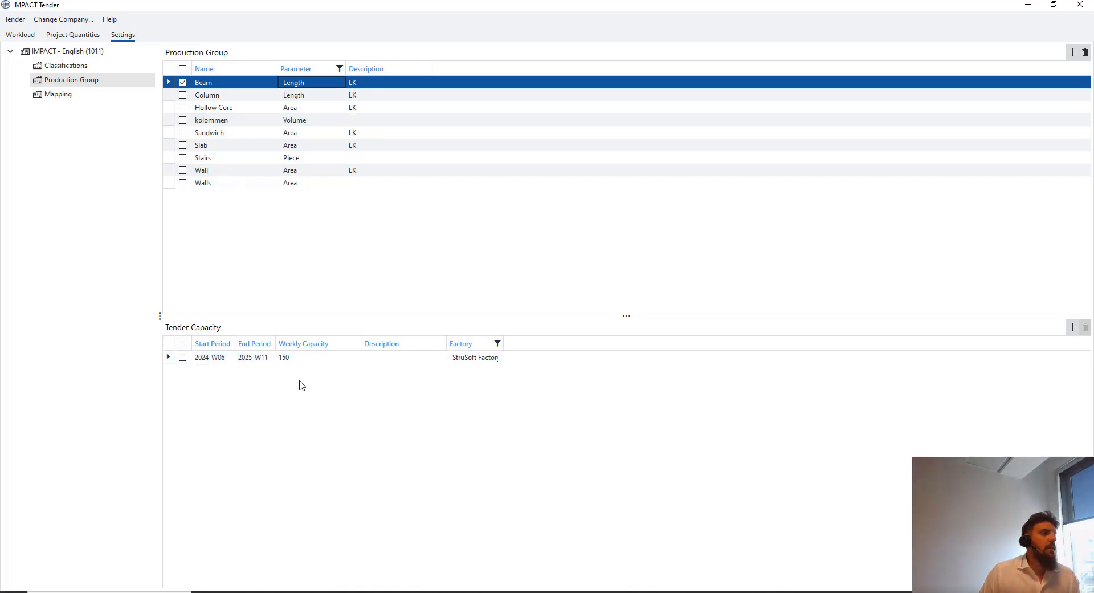
pyautogui.click(304, 359)
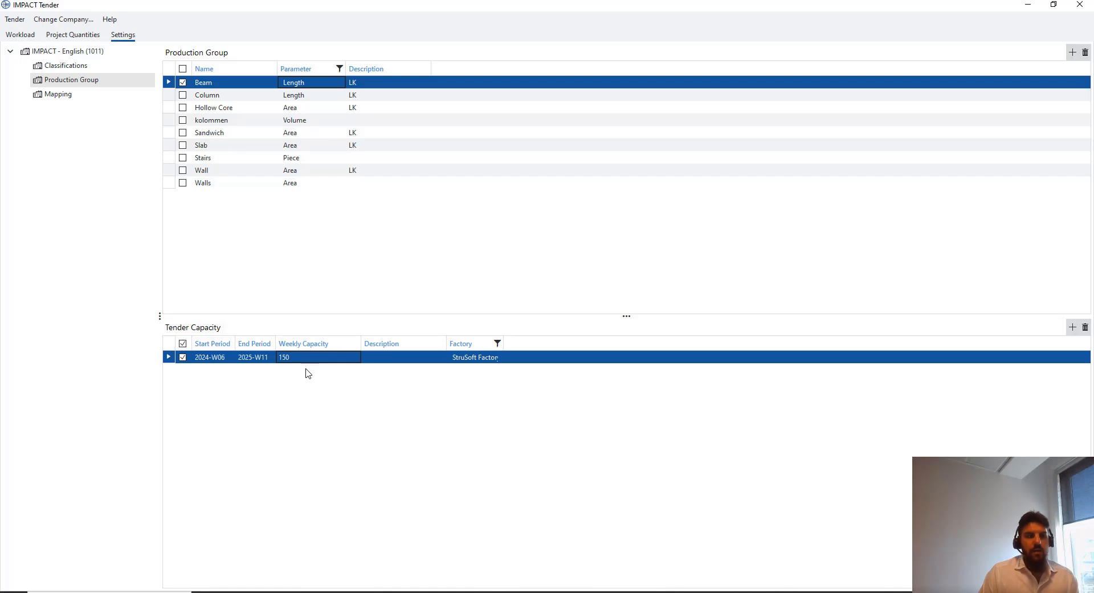
pyautogui.click(229, 359)
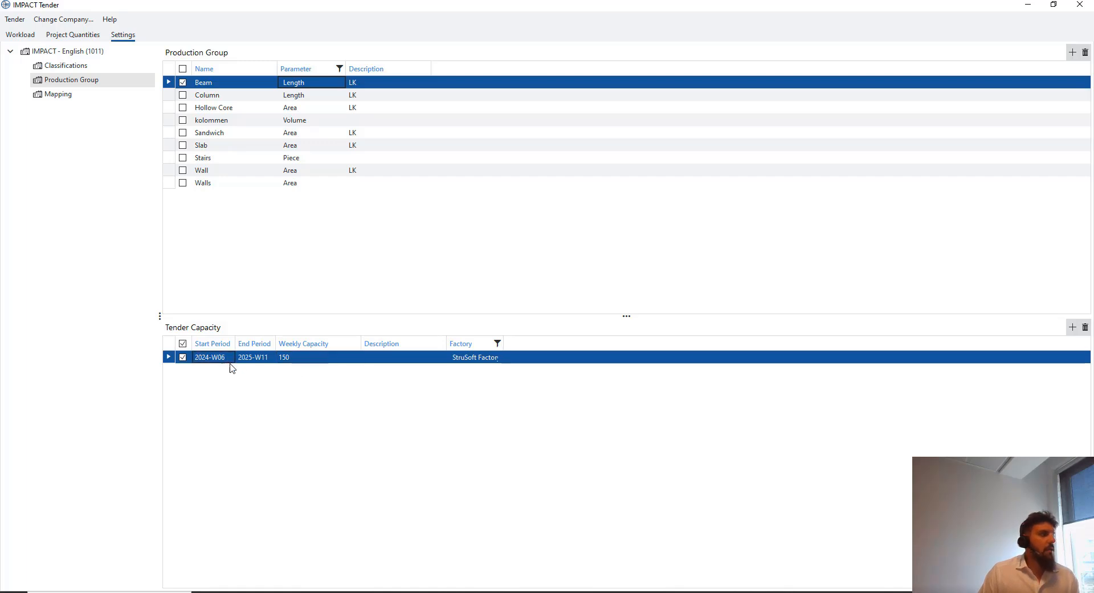
pyautogui.click(255, 360)
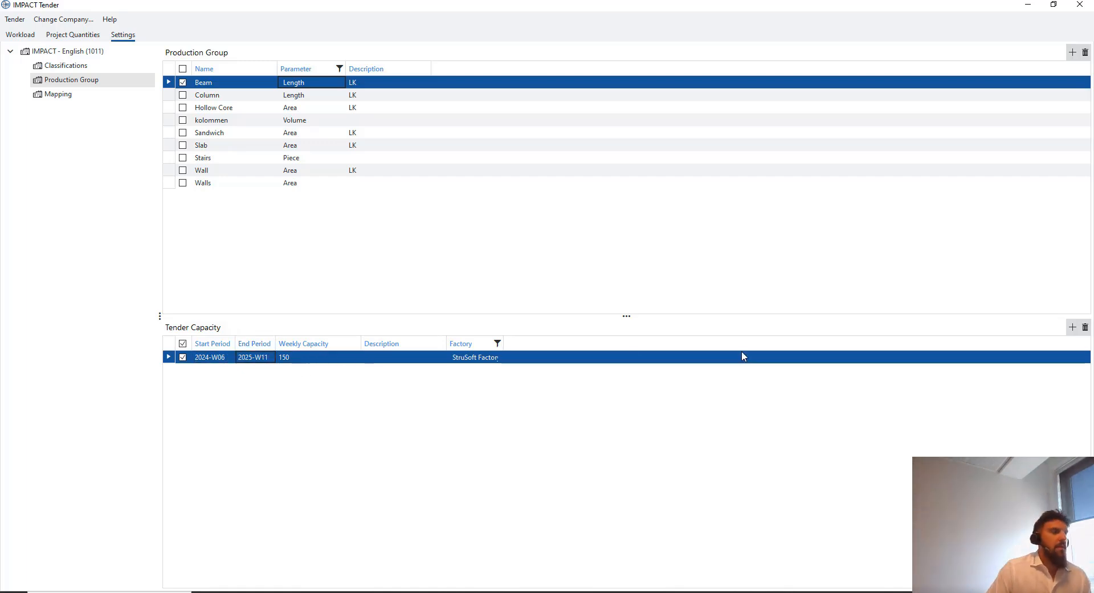
pyautogui.doubleClick(219, 359)
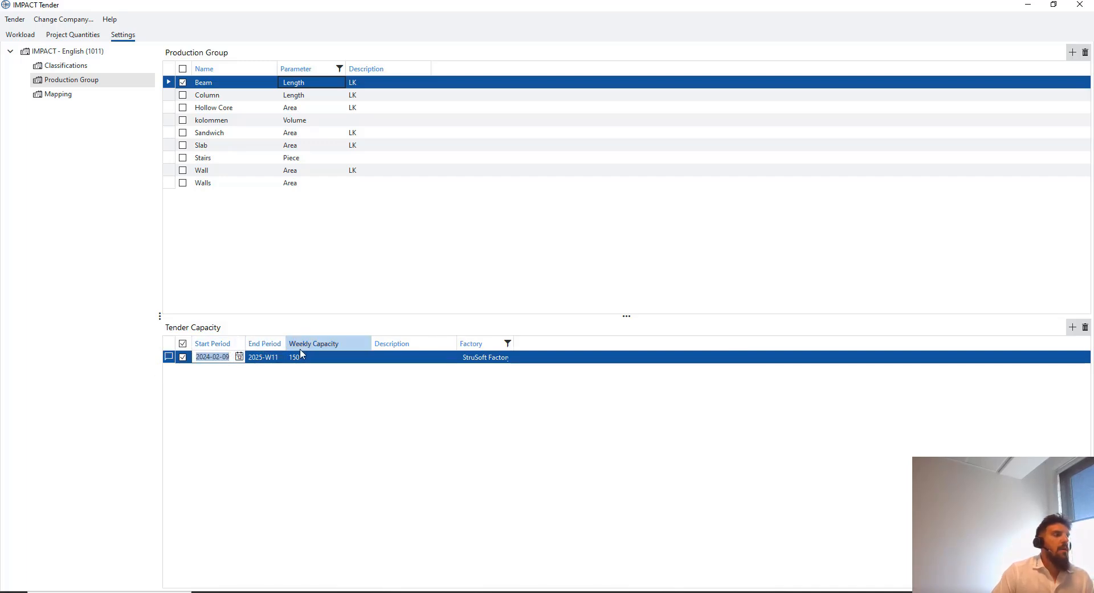
pyautogui.click(239, 357)
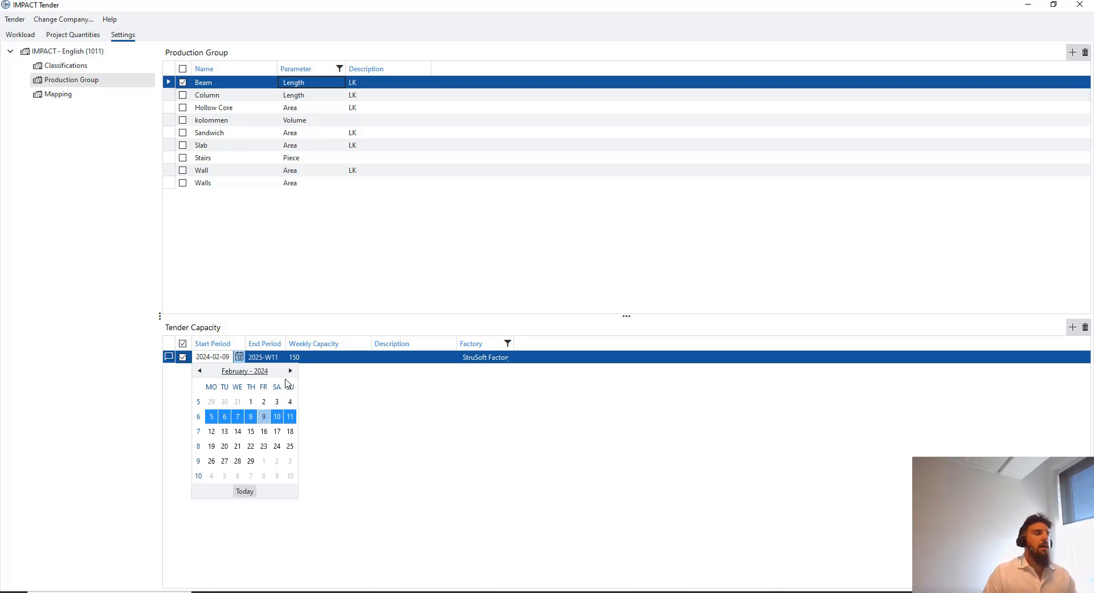
pyautogui.click(336, 398)
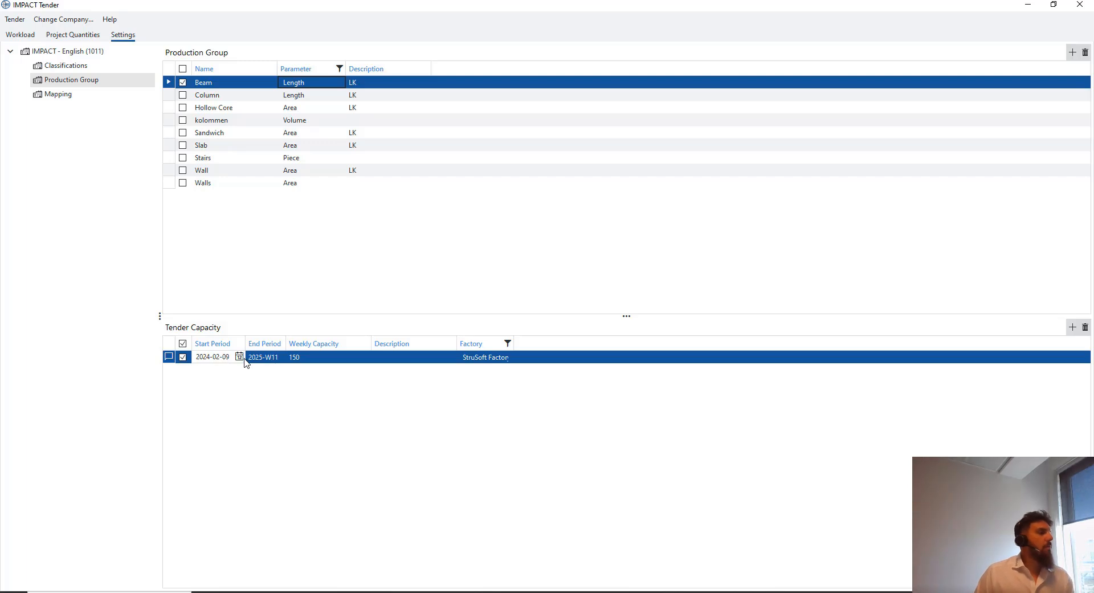
pyautogui.click(263, 360)
pyautogui.click(354, 358)
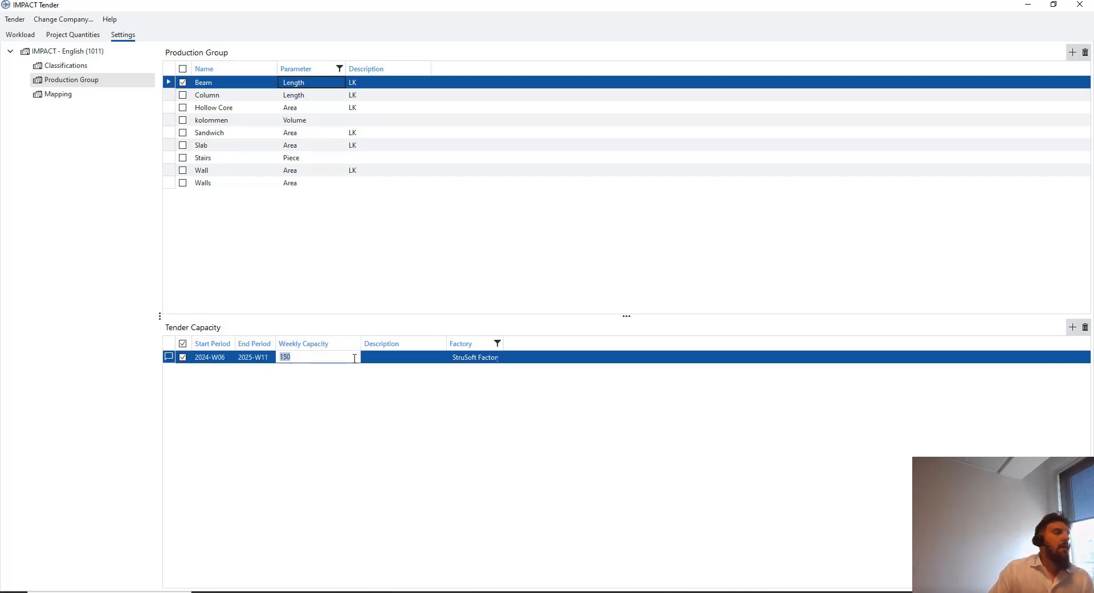
pyautogui.click(344, 357)
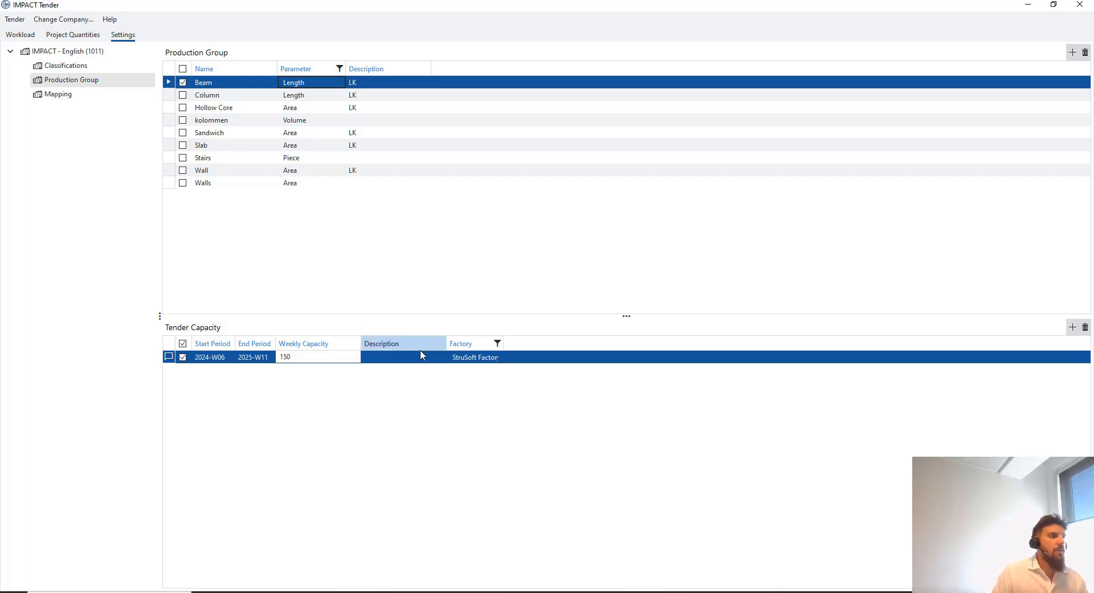
pyautogui.click(482, 358)
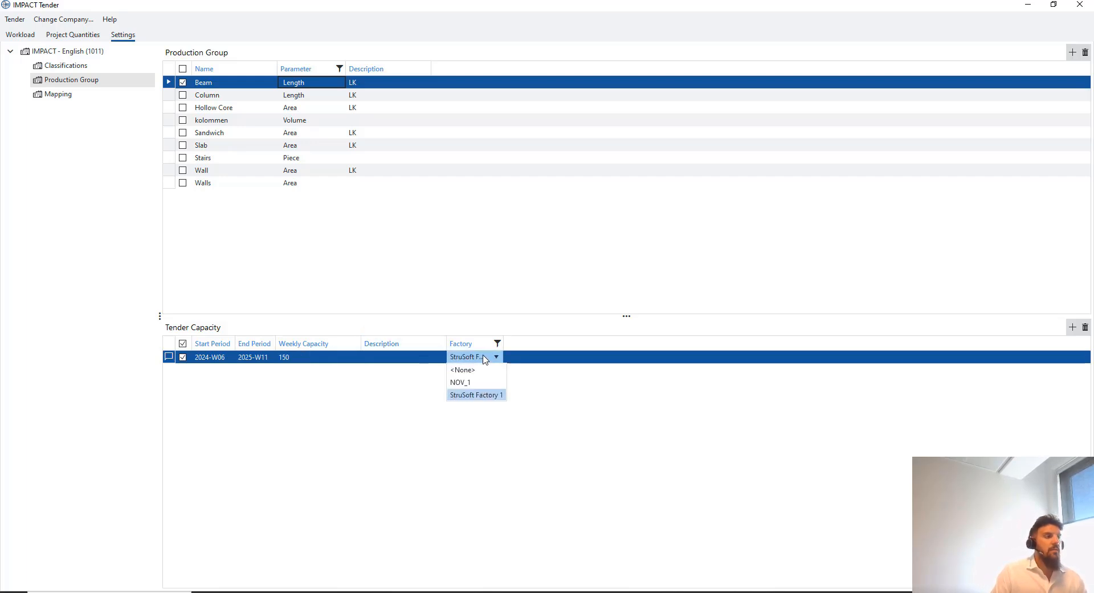
pyautogui.click(484, 358)
pyautogui.click(482, 358)
pyautogui.click(481, 360)
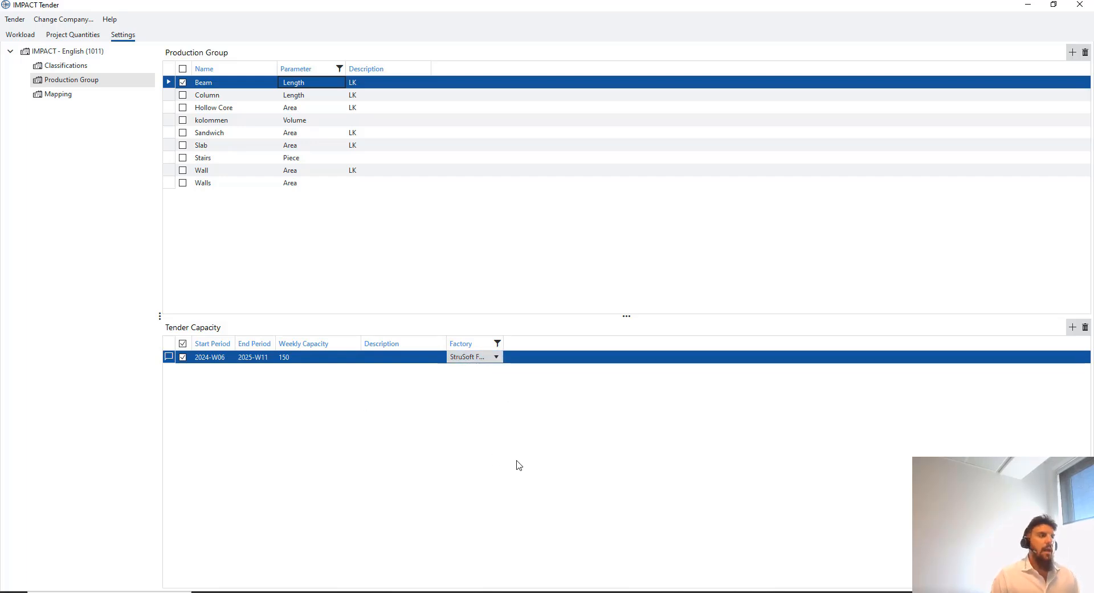
pyautogui.click(496, 360)
pyautogui.click(495, 362)
pyautogui.click(496, 373)
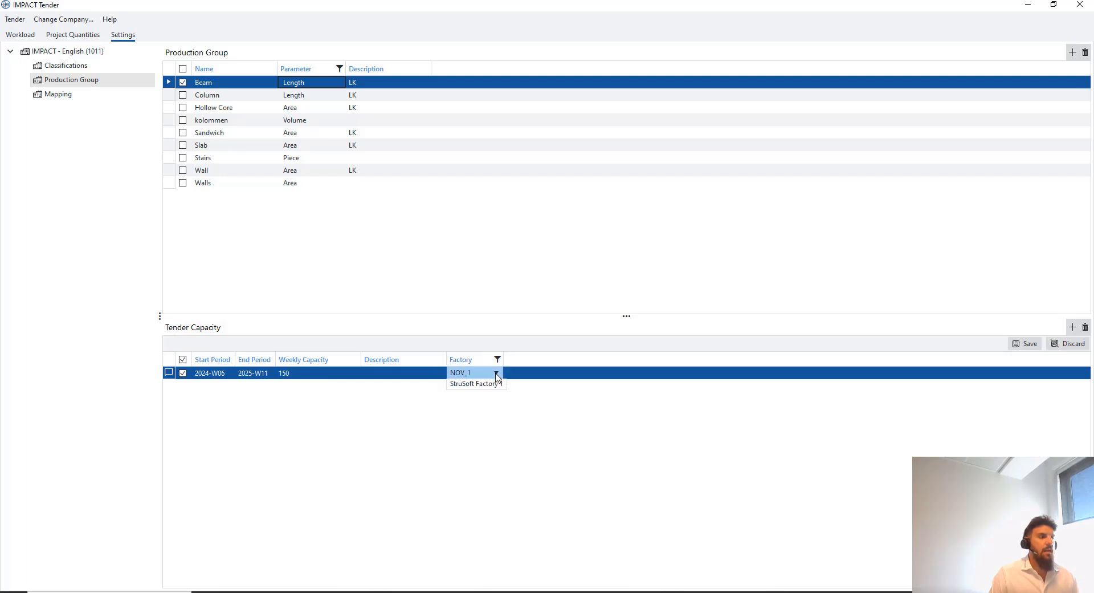
pyautogui.click(493, 410)
# Add a new Beam capacity period running from 1 January 2024 to 11 May 2025
pyautogui.click(1072, 326)
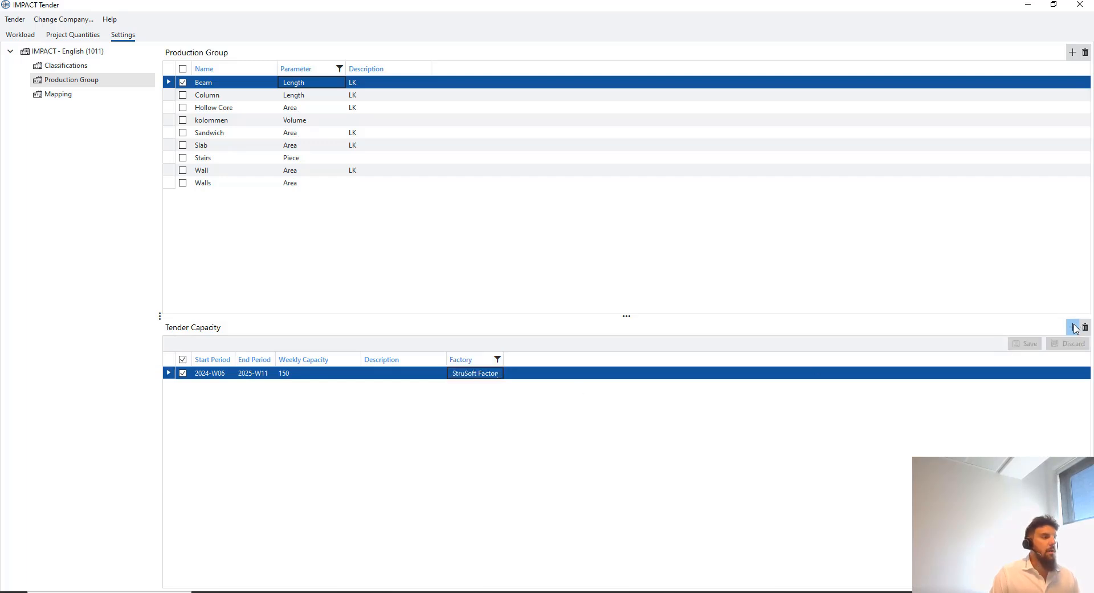
pyautogui.click(230, 386)
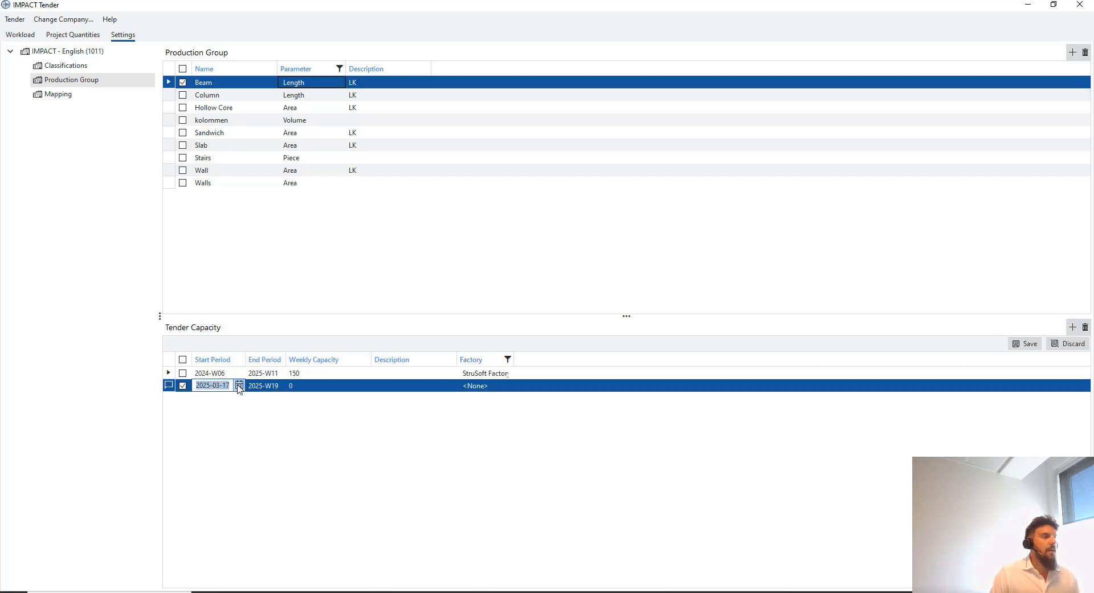
pyautogui.click(238, 386)
pyautogui.click(258, 400)
pyautogui.click(245, 399)
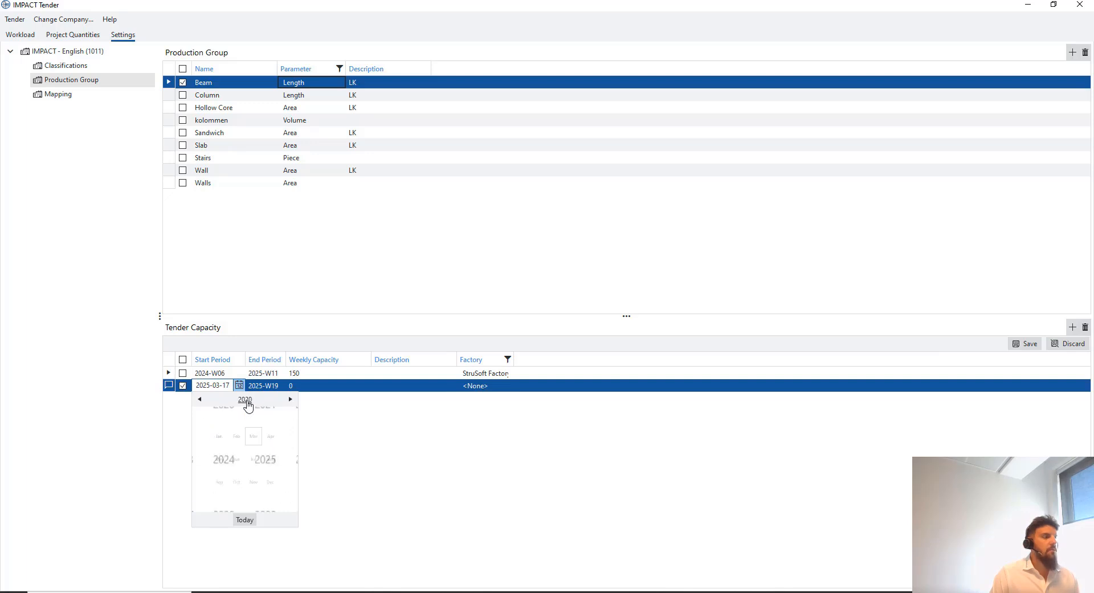
pyautogui.click(231, 459)
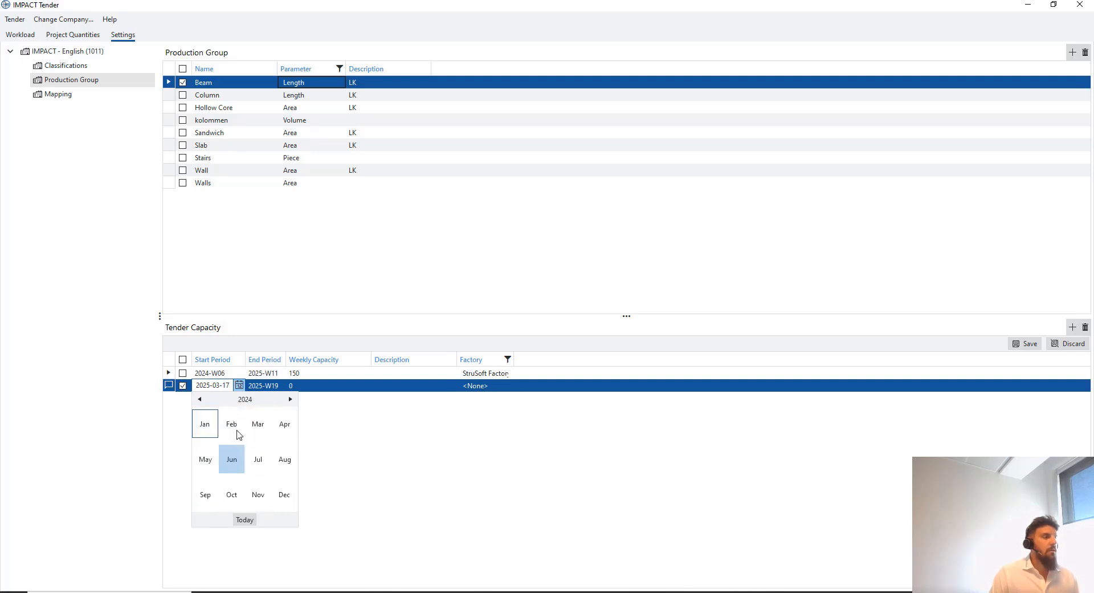
pyautogui.click(213, 425)
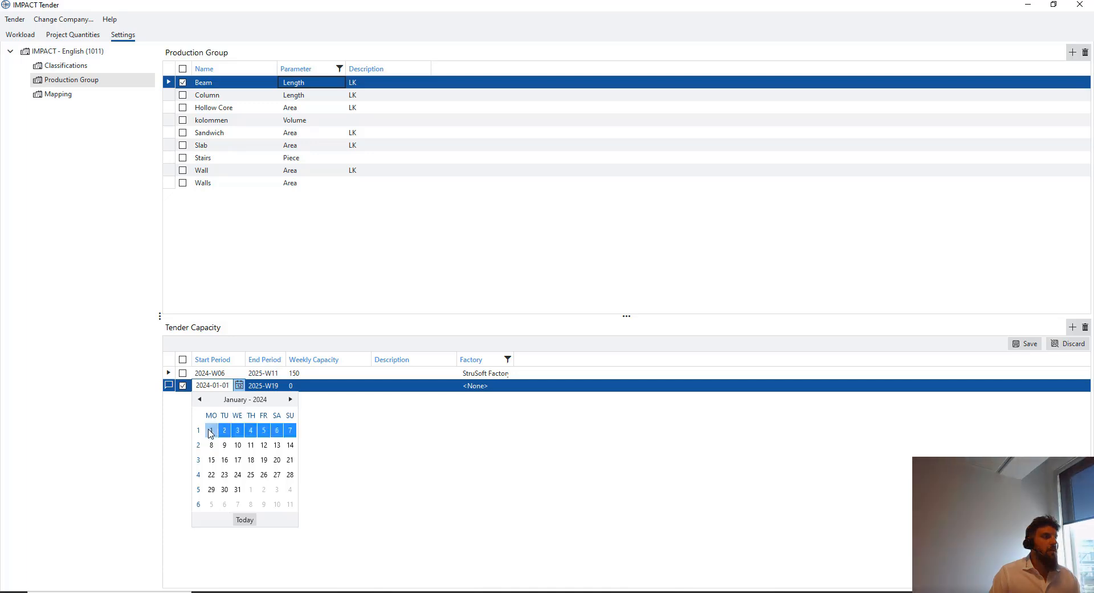
pyautogui.click(212, 428)
pyautogui.click(272, 392)
pyautogui.click(282, 386)
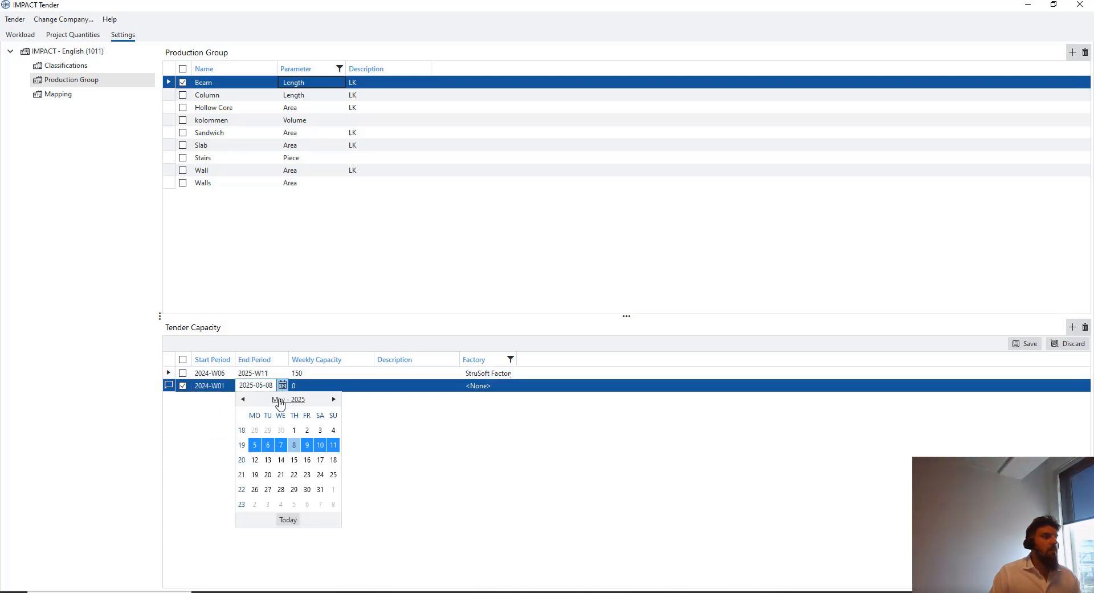
pyautogui.click(332, 446)
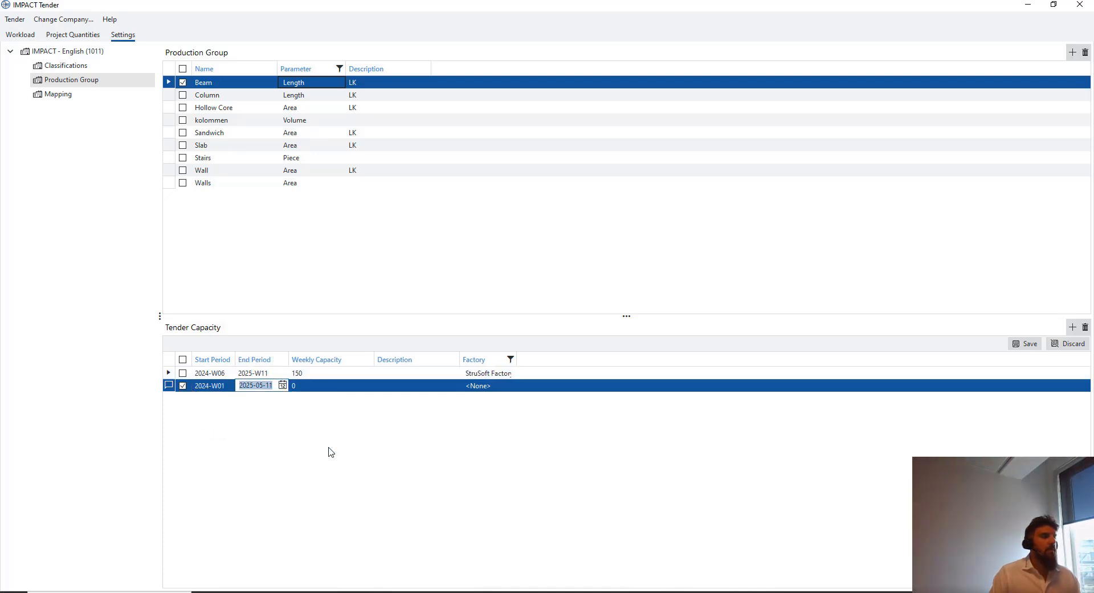
# Give the new period a weekly capacity of 100 for factory NOV_1 and save
pyautogui.click(322, 390)
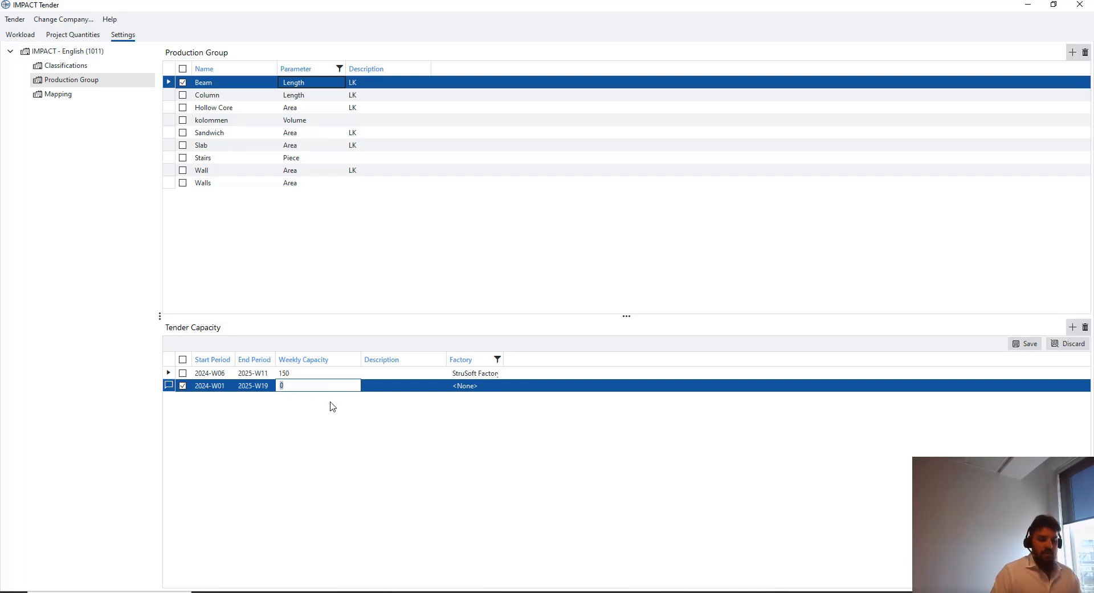
pyautogui.write('100')
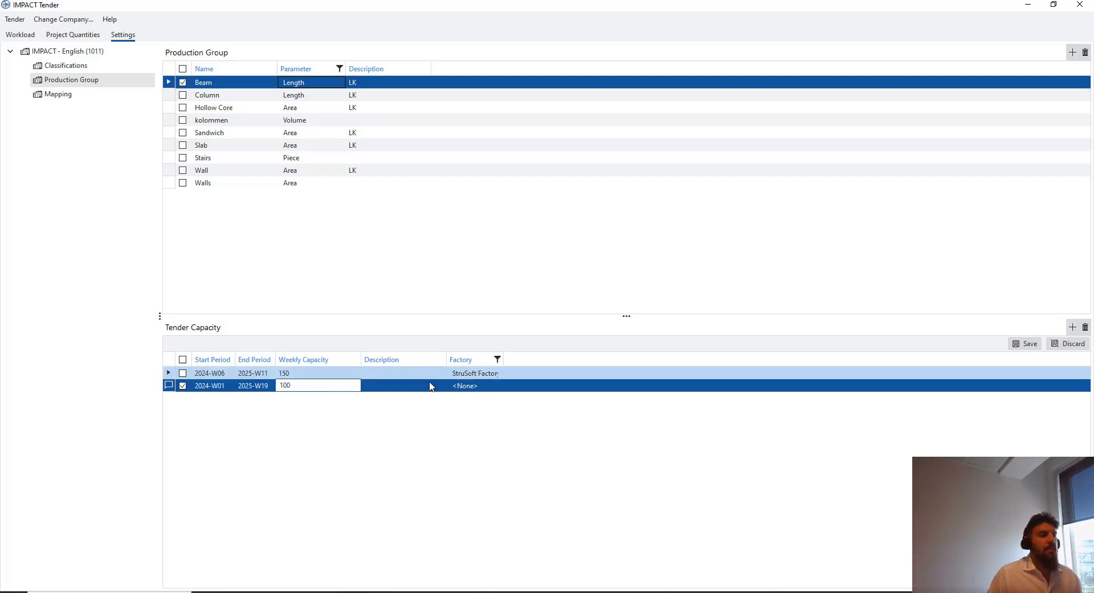
pyautogui.click(473, 385)
pyautogui.click(481, 387)
pyautogui.click(461, 410)
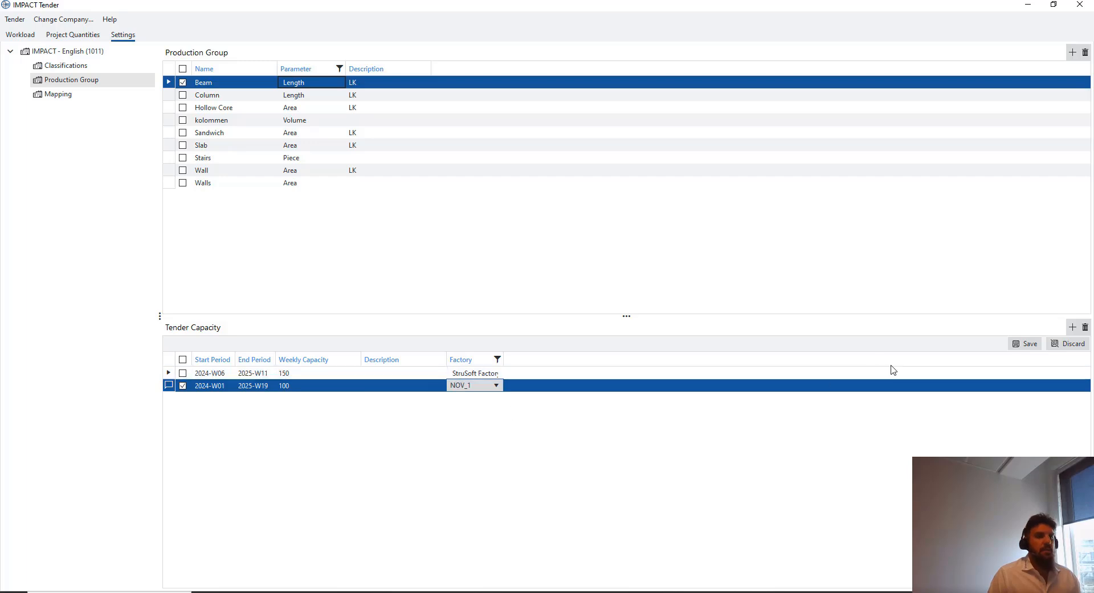
pyautogui.click(1024, 344)
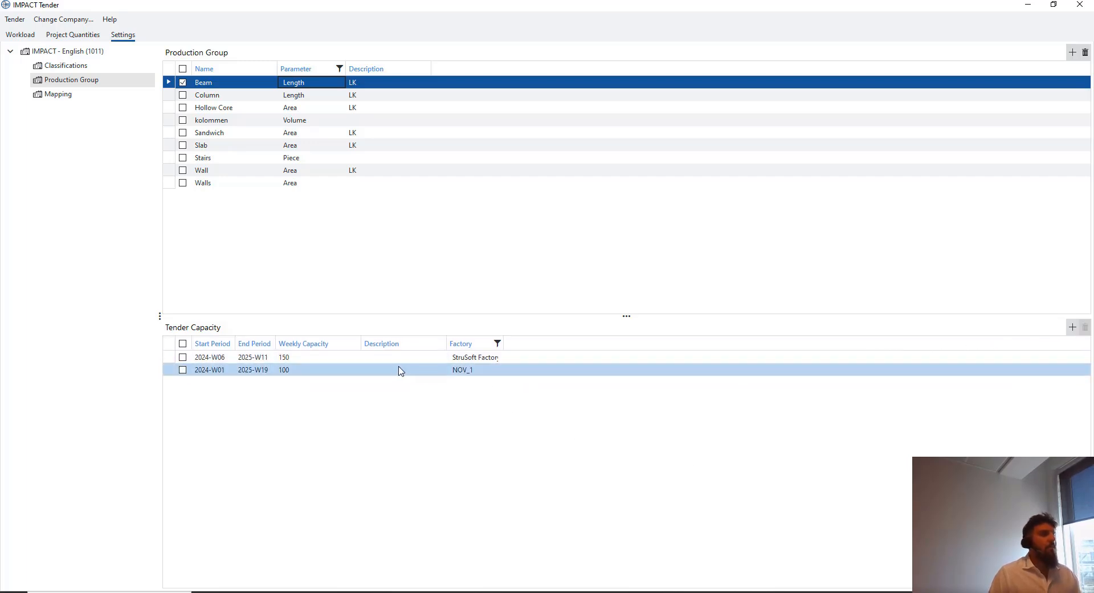
pyautogui.click(393, 357)
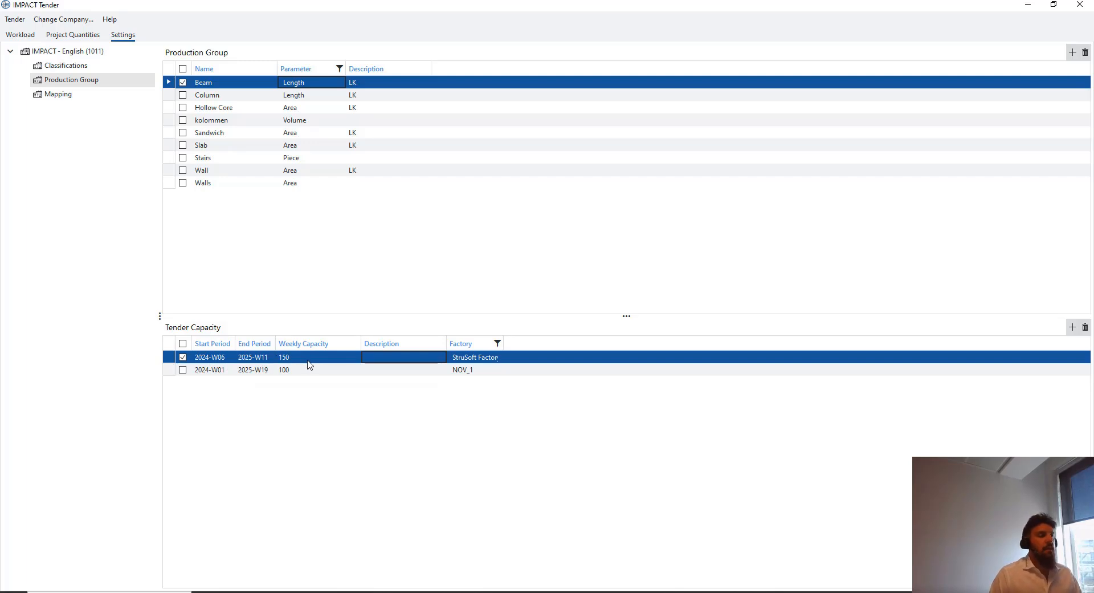
pyautogui.click(264, 370)
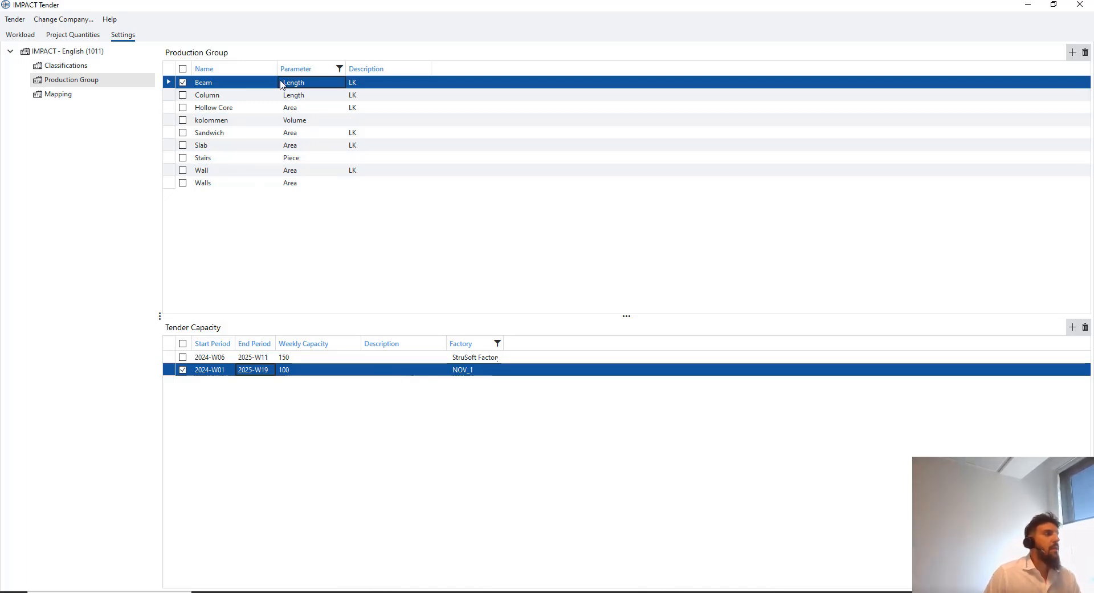
# Check the Hollow Core and Sandwich capacity periods, then switch to the Mapping settings
pyautogui.click(280, 107)
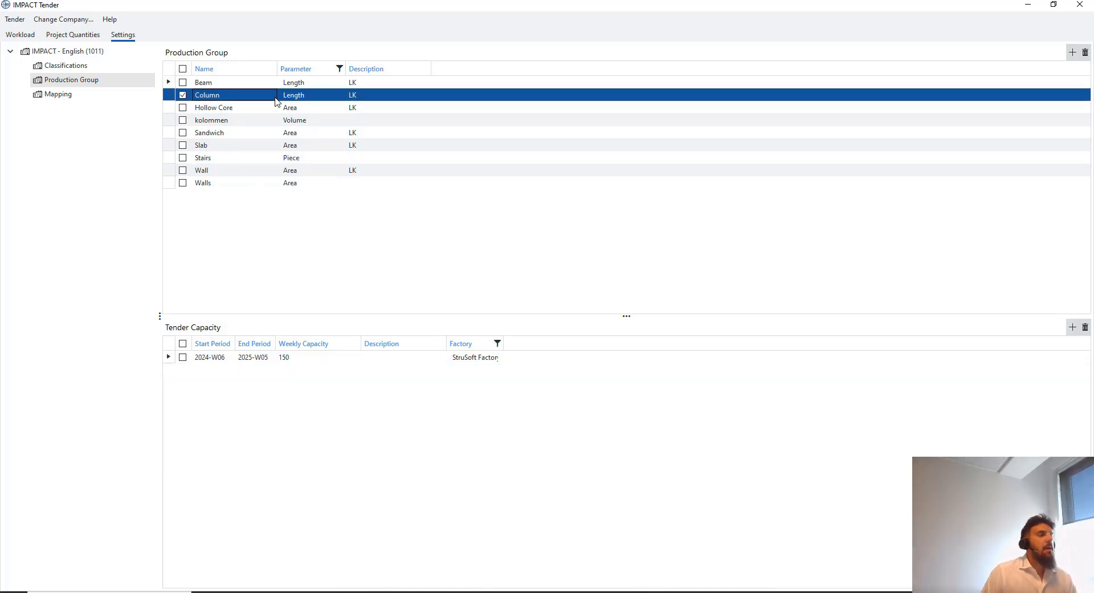
pyautogui.click(244, 135)
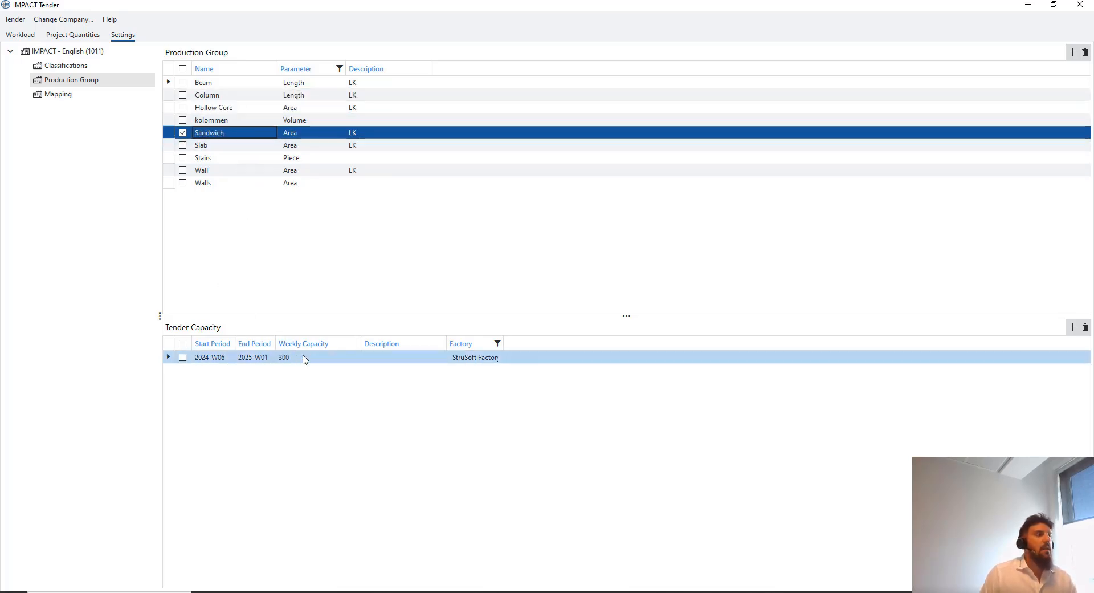
pyautogui.click(465, 364)
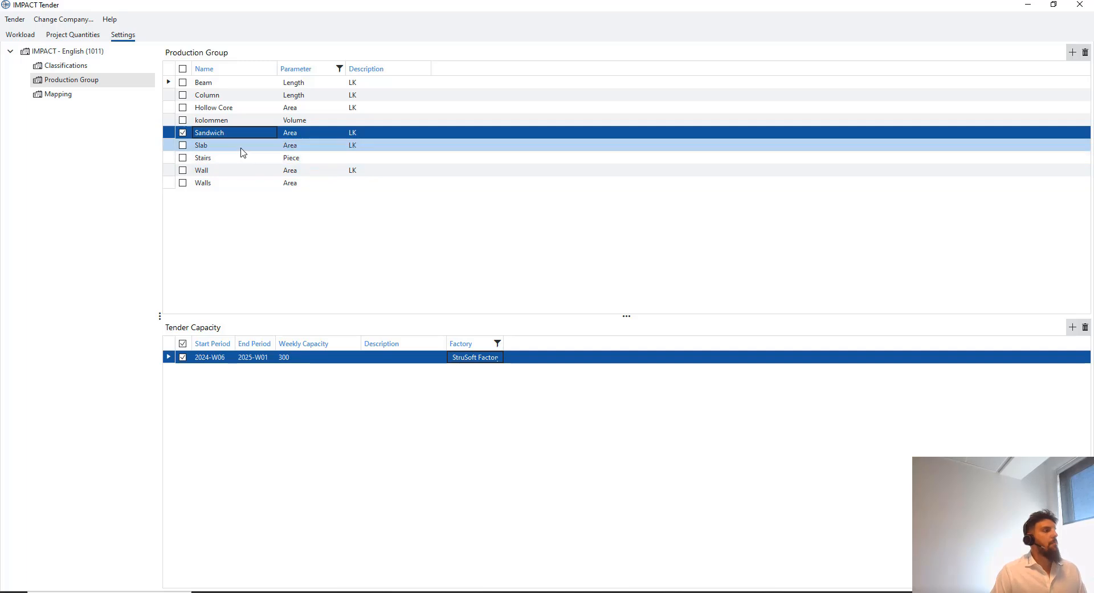
pyautogui.click(83, 95)
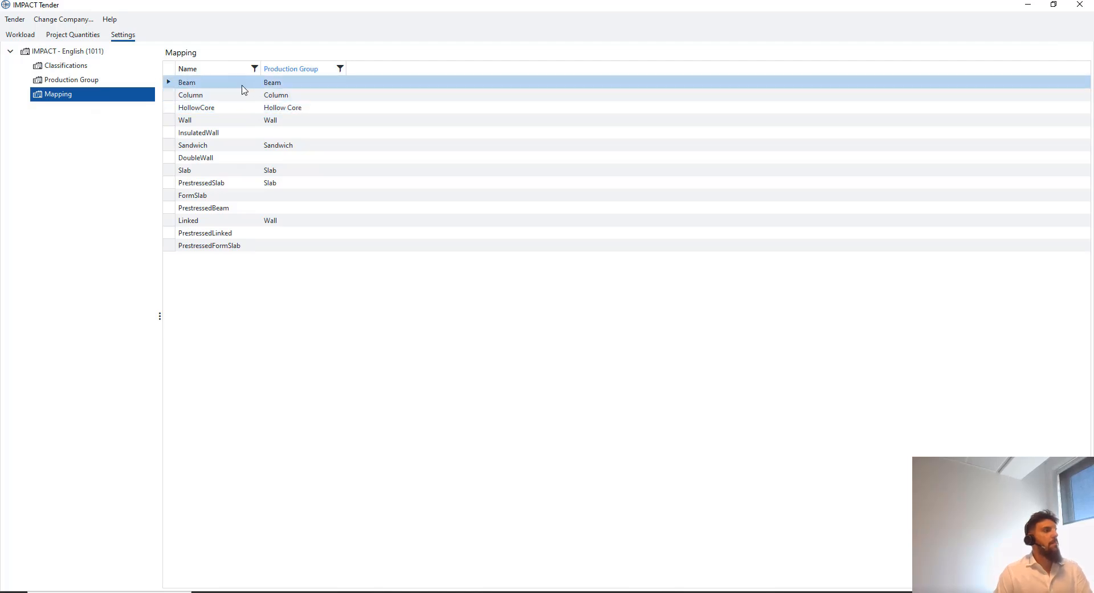
# Select the Beam mapping entry and toggle between the Classifications and Mapping settings
pyautogui.click(265, 94)
pyautogui.click(234, 84)
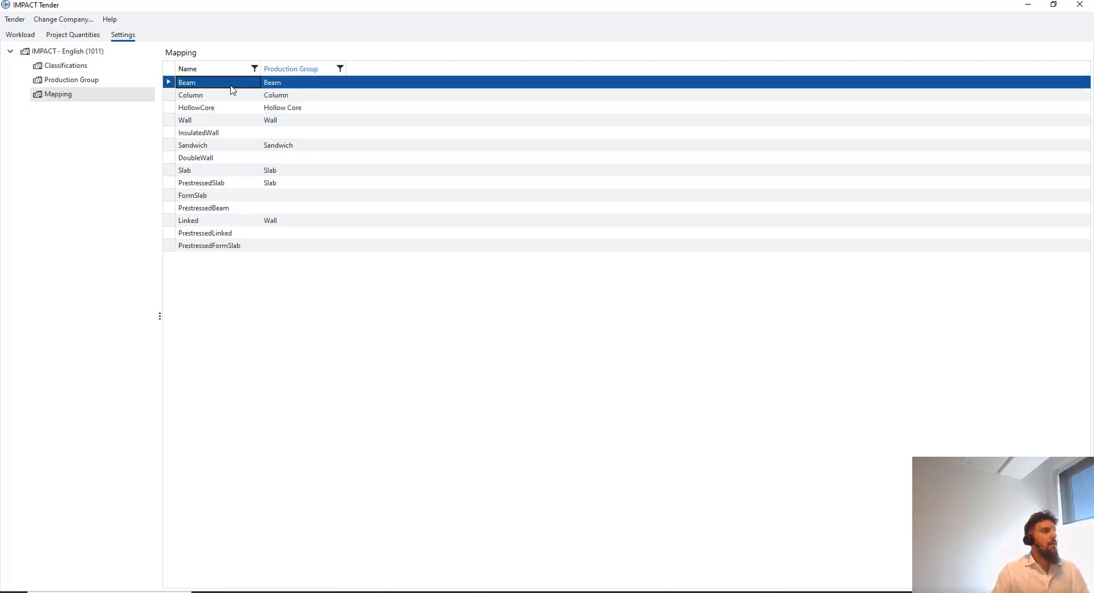
pyautogui.click(57, 65)
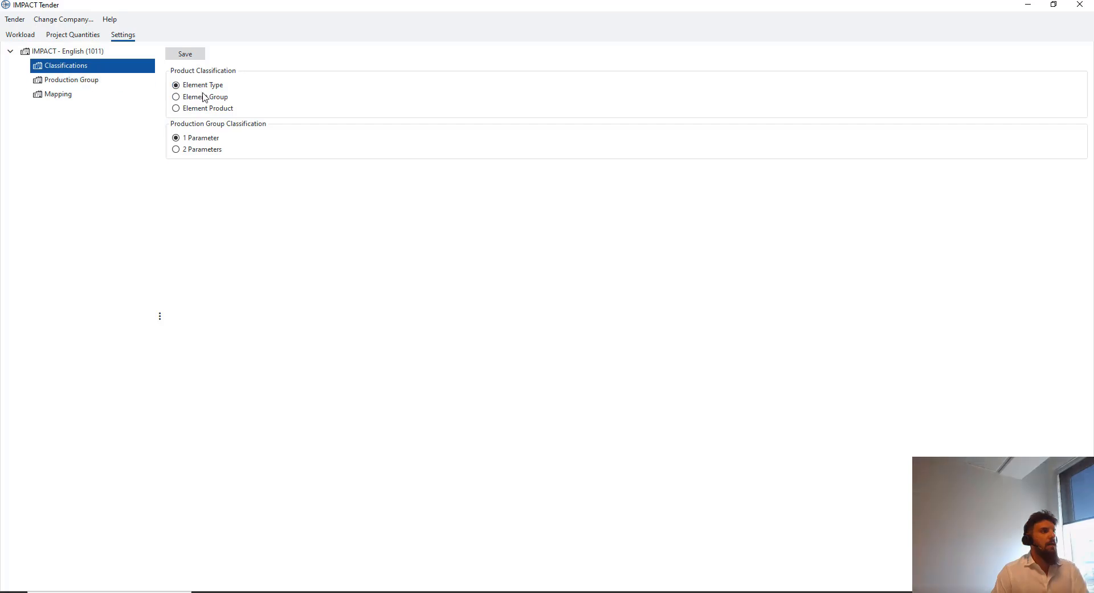
pyautogui.click(85, 95)
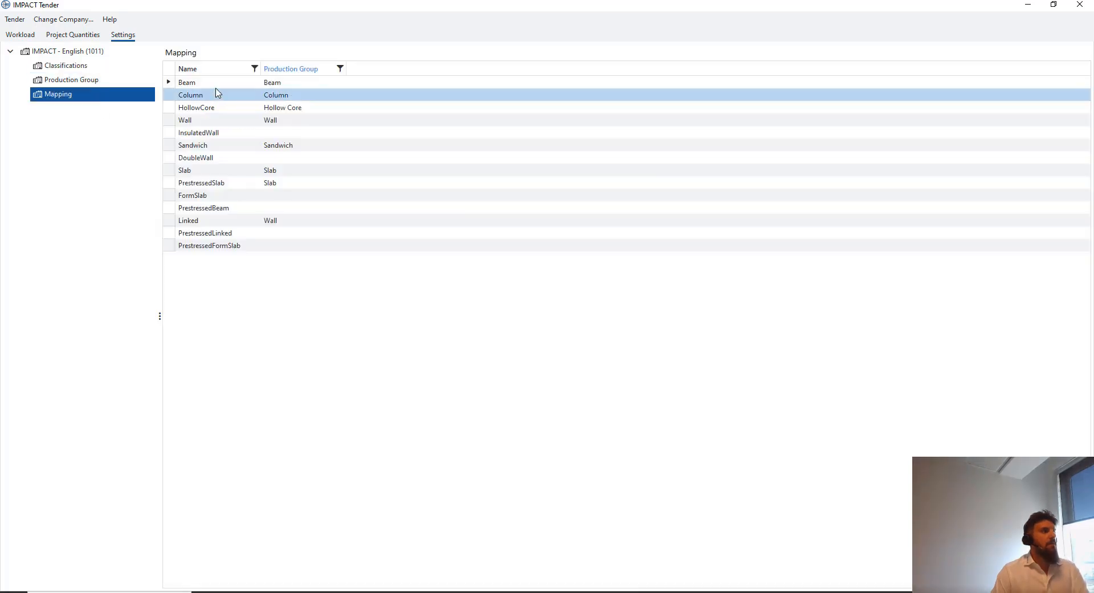
pyautogui.click(64, 65)
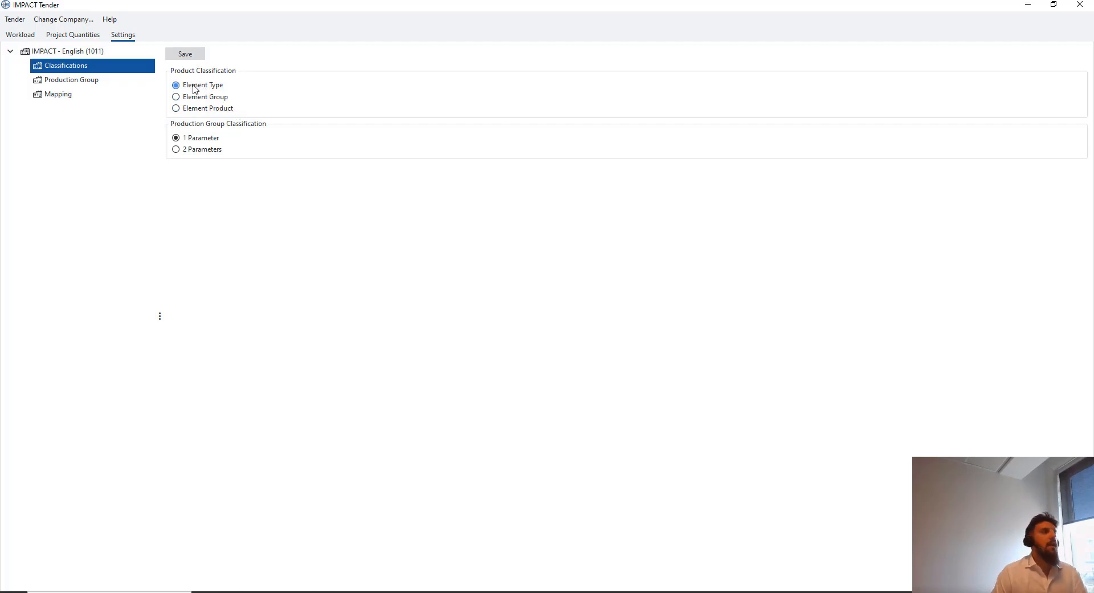
pyautogui.click(71, 97)
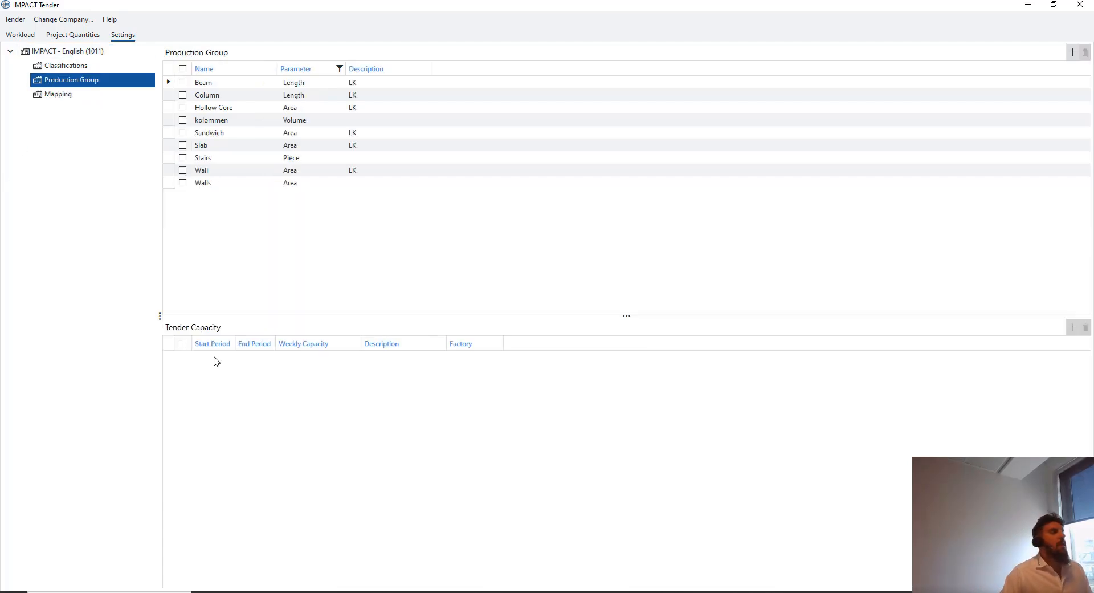
# Change Beam's StruSoft Factory period end date to 31 October 2025 (2025-W44) and save
pyautogui.click(207, 83)
pyautogui.click(249, 362)
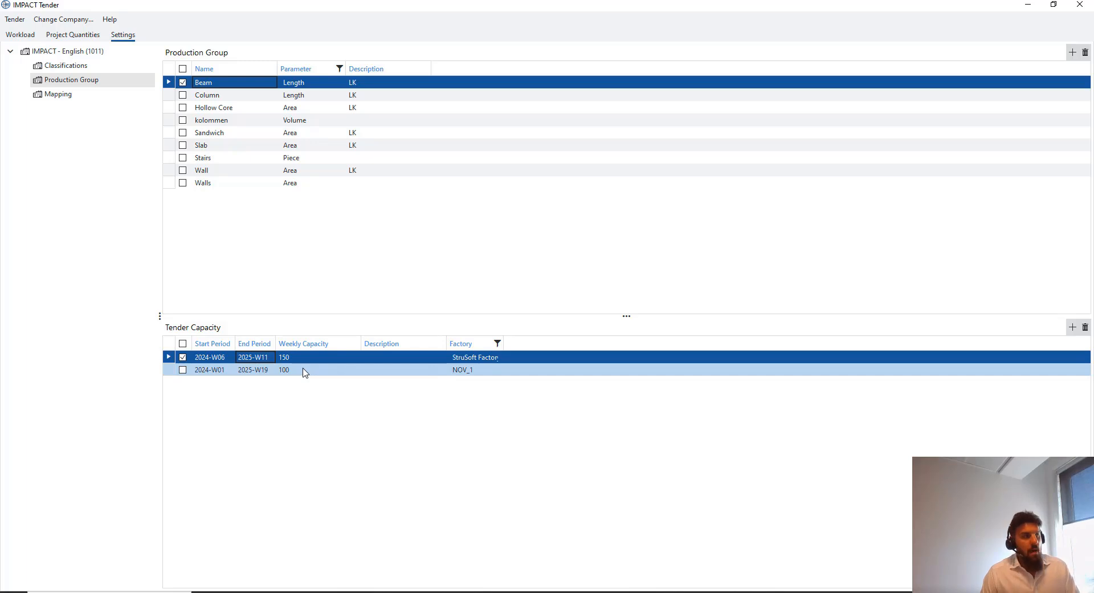
pyautogui.rightClick(235, 402)
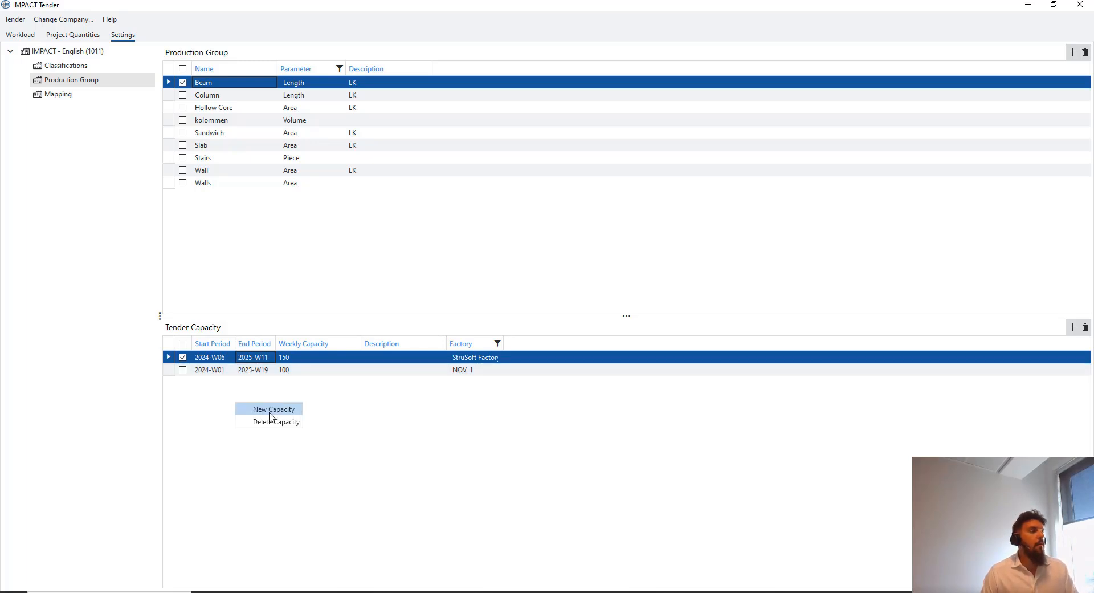
pyautogui.click(267, 357)
pyautogui.click(282, 356)
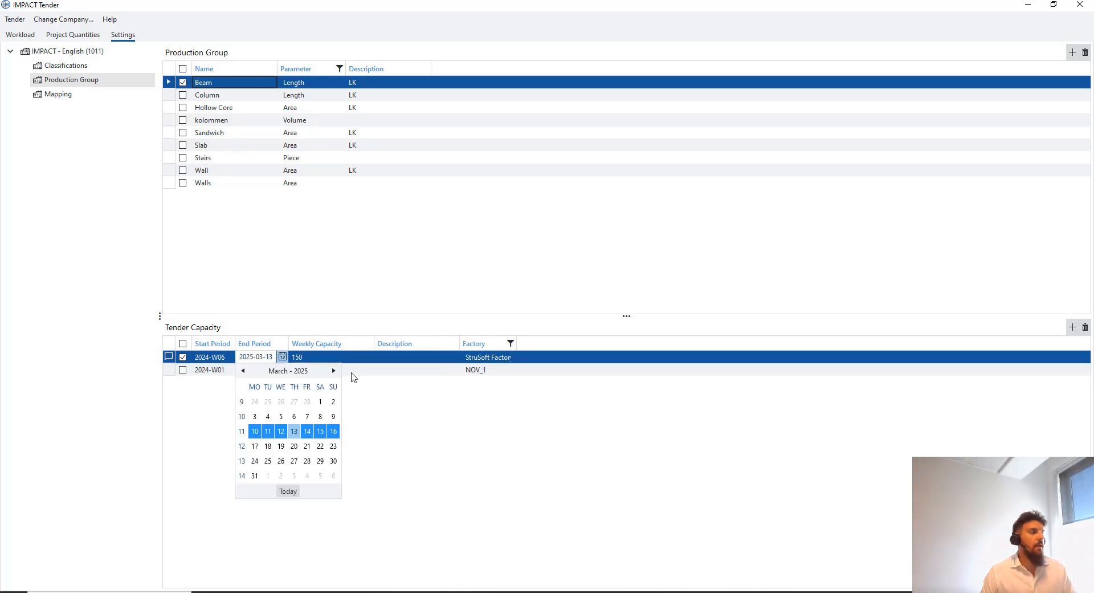
pyautogui.click(333, 370)
pyautogui.click(334, 370)
pyautogui.click(333, 370)
pyautogui.click(333, 370)
pyautogui.click(334, 371)
pyautogui.click(333, 370)
pyautogui.click(333, 370)
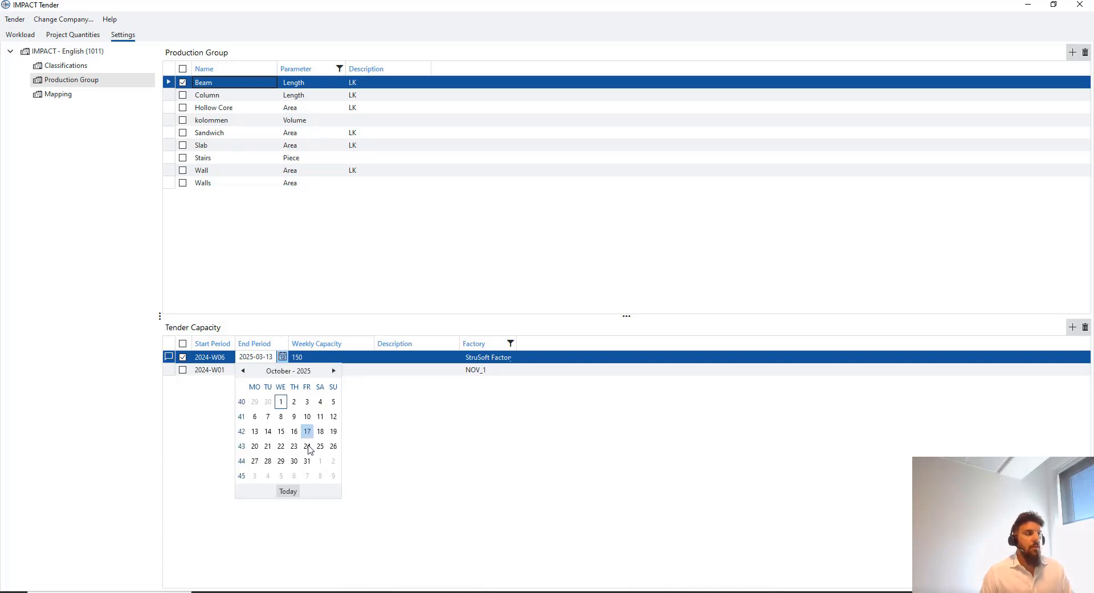
pyautogui.click(307, 461)
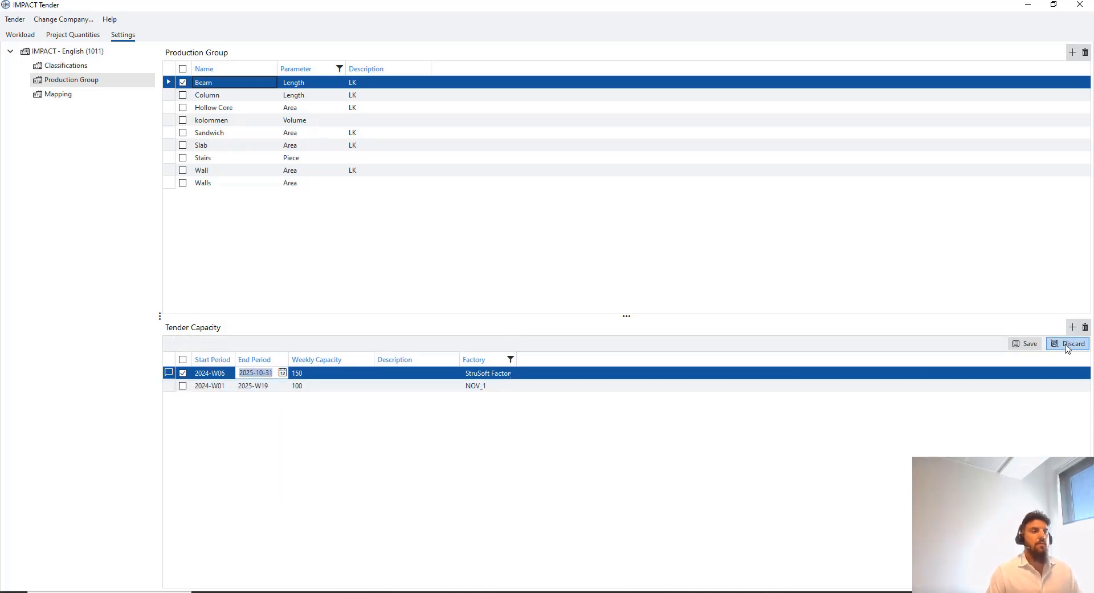
pyautogui.click(1025, 343)
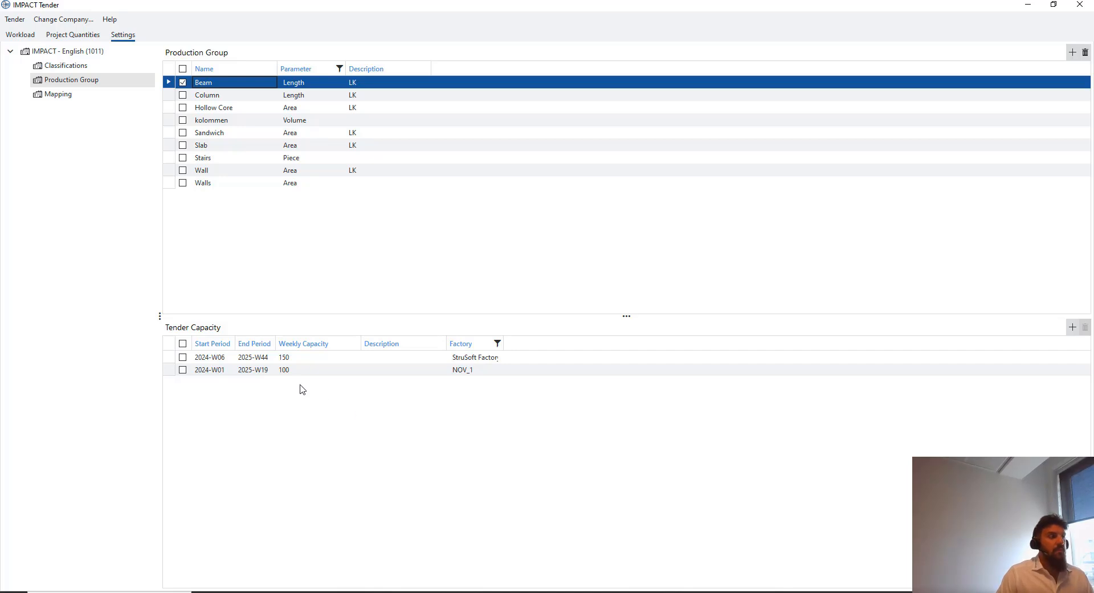
pyautogui.click(271, 369)
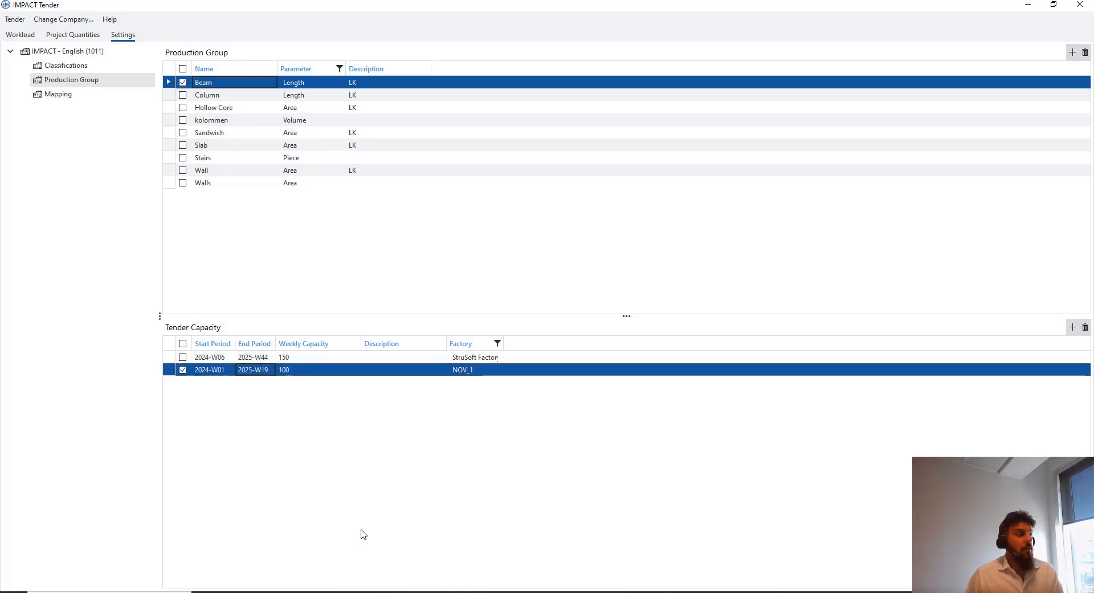
# Add a new Beam capacity period from 2025-W20 ending 23 April 2026
pyautogui.rightClick(257, 401)
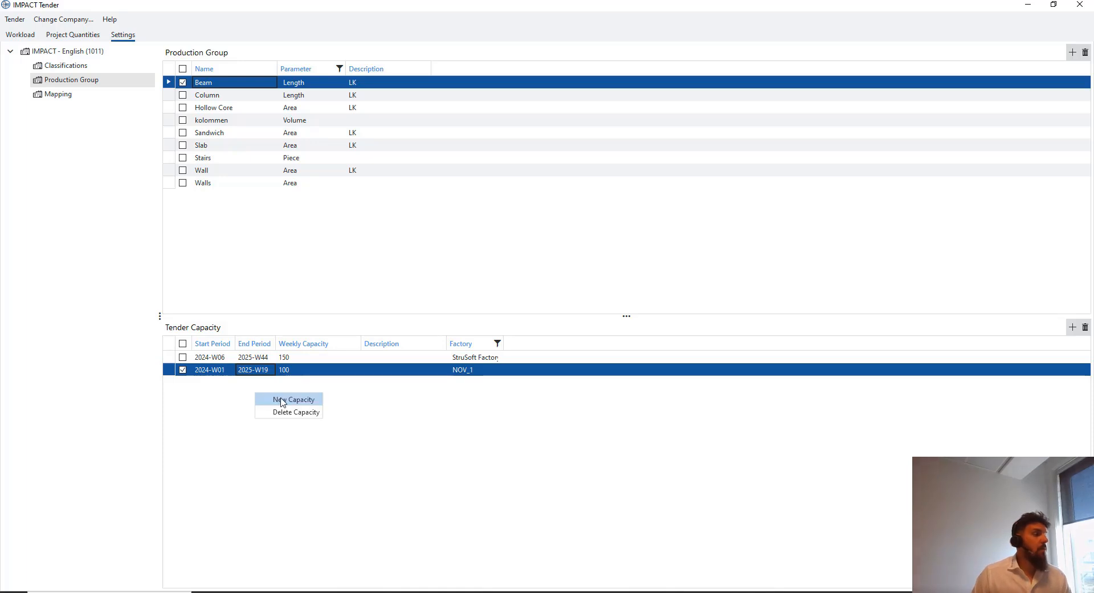
pyautogui.click(280, 397)
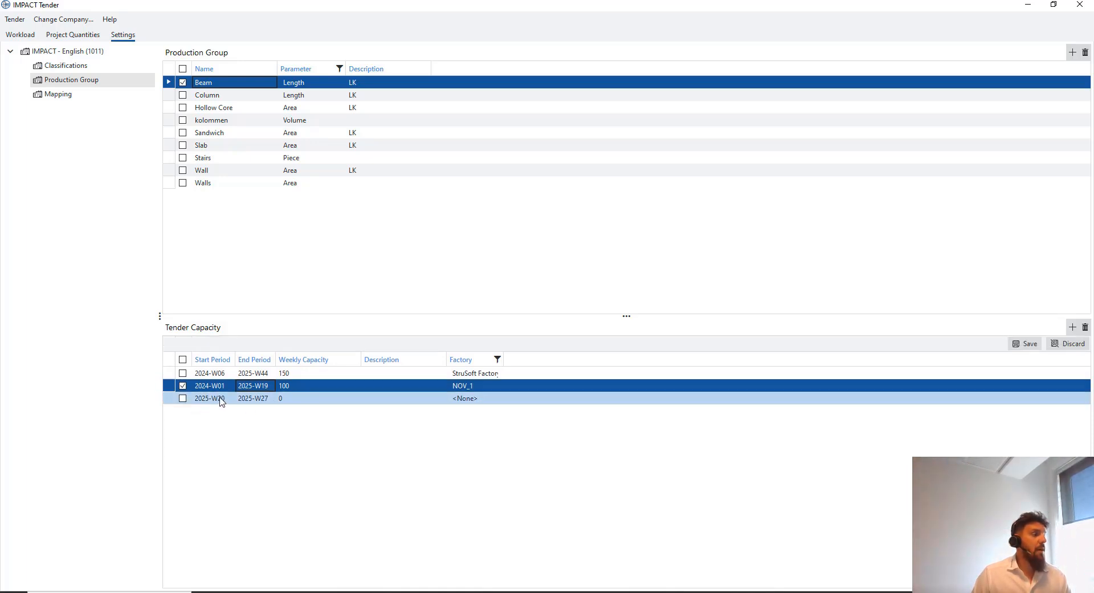
pyautogui.click(273, 398)
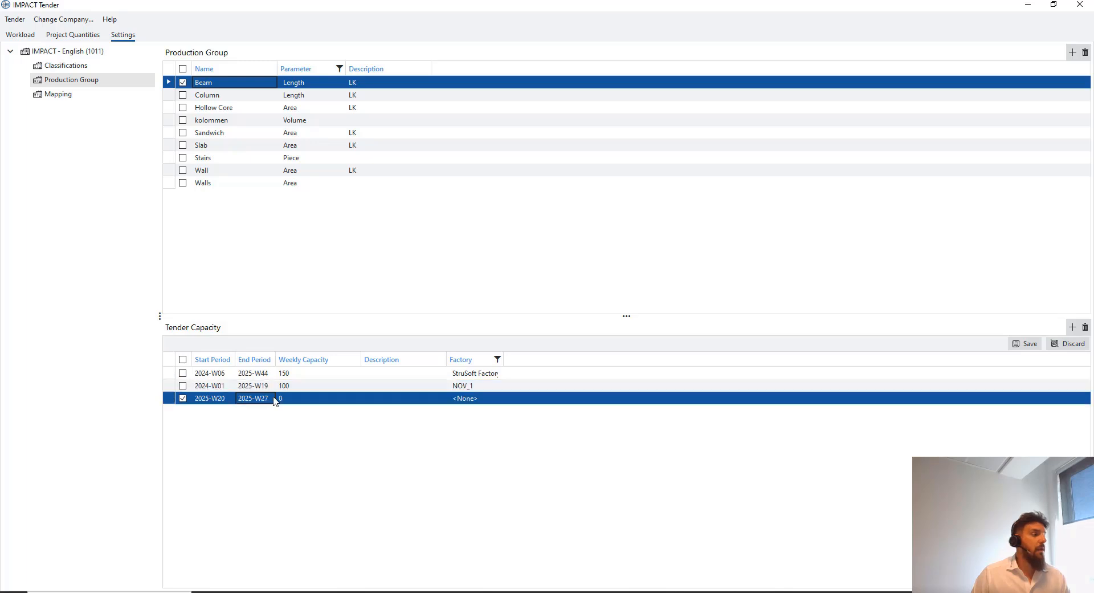
pyautogui.click(282, 397)
pyautogui.click(333, 411)
pyautogui.click(333, 412)
pyautogui.click(333, 411)
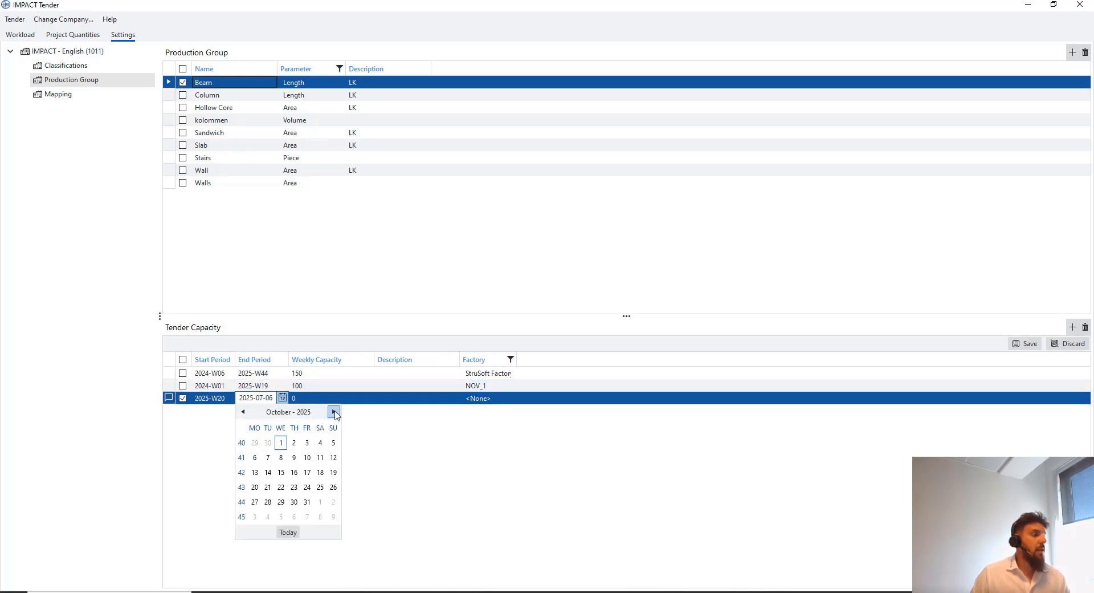
pyautogui.click(333, 412)
pyautogui.click(334, 411)
pyautogui.click(334, 411)
pyautogui.click(334, 411)
pyautogui.click(333, 411)
pyautogui.click(294, 487)
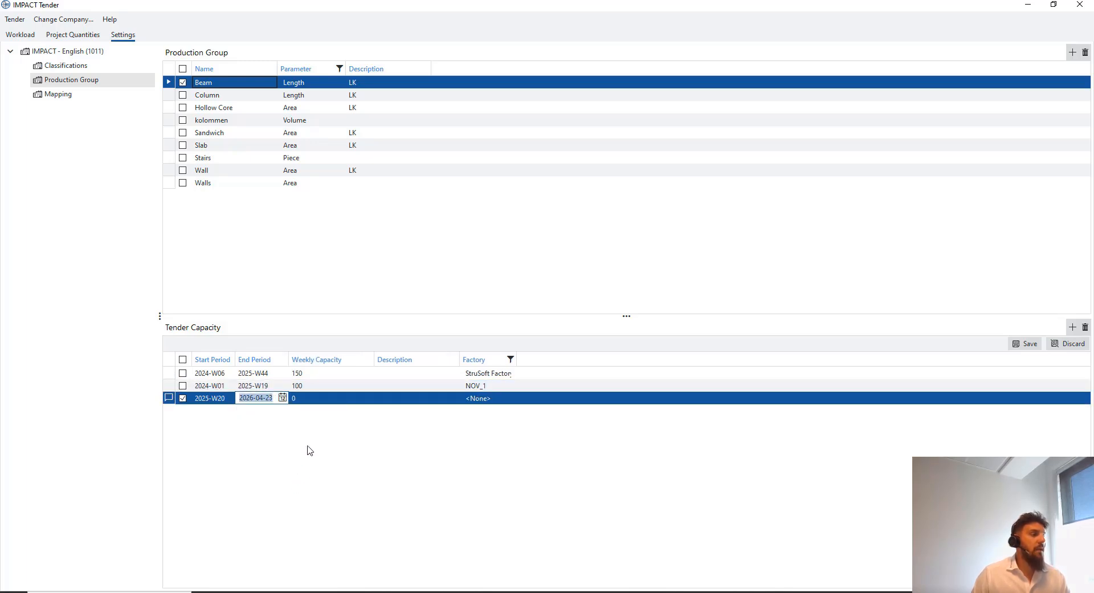
# Set the new period's weekly capacity to 150 for factory NOV_1 and save
pyautogui.click(318, 400)
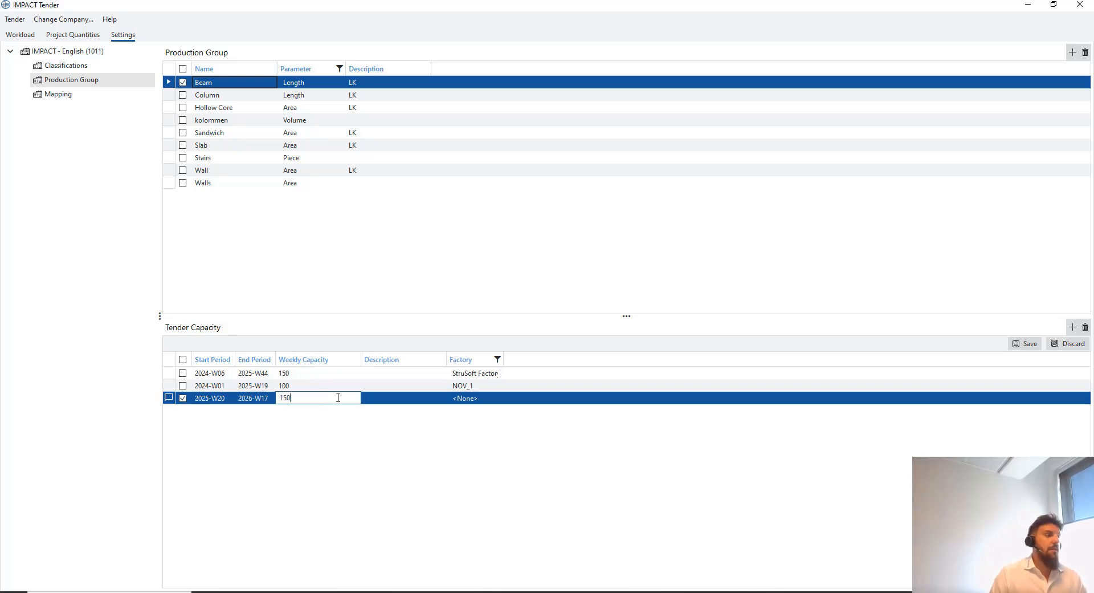
pyautogui.write('150')
pyautogui.click(476, 398)
pyautogui.click(478, 398)
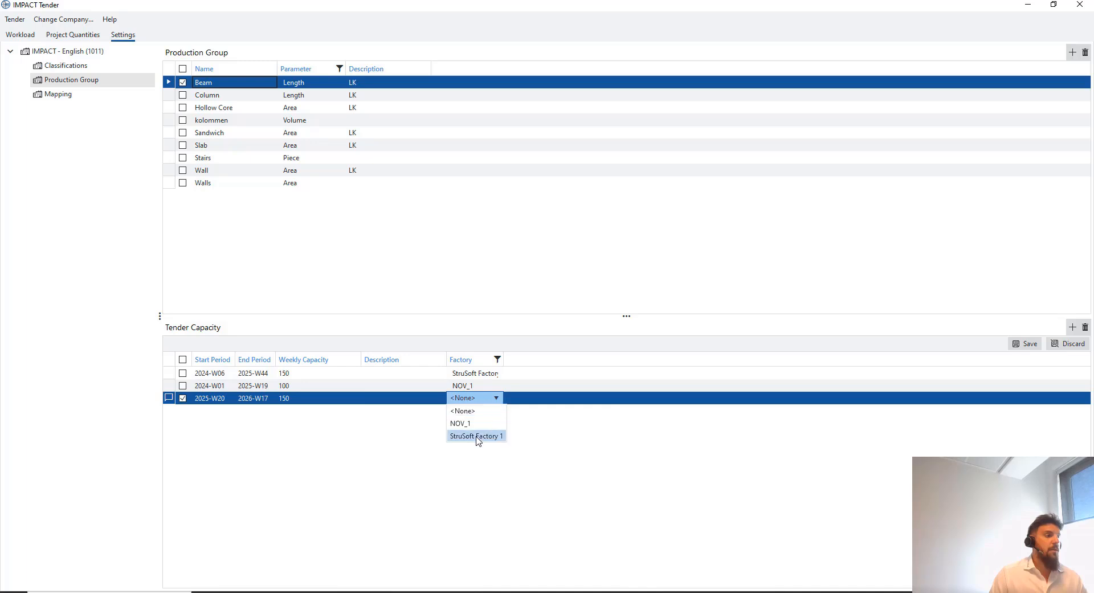
pyautogui.click(484, 429)
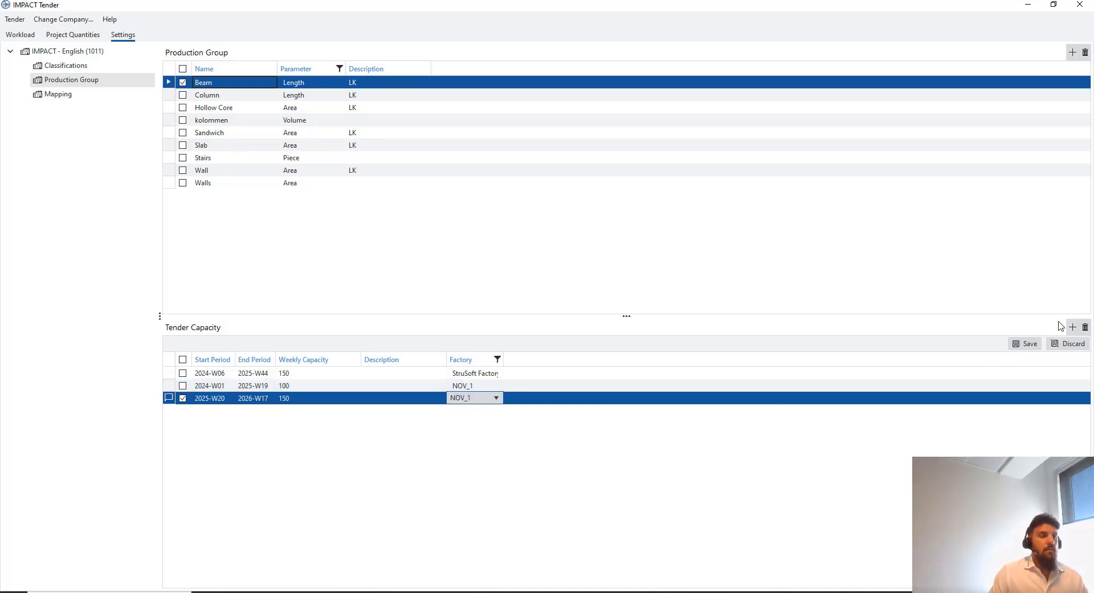
pyautogui.click(1029, 344)
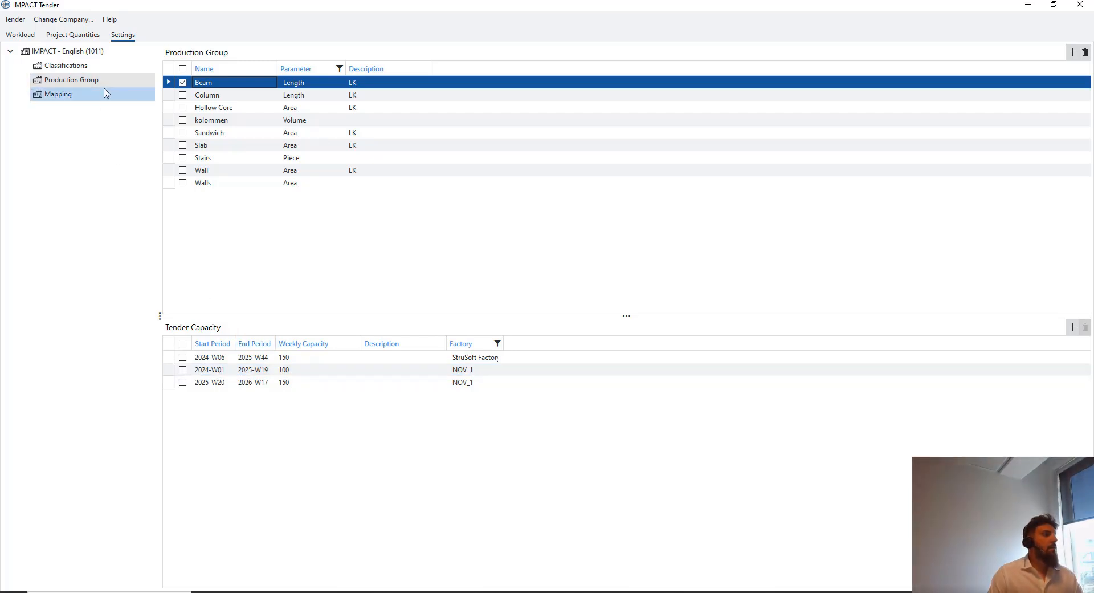
pyautogui.click(58, 95)
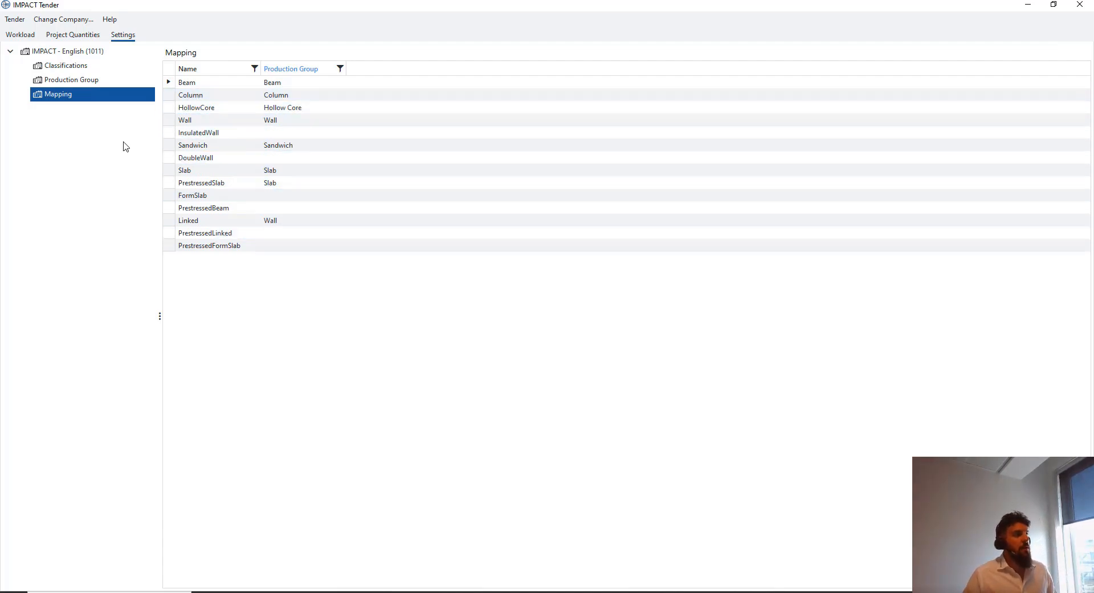
pyautogui.click(92, 52)
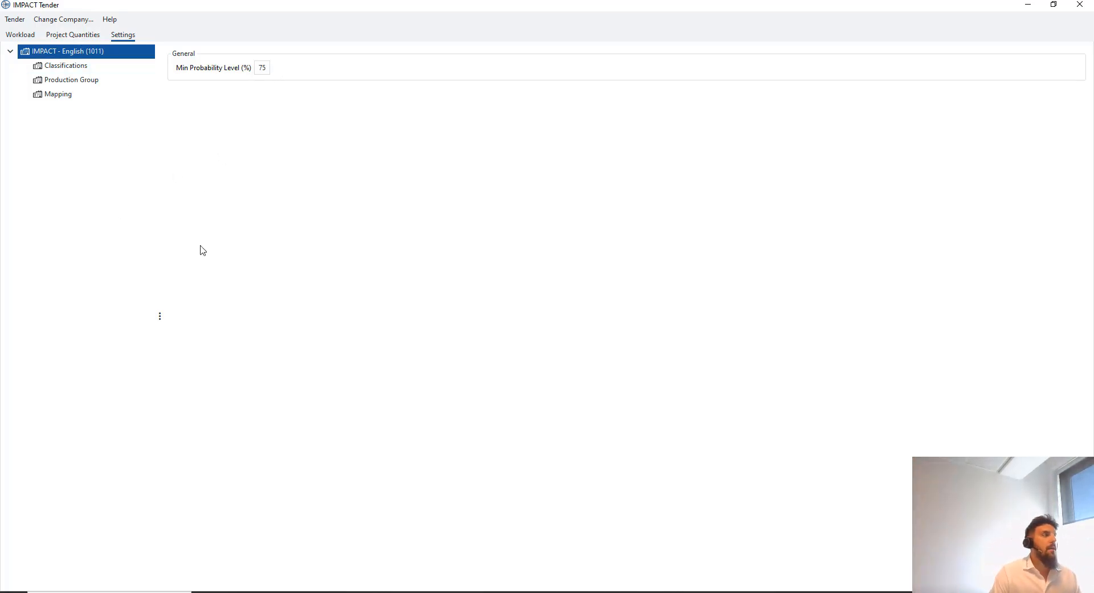
# Show the WEB_01 tender project's quantities and drop down the Projects menu
pyautogui.click(92, 38)
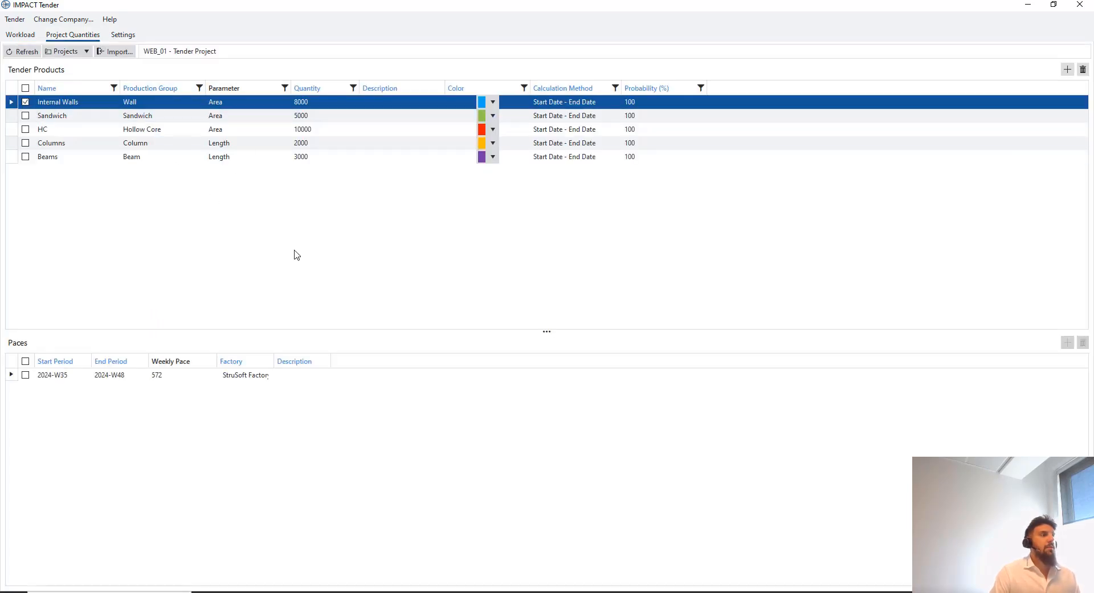
pyautogui.click(89, 52)
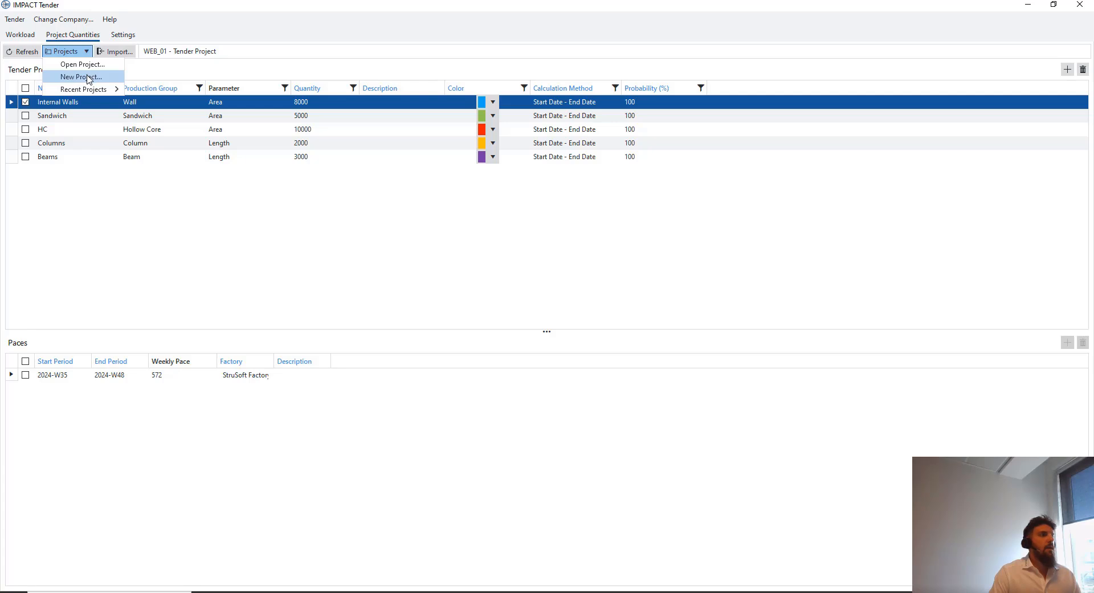
# Start a new project on standard 1101 Malmö and begin naming it WEBINAR
pyautogui.click(88, 78)
pyautogui.click(584, 255)
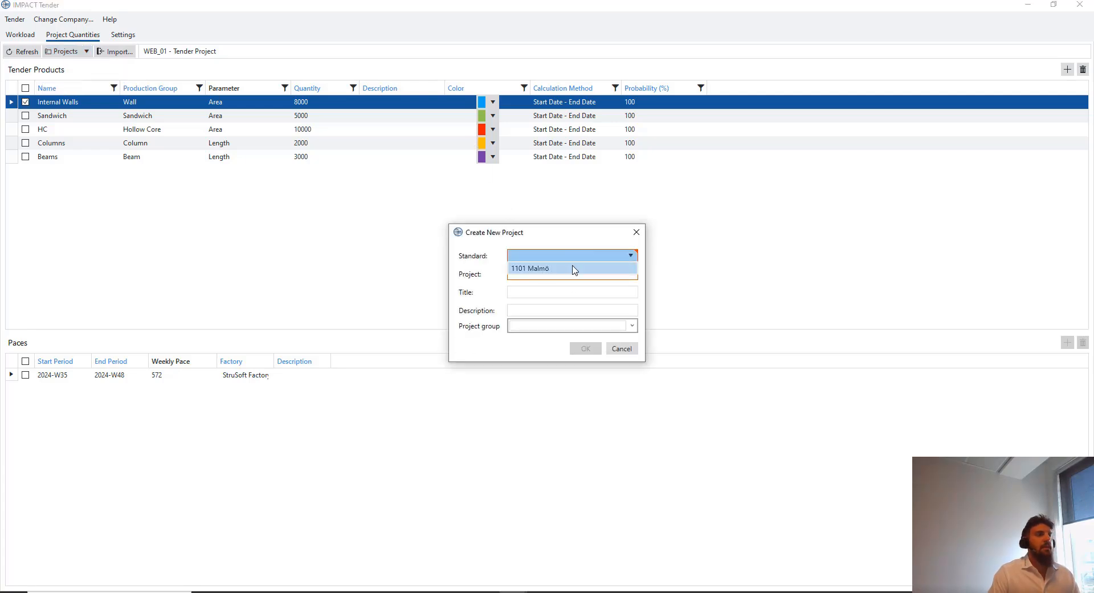
pyautogui.click(575, 269)
pyautogui.click(563, 272)
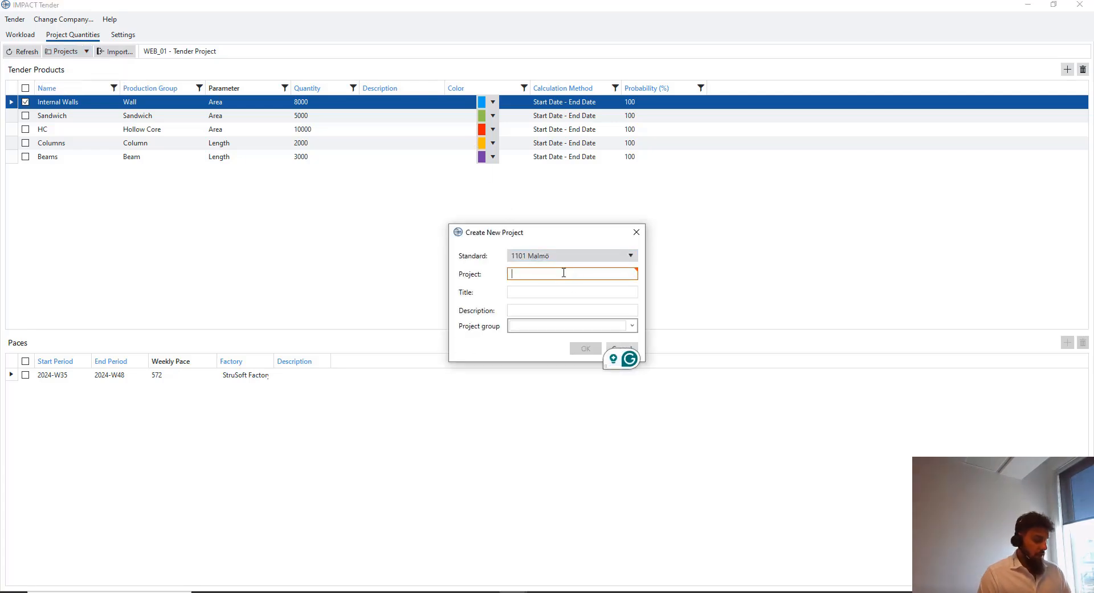
pyautogui.write('WEBINA')
pyautogui.press('BackSpace')
pyautogui.press('BackSpace')
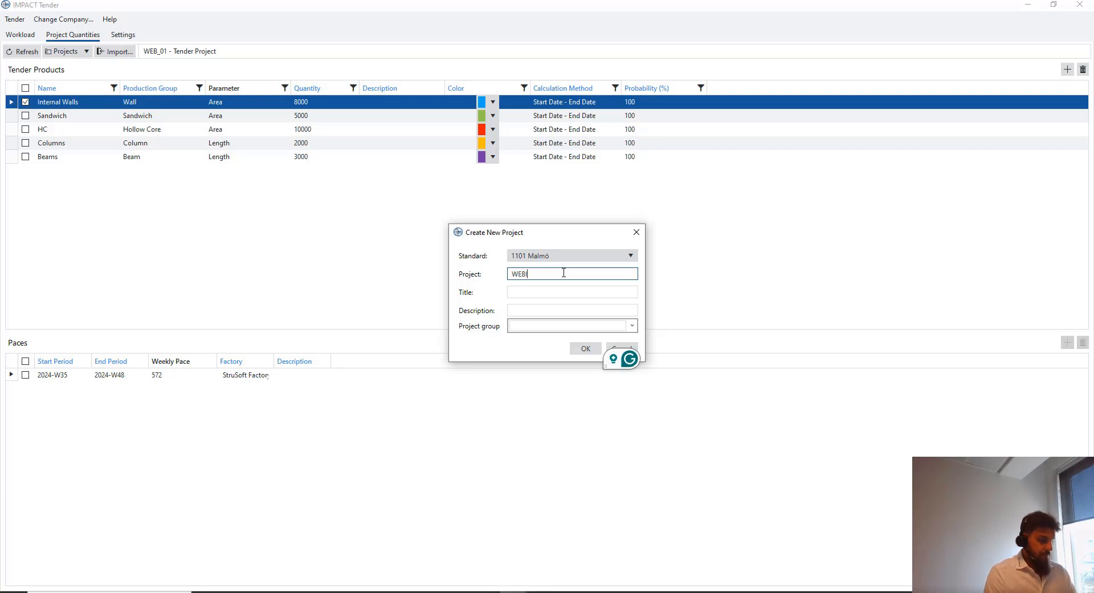
pyautogui.write('NAR')
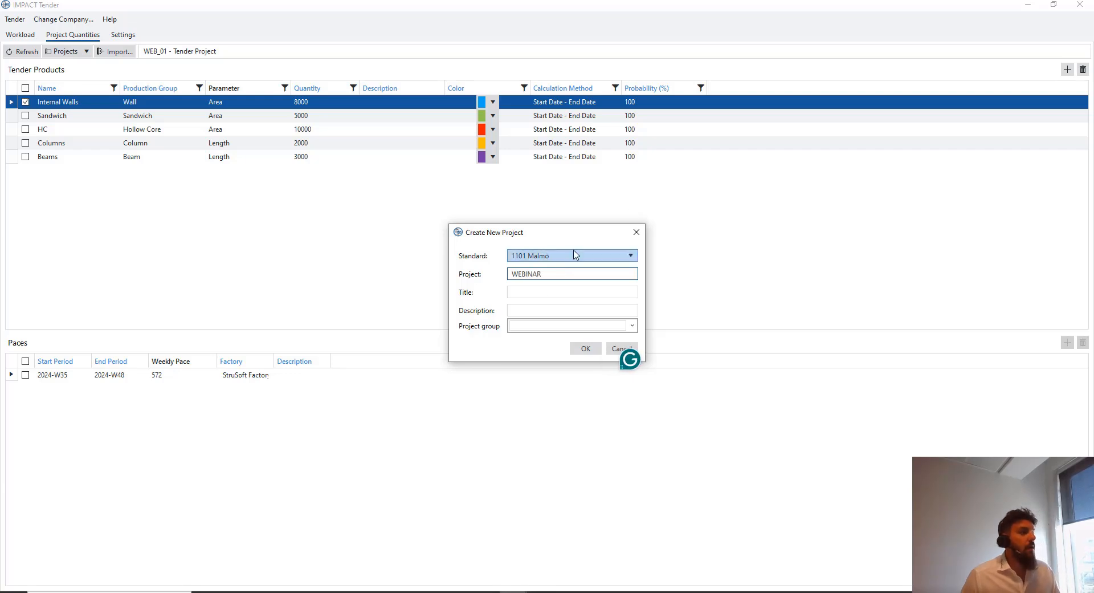
# Complete the name as WEBINAR_01, title it 'Tender project for the webinar' and create it
pyautogui.click(553, 293)
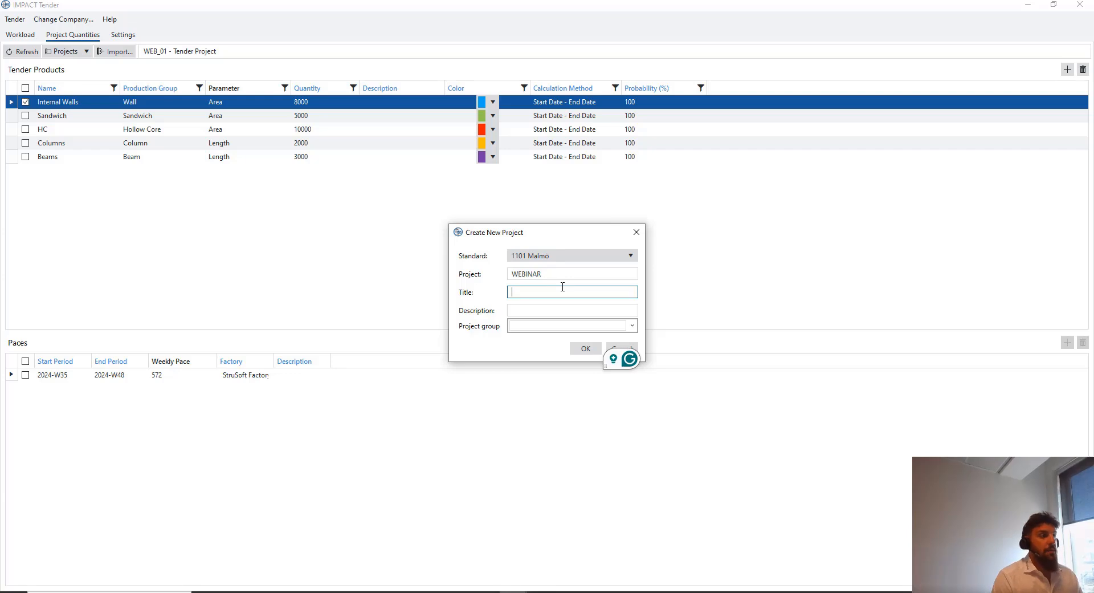
pyautogui.press('Tab')
pyautogui.press('Tab')
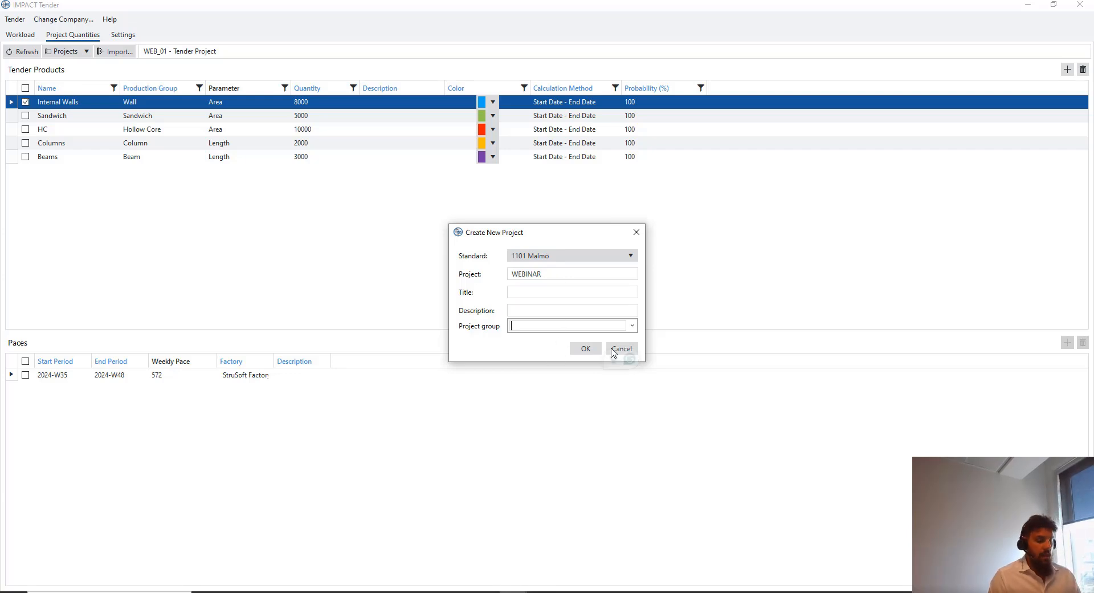
pyautogui.write('H')
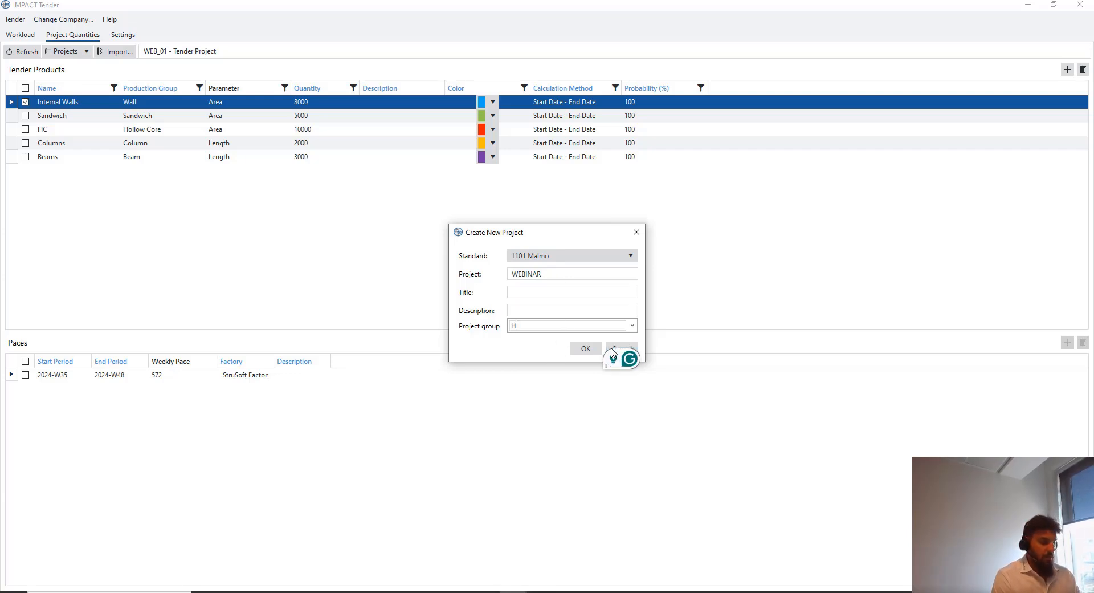
pyautogui.write('ousing')
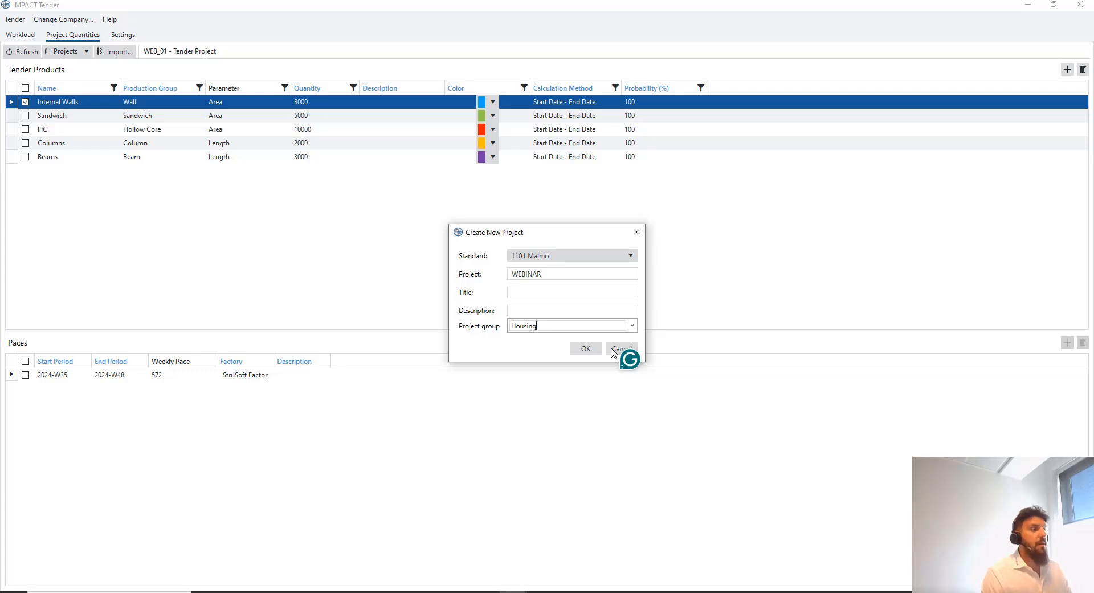
pyautogui.press('BackSpace')
pyautogui.press('BackSpace')
pyautogui.press('BackSpace')
pyautogui.press('BackSpace')
pyautogui.press('BackSpace')
pyautogui.press('BackSpace')
pyautogui.press('BackSpace')
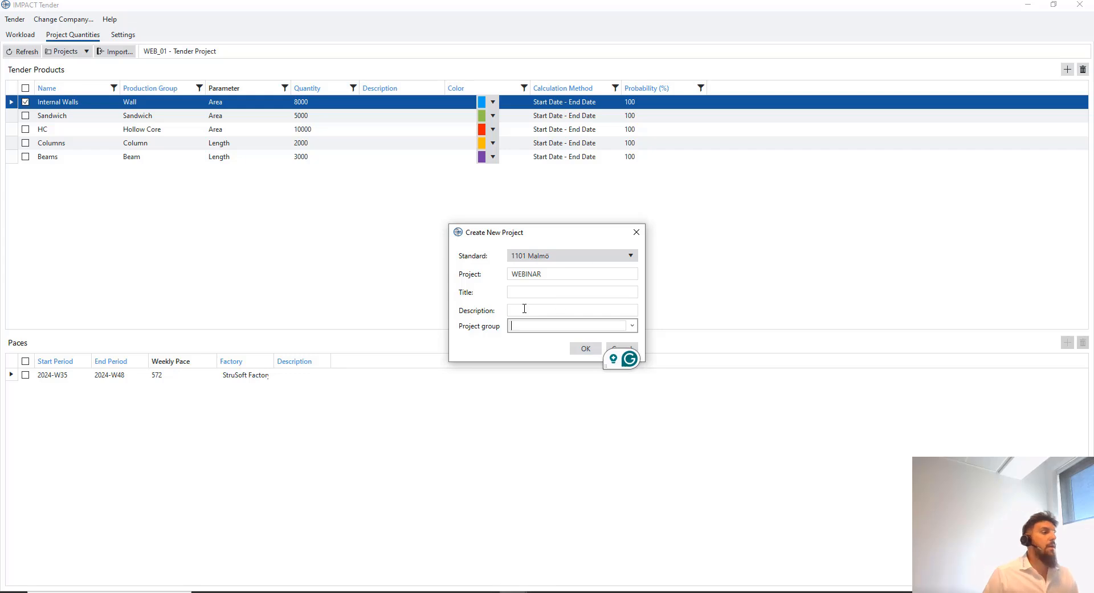
pyautogui.click(568, 294)
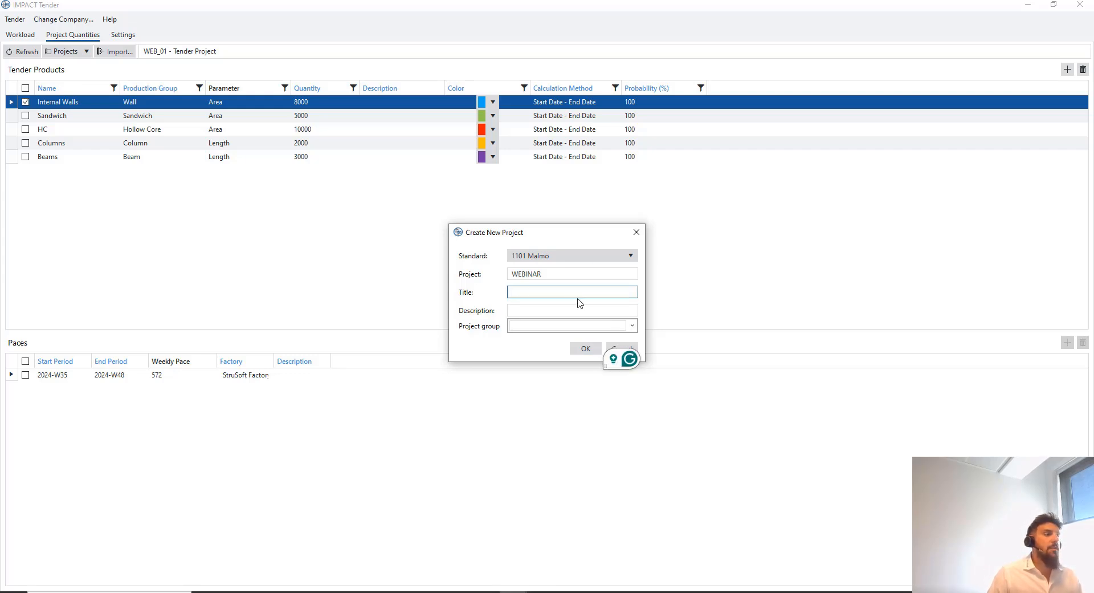
pyautogui.click(573, 274)
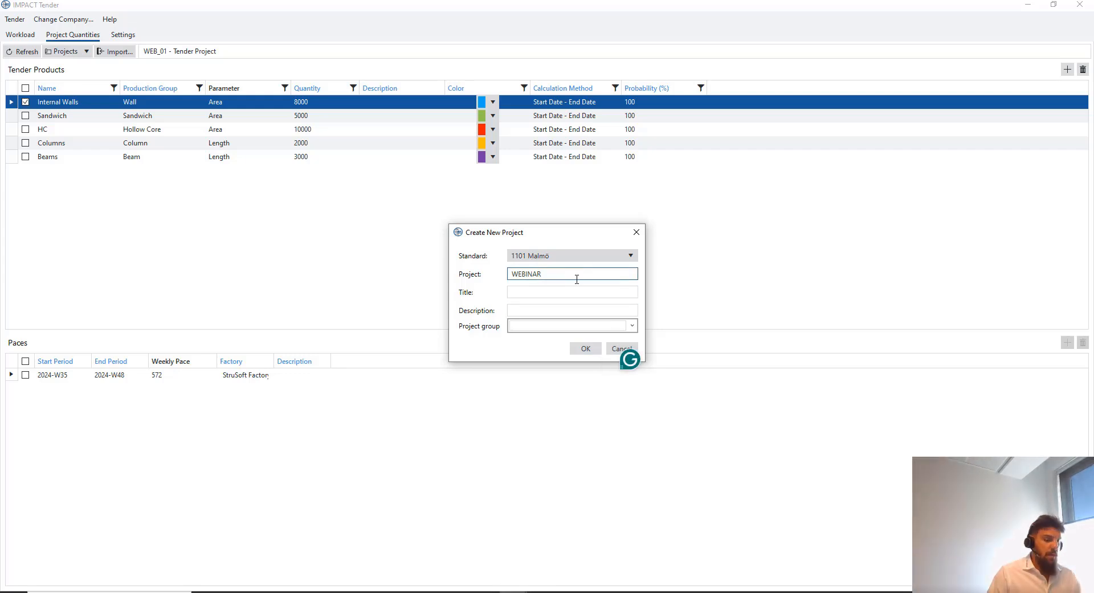
pyautogui.write('01')
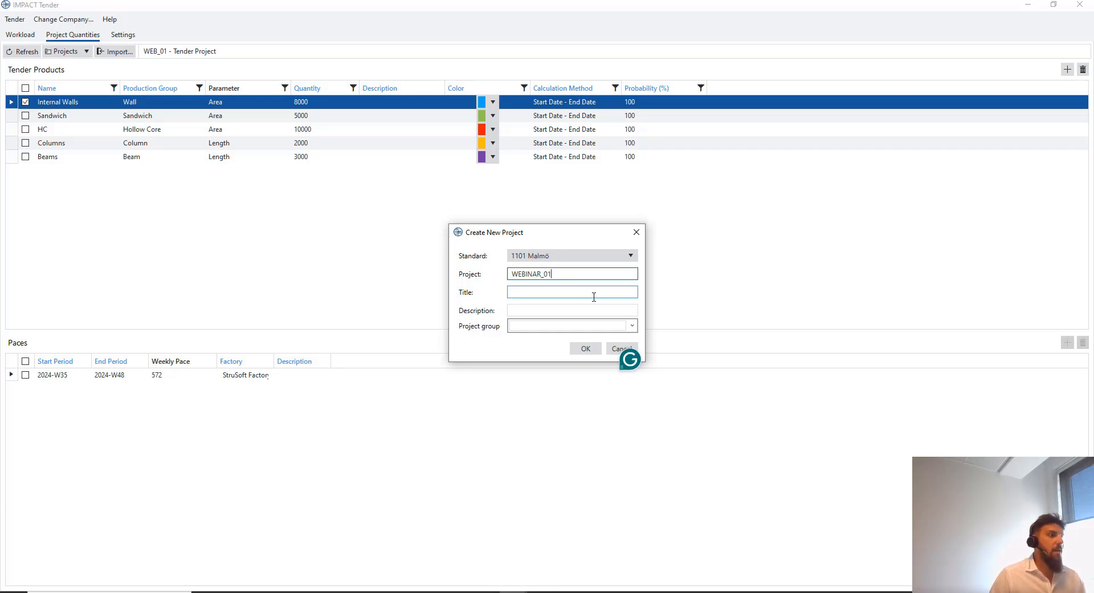
pyautogui.click(599, 290)
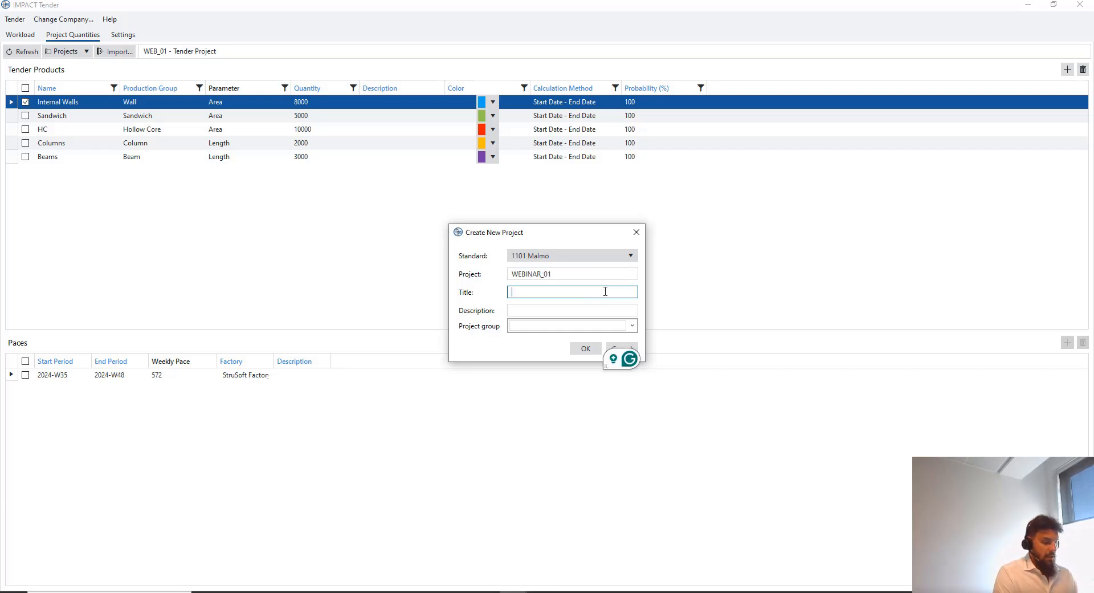
pyautogui.write('Tender')
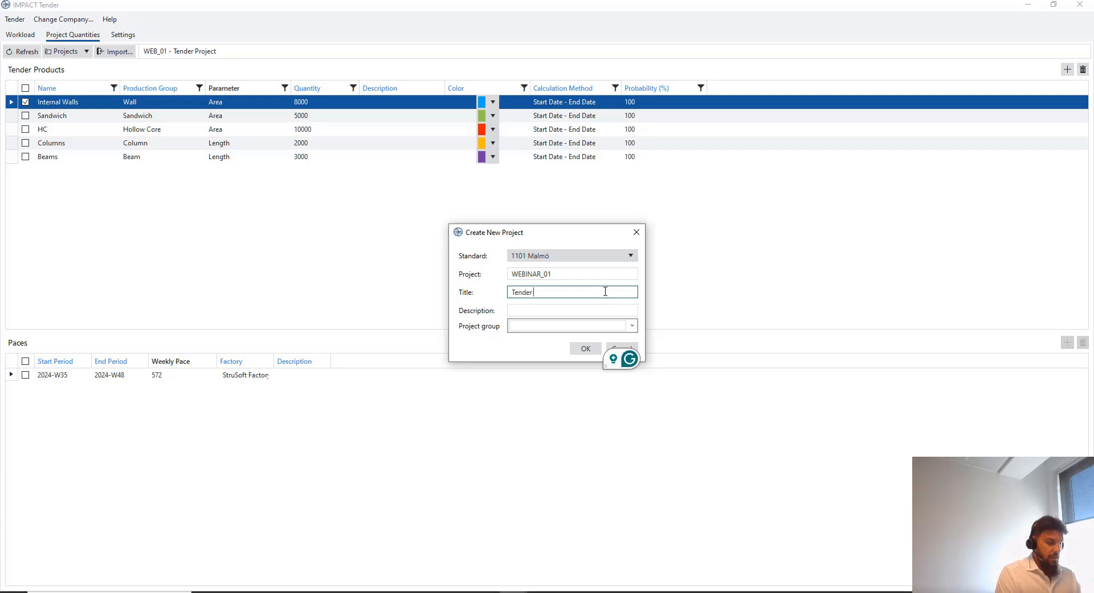
pyautogui.write(' project for the')
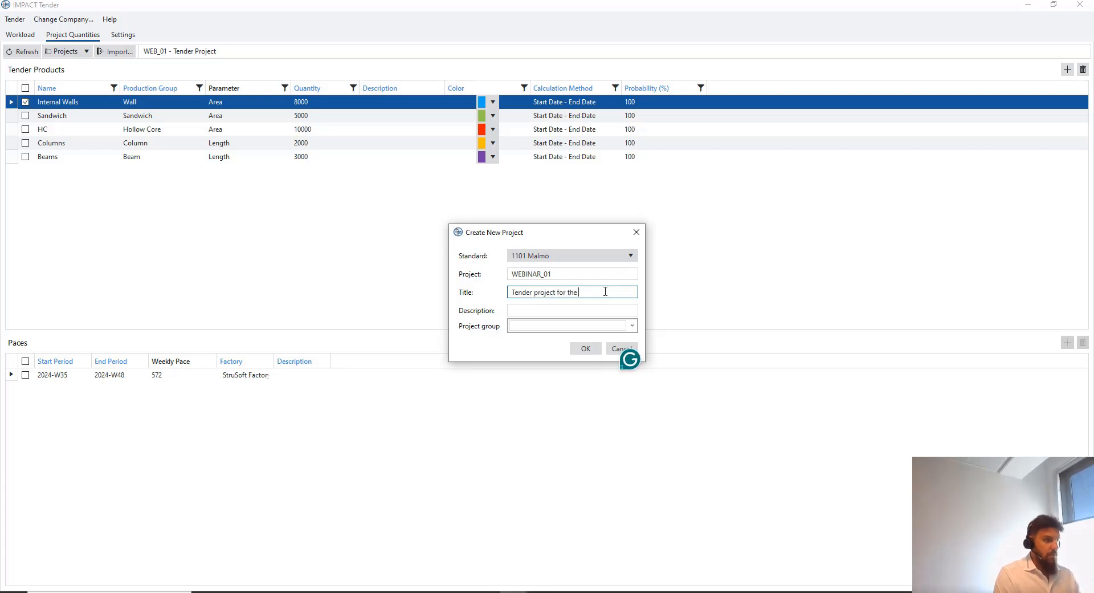
pyautogui.write(' webinar')
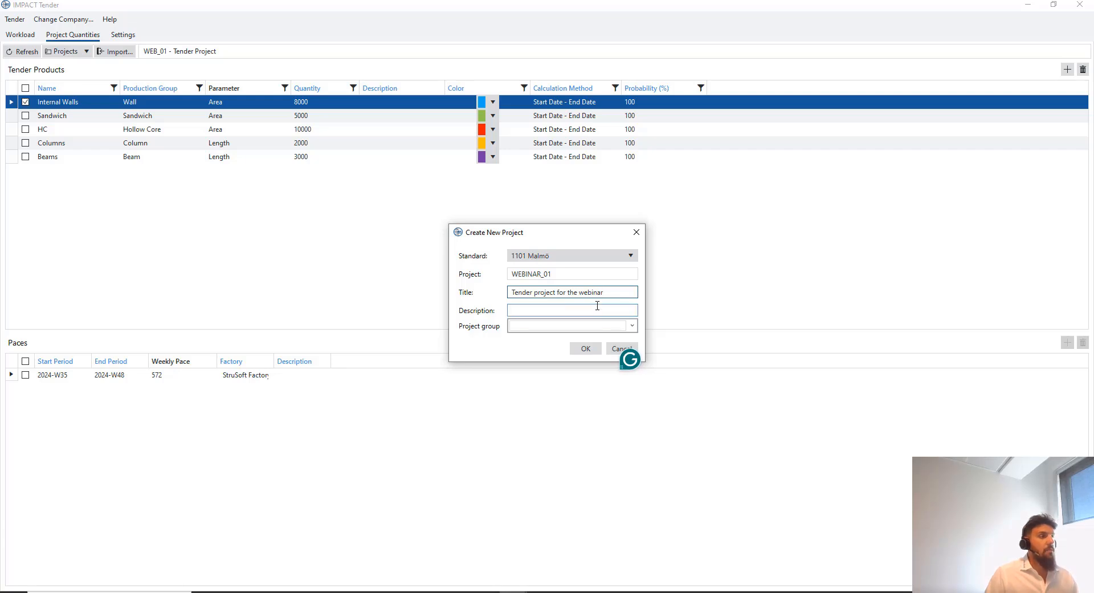
pyautogui.click(585, 348)
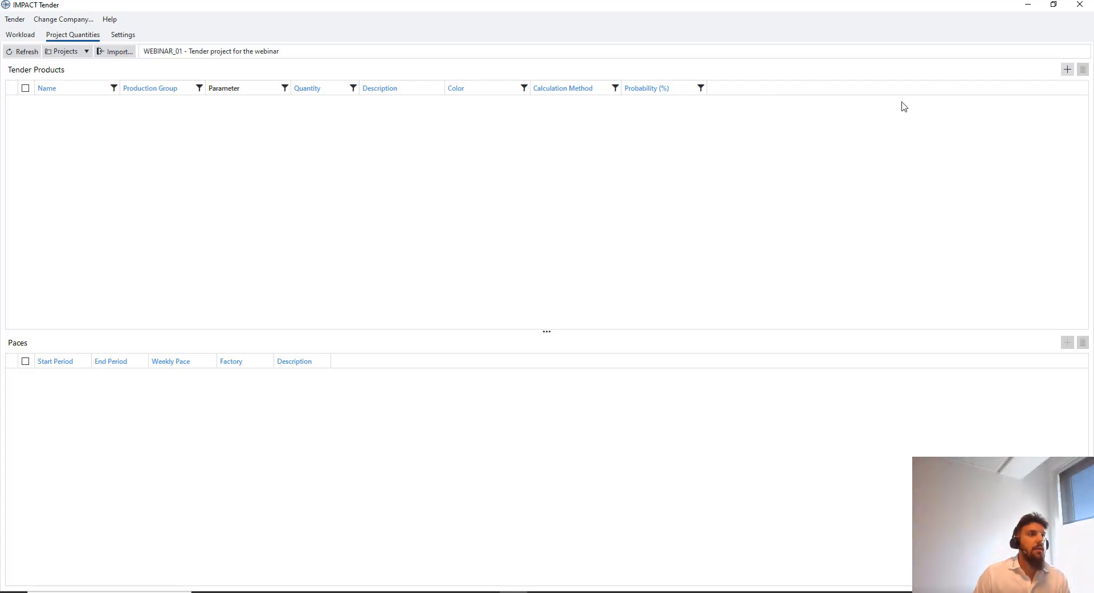
# Add an Internal Walls product in the Wall group with quantity 8000, coloured light blue
pyautogui.click(1067, 69)
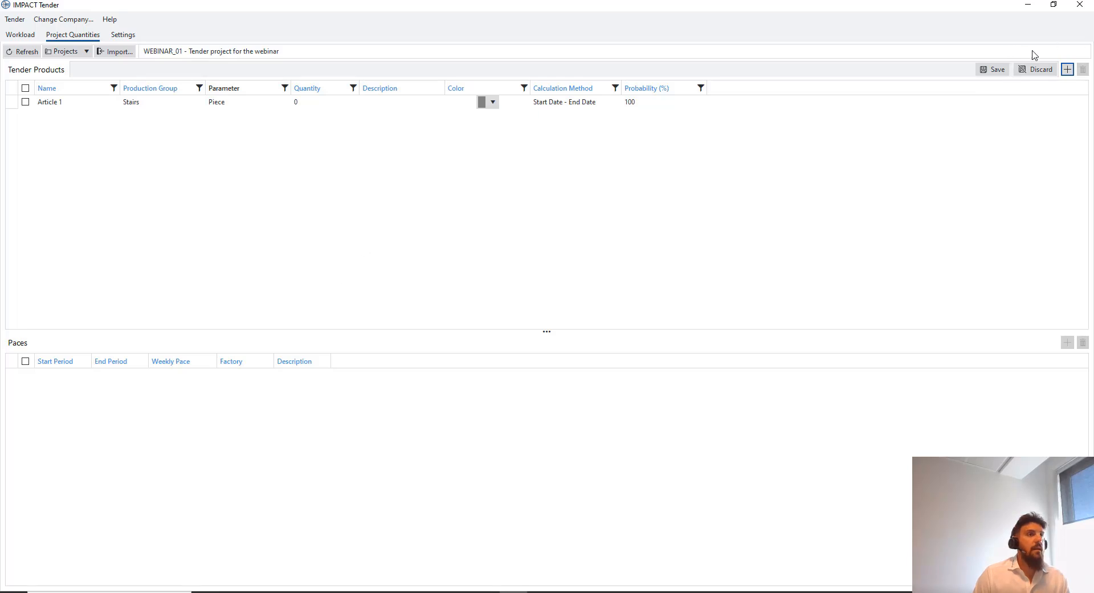
pyautogui.doubleClick(104, 103)
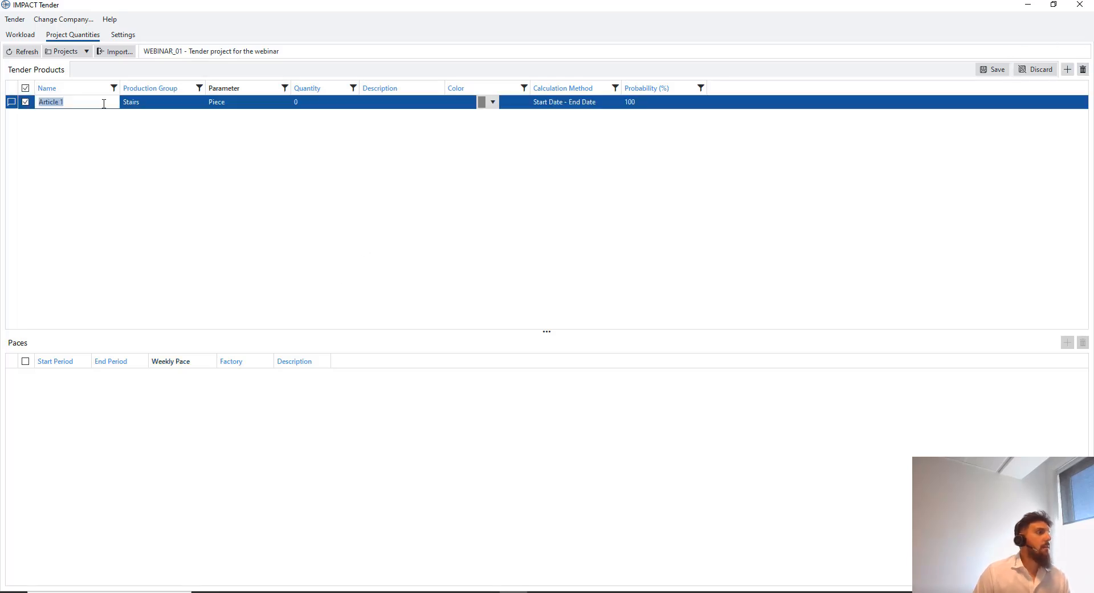
pyautogui.write('INternal Walls')
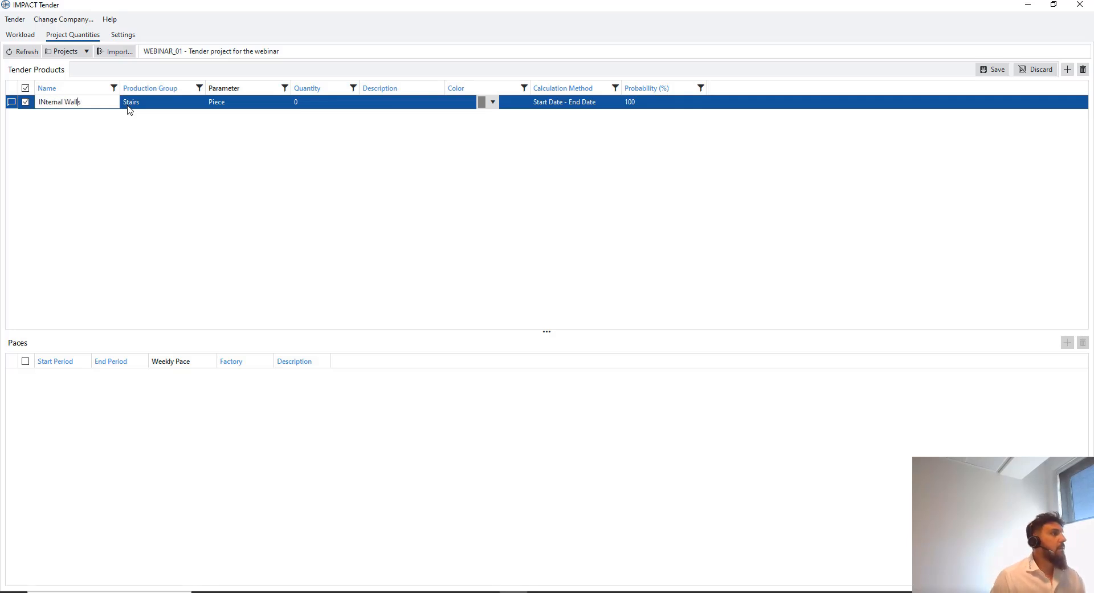
pyautogui.click(46, 101)
pyautogui.press('BackSpace')
pyautogui.write('n')
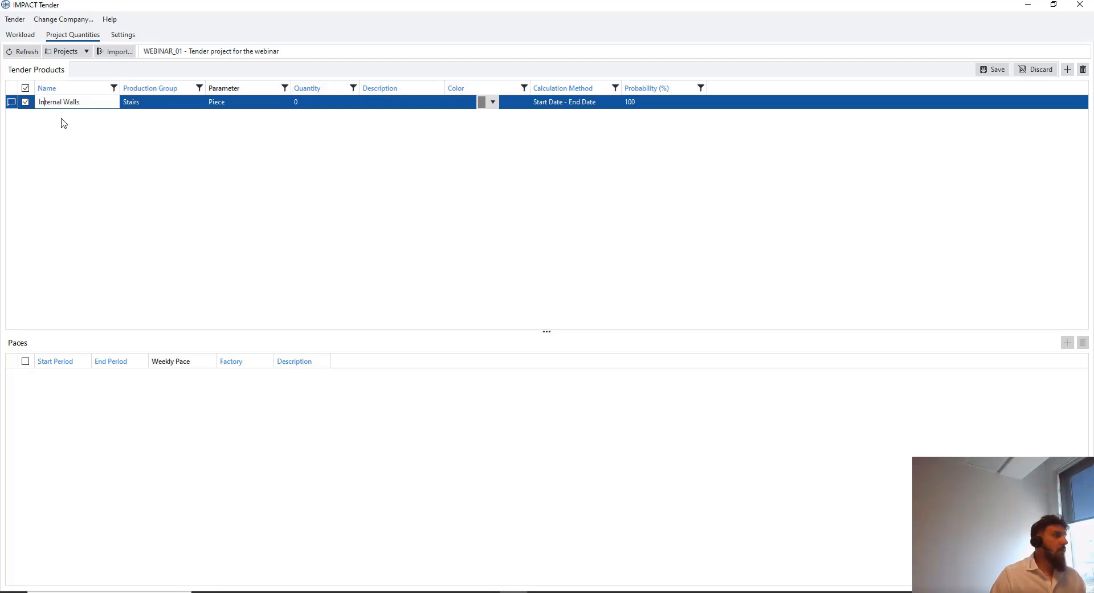
pyautogui.click(164, 103)
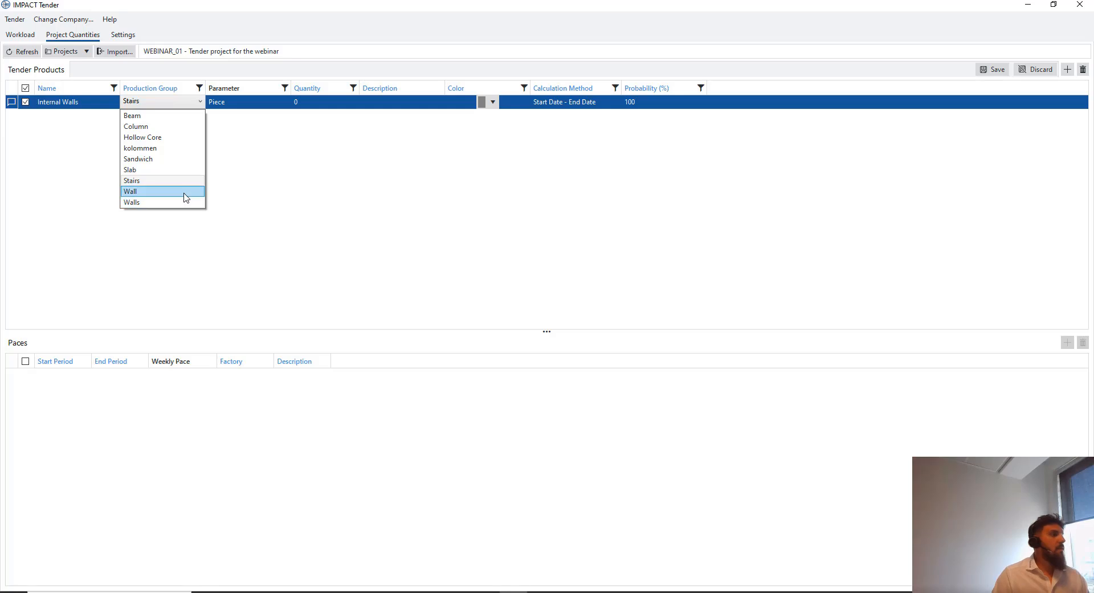
pyautogui.click(154, 191)
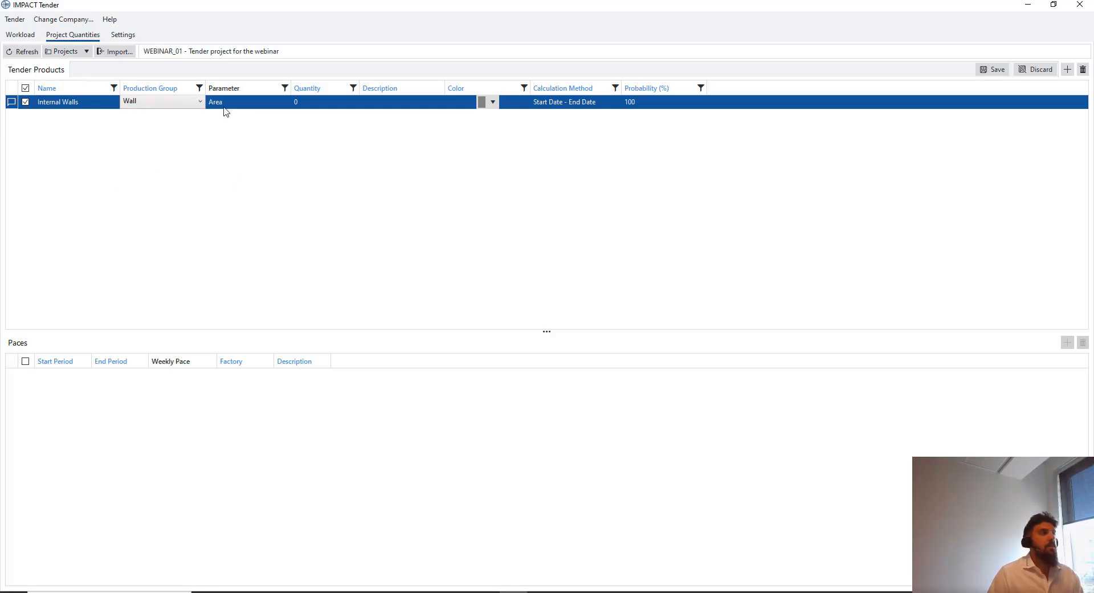
pyautogui.click(319, 103)
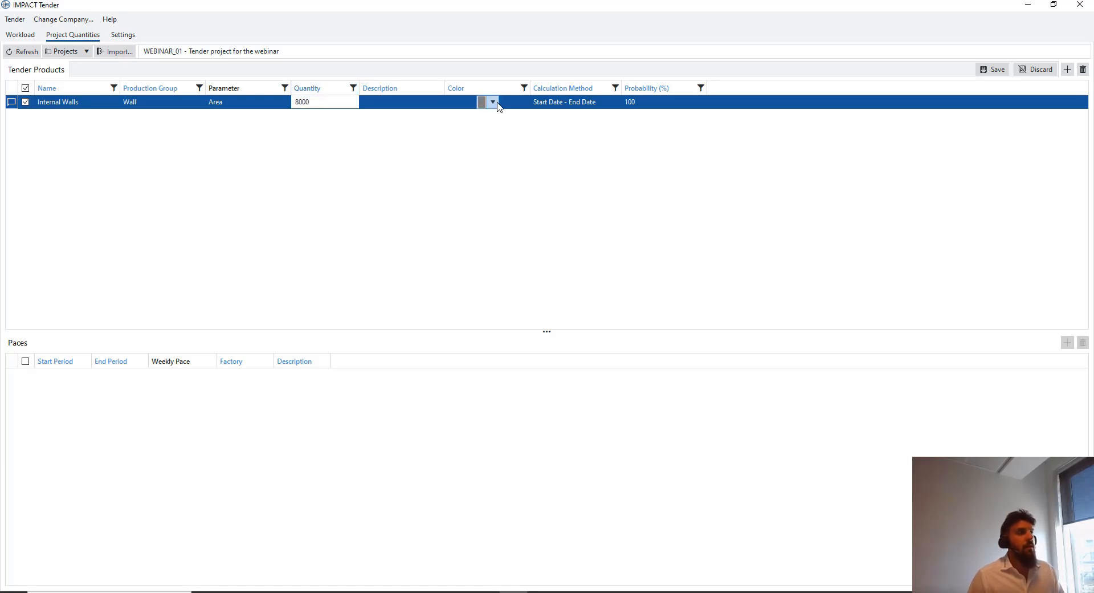
pyautogui.click(494, 103)
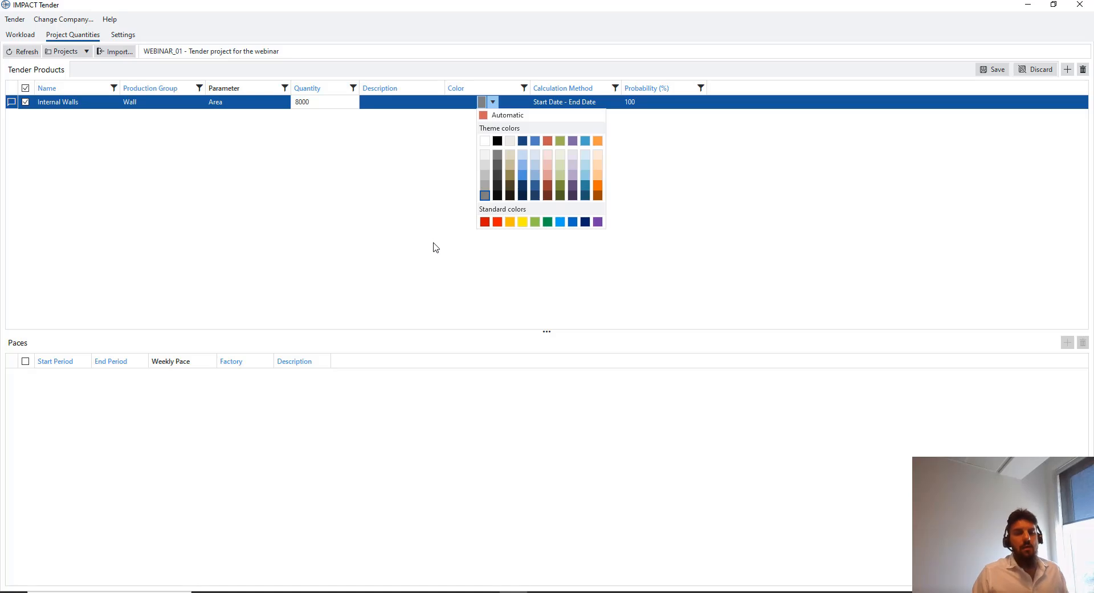
pyautogui.click(561, 221)
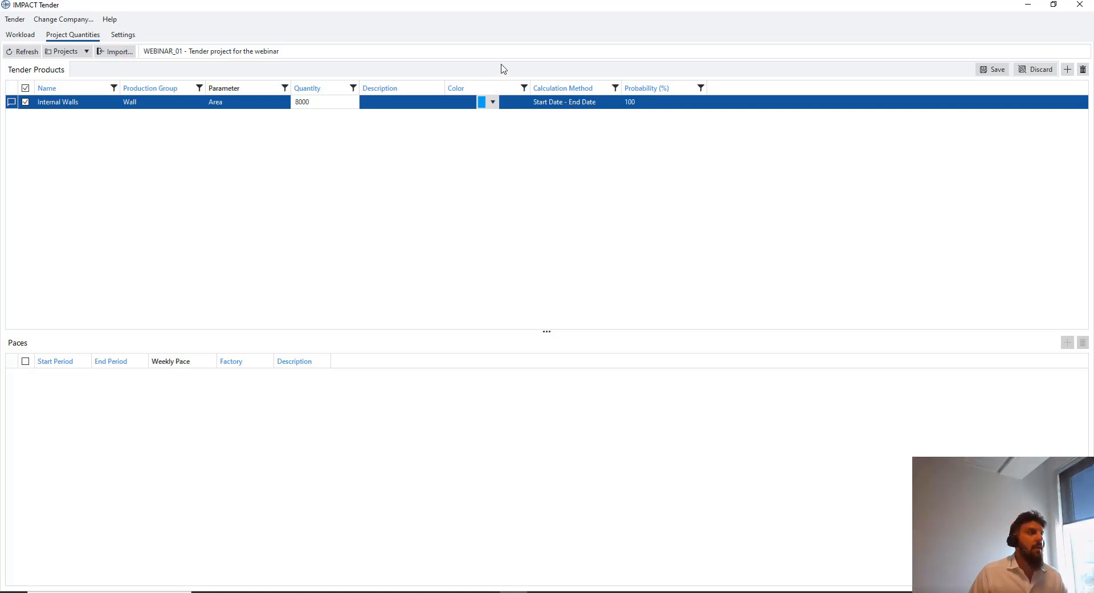
pyautogui.click(616, 108)
# Switch to the Settings tab to see the Min Probability Level of 75
pyautogui.click(654, 104)
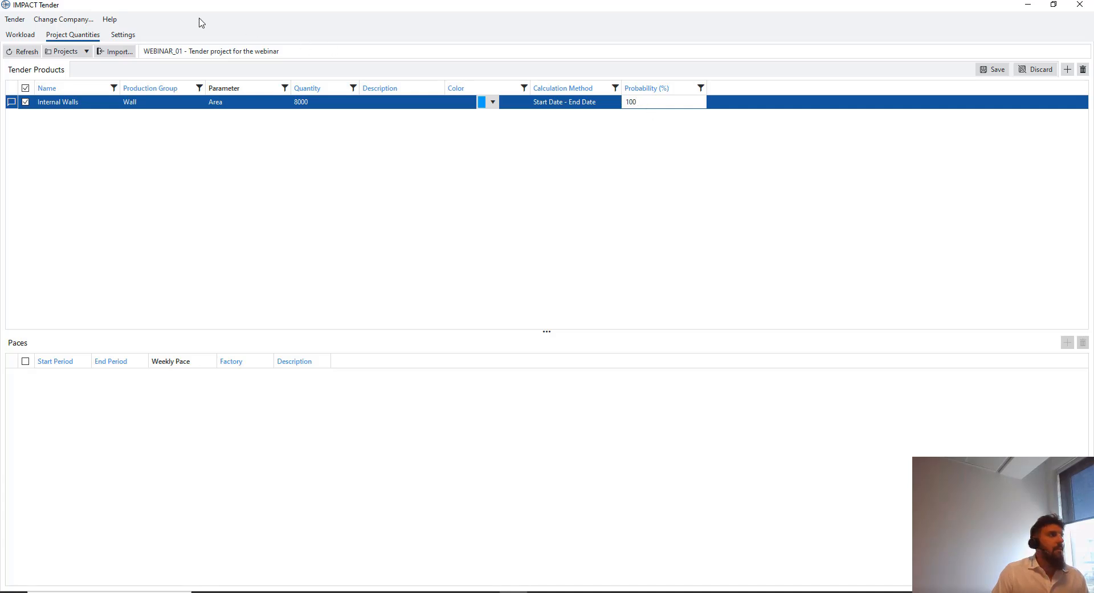
pyautogui.click(133, 36)
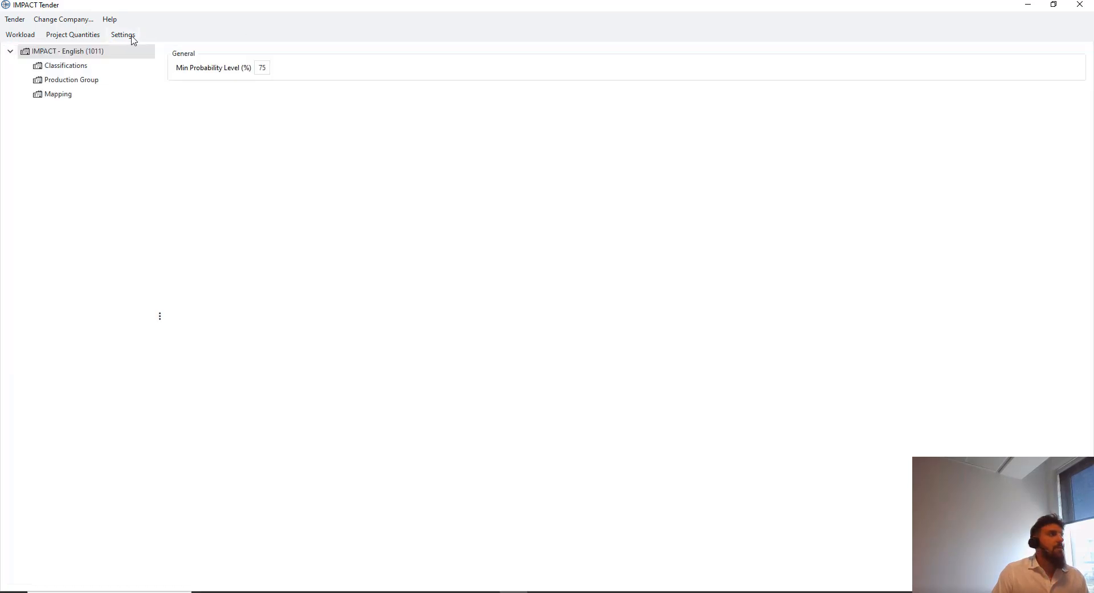
# Inspect the Min Probability Level value 75, then return to WEBINAR_01's Project Quantities
pyautogui.doubleClick(263, 67)
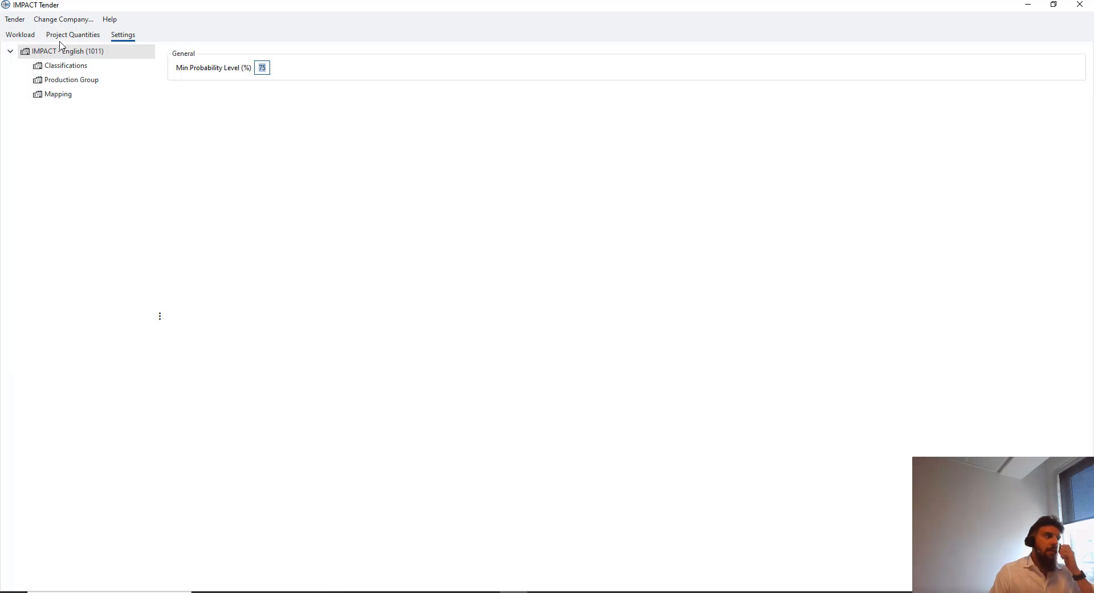
pyautogui.click(264, 63)
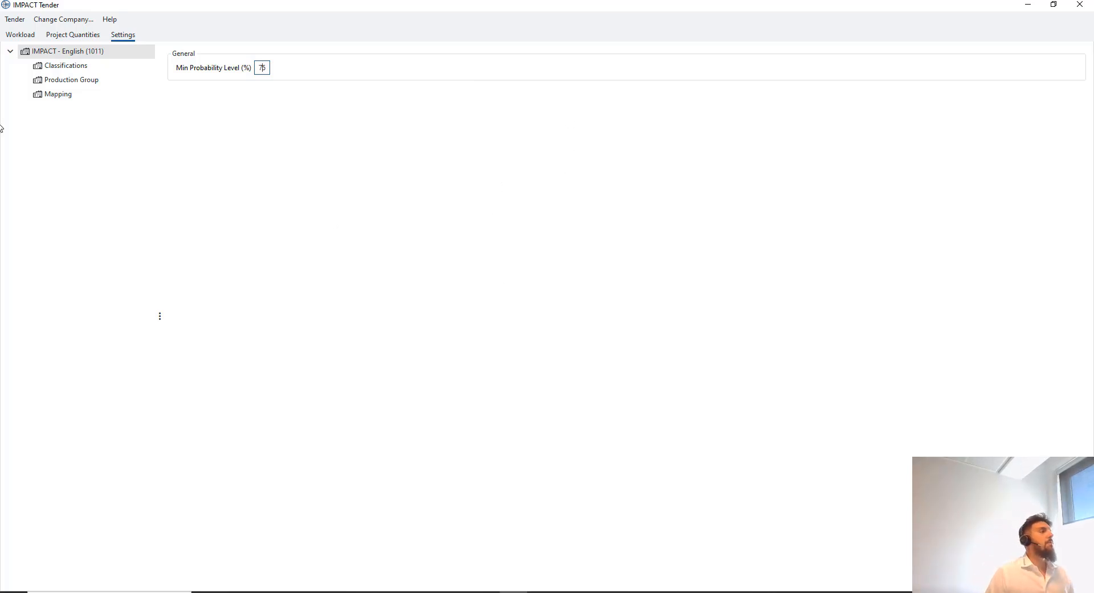
pyautogui.click(78, 35)
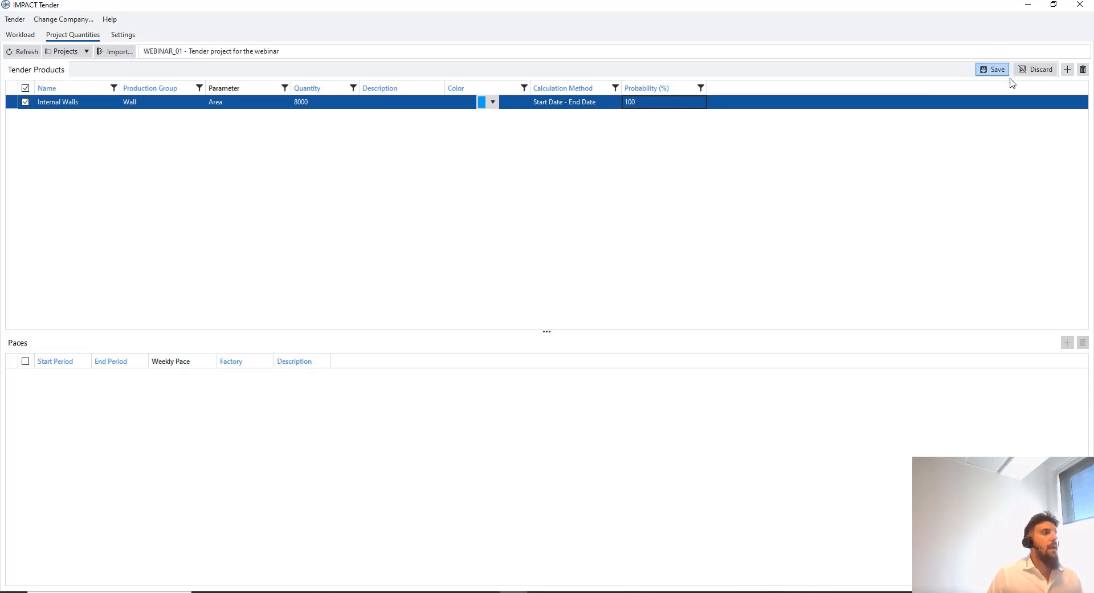
# Save the Internal Walls tender product
pyautogui.click(992, 69)
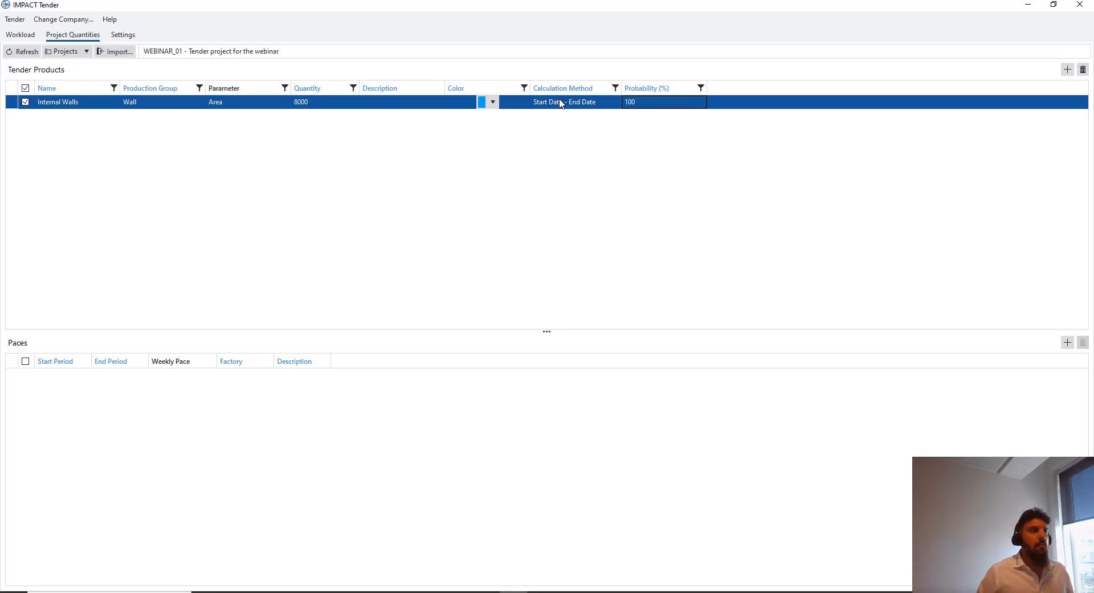
# Leave Internal Walls' calculation method on Start Date - End Date
pyautogui.click(600, 104)
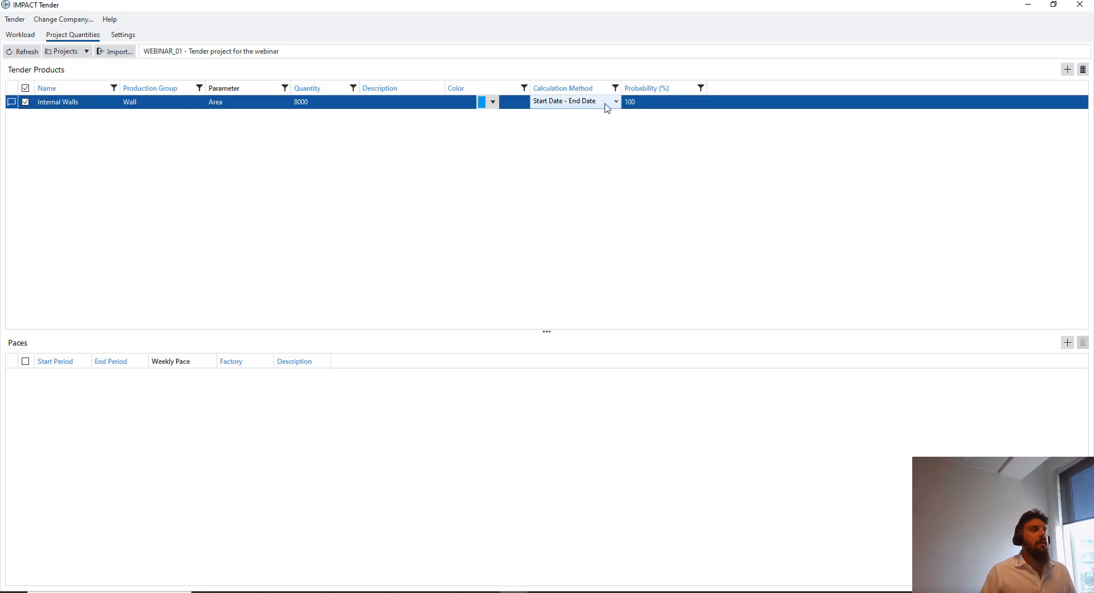
pyautogui.click(611, 107)
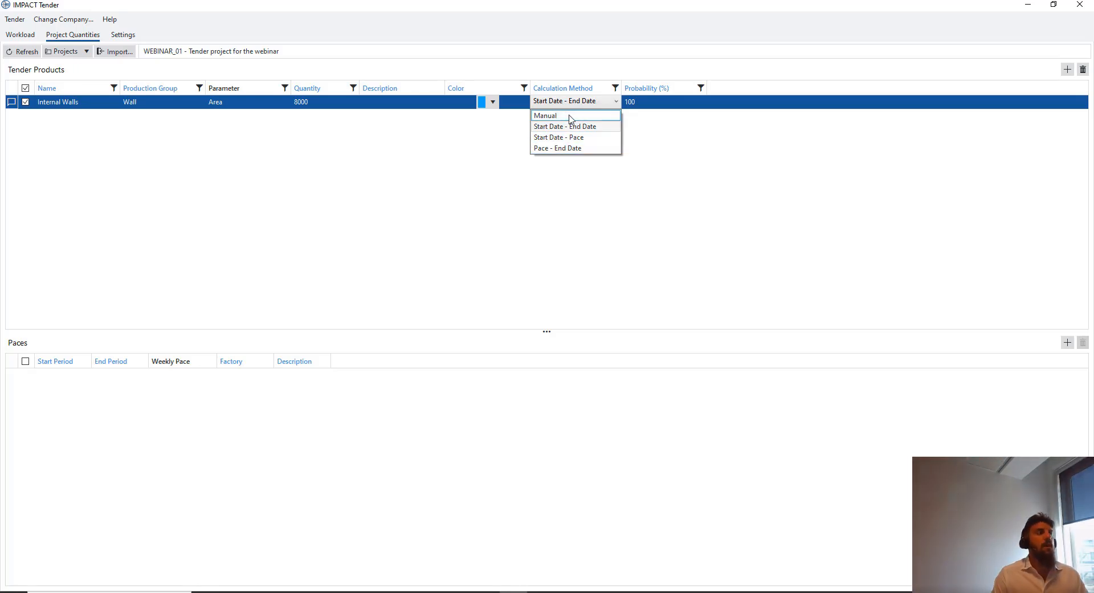
pyautogui.click(344, 109)
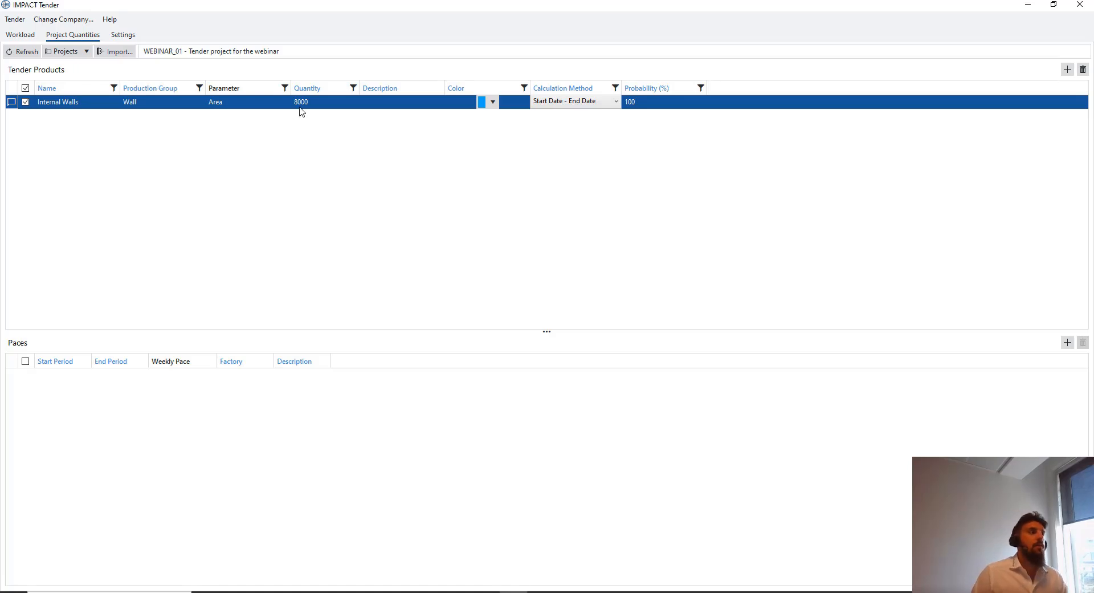
pyautogui.click(614, 105)
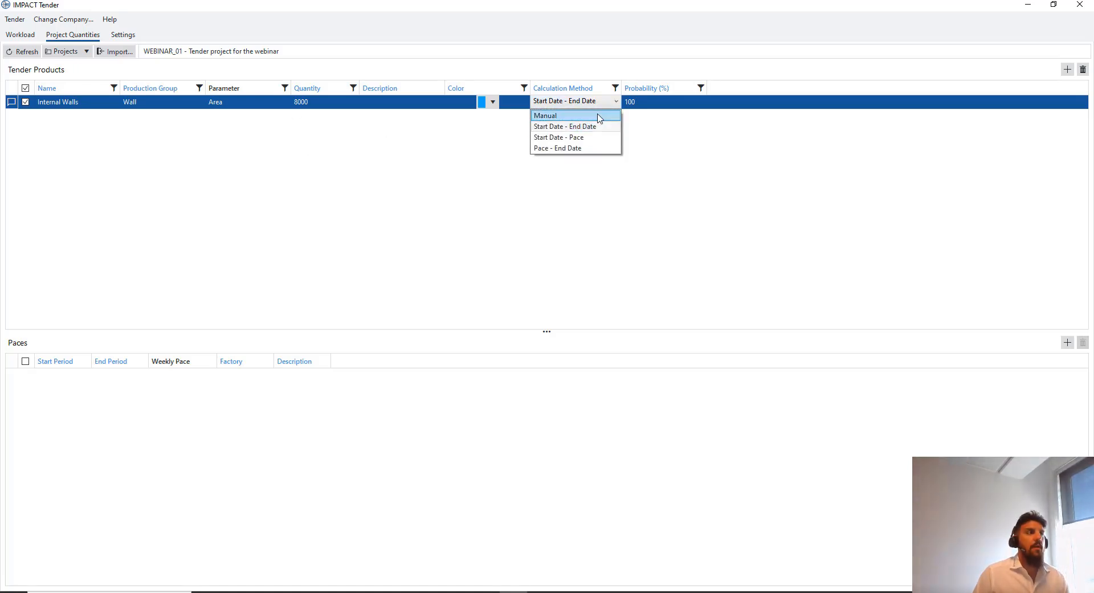
pyautogui.click(616, 103)
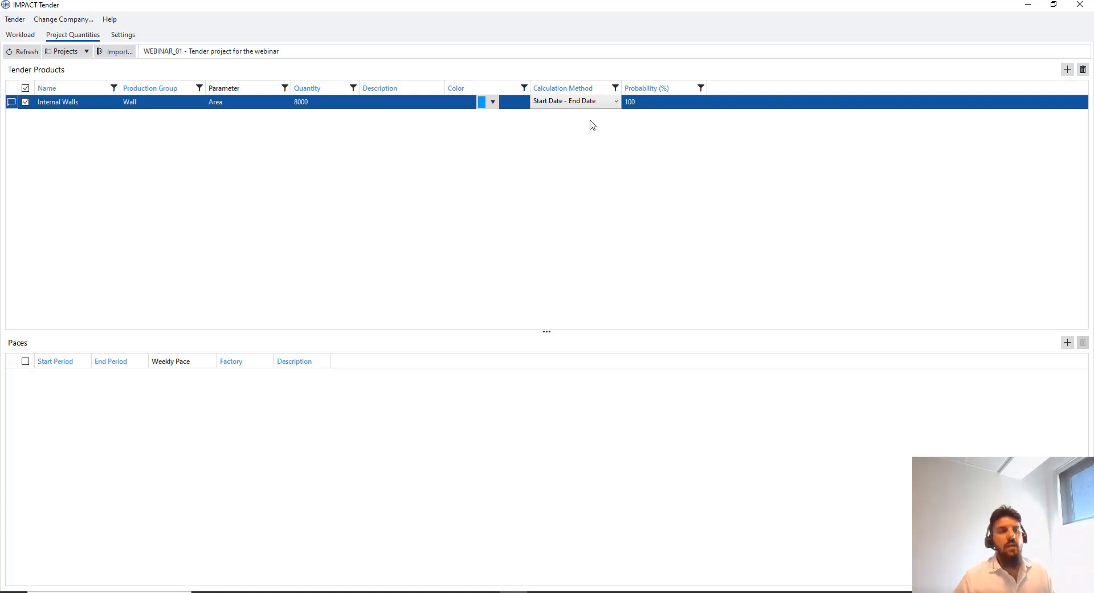
# Add a Sandwich product in the Sandwich group with quantity 5000, coloured green
pyautogui.rightClick(115, 123)
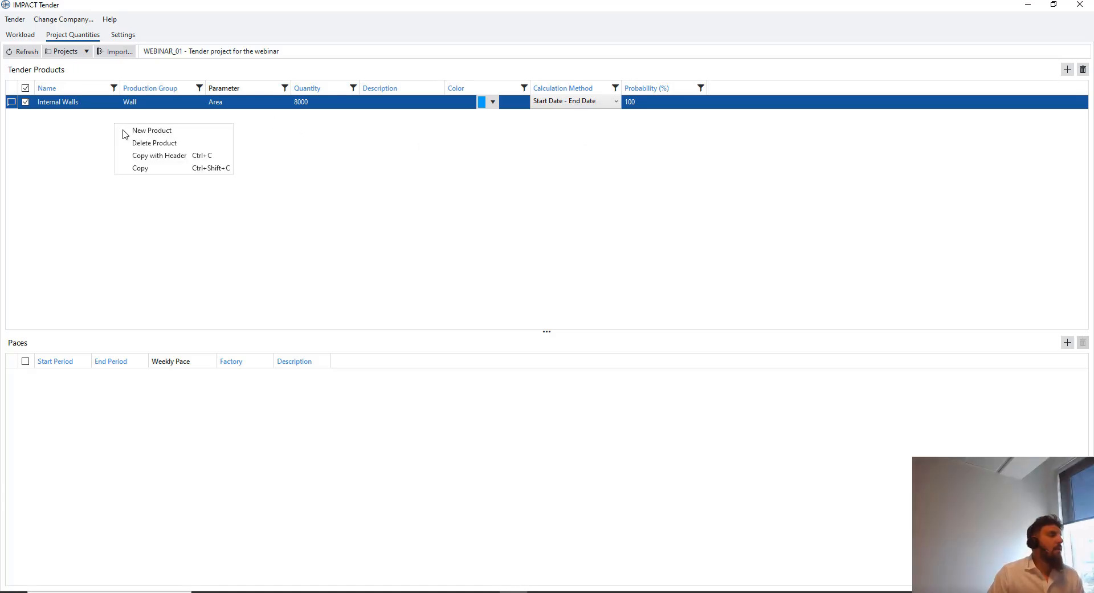
pyautogui.click(147, 130)
pyautogui.click(103, 115)
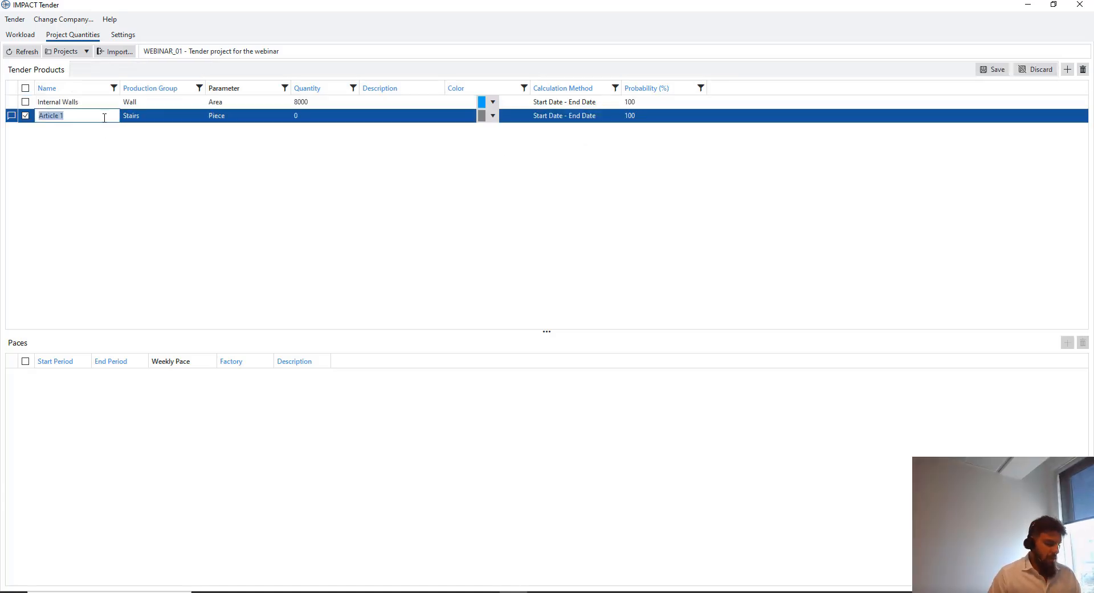
pyautogui.write('Sandwich')
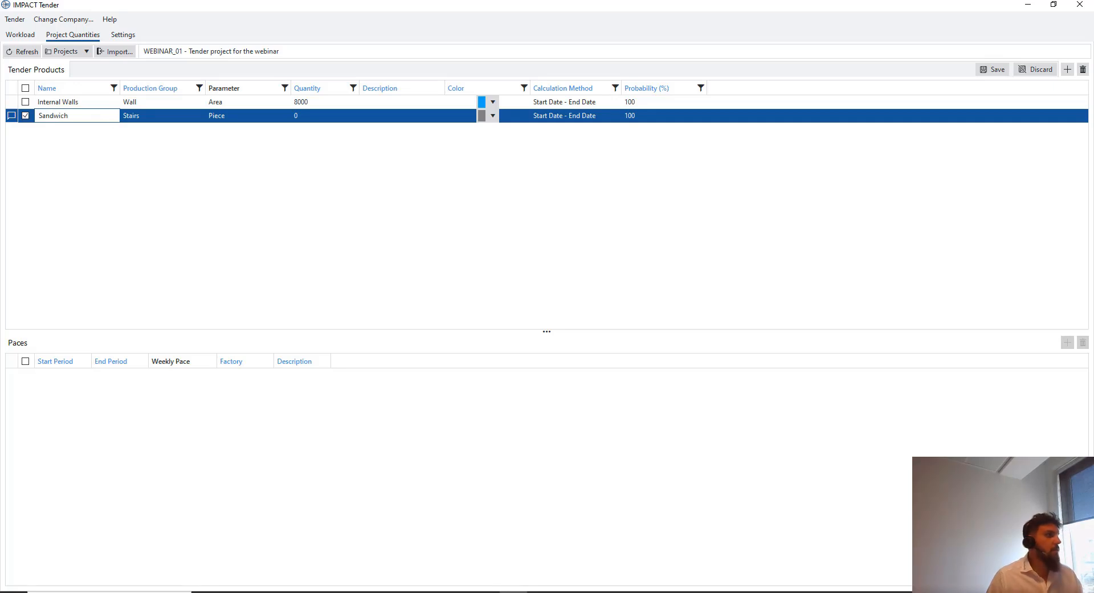
pyautogui.click(162, 116)
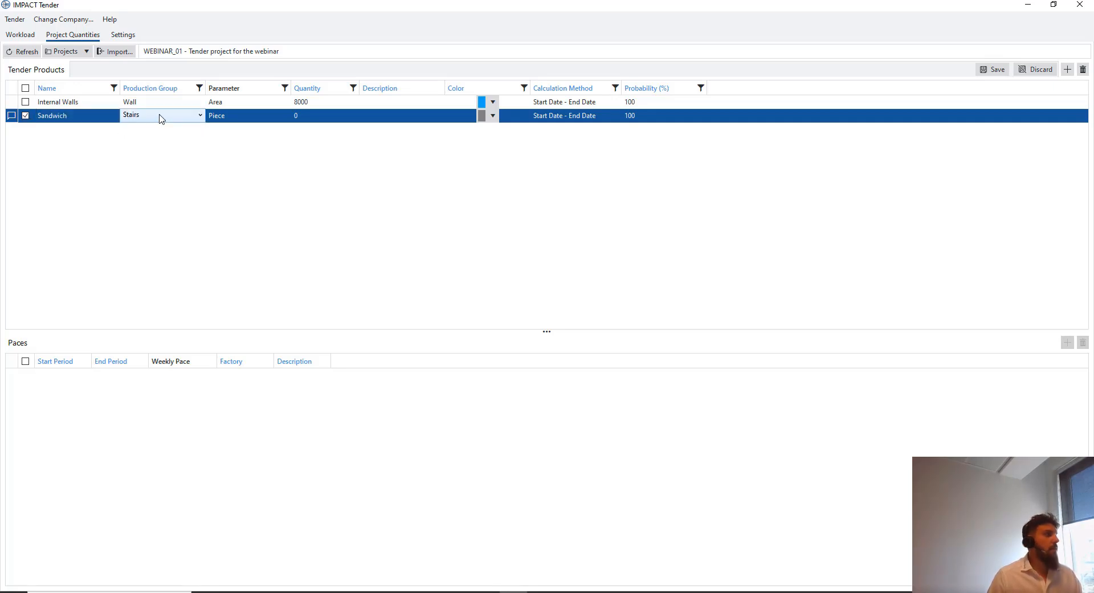
pyautogui.click(161, 116)
pyautogui.click(159, 172)
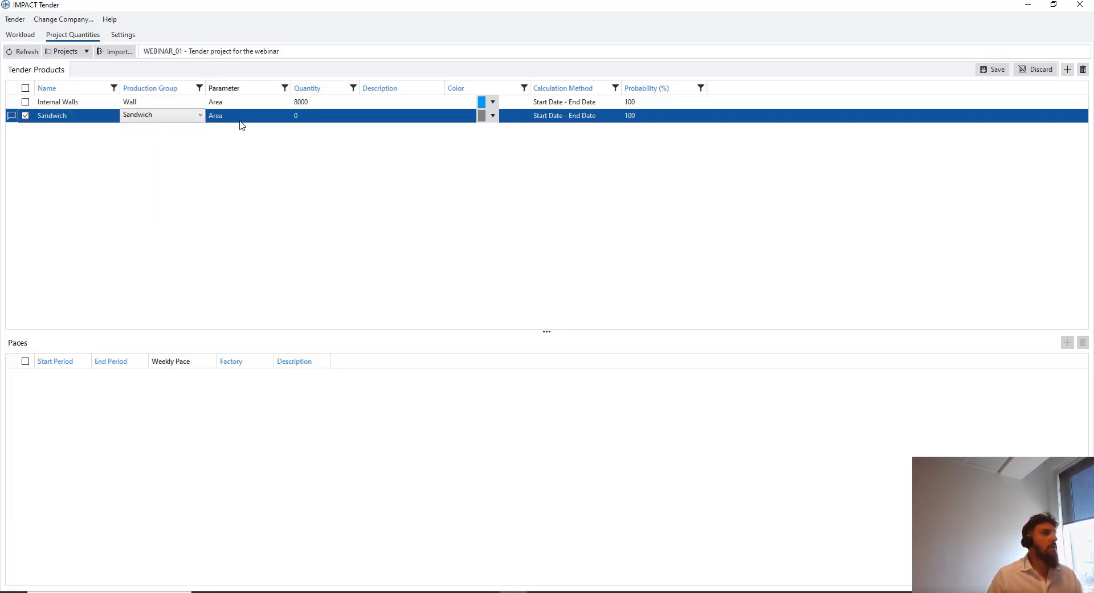
pyautogui.click(323, 118)
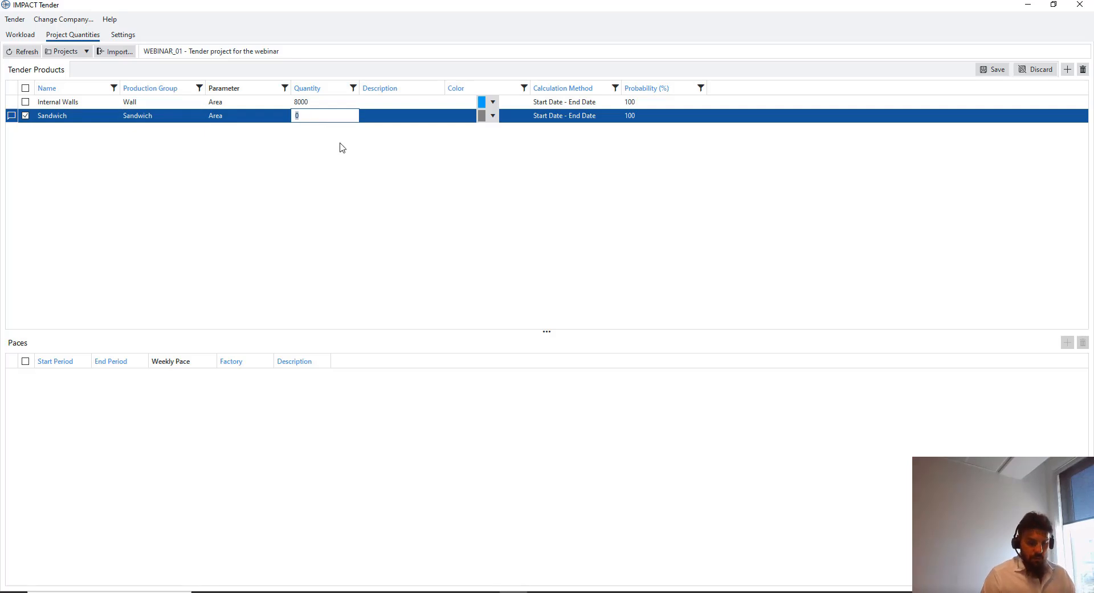
pyautogui.write('500')
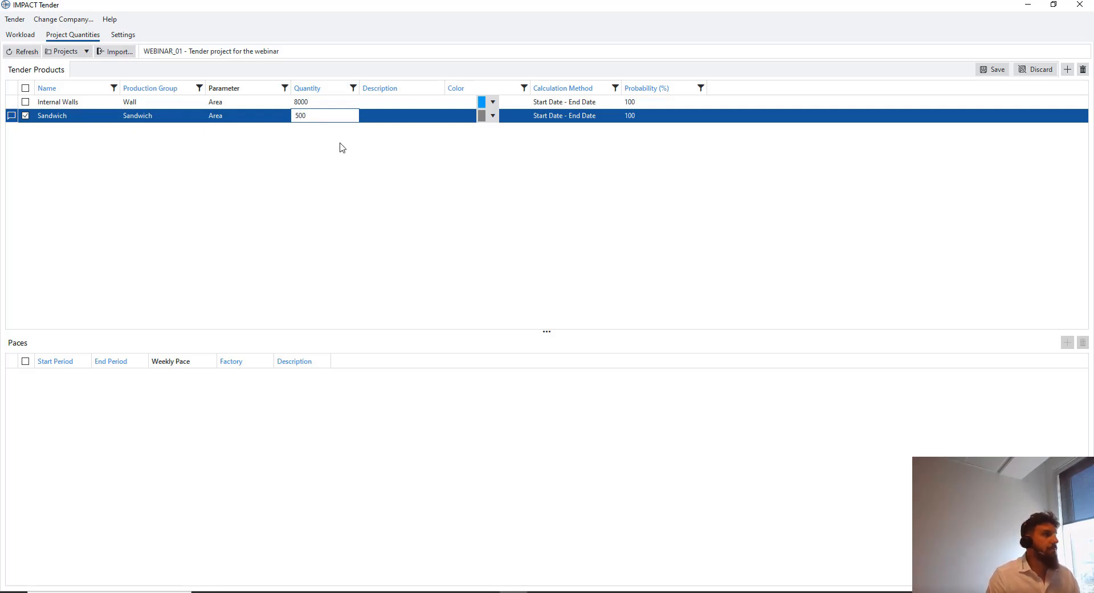
pyautogui.write('0')
pyautogui.click(494, 116)
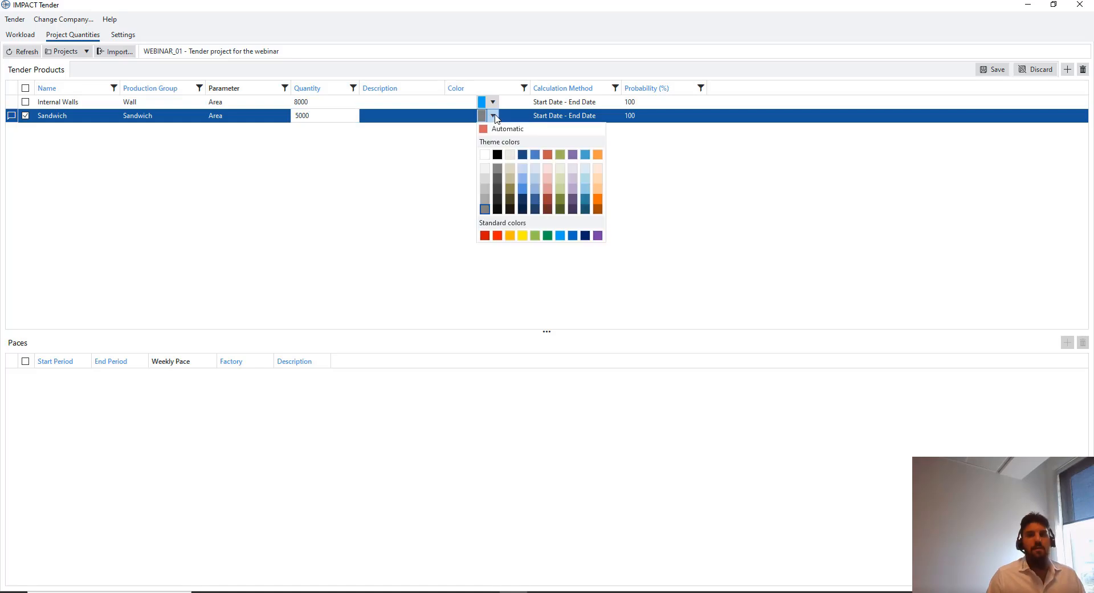
pyautogui.click(535, 235)
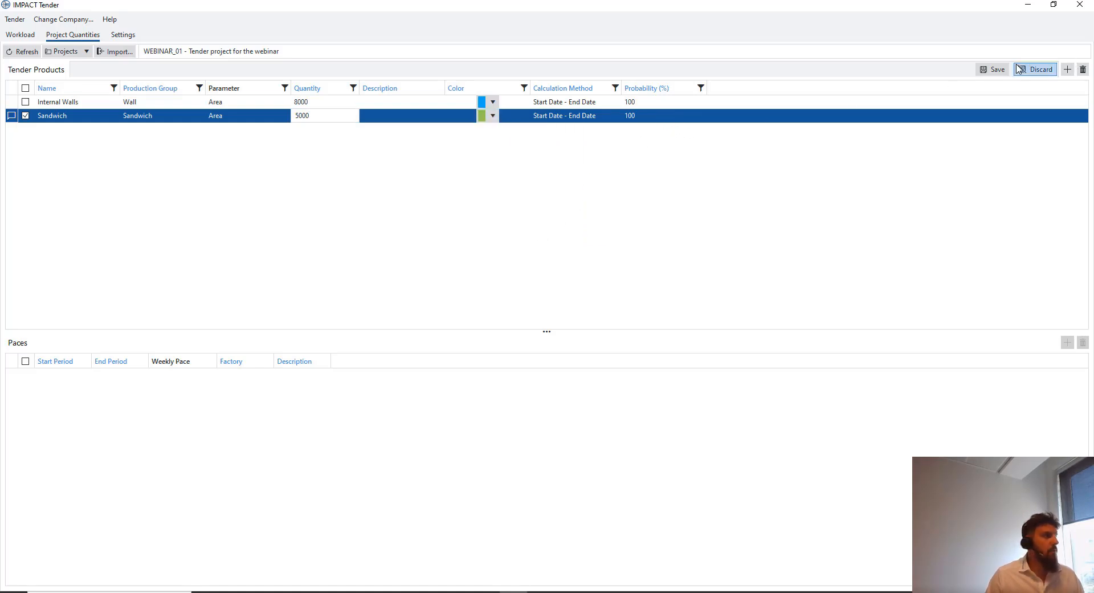
# Add an HC product in the Hollow Core group with quantity 10000, plus another blank row
pyautogui.click(1067, 69)
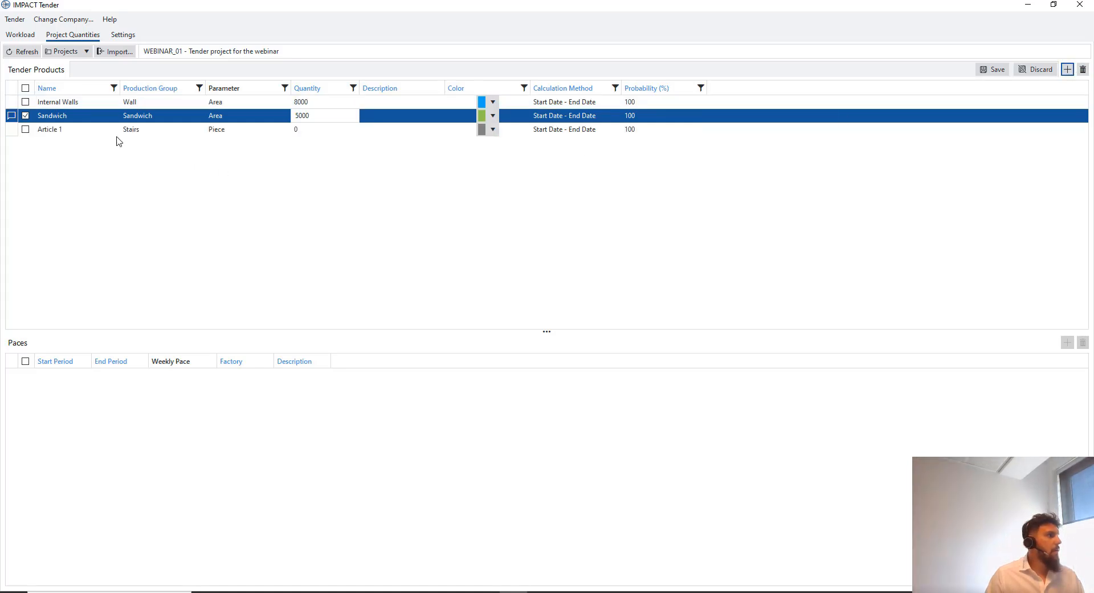
pyautogui.click(89, 128)
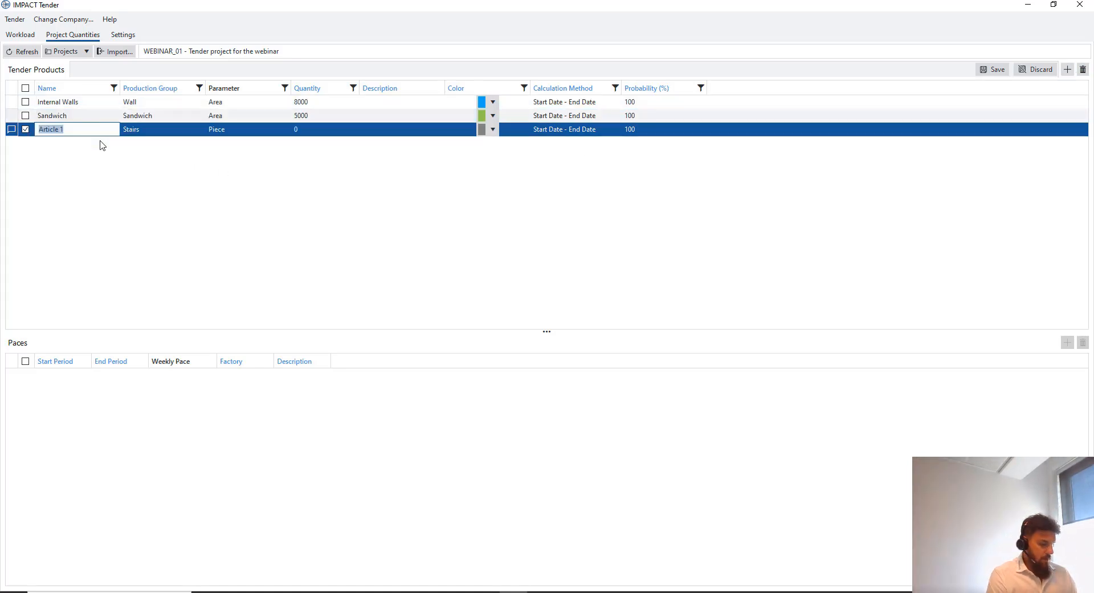
pyautogui.write('HC')
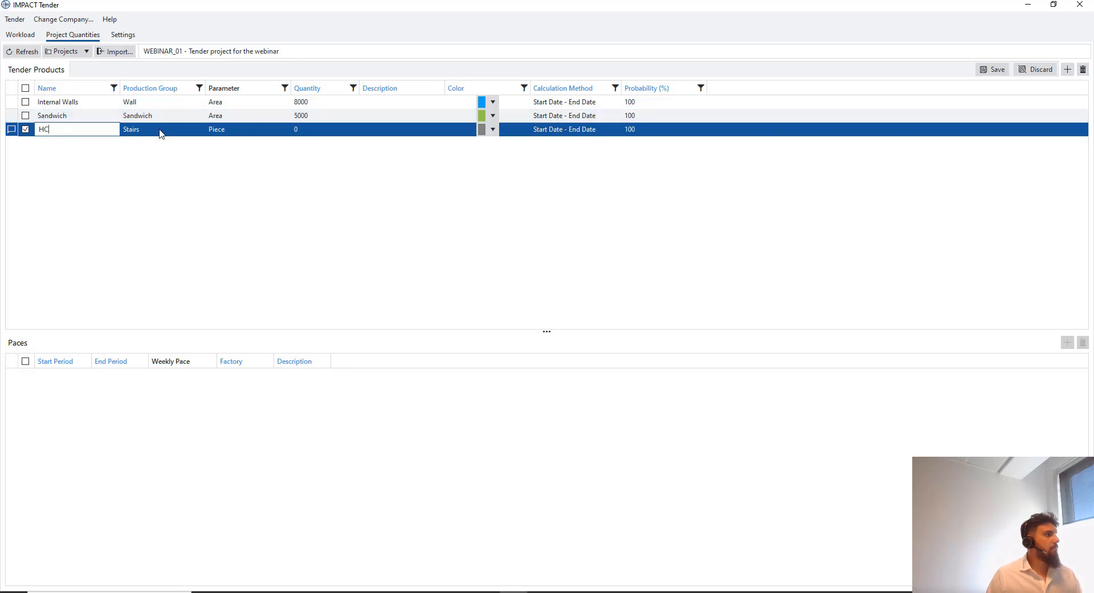
pyautogui.click(160, 133)
pyautogui.click(166, 163)
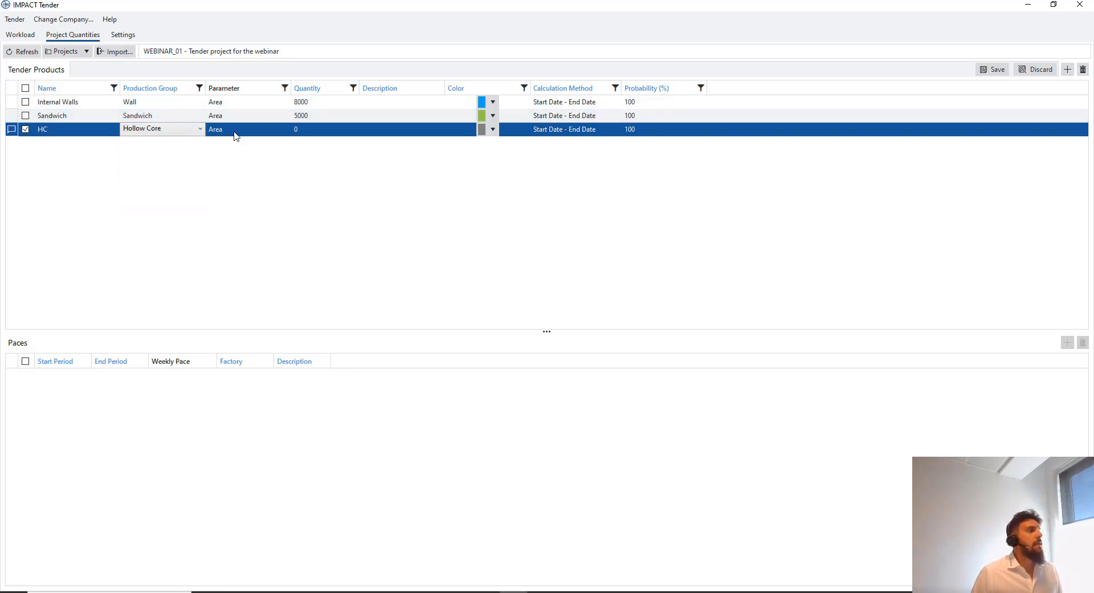
pyautogui.click(332, 138)
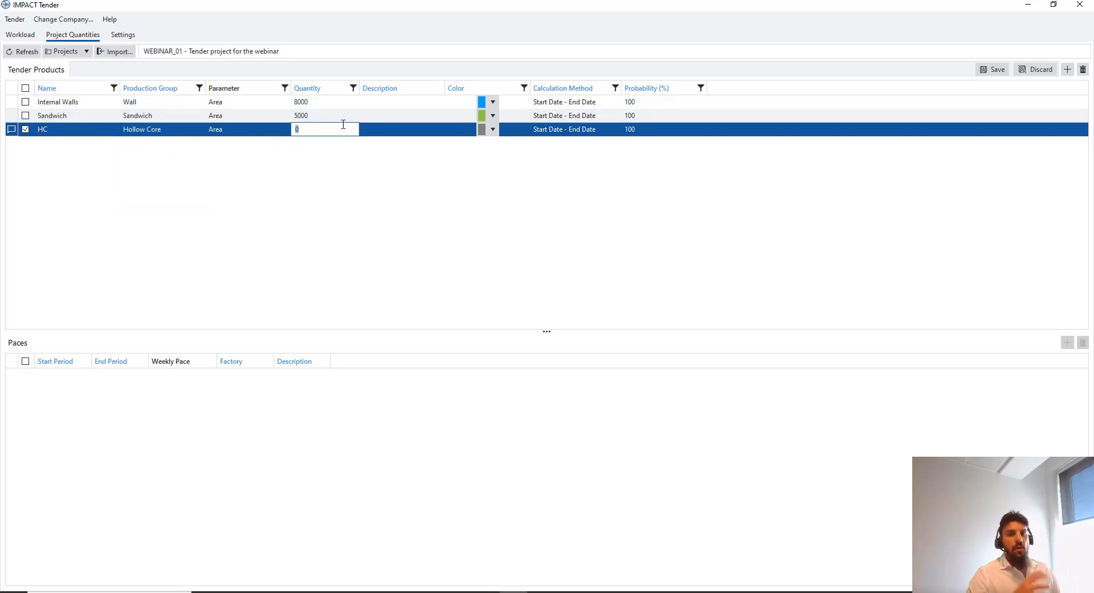
pyautogui.write('10000')
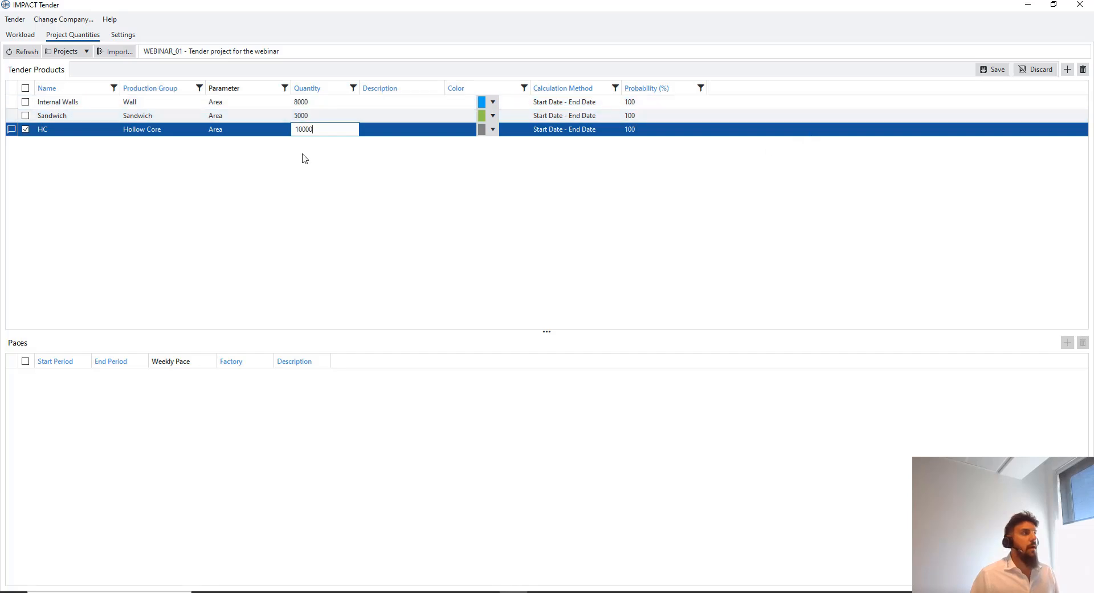
pyautogui.click(1067, 69)
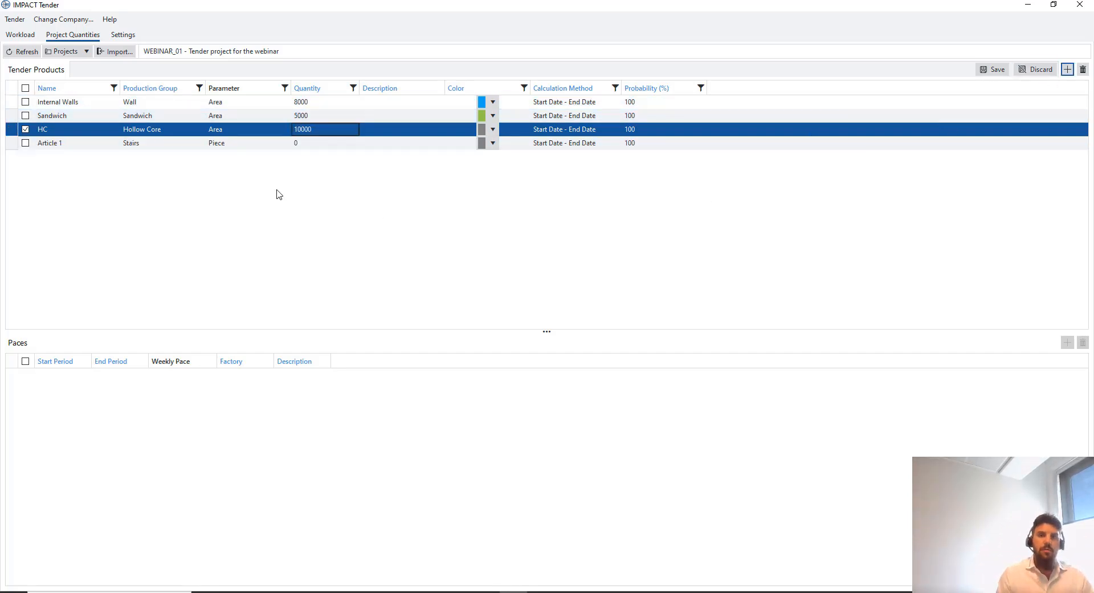
# Name the new row Columns and set its production group to Column
pyautogui.click(81, 143)
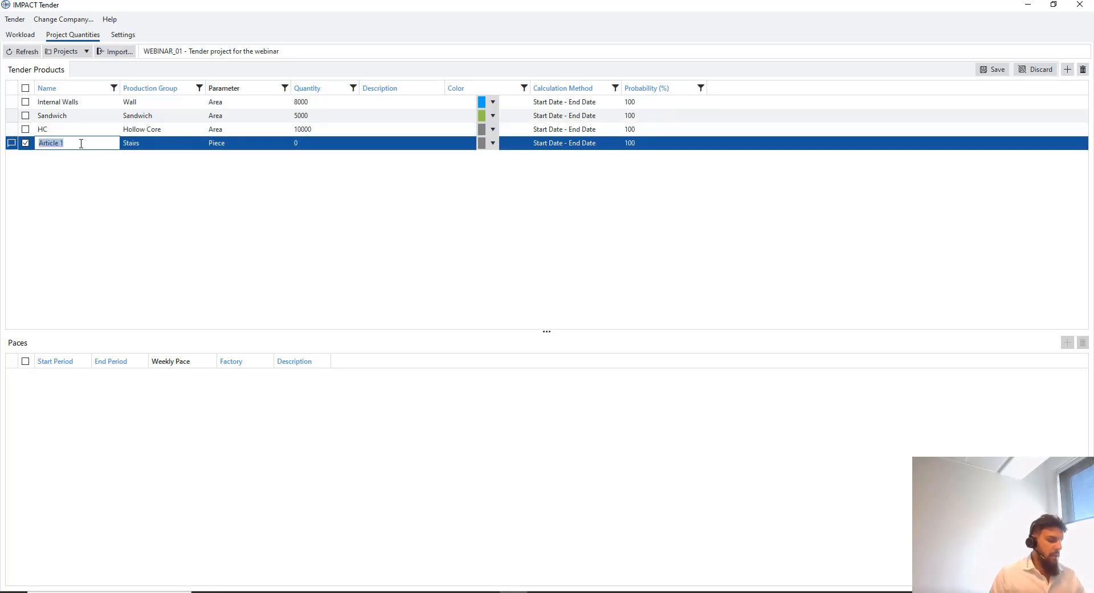
pyautogui.write('Columns')
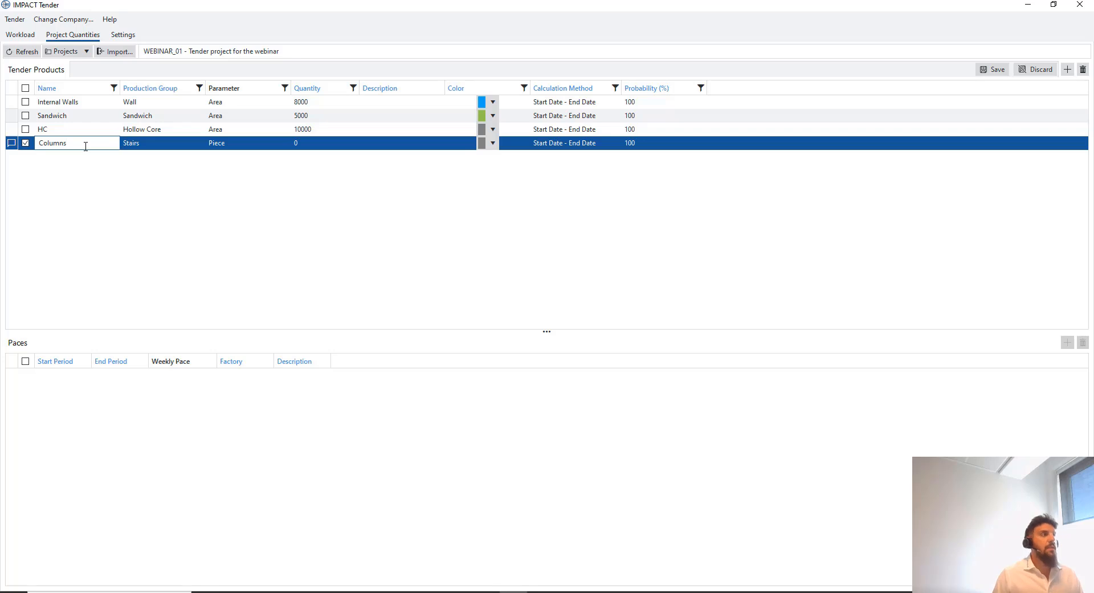
pyautogui.click(156, 144)
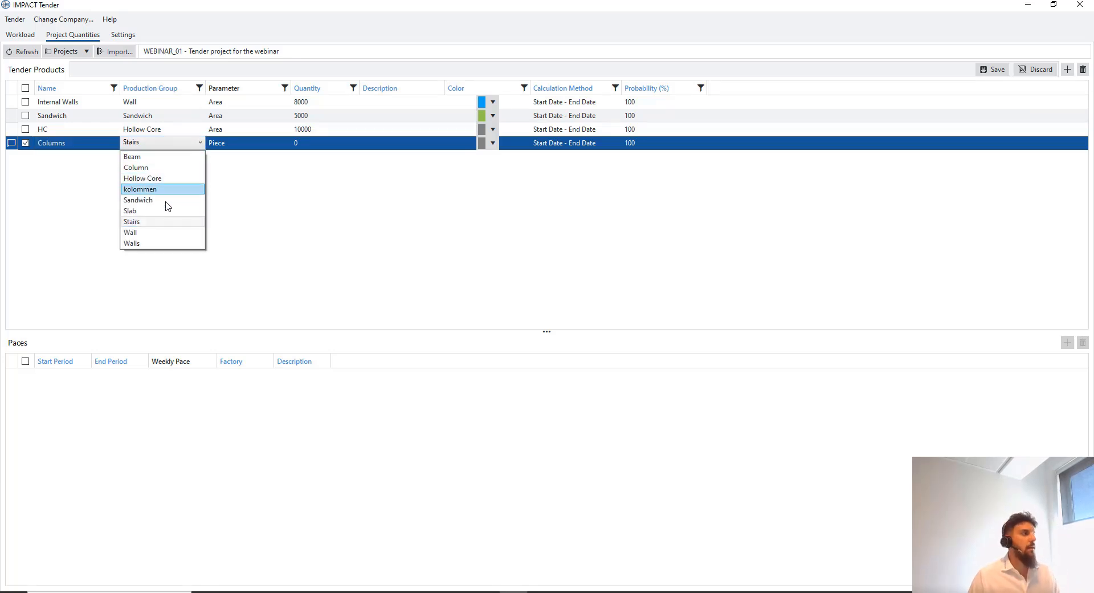
pyautogui.click(174, 167)
# Add a Beams product in the Beam group; enter quantities 2000 for Columns and 3000 for Beams
pyautogui.rightClick(79, 179)
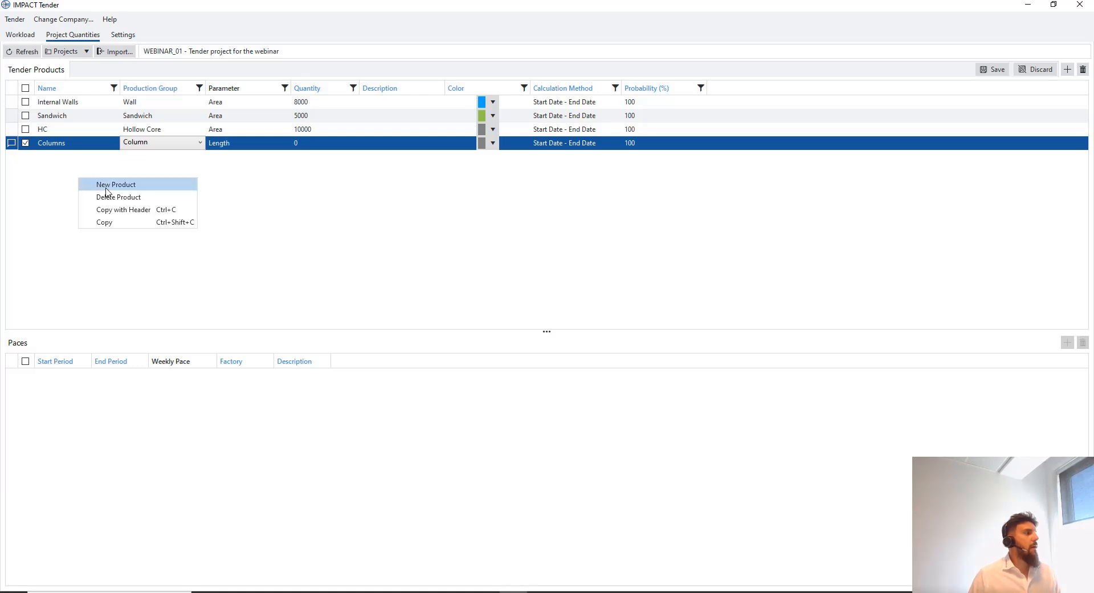
pyautogui.click(116, 184)
pyautogui.click(78, 155)
pyautogui.click(78, 155)
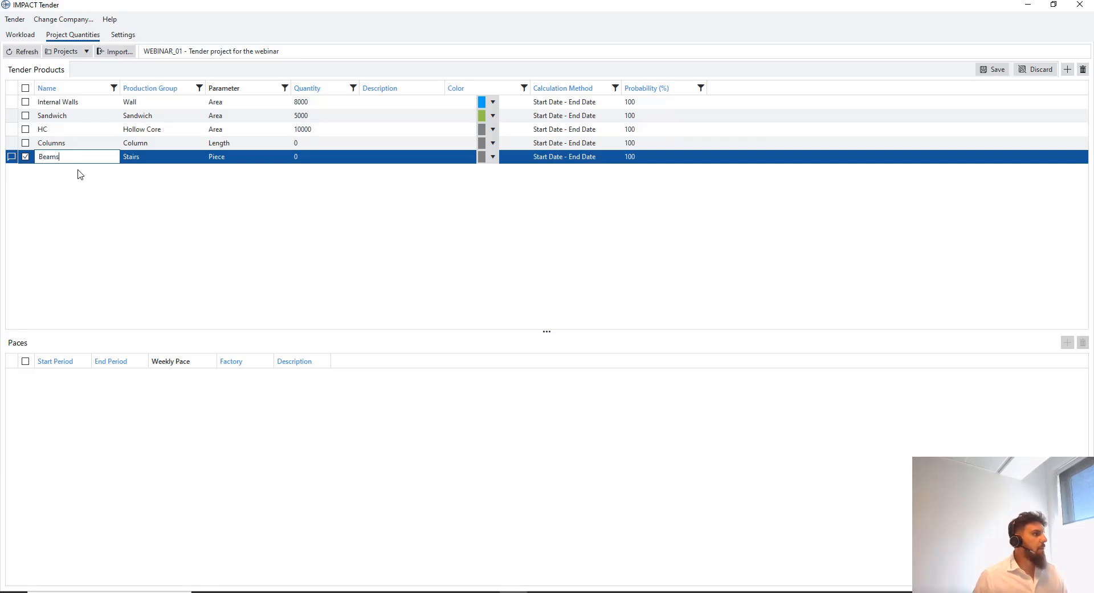
pyautogui.click(130, 161)
pyautogui.click(135, 160)
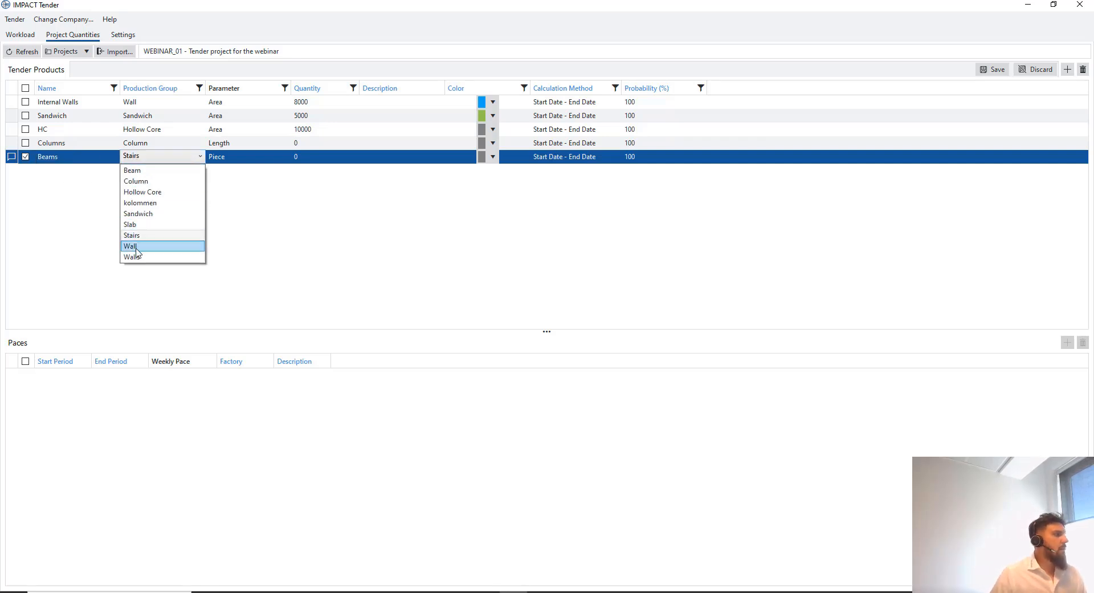
pyautogui.click(157, 170)
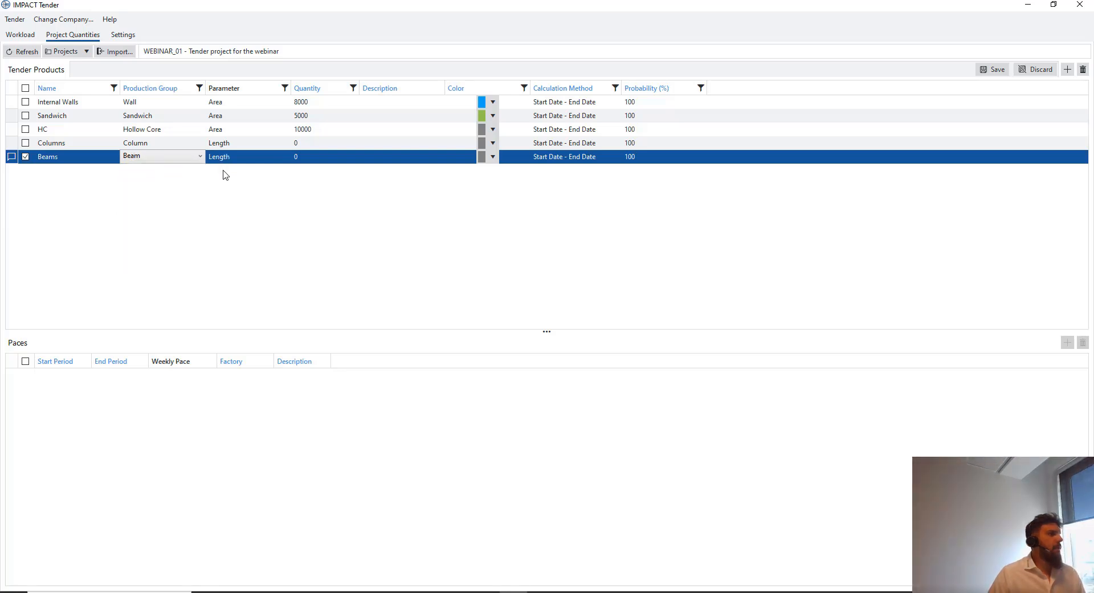
pyautogui.click(322, 143)
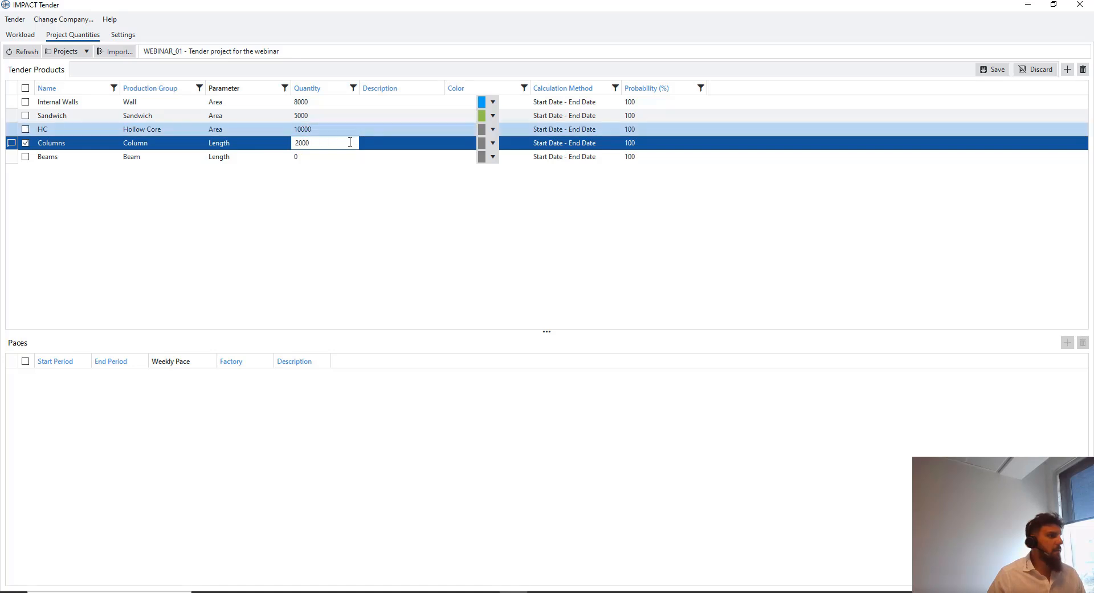
pyautogui.click(334, 155)
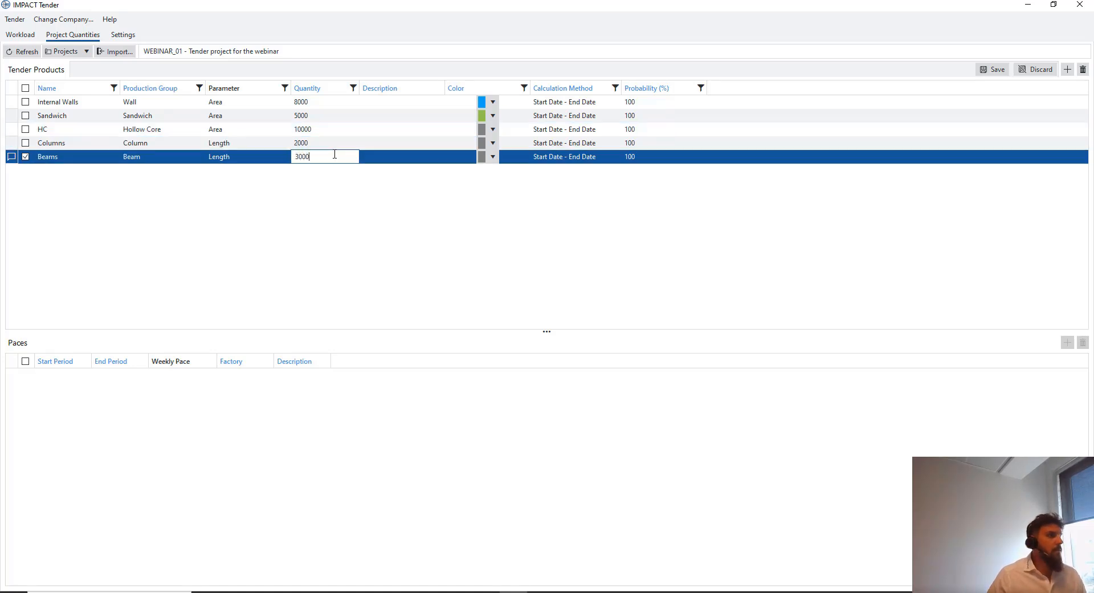
pyautogui.click(493, 129)
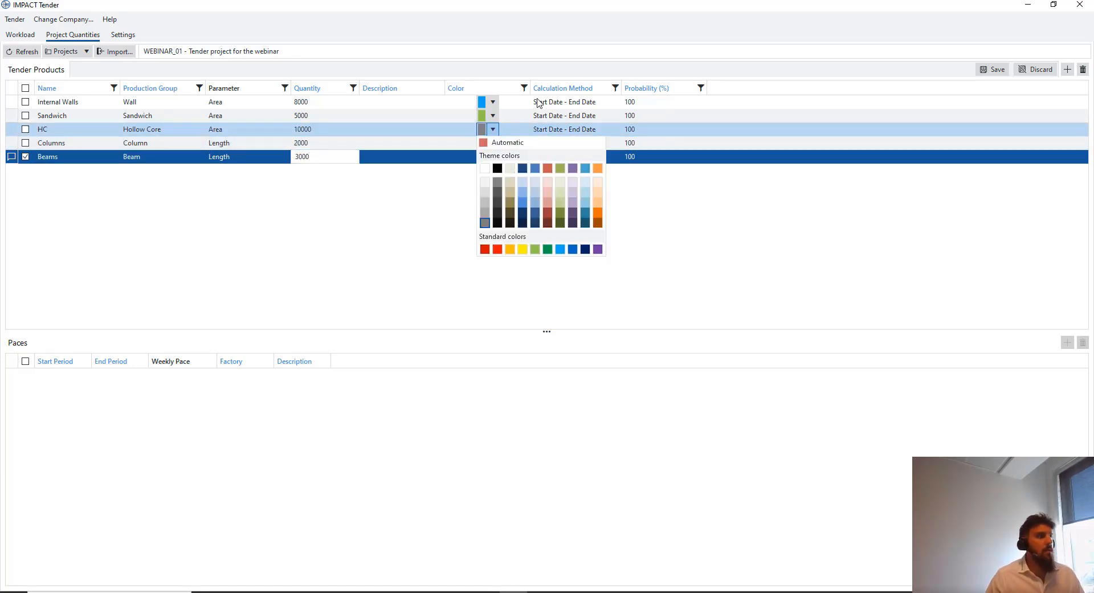
# Colour HC red, Columns orange and Beams purple, then save the five tender products
pyautogui.click(497, 249)
pyautogui.click(492, 142)
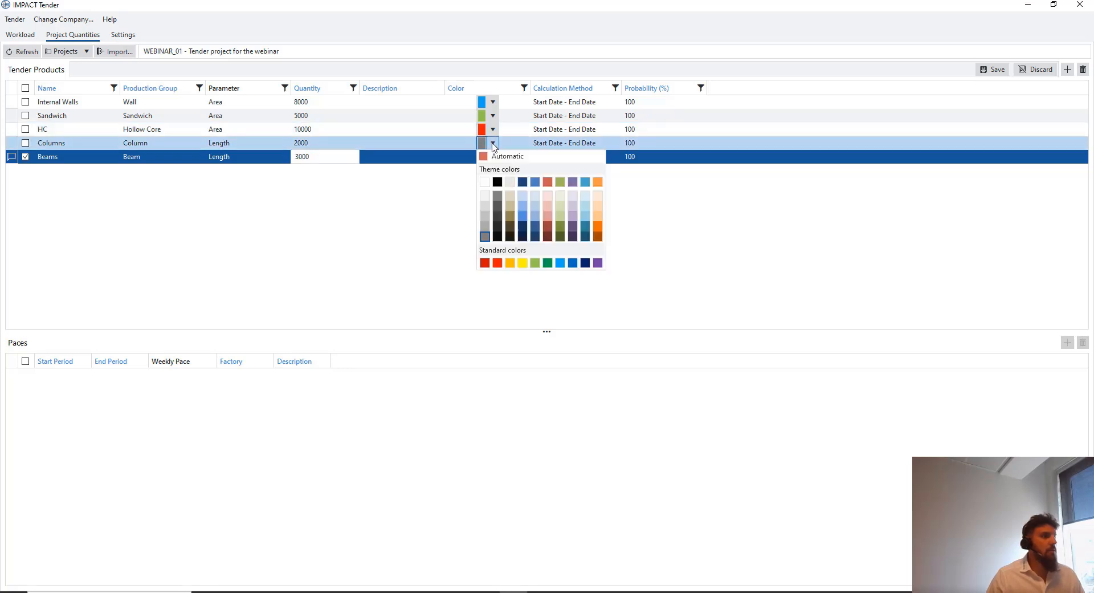
pyautogui.click(516, 261)
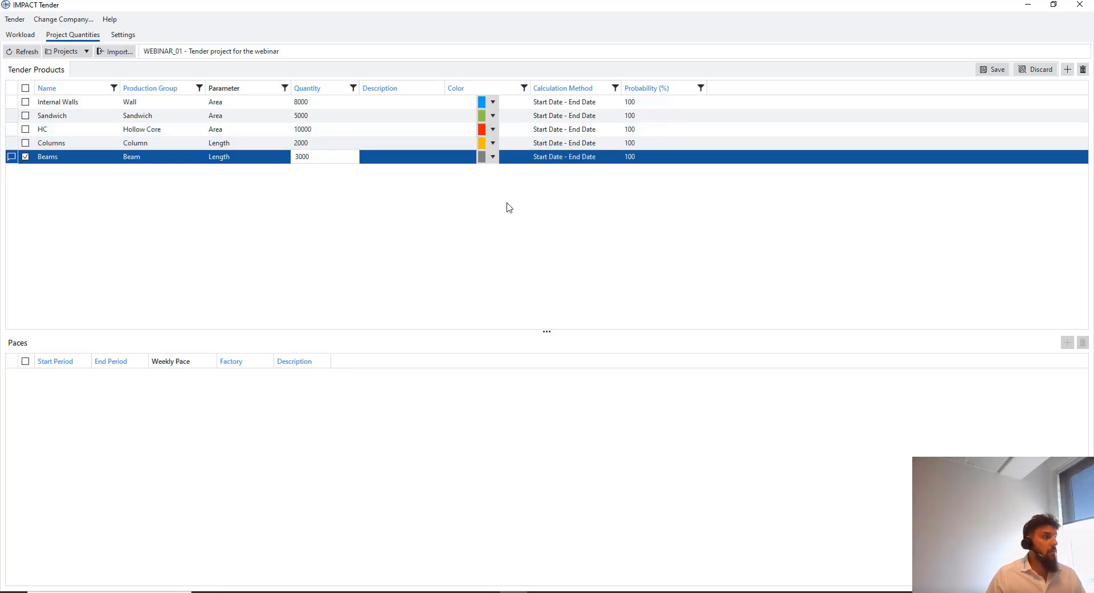
pyautogui.click(494, 157)
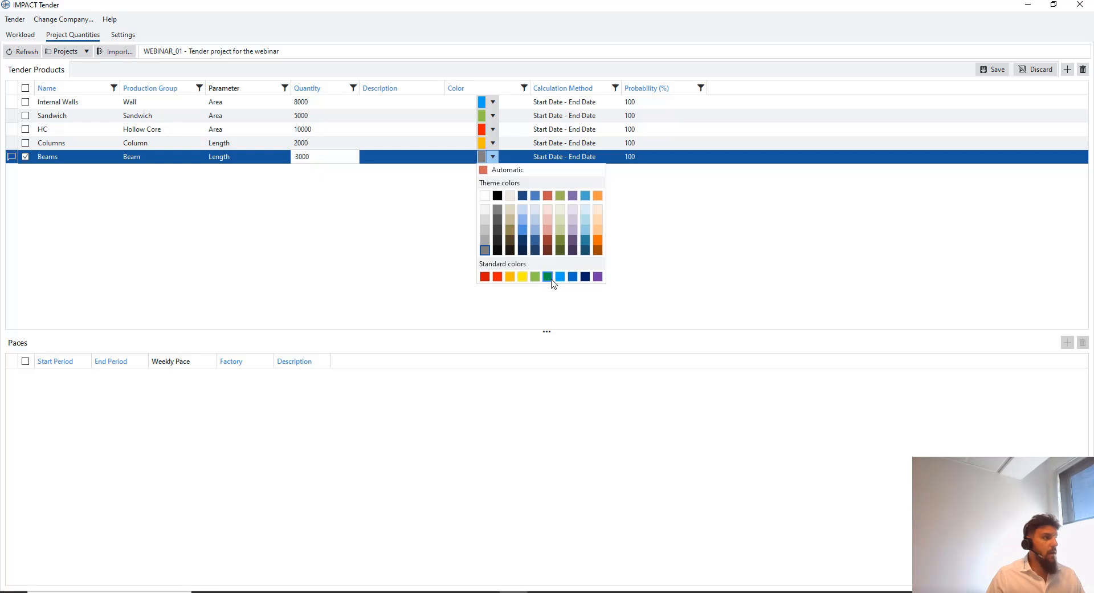
pyautogui.click(597, 276)
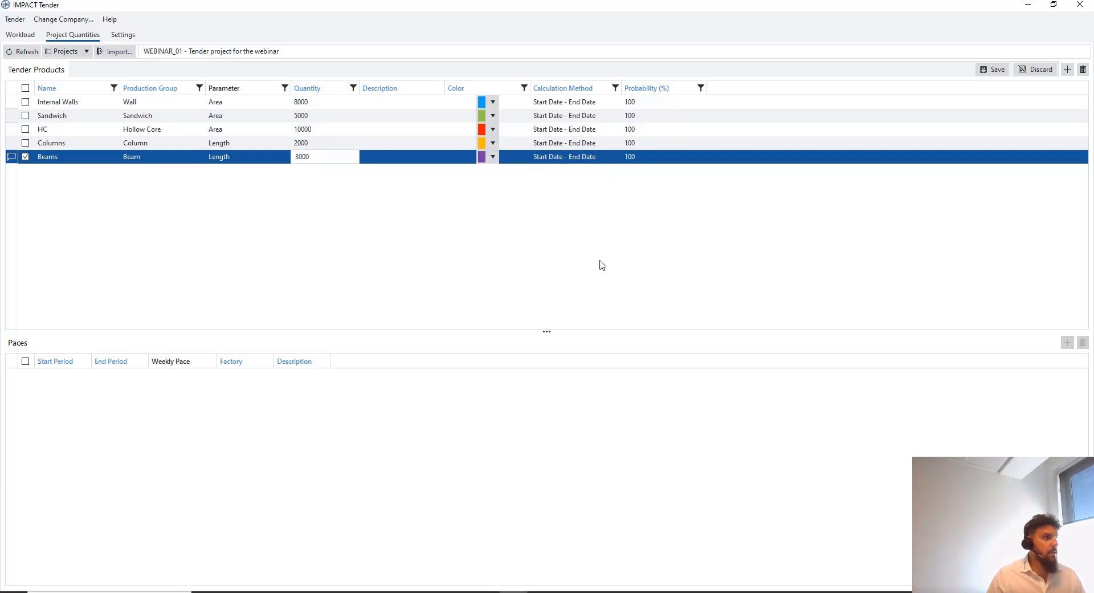
pyautogui.click(994, 69)
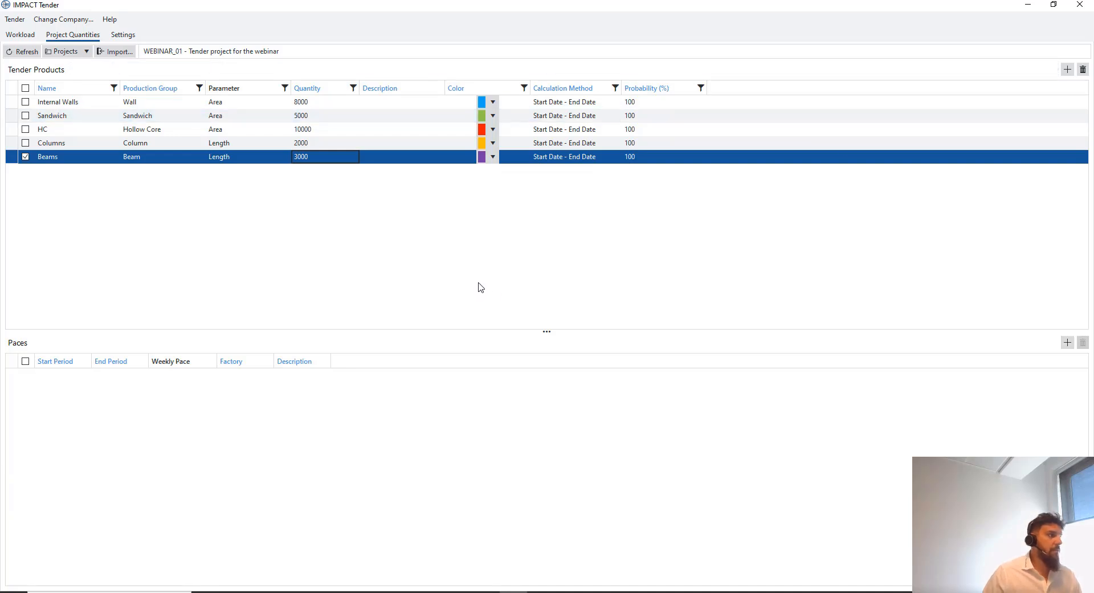
pyautogui.click(328, 105)
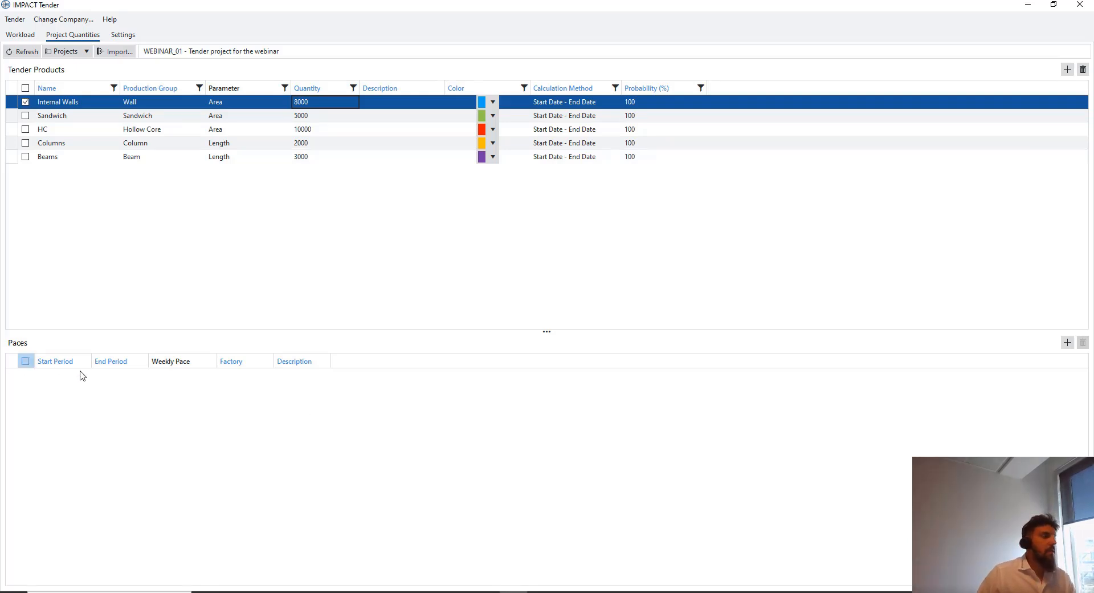
# Add a new pace row for Internal Walls starting 1 September 2024 (week 35)
pyautogui.rightClick(63, 394)
pyautogui.click(80, 399)
pyautogui.click(66, 375)
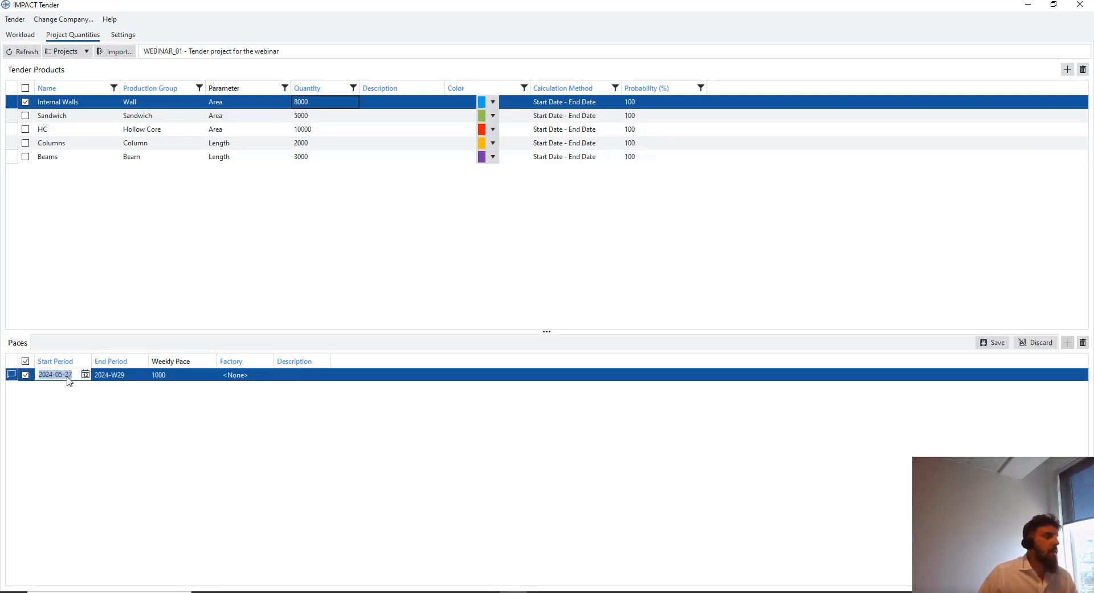
pyautogui.click(84, 374)
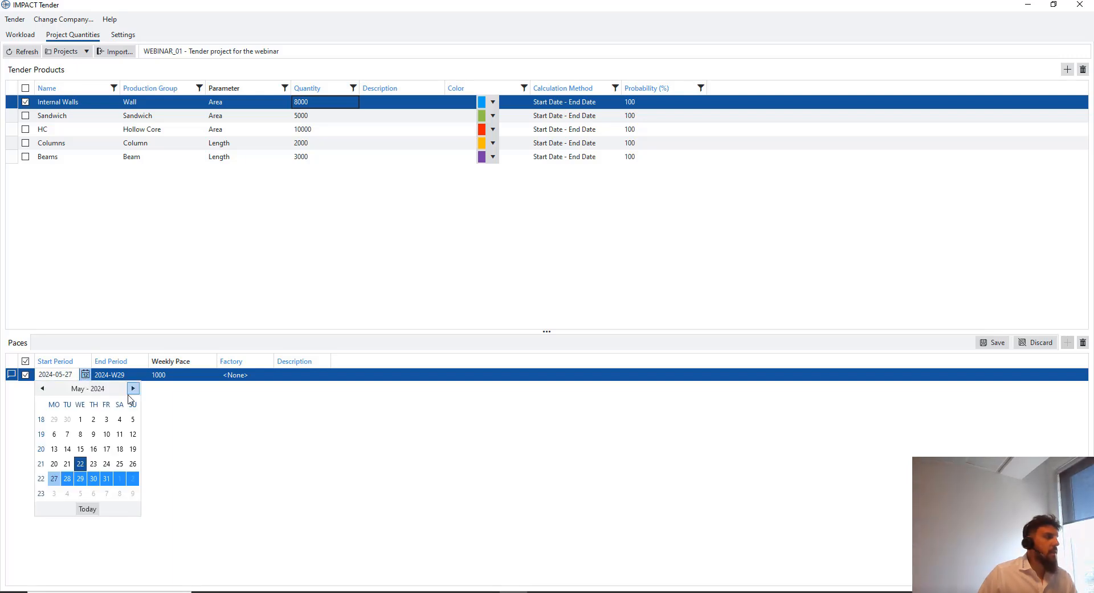
pyautogui.click(133, 388)
pyautogui.click(132, 388)
pyautogui.click(133, 388)
pyautogui.click(132, 388)
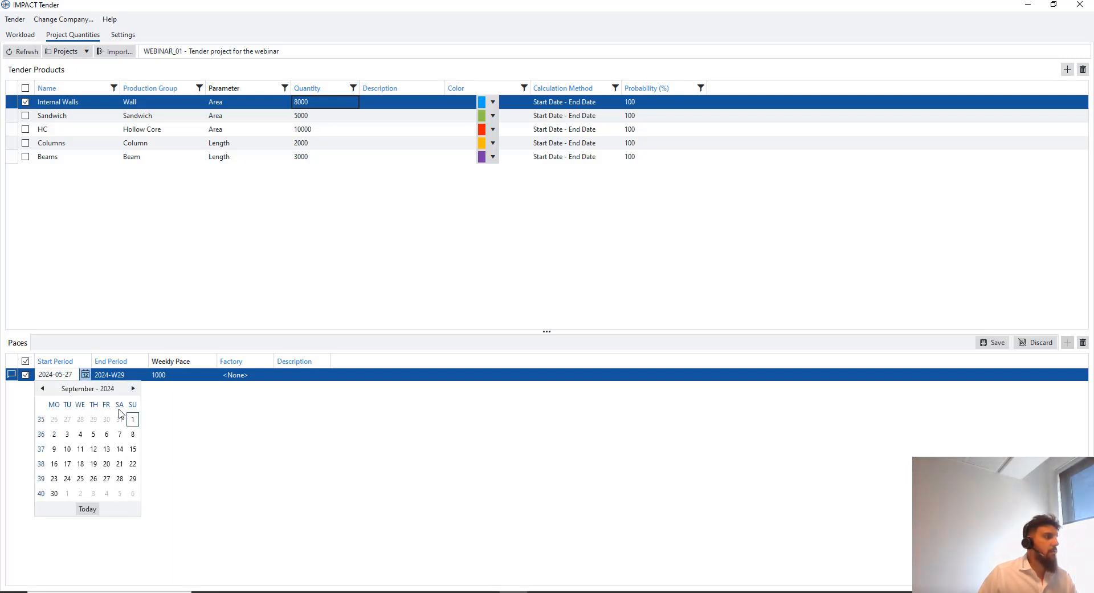
pyautogui.click(130, 419)
pyautogui.click(132, 376)
# Set the Internal Walls pace end date to 3 December 2024
pyautogui.click(142, 375)
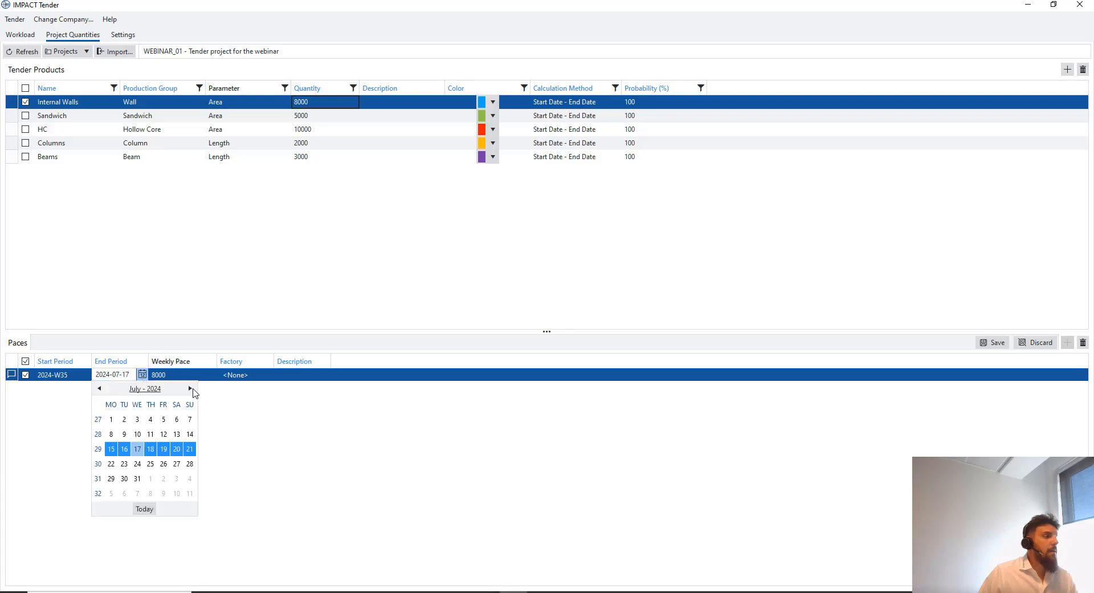
pyautogui.click(189, 388)
pyautogui.click(190, 388)
pyautogui.click(190, 388)
pyautogui.click(189, 388)
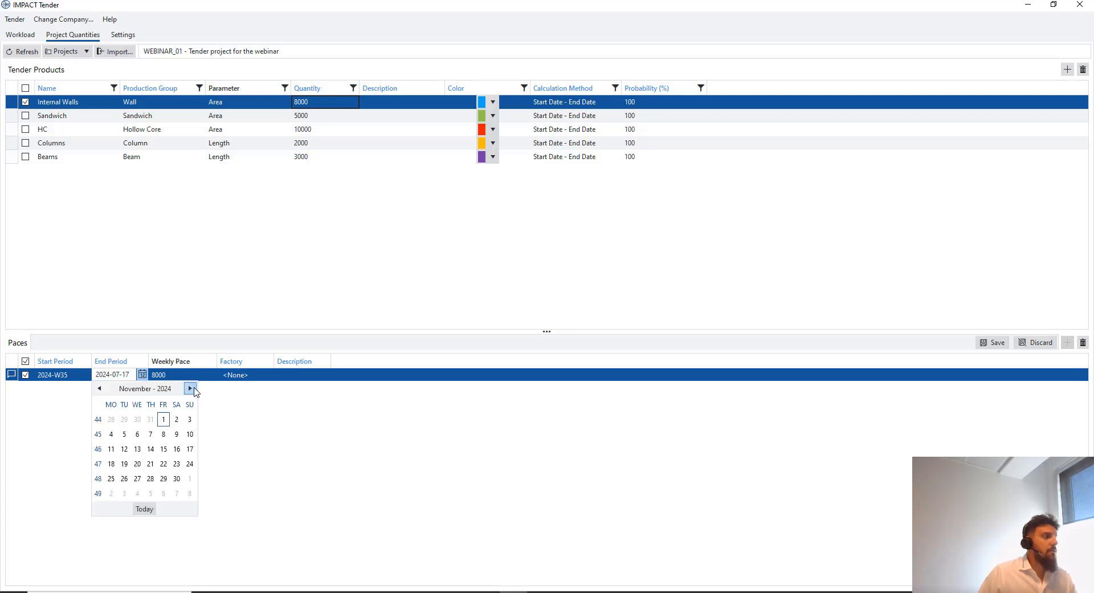
pyautogui.click(190, 388)
pyautogui.click(124, 433)
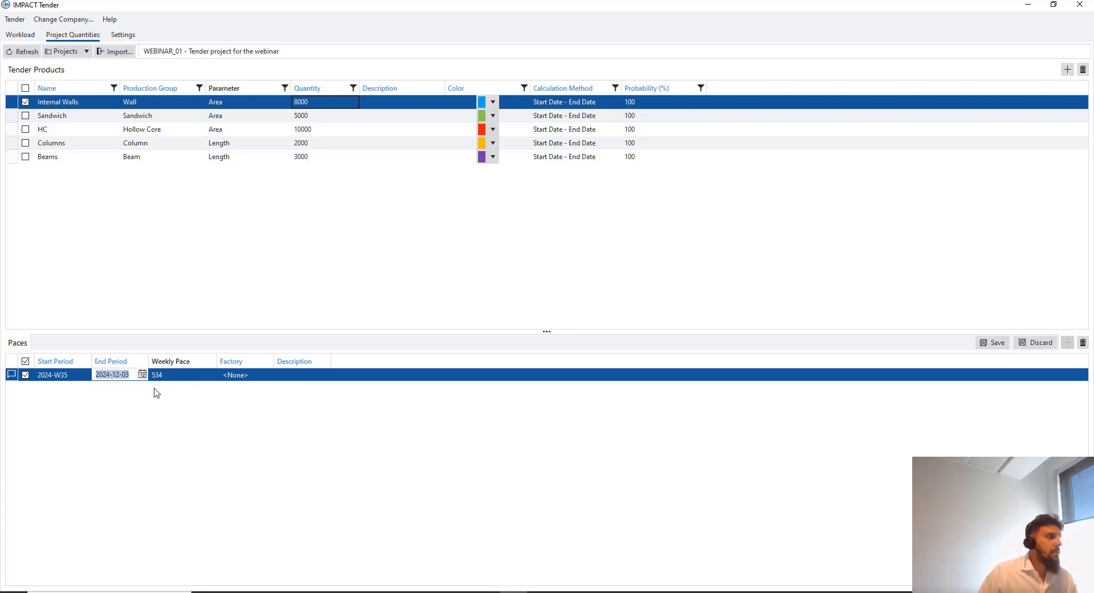
# Assign the Internal Walls pace to the StruSoft factory and save it
pyautogui.click(255, 382)
pyautogui.click(255, 381)
pyautogui.click(259, 414)
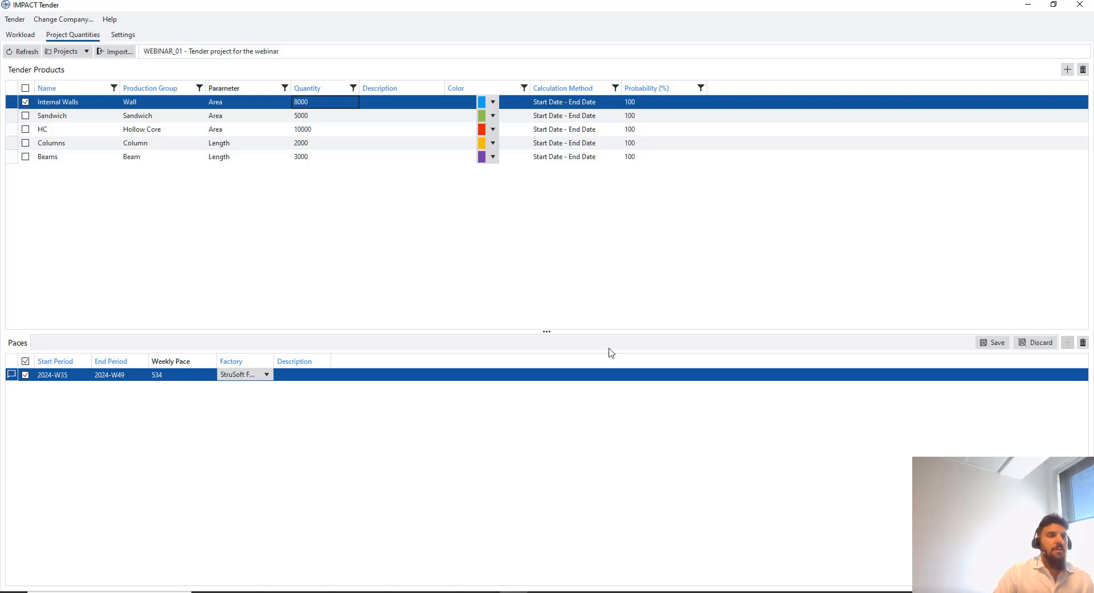
pyautogui.click(992, 344)
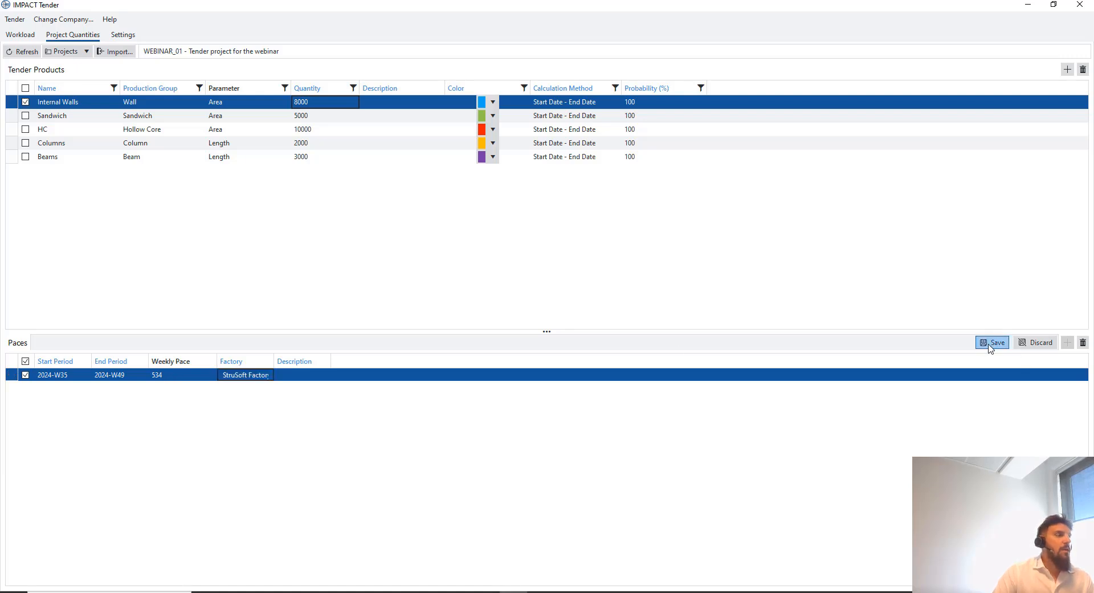
pyautogui.click(146, 377)
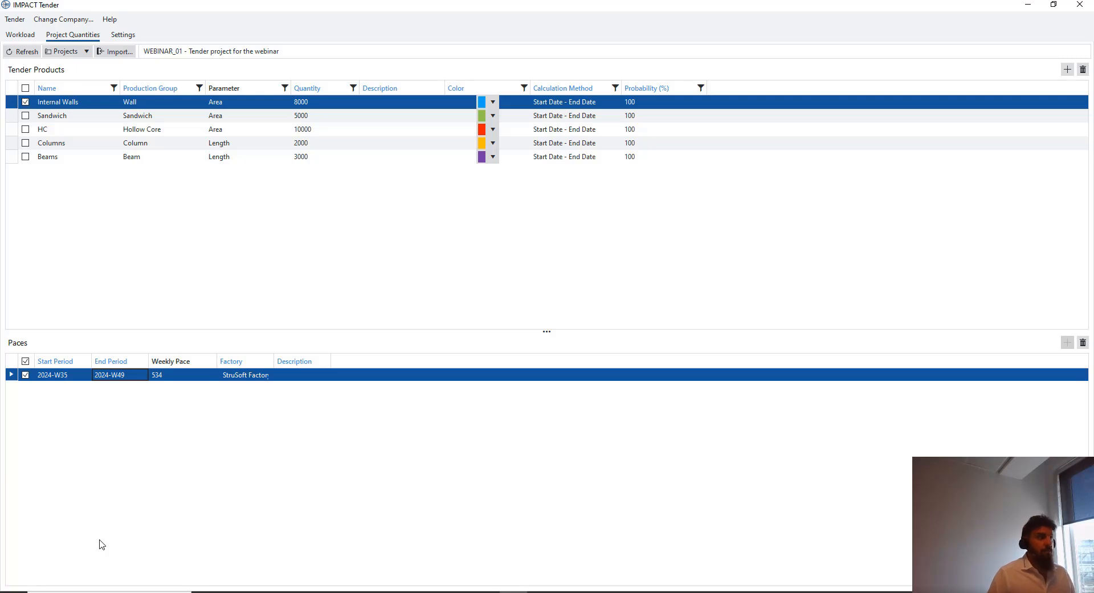
# Add a new pace for Sandwich starting 1 September 2024
pyautogui.click(103, 117)
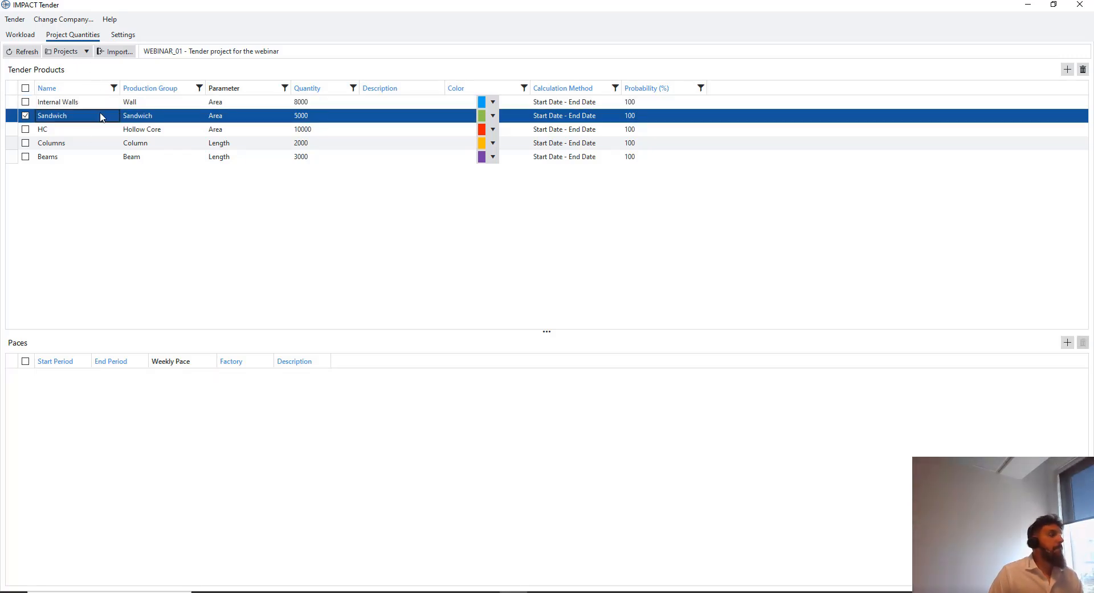
pyautogui.rightClick(344, 408)
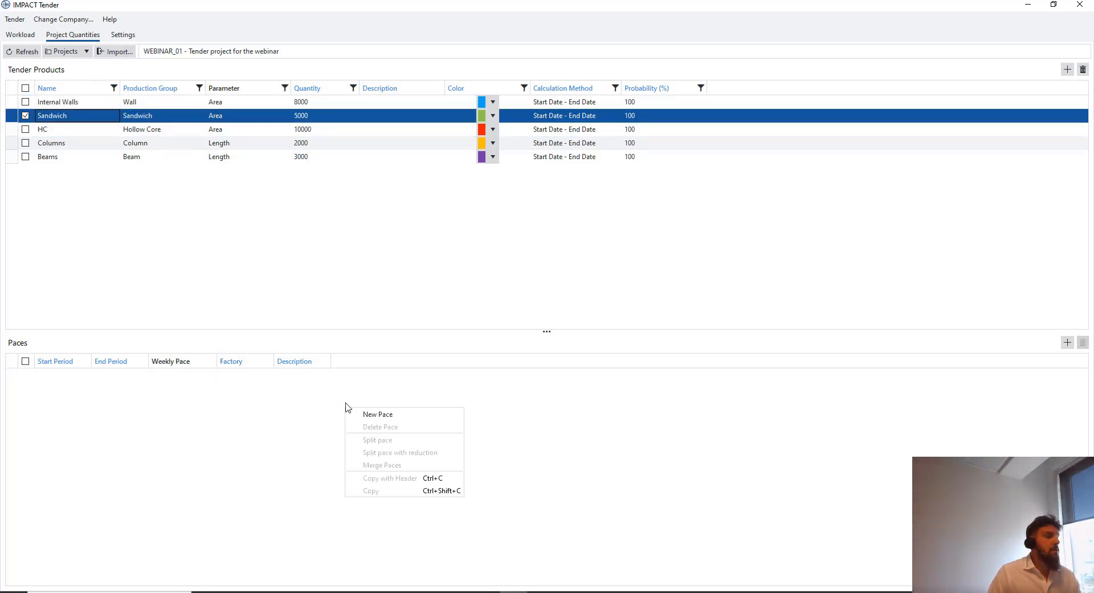
pyautogui.click(391, 418)
pyautogui.click(80, 376)
pyautogui.click(85, 374)
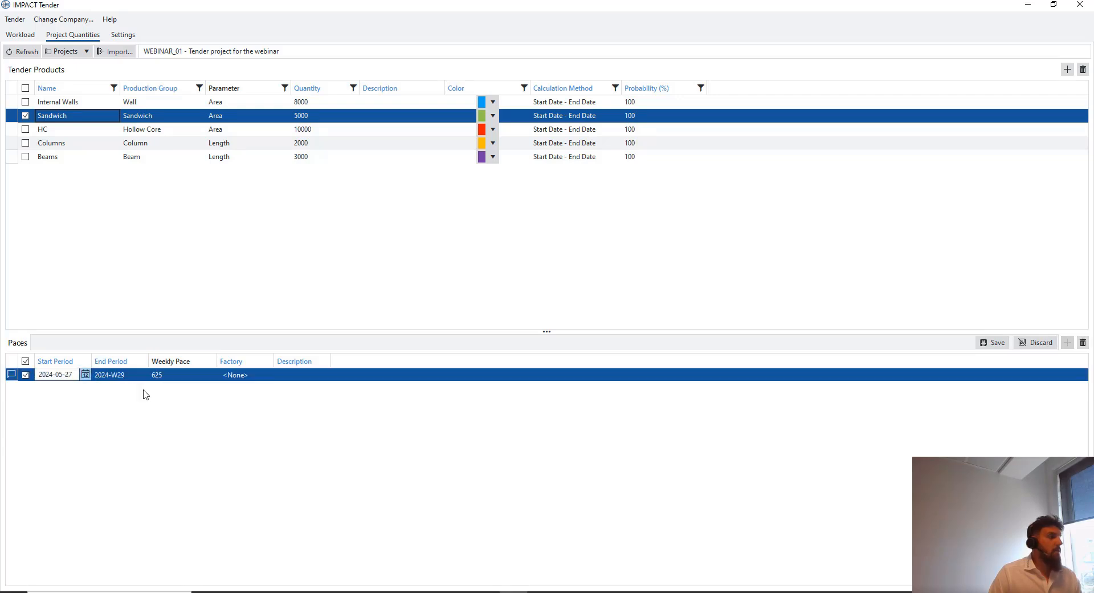
pyautogui.click(132, 388)
pyautogui.click(133, 388)
pyautogui.click(134, 388)
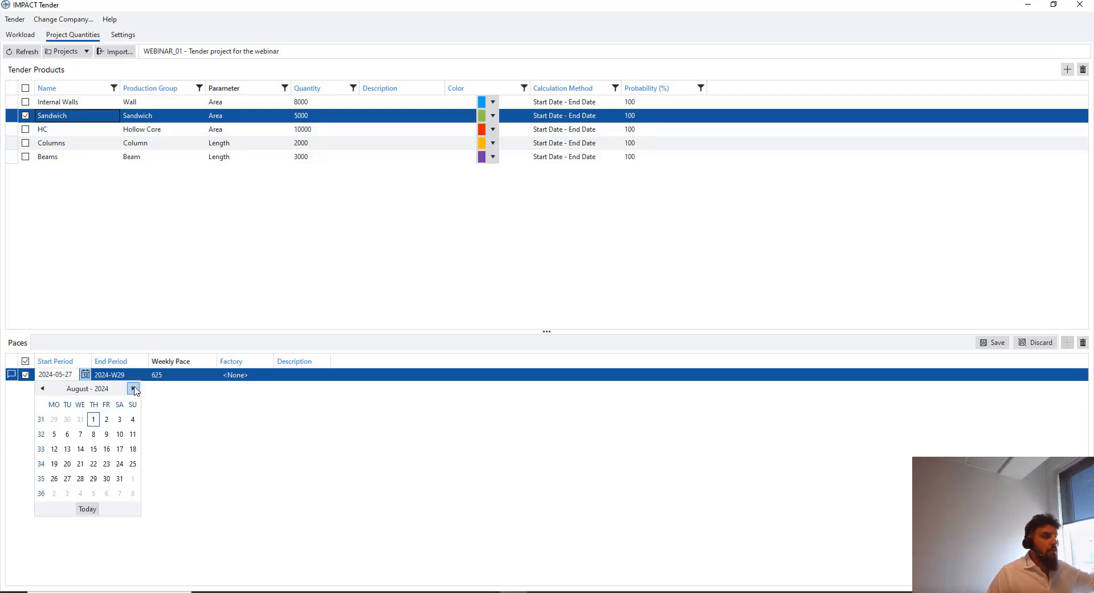
pyautogui.click(134, 388)
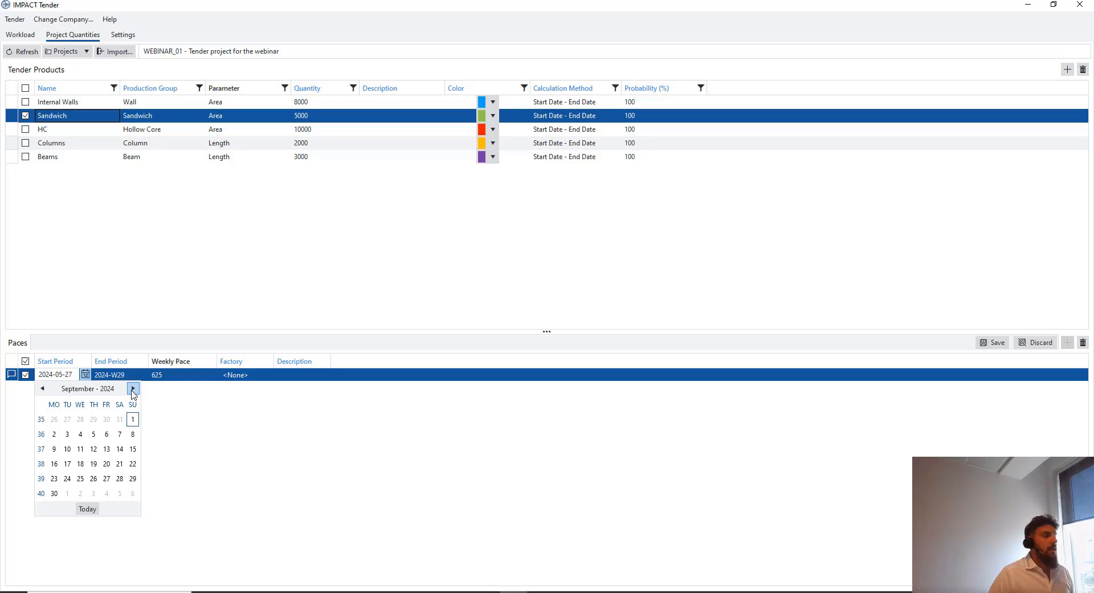
pyautogui.click(133, 418)
# Set the Sandwich pace end date to 3 December 2024
pyautogui.click(129, 377)
pyautogui.click(143, 375)
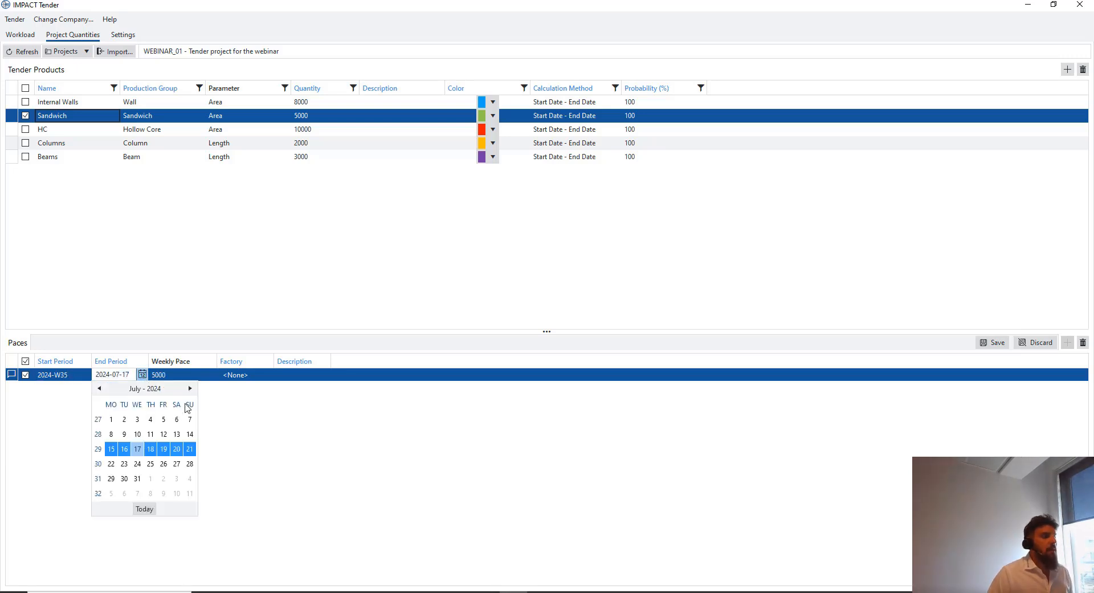
pyautogui.click(191, 388)
pyautogui.click(190, 388)
pyautogui.click(190, 388)
pyautogui.click(190, 388)
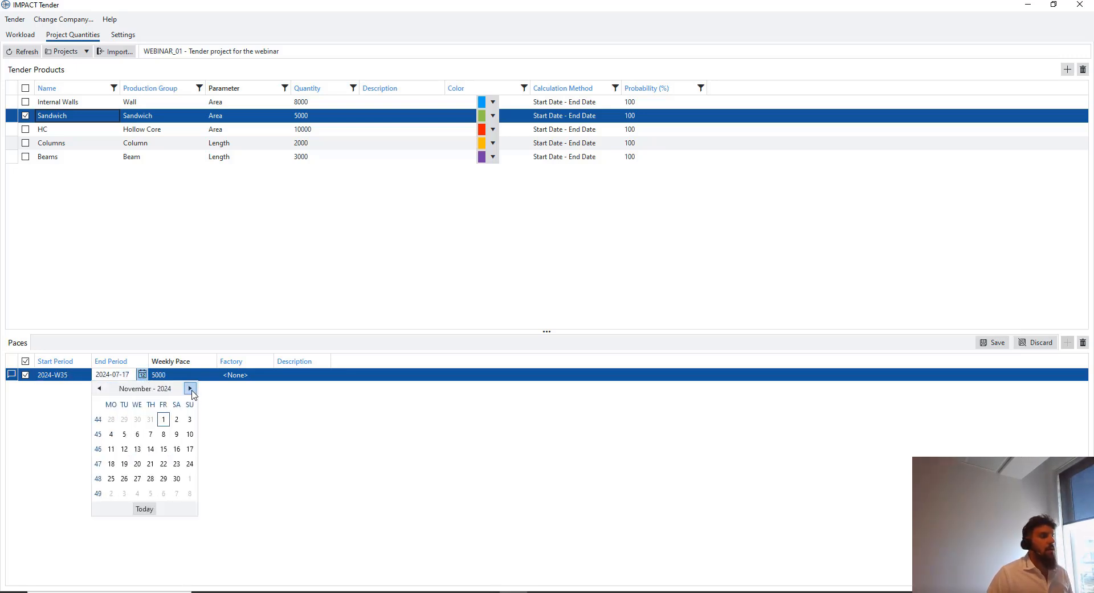
pyautogui.click(191, 388)
pyautogui.click(126, 433)
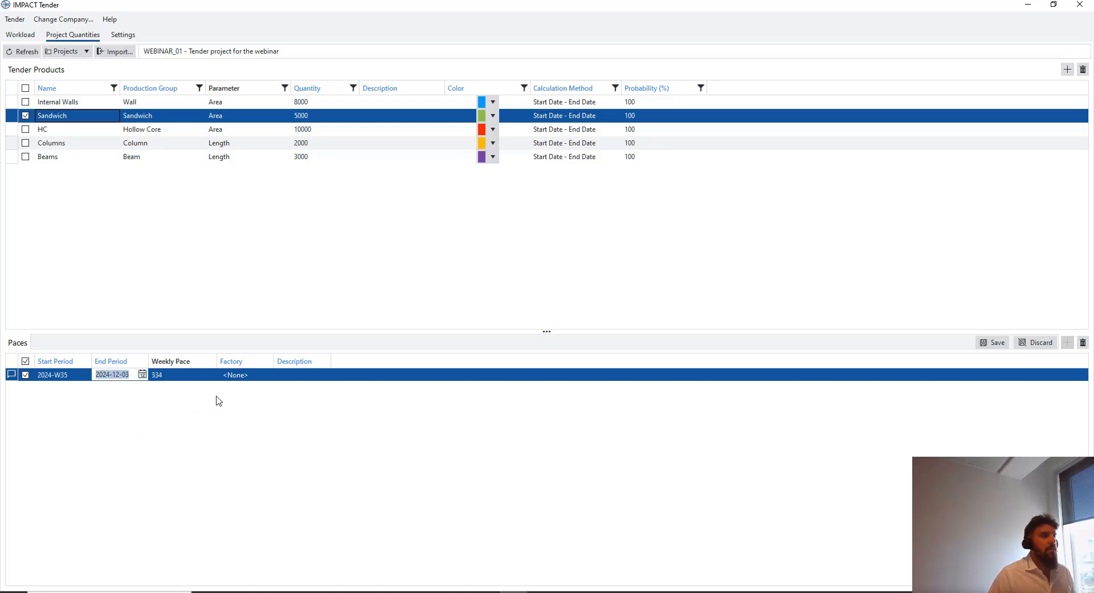
# Assign the Sandwich pace to the StruSoft factory, save it, and select HC
pyautogui.click(249, 374)
pyautogui.click(259, 414)
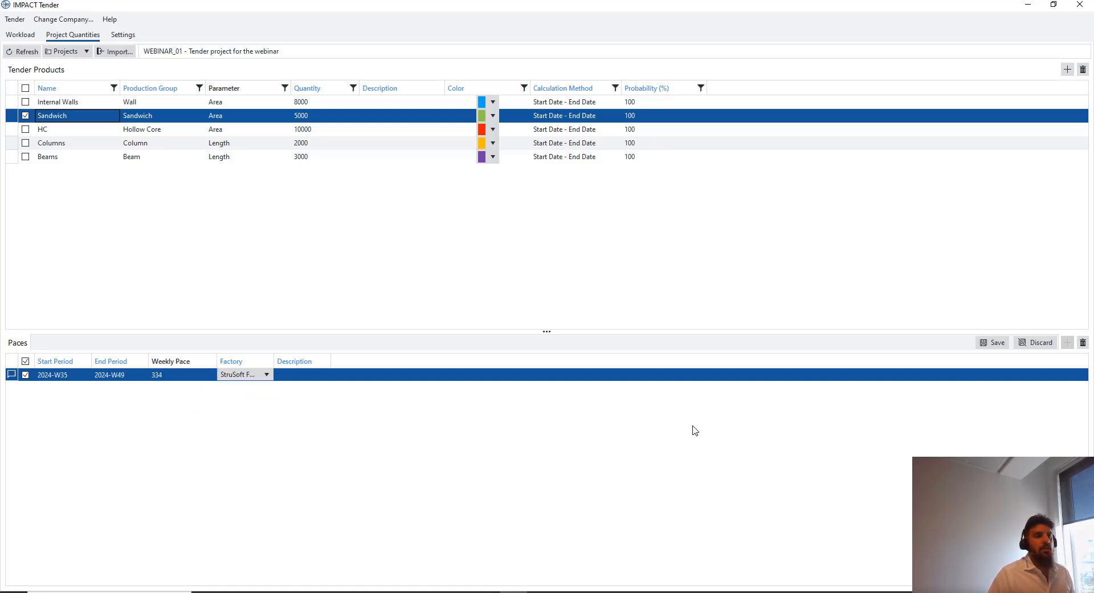
pyautogui.click(994, 342)
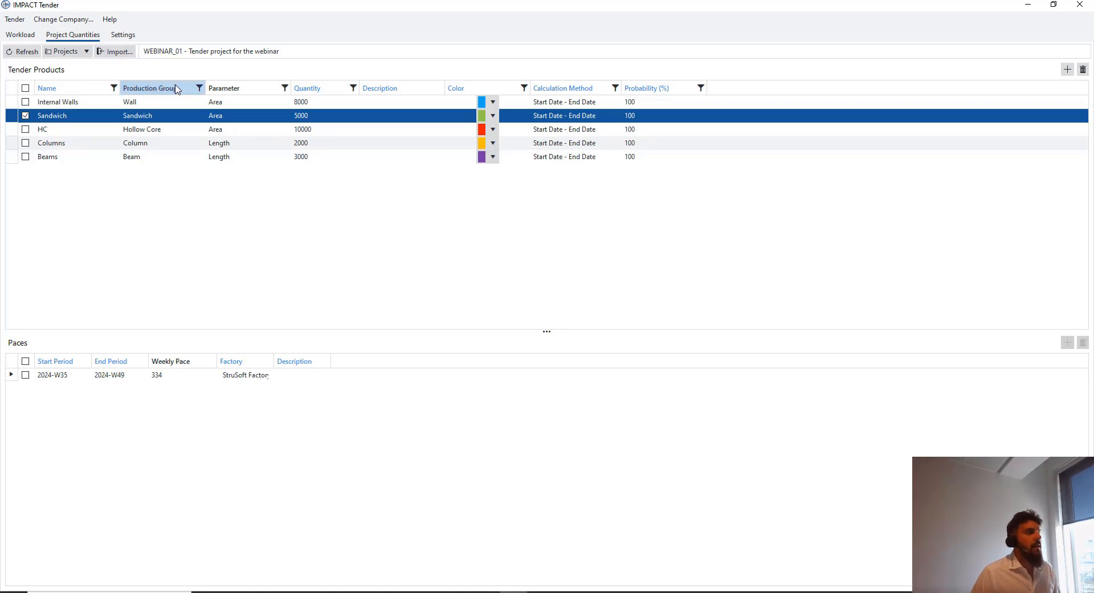
pyautogui.click(171, 126)
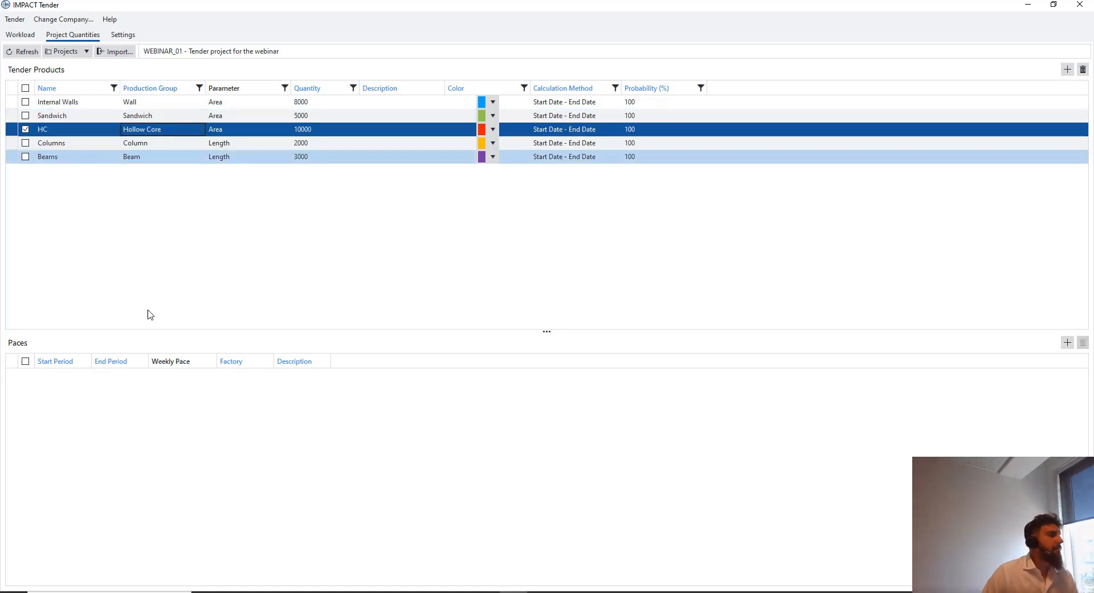
# Add a new pace for HC starting 1 September 2024
pyautogui.rightClick(128, 395)
pyautogui.click(152, 403)
pyautogui.click(80, 377)
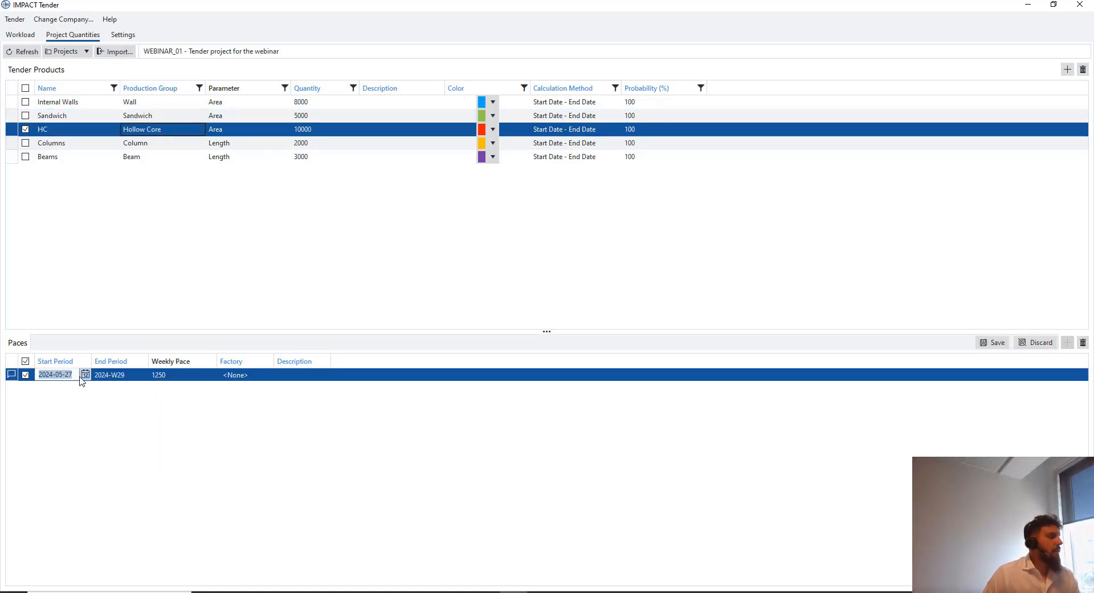
pyautogui.click(85, 376)
pyautogui.click(133, 388)
pyautogui.click(133, 388)
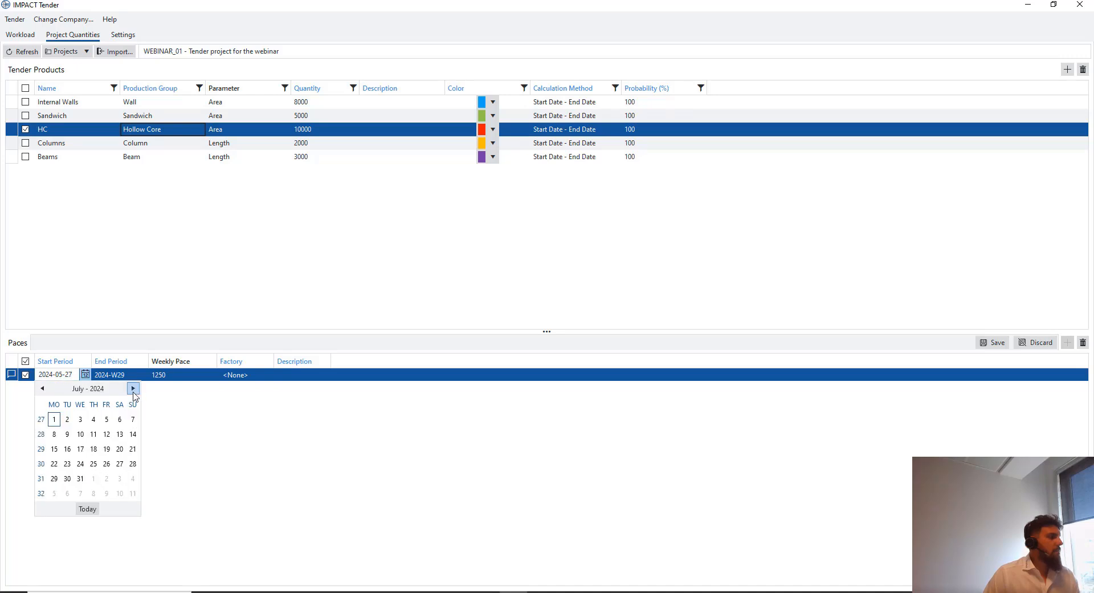
pyautogui.click(42, 388)
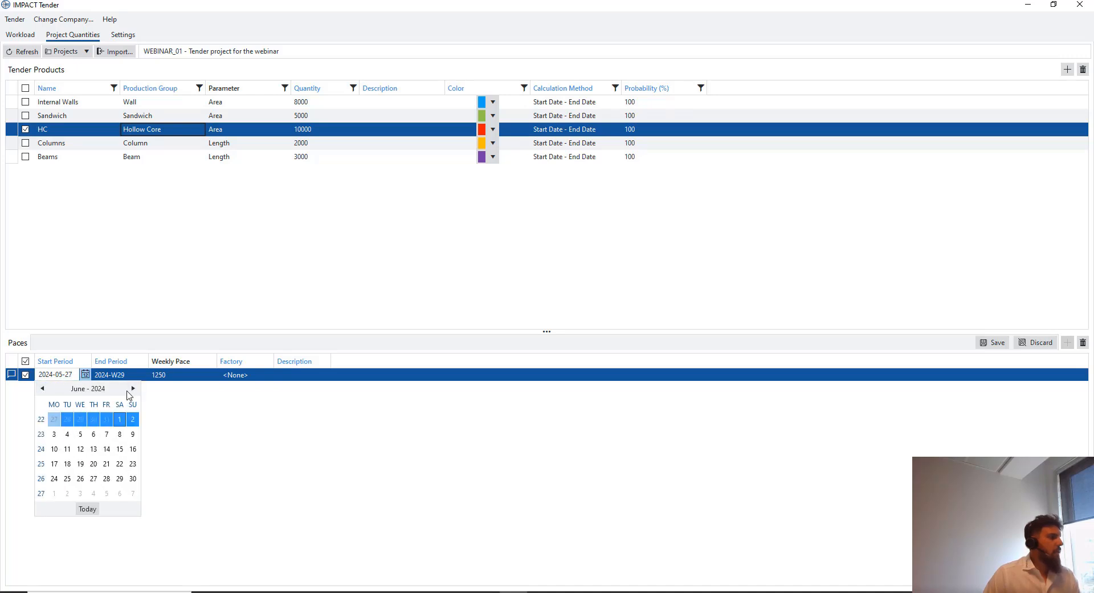
pyautogui.click(133, 389)
pyautogui.click(132, 388)
pyautogui.click(133, 388)
pyautogui.click(133, 419)
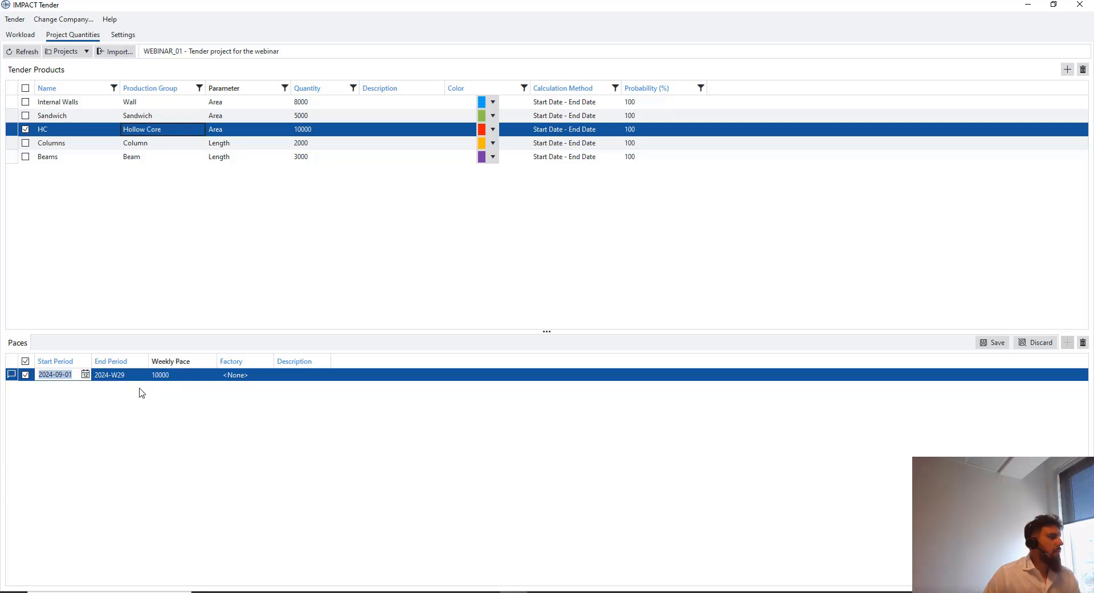
pyautogui.click(137, 379)
# Set the HC pace end date to 3 December 2024
pyautogui.click(142, 375)
pyautogui.click(189, 388)
pyautogui.click(190, 388)
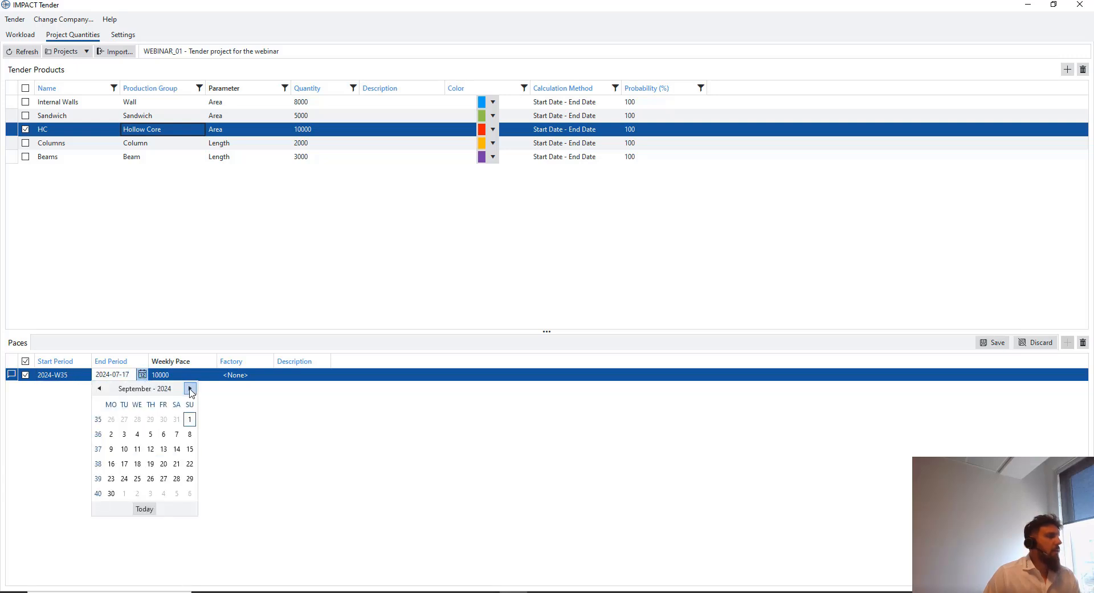
pyautogui.click(190, 388)
pyautogui.click(190, 388)
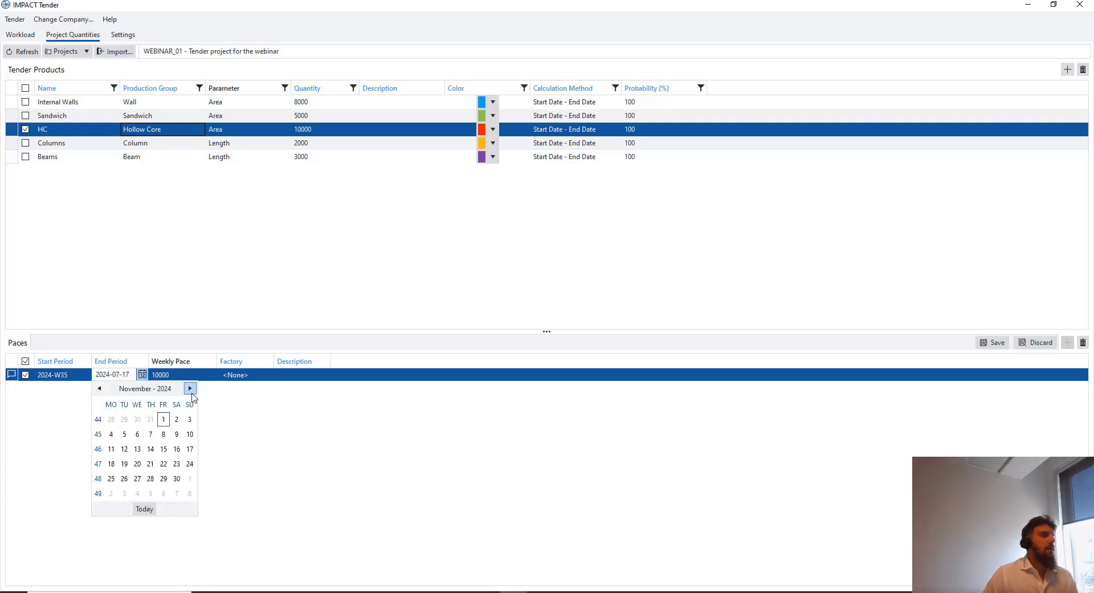
pyautogui.click(189, 388)
pyautogui.click(124, 433)
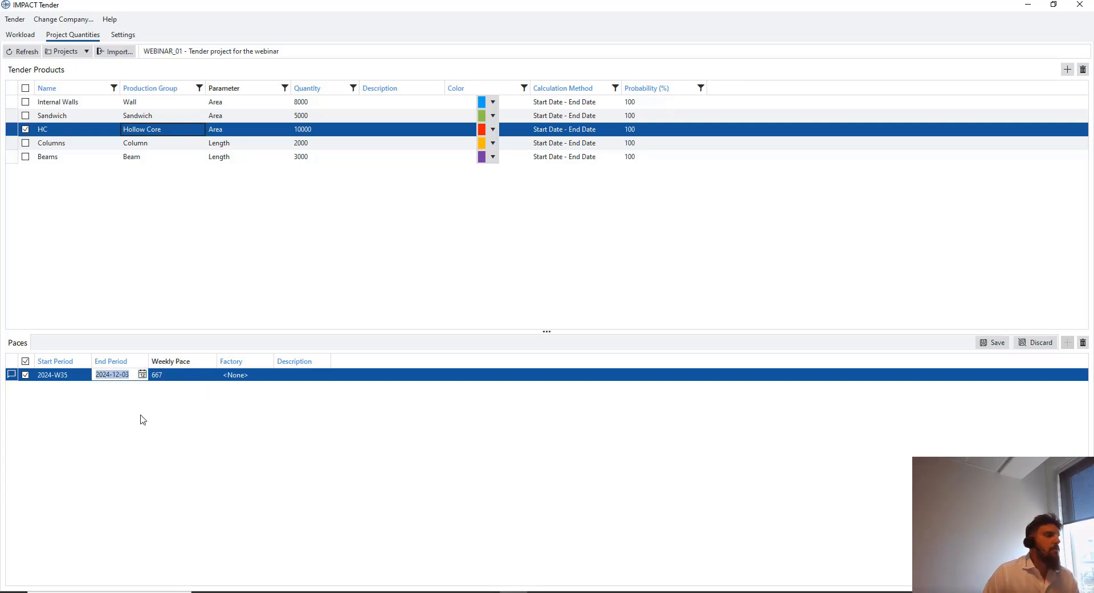
# Assign the HC pace to StruSoft Factory 1, save it, and select Columns
pyautogui.click(262, 375)
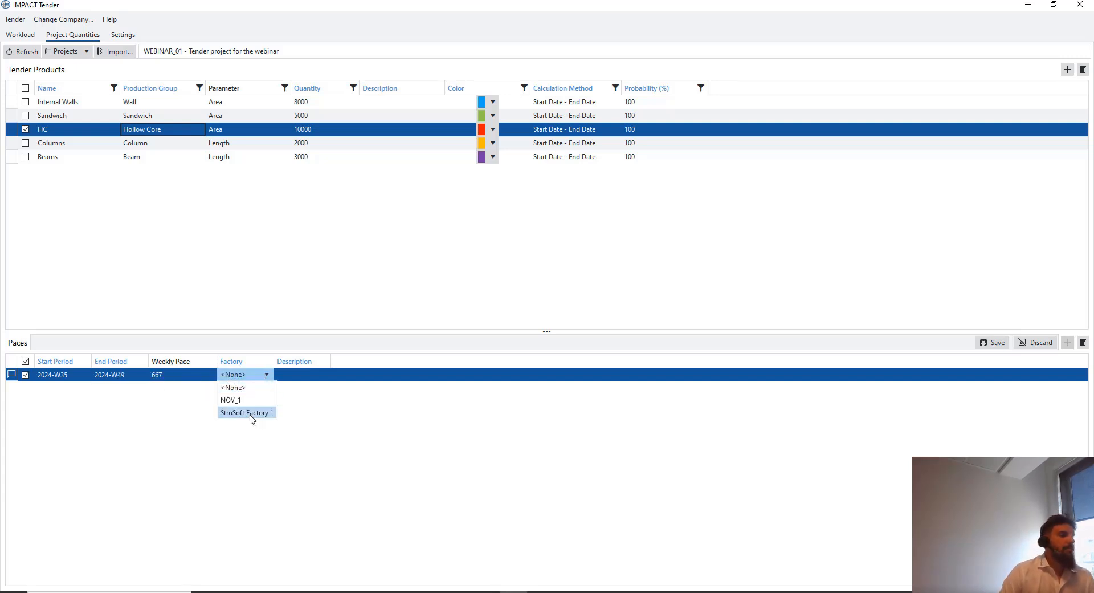
pyautogui.click(251, 413)
pyautogui.click(993, 342)
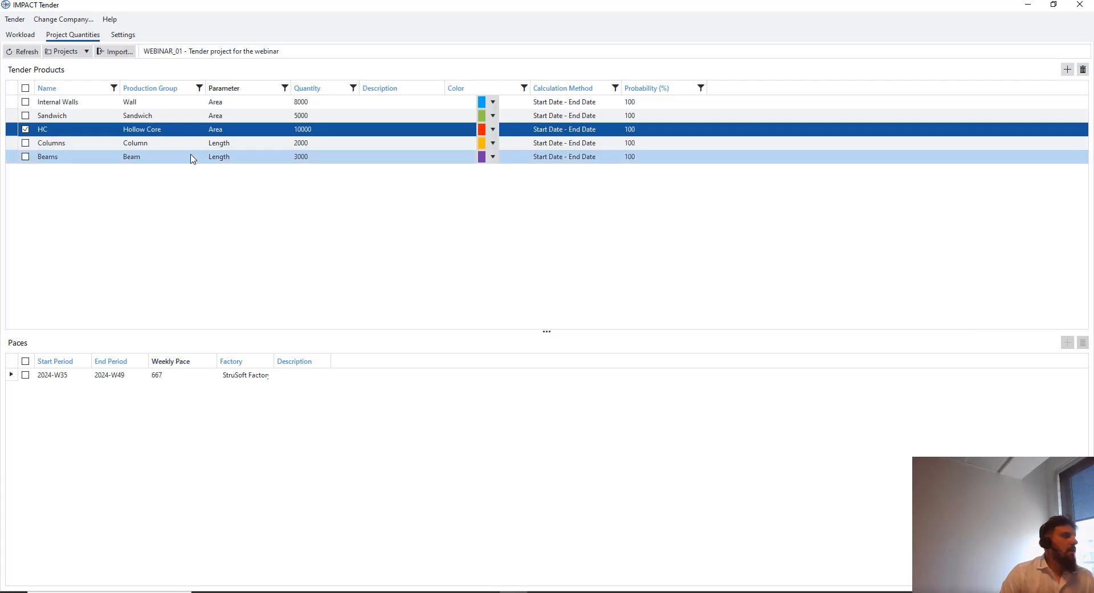
pyautogui.click(191, 143)
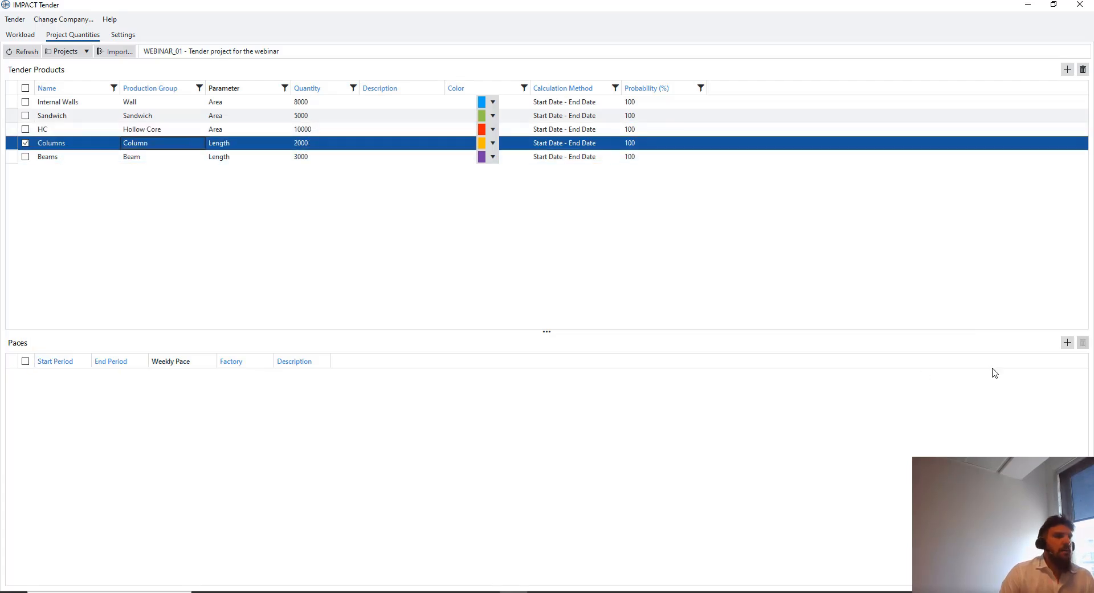
# Add a new pace for Columns starting 1 September 2024
pyautogui.click(1066, 342)
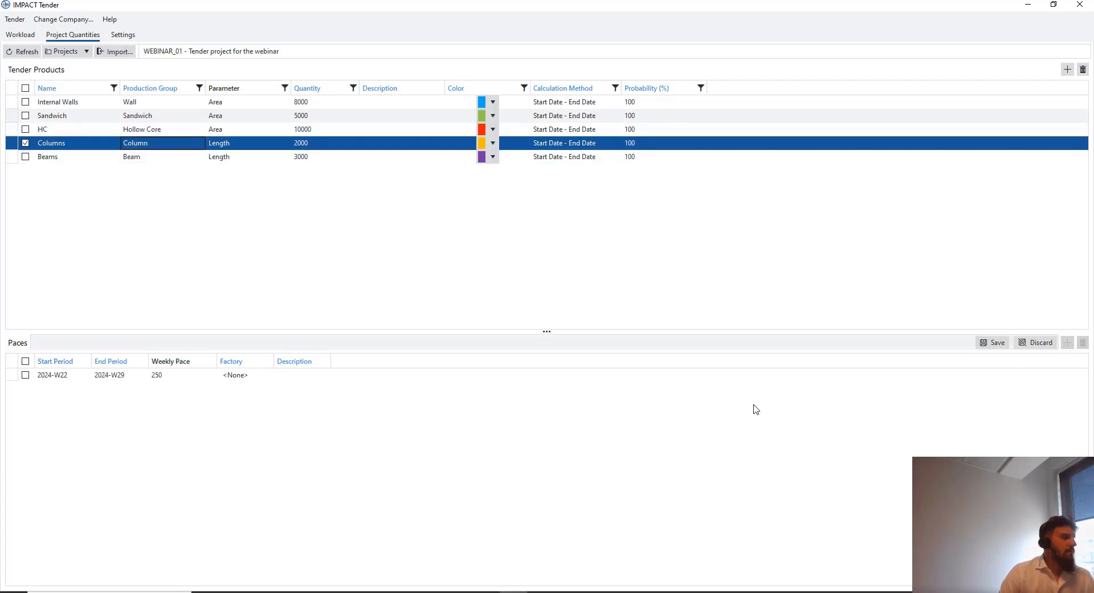
pyautogui.click(81, 375)
pyautogui.click(84, 374)
pyautogui.click(133, 388)
pyautogui.click(133, 388)
pyautogui.click(133, 388)
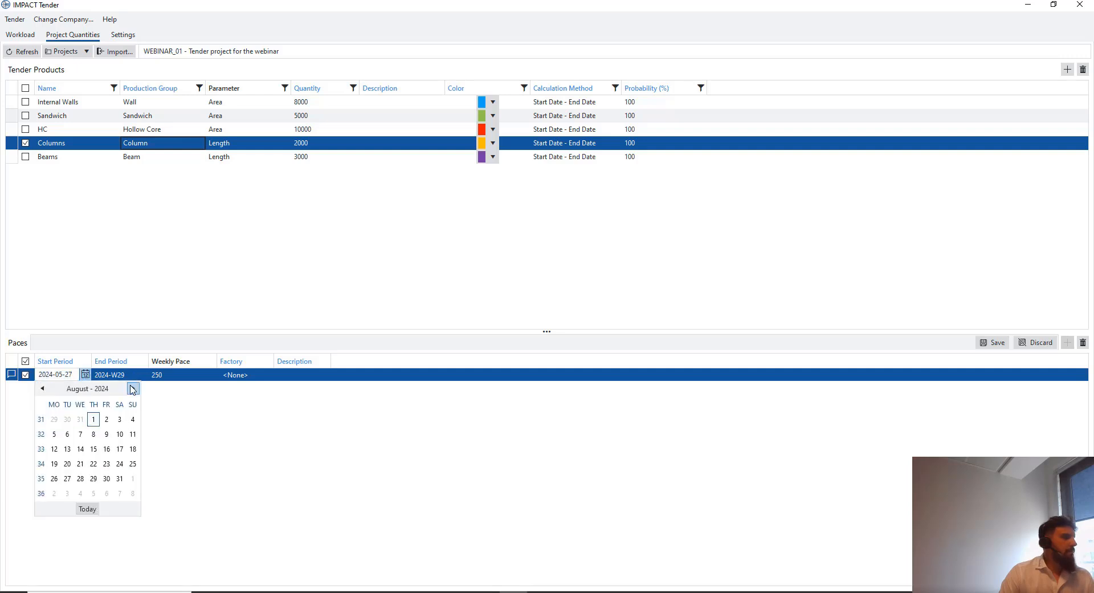
pyautogui.click(132, 388)
pyautogui.click(133, 419)
pyautogui.click(128, 377)
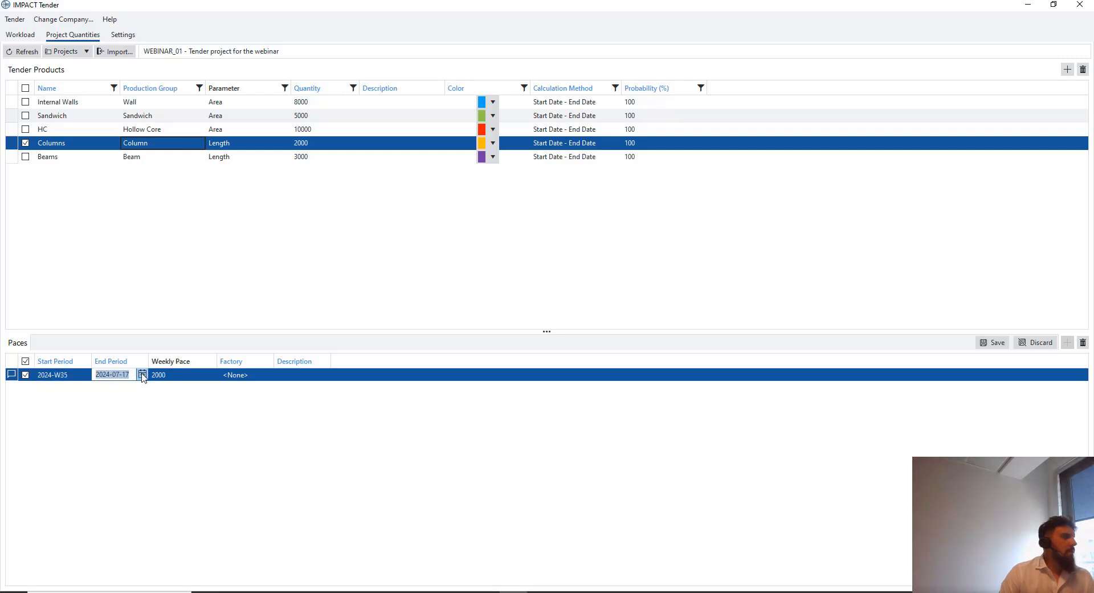
# Set the Columns pace end date to 1 December 2024
pyautogui.click(142, 374)
pyautogui.click(190, 388)
pyautogui.click(190, 388)
pyautogui.click(190, 389)
pyautogui.click(189, 388)
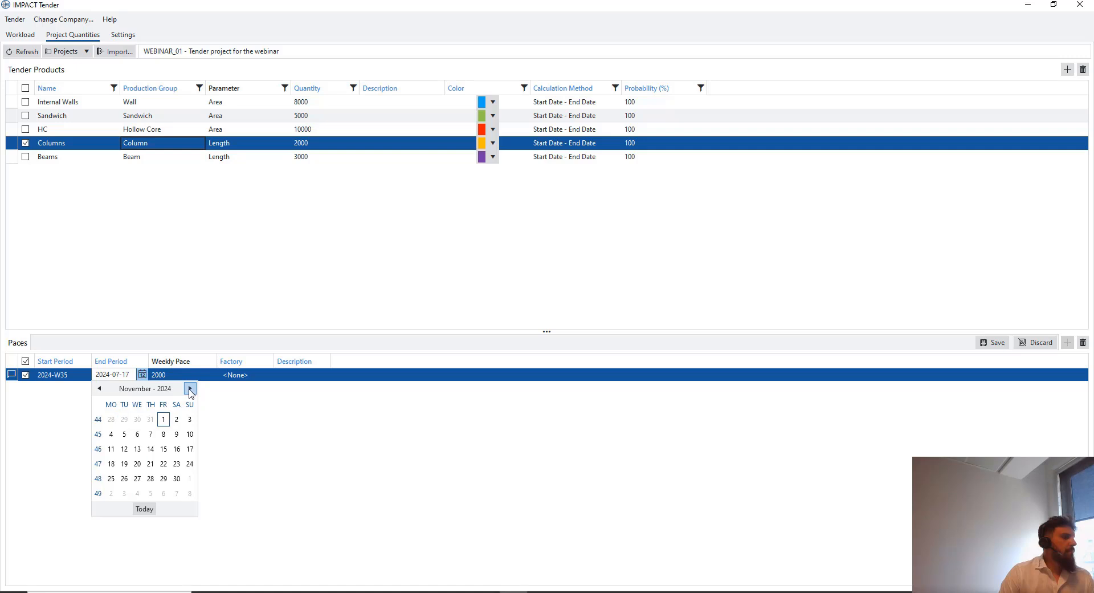
pyautogui.click(190, 388)
pyautogui.click(189, 419)
# Assign the Columns pace to StruSoft Factory 1, save it, and select Beams
pyautogui.click(236, 376)
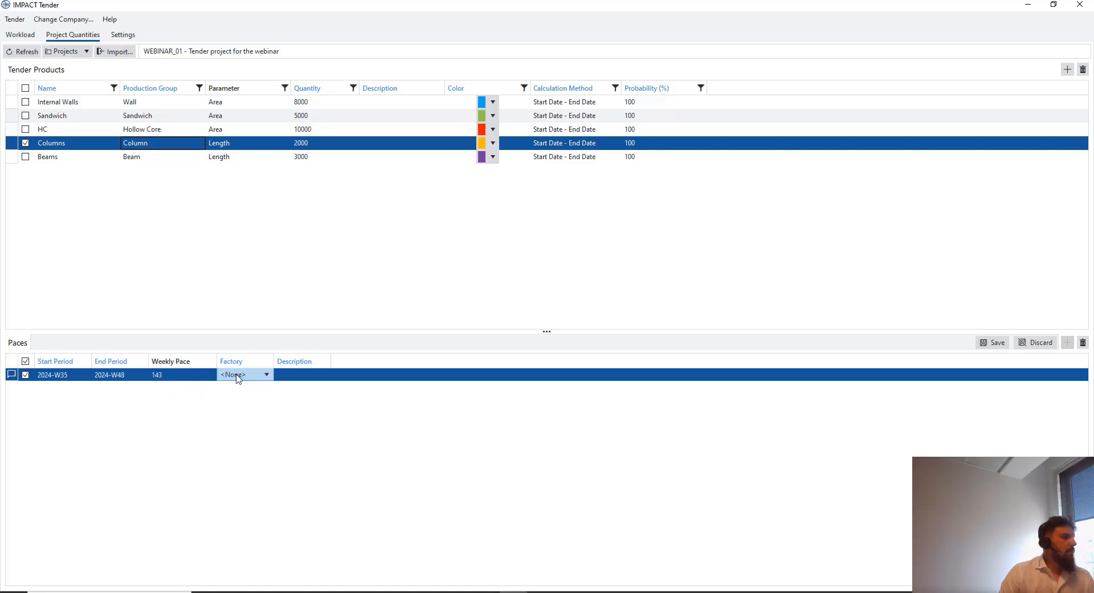
pyautogui.click(239, 376)
pyautogui.click(239, 413)
pyautogui.click(993, 342)
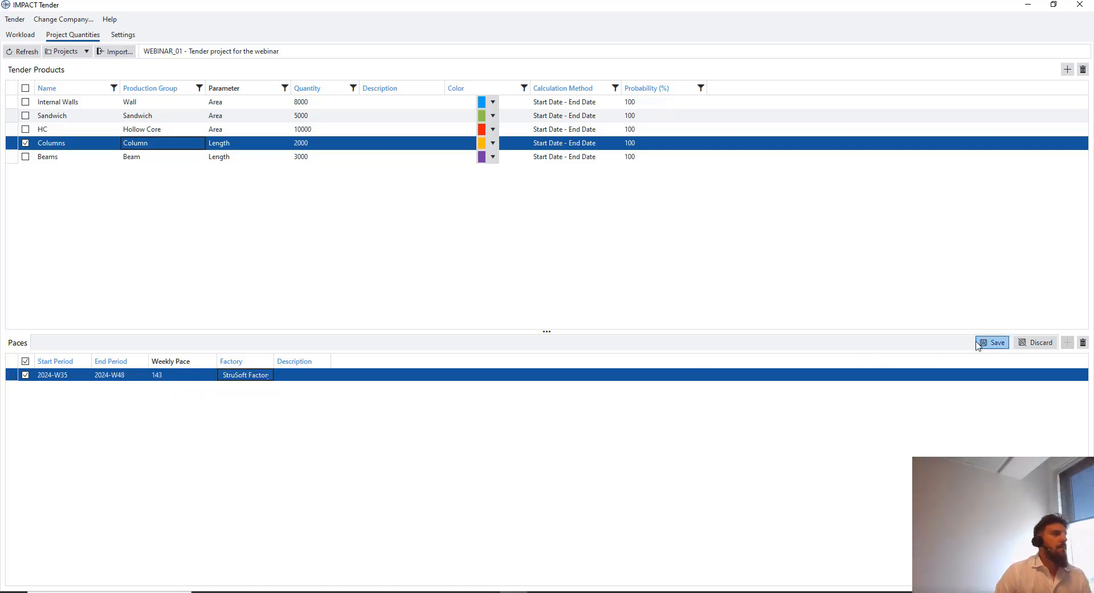
pyautogui.click(57, 156)
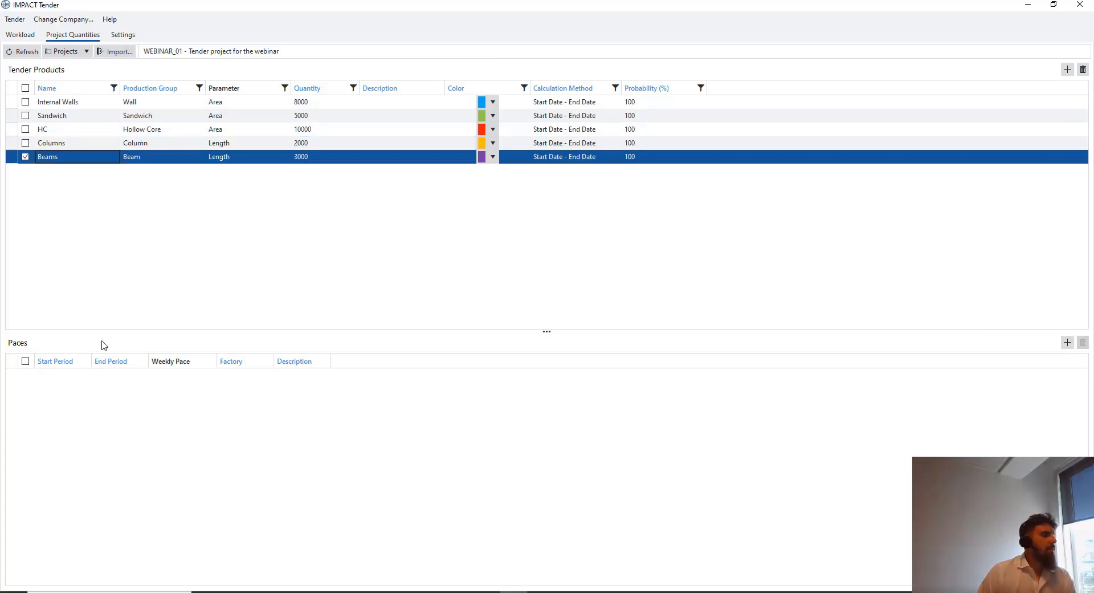
# Add a new pace for Beams starting 1 September 2024
pyautogui.rightClick(150, 405)
pyautogui.click(237, 408)
pyautogui.click(63, 374)
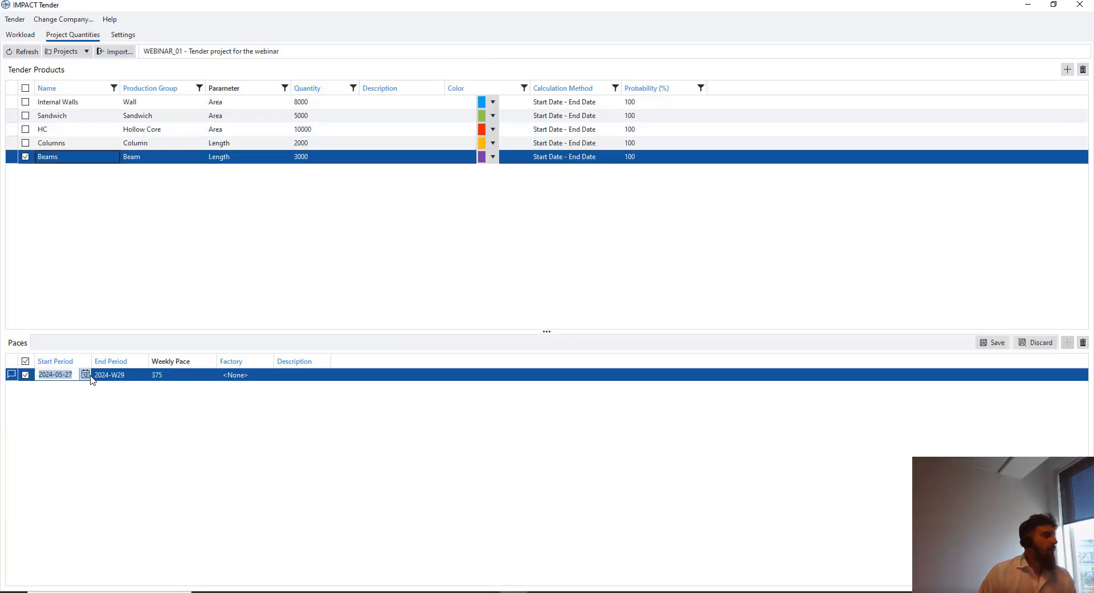
pyautogui.click(85, 374)
pyautogui.click(132, 388)
pyautogui.click(132, 389)
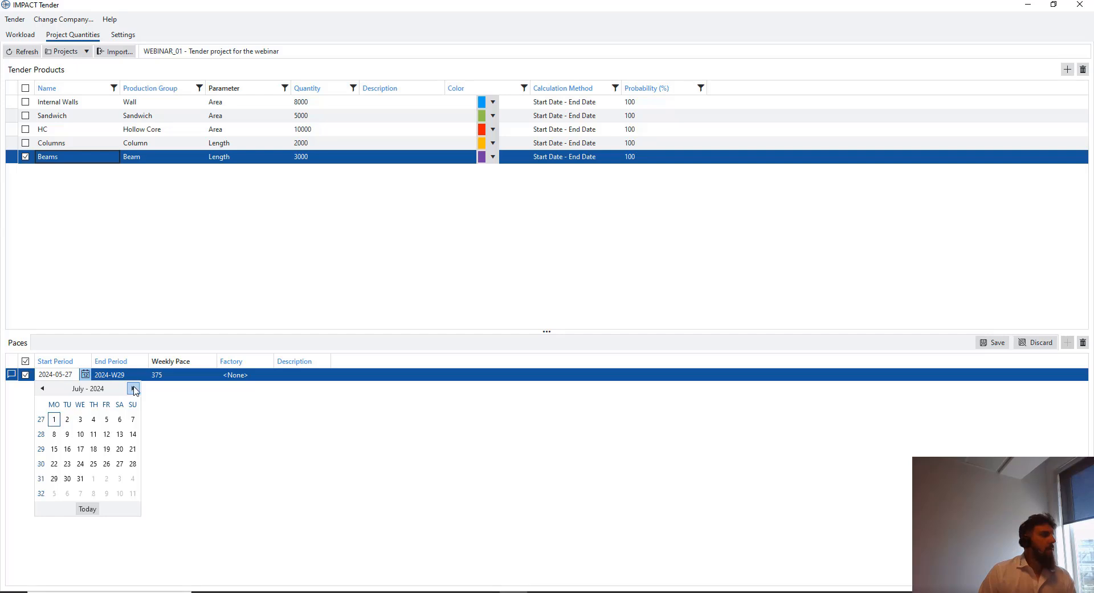
pyautogui.click(132, 388)
pyautogui.click(132, 388)
pyautogui.click(133, 419)
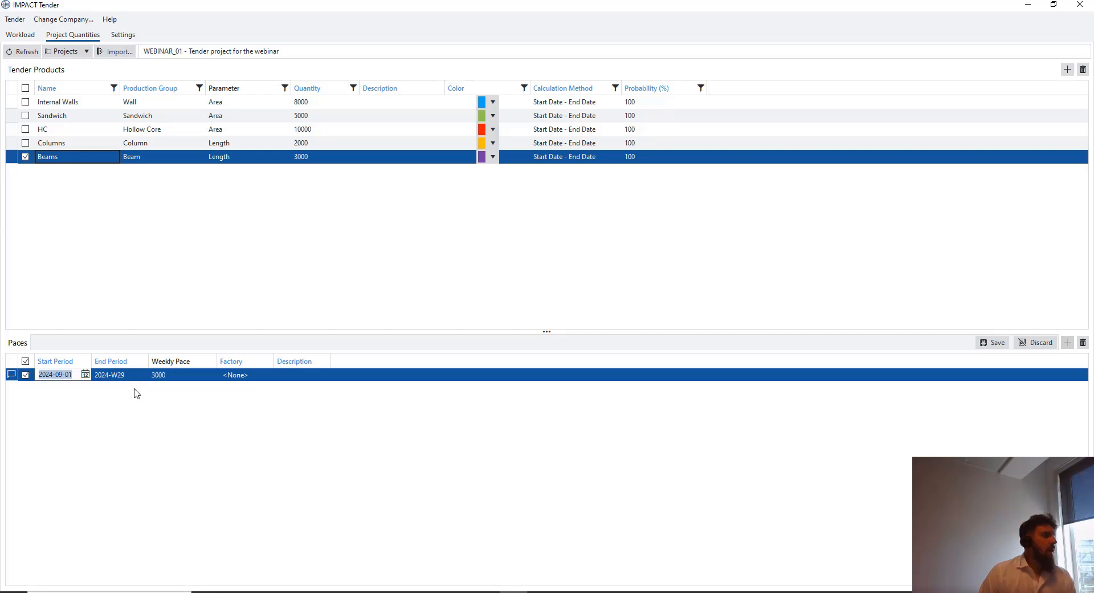
# Set the Beams pace end date to 2 December 2024, correcting an initial 1 September pick
pyautogui.click(136, 376)
pyautogui.click(142, 375)
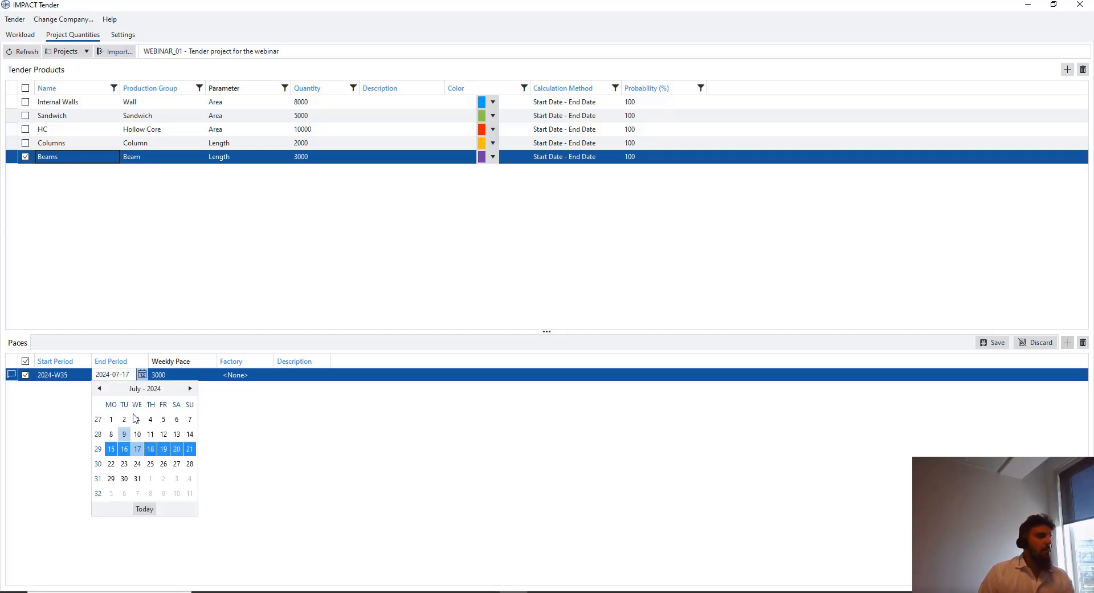
pyautogui.click(190, 388)
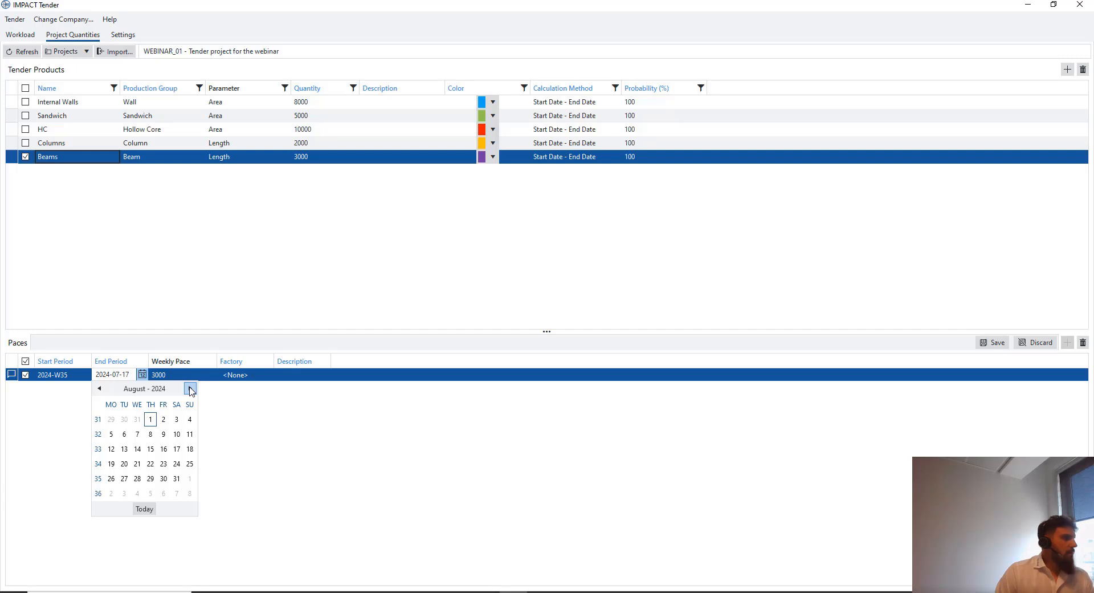
pyautogui.click(191, 389)
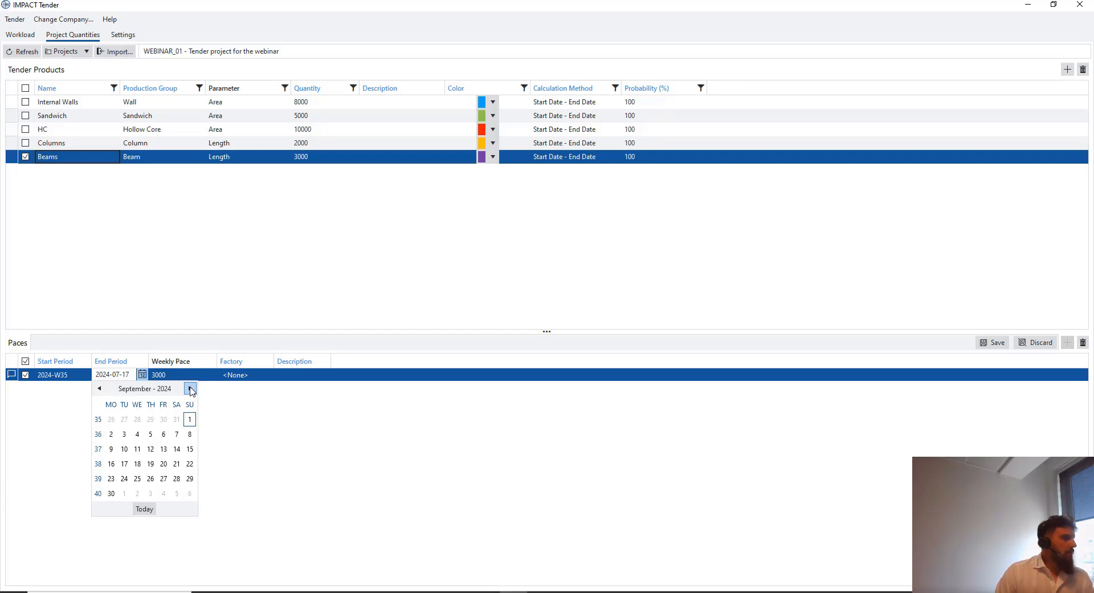
pyautogui.click(191, 418)
pyautogui.click(200, 378)
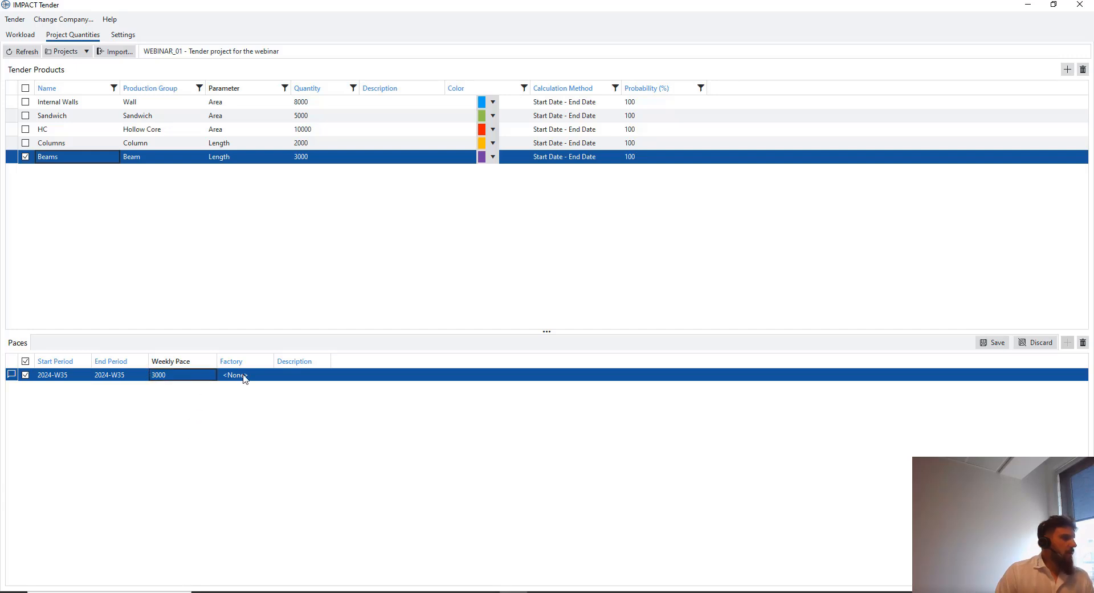
pyautogui.click(80, 375)
pyautogui.click(142, 374)
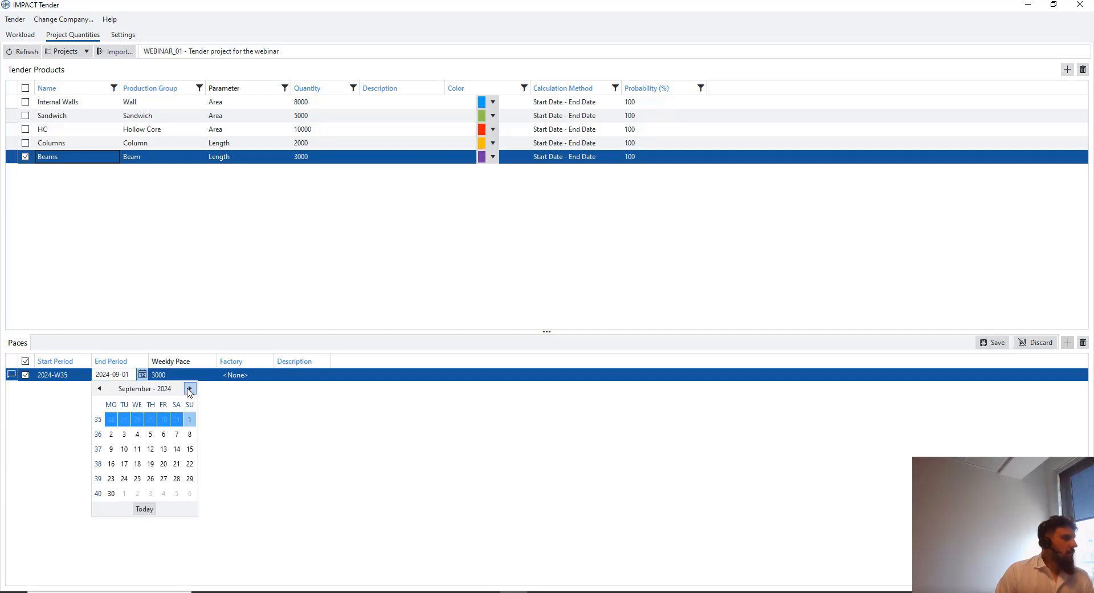
pyautogui.click(189, 388)
pyautogui.click(190, 388)
pyautogui.click(189, 388)
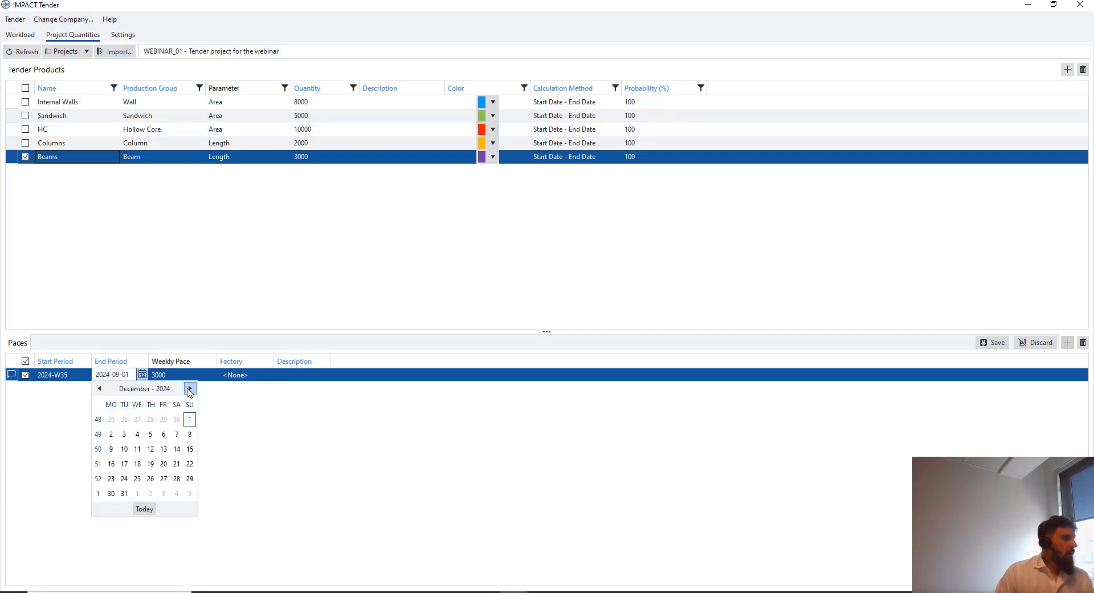
pyautogui.click(111, 434)
# Assign the Beams pace to StruSoft Factory 1 and save it
pyautogui.click(243, 375)
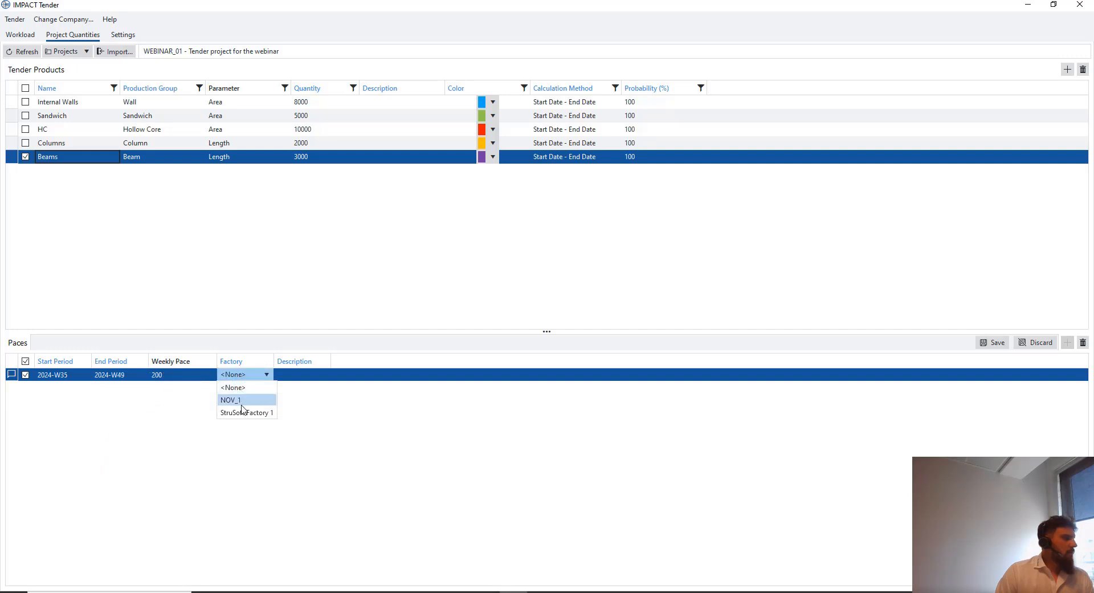
pyautogui.click(237, 412)
pyautogui.click(991, 343)
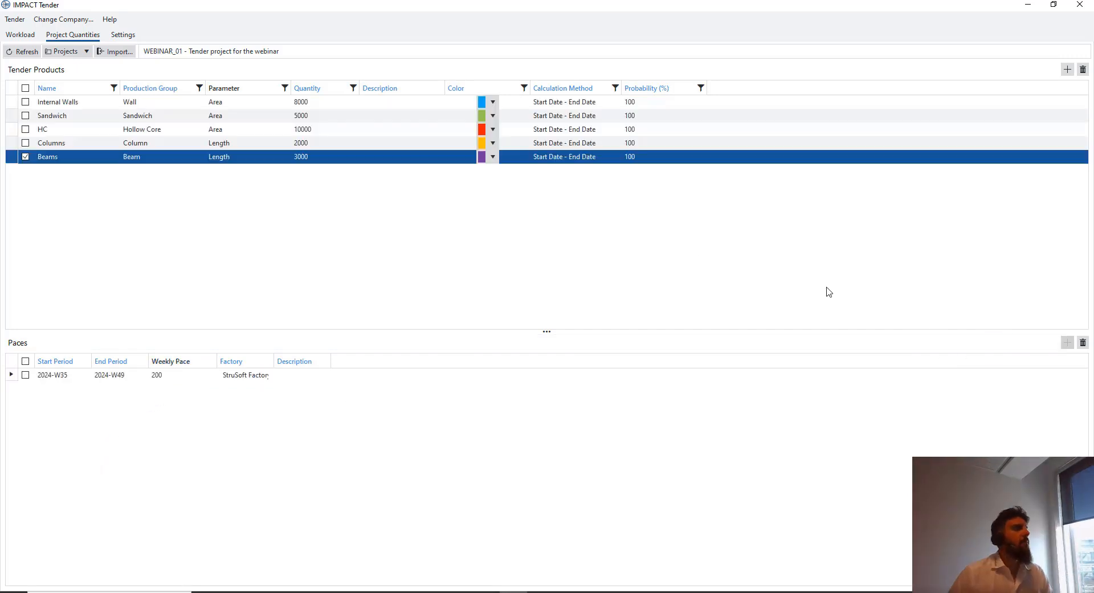
pyautogui.click(229, 377)
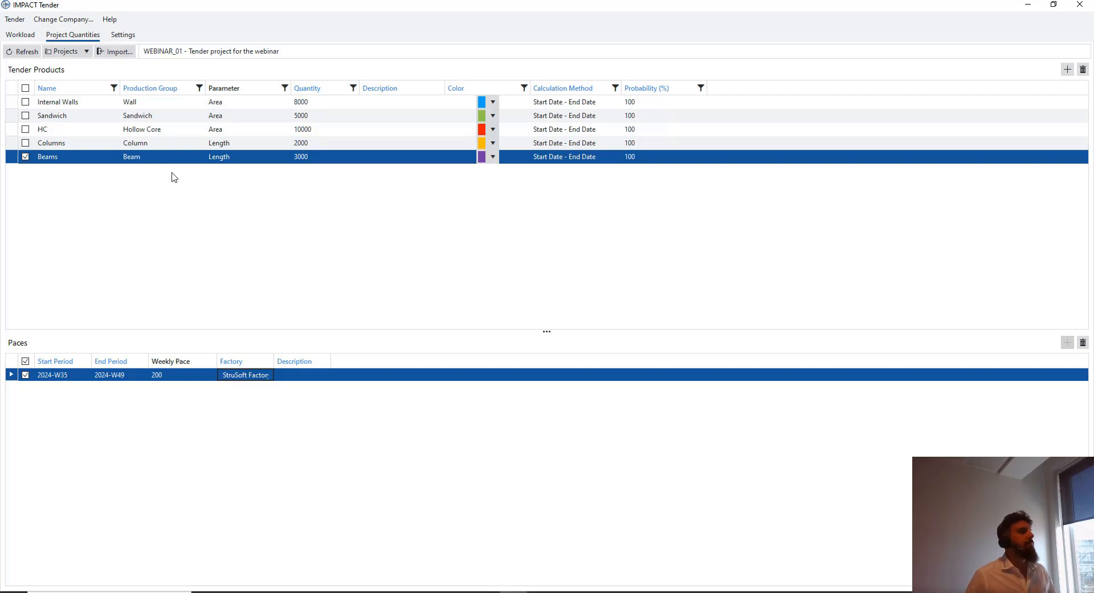
# Switch HC's calculation method from Start Date - End Date to Manual and save
pyautogui.click(165, 142)
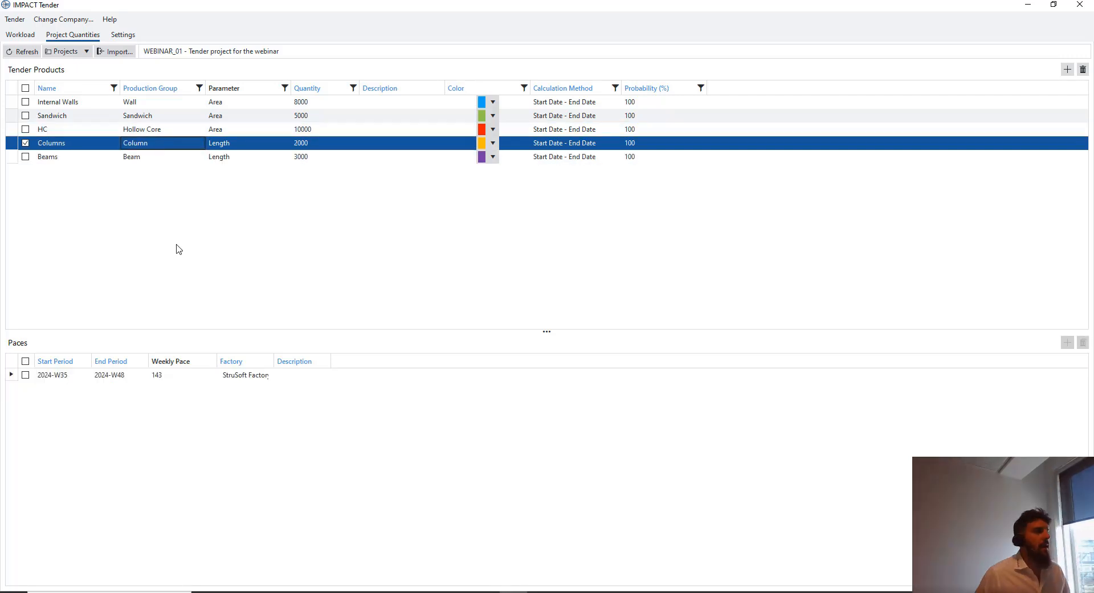
pyautogui.click(235, 129)
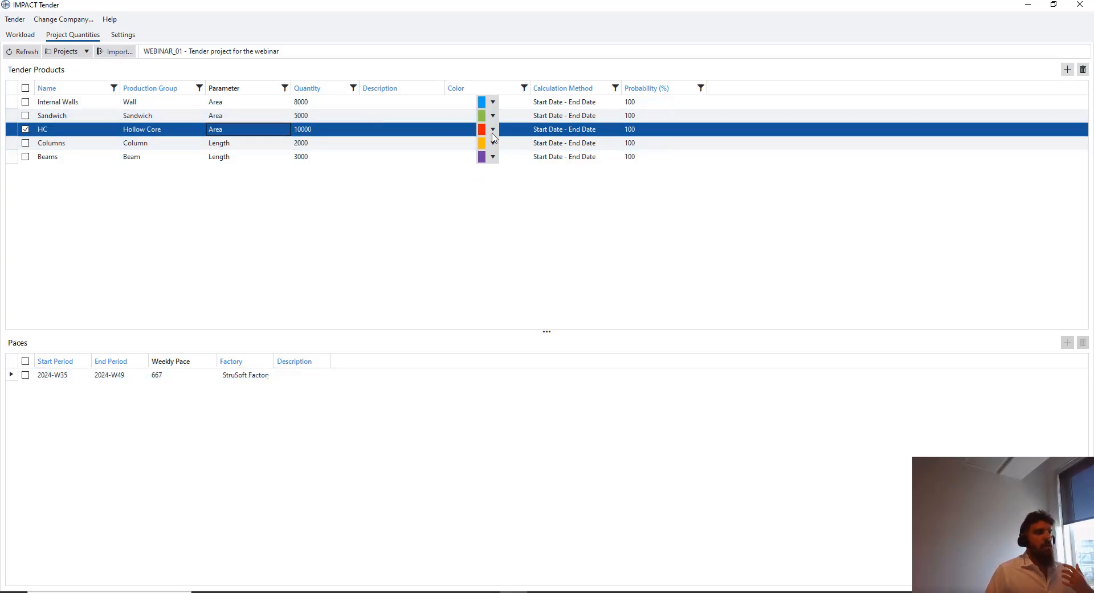
pyautogui.rightClick(596, 130)
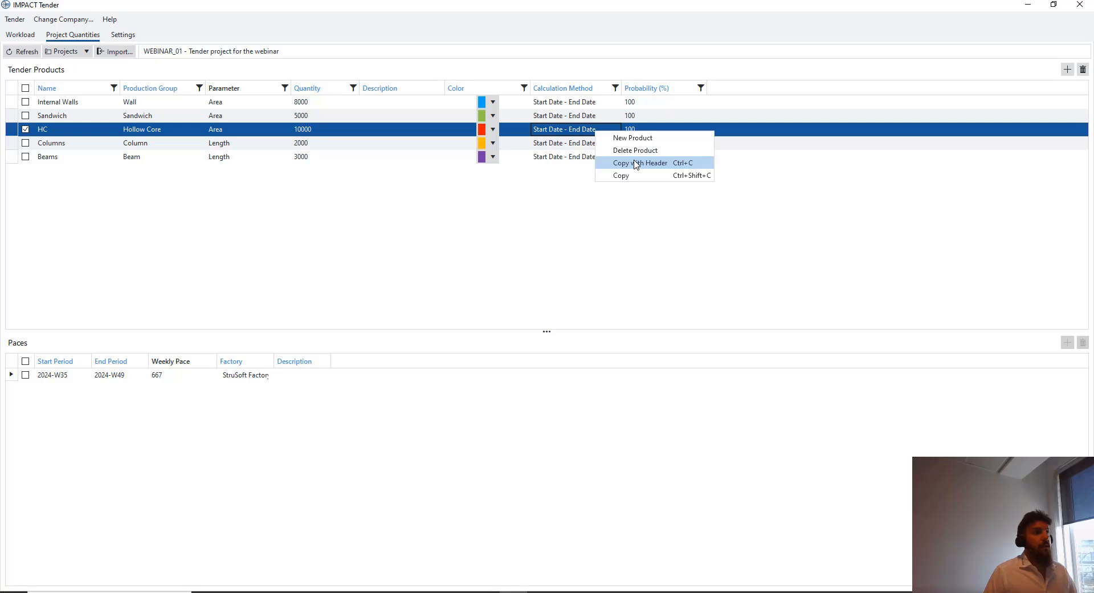
pyautogui.click(593, 133)
pyautogui.click(587, 131)
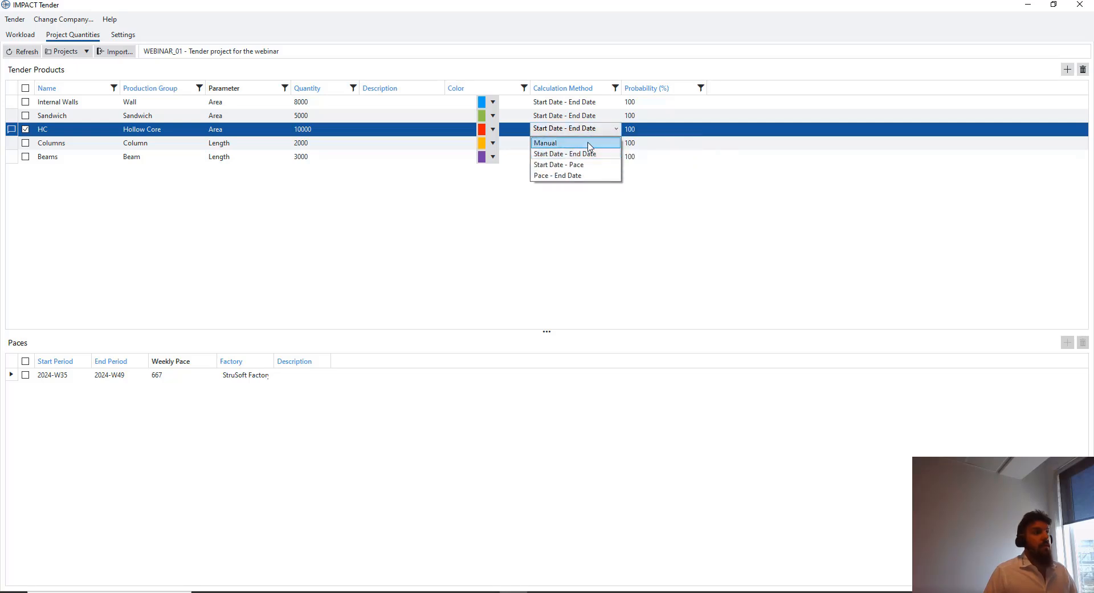
pyautogui.click(590, 143)
pyautogui.click(992, 69)
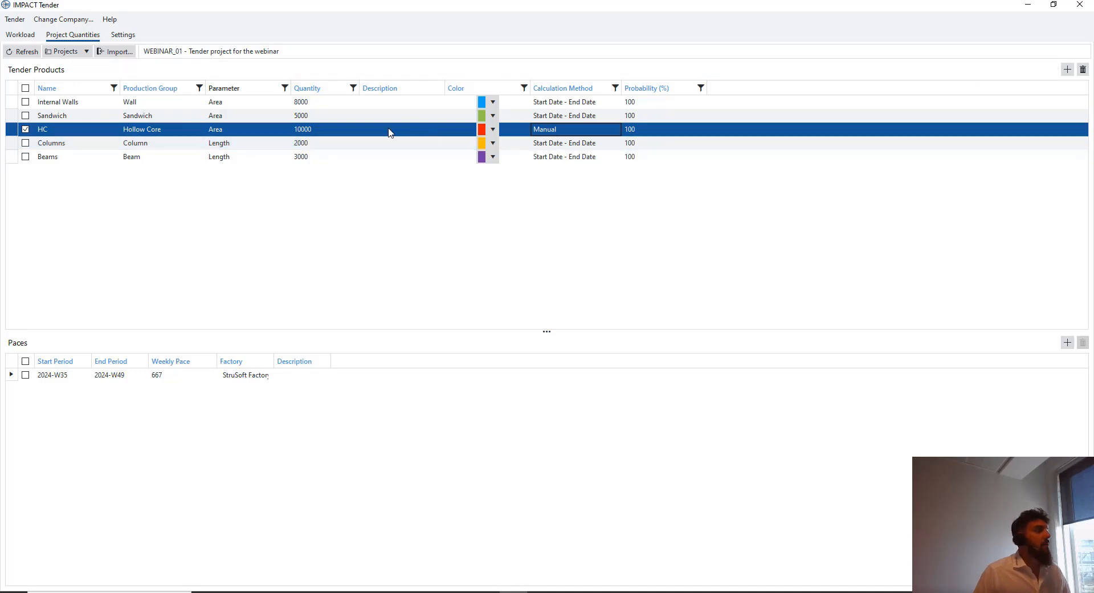
pyautogui.click(127, 380)
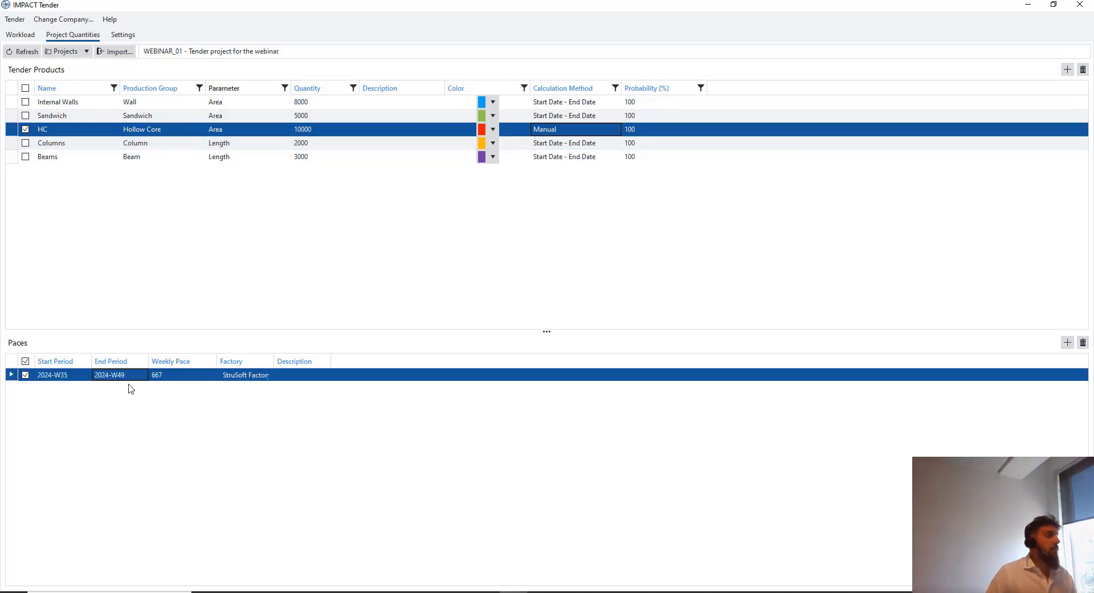
# Split the HC pace into weekly paces W35–W50 and select the weekly rows
pyautogui.rightClick(78, 379)
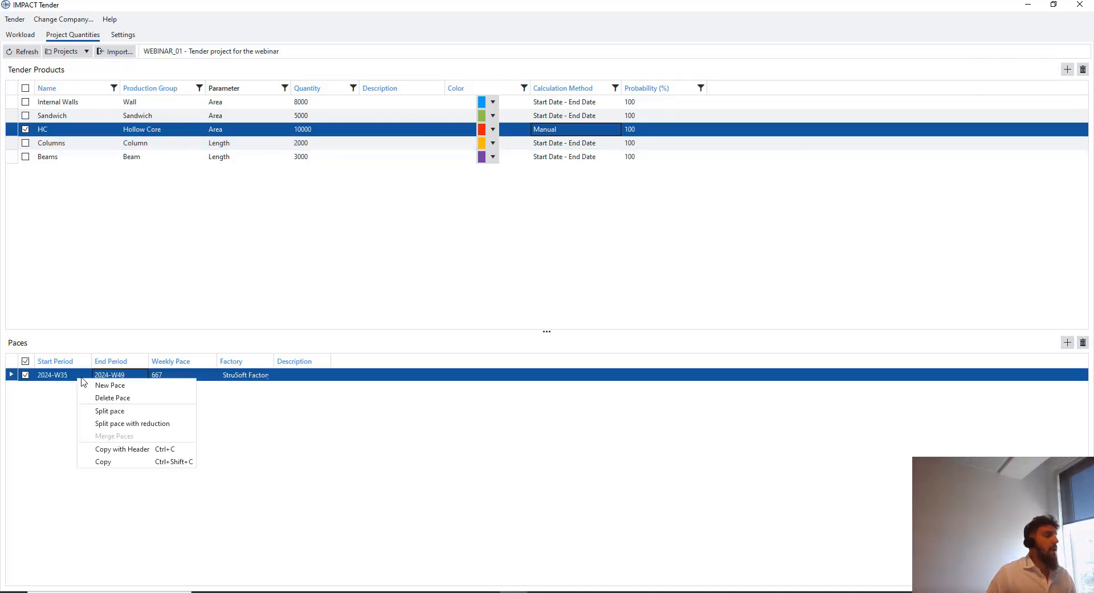
pyautogui.click(118, 415)
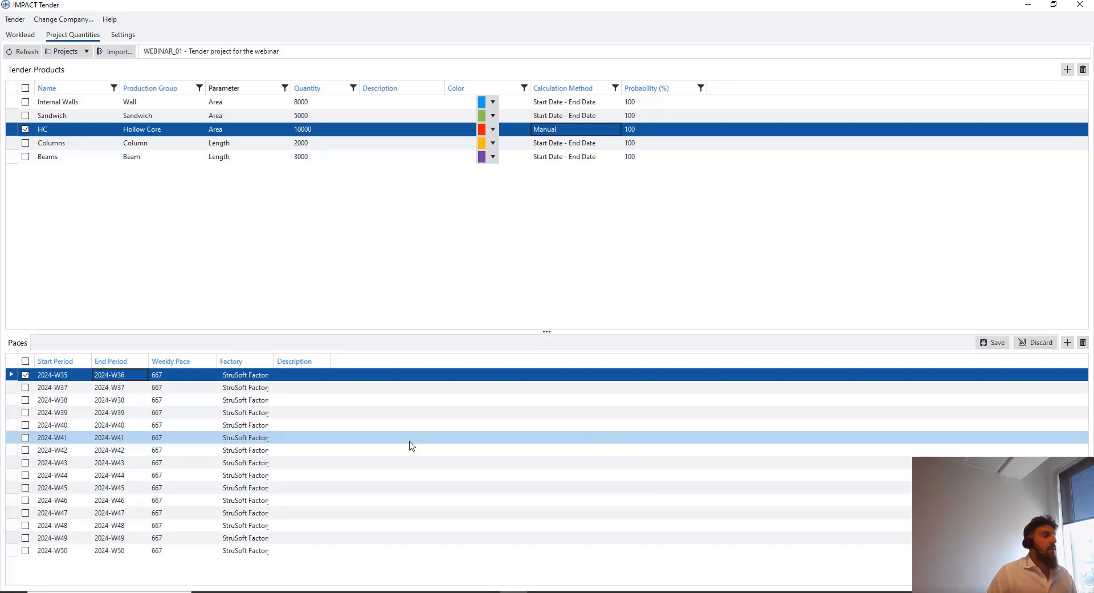
pyautogui.moveTo(129, 390); pyautogui.dragTo(132, 475)
pyautogui.click(134, 474)
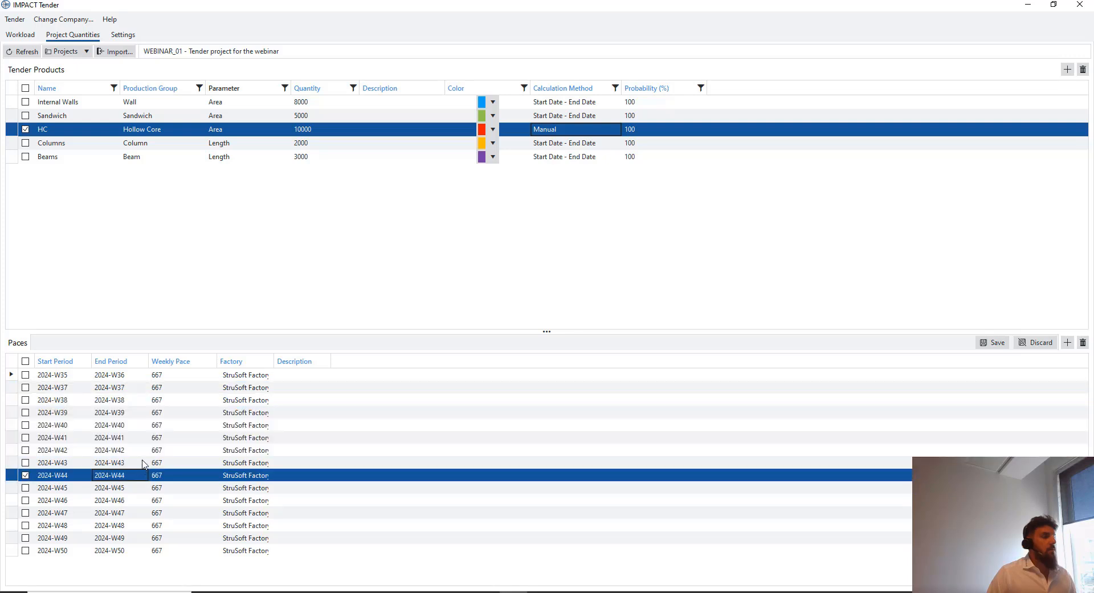
pyautogui.moveTo(132, 377); pyautogui.dragTo(131, 471)
pyautogui.click(131, 468)
pyautogui.click(132, 469)
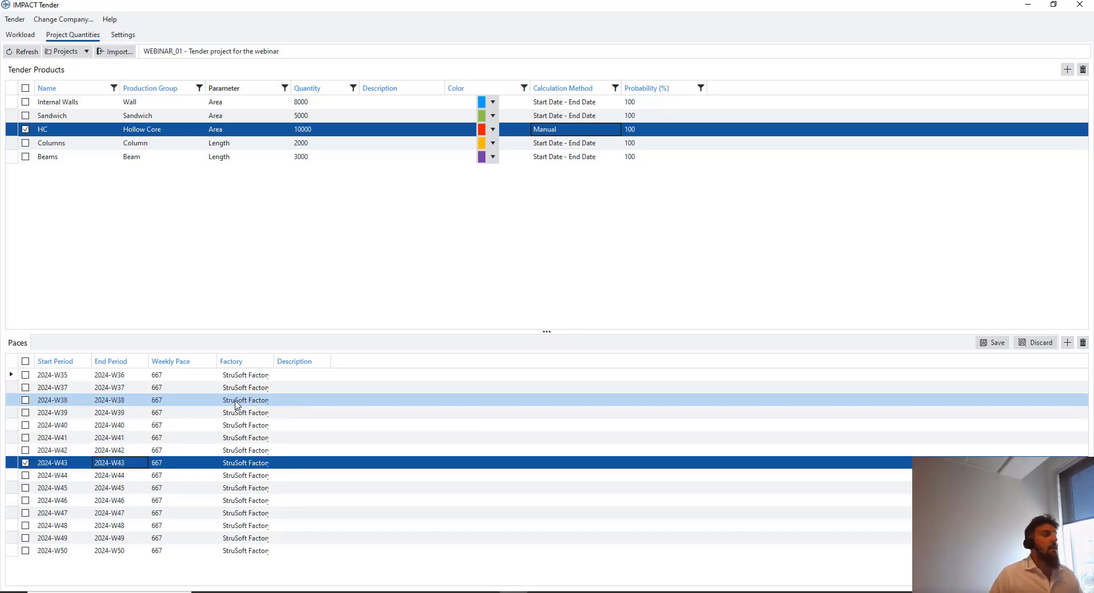
# Set the factory to NOV_1 for weeks W37, W39, W41 and W43
pyautogui.click(260, 389)
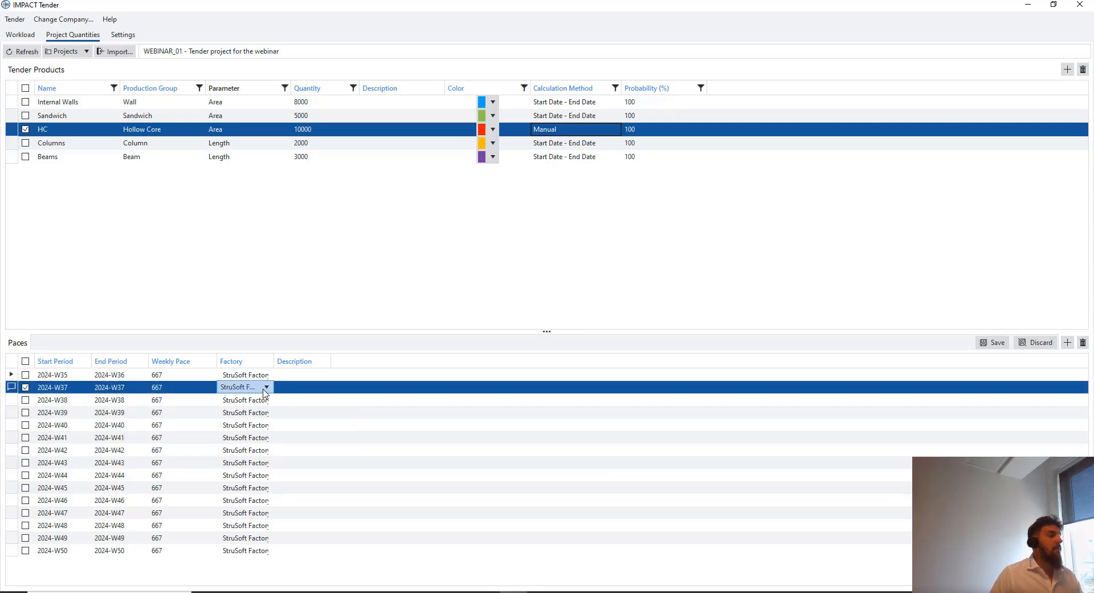
pyautogui.click(266, 388)
pyautogui.click(253, 416)
pyautogui.click(255, 414)
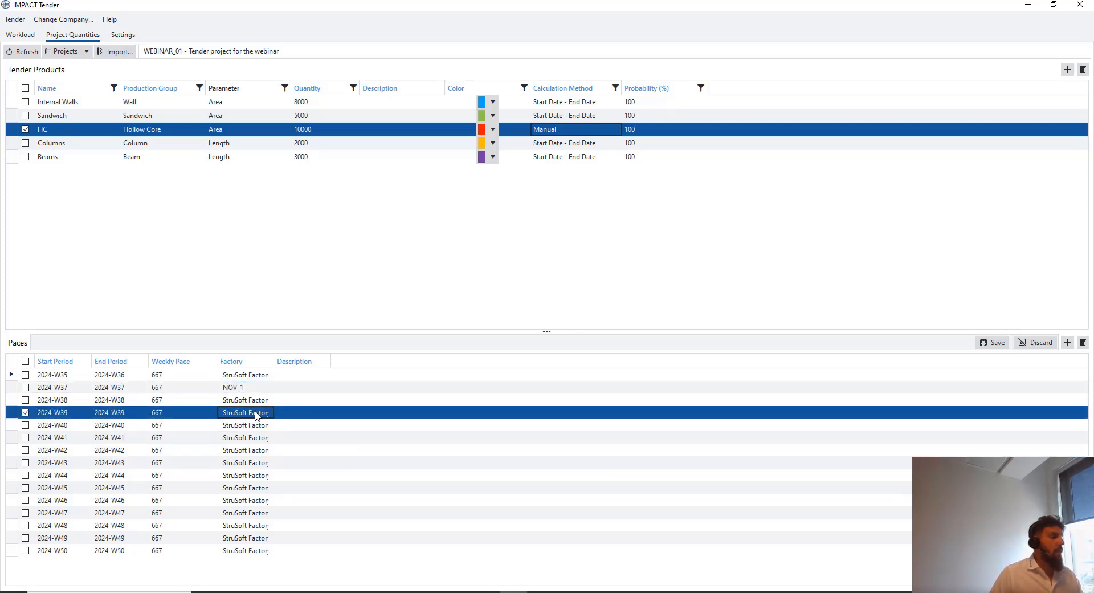
pyautogui.click(255, 412)
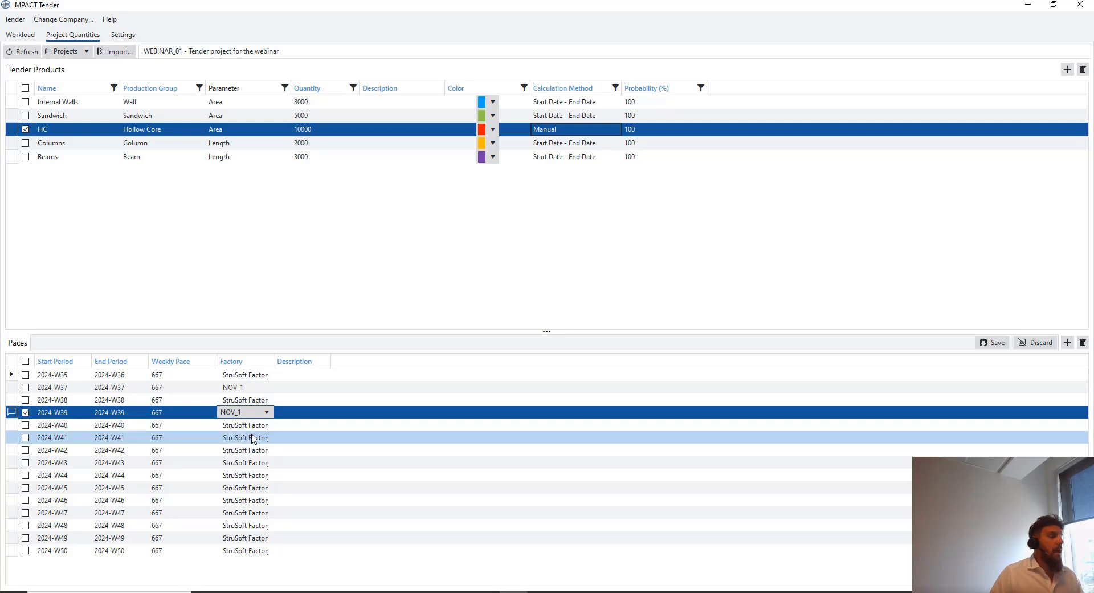
pyautogui.click(253, 438)
pyautogui.click(254, 437)
pyautogui.click(249, 461)
pyautogui.click(249, 463)
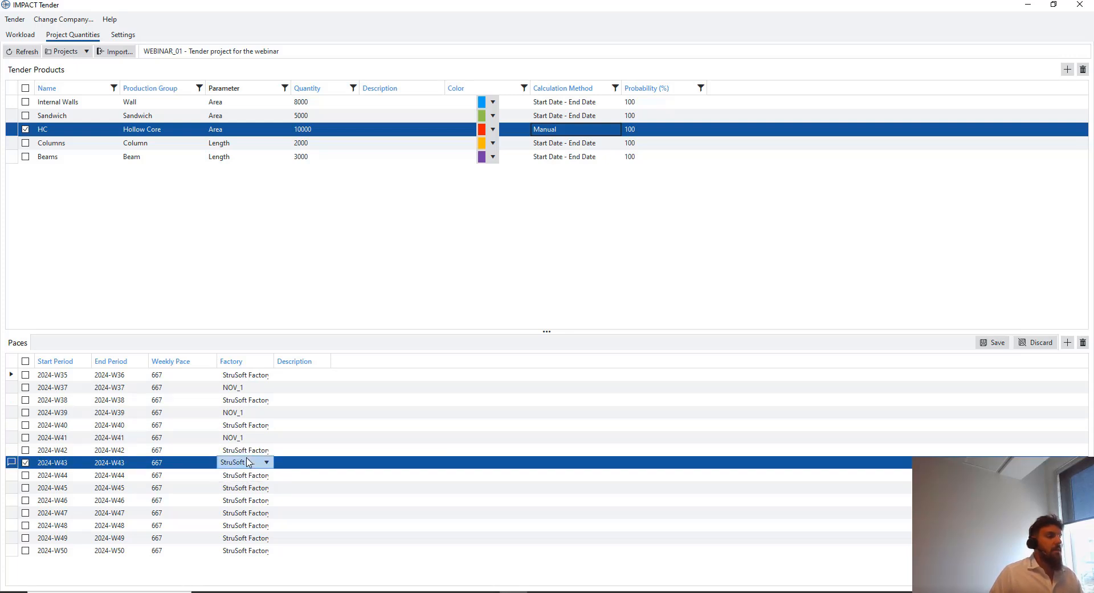
pyautogui.click(249, 462)
pyautogui.click(249, 489)
# Assign weeks W45, W47 and W49 to NOV_1, then save despite the pace warning
pyautogui.click(249, 488)
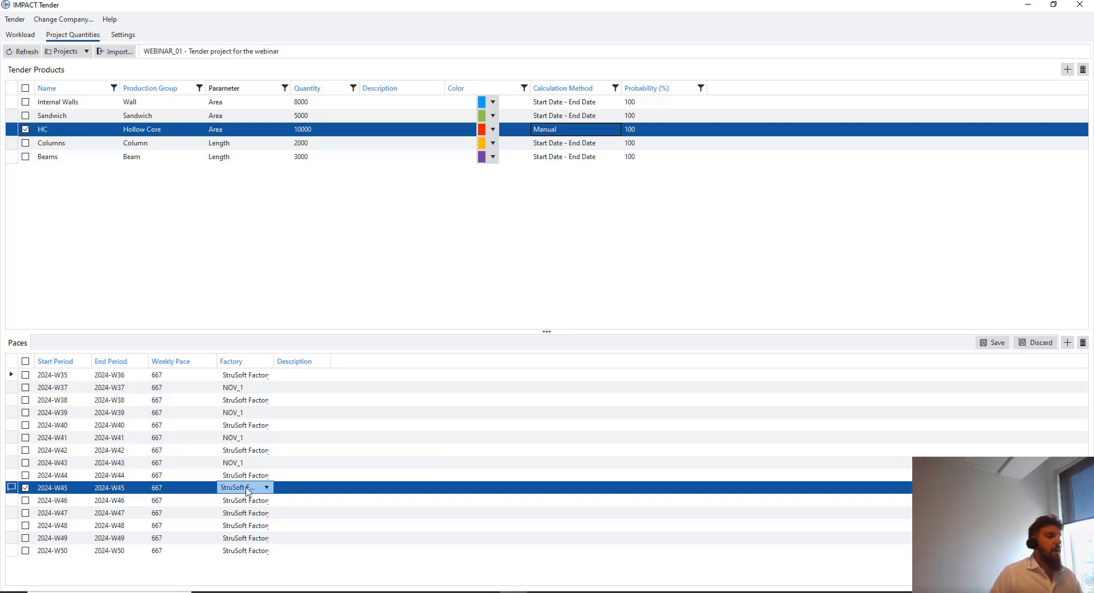
pyautogui.click(249, 488)
pyautogui.click(245, 512)
pyautogui.click(251, 512)
pyautogui.click(251, 512)
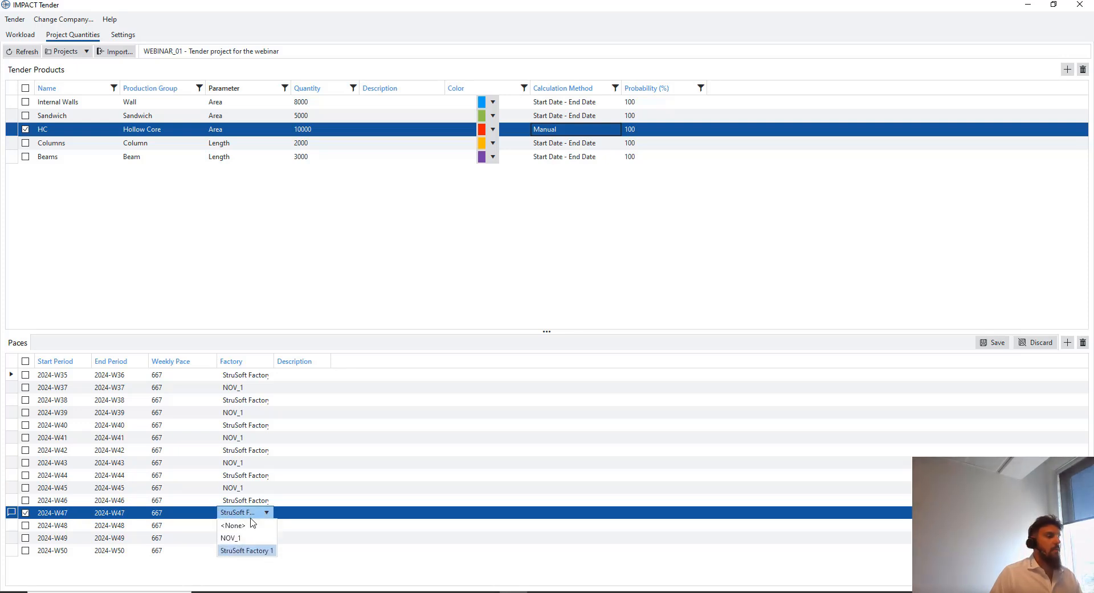
pyautogui.click(249, 538)
pyautogui.click(249, 537)
pyautogui.click(249, 538)
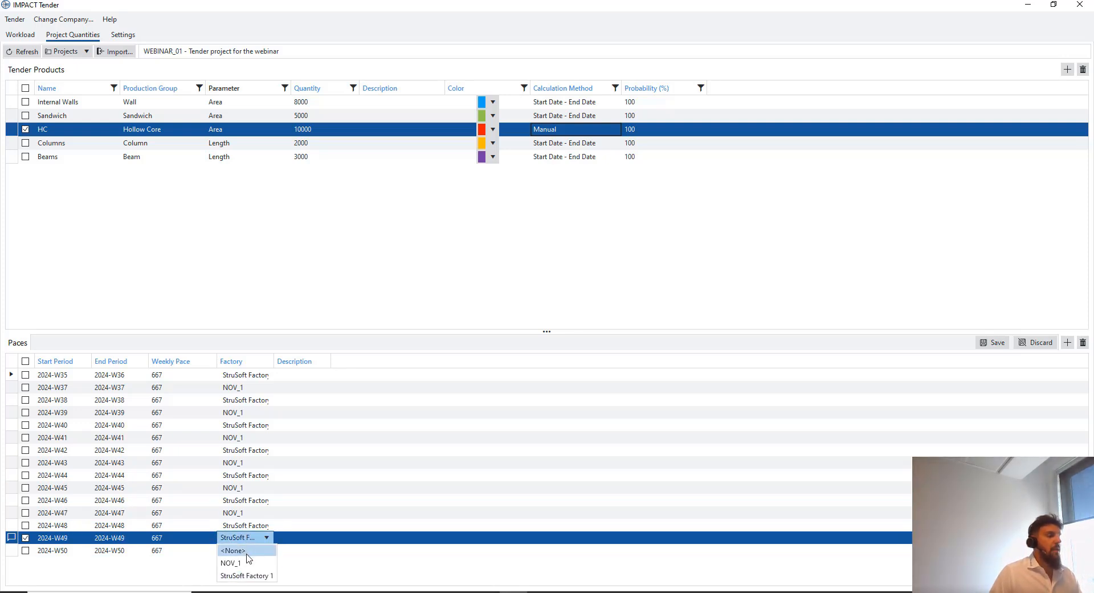
pyautogui.click(249, 562)
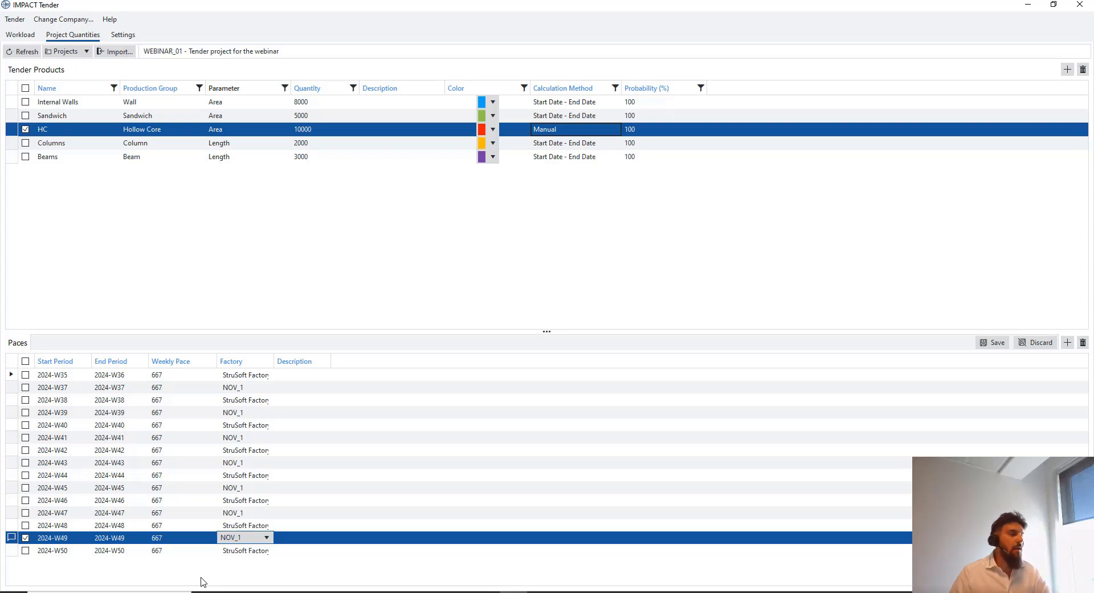
pyautogui.click(993, 342)
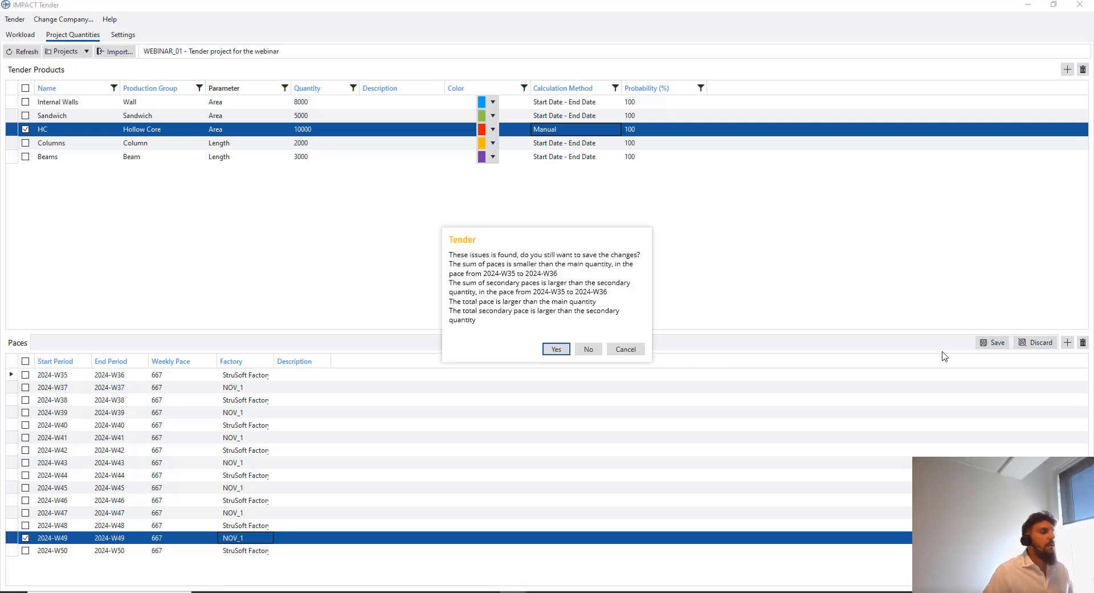
pyautogui.click(557, 350)
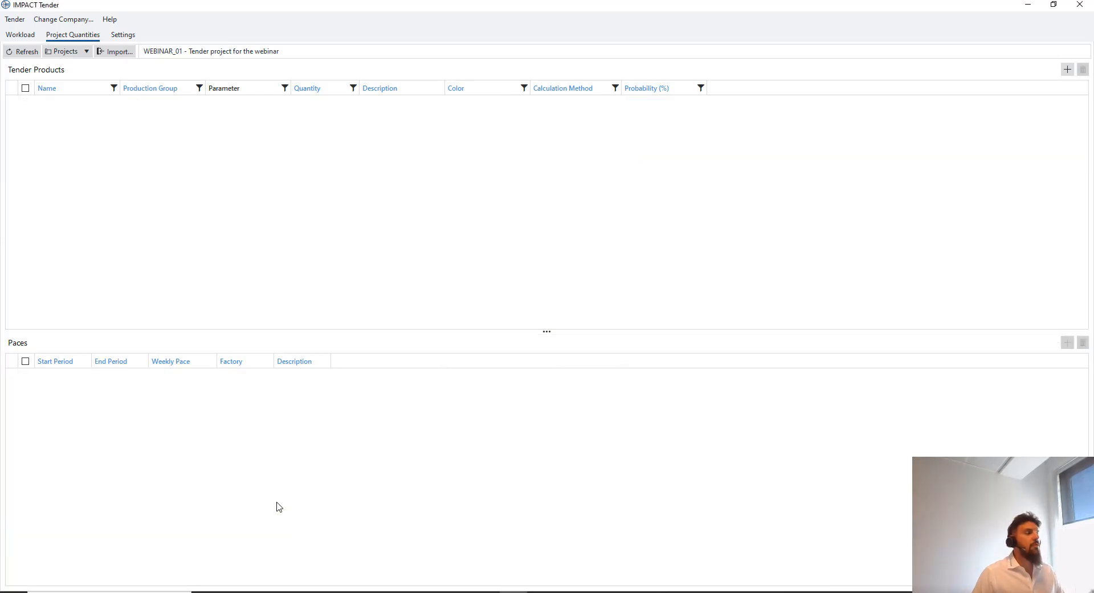
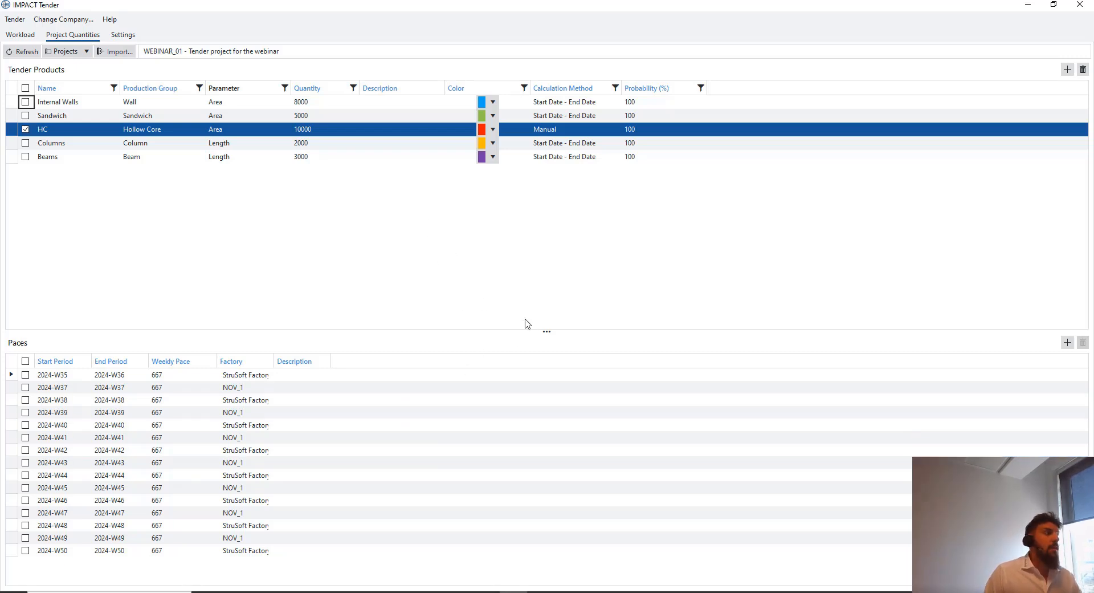
# Start creating a new tender project, then cancel it
pyautogui.click(68, 51)
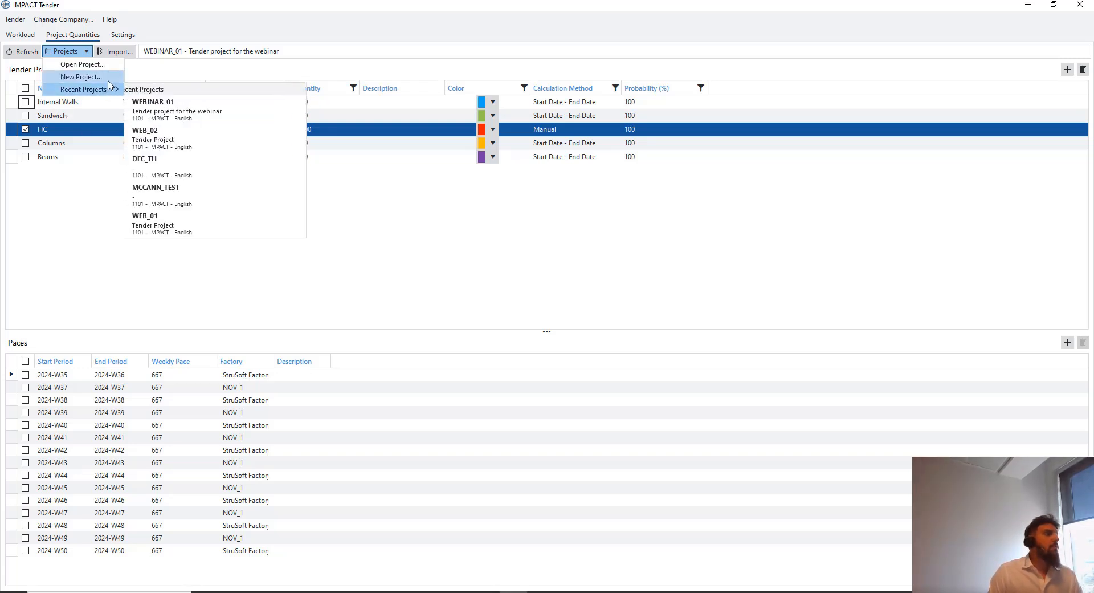
pyautogui.click(81, 76)
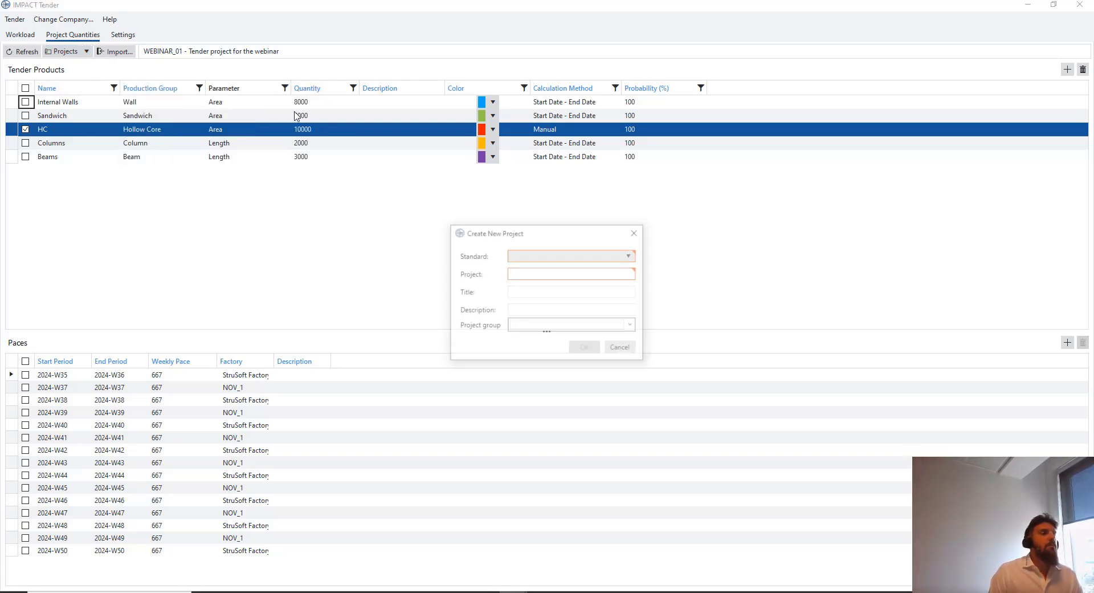
pyautogui.click(636, 232)
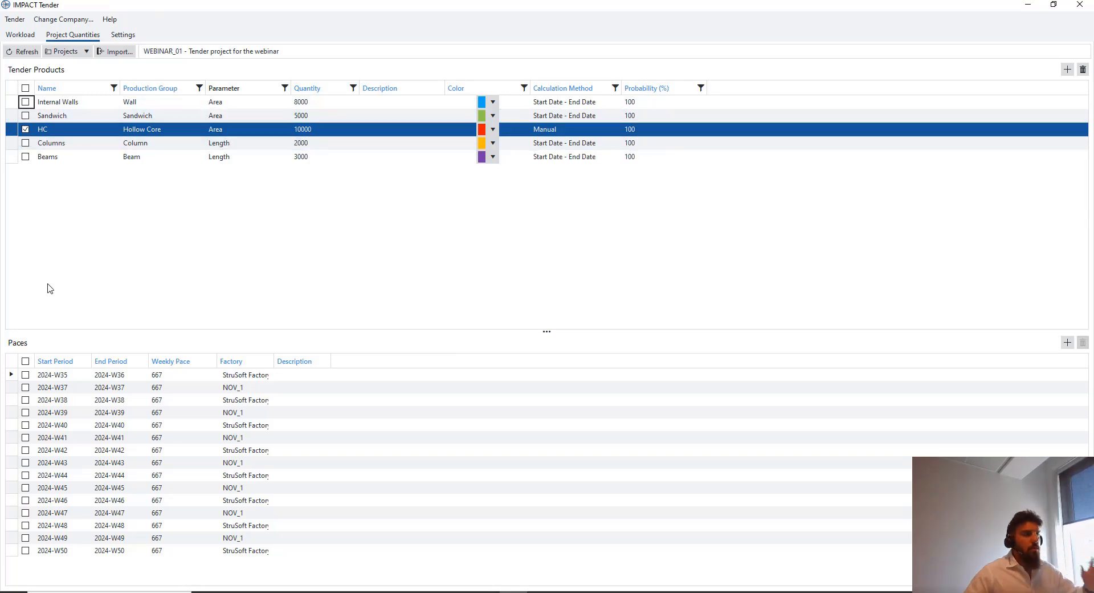
# Copy the existing WEBINAR_01 project under the new name WEBINAR_02
pyautogui.click(86, 51)
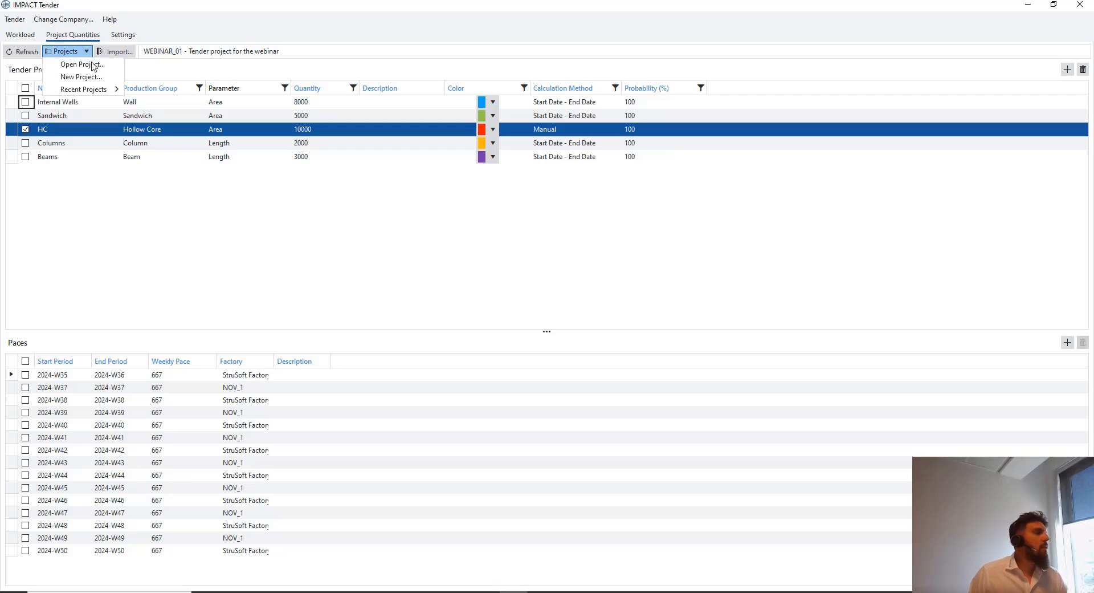
pyautogui.click(98, 66)
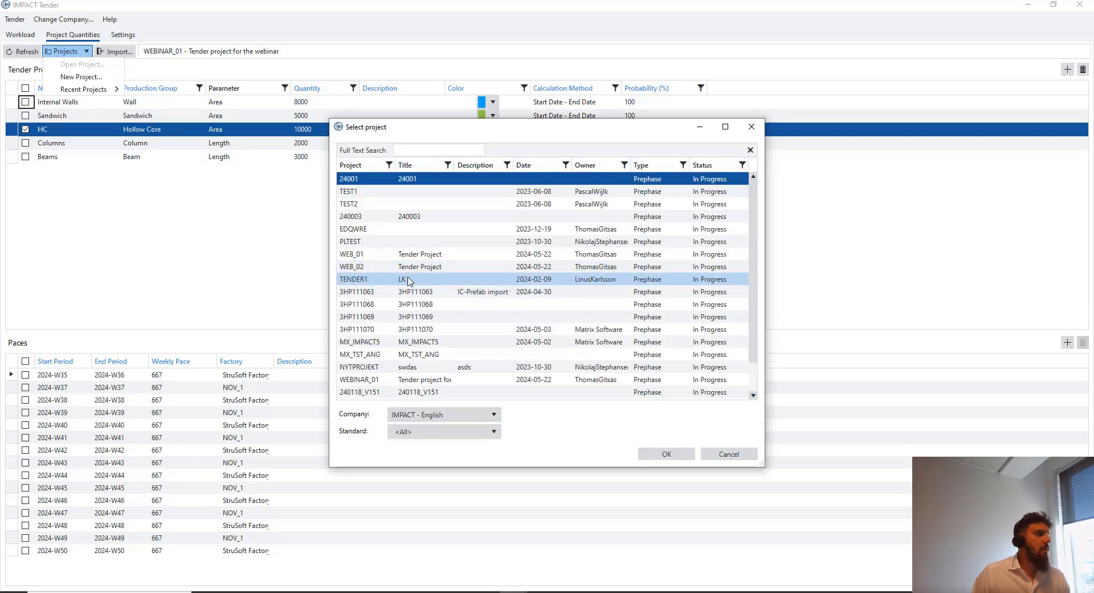
pyautogui.scroll(-1, 407, 294)
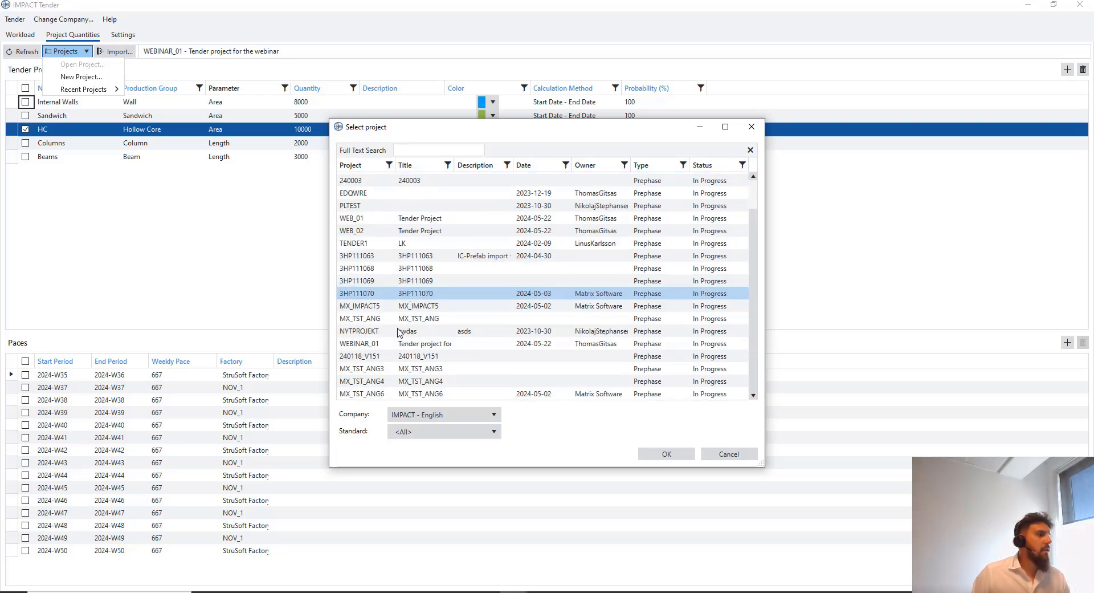
pyautogui.click(407, 344)
pyautogui.rightClick(407, 345)
pyautogui.click(434, 350)
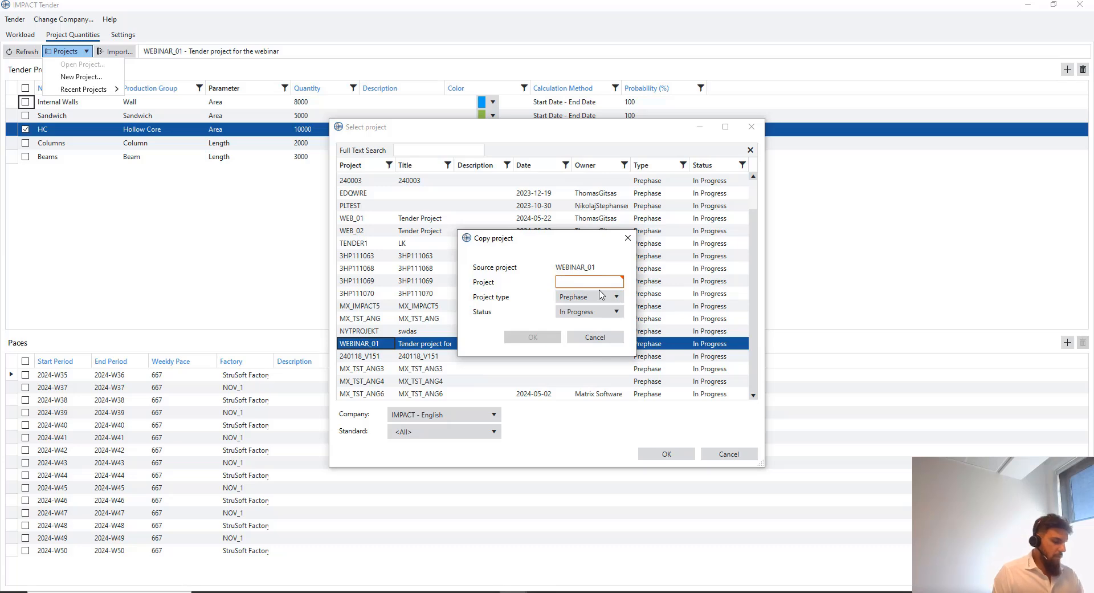
pyautogui.write('WEBINAR')
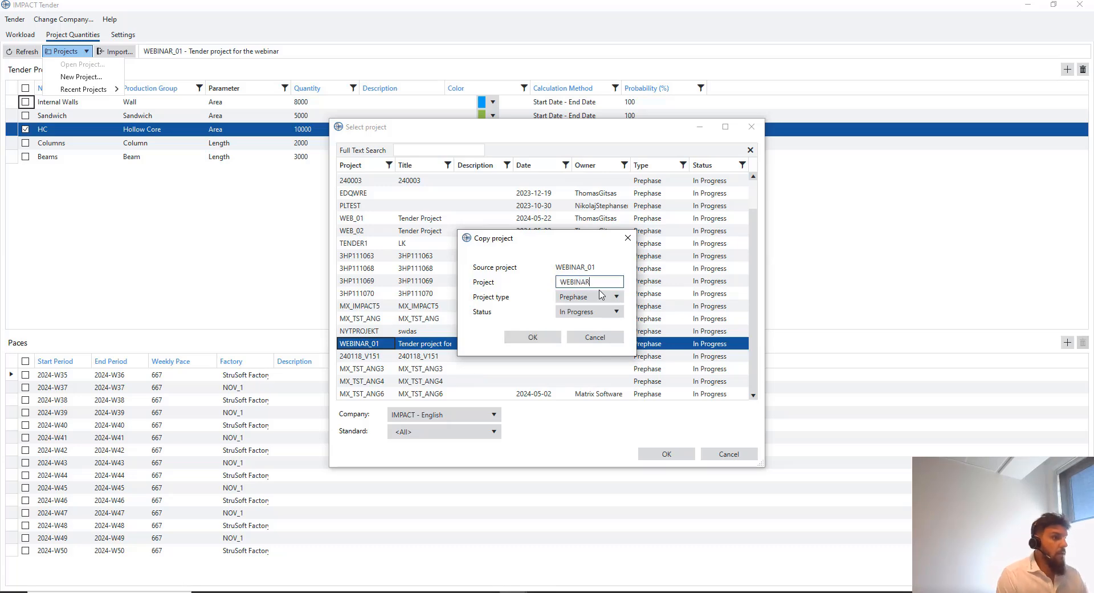
pyautogui.write('_02')
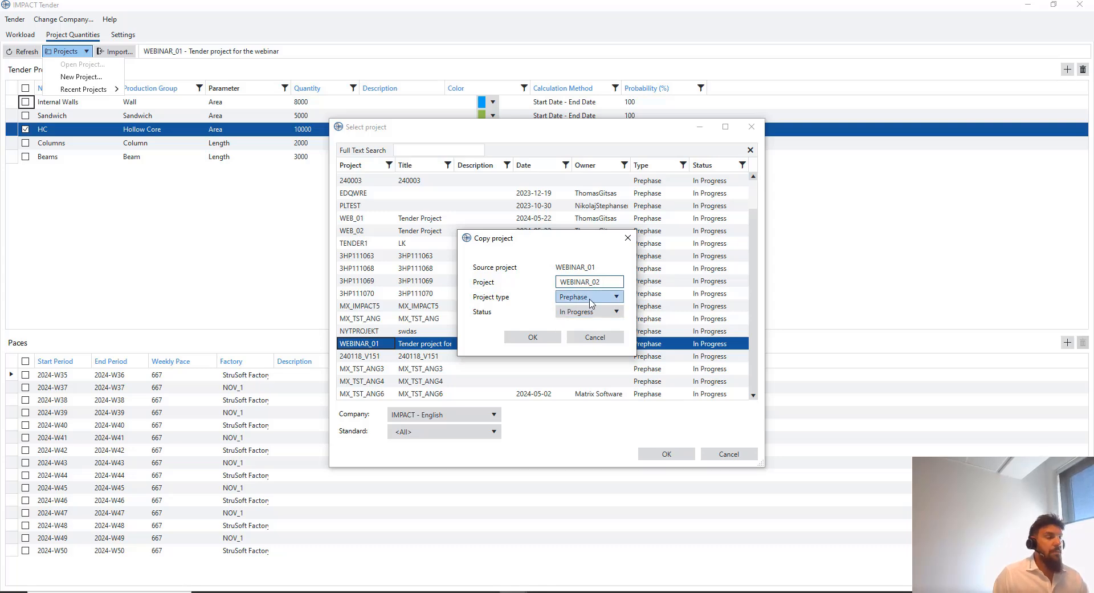
pyautogui.click(533, 337)
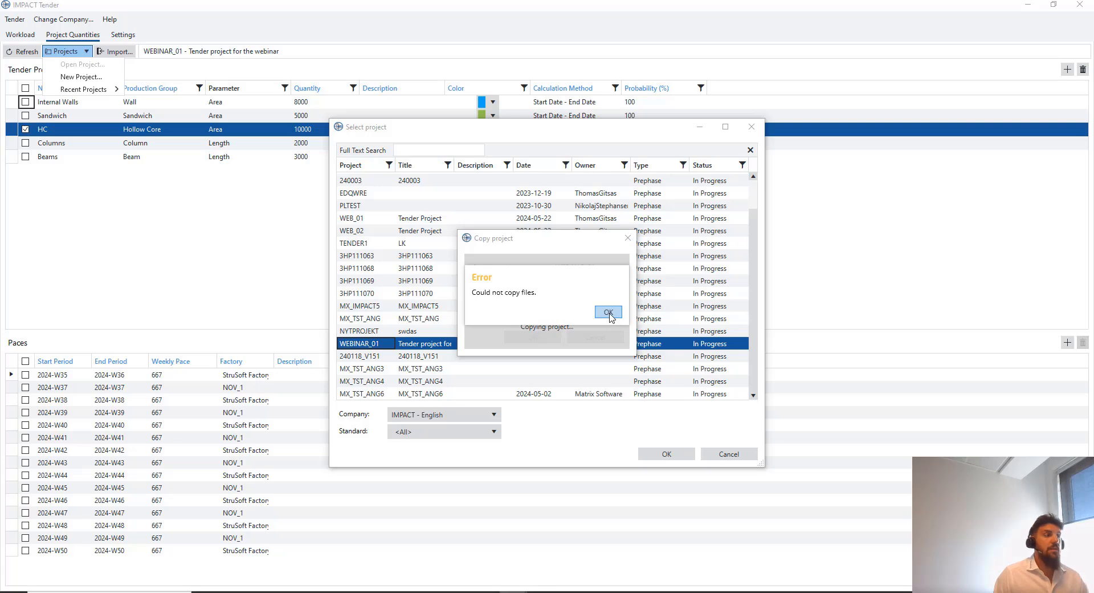
# Dismiss the copy messages and open the new WEBINAR_02 project
pyautogui.click(608, 313)
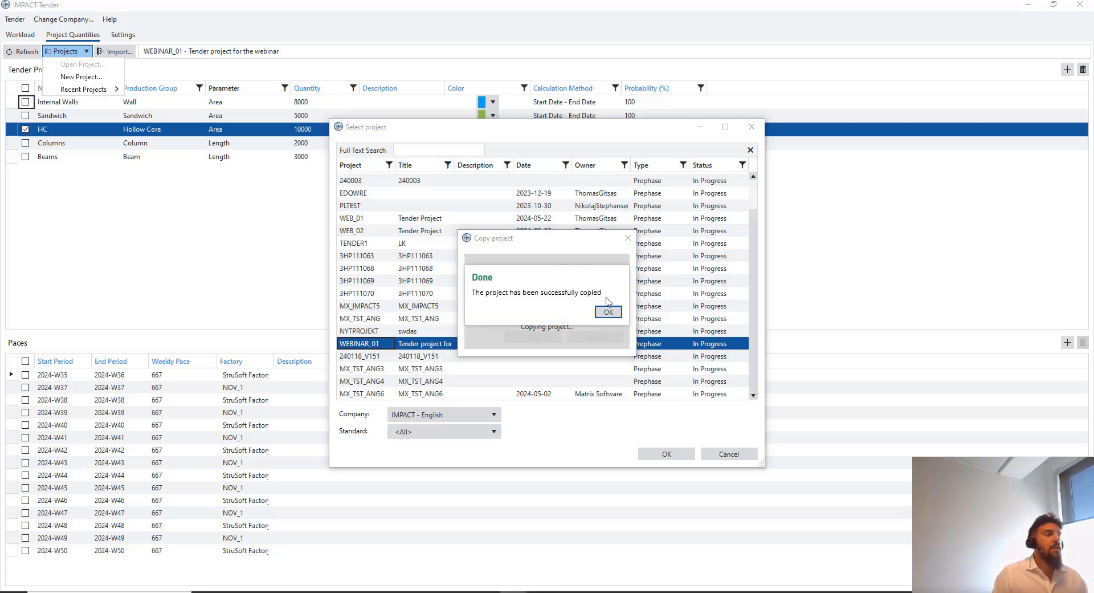
pyautogui.click(608, 311)
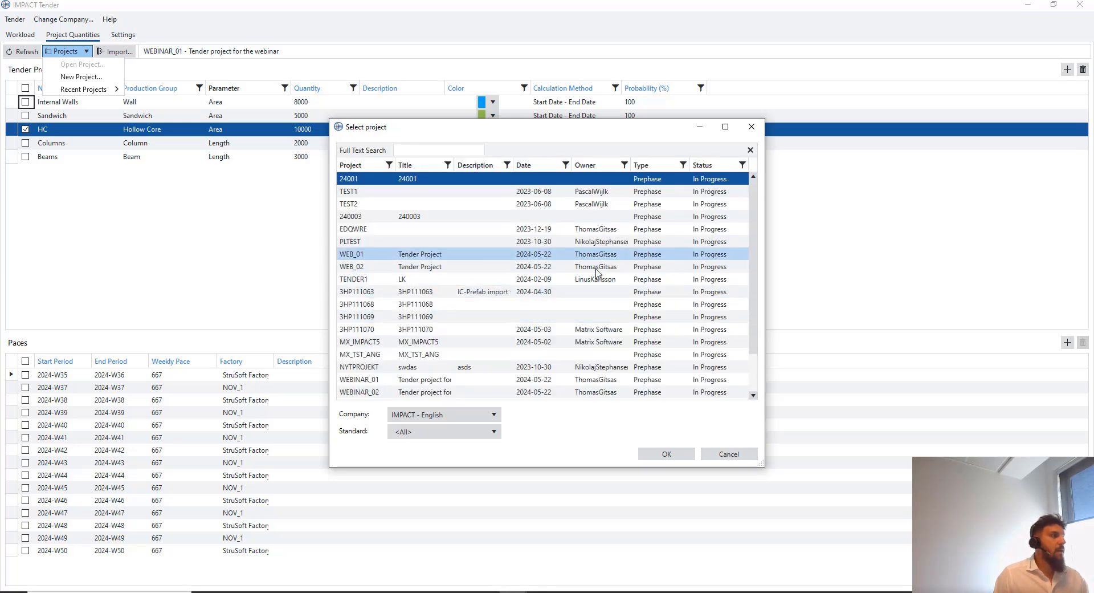
pyautogui.scroll(-1, 462, 357)
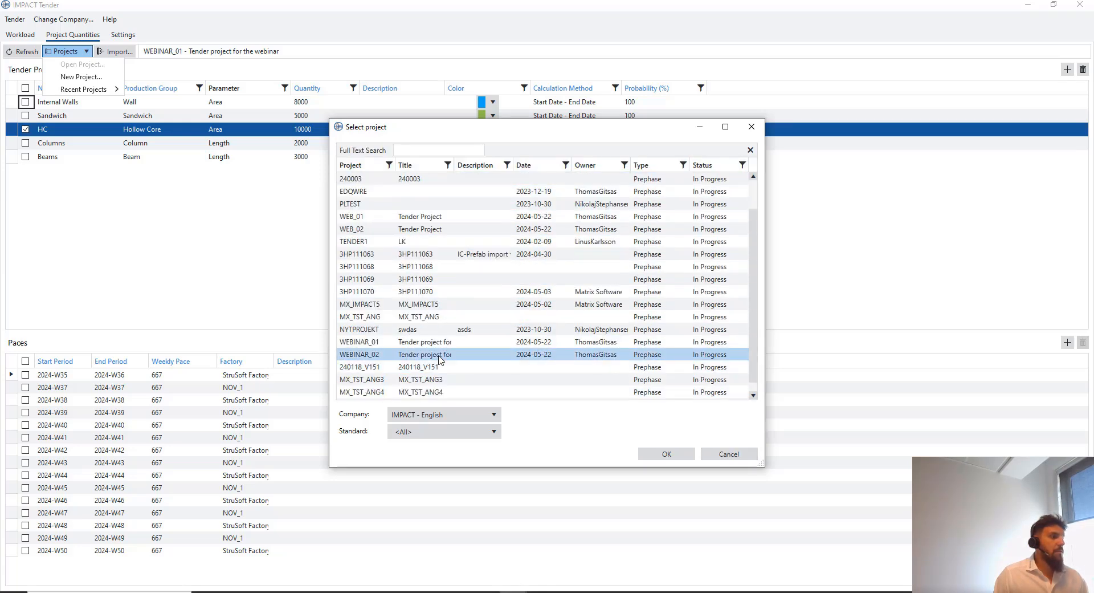
pyautogui.click(447, 354)
pyautogui.click(677, 455)
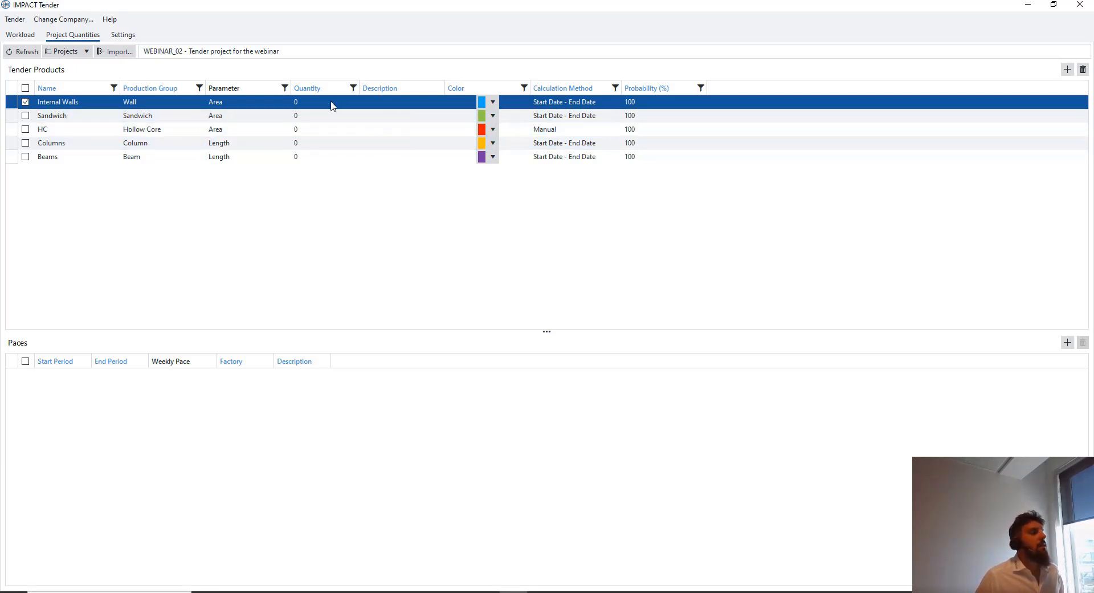
# Delete the Columns product and its paces from WEBINAR_02
pyautogui.click(322, 156)
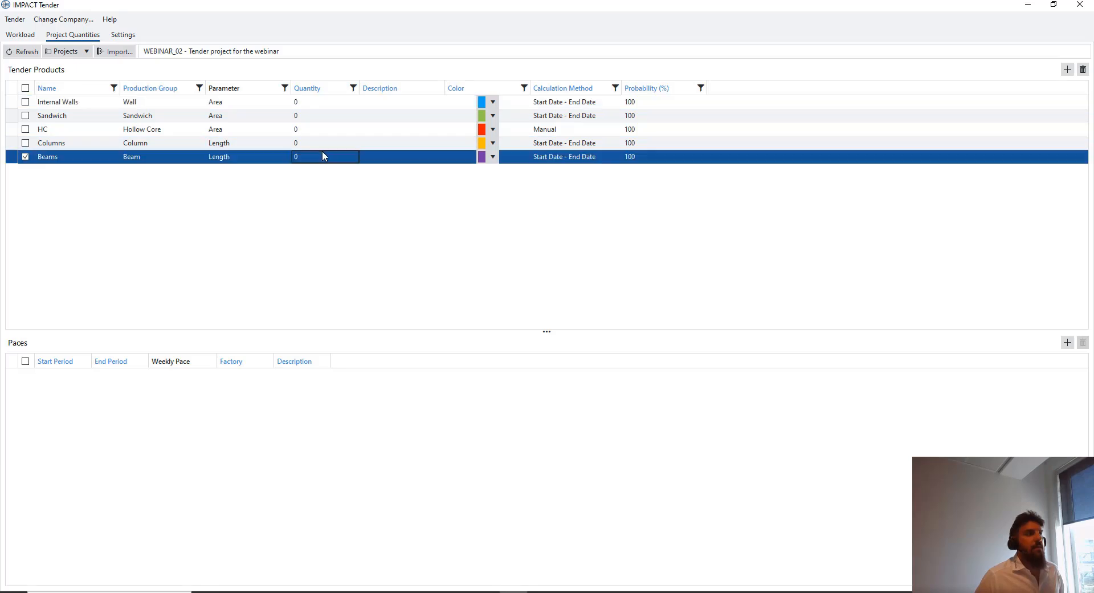
pyautogui.click(328, 105)
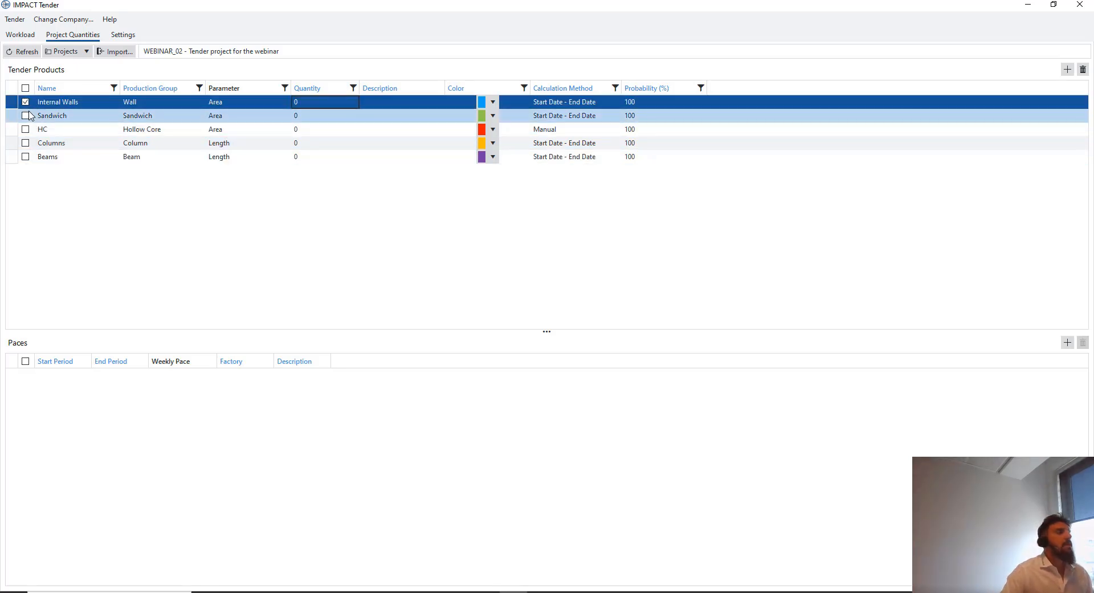
pyautogui.click(86, 154)
pyautogui.click(58, 143)
pyautogui.rightClick(60, 141)
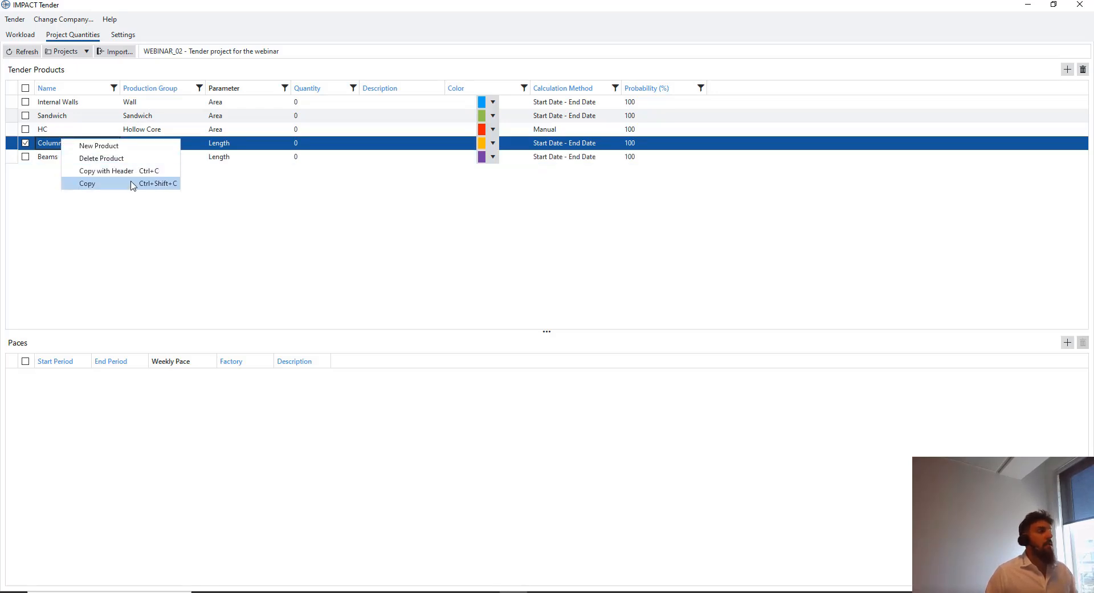
pyautogui.click(129, 158)
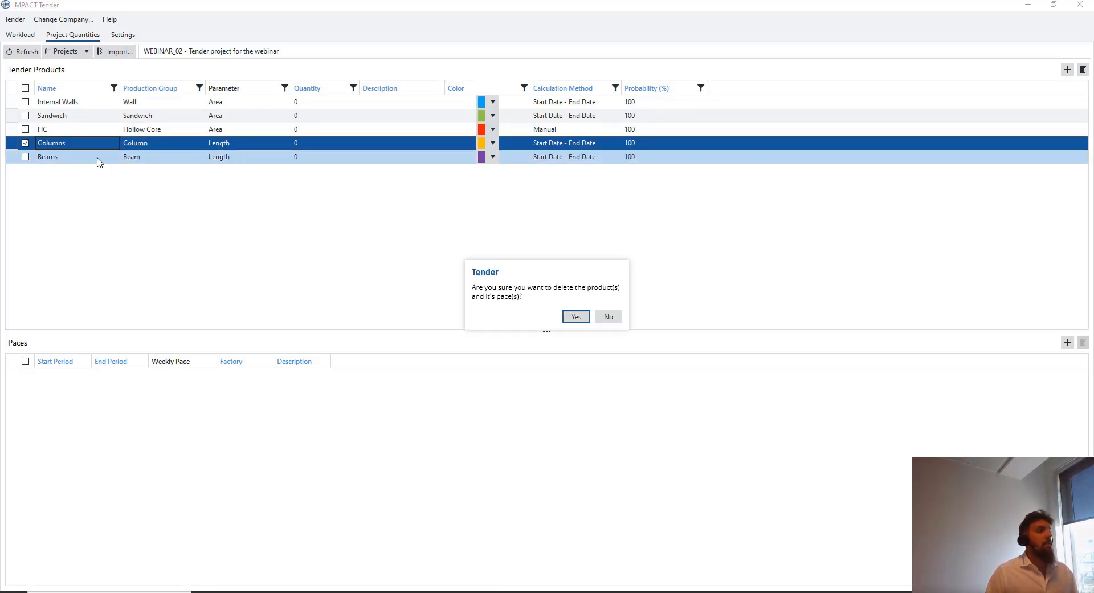
pyautogui.click(576, 316)
# Delete the Beams product and its paces, leaving Internal Walls selected
pyautogui.click(54, 144)
pyautogui.rightClick(54, 144)
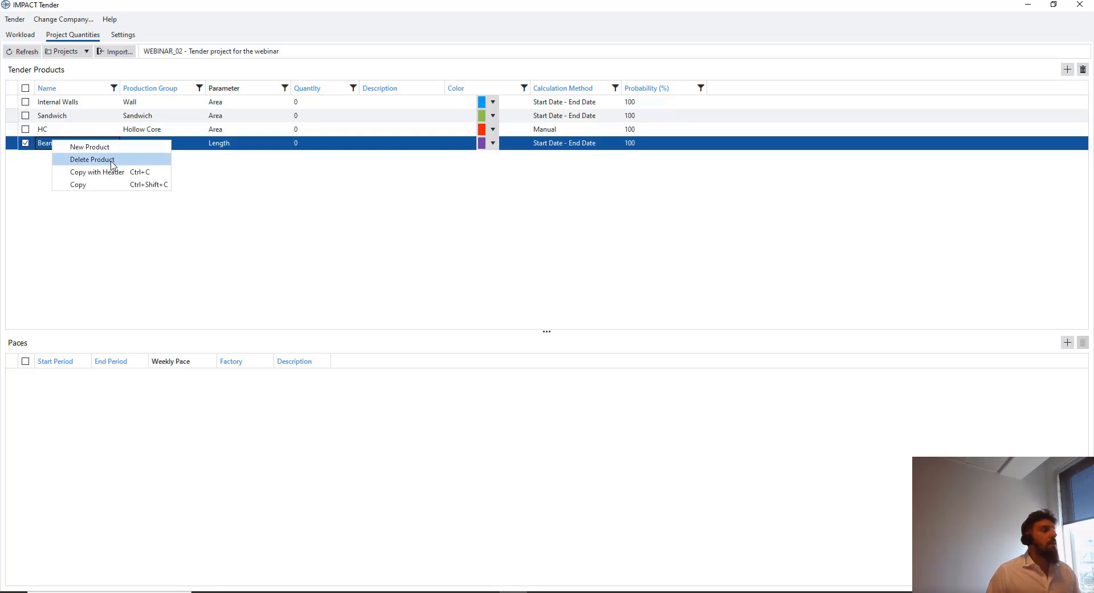
pyautogui.click(114, 158)
pyautogui.click(578, 317)
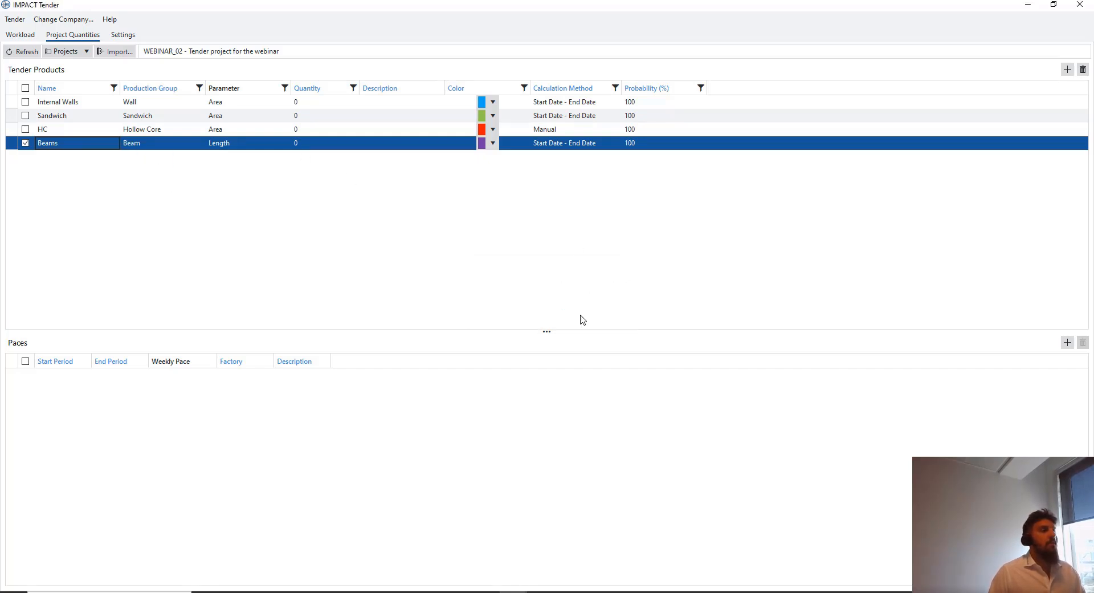
pyautogui.click(321, 104)
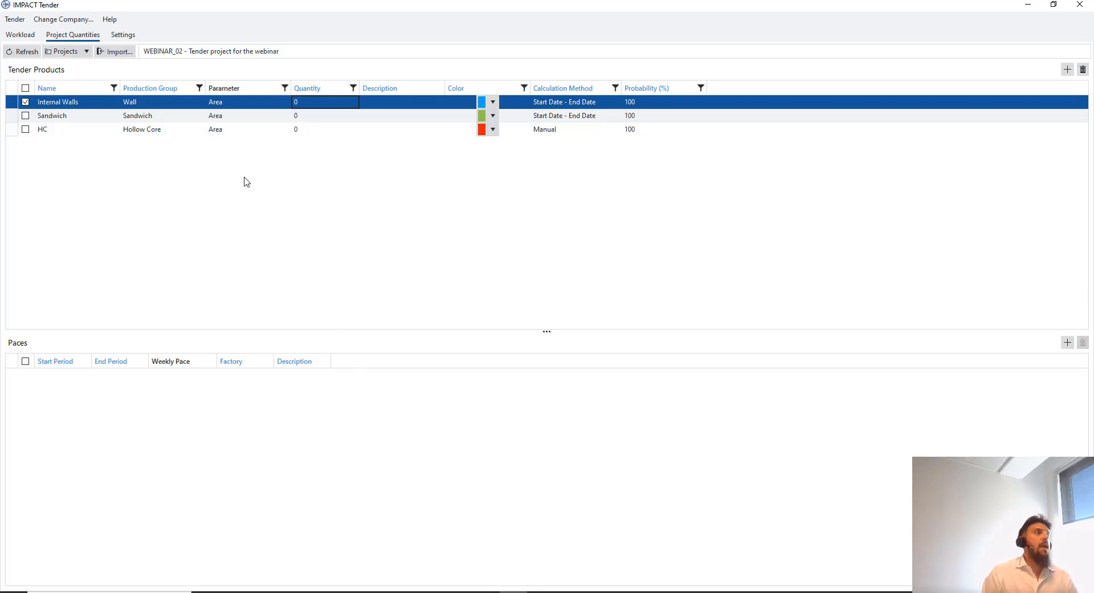
# Filter the workload view to the Wall production group
pyautogui.click(31, 36)
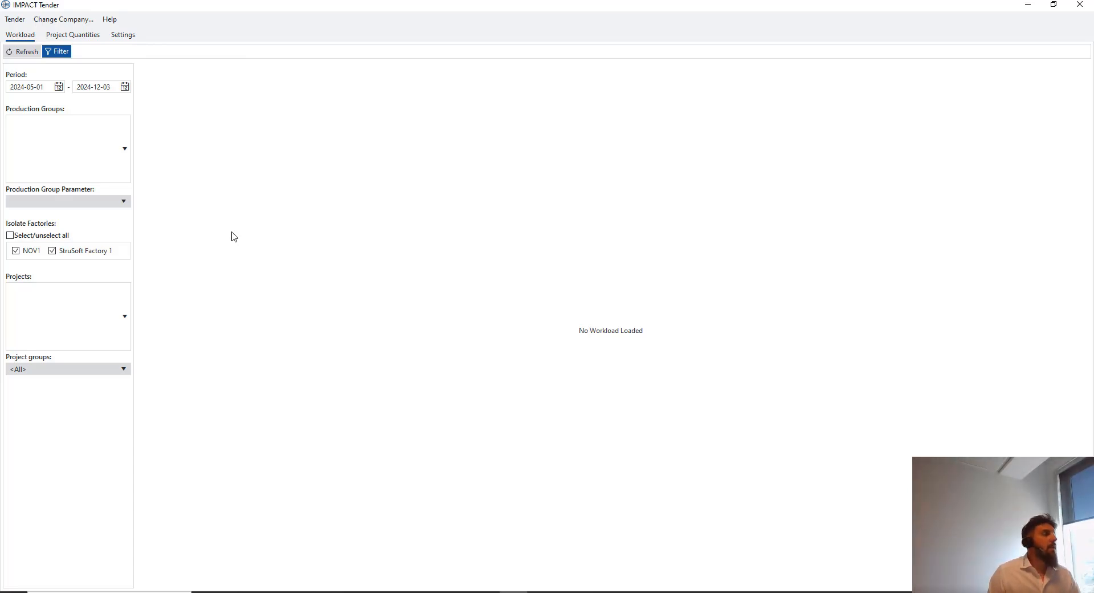
pyautogui.click(126, 149)
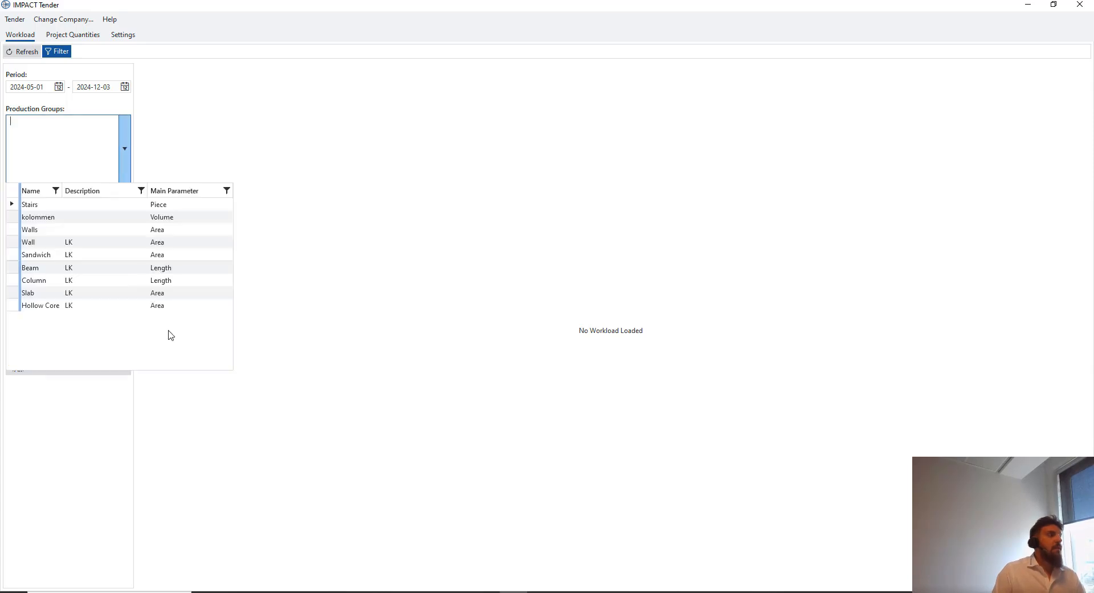
pyautogui.click(110, 250)
pyautogui.click(121, 152)
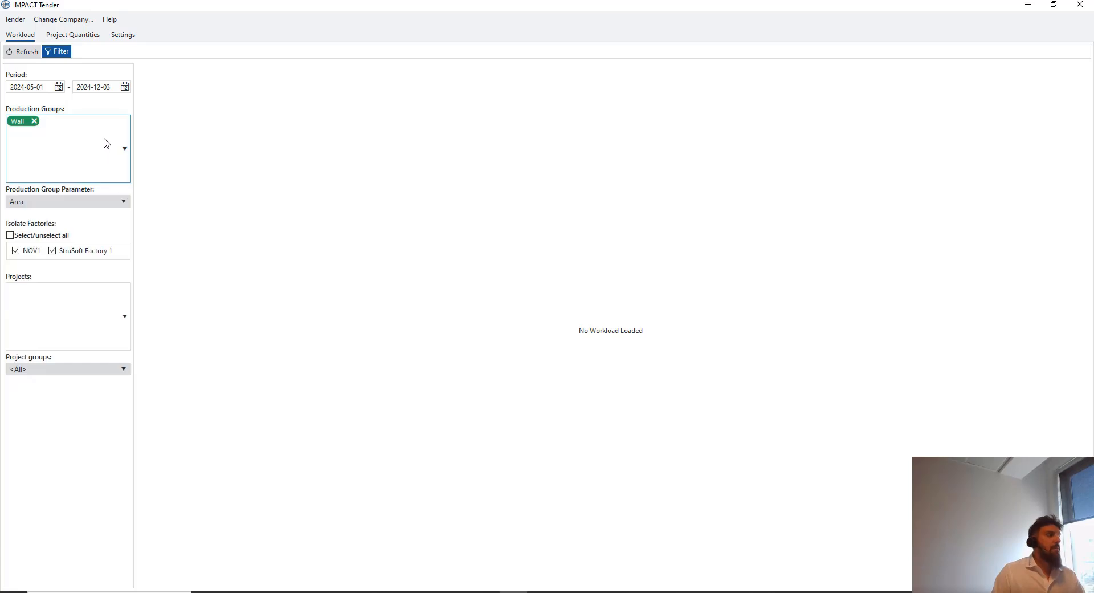
# Include the WEBINAR_01 project in the workload filter and refresh the chart
pyautogui.click(125, 316)
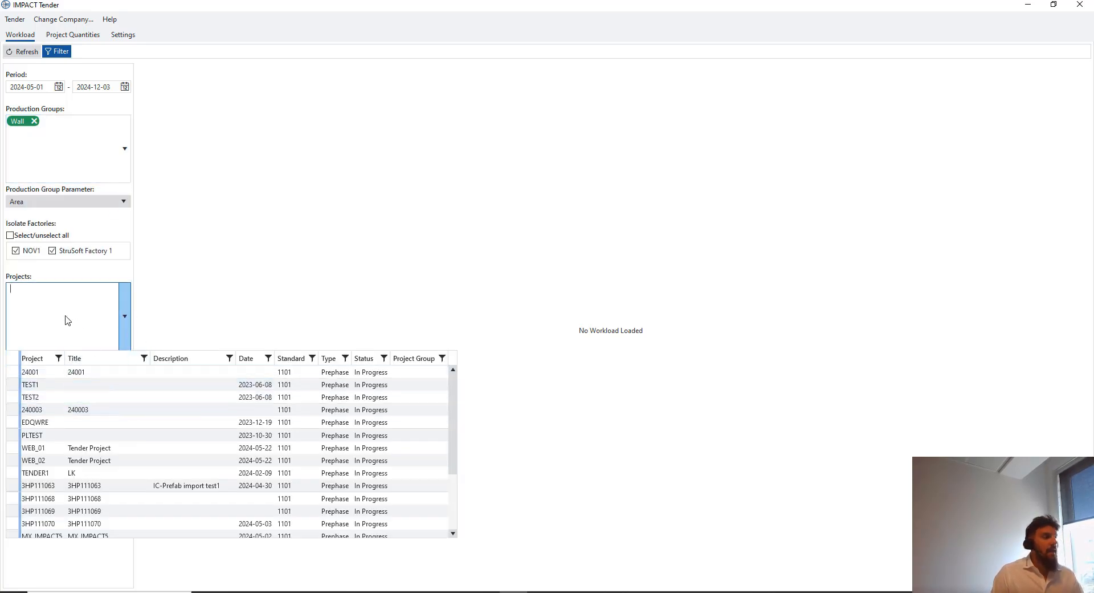
pyautogui.scroll(-3, 77, 427)
pyautogui.scroll(3, 77, 424)
pyautogui.scroll(-3, 78, 422)
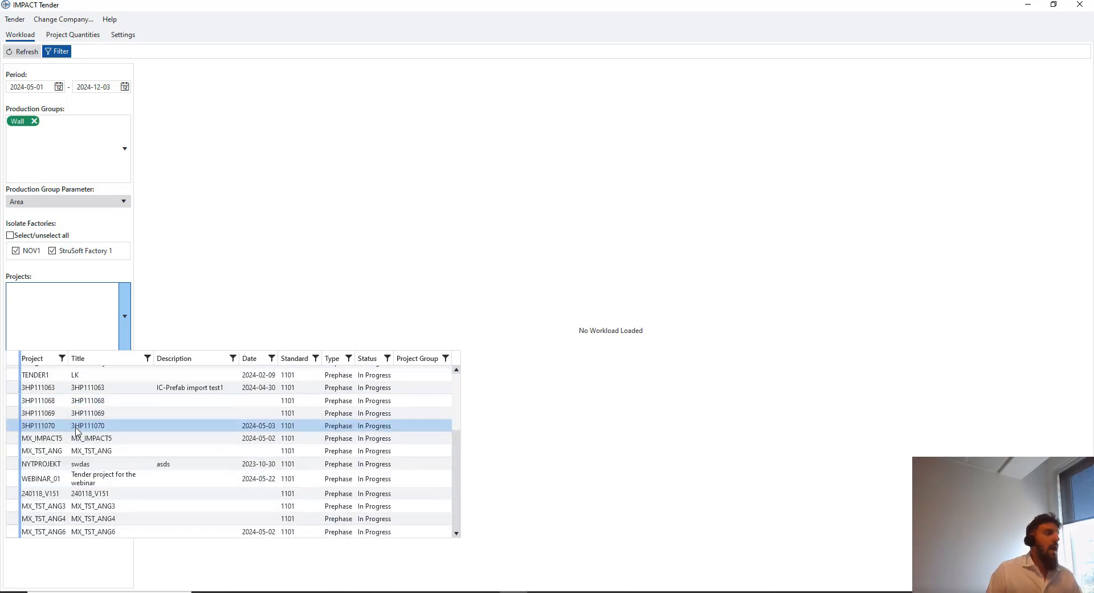
pyautogui.scroll(3, 79, 416)
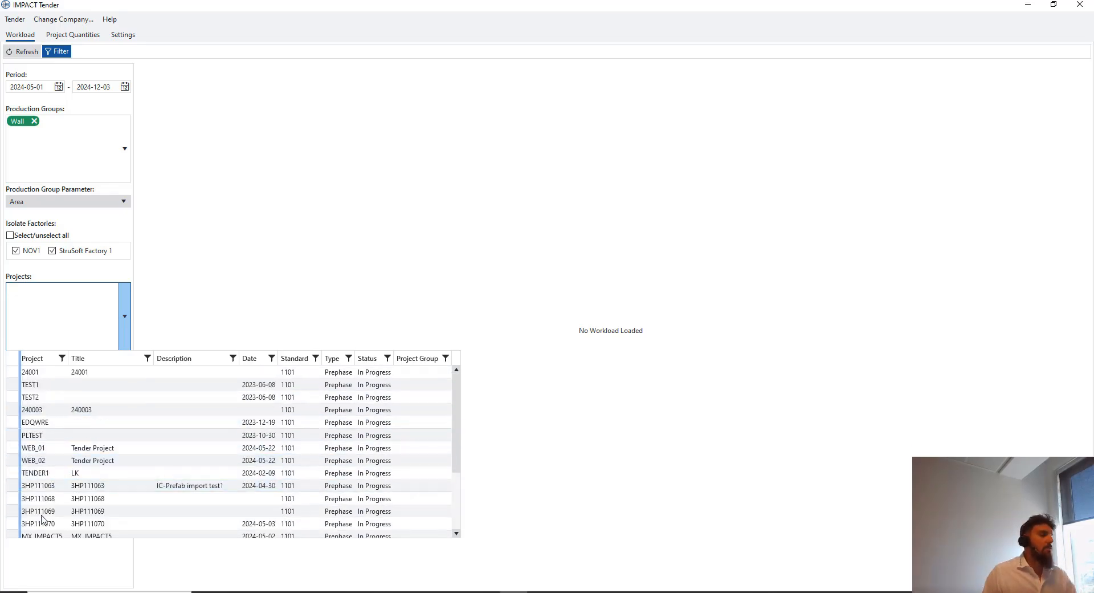
pyautogui.scroll(-3, 134, 440)
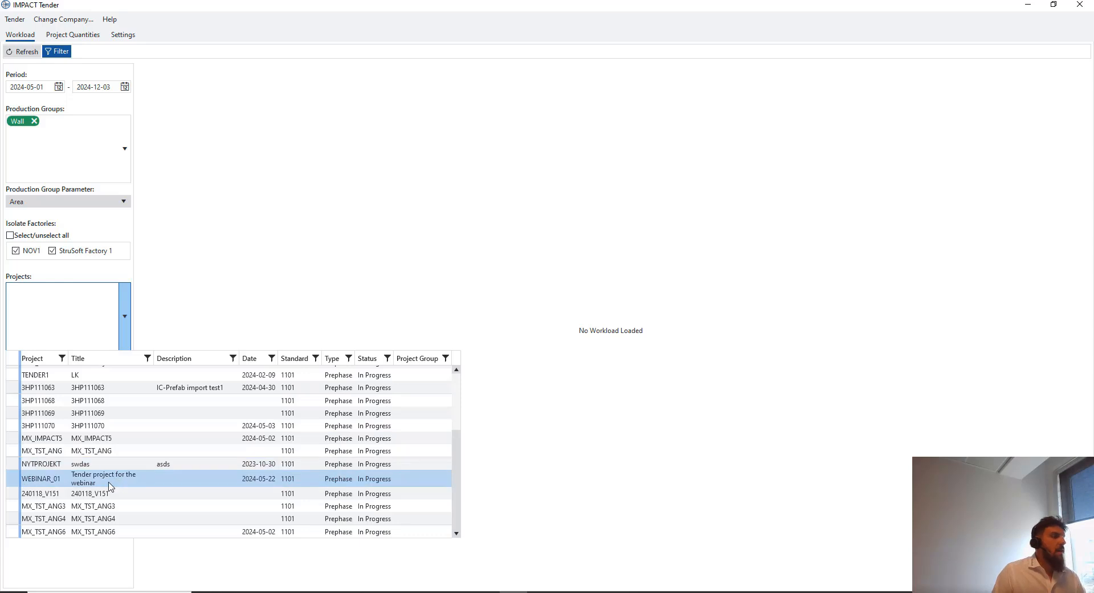
pyautogui.click(110, 484)
pyautogui.click(80, 317)
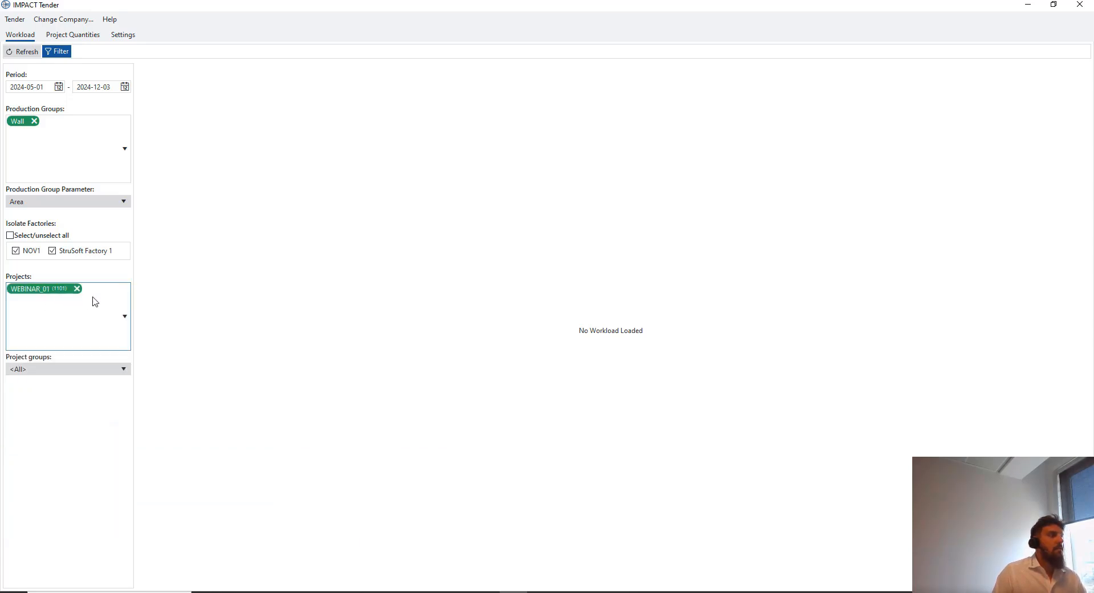
pyautogui.click(29, 53)
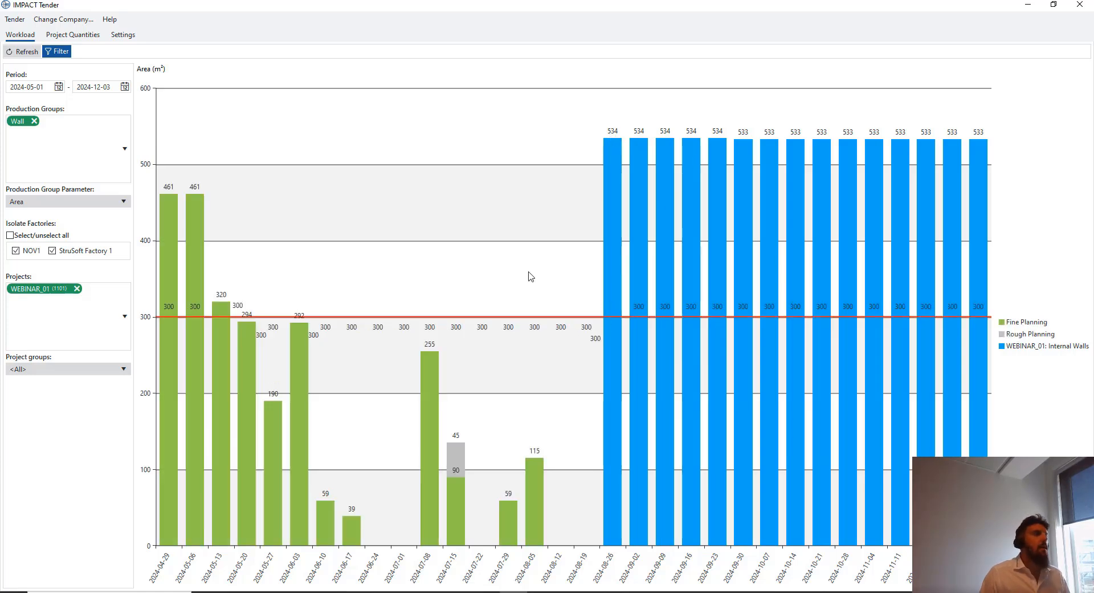
# Change the Wall group's 2024-W06 weekly capacity from 300 to 750, save, and view the workload
pyautogui.click(136, 37)
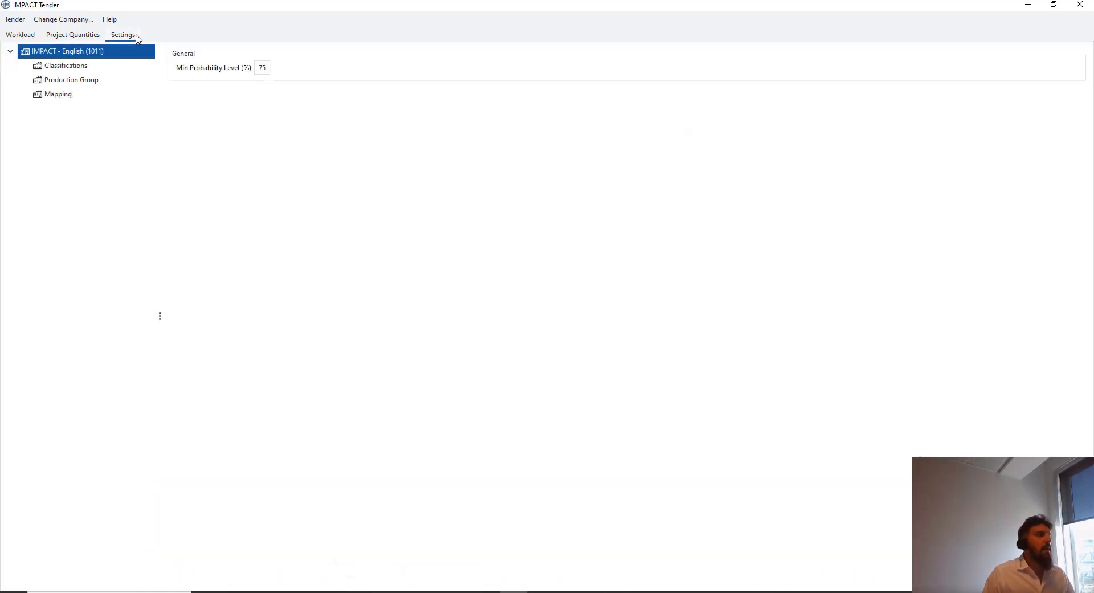
pyautogui.click(73, 81)
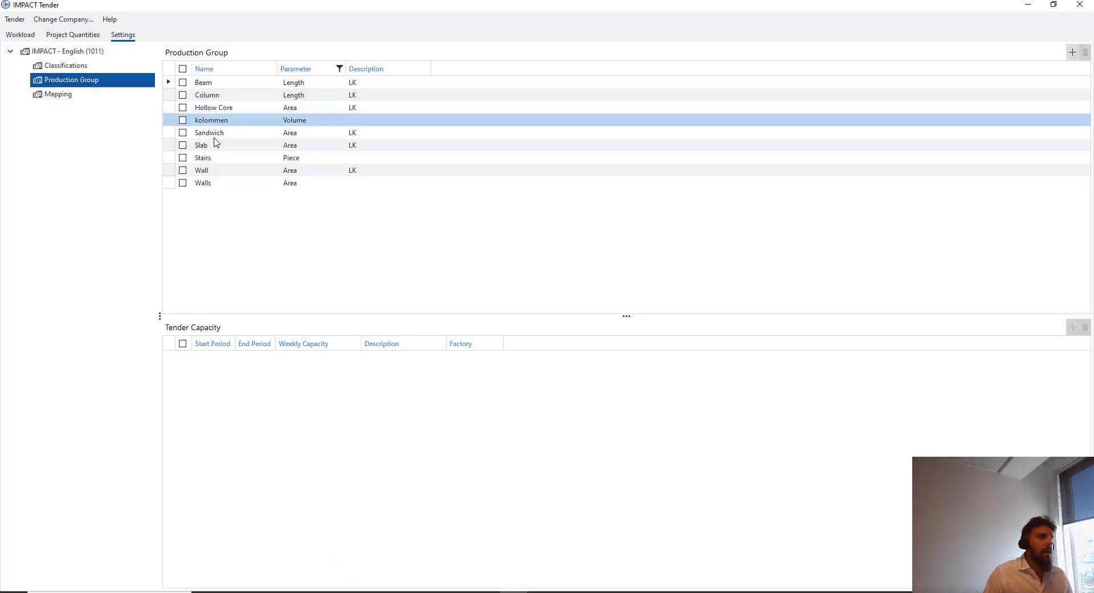
pyautogui.click(219, 171)
pyautogui.click(316, 359)
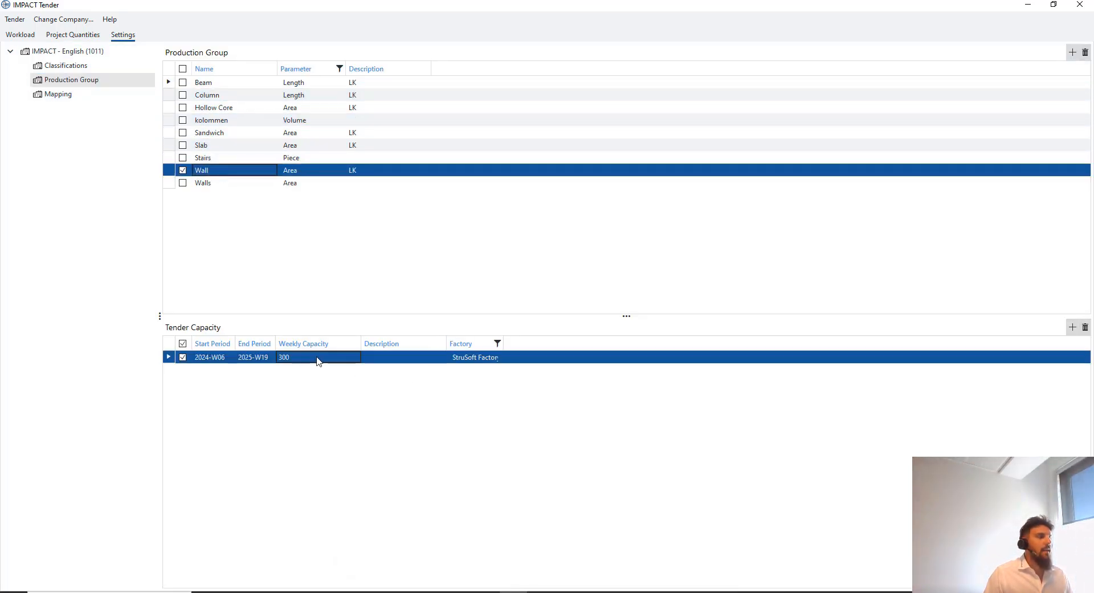
pyautogui.click(316, 359)
pyautogui.write('750')
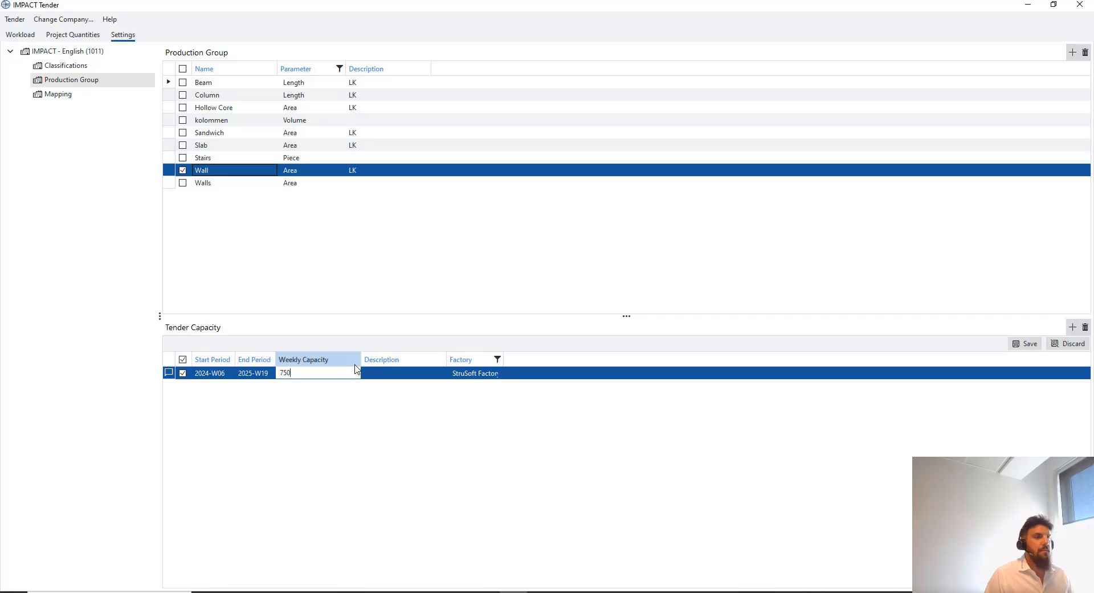
pyautogui.click(1030, 343)
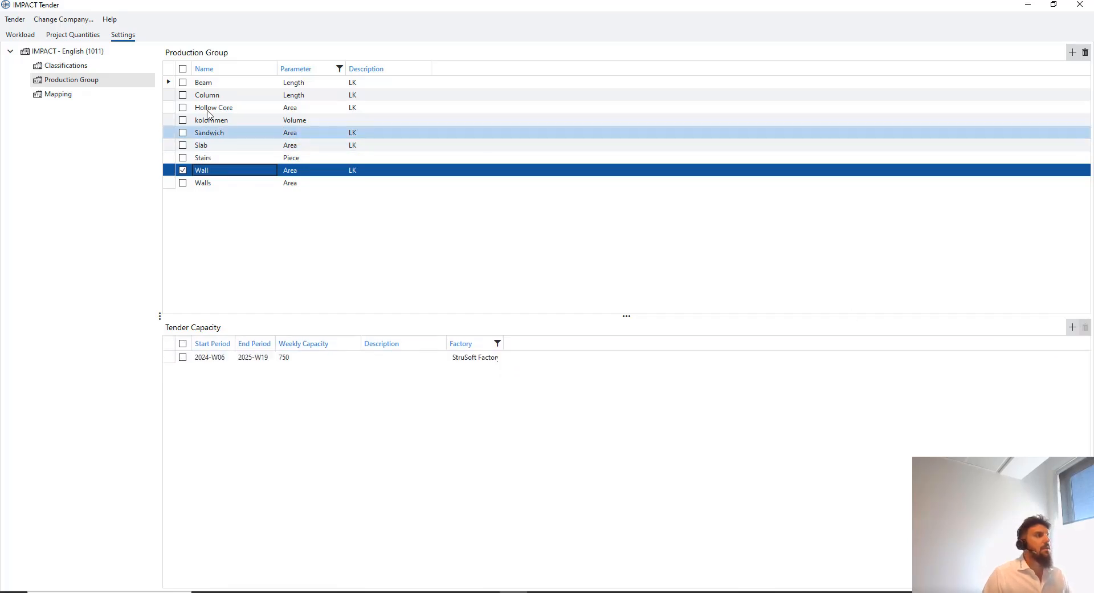
pyautogui.click(33, 37)
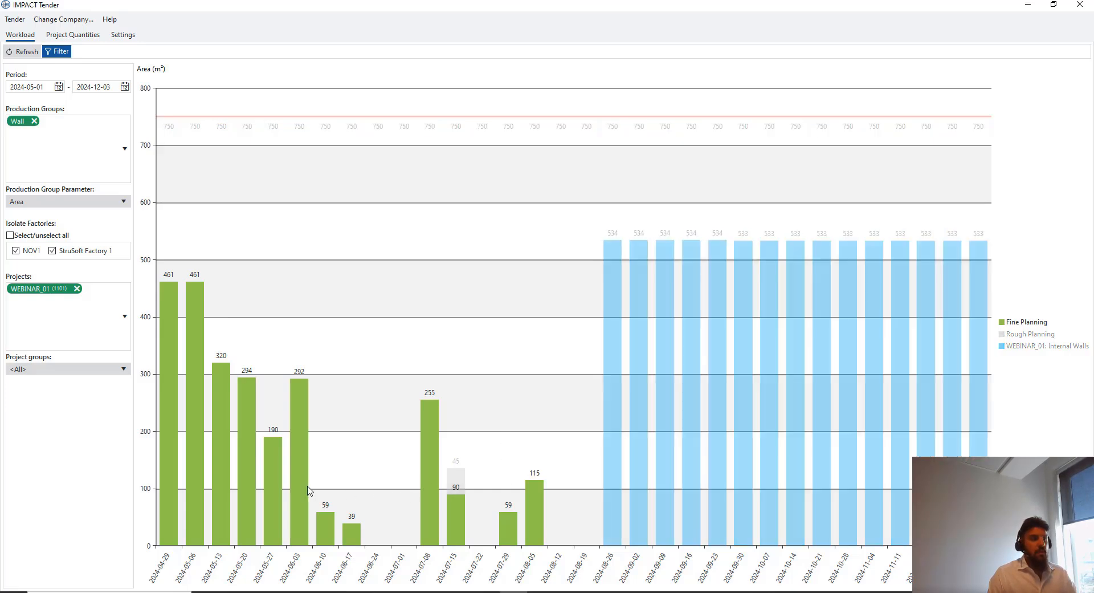
# Add Sandwich to the charted production groups and refresh the chart
pyautogui.moveTo(283, 471)
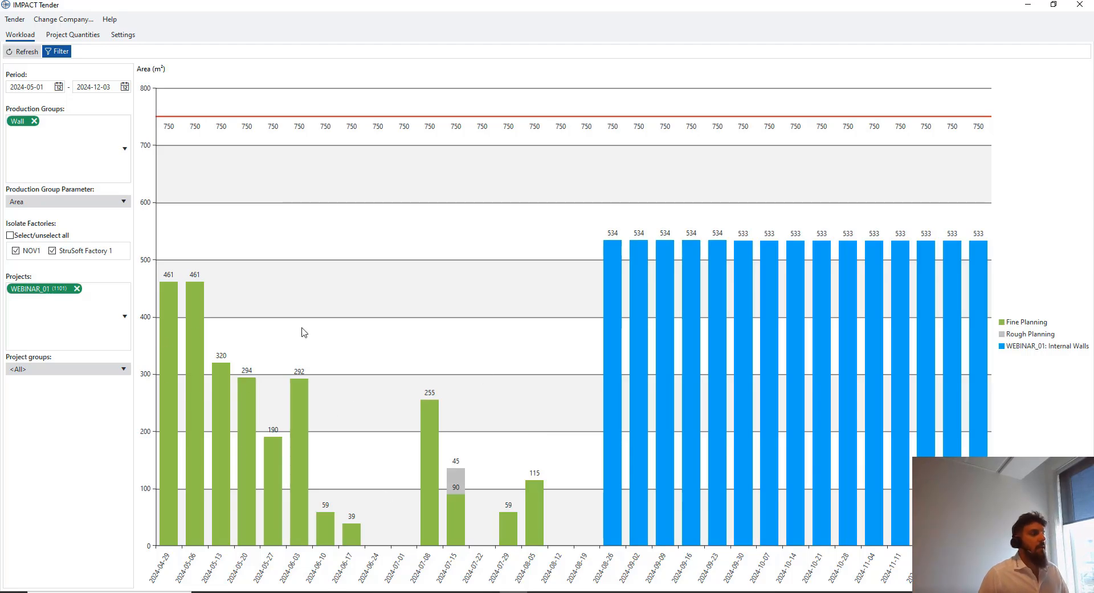
pyautogui.click(125, 148)
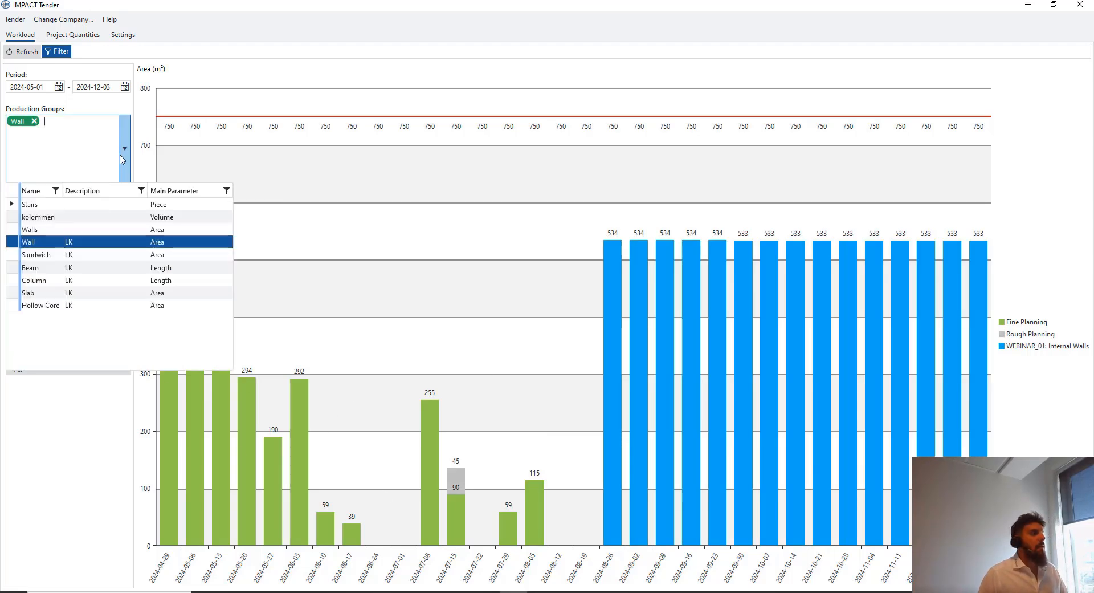
pyautogui.click(93, 259)
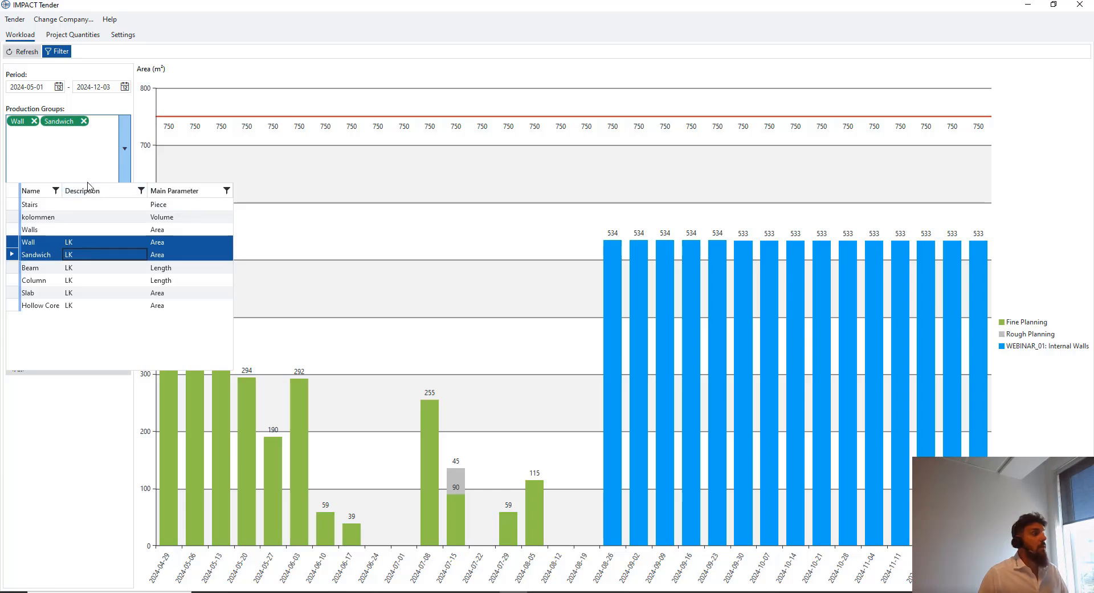
pyautogui.click(90, 176)
pyautogui.click(26, 54)
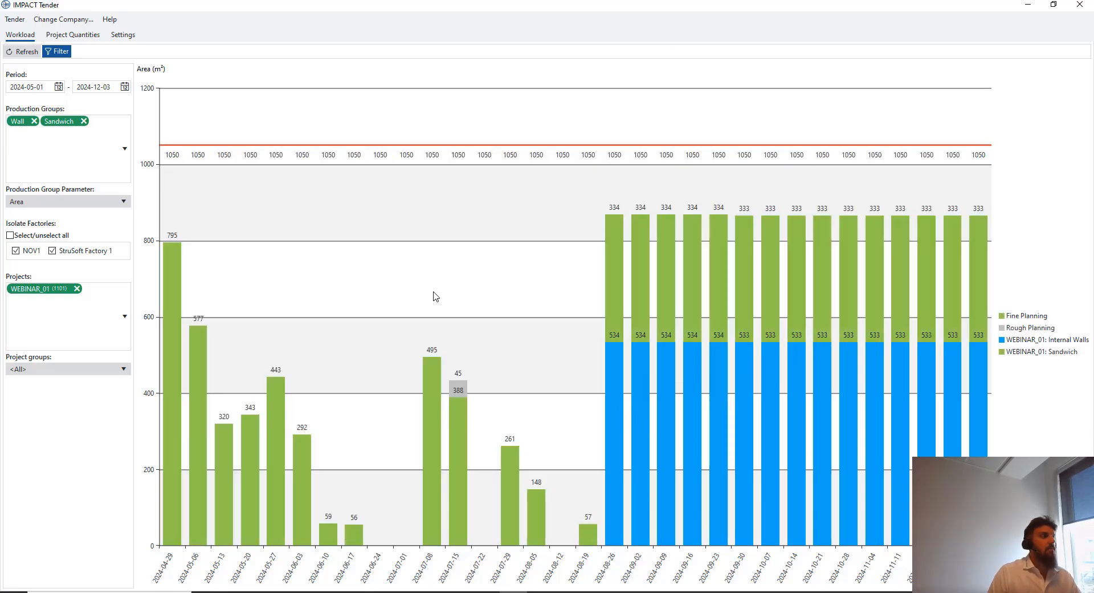
# Remove Wall, refresh, and exclude the NOV1 factory to show only StruSoft Factory 1
pyautogui.click(35, 122)
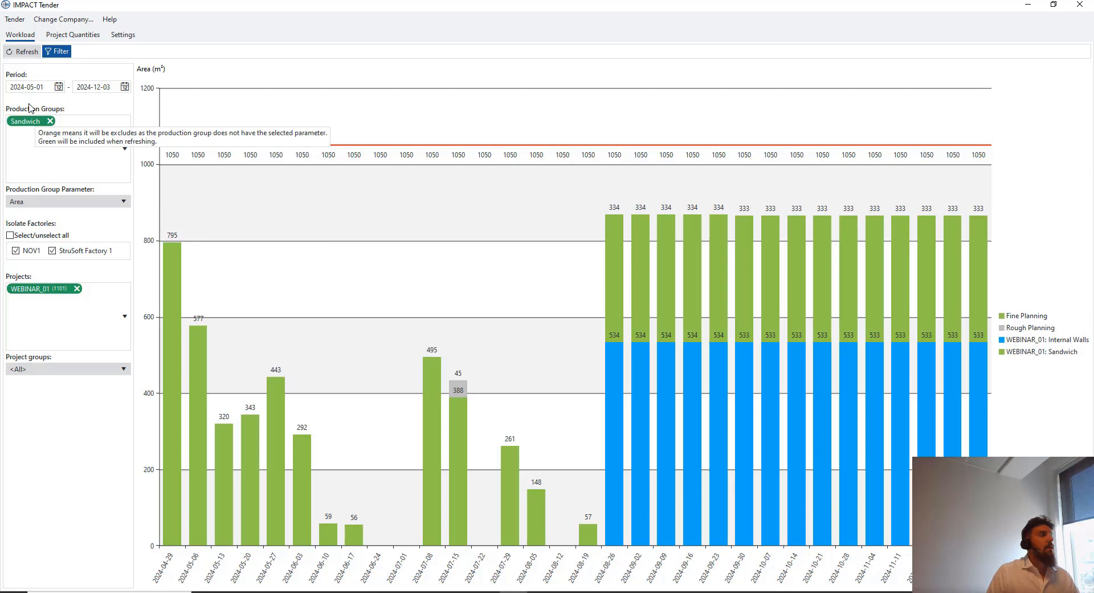
pyautogui.click(23, 51)
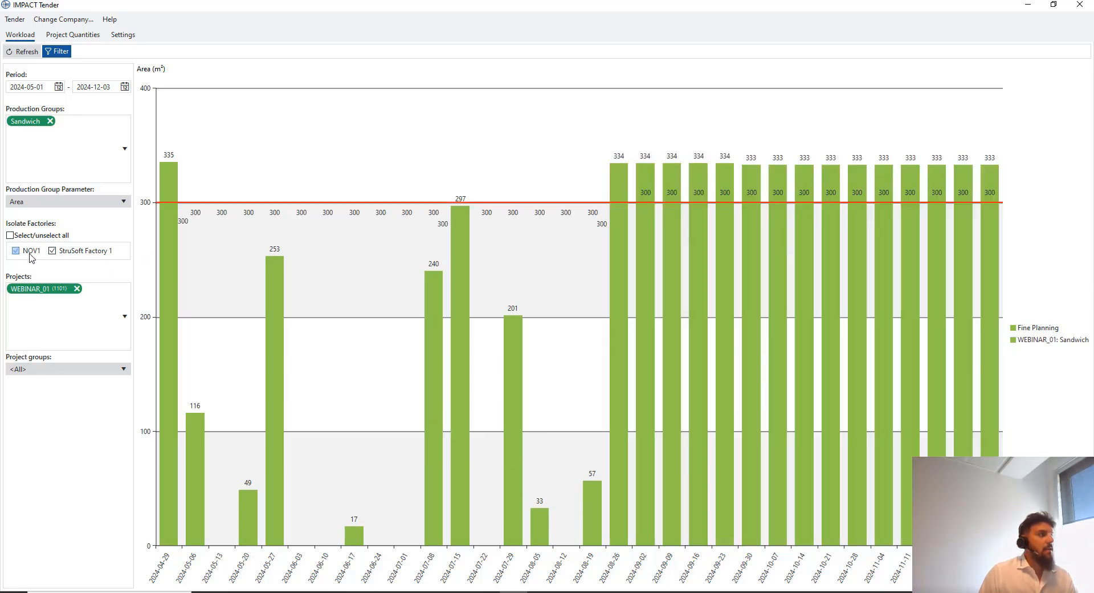
pyautogui.click(23, 51)
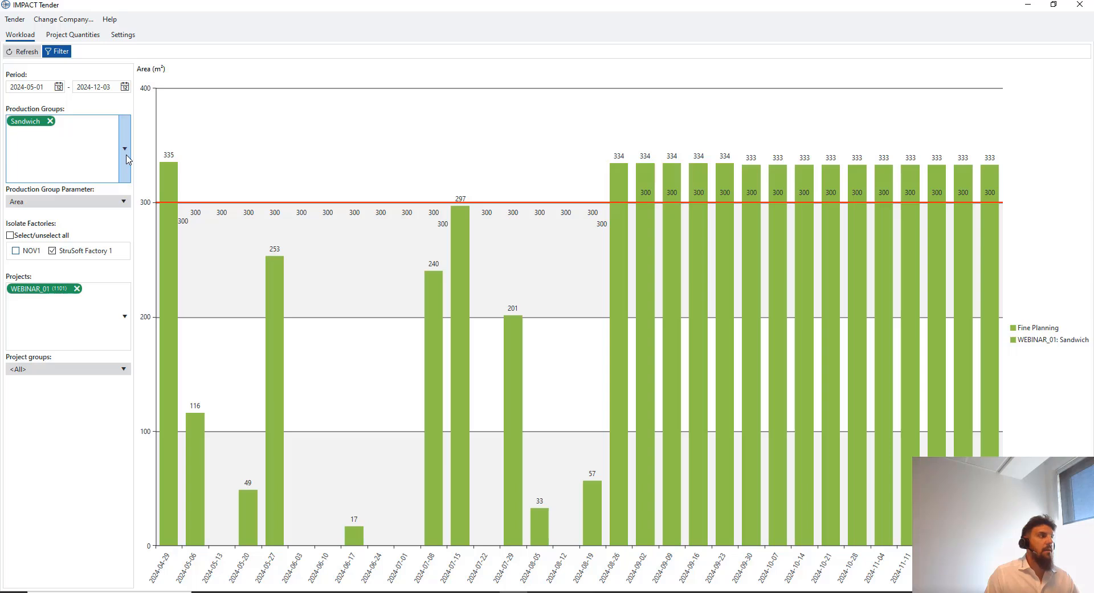
# Add Wall and Column to the production groups, measure by Length, and refresh the chart
pyautogui.click(127, 157)
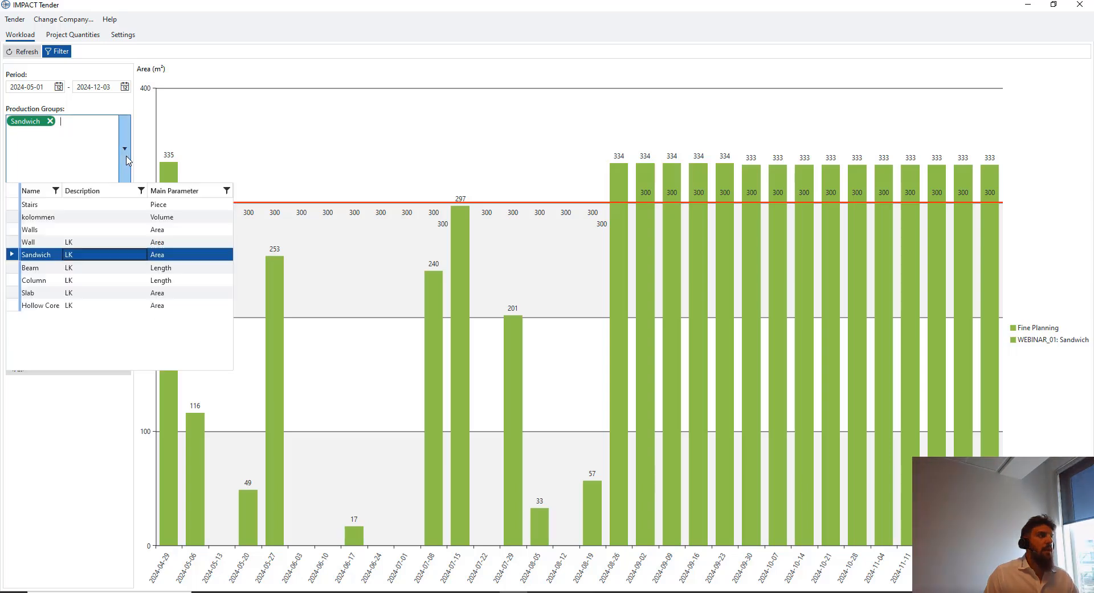
pyautogui.click(90, 244)
pyautogui.click(92, 279)
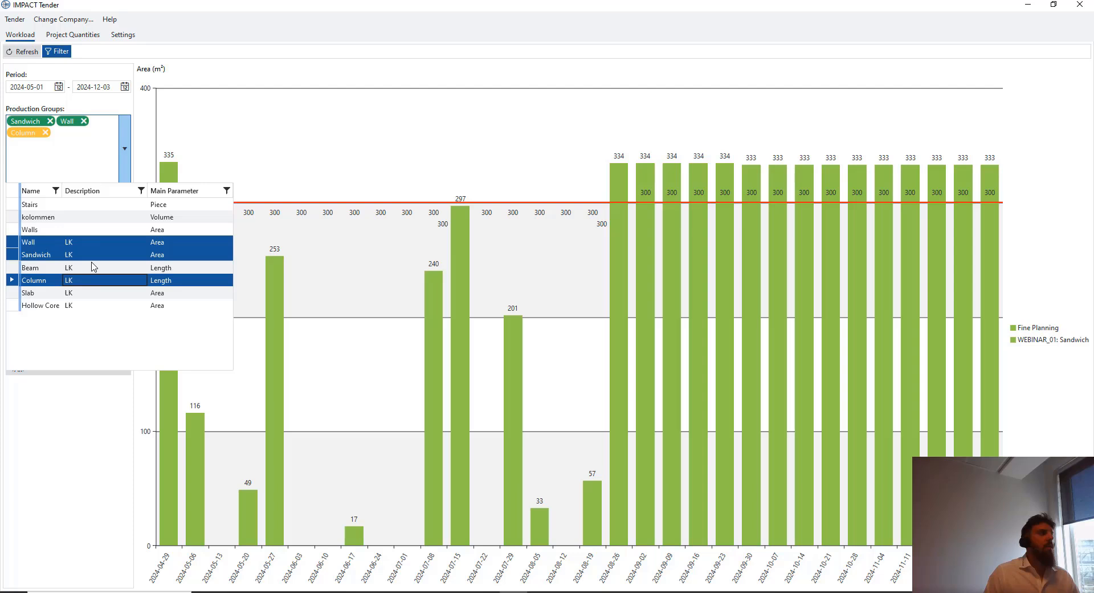
pyautogui.click(84, 158)
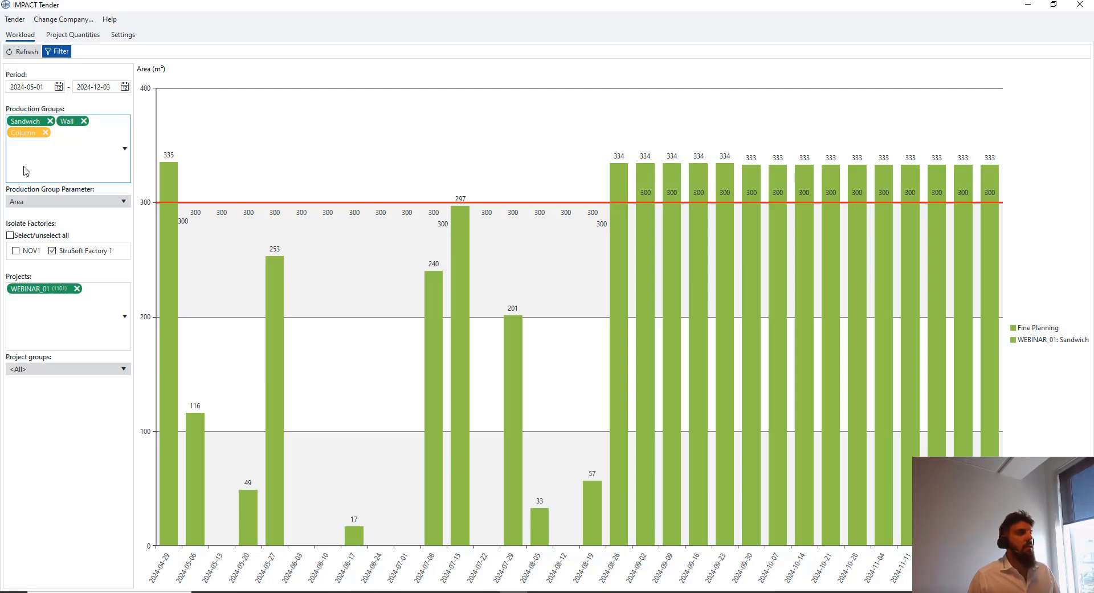
pyautogui.click(115, 204)
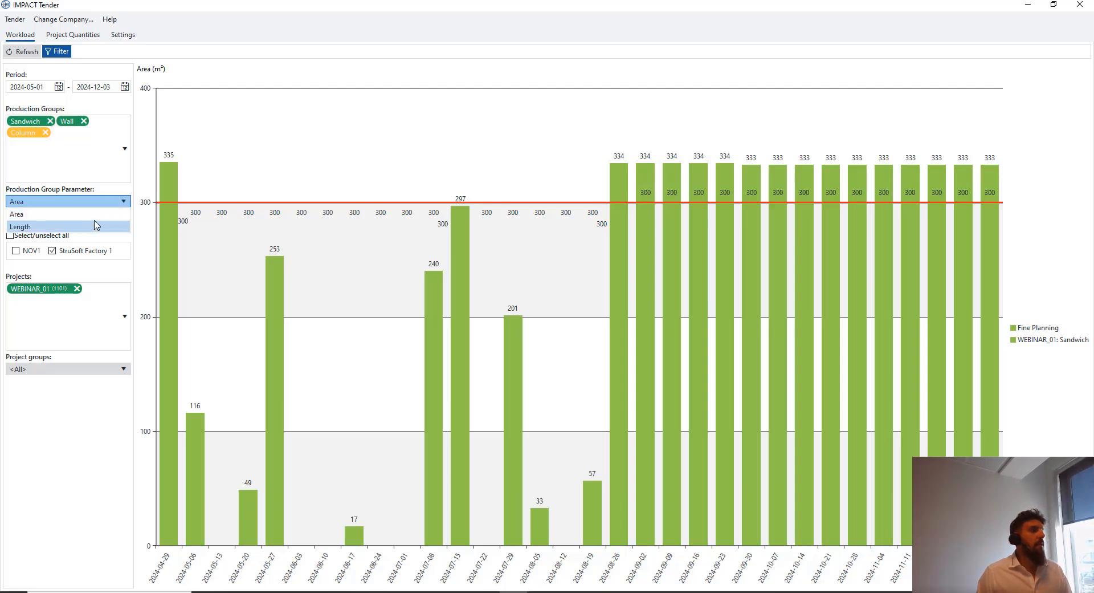
pyautogui.click(96, 226)
pyautogui.click(23, 51)
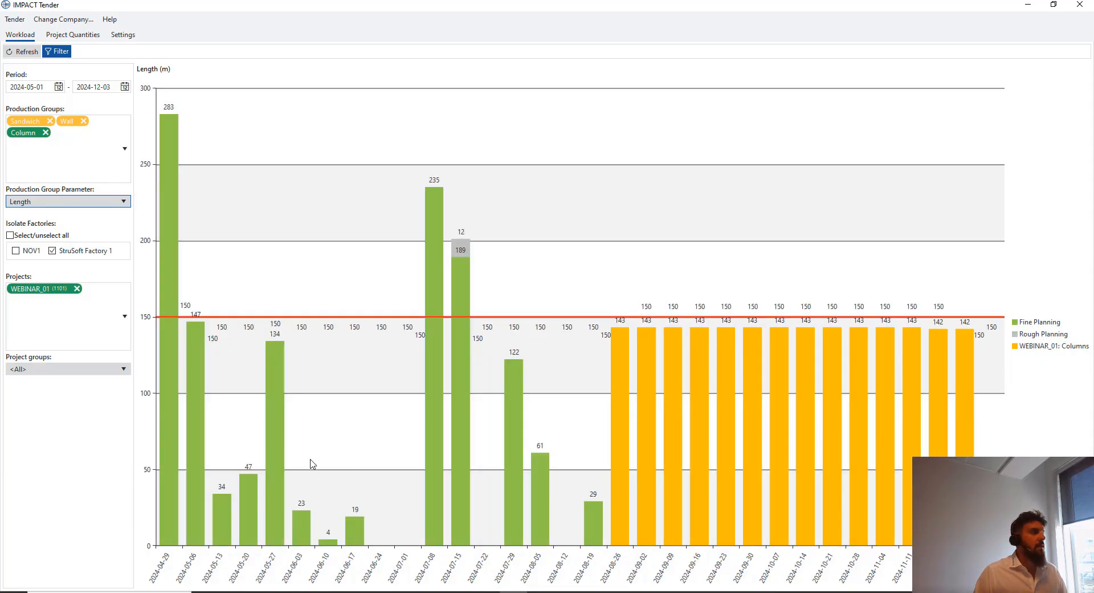
# Set the Internal Walls quantity to 5000 and save it
pyautogui.click(88, 36)
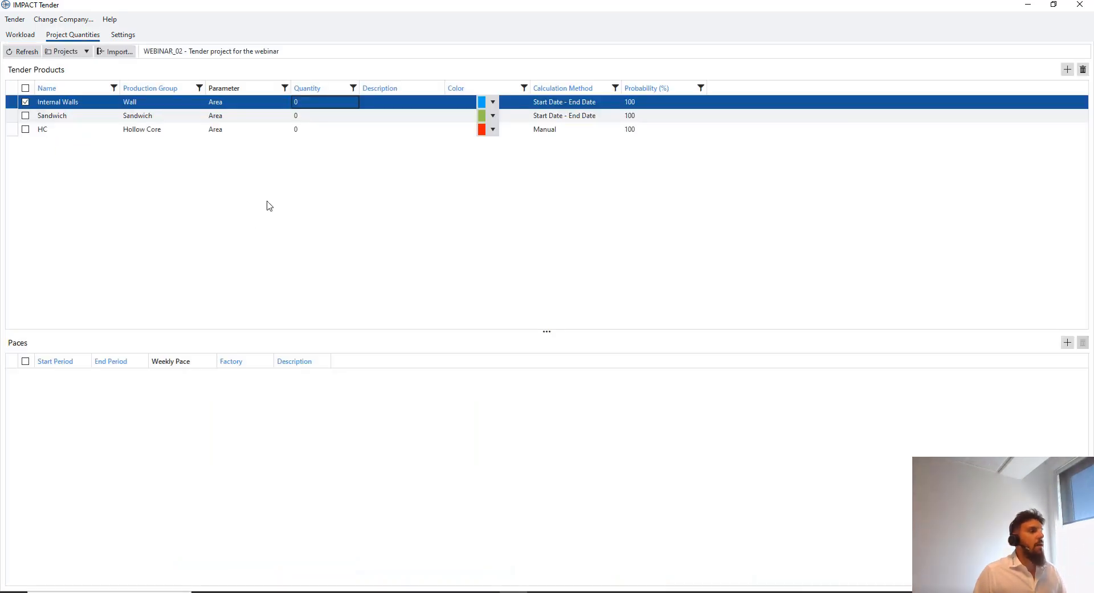
pyautogui.click(322, 105)
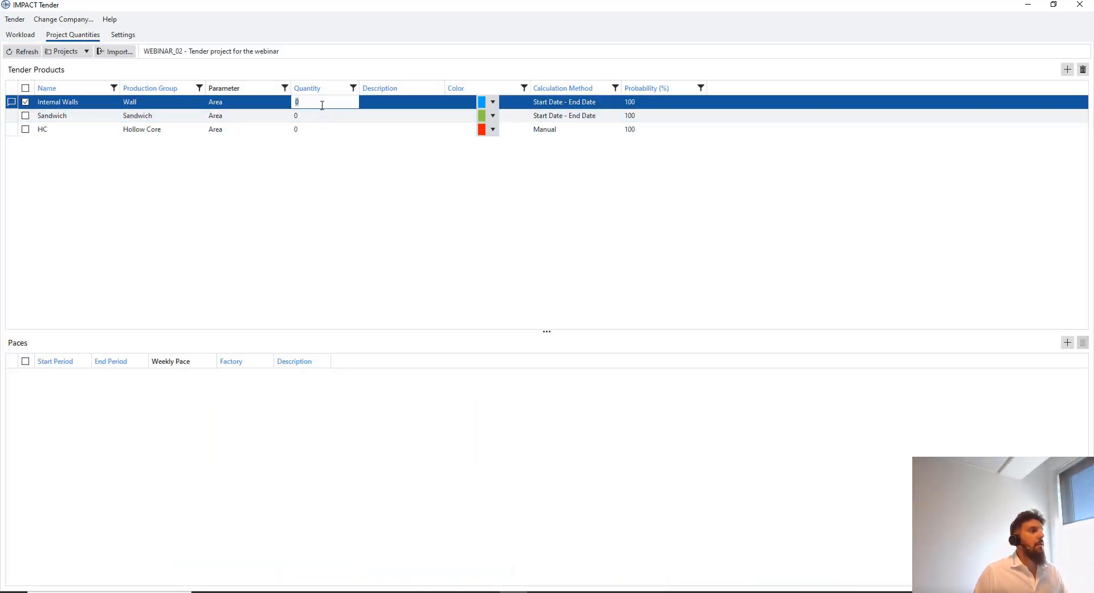
pyautogui.write('5000')
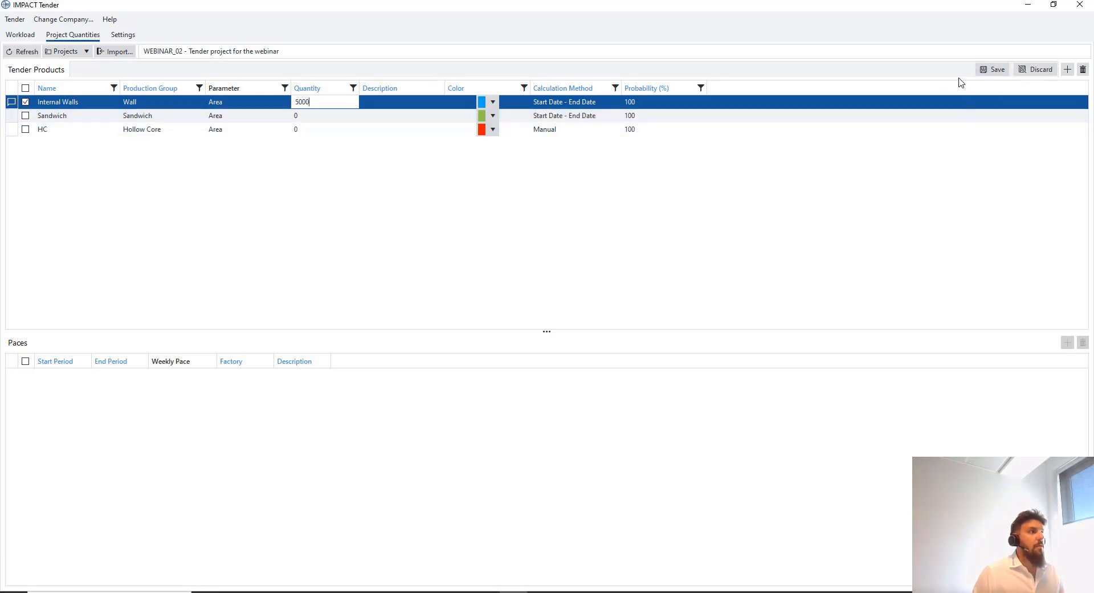
pyautogui.click(992, 69)
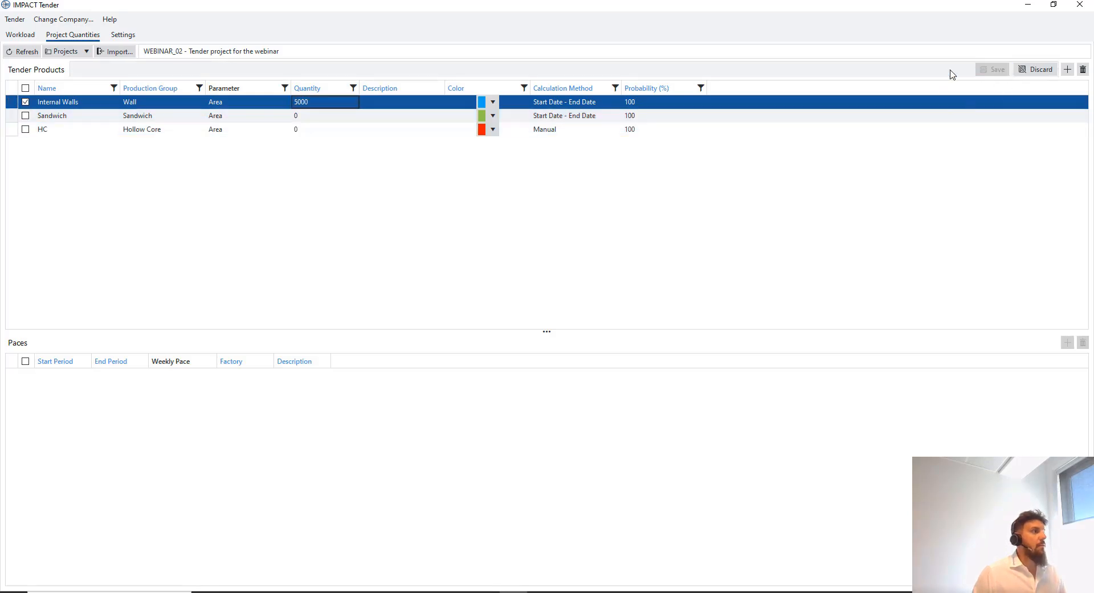
# Add a new pace row starting on 30 September 2024
pyautogui.rightClick(113, 396)
pyautogui.click(128, 398)
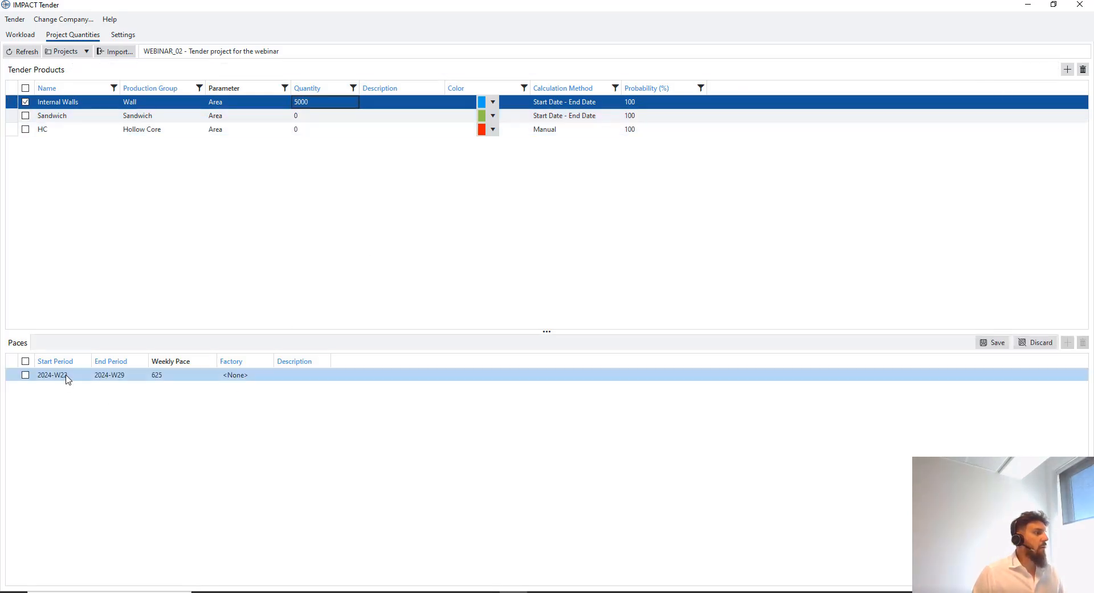
pyautogui.click(66, 375)
pyautogui.click(86, 374)
pyautogui.click(123, 390)
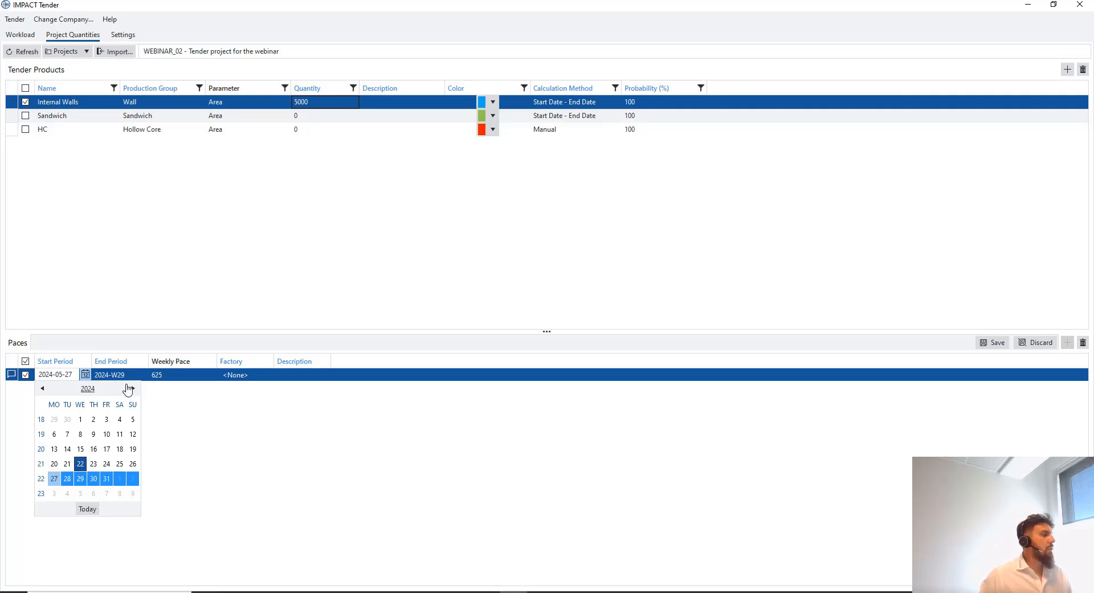
pyautogui.click(132, 388)
pyautogui.click(43, 388)
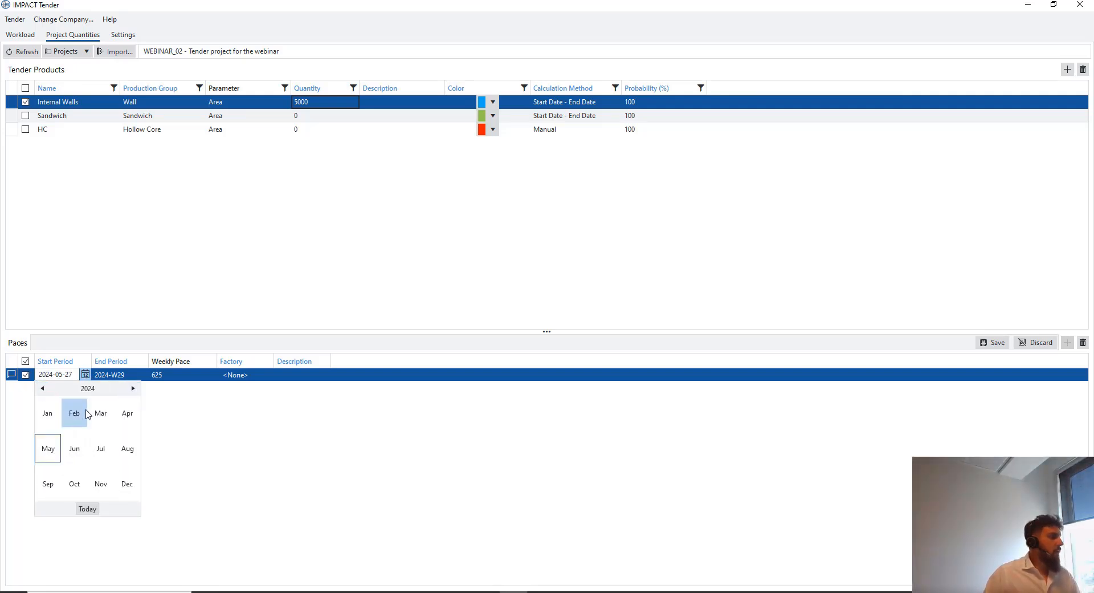
pyautogui.click(49, 483)
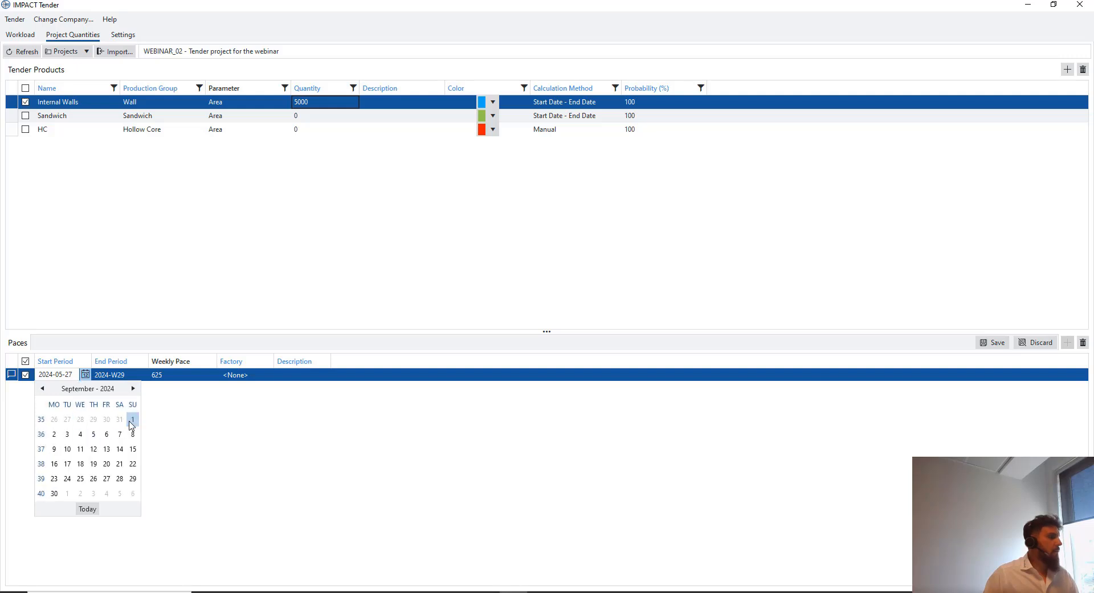
pyautogui.click(55, 493)
# End the pace on 8 January 2025, assign it to StruSoft Factory 1, and save
pyautogui.click(117, 381)
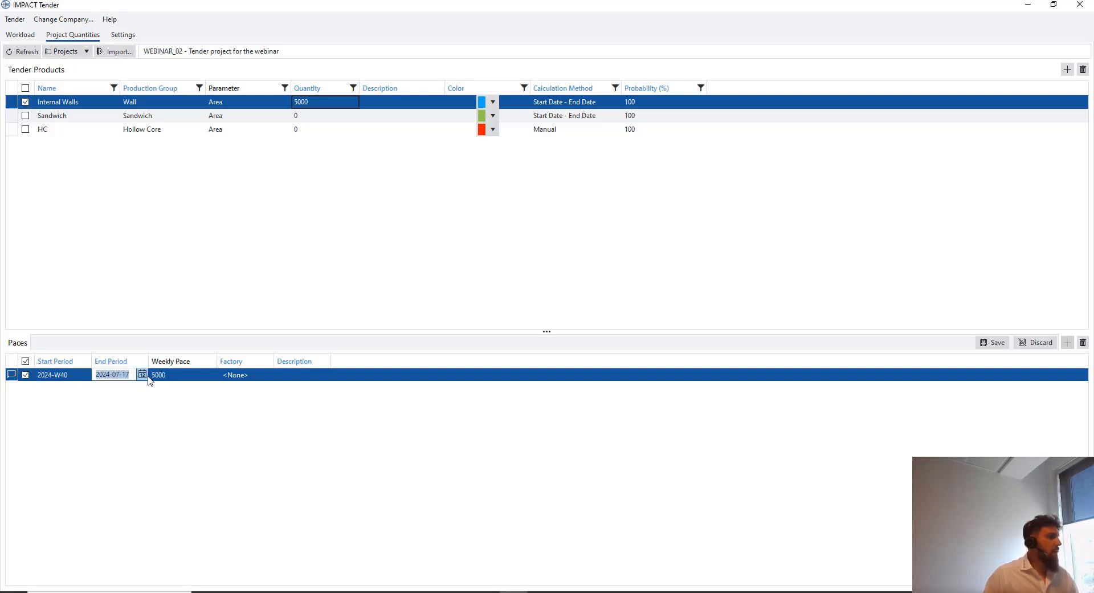
pyautogui.click(142, 376)
pyautogui.click(190, 388)
pyautogui.click(190, 388)
pyautogui.click(190, 388)
pyautogui.click(190, 388)
pyautogui.click(190, 388)
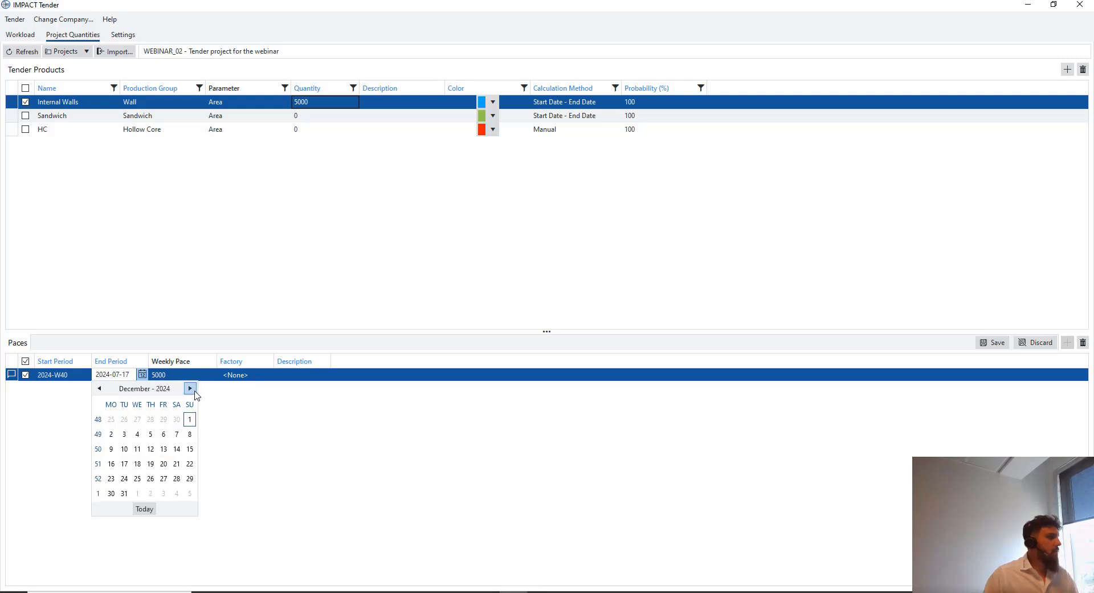
pyautogui.click(189, 388)
pyautogui.click(189, 388)
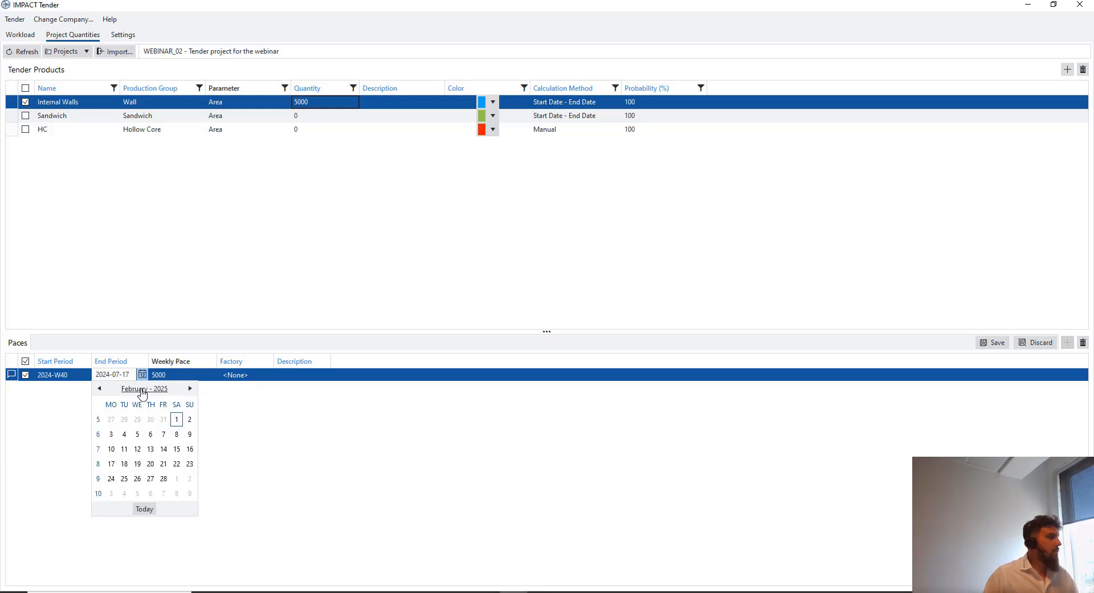
pyautogui.click(100, 388)
pyautogui.click(137, 434)
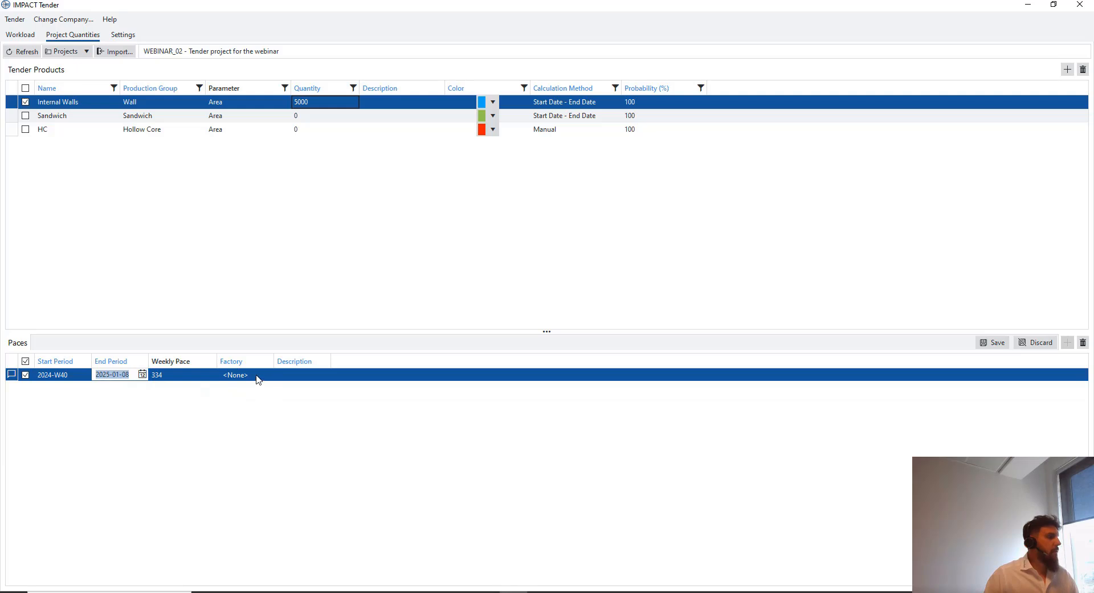
pyautogui.click(258, 376)
pyautogui.click(242, 409)
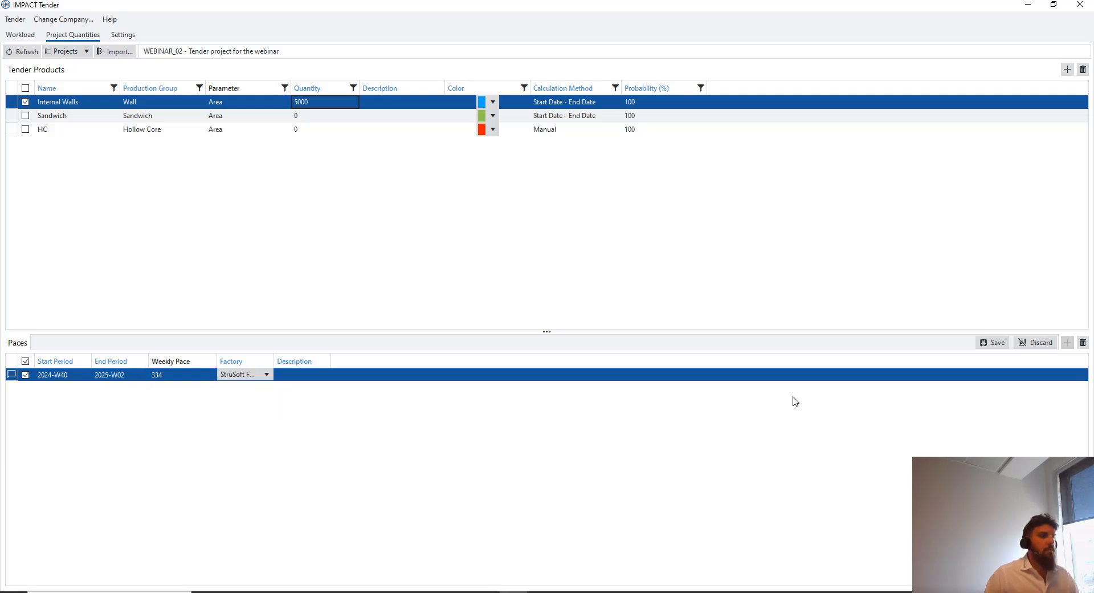
pyautogui.click(981, 345)
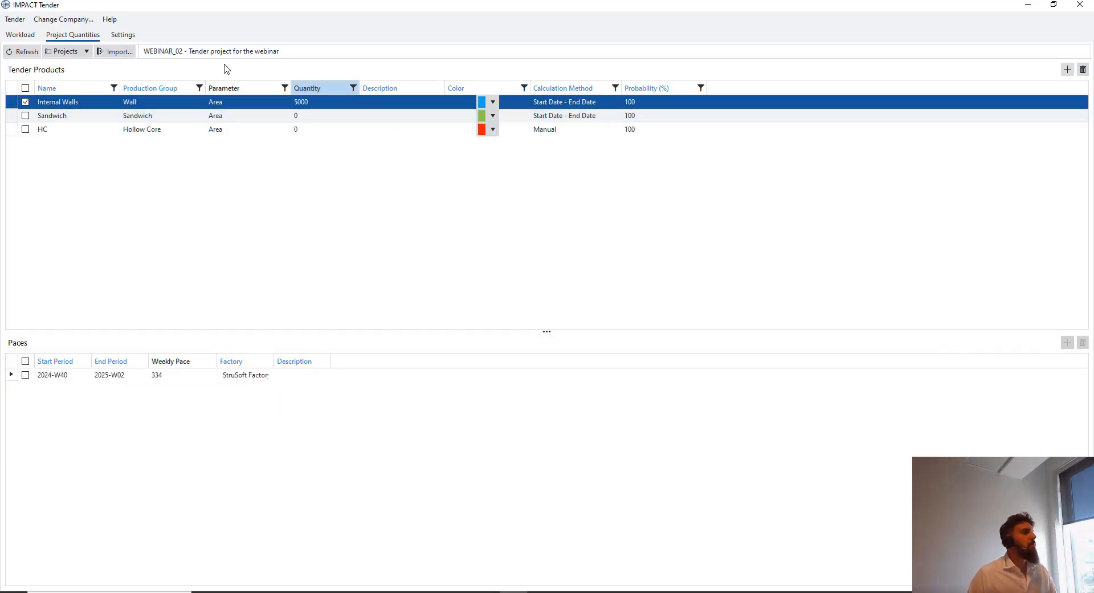
# Remove Sandwich and Column from the workload's production groups, leaving Wall
pyautogui.click(21, 35)
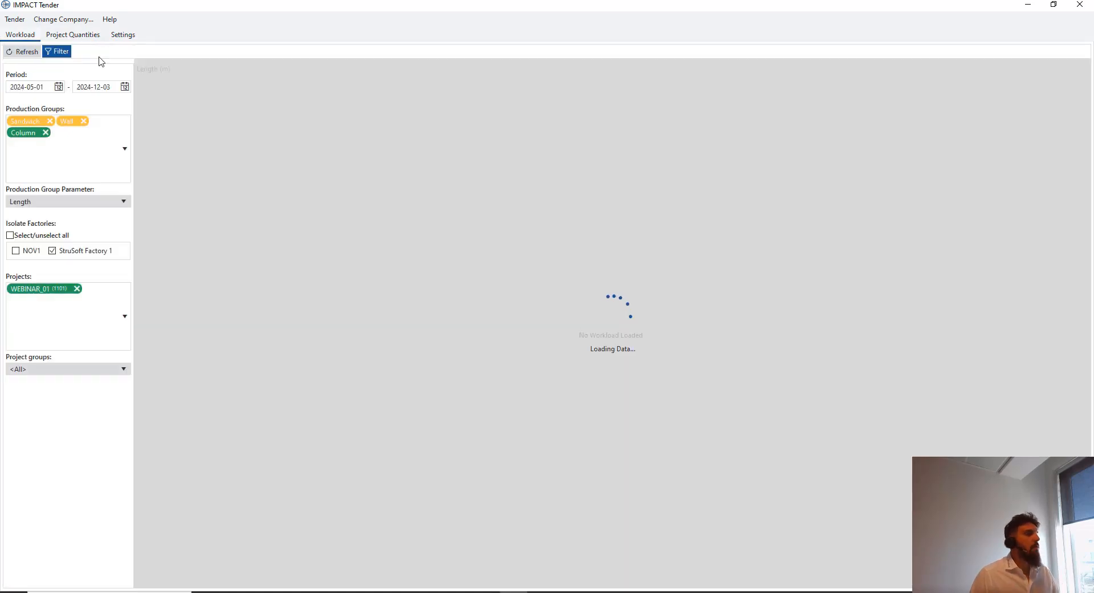
pyautogui.click(49, 121)
pyautogui.click(79, 121)
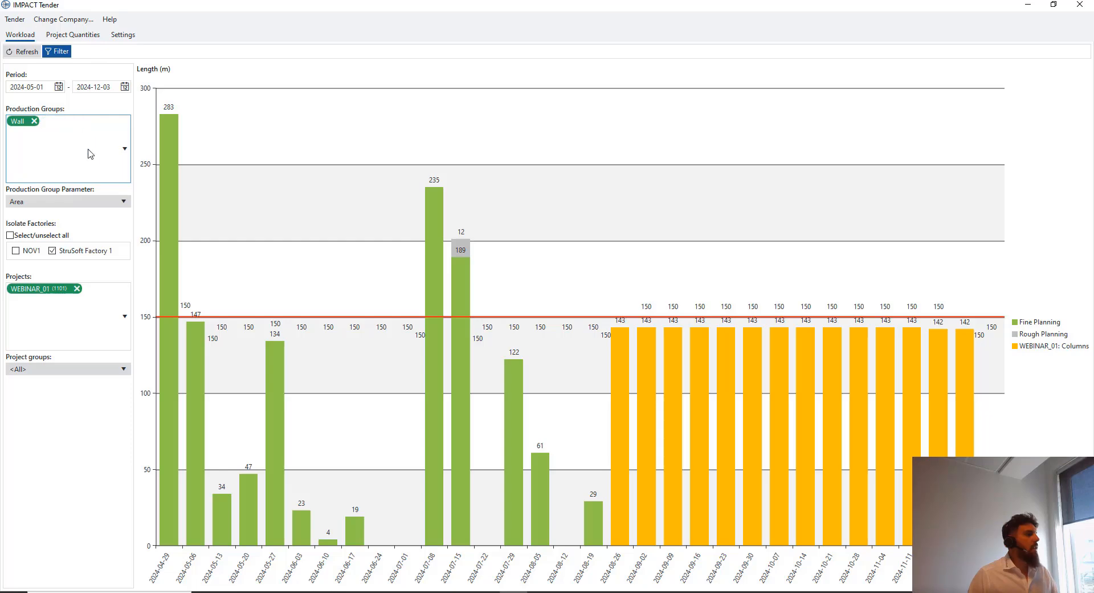
pyautogui.click(125, 315)
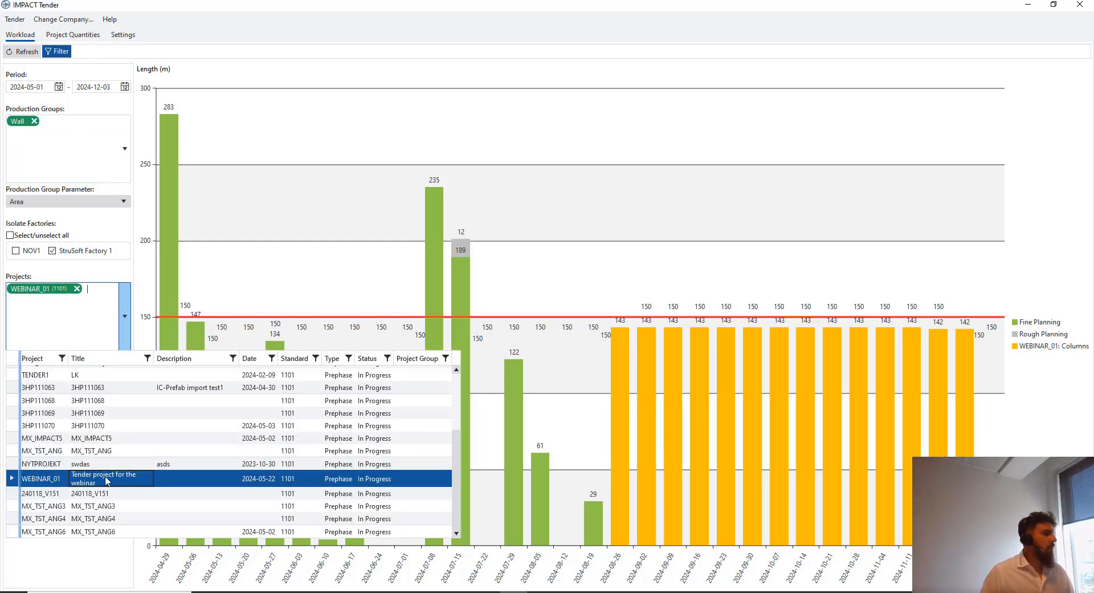
pyautogui.scroll(3, 117, 468)
pyautogui.scroll(-3, 124, 450)
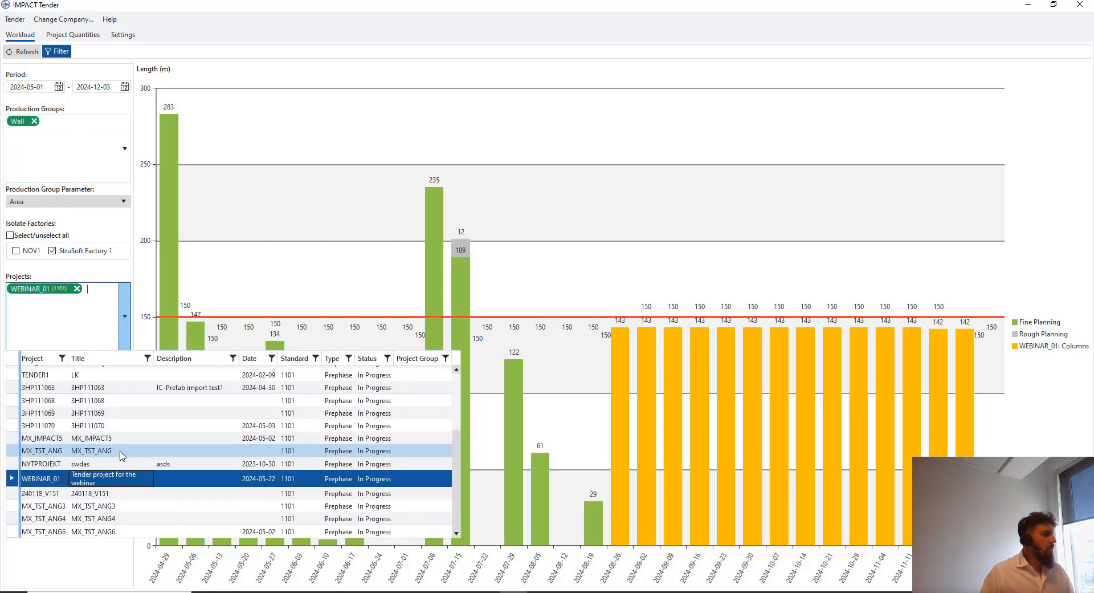
pyautogui.scroll(1, 90, 497)
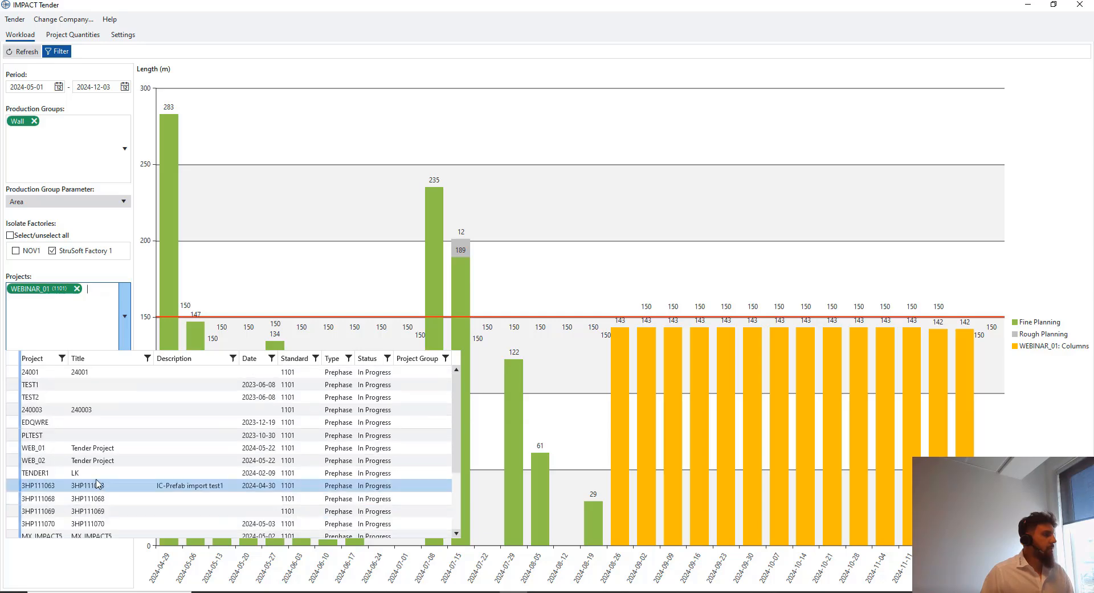
pyautogui.scroll(1, 102, 466)
pyautogui.scroll(-1, 103, 463)
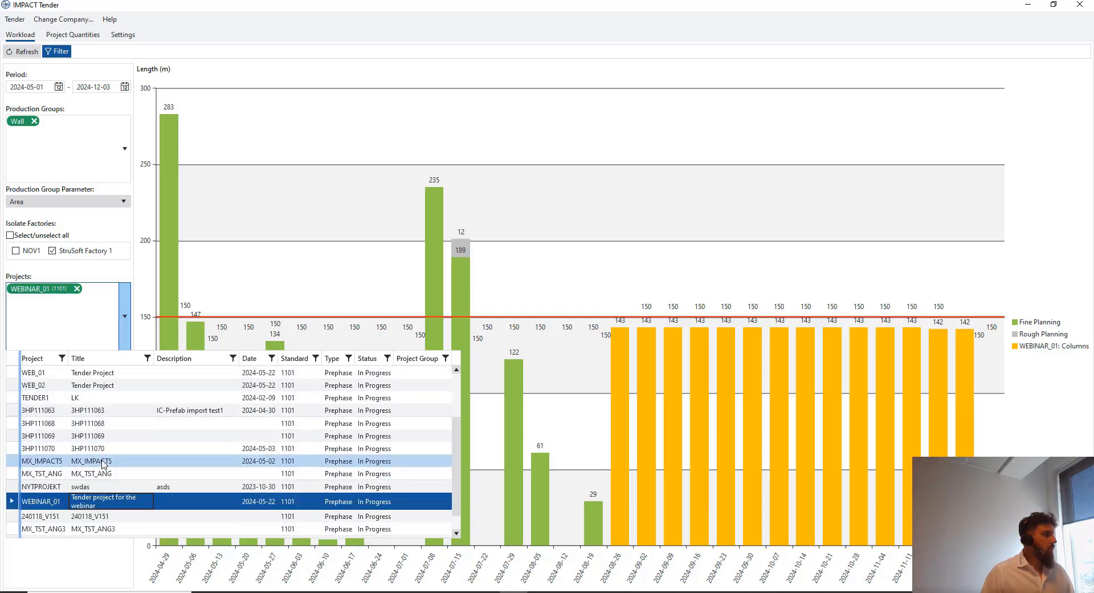
pyautogui.click(69, 37)
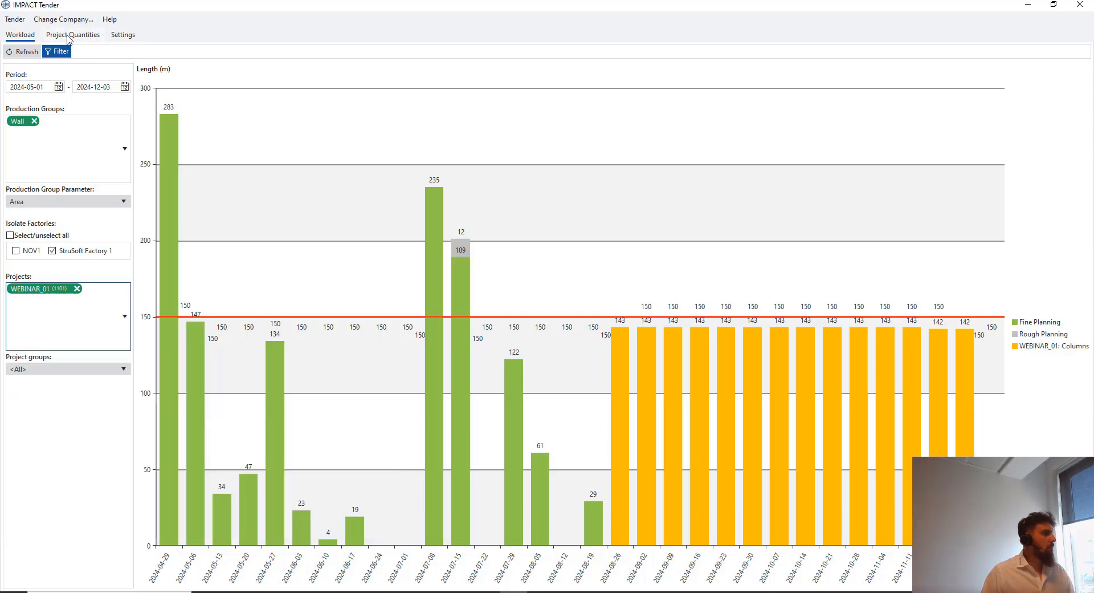
pyautogui.click(69, 37)
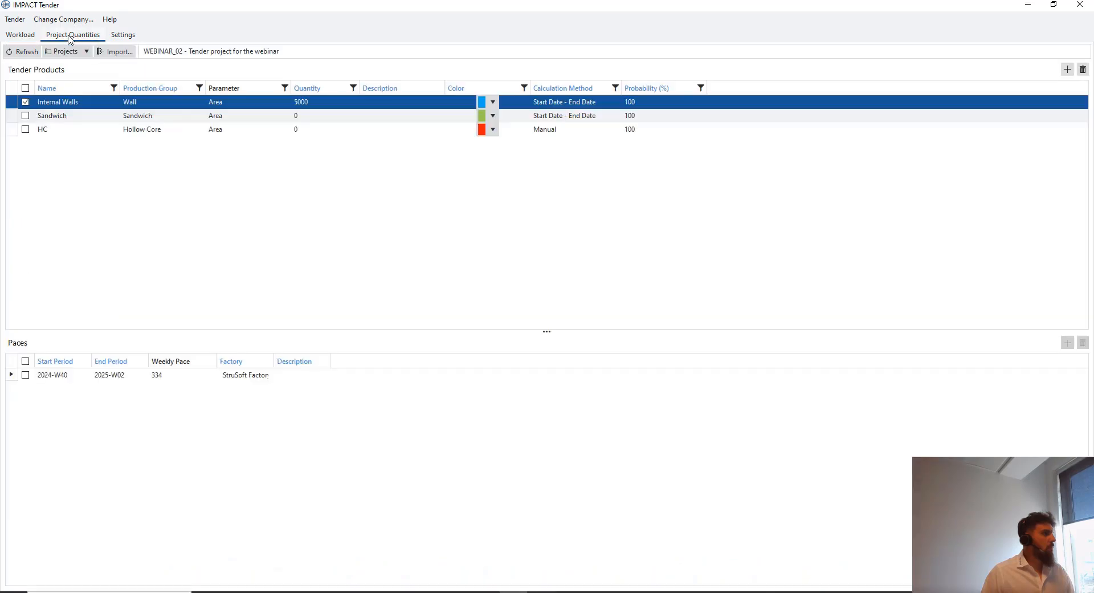
pyautogui.click(29, 36)
# Deselect WEBINAR_01 from the projects, clear the leftover filter text, and search Windows for 'te'
pyautogui.click(124, 316)
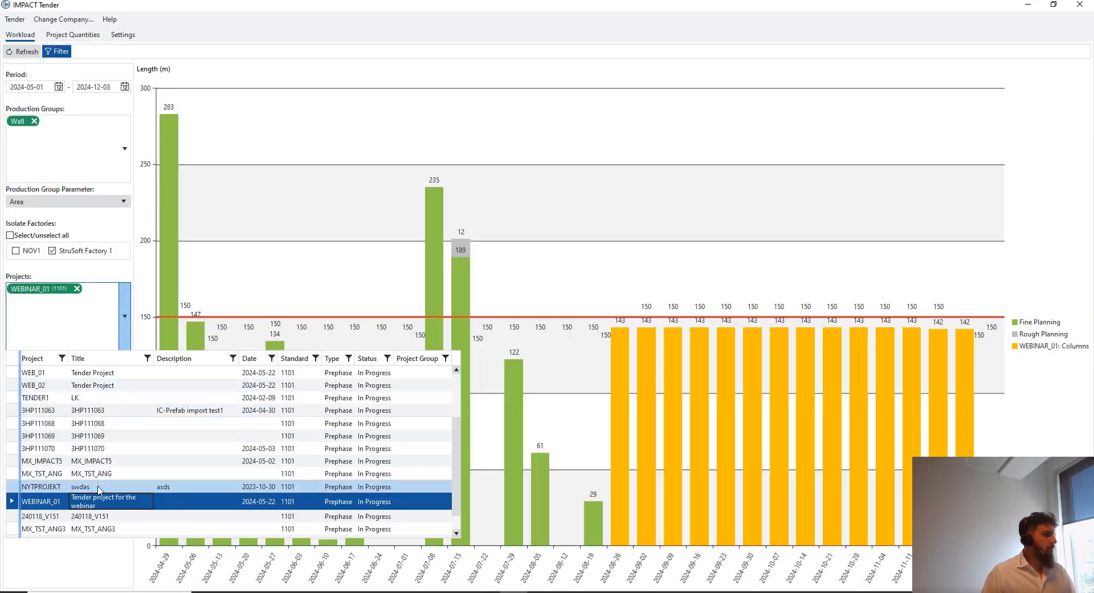
pyautogui.scroll(-1, 97, 489)
pyautogui.scroll(4, 86, 447)
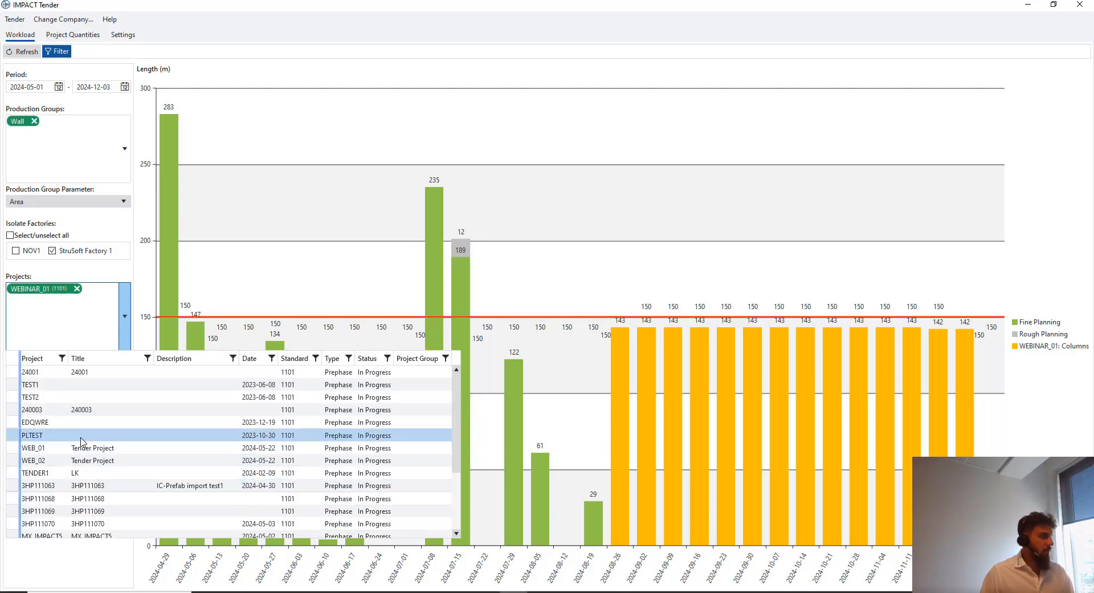
pyautogui.write('web')
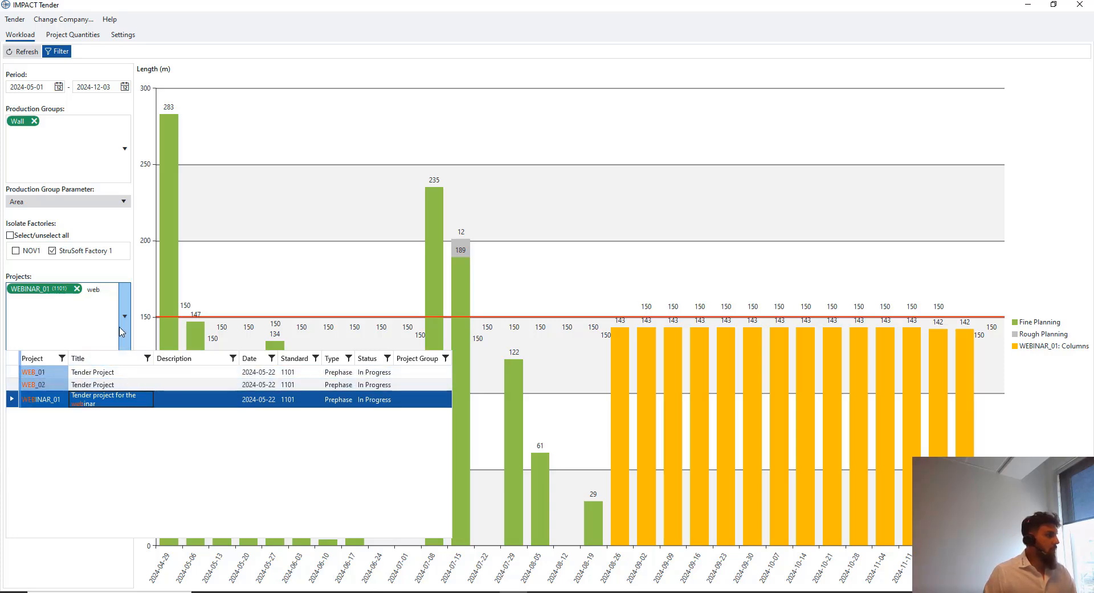
pyautogui.click(33, 397)
pyautogui.click(61, 344)
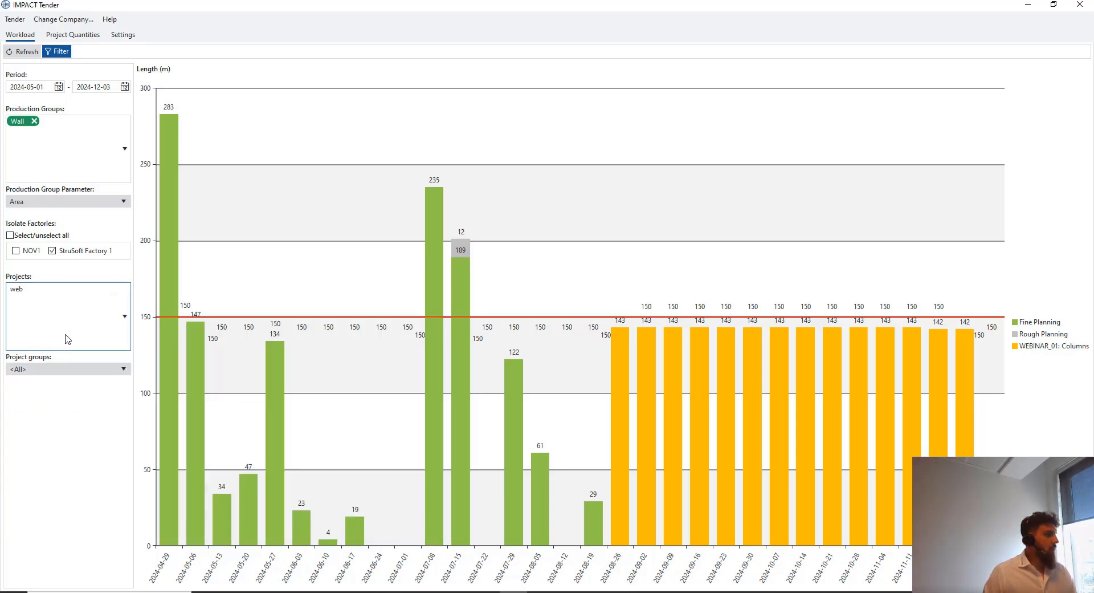
pyautogui.click(126, 313)
pyautogui.click(100, 305)
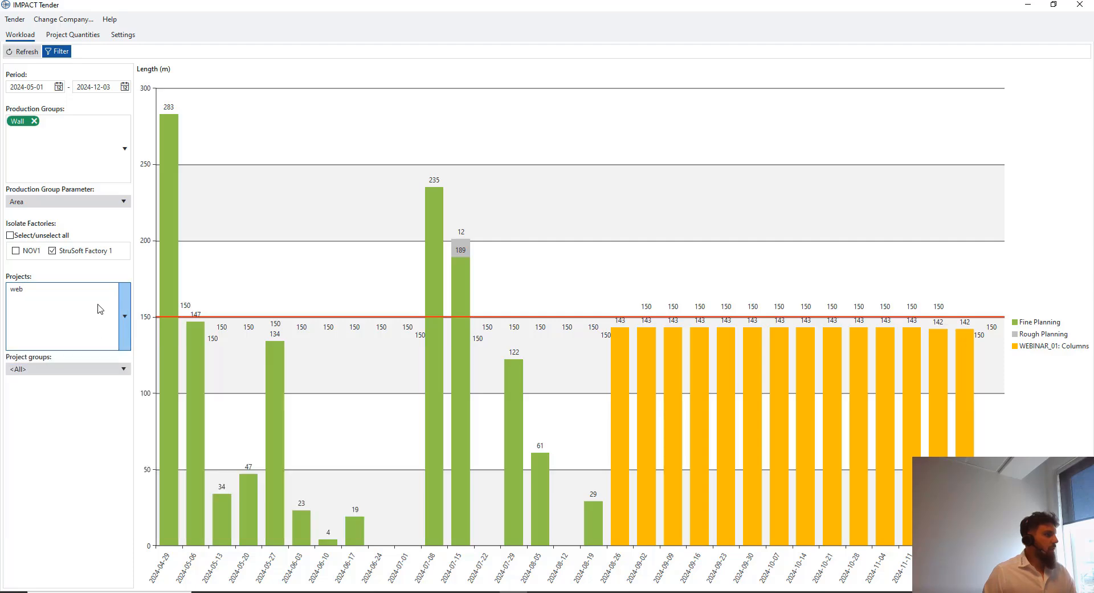
pyautogui.moveTo(30, 288); pyautogui.dragTo(9, 289)
pyautogui.press('BackSpace')
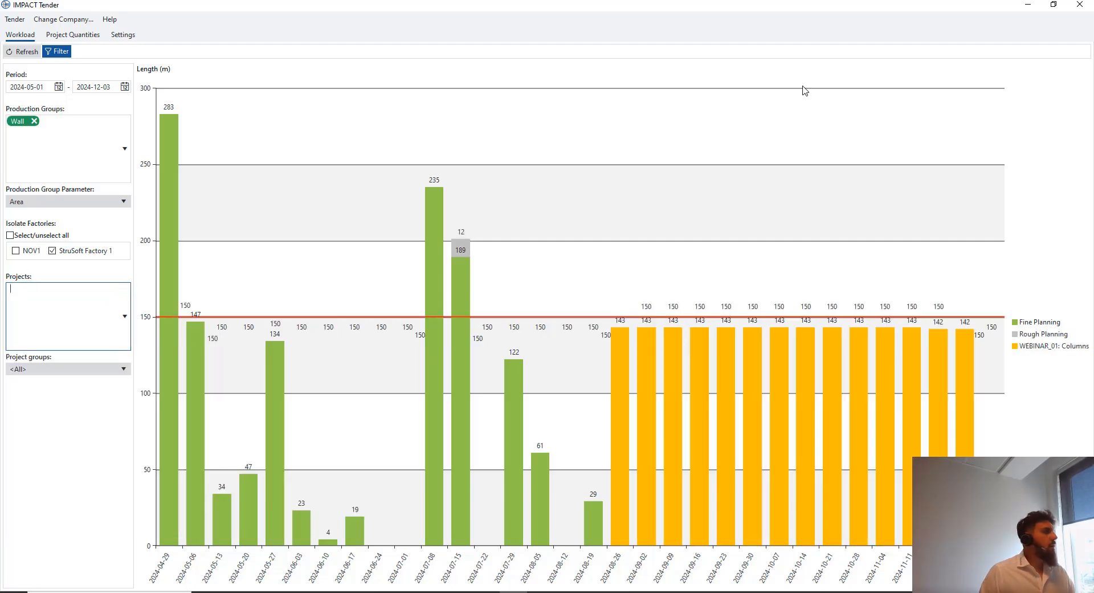
pyautogui.click(1079, 2)
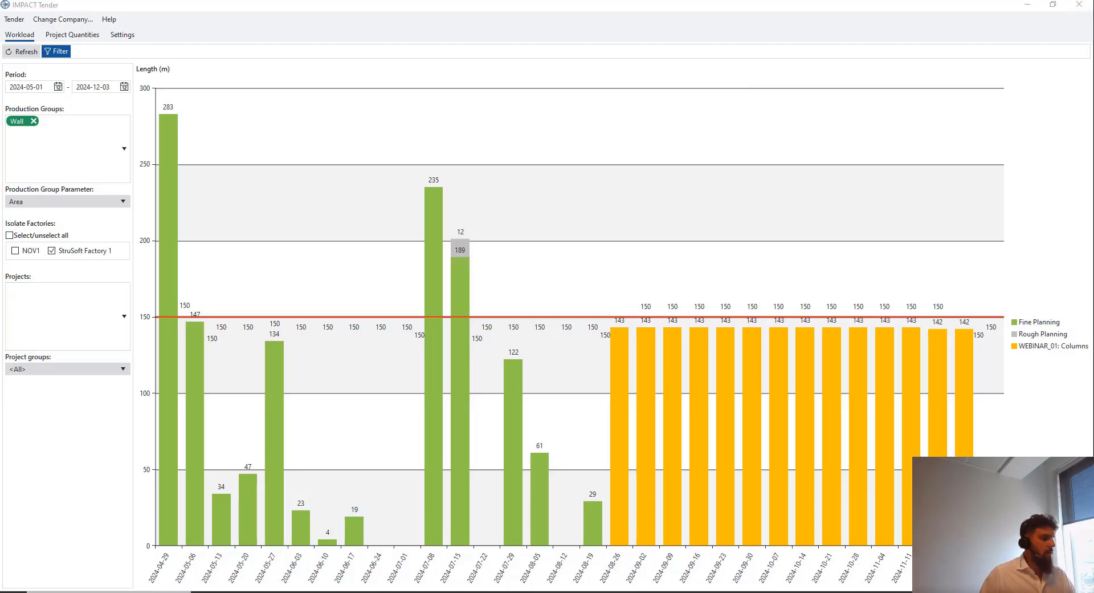
pyautogui.write('te')
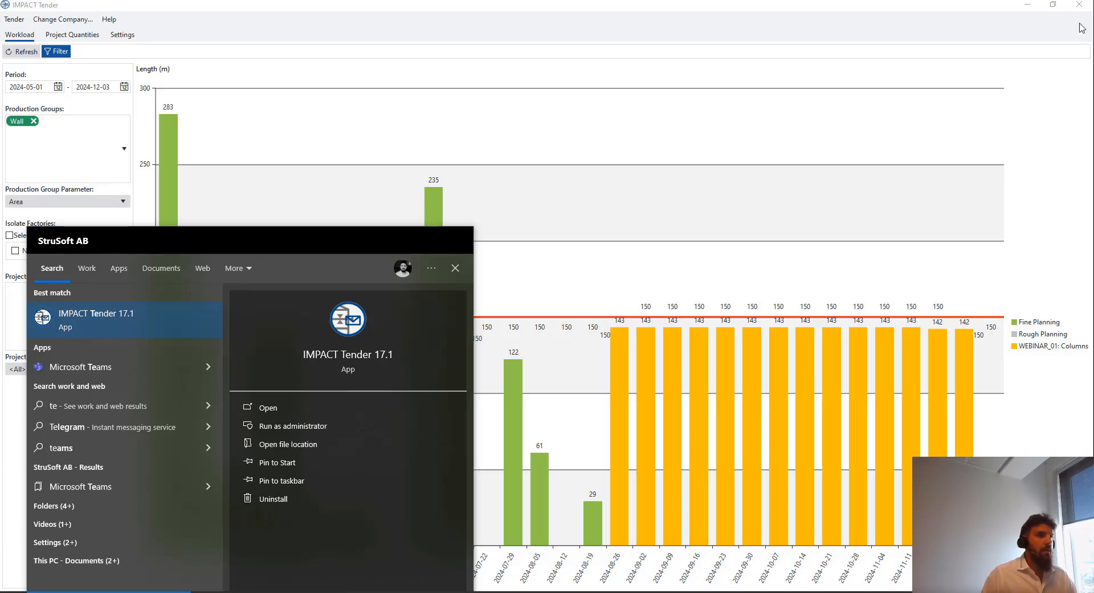
# Close IMPACT Tender and relaunch IMPACT Tender 17.1 via a Windows search for 'tender'
pyautogui.click(1081, 3)
pyautogui.click(123, 591)
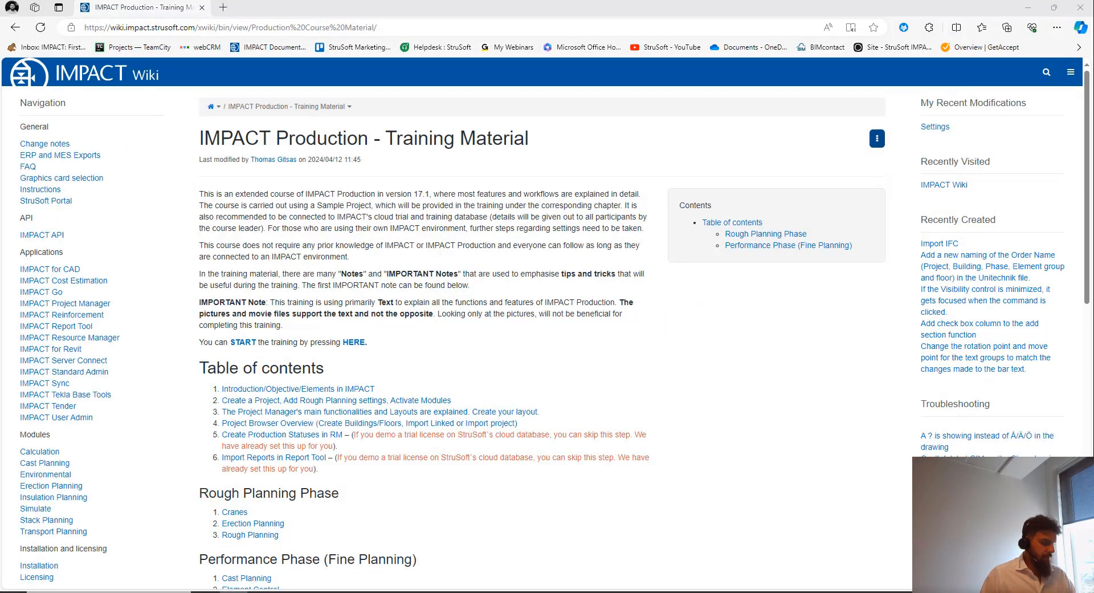
pyautogui.write('tender')
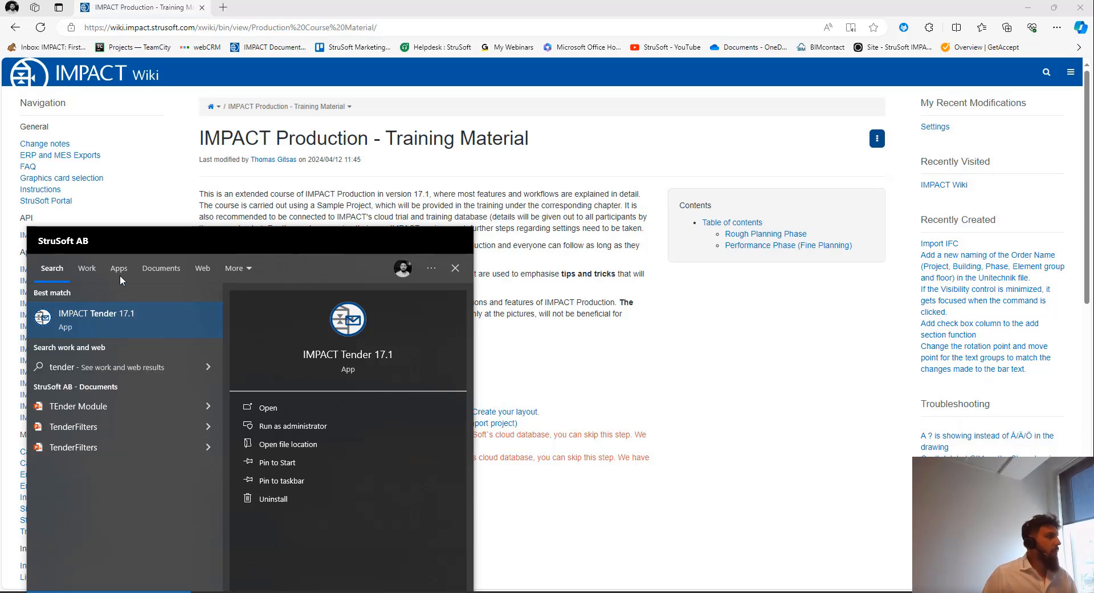
pyautogui.click(123, 328)
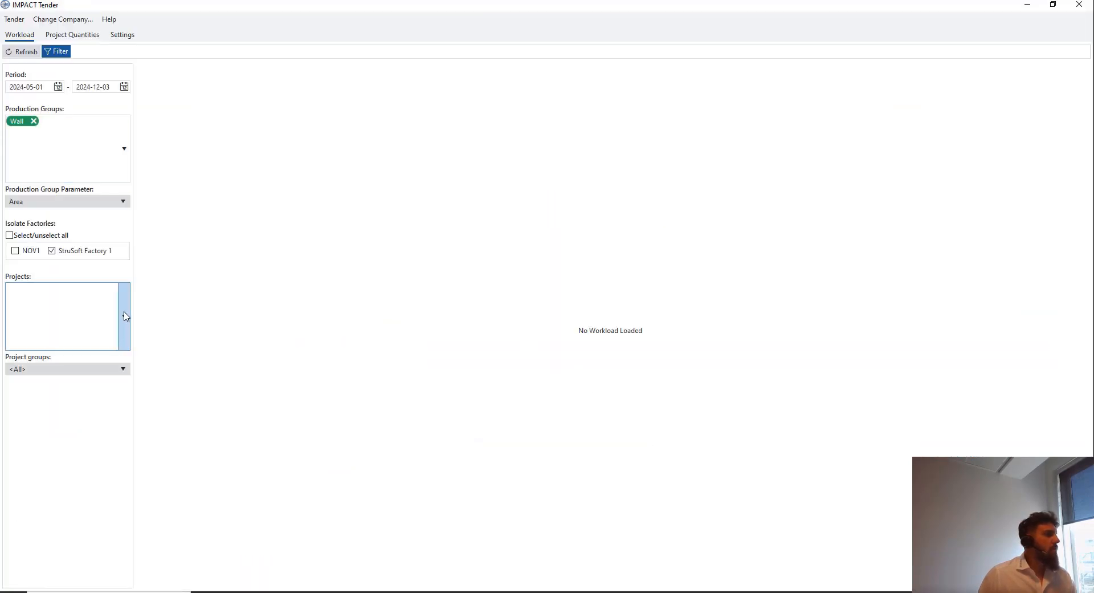
pyautogui.click(124, 342)
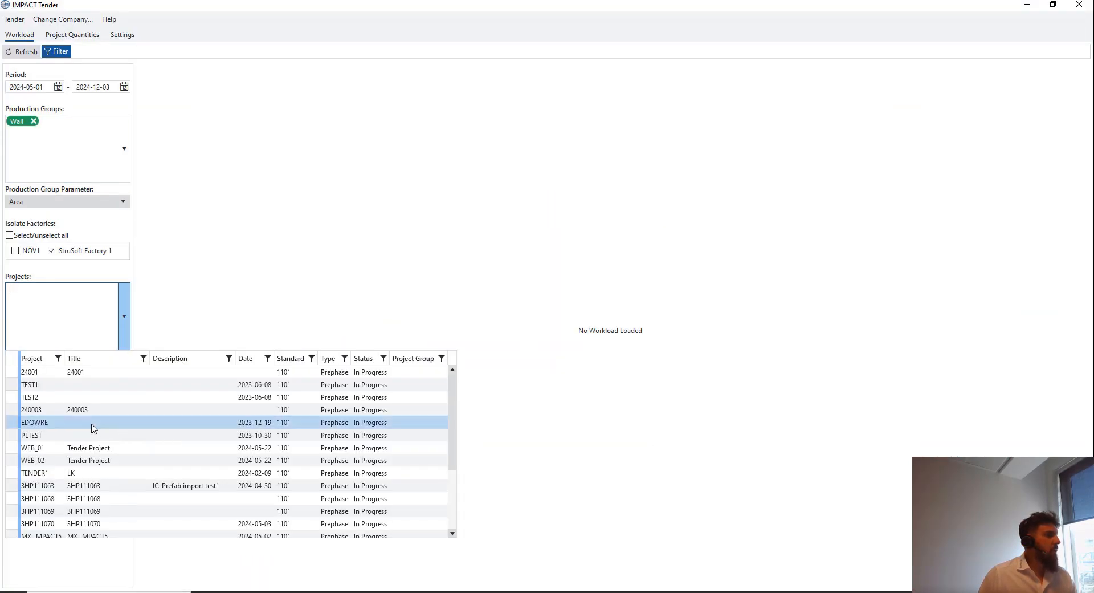
# Select WEBINAR_02 and WEBINAR_01 as projects and refresh the Wall area chart
pyautogui.scroll(-3, 89, 433)
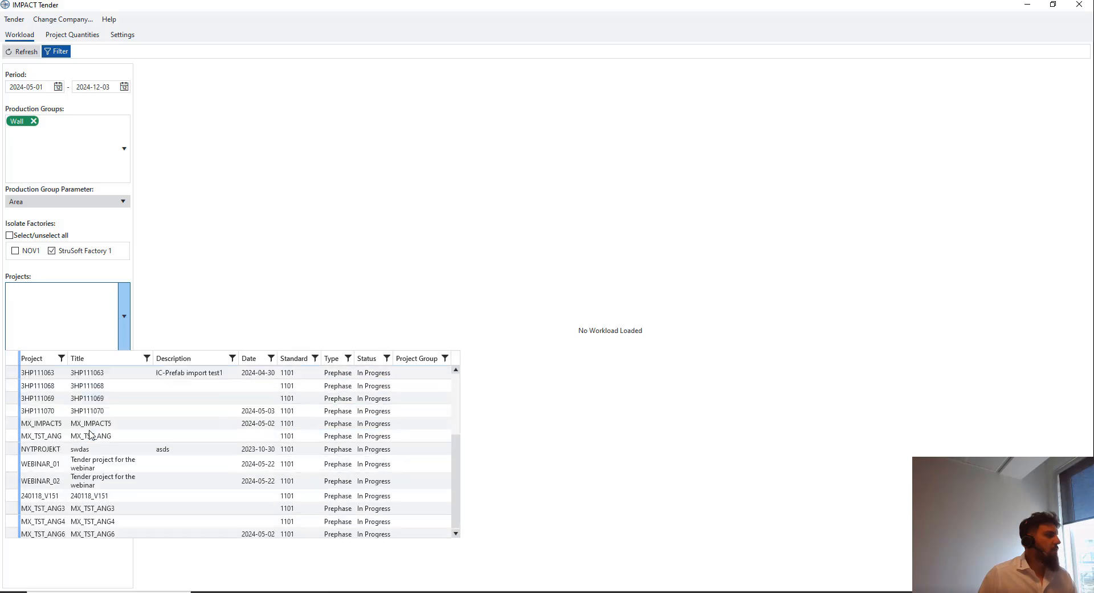
pyautogui.click(91, 479)
pyautogui.click(103, 462)
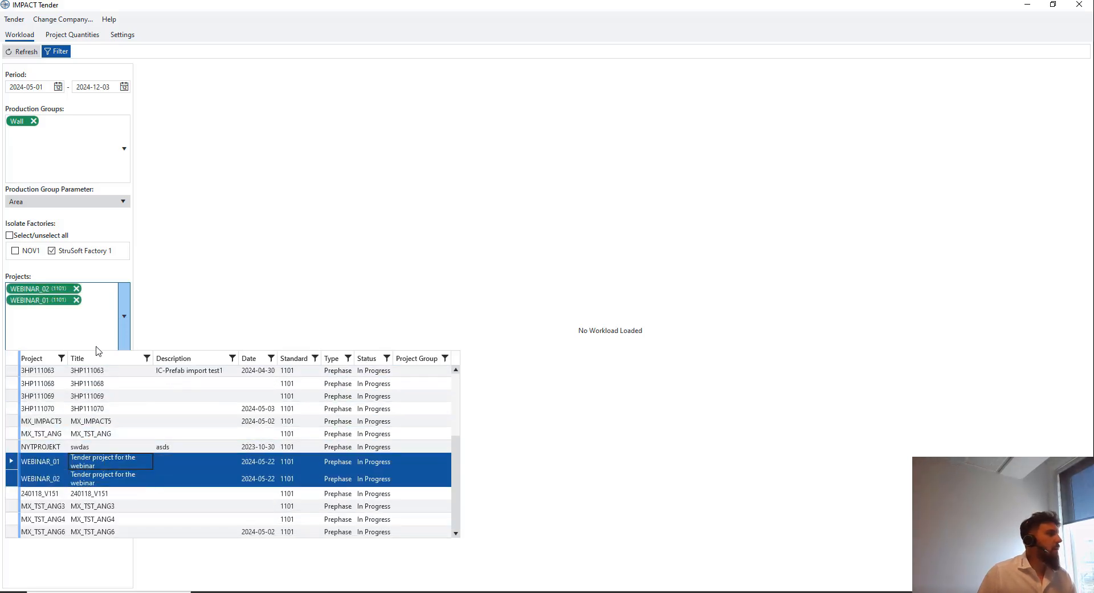
pyautogui.click(76, 341)
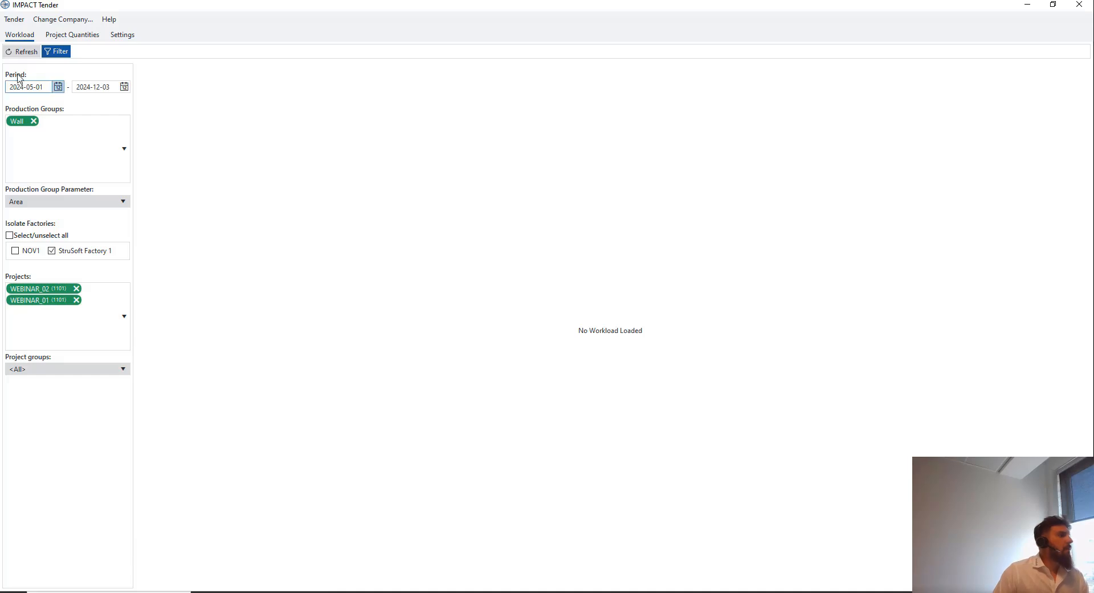
pyautogui.click(24, 55)
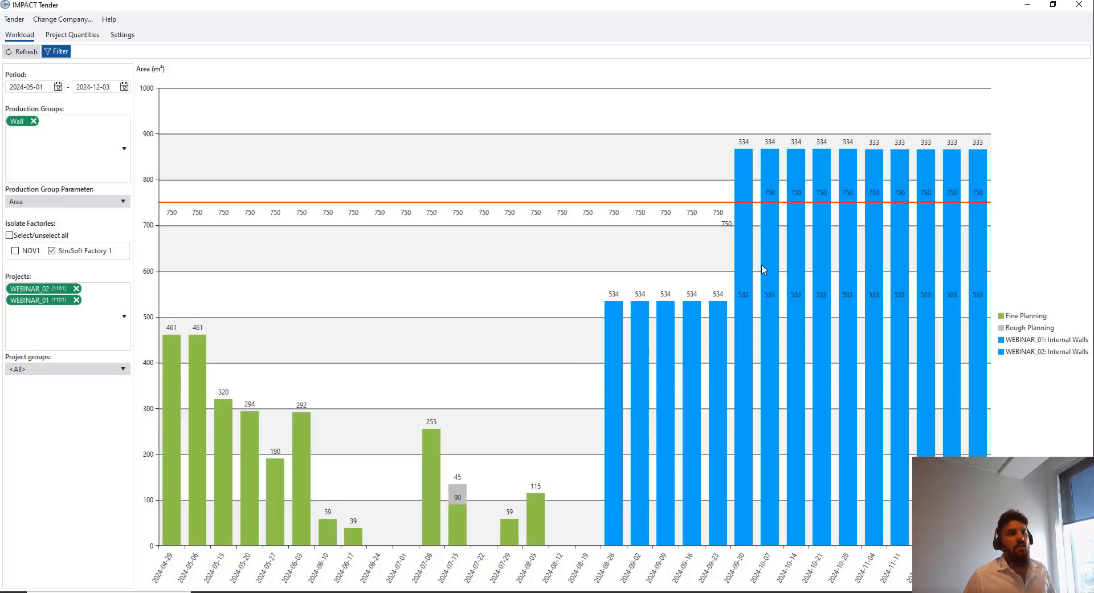
# Glance at Tender's Workload chart and Project Quantities, then switch to IMPACT Project Manager showing WEB_PROD_01
pyautogui.moveTo(763, 269)
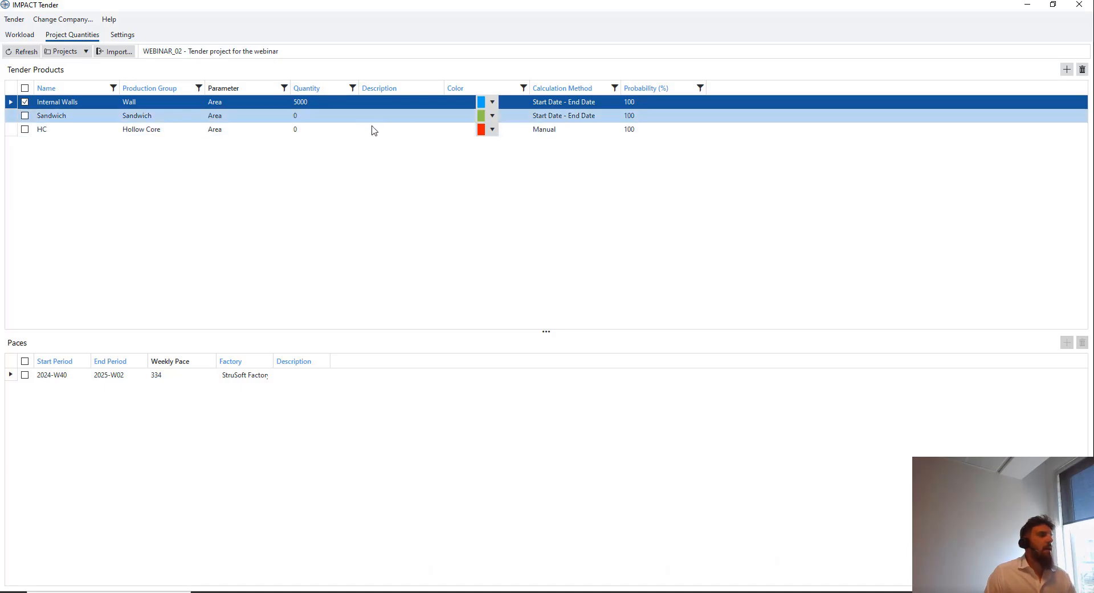
pyautogui.click(23, 35)
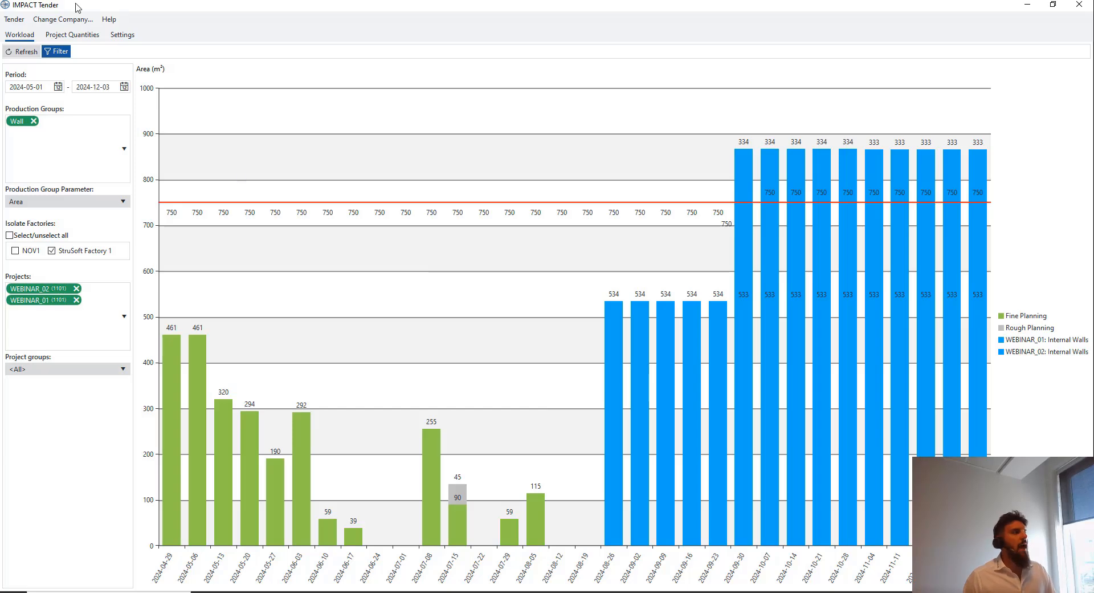
pyautogui.click(72, 36)
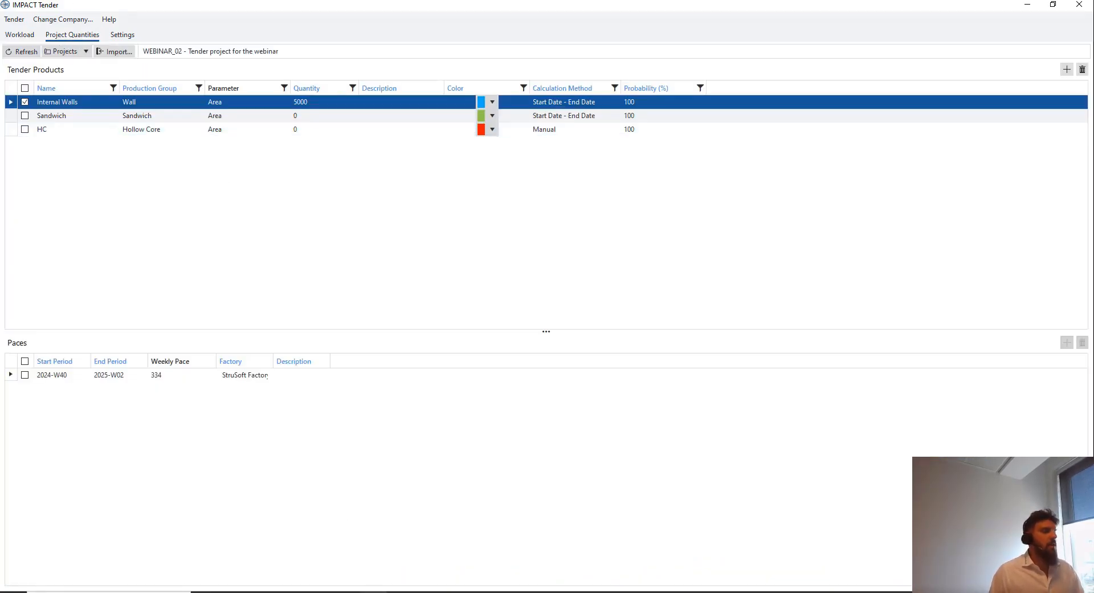
pyautogui.click(374, 591)
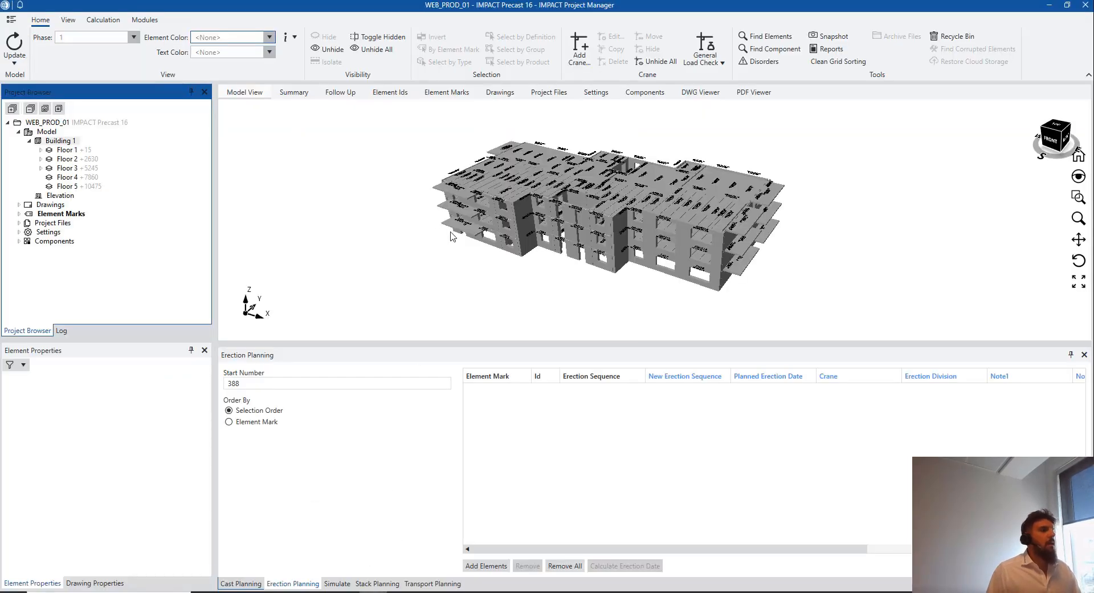
# Search the project list for 'webina' and open the WEBINAR_01 project
pyautogui.scroll(-1, 453, 237)
pyautogui.moveTo(483, 243)
pyautogui.mouseDown(button='middle')
pyautogui.moveTo(515, 246)
pyautogui.moveTo(460, 217)
pyautogui.moveTo(470, 241)
pyautogui.moveTo(459, 258)
pyautogui.moveTo(465, 246)
pyautogui.mouseUp(button='middle')
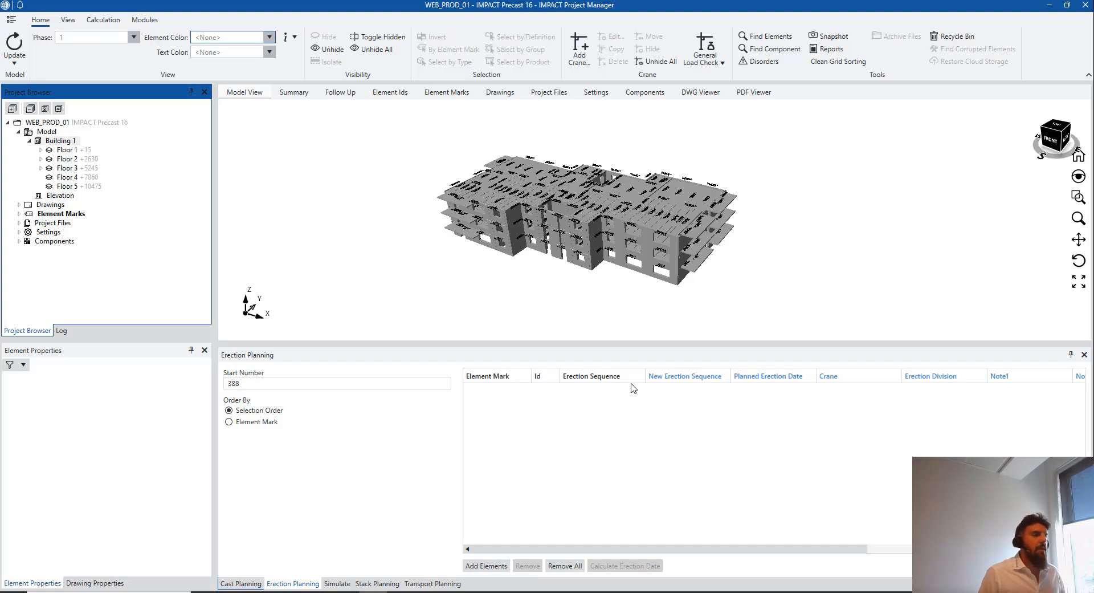
pyautogui.click(11, 19)
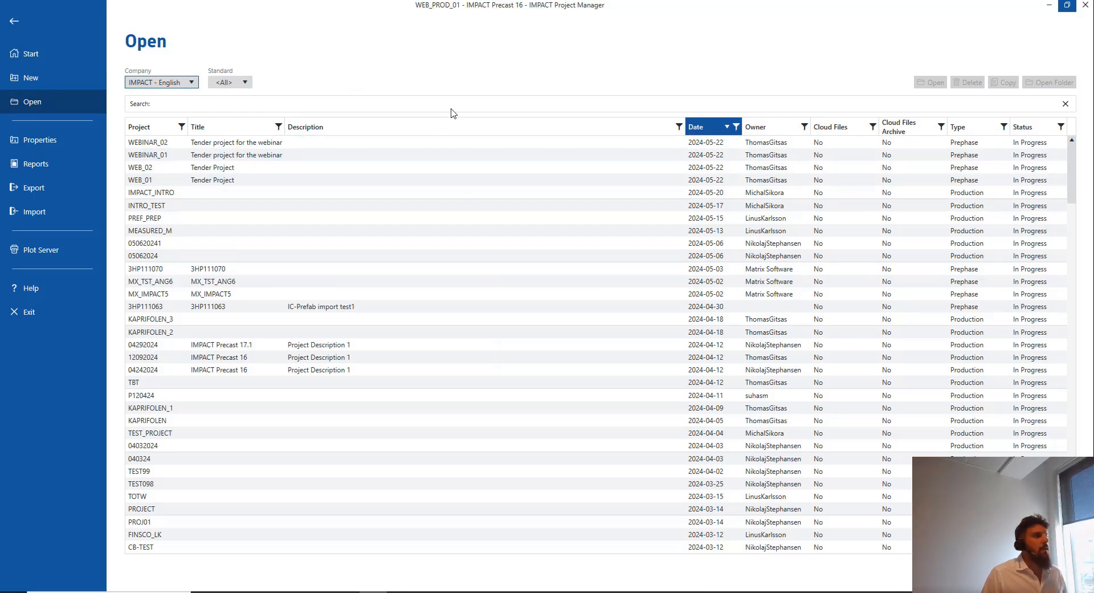
pyautogui.click(453, 108)
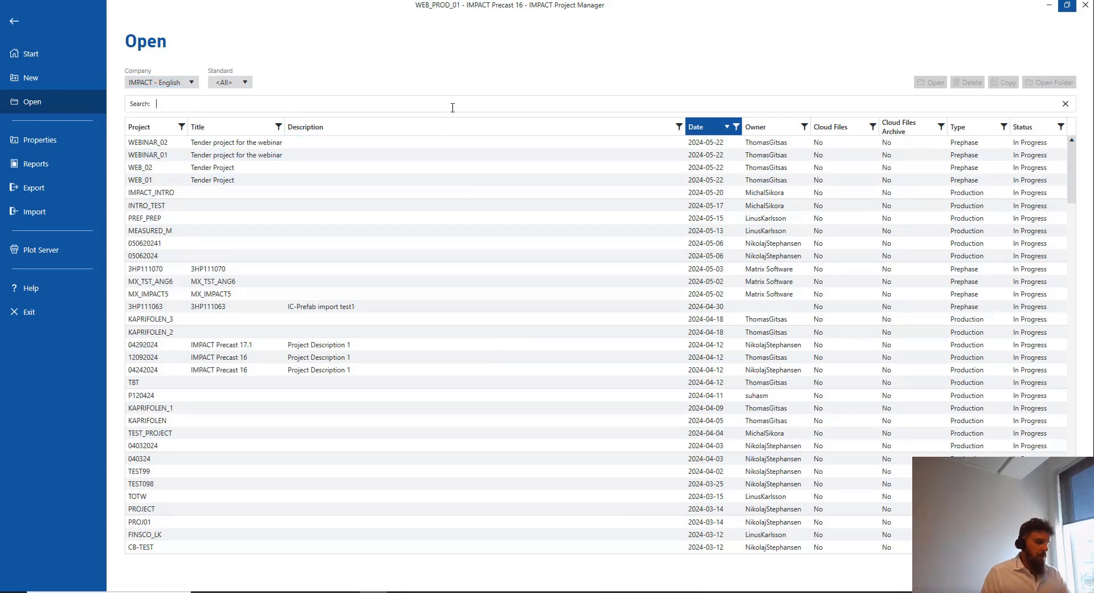
pyautogui.write('webina')
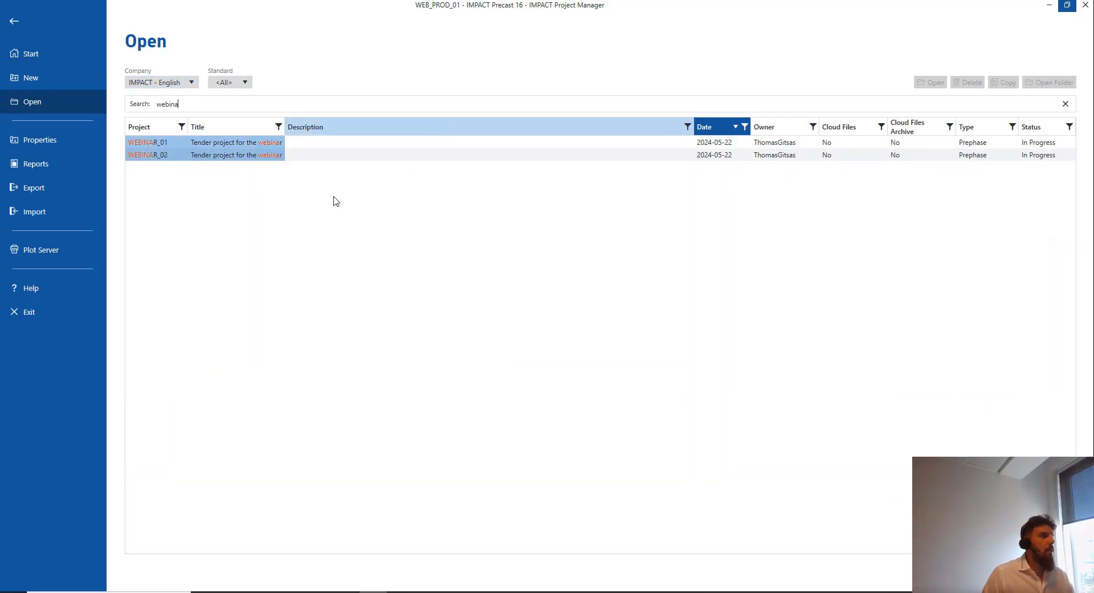
pyautogui.click(281, 144)
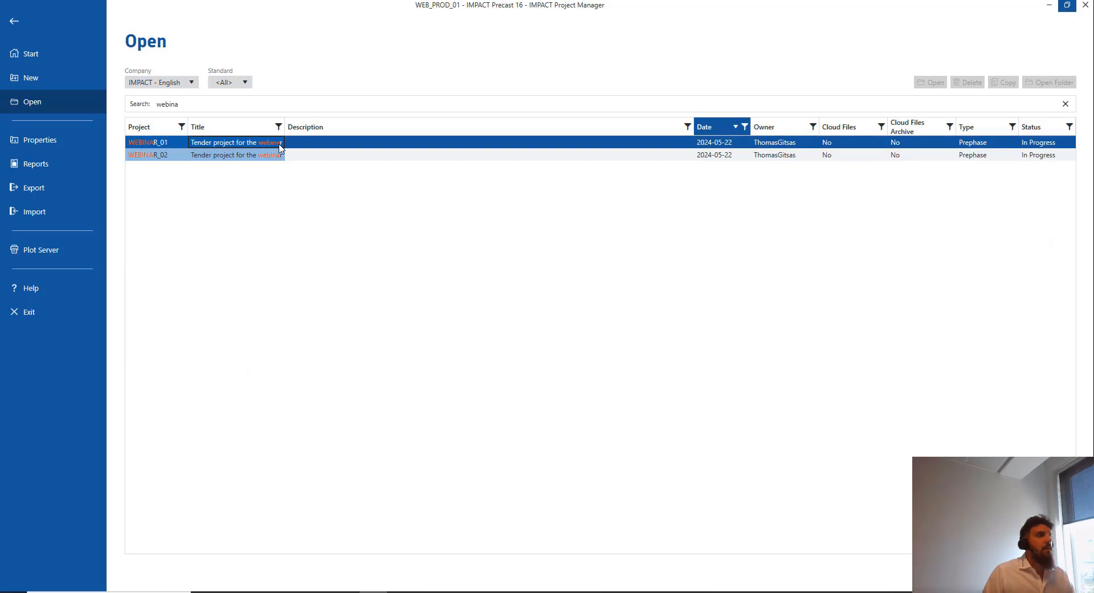
pyautogui.click(933, 86)
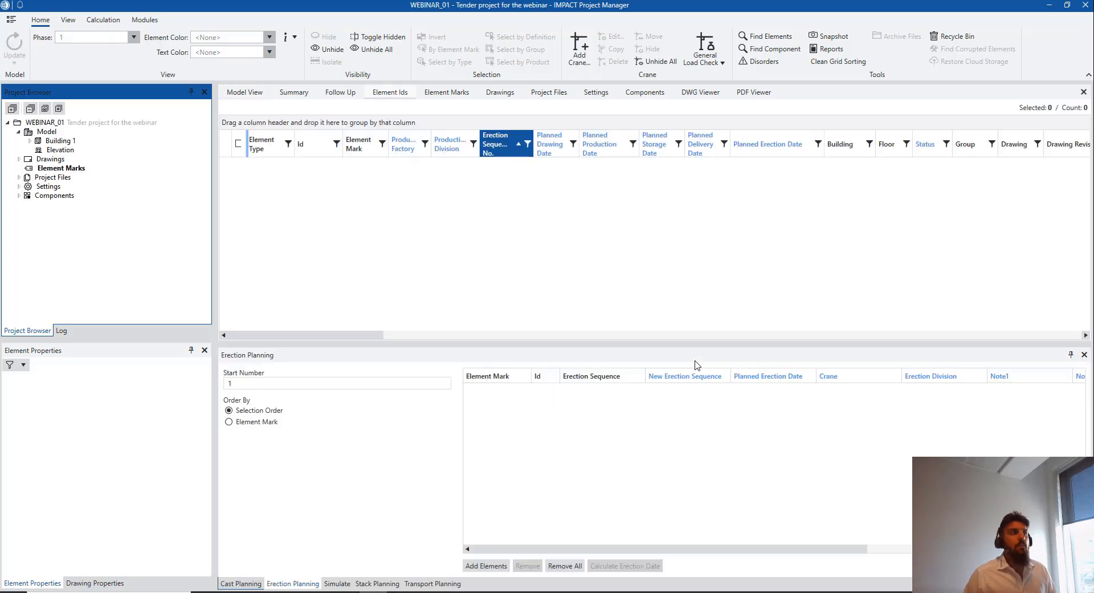
# Open WEBINAR_01's project properties, leave the type as Prephase, and close without changes
pyautogui.click(20, 22)
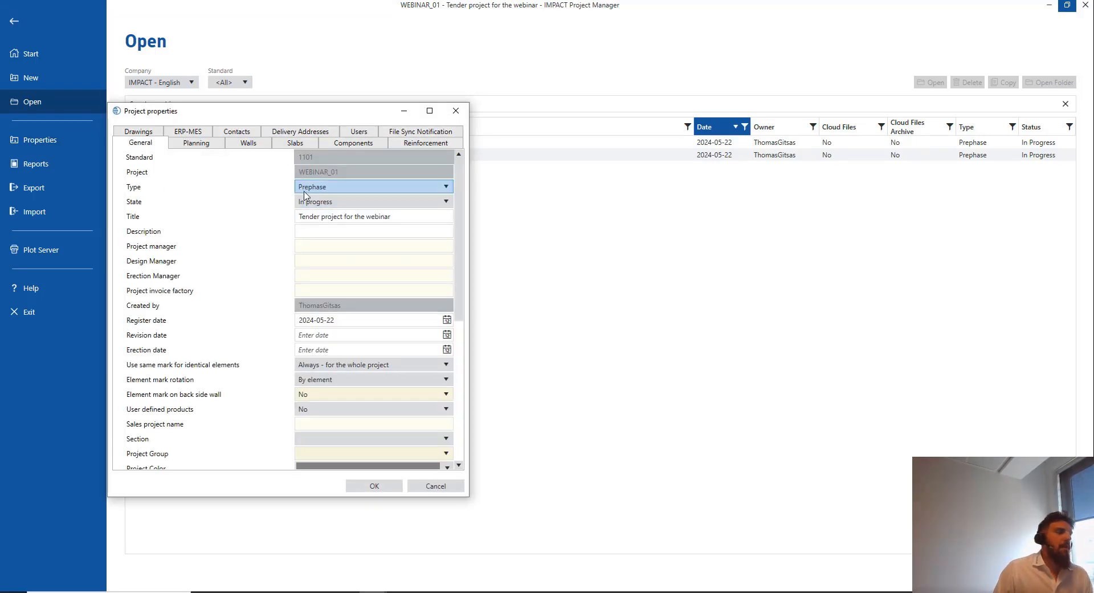
pyautogui.click(322, 188)
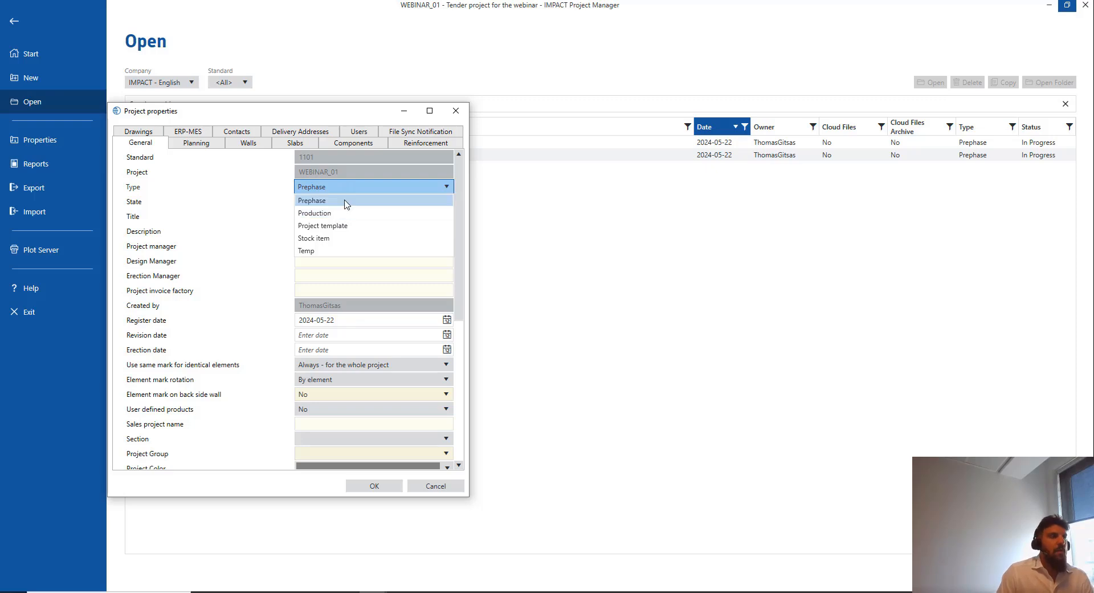
pyautogui.click(319, 200)
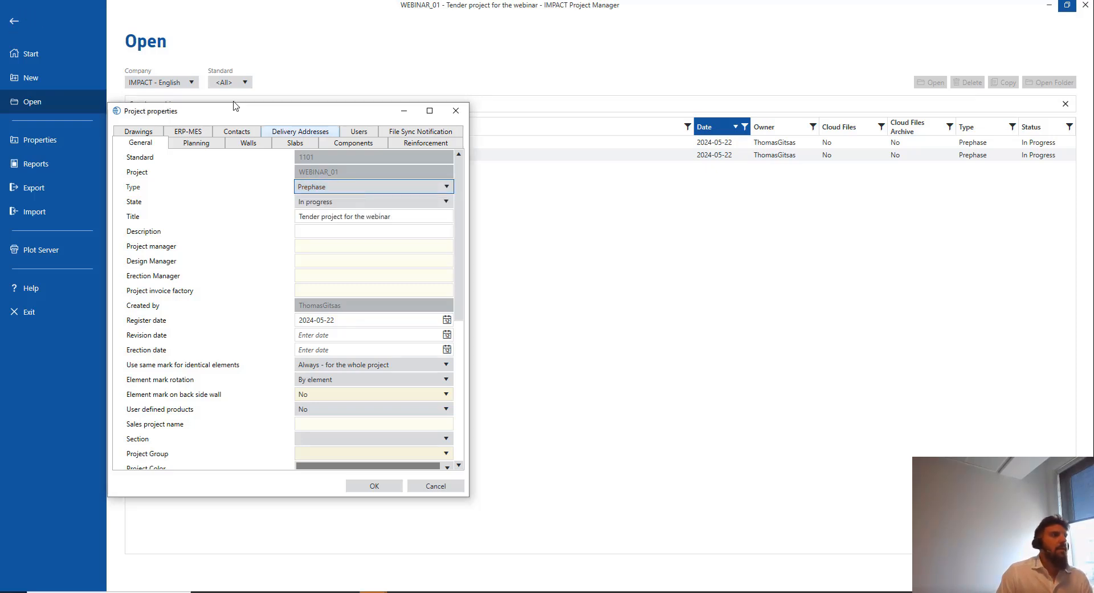
pyautogui.click(456, 111)
pyautogui.click(14, 23)
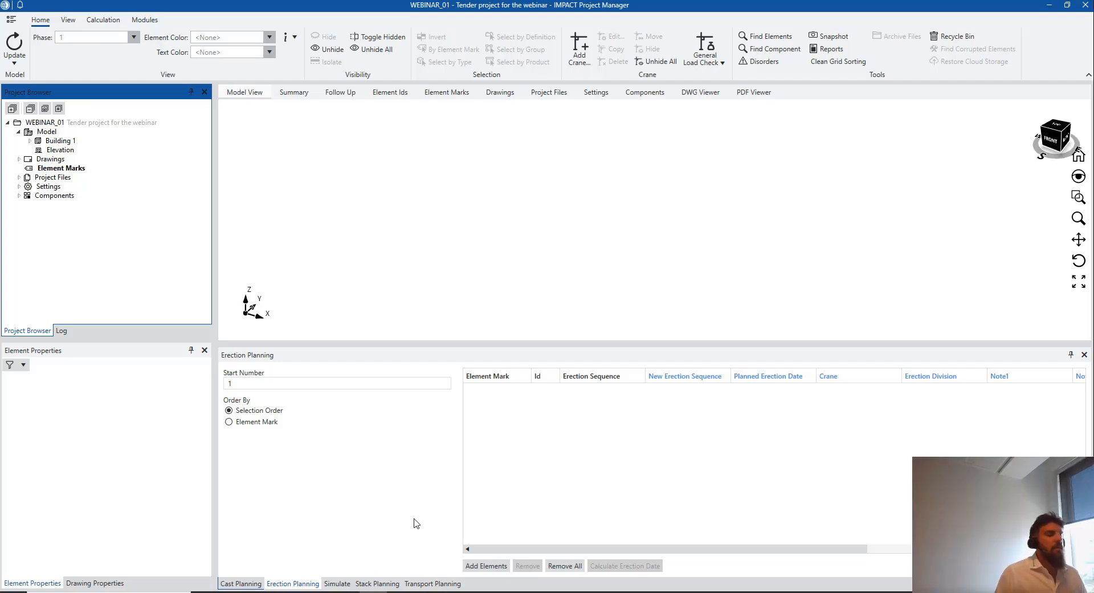
# Check IMPACT Tender's workload chart, then return to IMPACT Project Manager
pyautogui.click(513, 592)
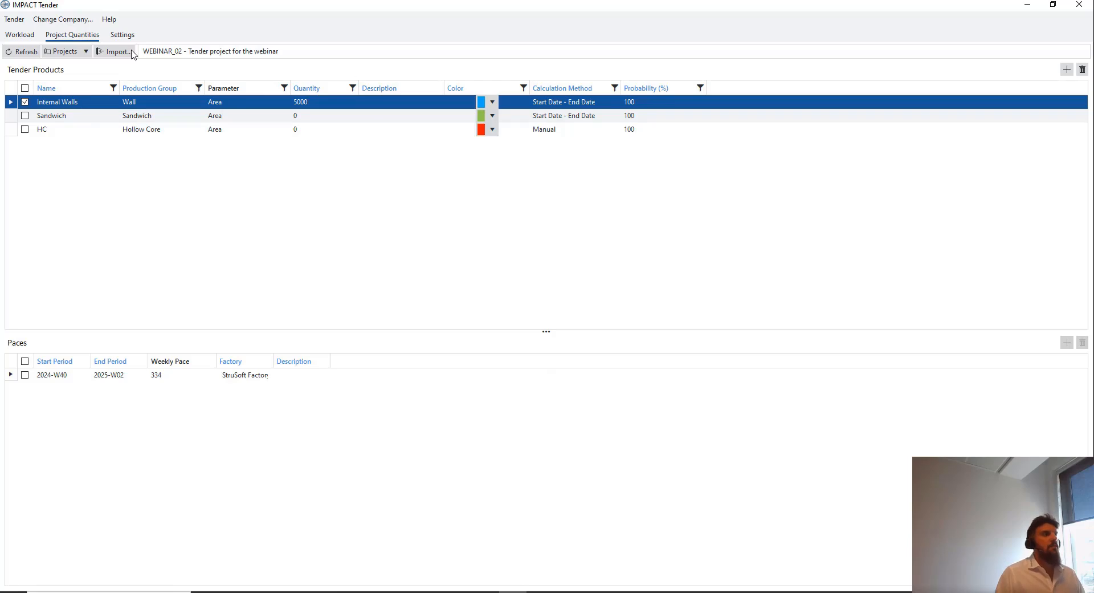
pyautogui.click(19, 35)
pyautogui.click(373, 592)
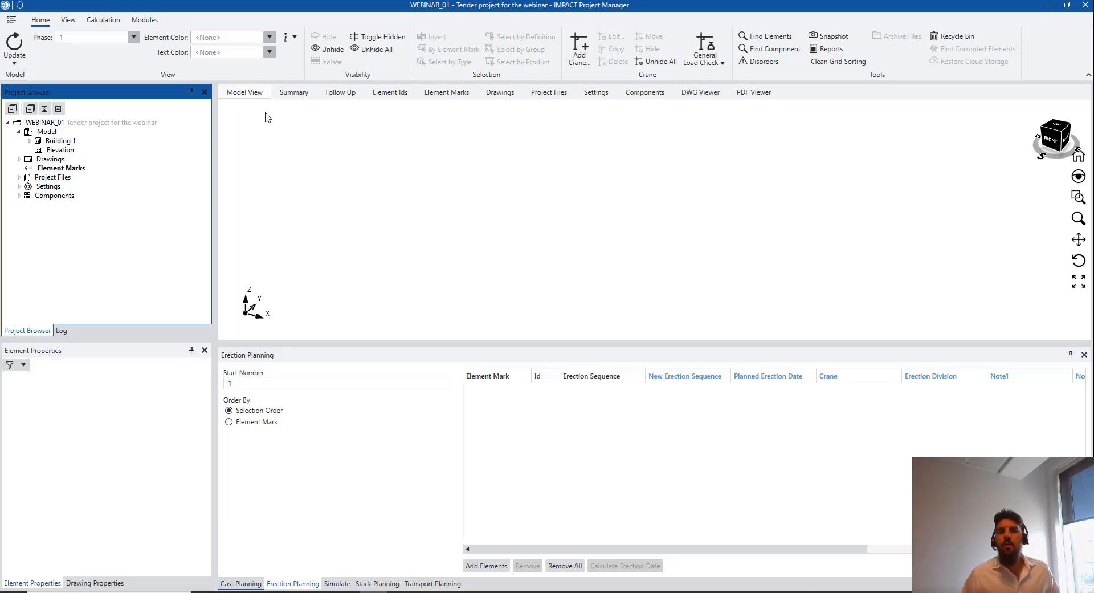
# Change WEBINAR_01's project type to Production, save the properties, and return to the project
pyautogui.click(14, 21)
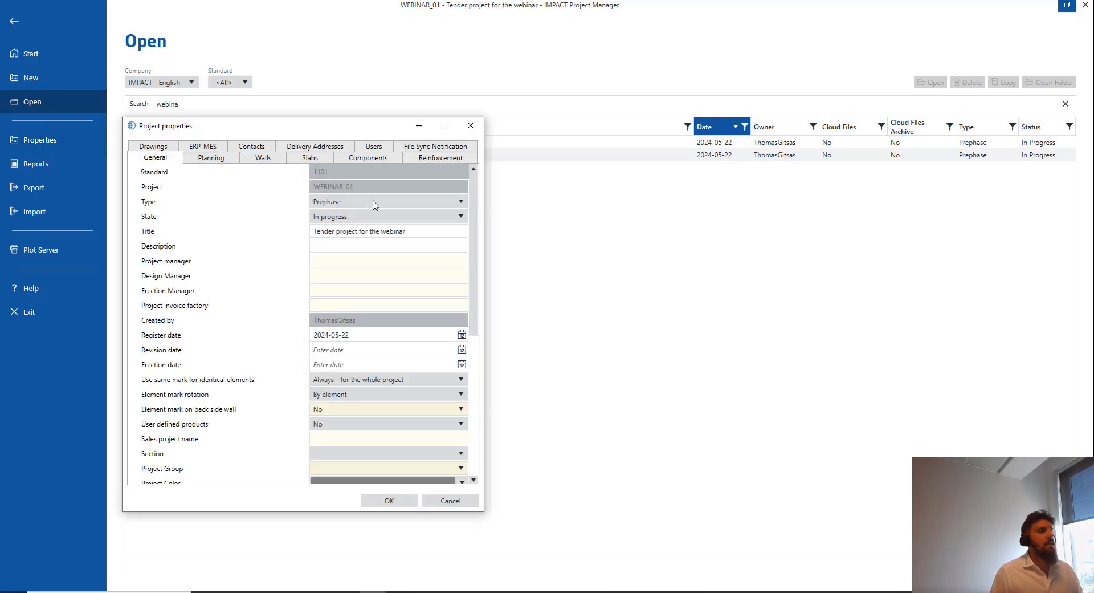
pyautogui.click(402, 201)
pyautogui.click(376, 223)
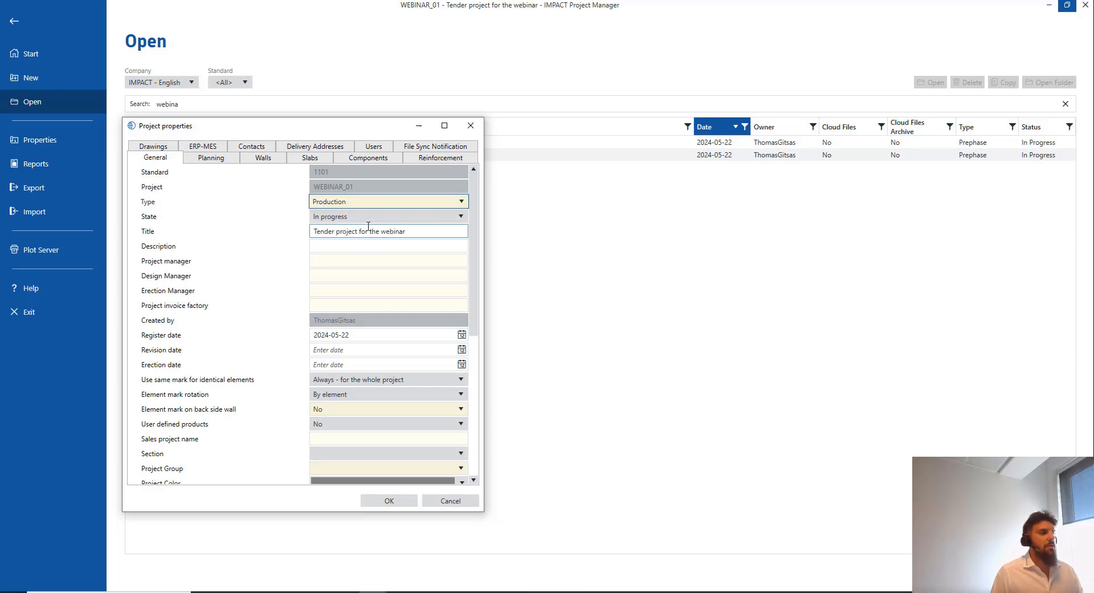
pyautogui.click(393, 500)
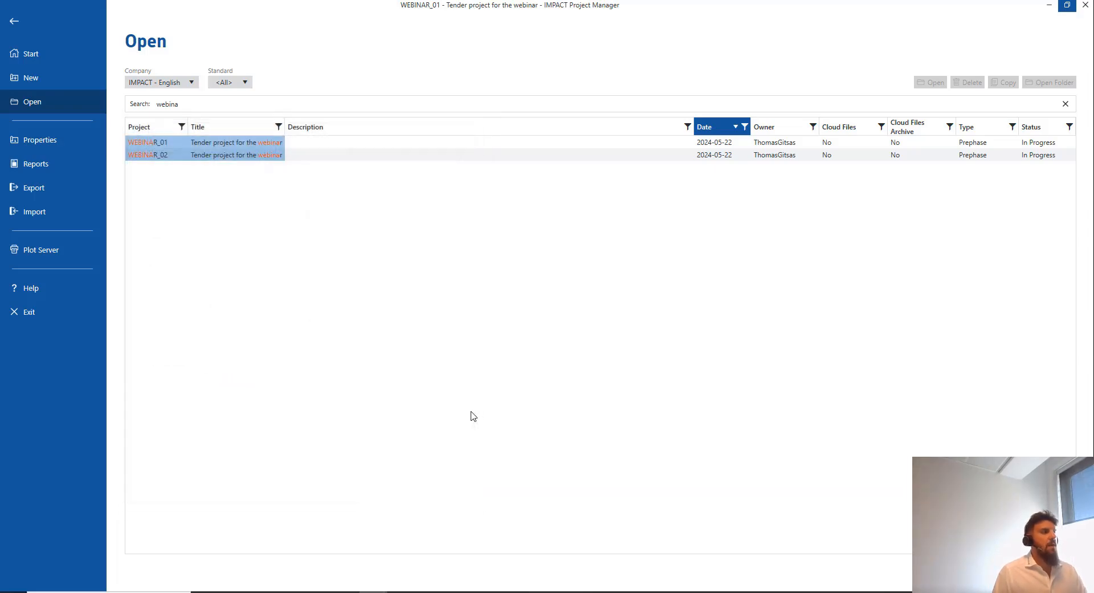
pyautogui.click(14, 22)
# Refresh Tender's workload chart so only WEBINAR_02's bars remain, then return to Project Manager
pyautogui.click(513, 592)
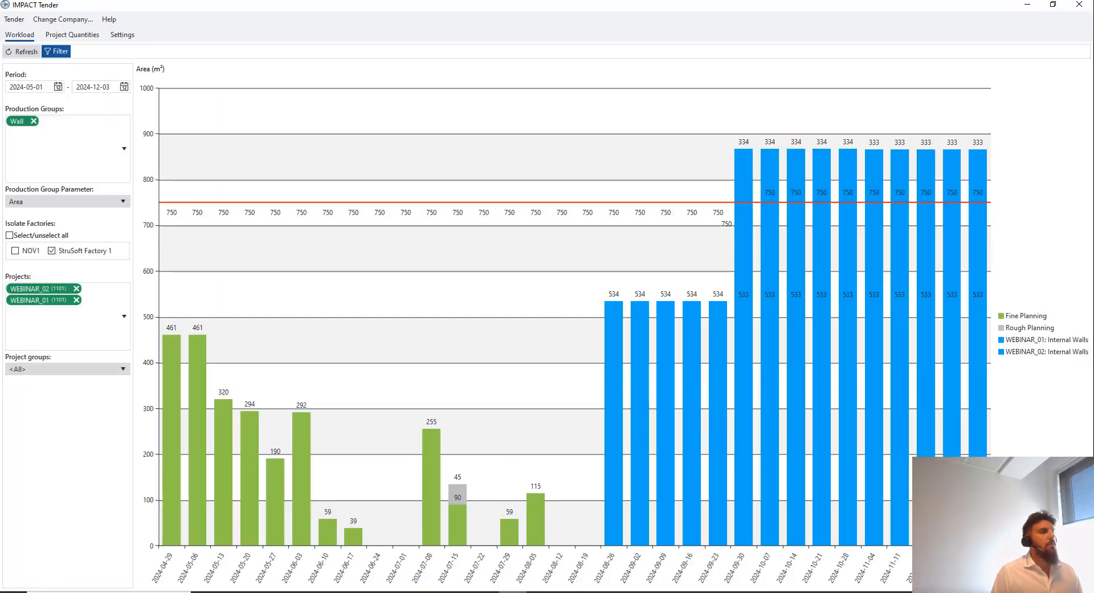
pyautogui.click(28, 53)
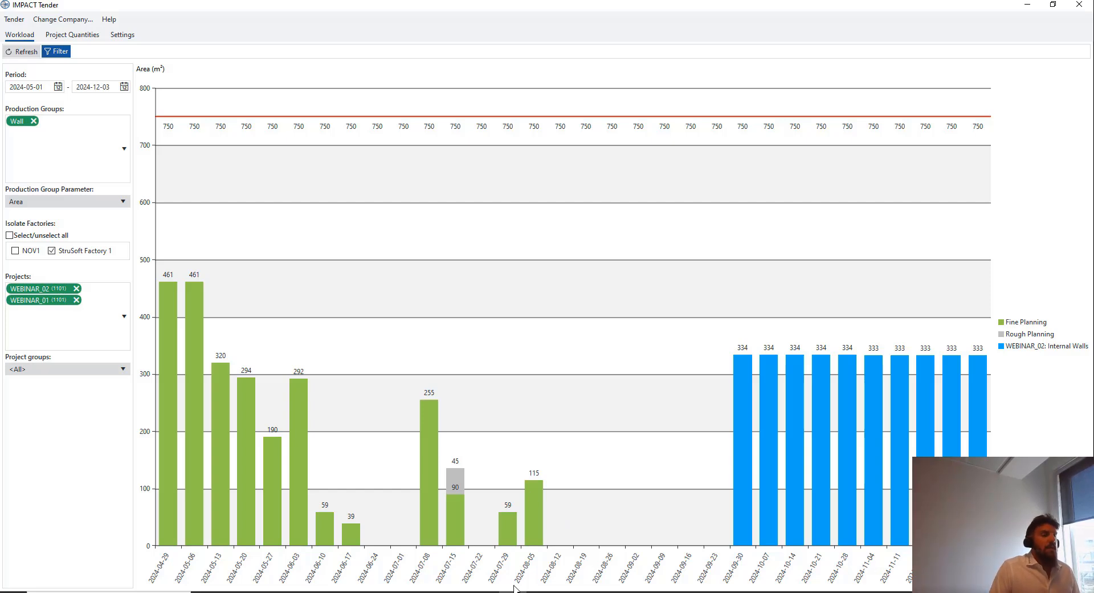
pyautogui.click(373, 592)
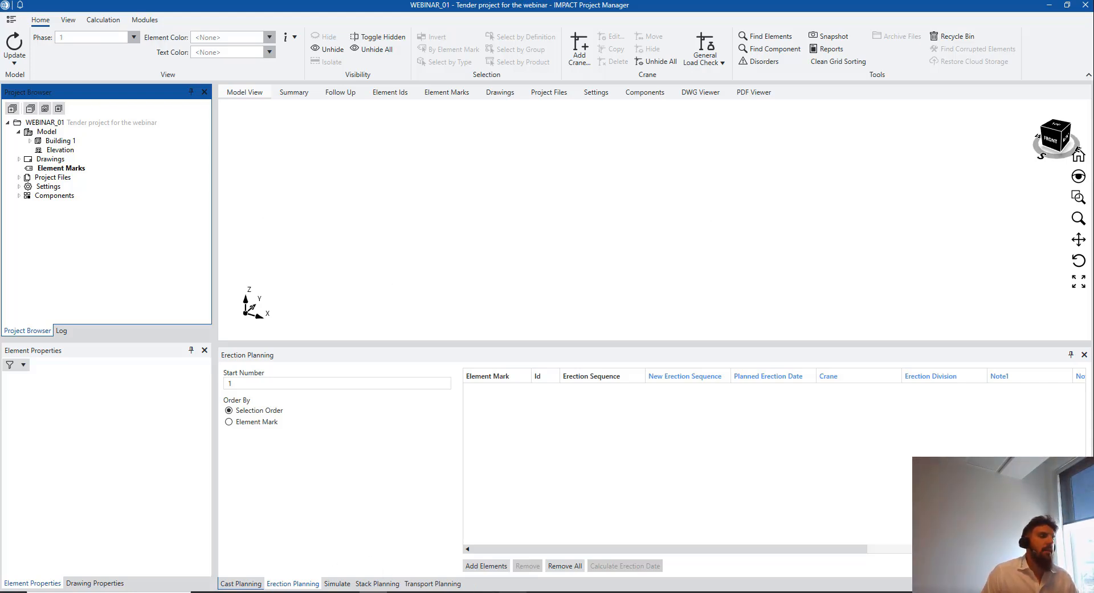
# View the project quantities in IMPACT Tender and return to IMPACT Project Manager
pyautogui.click(513, 592)
pyautogui.click(85, 38)
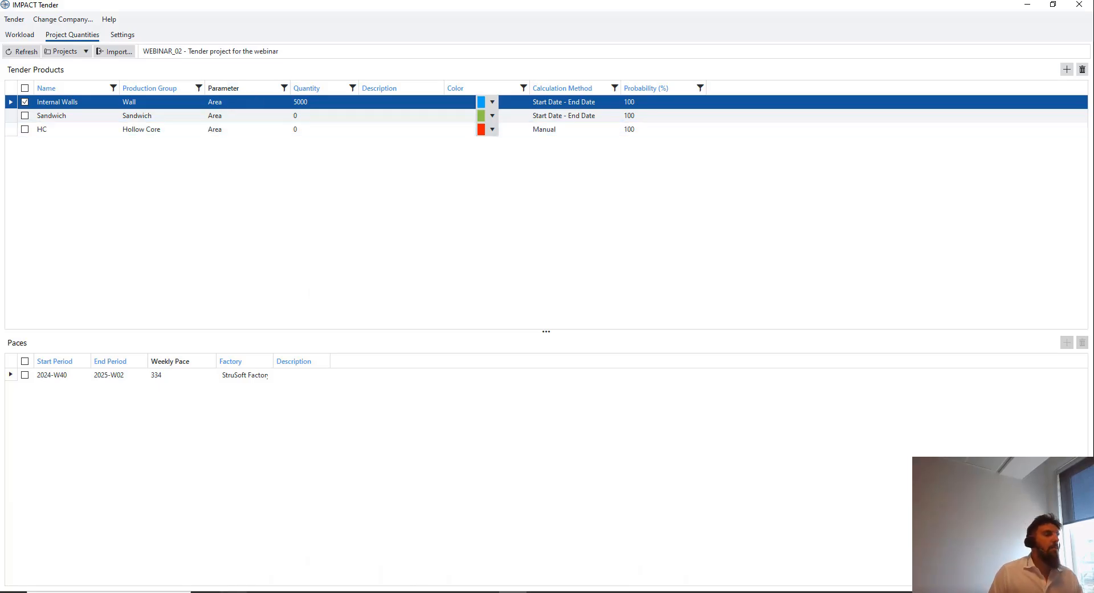
pyautogui.click(374, 592)
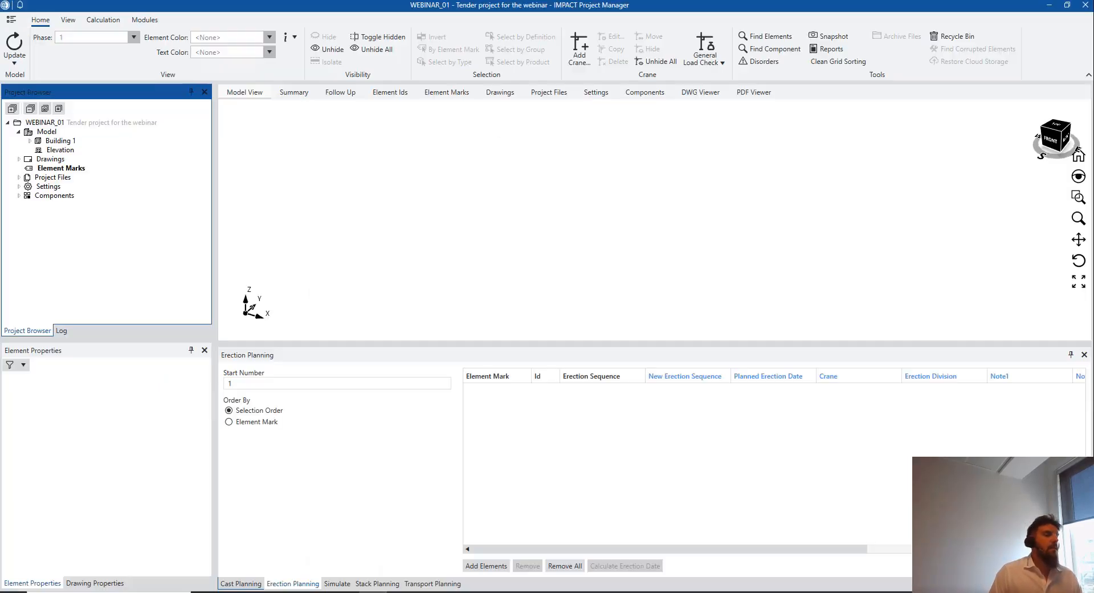
# Start a Production-type copy of WEBINAR_02 from the project list, cancel it, and go back to Tender
pyautogui.click(9, 21)
pyautogui.click(155, 154)
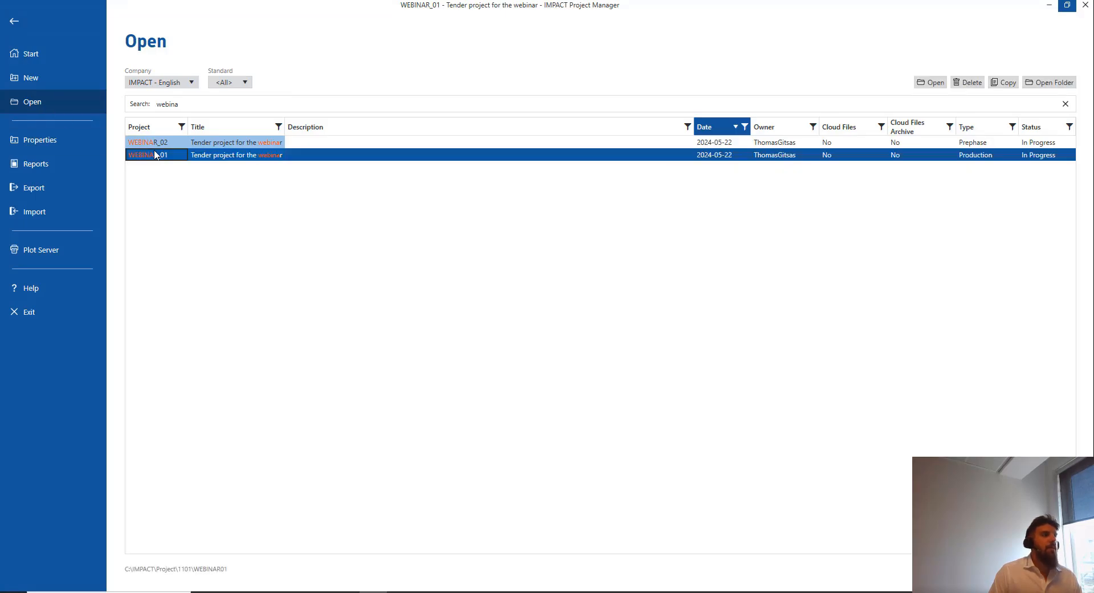
pyautogui.rightClick(155, 154)
pyautogui.click(194, 146)
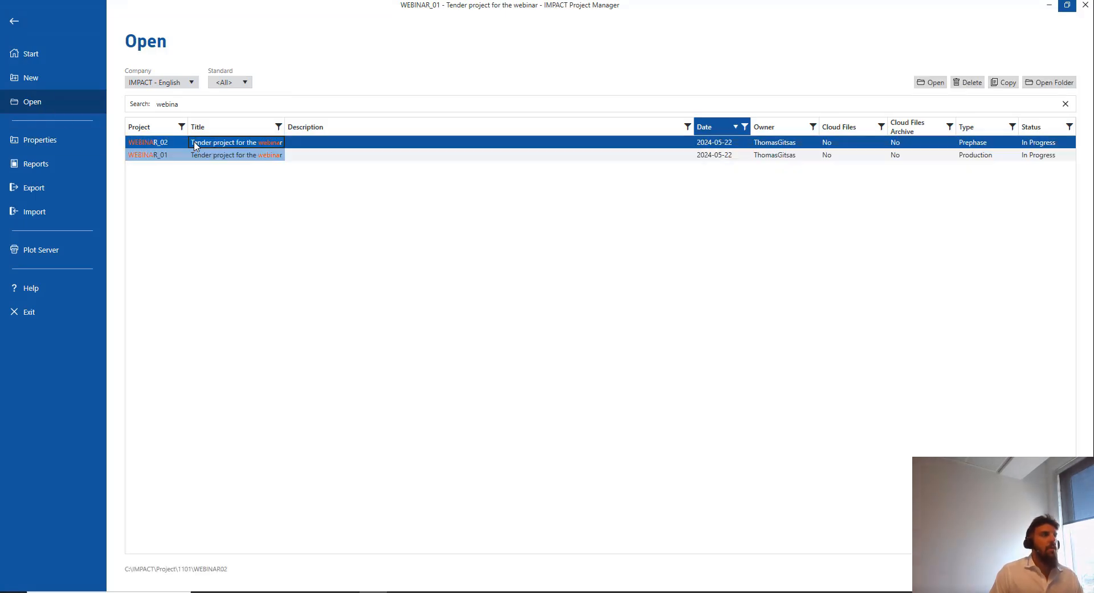
pyautogui.rightClick(194, 146)
pyautogui.click(219, 173)
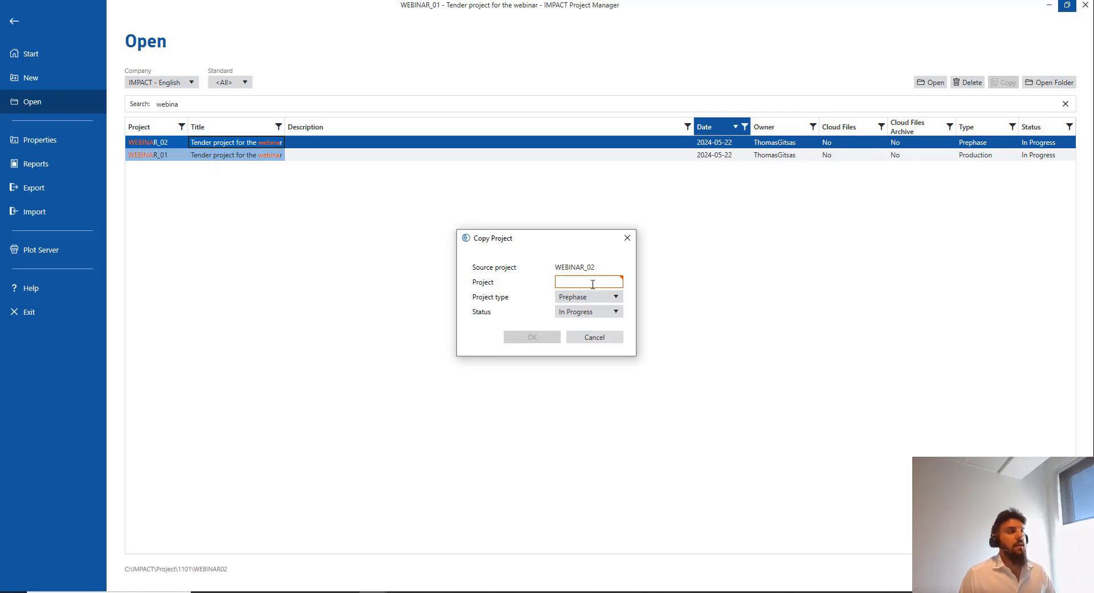
pyautogui.click(587, 297)
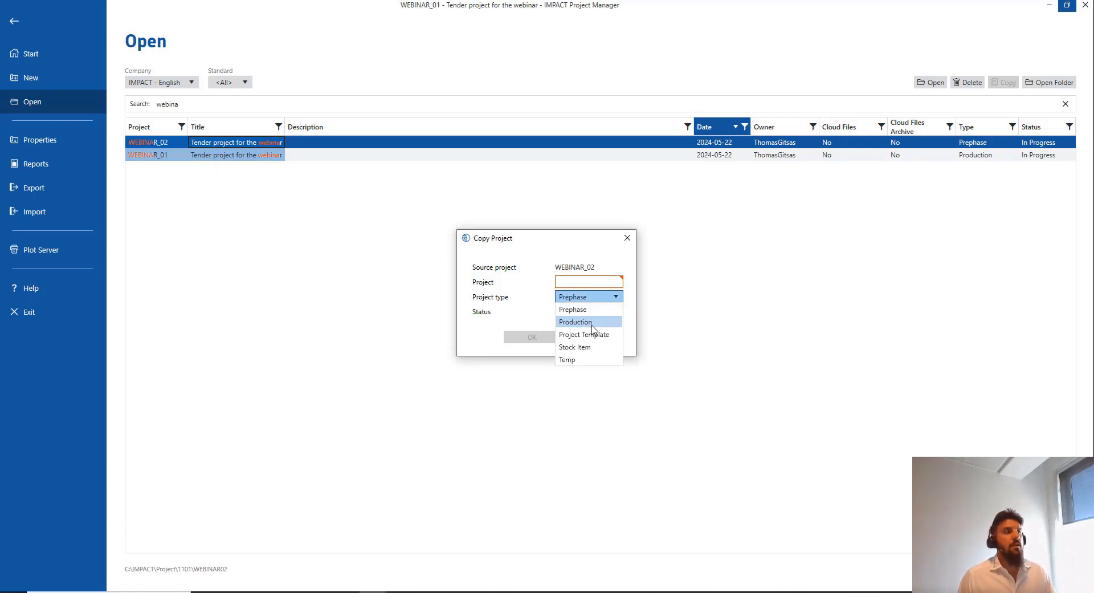
pyautogui.click(576, 322)
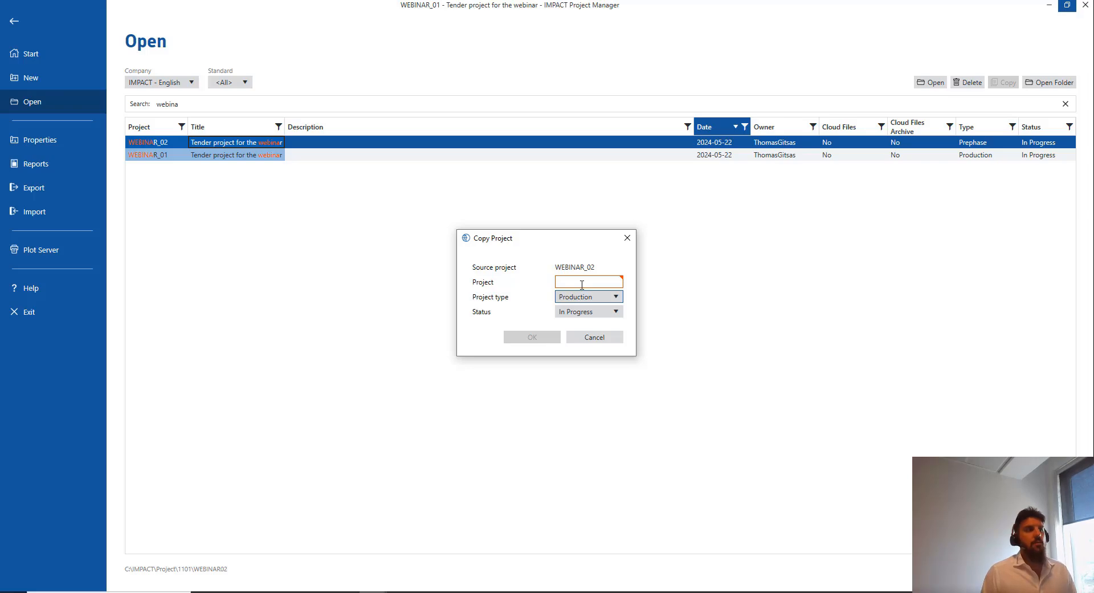
pyautogui.click(628, 238)
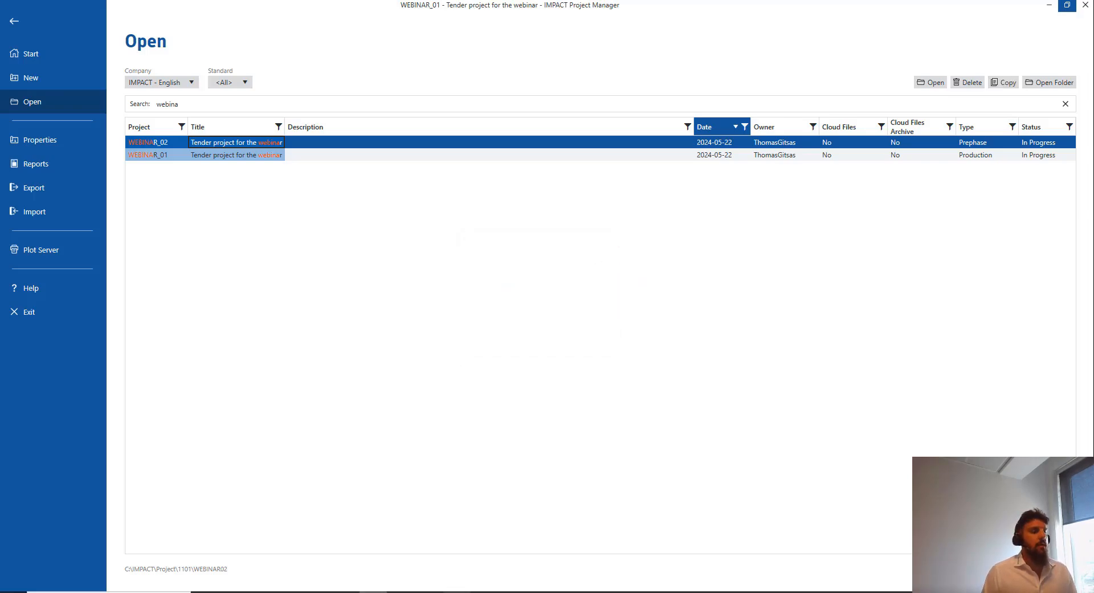
pyautogui.click(513, 591)
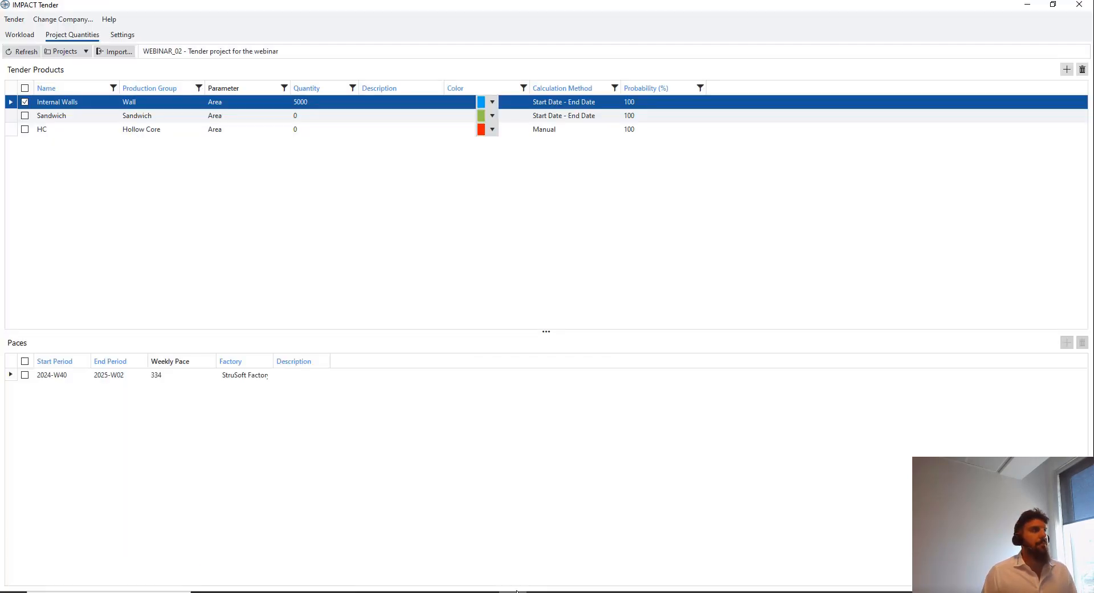
# Show the Workload chart, browse the Project groups list, then return to IMPACT Project Manager
pyautogui.click(18, 35)
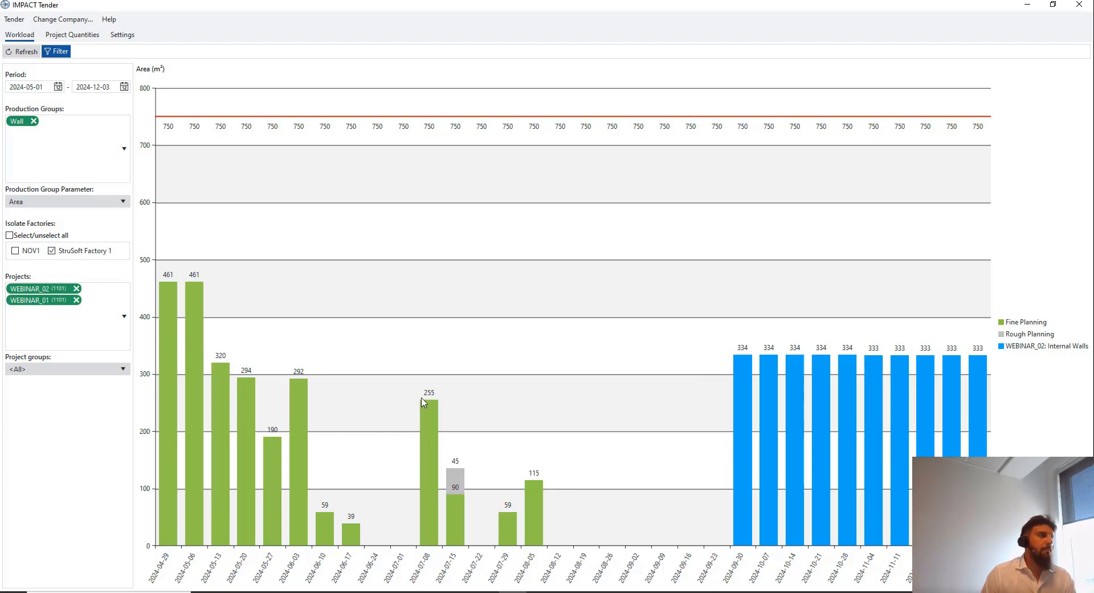
pyautogui.click(96, 370)
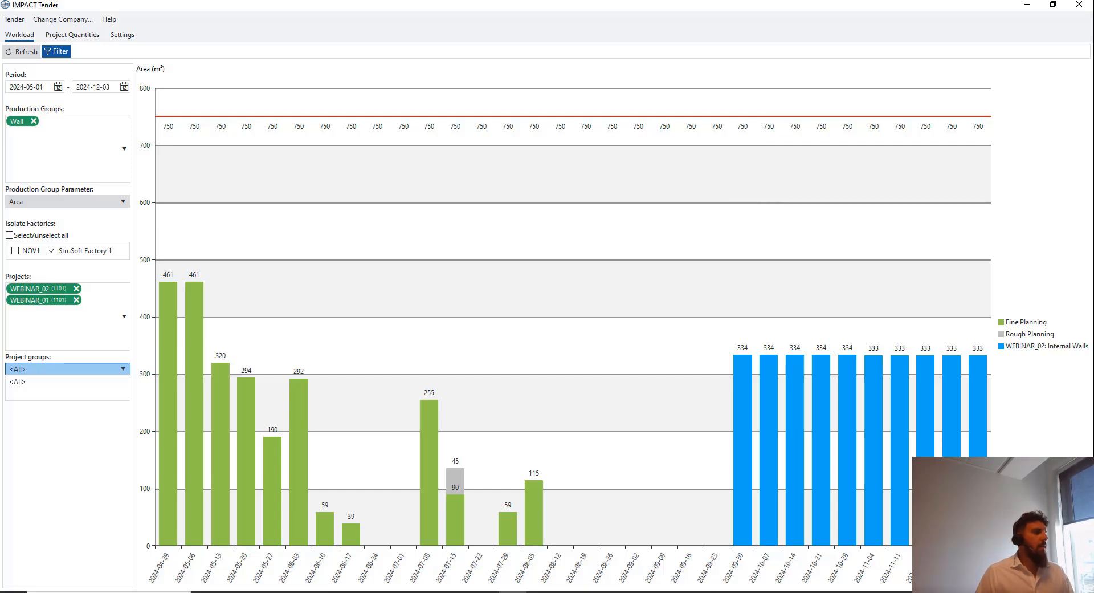
pyautogui.click(386, 591)
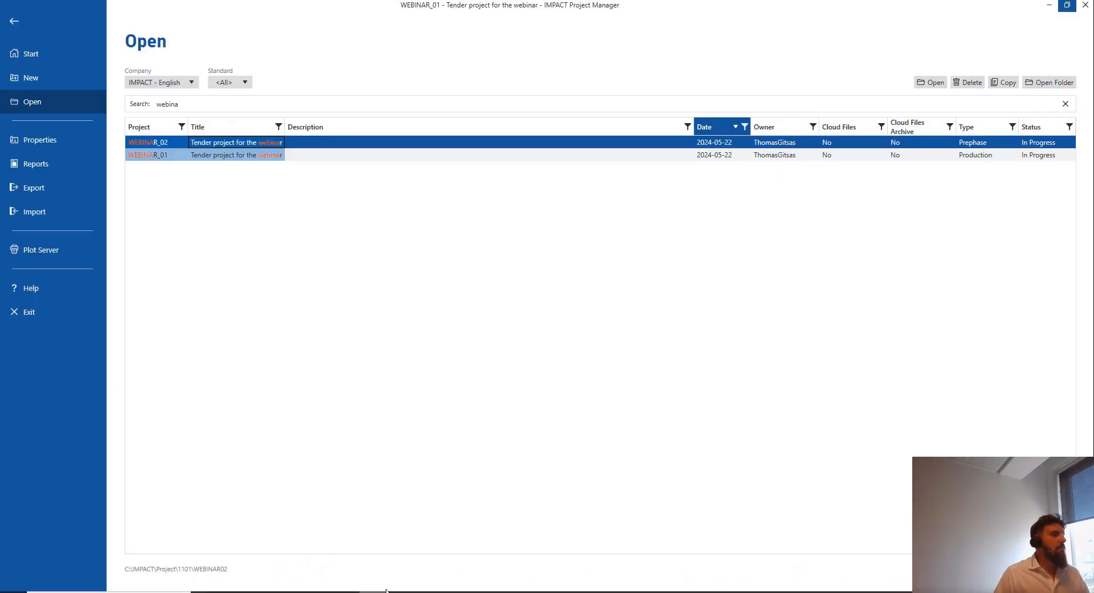
# Expand Building 1 in WEBINAR_01's Project Browser and bring up the Element Marks context menu
pyautogui.click(14, 20)
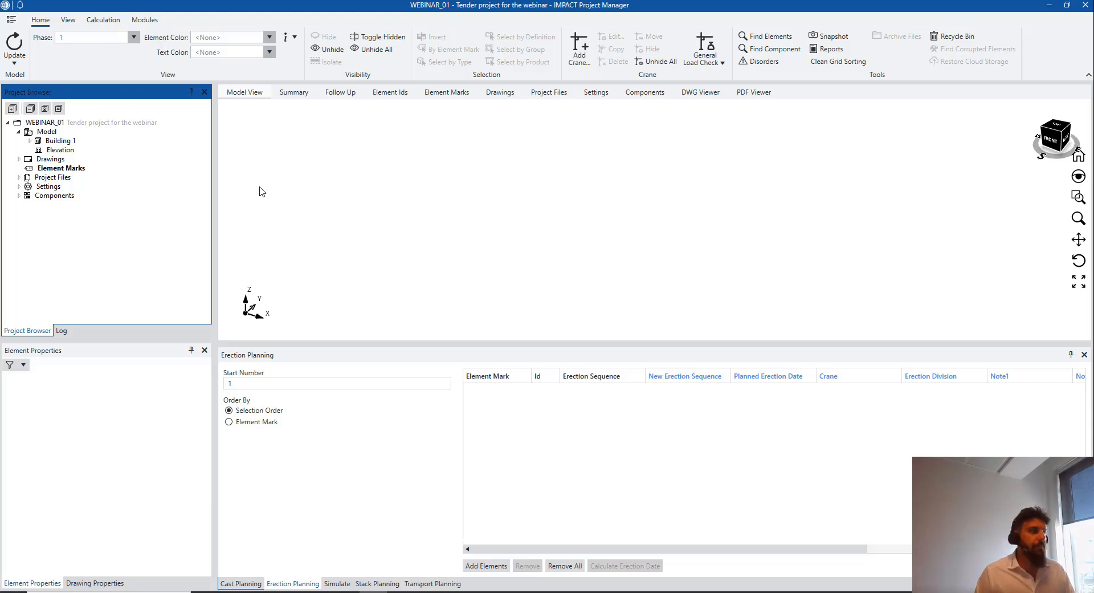
pyautogui.click(52, 170)
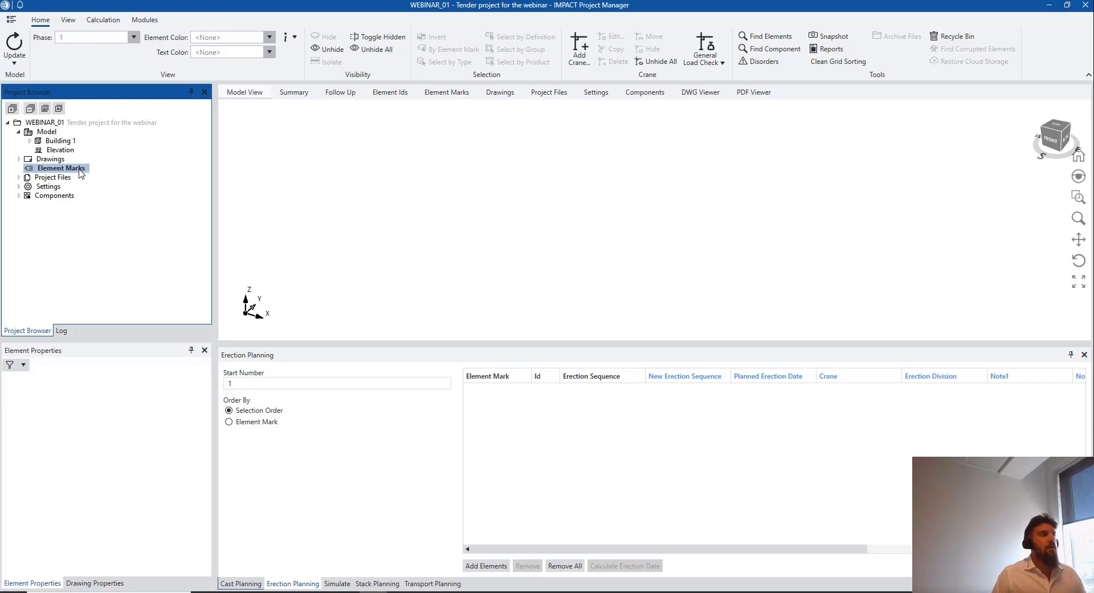
pyautogui.rightClick(80, 172)
pyautogui.click(62, 171)
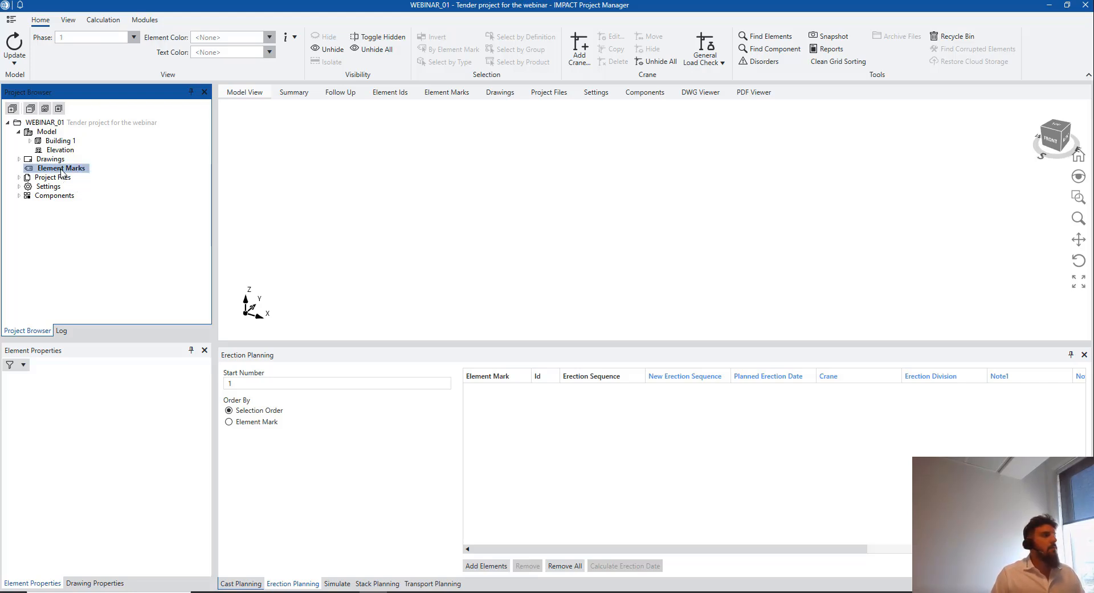
pyautogui.click(29, 141)
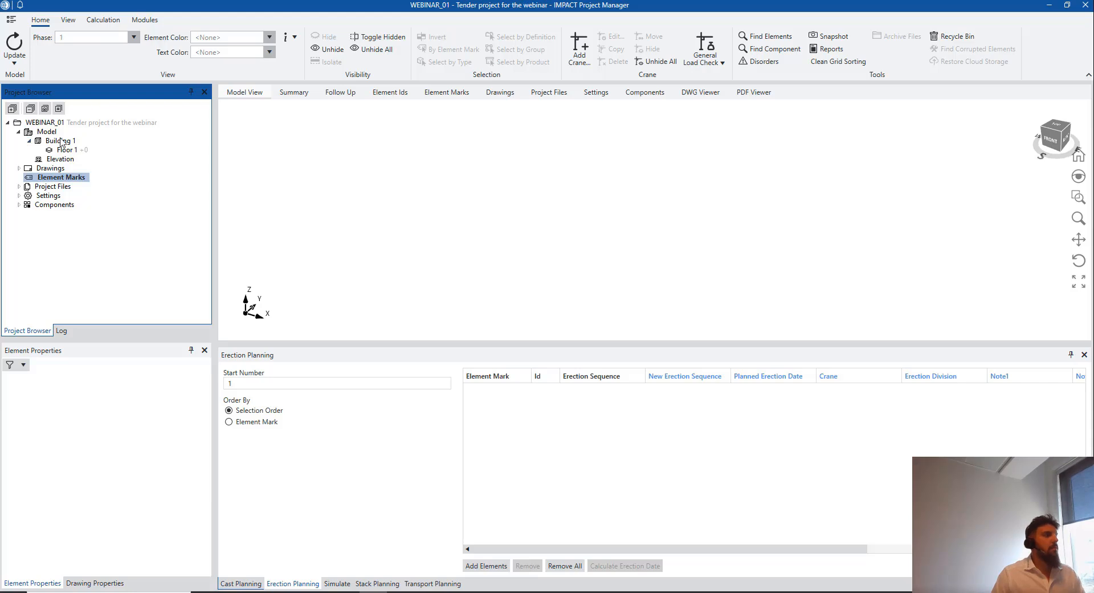
pyautogui.rightClick(66, 141)
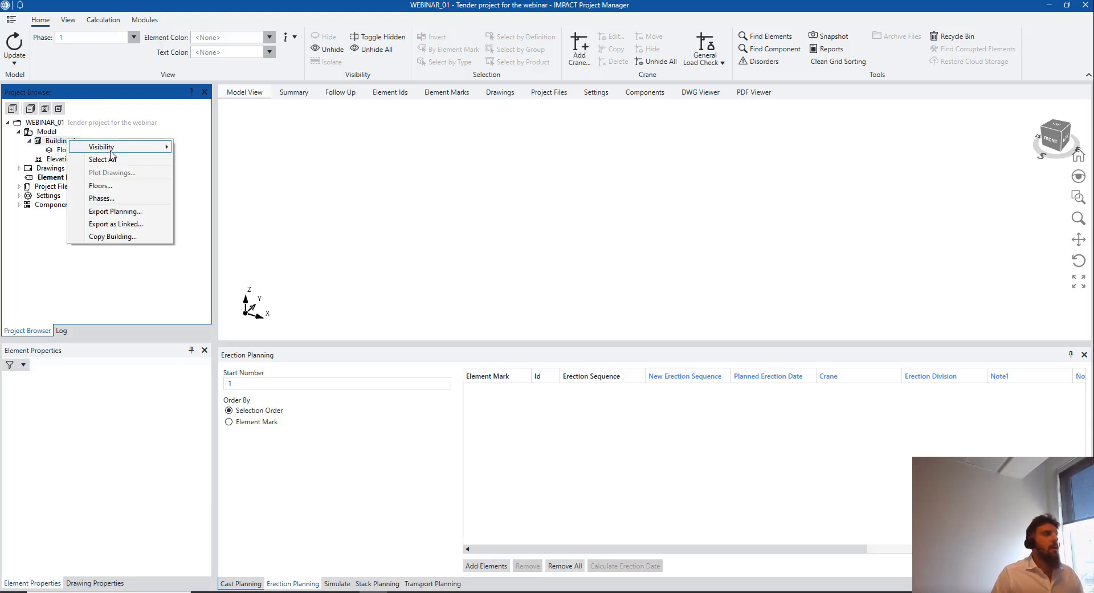
pyautogui.rightClick(46, 131)
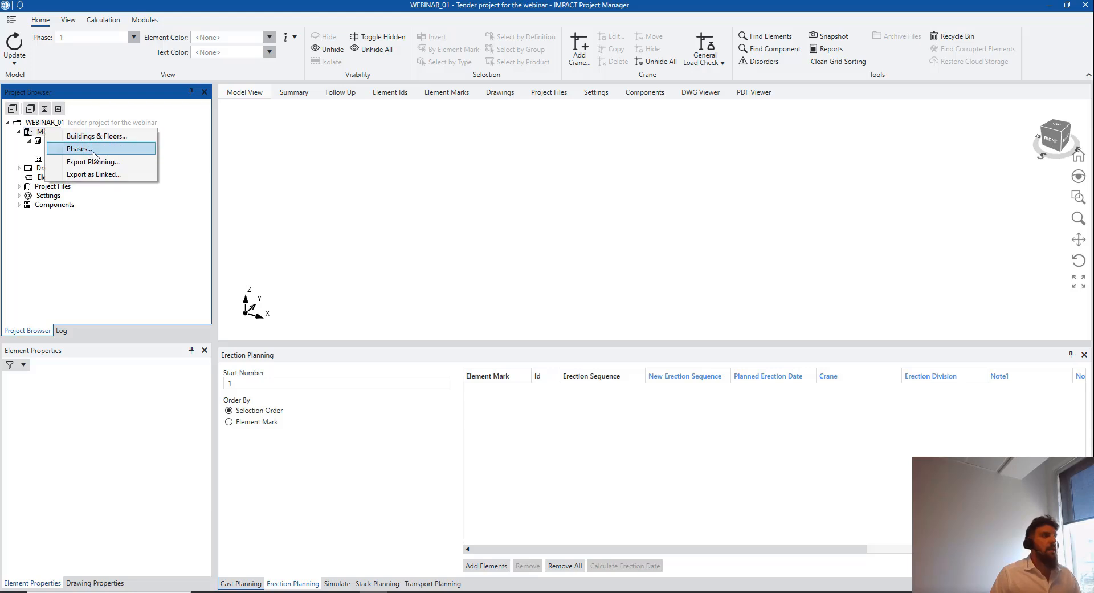
pyautogui.click(141, 224)
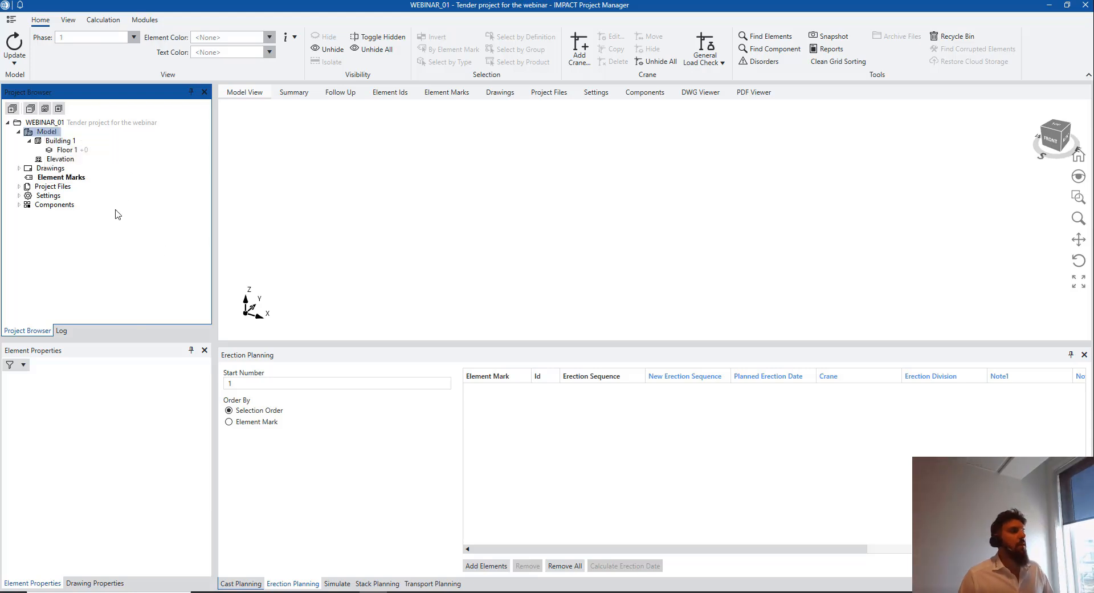
pyautogui.click(79, 178)
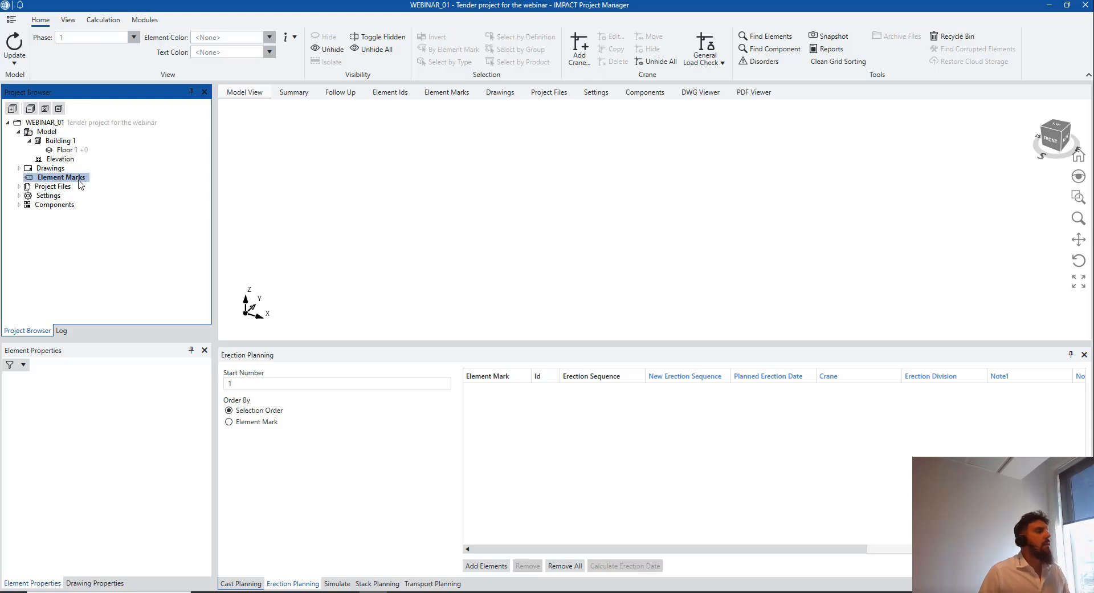
pyautogui.rightClick(81, 179)
# Import linked element marks from IMPORT_Linked_2.0 (2) with drawings folder Drawings Import, declining the log
pyautogui.click(138, 201)
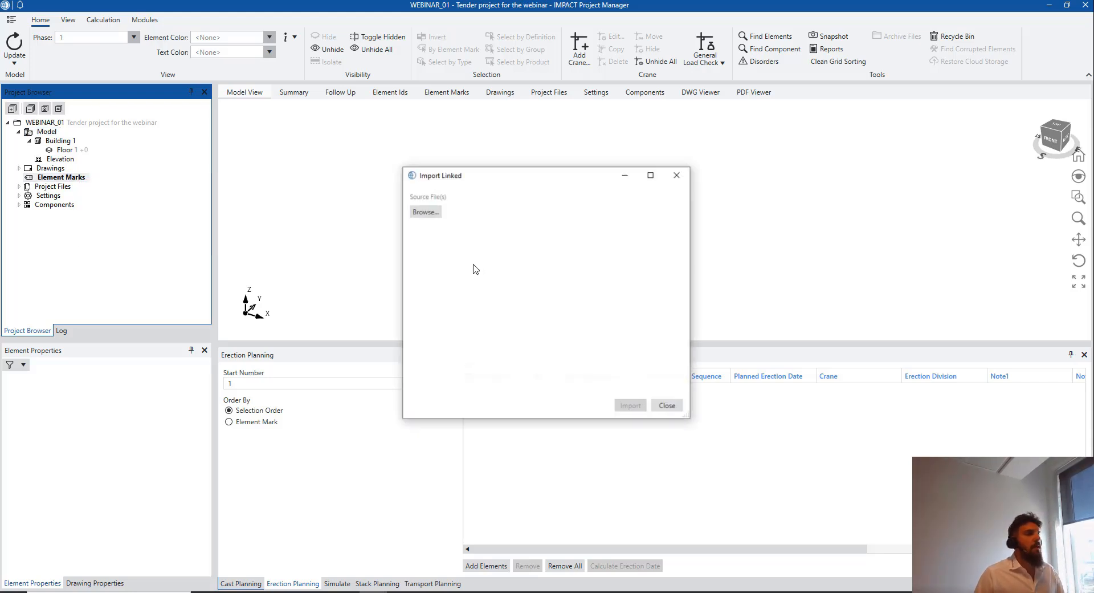
pyautogui.click(427, 216)
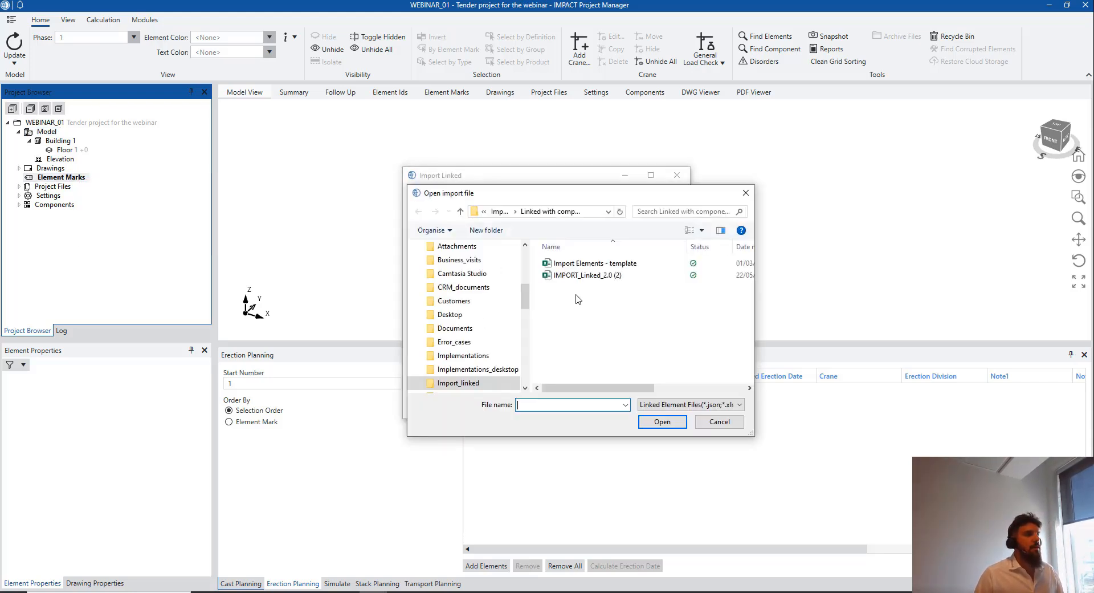
pyautogui.click(599, 278)
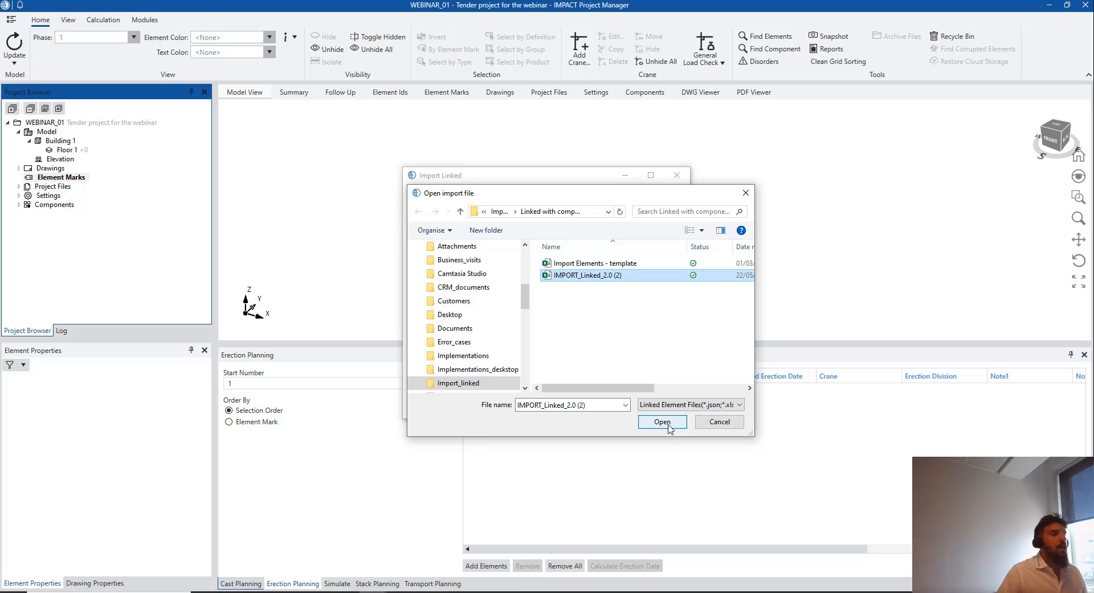
pyautogui.click(663, 421)
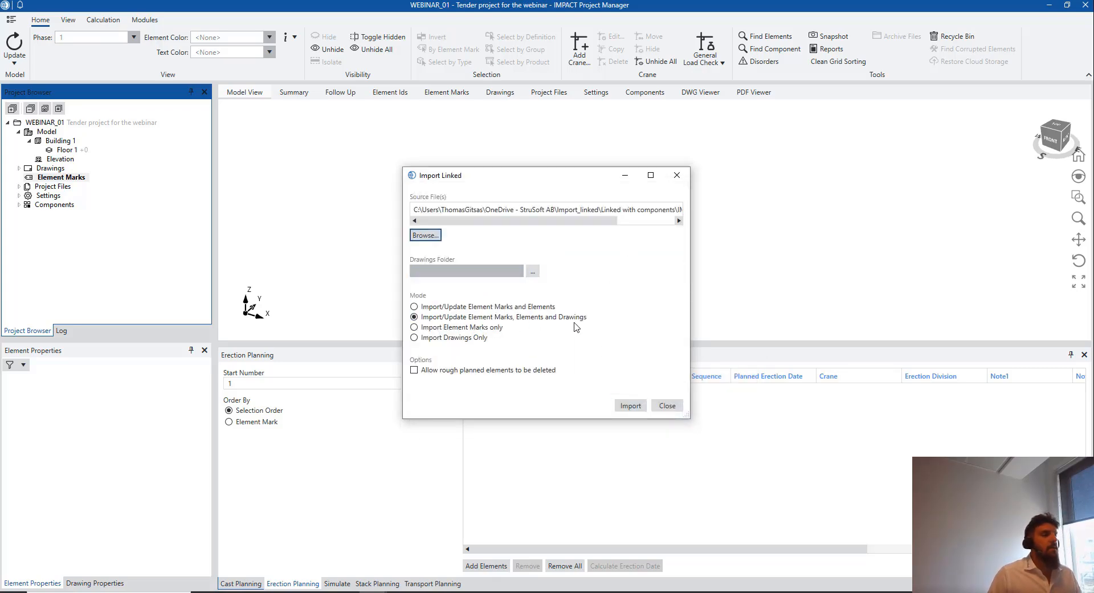
pyautogui.click(532, 271)
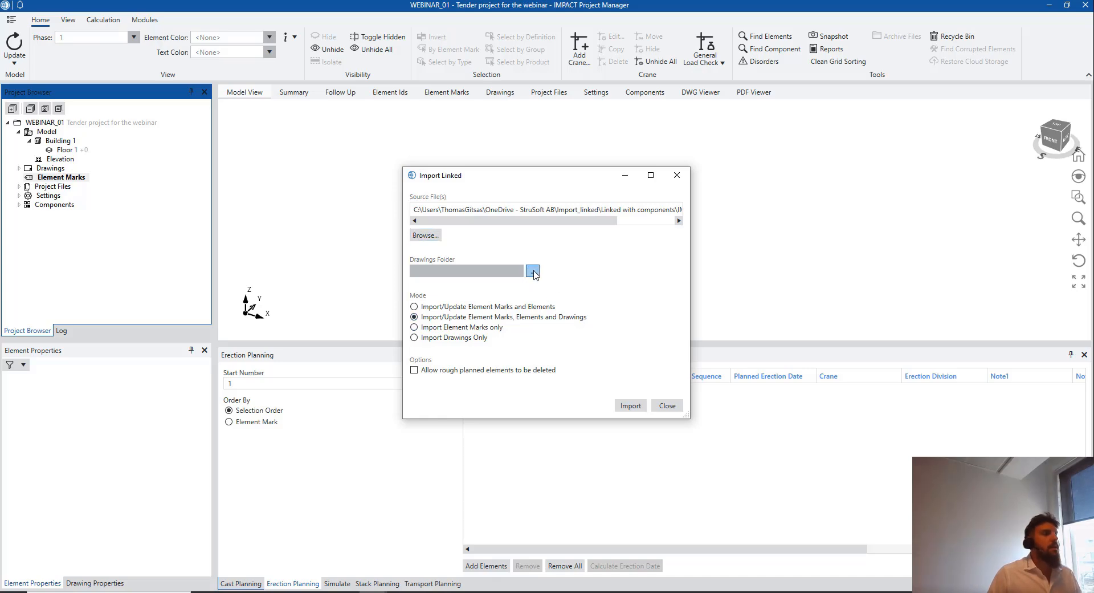
pyautogui.scroll(-2, 571, 427)
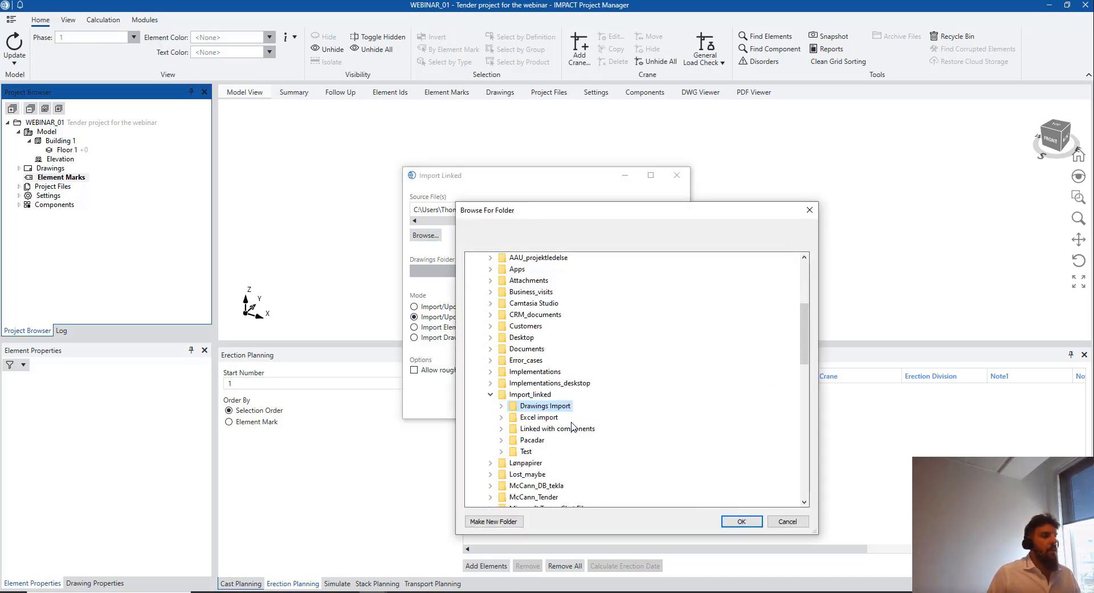
pyautogui.click(740, 522)
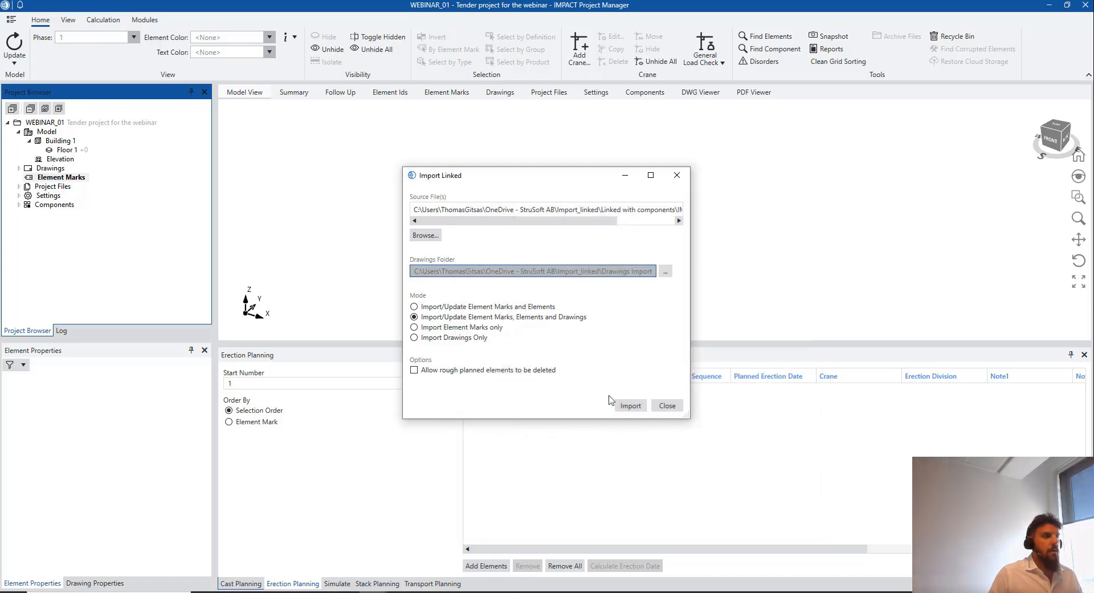
pyautogui.click(631, 406)
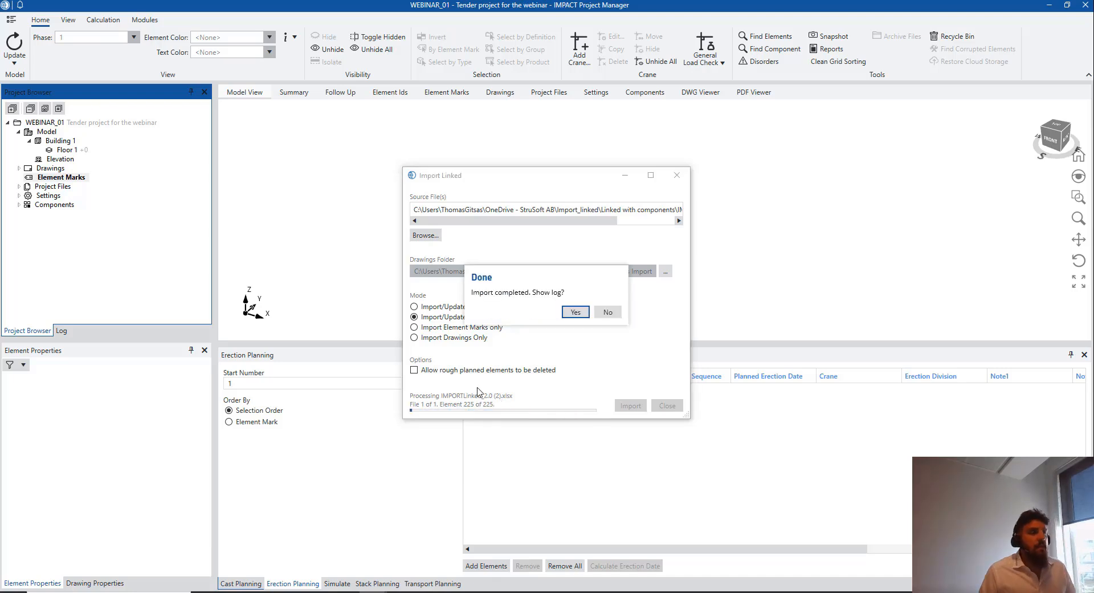
pyautogui.click(608, 312)
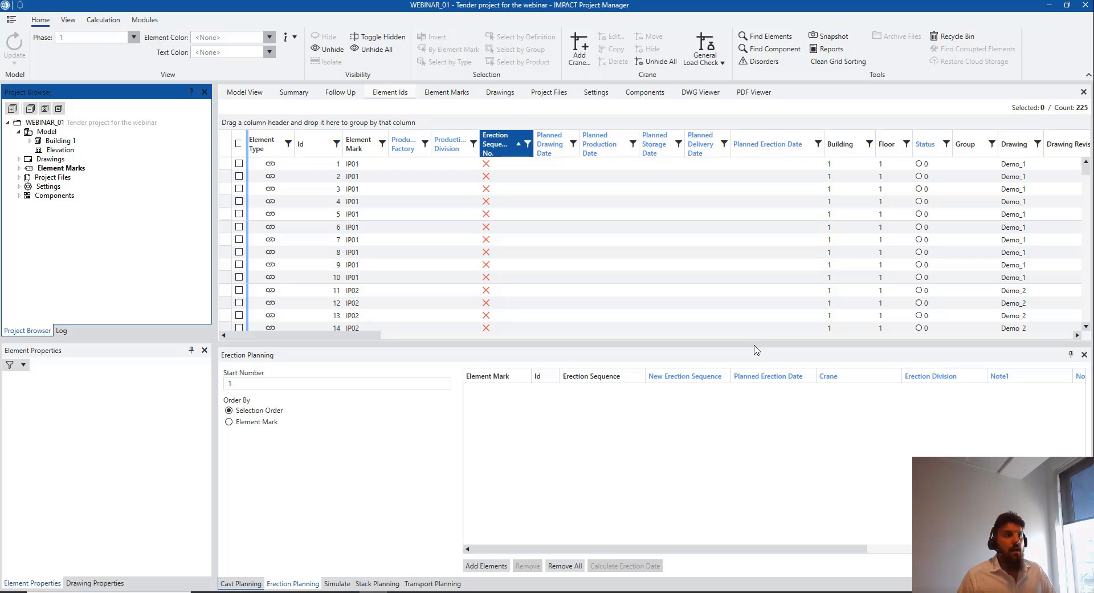
# Switch to Model View and zoom and orbit to inspect the imported IP01/IP02 wall panels
pyautogui.click(256, 93)
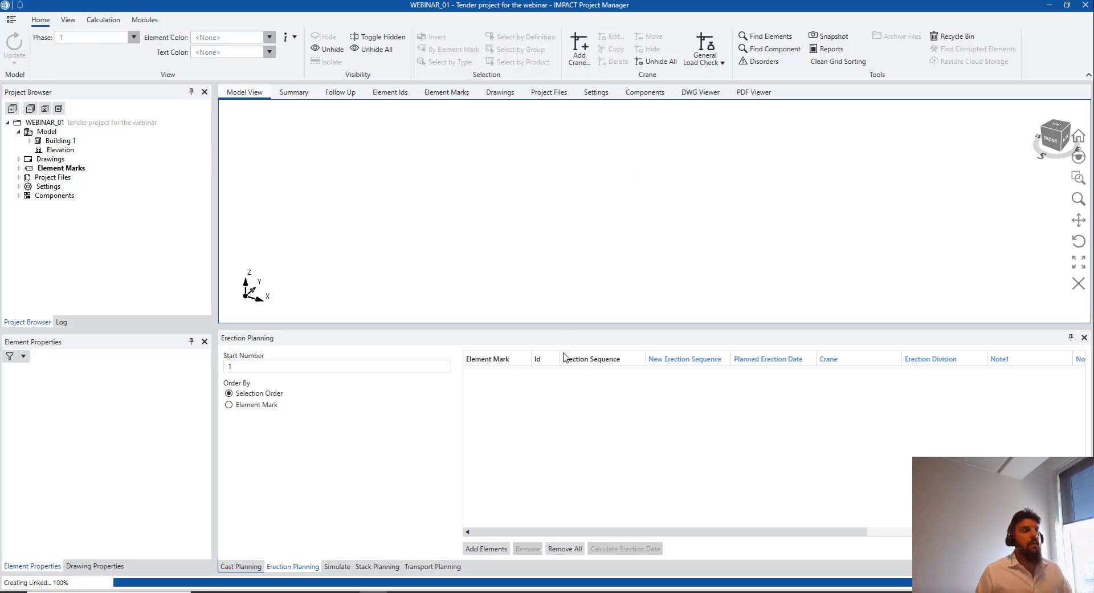
pyautogui.scroll(-4, 571, 262)
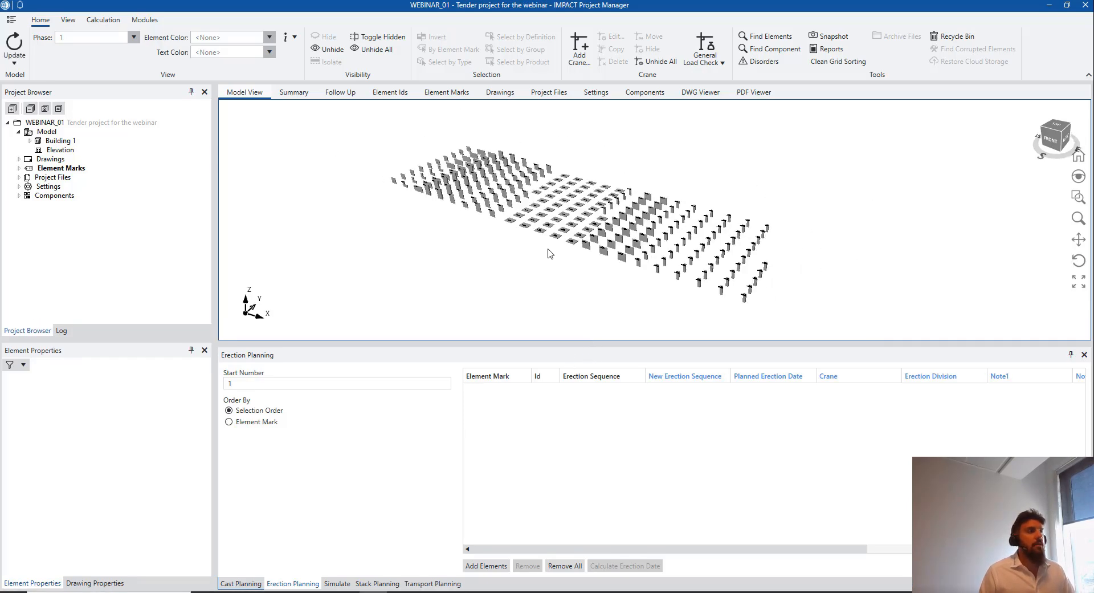
pyautogui.moveTo(533, 238); pyautogui.dragTo(576, 239, button='middle')
pyautogui.scroll(3, 504, 243)
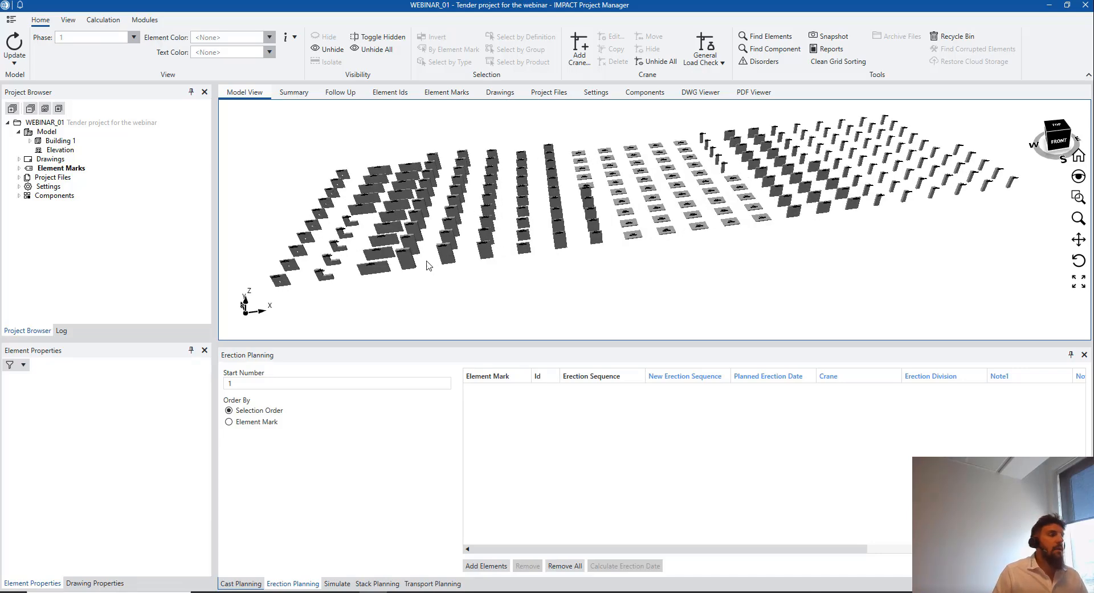
pyautogui.scroll(10, 433, 267)
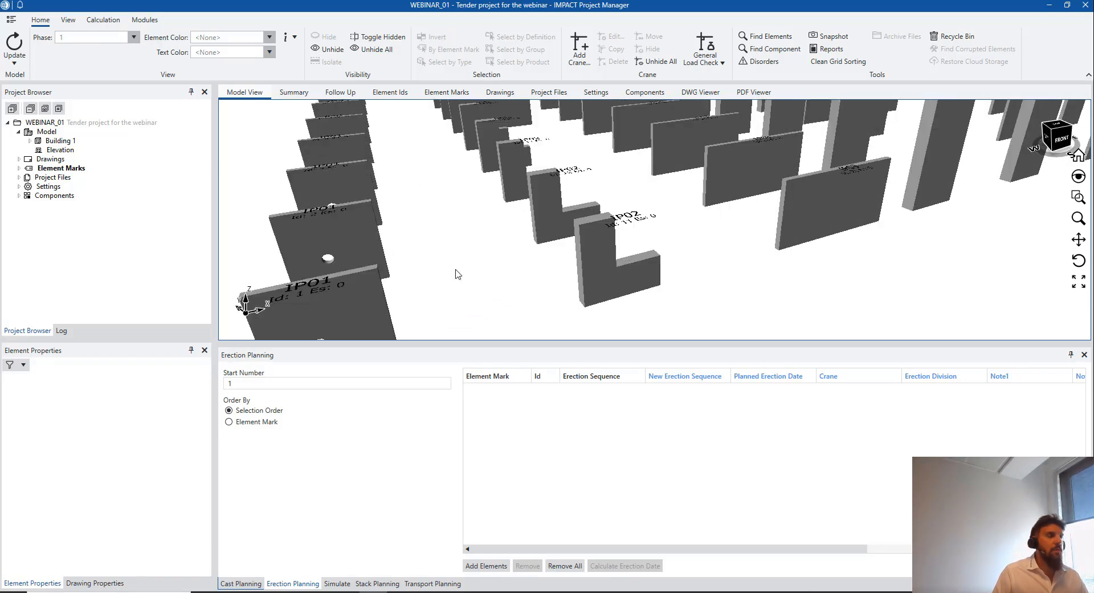
pyautogui.scroll(-5, 455, 274)
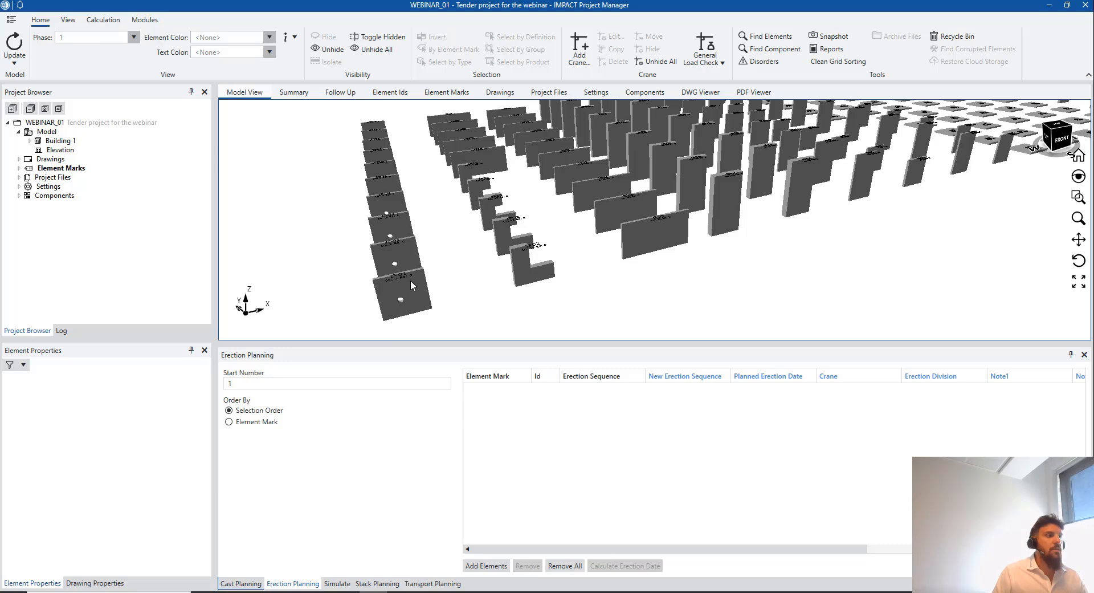
# Open the IP01 wall panel's drawing in the PDF viewer
pyautogui.click(410, 282)
pyautogui.rightClick(412, 279)
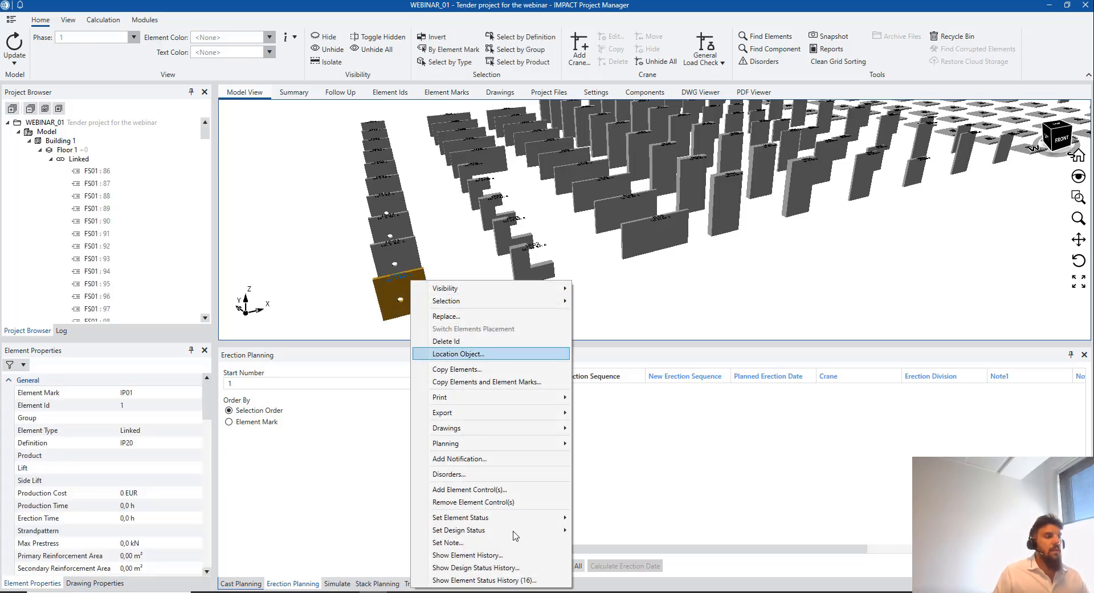
pyautogui.moveTo(532, 446)
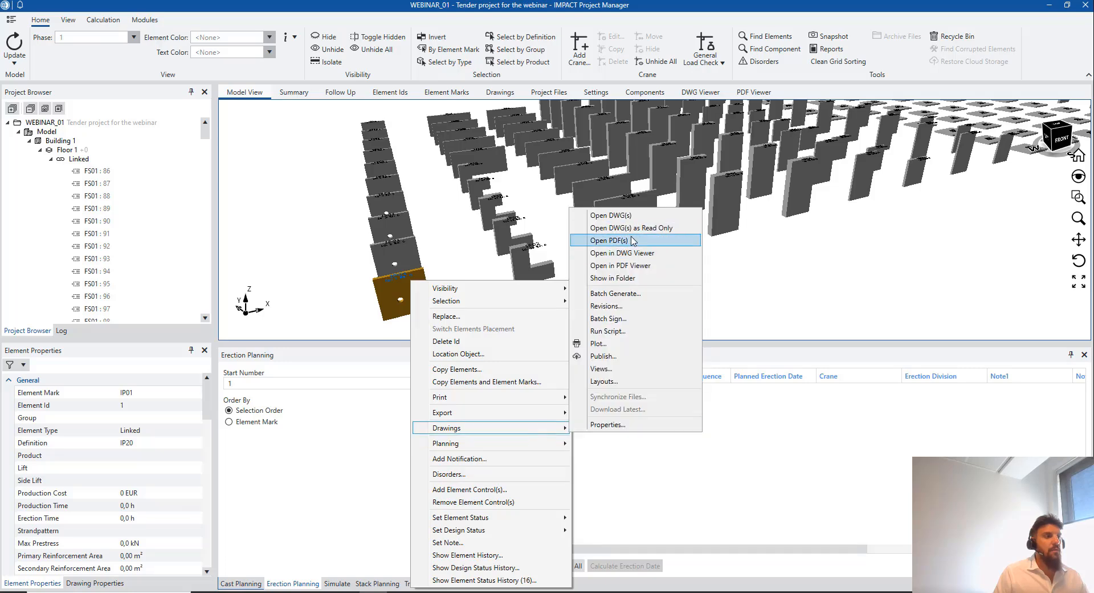
pyautogui.click(637, 265)
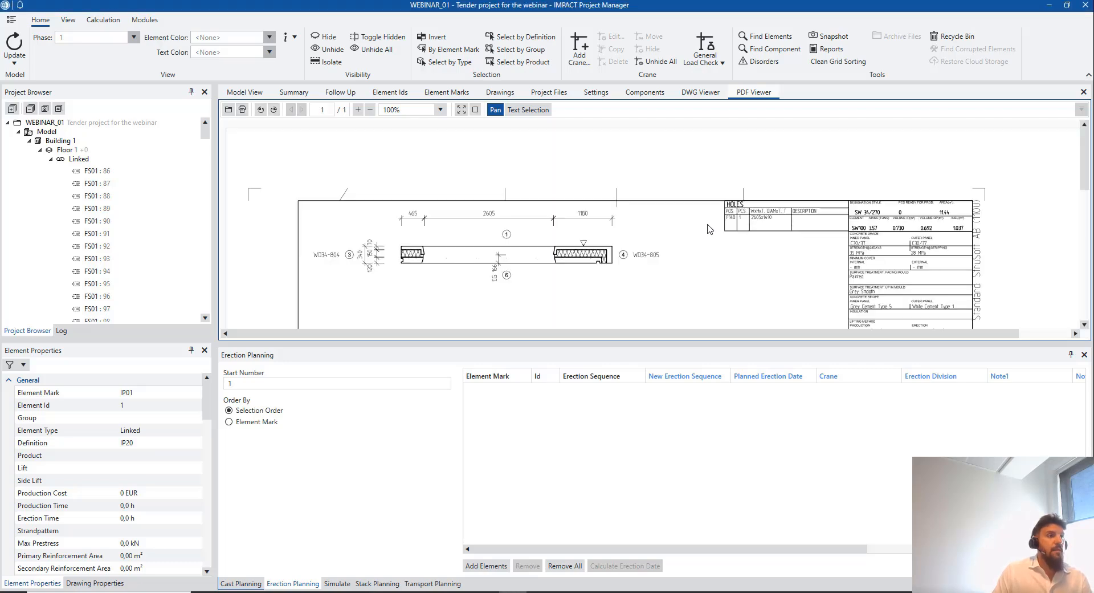
# Scroll through IP01's preliminary drawing, then return to the 3D Model View
pyautogui.scroll(-10, 709, 229)
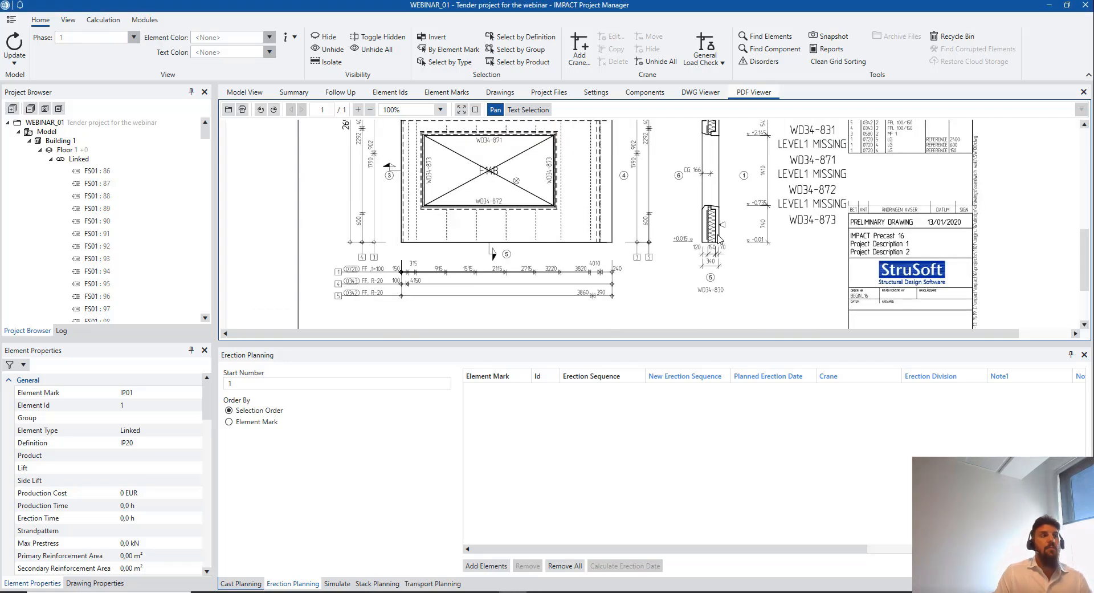
pyautogui.scroll(-3, 719, 239)
pyautogui.scroll(-3, 721, 243)
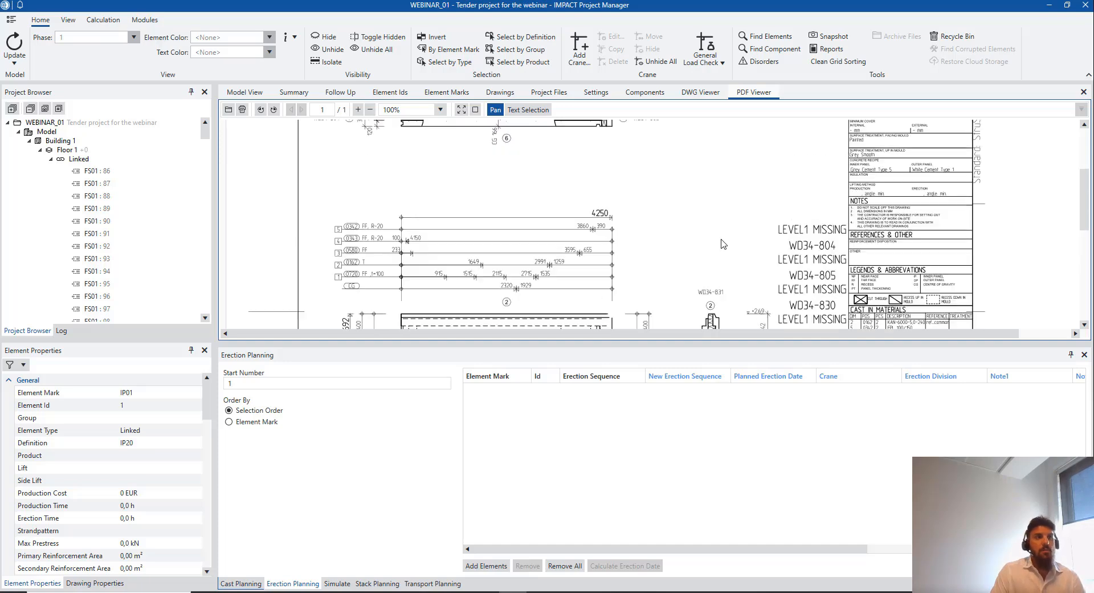
pyautogui.scroll(3, 724, 239)
pyautogui.scroll(-3, 727, 234)
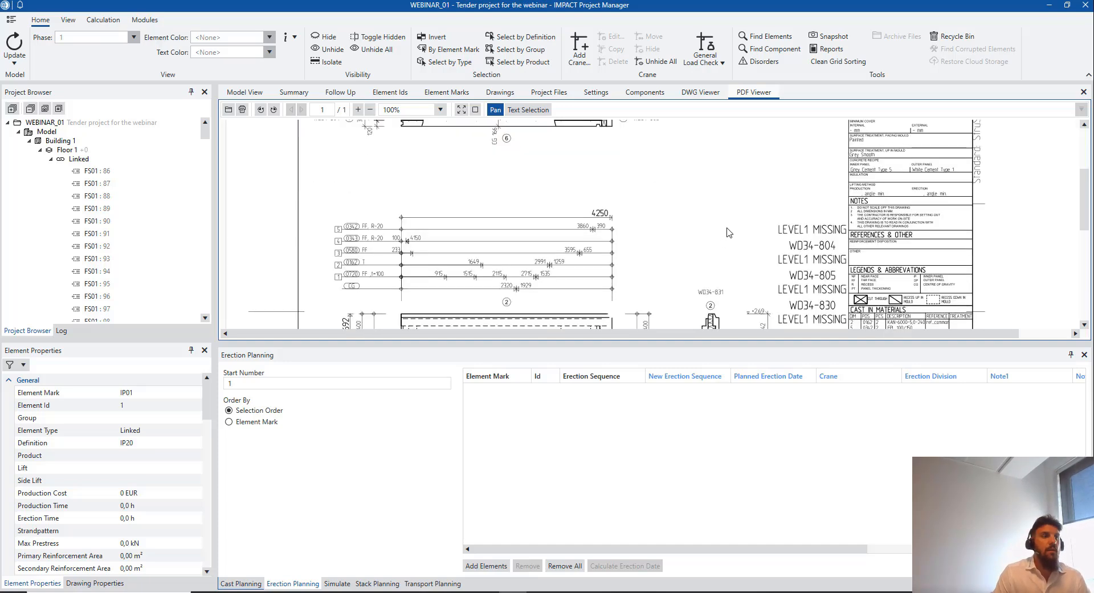
pyautogui.scroll(-6, 728, 245)
pyautogui.scroll(5, 734, 257)
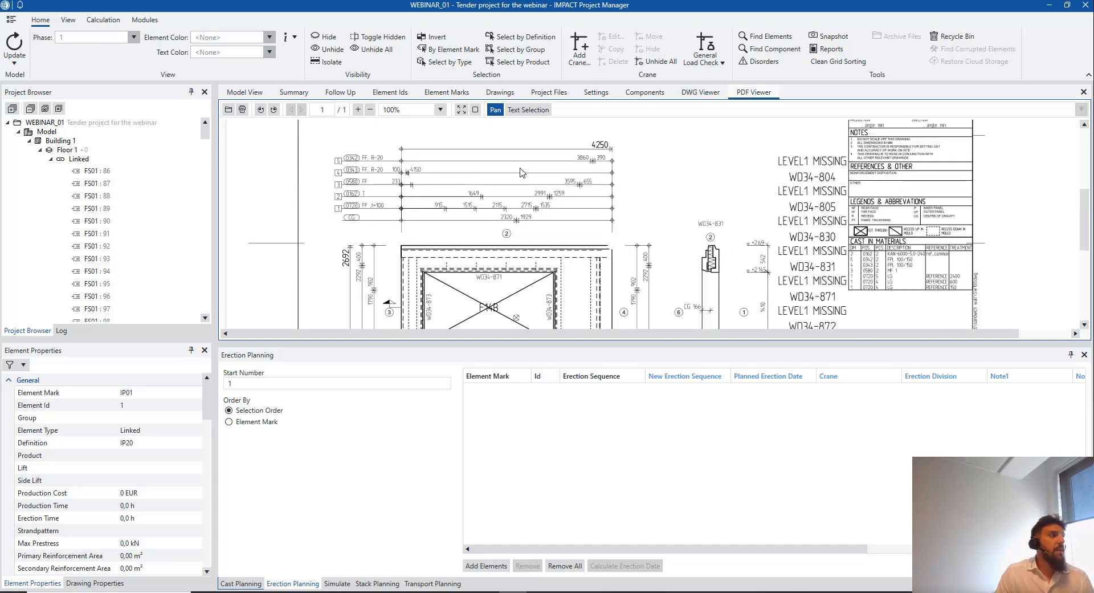
pyautogui.click(263, 95)
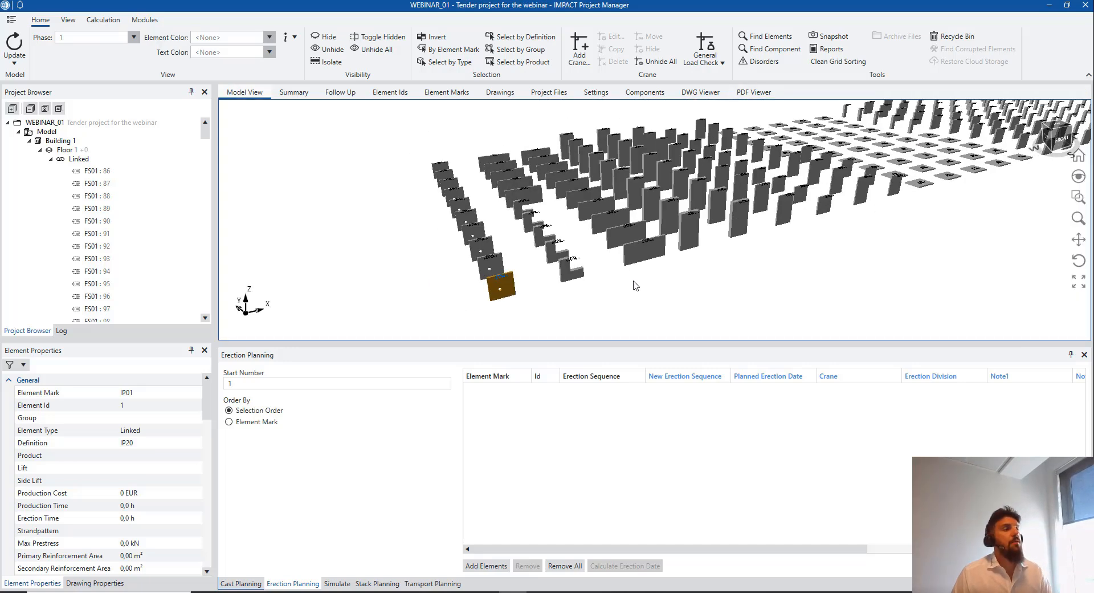
# Deselect IP01, collapse the Linked list, and zoom out to see all 225 imported elements
pyautogui.click(636, 285)
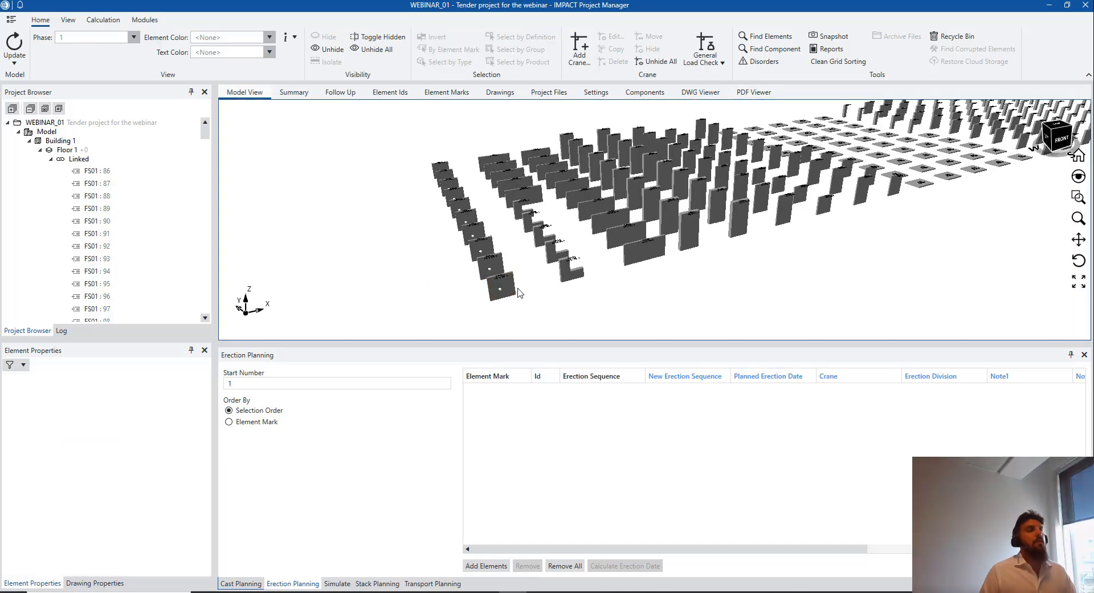
pyautogui.scroll(-5, 529, 301)
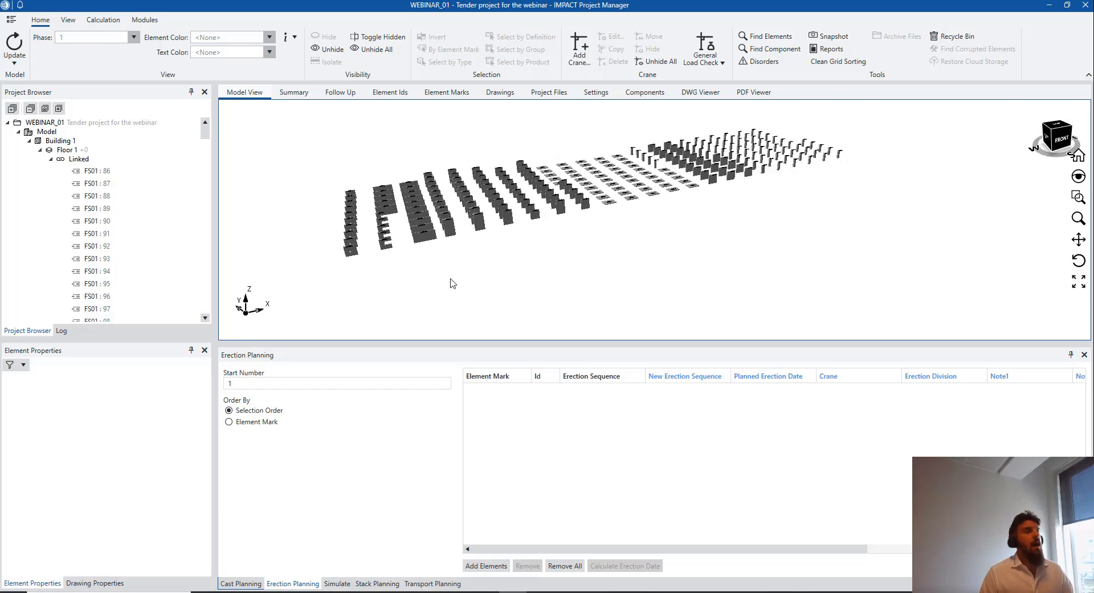
pyautogui.click(51, 159)
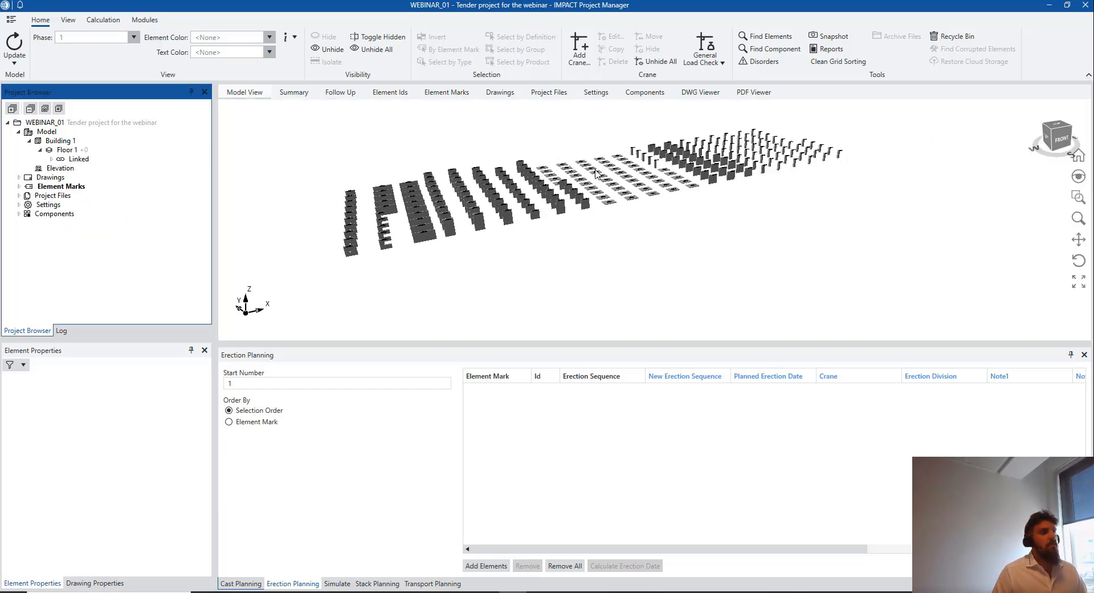
pyautogui.moveTo(876, 114); pyautogui.dragTo(353, 279)
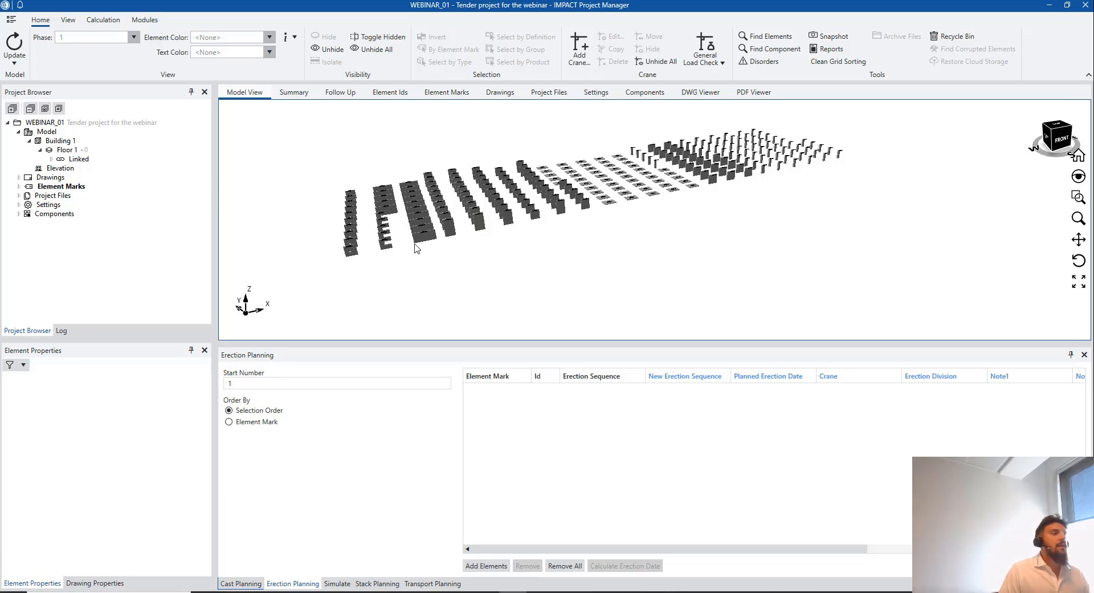
pyautogui.scroll(-1, 418, 247)
pyautogui.moveTo(462, 254); pyautogui.dragTo(520, 266, button='middle')
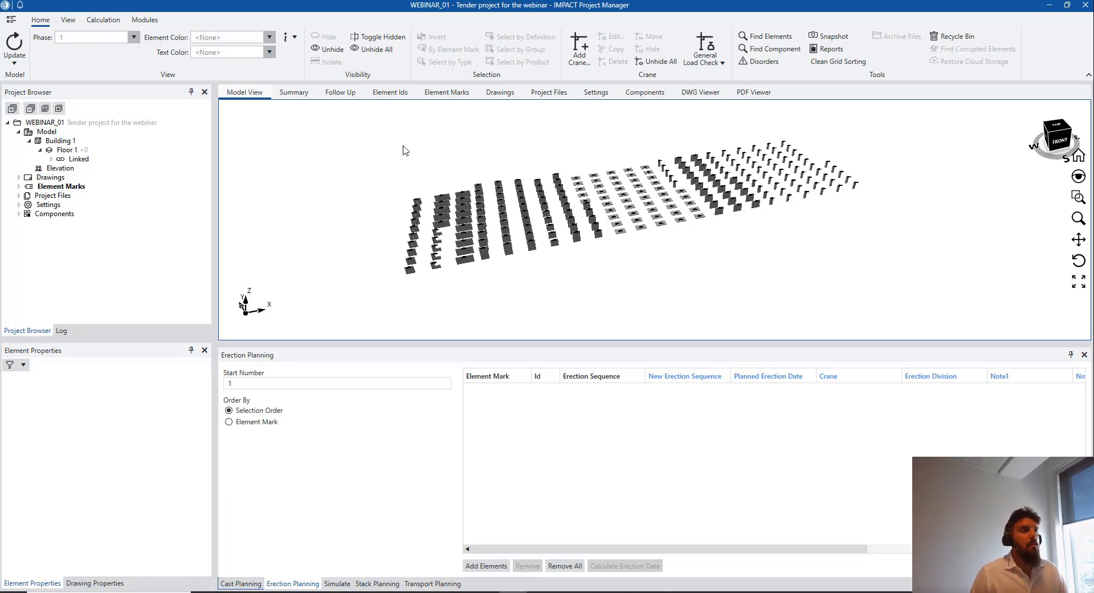
# Open the pinned WEB_PROD_01 project from the File start page
pyautogui.click(9, 21)
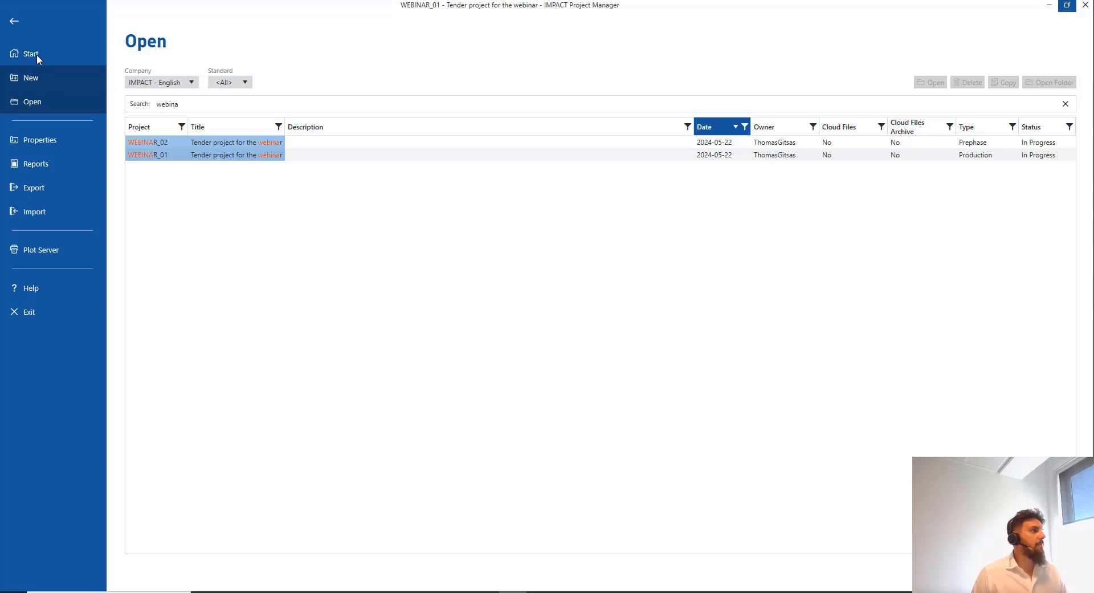
pyautogui.click(32, 54)
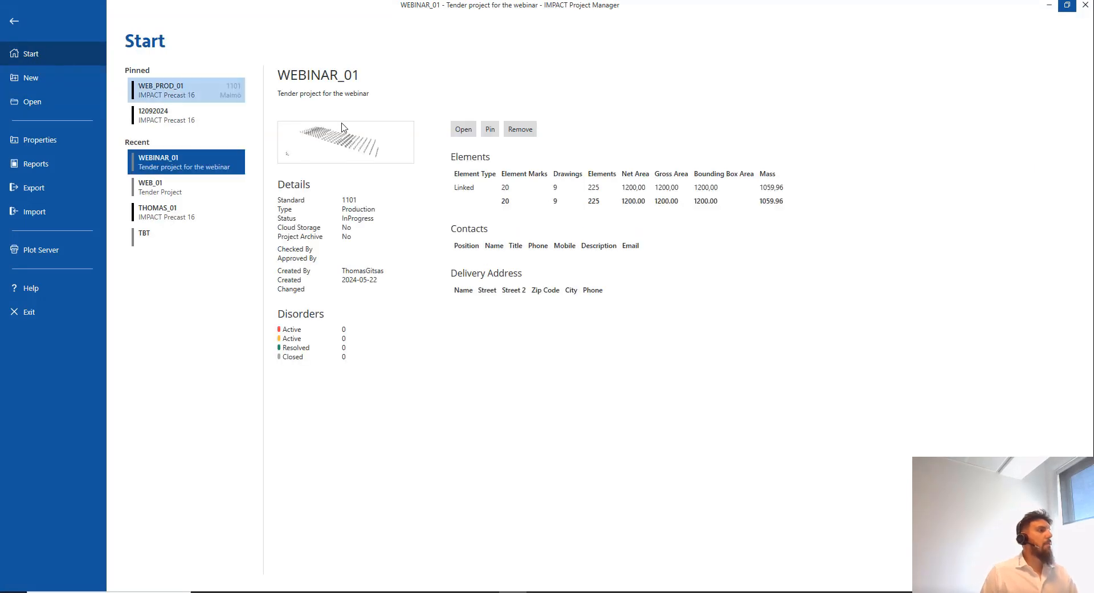
pyautogui.click(462, 131)
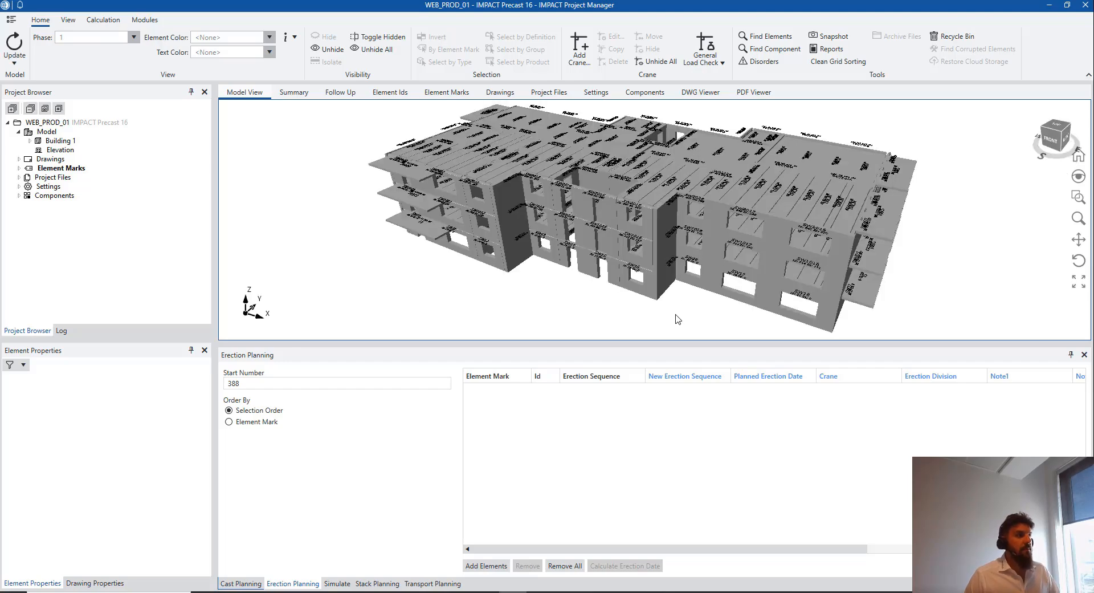
# Expand Building 1, view Floors 1–3 individually, and inspect sandwich wall SW2011's properties
pyautogui.scroll(-1, 674, 268)
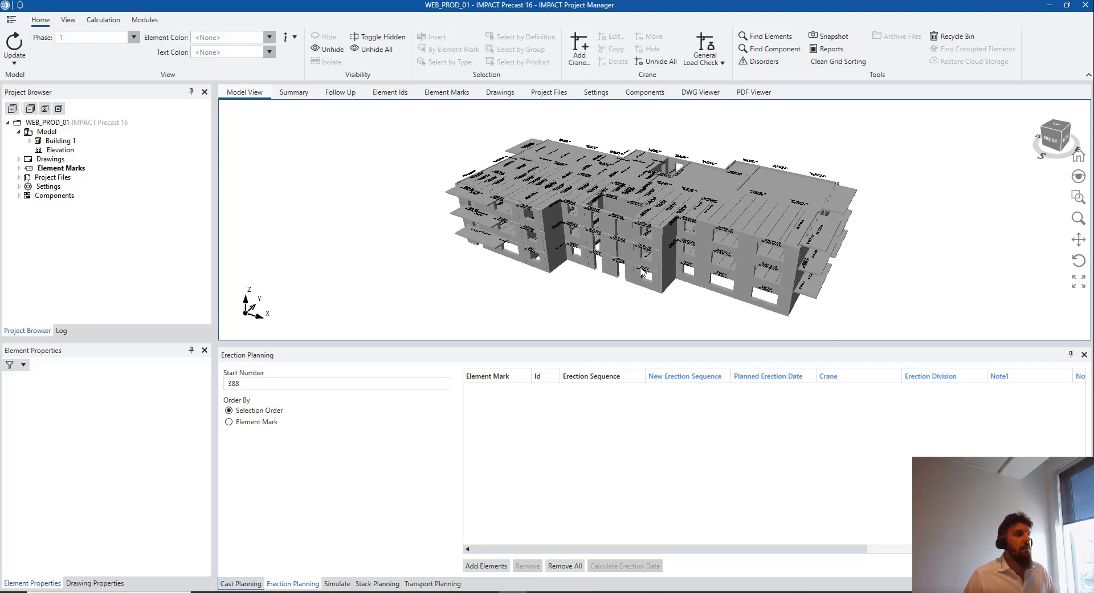
pyautogui.click(30, 141)
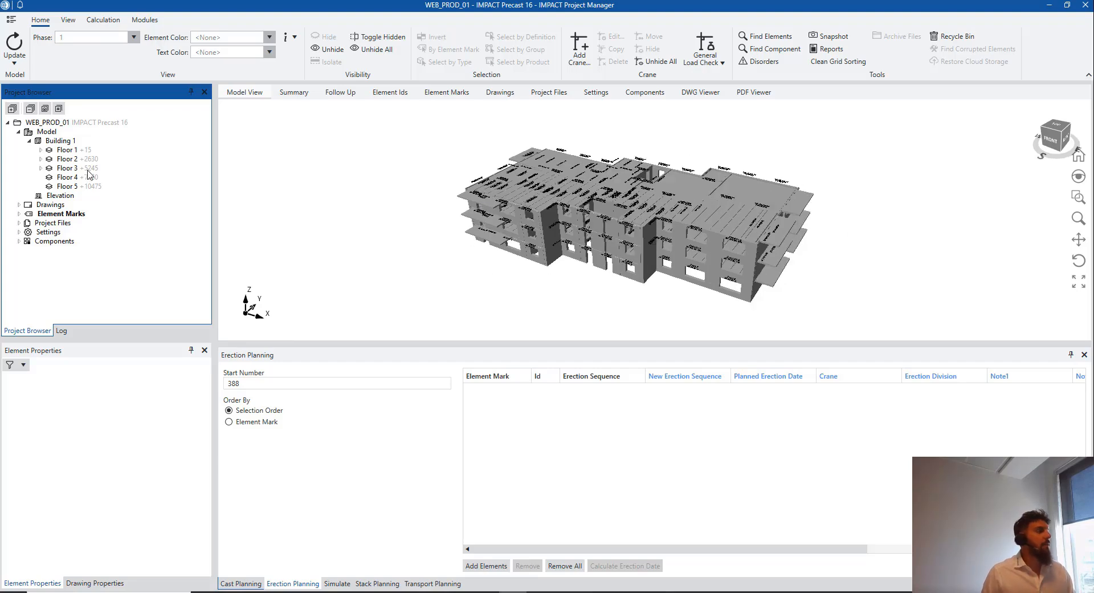
pyautogui.click(68, 150)
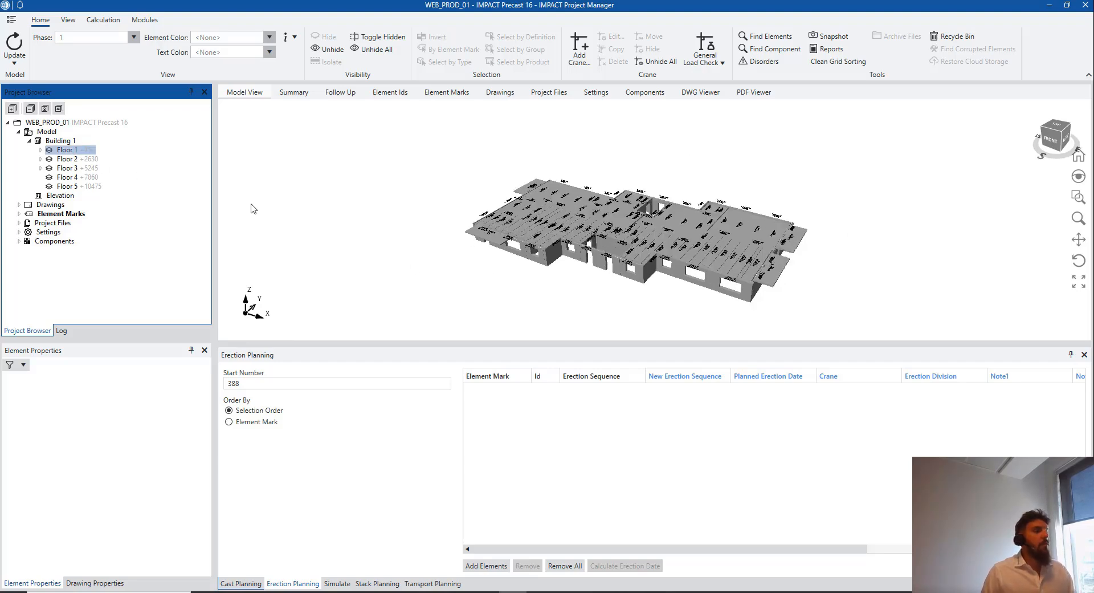
pyautogui.click(73, 159)
pyautogui.click(72, 169)
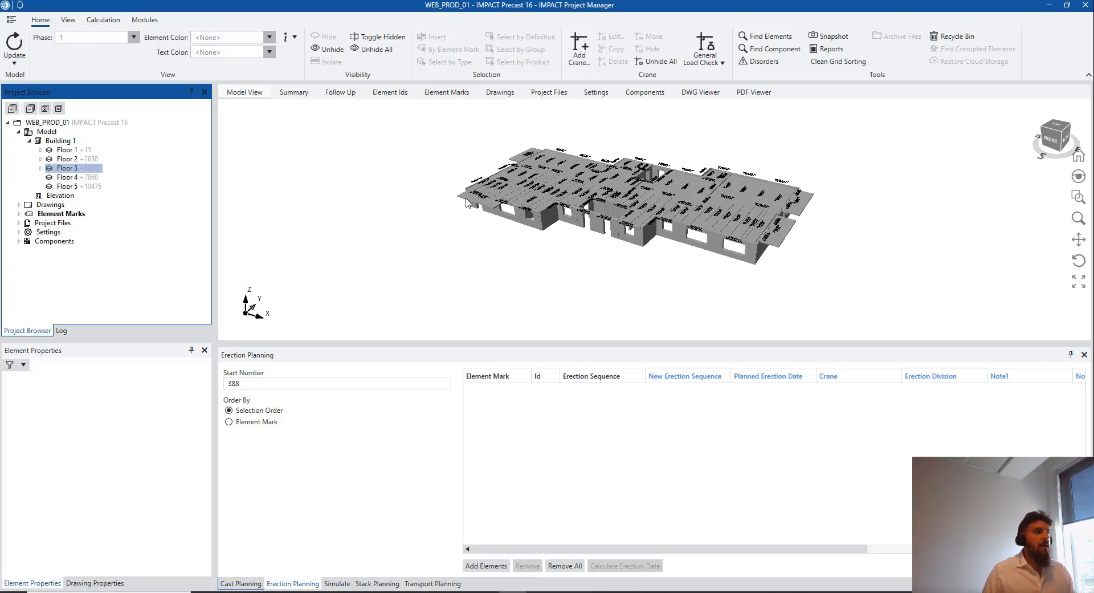
pyautogui.click(520, 220)
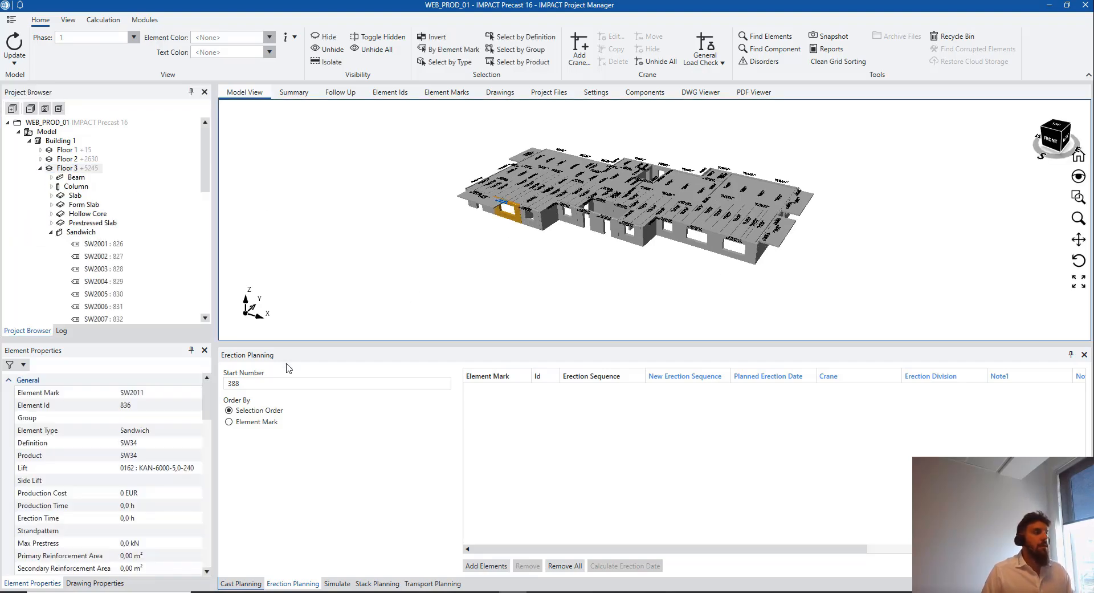
pyautogui.scroll(-10, 156, 447)
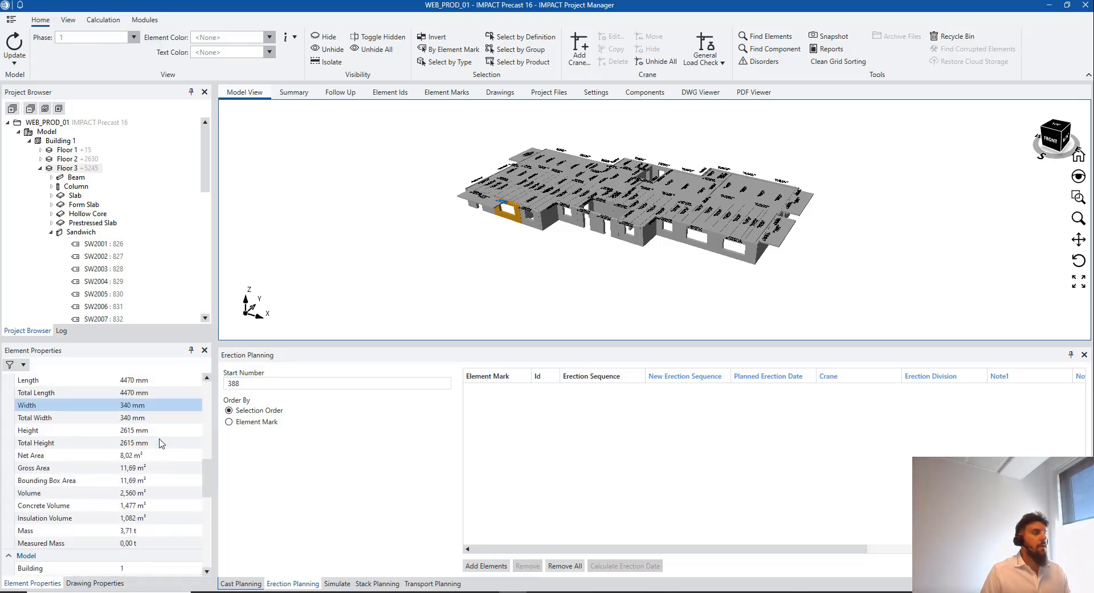
pyautogui.scroll(10, 161, 443)
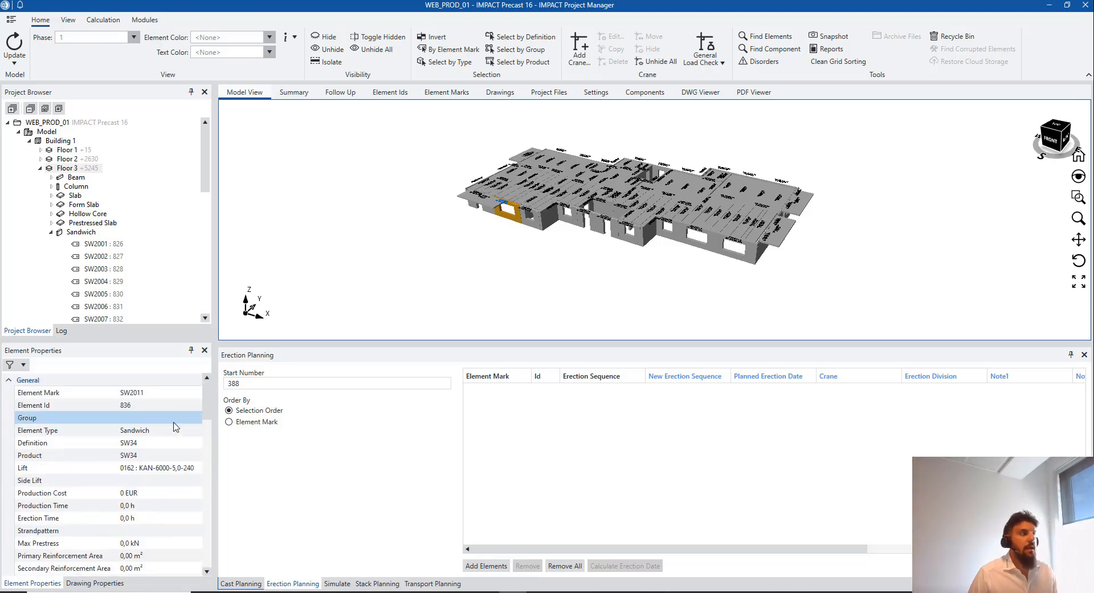
pyautogui.click(51, 234)
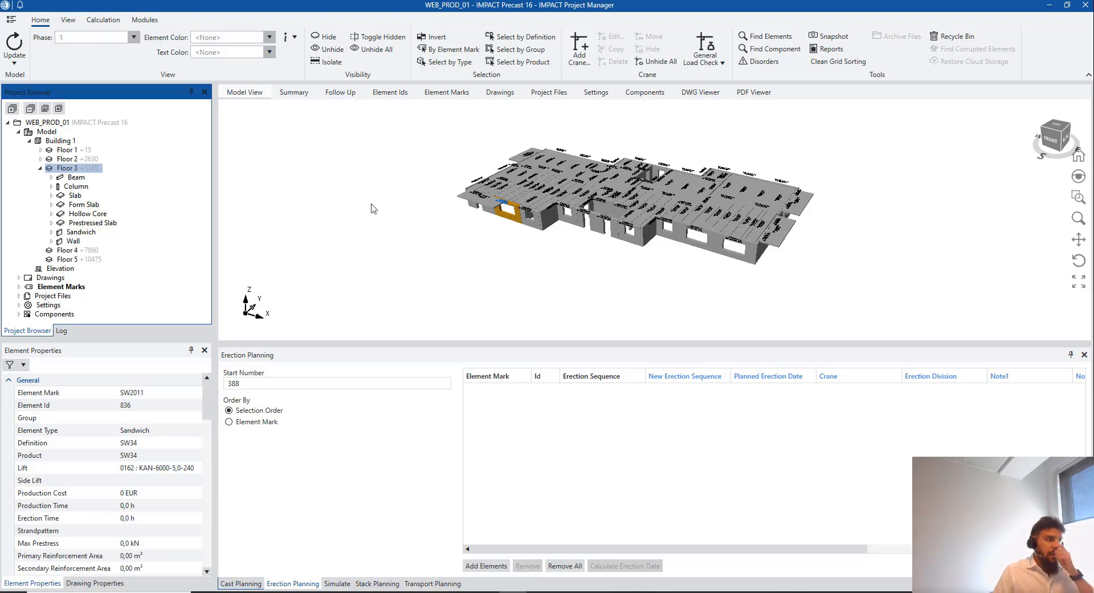
# Keep element colouring at None and show the whole building, orbited toward its front
pyautogui.moveTo(637, 205); pyautogui.dragTo(484, 183, button='middle')
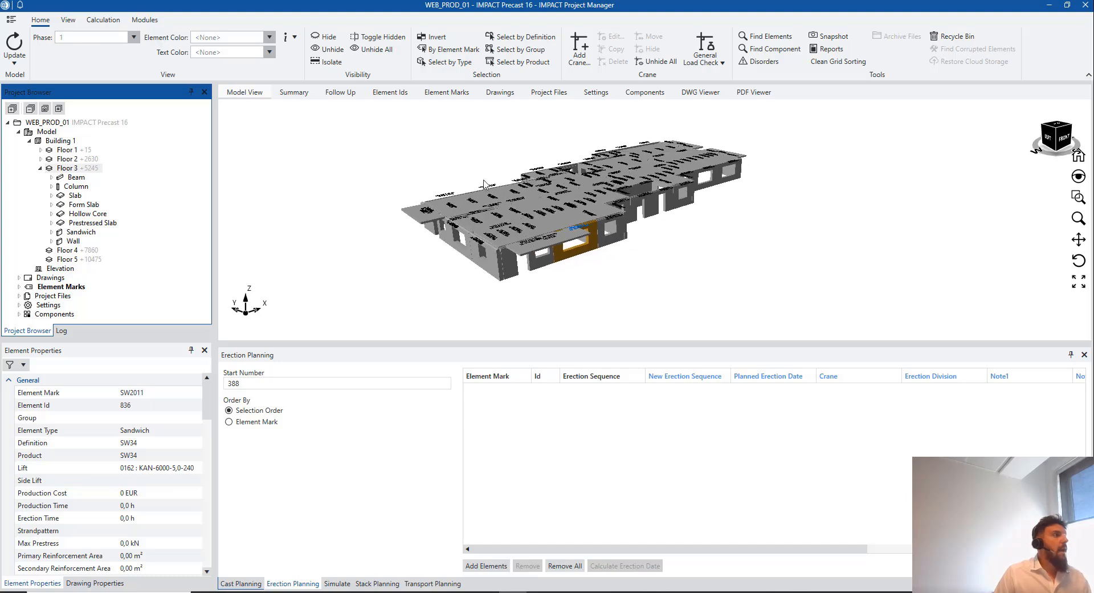
pyautogui.click(228, 37)
pyautogui.click(233, 35)
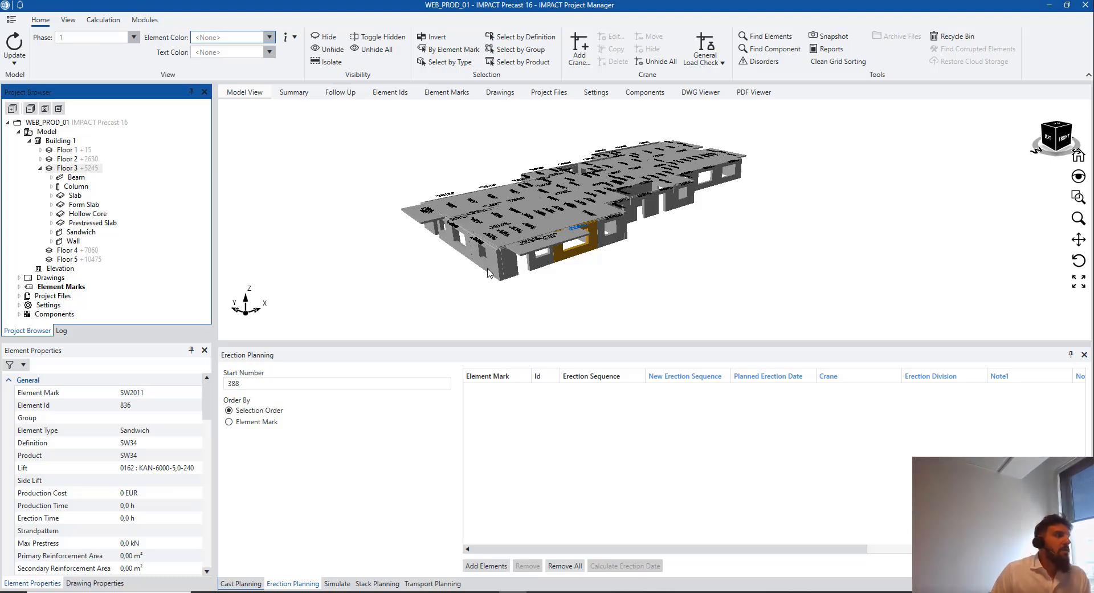
pyautogui.click(40, 170)
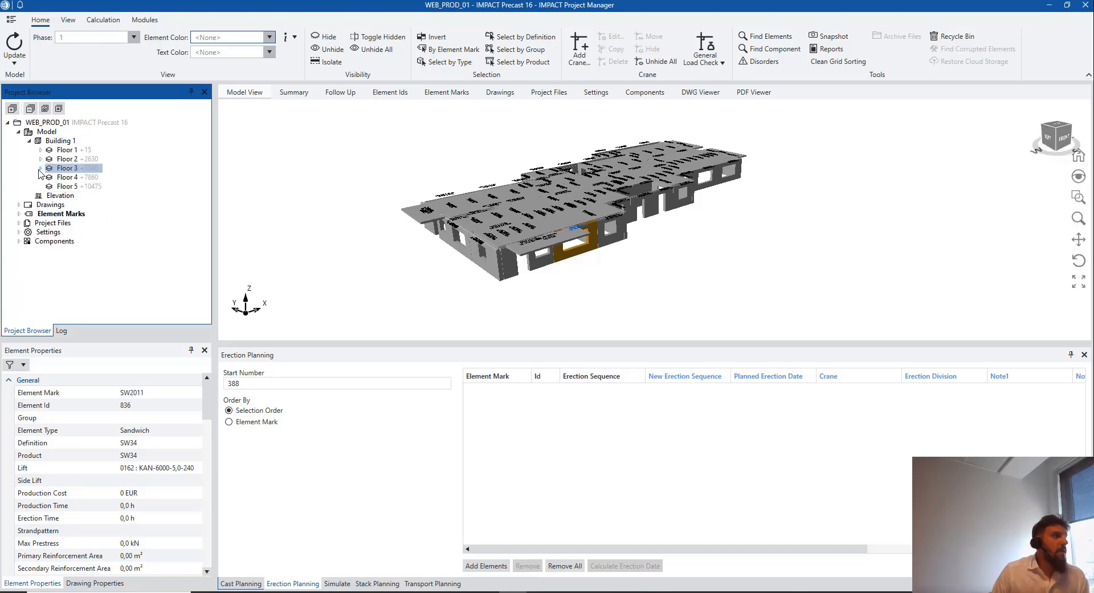
pyautogui.click(60, 141)
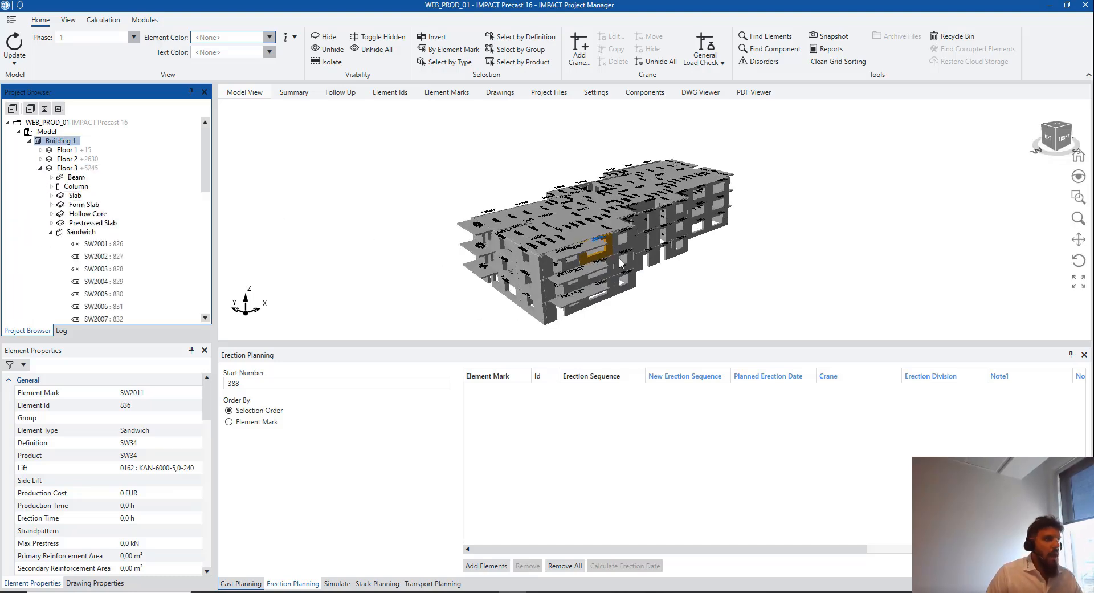
pyautogui.moveTo(619, 259); pyautogui.dragTo(525, 240, button='middle')
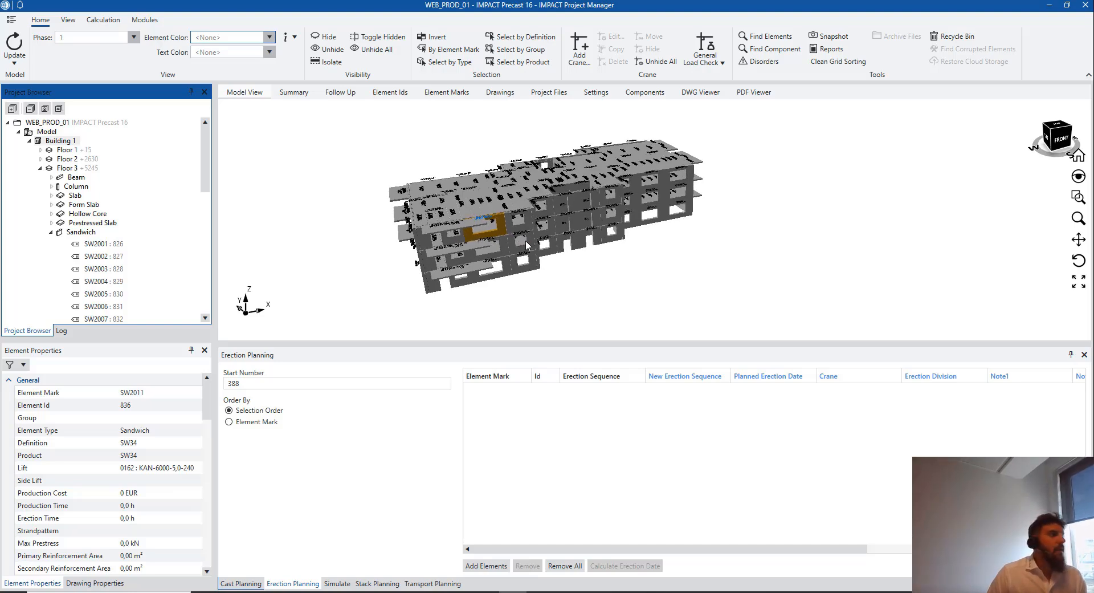
pyautogui.click(52, 232)
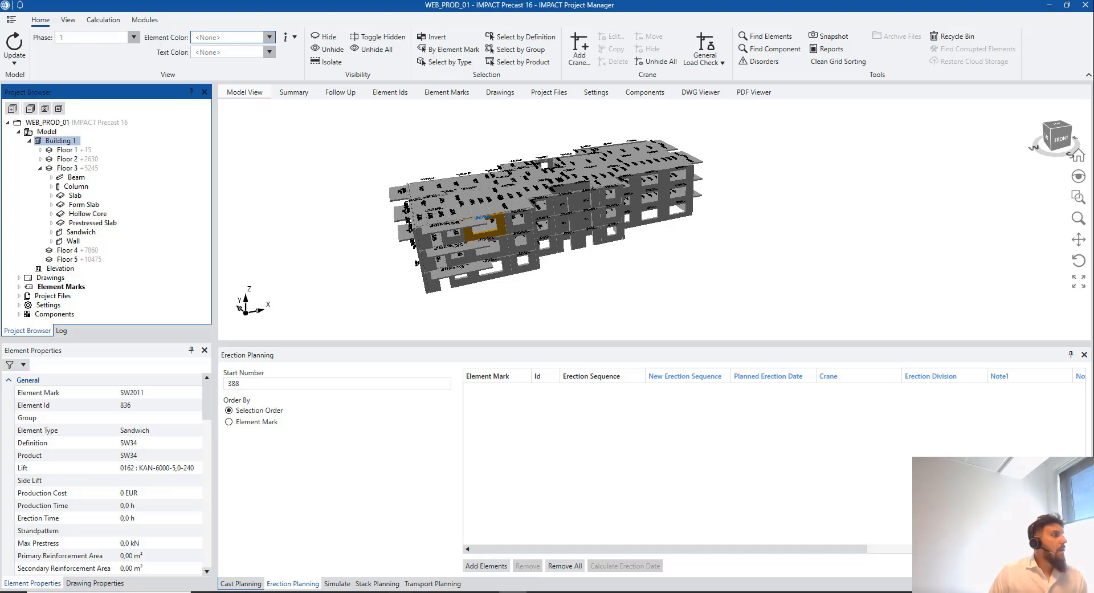
# Open the Cranes list under Components and start a new crane from the crane row
pyautogui.click(19, 314)
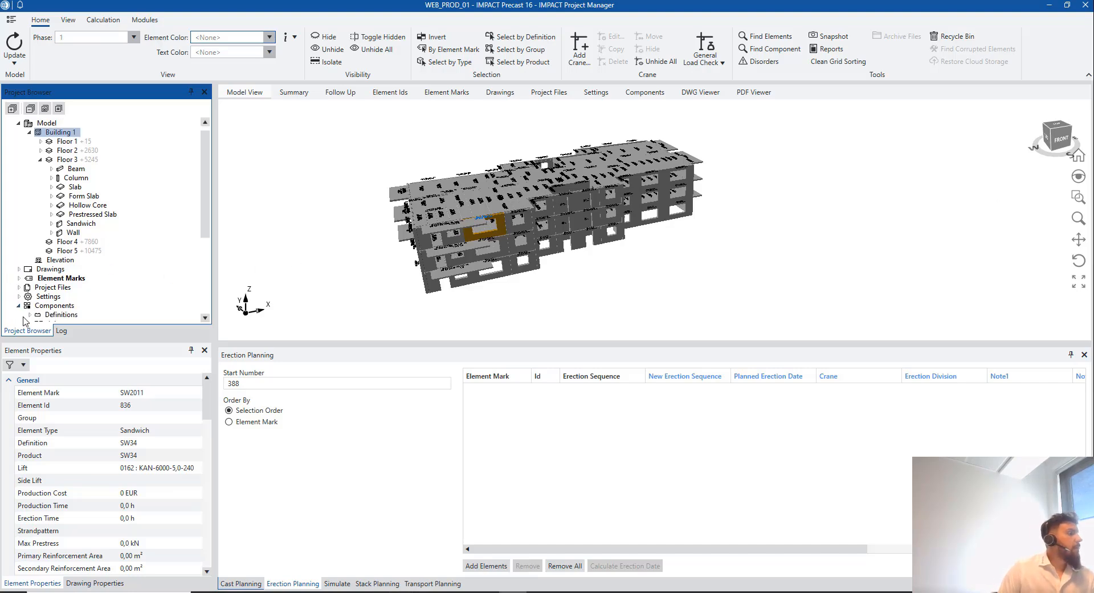
pyautogui.scroll(-5, 65, 316)
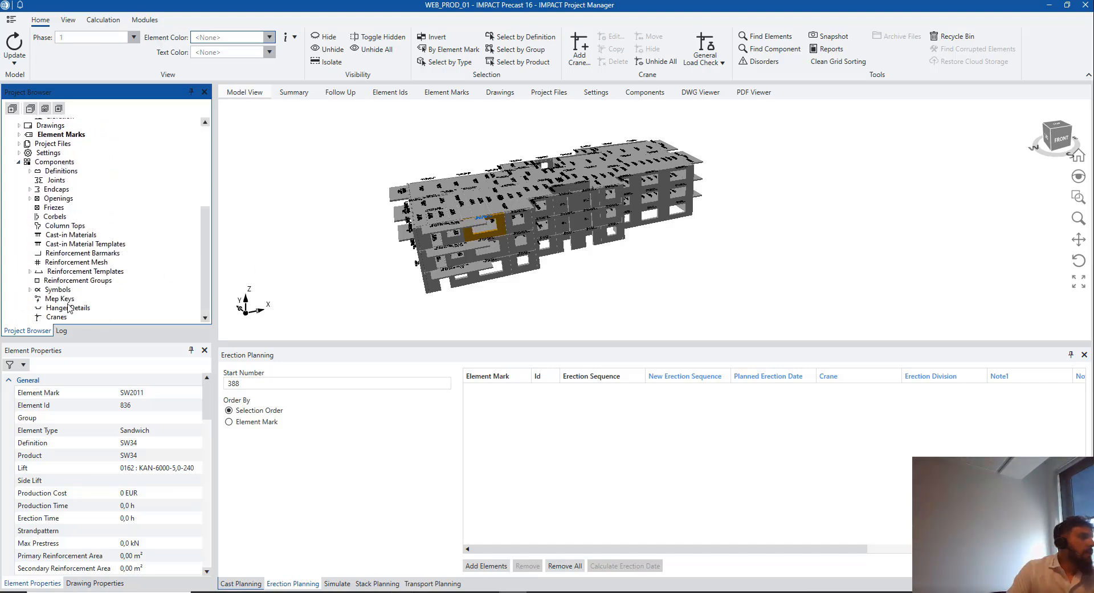
pyautogui.click(56, 316)
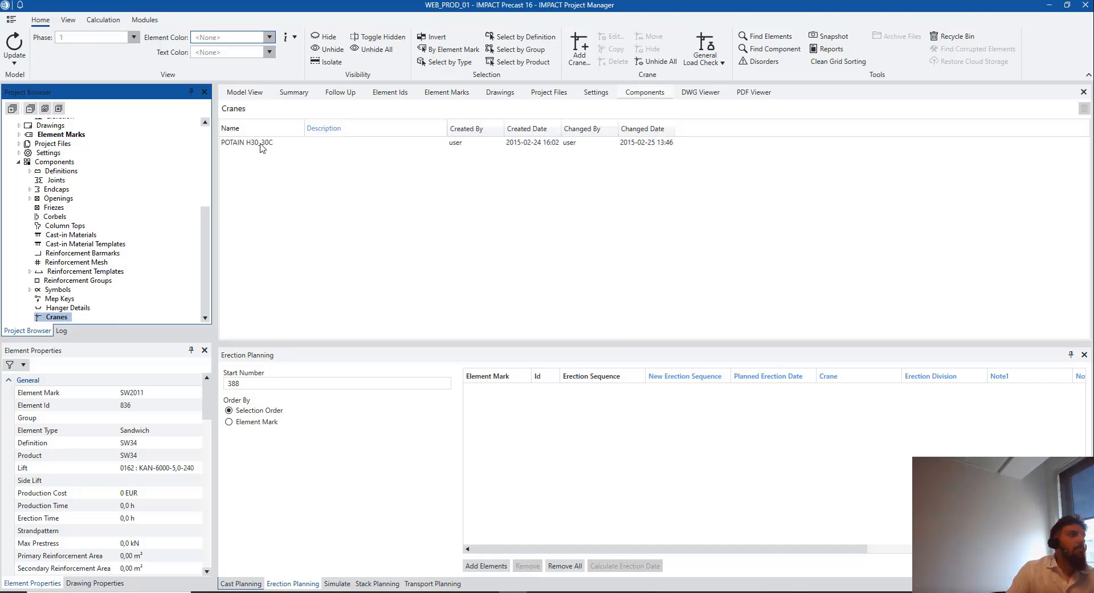
pyautogui.click(263, 146)
pyautogui.rightClick(265, 147)
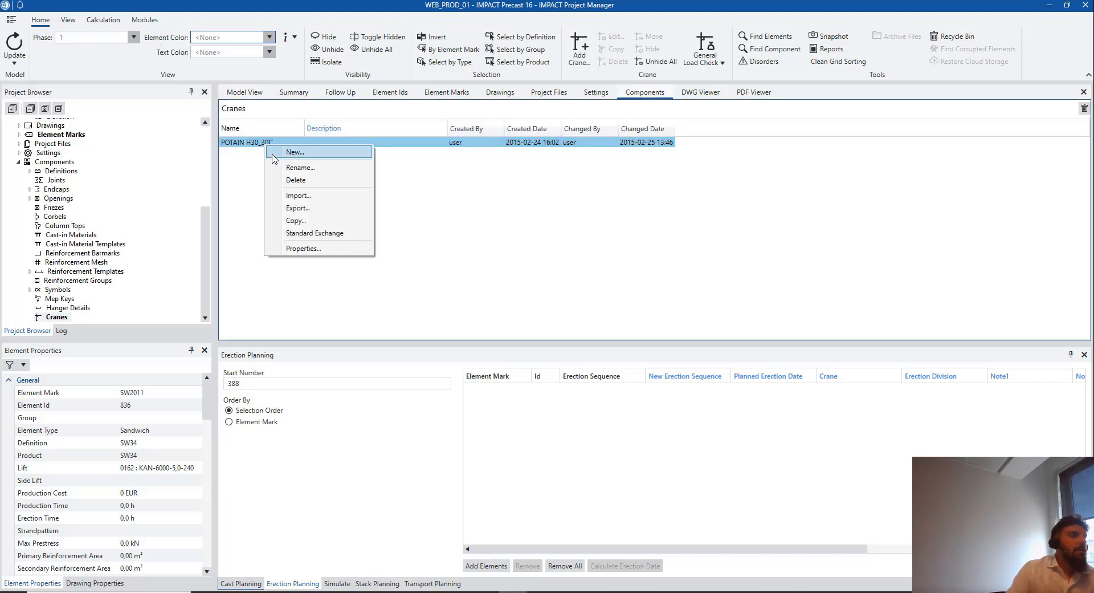
pyautogui.click(276, 152)
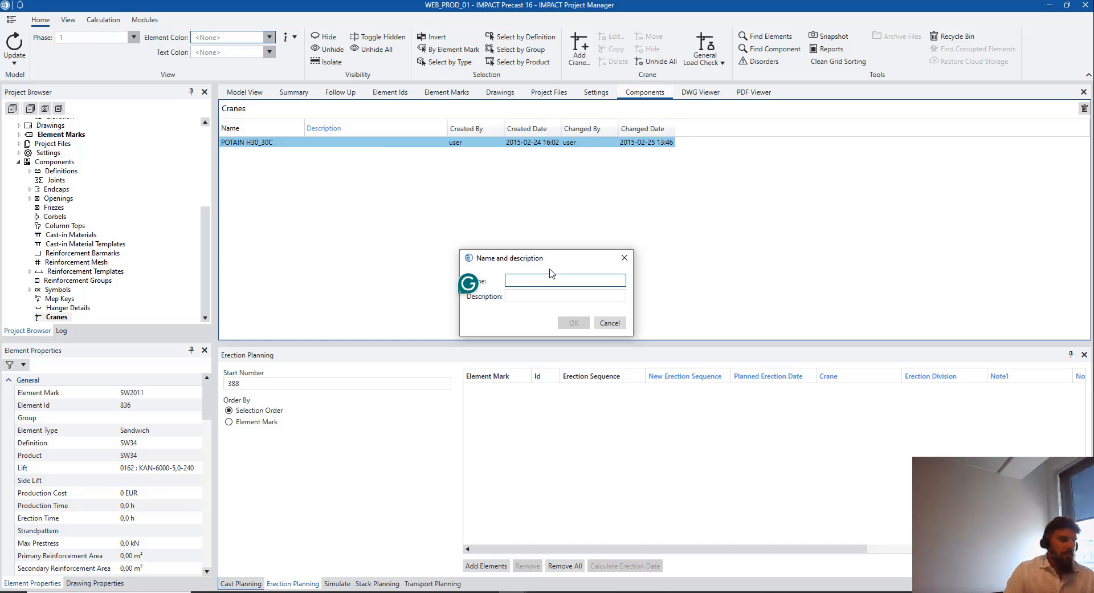
# Name the new crane, add one empty radius–capacity row, and close the editor
pyautogui.write('THOMAS')
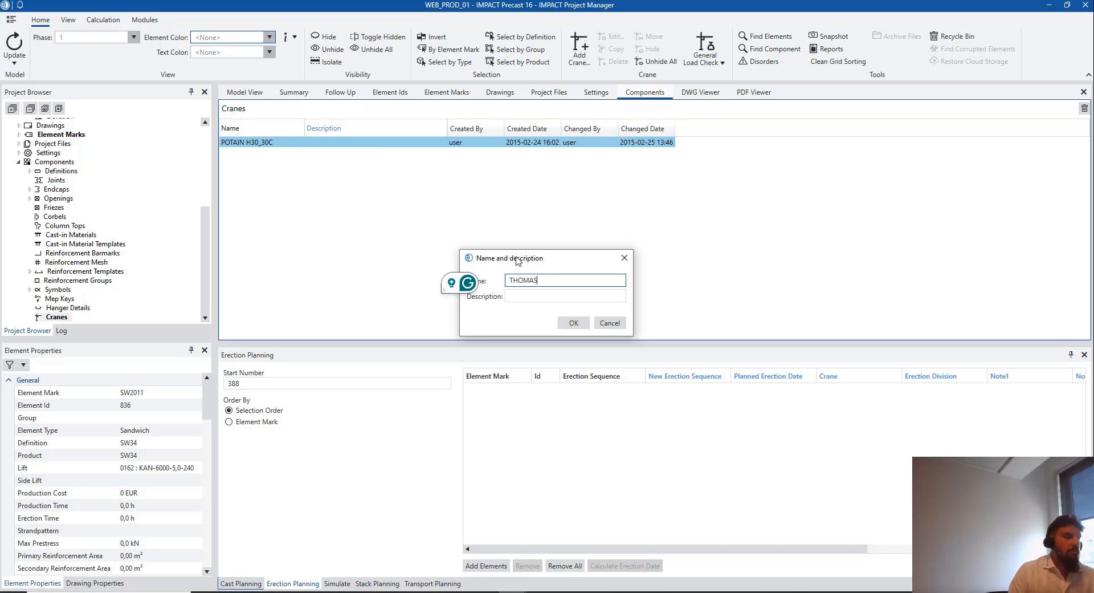
pyautogui.click(573, 322)
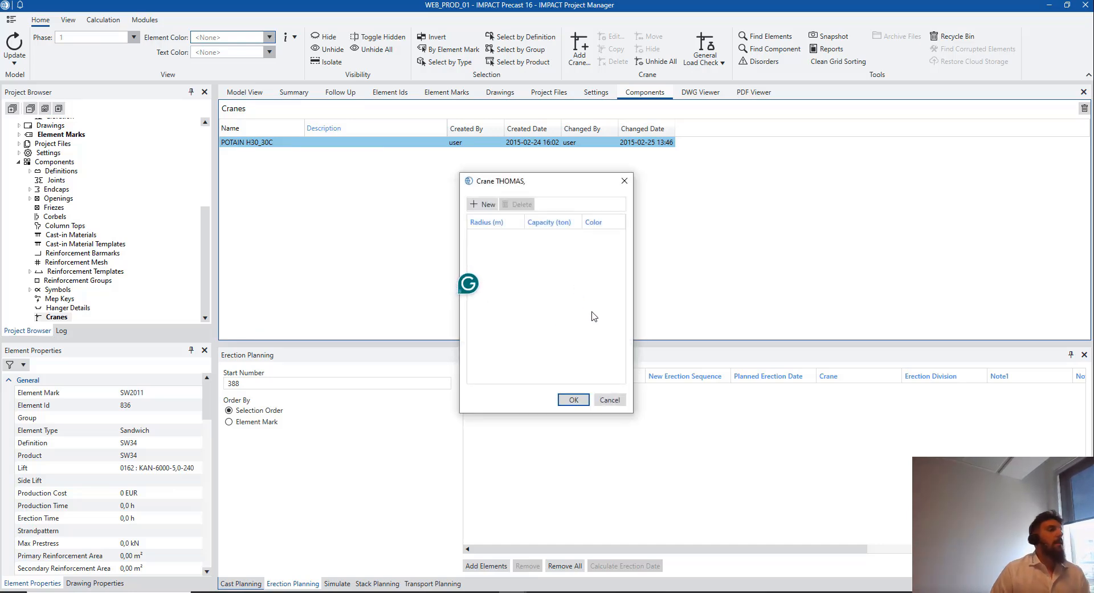
pyautogui.click(485, 204)
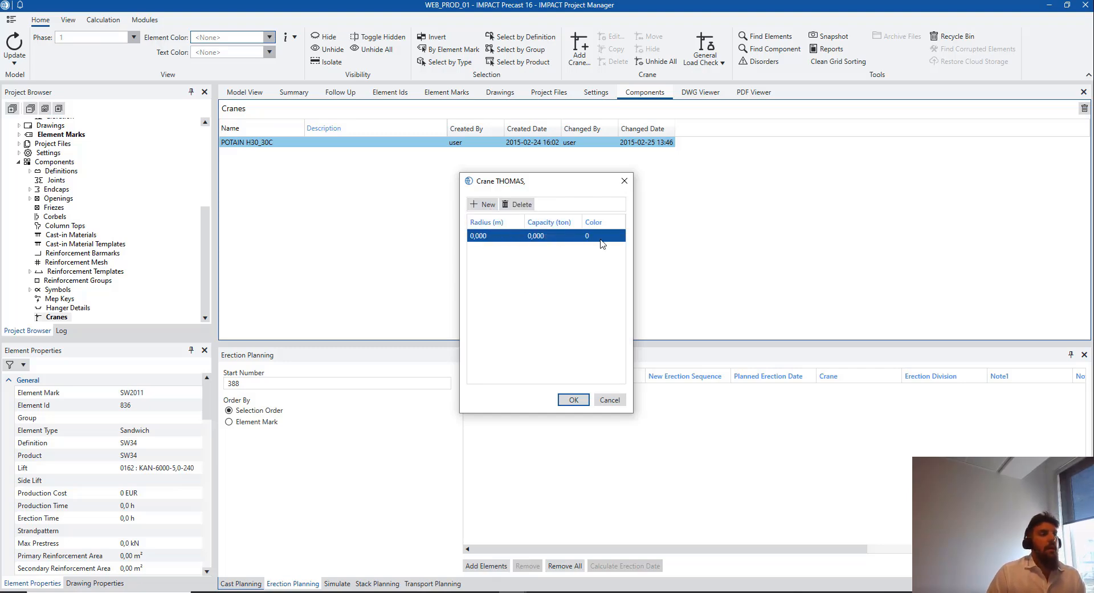
pyautogui.doubleClick(601, 244)
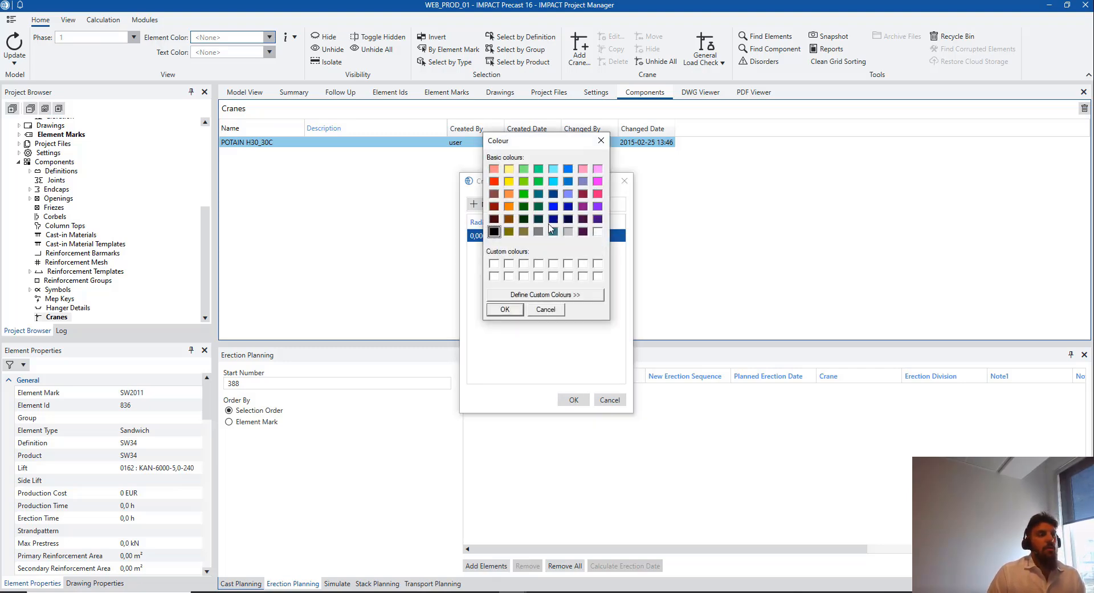
pyautogui.click(601, 142)
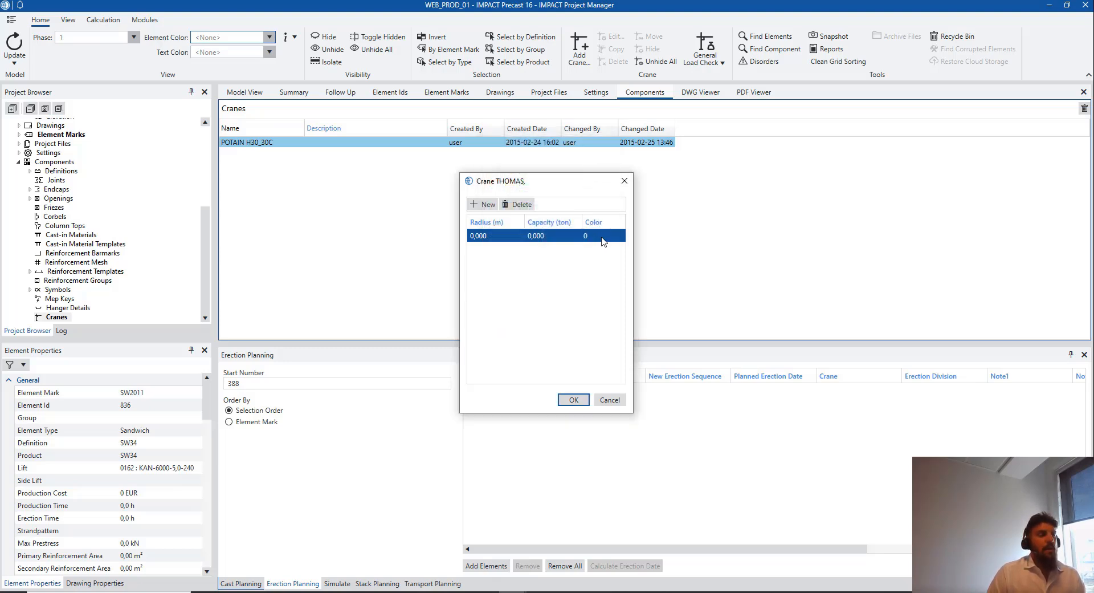
pyautogui.click(624, 180)
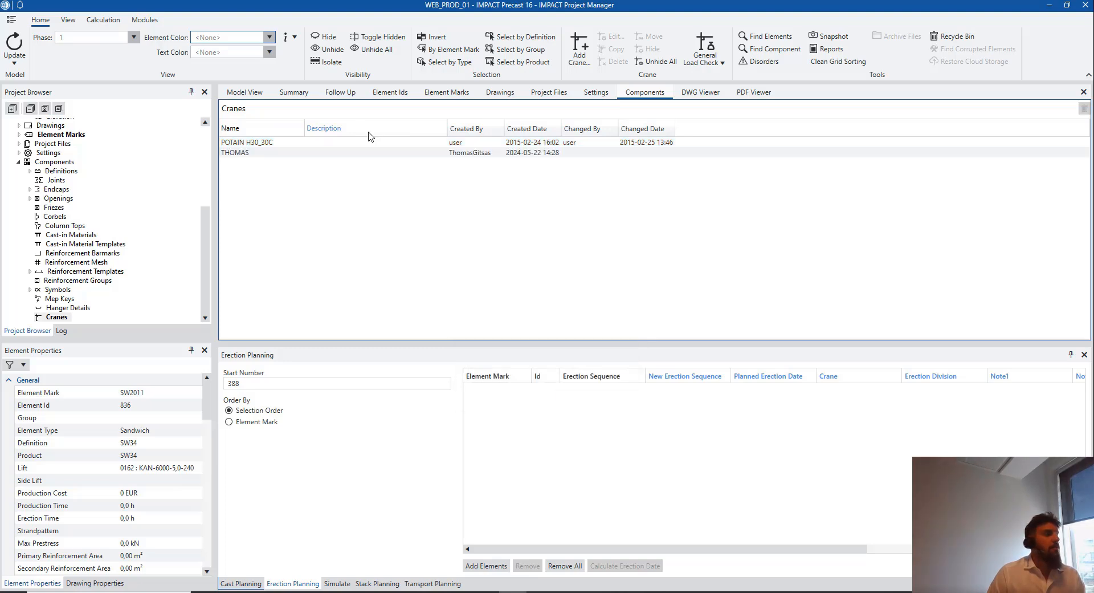
# Review POTAIN H30_30C's radius–capacity table, then return to the Model View
pyautogui.click(291, 144)
pyautogui.rightClick(290, 144)
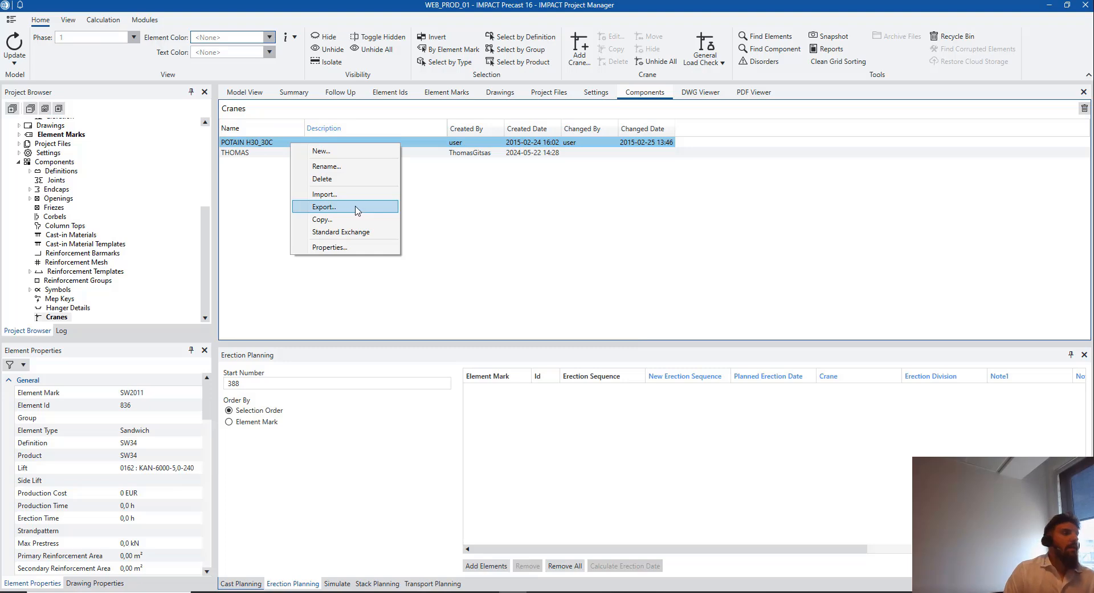
pyautogui.click(360, 247)
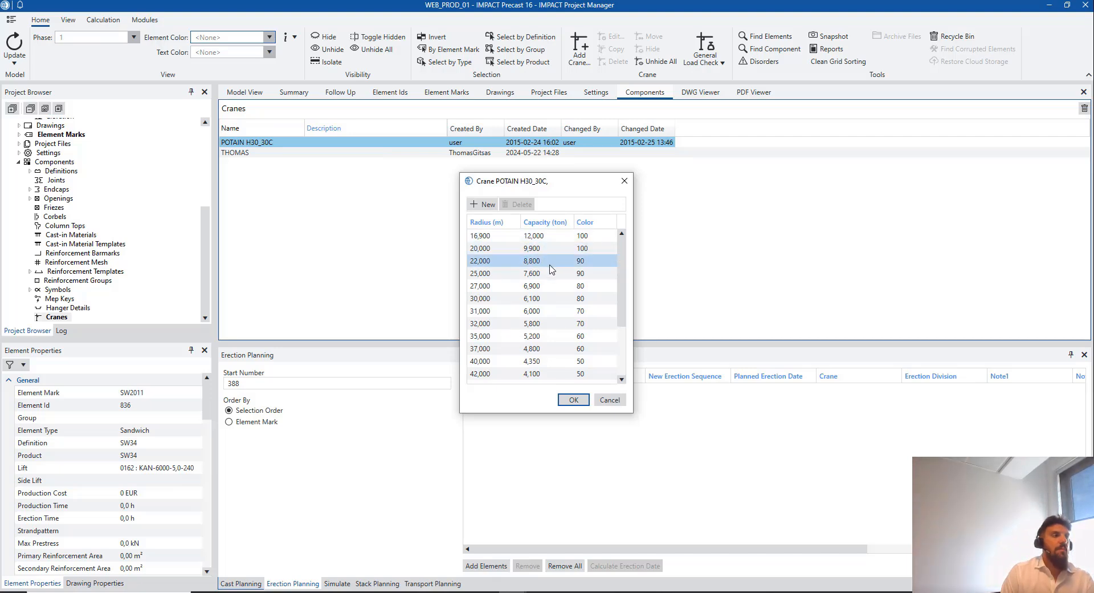
pyautogui.scroll(-3, 502, 276)
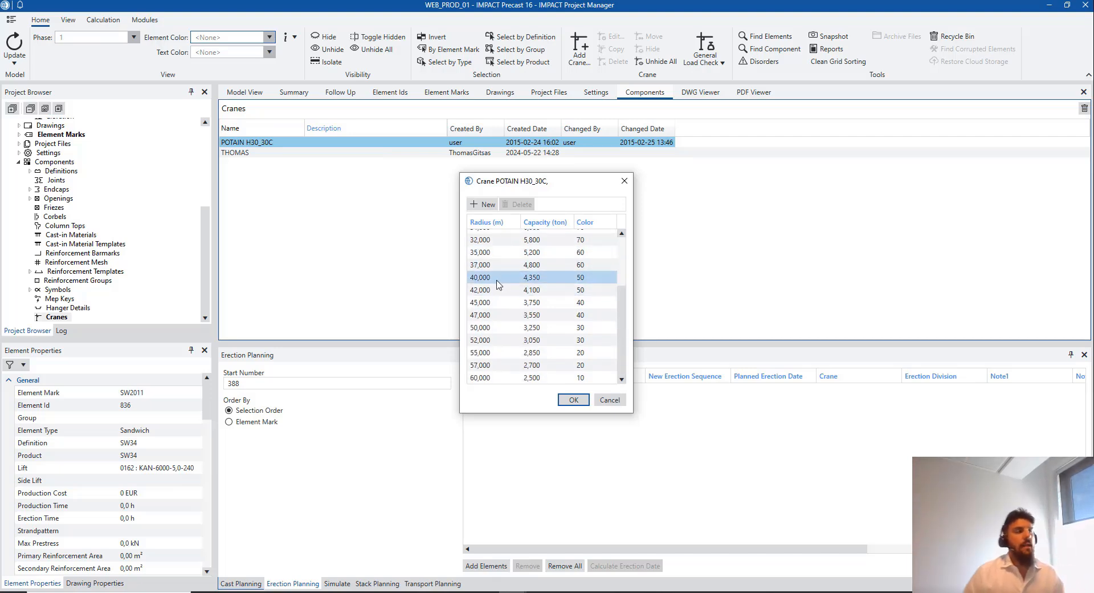
pyautogui.scroll(3, 496, 287)
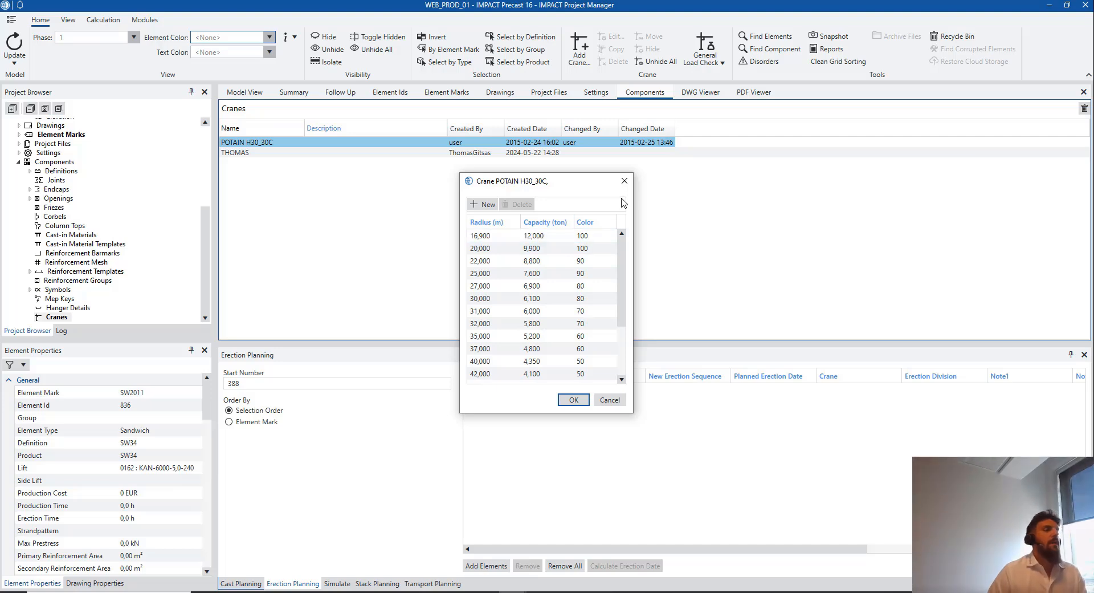
pyautogui.click(625, 181)
pyautogui.click(244, 92)
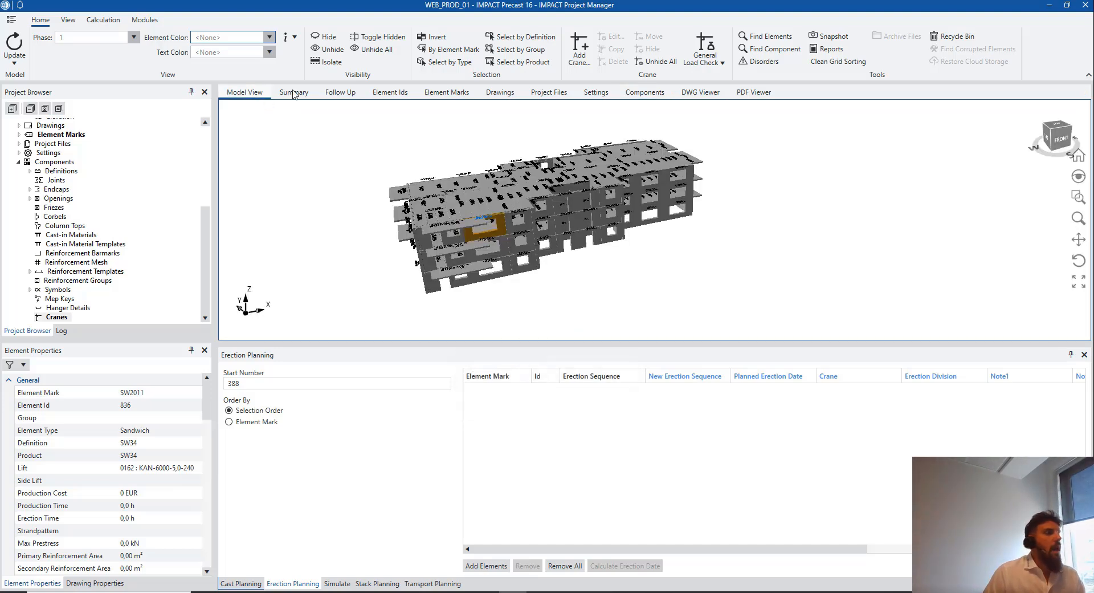
# Start a new crane named CRANE, active in phase 1 on floors 1–5
pyautogui.click(580, 51)
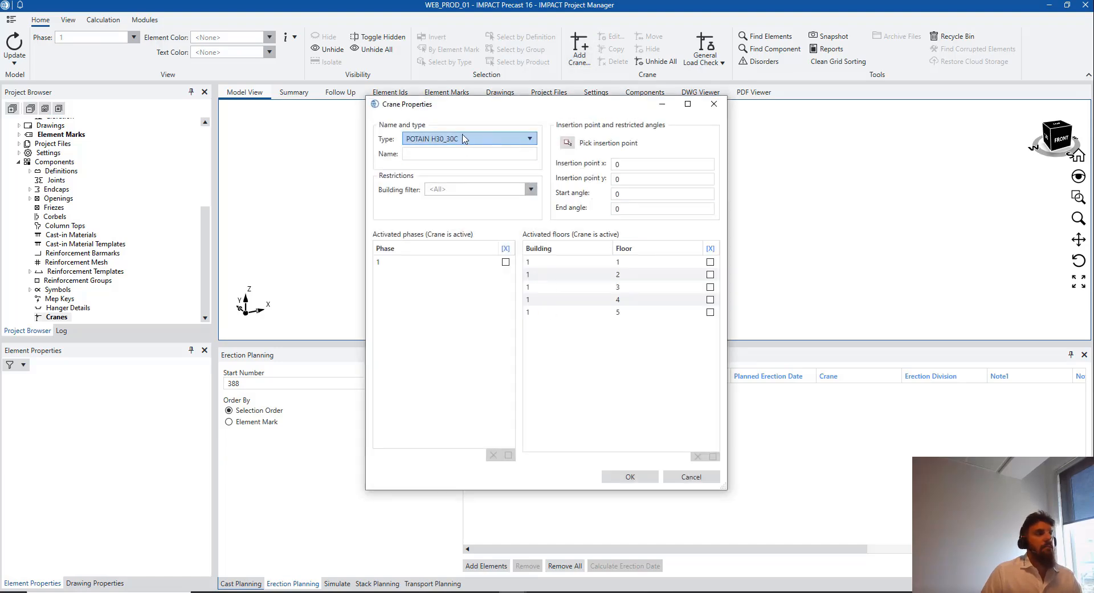
pyautogui.click(479, 156)
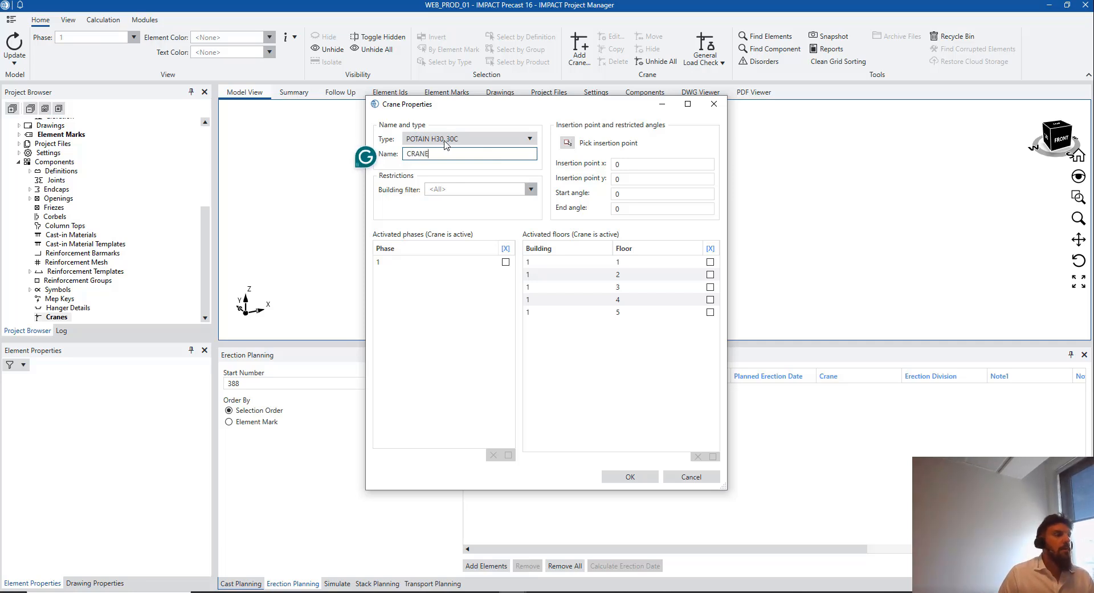
pyautogui.click(506, 262)
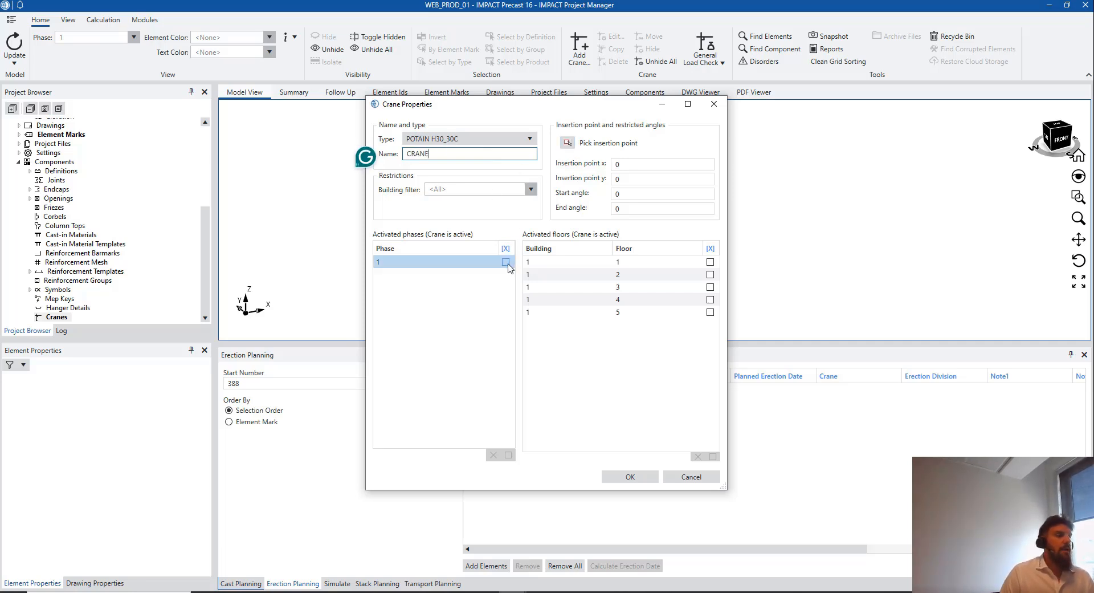
pyautogui.click(710, 262)
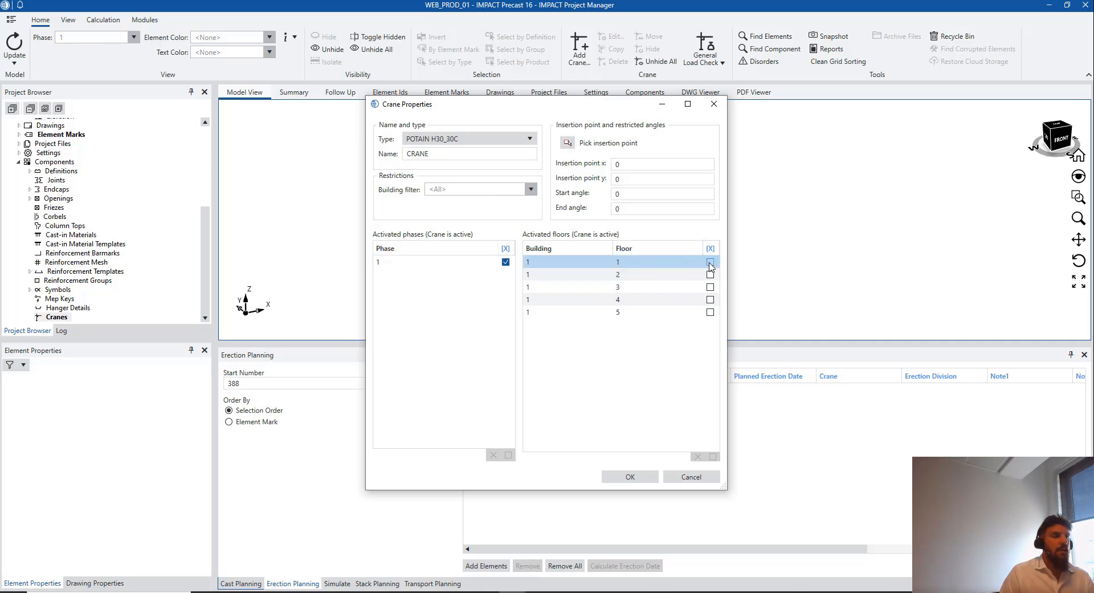
pyautogui.click(710, 274)
pyautogui.click(710, 287)
pyautogui.click(710, 299)
pyautogui.click(710, 311)
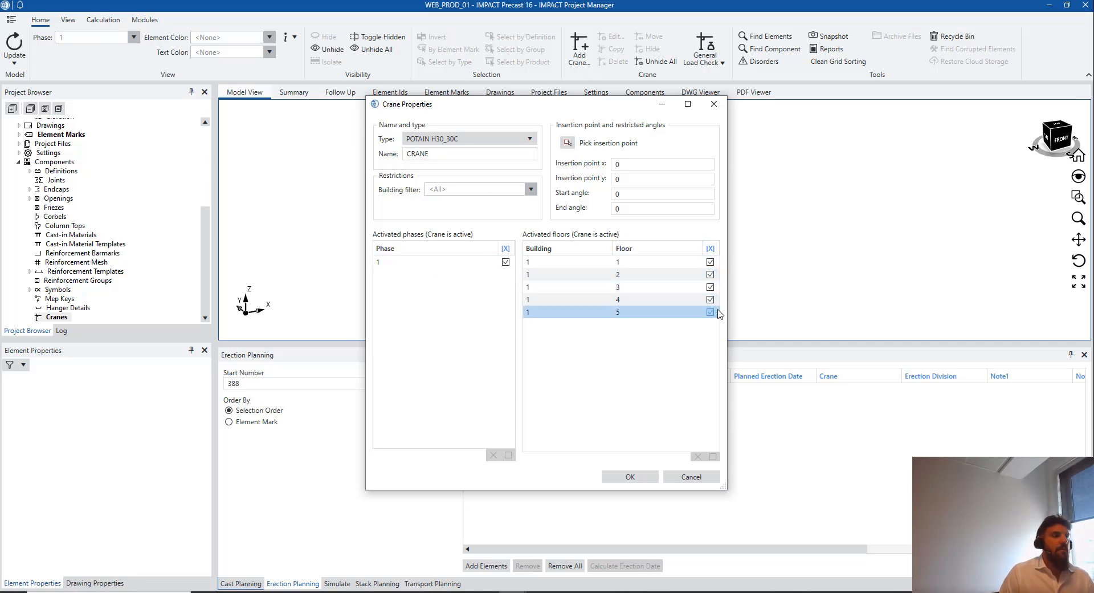
pyautogui.click(697, 301)
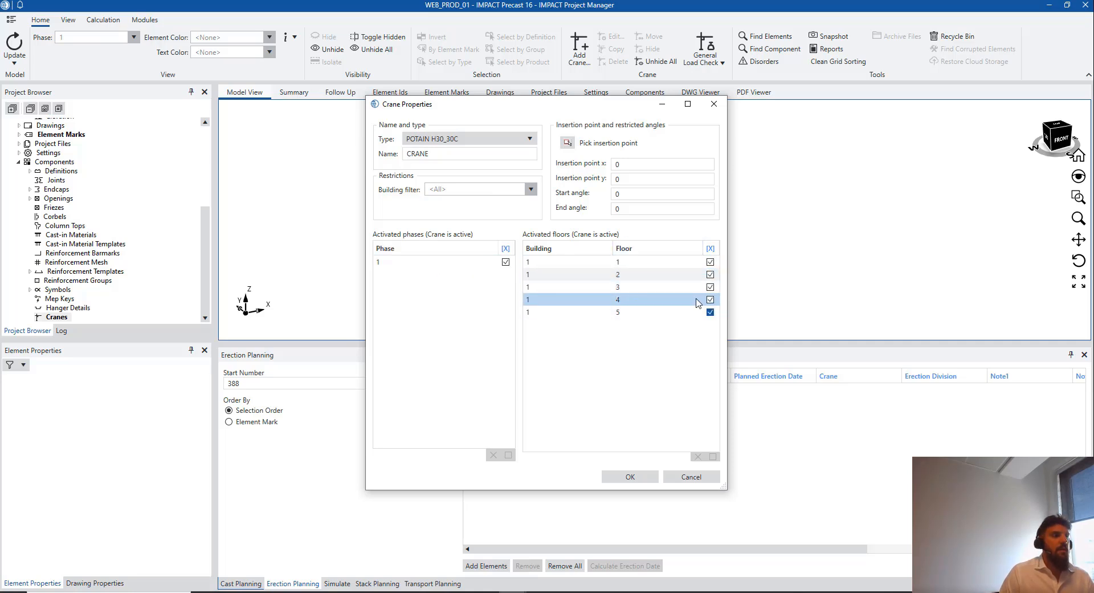
# Place CRANE at 77654, 6406 beside the building and create it
pyautogui.click(570, 143)
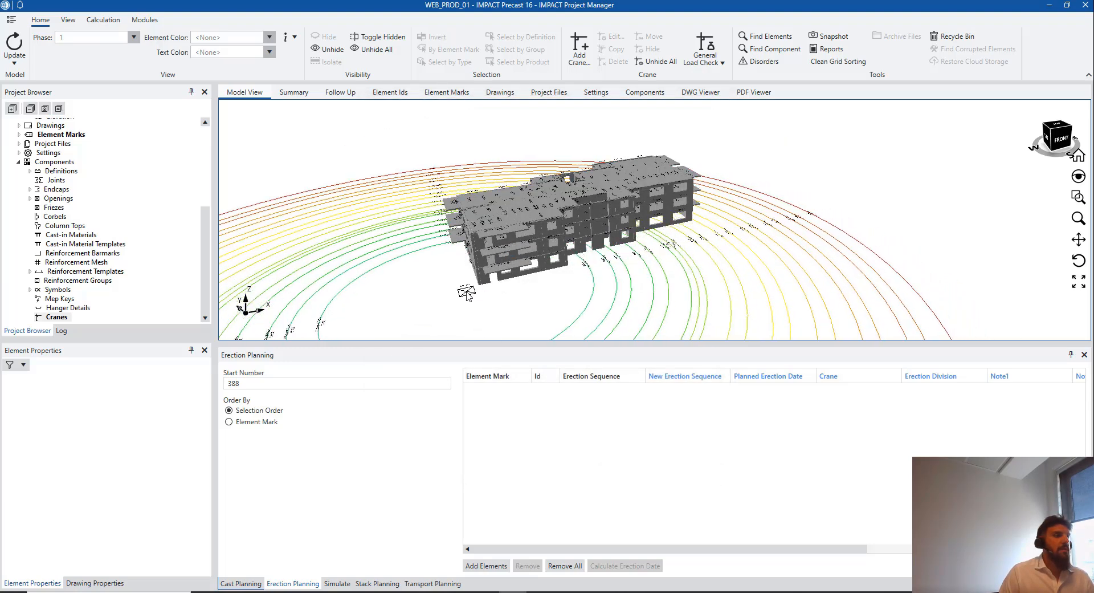
pyautogui.click(654, 288)
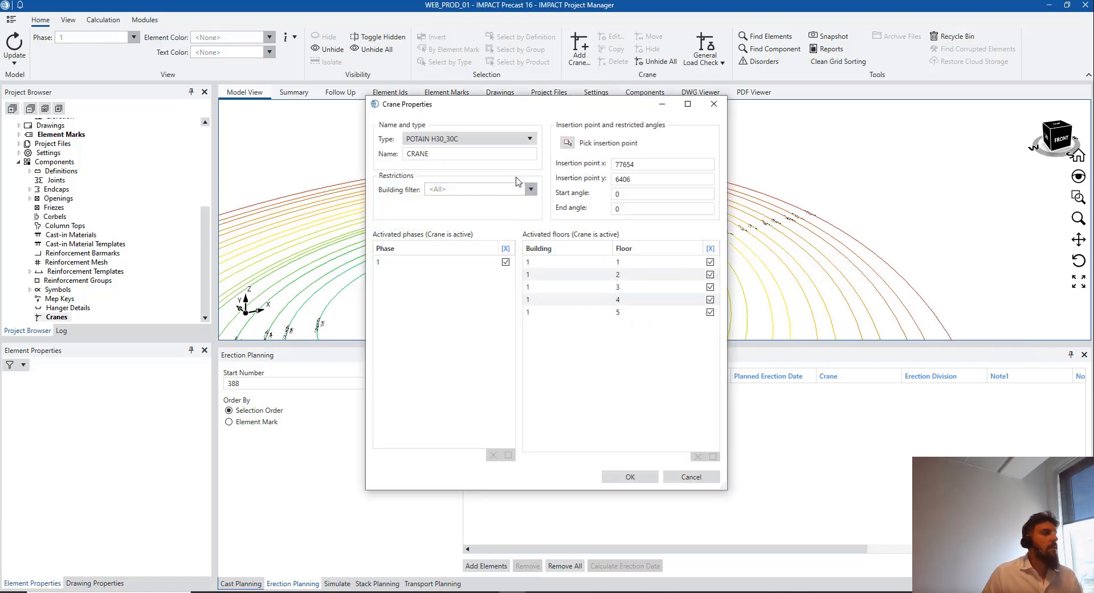
pyautogui.click(502, 154)
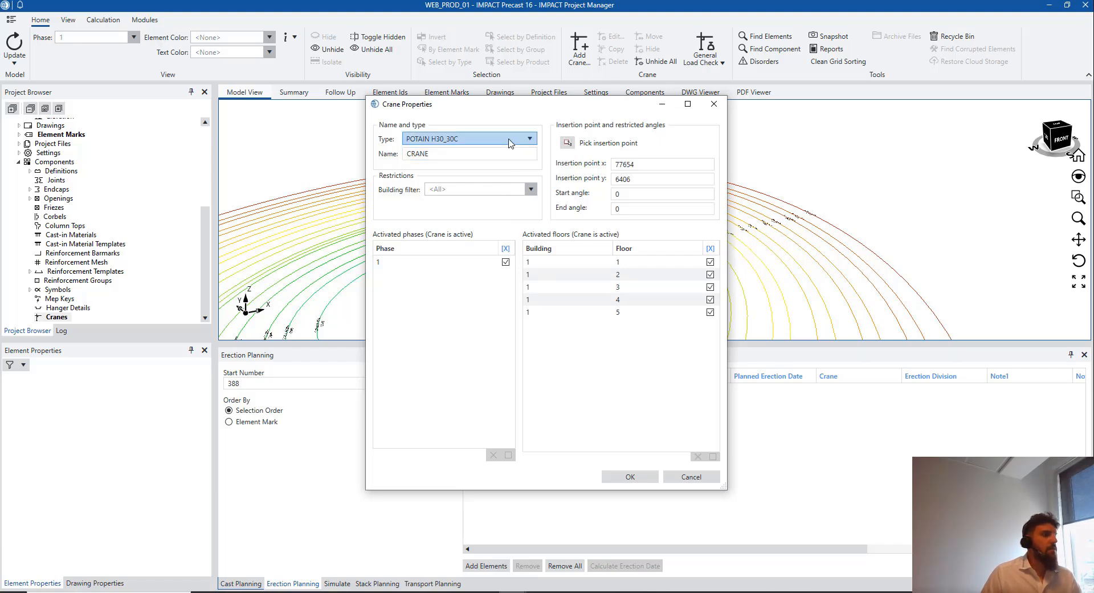
pyautogui.click(582, 299)
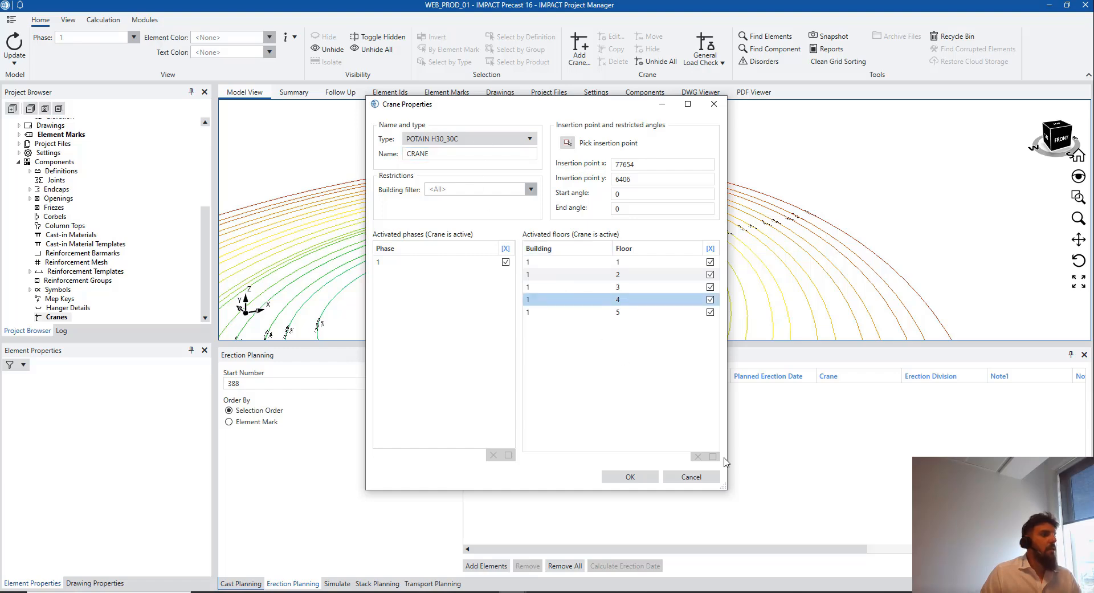
pyautogui.click(636, 477)
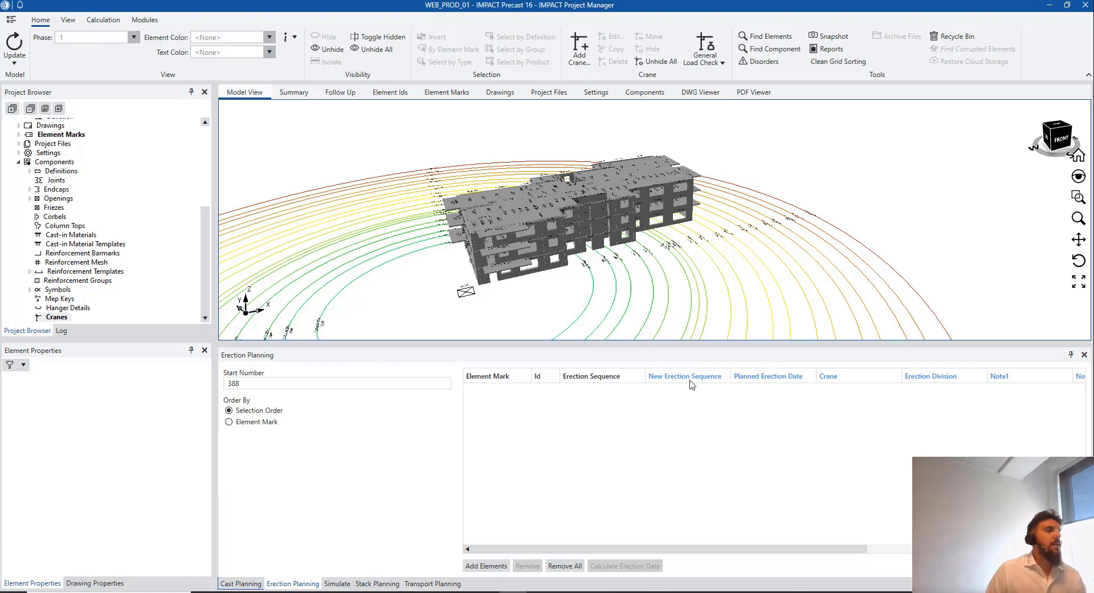
# Run General Load Check, acknowledge Done, and orbit to inspect the green and red elements
pyautogui.scroll(-3, 800, 289)
pyautogui.scroll(2, 785, 247)
pyautogui.scroll(-2, 785, 247)
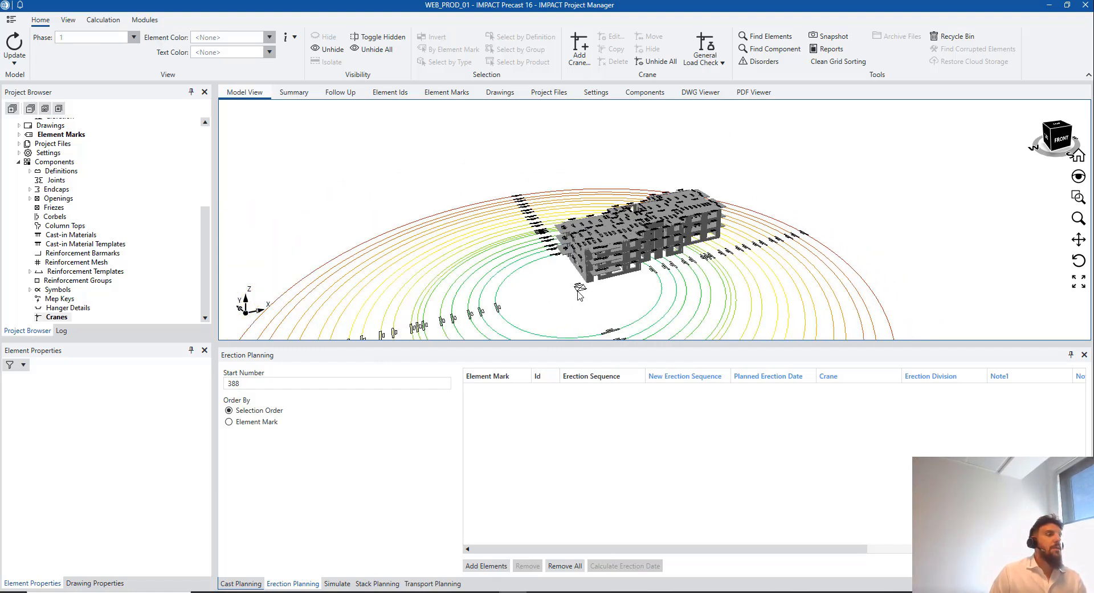
pyautogui.click(708, 48)
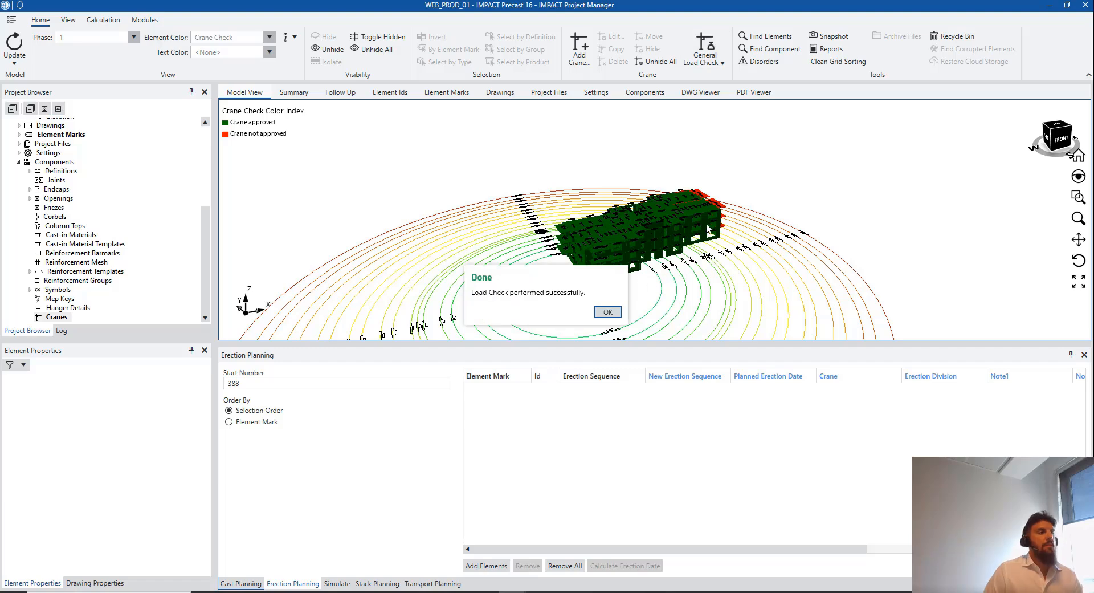
pyautogui.click(618, 312)
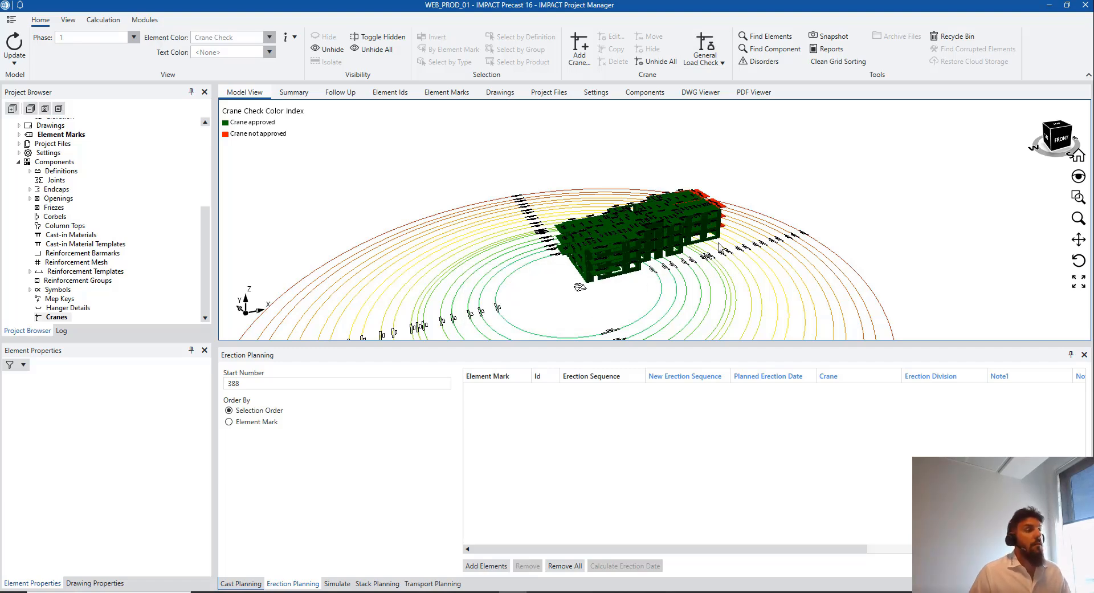
pyautogui.scroll(-2, 719, 243)
pyautogui.moveTo(677, 268); pyautogui.dragTo(729, 264, button='middle')
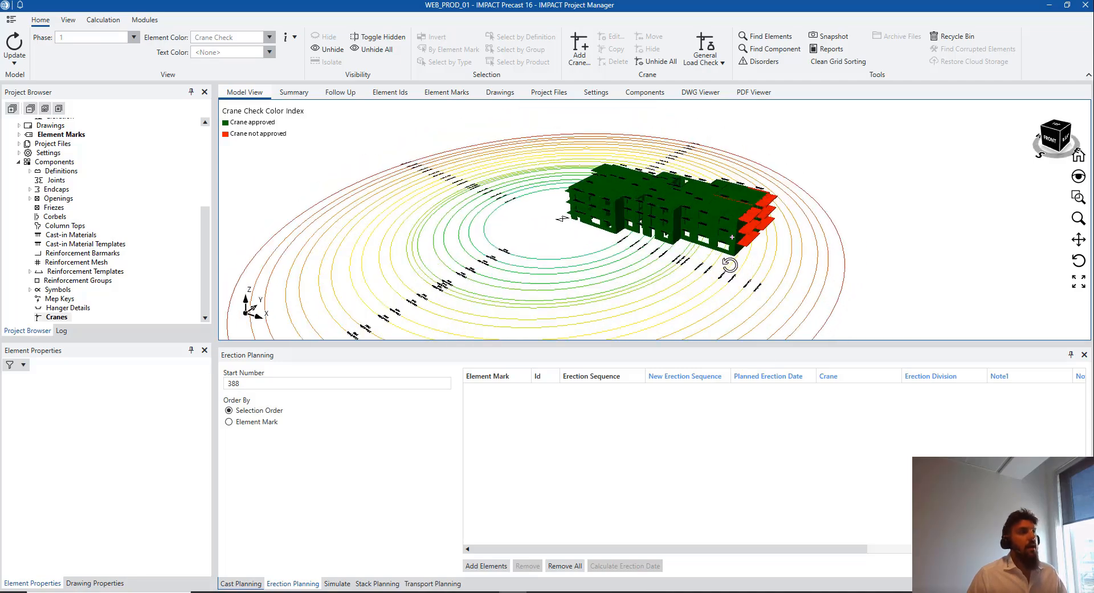
pyautogui.scroll(2, 476, 274)
pyautogui.scroll(-2, 465, 229)
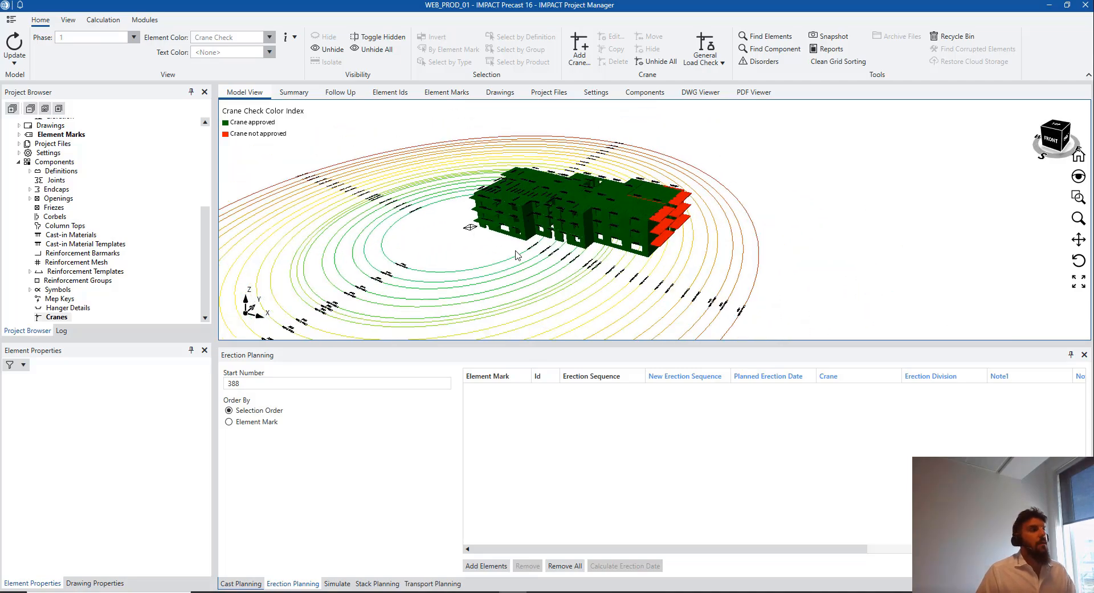
# Add a crane named POSITION 2, active in phase 1 on floors 1–5
pyautogui.moveTo(586, 275); pyautogui.dragTo(627, 276, button='middle')
pyautogui.click(584, 66)
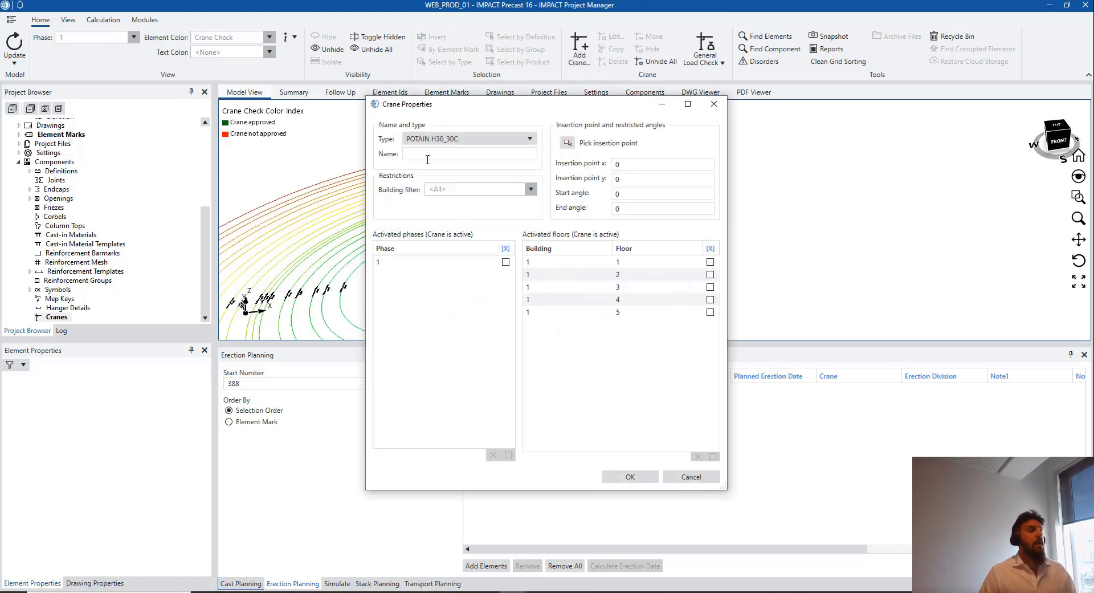
pyautogui.write('PO')
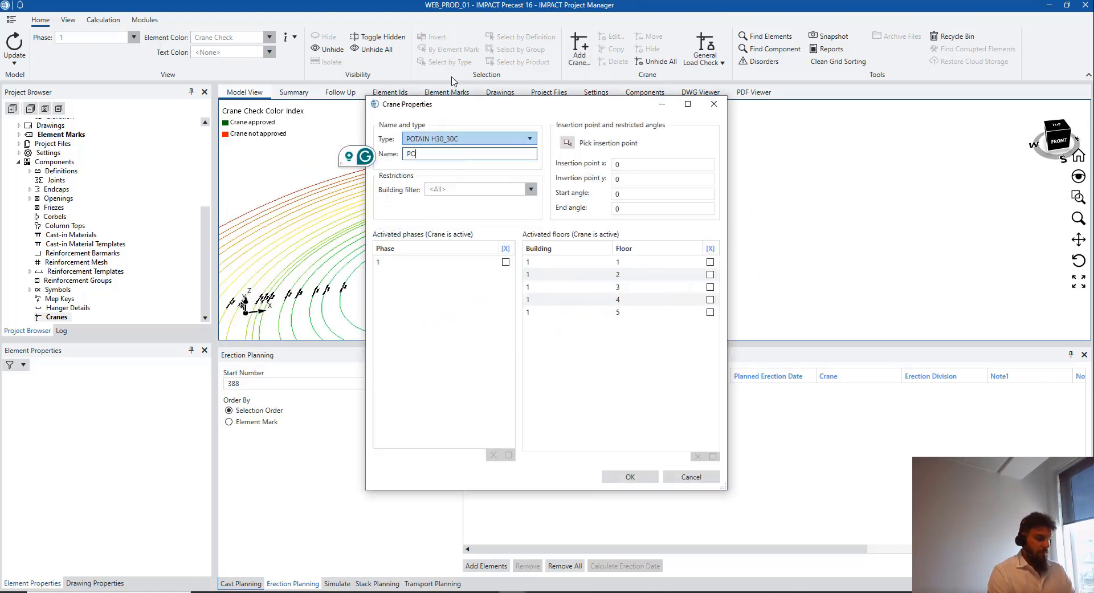
pyautogui.write('S')
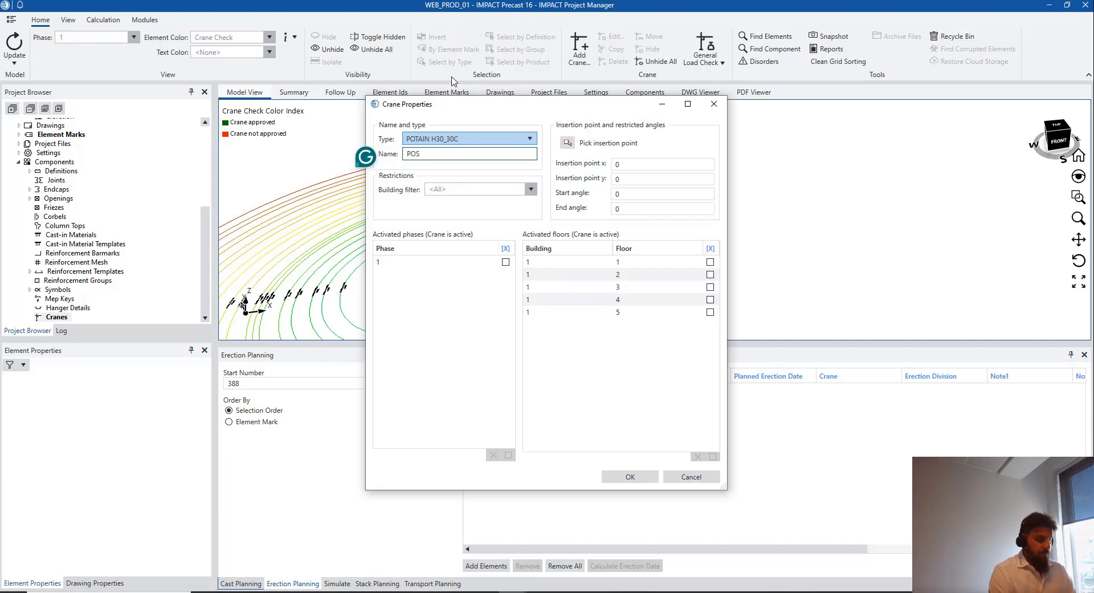
pyautogui.write('ITION 2')
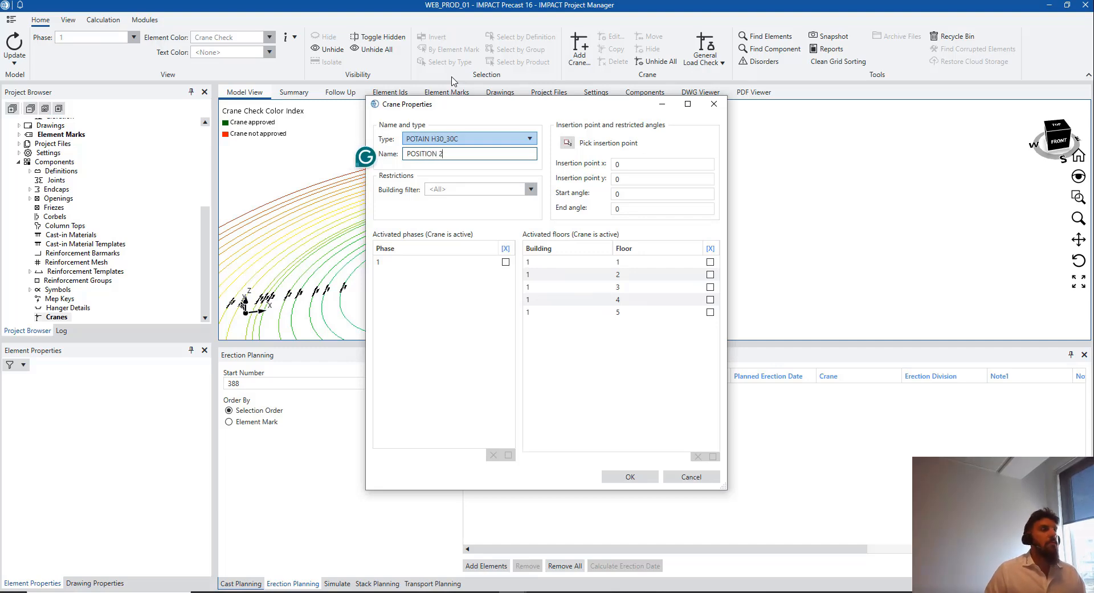
pyautogui.click(506, 262)
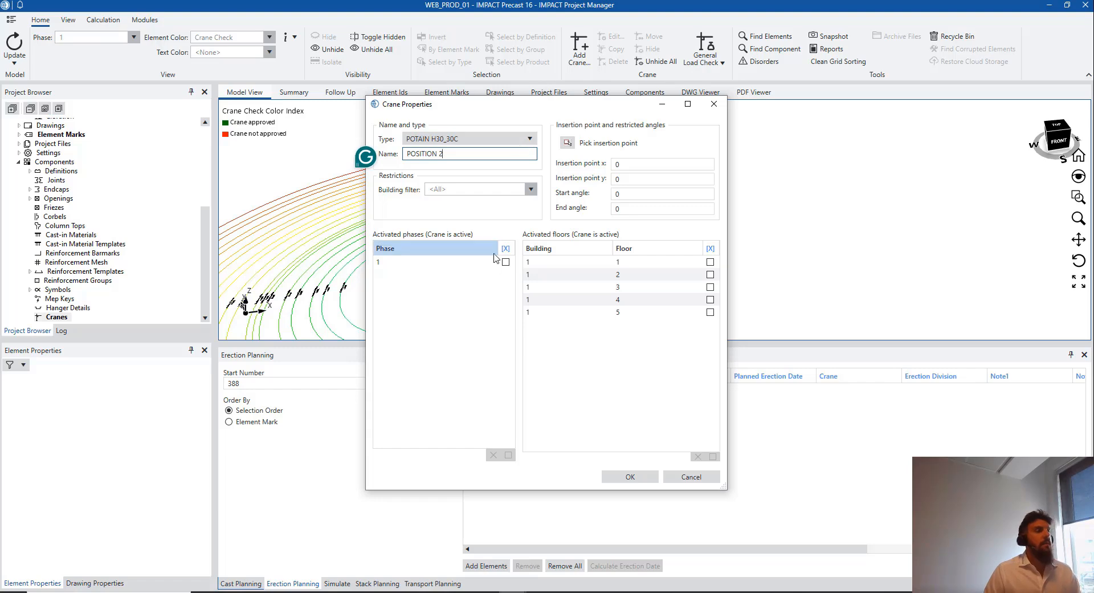
pyautogui.click(505, 261)
pyautogui.click(710, 263)
pyautogui.click(710, 262)
pyautogui.click(710, 274)
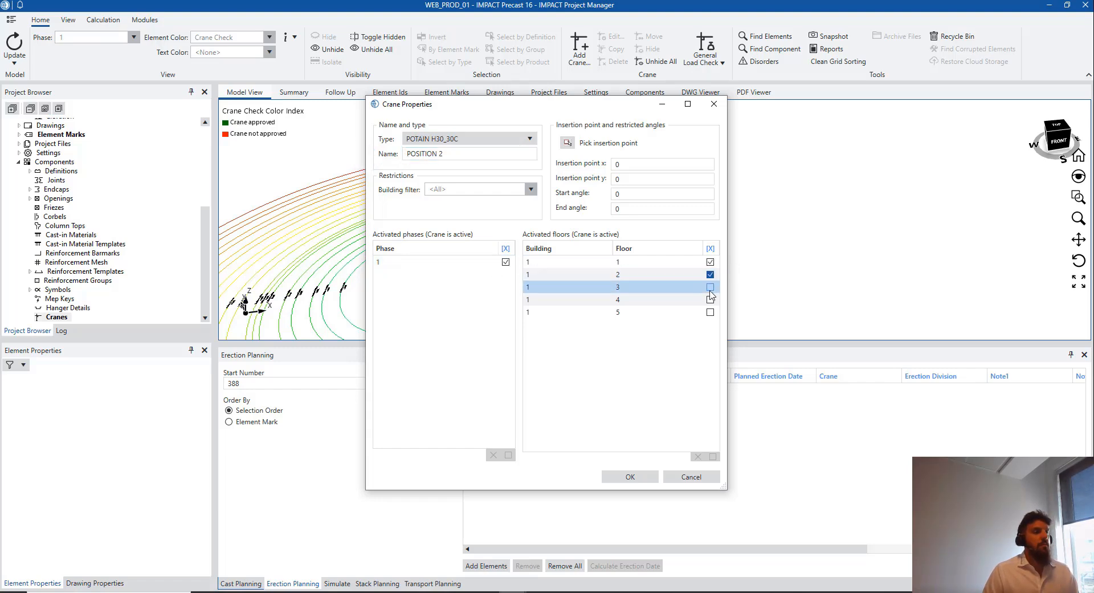
pyautogui.click(710, 287)
pyautogui.click(710, 300)
pyautogui.click(710, 312)
# Place POSITION 2 at 122028, 45054 and create it
pyautogui.click(566, 142)
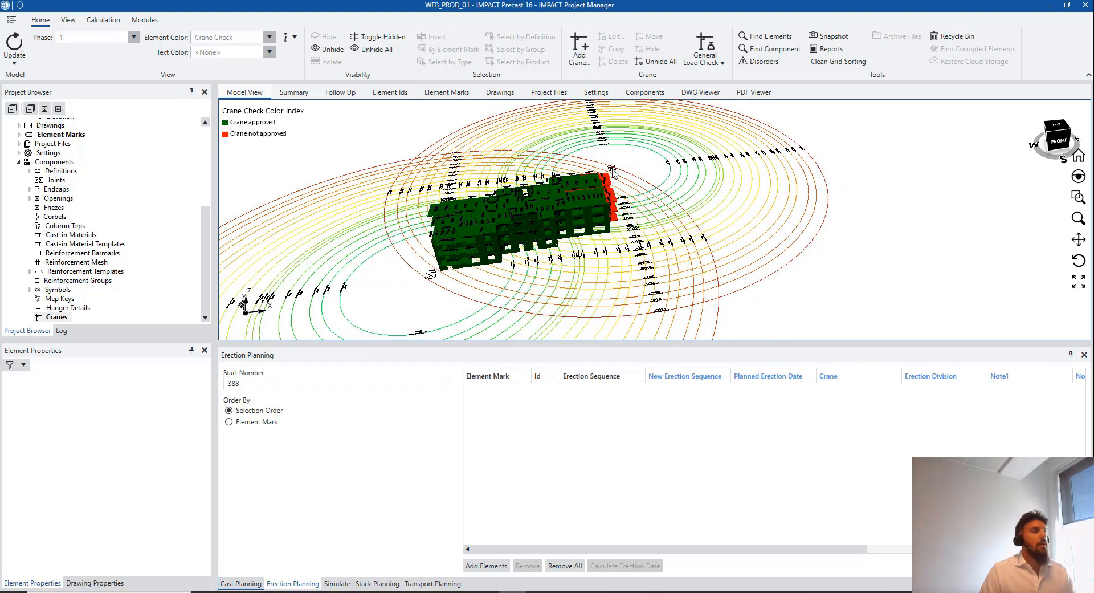
pyautogui.click(613, 172)
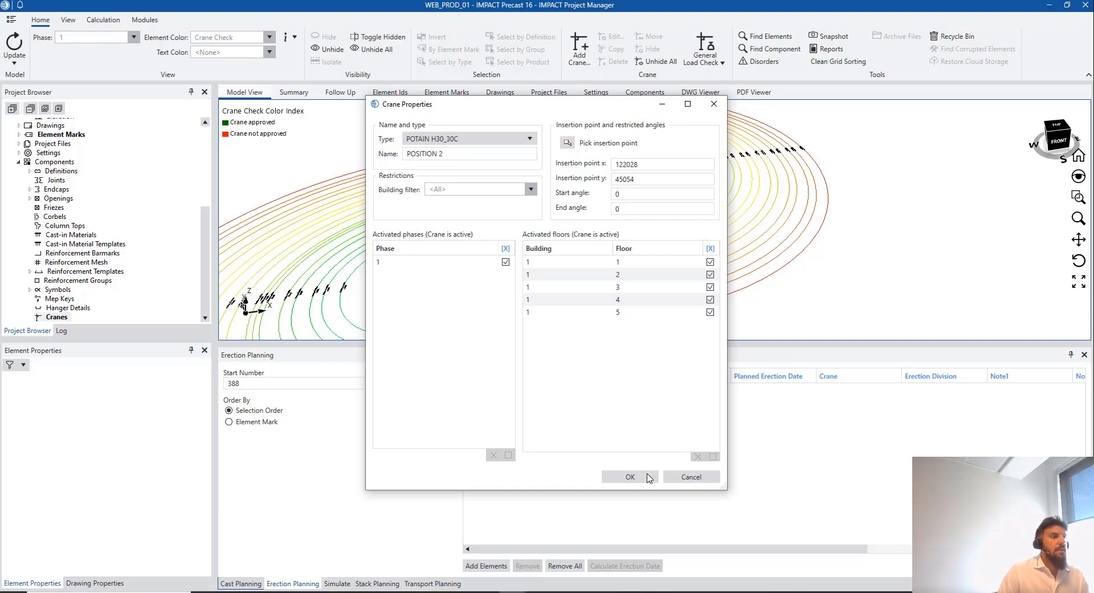
pyautogui.click(645, 478)
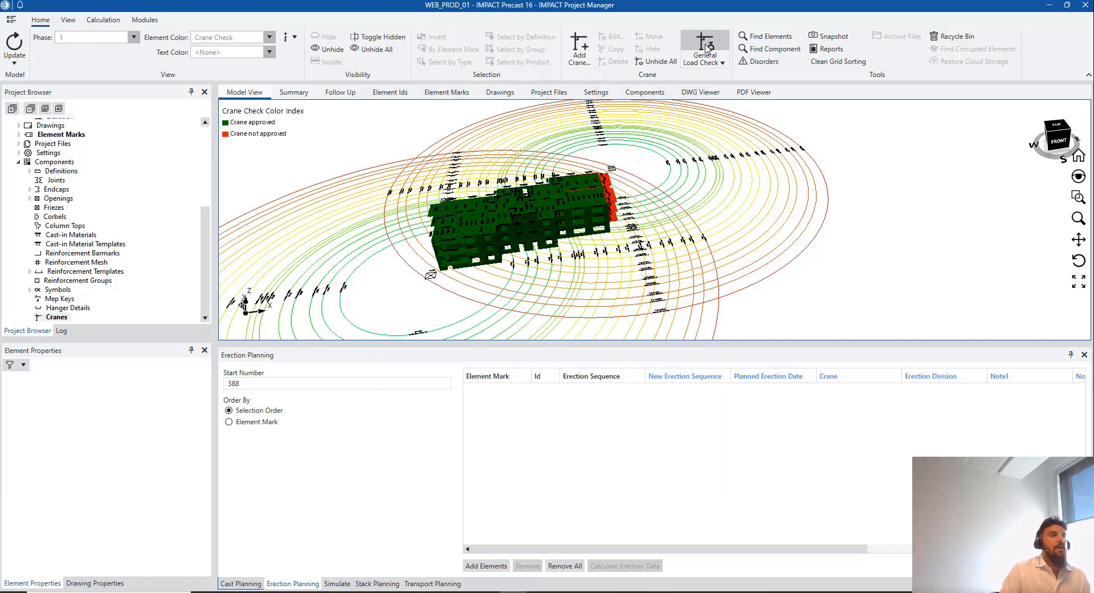
# Rerun the load check with both cranes and inspect the remaining red elements
pyautogui.click(706, 45)
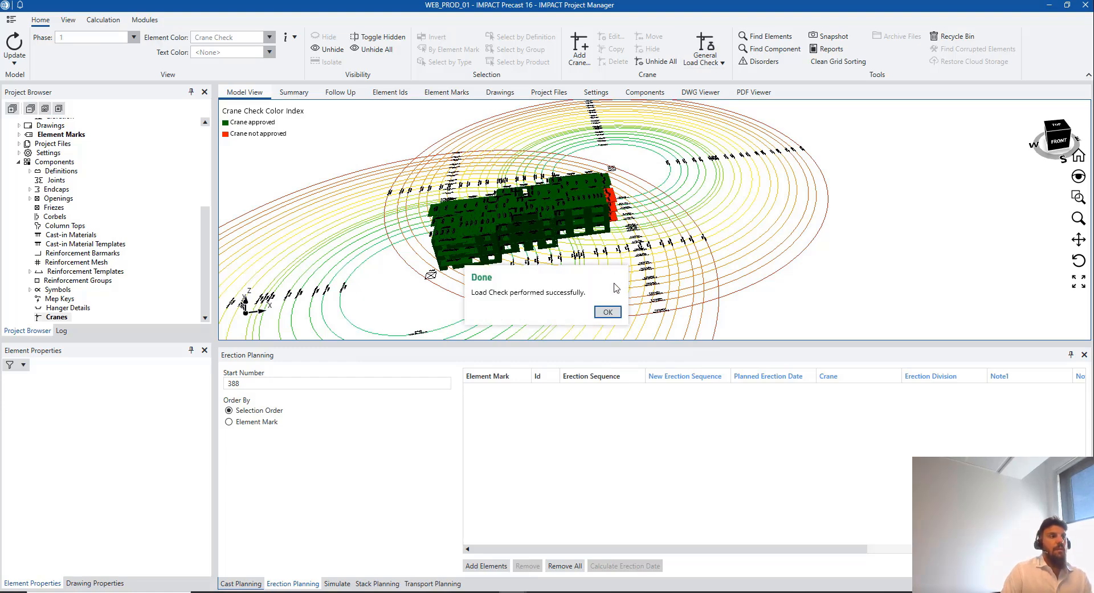
pyautogui.click(607, 313)
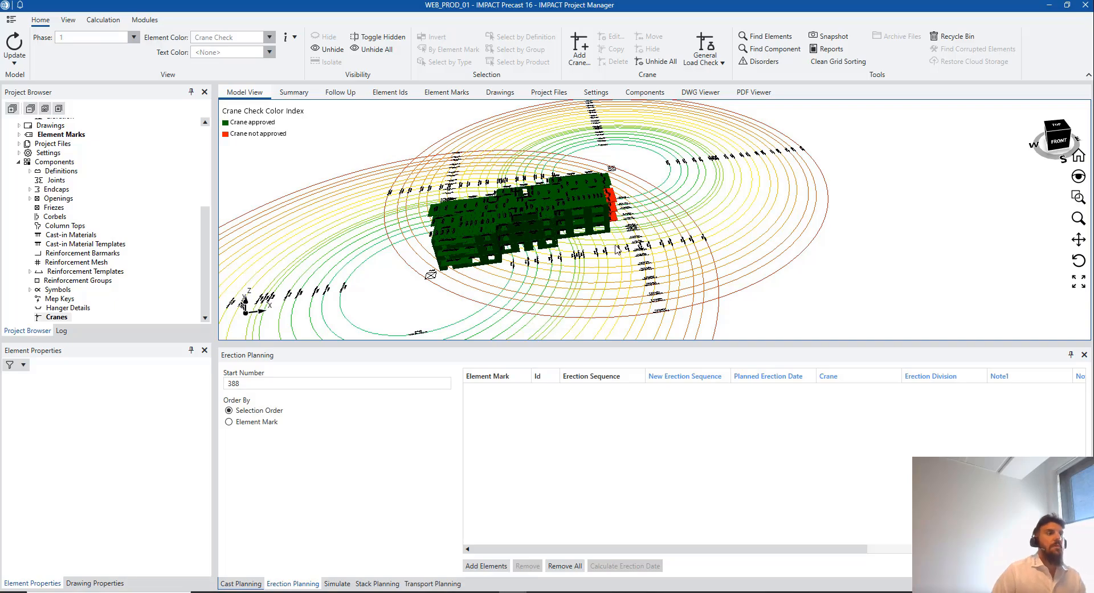
pyautogui.scroll(3, 611, 211)
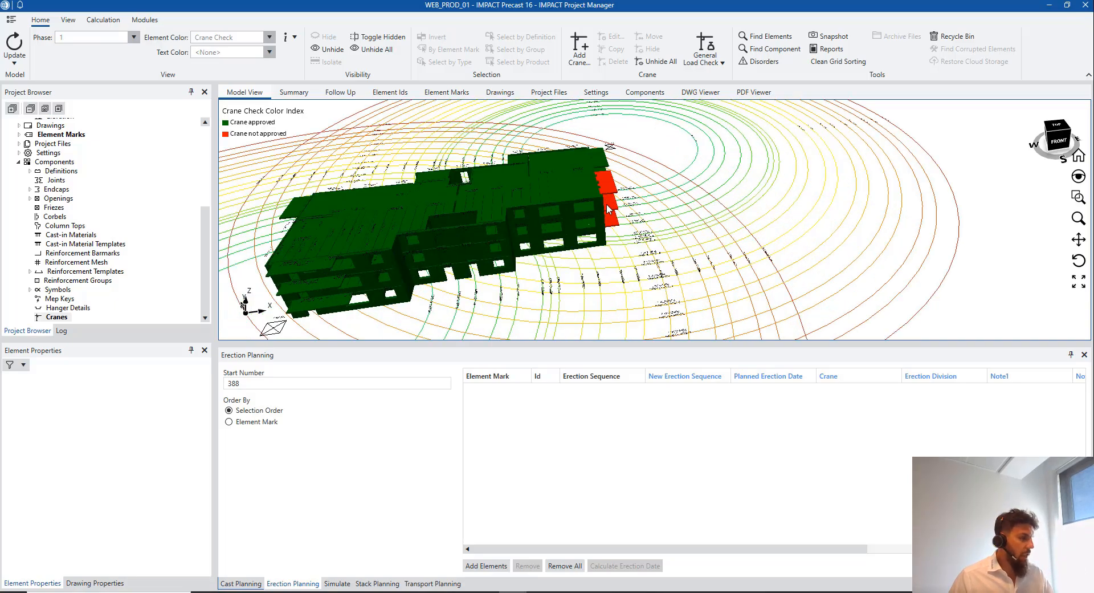
pyautogui.moveTo(605, 193); pyautogui.dragTo(755, 211, button='middle')
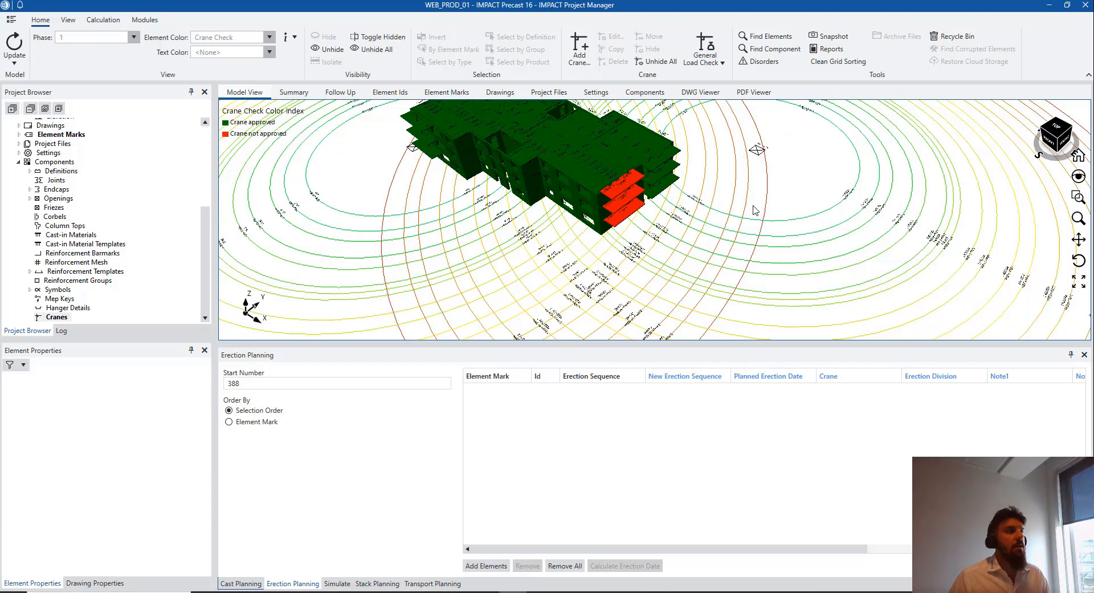
# Delete the selected crane and its radius rings
pyautogui.click(757, 152)
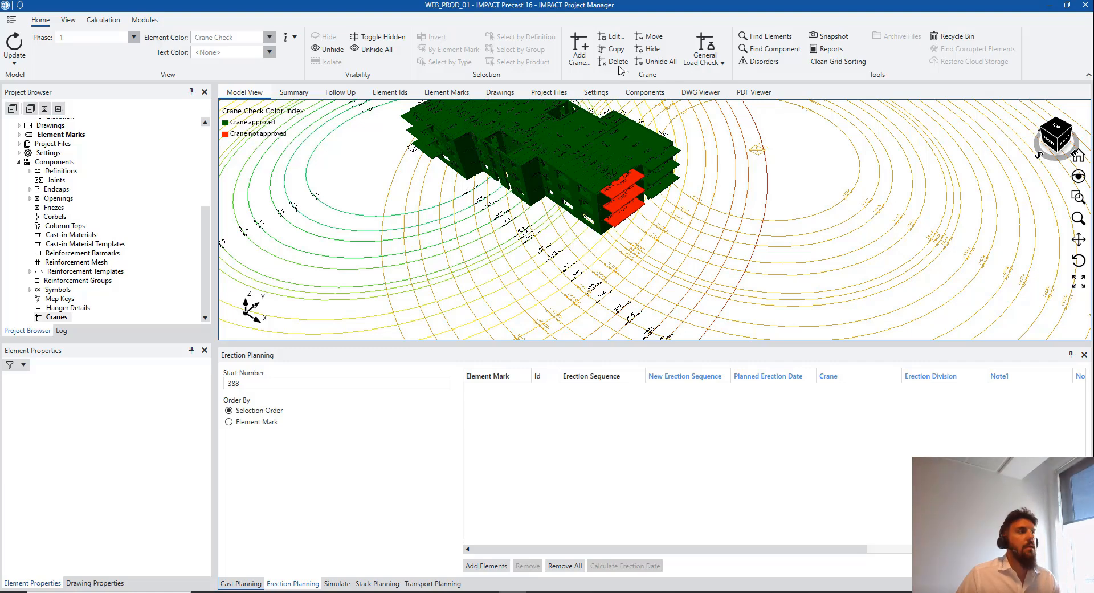
pyautogui.click(620, 68)
pyautogui.click(570, 313)
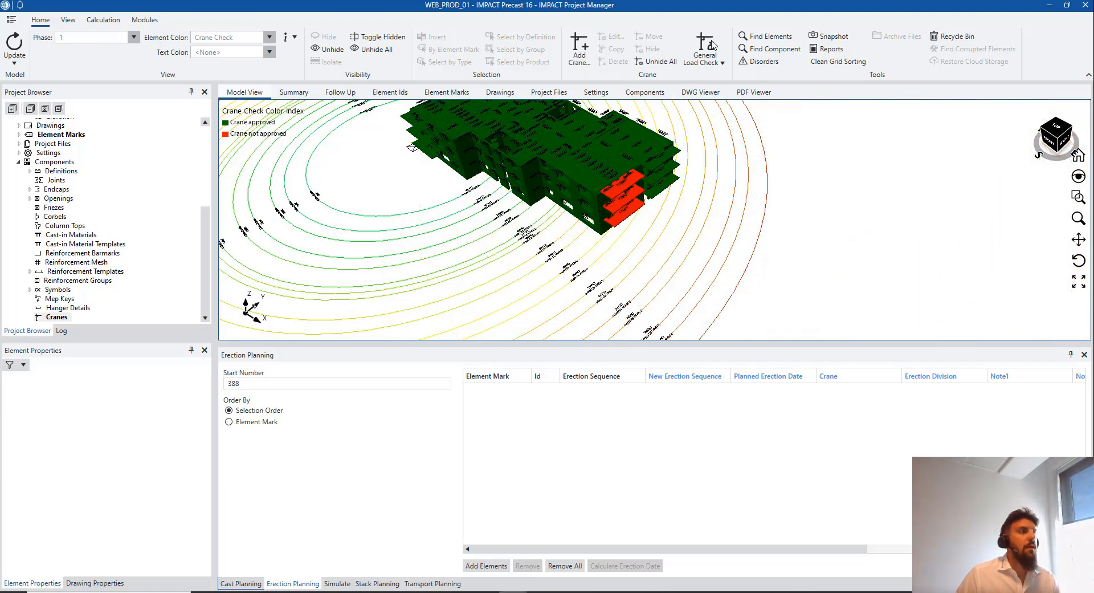
# Name the new crane POSITION 2 and activate it in phase 1 on floors 1–5
pyautogui.click(579, 48)
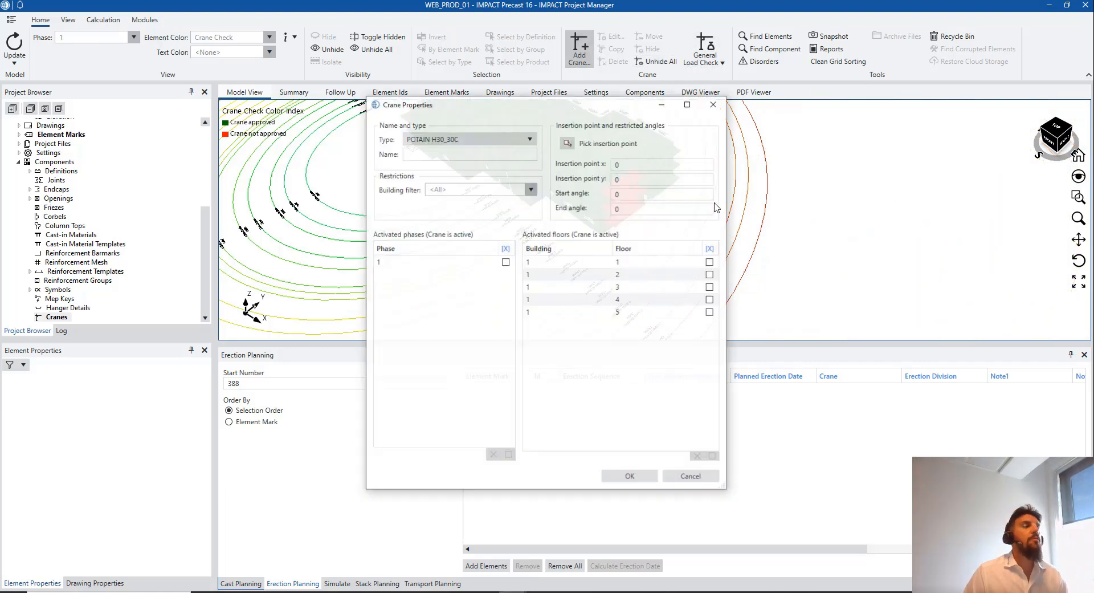
pyautogui.click(481, 155)
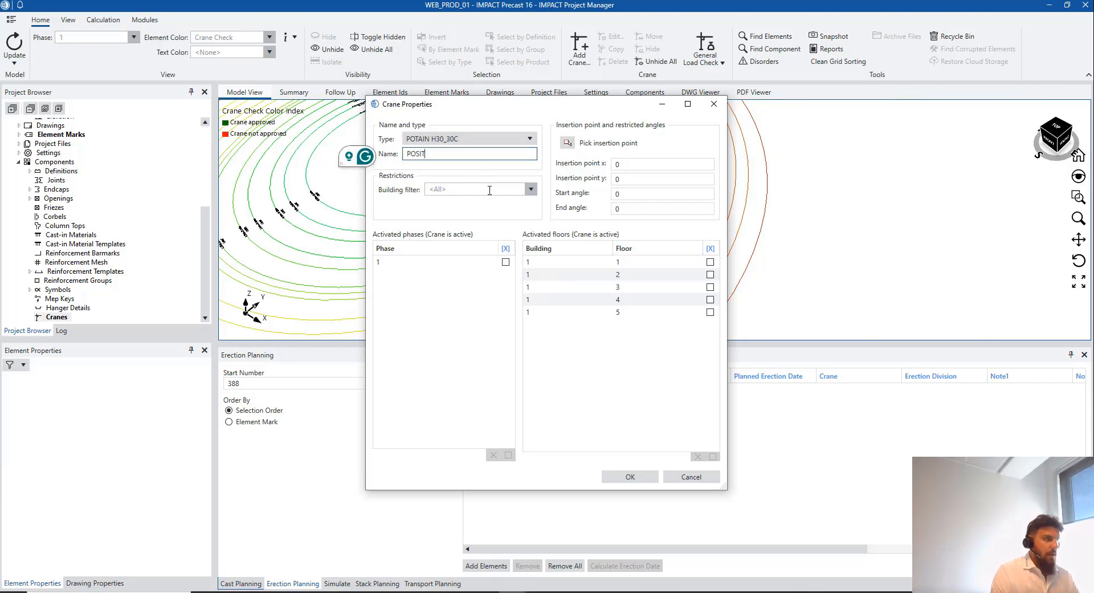
pyautogui.write('2')
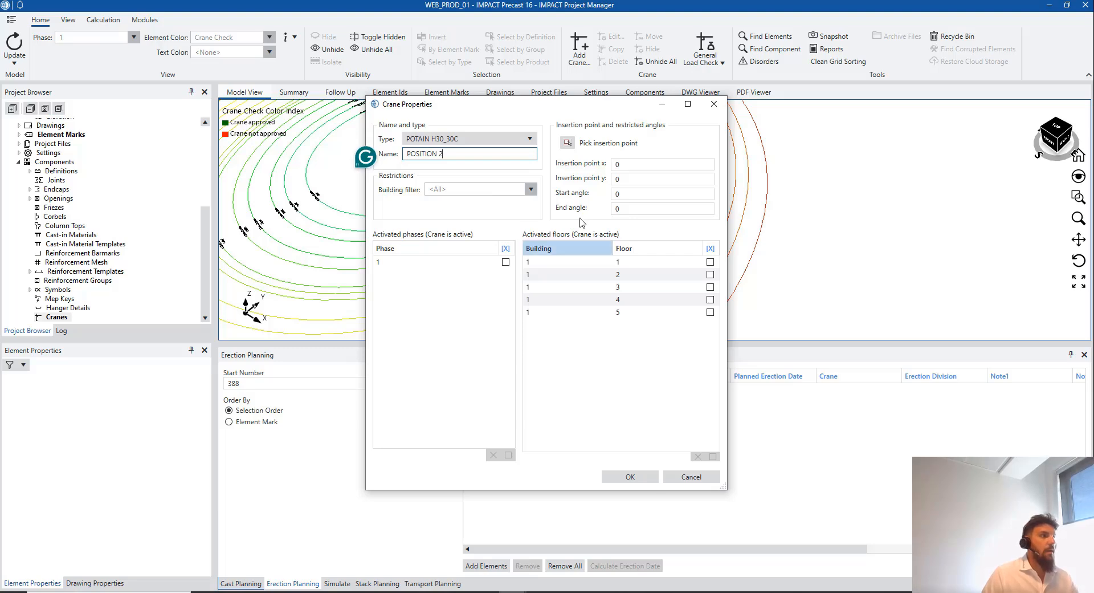
pyautogui.click(505, 262)
pyautogui.click(503, 261)
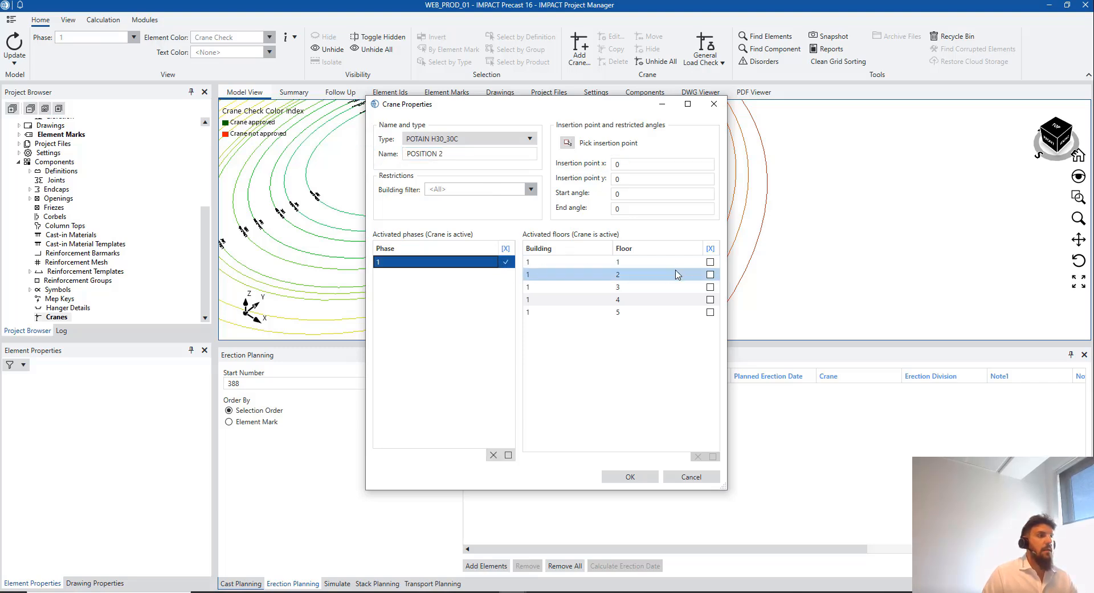
pyautogui.click(709, 262)
pyautogui.click(710, 274)
pyautogui.click(713, 296)
pyautogui.click(710, 287)
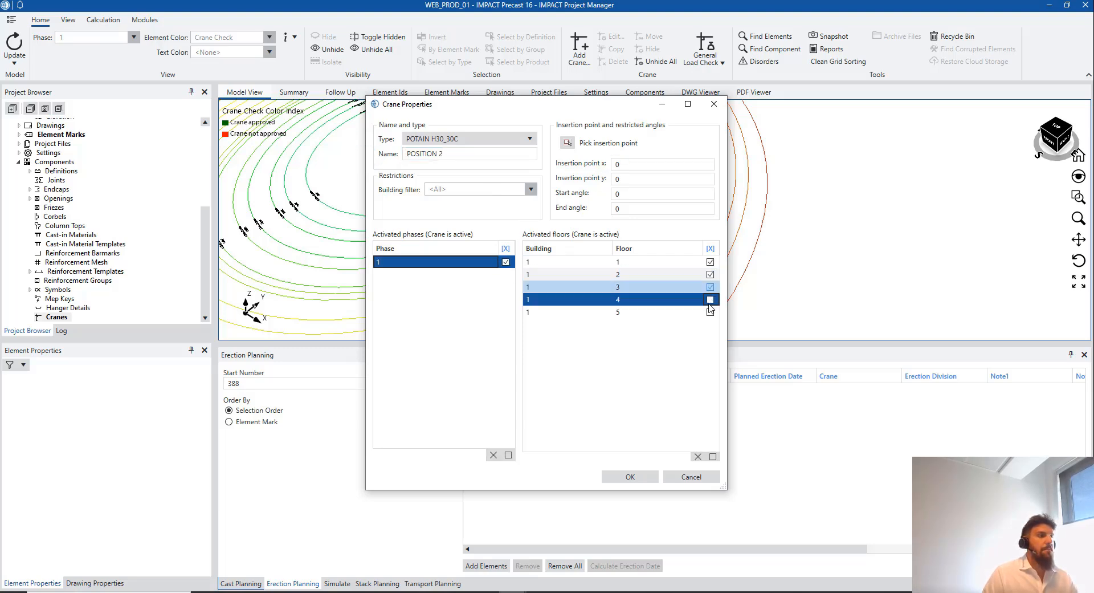
pyautogui.click(710, 299)
pyautogui.click(710, 312)
# Place POSITION 2 at 118024, 32101 beside the building and confirm
pyautogui.click(567, 143)
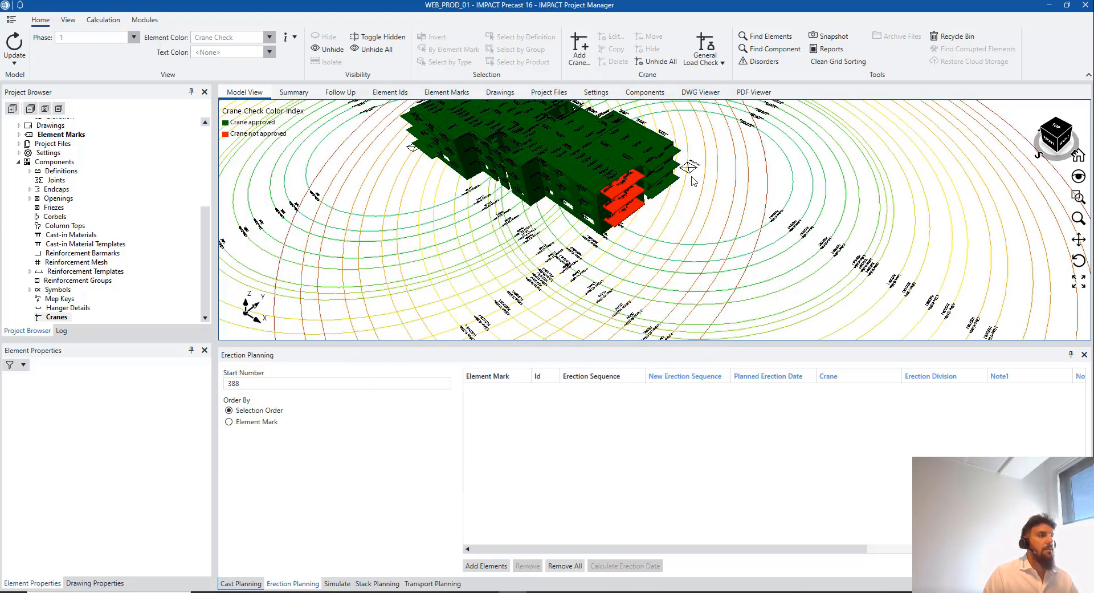
pyautogui.click(690, 178)
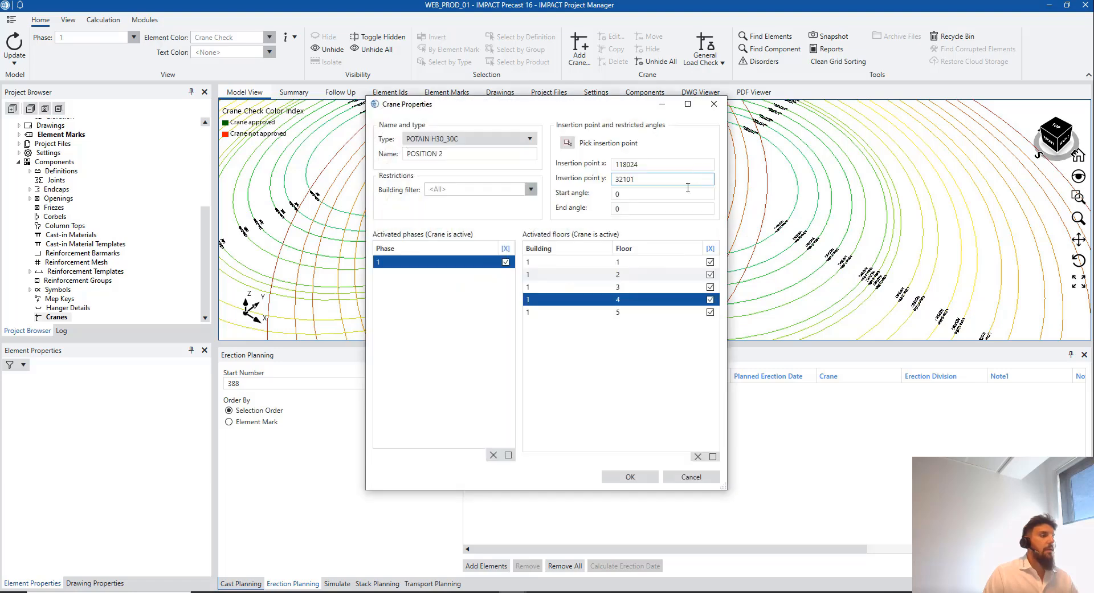
pyautogui.click(631, 478)
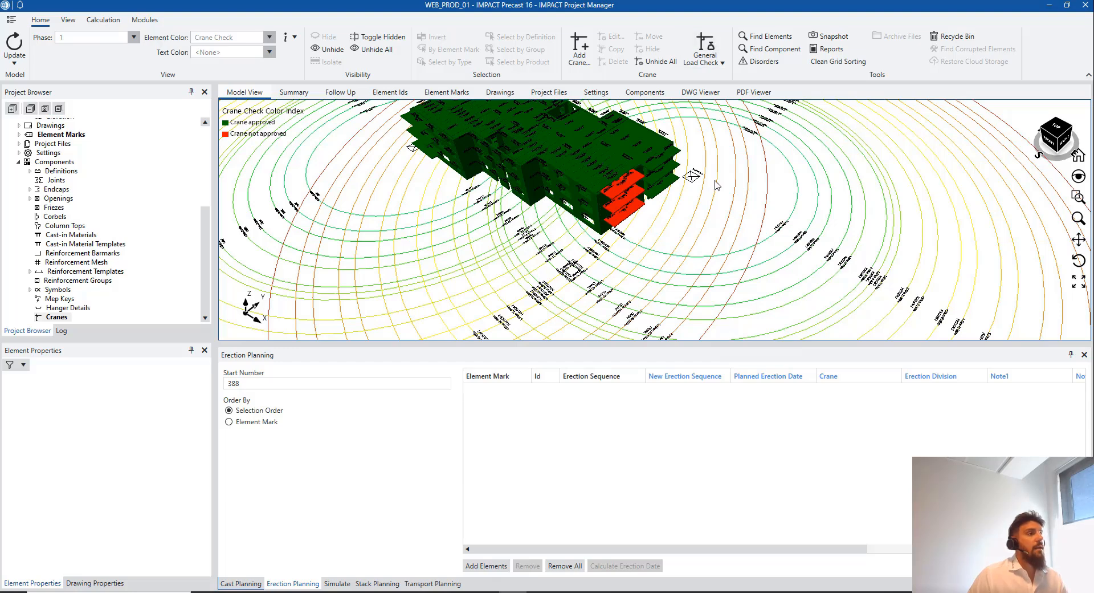
# Run the General Load Check for all cranes and acknowledge the Done message
pyautogui.click(708, 52)
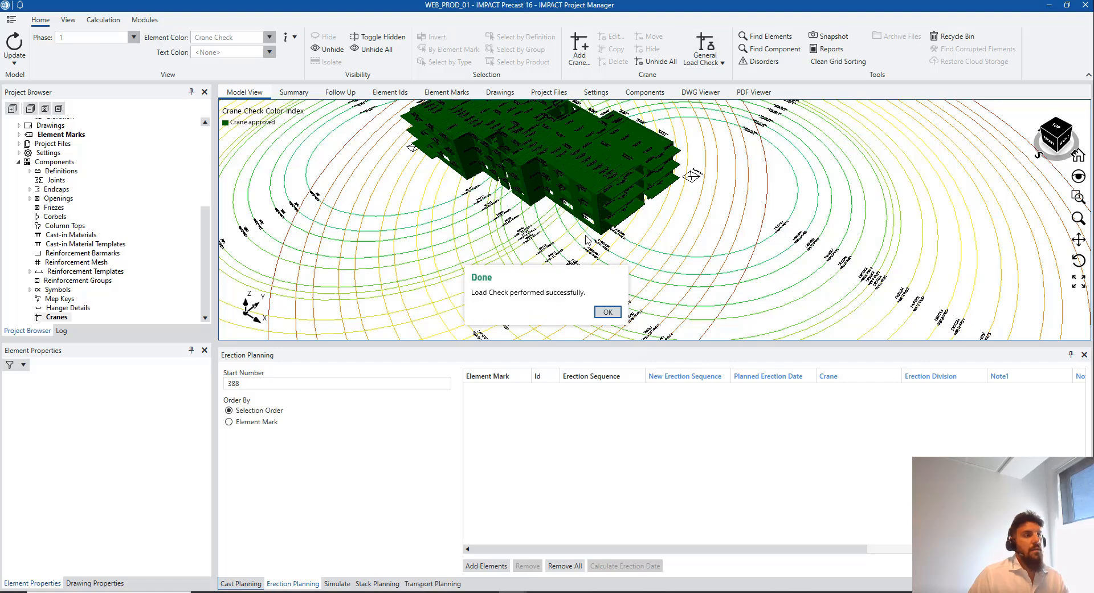
pyautogui.click(618, 314)
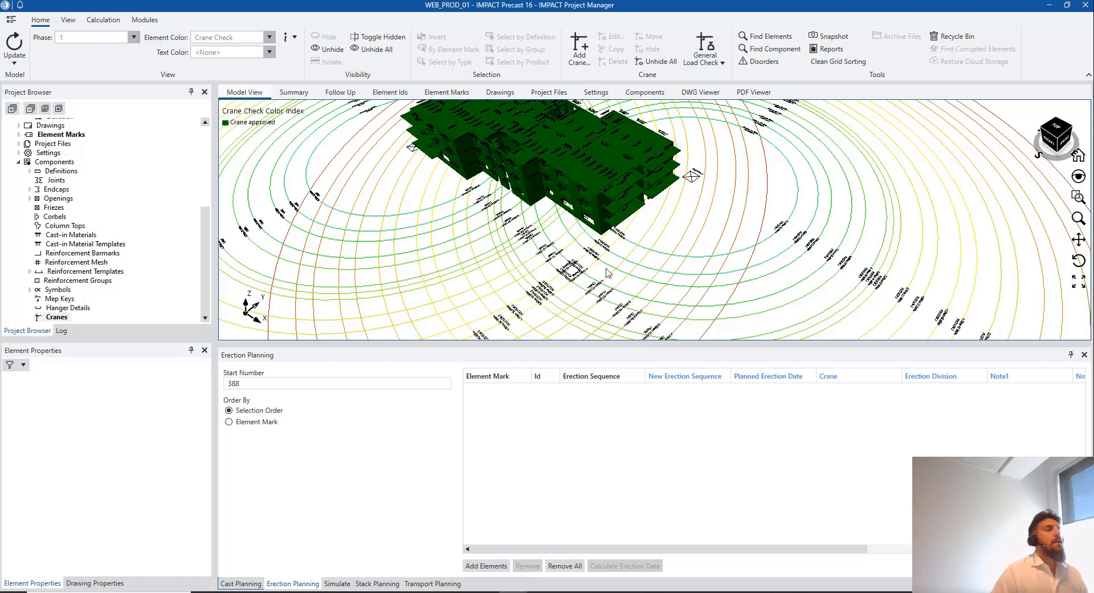
pyautogui.scroll(-2, 608, 274)
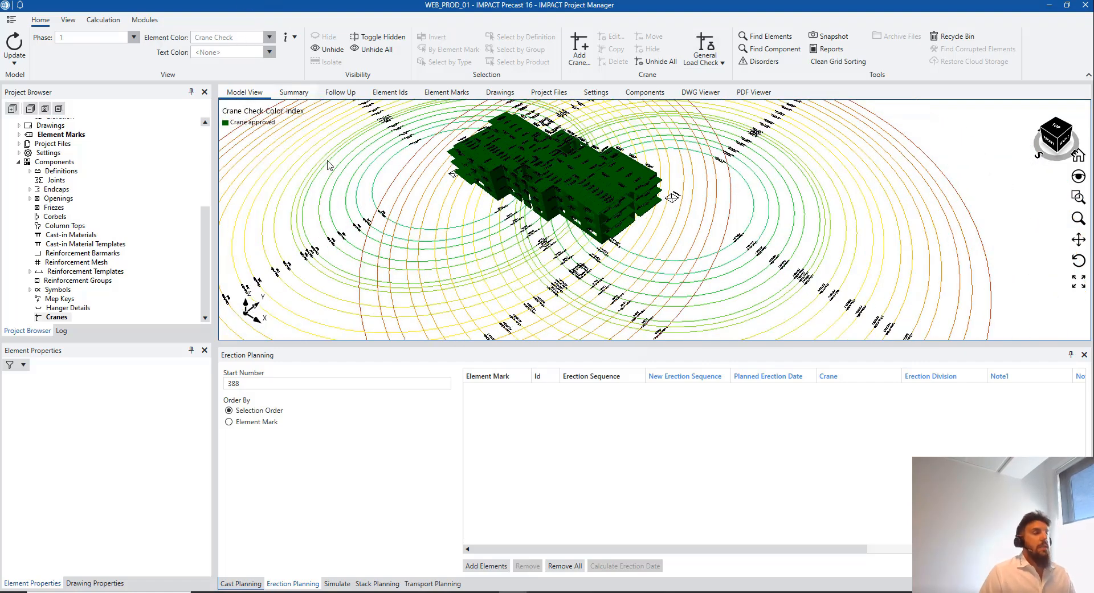
# Orbit to a top-down view of the building and box-select all the surrounding cranes
pyautogui.moveTo(575, 207); pyautogui.dragTo(671, 179, button='middle')
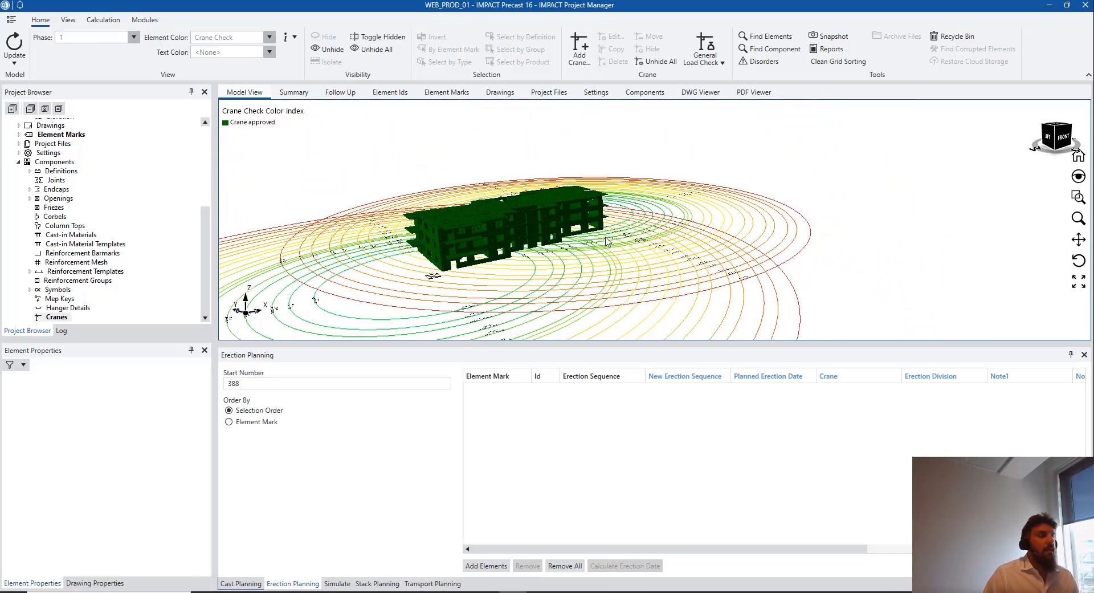
pyautogui.scroll(-1, 659, 245)
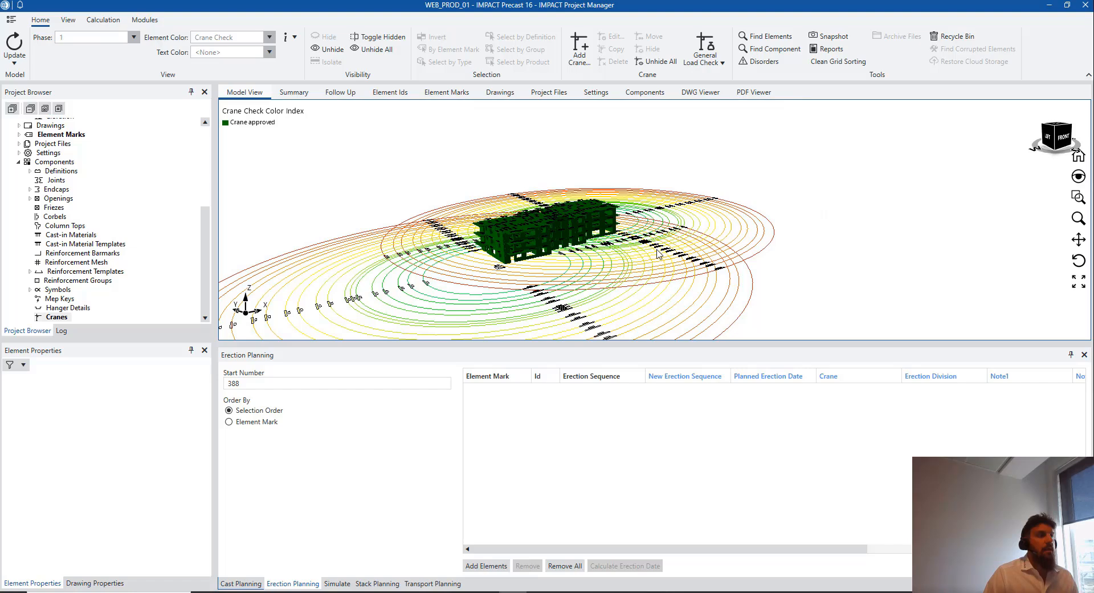
pyautogui.moveTo(658, 259); pyautogui.dragTo(622, 264, button='middle')
pyautogui.moveTo(716, 313); pyautogui.dragTo(599, 245)
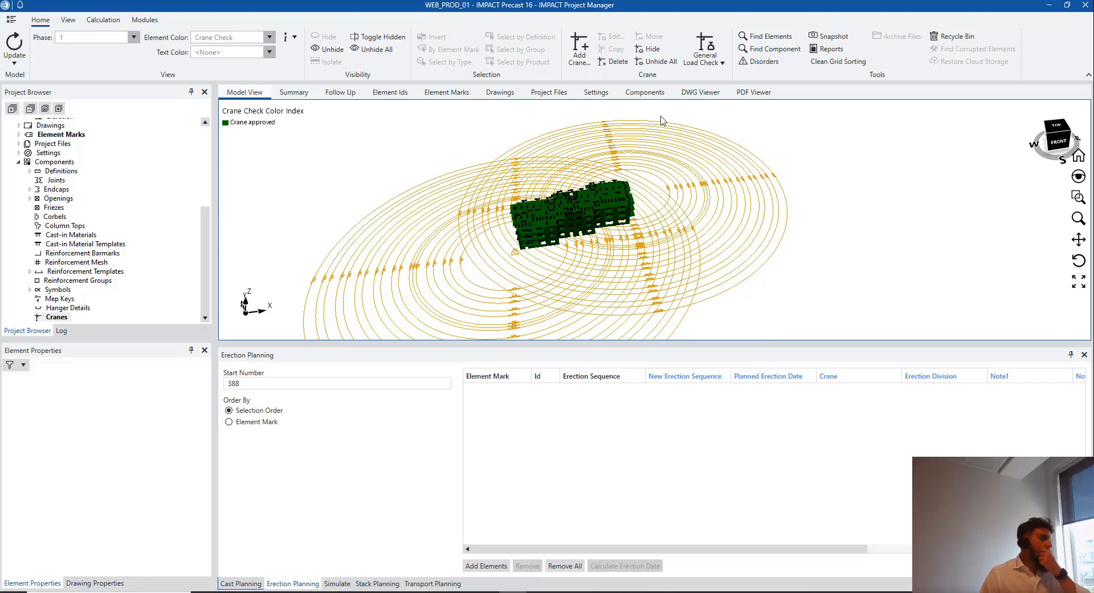
# Delete all the selected cranes with Yes to all, and collapse the Components node in the Project Browser
pyautogui.click(618, 62)
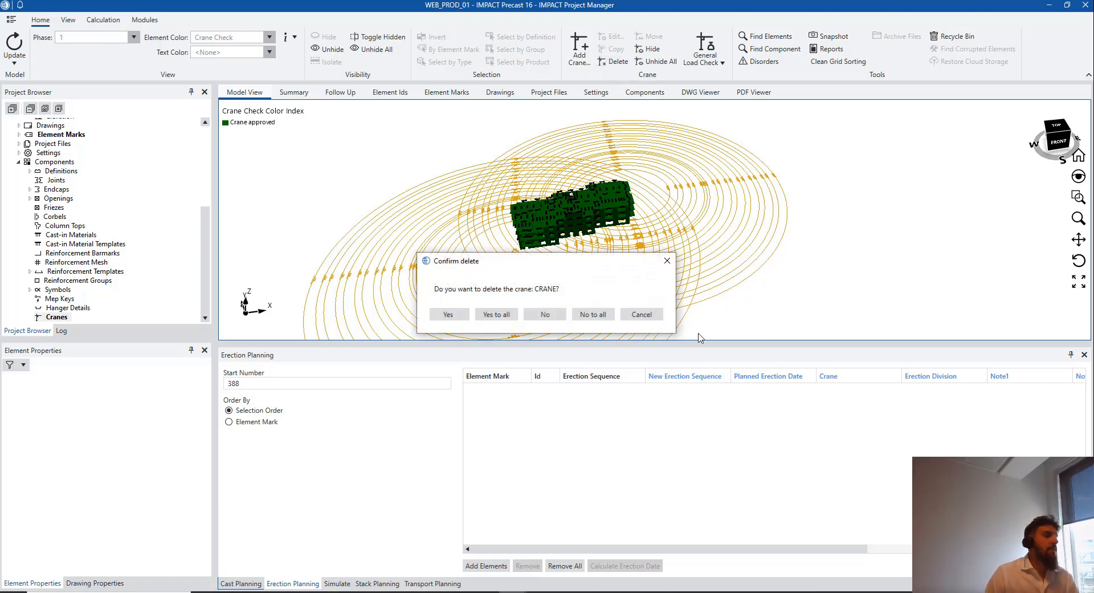
pyautogui.click(509, 317)
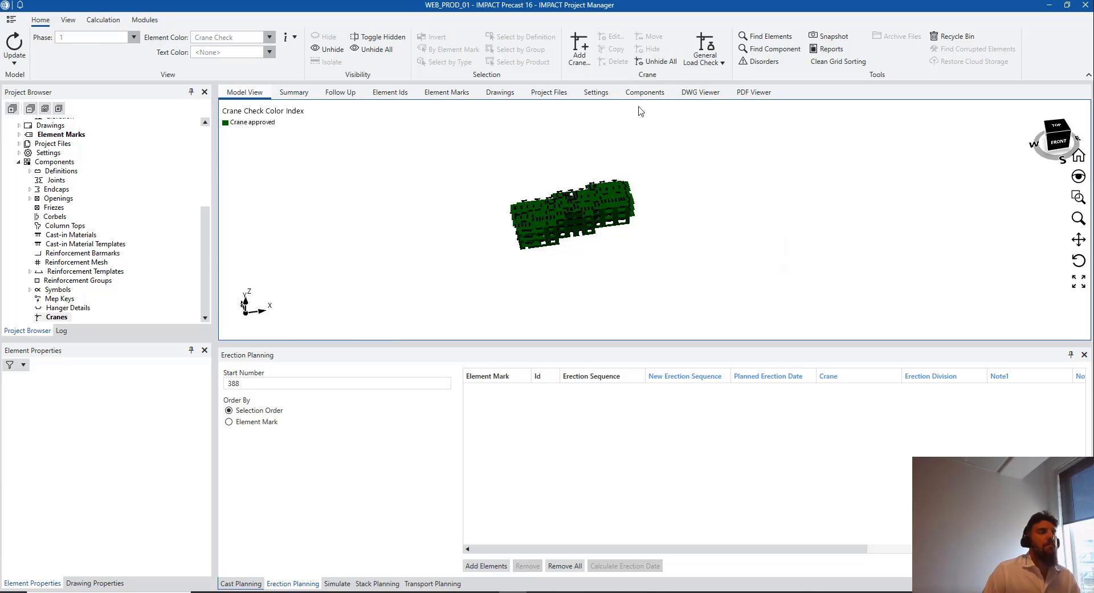
pyautogui.moveTo(592, 286); pyautogui.dragTo(536, 254, button='middle')
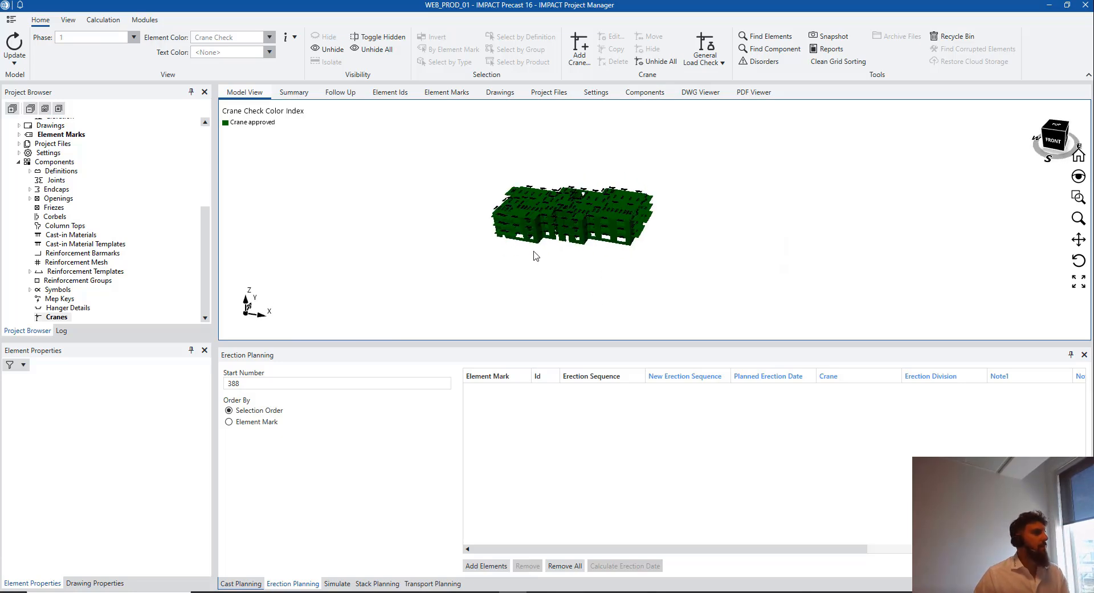
pyautogui.click(21, 162)
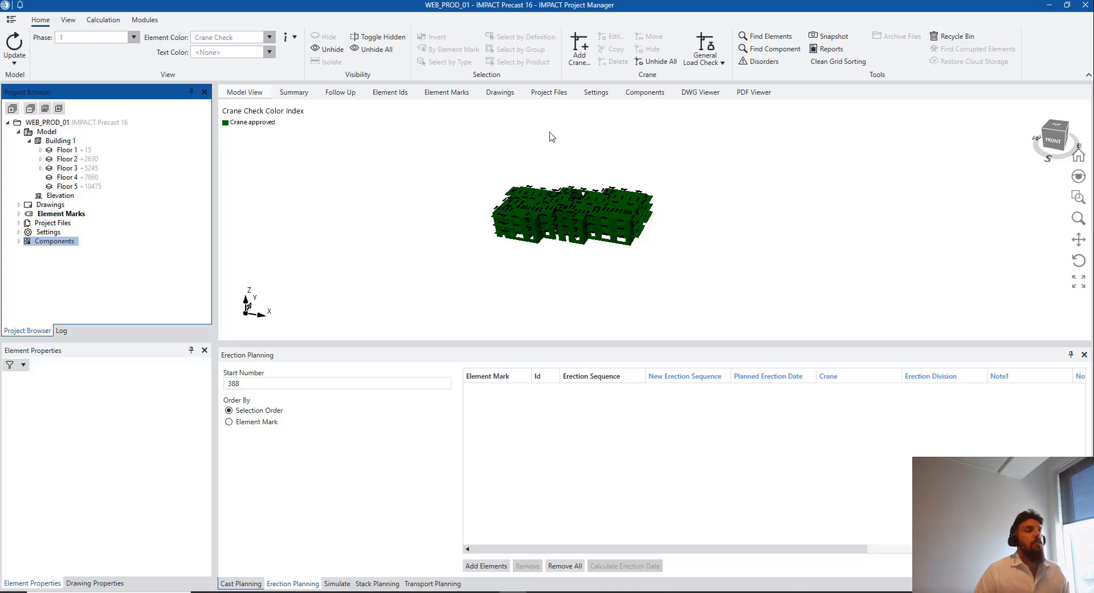
# Set the Element Color dropdown to <None> so the model shows plain grey
pyautogui.click(269, 37)
pyautogui.scroll(3, 242, 109)
pyautogui.scroll(-3, 243, 107)
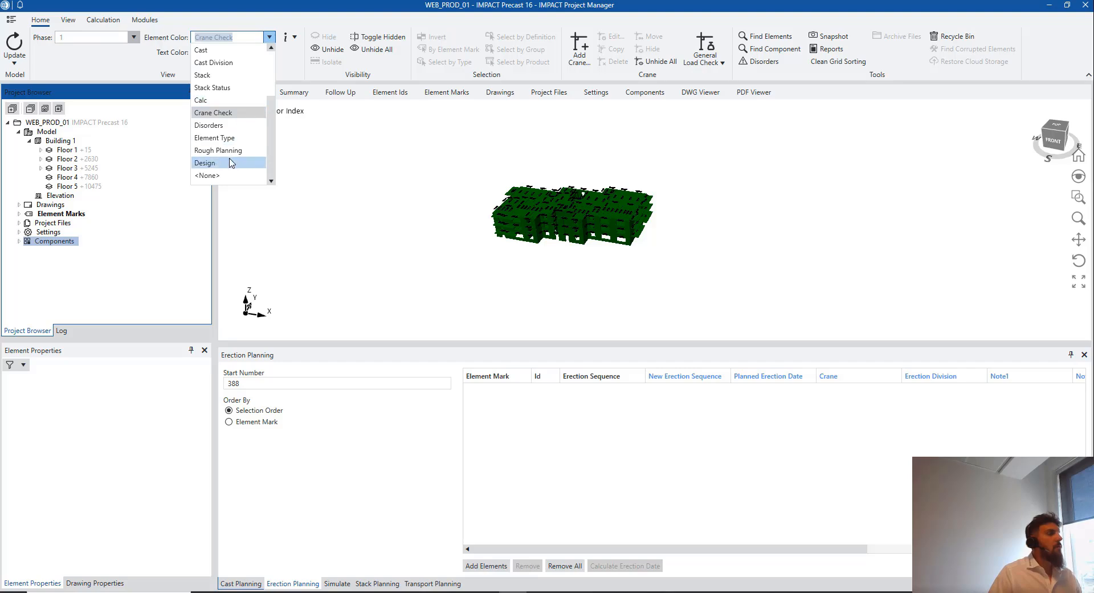
pyautogui.click(208, 175)
# Change the Erection Planning Start Number from 388 to 1
pyautogui.scroll(2, 566, 228)
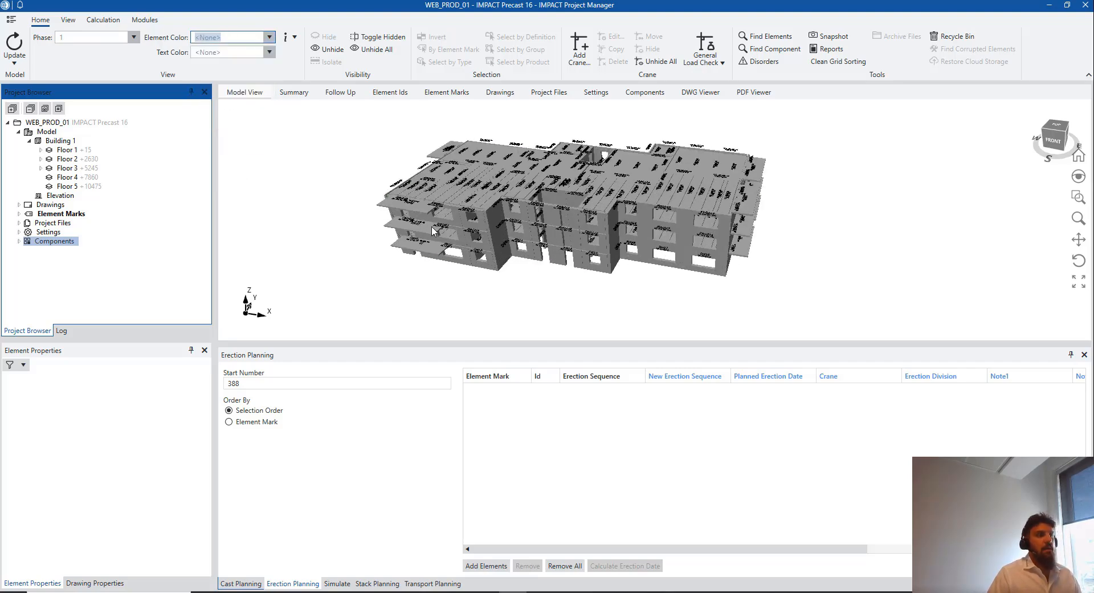
pyautogui.doubleClick(273, 383)
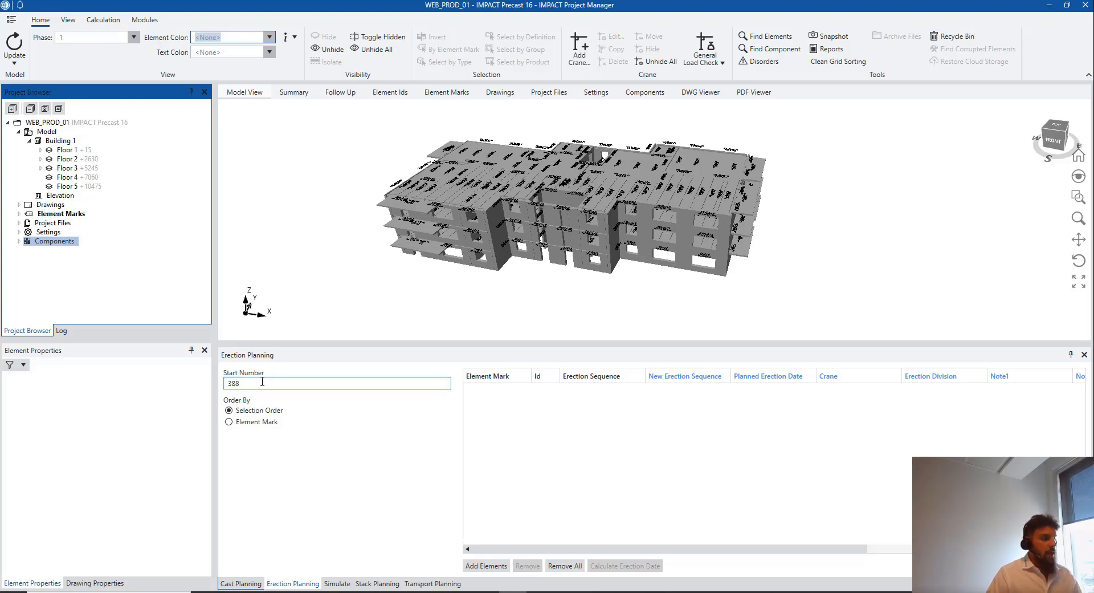
pyautogui.write('1')
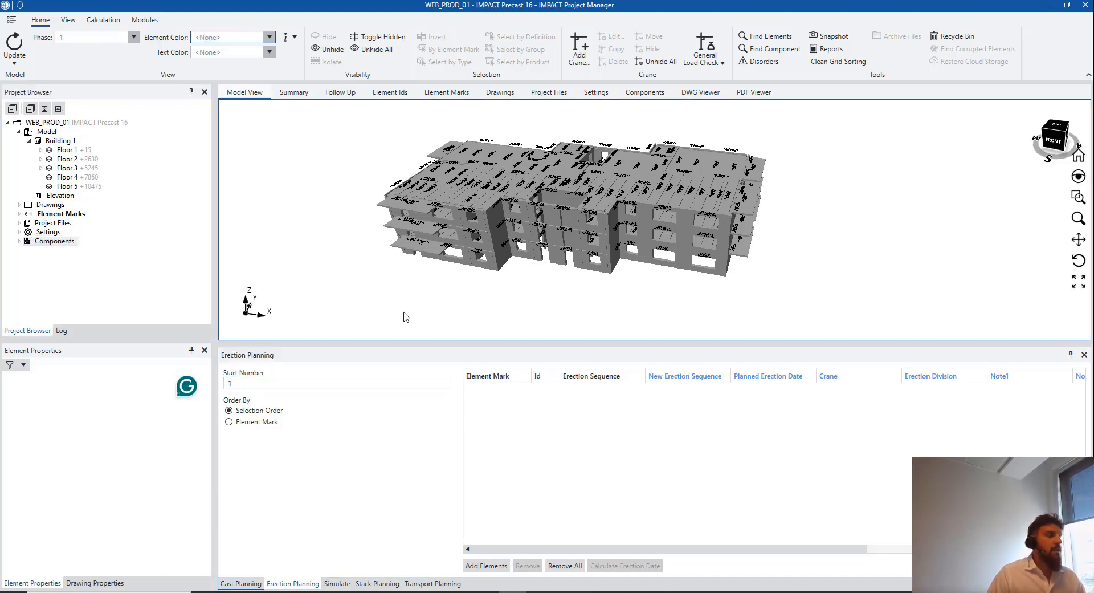
pyautogui.click(426, 318)
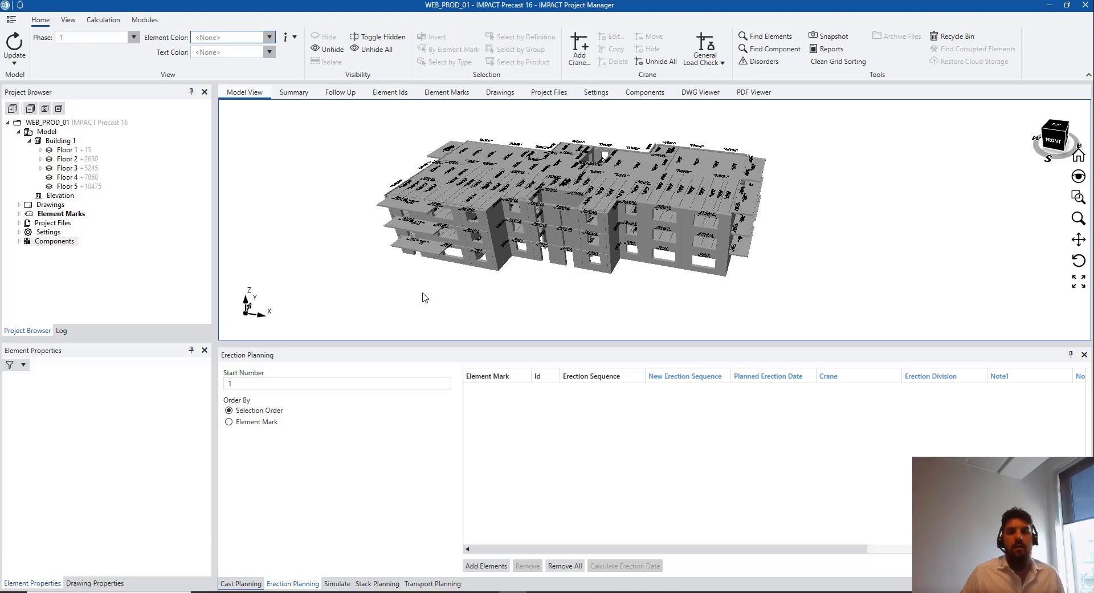
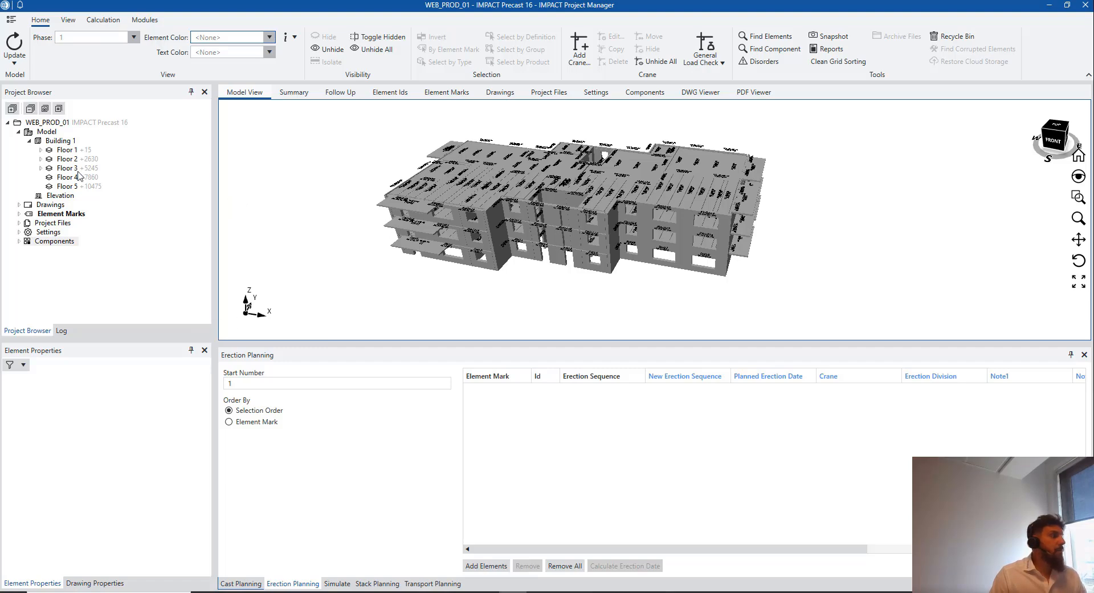
# Filter the model to show only Floor 1's Sandwich elements
pyautogui.click(41, 150)
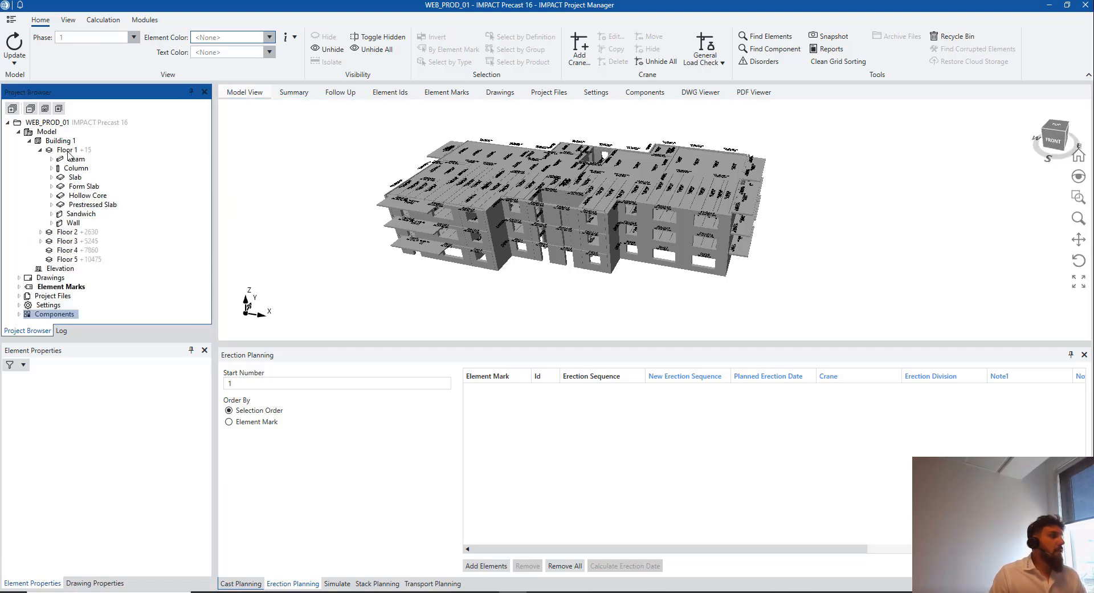
pyautogui.click(67, 150)
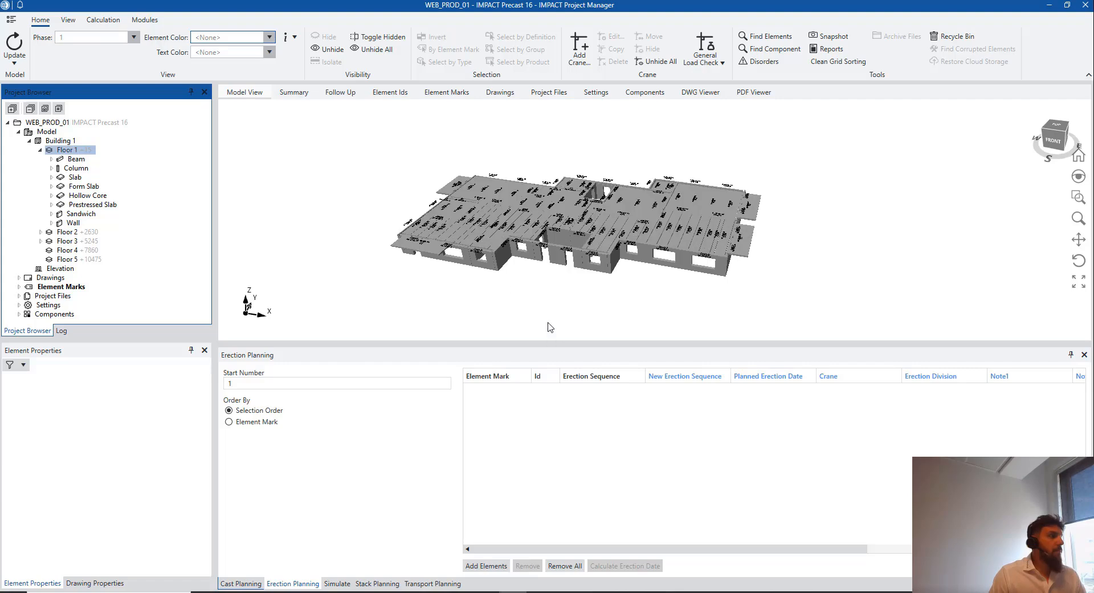
pyautogui.click(87, 215)
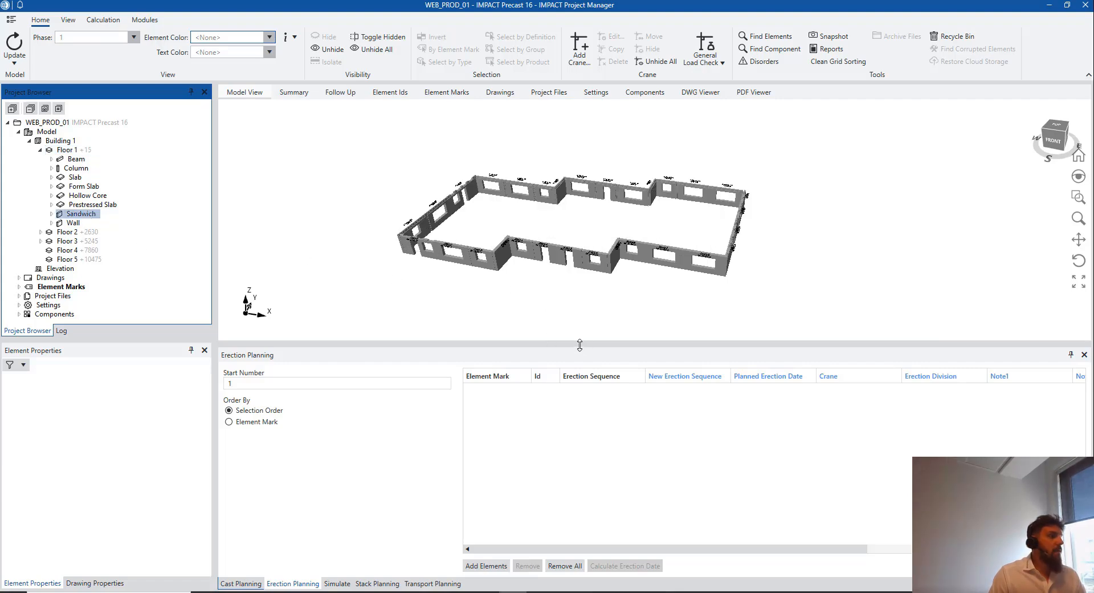
pyautogui.scroll(-1, 472, 298)
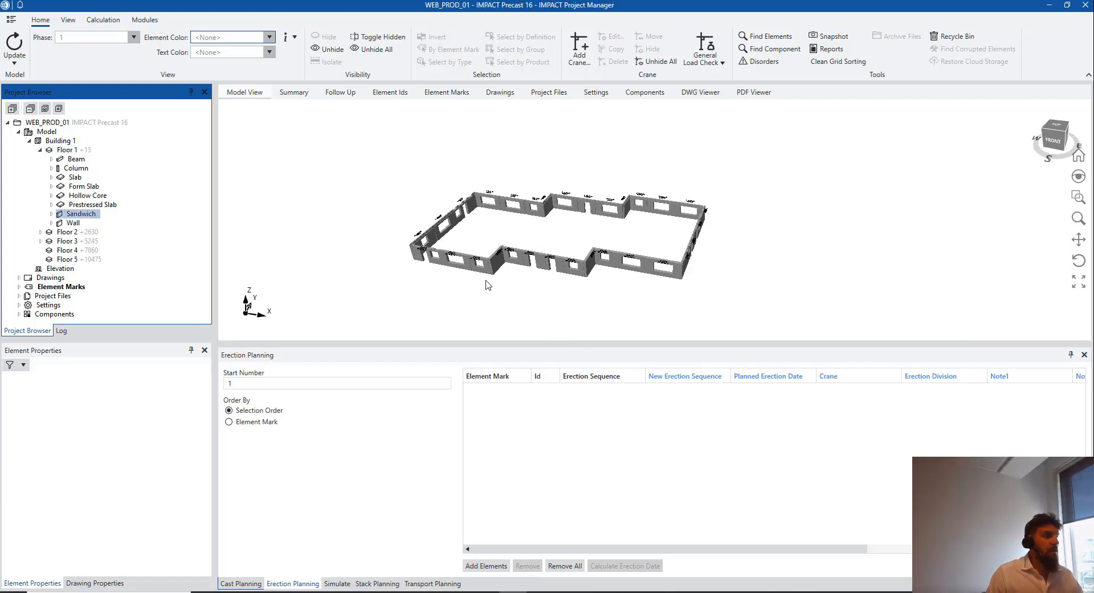
pyautogui.click(145, 20)
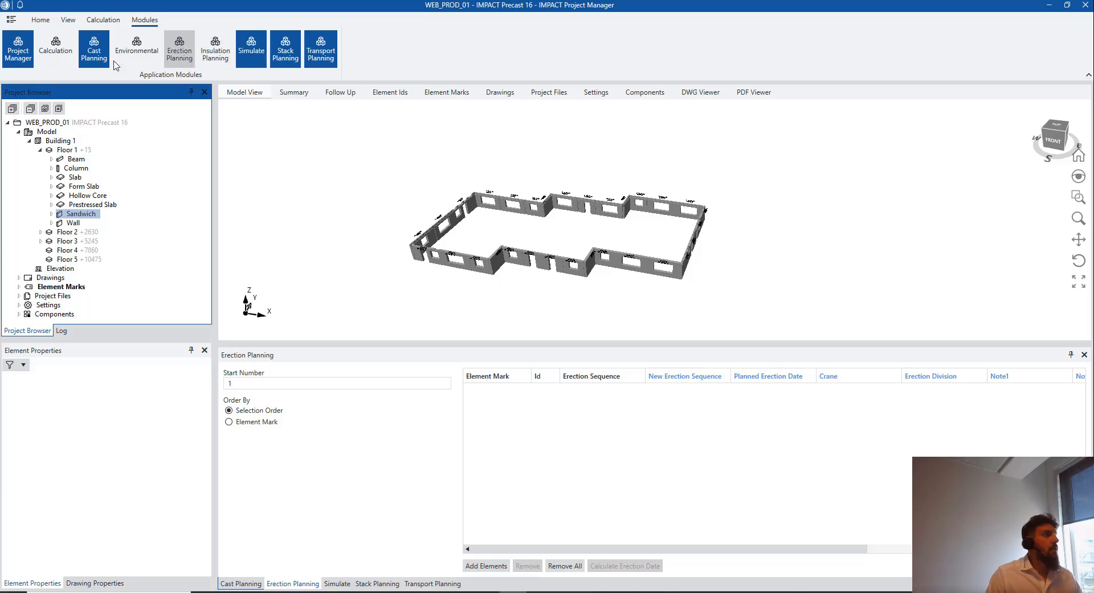
pyautogui.click(41, 20)
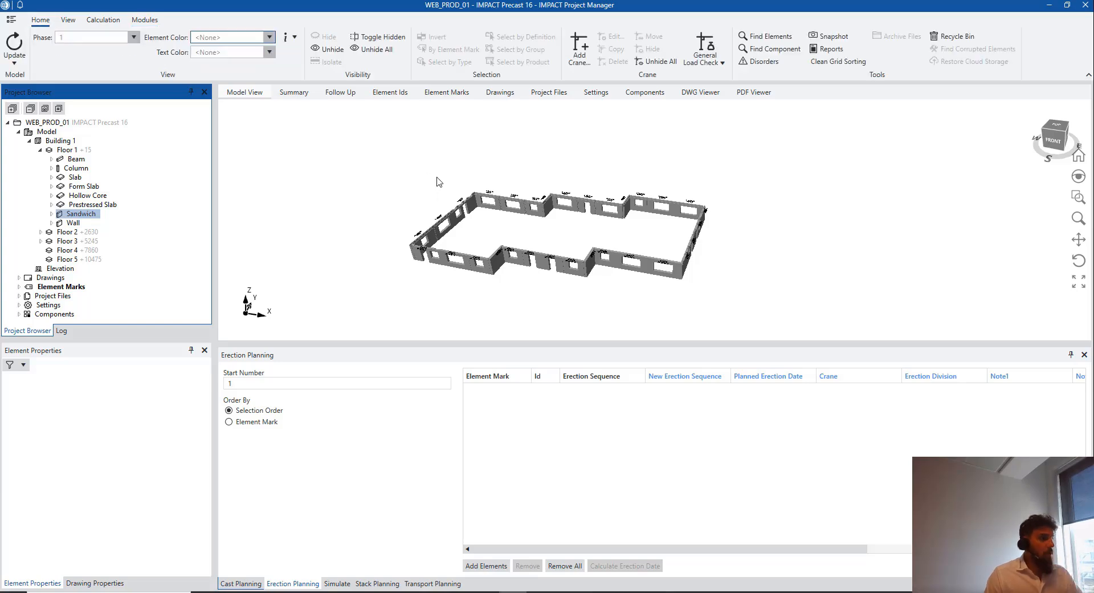
# Orbit the view and fence-select all 30 sandwich walls in the model
pyautogui.moveTo(472, 269); pyautogui.dragTo(521, 266, button='middle')
pyautogui.moveTo(540, 252); pyautogui.dragTo(605, 199)
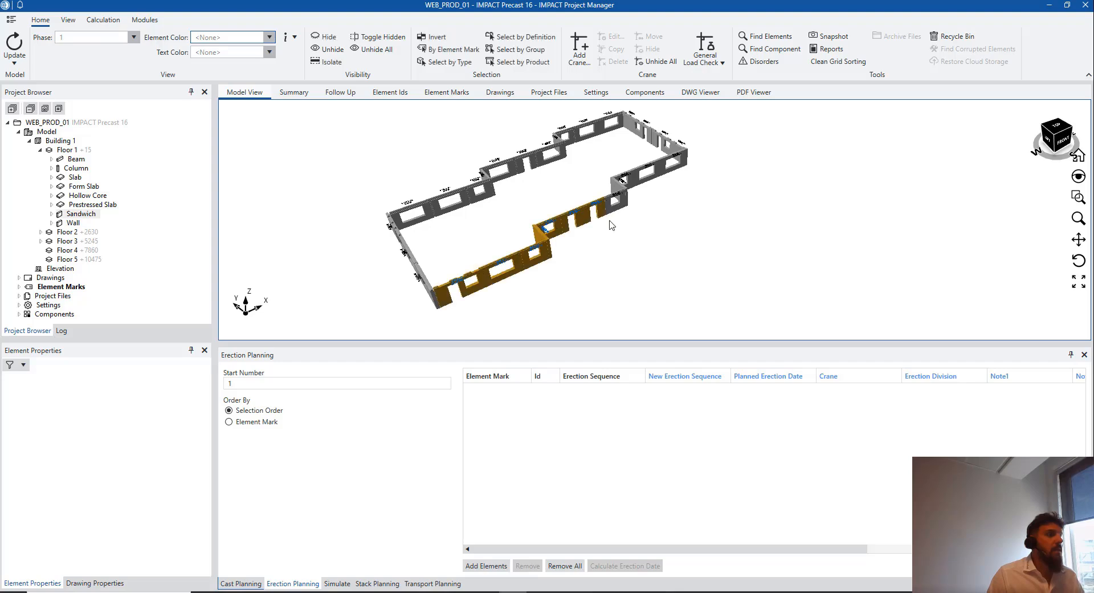
pyautogui.moveTo(614, 216); pyautogui.dragTo(577, 249, button='middle')
pyautogui.moveTo(582, 234)
pyautogui.mouseDown()
pyautogui.moveTo(637, 191)
pyautogui.moveTo(587, 143)
pyautogui.moveTo(346, 257)
pyautogui.moveTo(375, 324)
pyautogui.mouseUp()
pyautogui.scroll(-1, 437, 289)
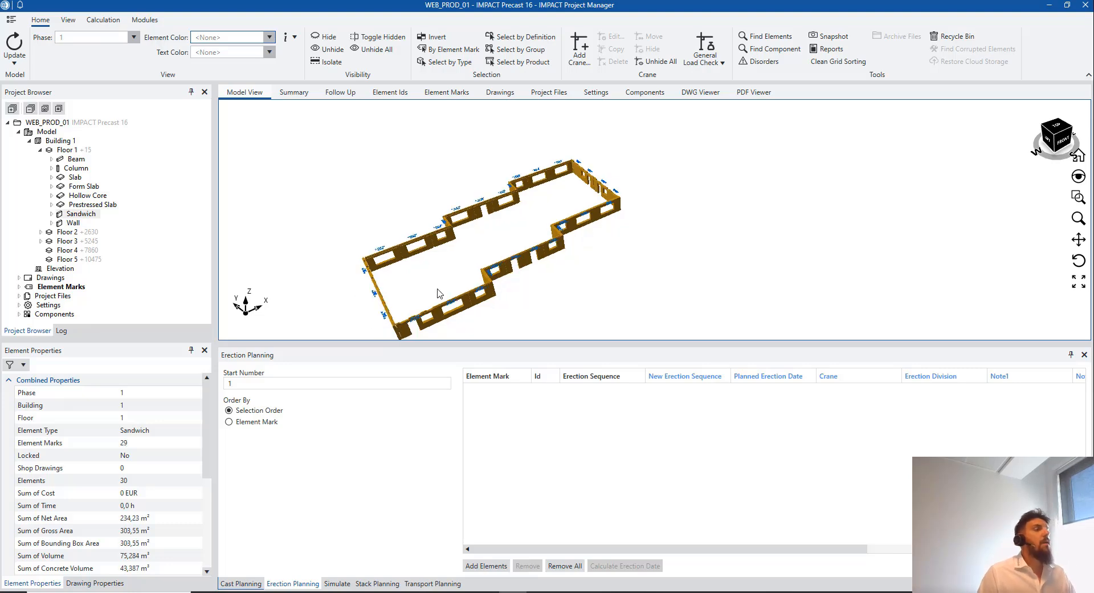
pyautogui.moveTo(438, 289); pyautogui.dragTo(410, 282, button='middle')
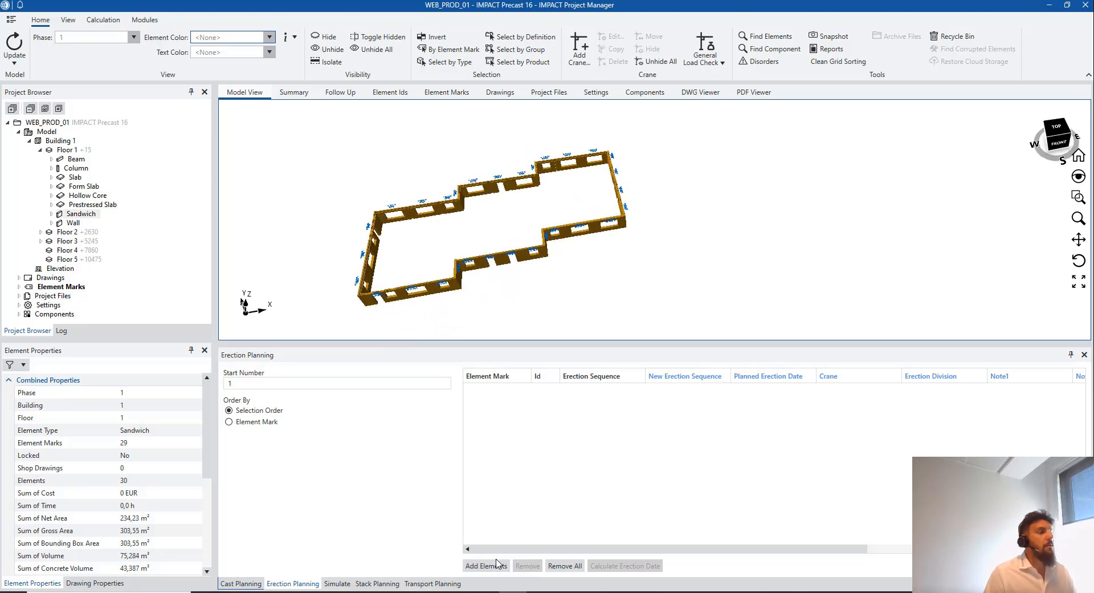
# Add the selected sandwich walls to the erection plan as sequence 1–30 and review the list
pyautogui.click(497, 564)
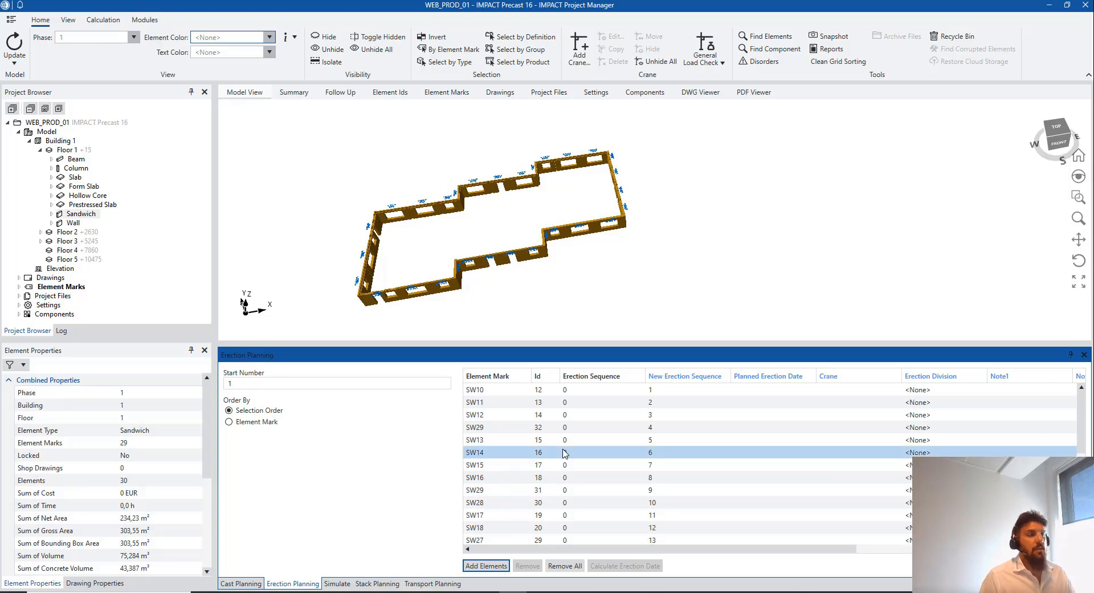
pyautogui.scroll(-2, 628, 423)
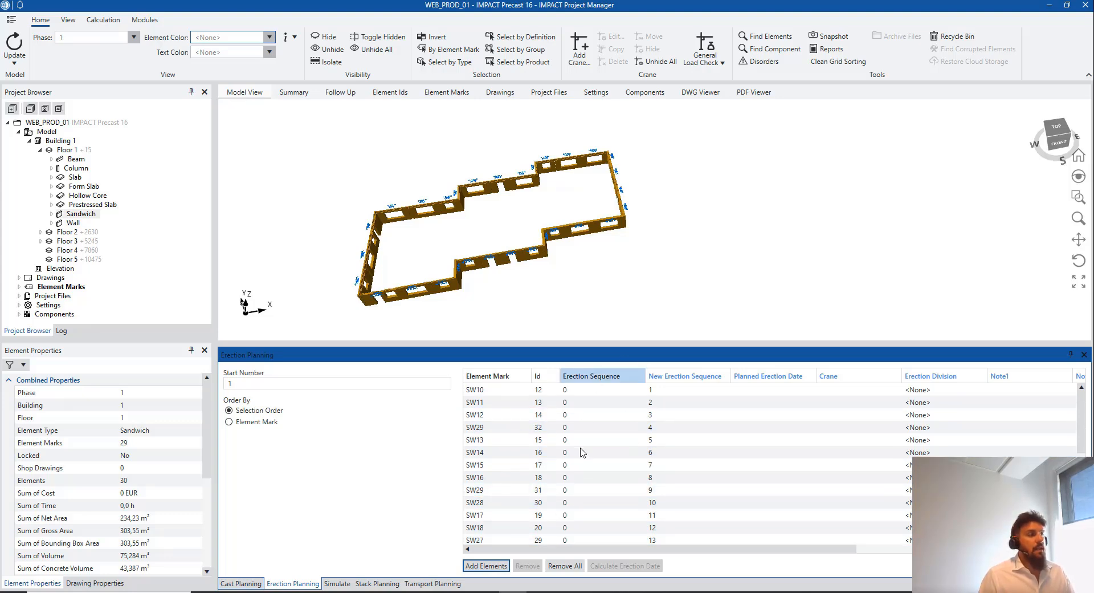
pyautogui.scroll(-4, 628, 407)
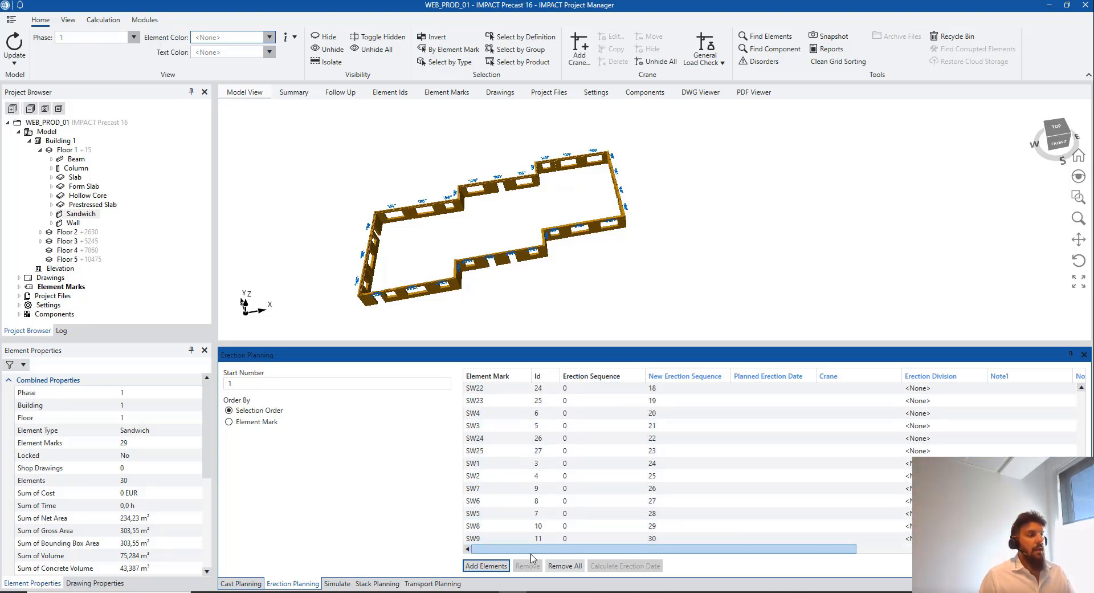
pyautogui.scroll(1, 655, 501)
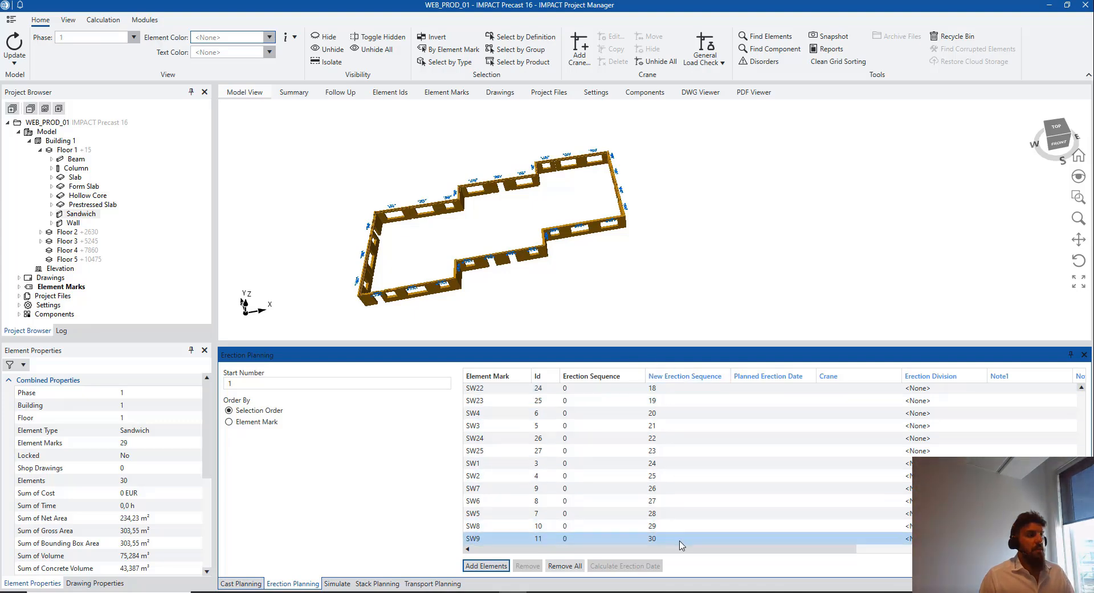
pyautogui.scroll(5, 681, 474)
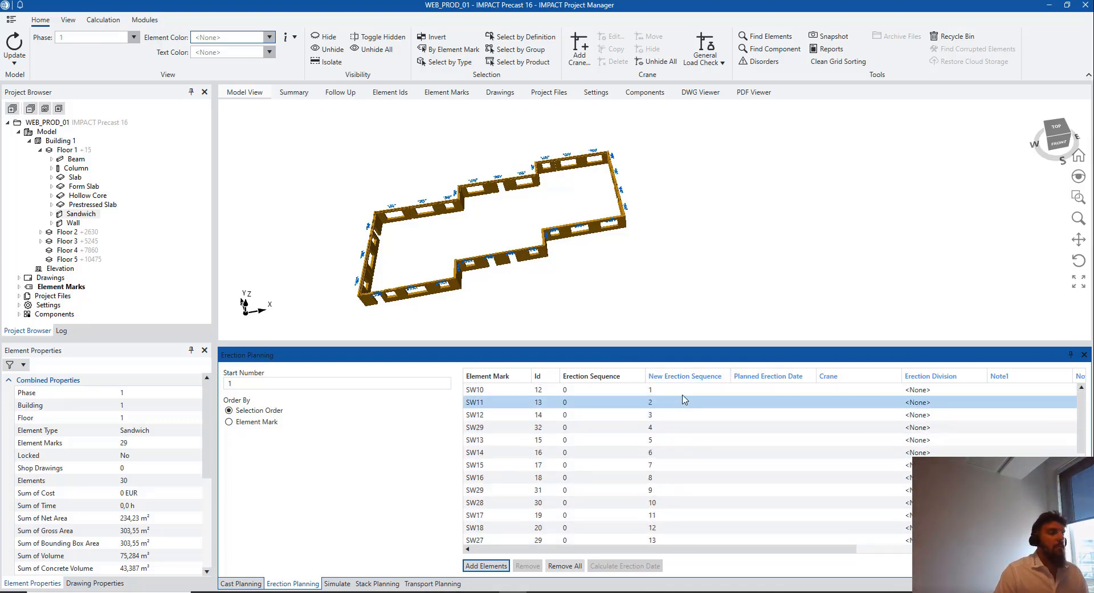
pyautogui.scroll(-6, 686, 456)
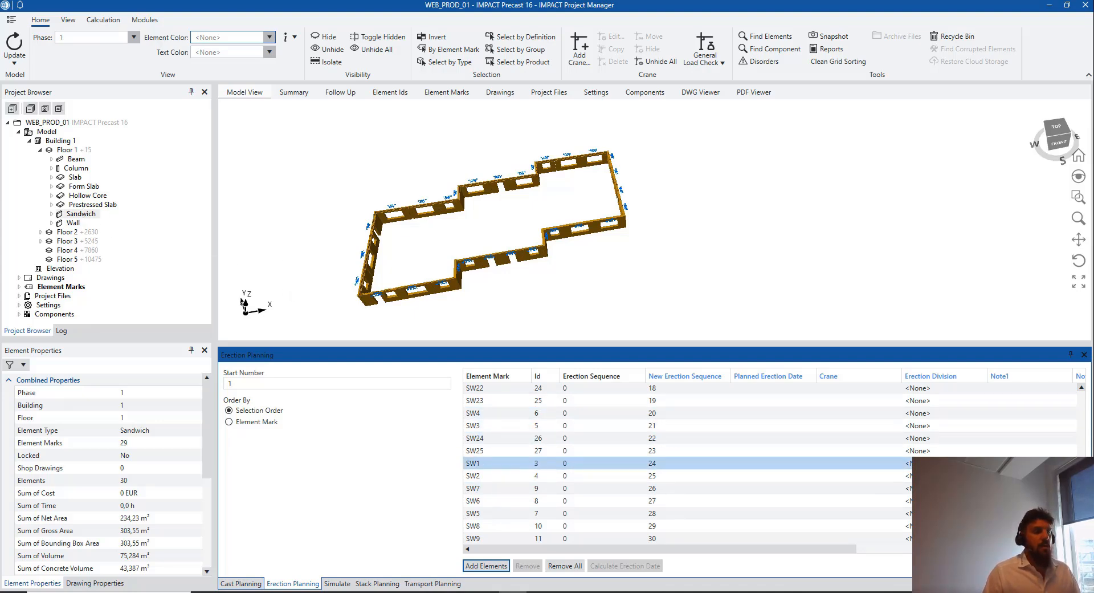
pyautogui.moveTo(840, 546); pyautogui.dragTo(1050, 546)
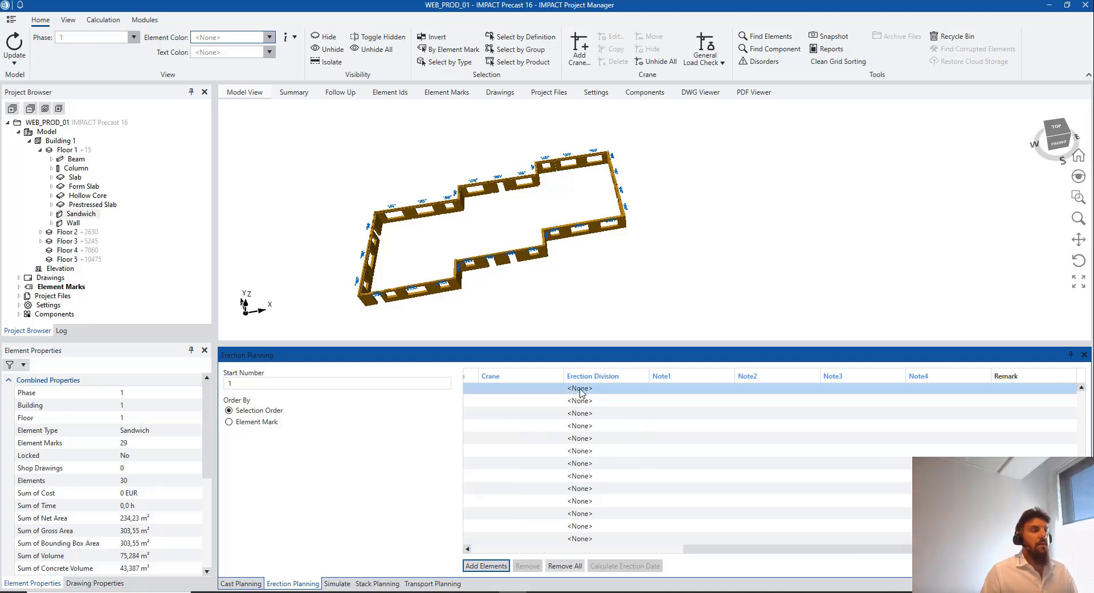
# Confirm the first row keeps CRANE as its crane, then display only Floor 1's walls
pyautogui.doubleClick(530, 390)
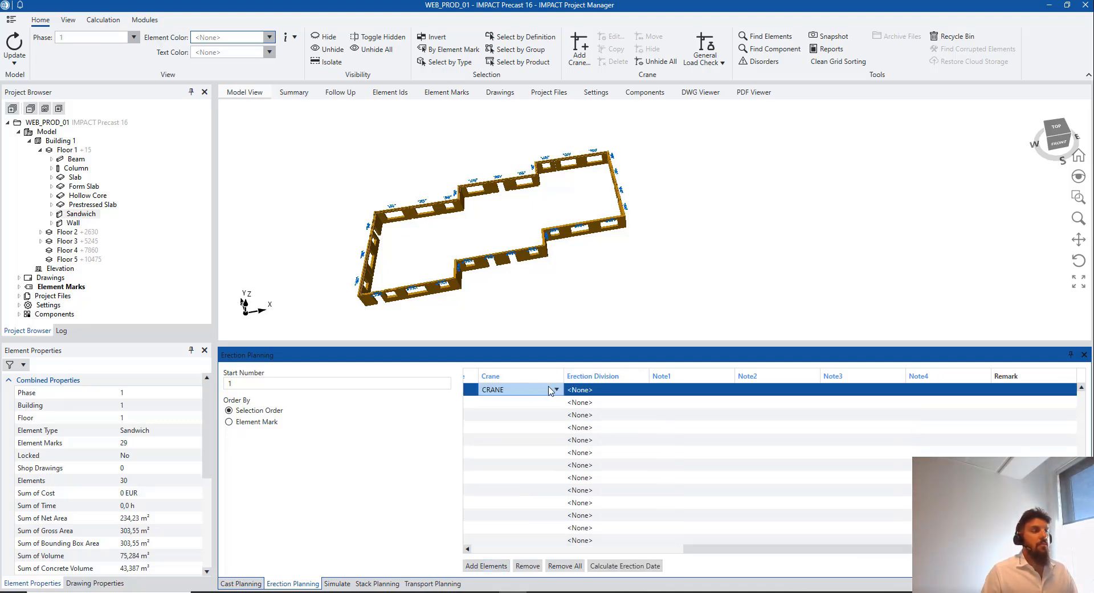
pyautogui.click(555, 390)
pyautogui.click(534, 447)
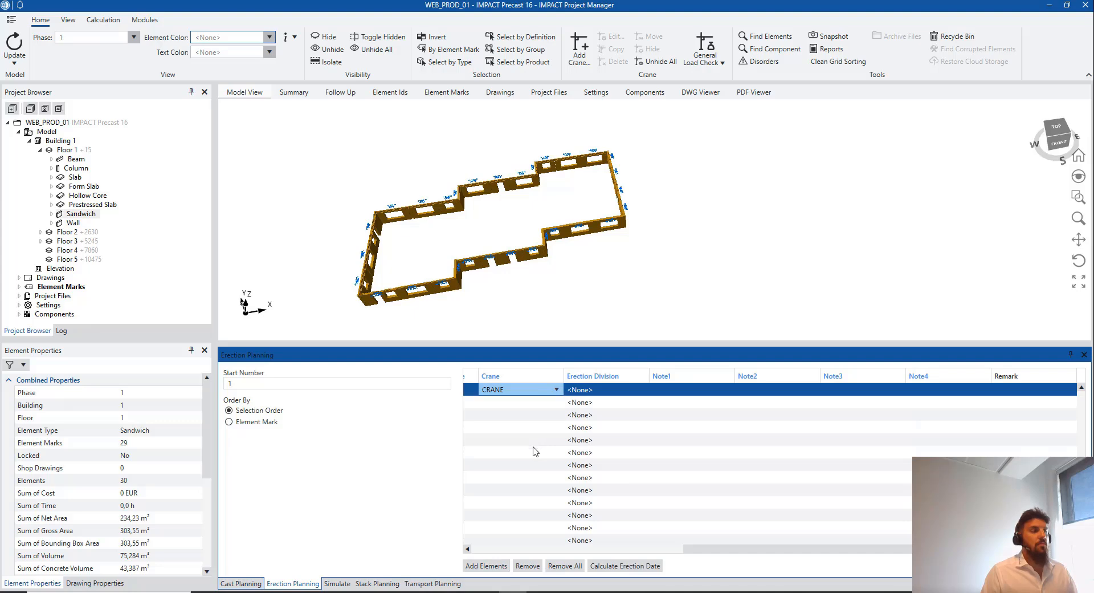
pyautogui.moveTo(824, 548); pyautogui.dragTo(516, 546)
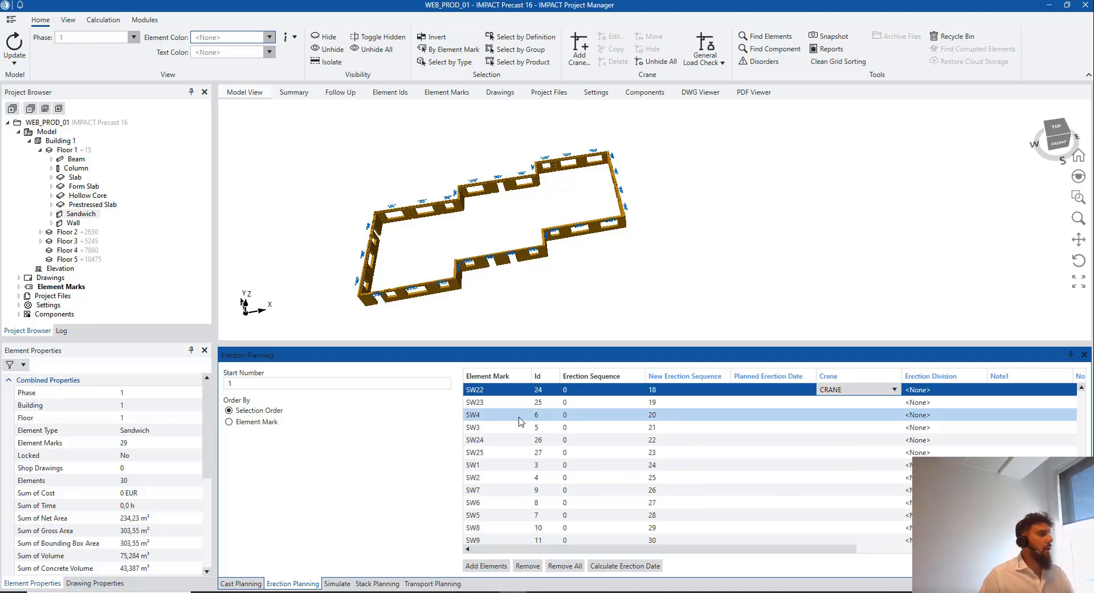
pyautogui.click(74, 223)
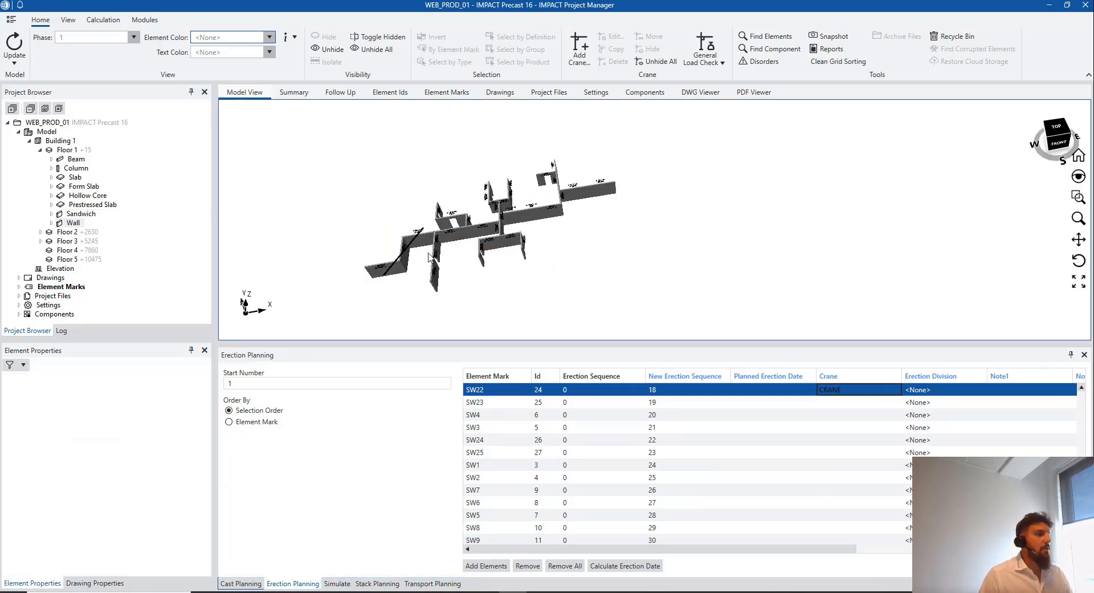
# Select all 32 Floor 1 walls in the model view
pyautogui.click(399, 268)
pyautogui.moveTo(442, 219); pyautogui.dragTo(439, 198)
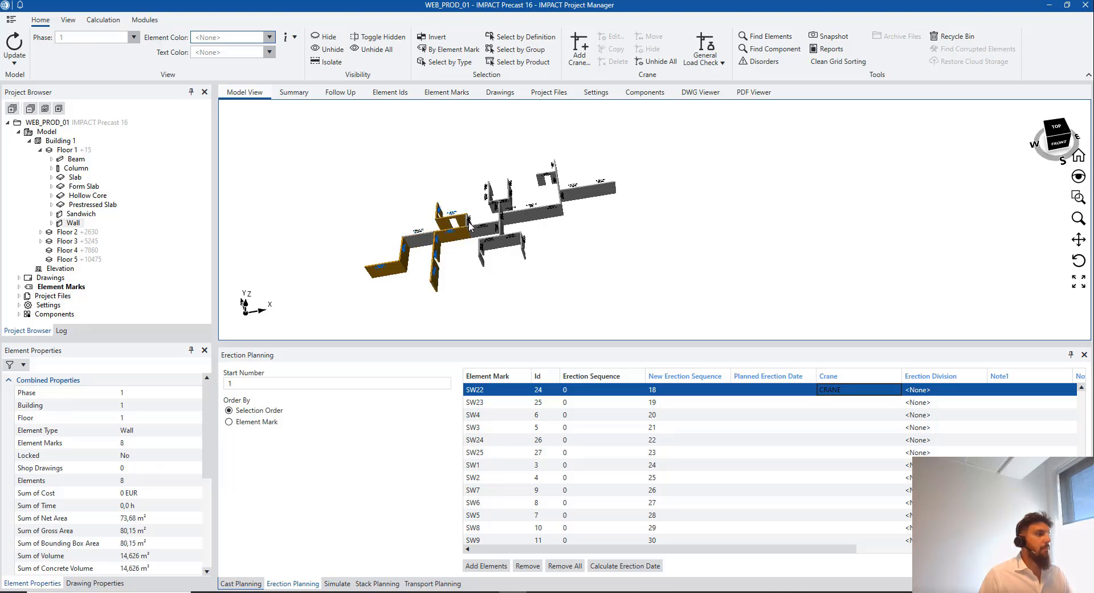
pyautogui.click(468, 220)
pyautogui.click(476, 230)
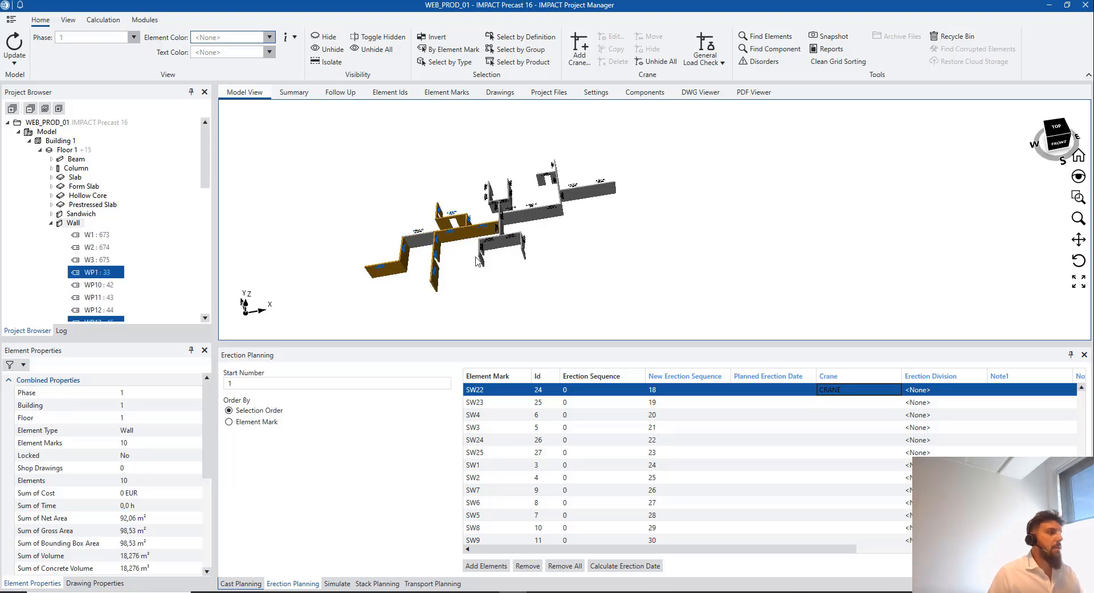
pyautogui.moveTo(474, 253); pyautogui.dragTo(512, 233)
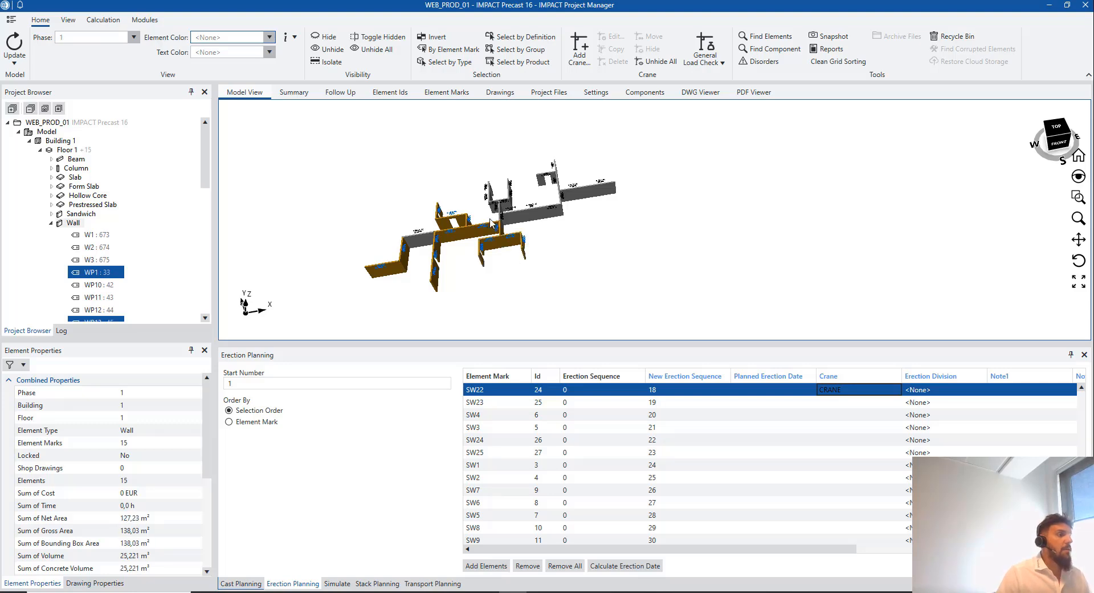
pyautogui.scroll(3, 512, 212)
pyautogui.moveTo(483, 178)
pyautogui.mouseDown()
pyautogui.moveTo(511, 218)
pyautogui.moveTo(527, 164)
pyautogui.mouseUp()
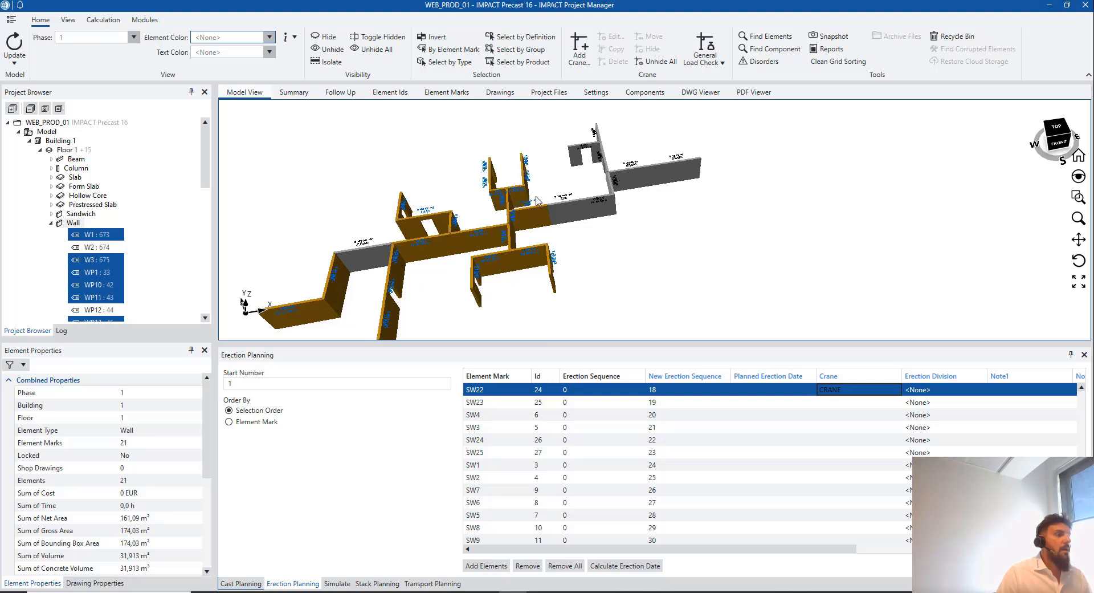
pyautogui.moveTo(568, 213); pyautogui.dragTo(705, 161)
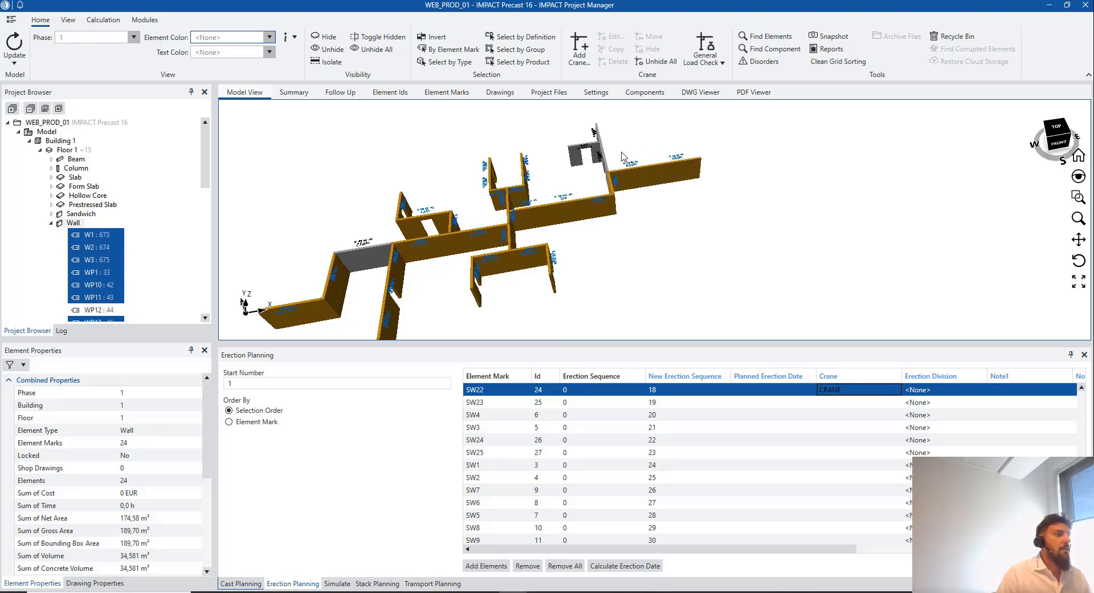
pyautogui.moveTo(597, 147); pyautogui.dragTo(592, 169)
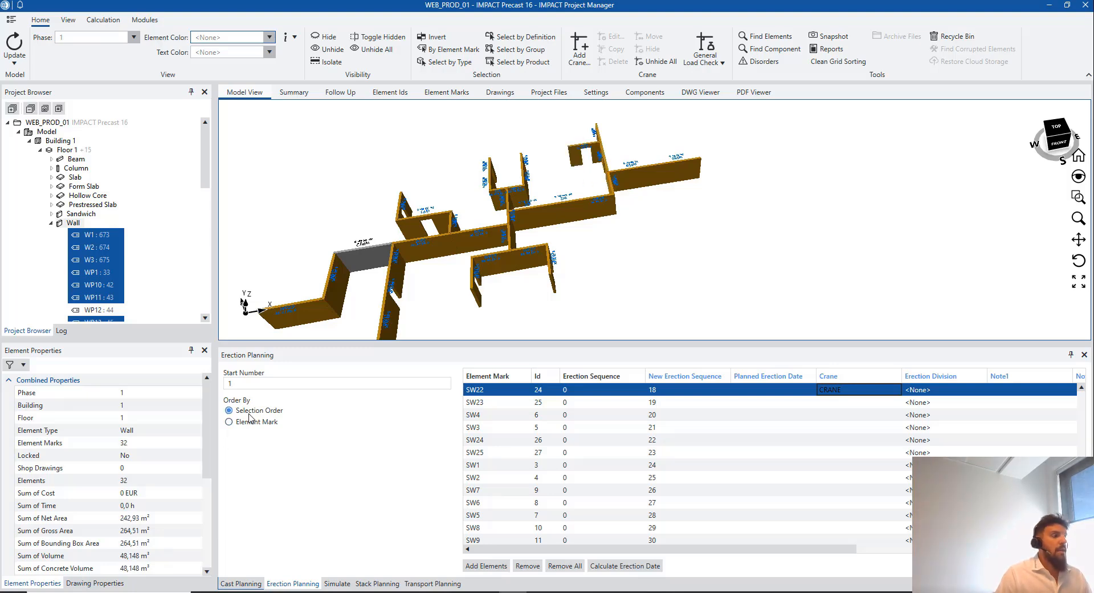
# Add the 32 selected walls to the erection plan and collapse the Wall node
pyautogui.click(492, 565)
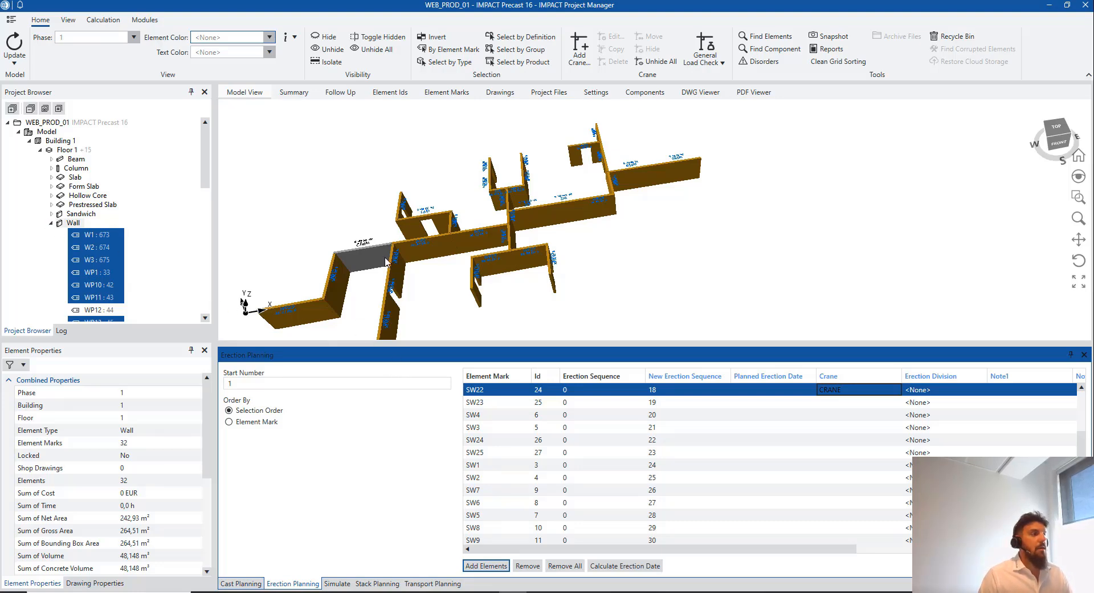
pyautogui.scroll(-2, 388, 259)
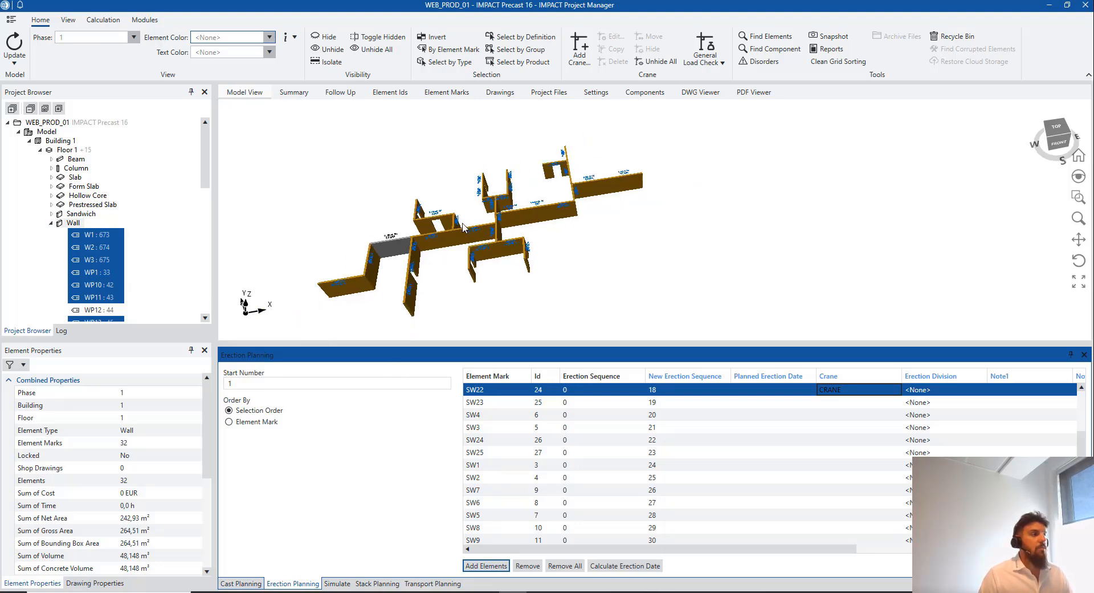
pyautogui.click(52, 223)
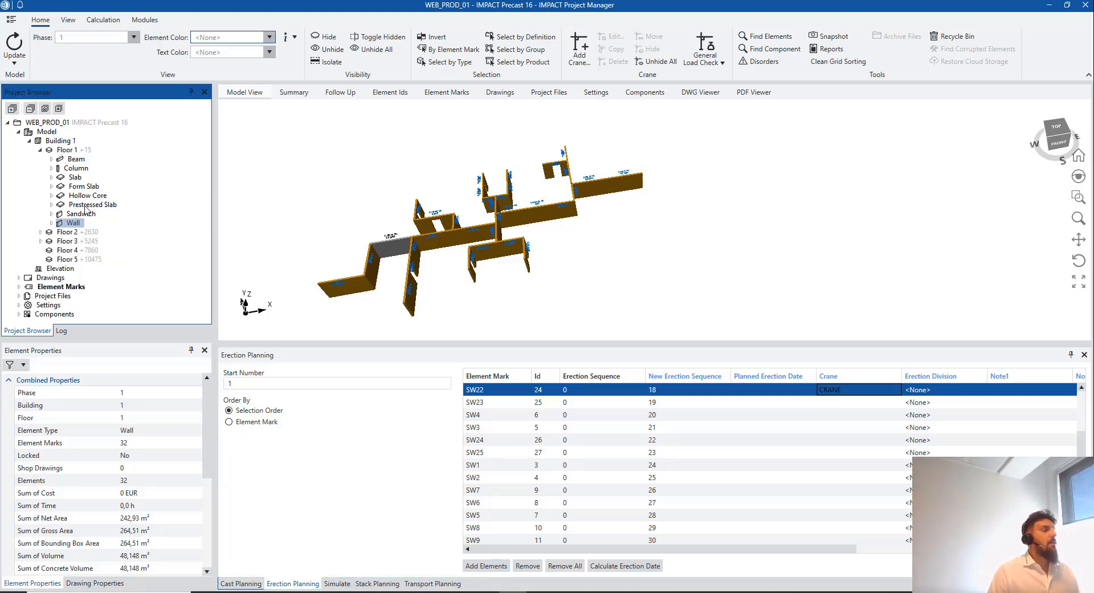
# Select both Floor 1 beam assemblies and add them to the erection plan
pyautogui.click(74, 169)
pyautogui.rightClick(78, 162)
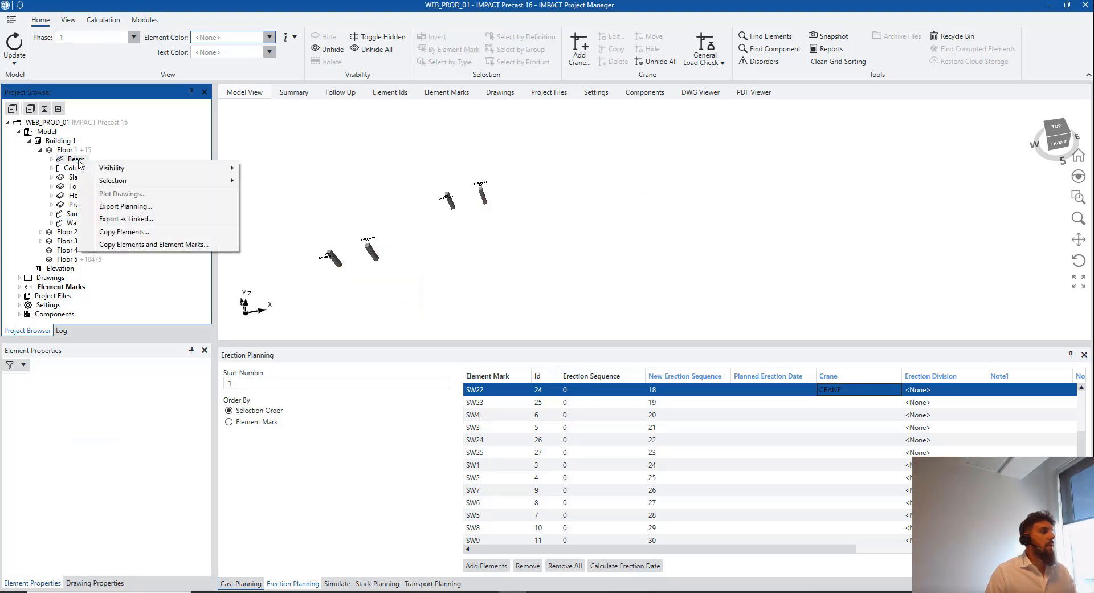
pyautogui.moveTo(191, 179)
pyautogui.click(259, 180)
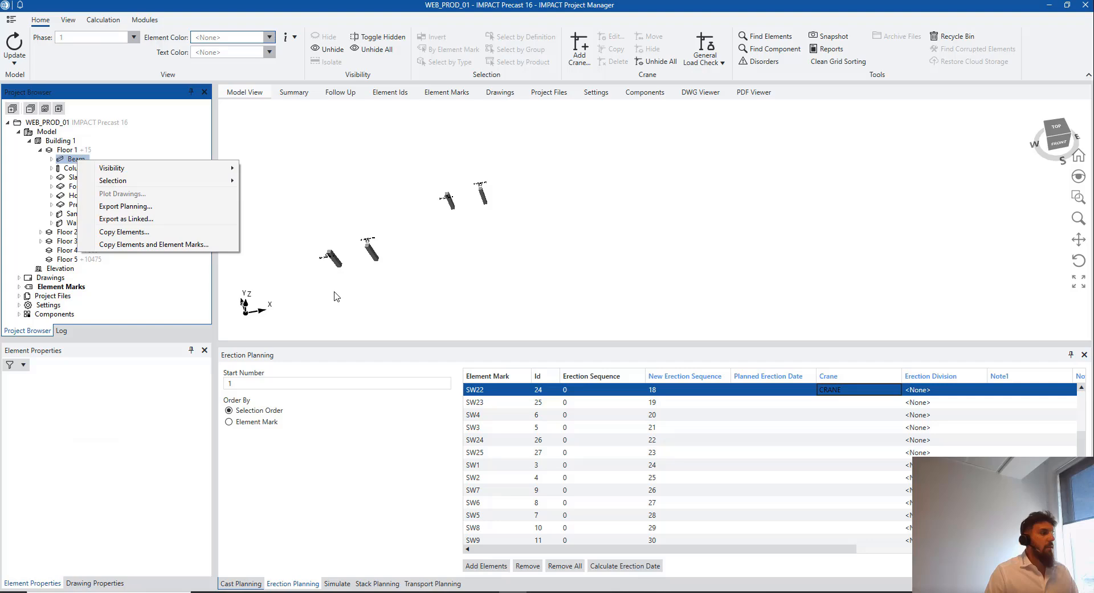
pyautogui.click(327, 262)
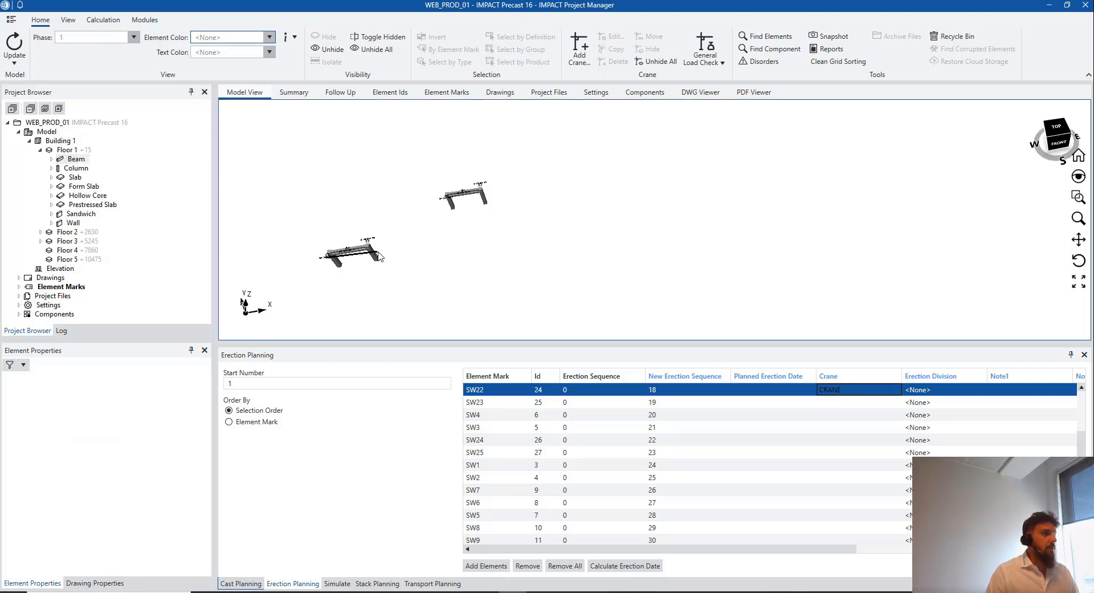
pyautogui.keyDown('ctrl'); pyautogui.click(485, 196); pyautogui.keyUp('ctrl')
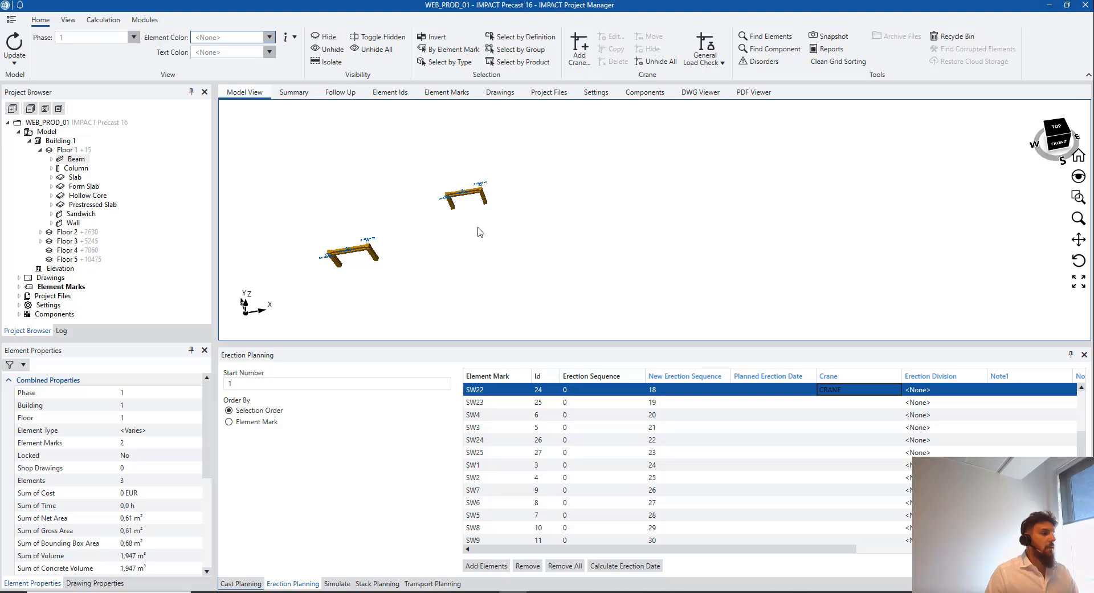
pyautogui.click(500, 566)
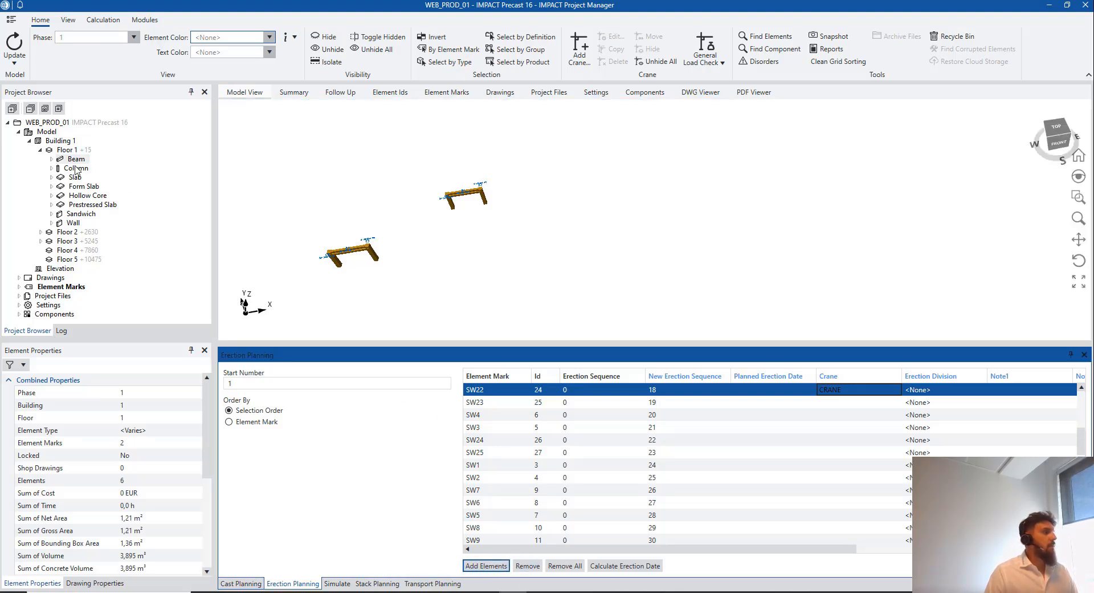
# Select Floor 1's hollow core slabs and add them to the erection plan
pyautogui.click(87, 196)
pyautogui.moveTo(328, 302)
pyautogui.mouseDown()
pyautogui.moveTo(482, 252)
pyautogui.moveTo(633, 182)
pyautogui.moveTo(651, 191)
pyautogui.mouseUp()
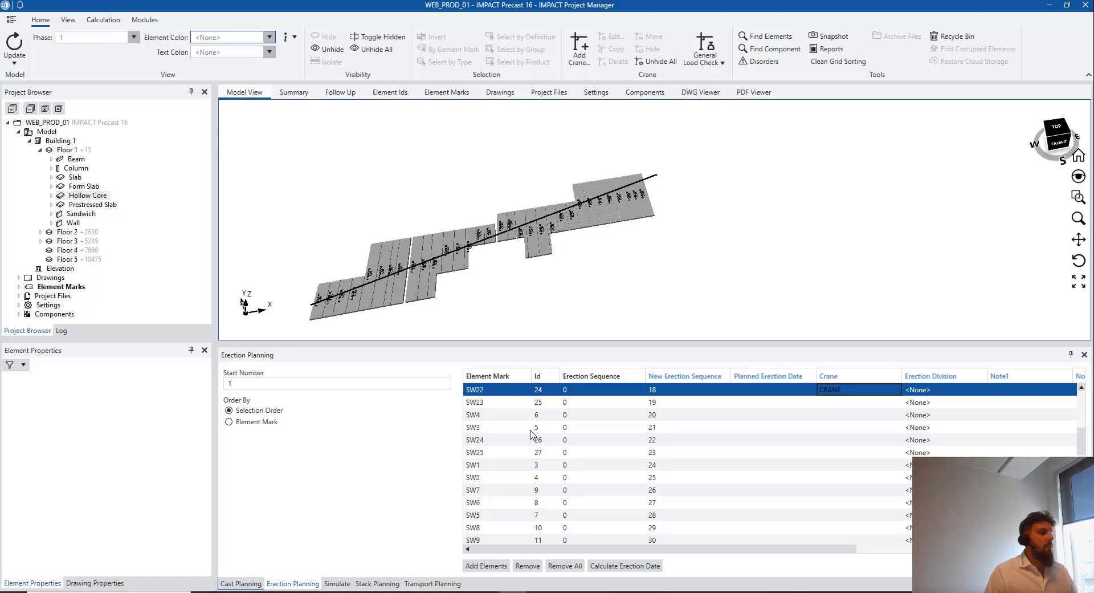
pyautogui.click(501, 565)
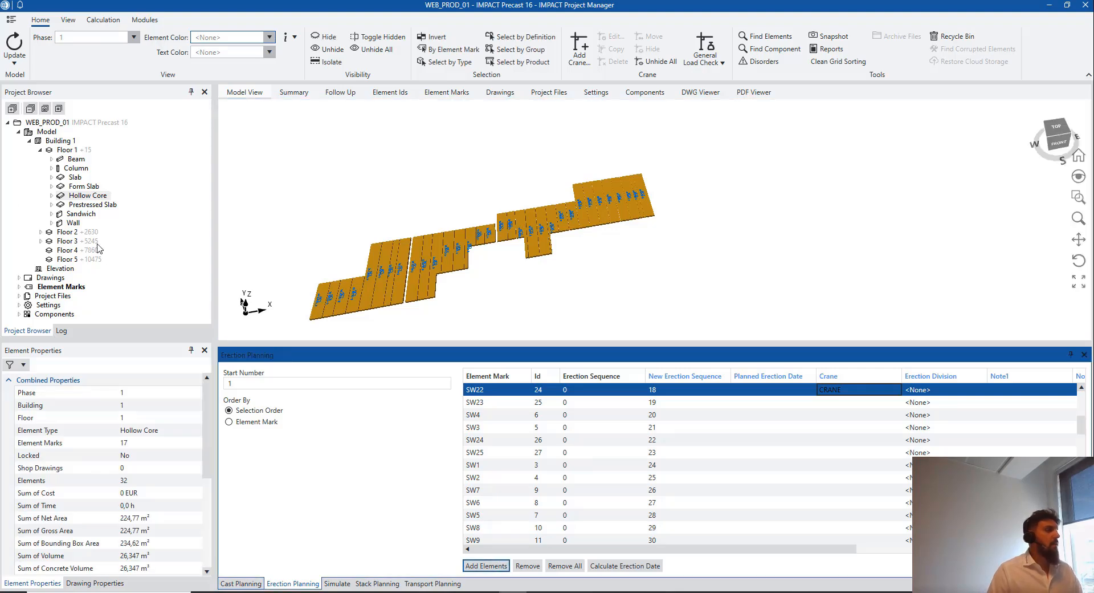
# Select all Floor 1 prestressed slabs and add them to the erection plan
pyautogui.click(96, 205)
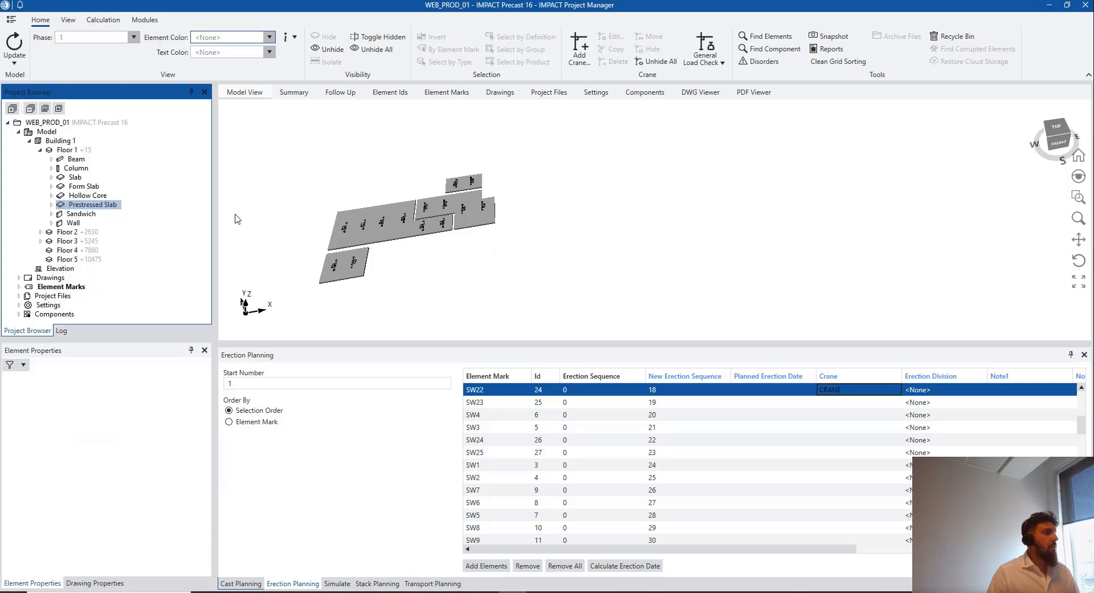
pyautogui.moveTo(350, 238); pyautogui.dragTo(449, 225)
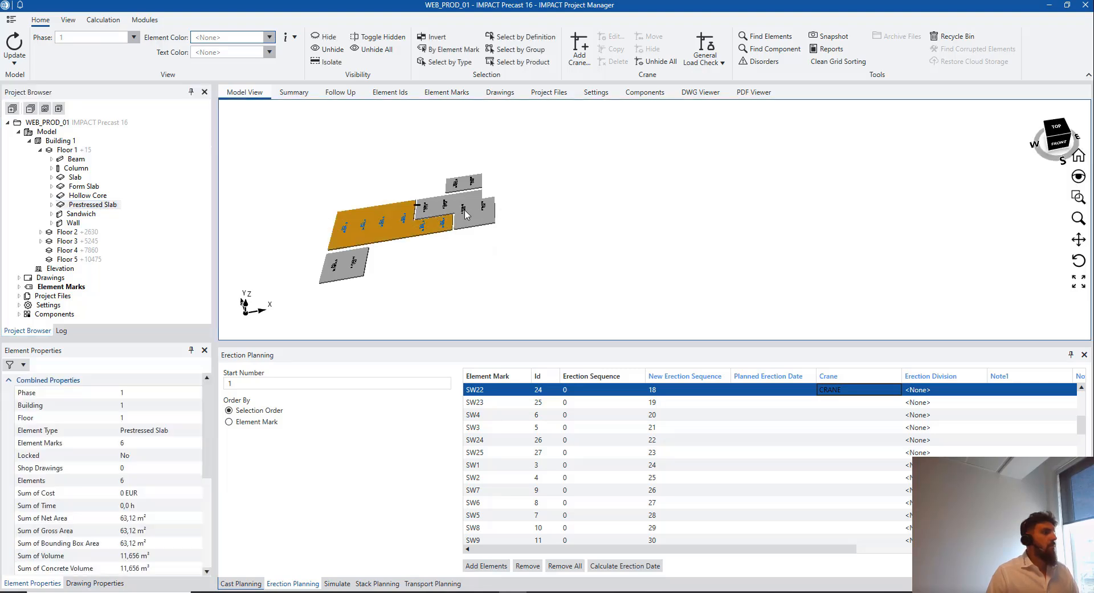
pyautogui.moveTo(426, 209); pyautogui.dragTo(494, 212)
pyautogui.moveTo(440, 187); pyautogui.dragTo(476, 185)
pyautogui.moveTo(378, 263); pyautogui.dragTo(312, 267)
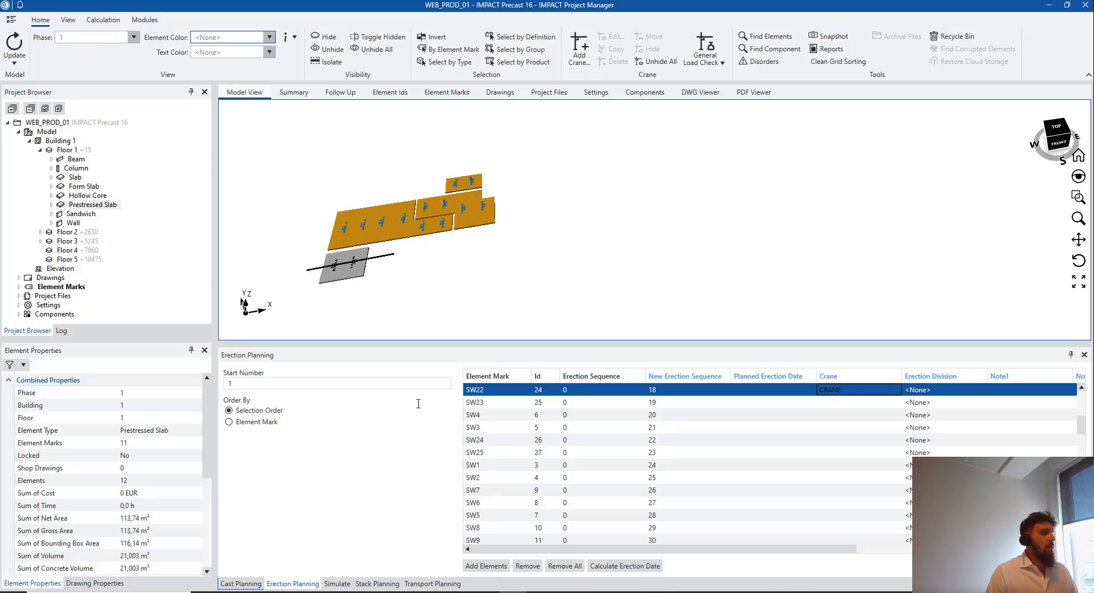
pyautogui.click(486, 566)
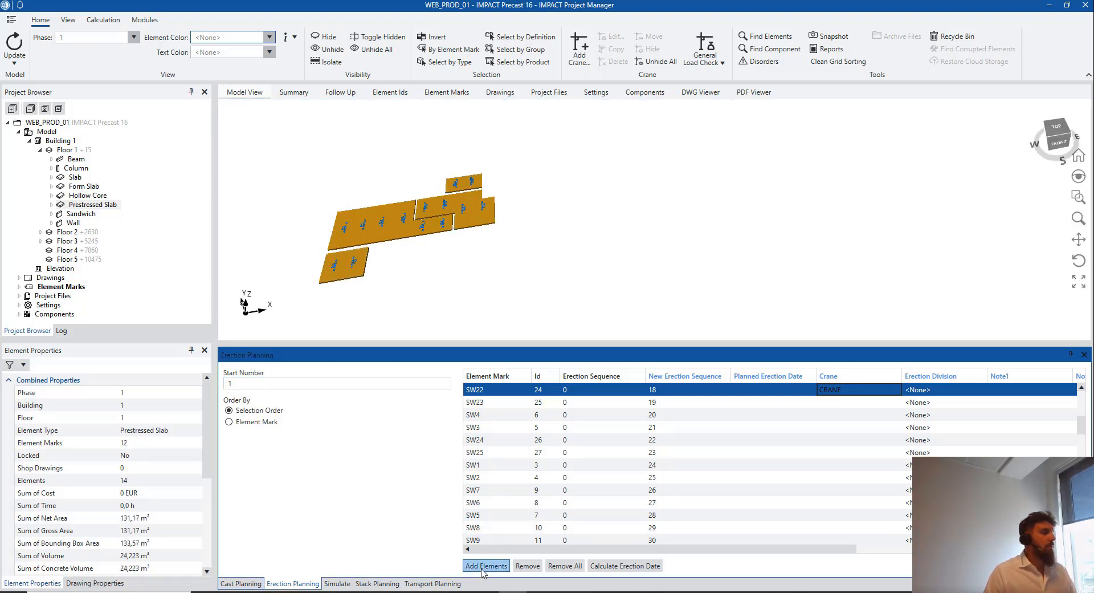
# Select Floor 1's form slabs, including the small one, and add them to the plan
pyautogui.click(83, 187)
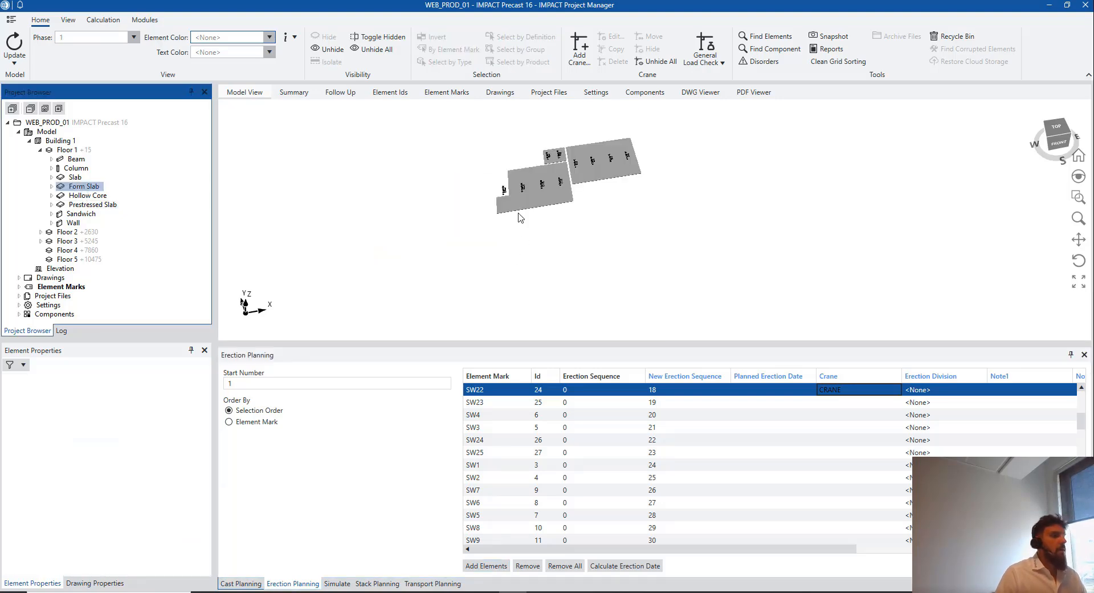
pyautogui.moveTo(520, 203); pyautogui.dragTo(648, 151)
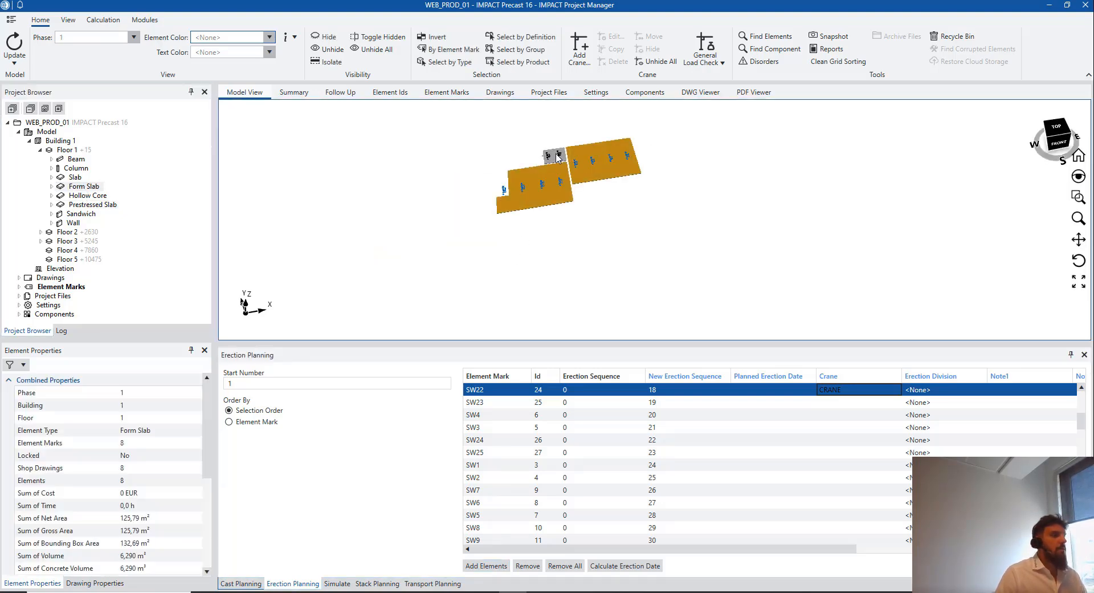
pyautogui.keyDown('ctrl'); pyautogui.click(561, 164); pyautogui.keyUp('ctrl')
pyautogui.click(486, 565)
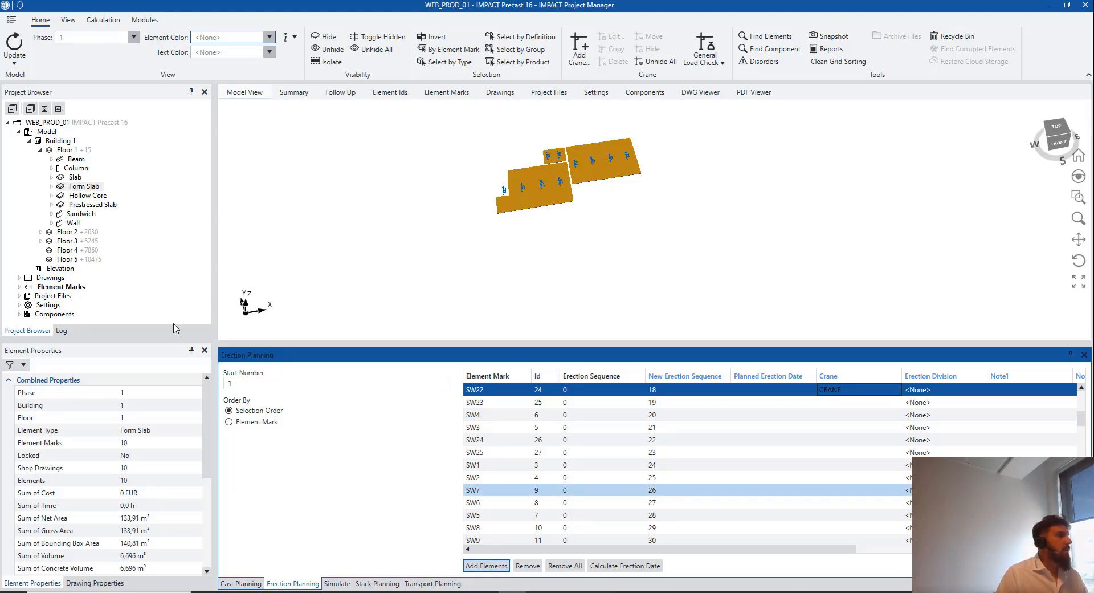
# Select Floor 1's four plain slabs and add them, so numbering continues at 129
pyautogui.click(74, 177)
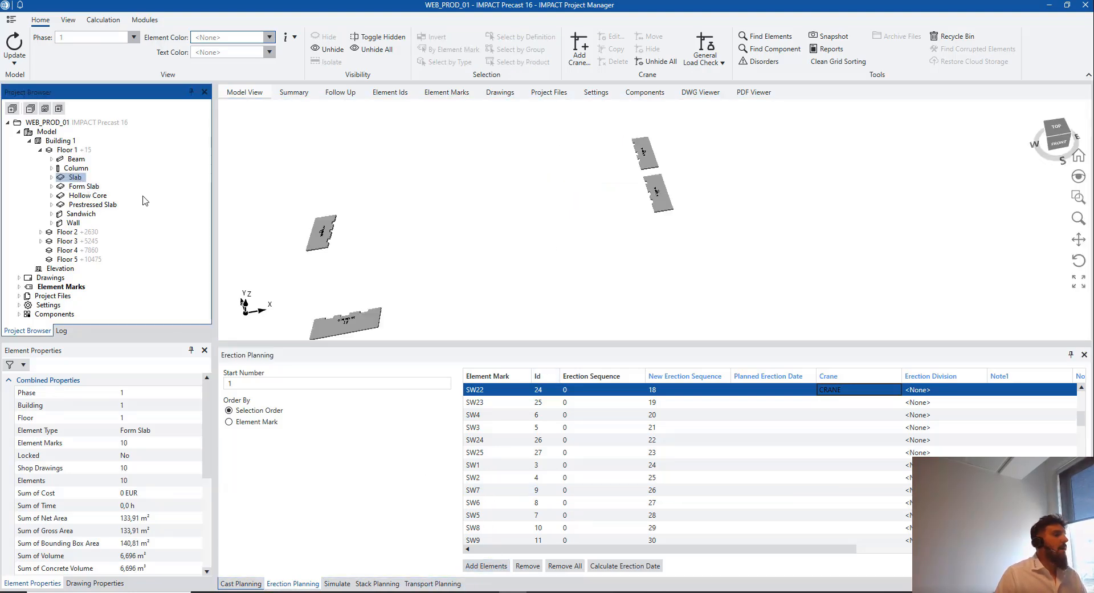
pyautogui.moveTo(313, 202); pyautogui.dragTo(345, 351)
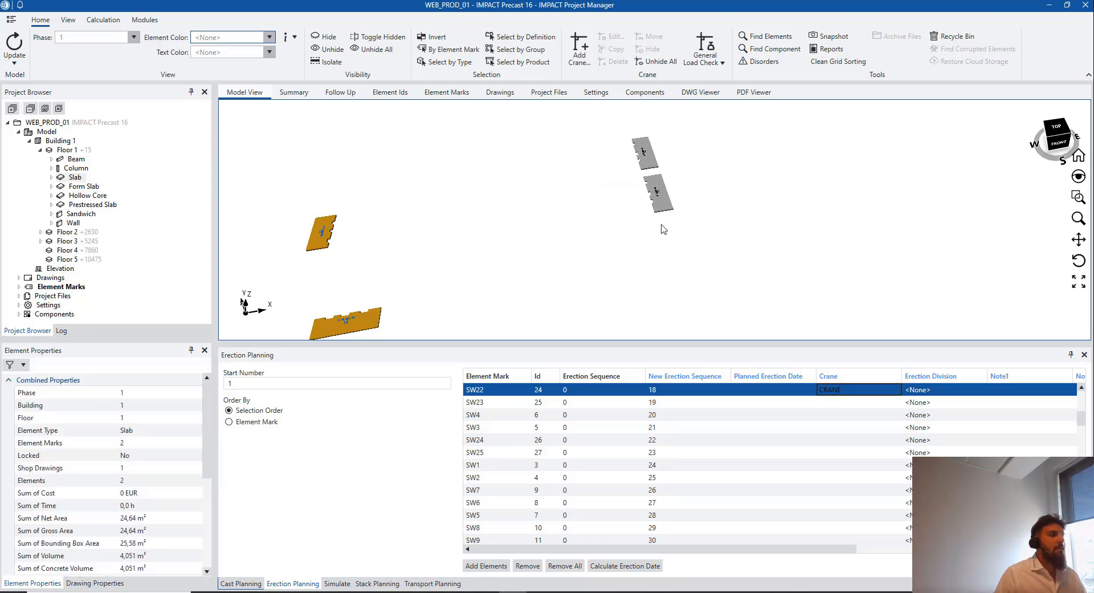
pyautogui.keyDown('ctrl'); pyautogui.moveTo(664, 228); pyautogui.dragTo(639, 135); pyautogui.keyUp('ctrl')
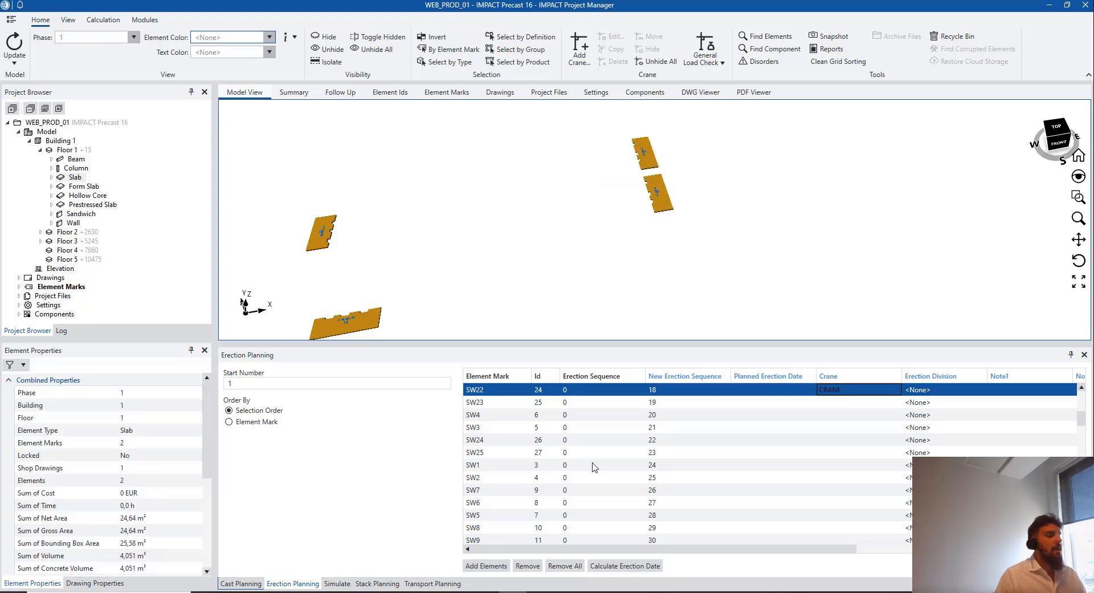
pyautogui.click(486, 565)
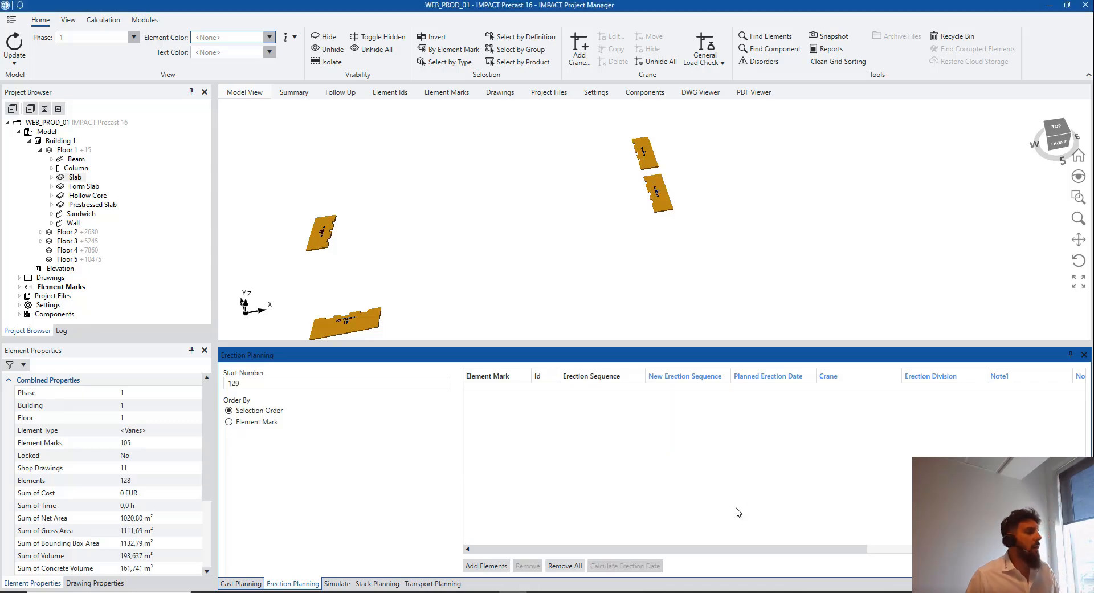
# Confirm start number 129, clear the selection and show the whole Building 1 model
pyautogui.click(284, 384)
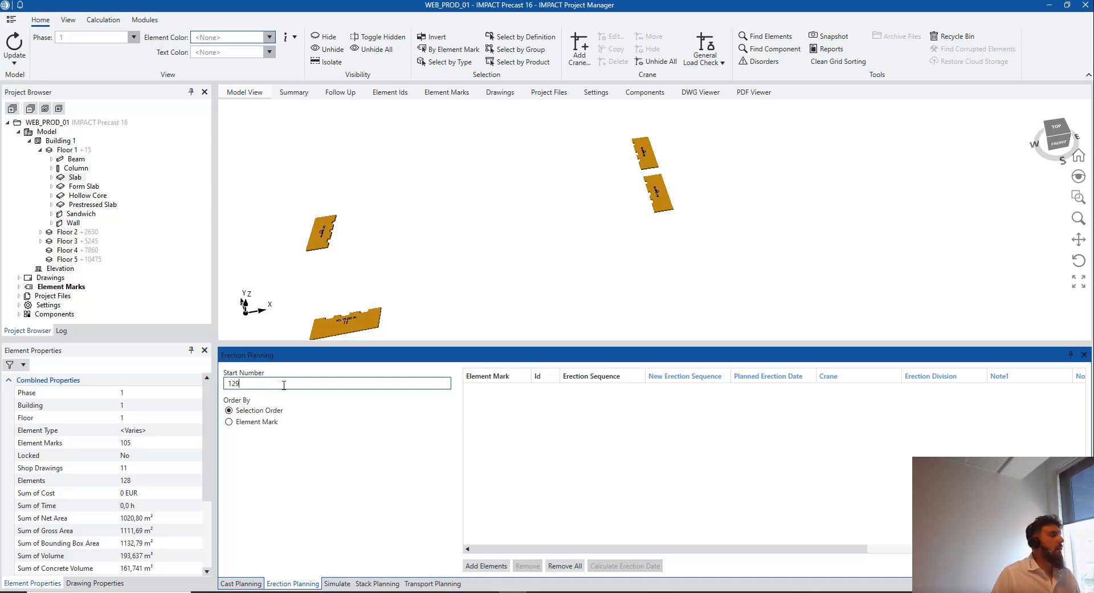
pyautogui.click(505, 220)
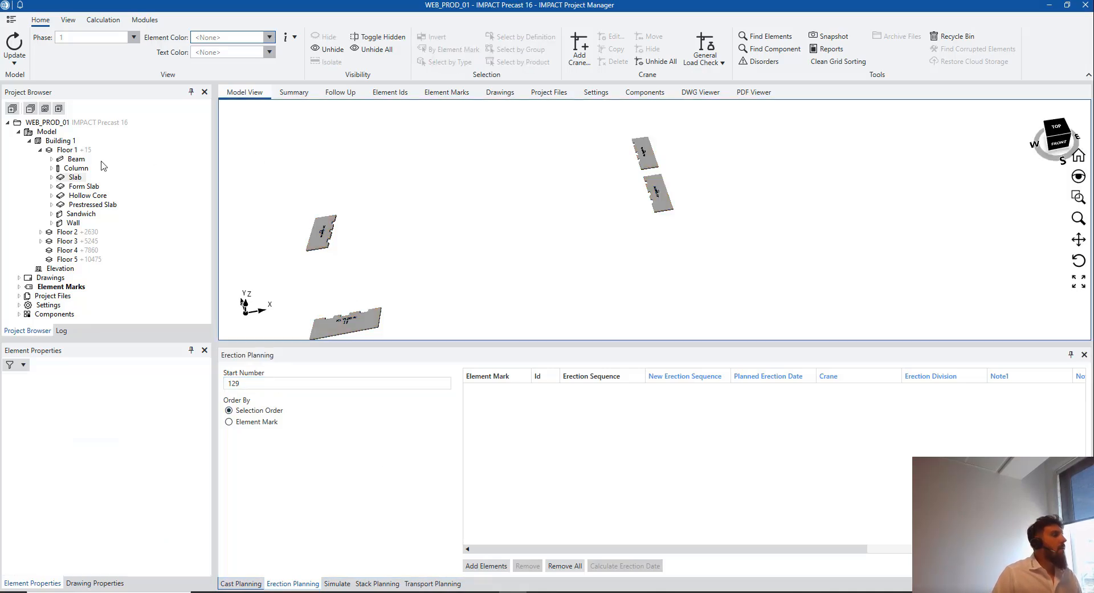
pyautogui.click(69, 142)
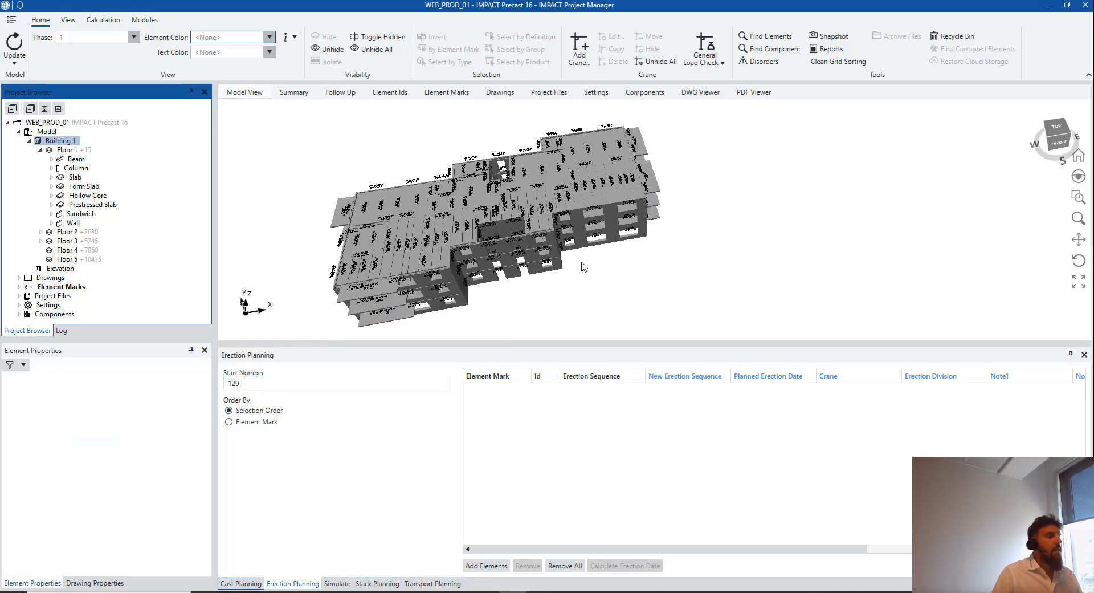
pyautogui.moveTo(542, 245); pyautogui.dragTo(631, 207, button='middle')
pyautogui.scroll(-1, 560, 245)
pyautogui.scroll(-2, 631, 207)
pyautogui.moveTo(577, 249); pyautogui.dragTo(559, 258, button='middle')
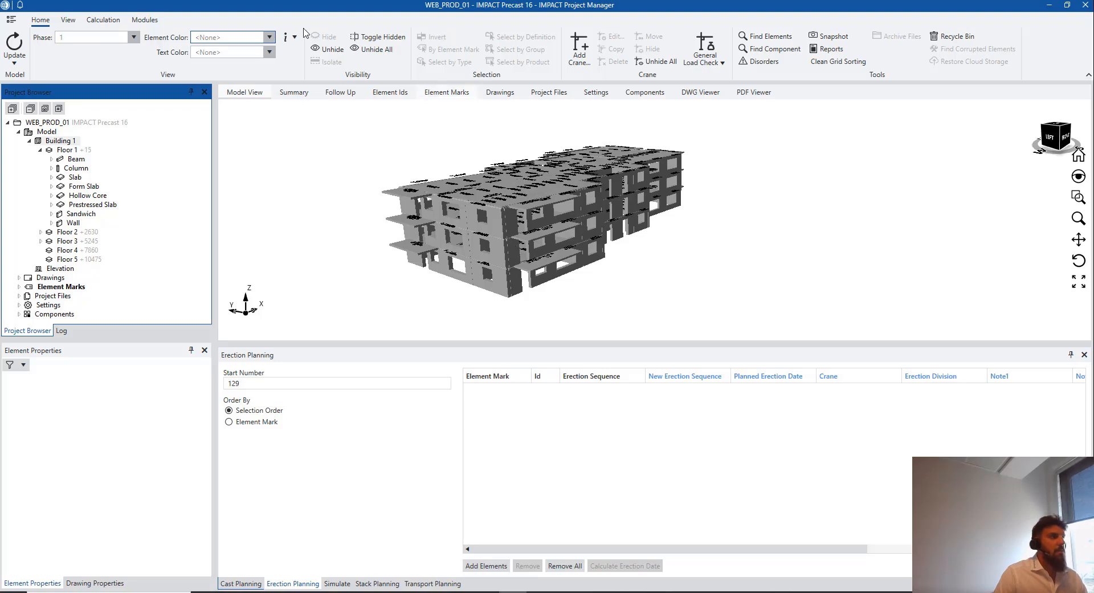
# Review the Element Ids list sorted by erection sequence in reverse, then return to the model
pyautogui.click(391, 93)
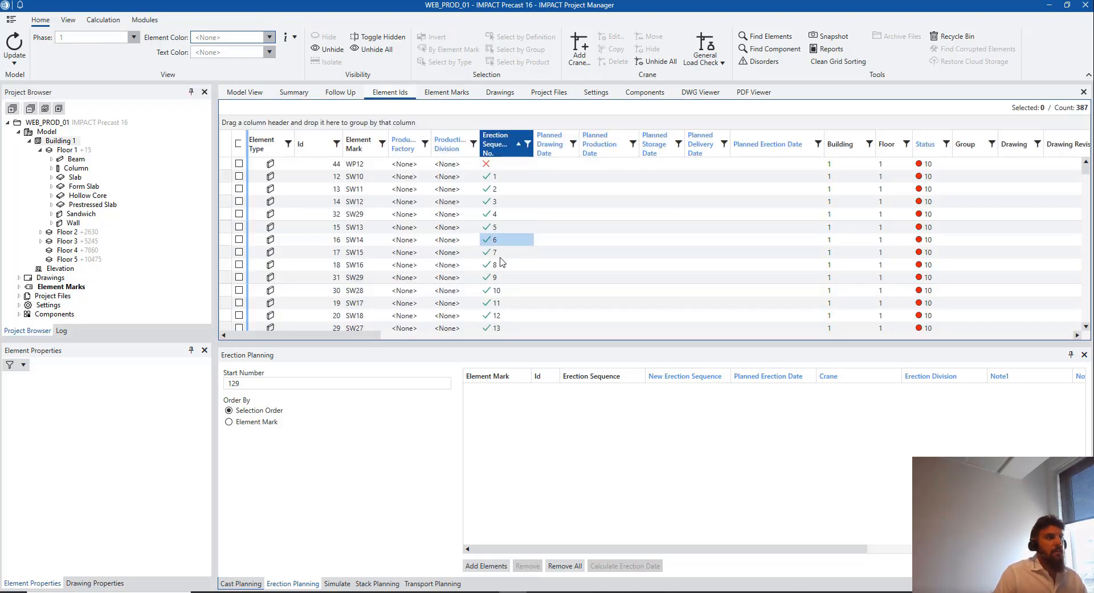
pyautogui.click(514, 153)
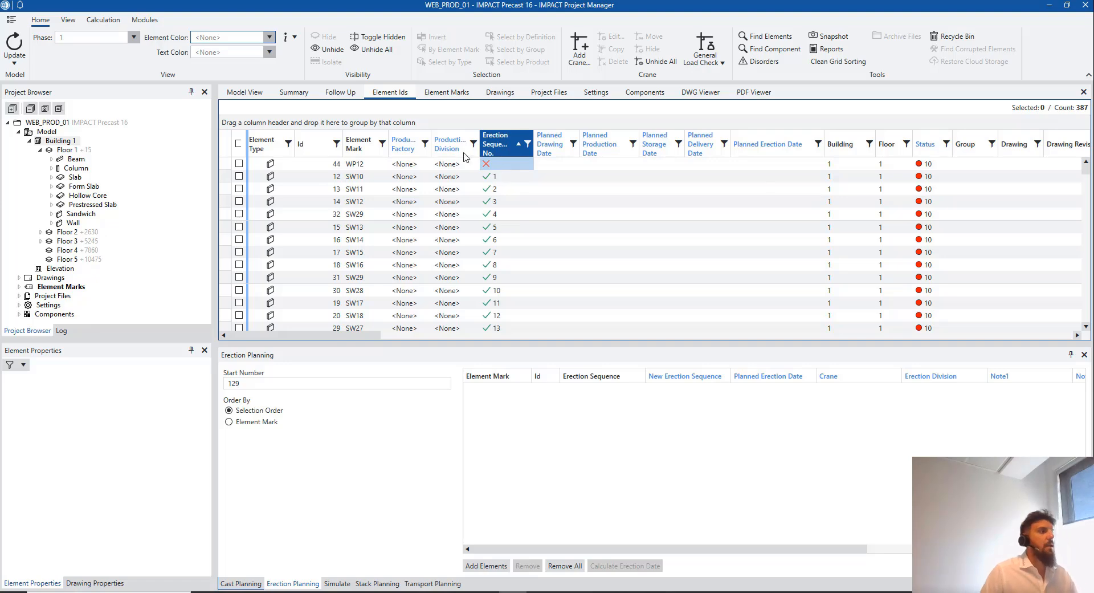
pyautogui.click(244, 92)
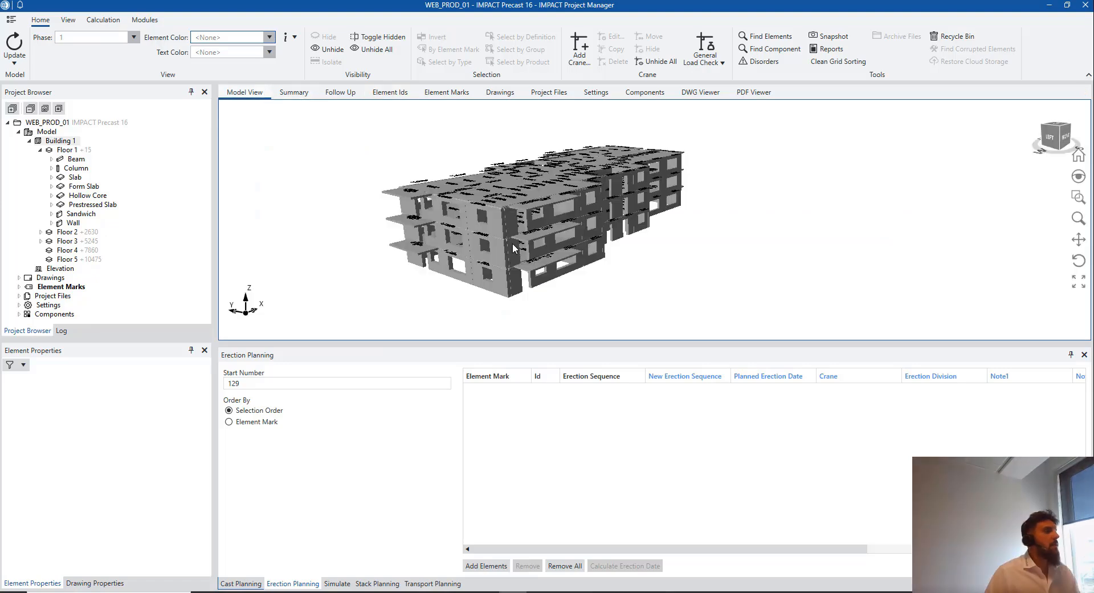
# Set Element Color to Erection to colour elements by sequence status
pyautogui.click(269, 37)
pyautogui.scroll(2, 245, 93)
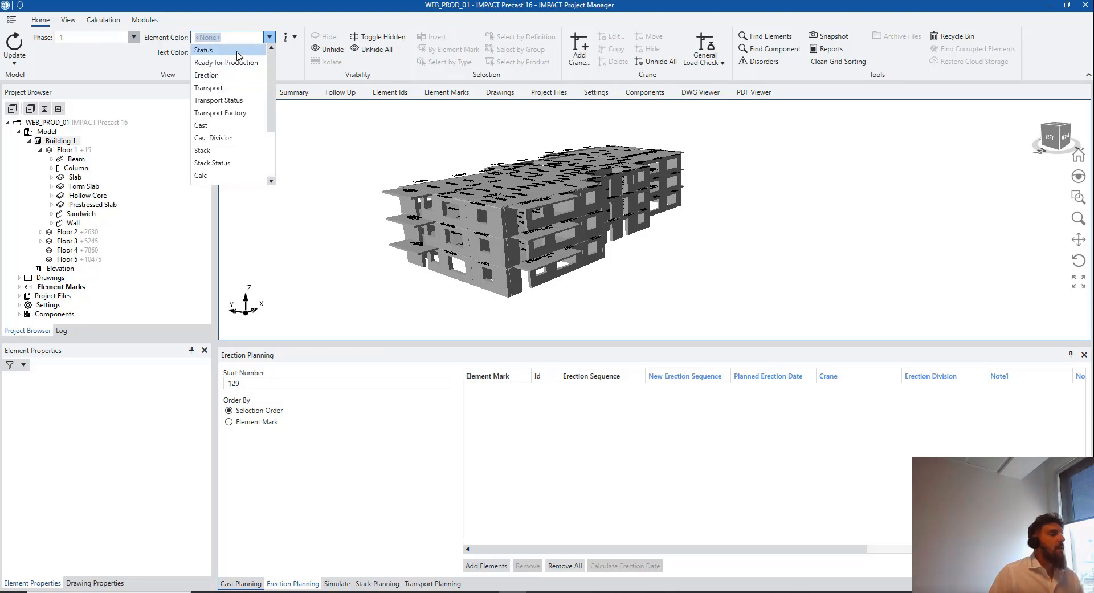
pyautogui.scroll(-2, 231, 108)
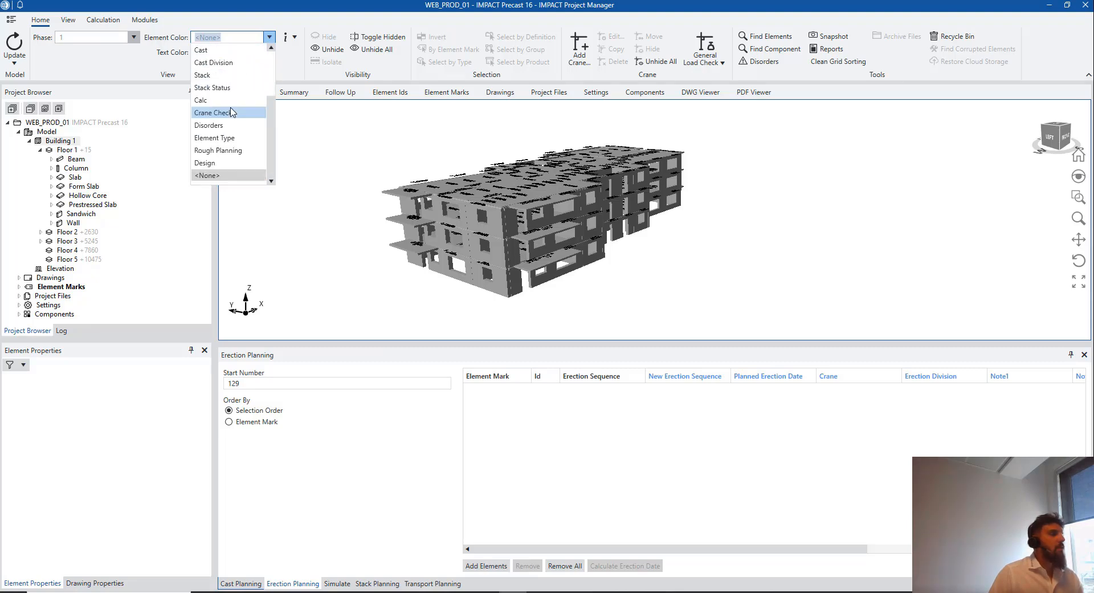
pyautogui.scroll(2, 225, 117)
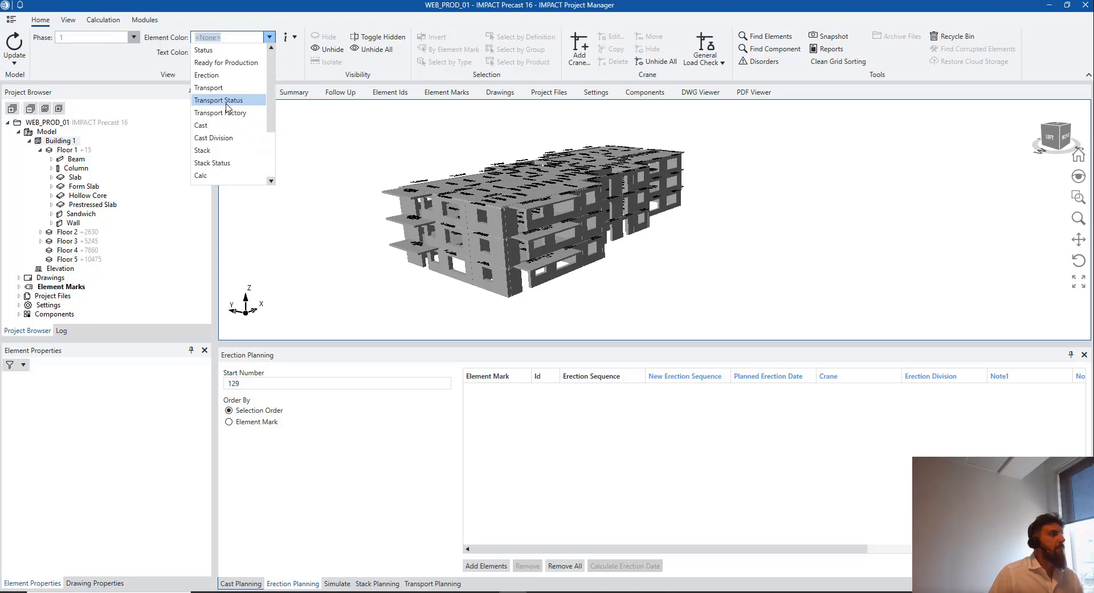
pyautogui.click(228, 74)
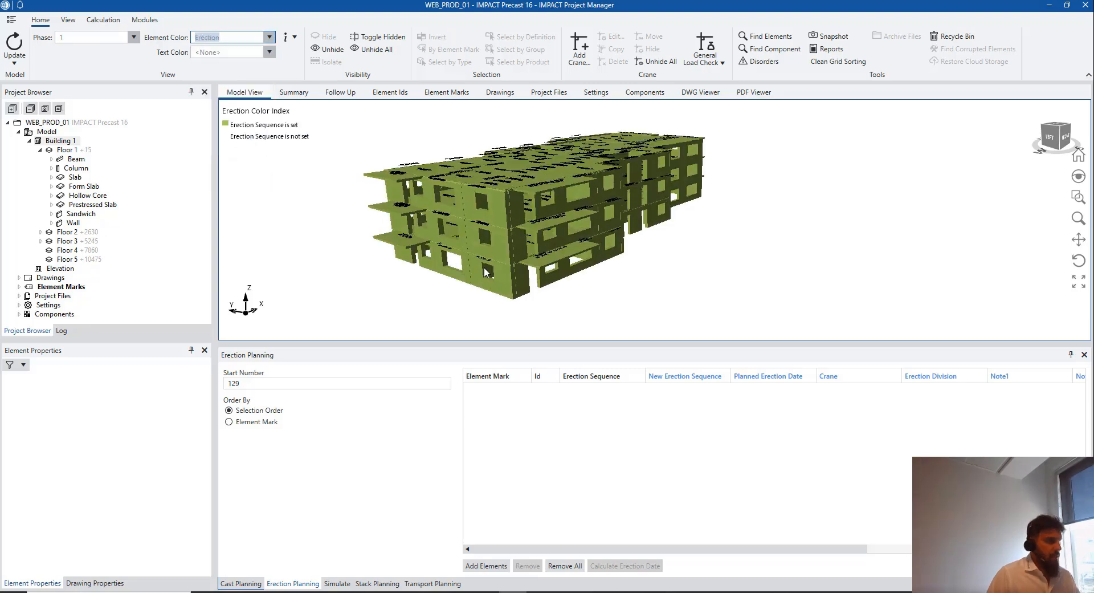
# Show Floor 1, select wall WP12 in the model, then show all of Building 1
pyautogui.click(67, 149)
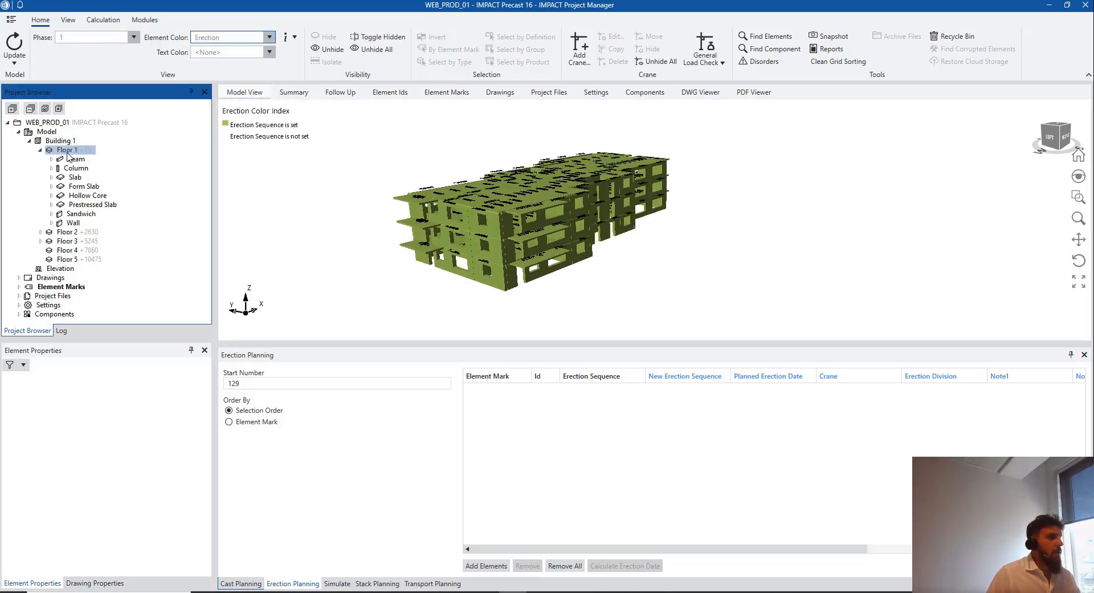
pyautogui.moveTo(521, 264); pyautogui.dragTo(604, 245, button='middle')
pyautogui.scroll(10, 550, 276)
pyautogui.click(533, 225)
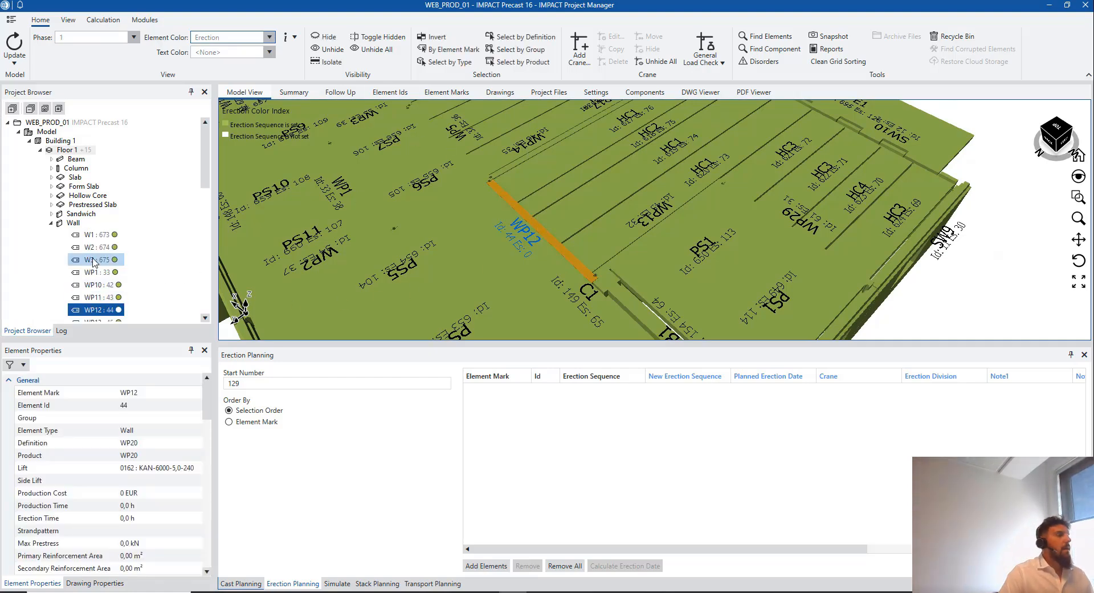
pyautogui.click(53, 140)
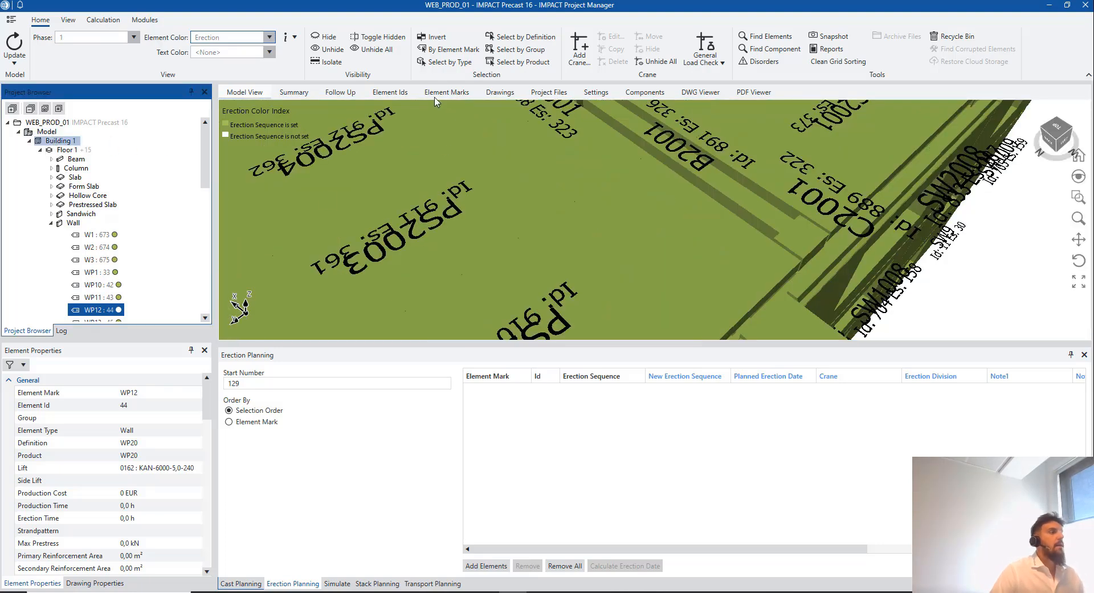
# In the Element Ids list, select WP18 at erection sequence 41 and scroll to the end
pyautogui.click(406, 98)
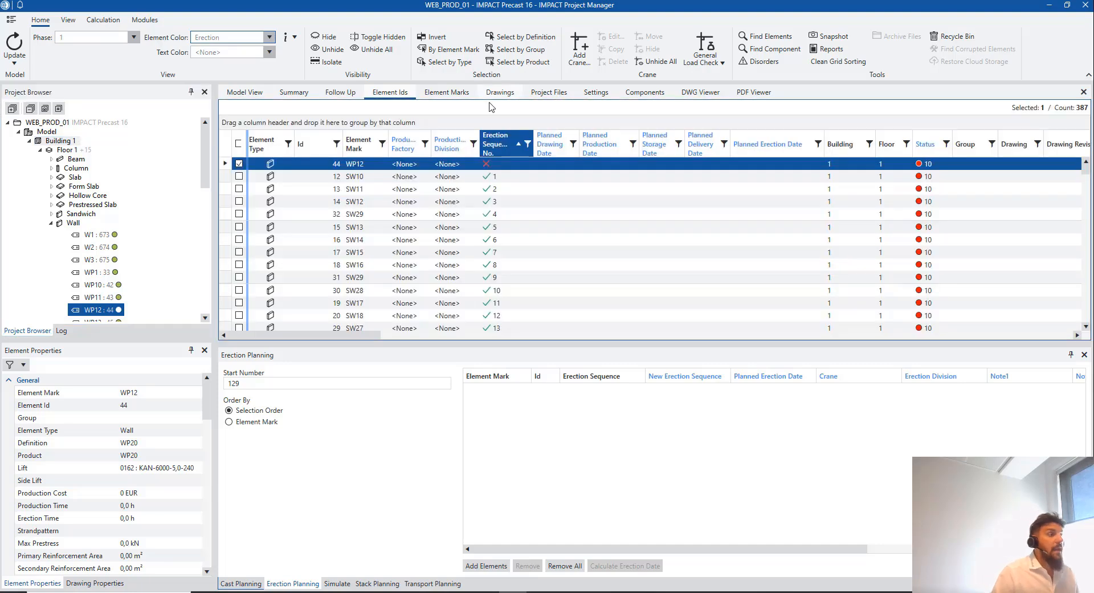
pyautogui.scroll(-8, 520, 230)
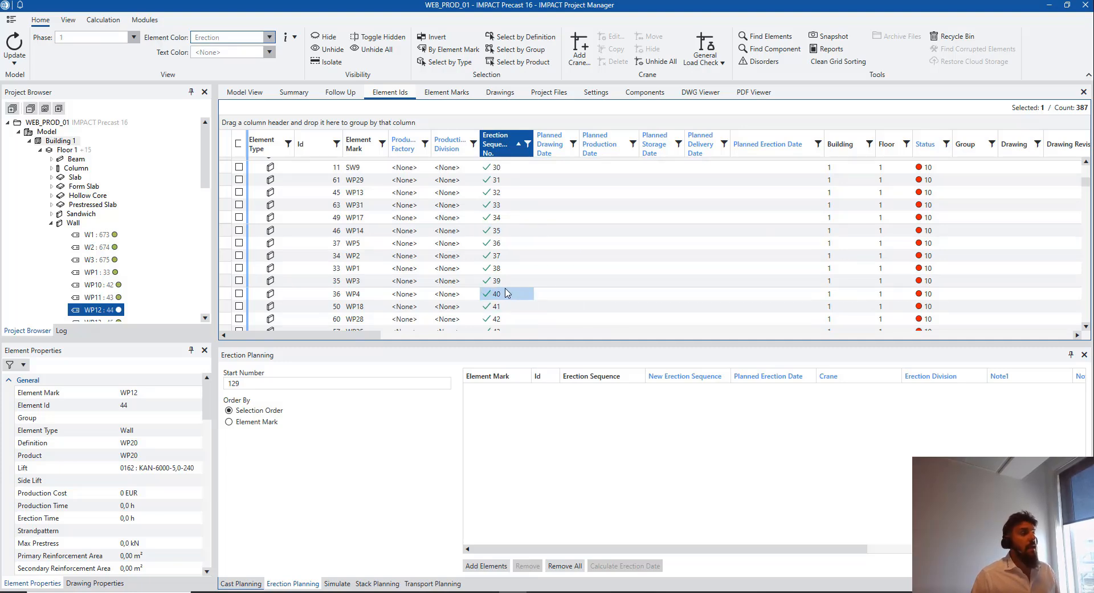
pyautogui.scroll(10, 509, 250)
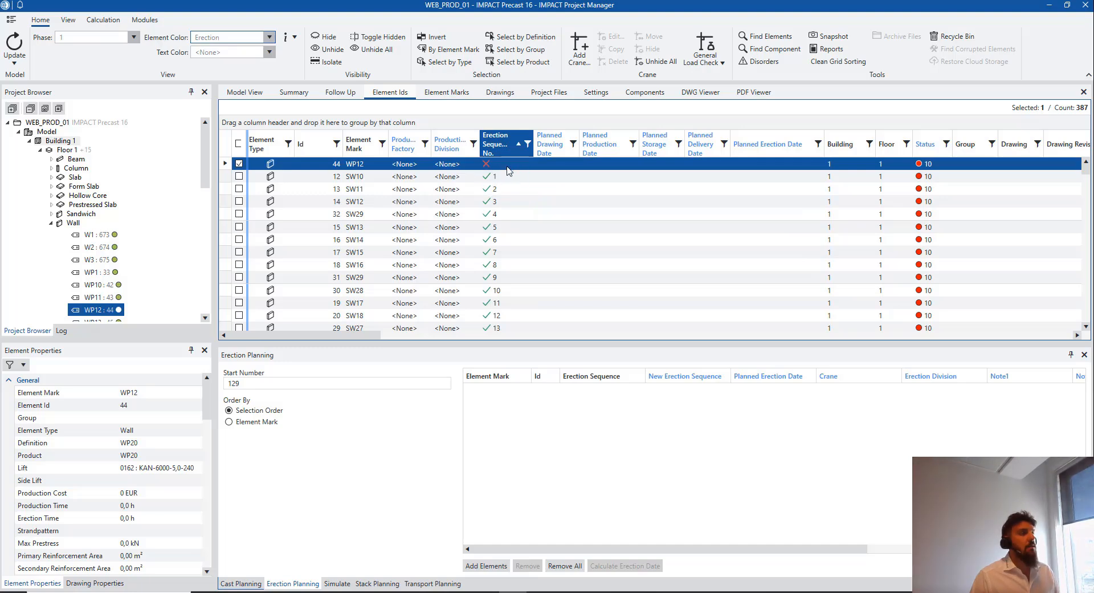
pyautogui.scroll(-2, 505, 172)
pyautogui.scroll(-9, 481, 245)
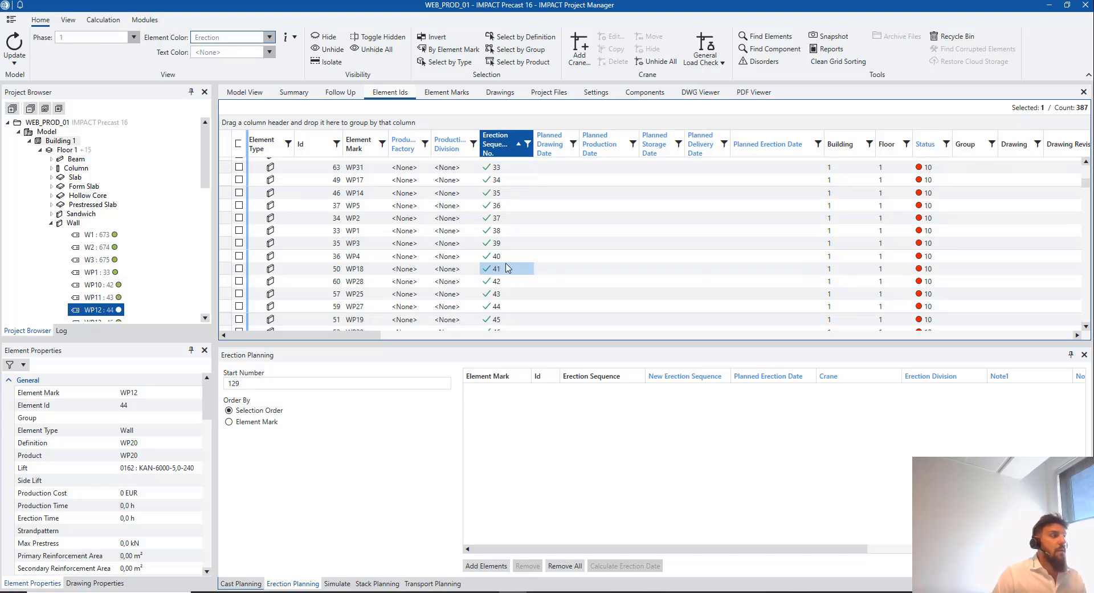
pyautogui.click(233, 271)
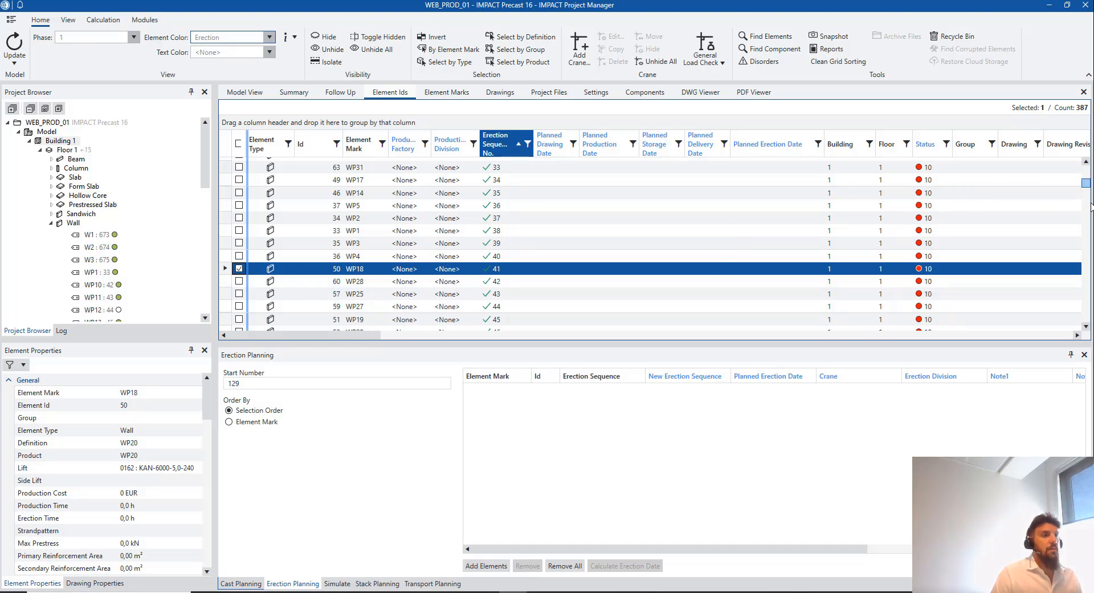
pyautogui.moveTo(1091, 207); pyautogui.dragTo(1087, 340)
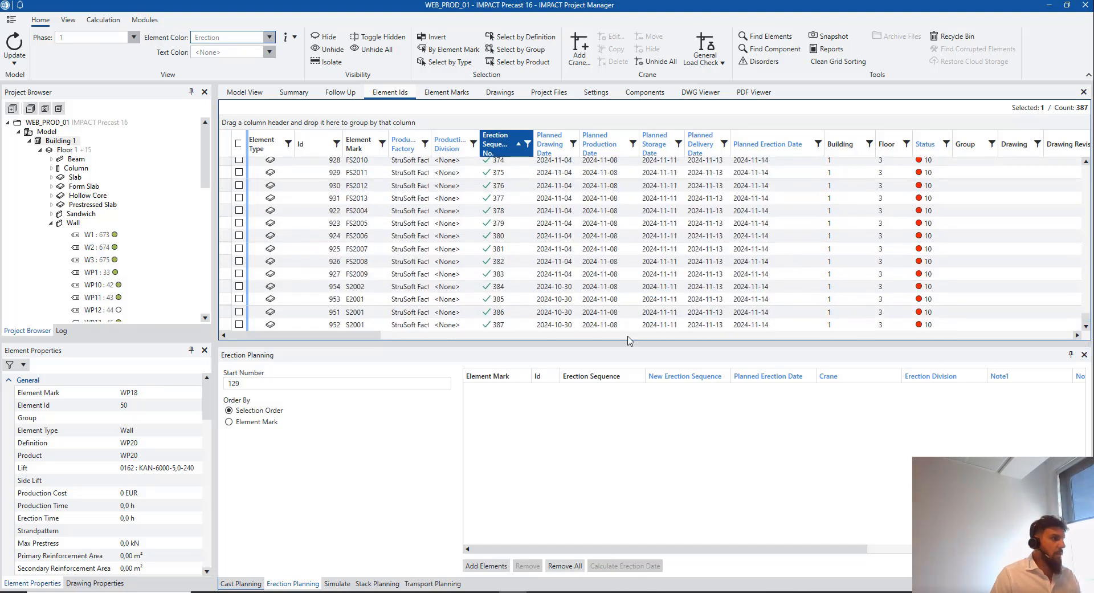
# Increase the erection sequence of elements 41 through 387 by 1 via Change Erection Sequence
pyautogui.keyDown('shift'); pyautogui.click(227, 324); pyautogui.keyUp('shift')
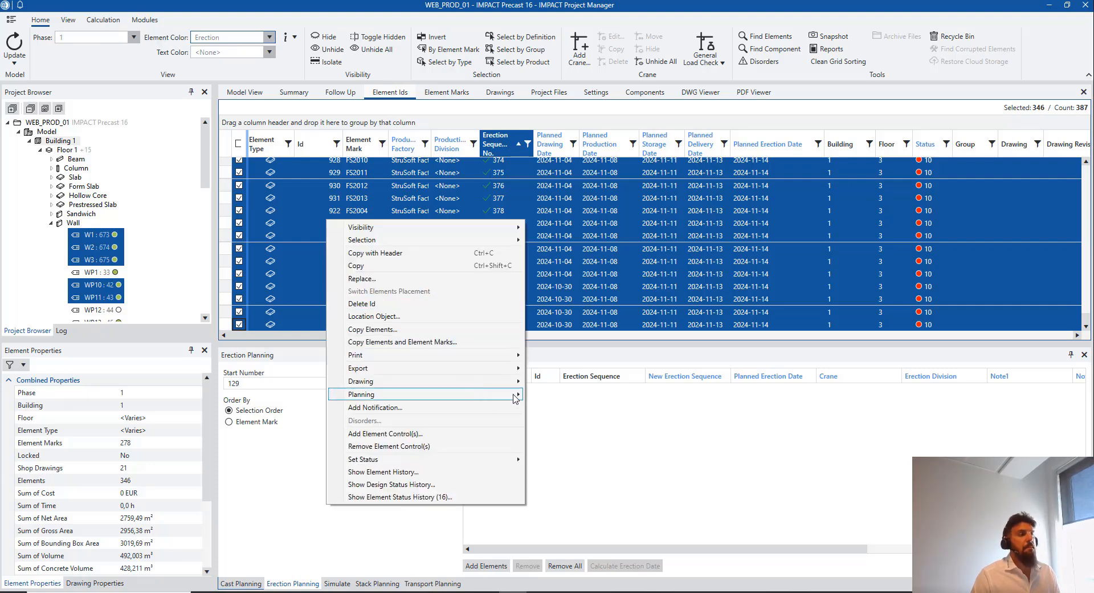
pyautogui.moveTo(518, 398)
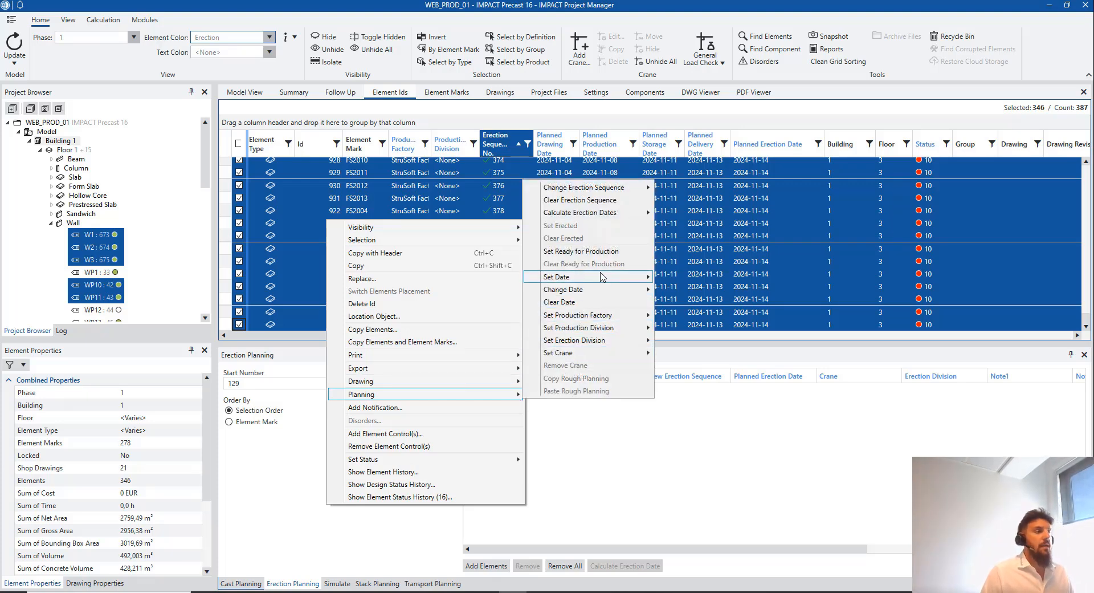
pyautogui.moveTo(605, 276)
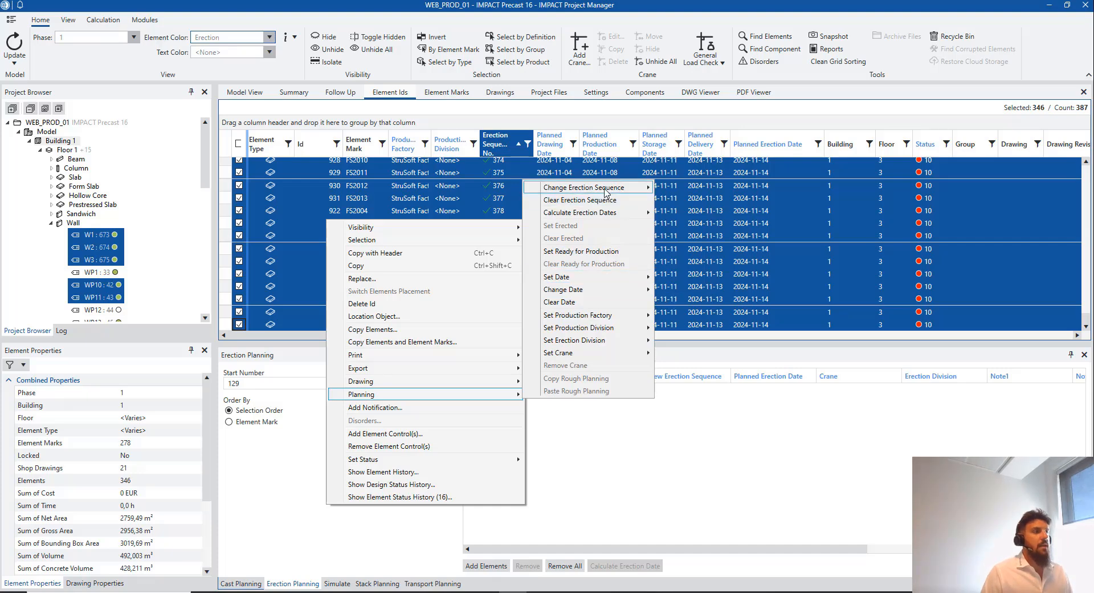
pyautogui.moveTo(627, 191)
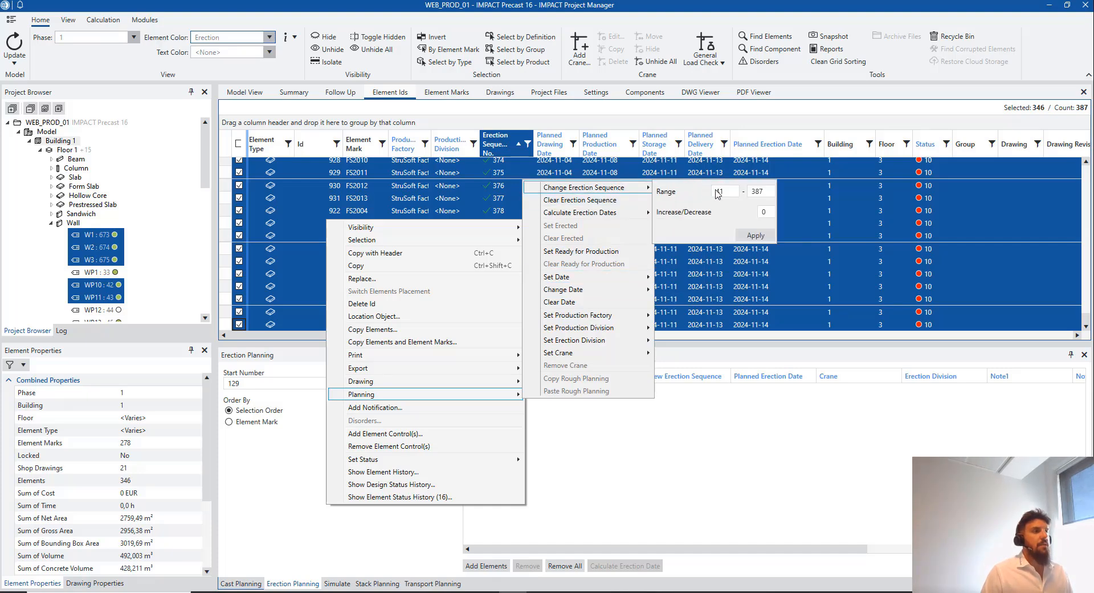
pyautogui.click(758, 212)
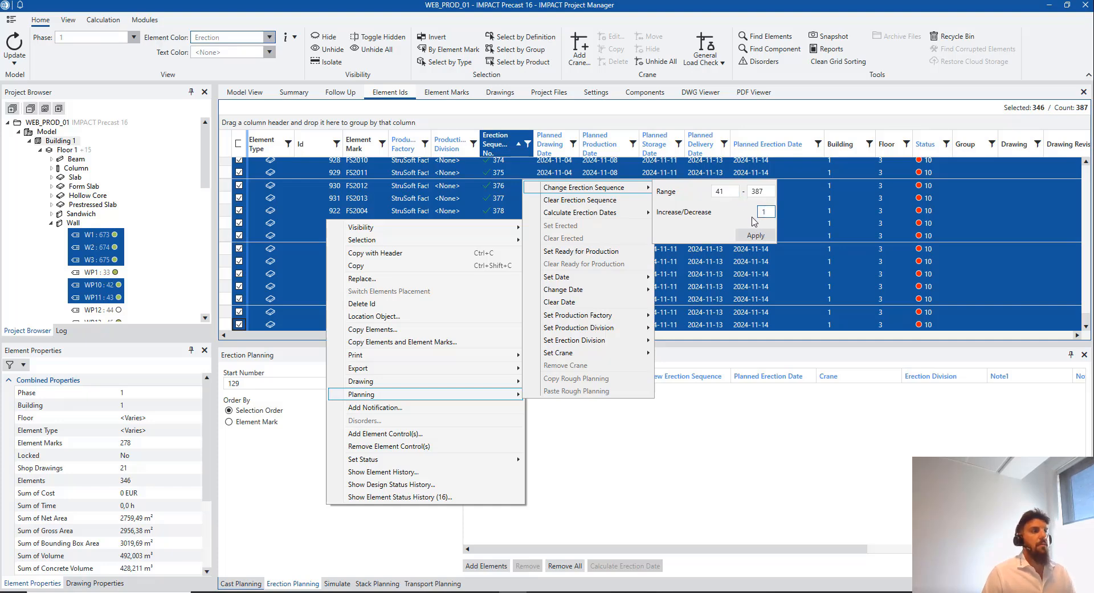
pyautogui.write('1')
pyautogui.click(756, 234)
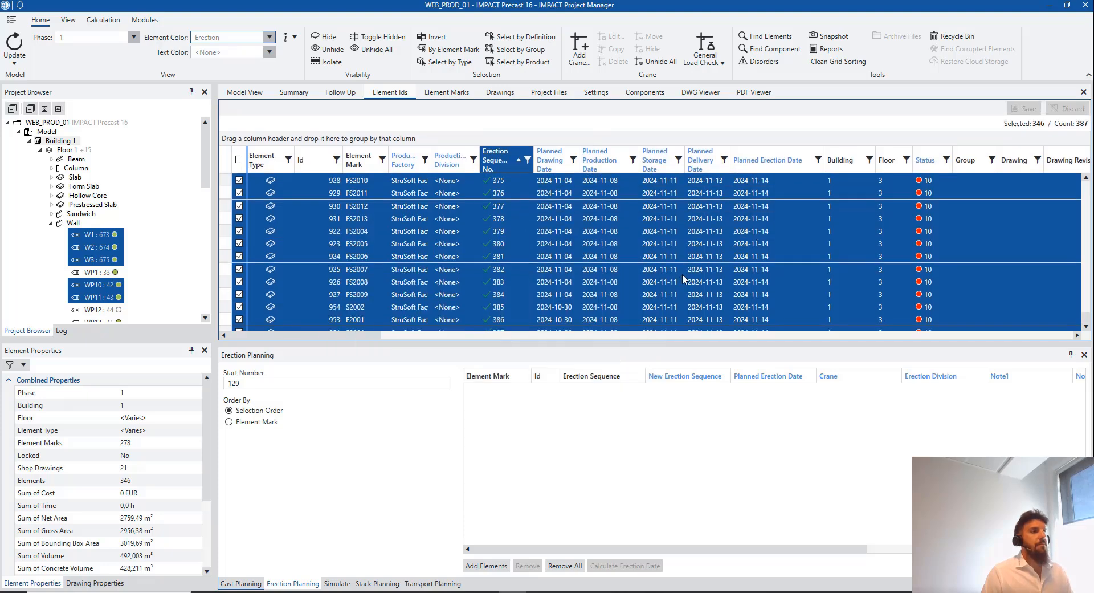
# Save the renumbered sequences and scroll back to WP12 near the top of the list
pyautogui.click(1024, 108)
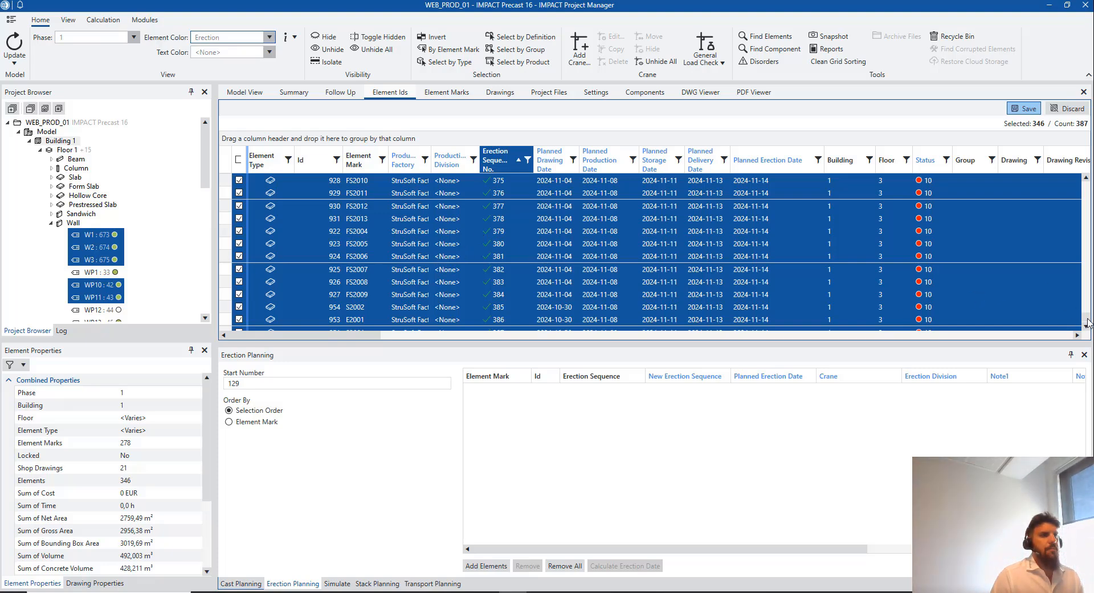
pyautogui.scroll(1, 422, 206)
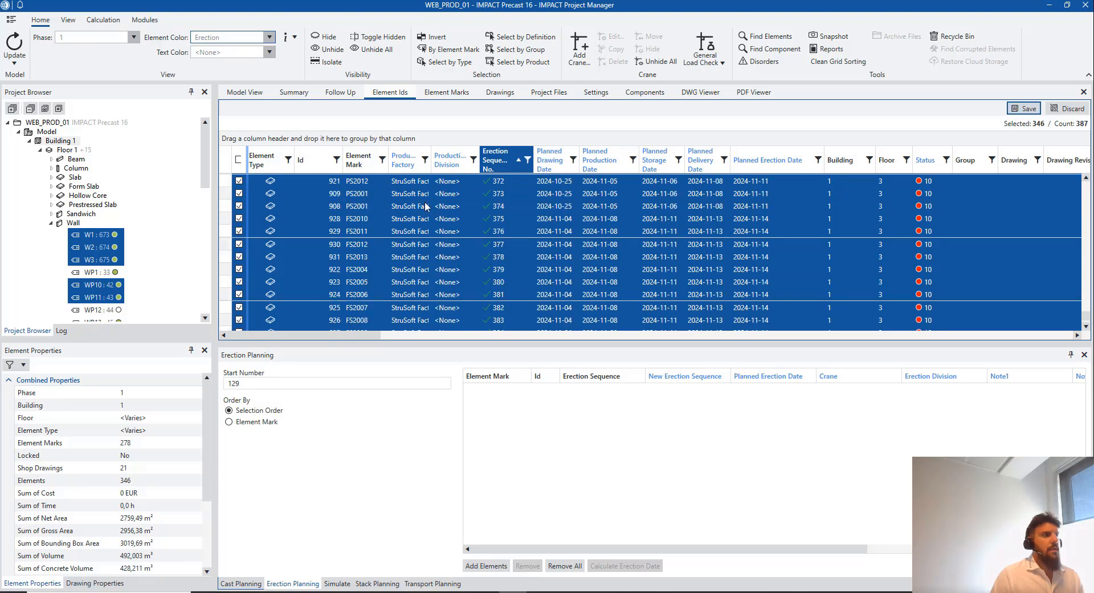
pyautogui.scroll(-1, 566, 291)
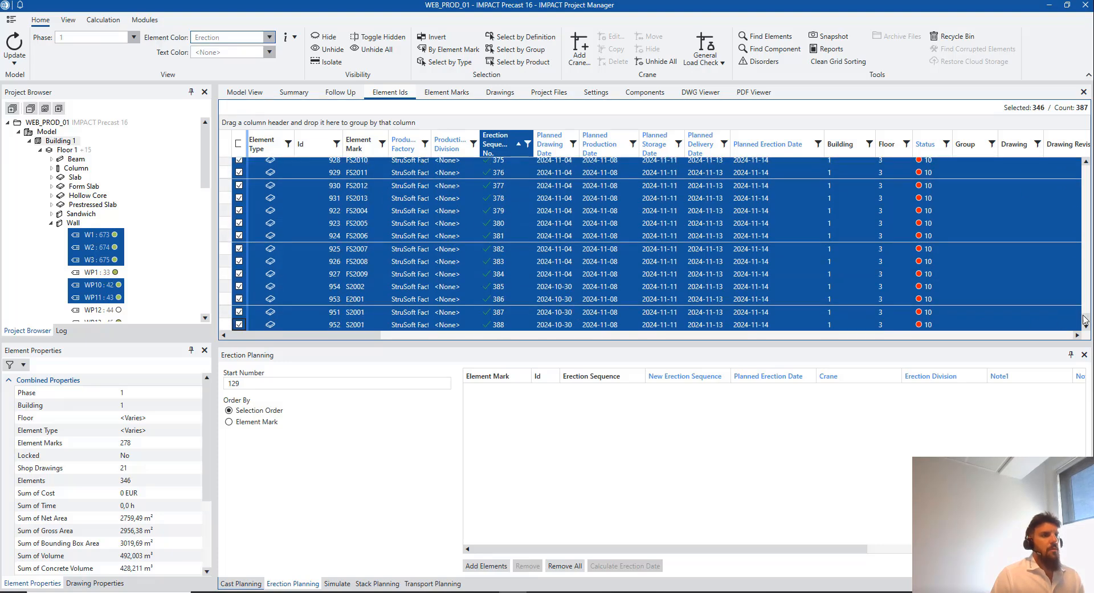
pyautogui.moveTo(1085, 321); pyautogui.dragTo(1087, 172)
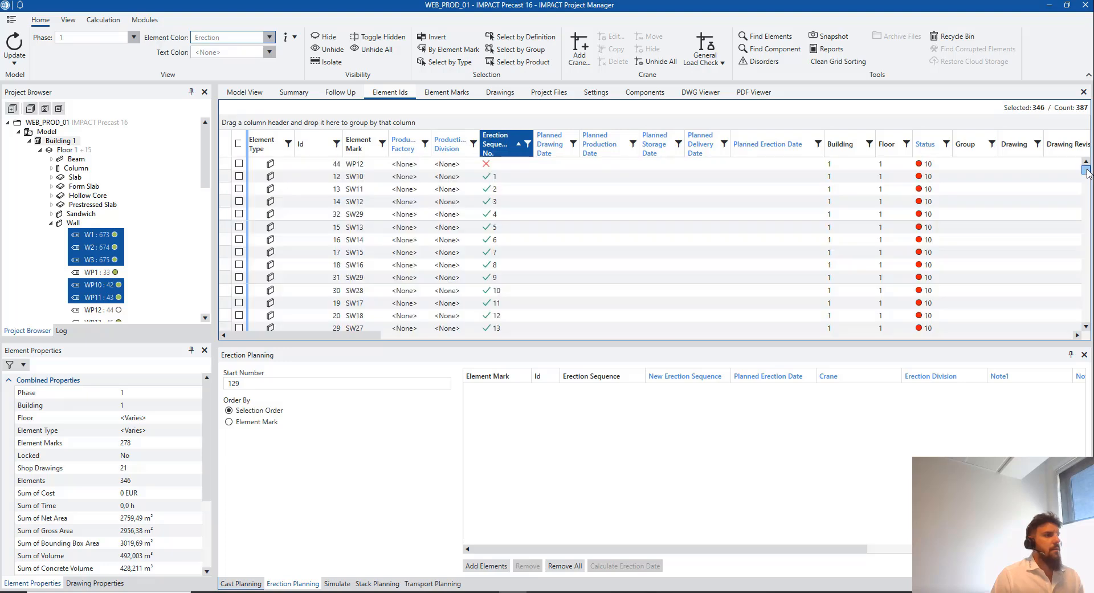
pyautogui.scroll(-10, 589, 269)
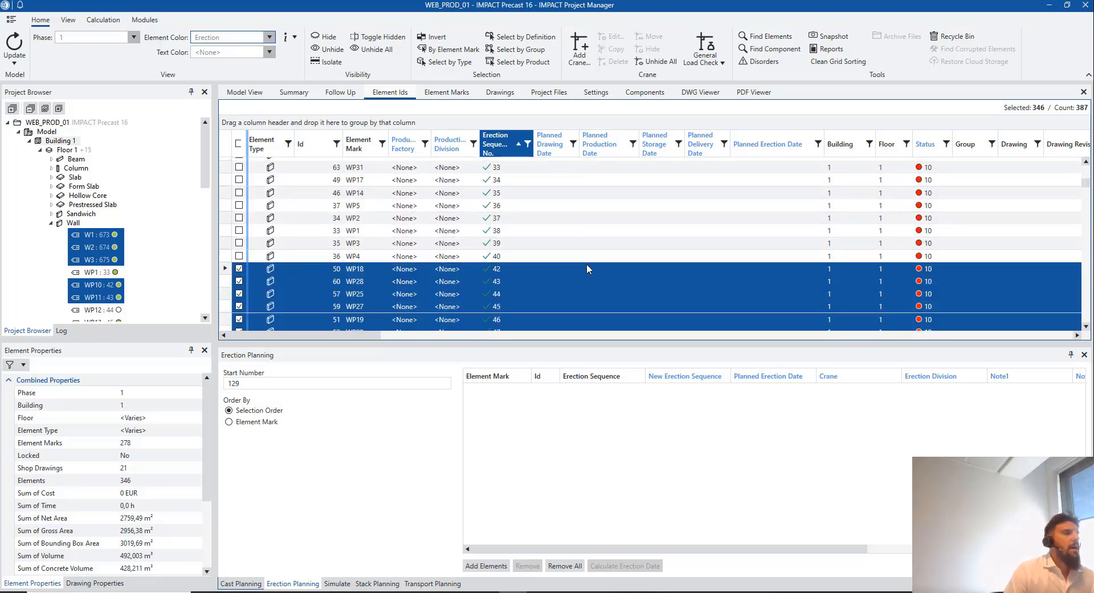
pyautogui.scroll(-2, 579, 257)
pyautogui.scroll(2, 573, 251)
pyautogui.scroll(1, 519, 262)
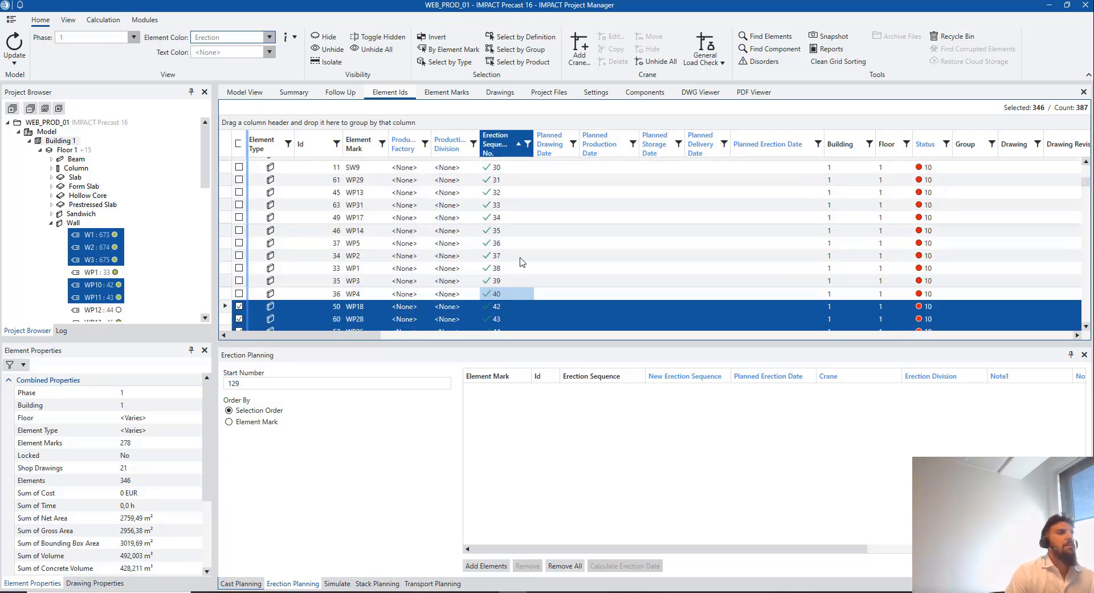
pyautogui.scroll(10, 520, 256)
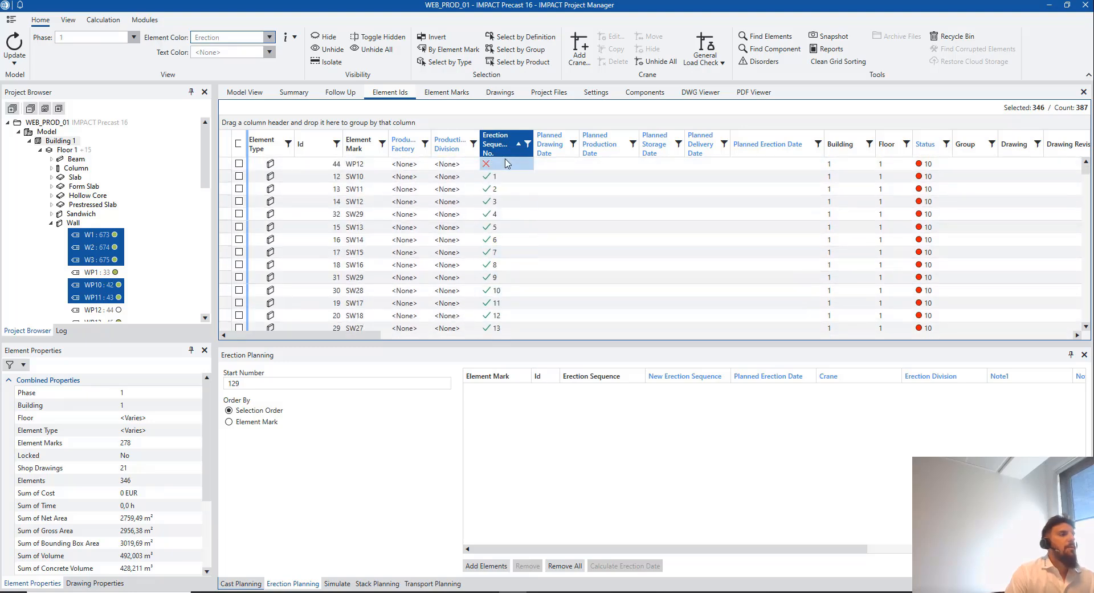
# Give wall WP12 erection sequence number 41
pyautogui.click(506, 163)
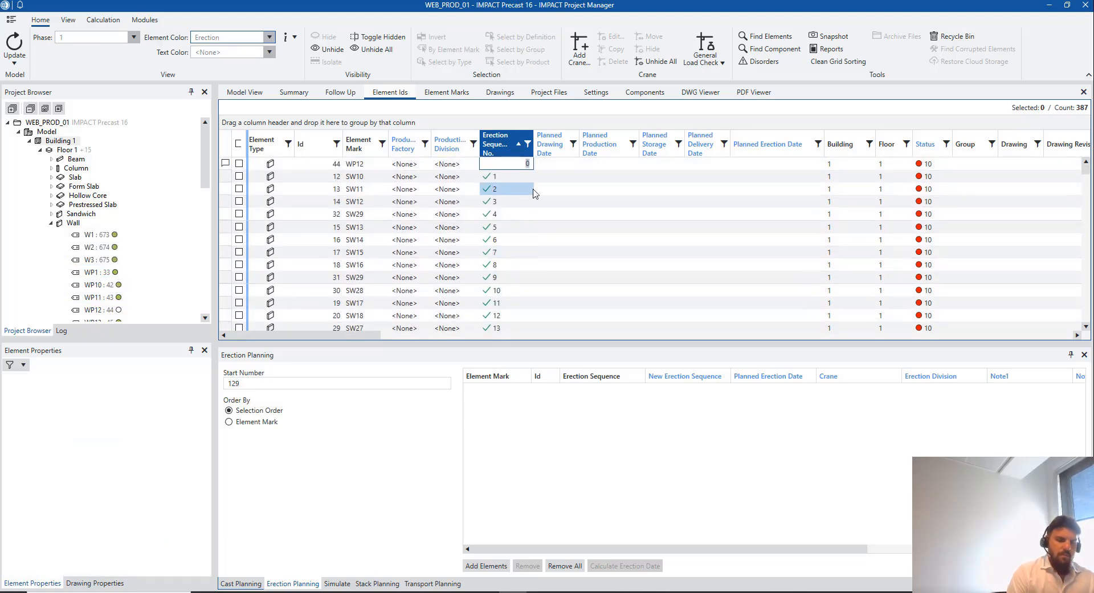
pyautogui.write('41')
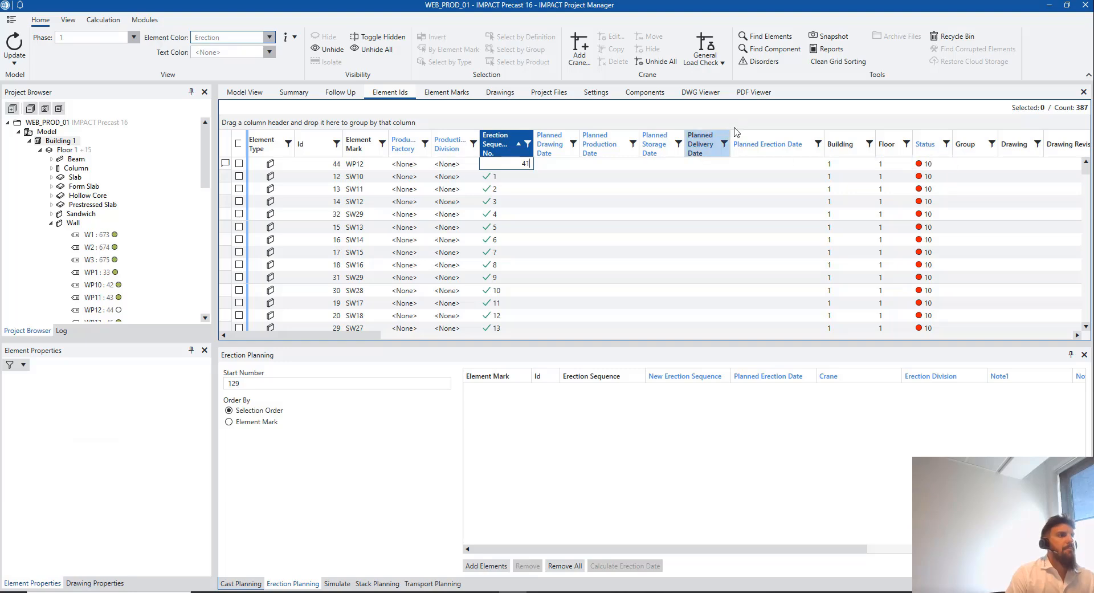
pyautogui.click(676, 176)
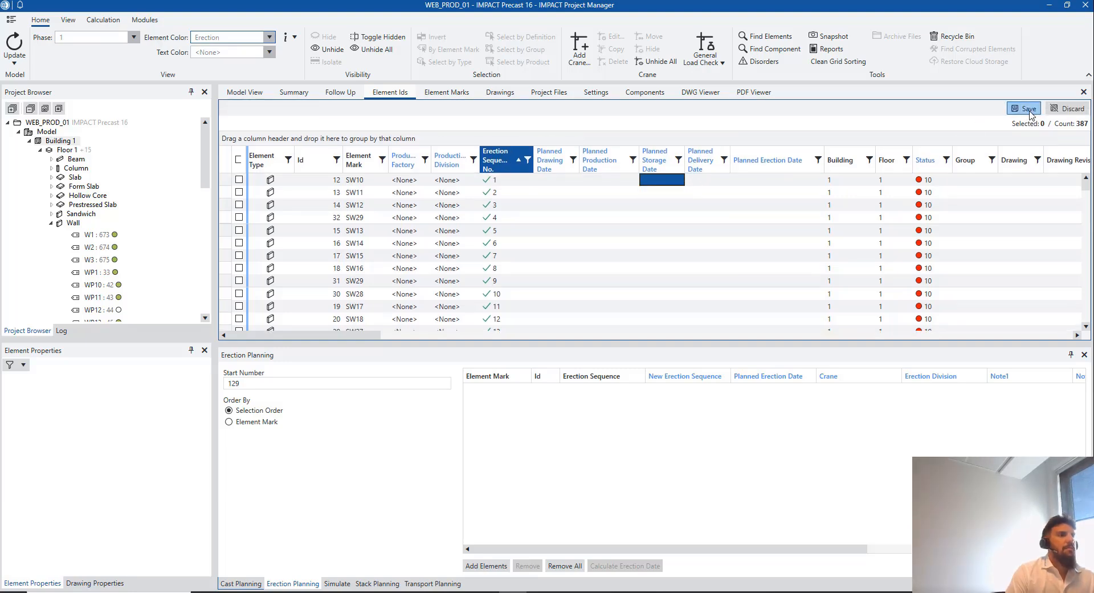
pyautogui.scroll(-3, 630, 236)
pyautogui.scroll(-9, 547, 235)
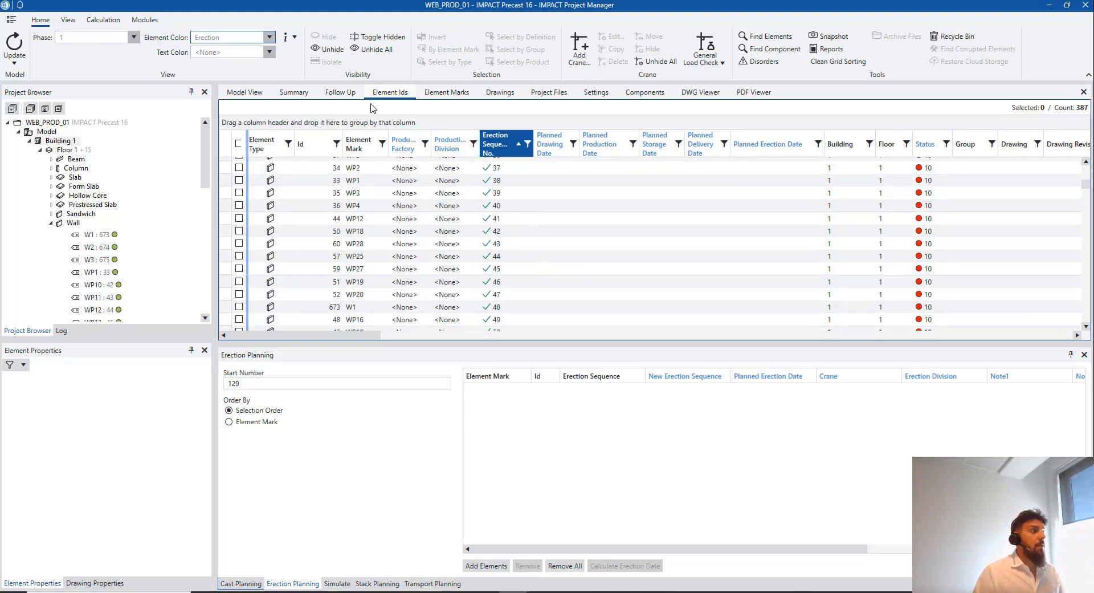
# Orbit the erection-coloured model, viewing Floor 1 and then the whole Building 1
pyautogui.scroll(-8, 612, 236)
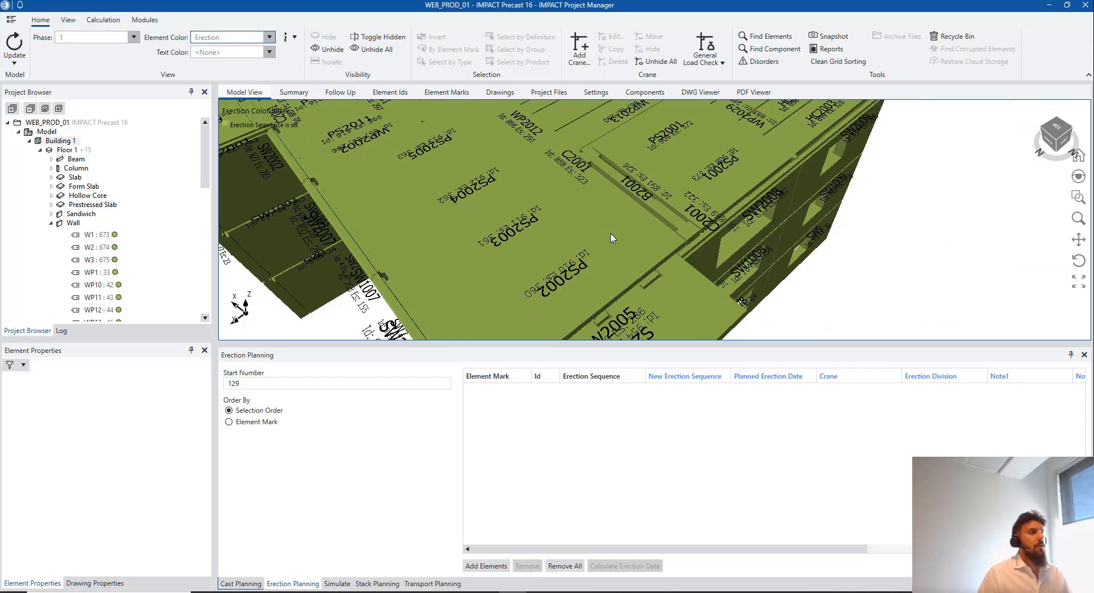
pyautogui.moveTo(557, 187)
pyautogui.mouseDown(button='middle')
pyautogui.moveTo(591, 202)
pyautogui.moveTo(654, 178)
pyautogui.moveTo(606, 146)
pyautogui.moveTo(570, 181)
pyautogui.mouseUp(button='middle')
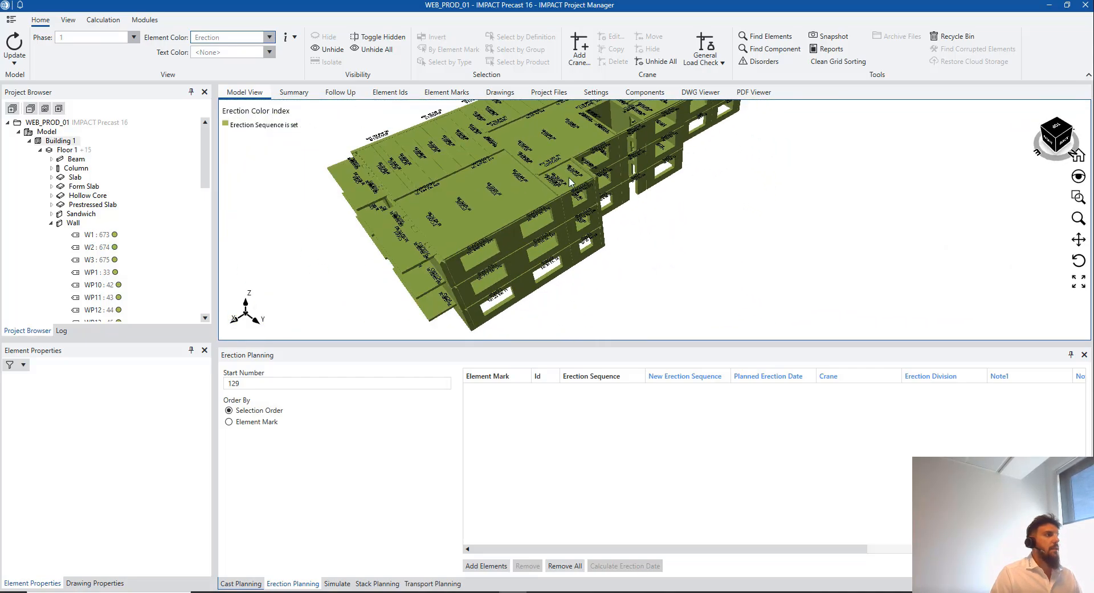
pyautogui.click(65, 149)
pyautogui.scroll(5, 429, 265)
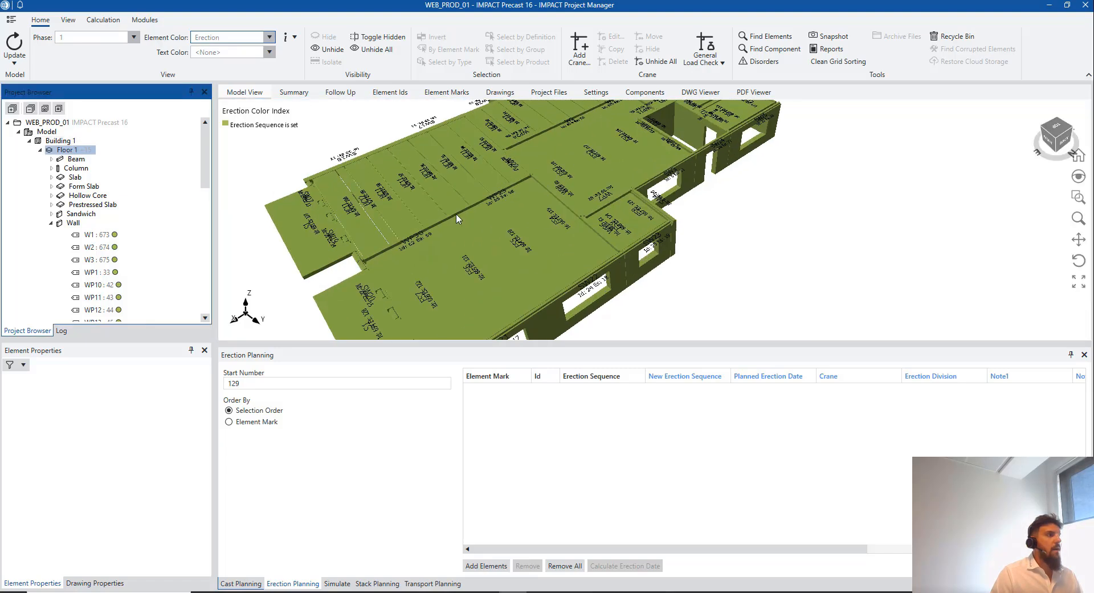
pyautogui.scroll(4, 480, 222)
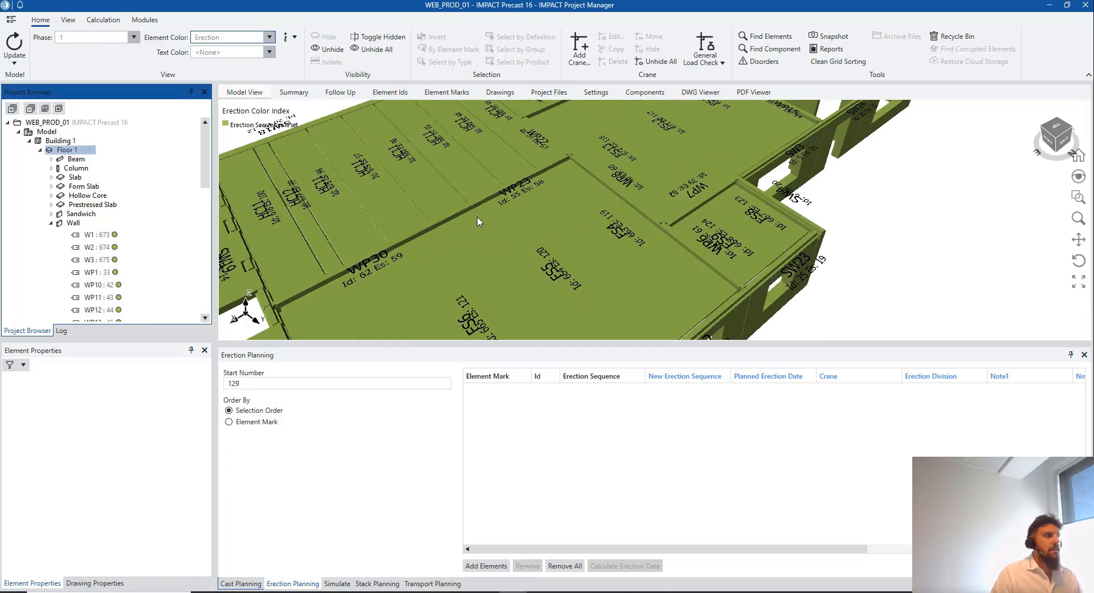
pyautogui.moveTo(440, 237)
pyautogui.mouseDown(button='middle')
pyautogui.moveTo(458, 241)
pyautogui.moveTo(436, 228)
pyautogui.mouseUp(button='middle')
pyautogui.scroll(-7, 436, 230)
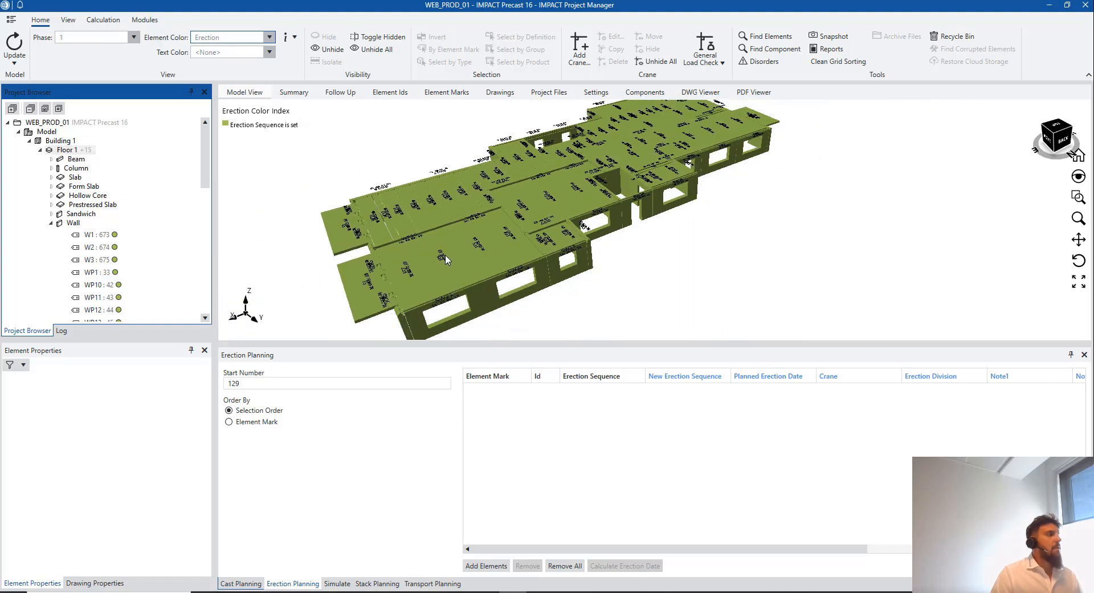
pyautogui.click(59, 142)
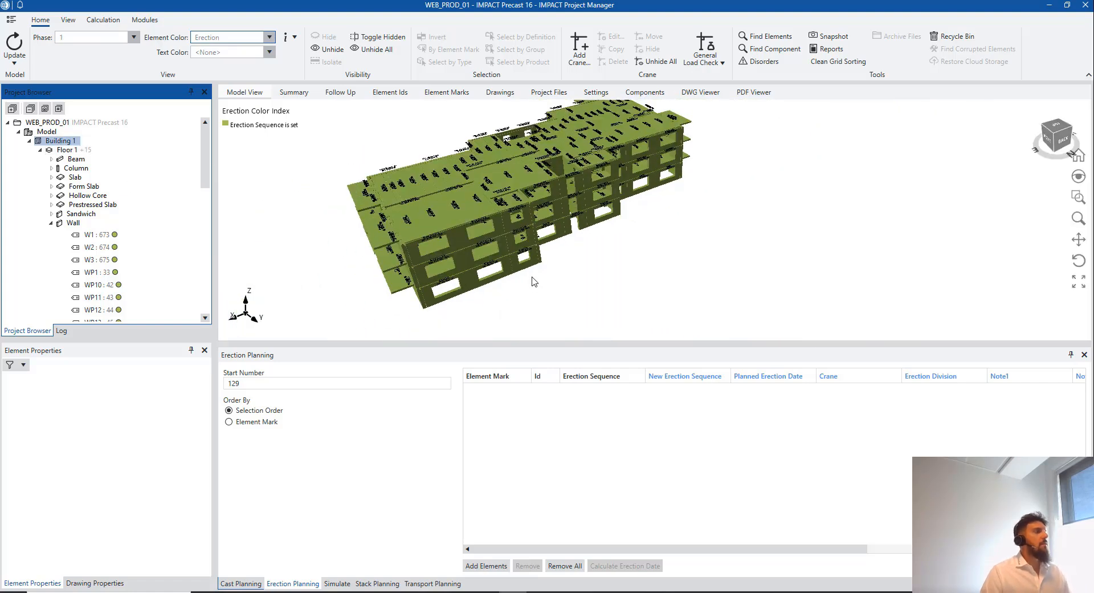
# Collapse the Wall group, reorient the building to a back view, and start the erection simulation
pyautogui.click(50, 224)
pyautogui.scroll(-3, 491, 205)
pyautogui.moveTo(516, 270); pyautogui.dragTo(484, 254, button='middle')
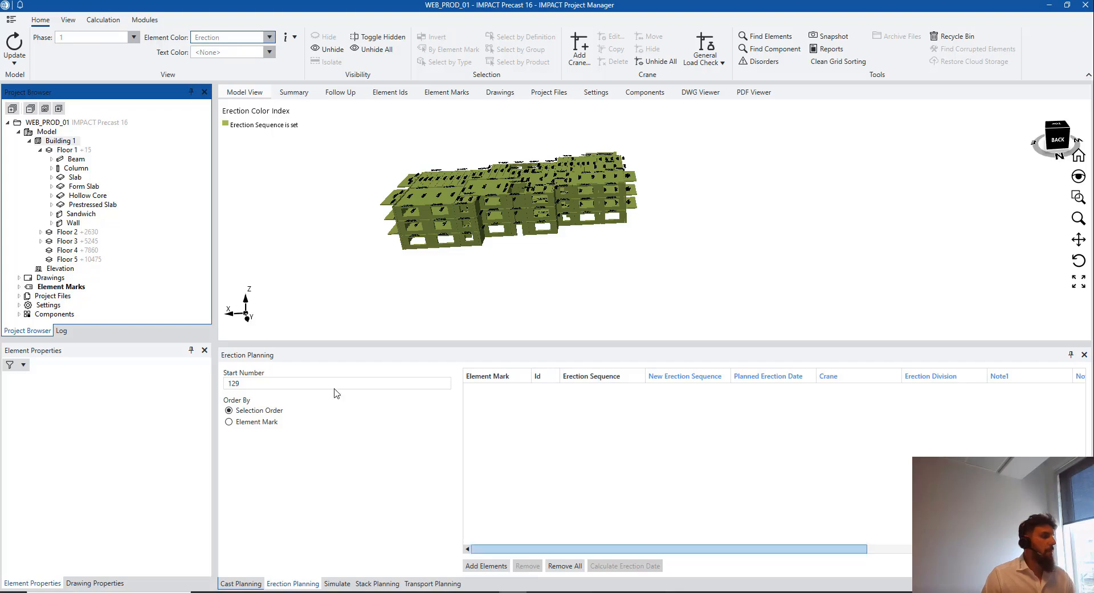
pyautogui.click(337, 583)
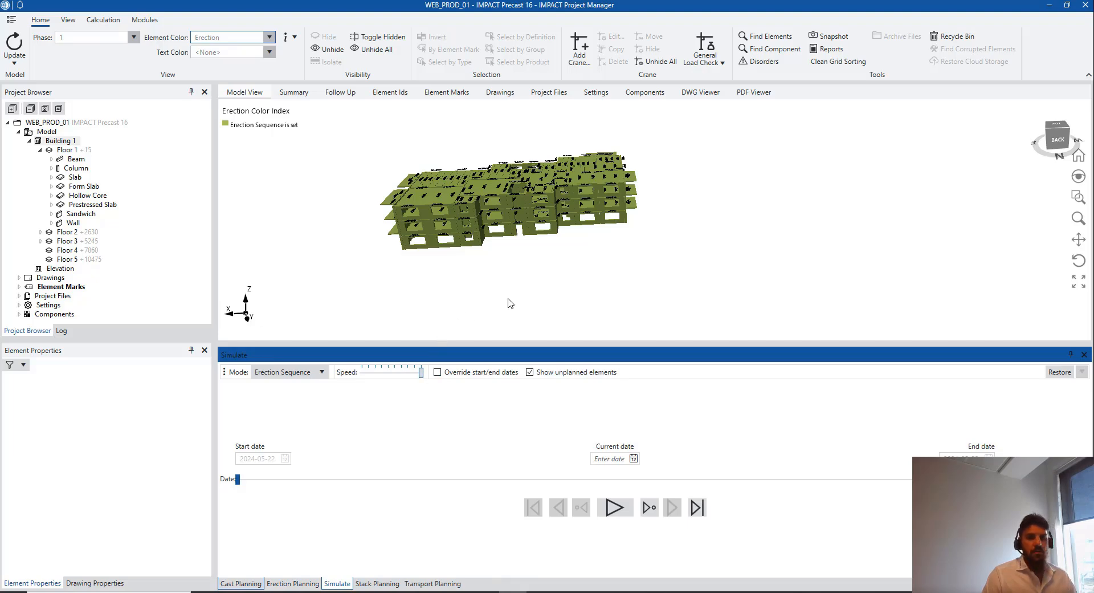
# Hide unplanned elements and play the erection simulation through to 2024-10-16
pyautogui.moveTo(510, 302); pyautogui.dragTo(540, 227)
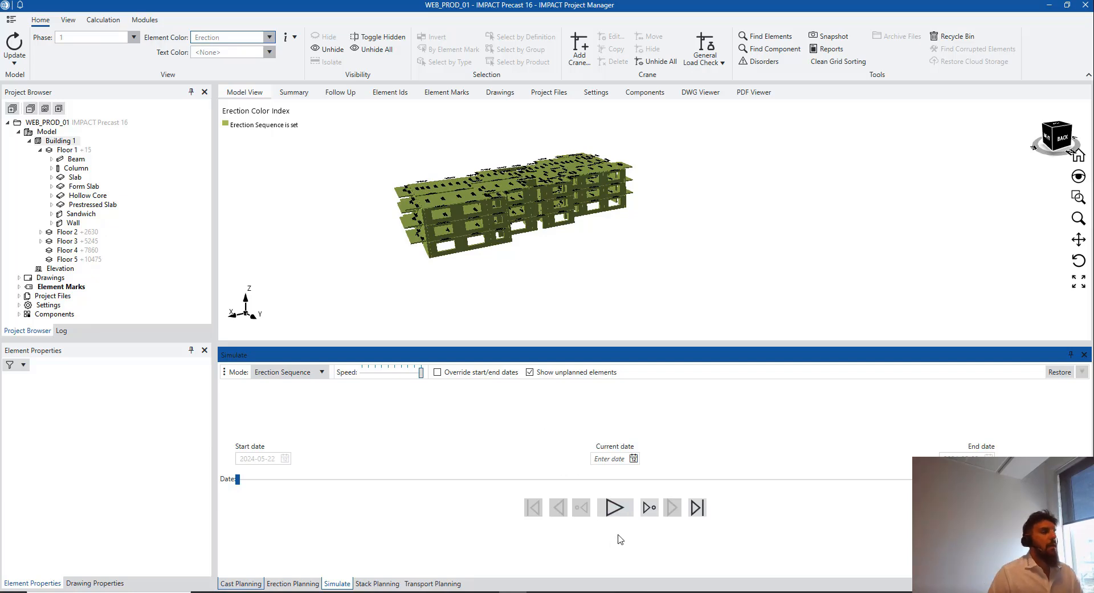
pyautogui.click(530, 372)
pyautogui.click(614, 507)
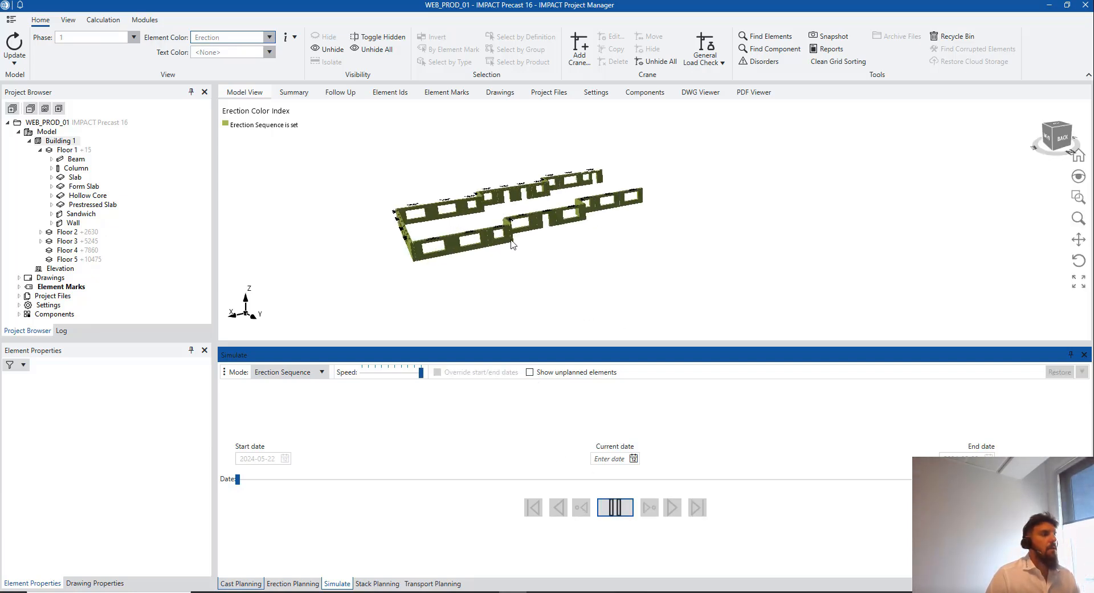
pyautogui.scroll(2, 512, 244)
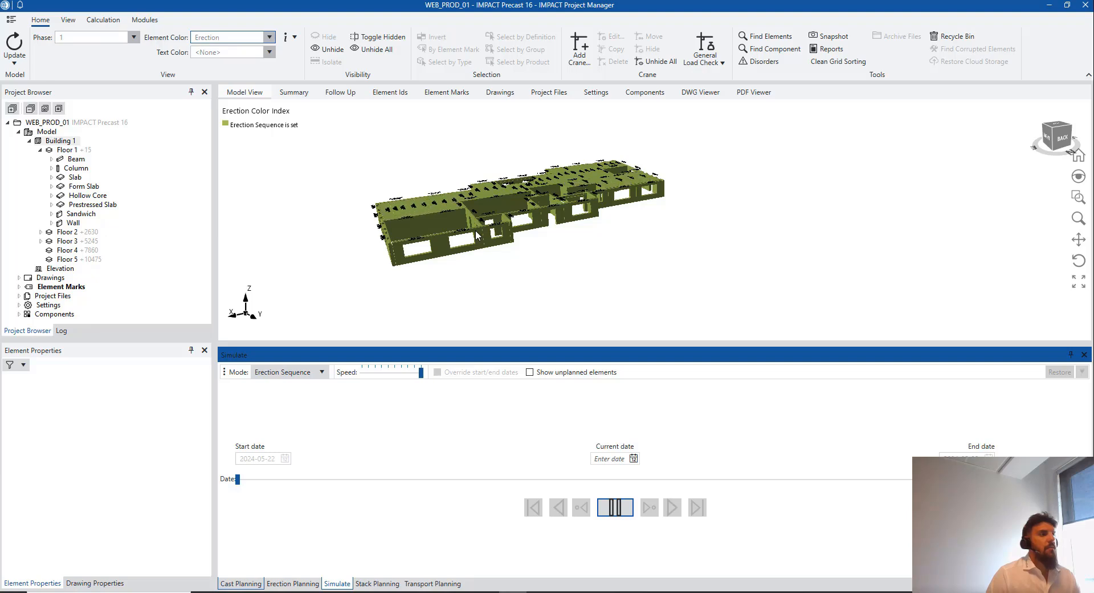
pyautogui.scroll(1, 476, 230)
pyautogui.scroll(1, 475, 230)
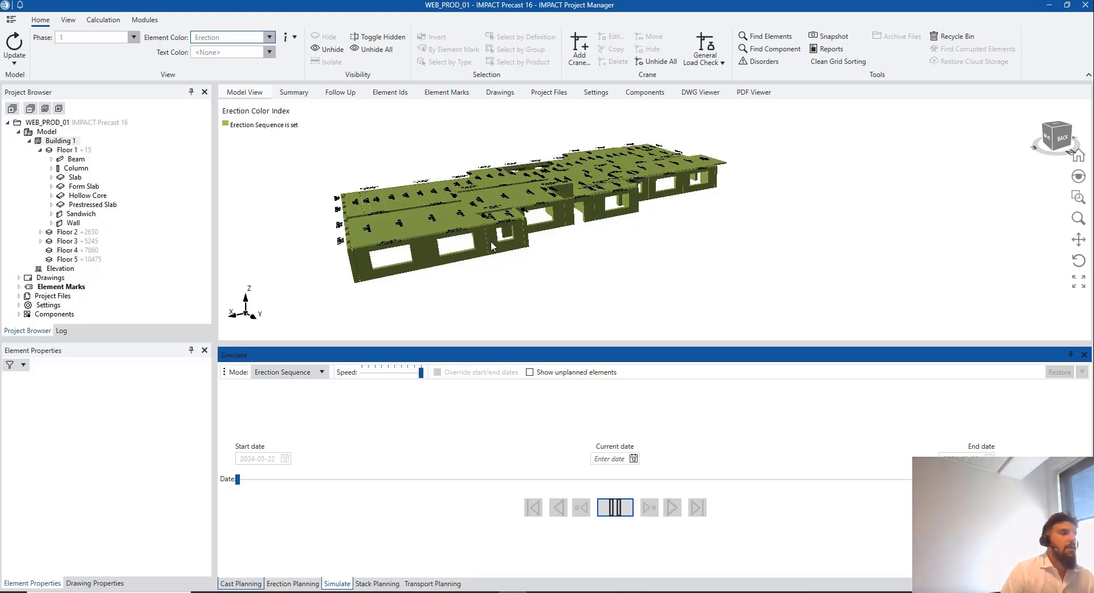
pyautogui.scroll(-1, 506, 239)
pyautogui.scroll(1, 506, 238)
pyautogui.scroll(-1, 506, 238)
pyautogui.scroll(-1, 506, 239)
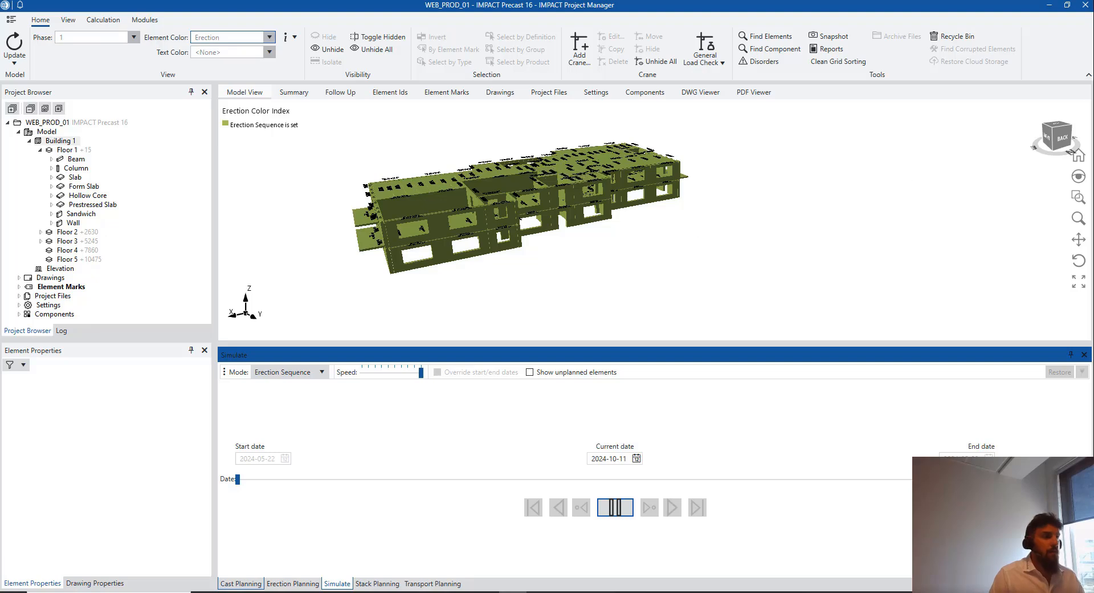
# Rewind the simulation to its start, show Building 1, and bring up Erection Planning
pyautogui.moveTo(642, 272); pyautogui.dragTo(740, 269, button='middle')
pyautogui.keyDown('ctrl'); pyautogui.moveTo(740, 269); pyautogui.dragTo(785, 278, button='middle'); pyautogui.keyUp('ctrl')
pyautogui.moveTo(745, 270); pyautogui.dragTo(836, 263, button='middle')
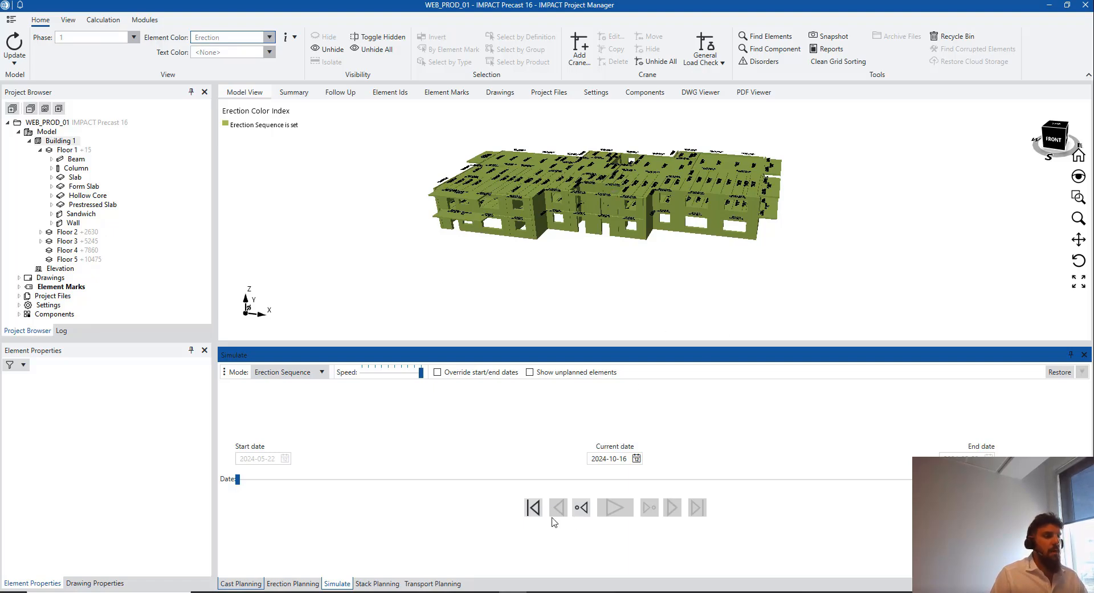
pyautogui.click(533, 507)
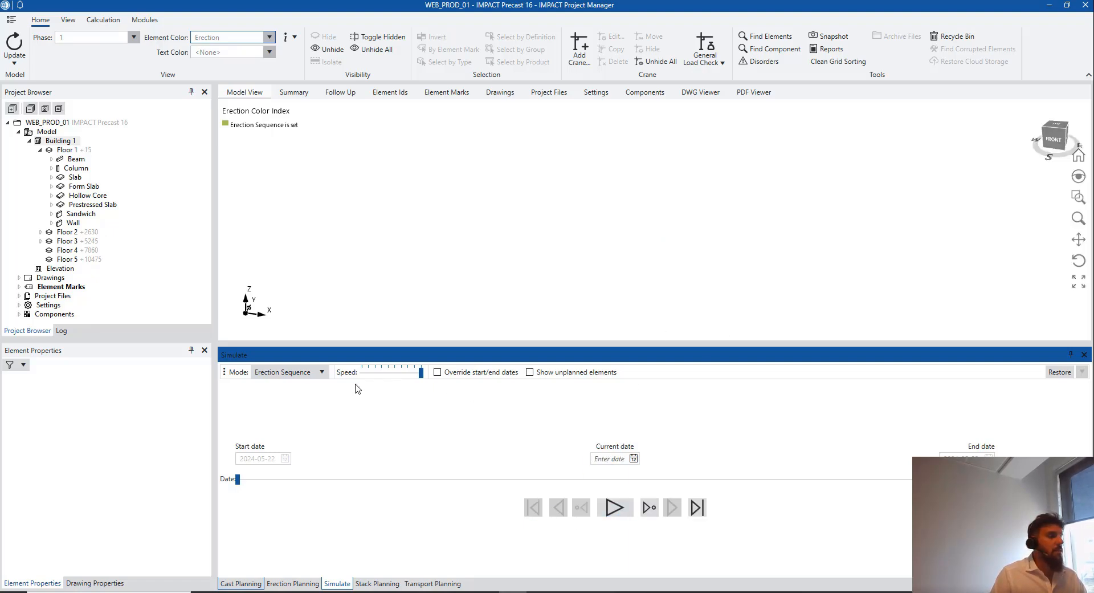
pyautogui.click(59, 141)
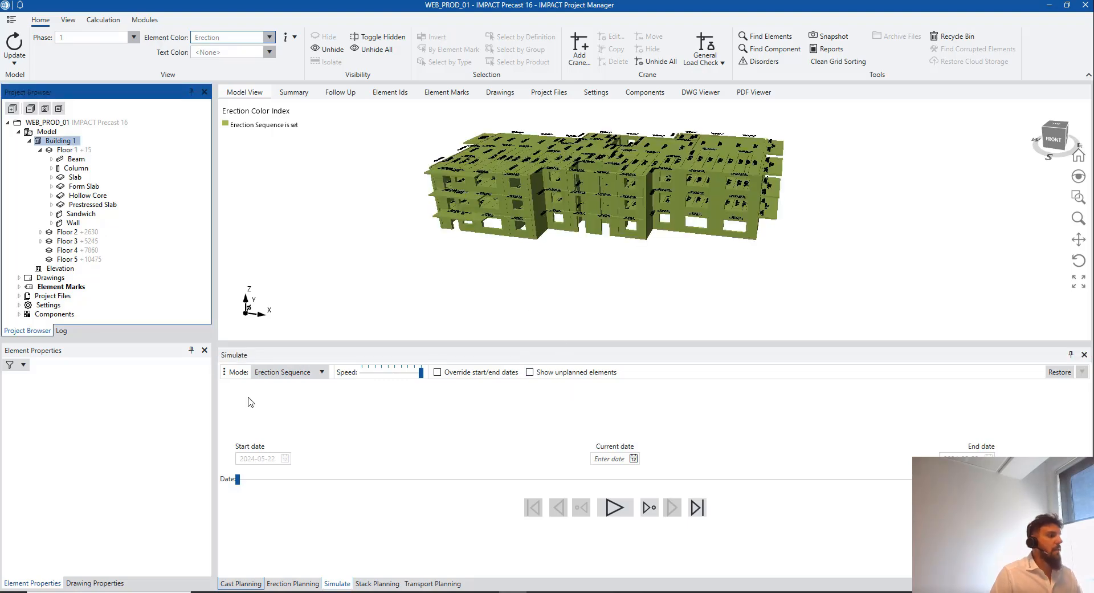
pyautogui.click(305, 582)
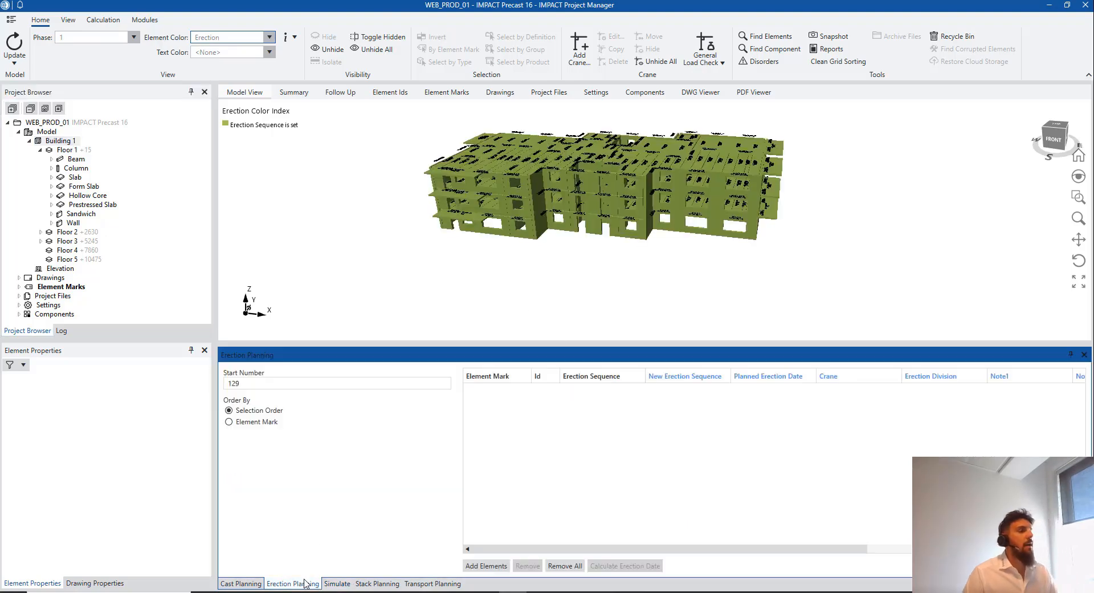
# Show the cast planning calendar widened to more tilt tables, then switch to IMPACT Tender's workload chart
pyautogui.click(243, 584)
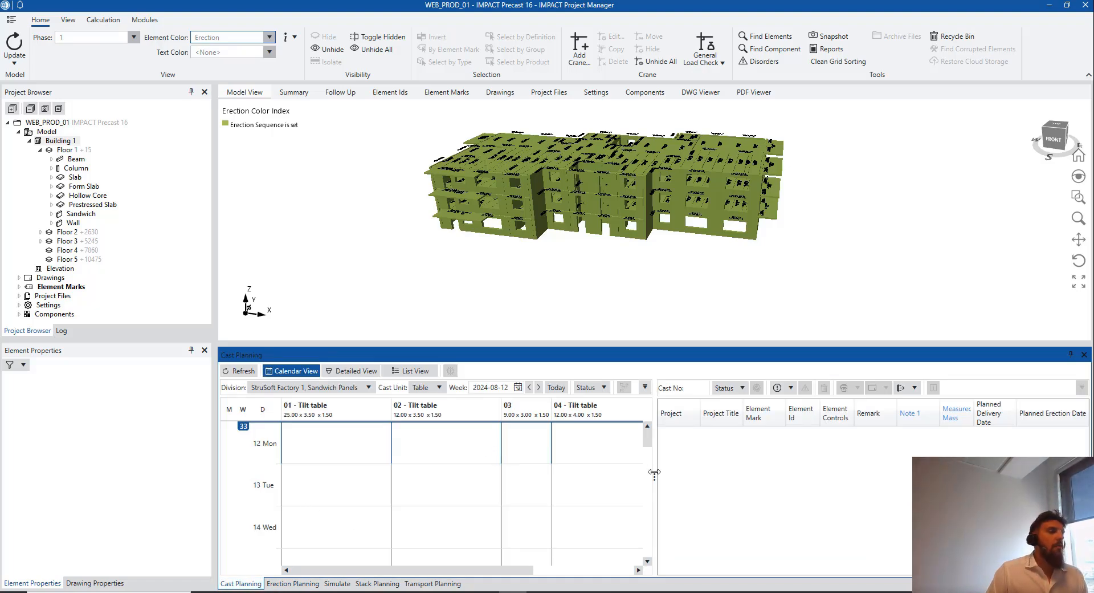
pyautogui.moveTo(654, 472); pyautogui.dragTo(685, 469)
pyautogui.moveTo(683, 342); pyautogui.dragTo(682, 341)
pyautogui.click(707, 251)
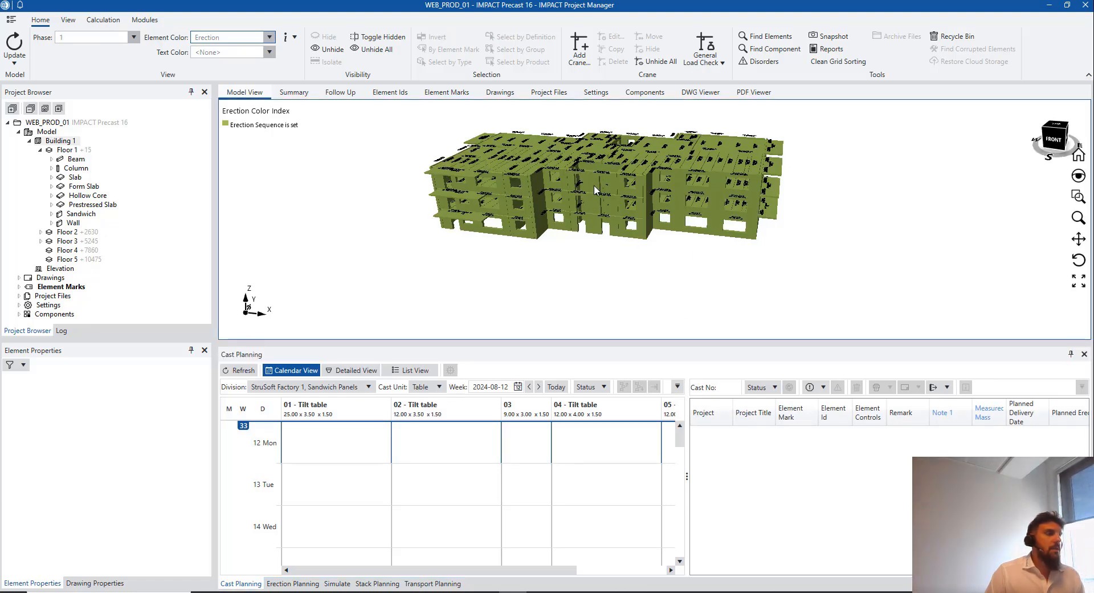
pyautogui.scroll(-1, 591, 204)
pyautogui.moveTo(591, 206); pyautogui.dragTo(560, 225, button='middle')
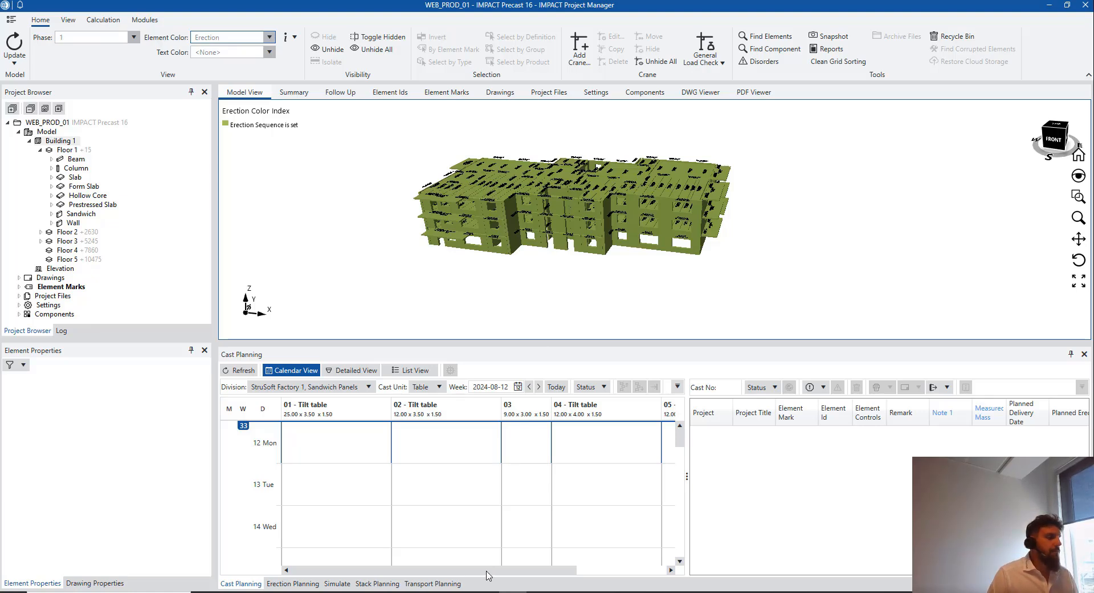
pyautogui.hotkey('alt', 'Tab')
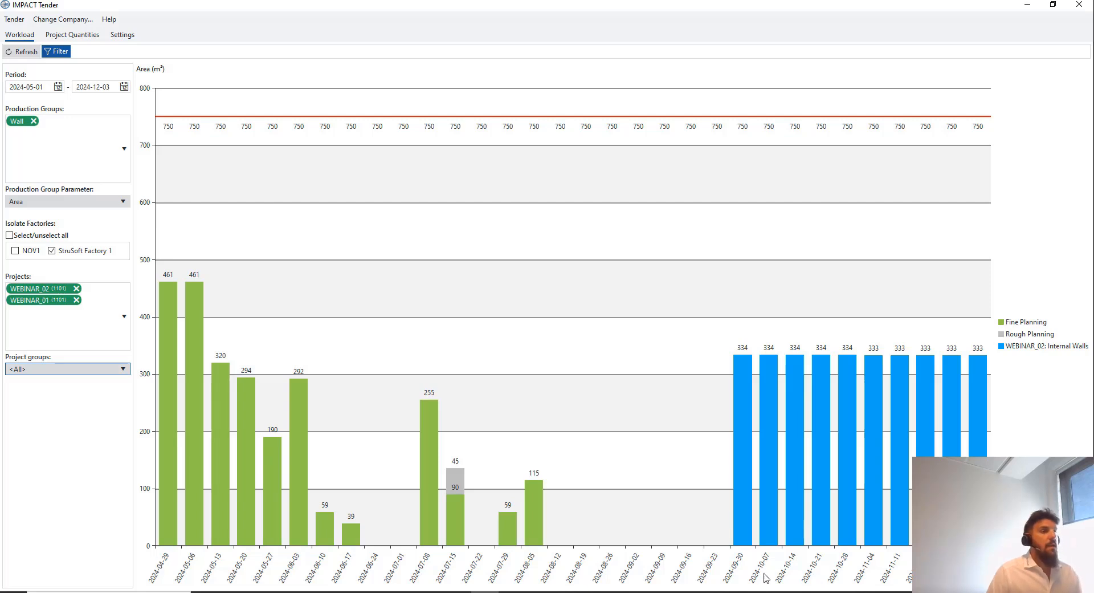
# Minimise IMPACT Tender to return to the Project Manager building model
pyautogui.click(1026, 6)
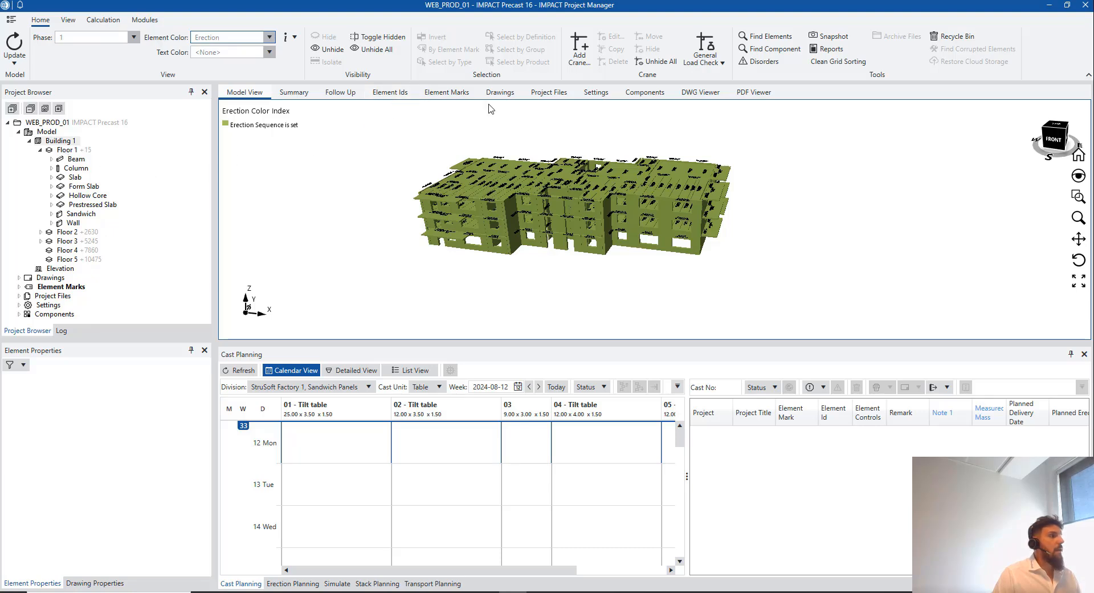
# Show the Element Ids grid using a preset column layout
pyautogui.click(390, 92)
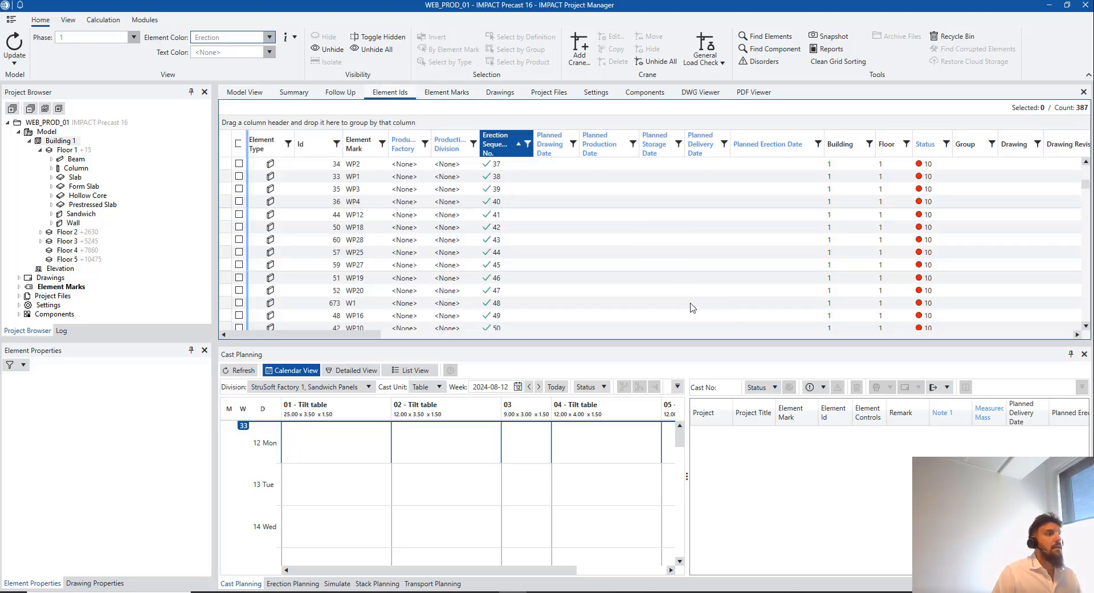
pyautogui.rightClick(609, 152)
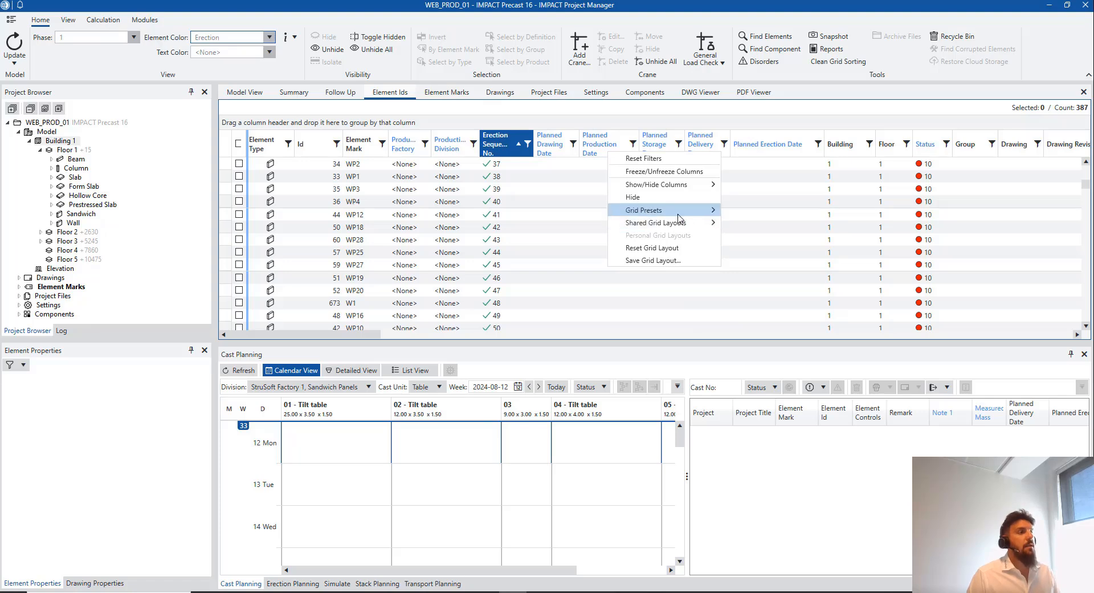
pyautogui.moveTo(648, 211)
pyautogui.click(752, 247)
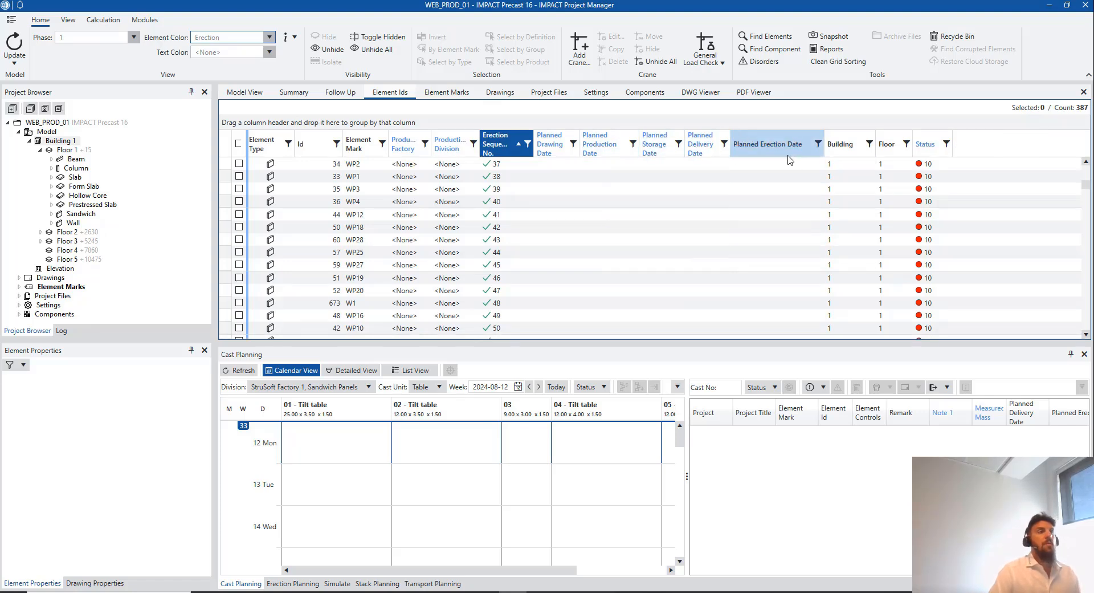
pyautogui.scroll(3, 556, 226)
pyautogui.scroll(9, 490, 197)
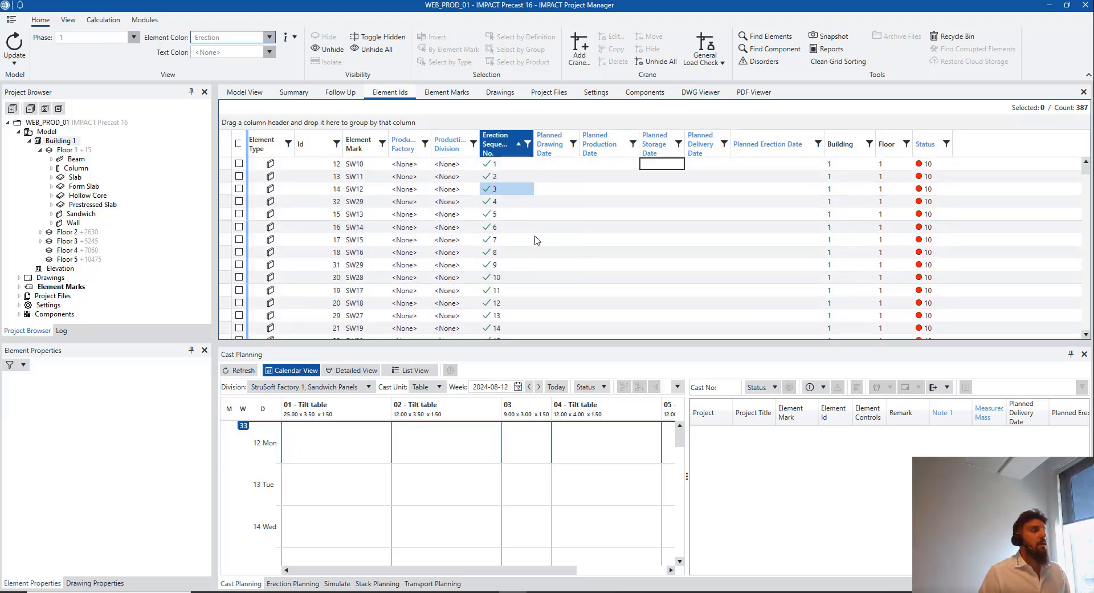
# Set planned erection date 2024-09-03 for erection sequences 1–11
pyautogui.moveTo(797, 169); pyautogui.dragTo(806, 288)
pyautogui.rightClick(771, 234)
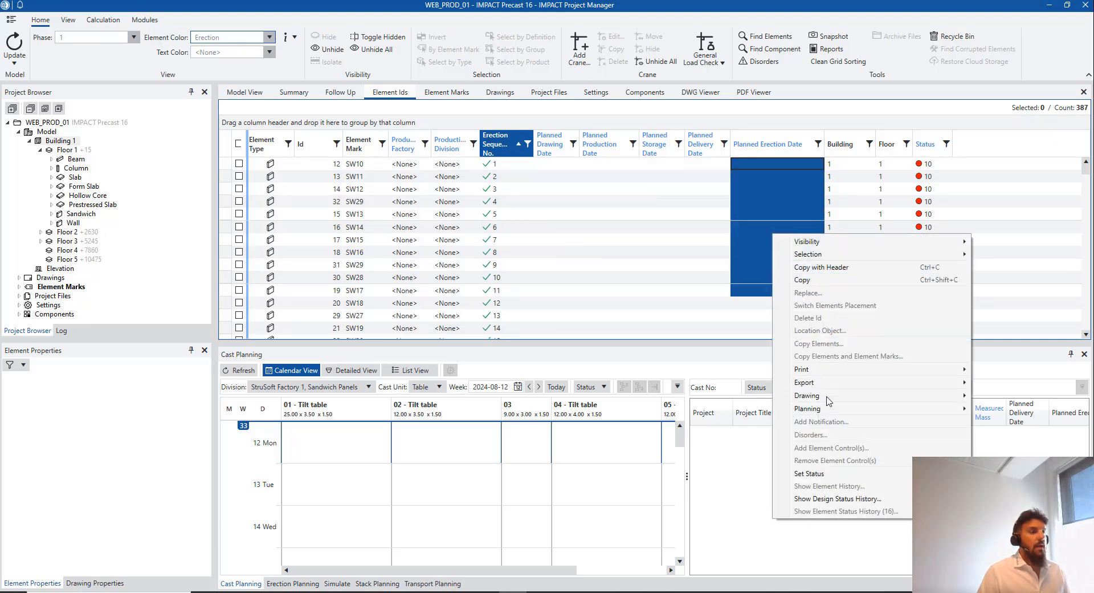
pyautogui.moveTo(835, 413)
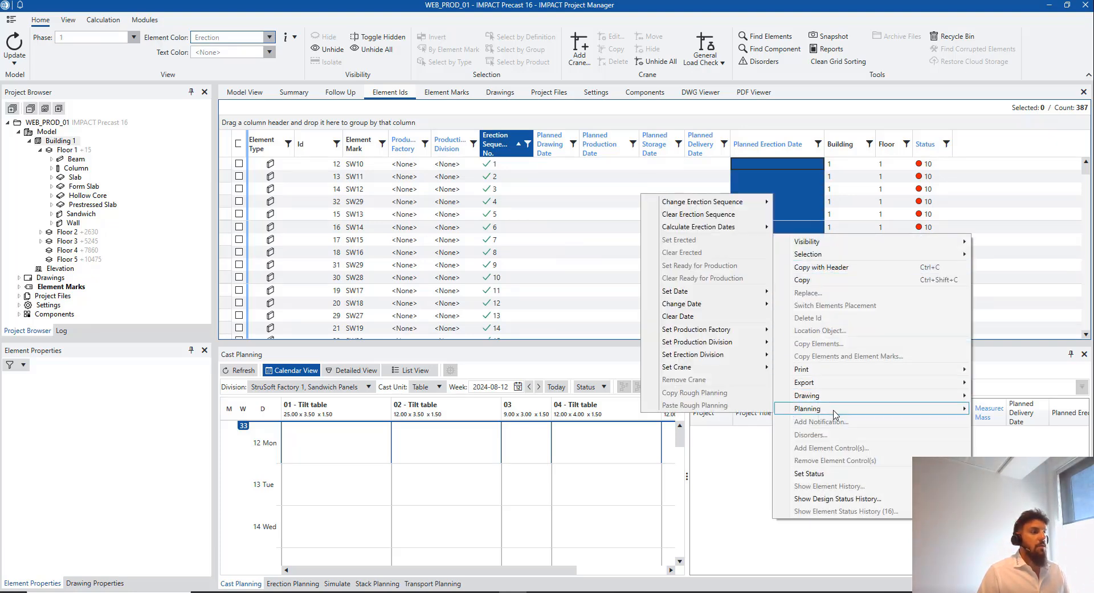
pyautogui.moveTo(709, 294)
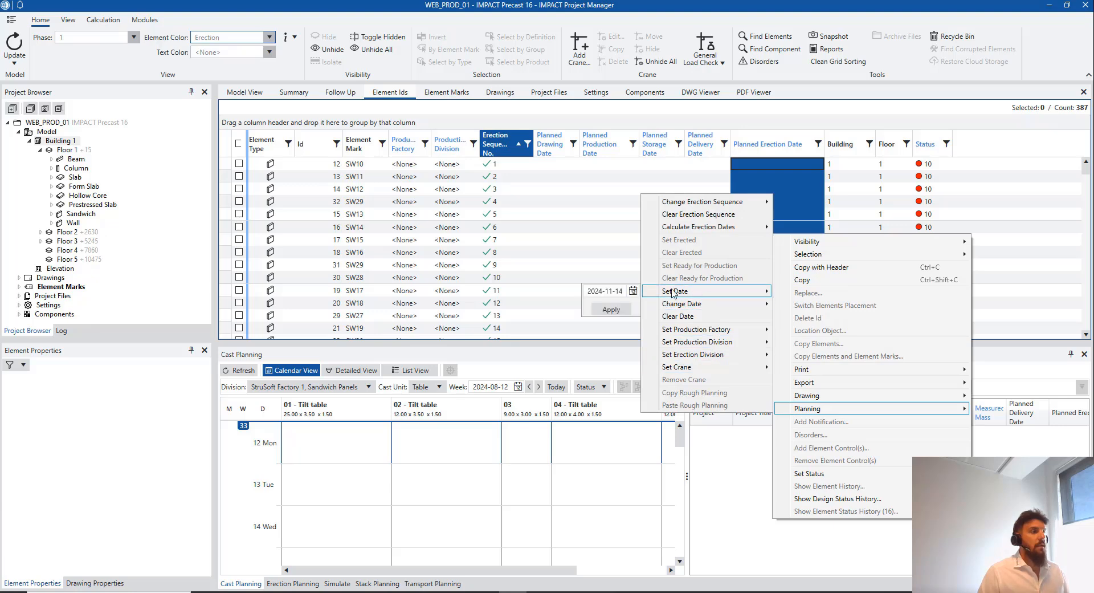
pyautogui.click(633, 291)
pyautogui.click(591, 305)
pyautogui.click(591, 305)
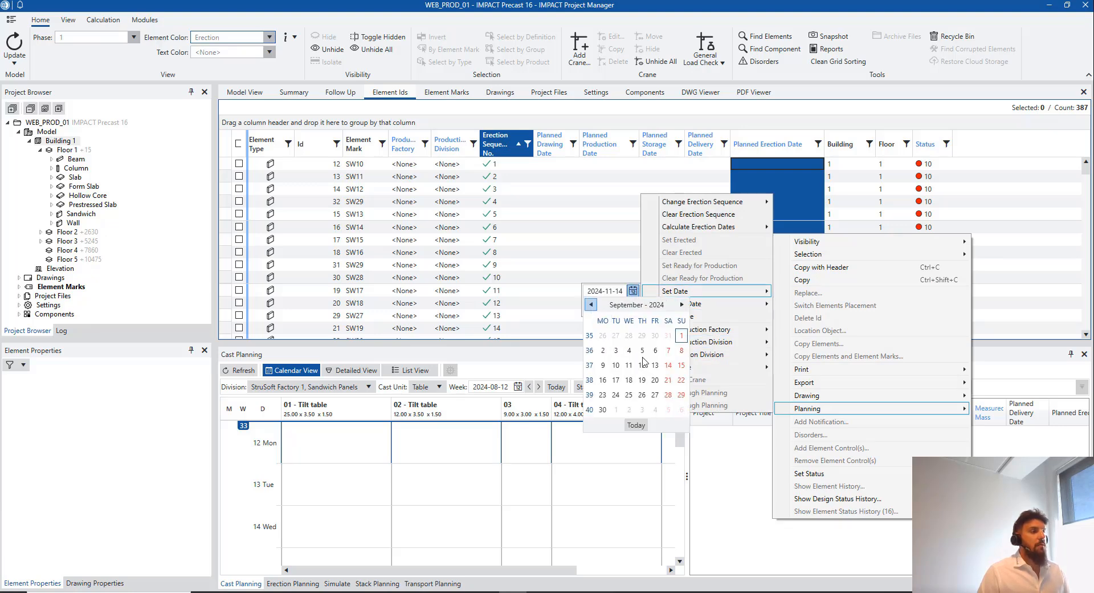
pyautogui.click(616, 350)
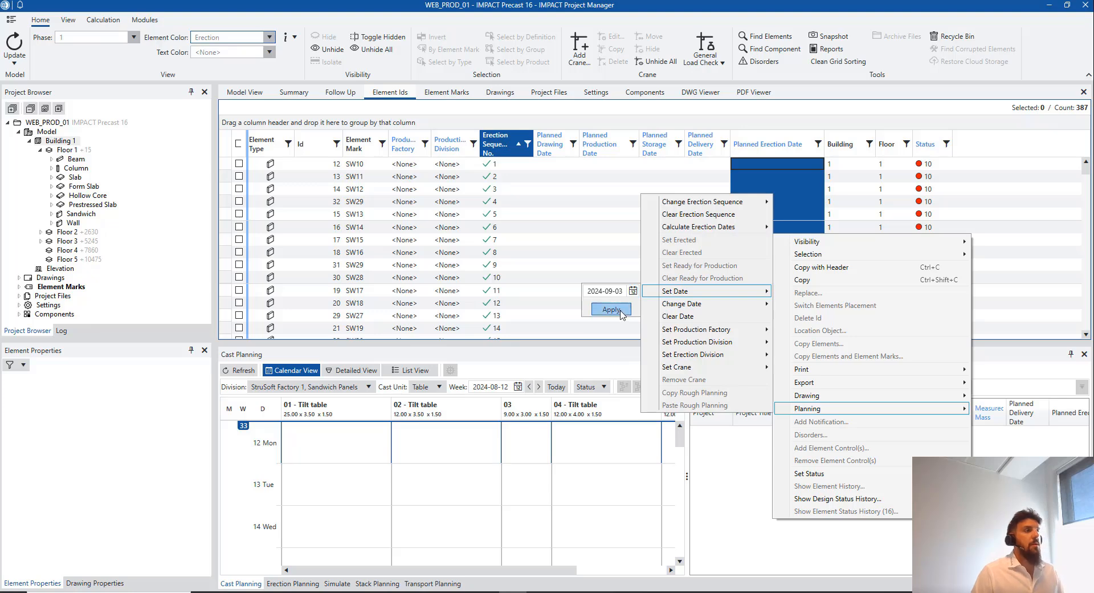
pyautogui.click(611, 309)
# Set planned erection date 2024-09-05 for erection sequences 12–30
pyautogui.scroll(-2, 787, 245)
pyautogui.click(783, 245)
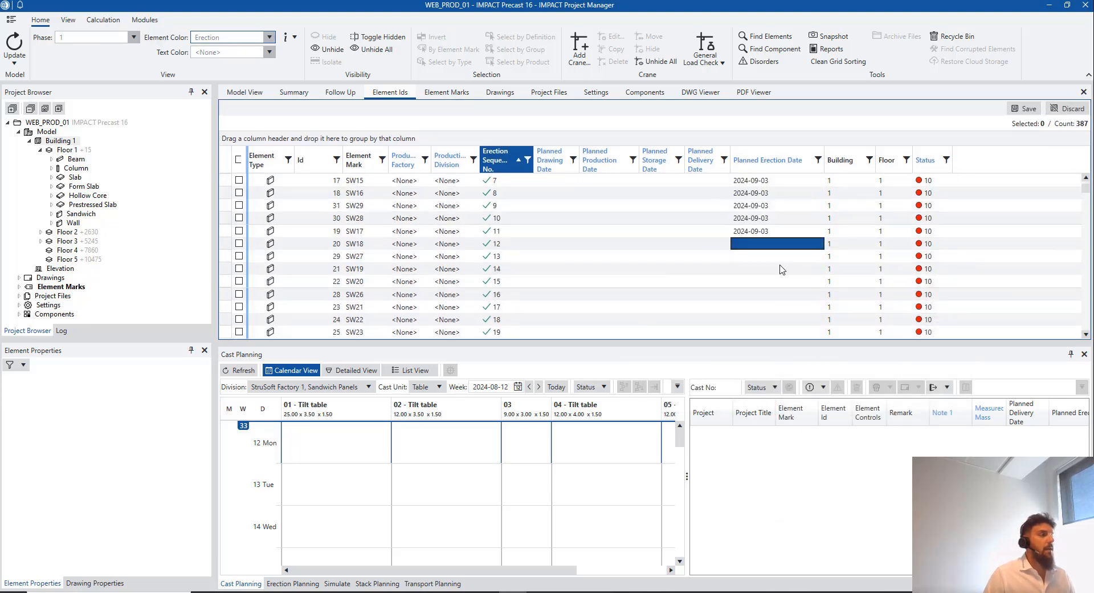
pyautogui.scroll(-3, 774, 314)
pyautogui.moveTo(780, 265)
pyautogui.mouseDown()
pyautogui.moveTo(774, 314)
pyautogui.moveTo(774, 268)
pyautogui.moveTo(774, 282)
pyautogui.mouseUp()
pyautogui.scroll(-2, 772, 287)
pyautogui.rightClick(767, 278)
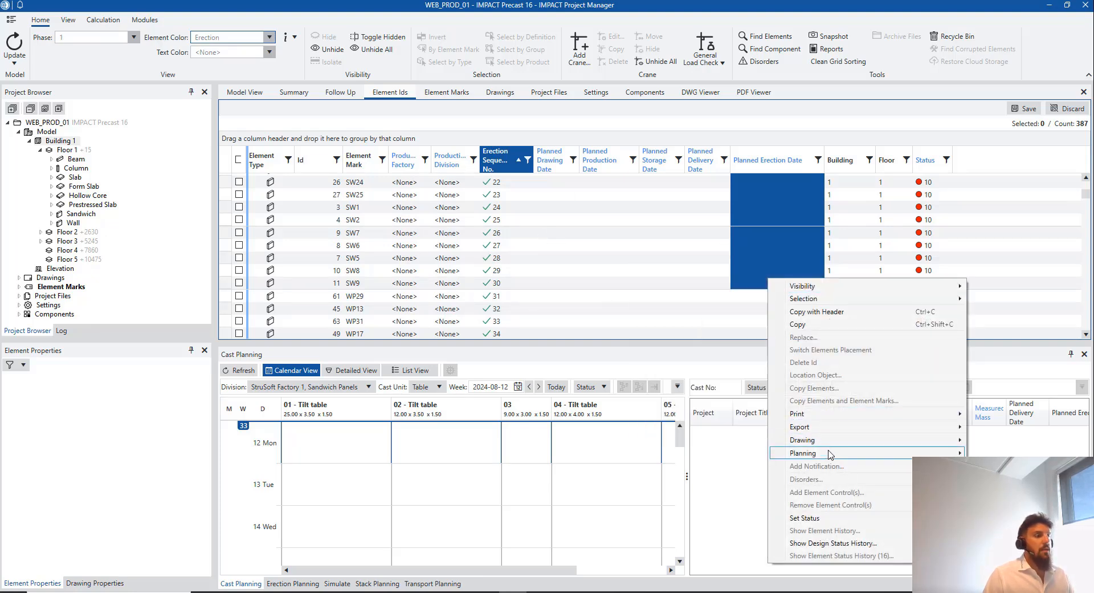
pyautogui.moveTo(829, 453)
pyautogui.moveTo(732, 339)
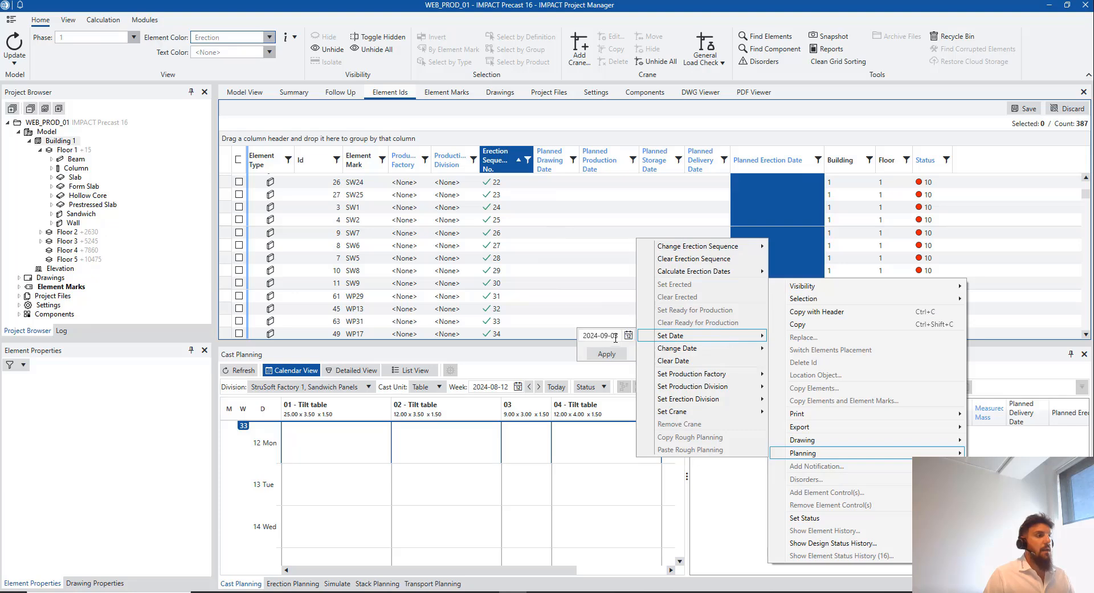
pyautogui.click(628, 335)
pyautogui.click(638, 395)
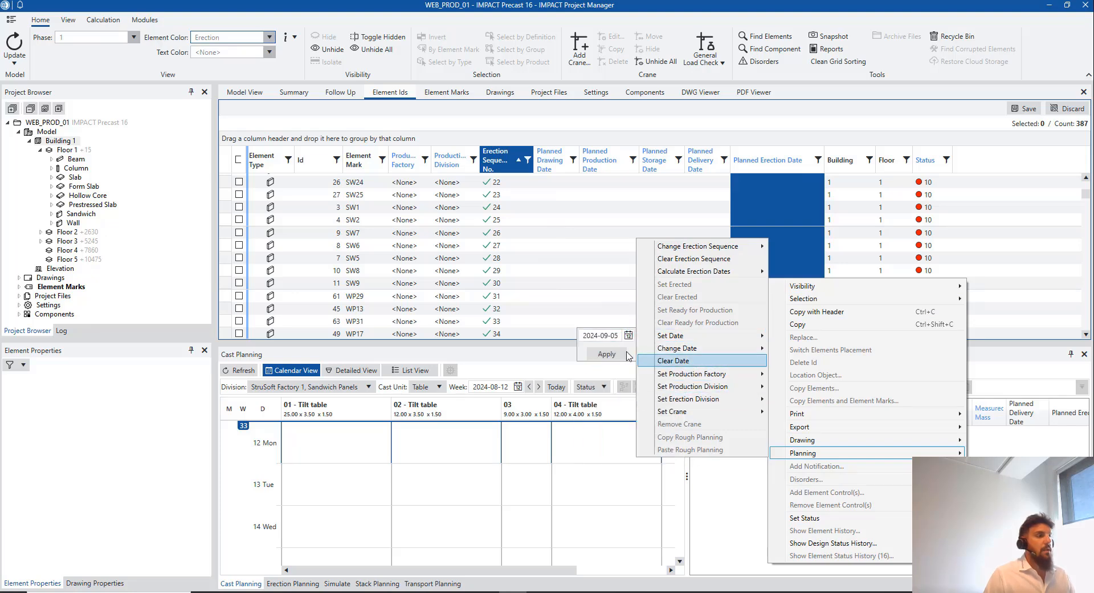
pyautogui.click(606, 354)
# Set planned erection date 2024-09-09 for erection sequences 31–43
pyautogui.scroll(-2, 792, 228)
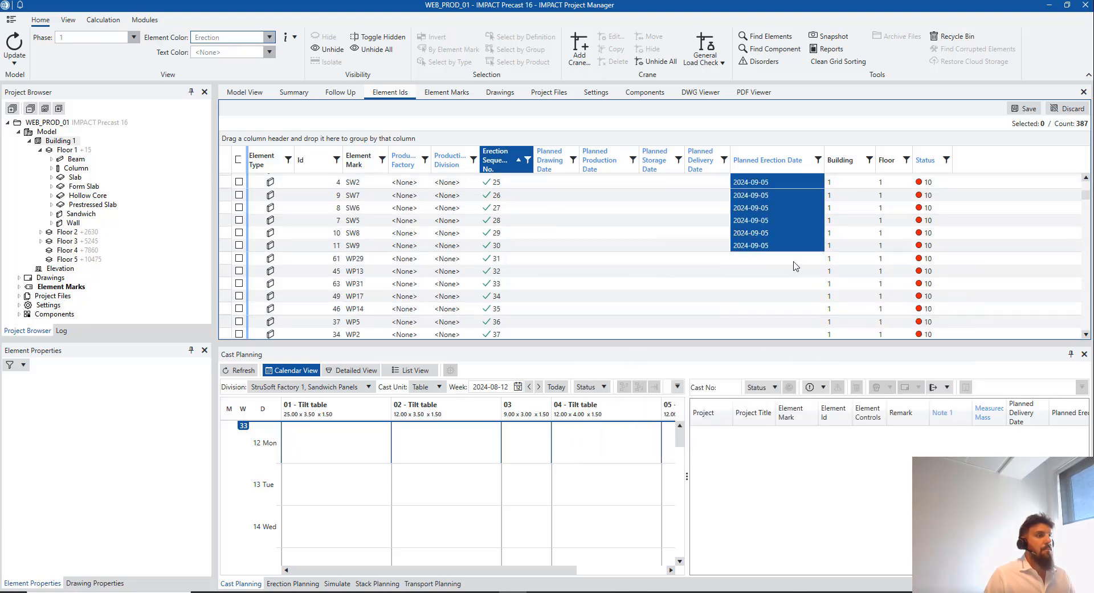
pyautogui.moveTo(793, 227); pyautogui.dragTo(788, 295)
pyautogui.scroll(-2, 791, 307)
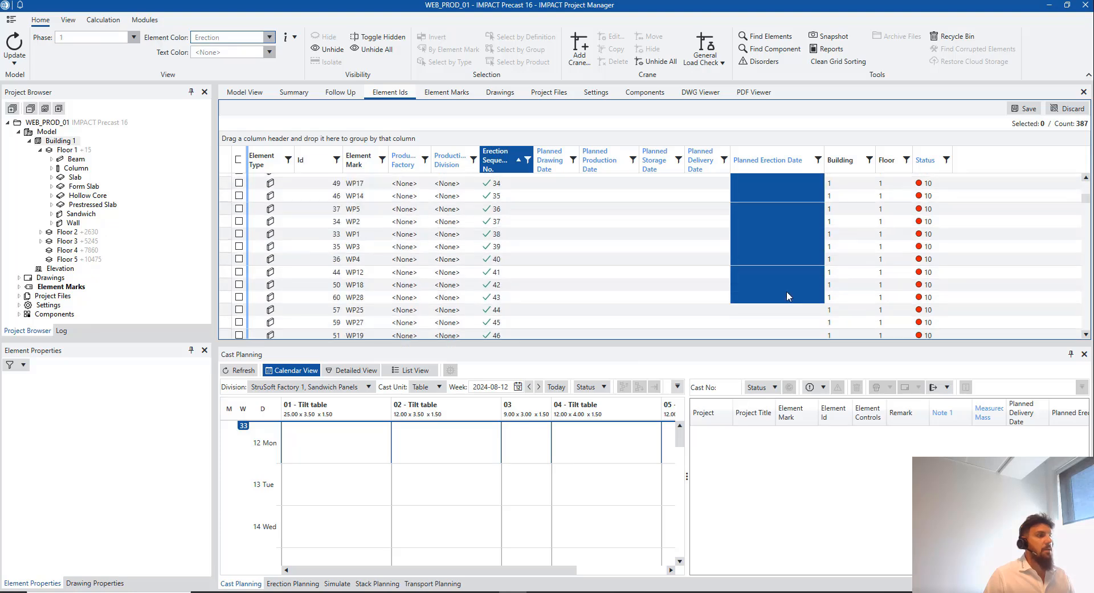
pyautogui.rightClick(773, 285)
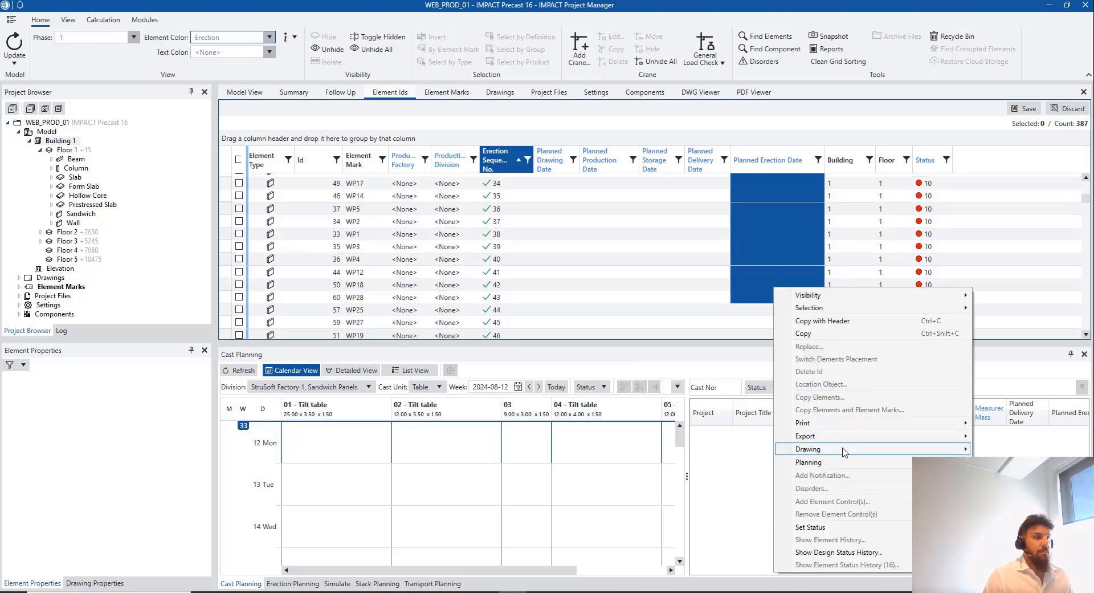
pyautogui.moveTo(843, 463)
pyautogui.moveTo(684, 345)
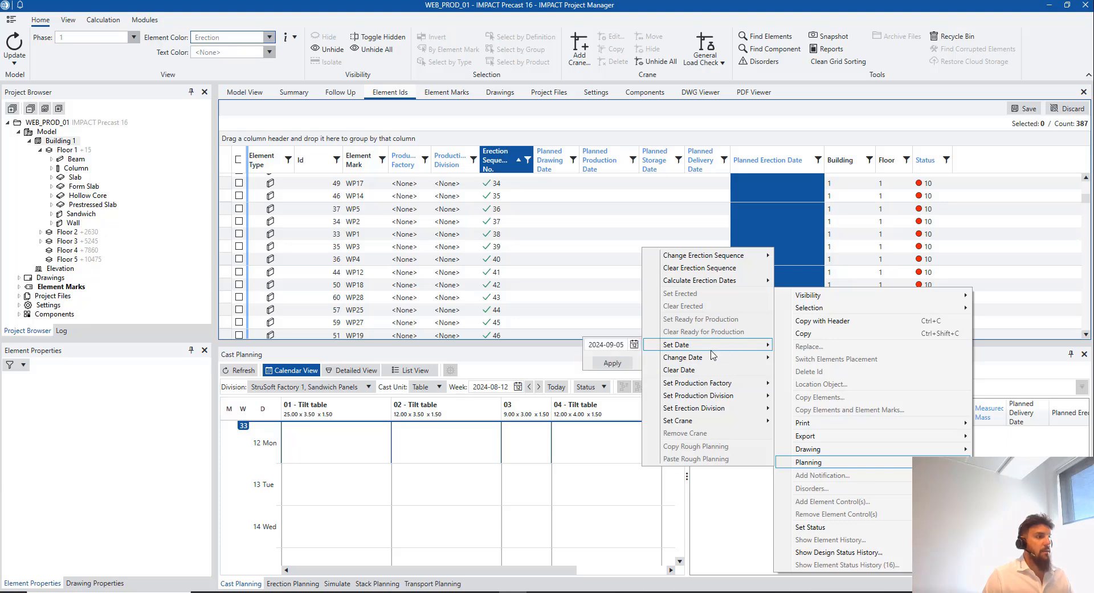
pyautogui.click(633, 345)
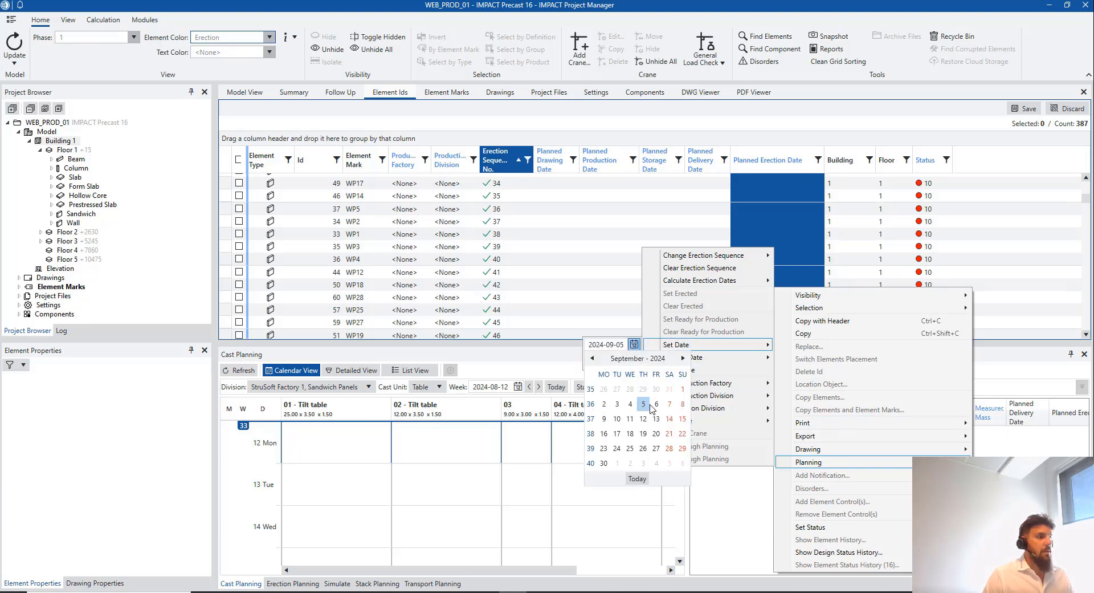
pyautogui.click(611, 421)
pyautogui.click(612, 363)
# Set planned erection date 2024-09-11 for the wall rows down to sequence 56
pyautogui.scroll(-3, 764, 280)
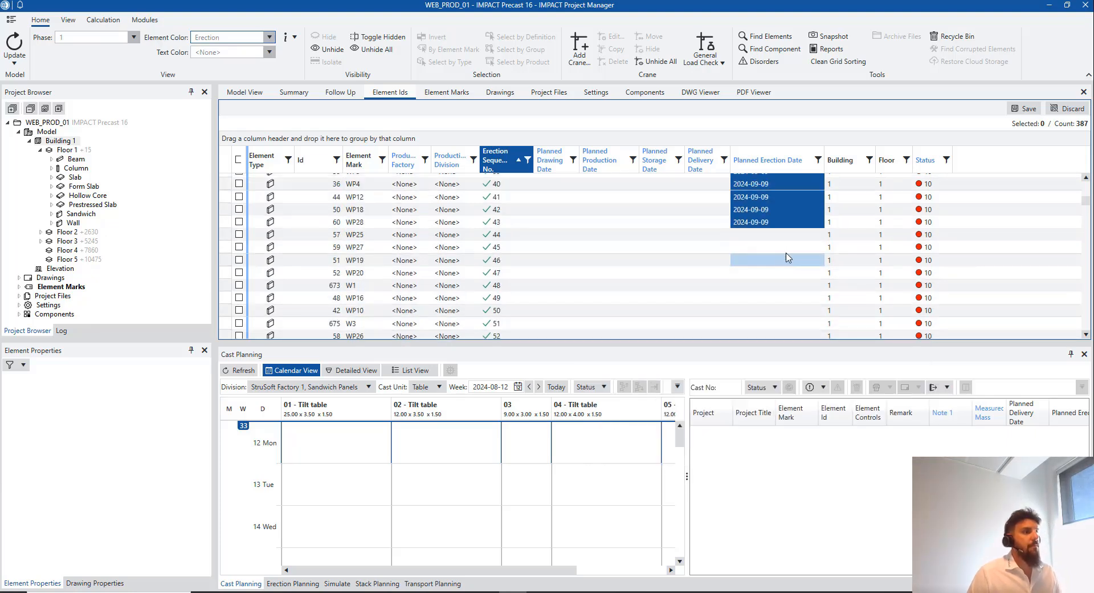
pyautogui.moveTo(778, 285); pyautogui.dragTo(784, 305)
pyautogui.rightClick(785, 304)
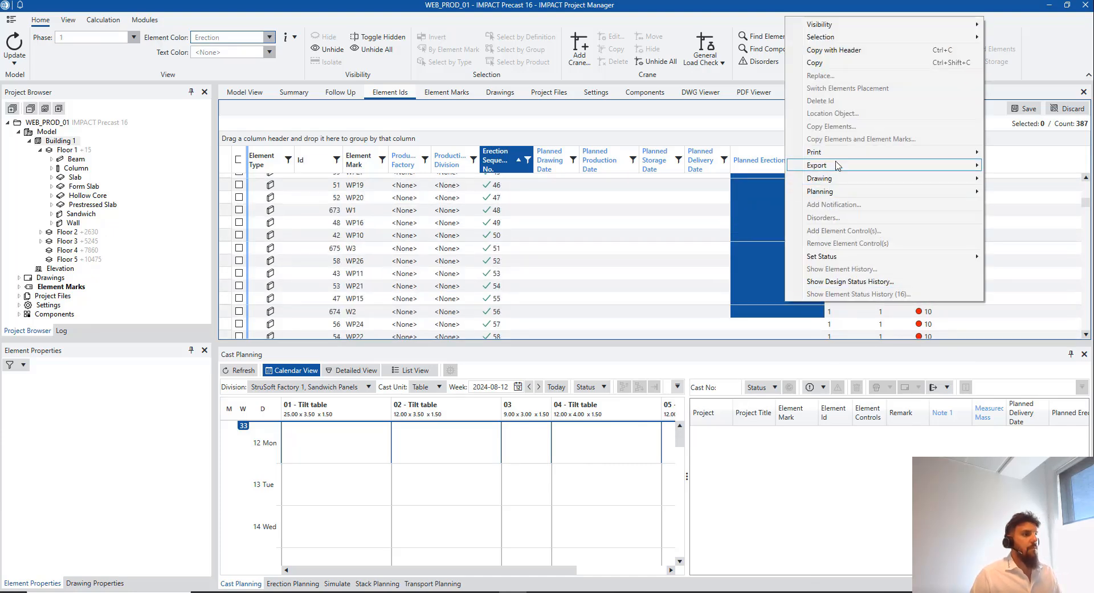
pyautogui.moveTo(798, 192)
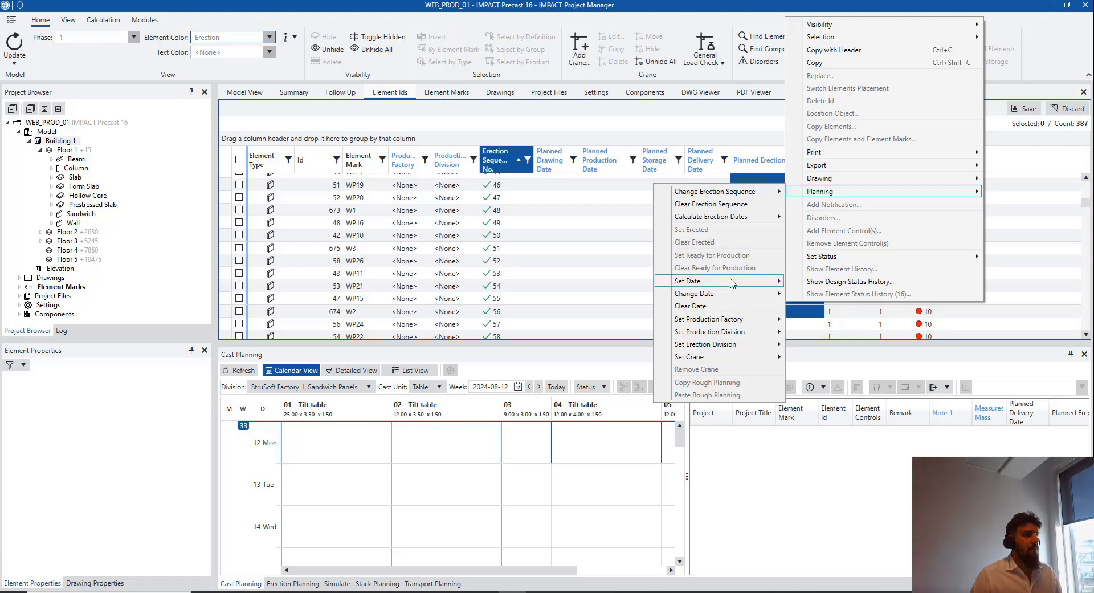
pyautogui.moveTo(689, 281)
pyautogui.click(646, 281)
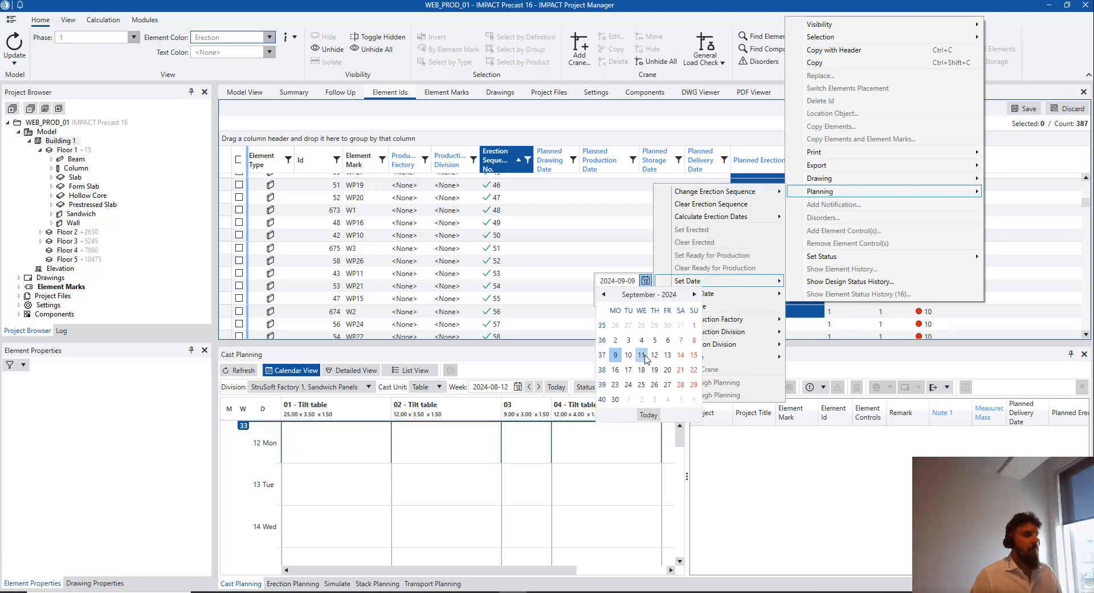
pyautogui.click(642, 355)
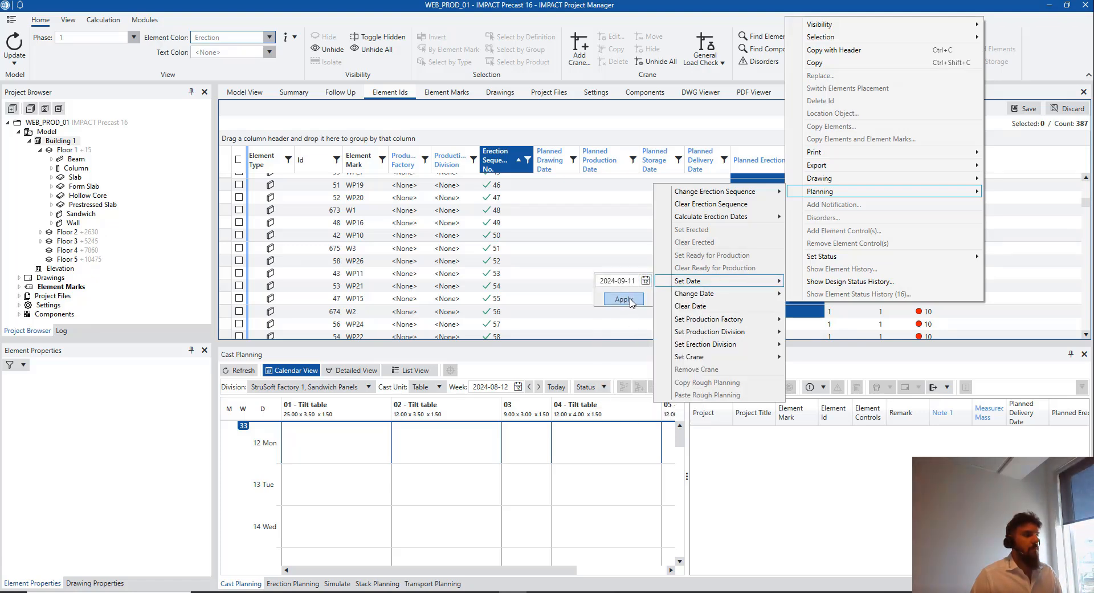
pyautogui.click(623, 299)
# Extend the 2024-09-11 erection date to the remaining wall rows through sequence 63
pyautogui.scroll(-2, 763, 262)
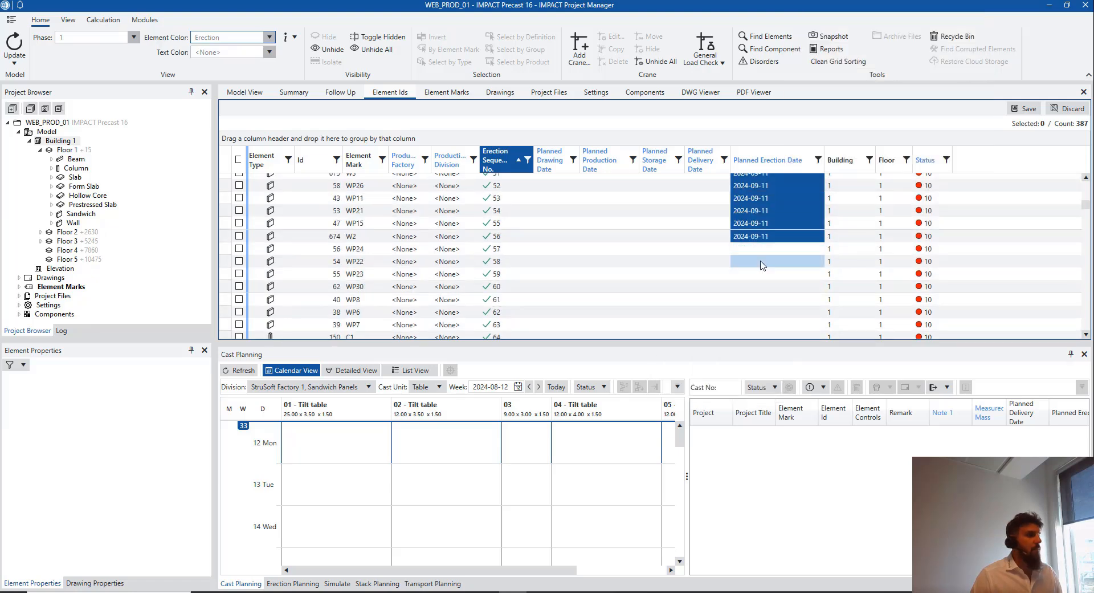
pyautogui.moveTo(777, 248); pyautogui.dragTo(776, 284)
pyautogui.scroll(-1, 778, 284)
pyautogui.rightClick(775, 278)
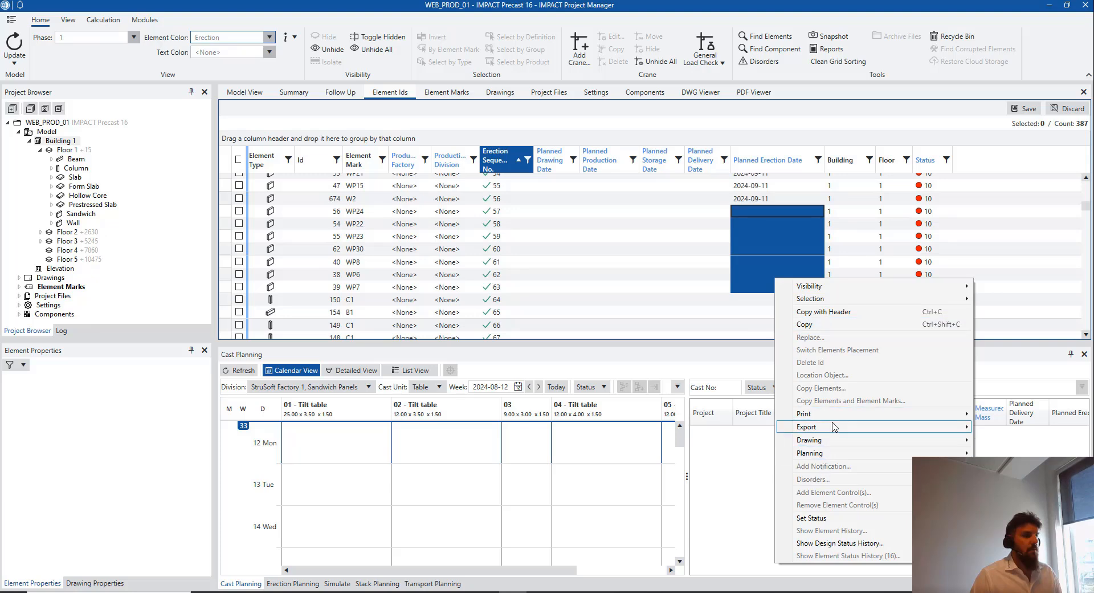
pyautogui.moveTo(832, 454)
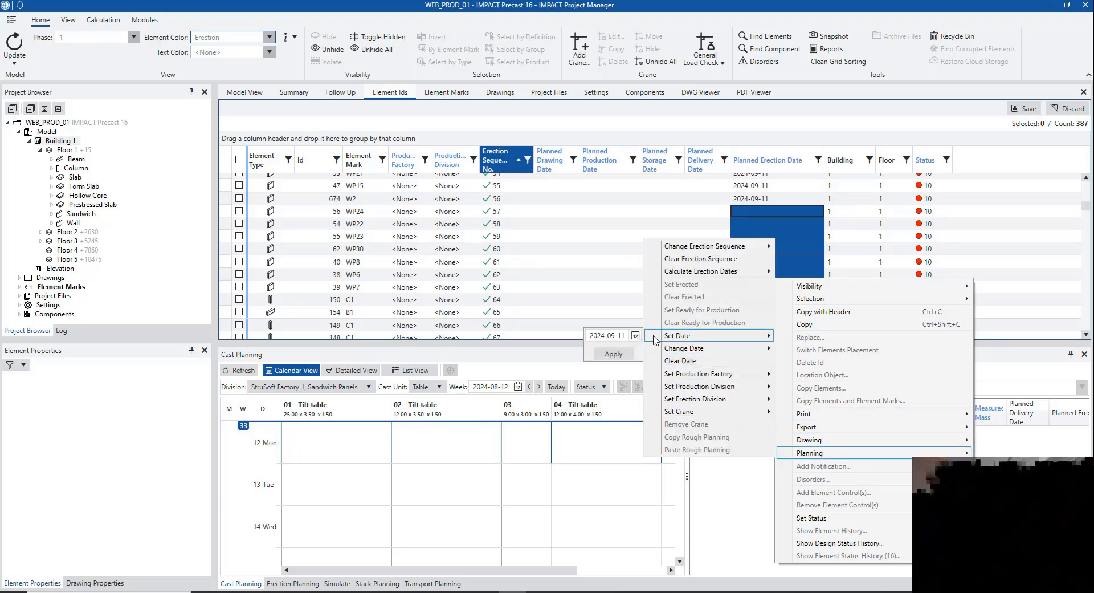
pyautogui.moveTo(684, 335)
pyautogui.click(629, 352)
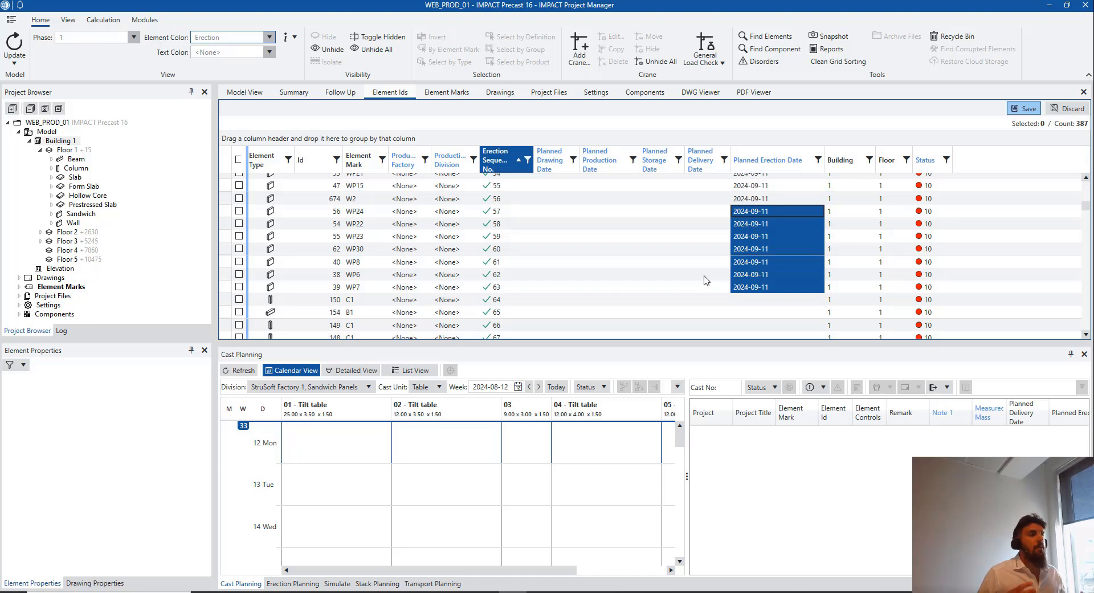
pyautogui.scroll(2, 769, 284)
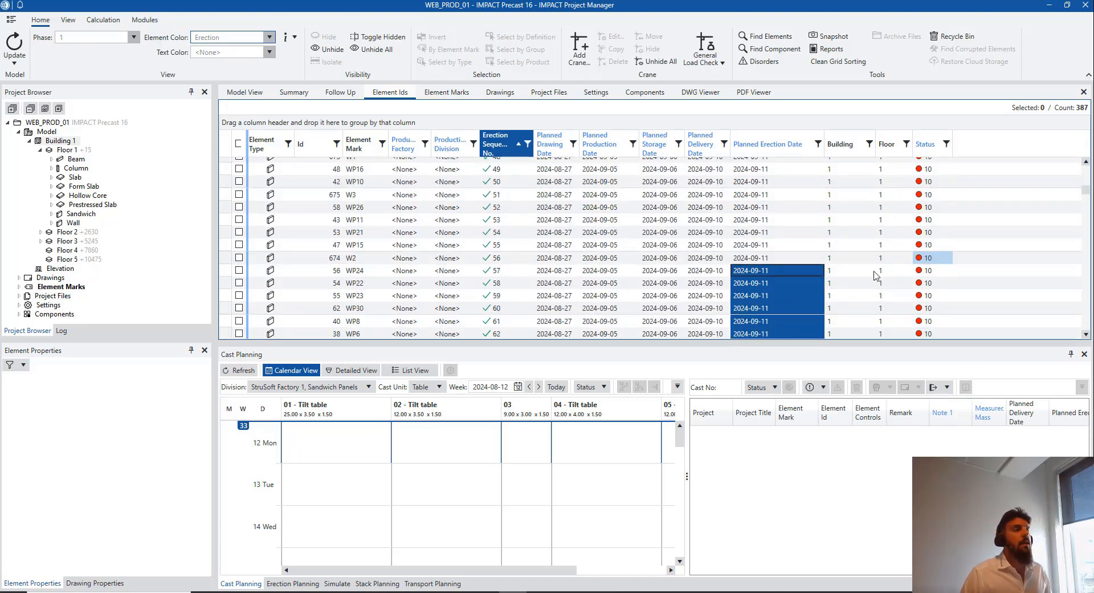
pyautogui.scroll(5, 706, 230)
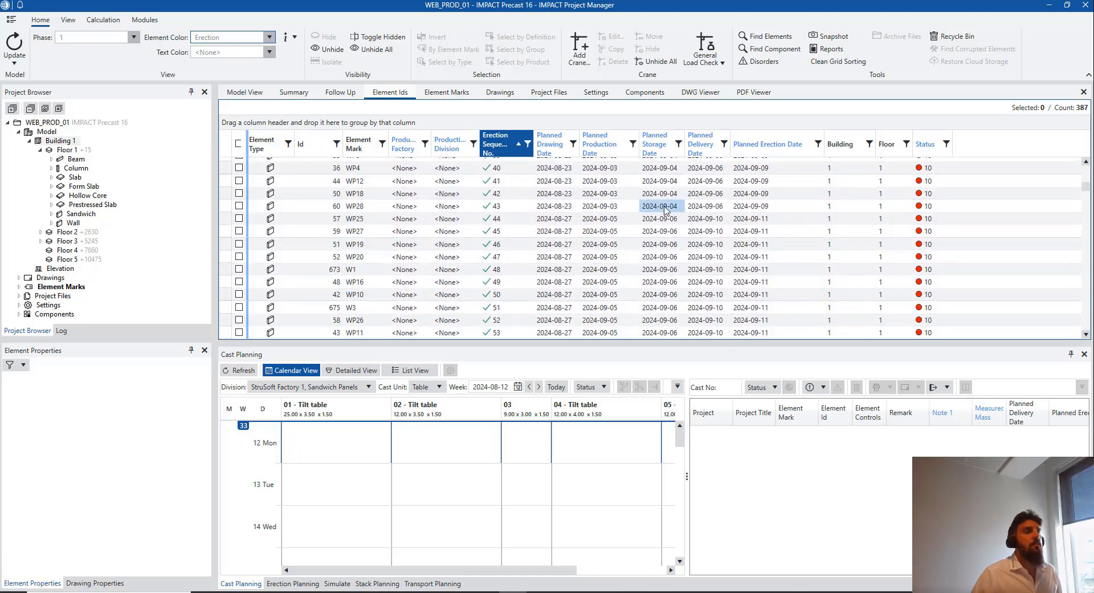
pyautogui.scroll(6, 649, 190)
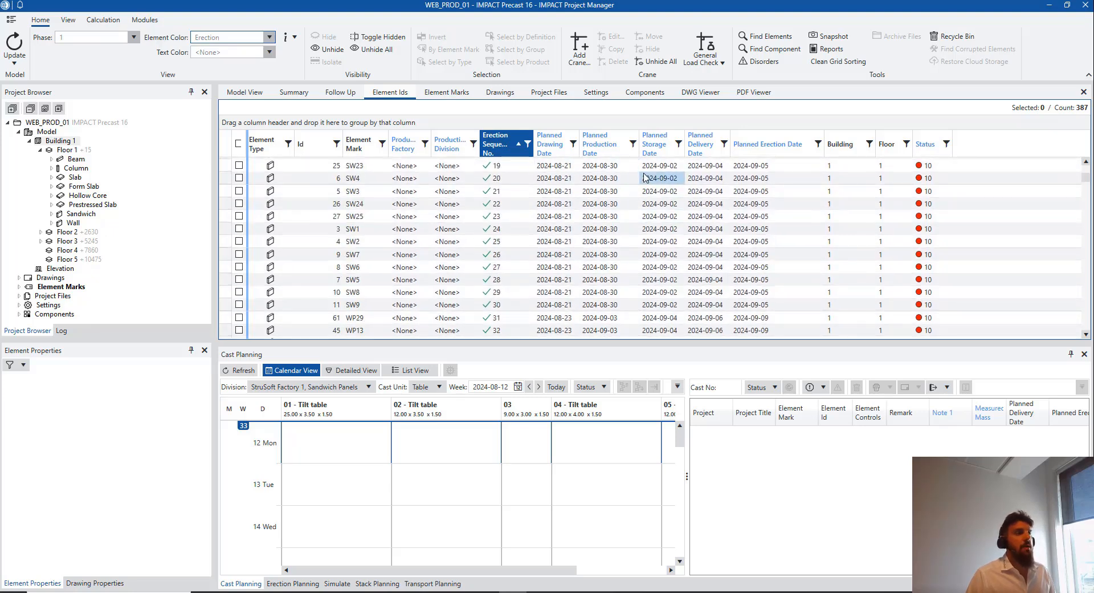
pyautogui.scroll(4, 630, 177)
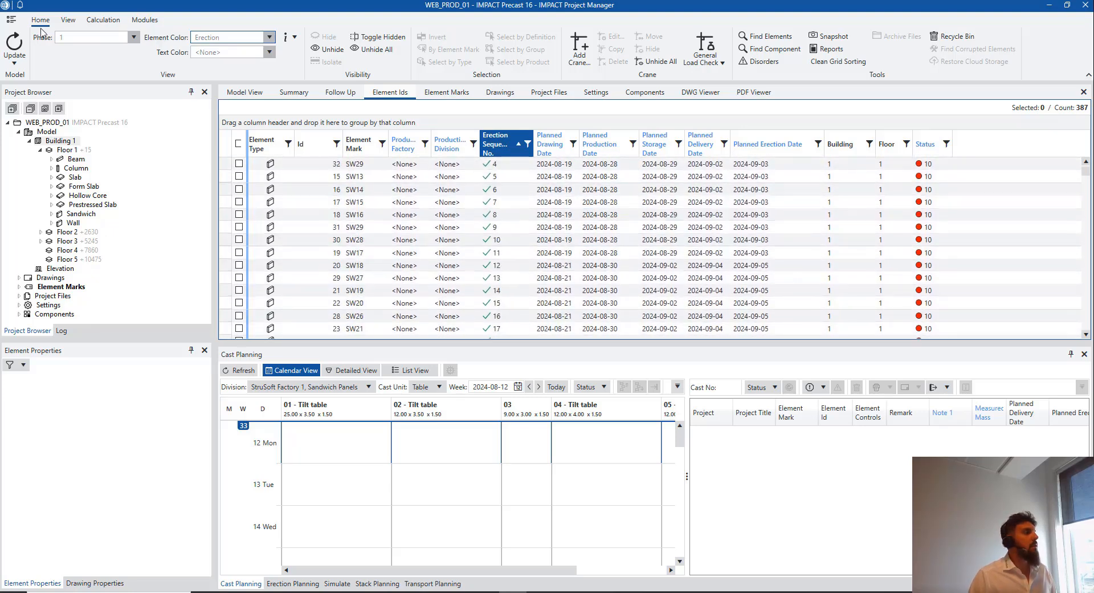
pyautogui.click(4, 21)
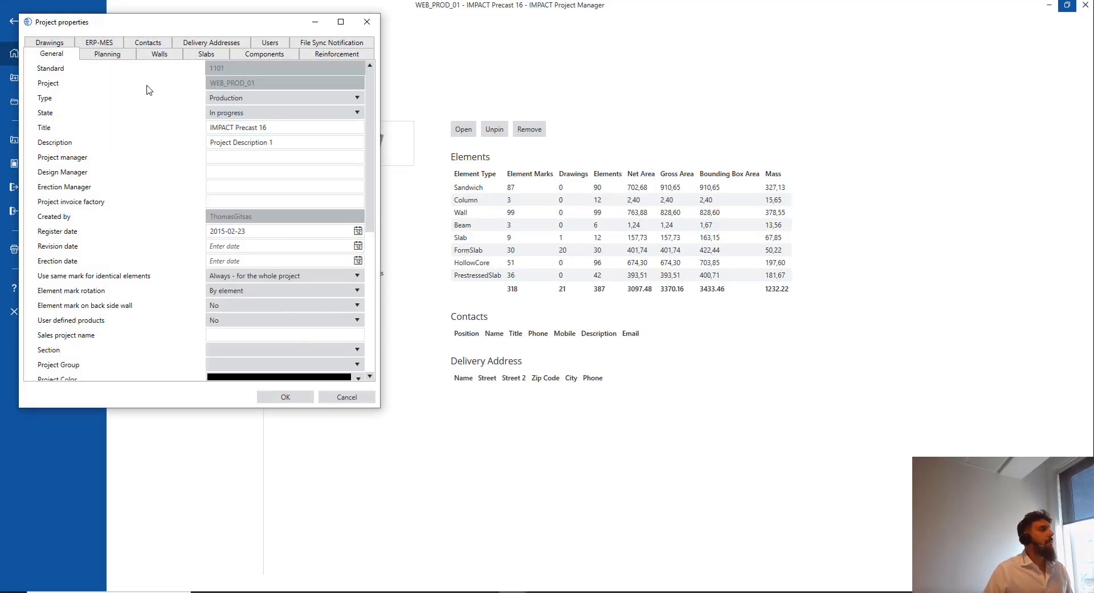
pyautogui.click(112, 54)
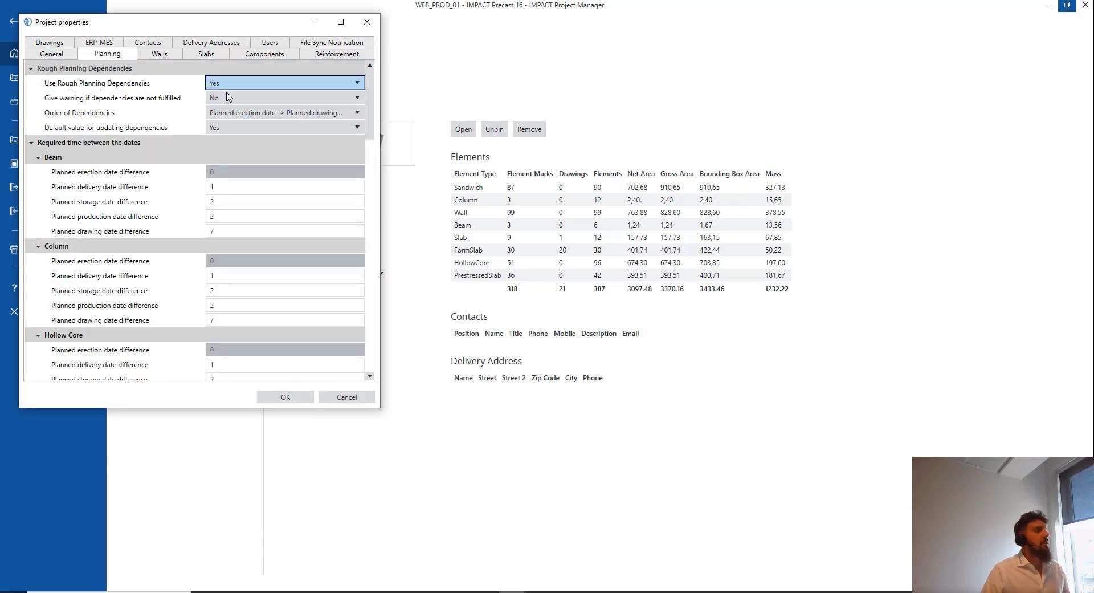
pyautogui.scroll(-5, 179, 189)
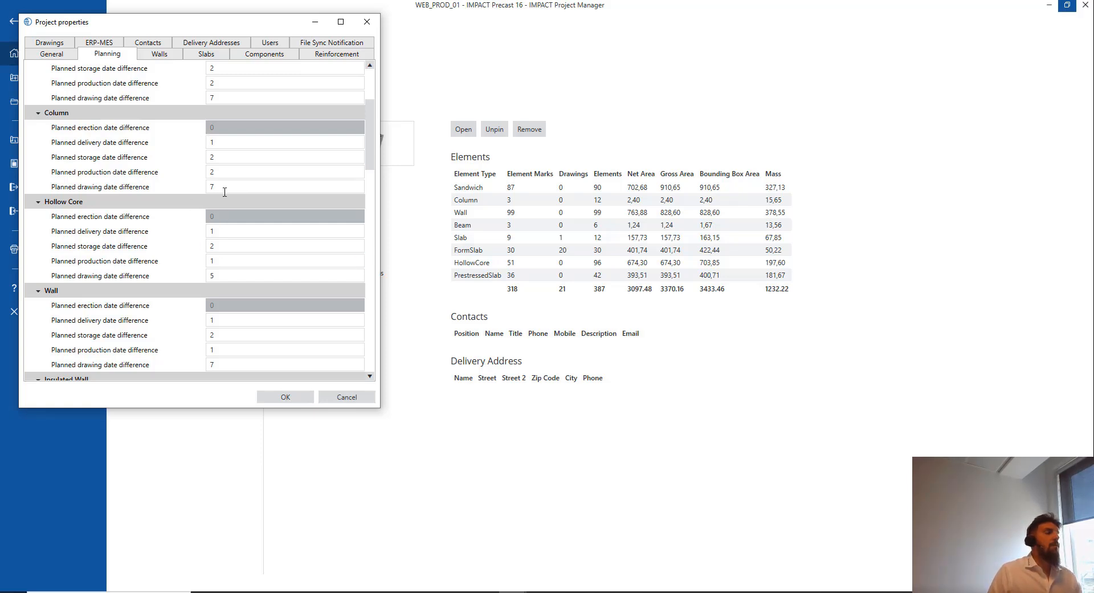
pyautogui.click(211, 141)
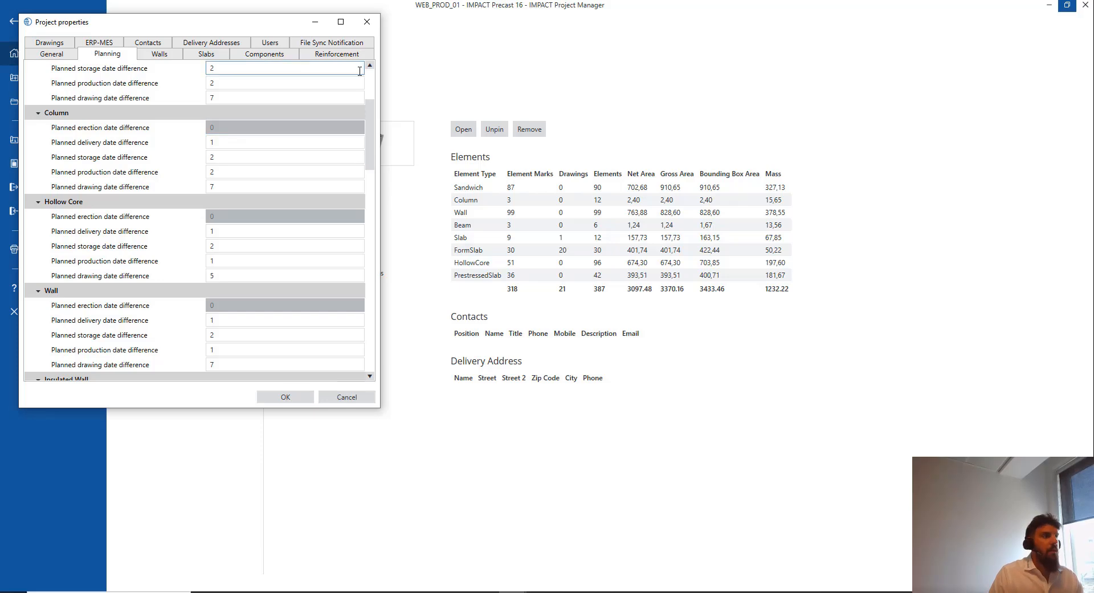
pyautogui.click(367, 23)
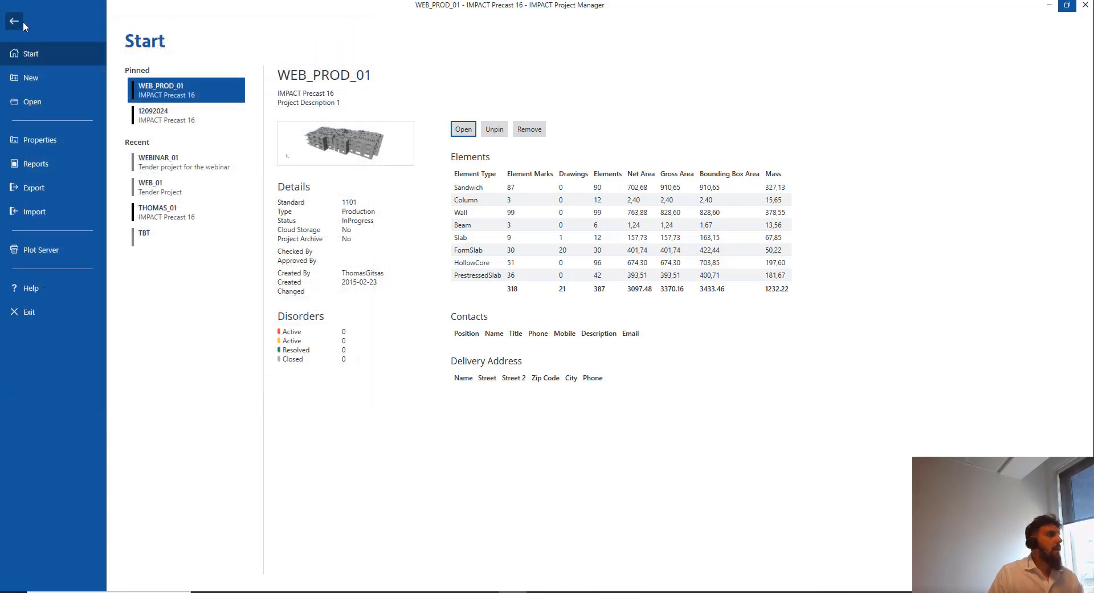
pyautogui.click(463, 128)
pyautogui.scroll(1, 708, 220)
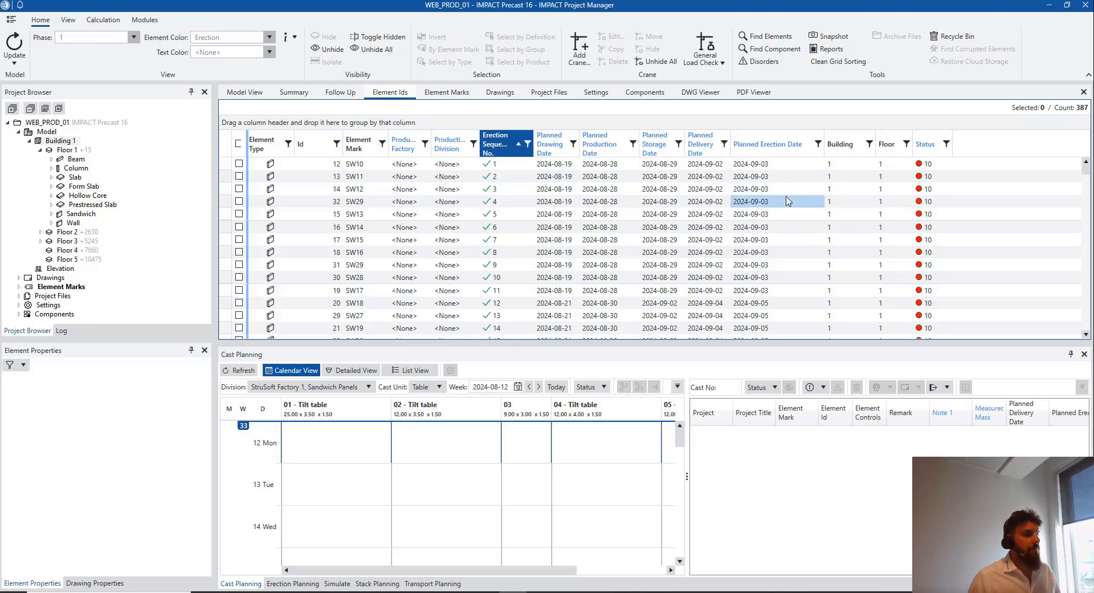
# Set planned erection date 2024-09-13 for erection sequences 64–83
pyautogui.scroll(-4, 789, 199)
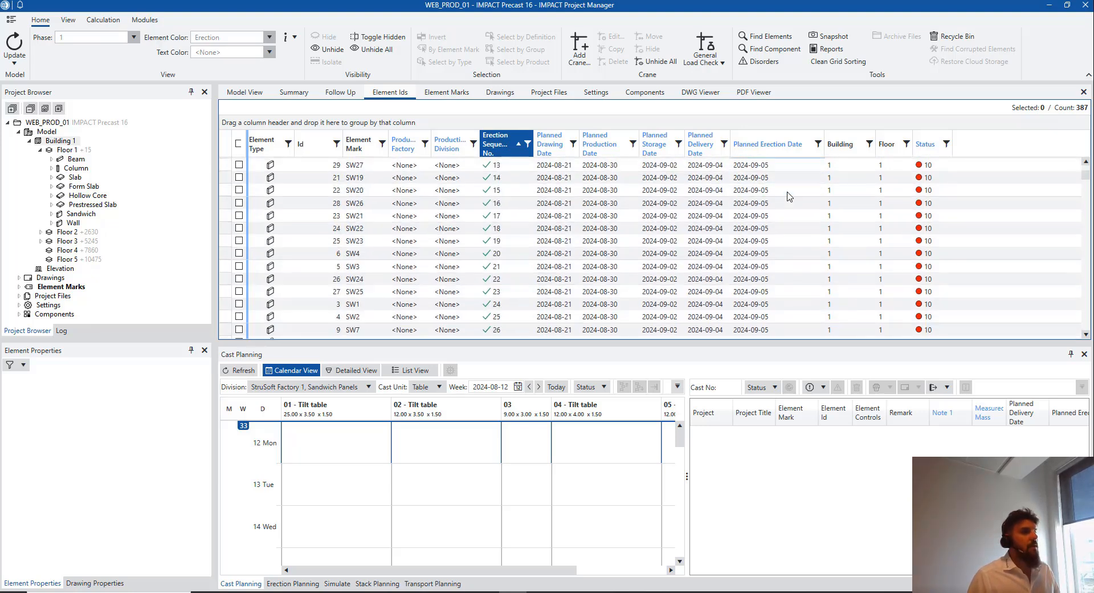
pyautogui.scroll(-5, 789, 196)
pyautogui.scroll(-4, 795, 239)
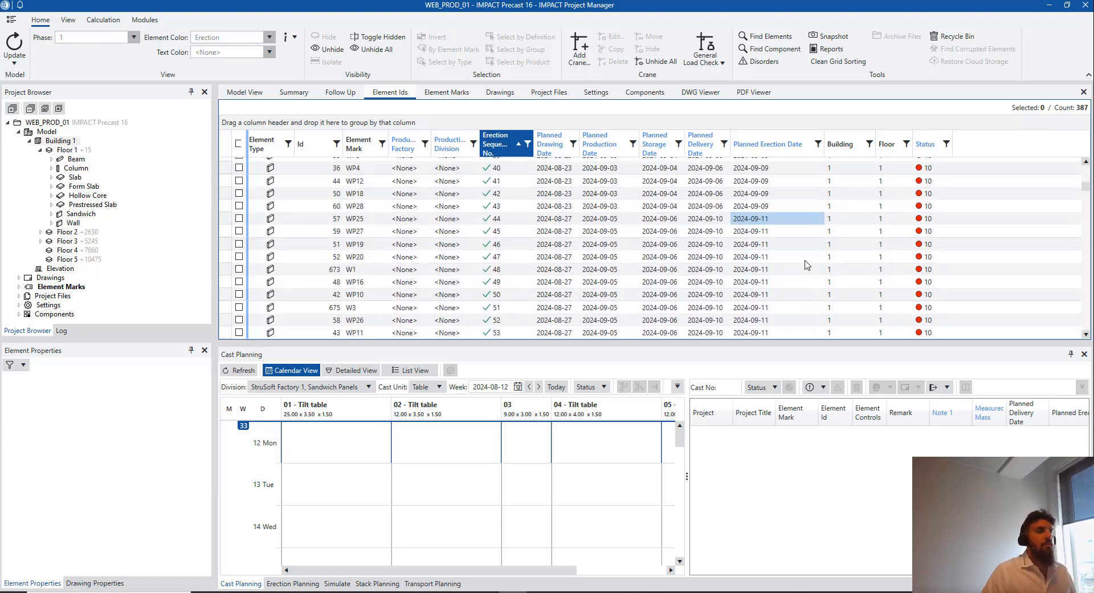
pyautogui.scroll(-7, 805, 261)
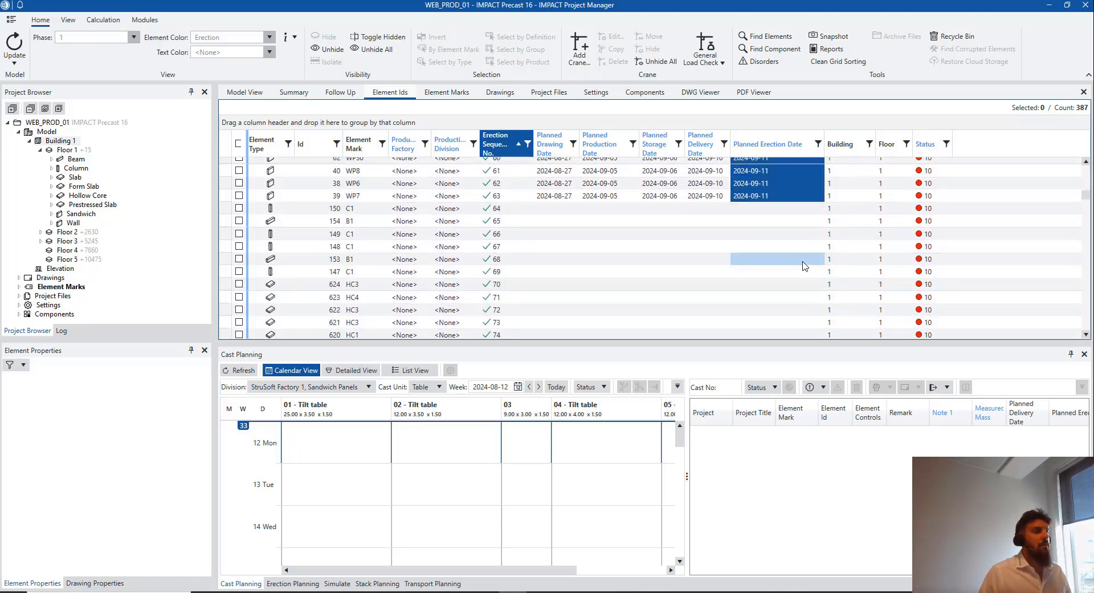
pyautogui.click(802, 261)
pyautogui.moveTo(791, 211); pyautogui.dragTo(790, 301)
pyautogui.scroll(-1, 796, 288)
pyautogui.scroll(-1, 796, 290)
pyautogui.scroll(-2, 793, 310)
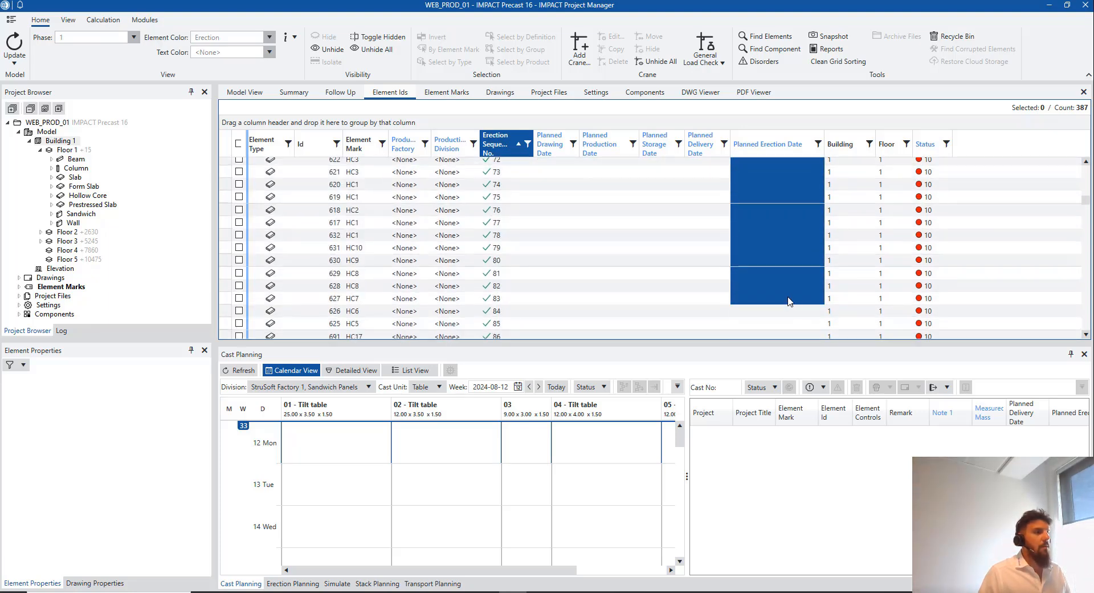
pyautogui.rightClick(773, 280)
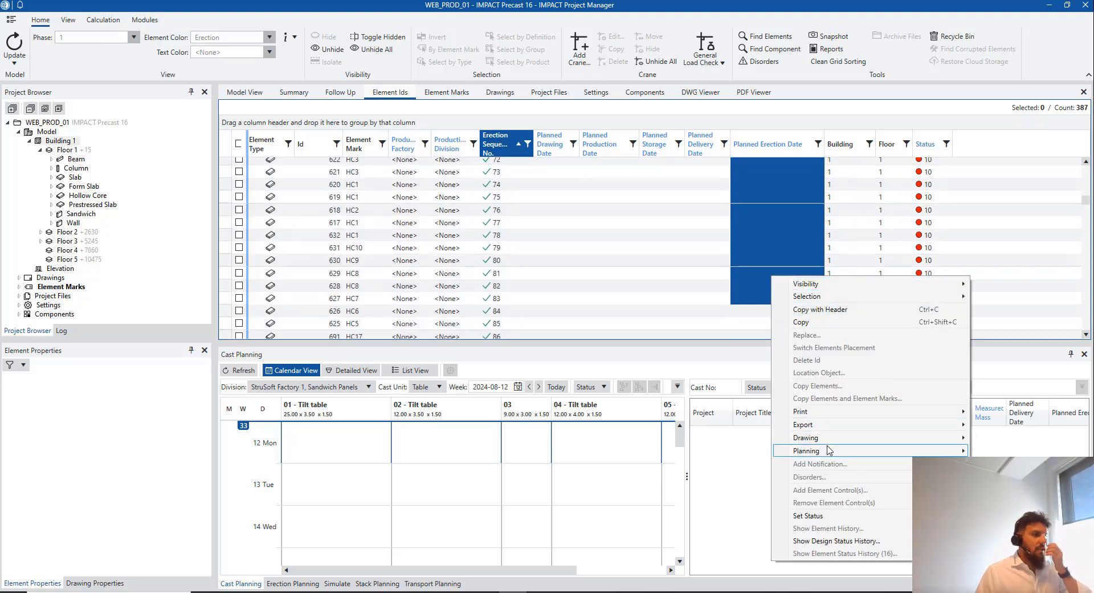
pyautogui.moveTo(827, 451)
pyautogui.moveTo(738, 336)
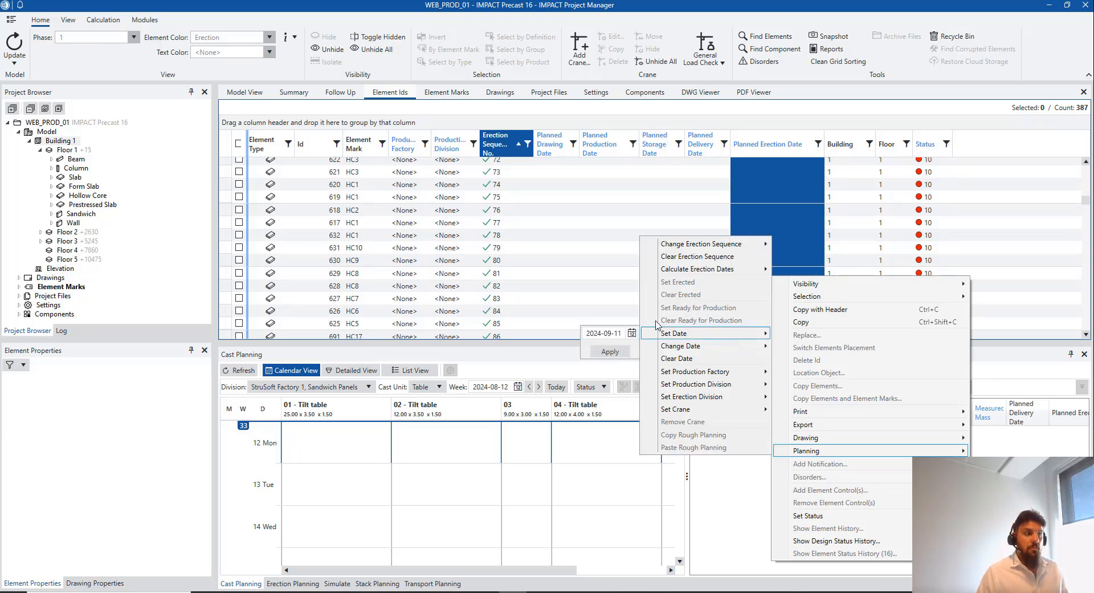
pyautogui.click(632, 333)
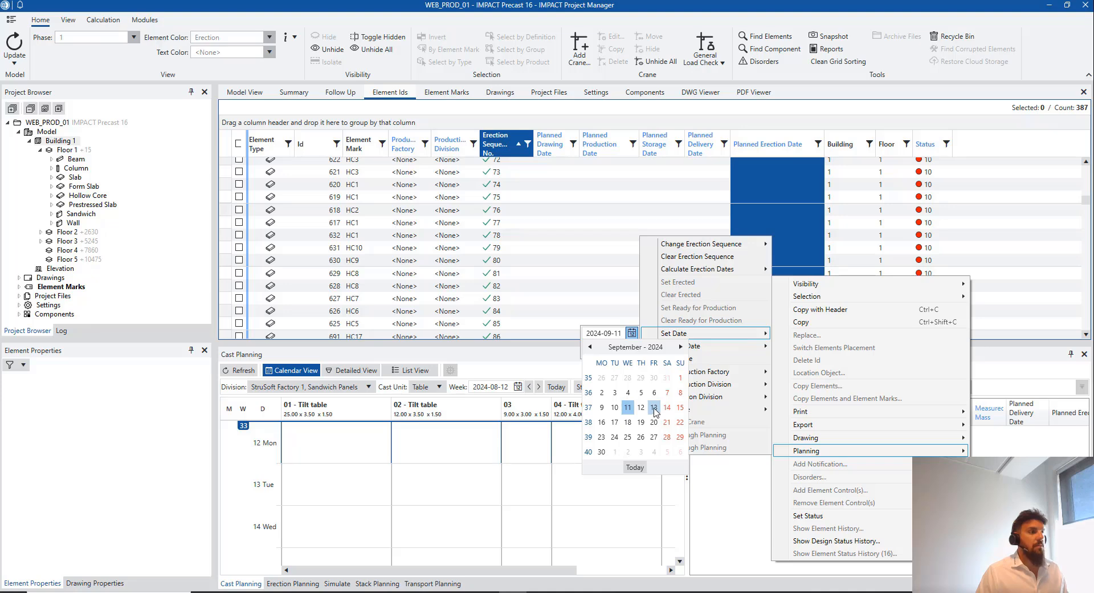
pyautogui.click(654, 408)
pyautogui.click(610, 356)
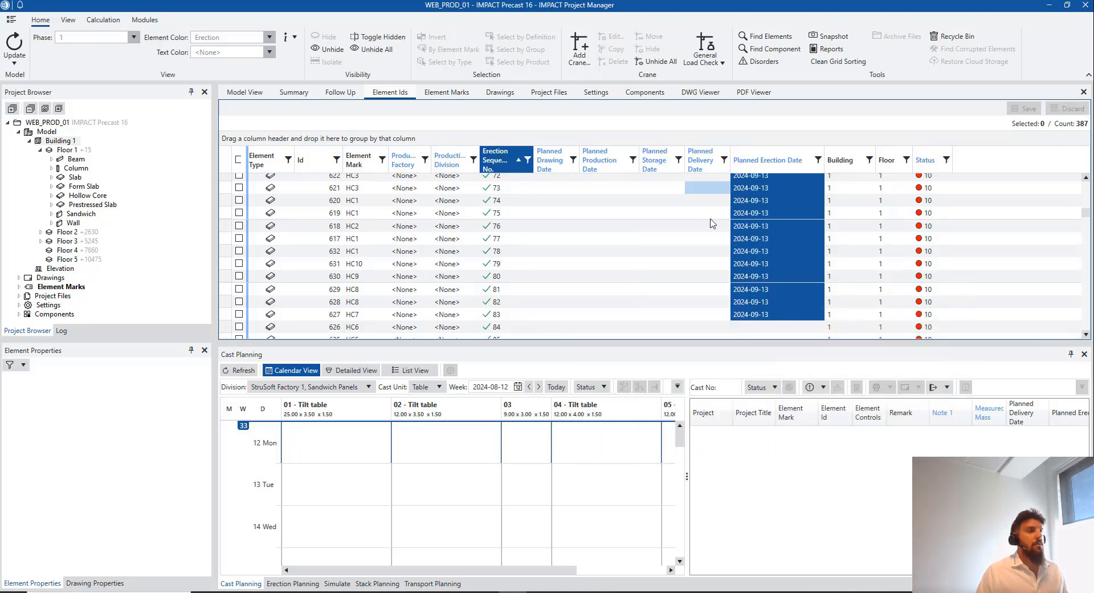
# Set hollow cores 96–101 to erection date 2024-09-17 and select the next elements' date cells
pyautogui.scroll(-3, 713, 222)
pyautogui.moveTo(769, 214)
pyautogui.mouseDown()
pyautogui.moveTo(769, 285)
pyautogui.moveTo(773, 224)
pyautogui.mouseUp()
pyautogui.scroll(-4, 764, 281)
pyautogui.scroll(-1, 769, 286)
pyautogui.rightClick(770, 228)
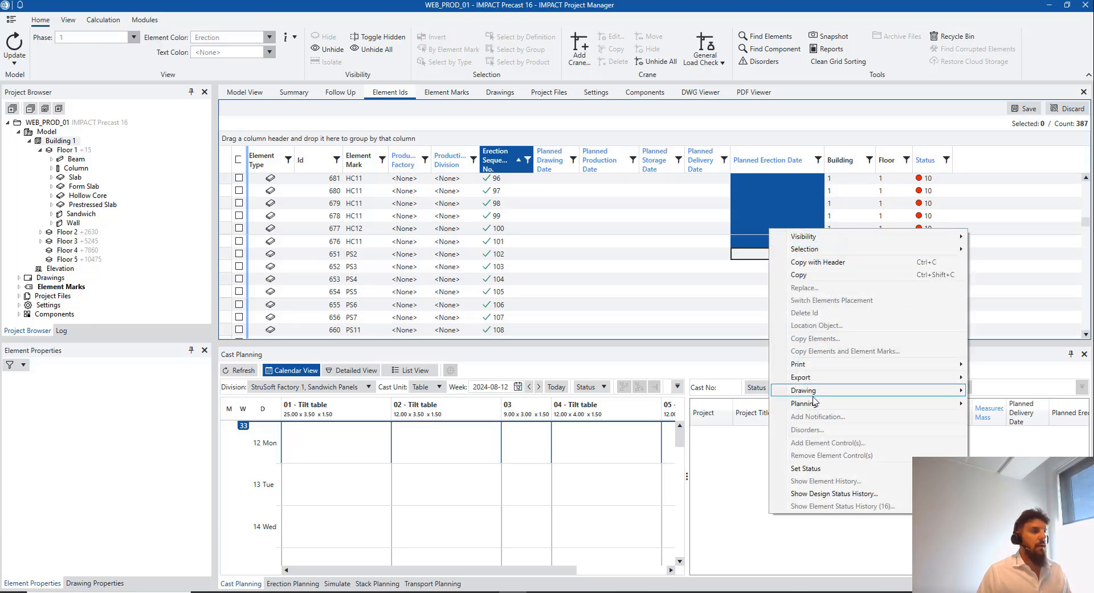
pyautogui.moveTo(814, 402)
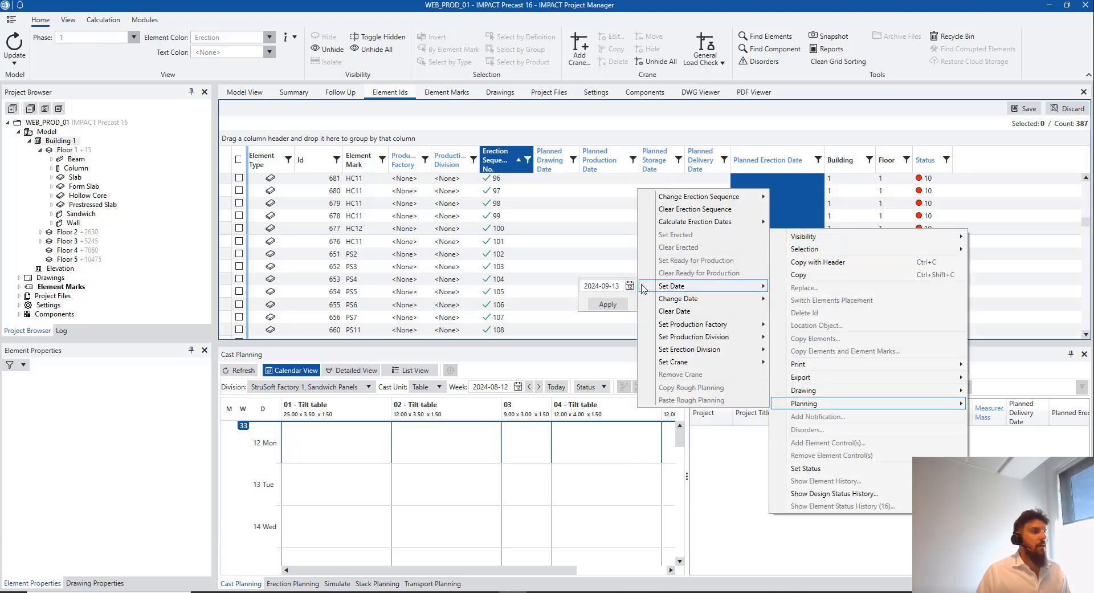
pyautogui.click(629, 286)
pyautogui.click(613, 375)
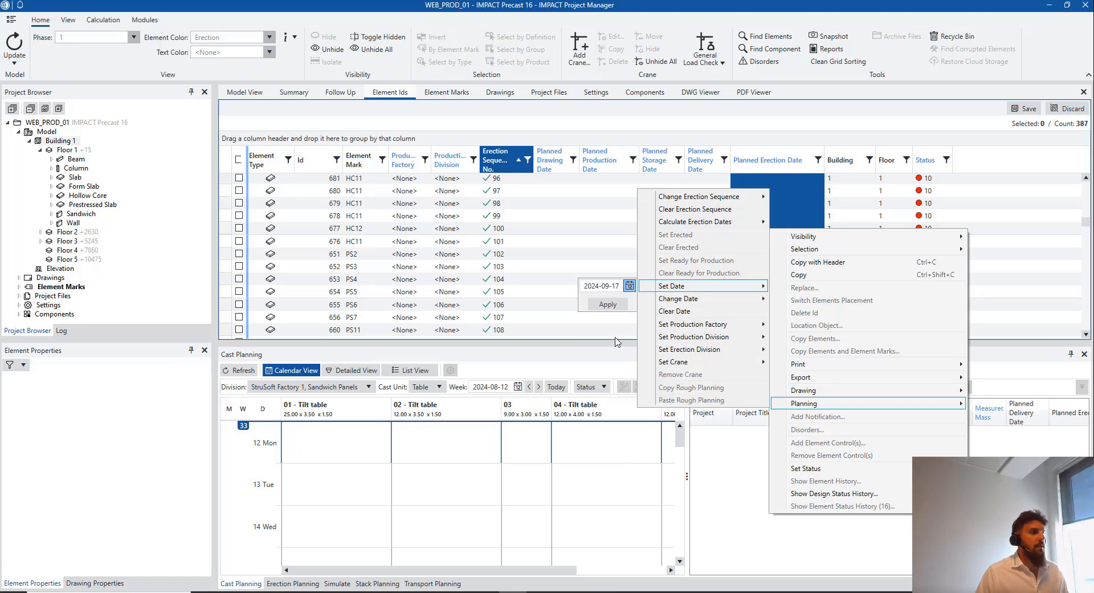
pyautogui.click(608, 304)
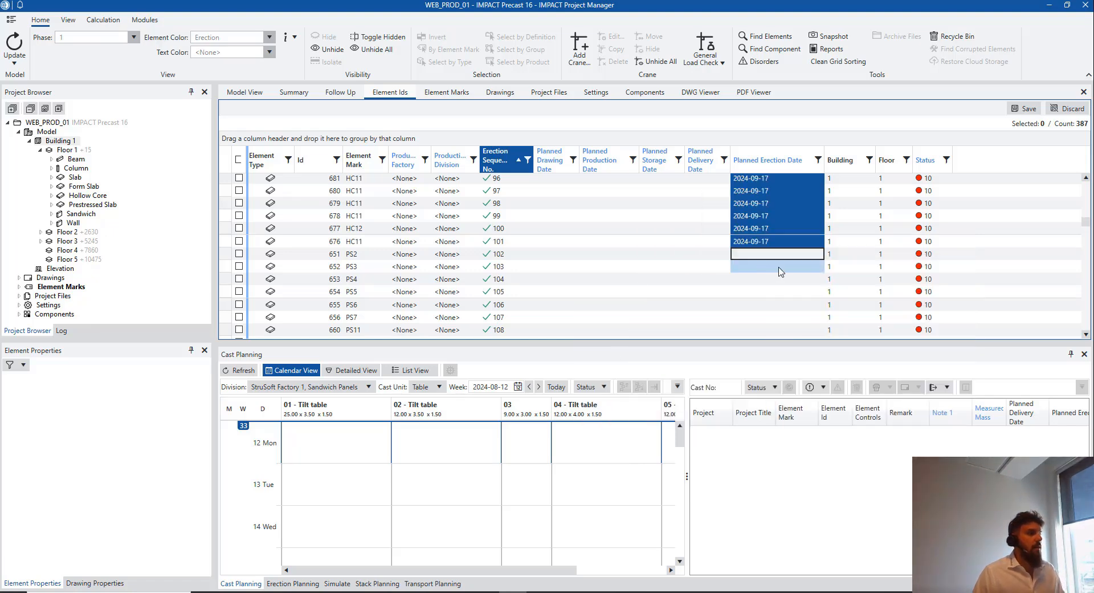
pyautogui.click(784, 256)
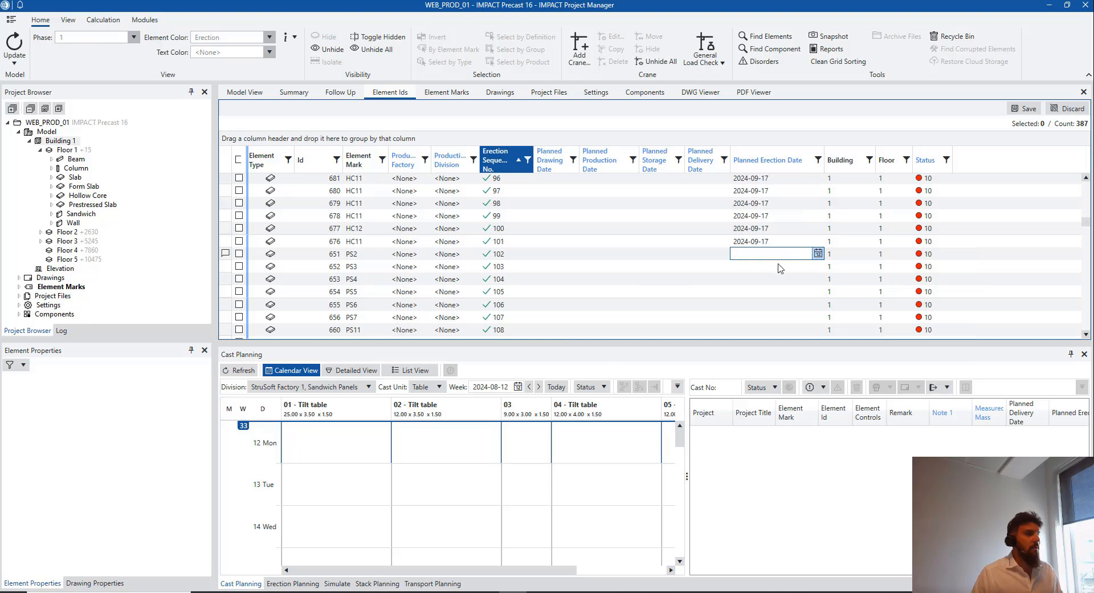
pyautogui.moveTo(780, 254); pyautogui.dragTo(766, 206)
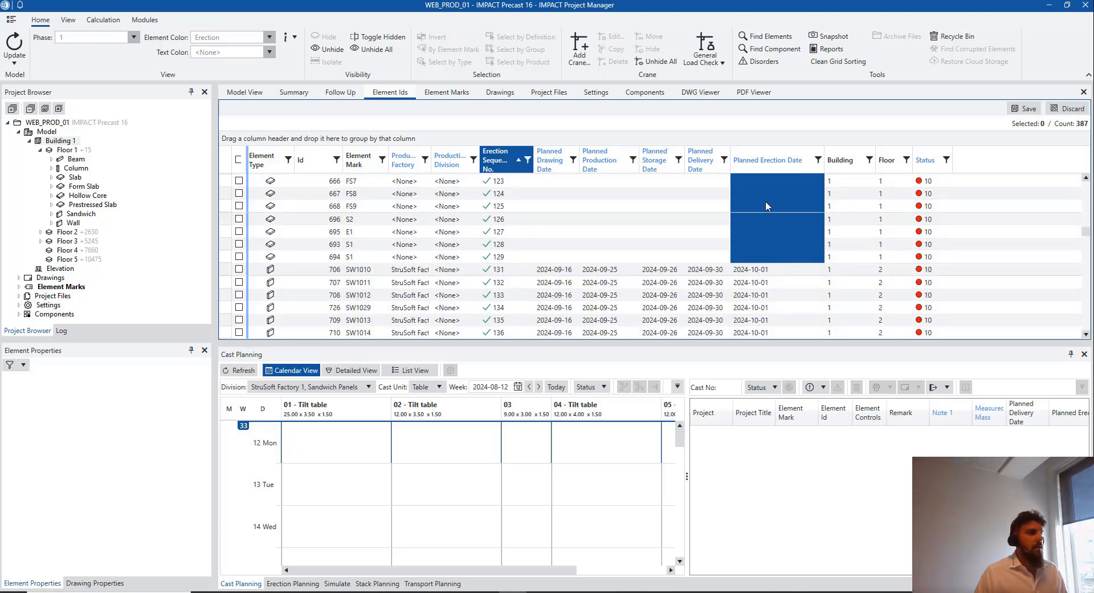
# Apply planned erection date 2024-09-24 to sequences 102–129 and return to the 3-D model
pyautogui.rightClick(767, 206)
pyautogui.moveTo(809, 378)
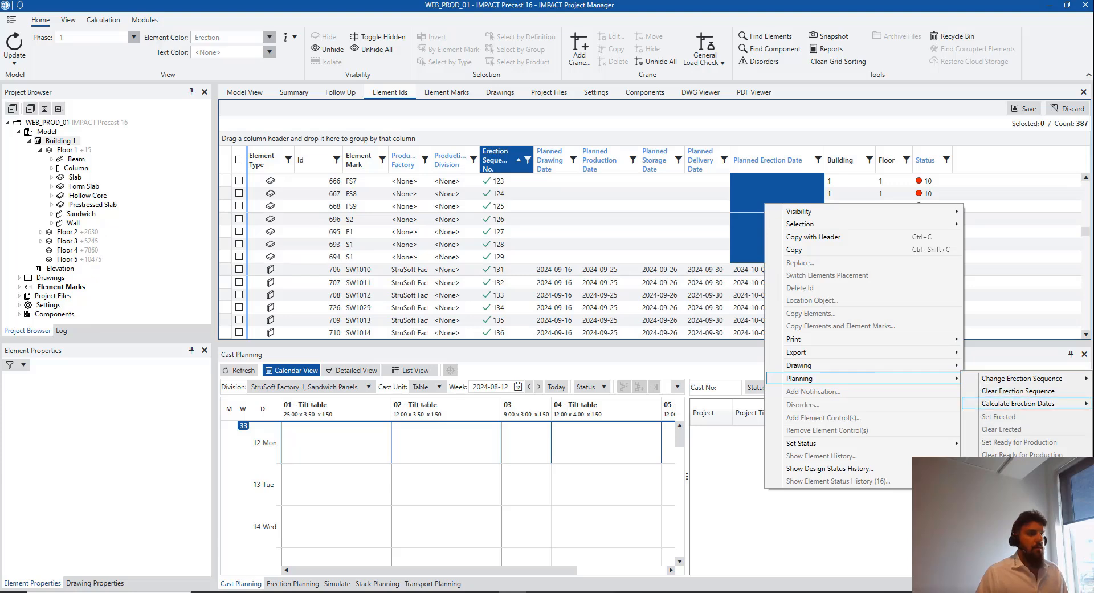
pyautogui.moveTo(1018, 467)
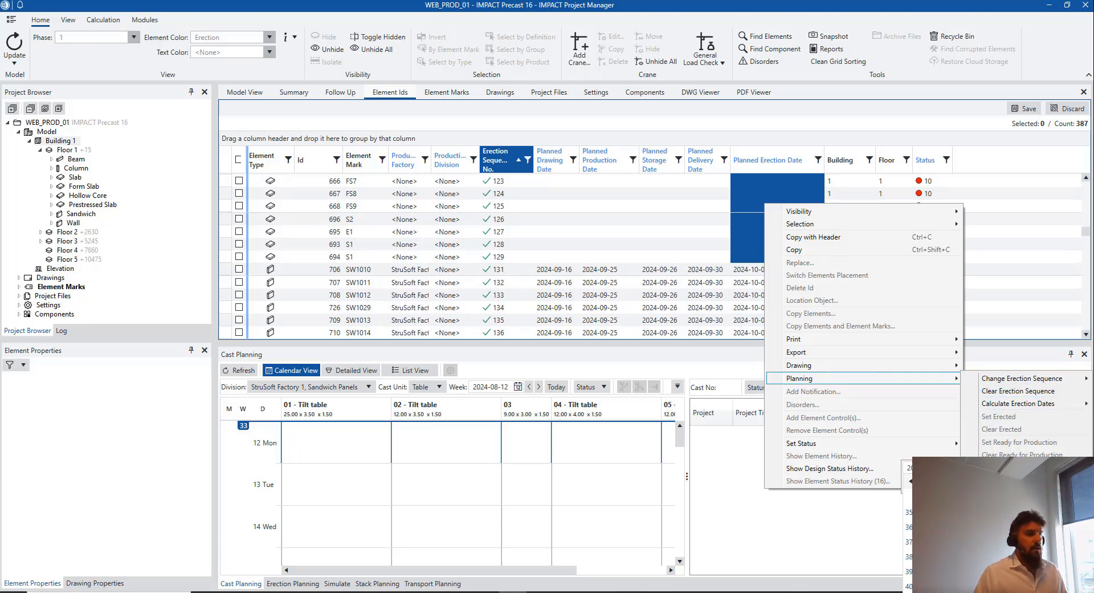
pyautogui.click(969, 542)
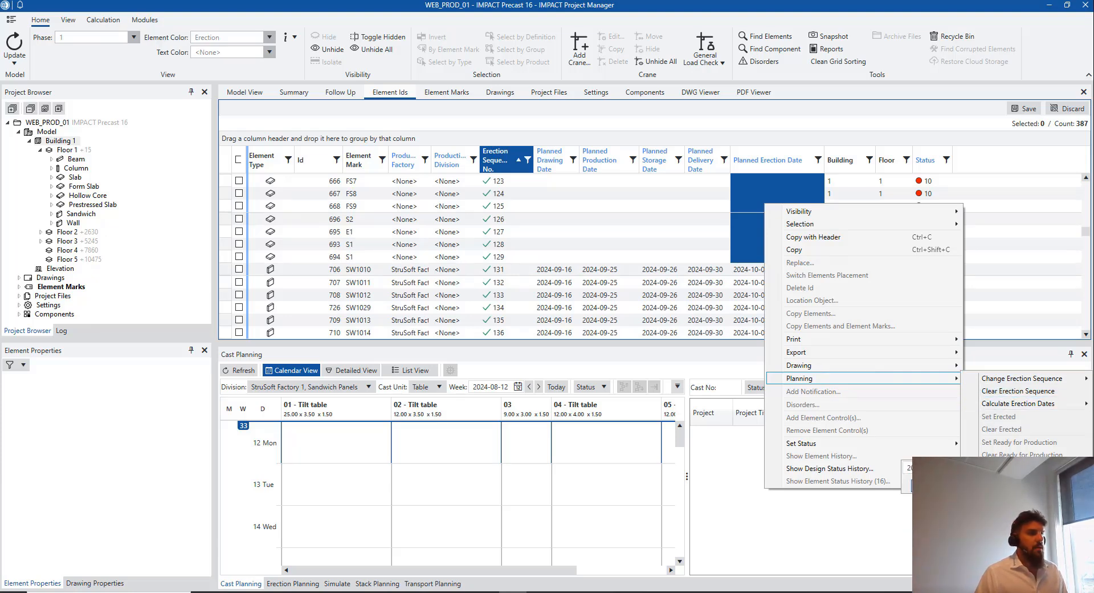
pyautogui.click(935, 486)
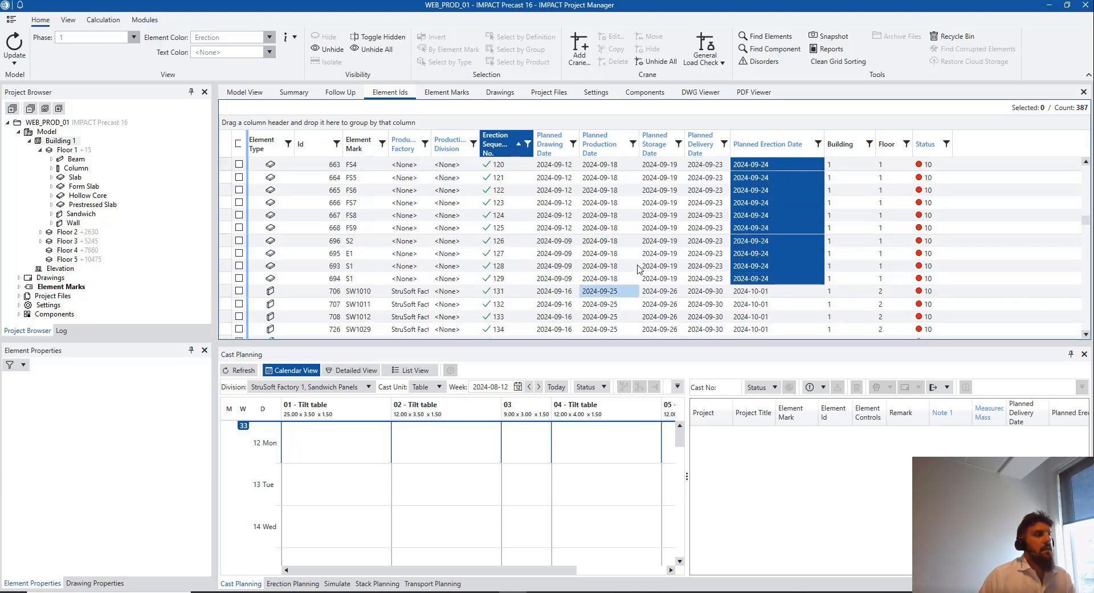
pyautogui.scroll(2, 636, 252)
pyautogui.scroll(3, 635, 252)
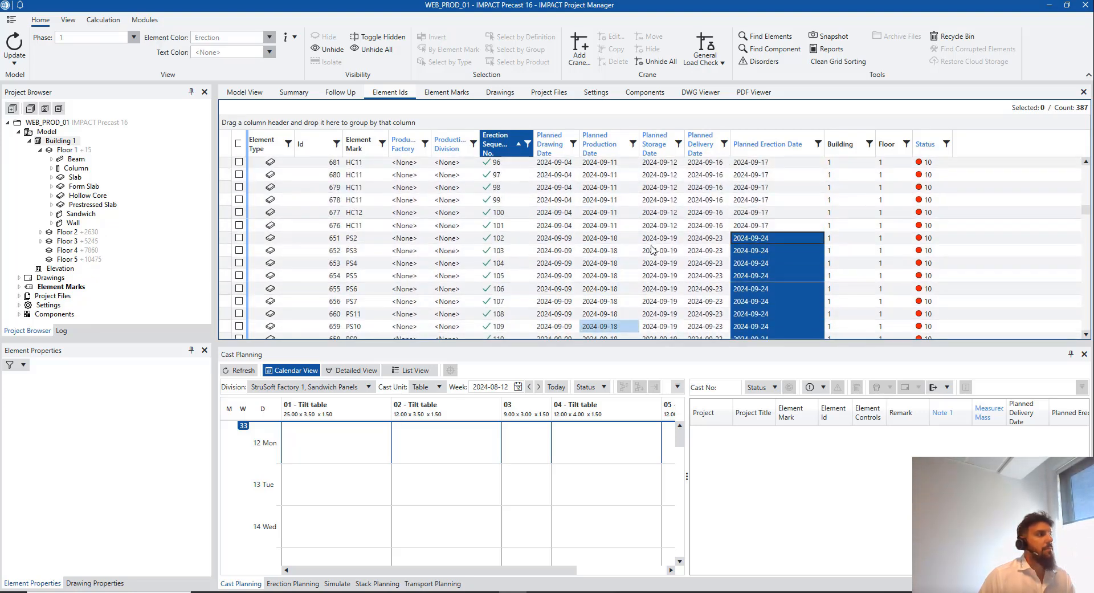
pyautogui.click(245, 92)
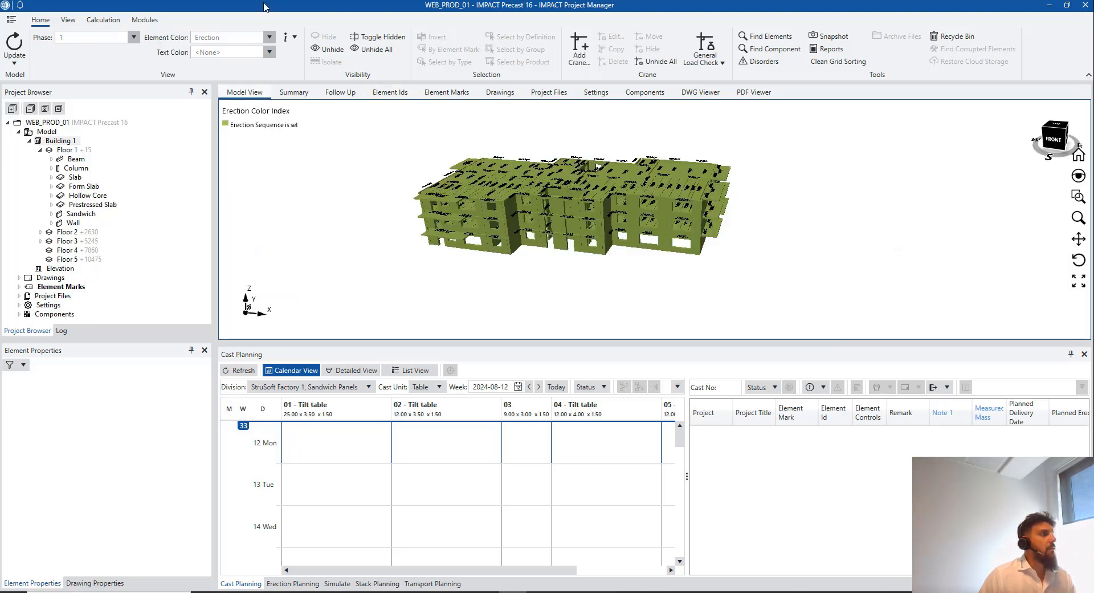
# Colour the model by Rough Planning, then list only Floor 1's 129 elements
pyautogui.click(269, 37)
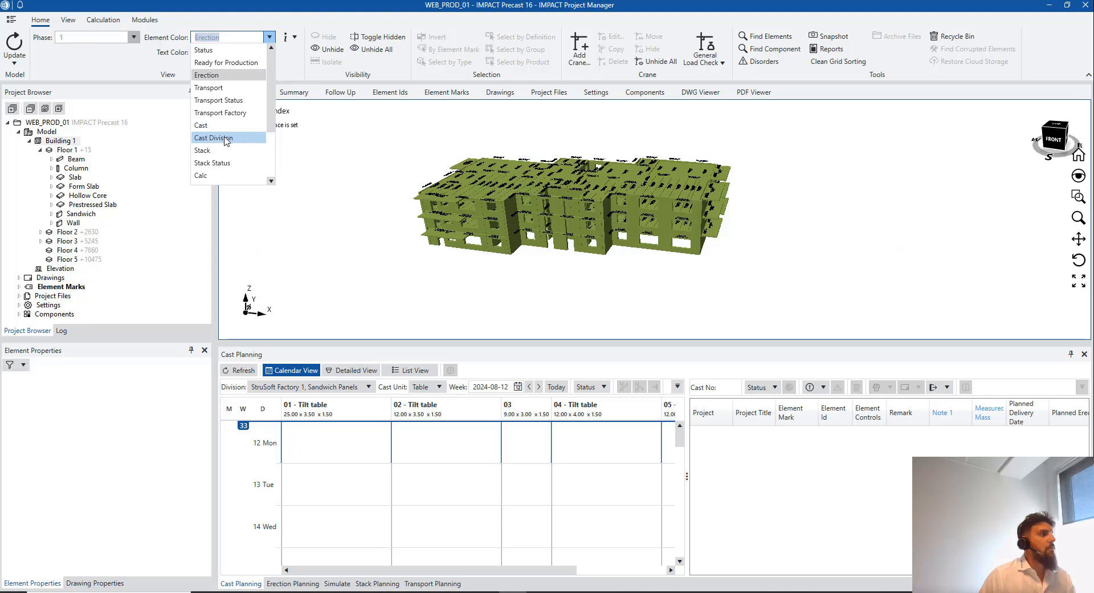
pyautogui.scroll(-2, 228, 145)
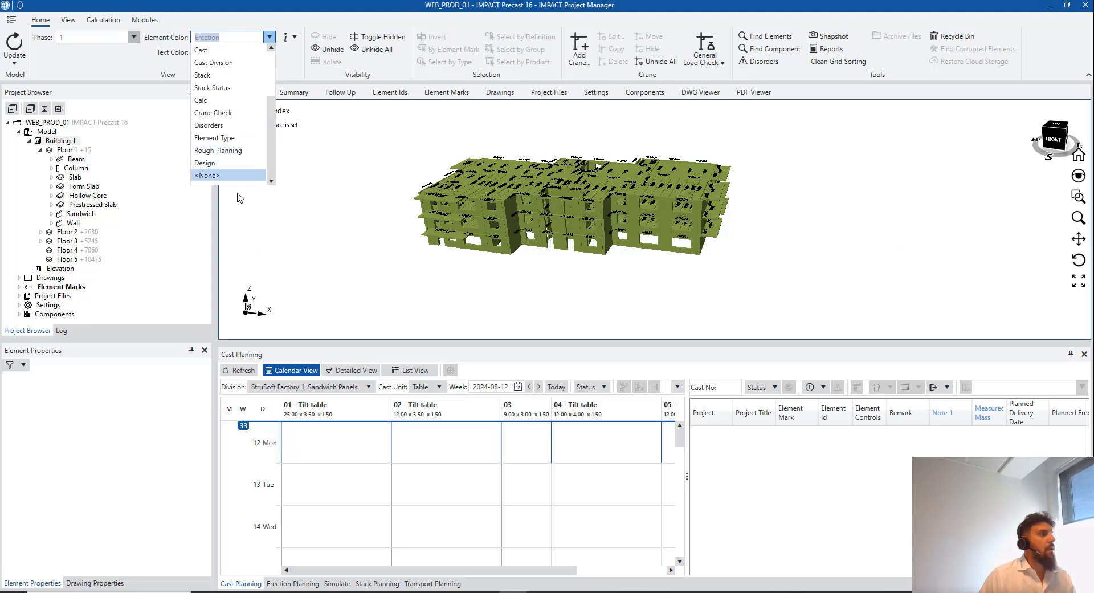
pyautogui.click(242, 152)
pyautogui.scroll(3, 442, 237)
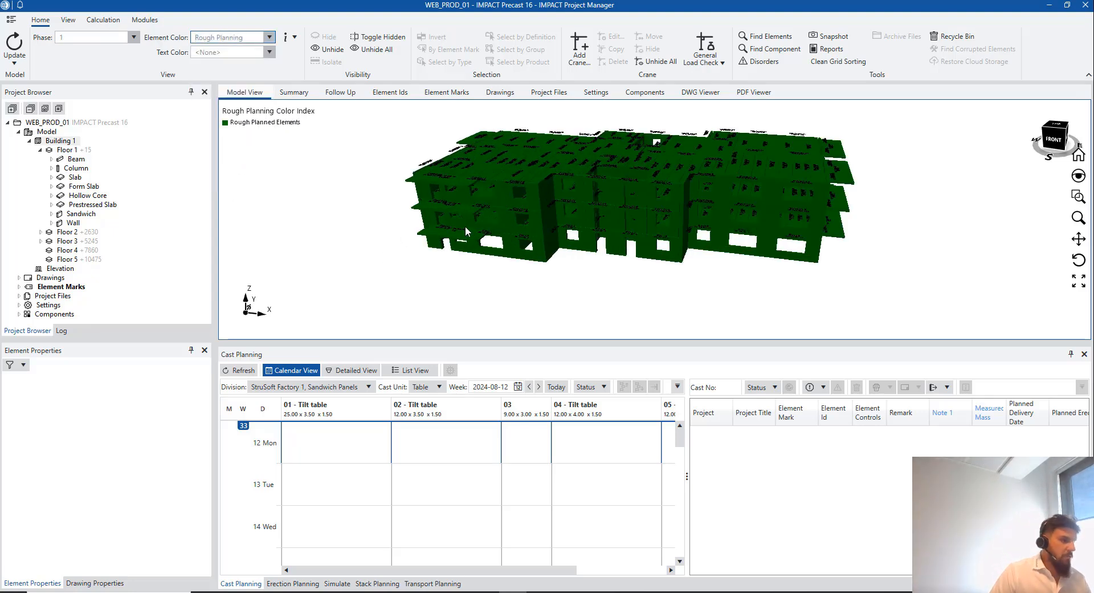
pyautogui.moveTo(462, 224); pyautogui.dragTo(490, 220, button='middle')
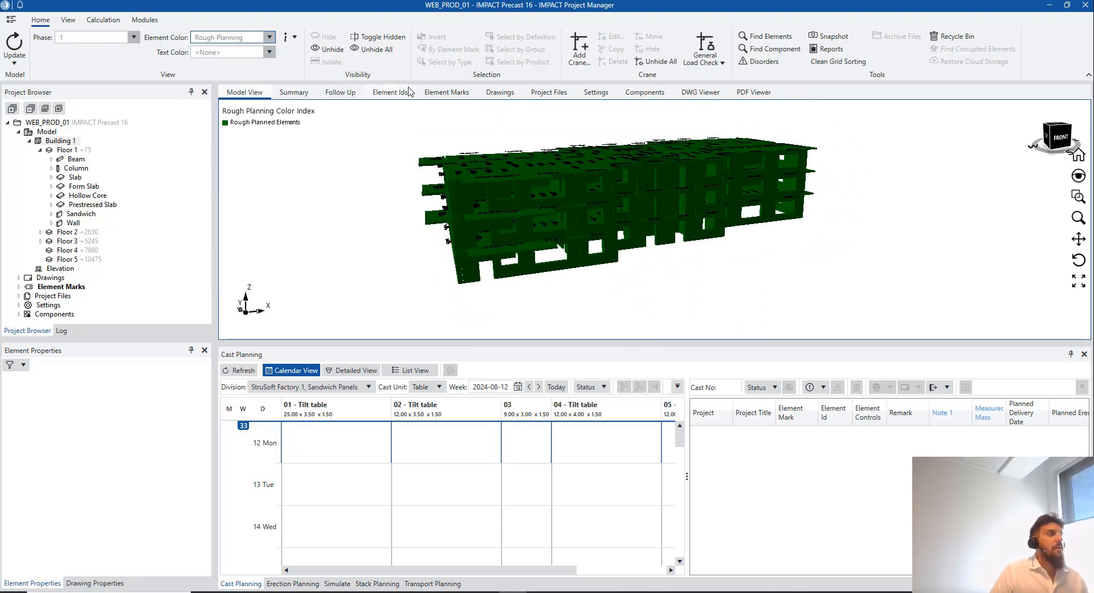
pyautogui.click(408, 92)
pyautogui.click(71, 150)
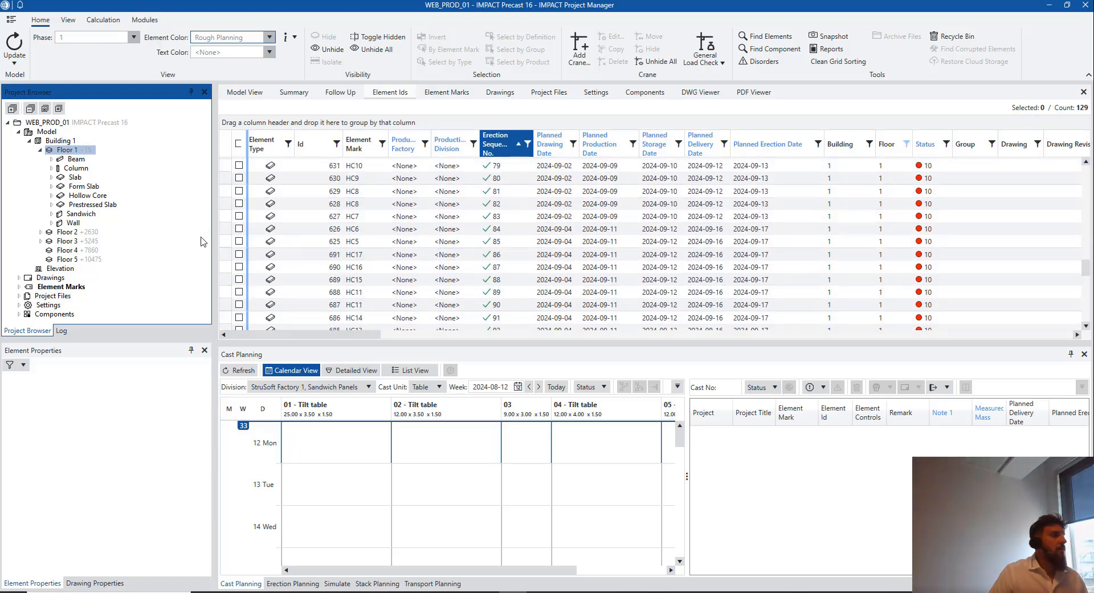
# Assign StruSoft Factory 1 as production factory for all 129 Floor 1 elements and save
pyautogui.click(227, 233)
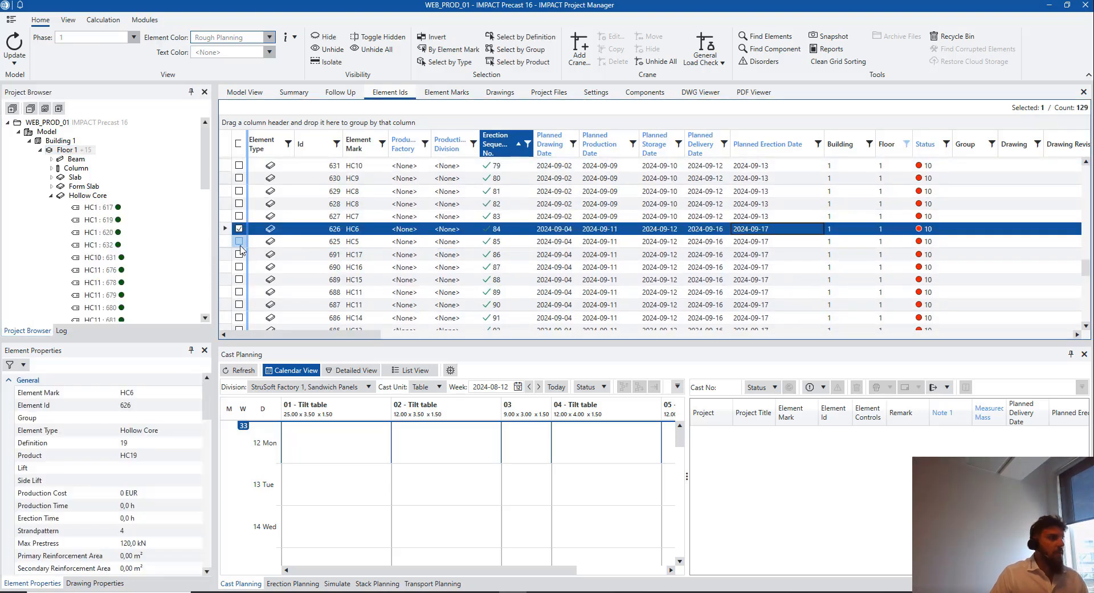
pyautogui.hotkey('ctrl', 'a')
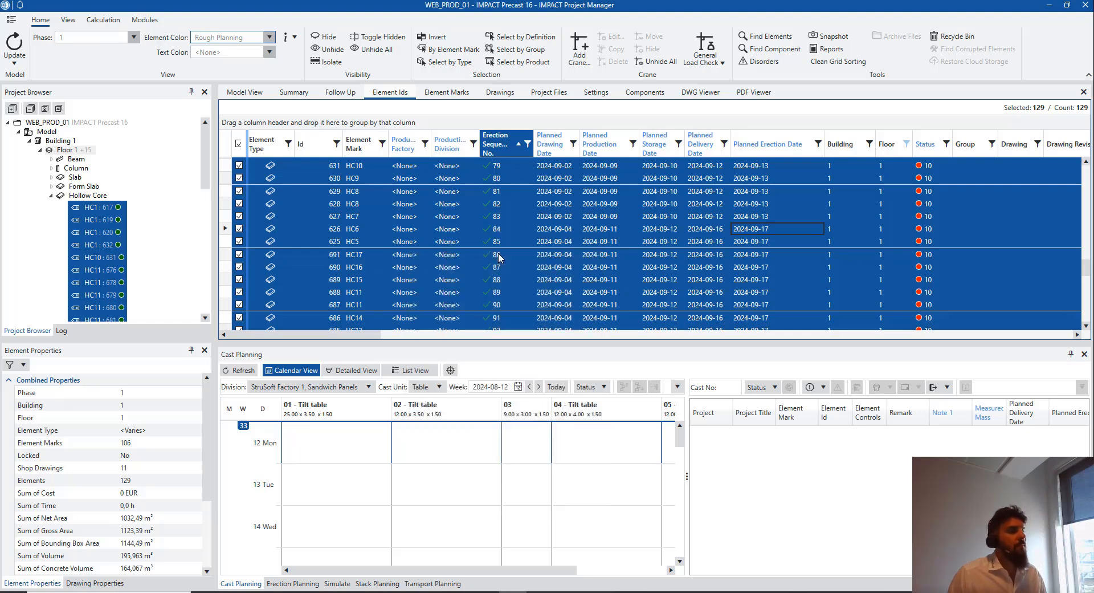
pyautogui.rightClick(485, 265)
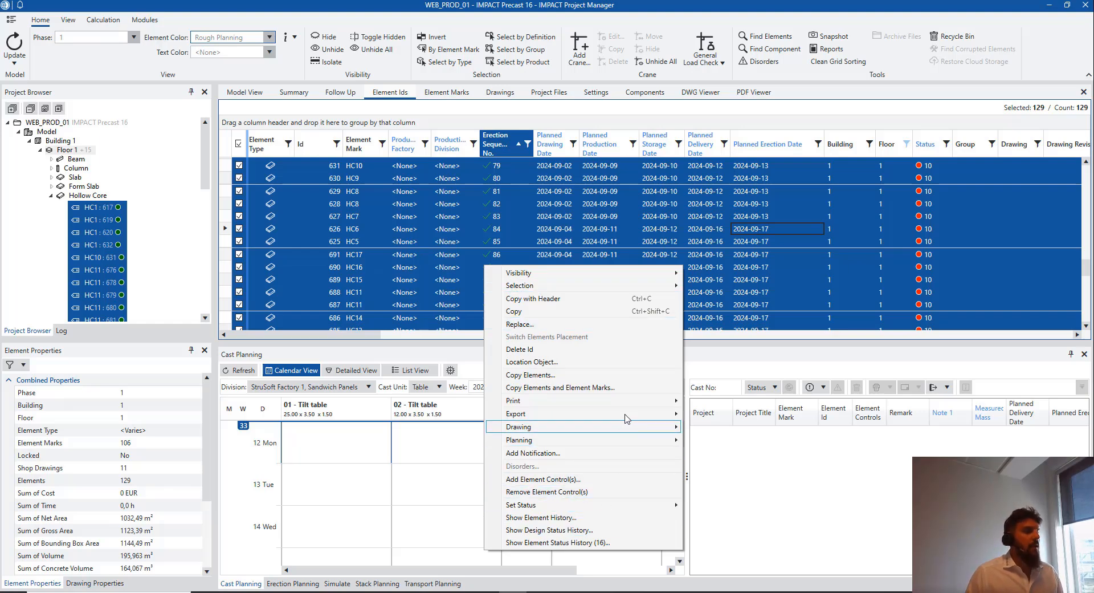
pyautogui.moveTo(629, 440)
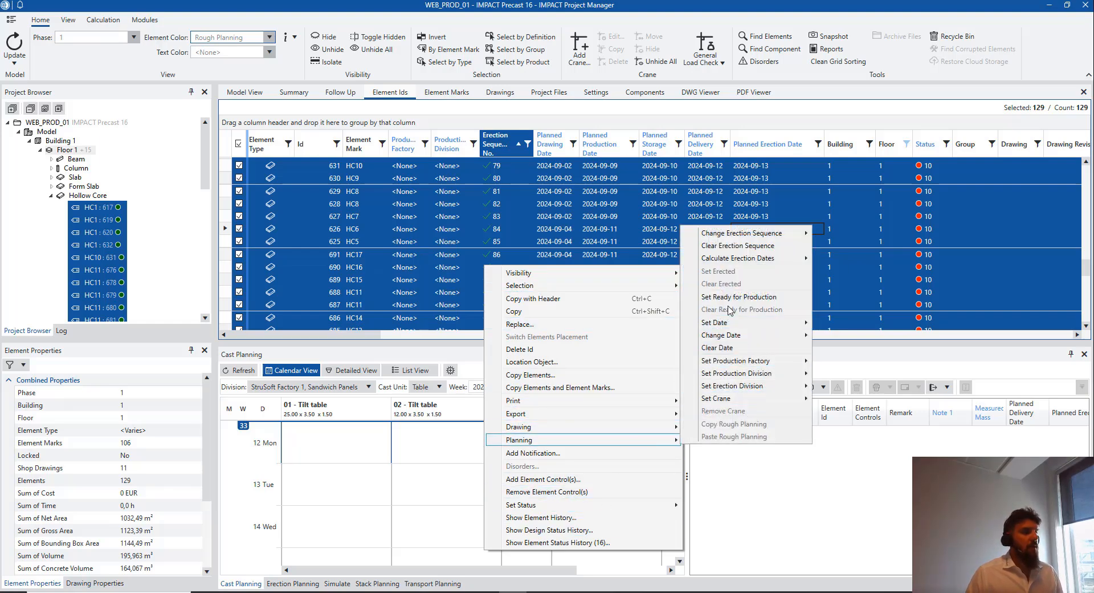
pyautogui.moveTo(744, 361)
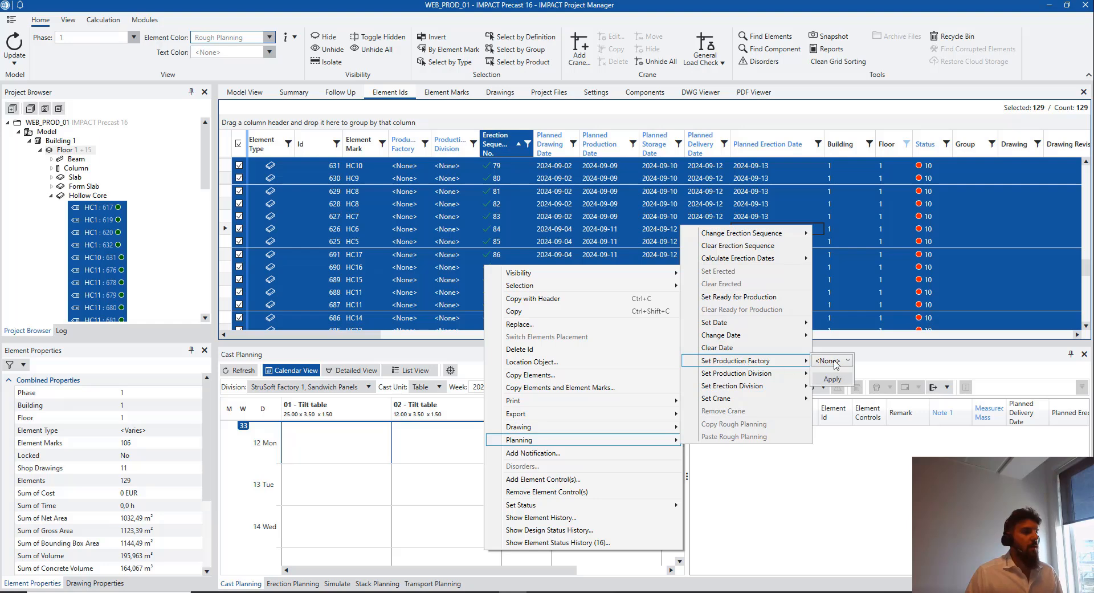
pyautogui.click(842, 362)
pyautogui.click(841, 396)
pyautogui.click(838, 385)
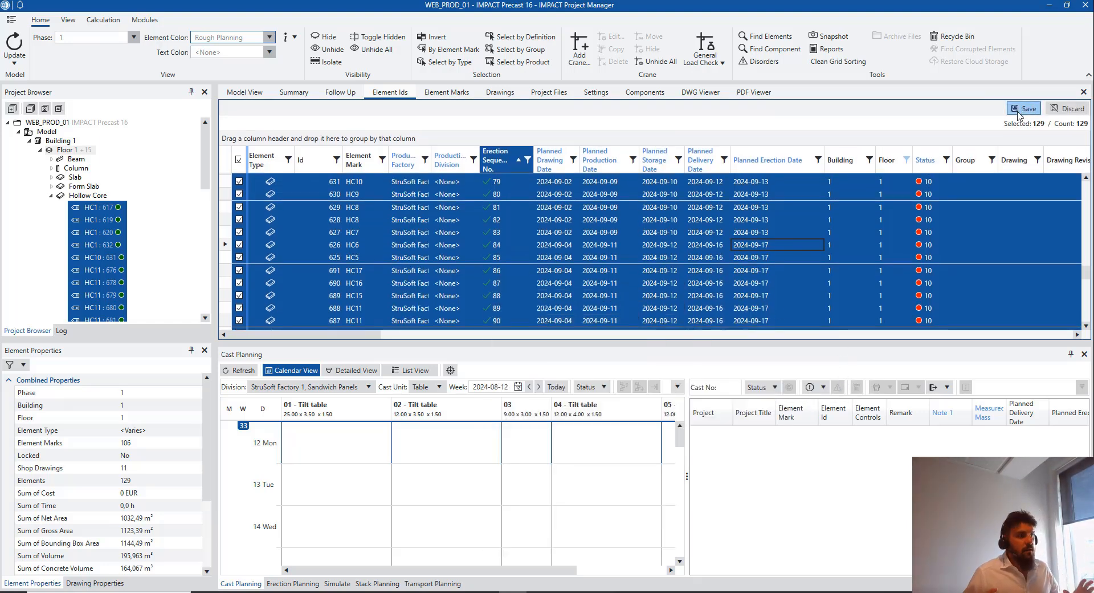
pyautogui.click(1018, 111)
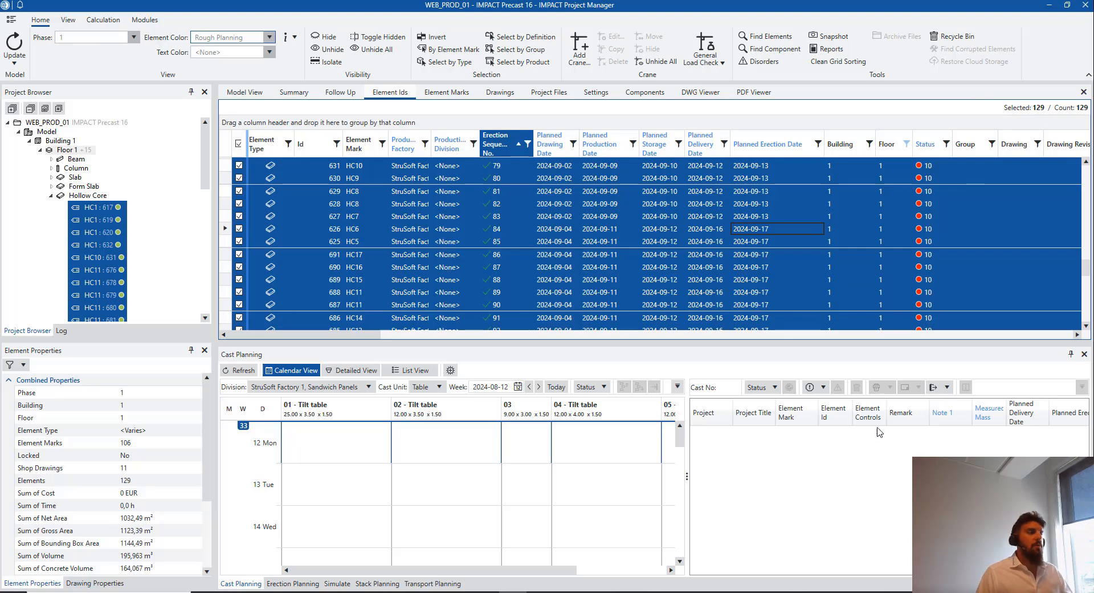
# Return to the 3-D model with no elements selected, Hollow Core collapsed, and Rough Planning colouring kept
pyautogui.click(245, 92)
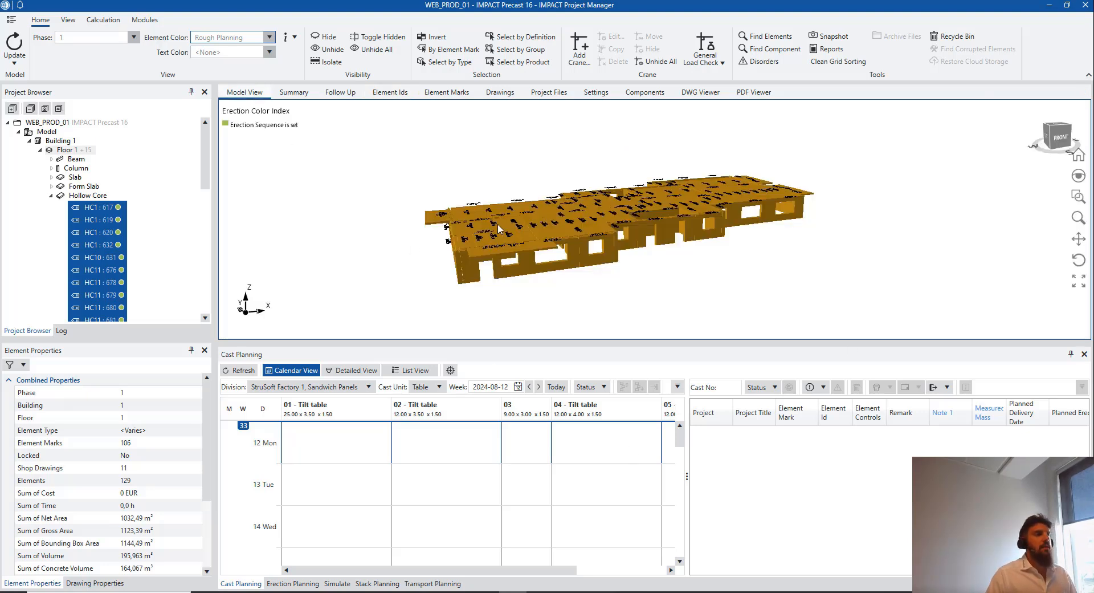
pyautogui.click(828, 298)
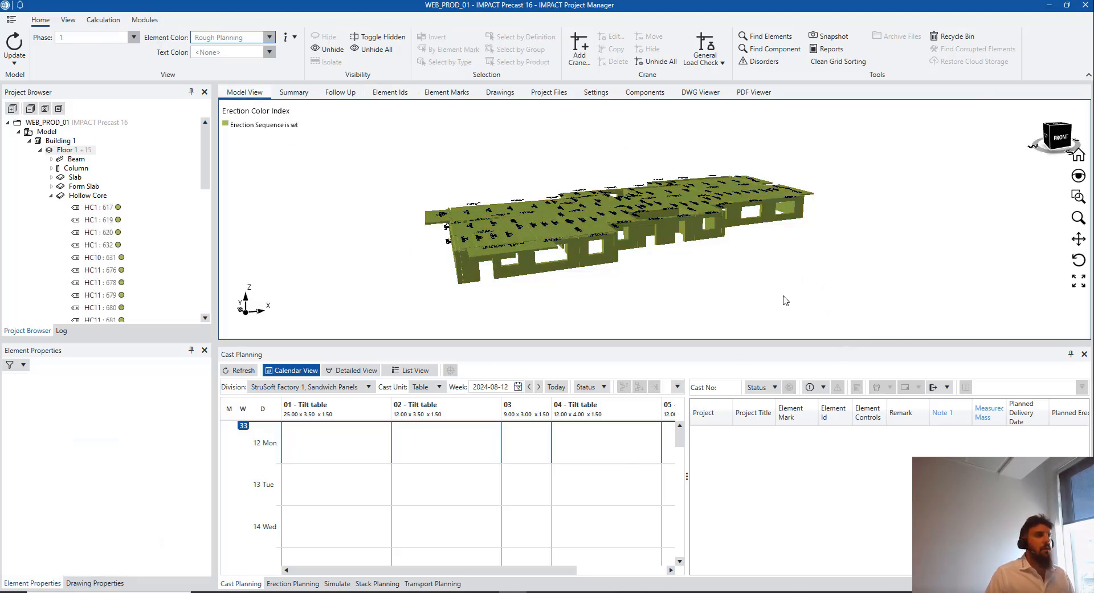
pyautogui.scroll(-2, 733, 298)
pyautogui.moveTo(735, 292); pyautogui.dragTo(655, 267, button='middle')
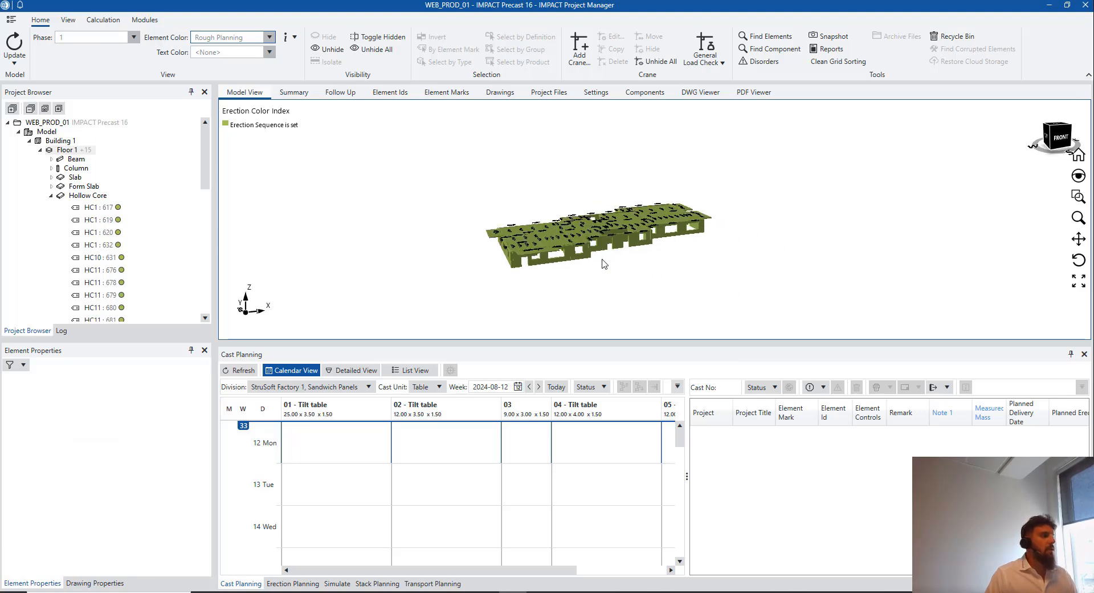
pyautogui.click(51, 196)
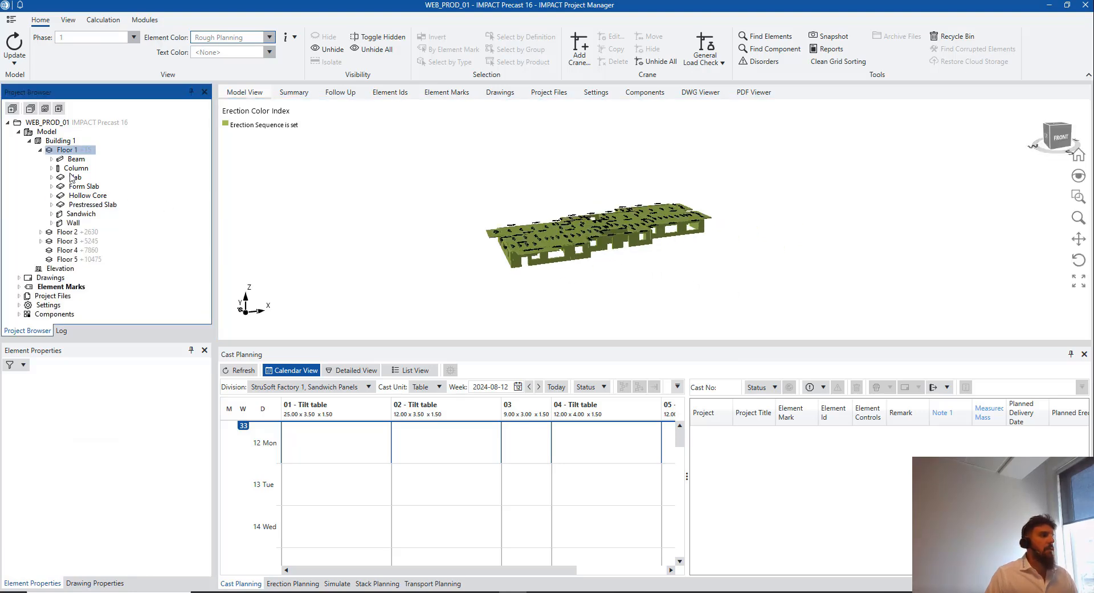
pyautogui.click(269, 37)
pyautogui.click(301, 183)
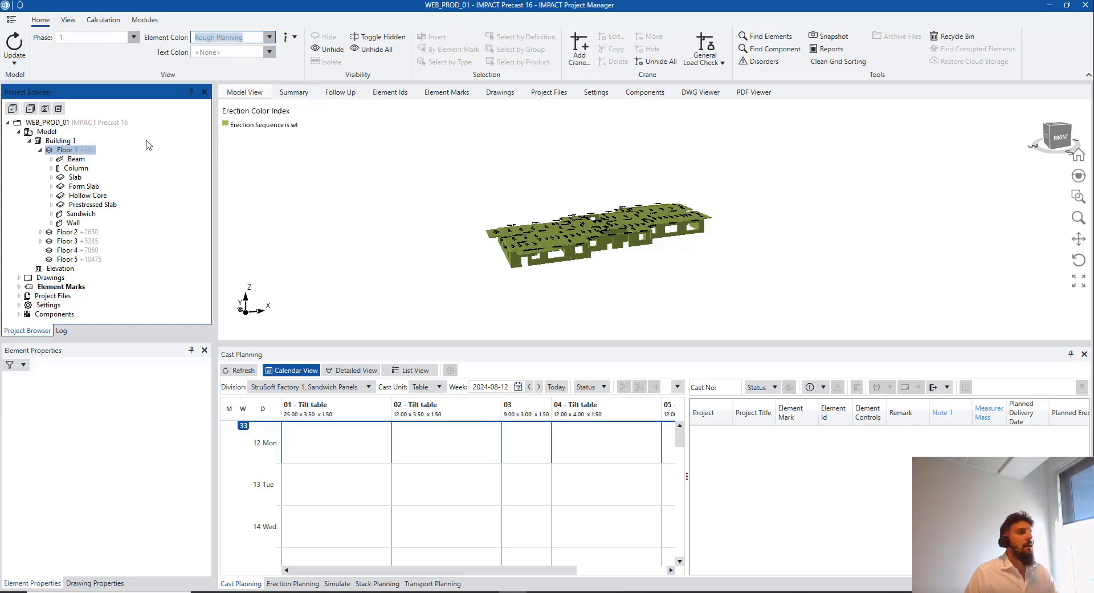
# Show all five floors of Building 1 in the model and collapse Floor 1 in the tree
pyautogui.click(371, 226)
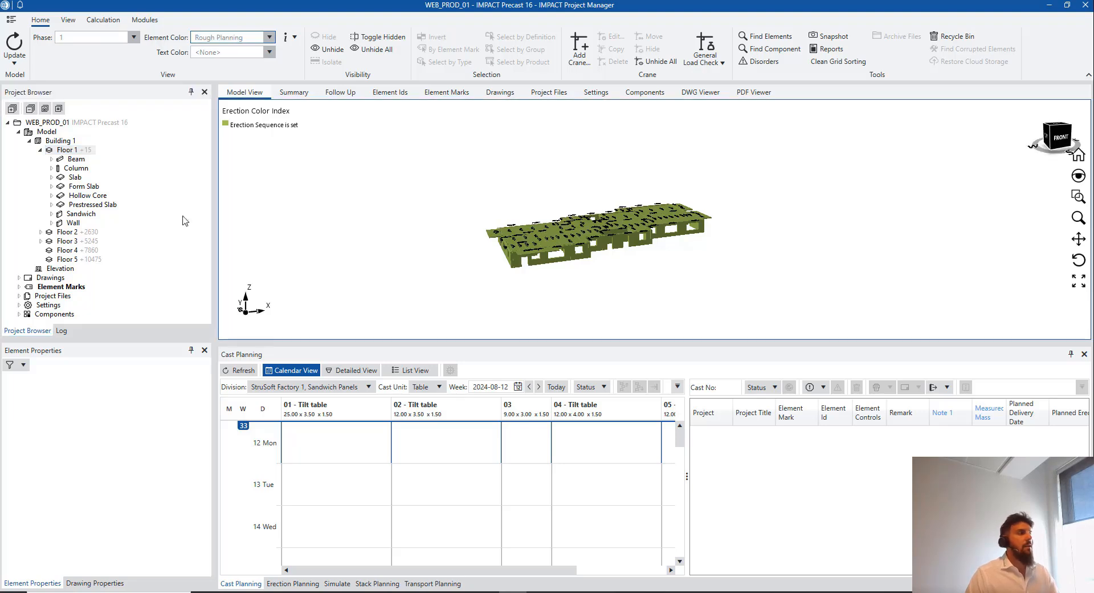
pyautogui.click(60, 142)
pyautogui.click(270, 37)
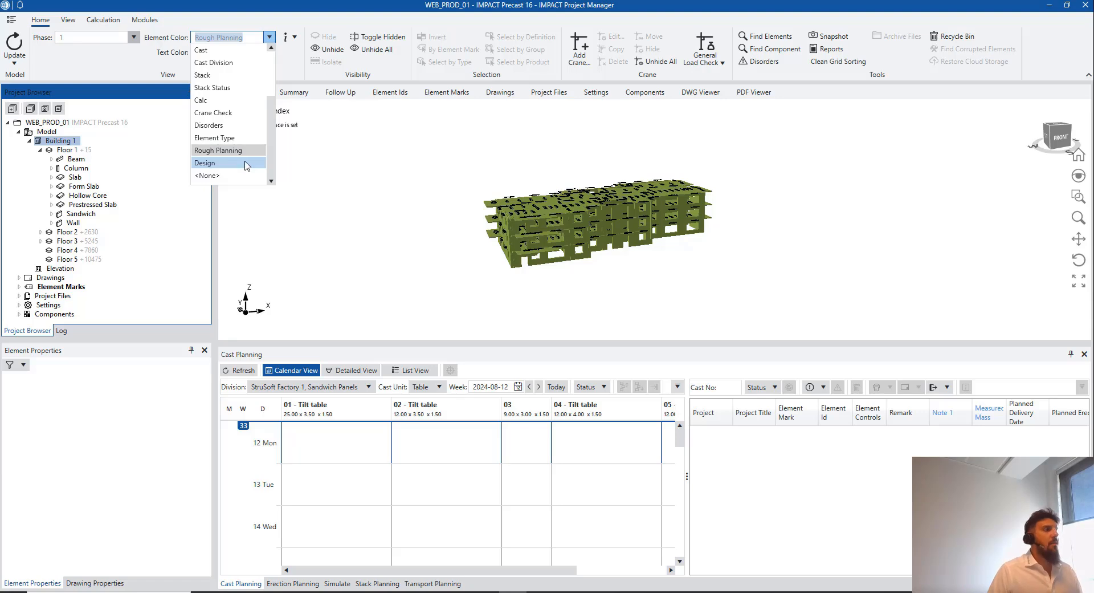
pyautogui.scroll(1, 245, 162)
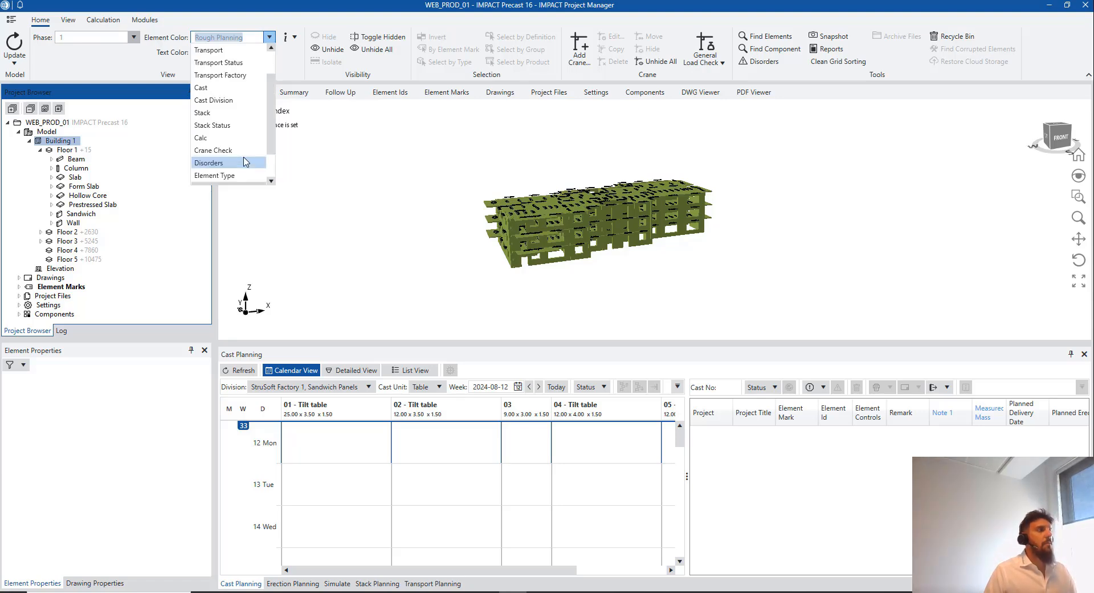
pyautogui.scroll(1, 247, 162)
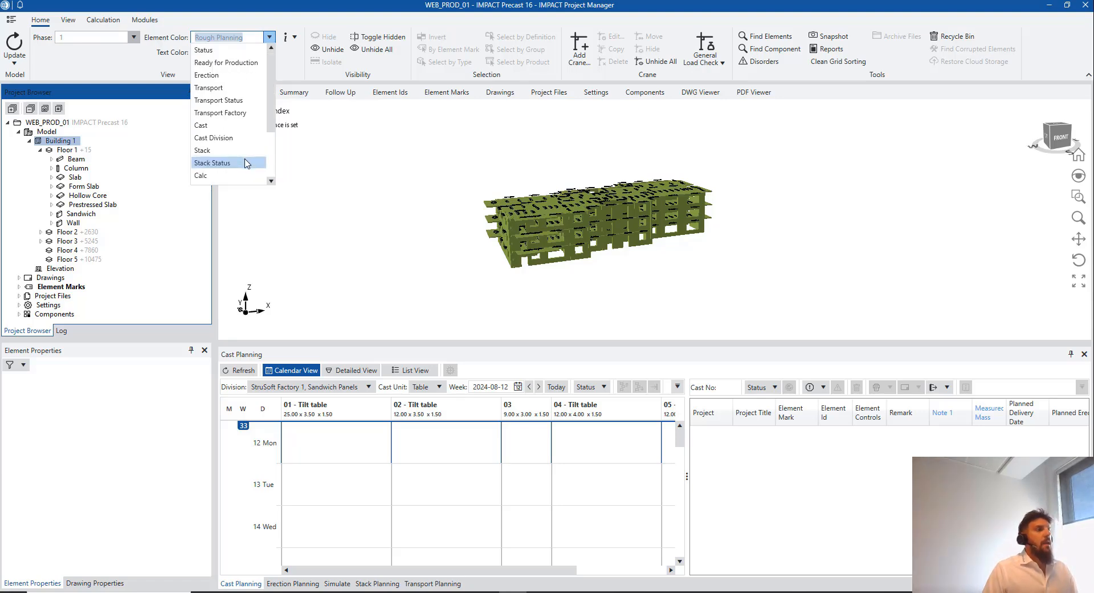
pyautogui.click(494, 203)
pyautogui.click(39, 150)
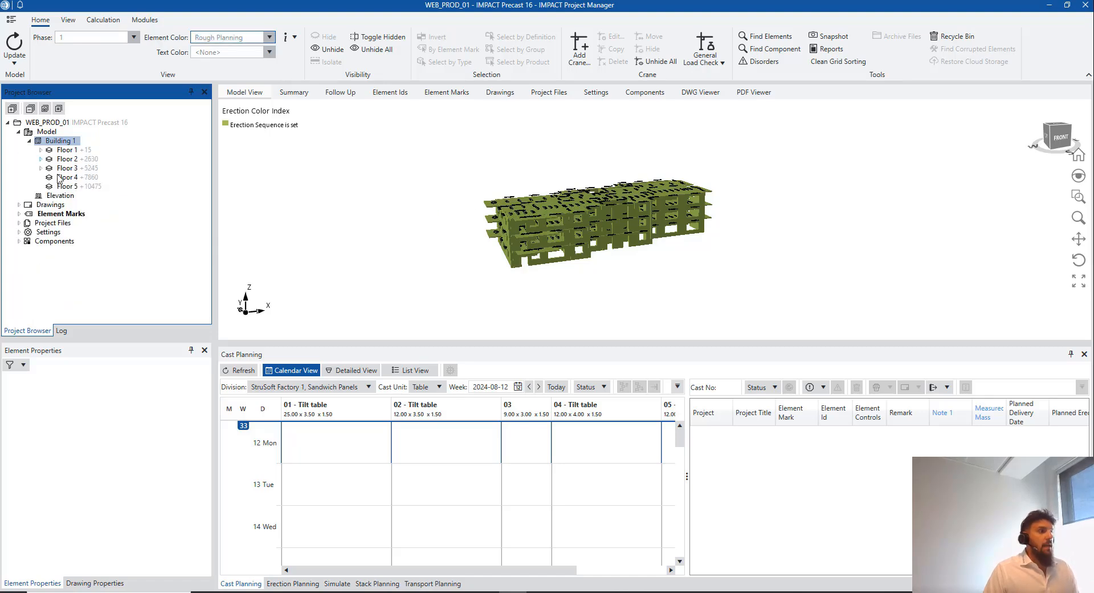
pyautogui.click(461, 168)
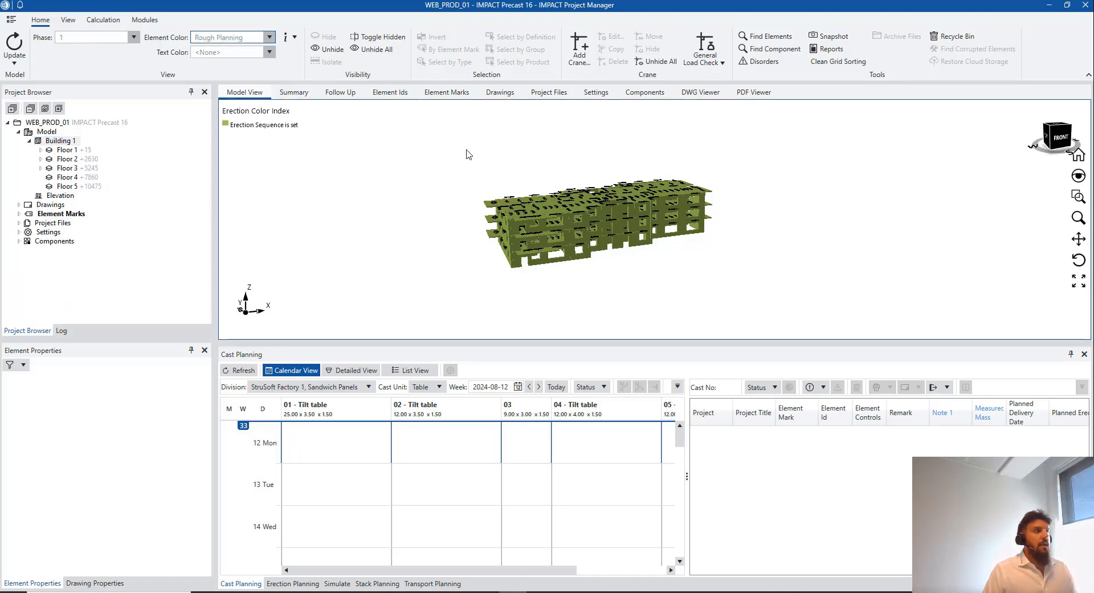
pyautogui.click(404, 95)
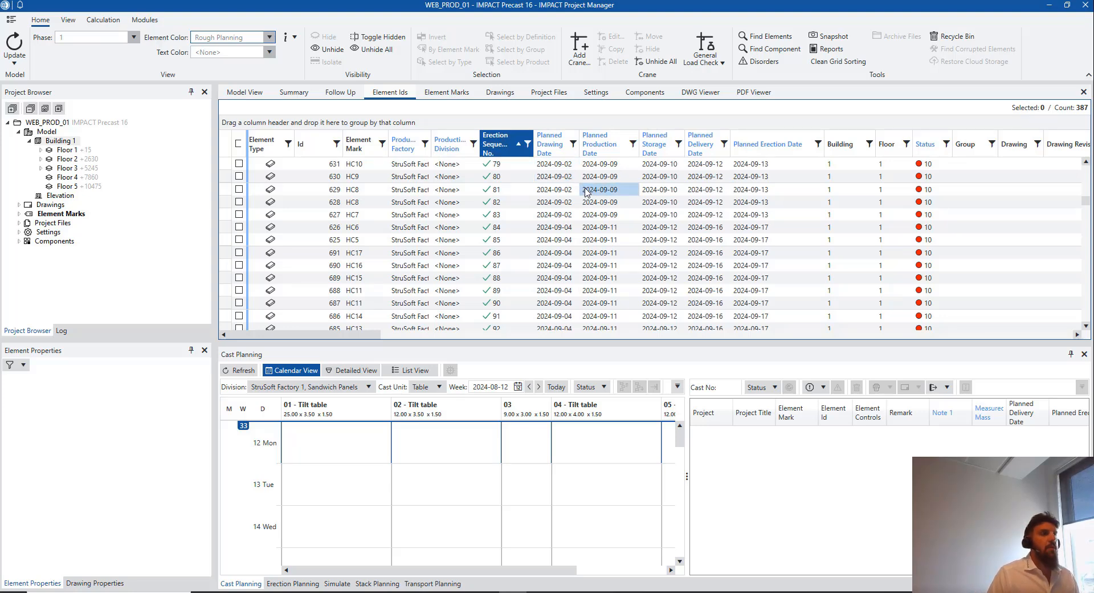
pyautogui.scroll(11, 655, 239)
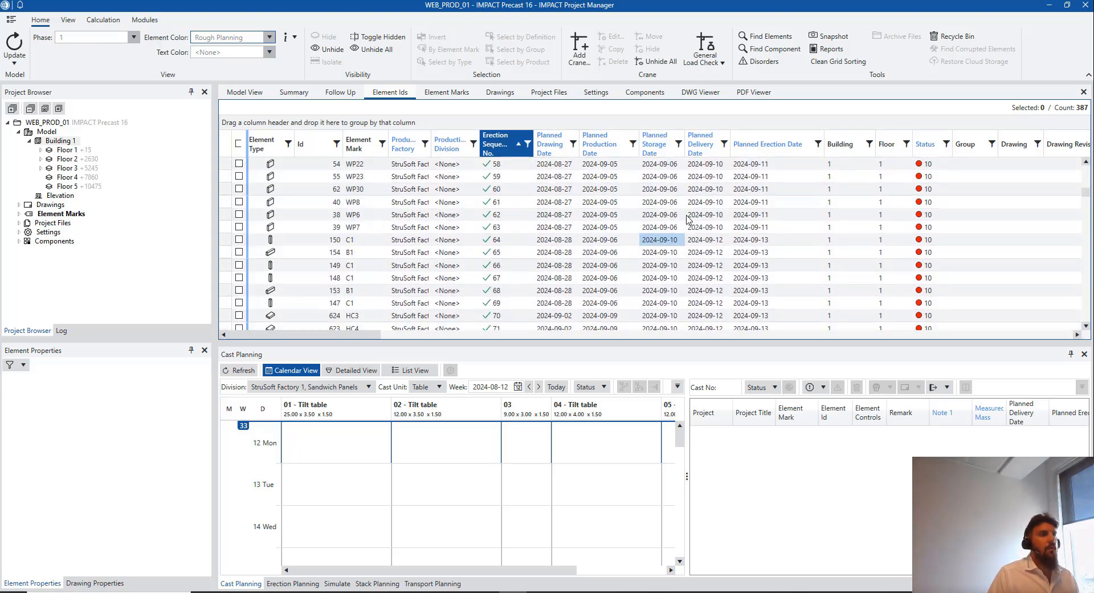
pyautogui.scroll(12, 692, 210)
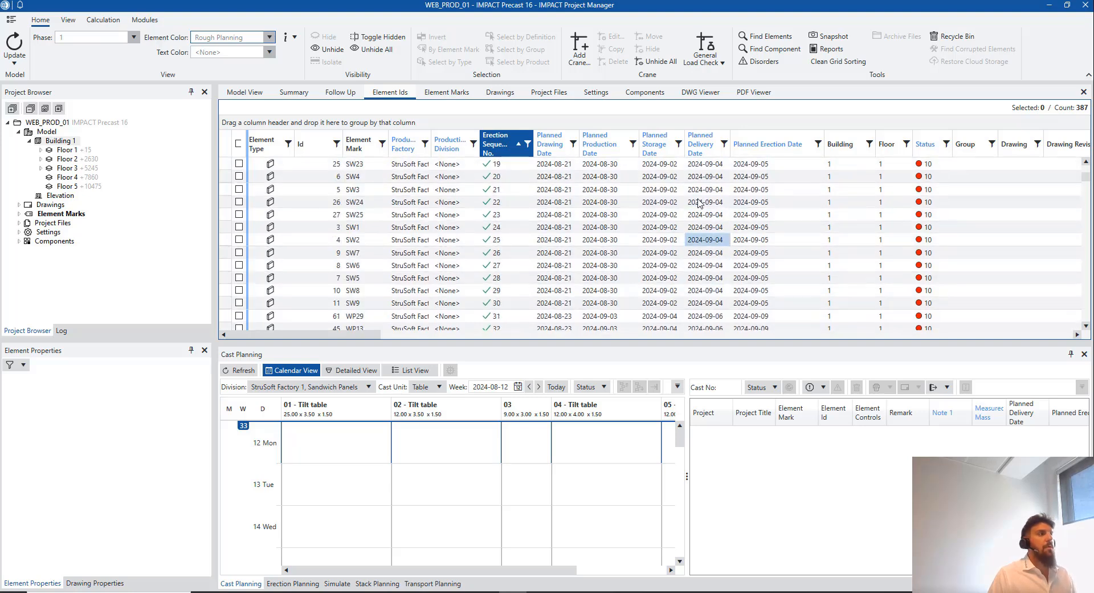
pyautogui.click(258, 93)
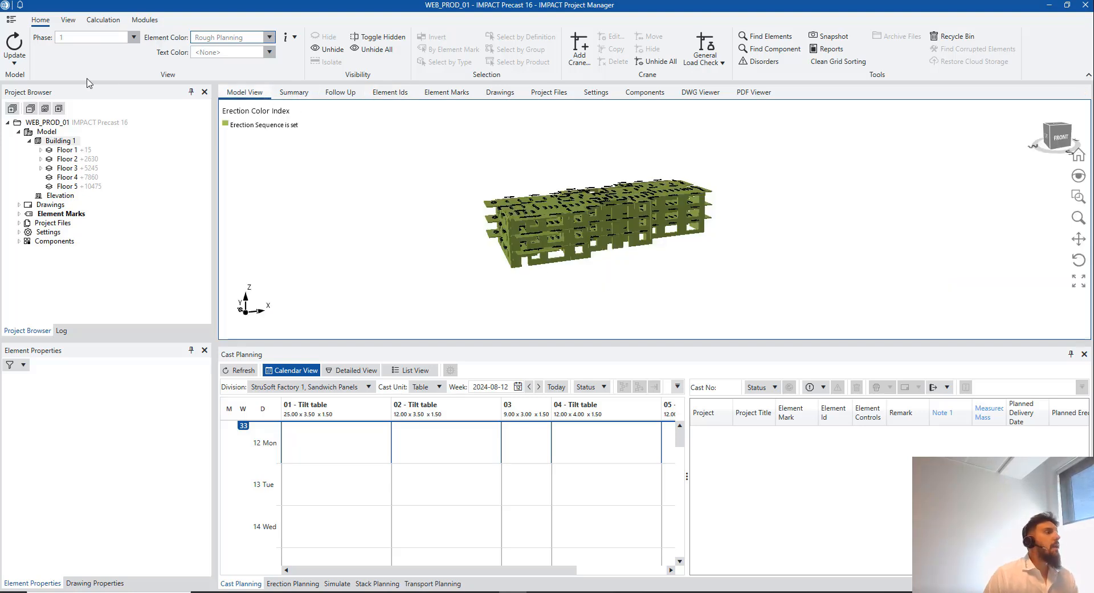
# Open the Follow Up Gantt chart on WEB_PROD_01 and shift the splitter left to widen the chart
pyautogui.click(354, 97)
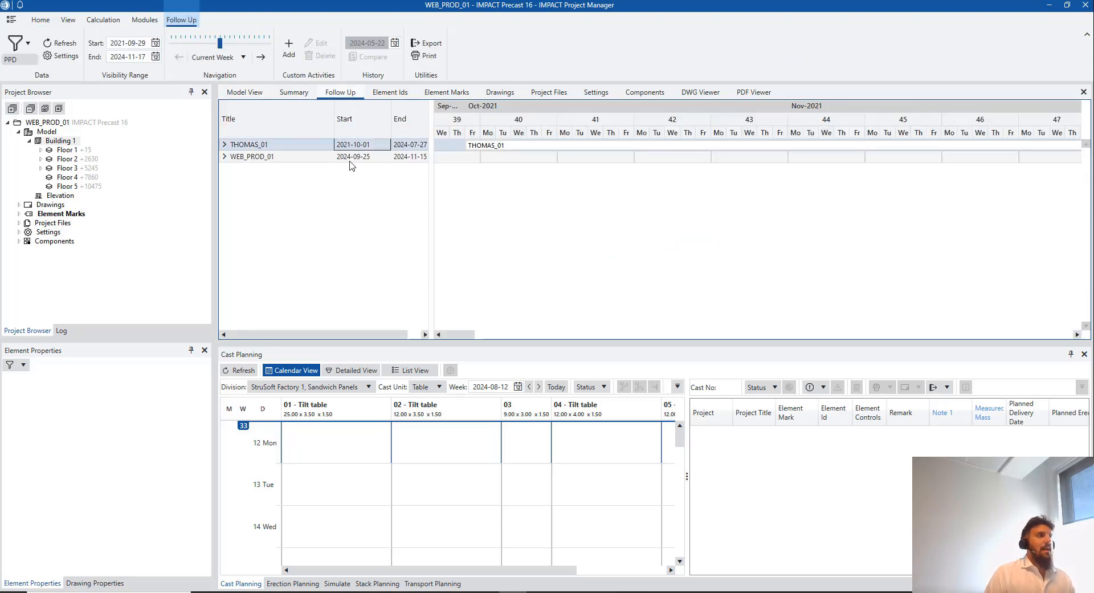
pyautogui.click(283, 163)
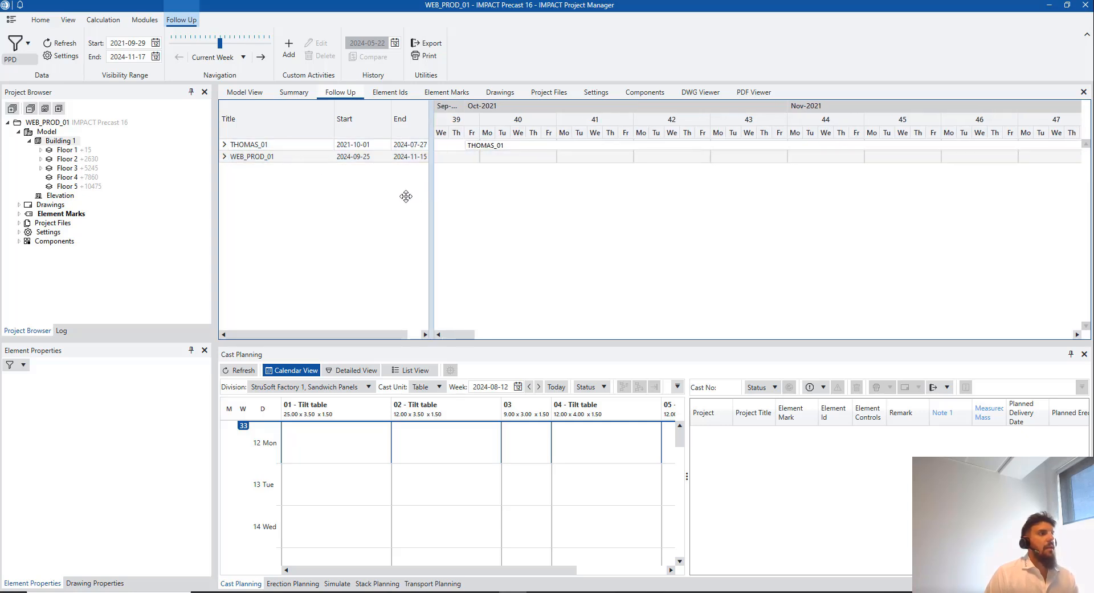
pyautogui.moveTo(406, 196); pyautogui.dragTo(439, 181)
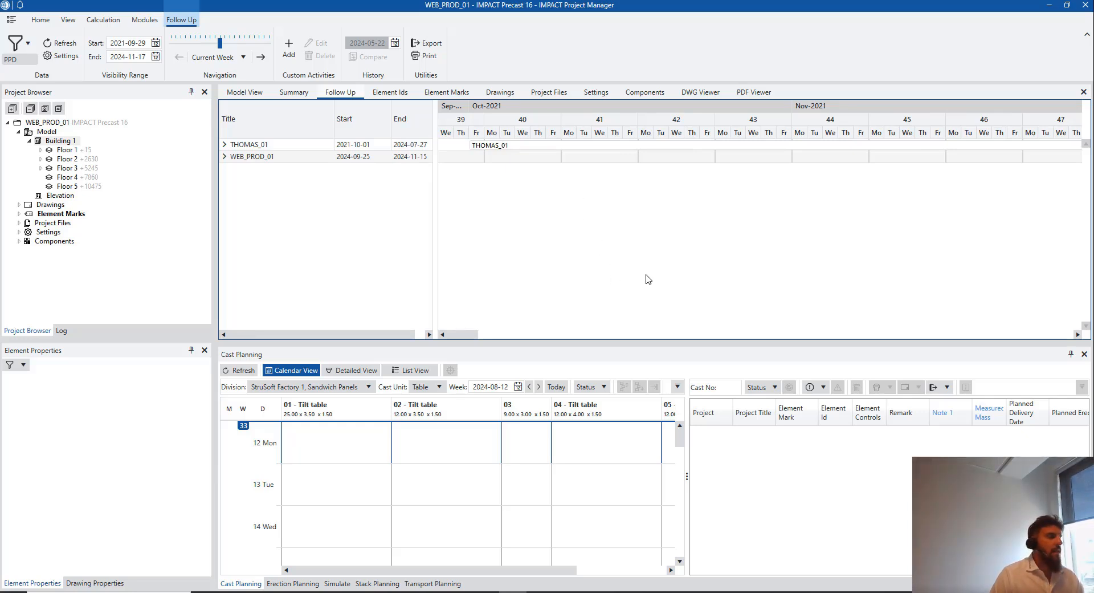
# Delete the PPD filter in Manage Filters, confirm it, and reopen the now-empty filter manager
pyautogui.click(27, 47)
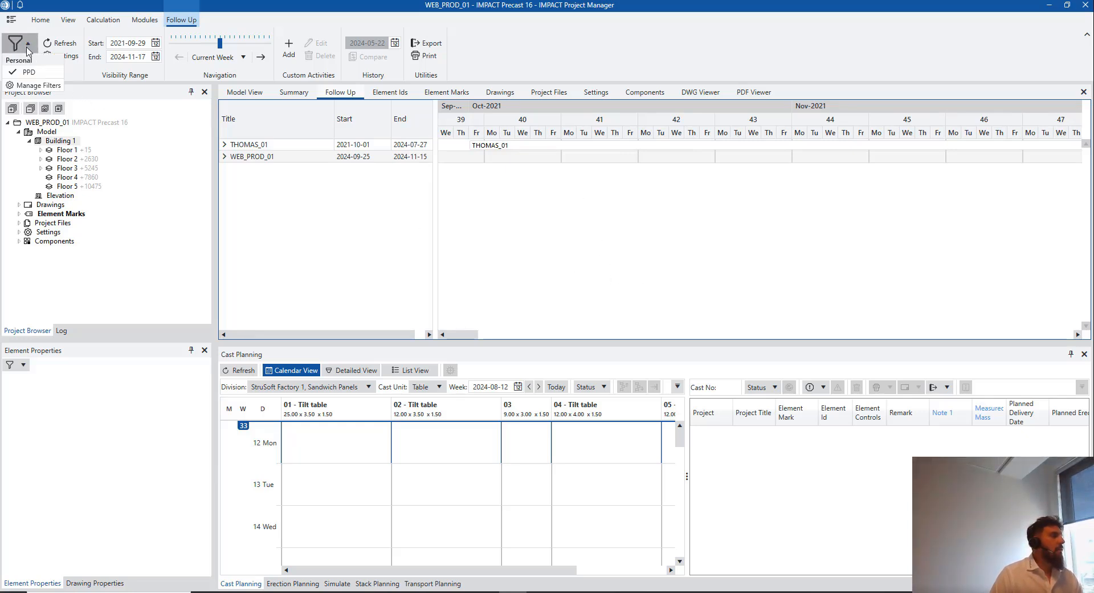
pyautogui.click(40, 86)
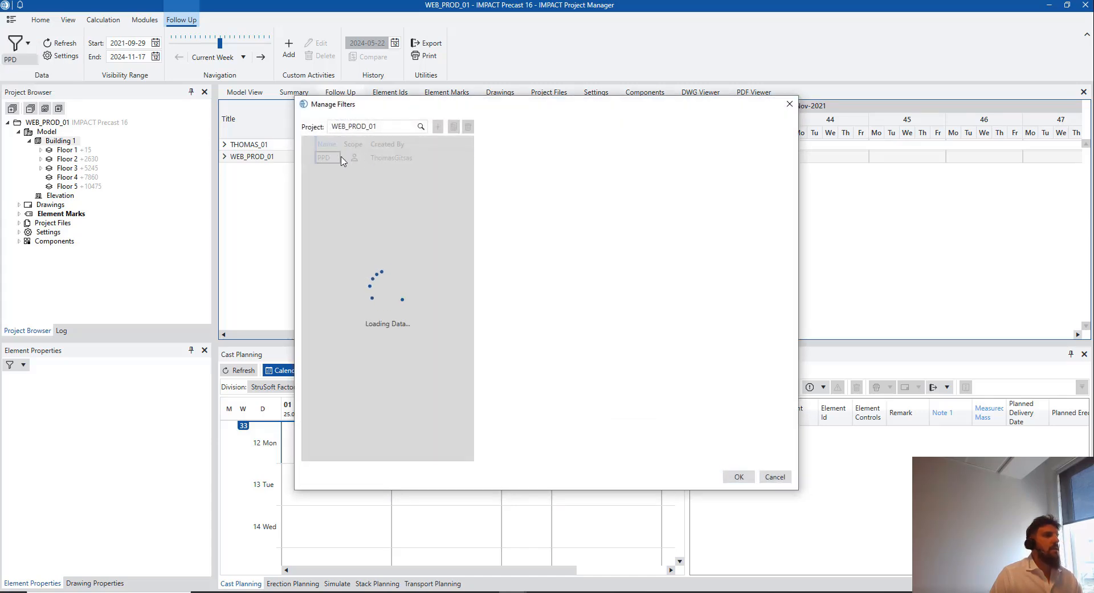
pyautogui.click(467, 127)
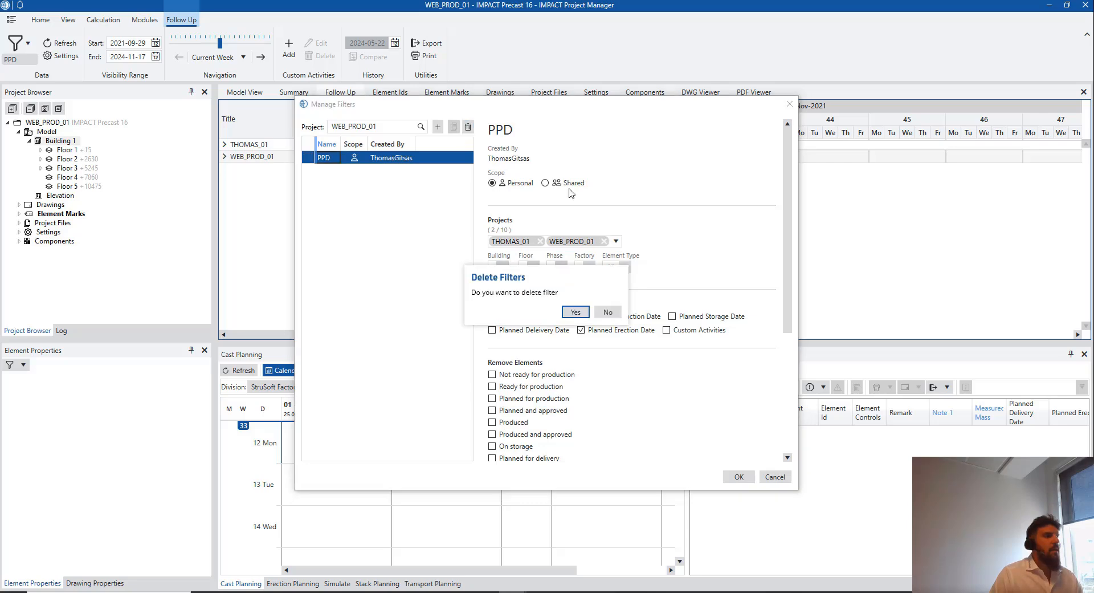
pyautogui.click(575, 313)
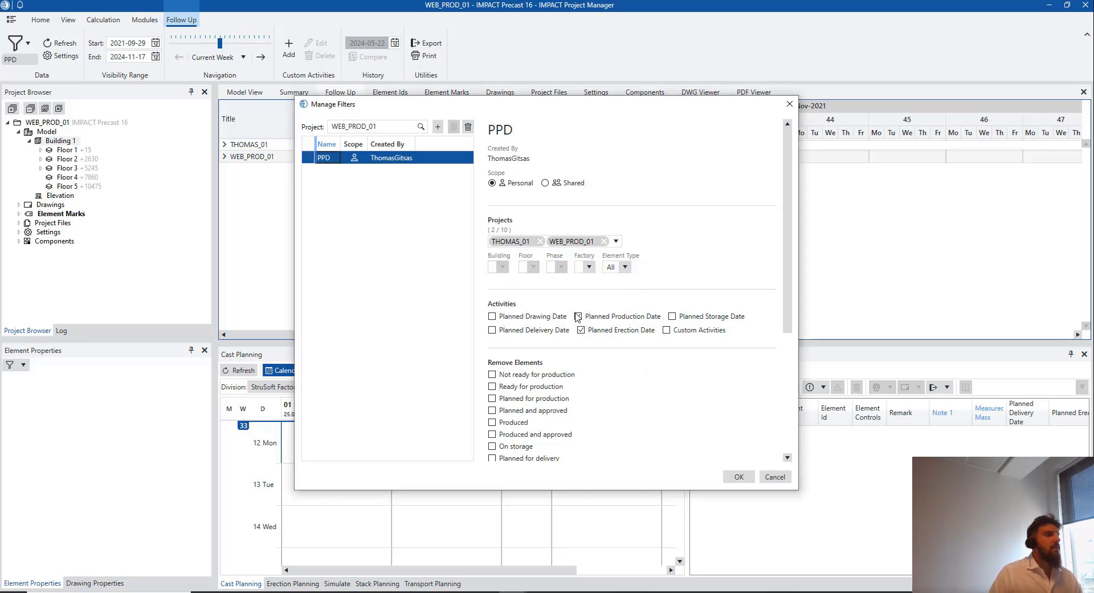
pyautogui.click(789, 103)
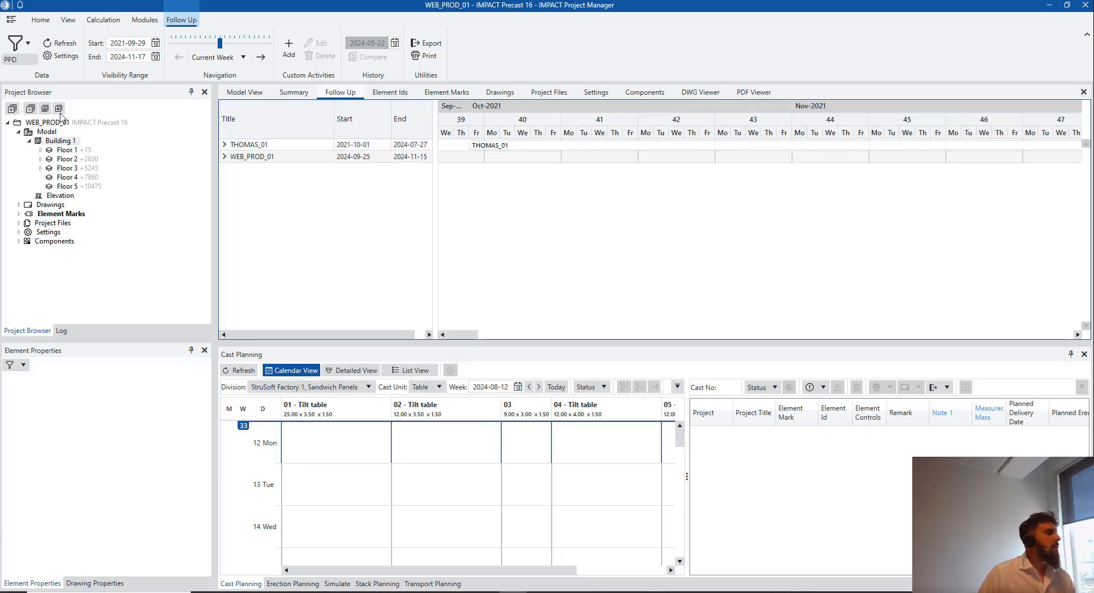
pyautogui.click(25, 37)
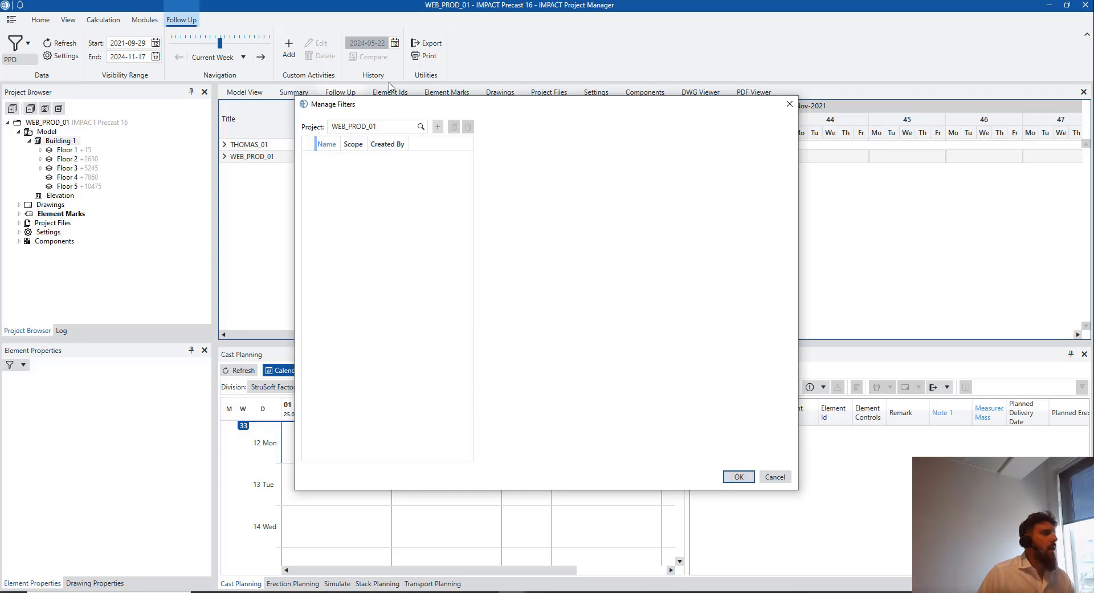
# Add a new filter in Manage Filters and name it PPD1
pyautogui.click(436, 129)
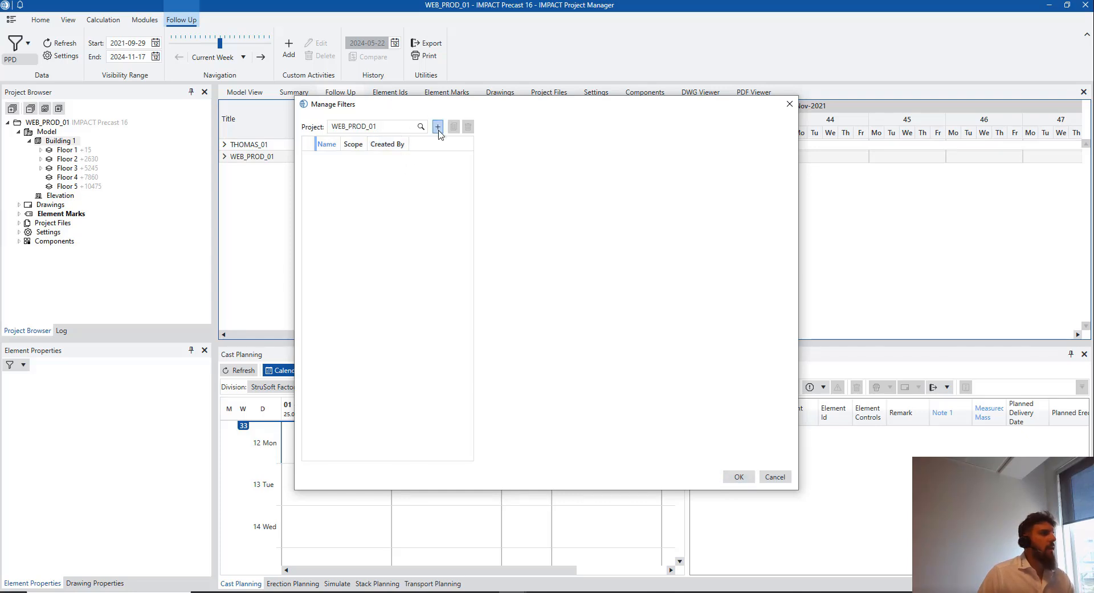
pyautogui.click(440, 128)
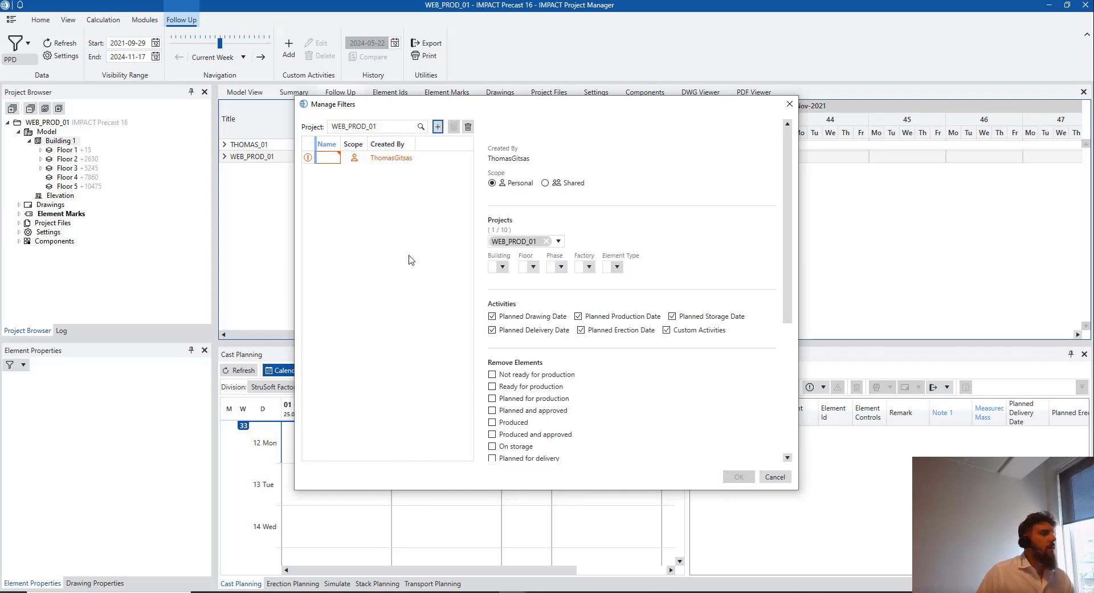
pyautogui.click(330, 159)
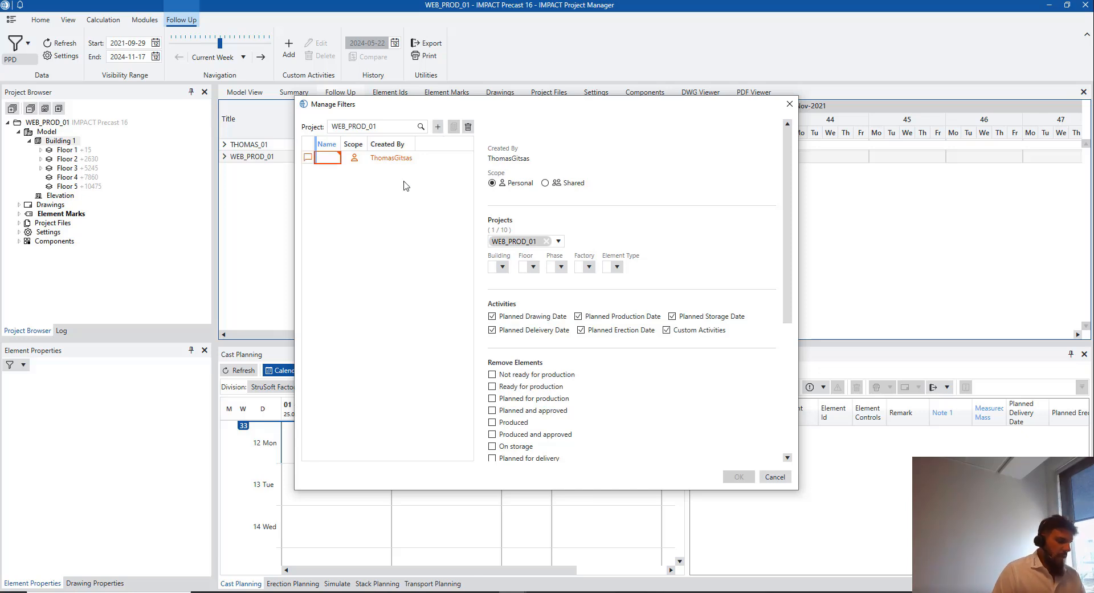
pyautogui.write('P')
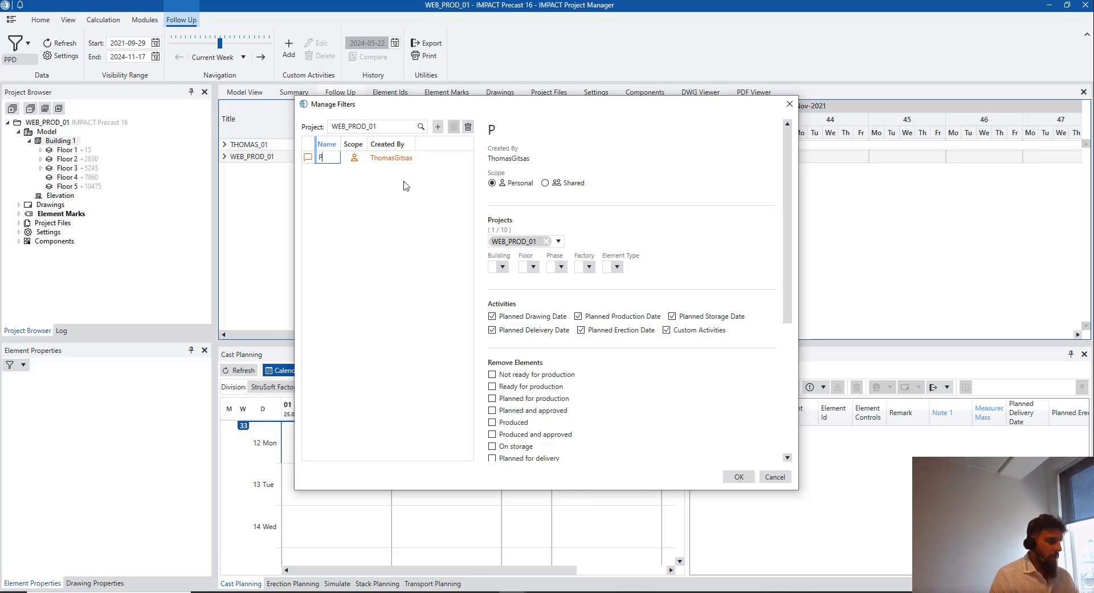
pyautogui.write('PD_1')
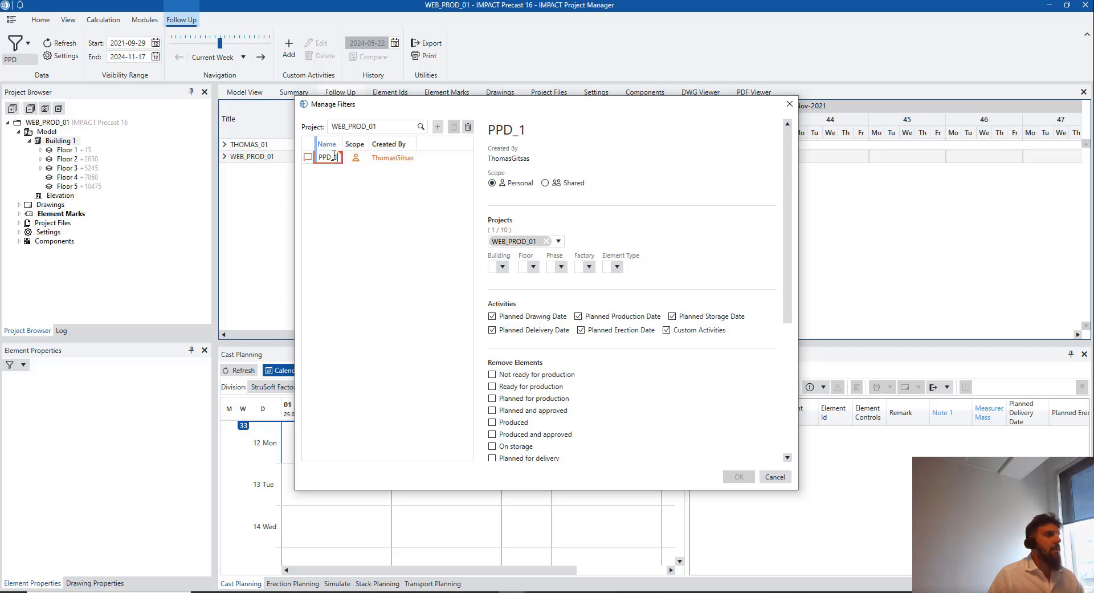
pyautogui.press('BackSpace')
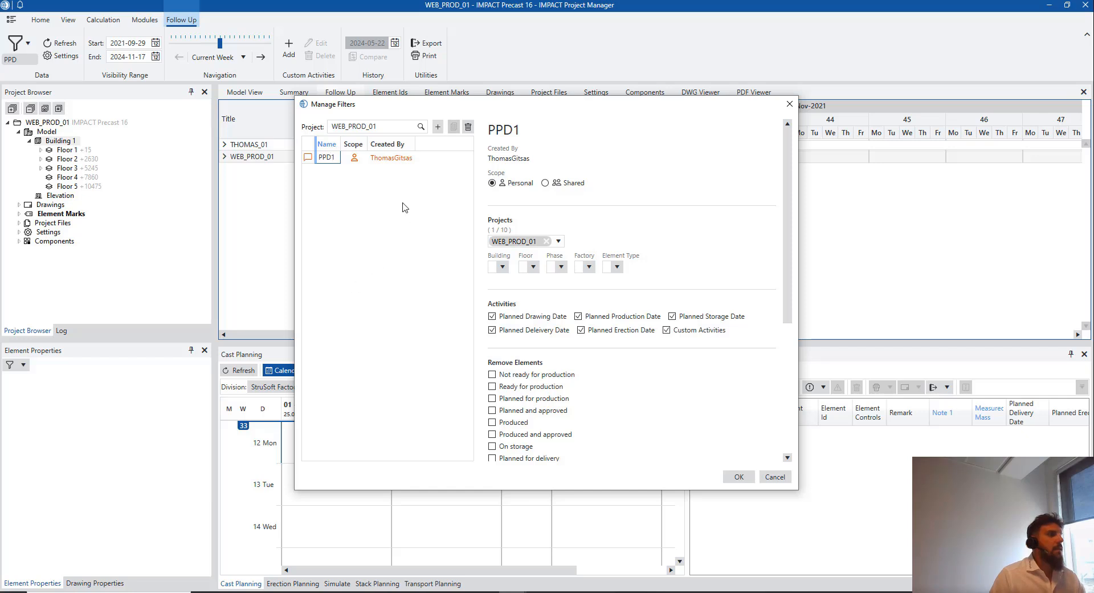
pyautogui.click(393, 160)
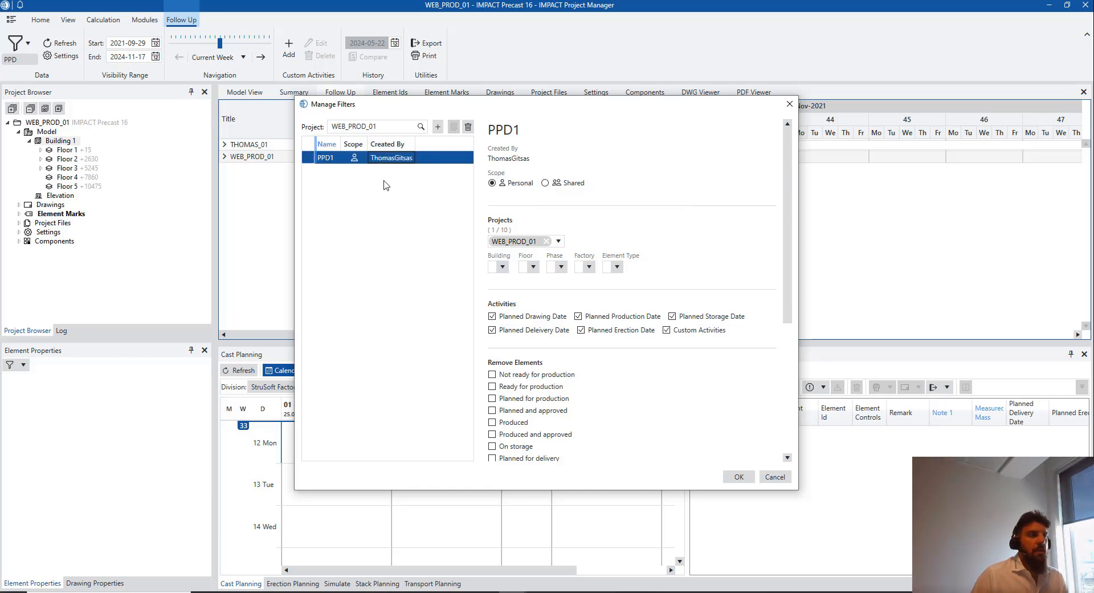
# Add WEBINAR_01 to the PPD1 filter's projects
pyautogui.click(559, 241)
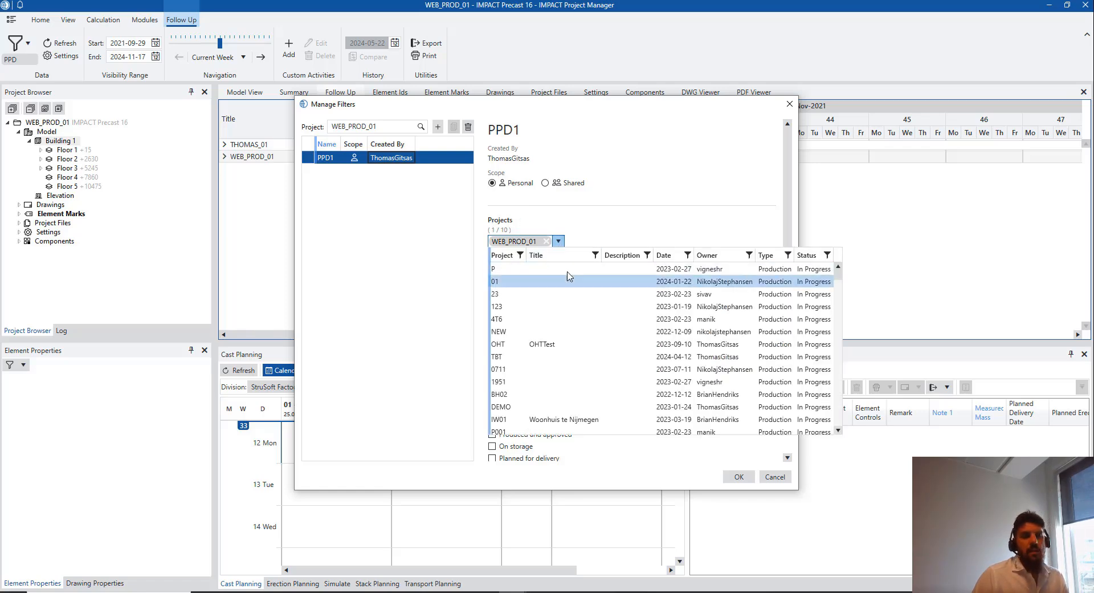
pyautogui.click(583, 227)
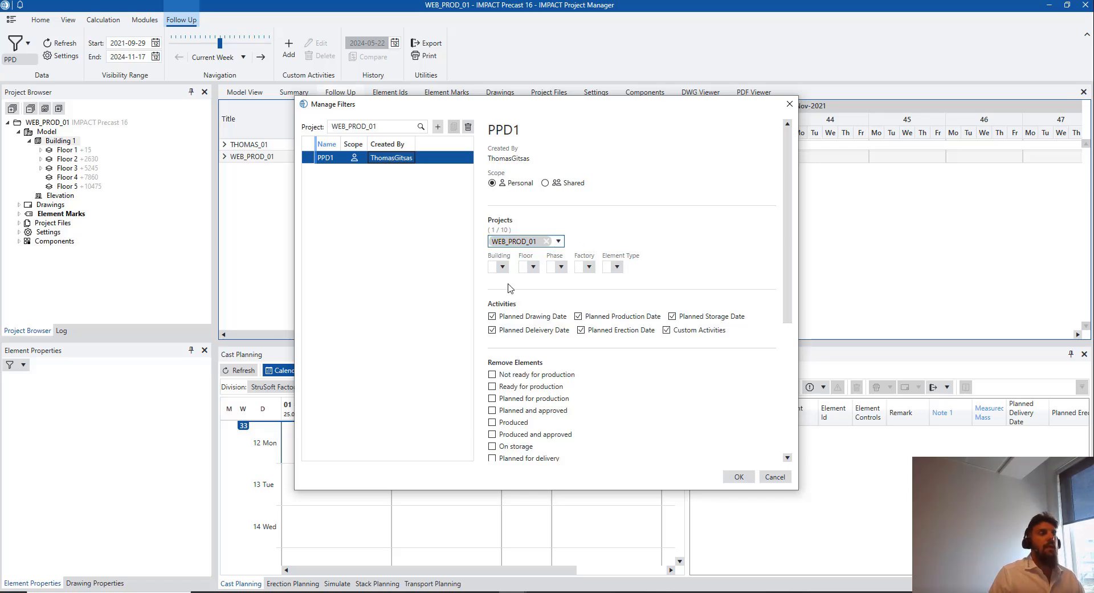
pyautogui.click(559, 243)
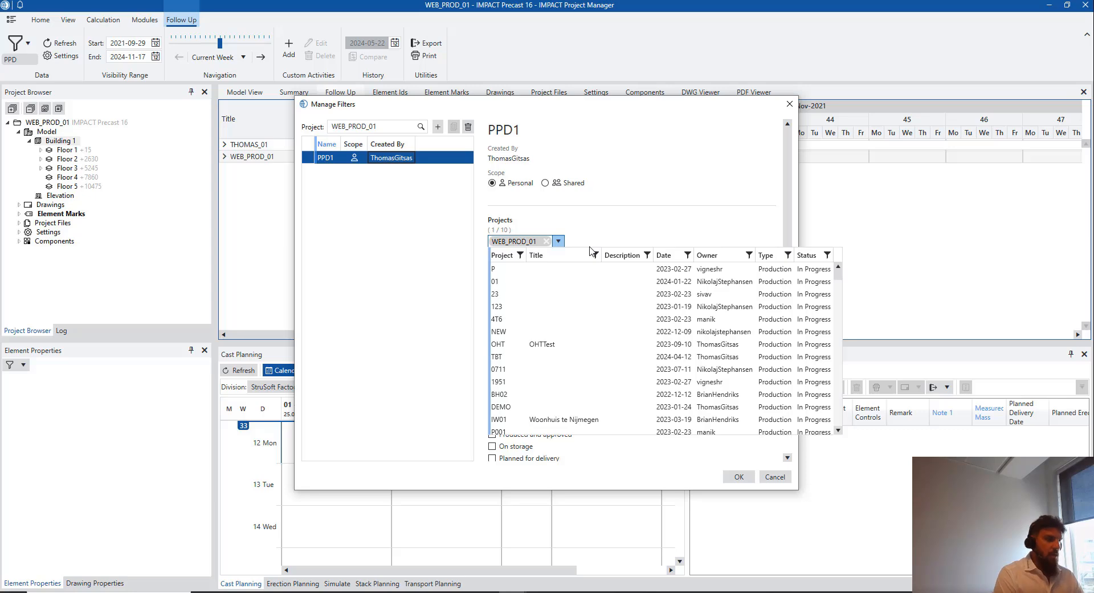
pyautogui.write('web')
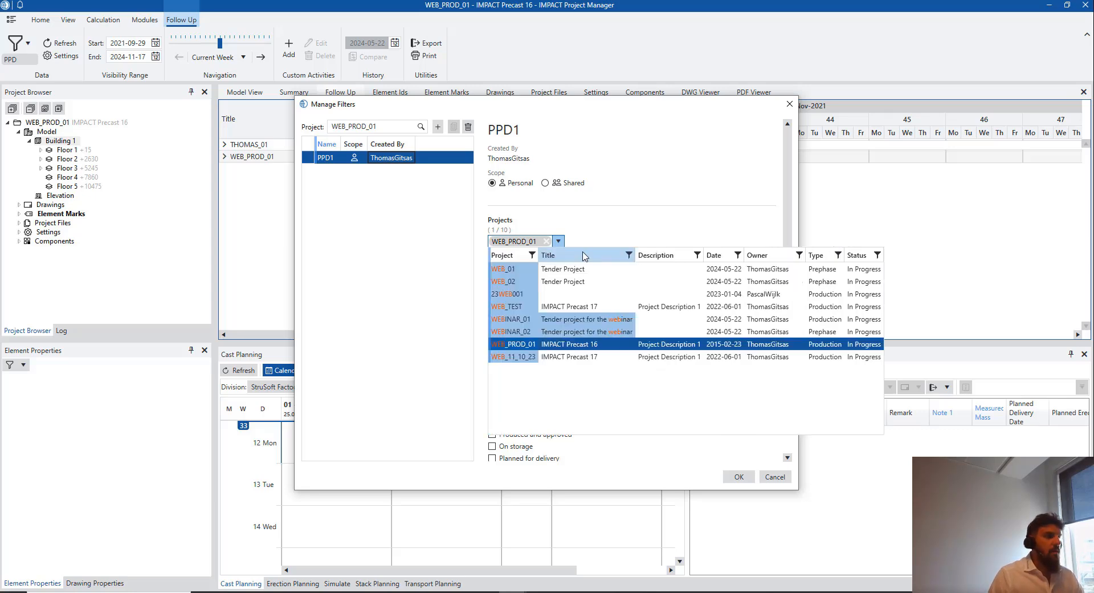
pyautogui.press('Down')
pyautogui.press('Down')
pyautogui.press('Down')
pyautogui.press('Down')
pyautogui.press('Down')
pyautogui.press('Return')
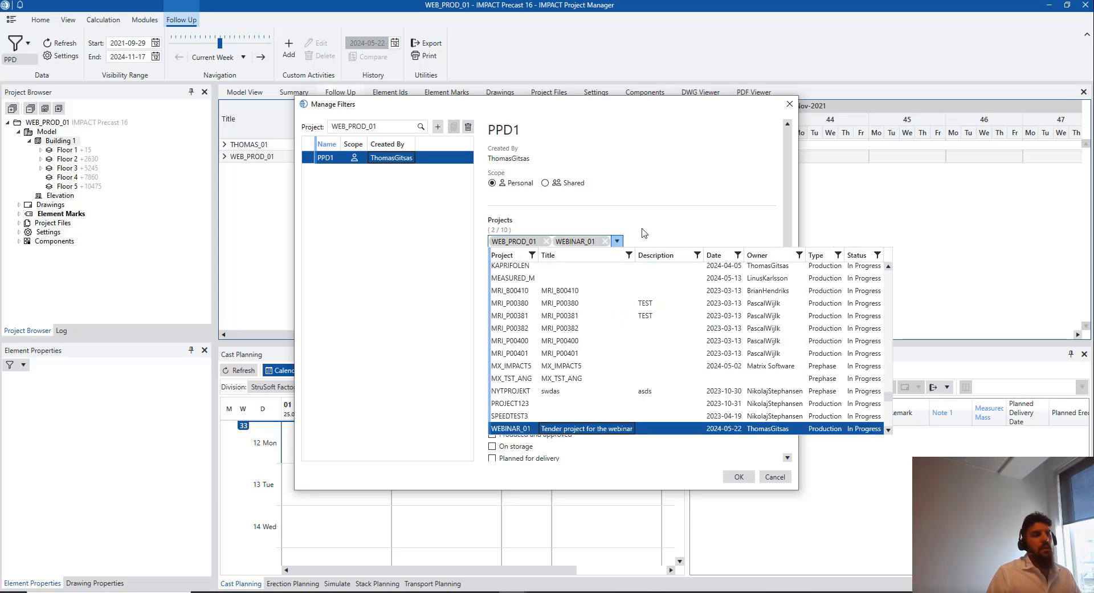
pyautogui.click(648, 242)
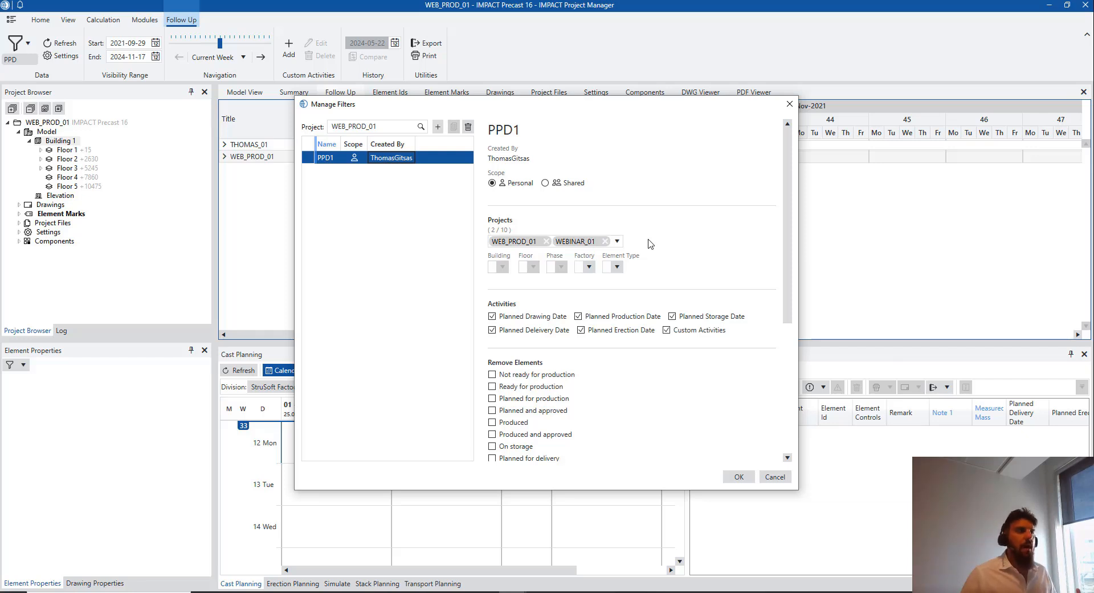
# Set the filter's Element Type and Factory to All
pyautogui.click(589, 267)
pyautogui.click(616, 267)
pyautogui.click(616, 266)
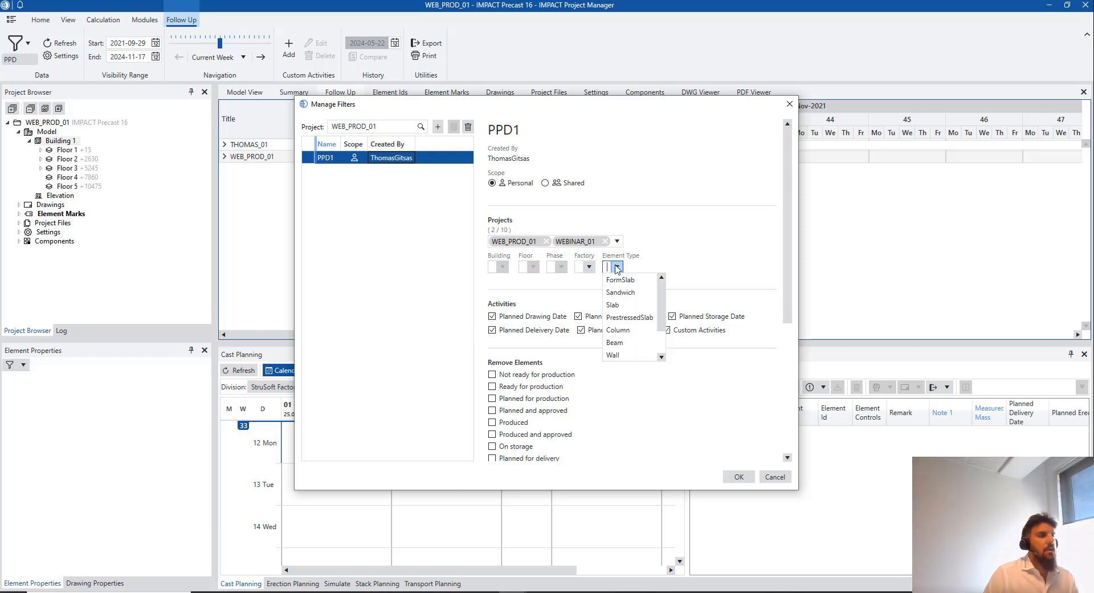
pyautogui.scroll(-1, 629, 356)
pyautogui.click(631, 355)
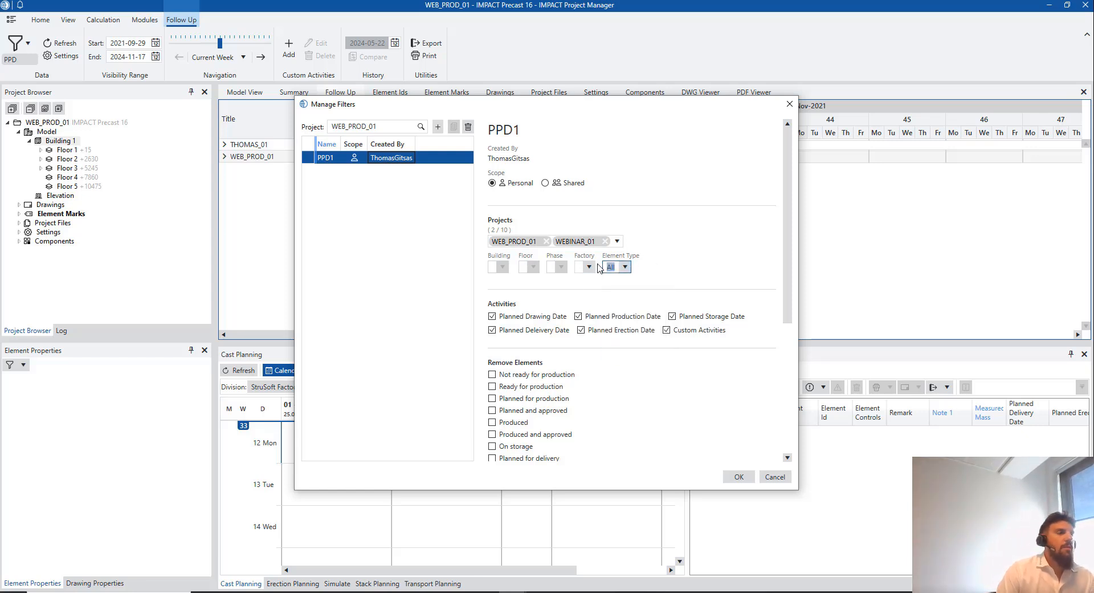
pyautogui.click(590, 268)
pyautogui.click(590, 307)
pyautogui.click(704, 261)
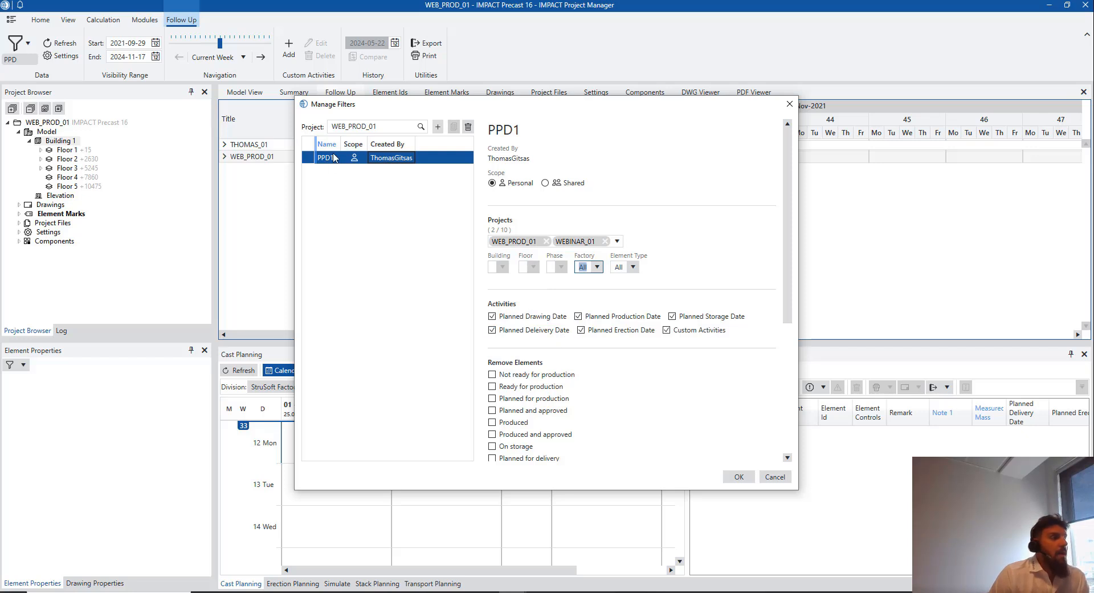
# Untick storage dates, custom activities, drawing dates and delivery dates in the PPD1 filter
pyautogui.click(672, 316)
pyautogui.click(666, 329)
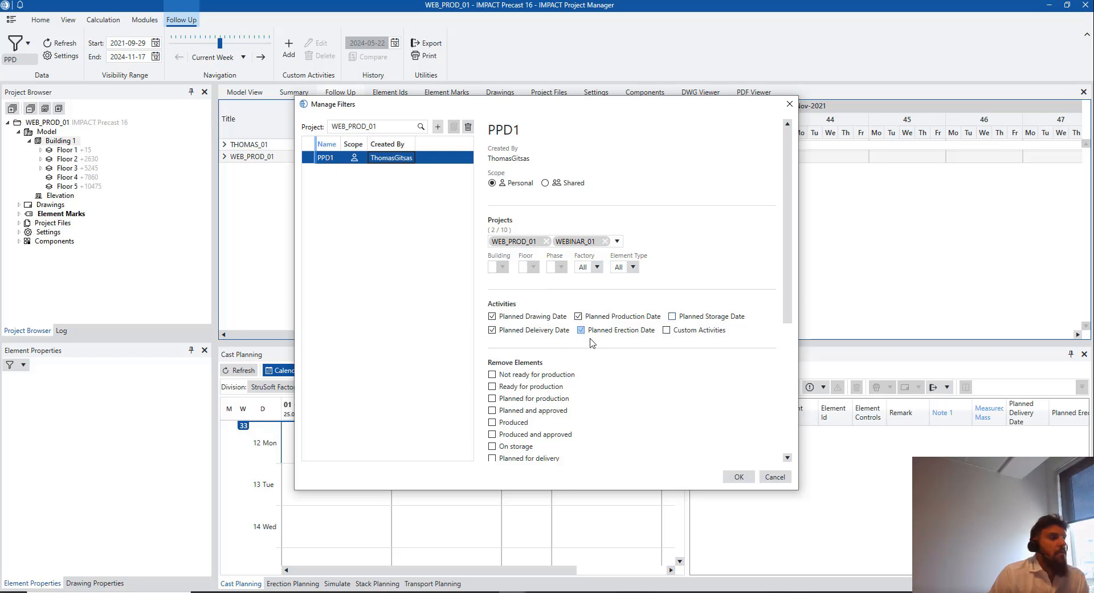
pyautogui.click(492, 330)
pyautogui.click(492, 316)
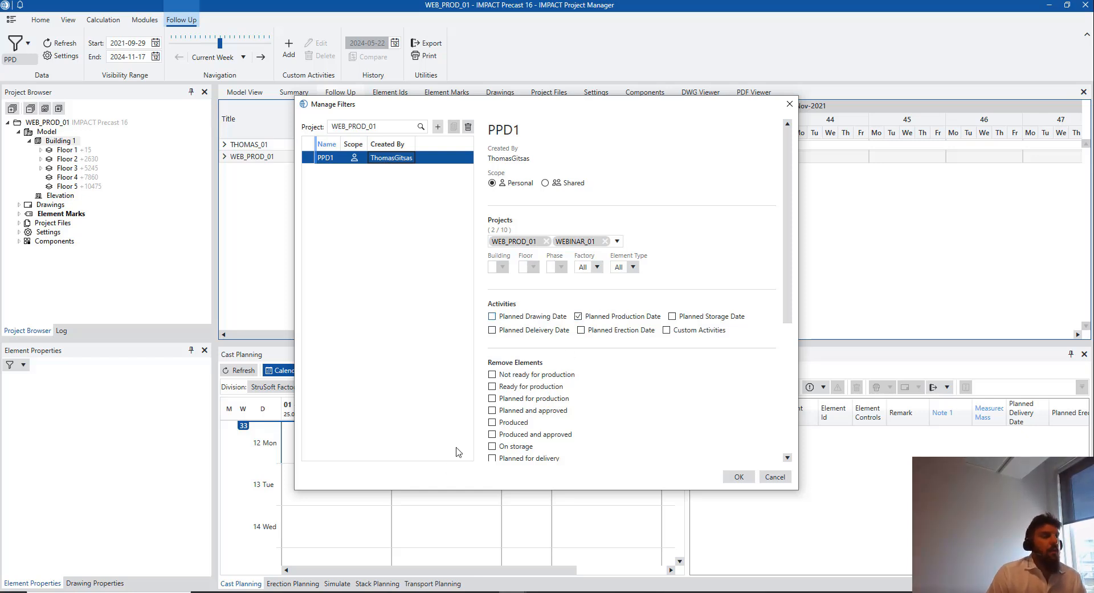
# Set the Visual Structure to sort by ElementType, then by Floor
pyautogui.scroll(-2, 522, 386)
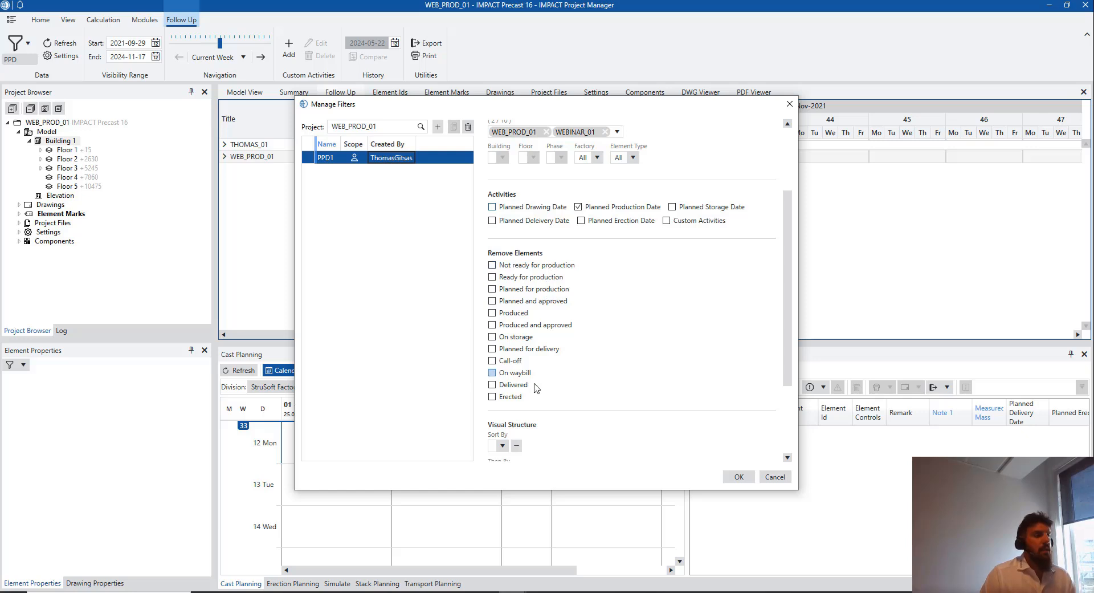
pyautogui.scroll(-1, 533, 368)
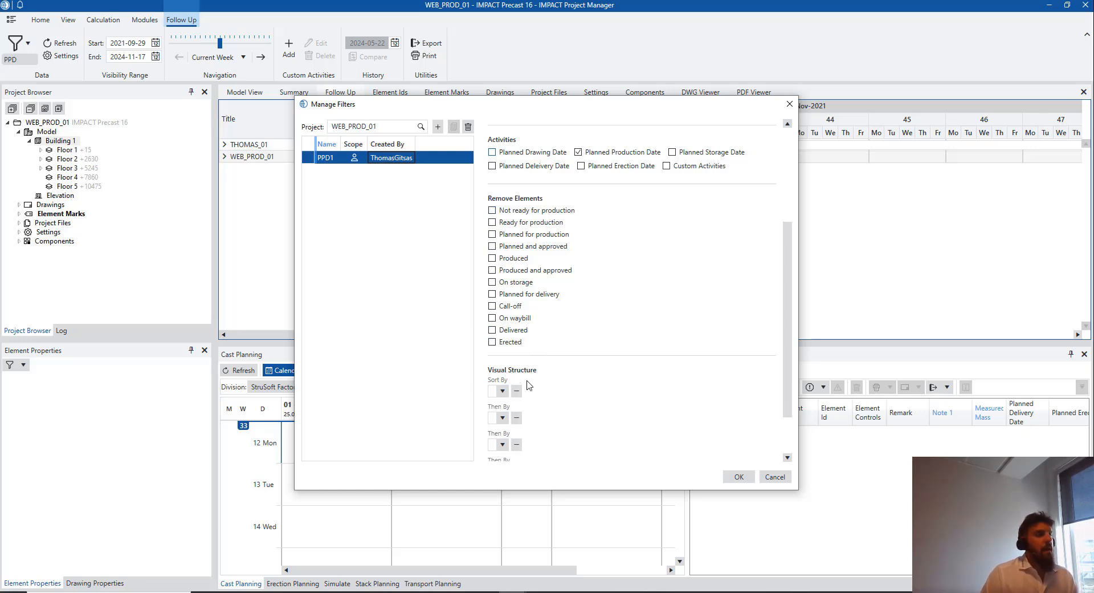
pyautogui.scroll(-1, 529, 386)
pyautogui.scroll(-1, 516, 359)
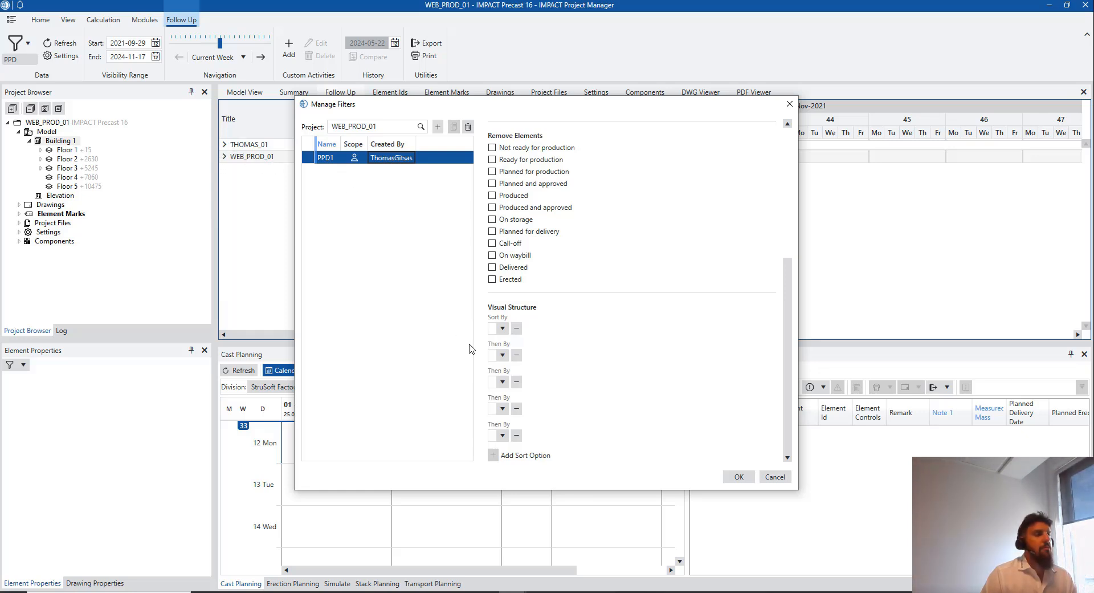
pyautogui.click(504, 328)
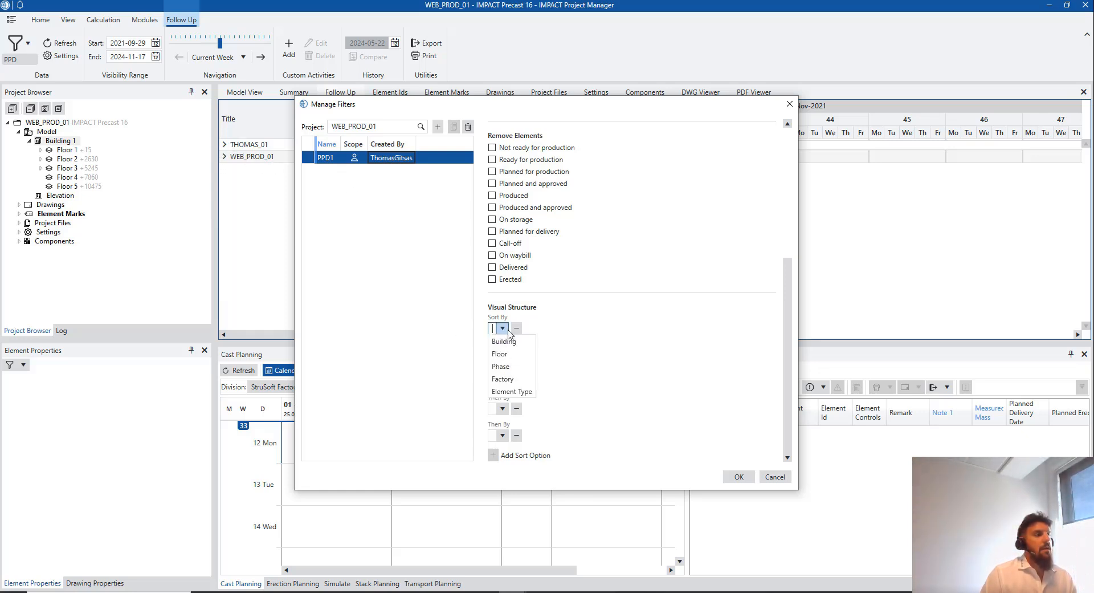
pyautogui.click(508, 392)
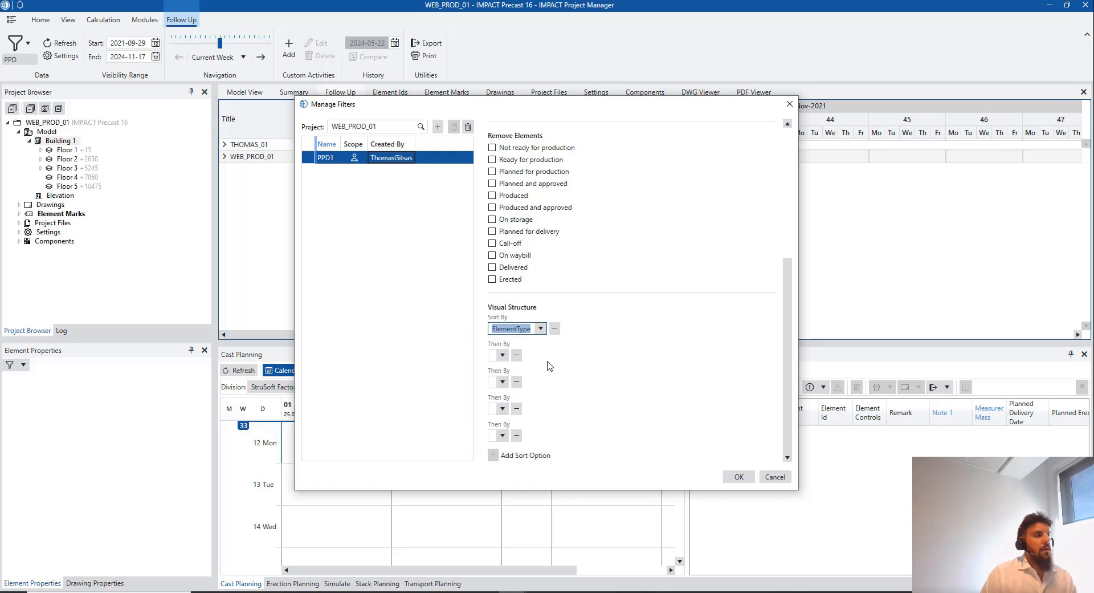
pyautogui.click(502, 354)
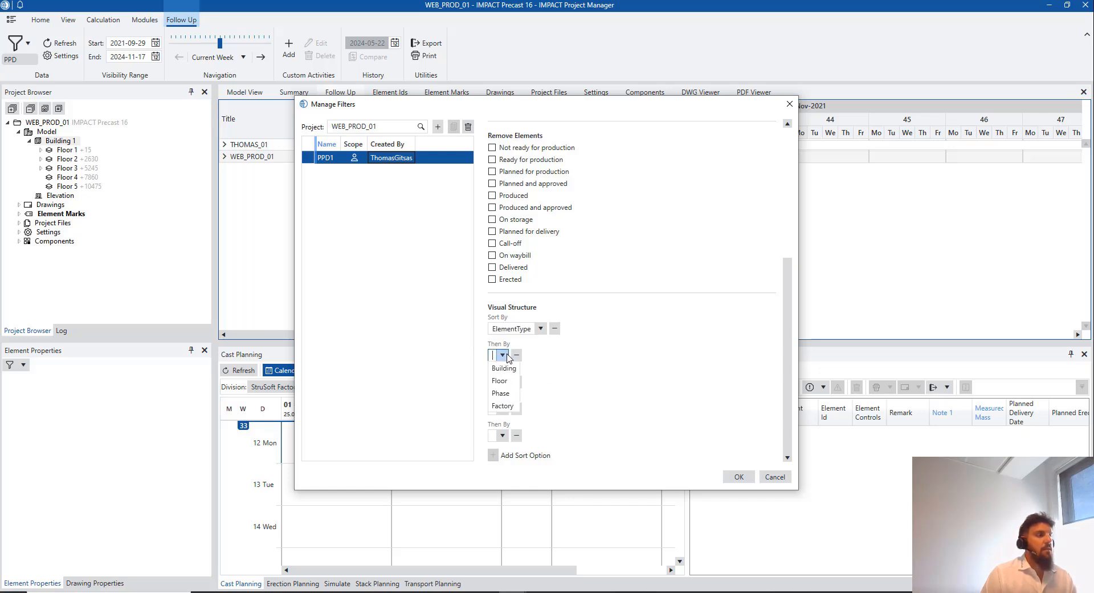
pyautogui.click(503, 380)
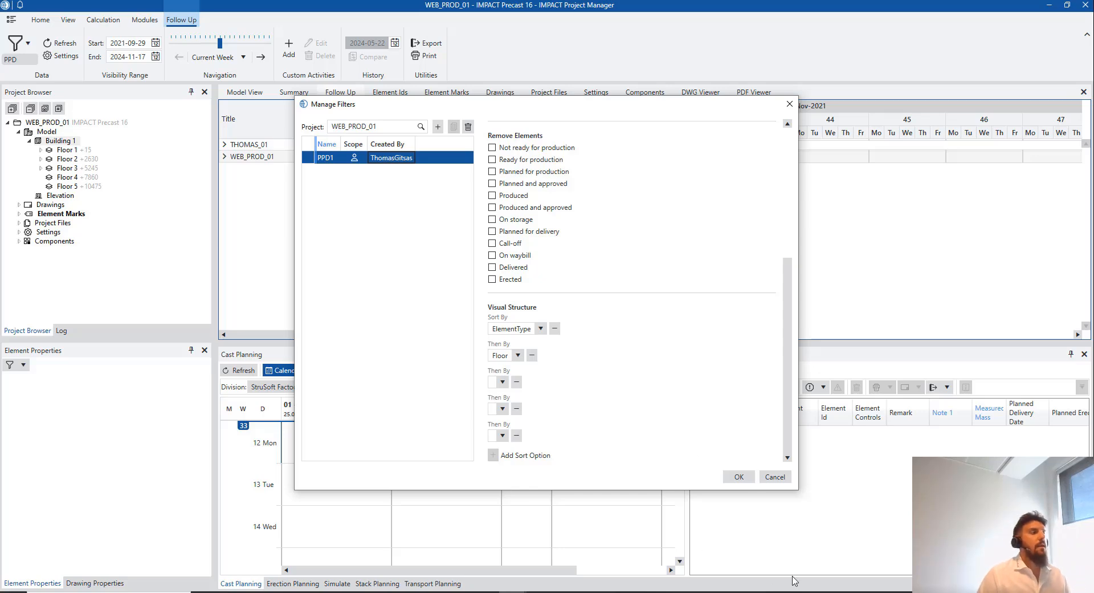
# Apply PPD1 and set the Follow Up range to start 2024-08-01, keeping the 2024-11-11 end
pyautogui.click(739, 476)
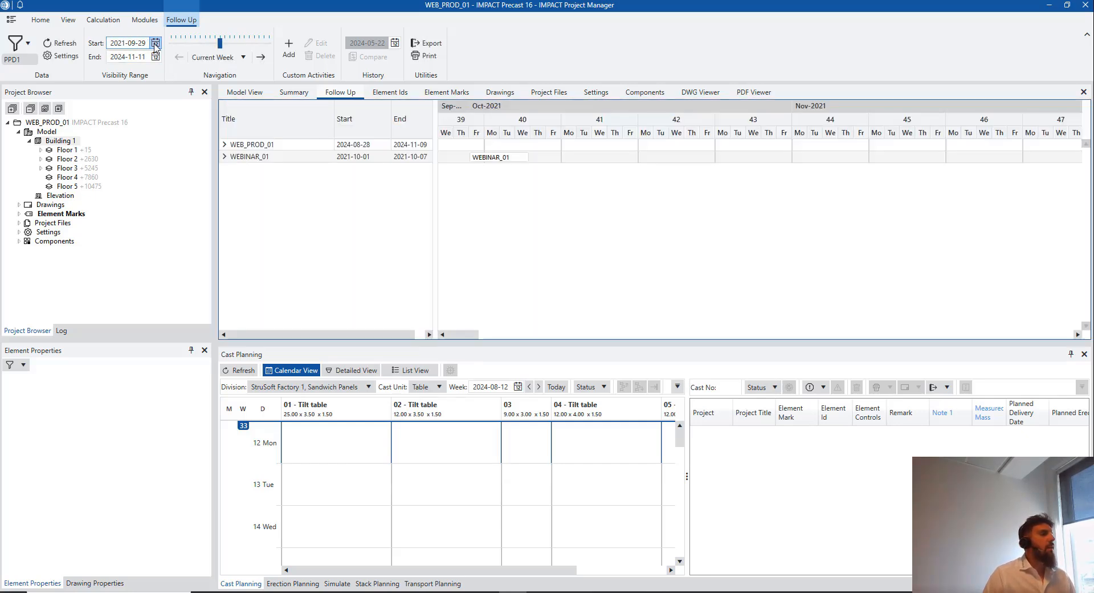
pyautogui.click(155, 43)
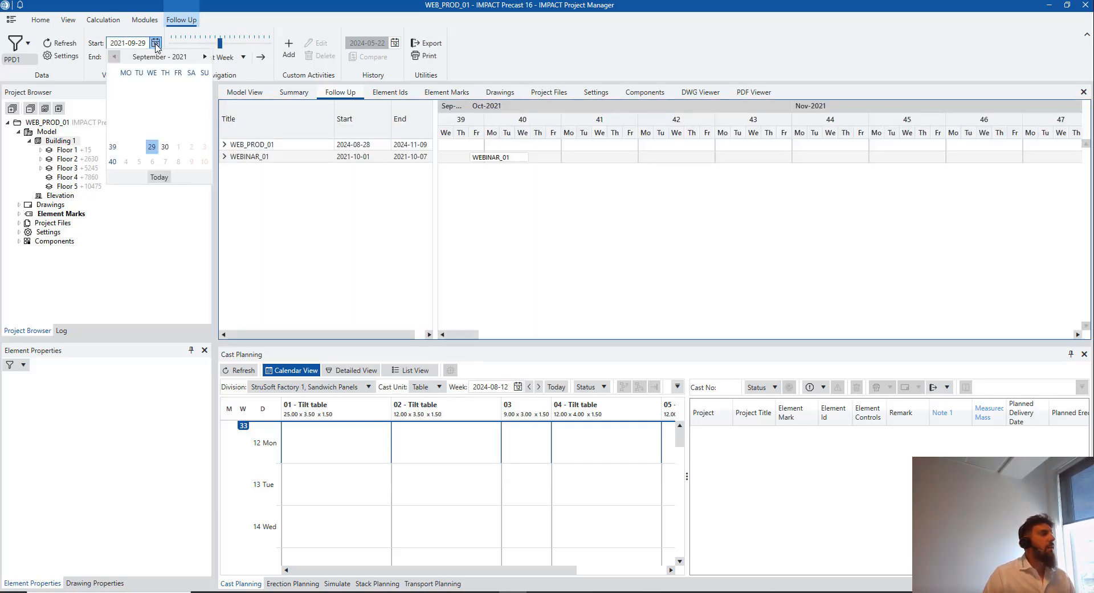
pyautogui.click(164, 57)
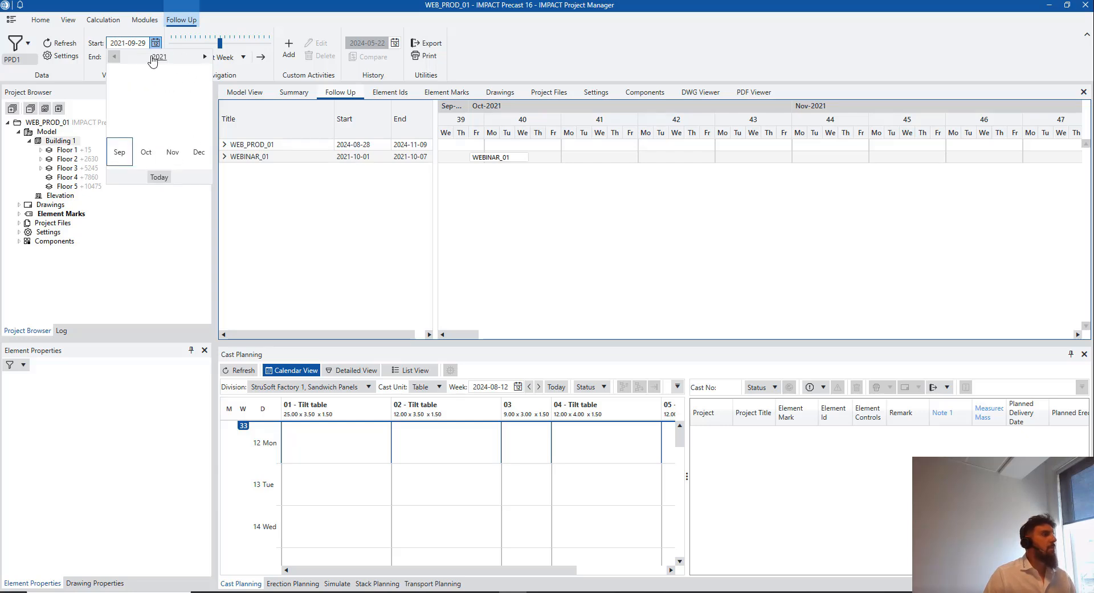
pyautogui.click(204, 57)
pyautogui.click(204, 57)
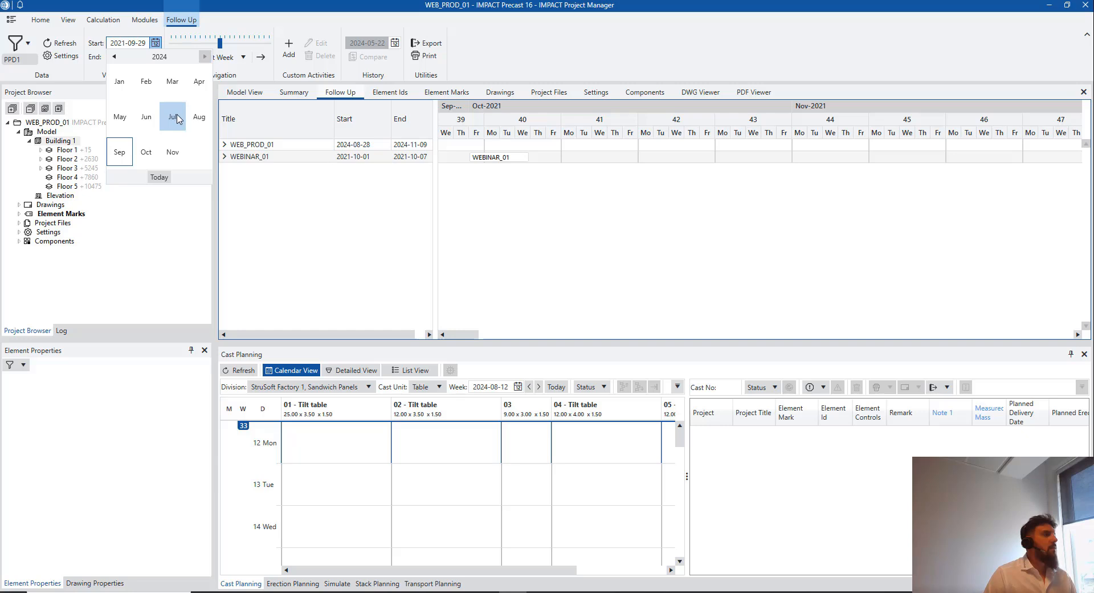
pyautogui.click(176, 118)
pyautogui.click(171, 92)
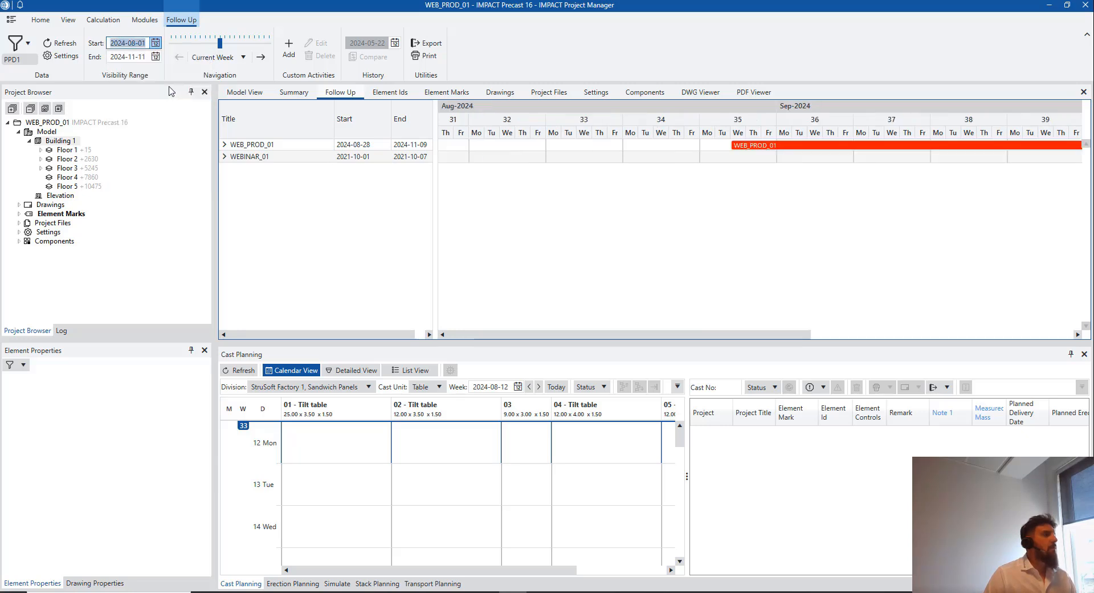
pyautogui.click(156, 56)
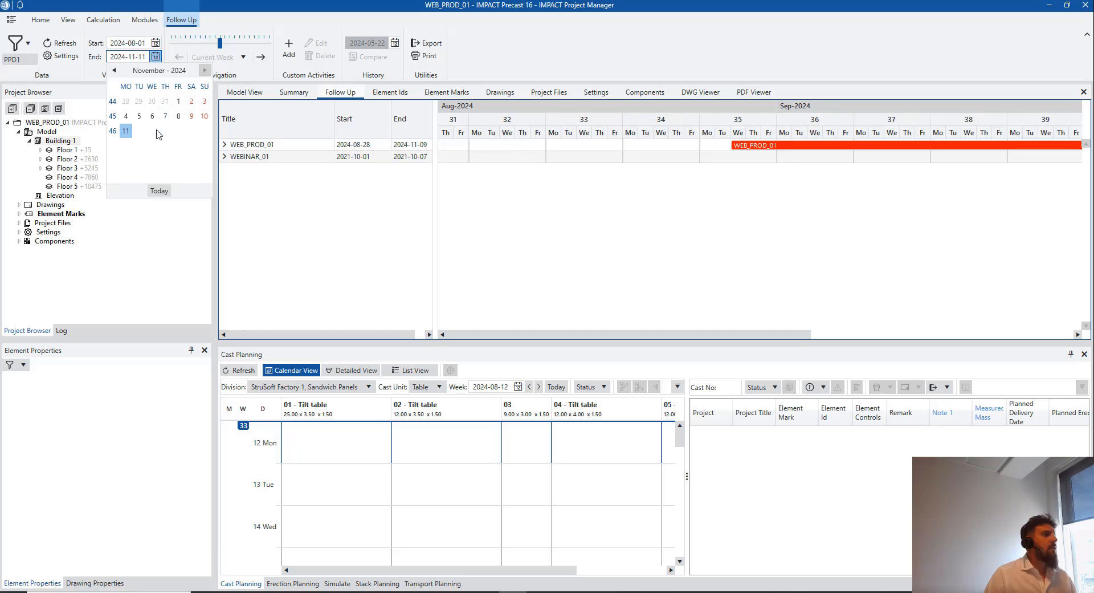
pyautogui.click(114, 72)
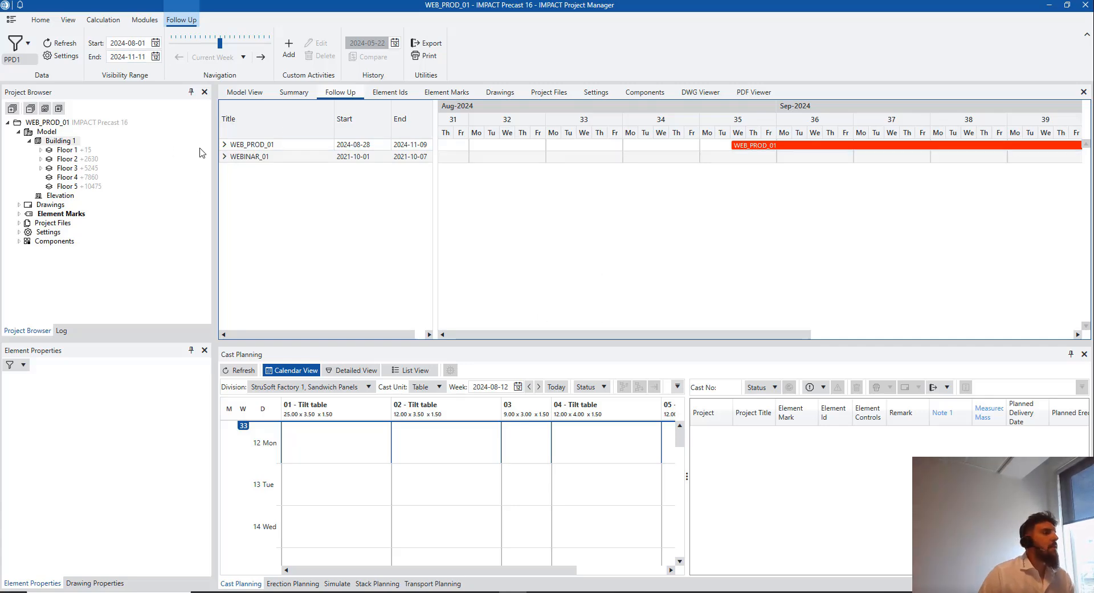
pyautogui.click(228, 147)
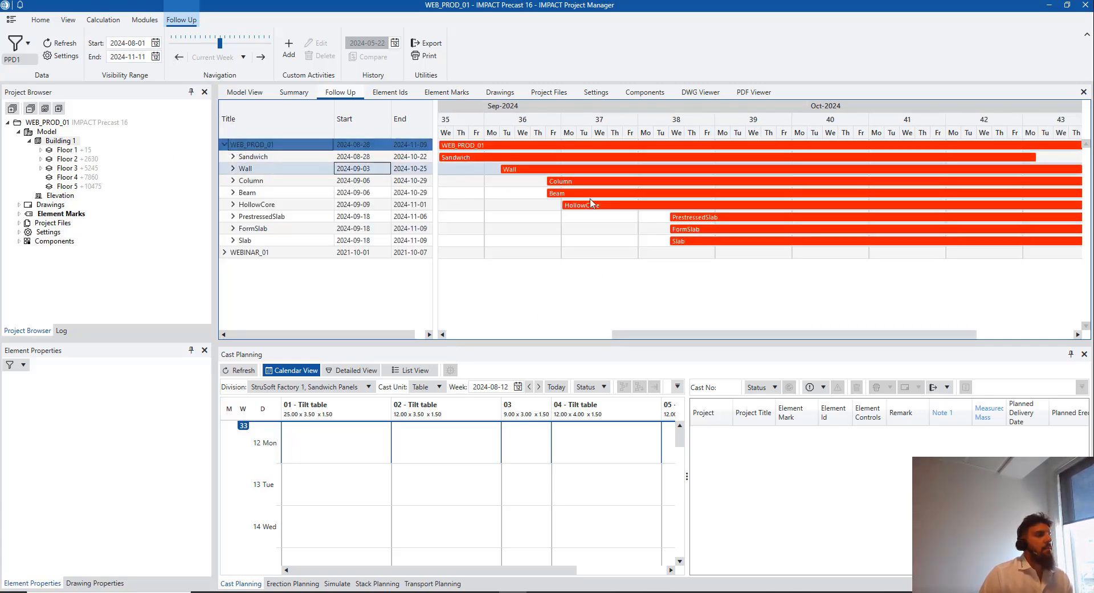
pyautogui.moveTo(651, 337); pyautogui.dragTo(441, 341)
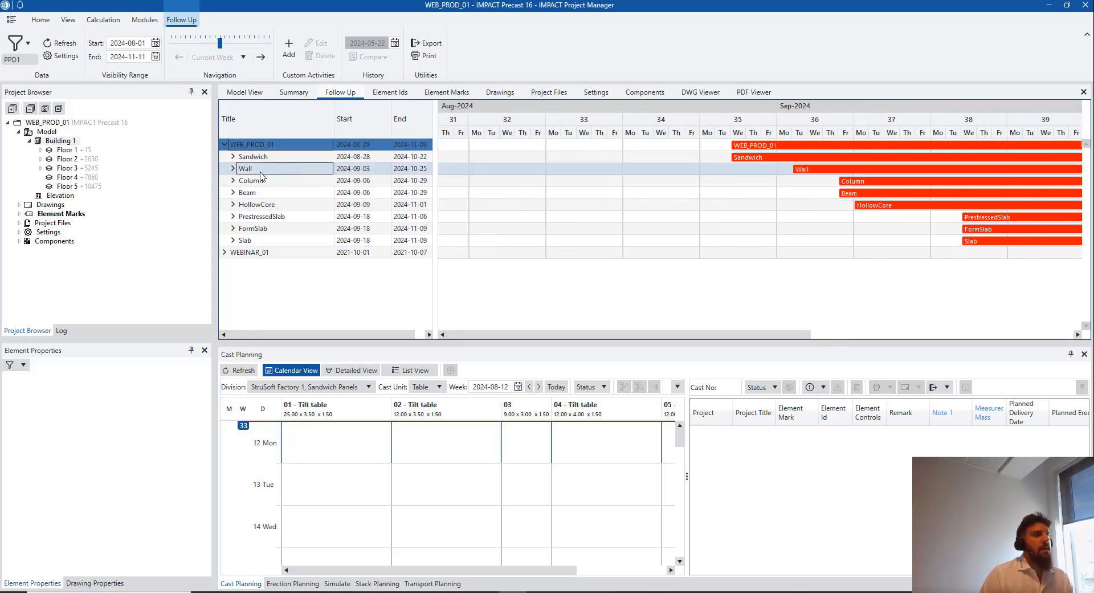
pyautogui.click(366, 162)
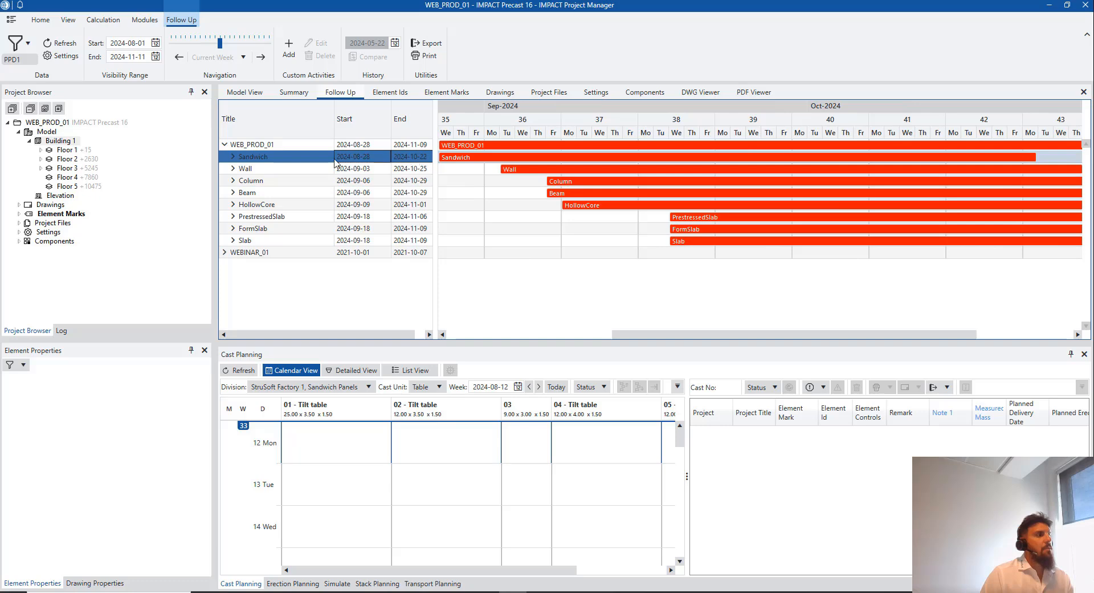
pyautogui.click(233, 157)
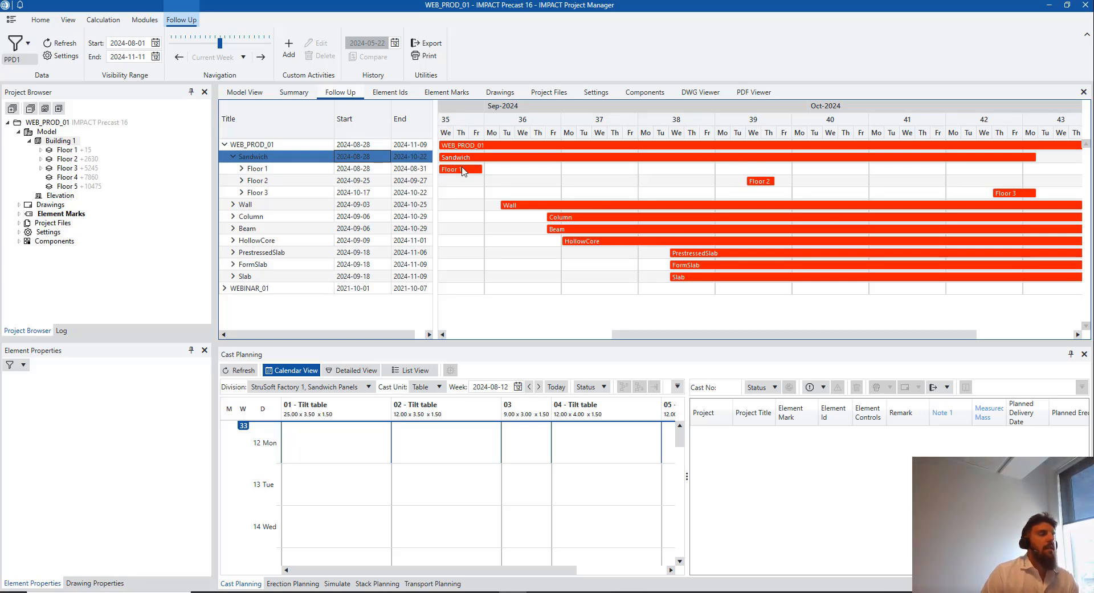
pyautogui.hscroll(-1, 614, 186)
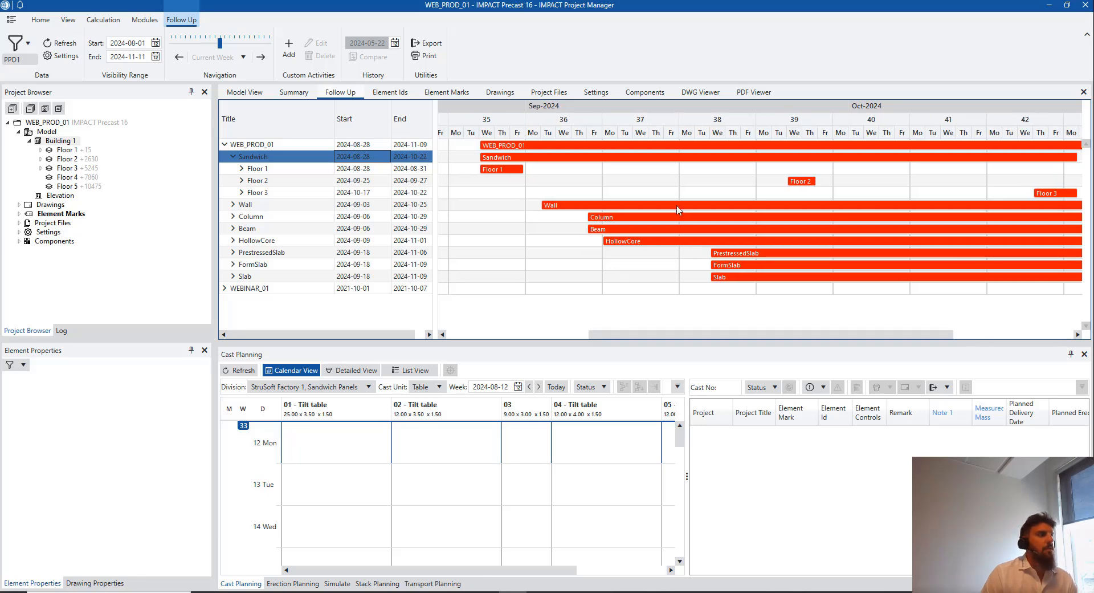
pyautogui.doubleClick(588, 206)
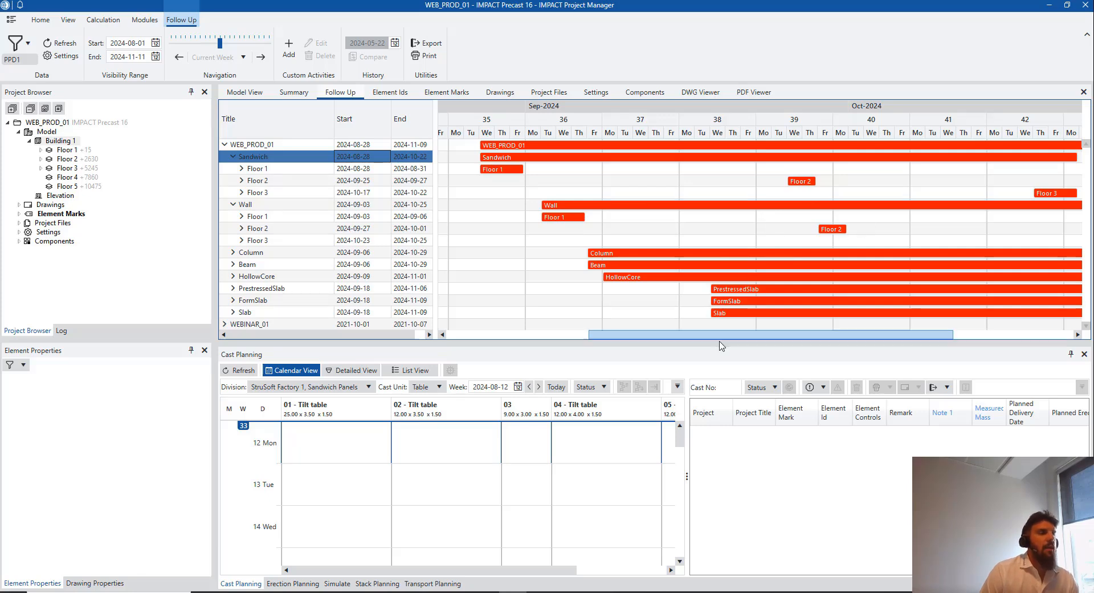
pyautogui.moveTo(722, 335); pyautogui.dragTo(761, 326)
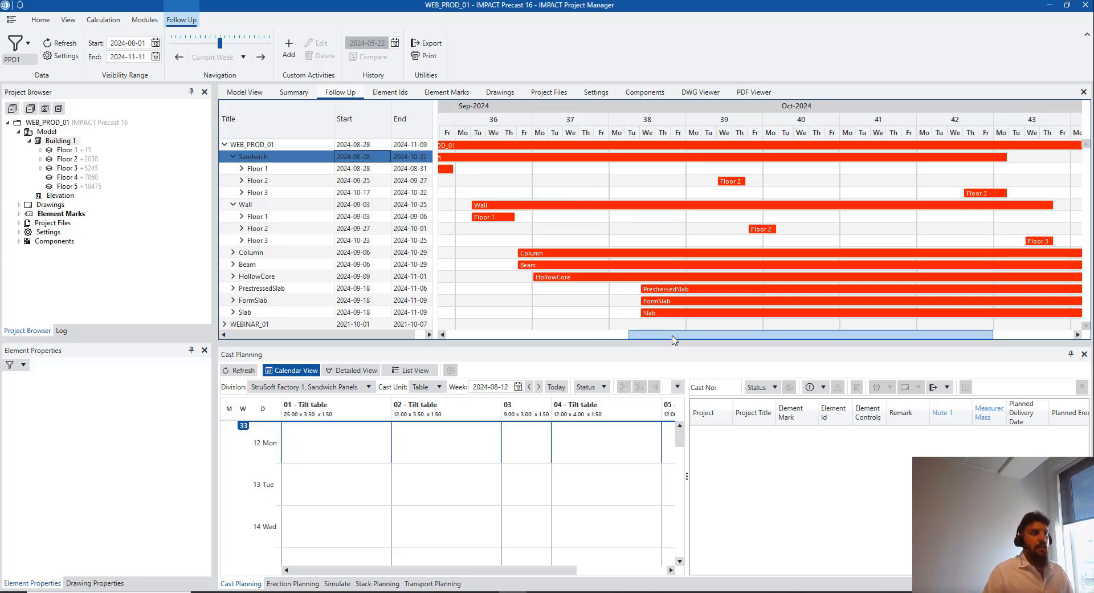
pyautogui.moveTo(674, 340); pyautogui.dragTo(589, 340)
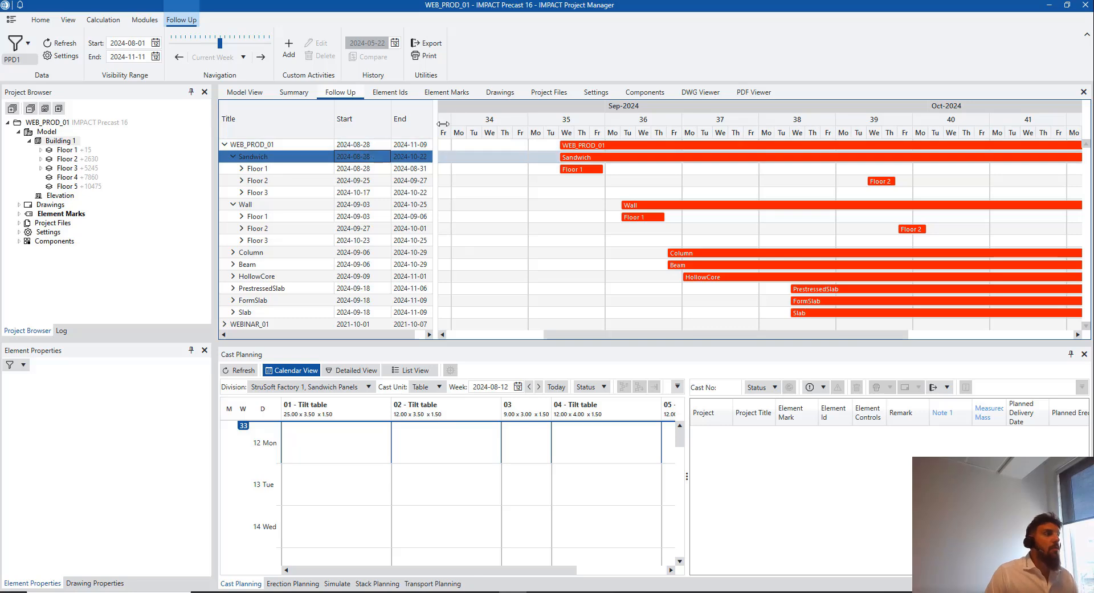
pyautogui.click(238, 145)
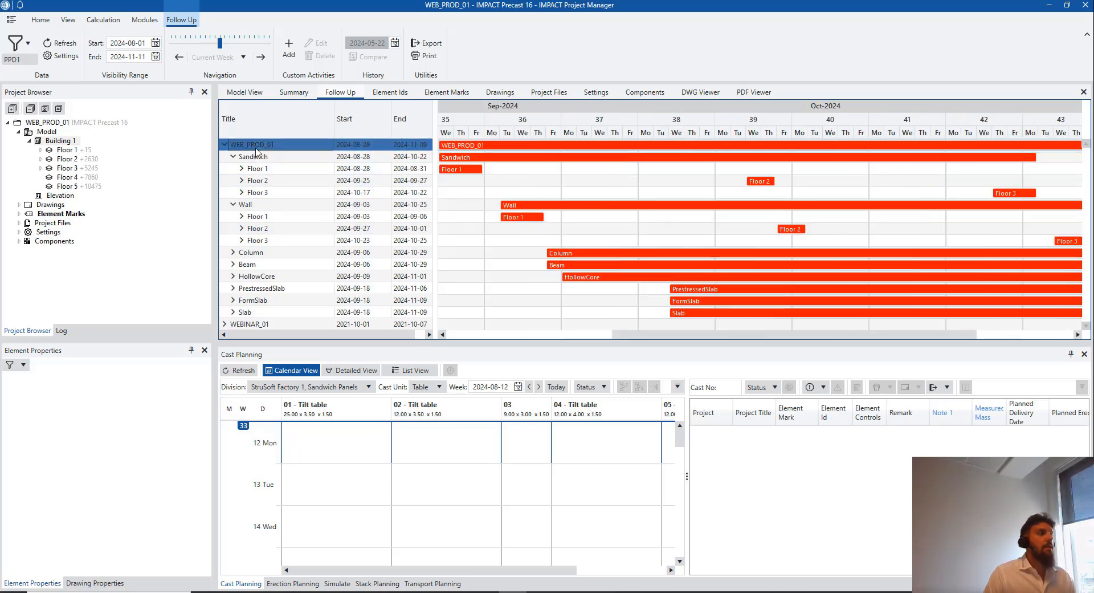
pyautogui.click(231, 147)
pyautogui.click(254, 156)
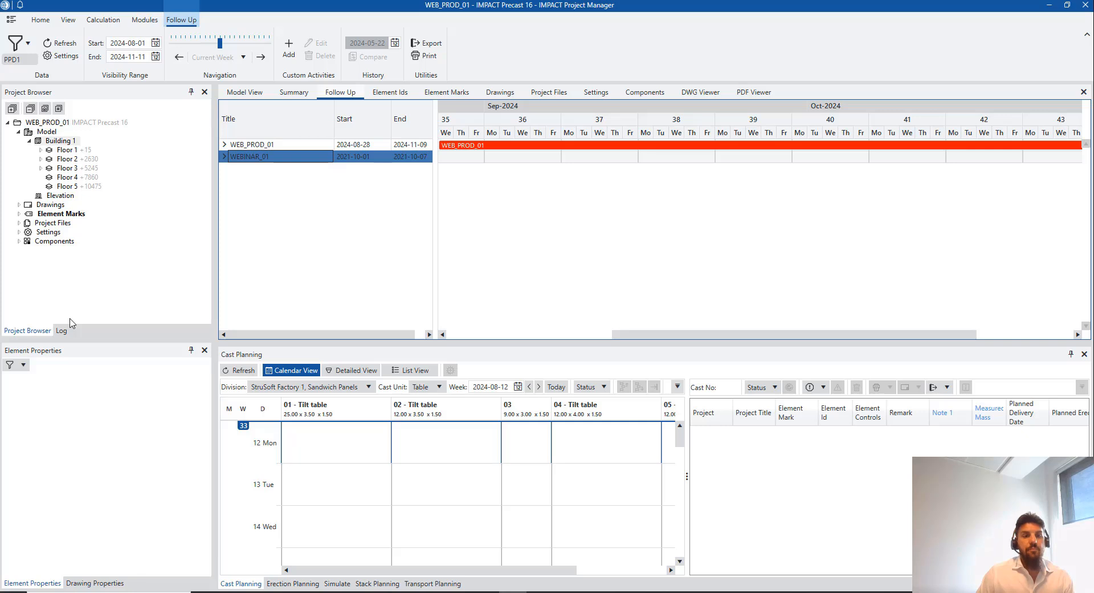
# Expand WEB_PROD_01 into its element-type and floor groups, try Export, and dismiss the MSProject notice
pyautogui.click(224, 144)
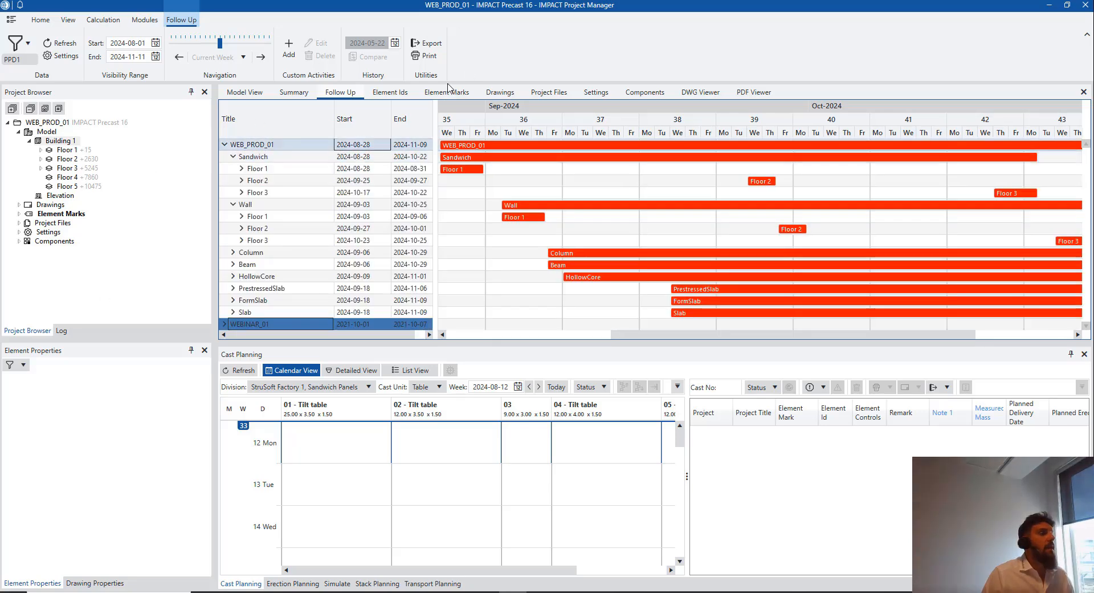
pyautogui.click(428, 43)
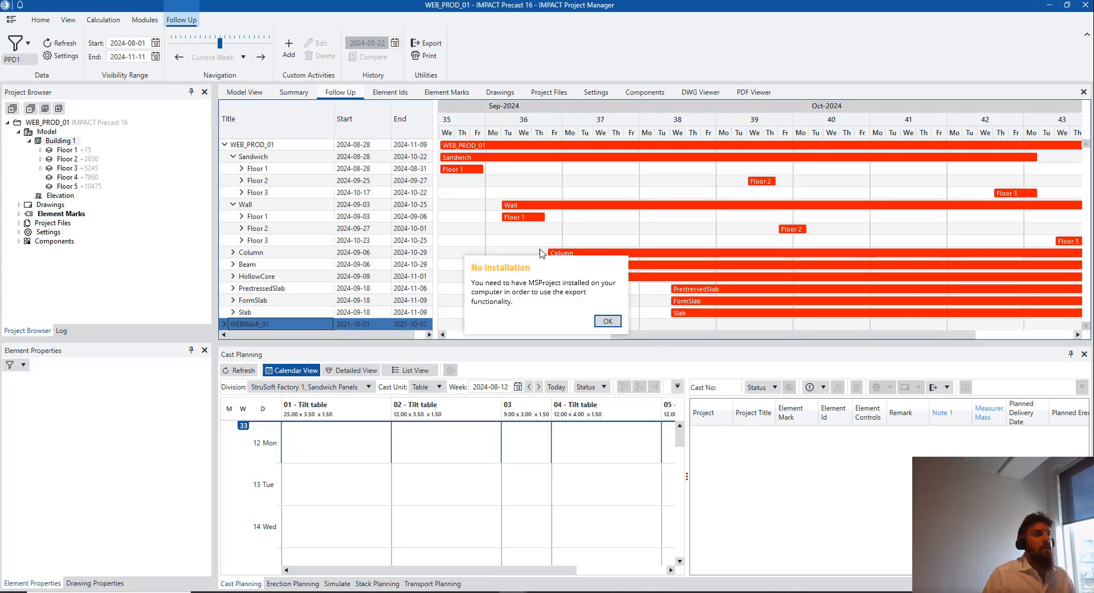
pyautogui.click(609, 320)
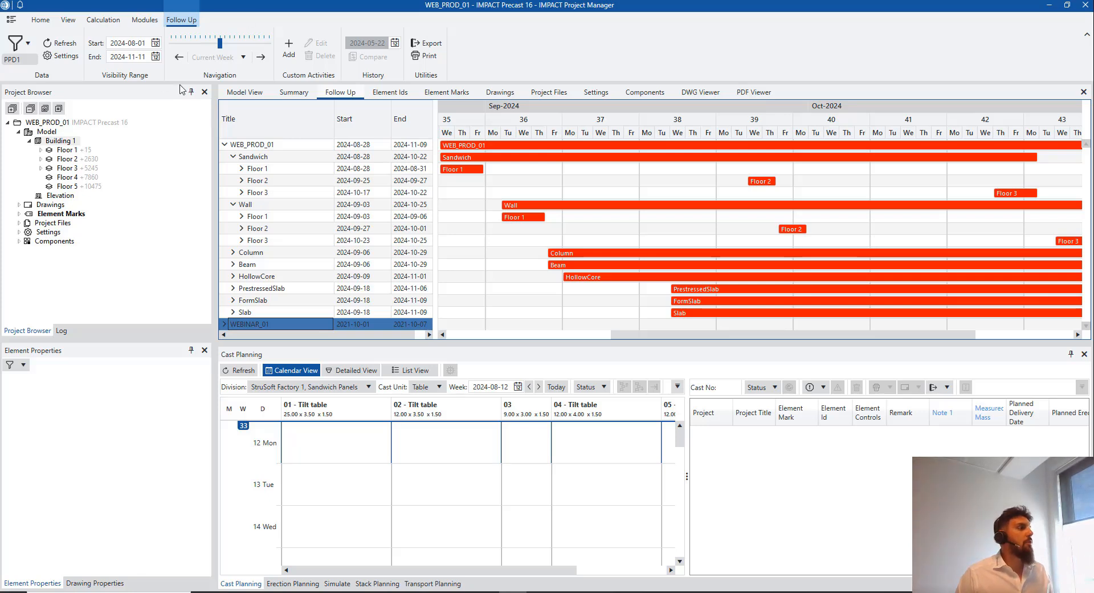
# Refresh IMPACT Tender's Wall area workload chart on the Workload tab, then minimize the Tender window
pyautogui.click(241, 92)
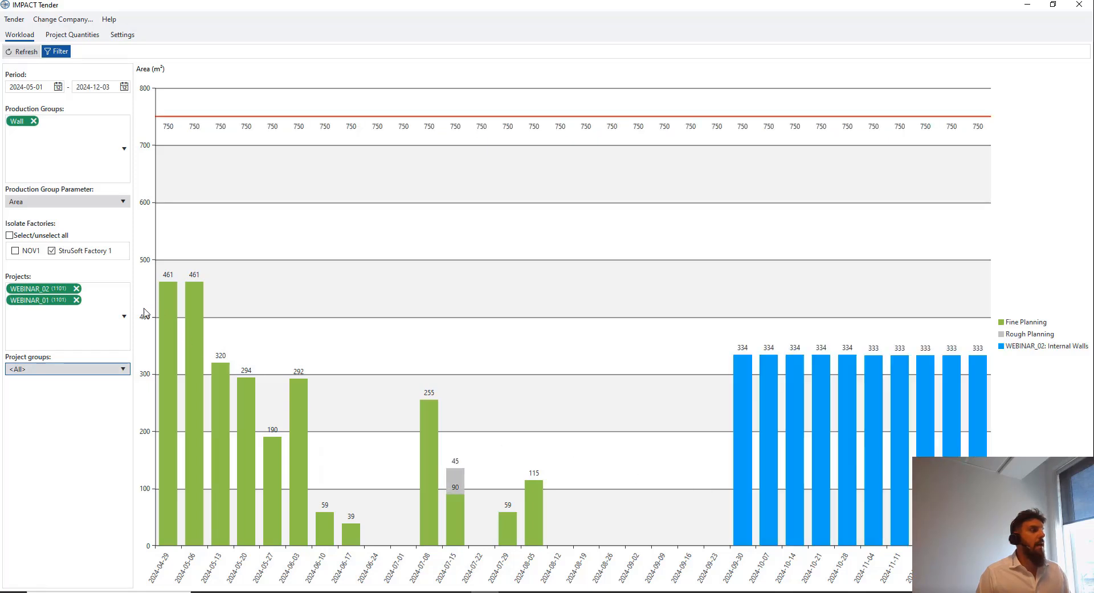
pyautogui.click(22, 51)
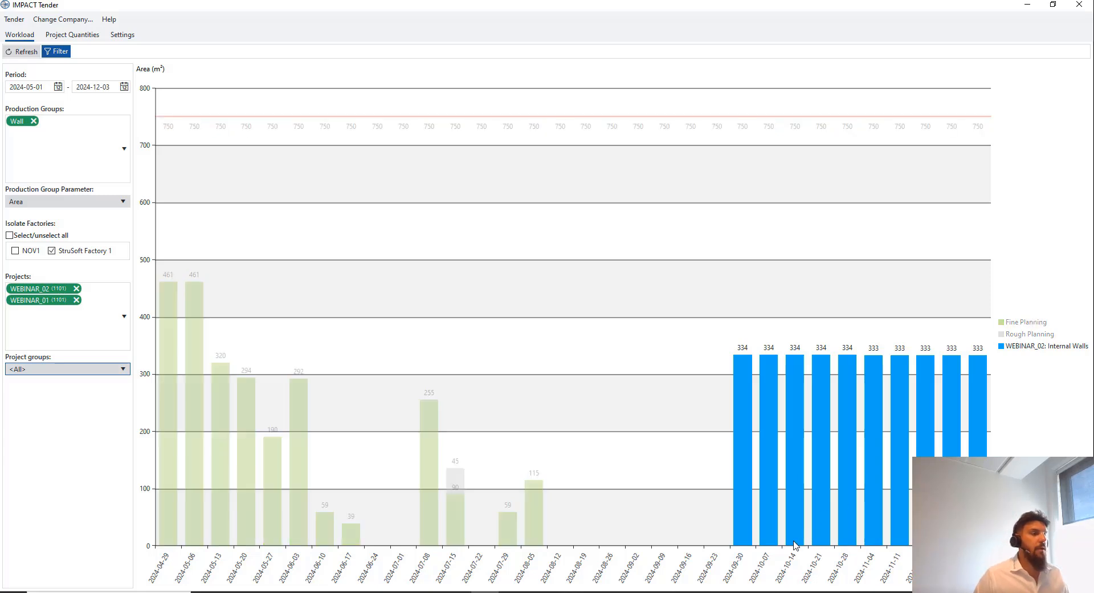
pyautogui.moveTo(795, 546)
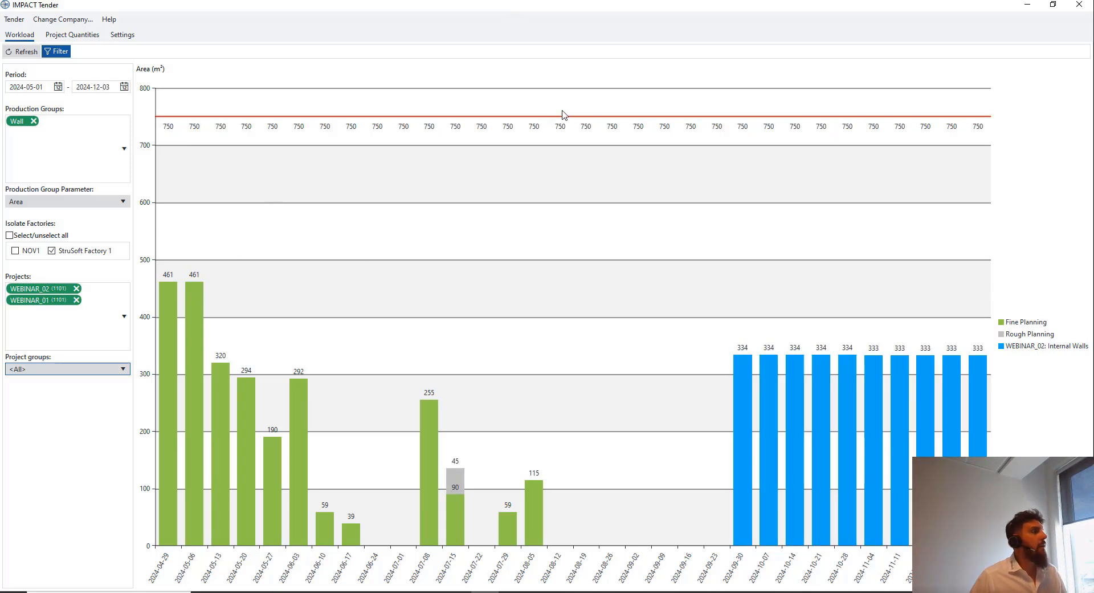
pyautogui.click(1027, 7)
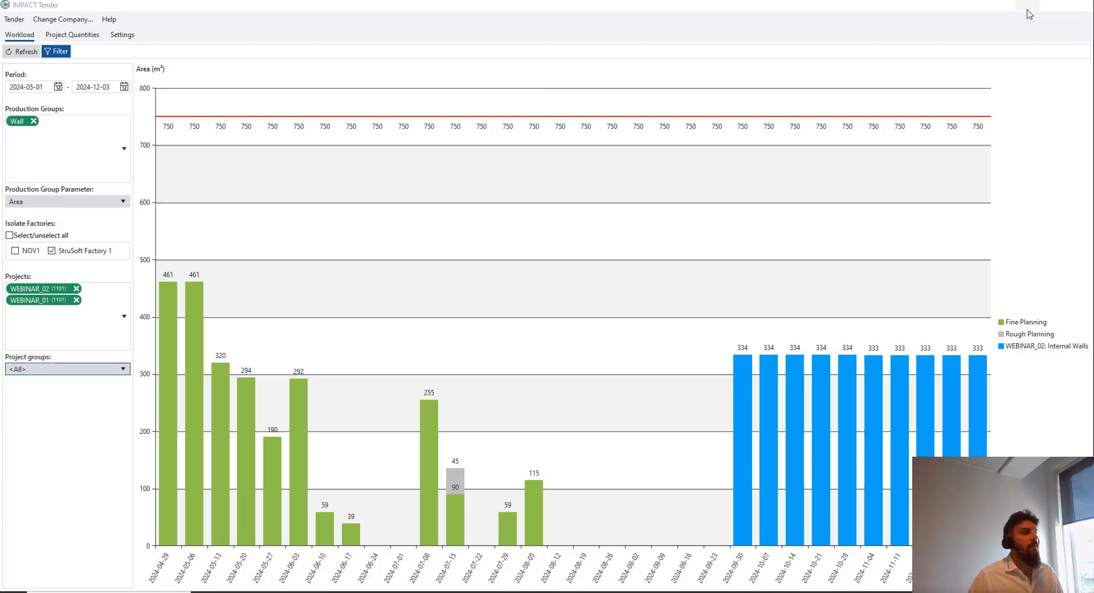
# Scroll past the training wiki page and bring the Webinar_30_05_2024 PowerPoint deck to the front
pyautogui.scroll(-1, 659, 233)
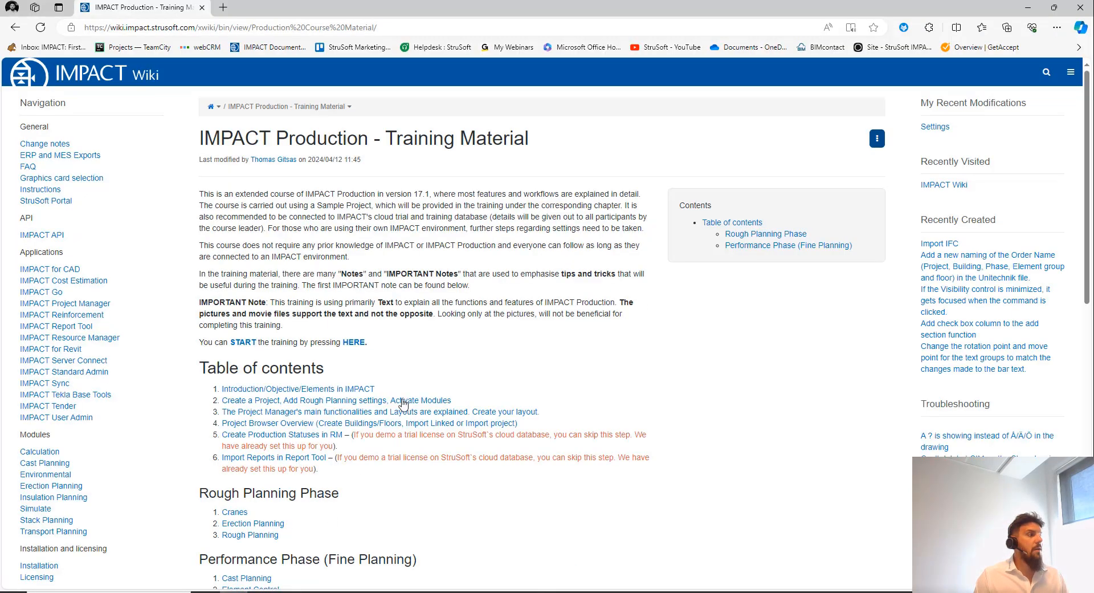
pyautogui.scroll(-2, 452, 361)
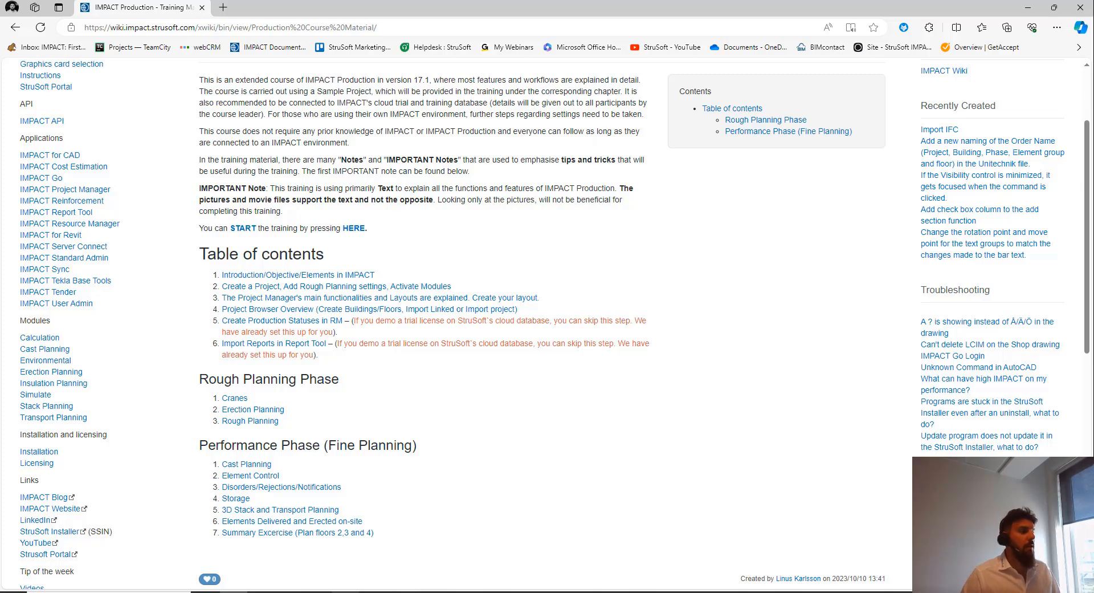
pyautogui.click(346, 592)
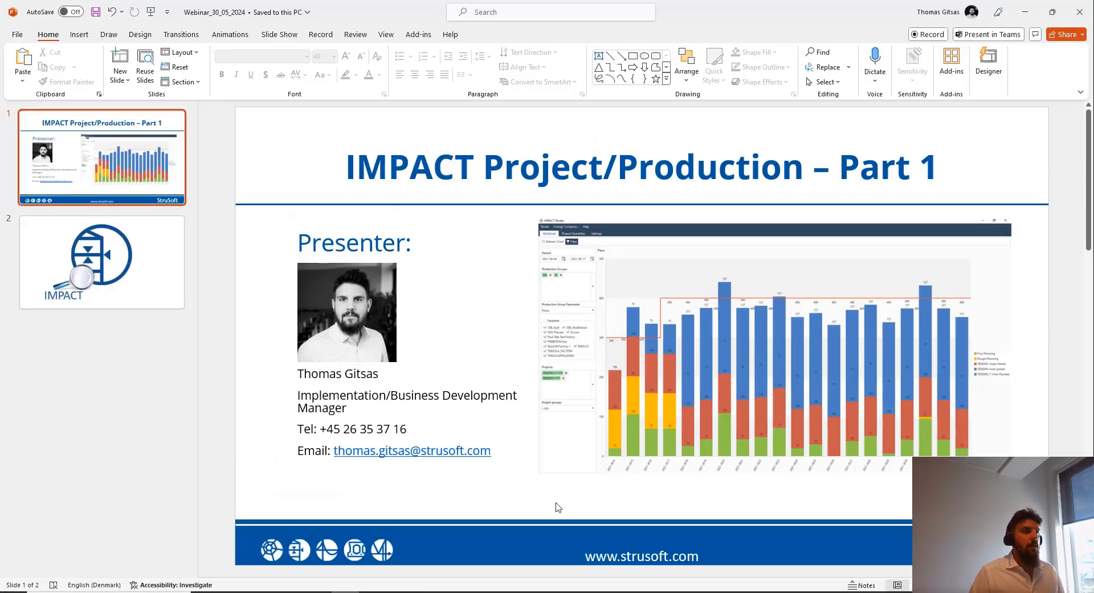
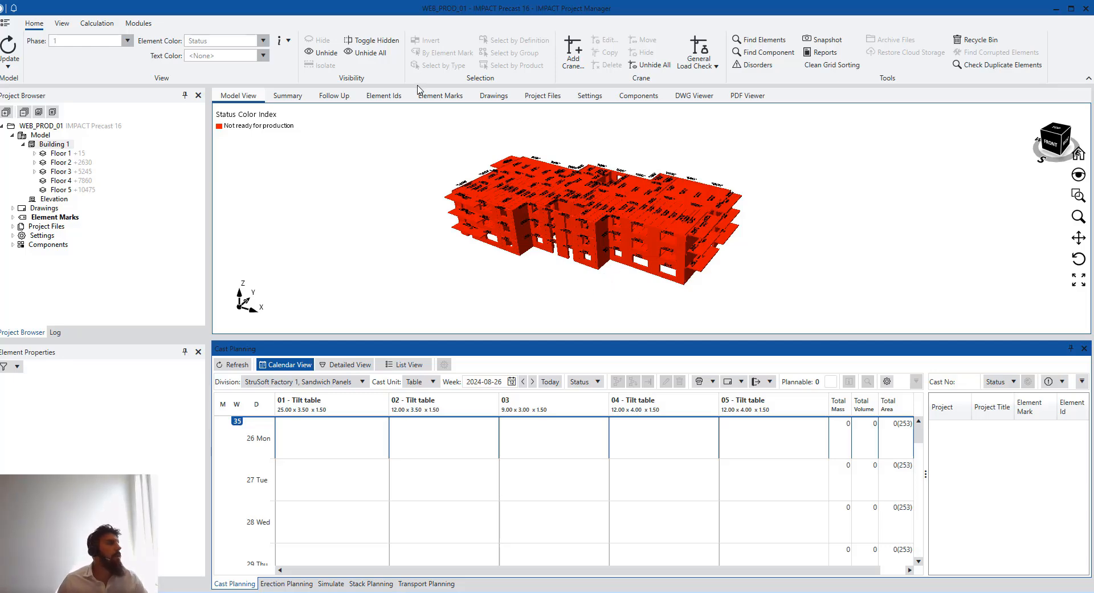
# Apply a grid preset to the Element Ids list, dropping the Group and Drawing columns
pyautogui.click(401, 95)
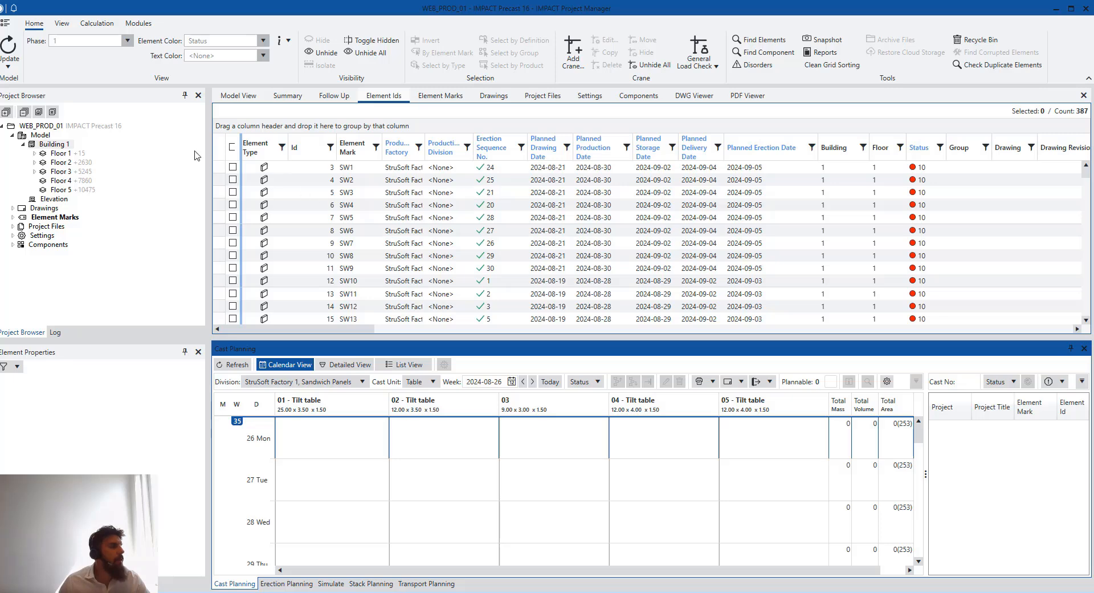
pyautogui.rightClick(691, 152)
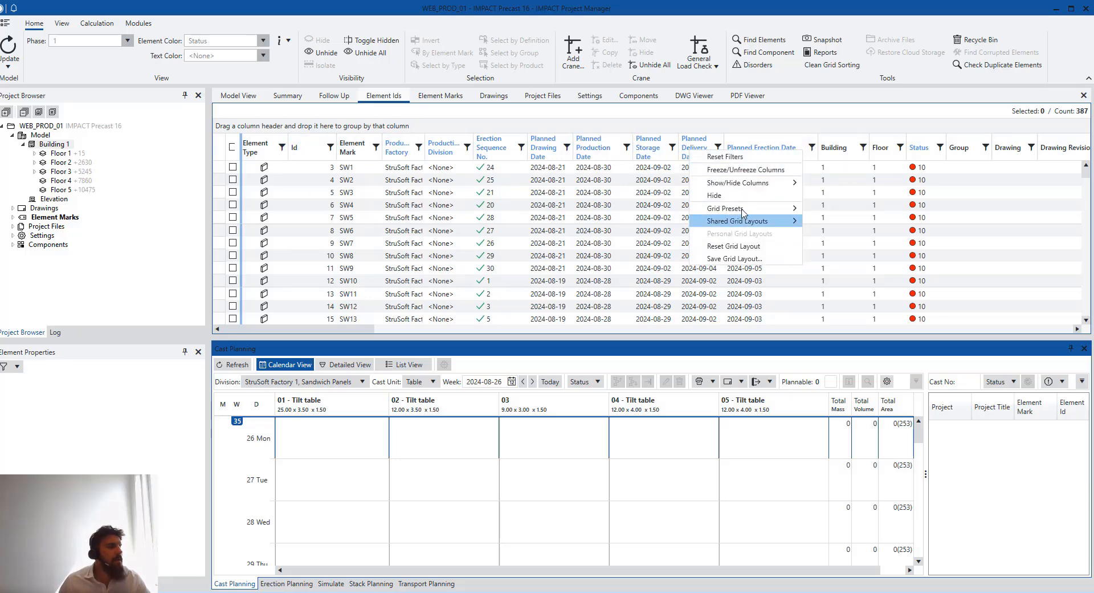
pyautogui.moveTo(744, 206)
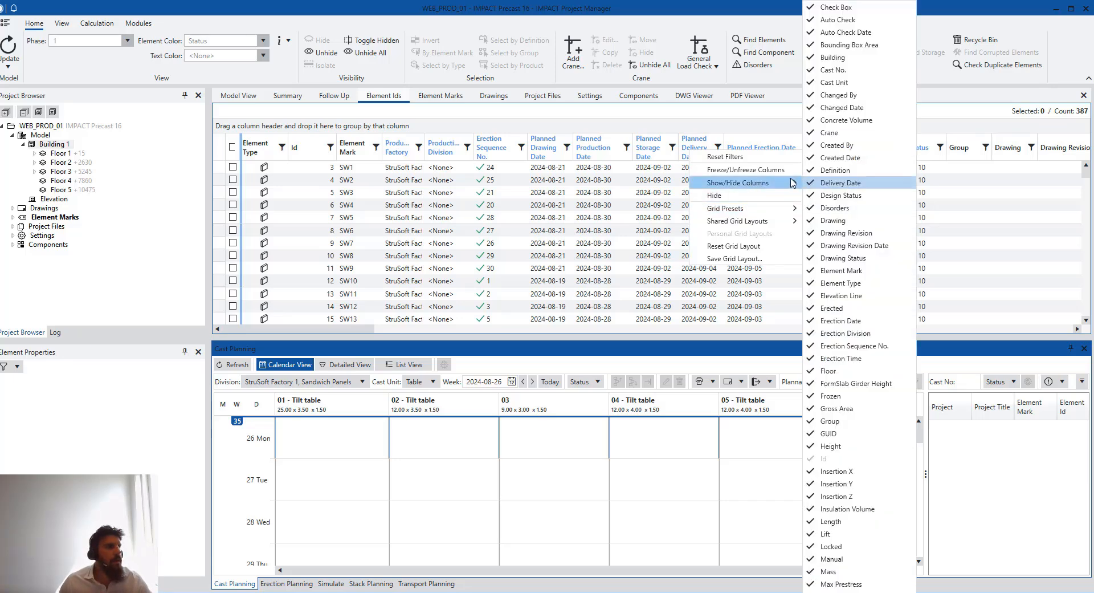
pyautogui.click(840, 232)
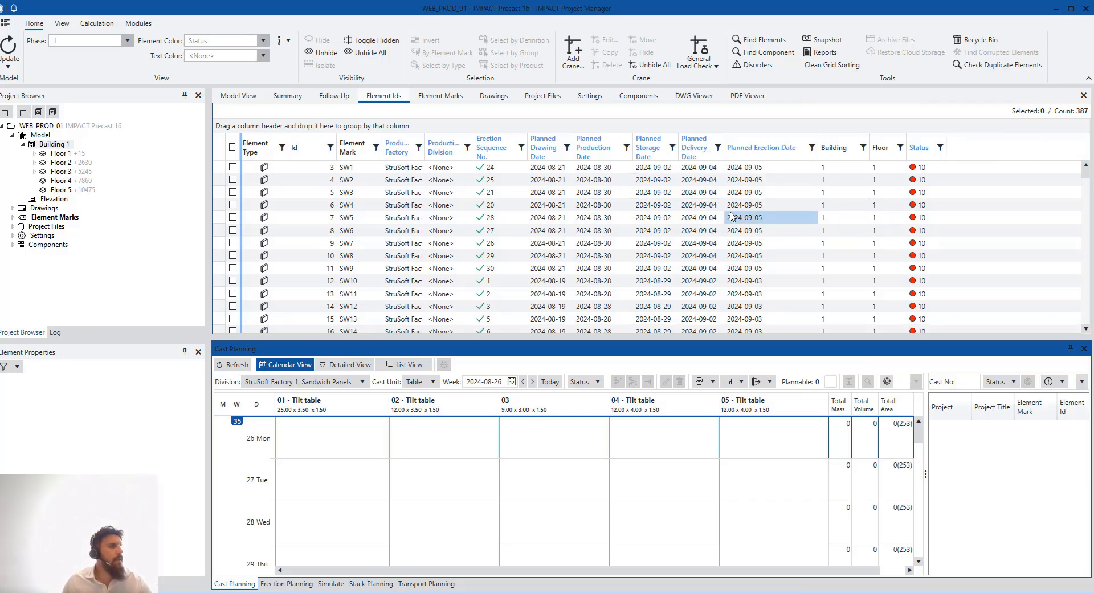
# Check SW2's planned storage date and SW6's planned production date, then return to the 3D model
pyautogui.click(642, 179)
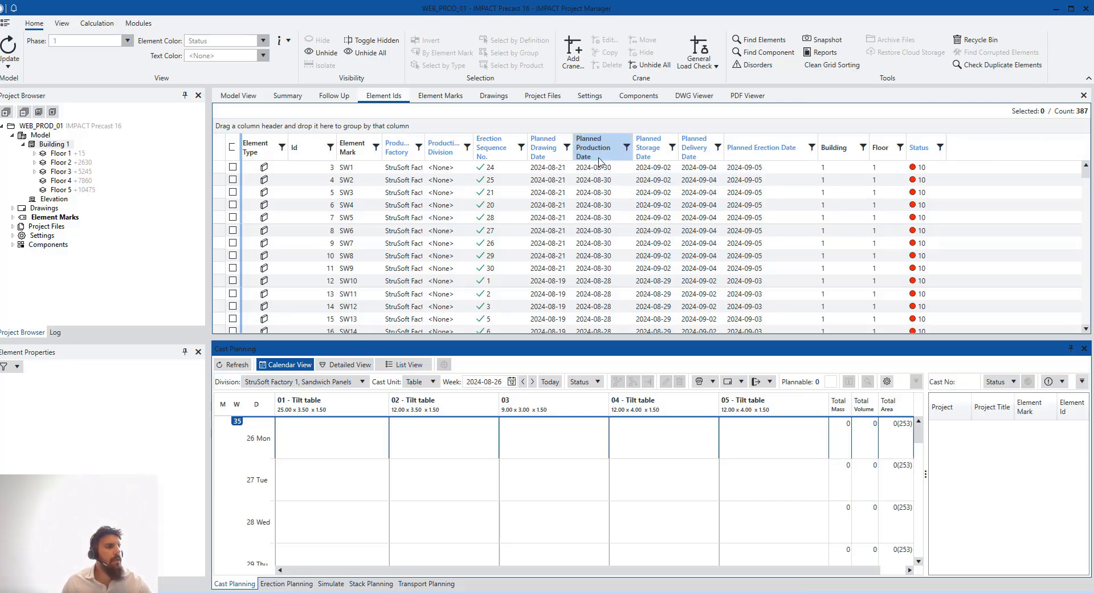
pyautogui.click(621, 230)
pyautogui.scroll(-6, 621, 229)
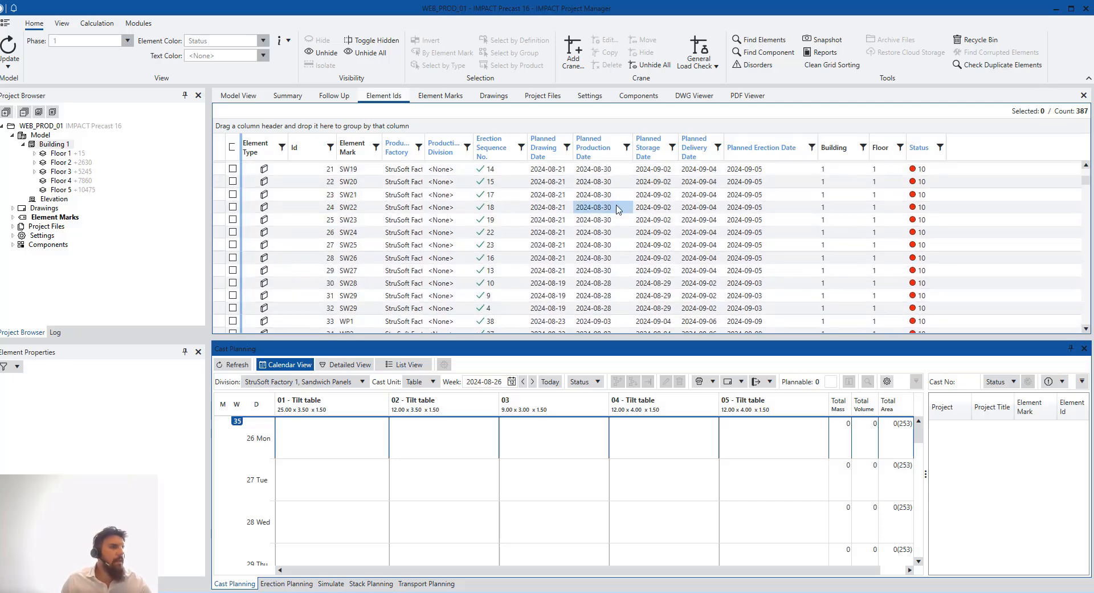
pyautogui.scroll(-9, 626, 188)
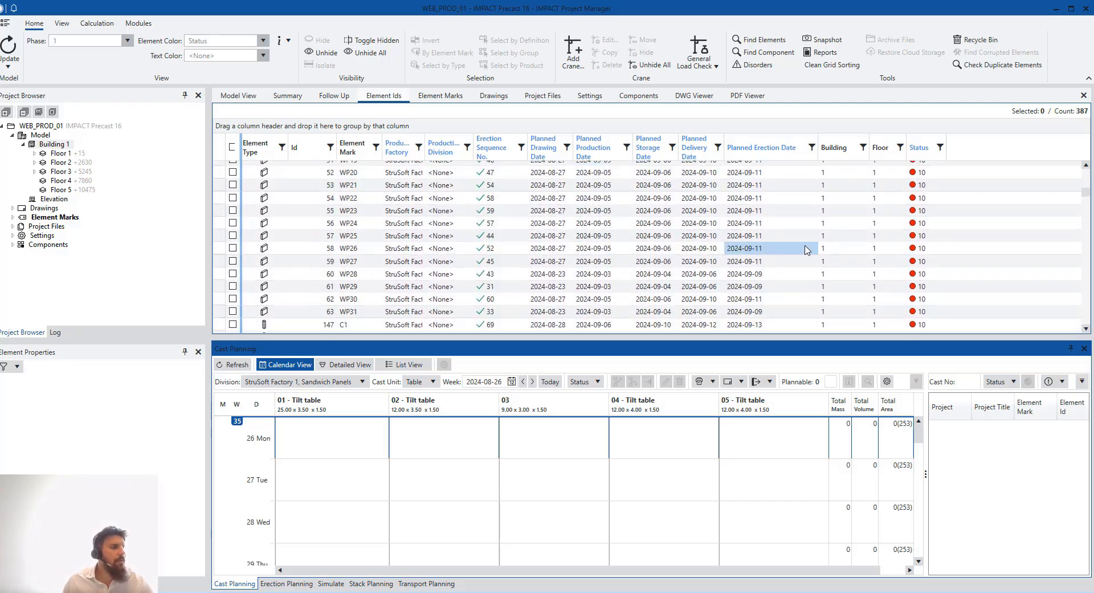
pyautogui.scroll(6, 653, 259)
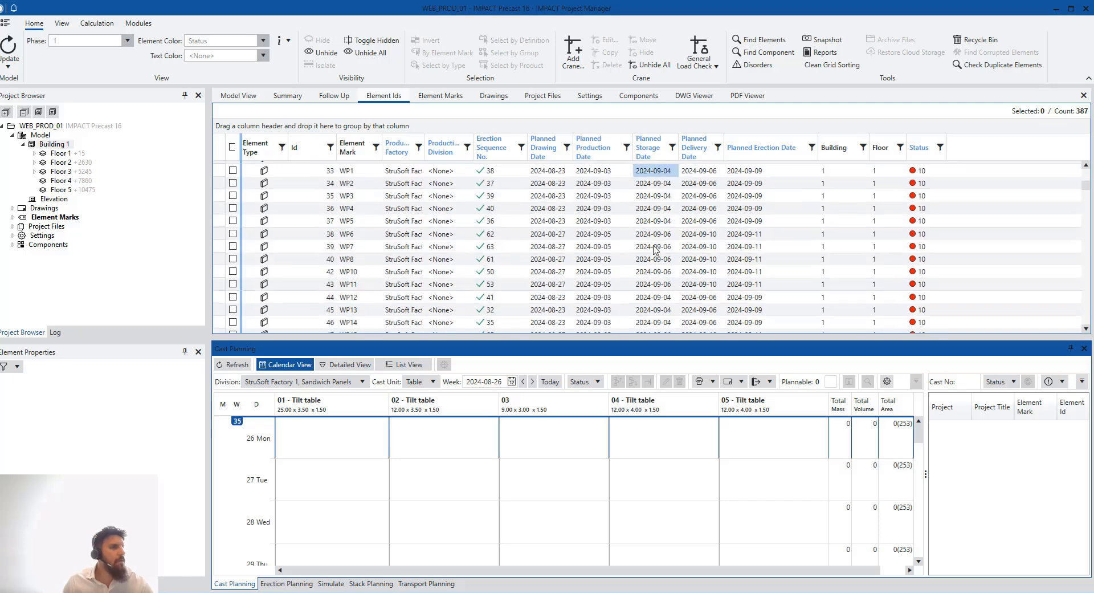
pyautogui.scroll(9, 654, 245)
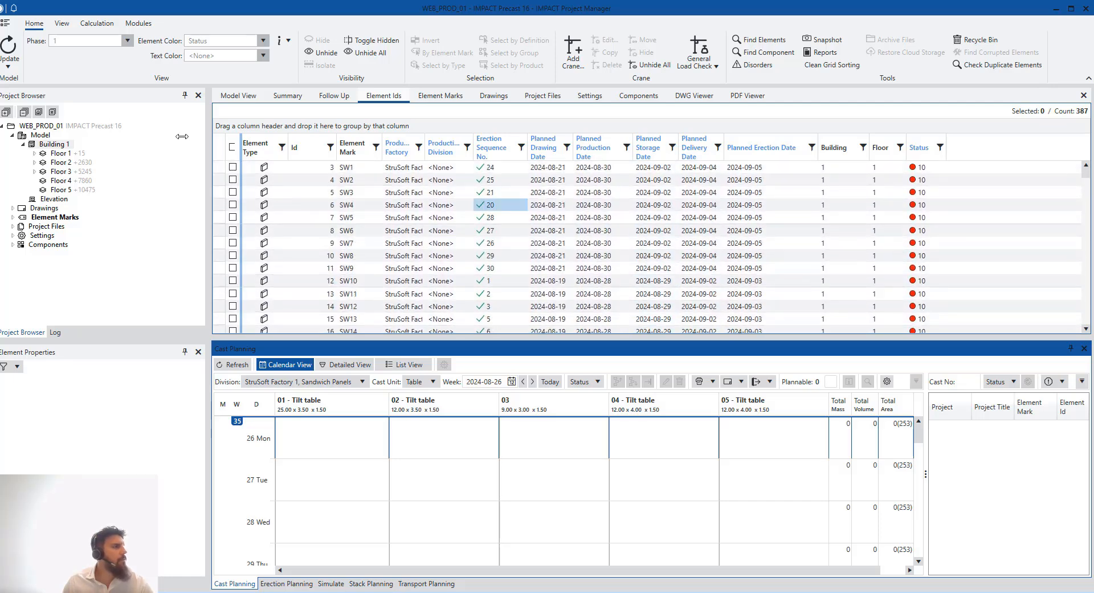
pyautogui.click(240, 96)
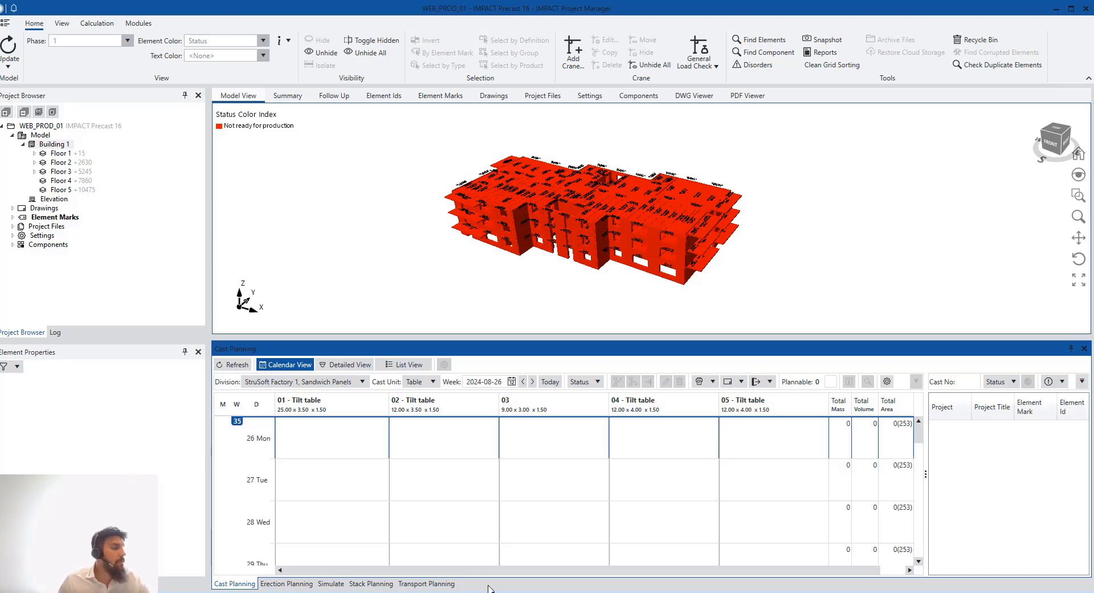
# Switch to IMPACT Resource Manager's Planning module with its empty week 2024-08-26 Cast Planning calendar
pyautogui.click(459, 592)
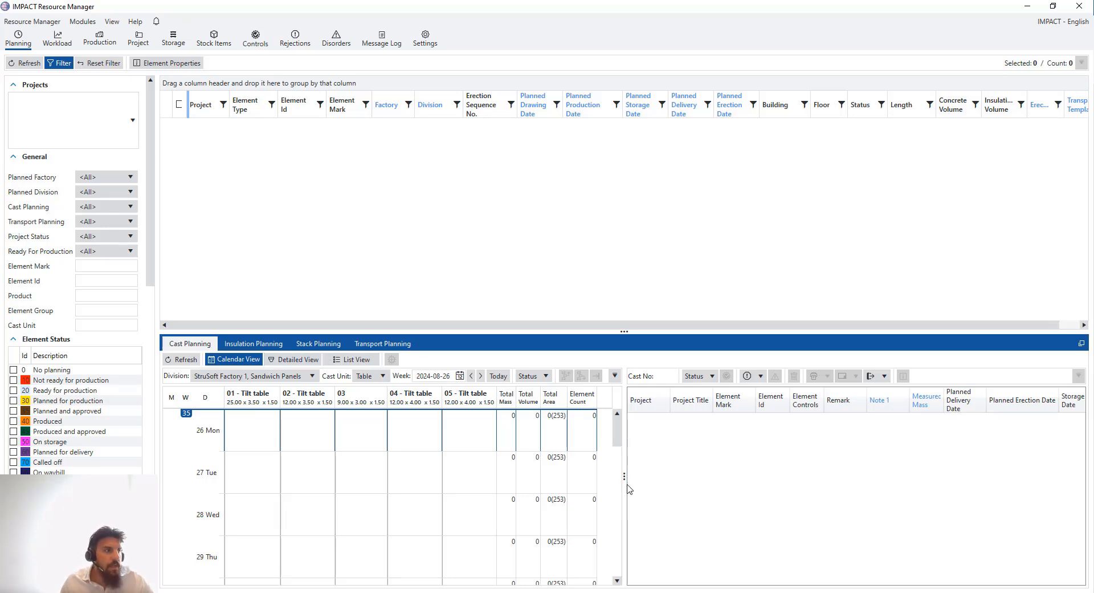
# Drag the splitter right so the week 2024-08-26 tilt-table calendar gets more width
pyautogui.moveTo(624, 477); pyautogui.dragTo(660, 482)
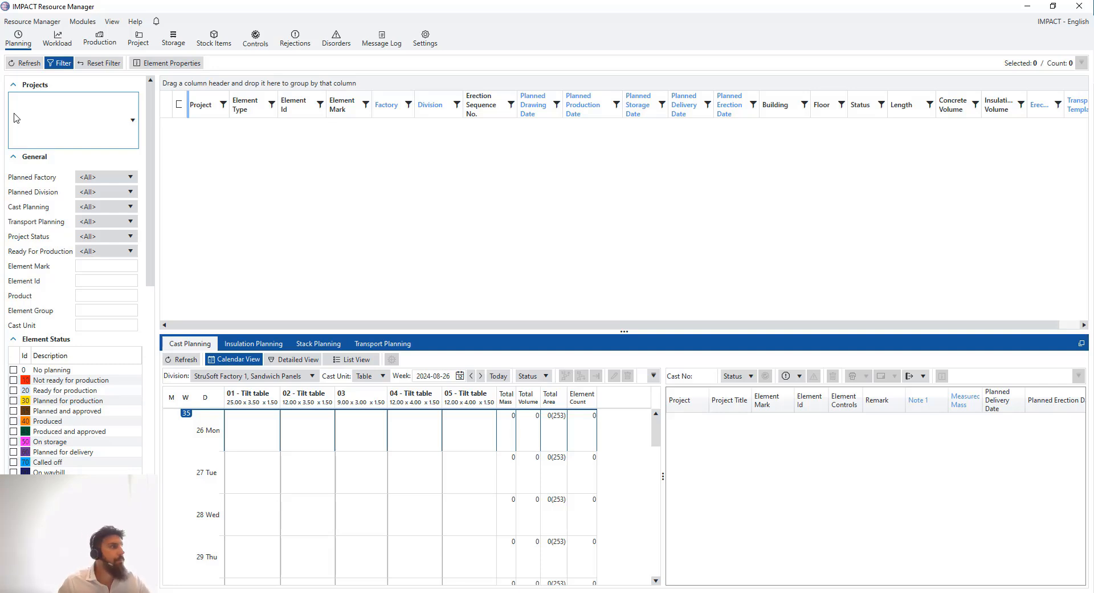
pyautogui.click(84, 23)
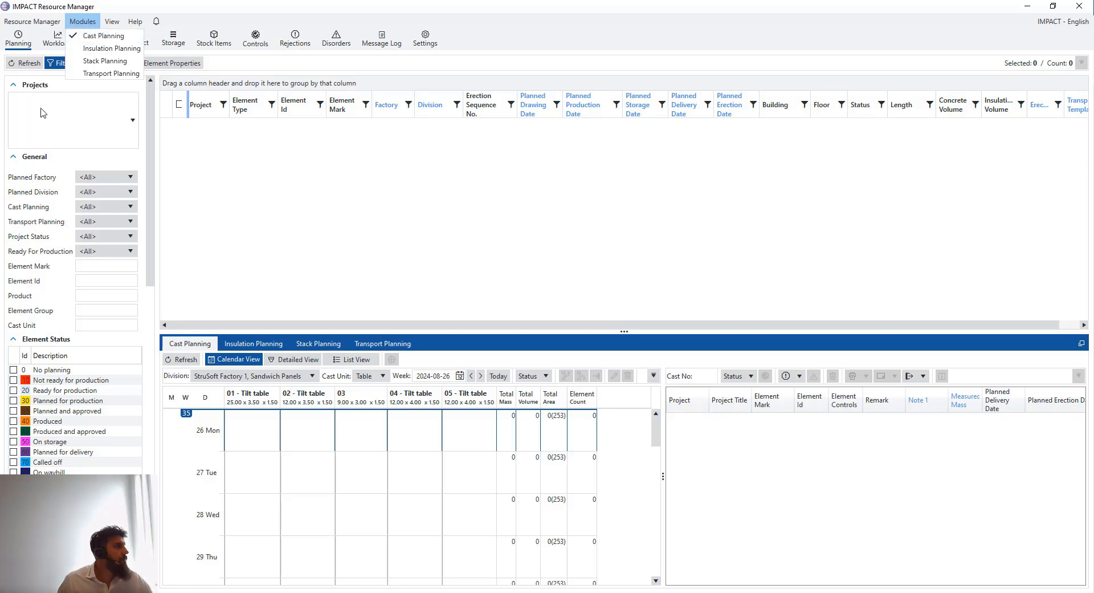
pyautogui.click(67, 86)
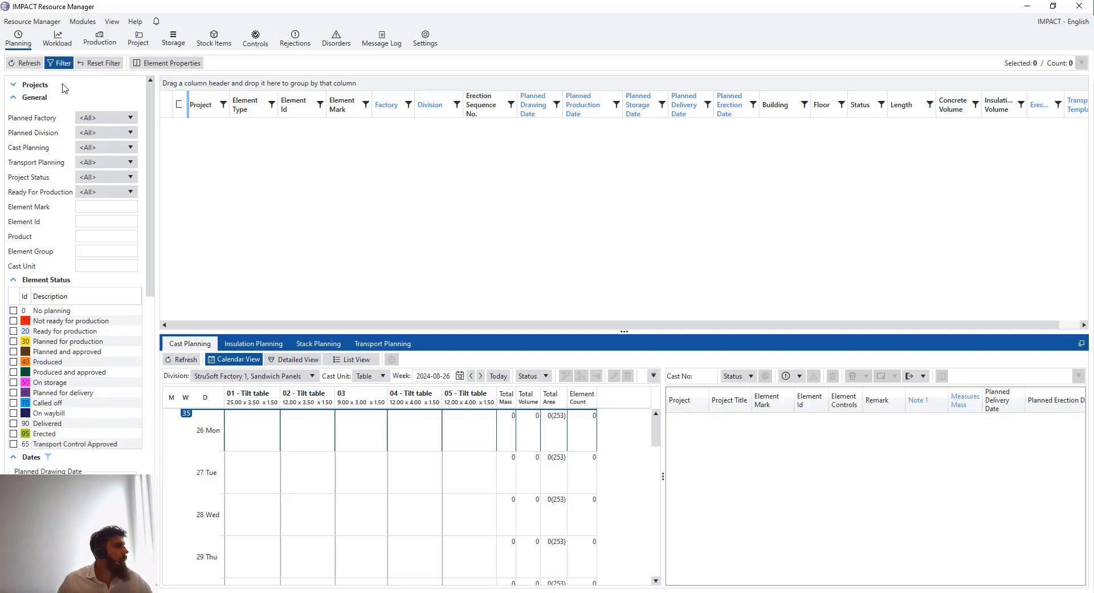
pyautogui.click(22, 88)
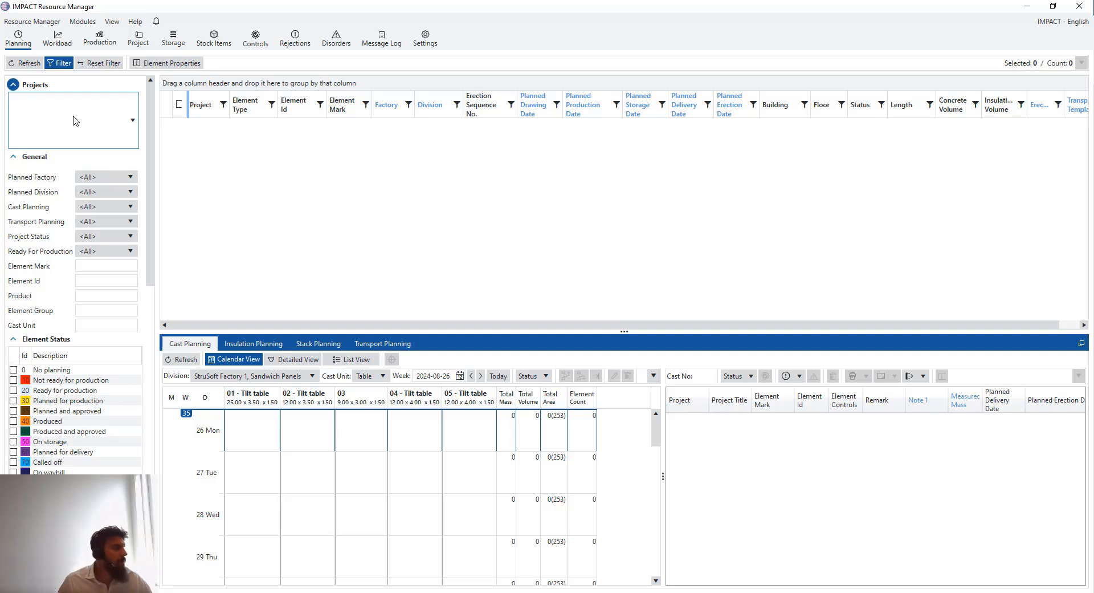
pyautogui.scroll(-1, 86, 185)
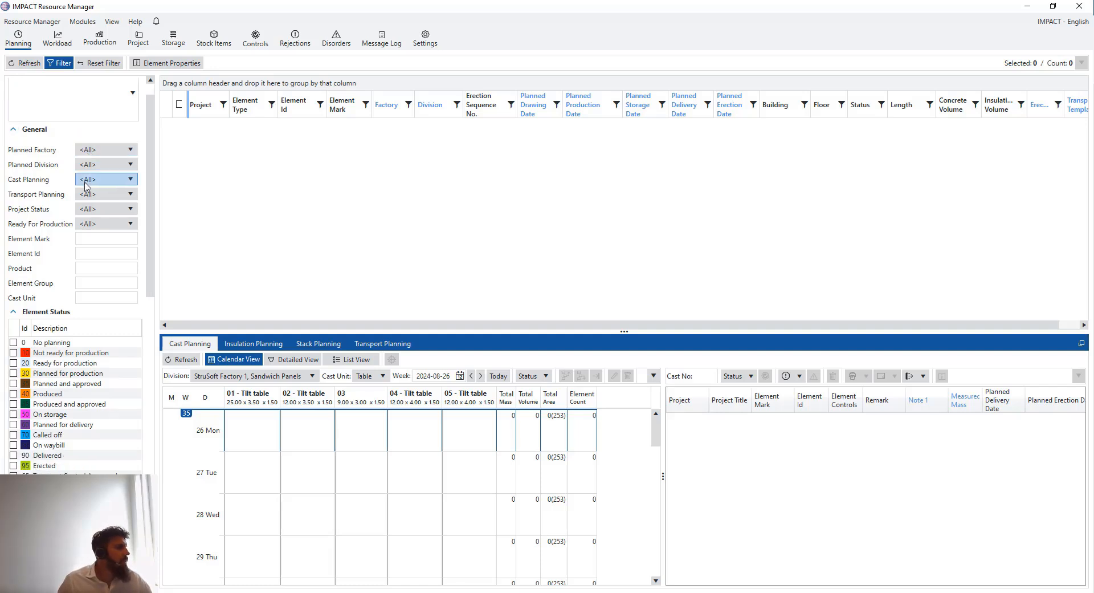
pyautogui.scroll(-5, 85, 185)
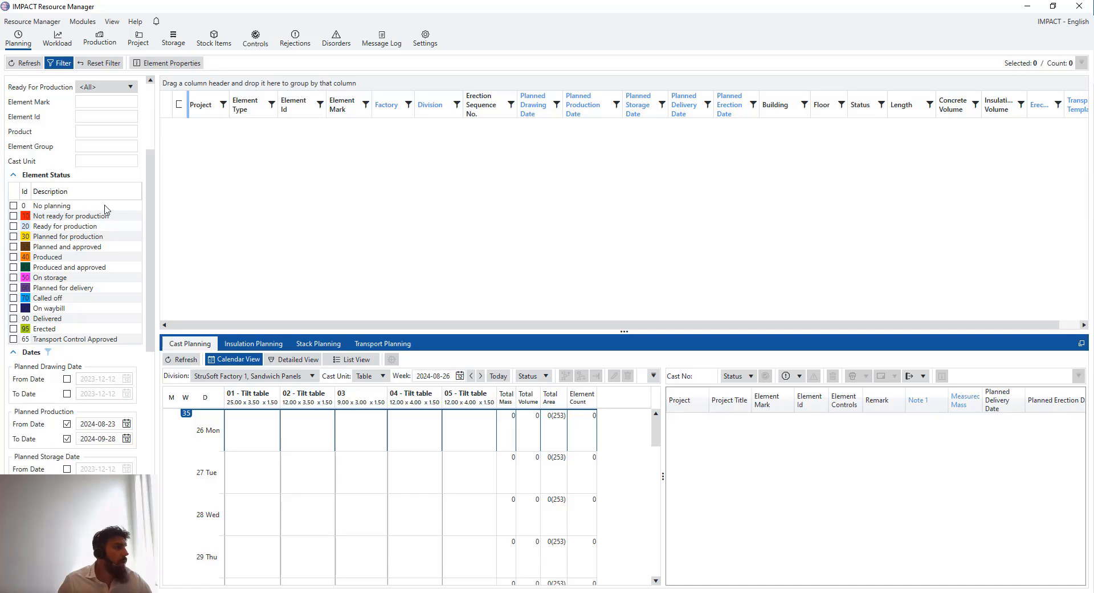
pyautogui.moveTo(150, 171); pyautogui.dragTo(147, 415)
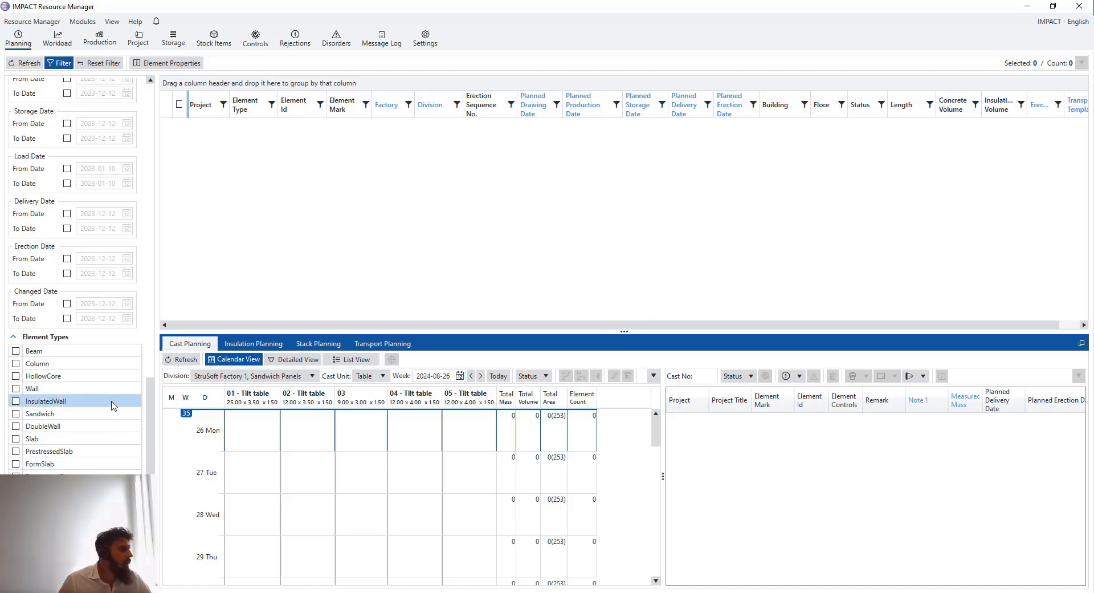
pyautogui.scroll(5, 111, 399)
pyautogui.scroll(8, 108, 394)
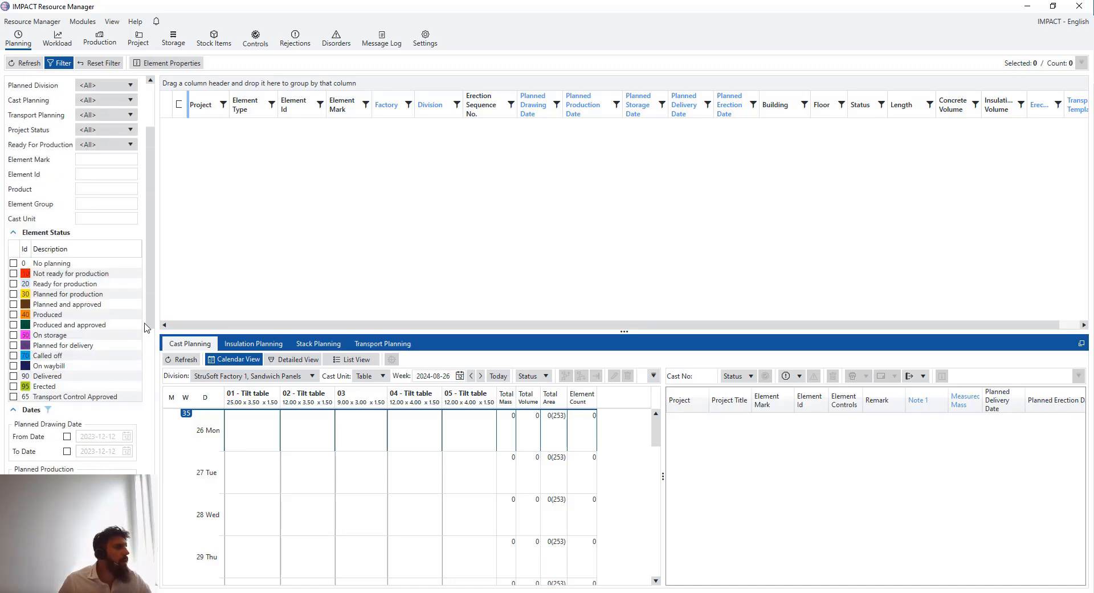
pyautogui.moveTo(150, 269); pyautogui.dragTo(149, 115)
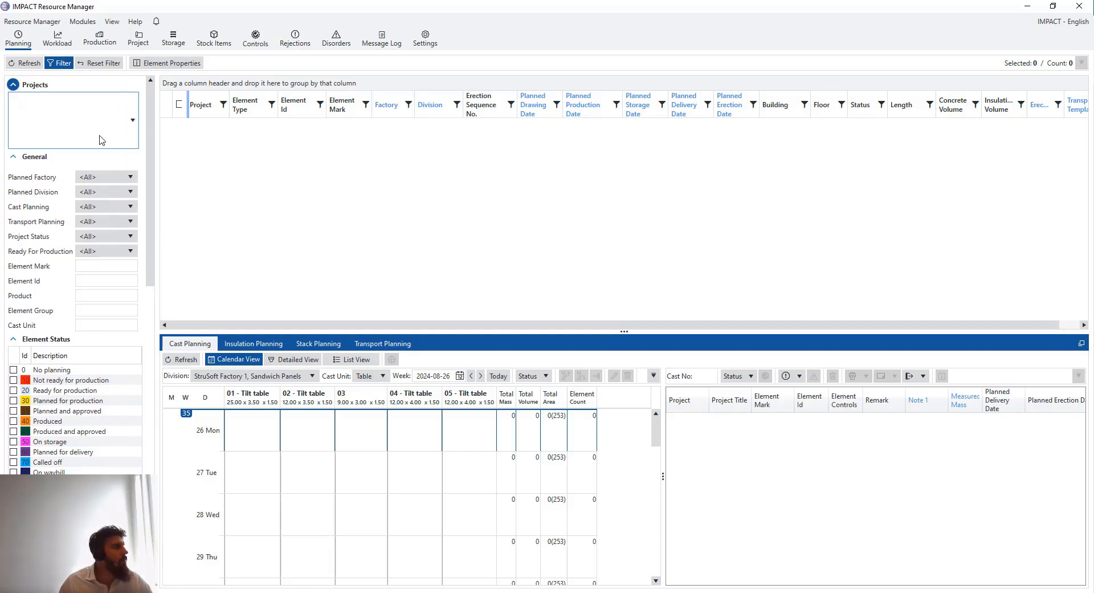
pyautogui.scroll(-3, 63, 226)
pyautogui.scroll(-1, 56, 251)
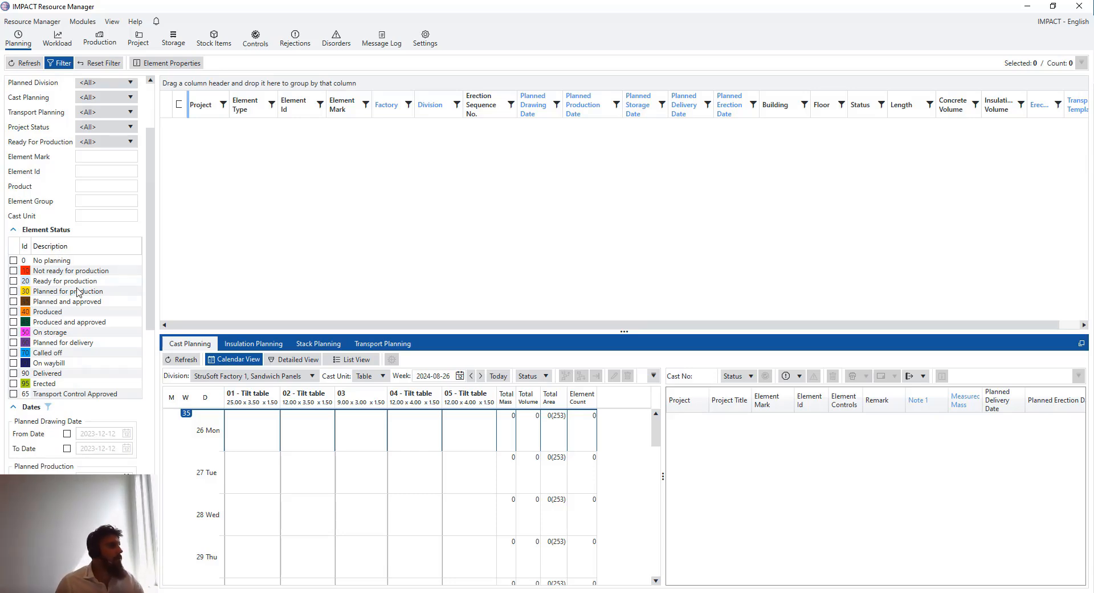
pyautogui.moveTo(146, 245); pyautogui.dragTo(145, 410)
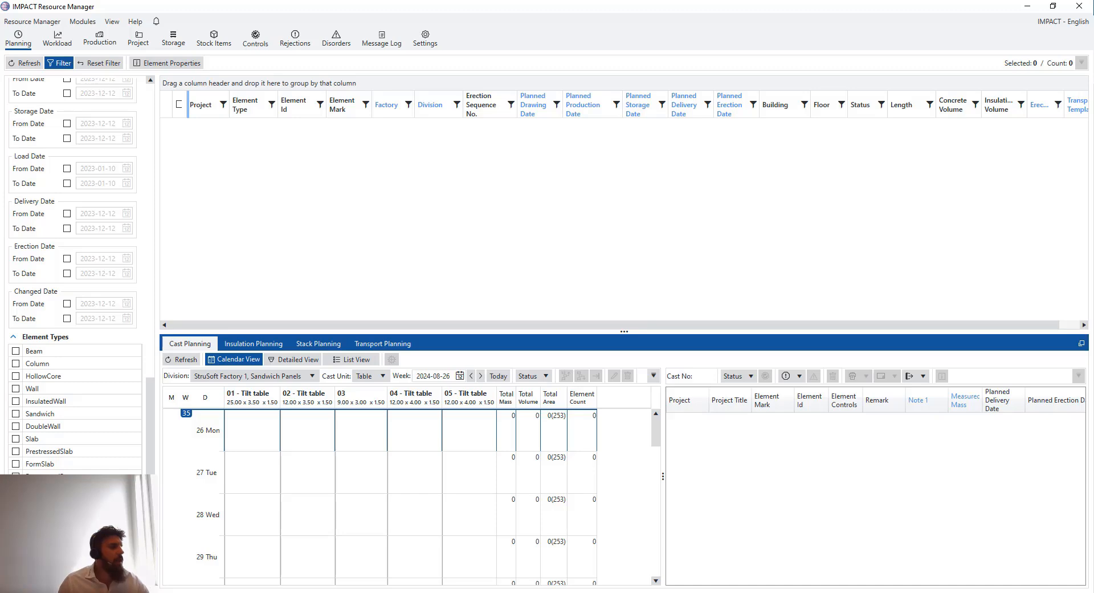
pyautogui.scroll(15, 92, 404)
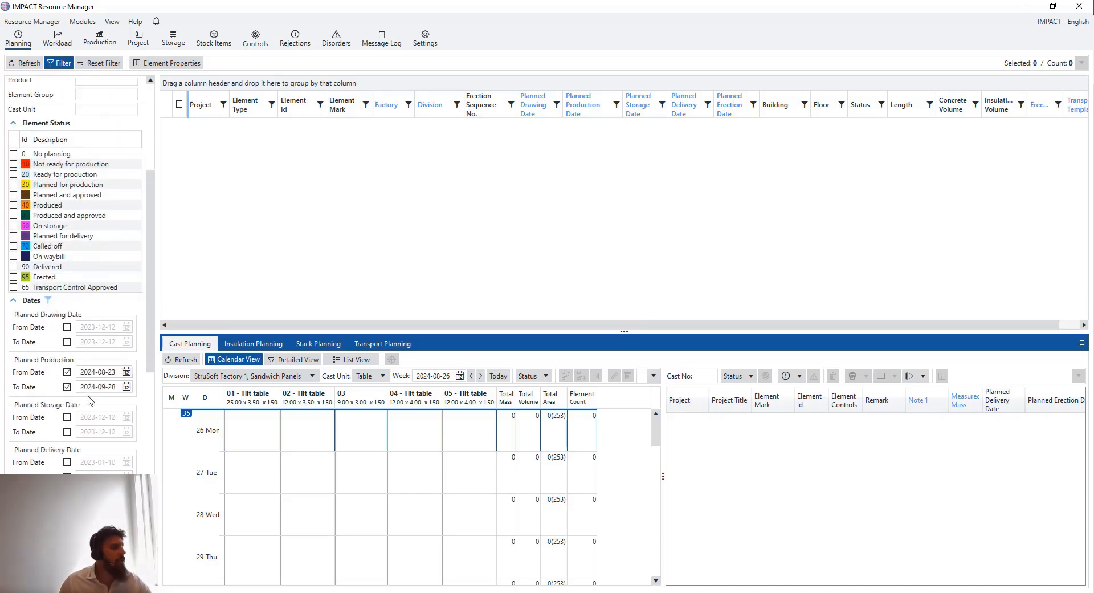
pyautogui.scroll(4, 90, 401)
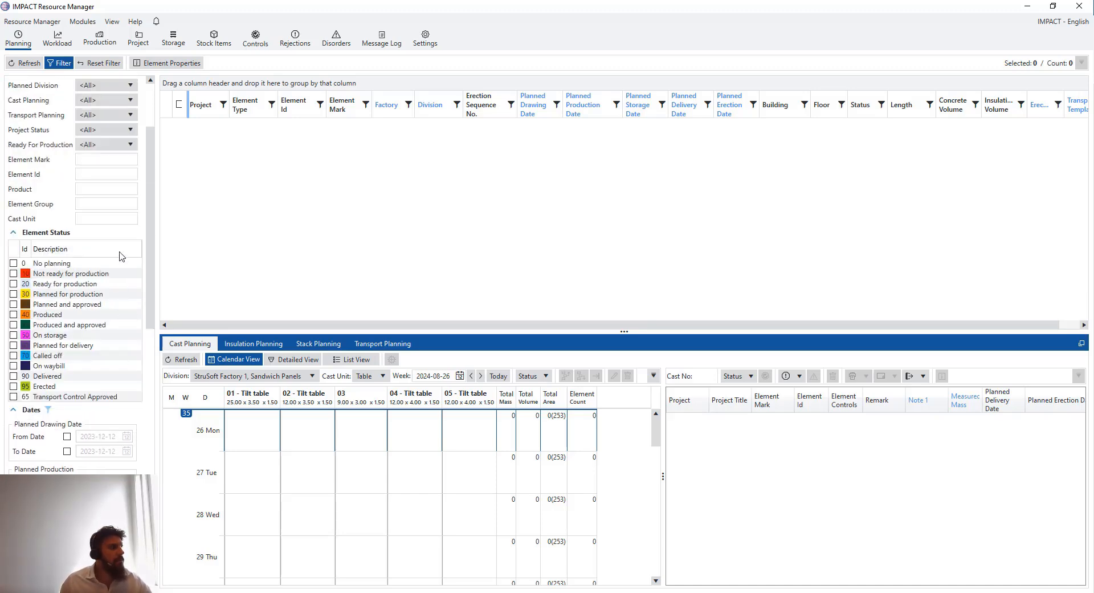
pyautogui.scroll(4, 128, 239)
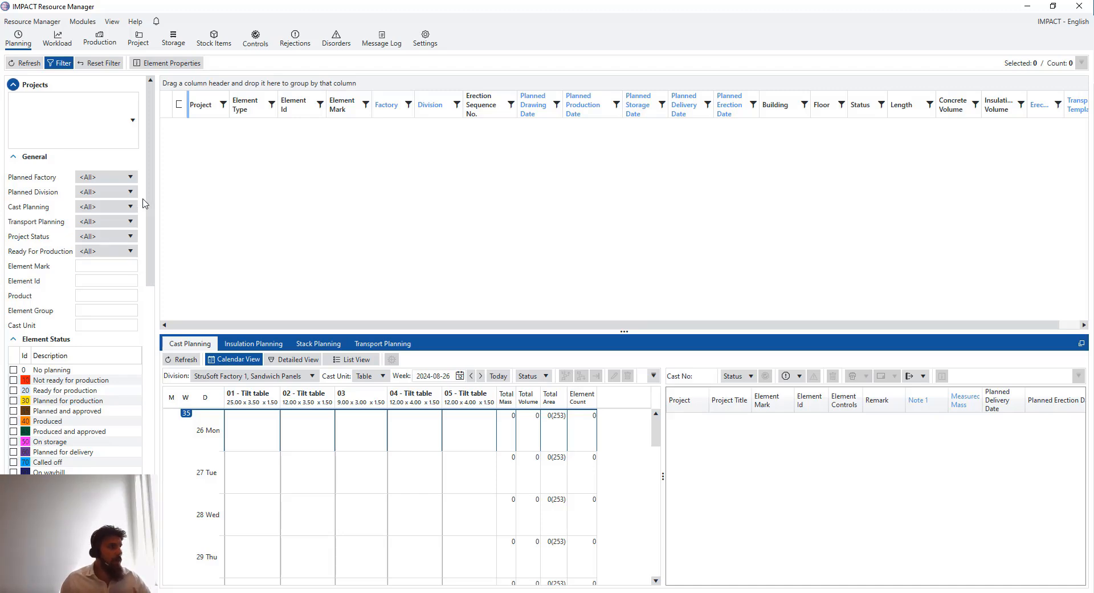
pyautogui.click(133, 123)
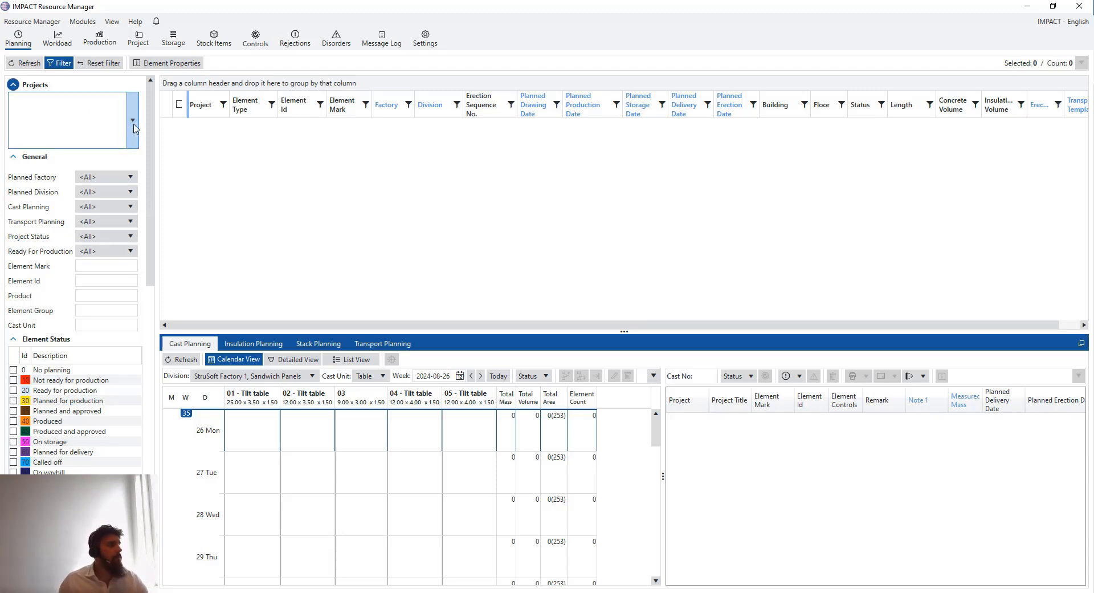
pyautogui.scroll(-4, 120, 249)
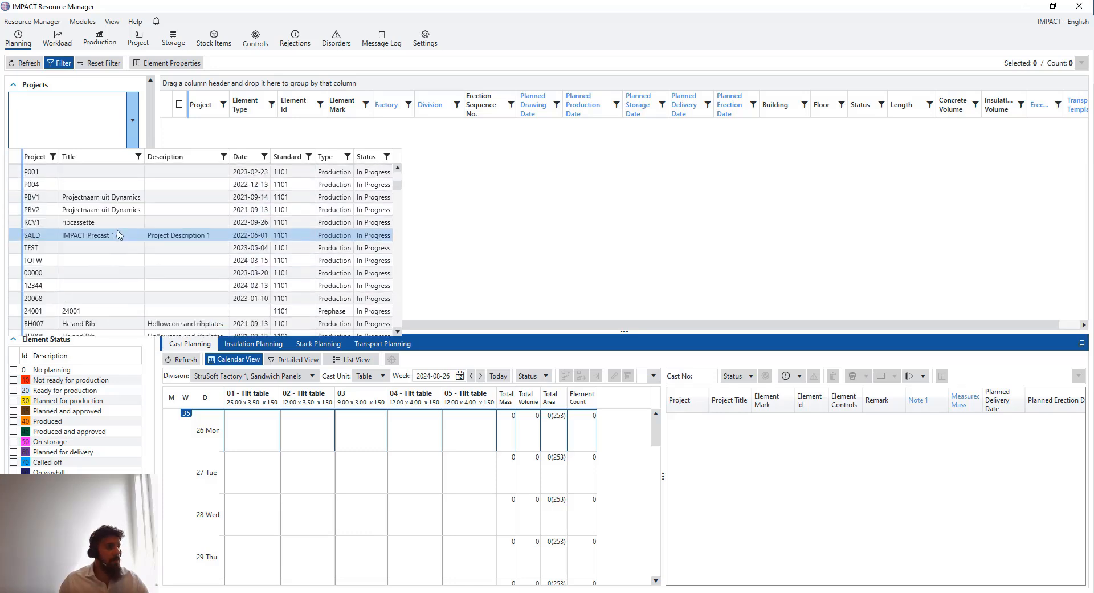
pyautogui.scroll(3, 124, 222)
pyautogui.click(132, 121)
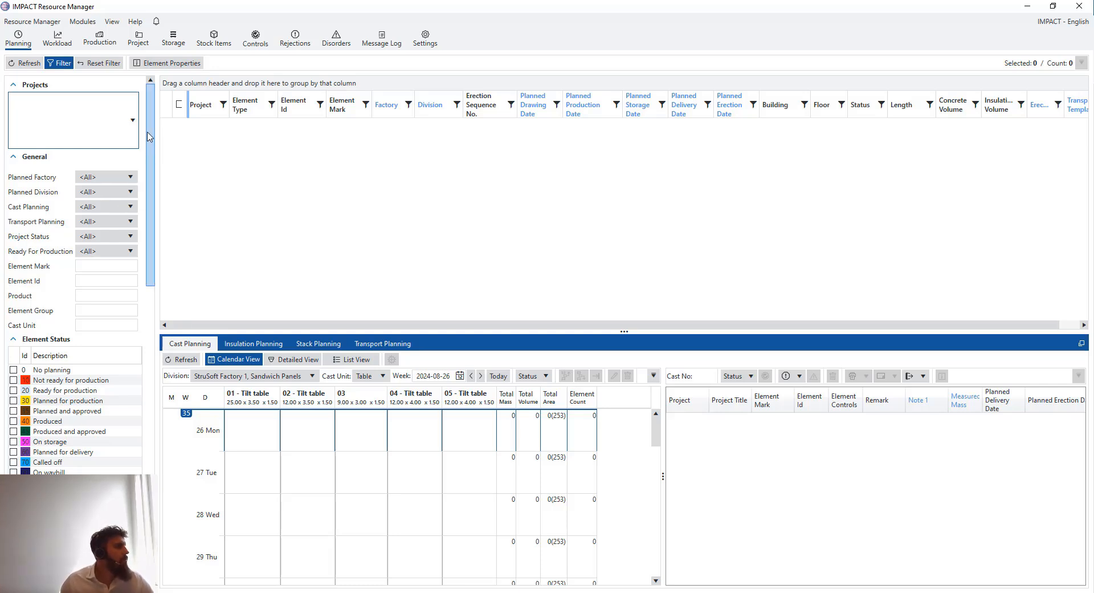
# Set the Planned Production filter to run from 2024-08-23 to 2024-09-28
pyautogui.scroll(-3, 122, 268)
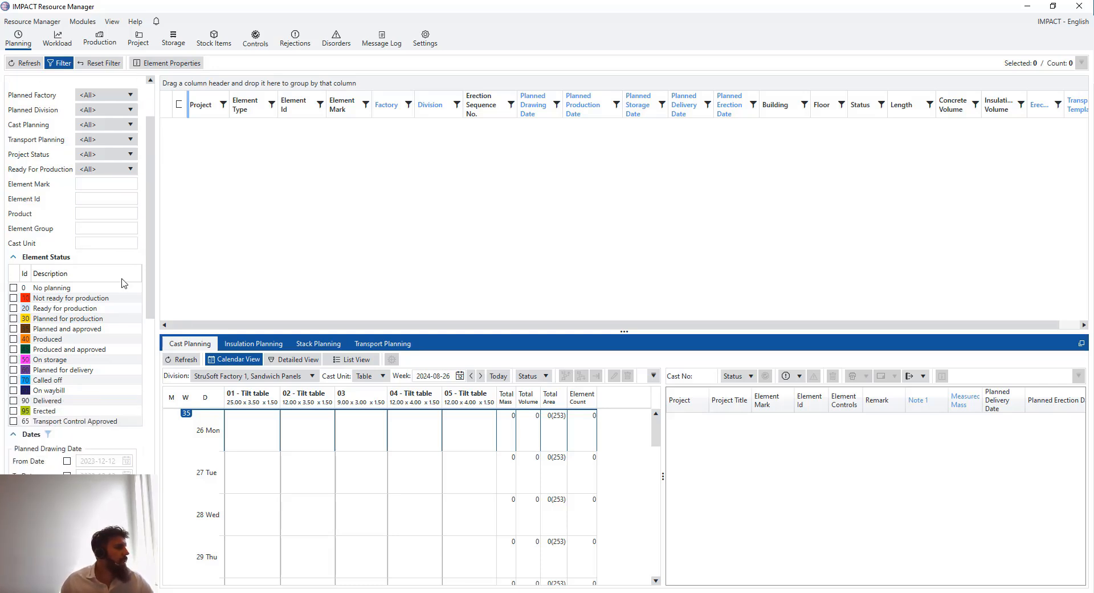
pyautogui.scroll(-6, 112, 268)
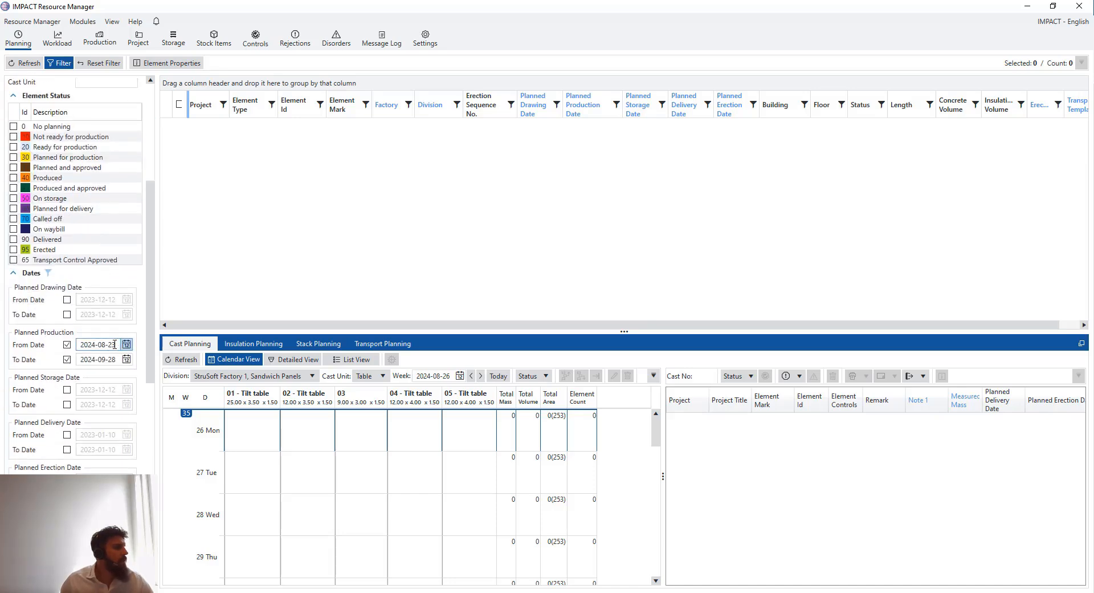
pyautogui.click(113, 360)
pyautogui.click(126, 345)
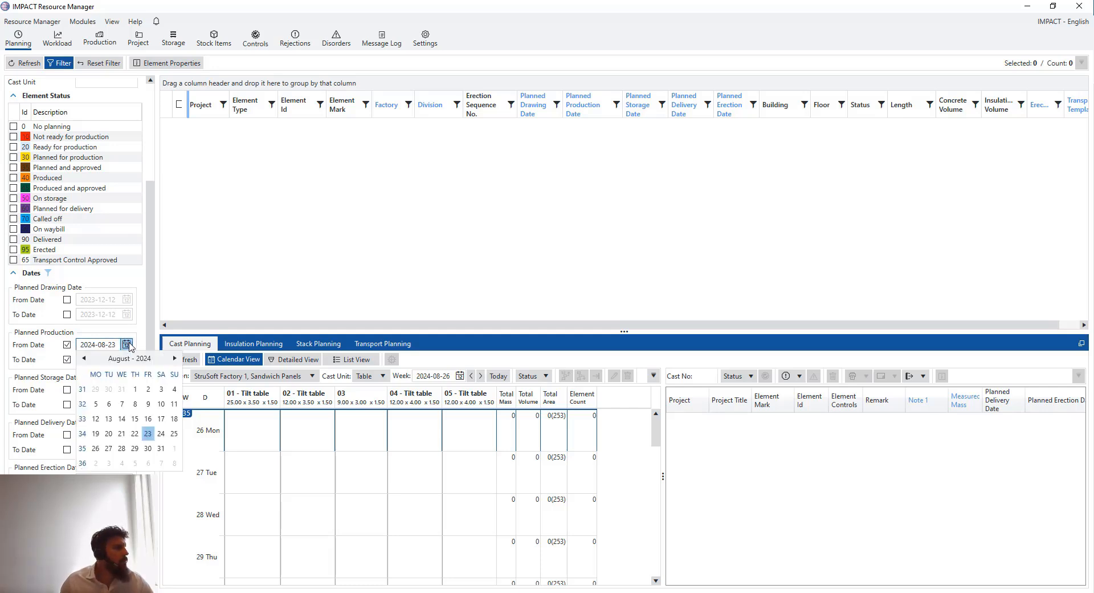
pyautogui.click(127, 345)
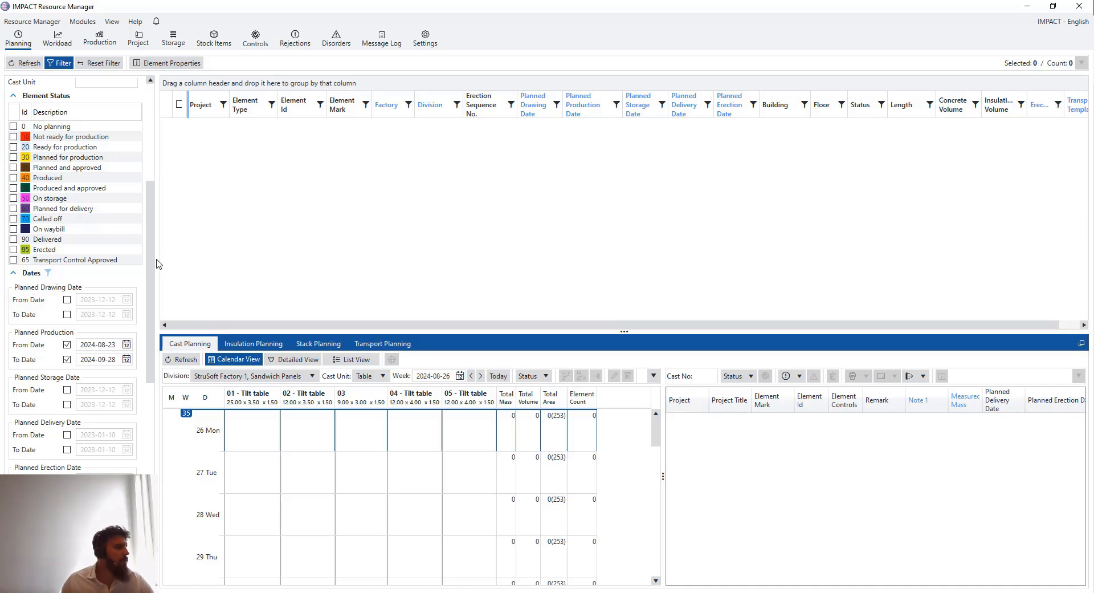
# Refresh the element list to load the 197 matching elements, starting at SW2001
pyautogui.moveTo(150, 228); pyautogui.dragTo(159, 128)
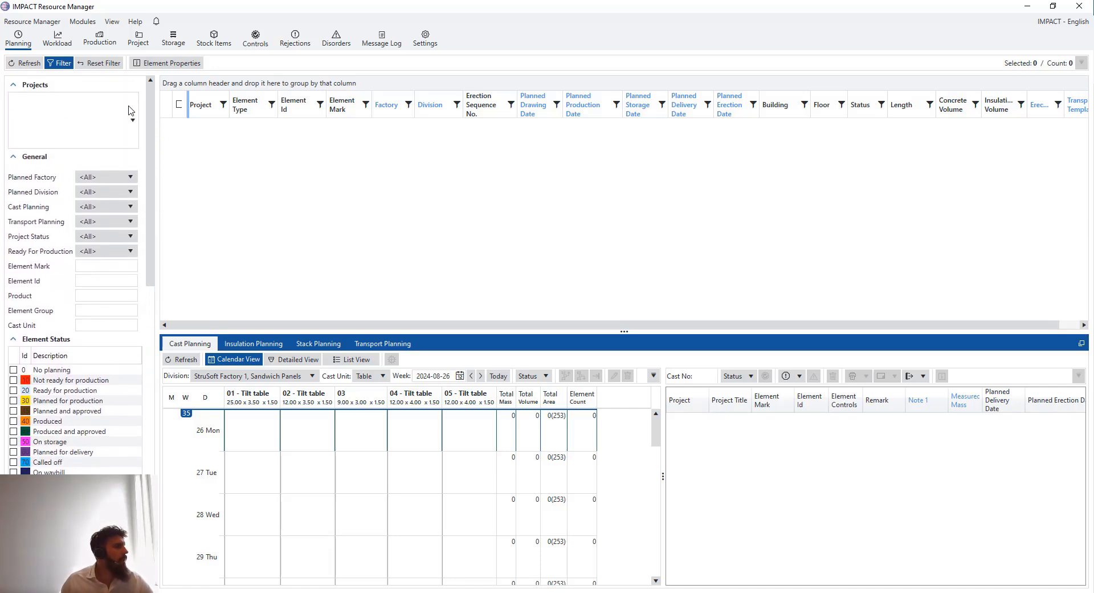
pyautogui.moveTo(149, 198); pyautogui.dragTo(145, 328)
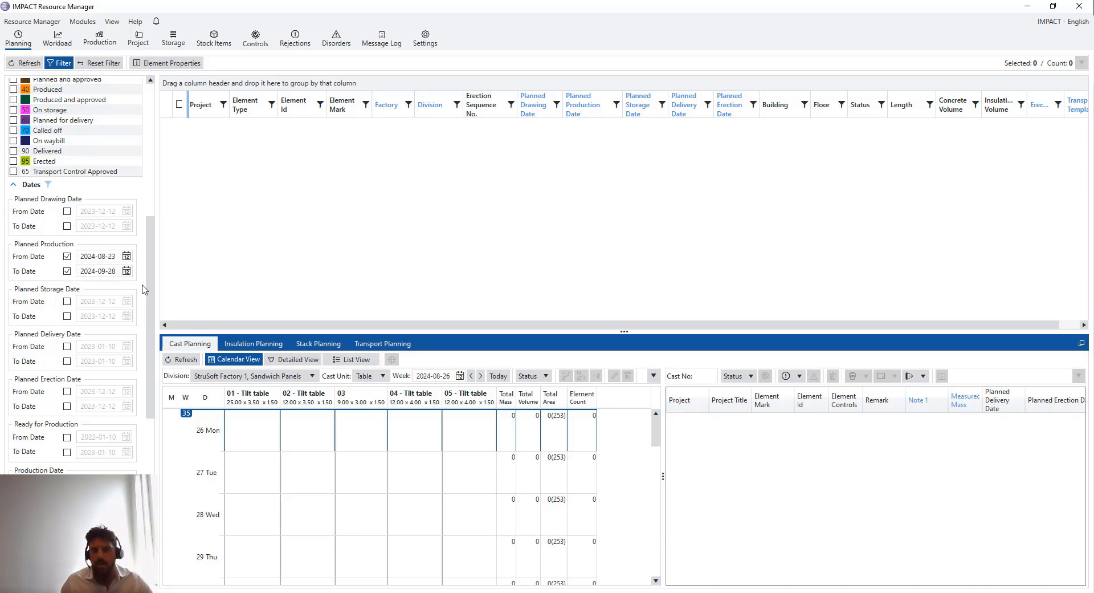
pyautogui.moveTo(146, 280); pyautogui.dragTo(136, 143)
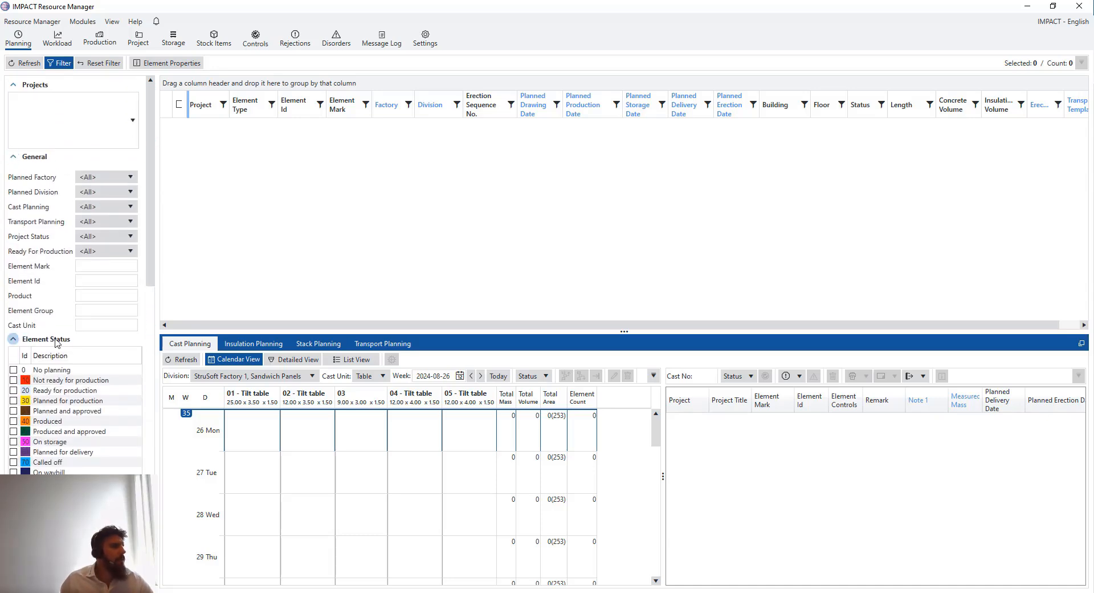
pyautogui.click(89, 263)
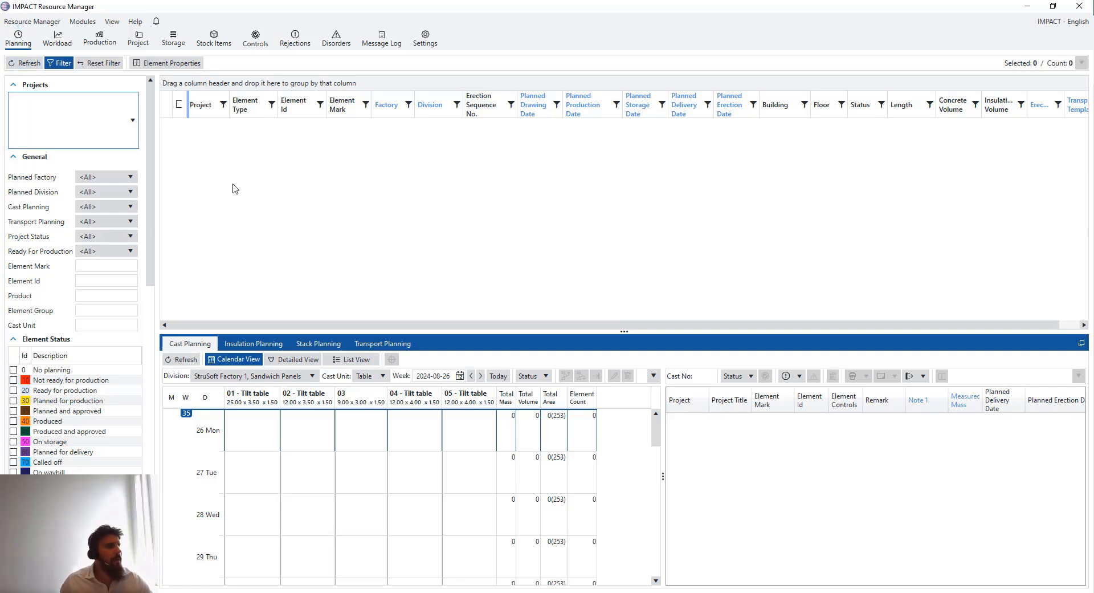
pyautogui.click(27, 64)
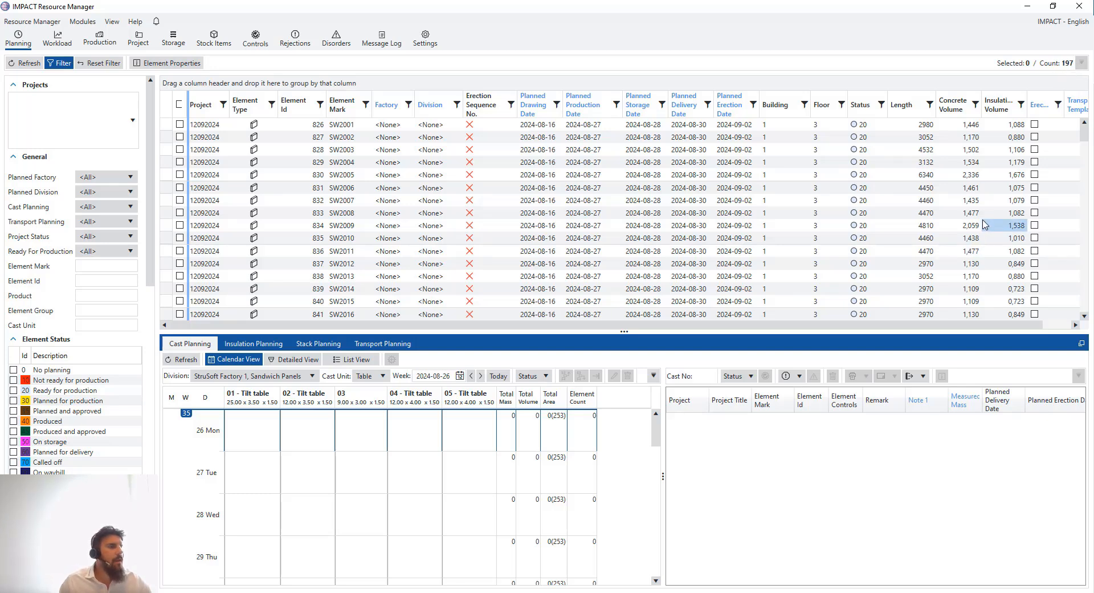
pyautogui.scroll(-1, 986, 223)
pyautogui.scroll(1, 994, 187)
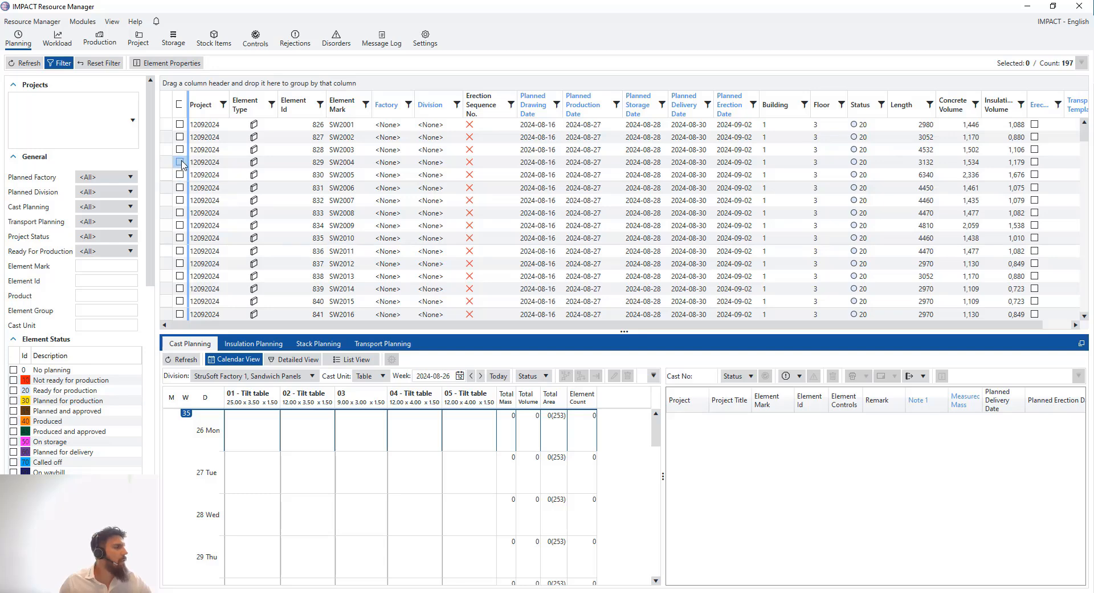
# Group elements by Project into 12092024 and WEB_PROD_01, then Alt+Tab to Project Manager
pyautogui.moveTo(214, 112); pyautogui.dragTo(231, 83)
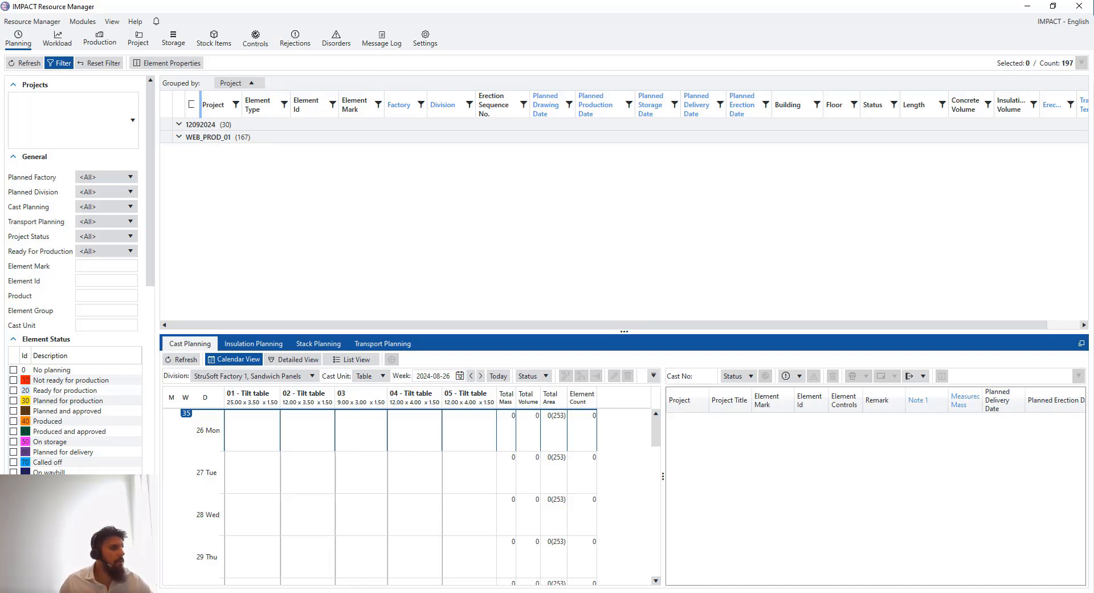
pyautogui.hotkey('alt', 'Tab')
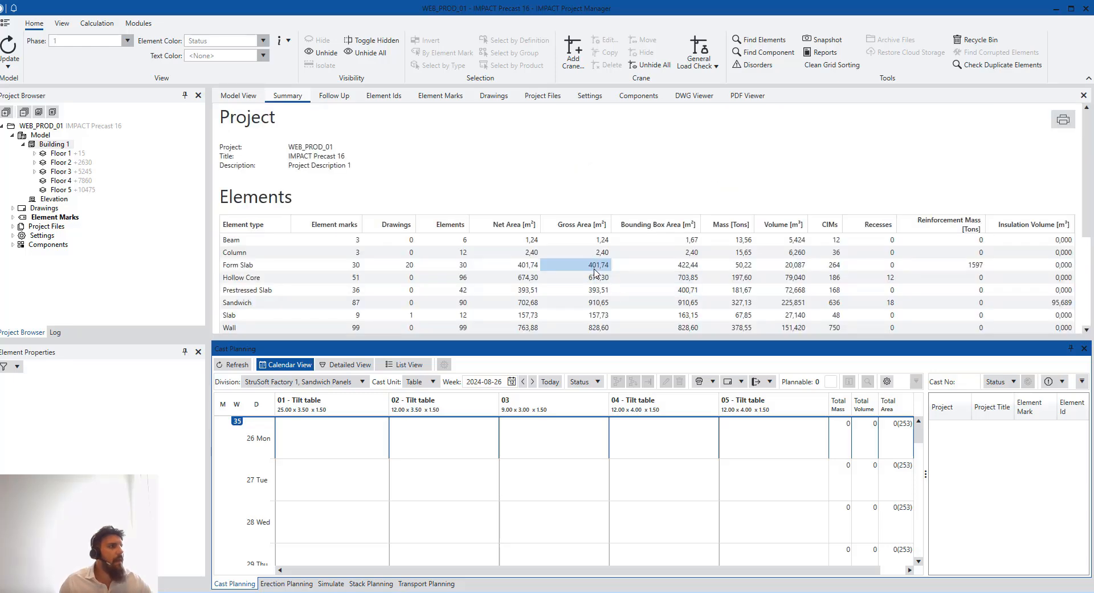
# Review WEB_PROD_01's summary, view Floor 1 in the model, list Element Ids, then minimize
pyautogui.scroll(-2, 596, 274)
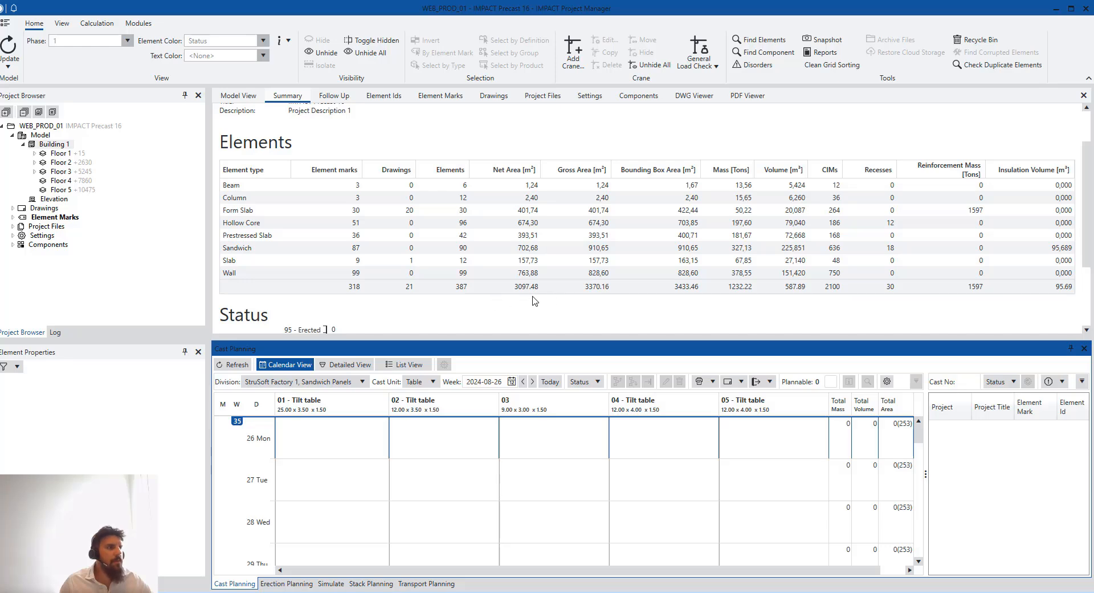
pyautogui.scroll(2, 489, 288)
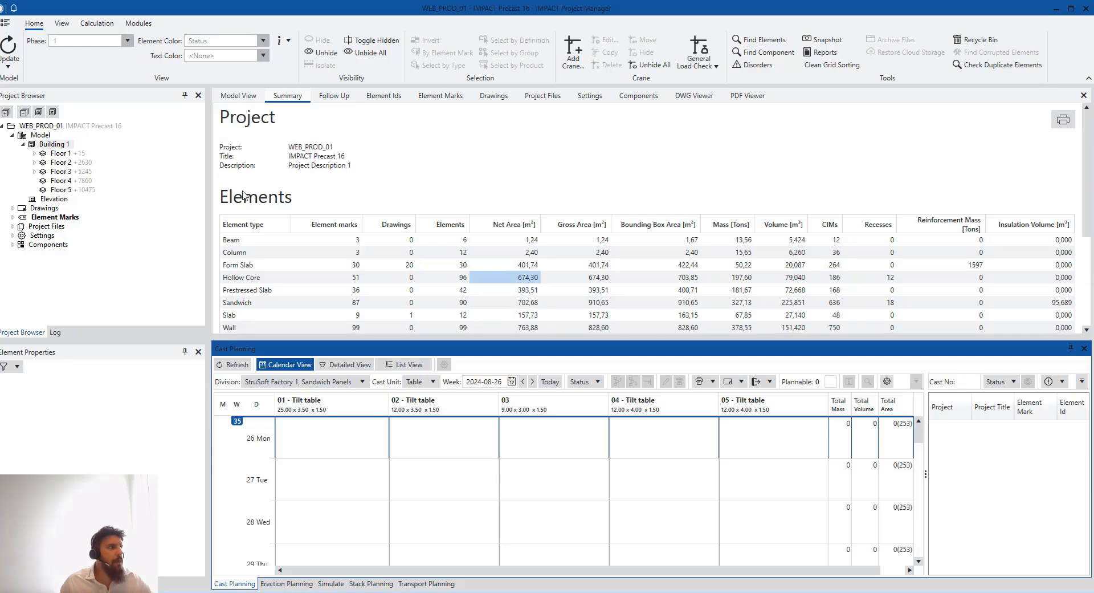
pyautogui.click(238, 97)
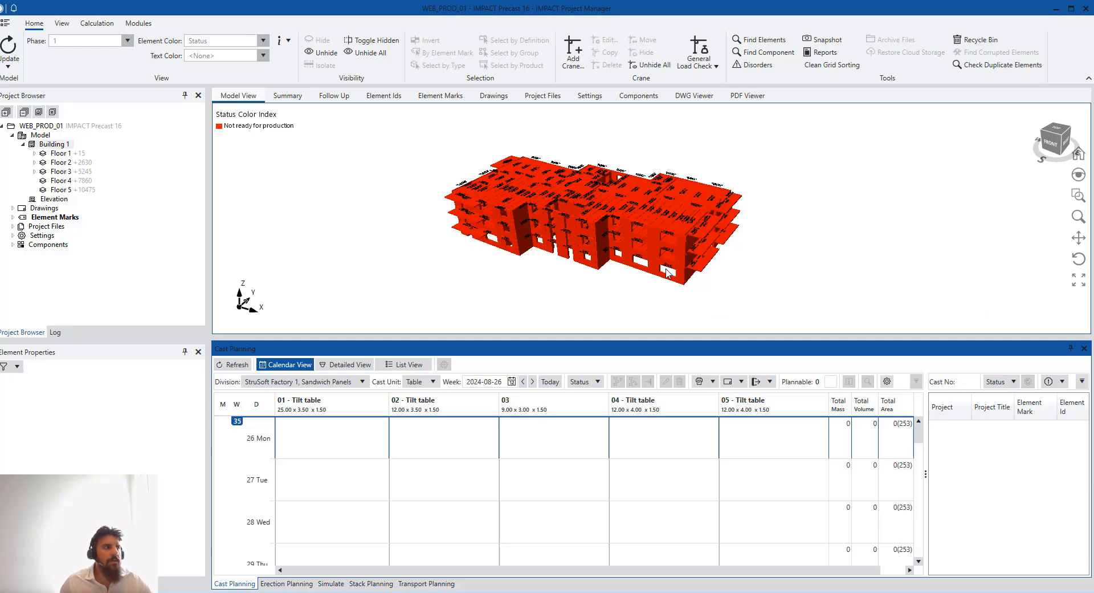
pyautogui.click(76, 155)
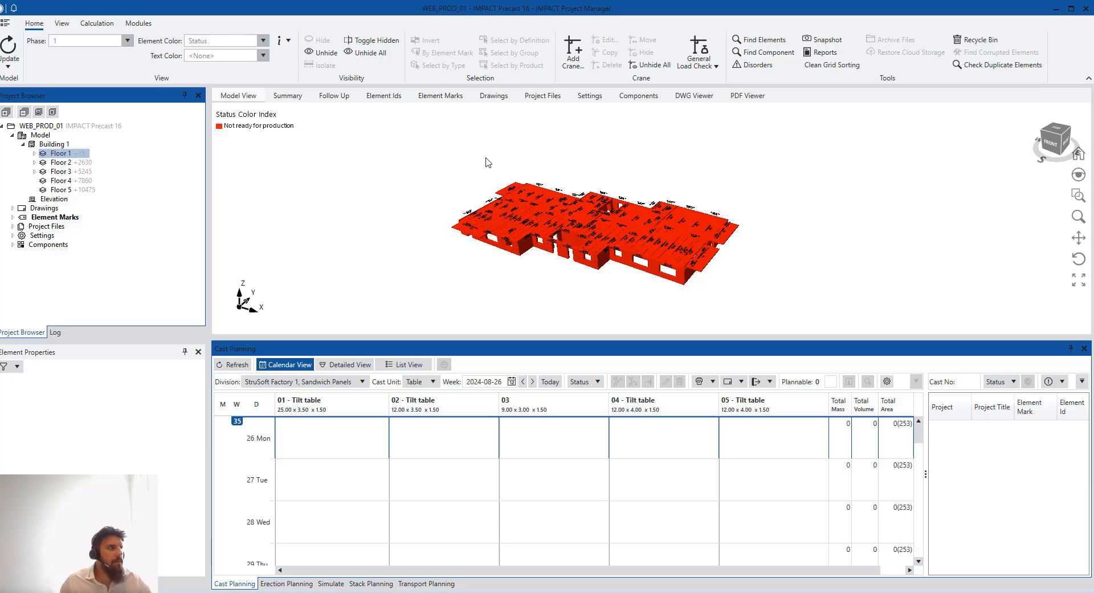
pyautogui.click(399, 96)
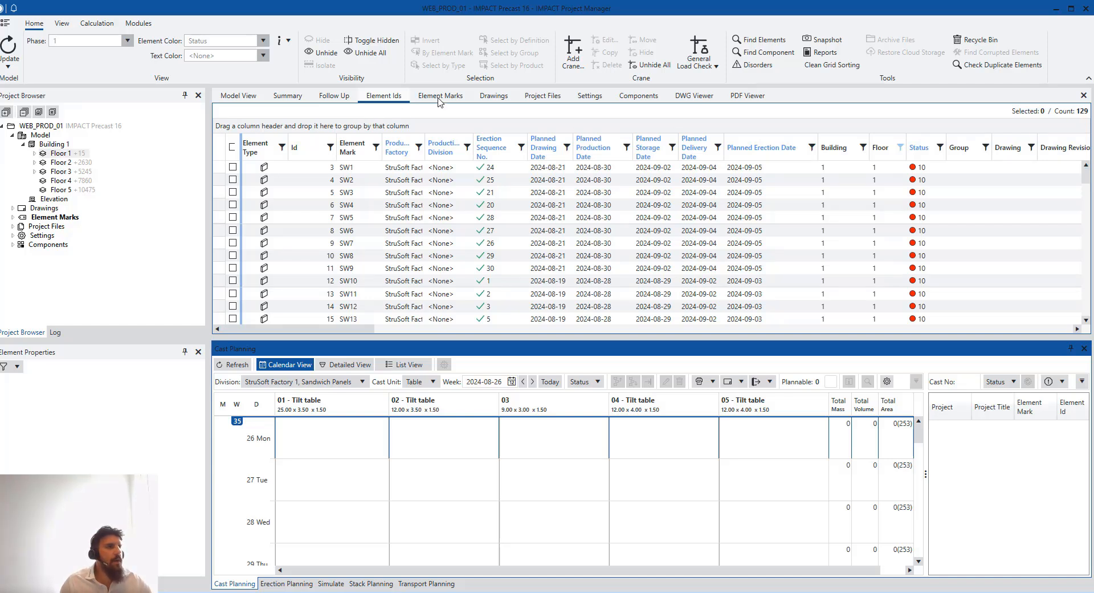
pyautogui.click(1053, 10)
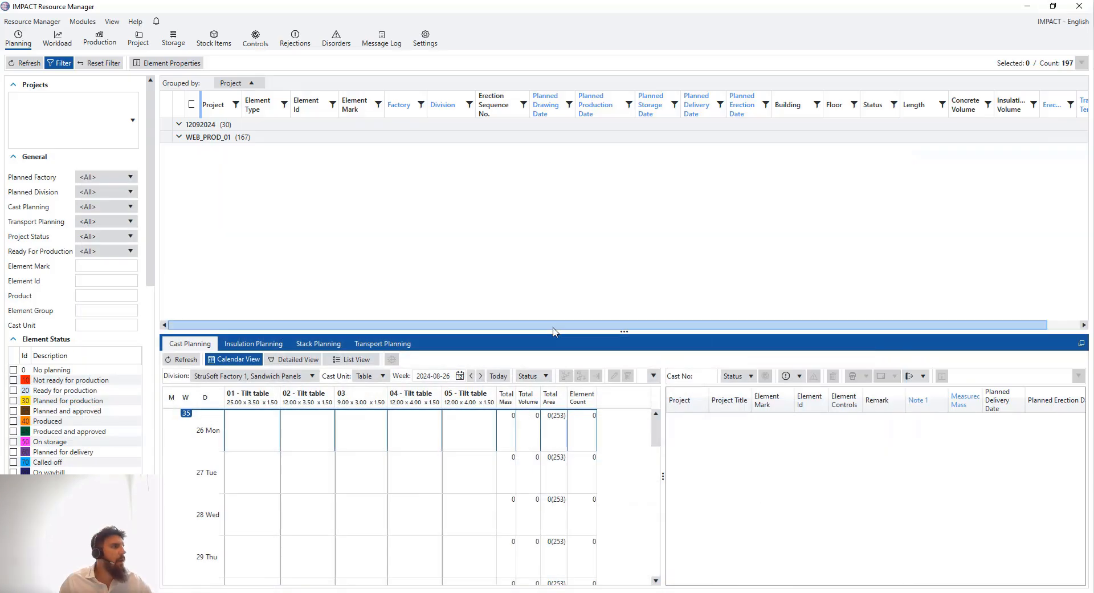
pyautogui.click(189, 137)
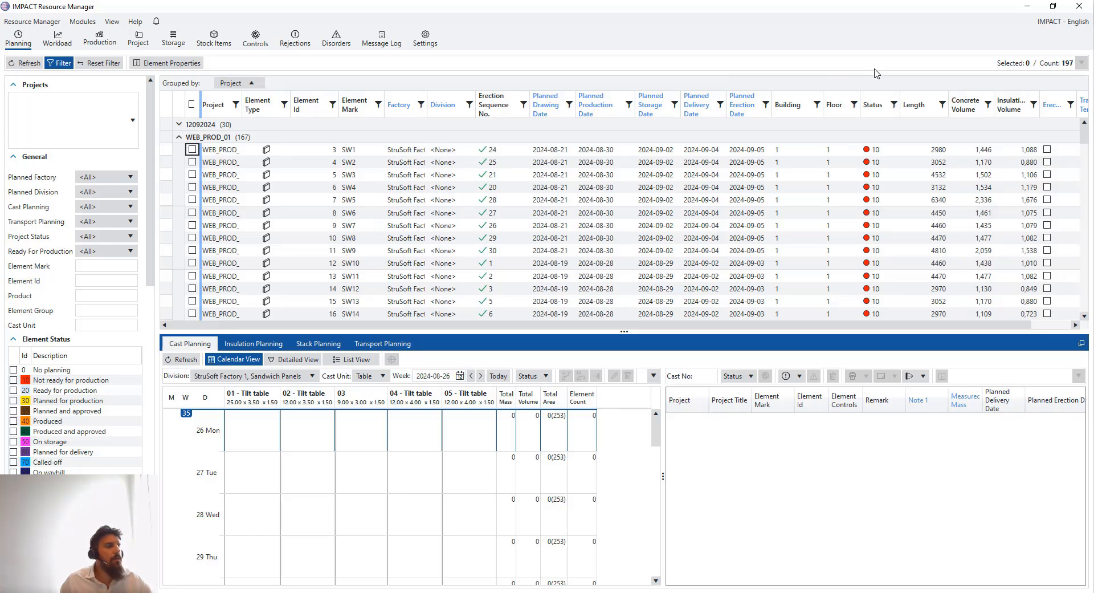
pyautogui.click(955, 121)
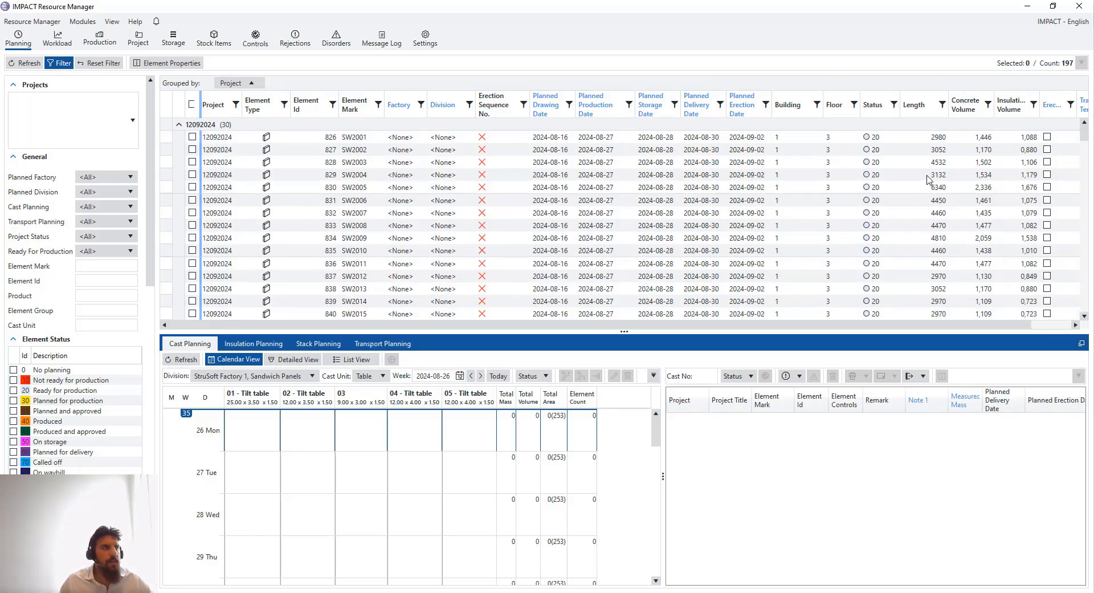
pyautogui.click(179, 125)
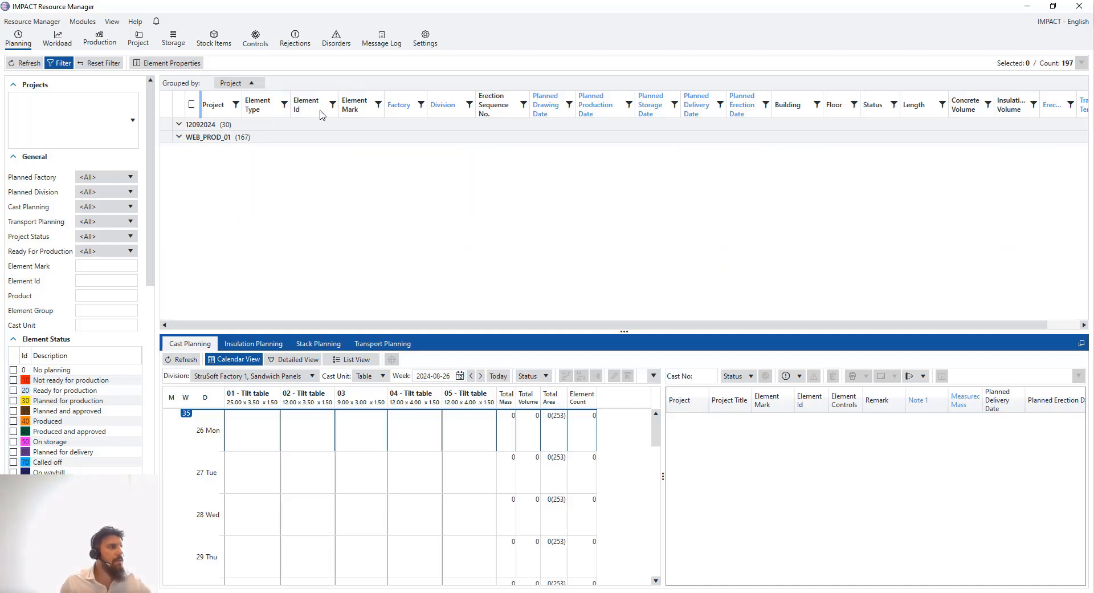
pyautogui.rightClick(320, 113)
pyautogui.rightClick(326, 116)
pyautogui.moveTo(370, 168)
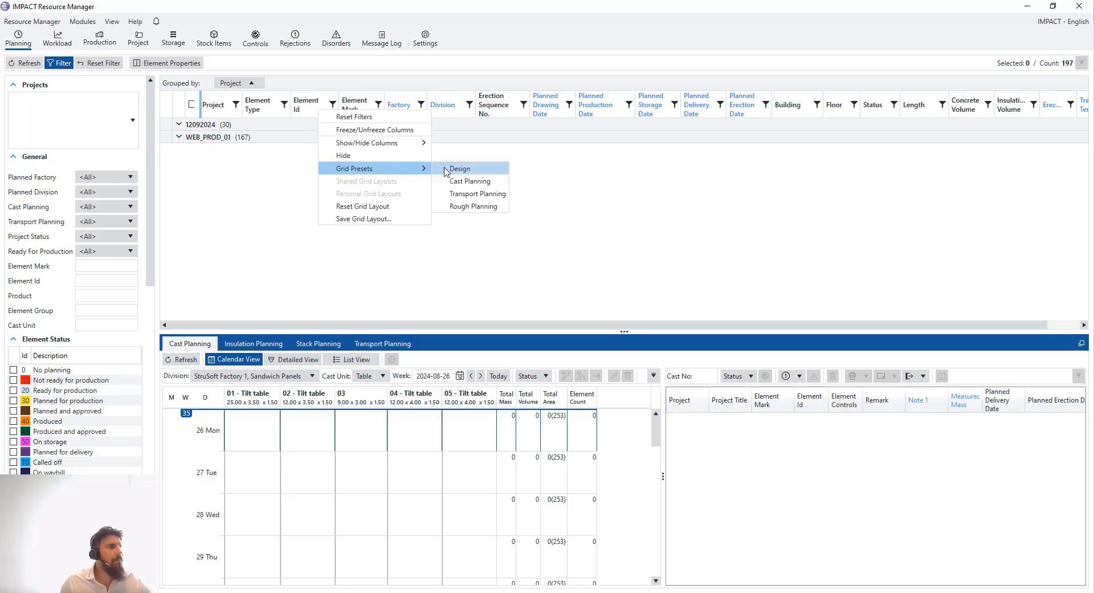
# Apply the Cast Planning grid preset and clear the Project grouping to show all 197 elements
pyautogui.click(472, 183)
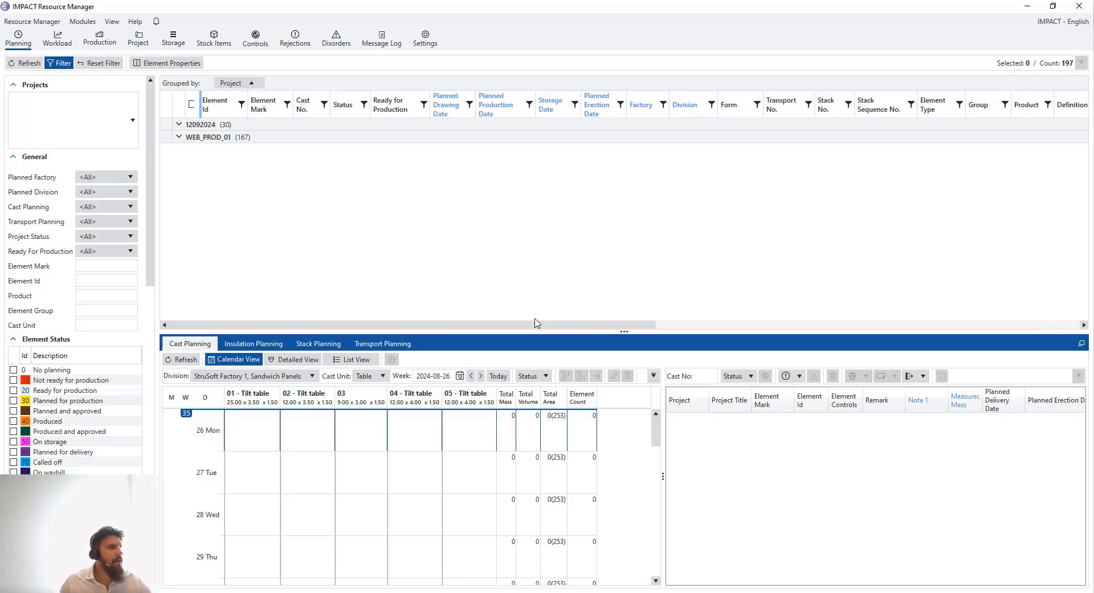
pyautogui.click(259, 82)
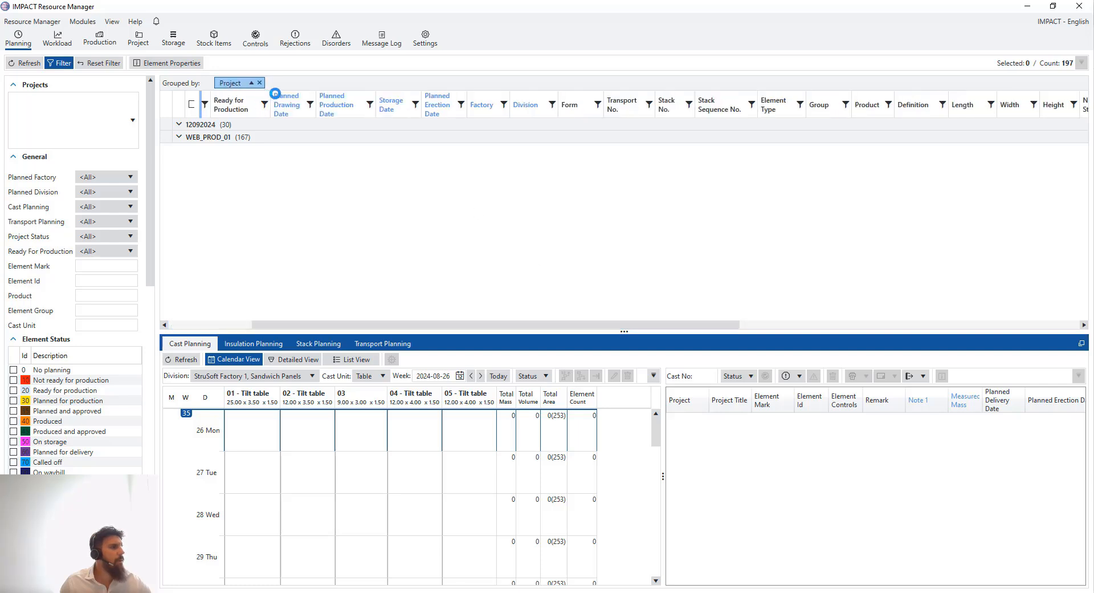
pyautogui.click(259, 83)
pyautogui.moveTo(370, 328); pyautogui.dragTo(336, 311)
# Apply a grid preset and group by Planned Production Date into 13 groups, 2024-08-26 to 2024-09-27
pyautogui.rightClick(394, 113)
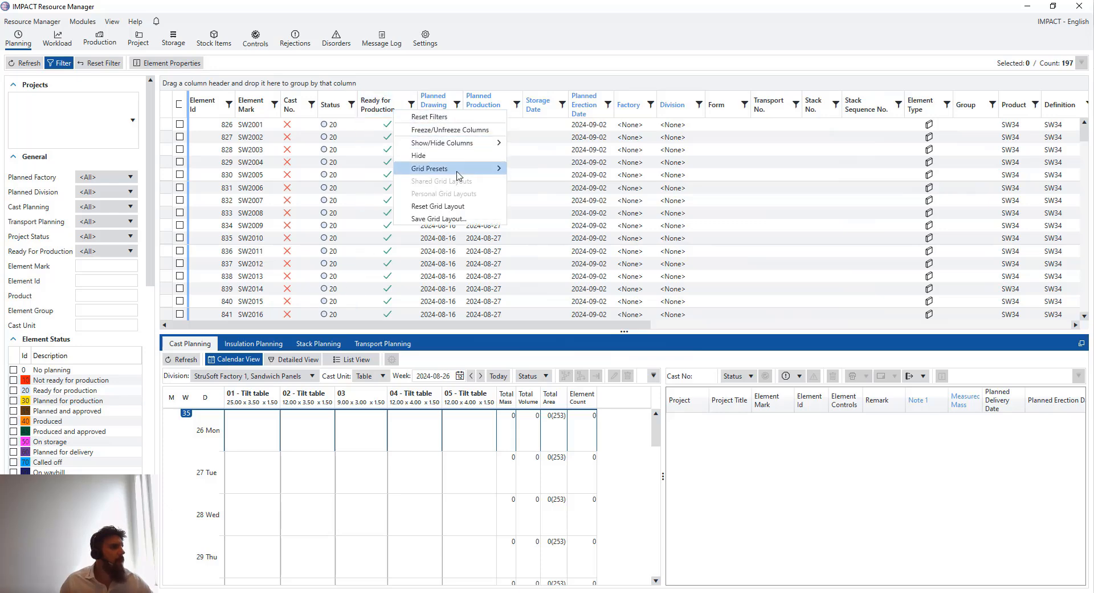
pyautogui.moveTo(461, 169)
pyautogui.click(542, 188)
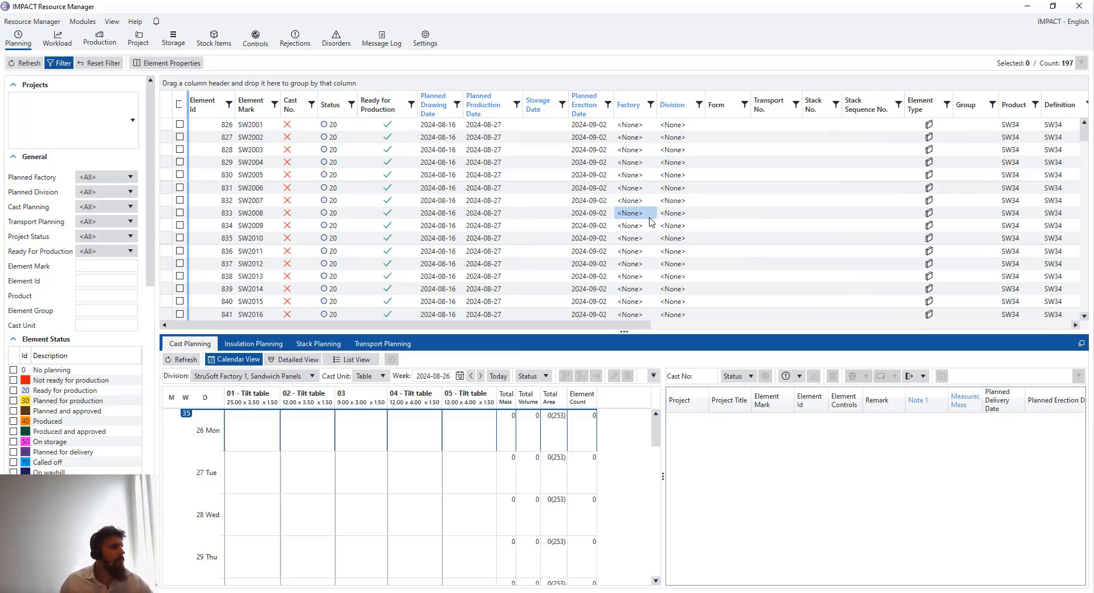
pyautogui.moveTo(626, 326); pyautogui.dragTo(930, 327)
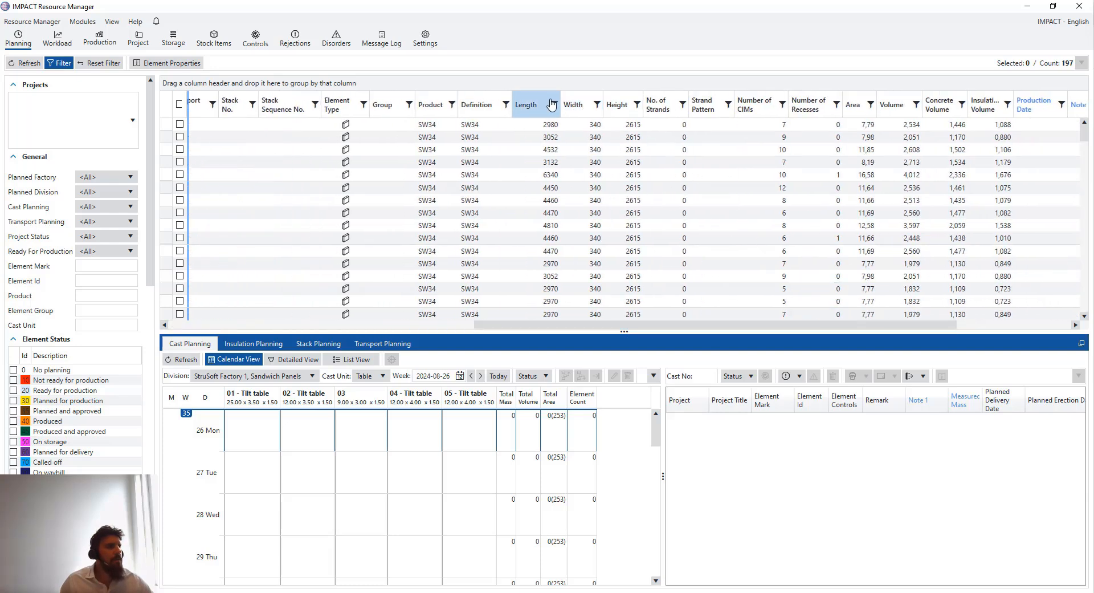
pyautogui.moveTo(778, 326); pyautogui.dragTo(356, 329)
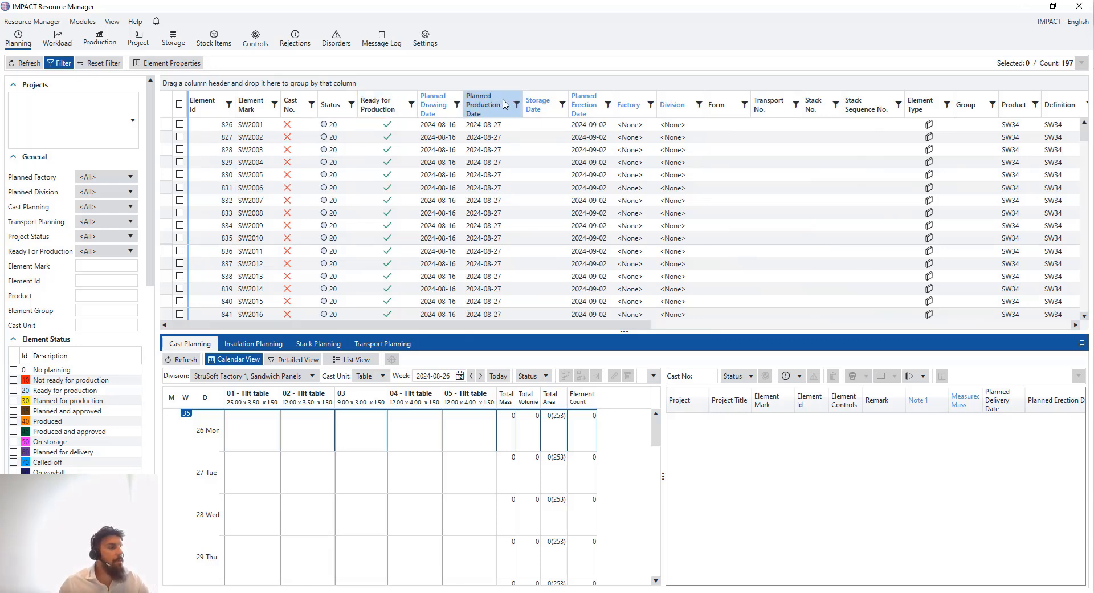
pyautogui.moveTo(495, 106); pyautogui.dragTo(234, 85)
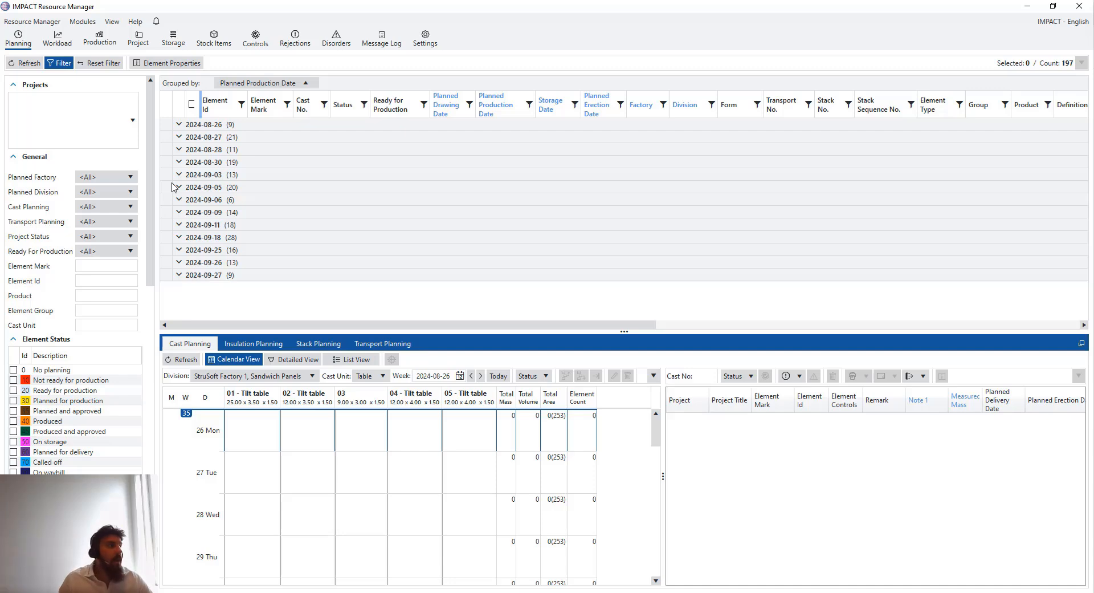
# Expand the 2024-08-26 group (SW2022–SW2029), enlarge the calendar, and select tilt table 01 on Monday 26
pyautogui.click(179, 124)
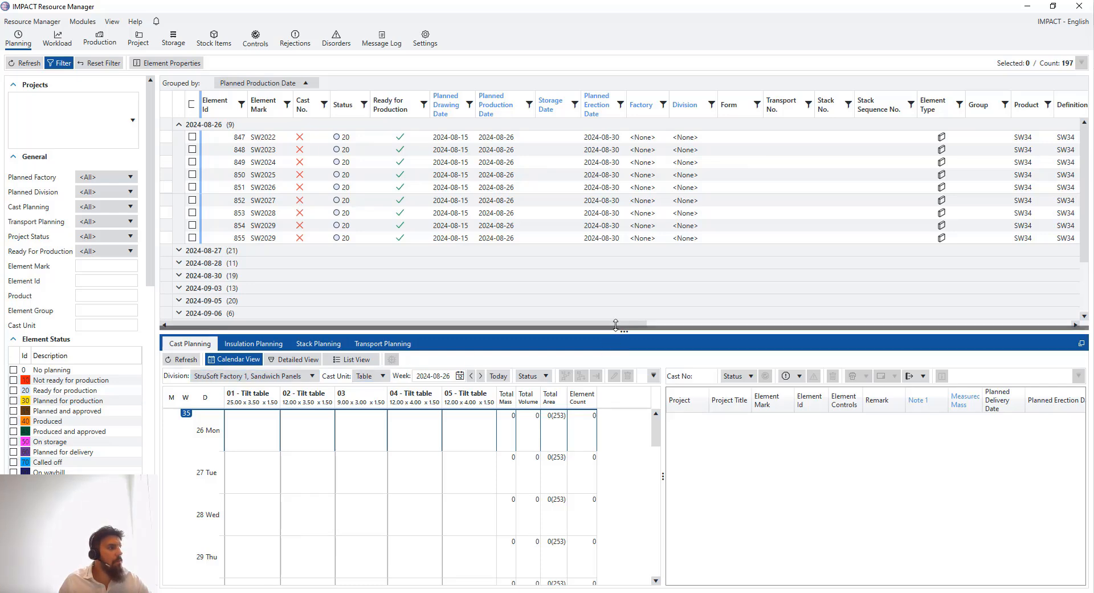
pyautogui.moveTo(612, 328); pyautogui.dragTo(612, 318)
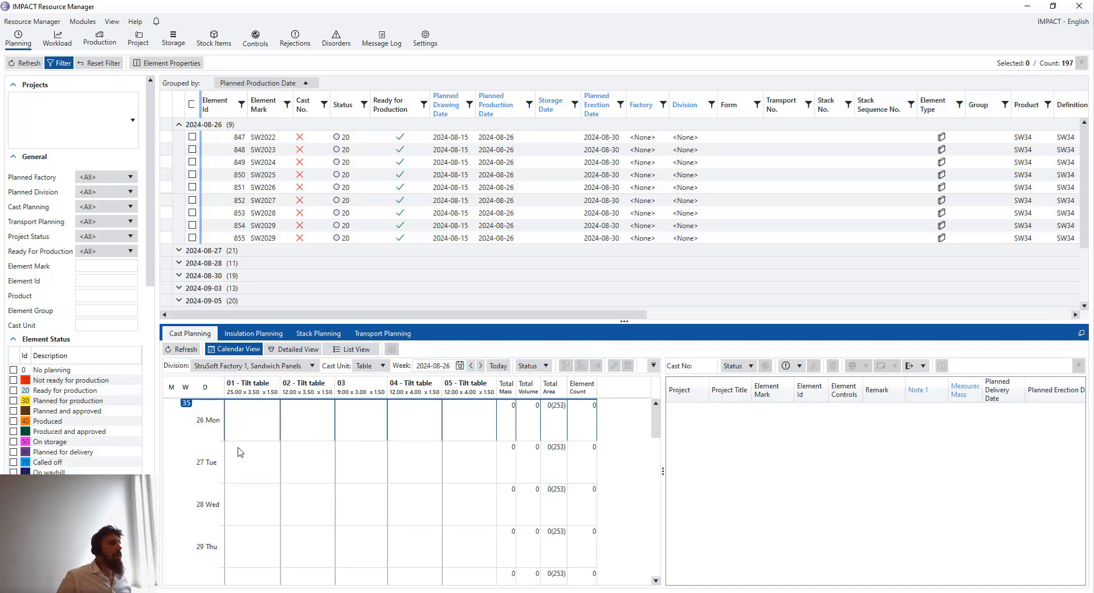
pyautogui.click(227, 141)
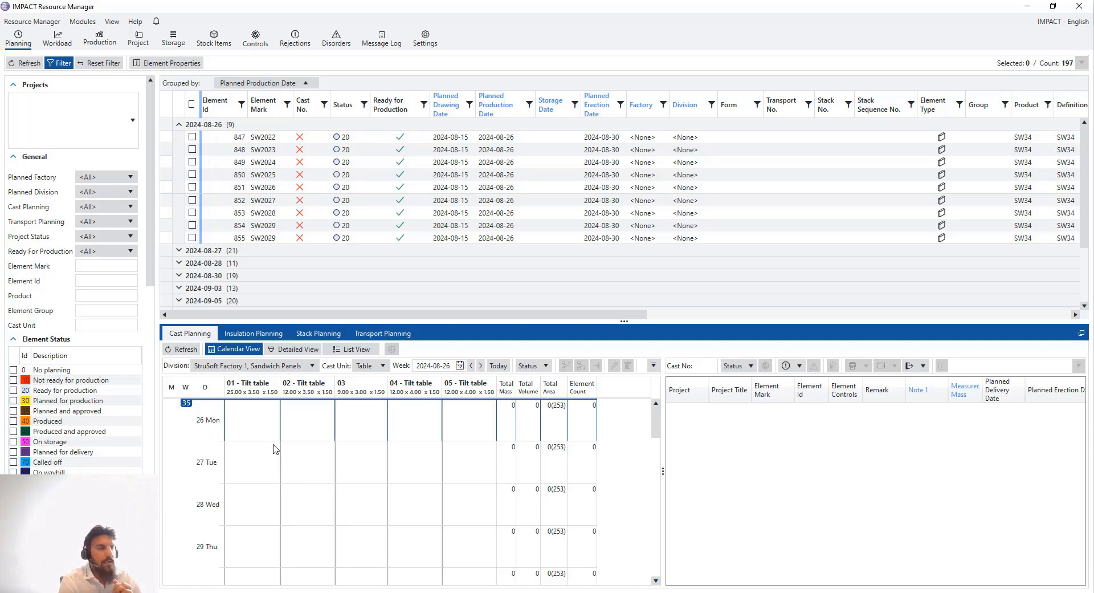
pyautogui.click(257, 425)
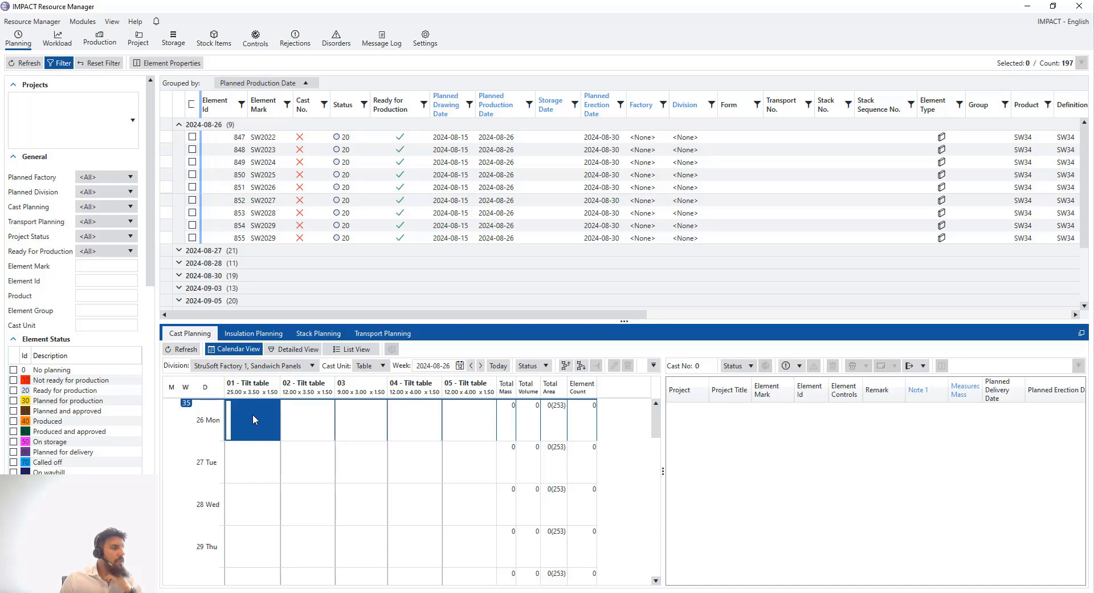
# Switch Cast Planning from the 3-D tilt tables to the list of 161 Factory 1 casts
pyautogui.doubleClick(262, 414)
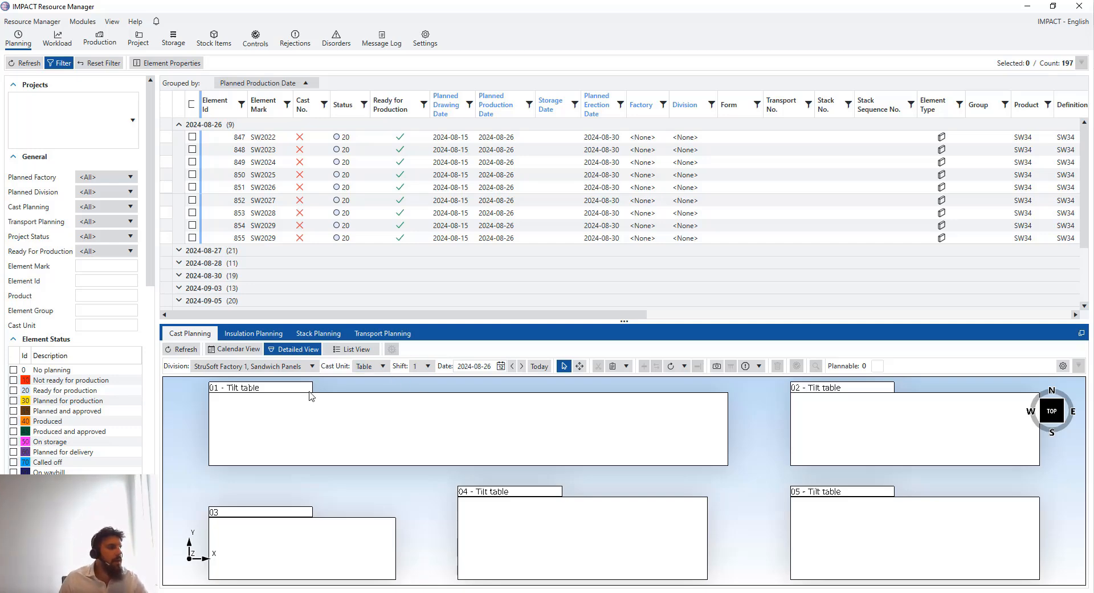
pyautogui.click(234, 349)
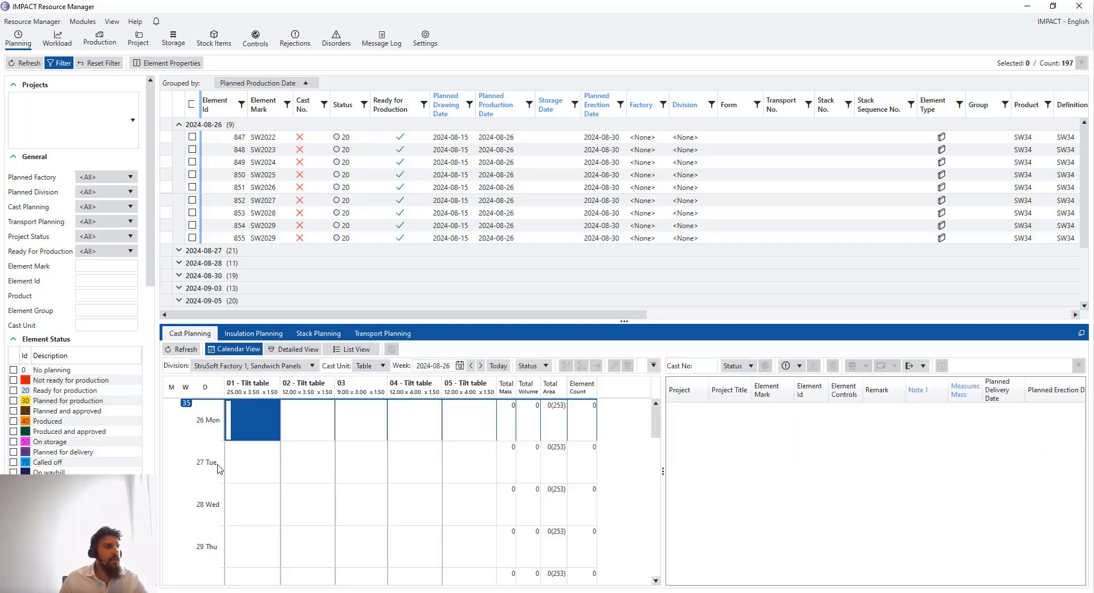
pyautogui.click(684, 492)
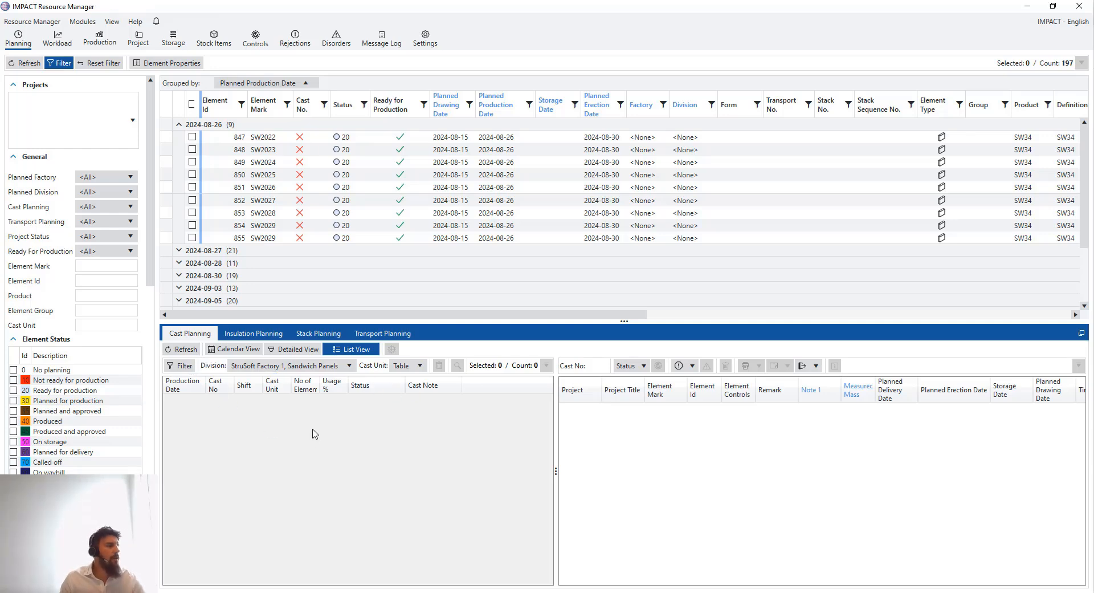
# Set a 2023-01-10 From date in the cast filter, then close it without applying
pyautogui.click(181, 365)
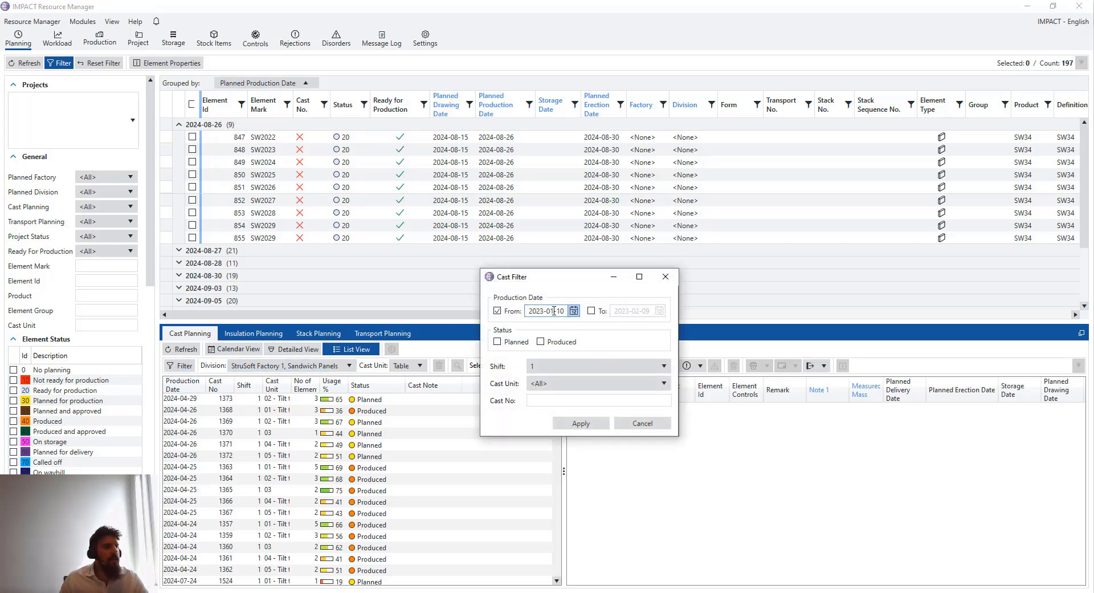
pyautogui.click(497, 311)
pyautogui.click(573, 311)
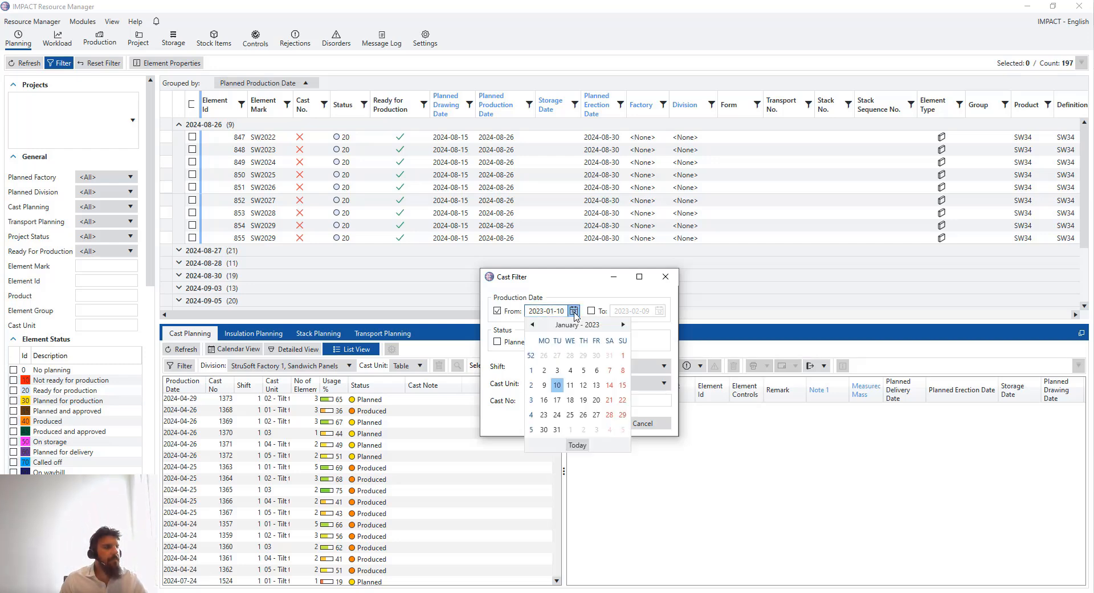
pyautogui.click(607, 298)
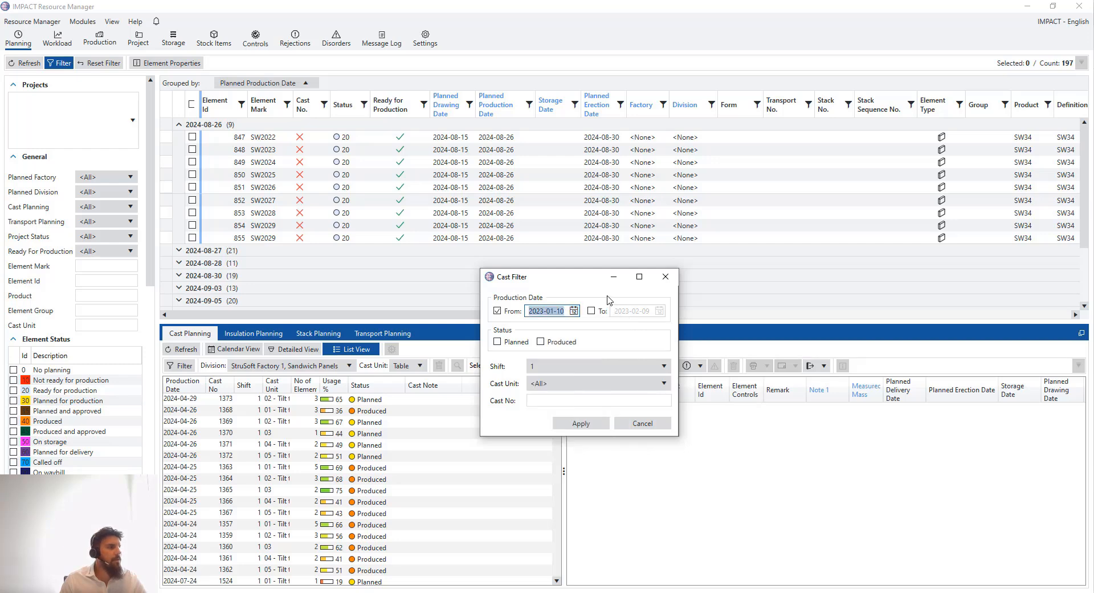
pyautogui.click(665, 276)
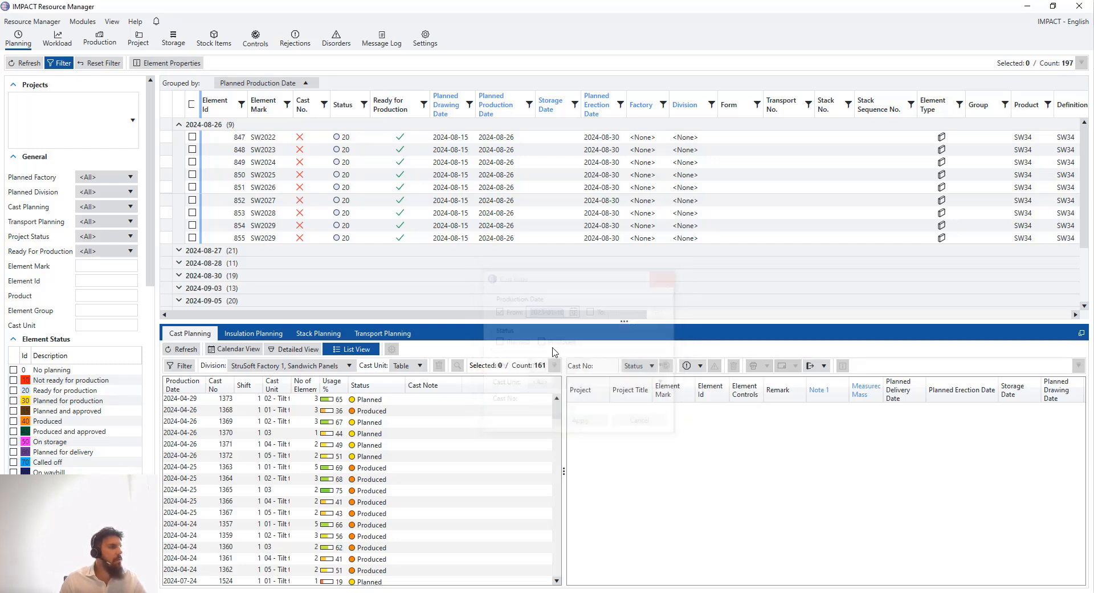
# Browse the 161 casts and show the elements on casts 1146 and 1147
pyautogui.scroll(-1, 218, 417)
pyautogui.scroll(-10, 222, 433)
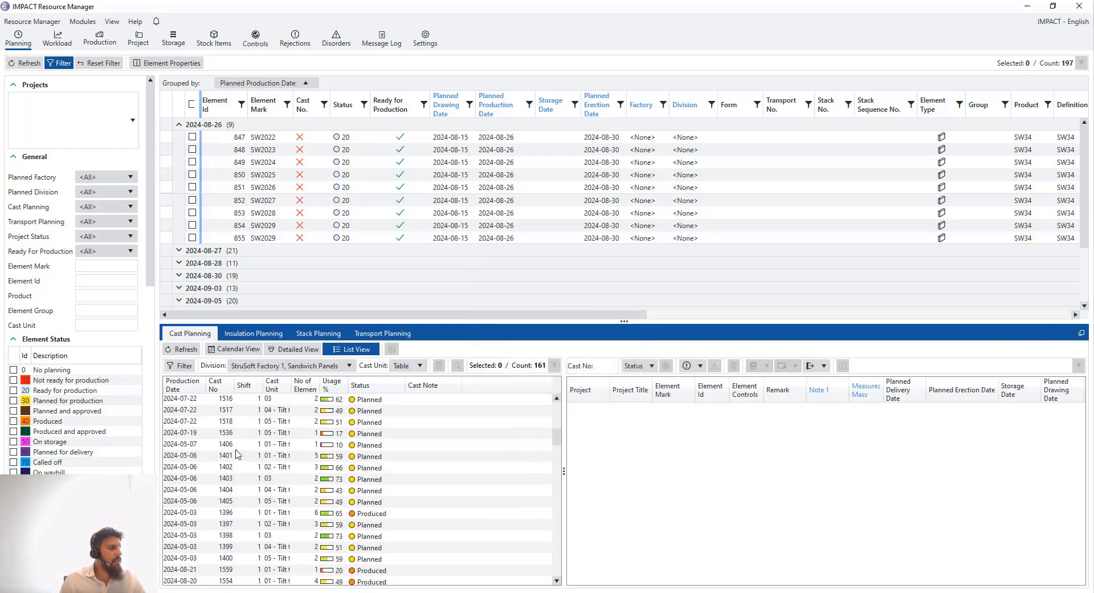
pyautogui.scroll(-10, 245, 465)
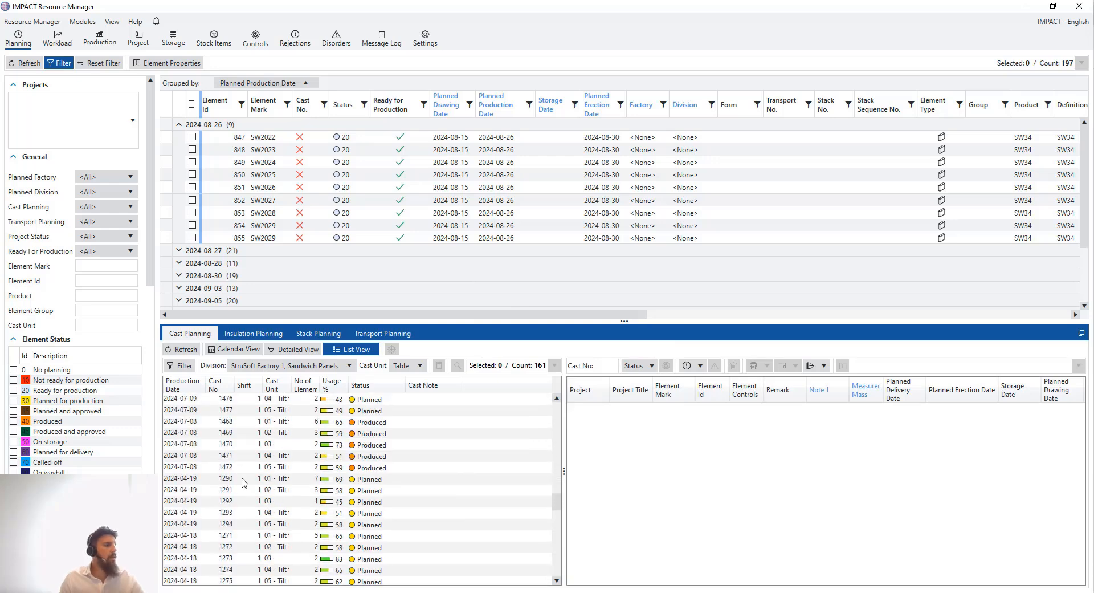
pyautogui.scroll(-10, 228, 462)
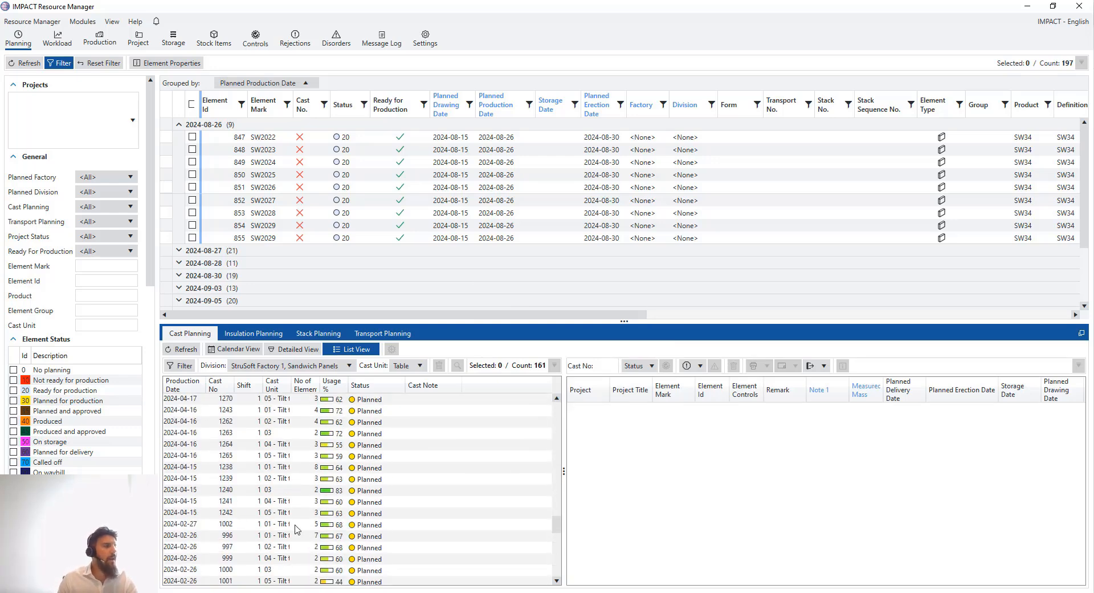
pyautogui.scroll(-5, 286, 460)
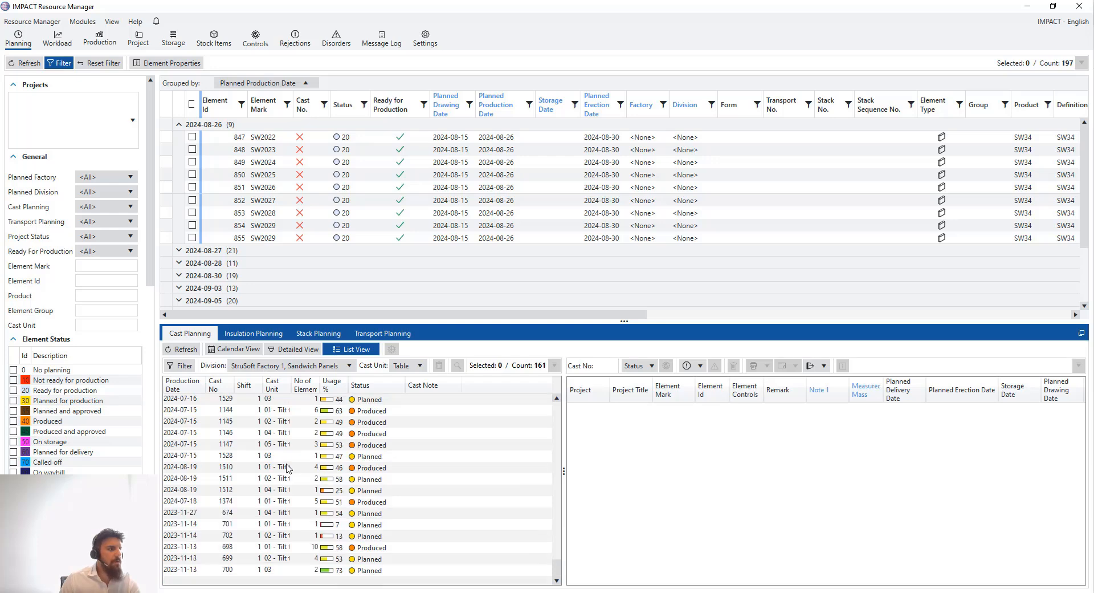
pyautogui.scroll(1, 288, 468)
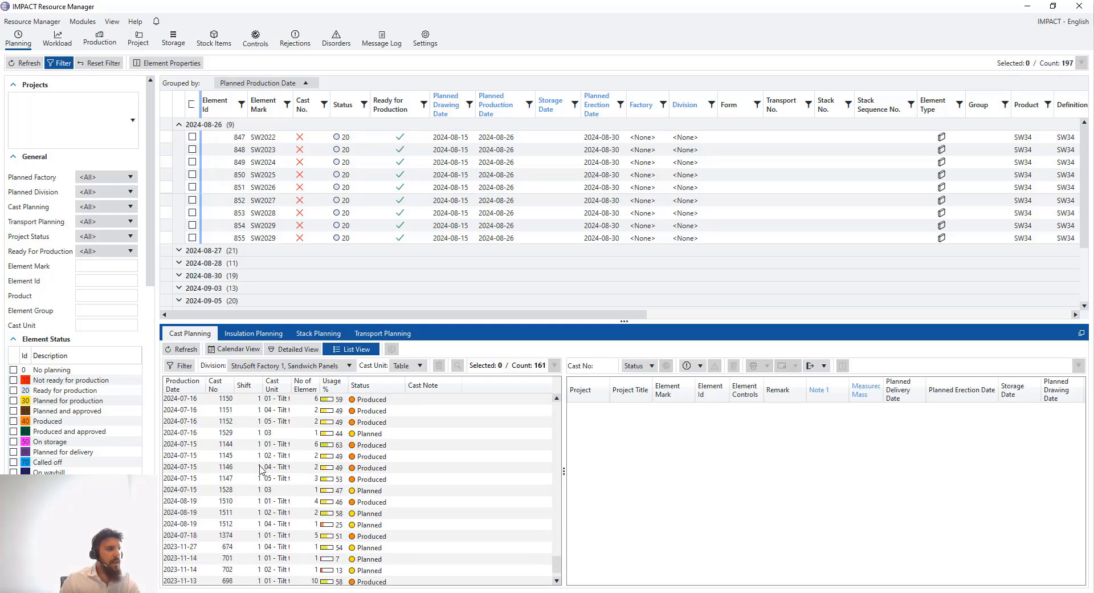
pyautogui.click(270, 467)
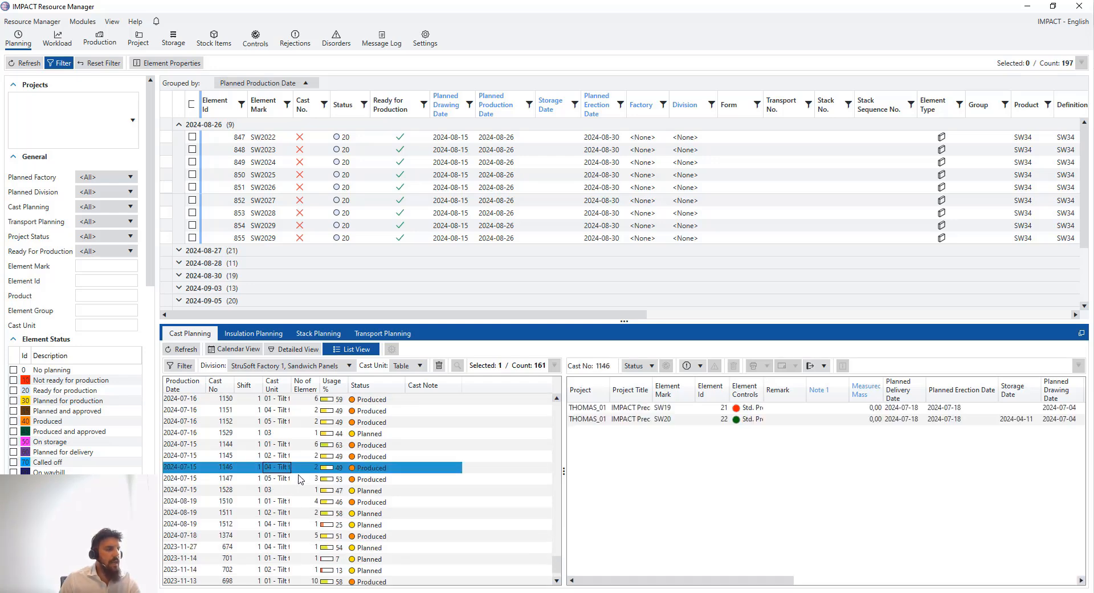
pyautogui.click(299, 480)
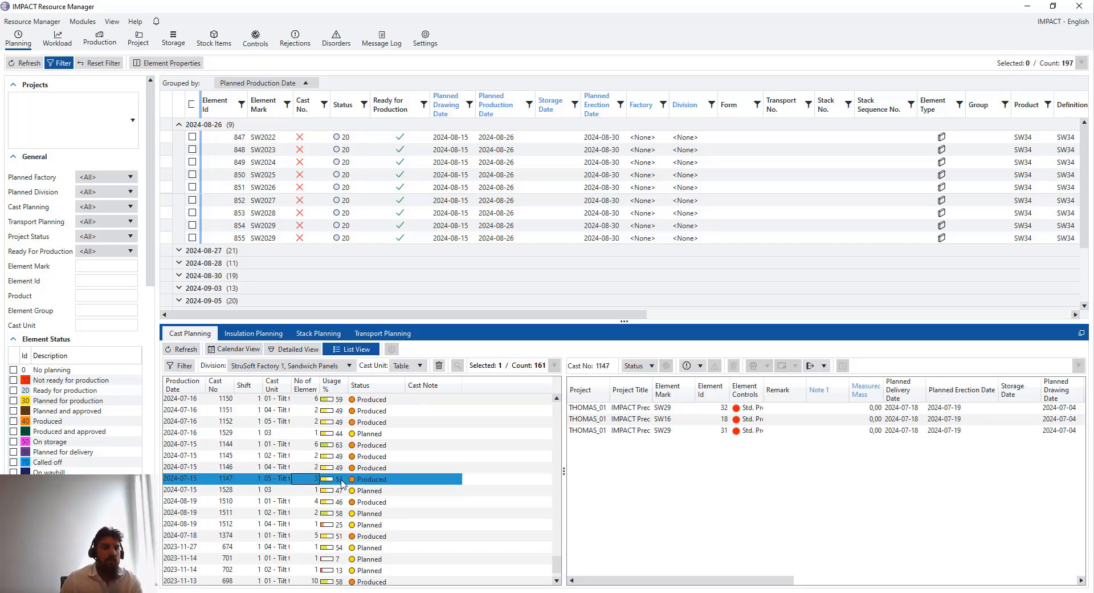
# Select casts 1145–1374 to view their actions menu, then show cast 702's single element HC214
pyautogui.scroll(-1, 302, 547)
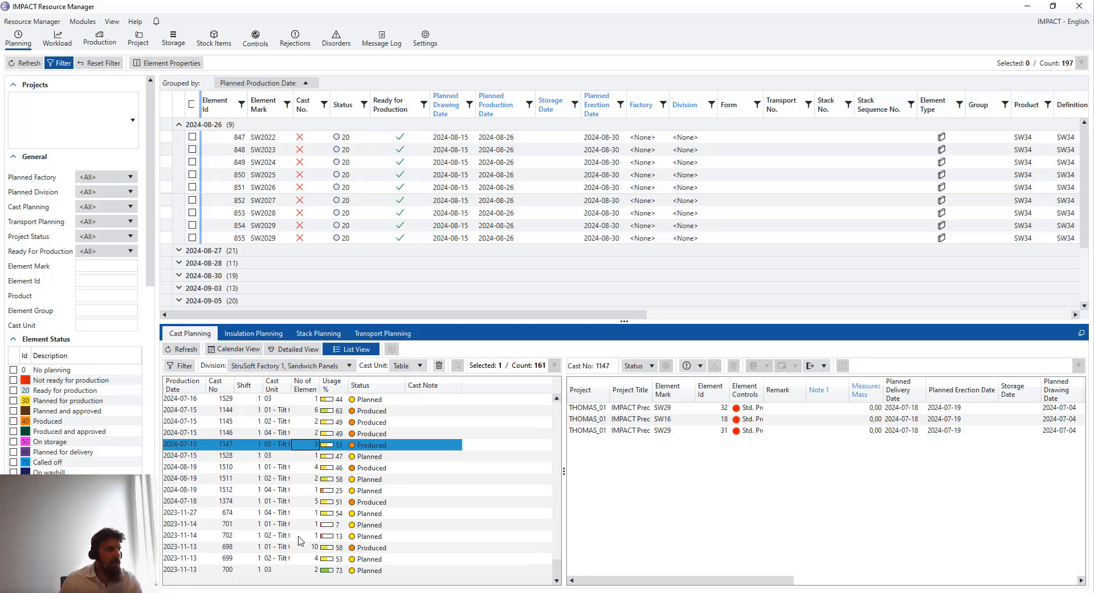
pyautogui.scroll(10, 301, 540)
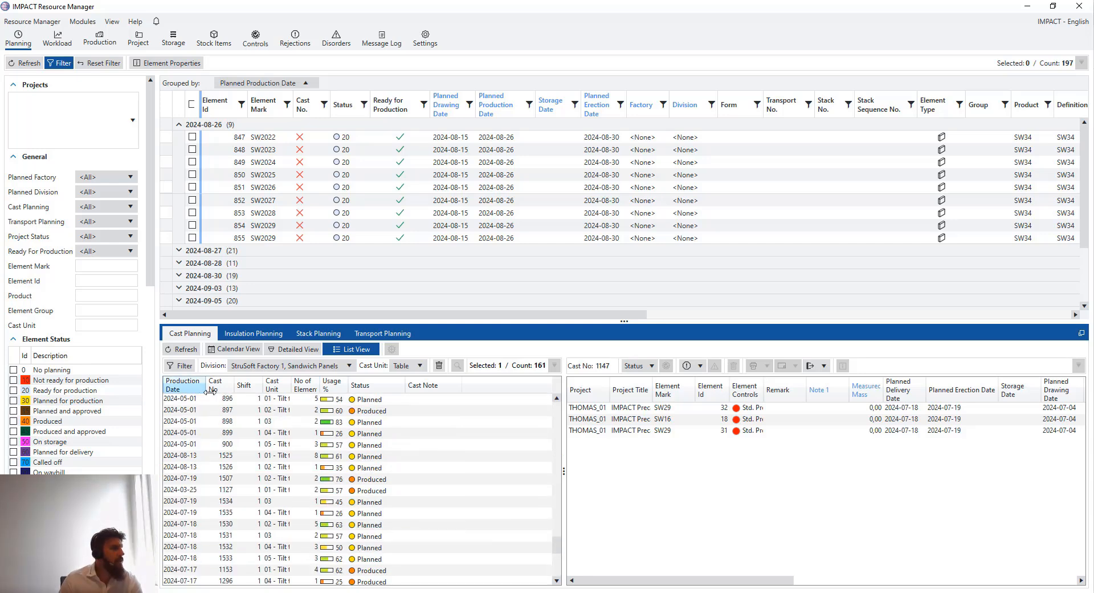
pyautogui.scroll(-3, 281, 446)
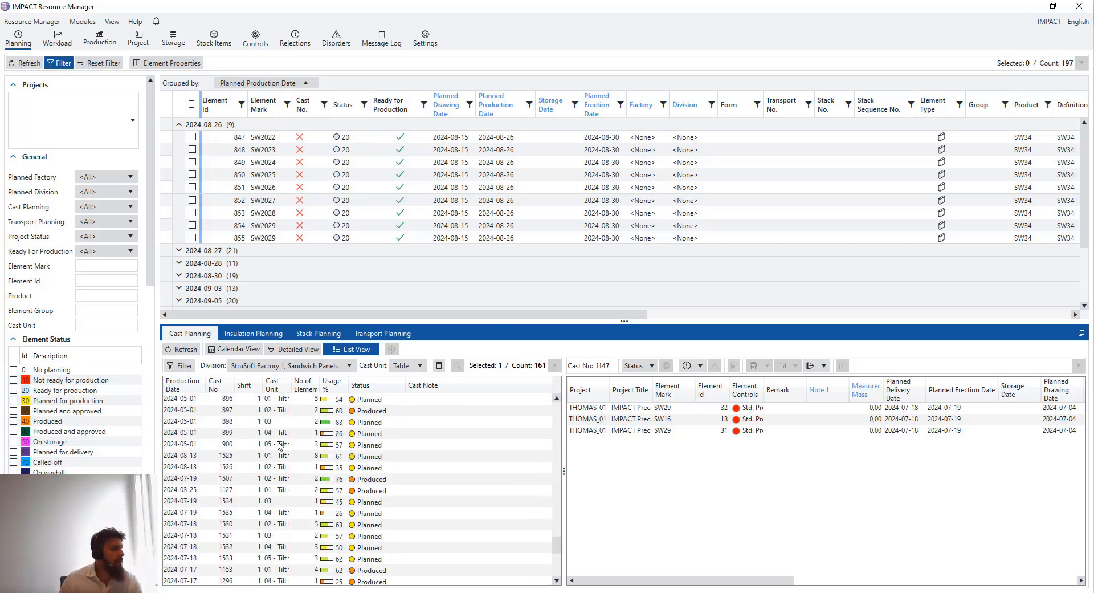
pyautogui.scroll(-7, 280, 445)
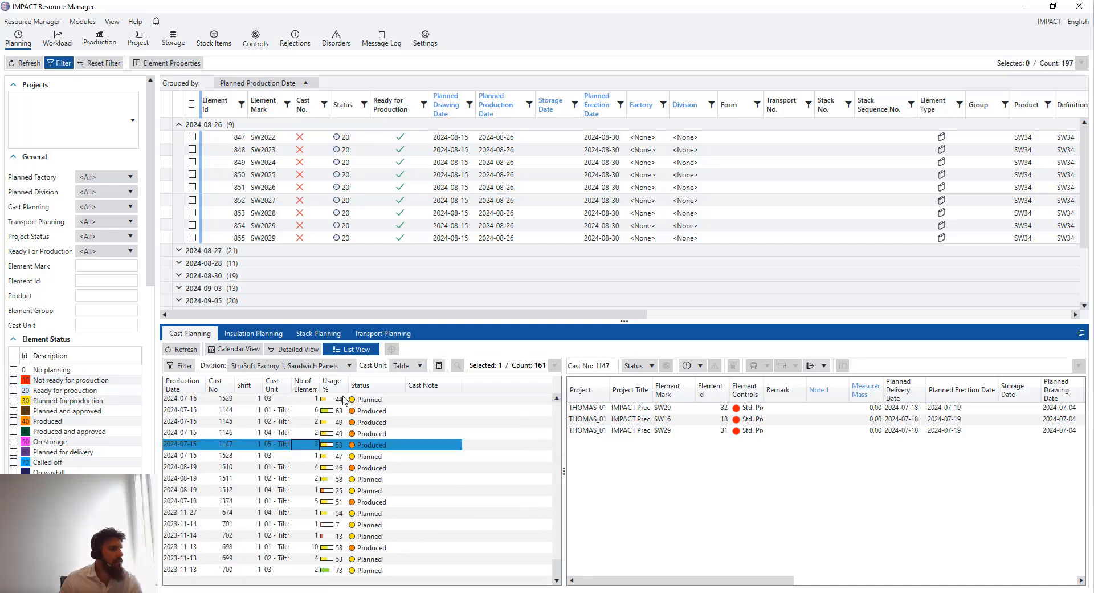
pyautogui.moveTo(233, 421); pyautogui.dragTo(236, 505)
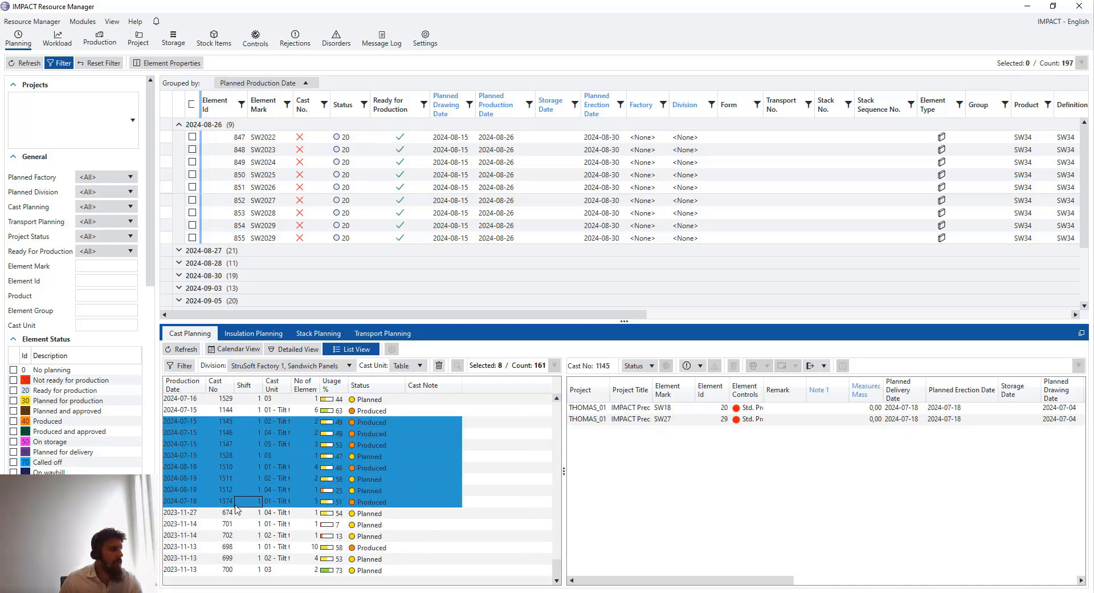
pyautogui.rightClick(230, 466)
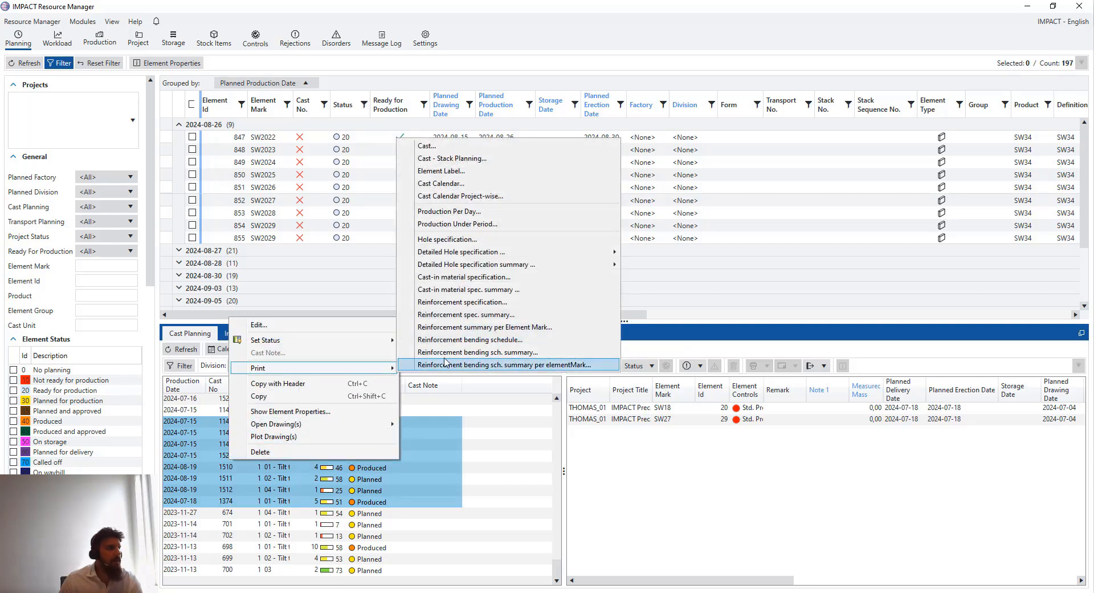
pyautogui.click(470, 488)
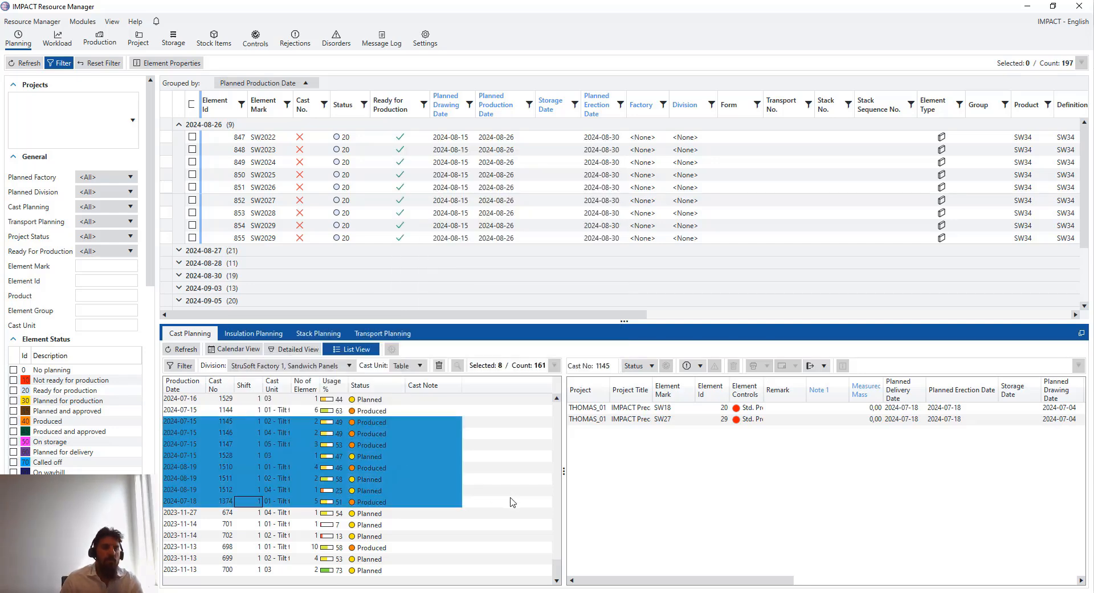
pyautogui.click(419, 539)
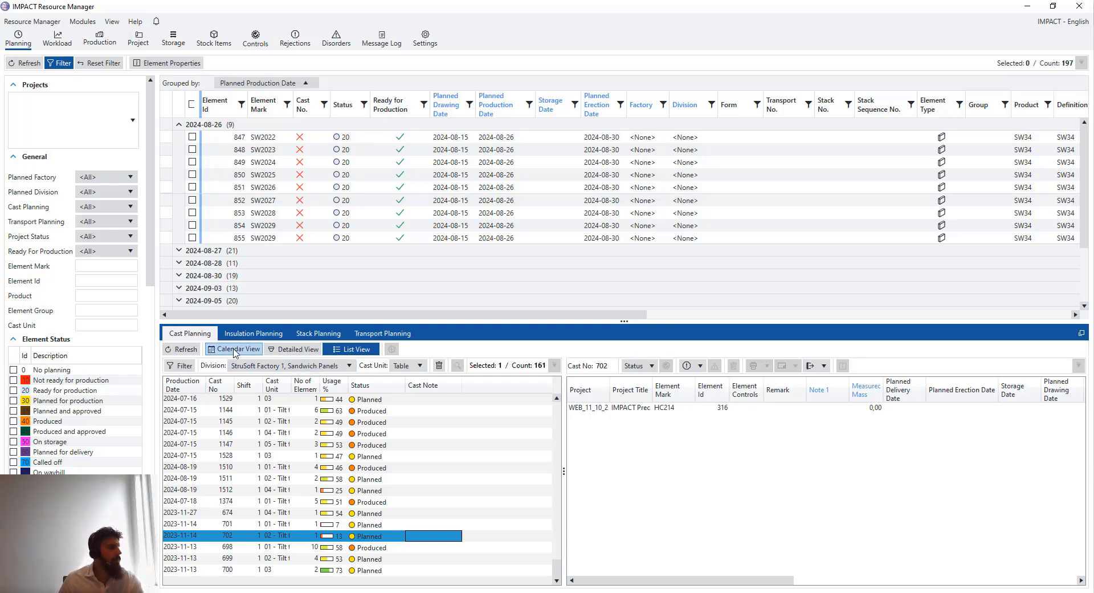
# Switch to the week-of-2024-08-26 calendar, pick Monday 26 cells on tilt tables 01–05, and widen the calendar
pyautogui.click(235, 348)
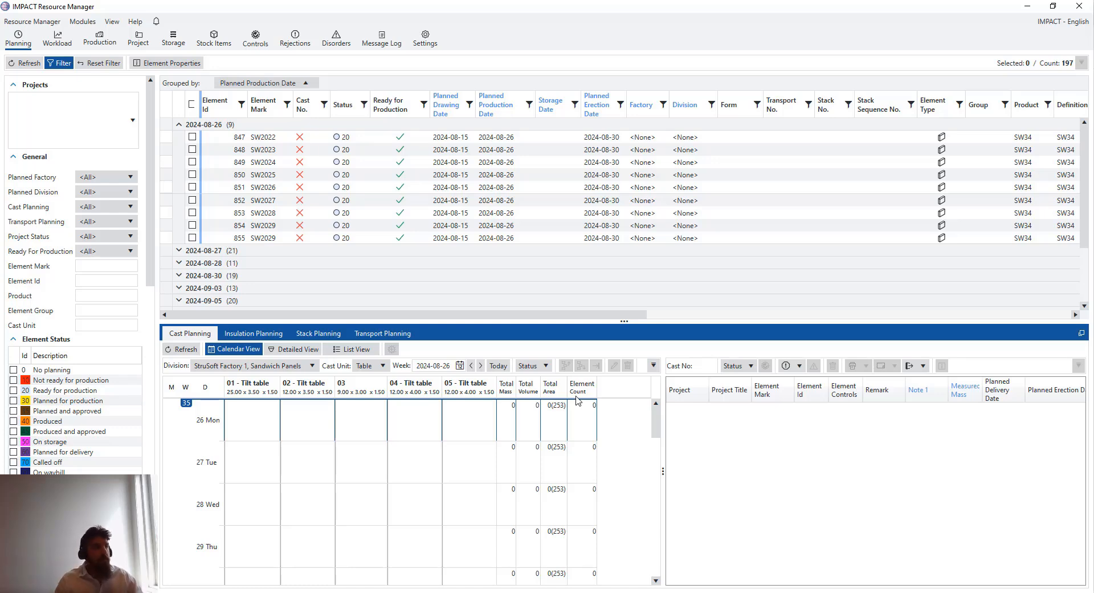
pyautogui.click(240, 423)
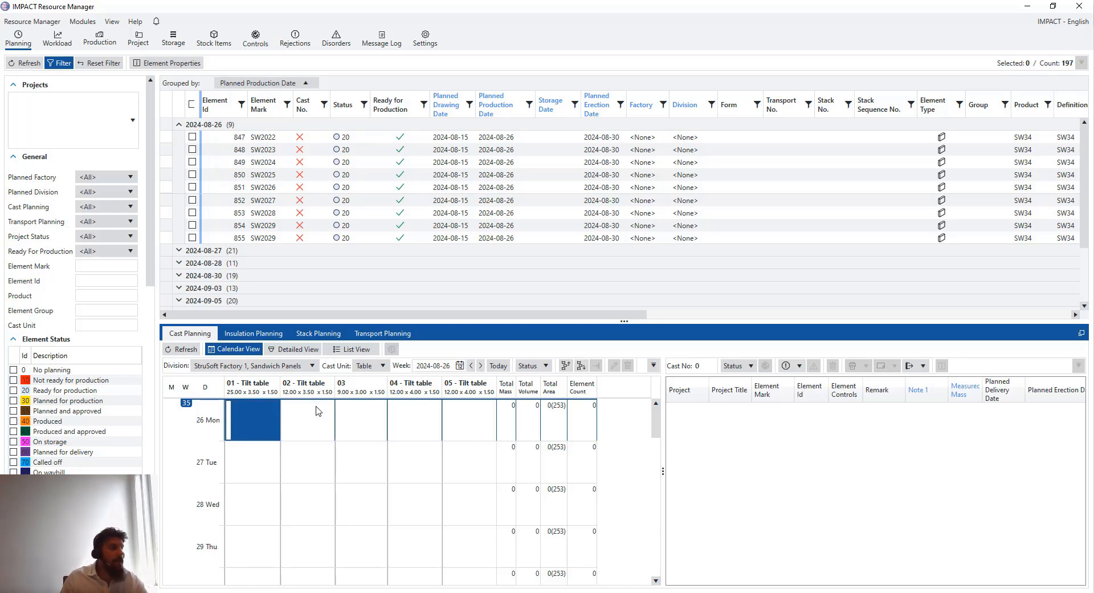
pyautogui.click(317, 407)
pyautogui.click(245, 417)
pyautogui.click(338, 417)
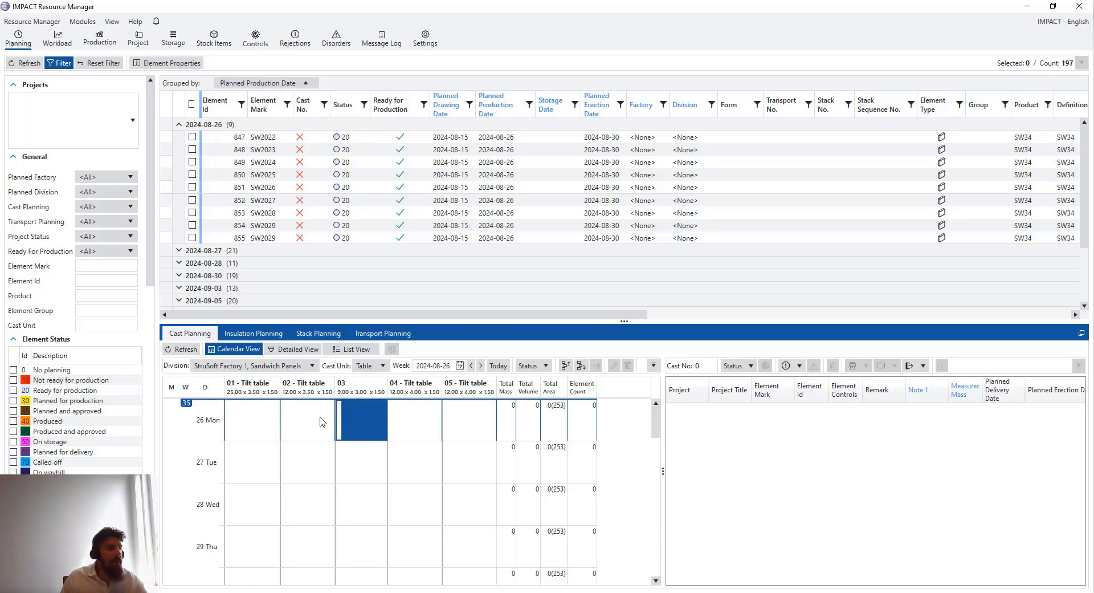
pyautogui.click(322, 421)
pyautogui.click(255, 422)
pyautogui.click(342, 427)
pyautogui.click(447, 428)
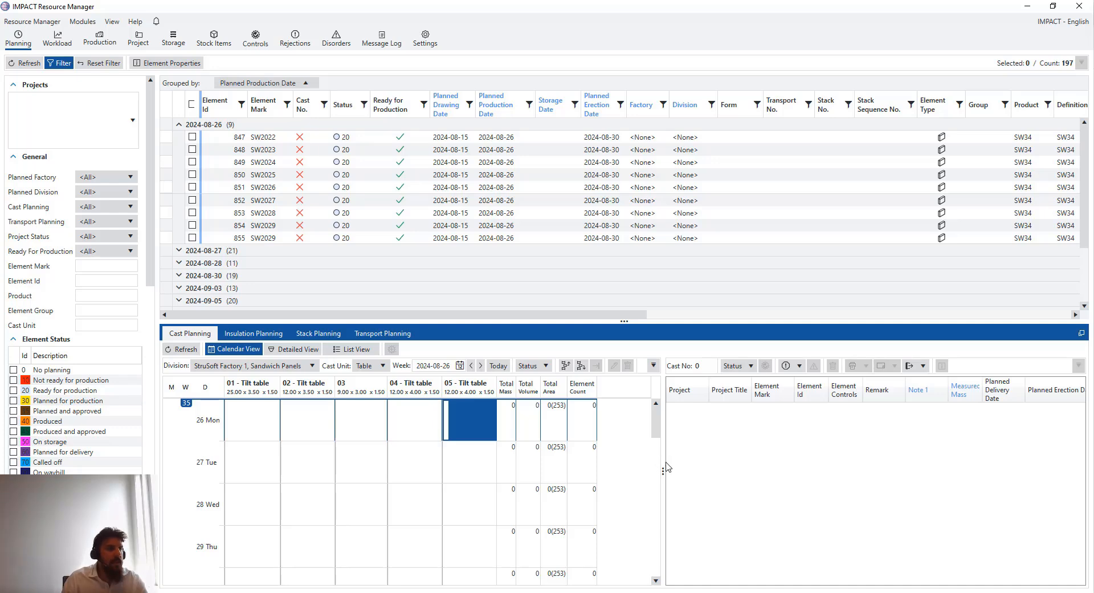
pyautogui.moveTo(665, 462); pyautogui.dragTo(745, 468)
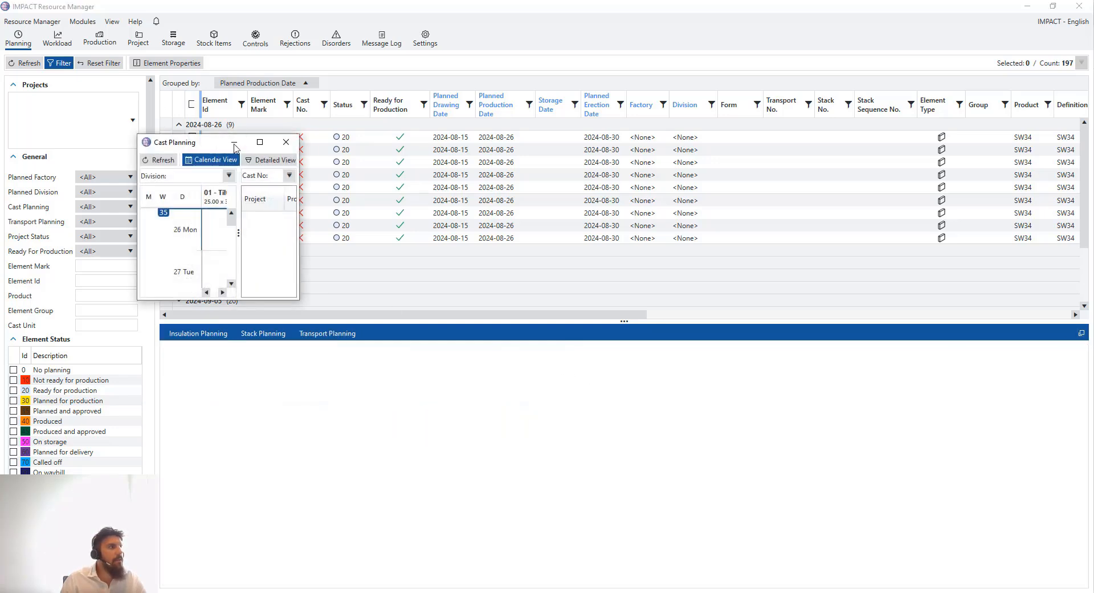
# Maximize the detached Cast Planning window and drag the splitter right to widen the calendar
pyautogui.click(263, 145)
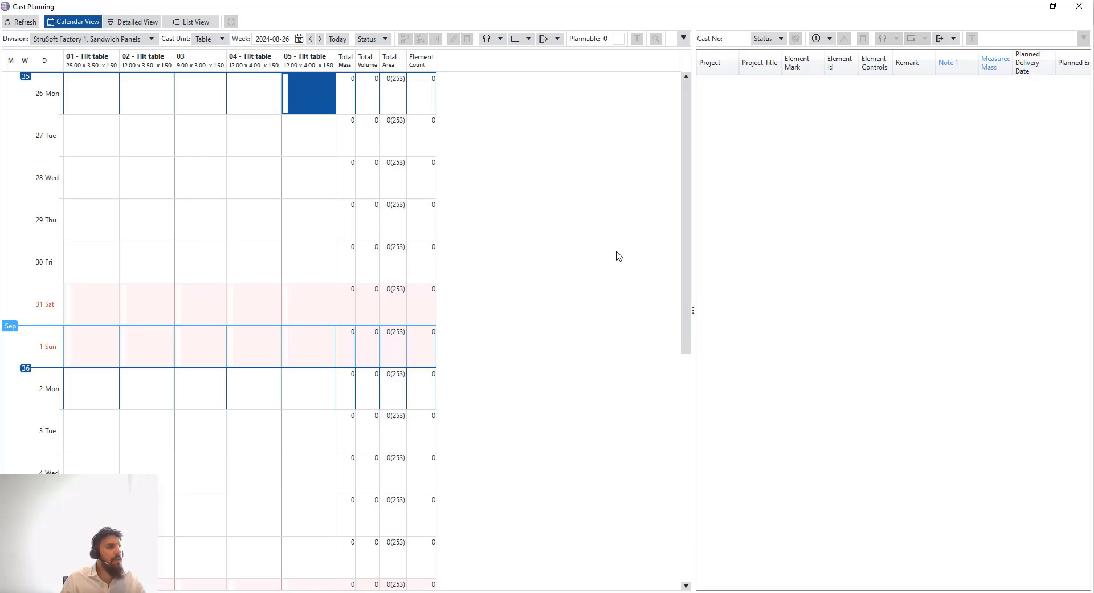
pyautogui.scroll(-1, 686, 225)
pyautogui.moveTo(695, 220); pyautogui.dragTo(759, 217)
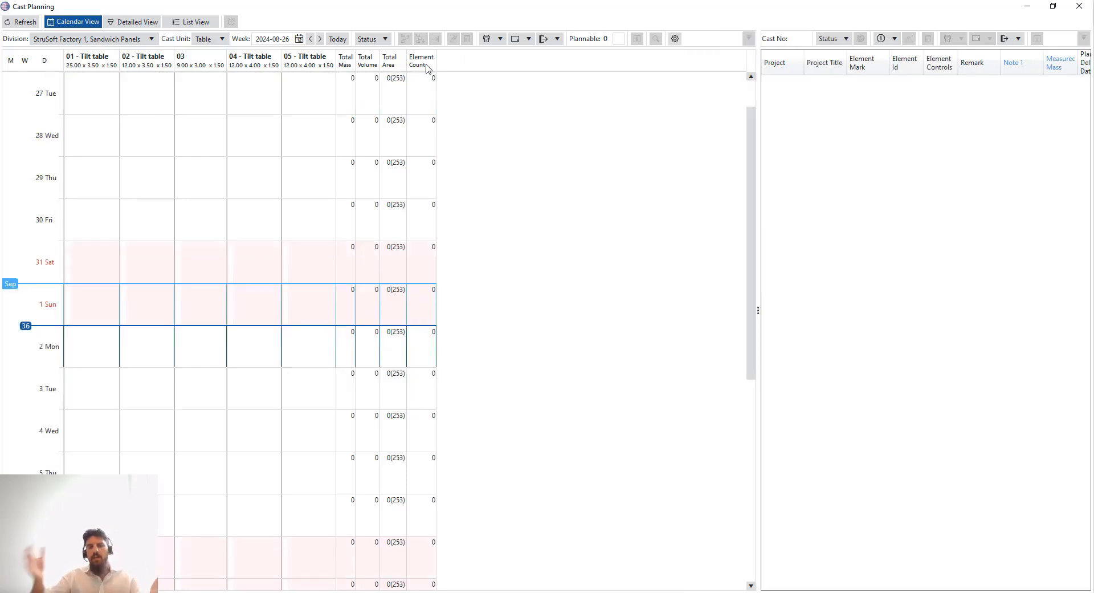
pyautogui.scroll(-2, 269, 276)
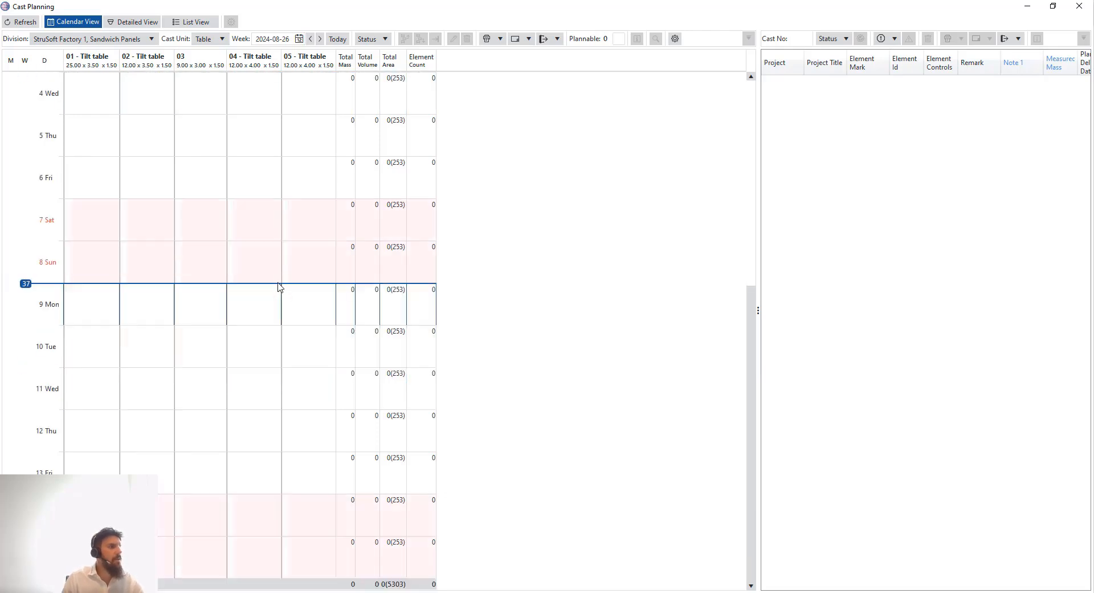
pyautogui.scroll(3, 274, 279)
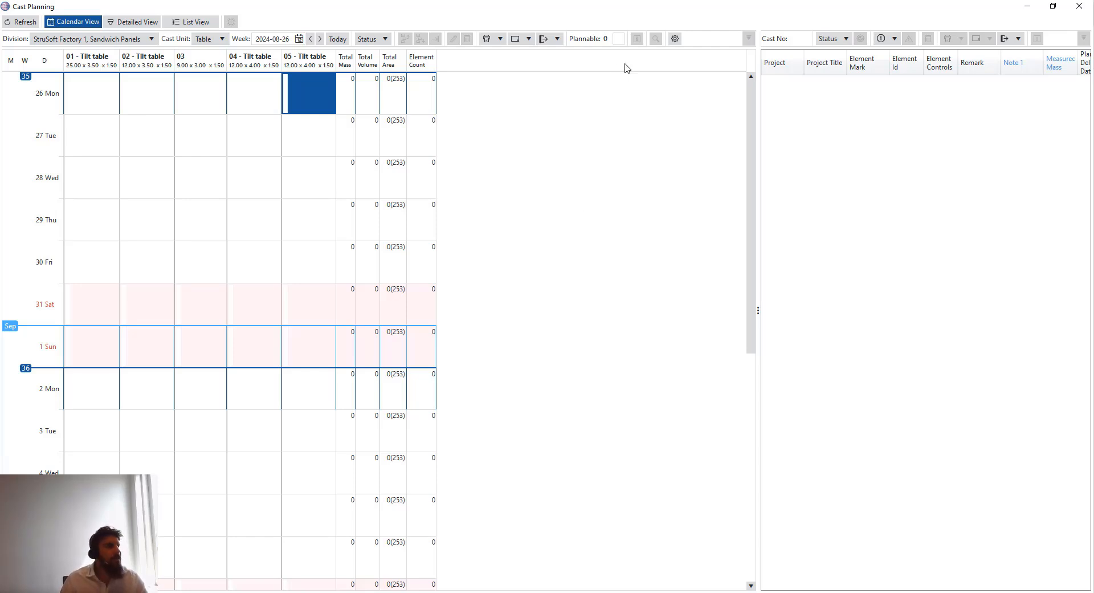
# In Calendar Settings, tick Total Length under Daily Summary Content beside mass, volume, area and count
pyautogui.click(675, 39)
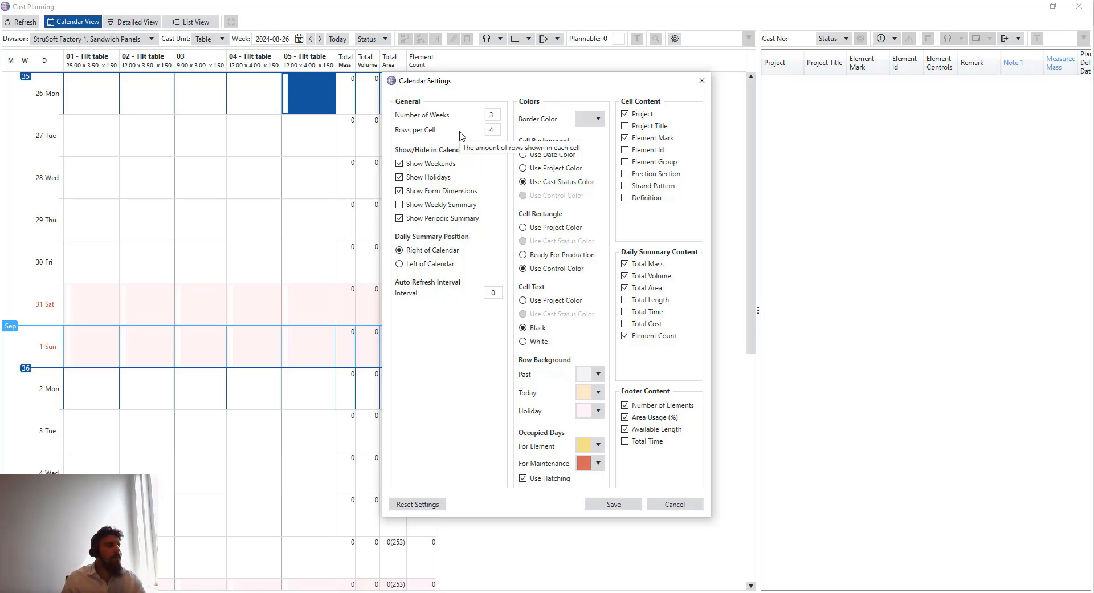
pyautogui.click(494, 131)
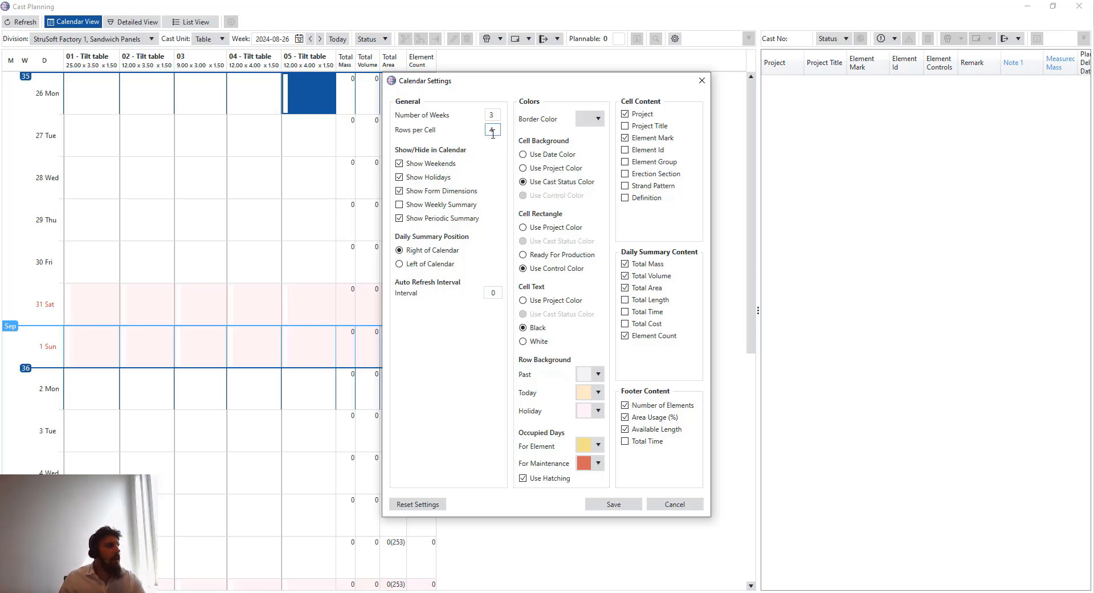
pyautogui.doubleClick(490, 115)
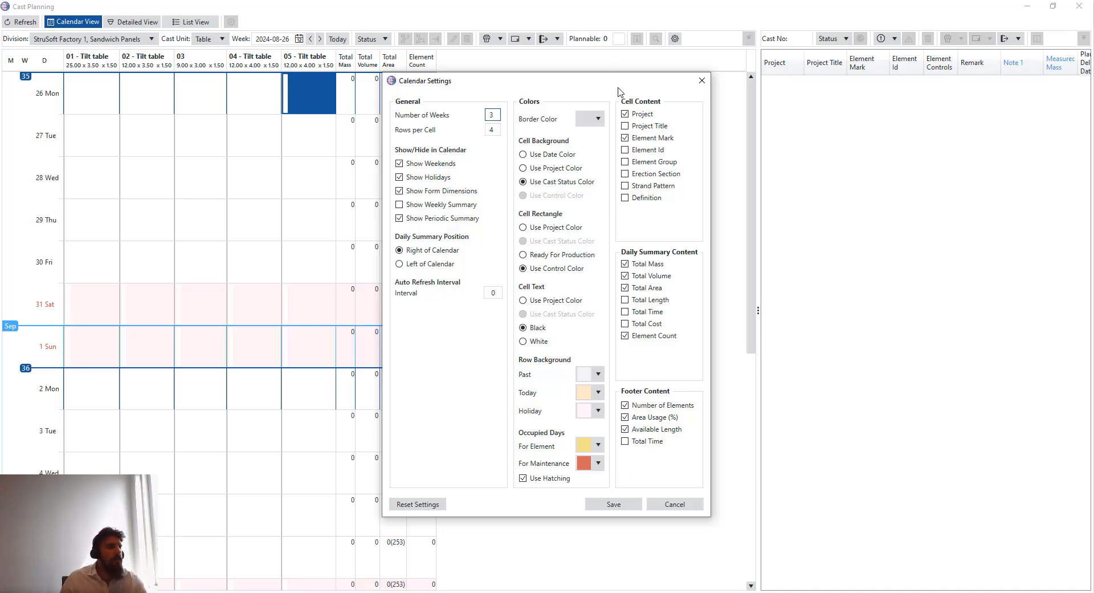
pyautogui.moveTo(616, 88); pyautogui.dragTo(504, 213)
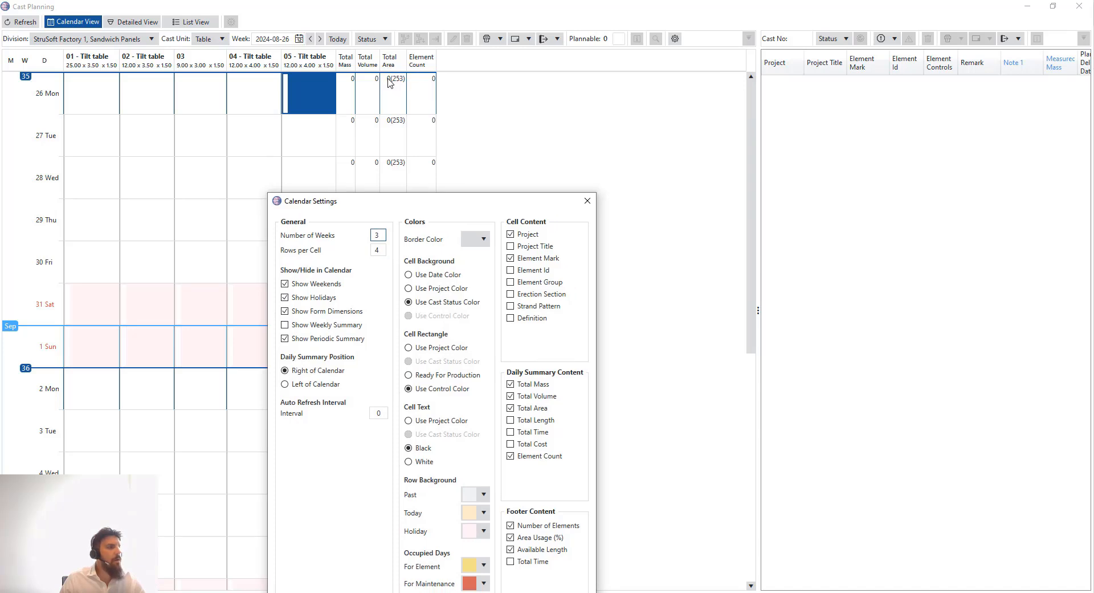
pyautogui.click(522, 423)
pyautogui.moveTo(459, 204); pyautogui.dragTo(484, 111)
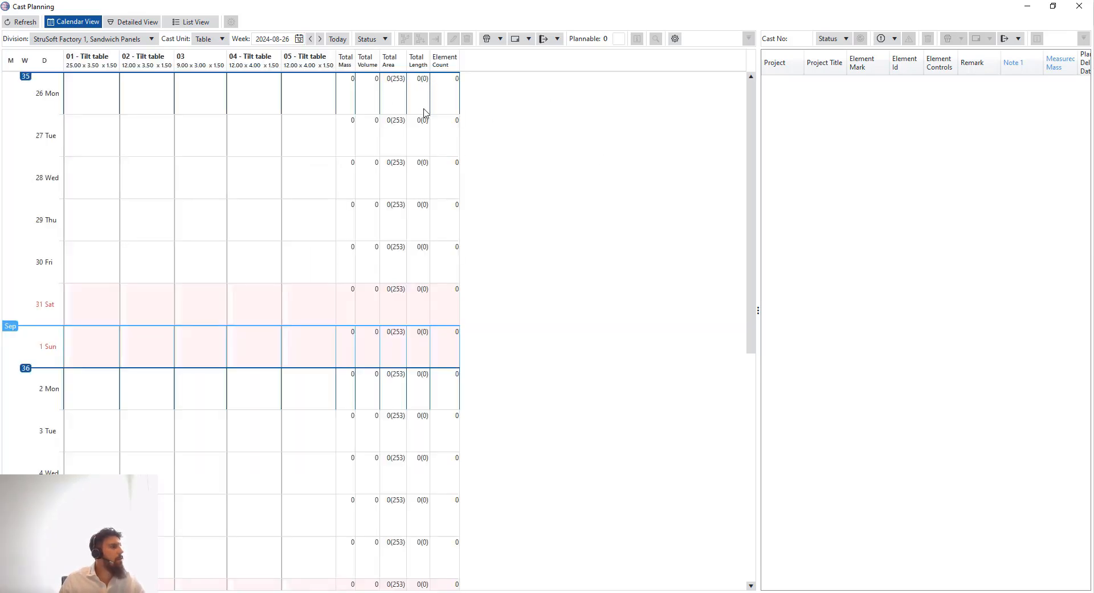
# Move and maximize the floating Cast Planning window, then close it to dock it back
pyautogui.moveTo(440, 4); pyautogui.dragTo(529, 343)
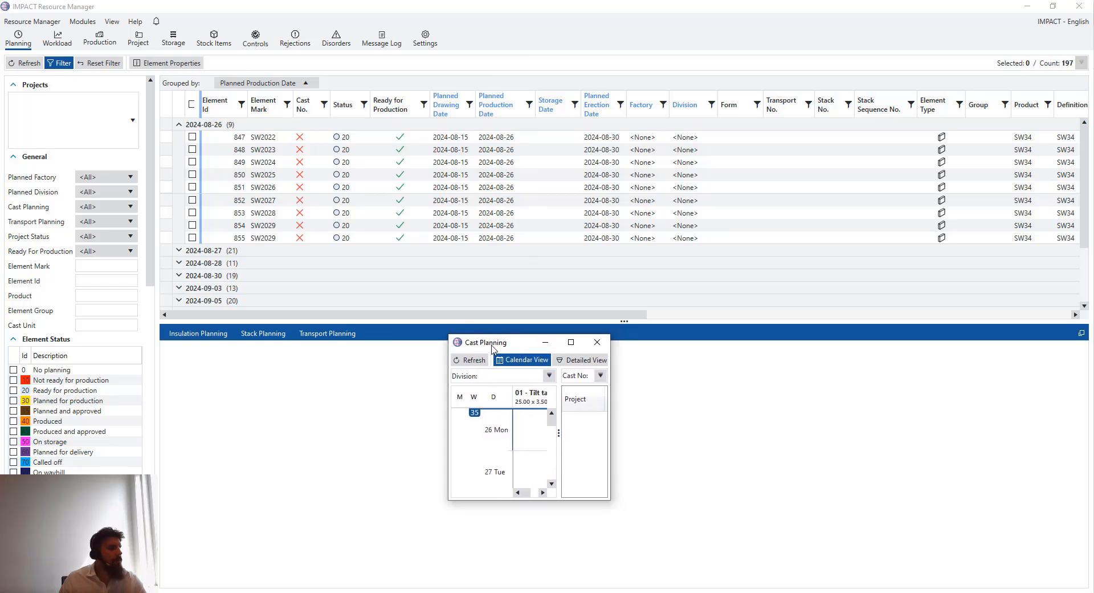
pyautogui.moveTo(489, 349); pyautogui.dragTo(549, 363)
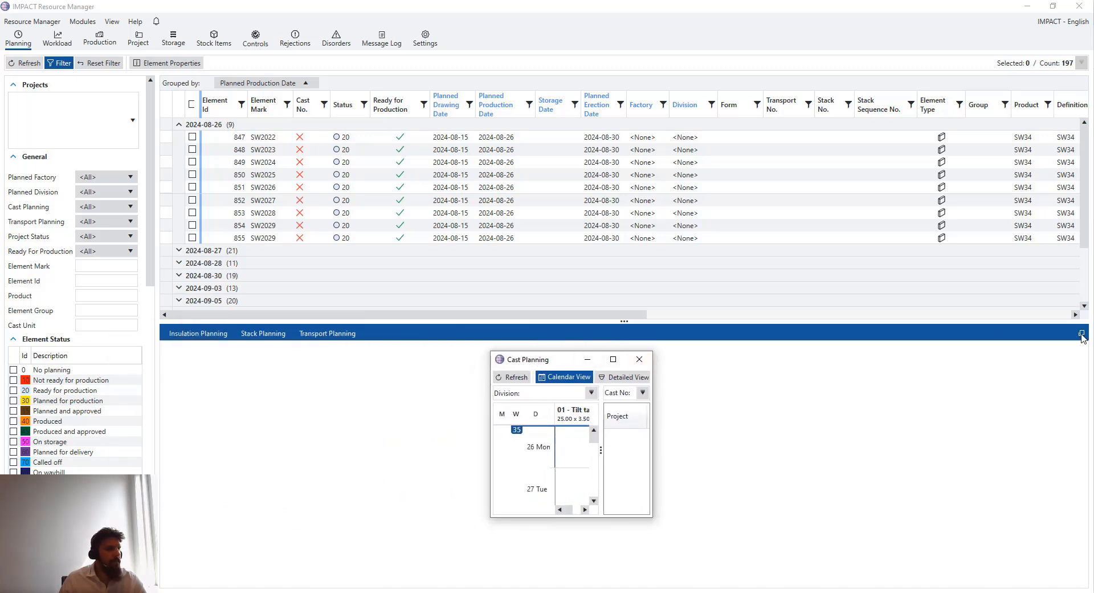
pyautogui.click(1082, 335)
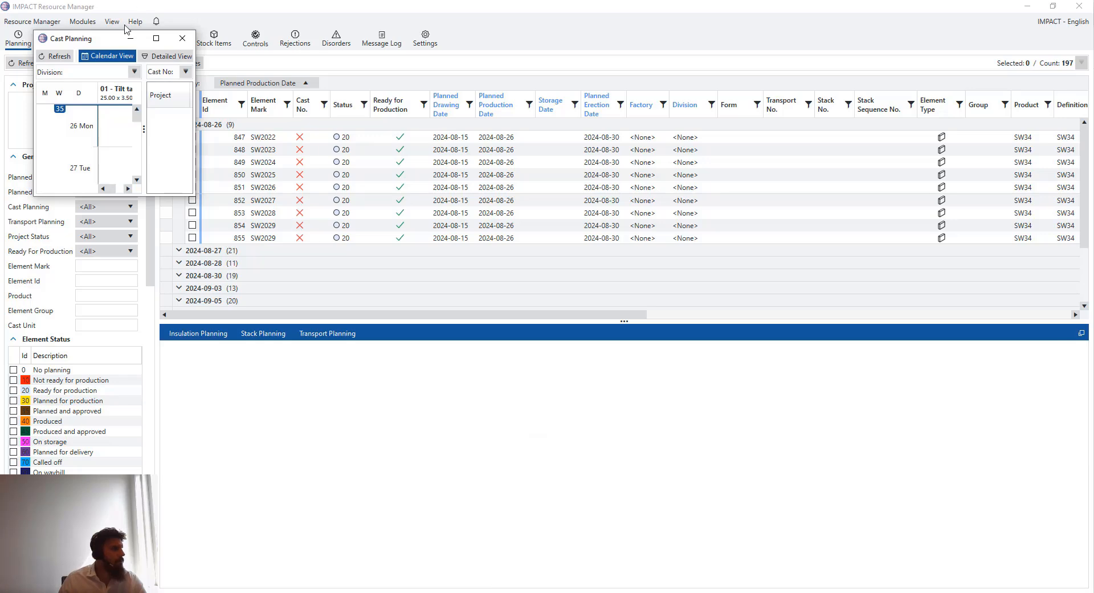
pyautogui.moveTo(101, 44); pyautogui.dragTo(370, 339)
pyautogui.click(424, 334)
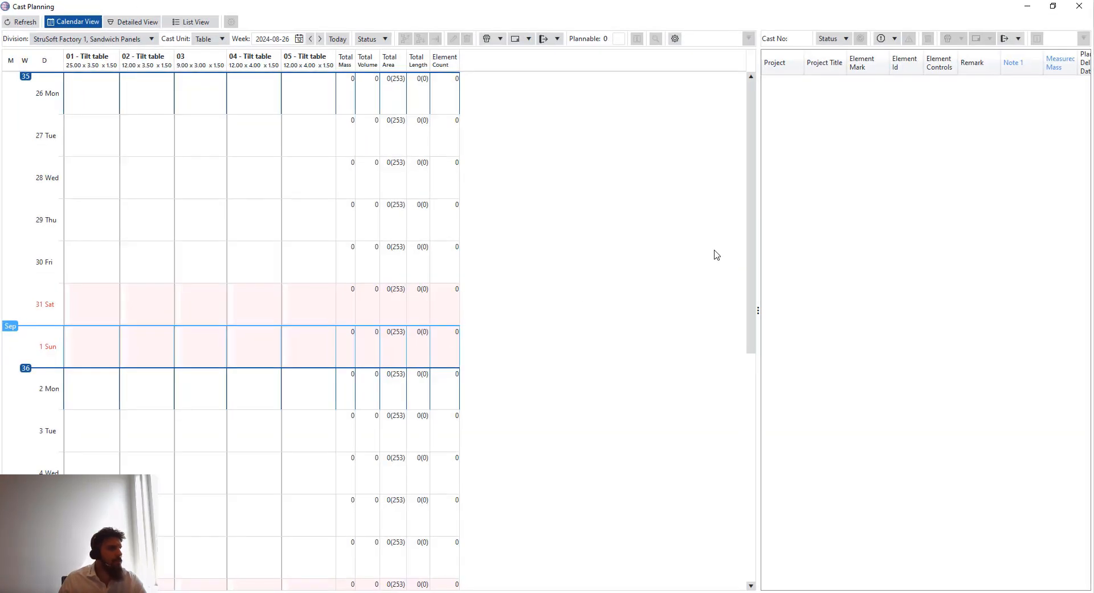
pyautogui.click(1079, 6)
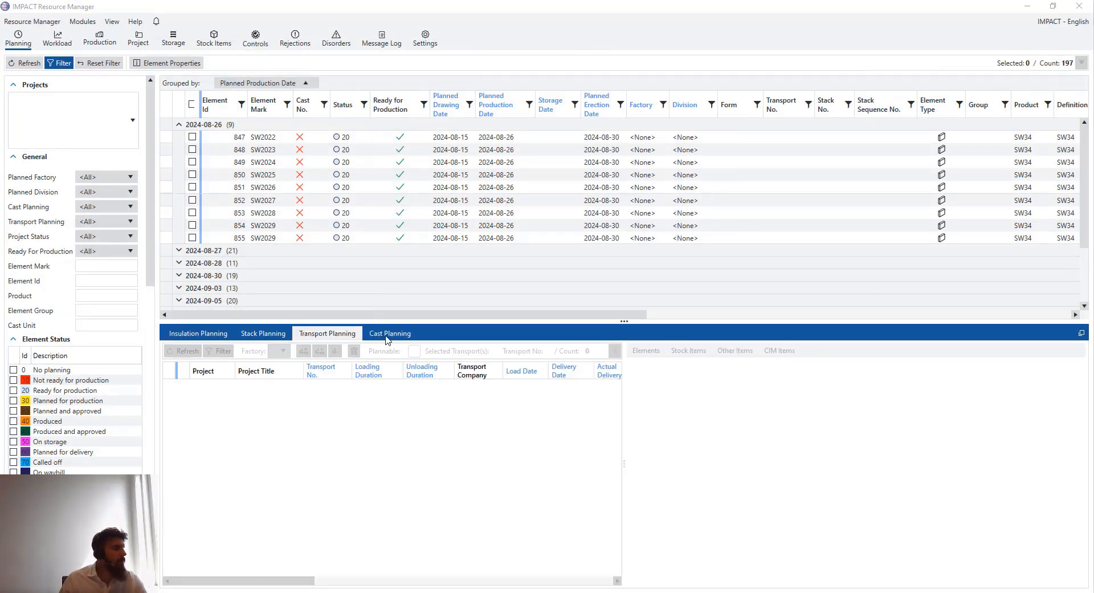
# Show the Cast Planning calendar beneath the 2024-08-26 element list and resize the panel
pyautogui.click(389, 335)
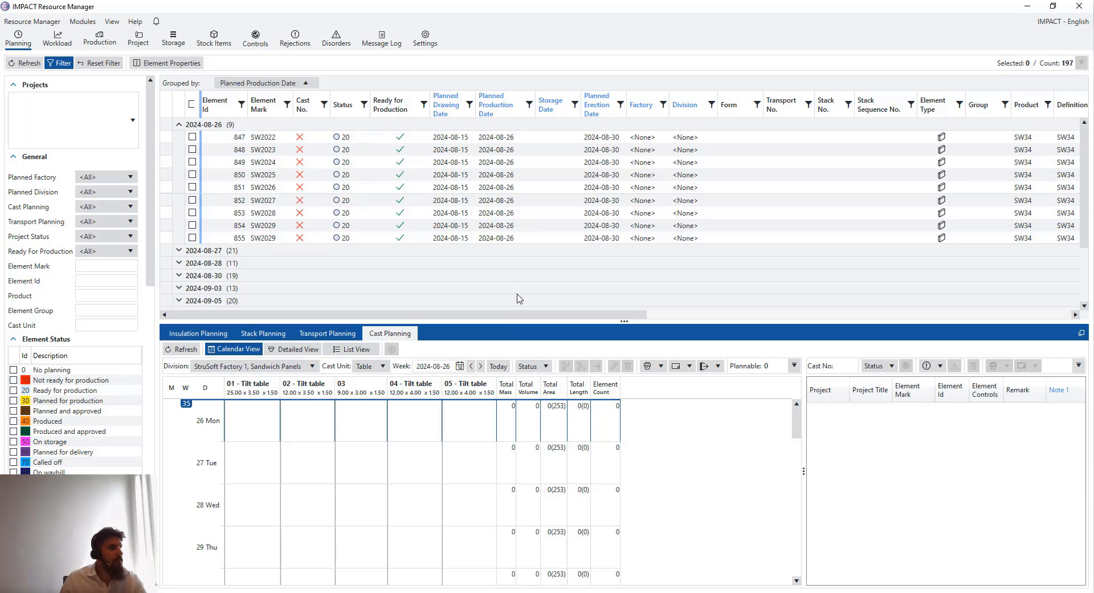
pyautogui.moveTo(519, 318); pyautogui.dragTo(233, 315)
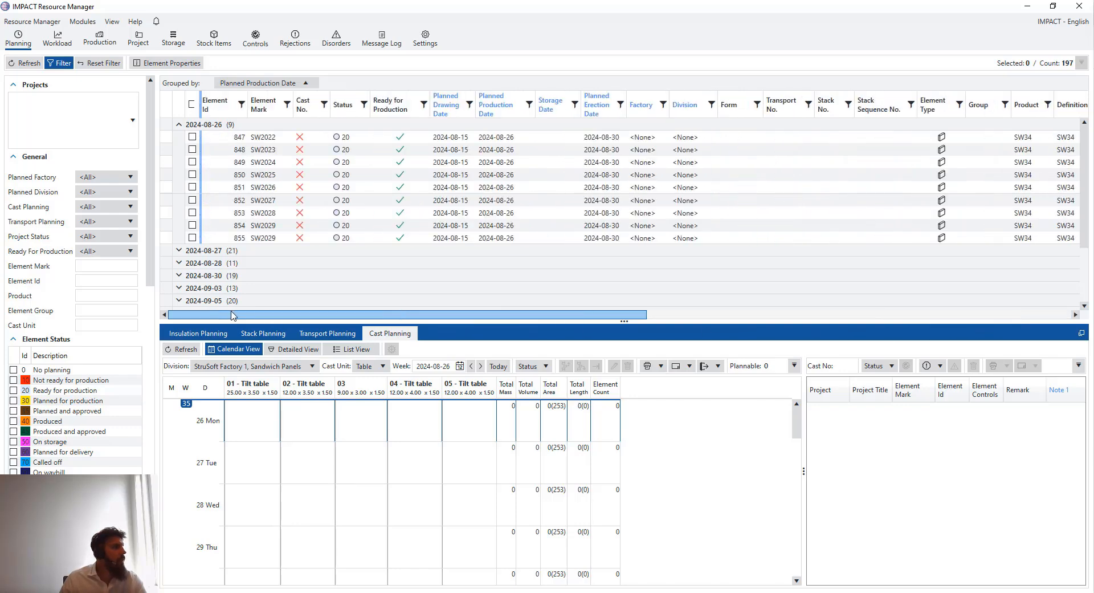
# Enable the Project column via Show/Hide Columns and drag it to sit right after Division
pyautogui.rightClick(357, 104)
pyautogui.moveTo(444, 134)
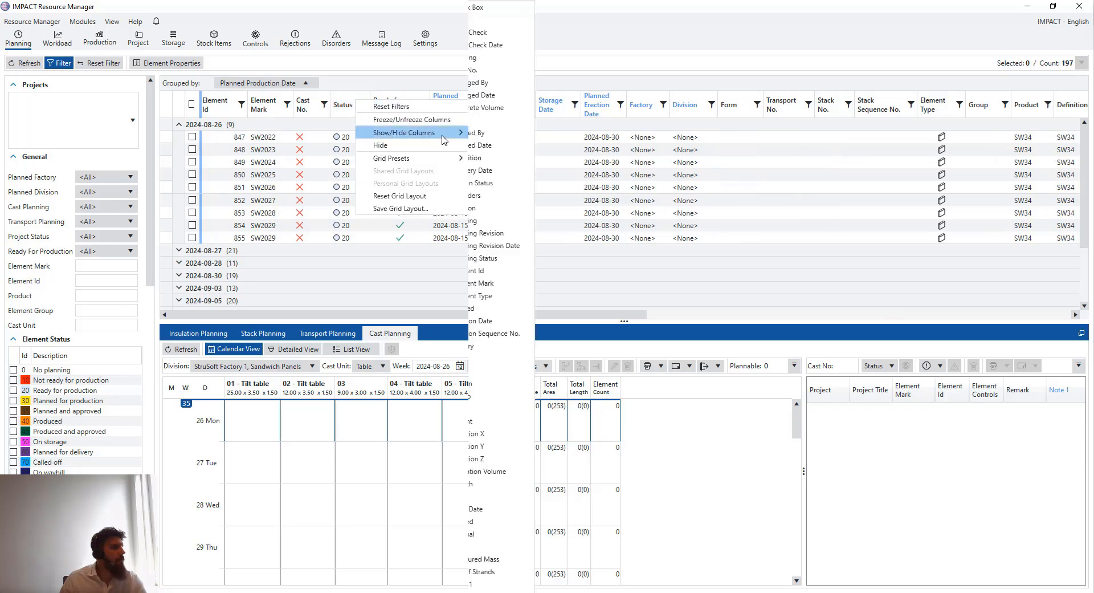
pyautogui.scroll(-5, 534, 279)
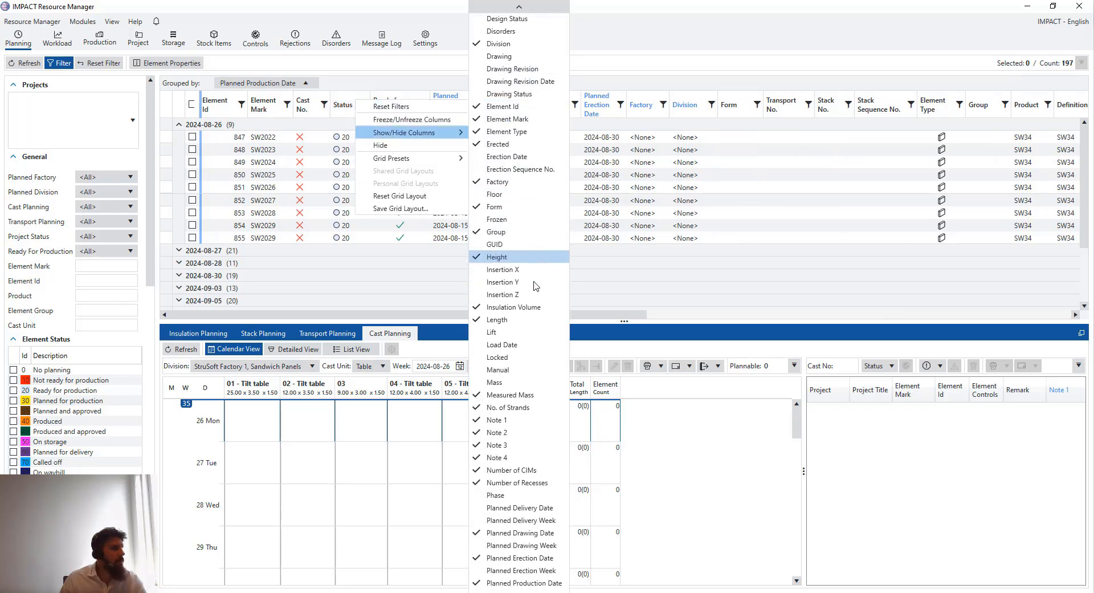
pyautogui.scroll(-2, 559, 278)
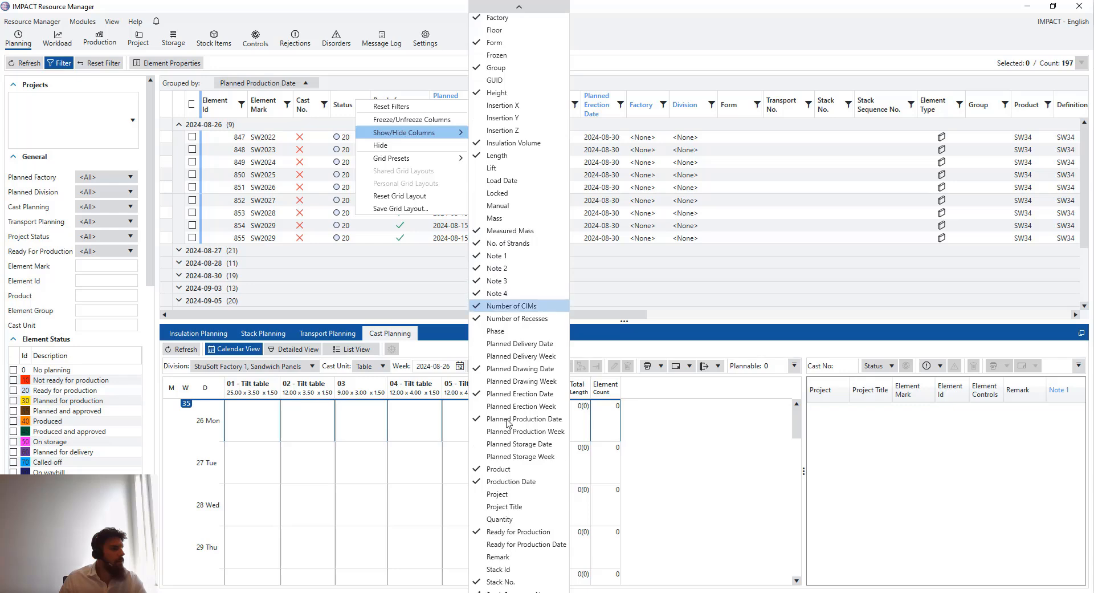
pyautogui.moveTo(629, 315); pyautogui.dragTo(1055, 317)
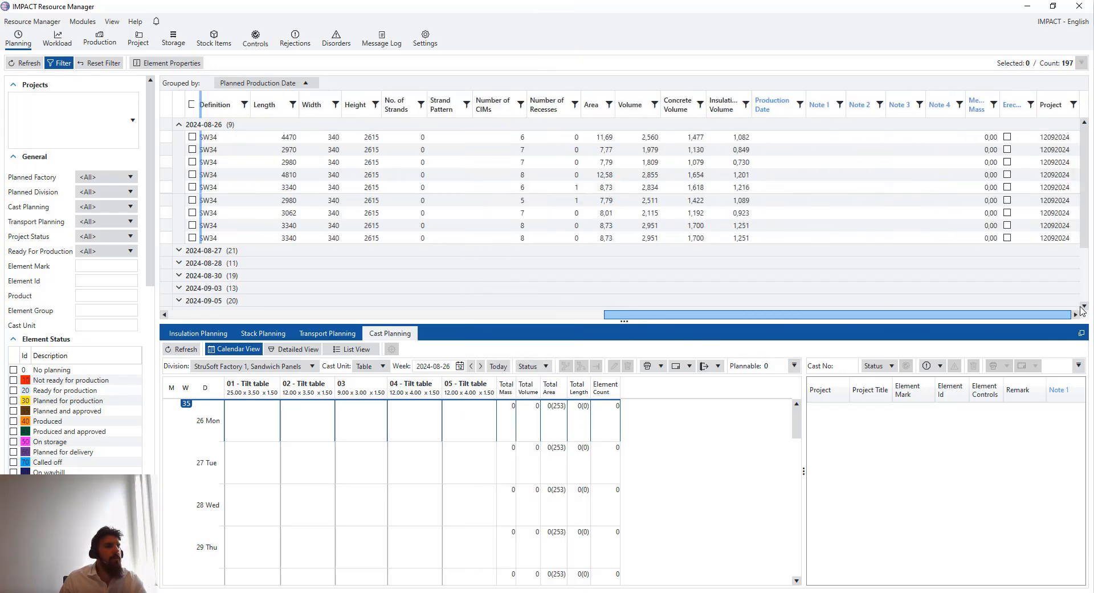
pyautogui.moveTo(1054, 106); pyautogui.dragTo(239, 108)
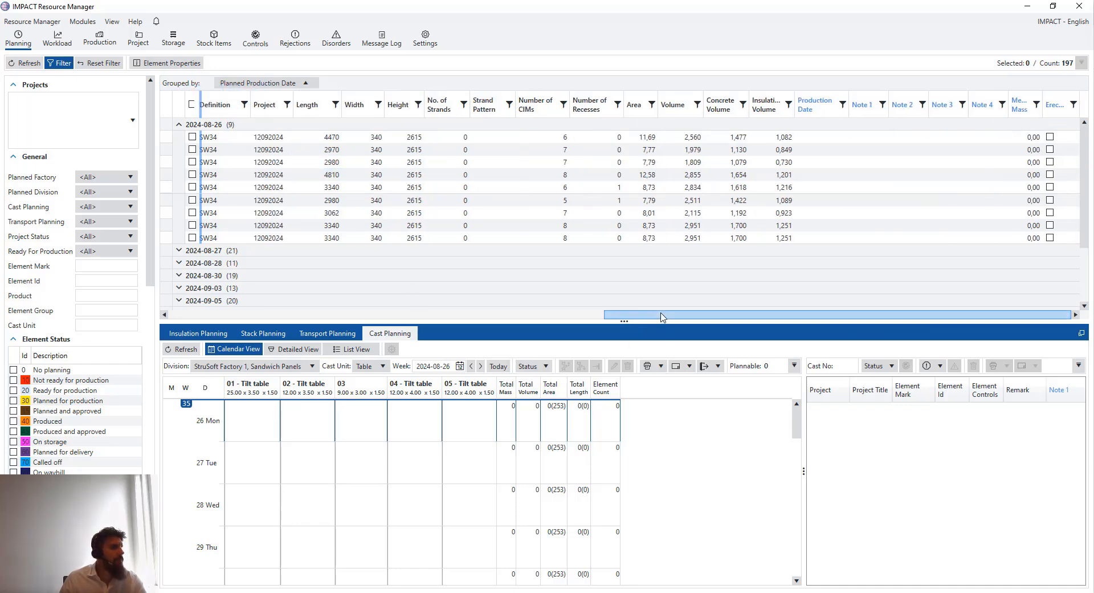
pyautogui.moveTo(511, 314); pyautogui.dragTo(390, 323)
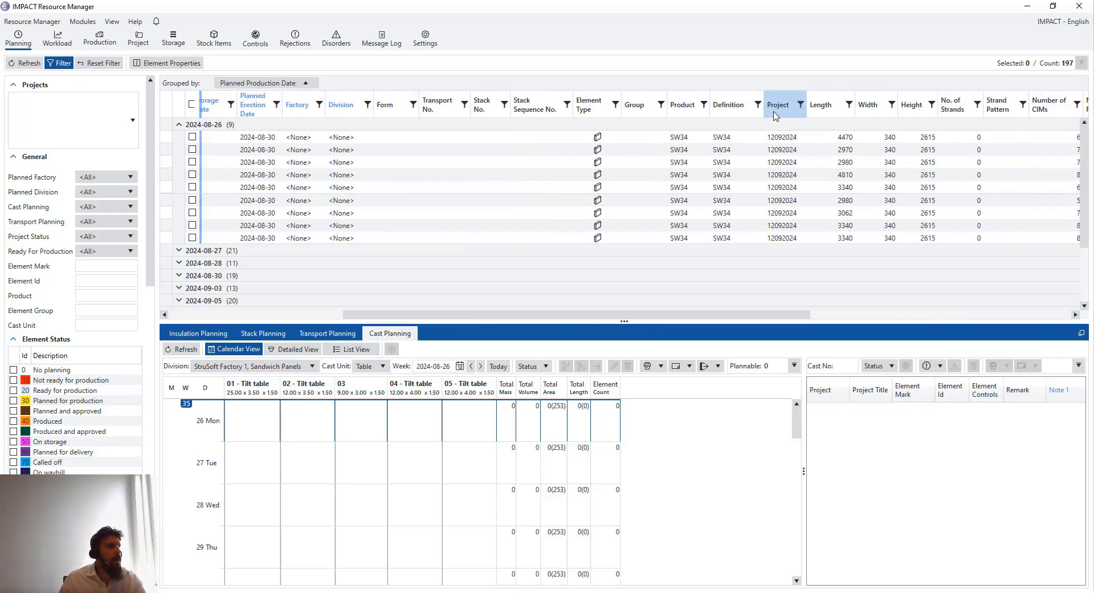
pyautogui.moveTo(776, 117); pyautogui.dragTo(388, 107)
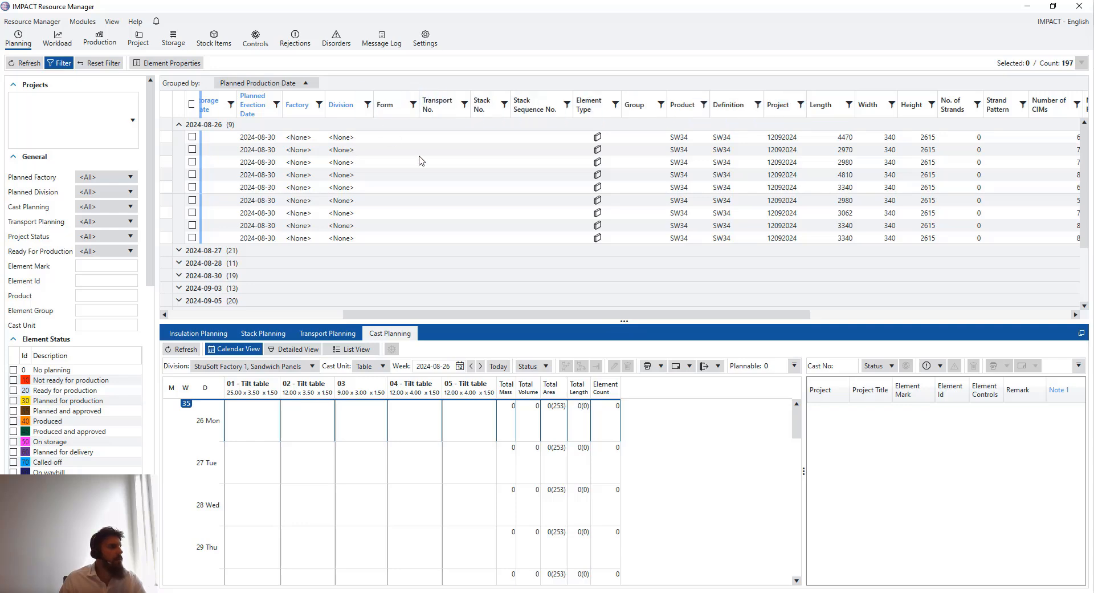
pyautogui.moveTo(495, 322); pyautogui.dragTo(318, 319)
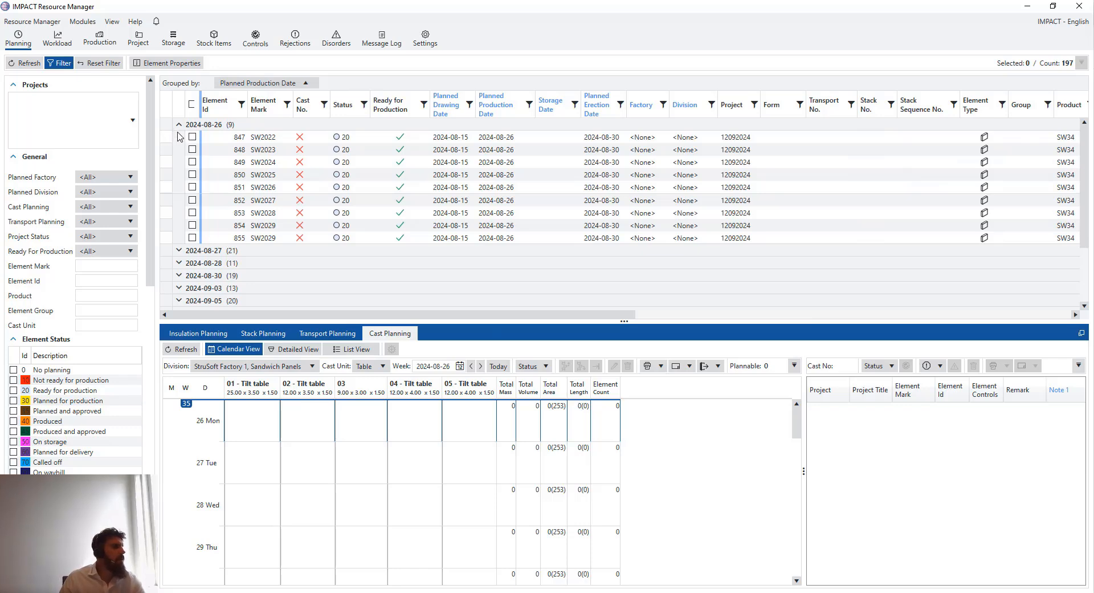
# Select all nine 2024-08-26 elements and keep the Sandwich Panels division
pyautogui.moveTo(178, 140); pyautogui.dragTo(188, 239)
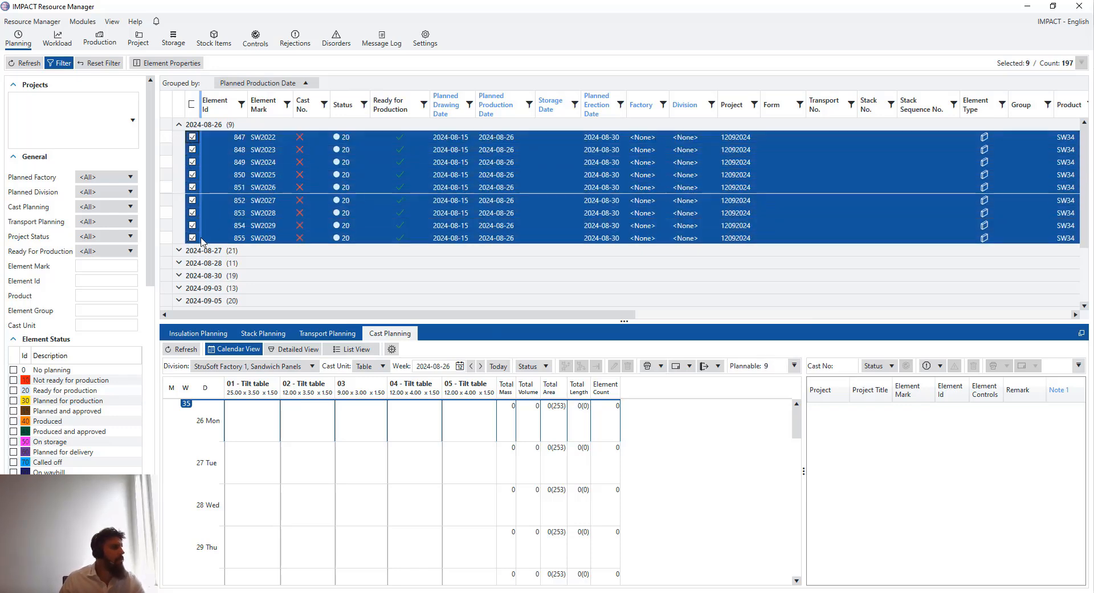
pyautogui.click(294, 365)
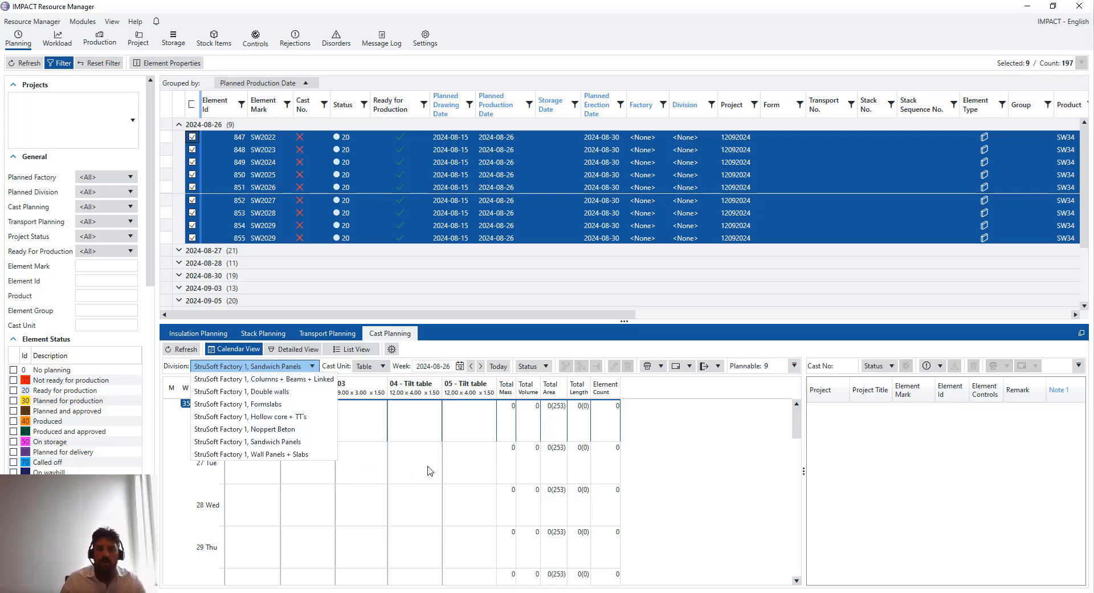
pyautogui.click(288, 369)
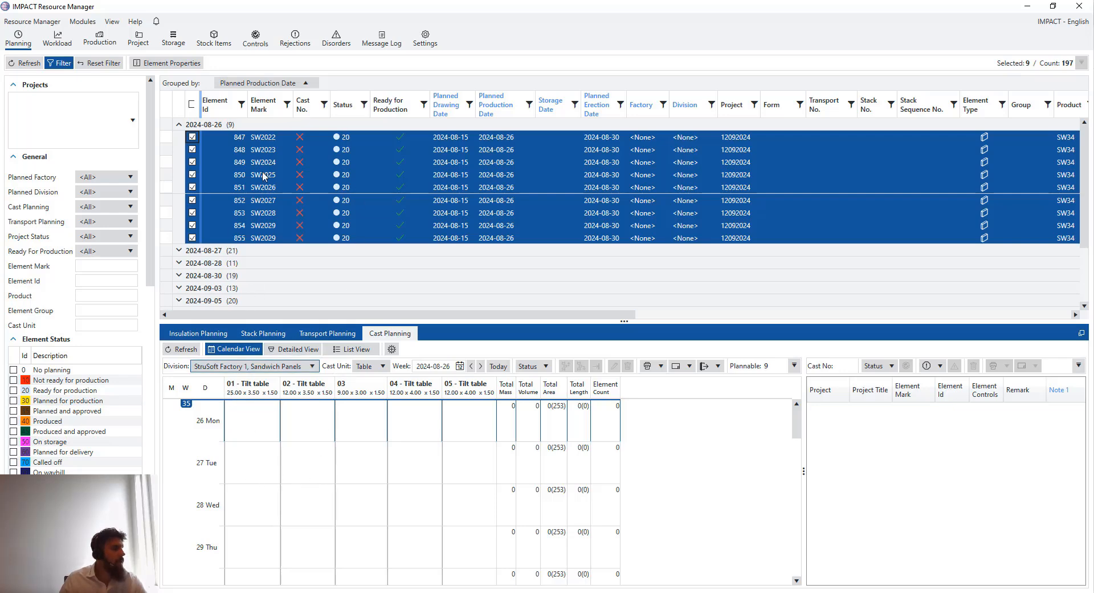
# Select the 26 Mon slots on tilt tables 01, 02, 04 and 05
pyautogui.moveTo(268, 428); pyautogui.dragTo(312, 419)
pyautogui.click(423, 418)
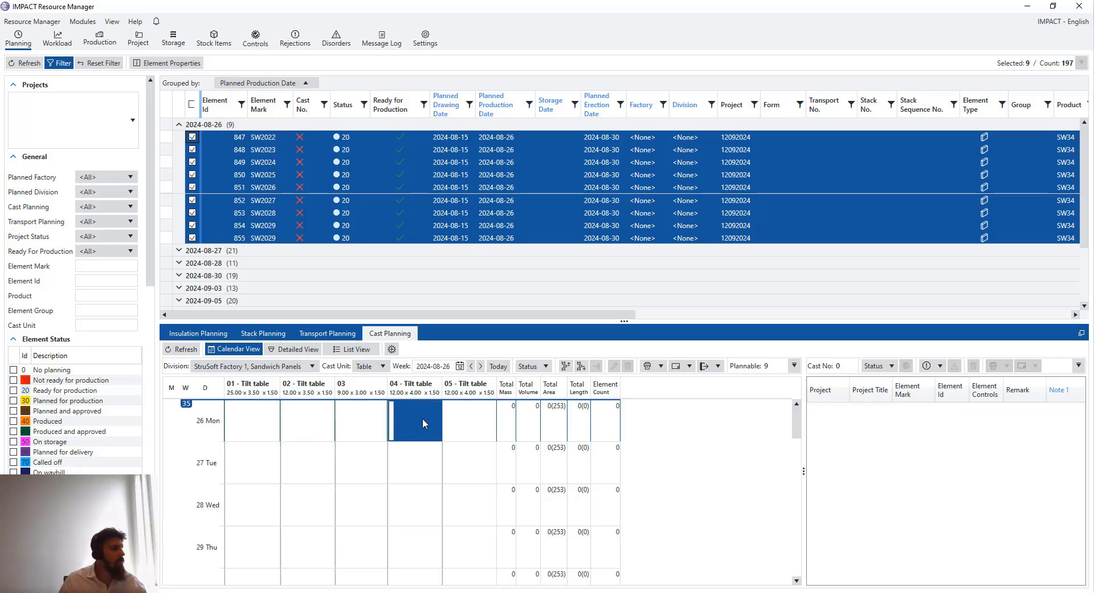
pyautogui.click(462, 434)
pyautogui.click(262, 427)
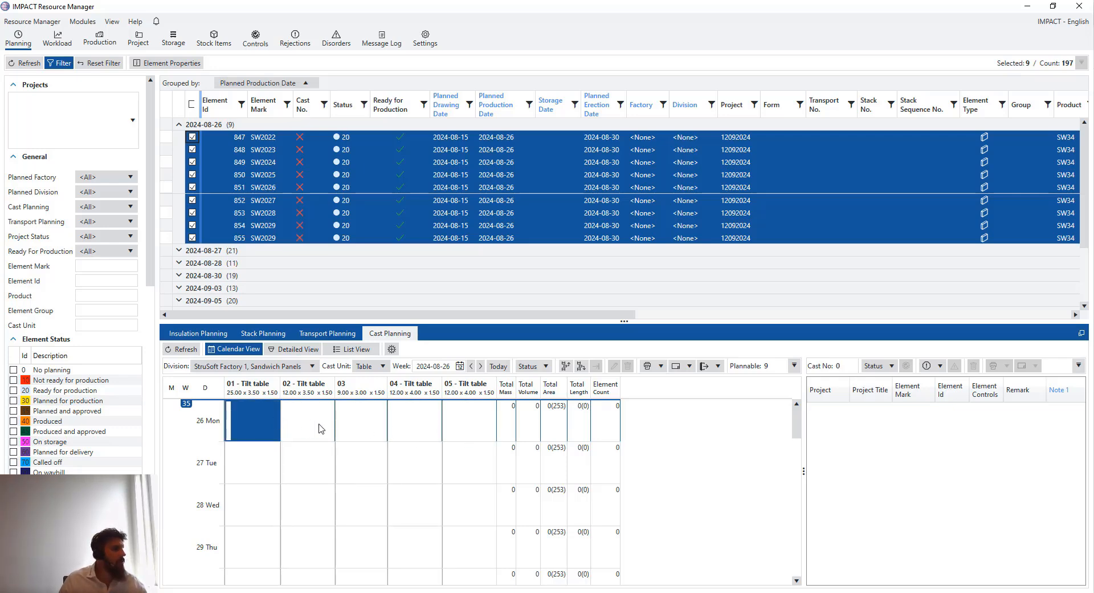
pyautogui.keyDown('ctrl'); pyautogui.click(437, 430); pyautogui.keyUp('ctrl')
pyautogui.keyDown('ctrl'); pyautogui.click(472, 434); pyautogui.keyUp('ctrl')
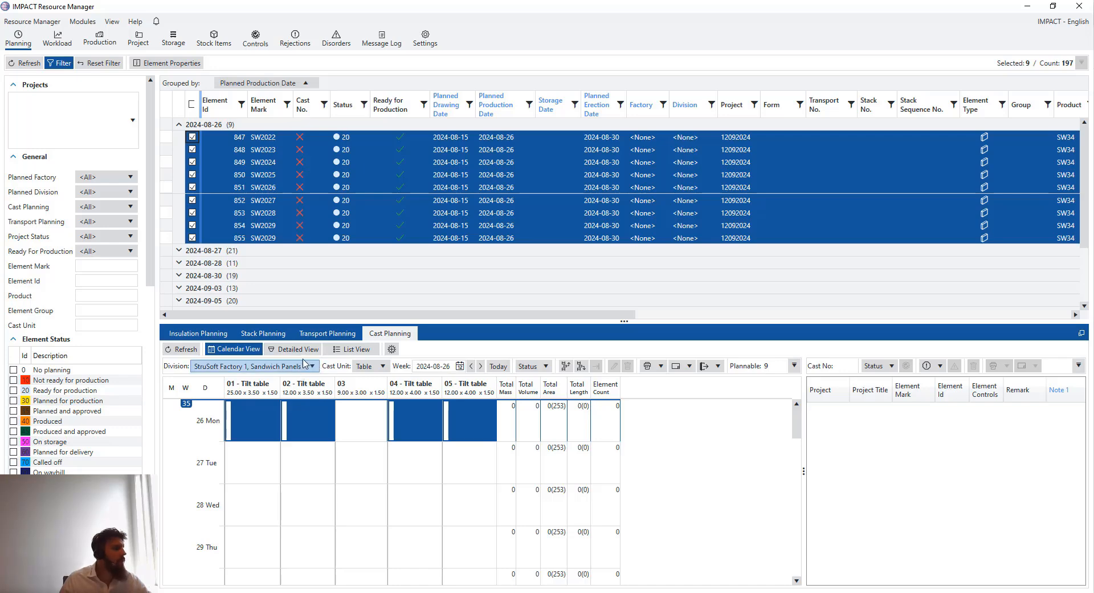
# Run Auto Cast with Multi Cast enabled and width-then-length ascending cast order
pyautogui.click(391, 349)
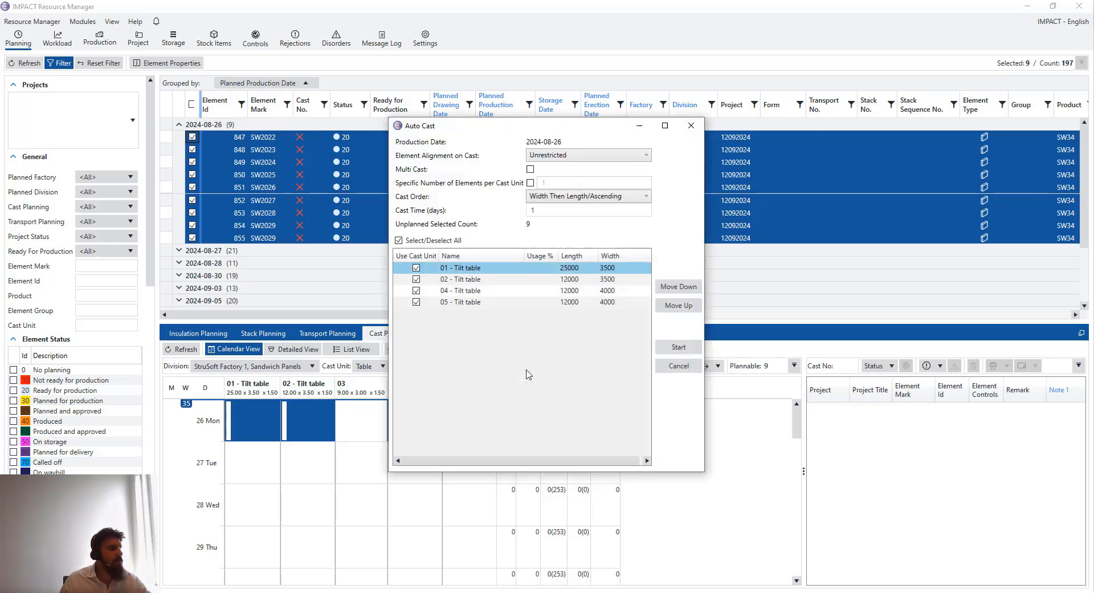
pyautogui.click(531, 170)
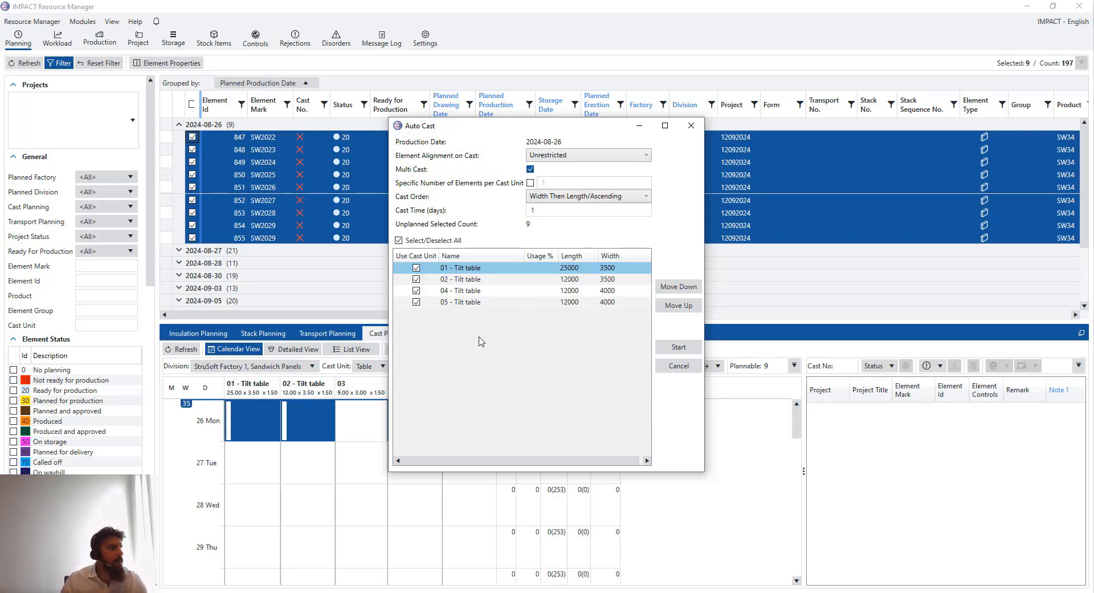
pyautogui.click(583, 197)
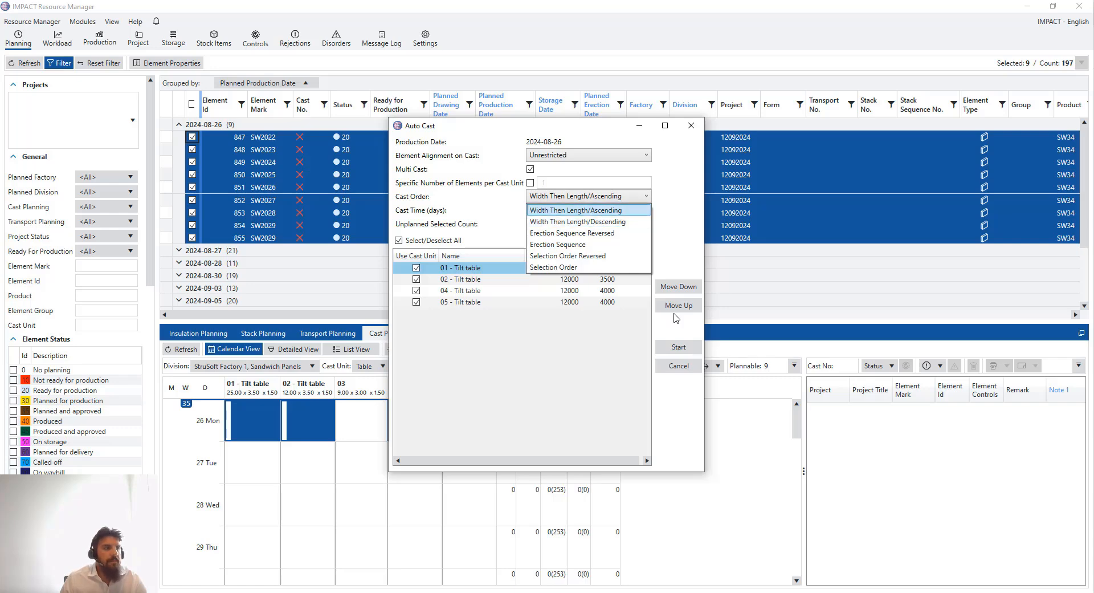
pyautogui.click(682, 351)
pyautogui.click(682, 352)
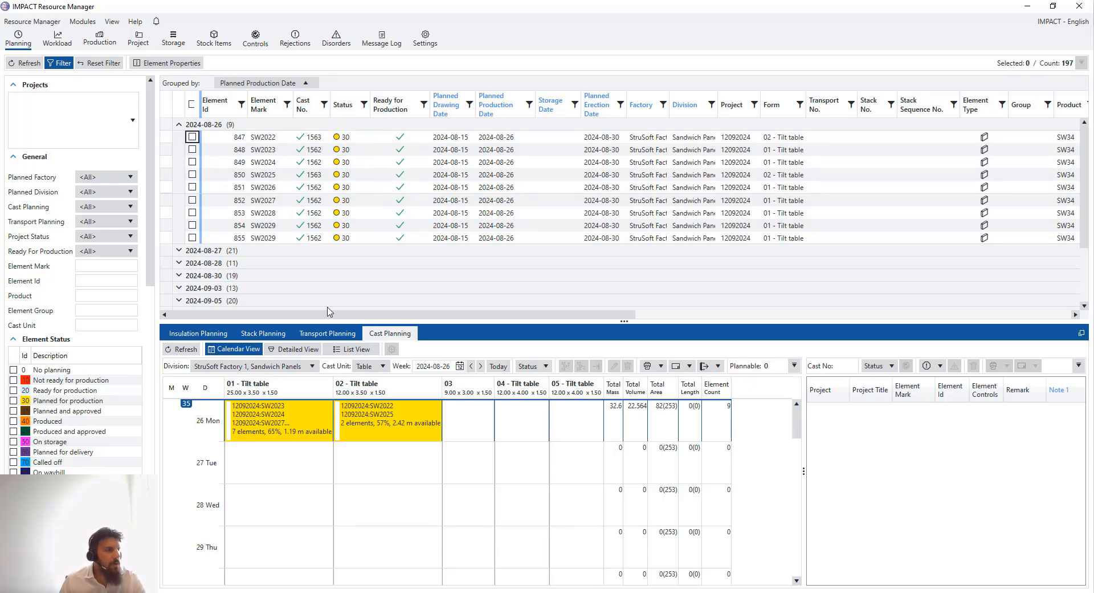
# Compare casts 1562 and 1563, then select element SW2029 in cast 1562's seven-element list
pyautogui.click(274, 421)
pyautogui.click(374, 414)
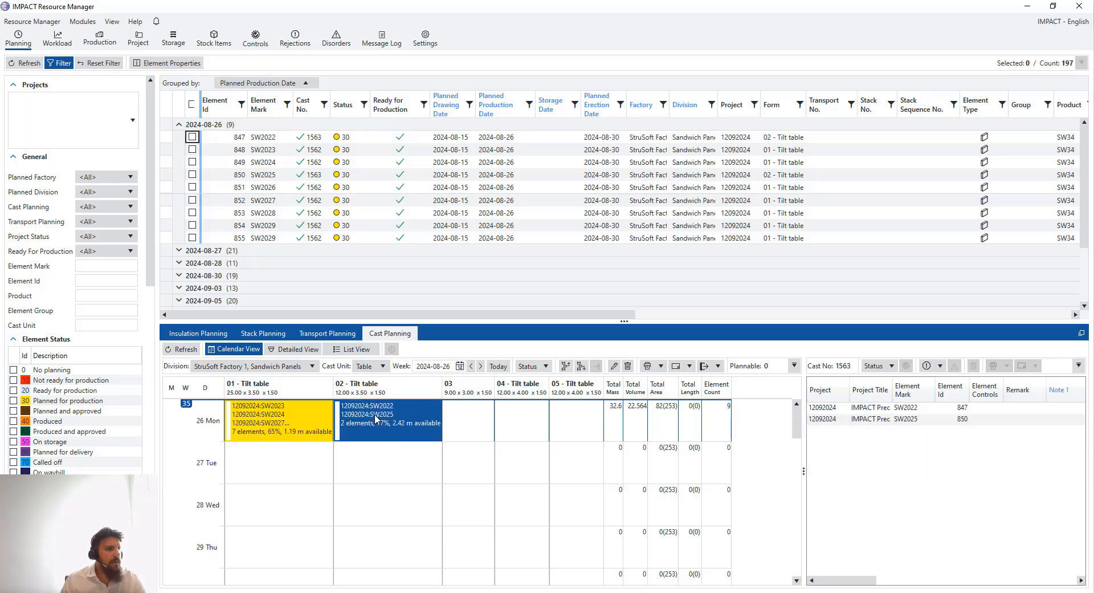
pyautogui.click(273, 423)
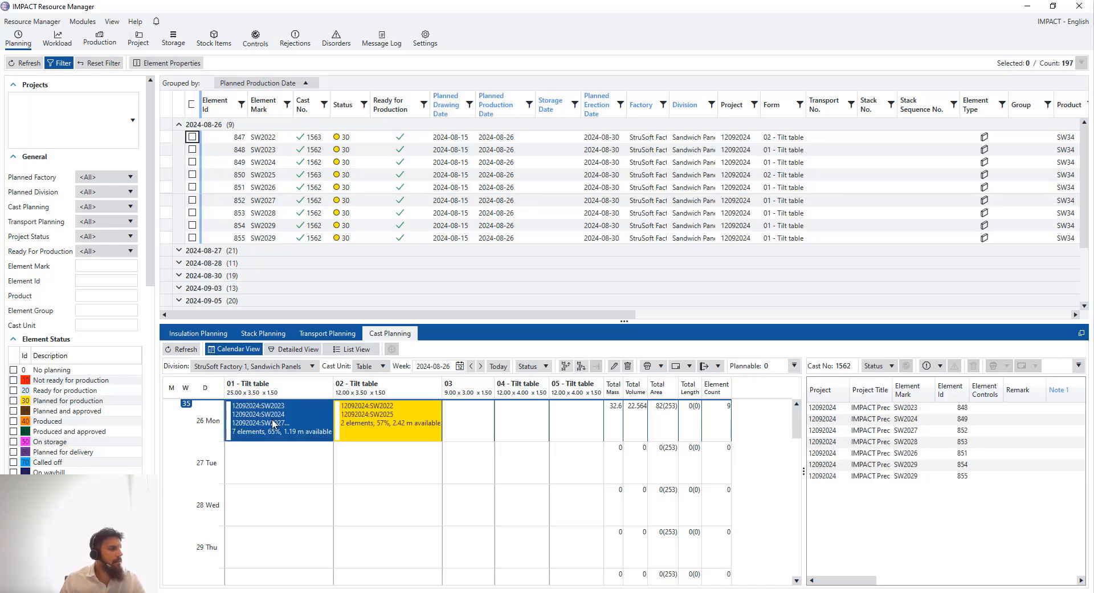
pyautogui.click(889, 430)
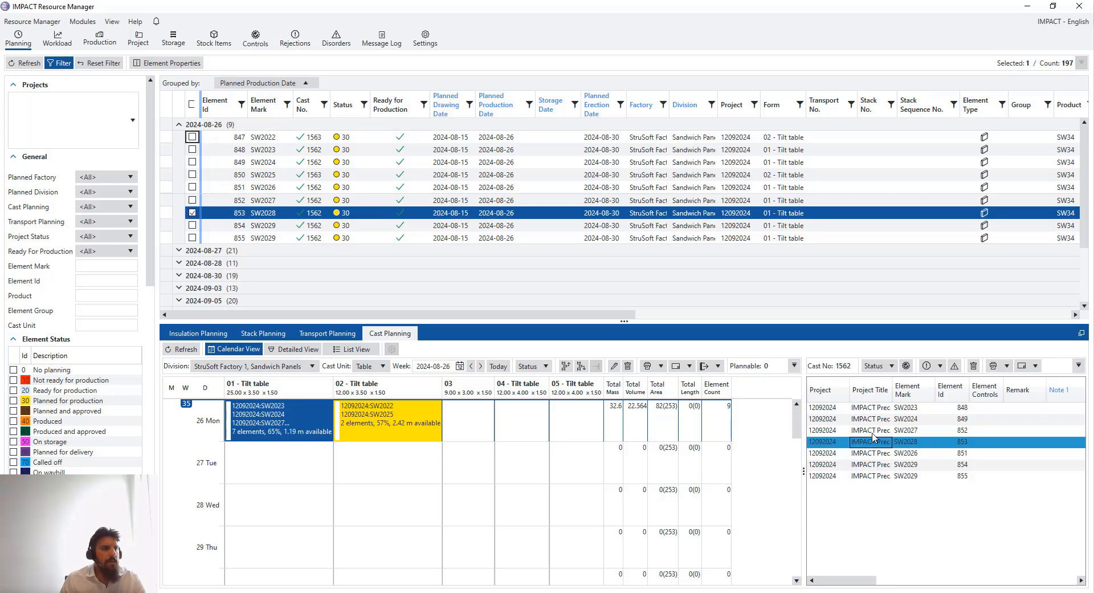
pyautogui.press('Up')
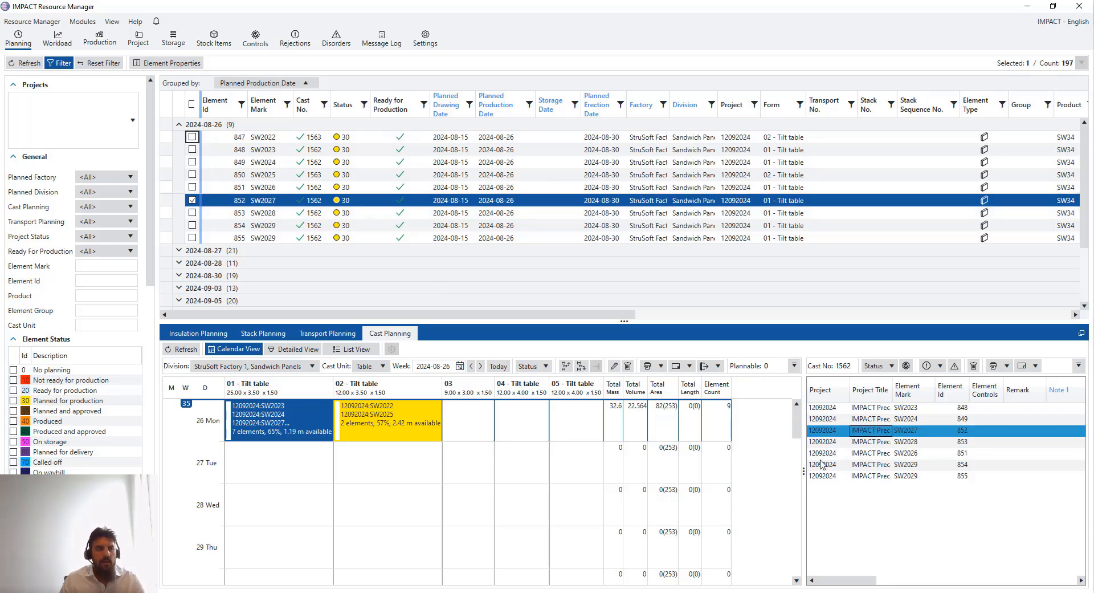
pyautogui.click(402, 432)
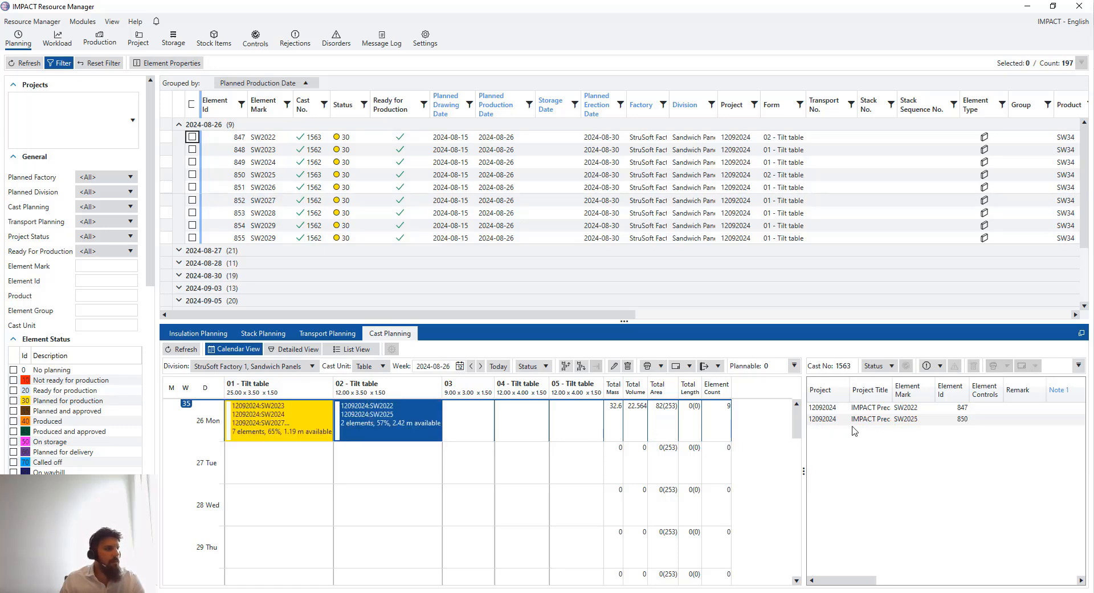
pyautogui.click(234, 424)
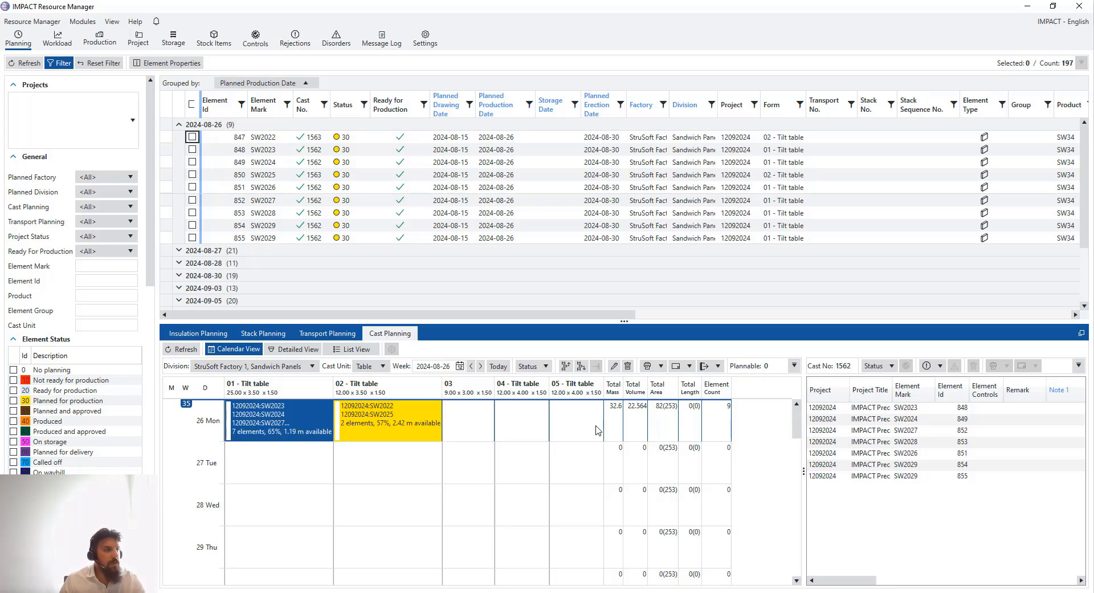
pyautogui.click(875, 476)
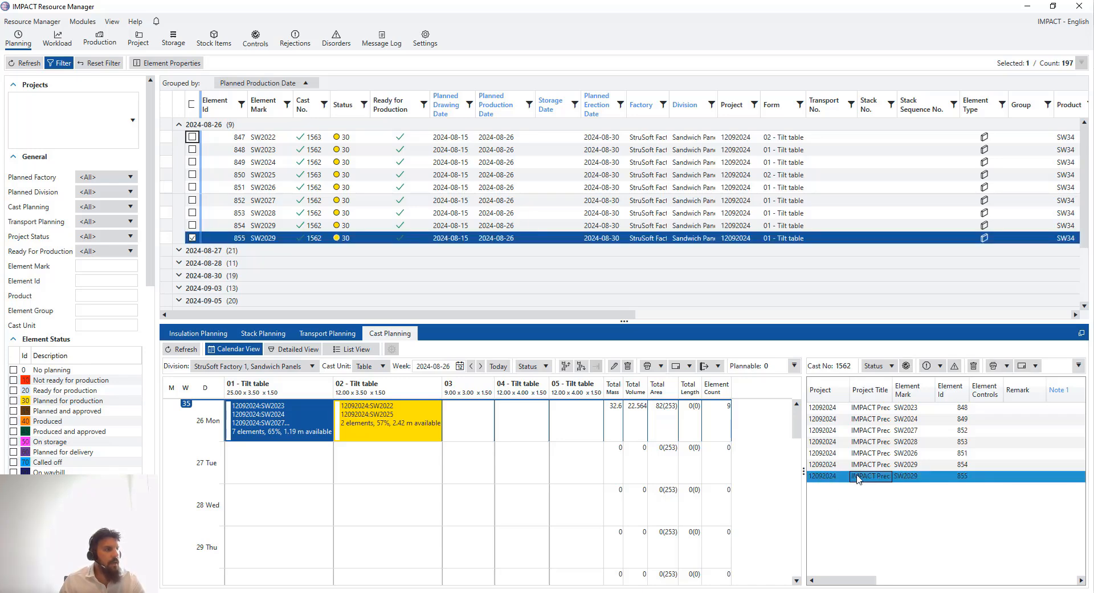
pyautogui.moveTo(859, 480); pyautogui.dragTo(355, 470)
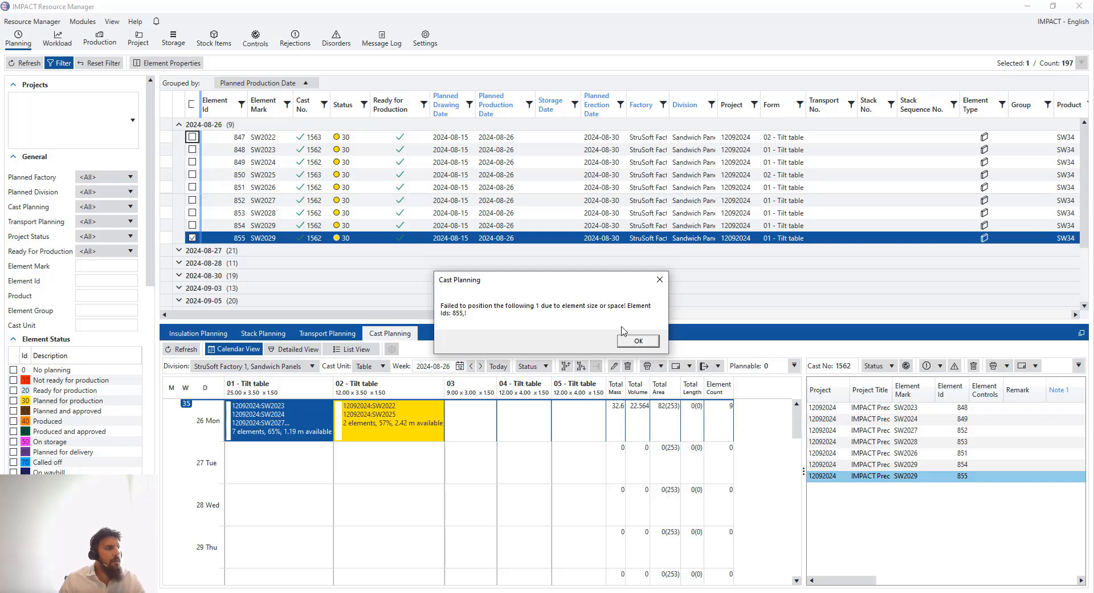
pyautogui.click(648, 343)
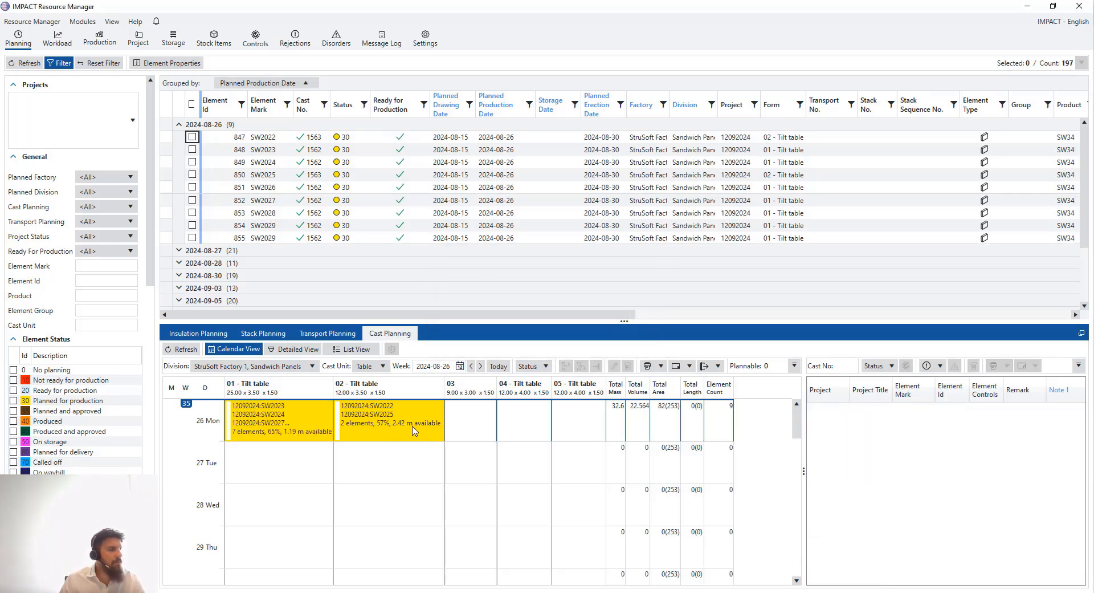
# Move element SW2029 out of cast 1562 onto the 04 tilt table on Monday 26
pyautogui.moveTo(808, 468); pyautogui.dragTo(704, 463)
pyautogui.click(266, 430)
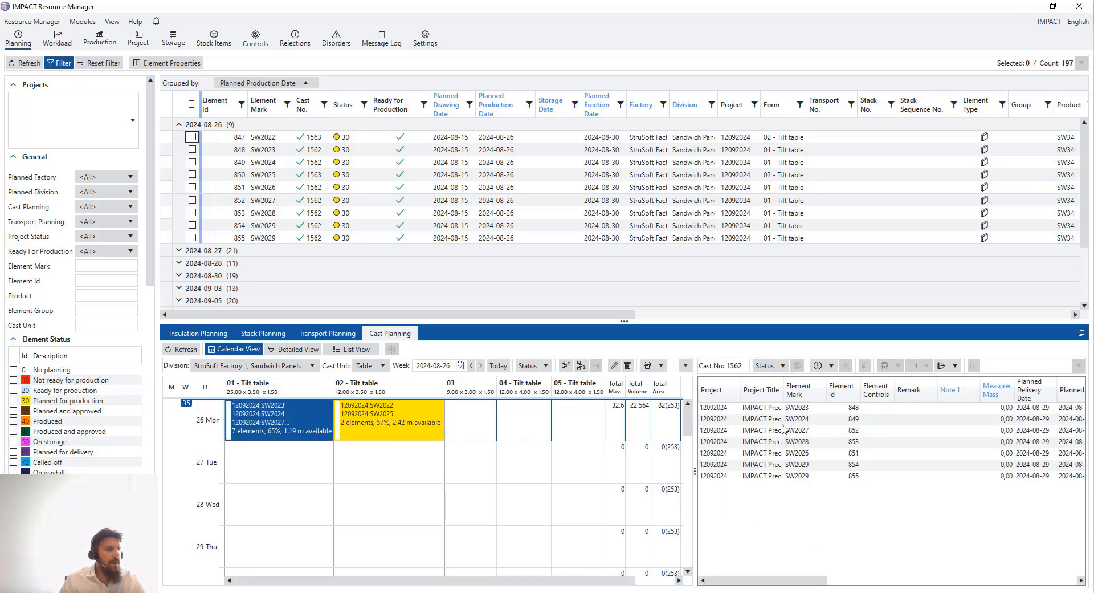
pyautogui.moveTo(809, 581); pyautogui.dragTo(920, 589)
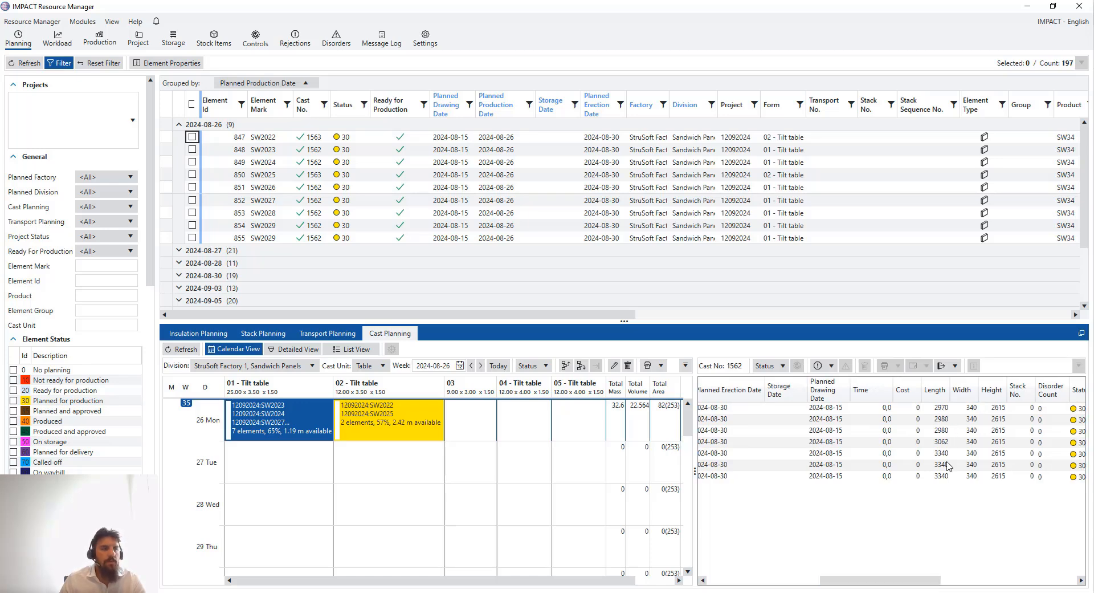
pyautogui.click(823, 476)
pyautogui.moveTo(728, 481); pyautogui.dragTo(505, 425)
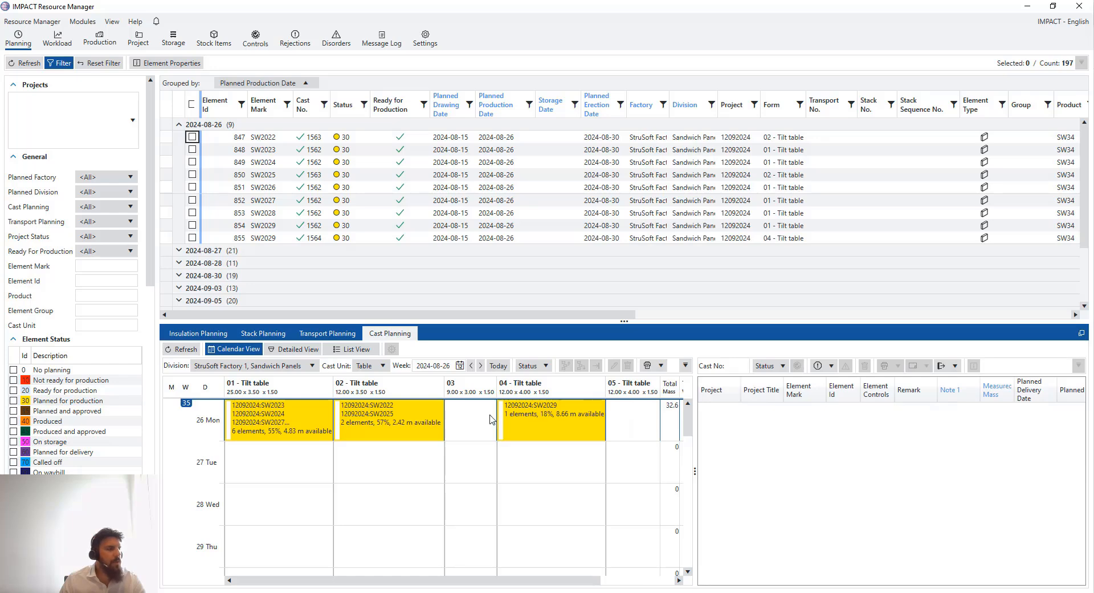
# Check the new cast 1564 on table 04 and open the tilt tables' detailed layout
pyautogui.click(557, 421)
pyautogui.moveTo(978, 580); pyautogui.dragTo(721, 581)
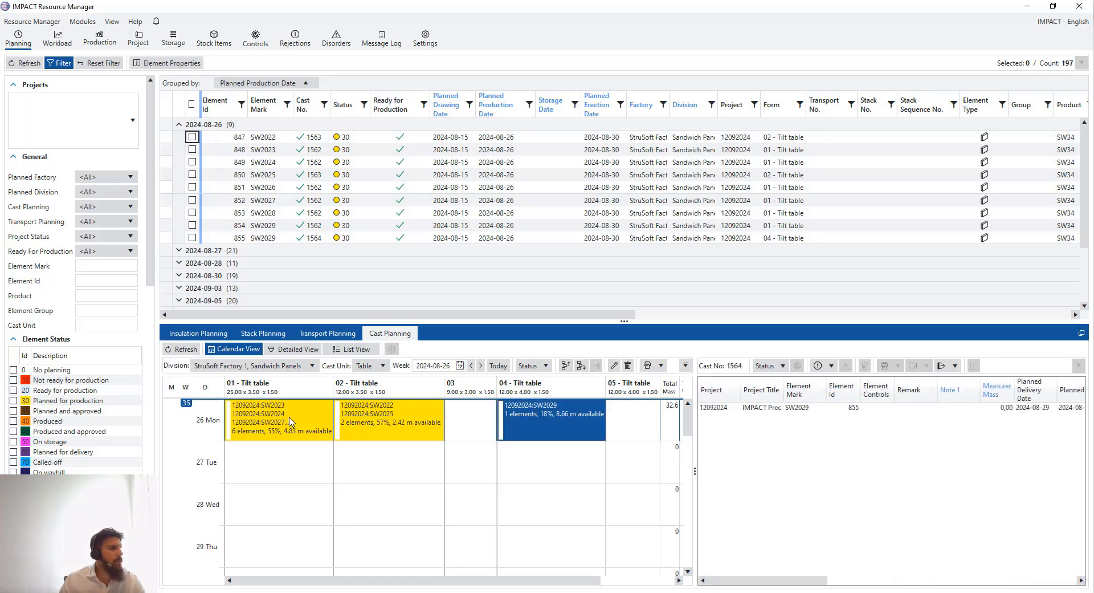
pyautogui.doubleClick(290, 412)
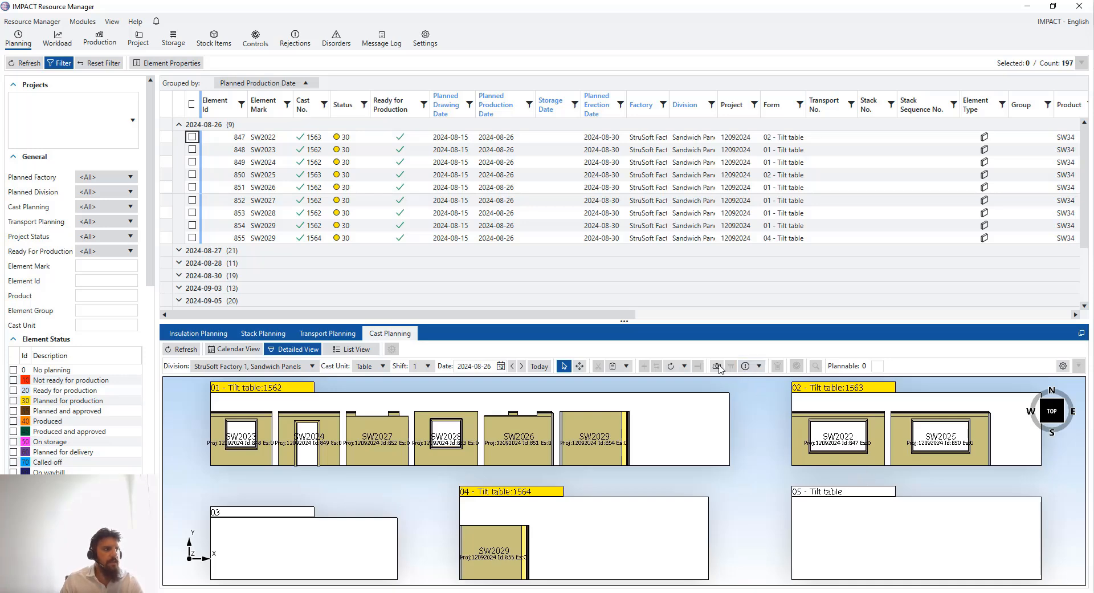
# Enlarge the element list and expand the 2024-08-30 group to reveal its 19 unplanned elements
pyautogui.moveTo(657, 320); pyautogui.dragTo(652, 308)
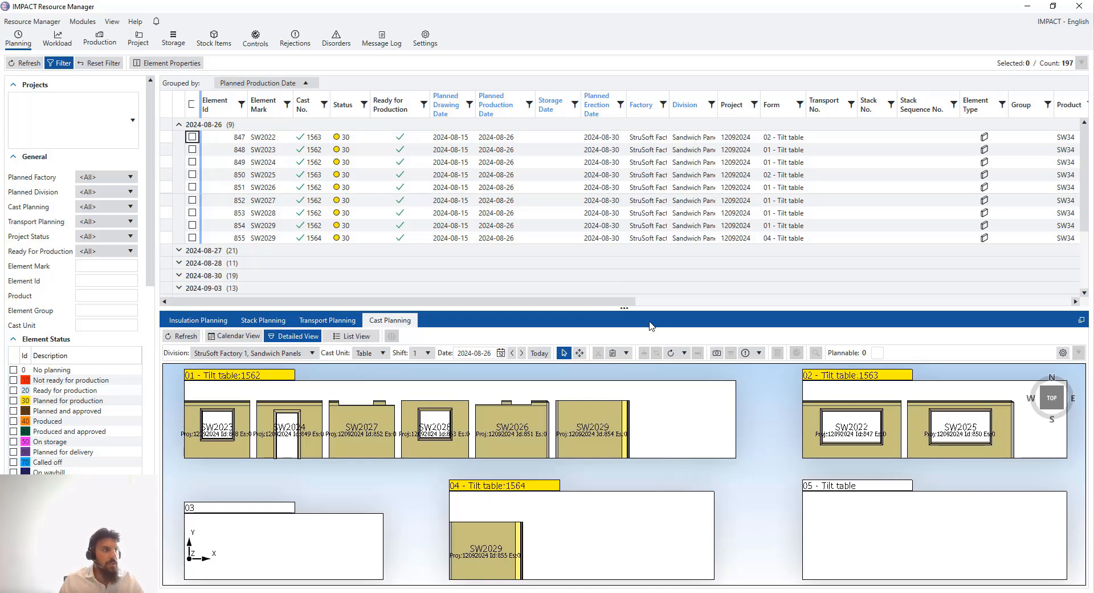
pyautogui.moveTo(655, 309); pyautogui.dragTo(654, 339)
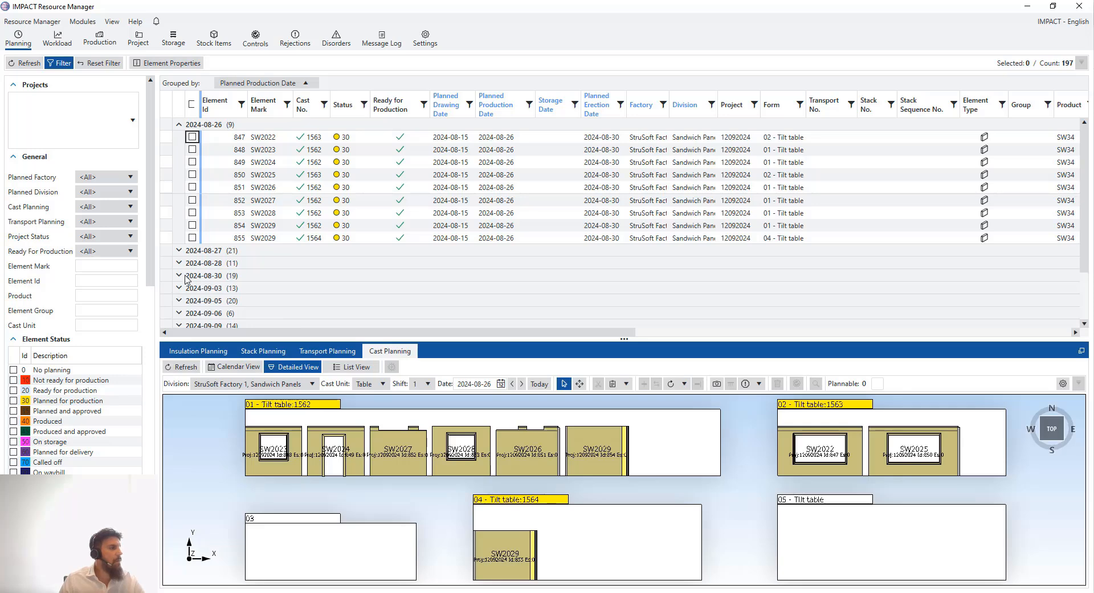
pyautogui.click(342, 277)
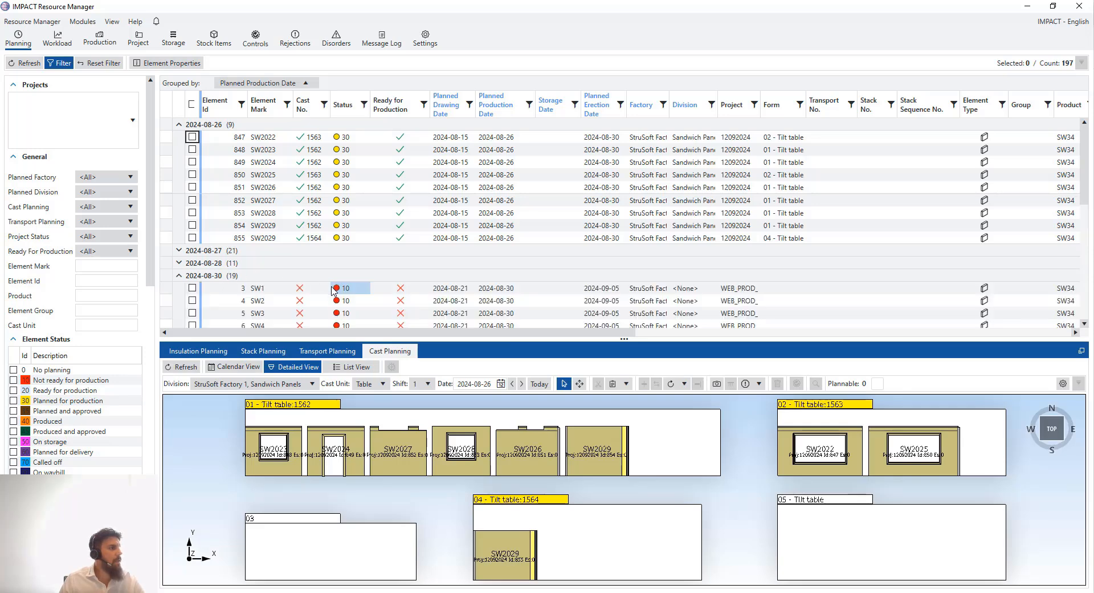
pyautogui.scroll(-1, 371, 294)
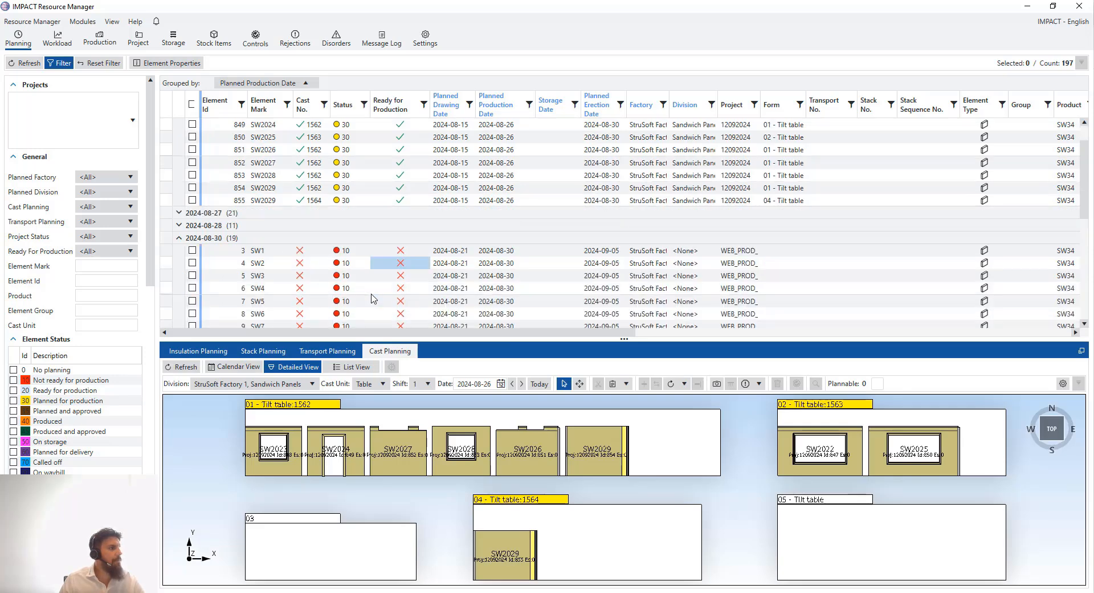
pyautogui.scroll(-1, 368, 288)
pyautogui.scroll(-1, 207, 183)
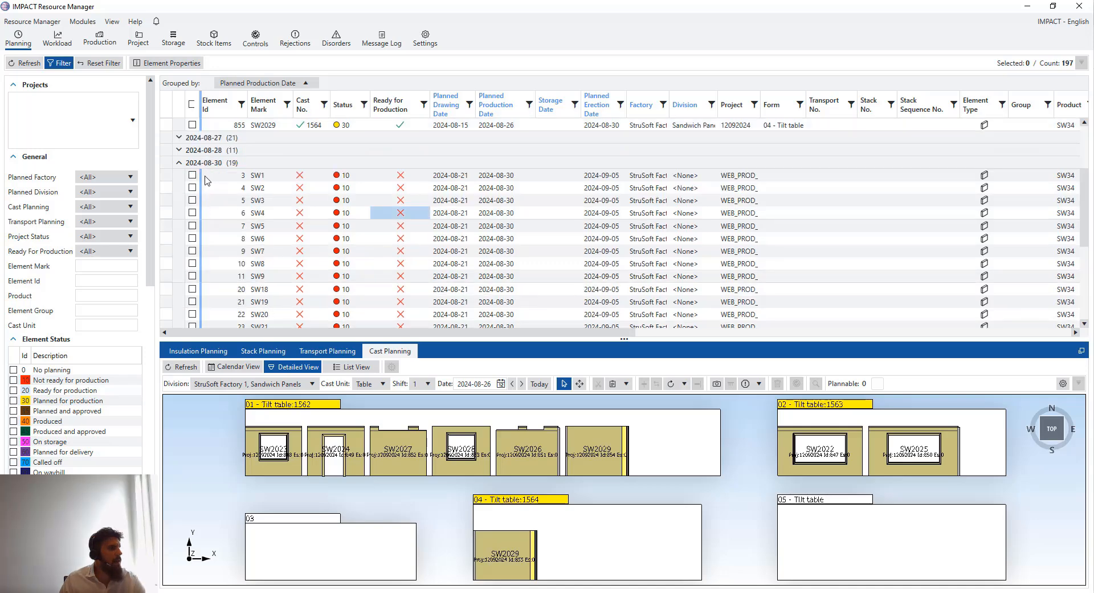
pyautogui.scroll(-1, 206, 180)
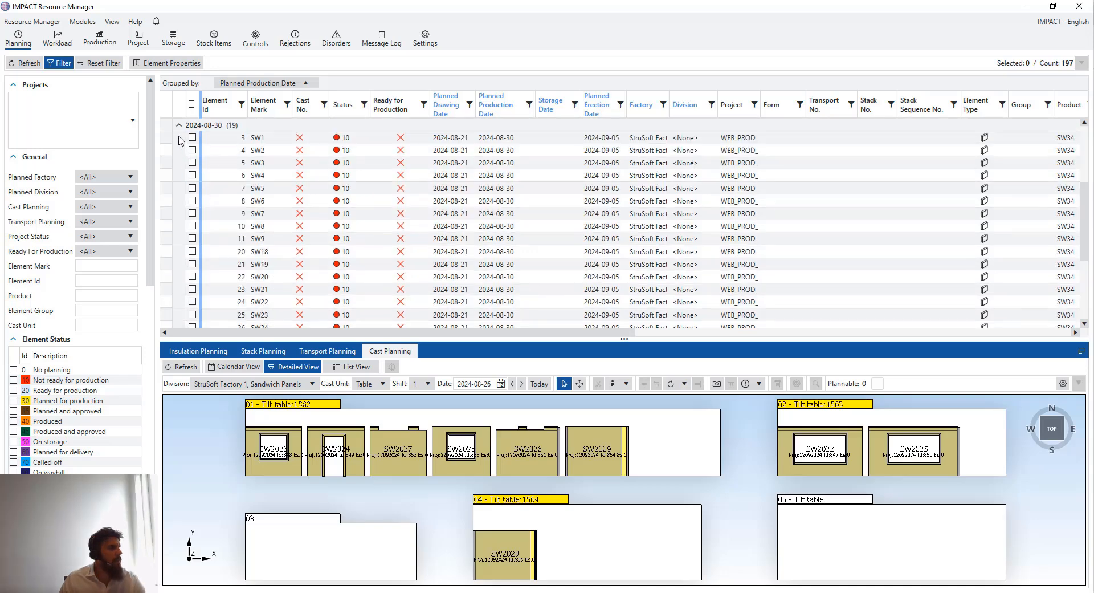
# Select element SW1 for cast planning and enlarge the element list
pyautogui.click(180, 139)
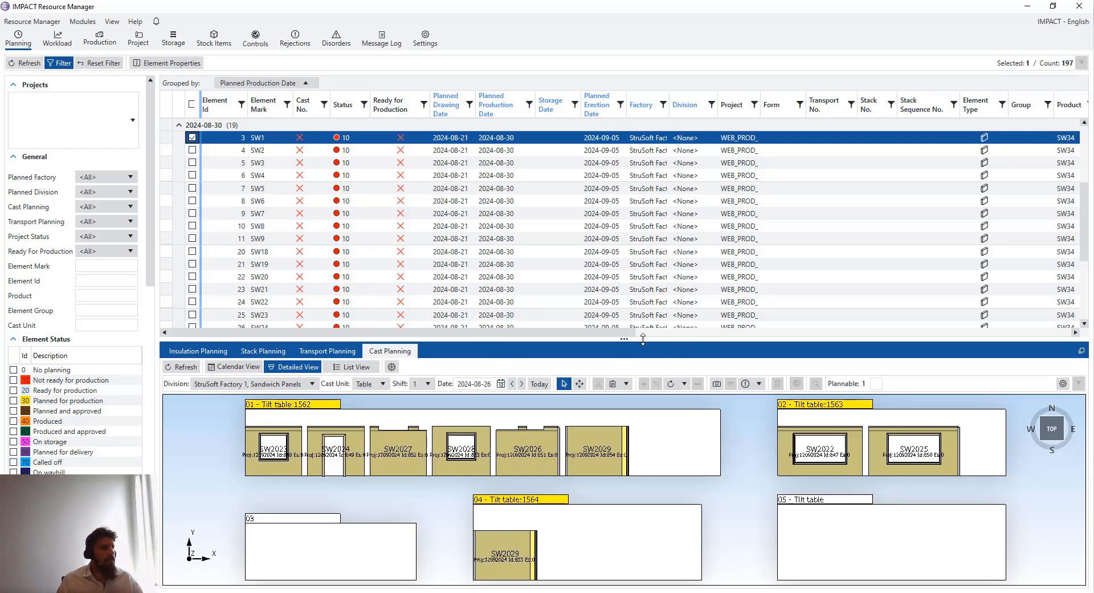
pyautogui.moveTo(641, 339); pyautogui.dragTo(629, 429)
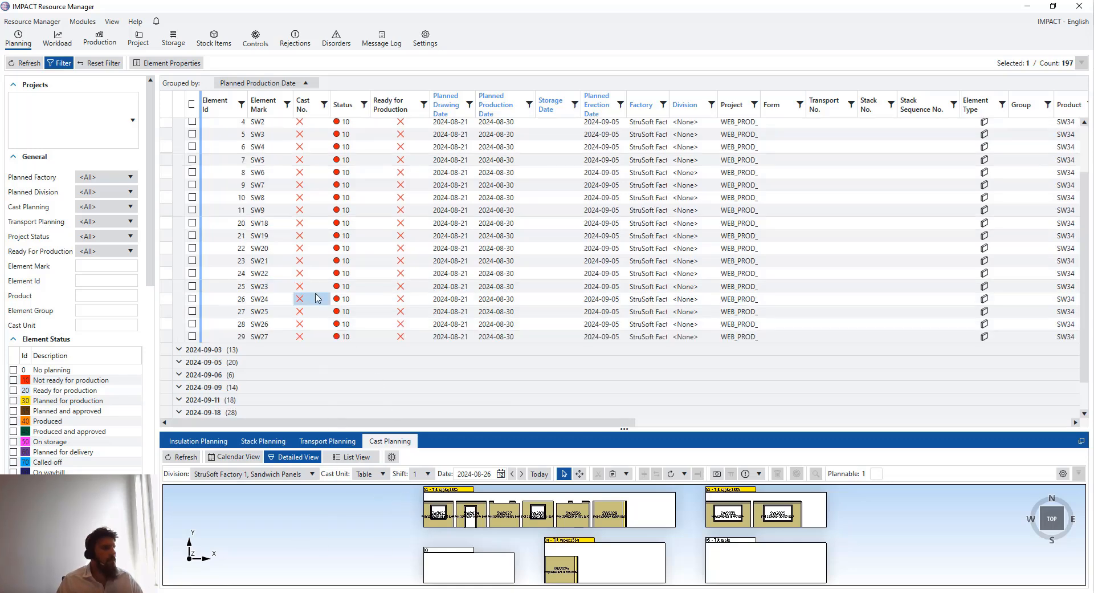
pyautogui.scroll(1, 342, 285)
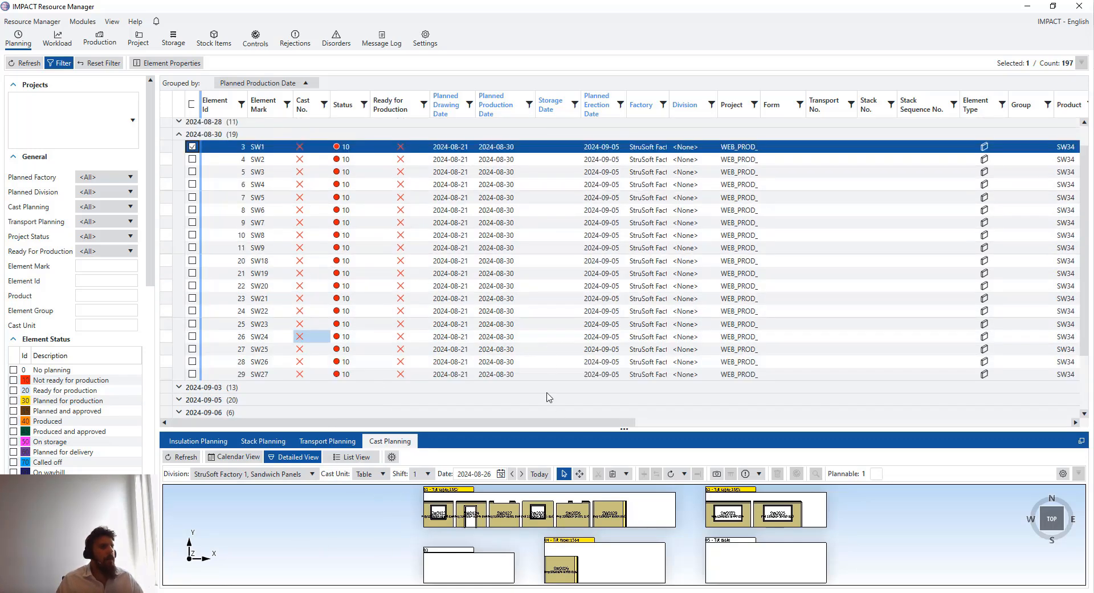
pyautogui.scroll(1, 565, 423)
pyautogui.scroll(3, 607, 430)
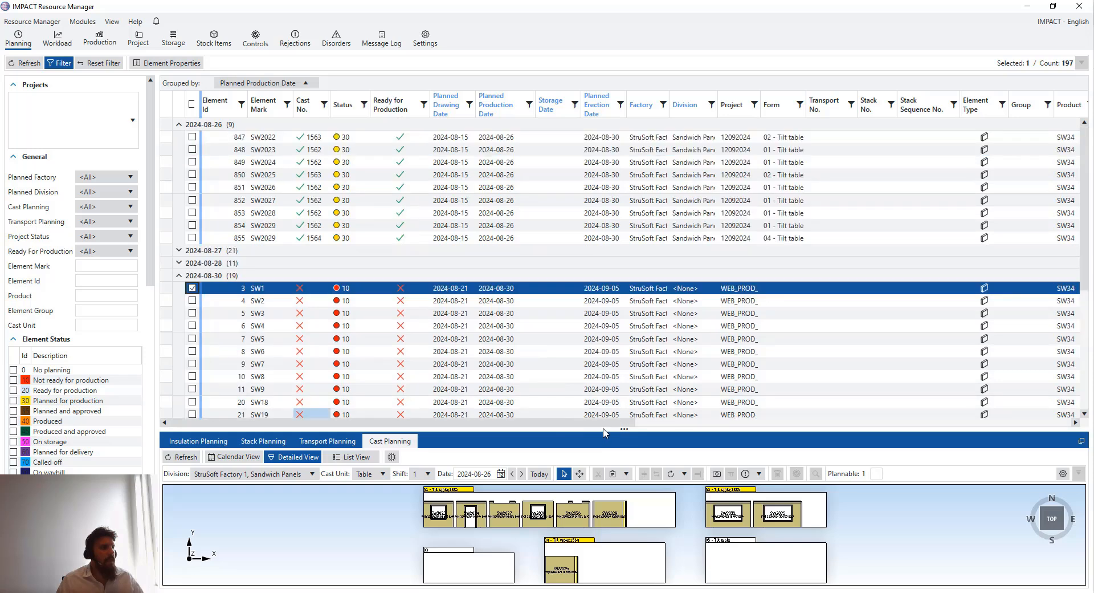
pyautogui.hscroll(2, 427, 296)
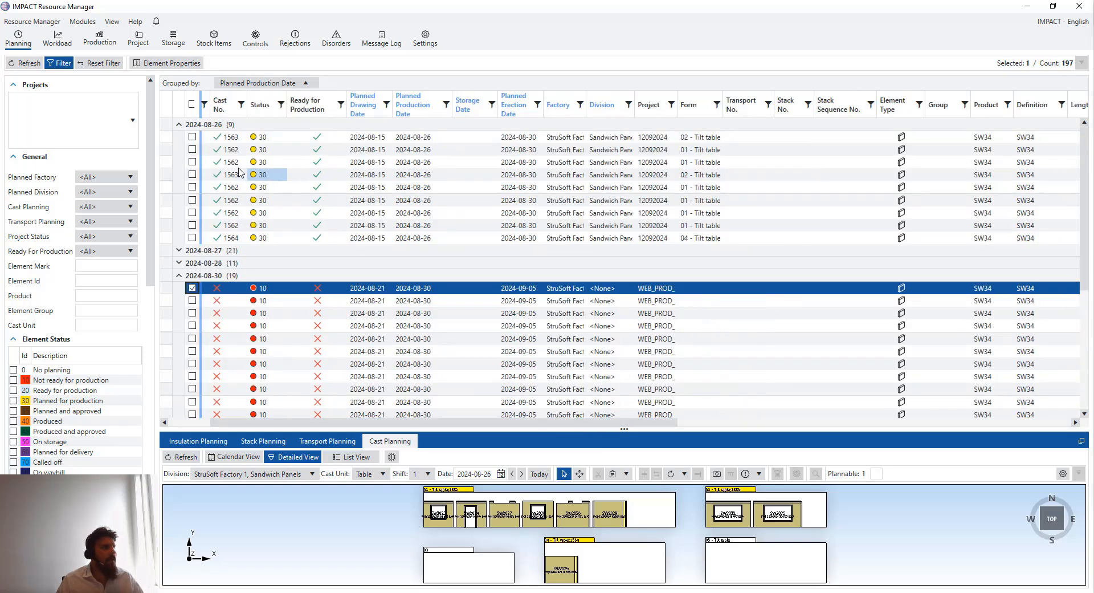
# Collapse the 2024-08-26 group and bring the Length, Width and Height columns into view
pyautogui.click(178, 124)
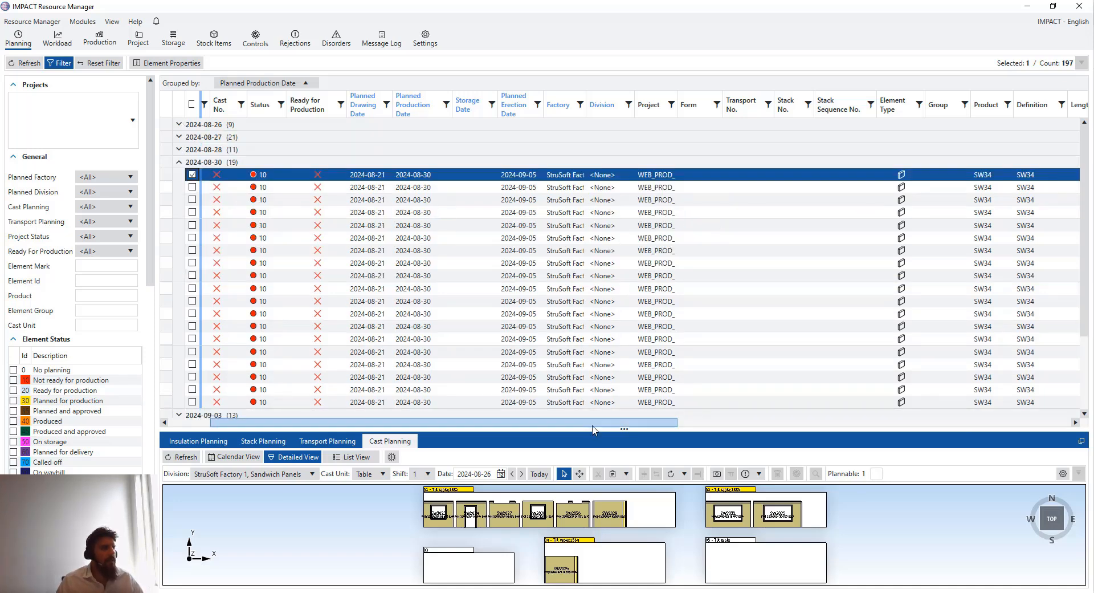
pyautogui.moveTo(681, 425); pyautogui.dragTo(756, 423)
pyautogui.click(709, 428)
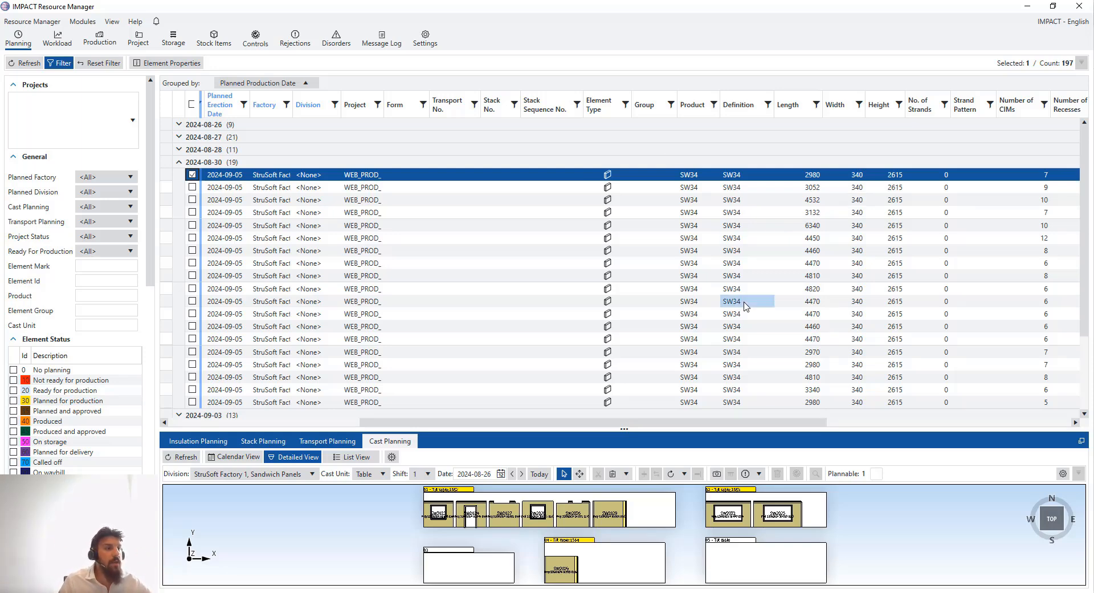
pyautogui.scroll(-1, 746, 306)
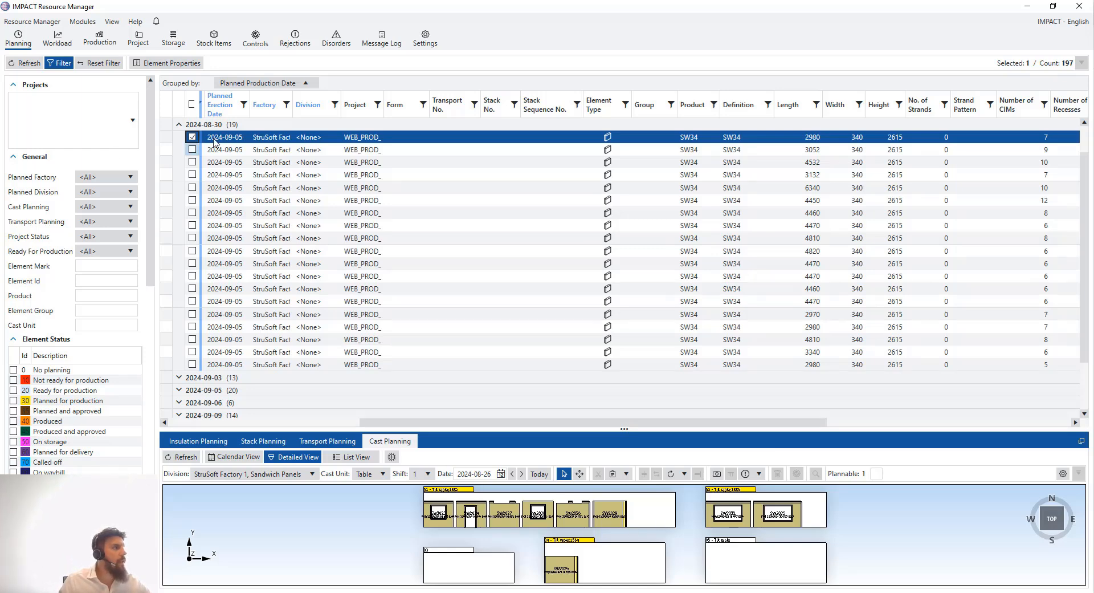
pyautogui.moveTo(459, 419); pyautogui.dragTo(296, 419)
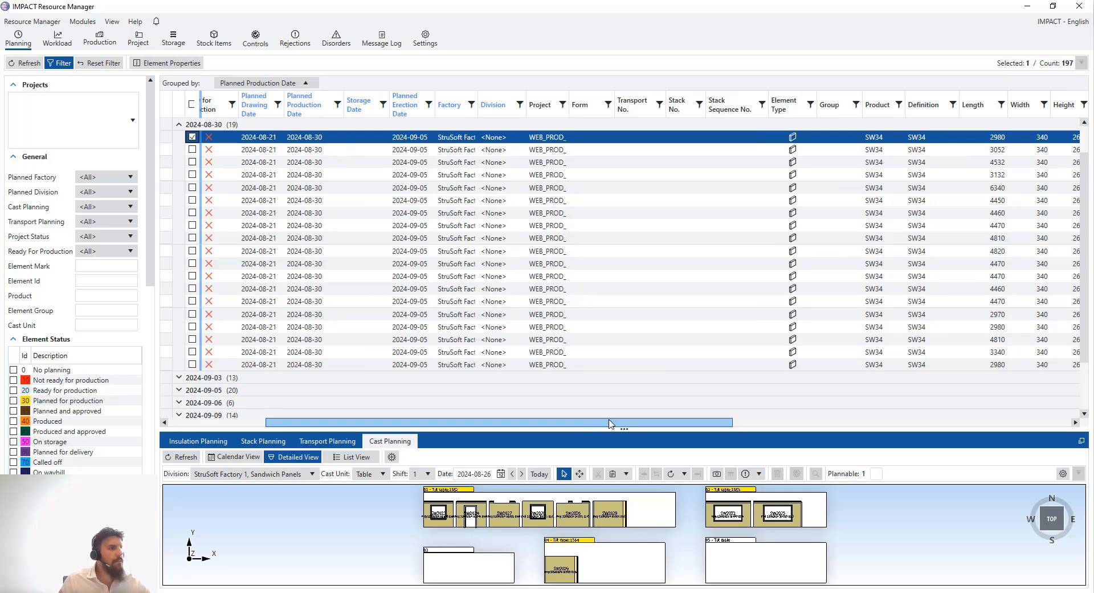
pyautogui.moveTo(612, 419); pyautogui.dragTo(612, 419)
pyautogui.hscroll(3, 613, 422)
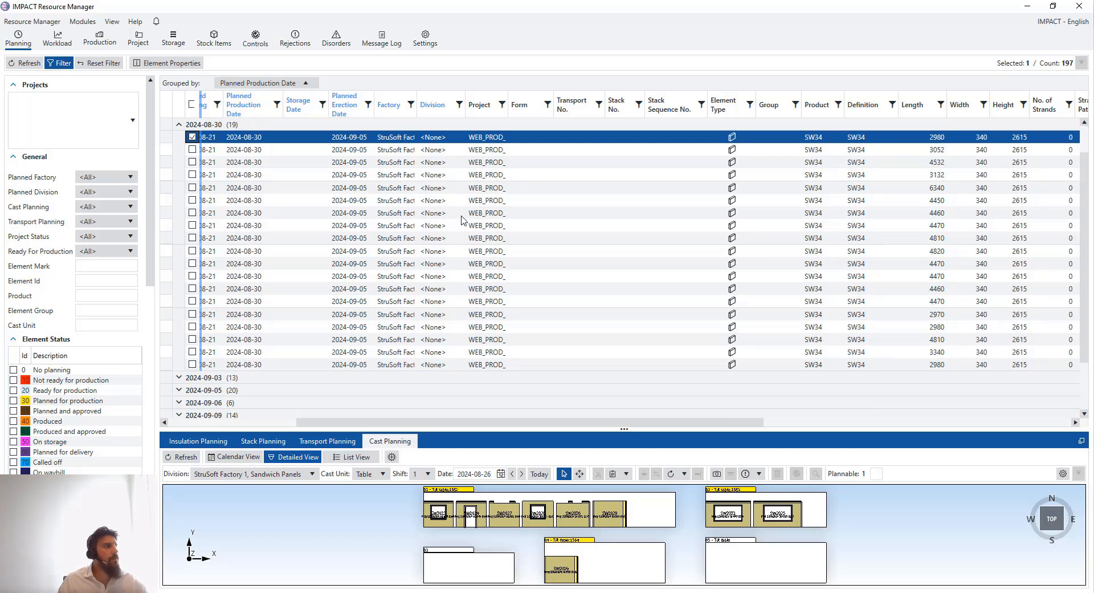
# Add the 3052, 3132, 2970, 2980, 3340 and 2980-length elements to the selection, then enlarge cast planning
pyautogui.click(179, 150)
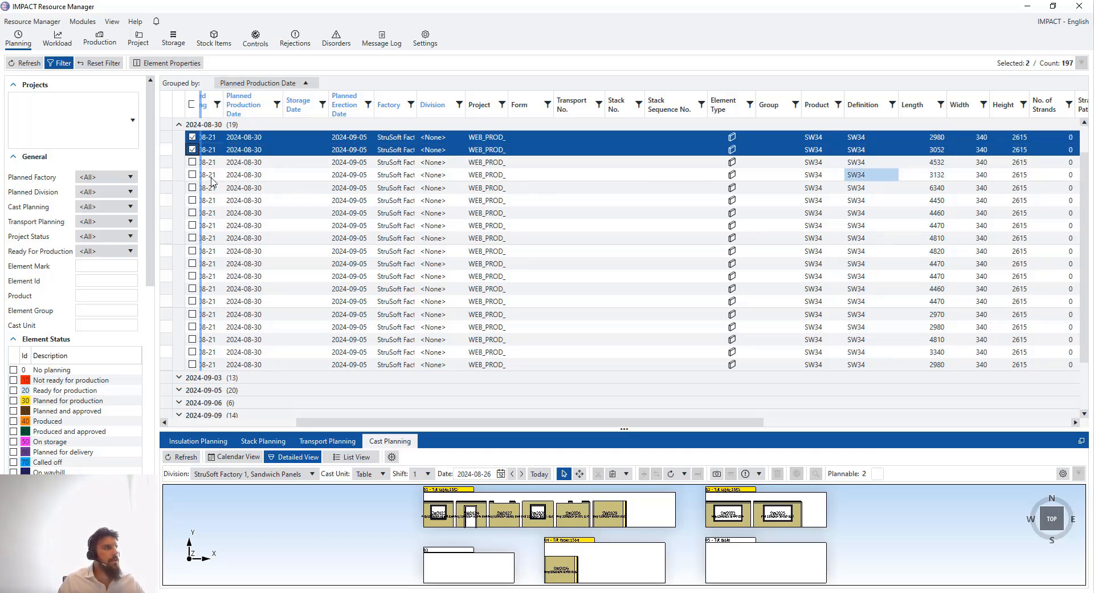
pyautogui.click(182, 175)
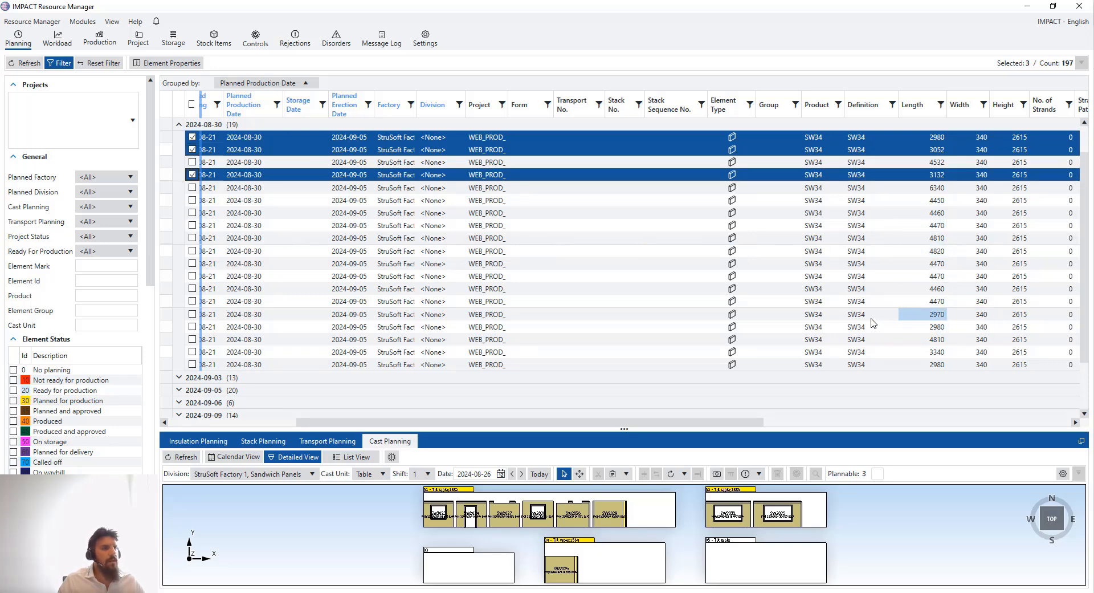
pyautogui.click(166, 314)
pyautogui.click(164, 327)
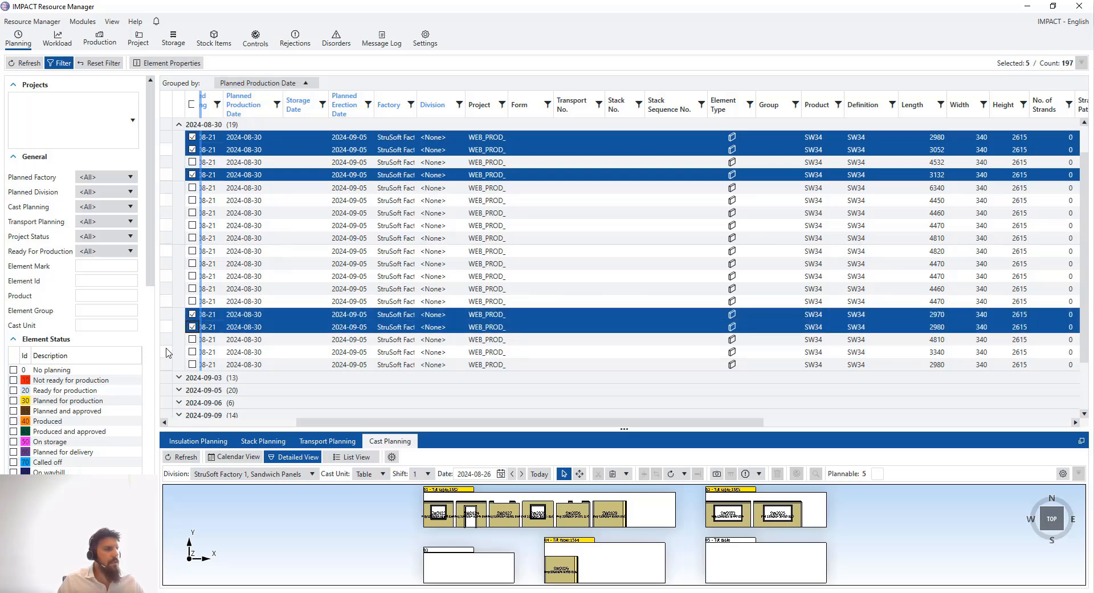
pyautogui.click(166, 352)
pyautogui.click(166, 365)
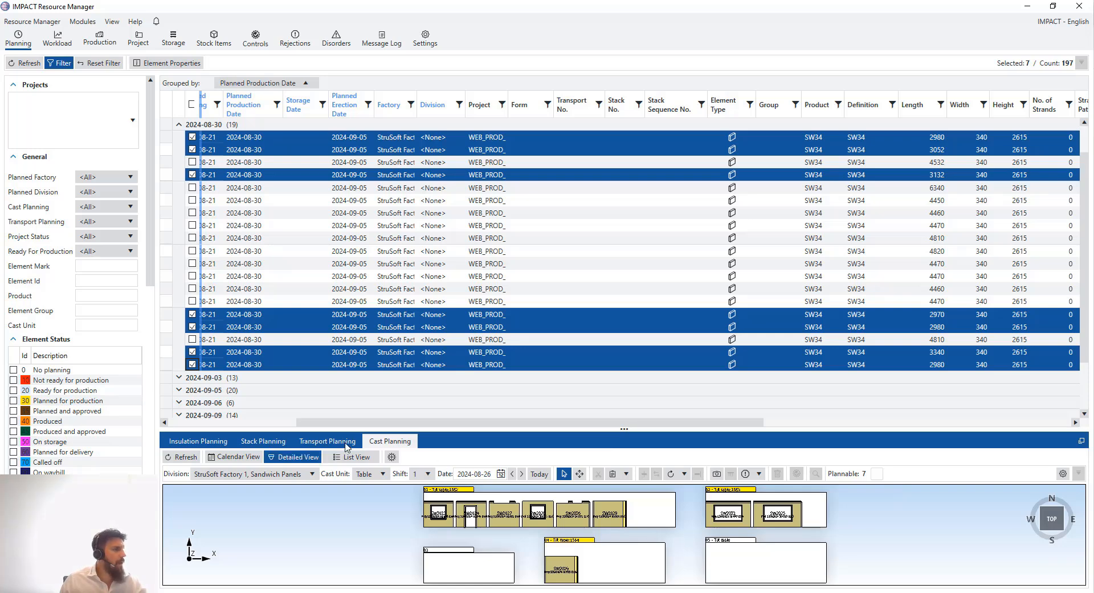
pyautogui.moveTo(473, 430); pyautogui.dragTo(398, 368)
# In the weekly calendar, choose tilt tables 02 and 04 on Friday 30 August and open Auto Cast
pyautogui.click(234, 394)
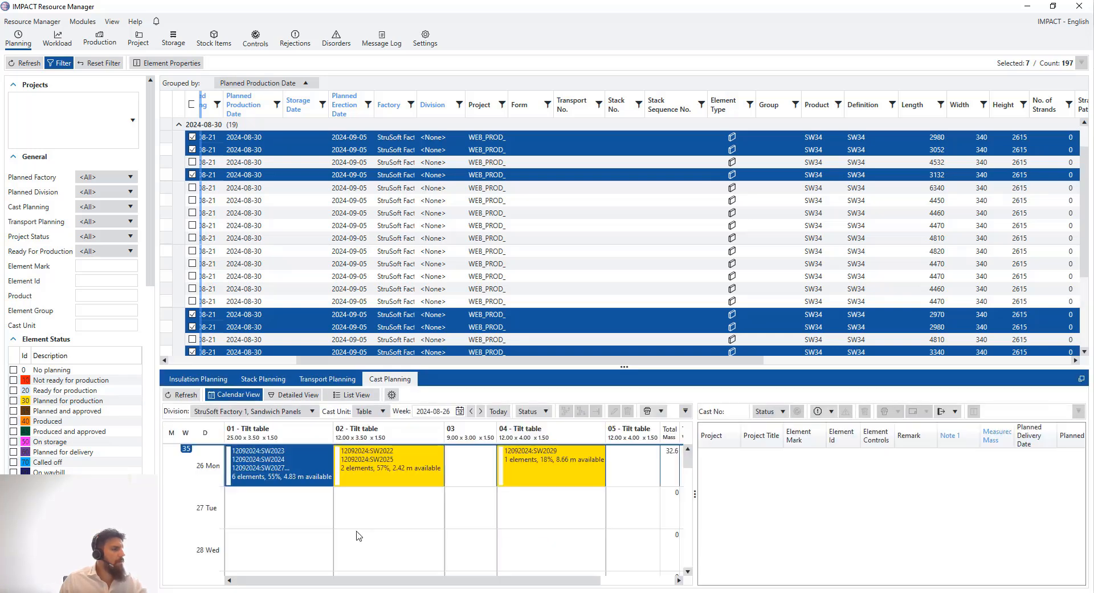
pyautogui.scroll(-3, 353, 519)
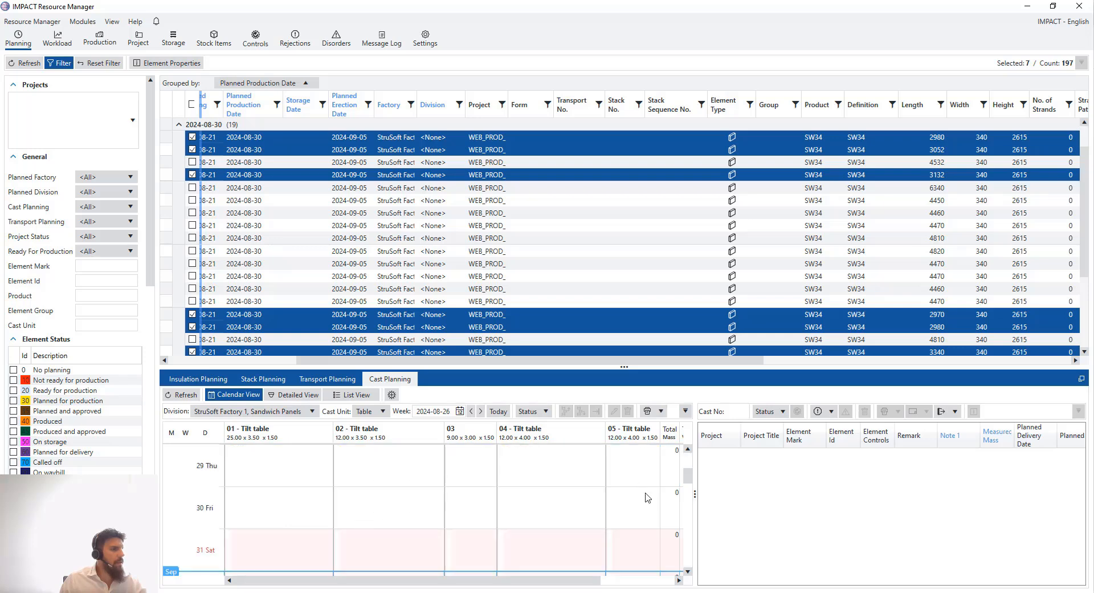
pyautogui.click(262, 502)
pyautogui.click(398, 507)
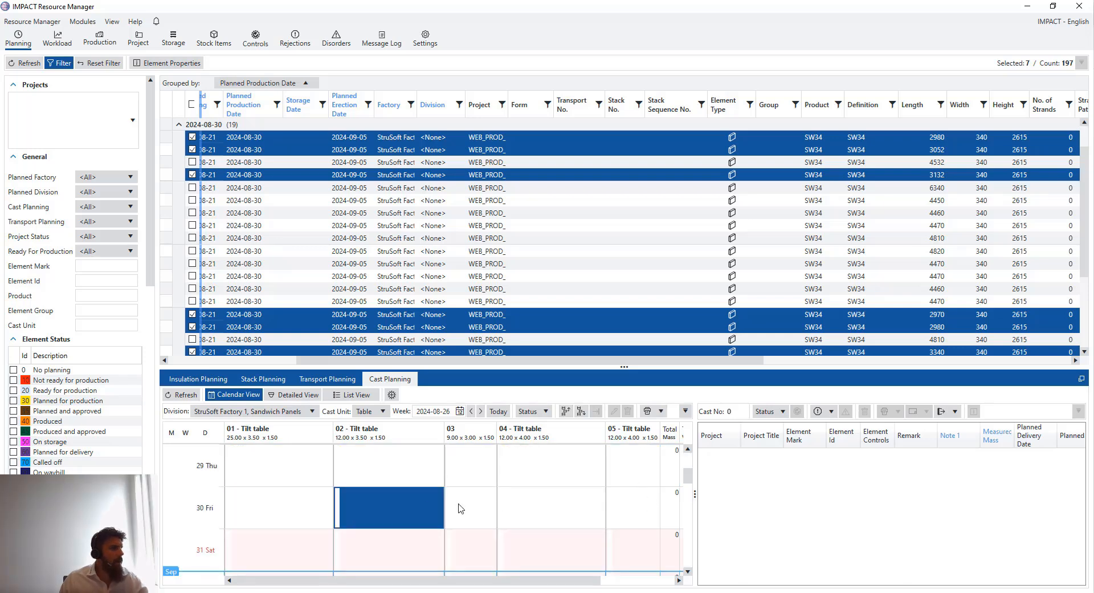
pyautogui.keyDown('ctrl'); pyautogui.click(551, 511); pyautogui.keyUp('ctrl')
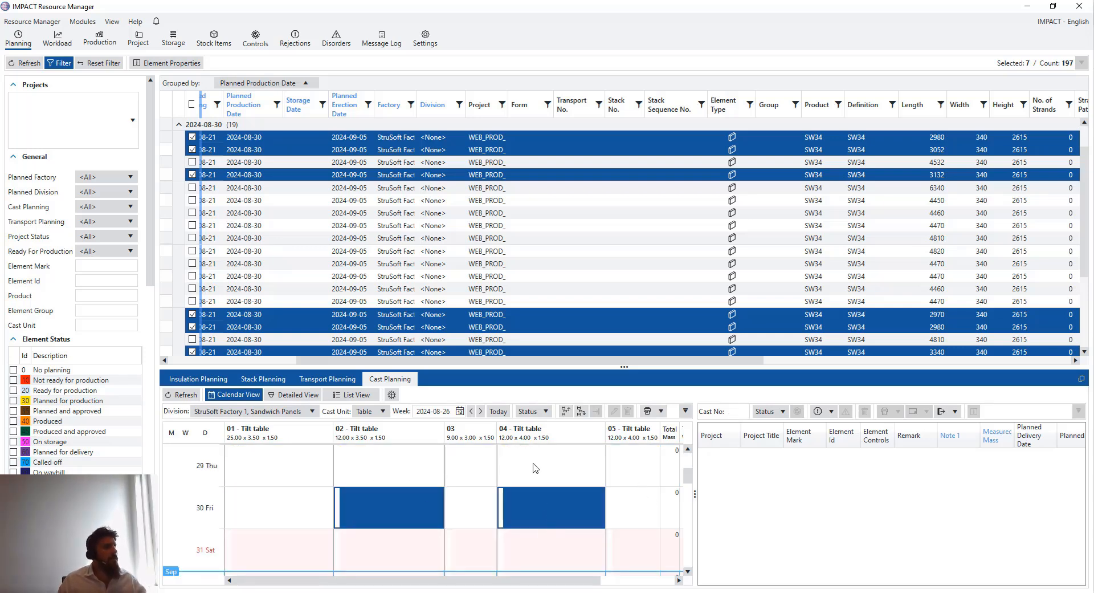
pyautogui.click(392, 395)
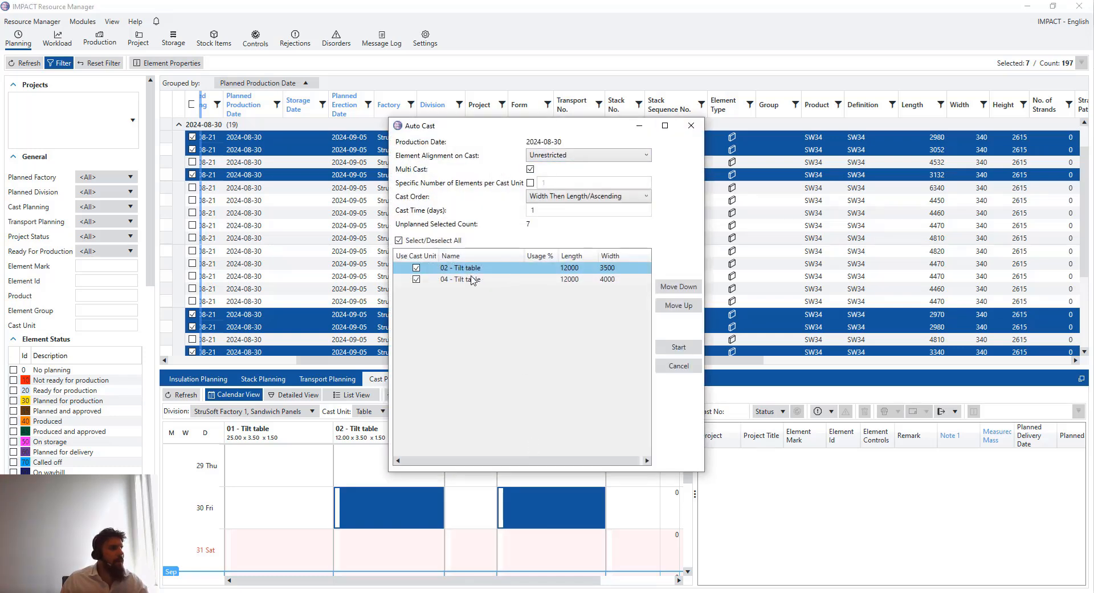
# Run Auto Cast, placing SW23, SW1, SW24 on table 02 and SW27, SW2, SW4 on 04
pyautogui.click(678, 349)
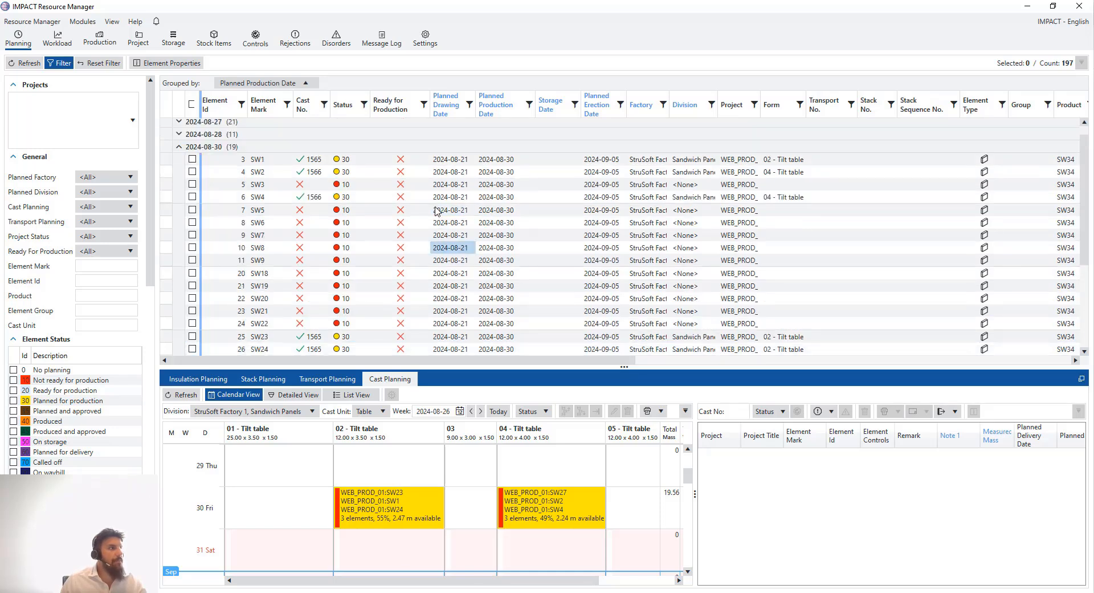
pyautogui.scroll(1, 435, 207)
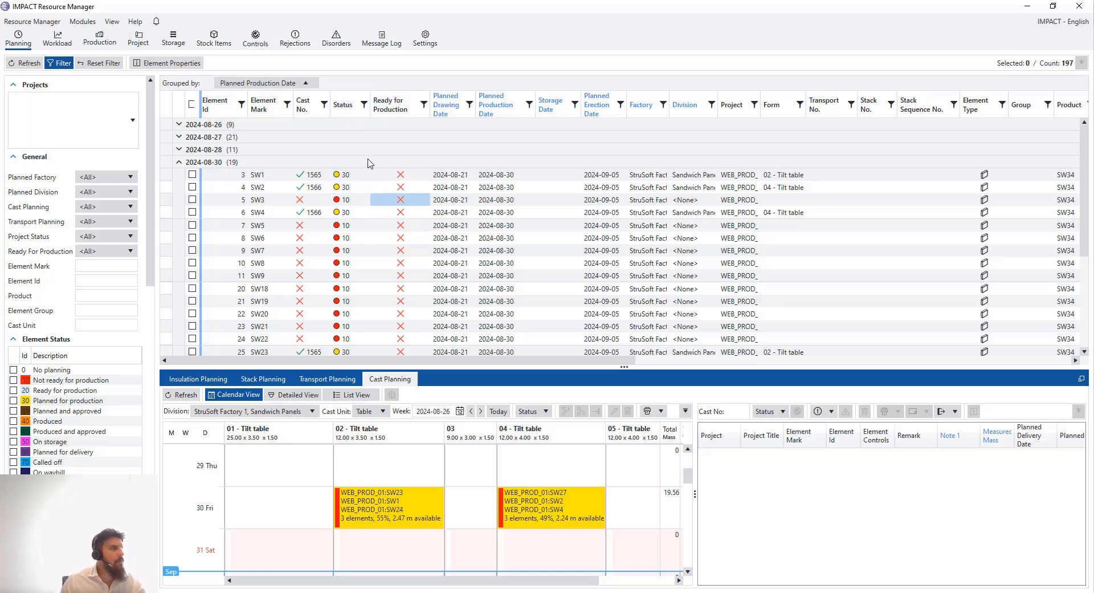
# Group the element list by Status and expand the 2024-08-30 status 10 group of 12 elements
pyautogui.moveTo(354, 108); pyautogui.dragTo(349, 83)
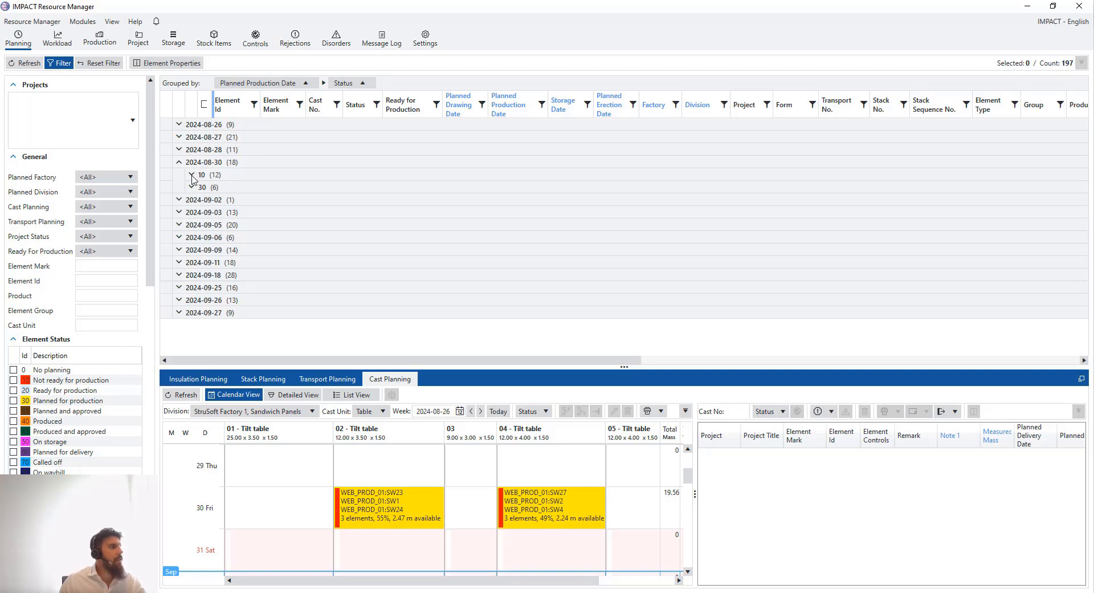
pyautogui.click(192, 175)
# Auto-cast the twelve status-10 elements onto tilt table 01 from 30 August, creating casts 1568–1570
pyautogui.moveTo(194, 189); pyautogui.dragTo(192, 339)
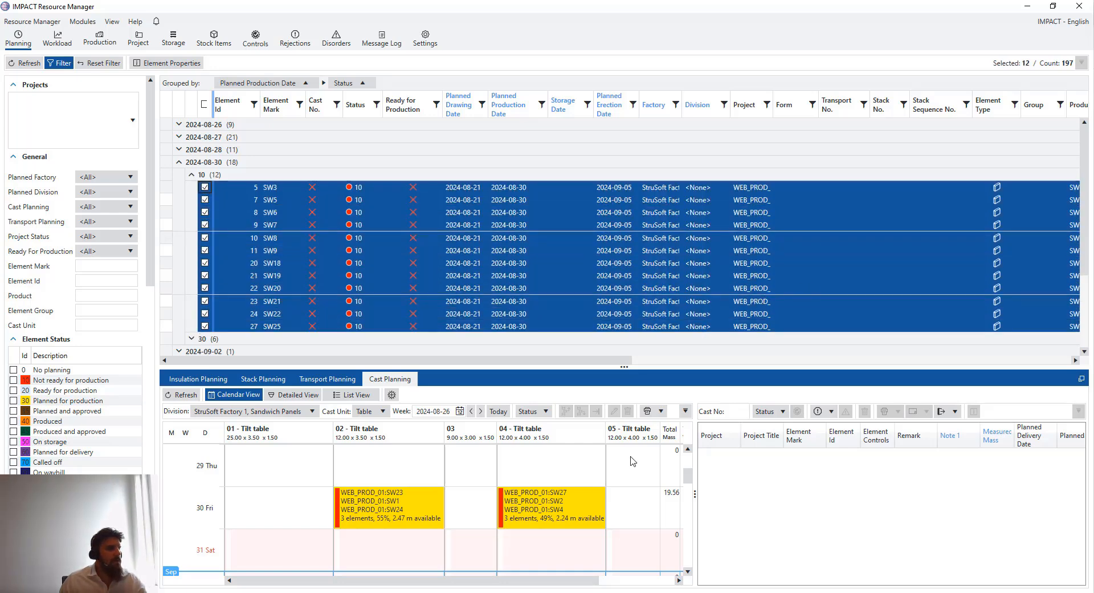
pyautogui.click(279, 517)
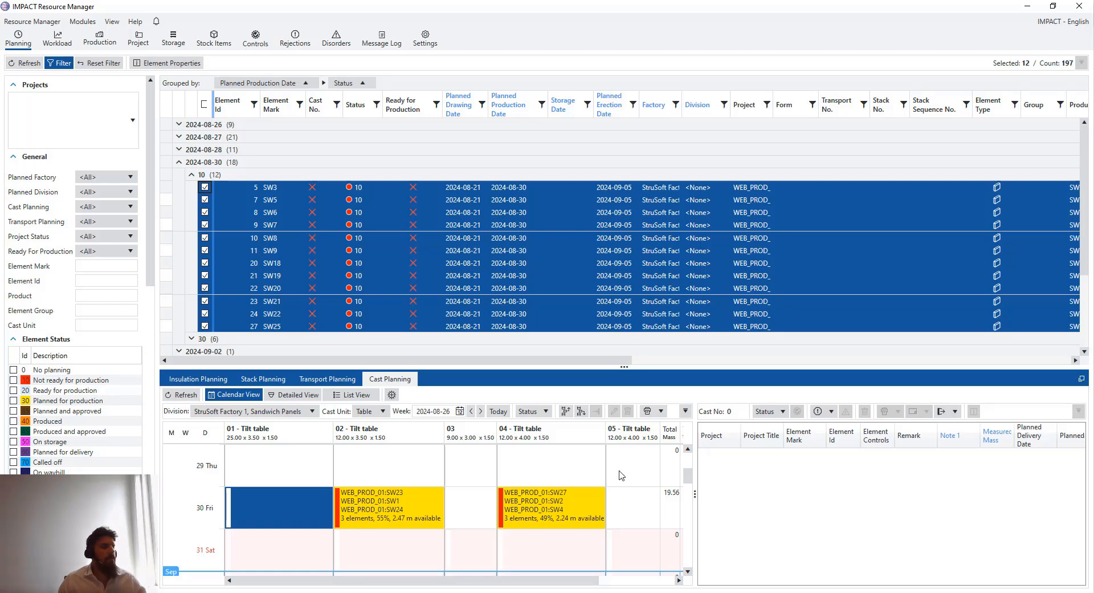
pyautogui.click(392, 394)
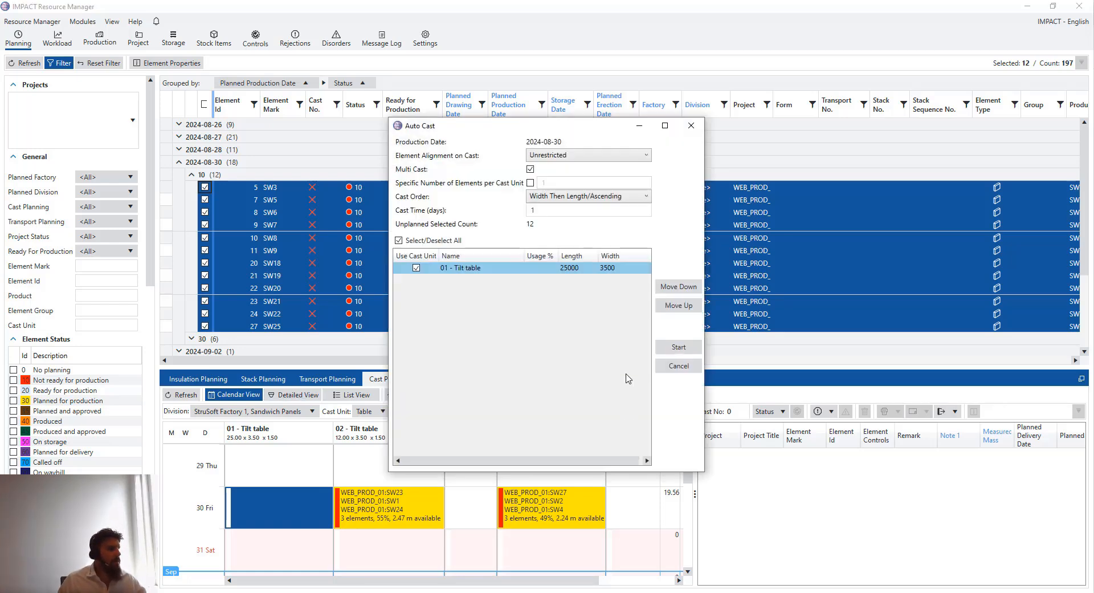
pyautogui.click(679, 346)
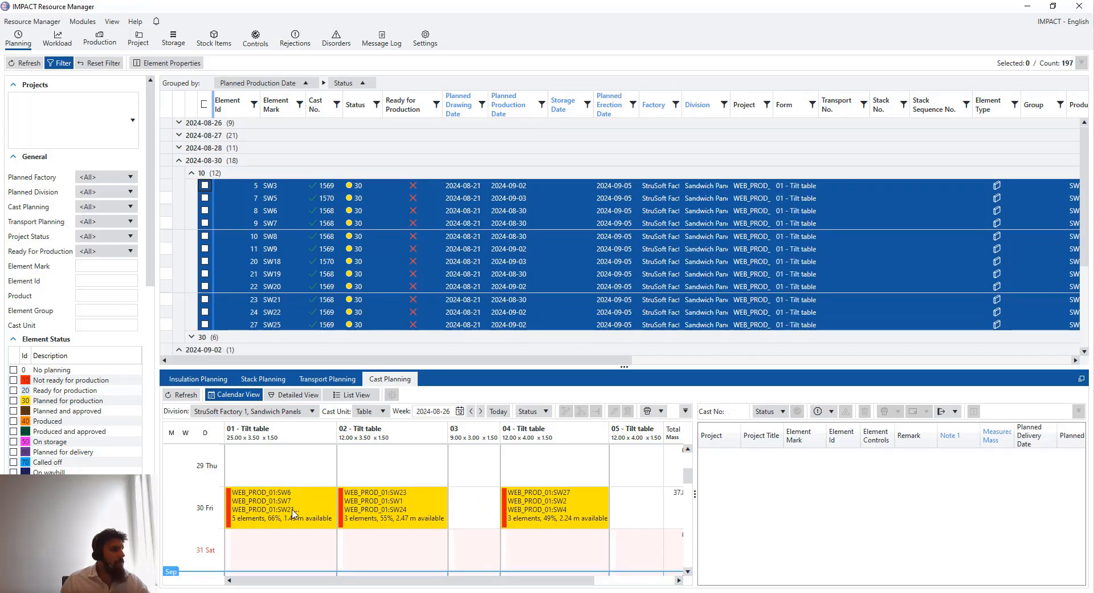
# List the 30 August cast's elements and briefly view its detailed tilt-table layout
pyautogui.click(292, 514)
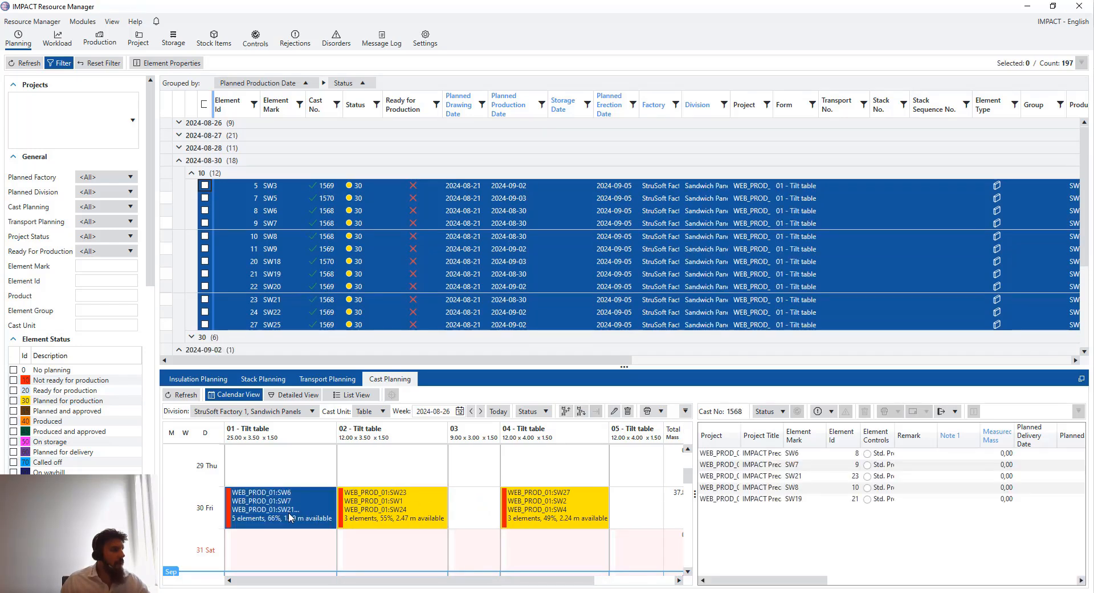
pyautogui.click(688, 571)
pyautogui.click(688, 571)
pyautogui.click(294, 394)
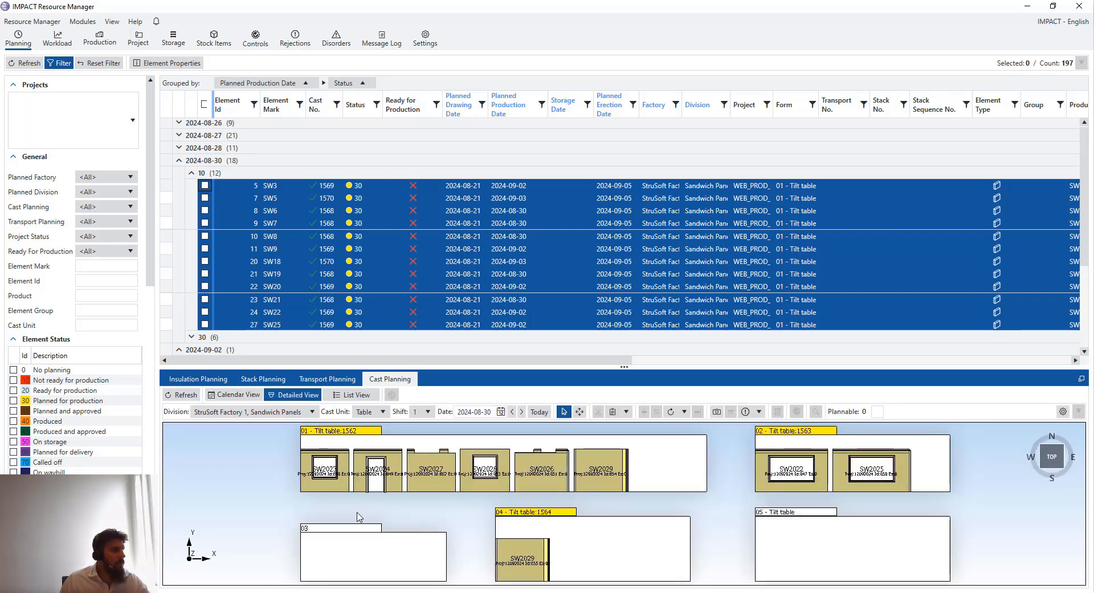
pyautogui.click(251, 394)
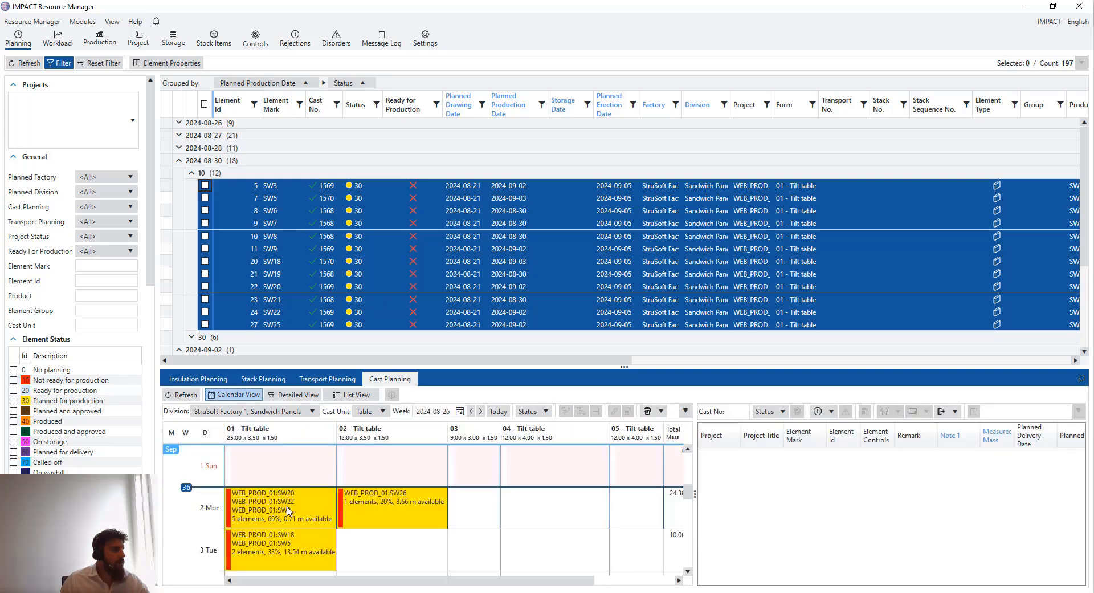
pyautogui.scroll(3, 287, 502)
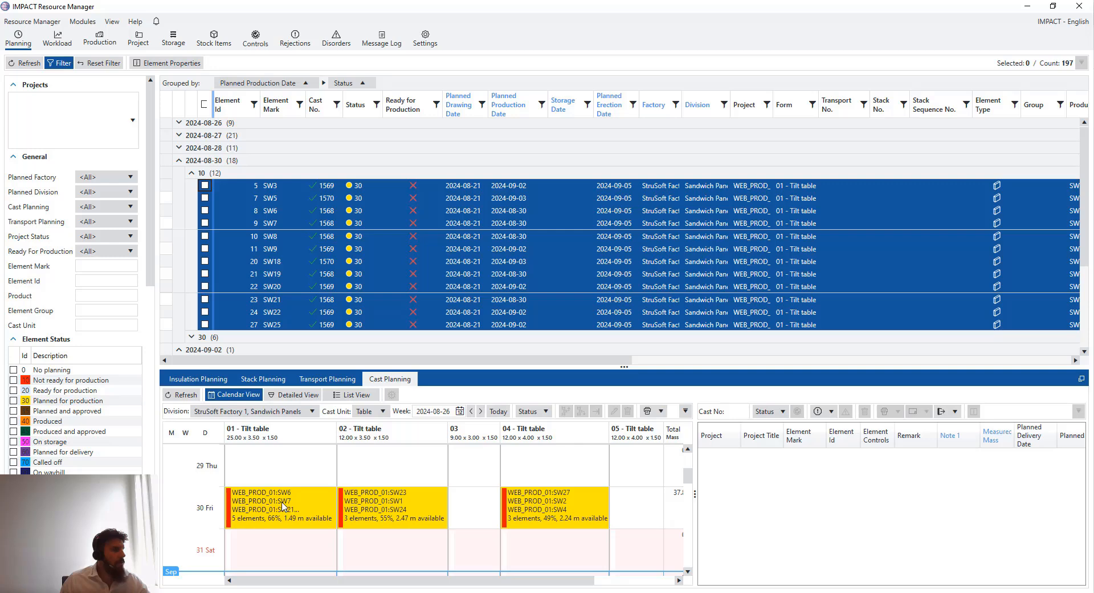
# Review the elements of the 30 August, 2 September and 3 September casts on table 01
pyautogui.click(283, 506)
pyautogui.scroll(-3, 286, 507)
pyautogui.click(287, 505)
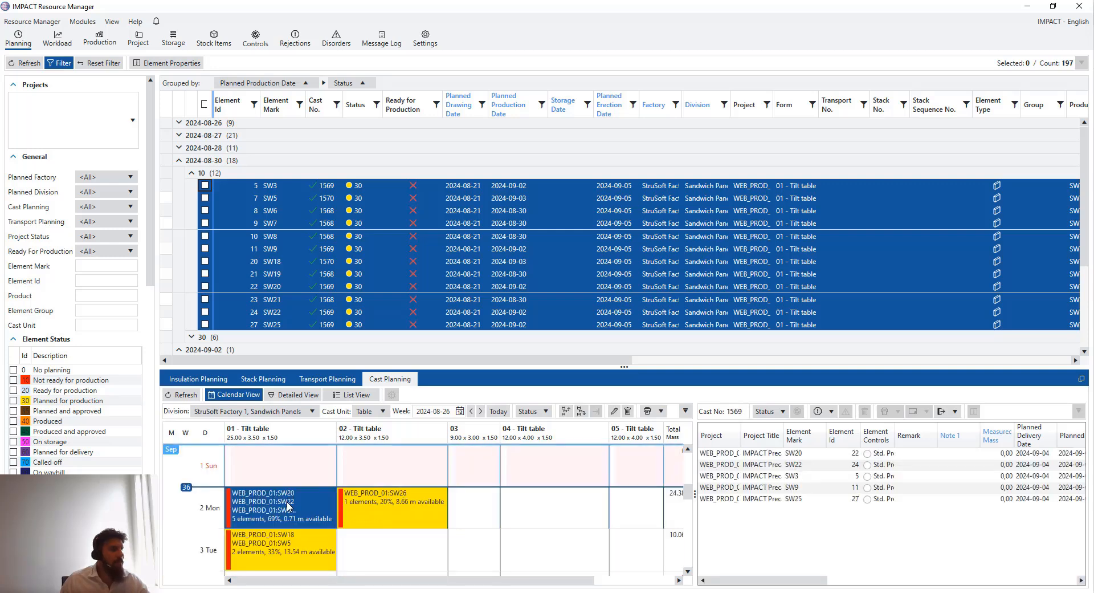
pyautogui.click(292, 553)
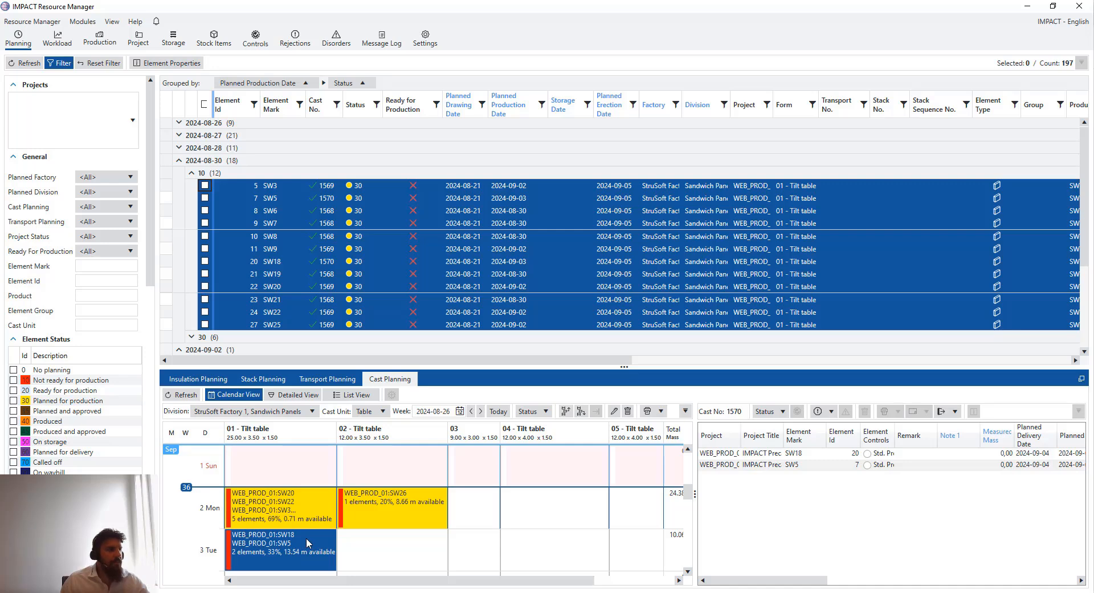
pyautogui.scroll(3, 306, 538)
# Reselect the 30 August cast so cast 1568's five elements are listed beside the calendar
pyautogui.click(299, 510)
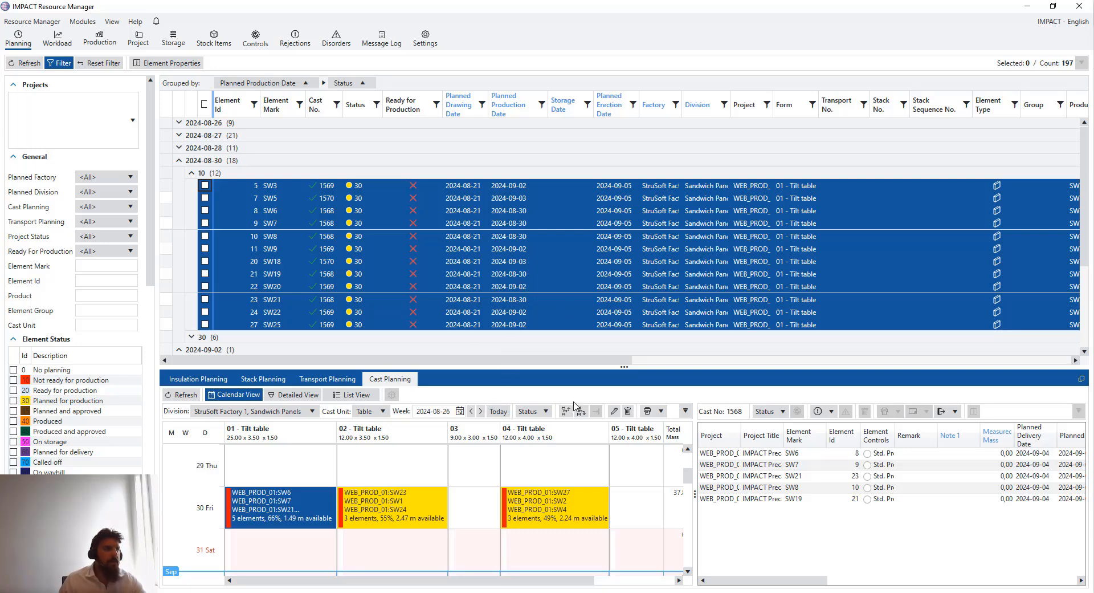
pyautogui.click(688, 571)
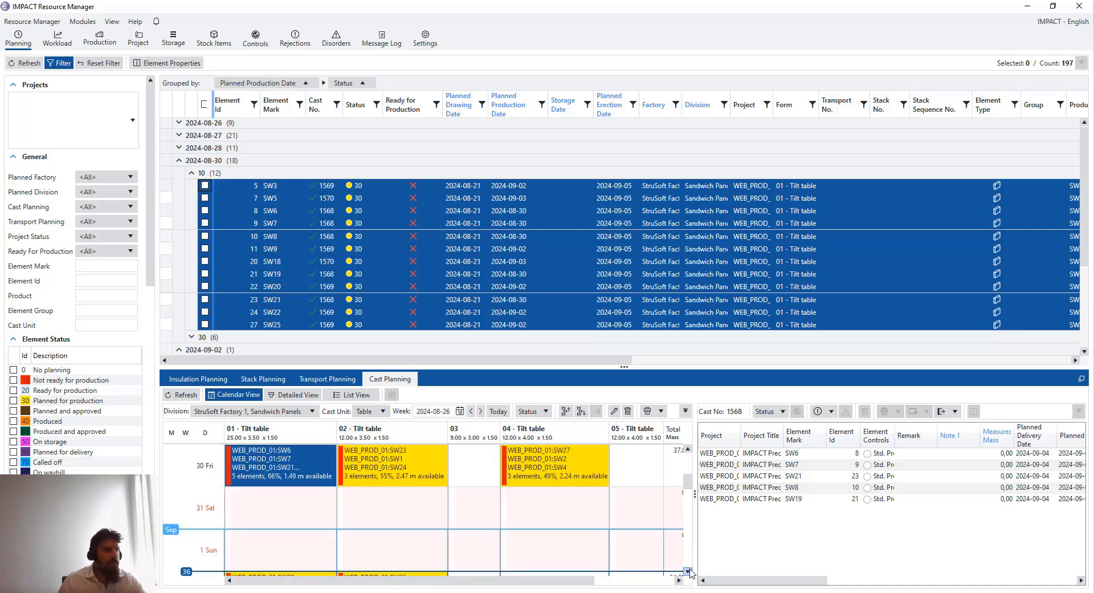
pyautogui.click(687, 571)
pyautogui.moveTo(687, 487); pyautogui.dragTo(687, 495)
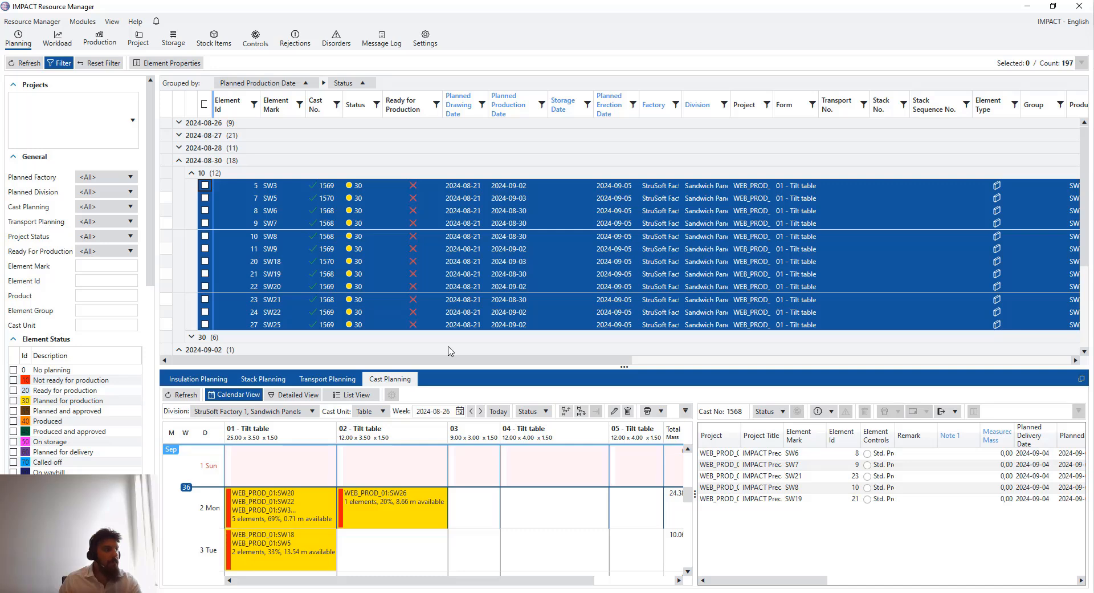
pyautogui.scroll(3, 321, 550)
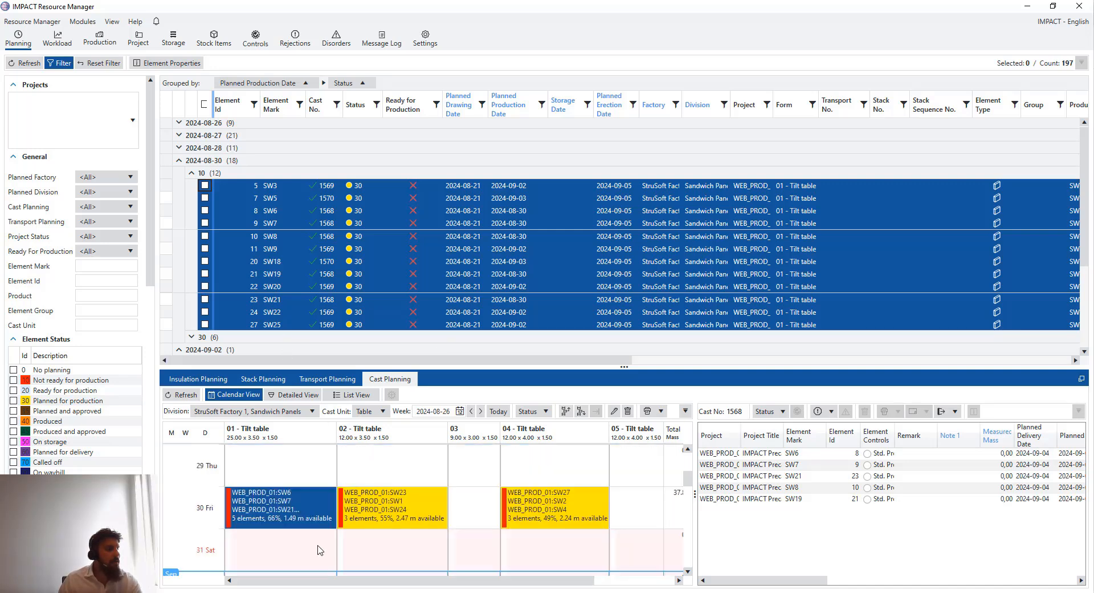
pyautogui.scroll(1, 320, 547)
pyautogui.scroll(-1, 320, 546)
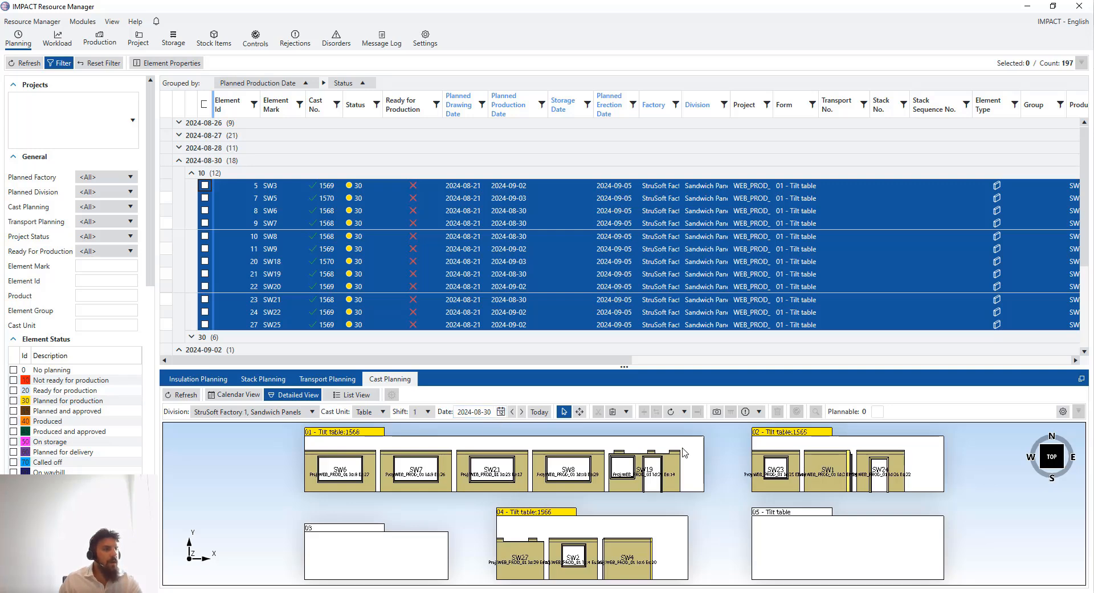
# Back on the weekly calendar, confirm cast 1568 on table 01 for 30 August holds five elements, 66% full
pyautogui.moveTo(738, 366); pyautogui.dragTo(739, 318)
pyautogui.scroll(-2, 616, 515)
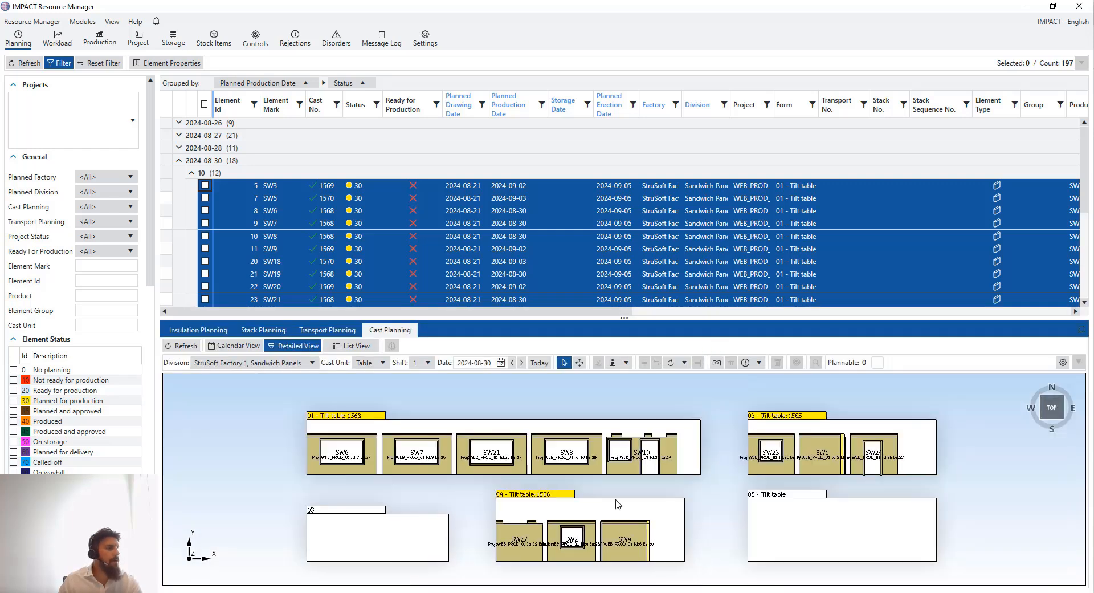
pyautogui.click(253, 345)
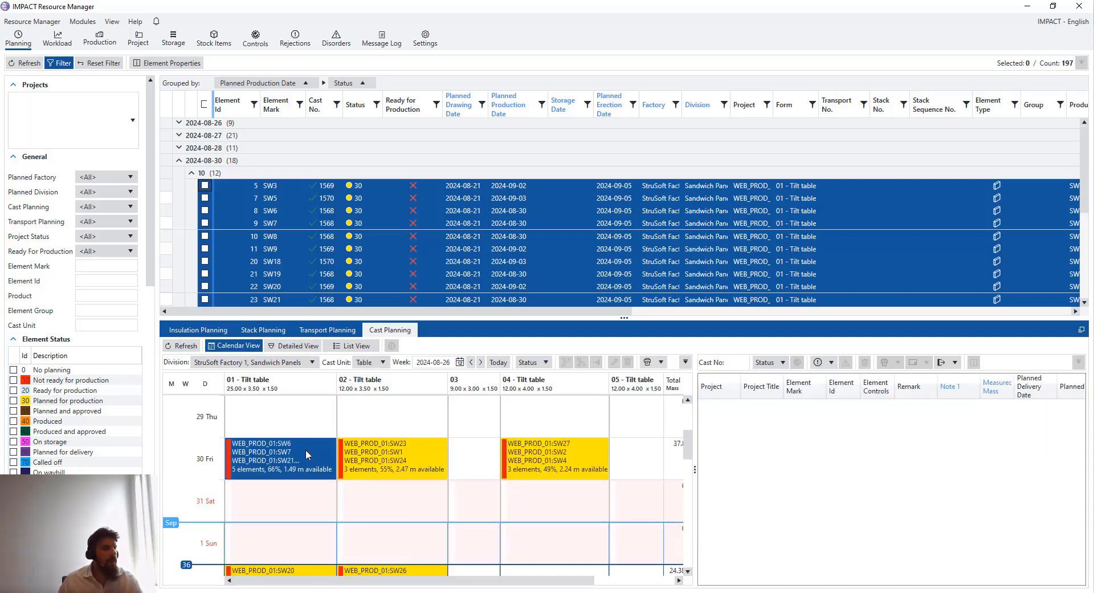
pyautogui.click(285, 457)
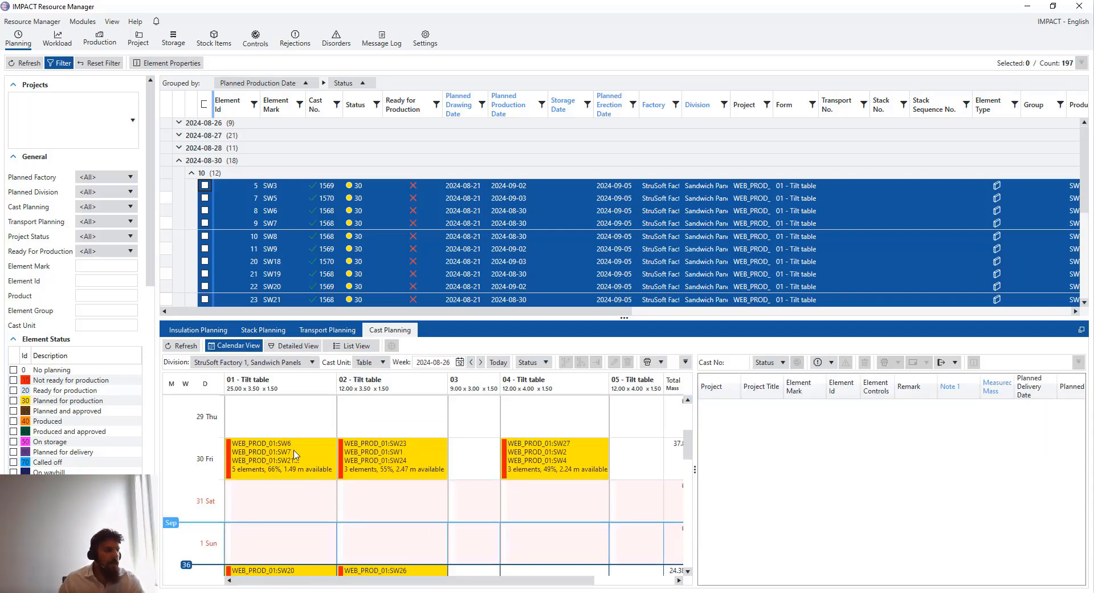
pyautogui.click(275, 458)
pyautogui.scroll(-3, 276, 504)
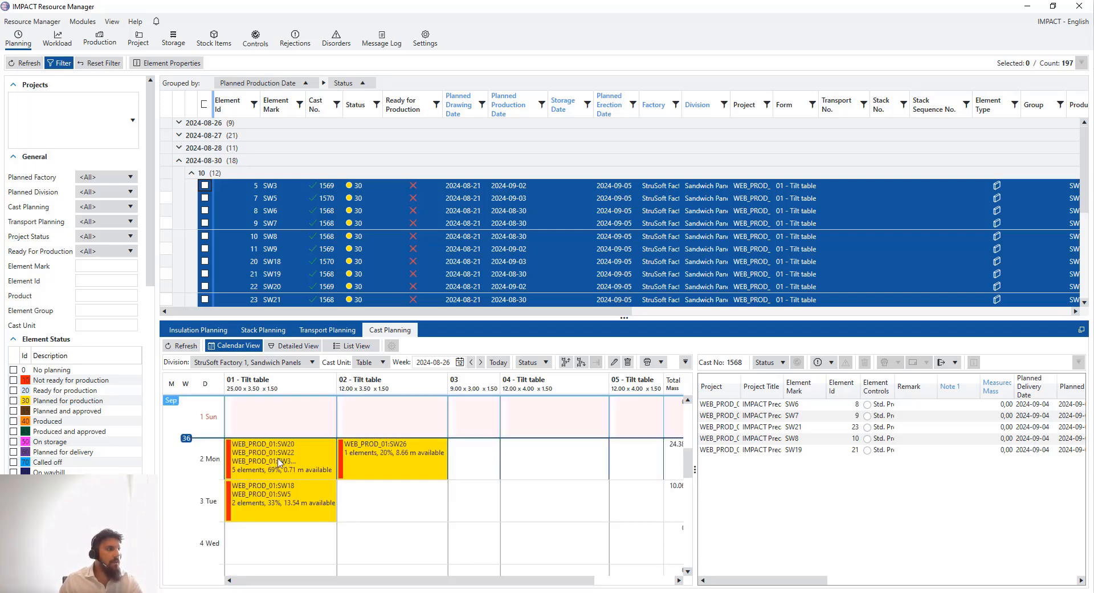
pyautogui.scroll(3, 279, 468)
pyautogui.scroll(3, 282, 474)
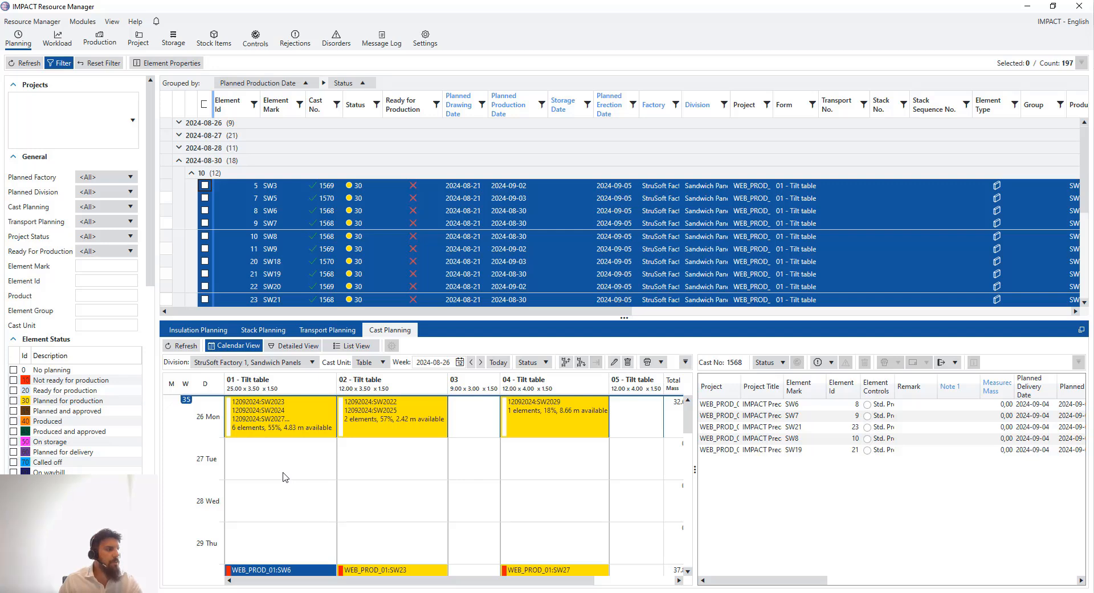
pyautogui.scroll(-3, 285, 476)
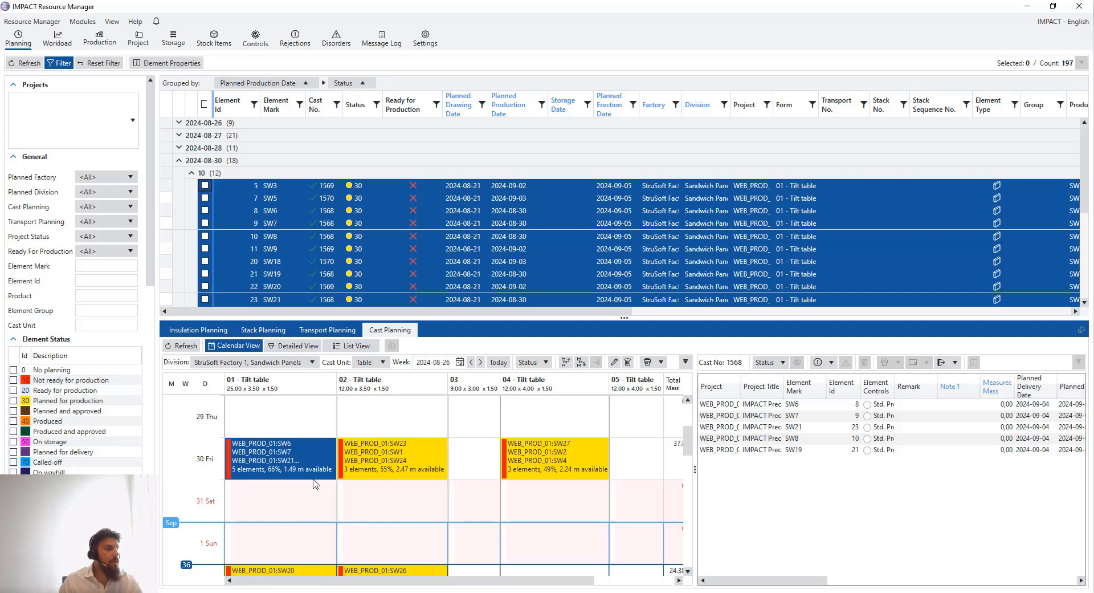
# Accept the delivery-date warning and move table 01's casts so SW6 starts Thursday 29 August
pyautogui.click(565, 362)
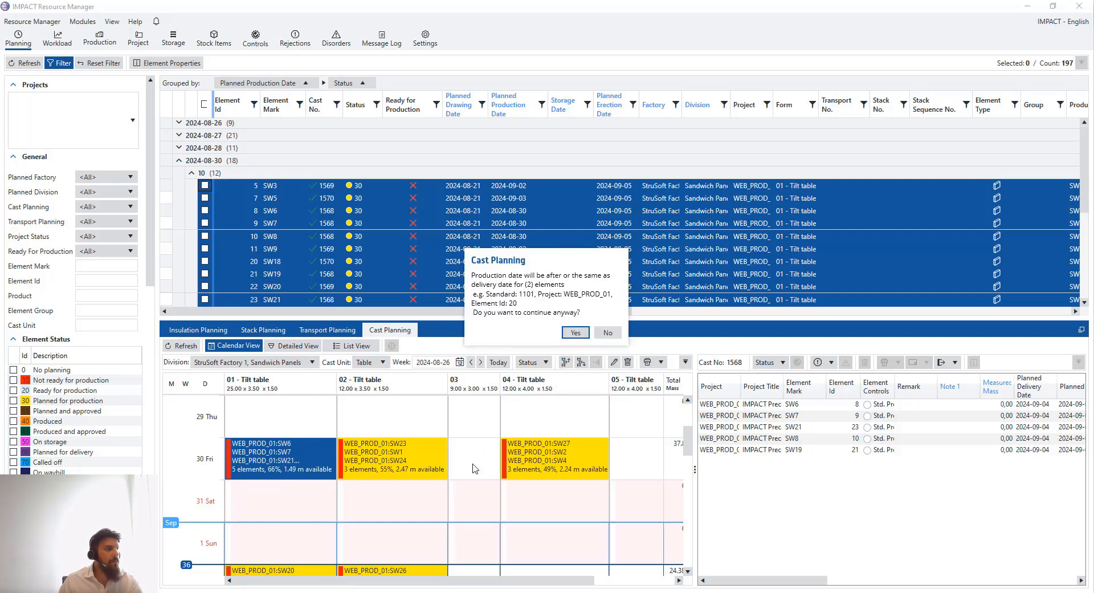
pyautogui.click(576, 332)
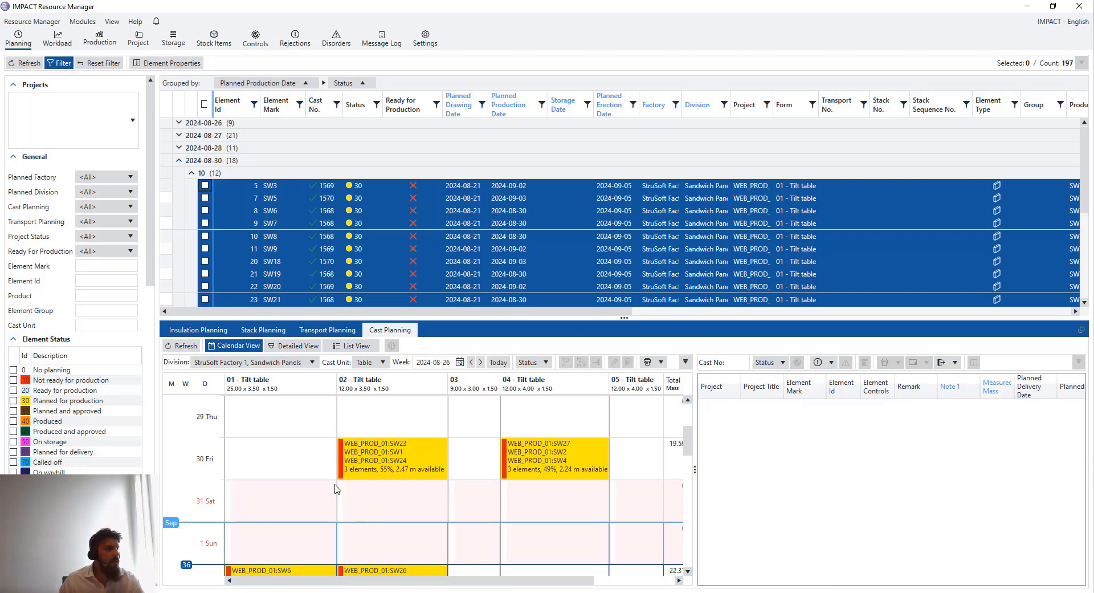
pyautogui.scroll(-3, 290, 490)
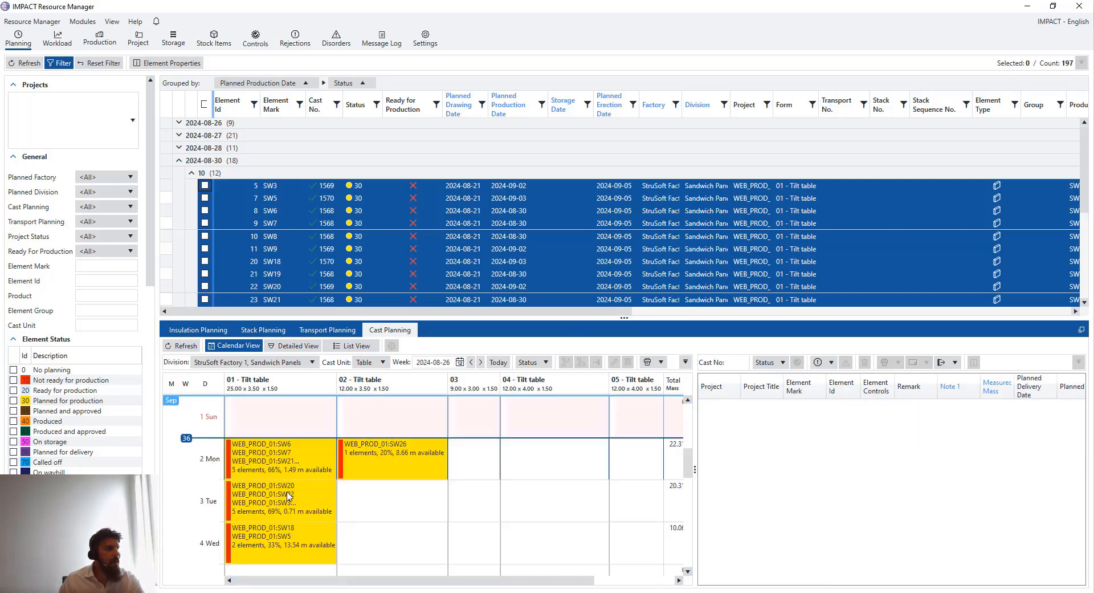
pyautogui.scroll(3, 291, 516)
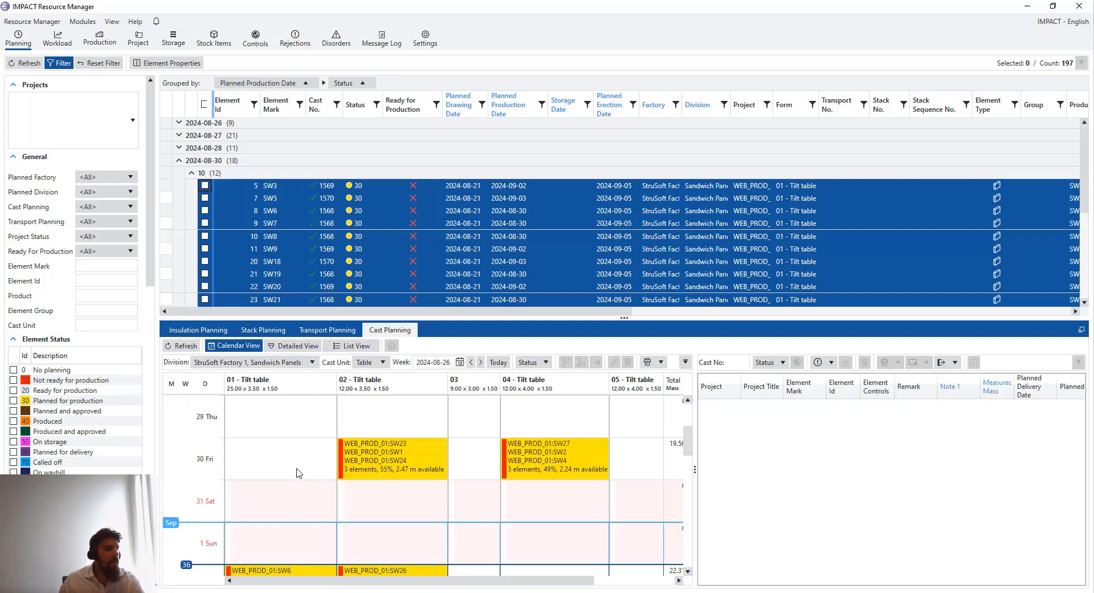
pyautogui.click(311, 453)
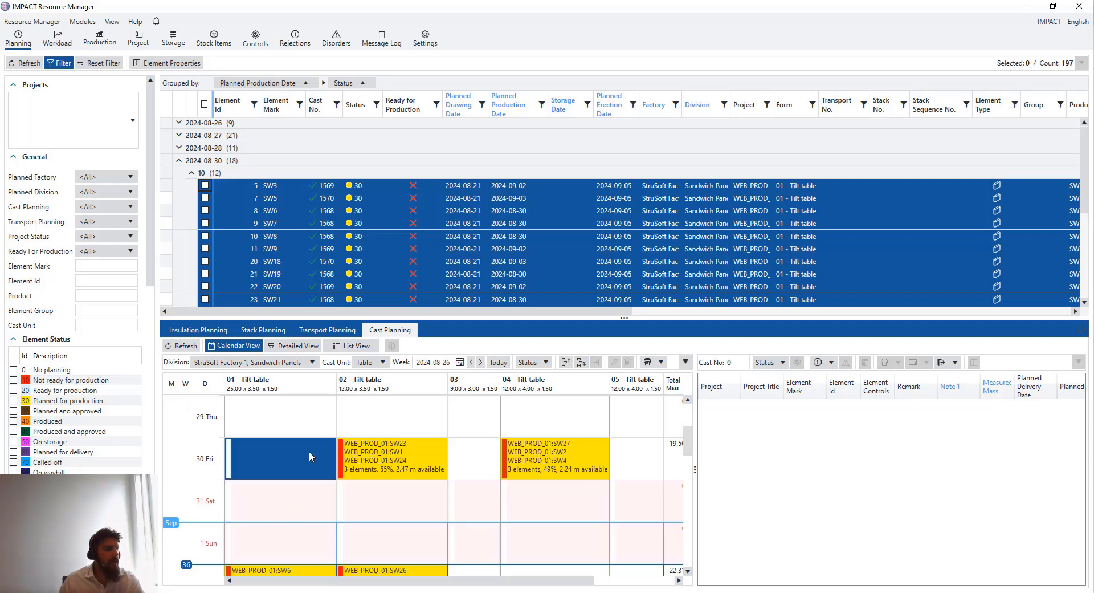
pyautogui.click(304, 417)
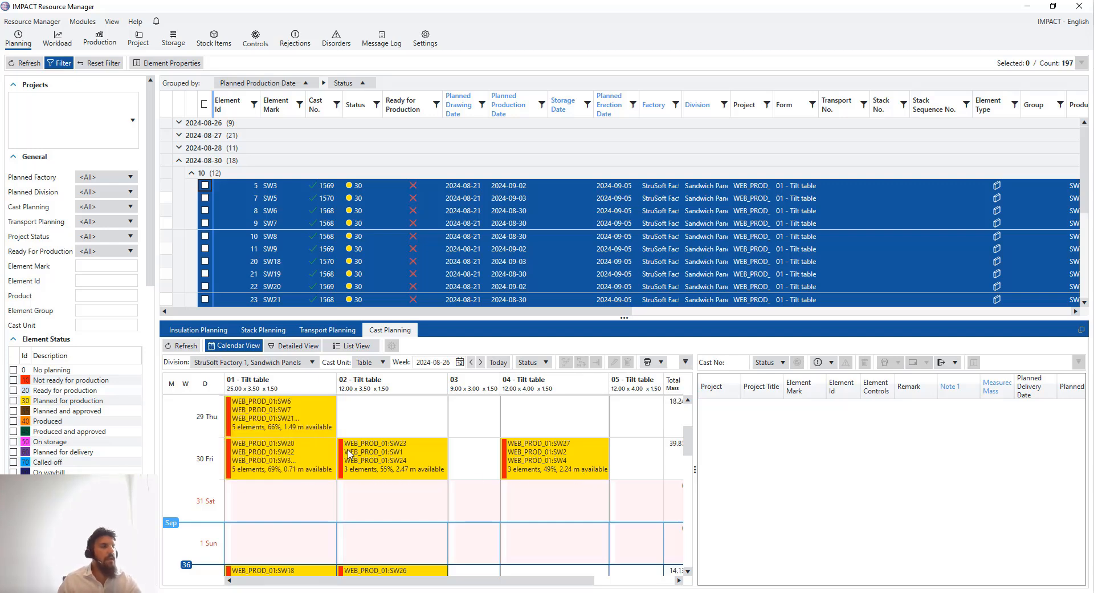
pyautogui.click(297, 416)
pyautogui.rightClick(299, 412)
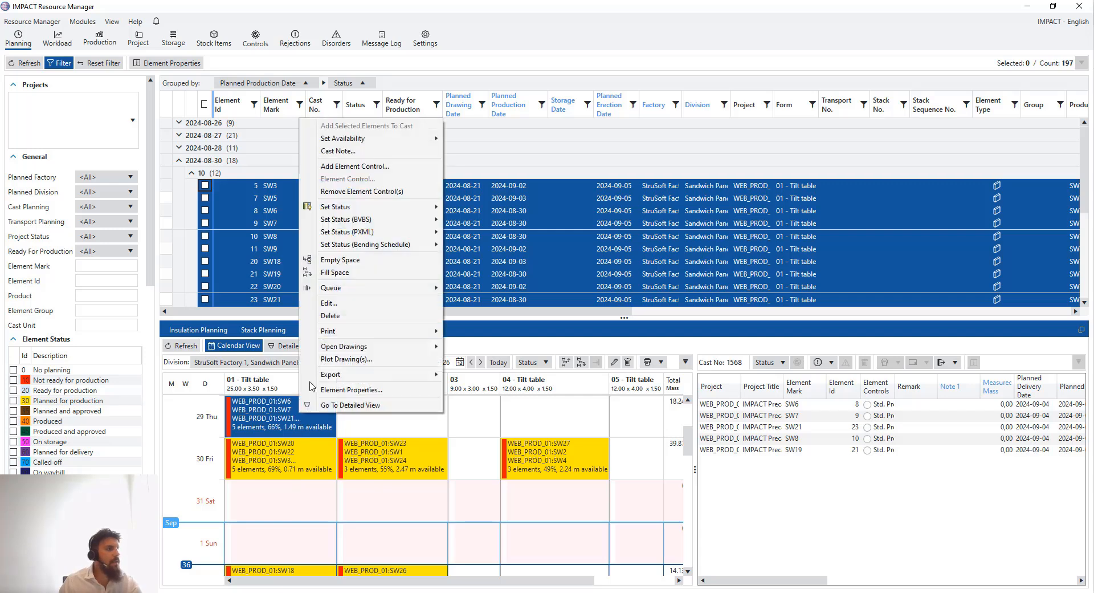
pyautogui.click(373, 308)
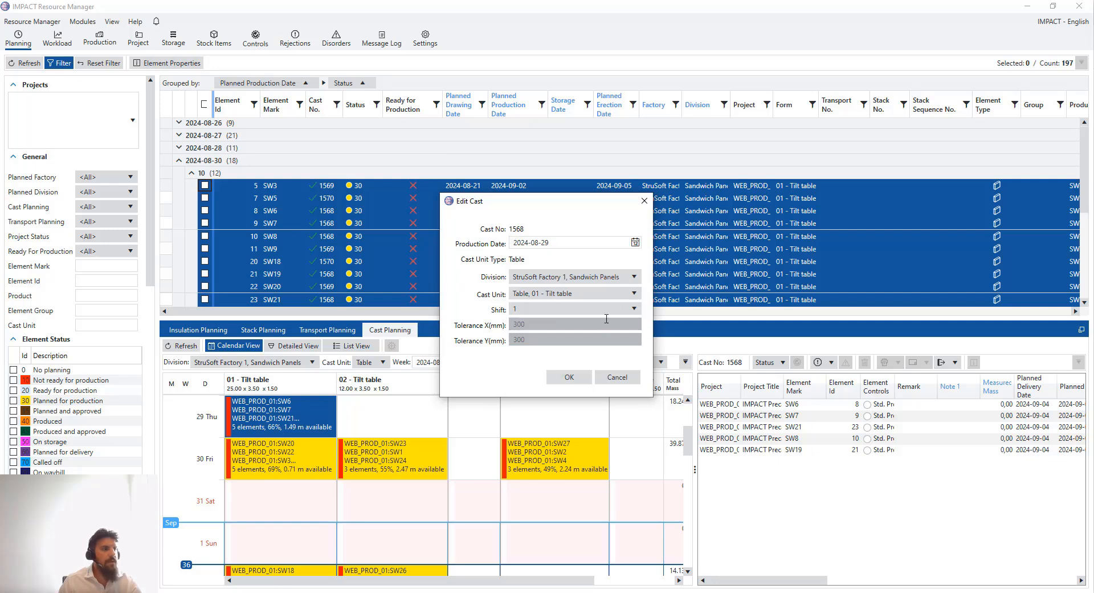
pyautogui.click(605, 279)
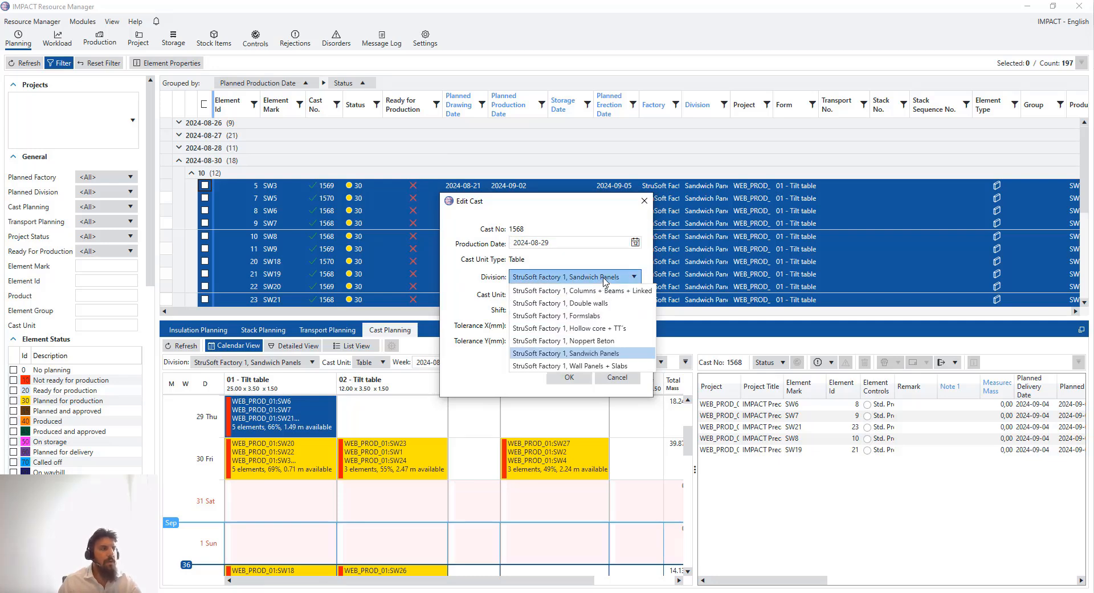
pyautogui.click(605, 279)
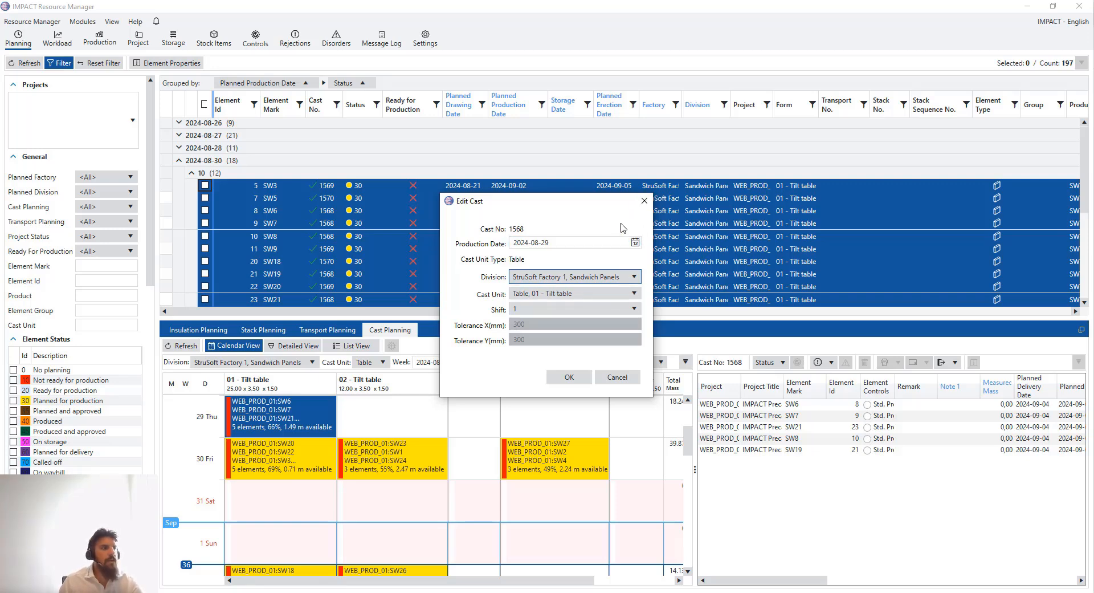
pyautogui.click(649, 203)
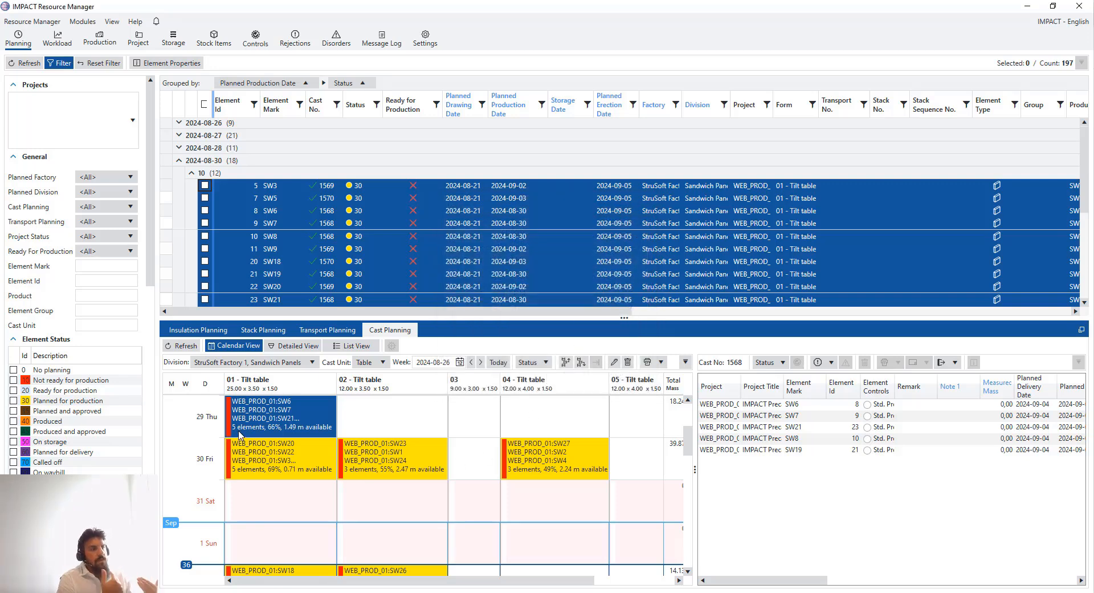
# Open the cast's Detailed View showing tilt tables 01 and 02 over 4 days, with holidays hidden
pyautogui.doubleClick(310, 411)
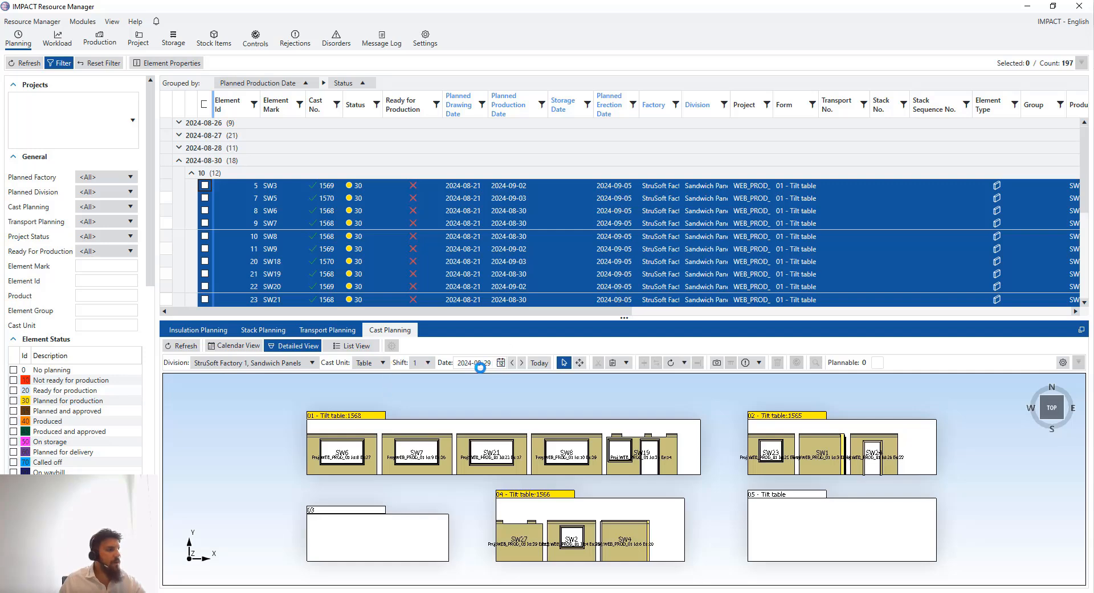
pyautogui.scroll(-3, 450, 461)
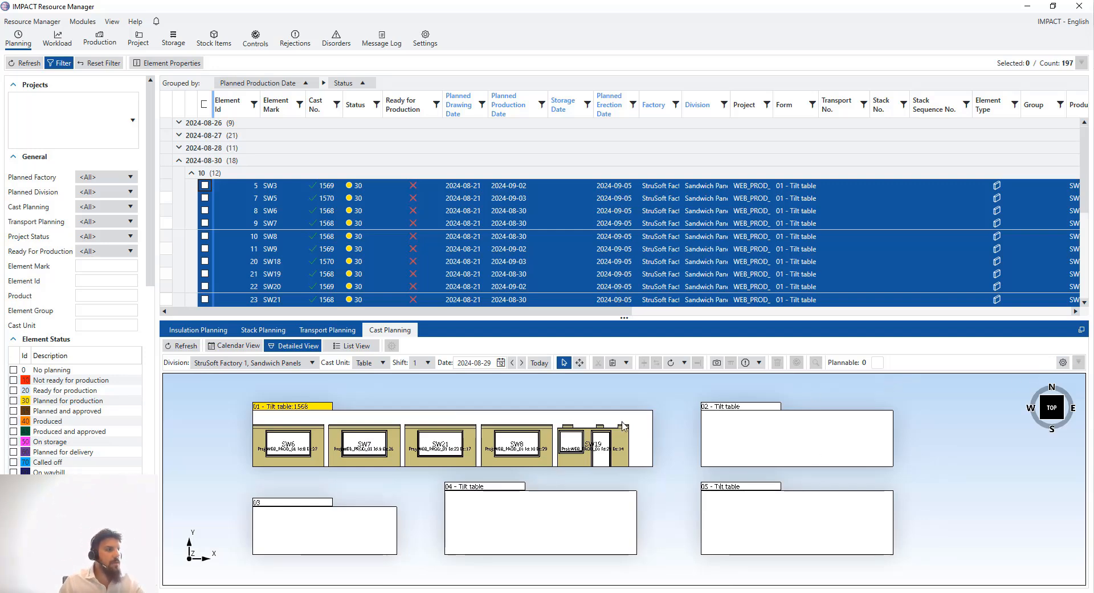
pyautogui.click(1063, 363)
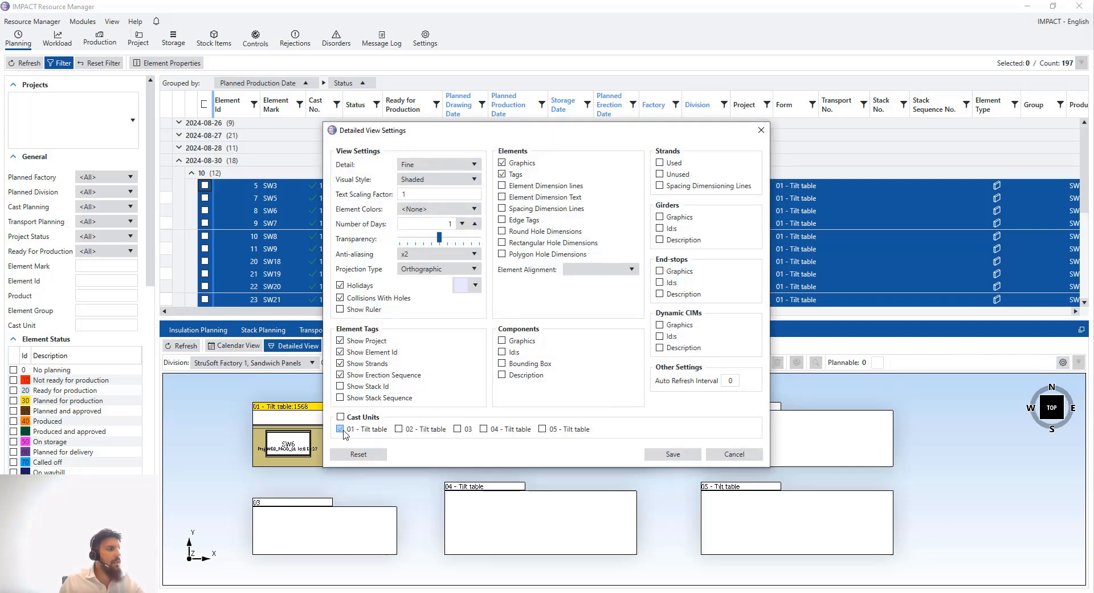
pyautogui.click(415, 430)
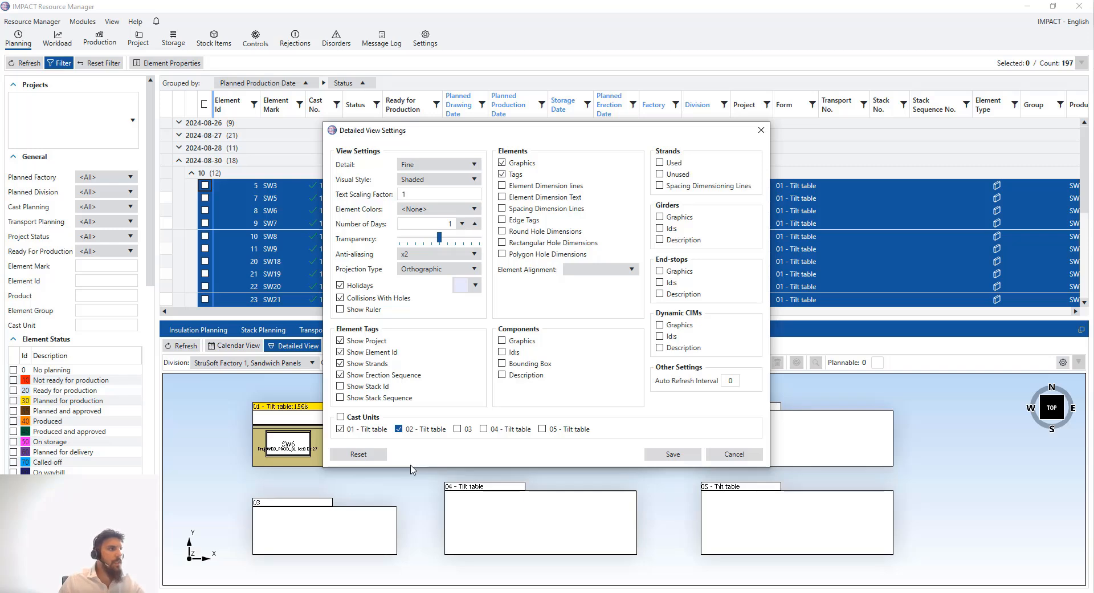
pyautogui.click(462, 224)
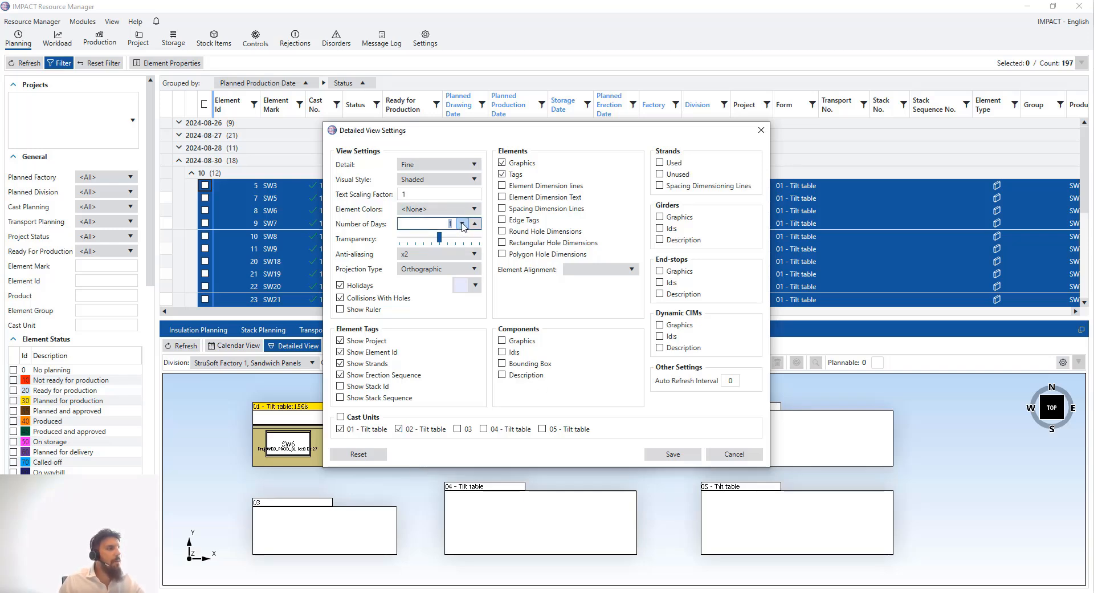
pyautogui.click(476, 224)
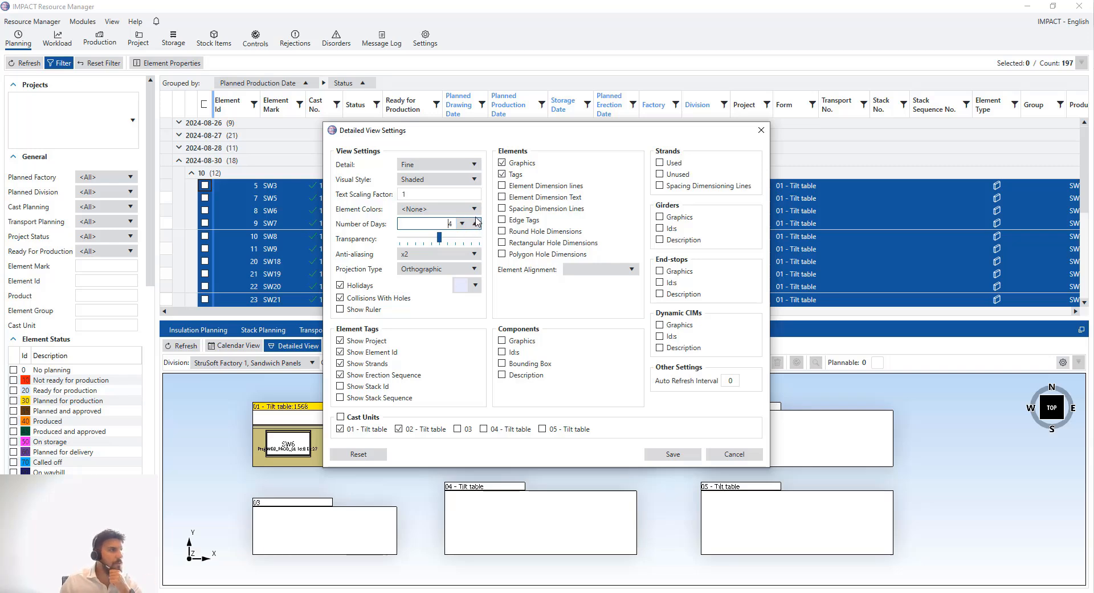
pyautogui.click(340, 285)
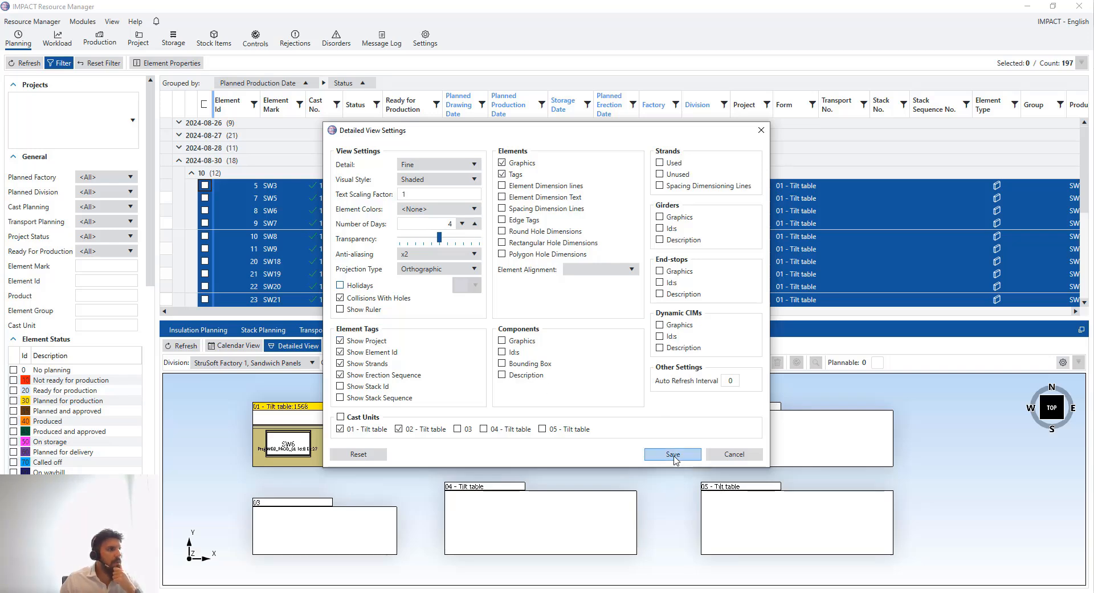
pyautogui.click(673, 456)
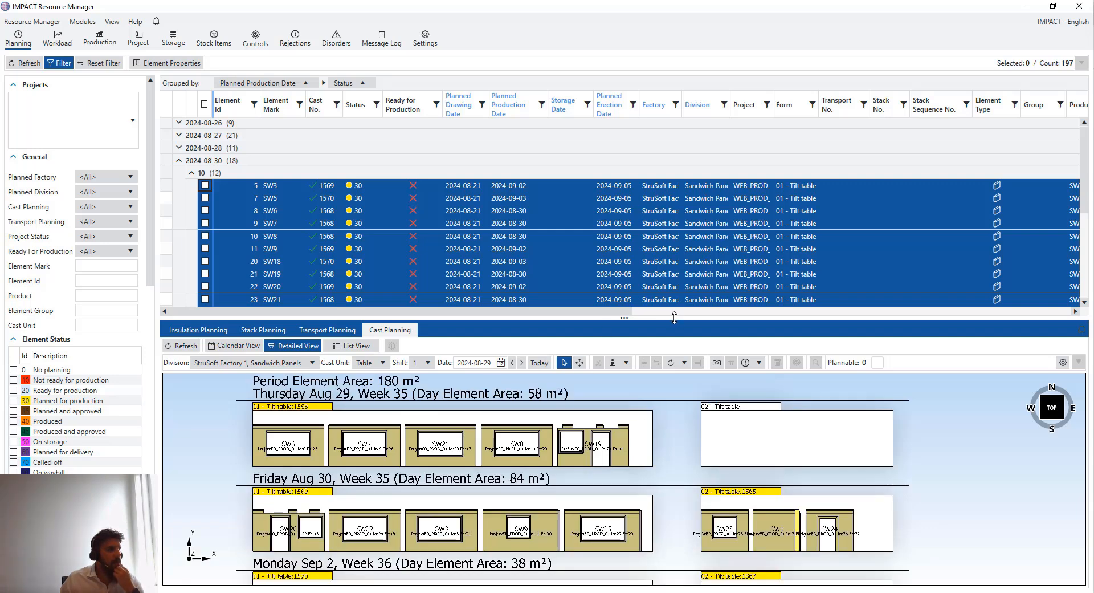
# Enlarge the detailed layout panel and recentre the tilt tables in view
pyautogui.moveTo(674, 318); pyautogui.dragTo(674, 222)
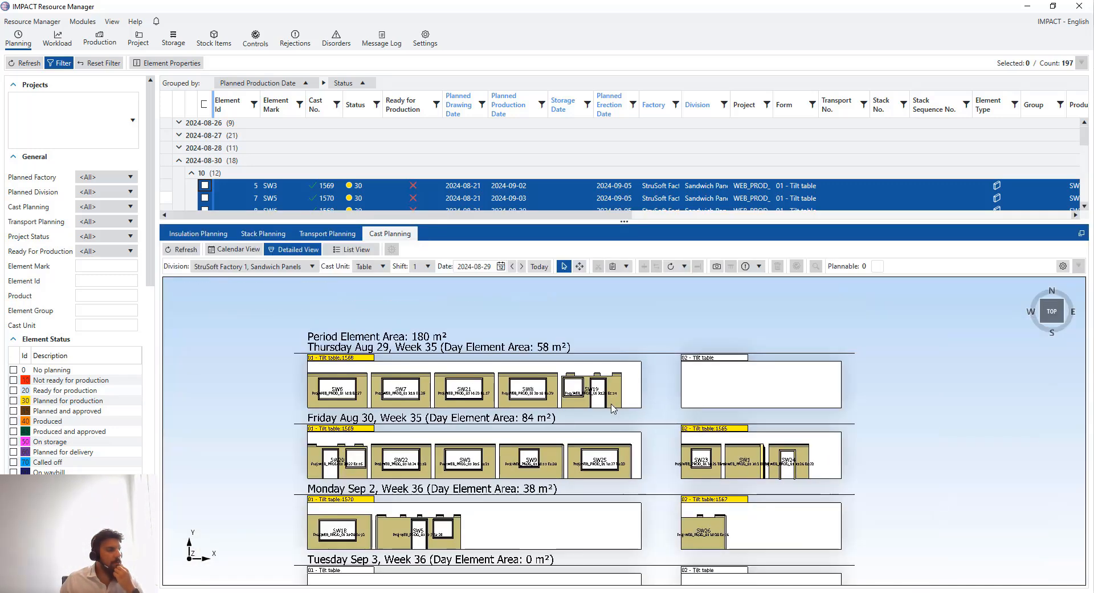
pyautogui.moveTo(627, 451); pyautogui.dragTo(635, 425, button='middle')
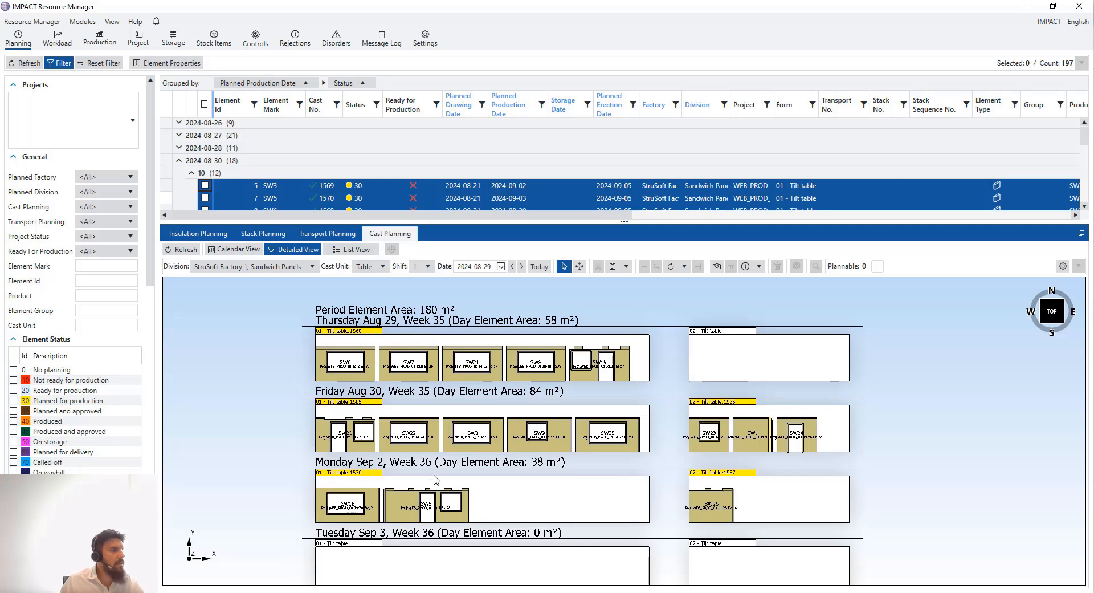
pyautogui.scroll(-3, 436, 480)
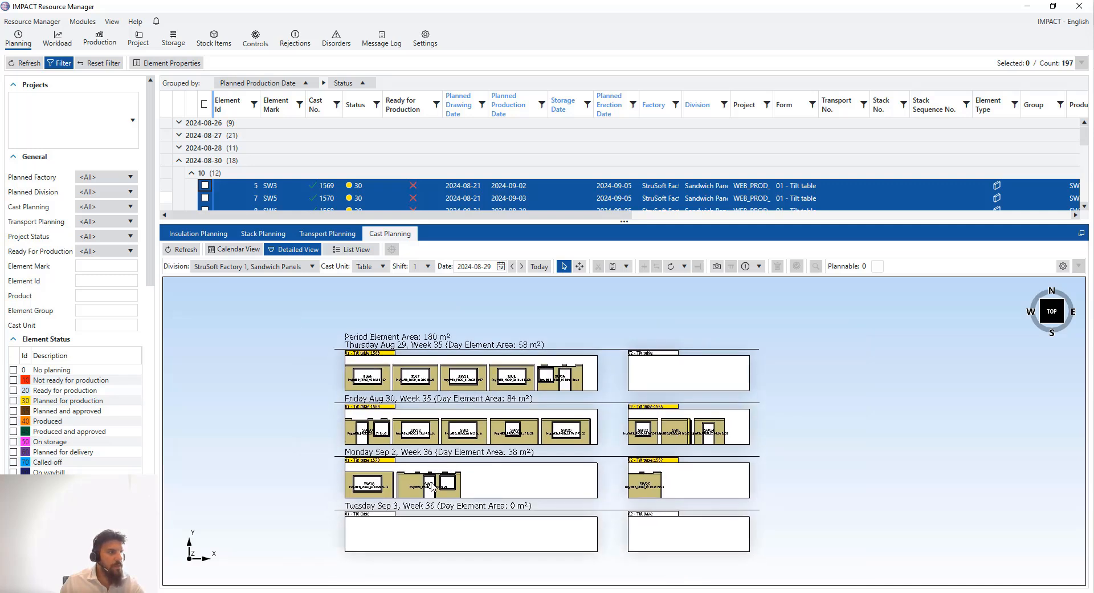
pyautogui.scroll(2, 507, 456)
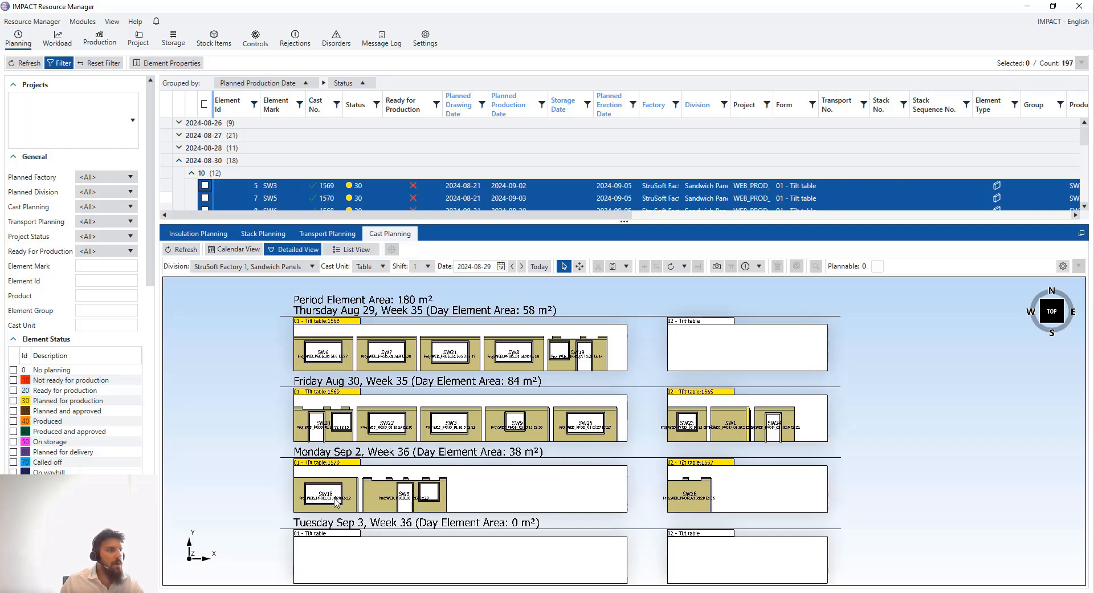
# Drag SW5 and SW18 from Monday's tilt table 01 onto Thursday's tilt table 02
pyautogui.click(386, 501)
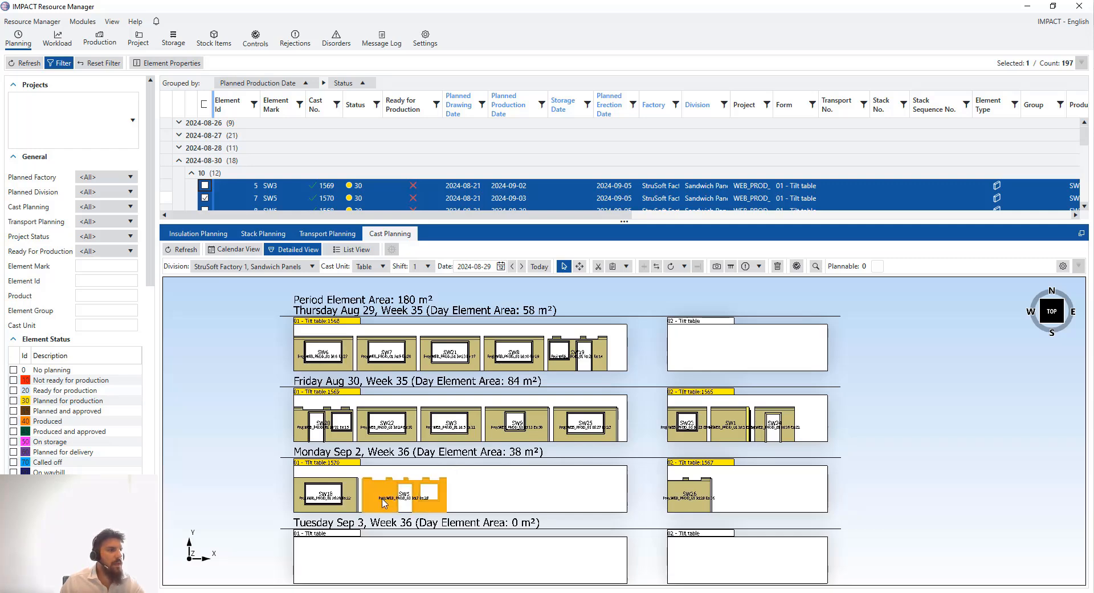
pyautogui.moveTo(383, 503); pyautogui.dragTo(690, 360)
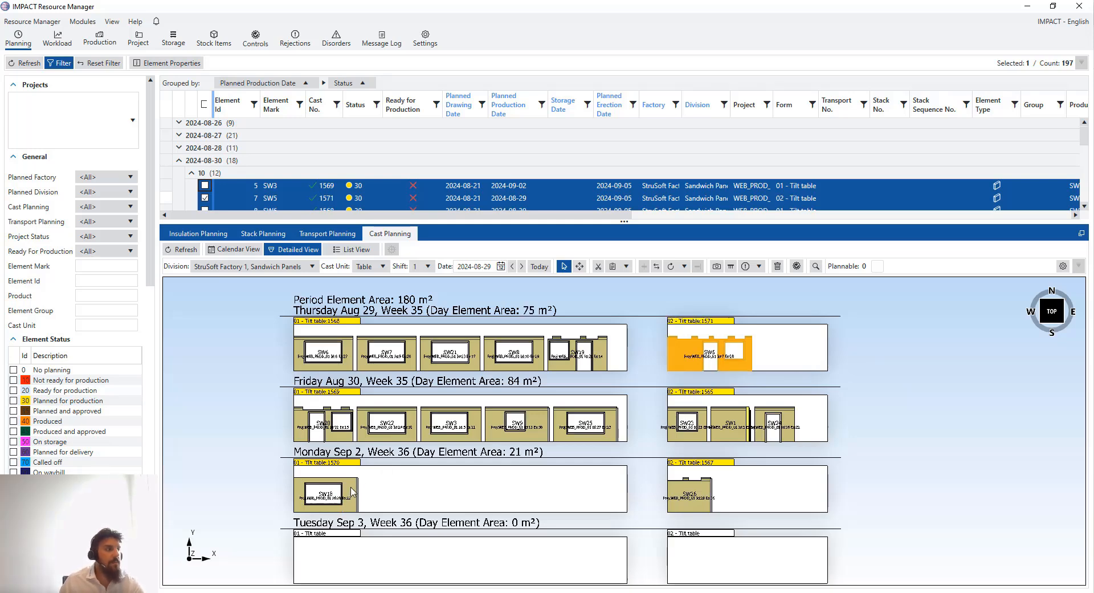
pyautogui.click(353, 493)
pyautogui.moveTo(349, 496); pyautogui.dragTo(815, 352)
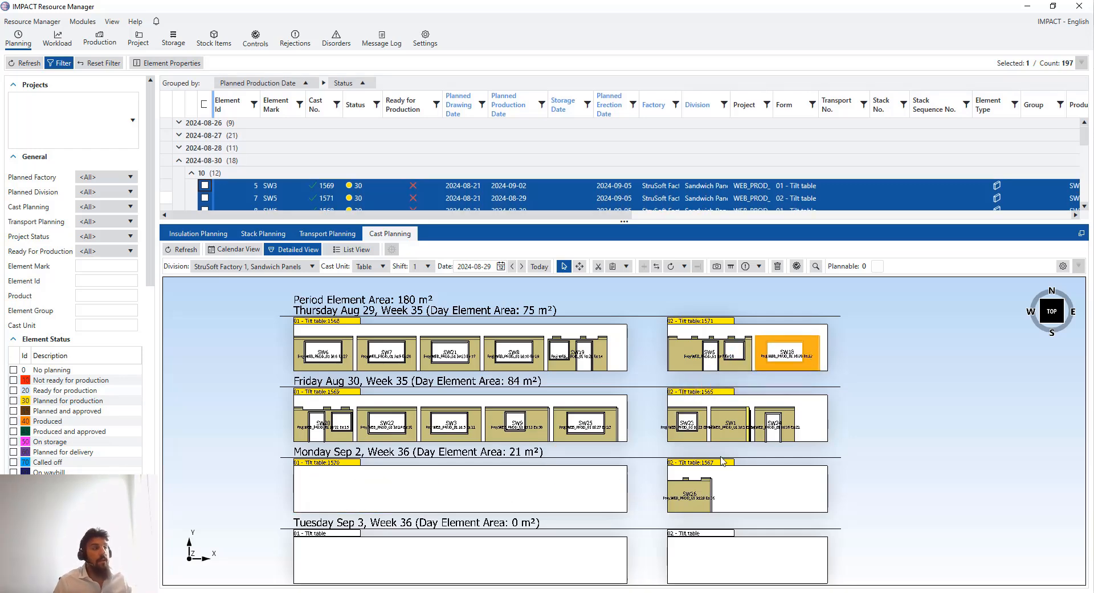
# Check Monday's emptied table 01, then go back to the Calendar View
pyautogui.click(343, 474)
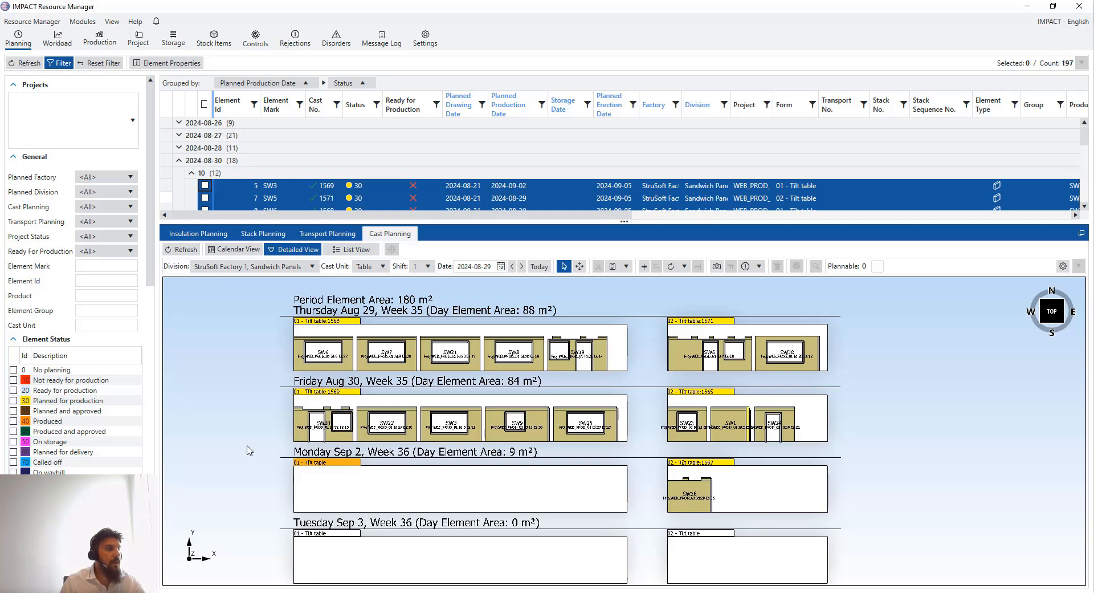
pyautogui.rightClick(315, 464)
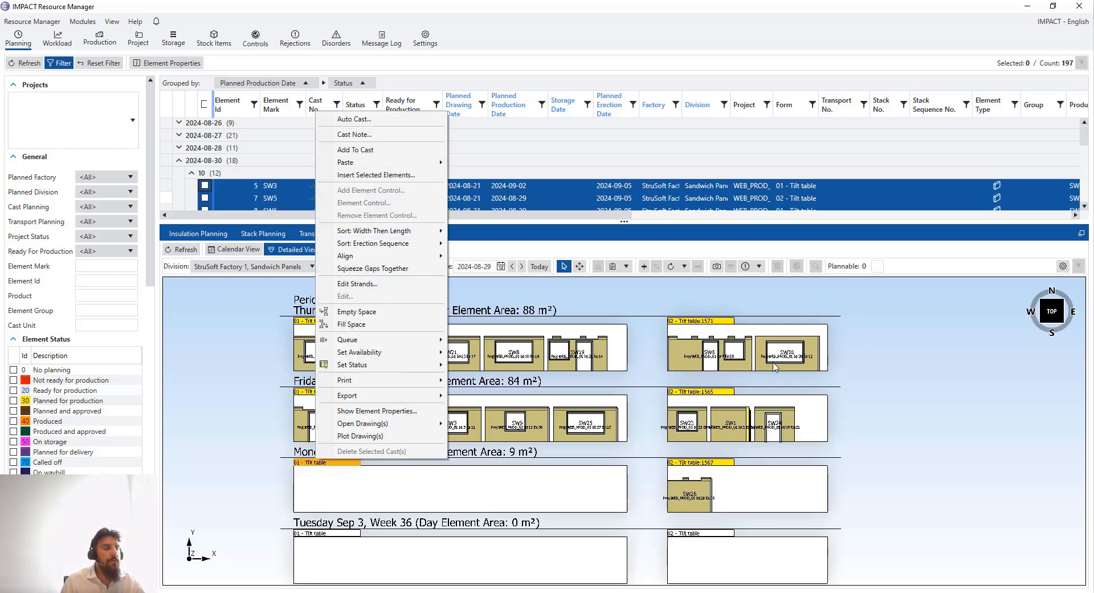
pyautogui.click(639, 323)
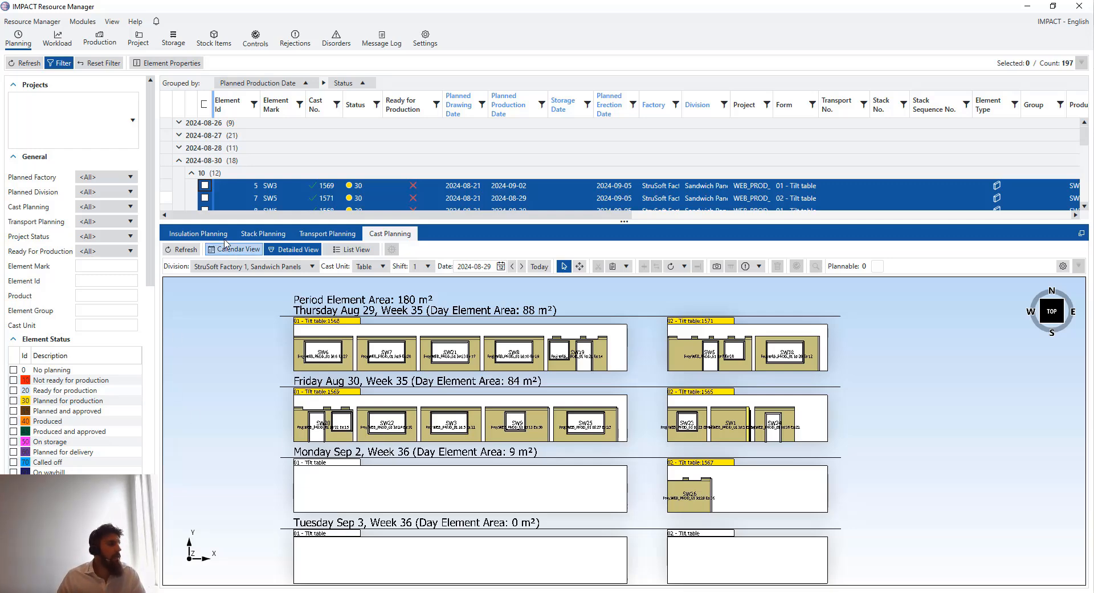
pyautogui.click(239, 252)
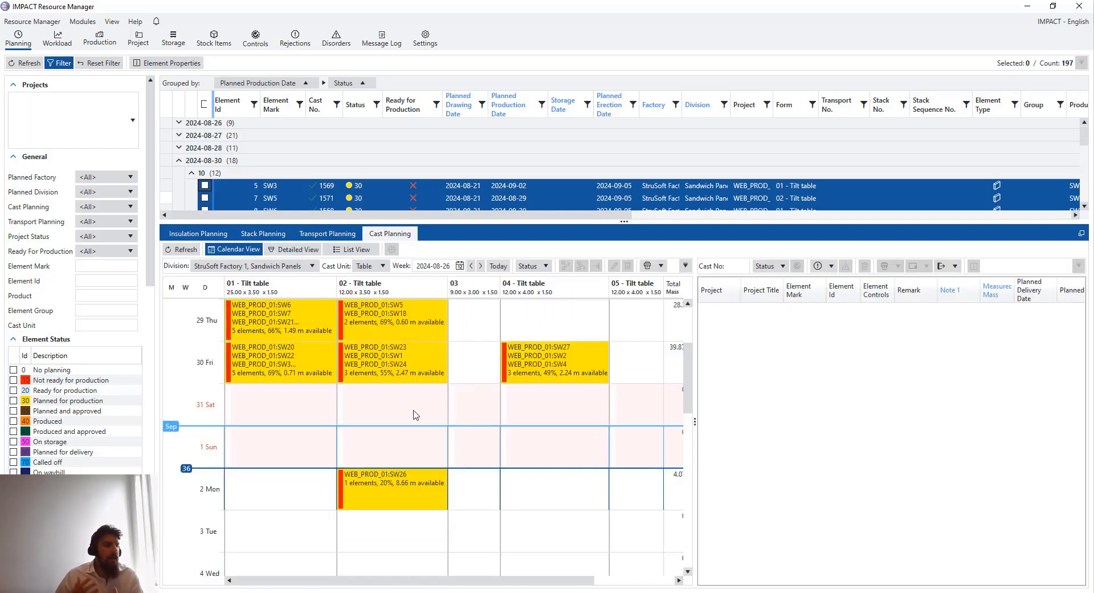
# In IMPACT Project Manager, refresh the Cast Planning calendar for week 2024-08-26 and review the casts
pyautogui.hotkey('alt', 'Tab')
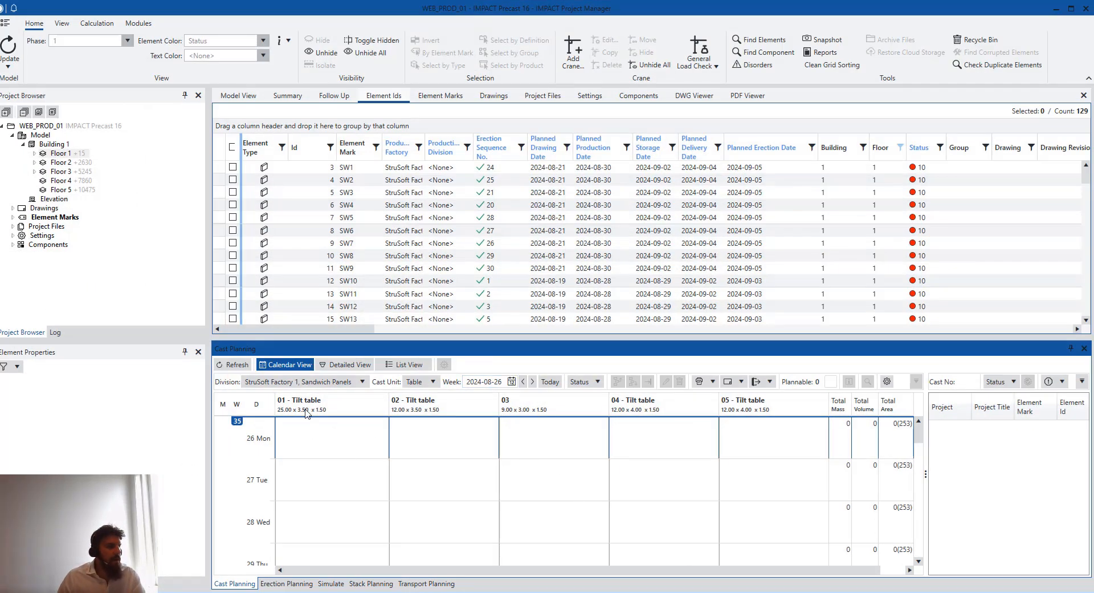
pyautogui.click(235, 364)
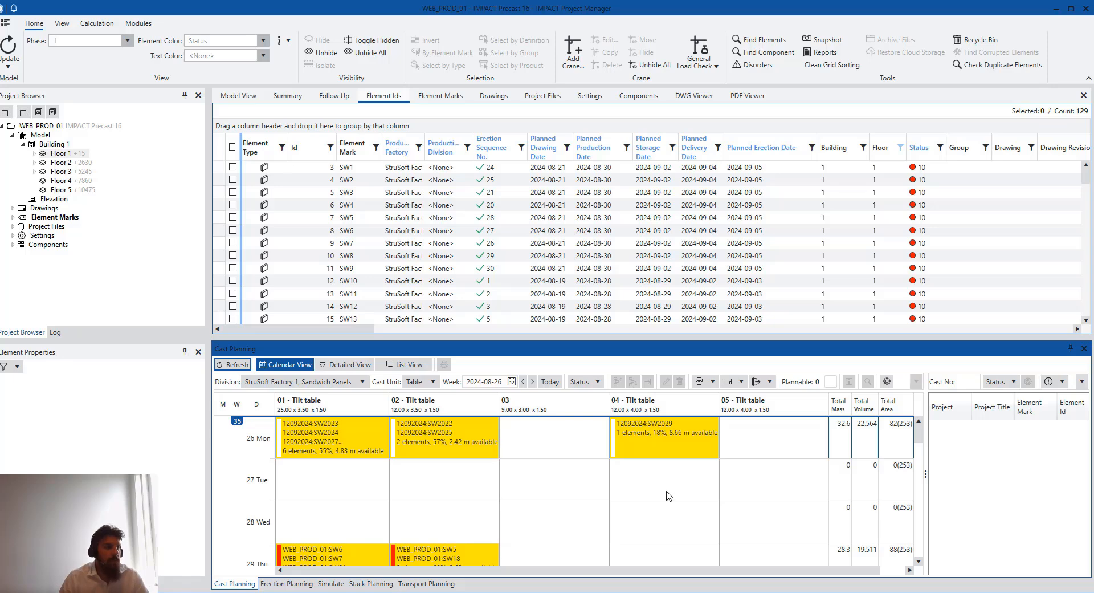
pyautogui.scroll(-3, 668, 495)
pyautogui.scroll(1, 669, 499)
pyautogui.scroll(-2, 668, 498)
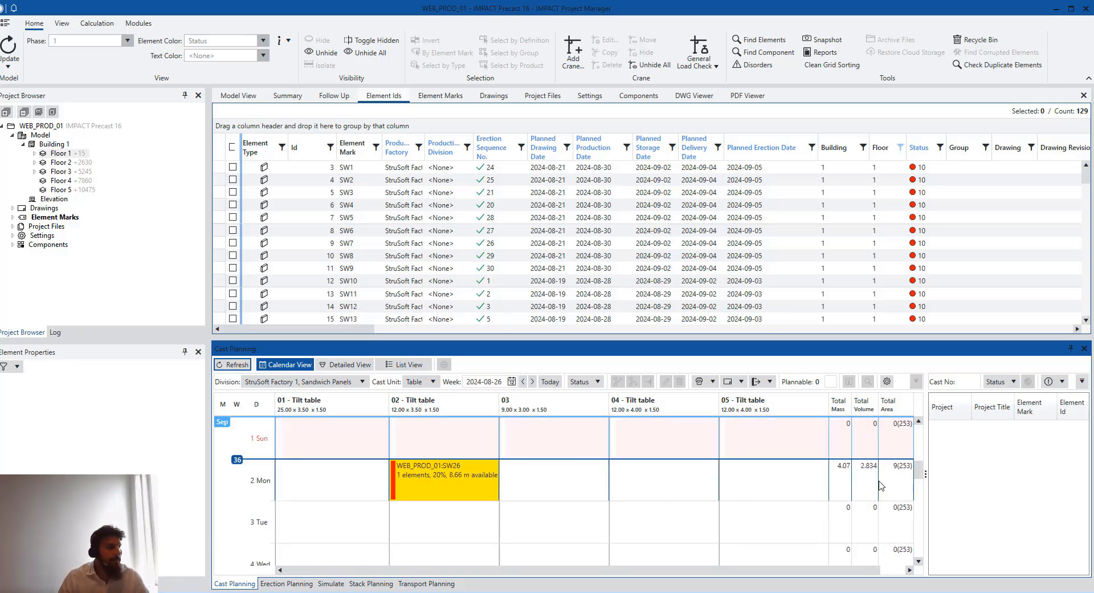
pyautogui.scroll(1, 881, 484)
pyautogui.scroll(1, 766, 470)
pyautogui.scroll(-3, 519, 506)
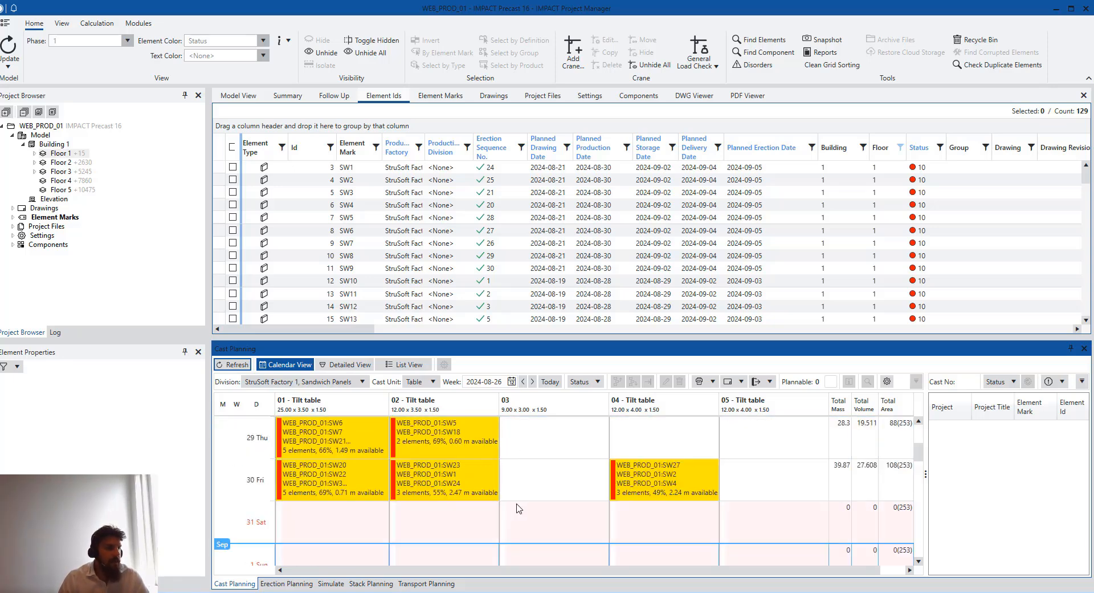
# Widen Resource Manager's cast calendar to show volume and area totals, then open Project Manager's Model View
pyautogui.moveTo(457, 591)
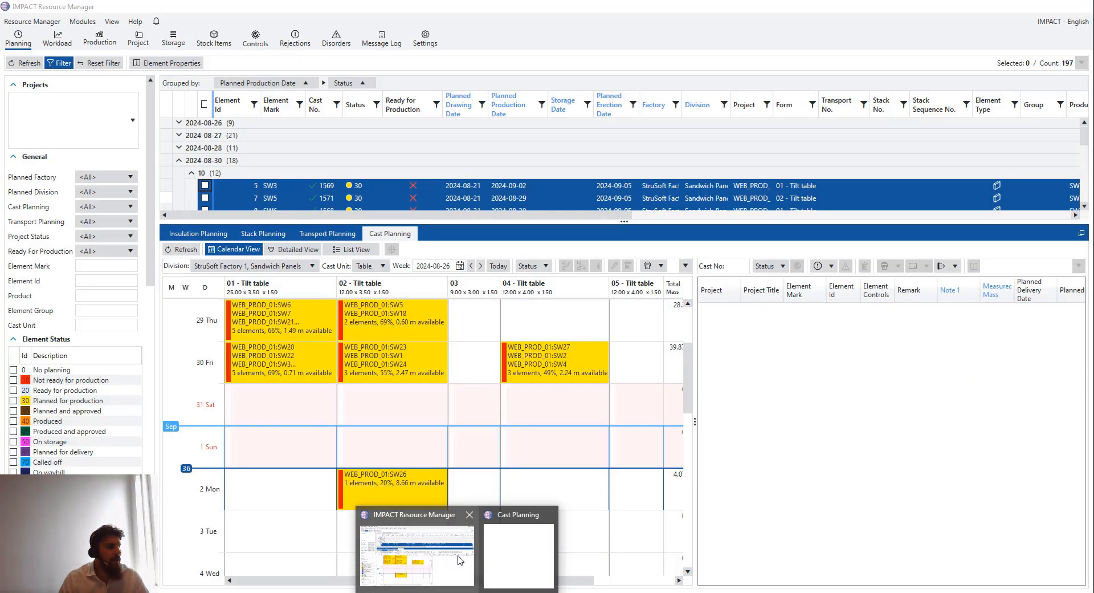
pyautogui.click(459, 560)
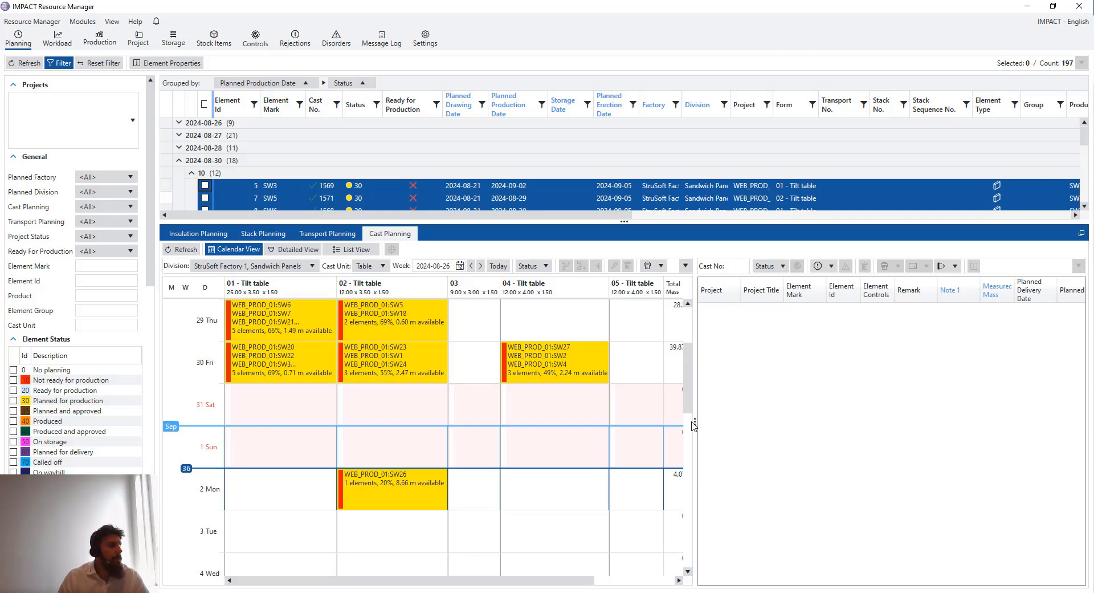
pyautogui.moveTo(695, 420); pyautogui.dragTo(744, 420)
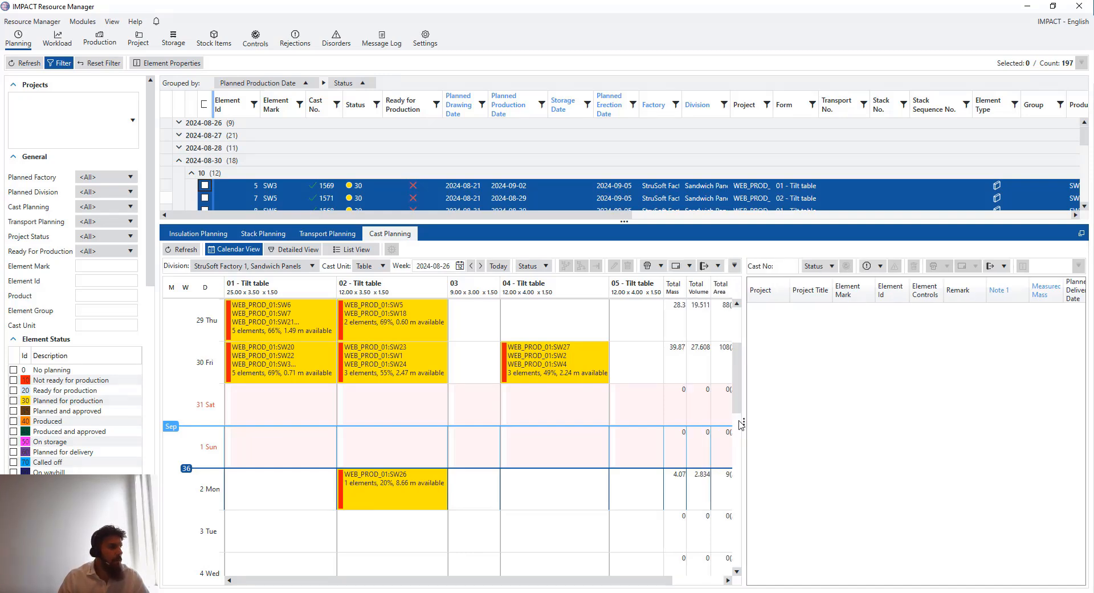
pyautogui.scroll(3, 568, 439)
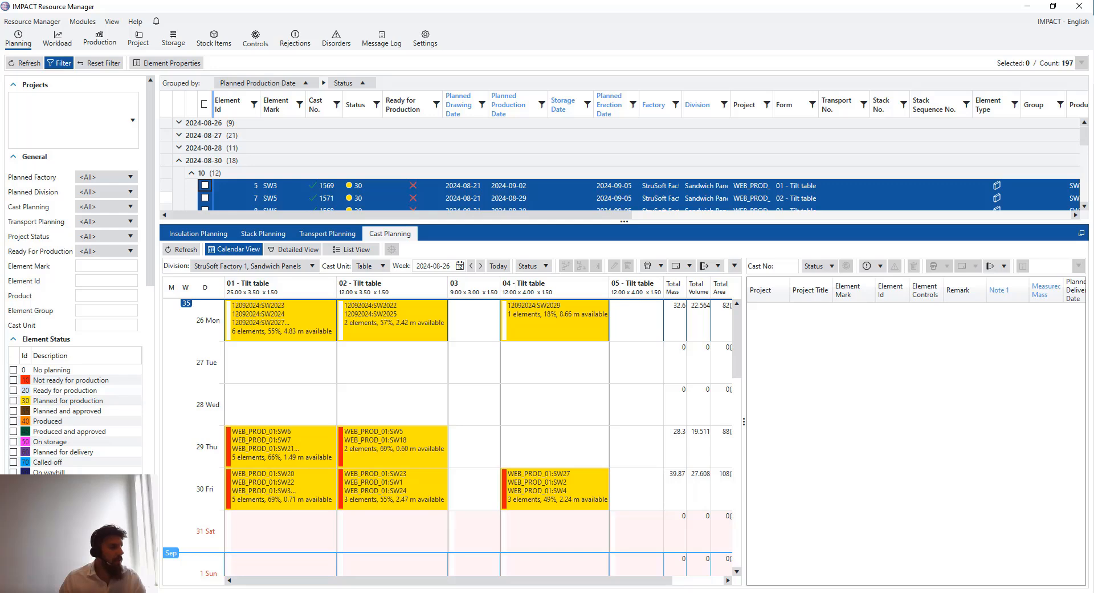
pyautogui.hotkey('alt', 'Tab')
pyautogui.click(235, 96)
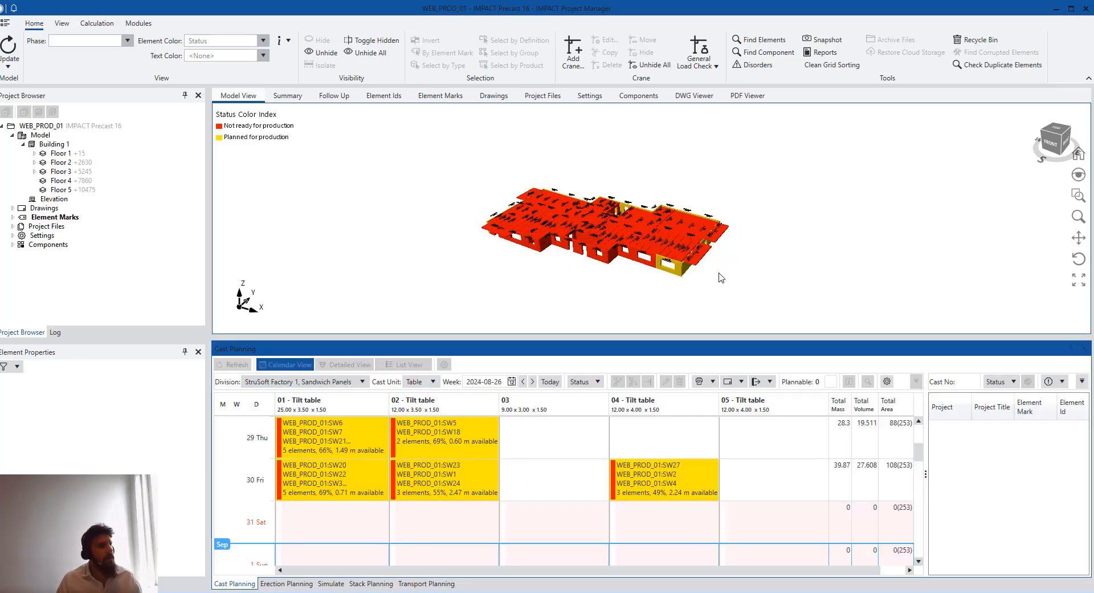
# Orbit WEB_PROD_01's status-coloured 3D model, then bring IMPACT Resource Manager back to the front
pyautogui.moveTo(699, 259); pyautogui.dragTo(663, 245, button='middle')
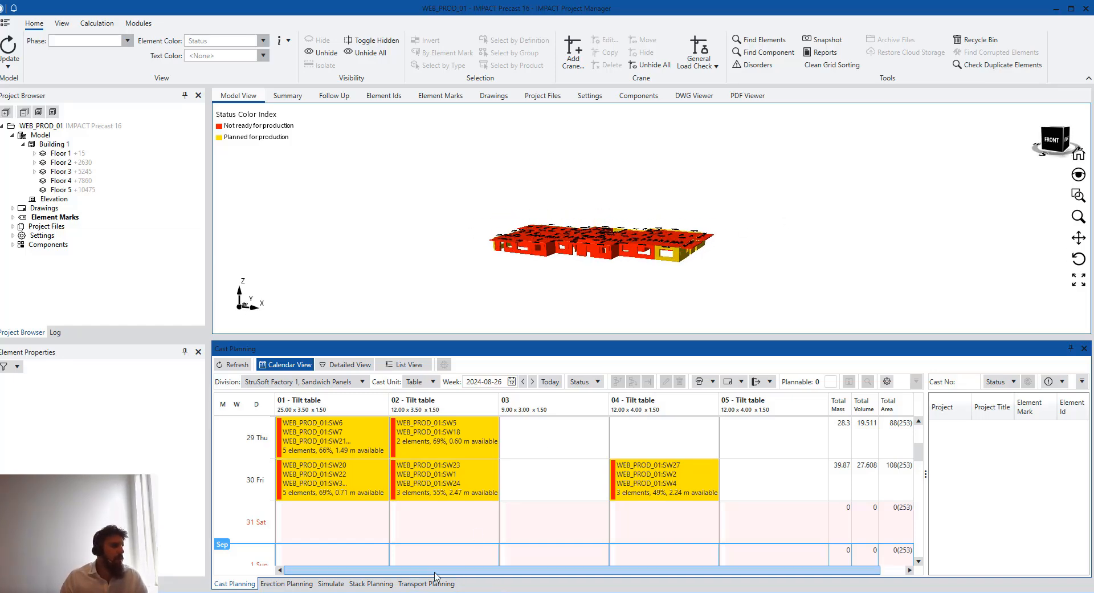
pyautogui.moveTo(445, 590)
pyautogui.click(522, 568)
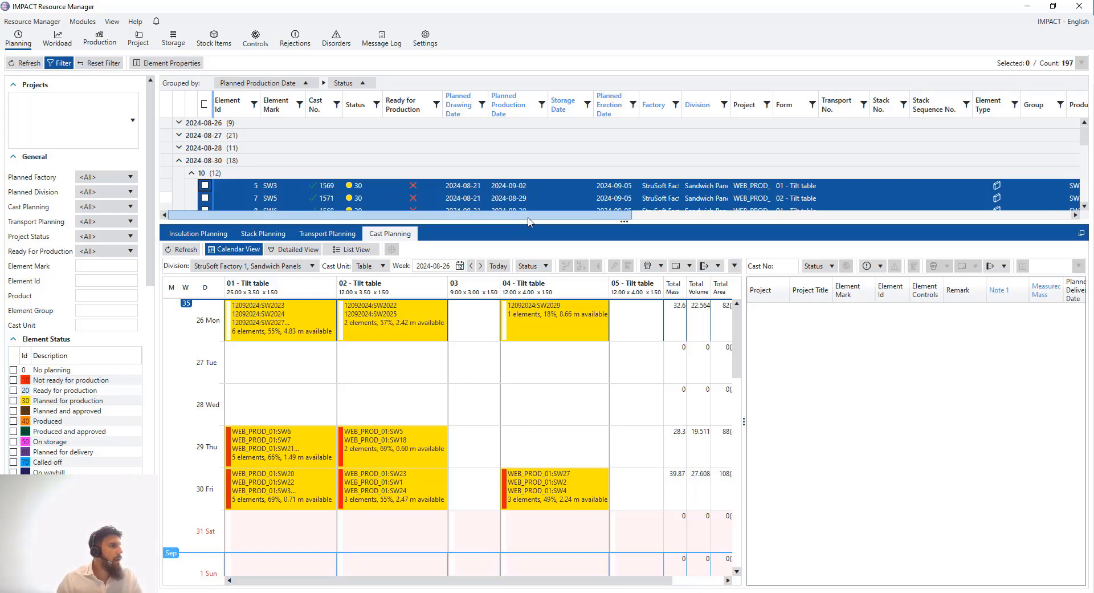
# Enlarge the Planning list and group it by Project and Planned Production Date, dropping Status
pyautogui.moveTo(624, 221); pyautogui.dragTo(671, 376)
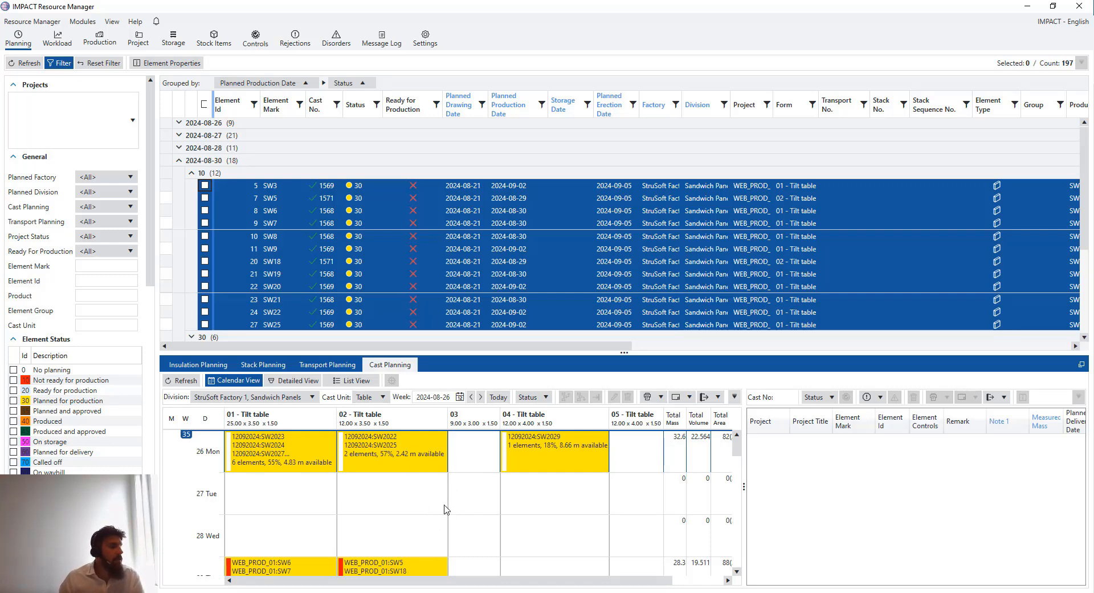
pyautogui.click(112, 256)
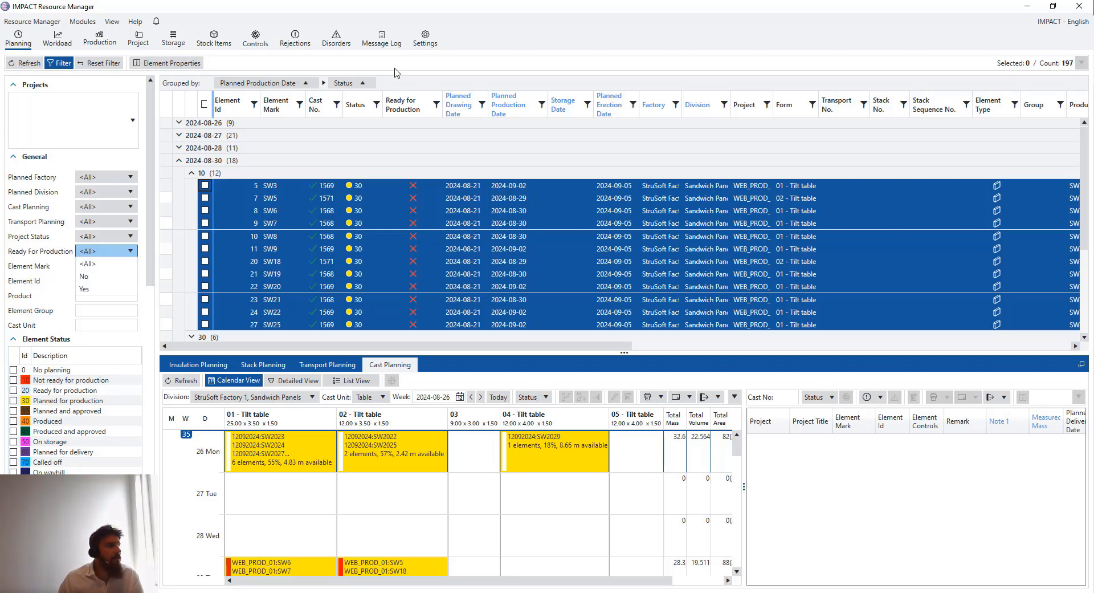
pyautogui.click(370, 85)
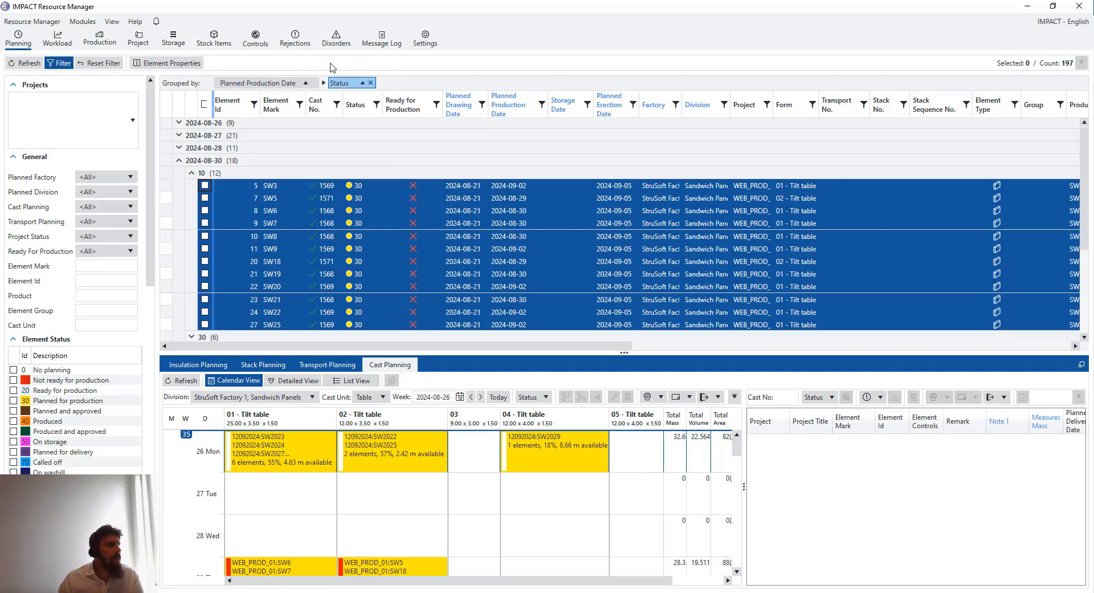
pyautogui.click(371, 83)
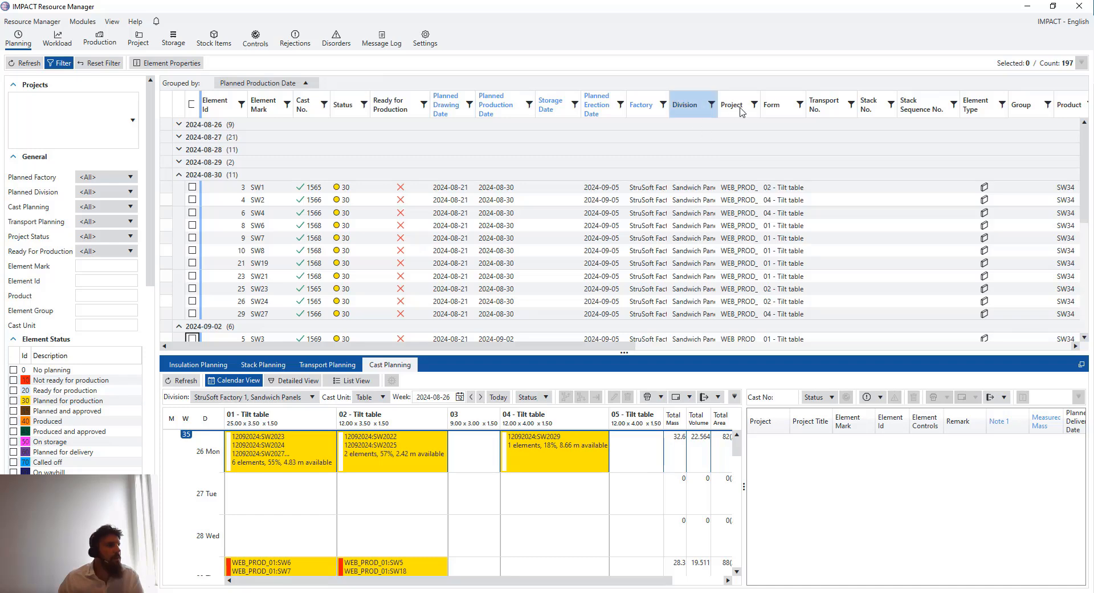
pyautogui.moveTo(731, 105); pyautogui.dragTo(225, 83)
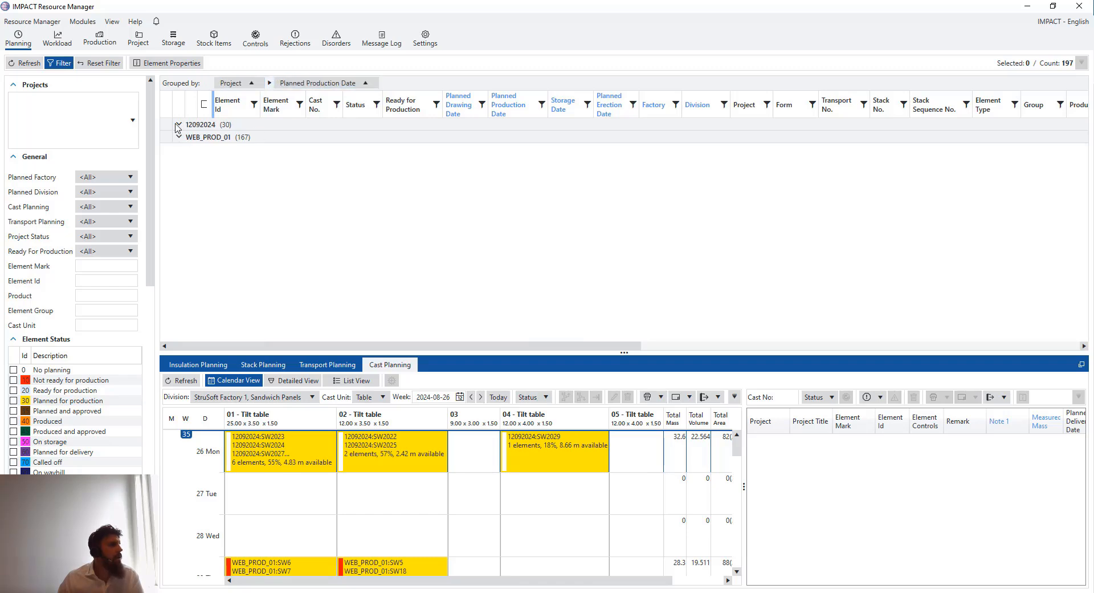
# Filter the list to Ready For Production = Yes and inspect the 12092024 group's 2024-08-26 elements
pyautogui.click(113, 251)
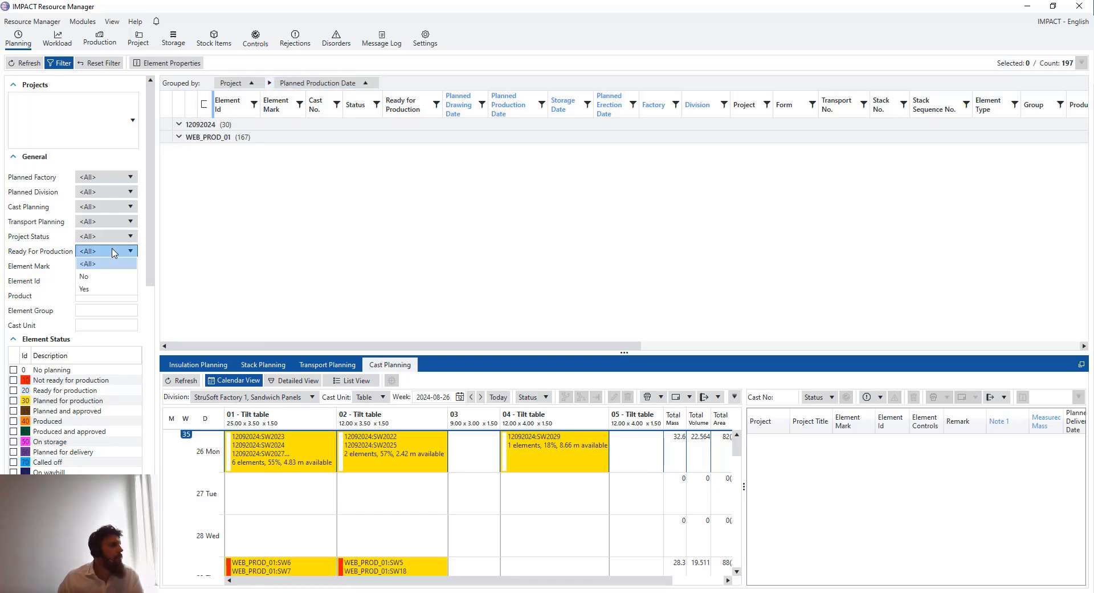
pyautogui.click(98, 290)
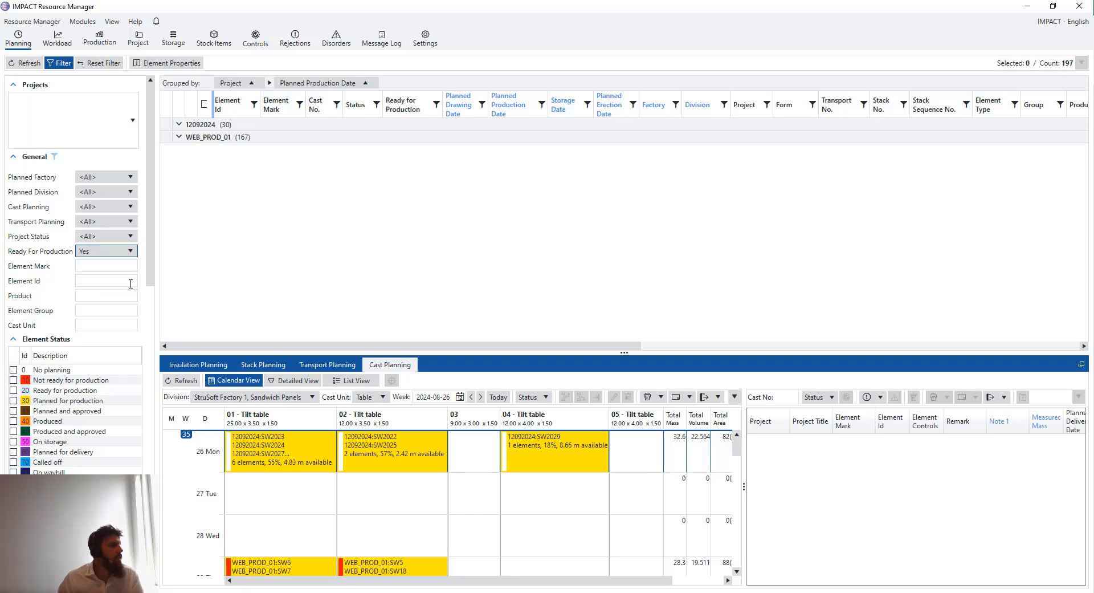
pyautogui.click(25, 63)
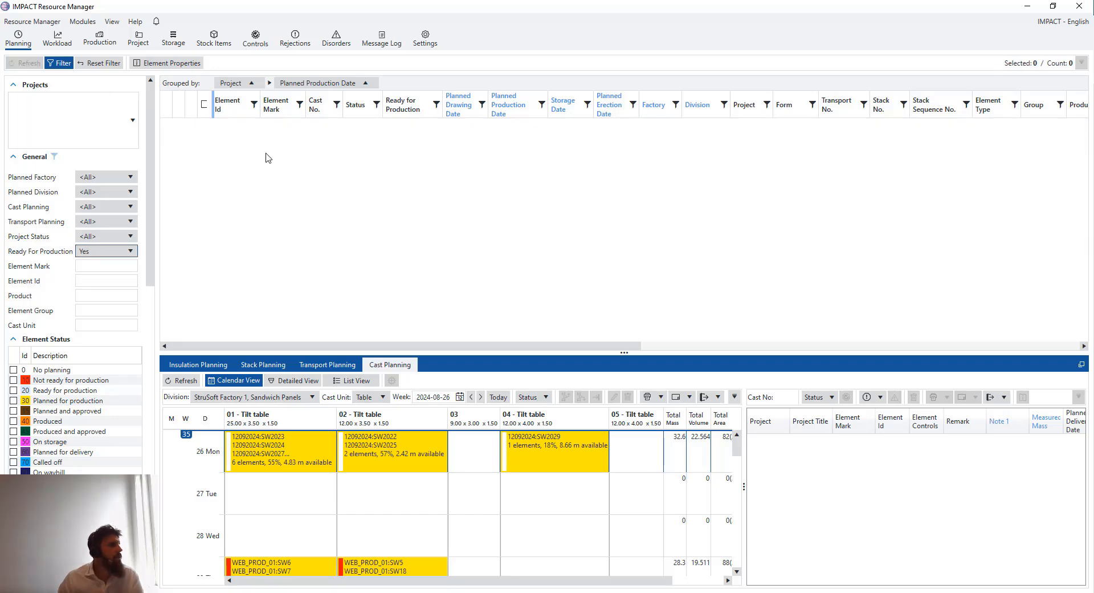
pyautogui.click(178, 125)
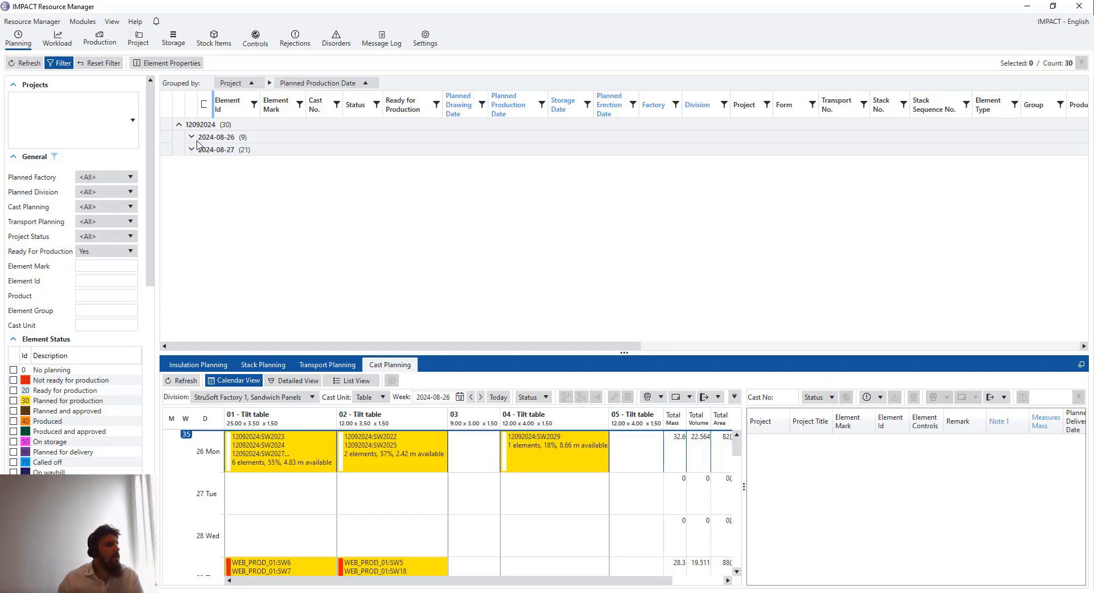
pyautogui.click(191, 137)
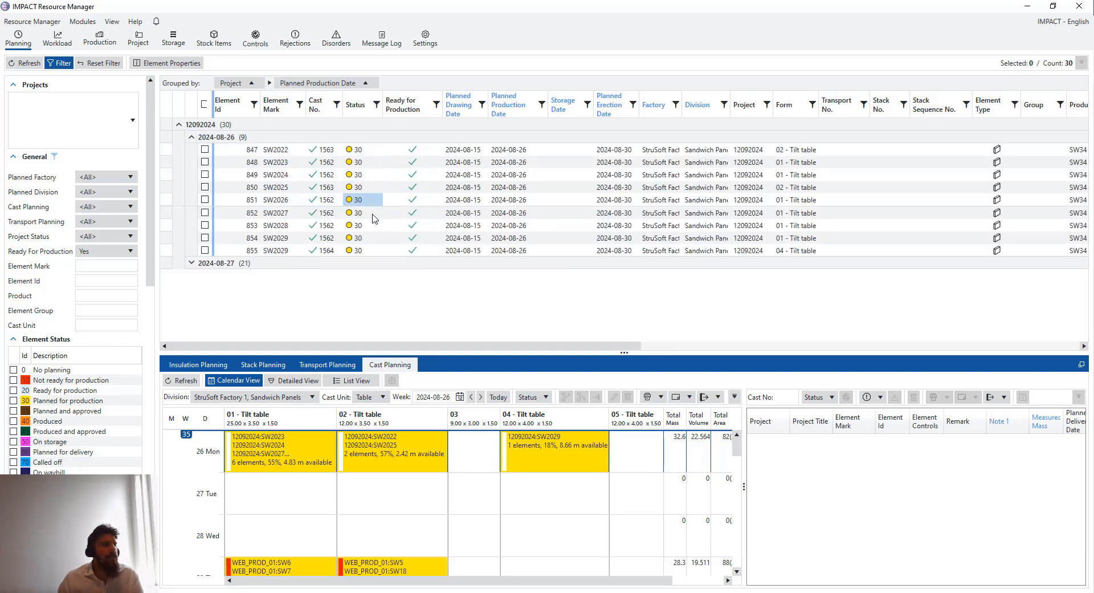
pyautogui.click(191, 137)
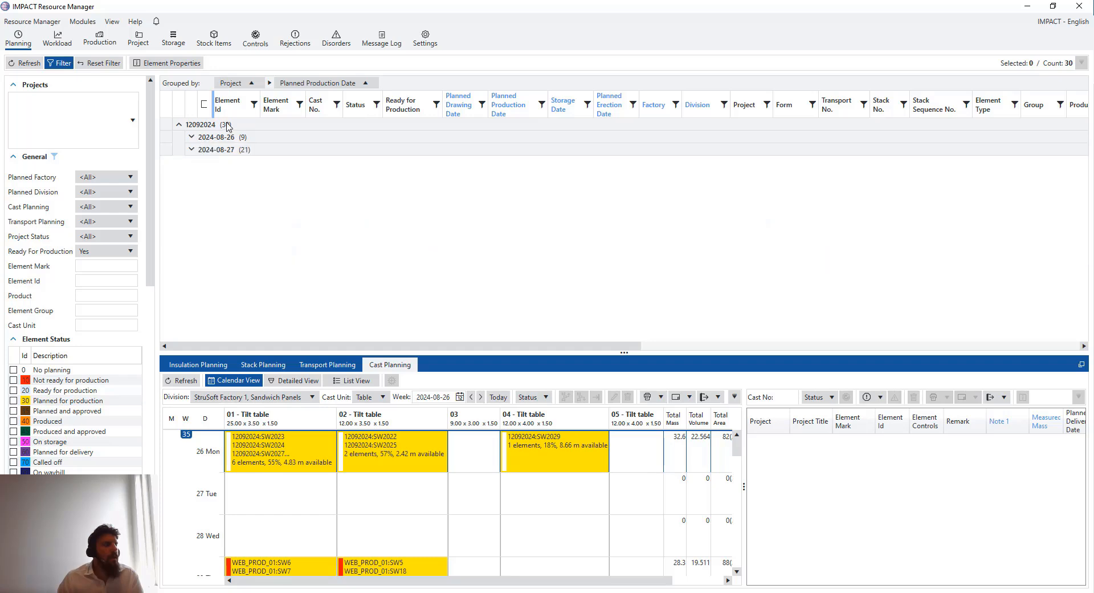
# Reset Ready For Production to <All> and reload, listing all 197 elements
pyautogui.click(128, 251)
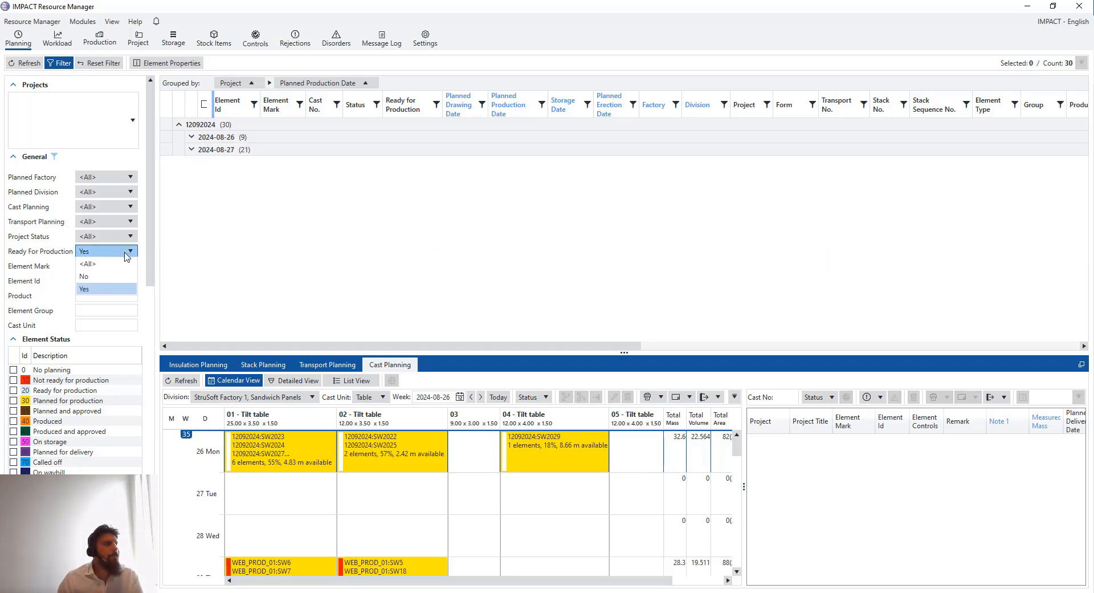
pyautogui.click(114, 262)
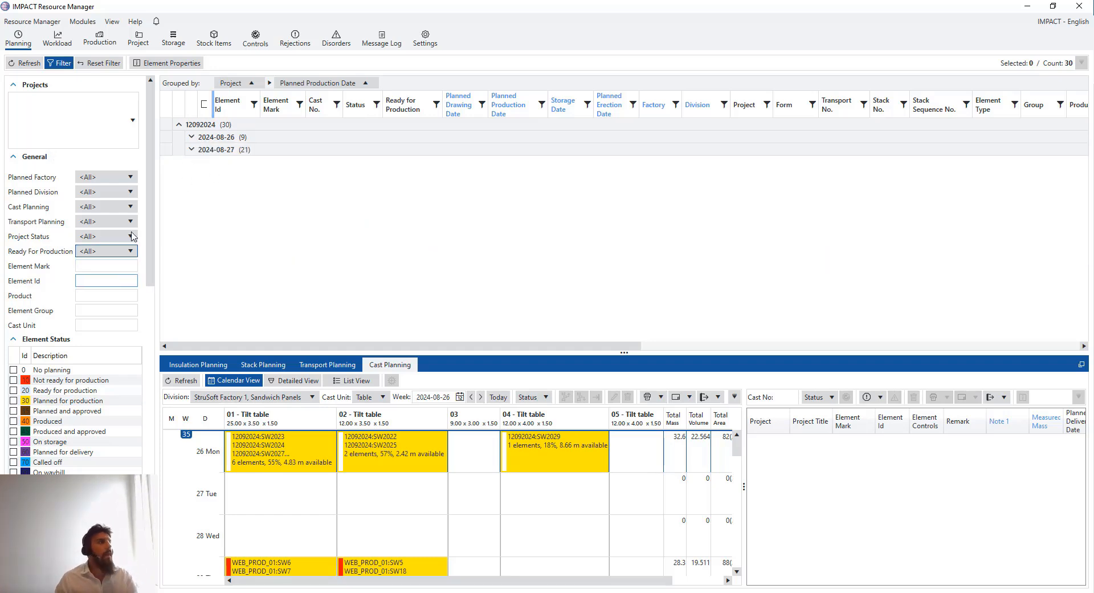
pyautogui.click(24, 62)
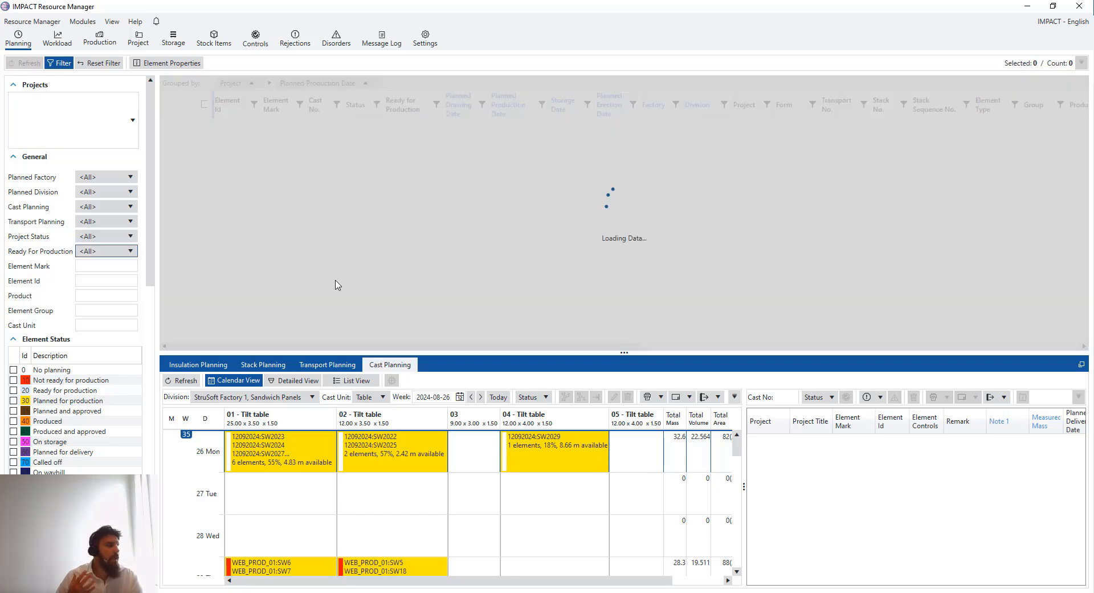
pyautogui.scroll(-2, 80, 371)
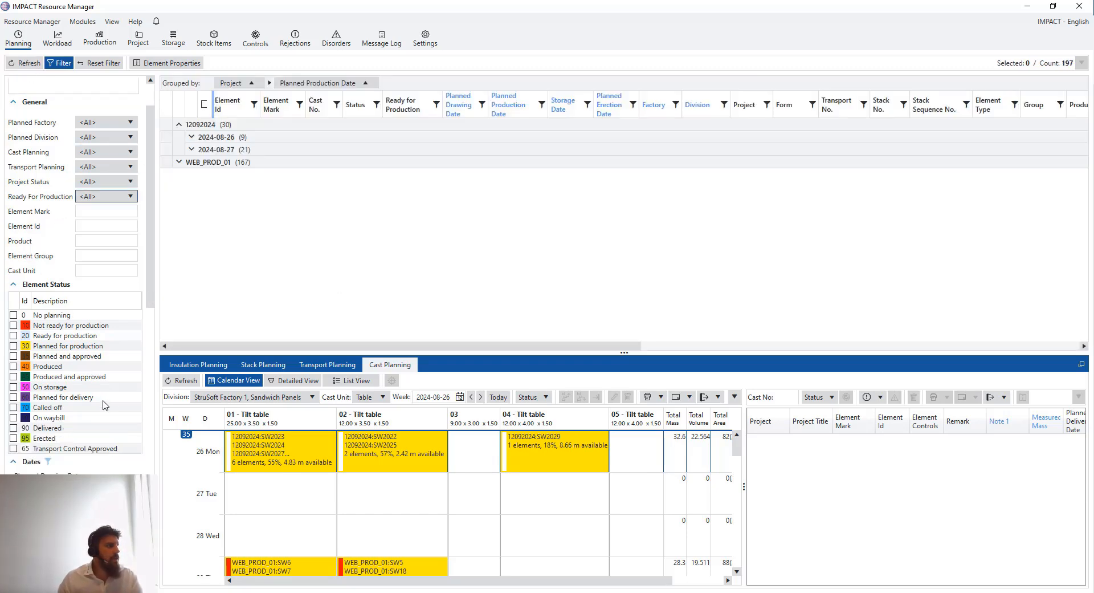
pyautogui.scroll(2, 150, 217)
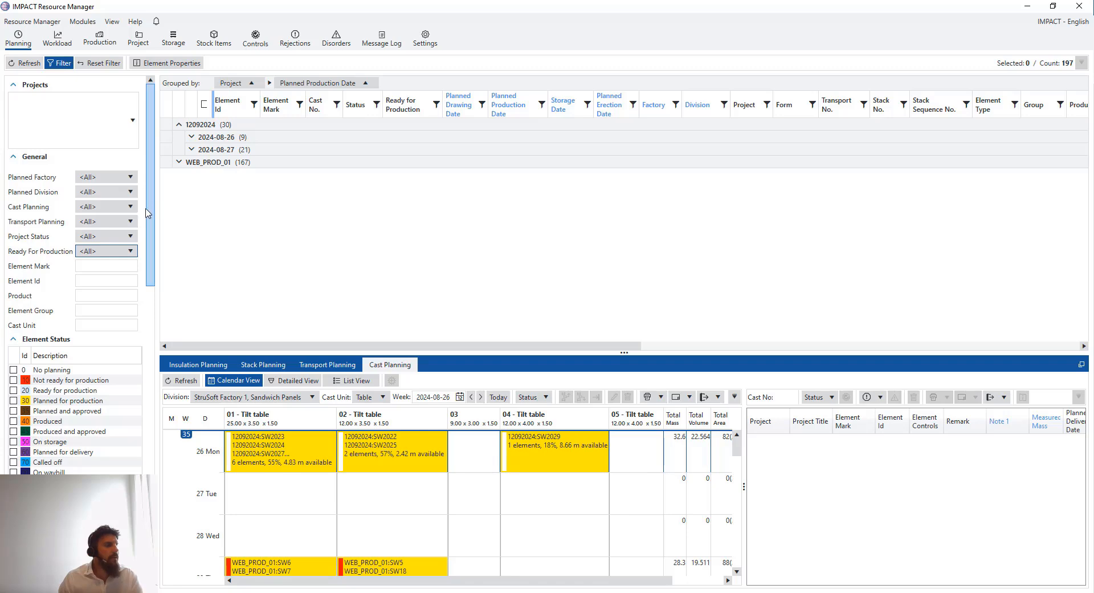
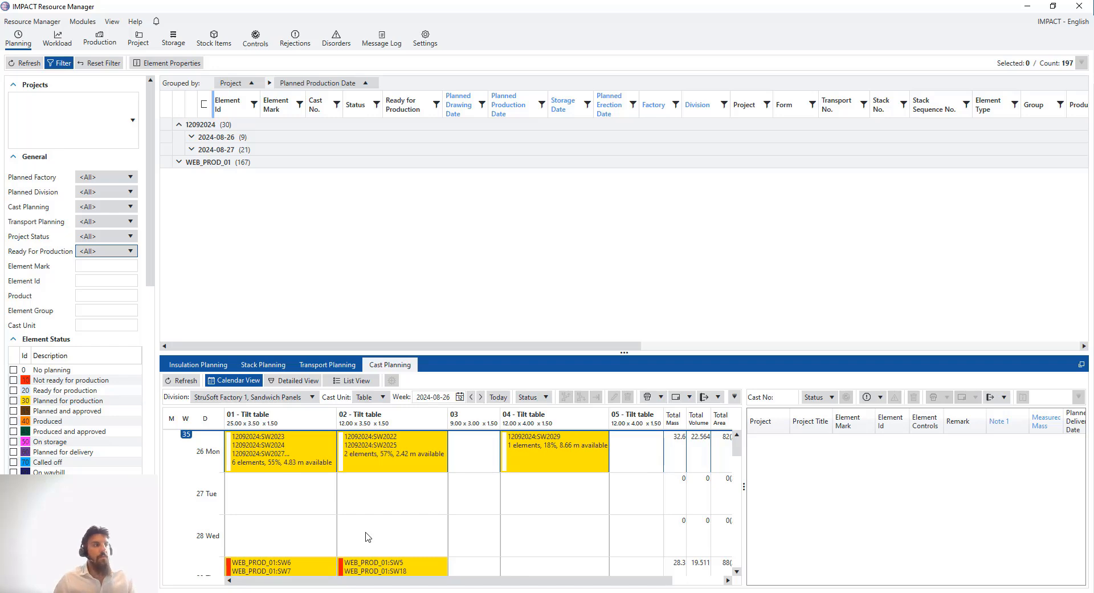
# Review the company settings, leaving Ready for Production at No
pyautogui.click(430, 41)
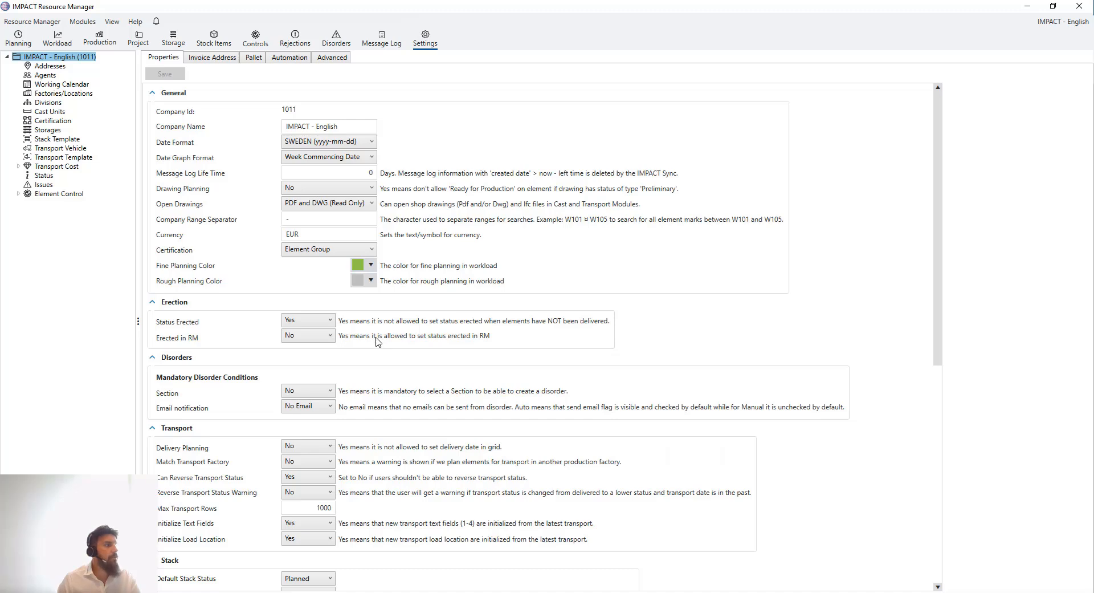
pyautogui.scroll(-5, 374, 338)
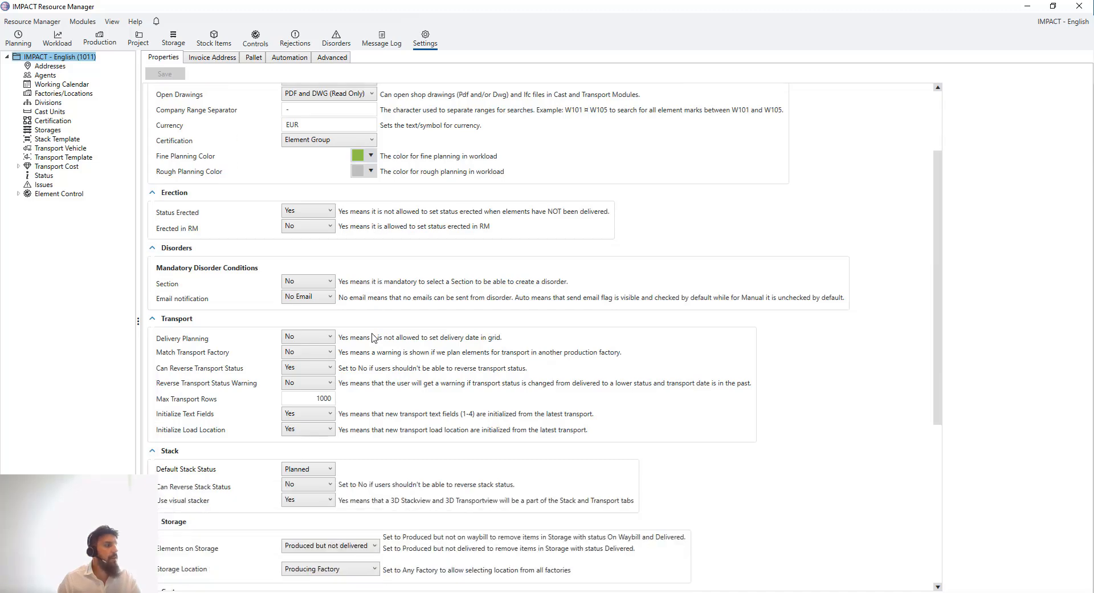
pyautogui.scroll(-3, 373, 337)
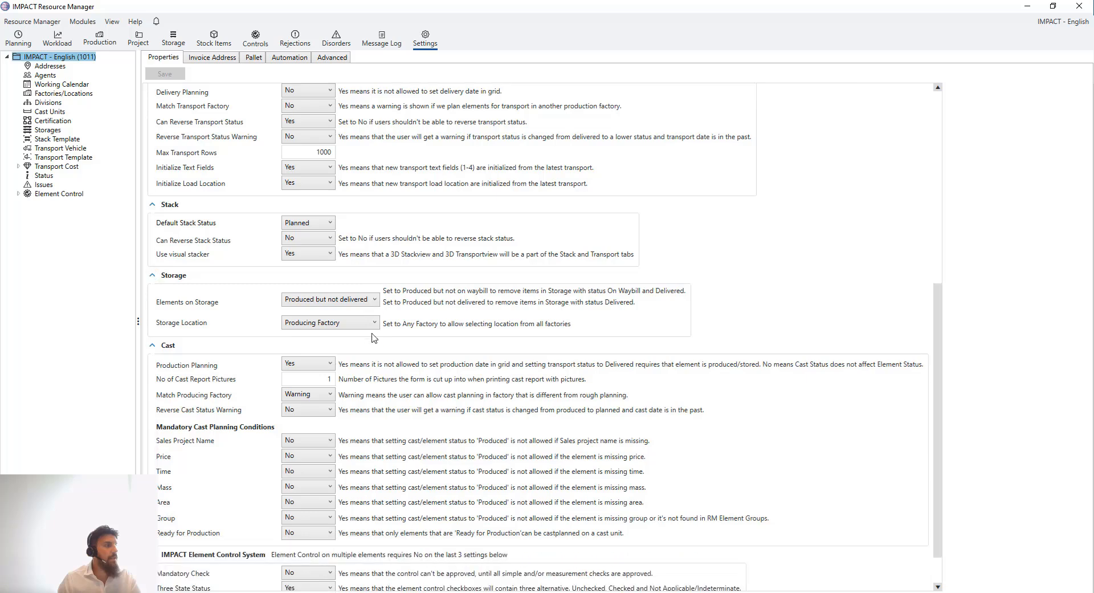
pyautogui.scroll(-1, 374, 337)
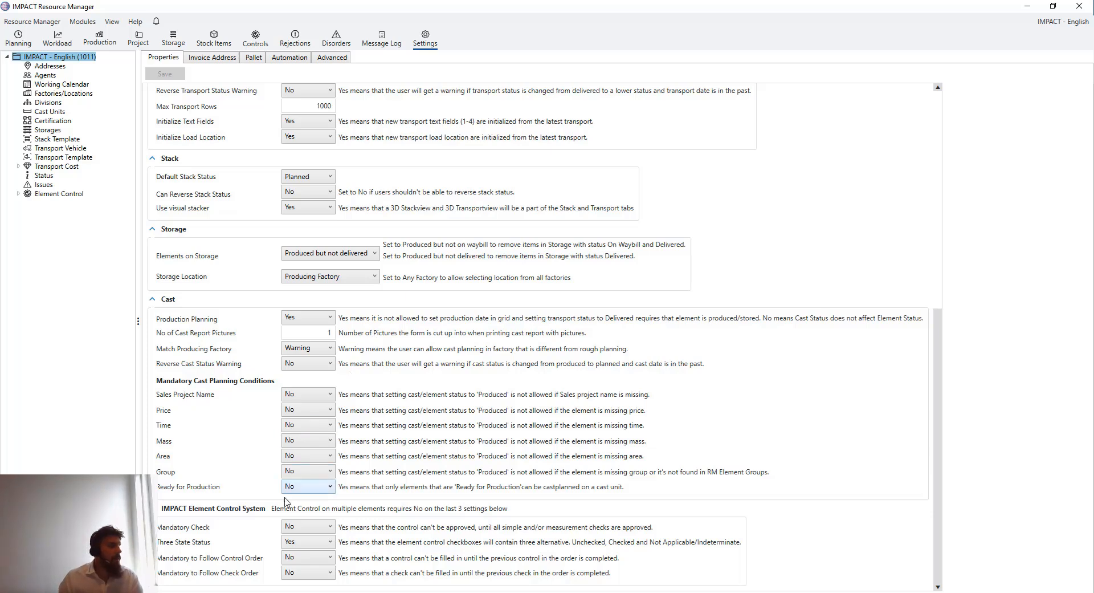
pyautogui.click(330, 487)
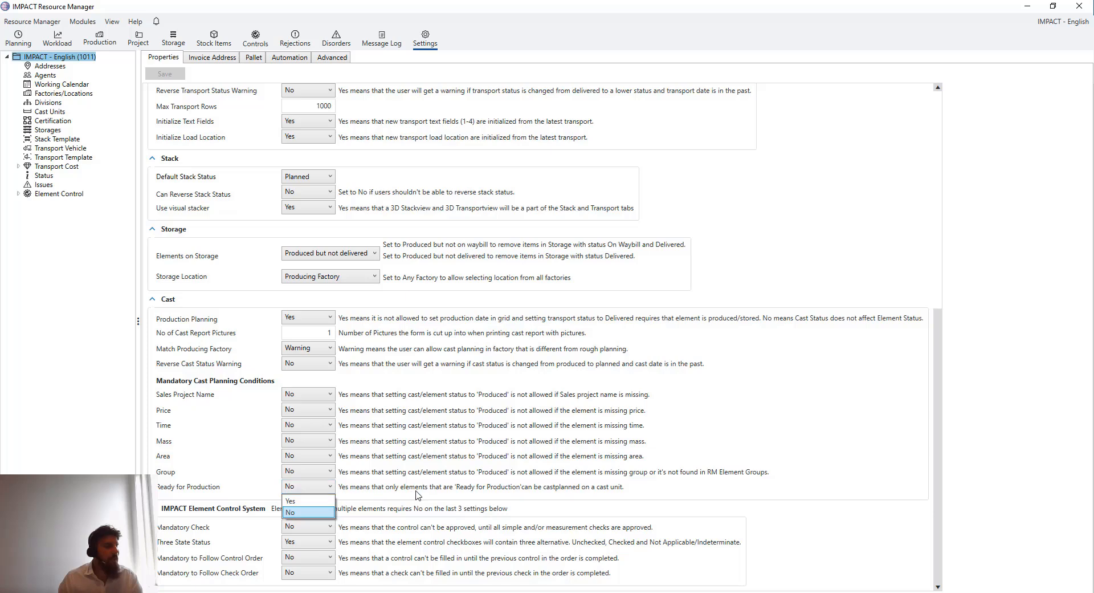
pyautogui.click(332, 488)
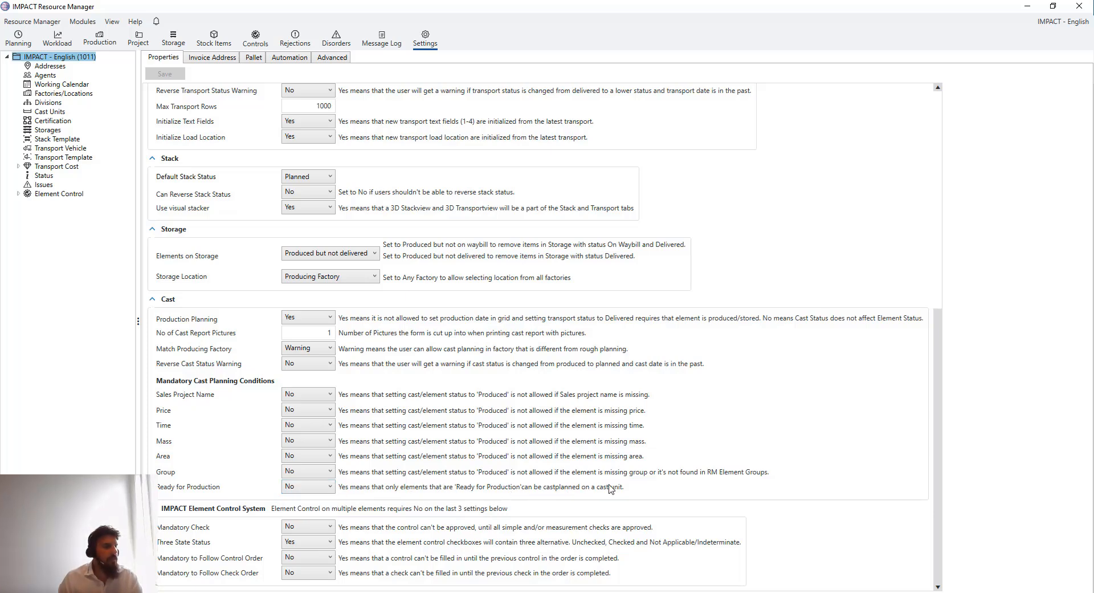
pyautogui.scroll(10, 529, 447)
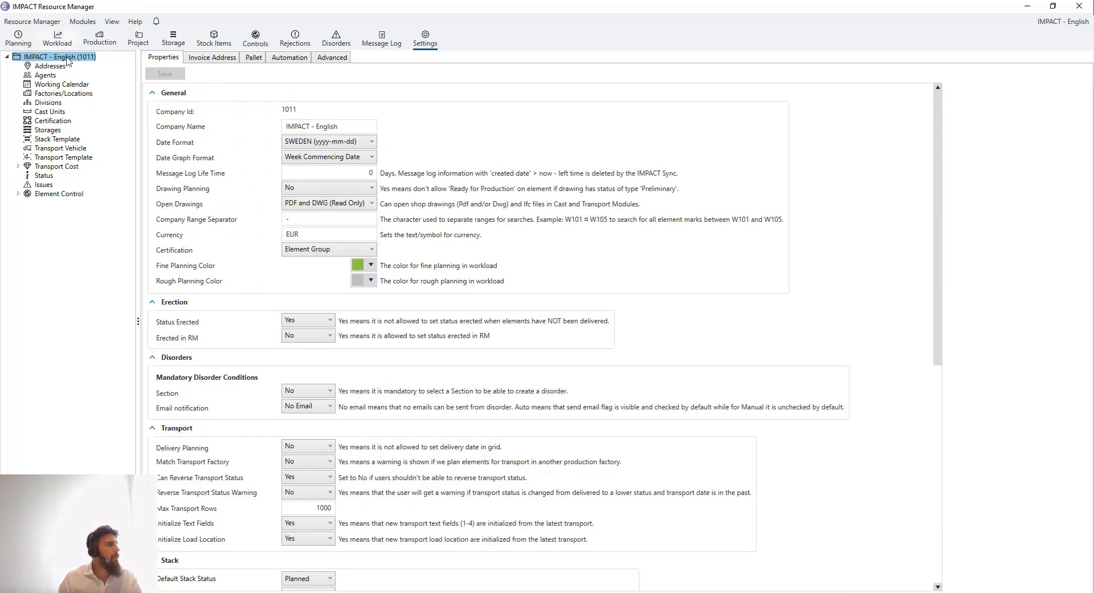
# Widen the cast calendar's Total Length and Element Count columns and group elements by Element Type
pyautogui.click(57, 39)
pyautogui.click(19, 39)
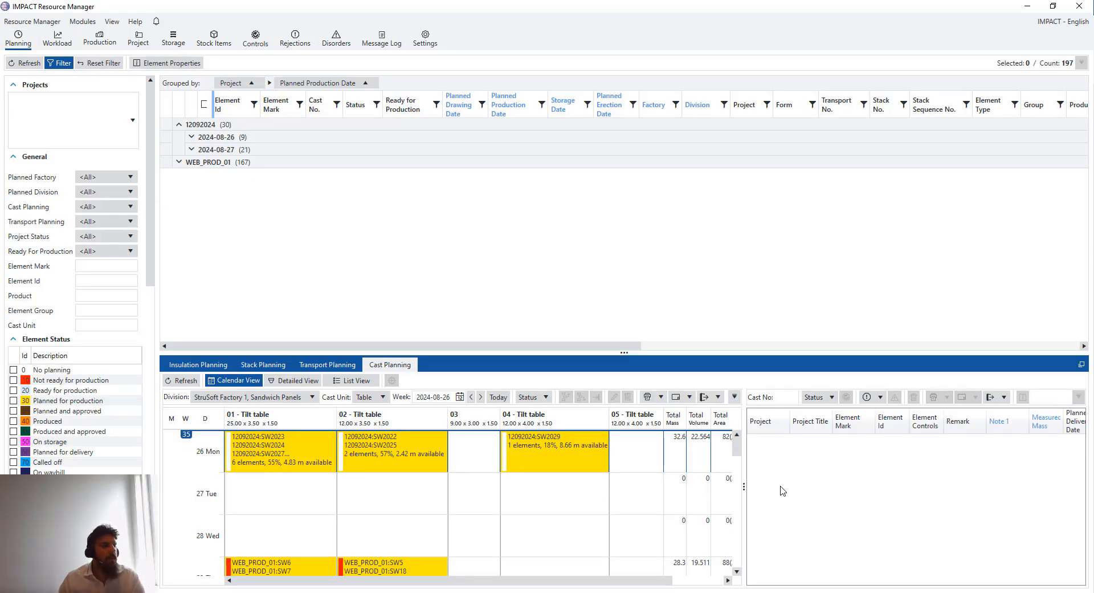
pyautogui.moveTo(744, 482); pyautogui.dragTo(759, 485)
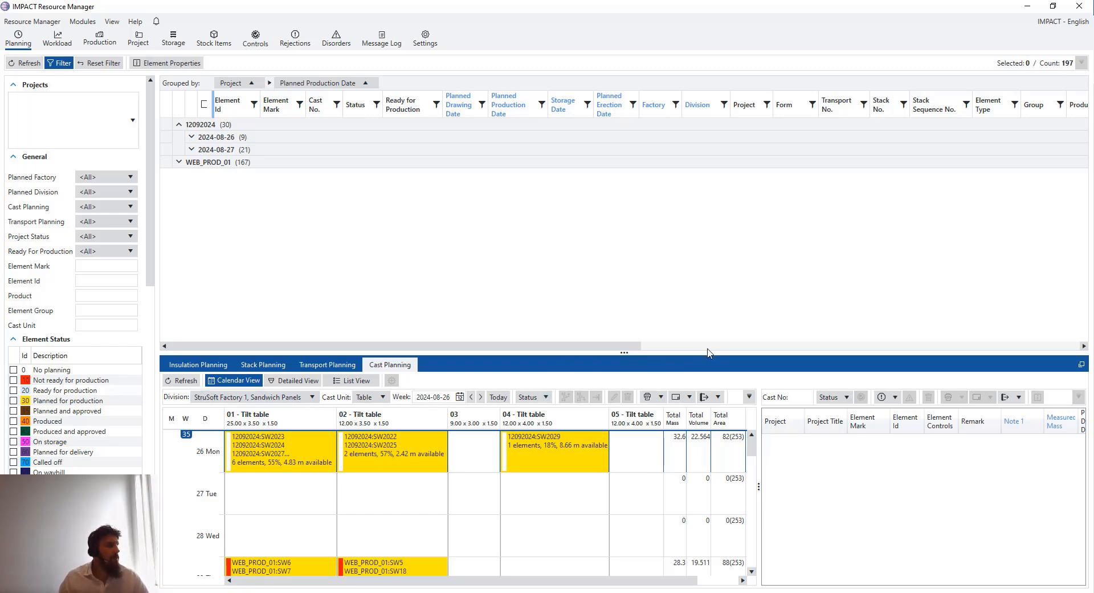
pyautogui.moveTo(629, 354); pyautogui.dragTo(626, 356)
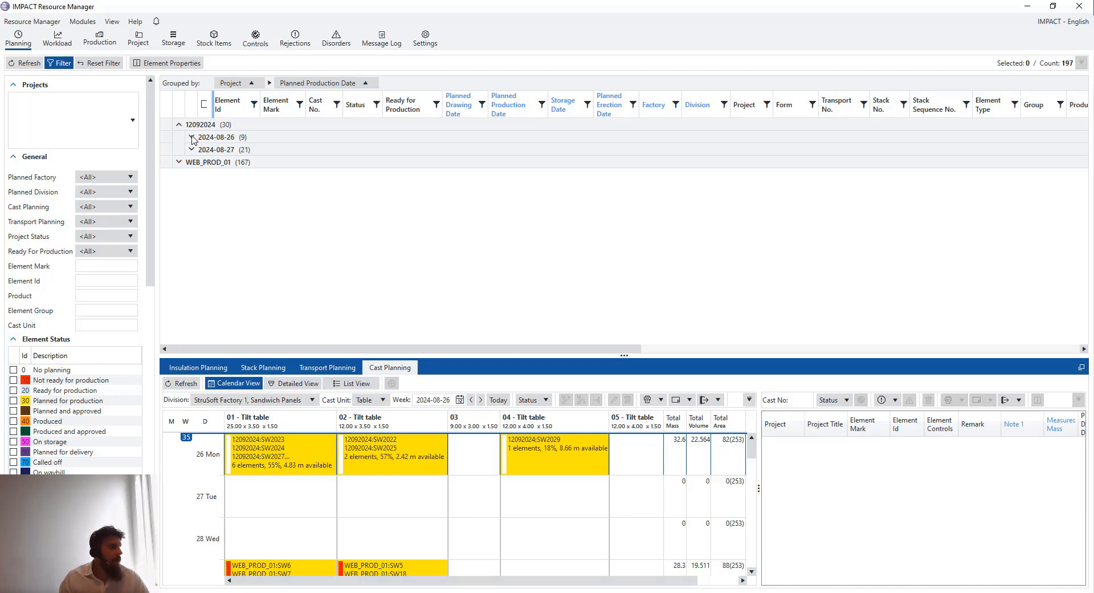
pyautogui.moveTo(758, 489); pyautogui.dragTo(803, 485)
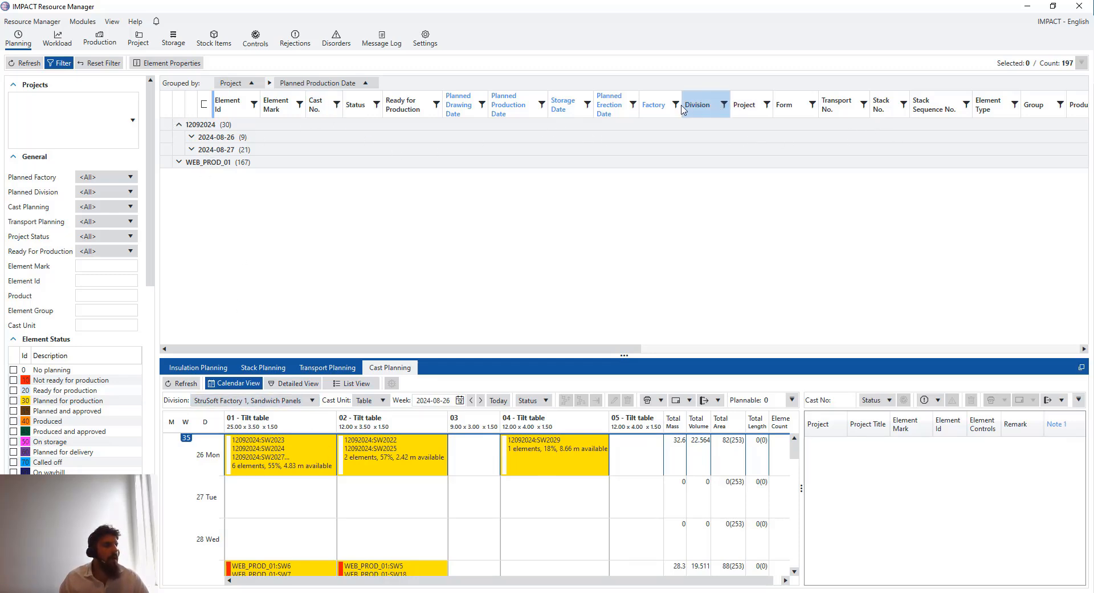
pyautogui.moveTo(541, 349); pyautogui.dragTo(628, 354)
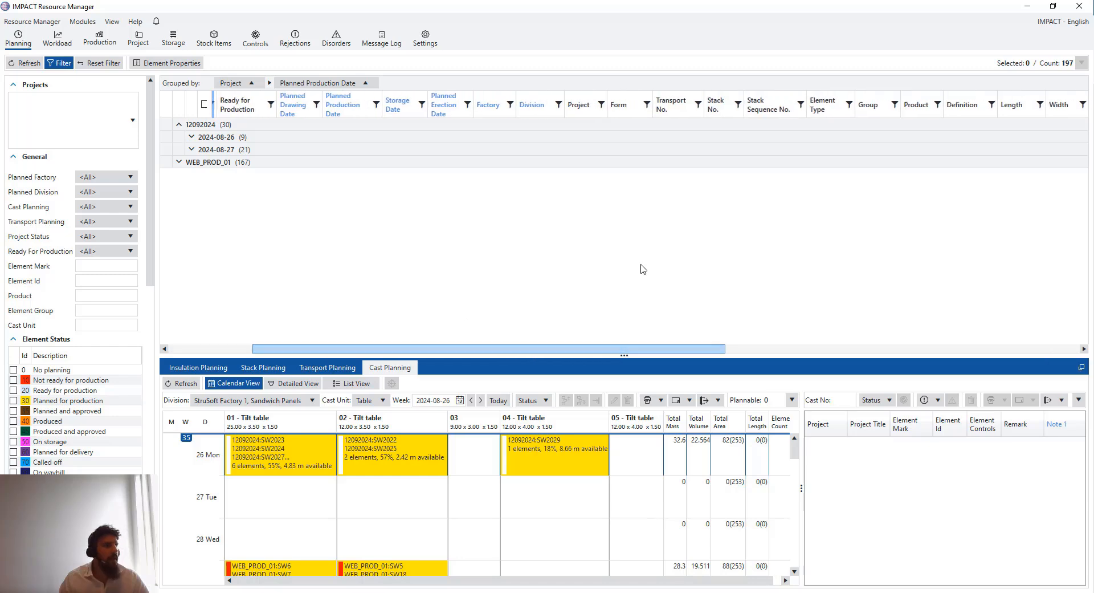
pyautogui.moveTo(822, 109)
pyautogui.mouseDown()
pyautogui.moveTo(552, 65)
pyautogui.moveTo(414, 85)
pyautogui.mouseUp()
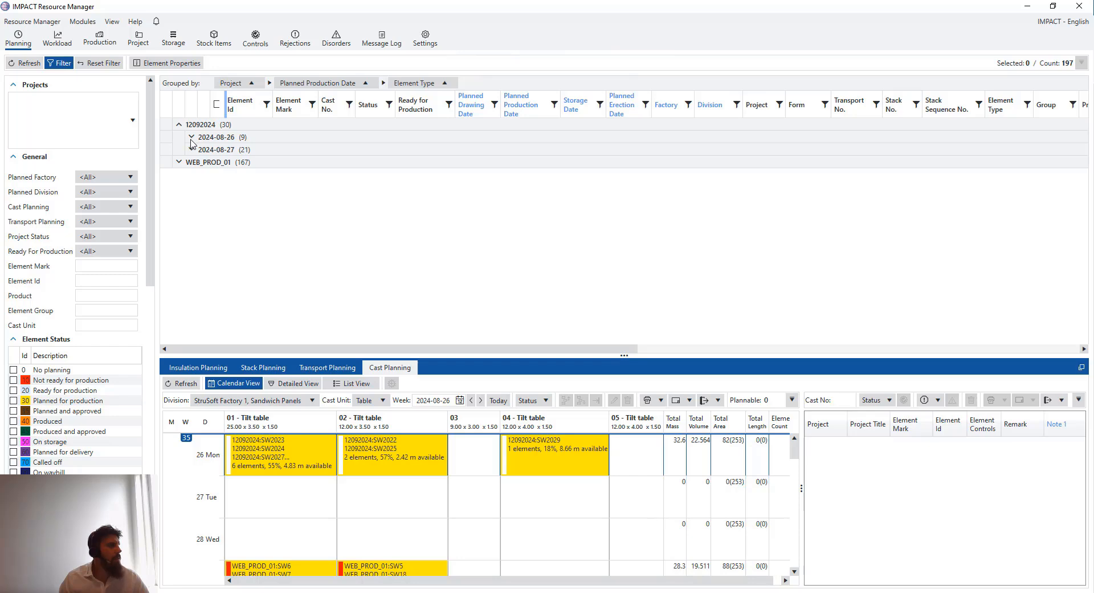
# Expand the WEB_PROD_01 date groups from 2024-08-28 through 2024-09-09
pyautogui.click(179, 162)
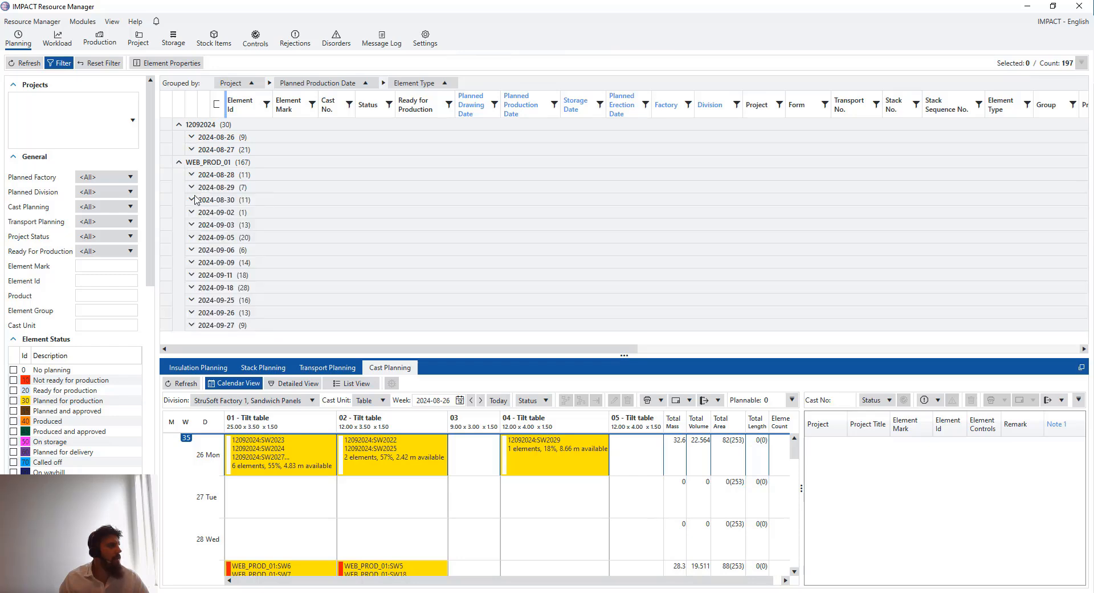
pyautogui.click(191, 175)
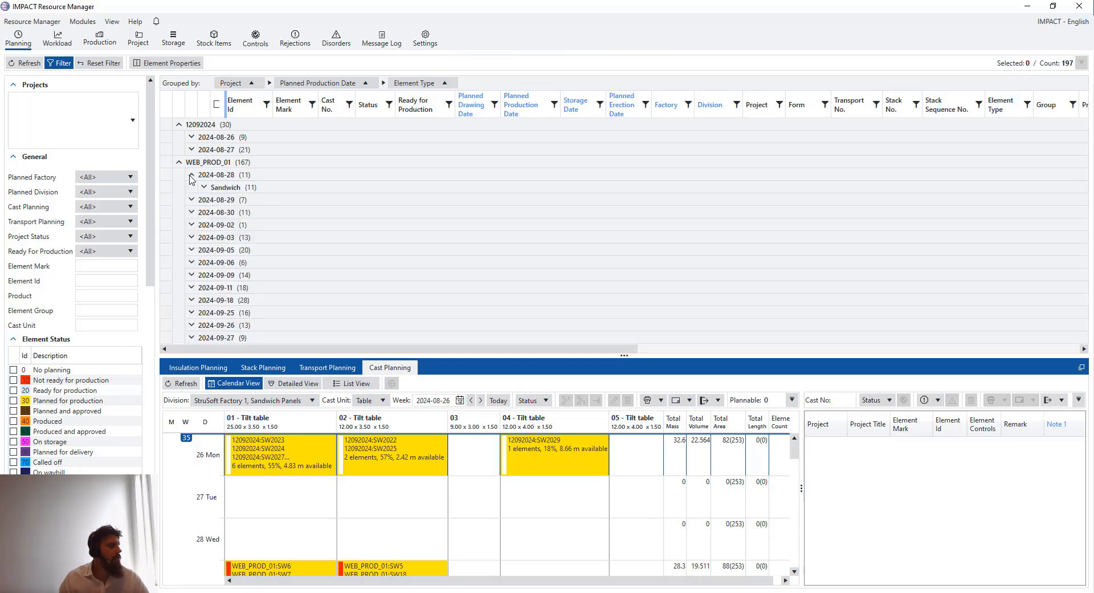
pyautogui.click(192, 175)
pyautogui.click(191, 188)
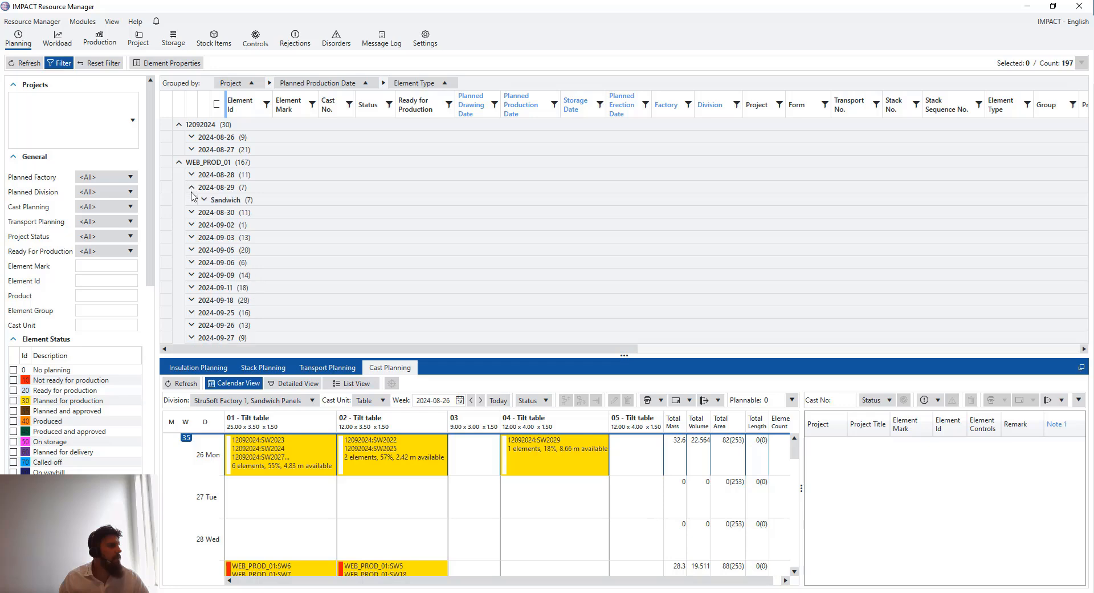
pyautogui.click(192, 225)
pyautogui.click(191, 213)
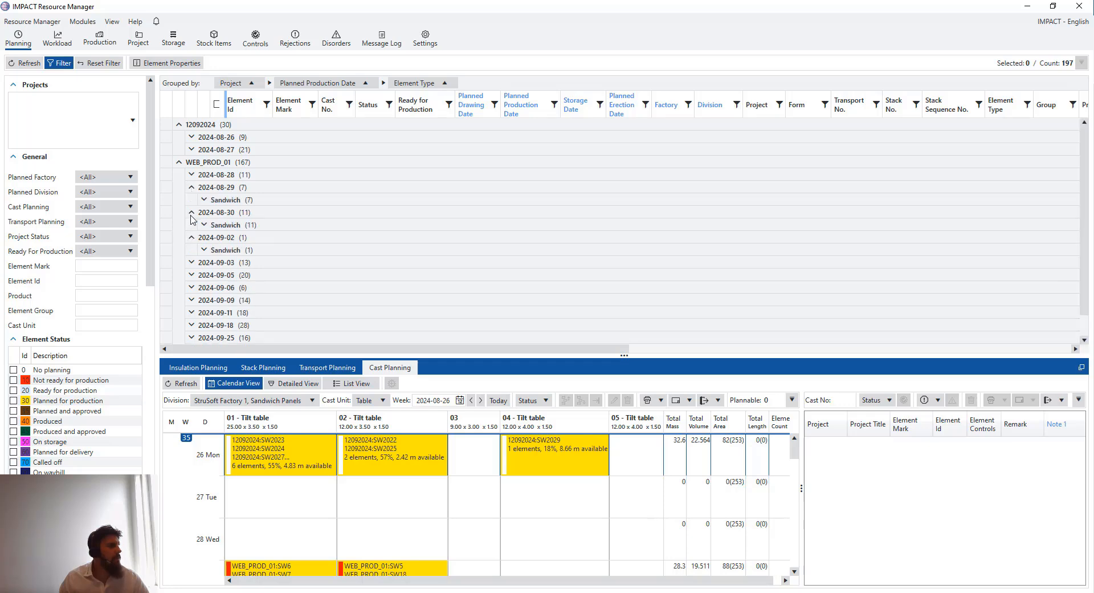
pyautogui.click(193, 260)
pyautogui.scroll(-1, 192, 254)
pyautogui.click(191, 250)
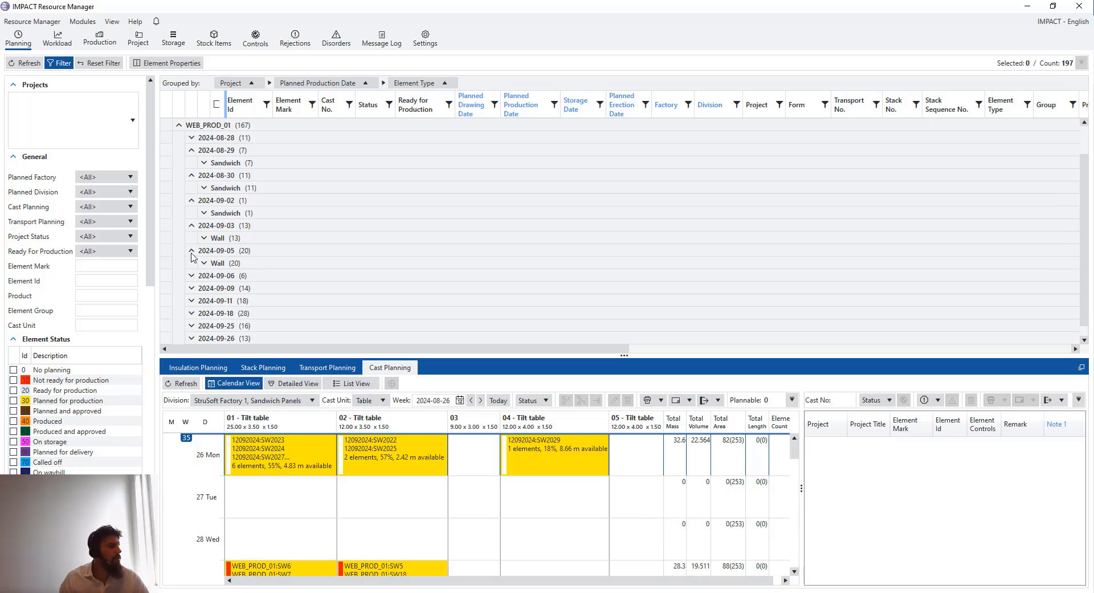
pyautogui.scroll(-1, 191, 252)
pyautogui.click(193, 263)
pyautogui.scroll(-1, 197, 265)
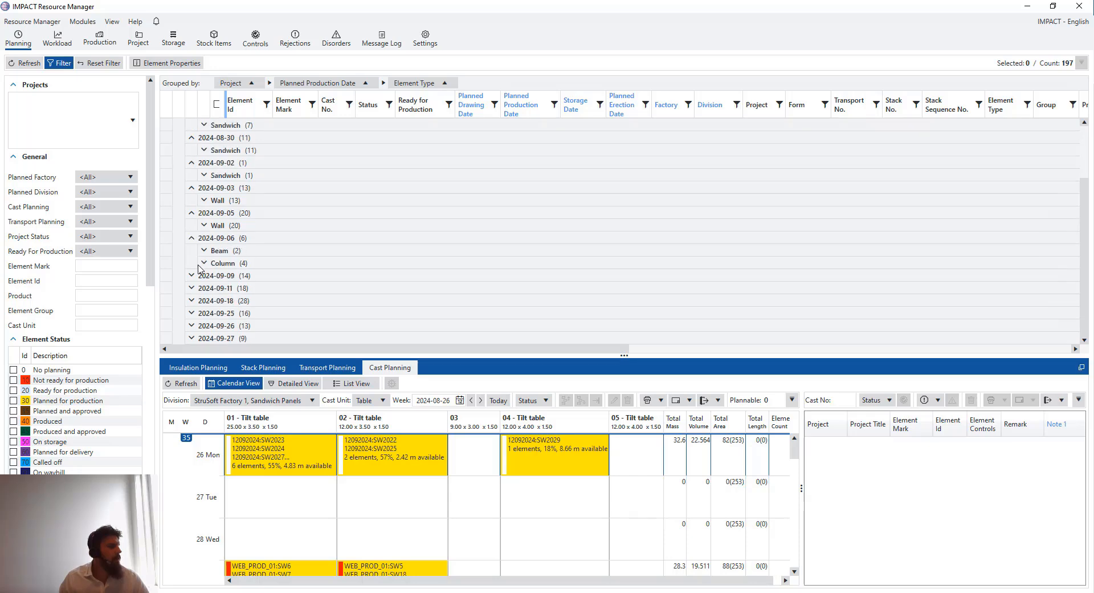
pyautogui.click(192, 276)
pyautogui.scroll(-1, 194, 277)
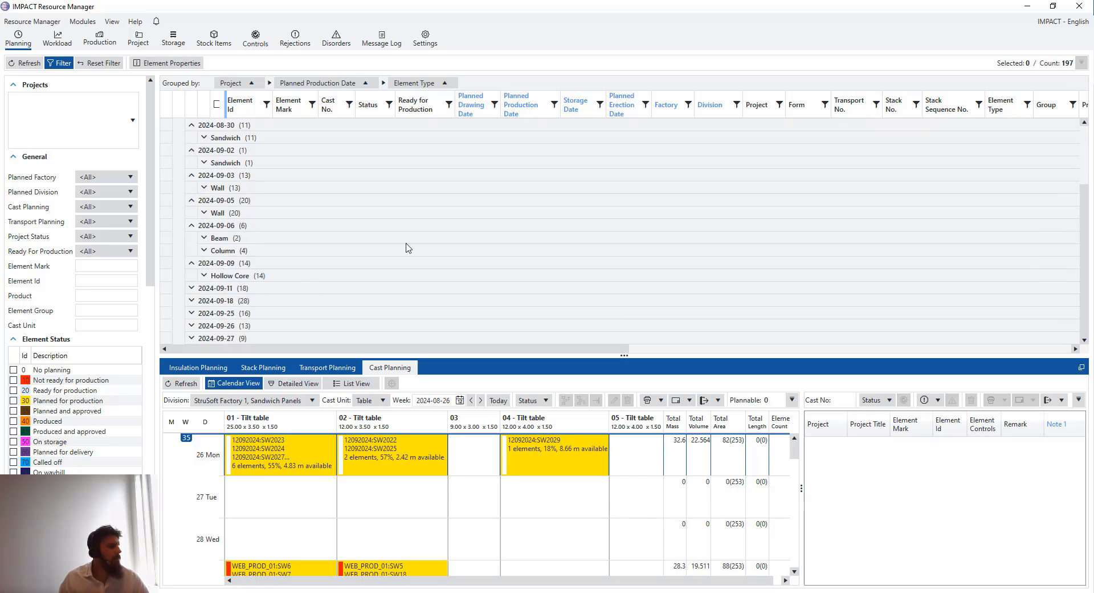
# Select the 14 Hollow Core elements 617–632 planned for 2024-09-09
pyautogui.click(204, 275)
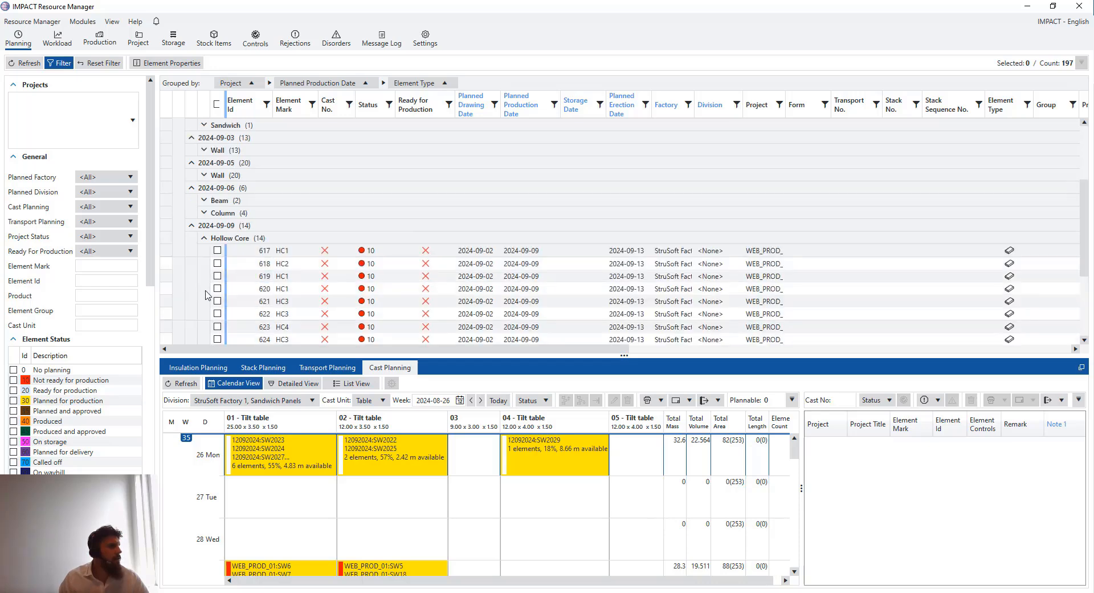
pyautogui.scroll(-1, 206, 277)
pyautogui.click(205, 250)
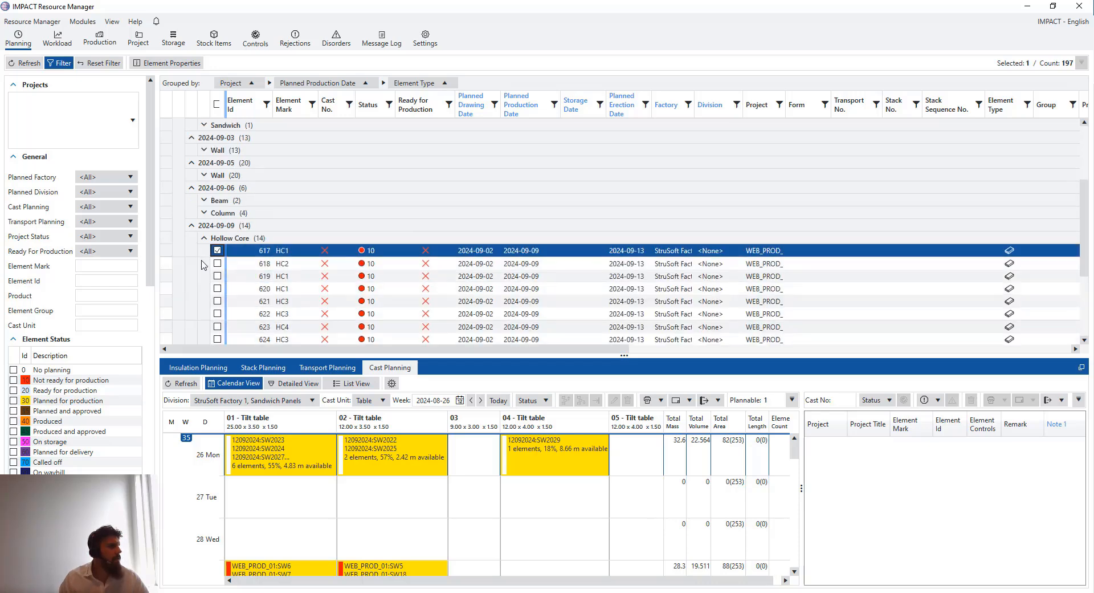
pyautogui.scroll(-1, 202, 265)
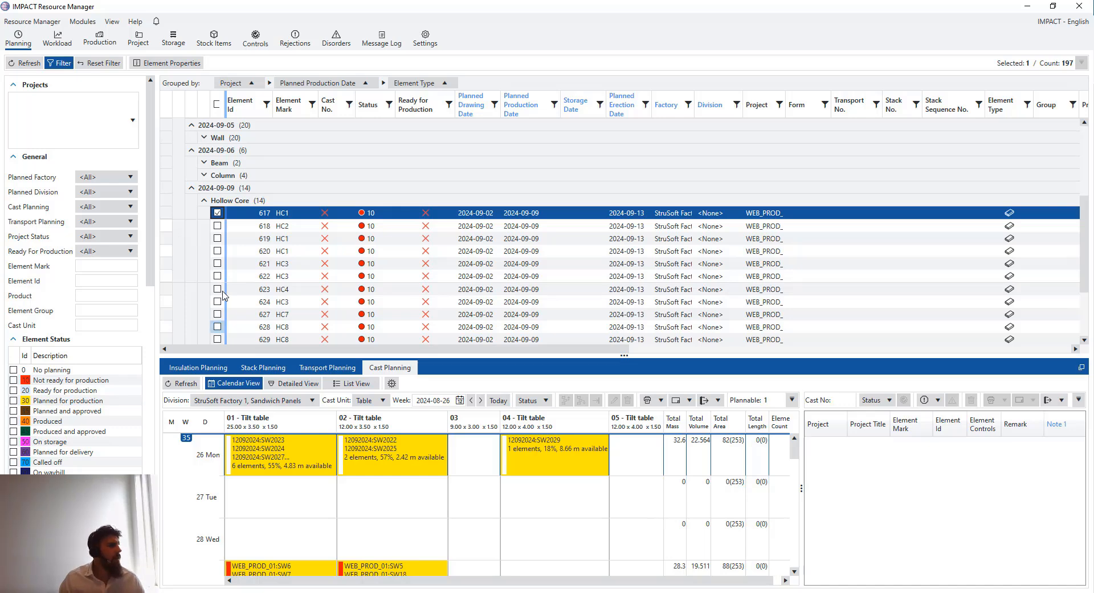
pyautogui.scroll(-3, 219, 308)
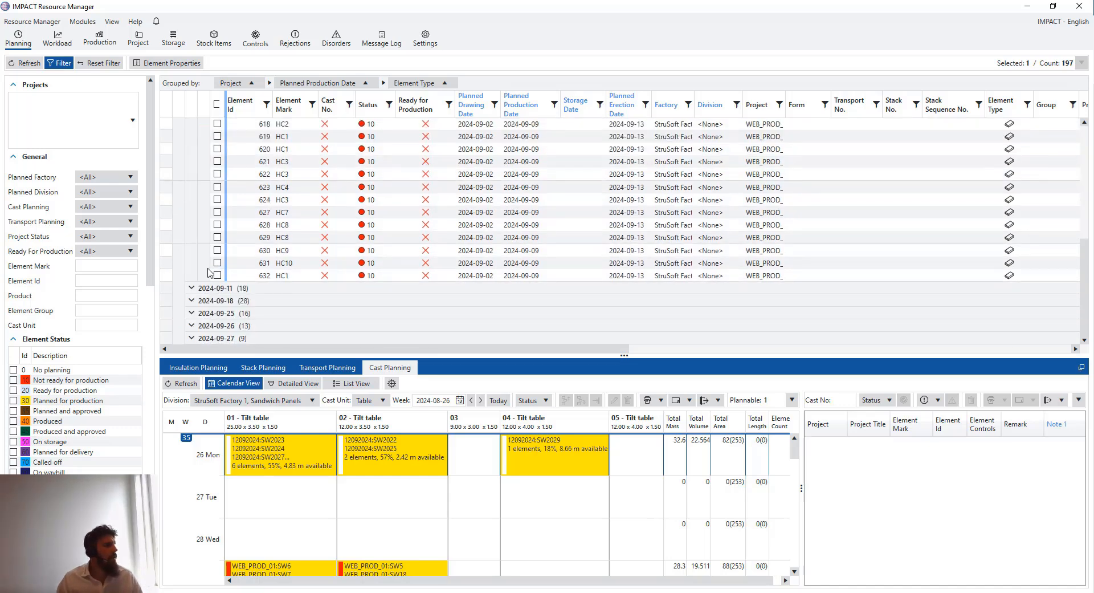
pyautogui.keyDown('shift'); pyautogui.click(208, 277); pyautogui.keyUp('shift')
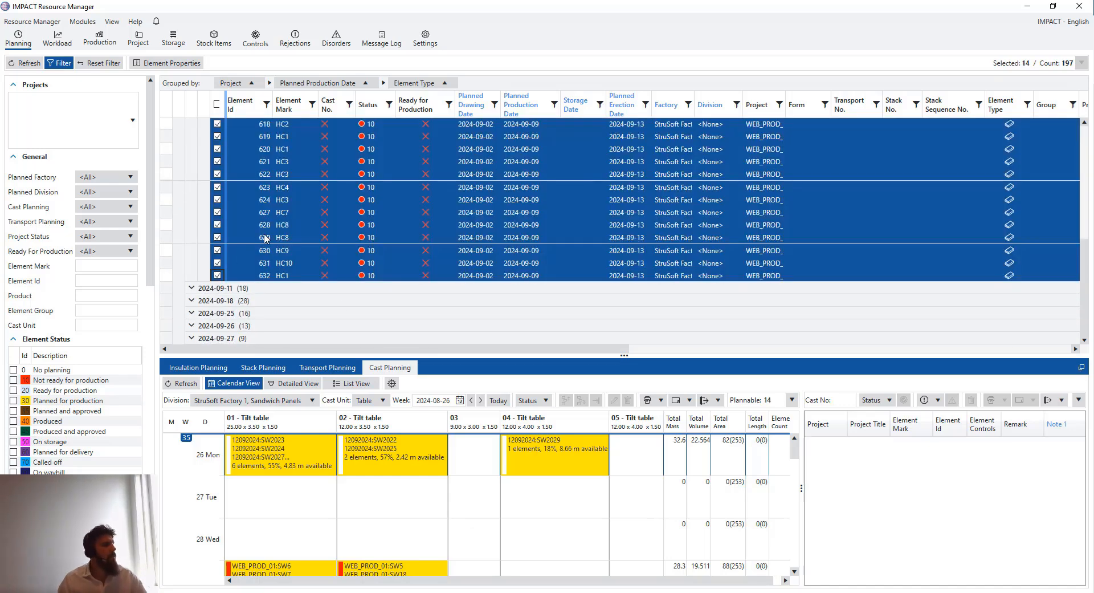
pyautogui.click(310, 401)
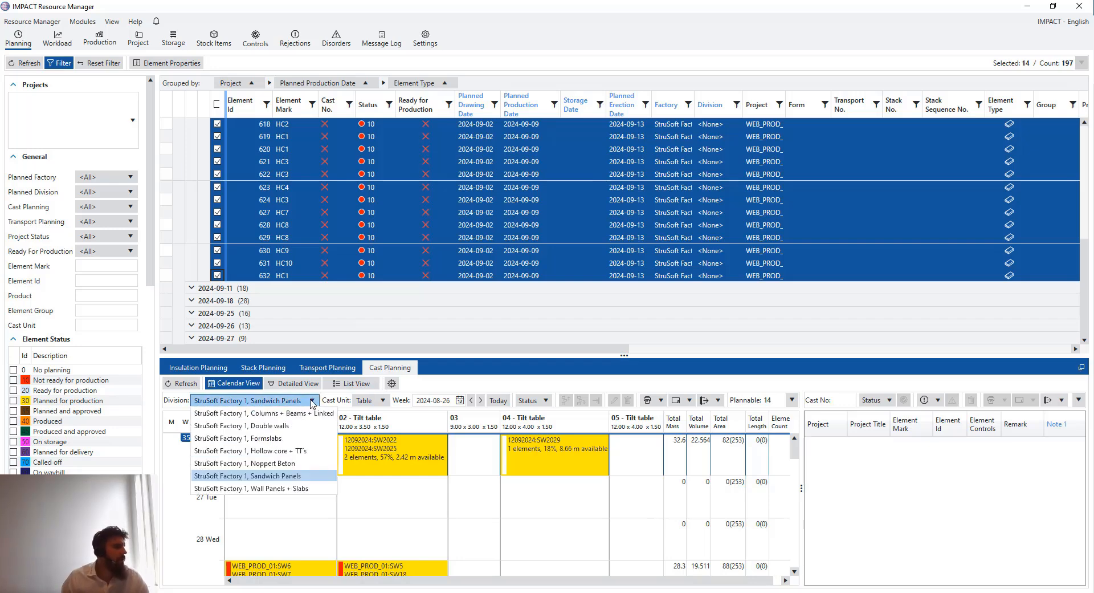
# Switch cast planning to the Hollow core + TT's division and a September 2024 week
pyautogui.click(303, 452)
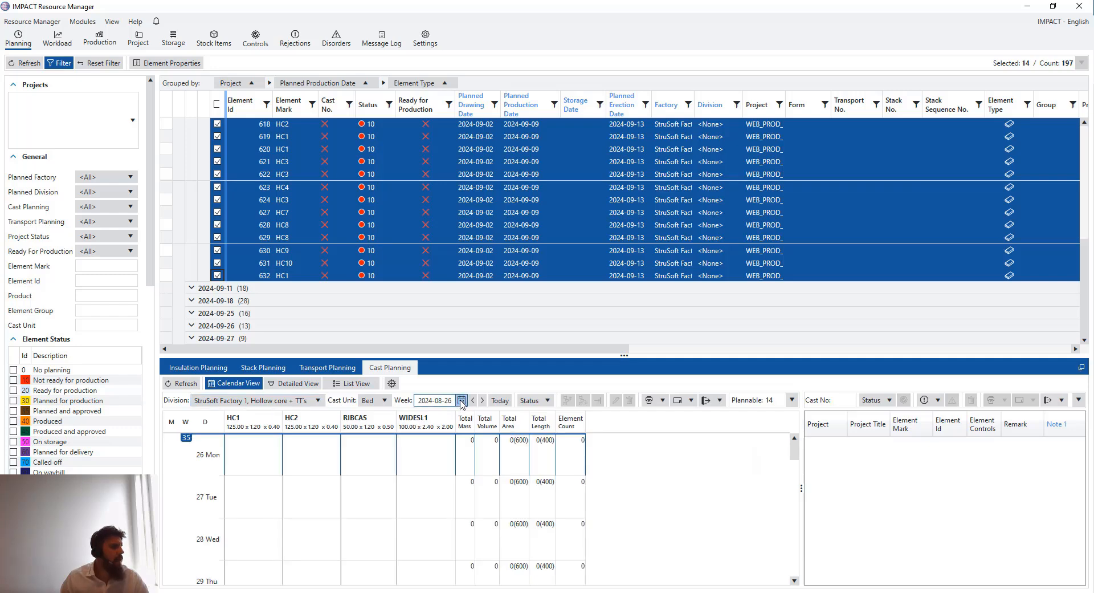
pyautogui.click(461, 400)
pyautogui.click(513, 413)
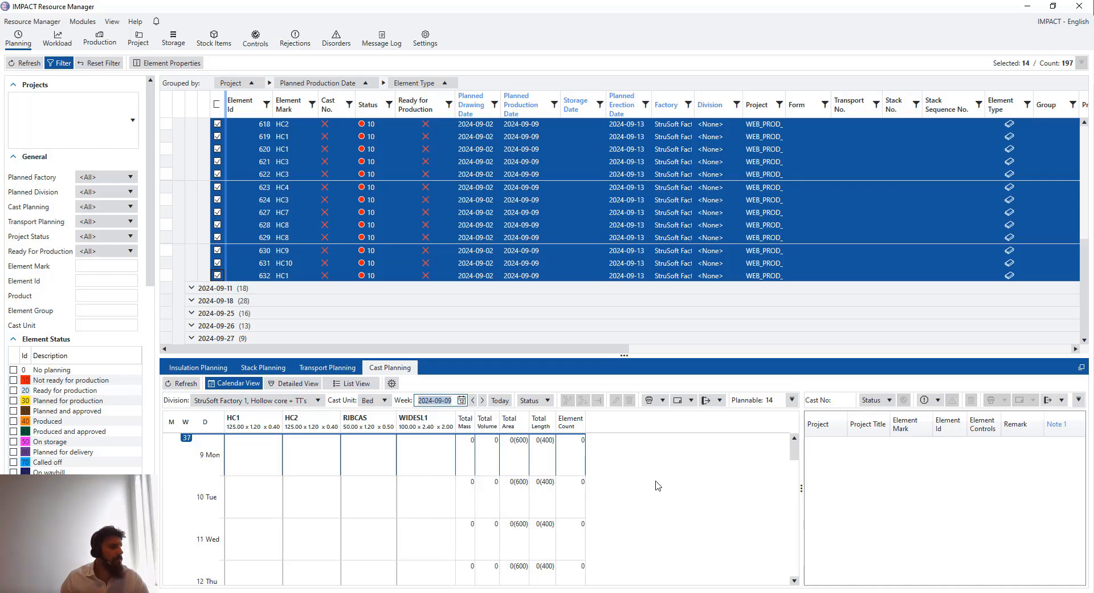
# Auto-cast the selection onto the HC1 and HC2 beds for Monday 9 September, creating cast 1572
pyautogui.click(257, 455)
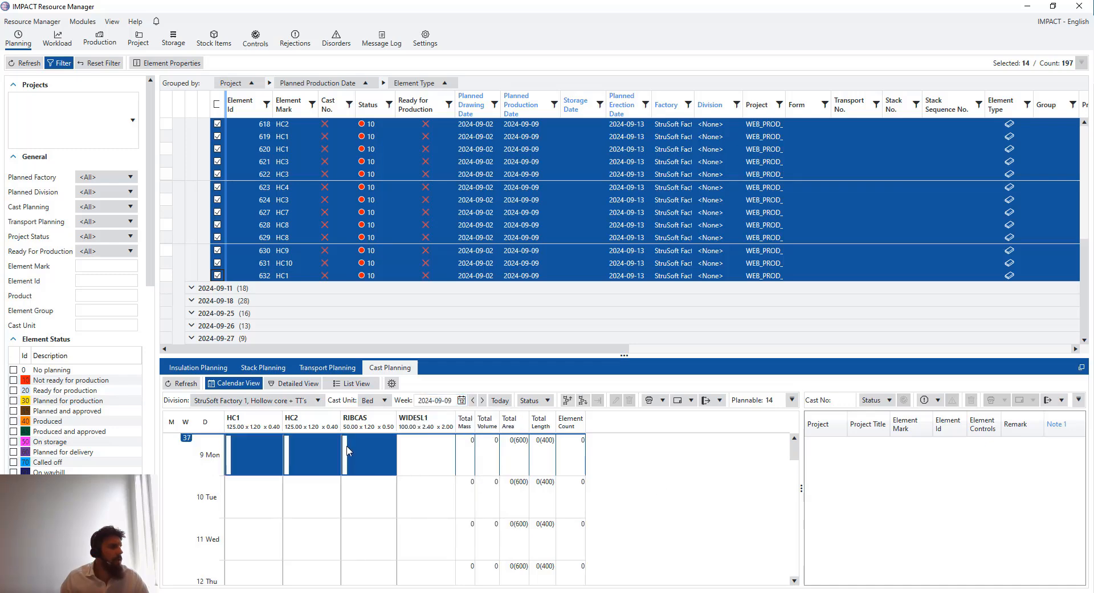
pyautogui.keyDown('ctrl'); pyautogui.click(316, 448); pyautogui.keyUp('ctrl')
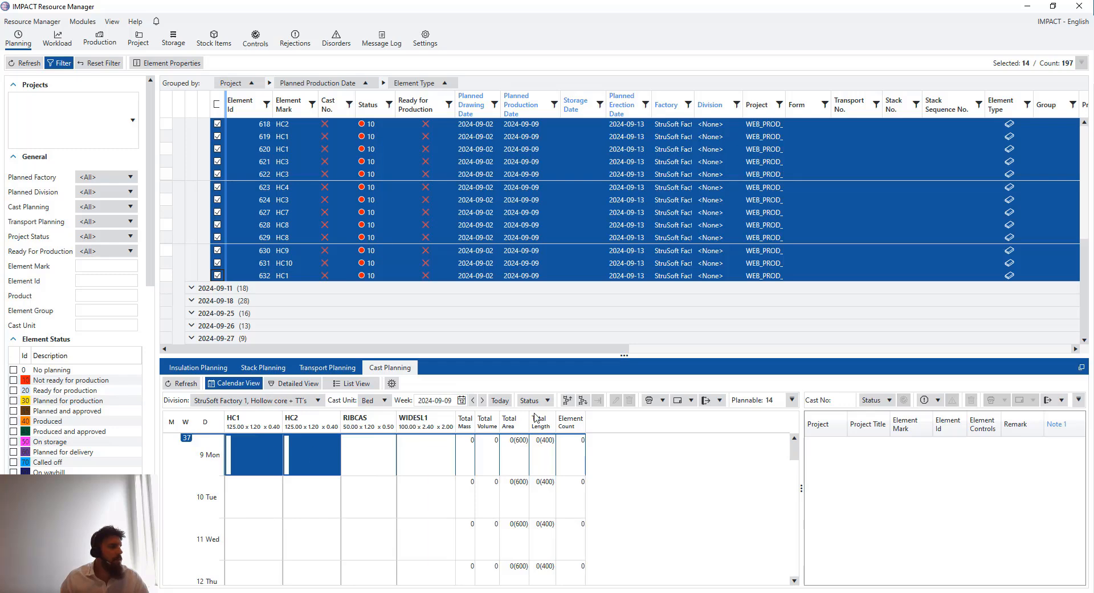
pyautogui.click(392, 383)
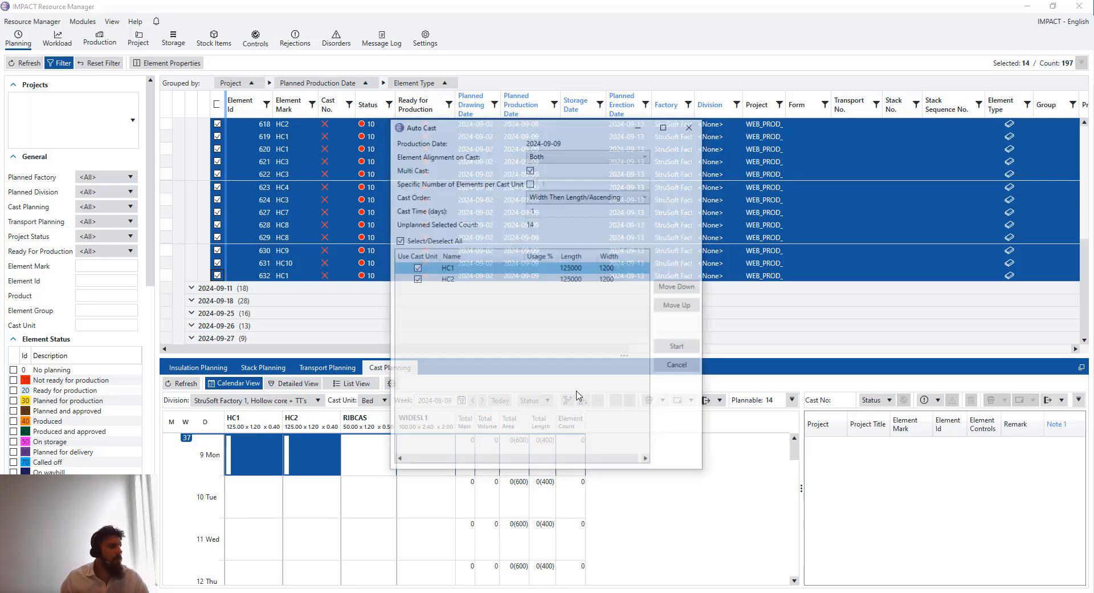
pyautogui.click(677, 348)
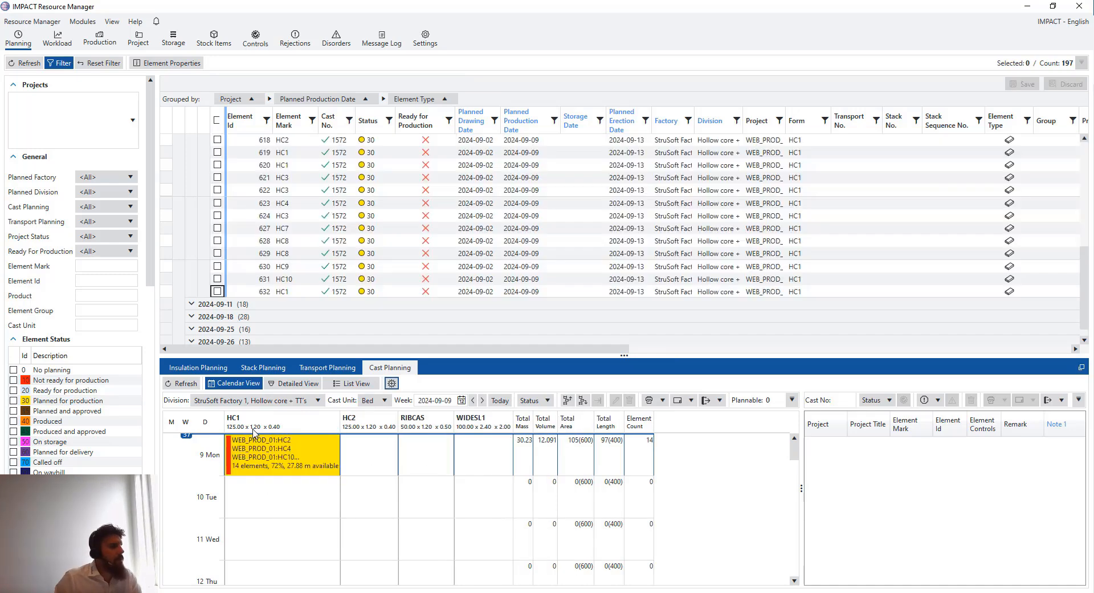
pyautogui.click(268, 437)
# Inspect the new HC1 cast 1572 and its element layout in detailed view
pyautogui.doubleClick(329, 465)
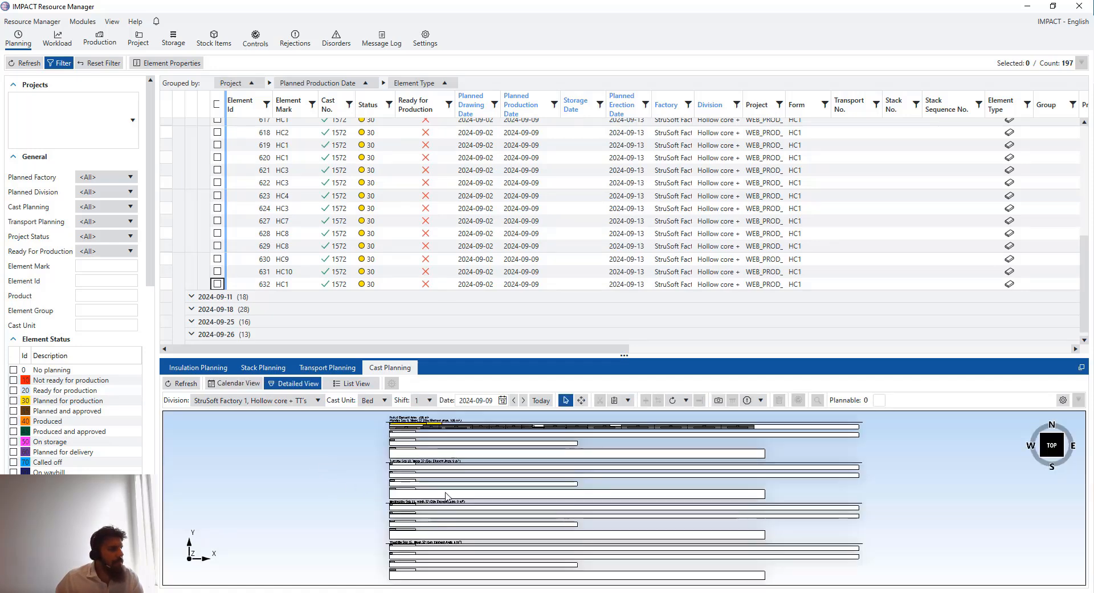
pyautogui.scroll(4, 433, 449)
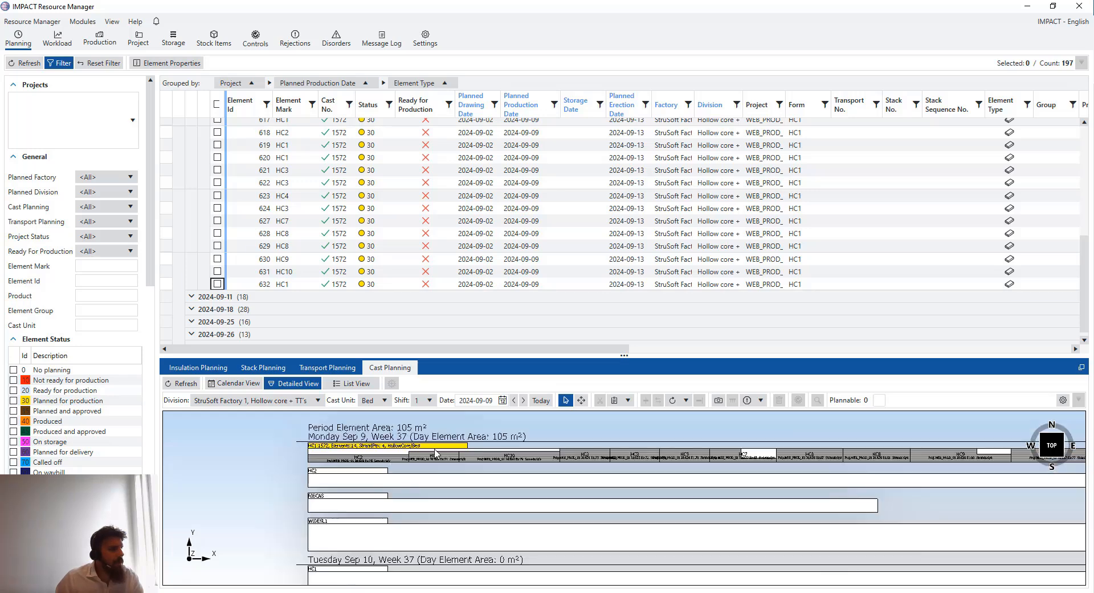
pyautogui.scroll(2, 527, 488)
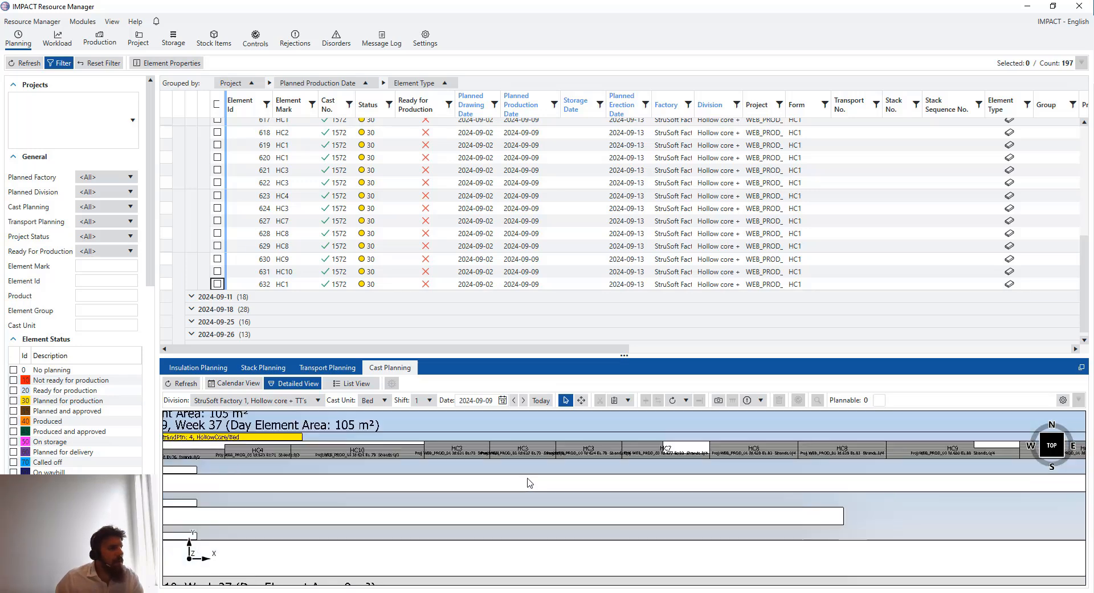
pyautogui.scroll(-1, 559, 478)
pyautogui.scroll(-2, 542, 465)
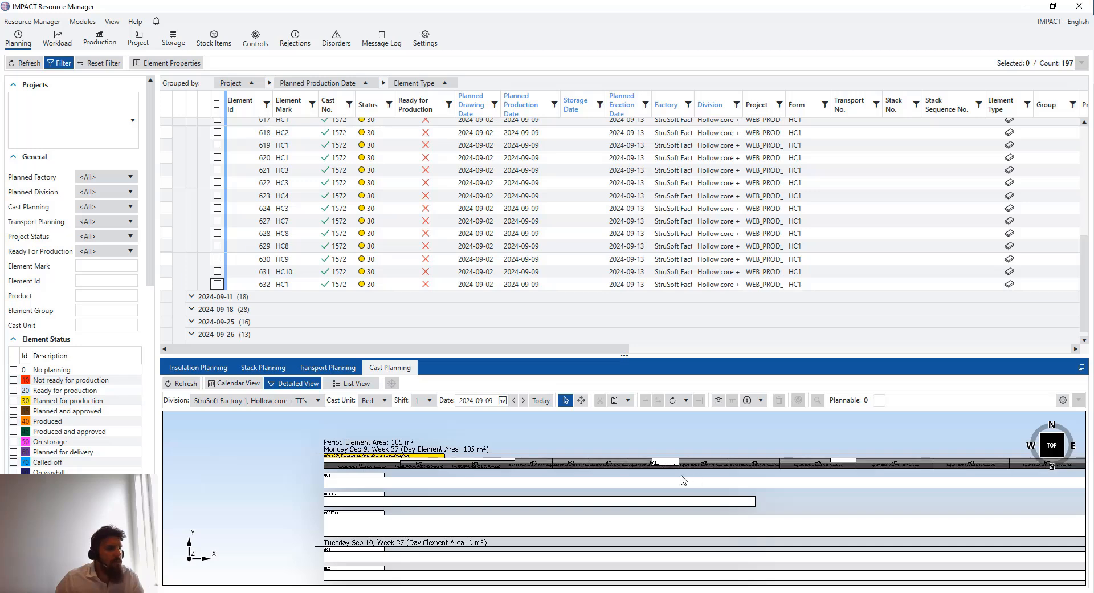
pyautogui.scroll(-2, 490, 450)
pyautogui.scroll(3, 377, 448)
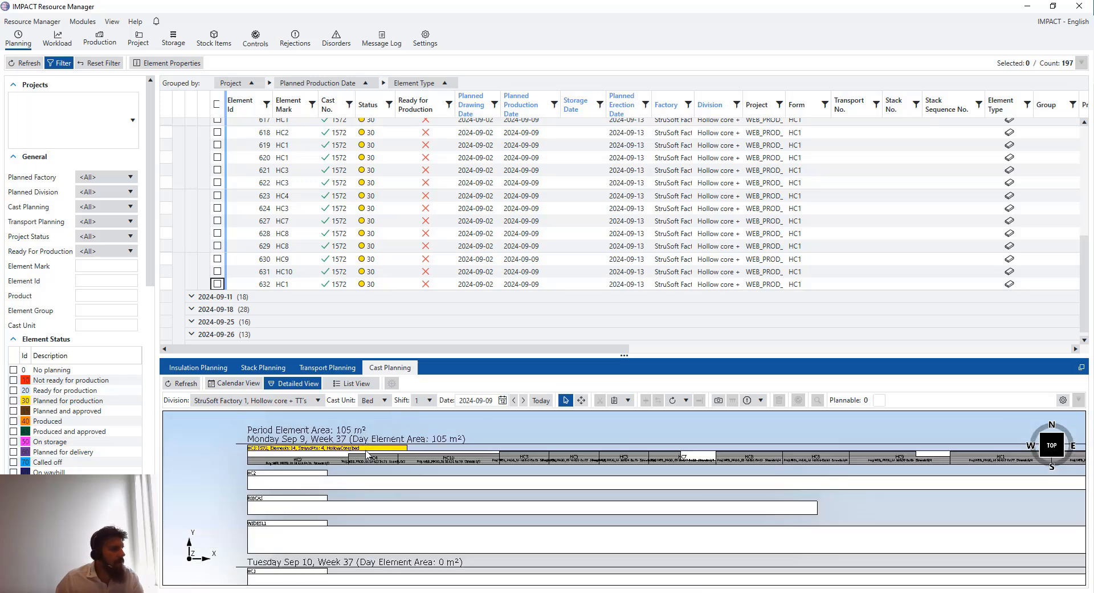
pyautogui.rightClick(374, 450)
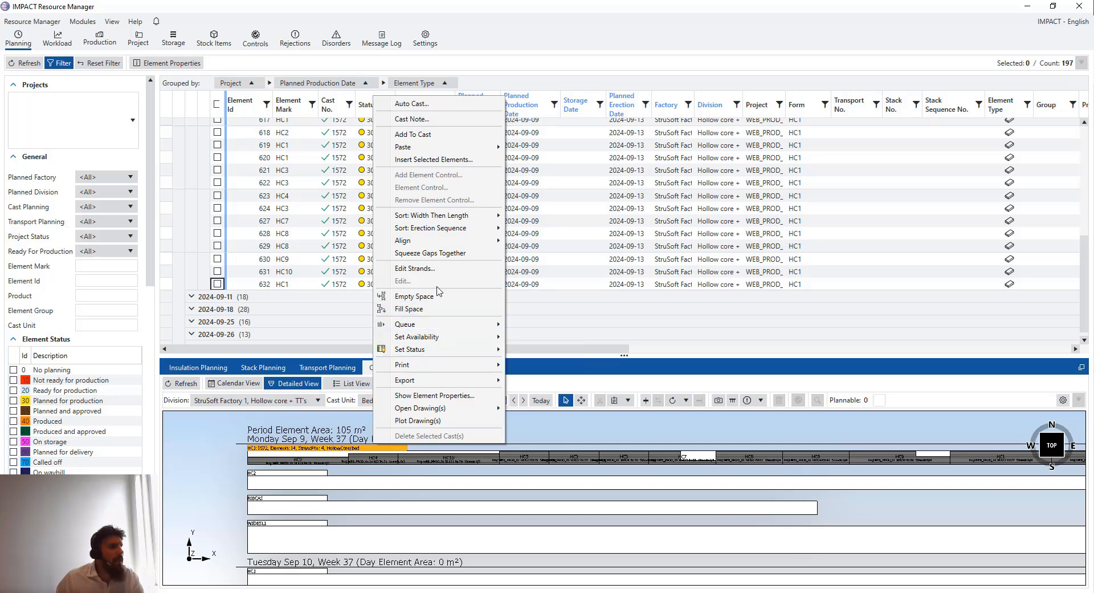
pyautogui.moveTo(502, 220)
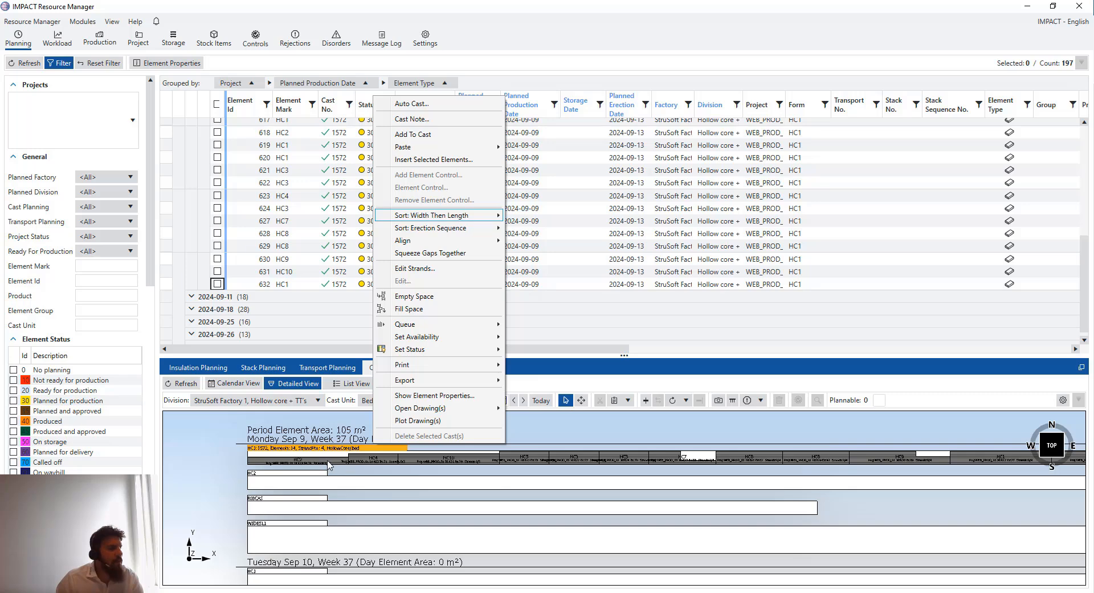
pyautogui.click(343, 474)
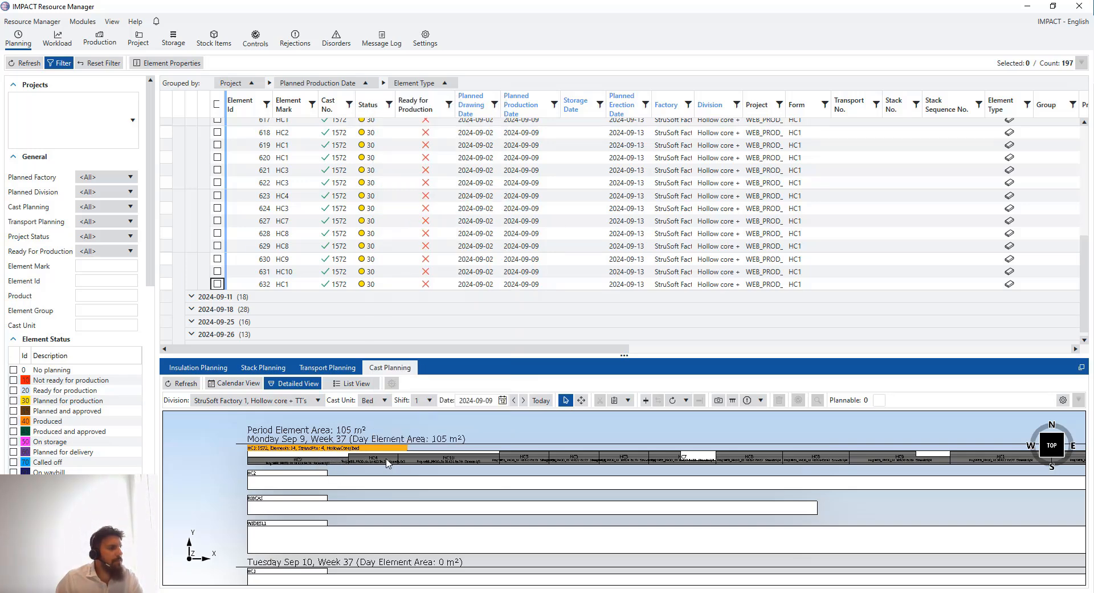
pyautogui.hotkey('ctrl', 'z')
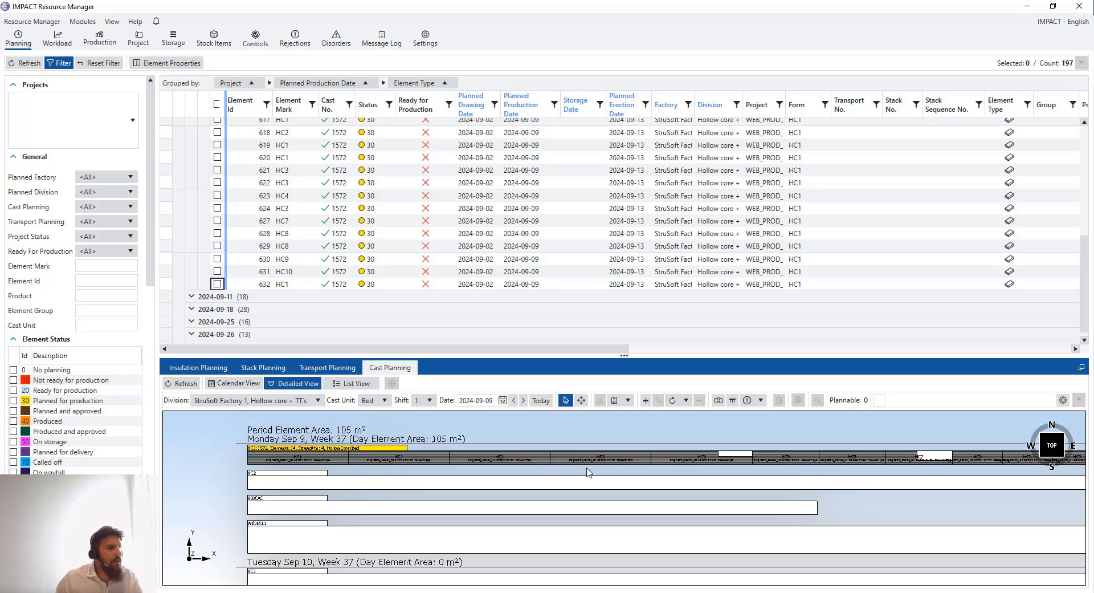
pyautogui.scroll(-5, 833, 481)
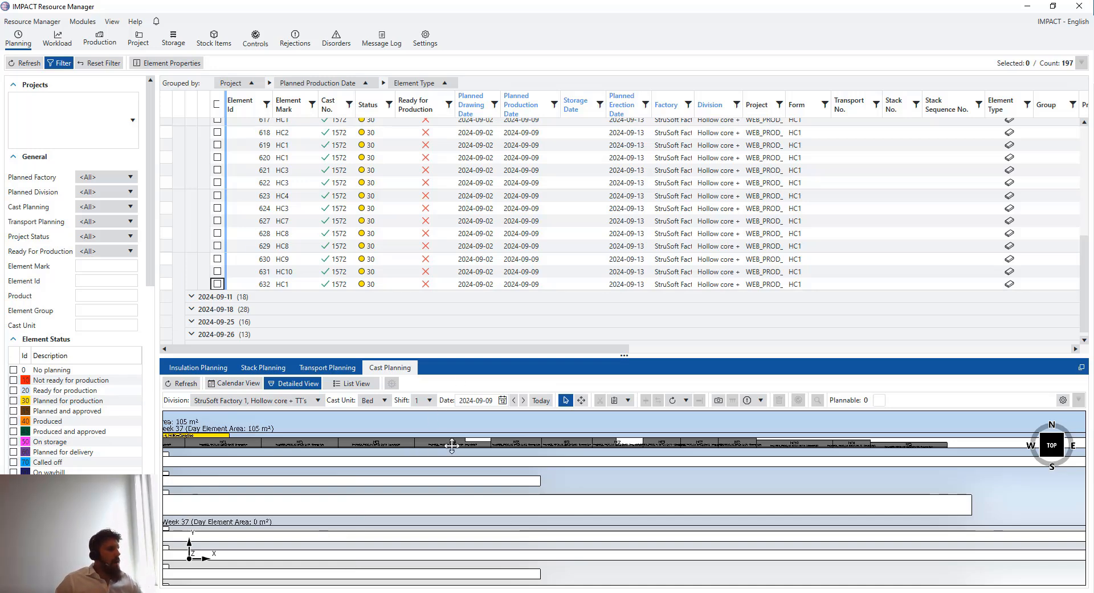
pyautogui.moveTo(452, 446); pyautogui.dragTo(492, 444, button='middle')
pyautogui.scroll(-2, 292, 437)
# Switch cast planning to the StruSoft Factory 1, Sandwich Panels division
pyautogui.click(268, 400)
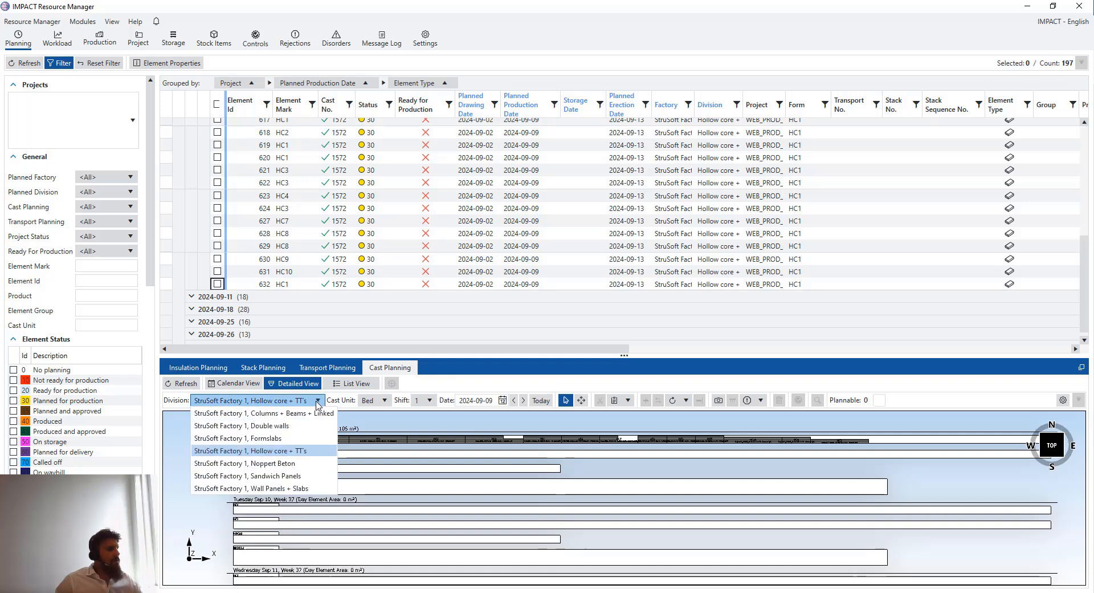
pyautogui.click(290, 476)
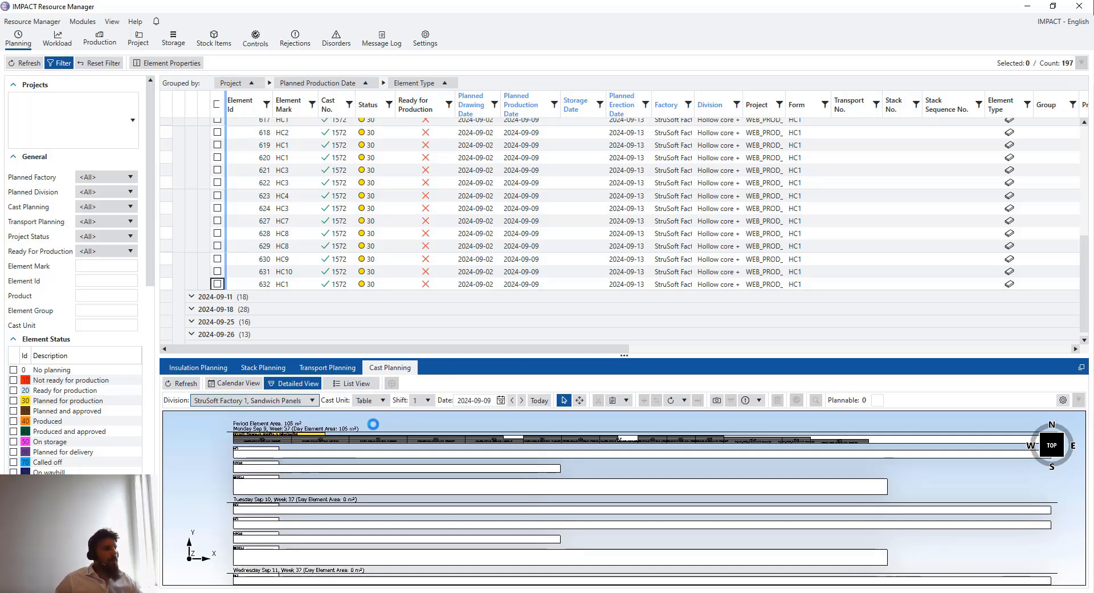
pyautogui.scroll(-2, 510, 458)
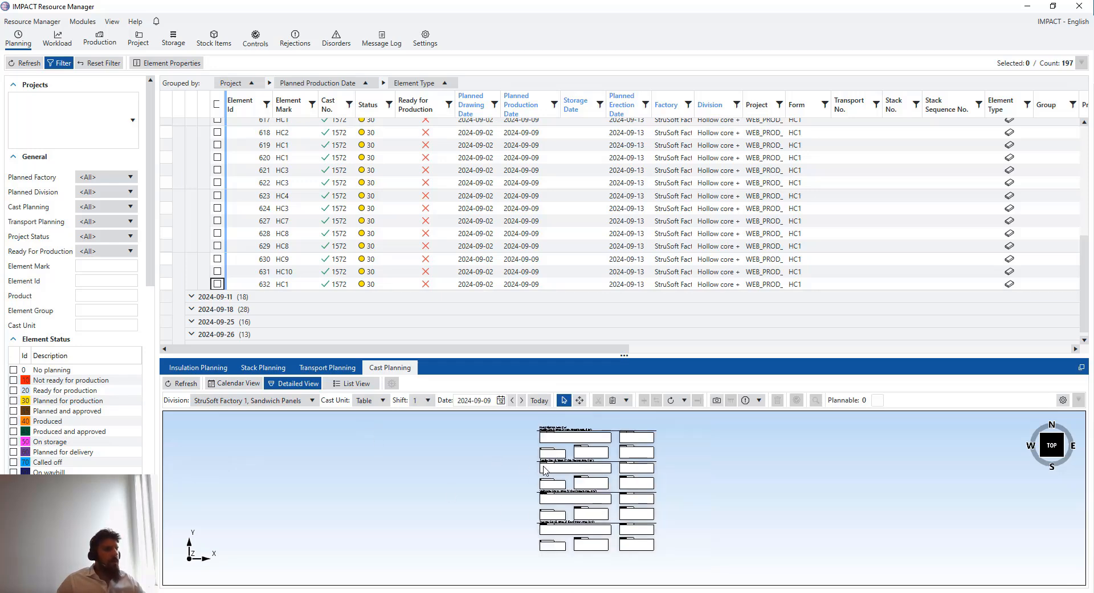
pyautogui.moveTo(547, 461); pyautogui.dragTo(408, 489, button='middle')
# Show the detailed-view sandwich-panel casts starting 30 August 2024
pyautogui.scroll(5, 478, 465)
pyautogui.scroll(1, 450, 456)
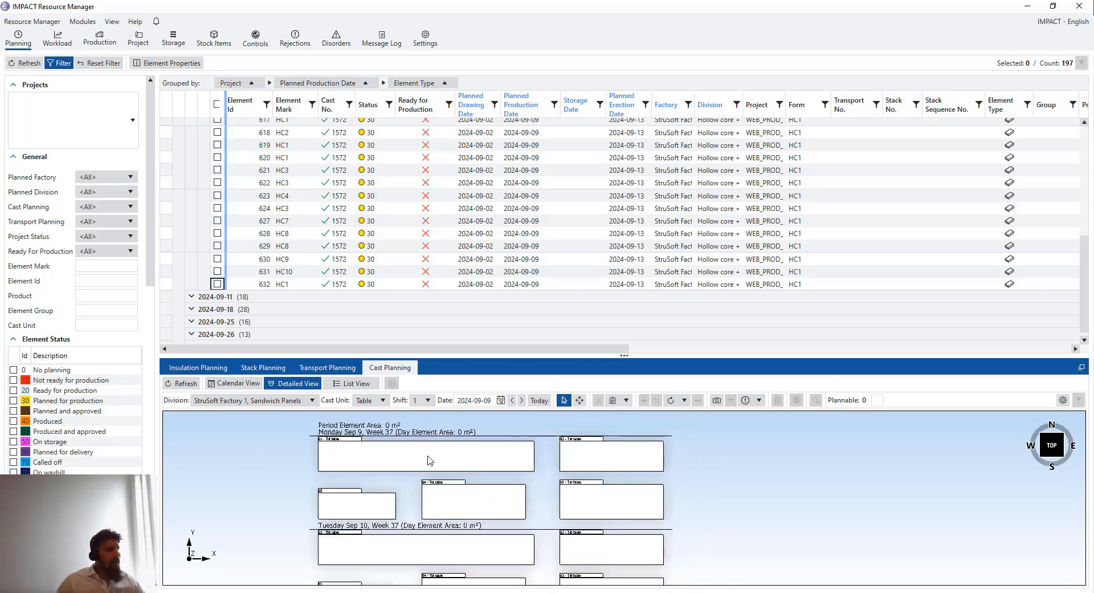
pyautogui.click(501, 401)
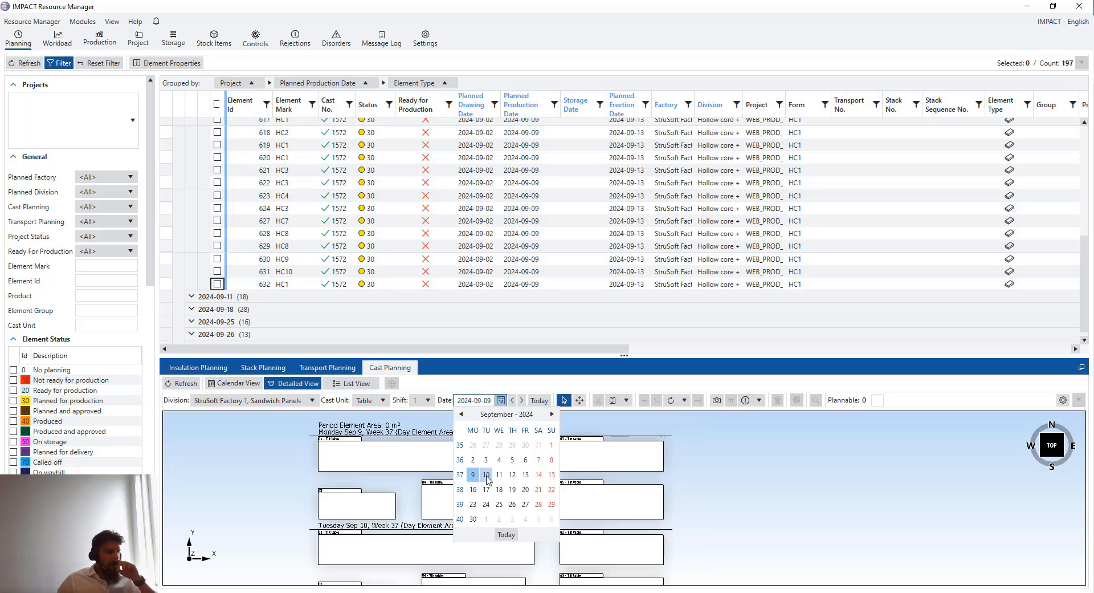
pyautogui.click(461, 414)
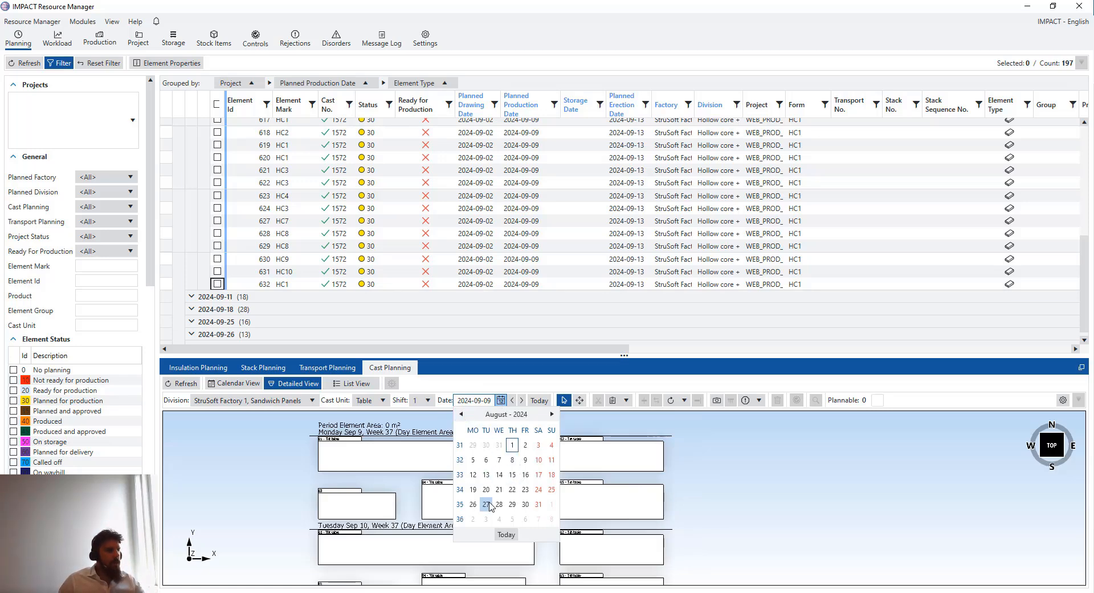
pyautogui.click(527, 506)
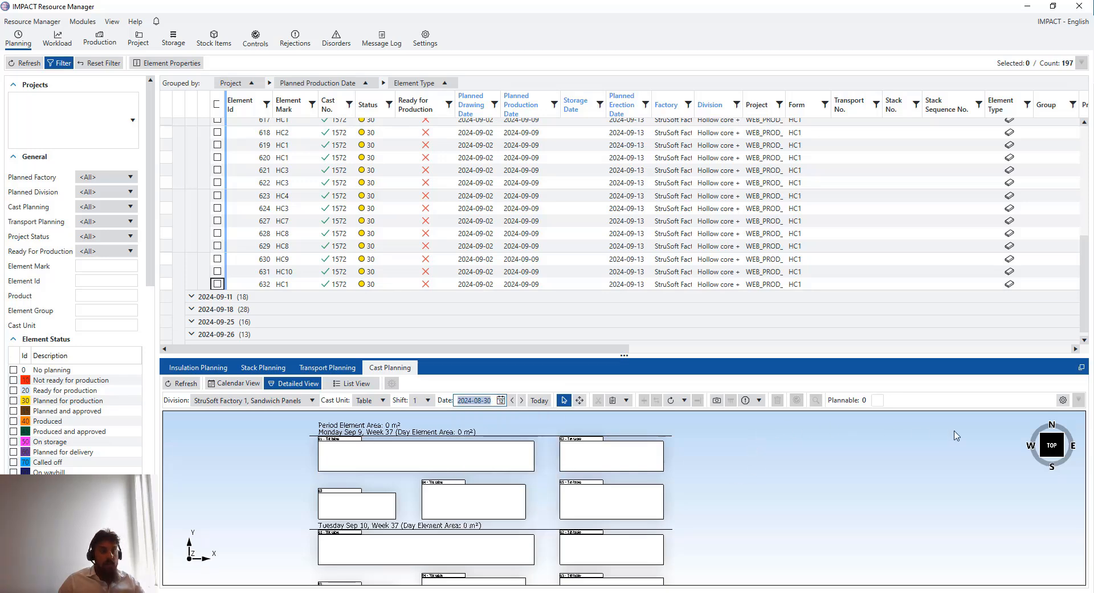
# Set the detailed view to display 1 day instead of 4, then return to Calendar View
pyautogui.click(1064, 401)
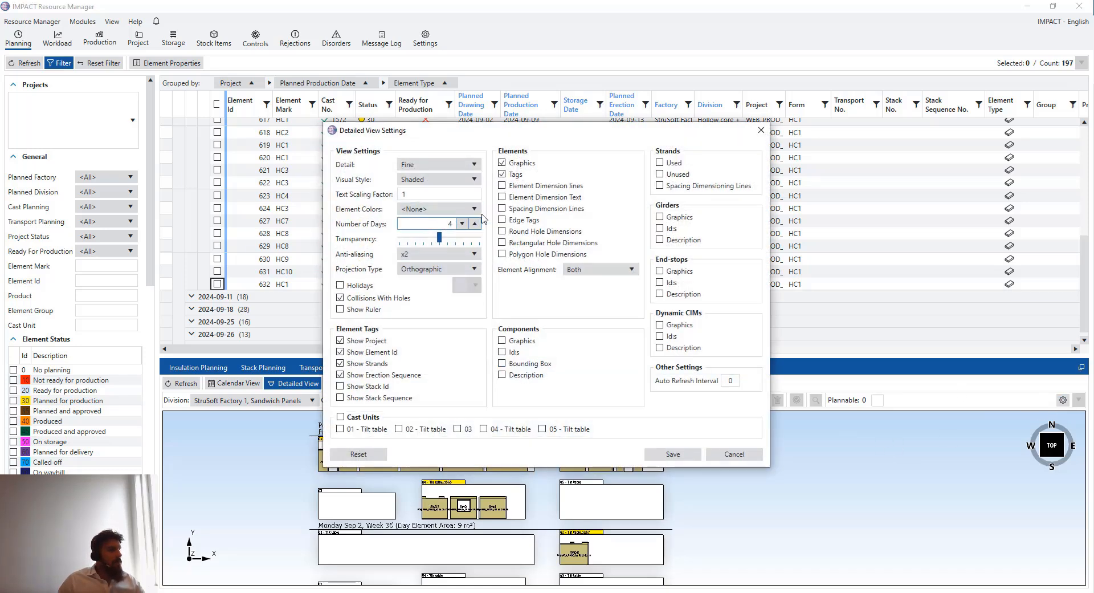
pyautogui.moveTo(482, 215); pyautogui.dragTo(492, 219)
pyautogui.click(673, 453)
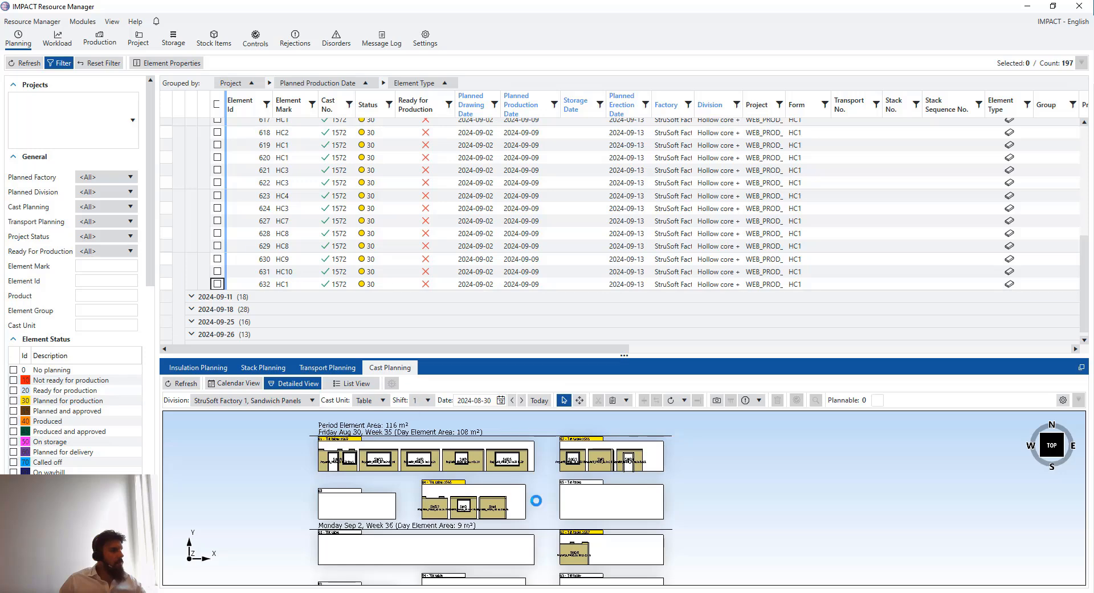
pyautogui.click(238, 386)
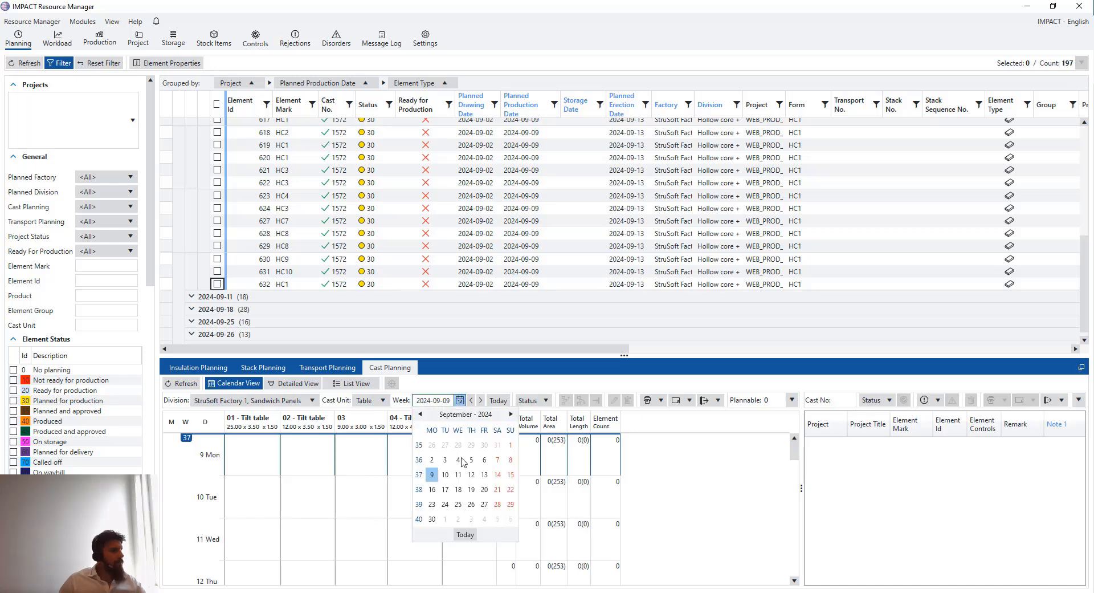
# Move the Sandwich Panels calendar to week 35, starting Monday 26 August 2024
pyautogui.click(460, 400)
pyautogui.click(420, 414)
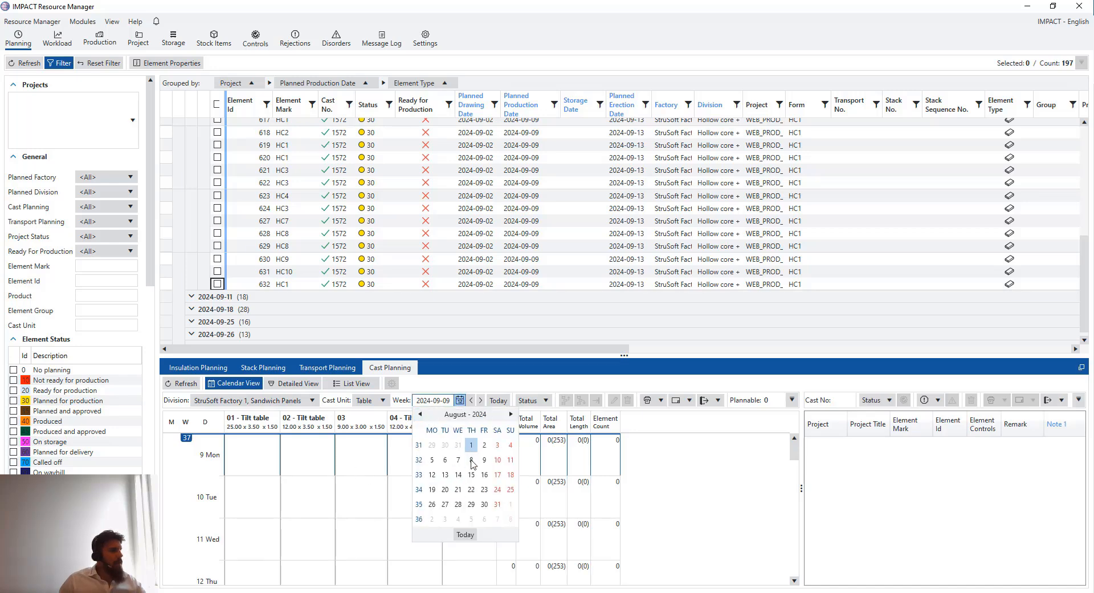
pyautogui.click(484, 504)
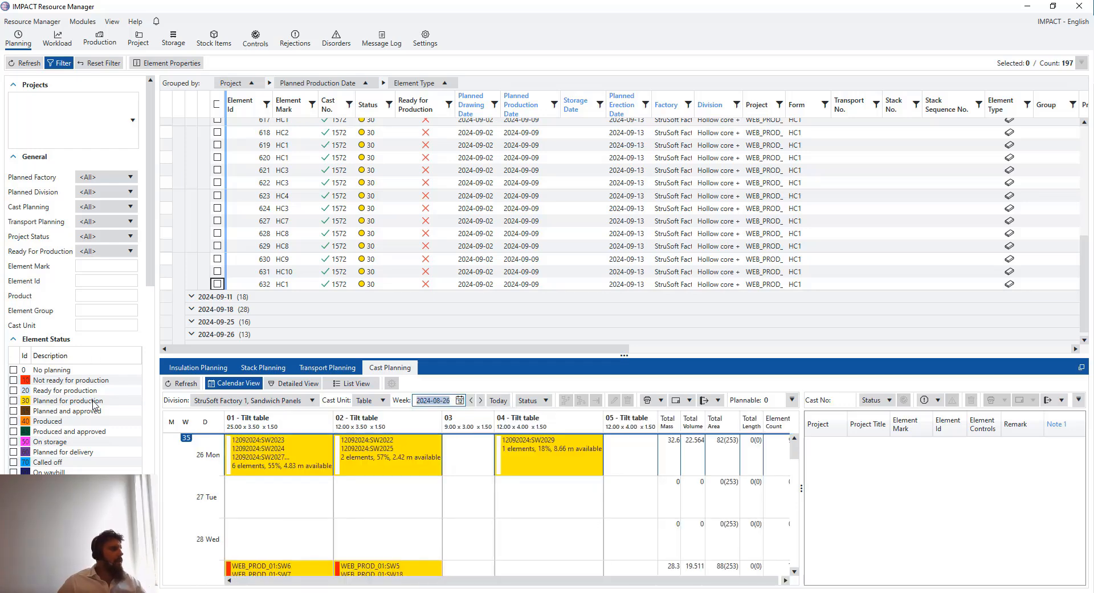
pyautogui.moveTo(150, 255); pyautogui.dragTo(149, 352)
pyautogui.click(127, 362)
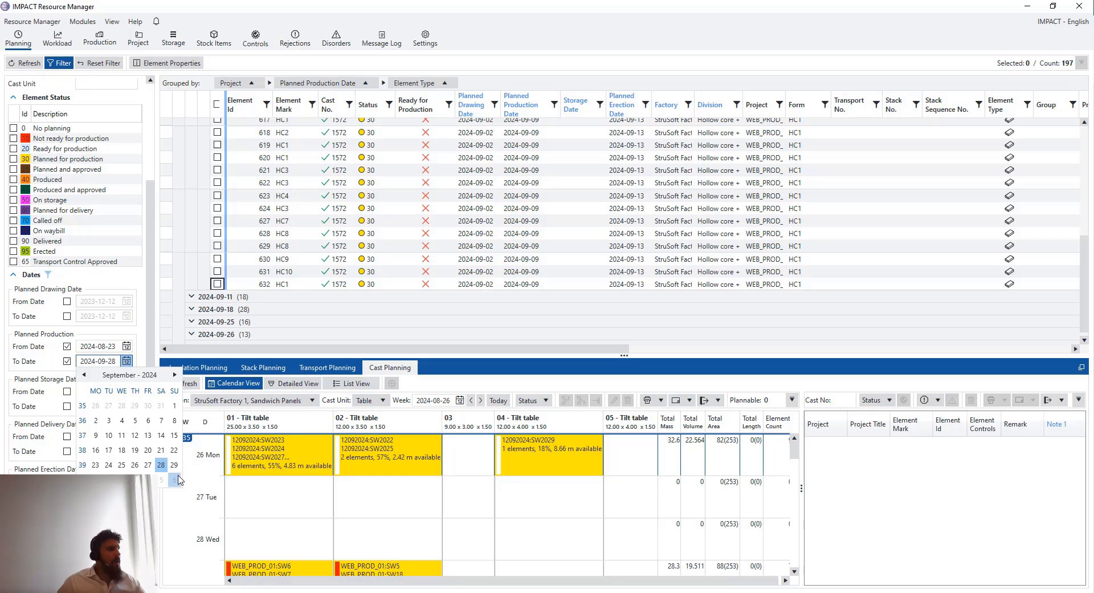
pyautogui.click(175, 375)
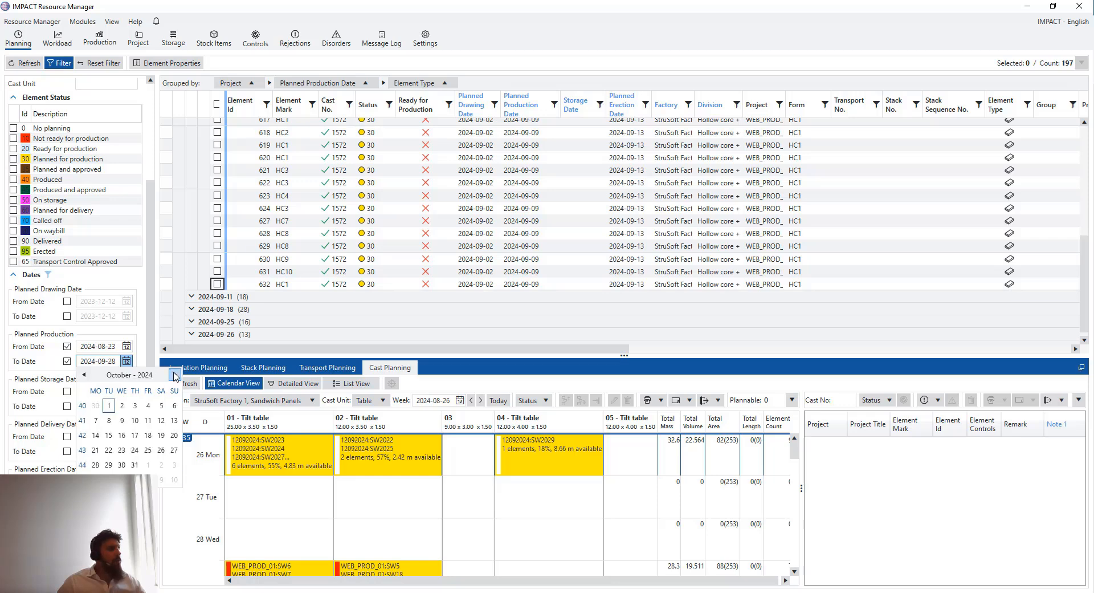
pyautogui.click(108, 405)
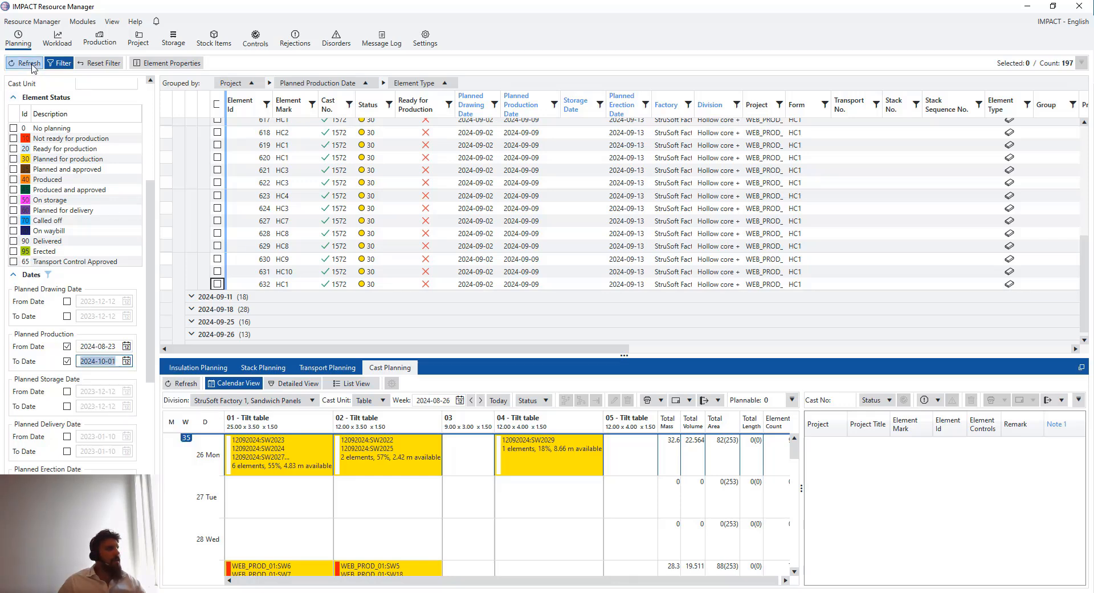
pyautogui.click(29, 63)
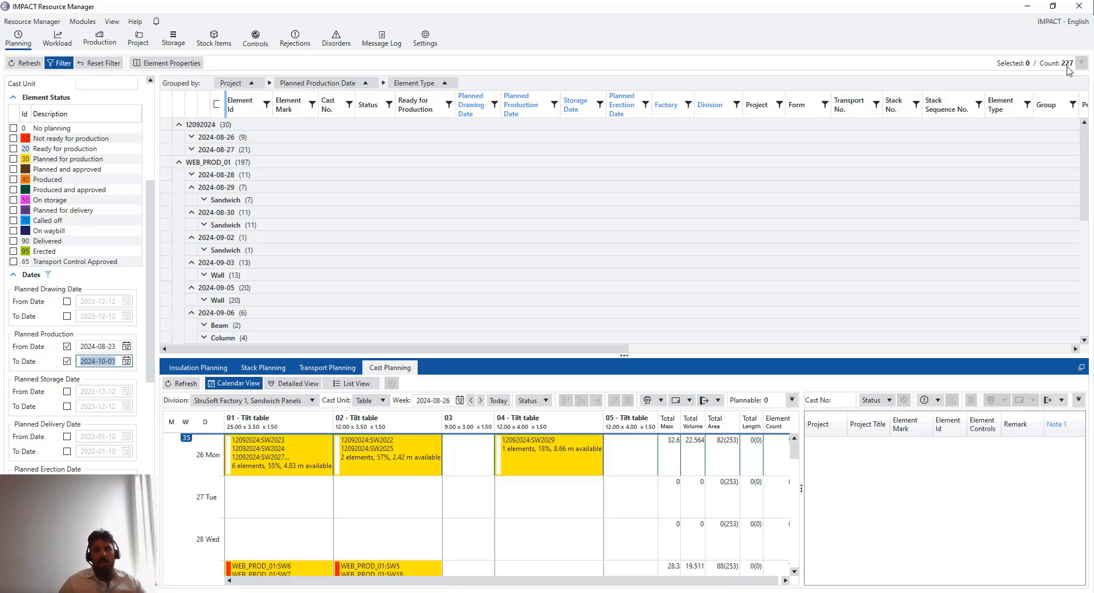
pyautogui.scroll(-2, 501, 291)
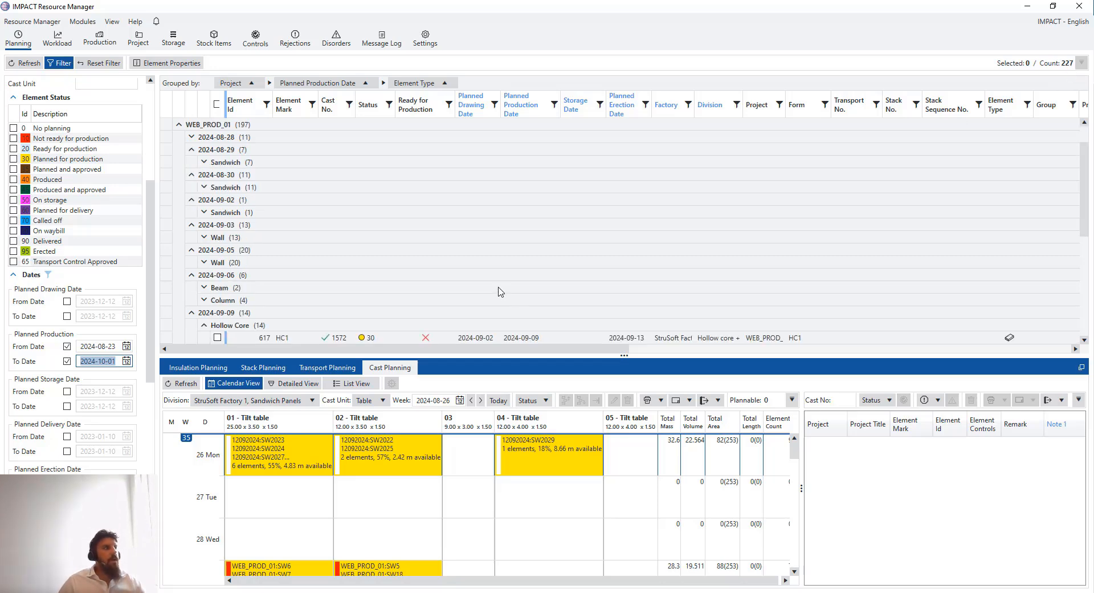
pyautogui.scroll(2, 491, 274)
pyautogui.scroll(-2, 402, 231)
pyautogui.scroll(-2, 404, 232)
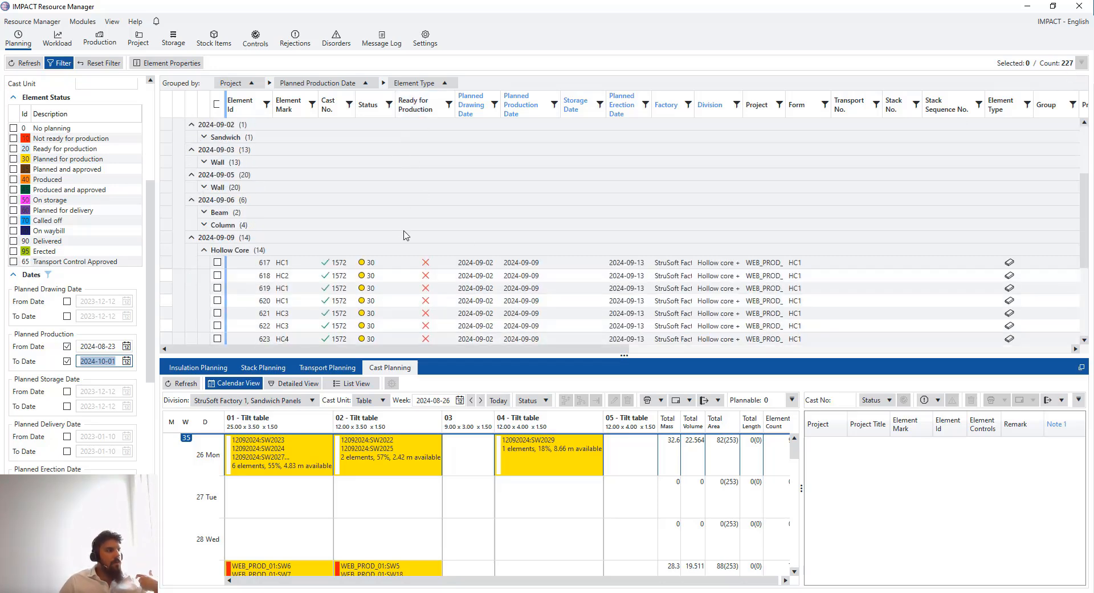
pyautogui.scroll(-1, 404, 243)
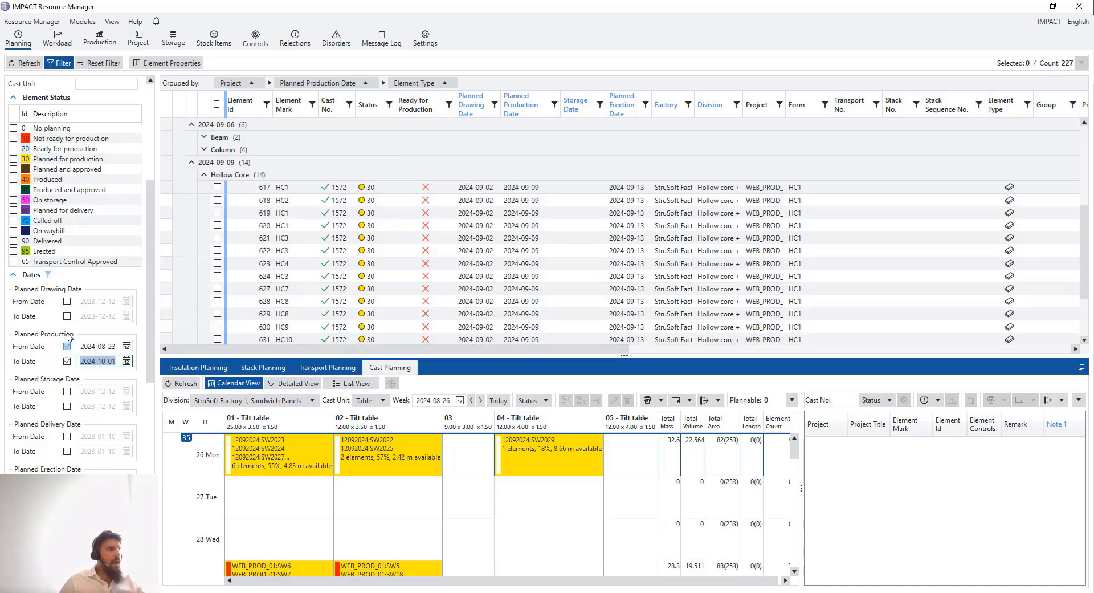
pyautogui.scroll(3, 74, 325)
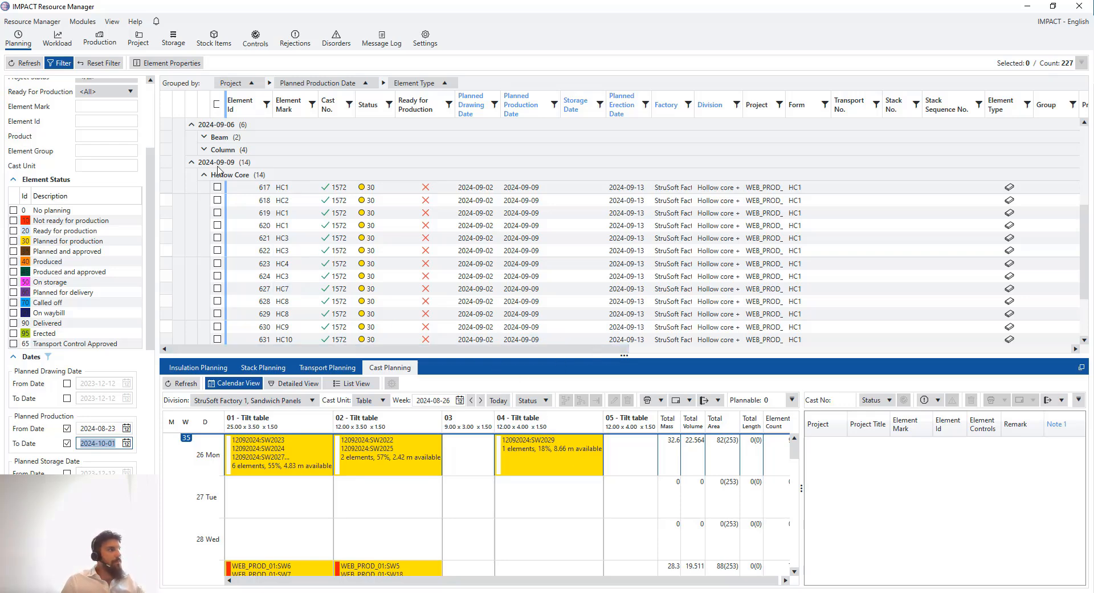
# Enlarge the calendar and list cast 1562's six elements, SW2023–SW2029, on tilt table 01
pyautogui.moveTo(151, 171); pyautogui.dragTo(154, 97)
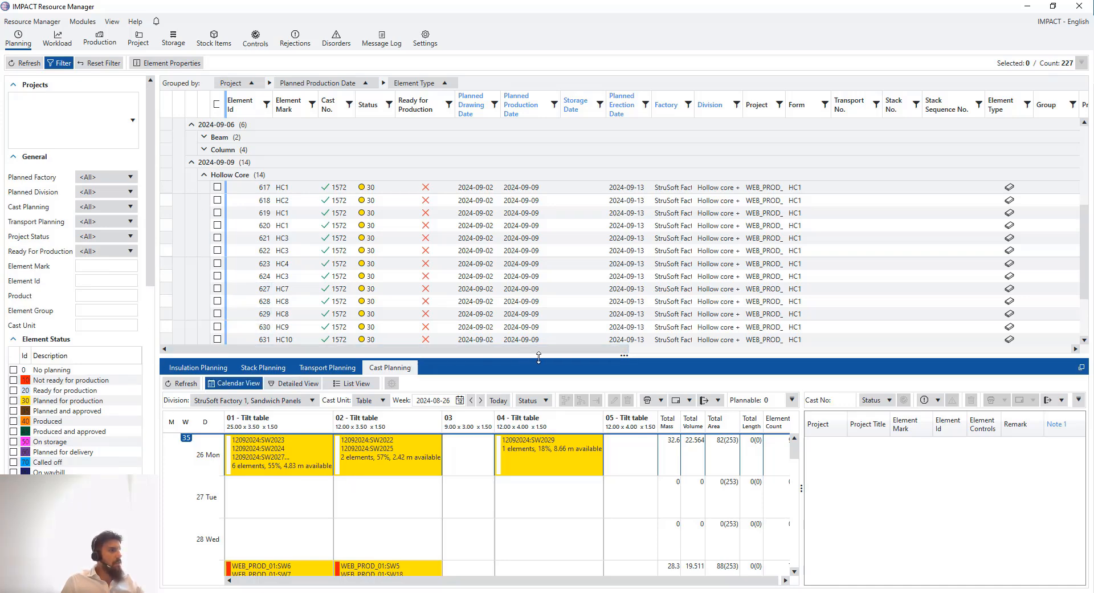
pyautogui.moveTo(538, 340); pyautogui.dragTo(531, 253)
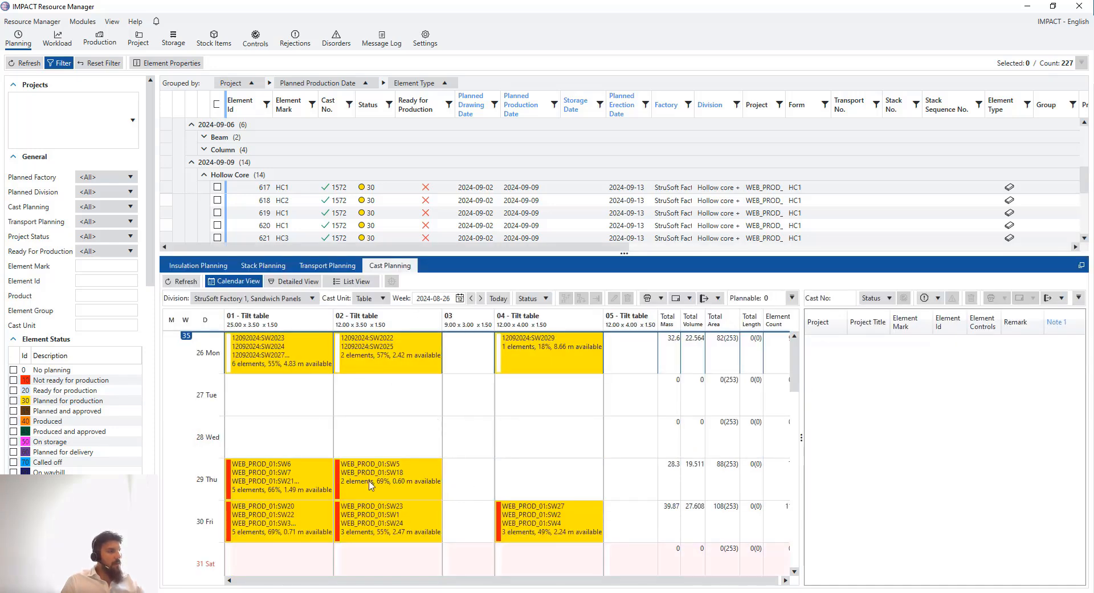
pyautogui.click(243, 351)
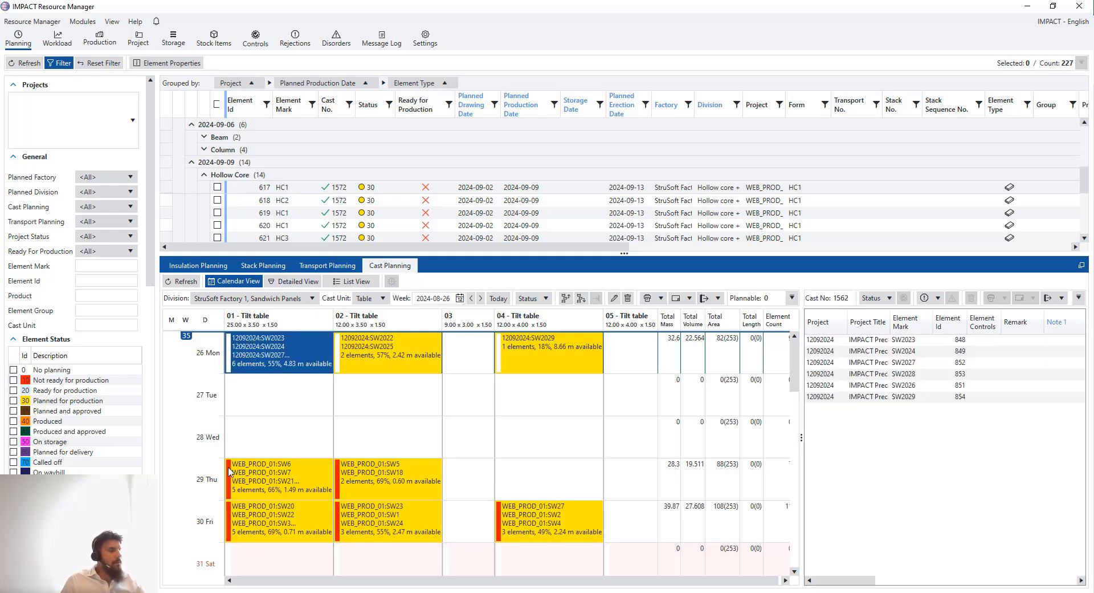
# Check the 28 Wed tilt-table days and list the elements of 29 Thu cast 1568
pyautogui.click(261, 488)
pyautogui.click(318, 445)
pyautogui.click(400, 444)
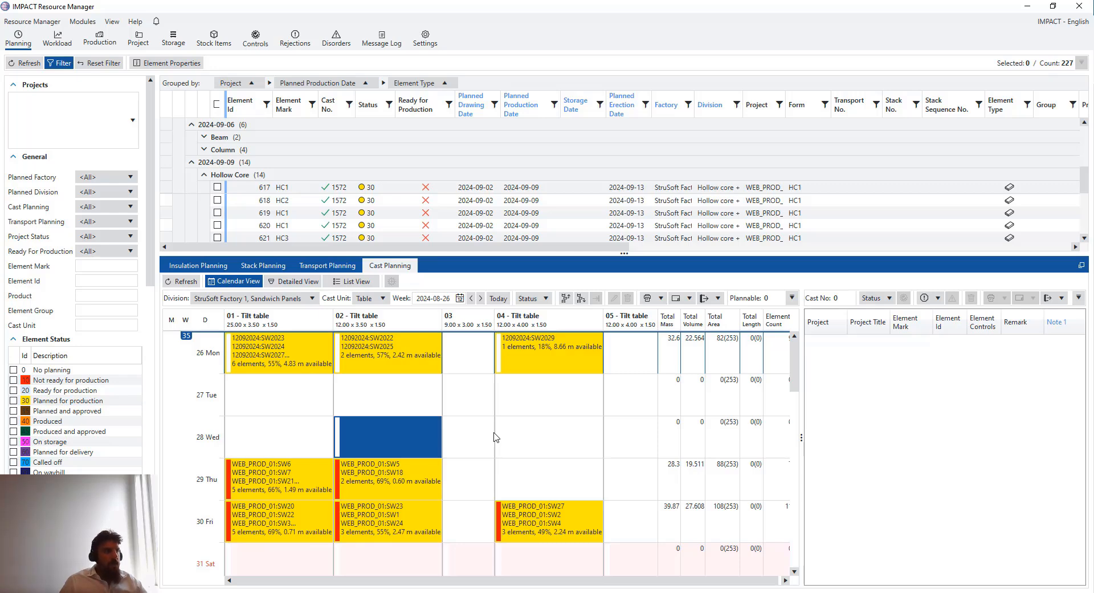
pyautogui.click(318, 481)
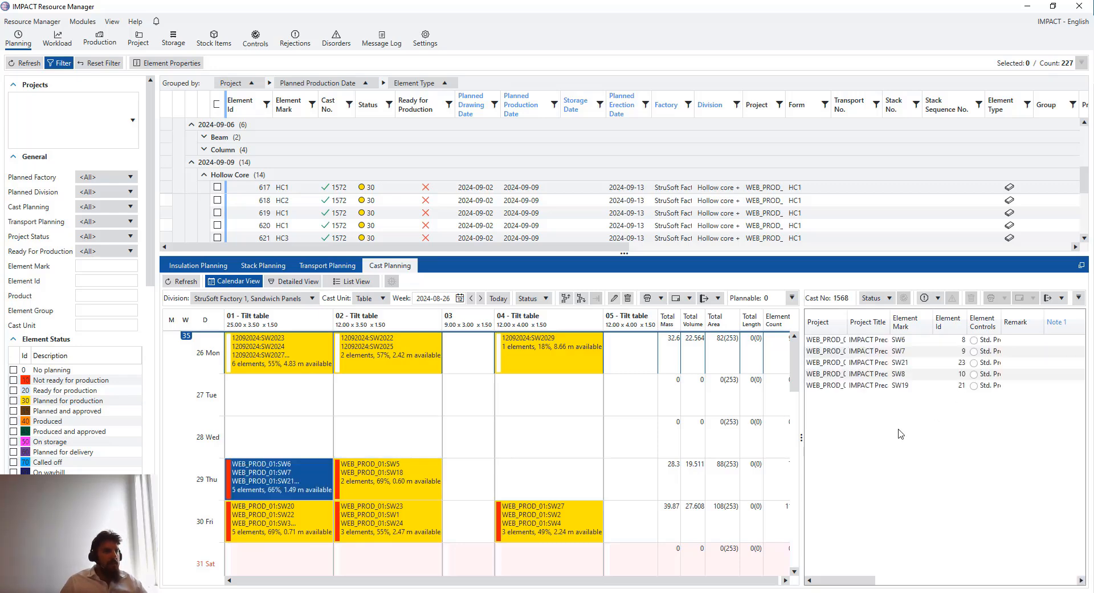
# Widen the element list and Element Controls column, then inspect elements SW6, SW7 and SW21
pyautogui.moveTo(801, 411); pyautogui.dragTo(706, 410)
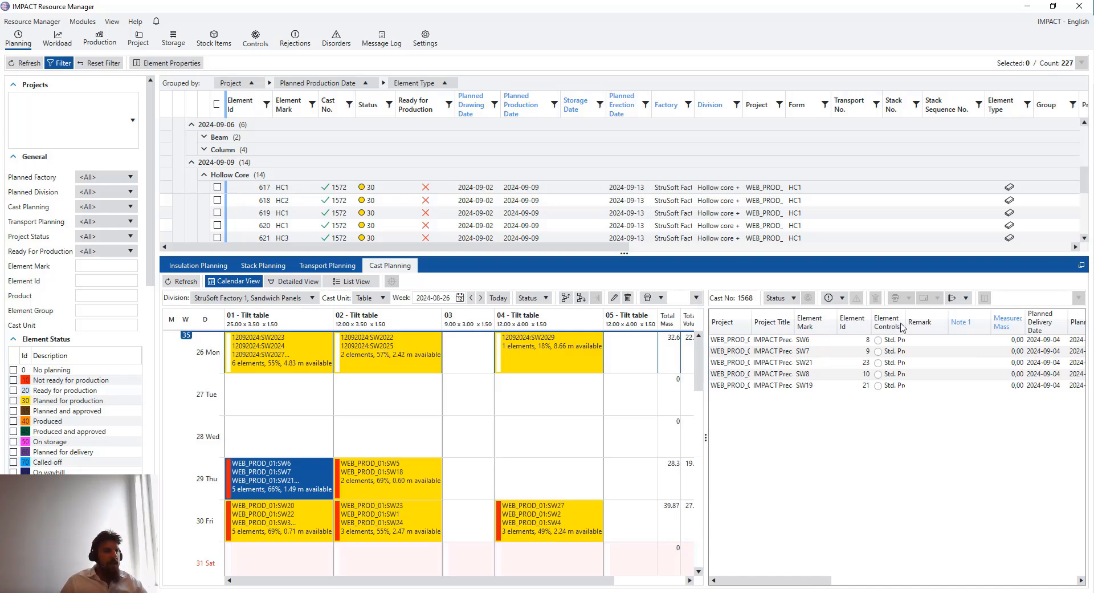
pyautogui.moveTo(902, 327); pyautogui.dragTo(1046, 326)
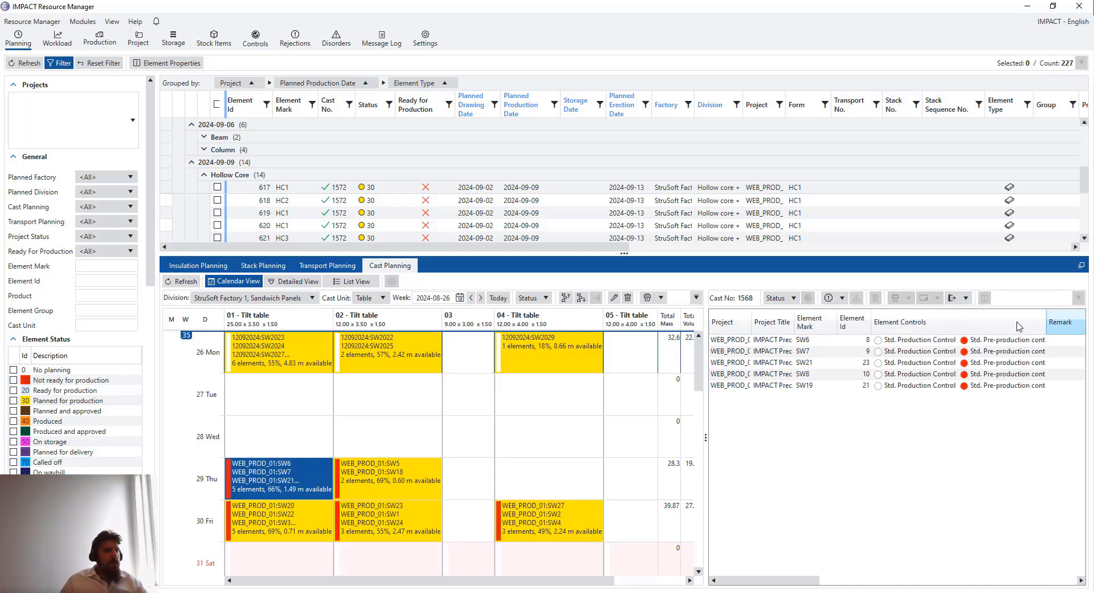
pyautogui.click(953, 341)
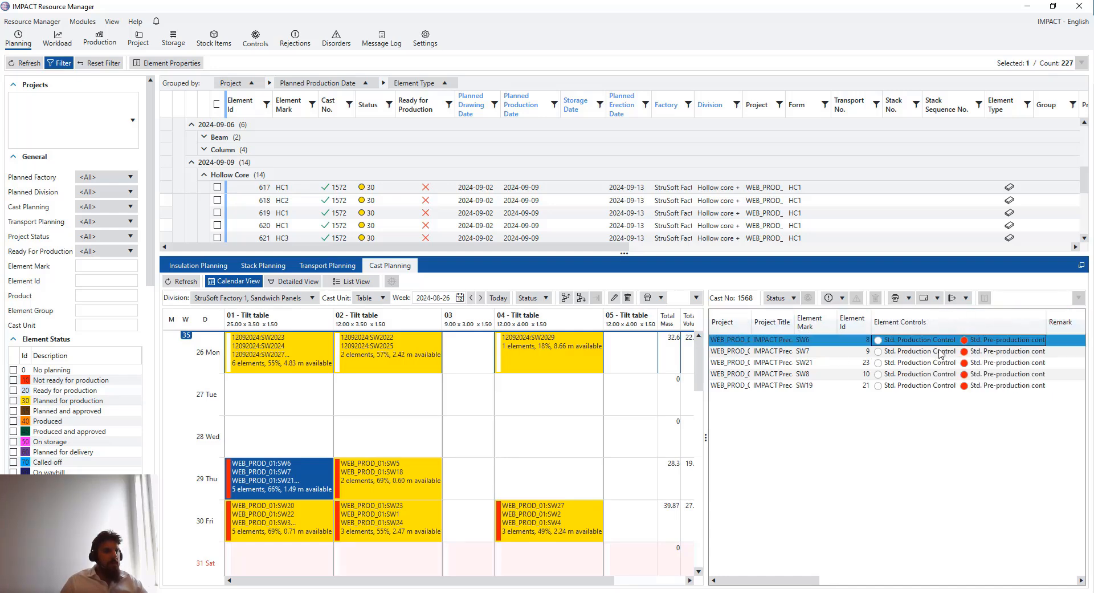
pyautogui.click(938, 351)
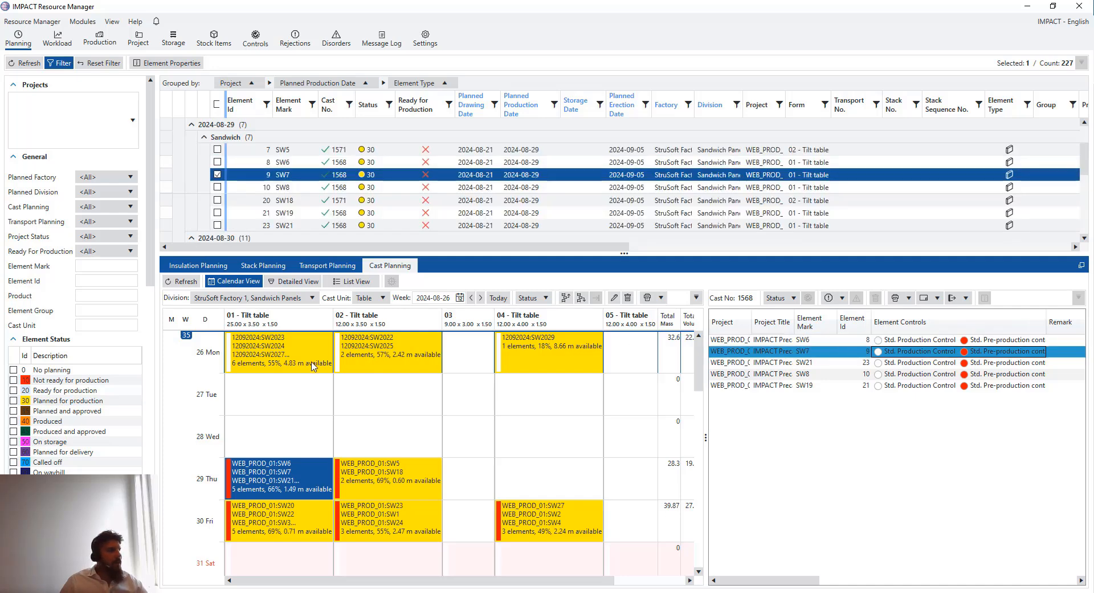
pyautogui.click(938, 363)
pyautogui.click(301, 363)
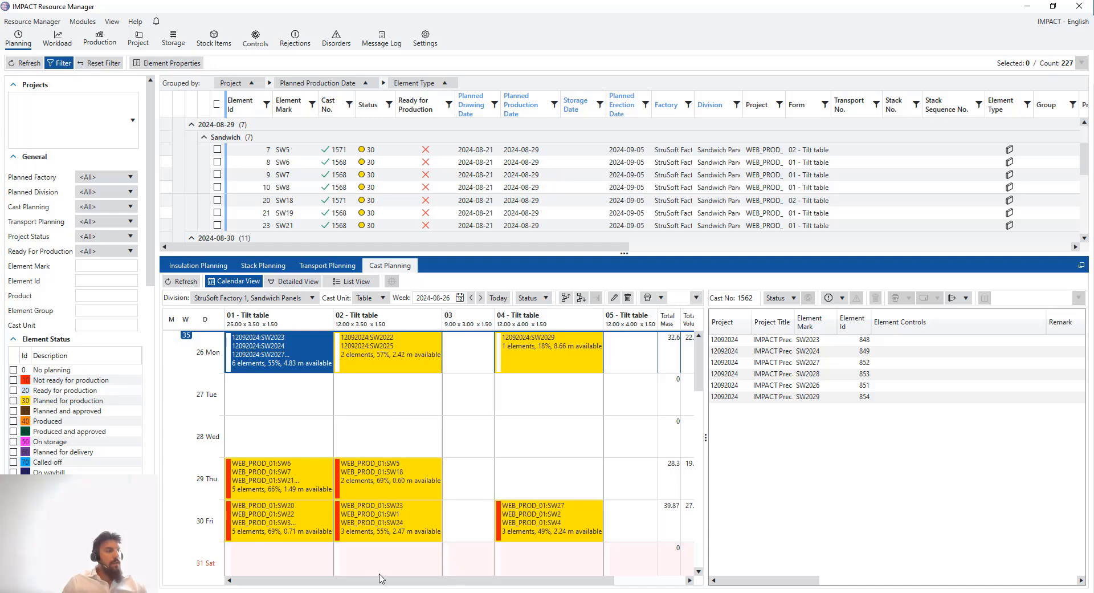
# In Project Manager, box-select the model's right part and choose Add Element Control(s)
pyautogui.click(369, 592)
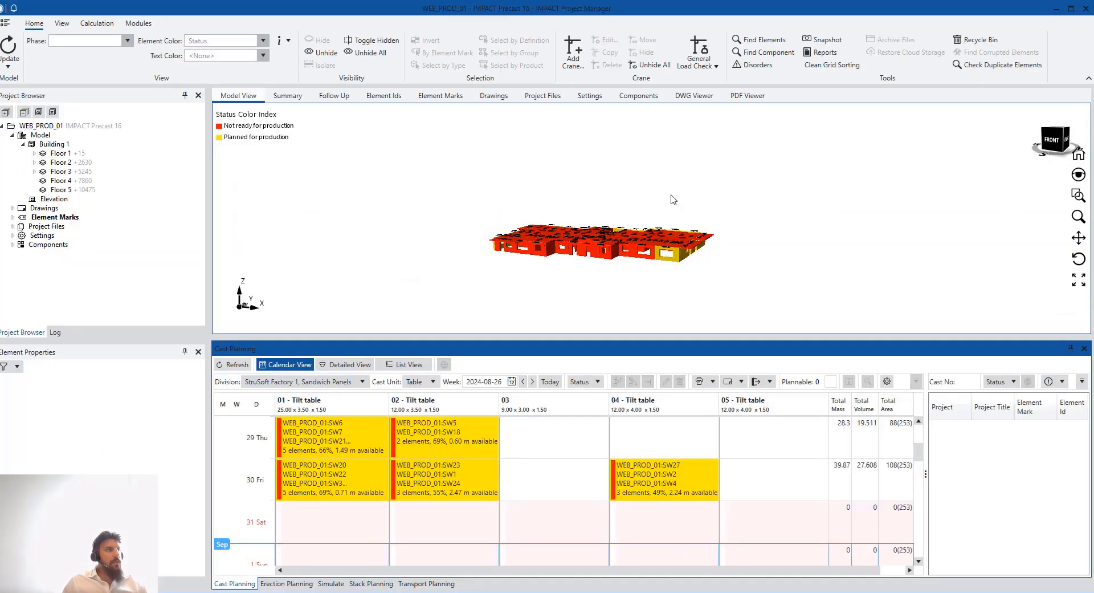
pyautogui.scroll(1, 519, 240)
pyautogui.moveTo(790, 286); pyautogui.dragTo(651, 203)
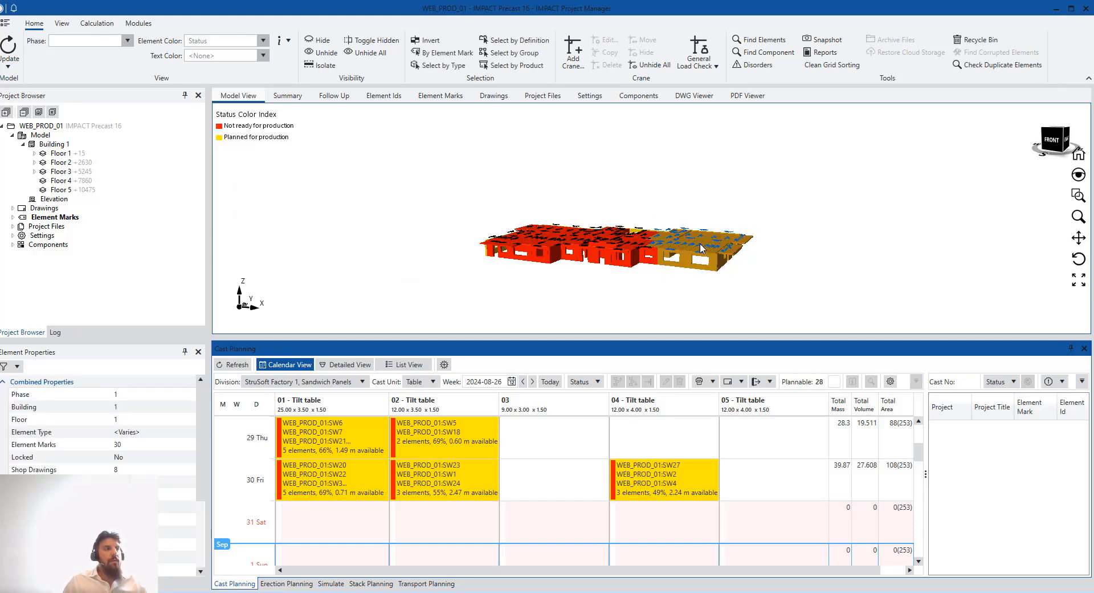
pyautogui.rightClick(697, 246)
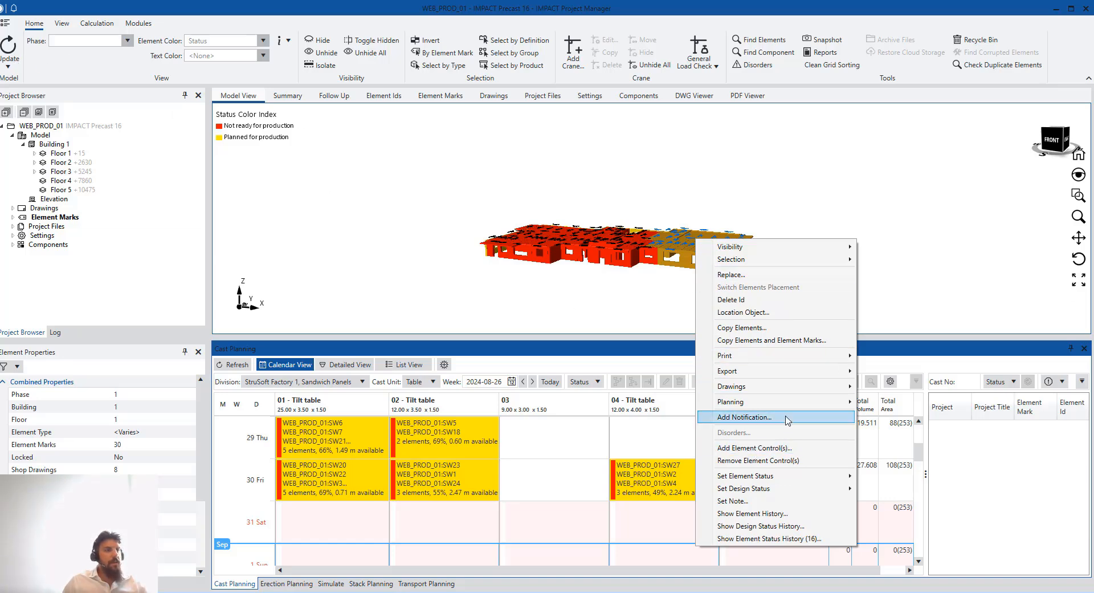
pyautogui.click(787, 448)
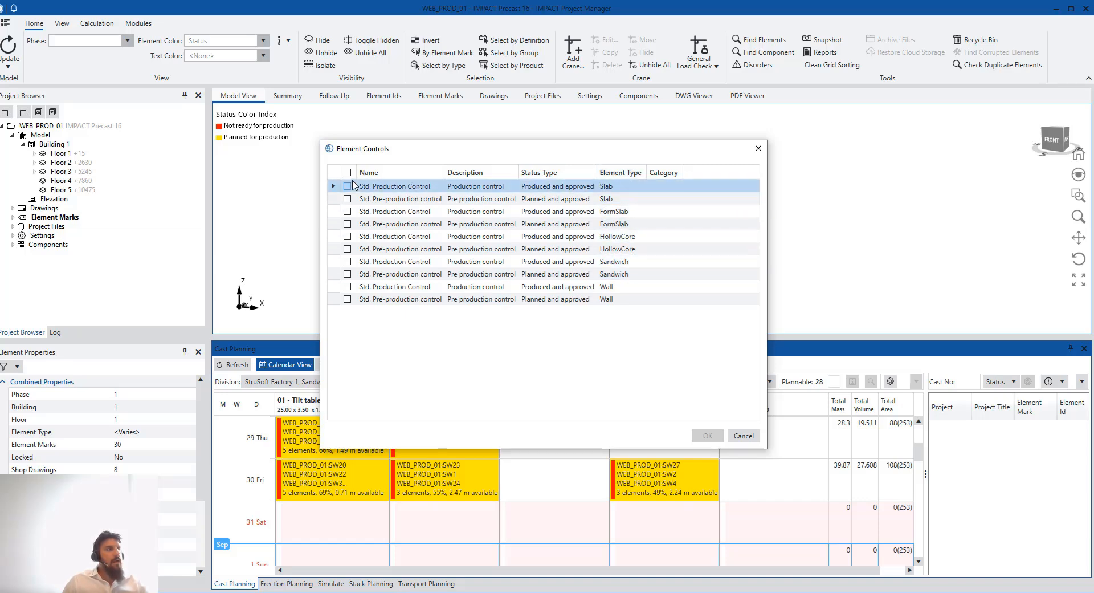
# Tick all ten production and pre-production controls, apply them, and dismiss the Success message
pyautogui.click(347, 186)
pyautogui.click(347, 211)
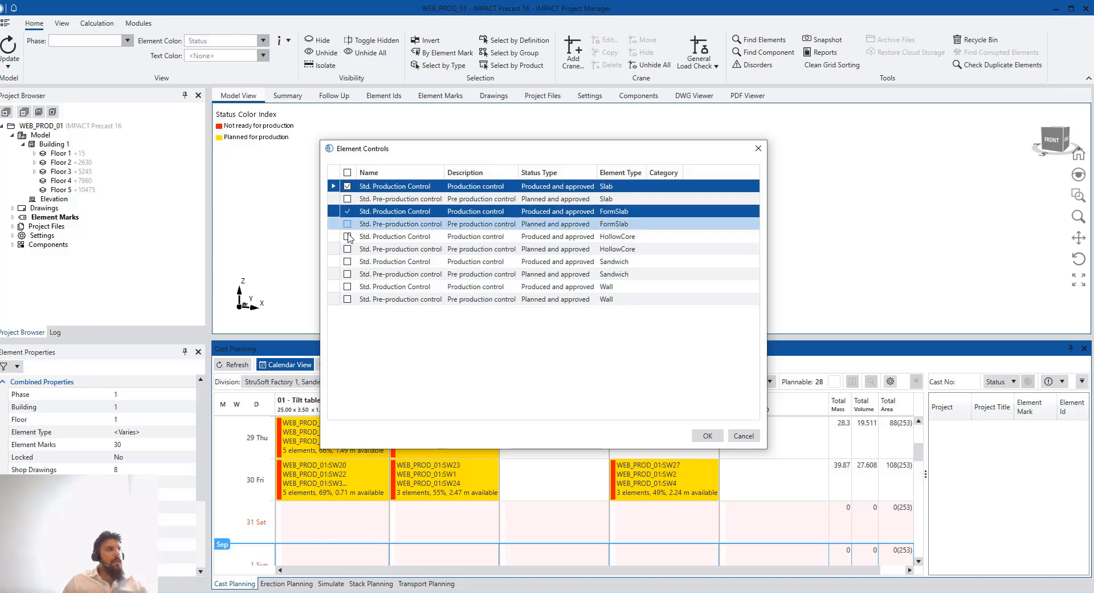
pyautogui.click(347, 236)
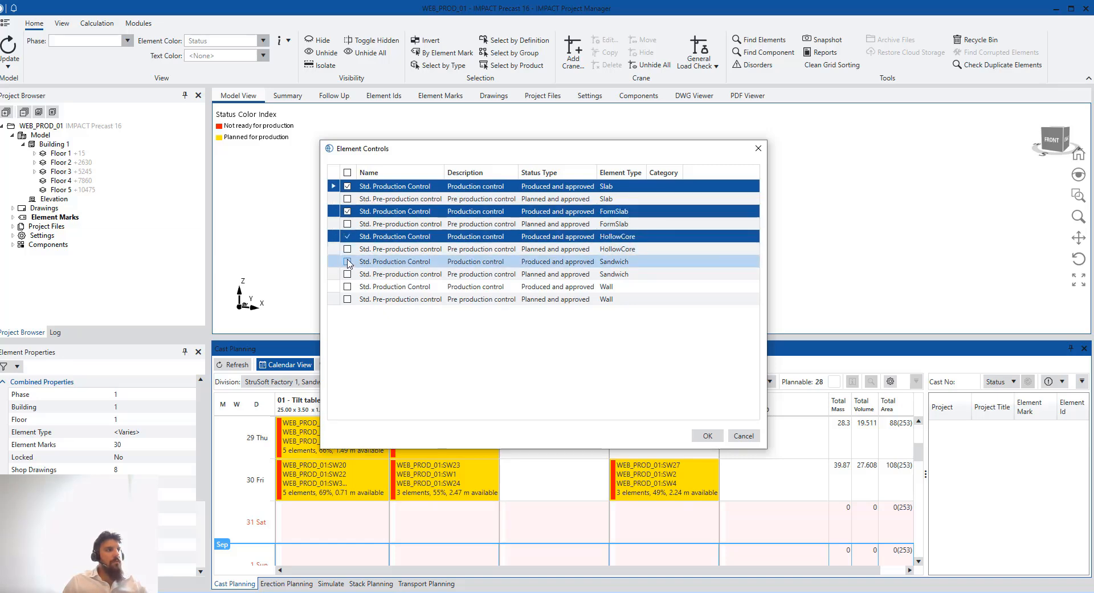
pyautogui.click(347, 261)
pyautogui.click(347, 287)
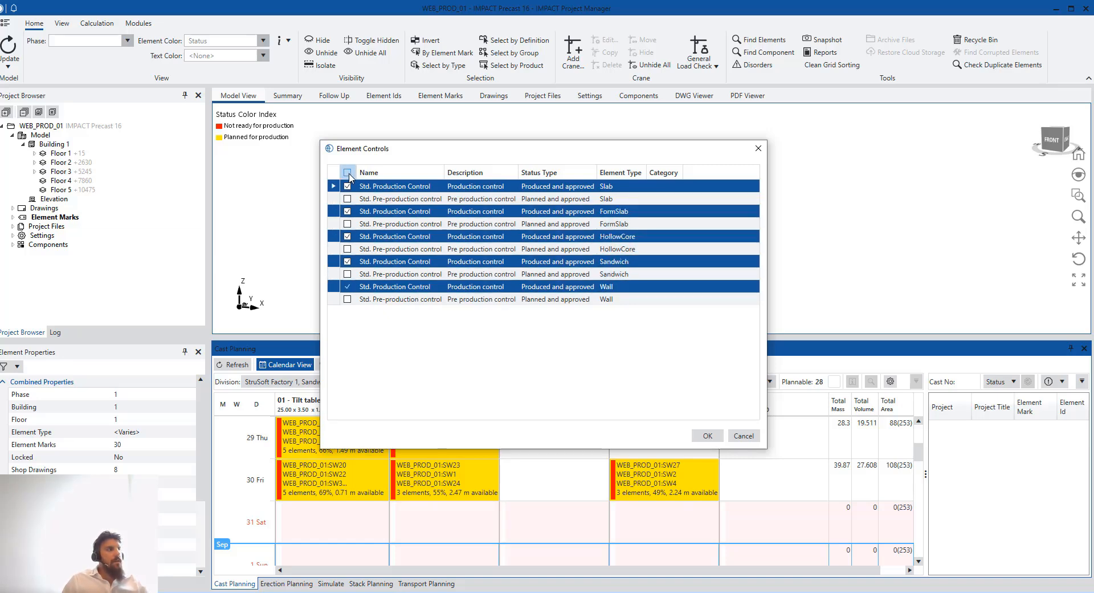
pyautogui.click(347, 173)
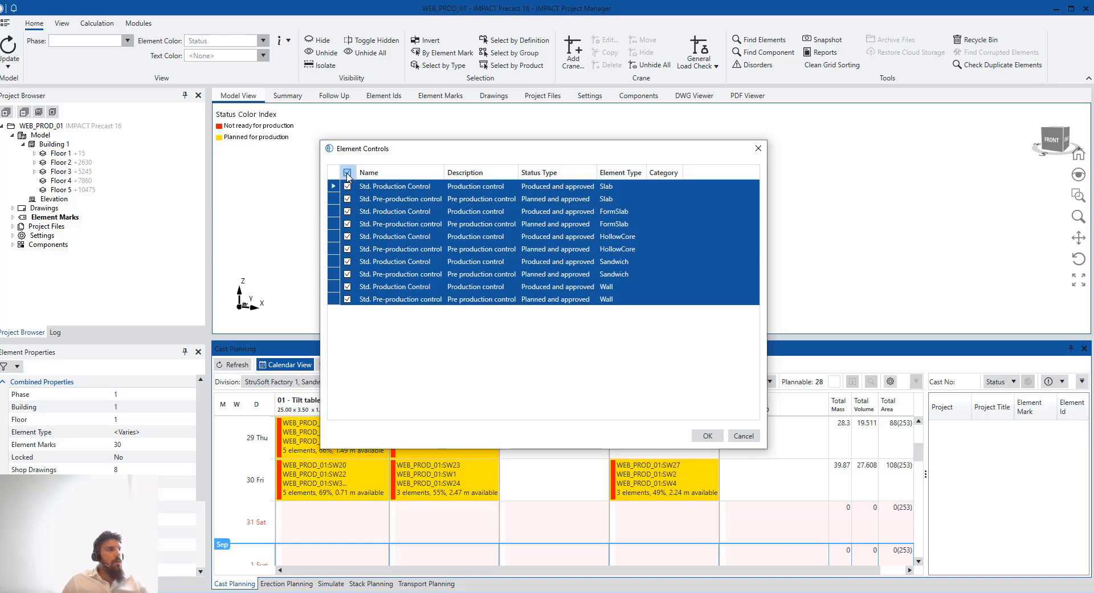
pyautogui.click(347, 173)
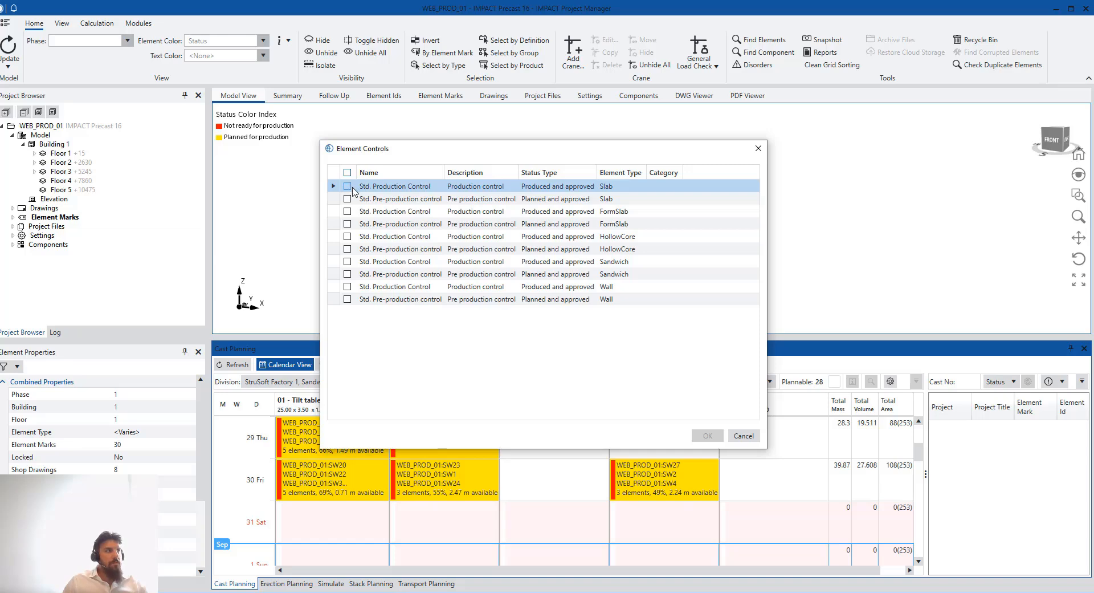
pyautogui.click(347, 187)
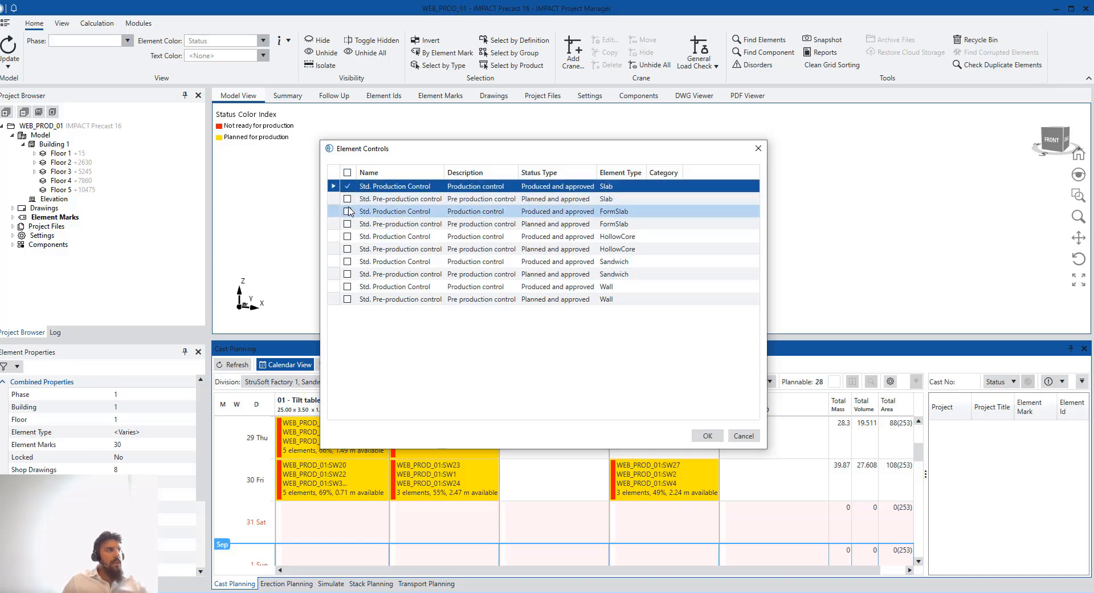
pyautogui.click(347, 173)
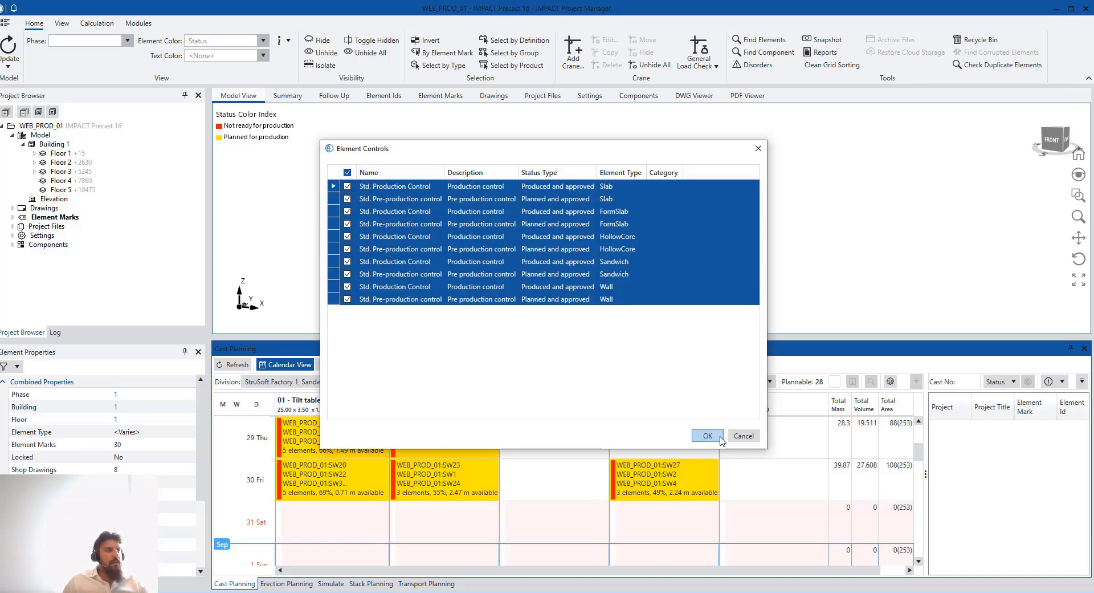
pyautogui.click(708, 436)
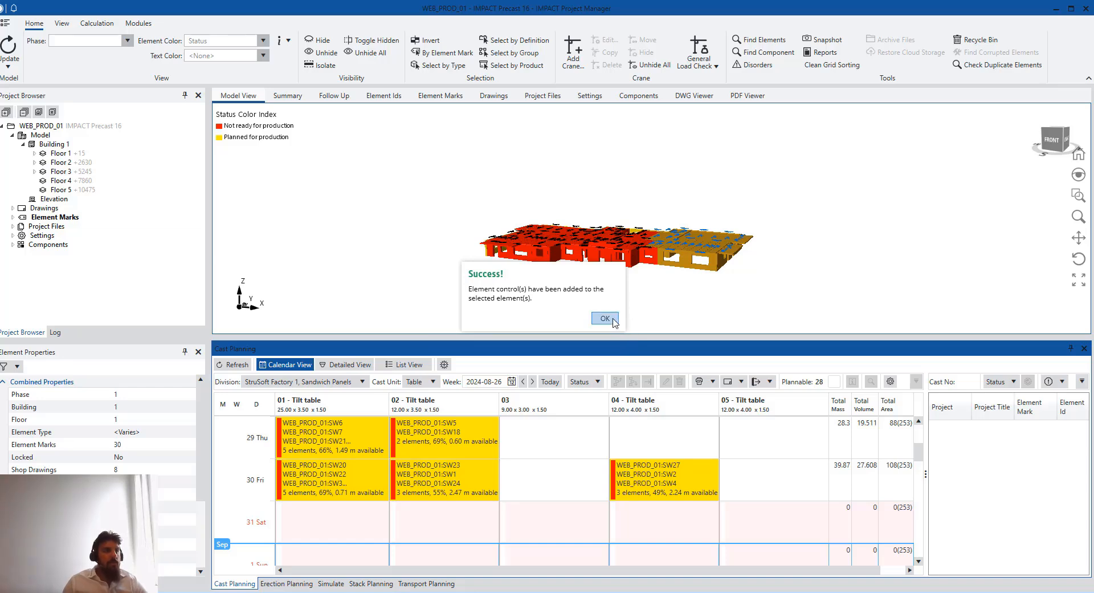
pyautogui.click(613, 318)
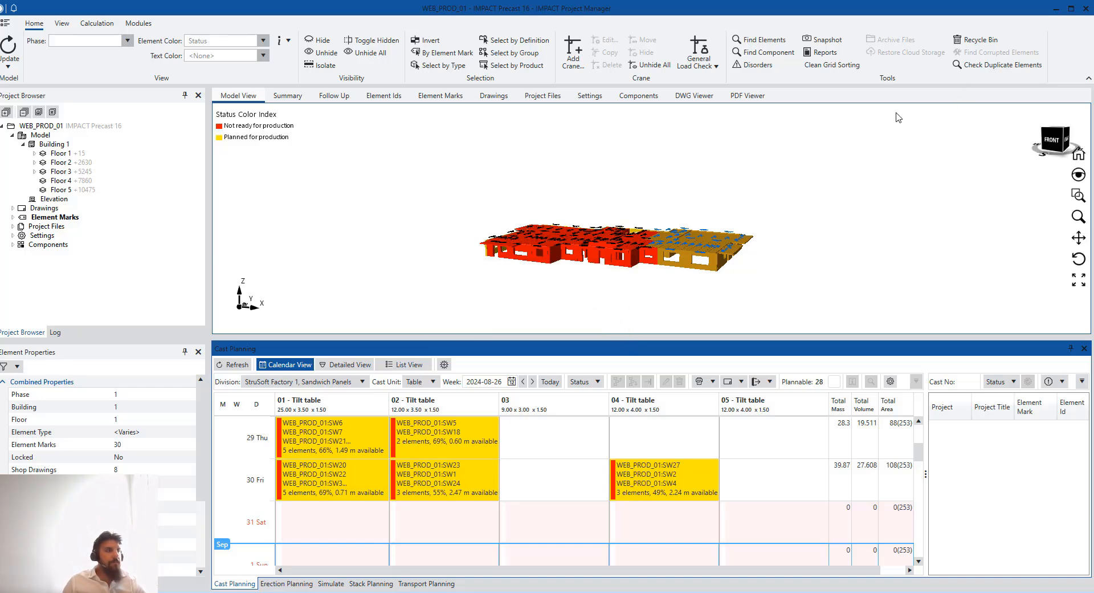
# Add Std. Production Control and Std. Pre-production control to all five selected Monday 26 casts
pyautogui.moveTo(456, 587)
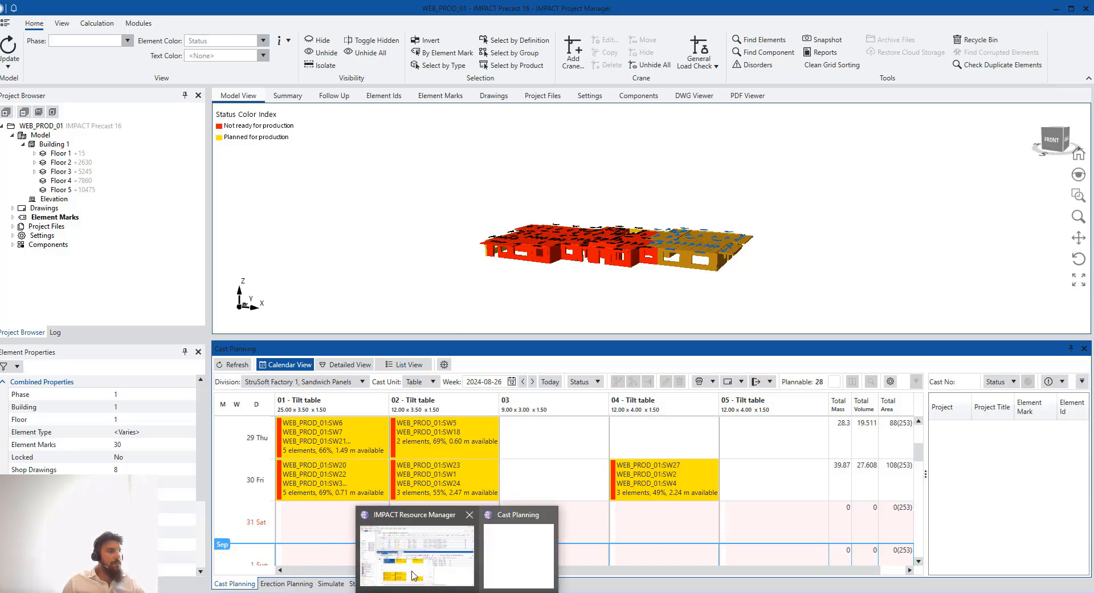
pyautogui.click(414, 575)
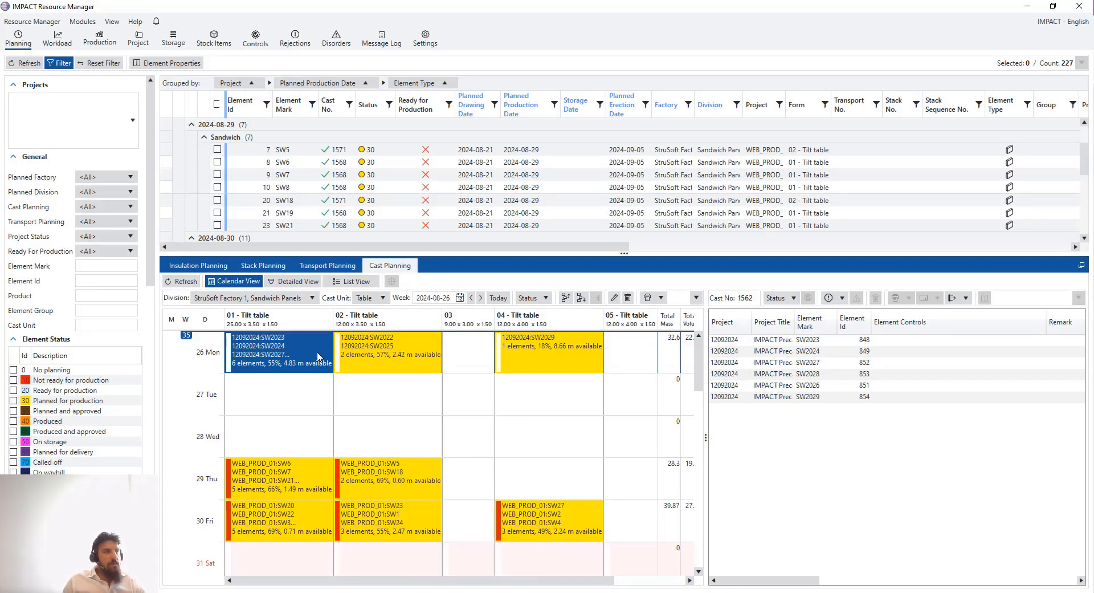
pyautogui.rightClick(288, 356)
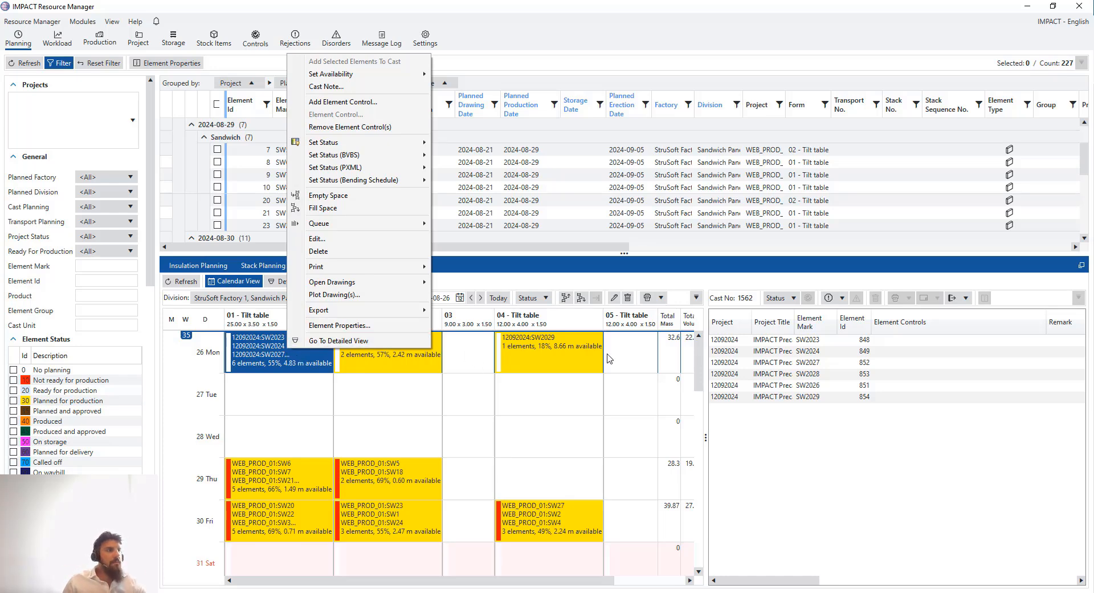
pyautogui.moveTo(623, 362); pyautogui.dragTo(303, 360)
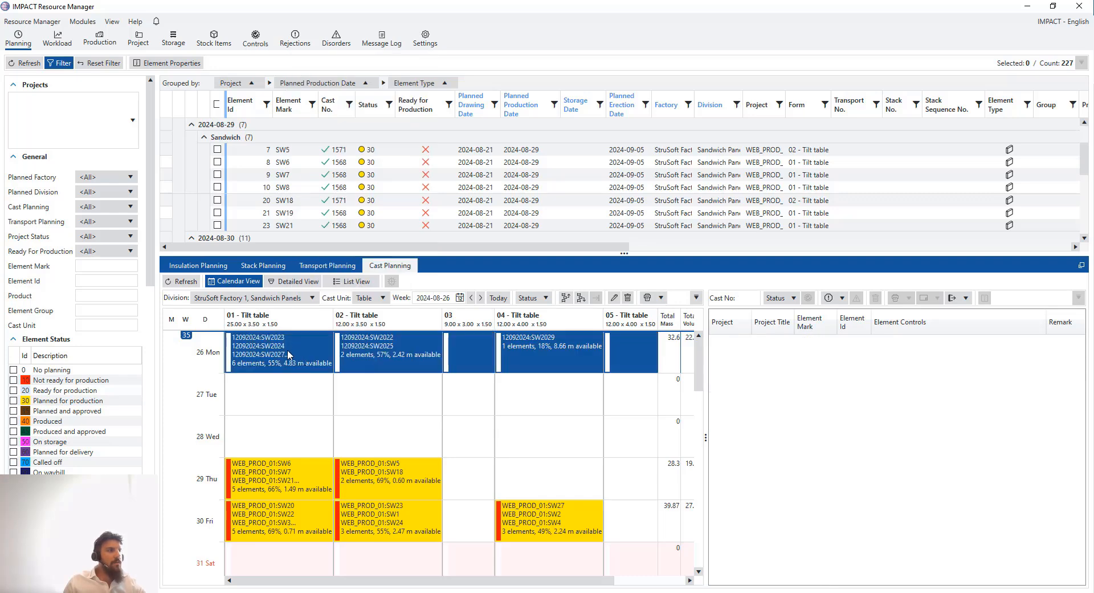
pyautogui.rightClick(295, 347)
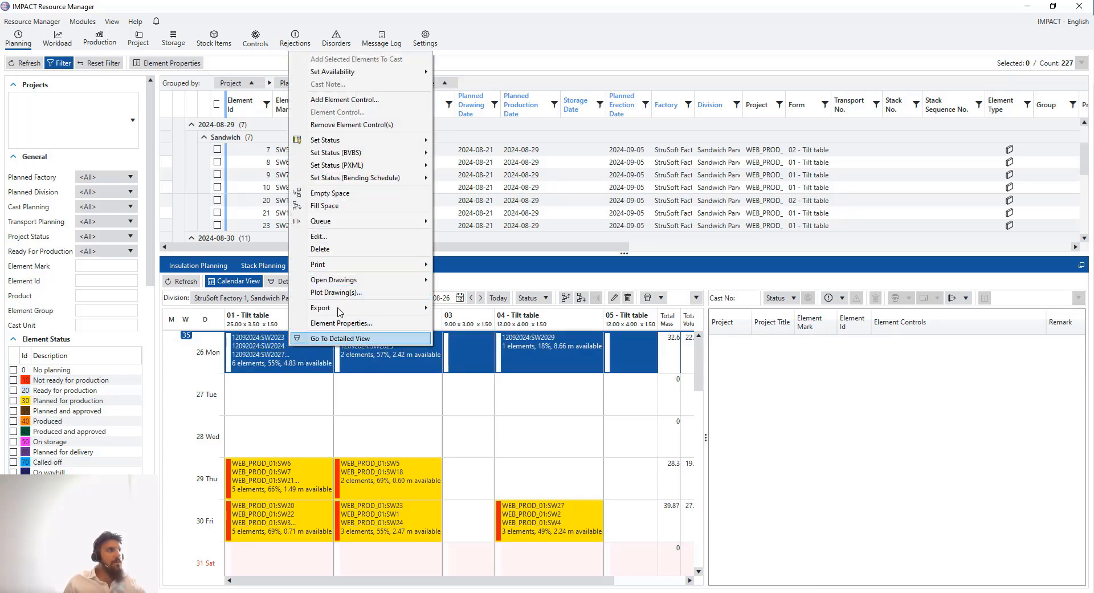
pyautogui.click(364, 102)
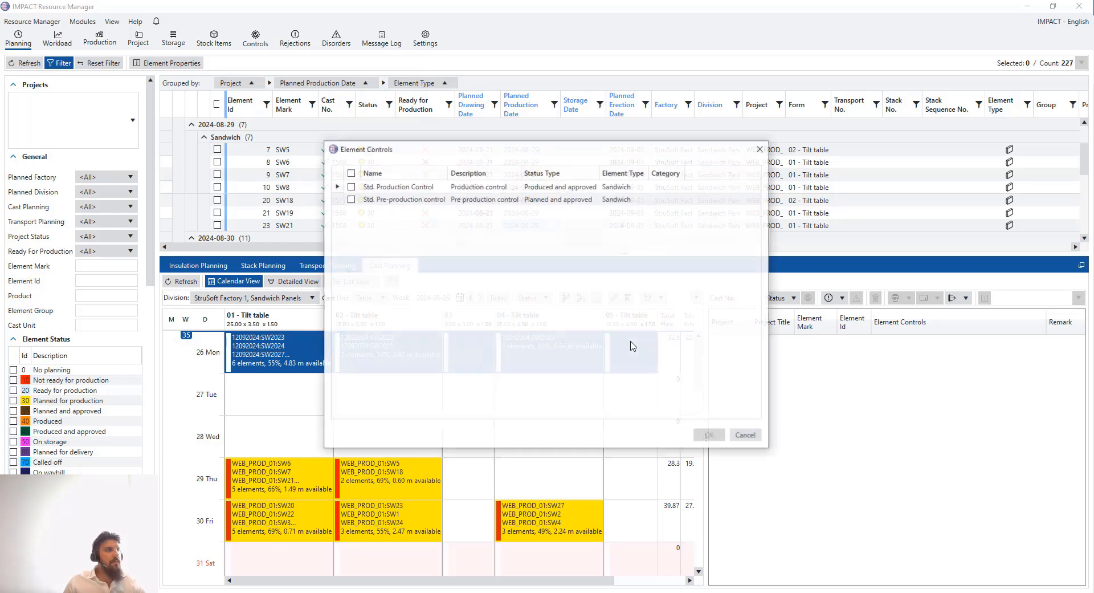
pyautogui.click(350, 186)
pyautogui.click(349, 199)
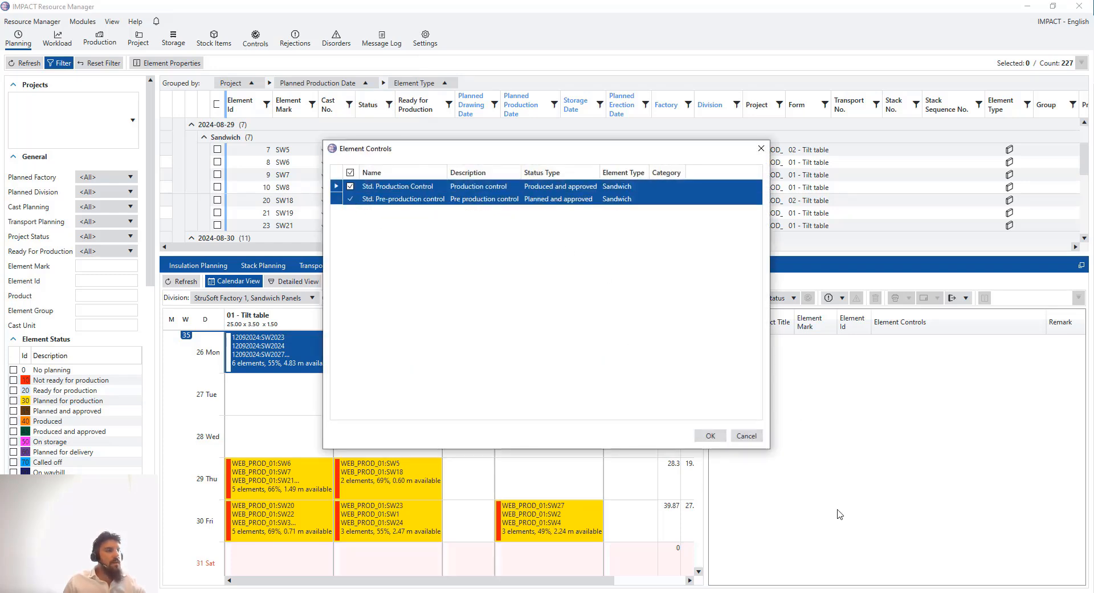
pyautogui.click(710, 436)
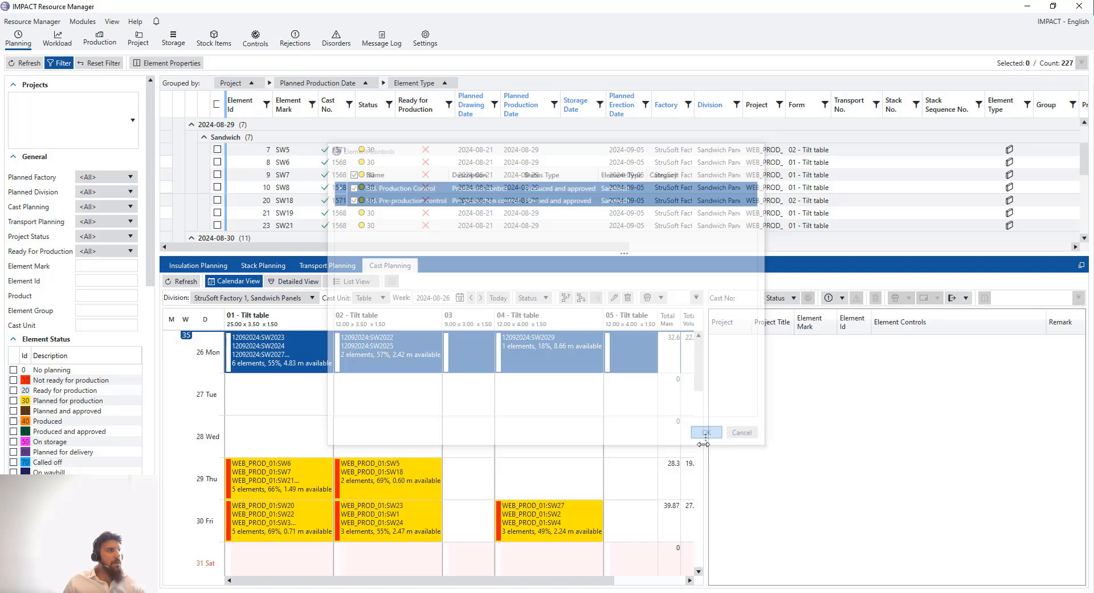
# Open cast 1562 to confirm its elements carry both controls, dismissing the success message
pyautogui.click(532, 392)
pyautogui.click(422, 393)
pyautogui.click(310, 399)
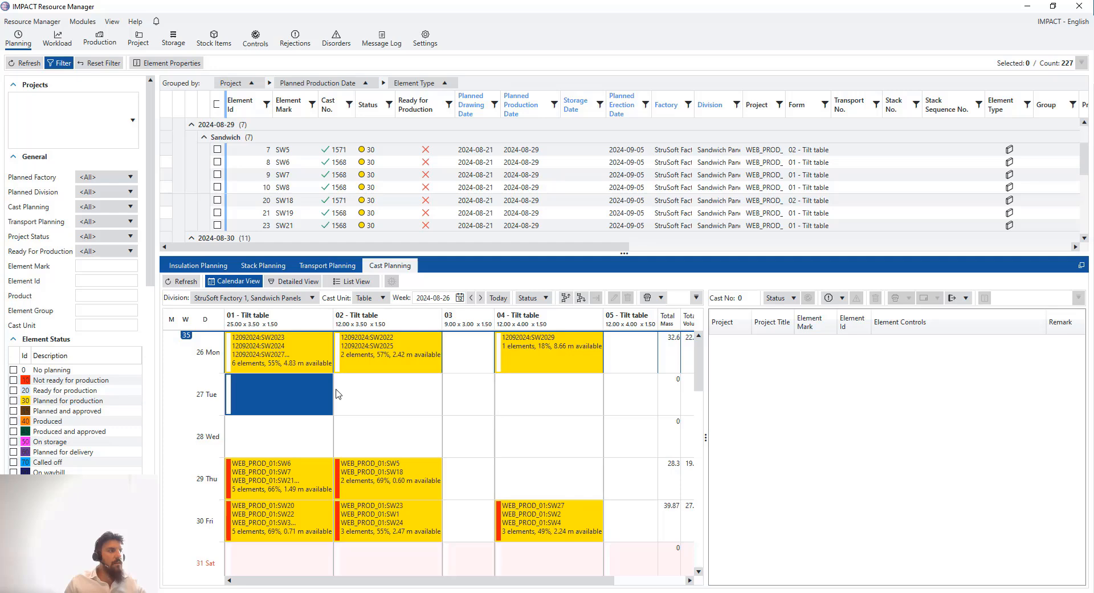
pyautogui.click(323, 365)
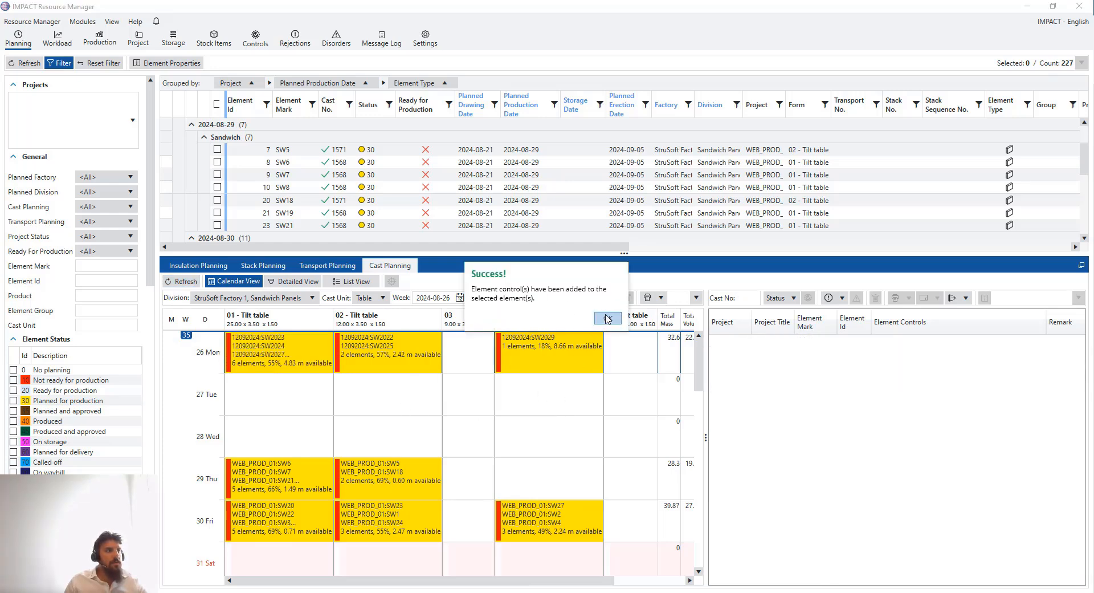
pyautogui.click(607, 318)
# Show cast 1562's elements and open Calendar Settings, closing it without changes
pyautogui.click(292, 366)
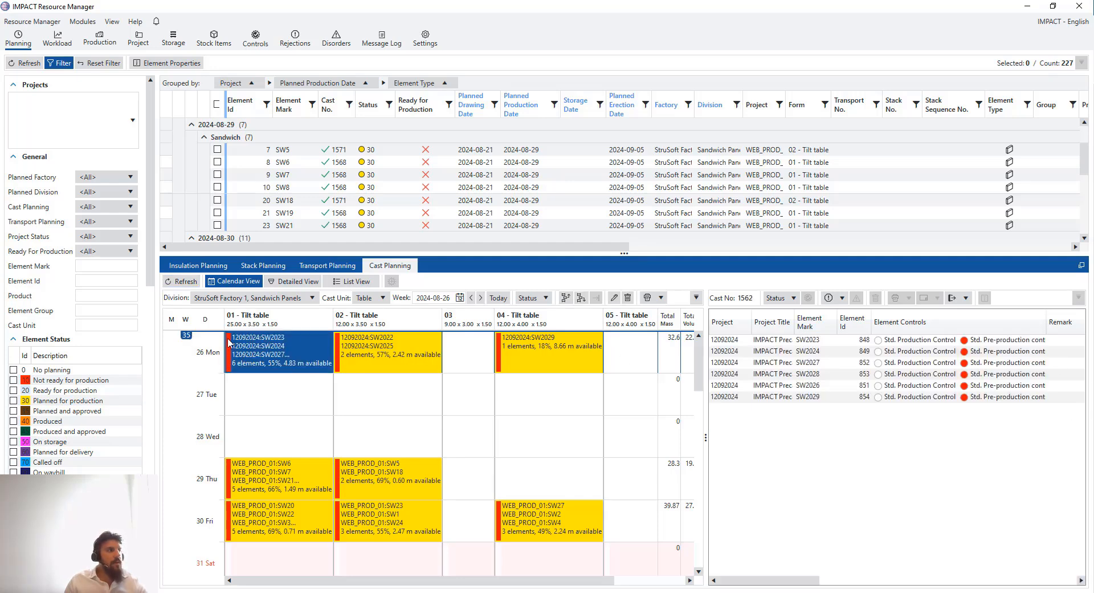
pyautogui.click(697, 298)
pyautogui.click(706, 410)
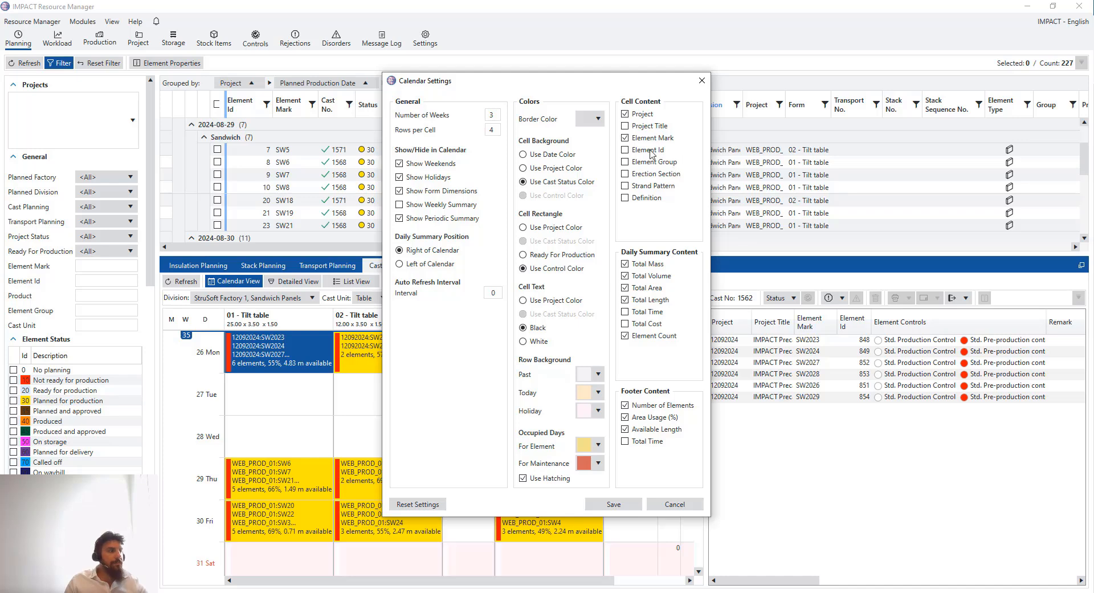
pyautogui.click(701, 80)
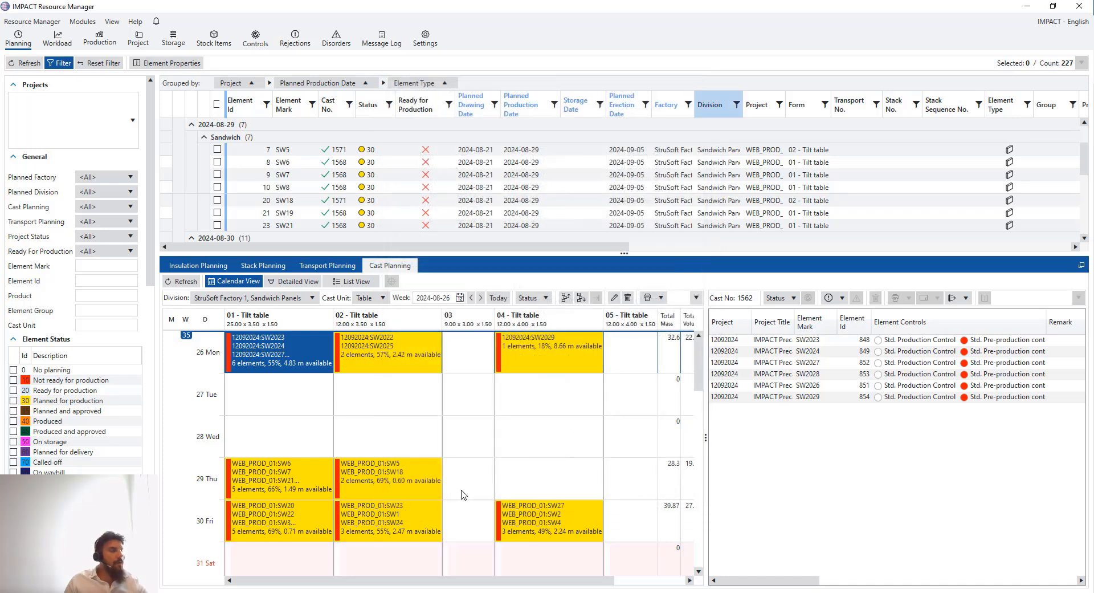
# Reselect cast 1562 and drag the calendar splitter right to reveal the Total Volume column
pyautogui.click(437, 406)
pyautogui.click(295, 368)
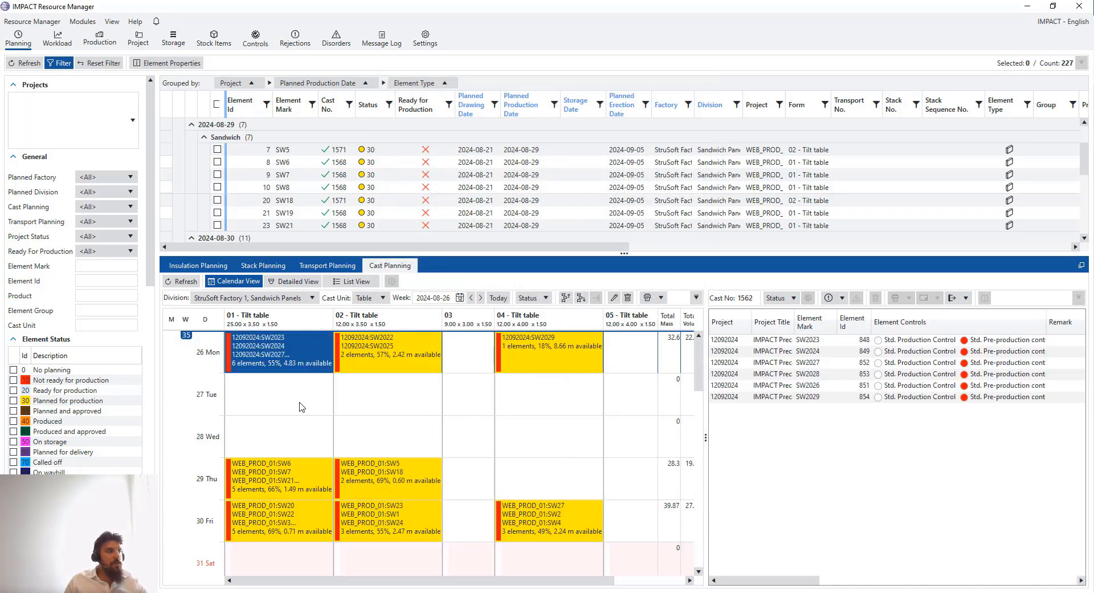
pyautogui.click(302, 407)
pyautogui.click(303, 368)
pyautogui.click(317, 400)
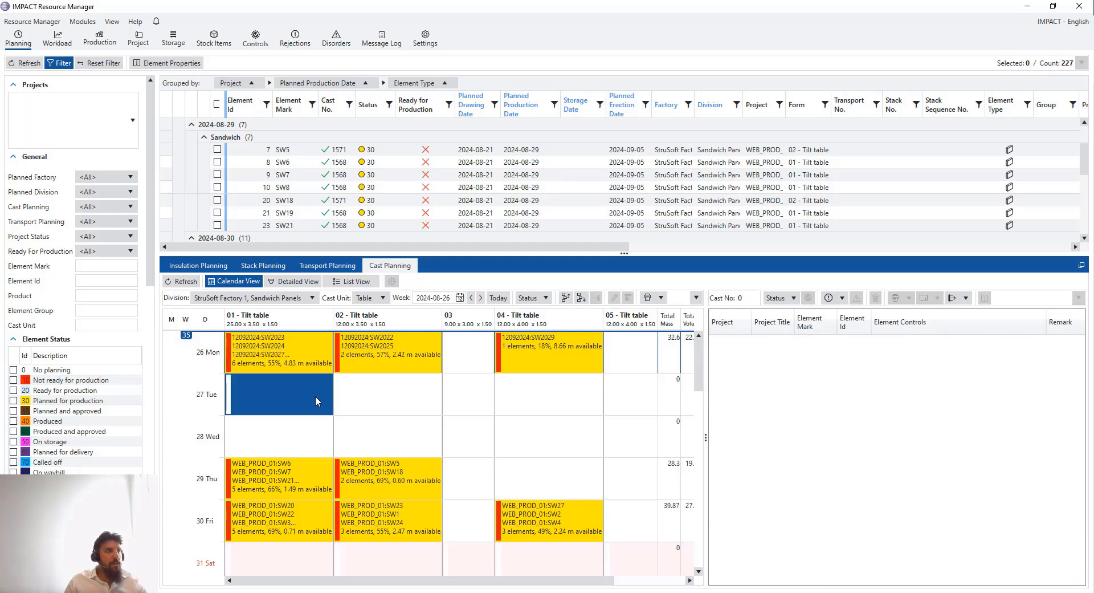
pyautogui.click(315, 370)
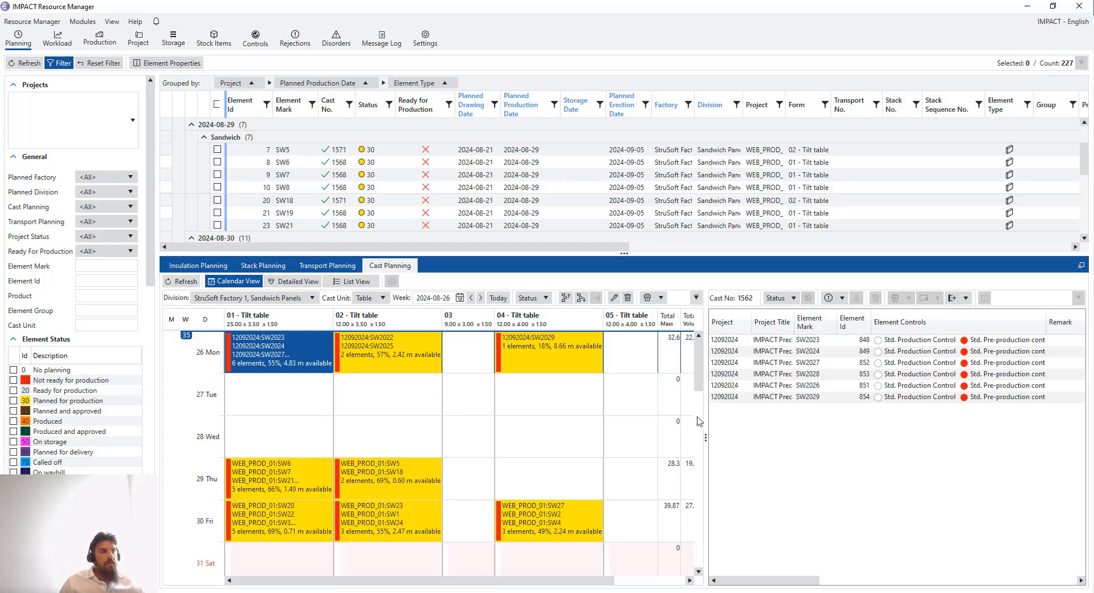
pyautogui.moveTo(707, 421); pyautogui.dragTo(718, 420)
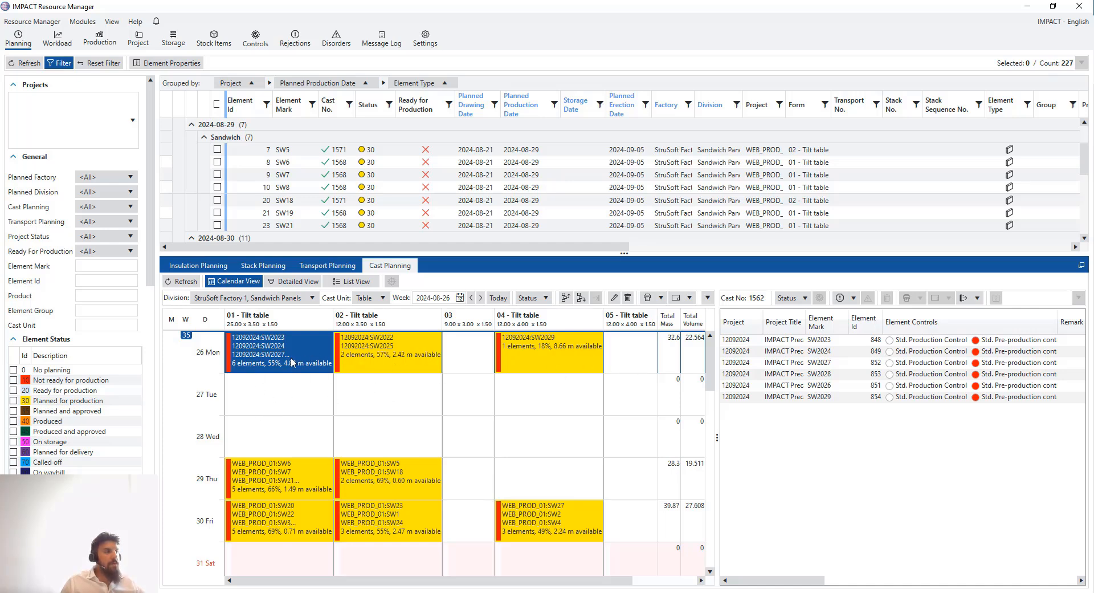
# Click through the Monday 26 calendar cells on the tilt tables
pyautogui.click(358, 400)
pyautogui.click(302, 397)
pyautogui.click(580, 394)
pyautogui.click(619, 390)
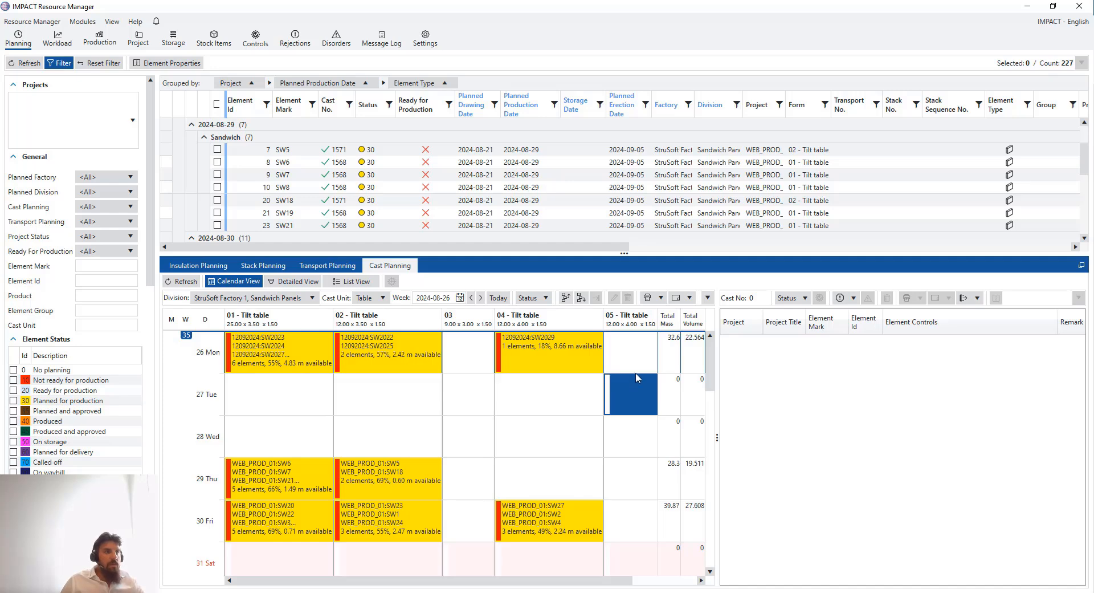
pyautogui.click(593, 393)
pyautogui.click(419, 393)
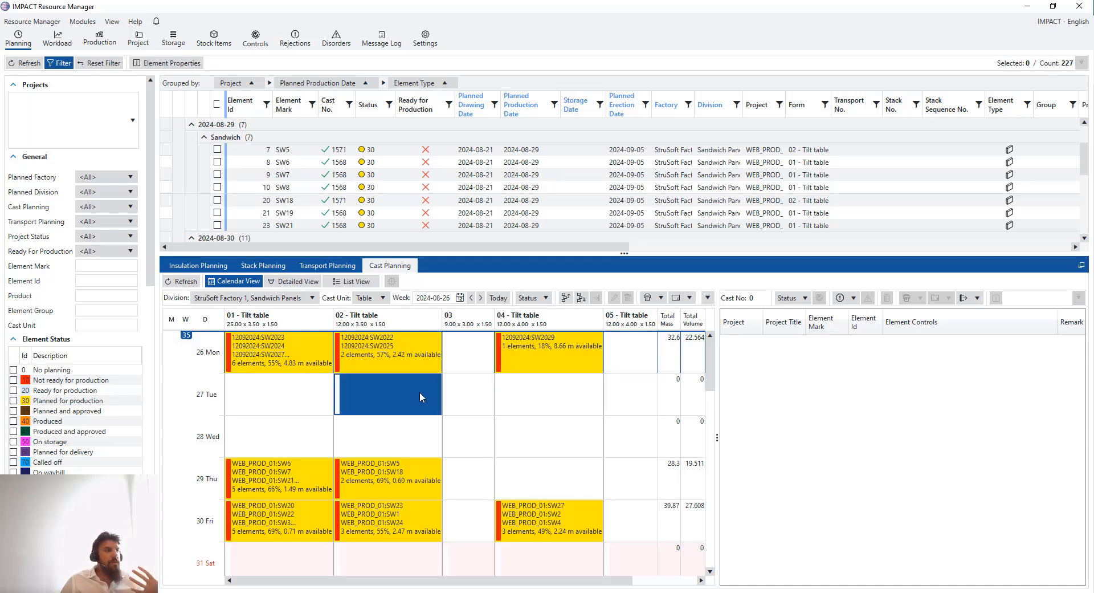
pyautogui.click(284, 394)
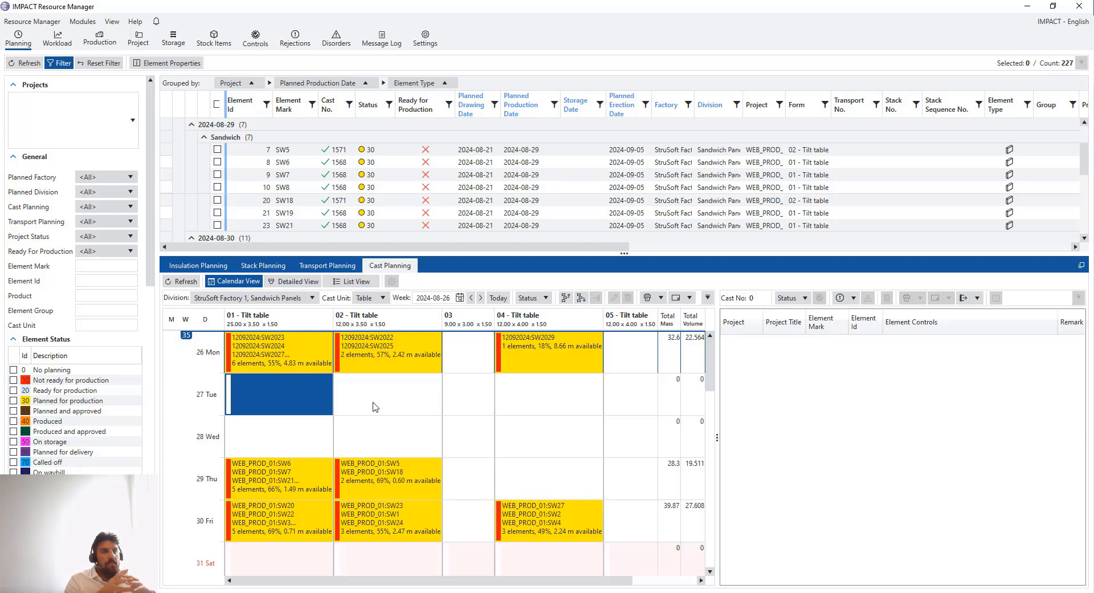
pyautogui.click(314, 439)
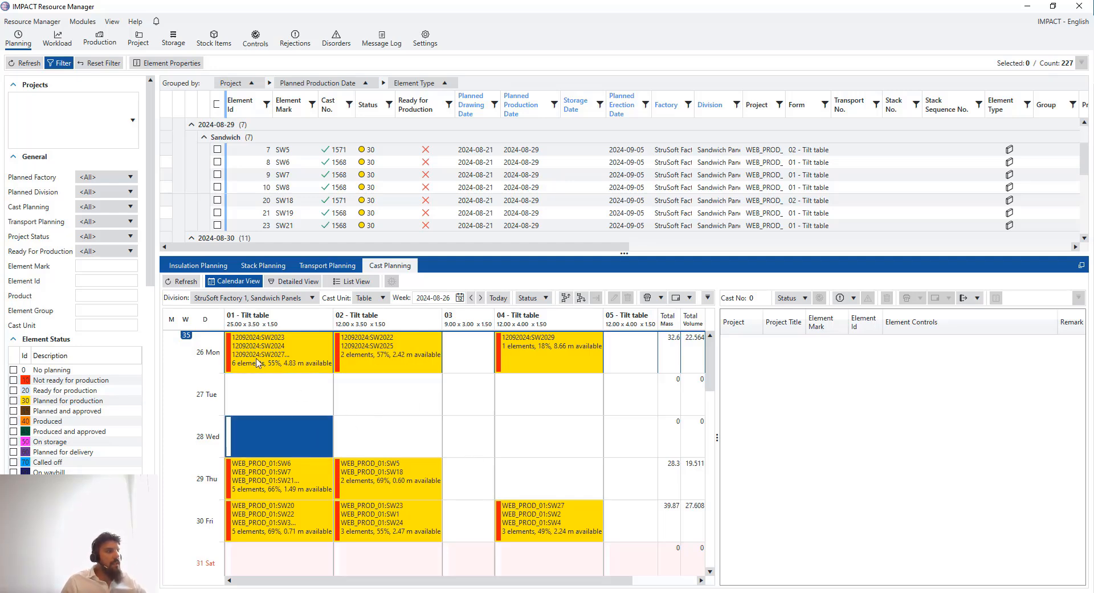
# Drag across the whole 26 Mon row to select every cast on tables 01 to 05
pyautogui.moveTo(257, 359); pyautogui.dragTo(529, 354)
pyautogui.click(338, 380)
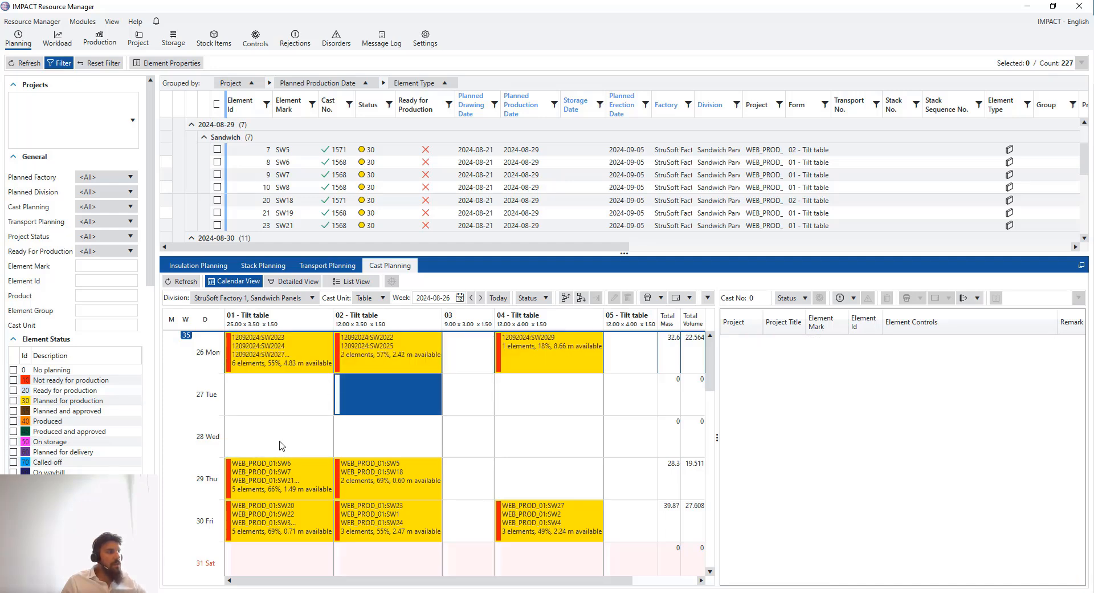
pyautogui.click(293, 390)
pyautogui.moveTo(299, 353); pyautogui.dragTo(547, 356)
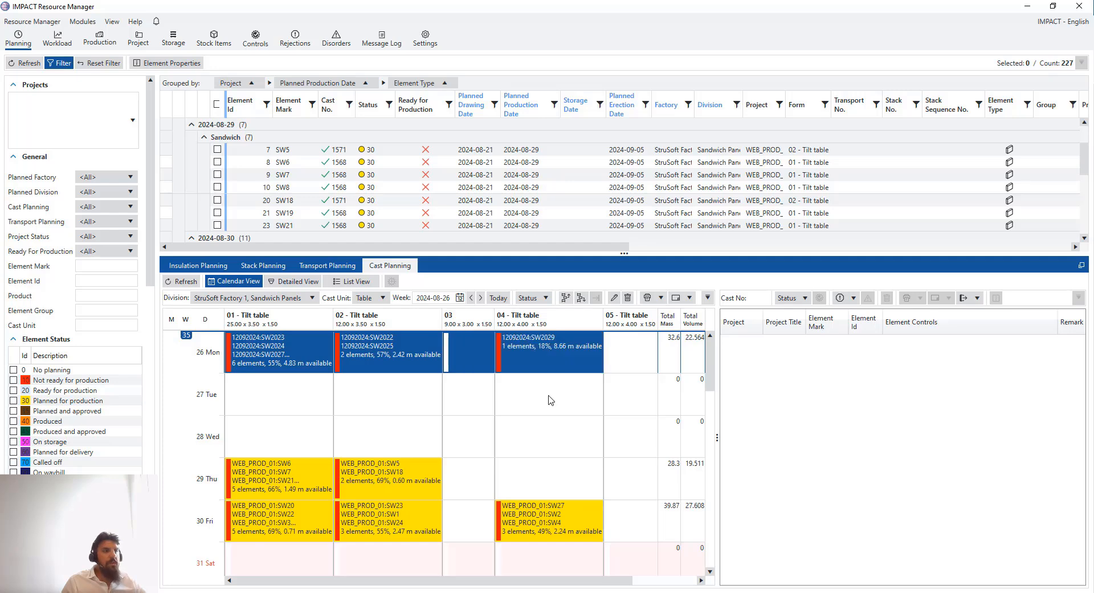
pyautogui.click(545, 400)
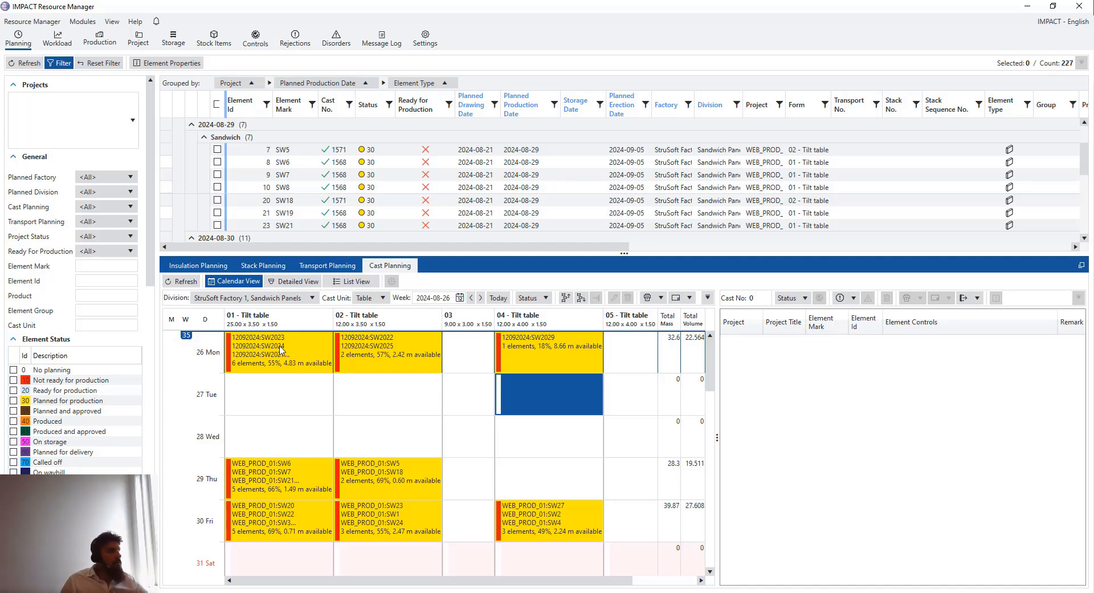
pyautogui.click(320, 347)
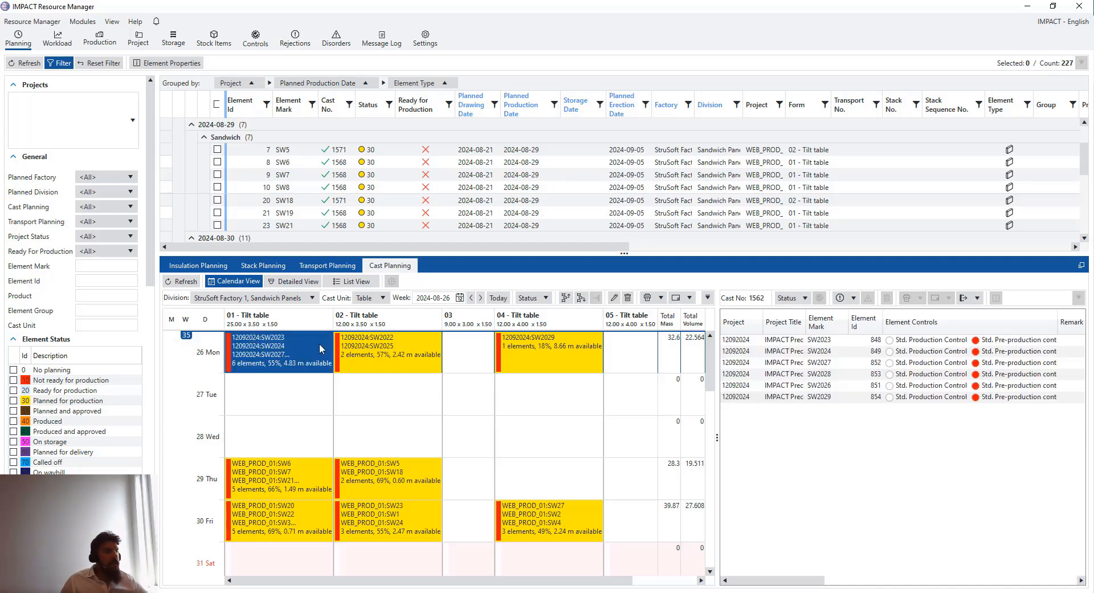
pyautogui.moveTo(633, 368); pyautogui.dragTo(164, 369)
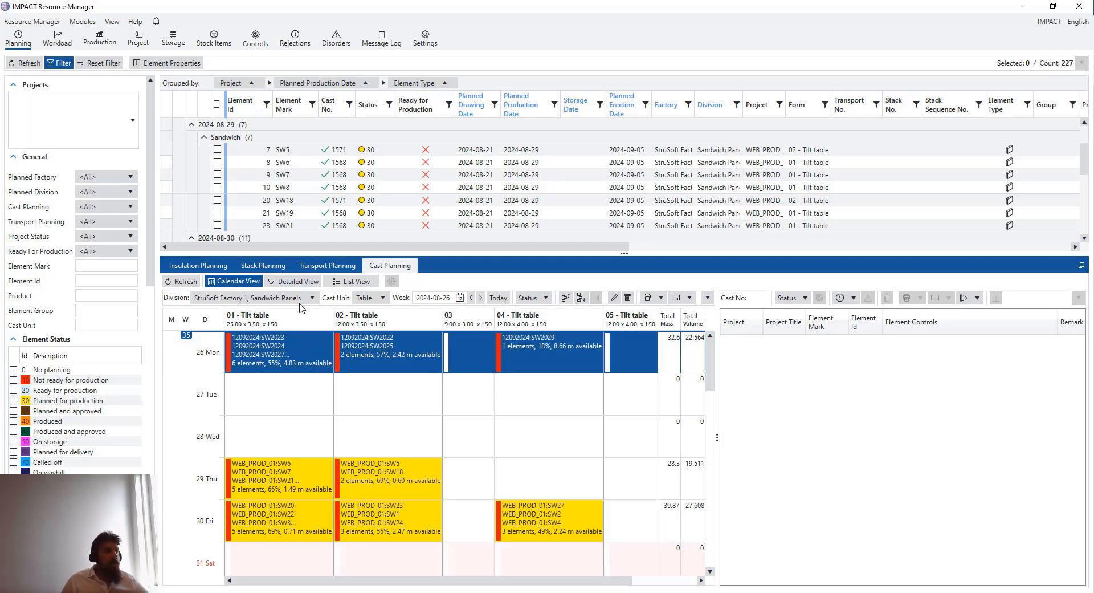
# Print the Element Label report for the selected Monday 26 casts
pyautogui.rightClick(292, 345)
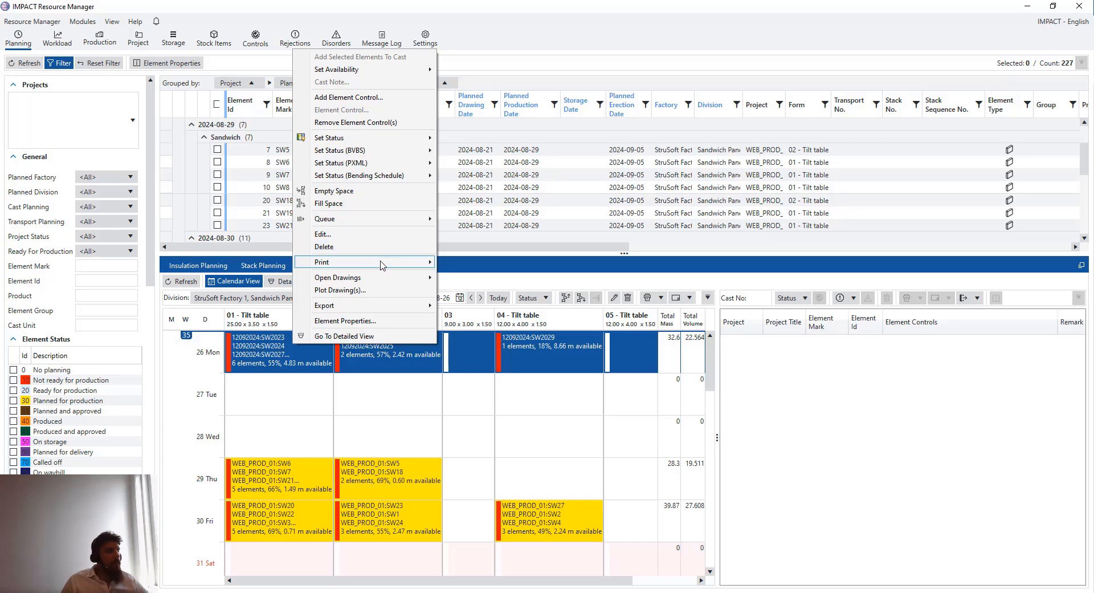
pyautogui.moveTo(379, 261)
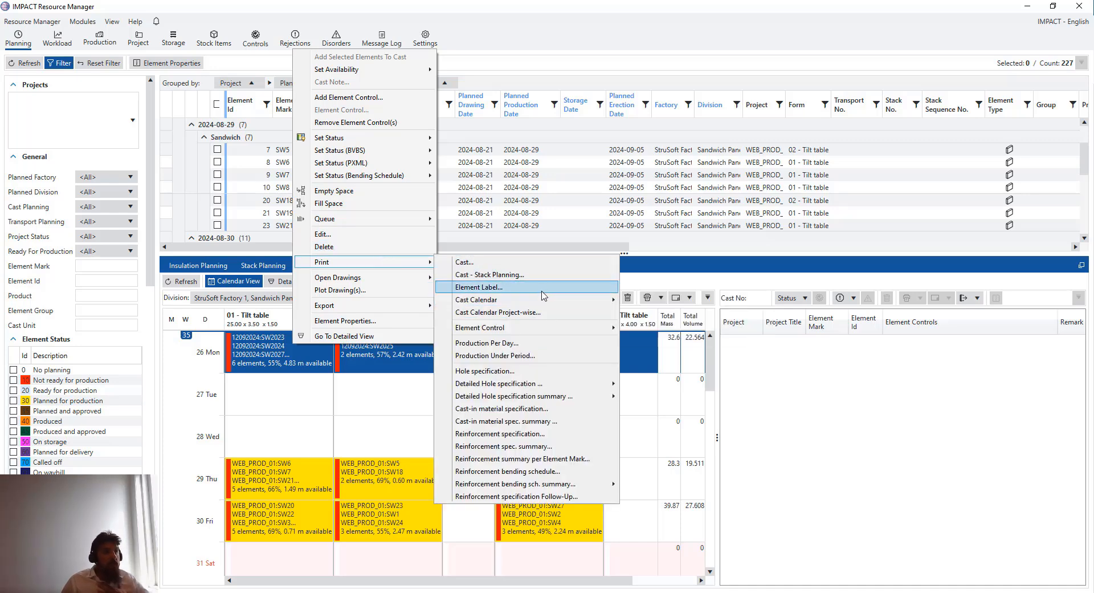
pyautogui.click(520, 289)
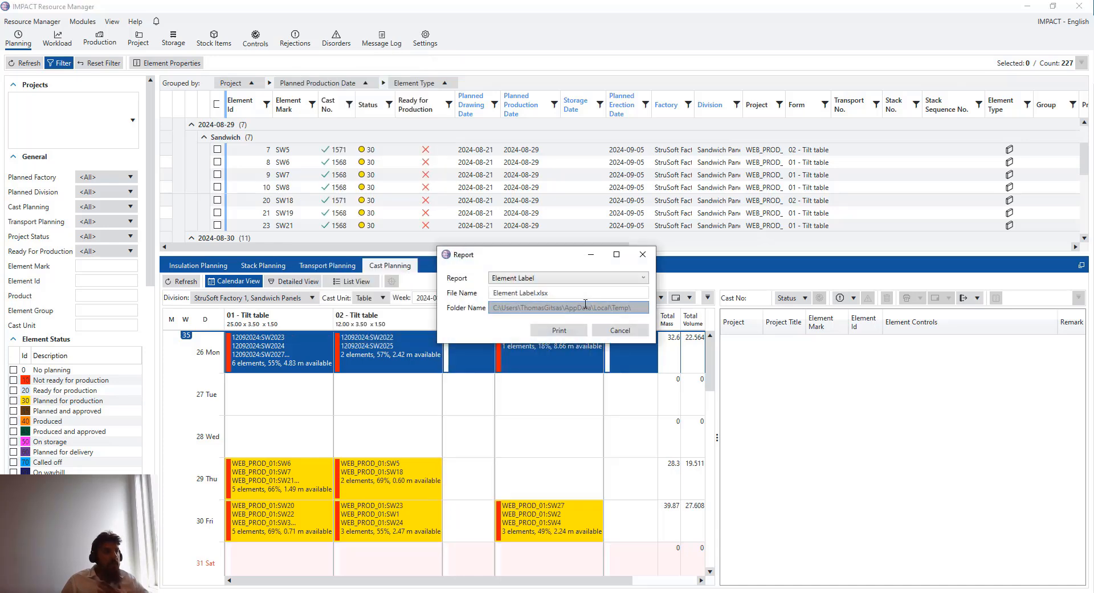
pyautogui.click(559, 330)
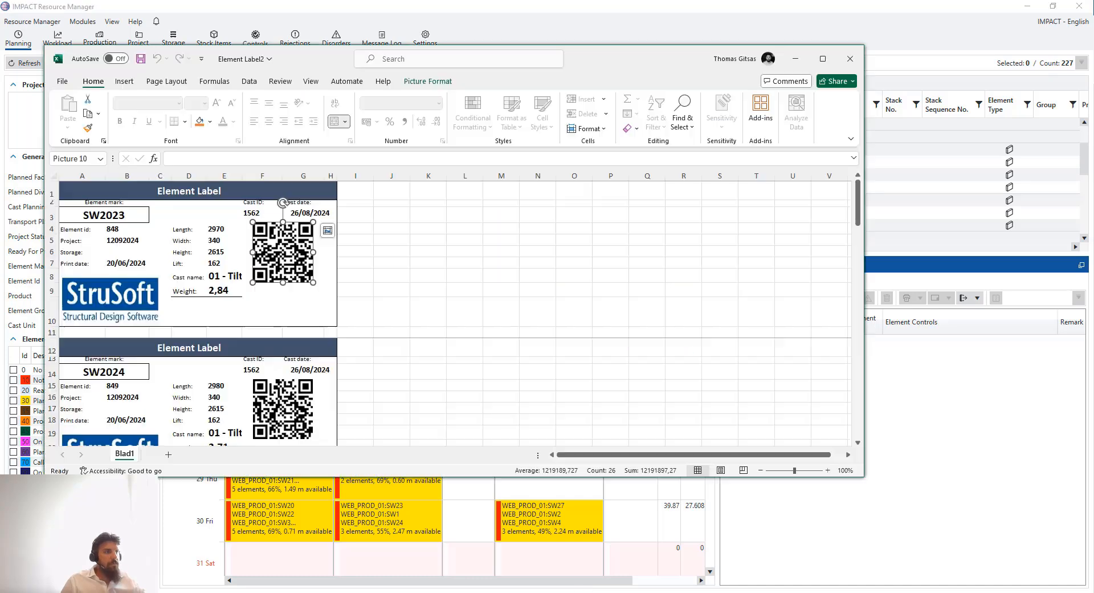
# Scroll through the Element Label2 labels for SW2024 to SW2028, then minimize Excel
pyautogui.click(489, 305)
pyautogui.scroll(-2, 381, 285)
pyautogui.scroll(-5, 380, 286)
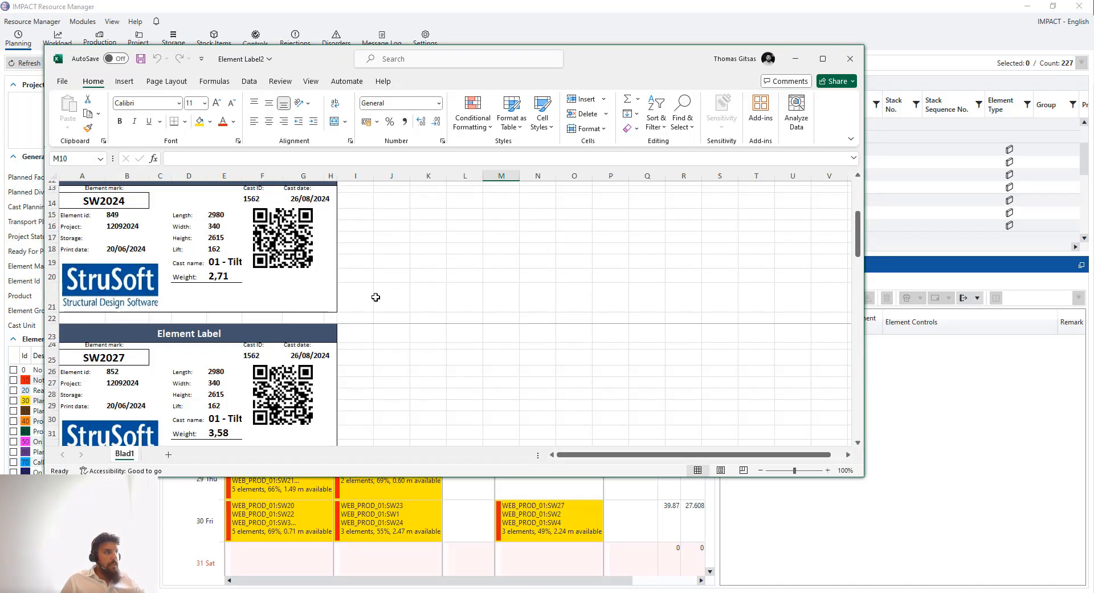
pyautogui.scroll(-3, 243, 299)
pyautogui.scroll(2, 349, 305)
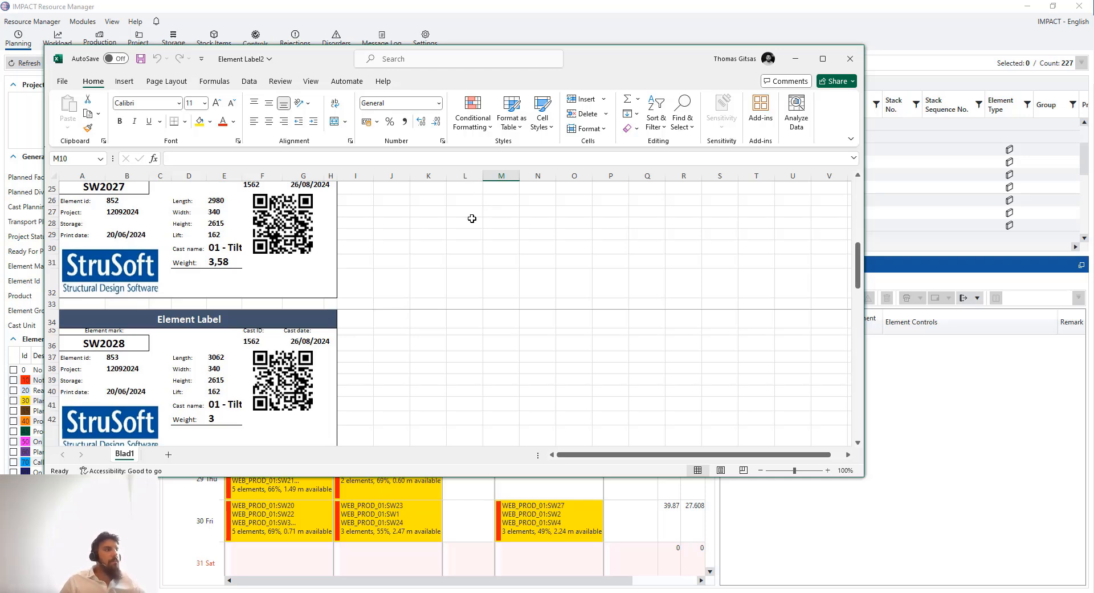
pyautogui.scroll(-3, 425, 254)
pyautogui.scroll(4, 430, 259)
pyautogui.scroll(-1, 432, 262)
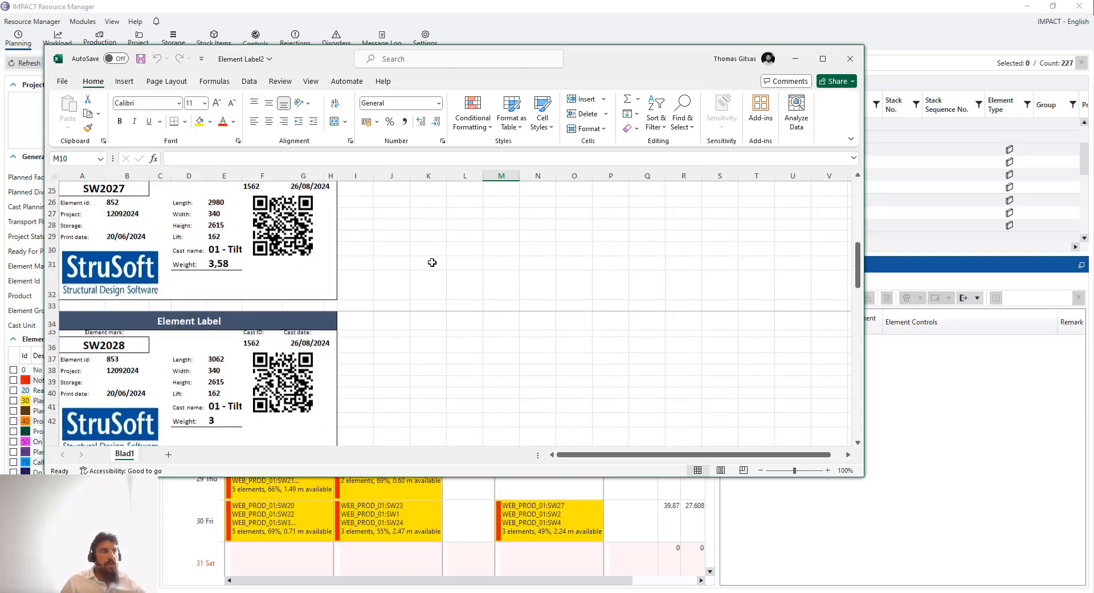
pyautogui.scroll(-2, 432, 262)
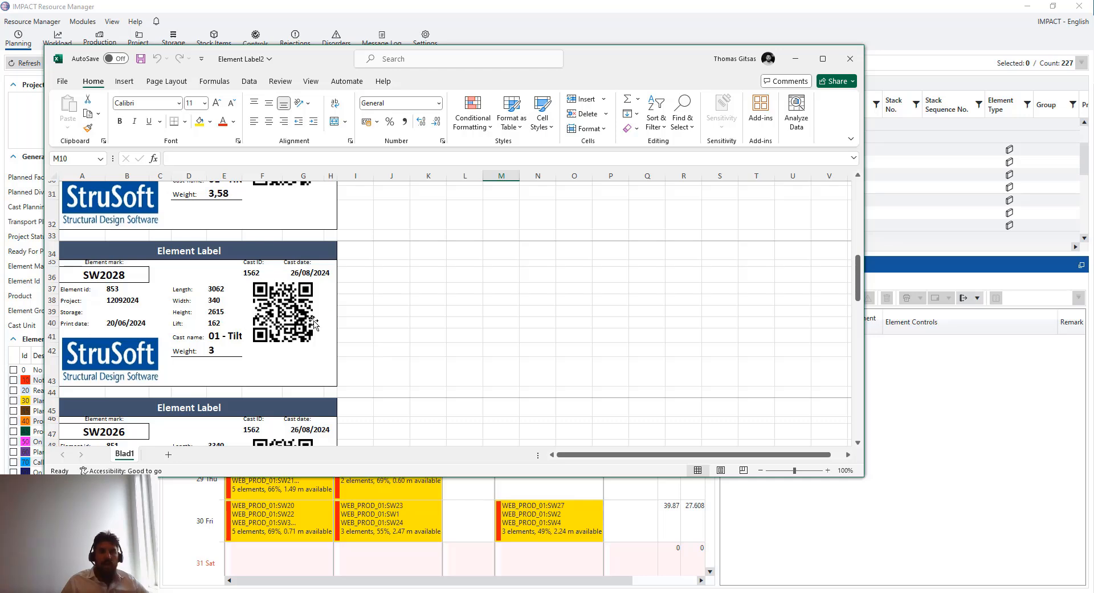
pyautogui.scroll(-2, 484, 346)
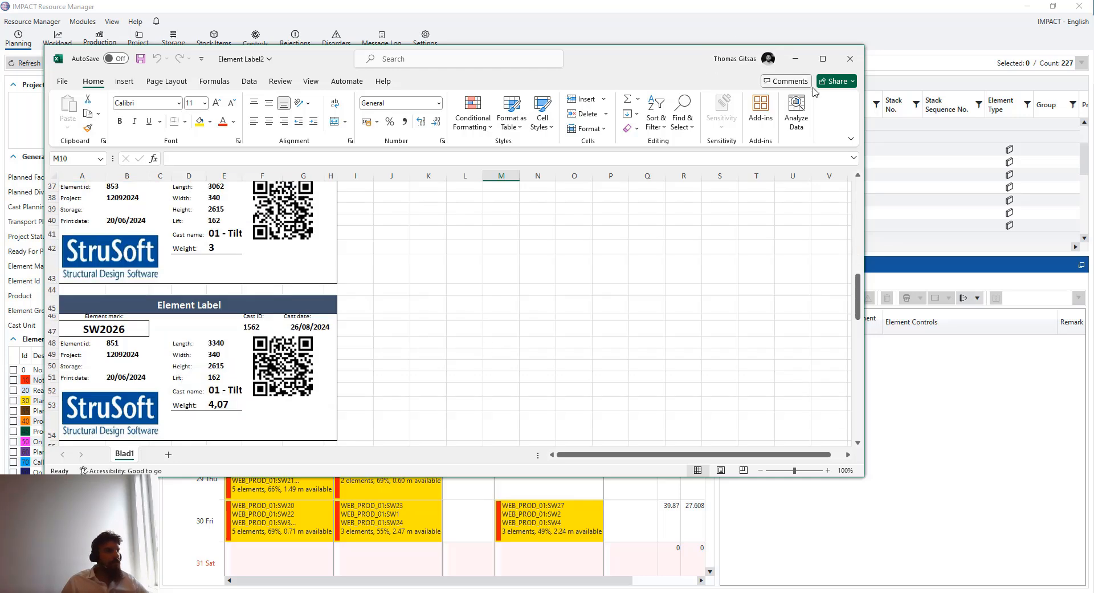
pyautogui.click(799, 59)
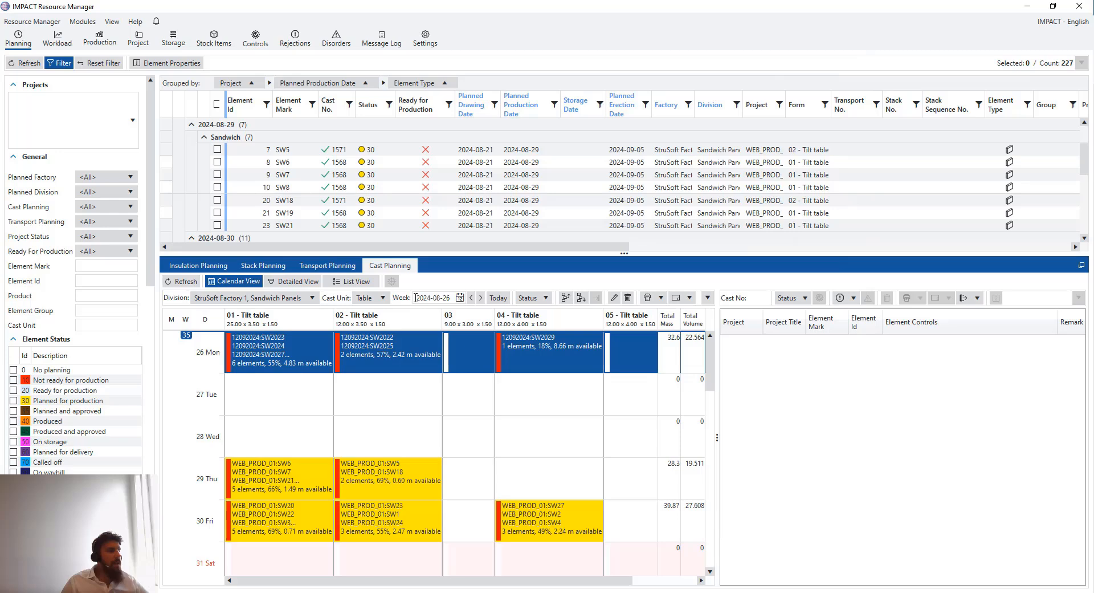
# Print the Cast report for the 26 Mon casts and bring the Cast1 workbook forward
pyautogui.rightClick(302, 348)
pyautogui.moveTo(395, 264)
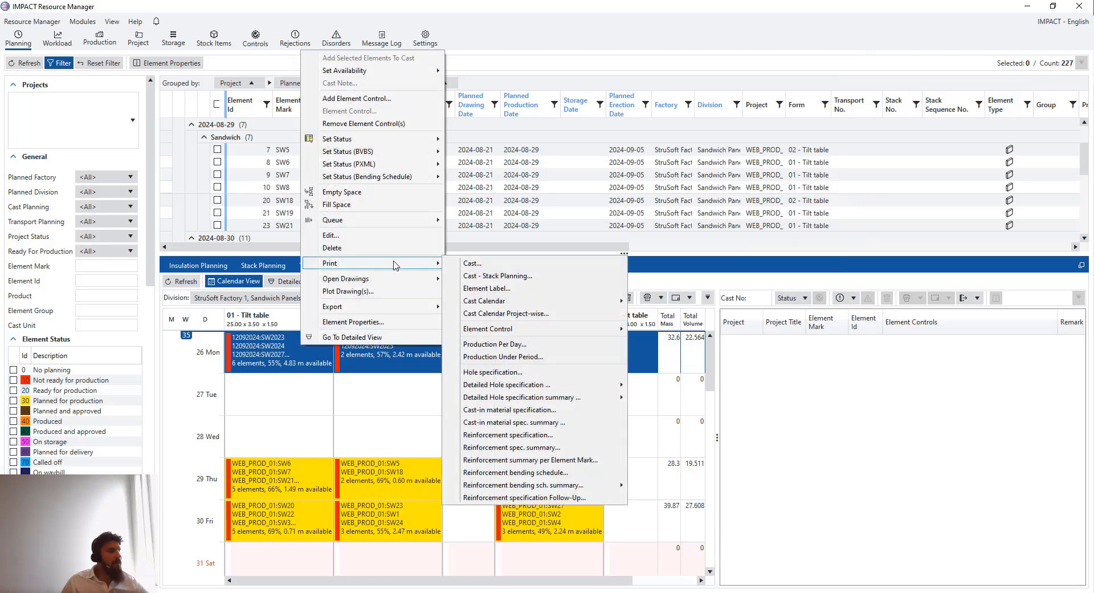
pyautogui.click(476, 263)
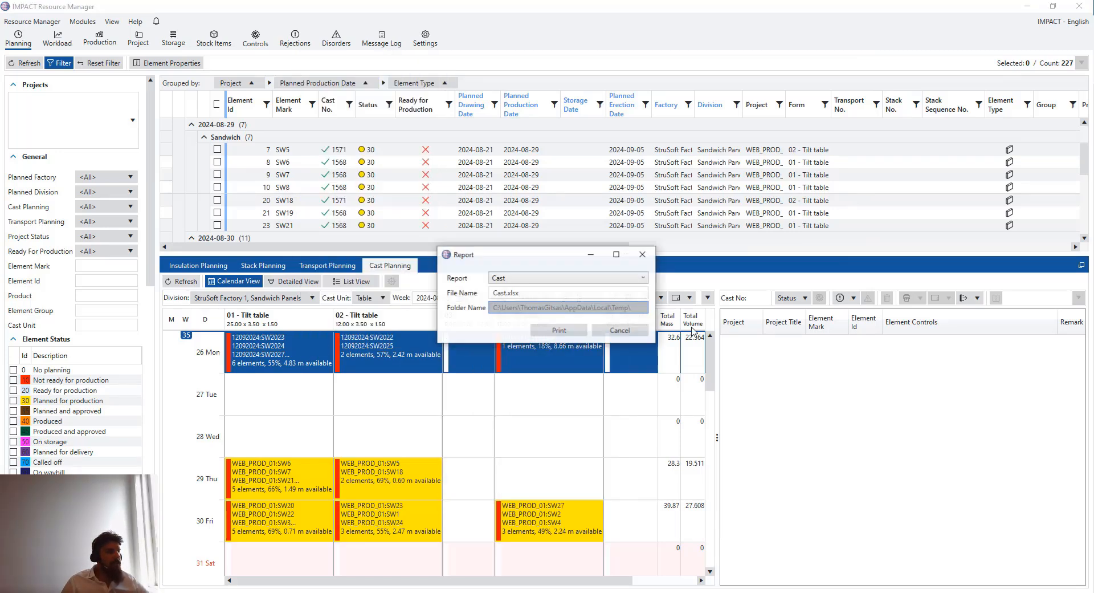
pyautogui.click(563, 327)
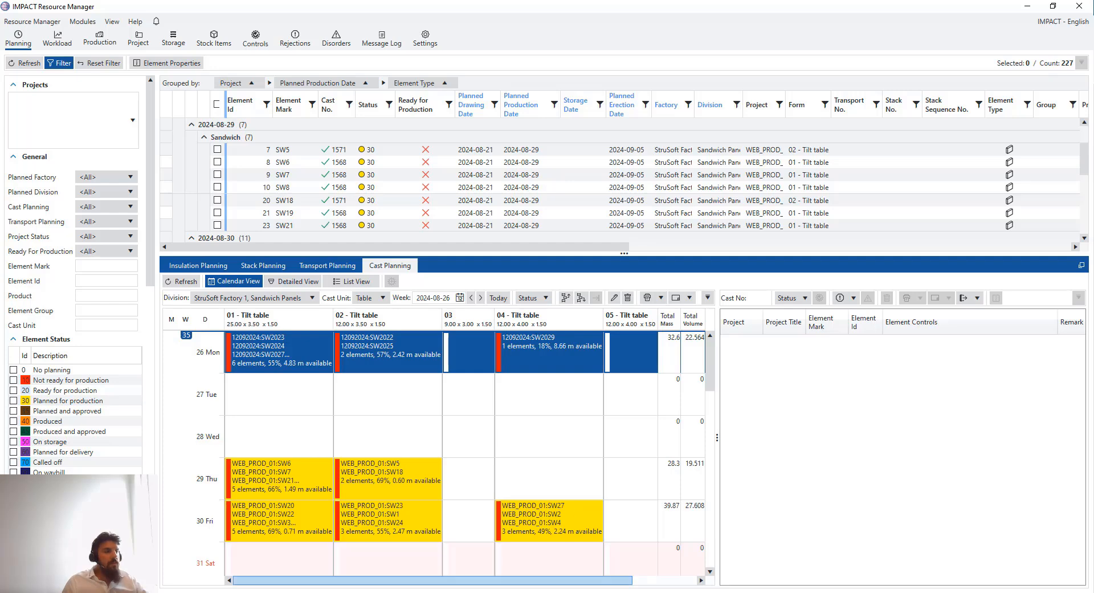
pyautogui.click(632, 577)
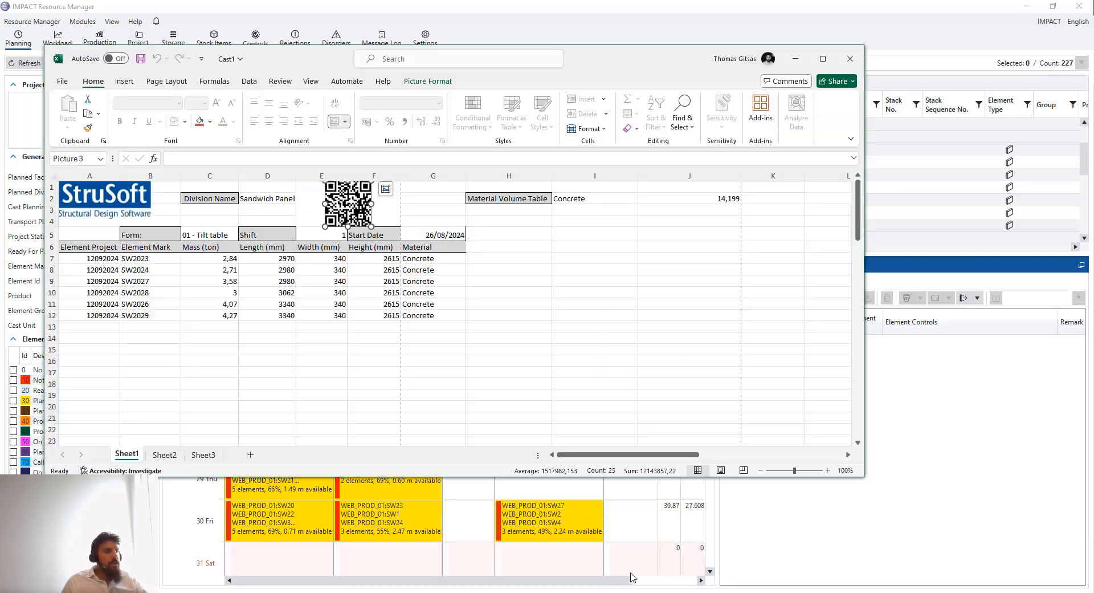
# Inspect the Cast1 report's QR code cell and the cells beside its materials
pyautogui.click(574, 336)
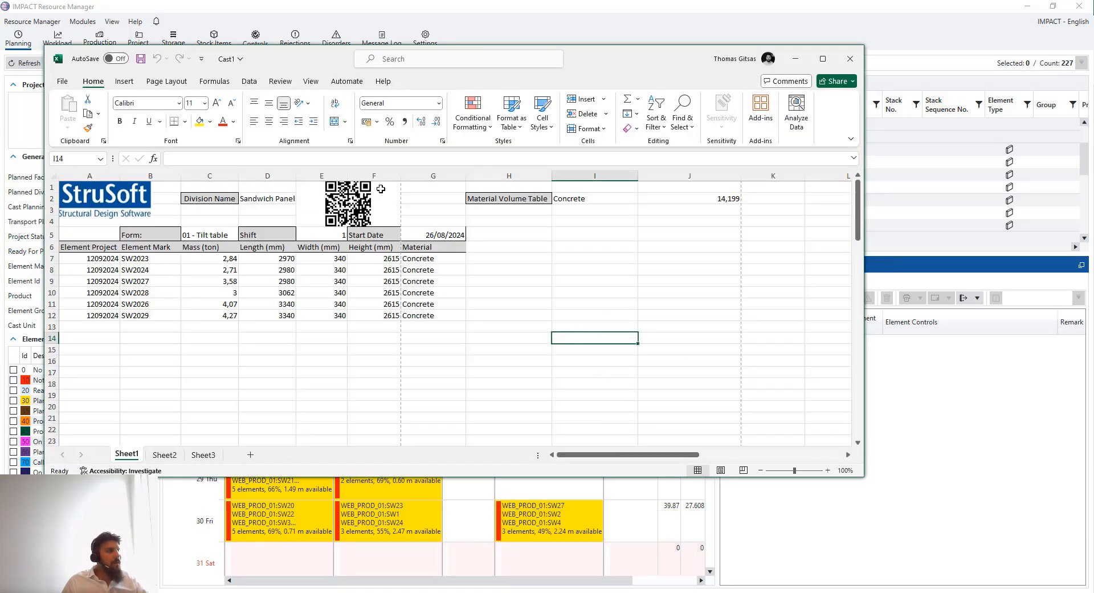
pyautogui.click(305, 194)
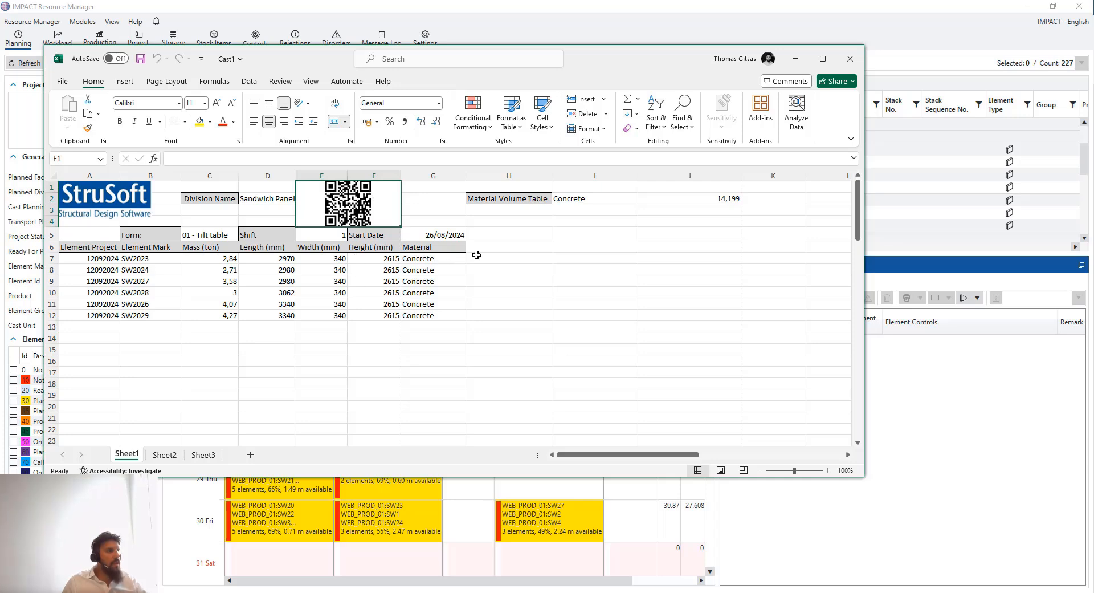
pyautogui.moveTo(478, 258); pyautogui.dragTo(488, 315)
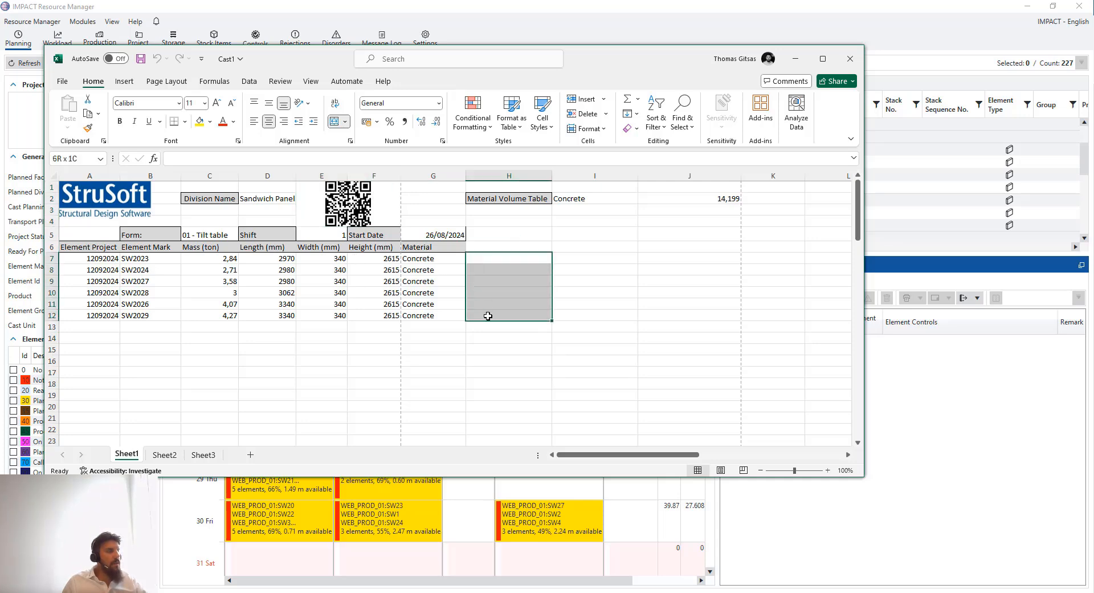
pyautogui.click(484, 324)
pyautogui.scroll(-20, 527, 314)
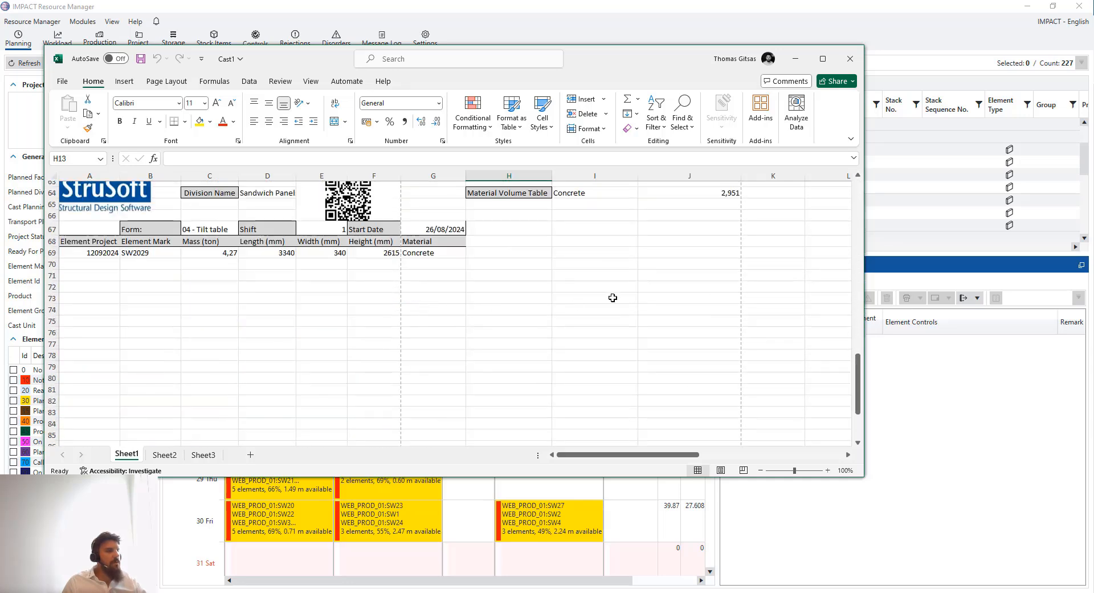
pyautogui.scroll(15, 610, 298)
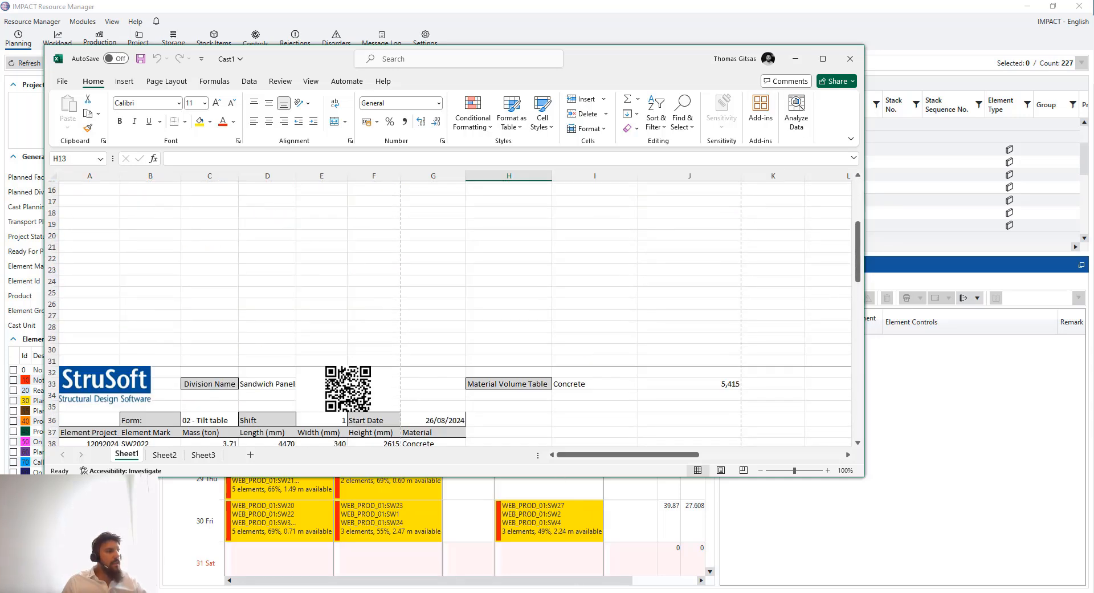
# Check the SW2028 label in Element Label2, then close that workbook
pyautogui.click(635, 573)
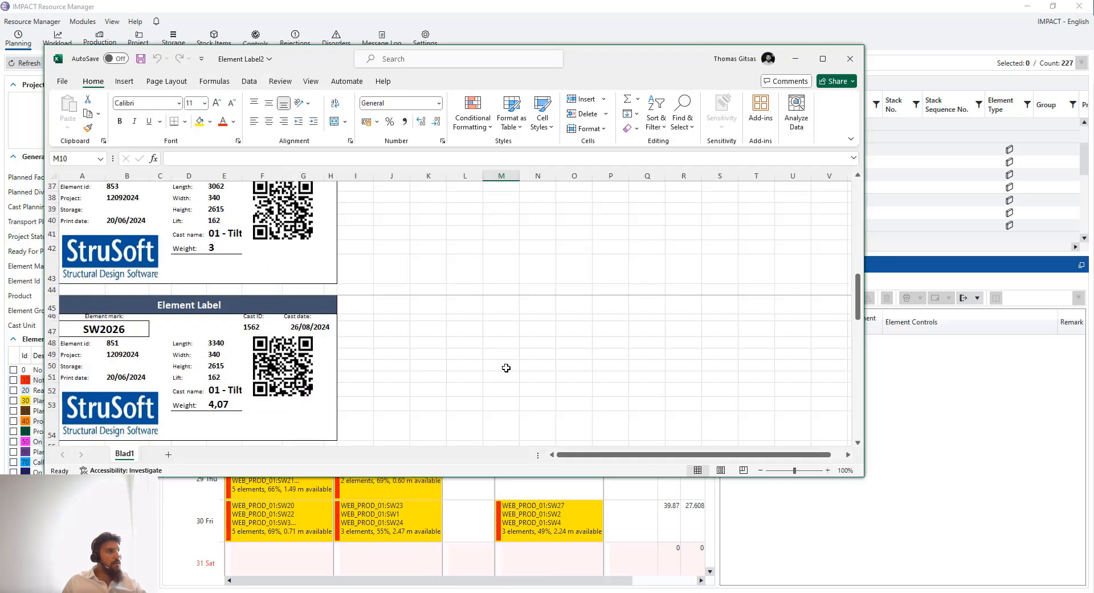
pyautogui.click(356, 325)
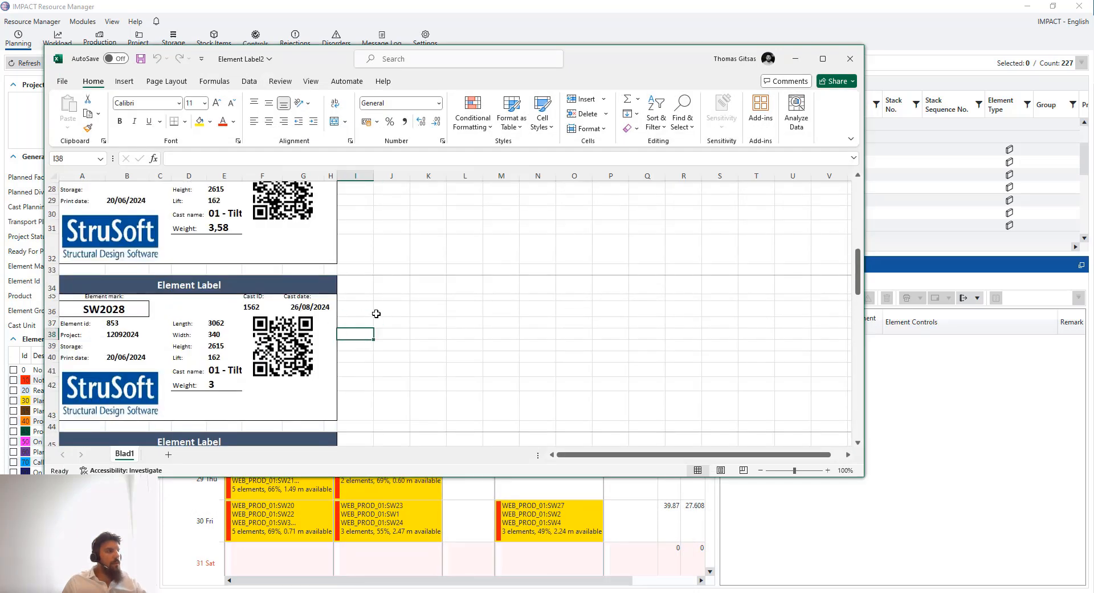
pyautogui.moveTo(379, 311); pyautogui.dragTo(249, 366)
pyautogui.click(494, 367)
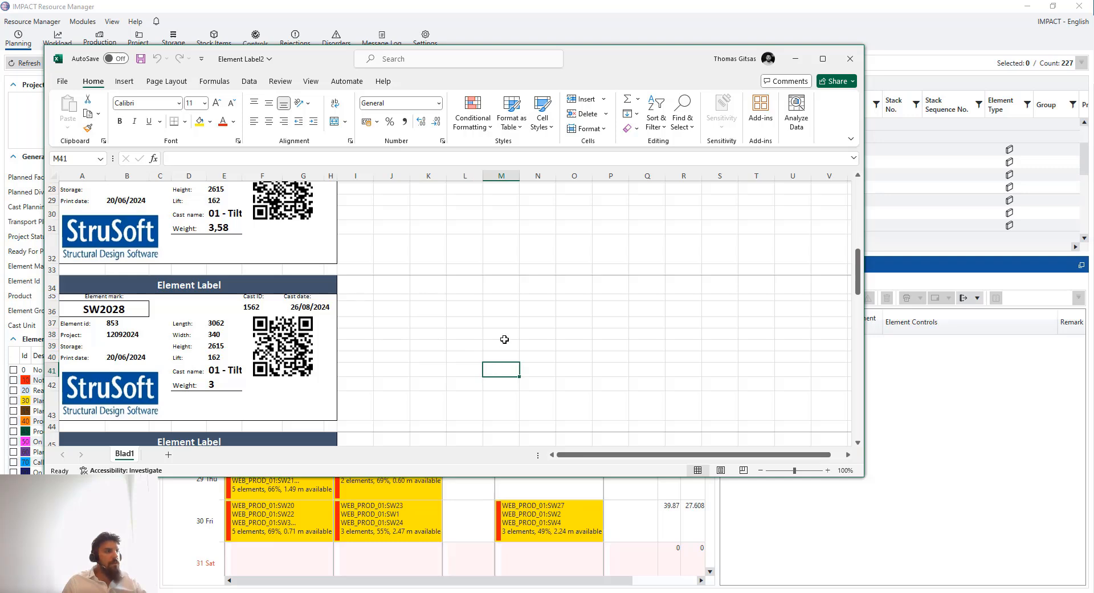
pyautogui.click(850, 59)
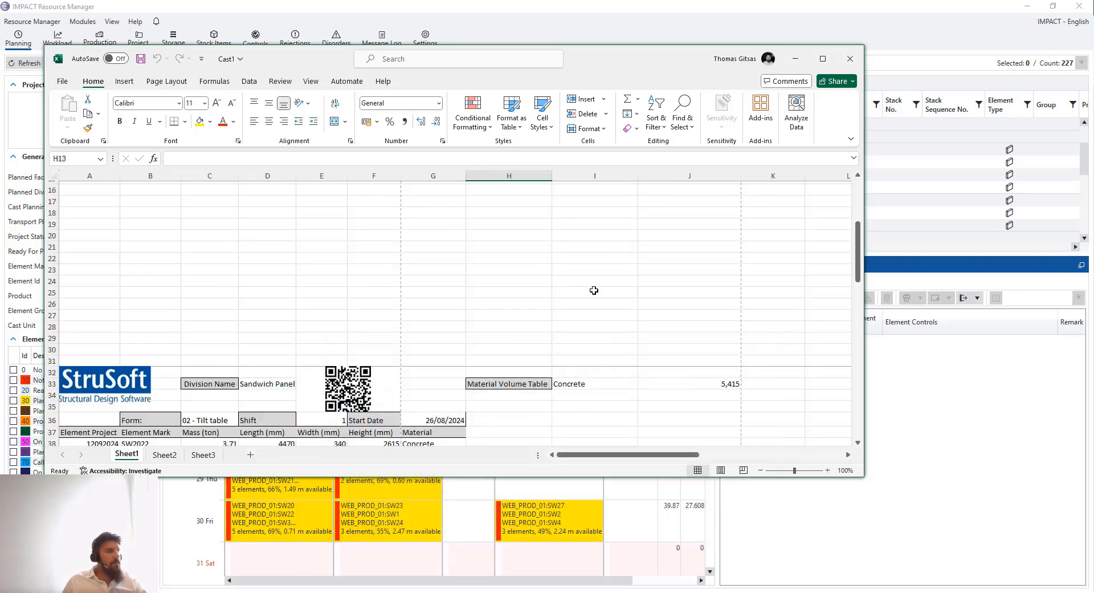
# Narrow and minimize the Cast1 window, then select cast 1564's SW2029 element on 26 Mon
pyautogui.moveTo(864, 165); pyautogui.dragTo(608, 196)
pyautogui.moveTo(424, 59); pyautogui.dragTo(370, 59)
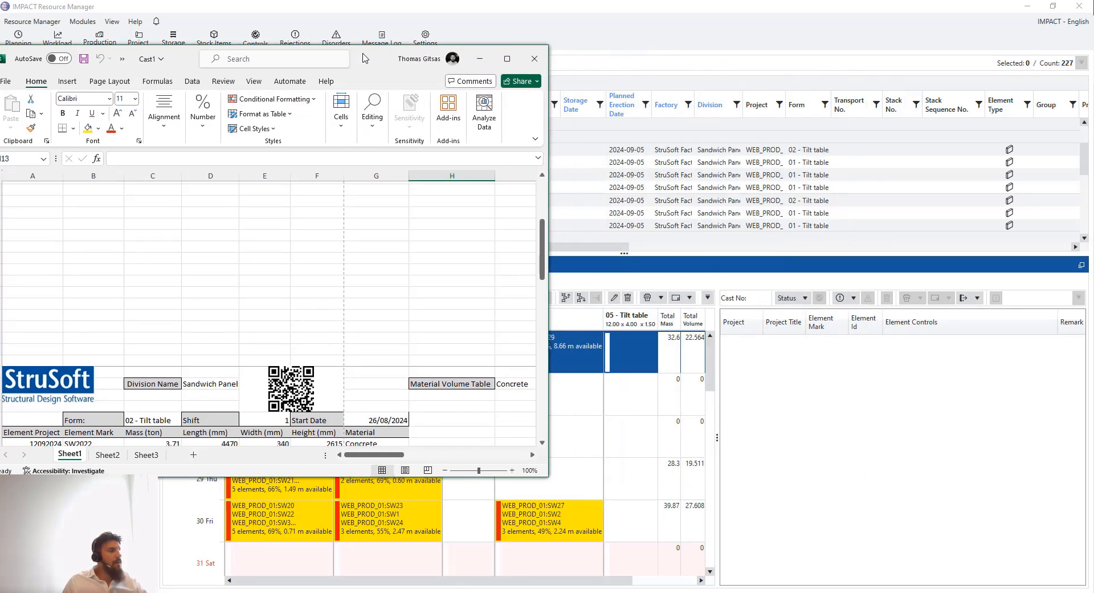
pyautogui.scroll(5, 379, 285)
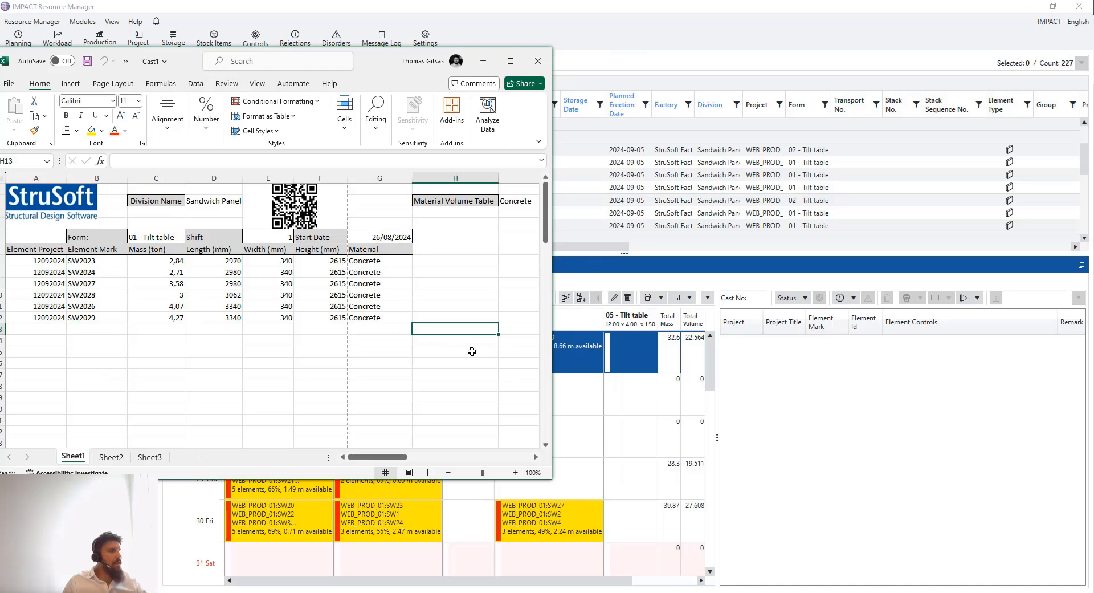
pyautogui.click(490, 65)
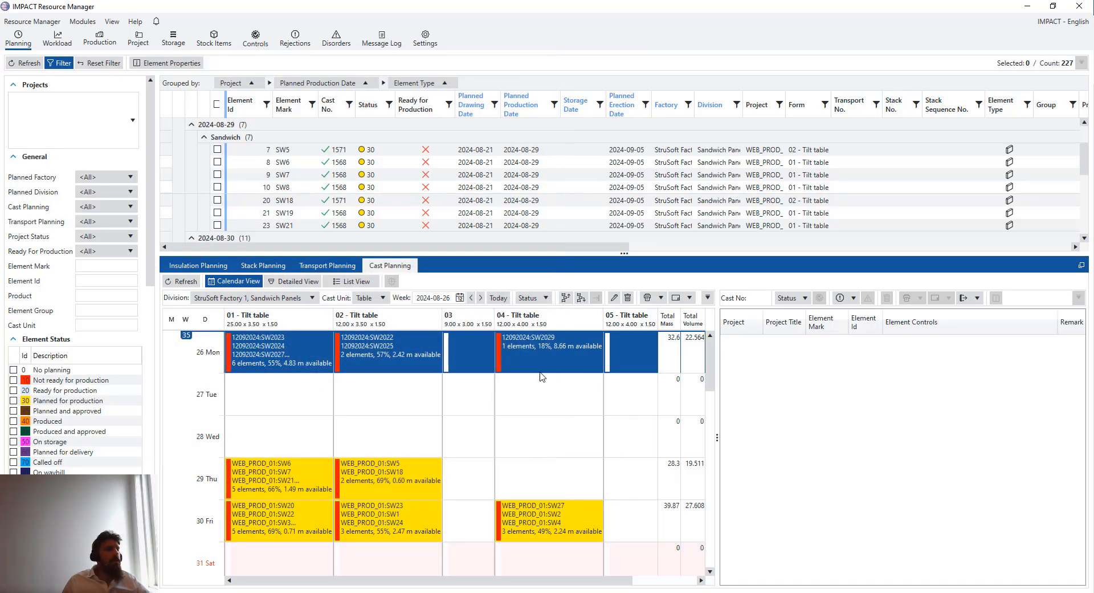
pyautogui.click(571, 402)
pyautogui.click(577, 355)
pyautogui.click(898, 341)
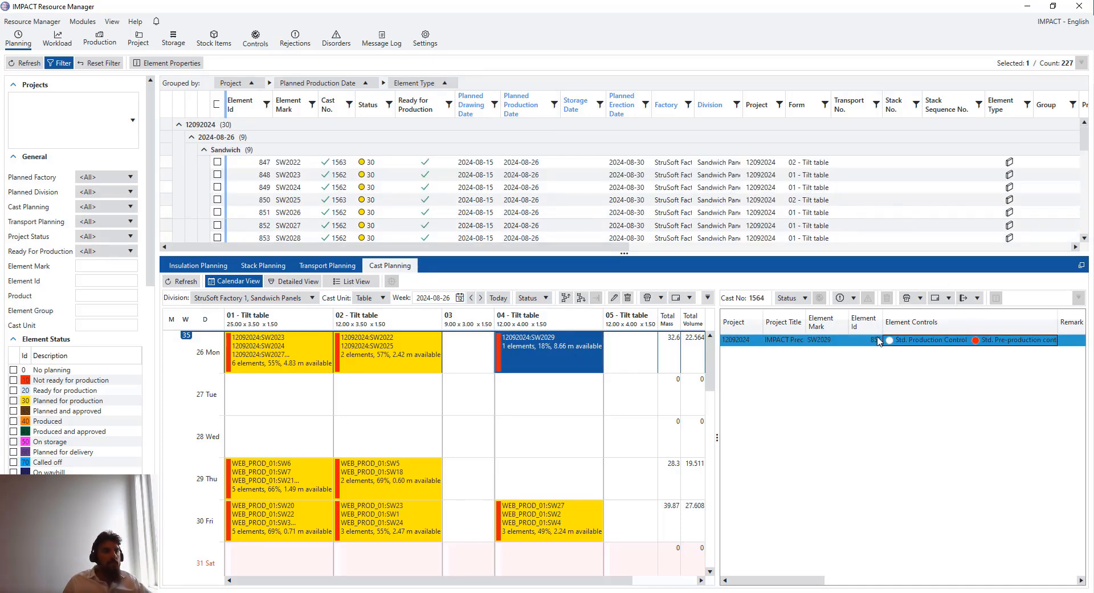
pyautogui.rightClick(898, 341)
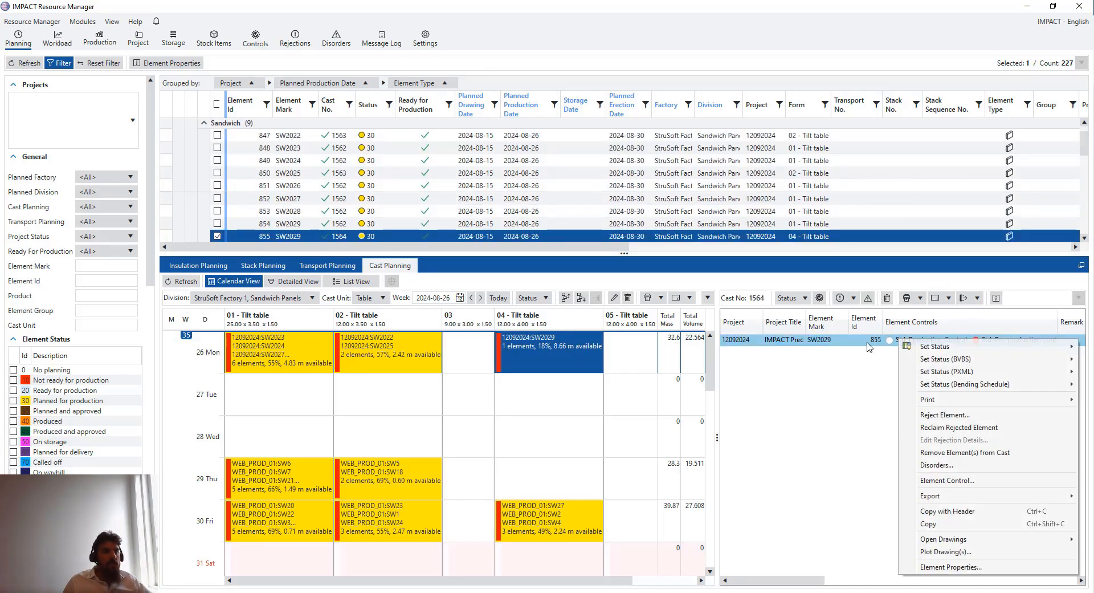
pyautogui.click(957, 482)
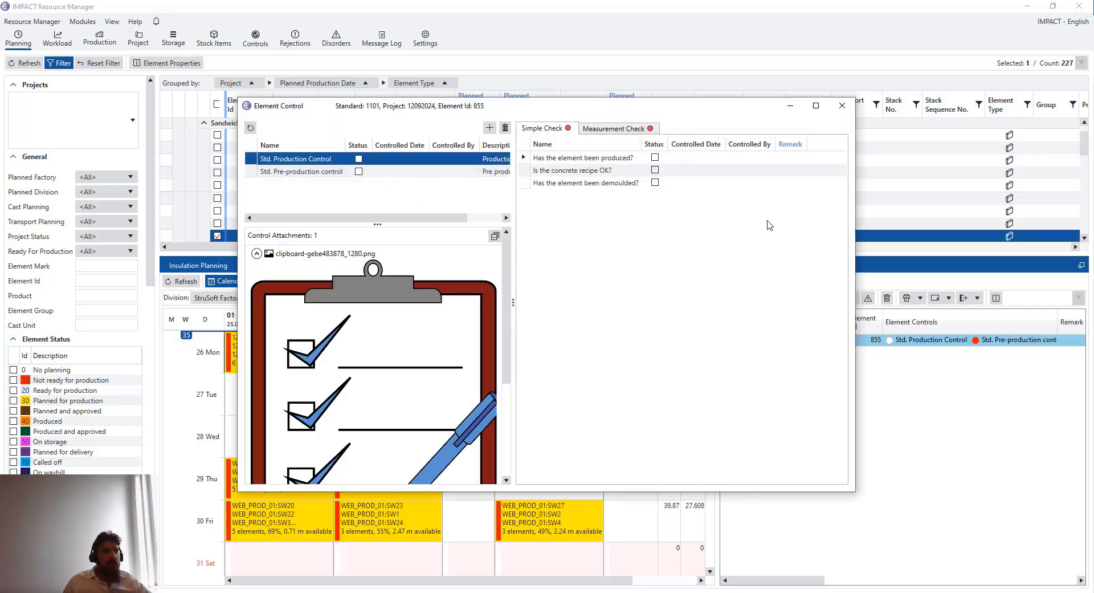
pyautogui.click(843, 106)
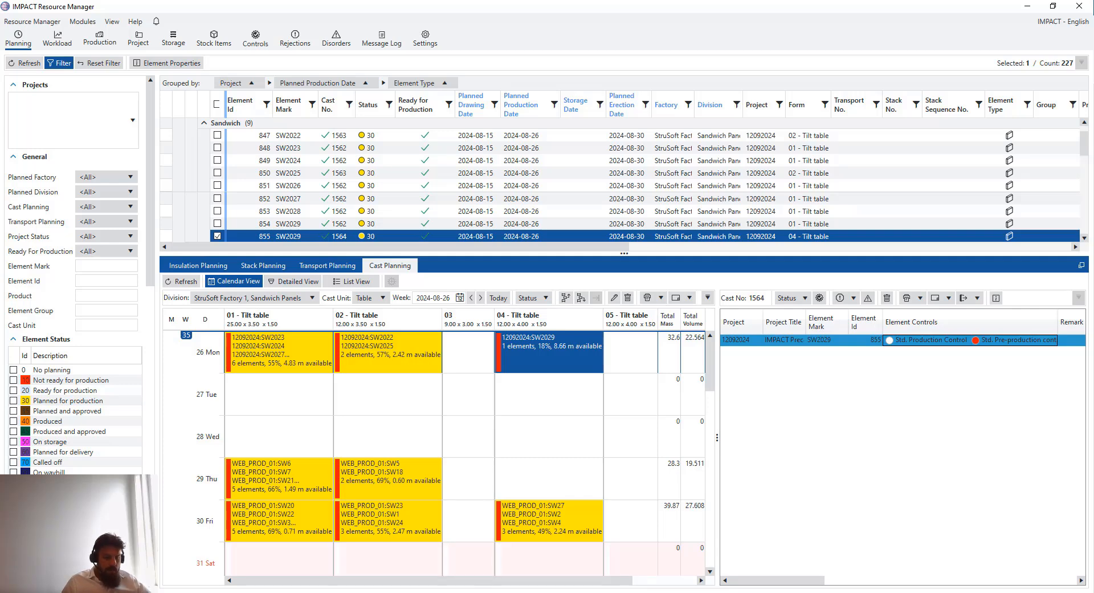
pyautogui.moveTo(429, 592)
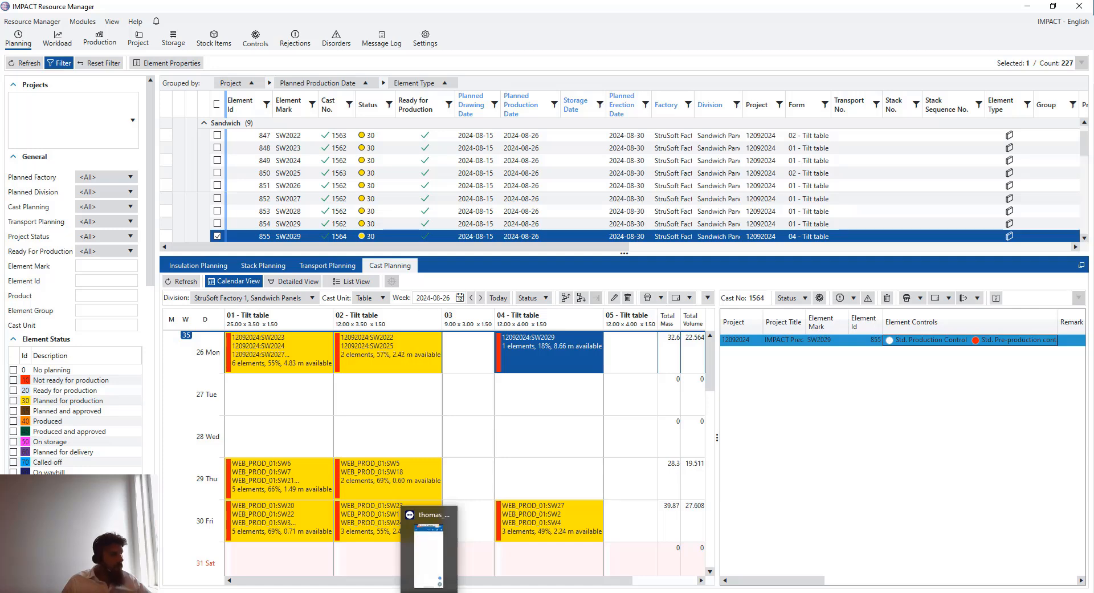
# Restore the planner window to reveal the TeamViewer phone mirror, then bring Cast1 forward
pyautogui.click(429, 590)
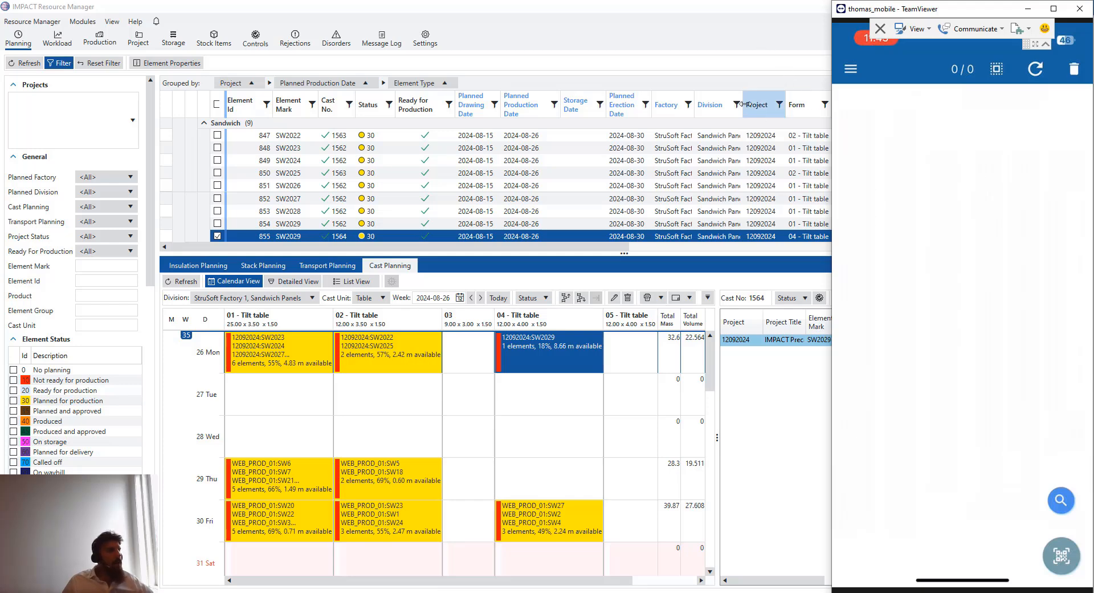
pyautogui.click(730, 10)
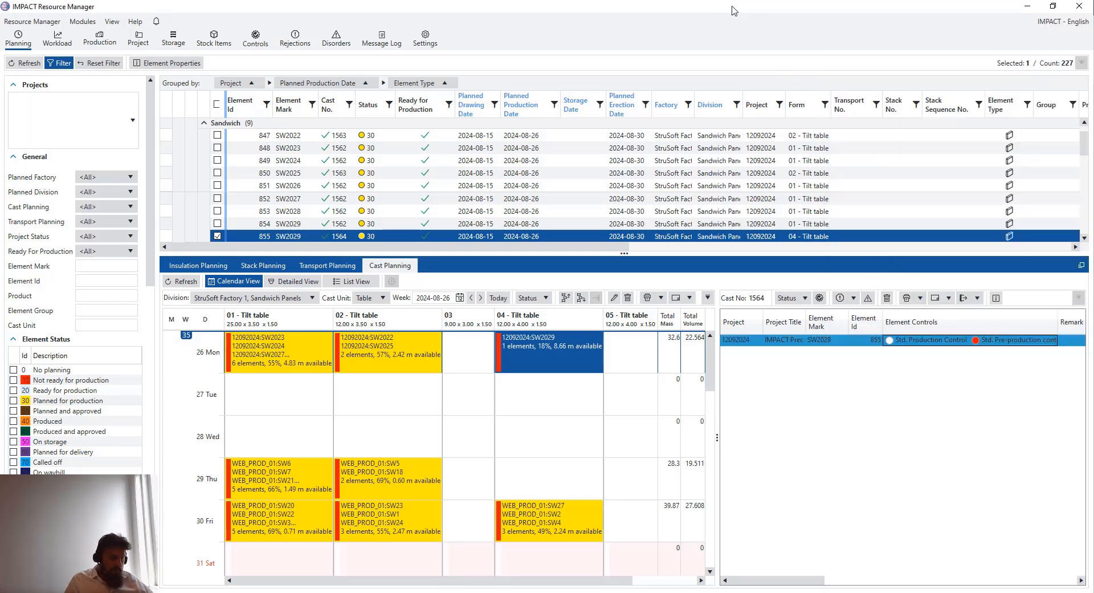
pyautogui.doubleClick(734, 10)
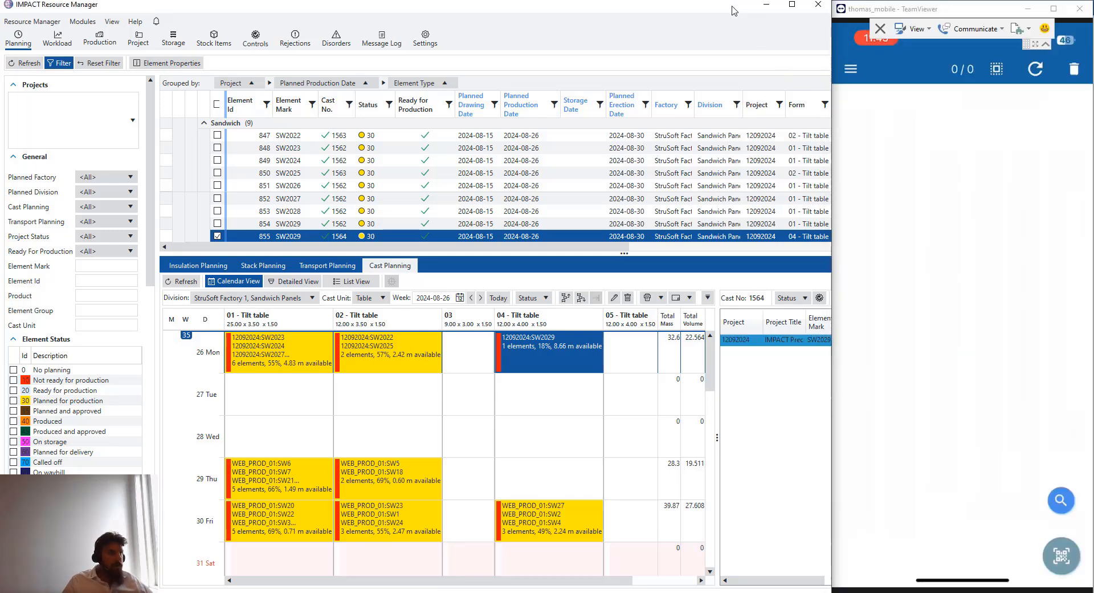
pyautogui.click(964, 125)
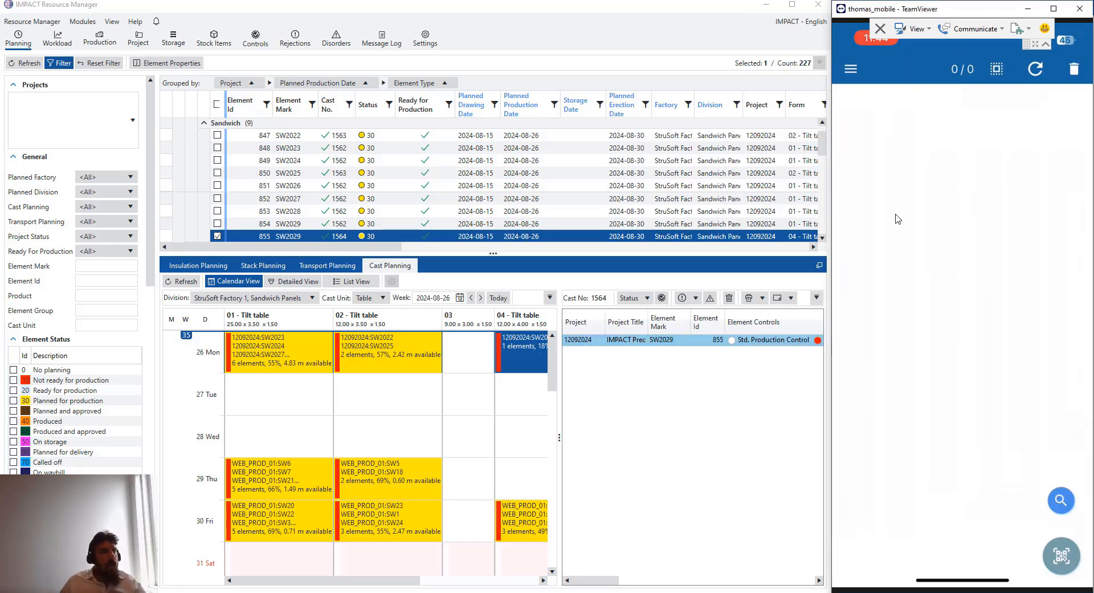
pyautogui.click(568, 592)
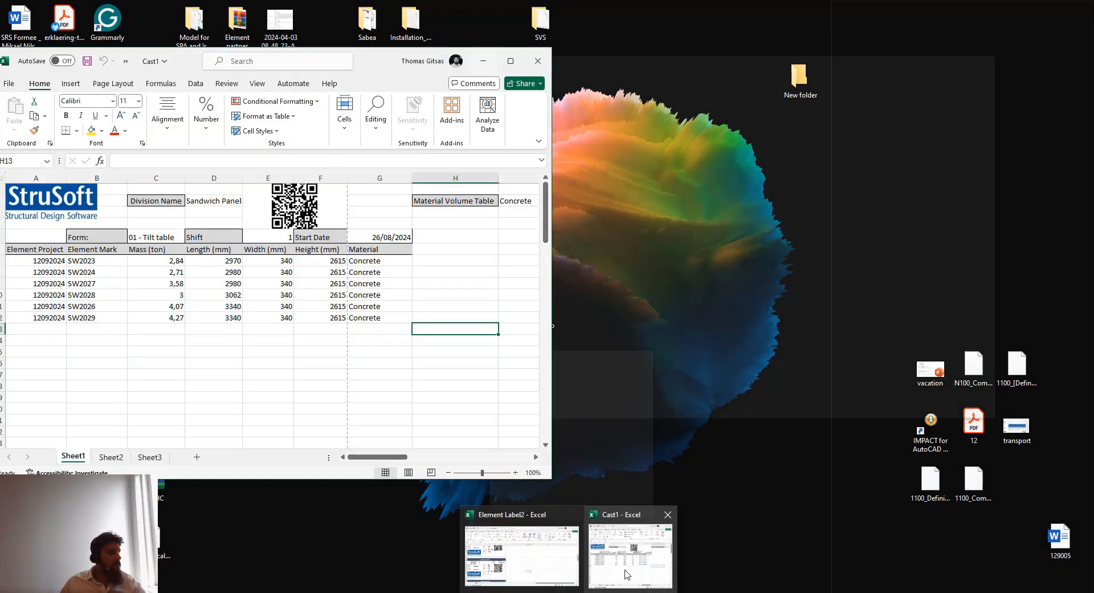
pyautogui.click(627, 574)
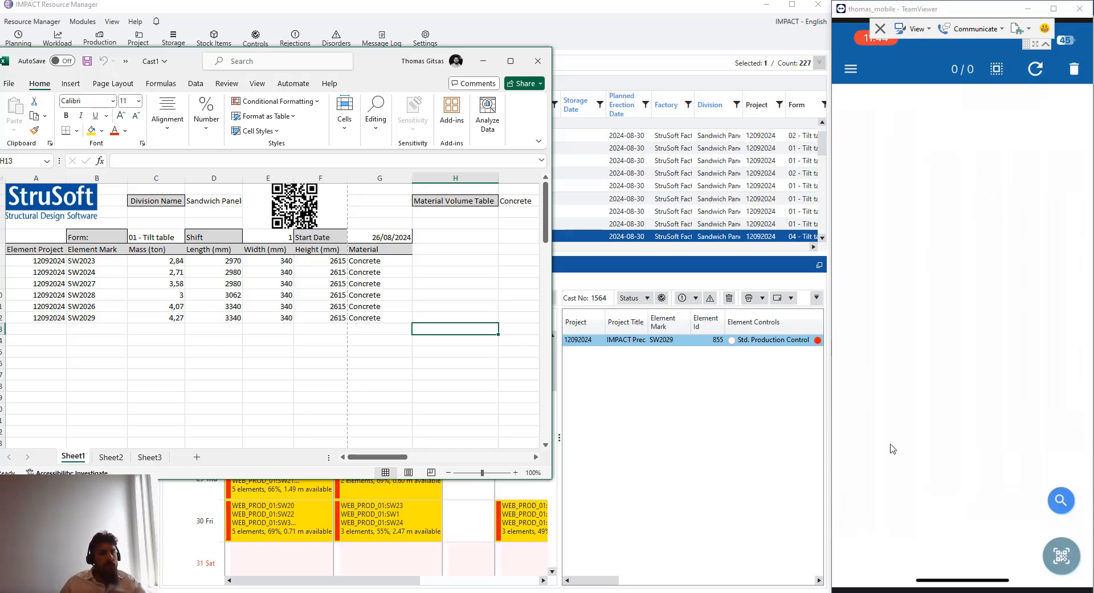
# Scan the Cast1 QR code with the phone app to list cast 1562's six elements, then open Cast search
pyautogui.click(1064, 556)
pyautogui.click(1063, 556)
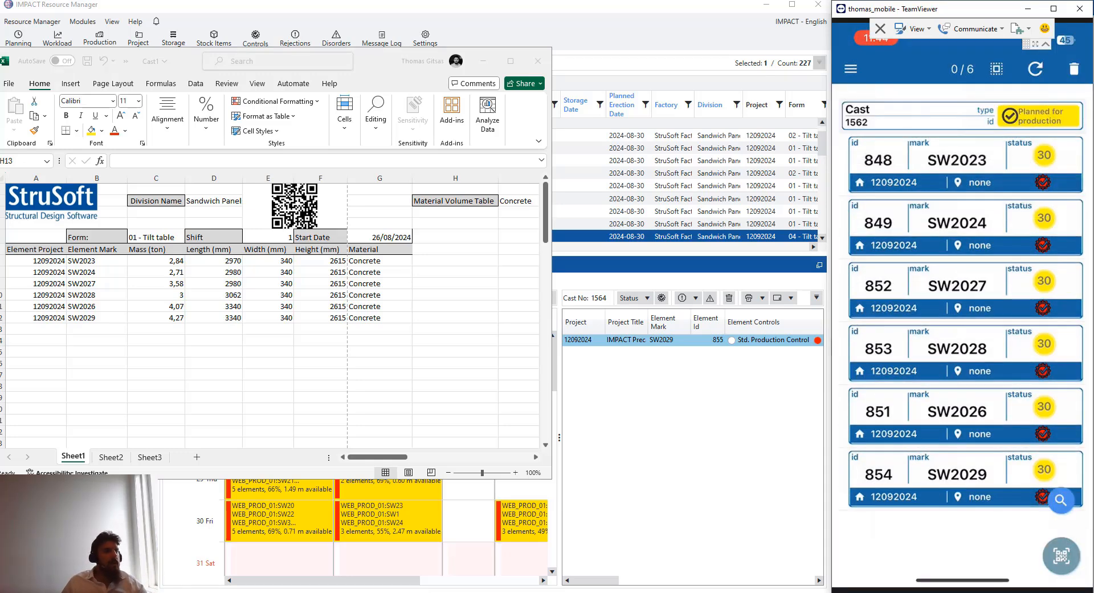
pyautogui.scroll(2, 963, 319)
pyautogui.scroll(-2, 963, 319)
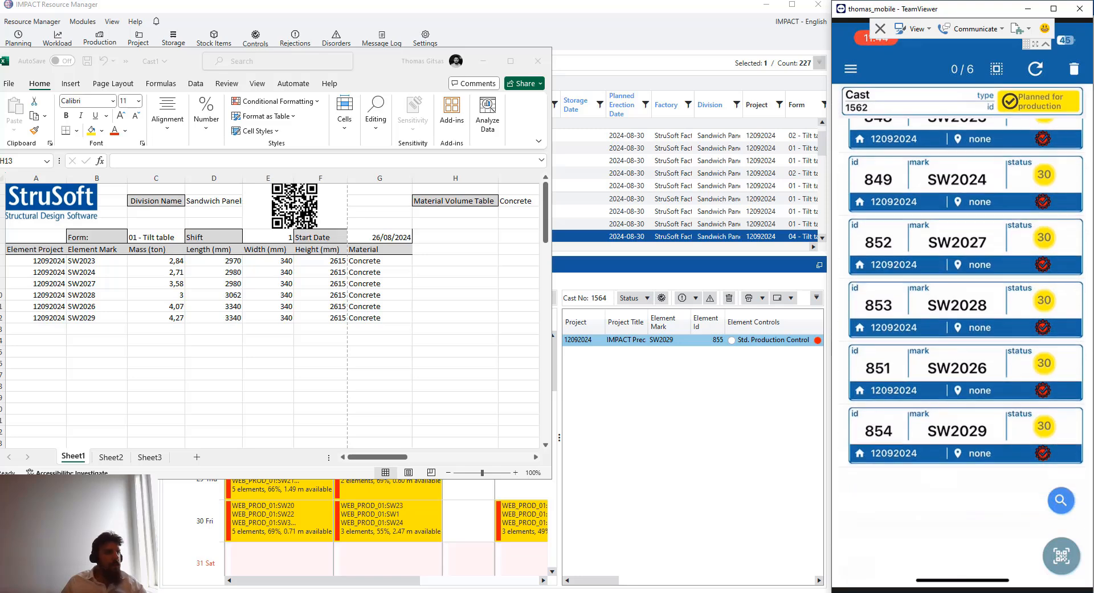
pyautogui.click(488, 64)
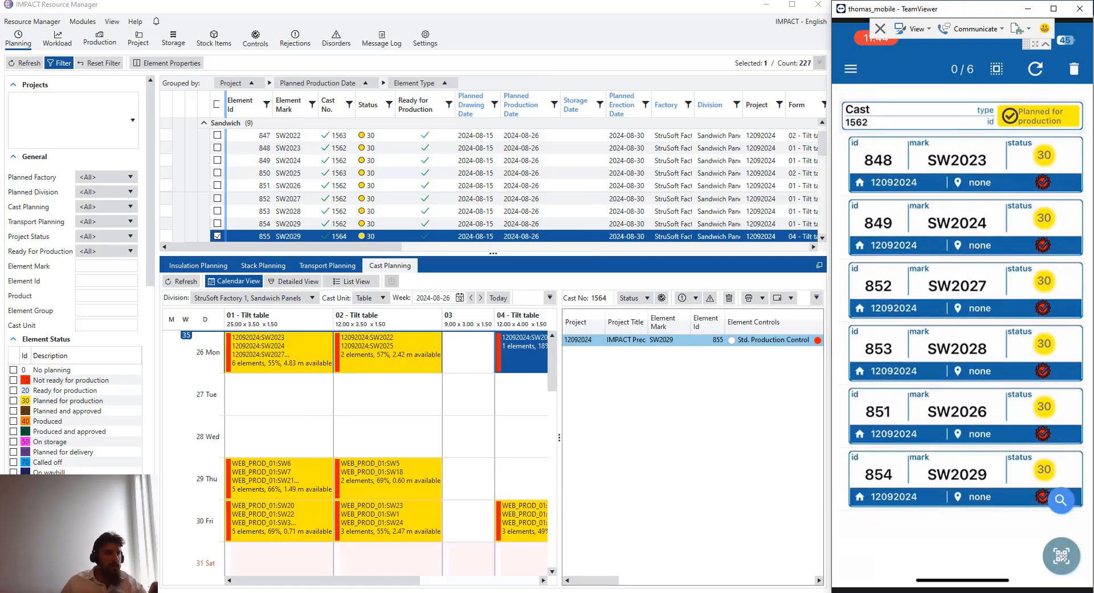
pyautogui.click(569, 592)
pyautogui.click(631, 570)
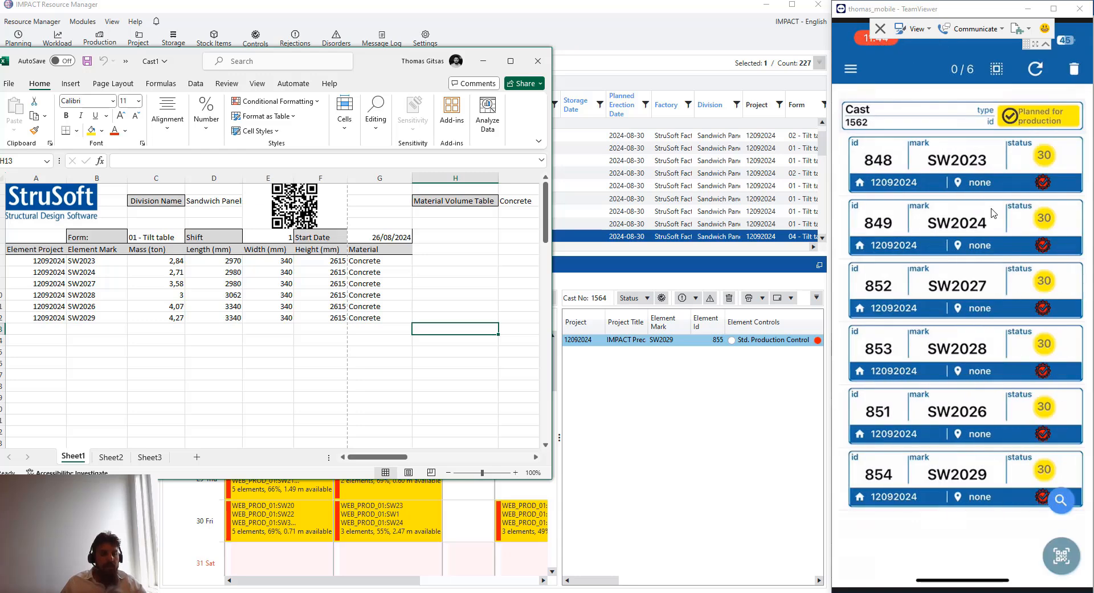
pyautogui.click(1068, 505)
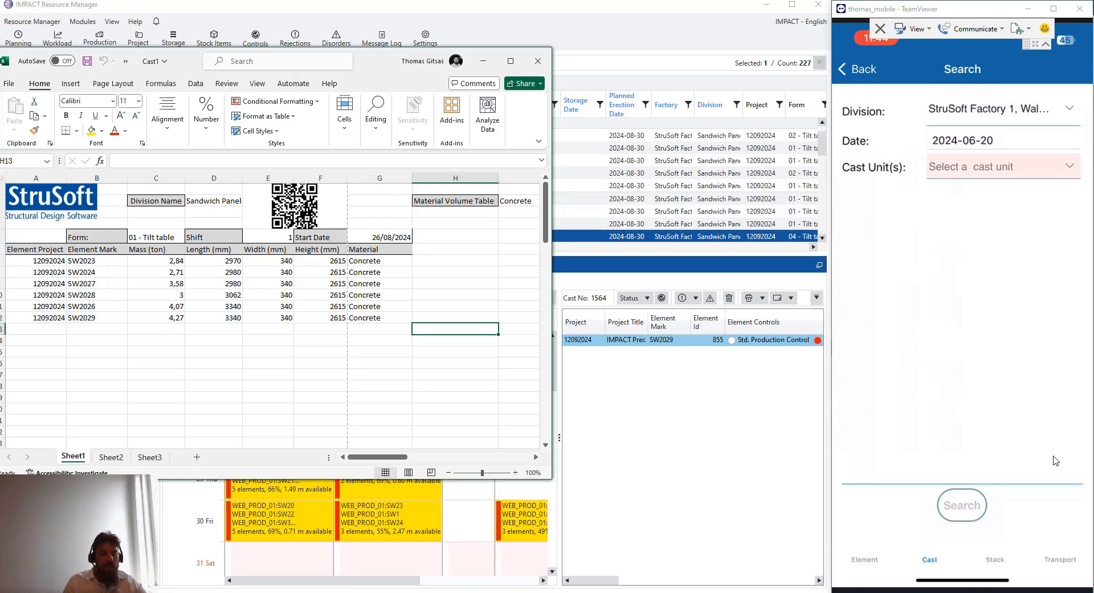
# Search the Sandwich Panels division and scroll the eight listed elements of casts 1562 and 1563
pyautogui.click(1066, 118)
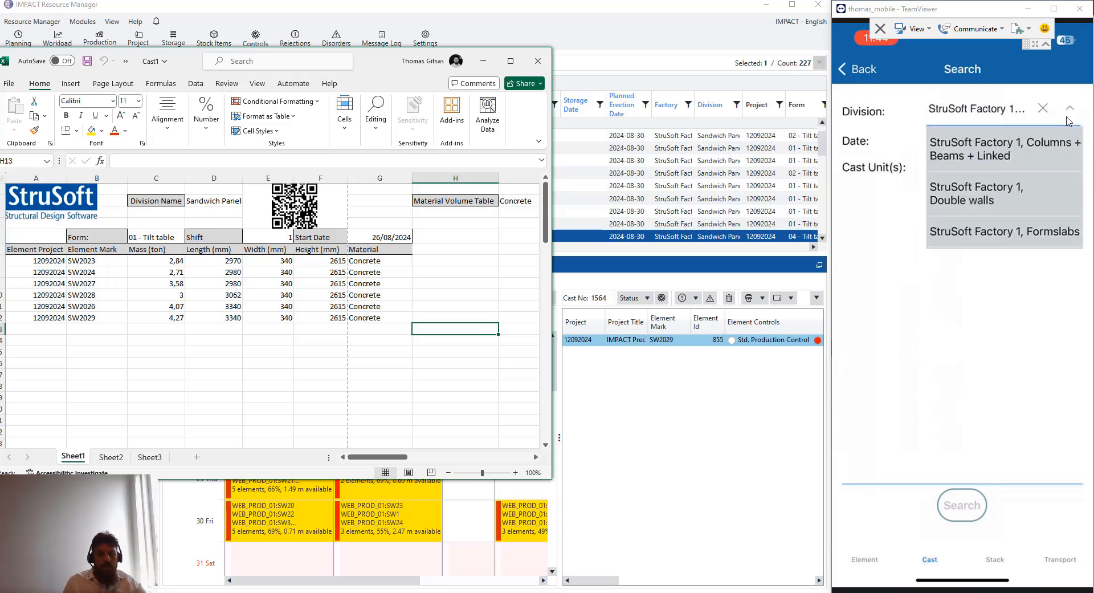
pyautogui.scroll(-5, 1068, 122)
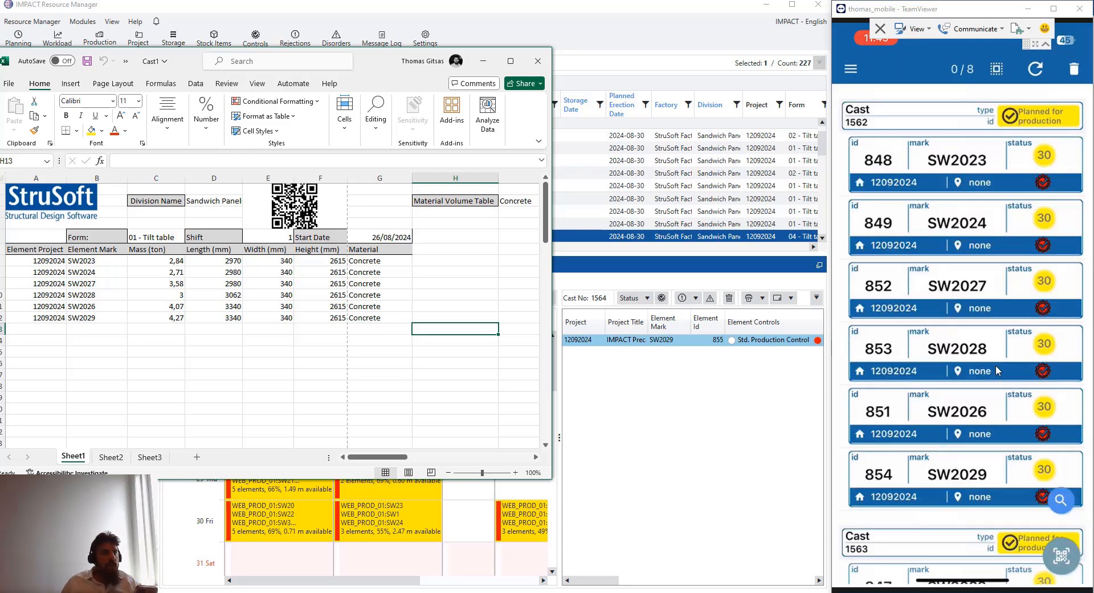
pyautogui.scroll(-5, 381, 307)
pyautogui.scroll(-1, 384, 304)
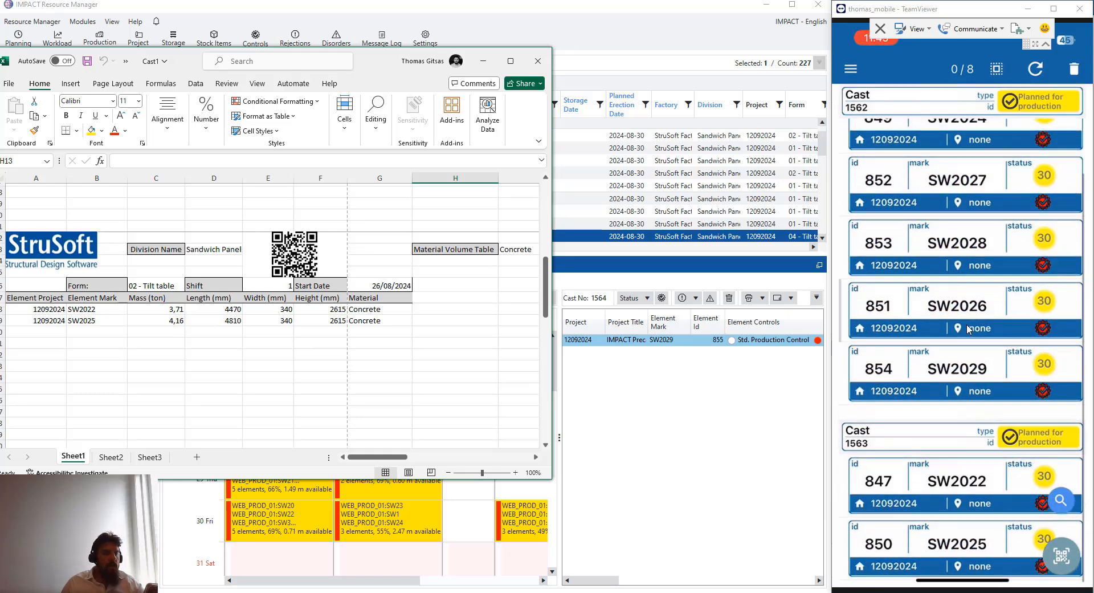
pyautogui.scroll(-2, 969, 342)
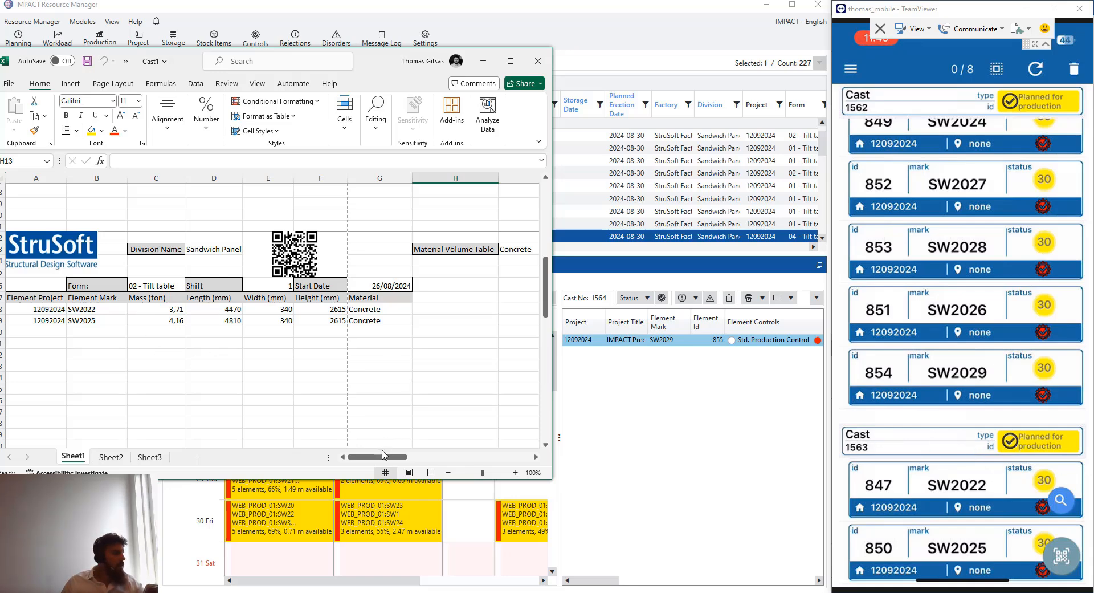
pyautogui.moveTo(354, 458); pyautogui.dragTo(354, 459)
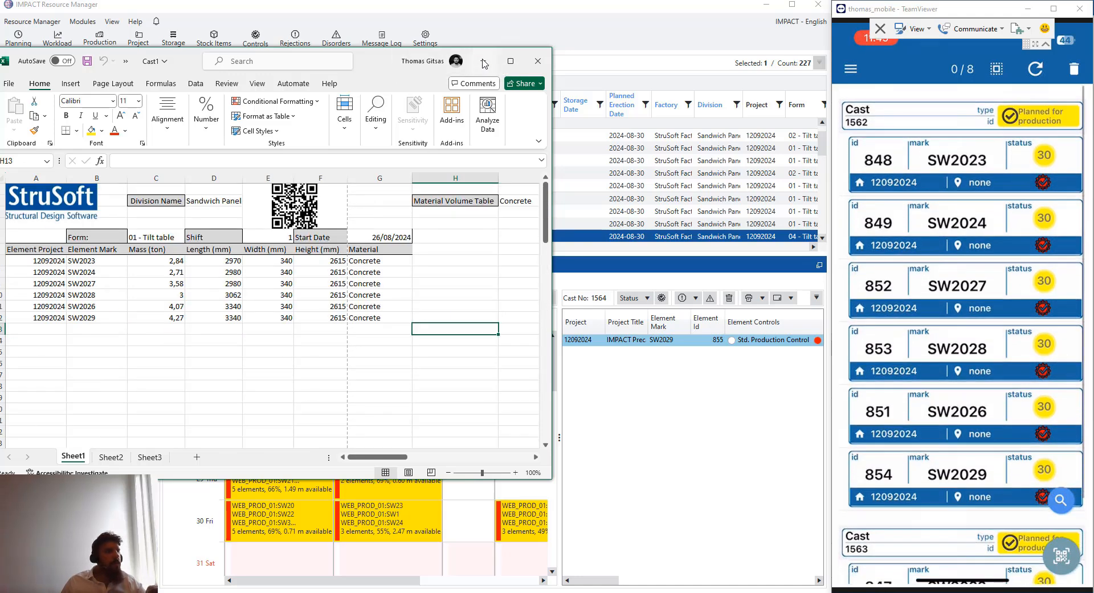
pyautogui.click(486, 60)
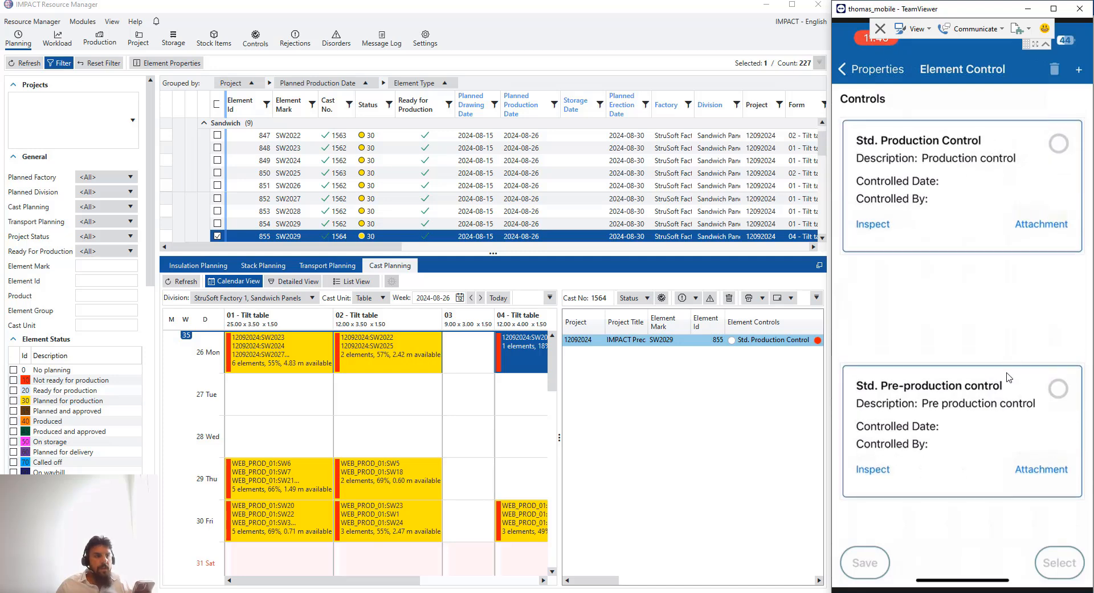
pyautogui.click(1038, 470)
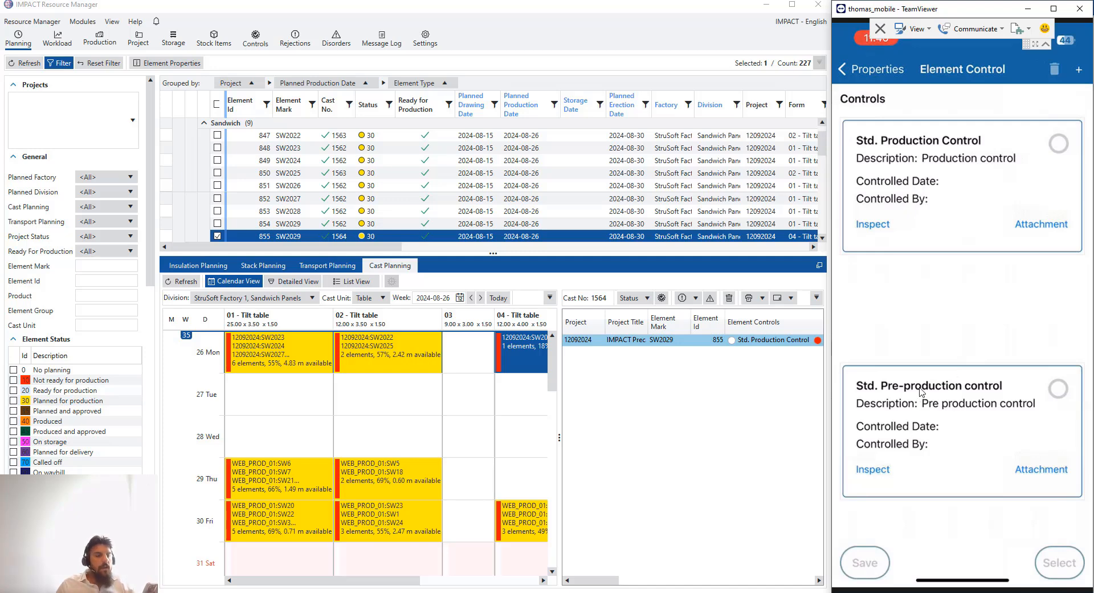
pyautogui.click(935, 427)
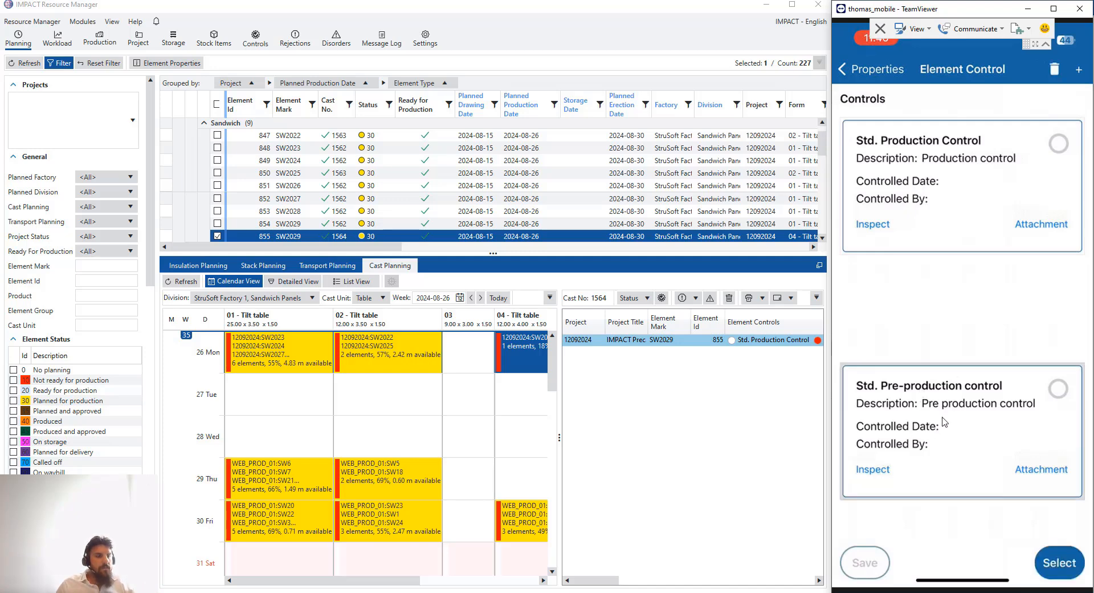
pyautogui.click(1054, 561)
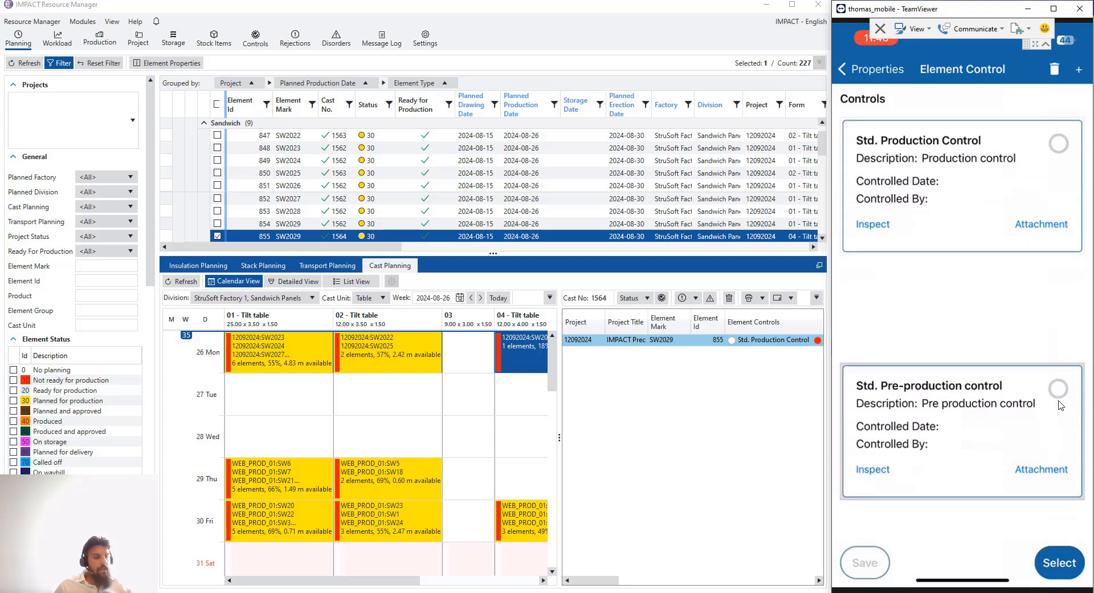
pyautogui.click(1058, 392)
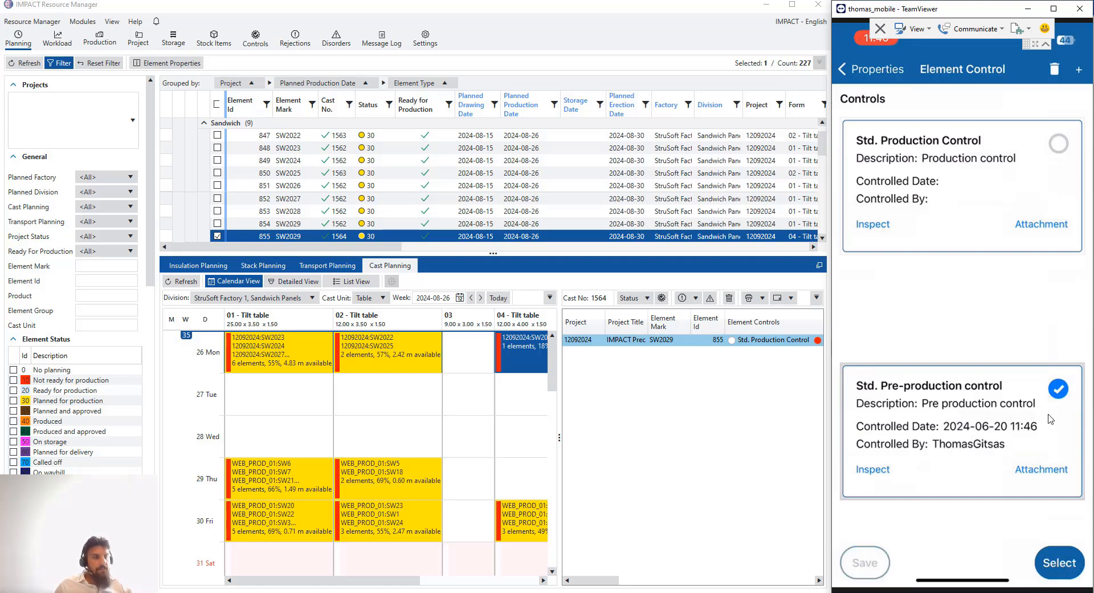
pyautogui.click(957, 413)
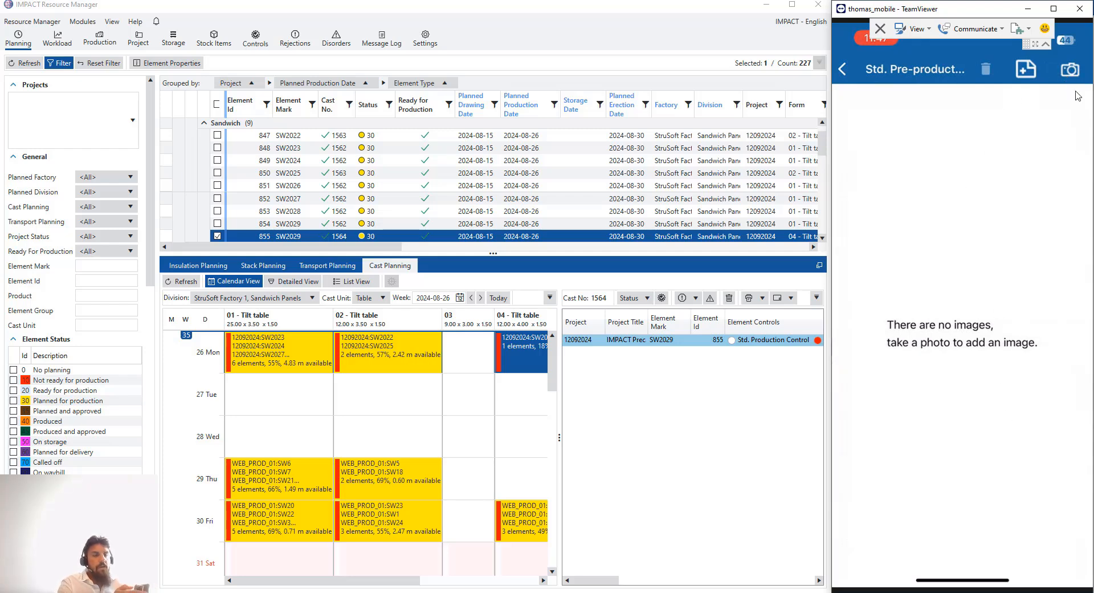
# Take two photos for the pre-production control and flip between them in the carousel
pyautogui.click(1070, 70)
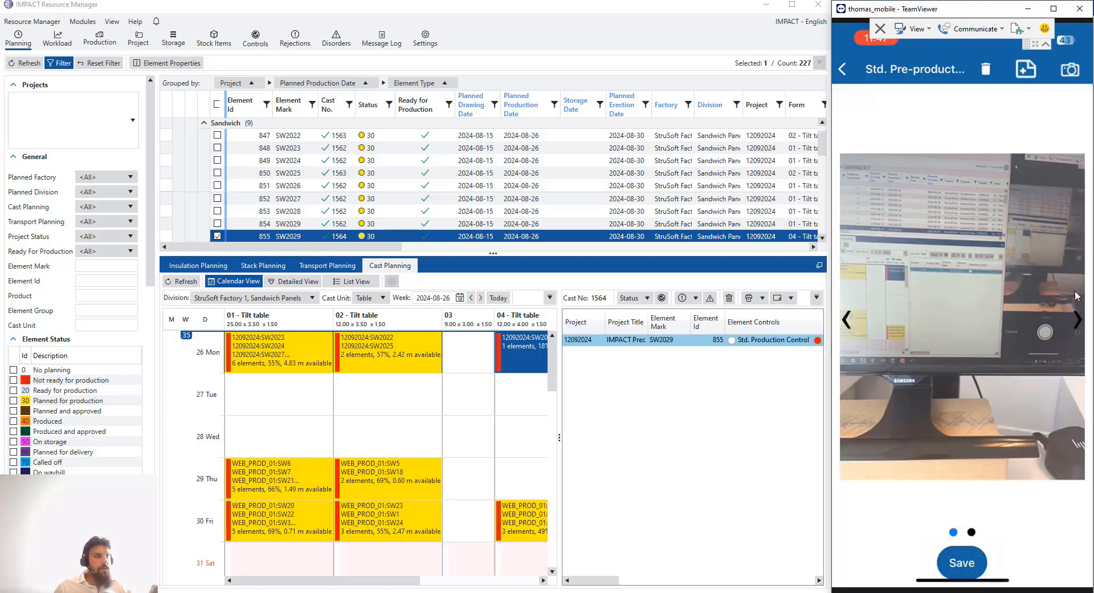
pyautogui.click(1078, 319)
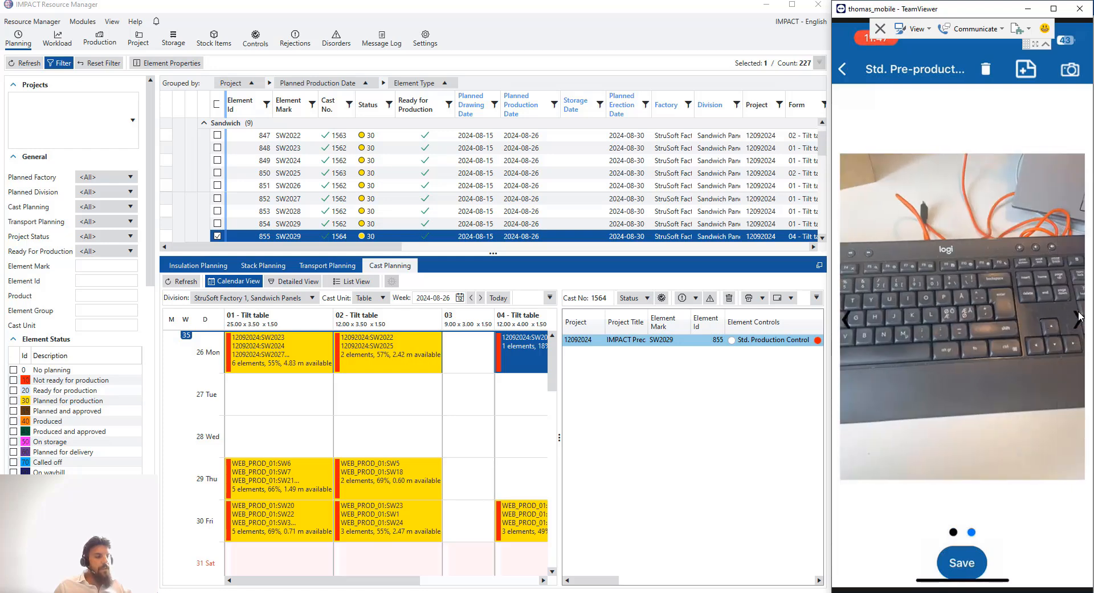
pyautogui.click(1077, 319)
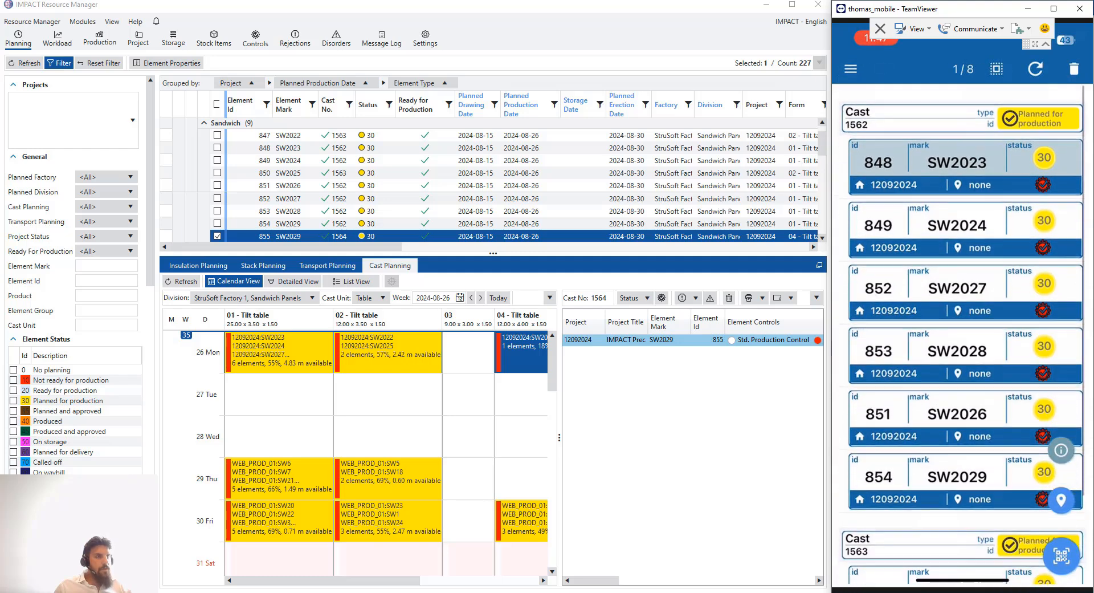
# Refresh the phone list and Cast Planning, then open cast 1562 on Monday 26 to check SW2023's control
pyautogui.click(1034, 70)
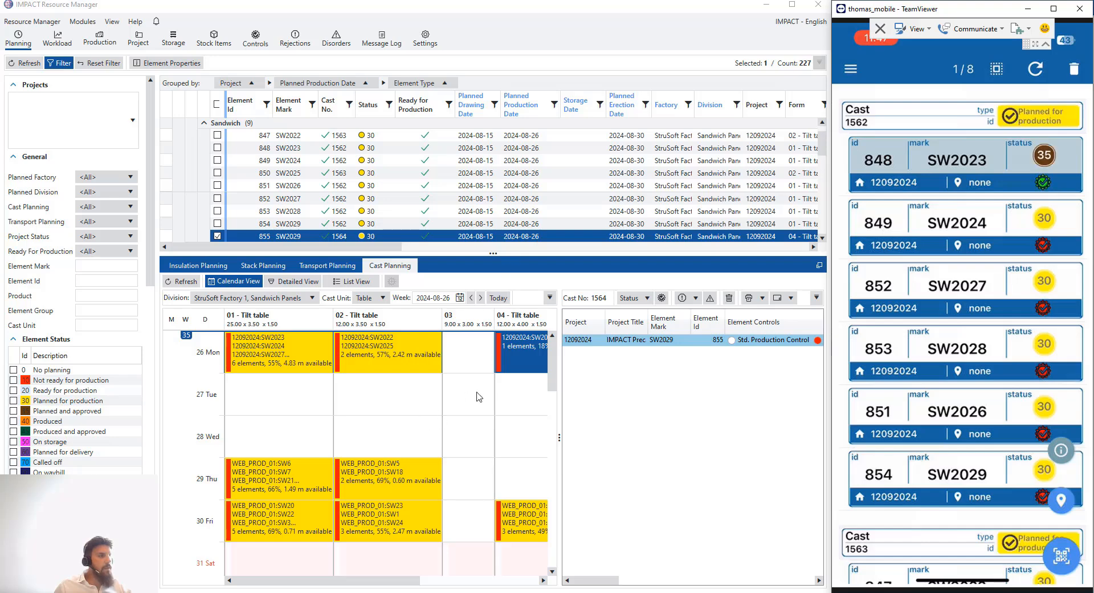
pyautogui.click(183, 282)
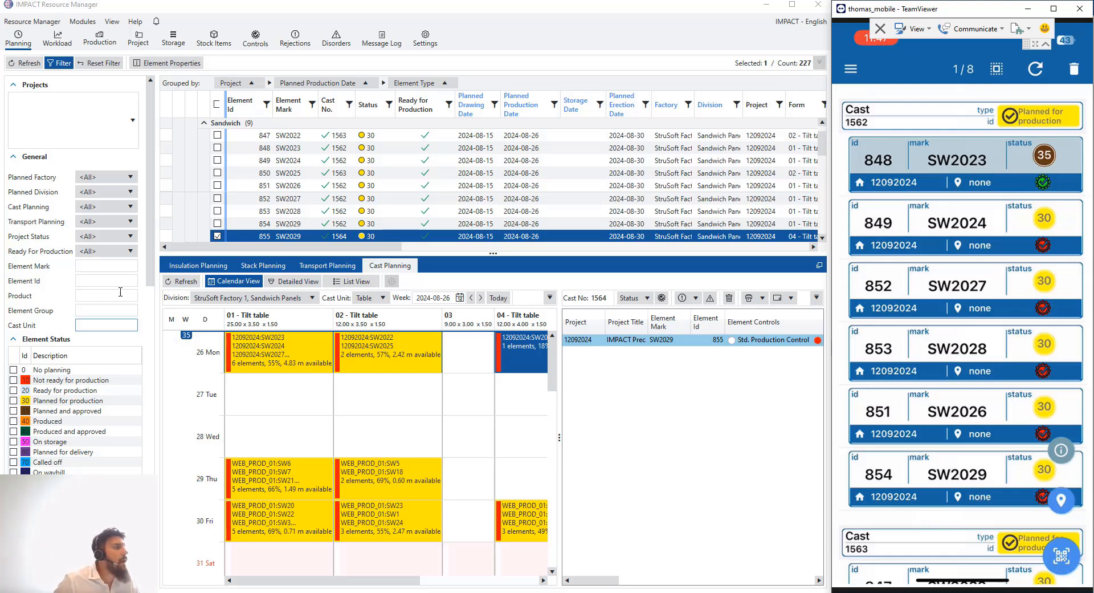
pyautogui.click(191, 281)
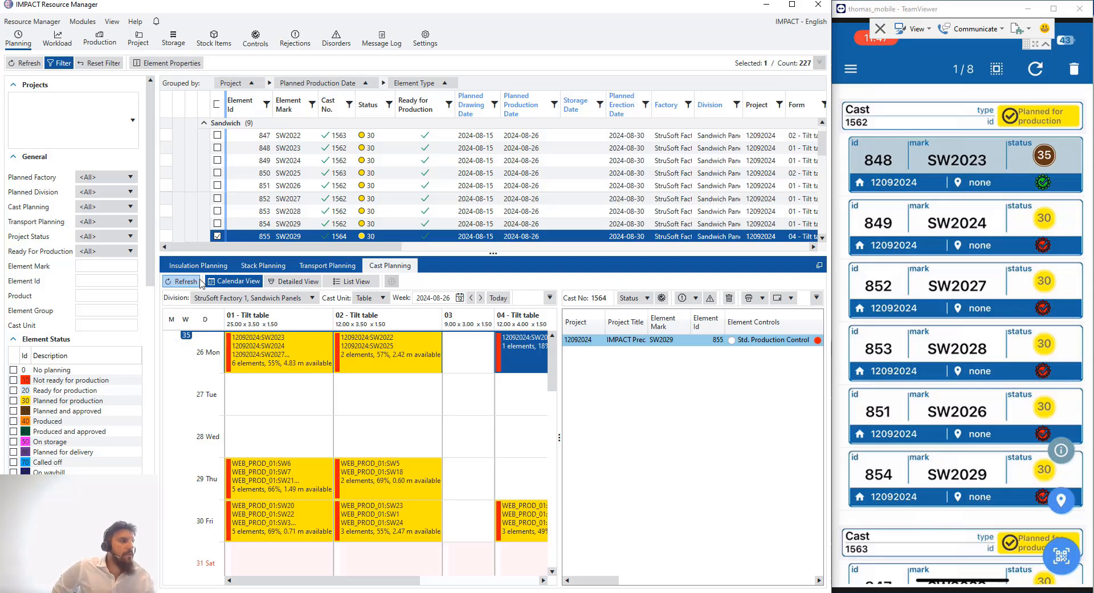
pyautogui.click(285, 372)
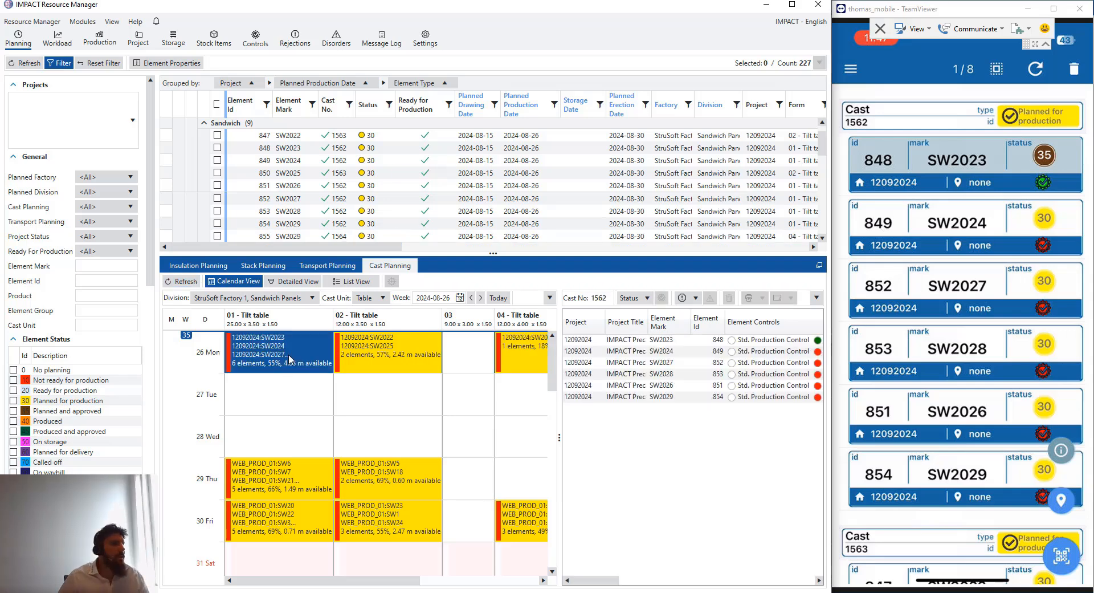
pyautogui.moveTo(560, 422); pyautogui.dragTo(531, 422)
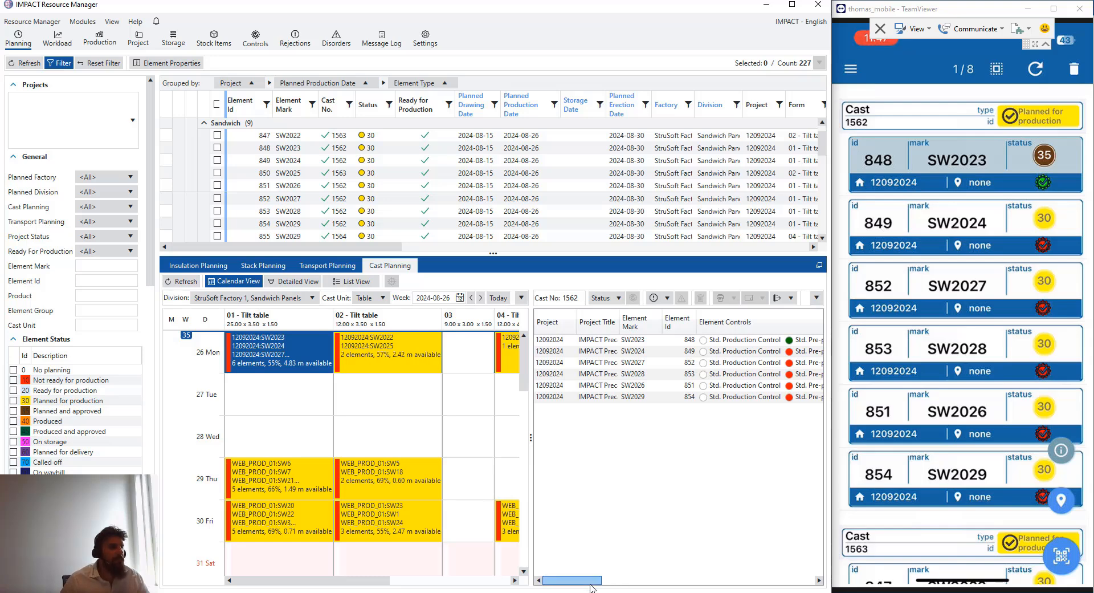
pyautogui.moveTo(587, 580); pyautogui.dragTo(604, 580)
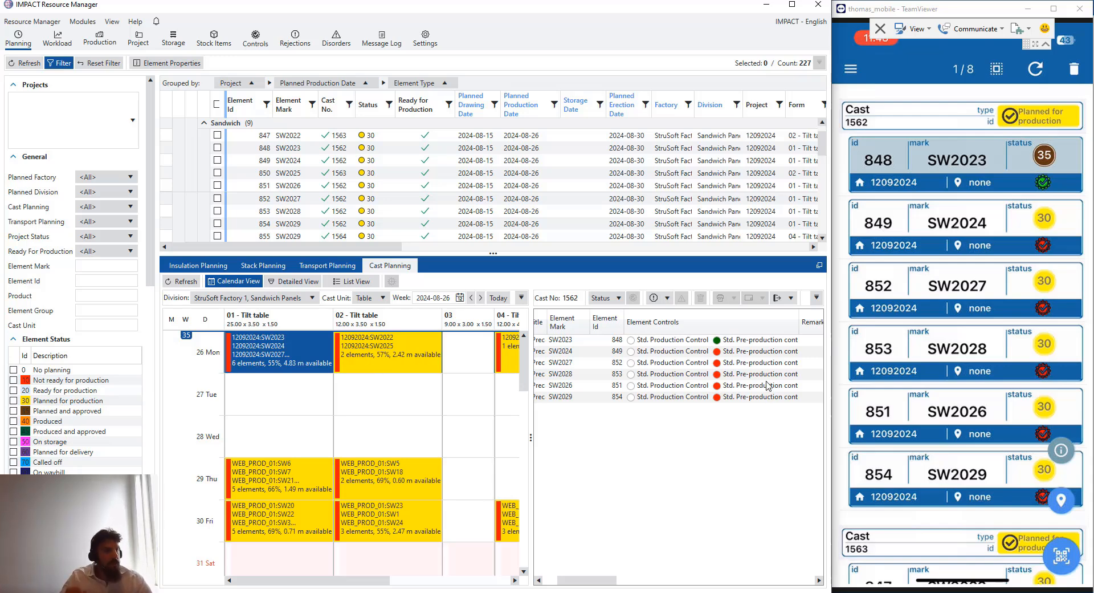
pyautogui.click(754, 351)
pyautogui.click(752, 363)
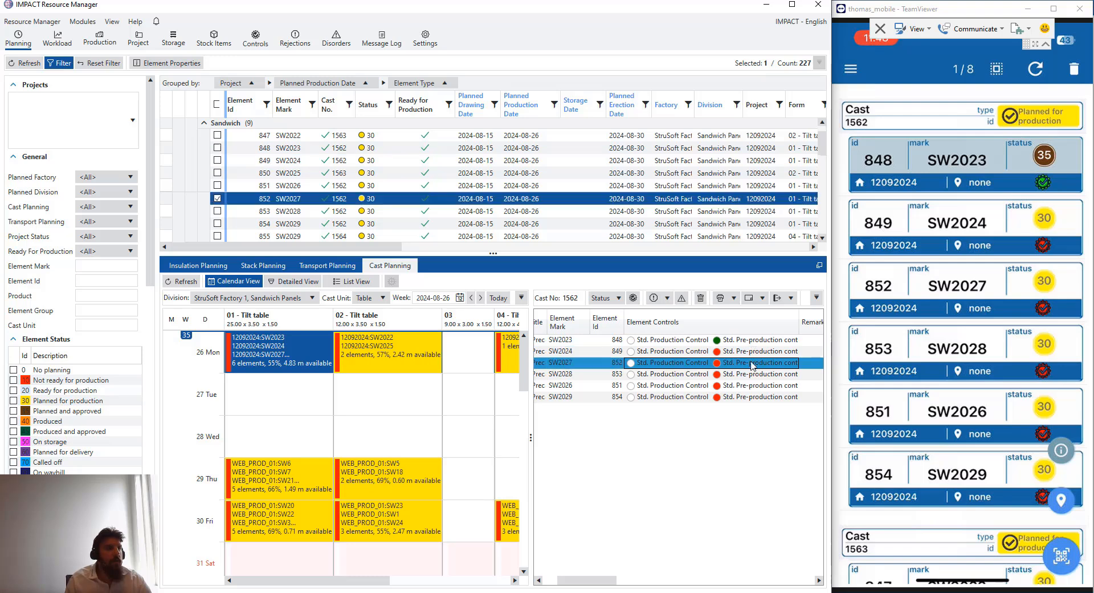
pyautogui.click(752, 353)
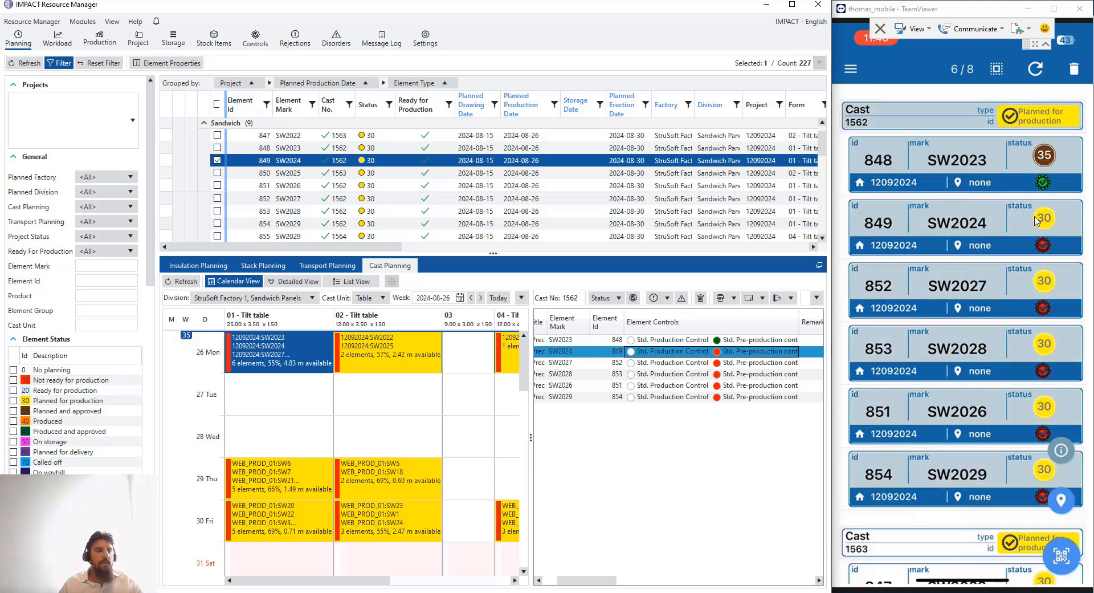
pyautogui.click(957, 113)
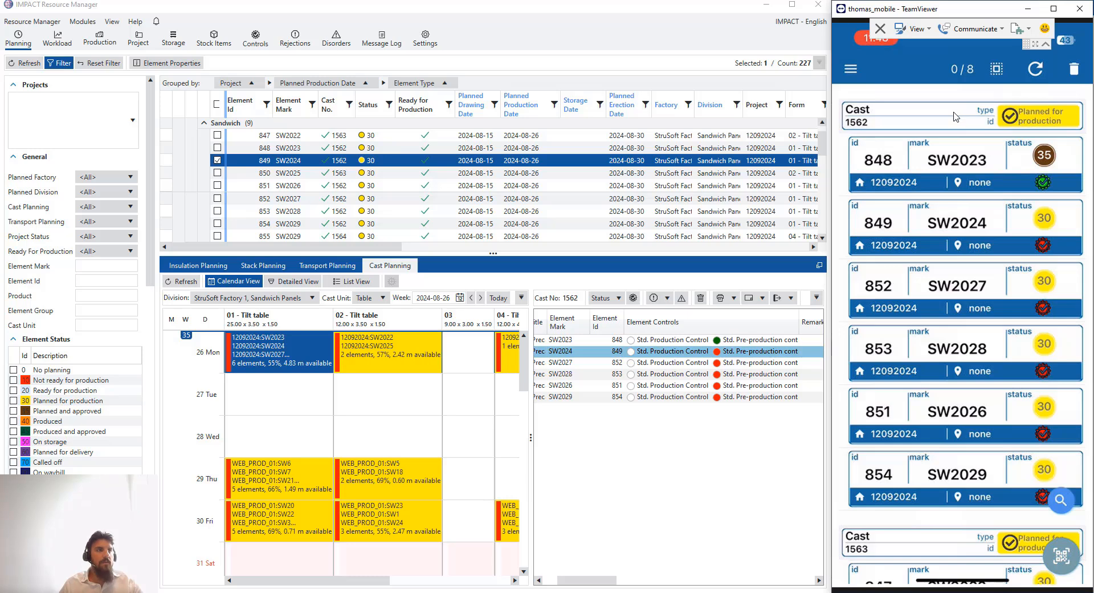
pyautogui.click(955, 121)
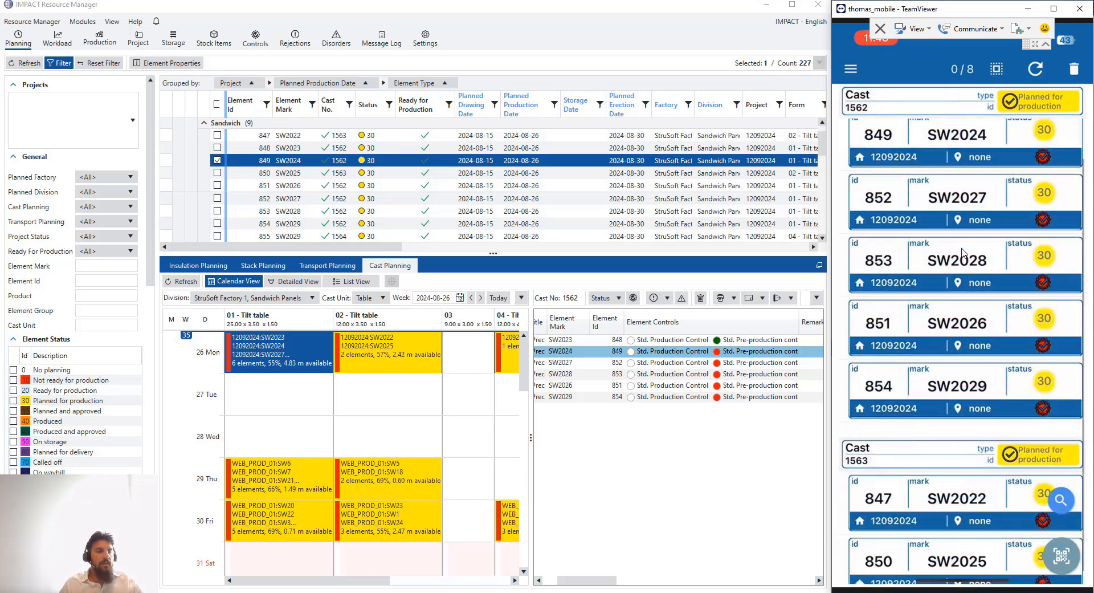
pyautogui.click(963, 433)
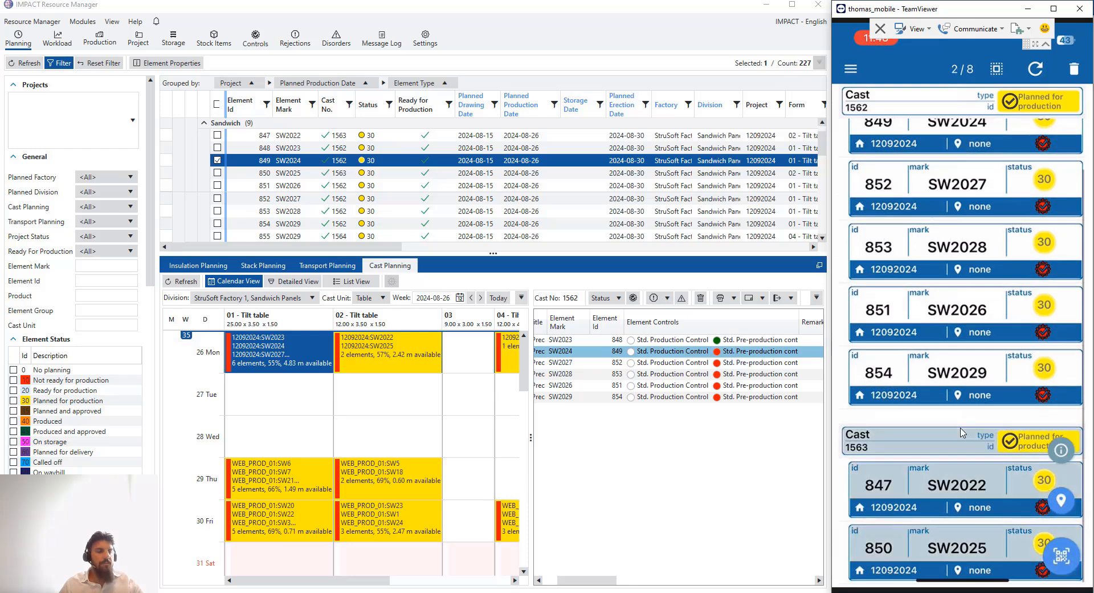
pyautogui.click(963, 433)
pyautogui.scroll(3, 964, 428)
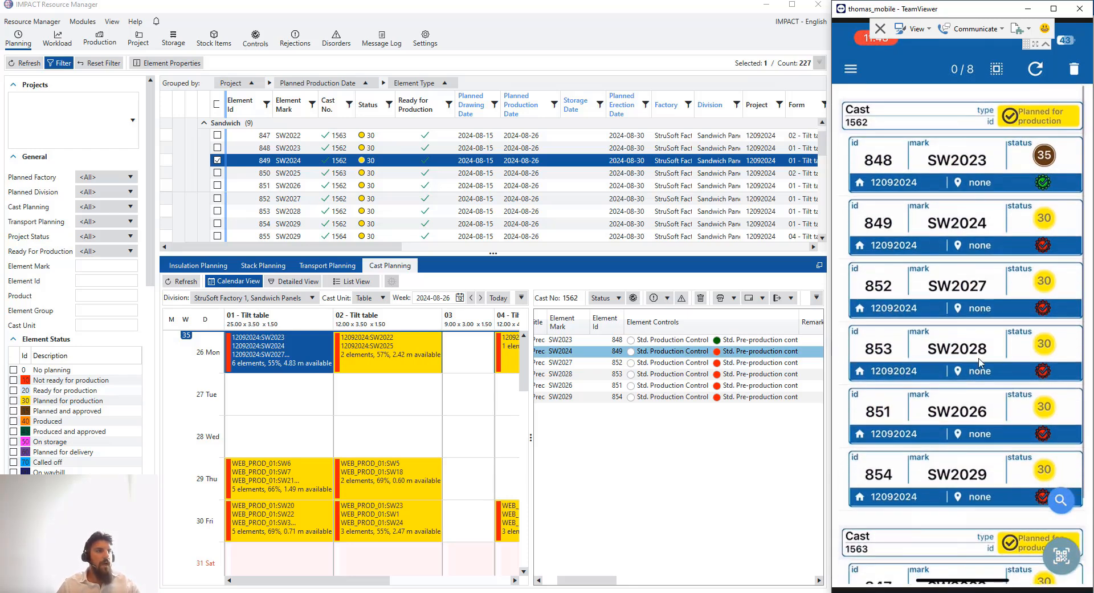
pyautogui.scroll(-2, 980, 362)
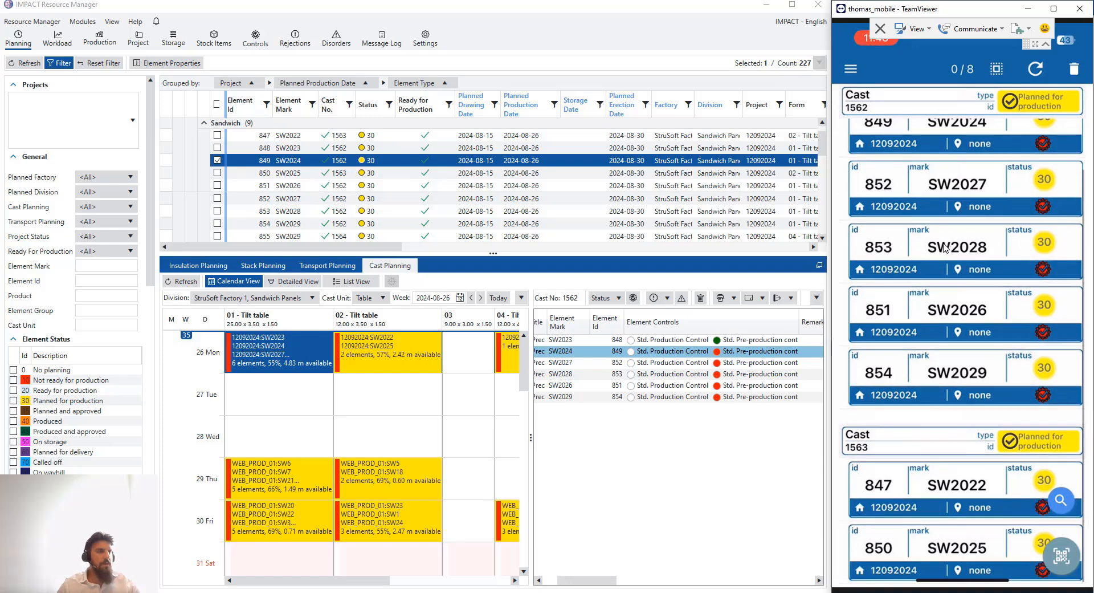
pyautogui.scroll(2, 946, 248)
pyautogui.click(569, 592)
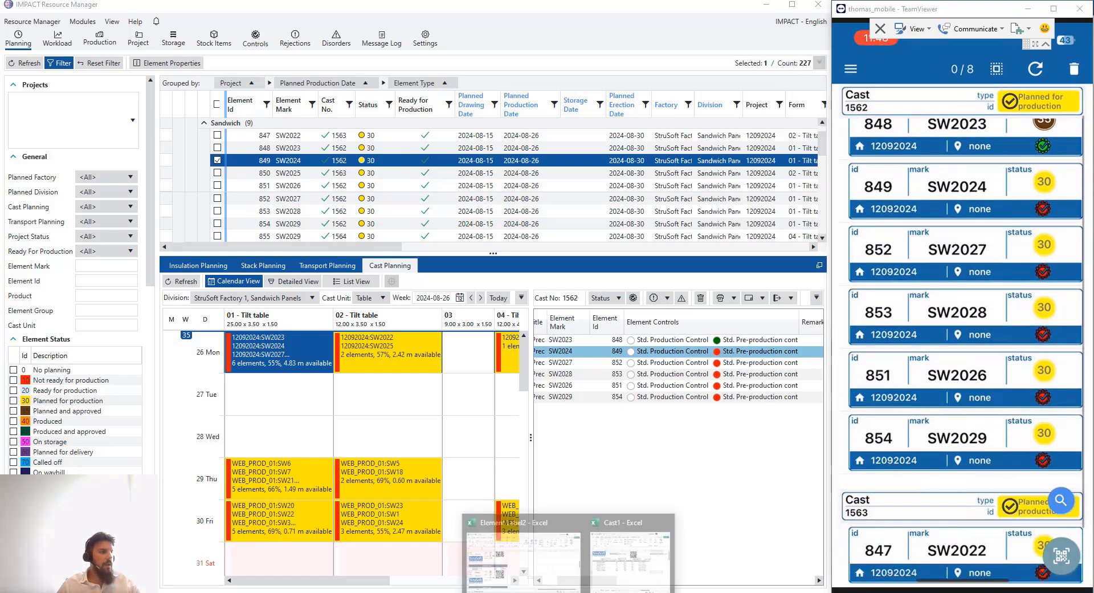
pyautogui.click(523, 556)
pyautogui.scroll(-2, 592, 261)
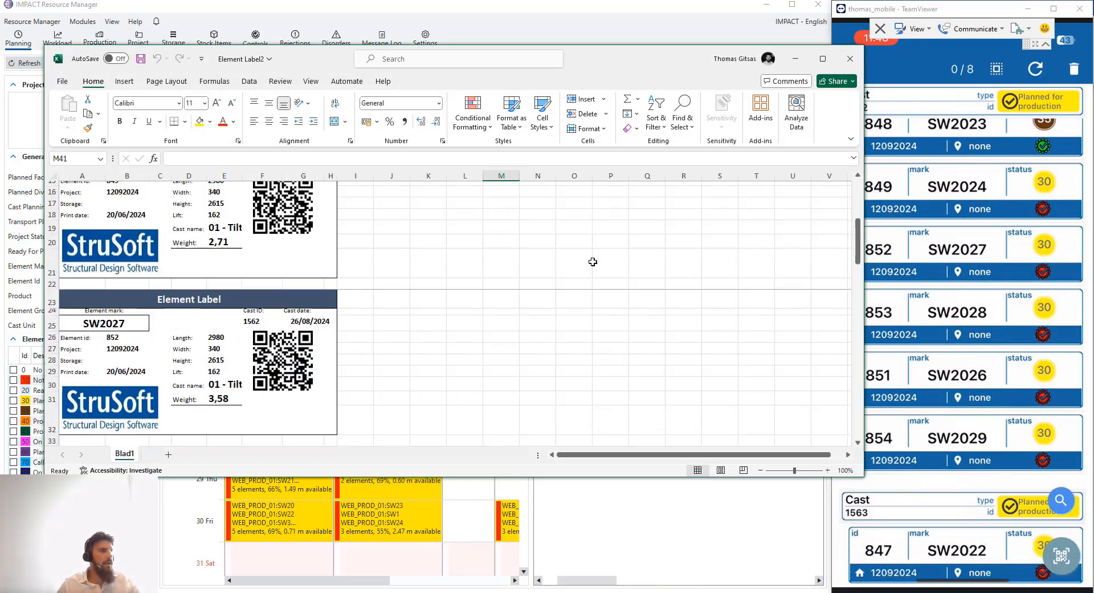
pyautogui.scroll(5, 593, 261)
pyautogui.scroll(1, 1024, 199)
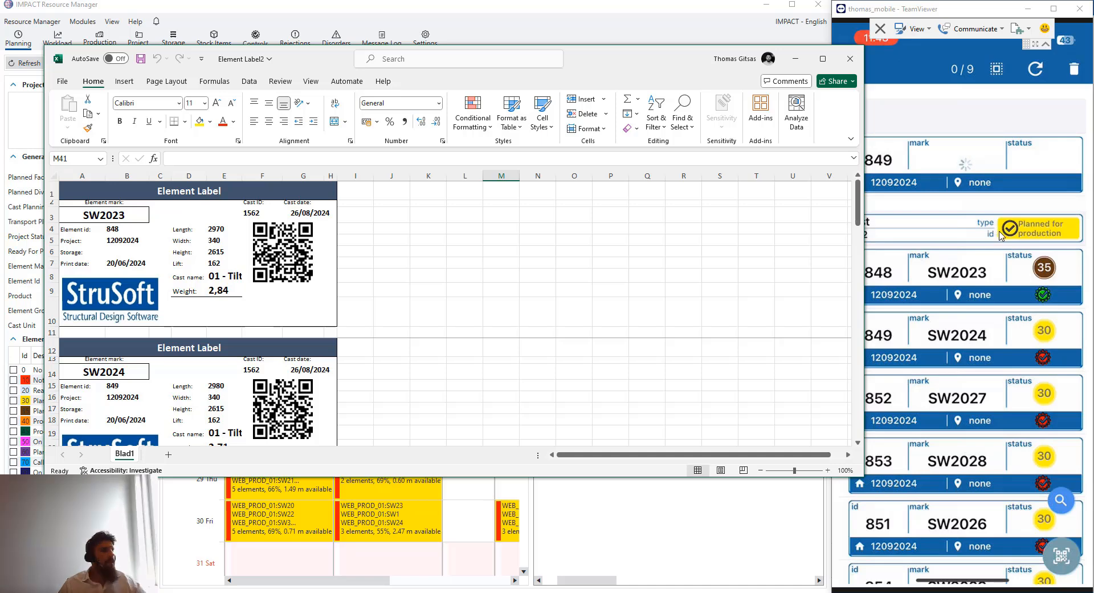
pyautogui.click(797, 60)
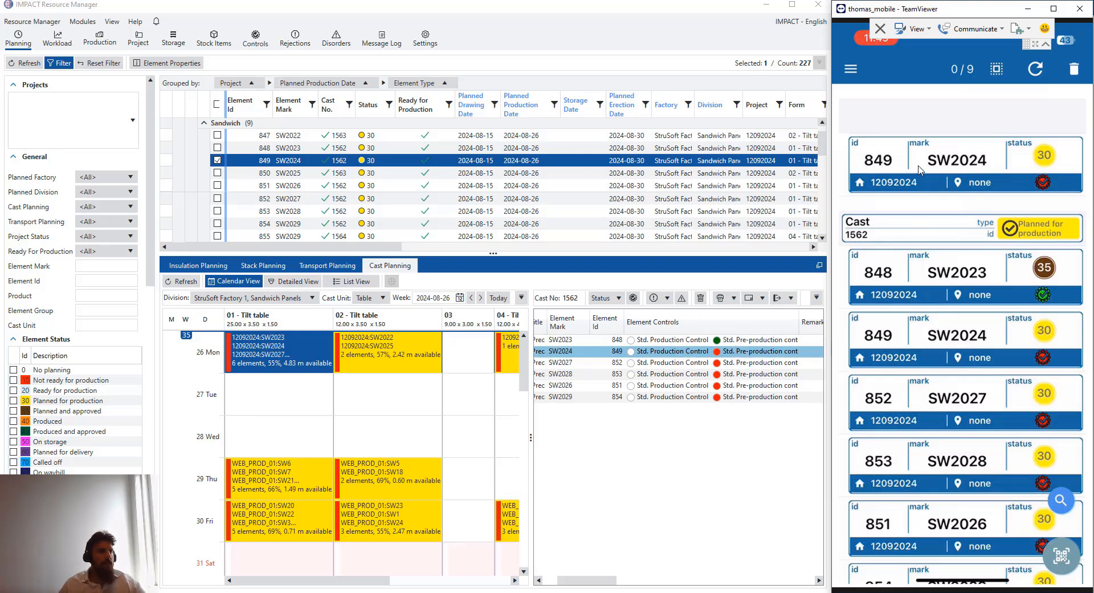
# Select cast 1562 with its six elements on the phone and open its Cast Properties status page
pyautogui.click(924, 187)
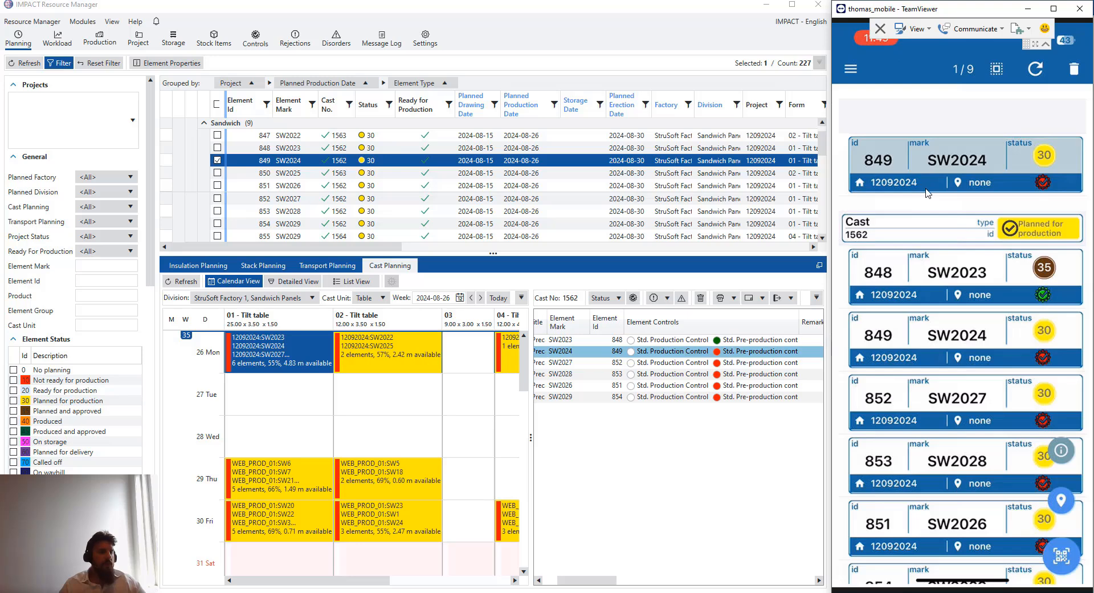
pyautogui.click(929, 191)
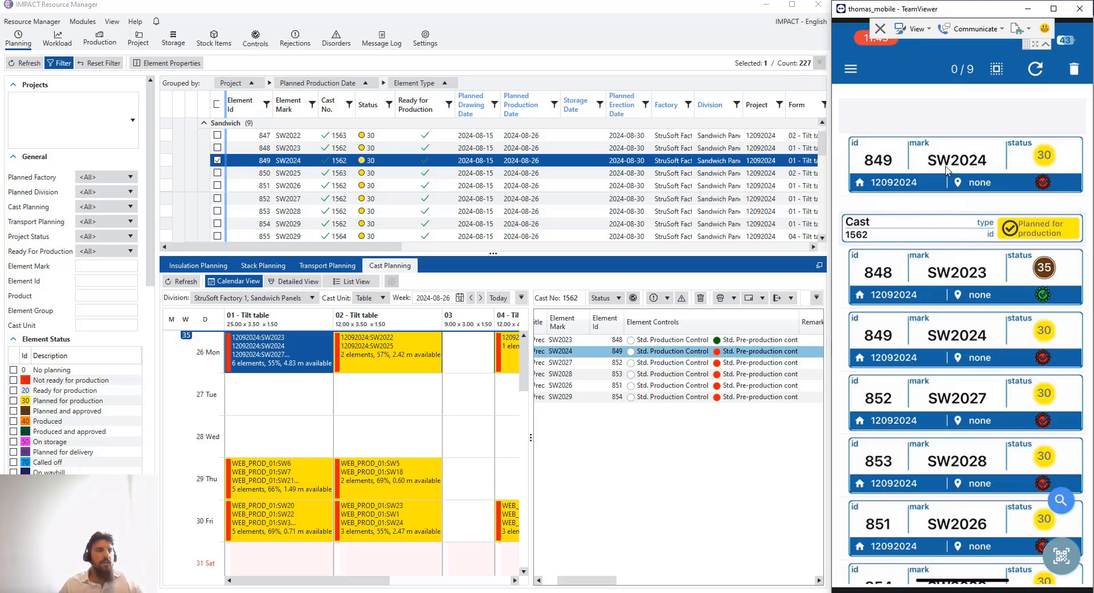
pyautogui.scroll(-5, 969, 182)
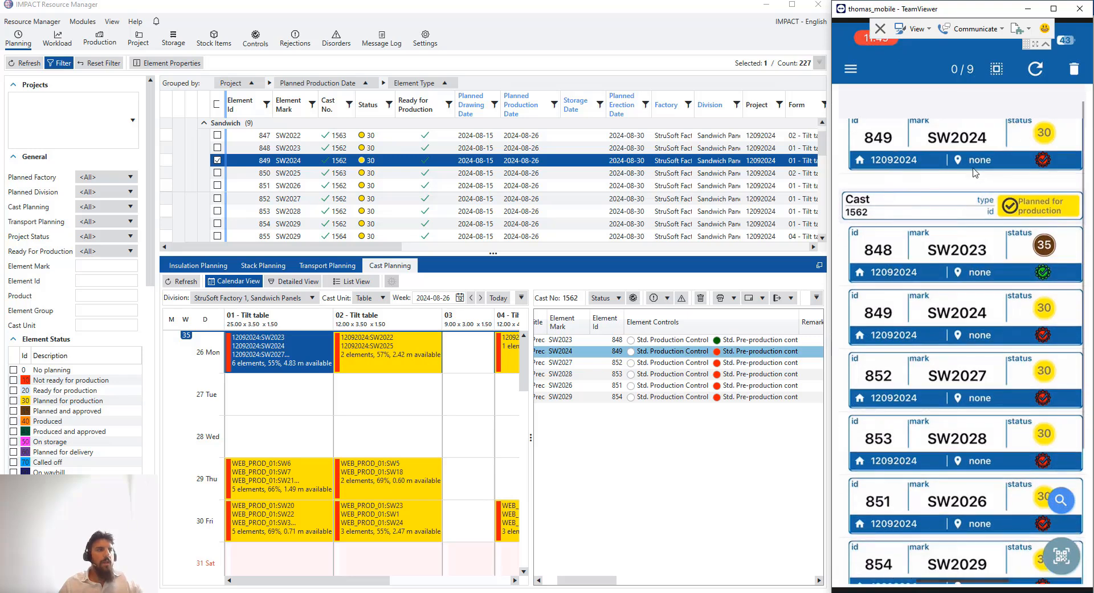
pyautogui.scroll(5, 919, 221)
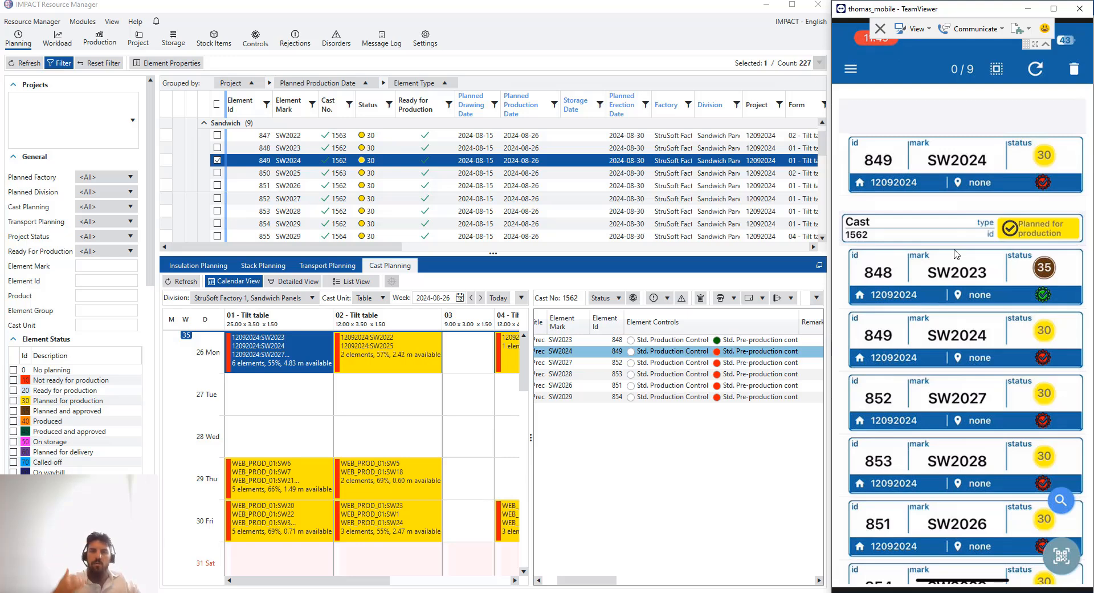
pyautogui.click(962, 253)
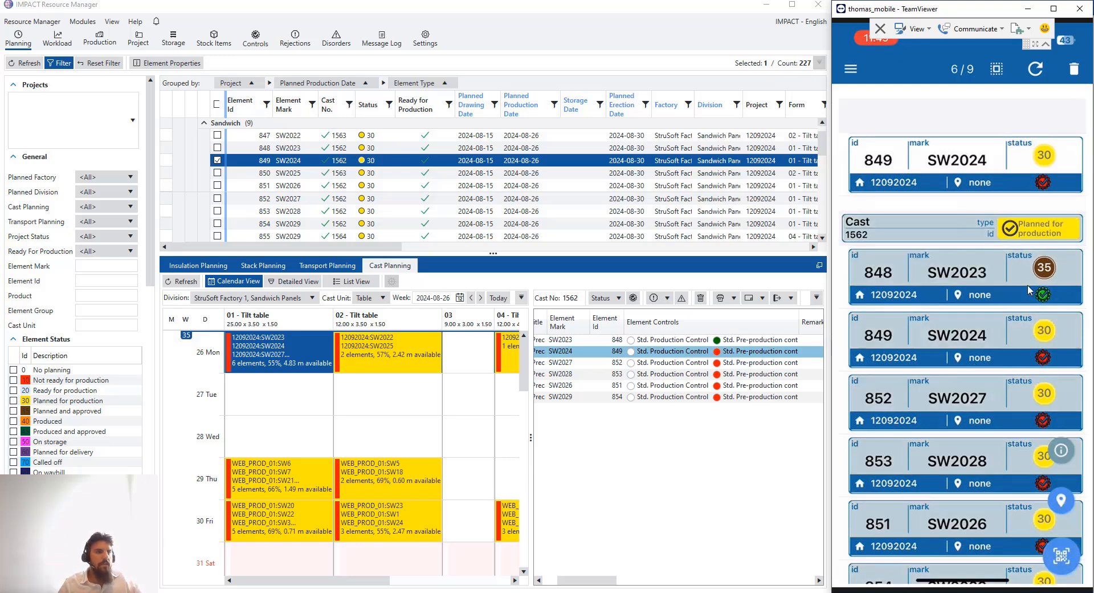
pyautogui.scroll(-5, 1020, 277)
pyautogui.scroll(5, 1020, 278)
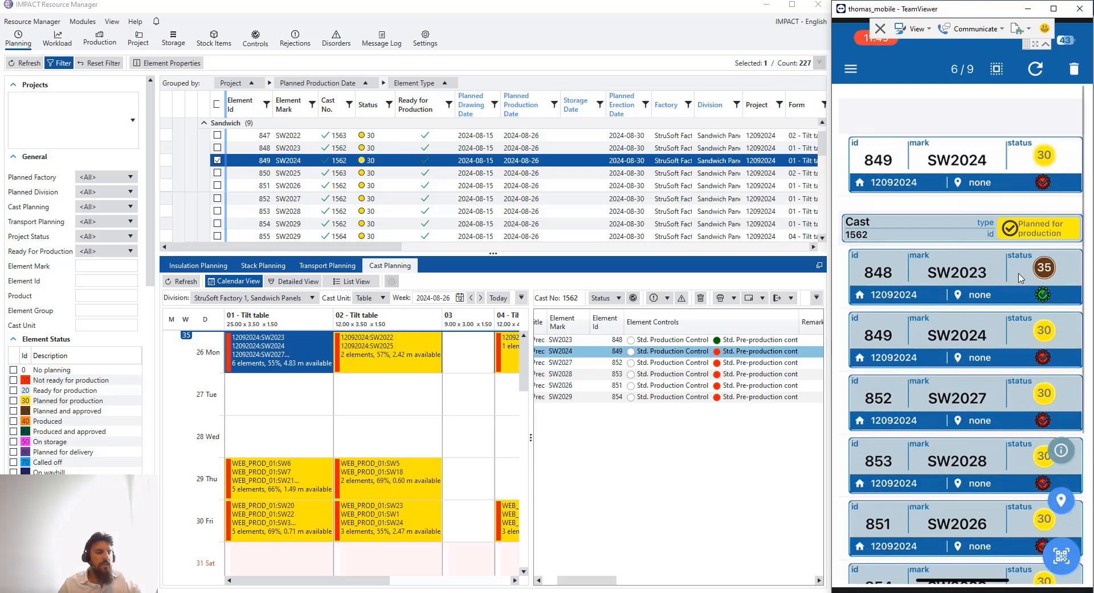
pyautogui.click(1033, 235)
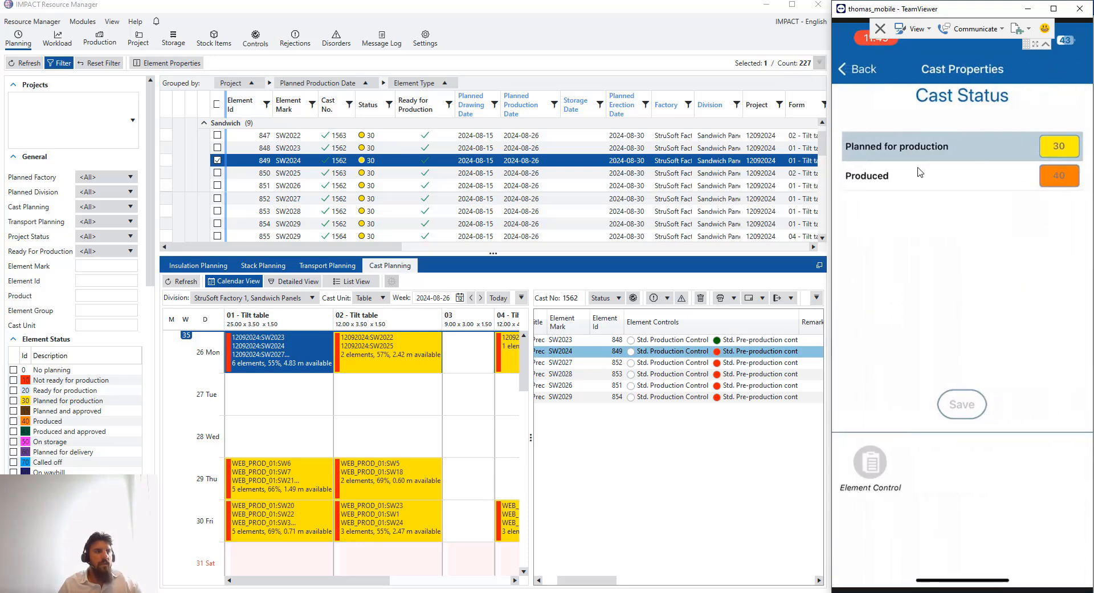
# Set cast 1562 to Produced (40), refresh Cast Planning and check its Monday block's new colour
pyautogui.click(945, 175)
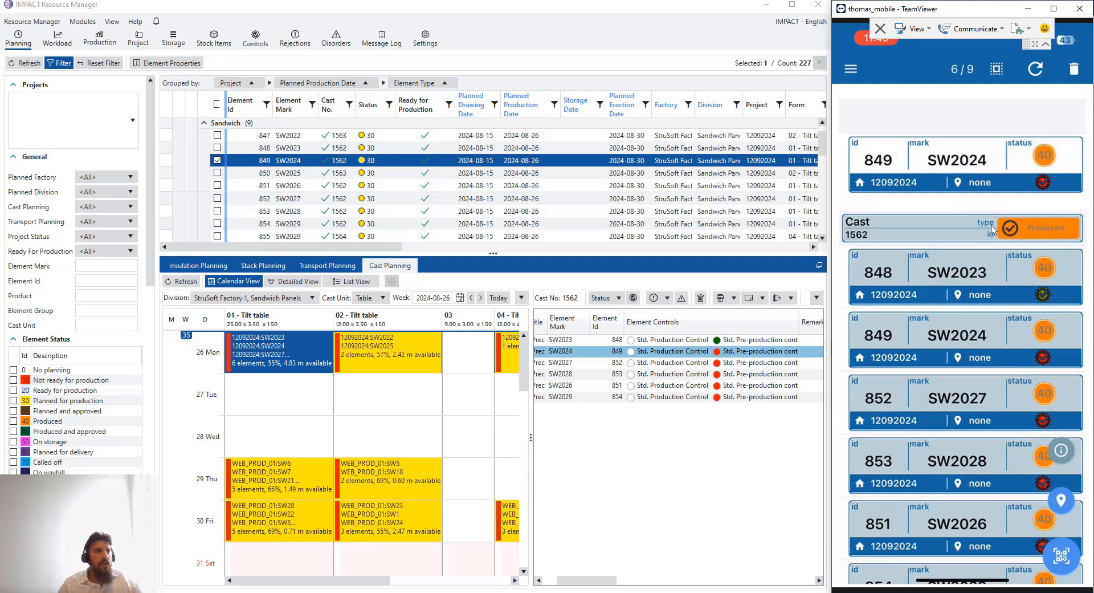
pyautogui.click(181, 281)
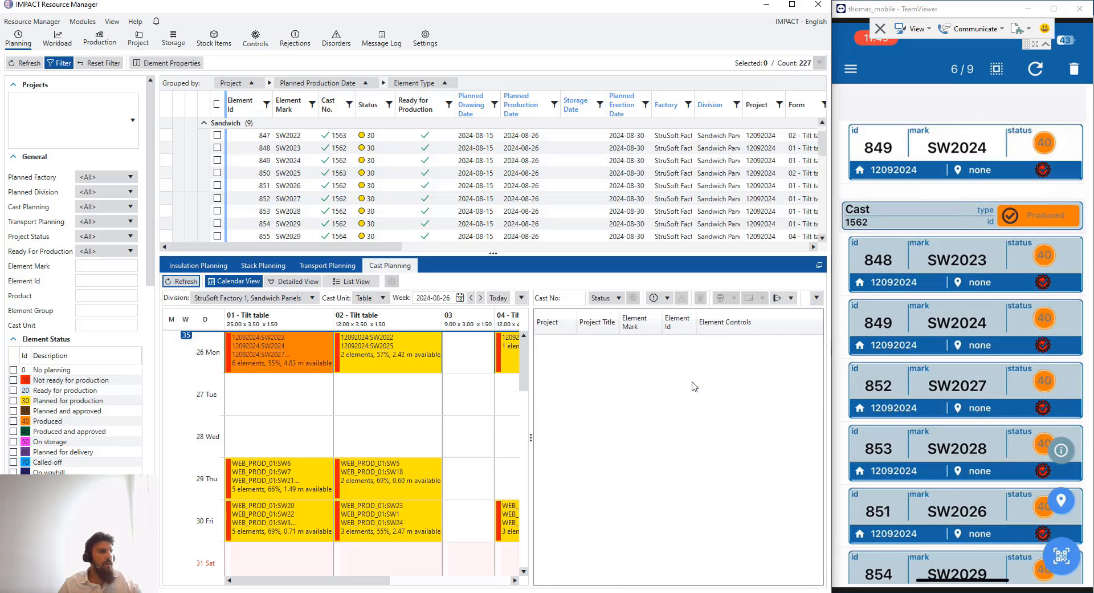
pyautogui.click(292, 357)
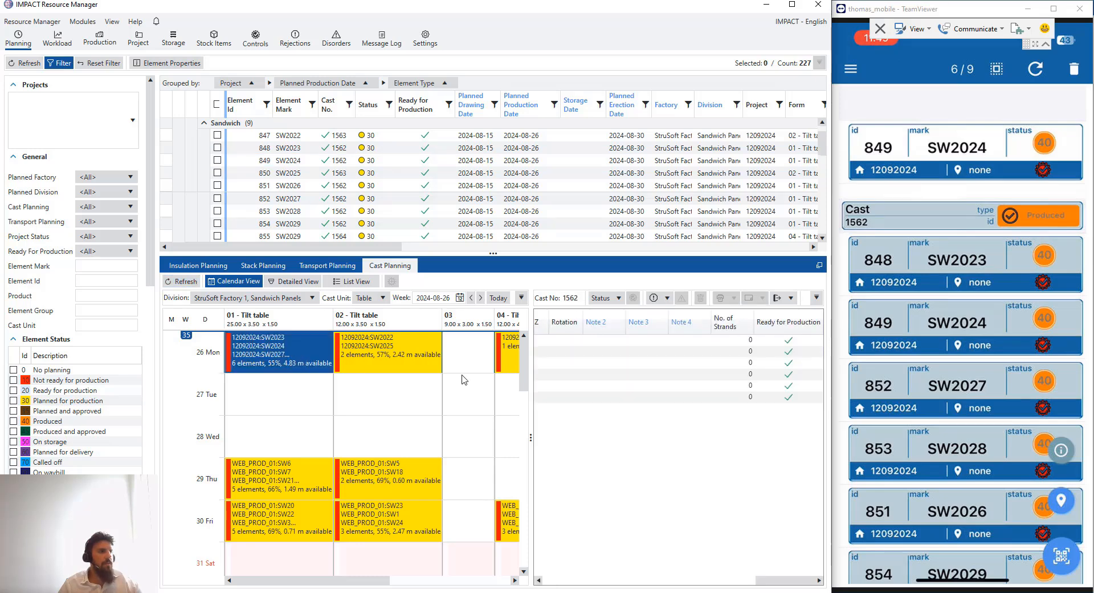
pyautogui.click(292, 413)
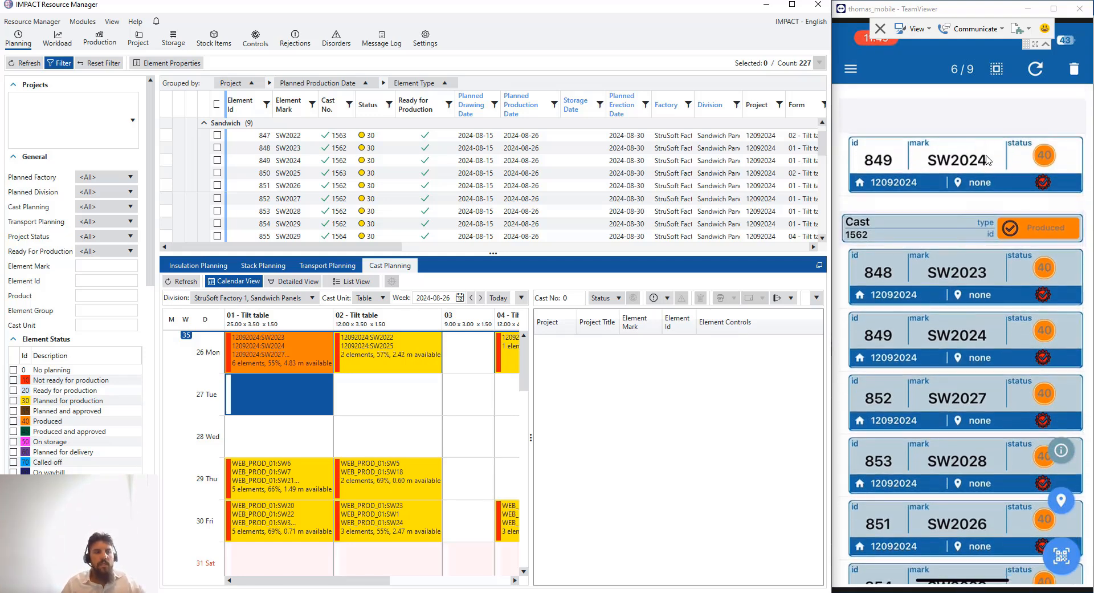
pyautogui.click(987, 164)
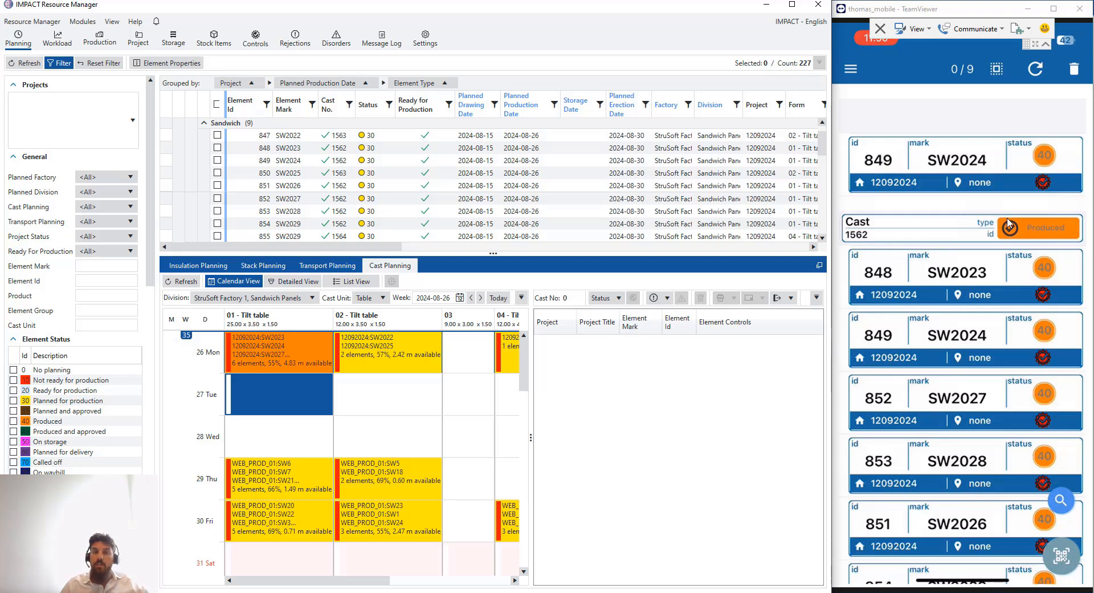
# Delete the duplicate SW2024 card, then refresh and widen the cast planning calendar
pyautogui.scroll(-2, 1046, 228)
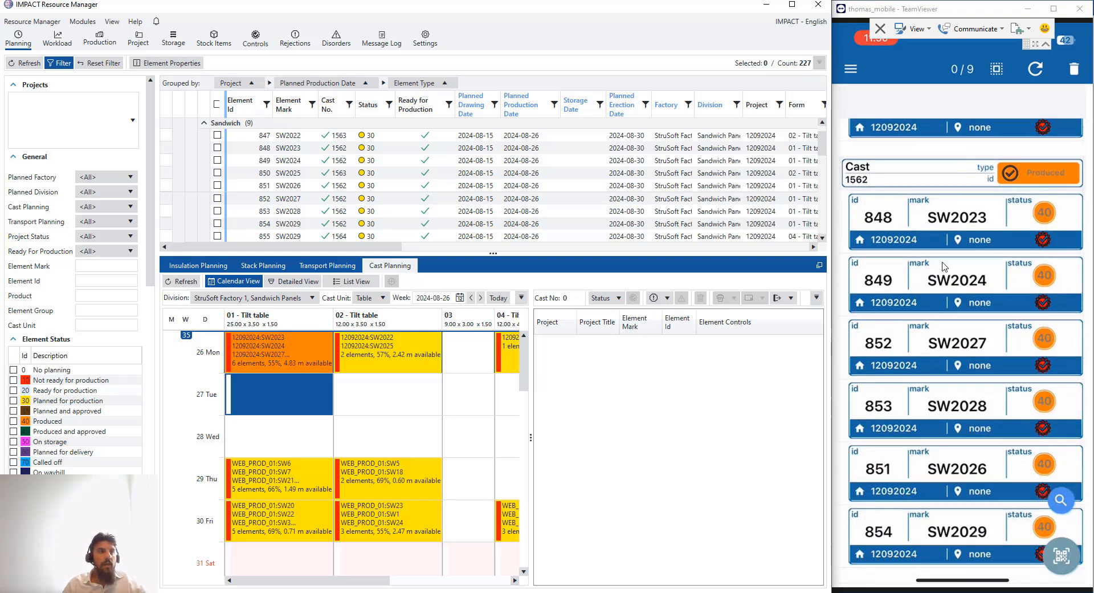
pyautogui.scroll(2, 949, 253)
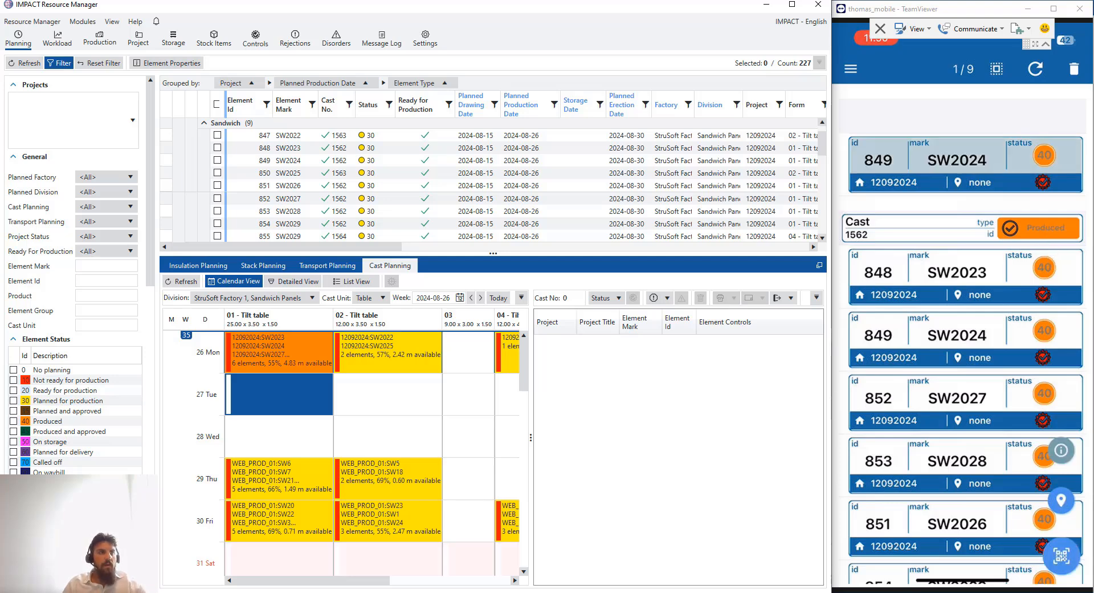
pyautogui.click(1069, 77)
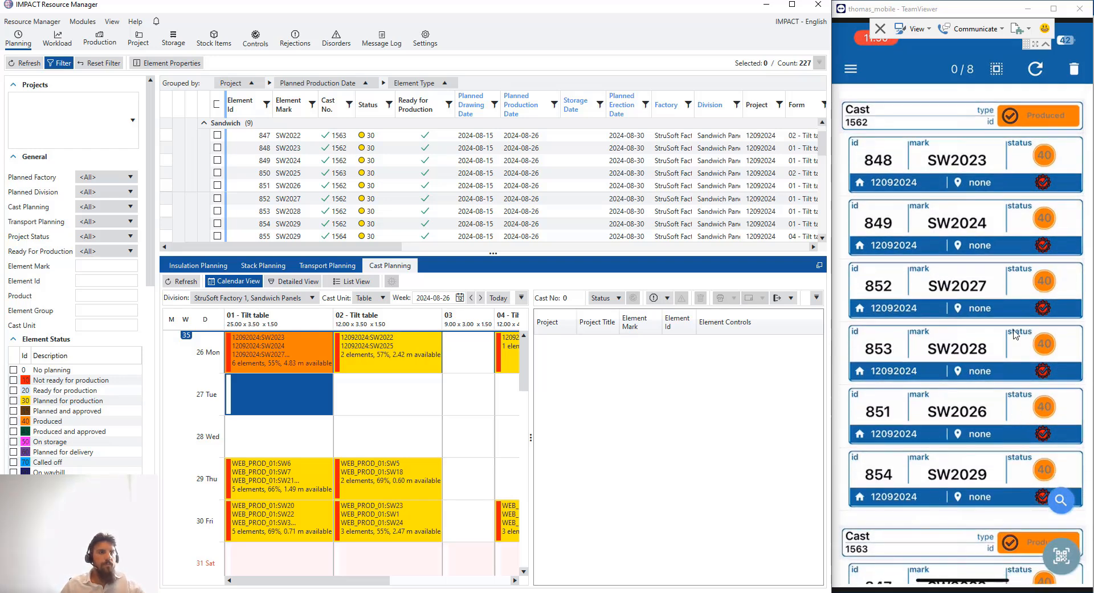
pyautogui.click(183, 283)
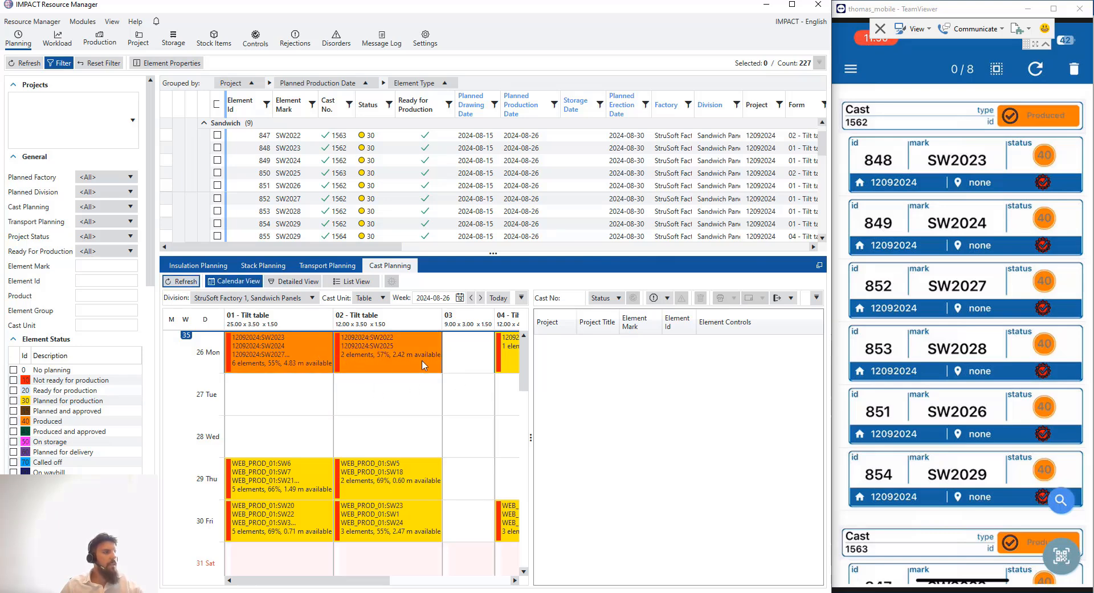
pyautogui.moveTo(531, 426); pyautogui.dragTo(581, 419)
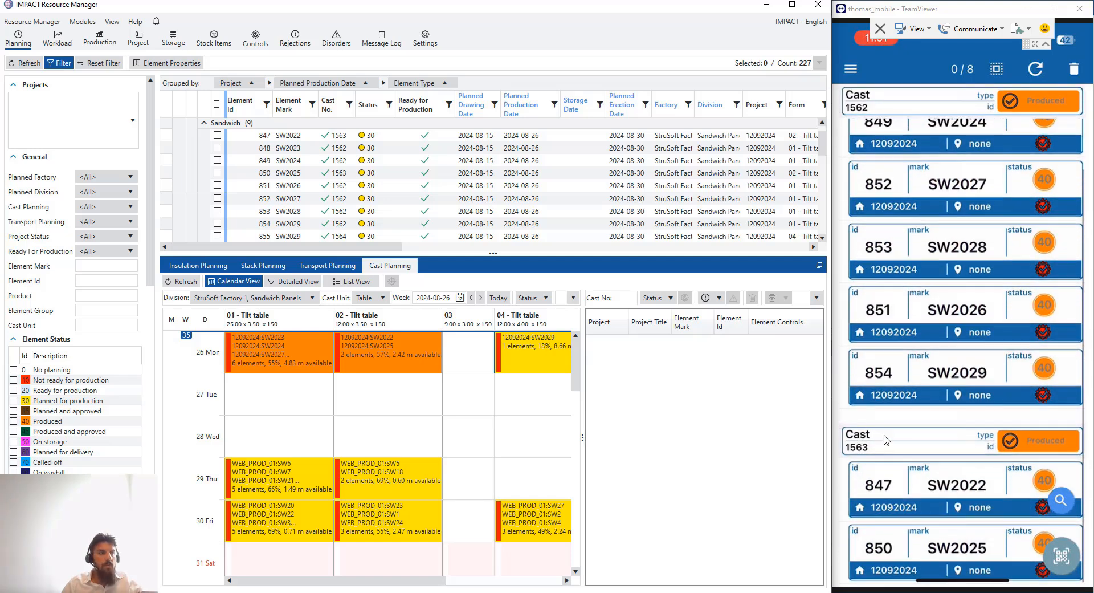
# Remove cast 1563 and its two elements from the phone list
pyautogui.click(900, 444)
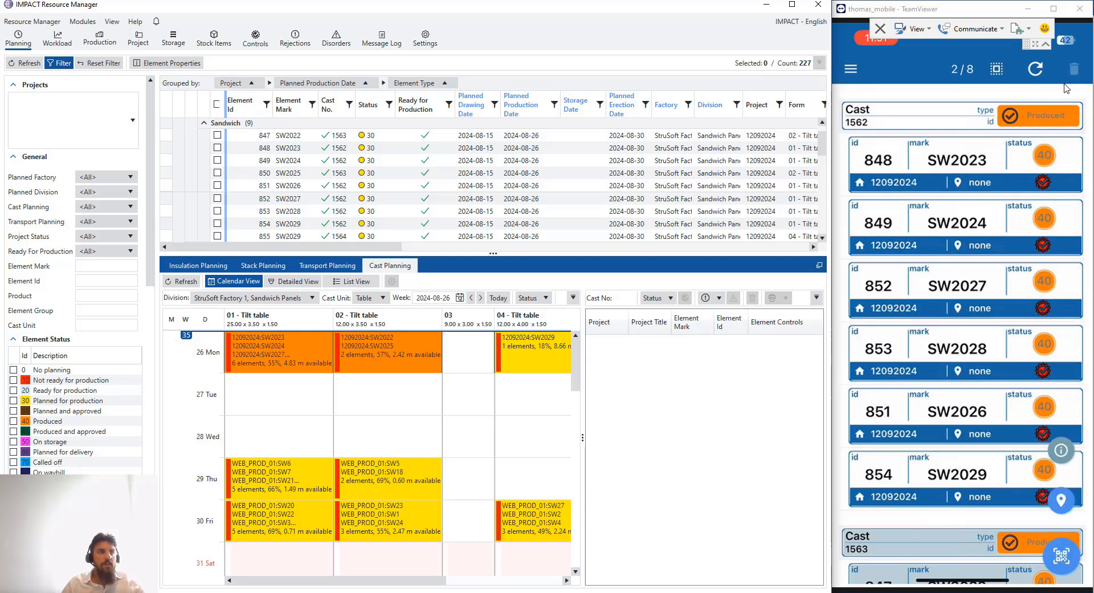
pyautogui.click(1074, 68)
pyautogui.click(1038, 406)
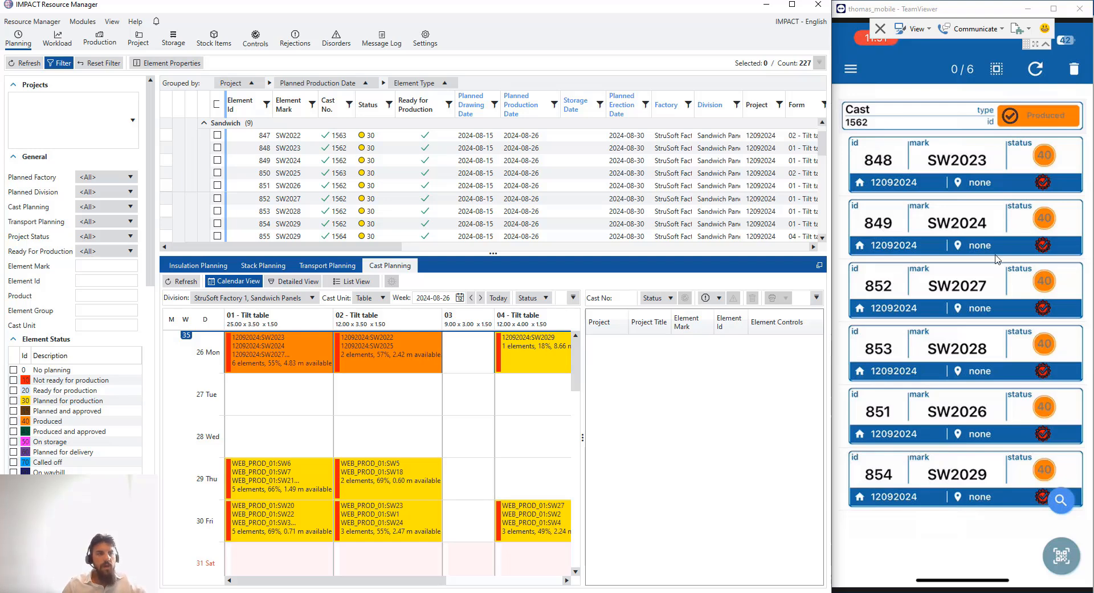
# Tick Std. Production Control in SW2023's Element Control so the element moves to status 45
pyautogui.click(1061, 501)
pyautogui.click(1060, 498)
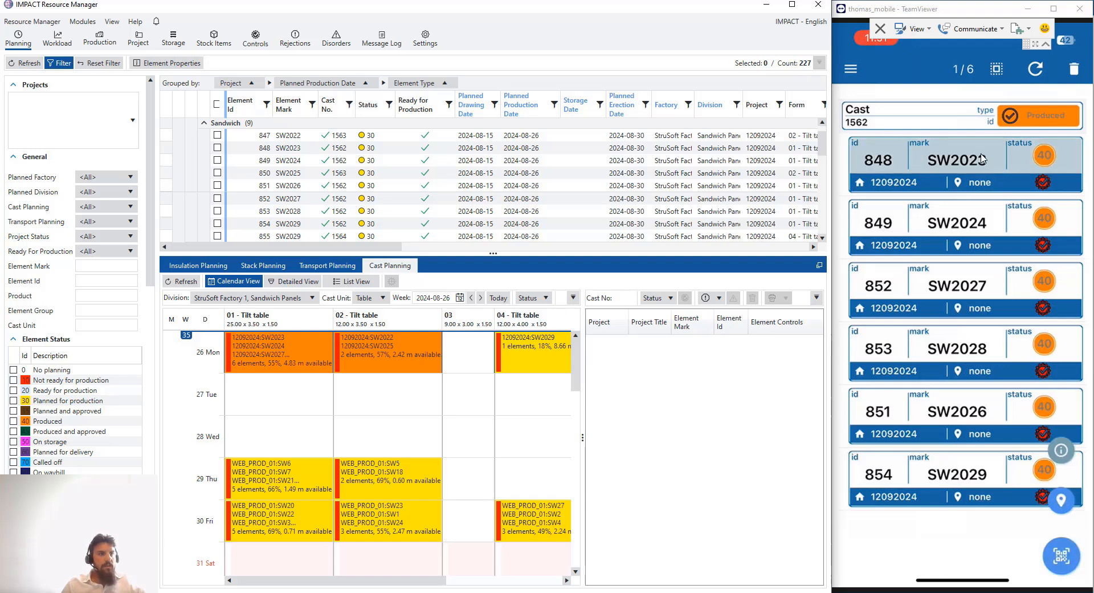
pyautogui.click(1061, 456)
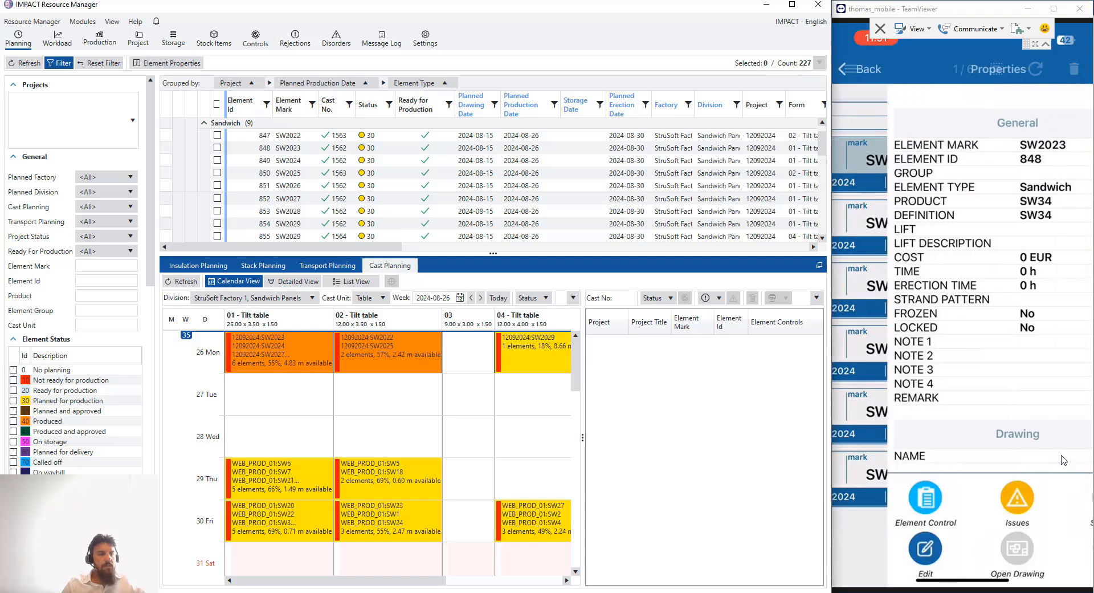
pyautogui.scroll(-5, 1063, 462)
pyautogui.scroll(-10, 1063, 463)
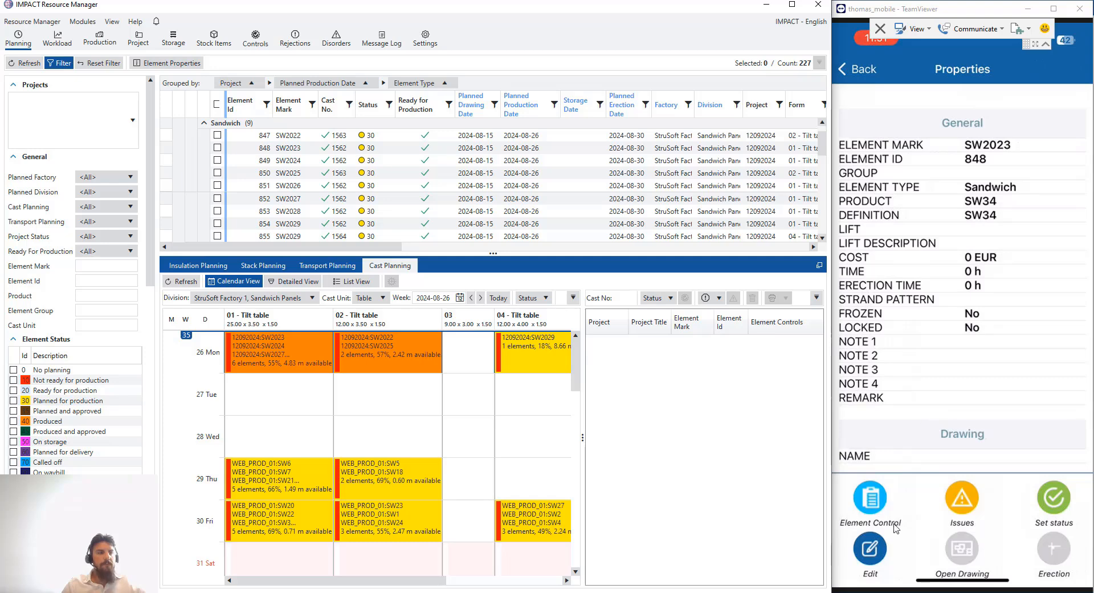
pyautogui.click(897, 503)
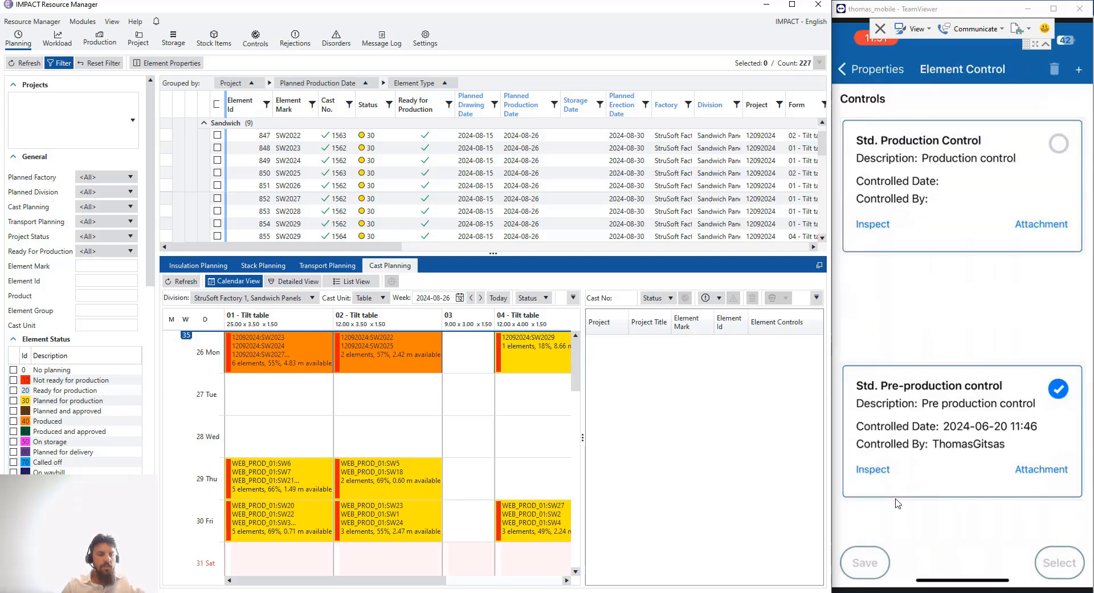
pyautogui.click(1051, 186)
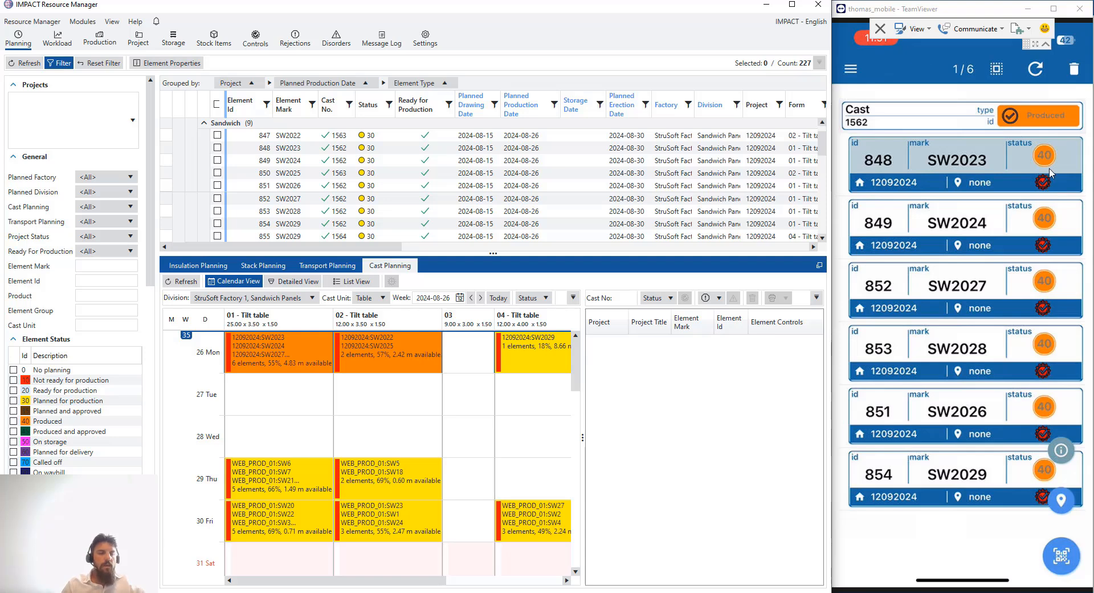
pyautogui.click(1051, 173)
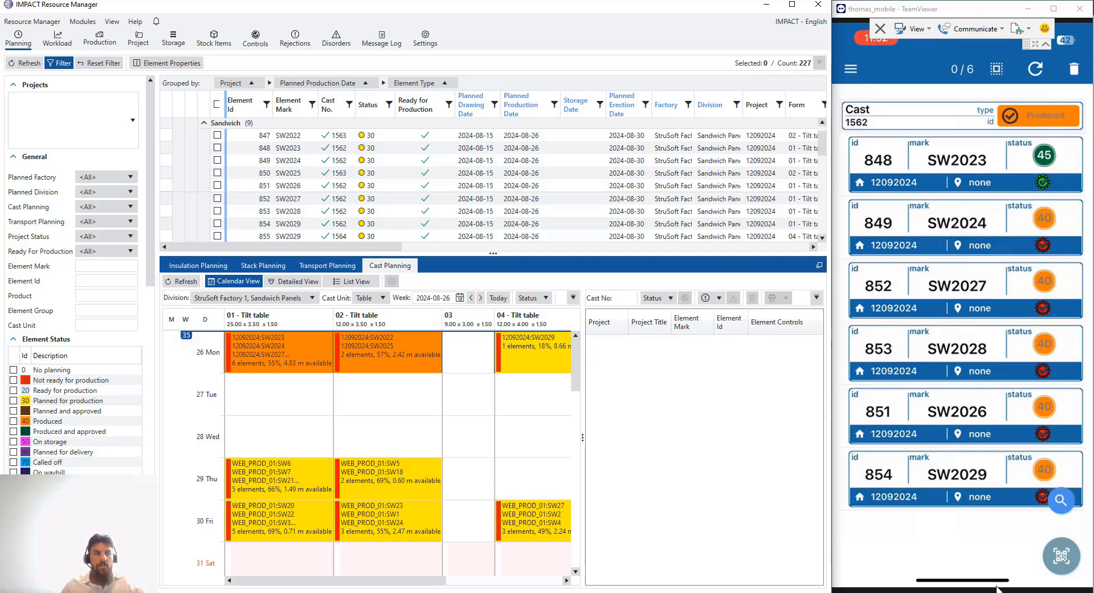
# Go from SW2023's Properties to its Issues page, which offers Disorder or Rejection reports
pyautogui.click(900, 191)
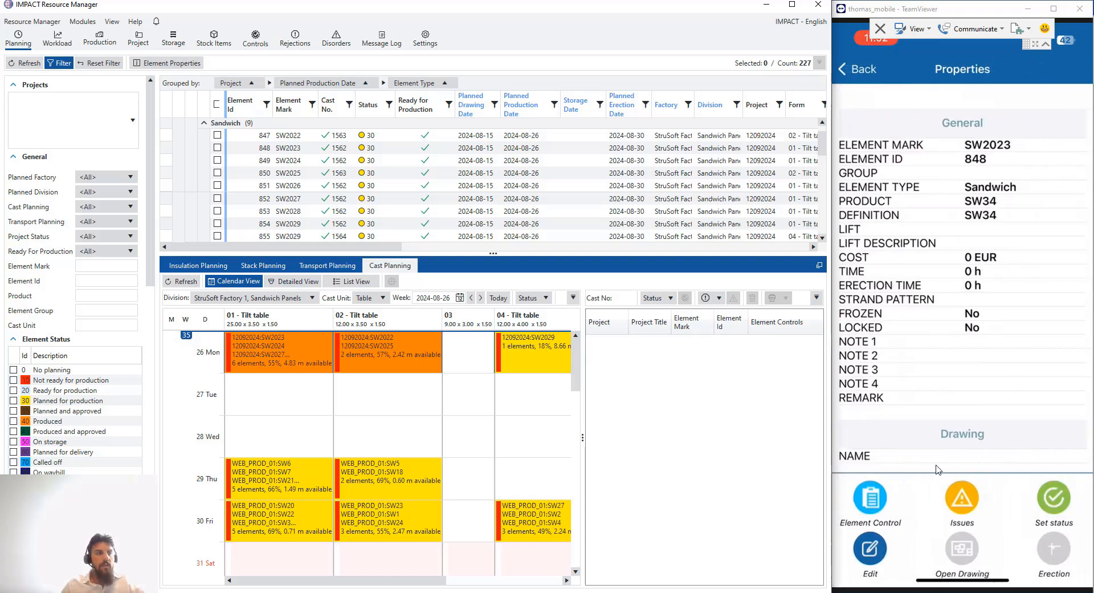
pyautogui.click(882, 538)
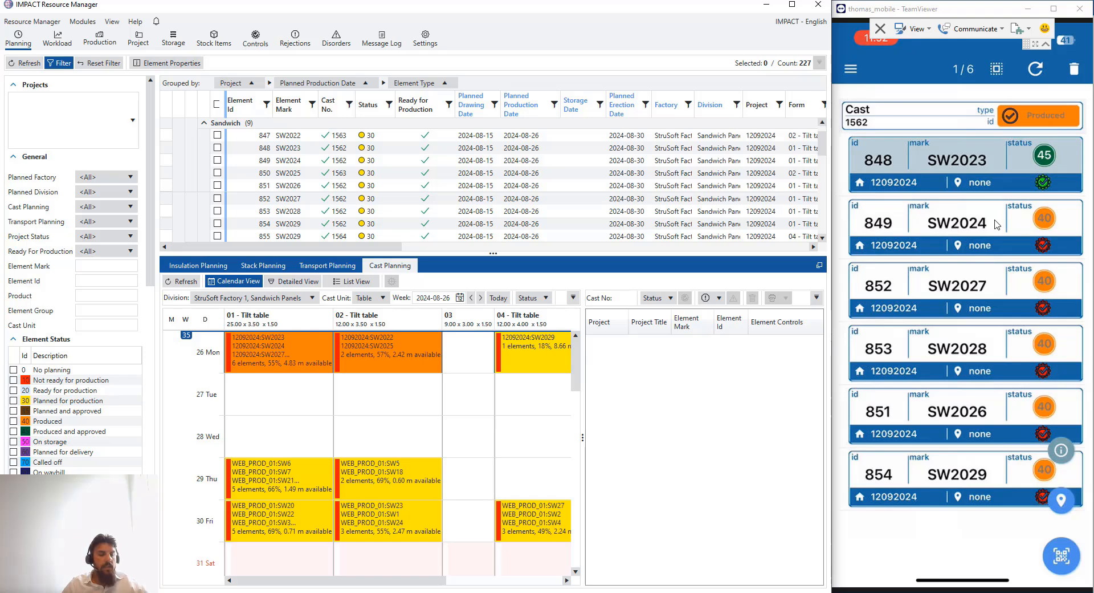
pyautogui.click(1061, 501)
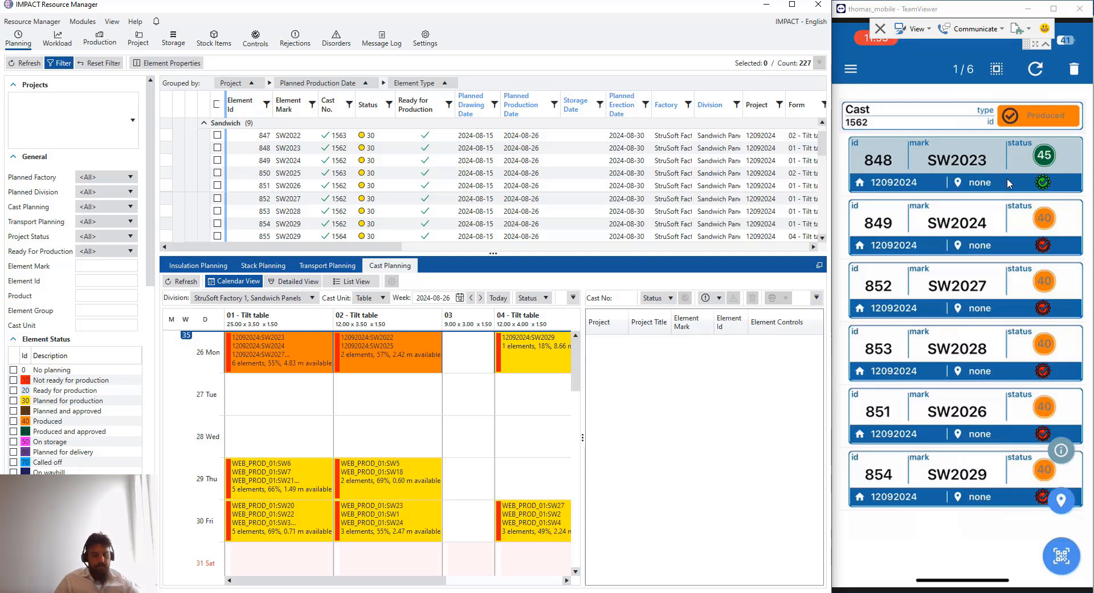
pyautogui.click(1007, 177)
pyautogui.click(1006, 178)
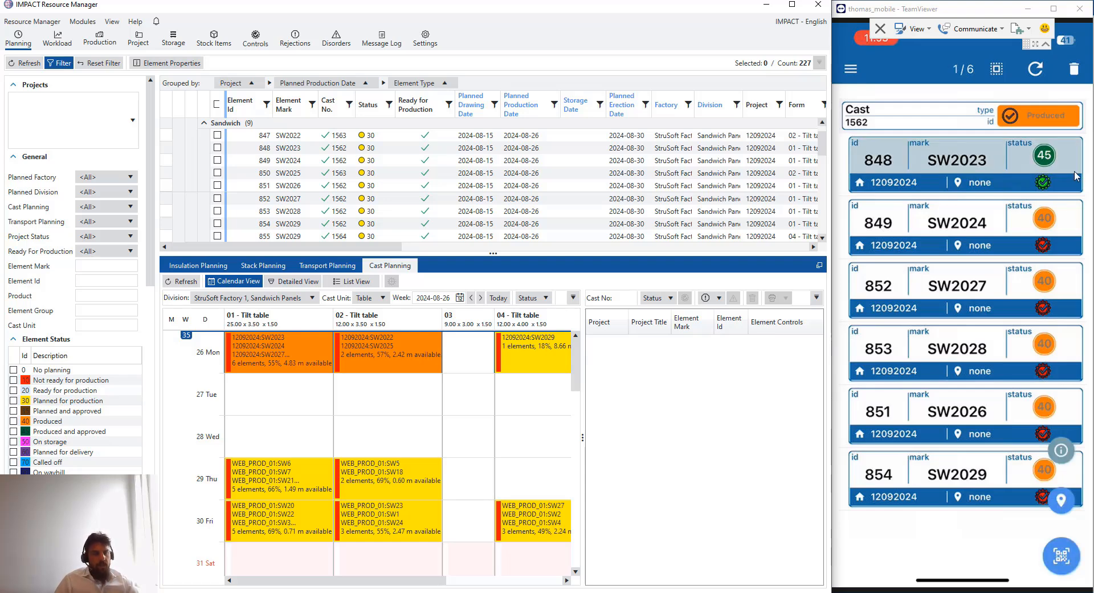
pyautogui.click(1061, 452)
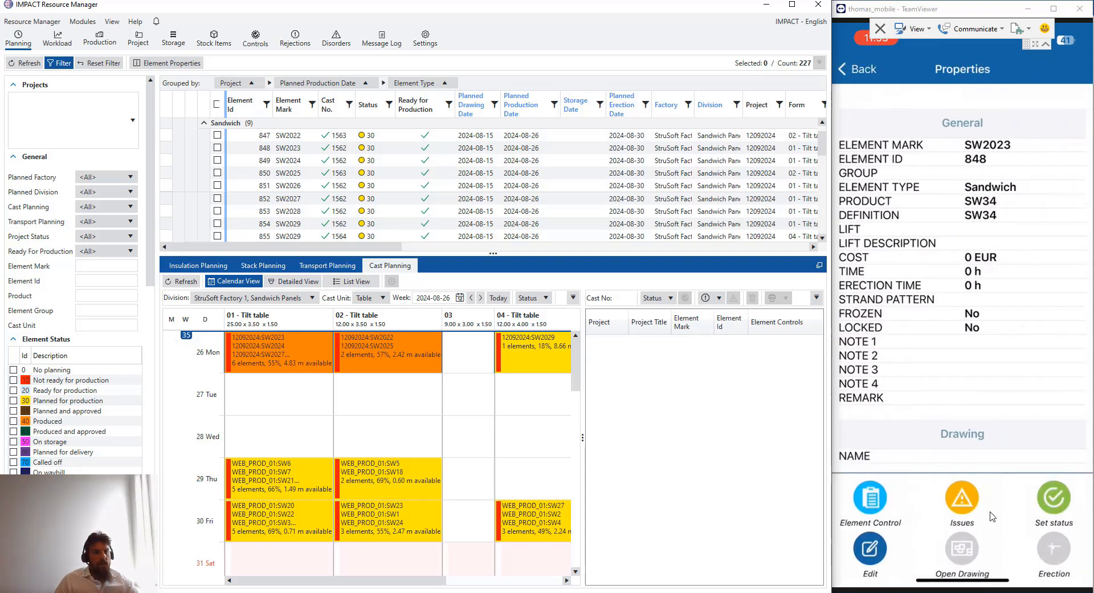
pyautogui.click(967, 496)
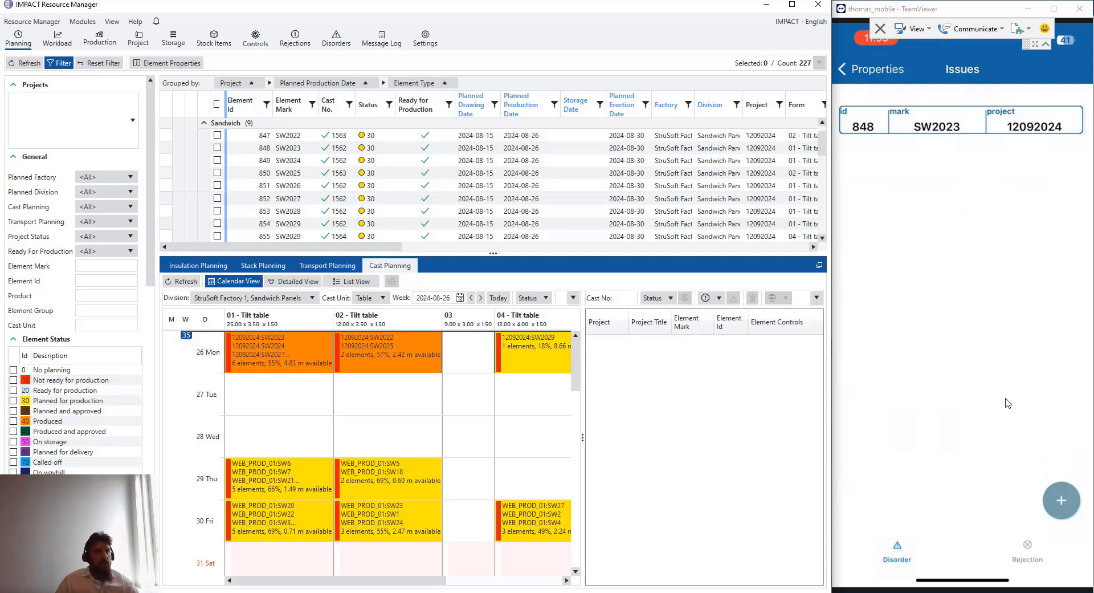
# Draft a Production / De moulding / Cracking disorder due 2024-09-01, 'Many cracks on top', and photograph it
pyautogui.click(1063, 507)
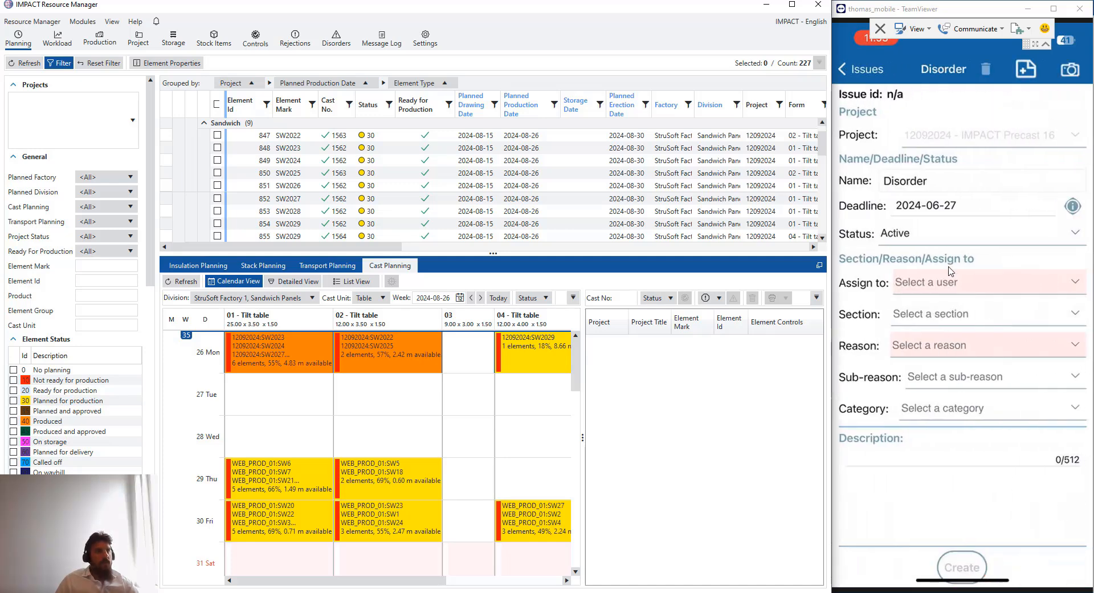
pyautogui.click(933, 207)
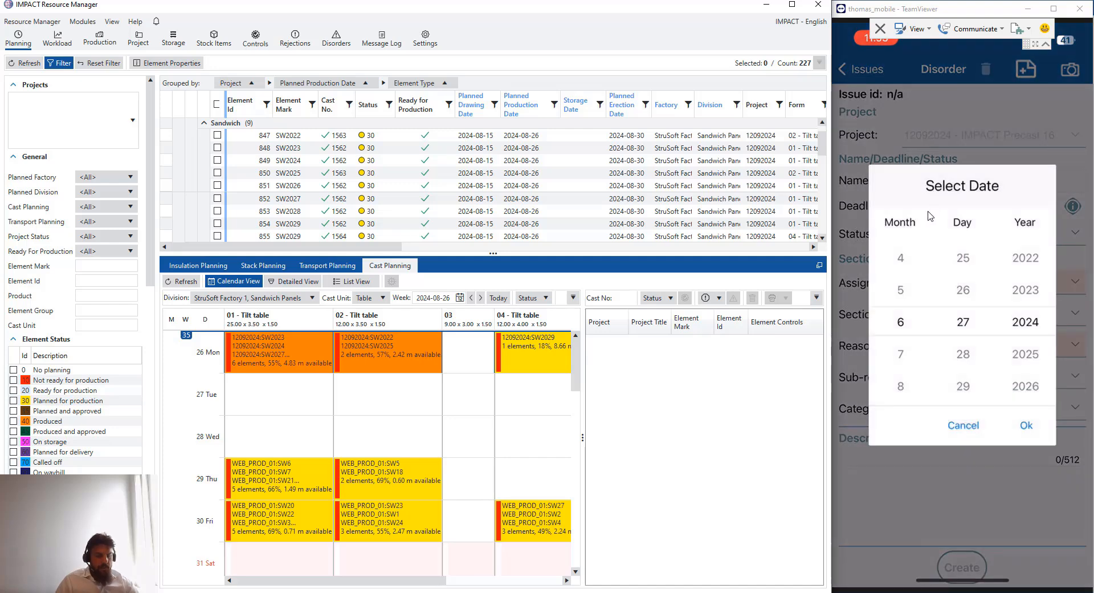
pyautogui.scroll(-3, 930, 216)
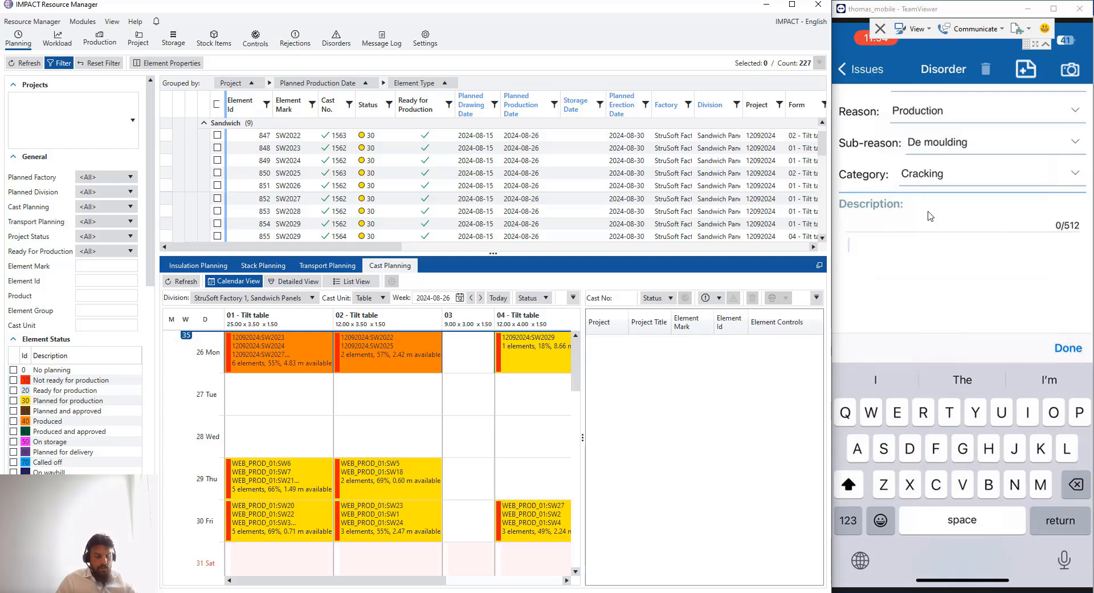
pyautogui.write('Many ')
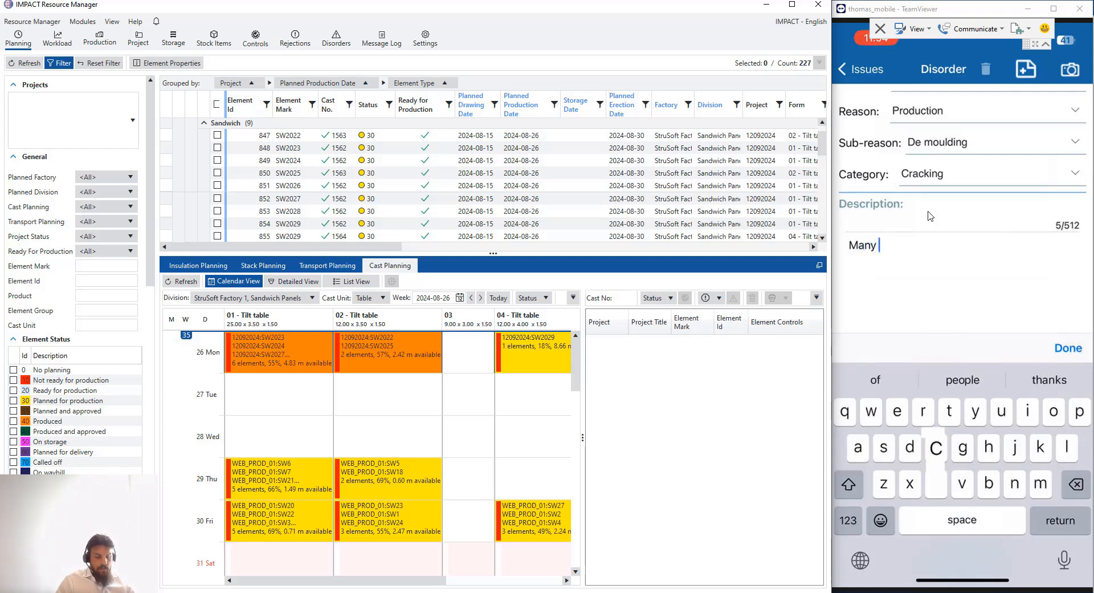
pyautogui.write('craxks ')
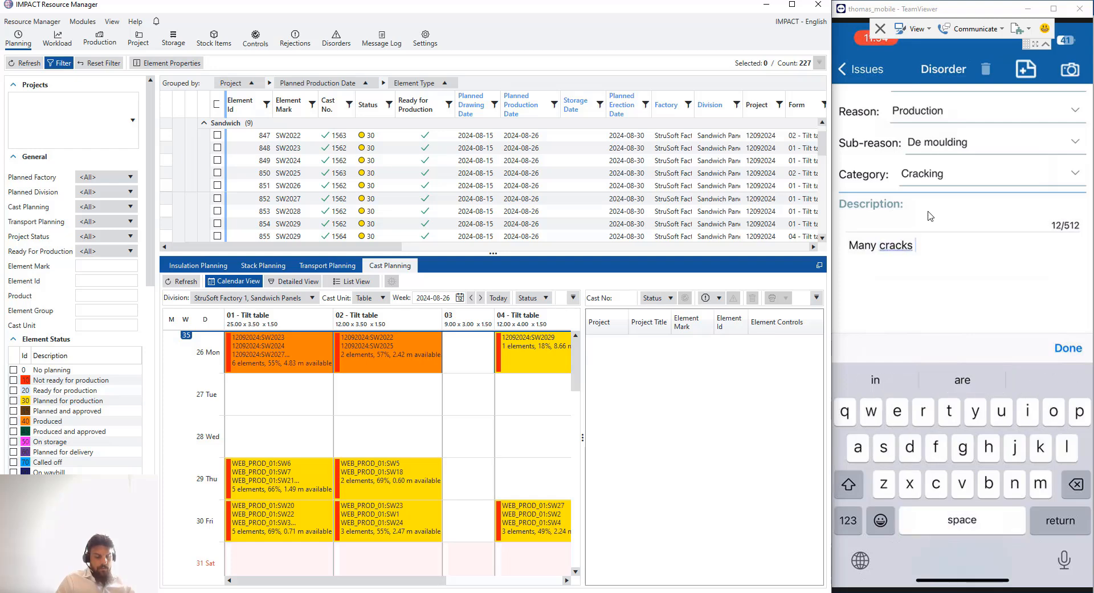
pyautogui.write('on top')
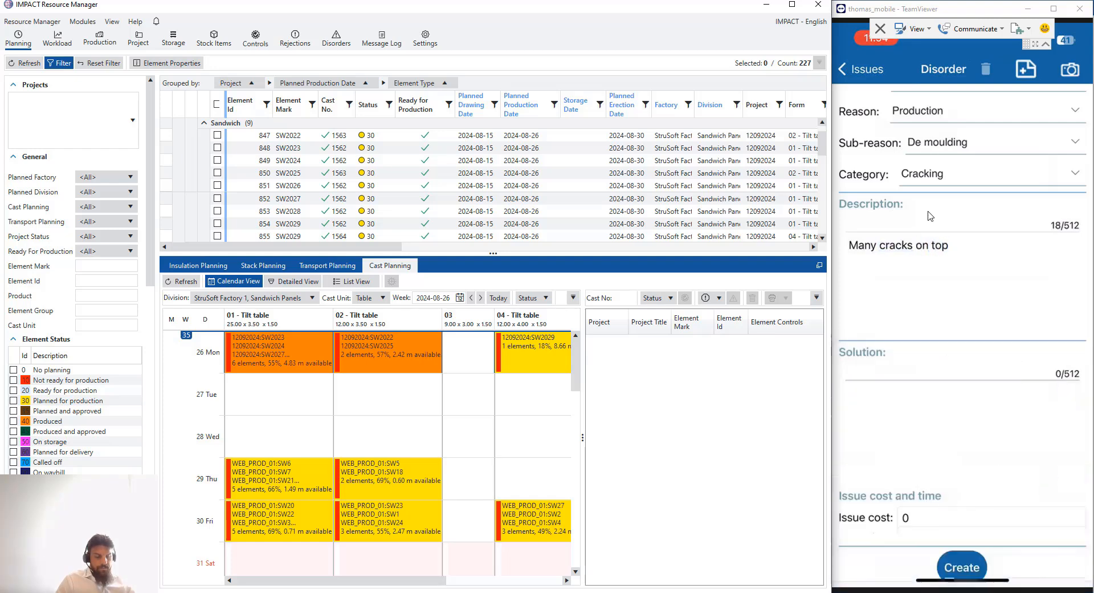
pyautogui.scroll(-3, 1075, 349)
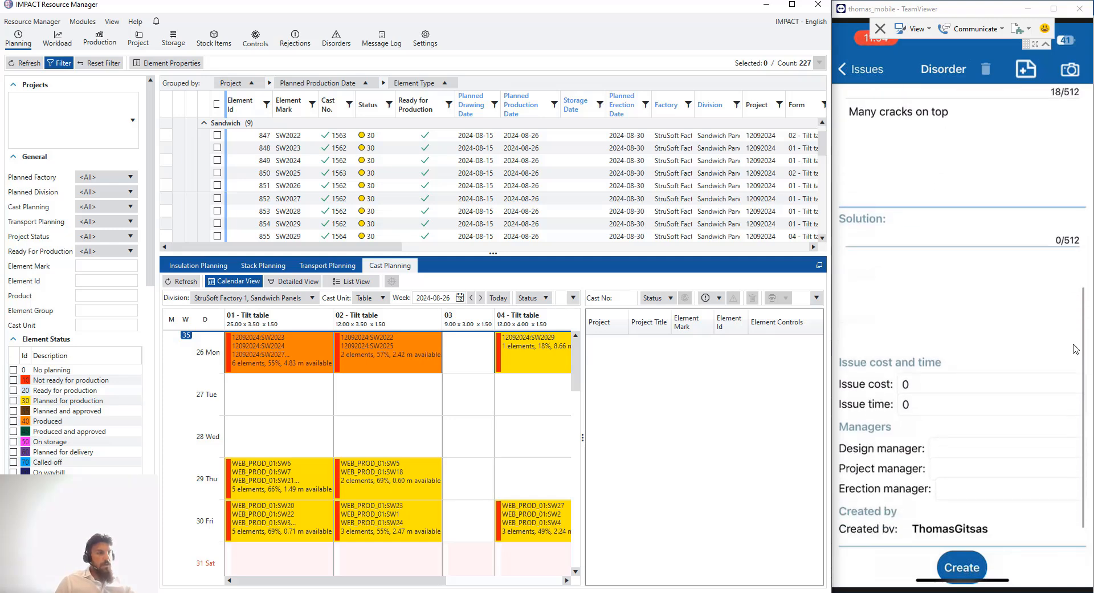
pyautogui.scroll(5, 959, 475)
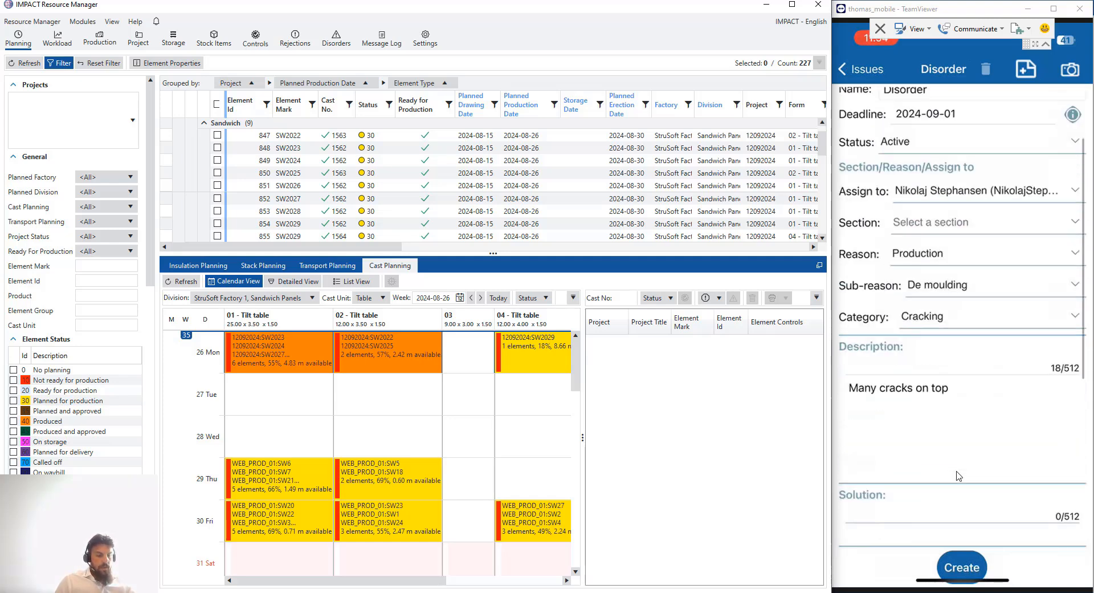
pyautogui.scroll(3, 959, 476)
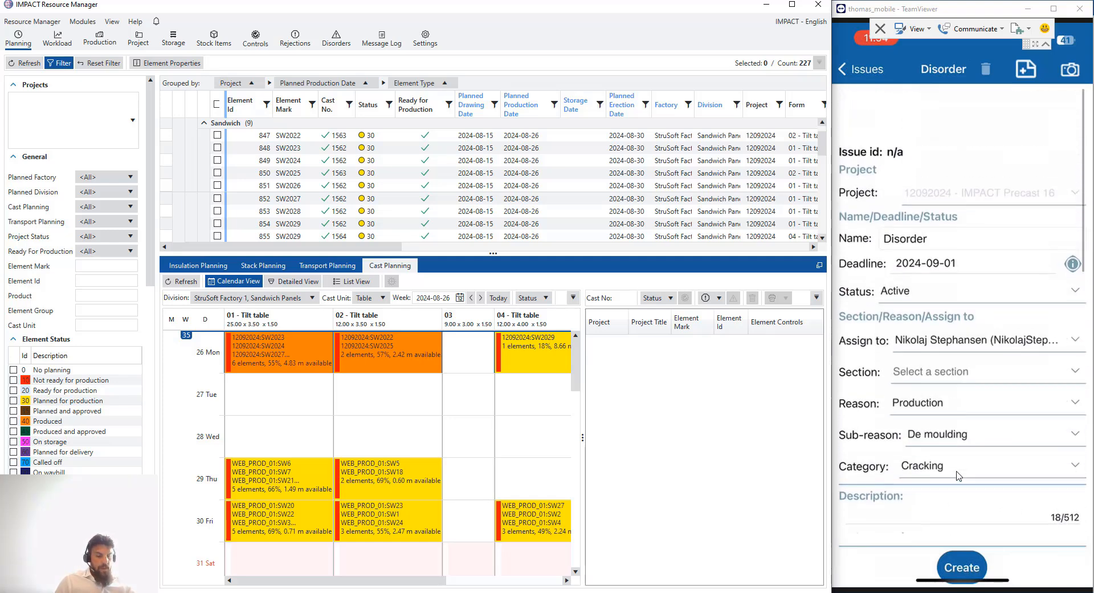
pyautogui.click(1069, 73)
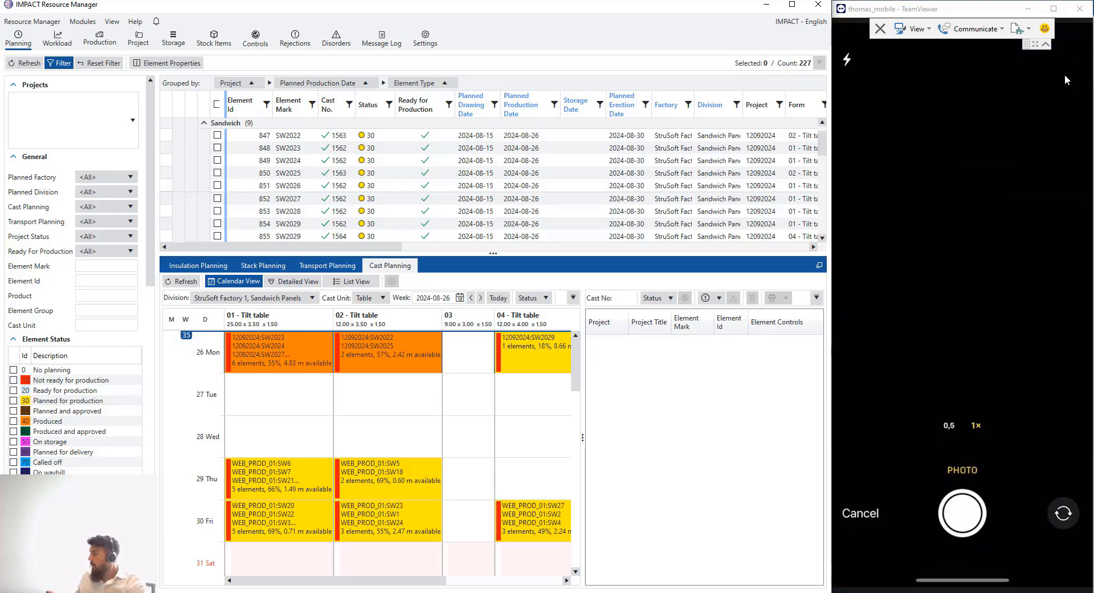
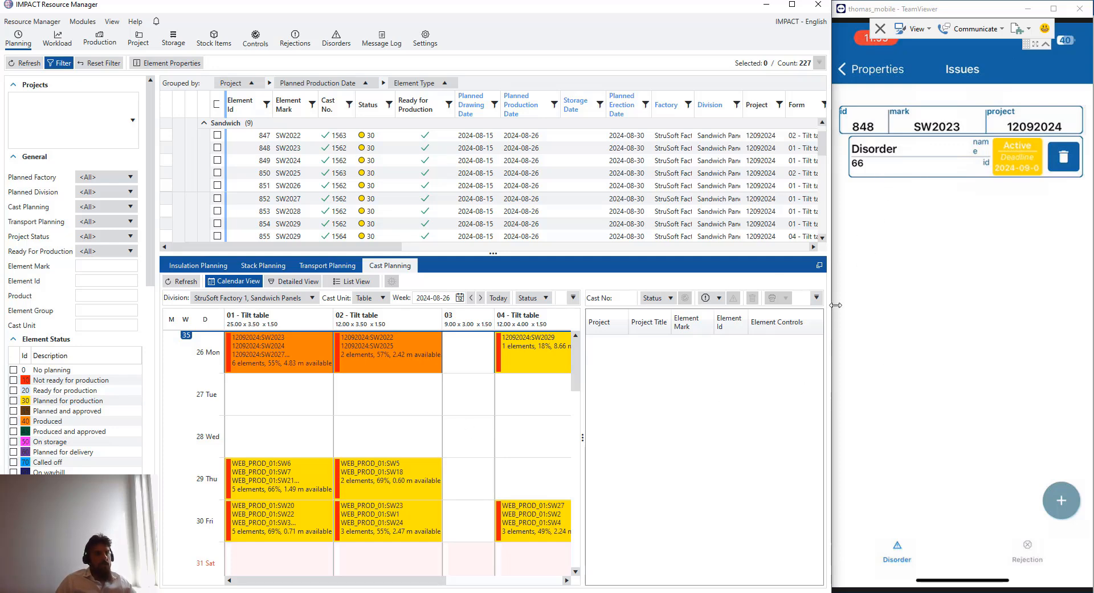
# Refresh Cast Planning, open cast 1562 on 01 - Tilt table, widen its element list and select SW2023 (848)
pyautogui.moveTo(835, 306); pyautogui.dragTo(843, 306)
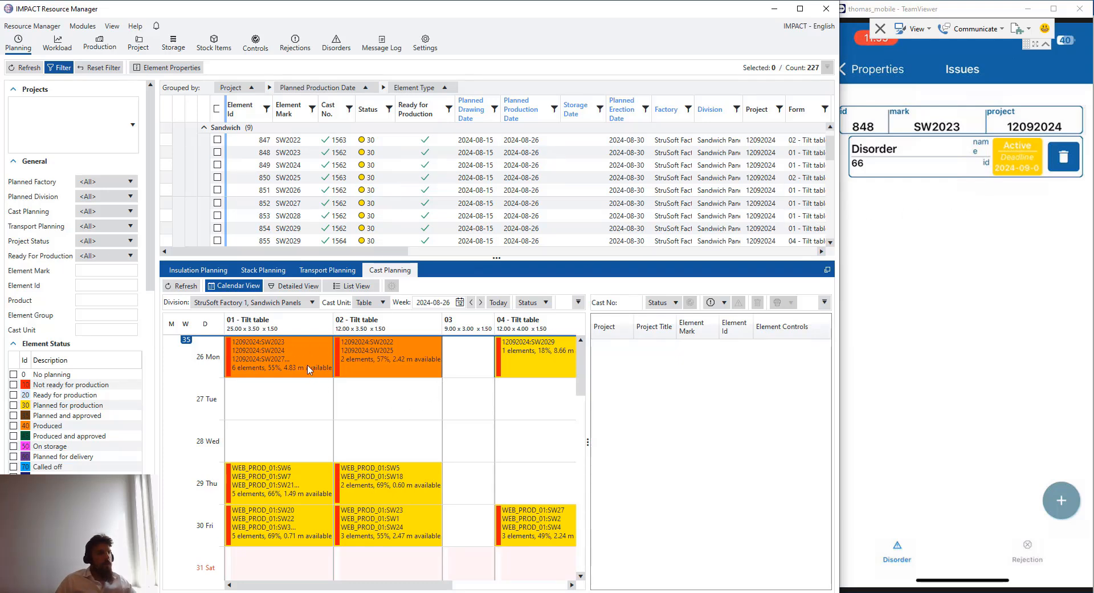
pyautogui.click(181, 286)
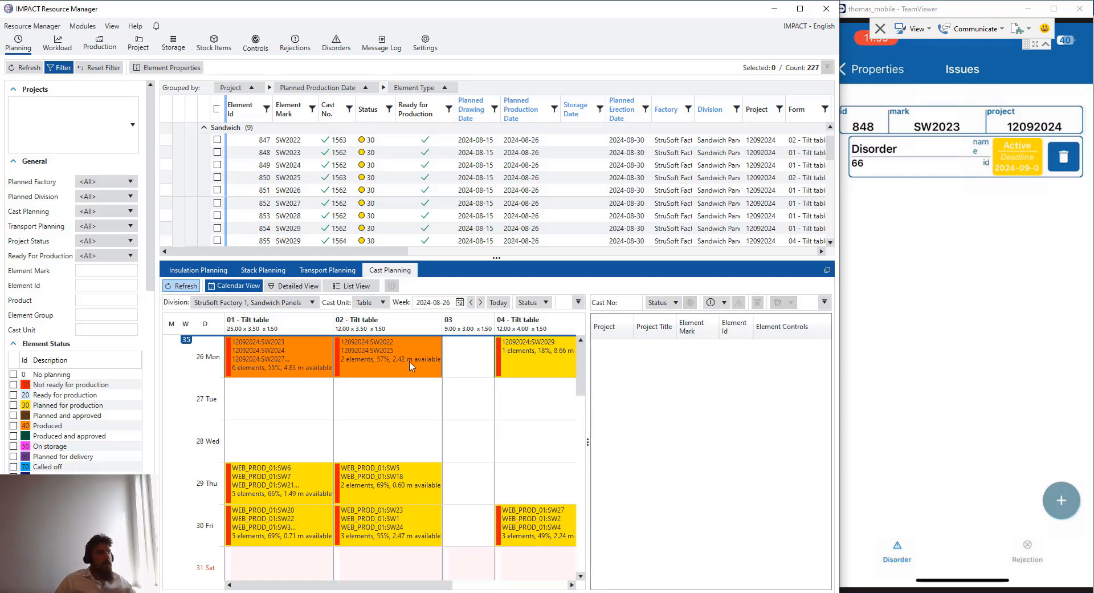
pyautogui.click(301, 365)
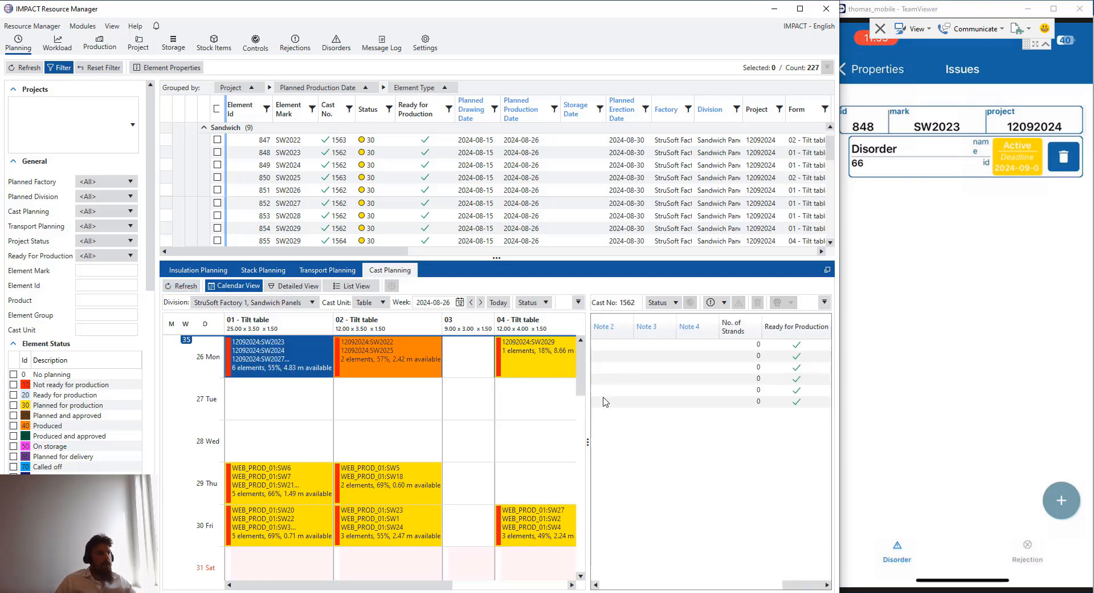
pyautogui.moveTo(589, 431); pyautogui.dragTo(507, 441)
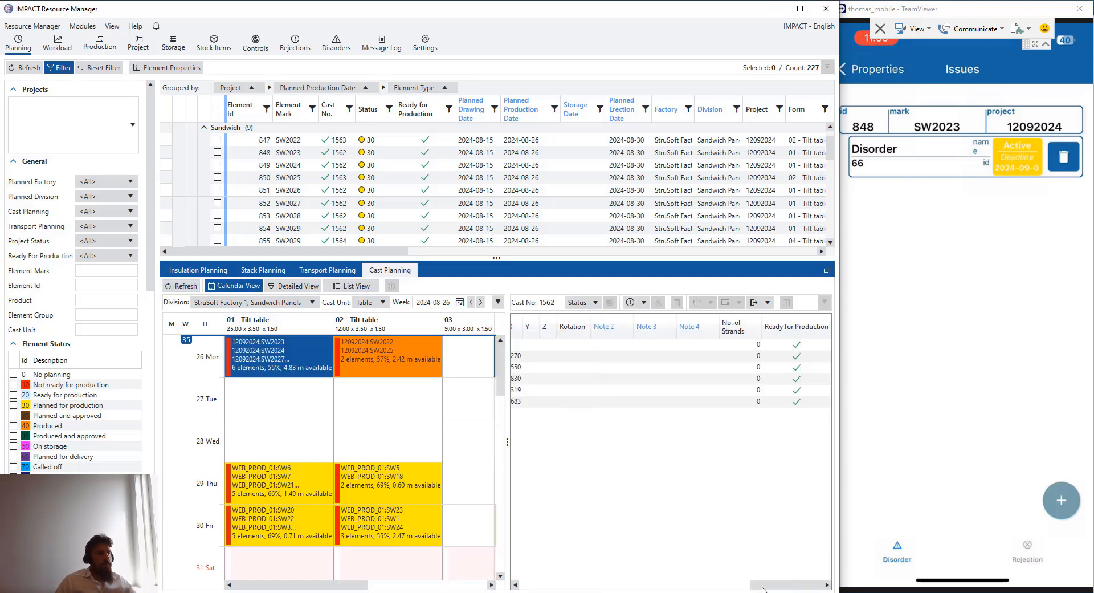
pyautogui.moveTo(763, 589); pyautogui.dragTo(704, 590)
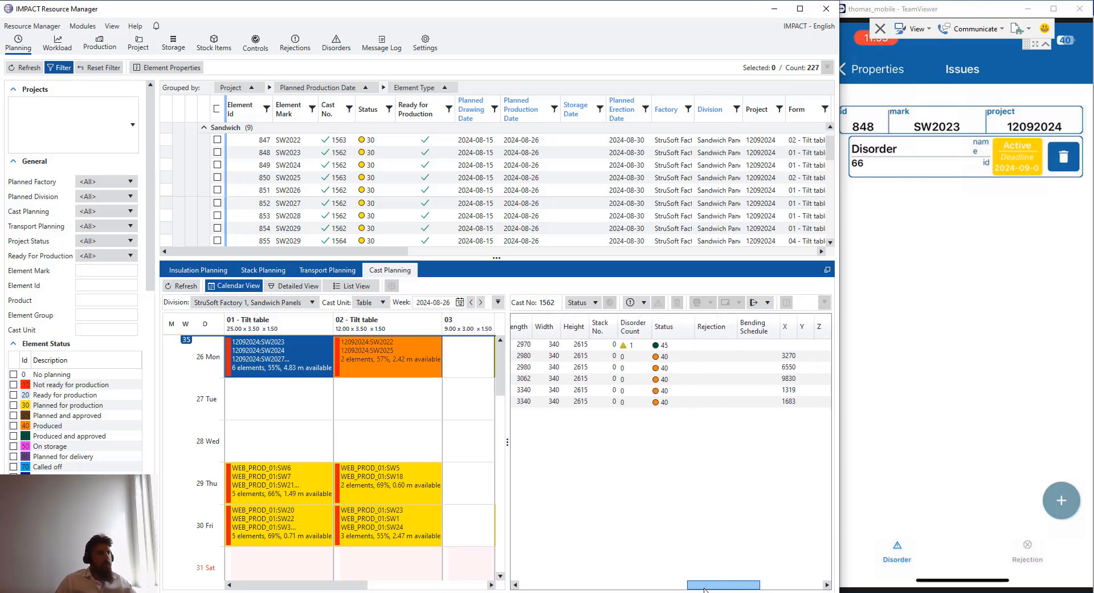
pyautogui.click(627, 348)
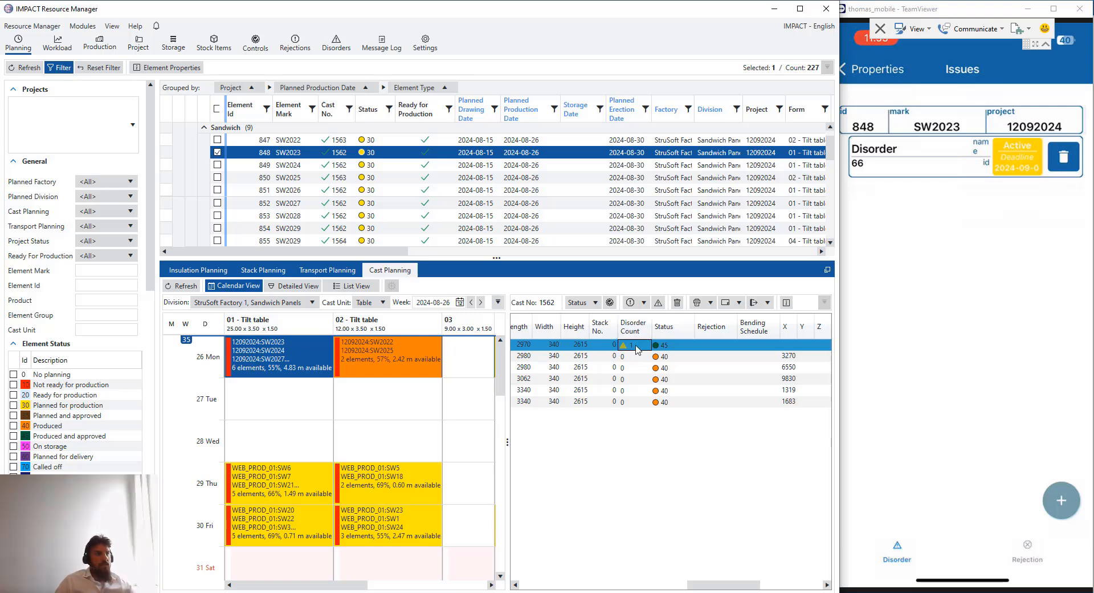
# Open disorder 66 from SW2023's Disorders list and enter the solution text 'hjghg'
pyautogui.rightClick(632, 349)
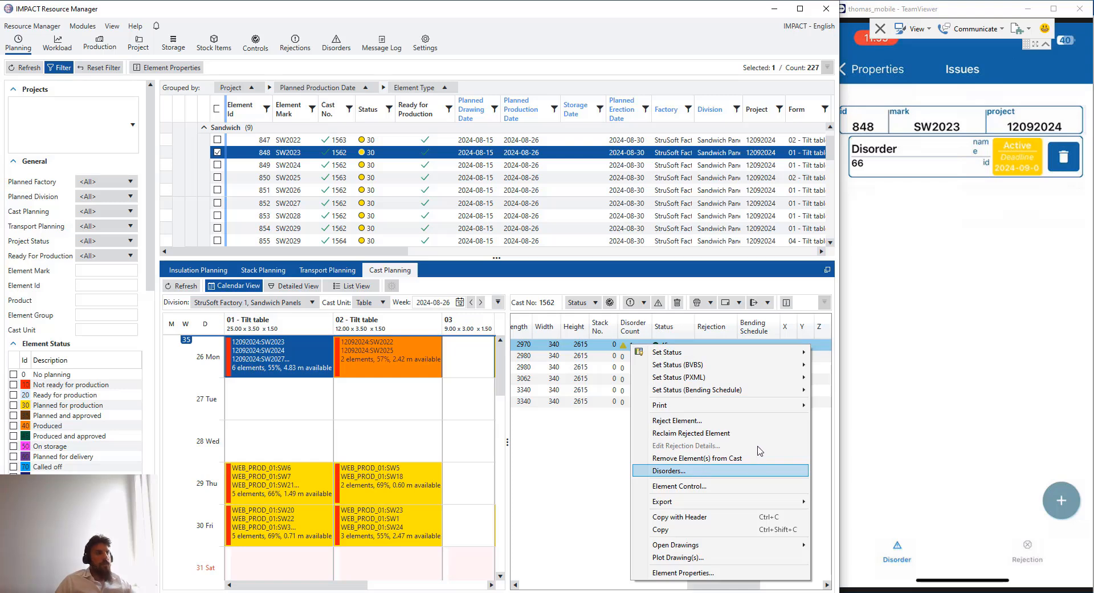
pyautogui.click(669, 471)
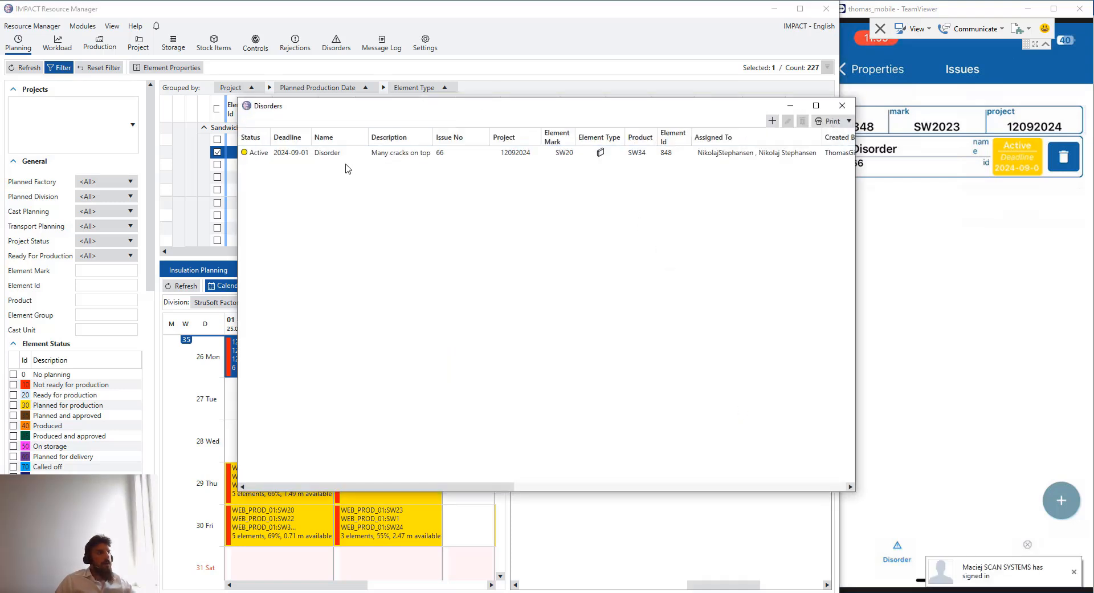
pyautogui.click(348, 155)
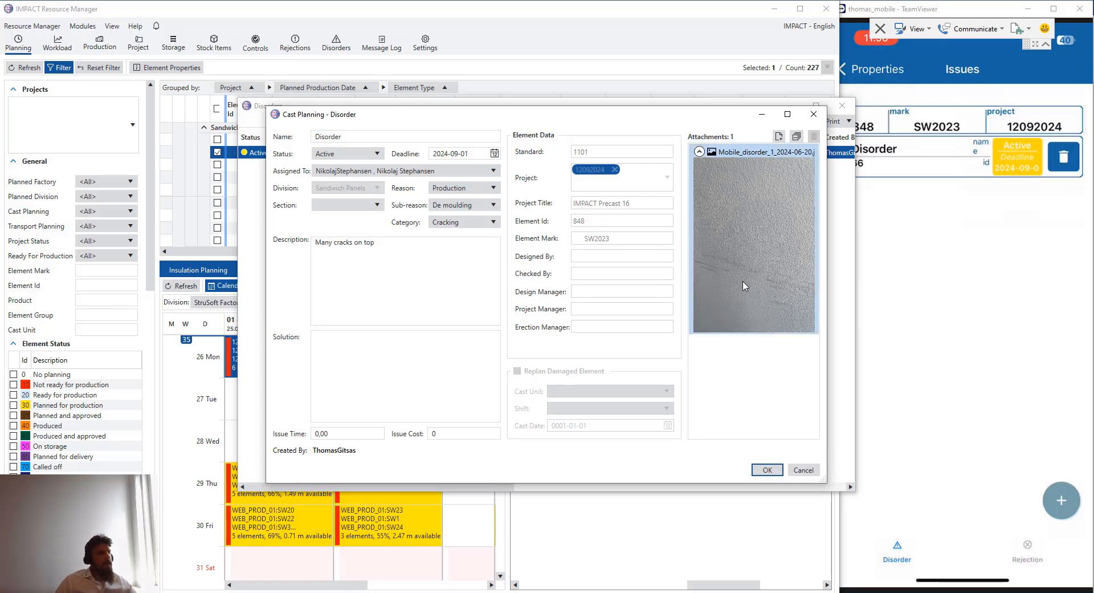
pyautogui.click(381, 245)
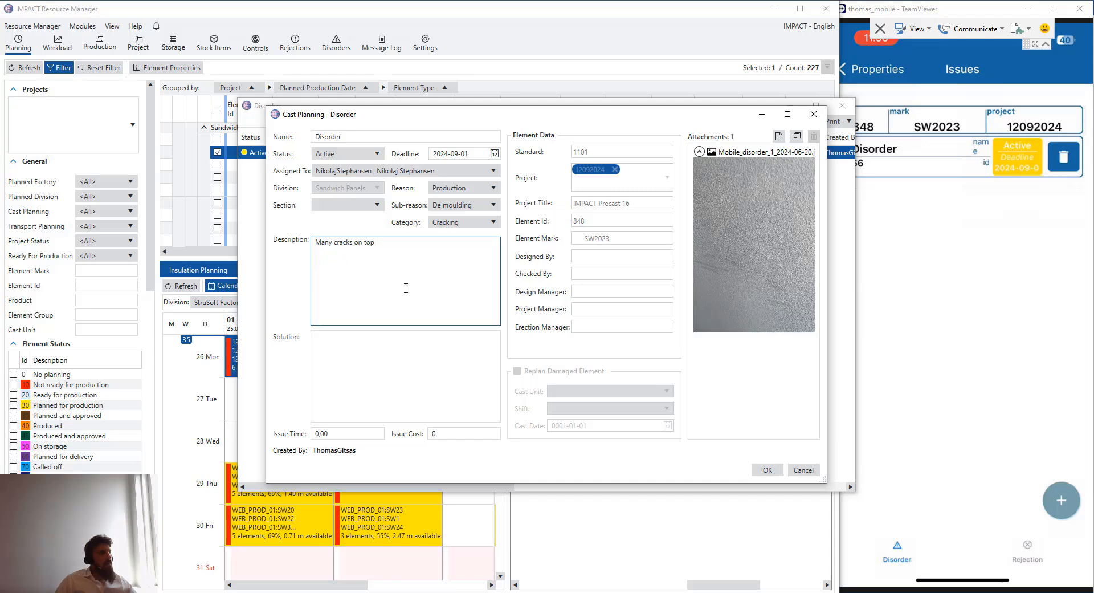
pyautogui.click(378, 371)
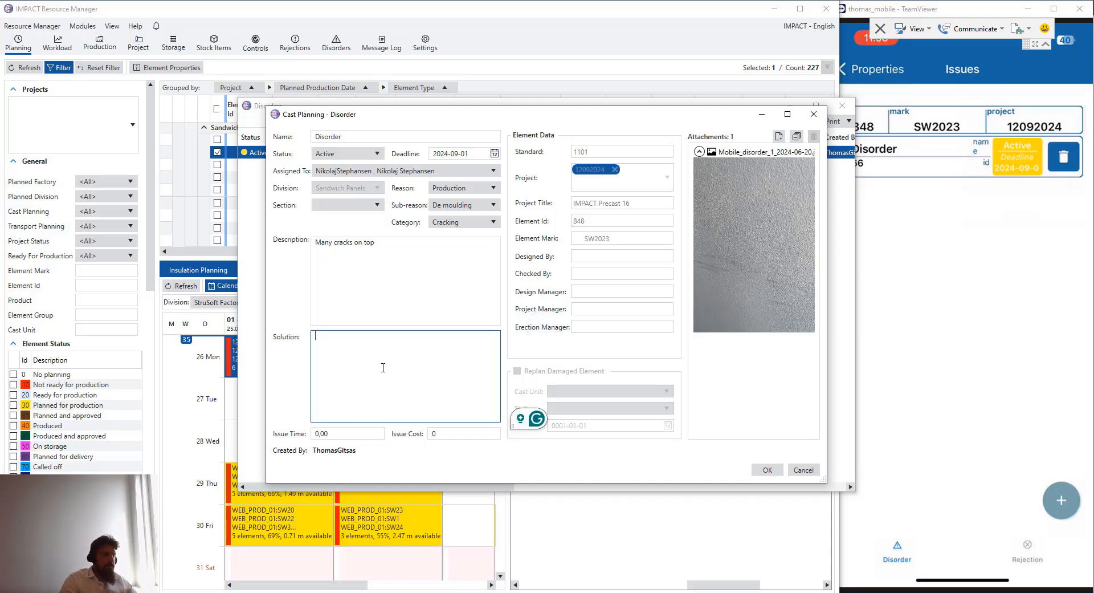
pyautogui.write('hjghg')
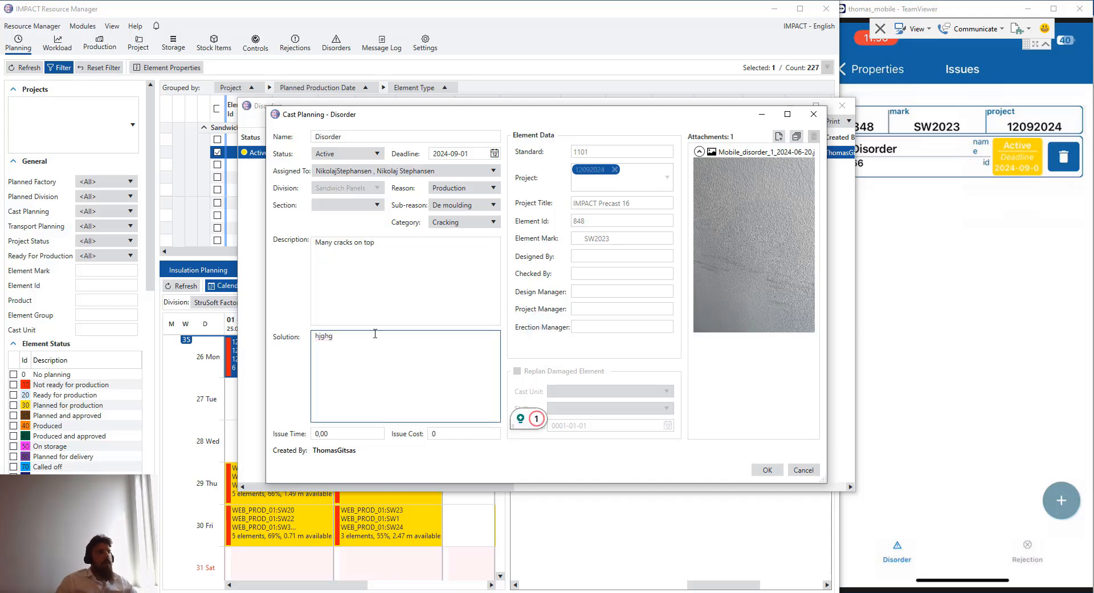
# Assign the disorder to a different team member, keep it Active, save and close the list
pyautogui.click(471, 173)
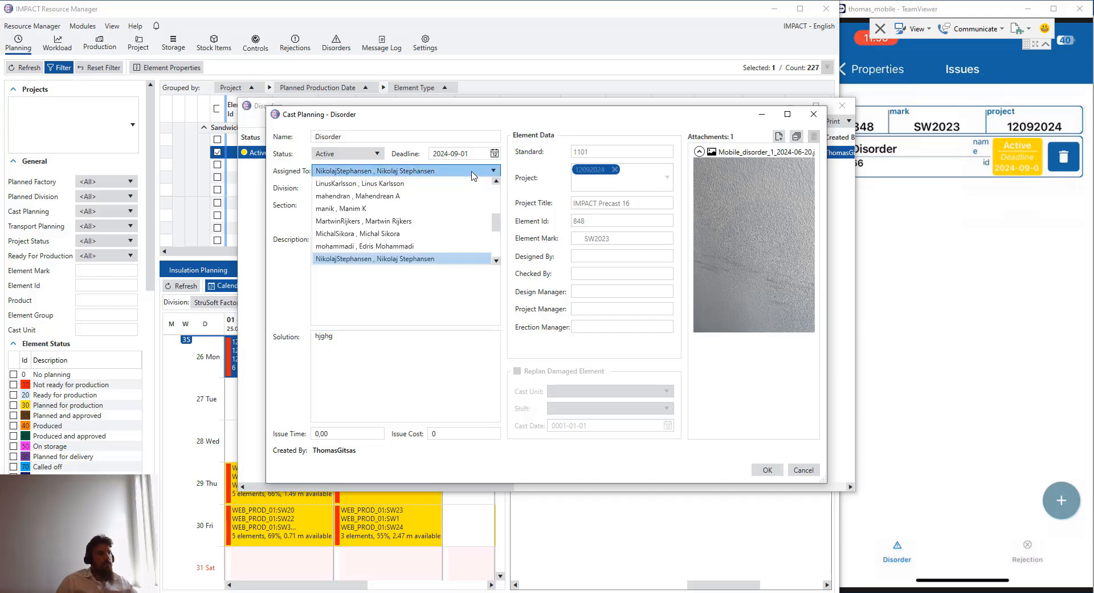
pyautogui.scroll(-3, 471, 176)
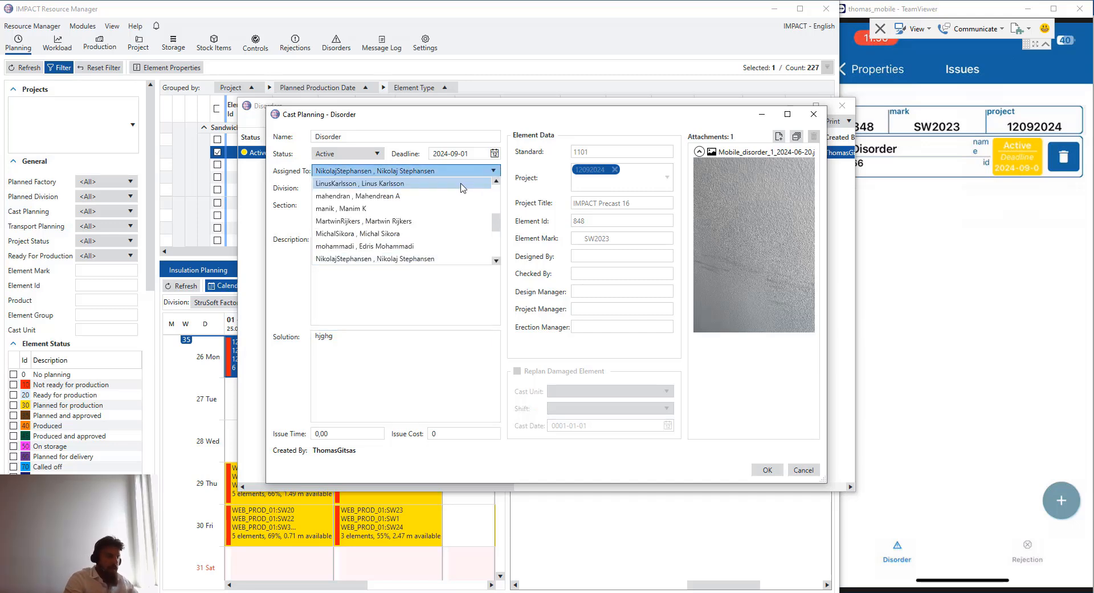
pyautogui.scroll(-1, 441, 254)
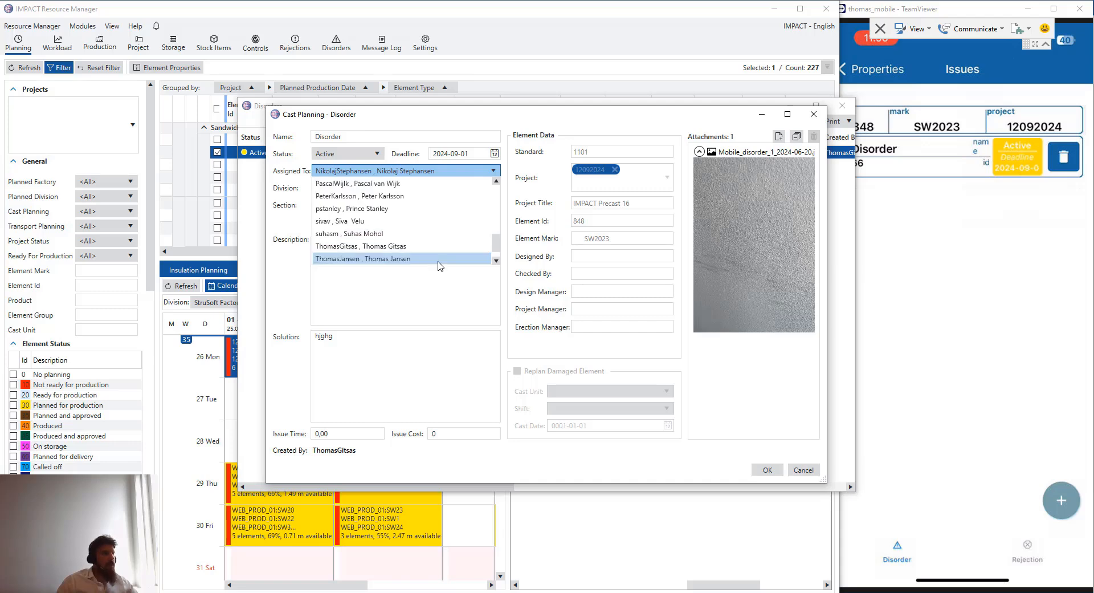
pyautogui.click(444, 260)
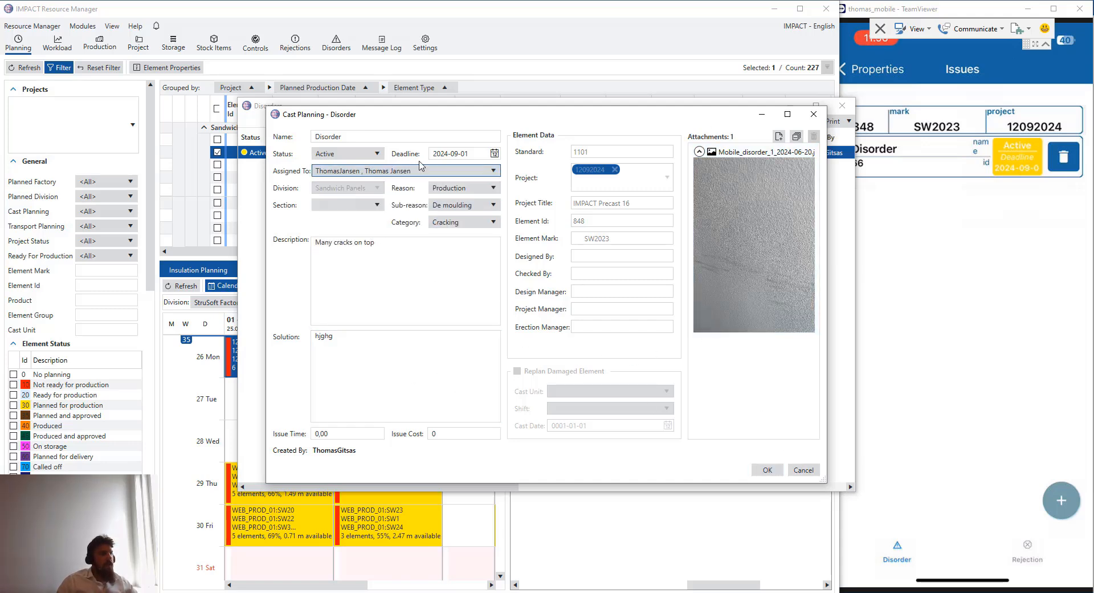
pyautogui.click(377, 153)
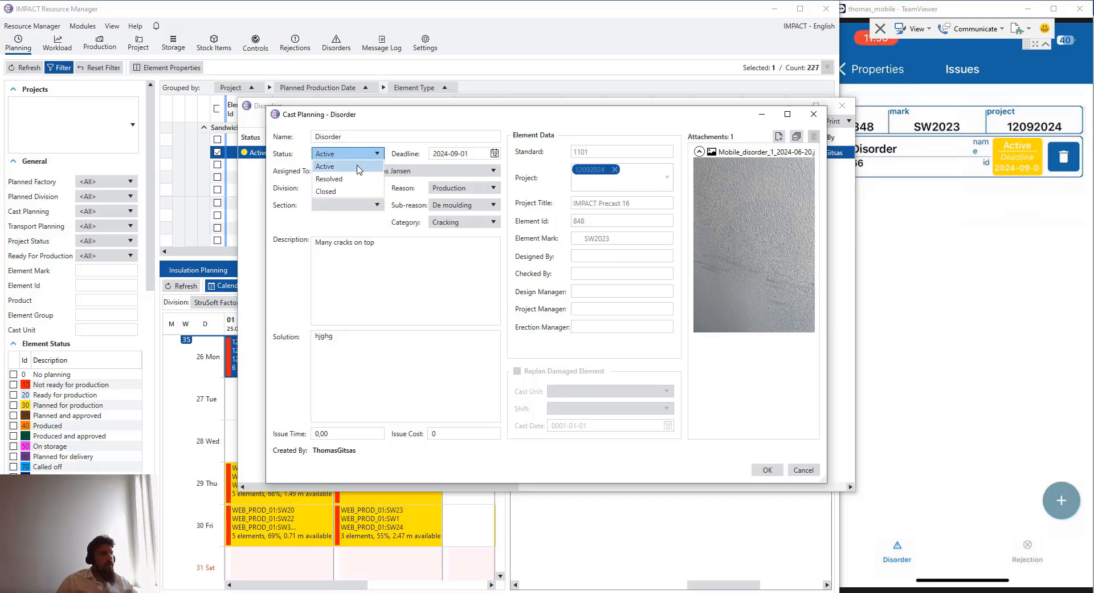
pyautogui.click(356, 168)
pyautogui.click(767, 468)
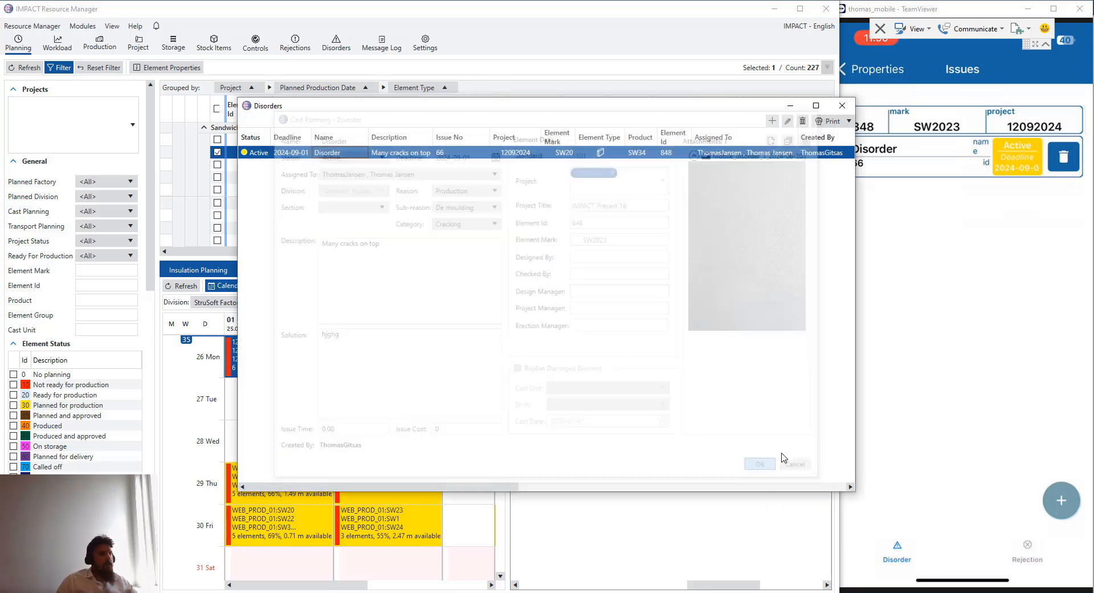
pyautogui.click(842, 105)
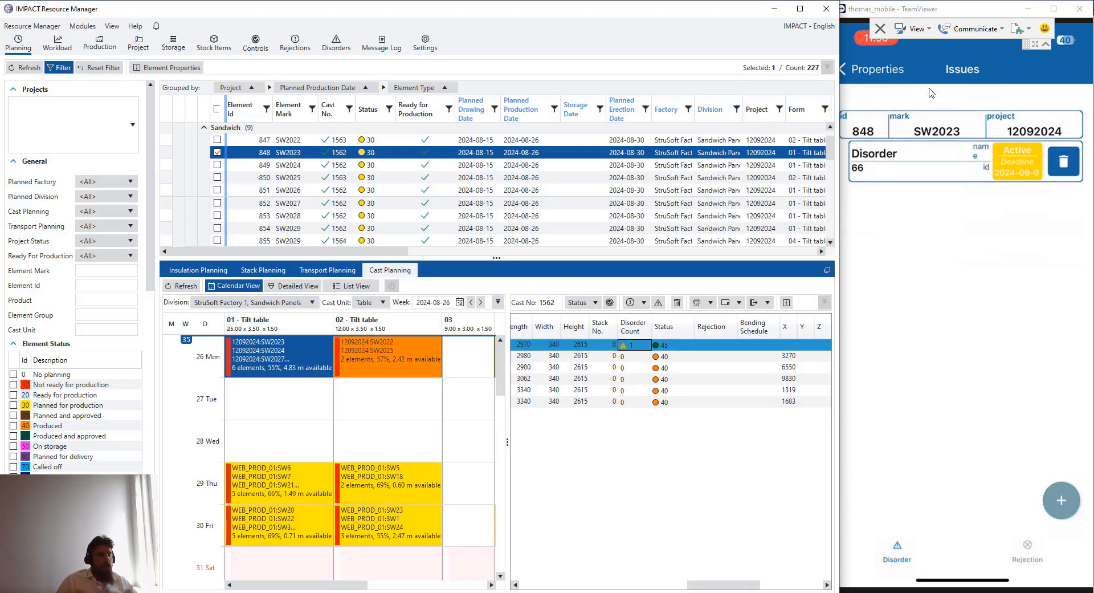
pyautogui.click(910, 148)
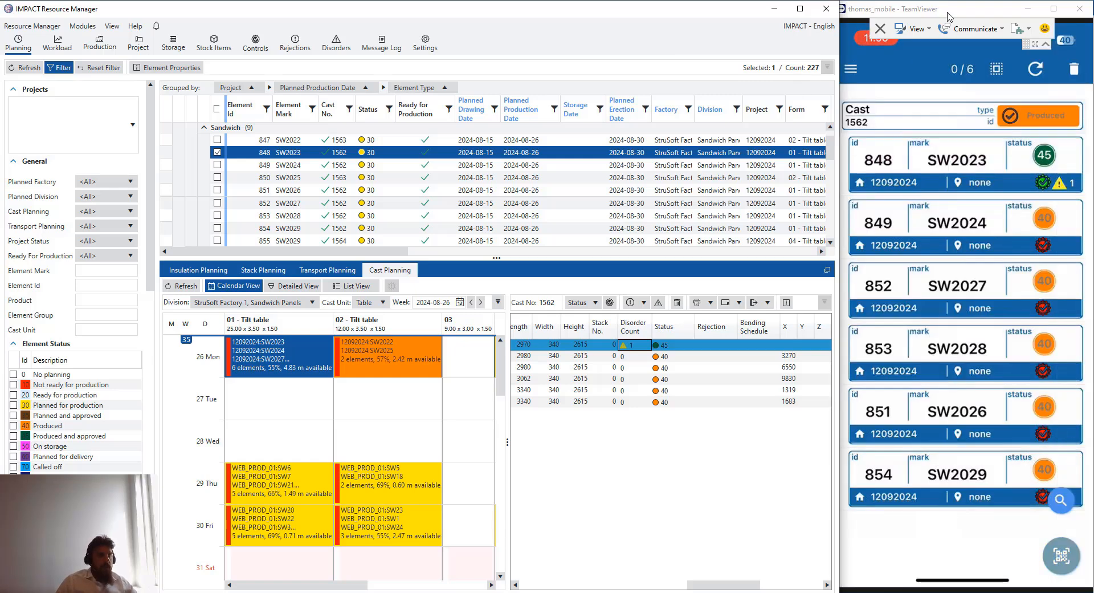
pyautogui.click(1064, 190)
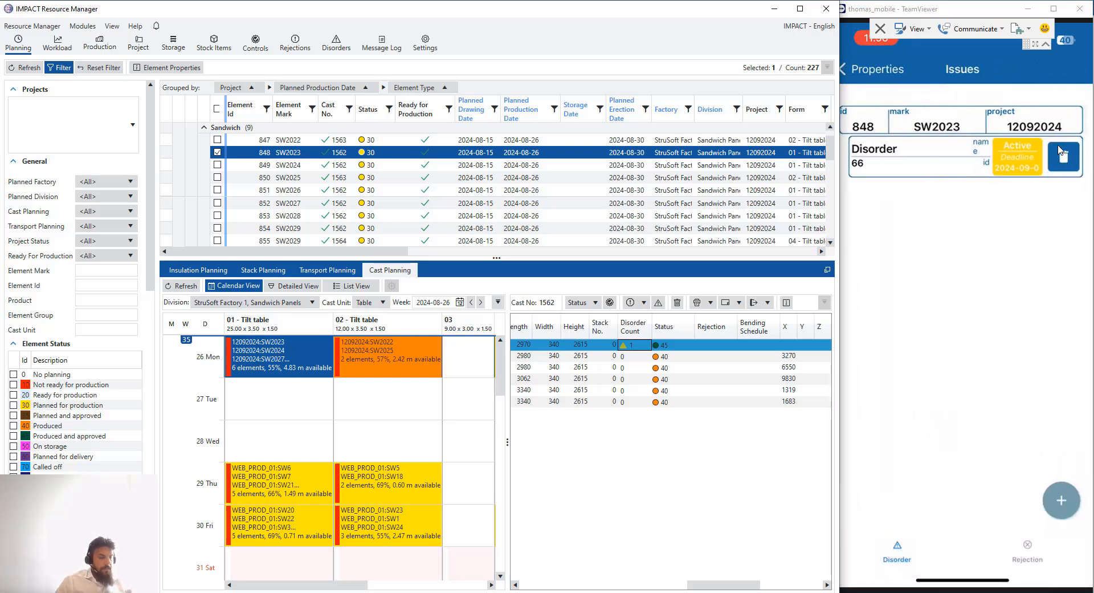
# On the phone, review disorder 66's details and mark it Resolved
pyautogui.click(1061, 154)
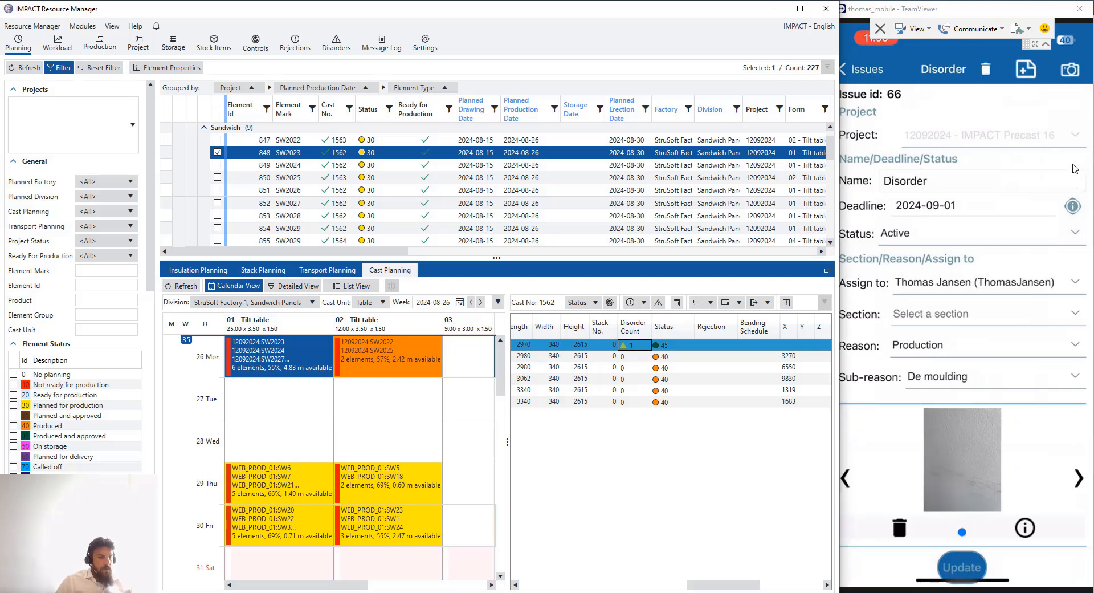
pyautogui.scroll(-5, 1029, 265)
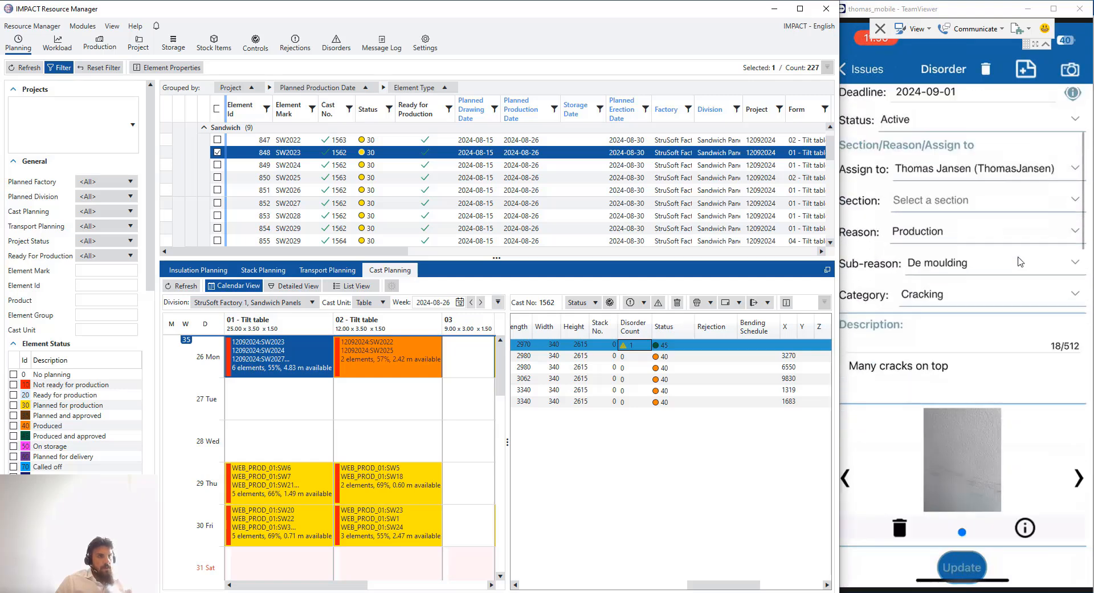
pyautogui.scroll(-15, 1013, 251)
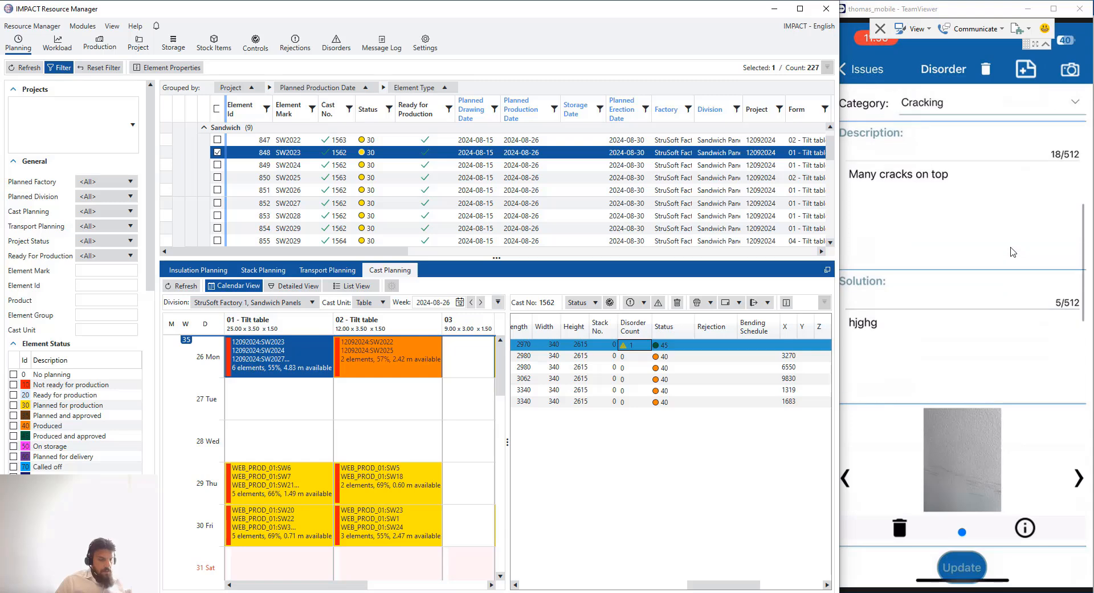
pyautogui.scroll(-3, 1011, 251)
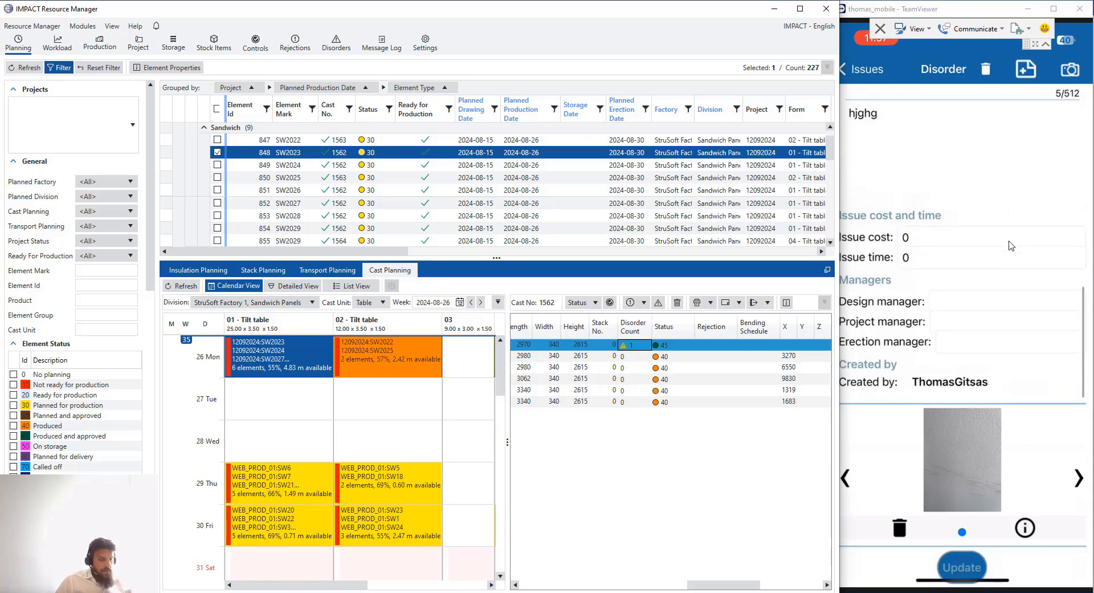
pyautogui.scroll(20, 1008, 244)
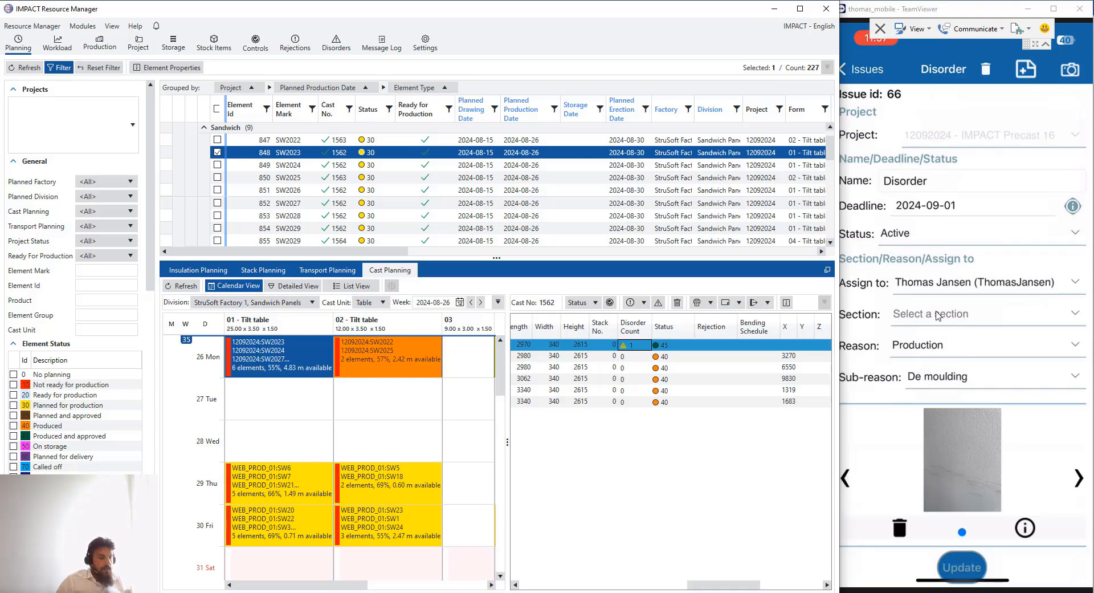
pyautogui.click(938, 315)
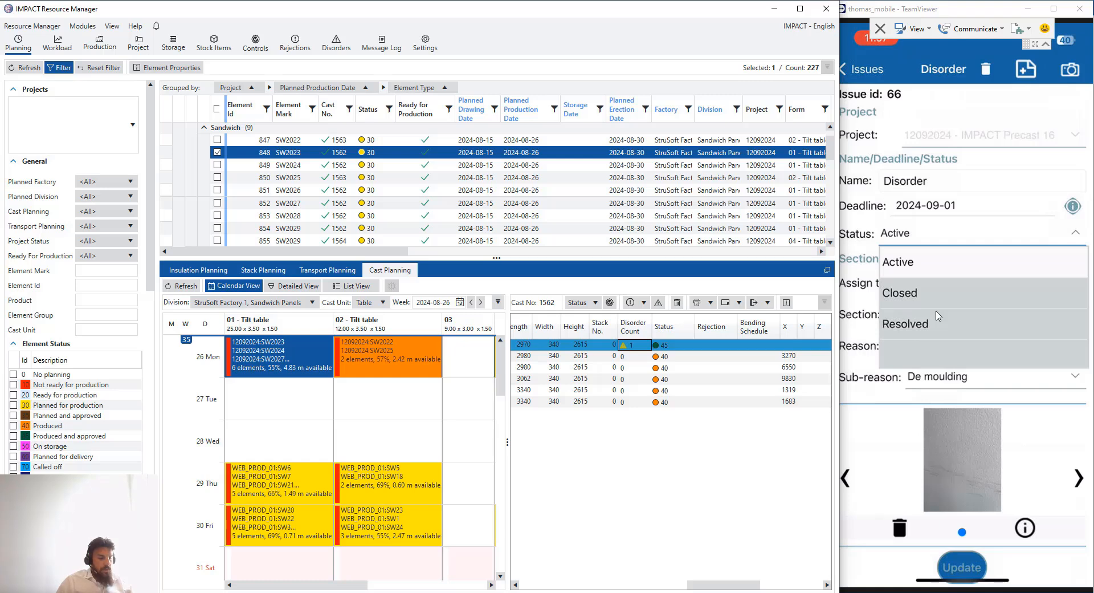
pyautogui.click(938, 315)
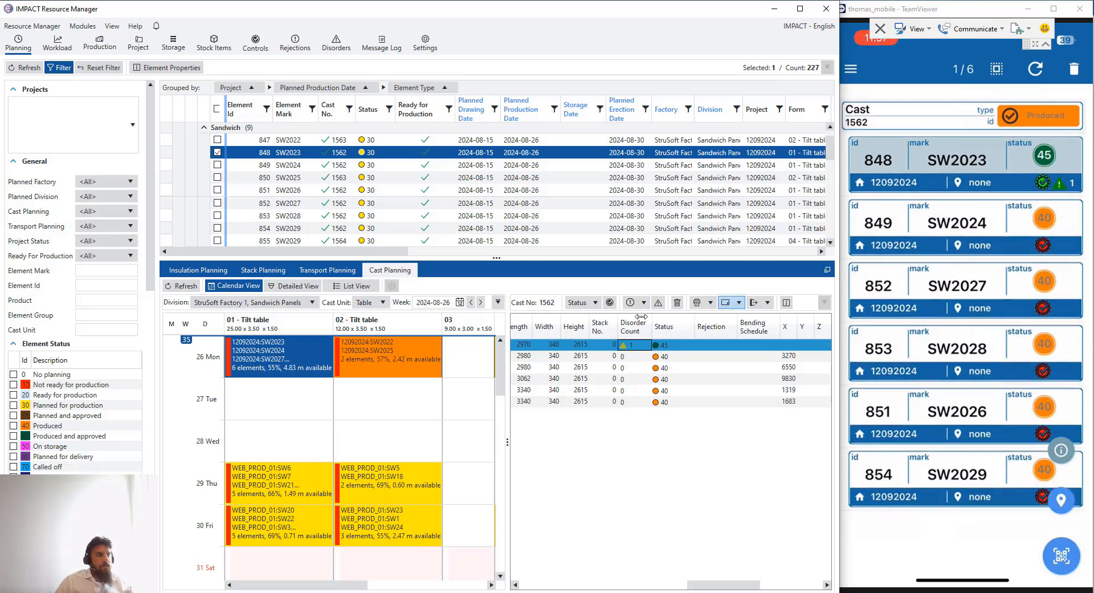
# Reload the planning view, open cast 1562 on tilt table 01 and show element 848's disorders
pyautogui.click(182, 286)
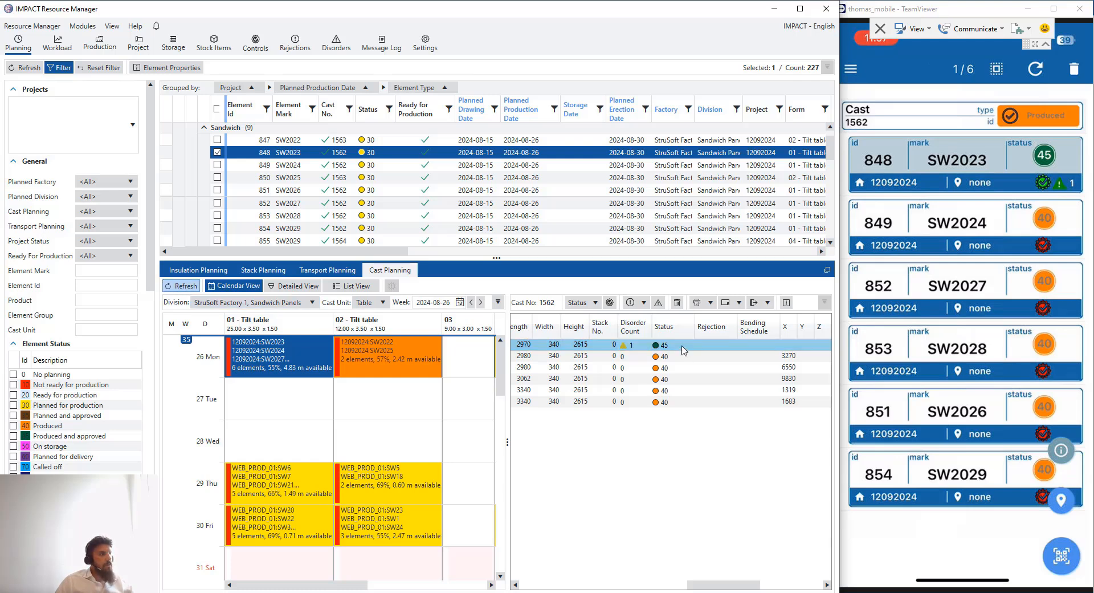
pyautogui.rightClick(640, 344)
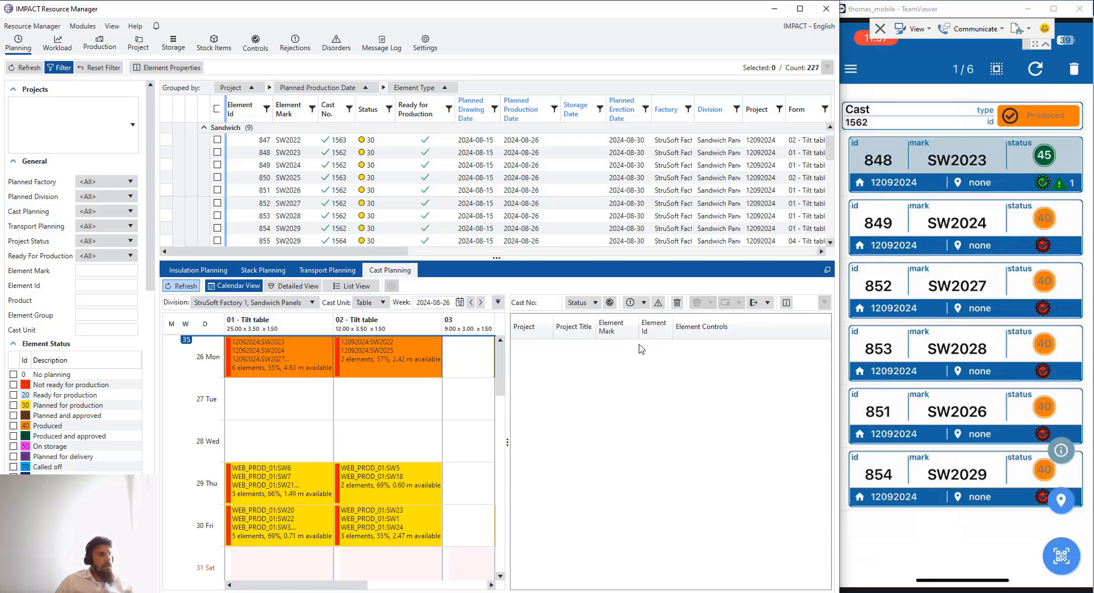
pyautogui.click(258, 357)
pyautogui.moveTo(787, 584); pyautogui.dragTo(682, 584)
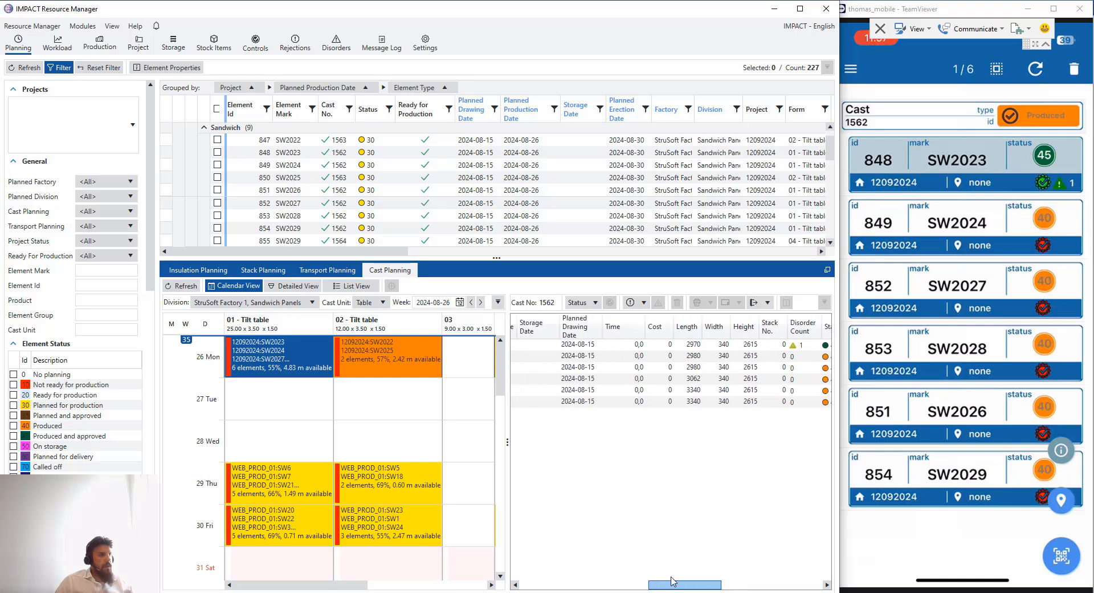
pyautogui.click(746, 344)
pyautogui.rightClick(747, 344)
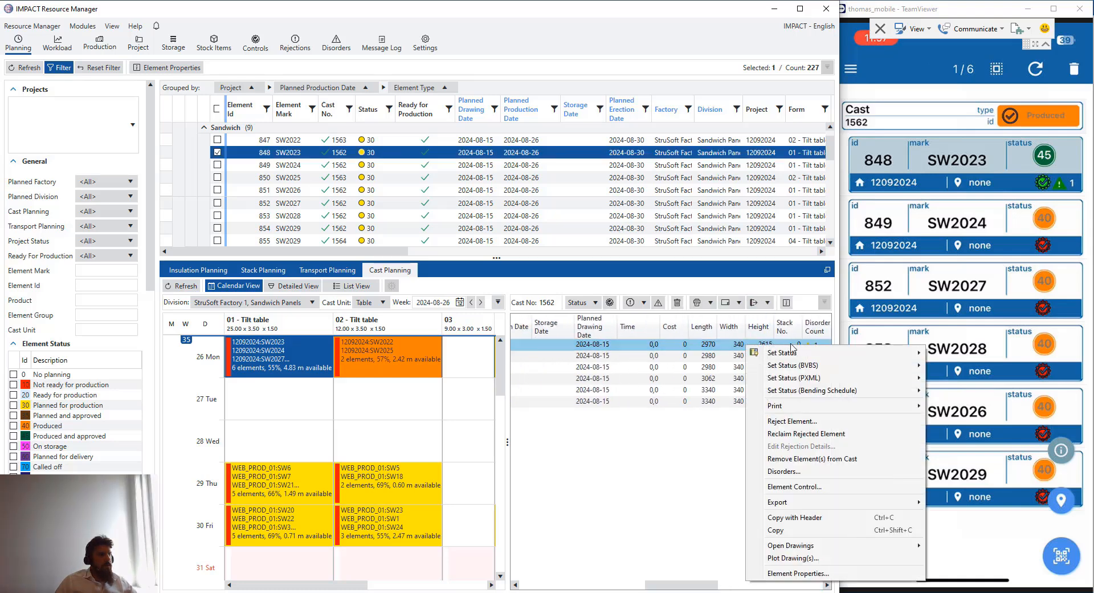
pyautogui.click(889, 475)
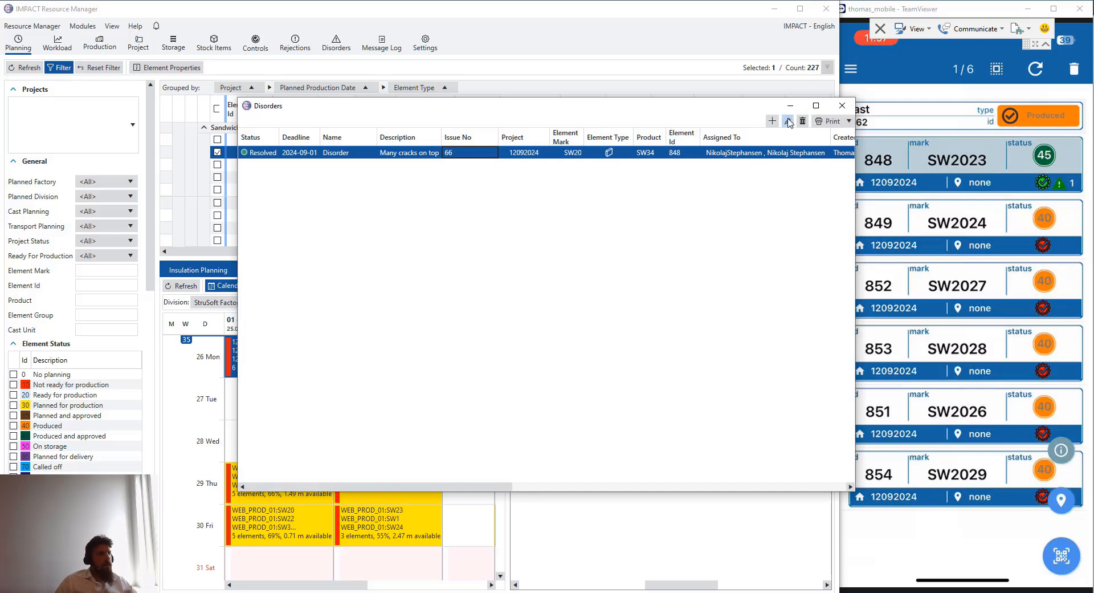
# Change the resolved disorder's status to Closed, save it, and refresh the phone's element list
pyautogui.click(787, 121)
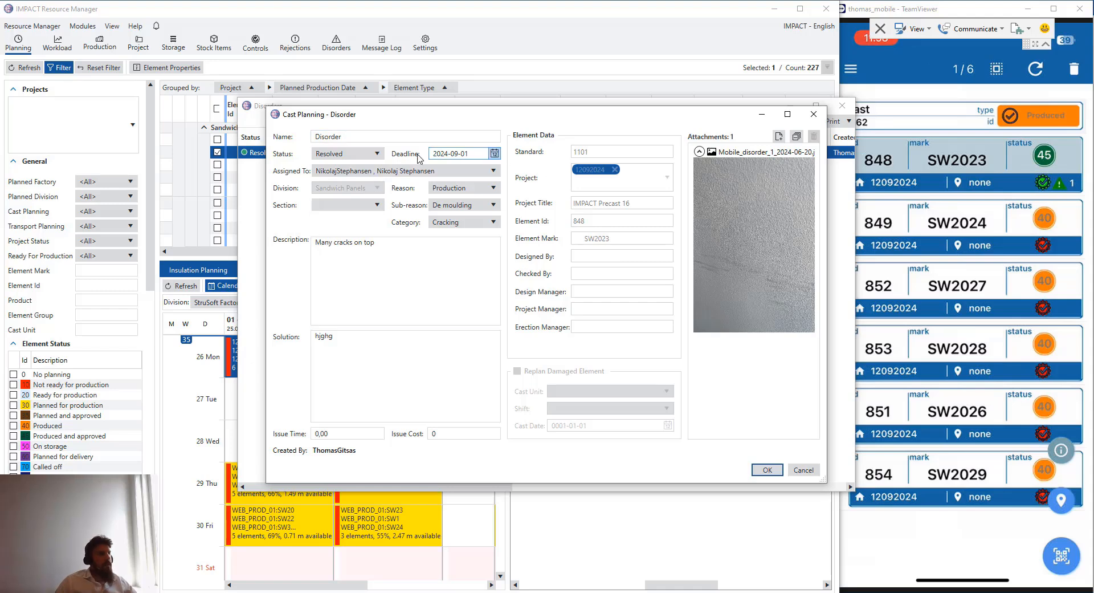
pyautogui.click(369, 155)
pyautogui.click(355, 192)
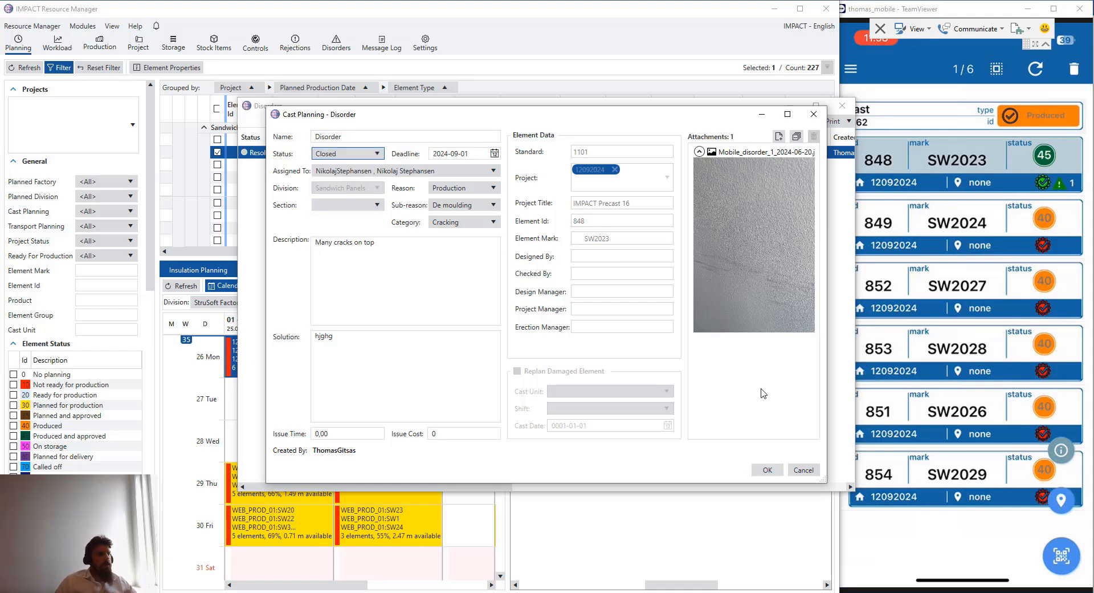
pyautogui.click(767, 470)
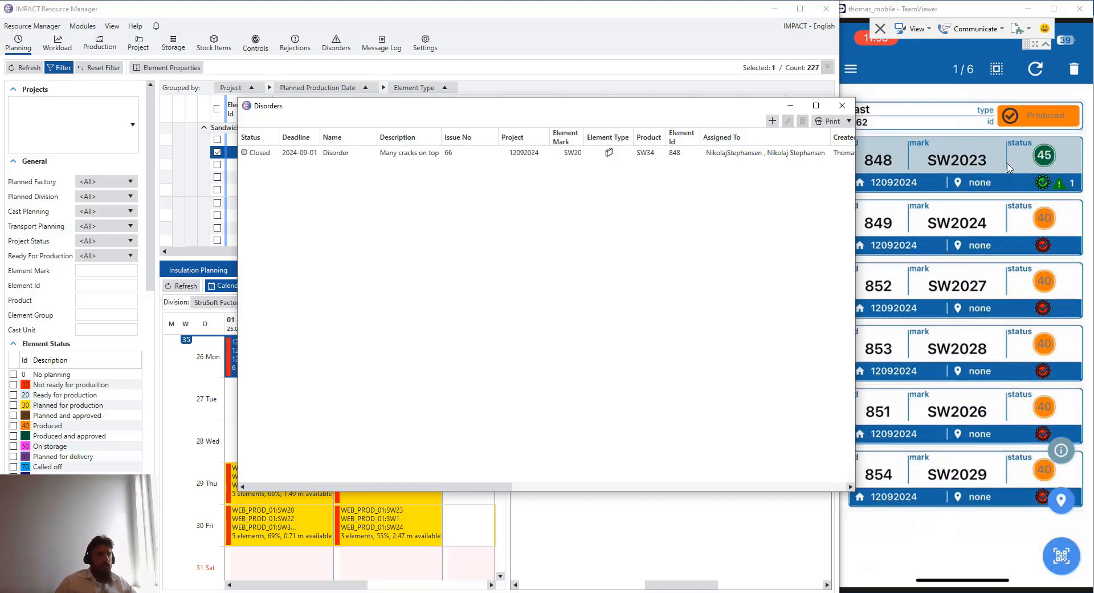
pyautogui.click(1035, 68)
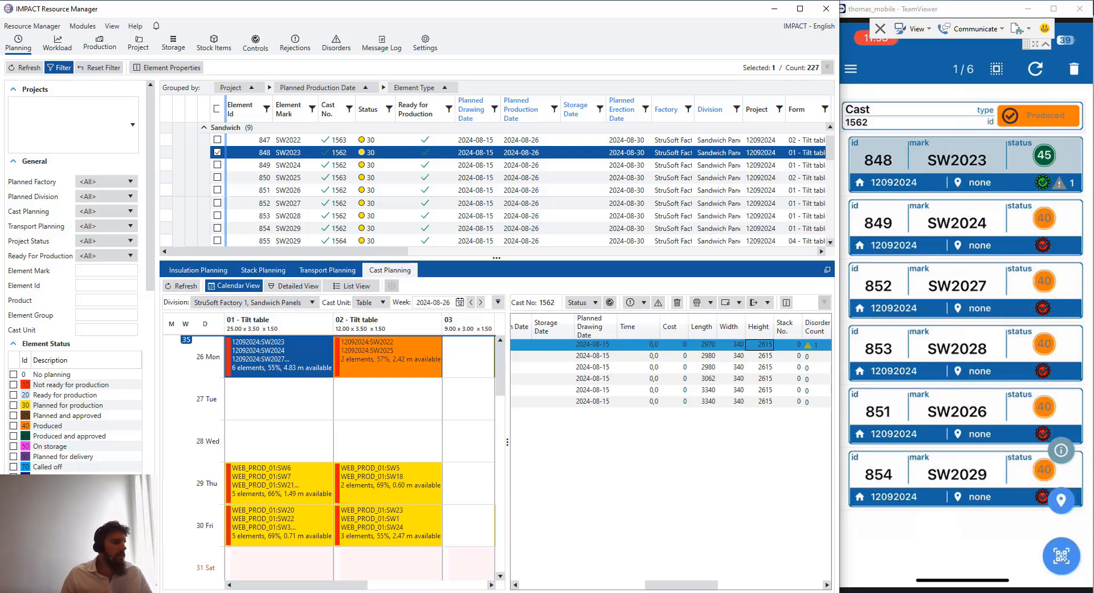
# In Project Manager, orbit the building model and browse the Element Color schemes for Disorders
pyautogui.click(386, 592)
pyautogui.moveTo(570, 232); pyautogui.dragTo(661, 295, button='middle')
pyautogui.click(662, 296)
pyautogui.click(263, 42)
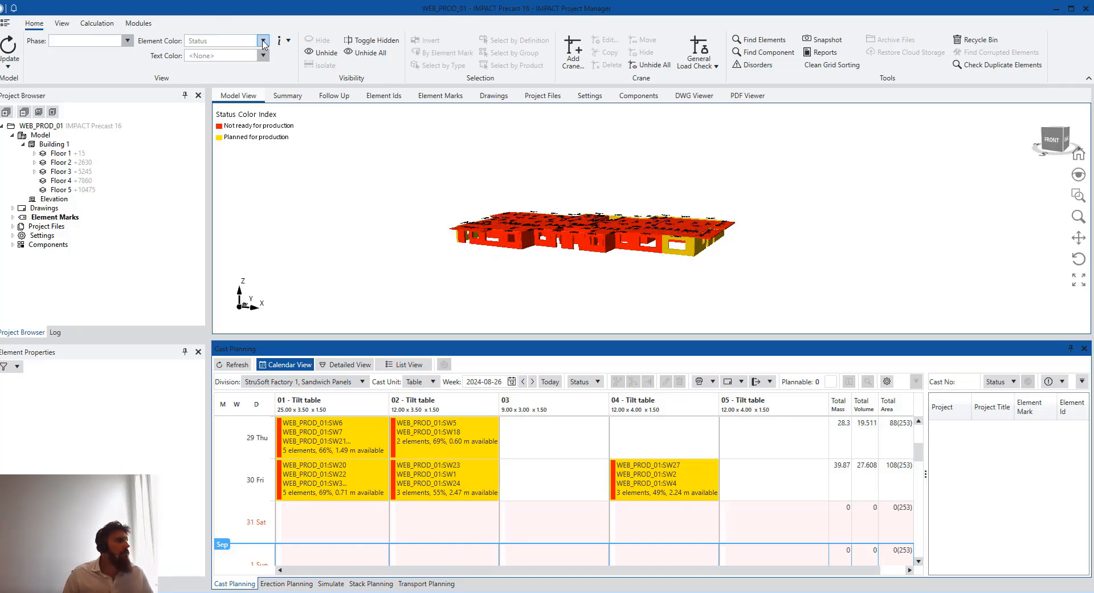
pyautogui.scroll(-5, 263, 42)
pyautogui.scroll(-1, 245, 91)
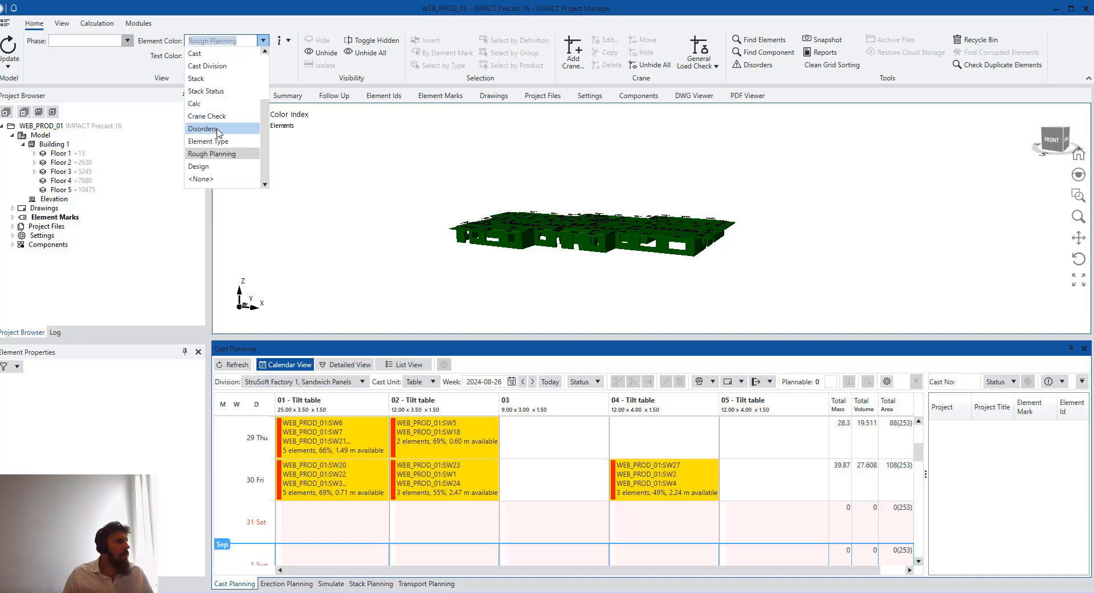
pyautogui.scroll(3, 655, 231)
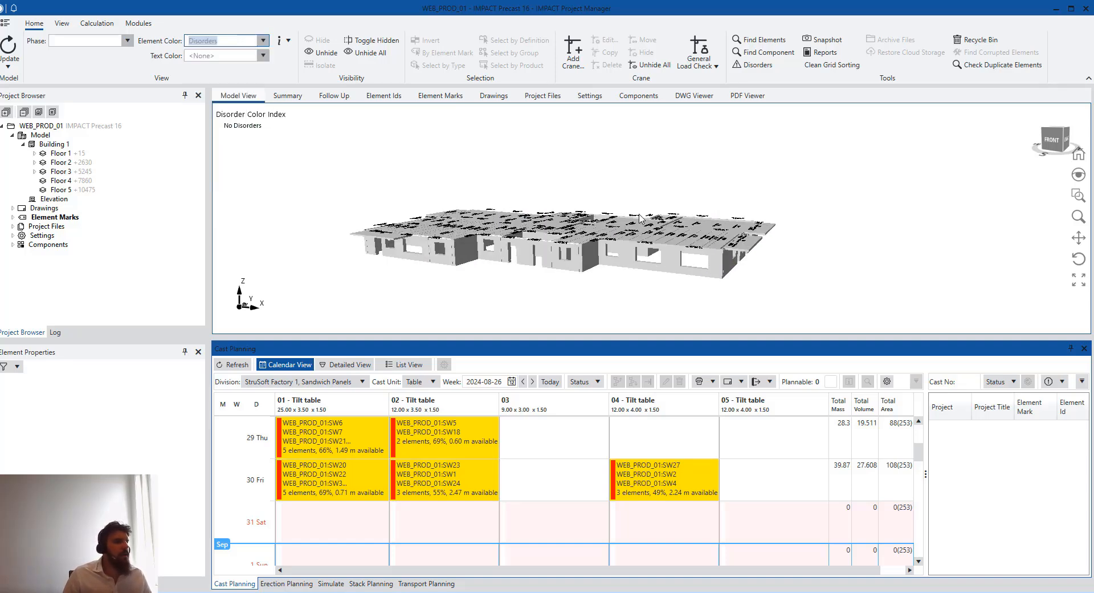
pyautogui.moveTo(601, 206); pyautogui.dragTo(590, 335, button='middle')
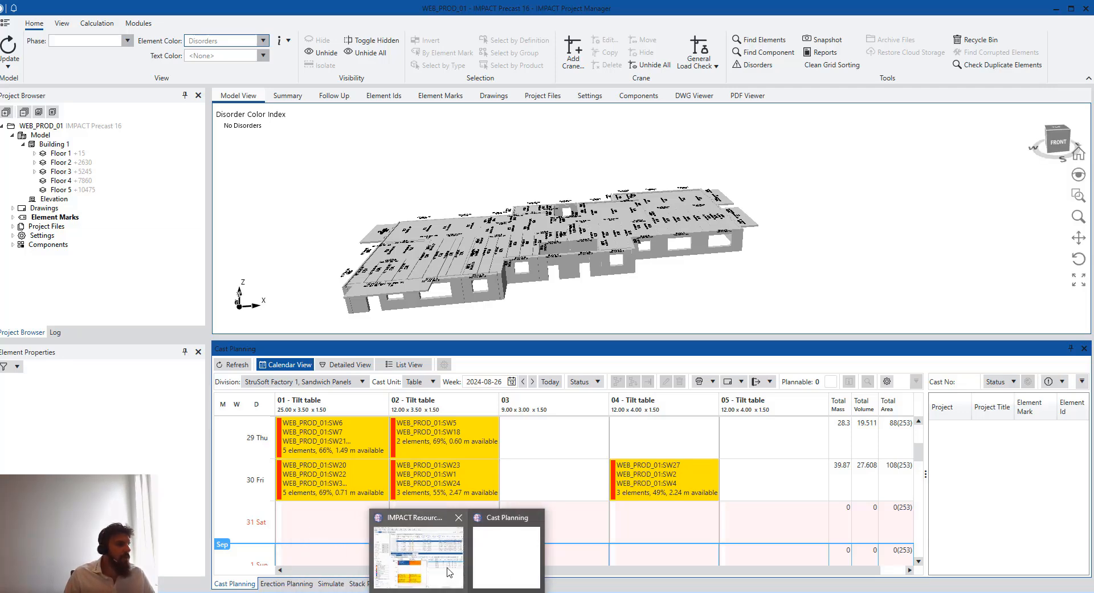
pyautogui.click(449, 572)
pyautogui.hotkey('alt', 'Tab')
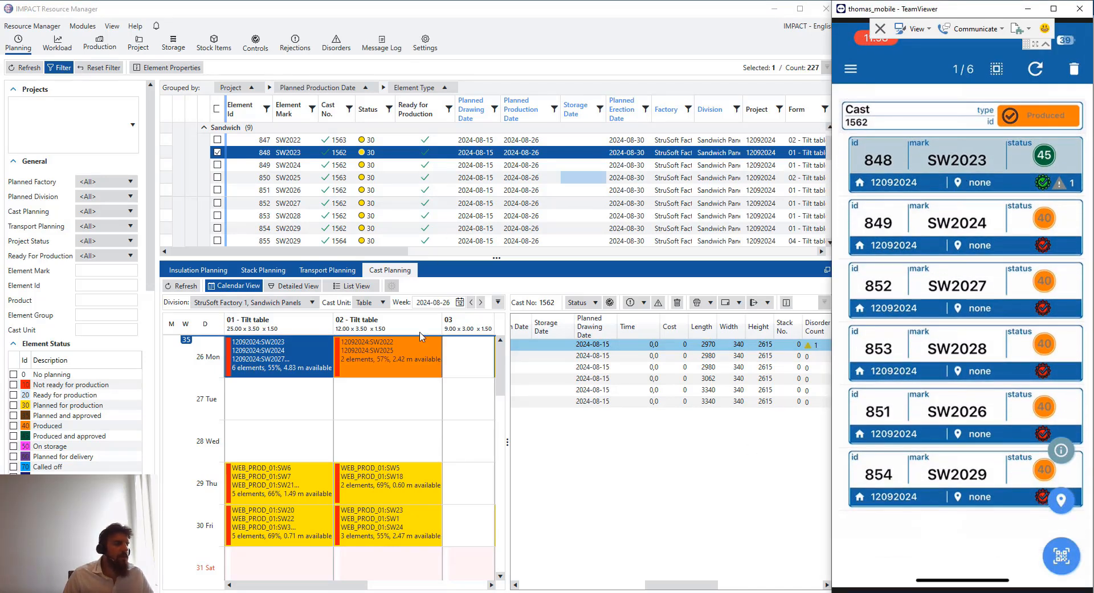
pyautogui.hotkey('alt', 'Tab')
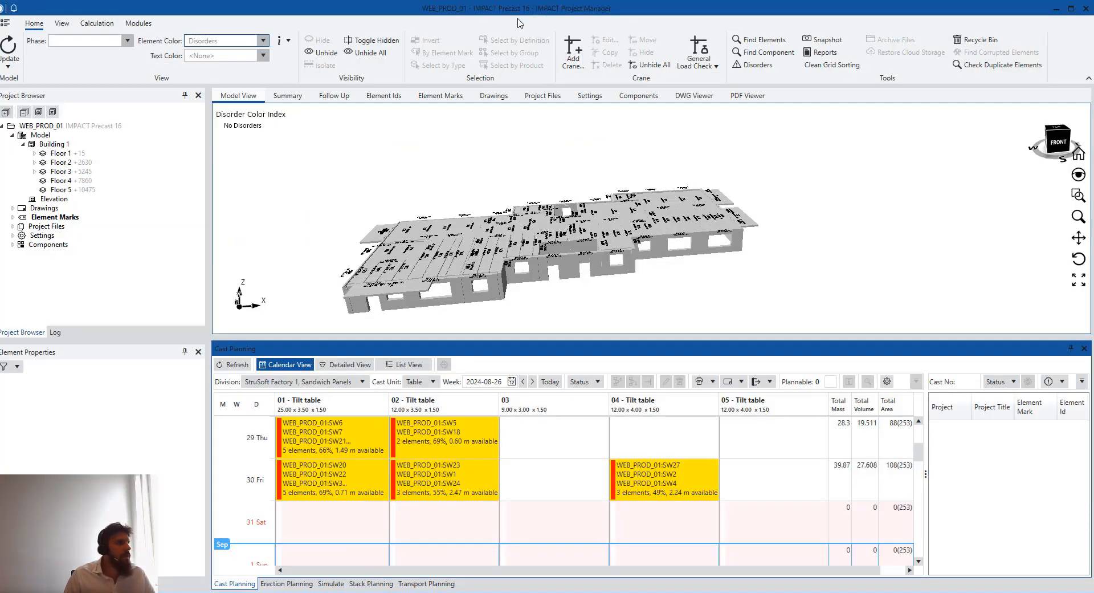
# Open pinned project 12092024 from the start page, then return to Resource Manager
pyautogui.click(6, 22)
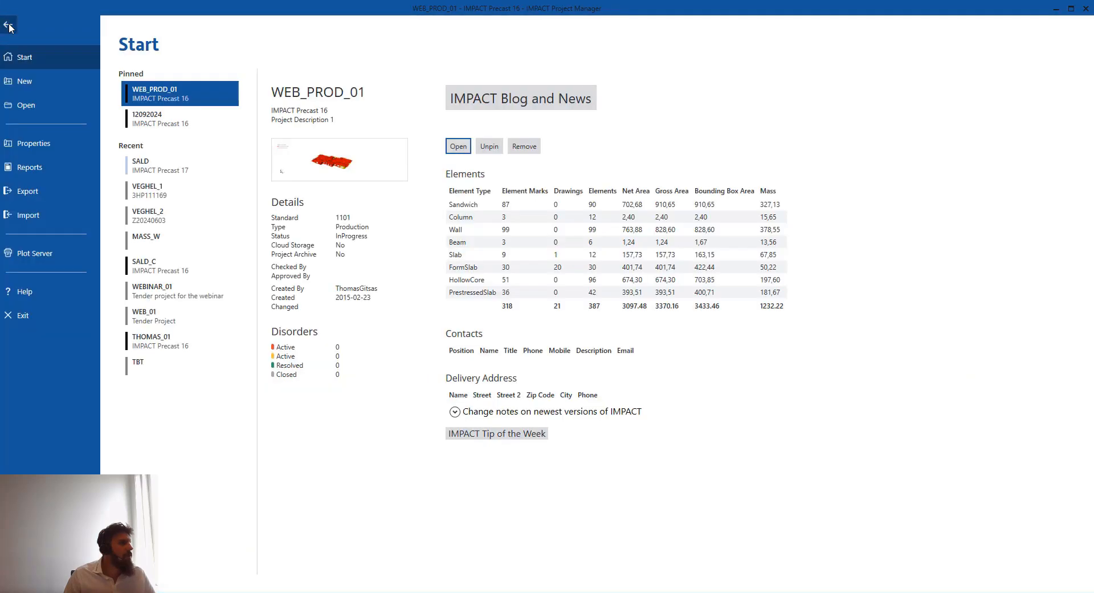
pyautogui.click(197, 119)
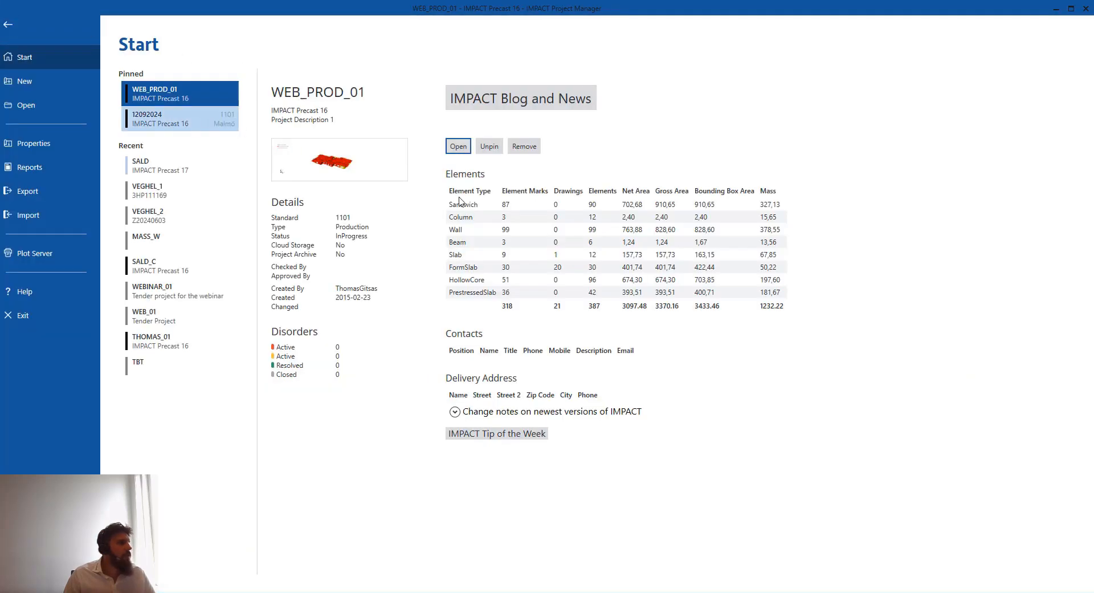
pyautogui.click(463, 153)
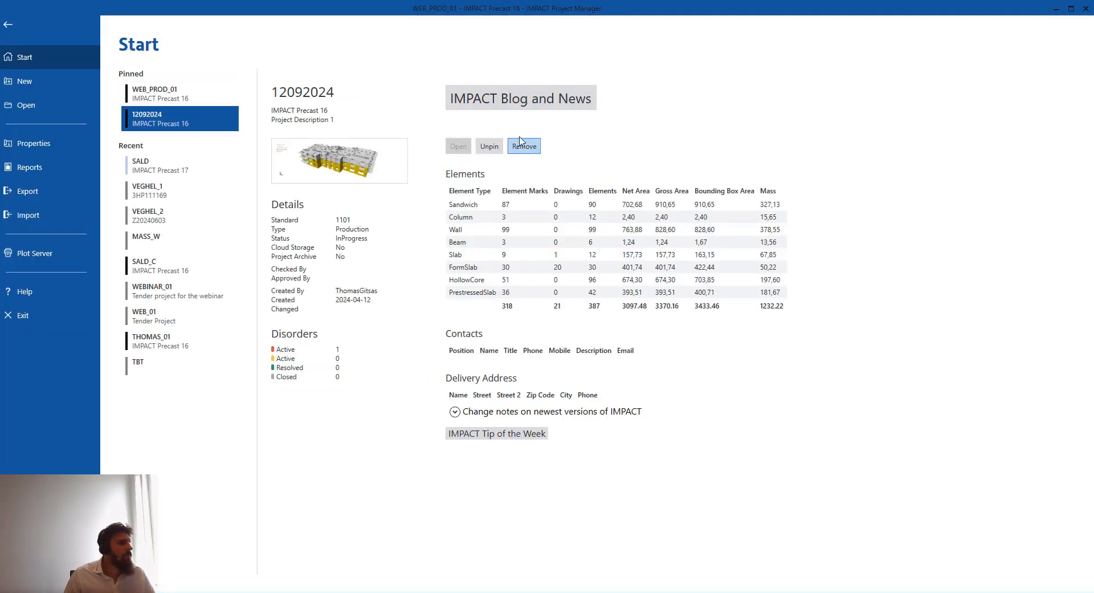
pyautogui.click(8, 26)
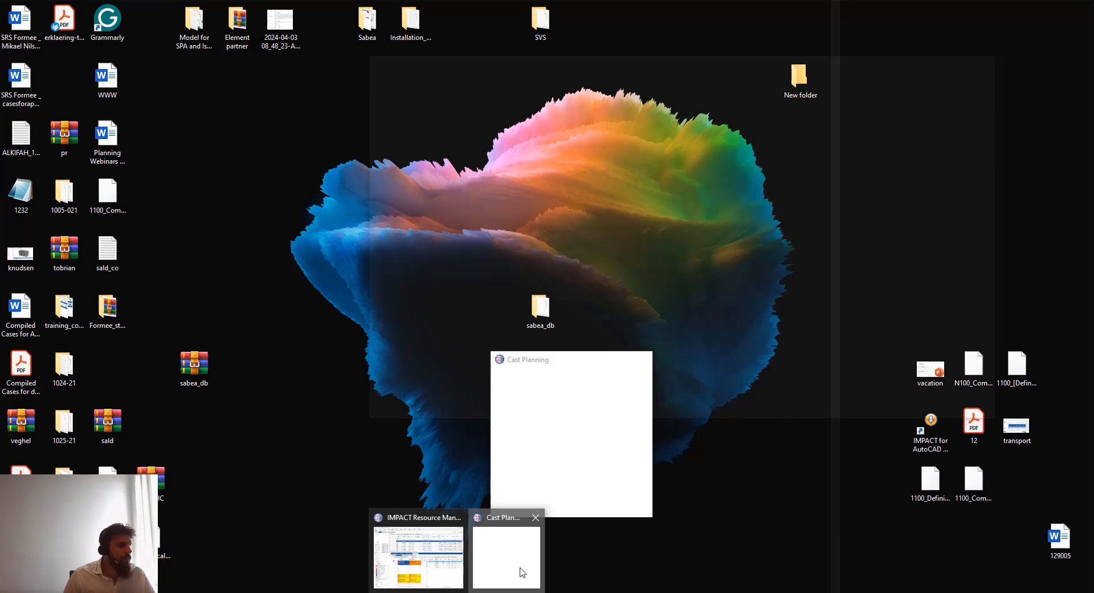
pyautogui.click(515, 563)
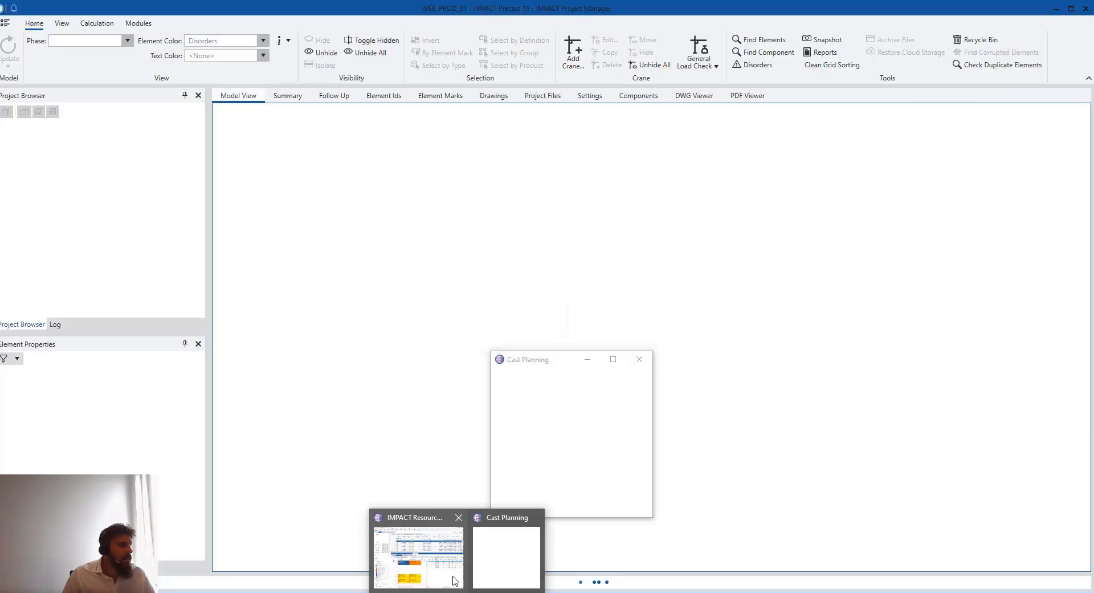
pyautogui.click(450, 570)
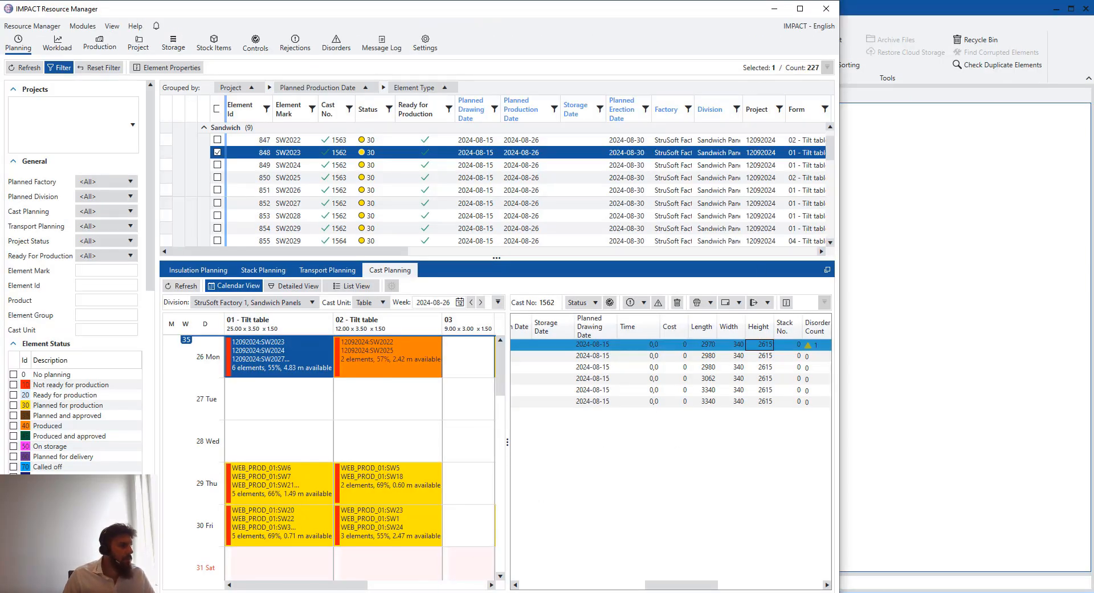
# On the phone view SW2024's rejection form and Issues page, then show cast 1563 on 02 - Tilt table
pyautogui.click(490, 591)
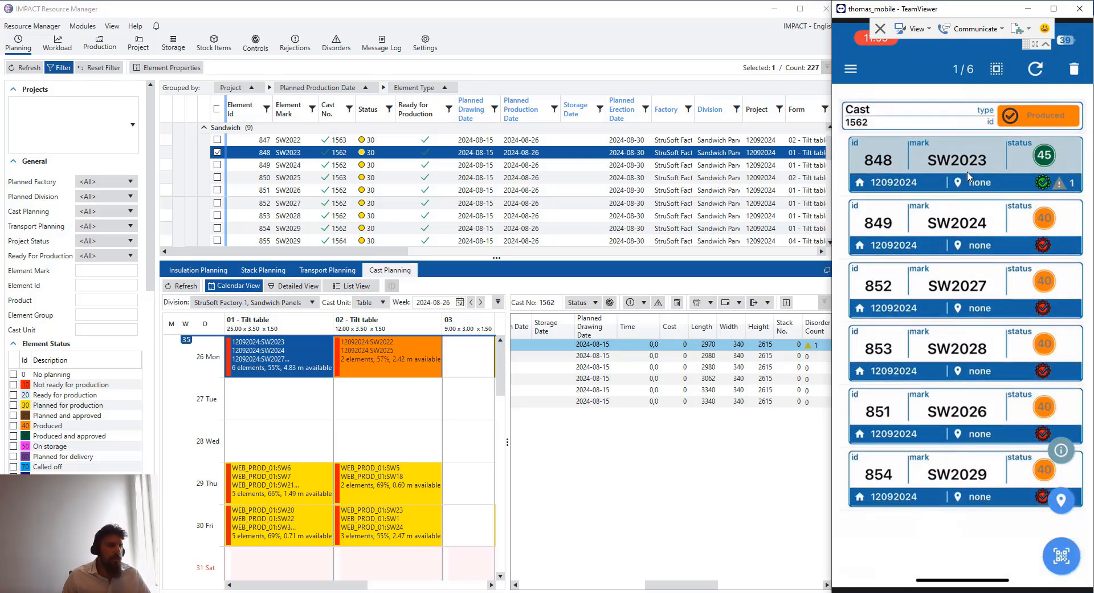
pyautogui.click(961, 190)
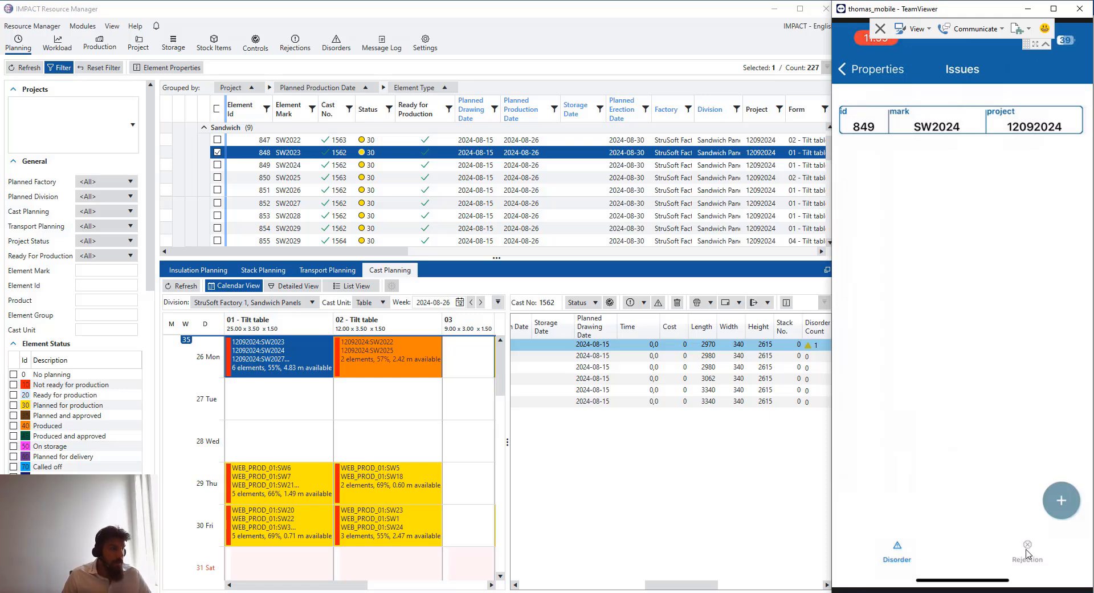
pyautogui.click(1045, 574)
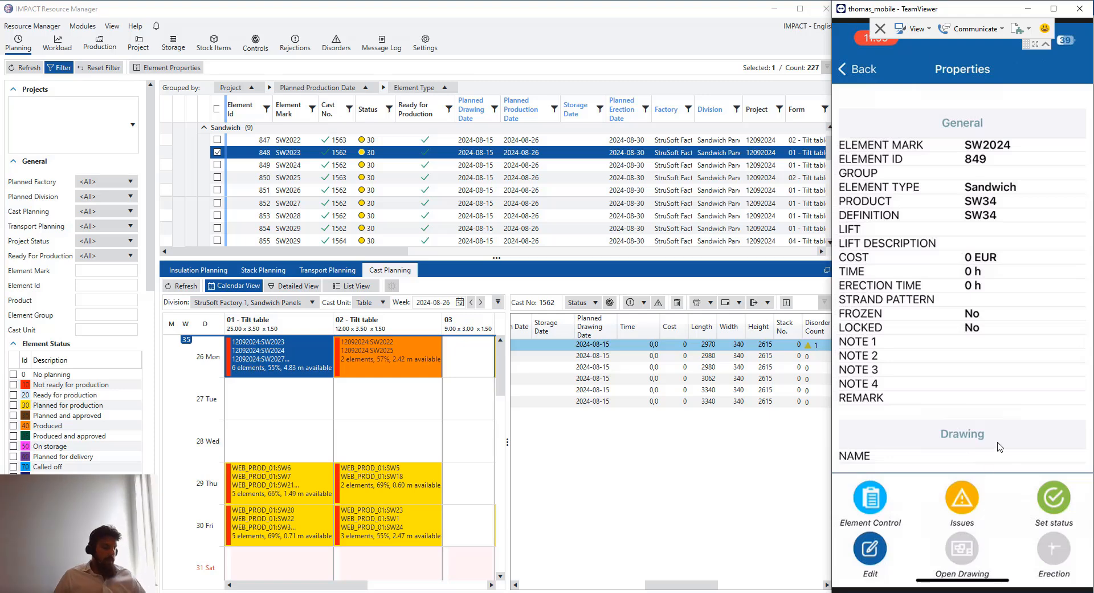
pyautogui.click(962, 500)
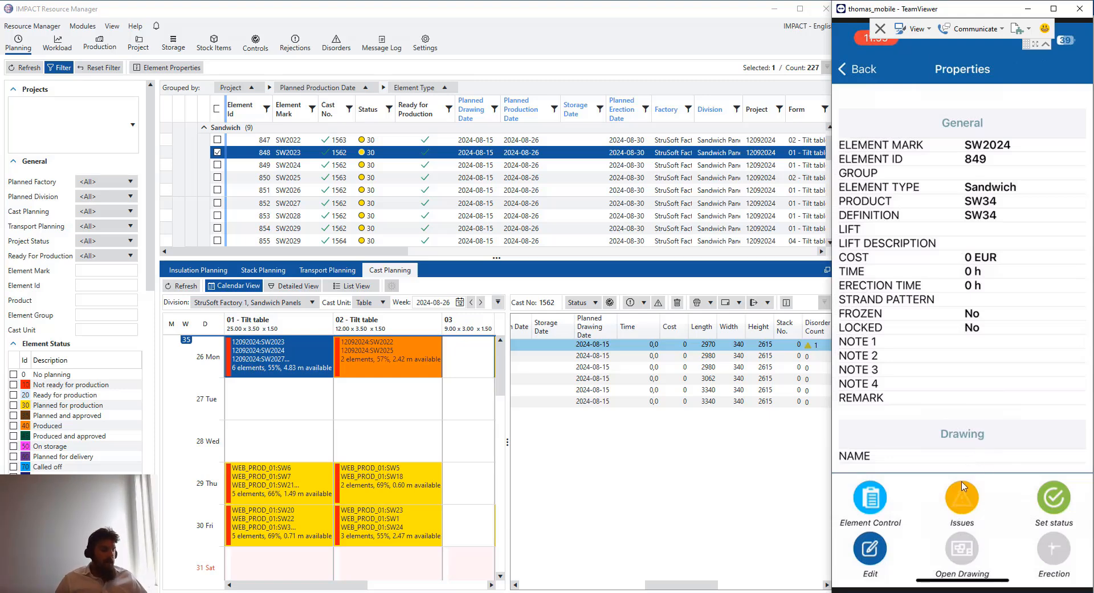
pyautogui.click(861, 69)
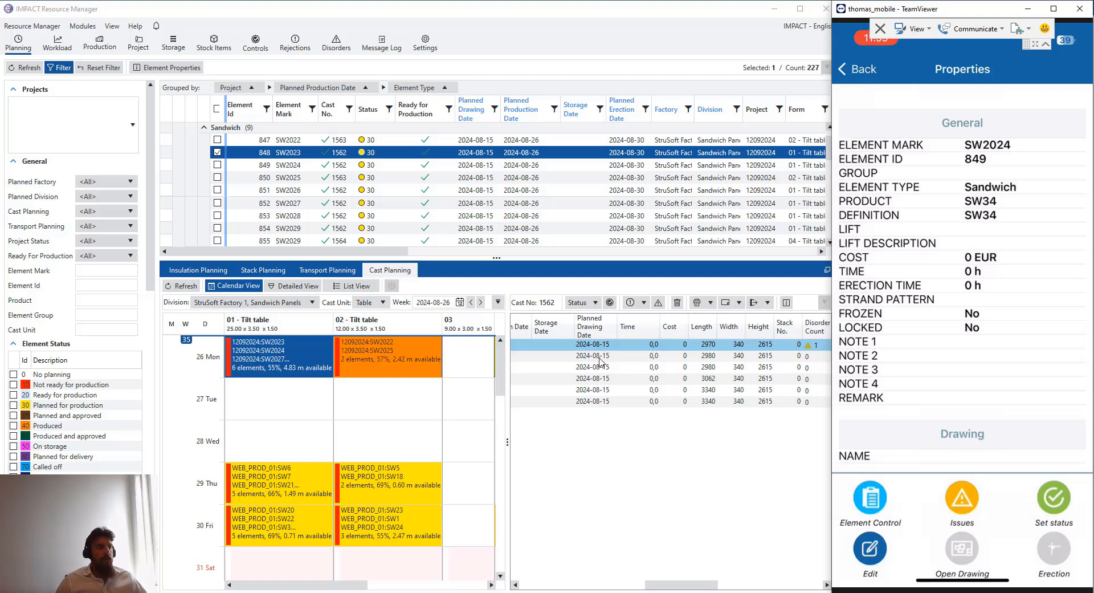
pyautogui.click(381, 356)
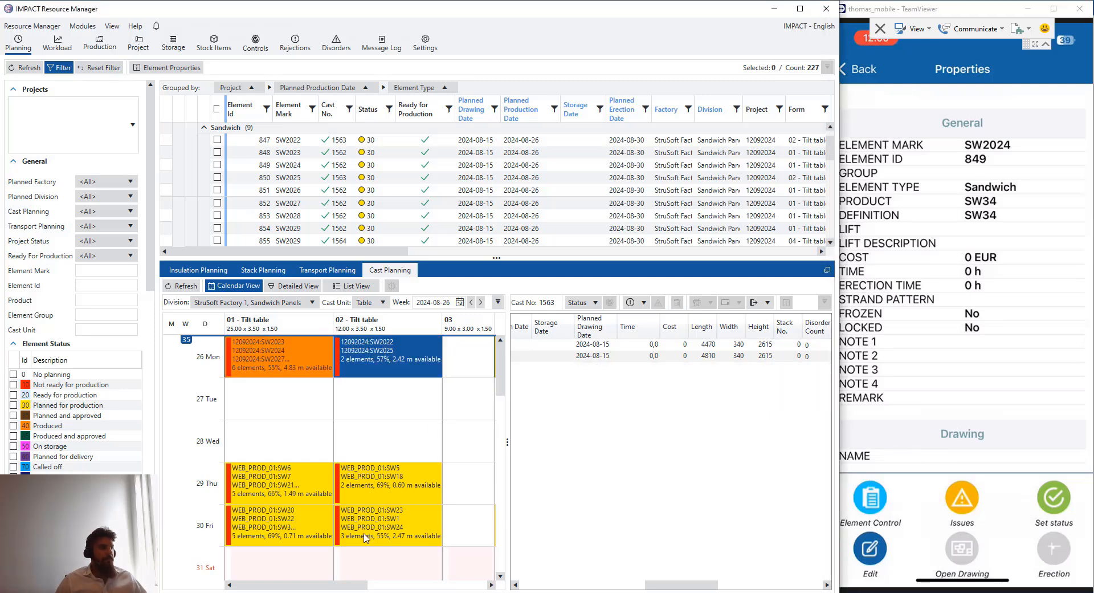
pyautogui.click(363, 591)
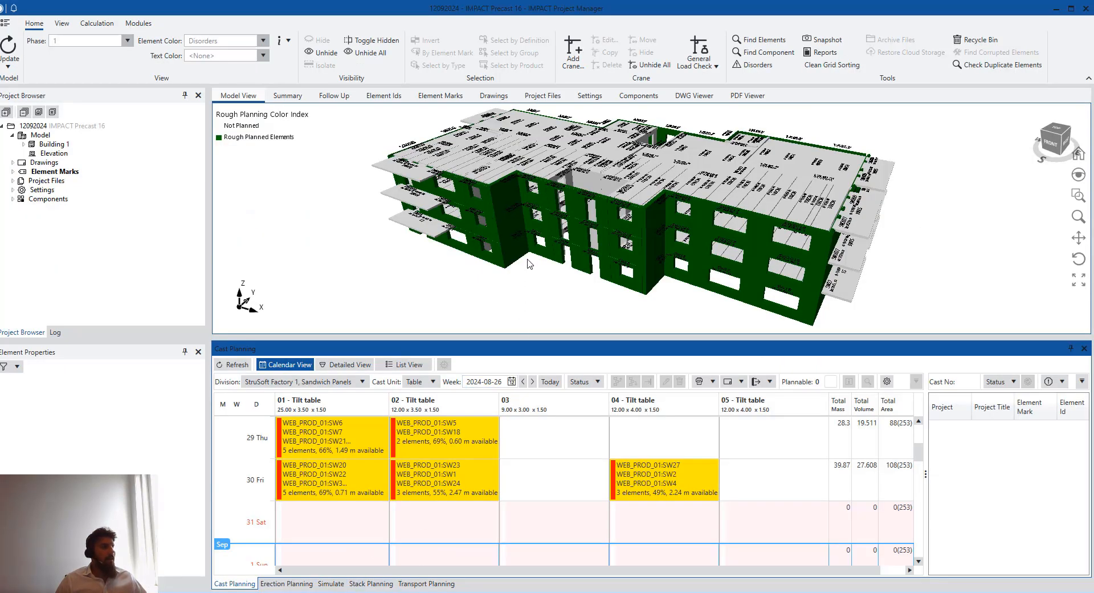
# Orbit to the building's back and set Element Color to Disorders instead of crane check approval
pyautogui.scroll(-2, 707, 270)
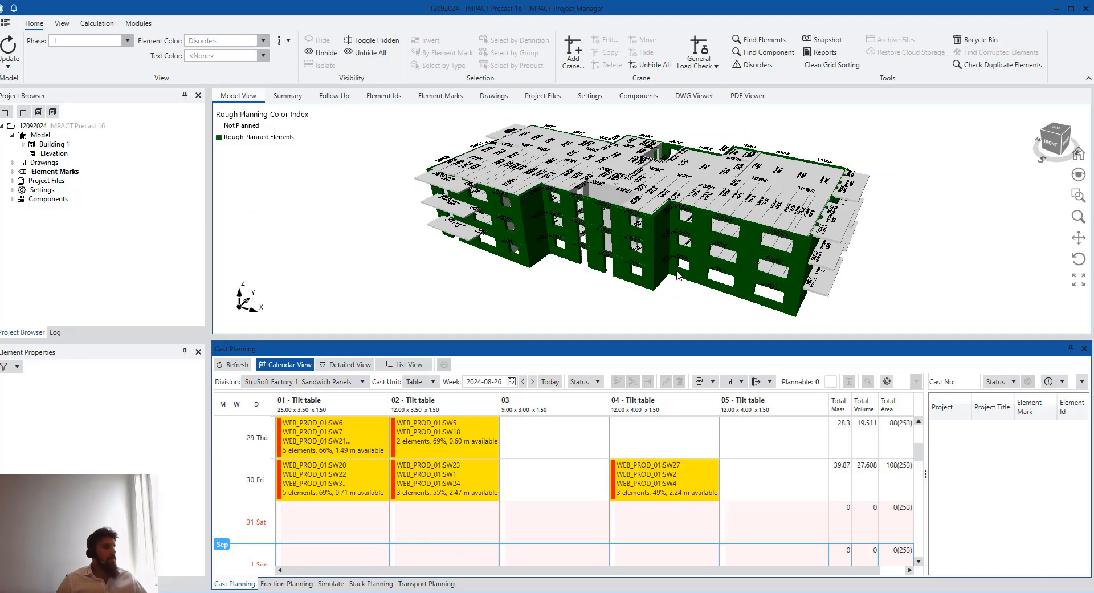
pyautogui.moveTo(658, 267); pyautogui.dragTo(422, 233, button='middle')
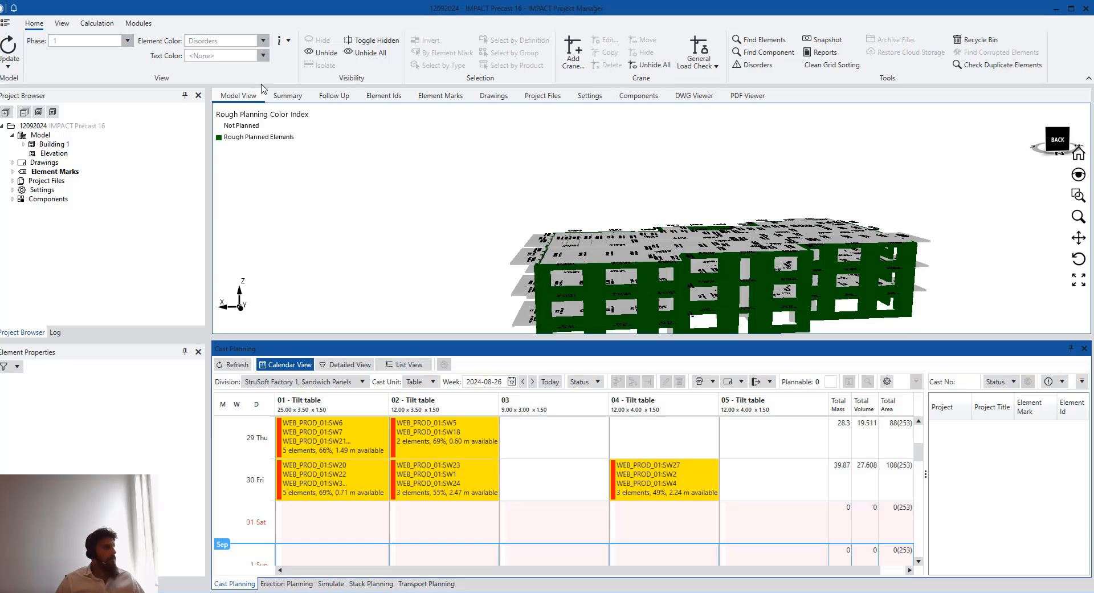
pyautogui.click(263, 40)
pyautogui.click(228, 117)
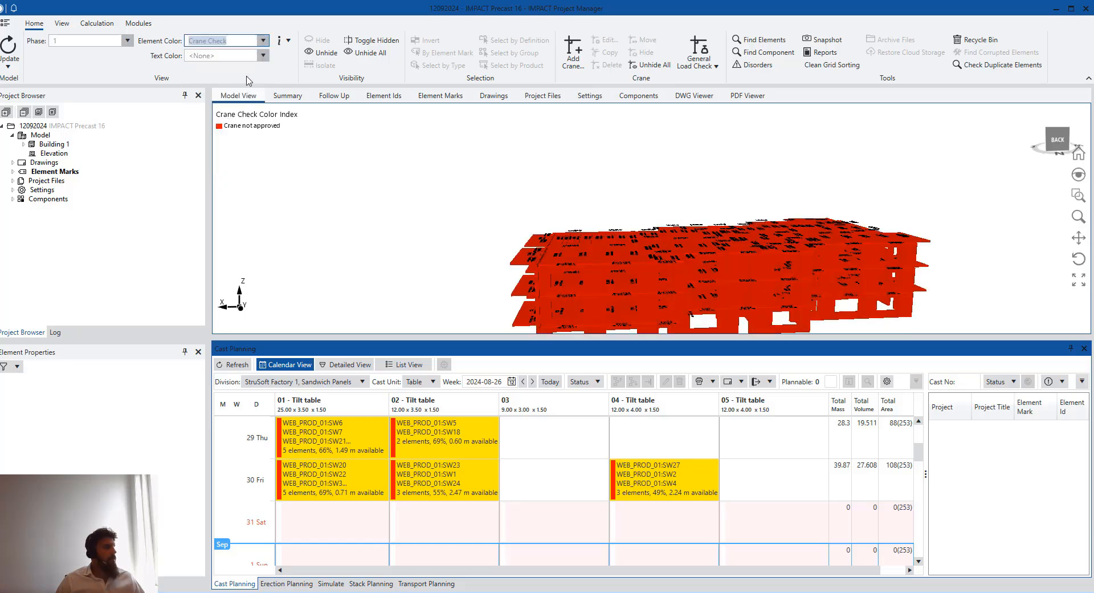
pyautogui.click(263, 41)
pyautogui.click(232, 130)
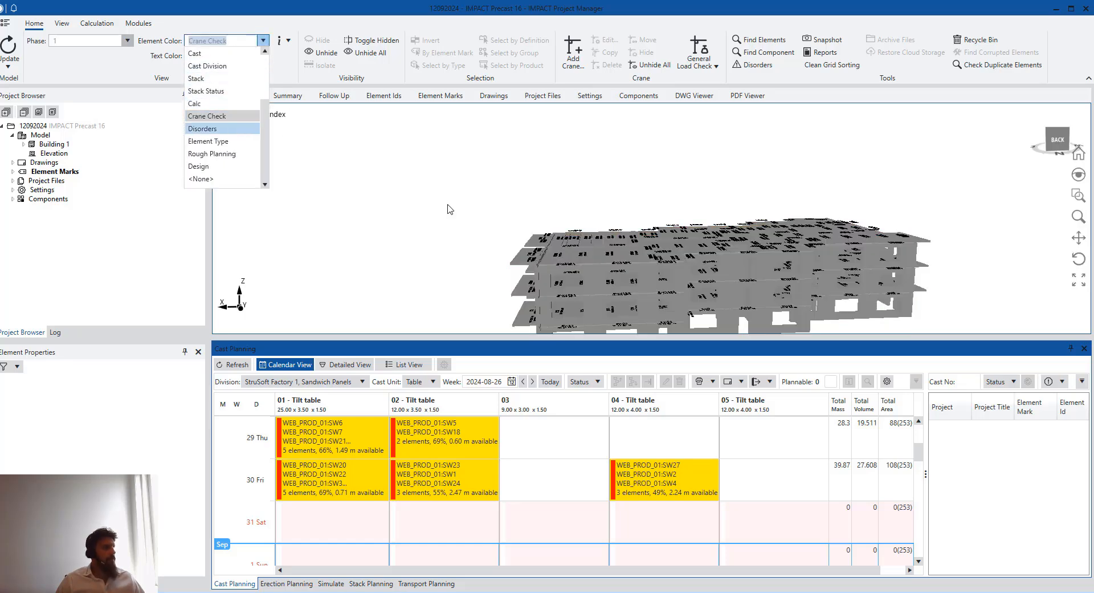
pyautogui.scroll(5, 698, 285)
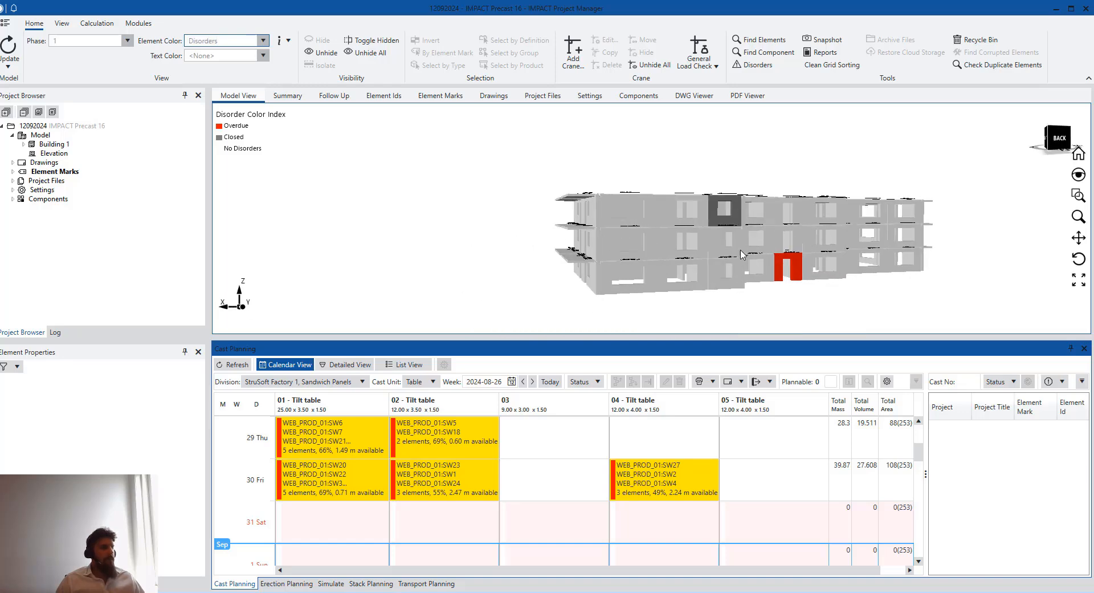
# Inspect the wall panels with closed and overdue disorders, selecting SW2023 to see its properties
pyautogui.click(737, 217)
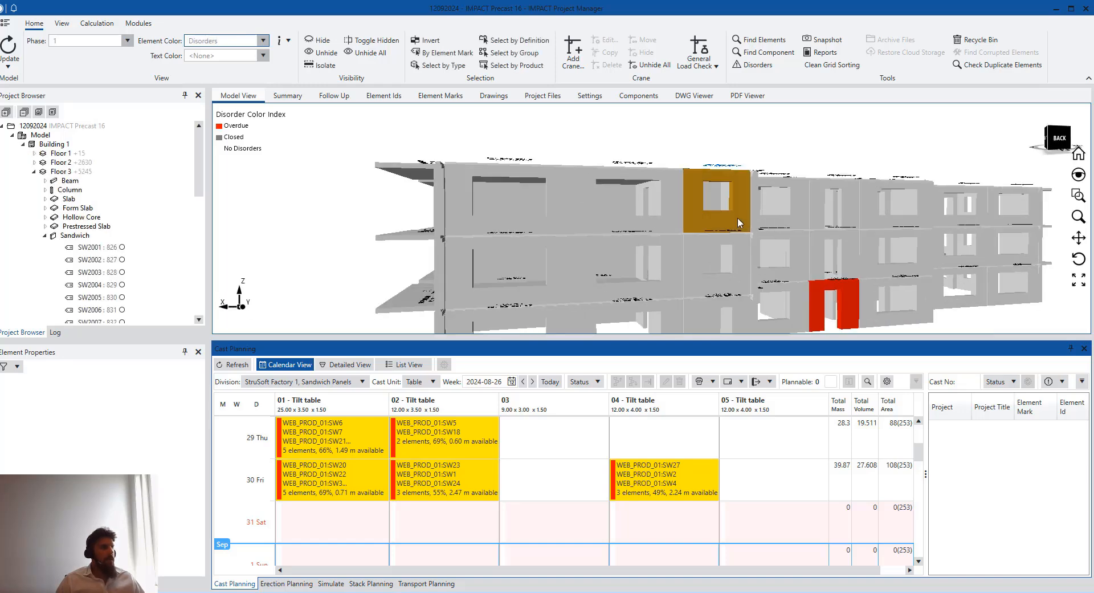
pyautogui.click(847, 304)
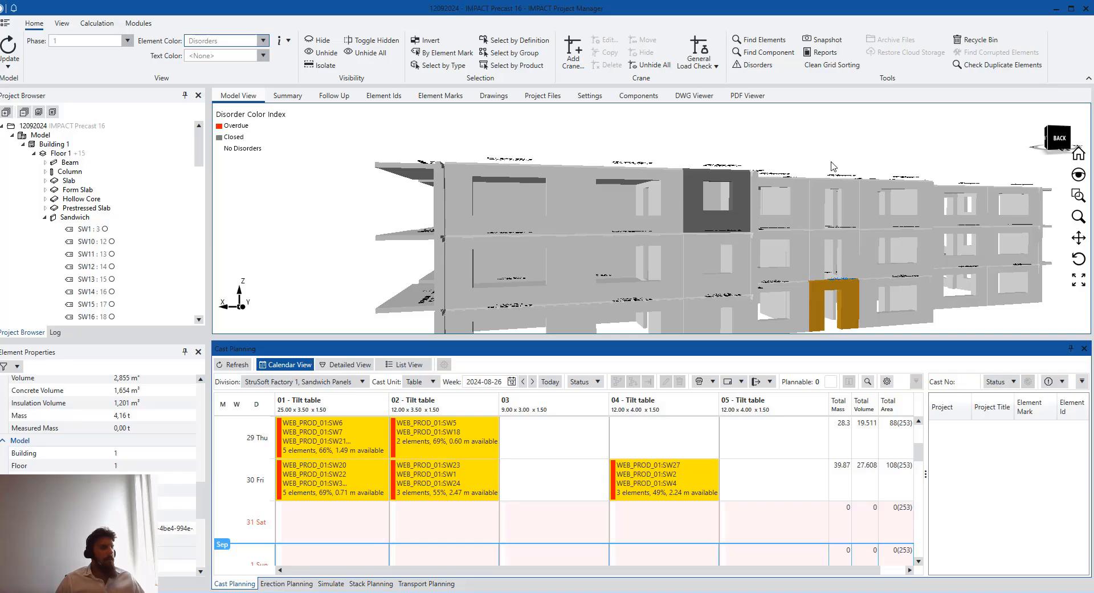
pyautogui.scroll(-2, 720, 212)
pyautogui.press('Escape')
pyautogui.moveTo(679, 249); pyautogui.dragTo(713, 218, button='middle')
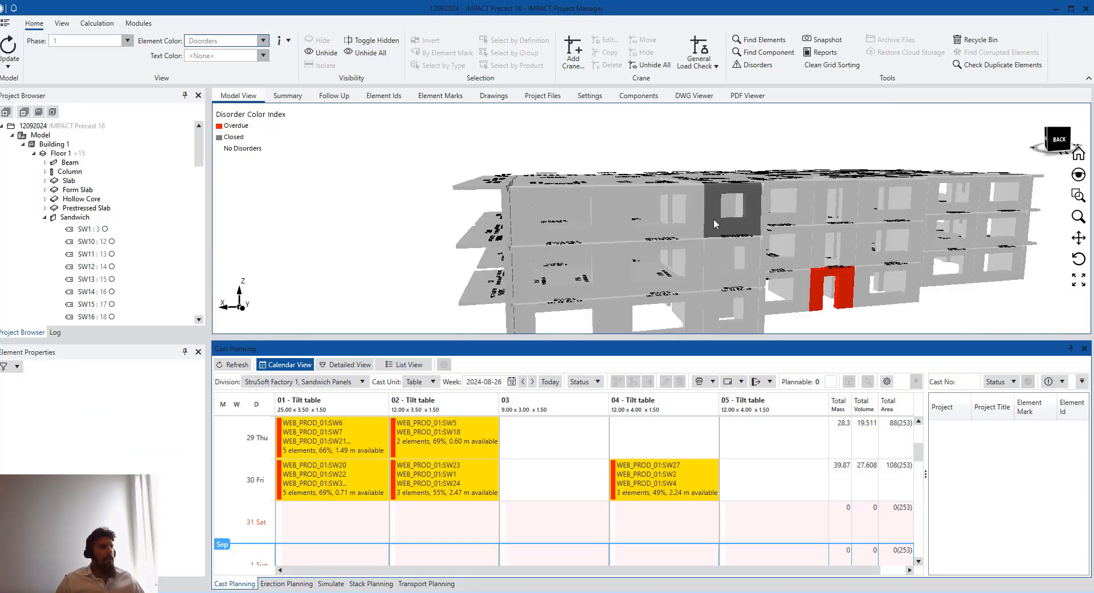
pyautogui.click(713, 220)
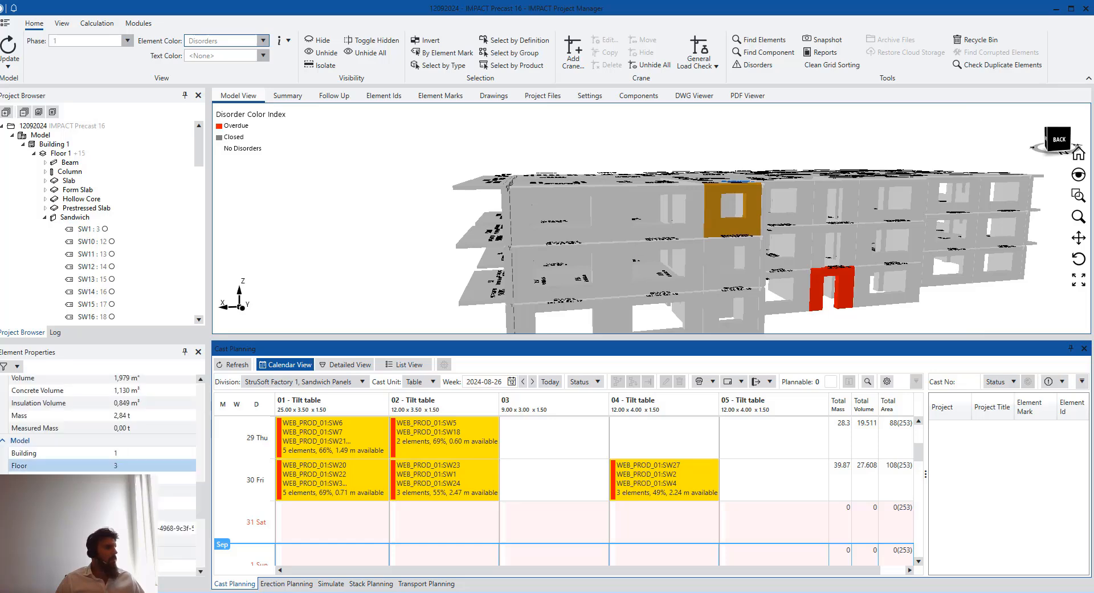
pyautogui.scroll(10, 167, 422)
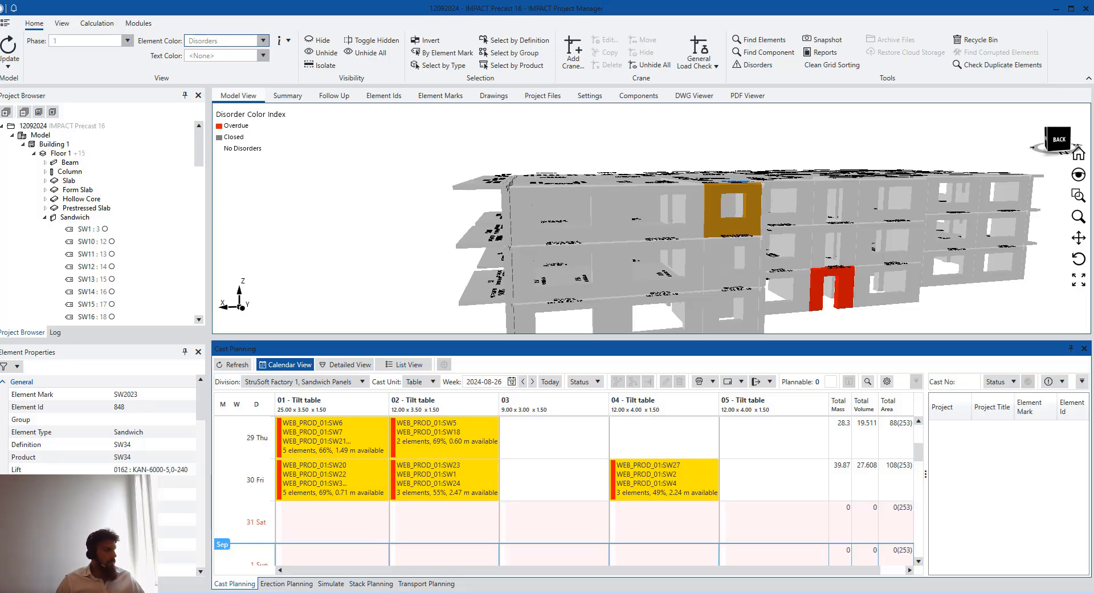
pyautogui.click(392, 592)
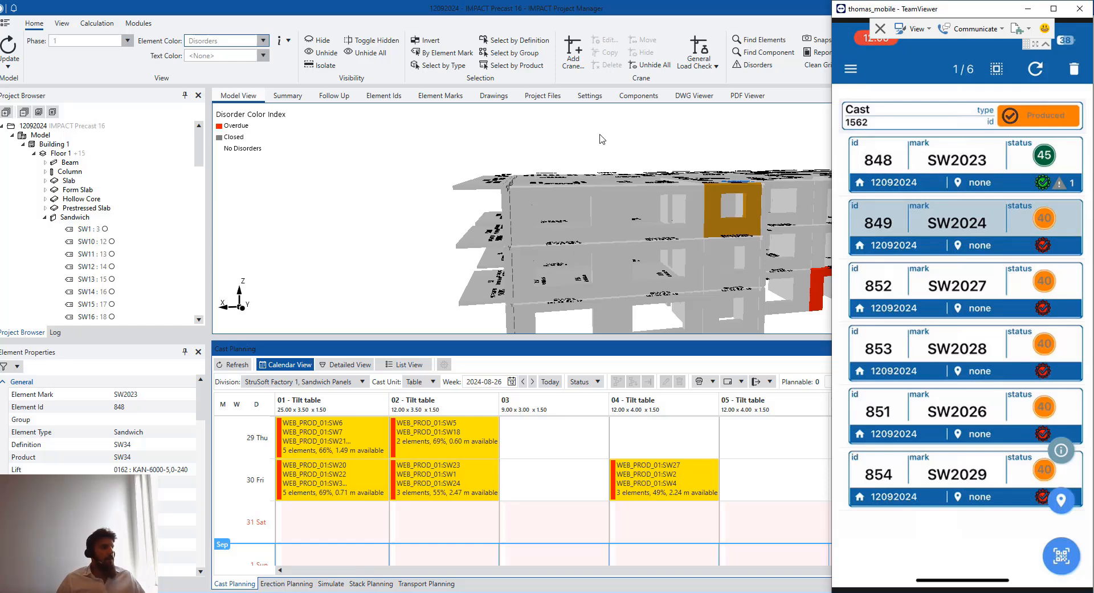
# List cast 1562's six elements on Monday's 01 - Tilt table with control statuses and select SW2027
pyautogui.click(613, 143)
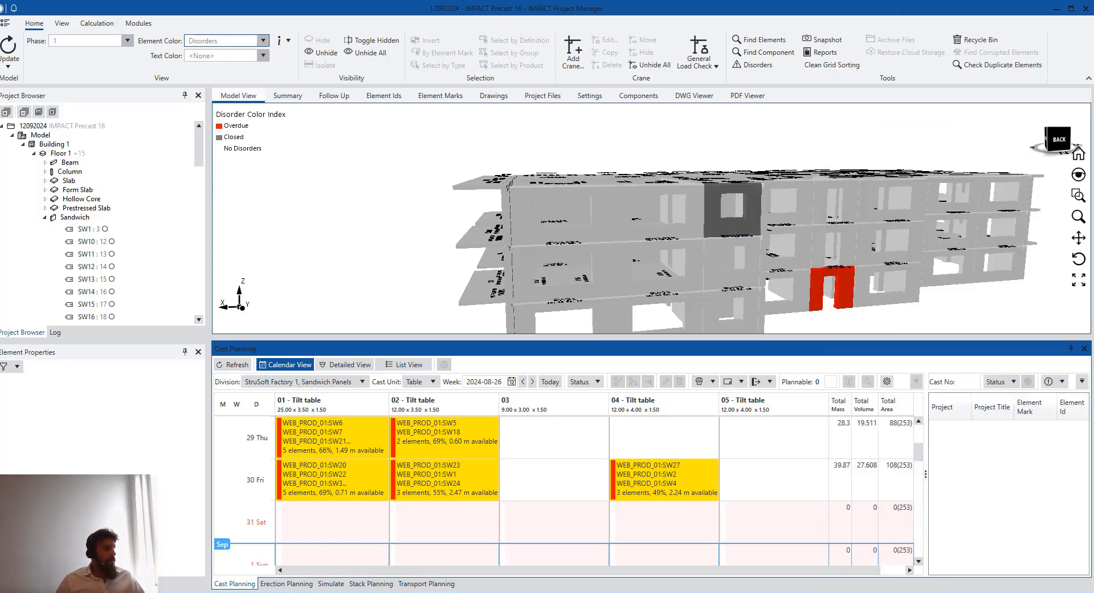
pyautogui.click(445, 568)
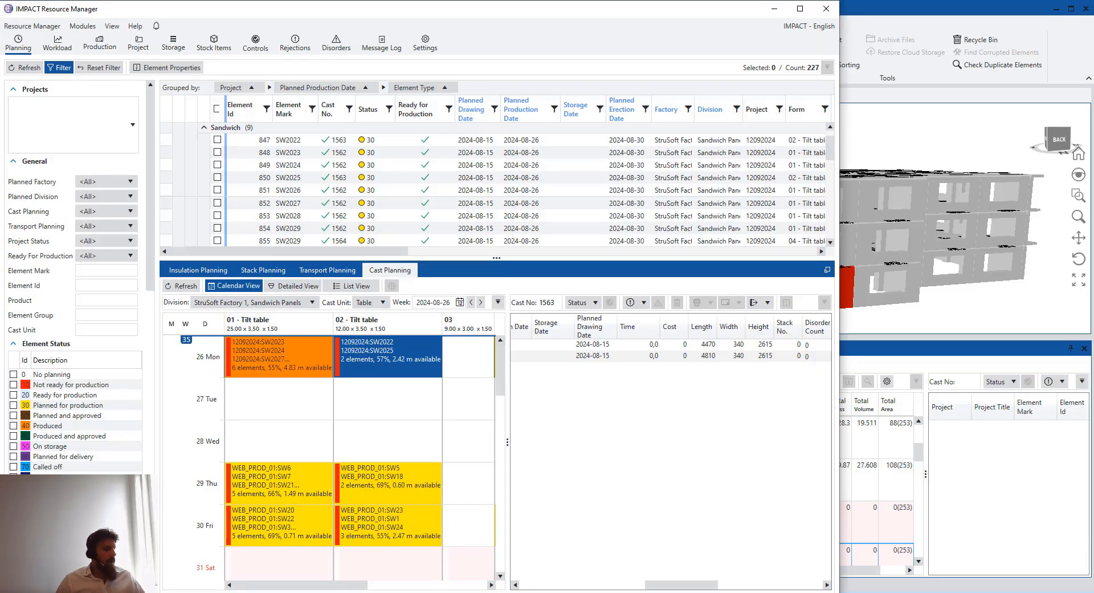
pyautogui.click(484, 591)
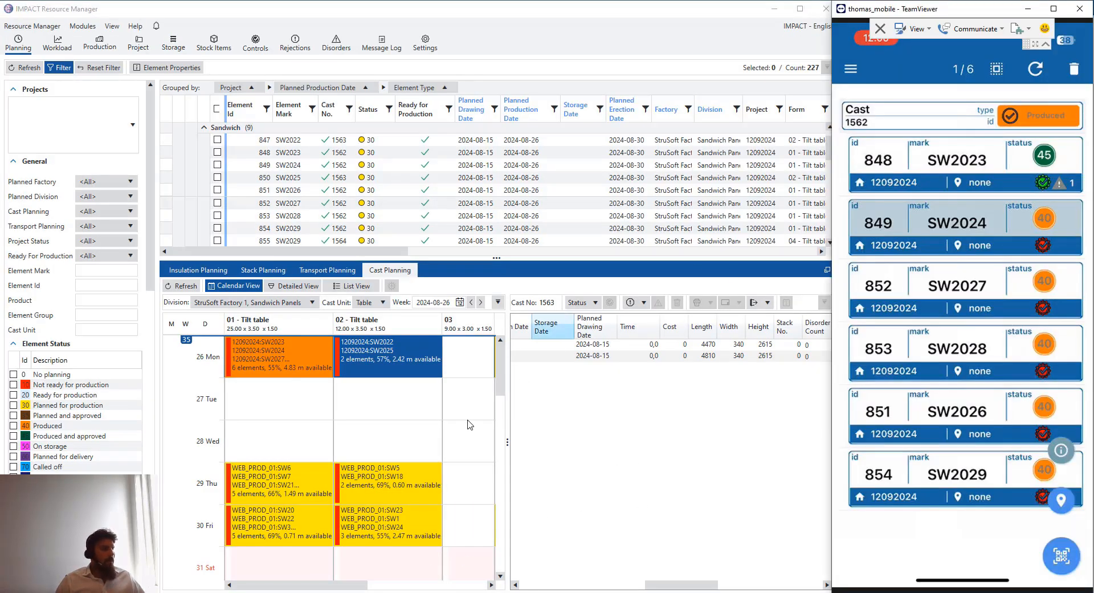
pyautogui.click(371, 407)
pyautogui.click(385, 371)
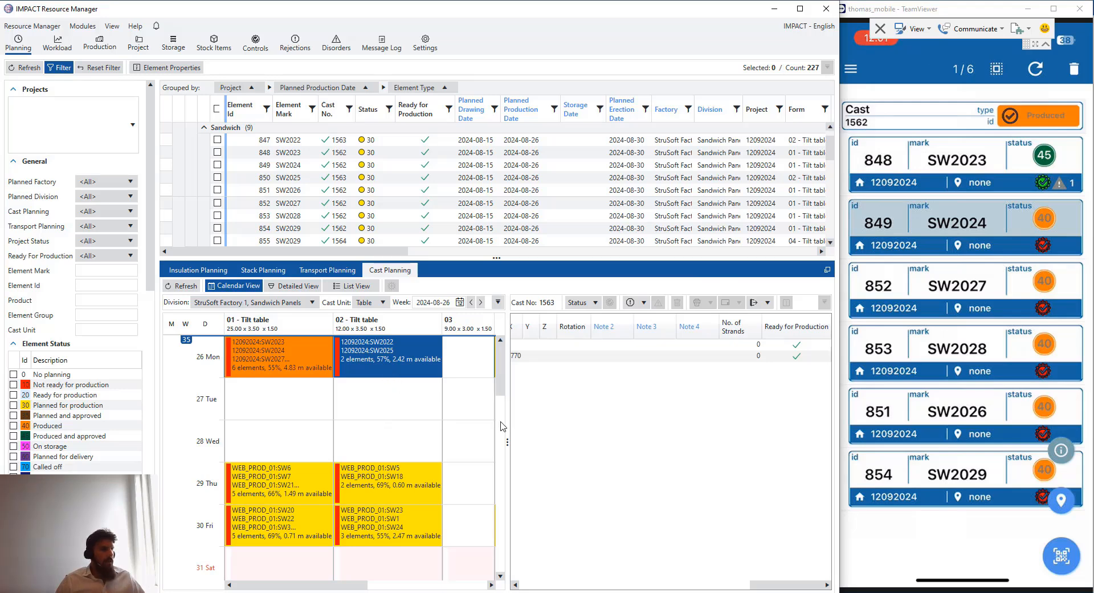
pyautogui.click(288, 357)
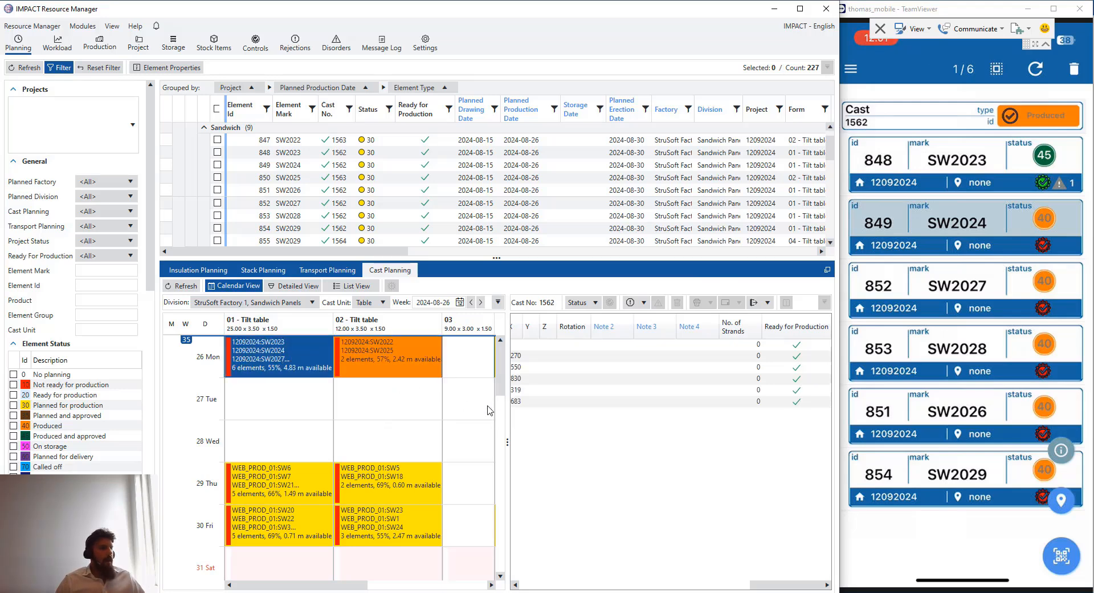
pyautogui.moveTo(507, 436); pyautogui.dragTo(450, 437)
pyautogui.moveTo(738, 585); pyautogui.dragTo(479, 586)
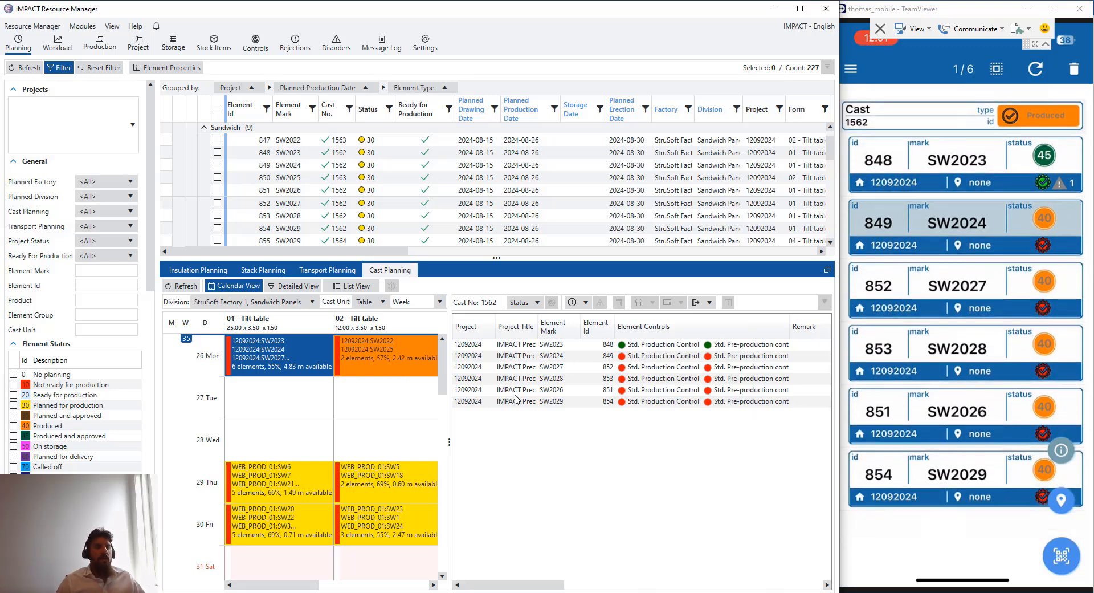
pyautogui.click(280, 489)
pyautogui.click(313, 371)
pyautogui.click(471, 368)
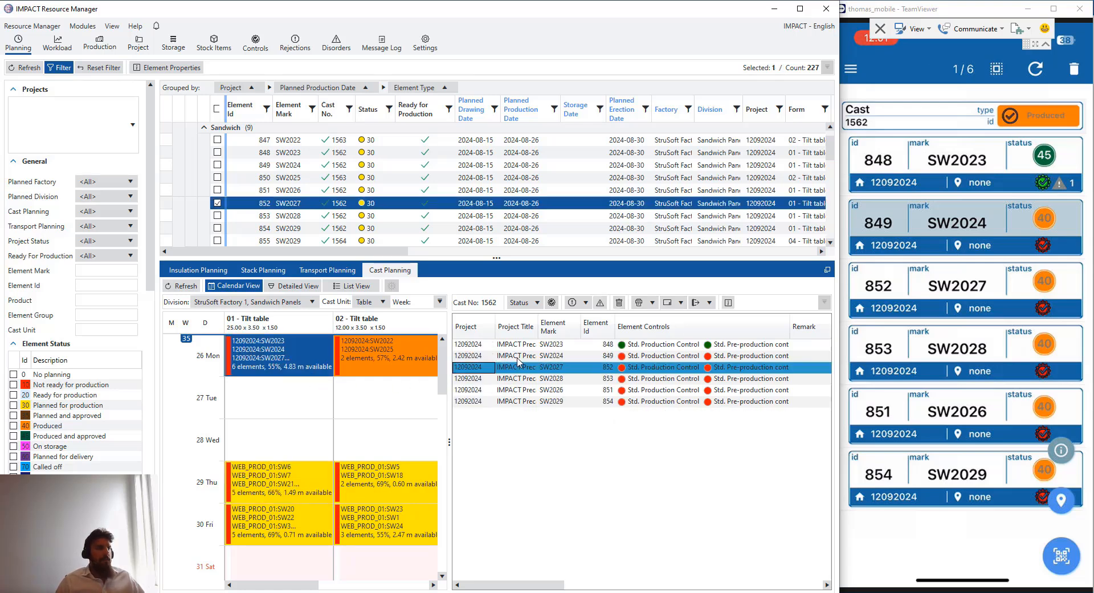
# Reject SW2027 and replan it as a damaged element into a new cast on 2024-08-27
pyautogui.rightClick(508, 372)
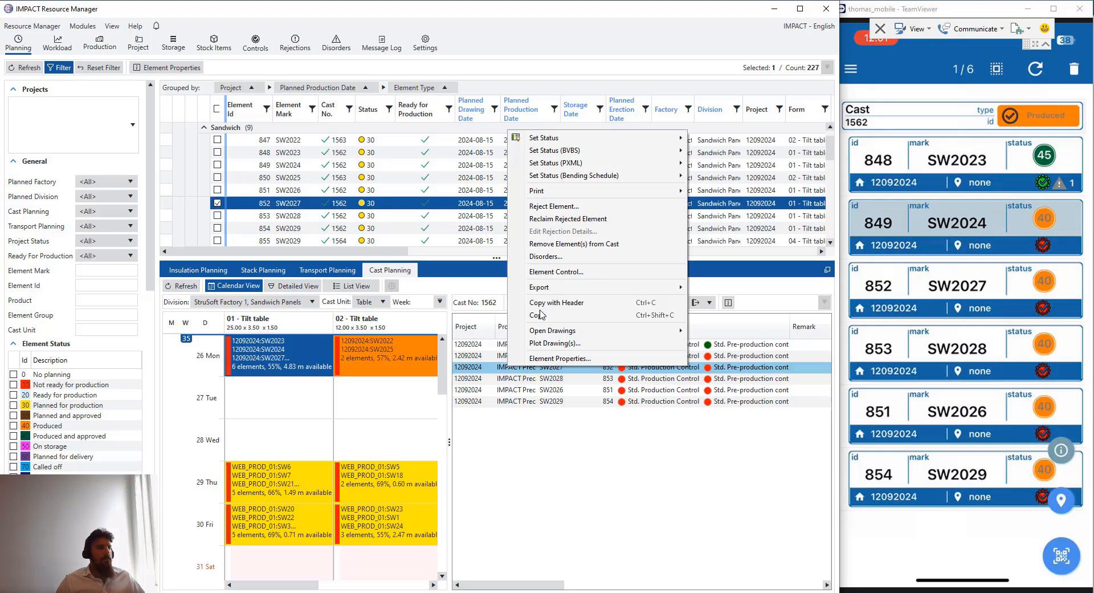
pyautogui.click(567, 206)
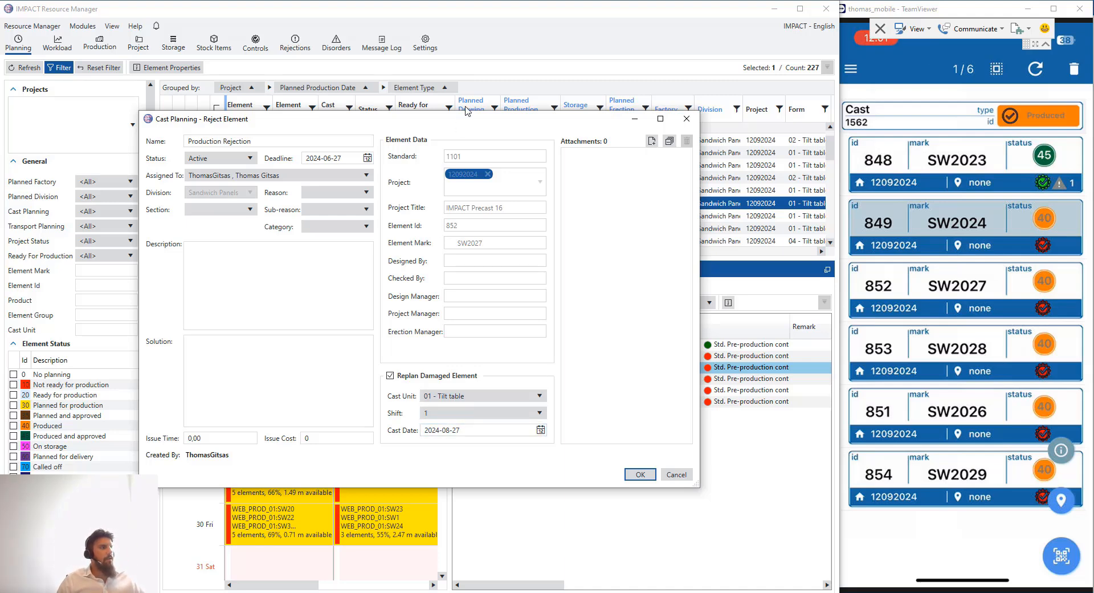
pyautogui.moveTo(479, 122); pyautogui.dragTo(673, 96)
pyautogui.moveTo(717, 96); pyautogui.dragTo(605, 76)
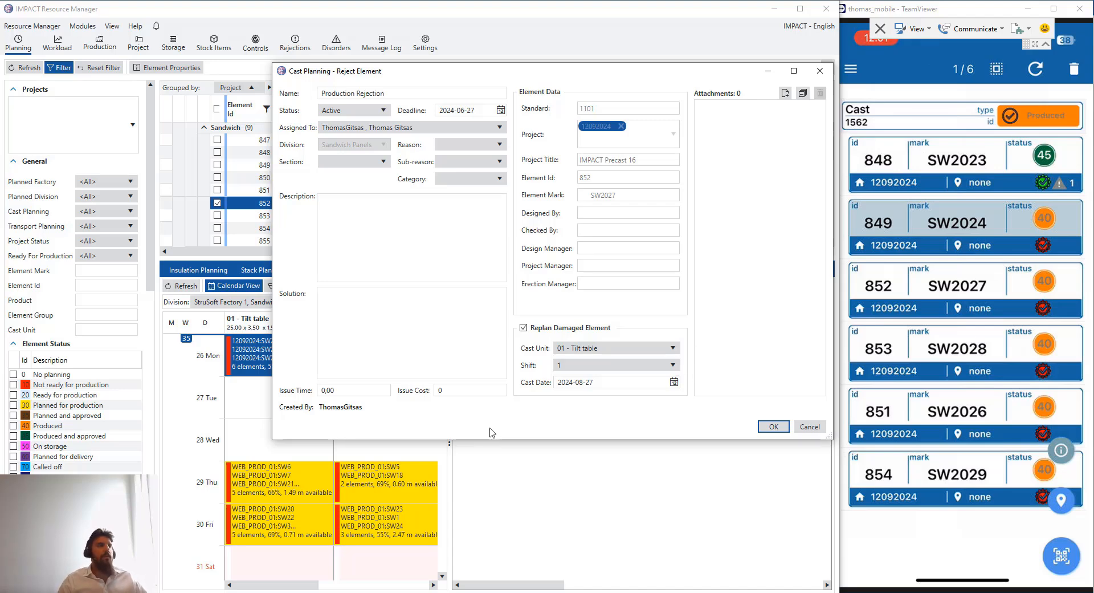
pyautogui.moveTo(624, 64); pyautogui.dragTo(573, 245)
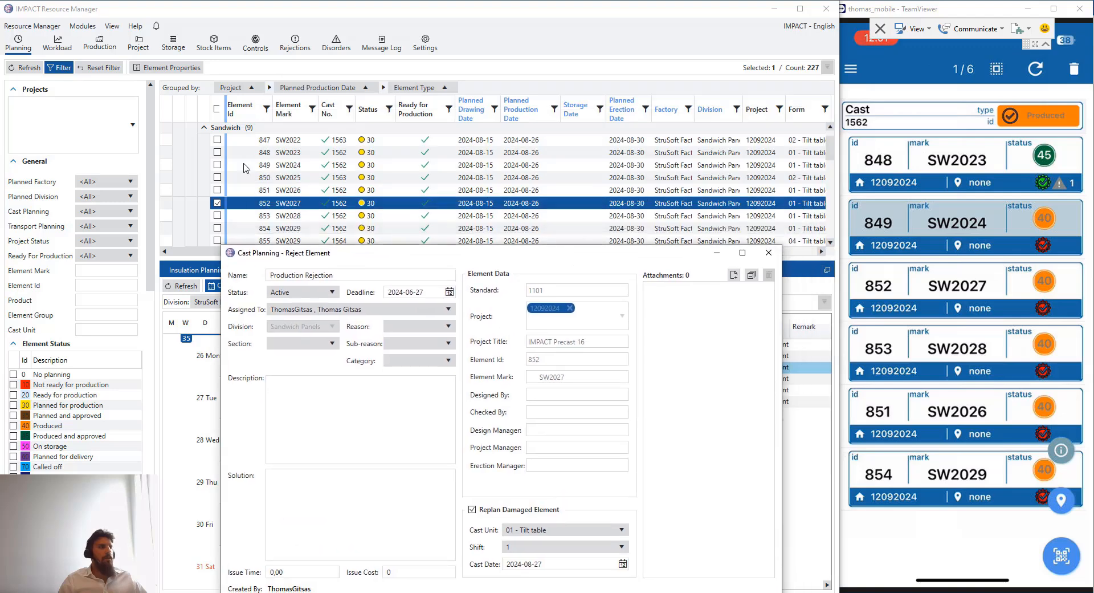
pyautogui.moveTo(482, 256); pyautogui.dragTo(482, 137)
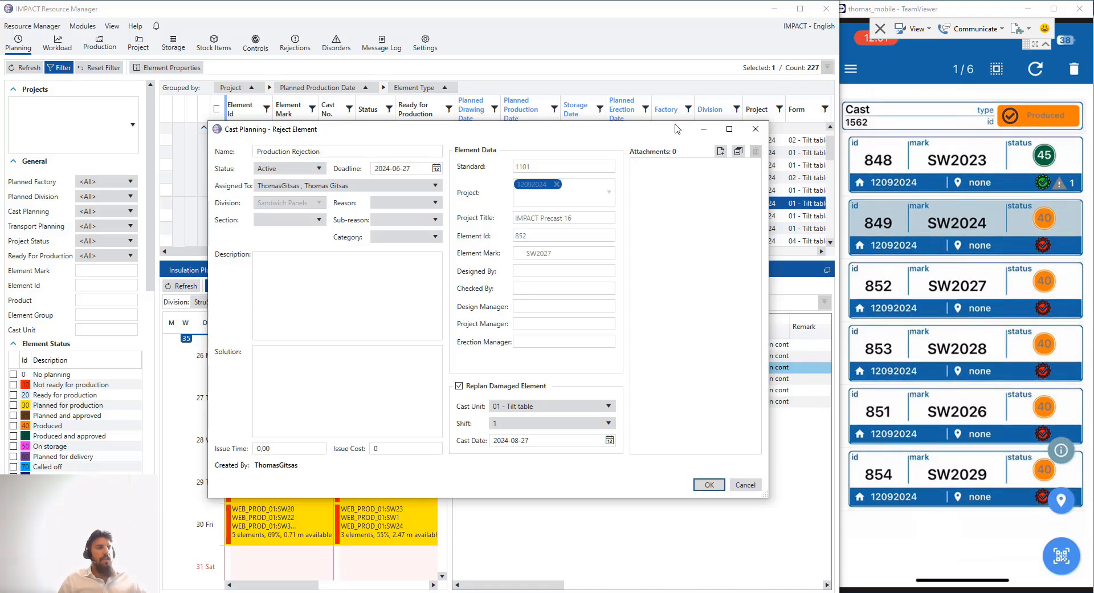
pyautogui.moveTo(675, 125); pyautogui.dragTo(679, 118)
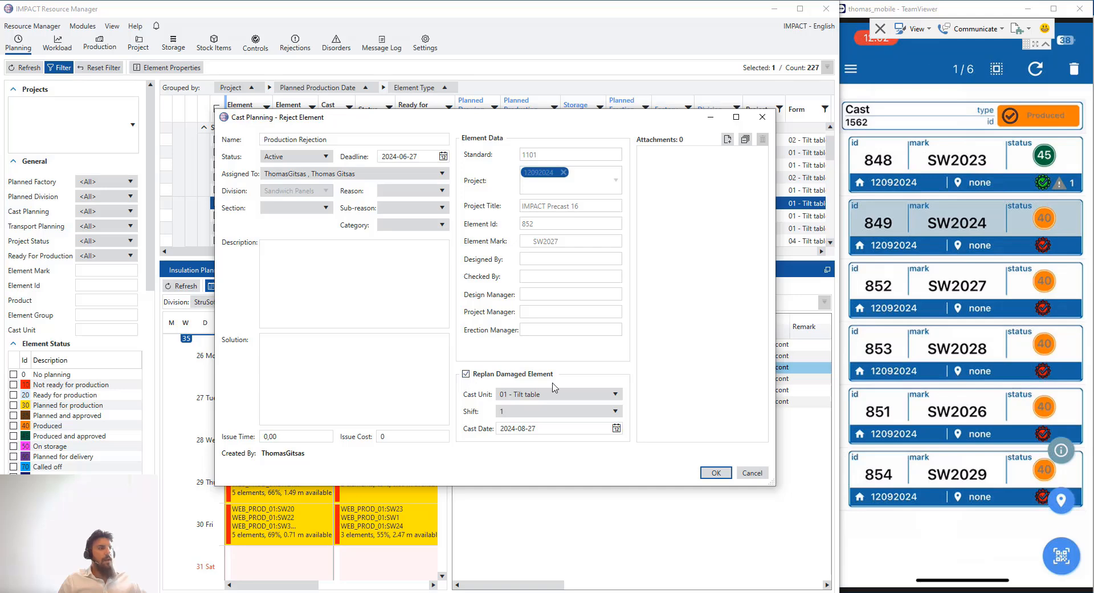
pyautogui.click(716, 472)
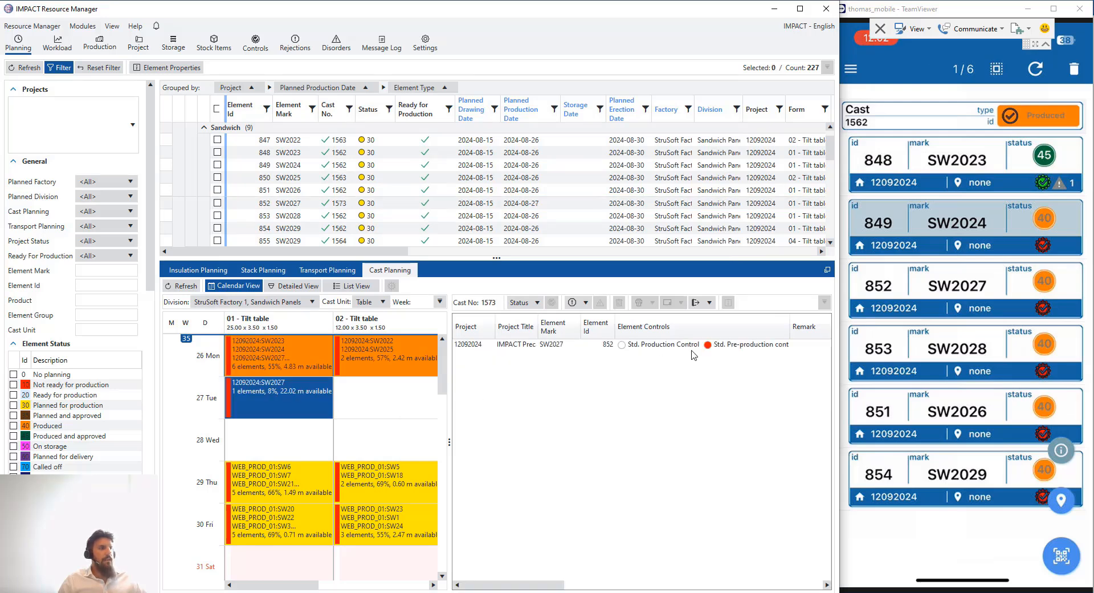
# Refresh the phone's element list so SW2027 shows rejected, then show the new 27 Tue cast 1573
pyautogui.click(302, 368)
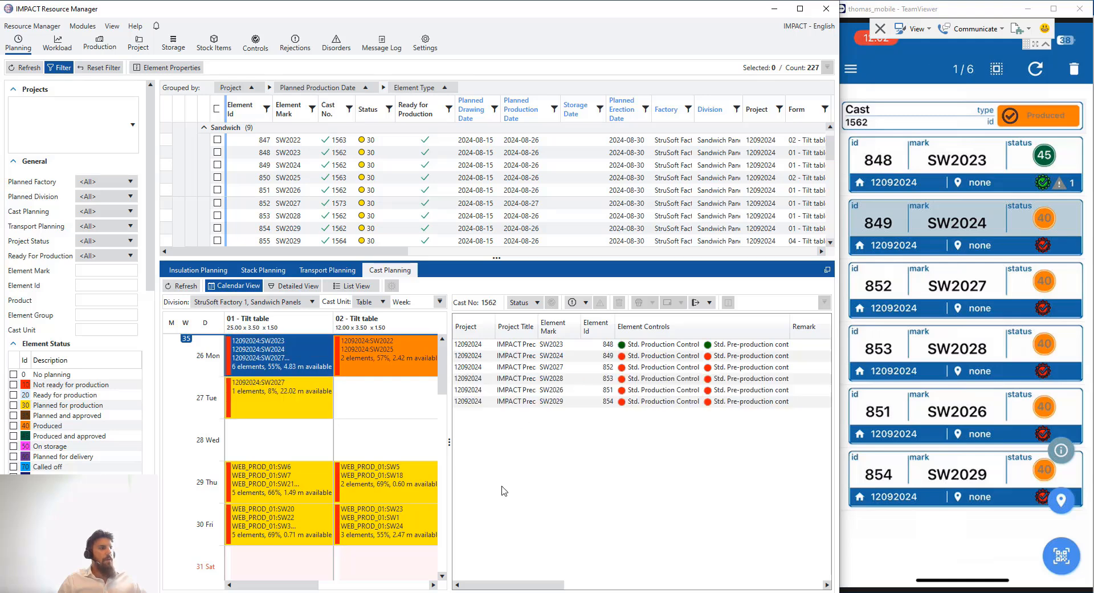
pyautogui.moveTo(525, 584); pyautogui.dragTo(718, 584)
pyautogui.click(715, 367)
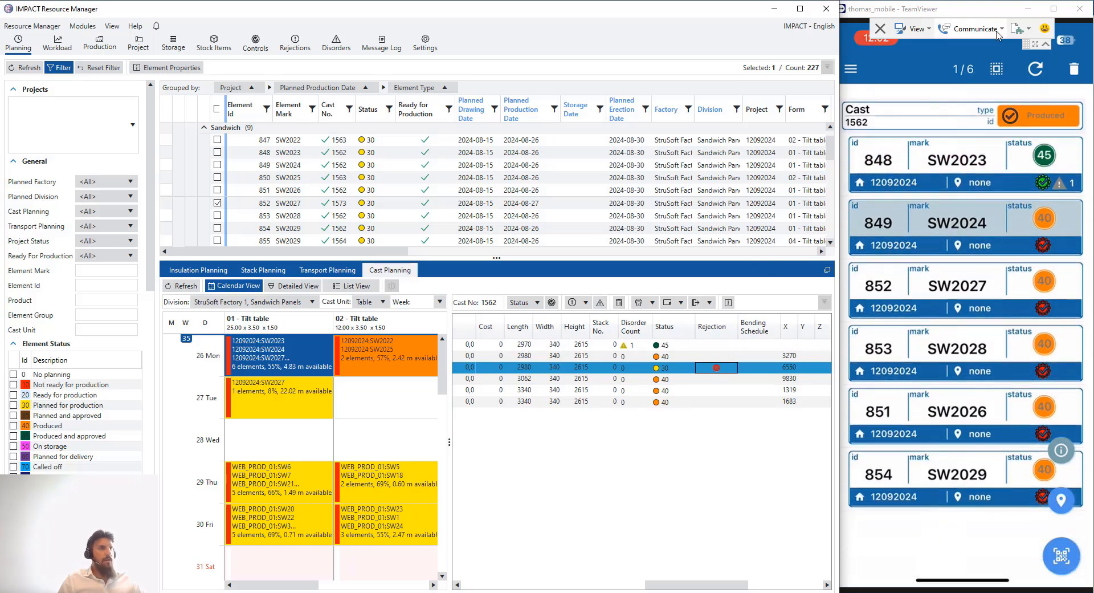
pyautogui.click(1038, 73)
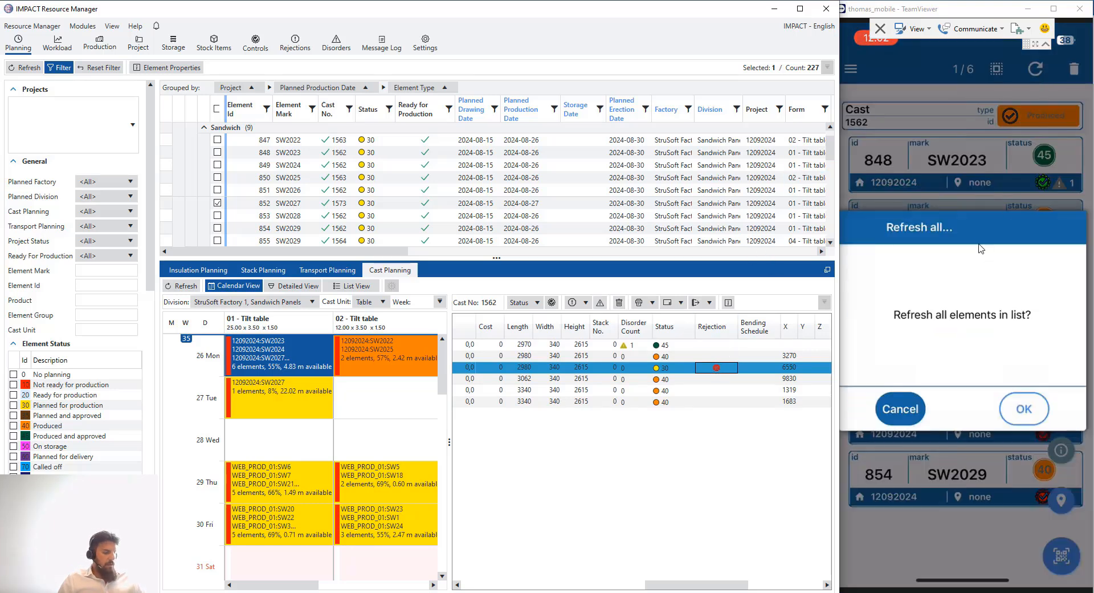
pyautogui.click(1024, 406)
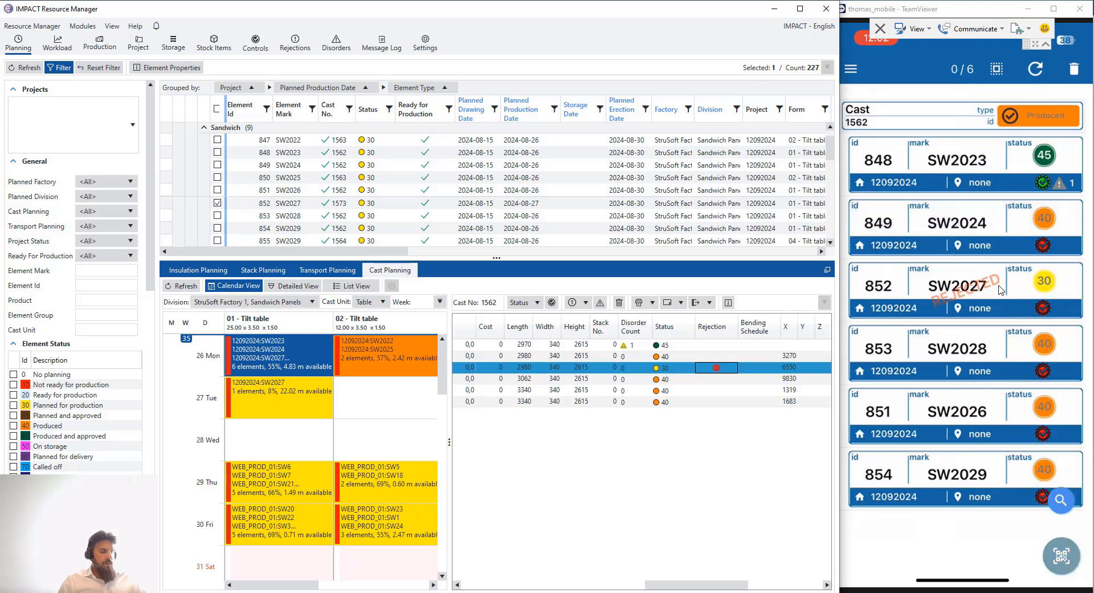
pyautogui.moveTo(686, 583); pyautogui.dragTo(501, 583)
pyautogui.click(310, 391)
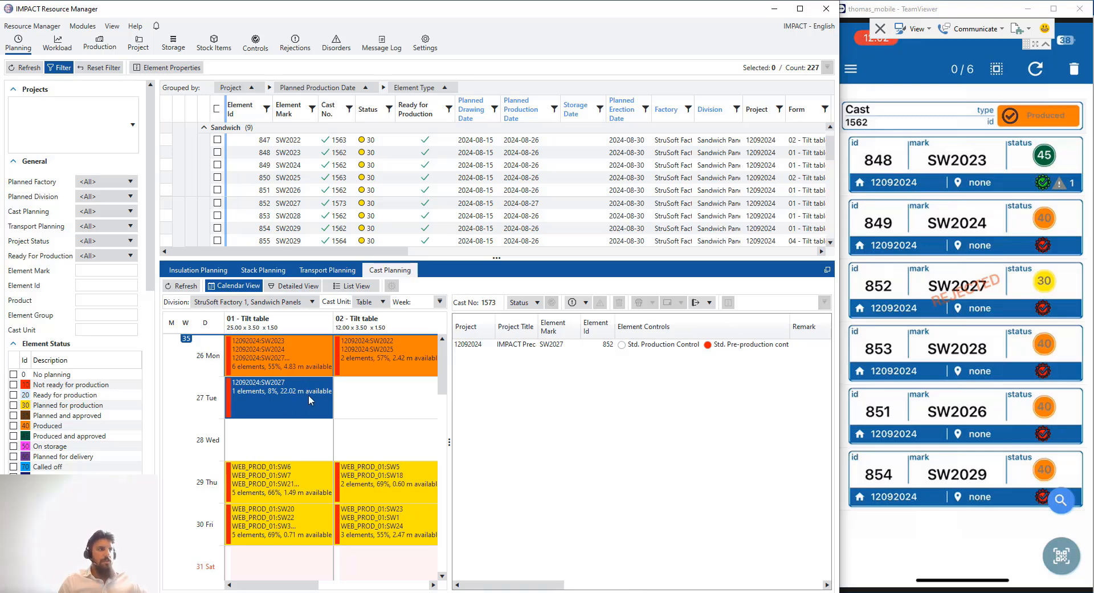
# Review the element control checks for SW2027, then close them
pyautogui.rightClick(642, 349)
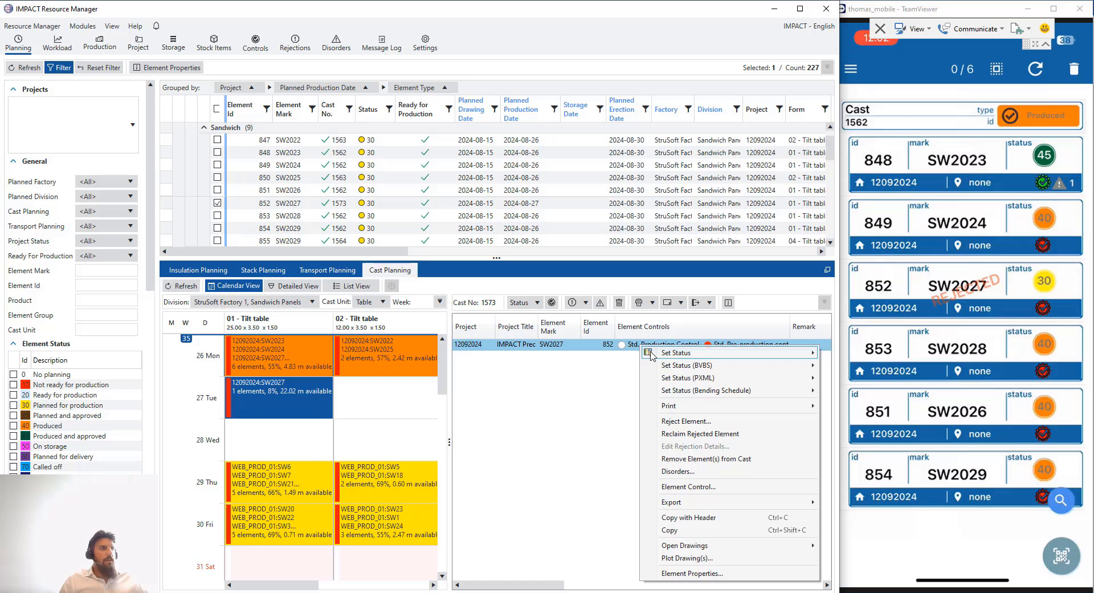
pyautogui.click(700, 487)
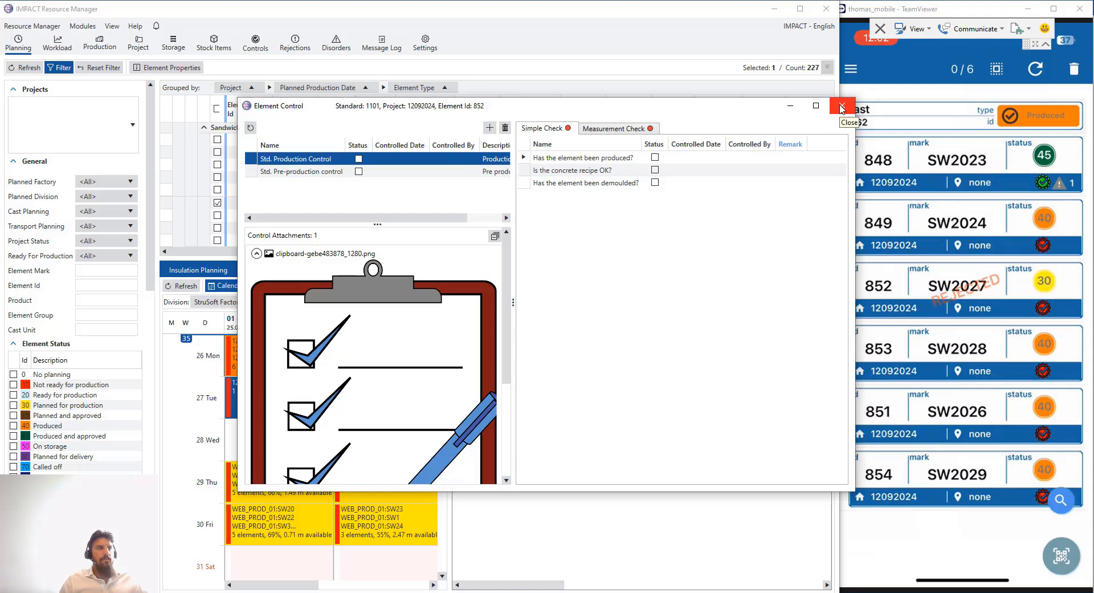
pyautogui.click(842, 108)
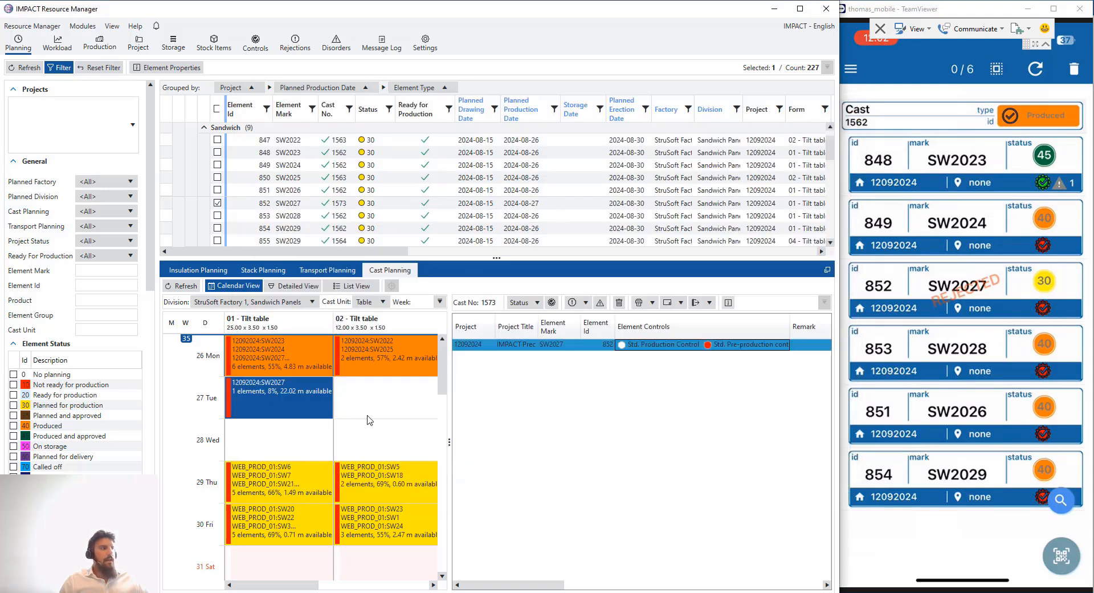
# Widen the cast calendar to show tables 03 and 04, and start a storage scan for SW2023 on the phone
pyautogui.moveTo(449, 413); pyautogui.dragTo(587, 413)
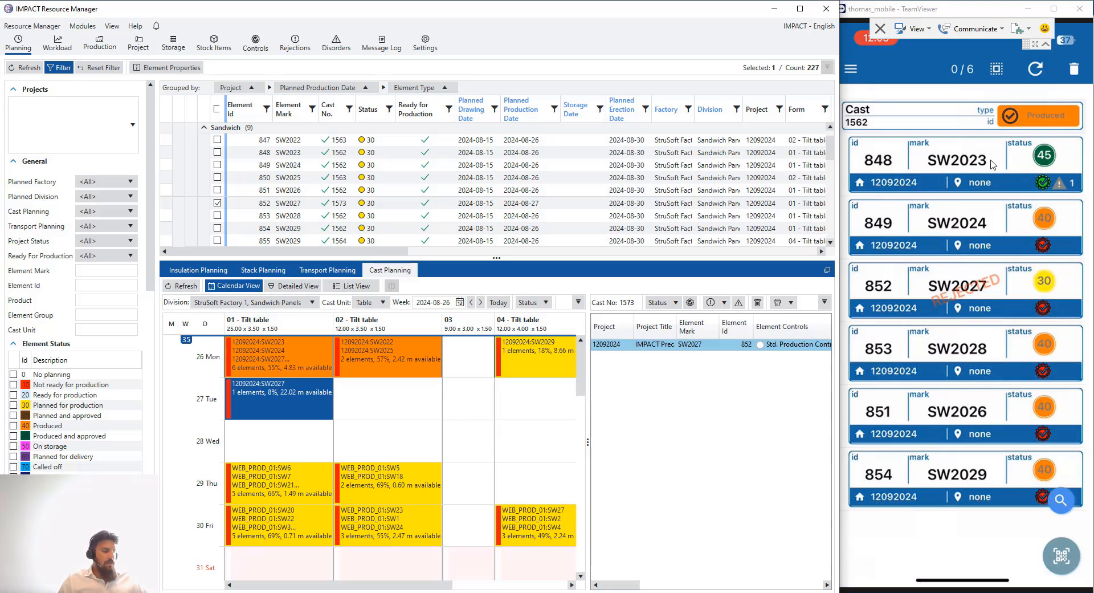
pyautogui.click(992, 164)
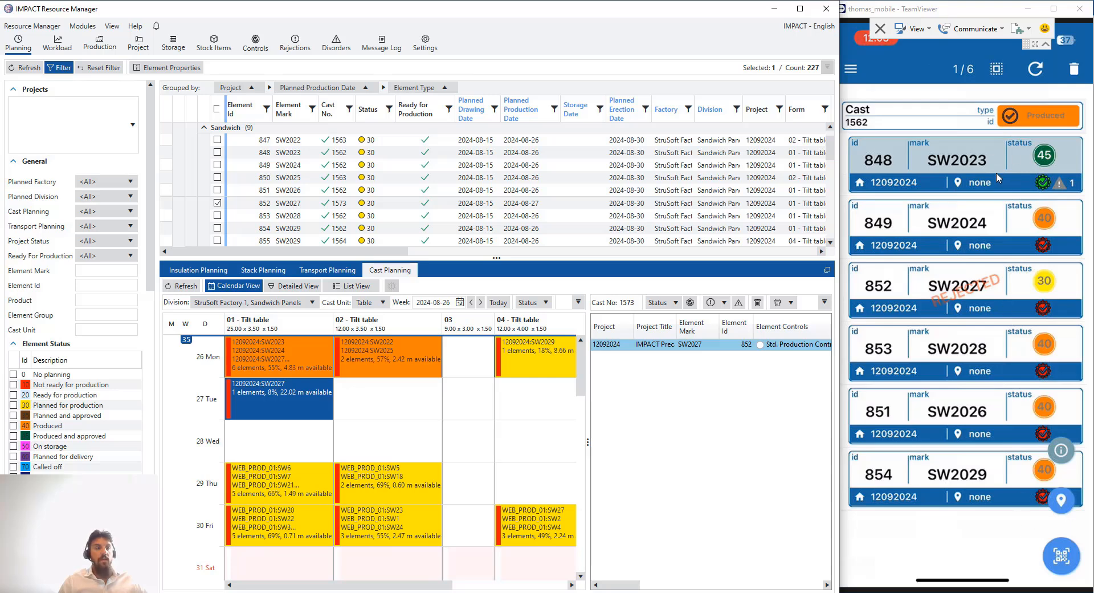
pyautogui.click(1074, 567)
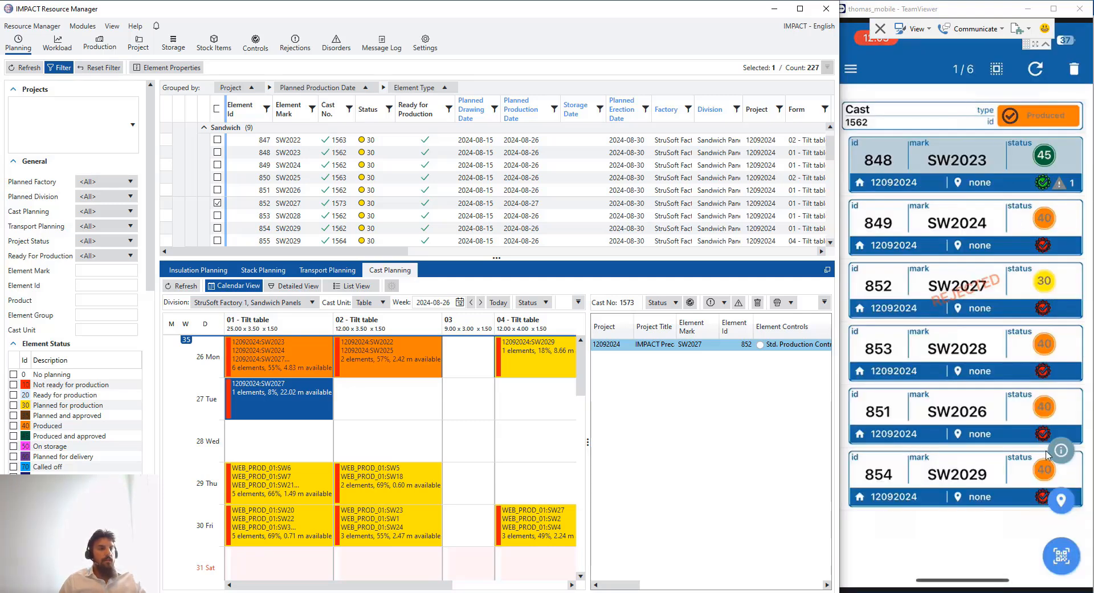
# Choose Storage05 as SW2023's storage location from the mobile app's list
pyautogui.click(1060, 502)
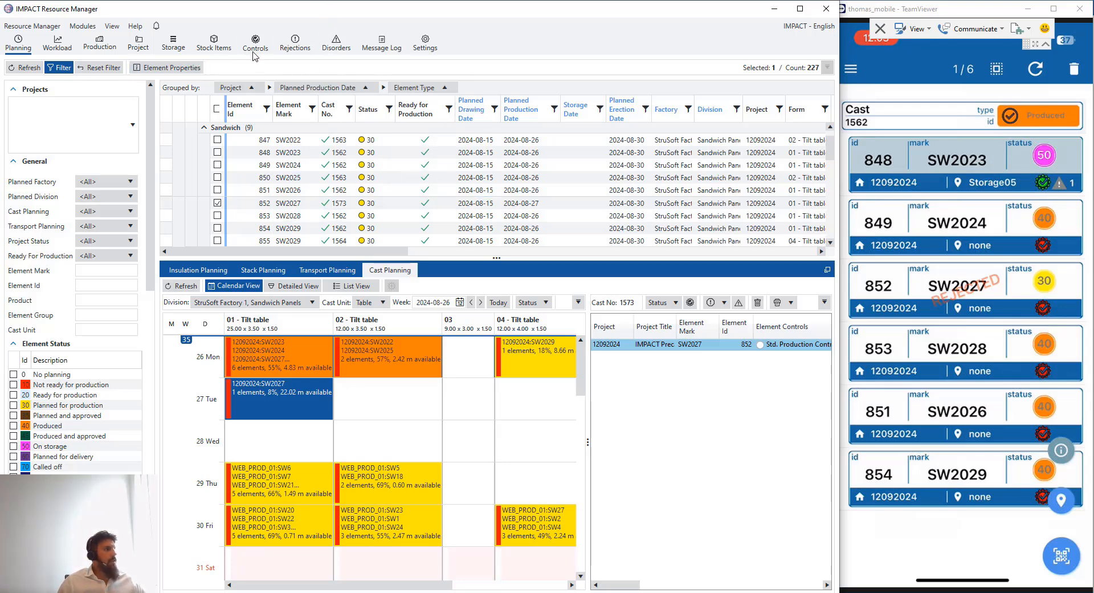
# Load the Storage module's stored elements for storage date 2024-08-30
pyautogui.click(174, 44)
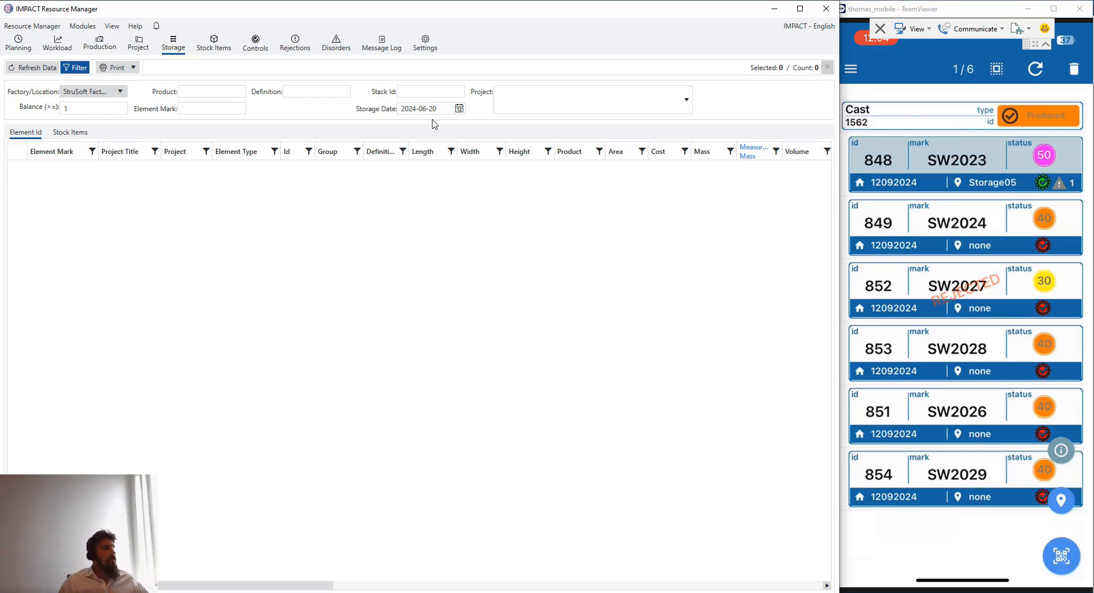
pyautogui.click(459, 109)
pyautogui.click(496, 122)
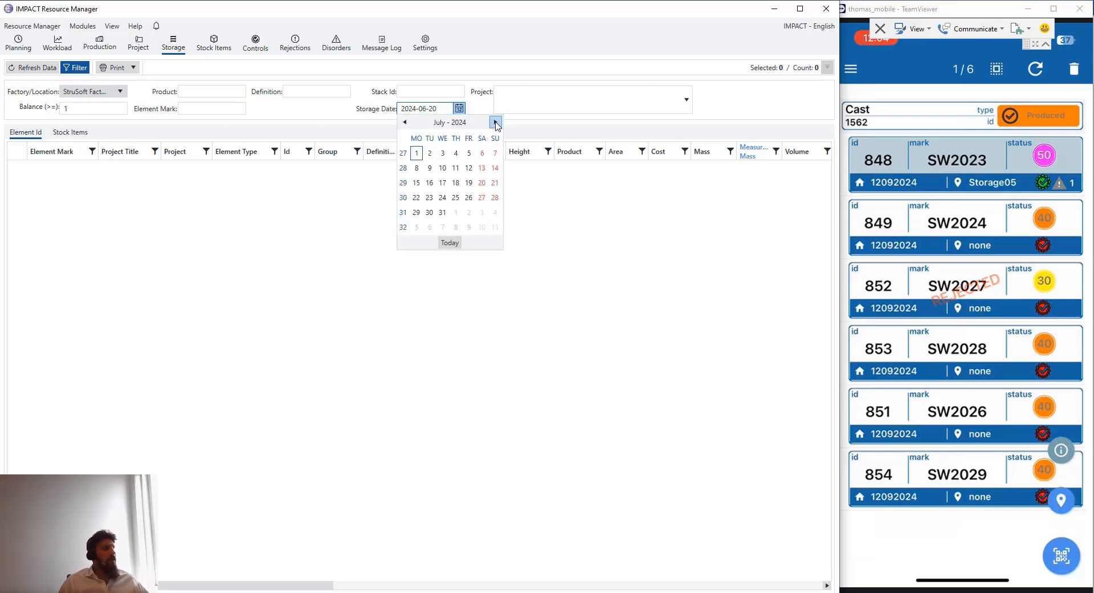
pyautogui.click(495, 122)
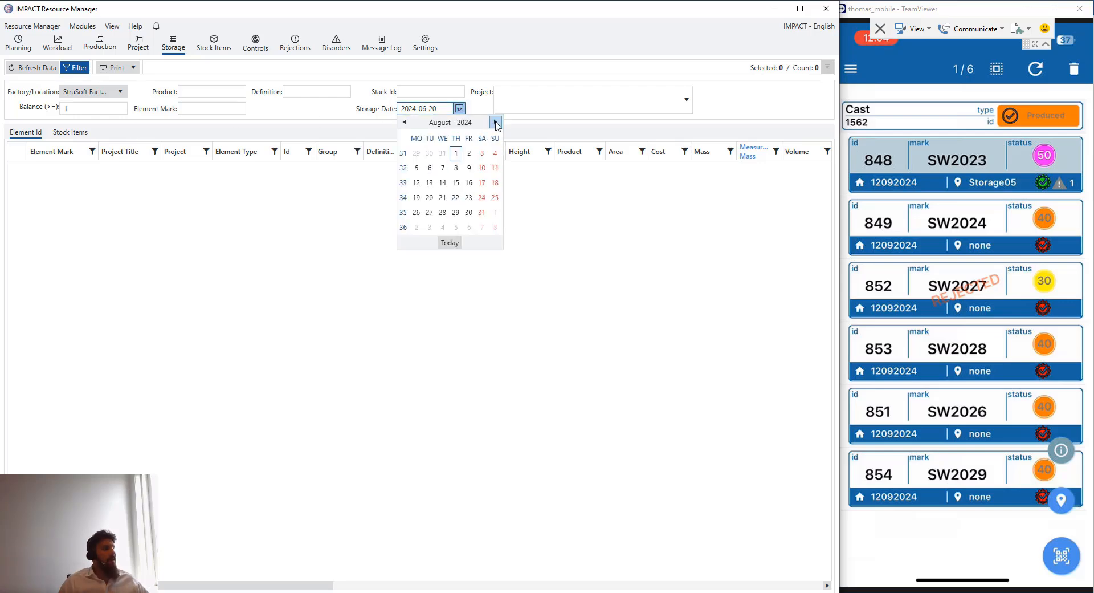
pyautogui.click(468, 212)
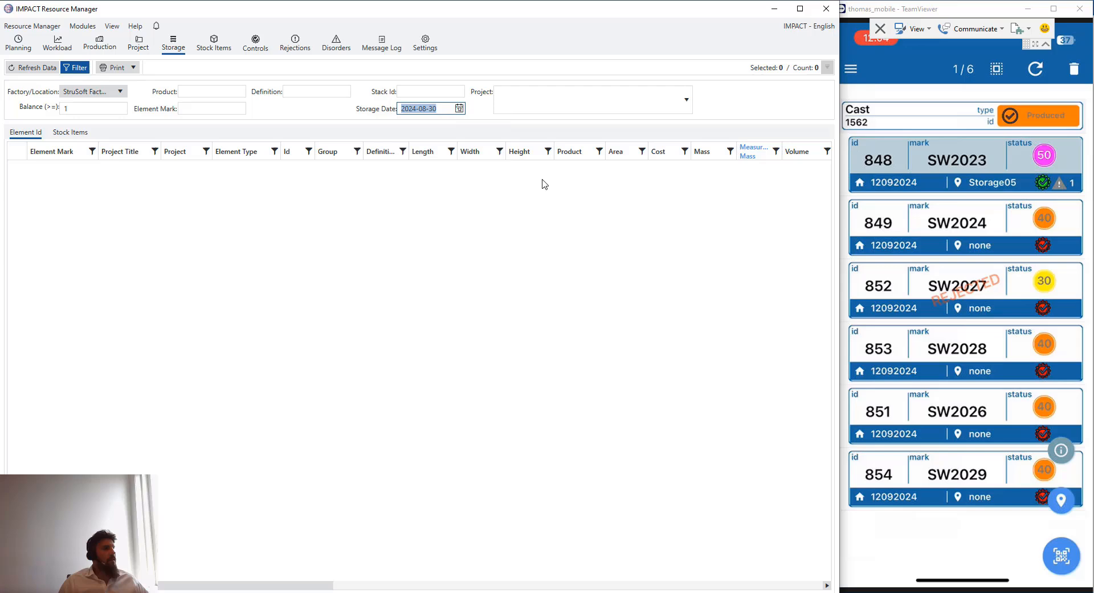
pyautogui.click(34, 69)
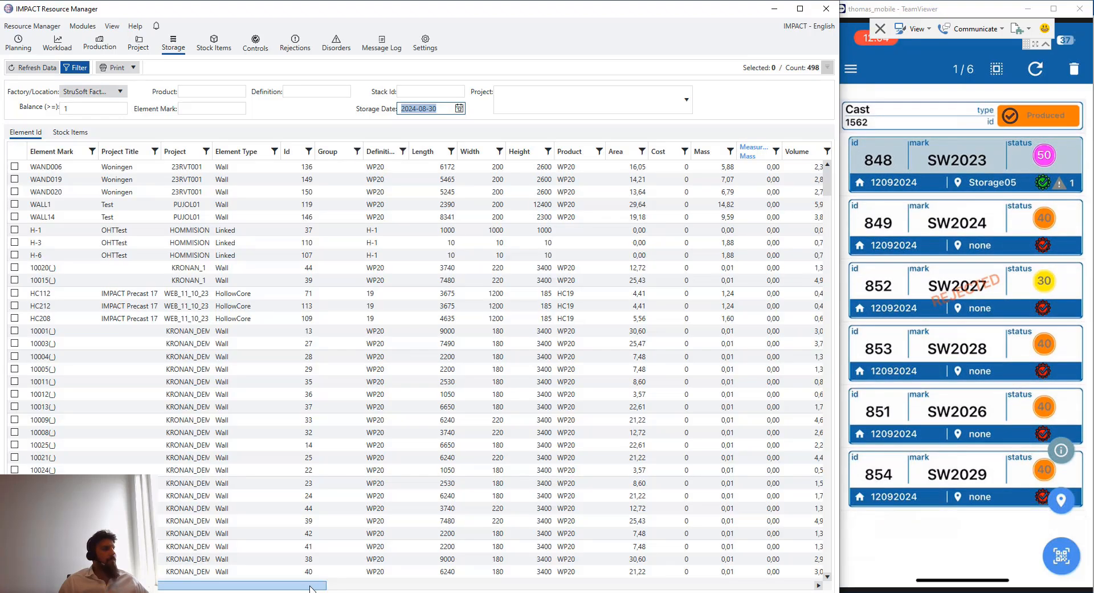
# Scroll through the 498 stored elements and their stack and production columns
pyautogui.moveTo(310, 587); pyautogui.dragTo(561, 590)
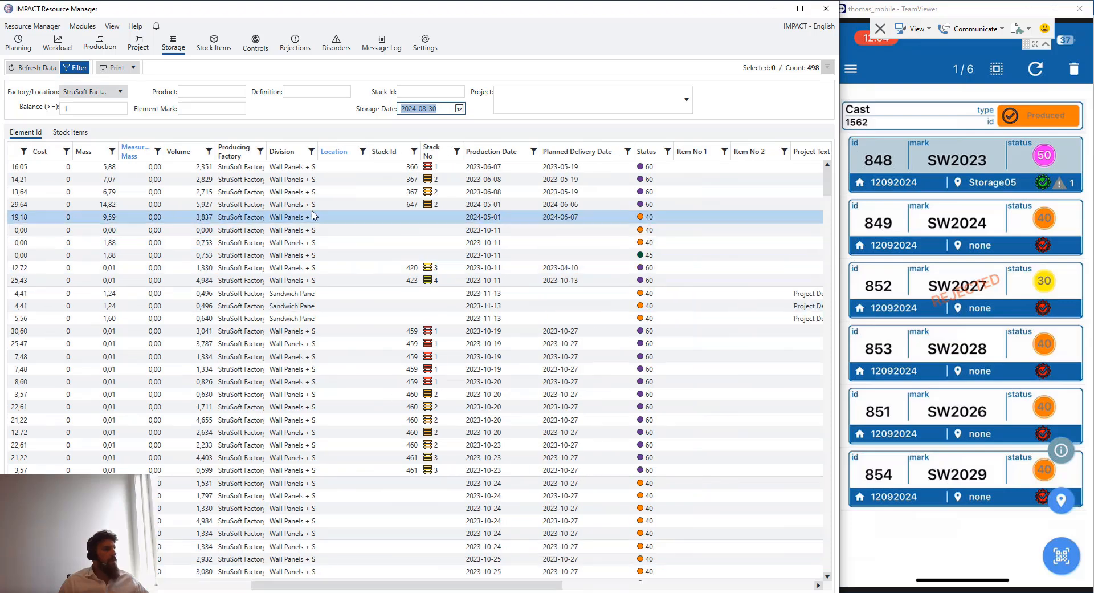
pyautogui.moveTo(352, 172); pyautogui.dragTo(354, 257)
pyautogui.click(350, 255)
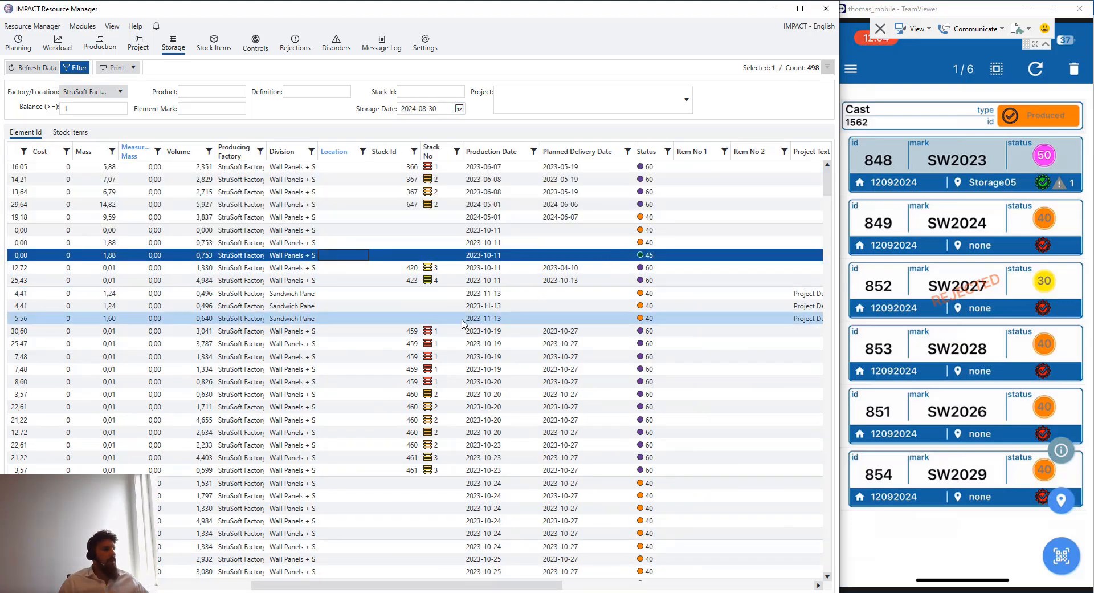
pyautogui.scroll(-2, 464, 296)
pyautogui.scroll(-8, 464, 312)
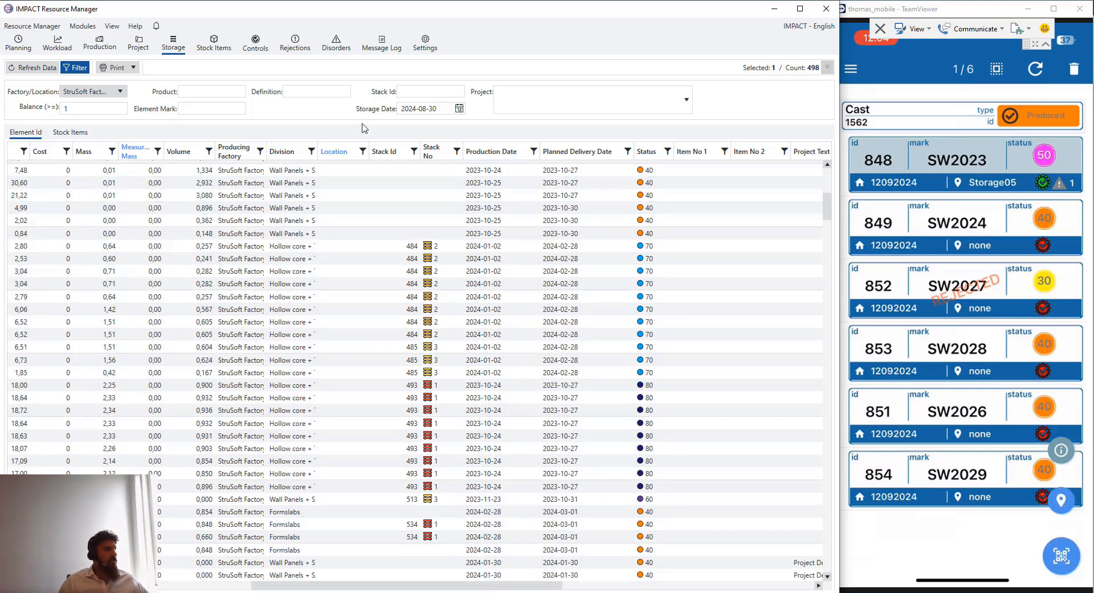
# Filter the Location column to Storage05 only, leaving three elements
pyautogui.click(363, 151)
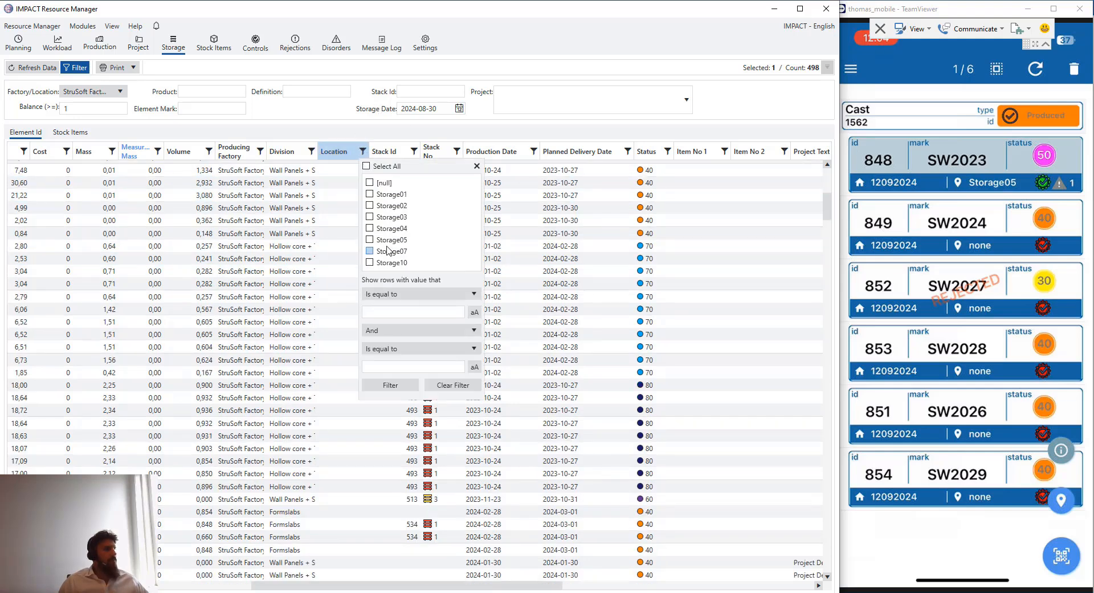
pyautogui.click(263, 251)
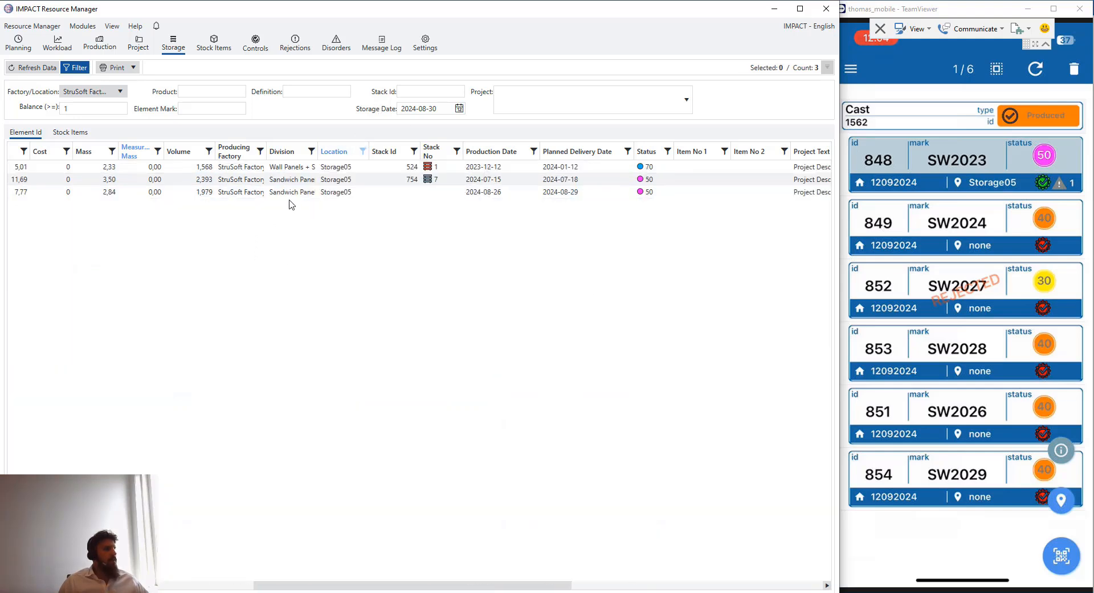
pyautogui.moveTo(392, 583); pyautogui.dragTo(146, 584)
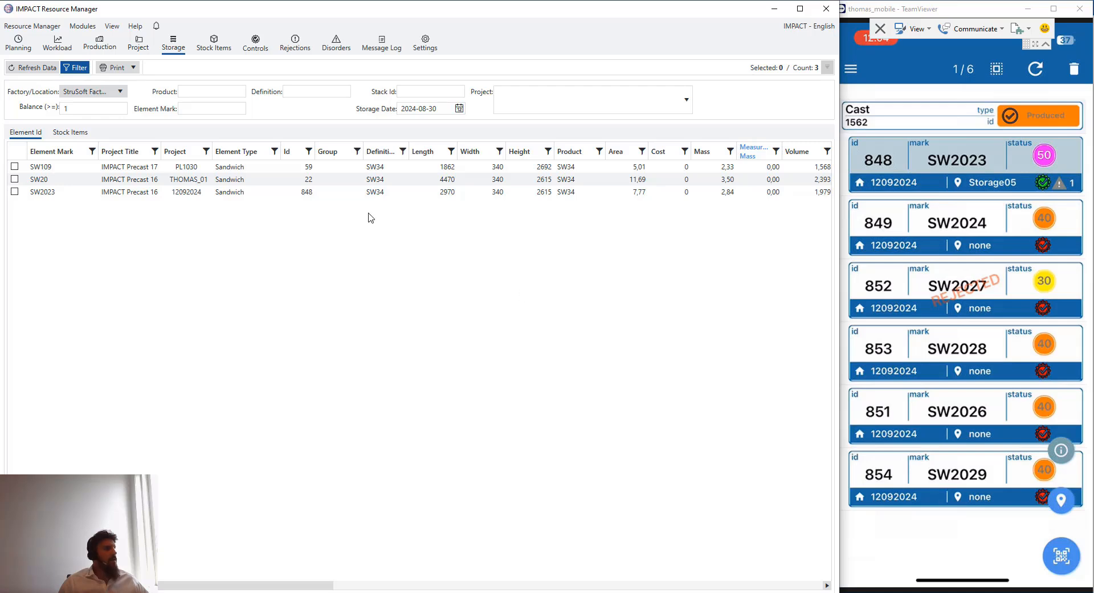
# Select the SW2023 row and scroll across its columns to confirm status 50
pyautogui.click(192, 192)
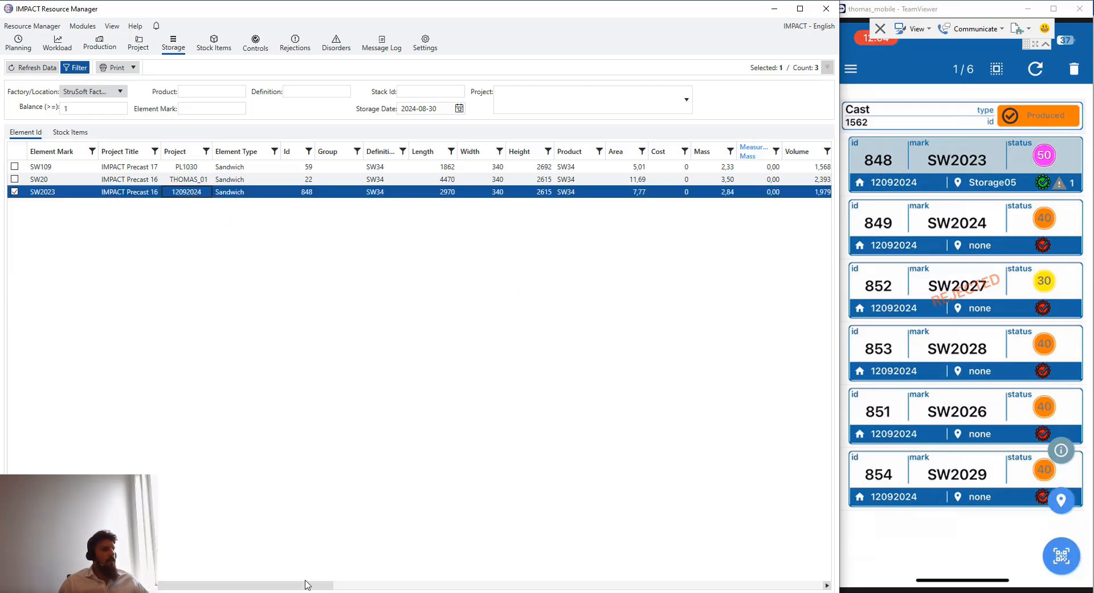
pyautogui.moveTo(306, 584); pyautogui.dragTo(542, 588)
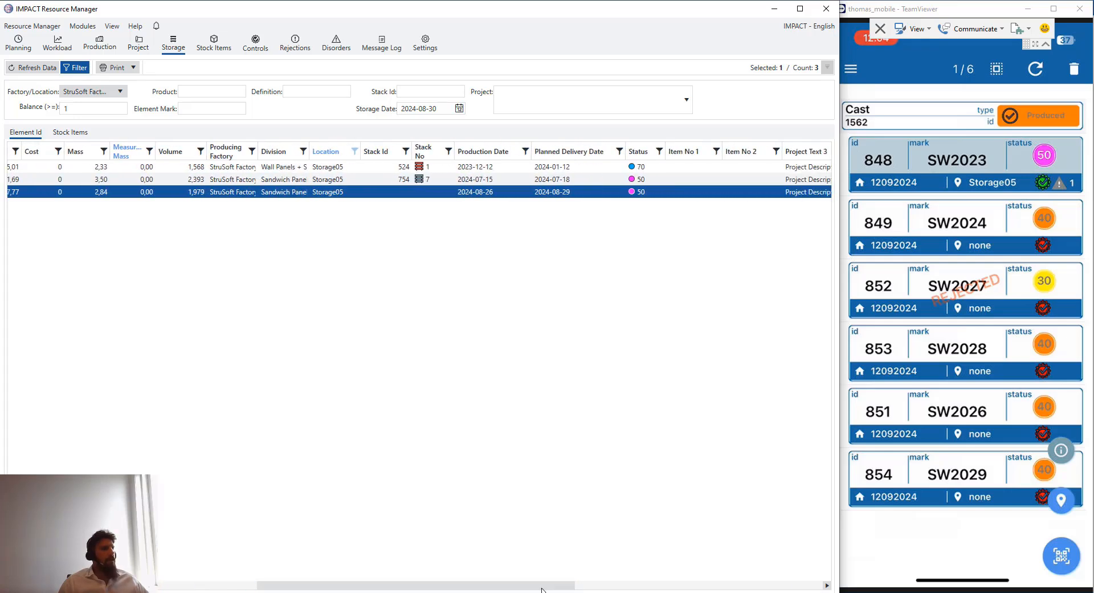
pyautogui.rightClick(422, 584)
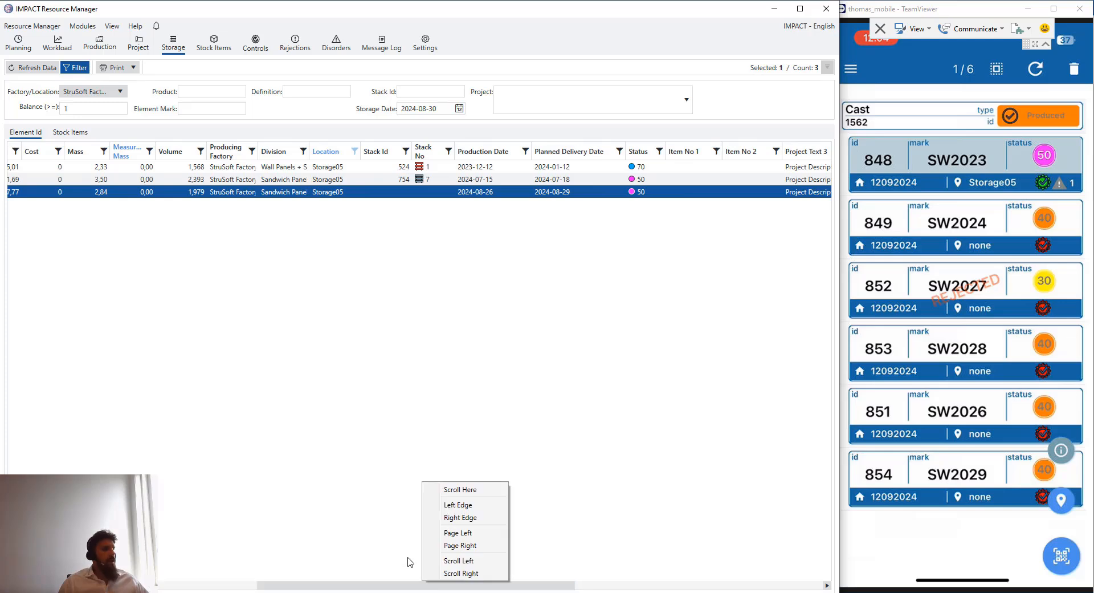
pyautogui.moveTo(389, 586); pyautogui.dragTo(140, 585)
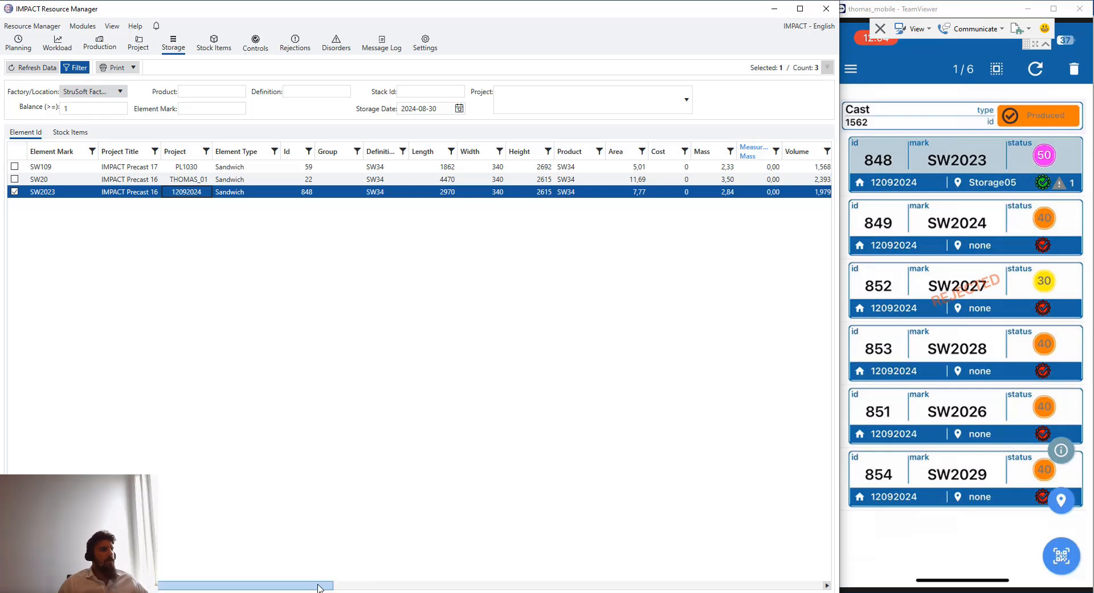
pyautogui.moveTo(320, 585); pyautogui.dragTo(232, 573)
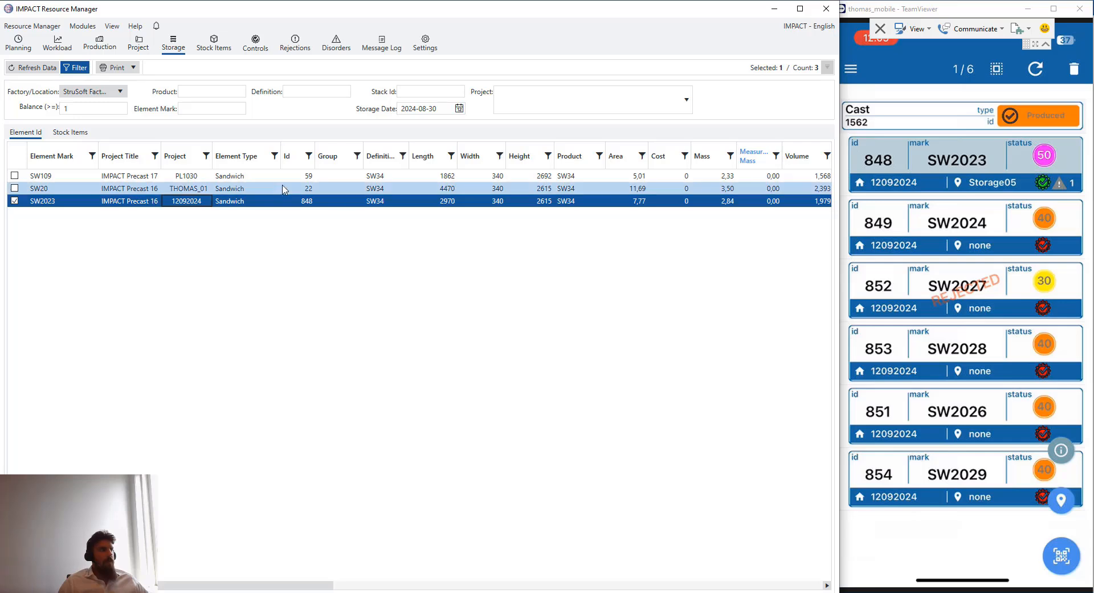
# In the Controls module, set the From production date to 2024-08-27
pyautogui.click(255, 48)
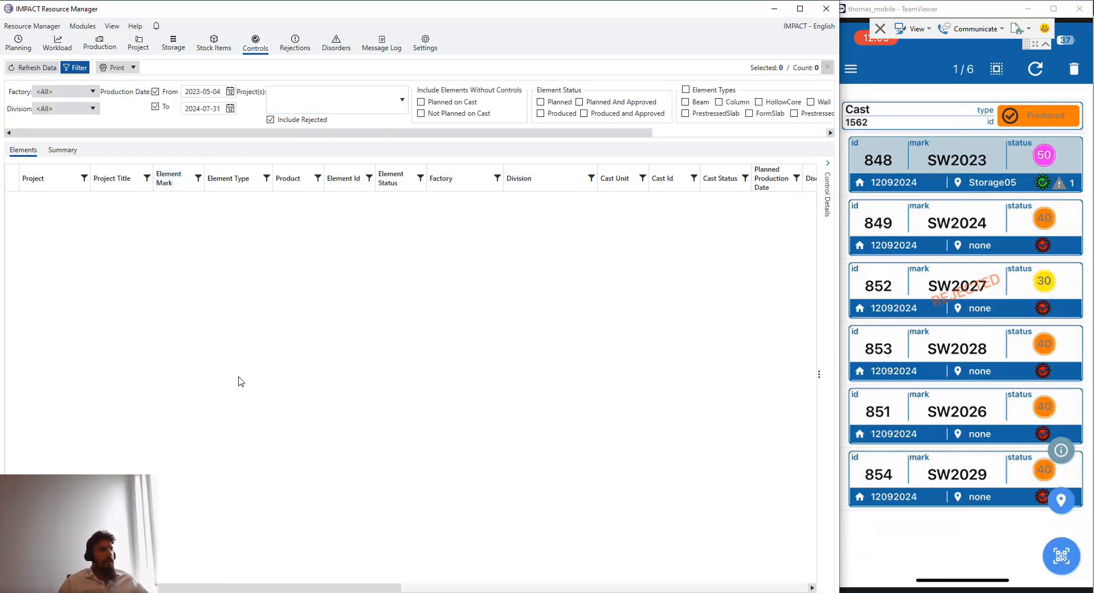
pyautogui.click(230, 93)
pyautogui.click(280, 105)
pyautogui.click(280, 105)
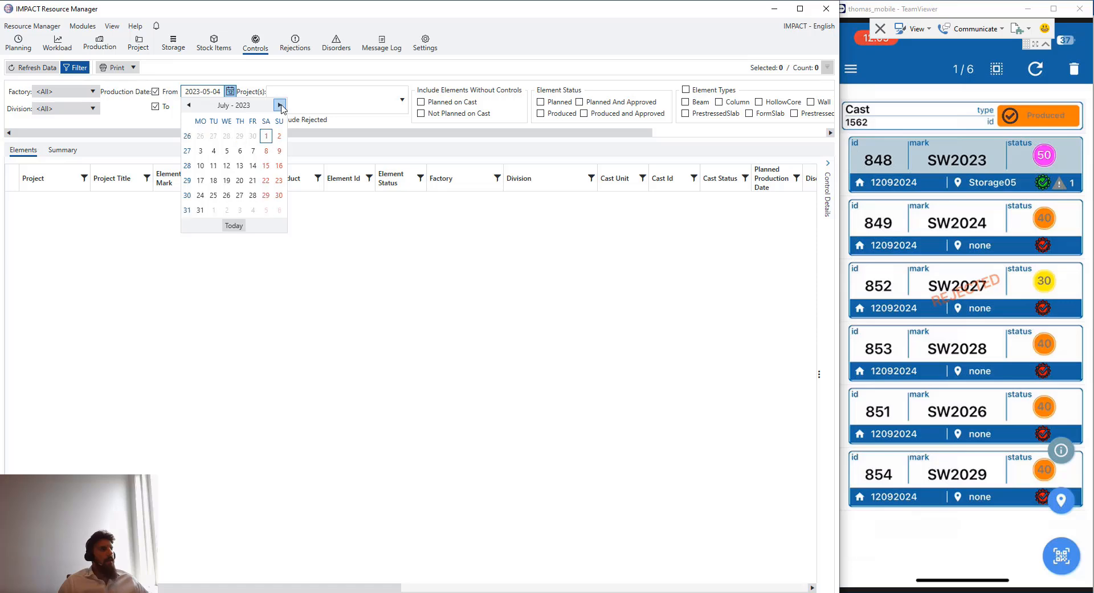
pyautogui.click(280, 105)
pyautogui.click(280, 105)
pyautogui.click(280, 105)
pyautogui.click(280, 105)
pyautogui.click(280, 105)
pyautogui.click(280, 105)
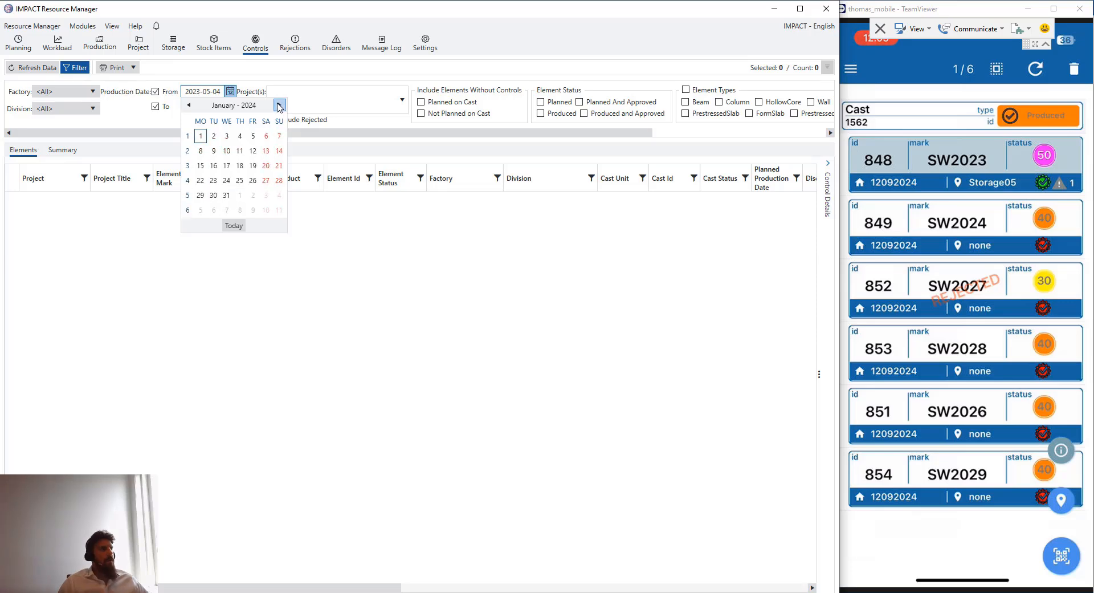
pyautogui.click(280, 104)
pyautogui.click(280, 105)
pyautogui.click(280, 105)
pyautogui.click(280, 105)
pyautogui.click(279, 104)
pyautogui.click(279, 105)
pyautogui.click(278, 106)
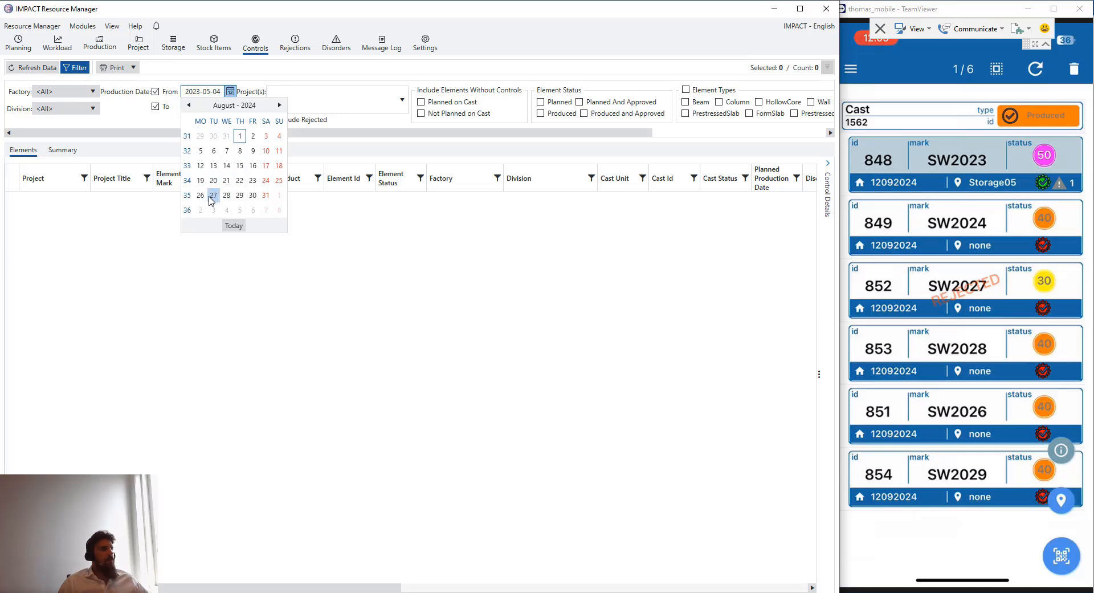
pyautogui.click(213, 195)
# Set the To date to 2024-08-30 and refresh, letting the unfiltered search keep loading
pyautogui.click(230, 108)
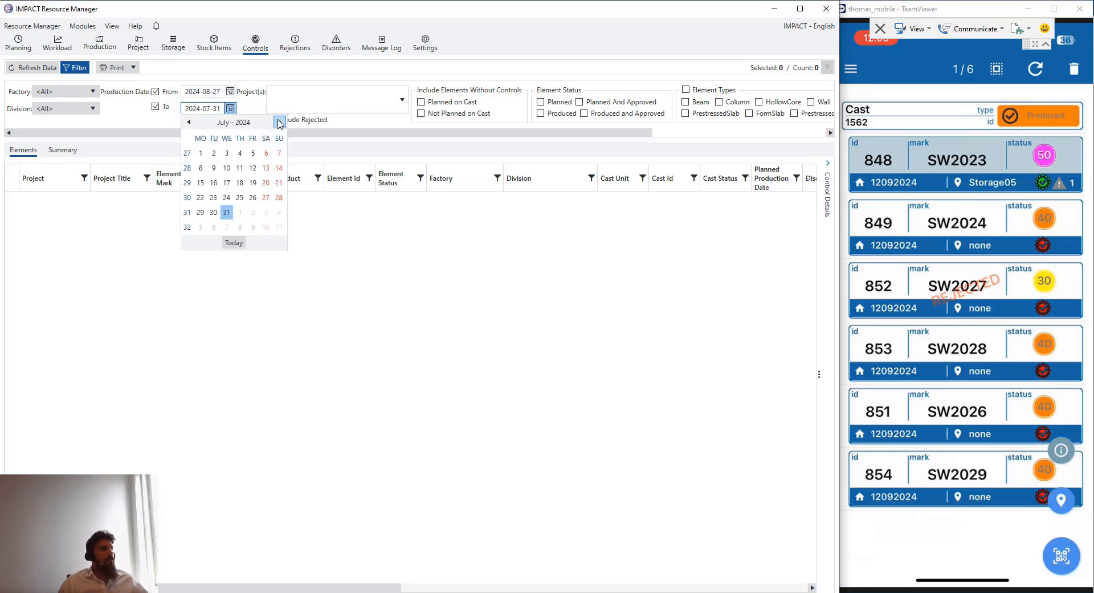
pyautogui.click(280, 122)
pyautogui.click(253, 211)
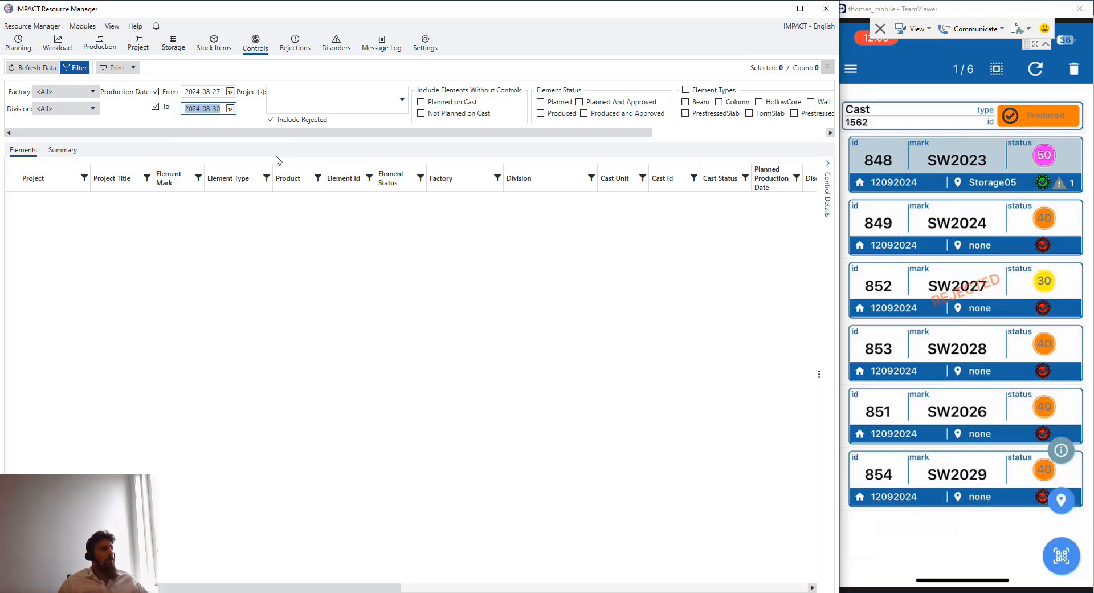
pyautogui.click(253, 110)
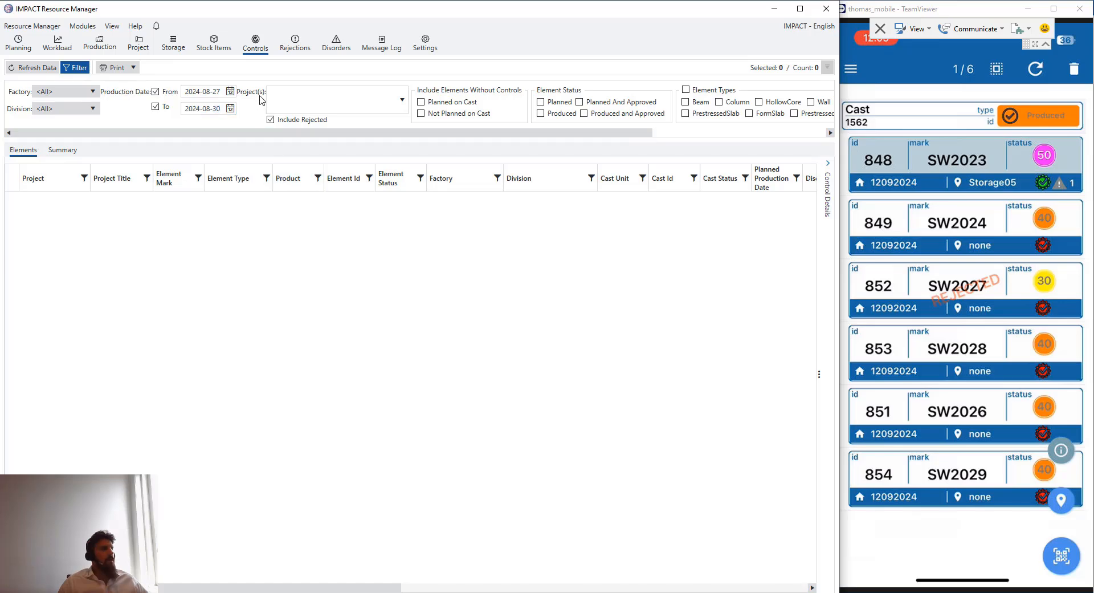
pyautogui.click(36, 68)
pyautogui.click(449, 331)
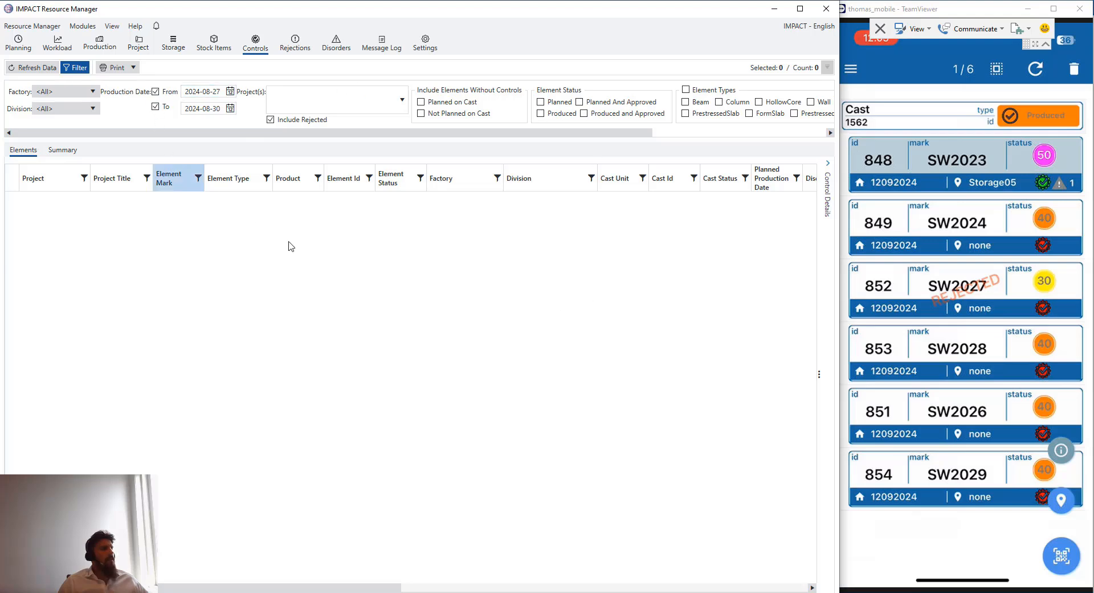
pyautogui.click(32, 68)
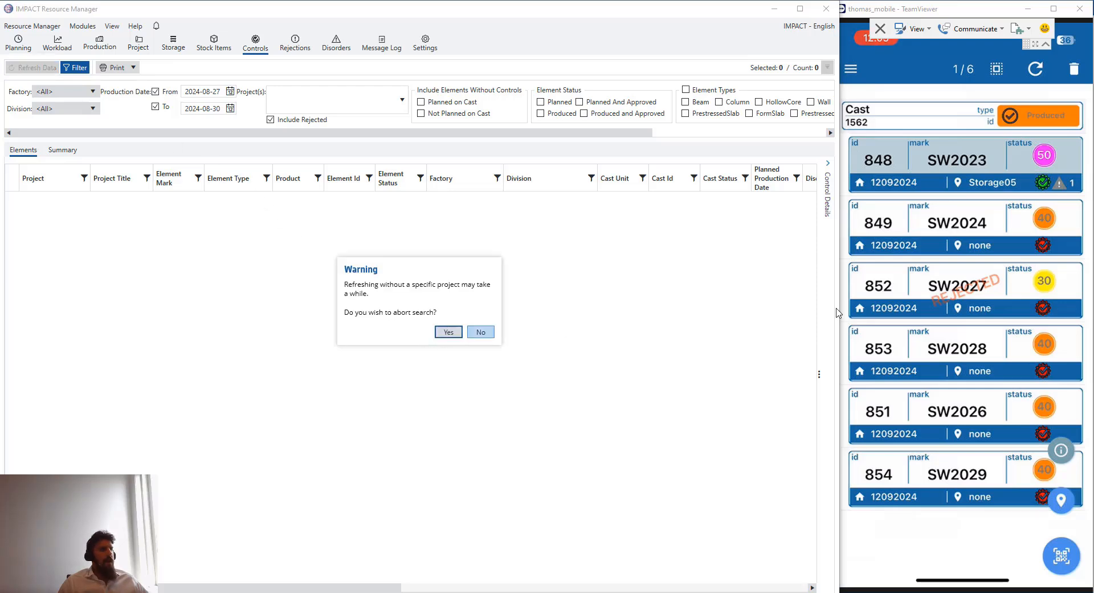
pyautogui.click(448, 332)
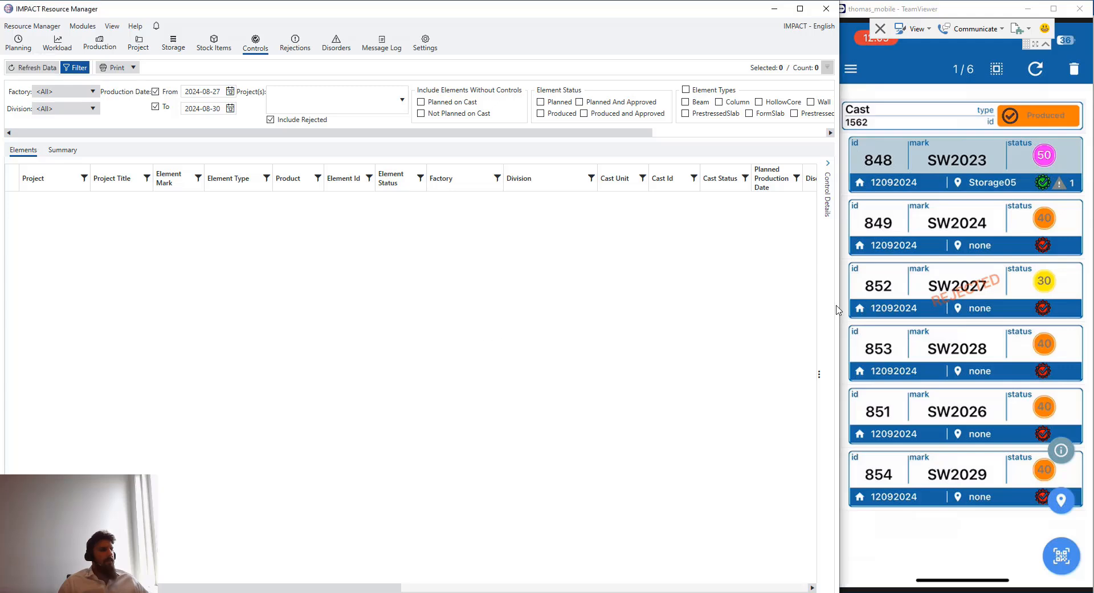
pyautogui.click(33, 67)
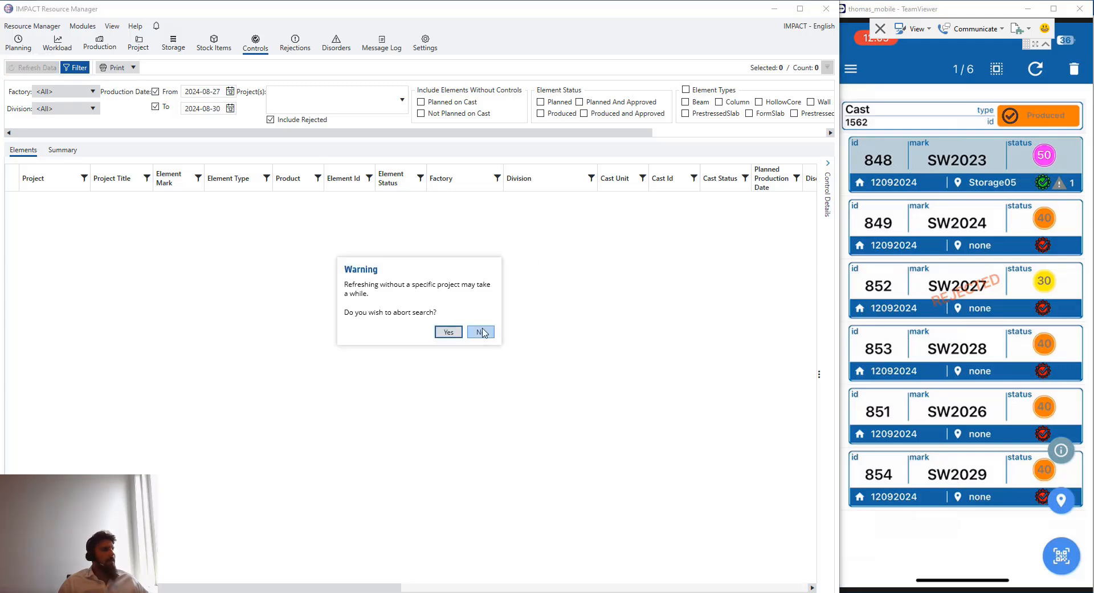
pyautogui.click(482, 332)
pyautogui.moveTo(841, 274); pyautogui.dragTo(1009, 270)
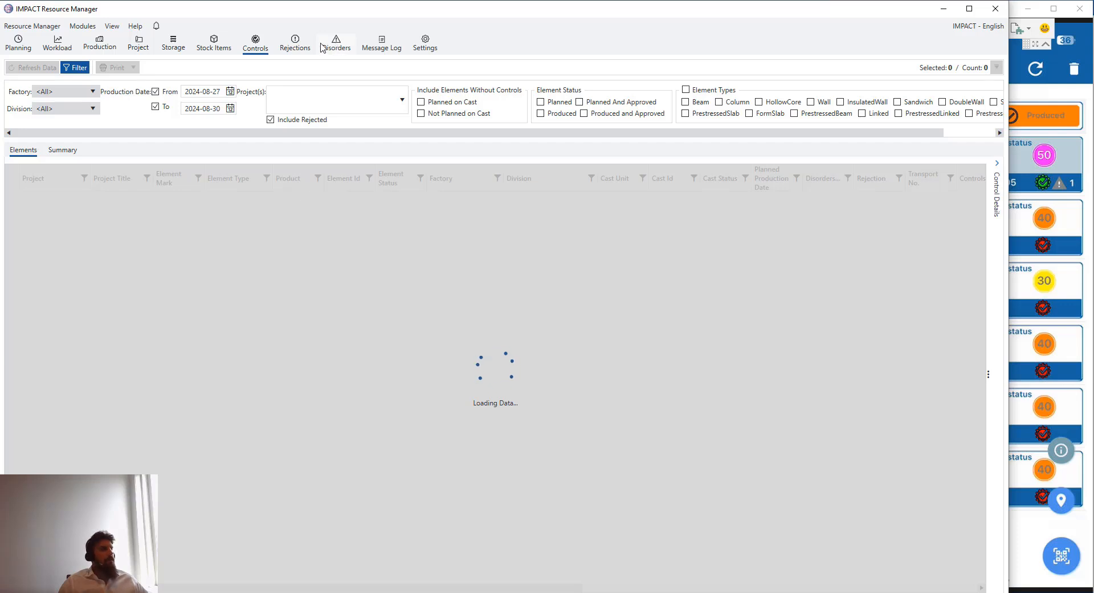
# Open the Disorders report and browse its Creation Date calendar without changing the date
pyautogui.click(331, 50)
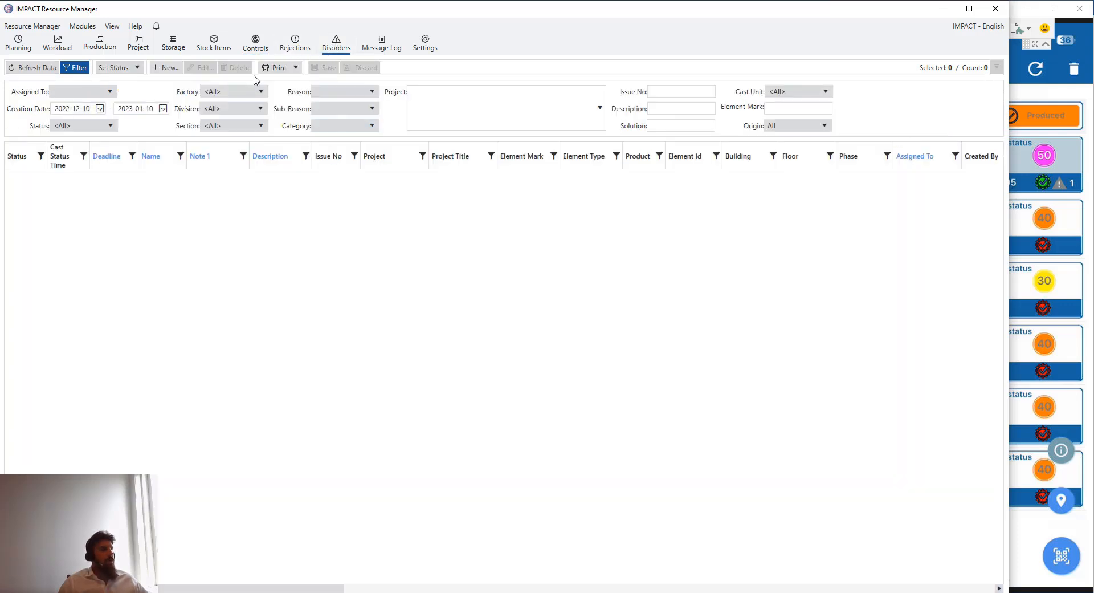
pyautogui.click(100, 108)
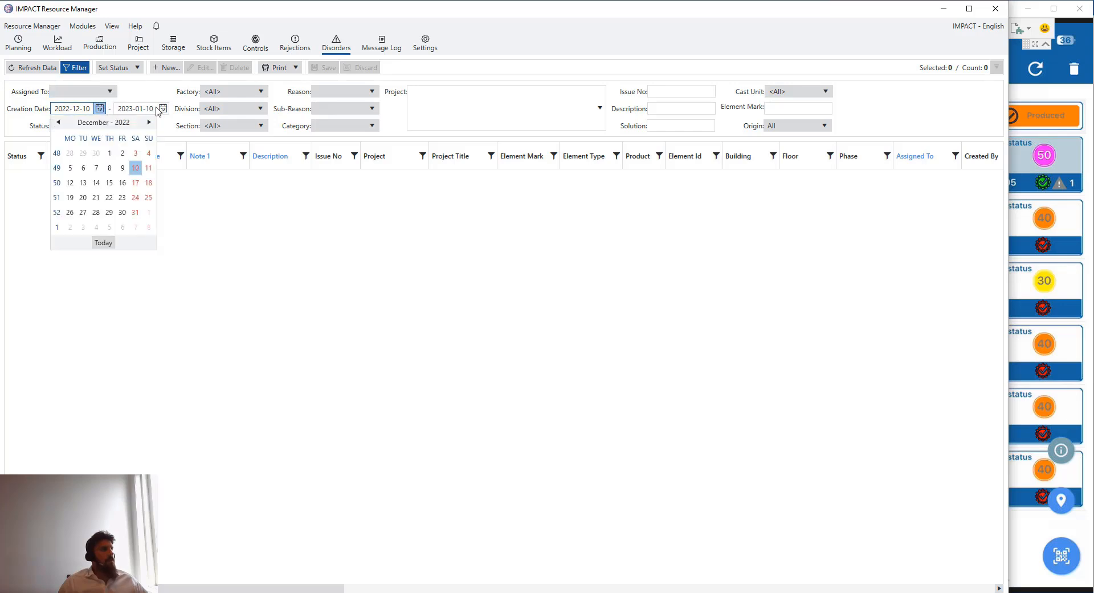
pyautogui.click(150, 122)
pyautogui.click(150, 122)
pyautogui.click(150, 122)
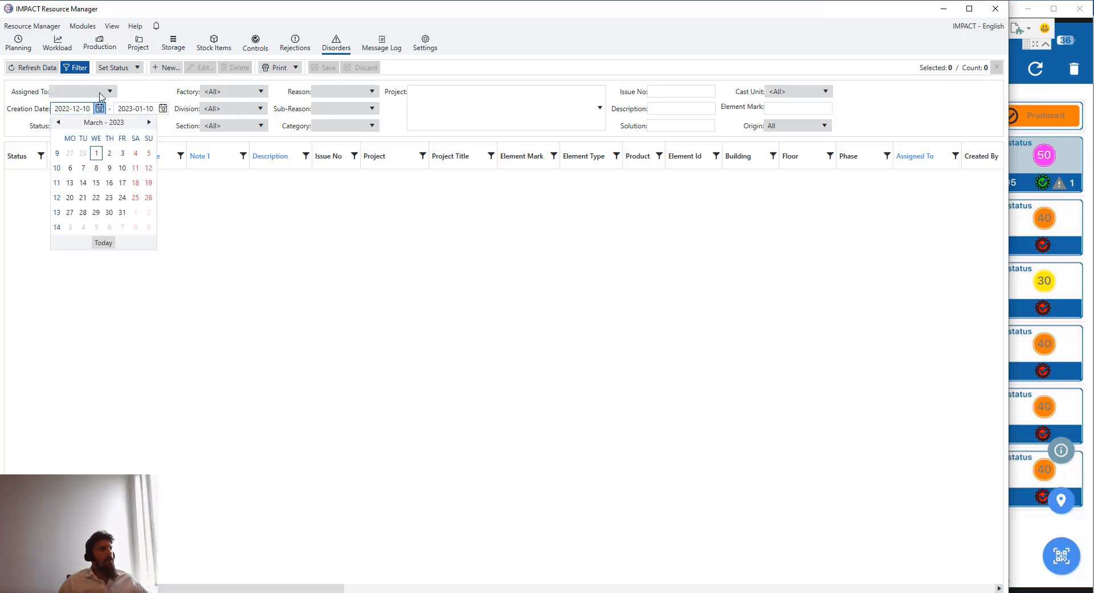
pyautogui.click(211, 141)
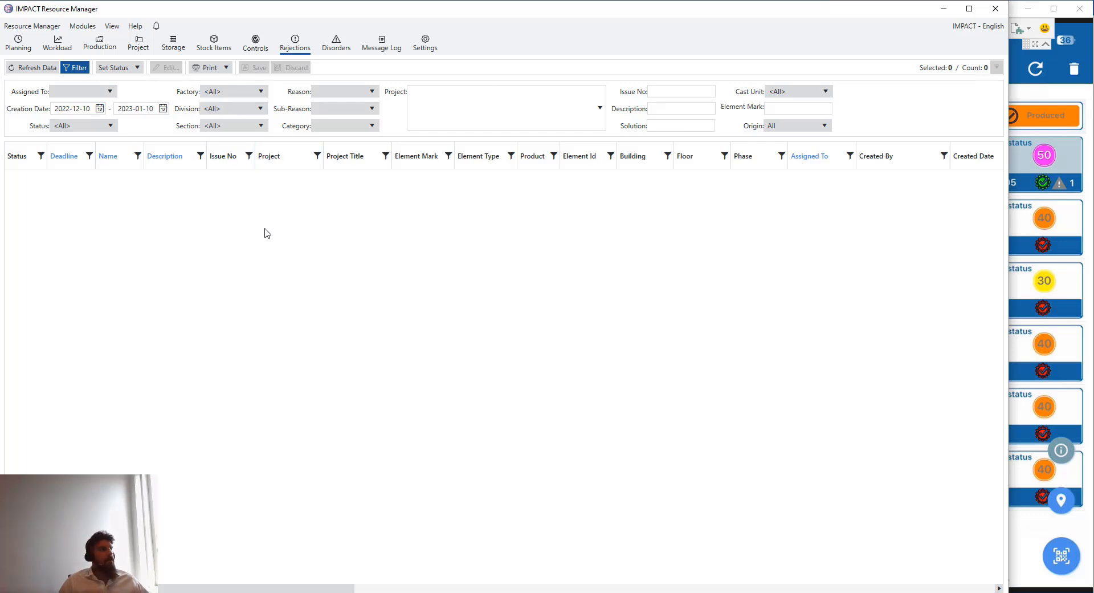
# Display the Workload report as a Time (hours) chart, keeping Week grouping
pyautogui.click(58, 45)
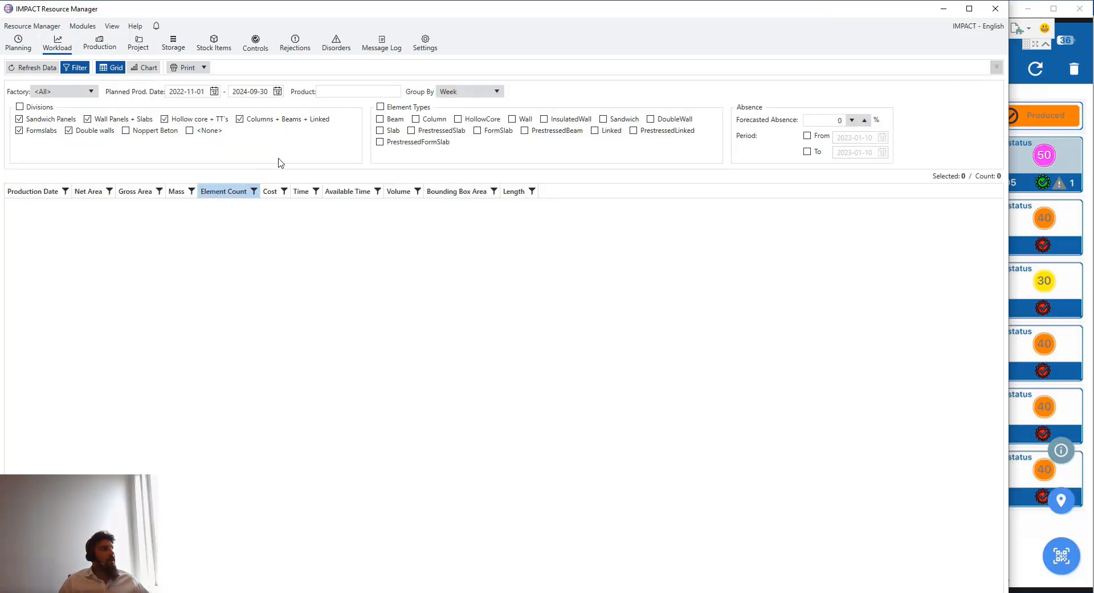
pyautogui.click(476, 97)
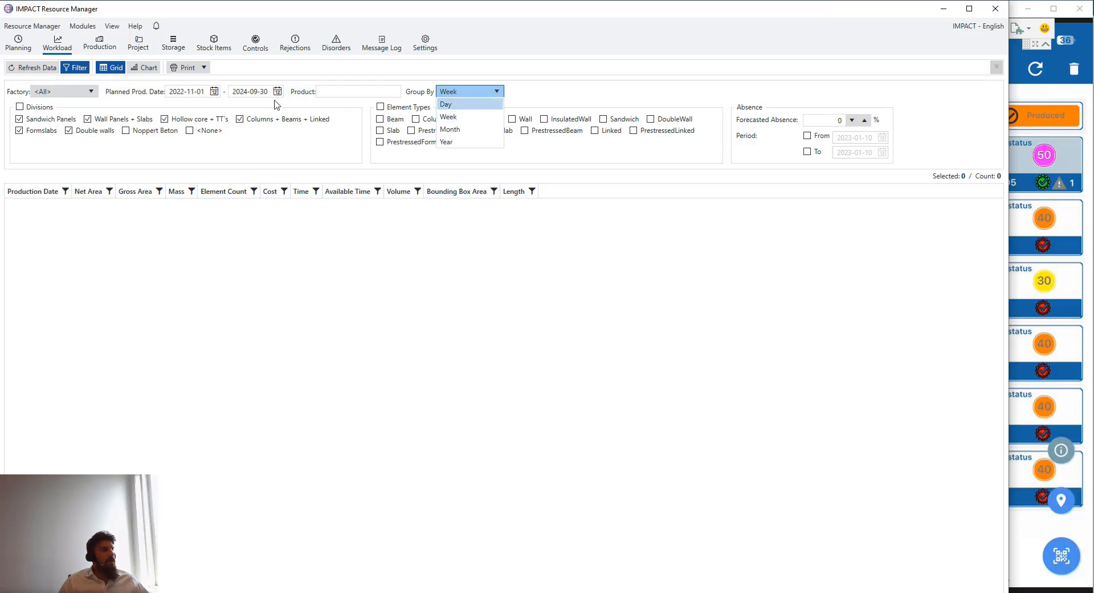
pyautogui.click(300, 77)
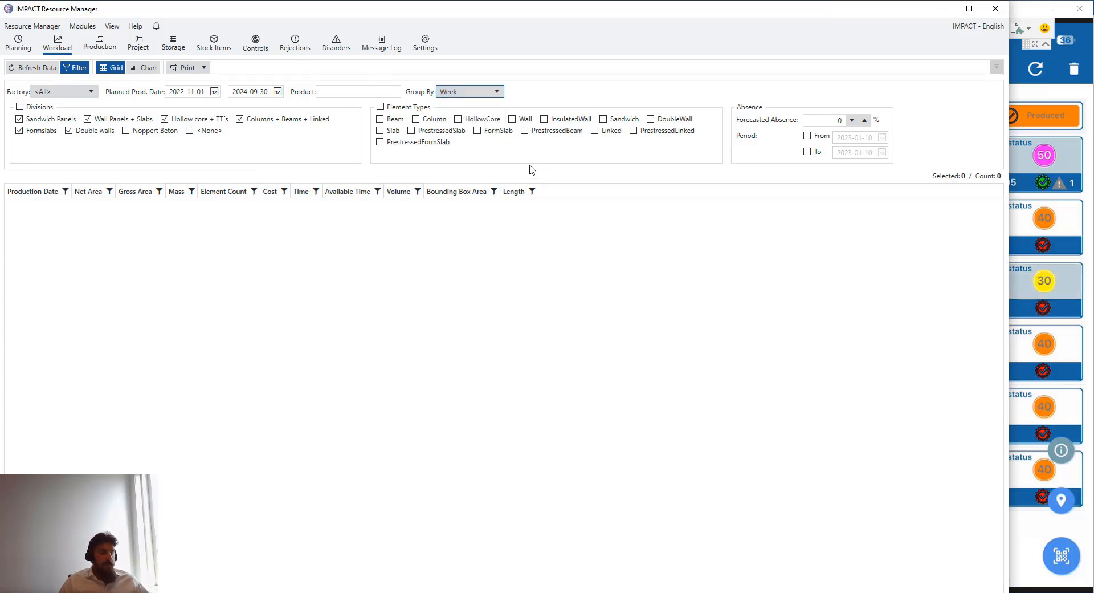
pyautogui.click(140, 68)
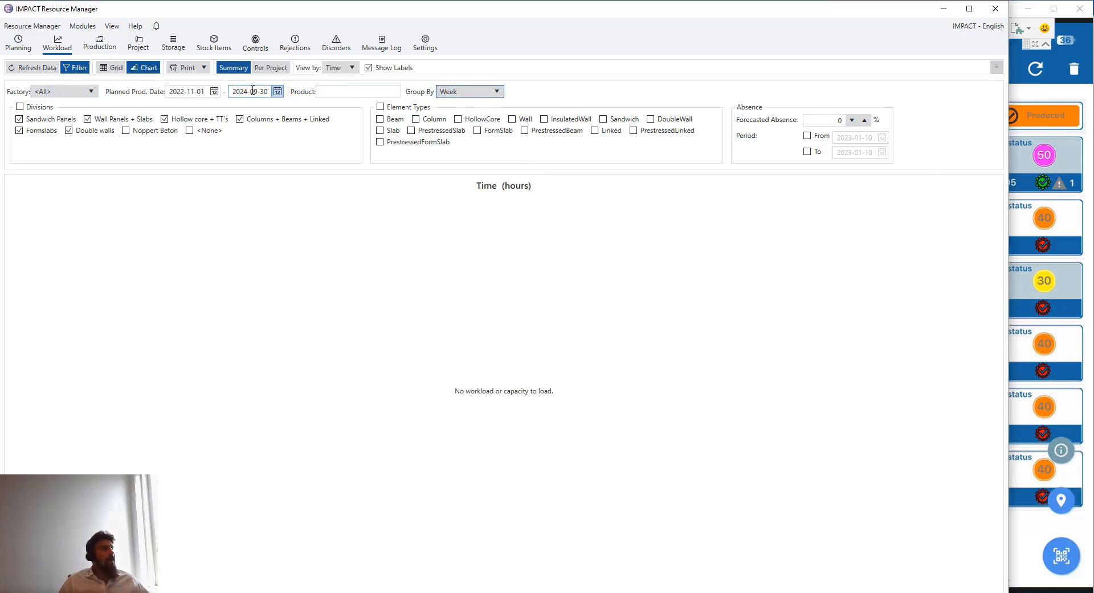
pyautogui.click(490, 93)
pyautogui.click(489, 94)
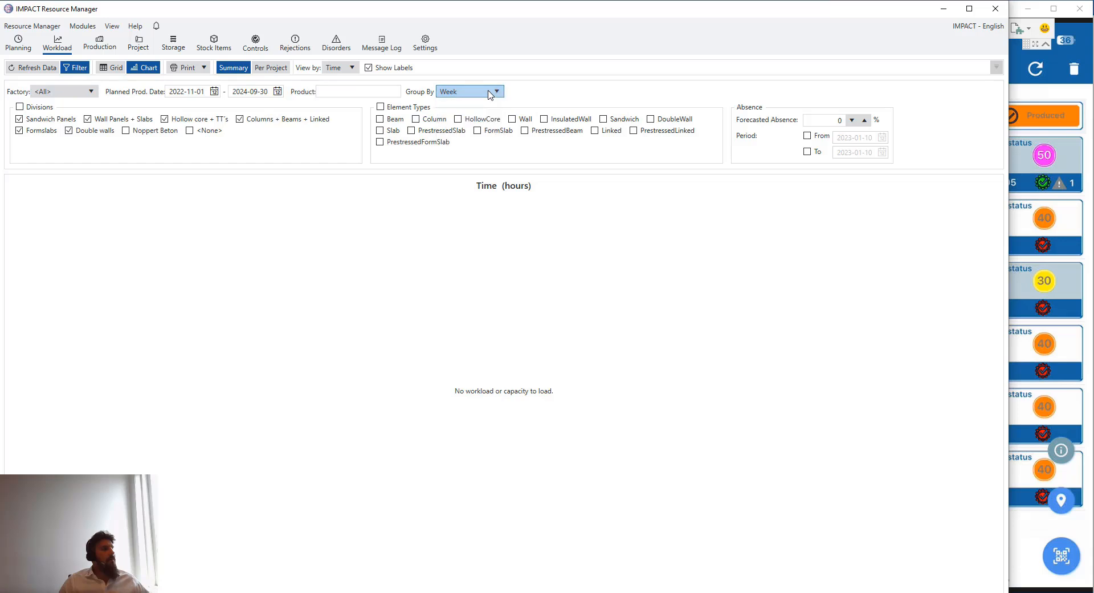
# View the empty Production chart, then go back to Controls, which now lists 19 elements
pyautogui.click(110, 48)
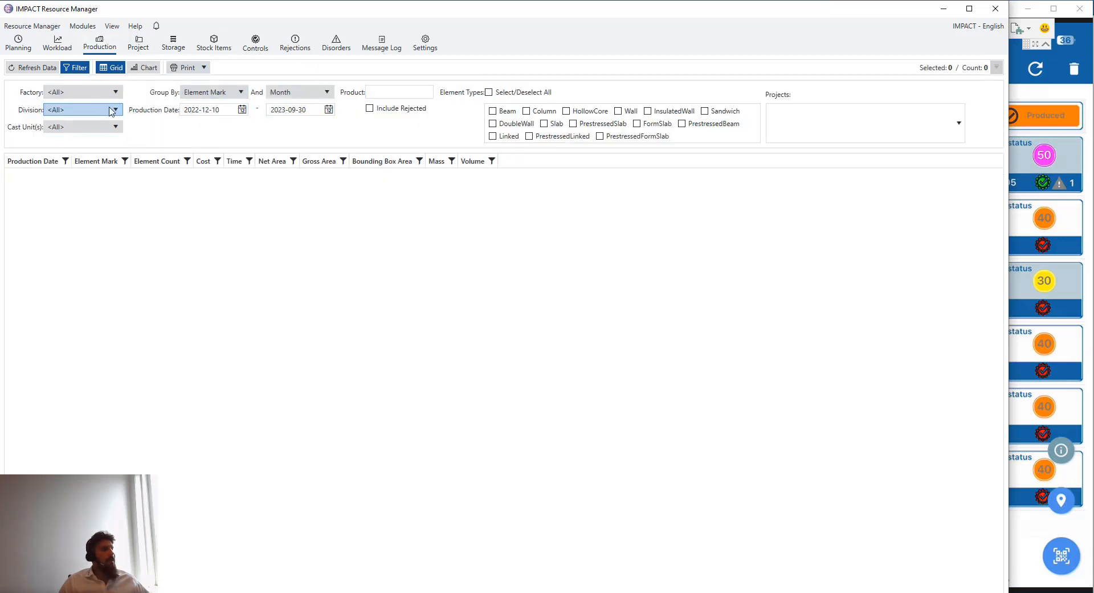
pyautogui.click(242, 108)
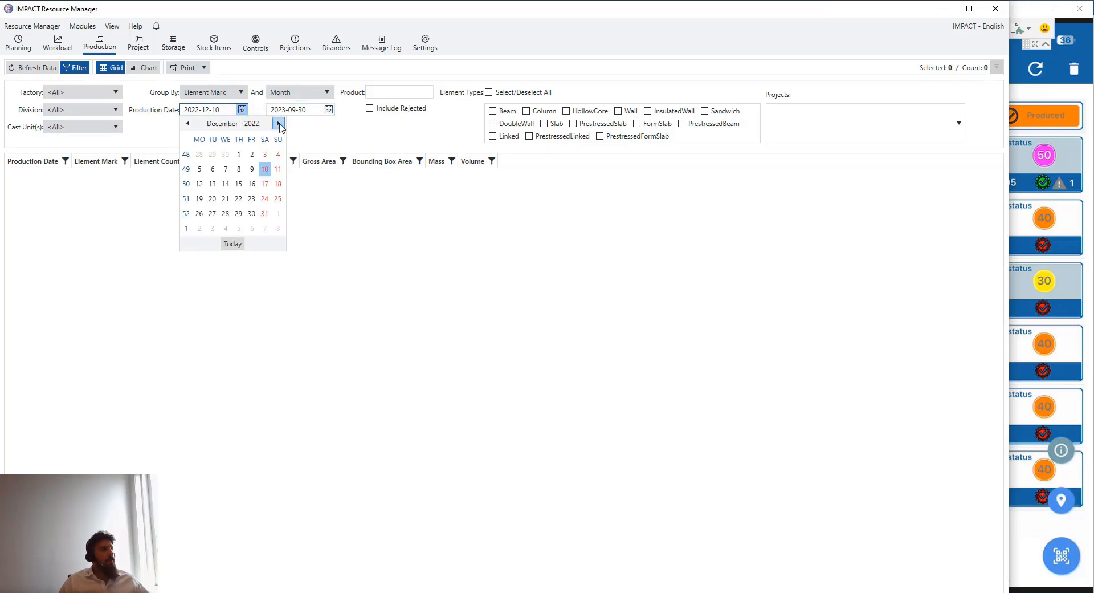
pyautogui.click(278, 123)
pyautogui.click(278, 123)
pyautogui.click(278, 123)
pyautogui.click(278, 123)
pyautogui.click(278, 123)
pyautogui.click(278, 123)
pyautogui.click(278, 123)
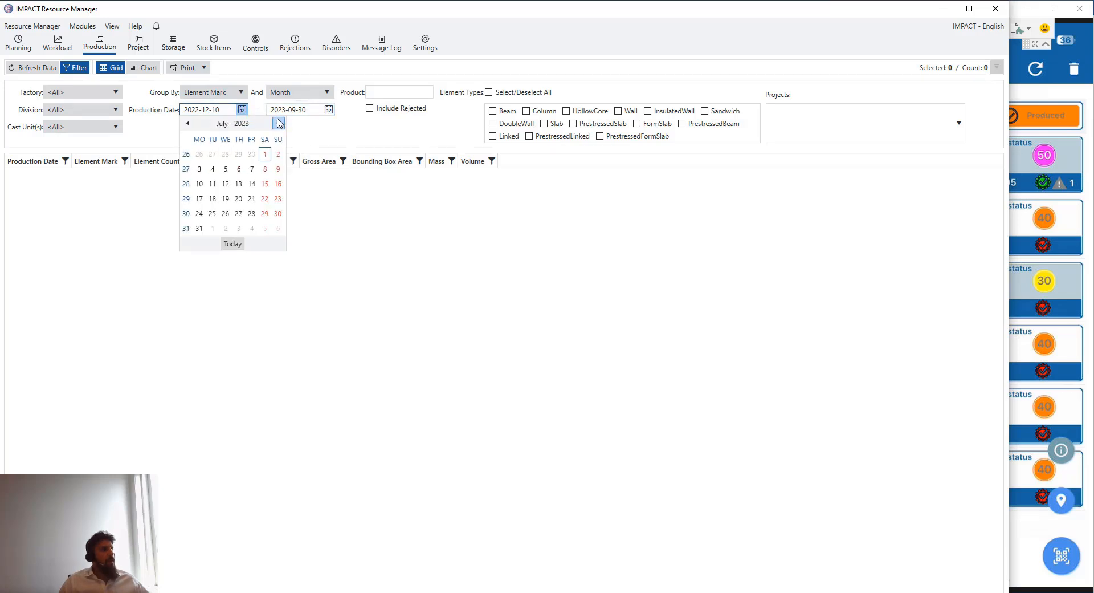
pyautogui.click(278, 123)
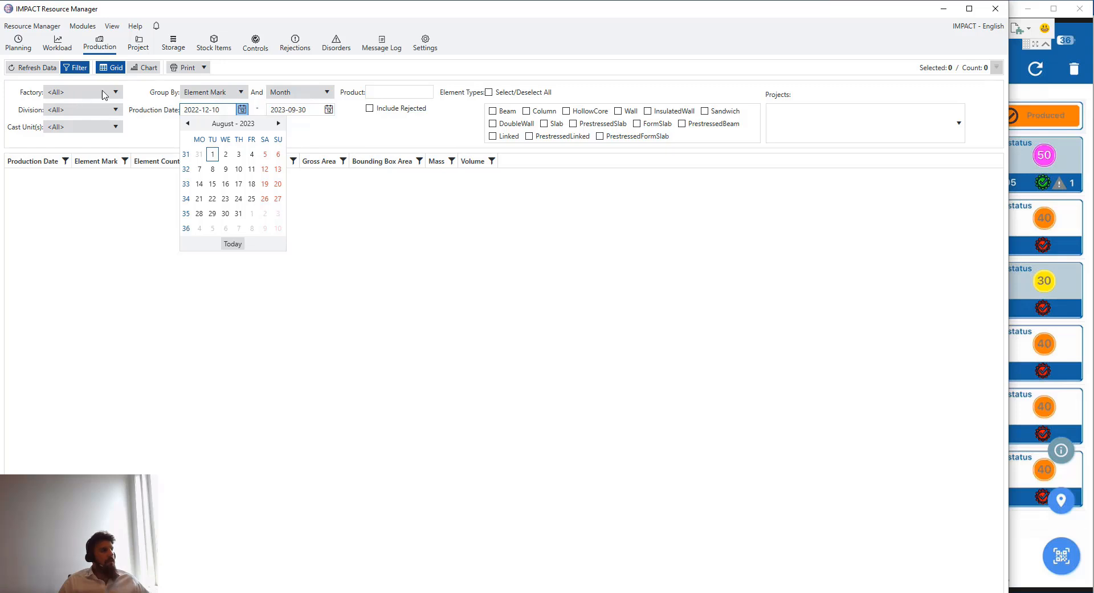
pyautogui.click(148, 67)
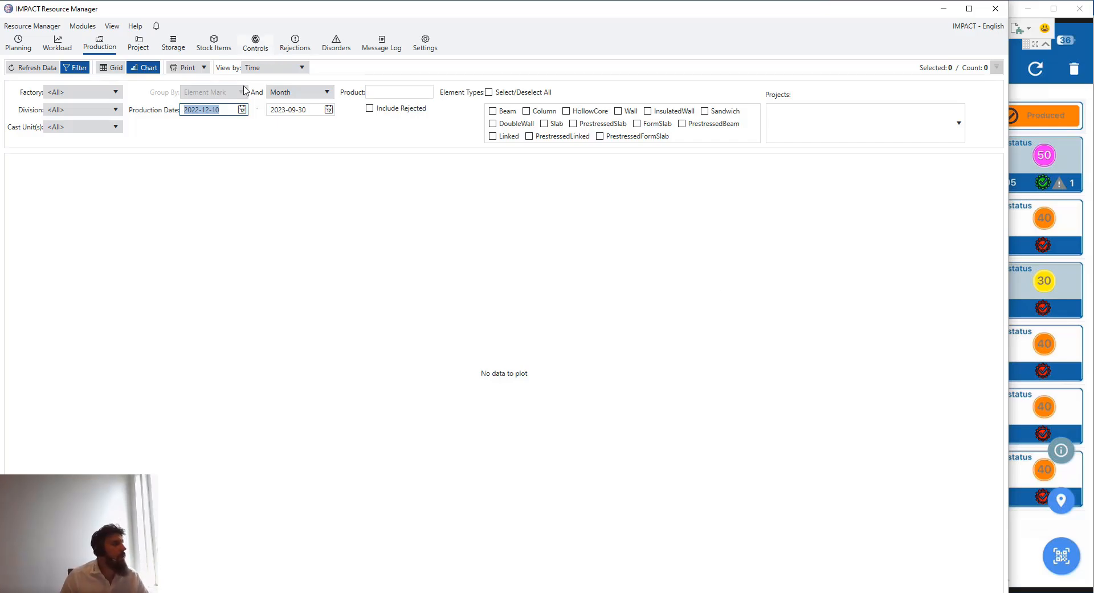
pyautogui.click(257, 54)
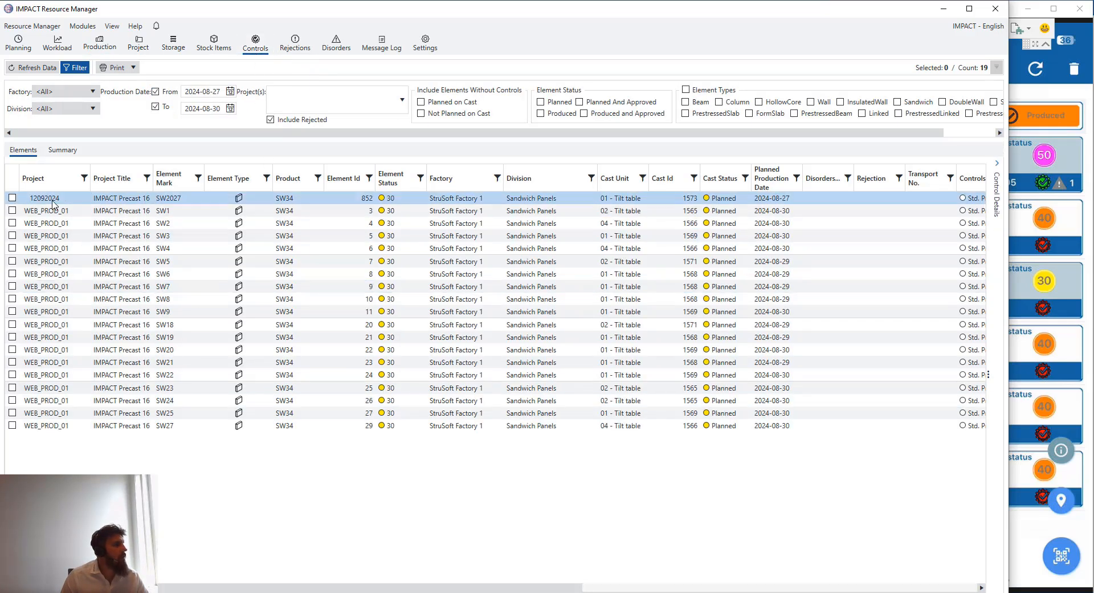
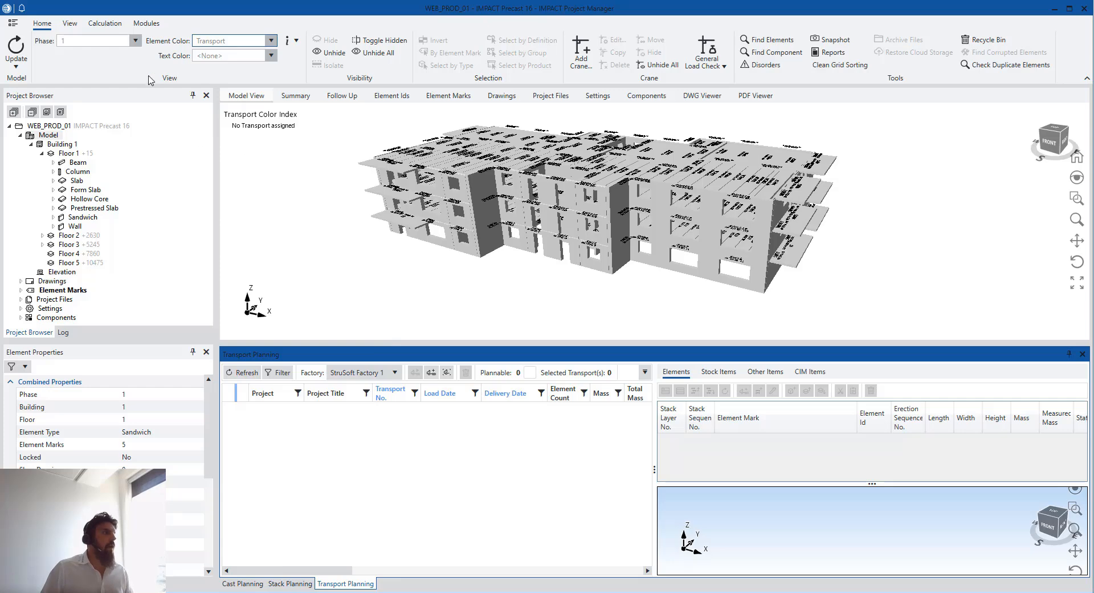
# Switch Element Color from Transport to Status and orbit the model to a front-left angle
pyautogui.click(271, 41)
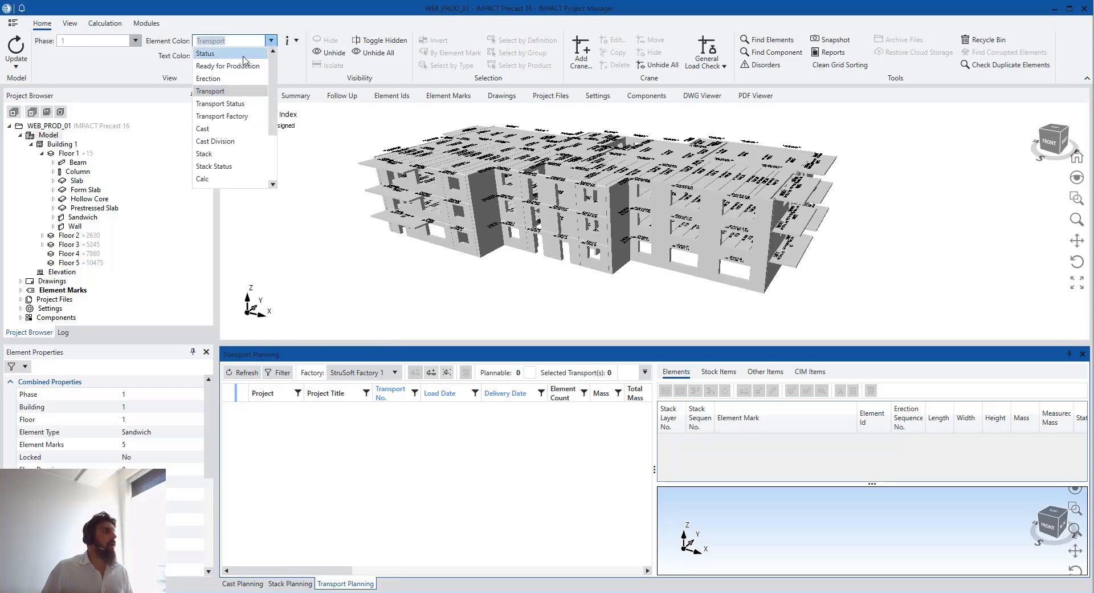
pyautogui.click(245, 53)
pyautogui.scroll(2, 458, 202)
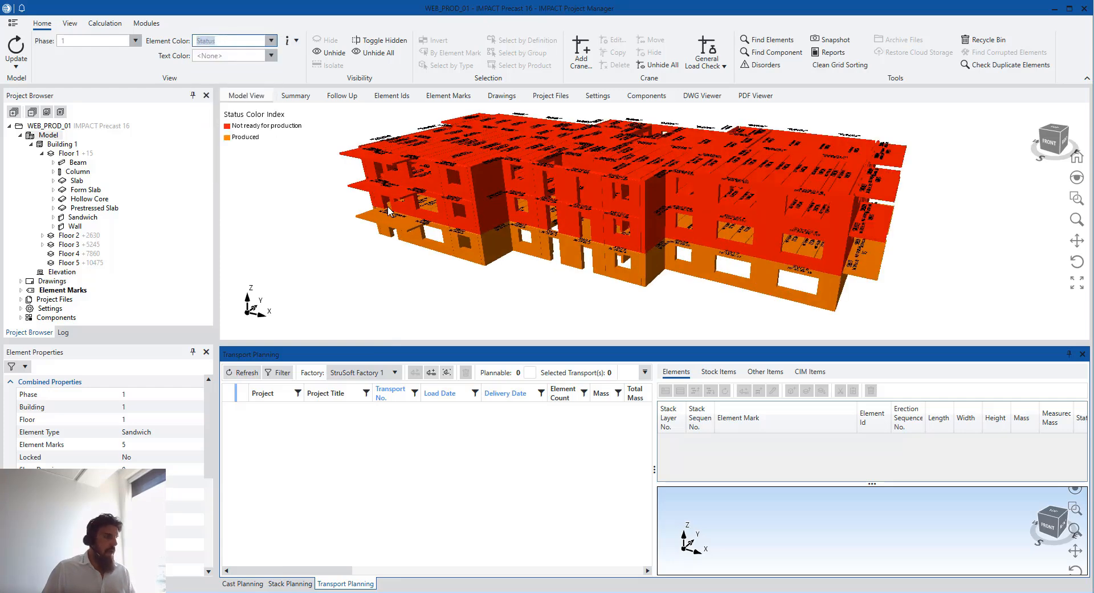
pyautogui.moveTo(393, 210); pyautogui.dragTo(518, 217, button='middle')
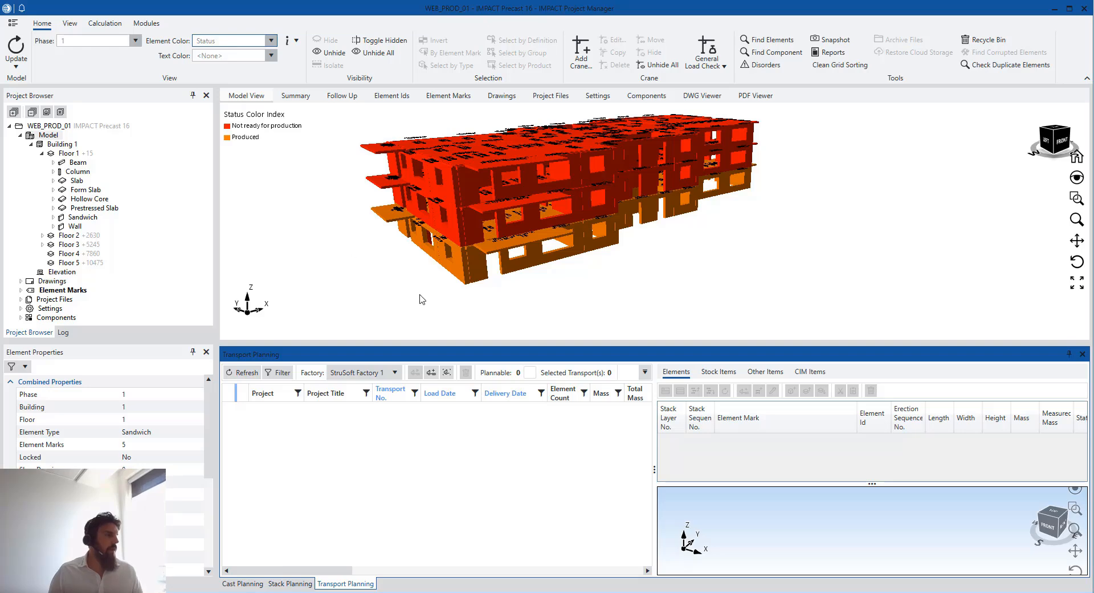
# Make the Transport Planning panel taller
pyautogui.moveTo(527, 334); pyautogui.dragTo(527, 320)
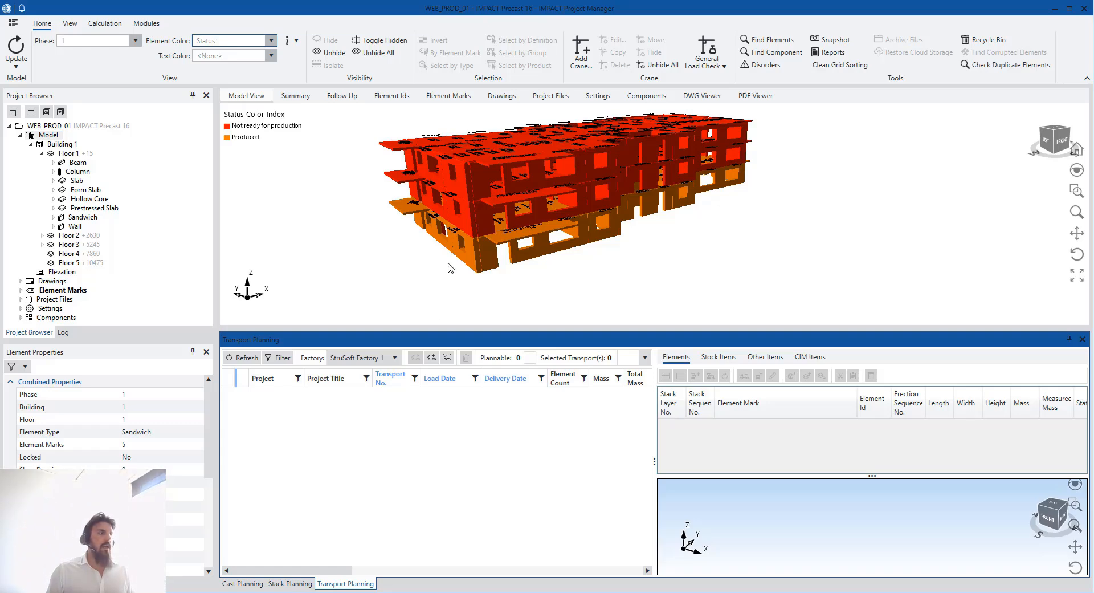
# In Resource Manager, browse the Certification, Transport Vehicle and Stack Template settings
pyautogui.click(429, 590)
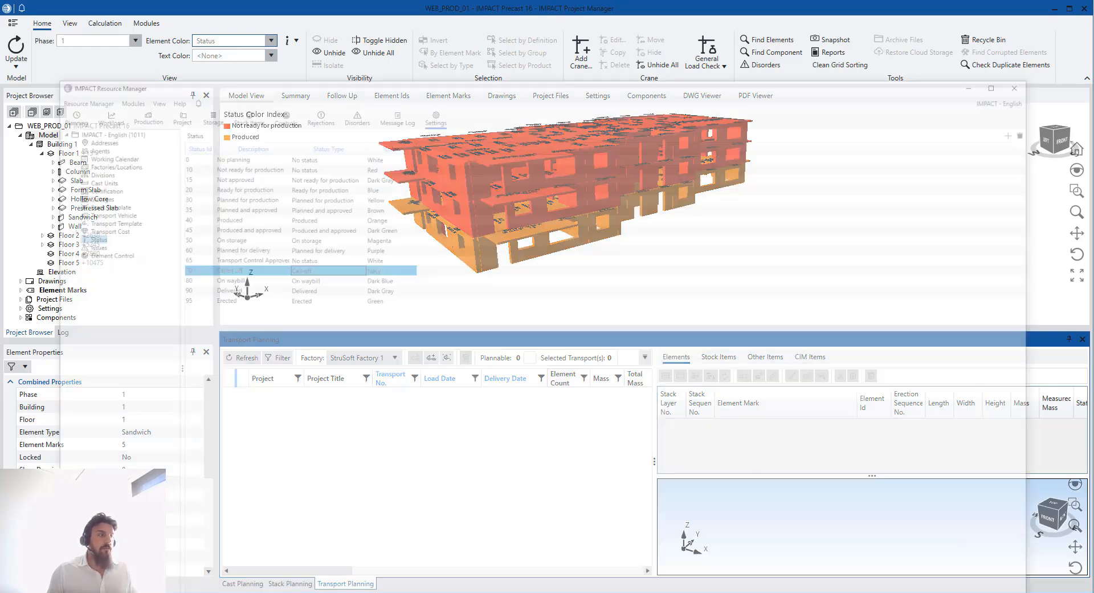
pyautogui.click(52, 122)
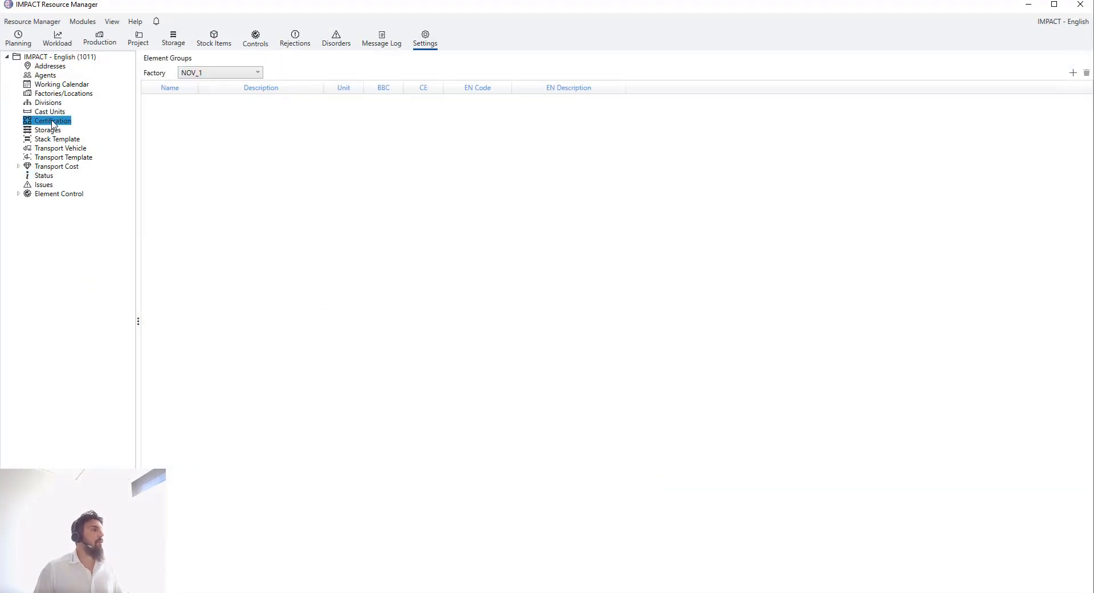
pyautogui.click(65, 147)
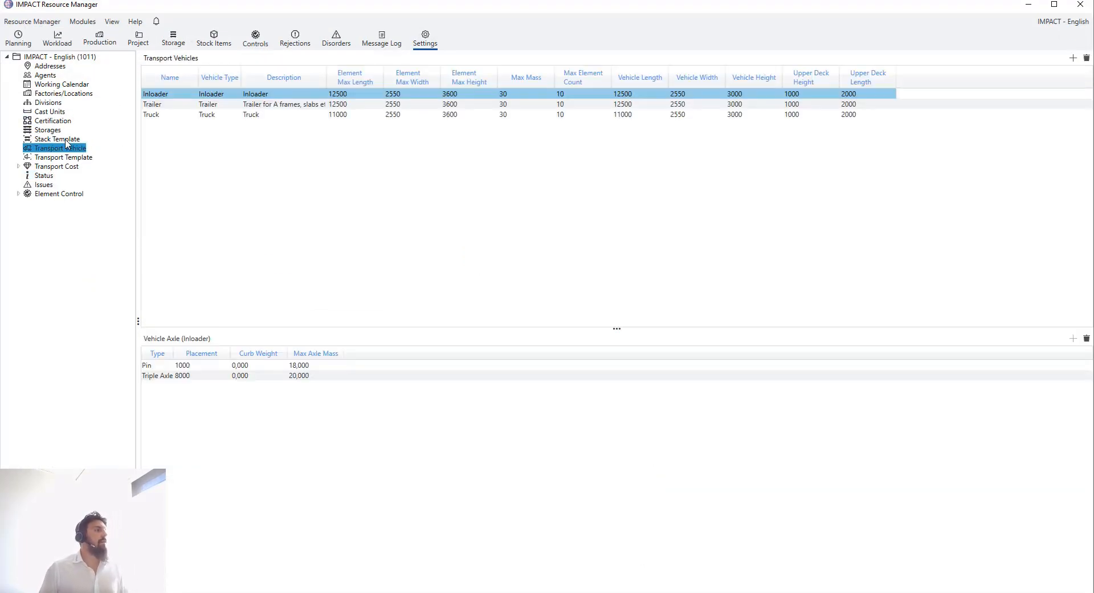
pyautogui.click(64, 140)
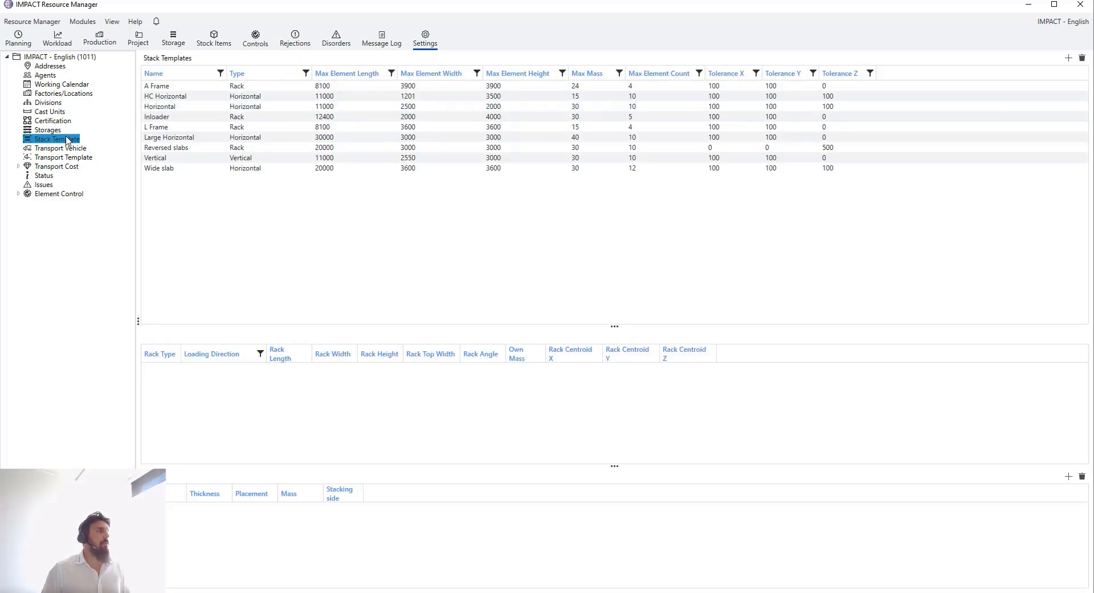
# Inspect the A Frame stack template's rack types, keeping Doubleside
pyautogui.click(212, 87)
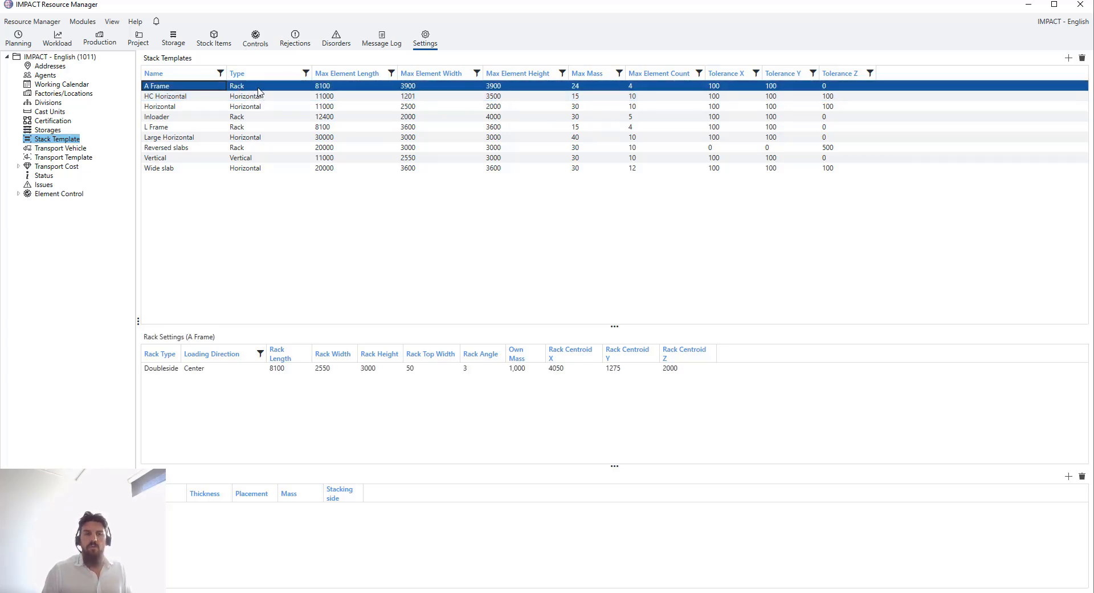
pyautogui.click(177, 372)
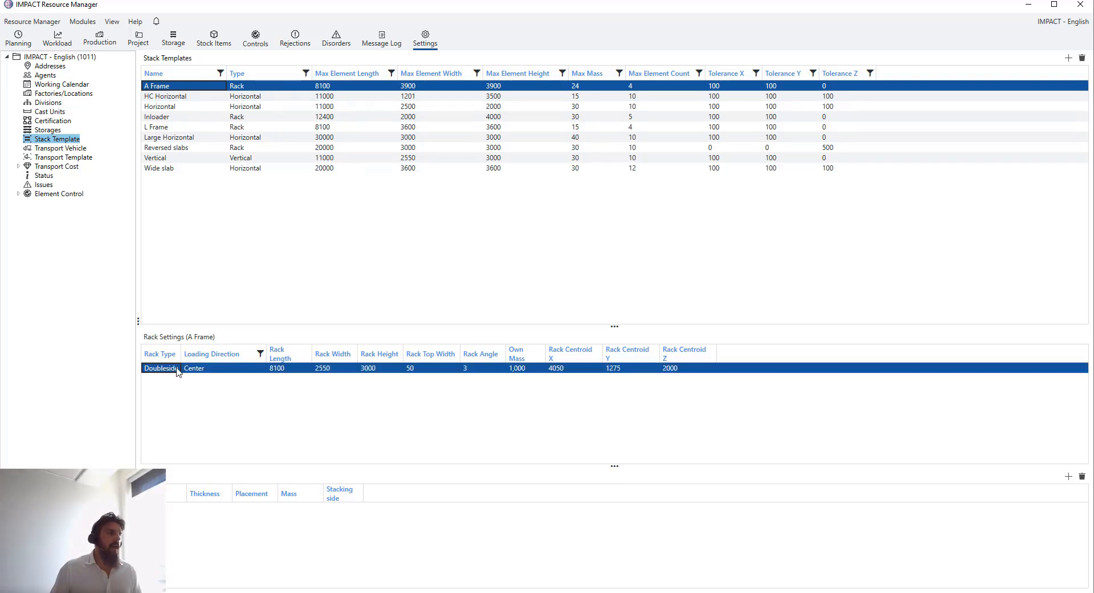
pyautogui.click(177, 369)
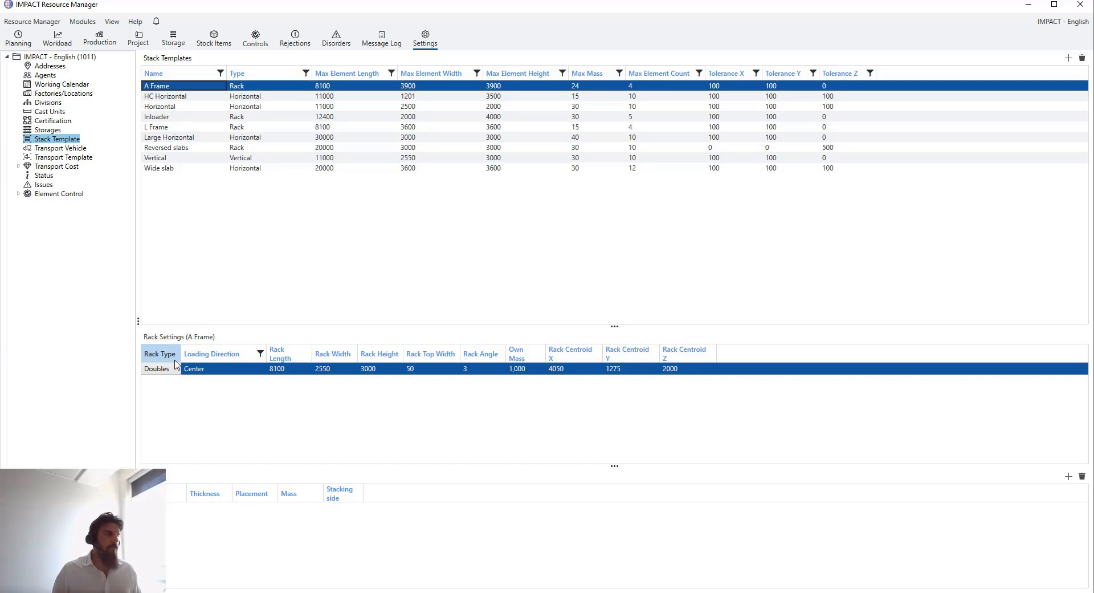
pyautogui.click(159, 368)
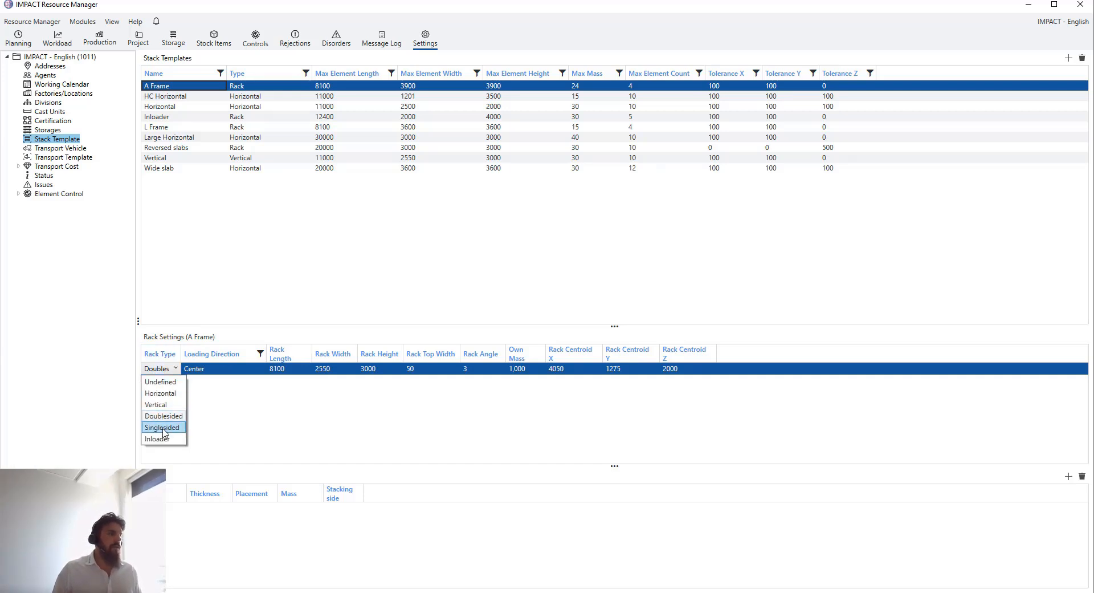
pyautogui.click(271, 448)
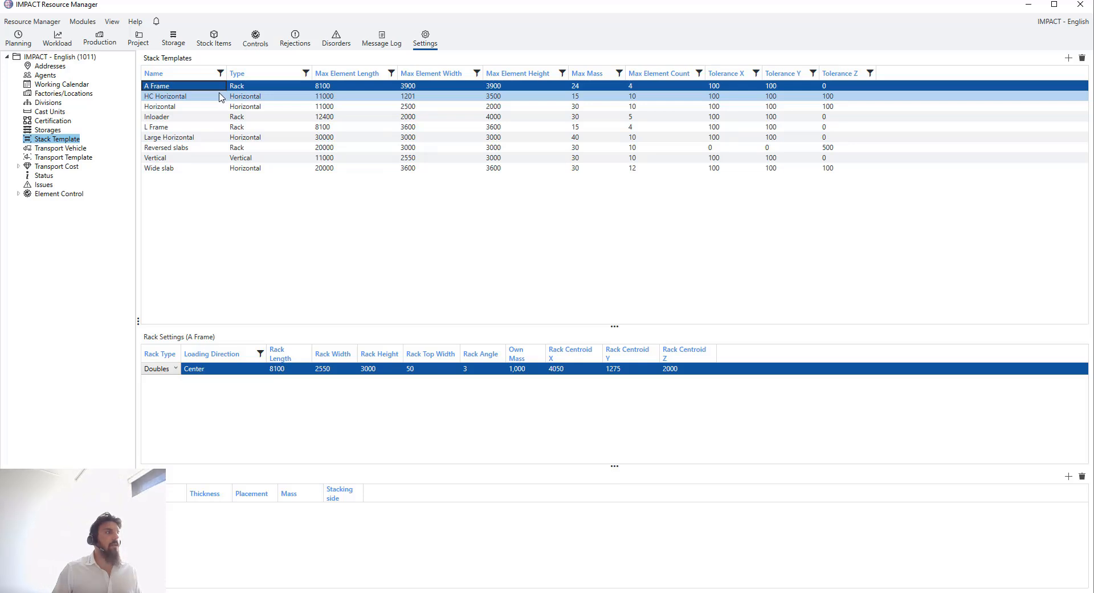
# Check HC Horizontal's template type, keeping Horizontal, then show the Transport Vehicle settings
pyautogui.click(241, 98)
pyautogui.click(242, 99)
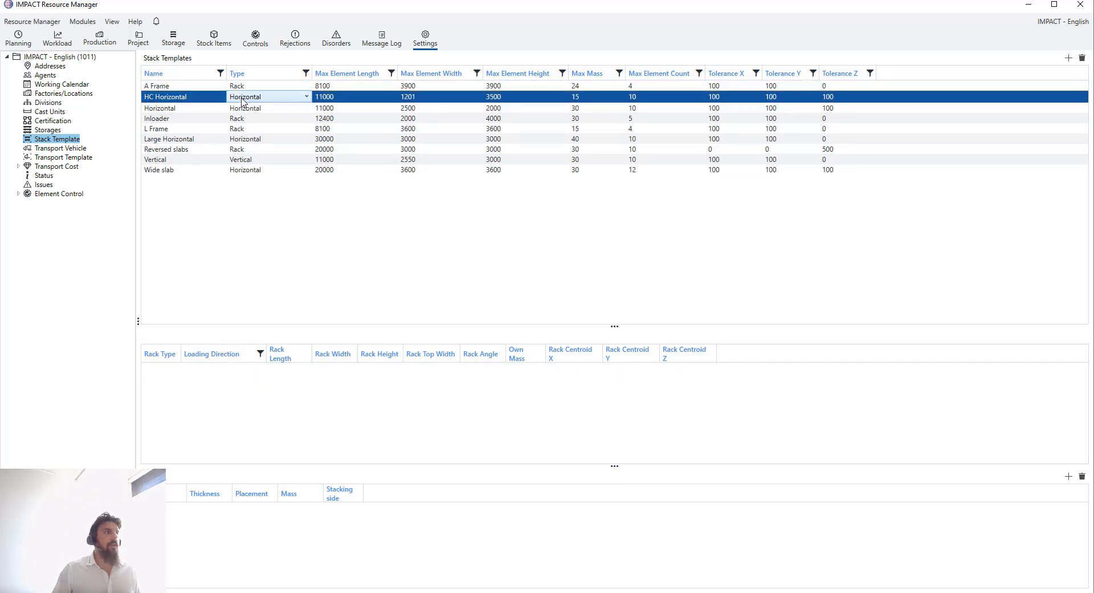
pyautogui.click(241, 100)
pyautogui.click(219, 98)
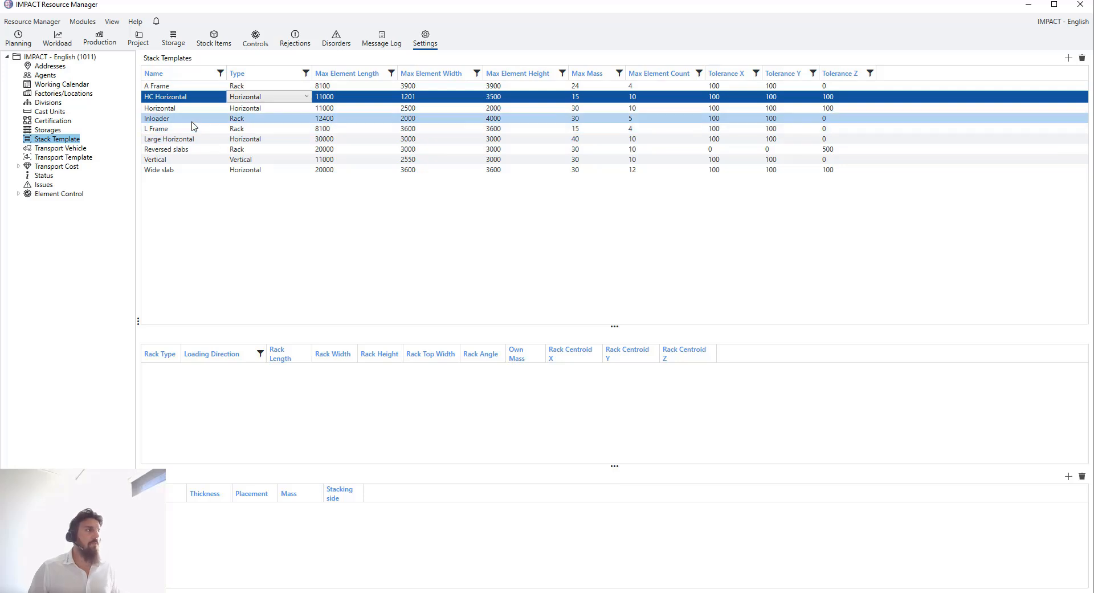
pyautogui.click(75, 149)
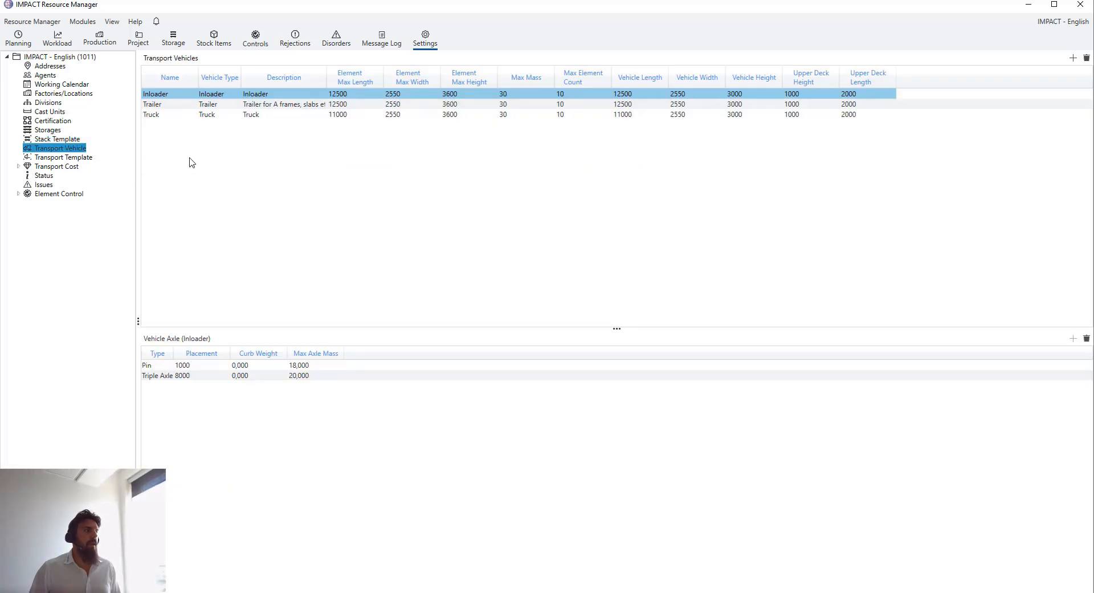
# Inspect the Trailer, Truck and Inloader vehicles' axles, then view the Transport Templates list
pyautogui.click(181, 104)
pyautogui.click(179, 115)
pyautogui.click(177, 105)
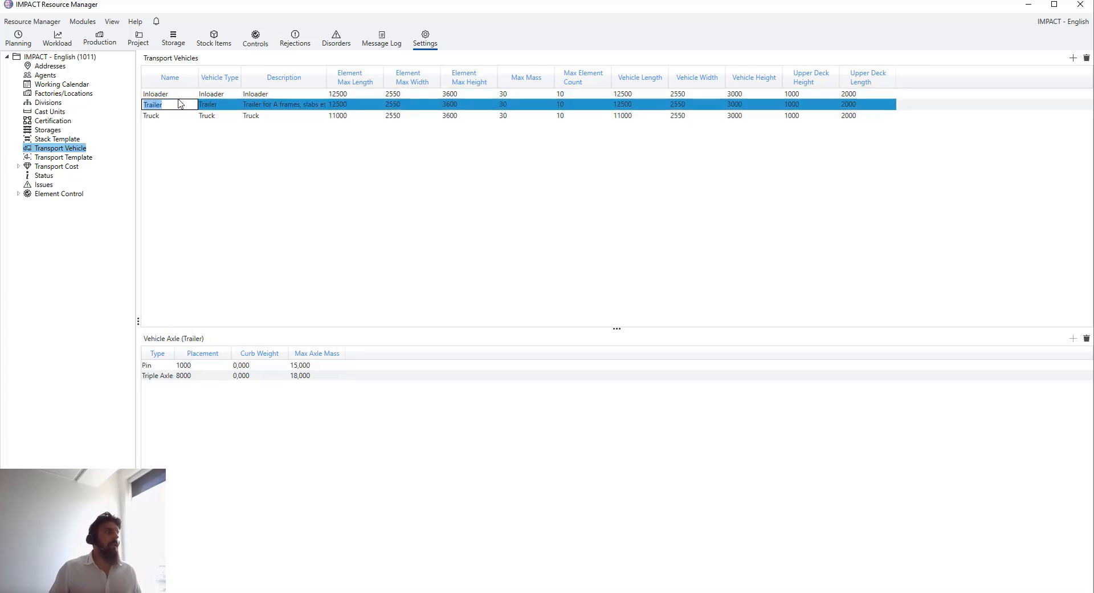
pyautogui.click(180, 95)
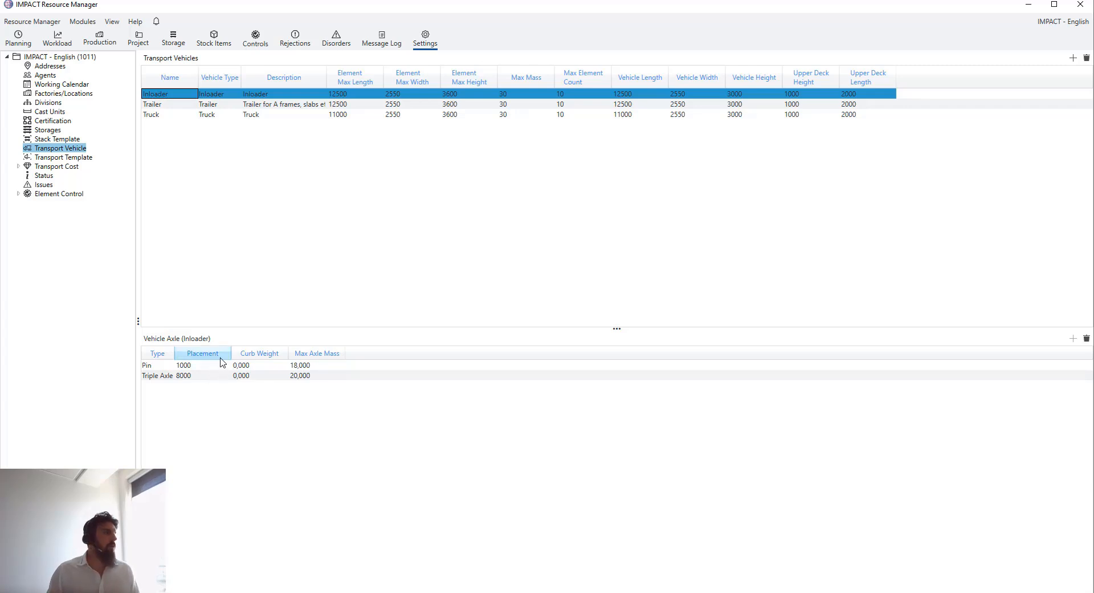
pyautogui.click(69, 158)
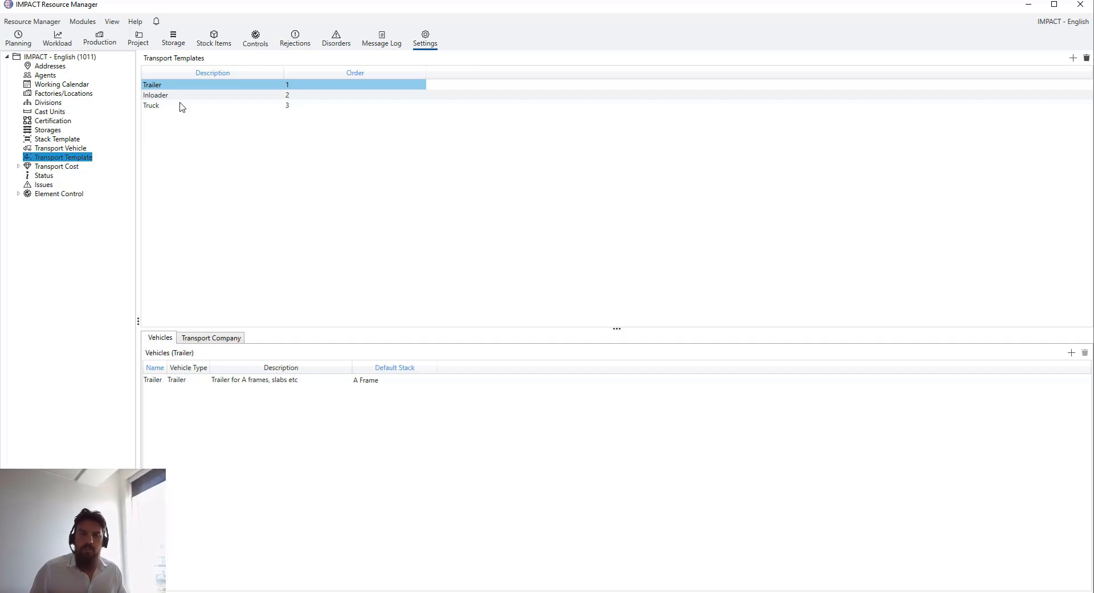
# Select the Trailer template row, then browse the settings back to Stack Templates
pyautogui.click(182, 380)
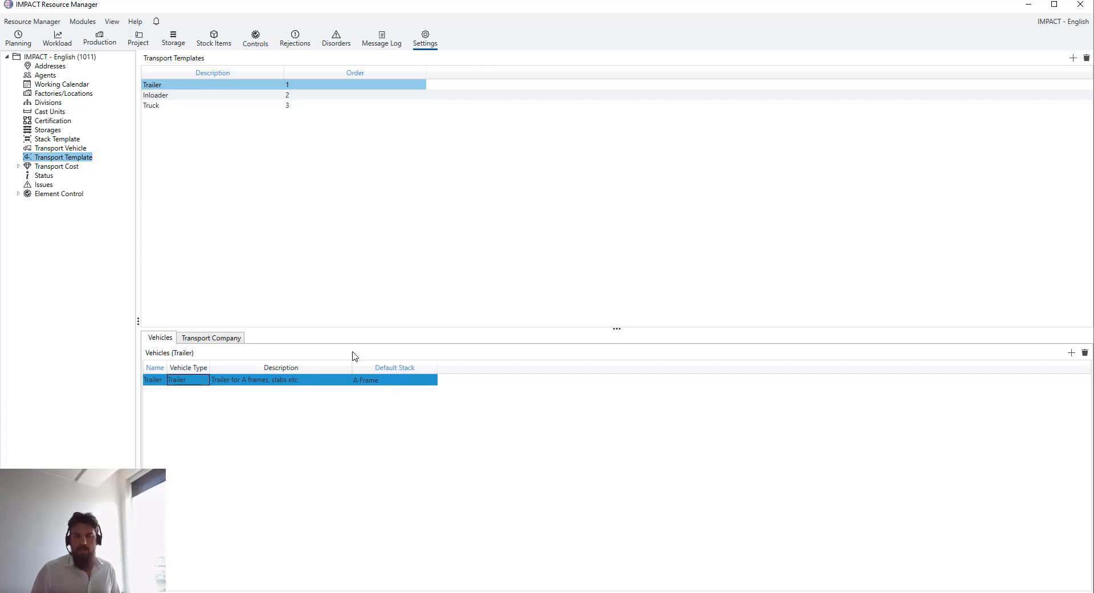
pyautogui.click(62, 140)
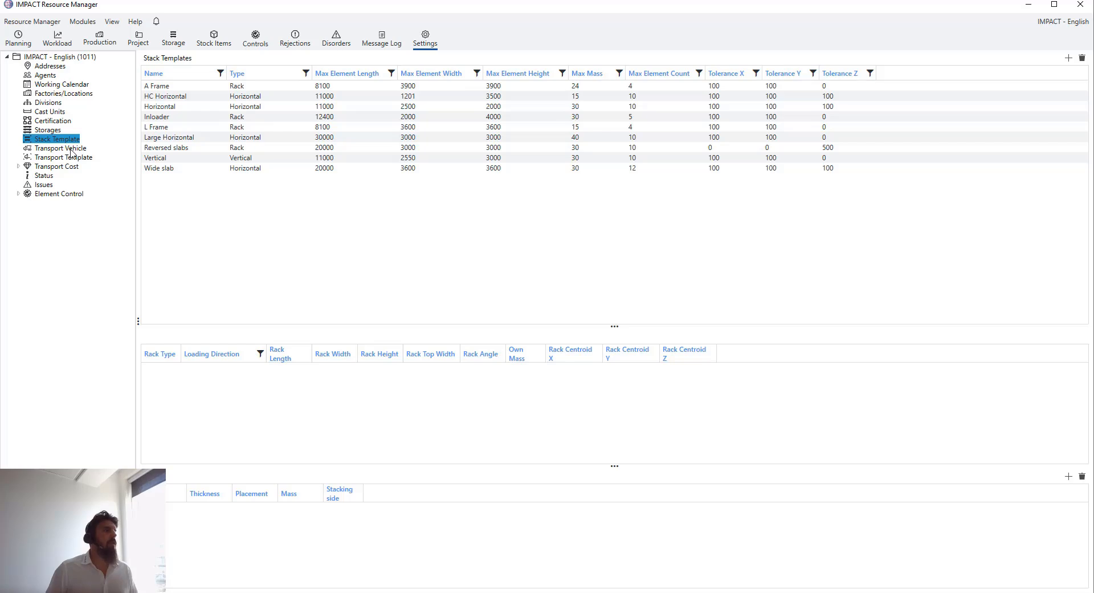
pyautogui.click(70, 149)
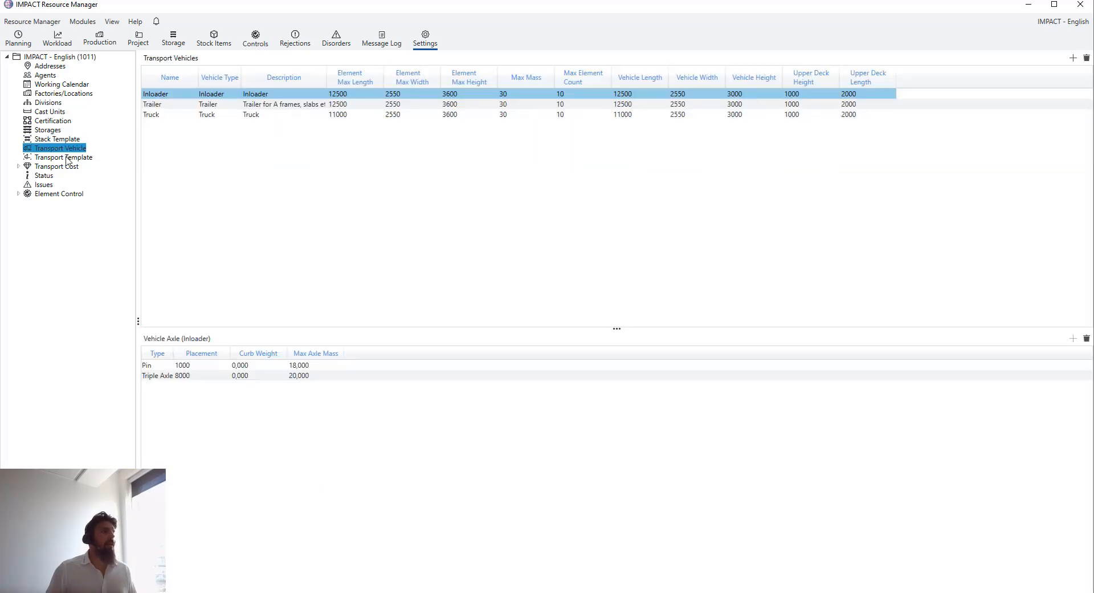
pyautogui.click(67, 158)
pyautogui.click(70, 146)
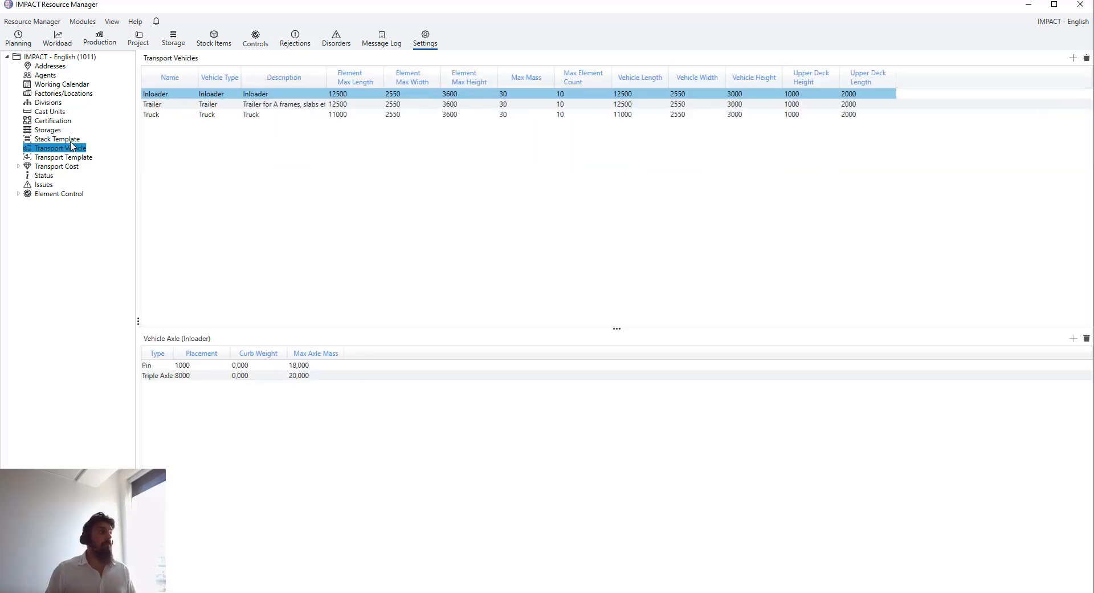
pyautogui.click(71, 140)
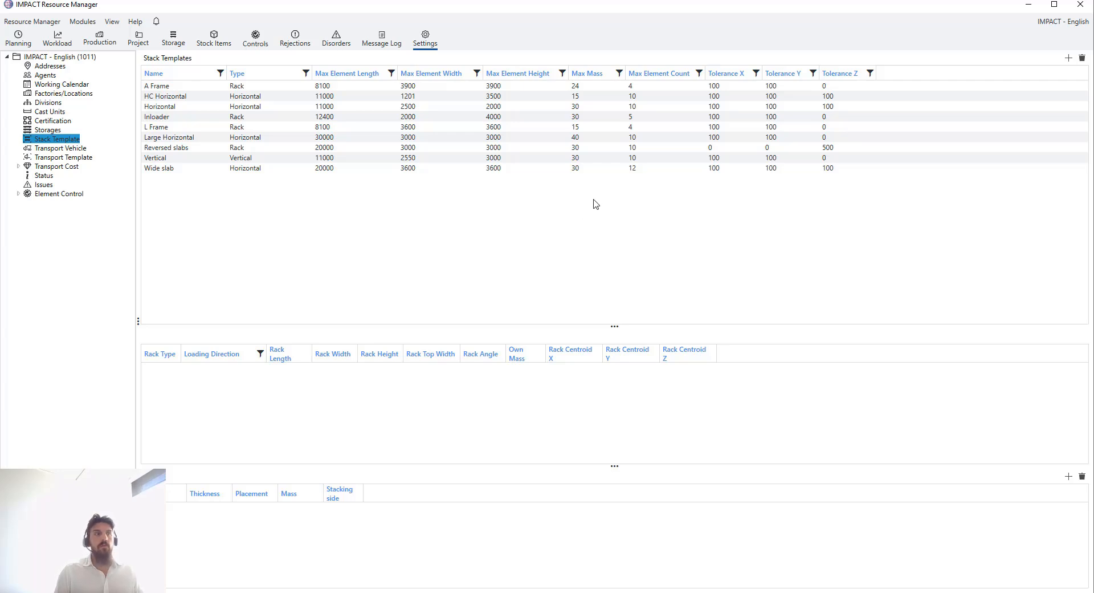
# Open the IMPACT - English (1011) properties and scroll to the Transport and Stack sections
pyautogui.click(85, 58)
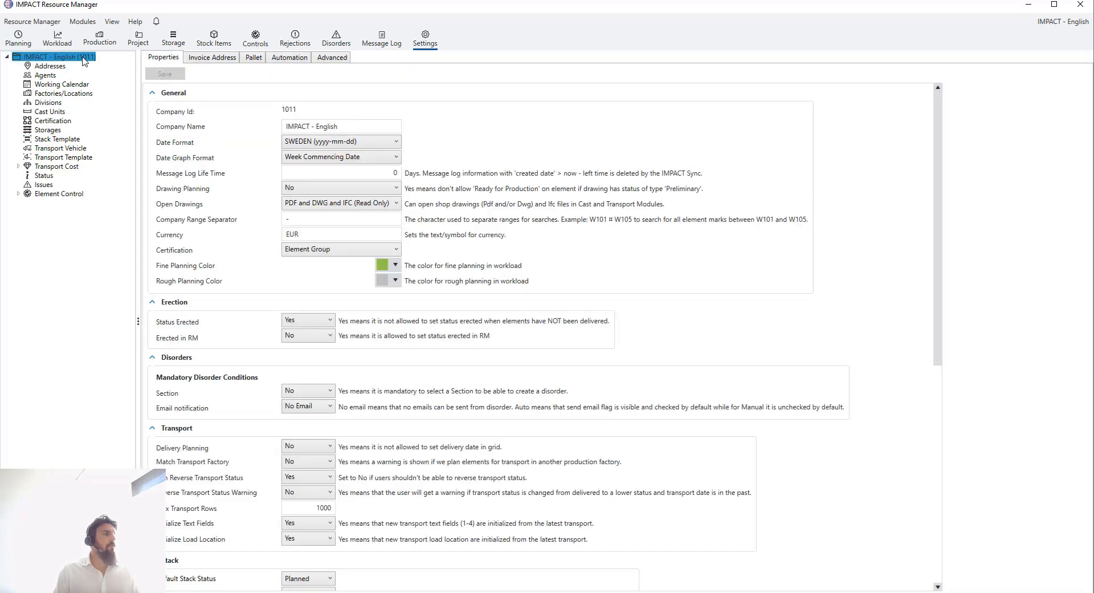
pyautogui.scroll(-3, 517, 257)
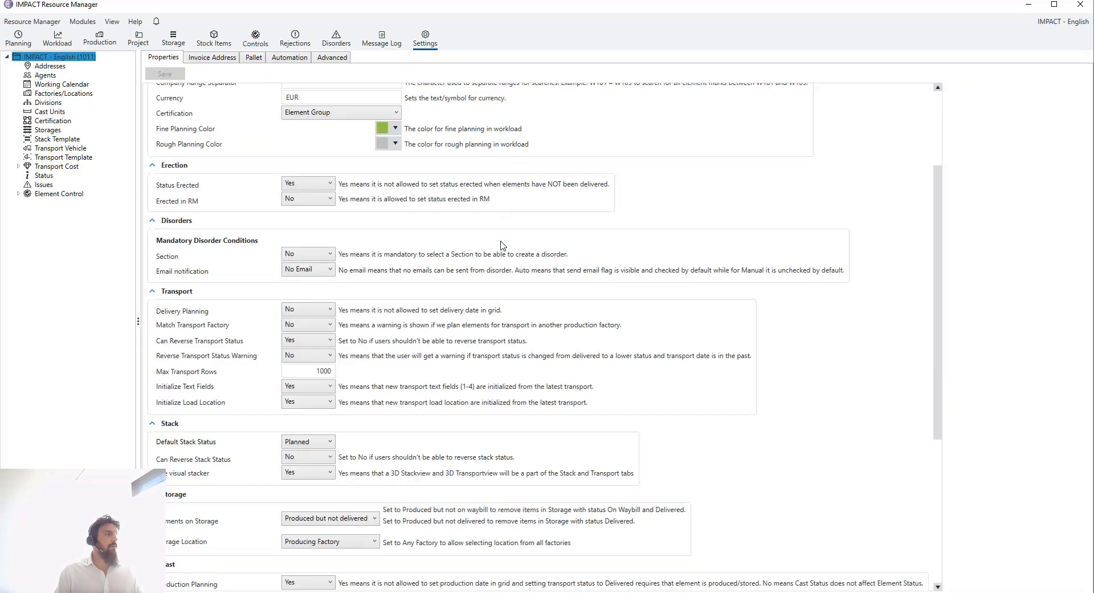
pyautogui.scroll(-1, 489, 242)
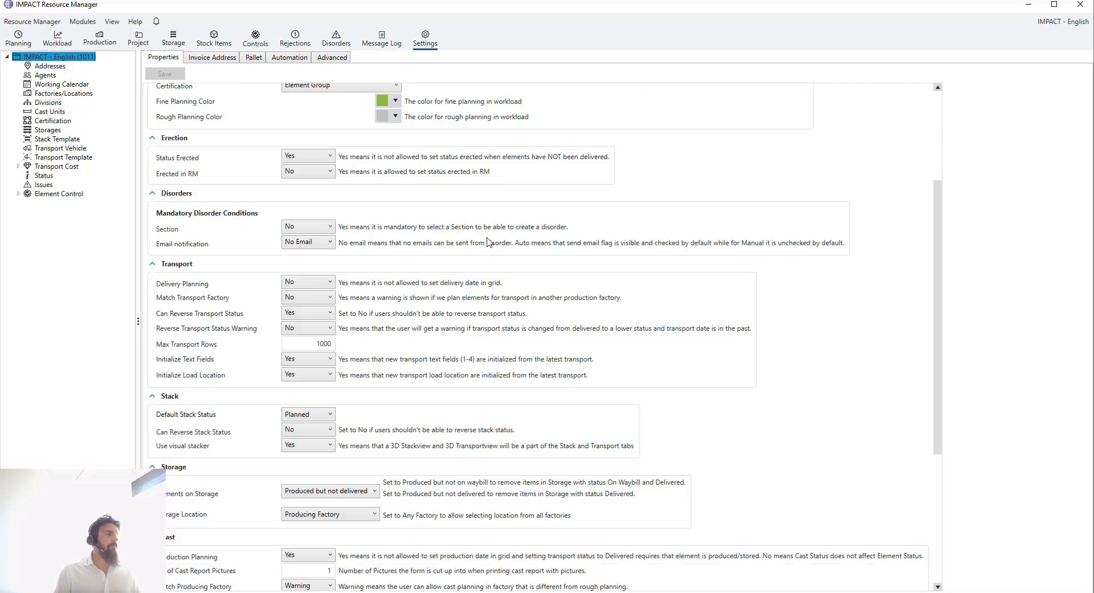
pyautogui.scroll(-1, 488, 242)
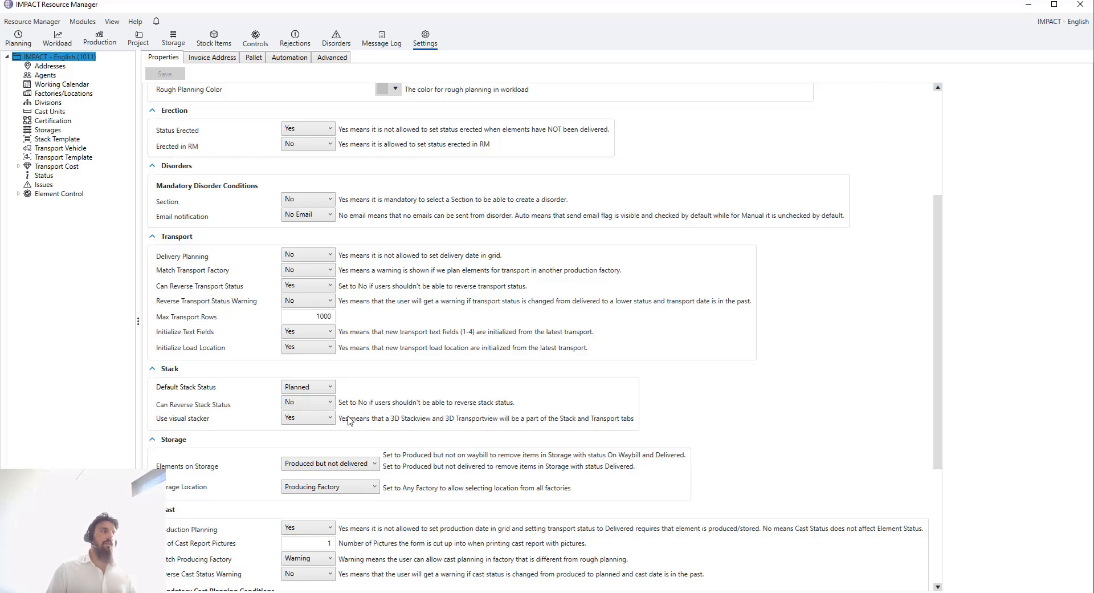
# Return to Project Manager, show only the Sandwich walls, and adjust the model view
pyautogui.click(1029, 6)
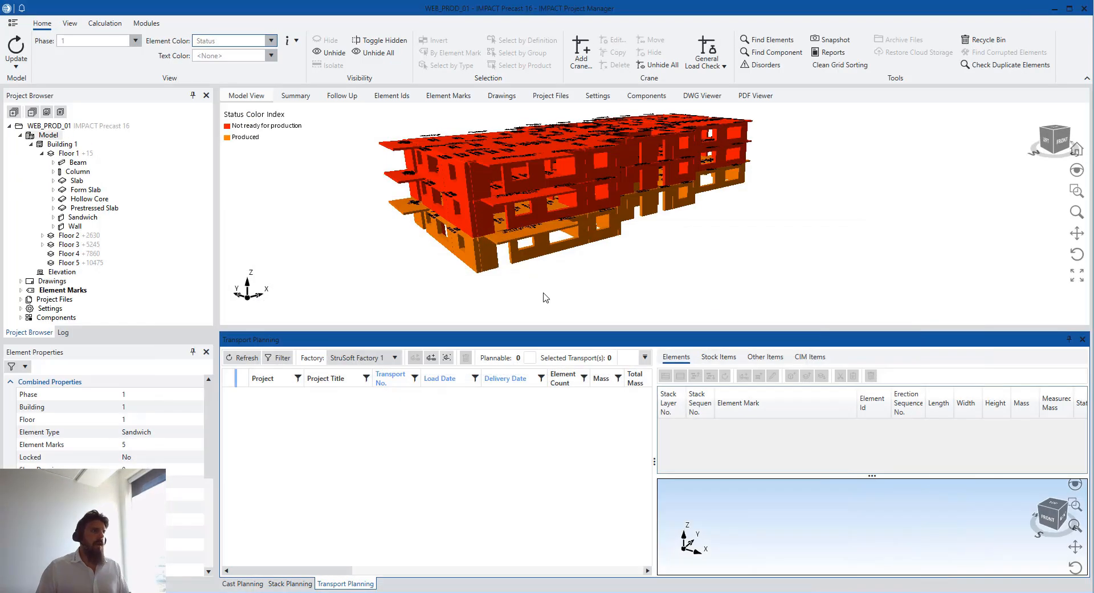
pyautogui.scroll(-2, 577, 265)
pyautogui.moveTo(575, 261); pyautogui.dragTo(561, 245, button='middle')
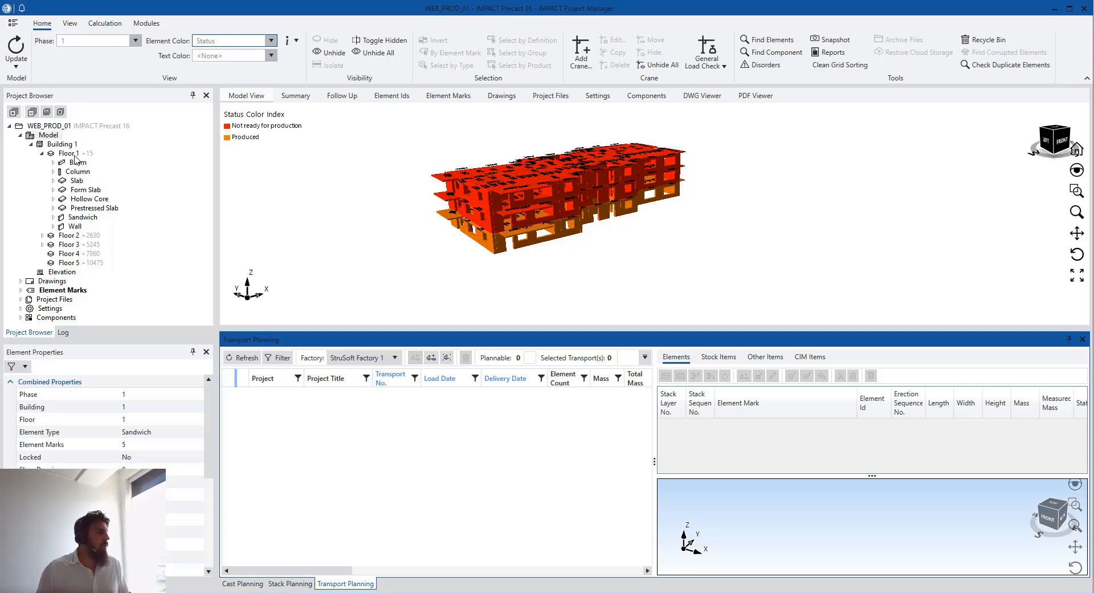
pyautogui.click(85, 219)
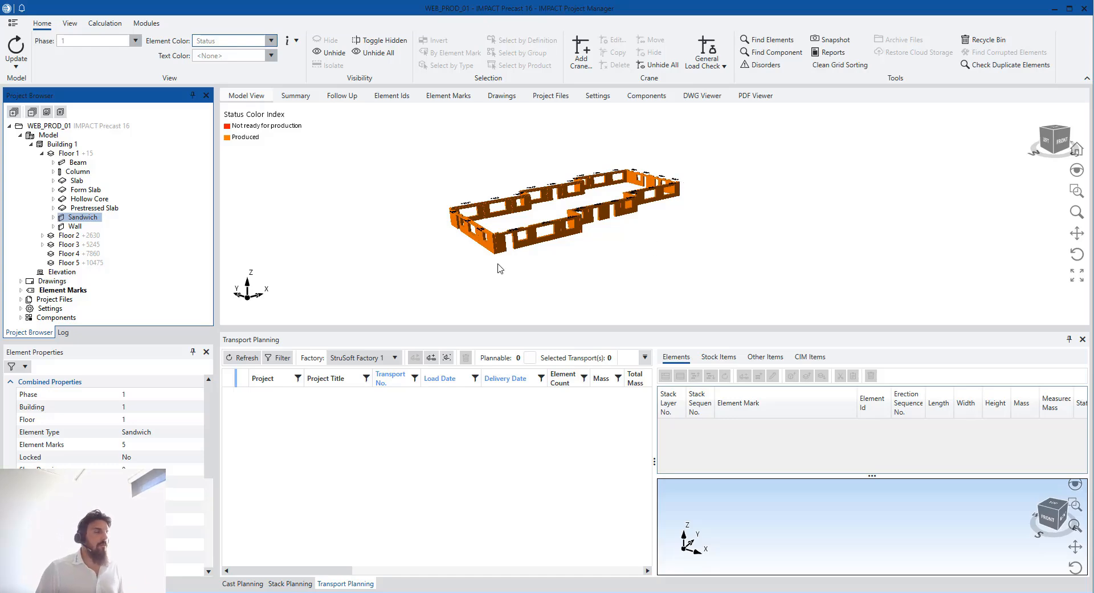
pyautogui.scroll(2, 500, 268)
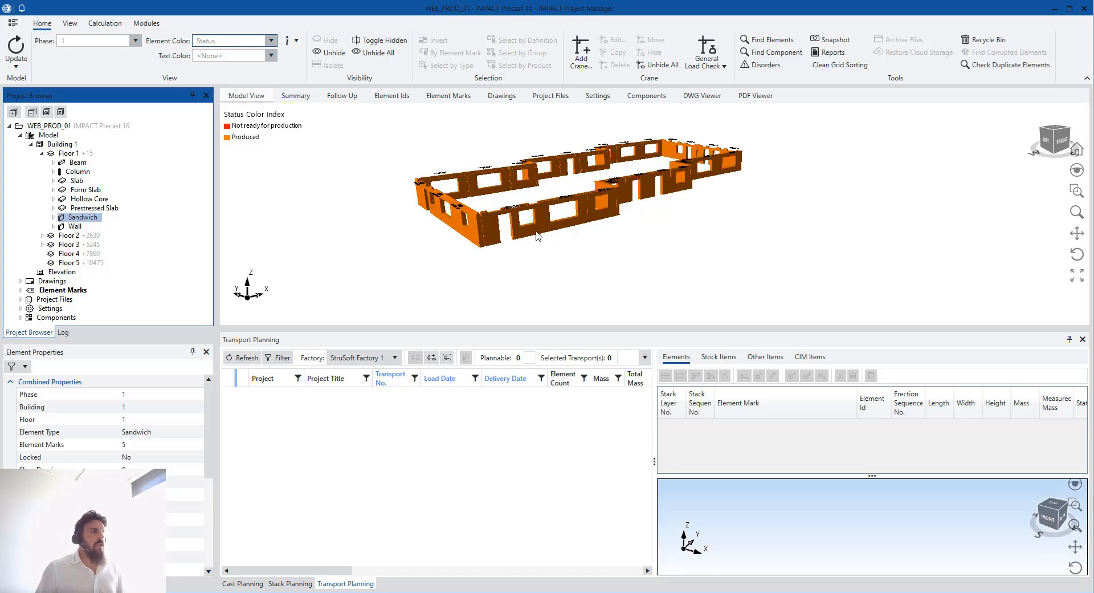
pyautogui.moveTo(561, 254); pyautogui.dragTo(552, 258, button='middle')
# Choose the wall panels for planning, adding SW12 to SW10 and SW11
pyautogui.click(528, 257)
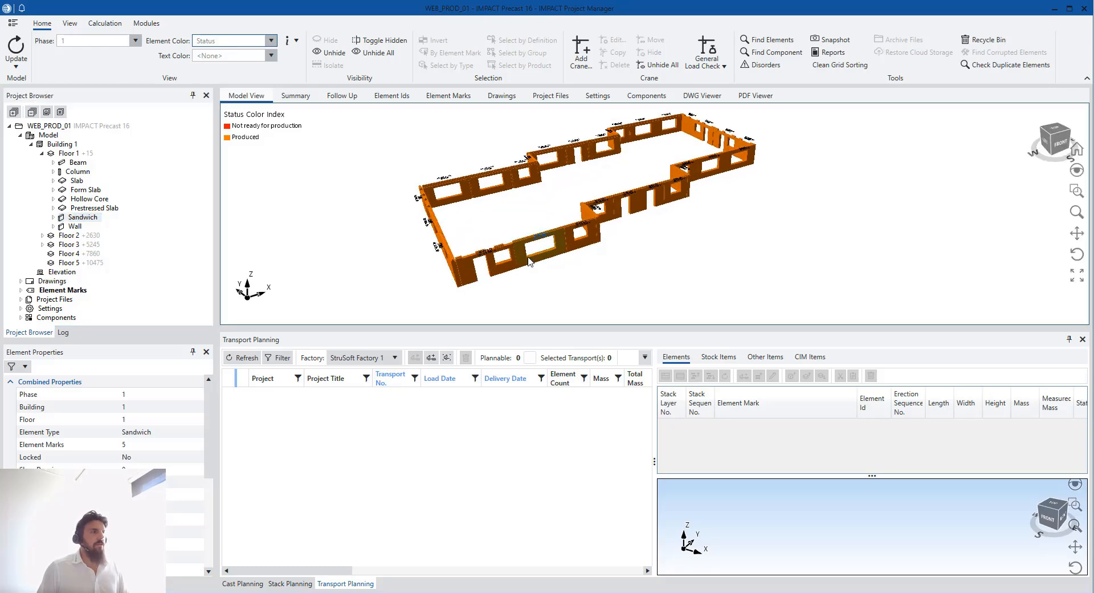
pyautogui.keyDown('ctrl'); pyautogui.click(588, 244); pyautogui.keyUp('ctrl')
pyautogui.scroll(3, 581, 245)
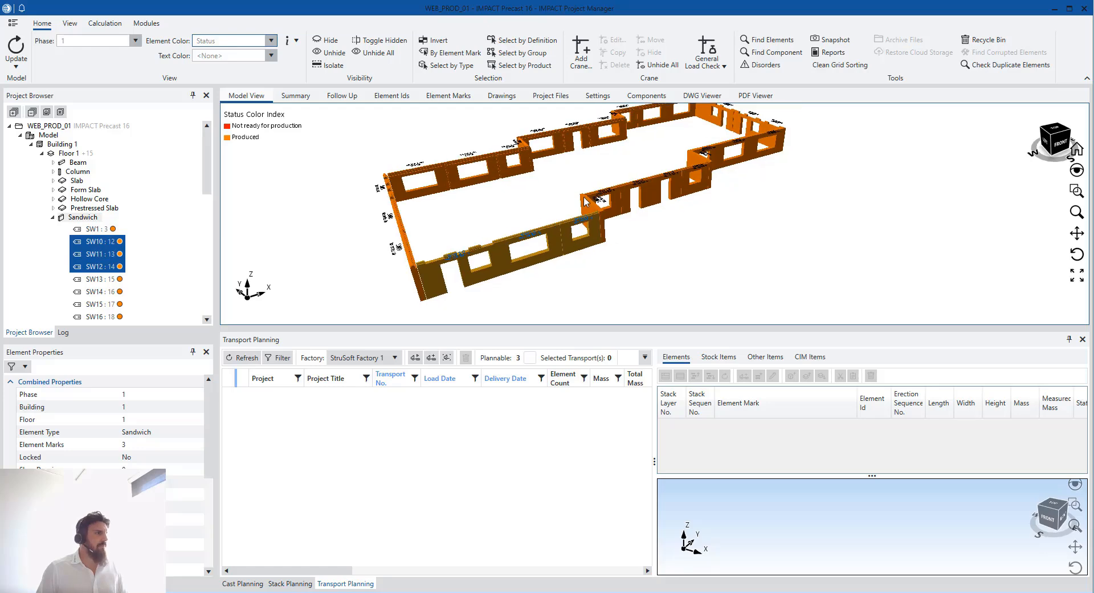
# Set Element Color to <None> and tilt the view to look from higher above
pyautogui.click(271, 41)
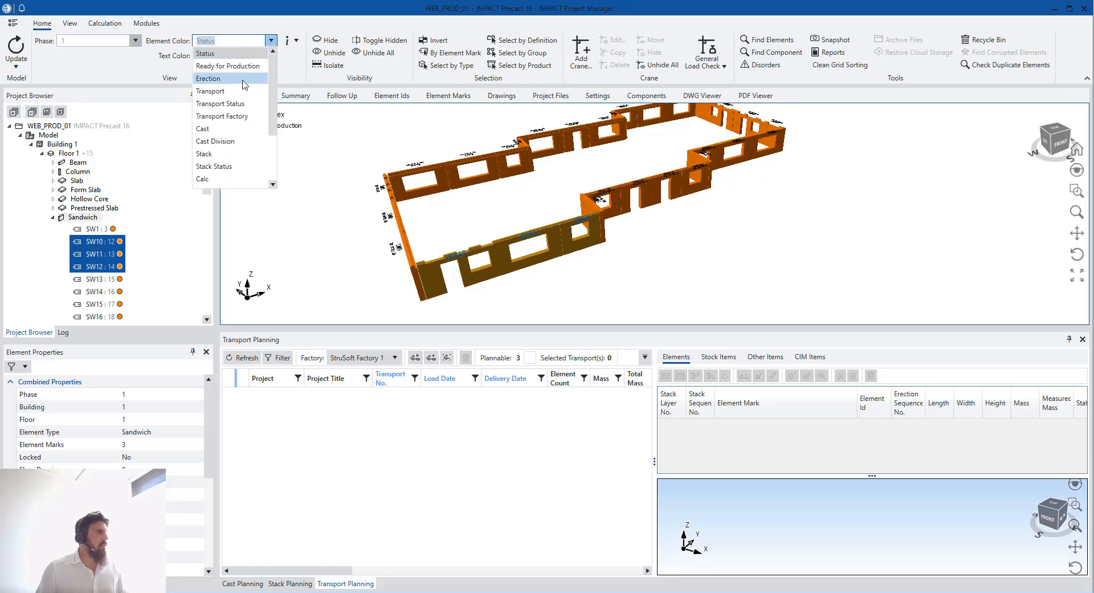
pyautogui.scroll(-3, 238, 160)
pyautogui.click(238, 179)
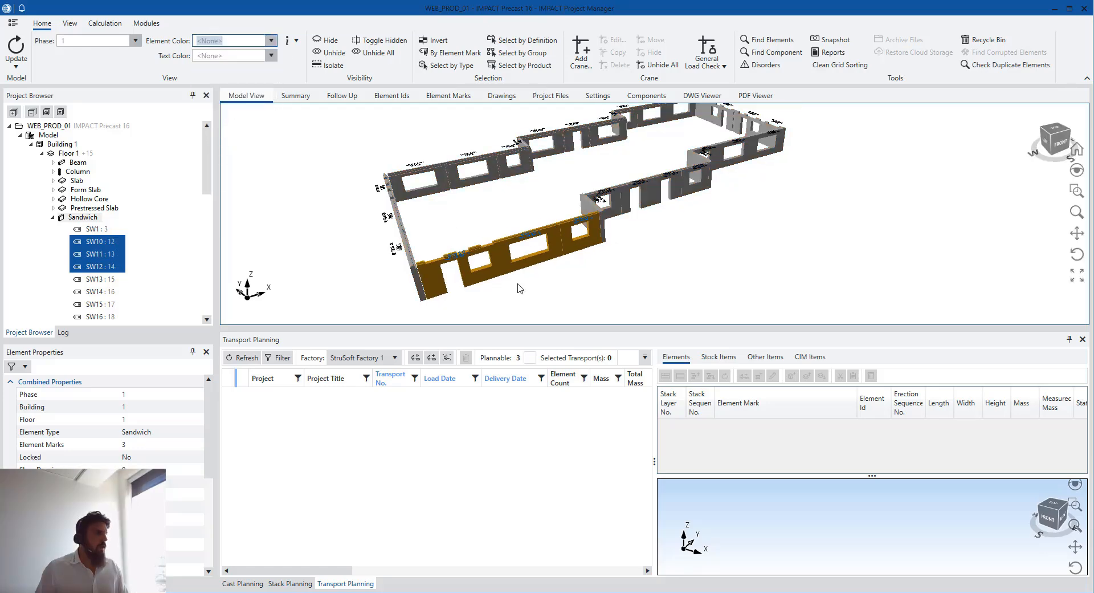
pyautogui.moveTo(514, 256); pyautogui.dragTo(543, 227, button='middle')
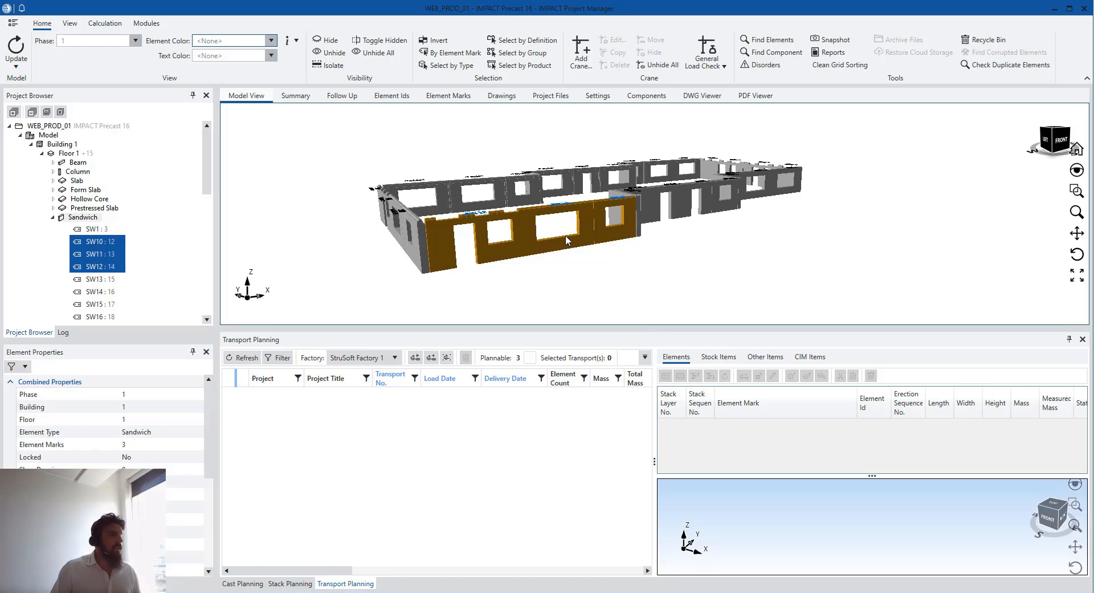
pyautogui.moveTo(548, 240); pyautogui.dragTo(612, 208, button='middle')
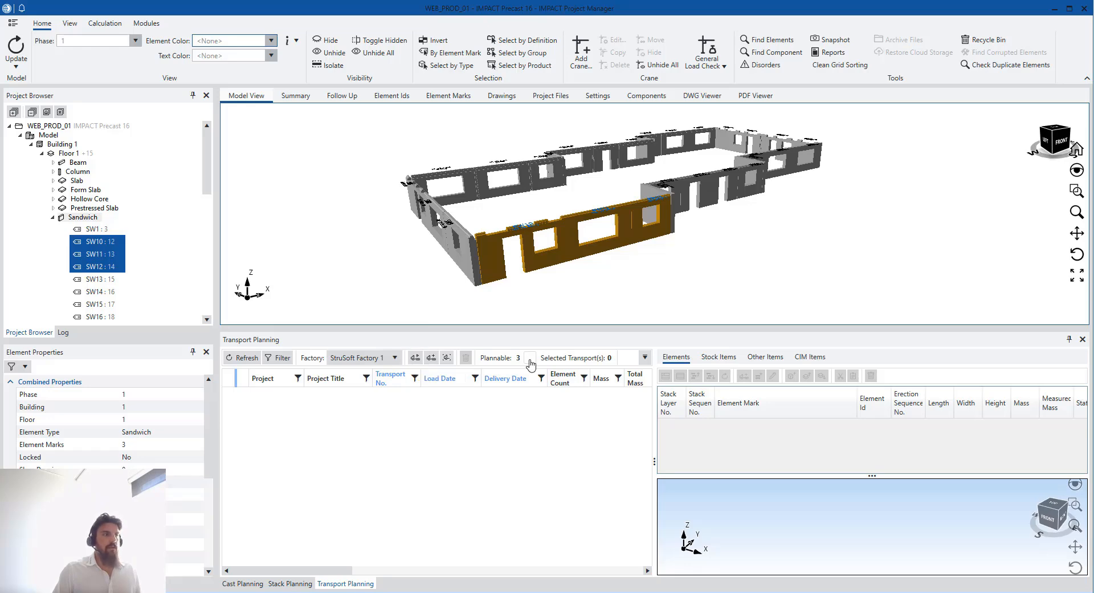
# Add short wall SW29 to the chosen walls and start Auto Transport
pyautogui.keyDown('ctrl'); pyautogui.click(661, 194); pyautogui.keyUp('ctrl')
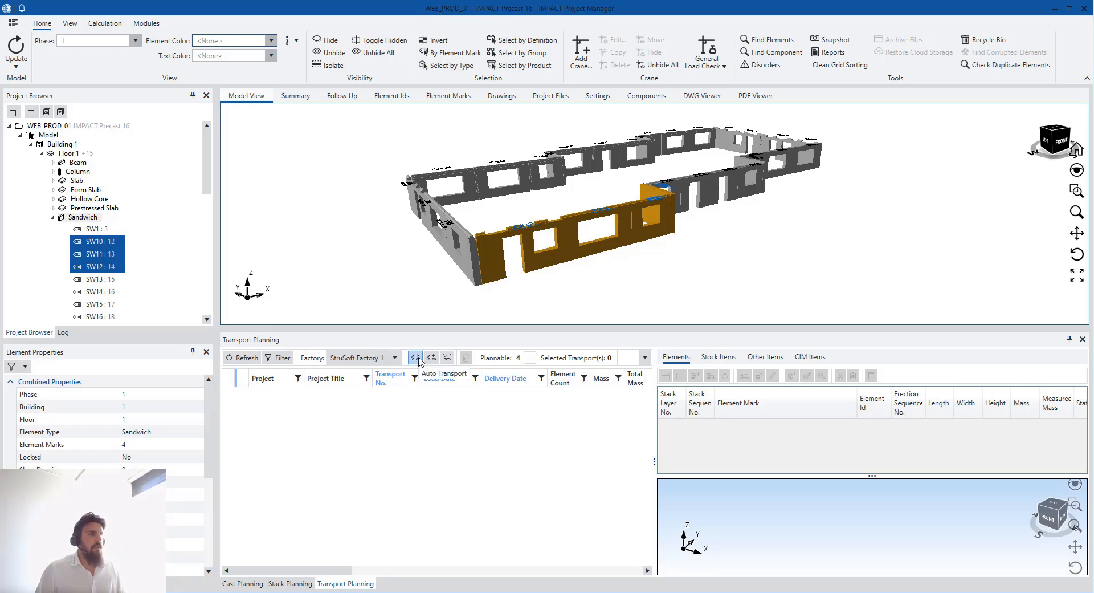
pyautogui.click(415, 358)
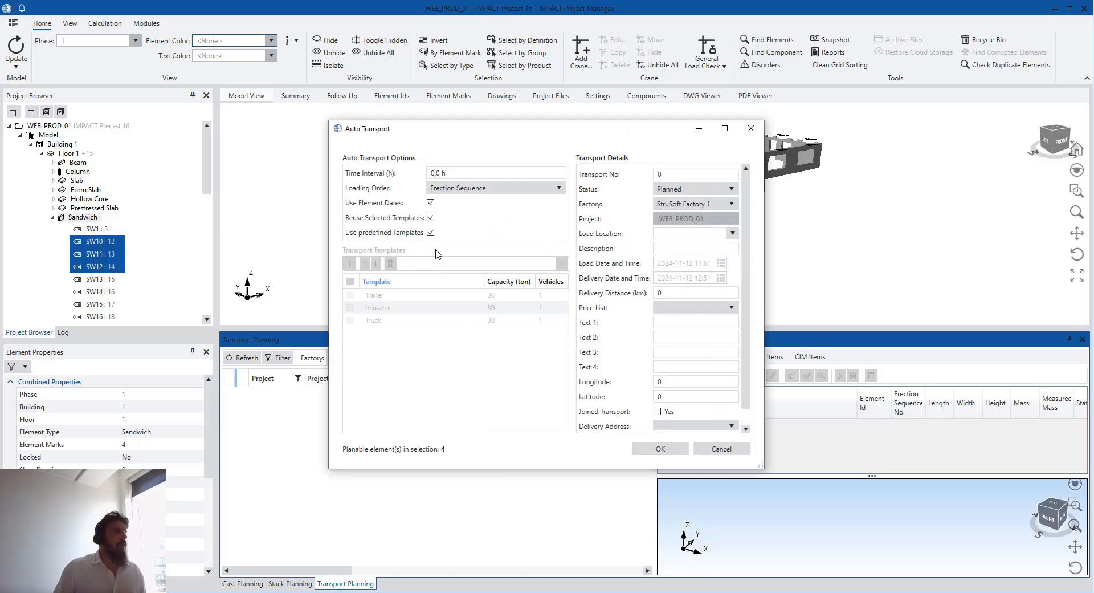
# Turn off predefined templates, keep Erection Sequence loading order, and tick the Trailer template
pyautogui.click(431, 232)
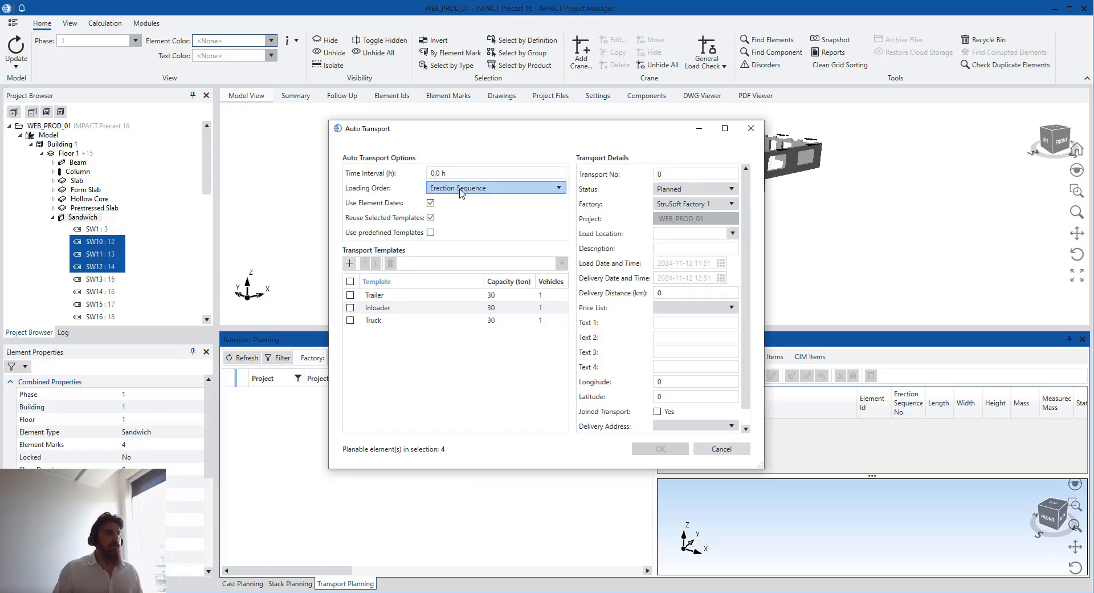
pyautogui.click(518, 191)
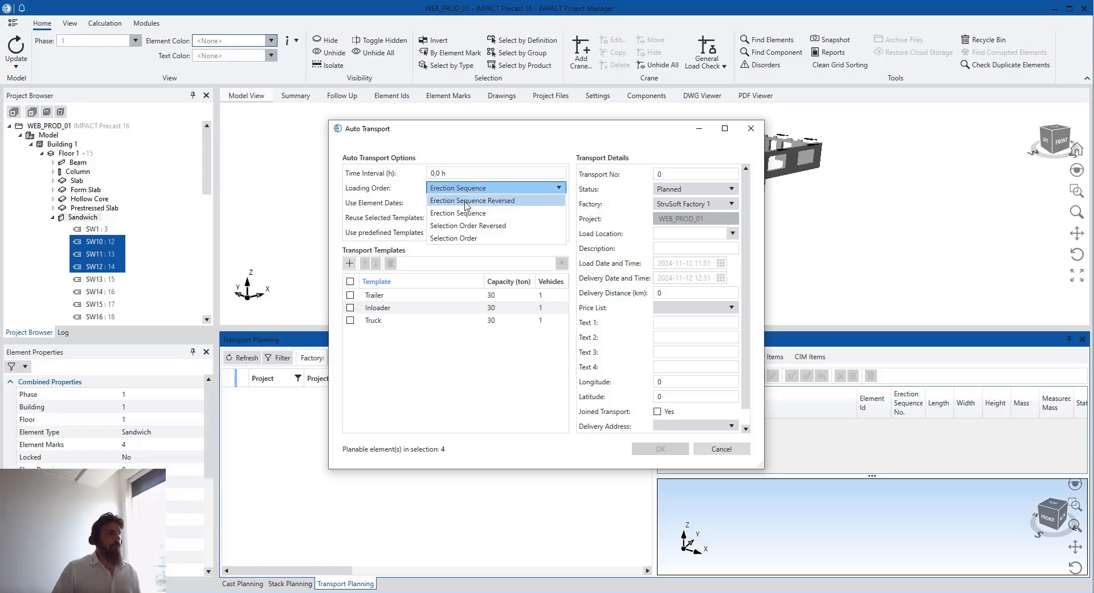
pyautogui.click(486, 186)
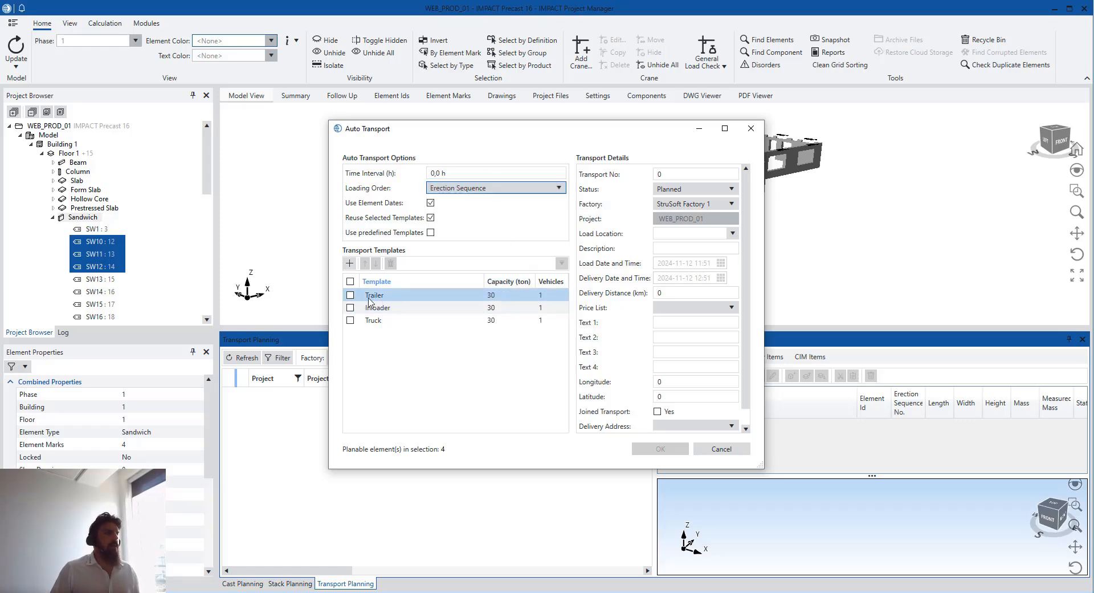
pyautogui.click(400, 295)
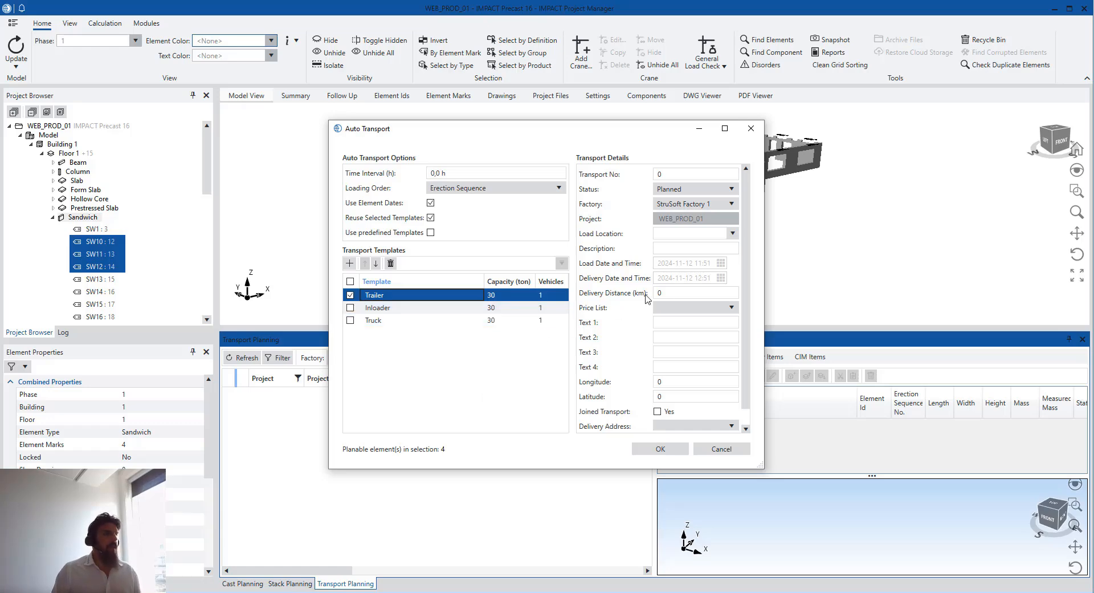
# Set transport status to Preliminary, keep Use Element Dates checked, and confirm the auto transport
pyautogui.click(682, 188)
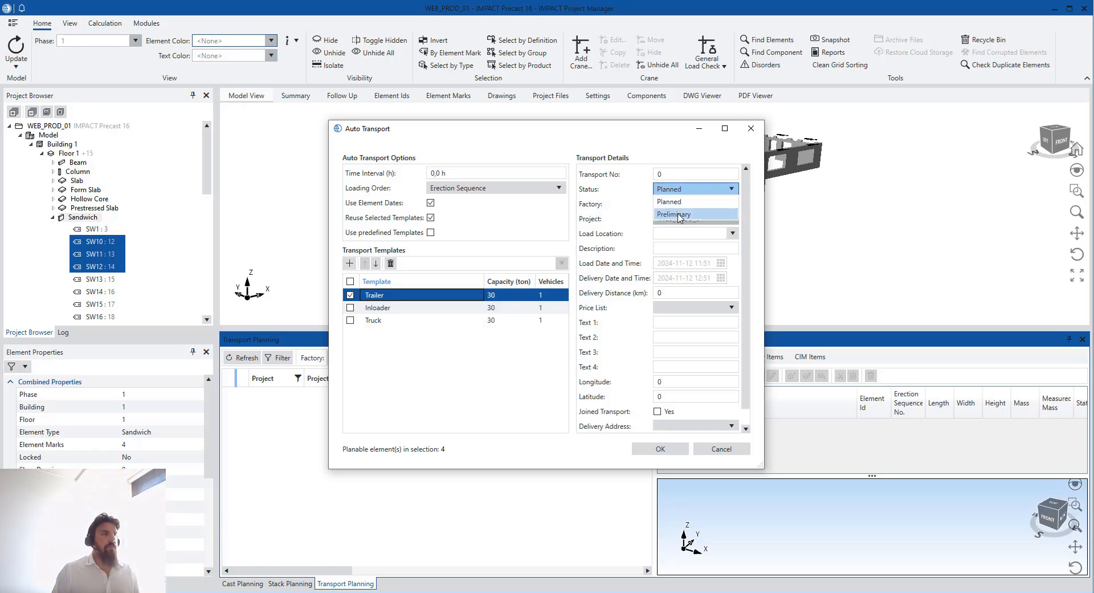
pyautogui.click(679, 214)
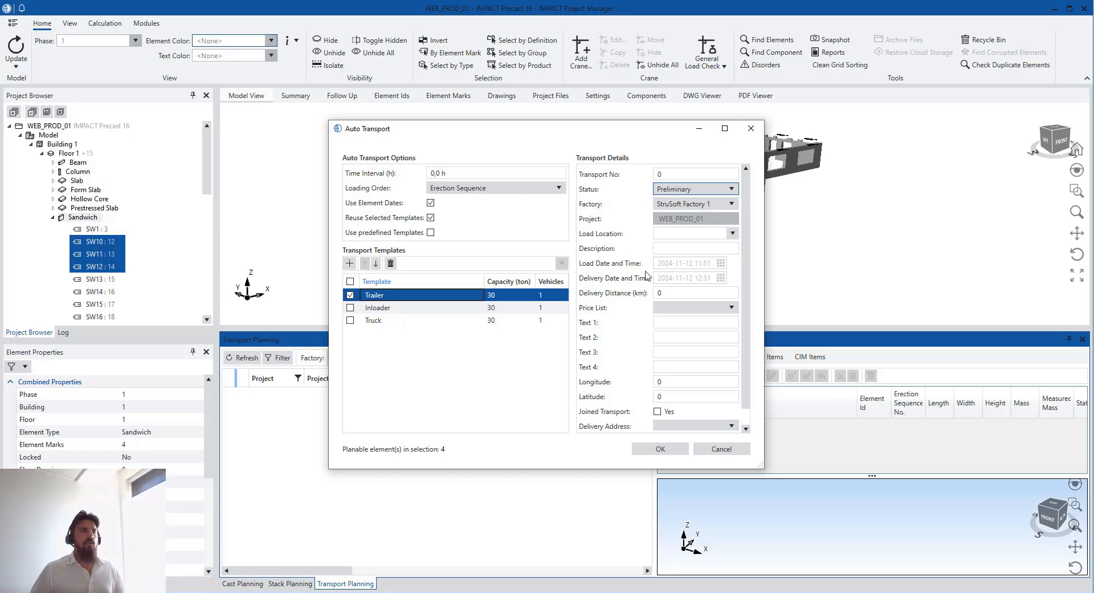
pyautogui.click(686, 309)
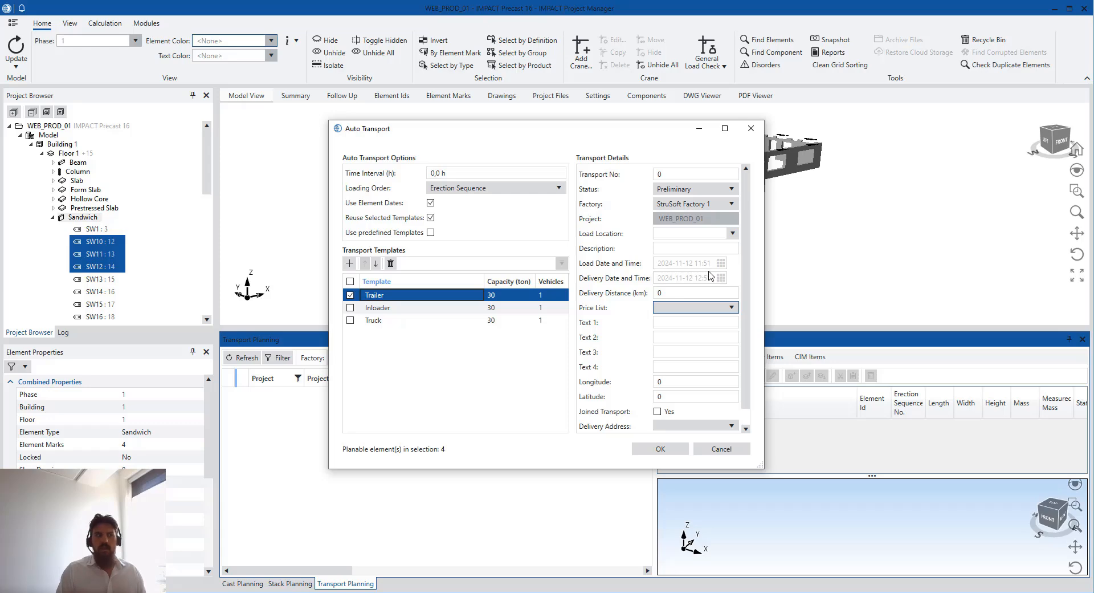
pyautogui.click(431, 203)
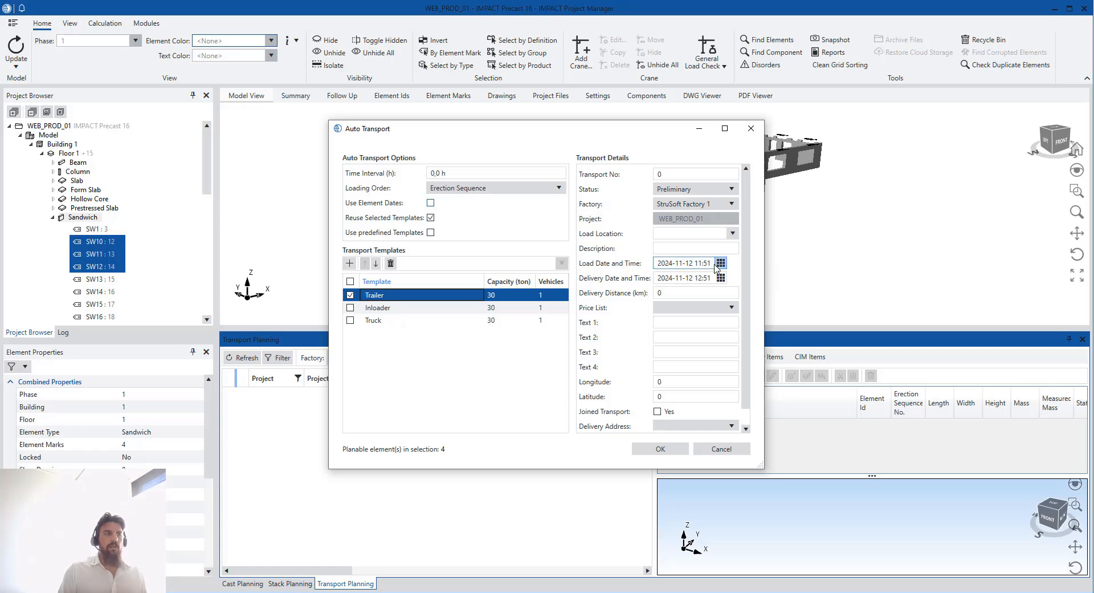
pyautogui.click(430, 202)
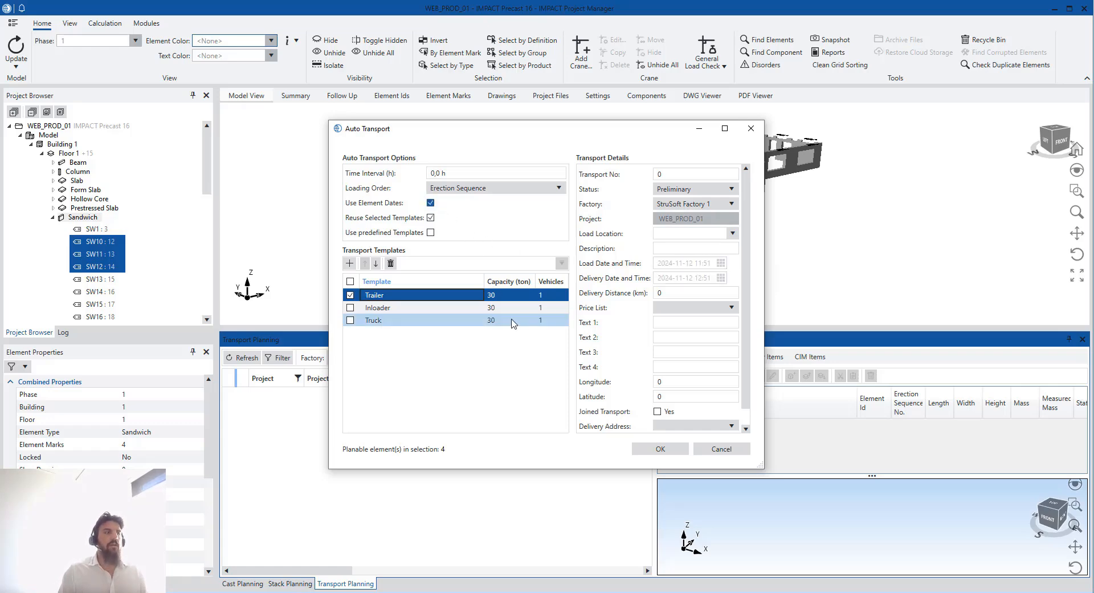
pyautogui.scroll(-1, 668, 306)
pyautogui.click(668, 303)
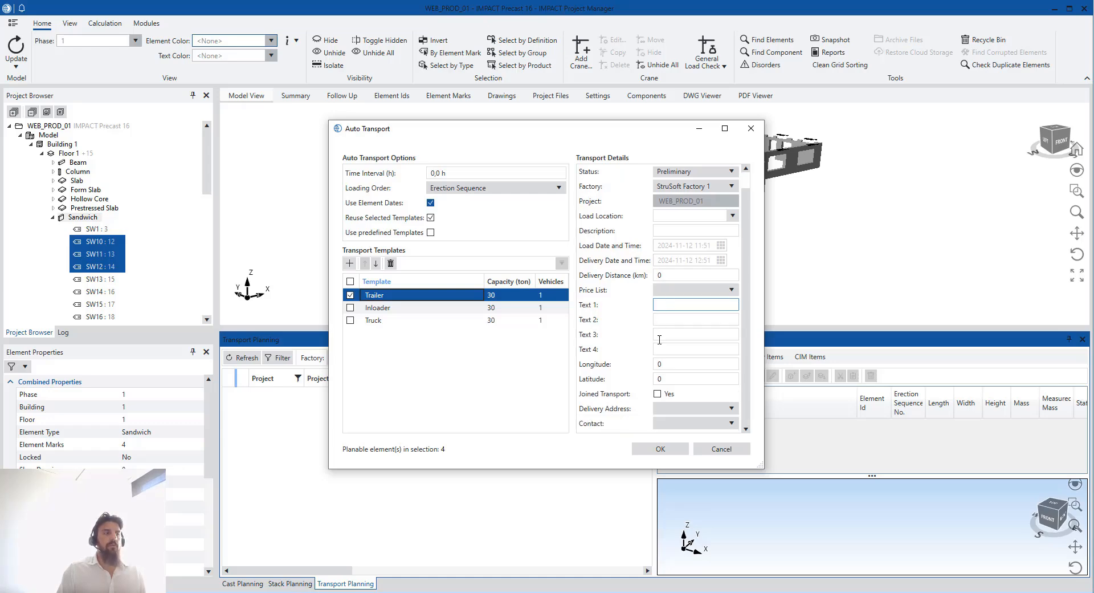
pyautogui.click(708, 410)
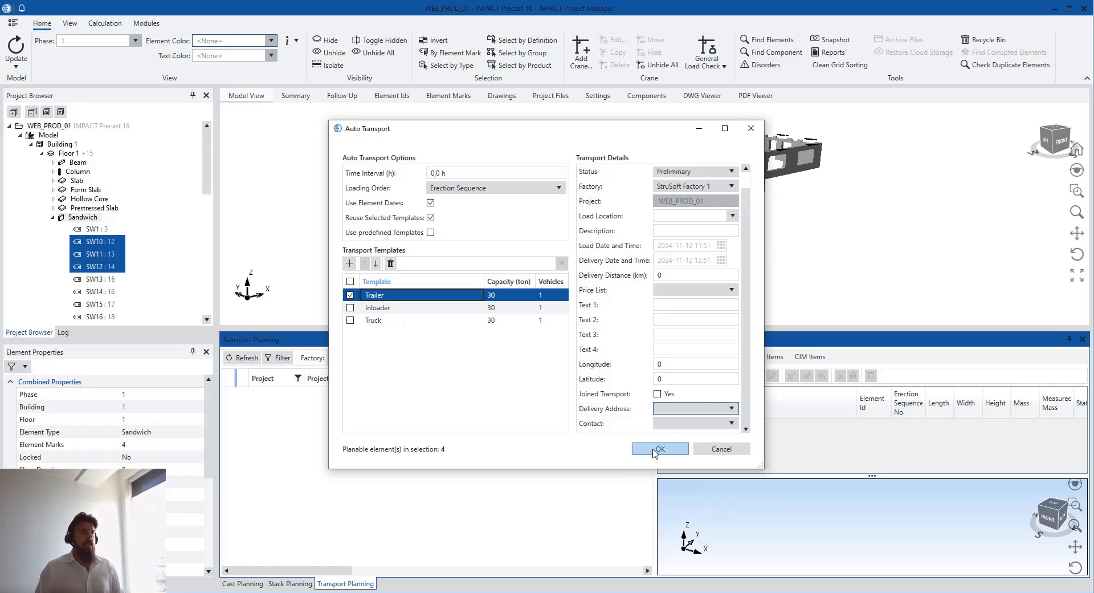
# Run auto transport planning, view transport 1's walls SW29, SW12, SW11, SW10, then float the Transport Planning panel
pyautogui.click(657, 450)
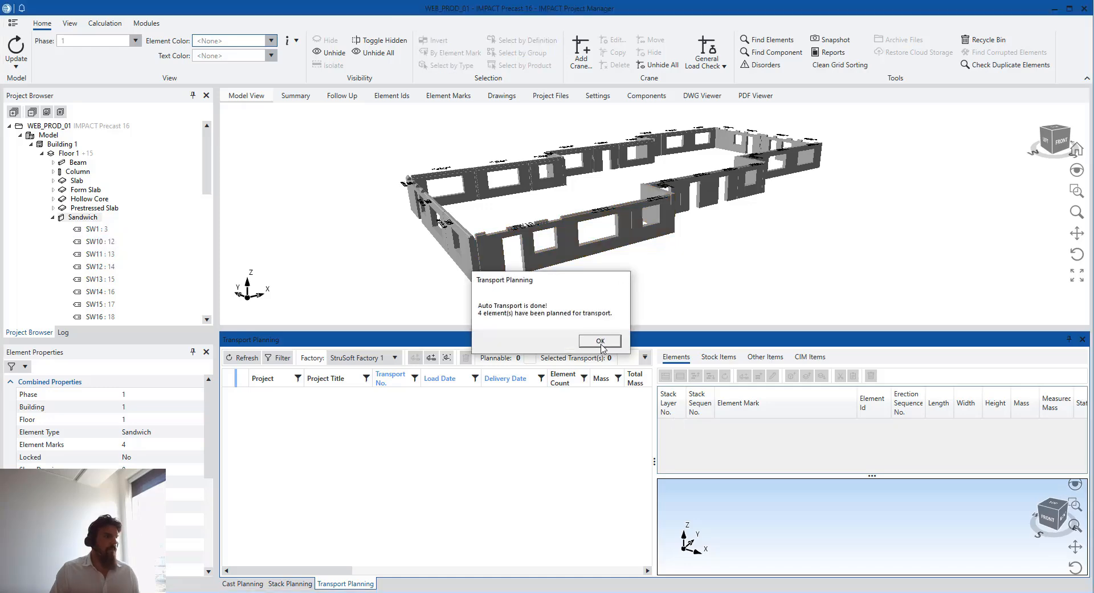
pyautogui.click(600, 341)
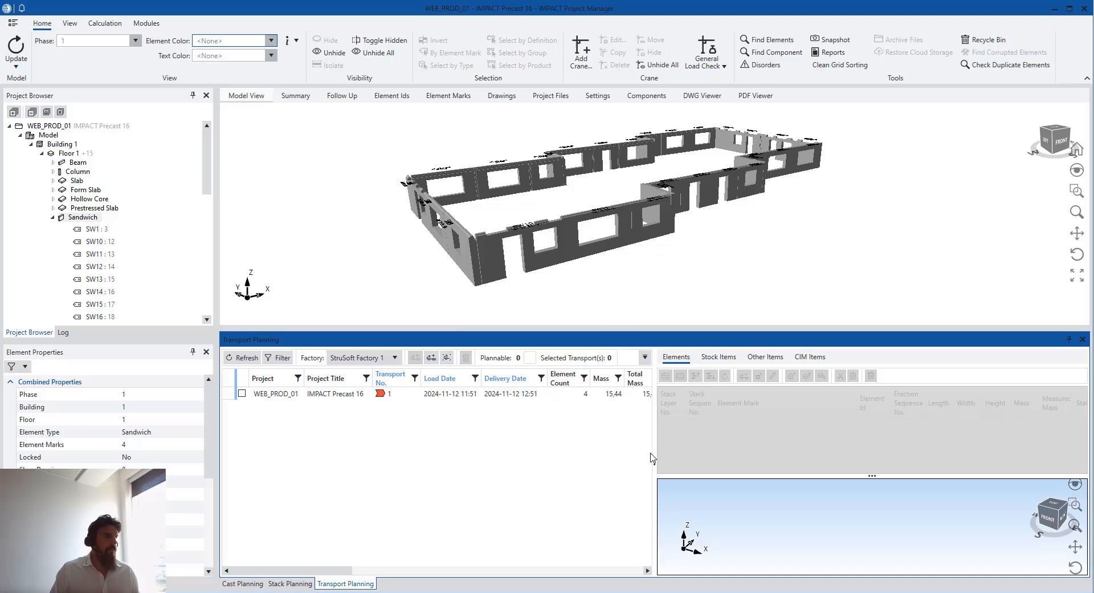
pyautogui.click(537, 395)
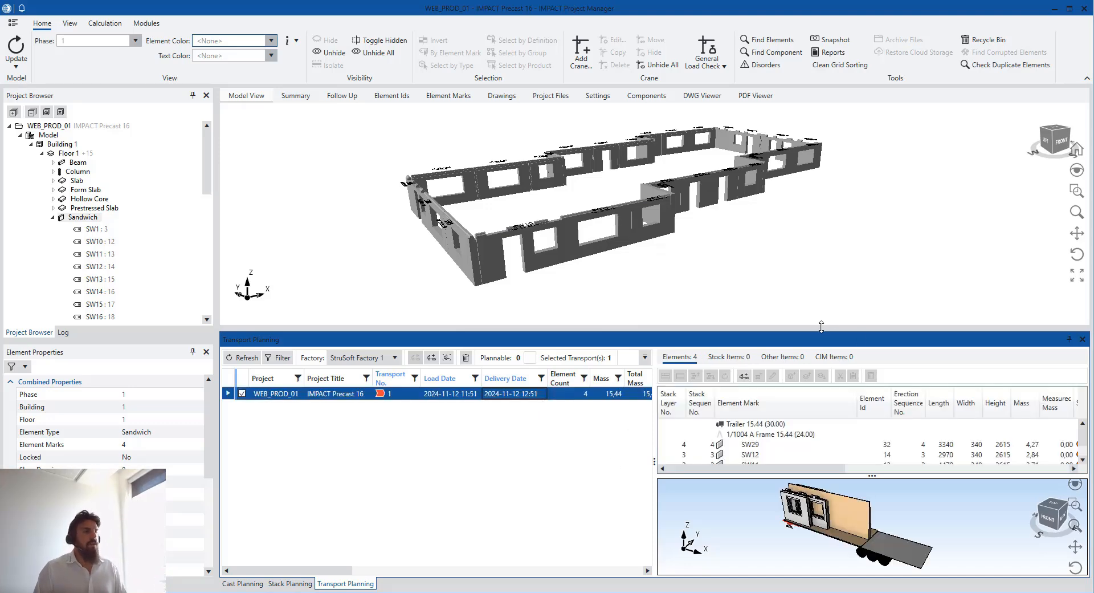
pyautogui.moveTo(821, 326); pyautogui.dragTo(825, 258)
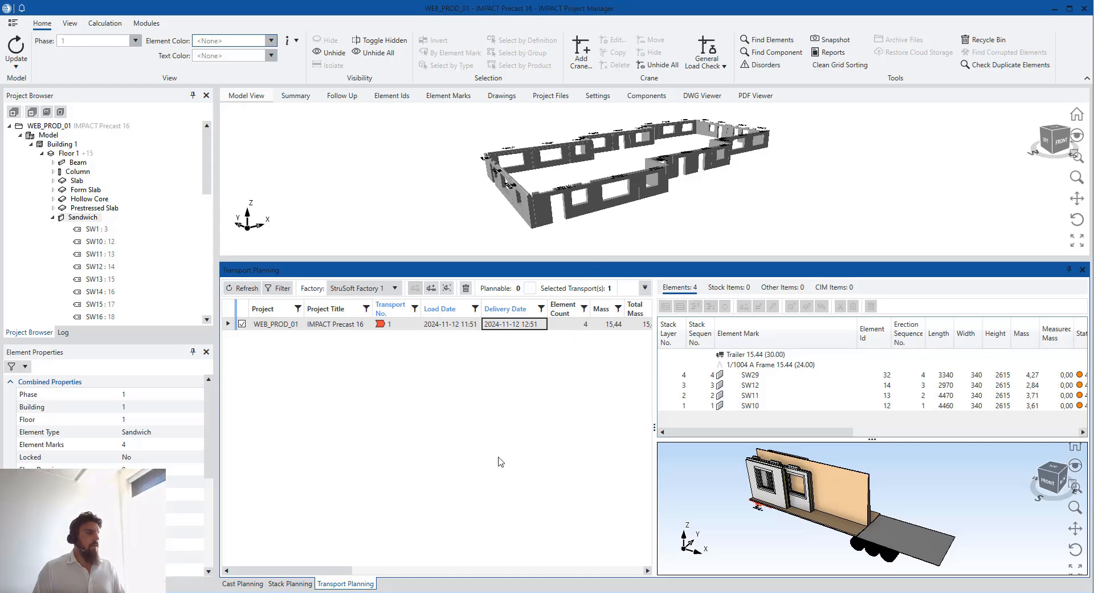
pyautogui.moveTo(370, 584); pyautogui.dragTo(465, 427)
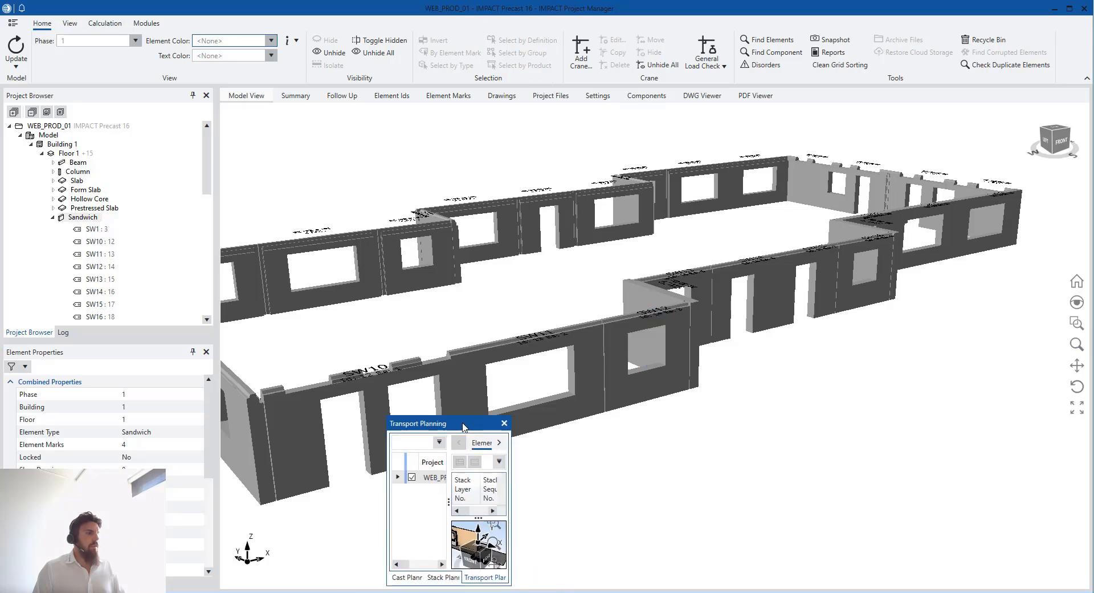
# Maximize the Transport Planning window and enlarge the trailer 3-D preview
pyautogui.doubleClick(465, 427)
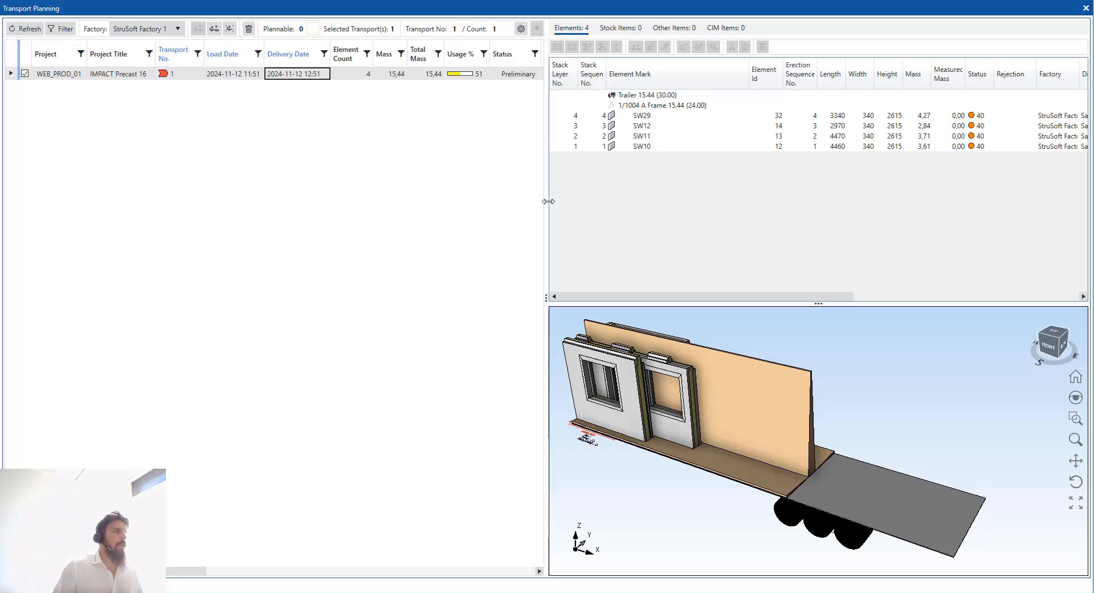
pyautogui.moveTo(545, 200); pyautogui.dragTo(668, 203)
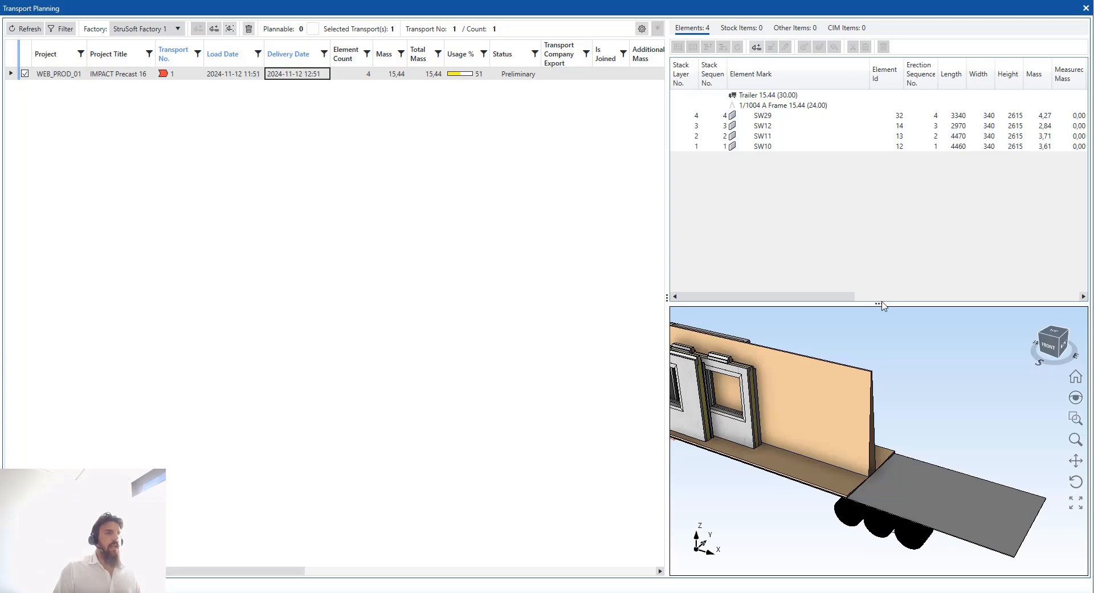
pyautogui.moveTo(883, 304); pyautogui.dragTo(880, 242)
pyautogui.moveTo(666, 254); pyautogui.dragTo(595, 256)
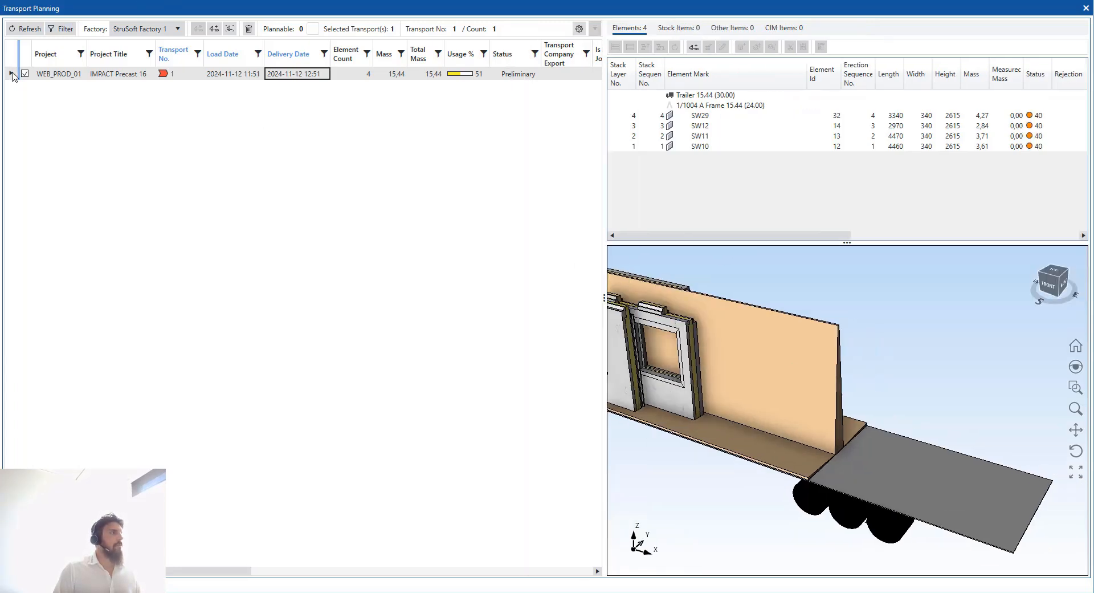
# Select transport WEB_PROD_01 and highlight walls SW12, SW29, SW11 and SW10 on the trailer
pyautogui.click(61, 76)
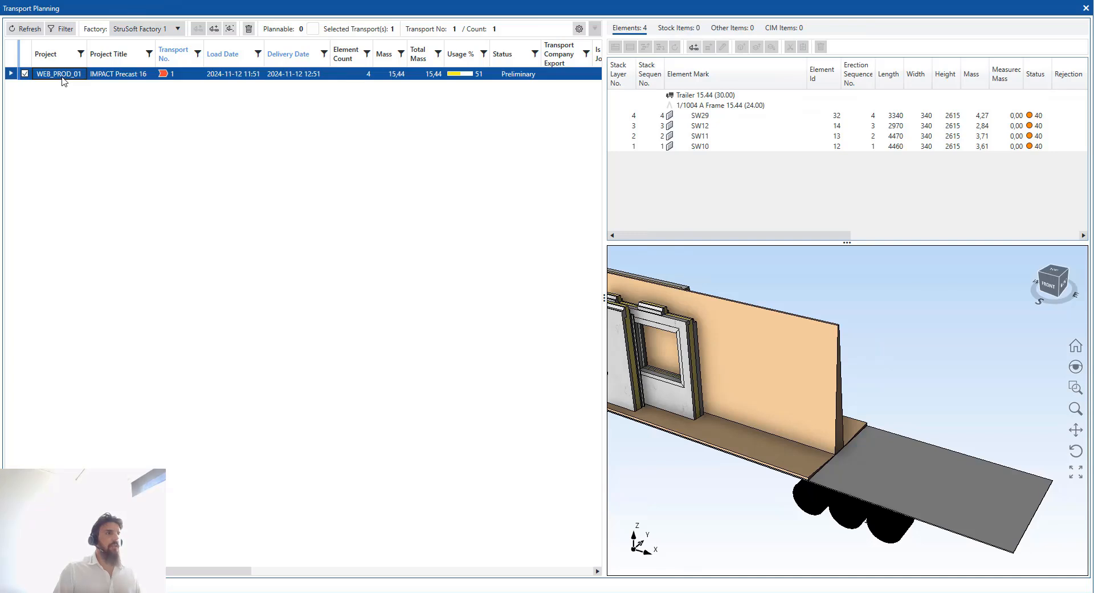
pyautogui.click(704, 126)
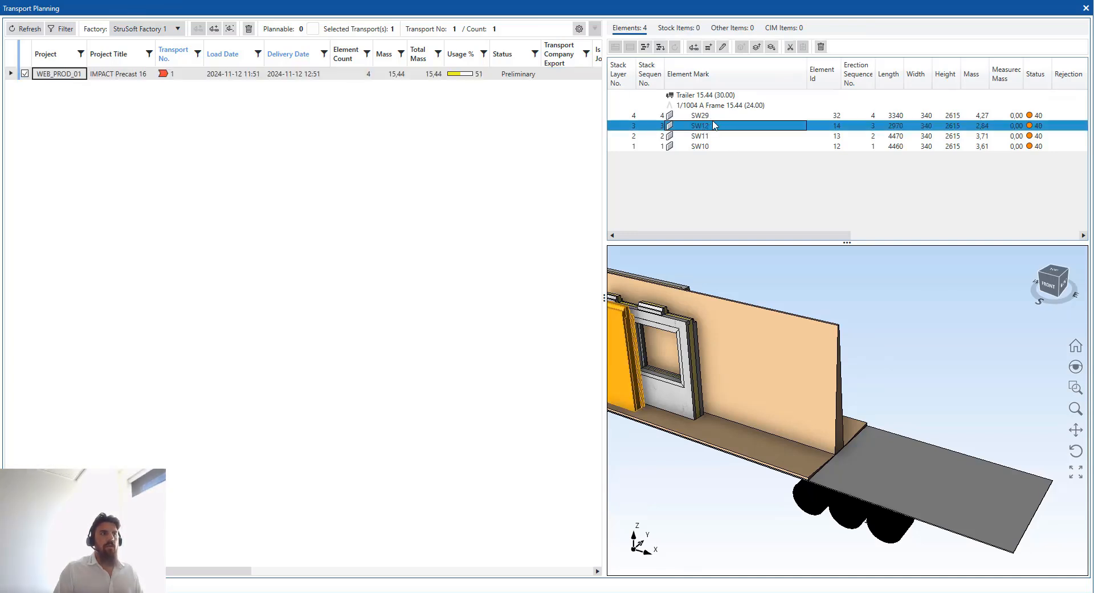
pyautogui.click(714, 117)
pyautogui.click(714, 126)
pyautogui.click(710, 136)
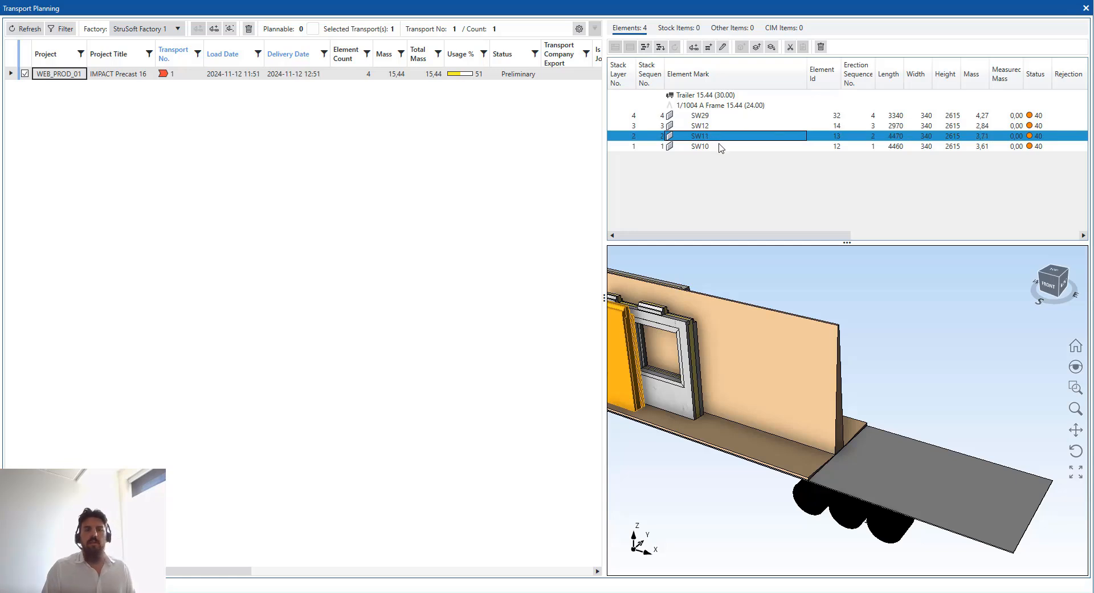
pyautogui.click(719, 146)
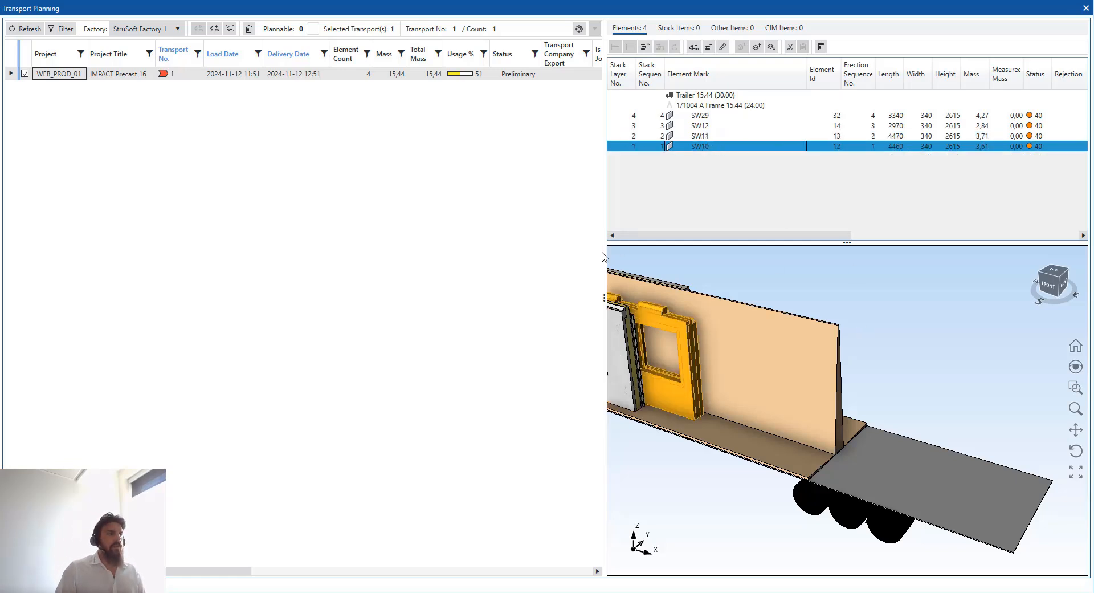
# View the trailer from above and highlight the whole 1/1004 A Frame load
pyautogui.moveTo(605, 253); pyautogui.dragTo(469, 256)
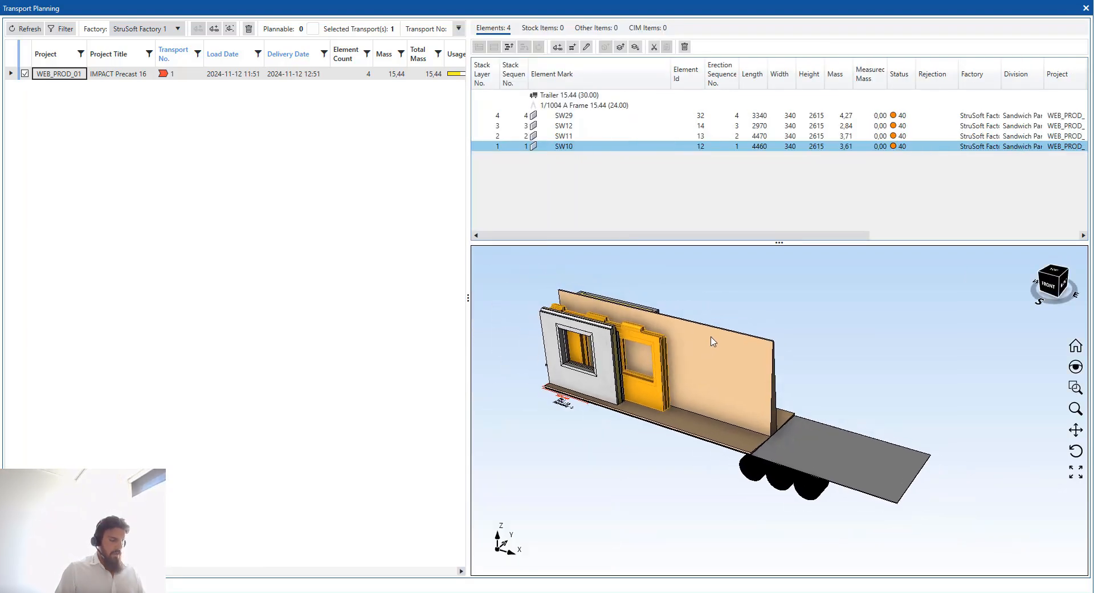
pyautogui.moveTo(692, 324); pyautogui.dragTo(708, 364, button='middle')
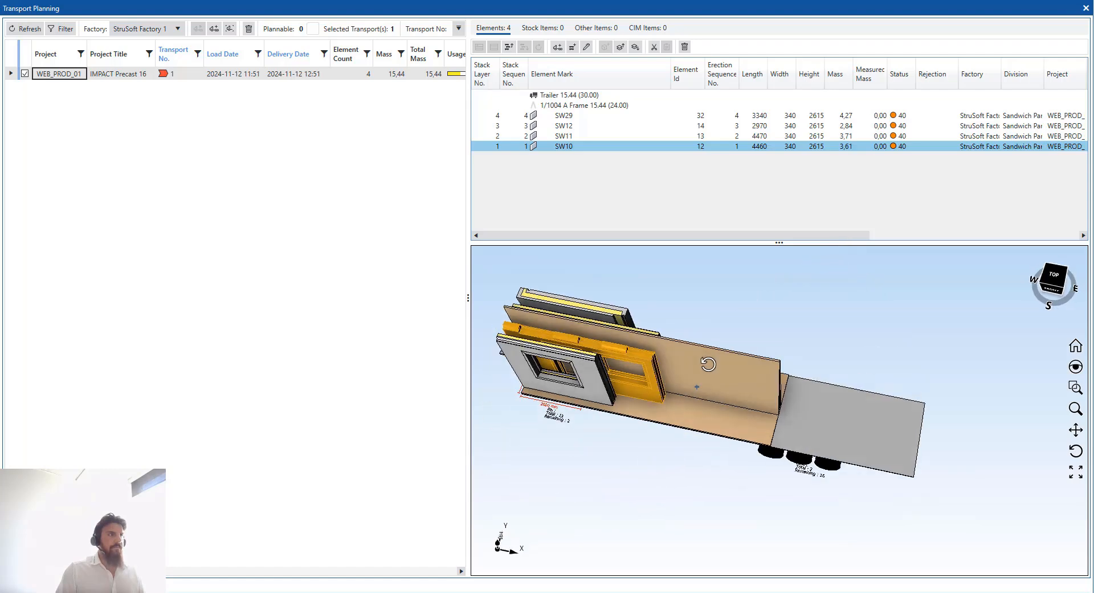
pyautogui.click(619, 106)
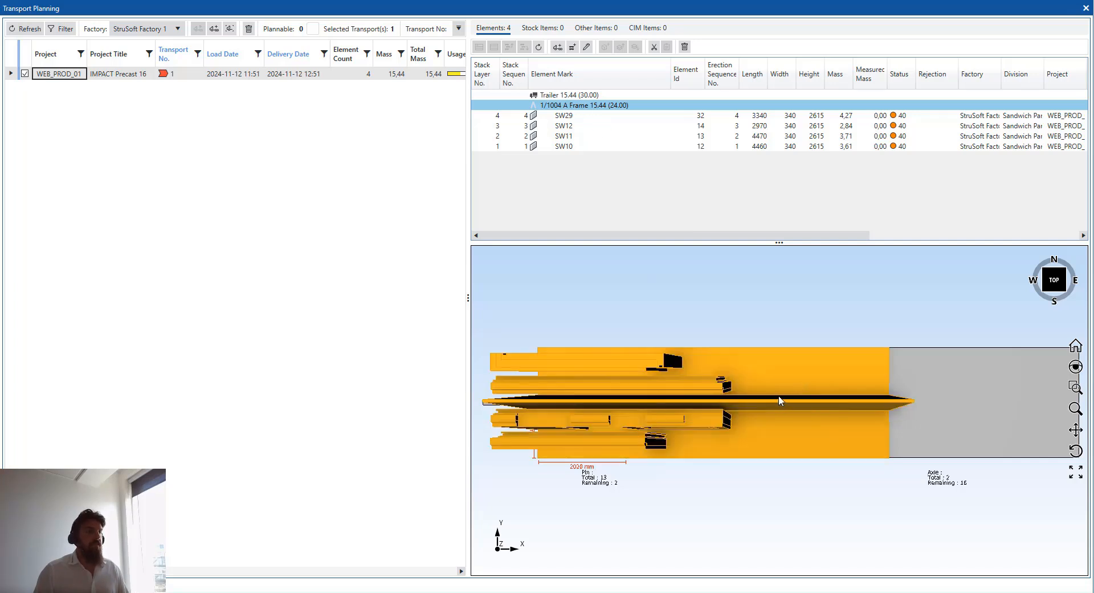
# Pan and zoom the trailer view, then collapse it so the element list shows SW29–SW10 fully
pyautogui.moveTo(779, 398)
pyautogui.mouseDown()
pyautogui.moveTo(803, 399)
pyautogui.moveTo(792, 394)
pyautogui.mouseUp()
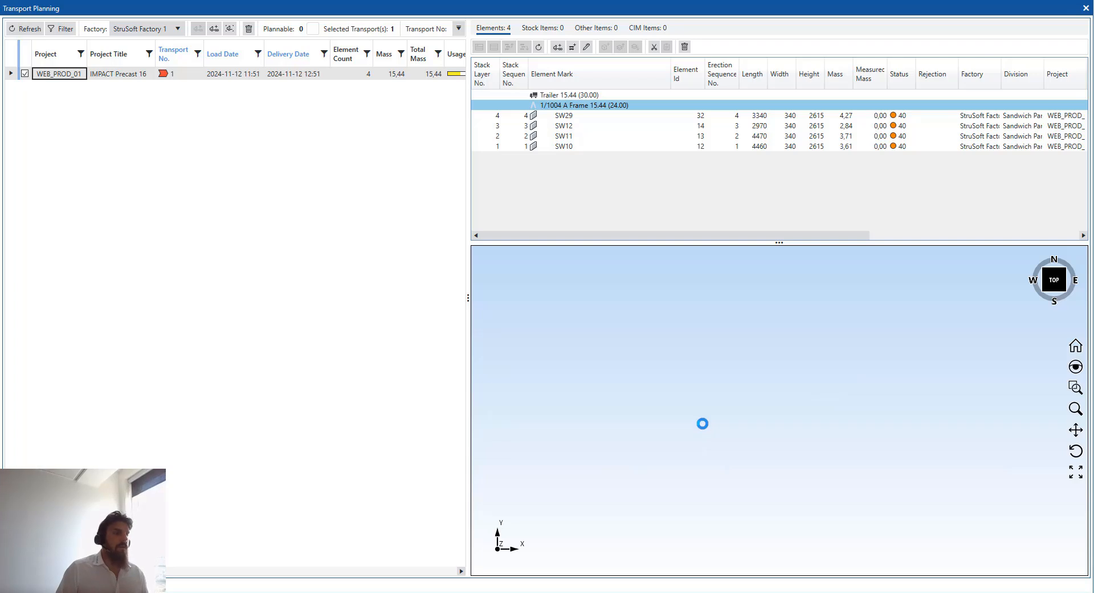
pyautogui.scroll(3, 570, 470)
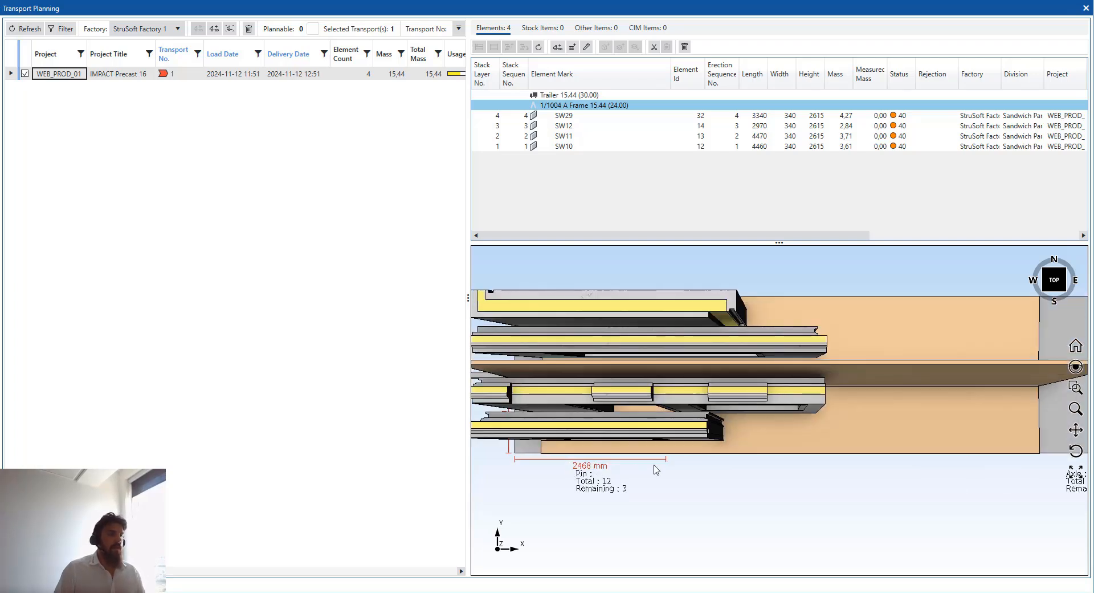
pyautogui.scroll(-3, 660, 464)
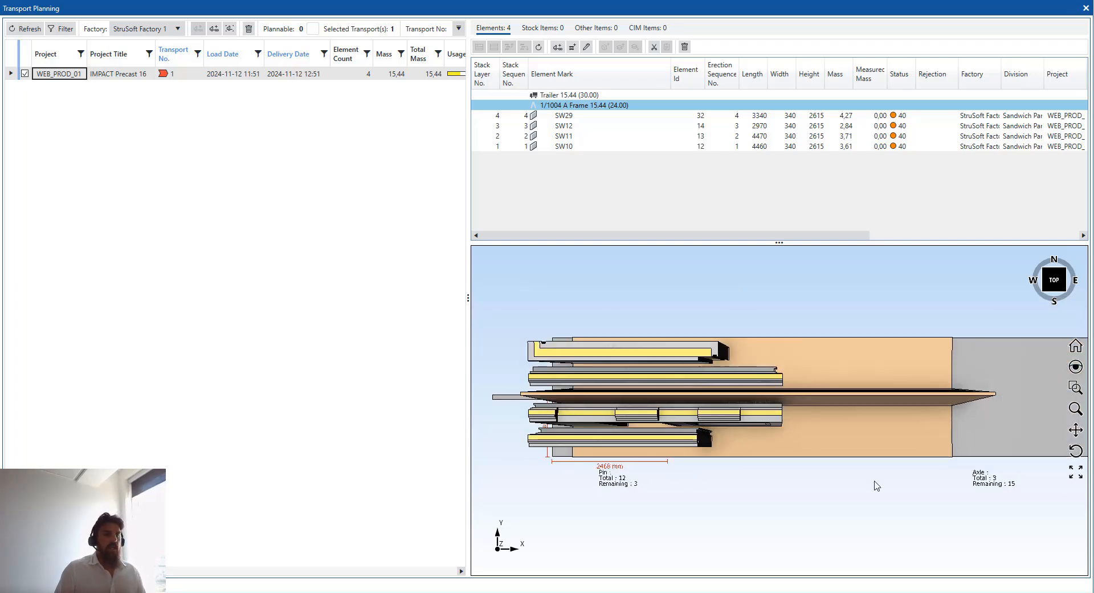
pyautogui.moveTo(874, 482); pyautogui.dragTo(824, 479, button='middle')
pyautogui.scroll(2, 943, 477)
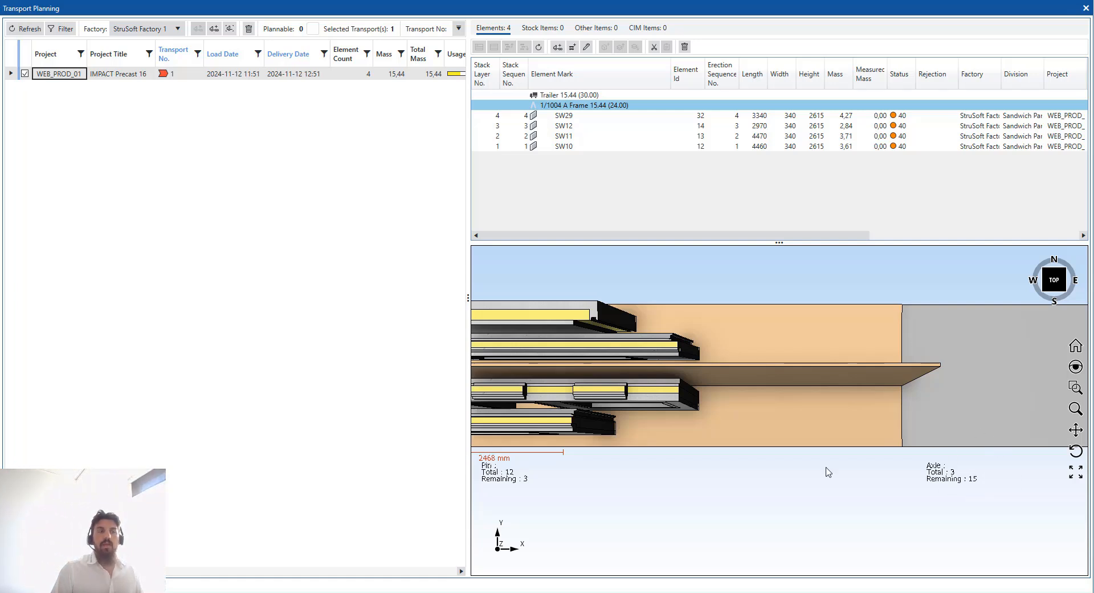
pyautogui.scroll(-3, 835, 373)
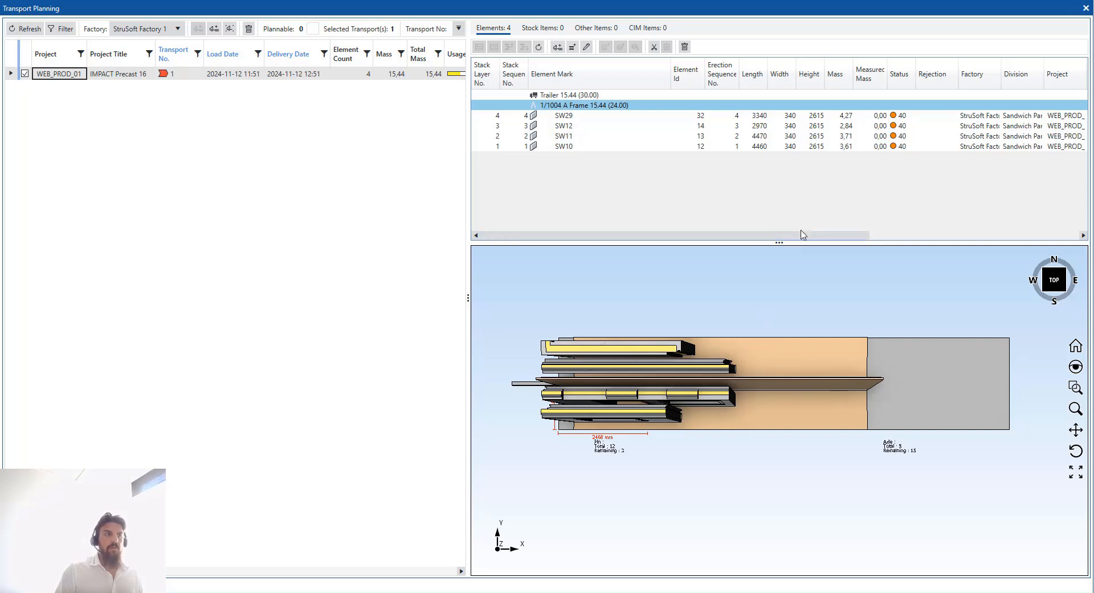
pyautogui.moveTo(792, 243); pyautogui.dragTo(788, 547)
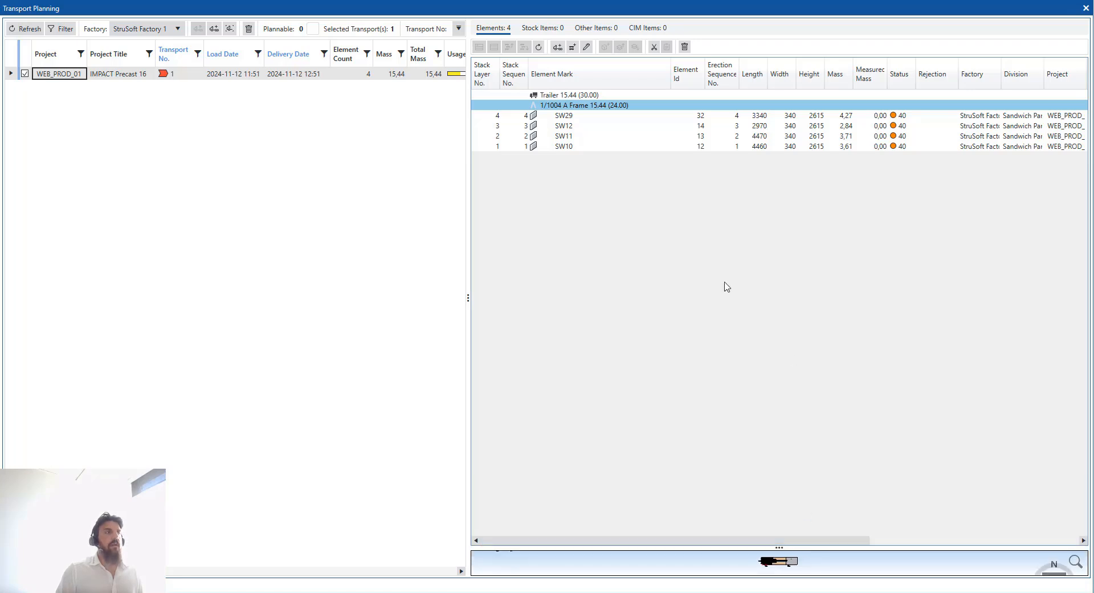
# Highlight panels SW29, SW12 and SW11 and restore the 3-D trailer preview to full size
pyautogui.click(611, 119)
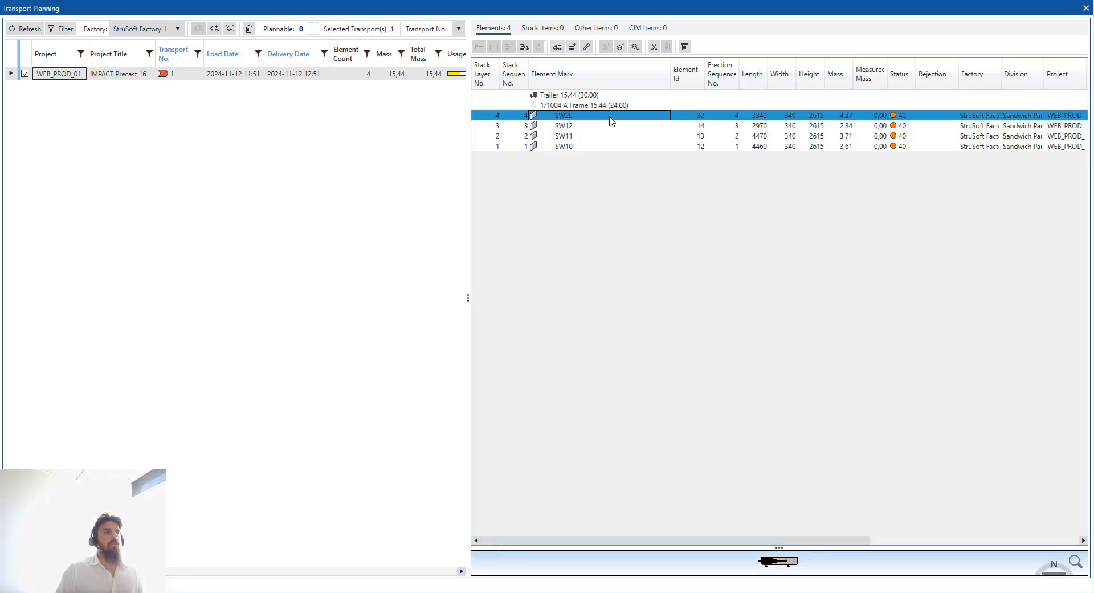
pyautogui.click(575, 128)
pyautogui.click(579, 136)
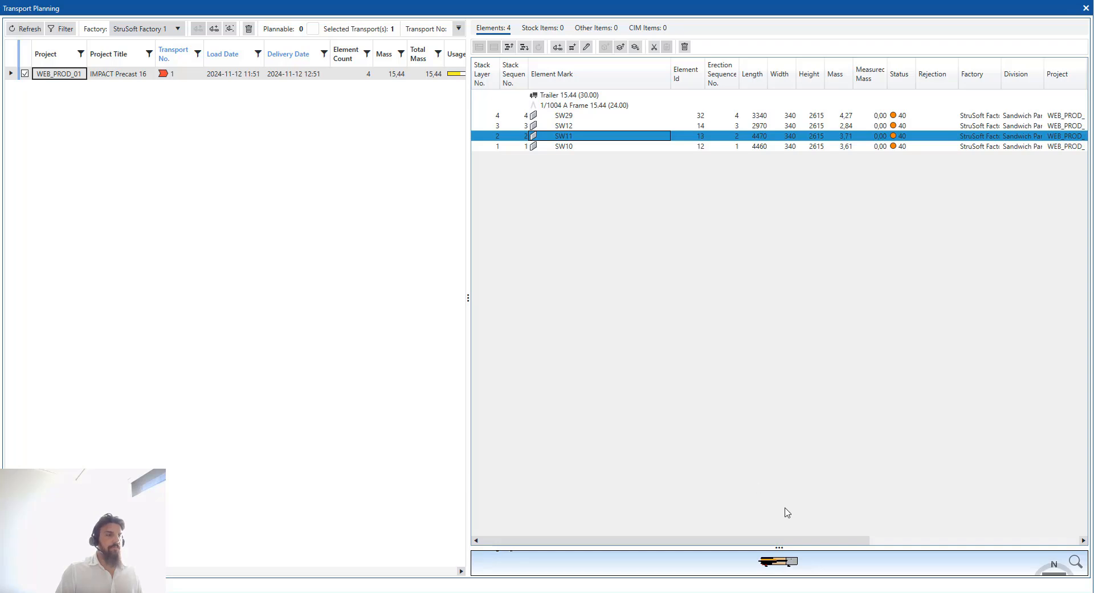
pyautogui.moveTo(780, 548); pyautogui.dragTo(780, 297)
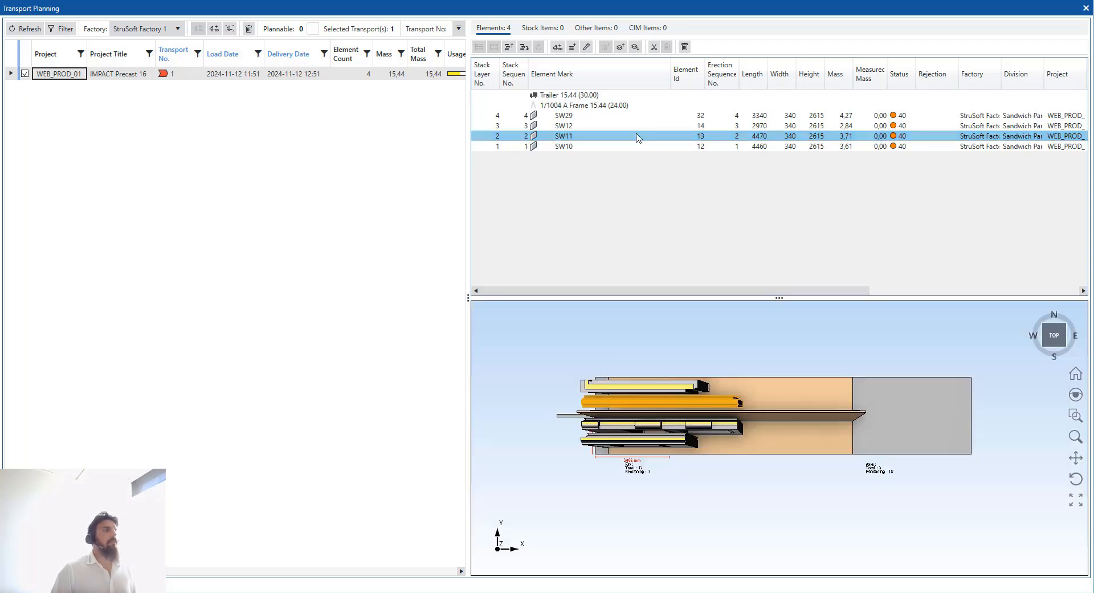
pyautogui.click(625, 117)
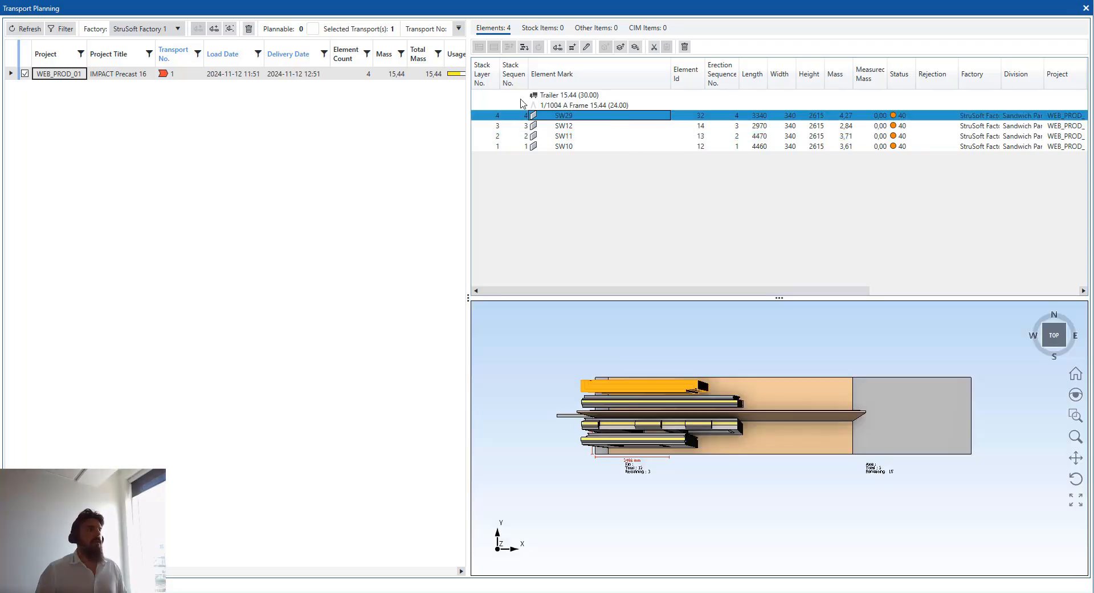
# Widen the transport list, select WEB_PROD_01 and inspect its delivery date without changing it
pyautogui.moveTo(469, 288); pyautogui.dragTo(580, 285)
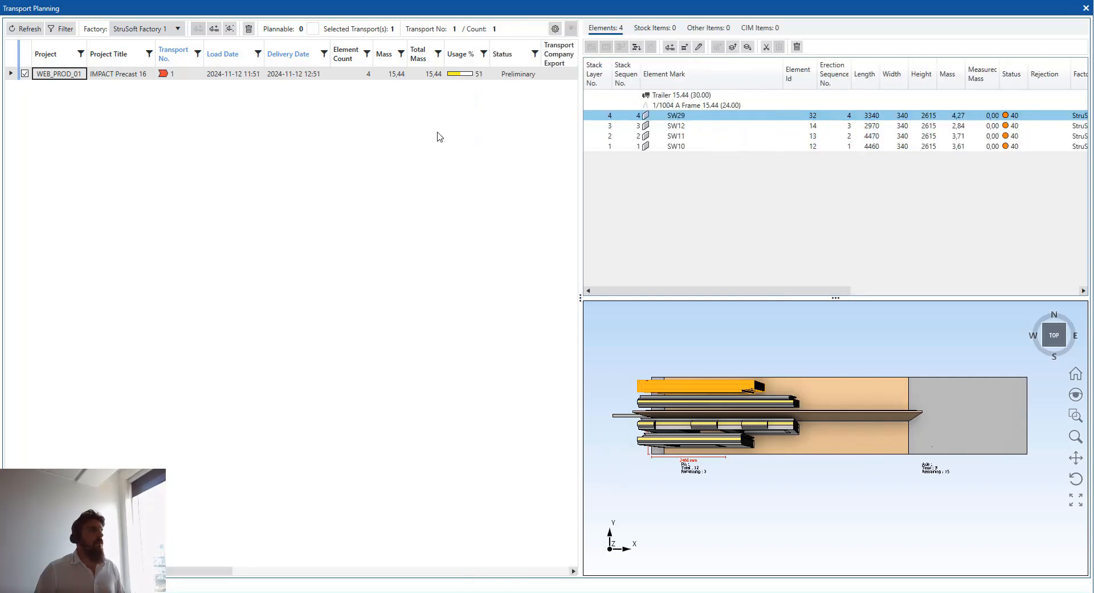
pyautogui.click(391, 74)
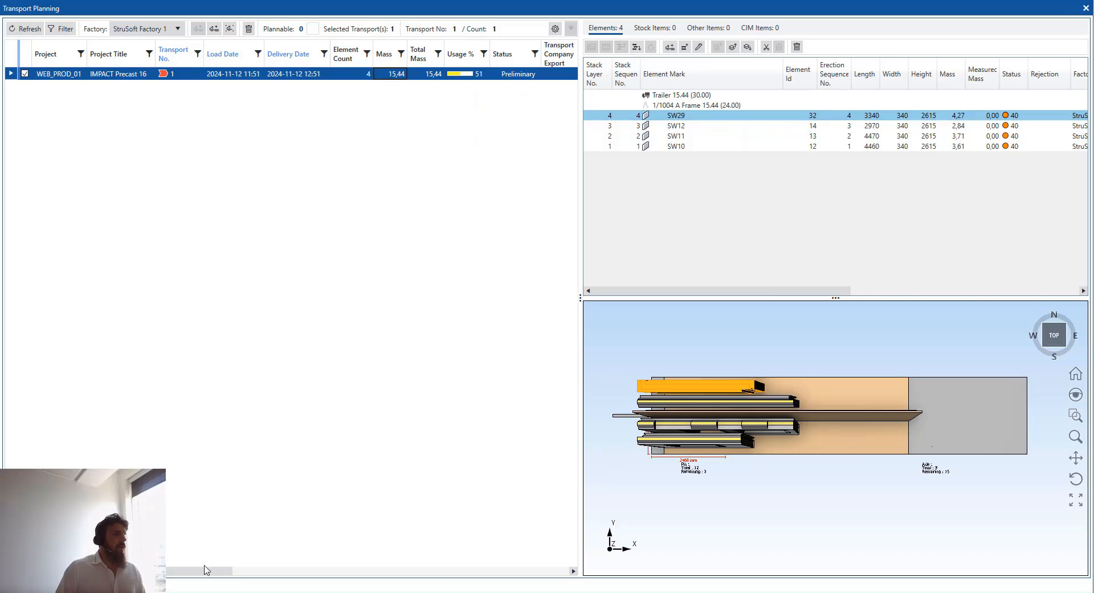
pyautogui.moveTo(205, 573); pyautogui.dragTo(253, 579)
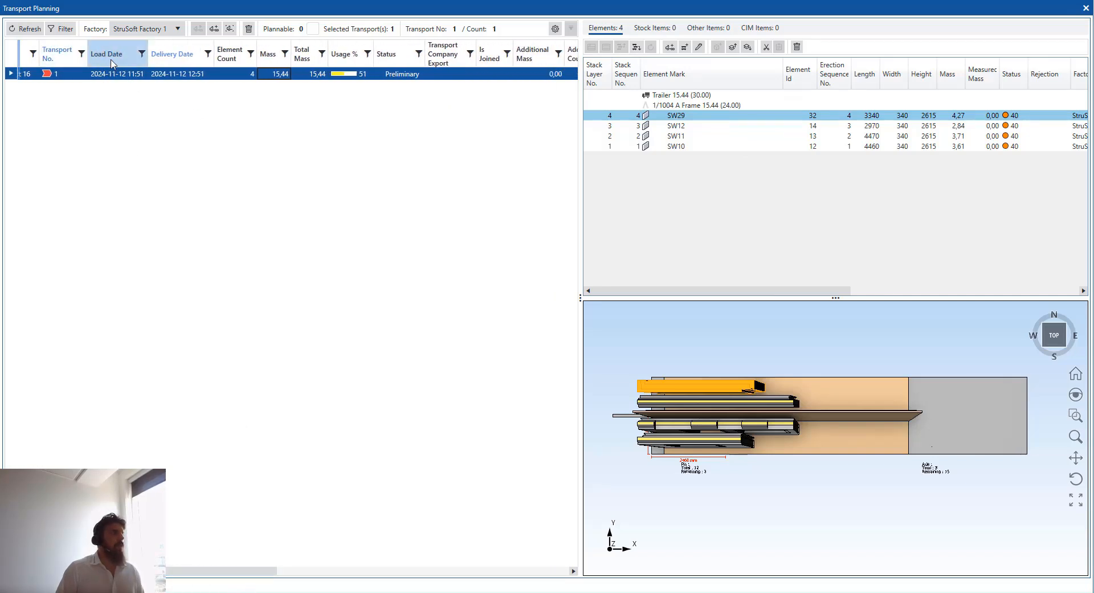
pyautogui.click(192, 77)
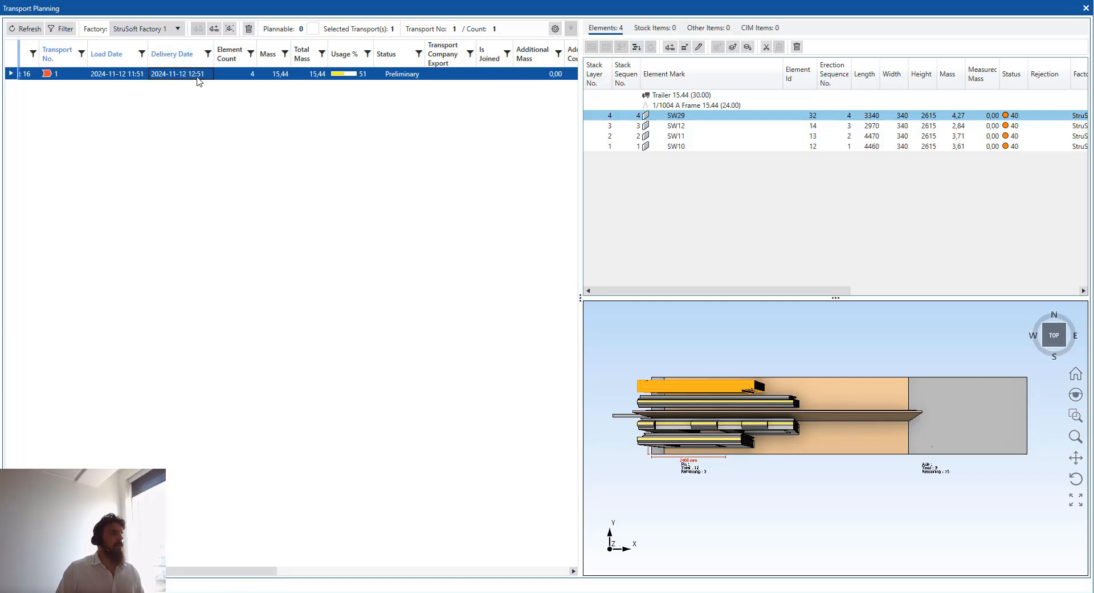
pyautogui.click(199, 80)
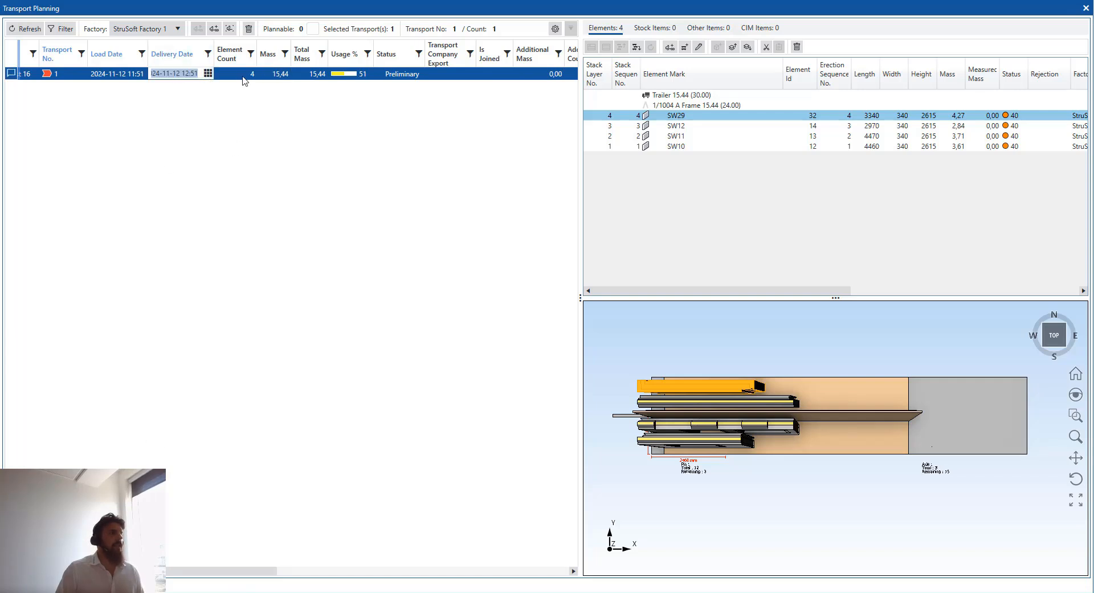
pyautogui.click(242, 76)
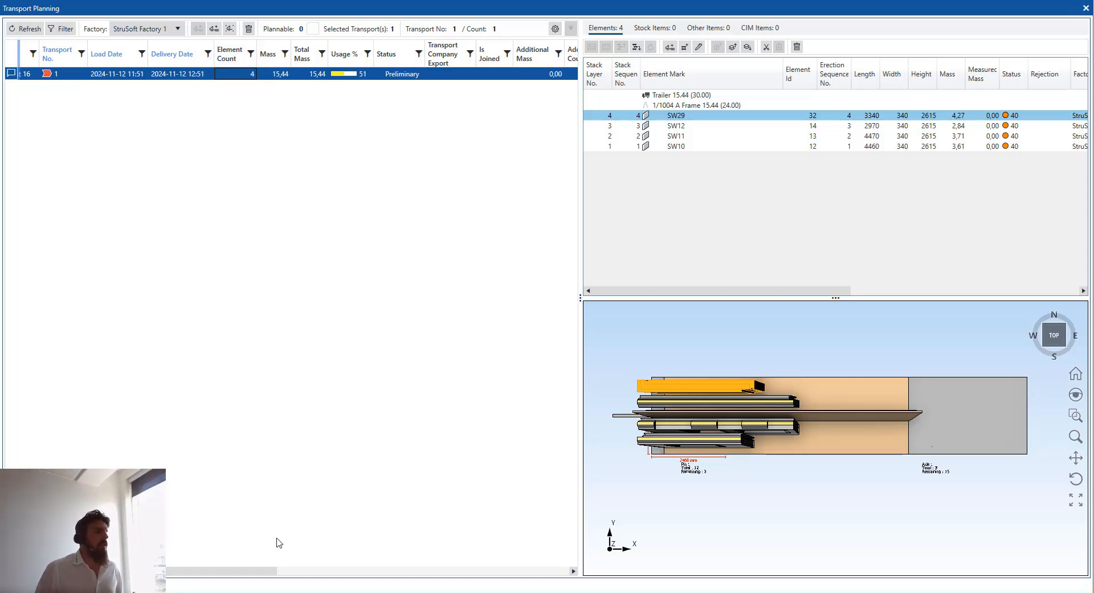
pyautogui.moveTo(277, 570); pyautogui.dragTo(323, 570)
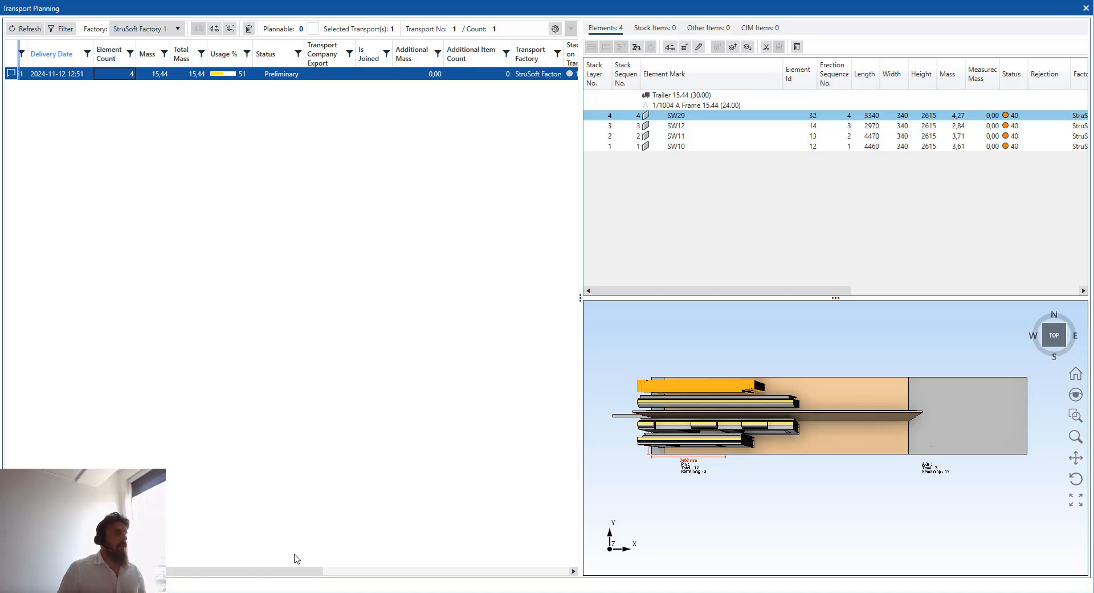
pyautogui.moveTo(296, 570); pyautogui.dragTo(535, 565)
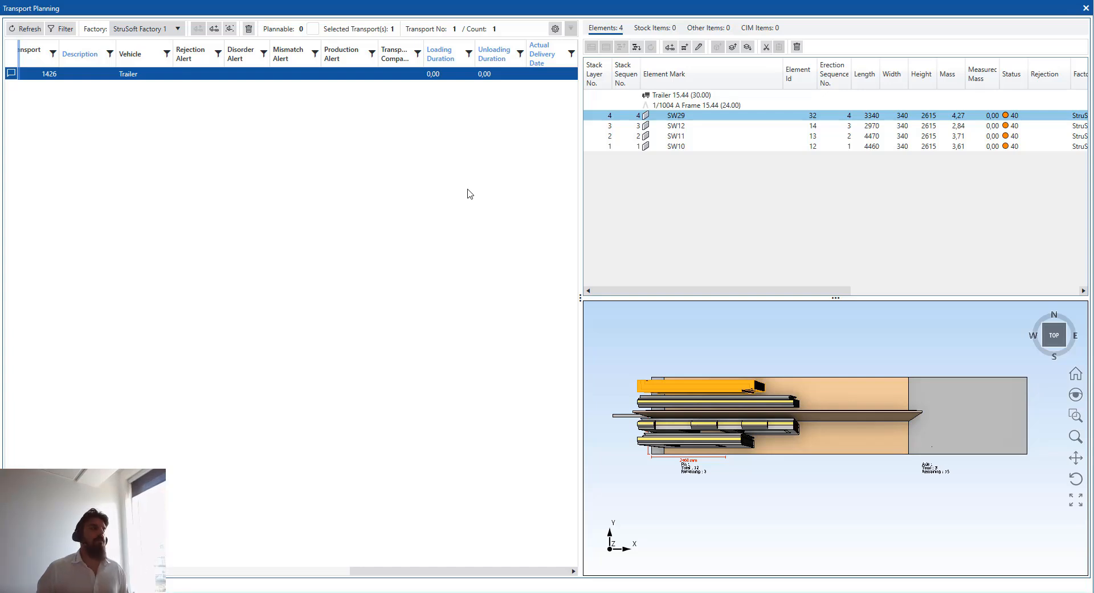
pyautogui.moveTo(464, 569); pyautogui.dragTo(130, 570)
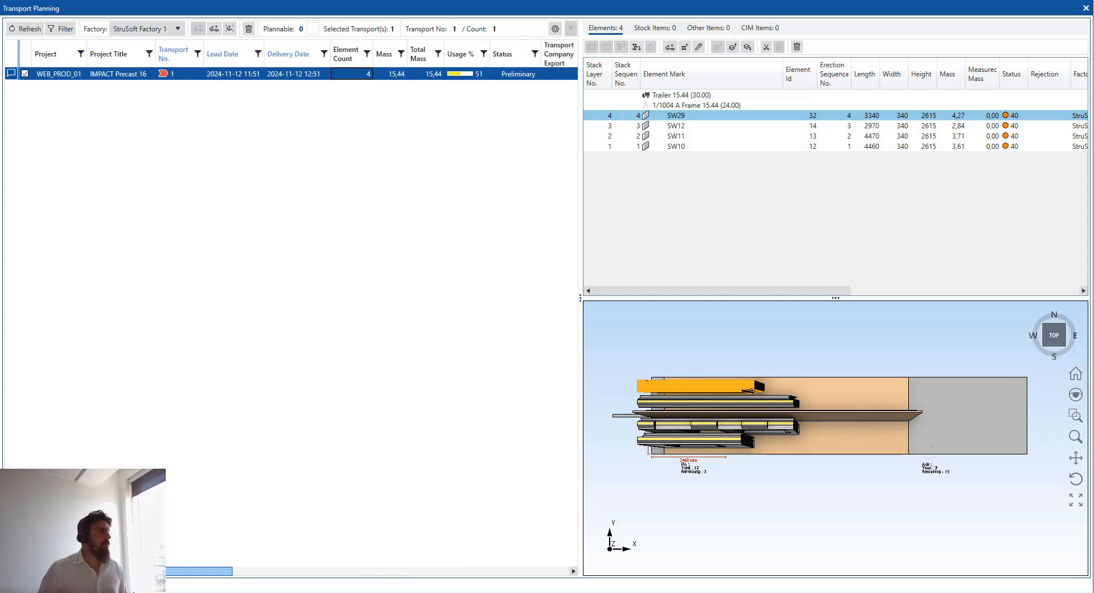
# Print the Transport Planning report for WEB_PROD_01 to Excel, then minimise the spreadsheet
pyautogui.rightClick(78, 76)
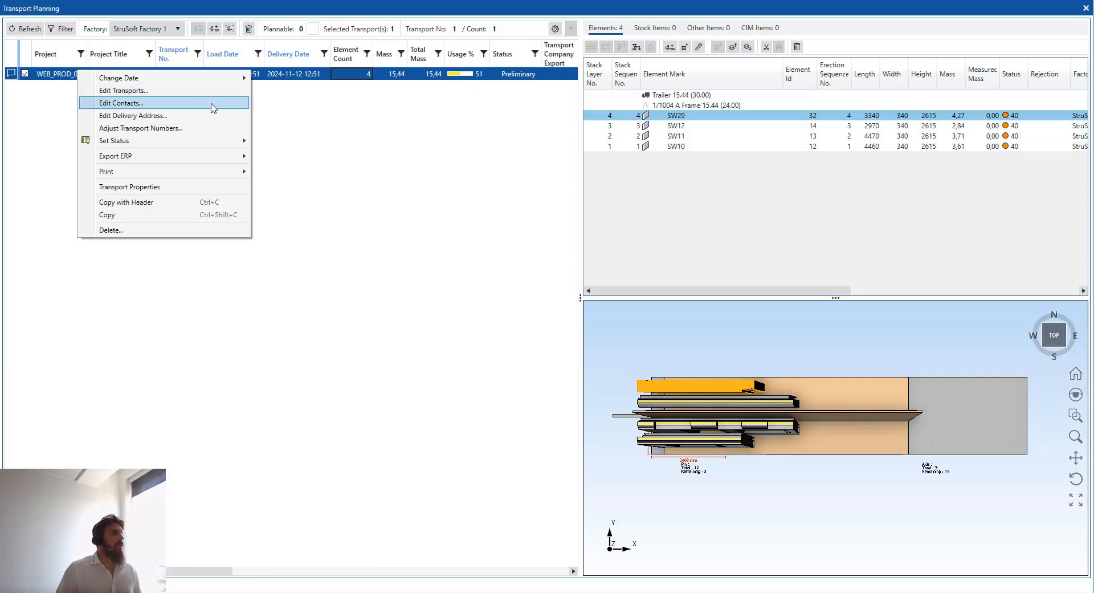
pyautogui.moveTo(206, 172)
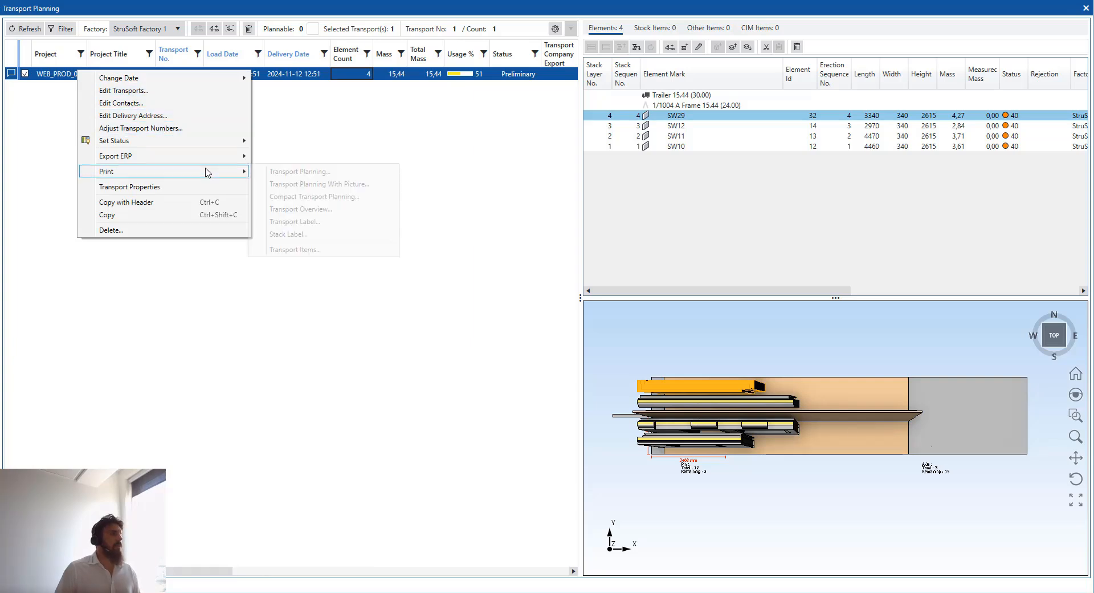
pyautogui.click(359, 172)
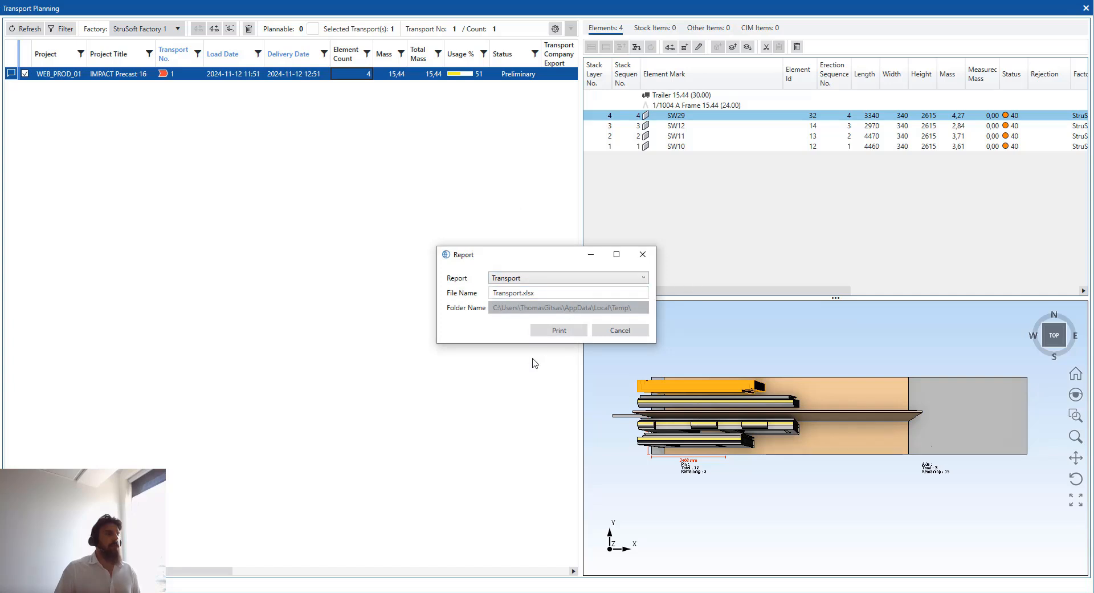
pyautogui.click(569, 336)
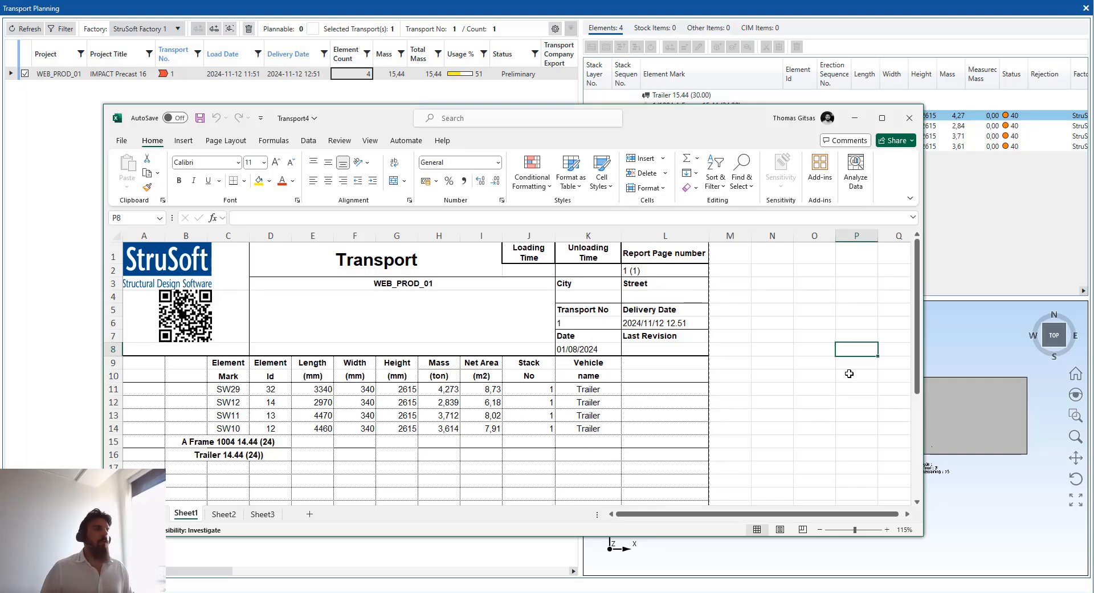
pyautogui.moveTo(651, 125); pyautogui.dragTo(653, 94)
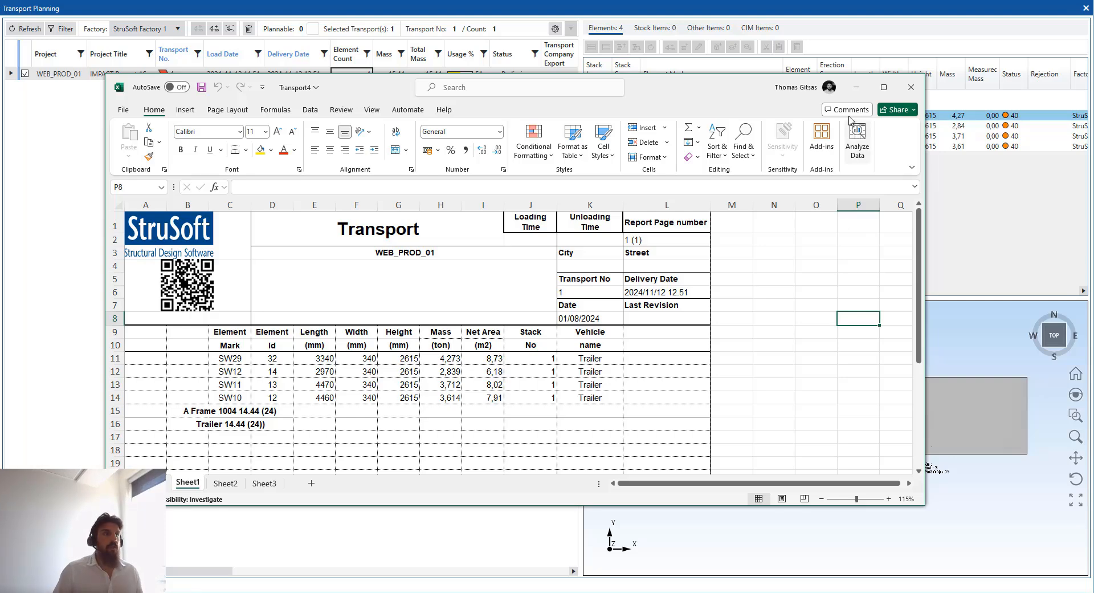
pyautogui.click(856, 87)
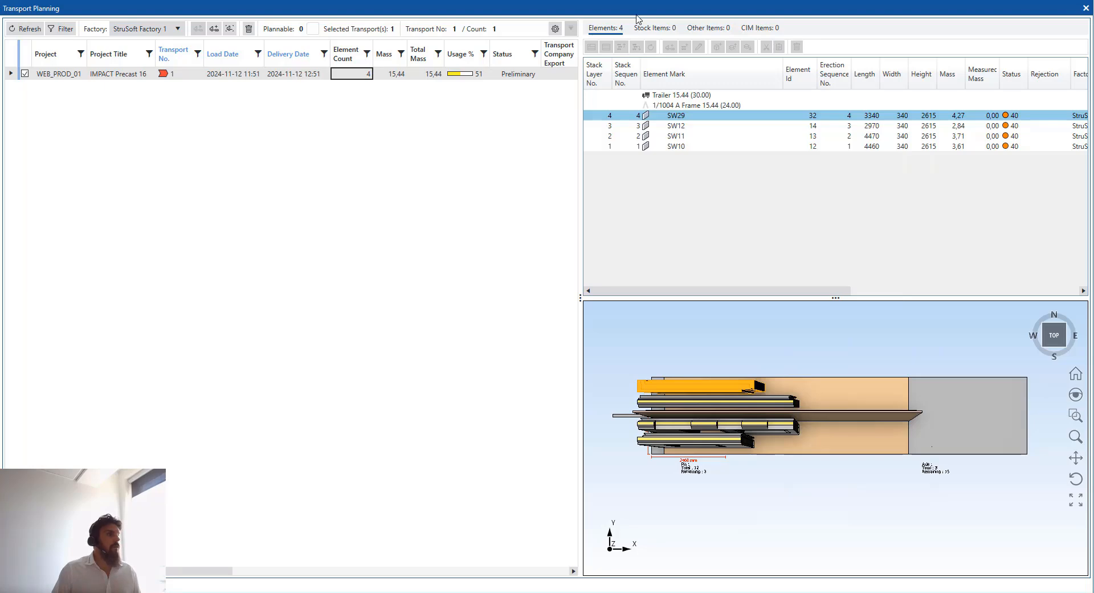
# Dock the Transport Planning window along the bottom, beneath the 3-D building model
pyautogui.moveTo(637, 19); pyautogui.dragTo(657, 362)
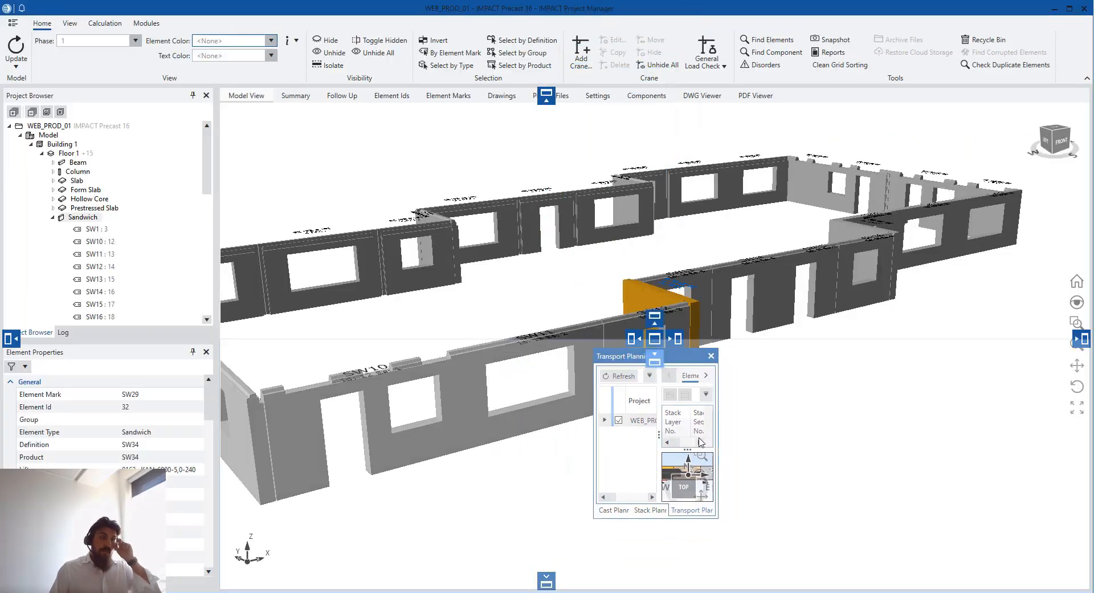
pyautogui.moveTo(701, 442); pyautogui.dragTo(676, 450)
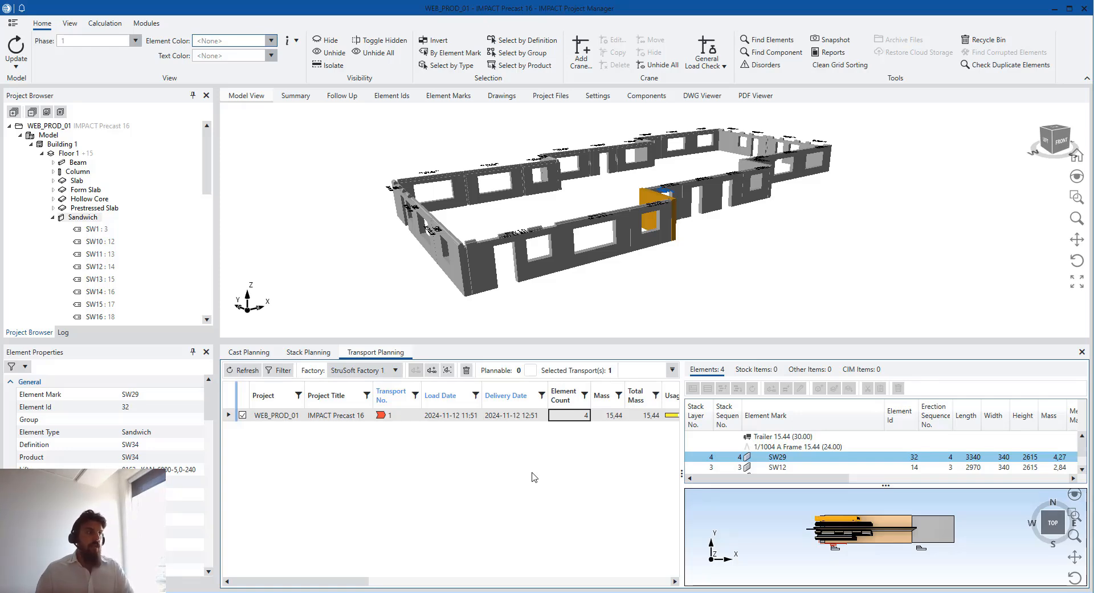
# Switch to Stack Planning, reload it, select A Frame stack 1004 and enlarge the panel
pyautogui.click(308, 352)
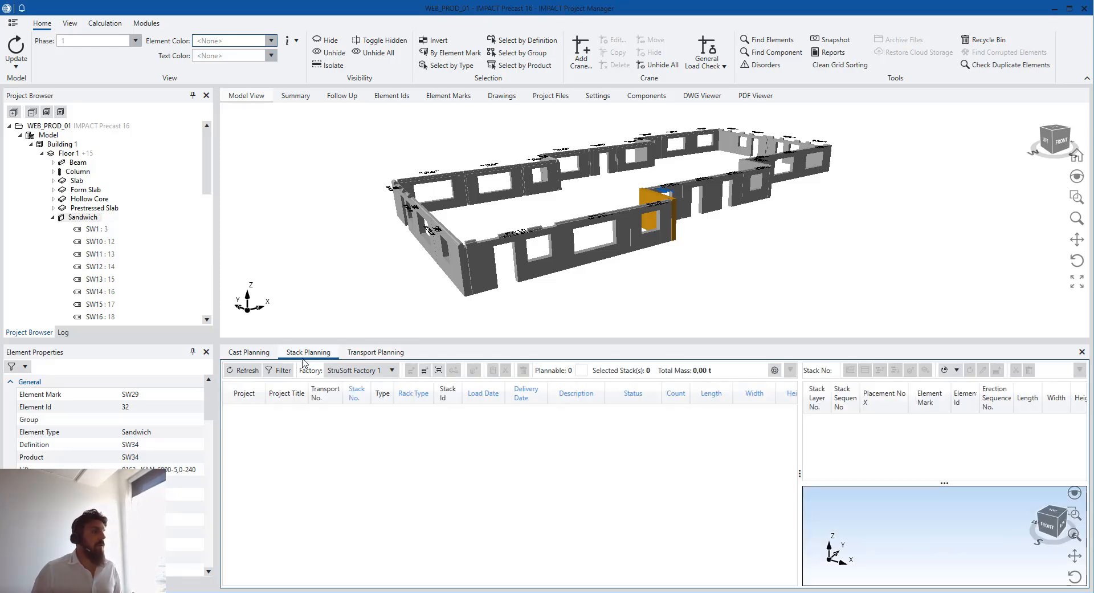
pyautogui.click(248, 371)
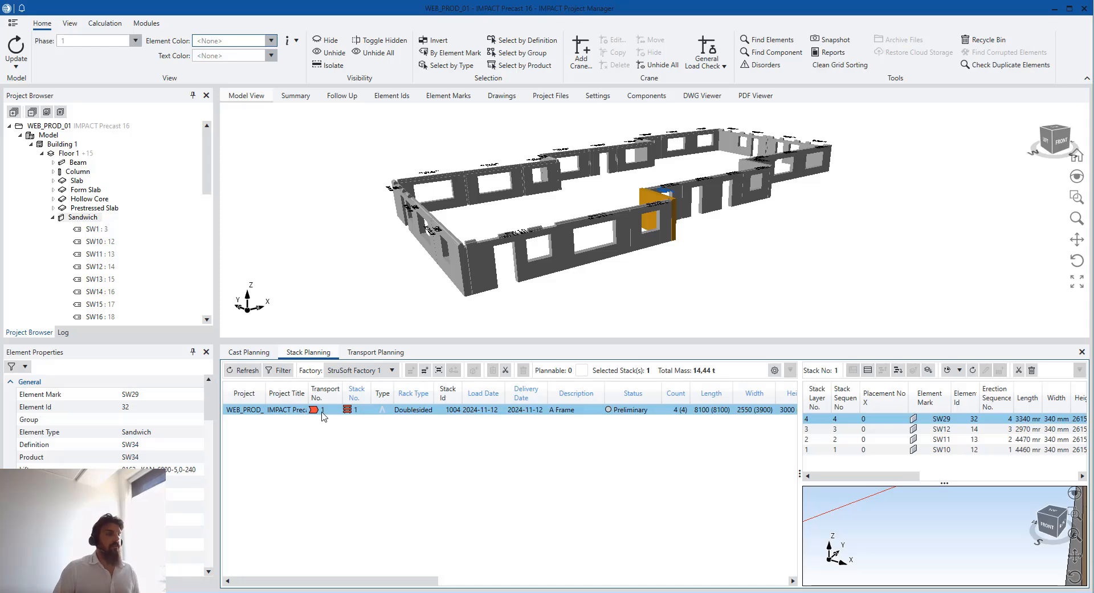
pyautogui.click(322, 411)
pyautogui.moveTo(799, 470); pyautogui.dragTo(616, 470)
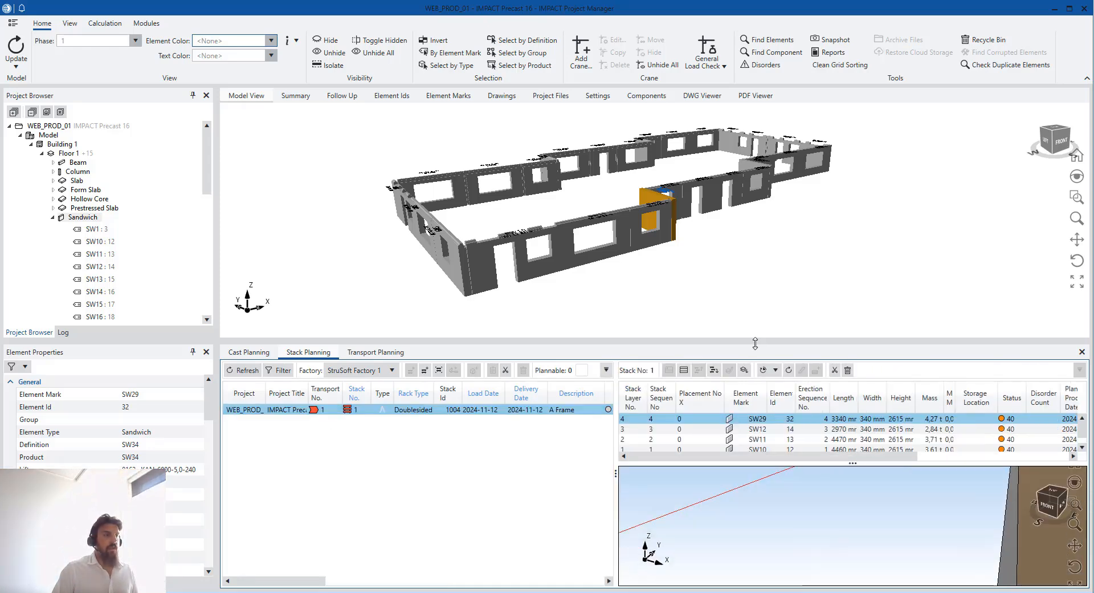
pyautogui.moveTo(756, 342); pyautogui.dragTo(790, 245)
# Zoom, pan and orbit the stack preview to view the four walls from the top
pyautogui.scroll(-4, 900, 523)
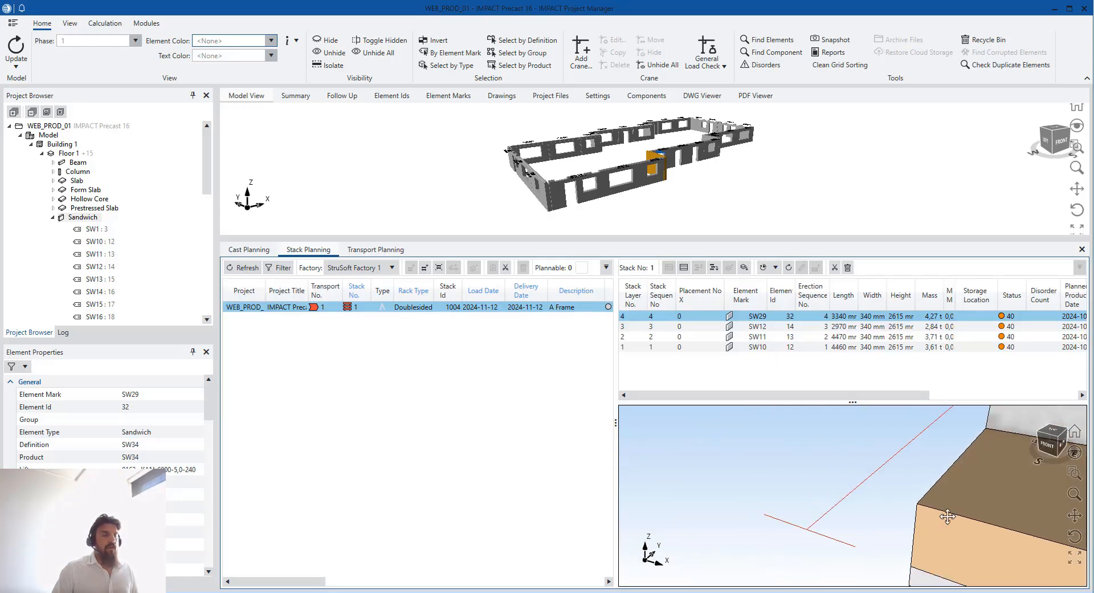
pyautogui.moveTo(947, 515); pyautogui.dragTo(745, 530, button='middle')
pyautogui.scroll(-3, 751, 528)
pyautogui.rightClick(756, 529)
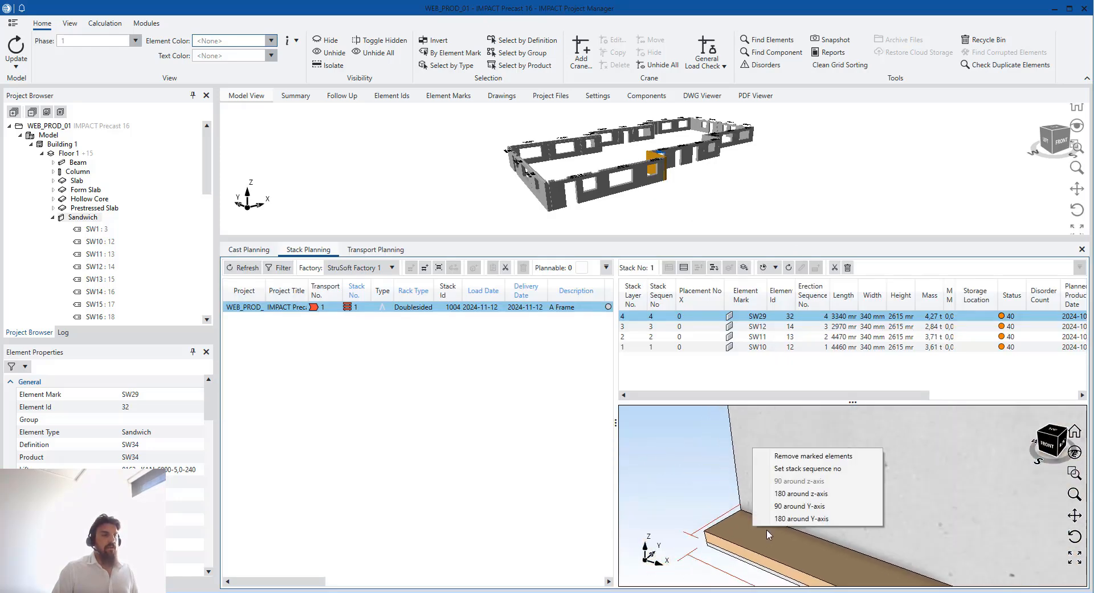
pyautogui.click(912, 551)
pyautogui.scroll(-4, 917, 546)
pyautogui.click(827, 551)
pyautogui.scroll(-6, 827, 551)
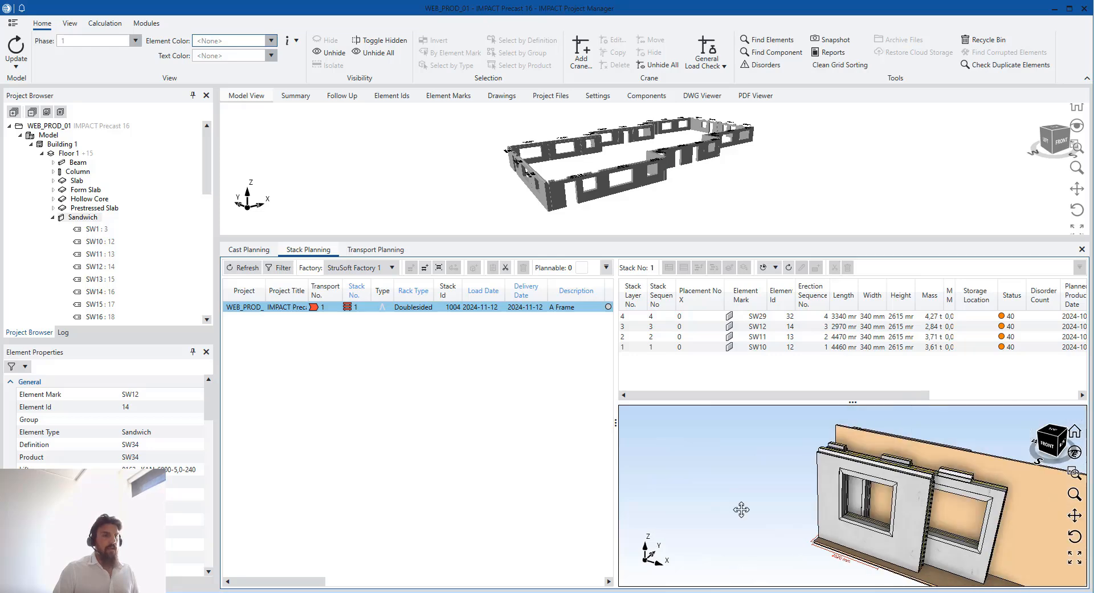
pyautogui.moveTo(791, 509); pyautogui.dragTo(822, 522)
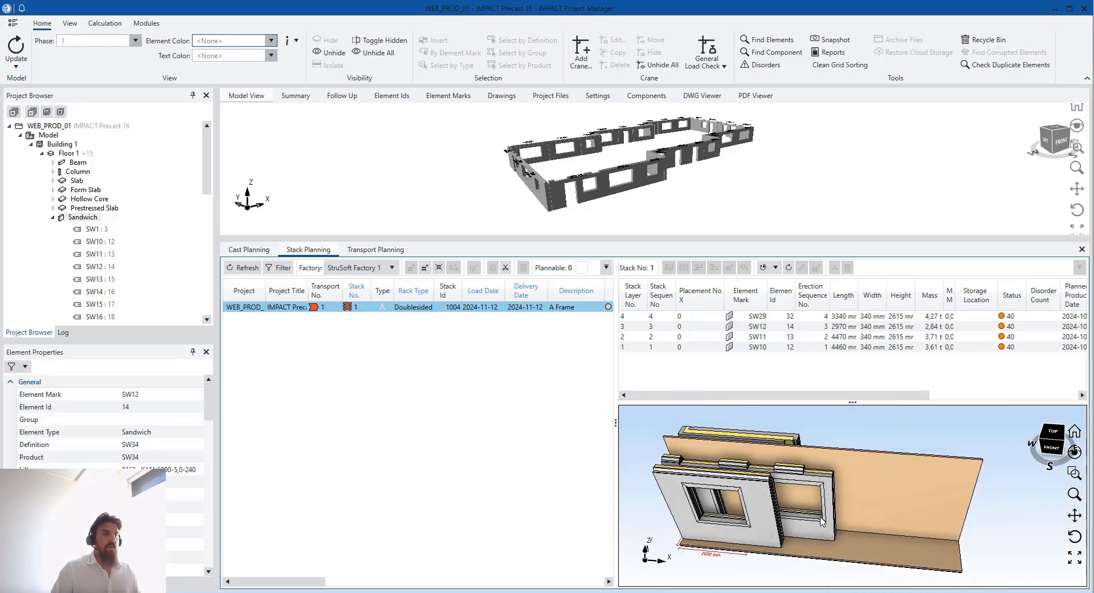
pyautogui.click(1052, 431)
# Select walls SW10 and SW12 together in the stack
pyautogui.click(841, 480)
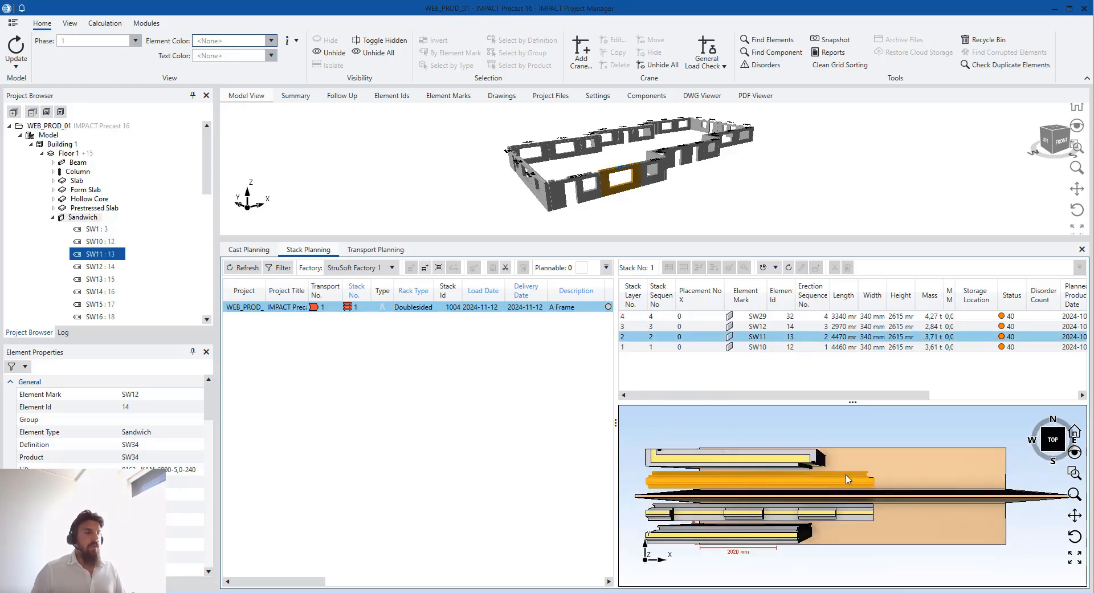
pyautogui.keyDown('ctrl'); pyautogui.click(790, 461); pyautogui.keyUp('ctrl')
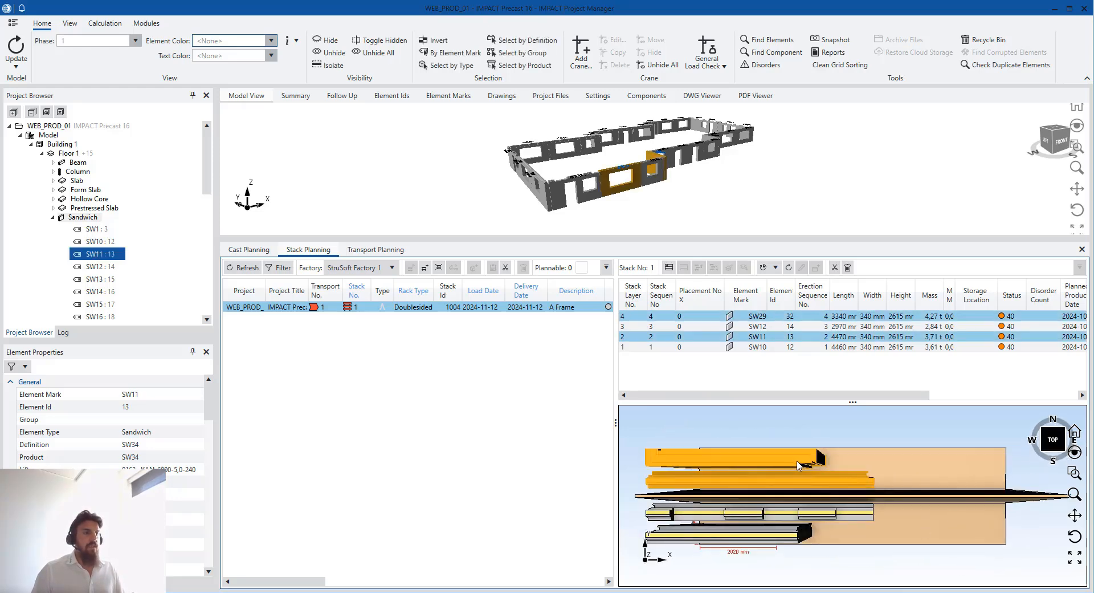
pyautogui.click(800, 508)
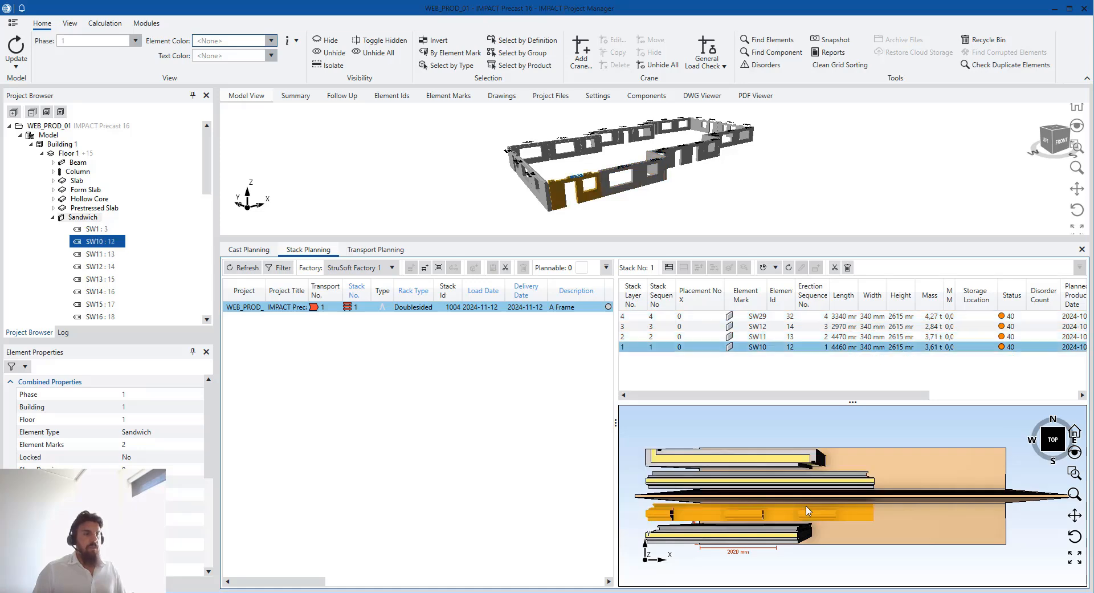
pyautogui.keyDown('ctrl'); pyautogui.click(795, 532); pyautogui.keyUp('ctrl')
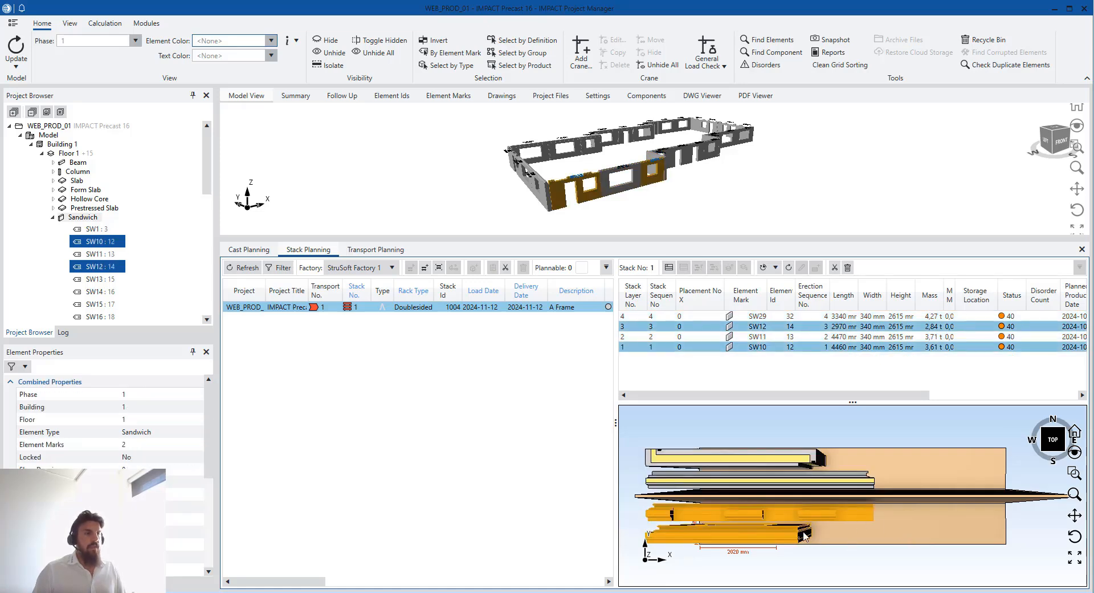
pyautogui.moveTo(776, 525); pyautogui.dragTo(747, 527, button='middle')
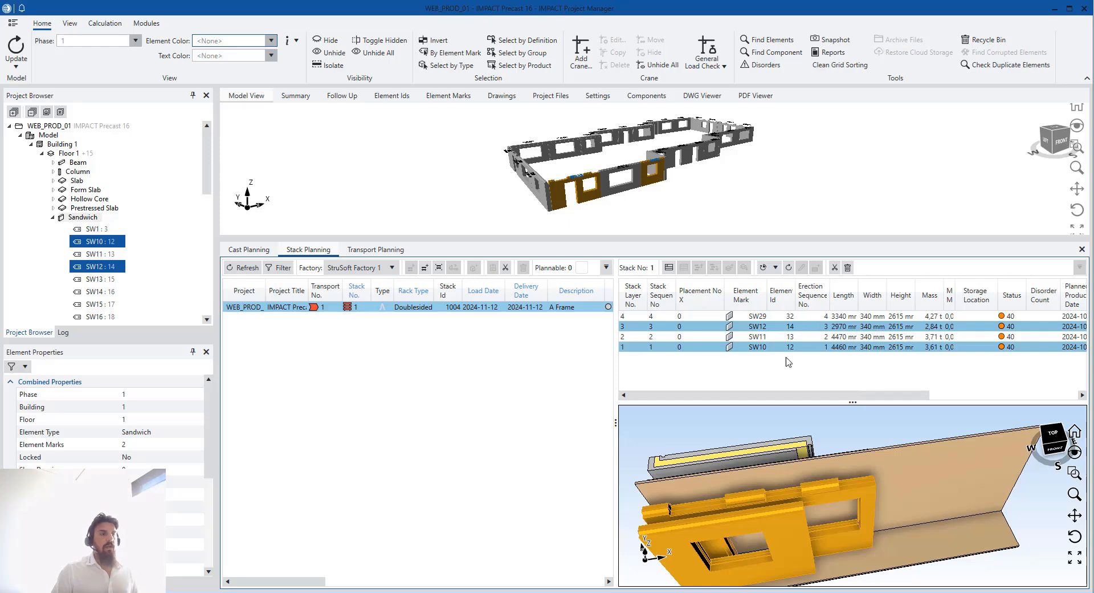
# Merge SW10 and SW12 into a single stack layer
pyautogui.rightClick(810, 331)
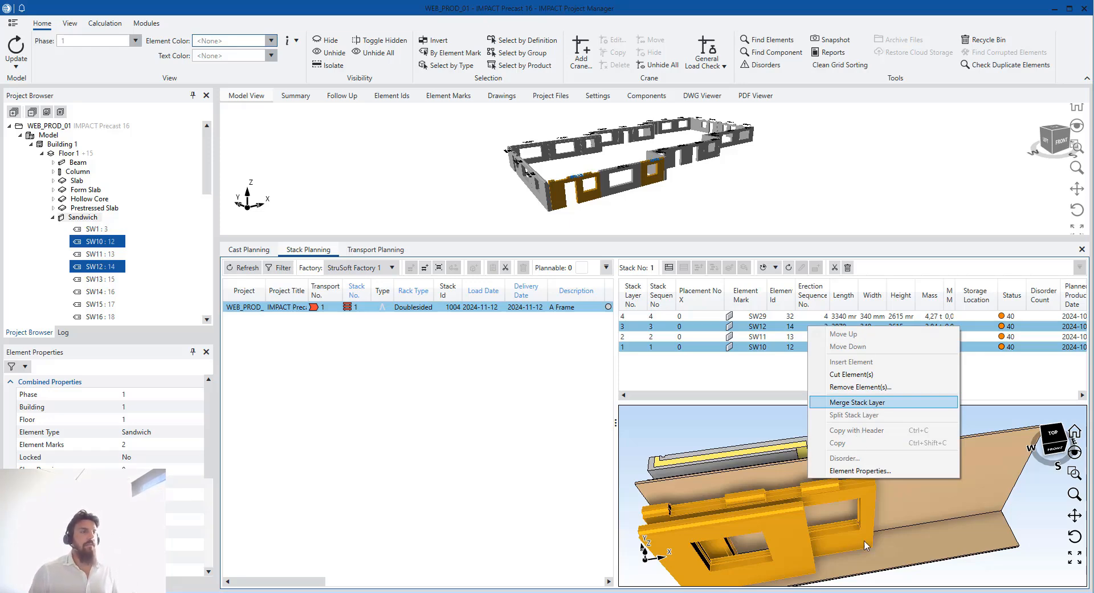
pyautogui.press('Return')
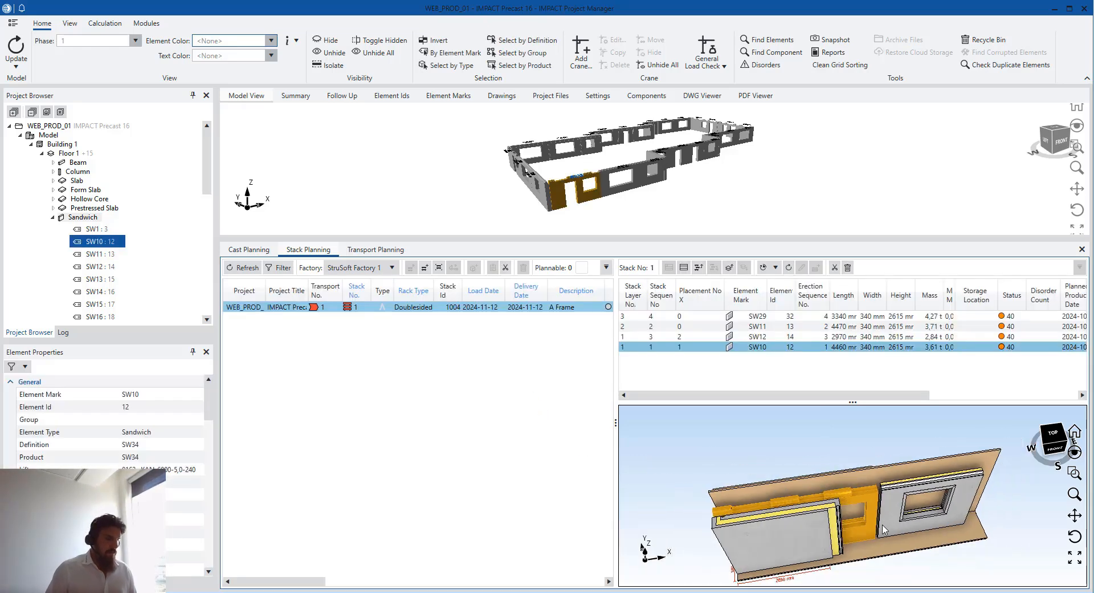
pyautogui.moveTo(883, 525); pyautogui.dragTo(841, 483, button='middle')
pyautogui.scroll(1, 861, 505)
pyautogui.moveTo(858, 518); pyautogui.dragTo(809, 497, button='middle')
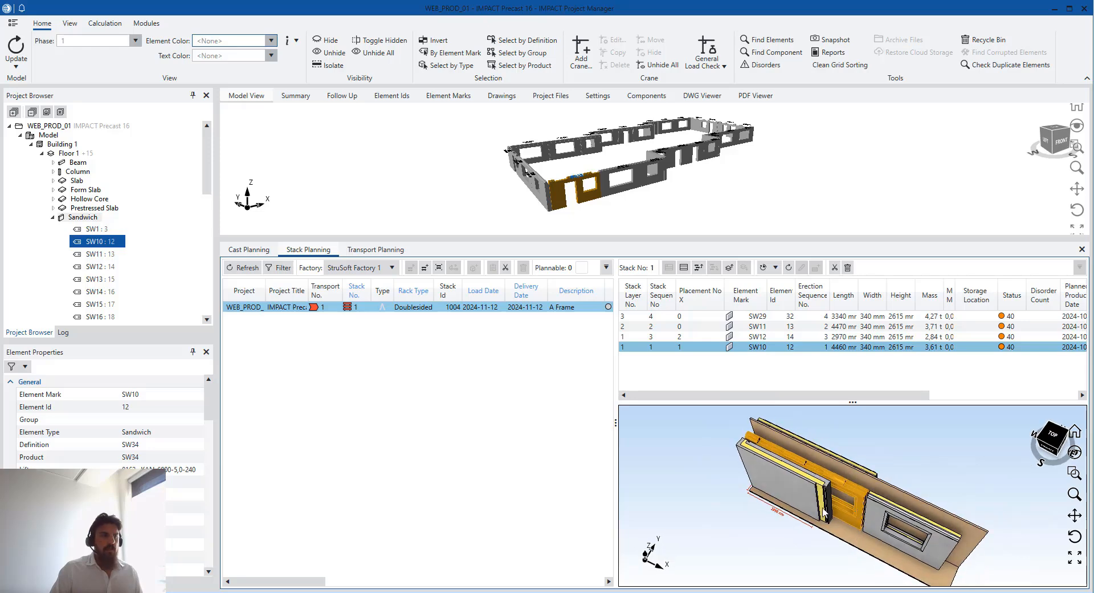
# Select SW29 and SW11 and merge them into the second stack layer
pyautogui.click(824, 502)
pyautogui.keyDown('ctrl'); pyautogui.click(758, 326); pyautogui.keyUp('ctrl')
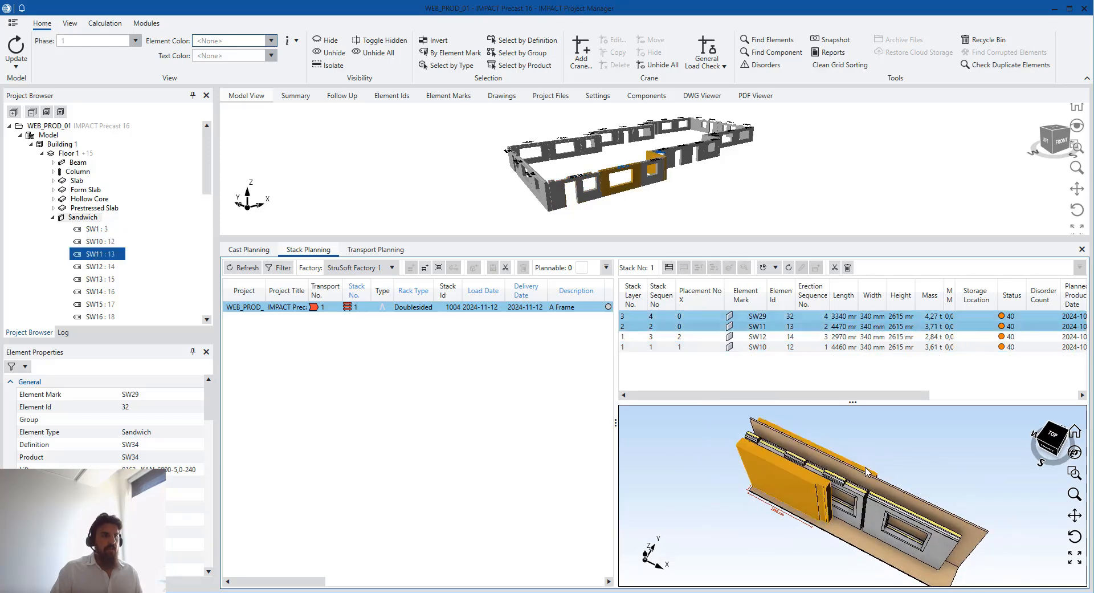
pyautogui.rightClick(758, 320)
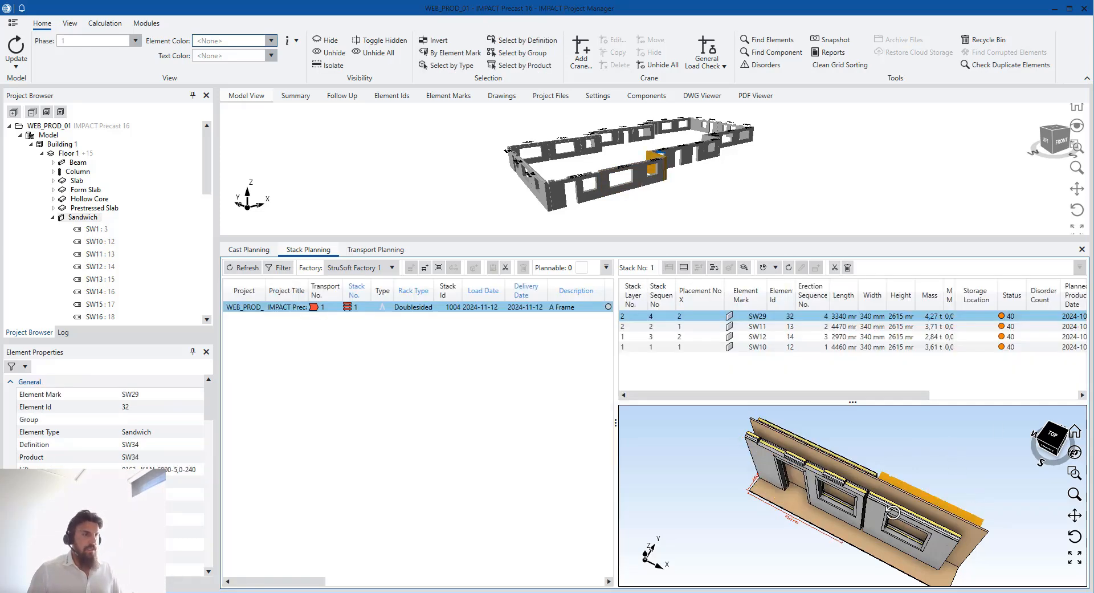
pyautogui.moveTo(893, 513); pyautogui.dragTo(1075, 489, button='middle')
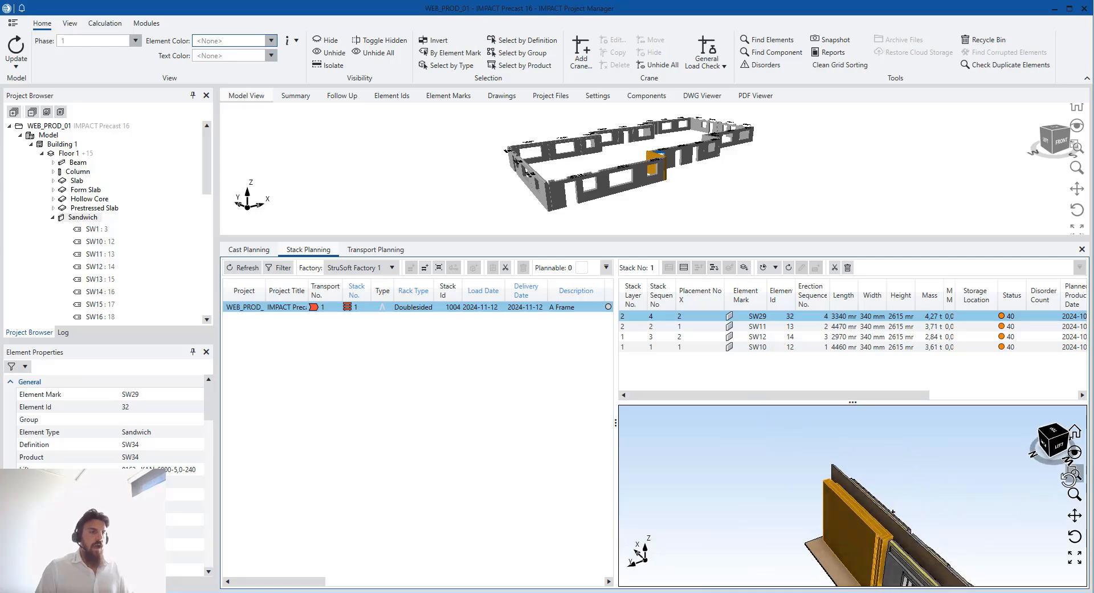
pyautogui.click(968, 524)
pyautogui.moveTo(952, 544); pyautogui.dragTo(813, 468, button='middle')
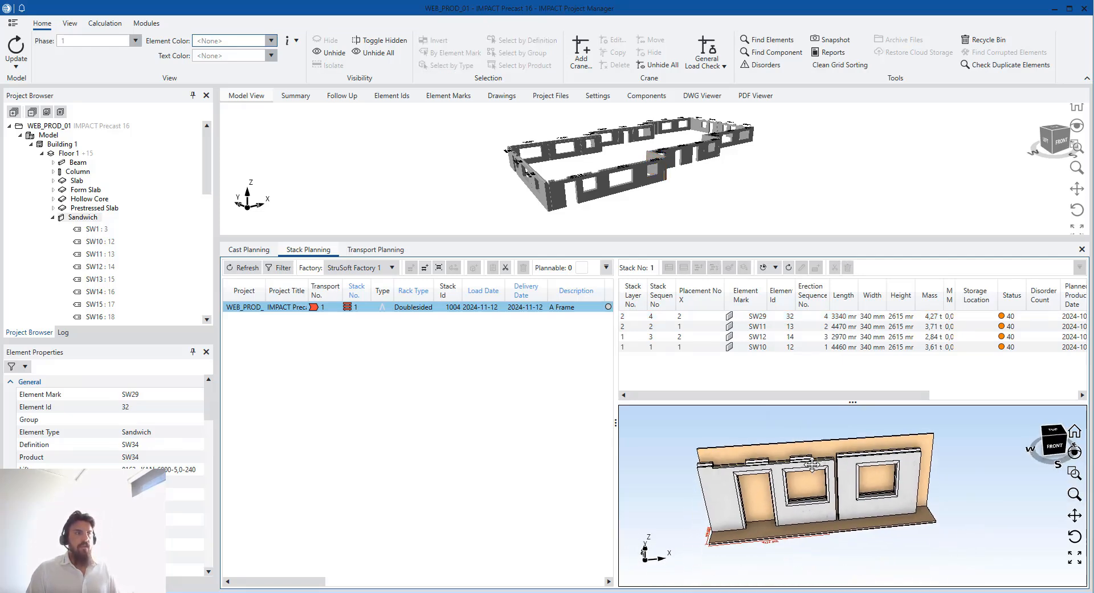
pyautogui.scroll(2, 821, 537)
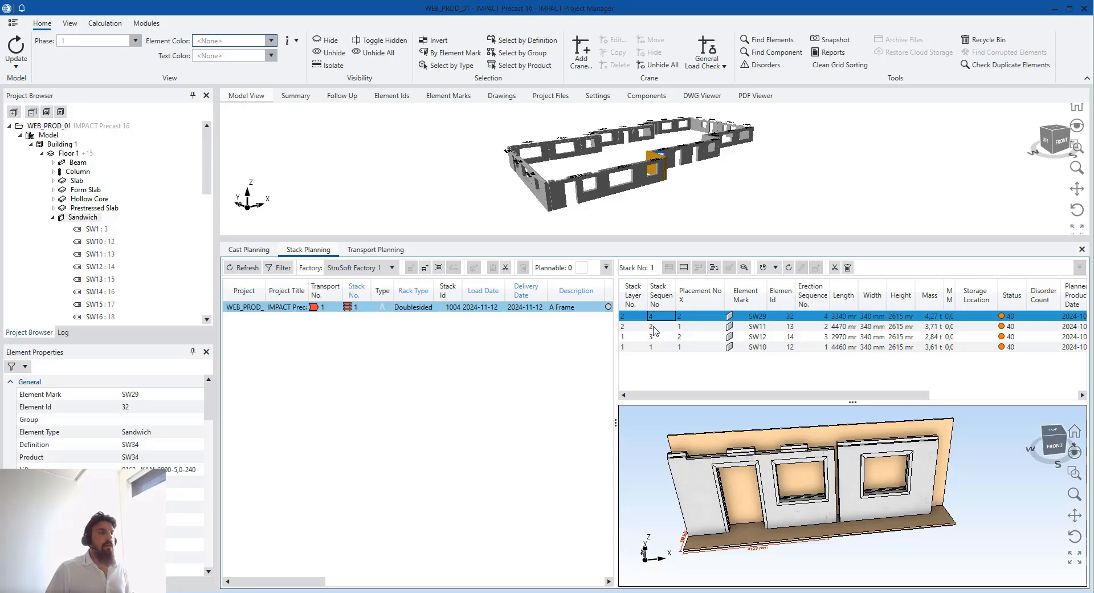
pyautogui.click(656, 326)
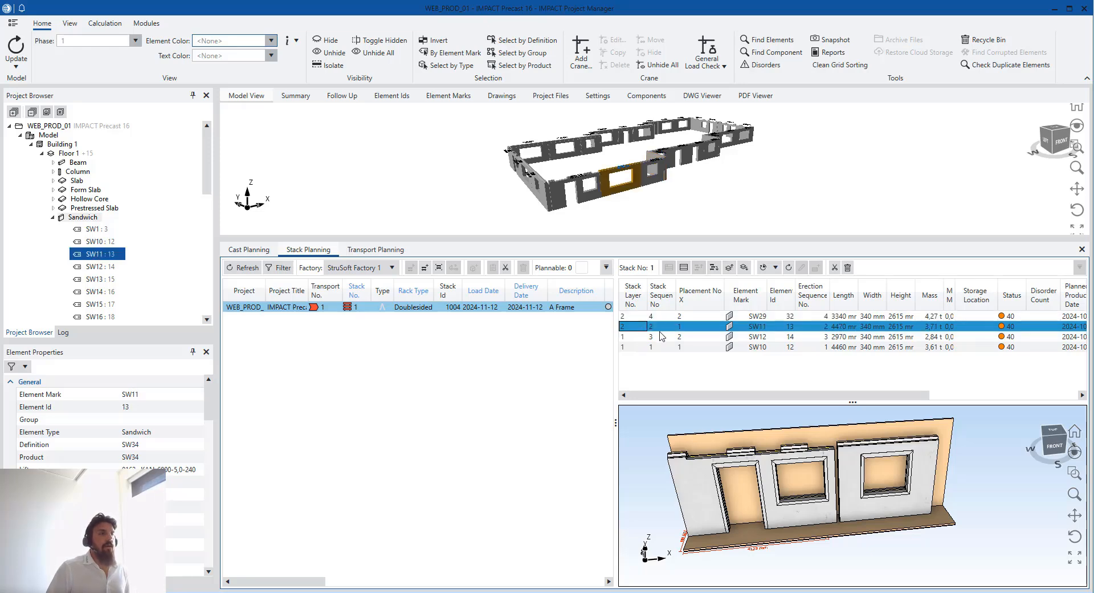
pyautogui.click(663, 346)
pyautogui.click(662, 337)
pyautogui.click(661, 327)
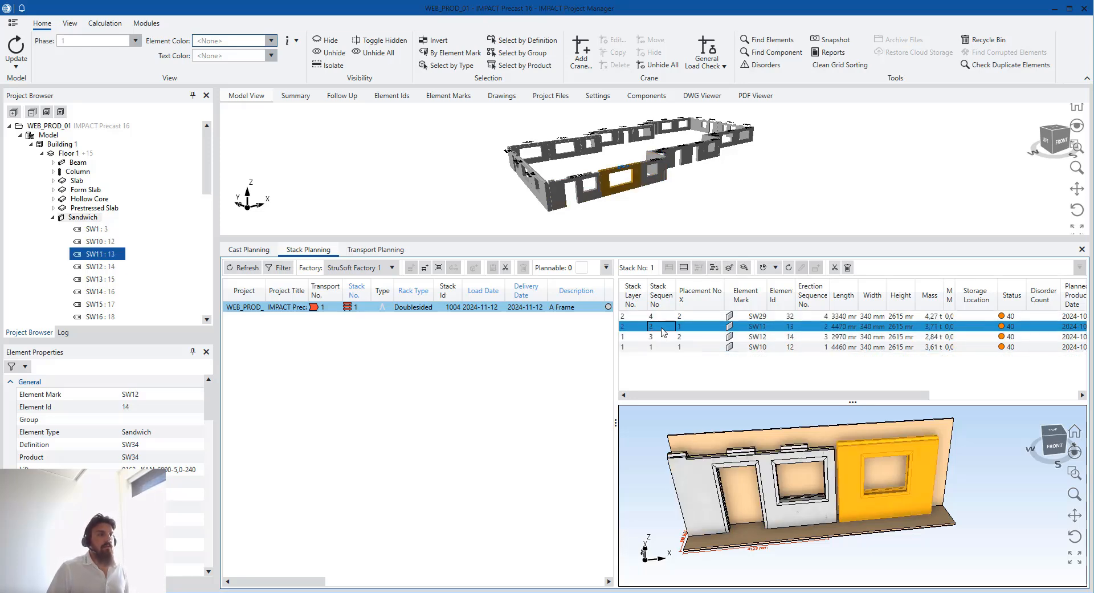
pyautogui.click(661, 337)
pyautogui.click(663, 347)
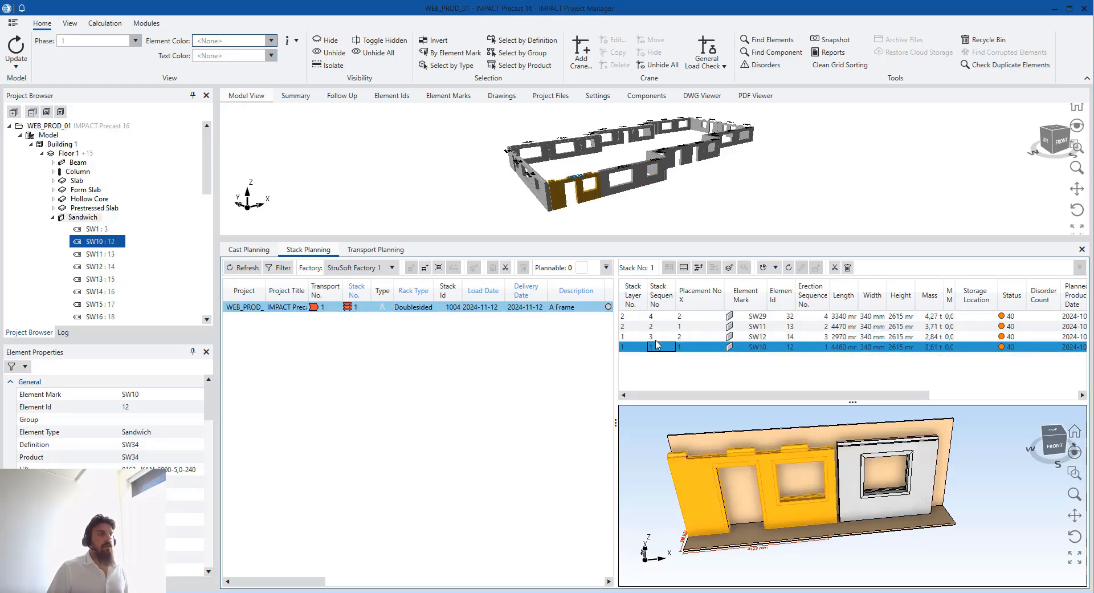
pyautogui.click(663, 329)
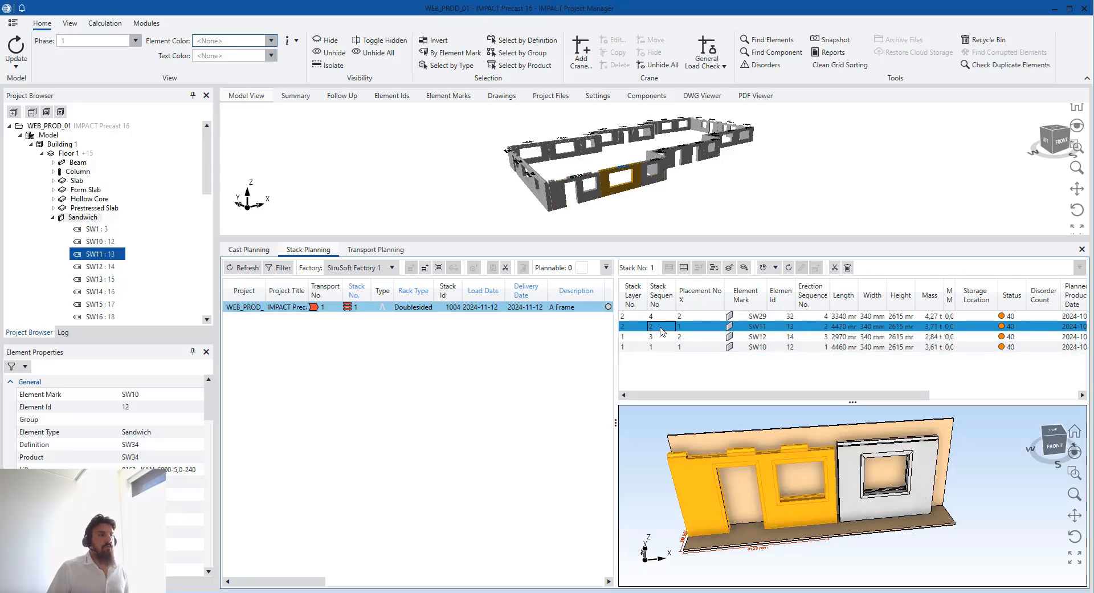
pyautogui.click(659, 347)
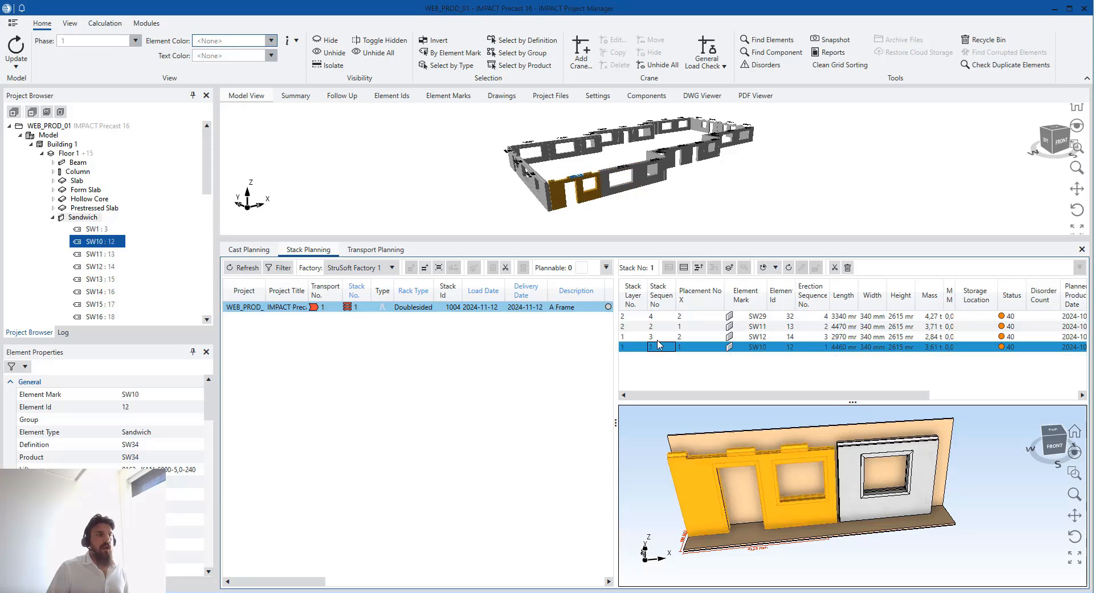
pyautogui.click(661, 327)
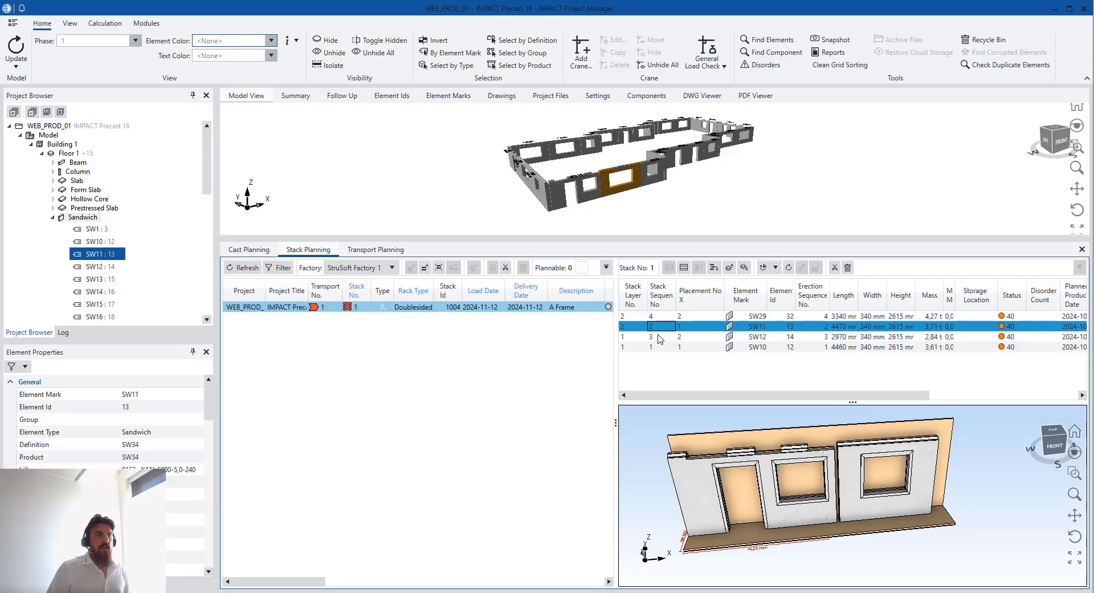
pyautogui.click(660, 336)
pyautogui.click(660, 317)
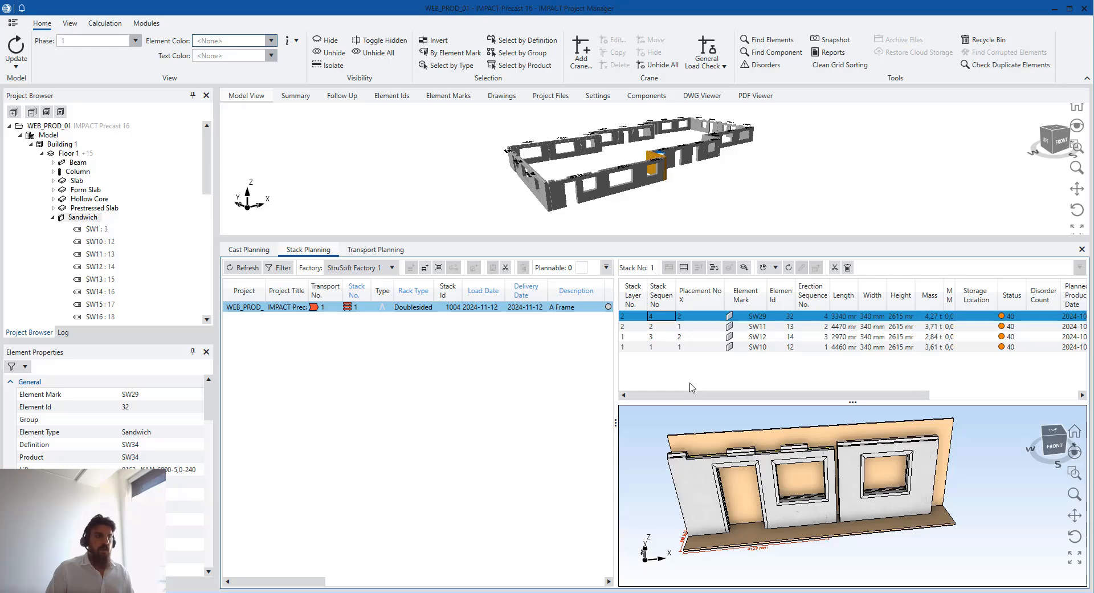
pyautogui.moveTo(769, 467); pyautogui.dragTo(686, 373)
pyautogui.keyDown('shift'); pyautogui.click(688, 338); pyautogui.keyUp('shift')
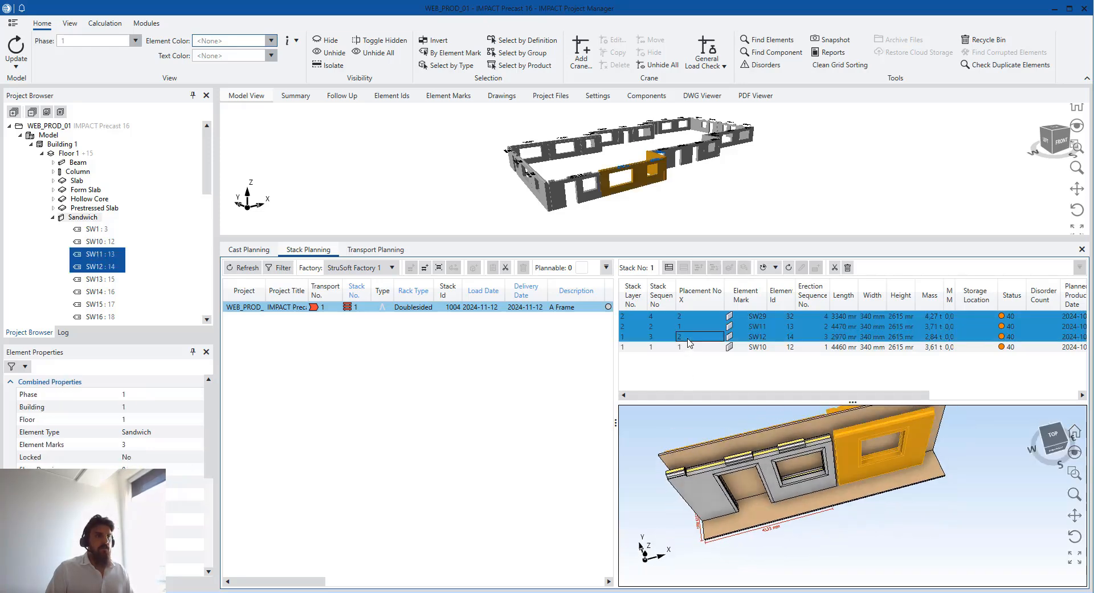
pyautogui.click(688, 339)
pyautogui.click(779, 572)
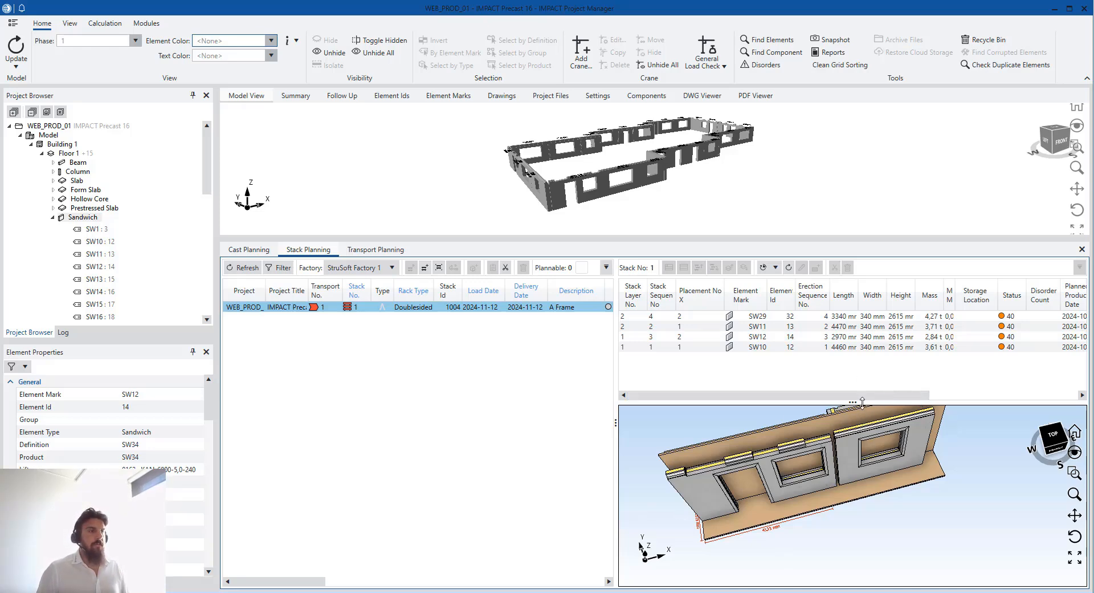
pyautogui.moveTo(862, 403); pyautogui.dragTo(862, 390)
pyautogui.scroll(-2, 853, 461)
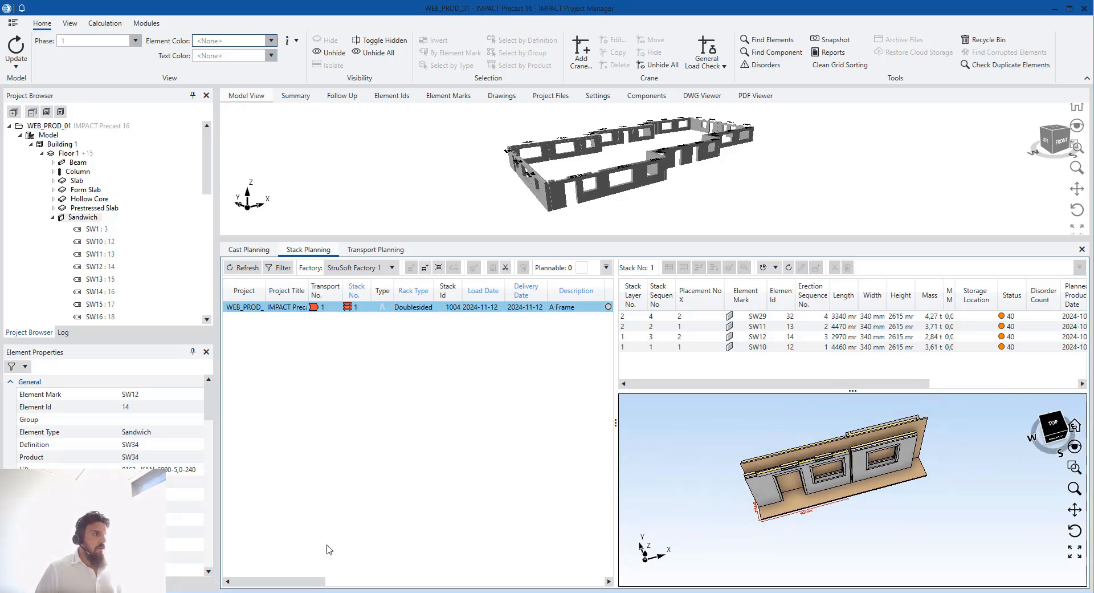
# Select all building walls in Transport Planning and run Auto Transport for them
pyautogui.click(392, 251)
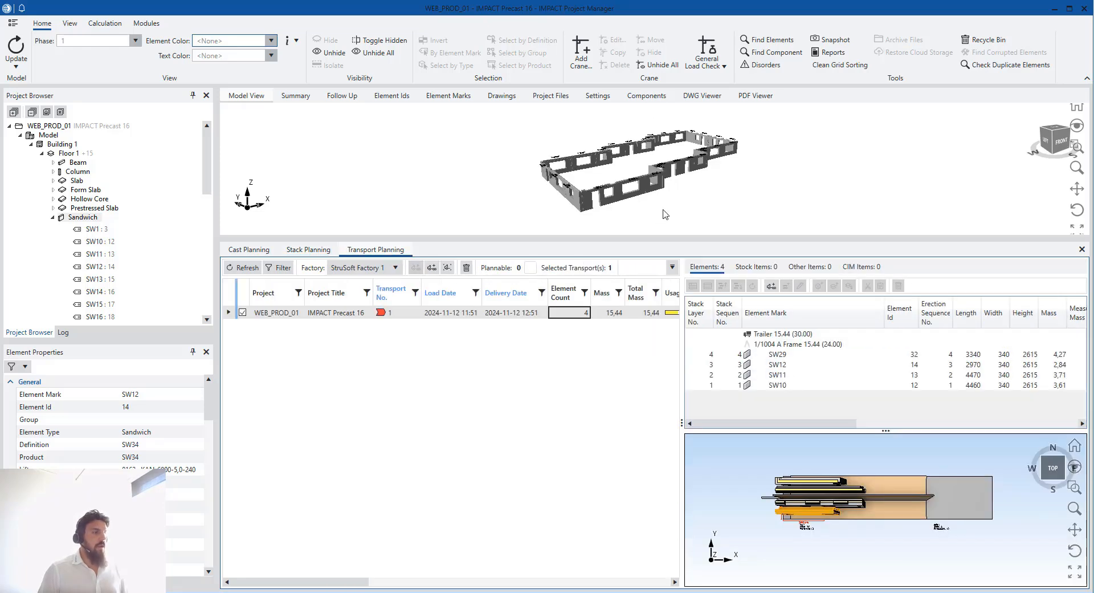
pyautogui.moveTo(677, 213); pyautogui.dragTo(637, 211, button='middle')
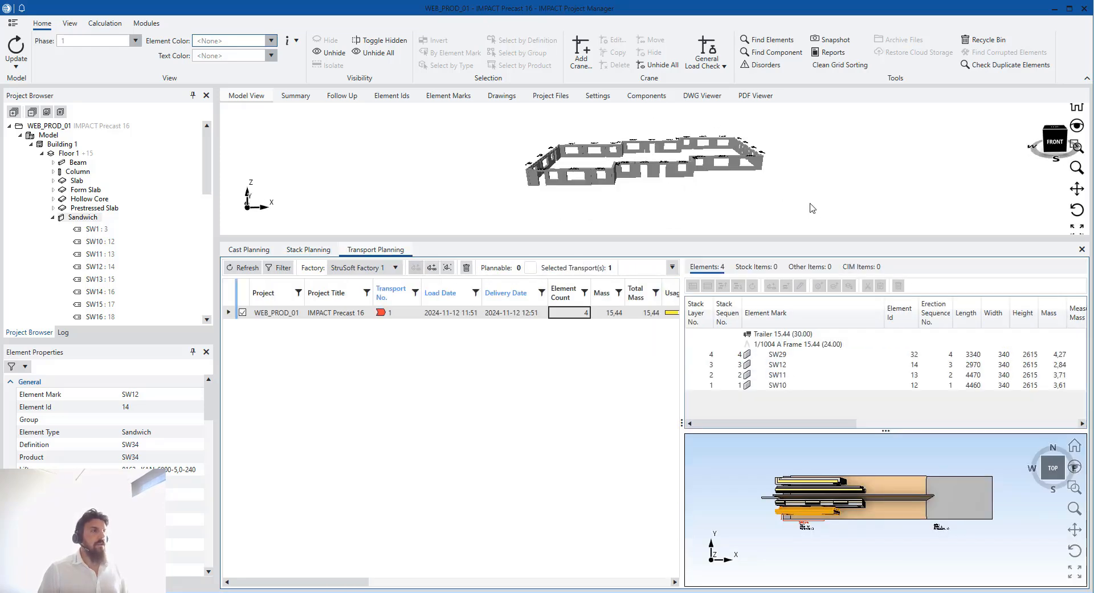
pyautogui.moveTo(814, 211); pyautogui.dragTo(493, 152)
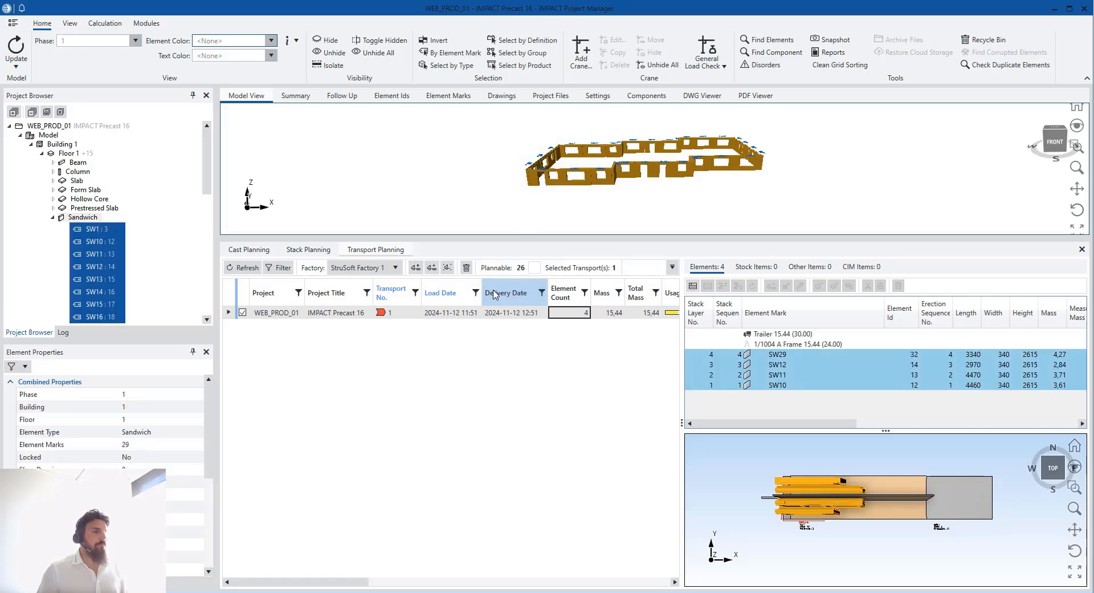
pyautogui.click(415, 267)
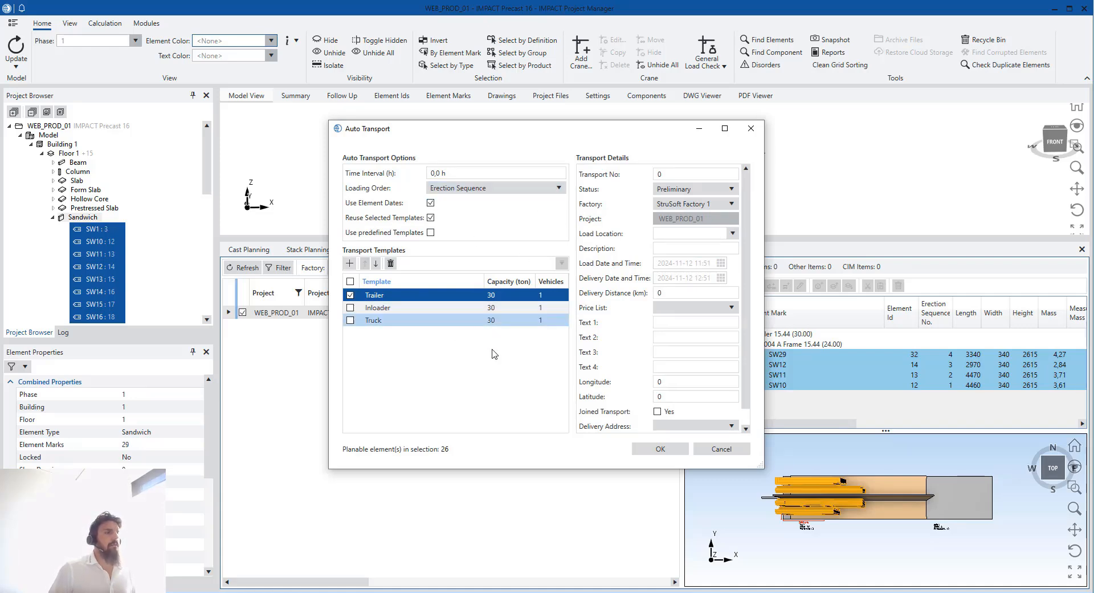
pyautogui.click(659, 449)
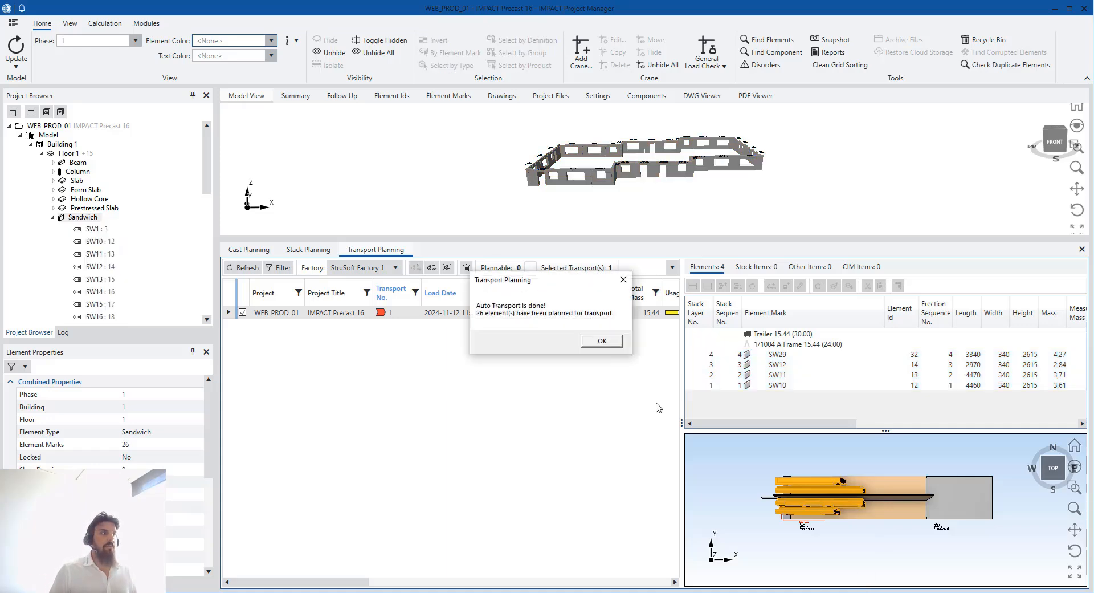
# Dismiss the completion message, widen the transport list, and view transport 2's seven elements
pyautogui.click(596, 341)
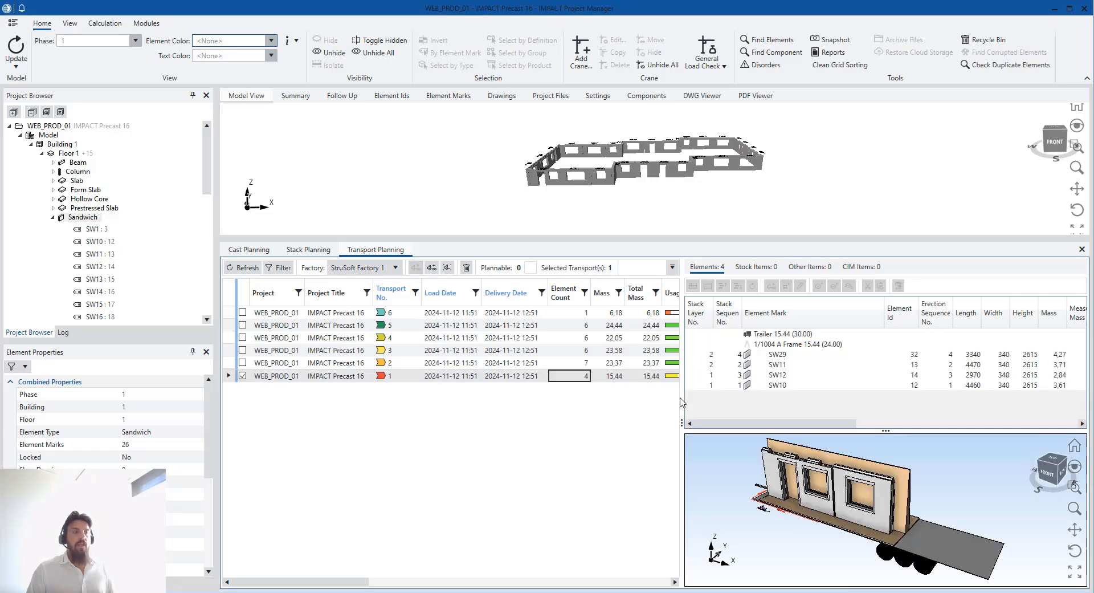
pyautogui.moveTo(682, 398); pyautogui.dragTo(721, 399)
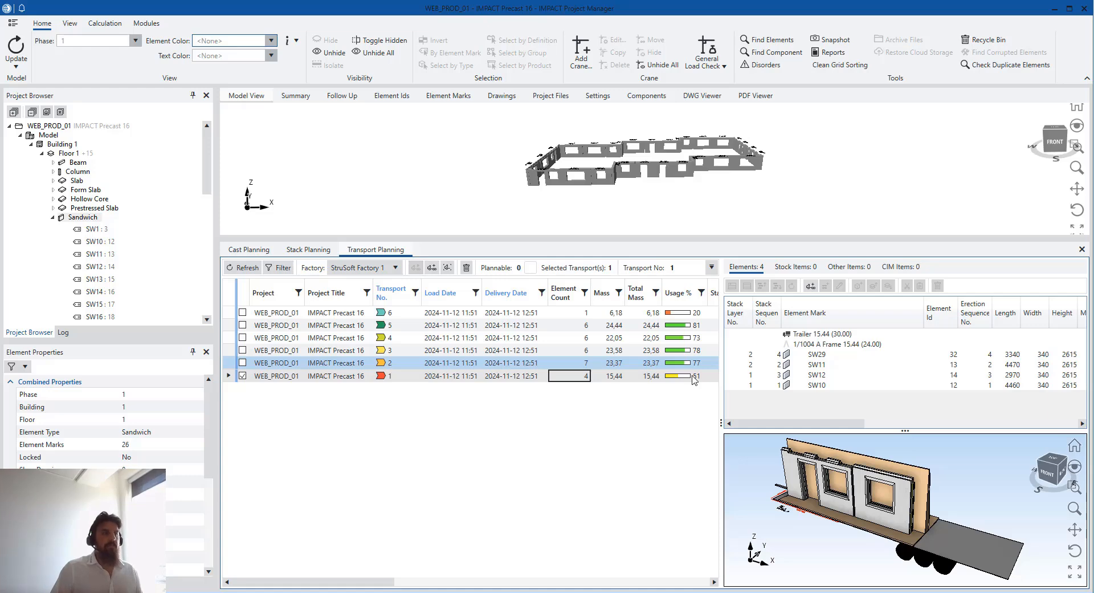
pyautogui.click(644, 365)
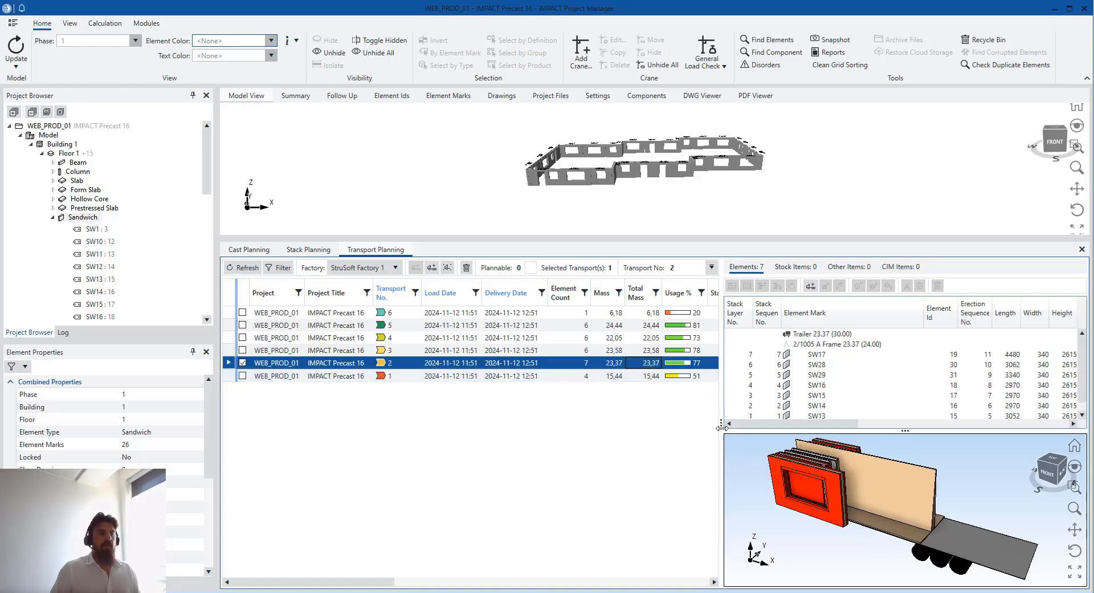
pyautogui.moveTo(720, 426)
pyautogui.mouseDown()
pyautogui.moveTo(709, 427)
pyautogui.moveTo(723, 426)
pyautogui.mouseUp()
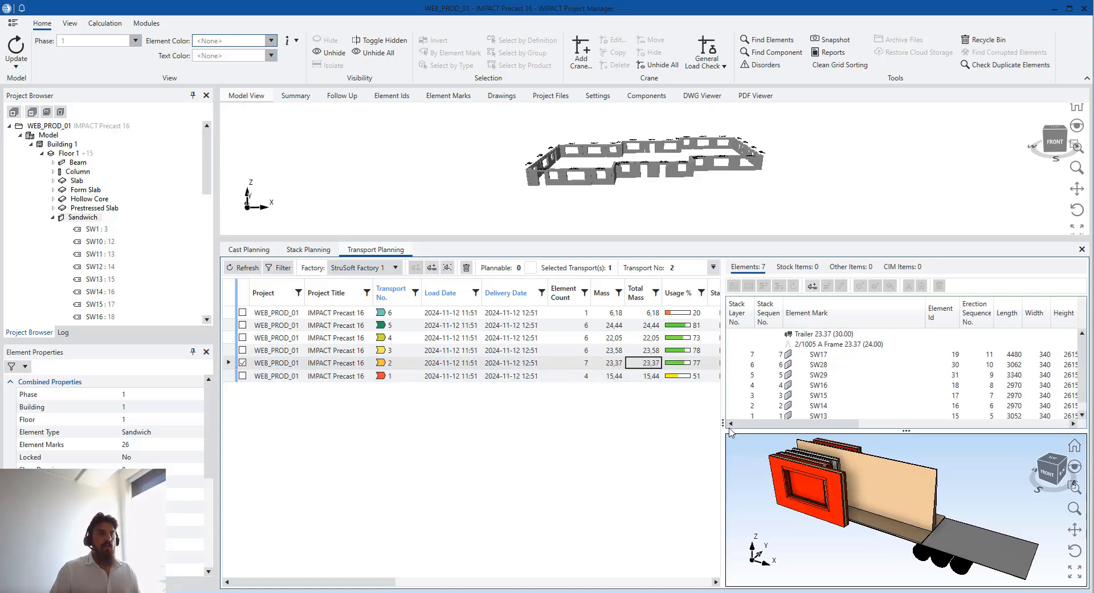
pyautogui.moveTo(862, 490); pyautogui.dragTo(887, 537, button='middle')
pyautogui.scroll(2, 853, 511)
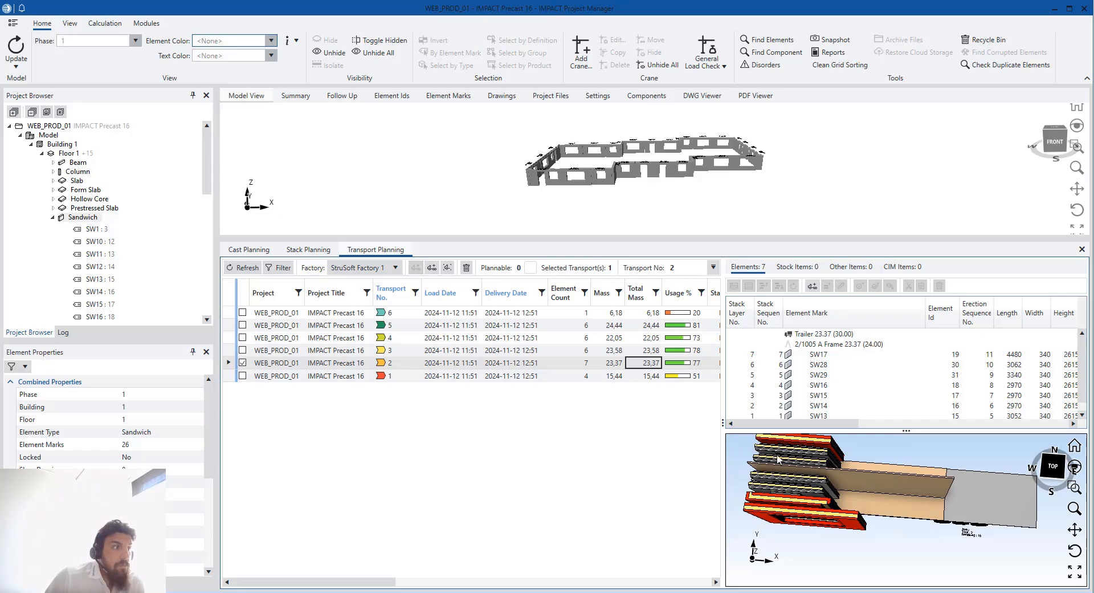
# View transport 3's six elements, orbiting the trailer to see the stacked panels
pyautogui.click(694, 352)
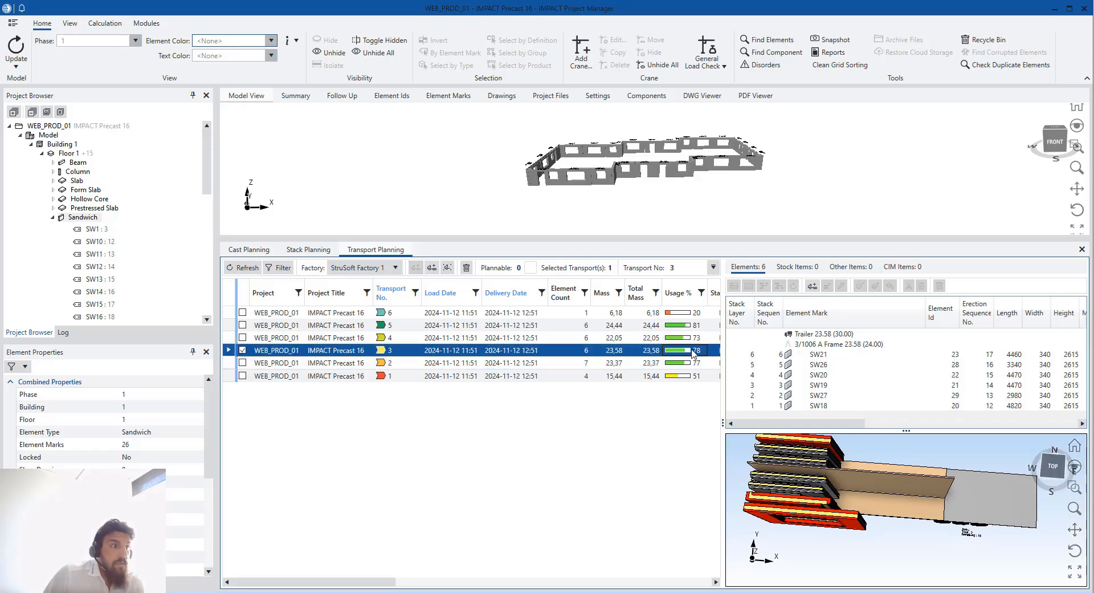
pyautogui.moveTo(849, 508); pyautogui.dragTo(855, 524, button='middle')
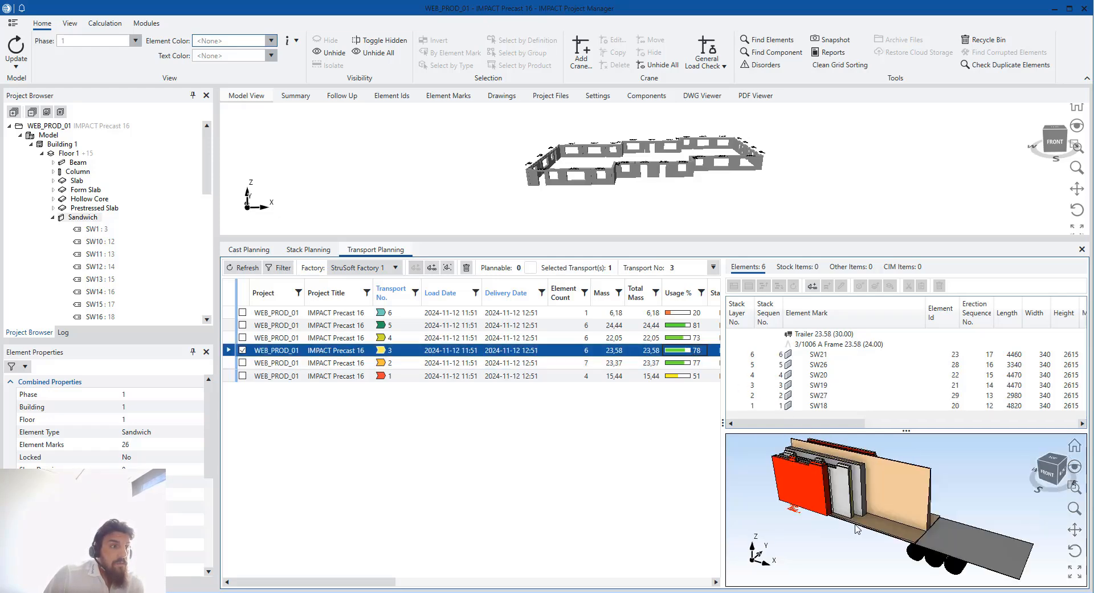
pyautogui.scroll(-2, 857, 504)
pyautogui.scroll(2, 859, 499)
pyautogui.moveTo(845, 484); pyautogui.dragTo(860, 553, button='middle')
pyautogui.scroll(-2, 863, 506)
pyautogui.scroll(2, 863, 516)
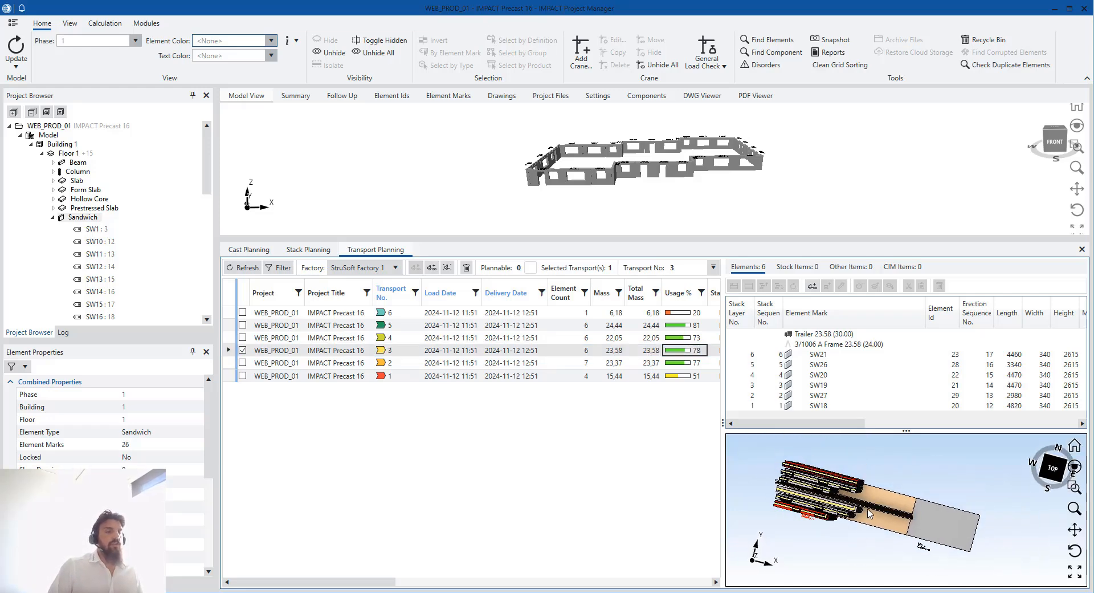
pyautogui.moveTo(868, 522); pyautogui.dragTo(869, 513, button='middle')
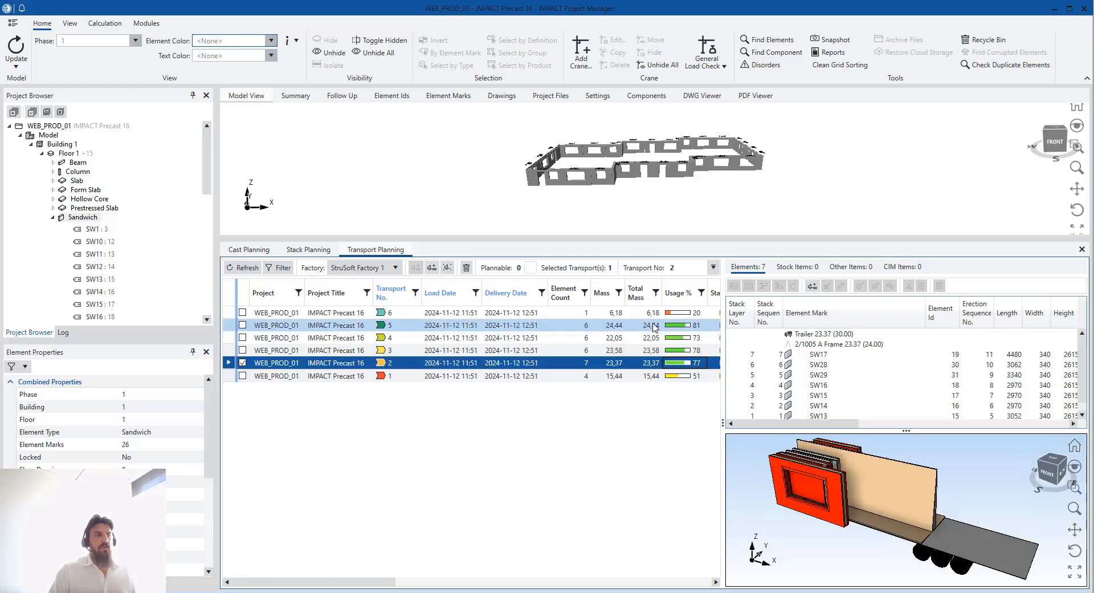
# View transport 5, then transport 6 carrying only SW9, from above
pyautogui.click(656, 327)
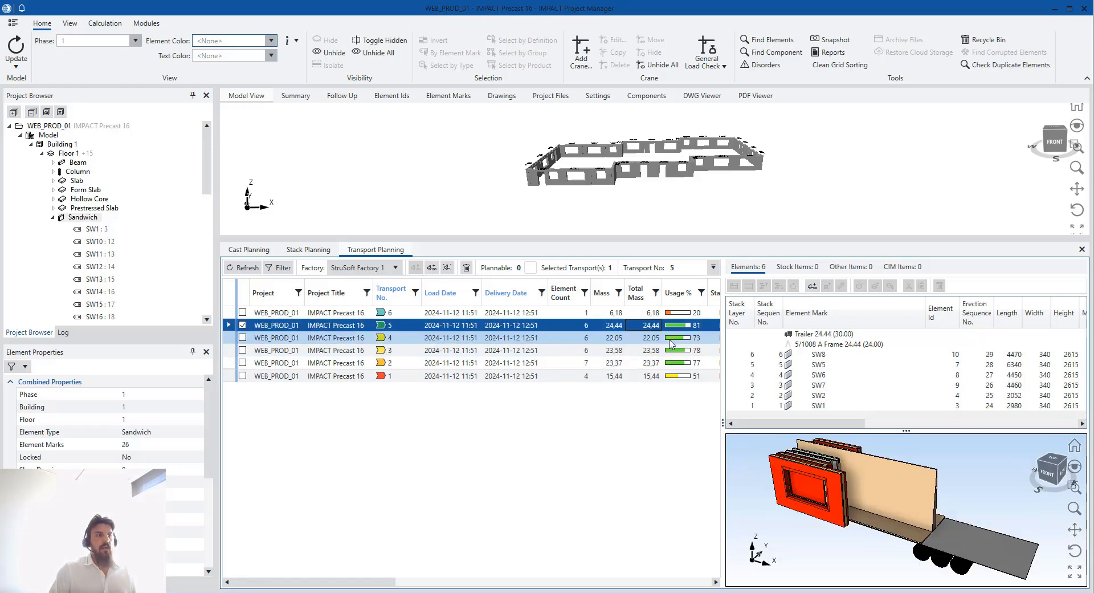
pyautogui.click(688, 313)
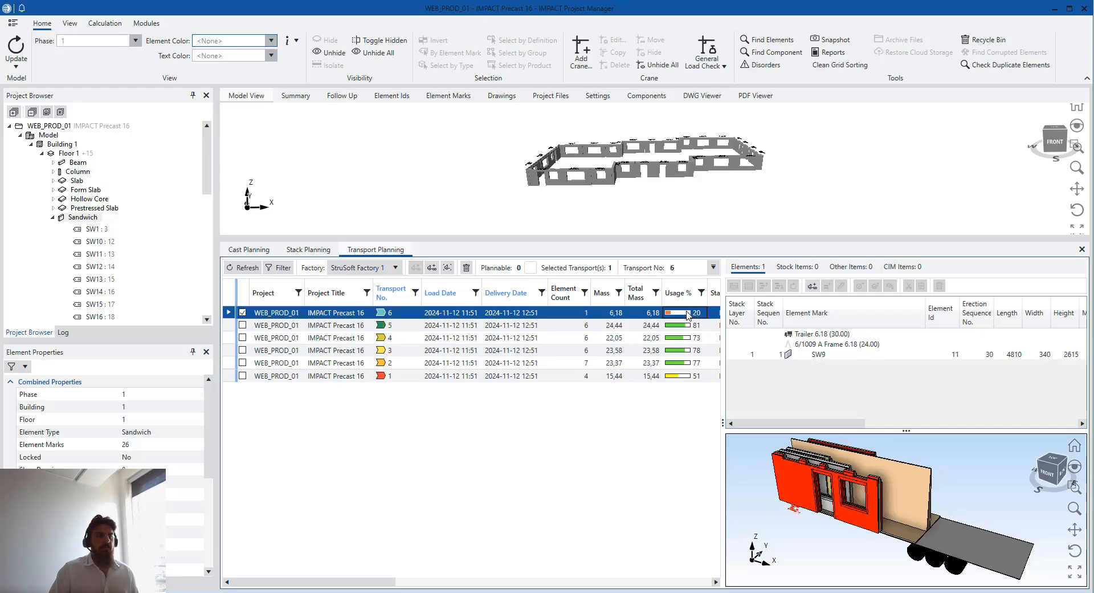
pyautogui.scroll(-3, 912, 520)
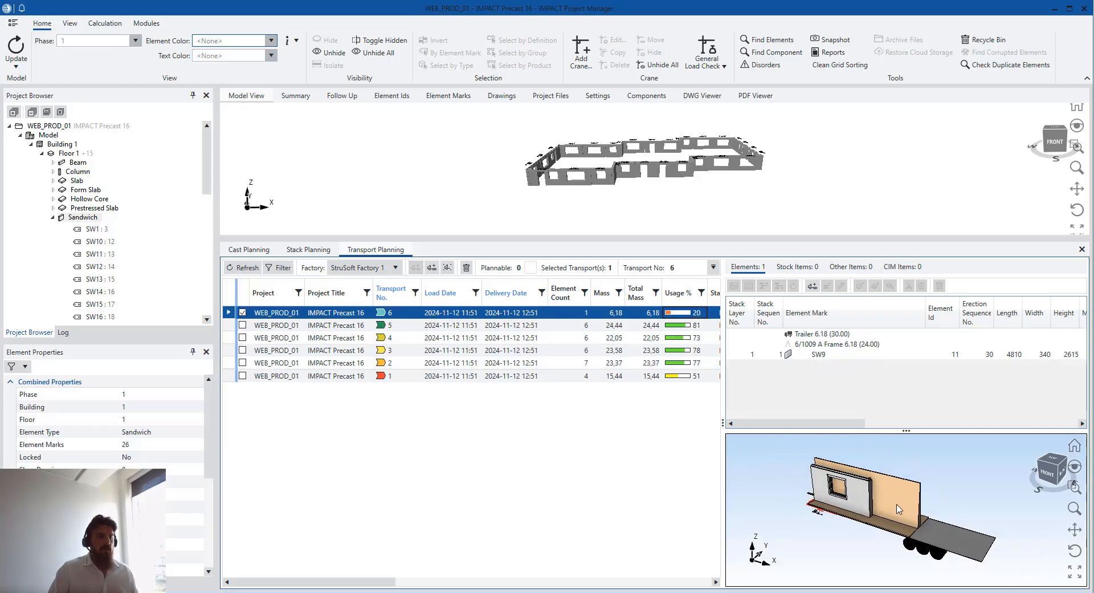
pyautogui.moveTo(884, 502); pyautogui.dragTo(901, 526)
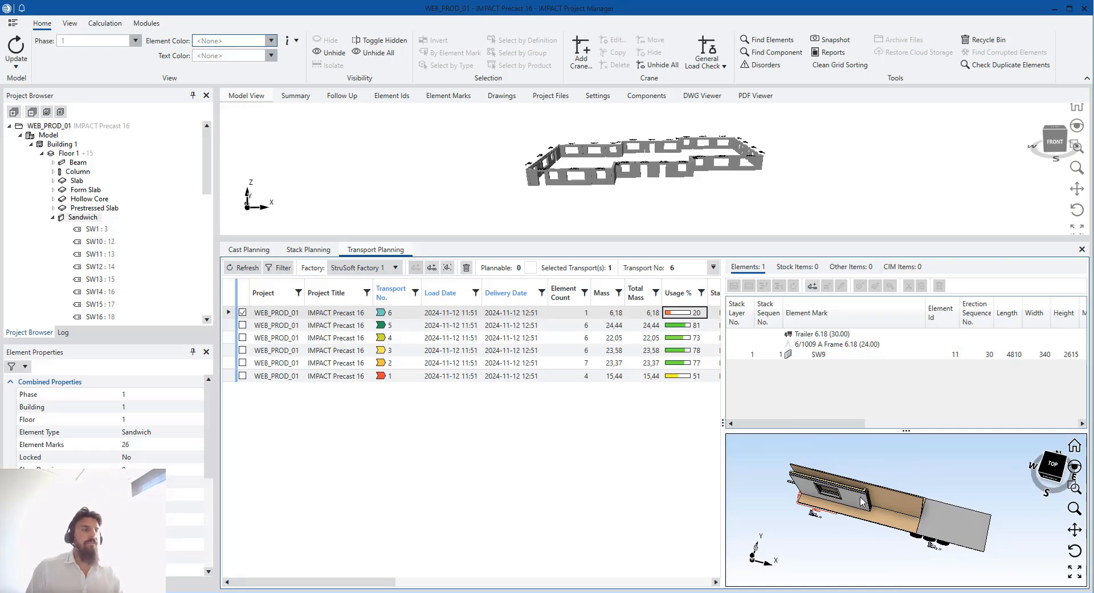
# Cut wall SW9 from transport 6 and paste it onto transport 1's A-frame, leaving transport 6 empty
pyautogui.click(813, 356)
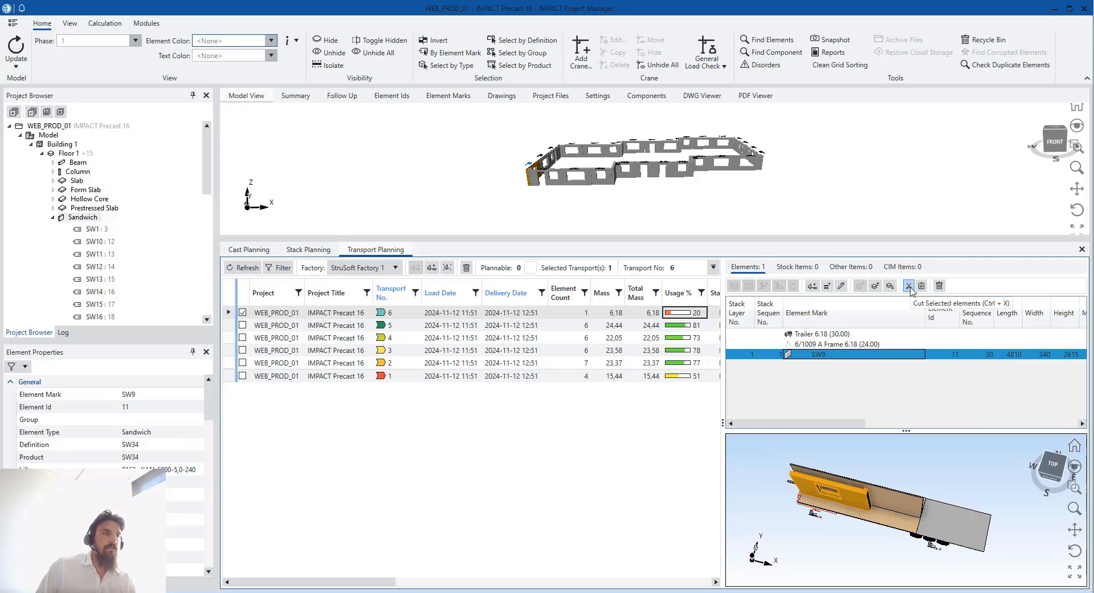
pyautogui.click(910, 287)
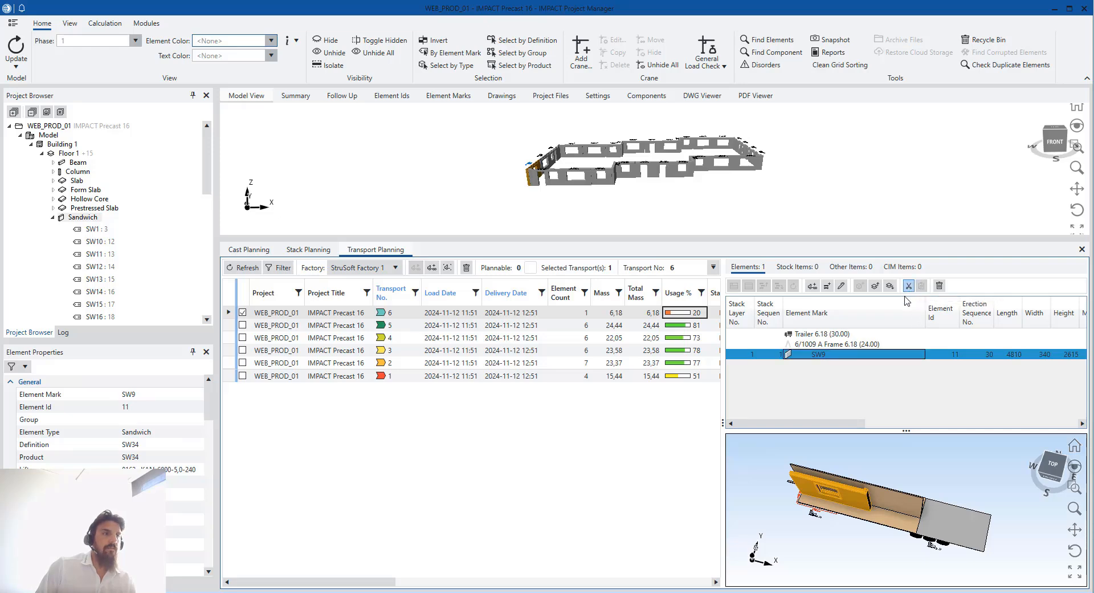
pyautogui.click(643, 377)
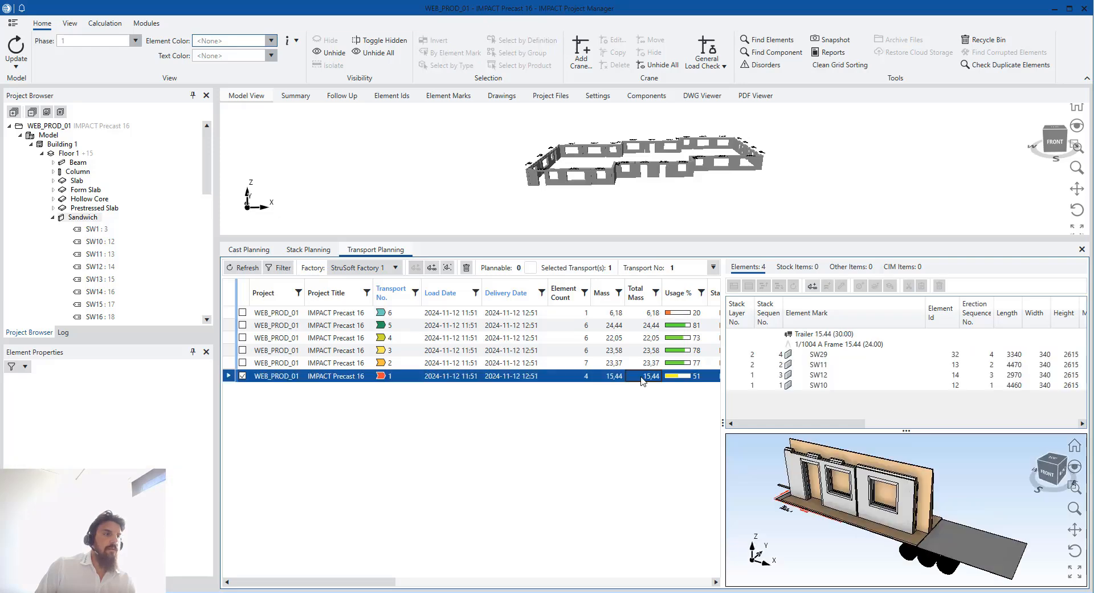
pyautogui.click(833, 344)
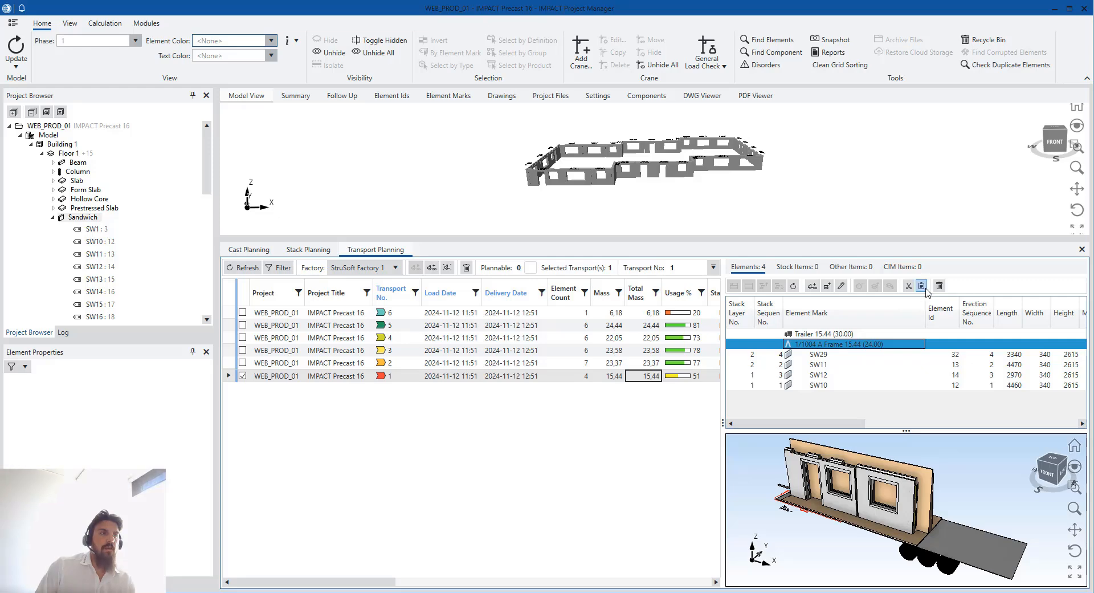
pyautogui.click(925, 289)
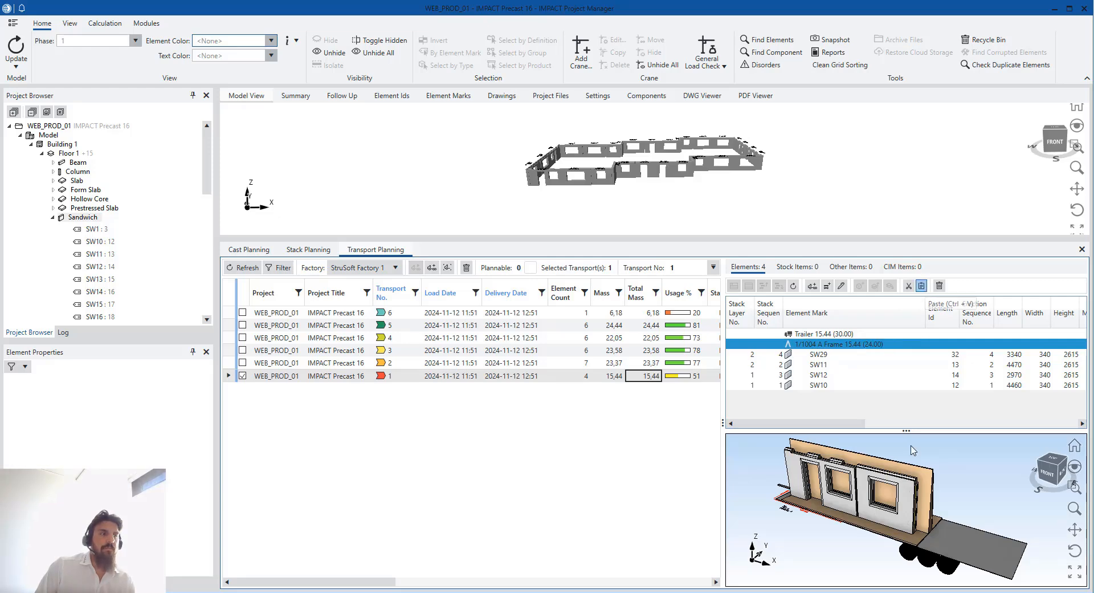
pyautogui.click(902, 495)
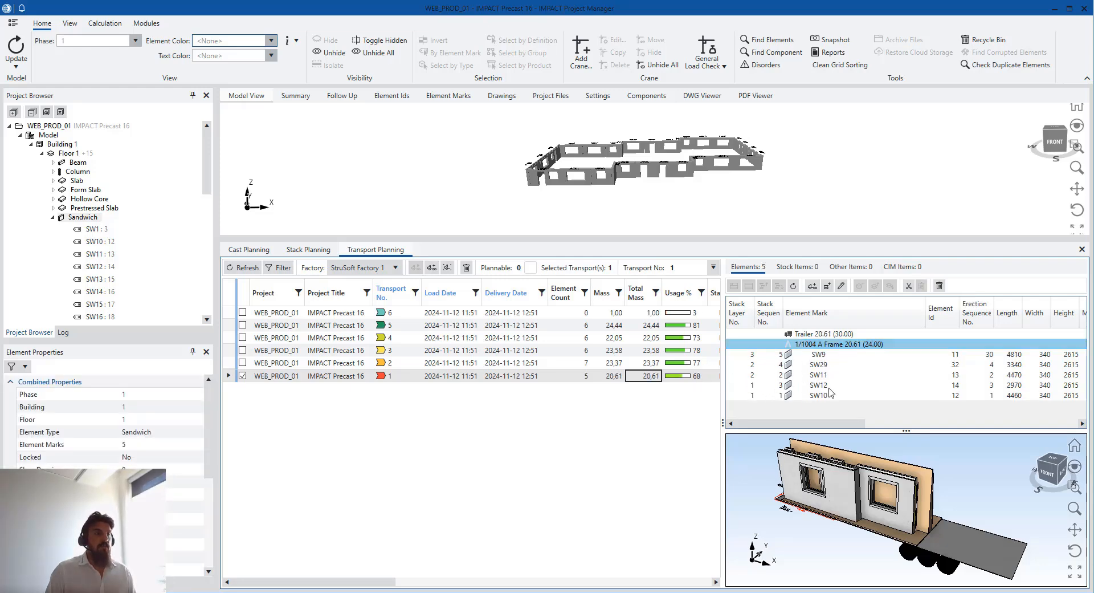
pyautogui.moveTo(849, 491); pyautogui.dragTo(858, 562)
pyautogui.scroll(3, 838, 508)
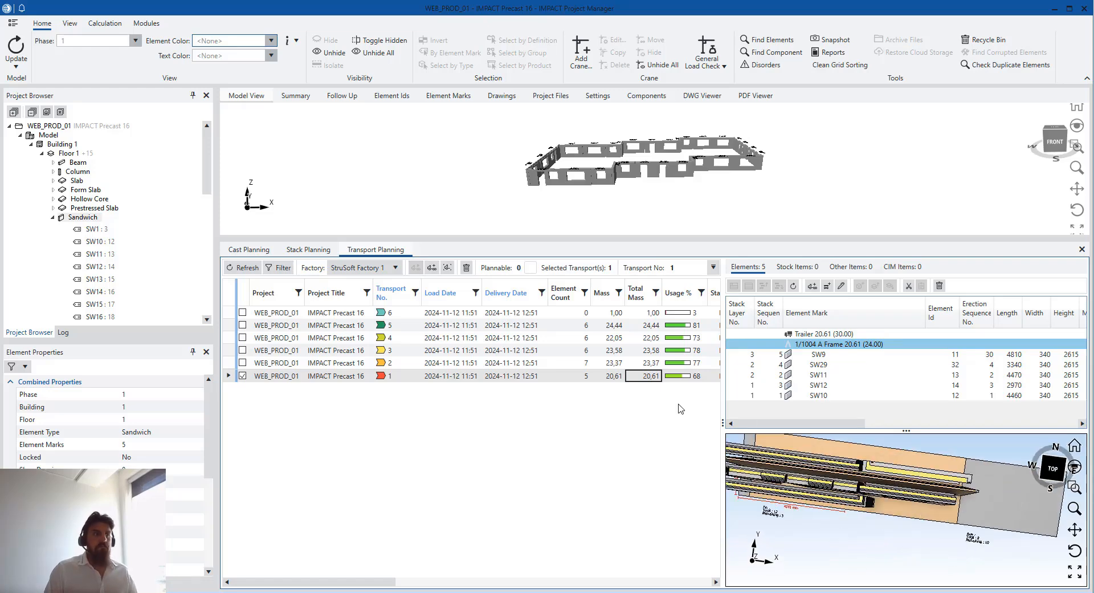
pyautogui.click(661, 313)
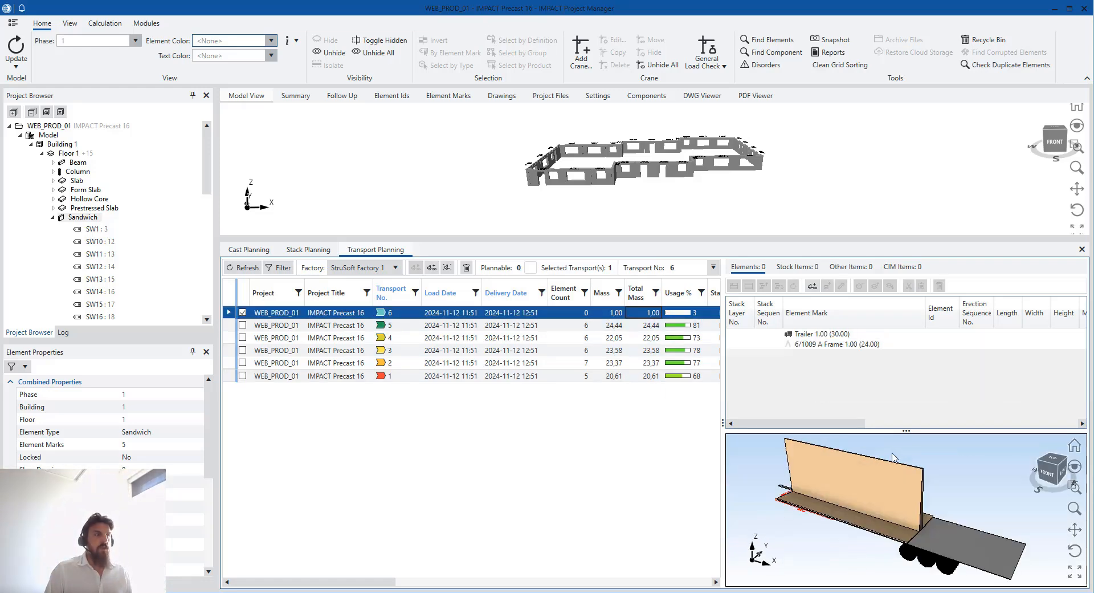
# Delete the empty transport 6, leaving transports 1 to 5
pyautogui.moveTo(870, 509)
pyautogui.mouseDown()
pyautogui.moveTo(889, 491)
pyautogui.moveTo(884, 510)
pyautogui.mouseUp()
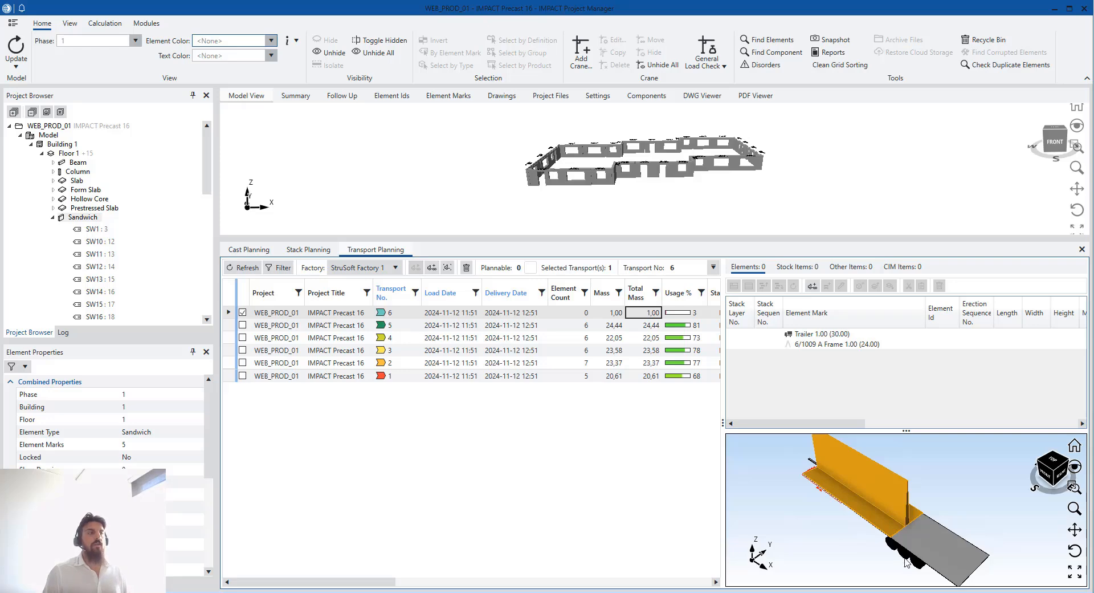
pyautogui.click(353, 312)
pyautogui.rightClick(353, 312)
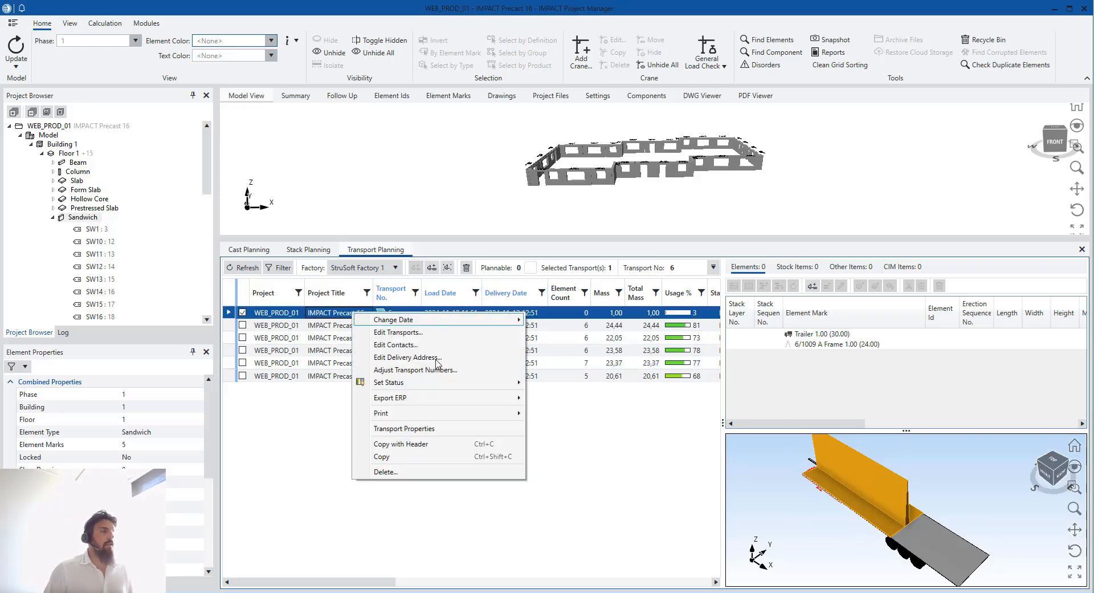
pyautogui.click(441, 472)
pyautogui.click(544, 364)
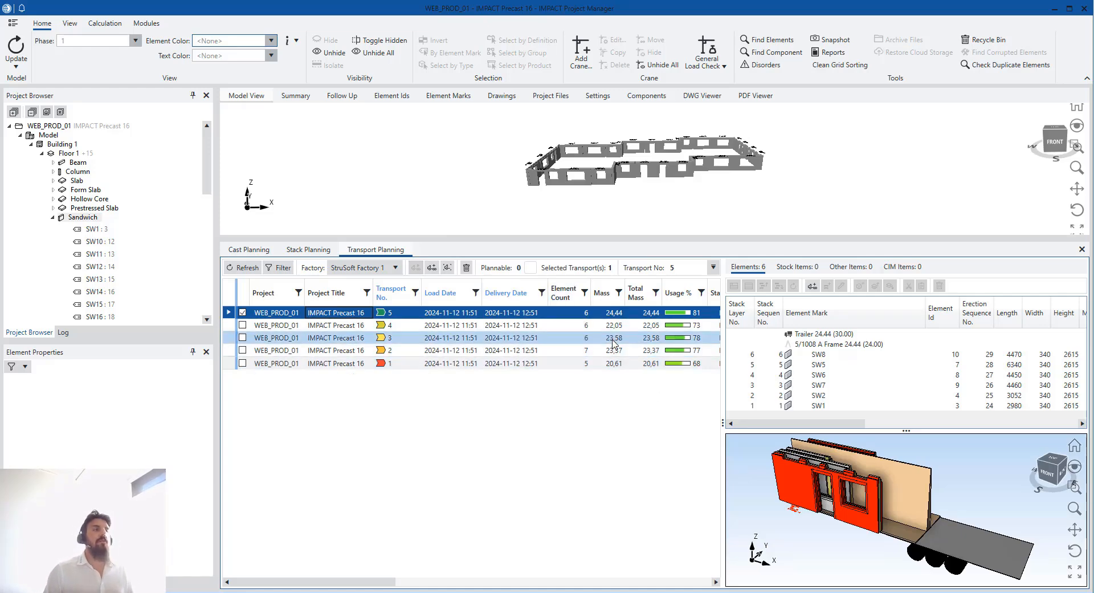
# Show stack 2's walls in Stack Planning and select panels SW28, SW14 and SW17
pyautogui.click(326, 254)
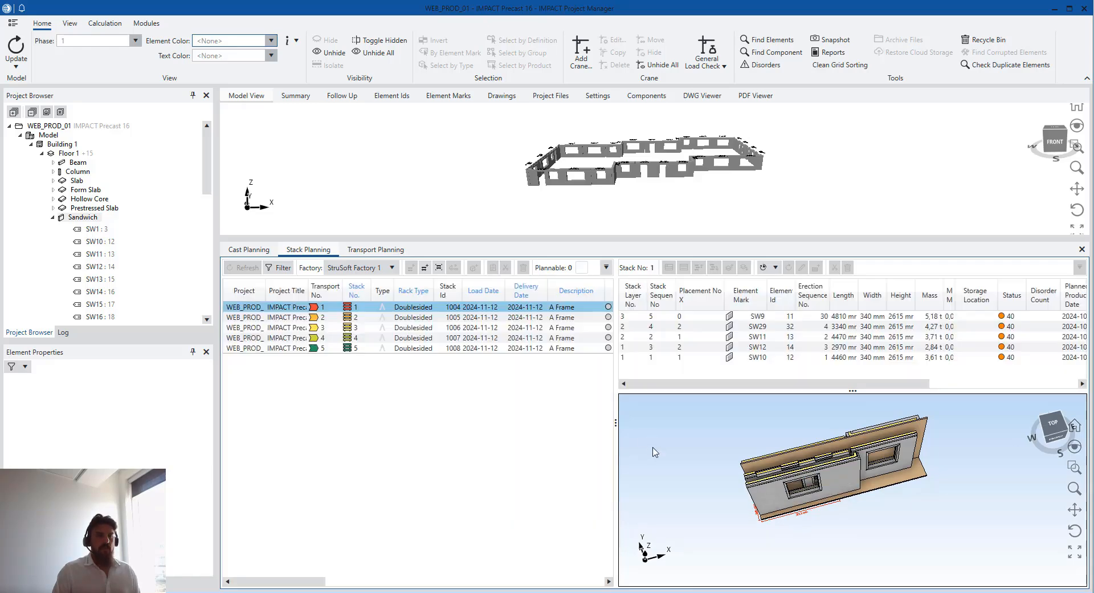
pyautogui.moveTo(612, 387); pyautogui.dragTo(690, 388)
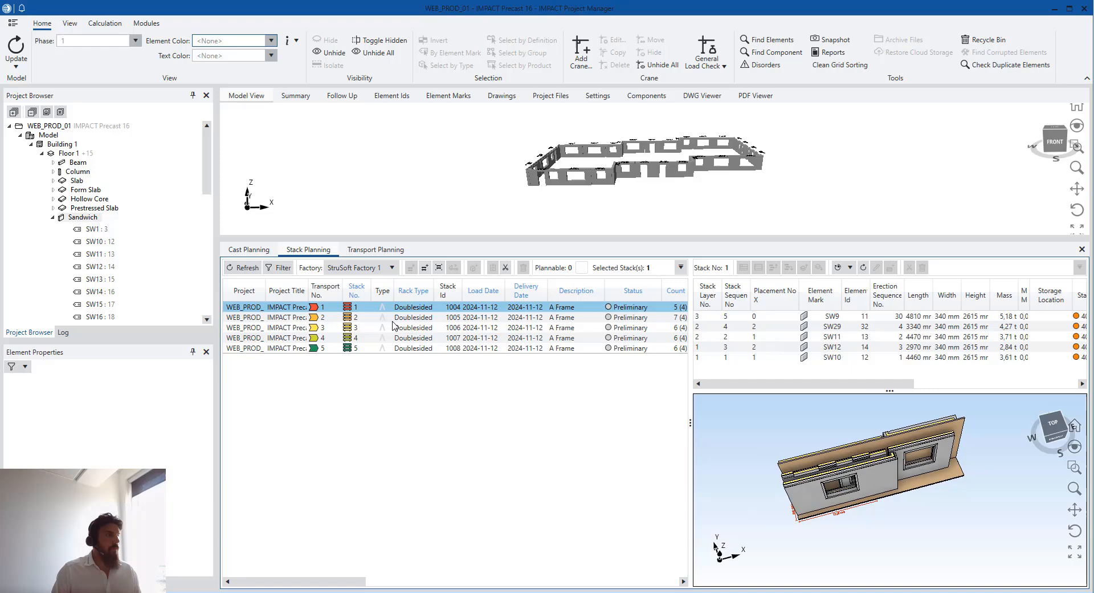
pyautogui.click(439, 321)
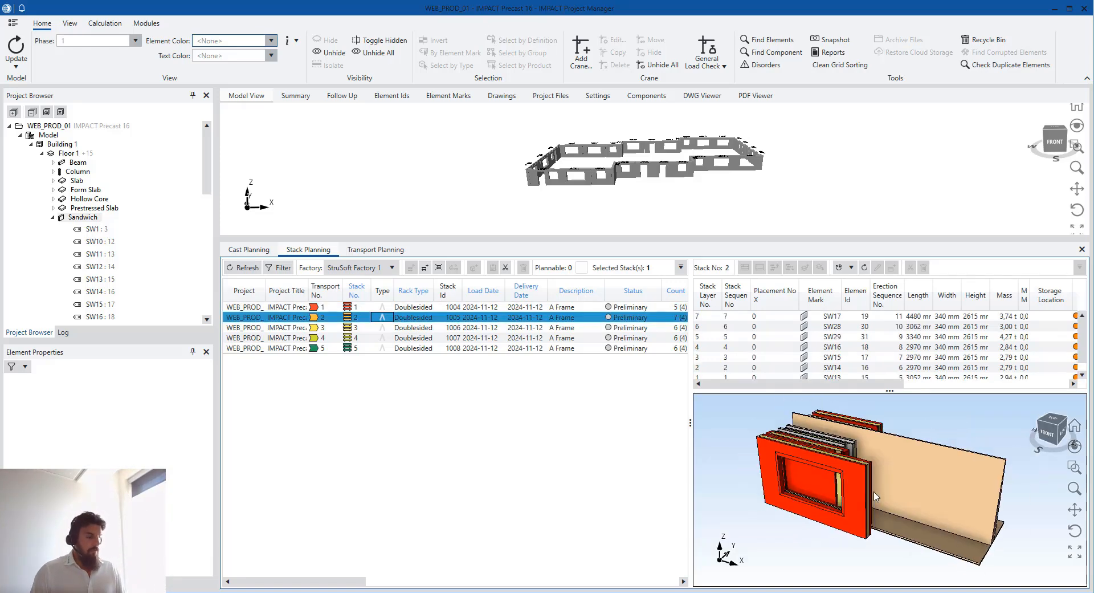
pyautogui.moveTo(867, 491); pyautogui.dragTo(883, 528)
pyautogui.moveTo(866, 495); pyautogui.dragTo(873, 533, button='middle')
pyautogui.scroll(-1, 873, 533)
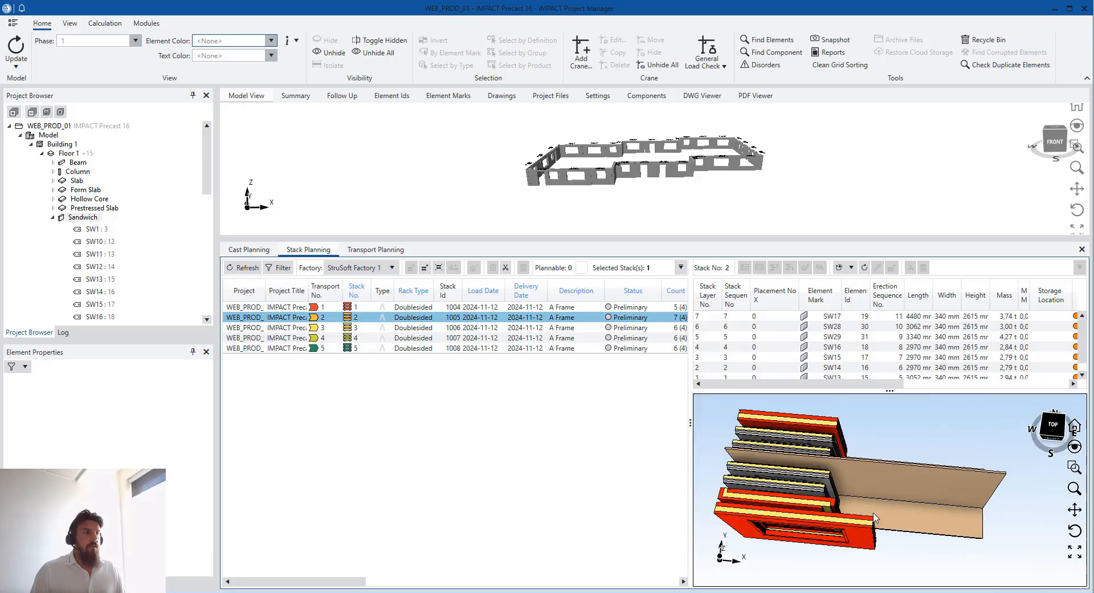
pyautogui.click(827, 429)
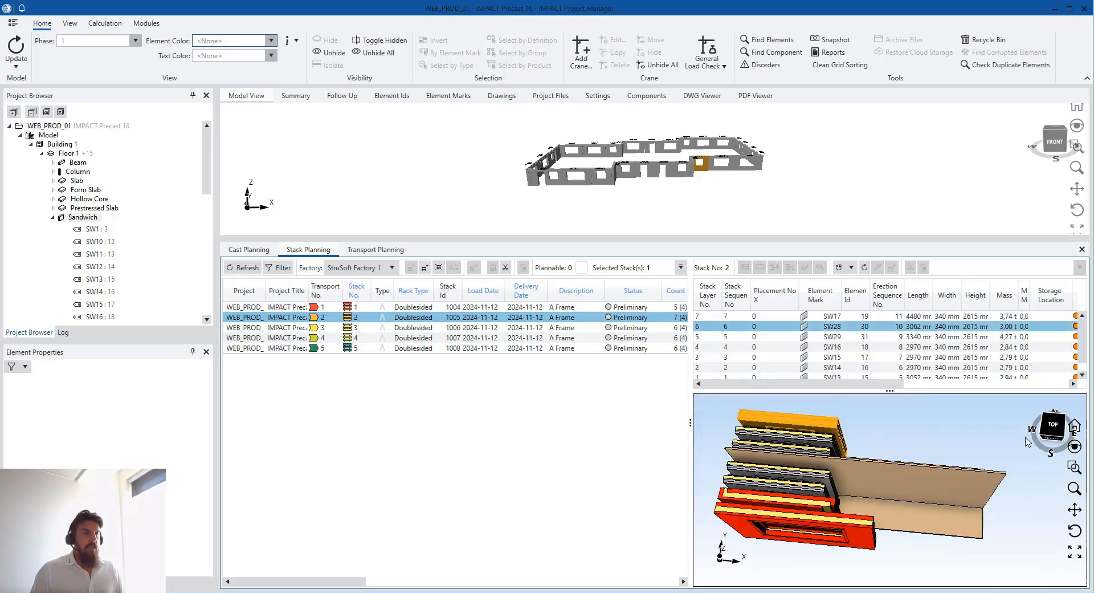
pyautogui.click(1053, 428)
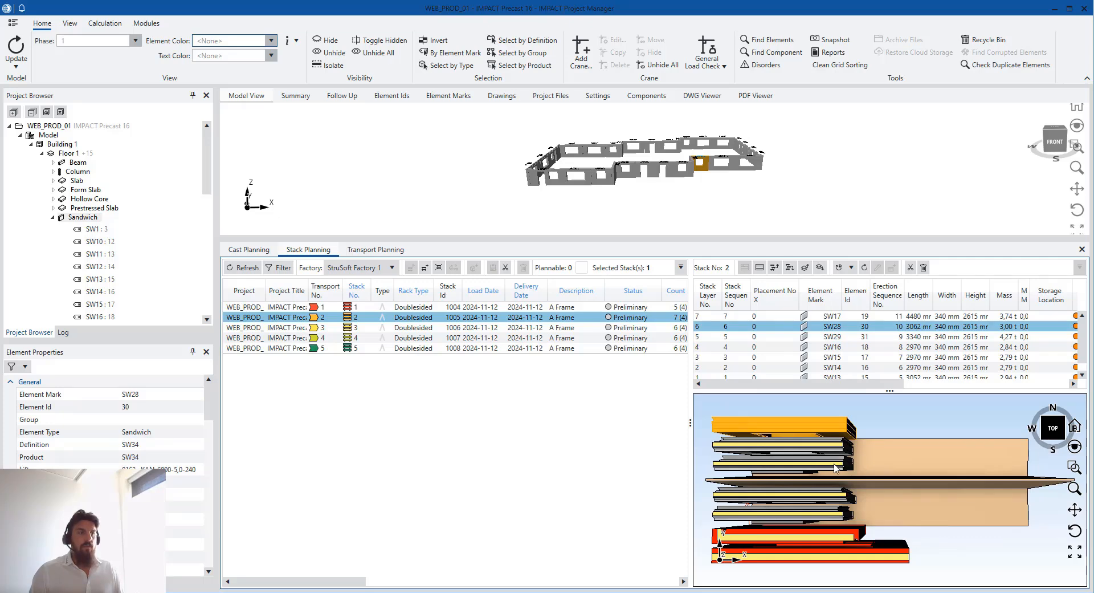
pyautogui.click(854, 501)
pyautogui.keyDown('ctrl'); pyautogui.click(880, 554); pyautogui.keyUp('ctrl')
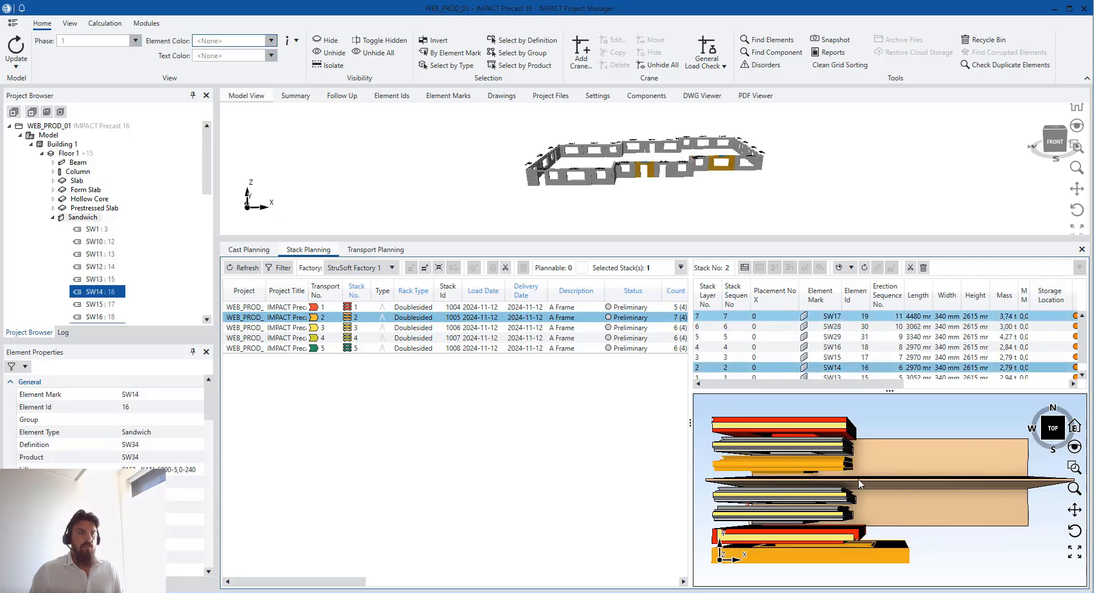
pyautogui.rightClick(835, 367)
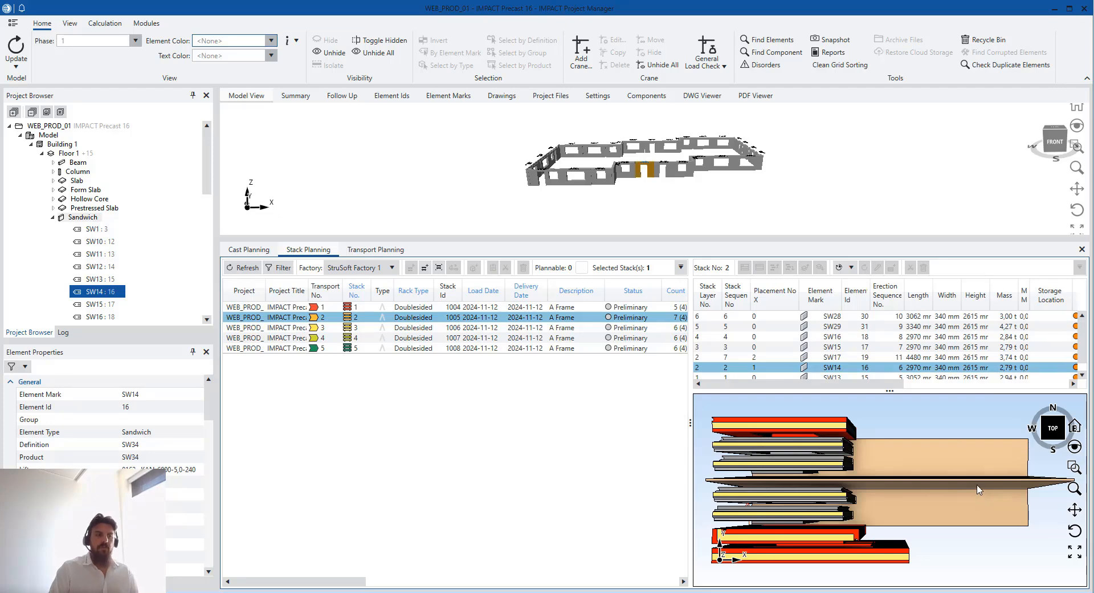
# Merge SW28's layer into the bottom layer with SW13
pyautogui.click(819, 433)
pyautogui.keyDown('ctrl'); pyautogui.click(841, 501); pyautogui.keyUp('ctrl')
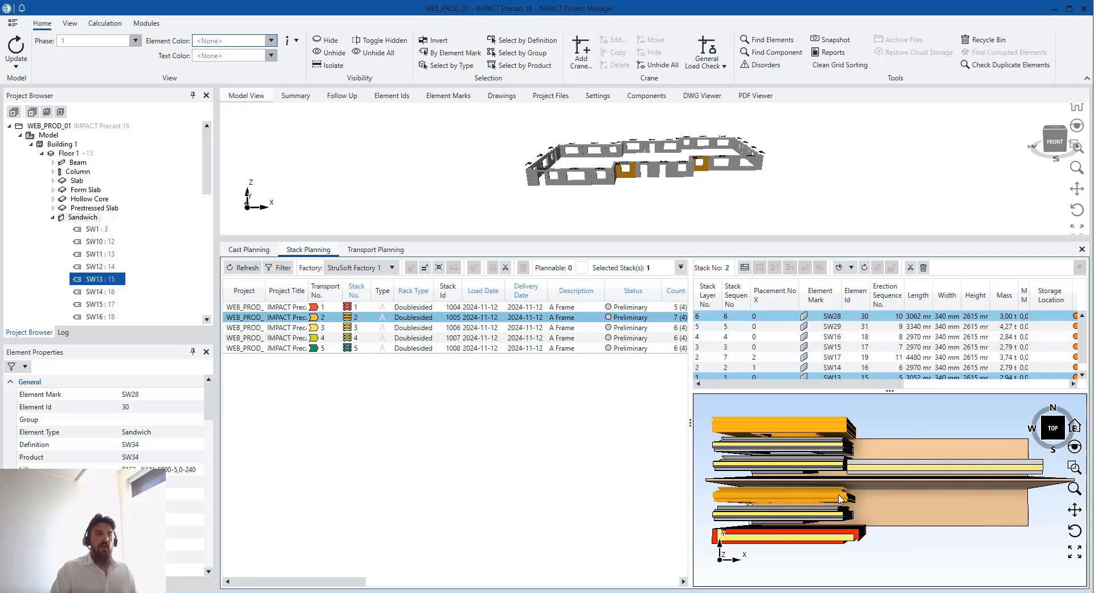
pyautogui.rightClick(829, 377)
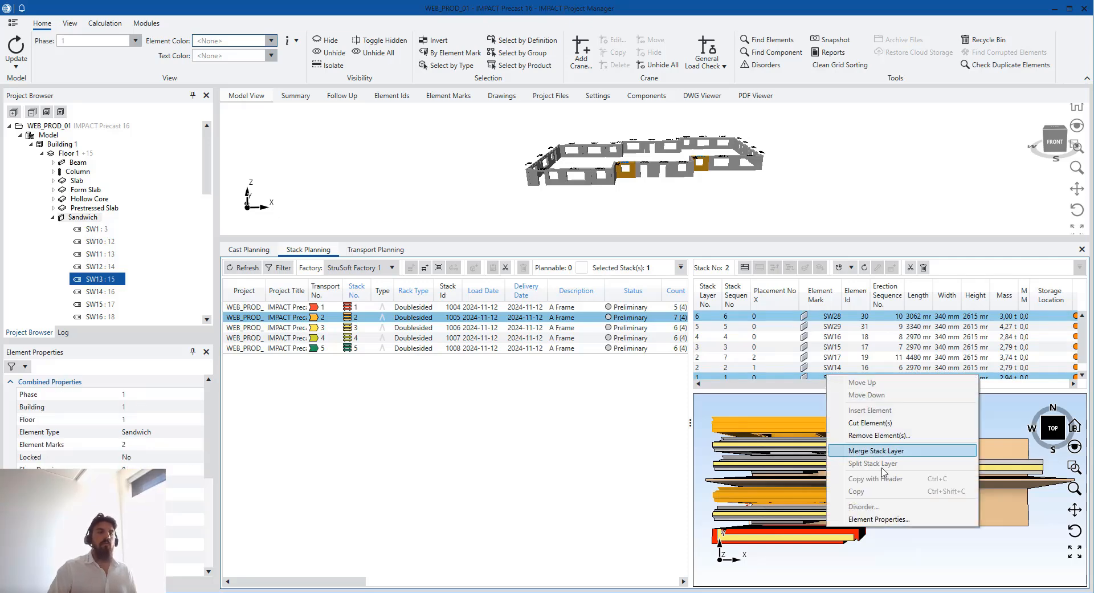
pyautogui.click(878, 451)
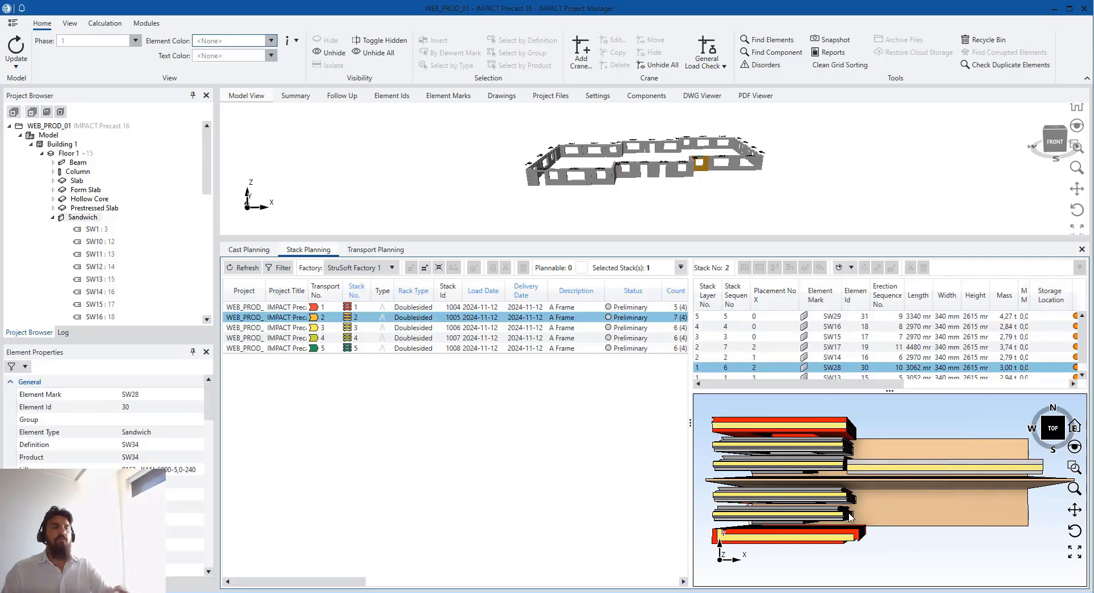
# Merge SW29's layer with SW16's, then view the four-layer stack from the side
pyautogui.click(878, 500)
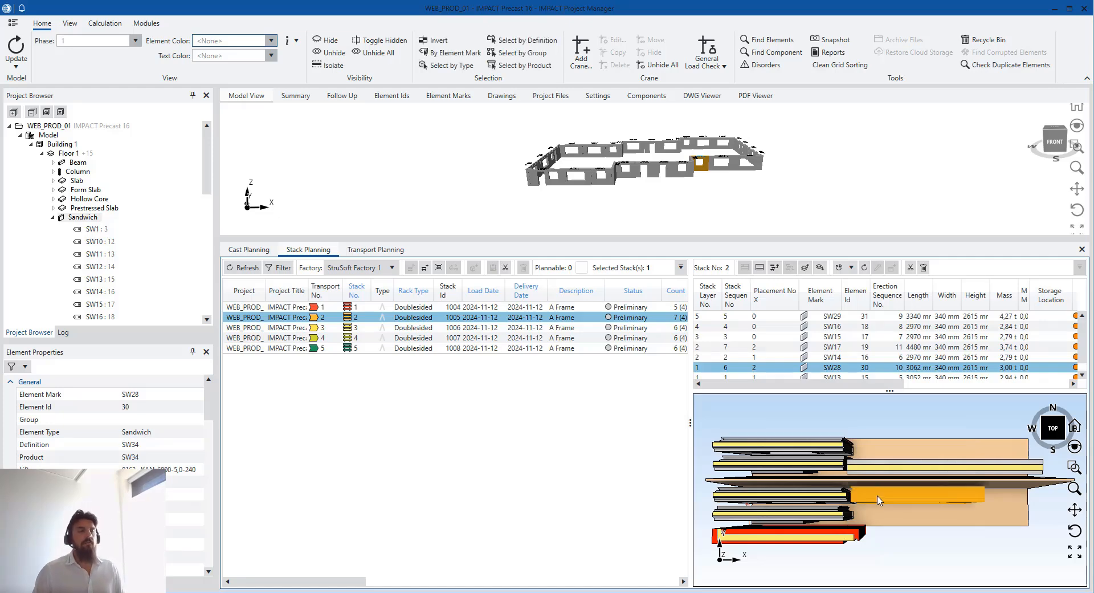
pyautogui.click(856, 489)
pyautogui.keyDown('ctrl'); pyautogui.click(839, 450); pyautogui.keyUp('ctrl')
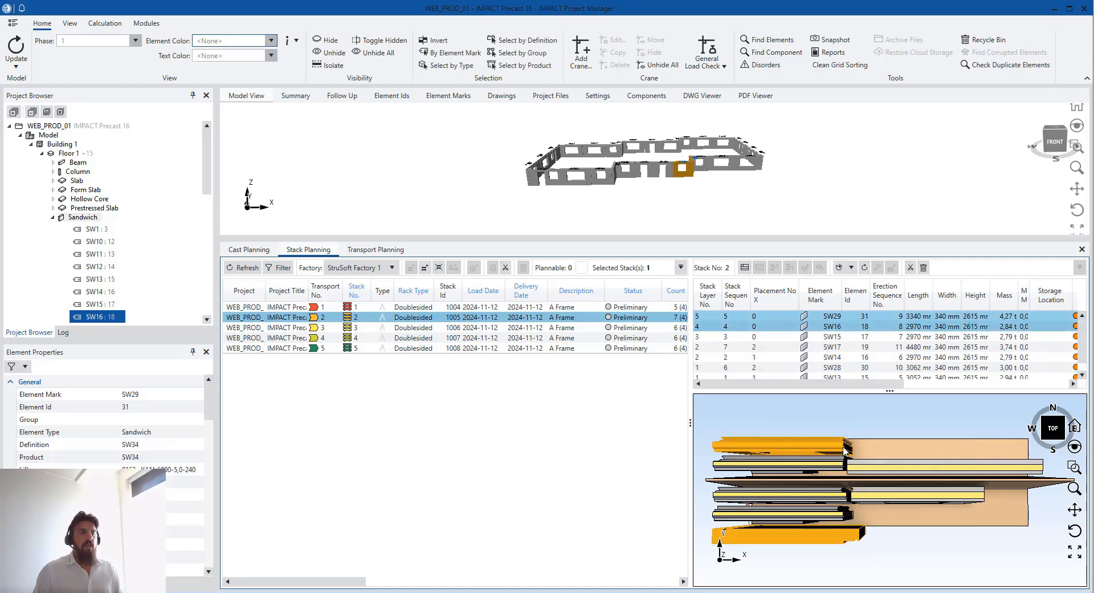
pyautogui.rightClick(817, 319)
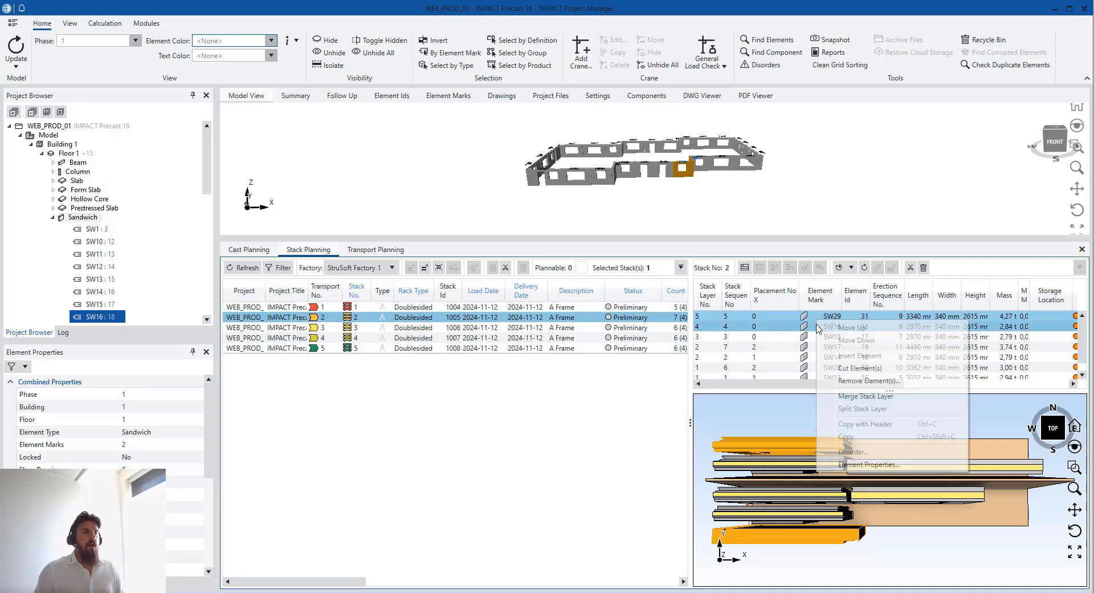
pyautogui.click(872, 396)
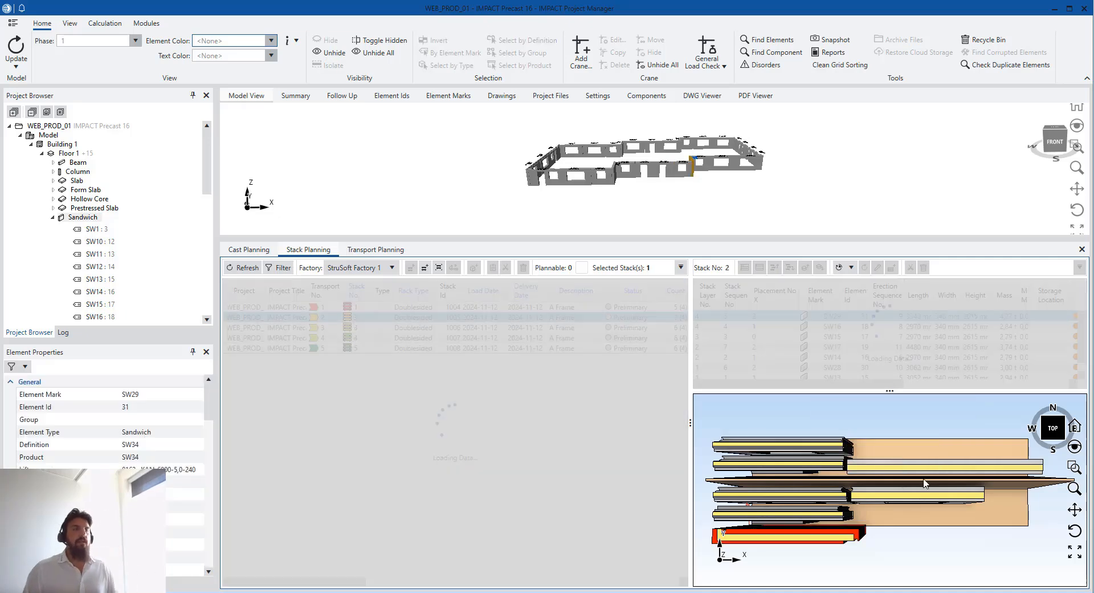
pyautogui.click(923, 553)
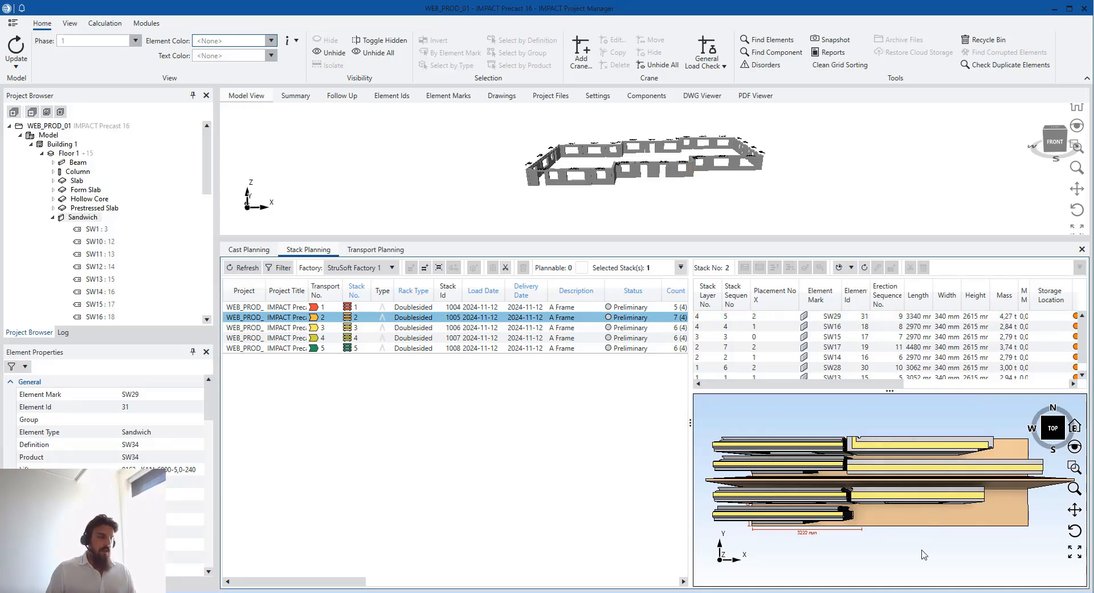
pyautogui.moveTo(922, 556); pyautogui.dragTo(889, 516, button='middle')
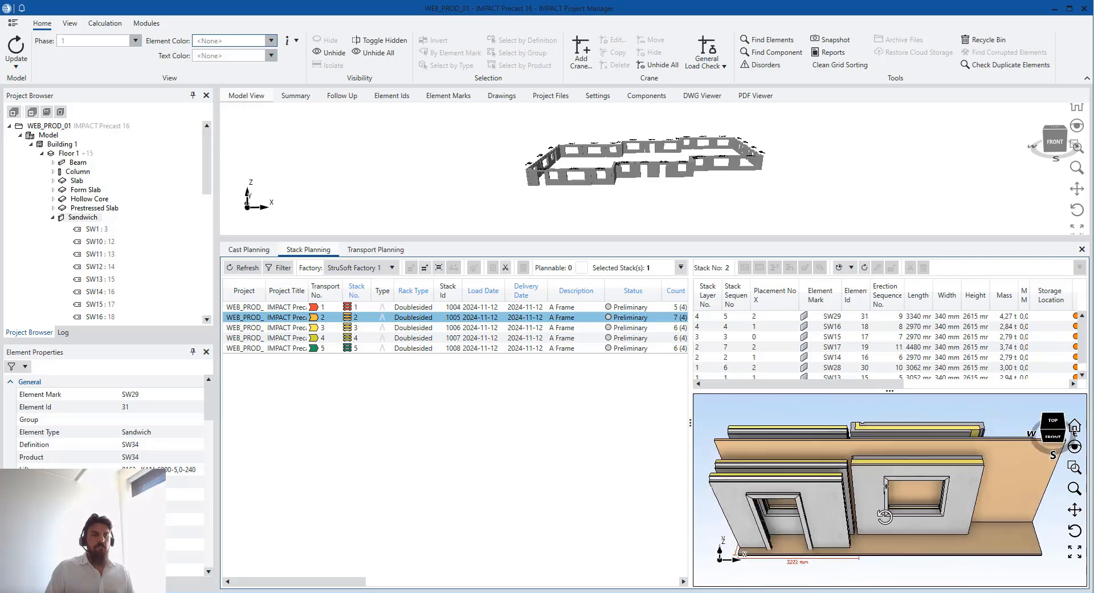
pyautogui.scroll(-3, 894, 515)
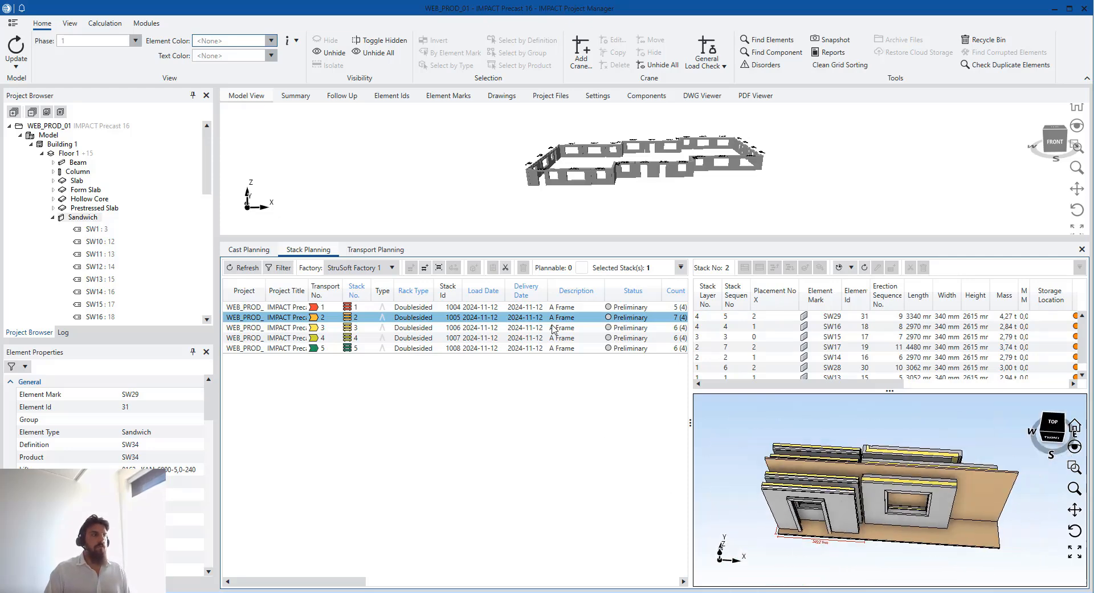
pyautogui.press('Down')
# Refresh Transport Planning and enlarge the top view of transport 2's re-stacked trailer
pyautogui.click(377, 251)
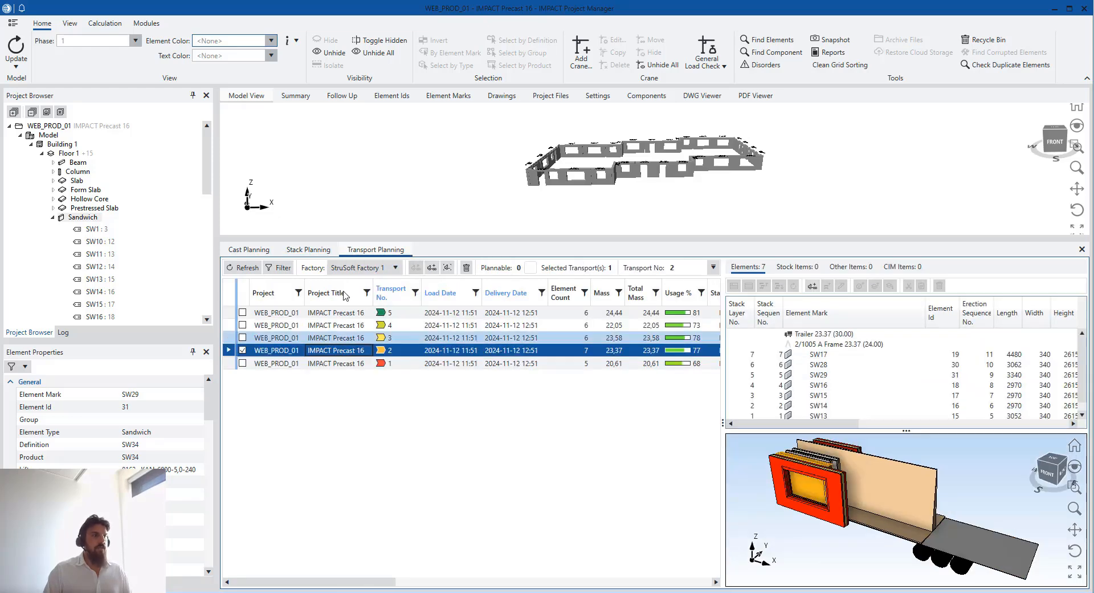
pyautogui.scroll(-1, 890, 498)
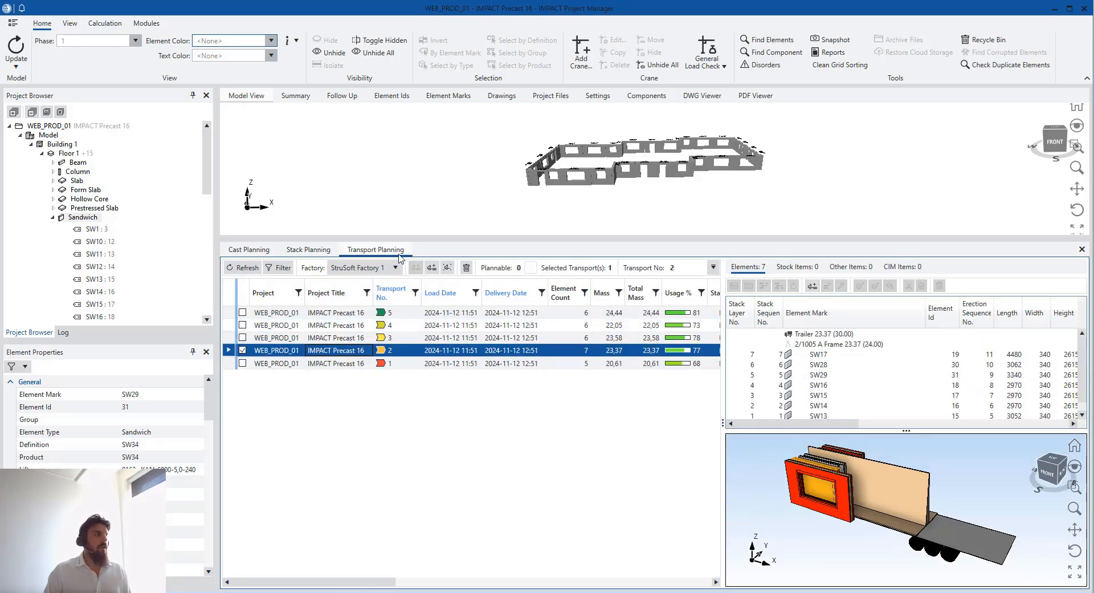
pyautogui.click(244, 267)
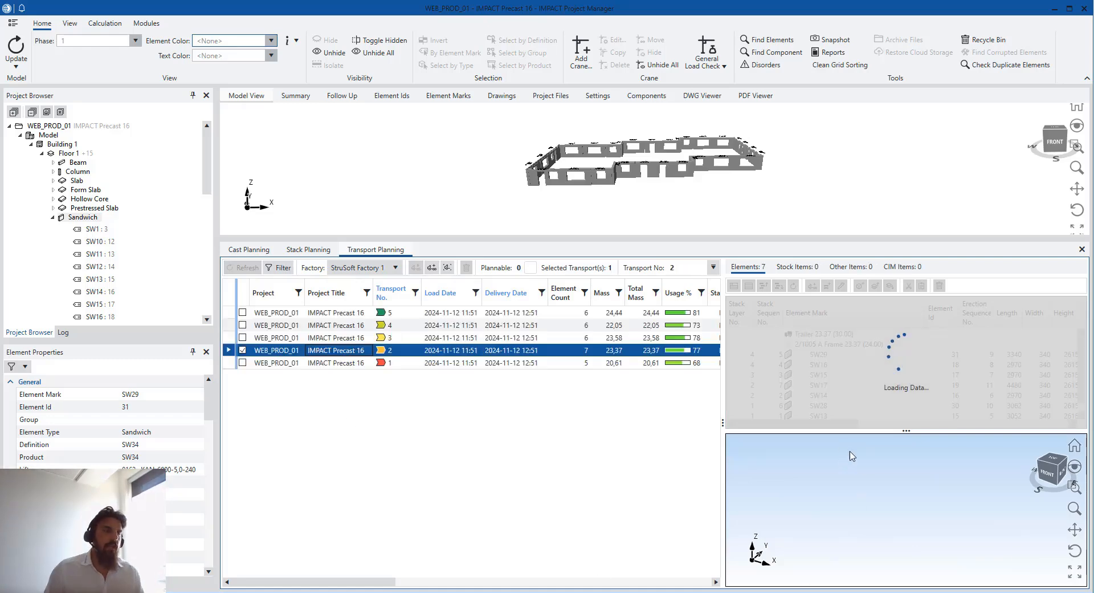
pyautogui.moveTo(907, 432); pyautogui.dragTo(907, 409)
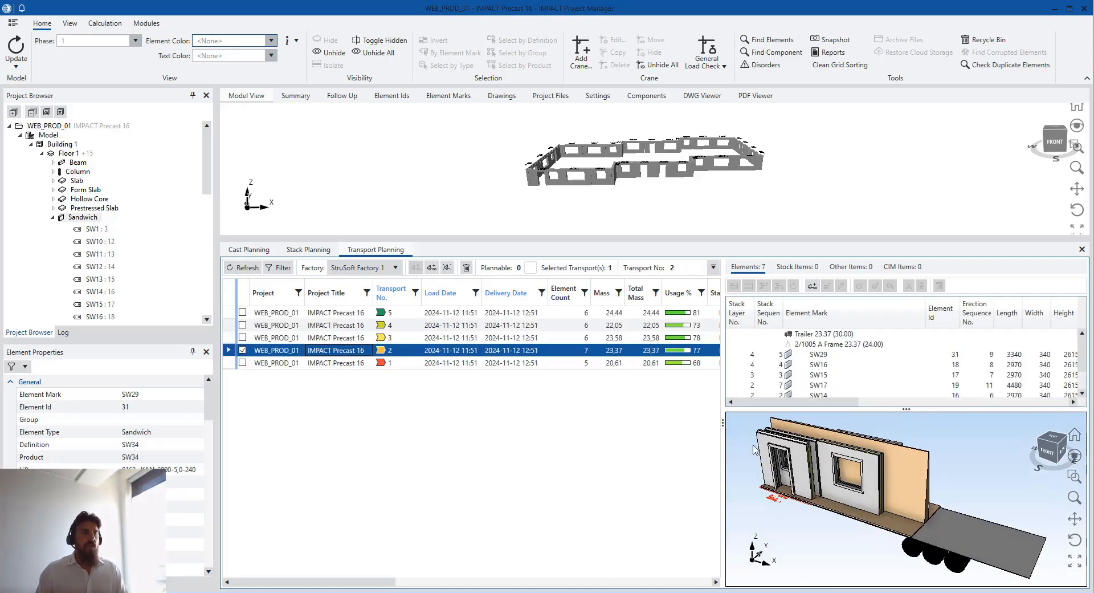
pyautogui.moveTo(722, 429); pyautogui.dragTo(694, 429)
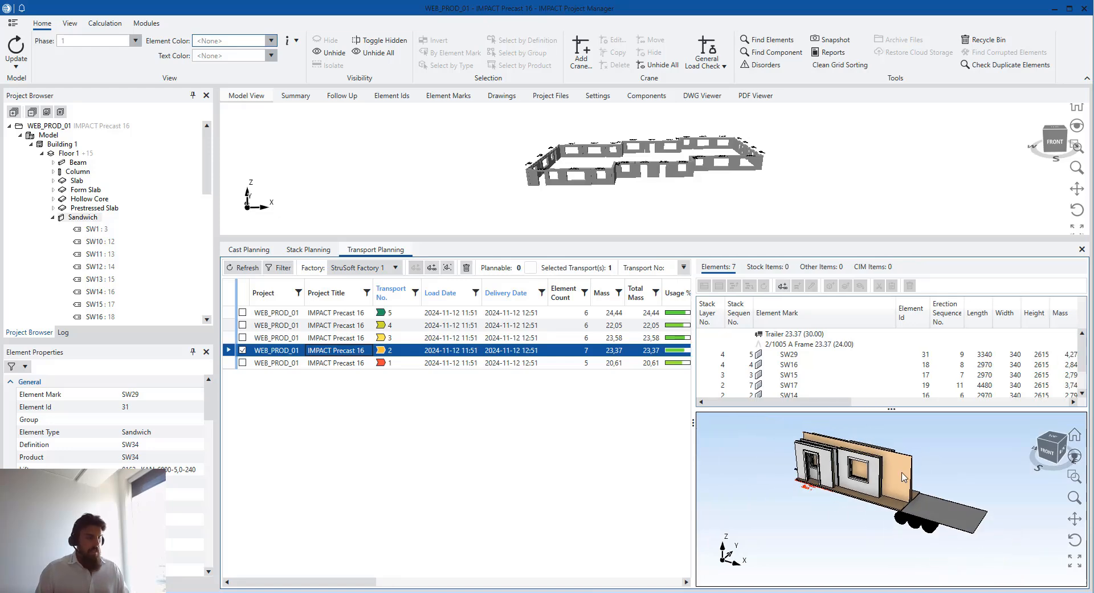
pyautogui.moveTo(889, 475); pyautogui.dragTo(903, 513, button='middle')
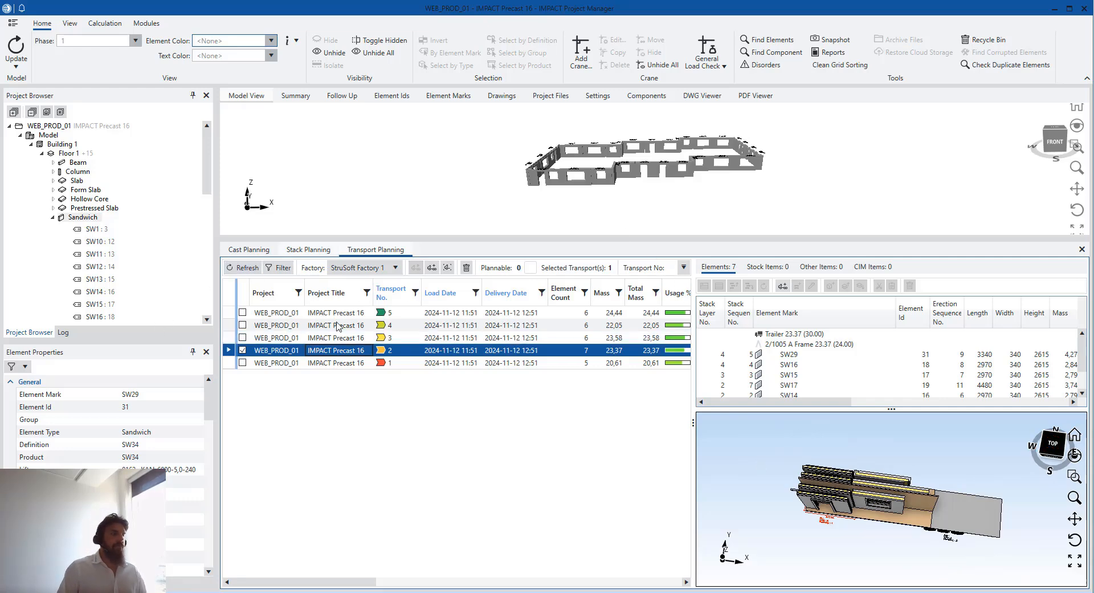
# Auto-plan the 13 box-selected walls onto transports using the Inloader template
pyautogui.click(53, 217)
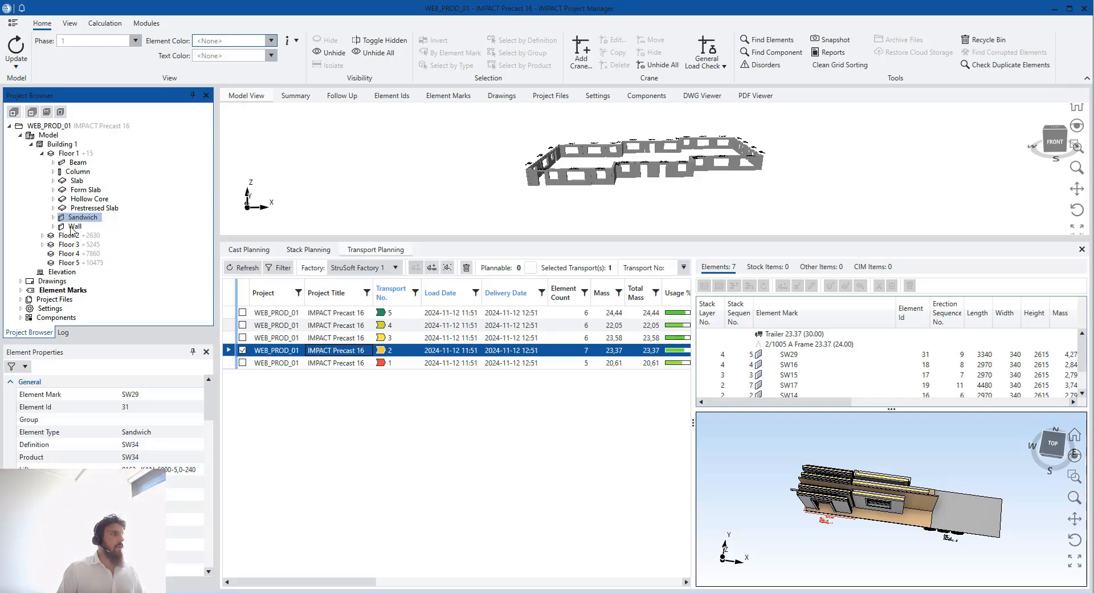
pyautogui.moveTo(575, 150); pyautogui.dragTo(613, 209, button='middle')
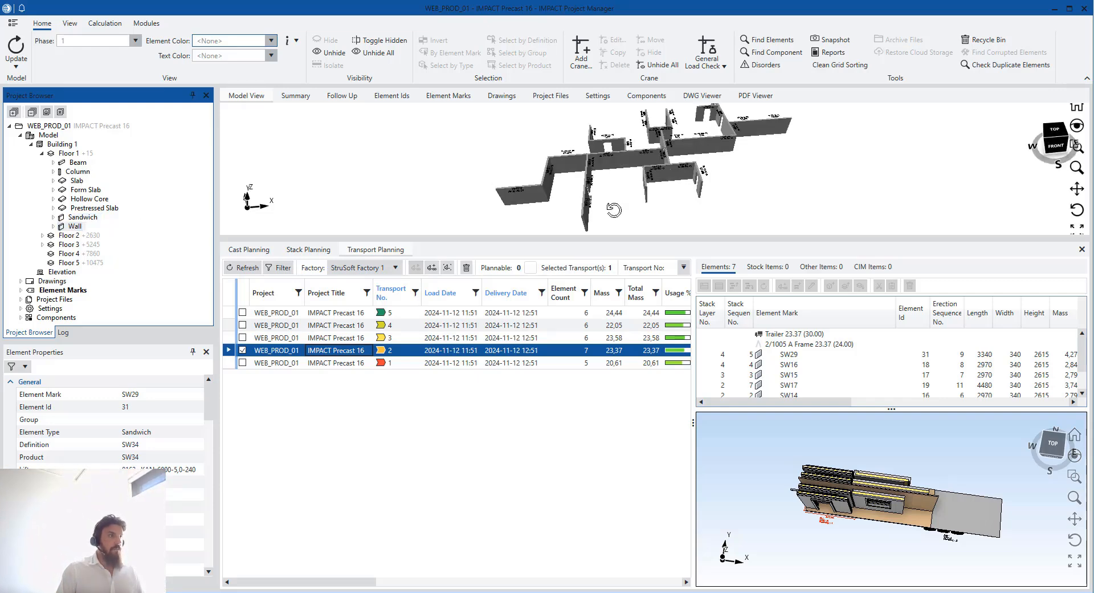
pyautogui.moveTo(647, 223); pyautogui.dragTo(515, 126)
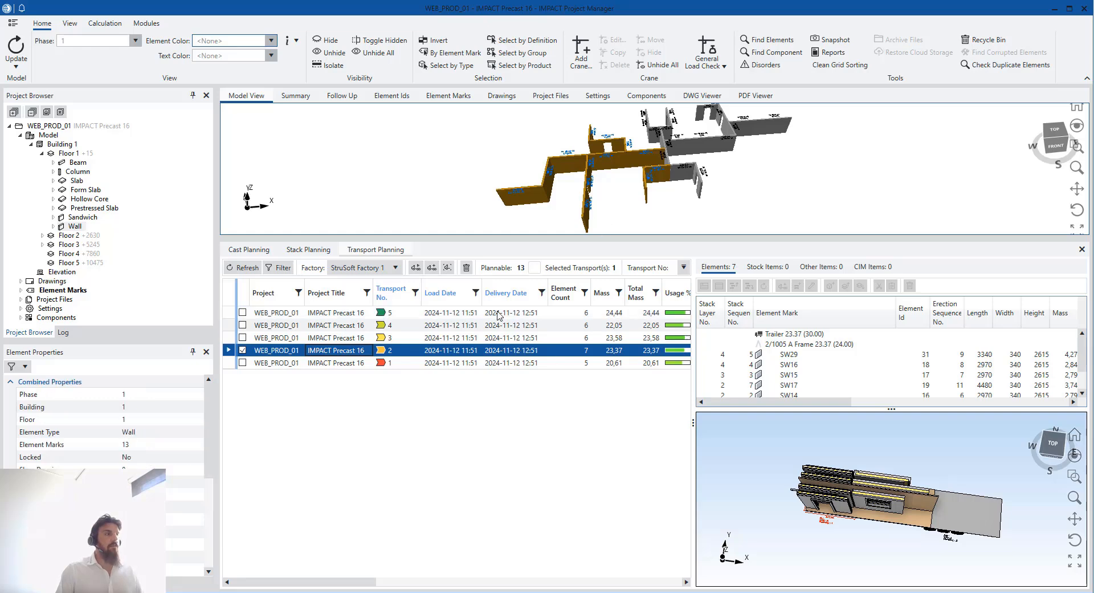
pyautogui.click(416, 268)
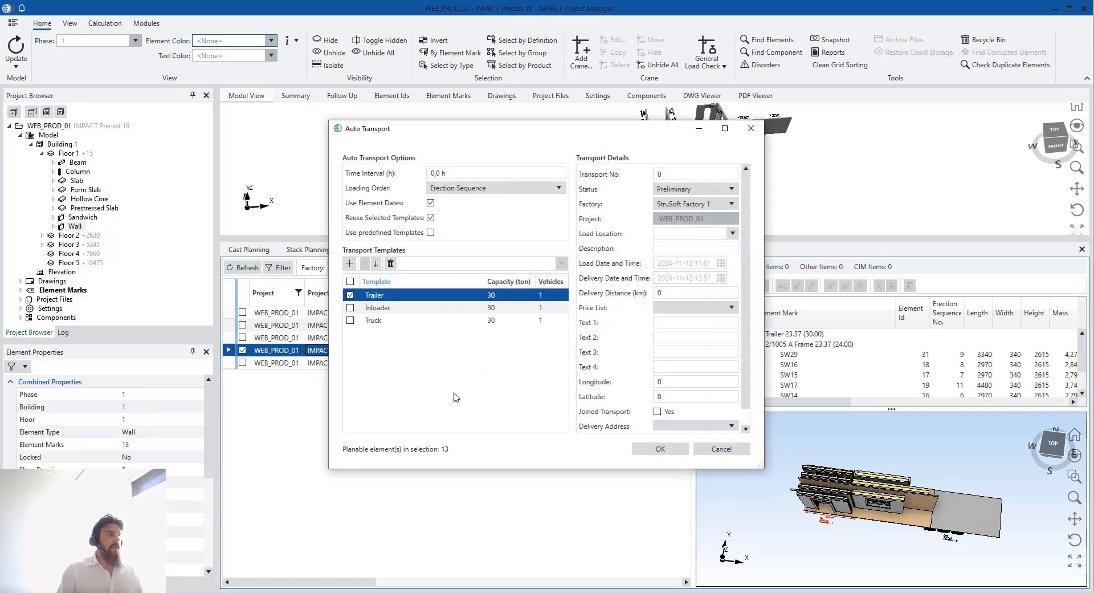
pyautogui.click(401, 309)
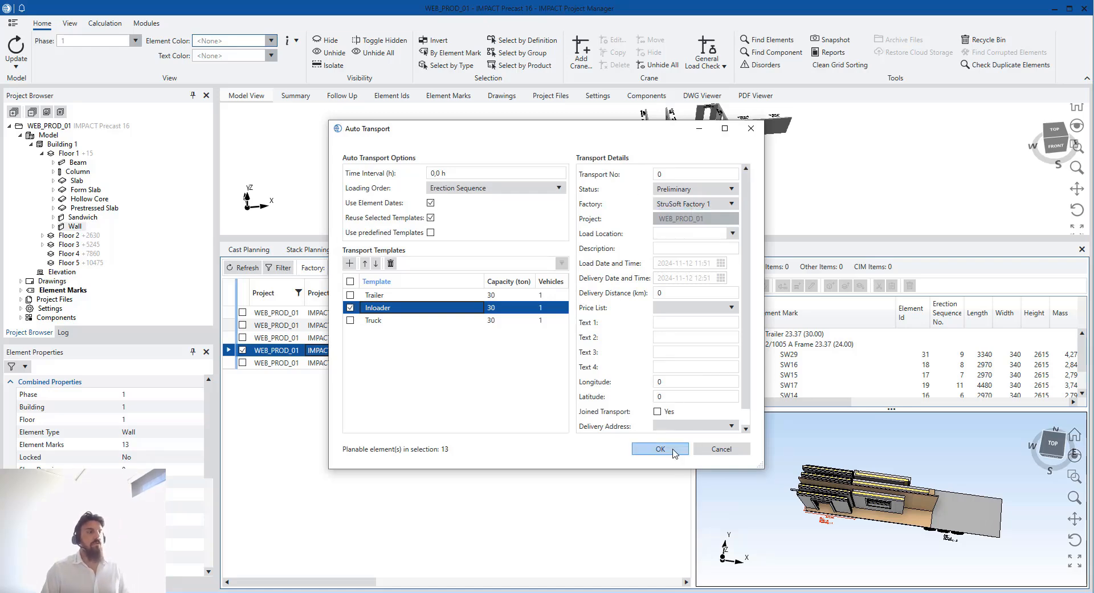
pyautogui.click(661, 449)
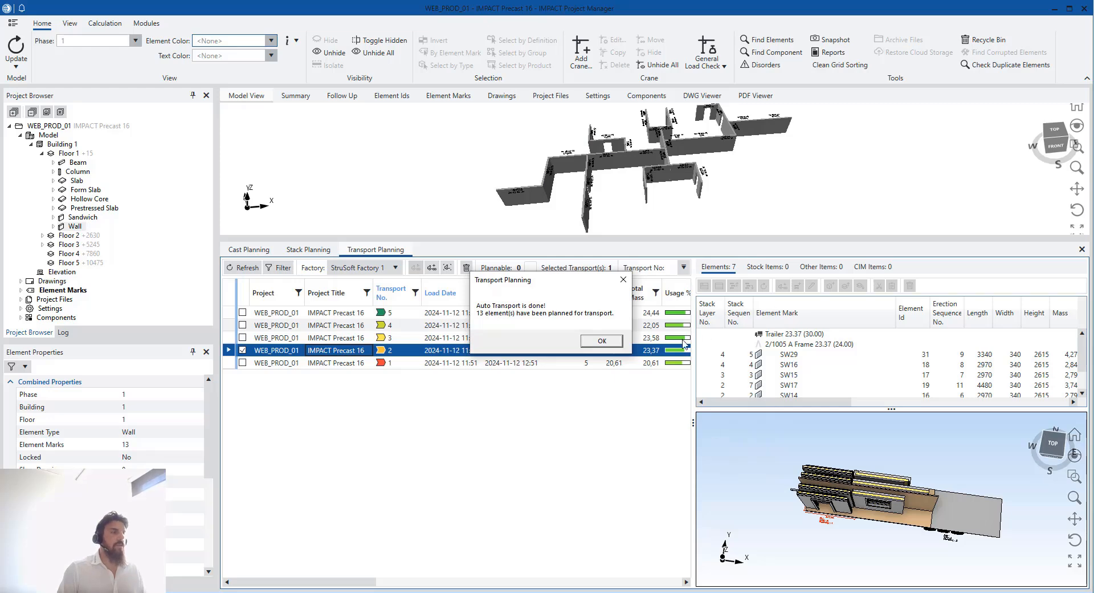
pyautogui.click(602, 341)
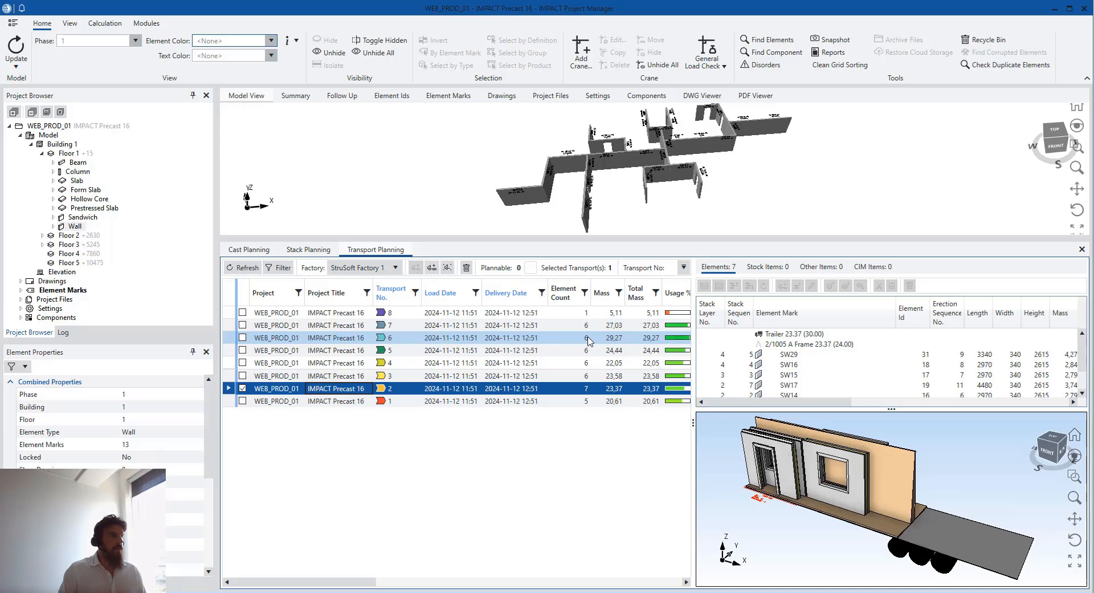
# Review the trailer loads of transports 6, 7 and 8
pyautogui.click(525, 338)
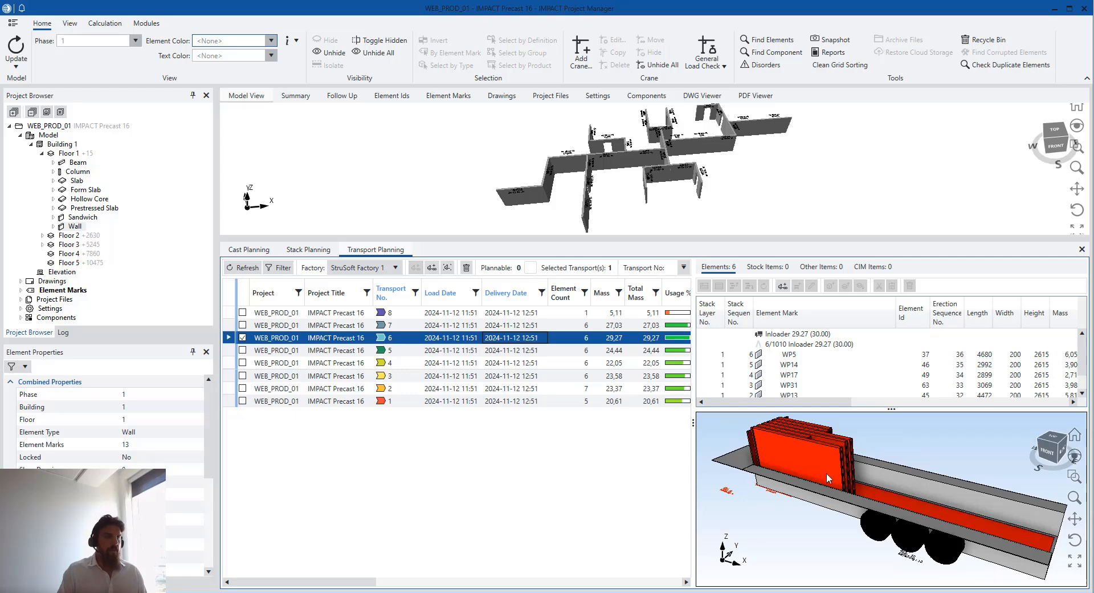
pyautogui.moveTo(826, 473); pyautogui.dragTo(864, 493, button='middle')
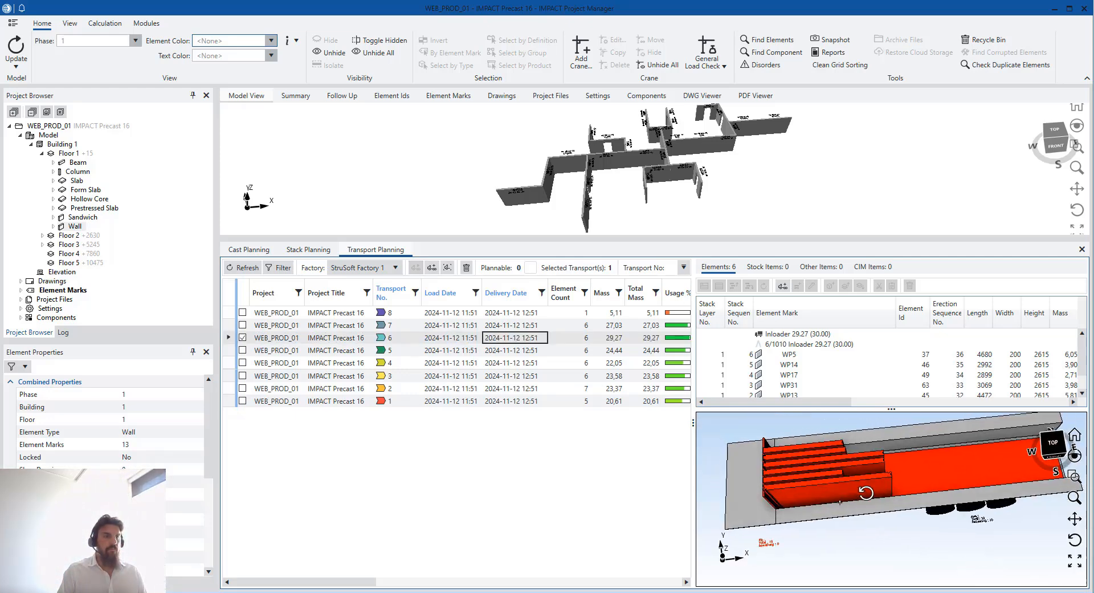
pyautogui.click(493, 325)
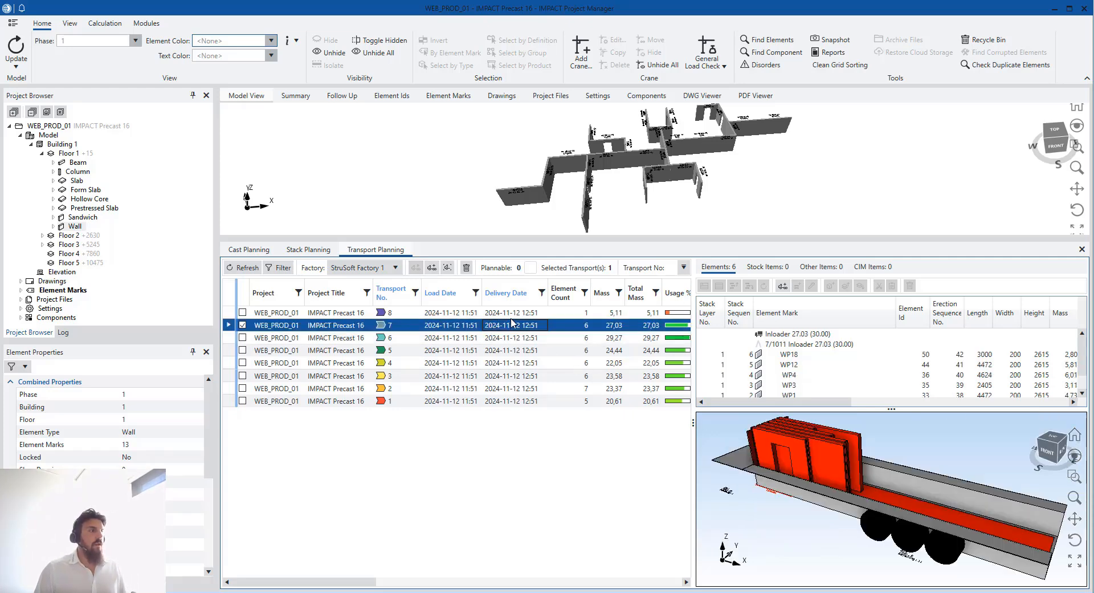
pyautogui.click(511, 312)
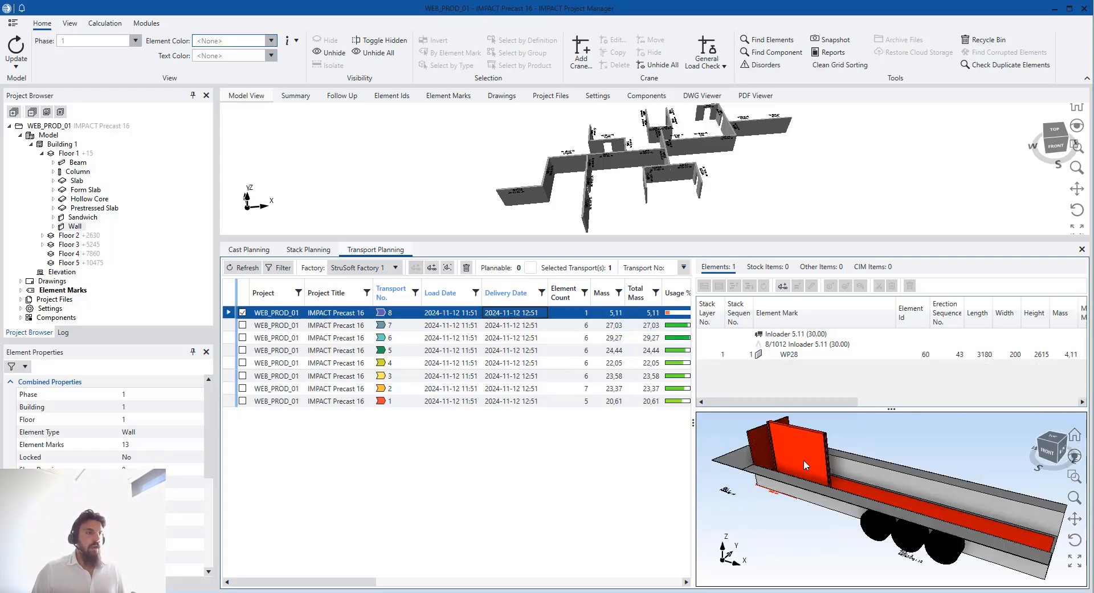
pyautogui.moveTo(787, 494); pyautogui.dragTo(798, 535, button='middle')
# Move WP28 from transport 8 onto transport 7's stack, accepting the over-mass warning
pyautogui.click(806, 357)
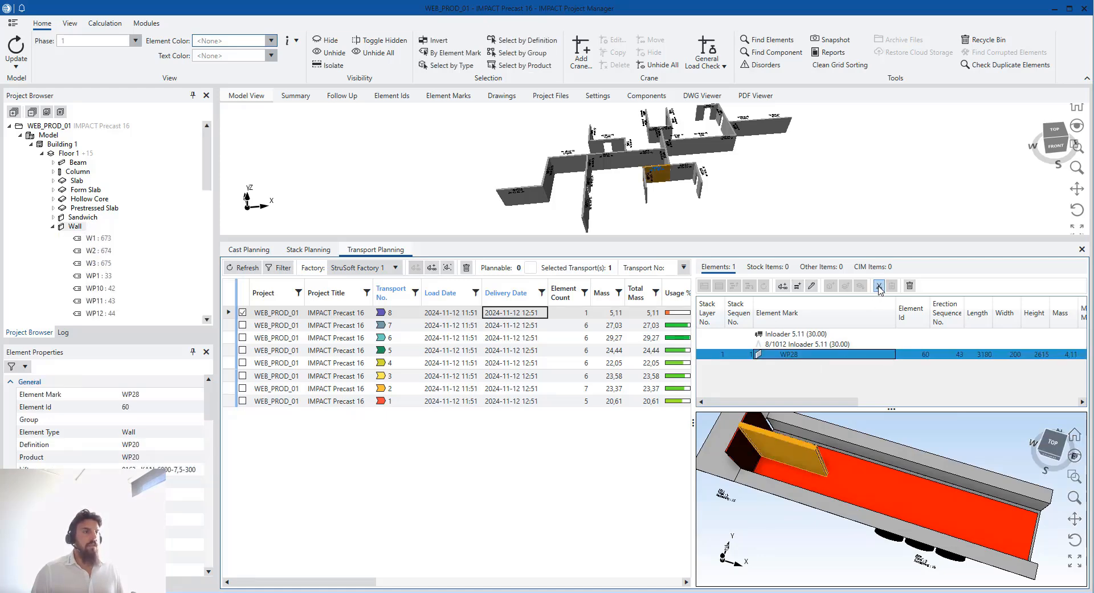
pyautogui.click(585, 328)
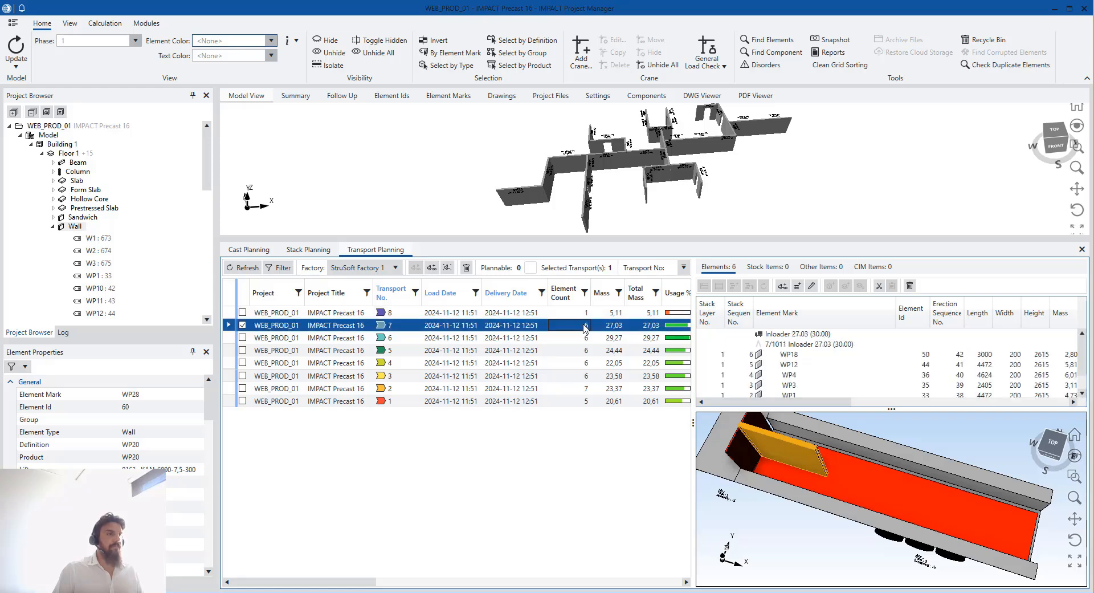
pyautogui.click(810, 343)
pyautogui.click(892, 285)
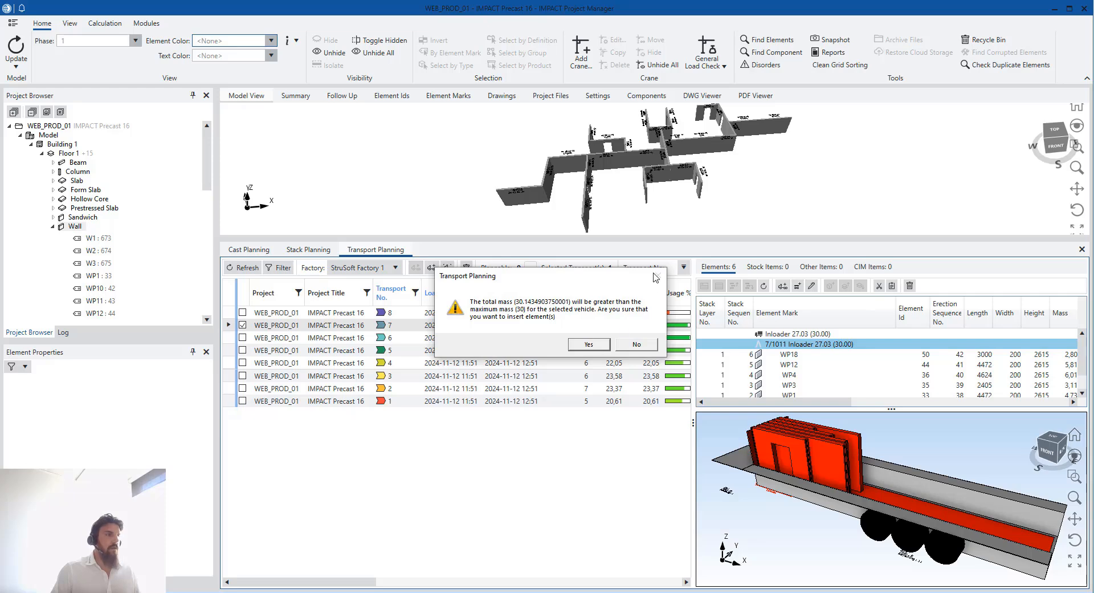
pyautogui.click(587, 345)
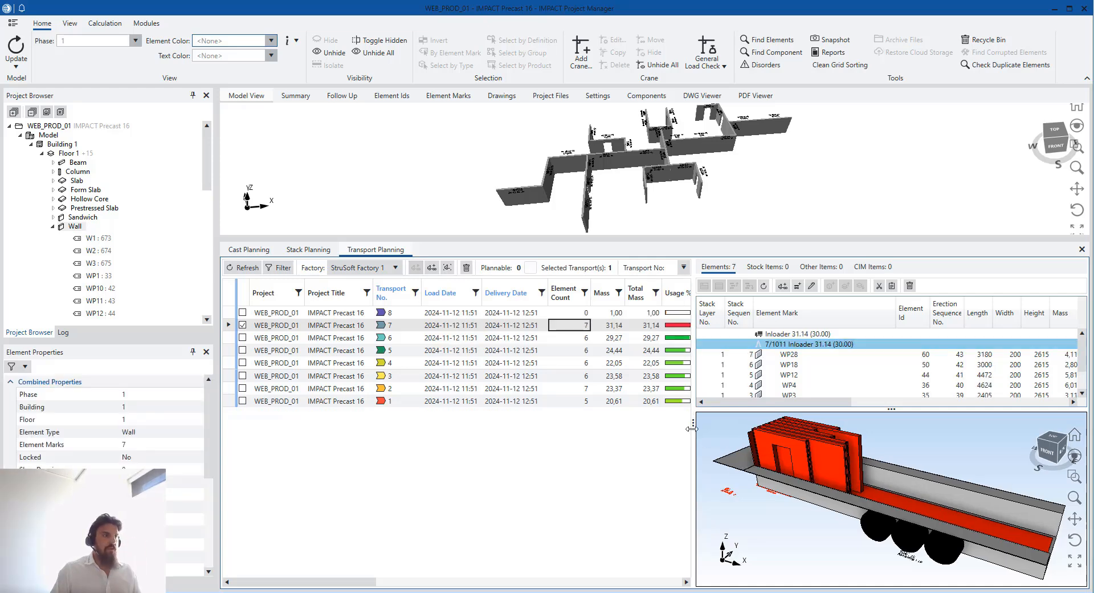
pyautogui.moveTo(691, 428); pyautogui.dragTo(748, 426)
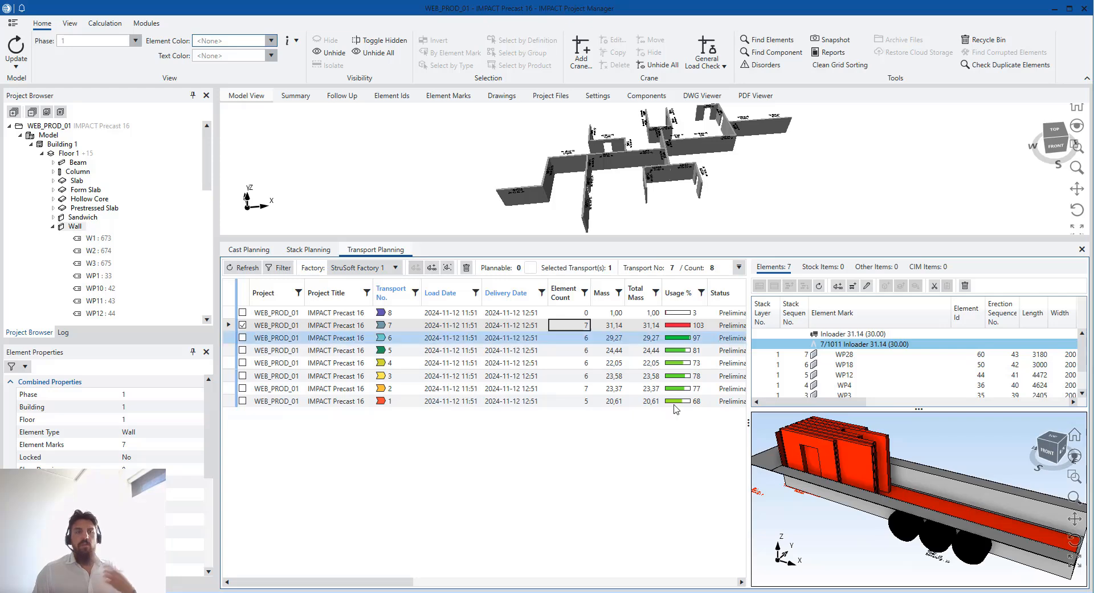
# Delete the empty transport 8 together with its stack
pyautogui.click(654, 314)
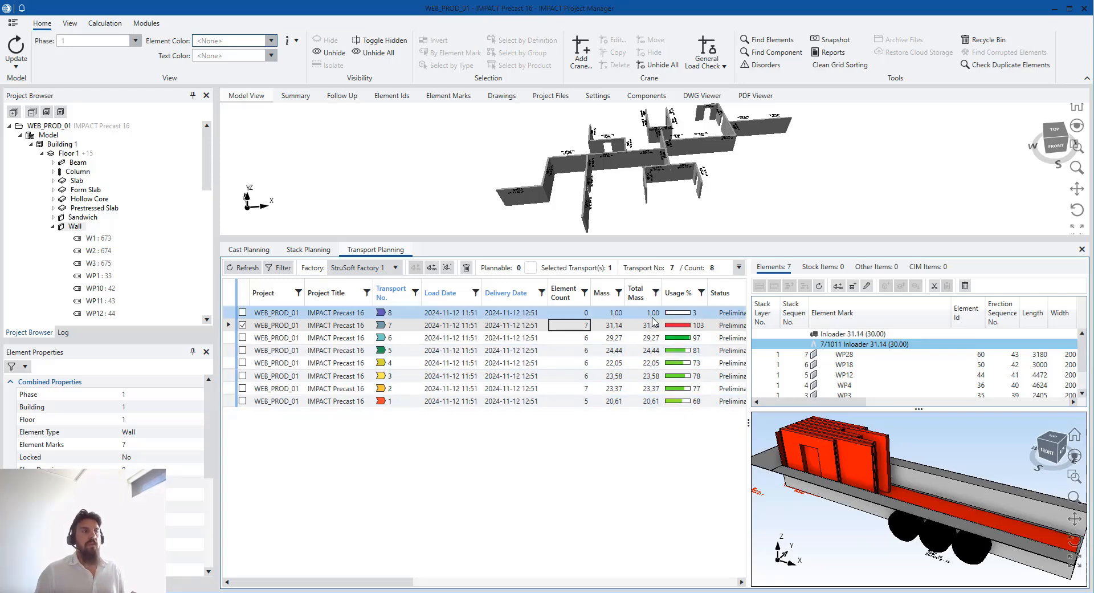
pyautogui.rightClick(654, 315)
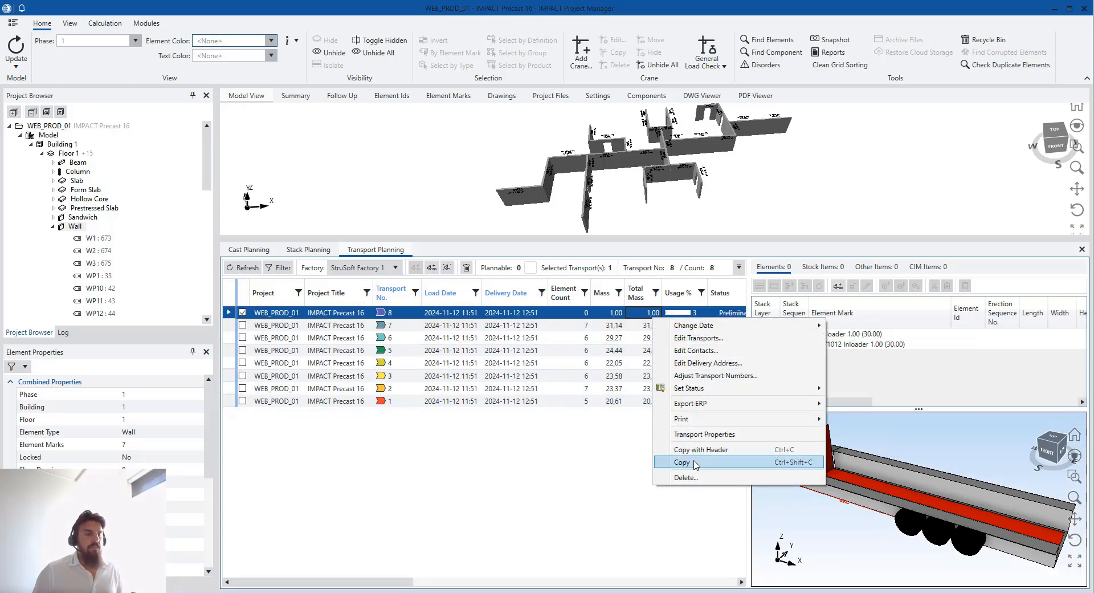
pyautogui.click(697, 479)
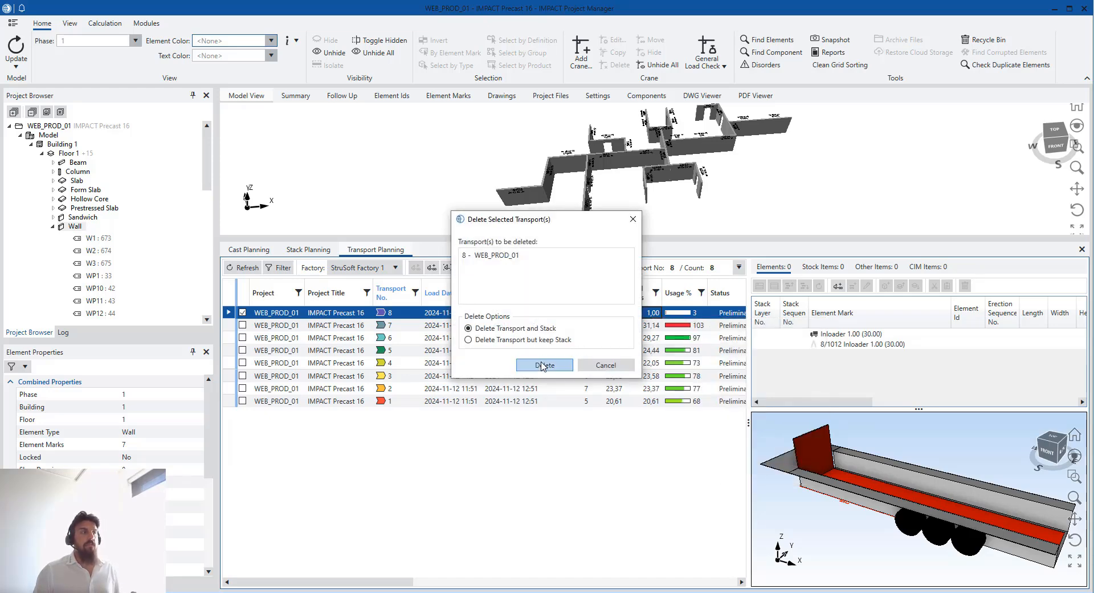
pyautogui.click(533, 365)
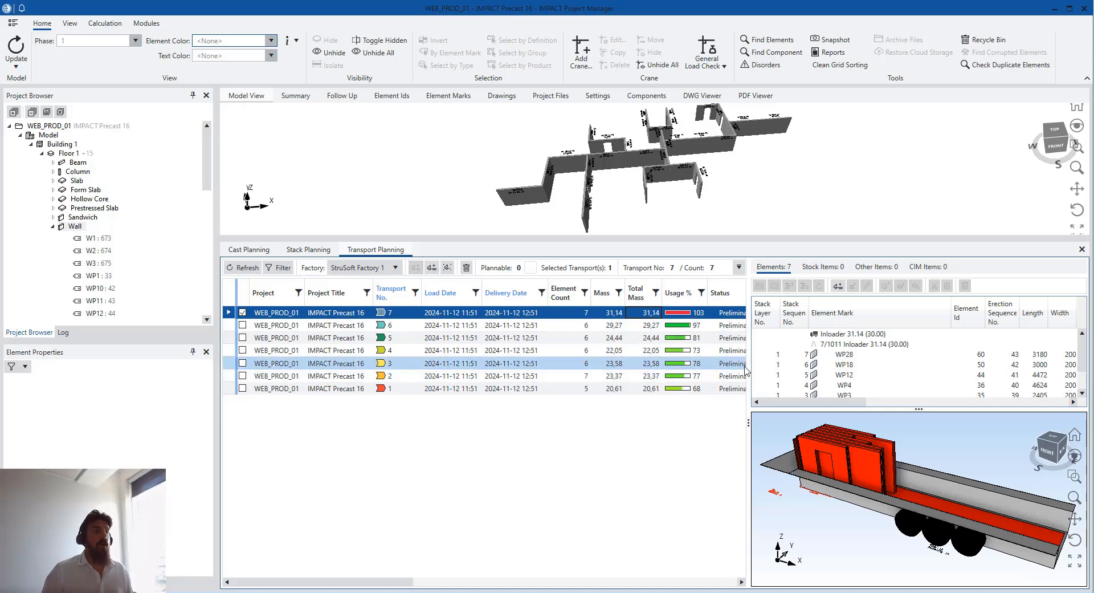
pyautogui.moveTo(748, 379); pyautogui.dragTo(742, 379)
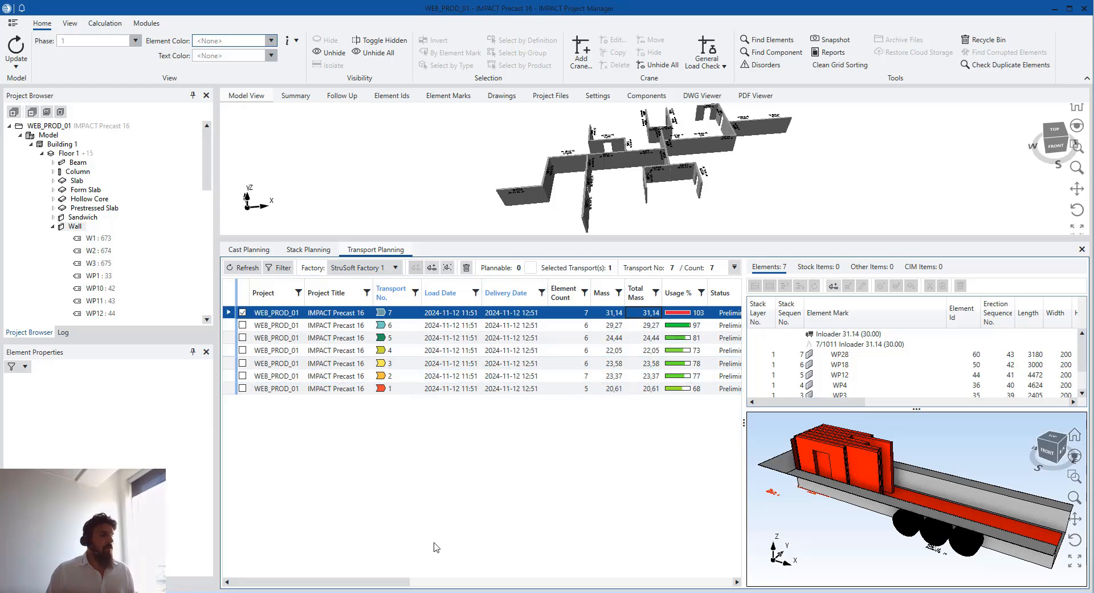
# Open Stack Planning and inspect the stack, selecting walls WP17 and WP14
pyautogui.click(302, 250)
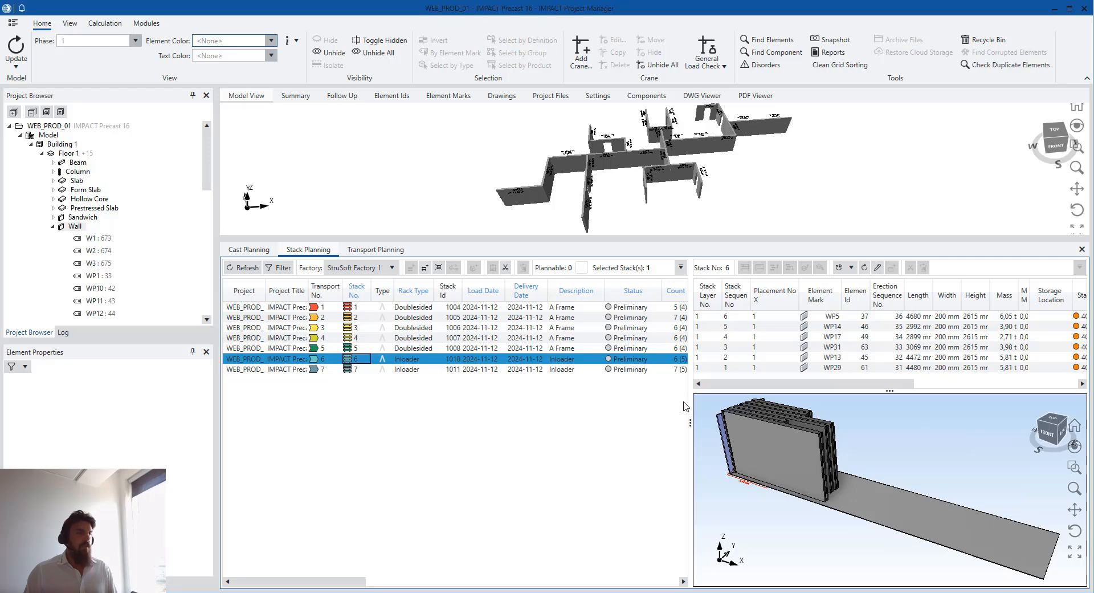
pyautogui.moveTo(691, 399); pyautogui.dragTo(606, 400)
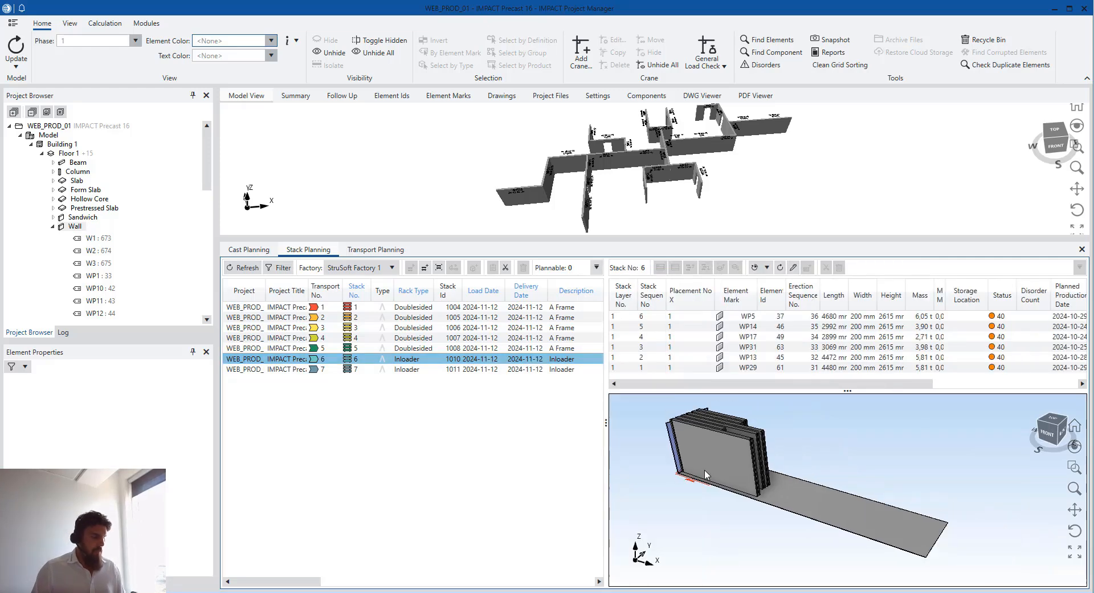
pyautogui.moveTo(707, 474); pyautogui.dragTo(723, 516, button='middle')
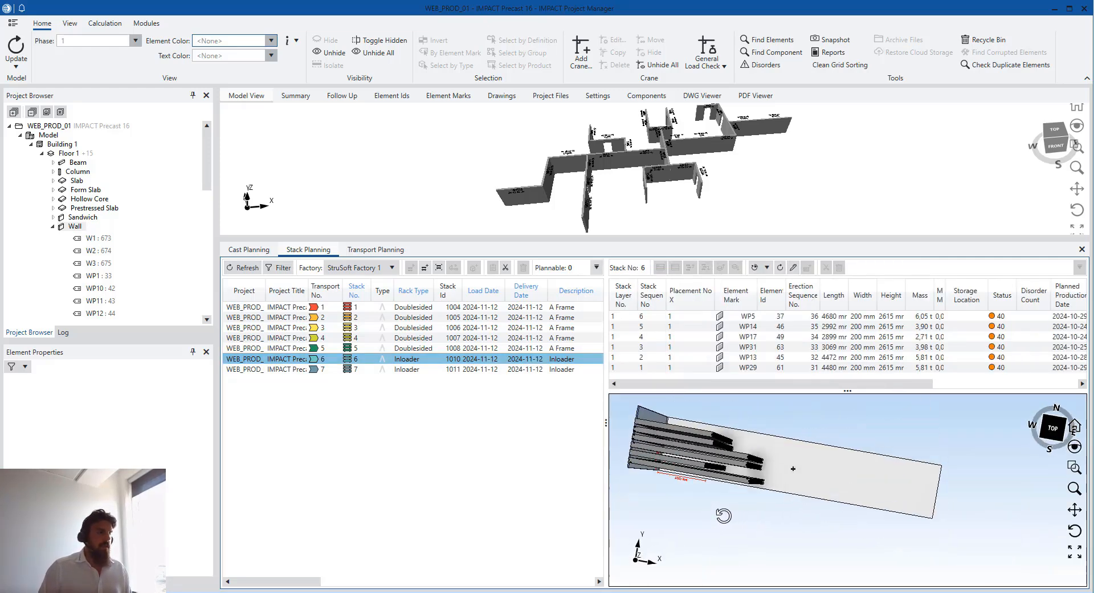
pyautogui.scroll(1, 726, 459)
pyautogui.click(698, 472)
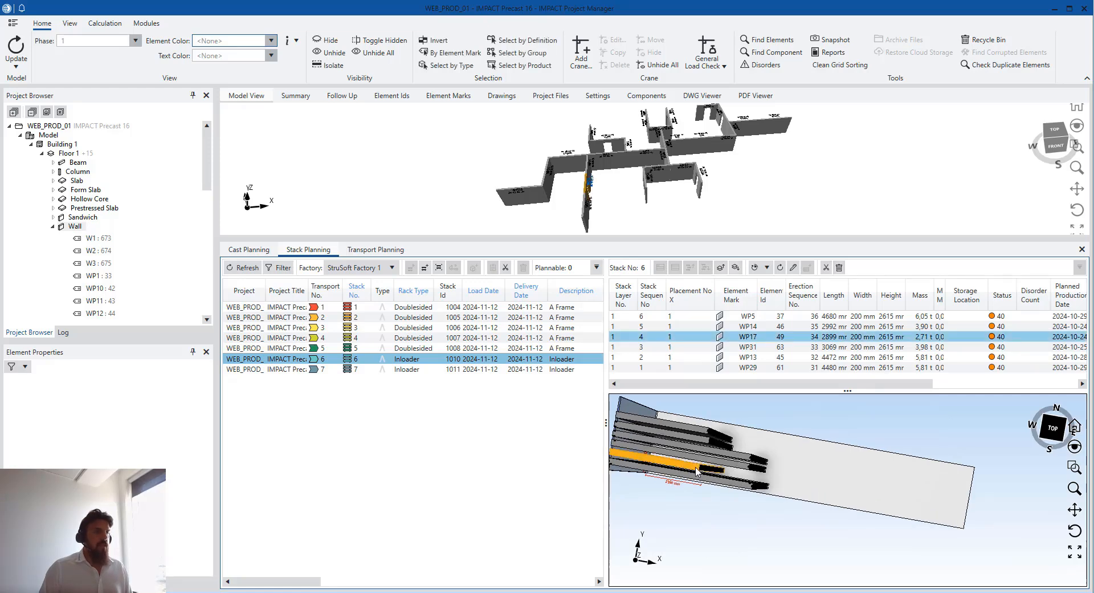
pyautogui.keyDown('ctrl'); pyautogui.click(701, 432); pyautogui.keyUp('ctrl')
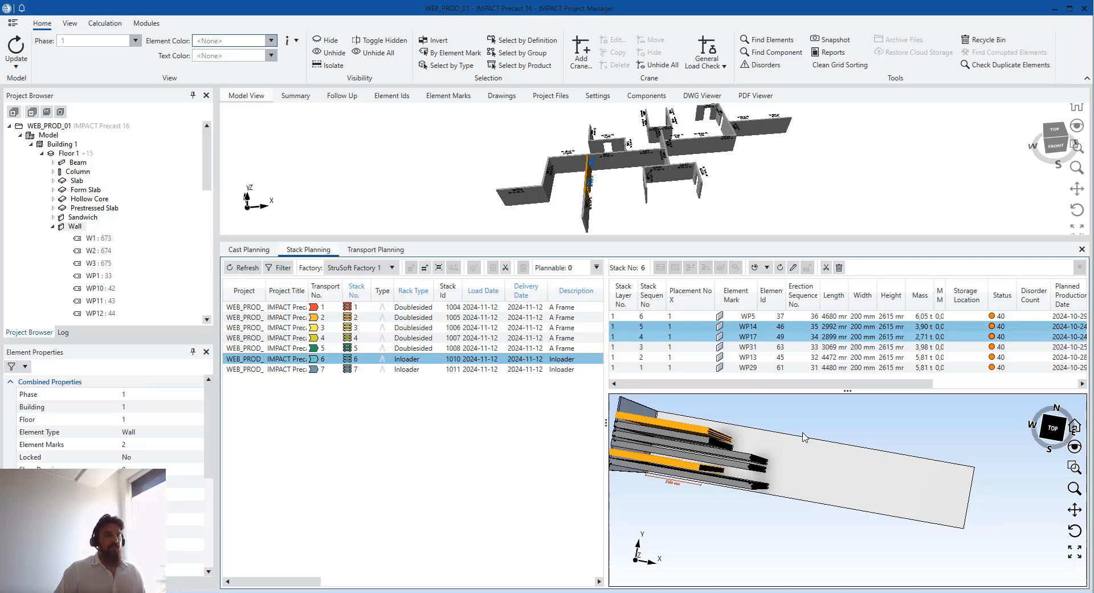
pyautogui.moveTo(781, 485); pyautogui.dragTo(786, 440, button='middle')
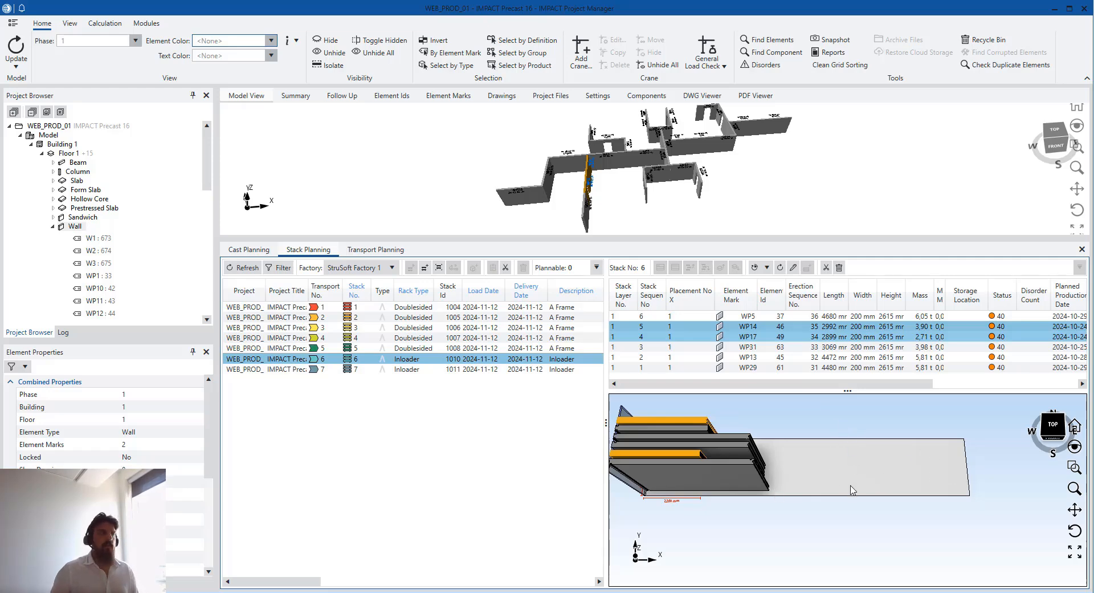
pyautogui.click(341, 371)
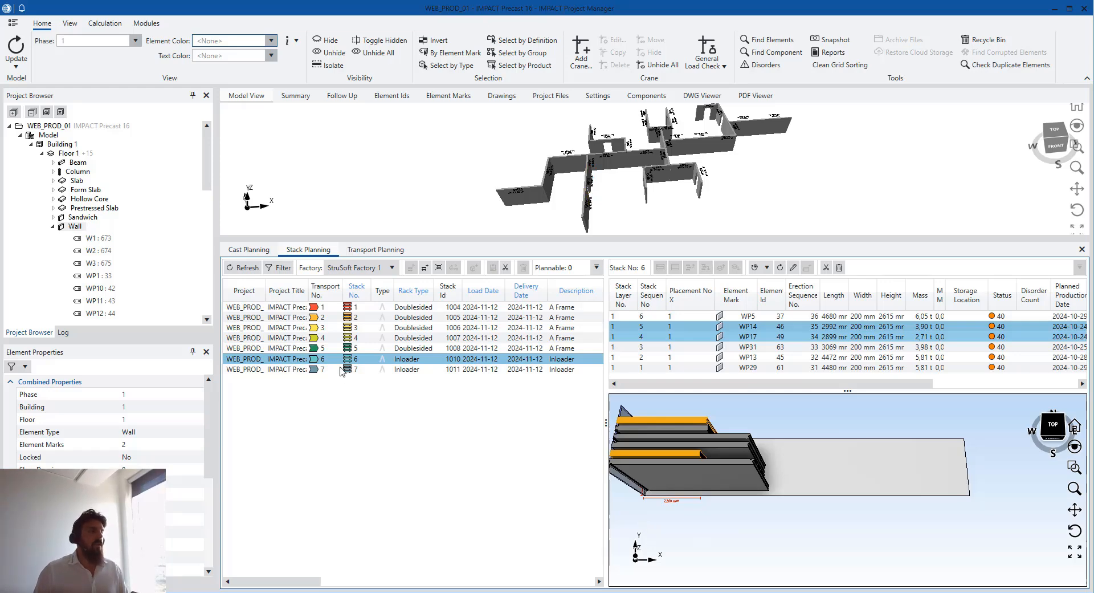
# In stack 7, slide wall WP18 out past the other panels and return to Transport Planning
pyautogui.click(345, 370)
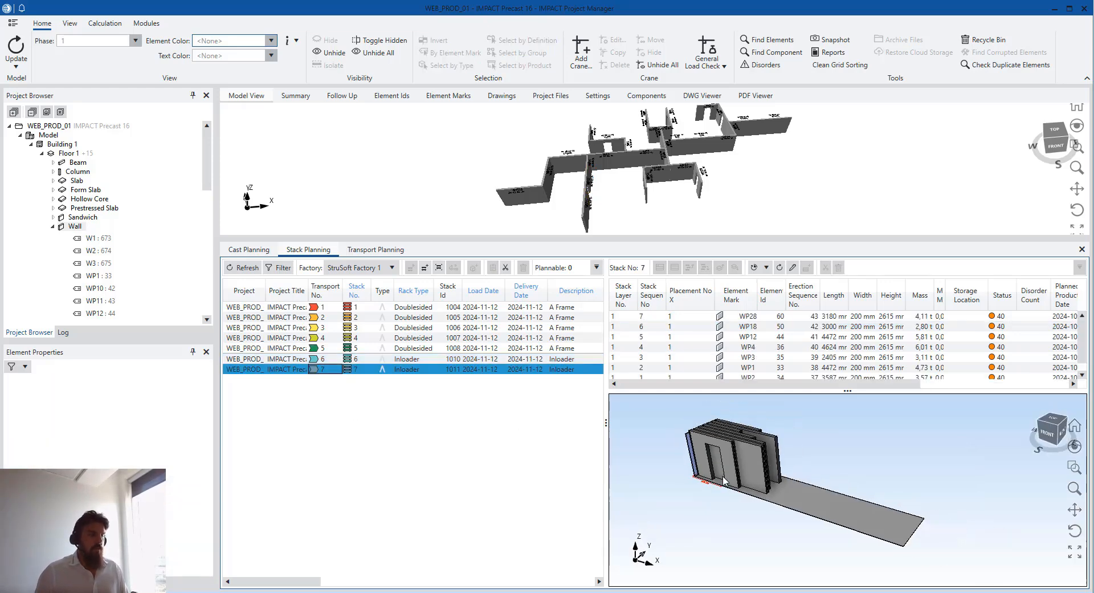
pyautogui.moveTo(716, 471); pyautogui.dragTo(755, 471, button='middle')
pyautogui.scroll(2, 754, 471)
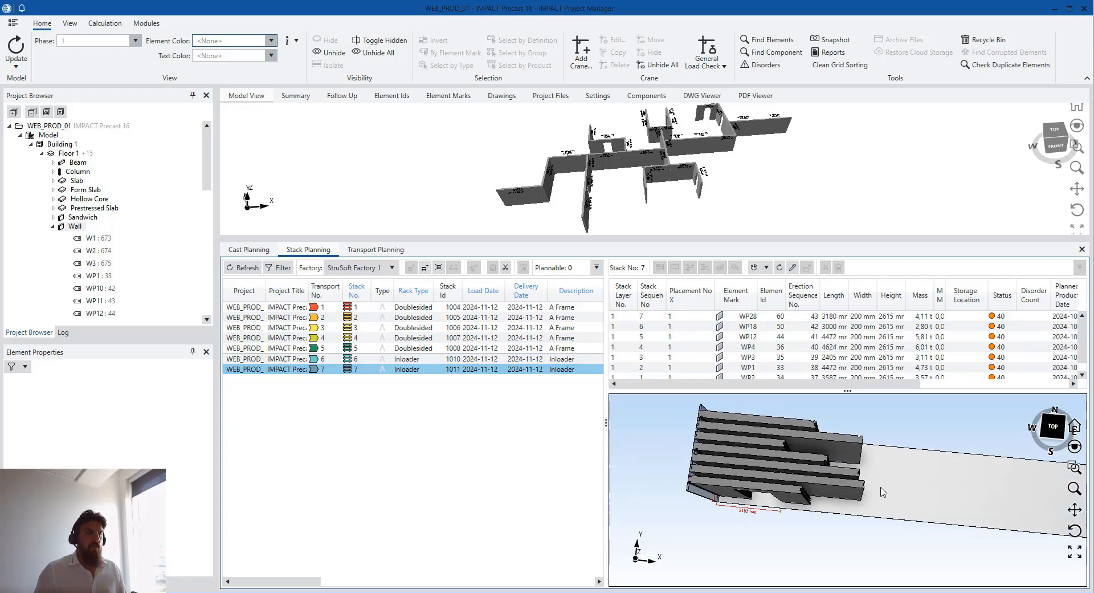
pyautogui.click(1053, 426)
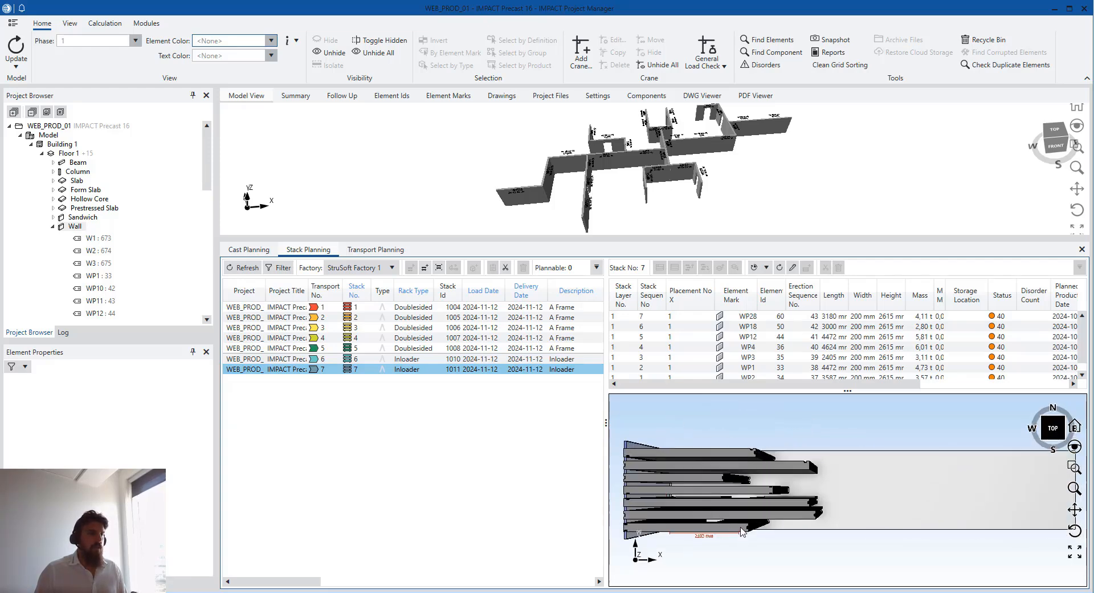
pyautogui.click(742, 532)
pyautogui.moveTo(840, 510); pyautogui.dragTo(850, 489)
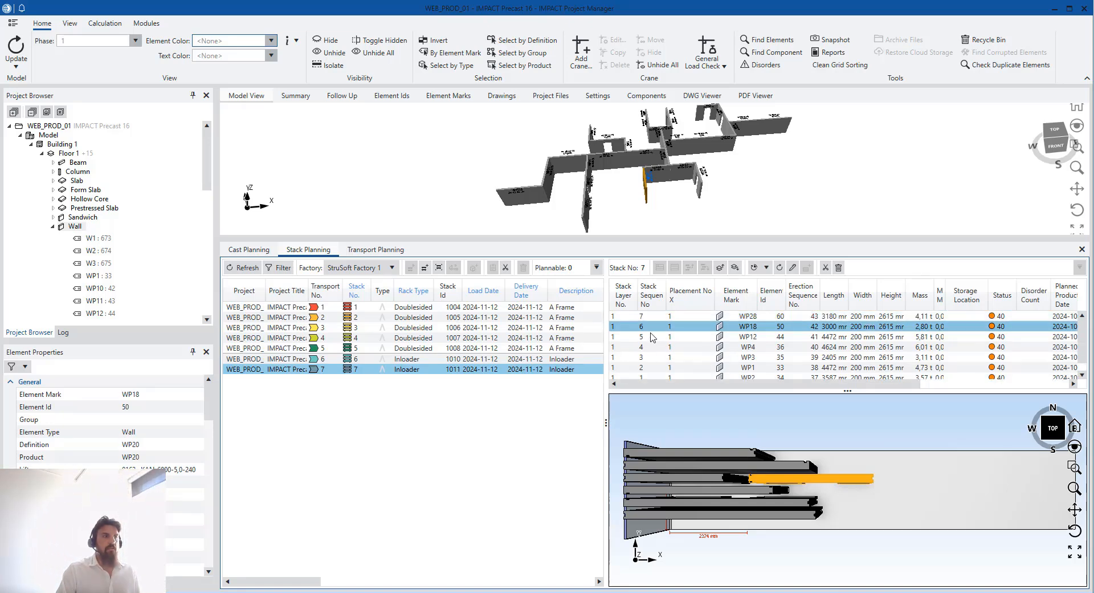
pyautogui.click(957, 503)
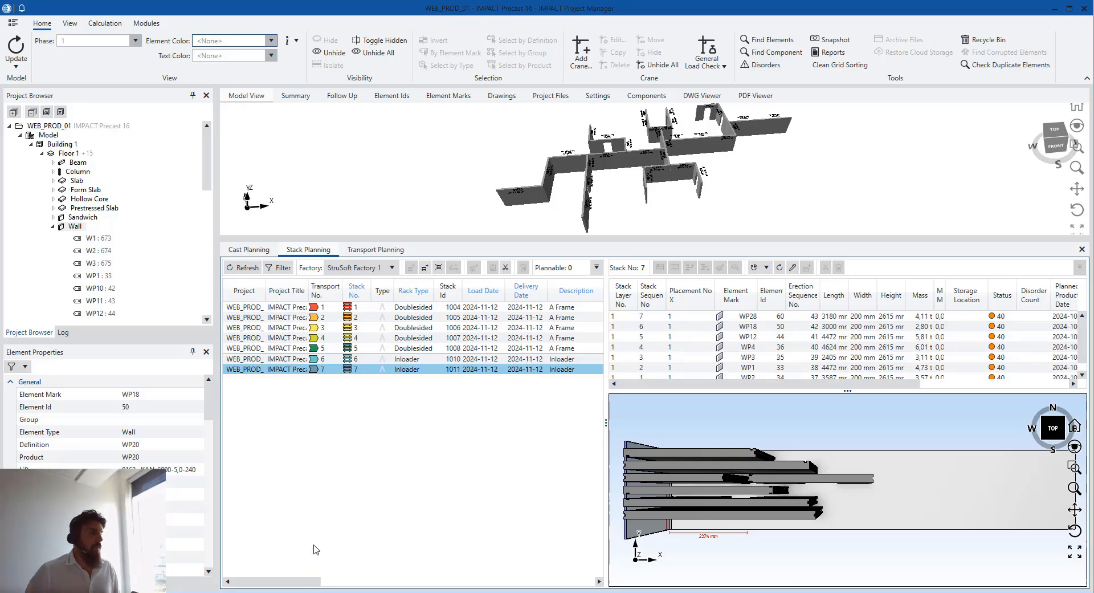
pyautogui.click(371, 252)
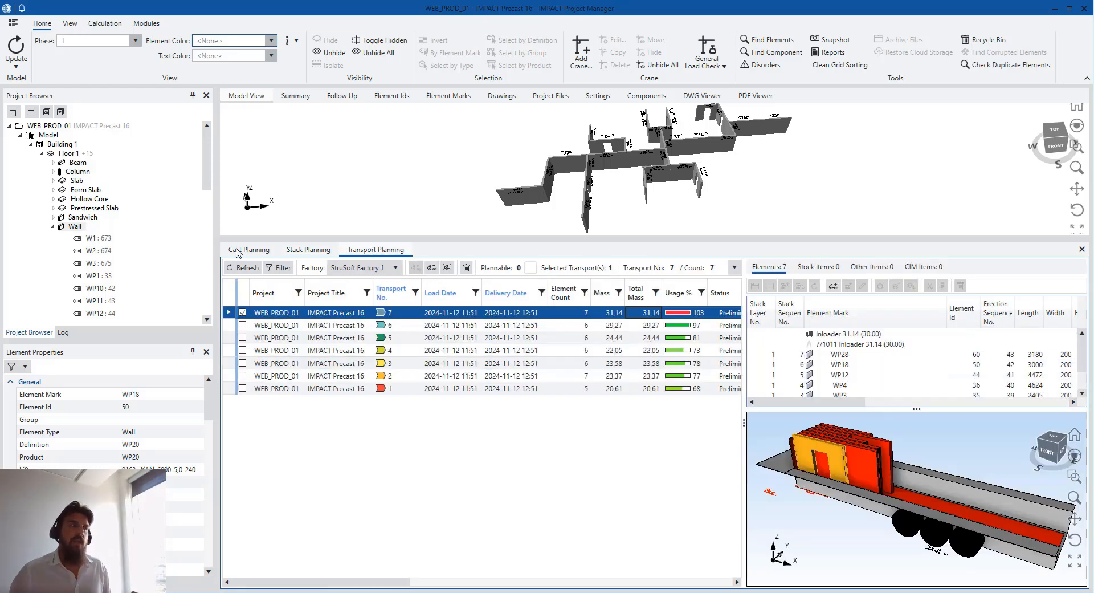
# Show the hollow-core slabs and box-select all 18 of them in the model
pyautogui.doubleClick(62, 226)
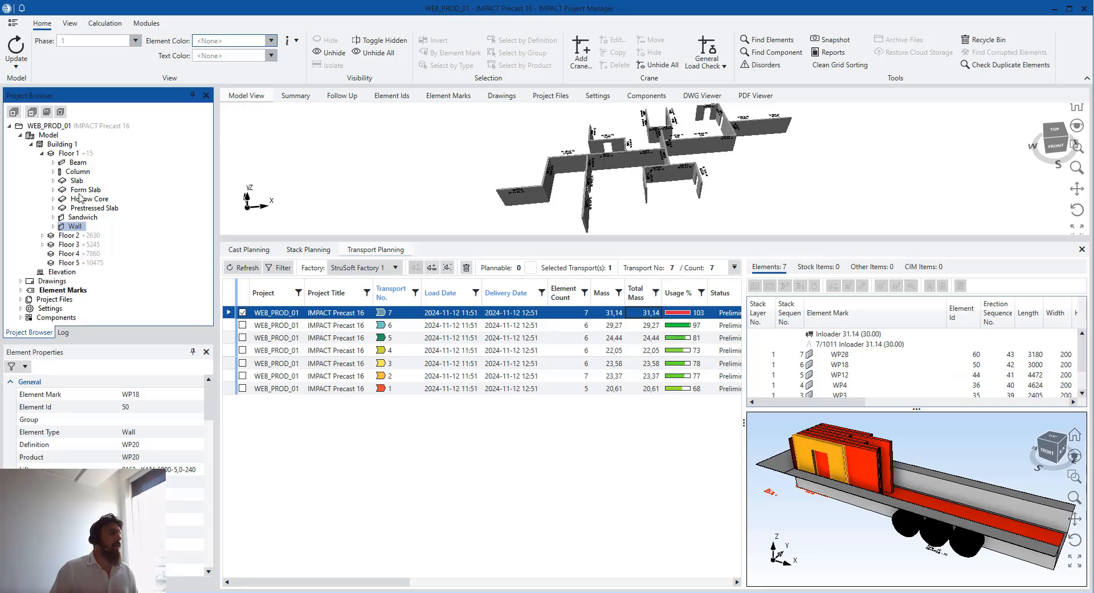
pyautogui.click(76, 199)
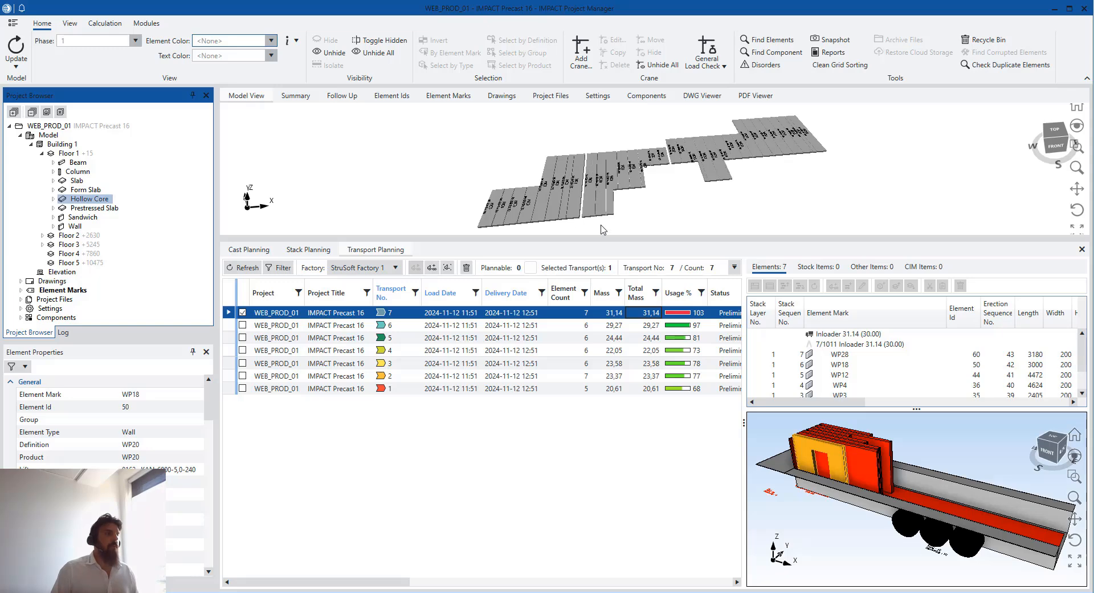
pyautogui.moveTo(602, 227); pyautogui.dragTo(482, 206)
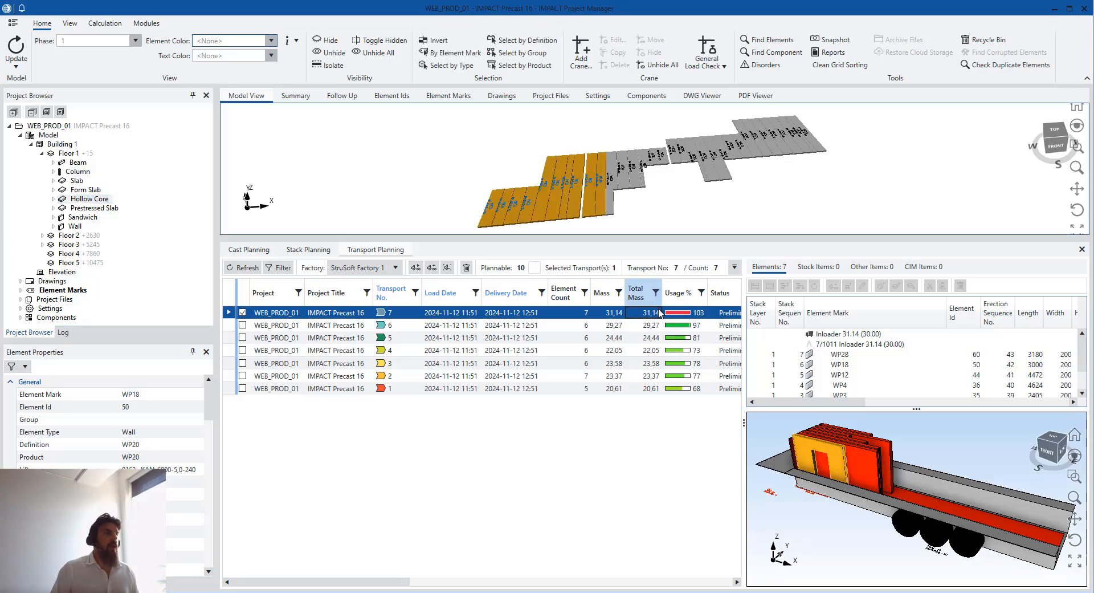
pyautogui.click(659, 313)
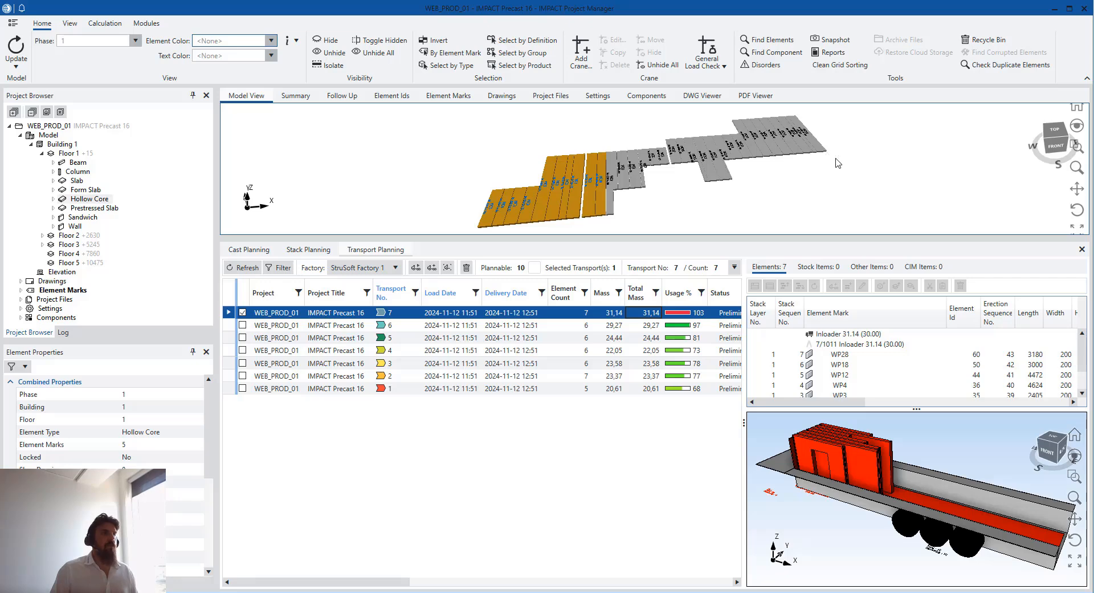
pyautogui.keyDown('ctrl'); pyautogui.moveTo(836, 159); pyautogui.dragTo(755, 135); pyautogui.keyUp('ctrl')
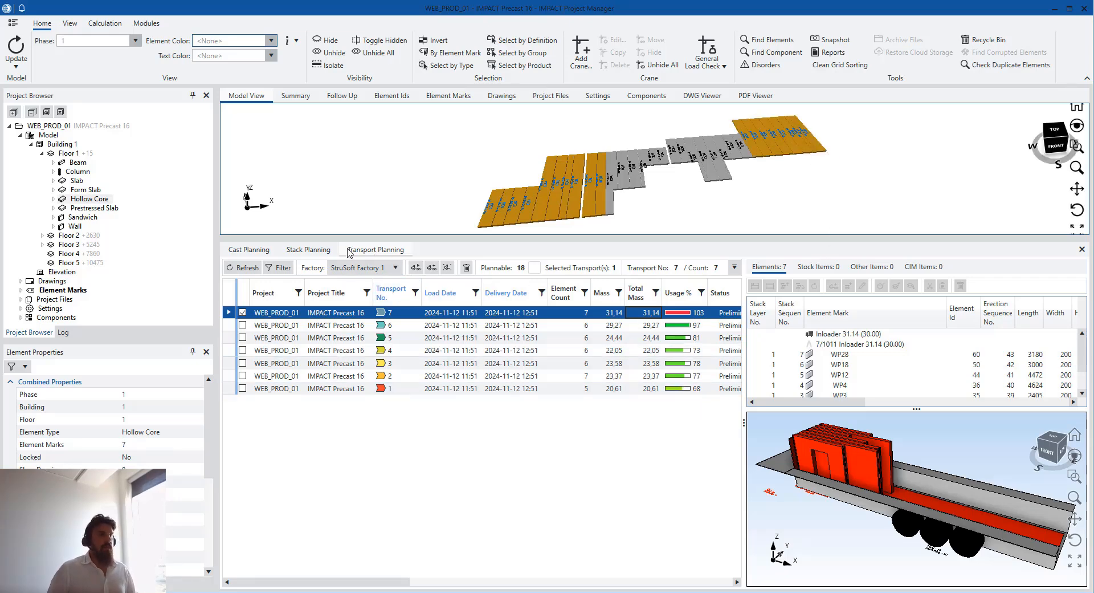
# Auto-stack the selected slabs with the Horizontal template into new stacks 8 and 9
pyautogui.click(309, 250)
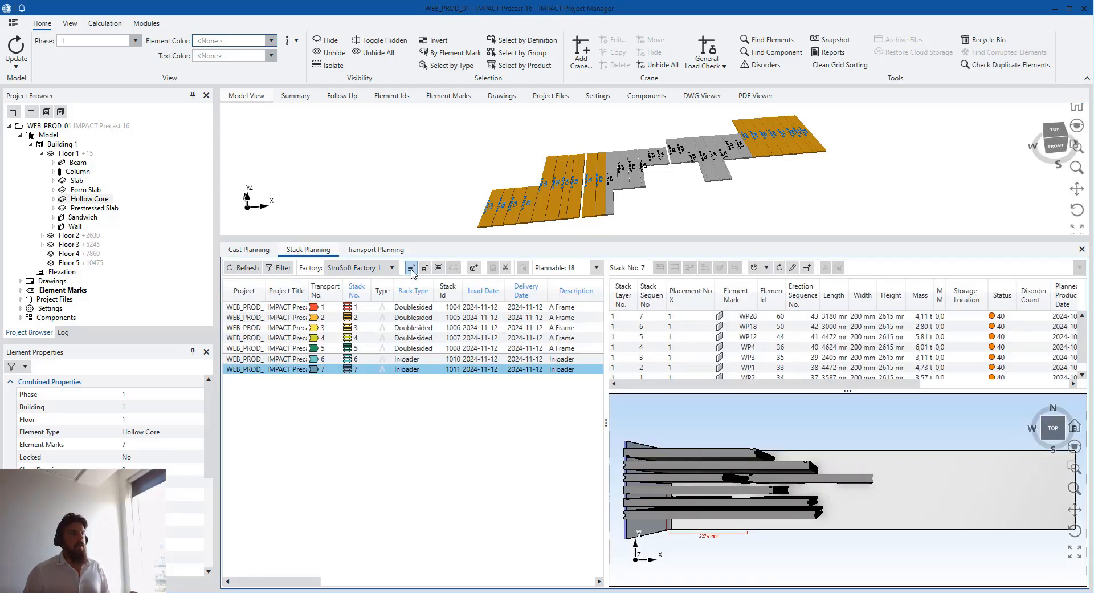
pyautogui.click(411, 267)
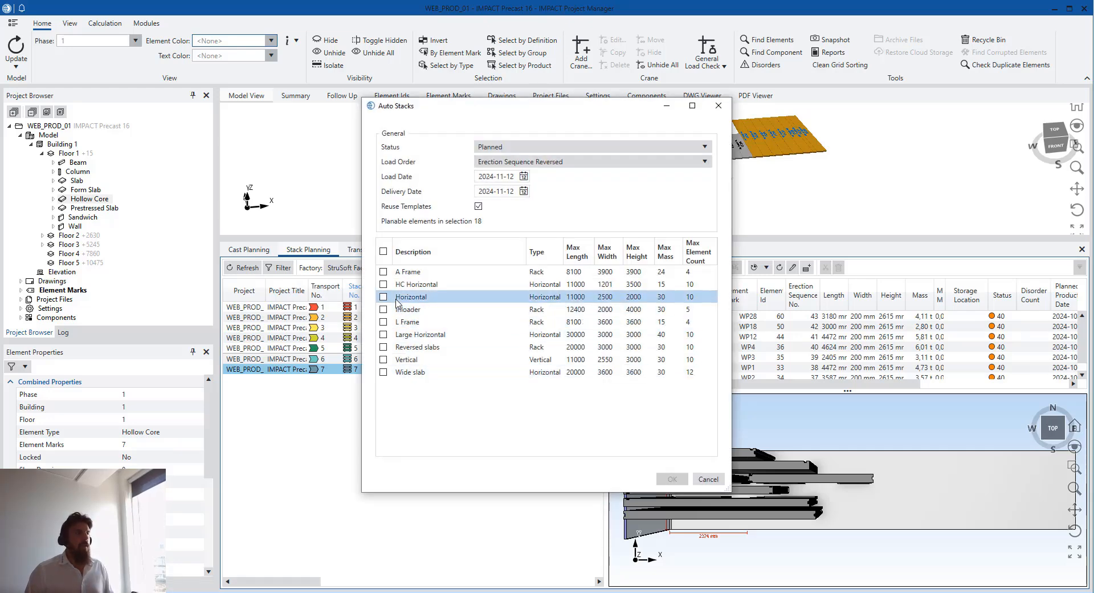
pyautogui.click(399, 297)
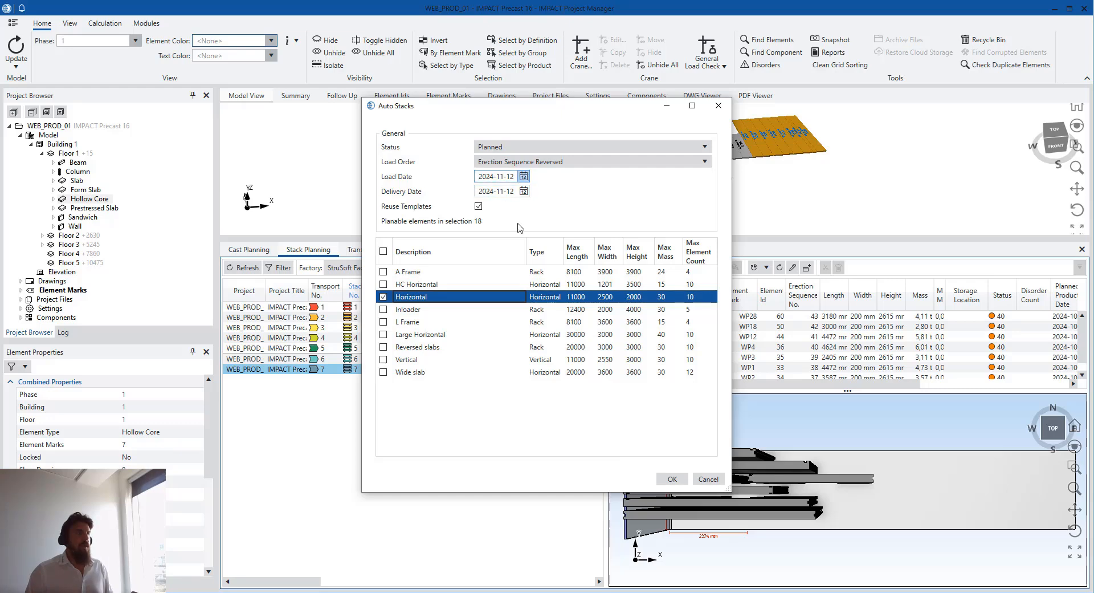
pyautogui.click(684, 480)
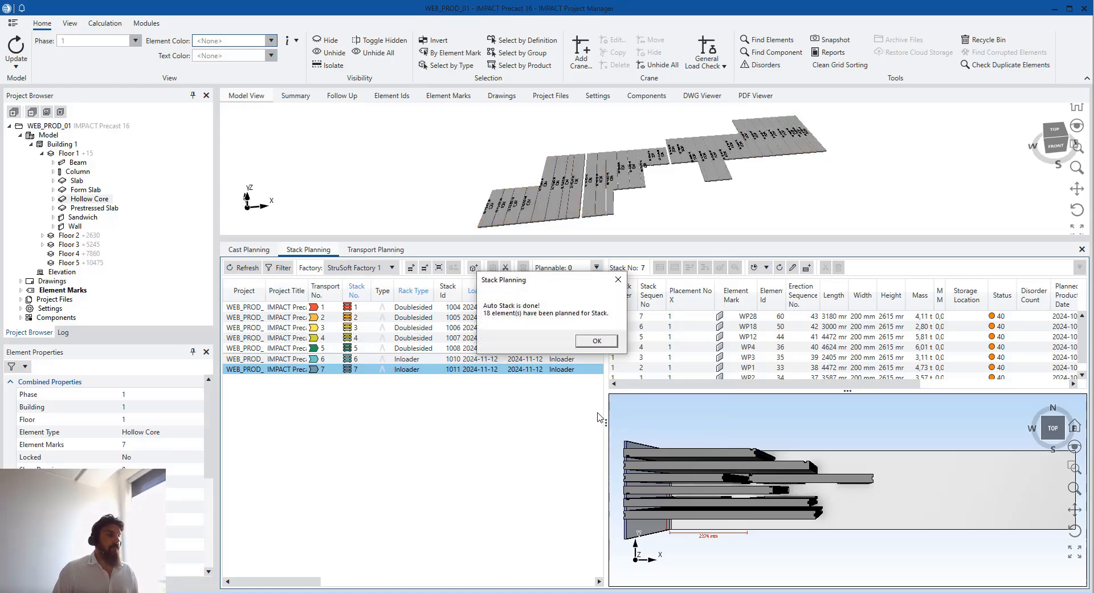
pyautogui.click(609, 346)
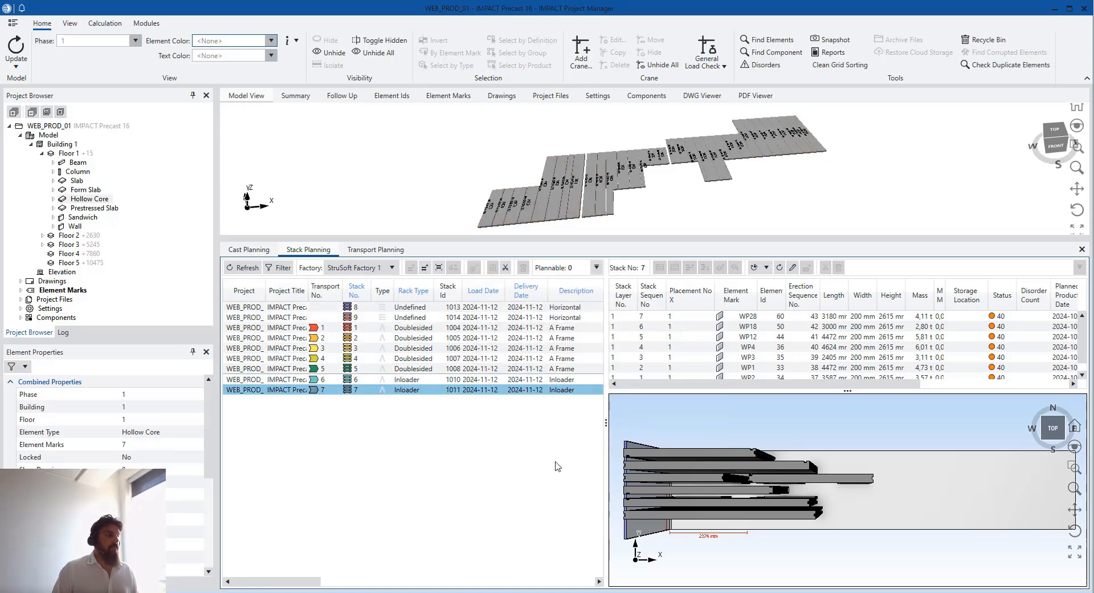
pyautogui.click(398, 318)
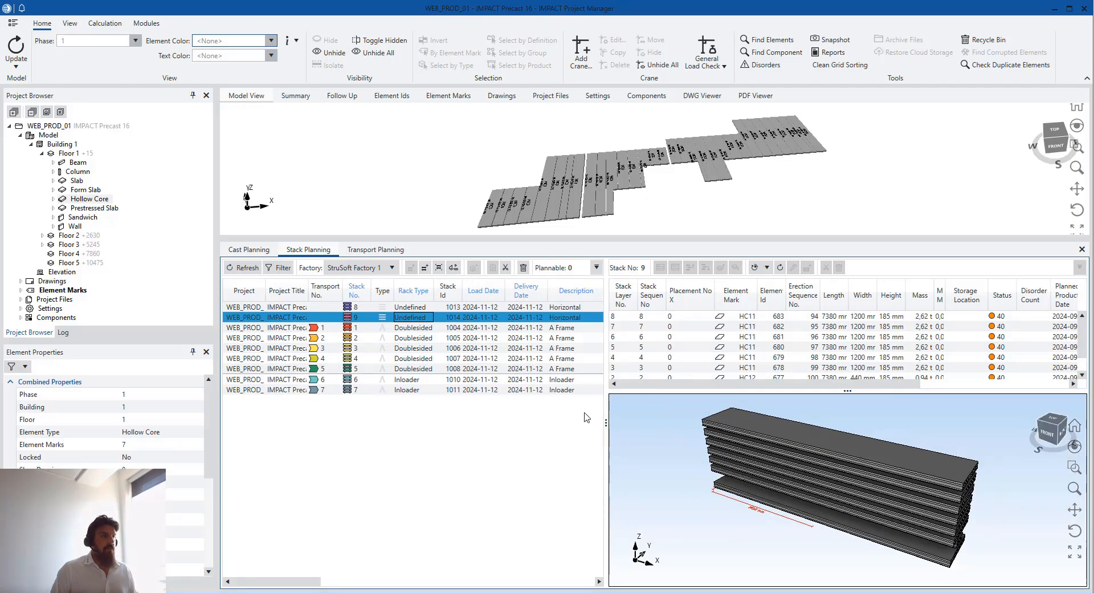
# Review stacks 8 and 9 and select the narrow HC12 slab in stack 9
pyautogui.press('Up')
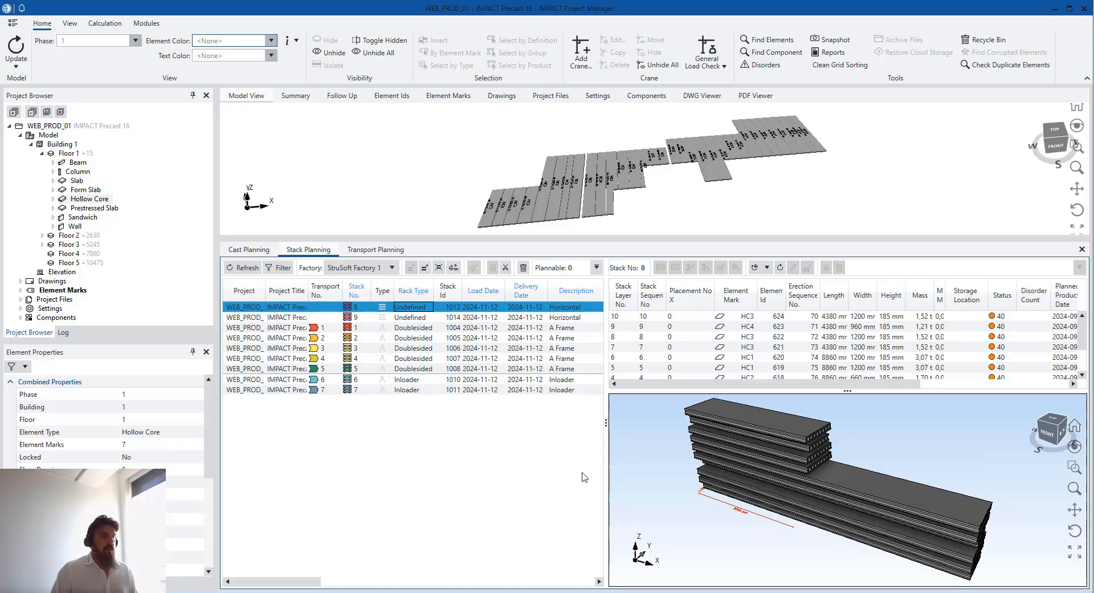
pyautogui.click(395, 319)
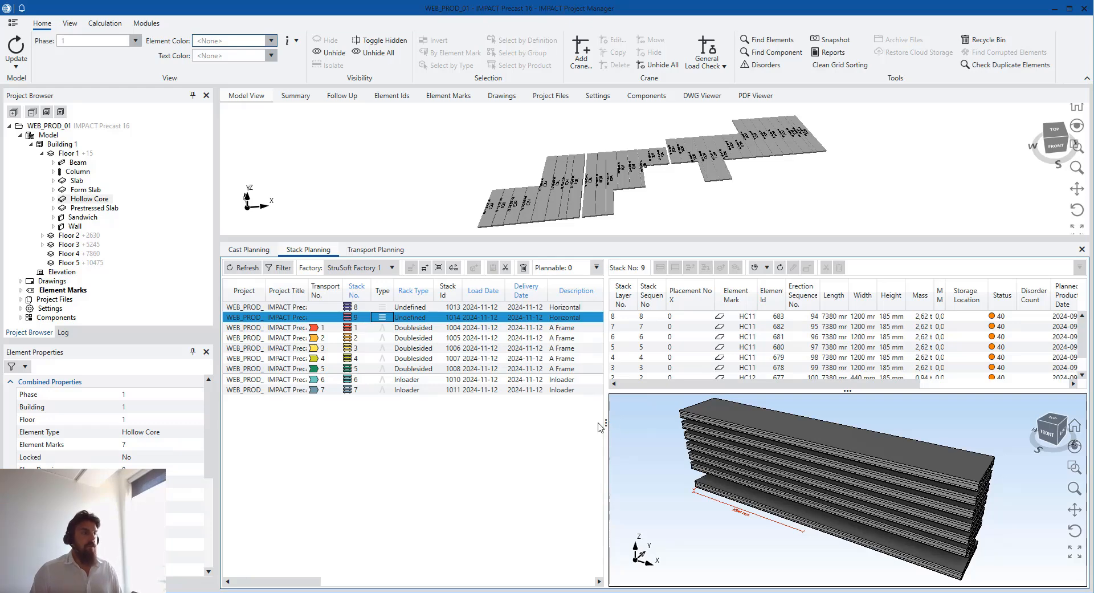
pyautogui.moveTo(589, 418); pyautogui.dragTo(553, 419)
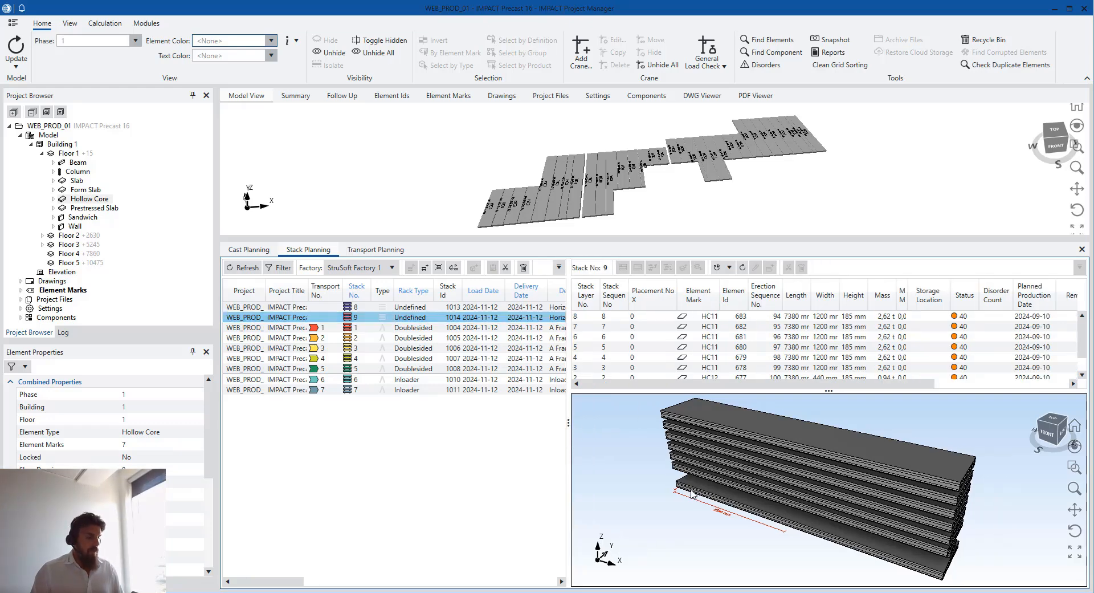
pyautogui.moveTo(688, 479); pyautogui.dragTo(804, 457, button='middle')
pyautogui.scroll(2, 682, 467)
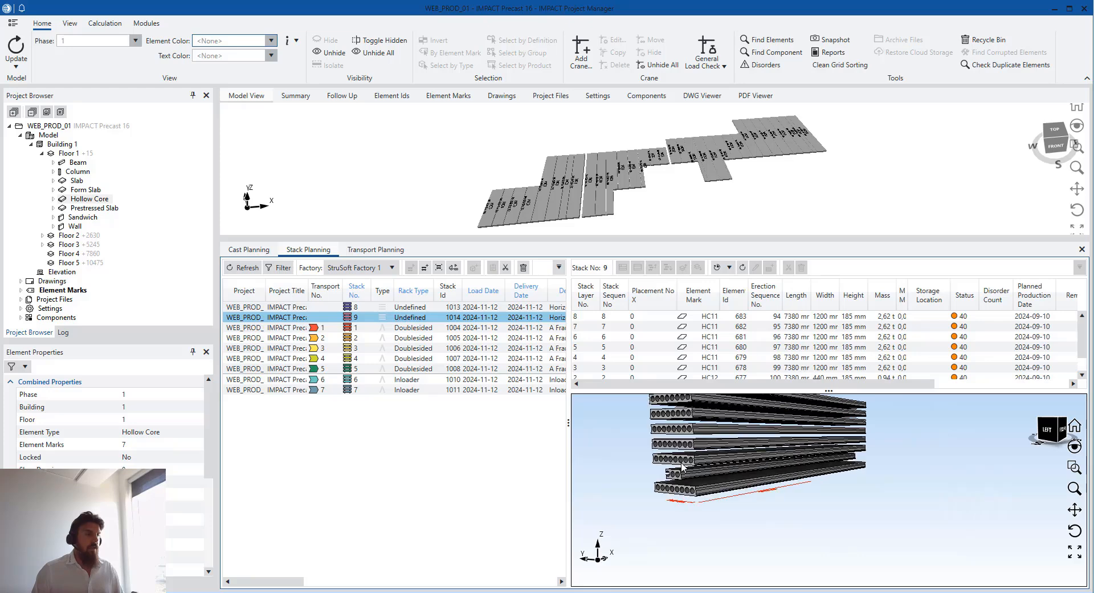
pyautogui.scroll(2, 681, 467)
pyautogui.click(682, 479)
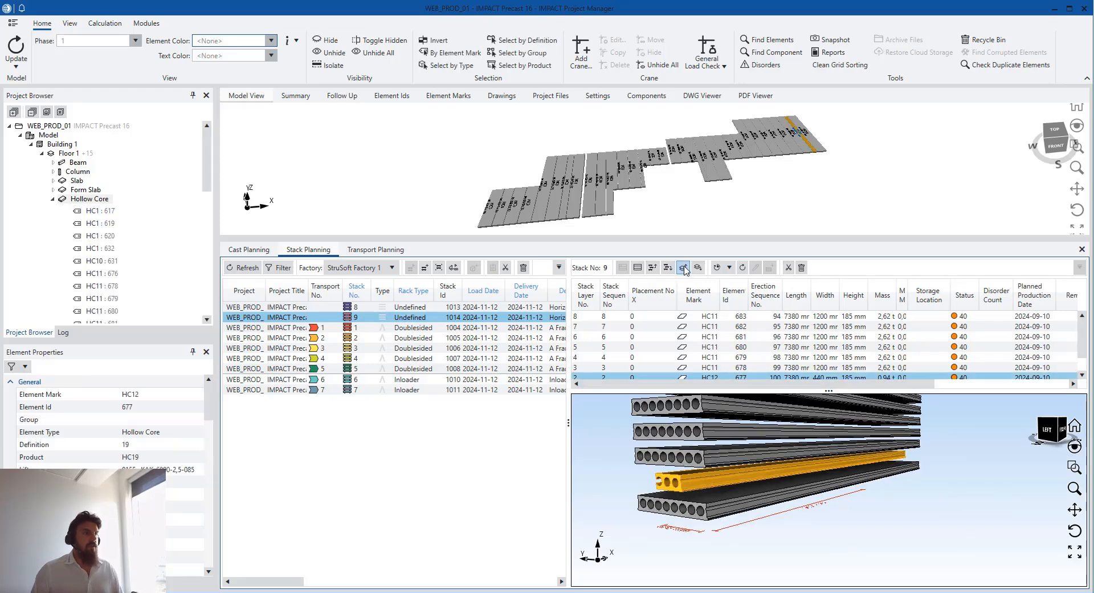
# Raise HC12 six layers up to the top layer, layer 8, of stack 9
pyautogui.click(653, 269)
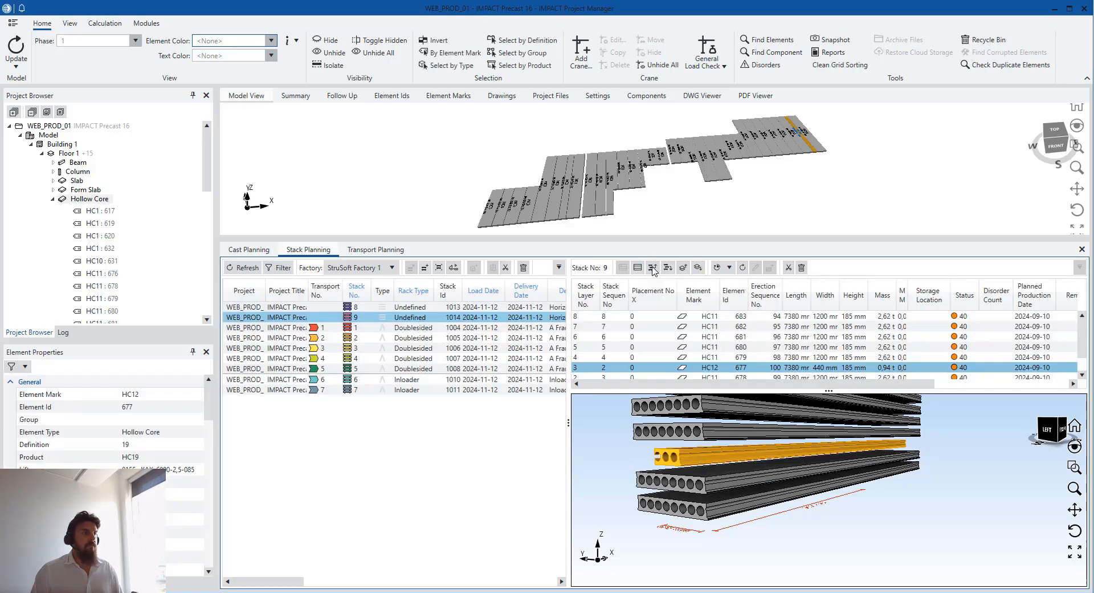
pyautogui.click(681, 268)
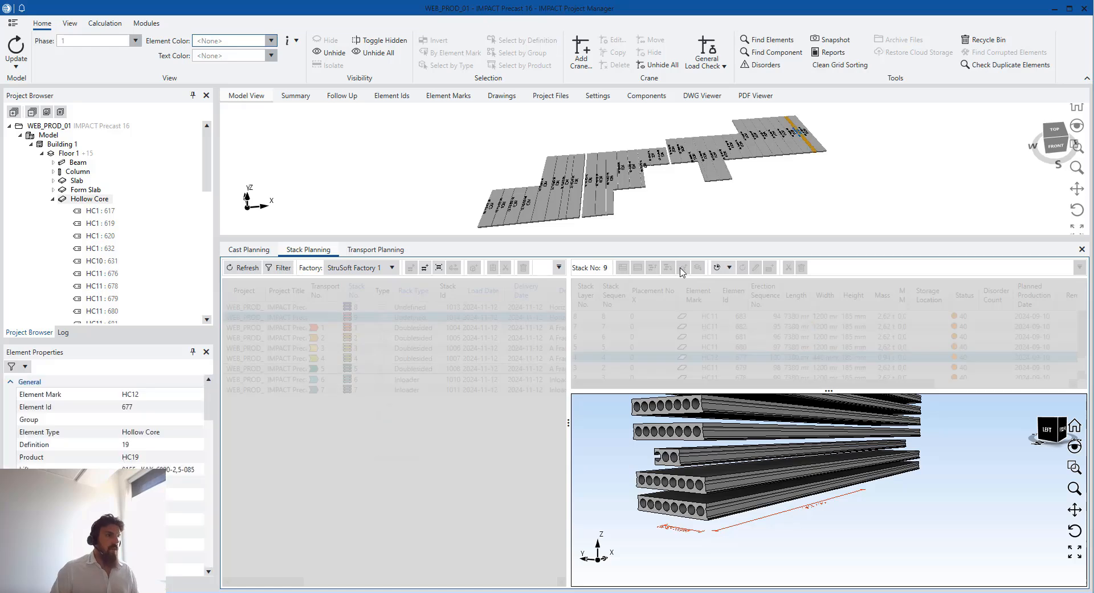
pyautogui.click(683, 267)
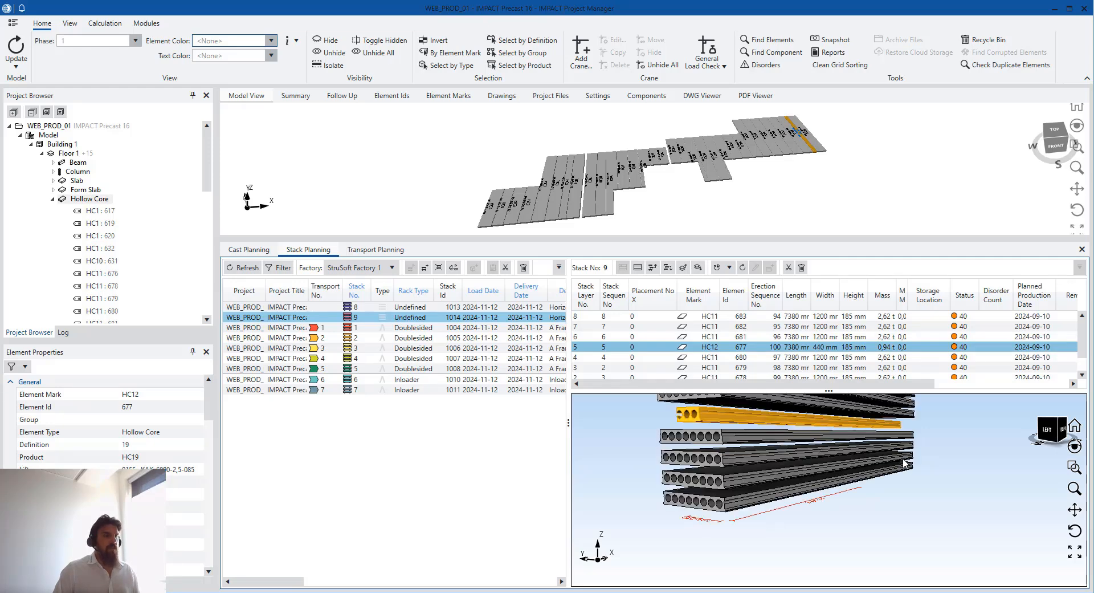
pyautogui.click(685, 268)
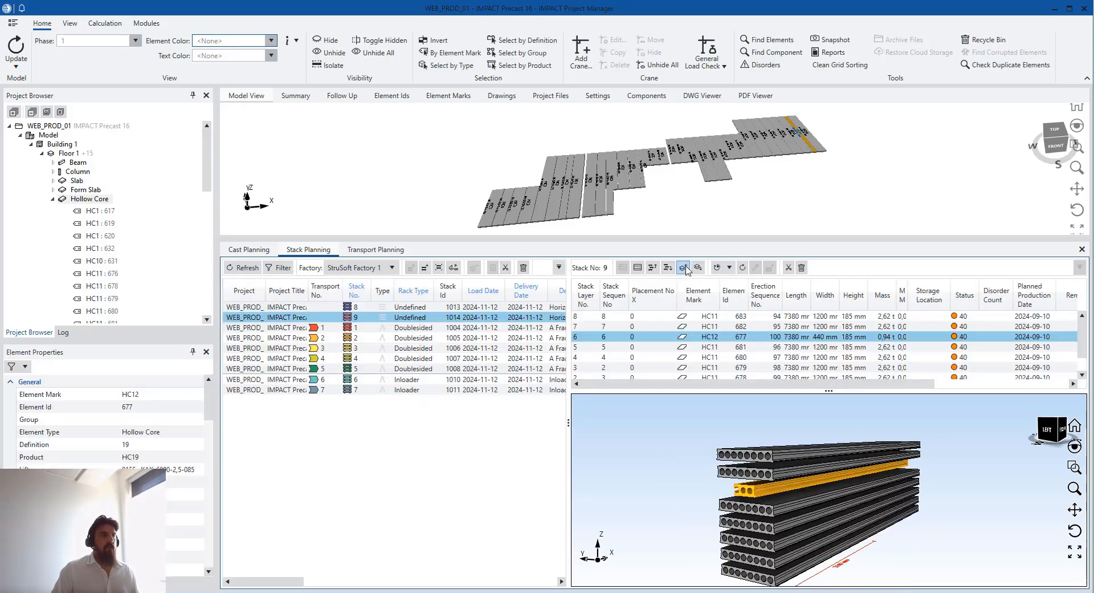
pyautogui.click(686, 269)
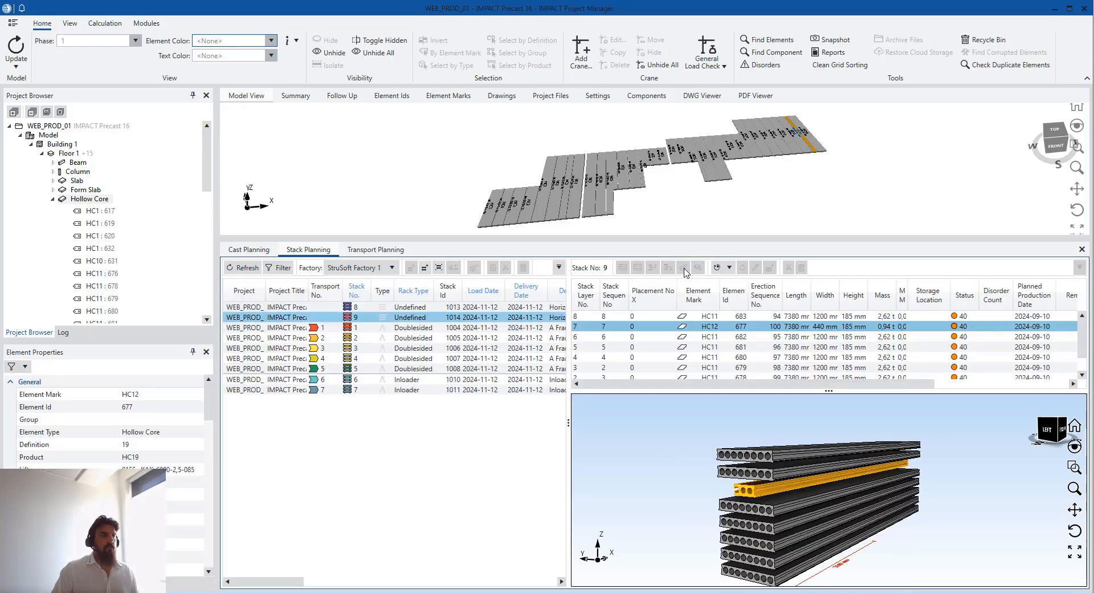
pyautogui.click(685, 269)
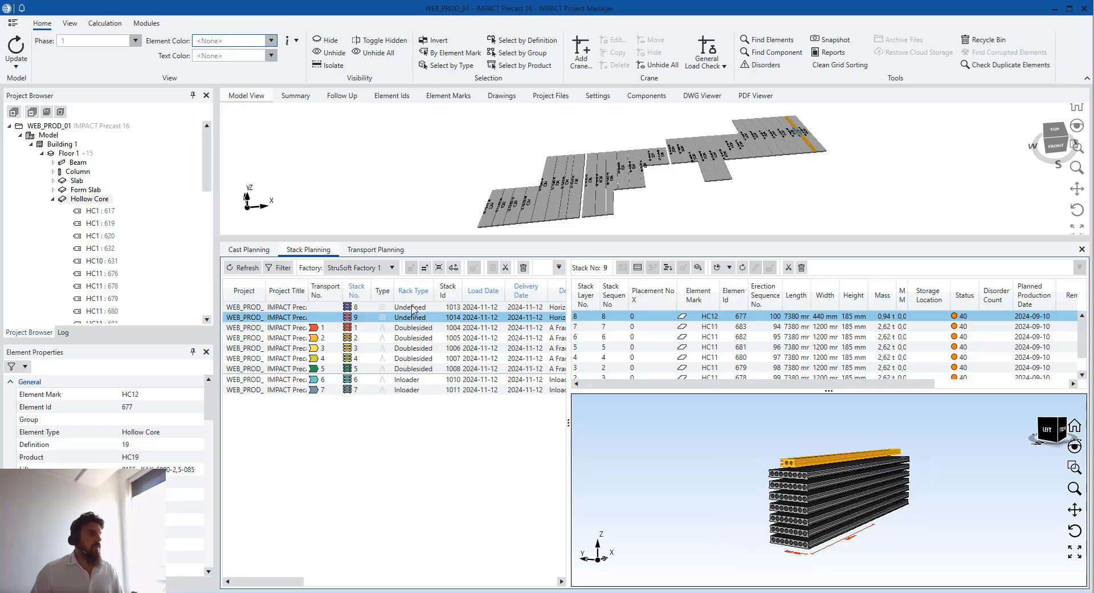
# In stack 8, merge the two short HC3 slabs into one shared layer
pyautogui.press('Up')
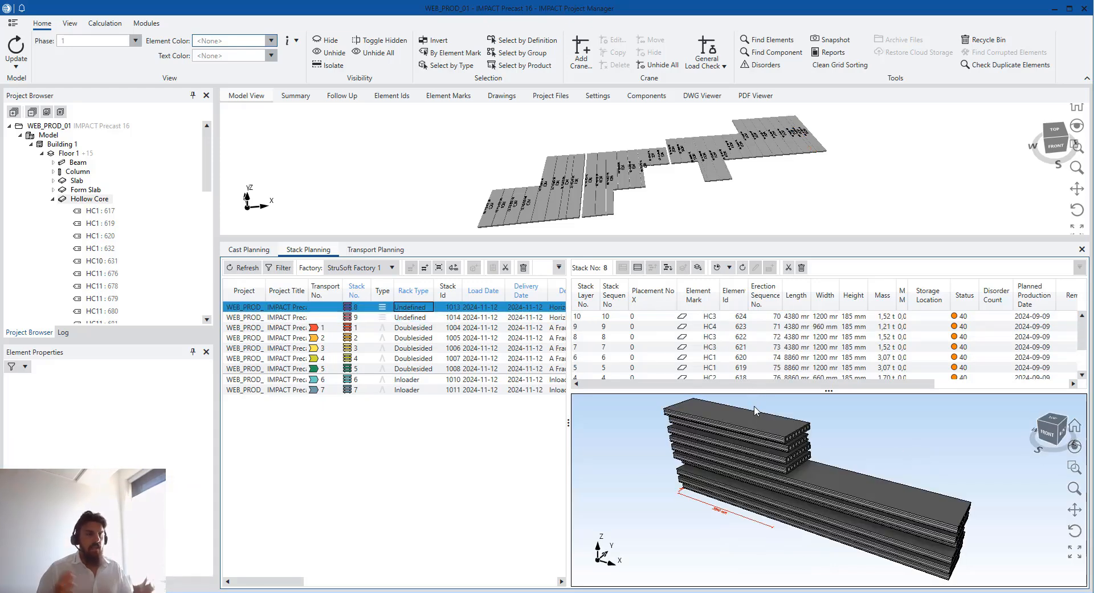
pyautogui.scroll(-1, 782, 481)
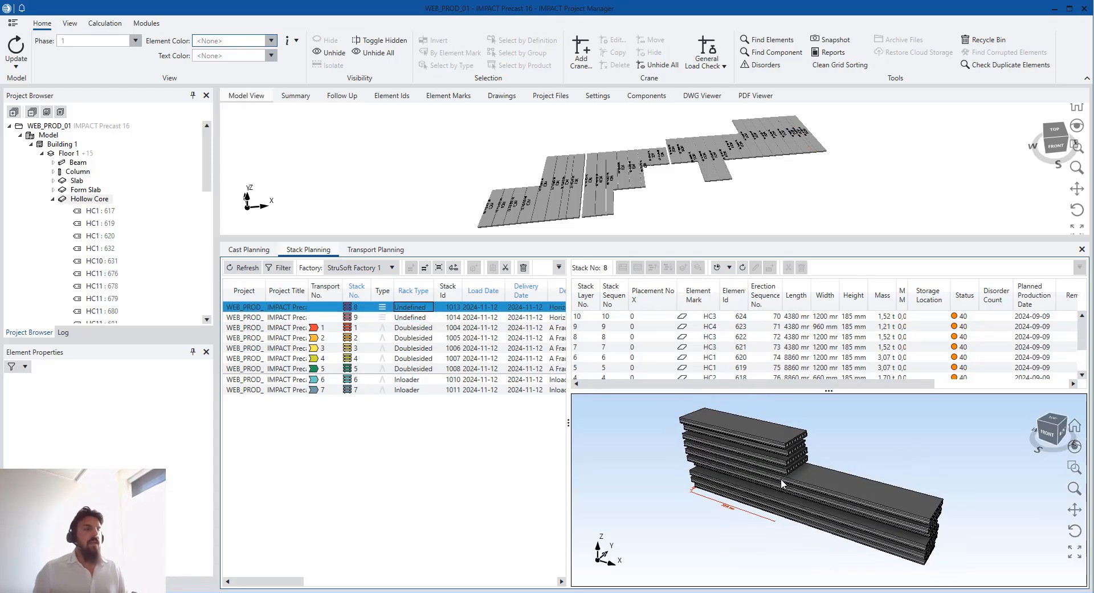
pyautogui.moveTo(761, 482); pyautogui.dragTo(875, 442, button='middle')
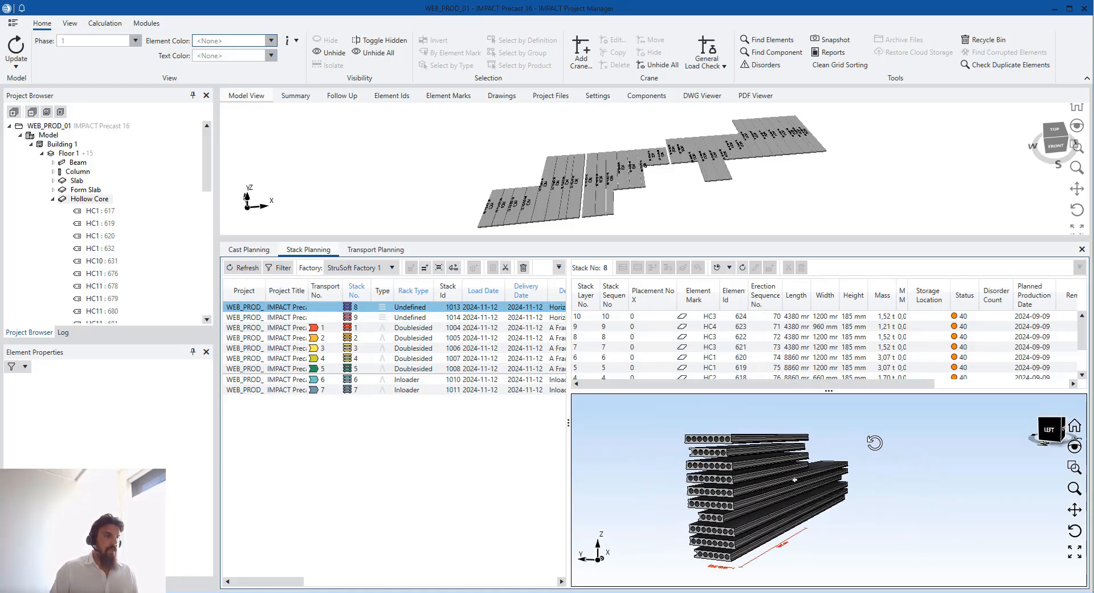
pyautogui.moveTo(780, 482); pyautogui.dragTo(725, 480, button='middle')
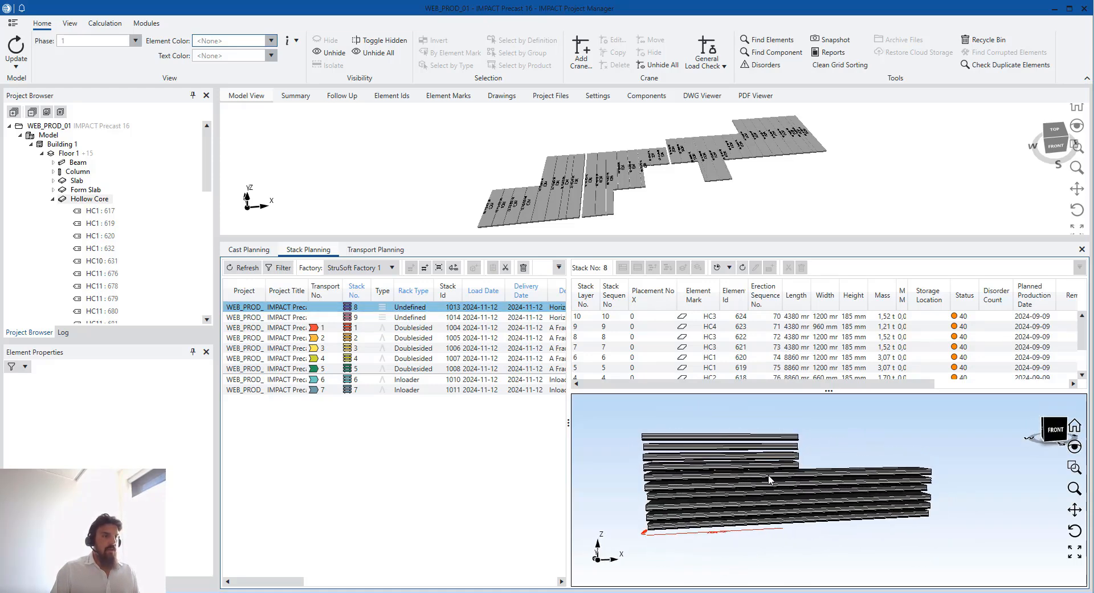
pyautogui.scroll(3, 792, 470)
pyautogui.moveTo(794, 471)
pyautogui.mouseDown(button='middle')
pyautogui.moveTo(781, 491)
pyautogui.moveTo(792, 471)
pyautogui.mouseUp(button='middle')
pyautogui.click(792, 471)
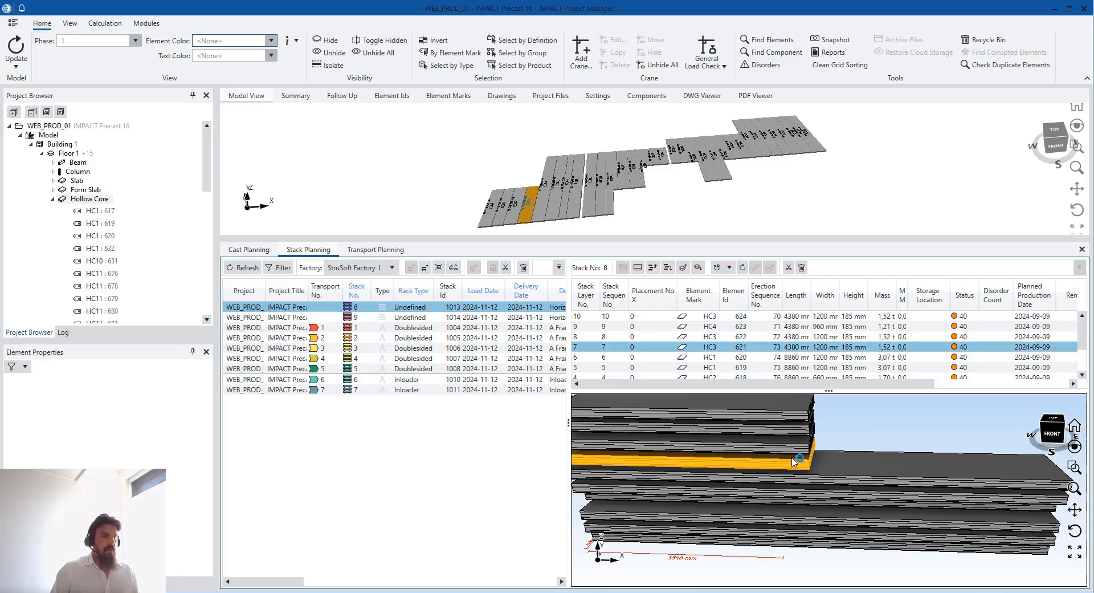
pyautogui.keyDown('ctrl'); pyautogui.click(798, 458); pyautogui.keyUp('ctrl')
pyautogui.rightClick(742, 338)
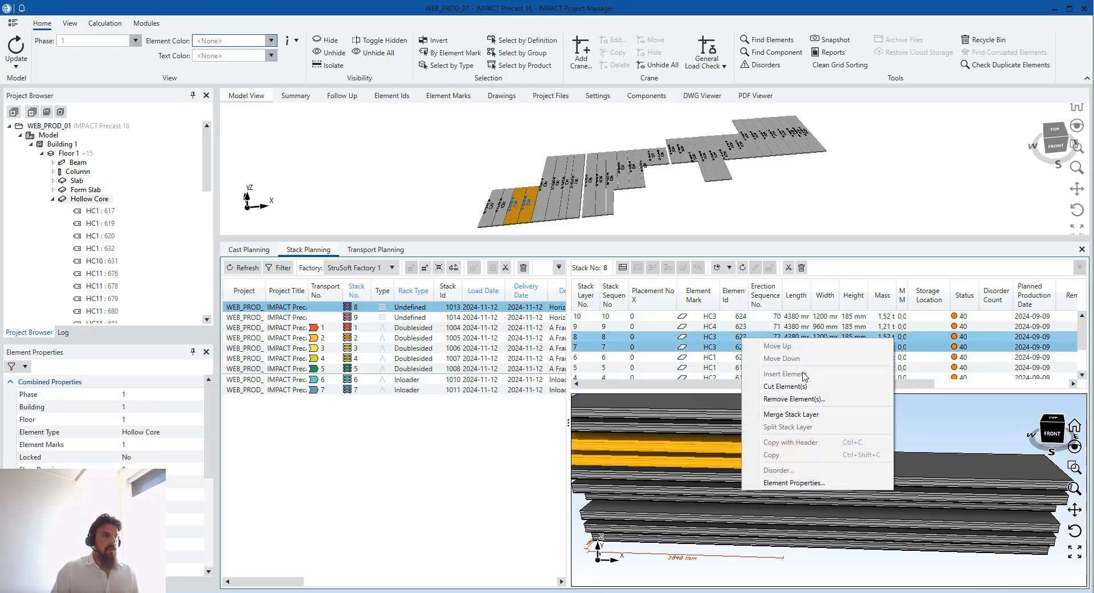
pyautogui.press('Return')
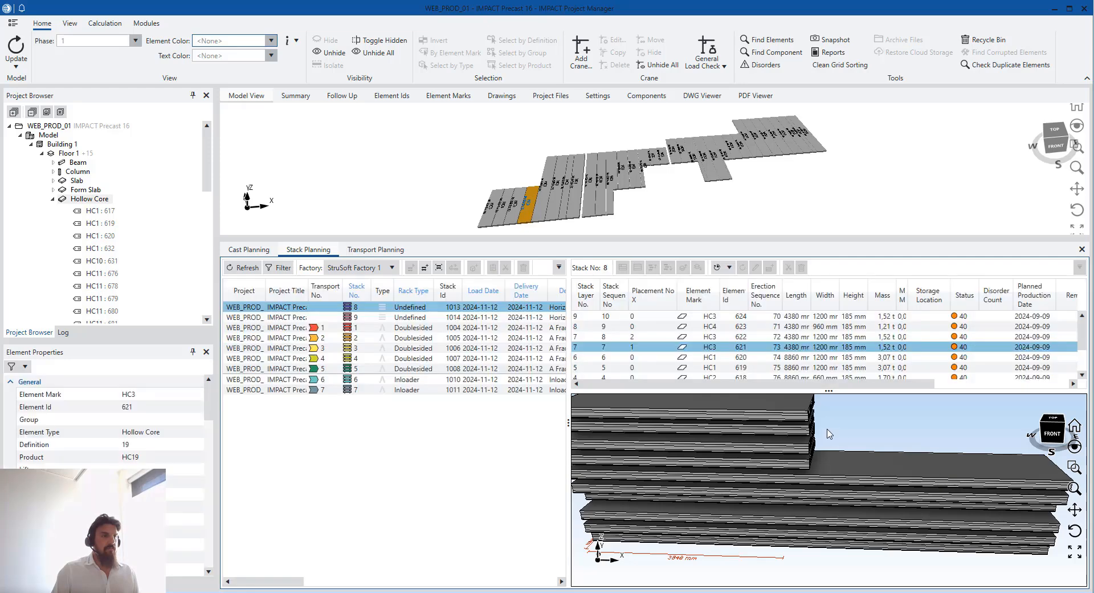
# Merge the top HC3 slab and the HC4 slab below it into one layer
pyautogui.click(801, 434)
pyautogui.keyDown('ctrl'); pyautogui.click(802, 447); pyautogui.keyUp('ctrl')
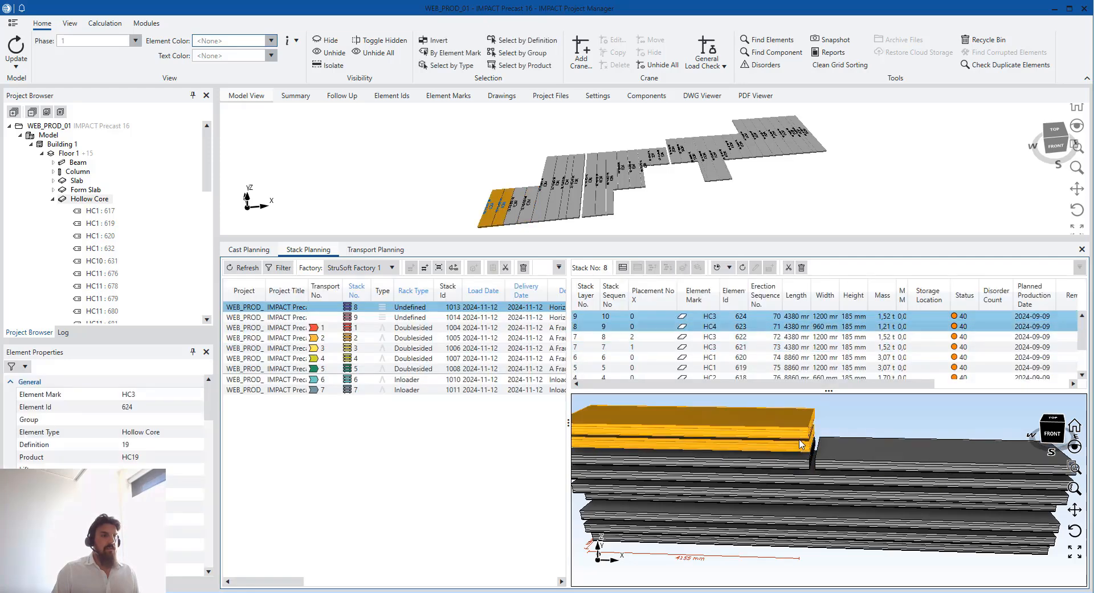
pyautogui.rightClick(748, 318)
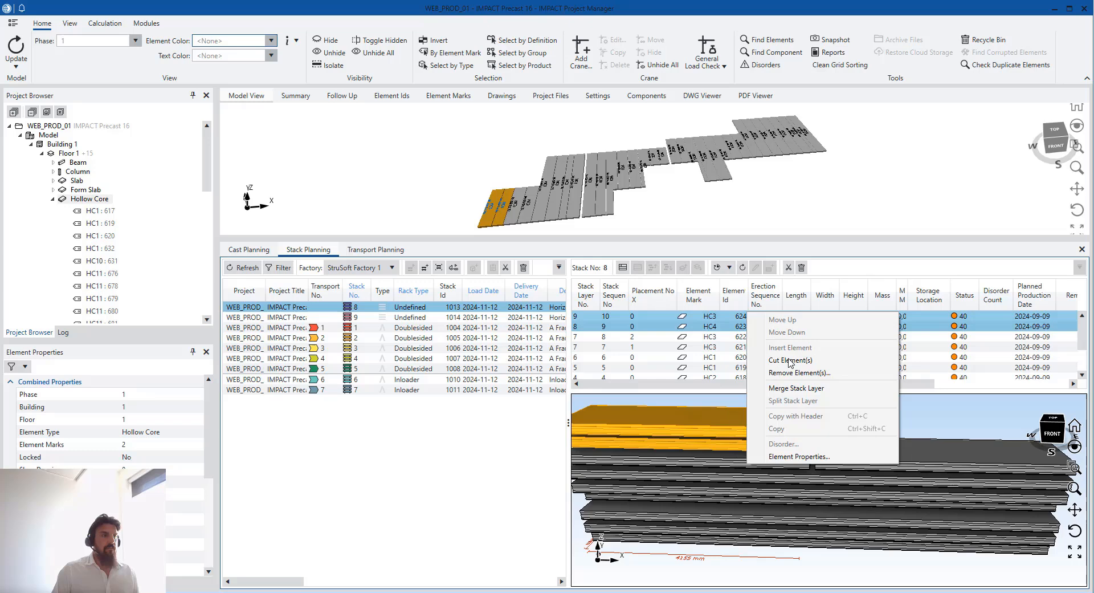
pyautogui.click(797, 388)
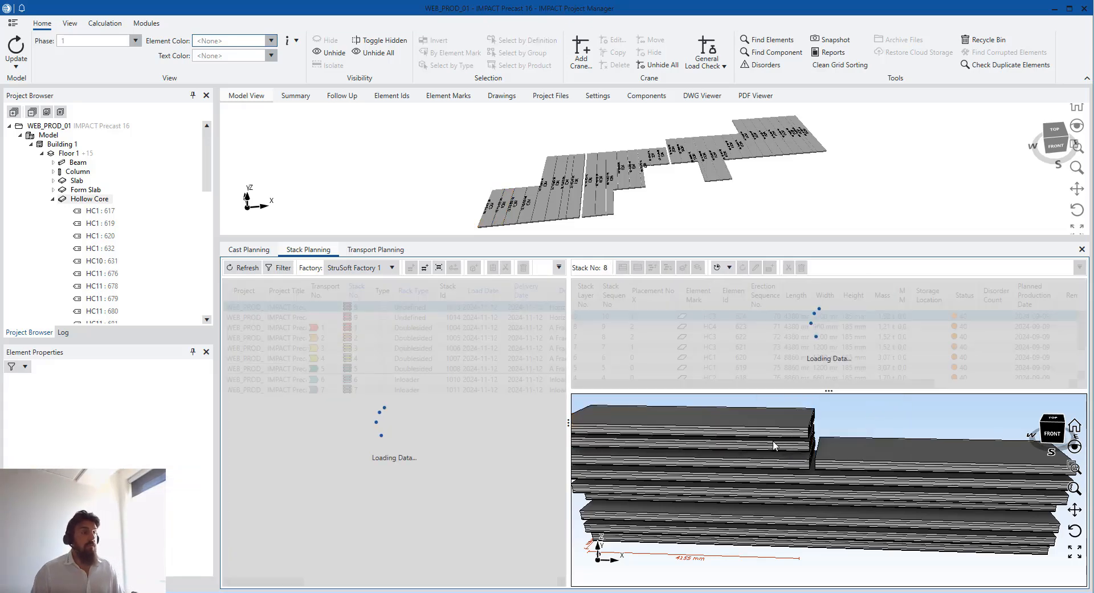
# Move slab HC2 (element 618) up to the top layer, layer 8
pyautogui.moveTo(758, 491); pyautogui.dragTo(585, 536, button='middle')
pyautogui.click(608, 534)
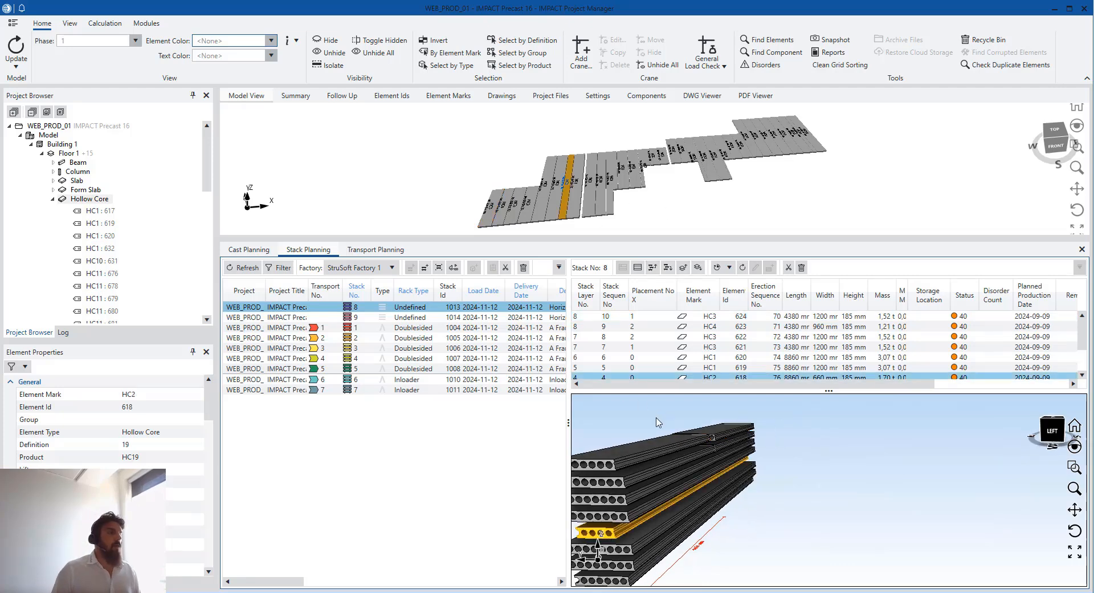
pyautogui.moveTo(684, 429); pyautogui.dragTo(766, 474, button='middle')
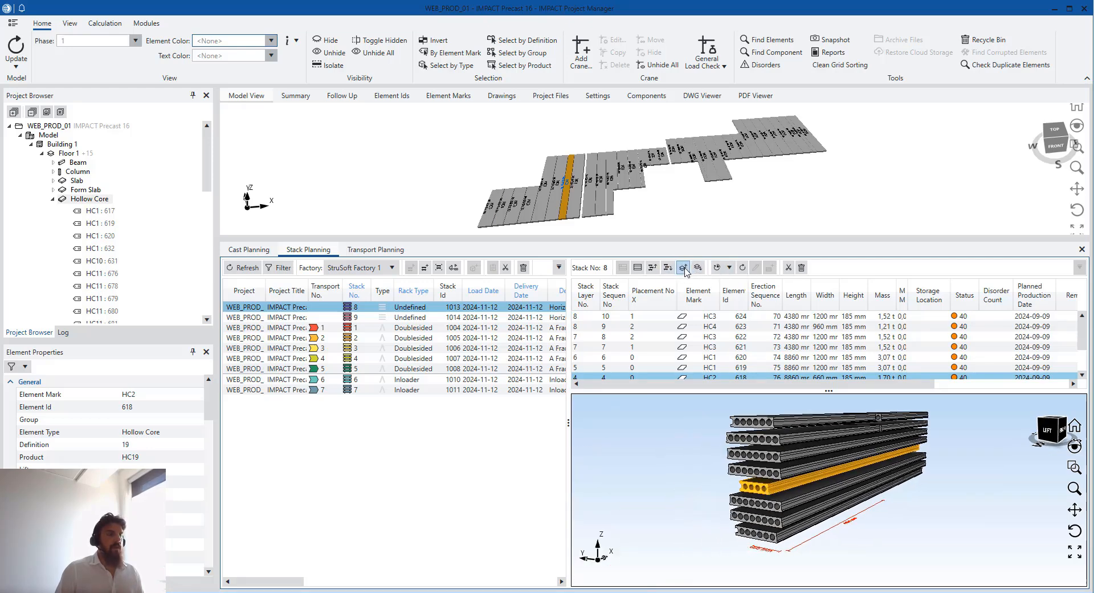
pyautogui.click(656, 272)
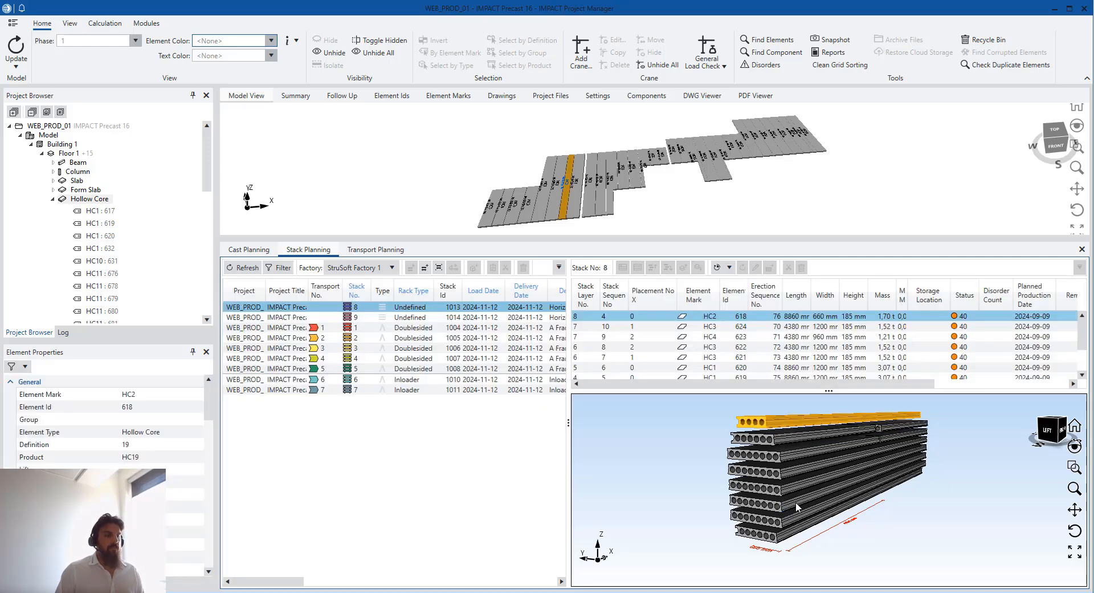
# Select stacks 8 and 9 together in Stack Planning
pyautogui.moveTo(830, 480); pyautogui.dragTo(528, 408)
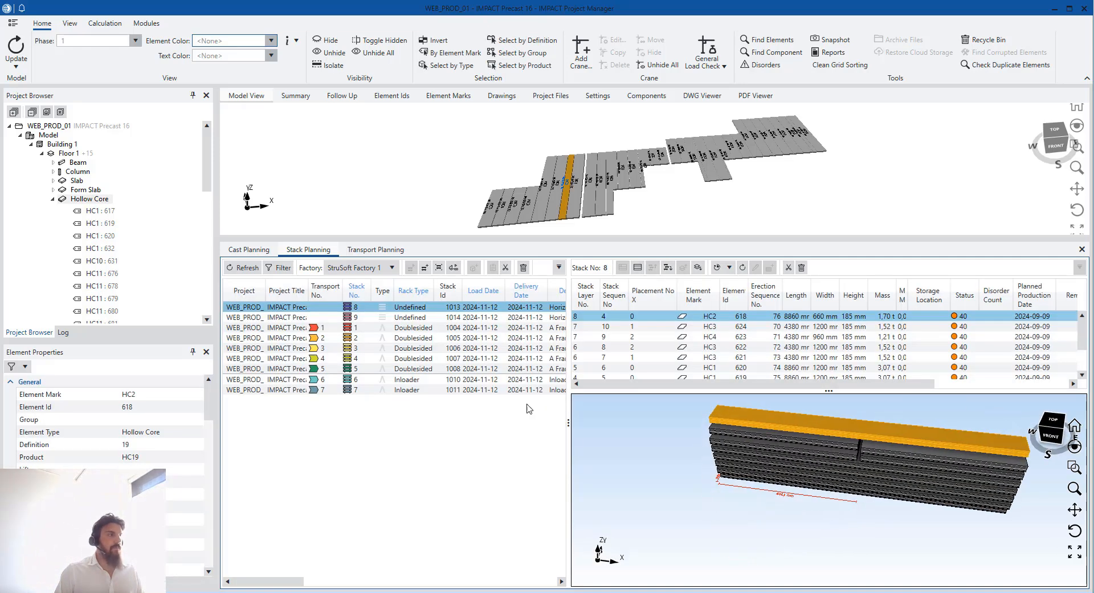
pyautogui.click(404, 317)
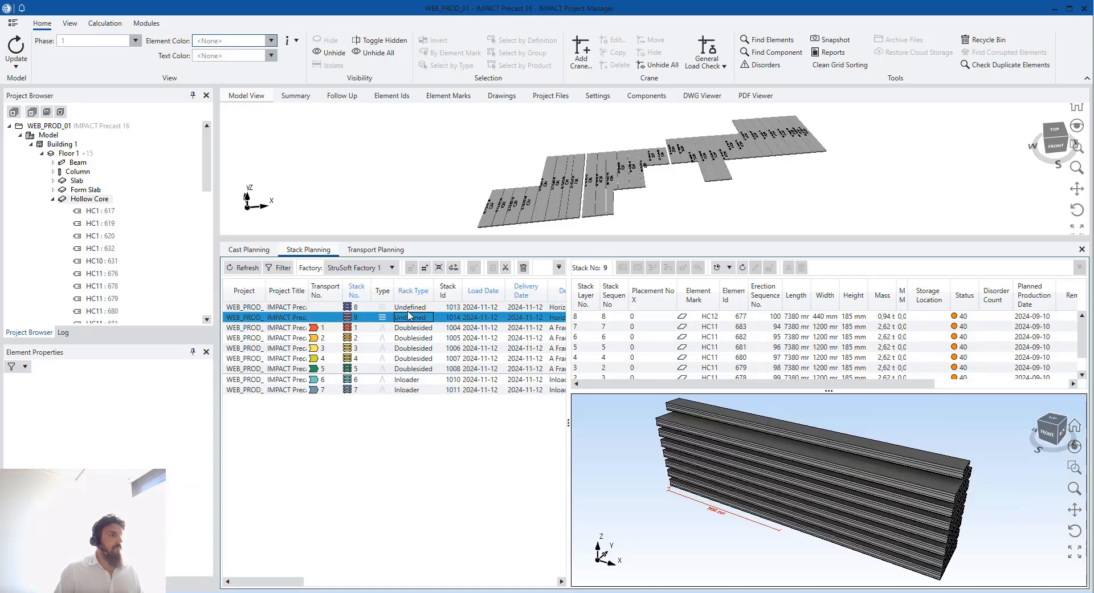
pyautogui.press('Up')
pyautogui.moveTo(569, 423); pyautogui.dragTo(767, 425)
pyautogui.moveTo(382, 586); pyautogui.dragTo(415, 585)
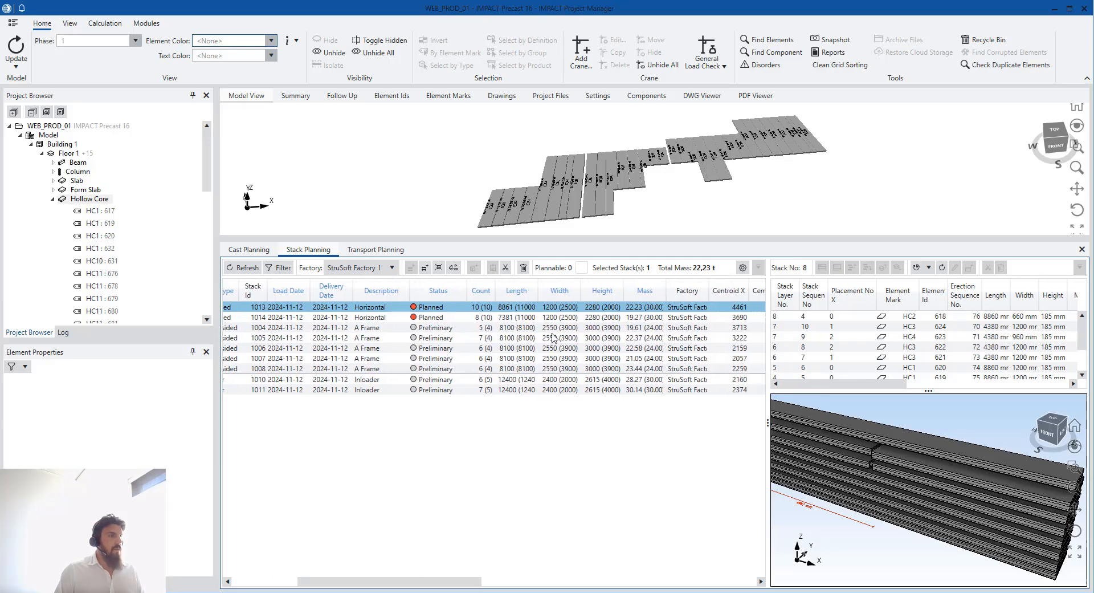
pyautogui.click(637, 319)
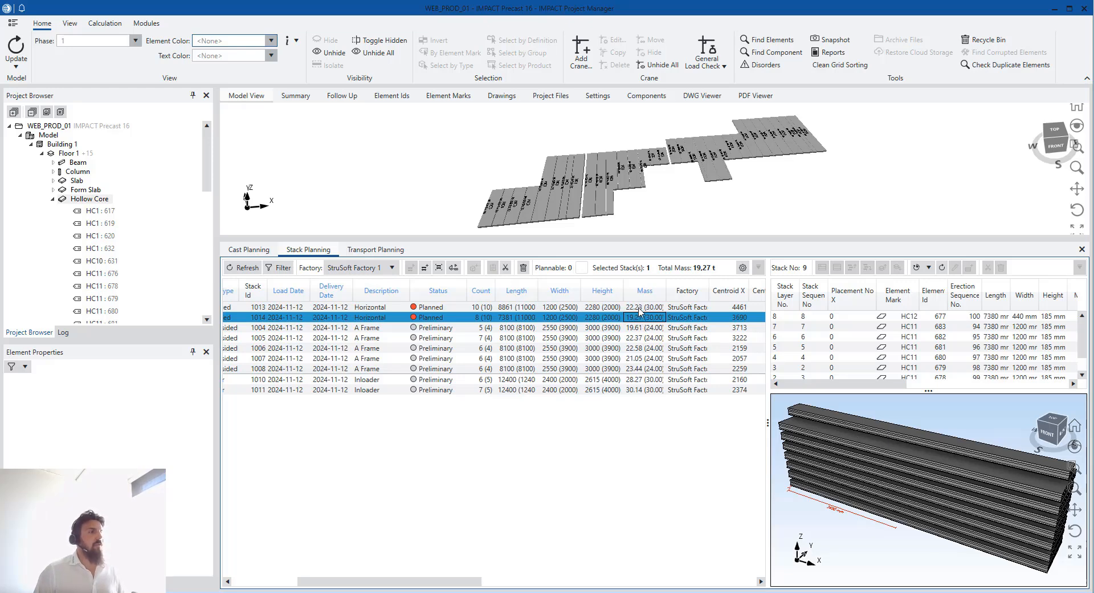
pyautogui.click(650, 308)
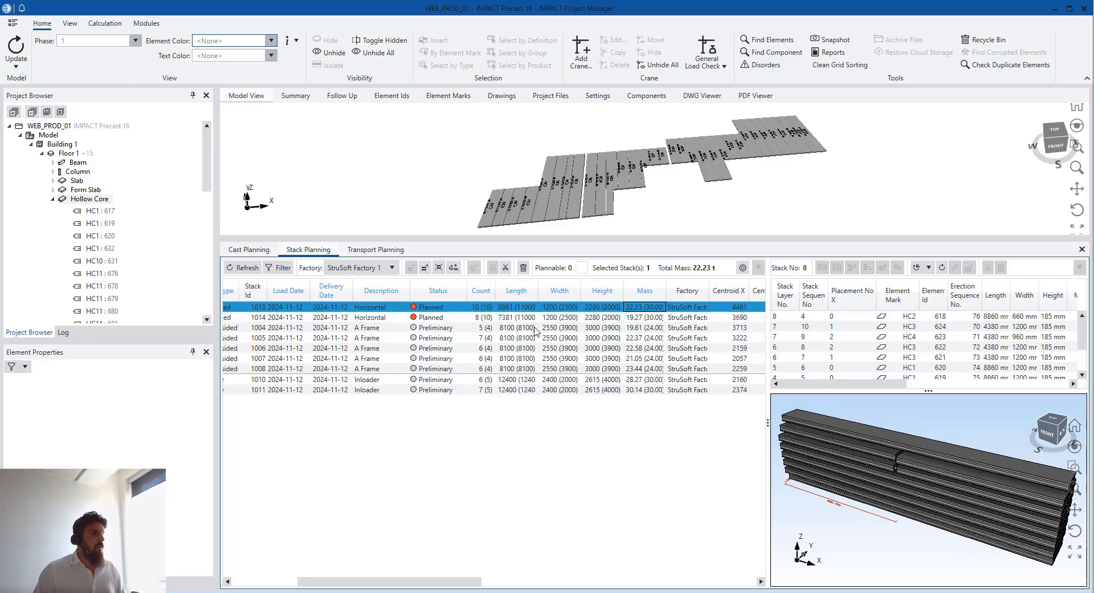
pyautogui.keyDown('ctrl'); pyautogui.click(563, 318); pyautogui.keyUp('ctrl')
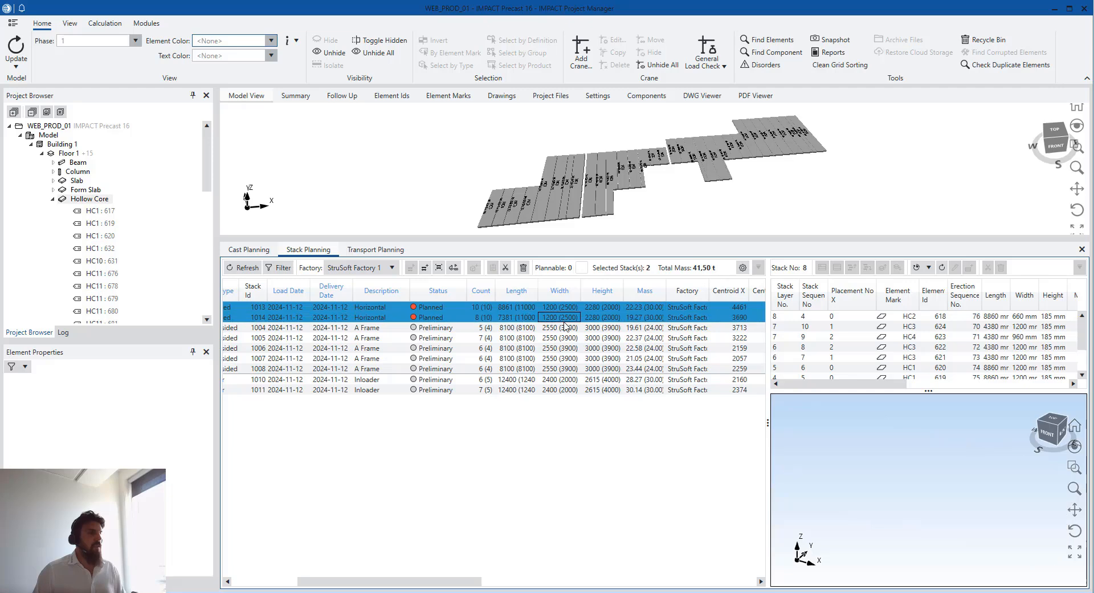
# Auto-assign both stacks to transports with Preliminary status, Truck template and element-based dates
pyautogui.click(454, 268)
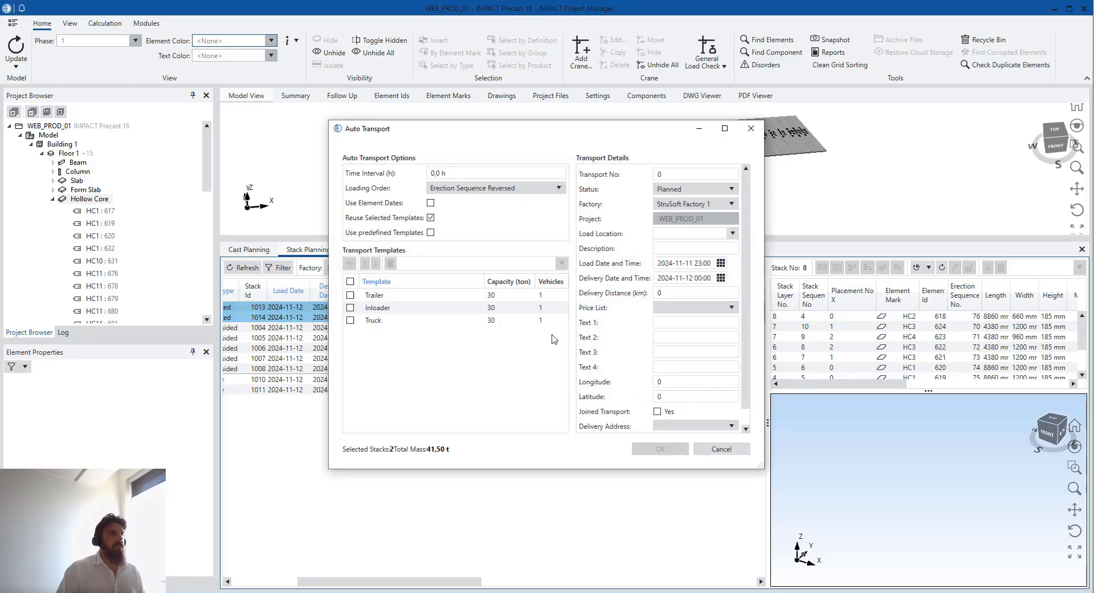
pyautogui.click(692, 189)
pyautogui.click(686, 214)
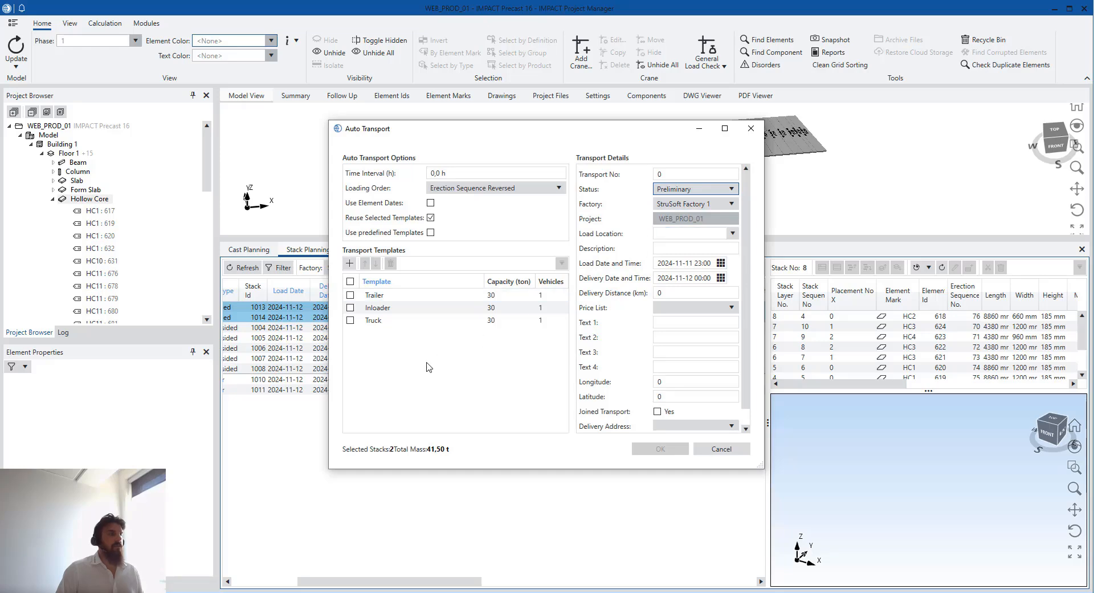
pyautogui.click(351, 320)
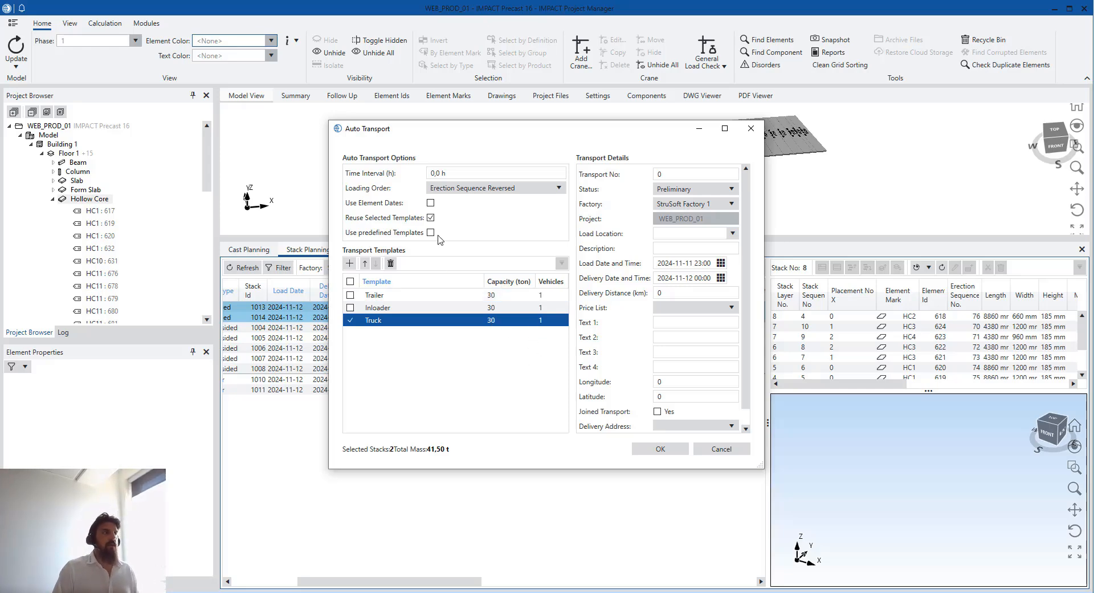
pyautogui.click(430, 202)
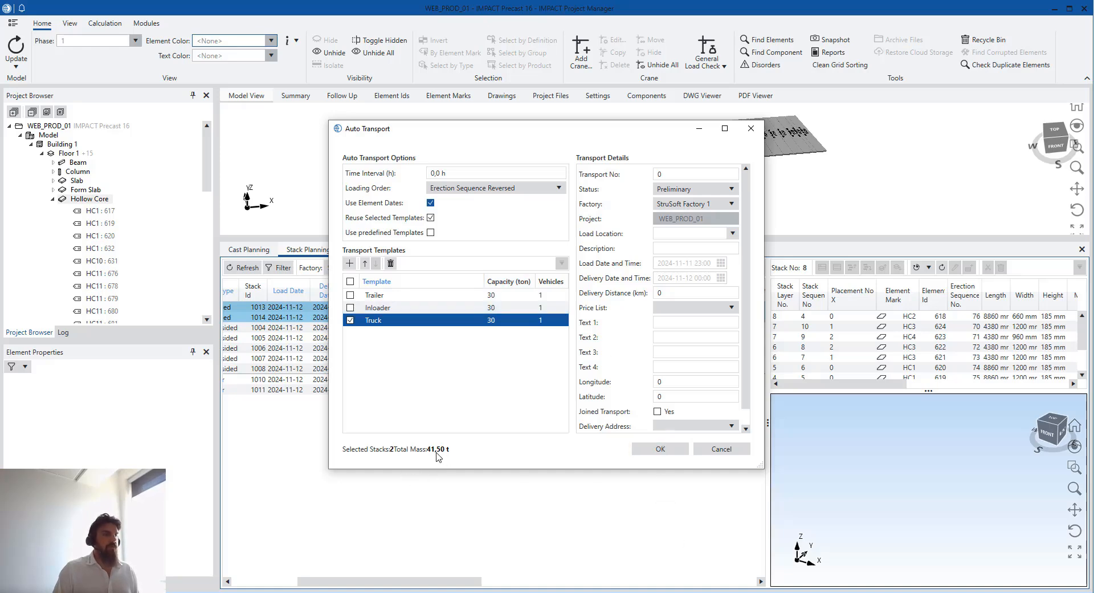
pyautogui.click(660, 451)
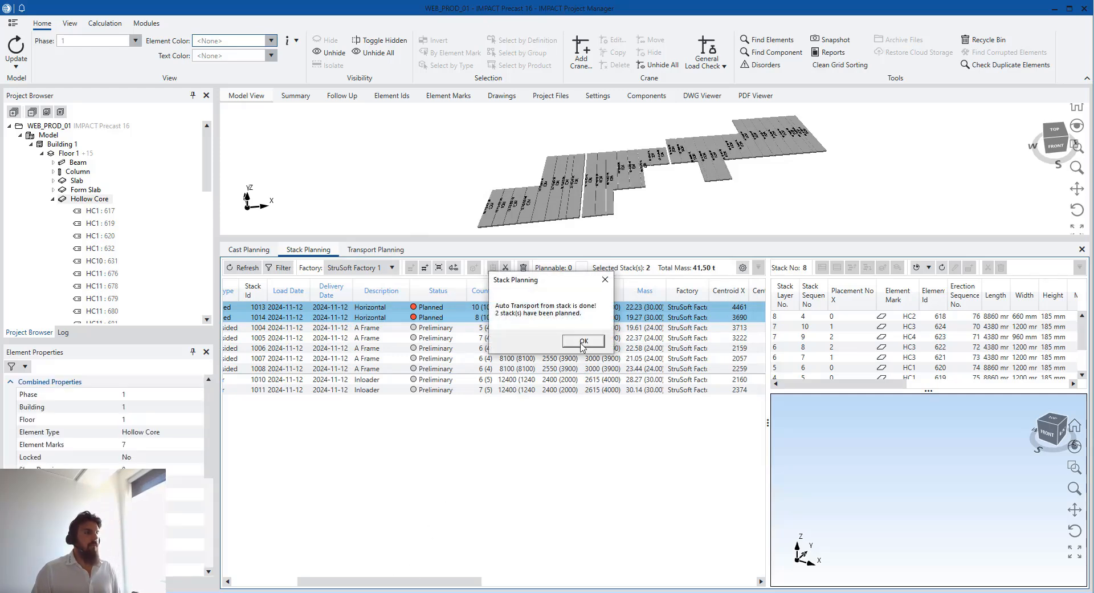
pyautogui.click(583, 340)
pyautogui.moveTo(445, 581); pyautogui.dragTo(379, 582)
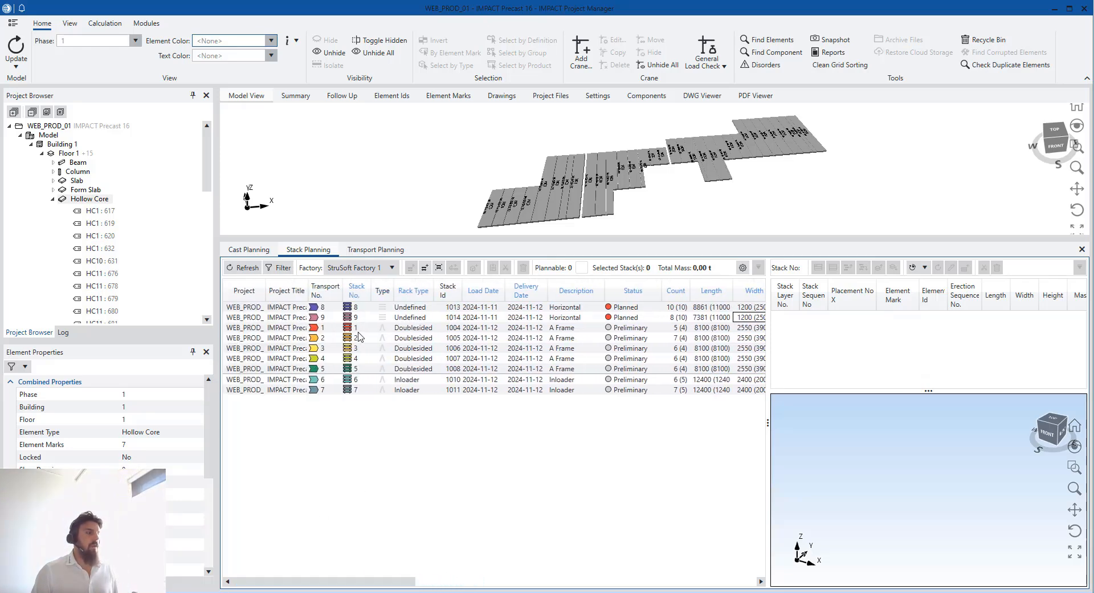
# Refresh Transport Planning to list new trucks 8 and 9 and review their loads
pyautogui.click(359, 317)
pyautogui.click(376, 249)
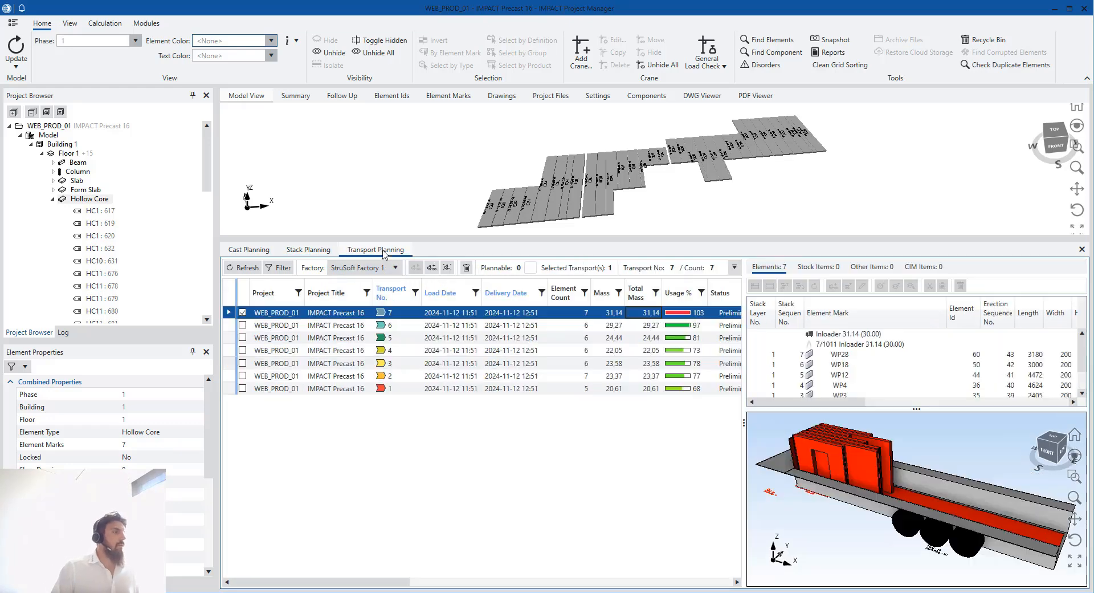
pyautogui.click(243, 268)
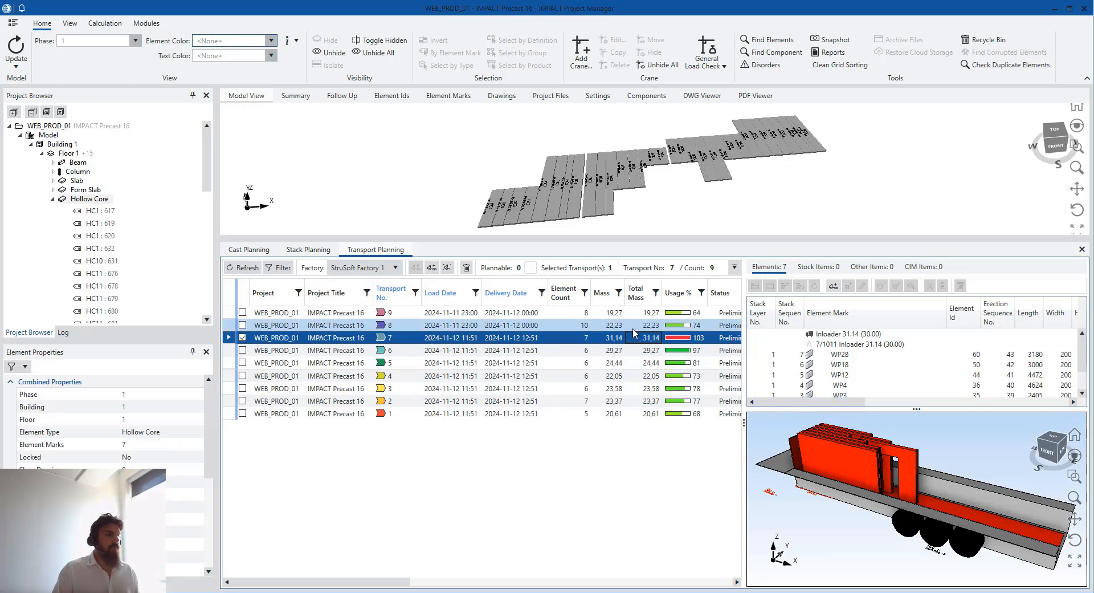
pyautogui.click(636, 327)
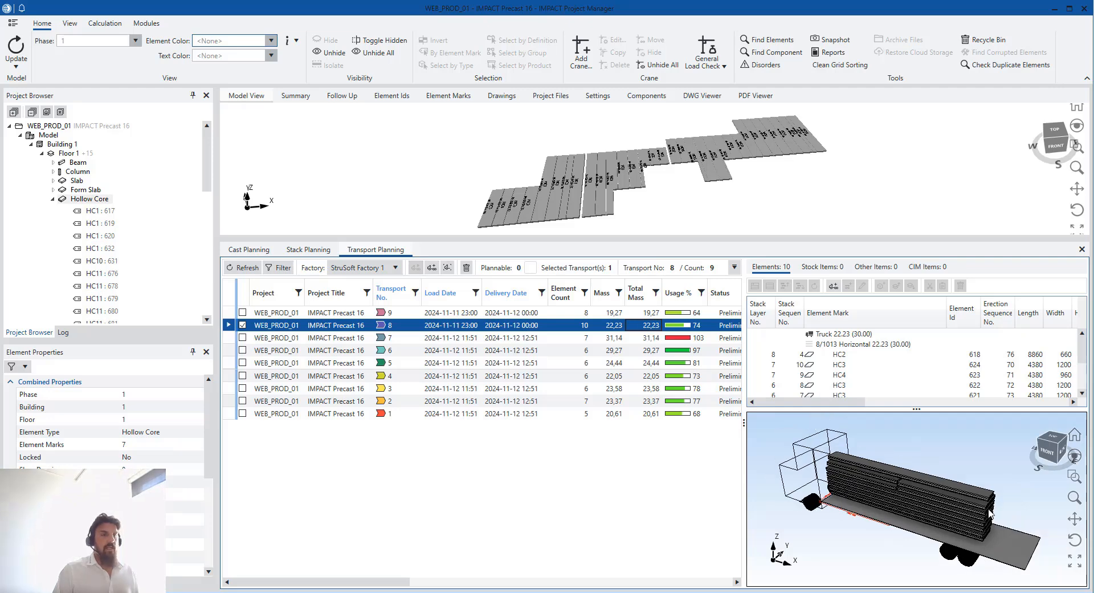
pyautogui.click(1056, 433)
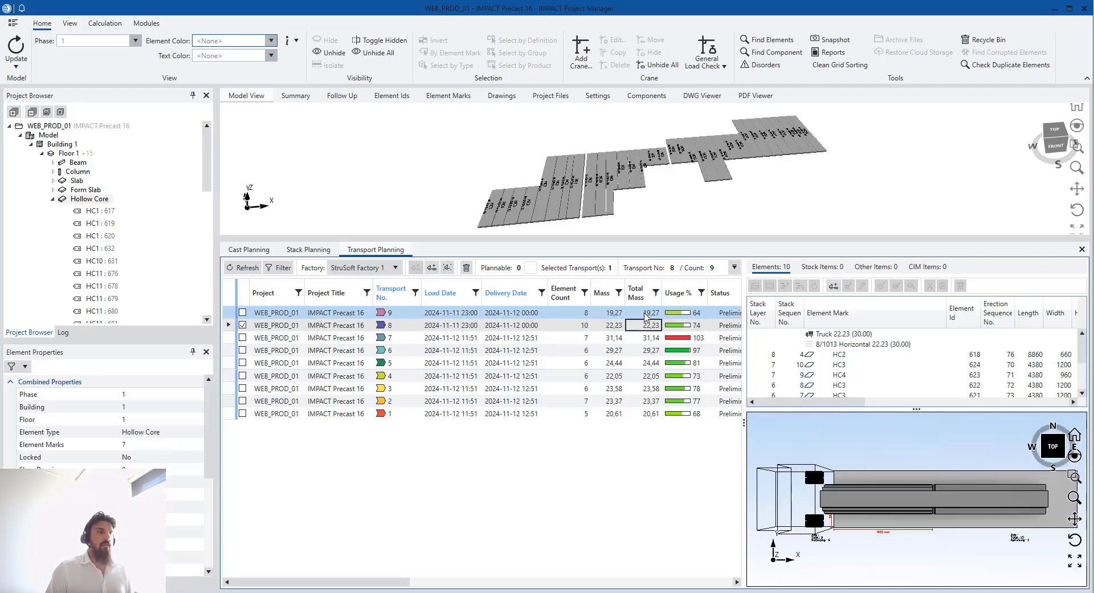
pyautogui.click(645, 317)
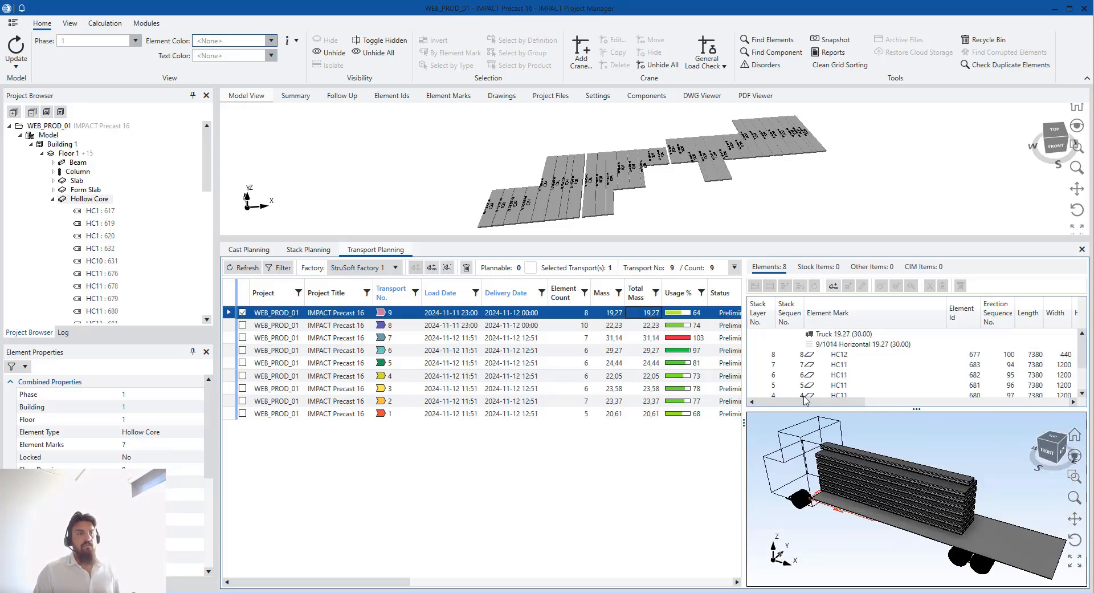
# Cut transport 9's hollow-core stack and select transport 8's Truck 22.23 row as target
pyautogui.click(876, 345)
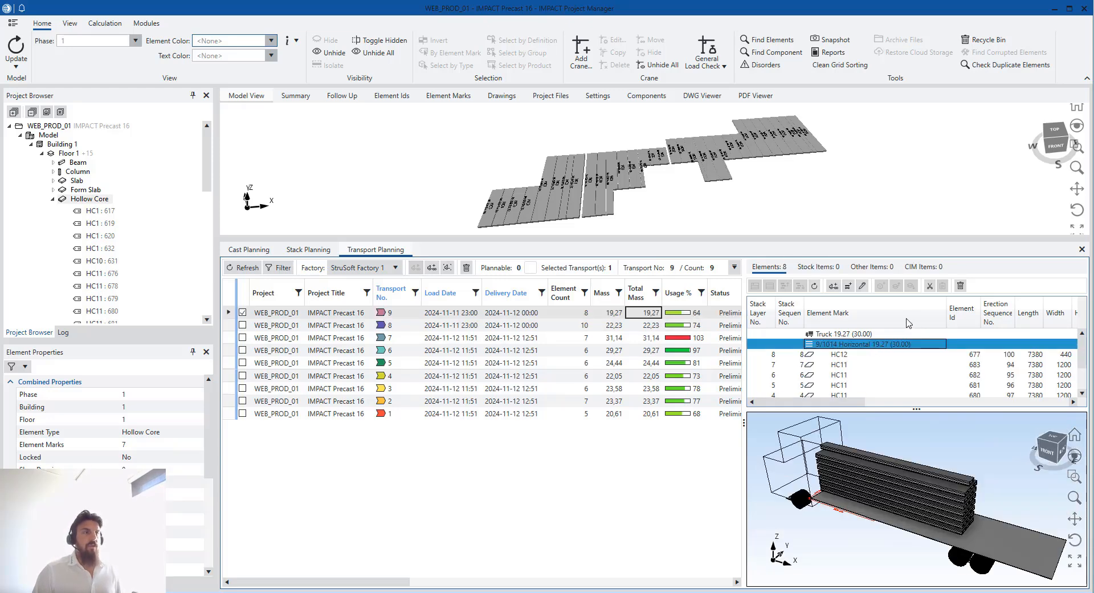
pyautogui.click(930, 290)
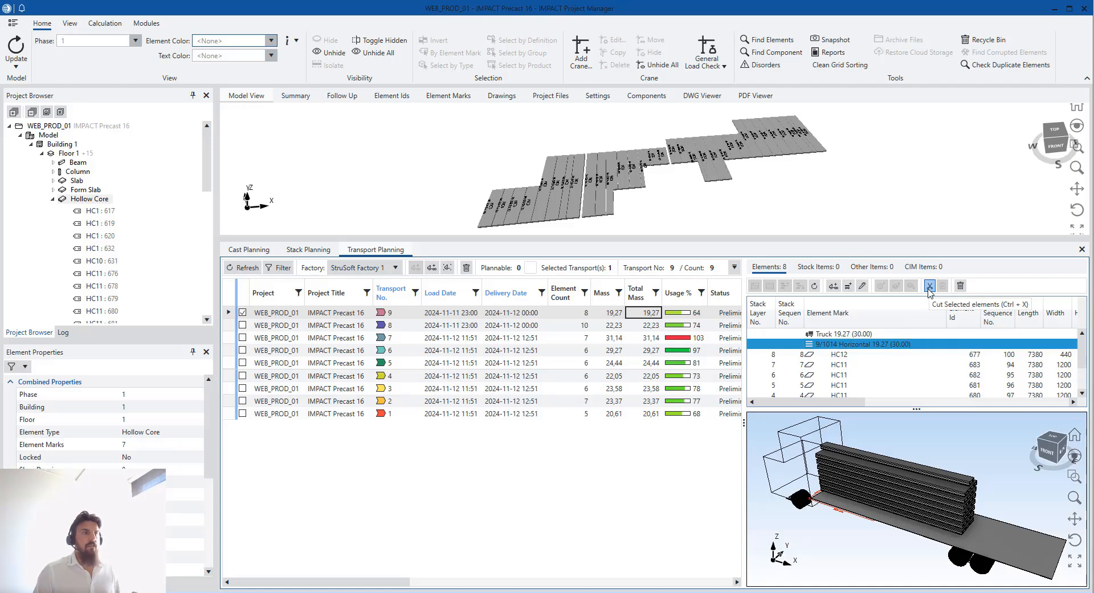
pyautogui.click(648, 330)
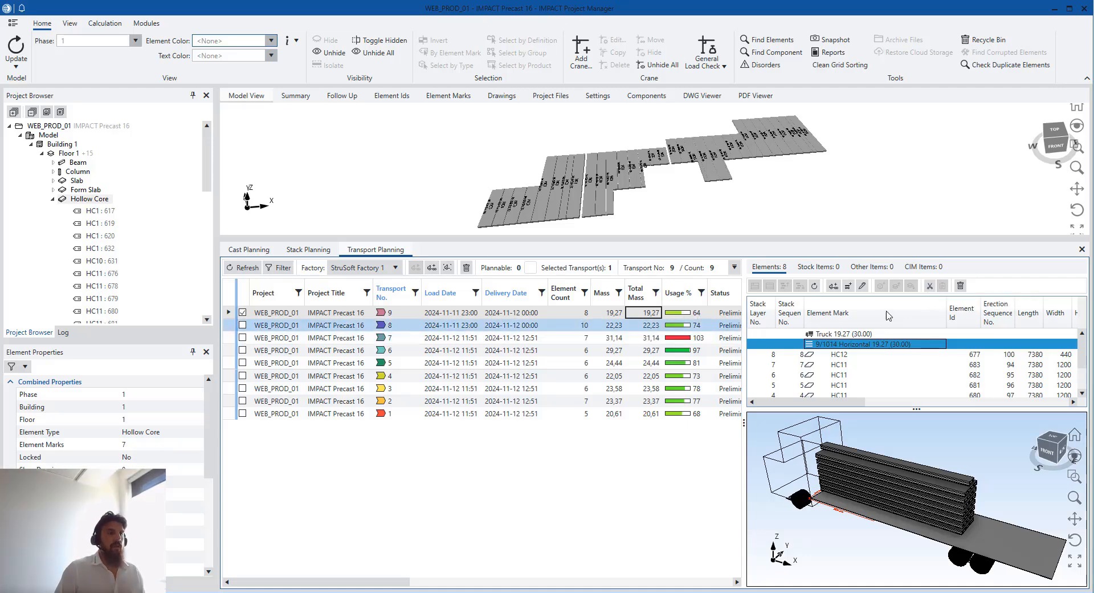
pyautogui.click(870, 335)
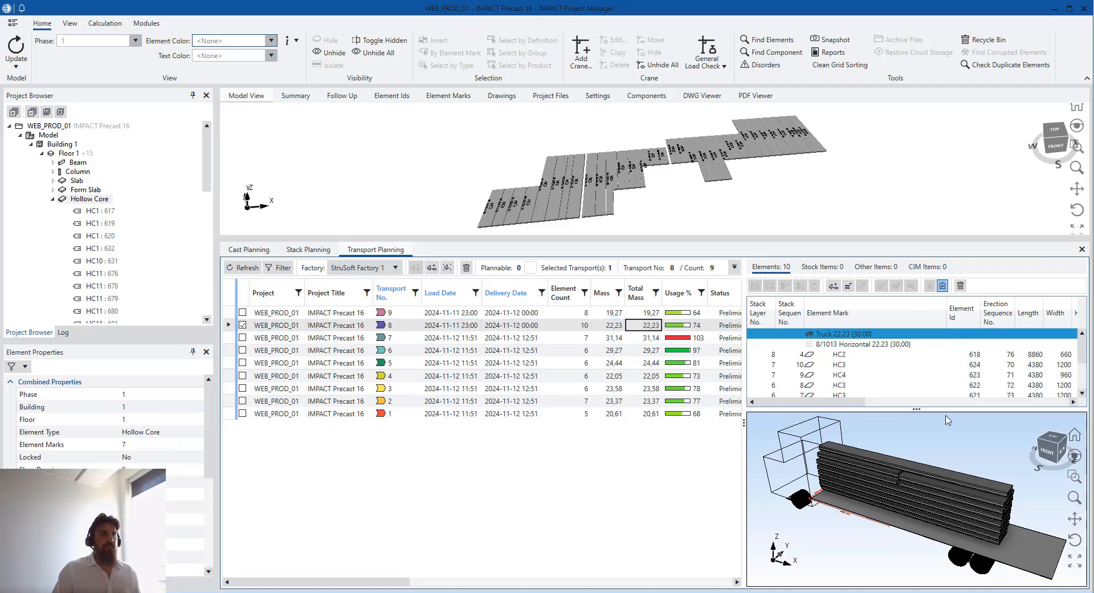
# Paste transport 9's slabs into transport 8 (18 elements, 41.50, 138%) and rearrange the stacks on the bed
pyautogui.hotkey('ctrl', 'v')
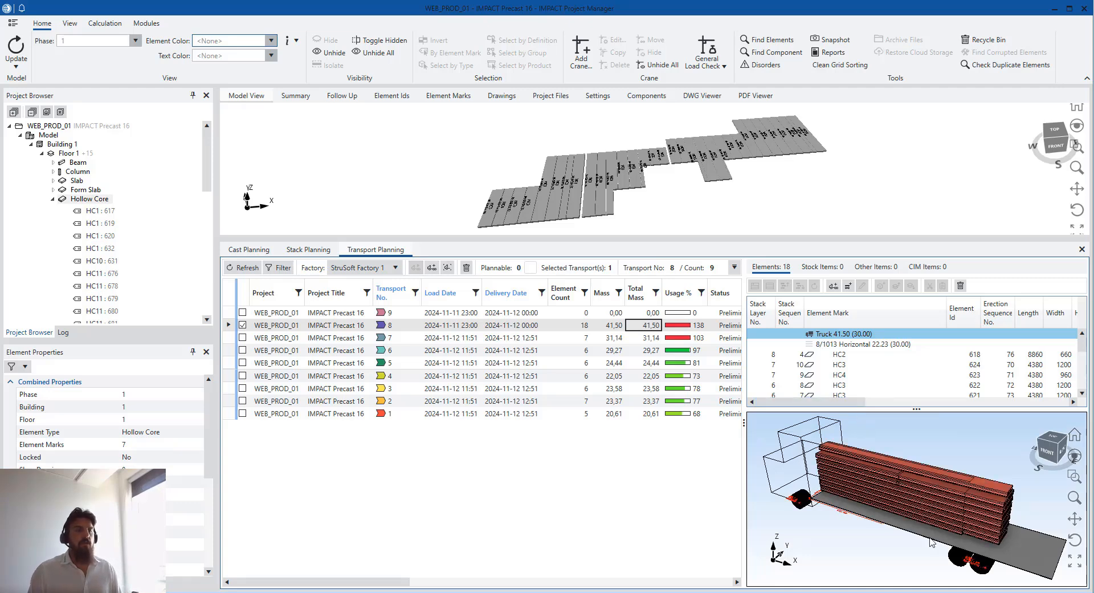
pyautogui.click(1054, 436)
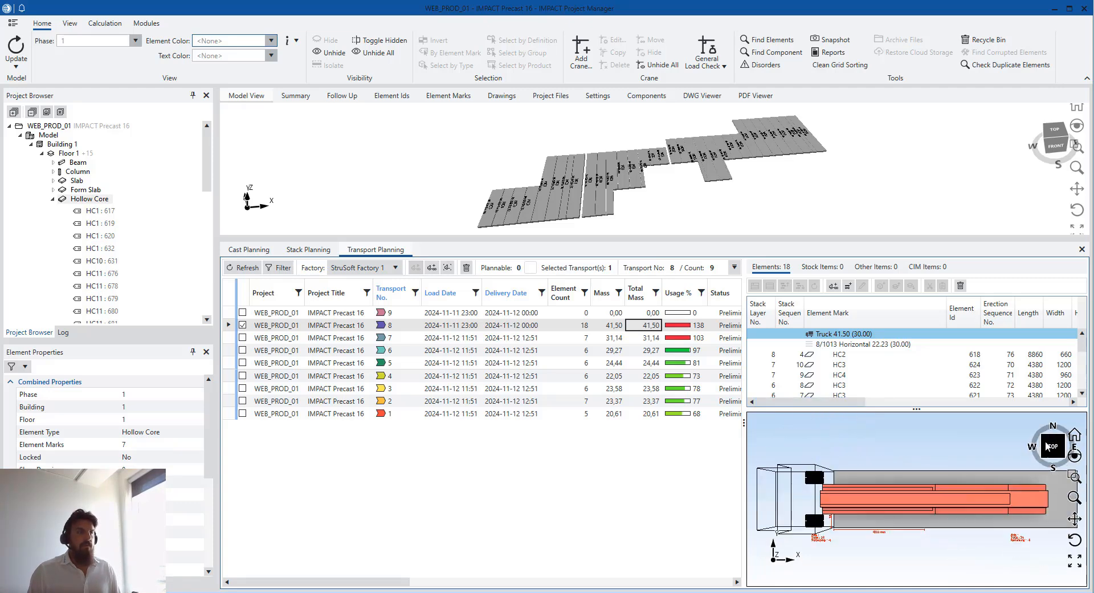
pyautogui.moveTo(940, 510); pyautogui.dragTo(985, 546)
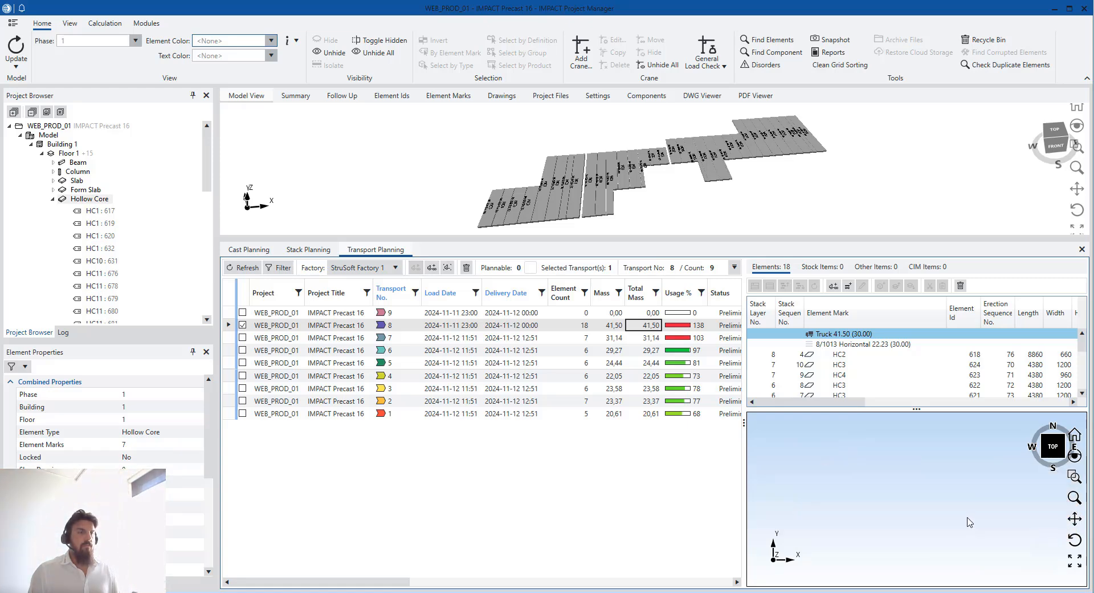
pyautogui.moveTo(958, 501); pyautogui.dragTo(979, 541)
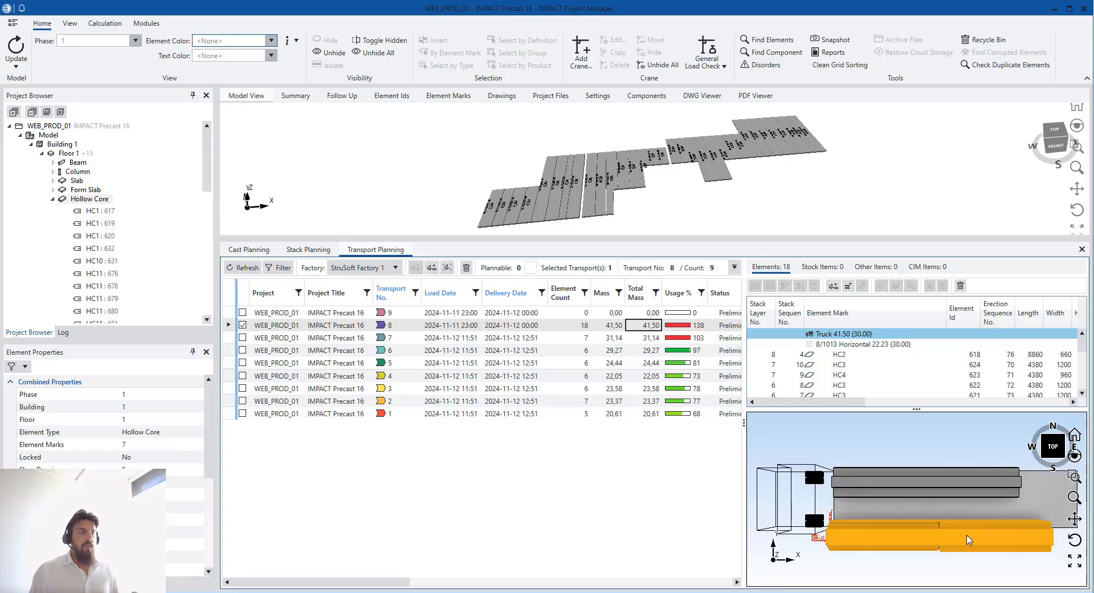
pyautogui.moveTo(972, 520); pyautogui.dragTo(962, 546)
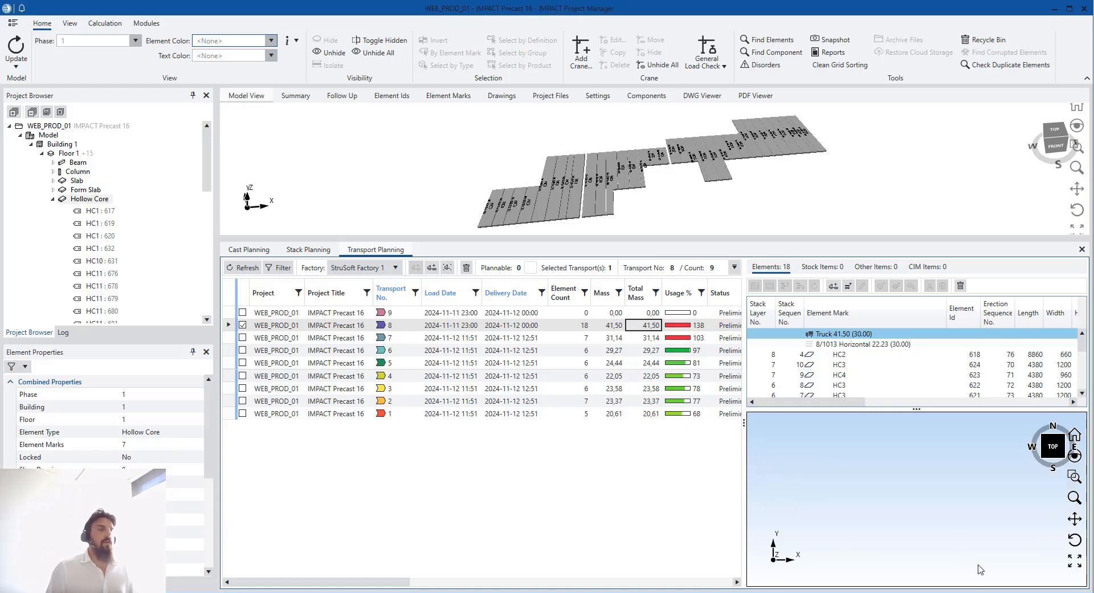
pyautogui.moveTo(943, 531); pyautogui.dragTo(900, 534, button='middle')
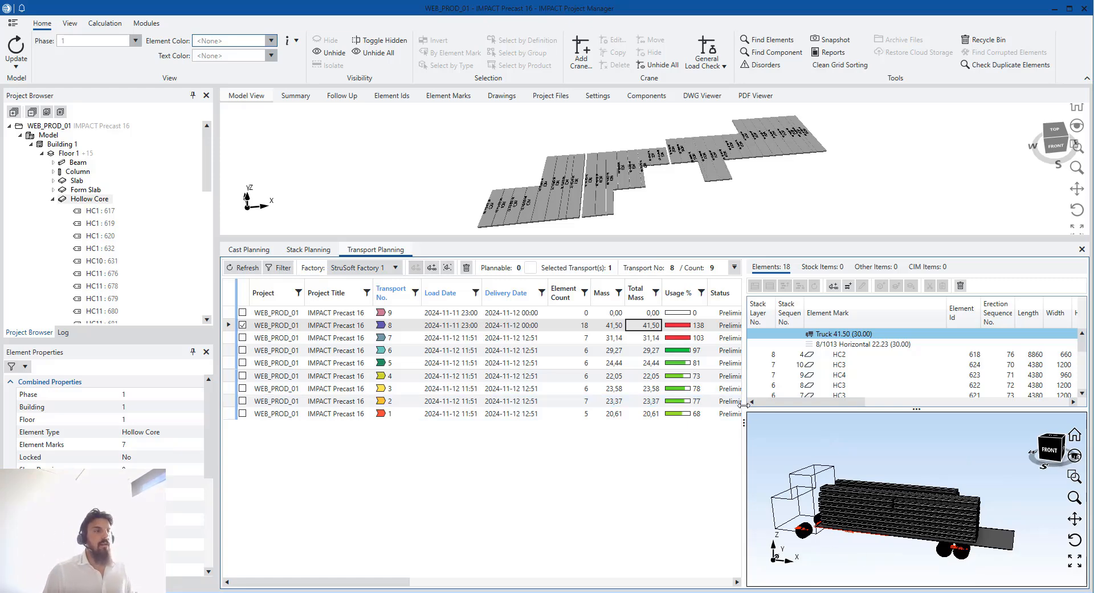
pyautogui.moveTo(744, 408); pyautogui.dragTo(718, 407)
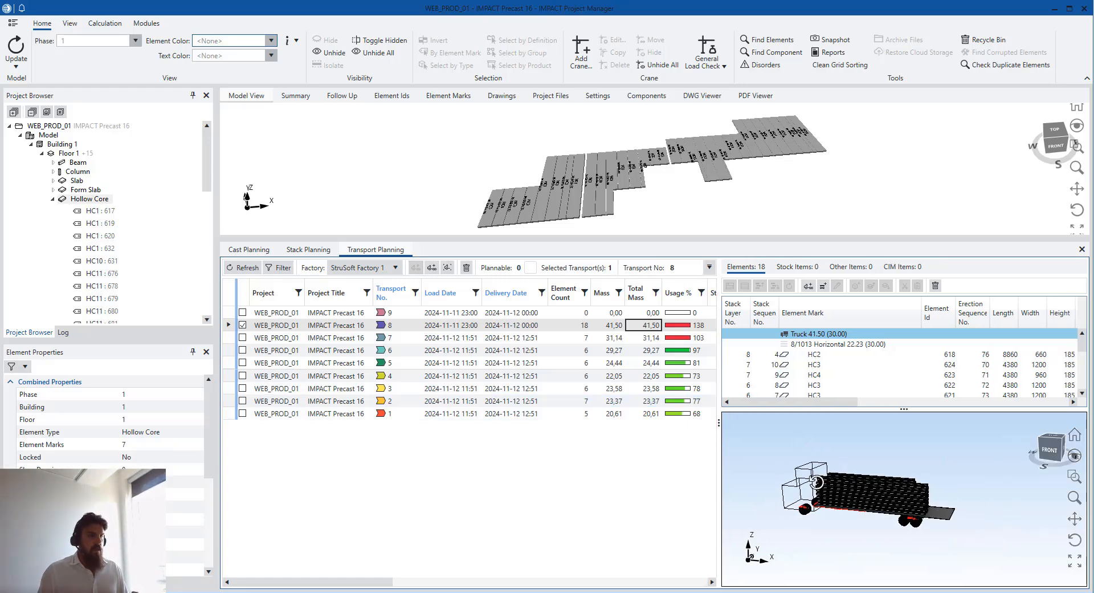
pyautogui.moveTo(816, 482); pyautogui.dragTo(850, 453, button='middle')
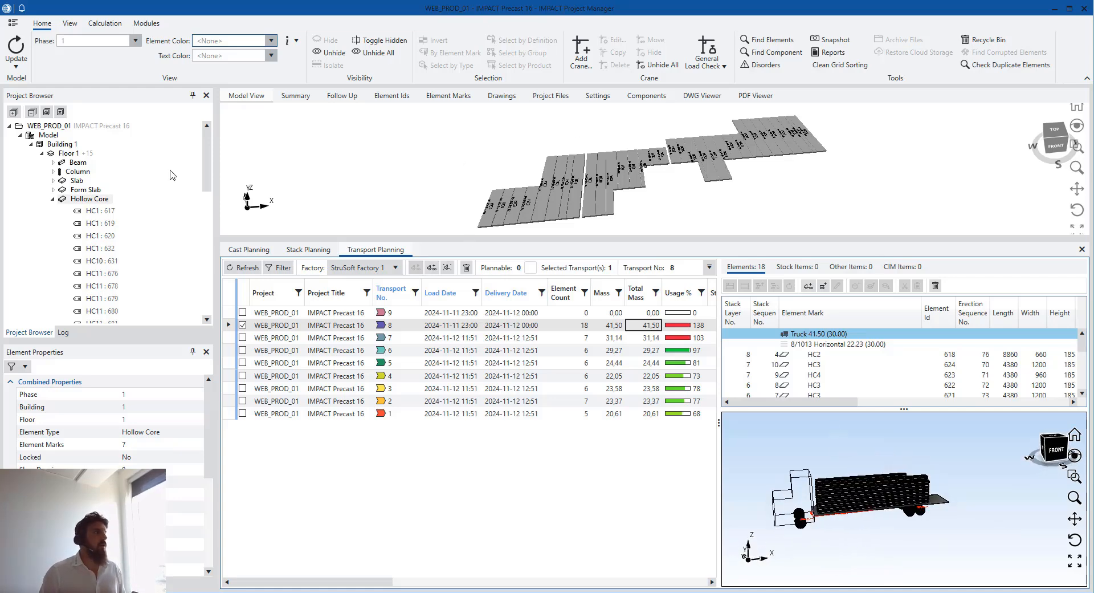
# Load Floor 1 into the model and colour its elements by transport
pyautogui.click(73, 155)
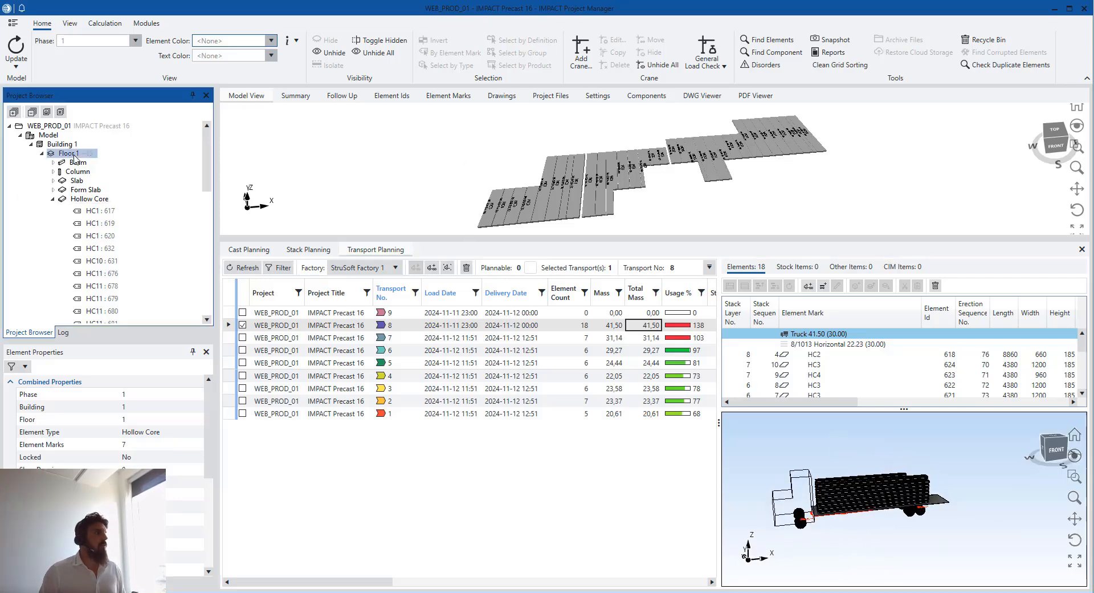
pyautogui.click(271, 41)
pyautogui.scroll(-2, 235, 128)
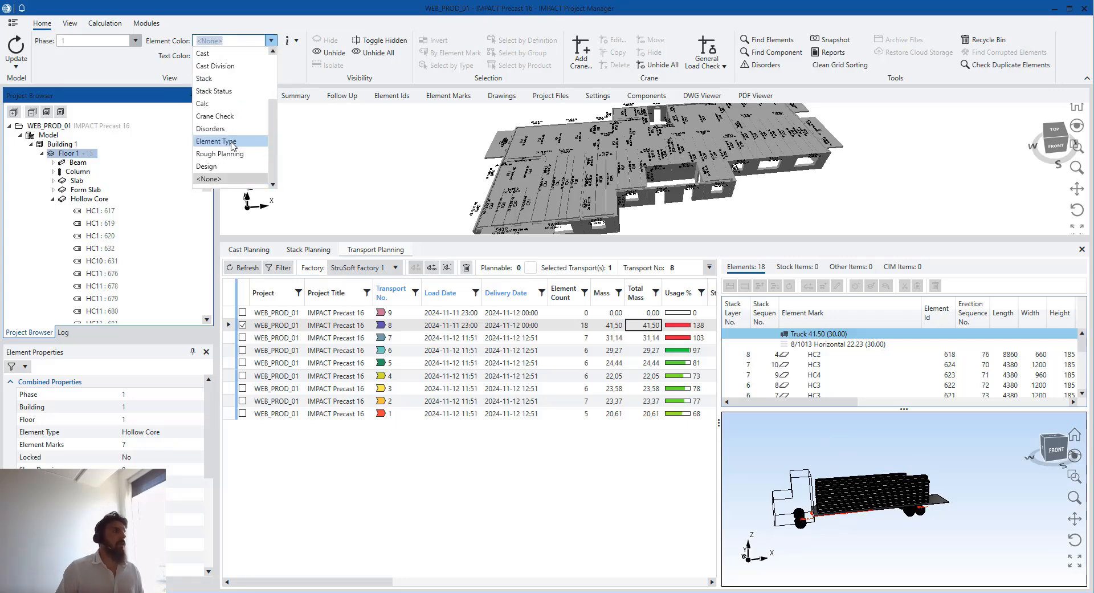
pyautogui.scroll(3, 230, 117)
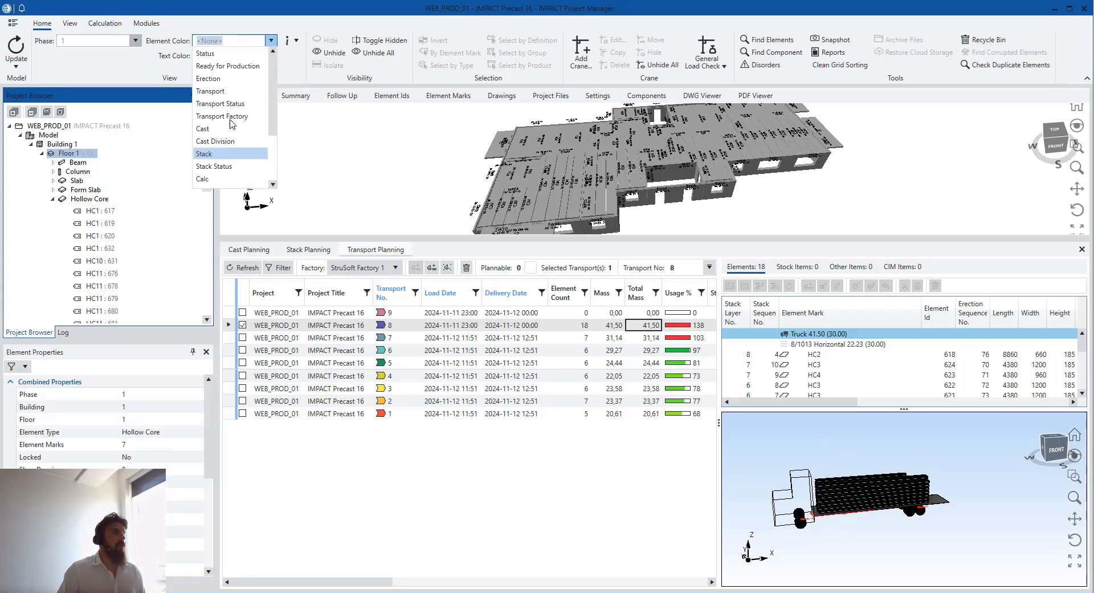
pyautogui.click(216, 92)
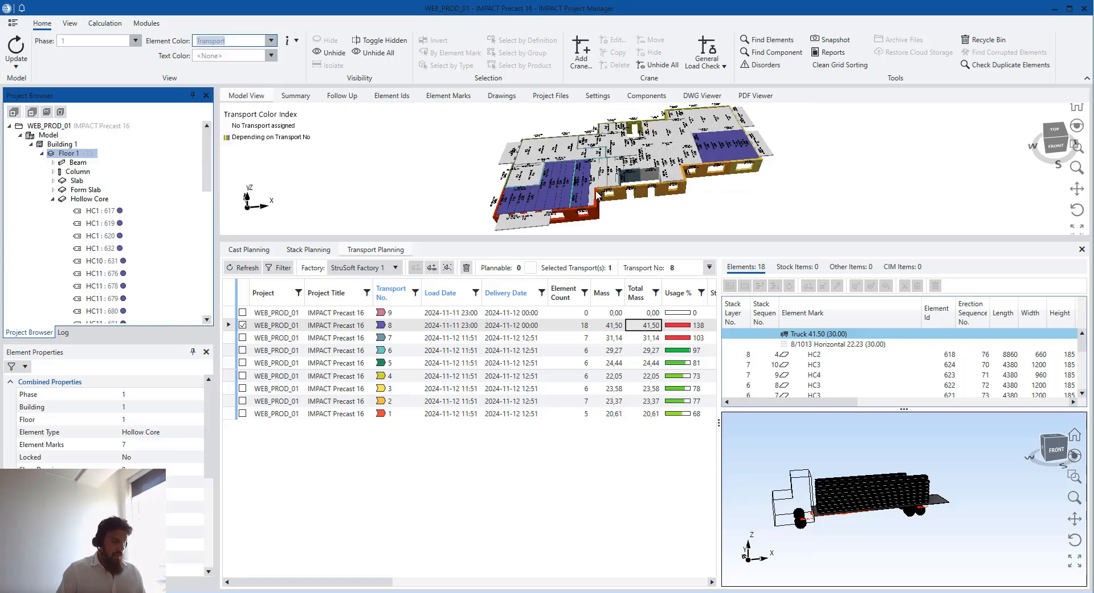
pyautogui.moveTo(597, 195); pyautogui.dragTo(580, 176, button='middle')
pyautogui.scroll(-2, 580, 173)
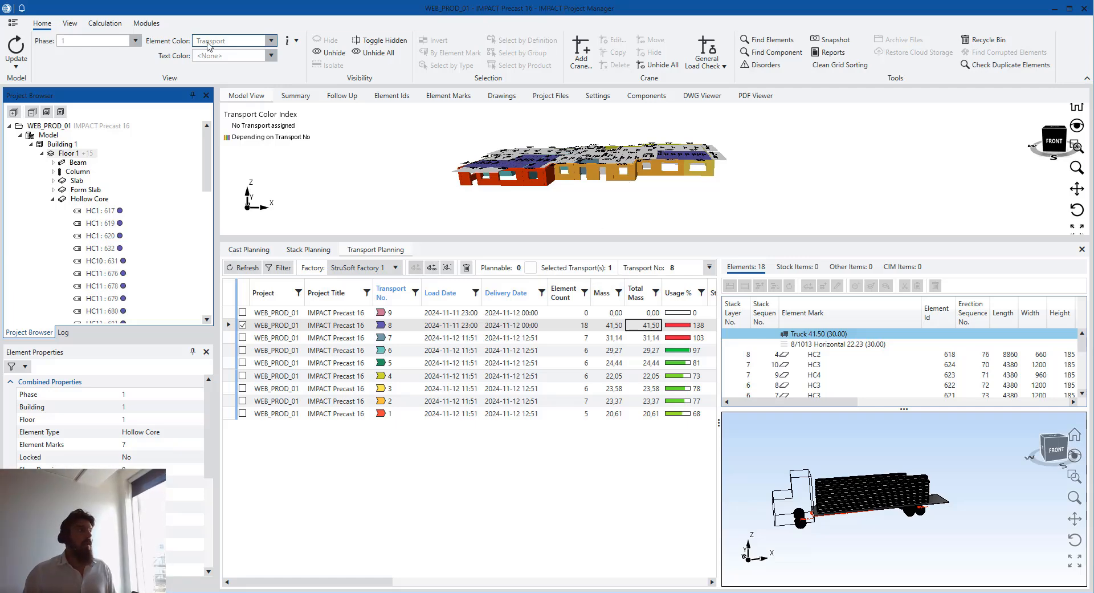
# Recolour the model by stack, then by transport status with a Preliminary/Planned legend
pyautogui.click(271, 40)
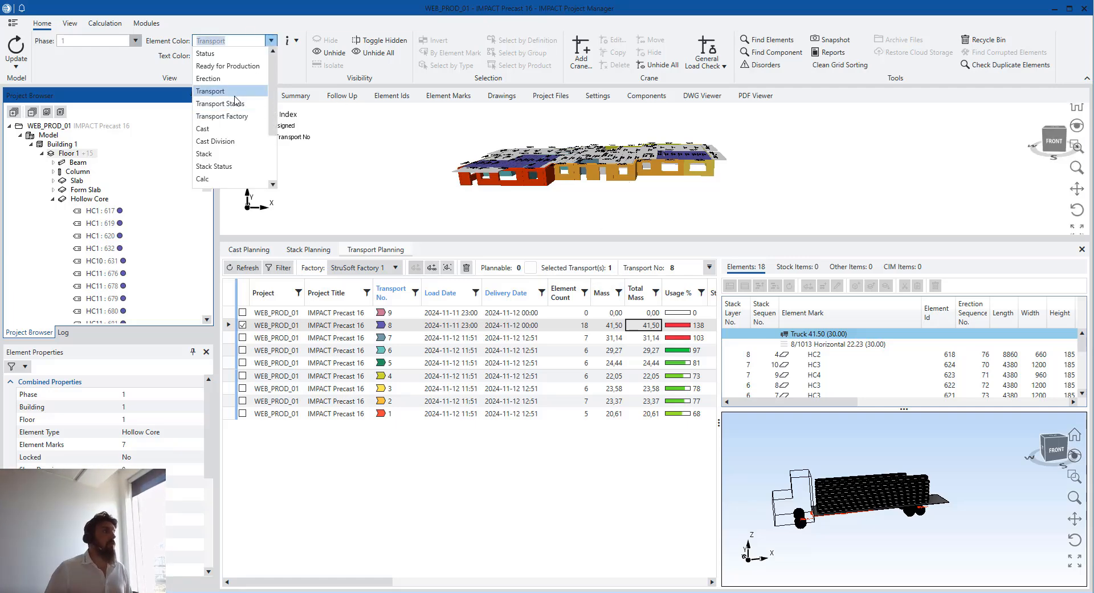
pyautogui.click(239, 153)
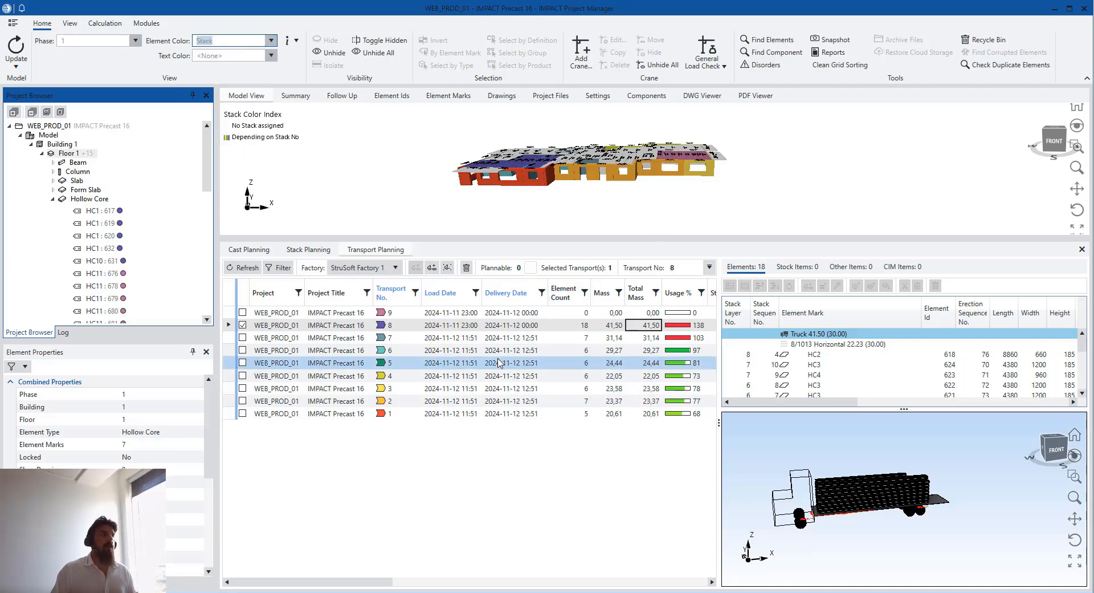
pyautogui.click(859, 188)
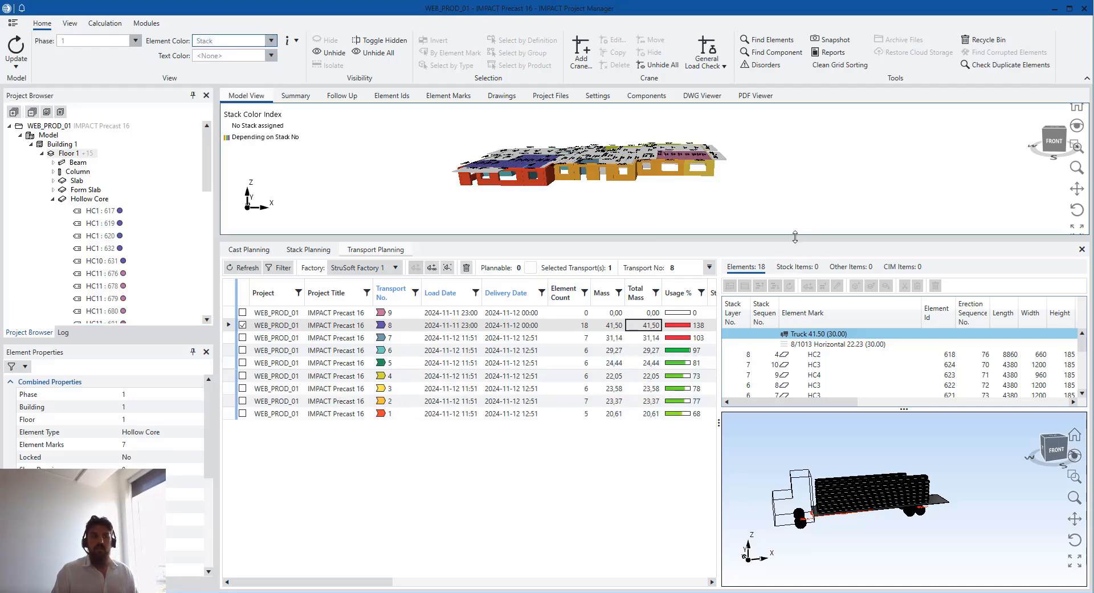
pyautogui.moveTo(719, 396); pyautogui.dragTo(787, 396)
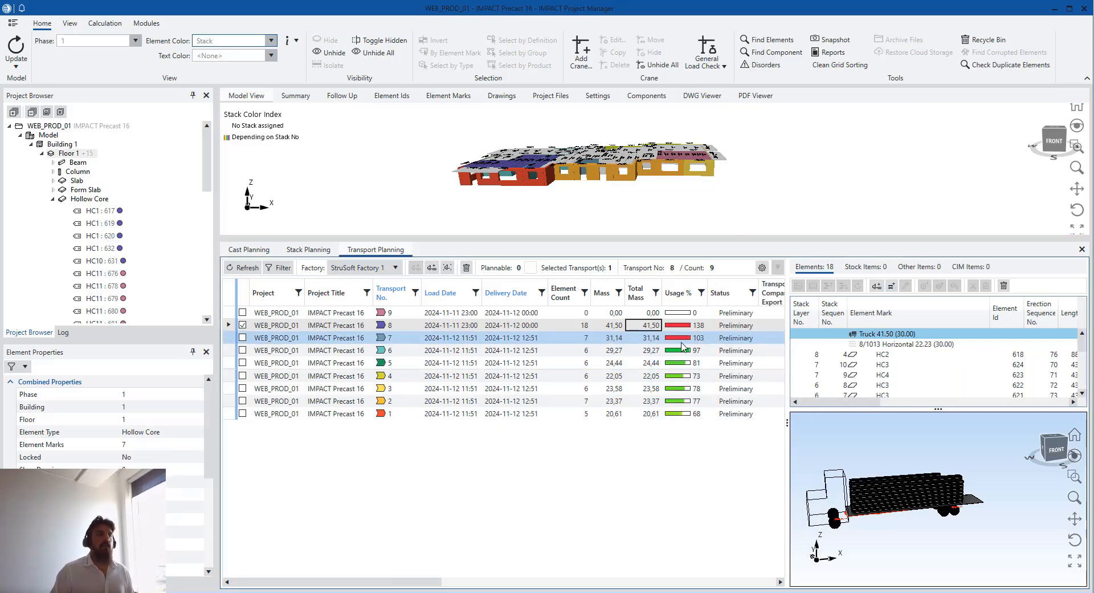
pyautogui.click(270, 42)
pyautogui.click(237, 104)
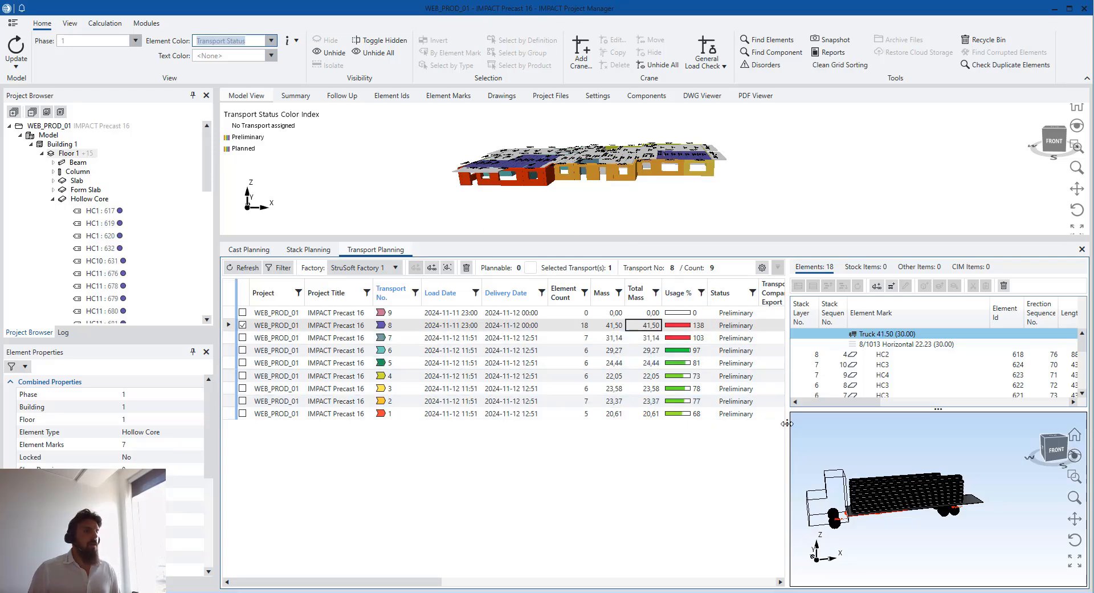
pyautogui.moveTo(787, 423); pyautogui.dragTo(781, 422)
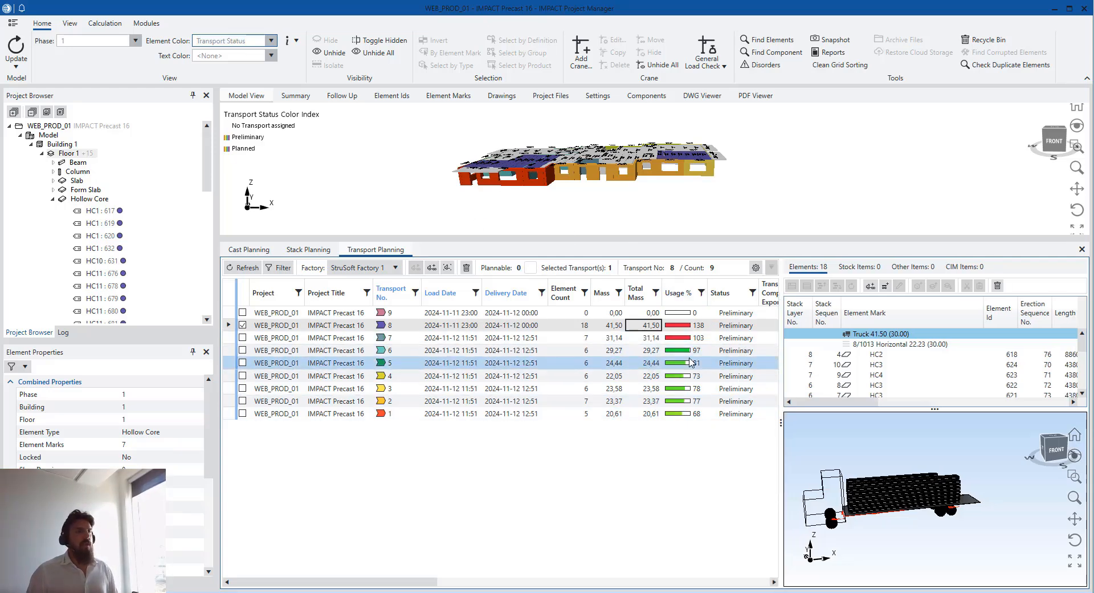
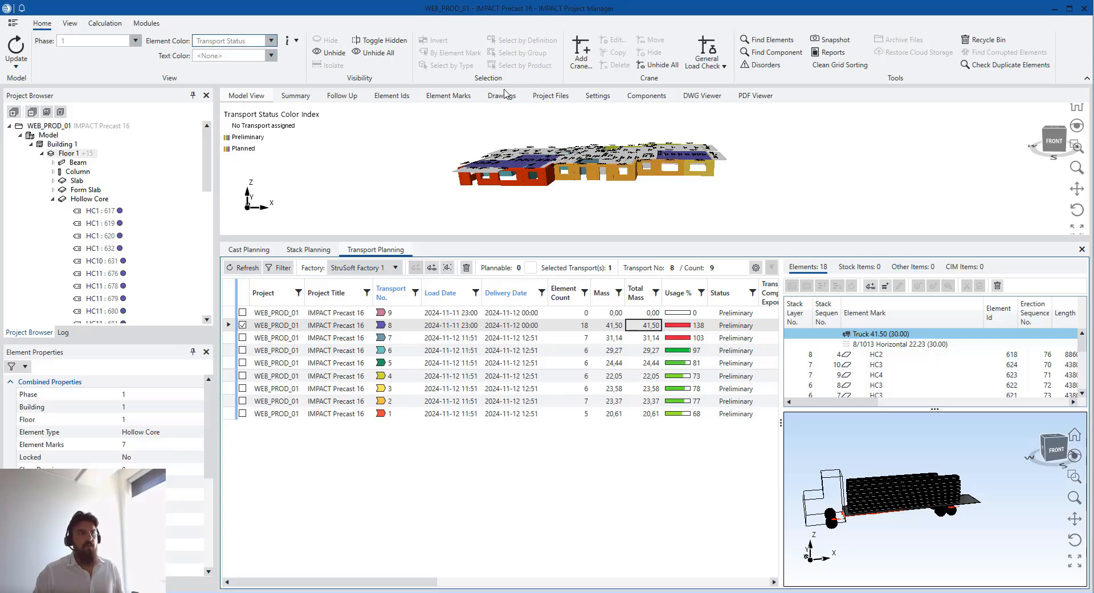
# Review transport 6's Transport Properties, then bring up the Transport Filter dialog
pyautogui.scroll(1, 625, 201)
pyautogui.scroll(-1, 625, 202)
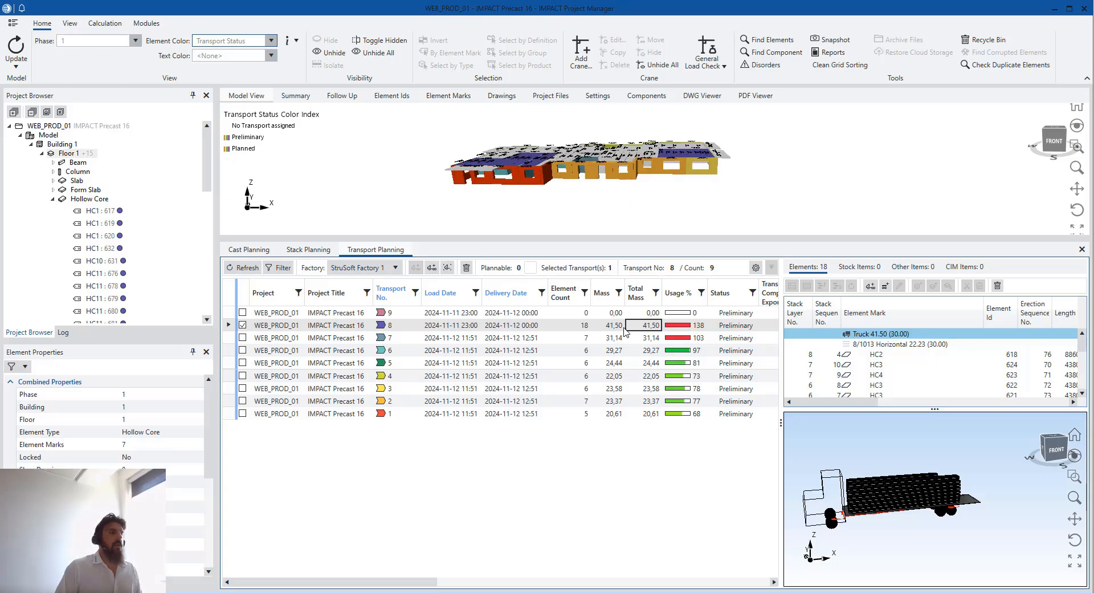
pyautogui.click(505, 352)
pyautogui.rightClick(504, 352)
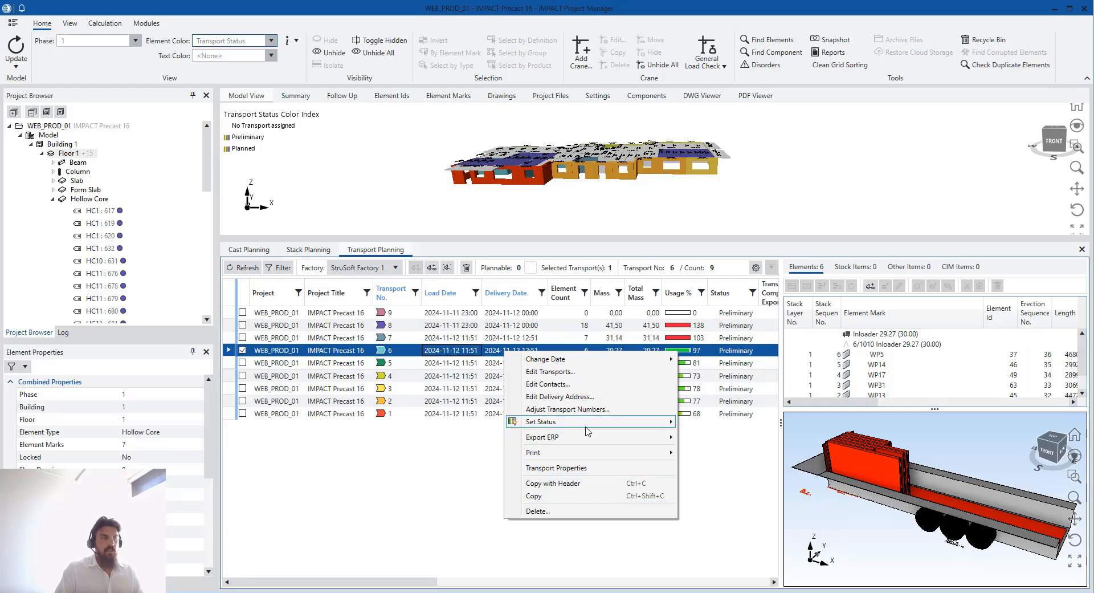
pyautogui.moveTo(589, 442)
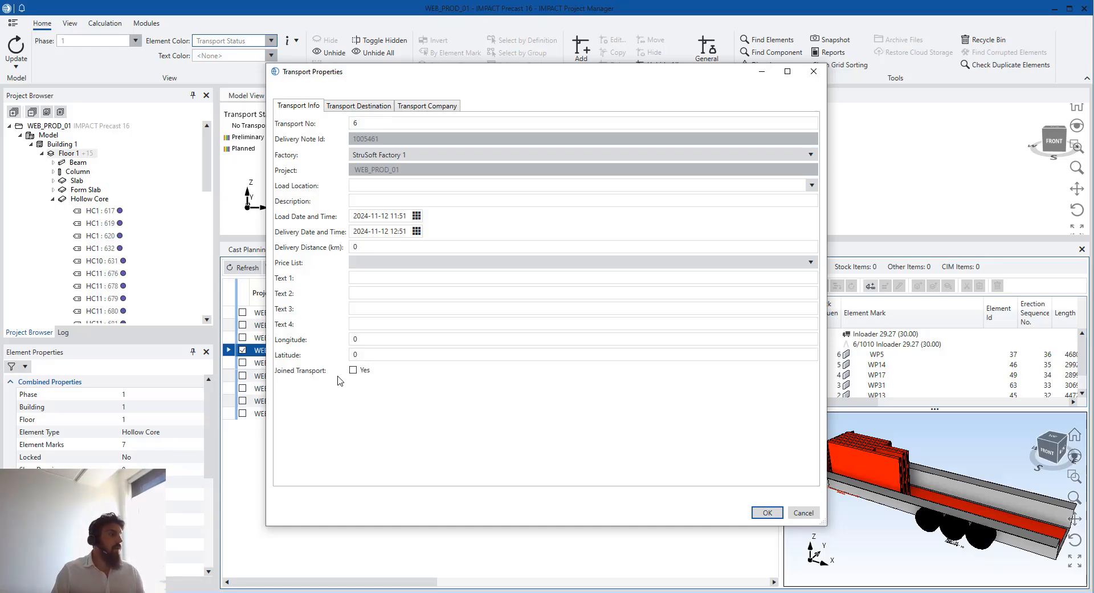
pyautogui.click(813, 72)
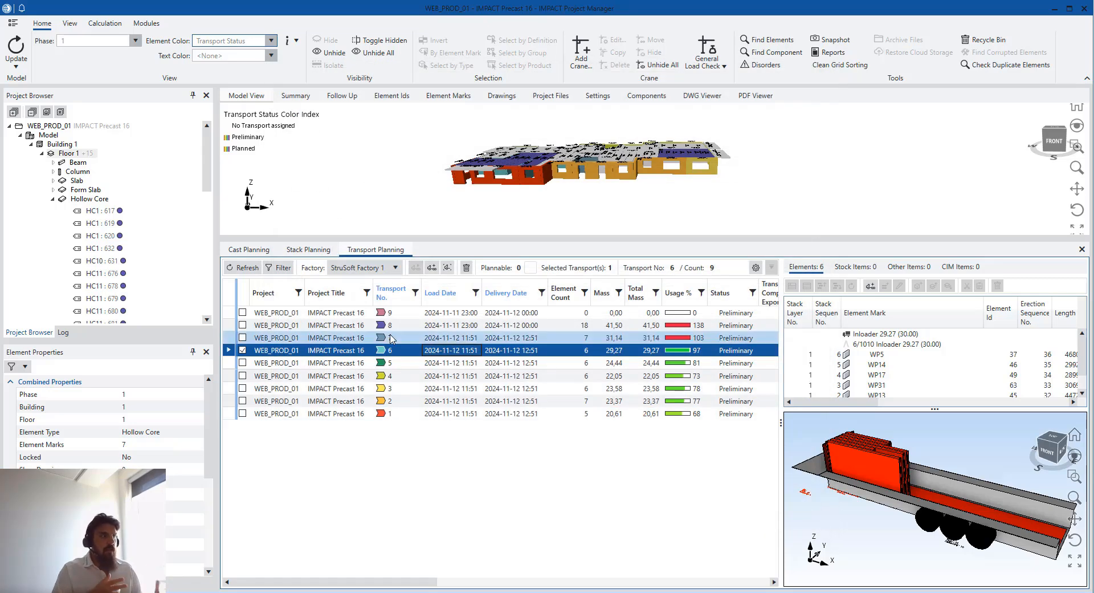
pyautogui.click(279, 268)
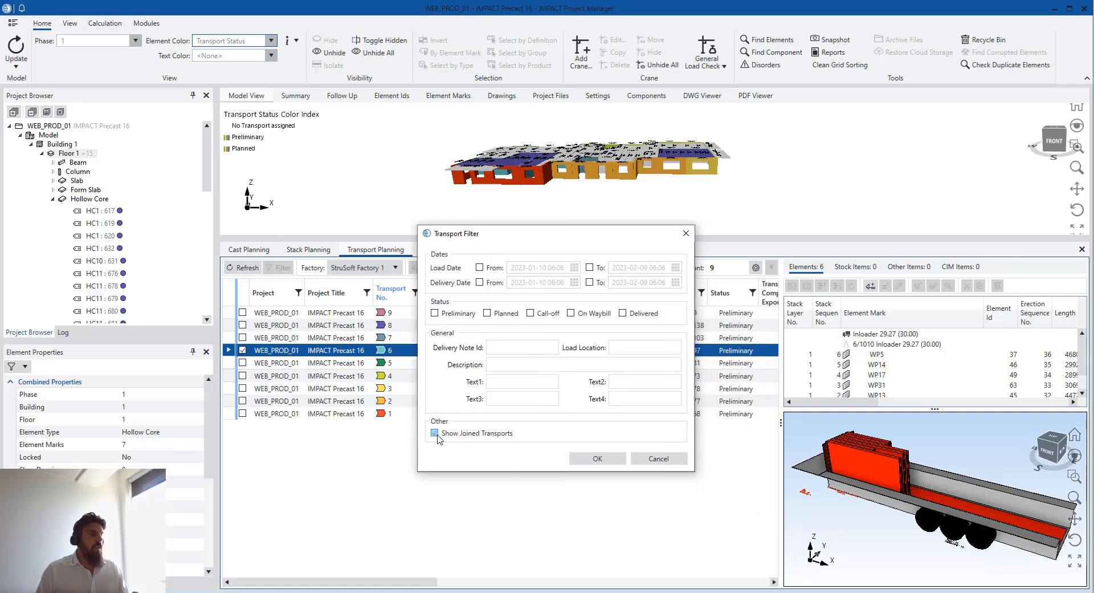
# Include joined transports in the list and view the loads of IMPACT_INTRO transports 1 and 2
pyautogui.click(597, 459)
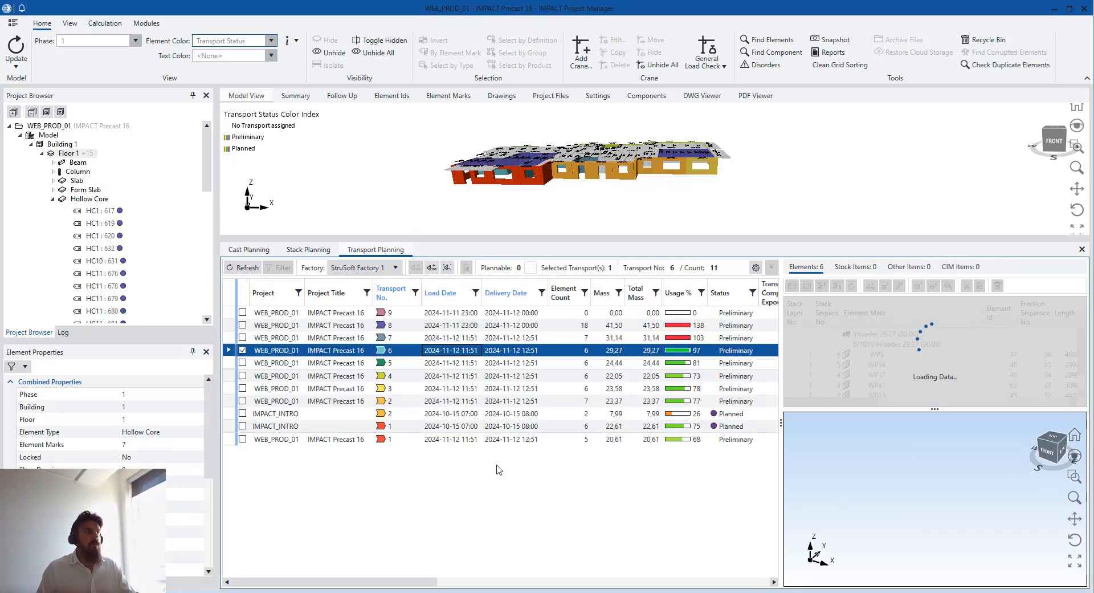
pyautogui.click(232, 414)
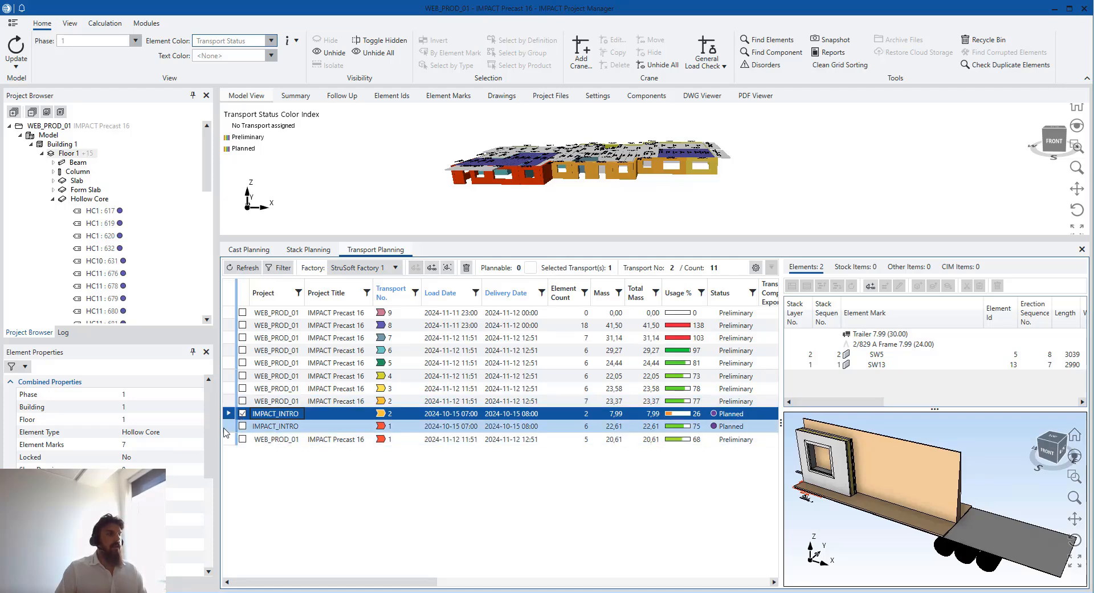
pyautogui.press('Down')
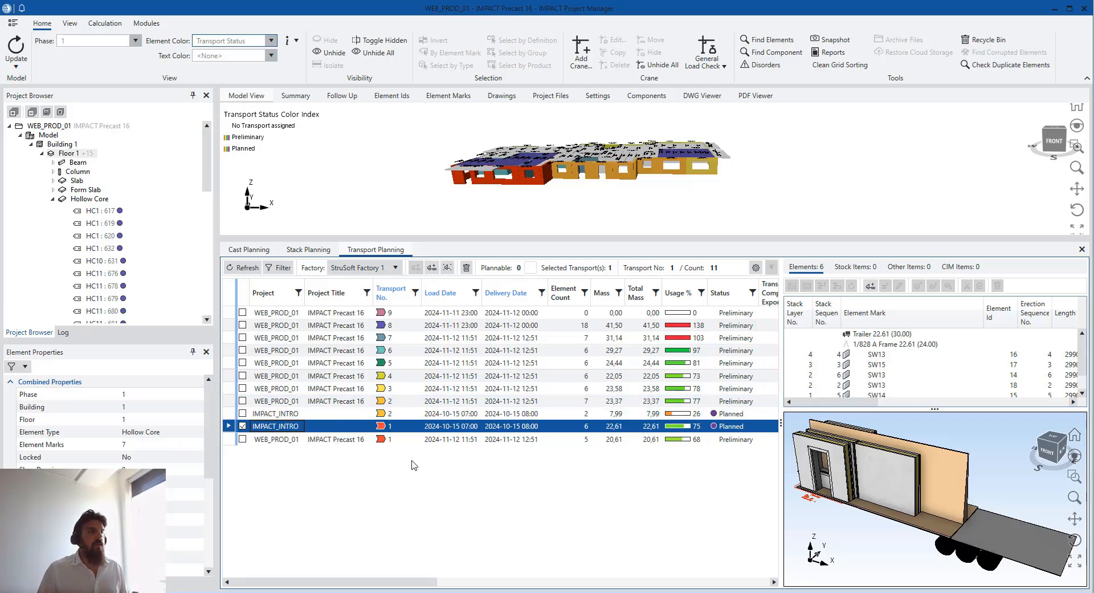
pyautogui.click(542, 413)
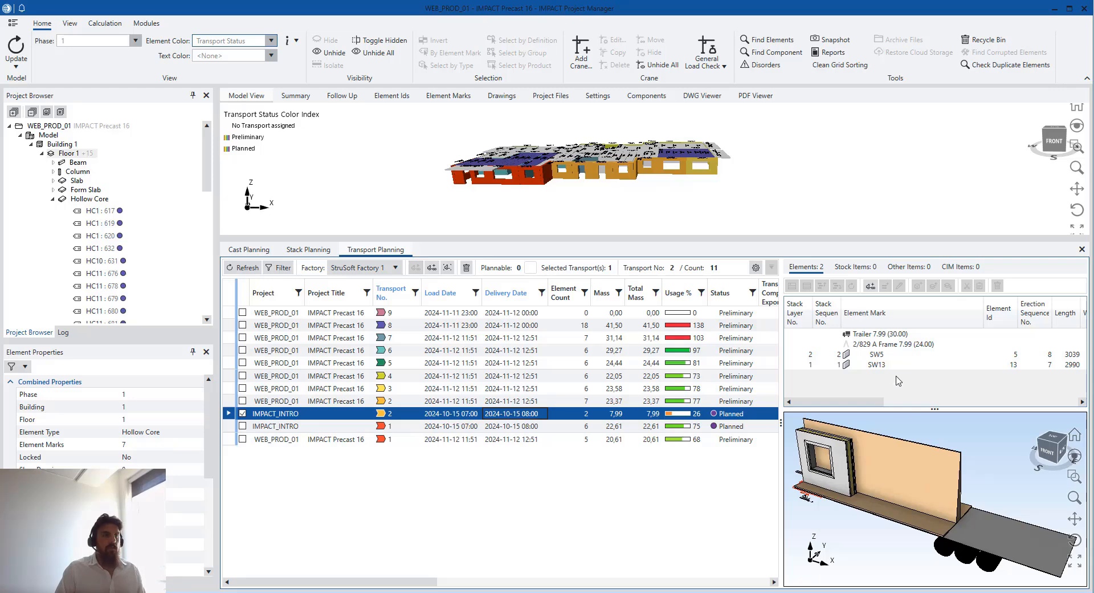
# Show Floor 2 and load wall SW1012 onto IMPACT_INTRO transport 2
pyautogui.click(54, 200)
pyautogui.click(65, 236)
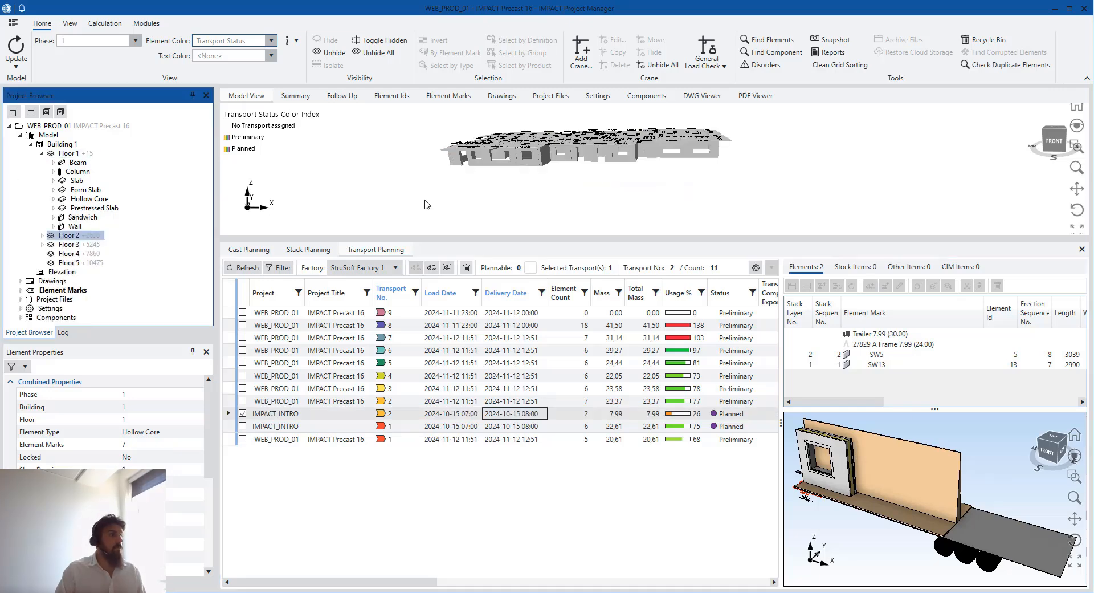
pyautogui.click(526, 162)
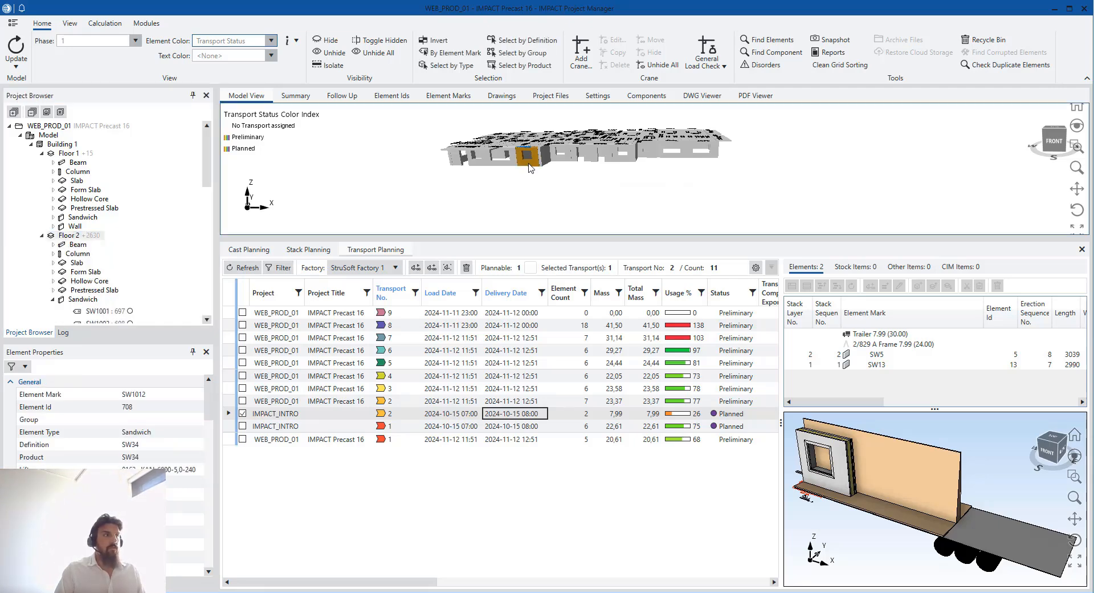
pyautogui.moveTo(530, 161); pyautogui.dragTo(667, 231)
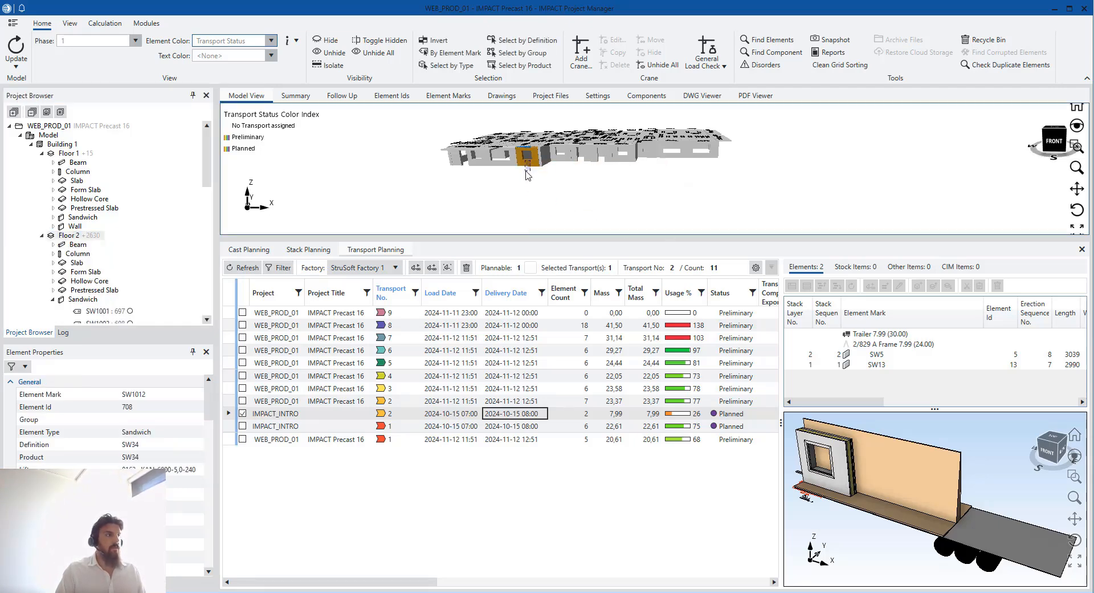
pyautogui.click(530, 161)
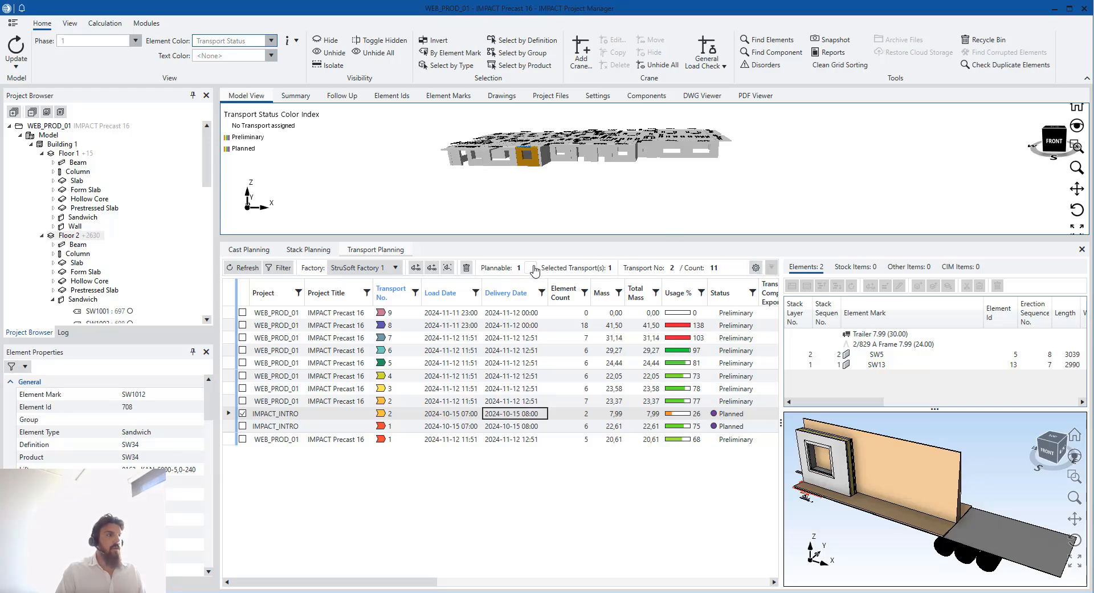
pyautogui.moveTo(529, 267); pyautogui.dragTo(872, 348)
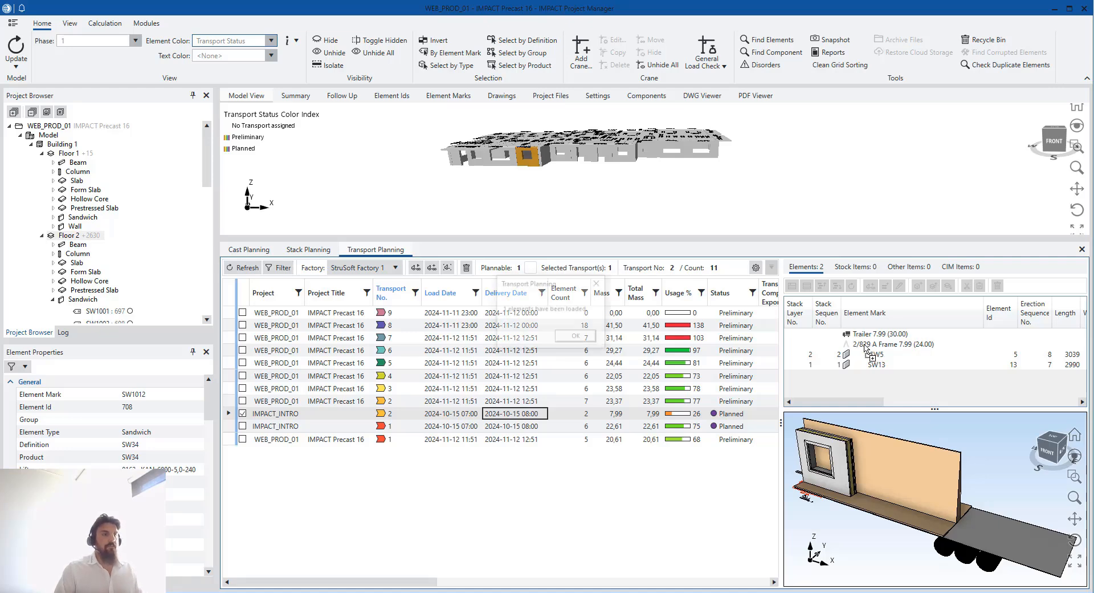
pyautogui.click(577, 337)
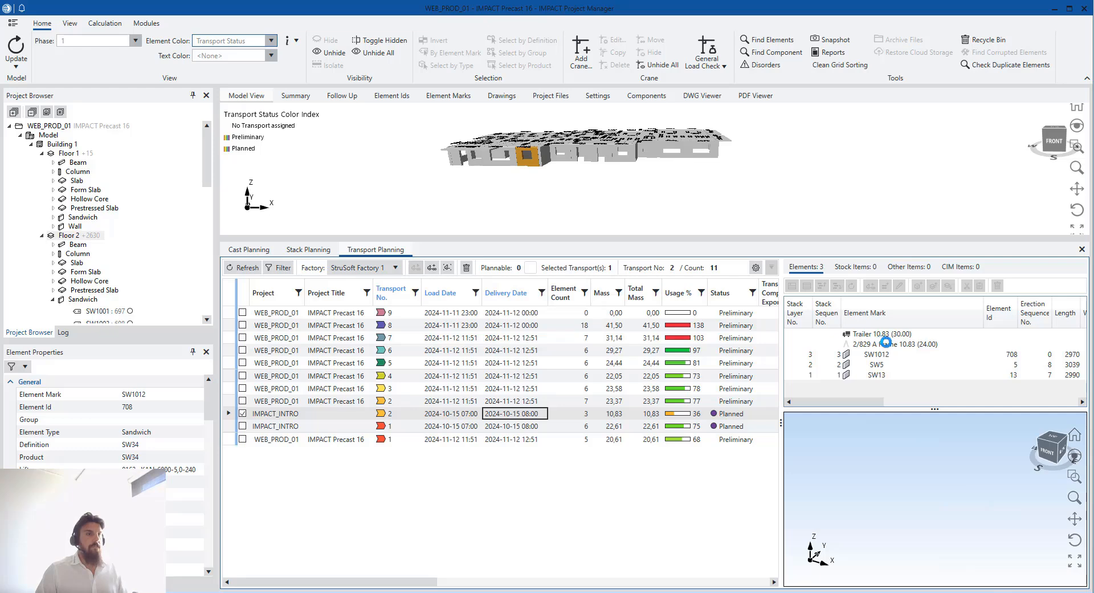
# Inspect the A Frame load on transport 2's trailer from above
pyautogui.click(892, 345)
pyautogui.scroll(-2, 901, 466)
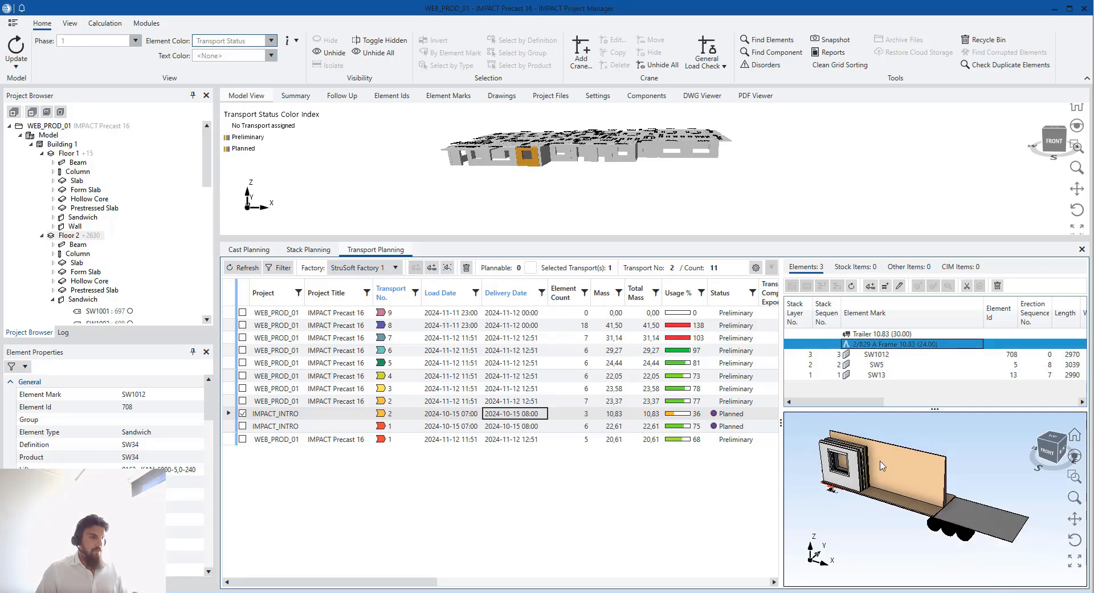
pyautogui.moveTo(880, 461); pyautogui.dragTo(905, 516, button='middle')
pyautogui.scroll(2, 866, 459)
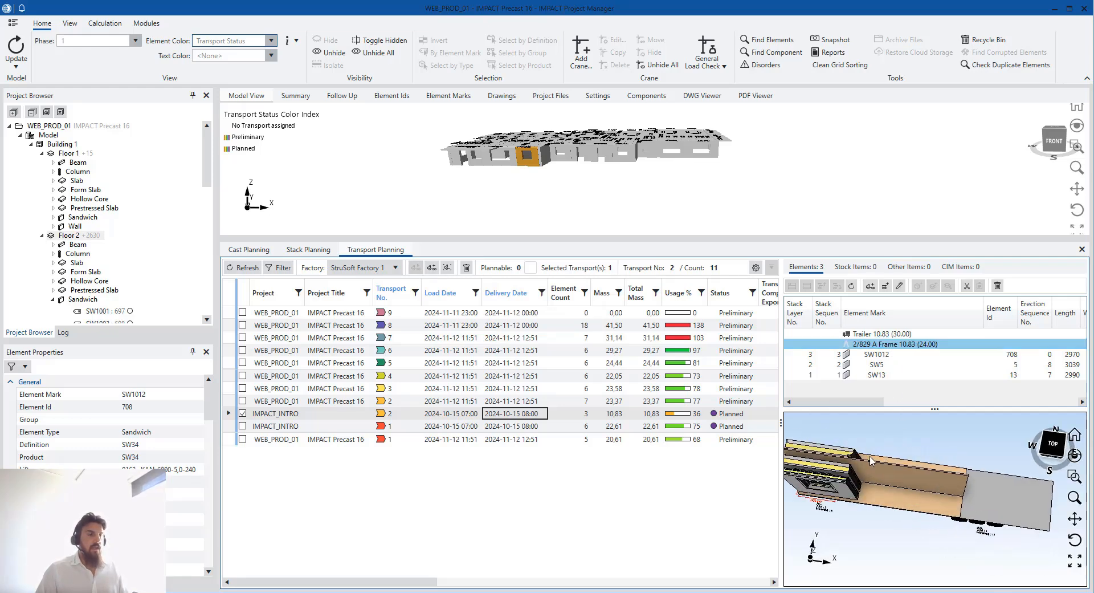
pyautogui.moveTo(845, 459); pyautogui.dragTo(878, 458, button='middle')
pyautogui.scroll(1, 875, 441)
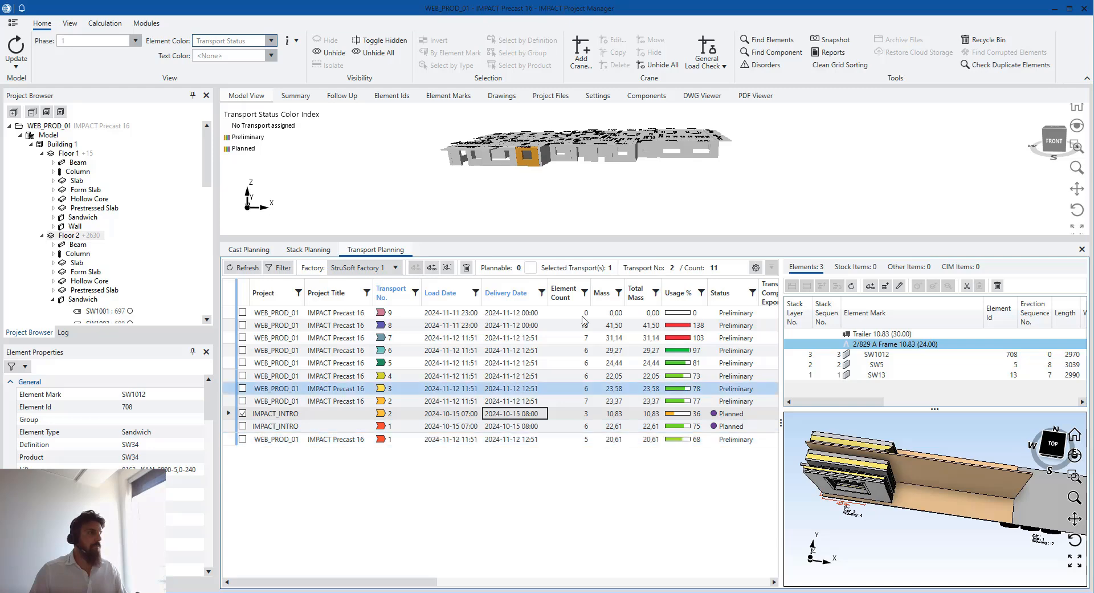
pyautogui.click(608, 225)
pyautogui.click(560, 158)
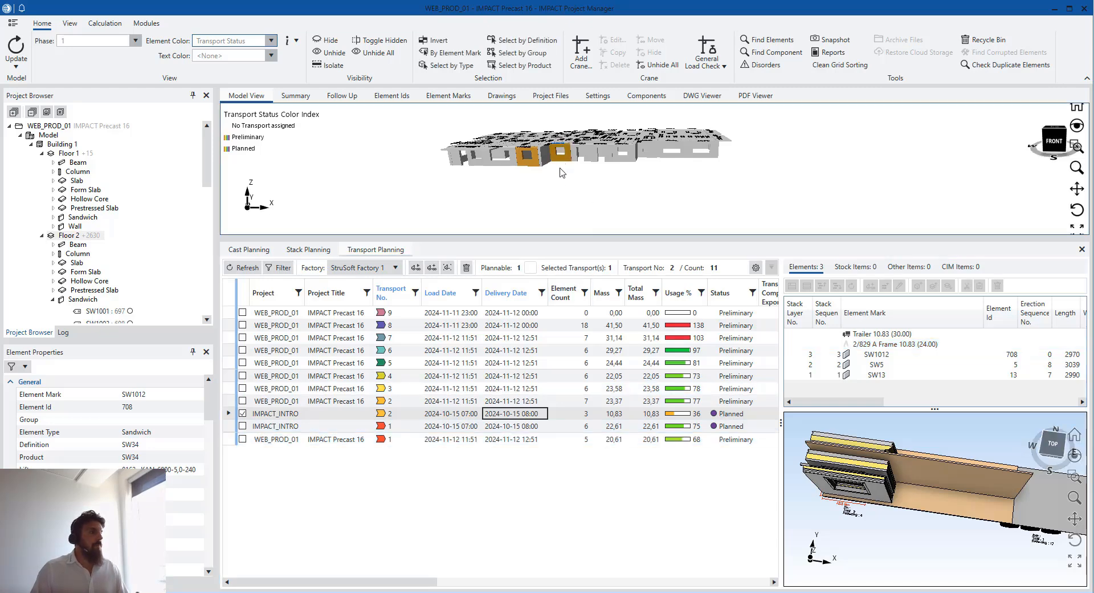
pyautogui.click(560, 178)
pyautogui.scroll(-1, 562, 183)
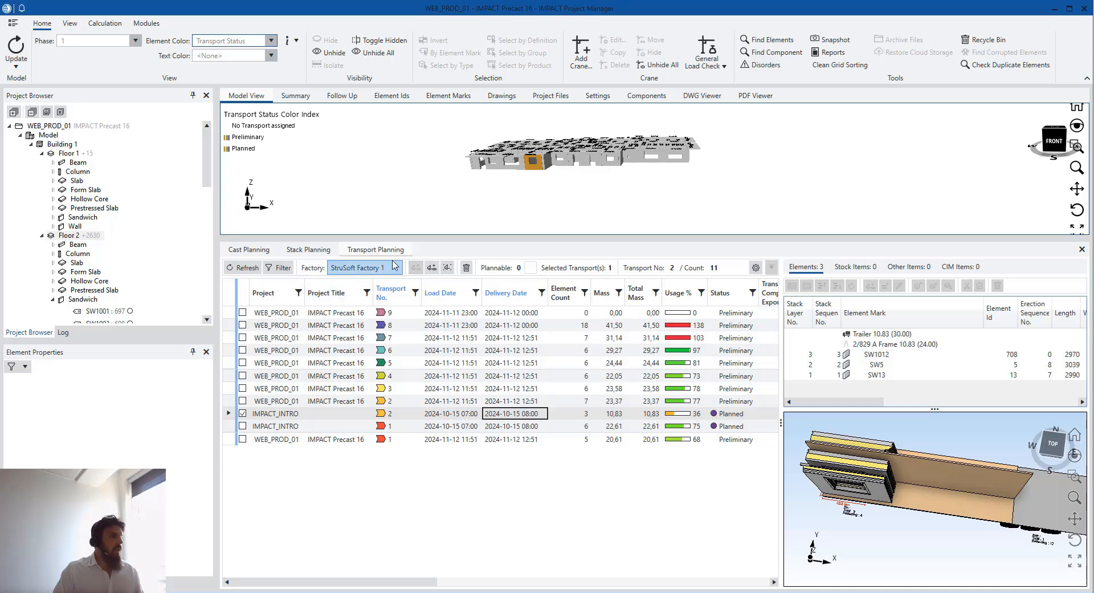
pyautogui.click(655, 158)
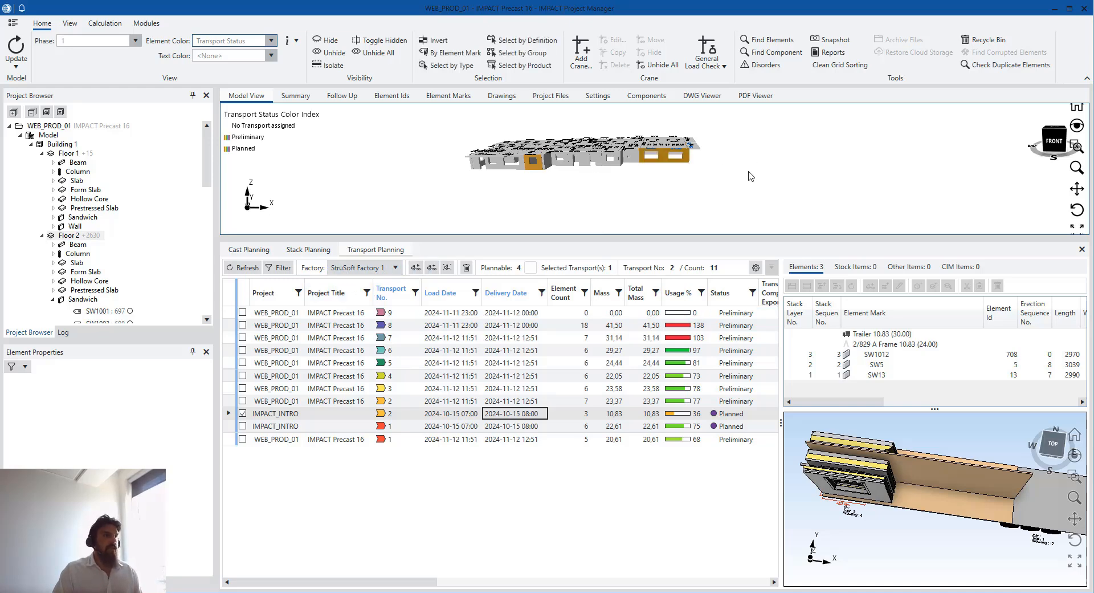
pyautogui.click(416, 267)
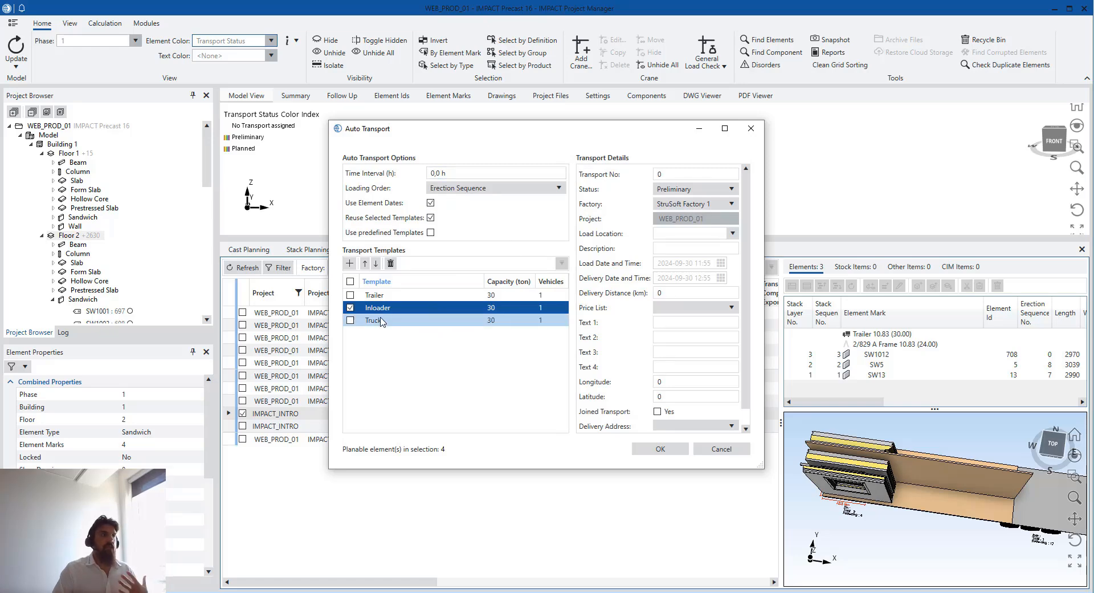
pyautogui.click(349, 307)
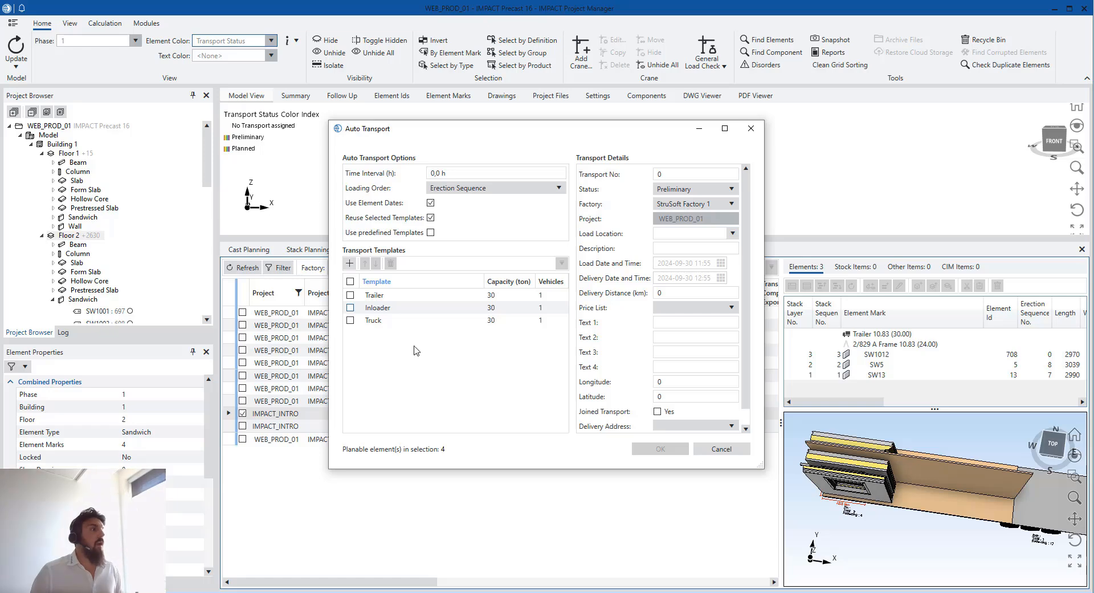
pyautogui.click(430, 233)
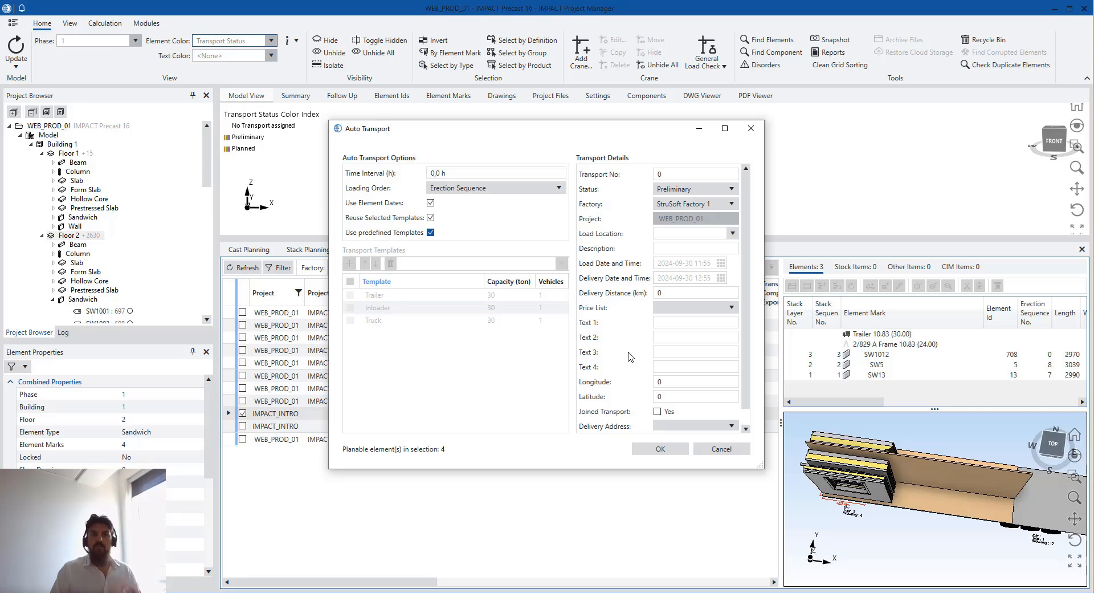
pyautogui.click(662, 334)
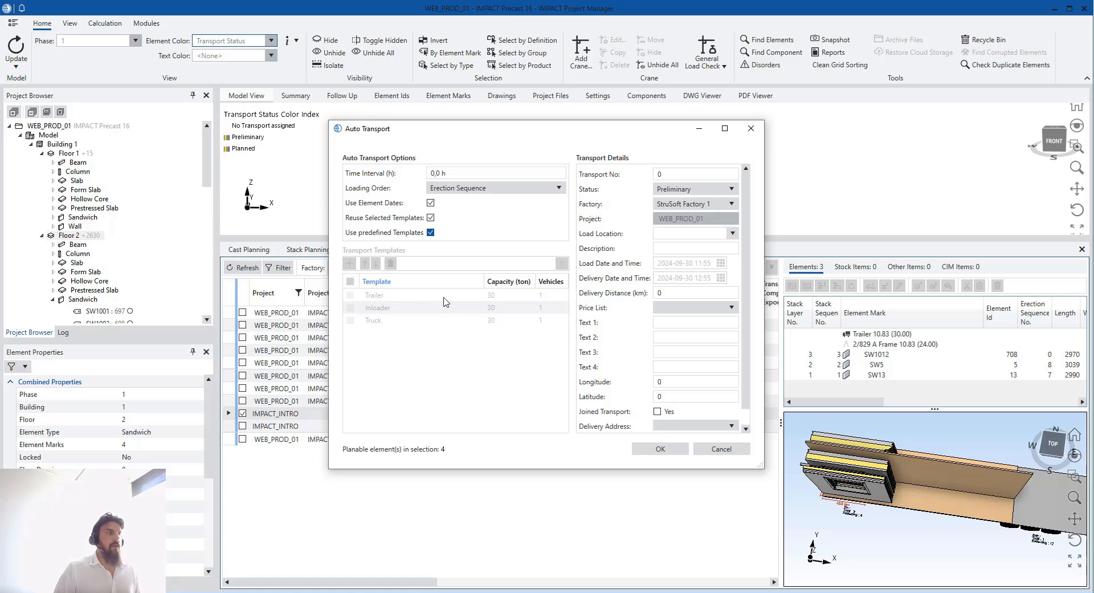
pyautogui.click(750, 130)
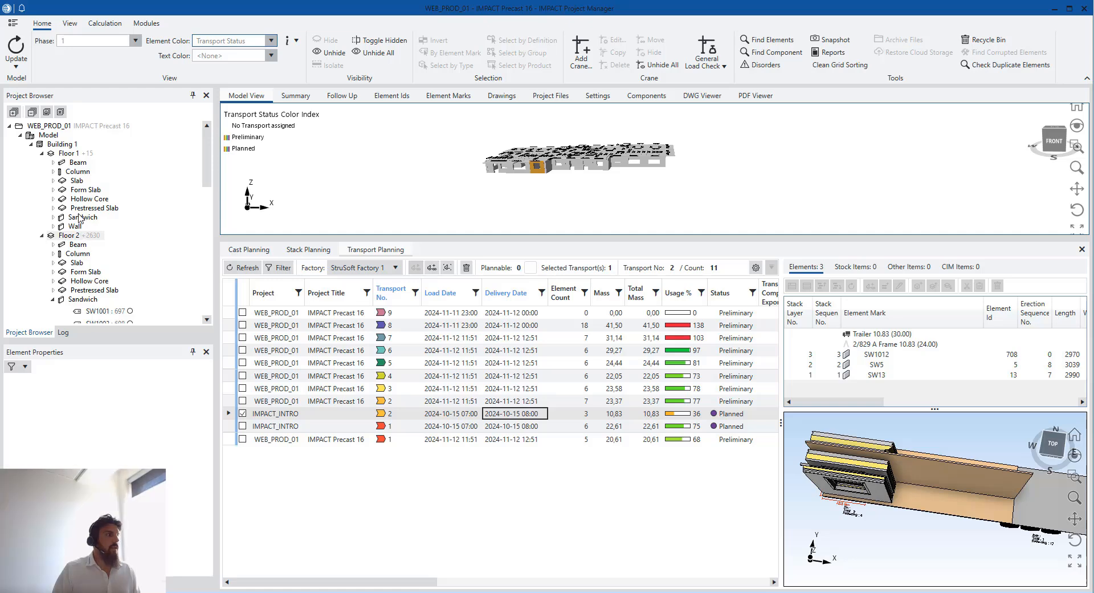
# Select the Floor 2 sandwich walls and show their element IDs grid with the Design preset
pyautogui.click(83, 299)
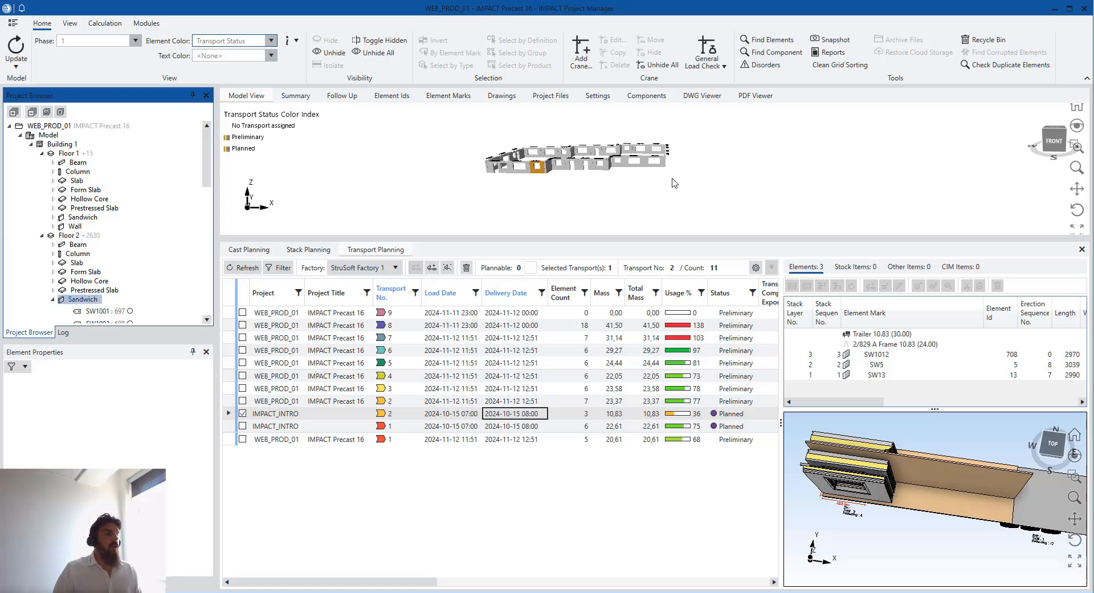
pyautogui.moveTo(675, 183); pyautogui.dragTo(613, 183, button='middle')
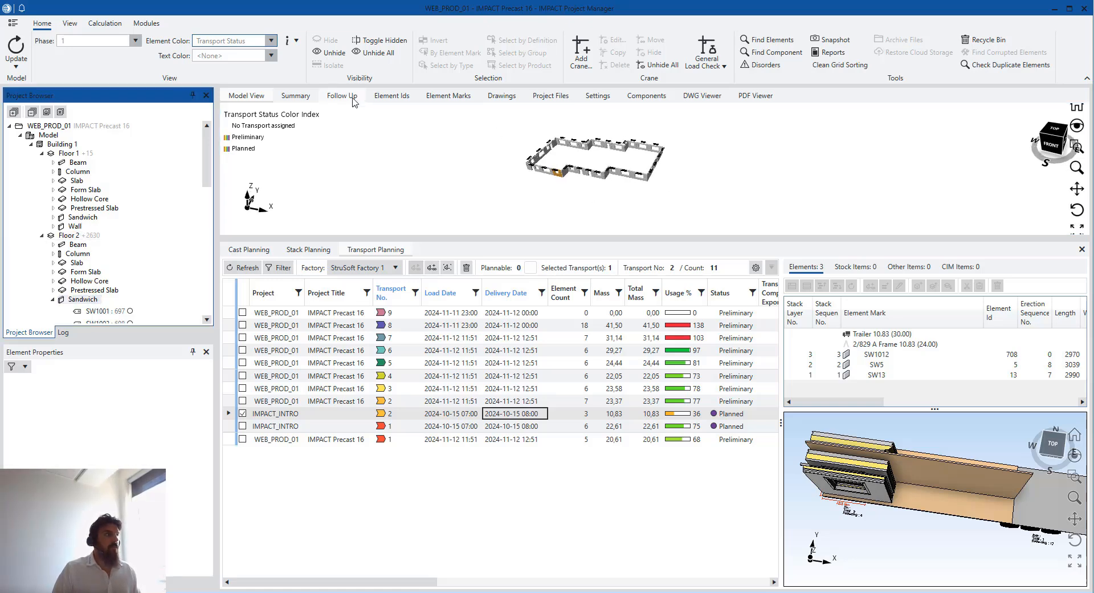
pyautogui.click(395, 99)
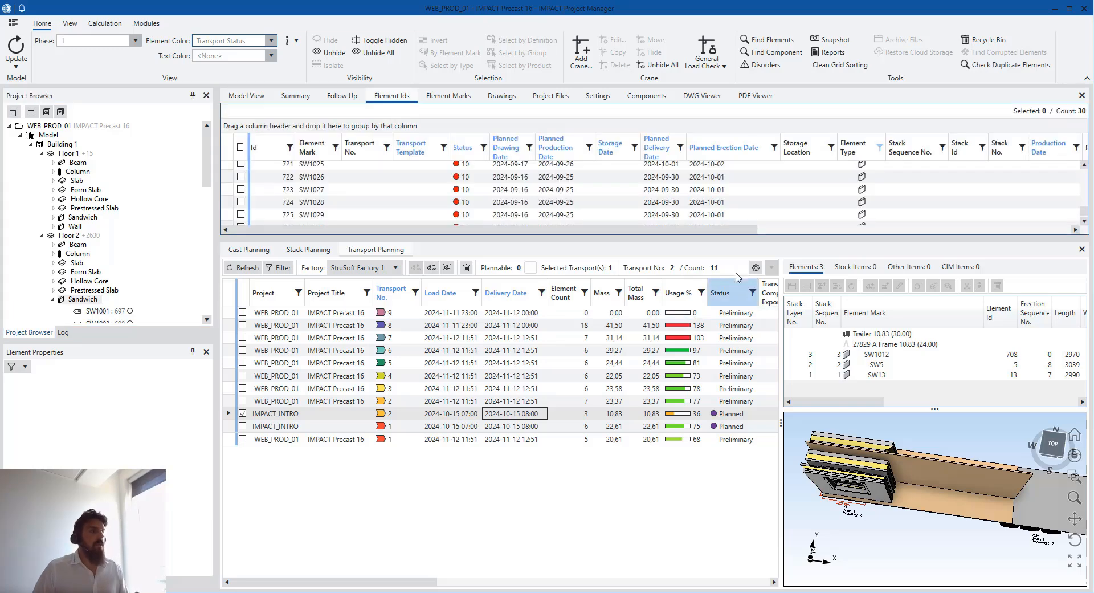
pyautogui.moveTo(749, 282); pyautogui.dragTo(725, 448)
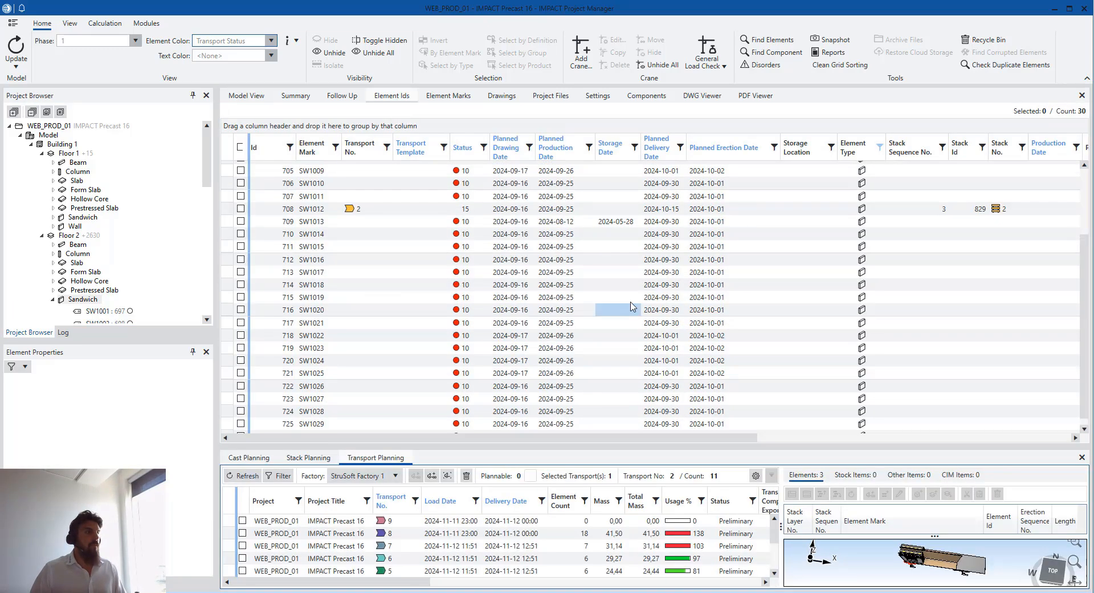
pyautogui.rightClick(419, 142)
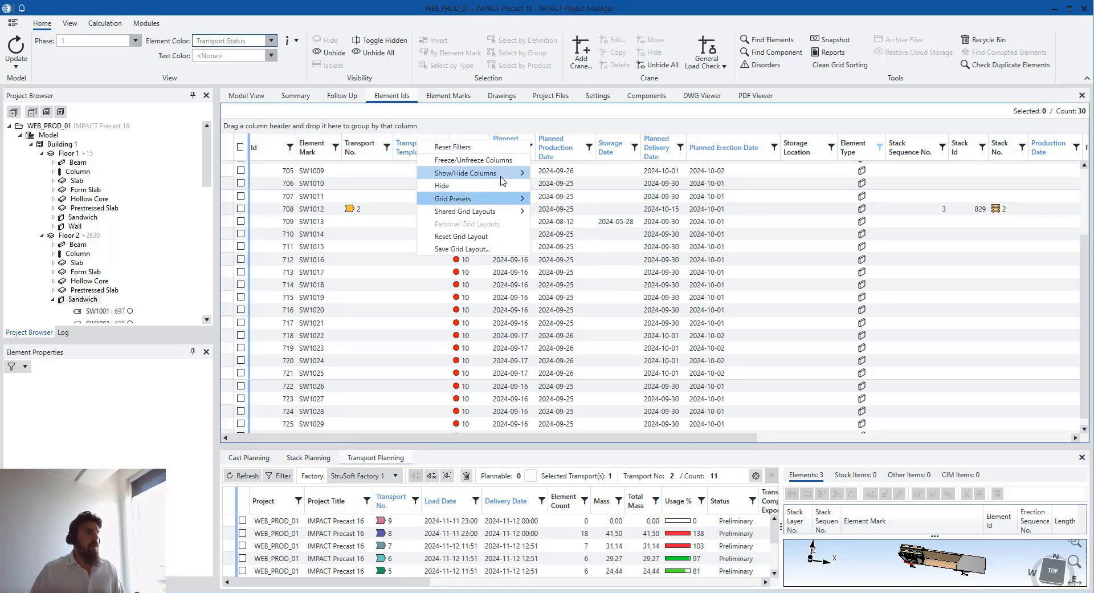
pyautogui.moveTo(503, 181)
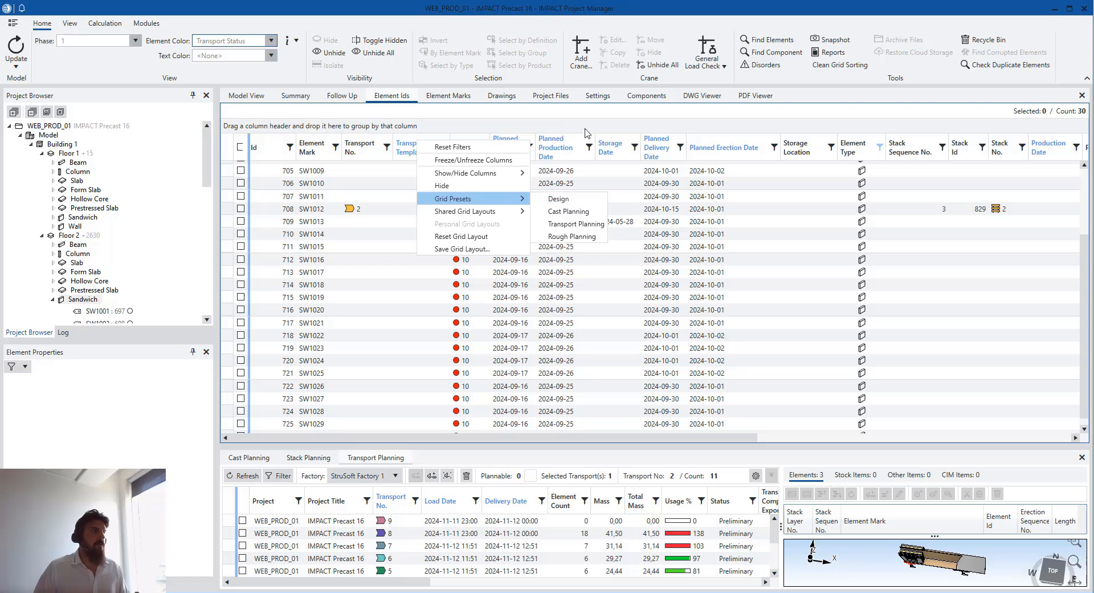
pyautogui.click(559, 199)
# Assign the Truck transport template to the first six walls
pyautogui.scroll(2, 434, 195)
pyautogui.scroll(2, 432, 195)
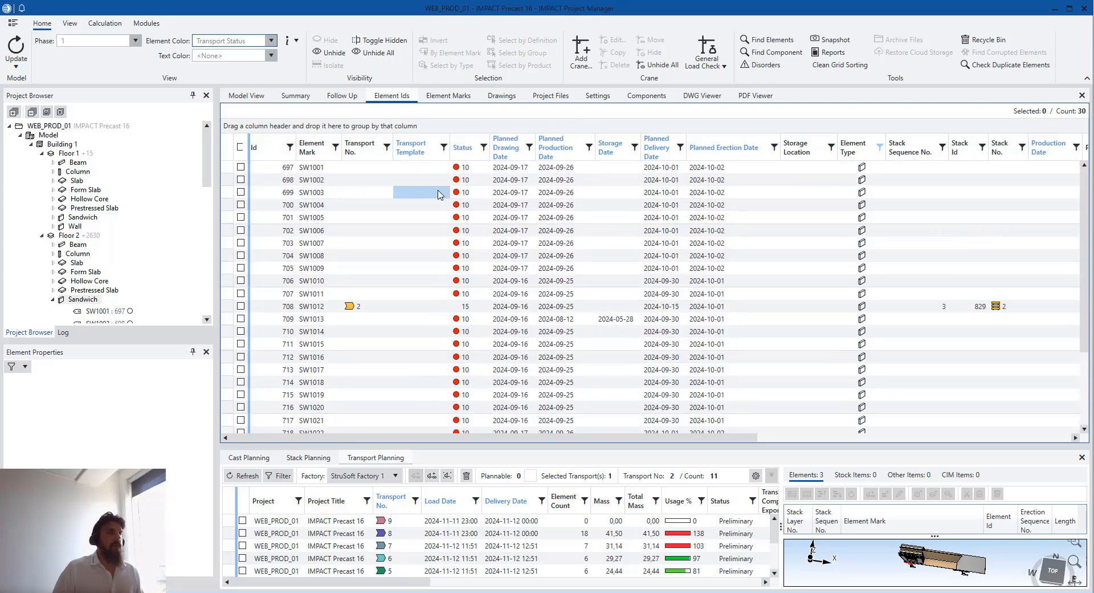
pyautogui.moveTo(431, 175); pyautogui.dragTo(434, 237)
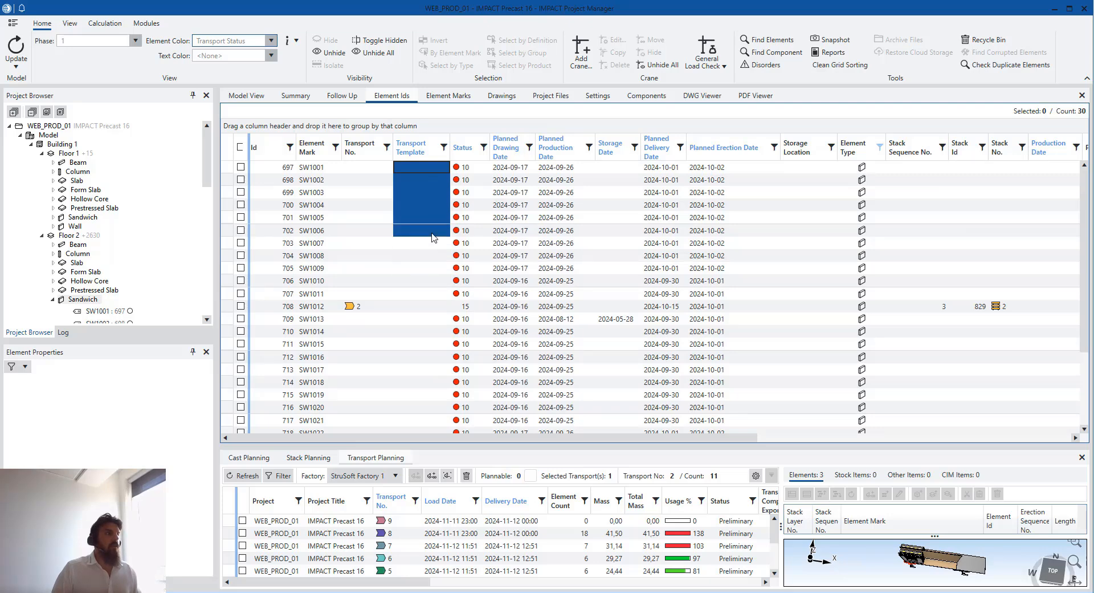
pyautogui.rightClick(425, 183)
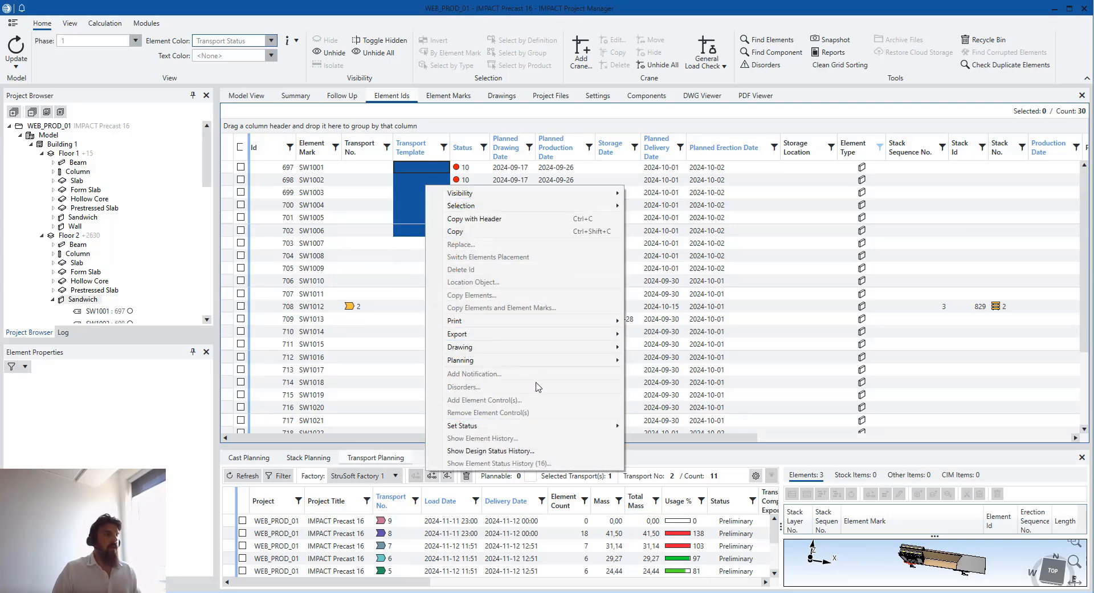
pyautogui.moveTo(543, 361)
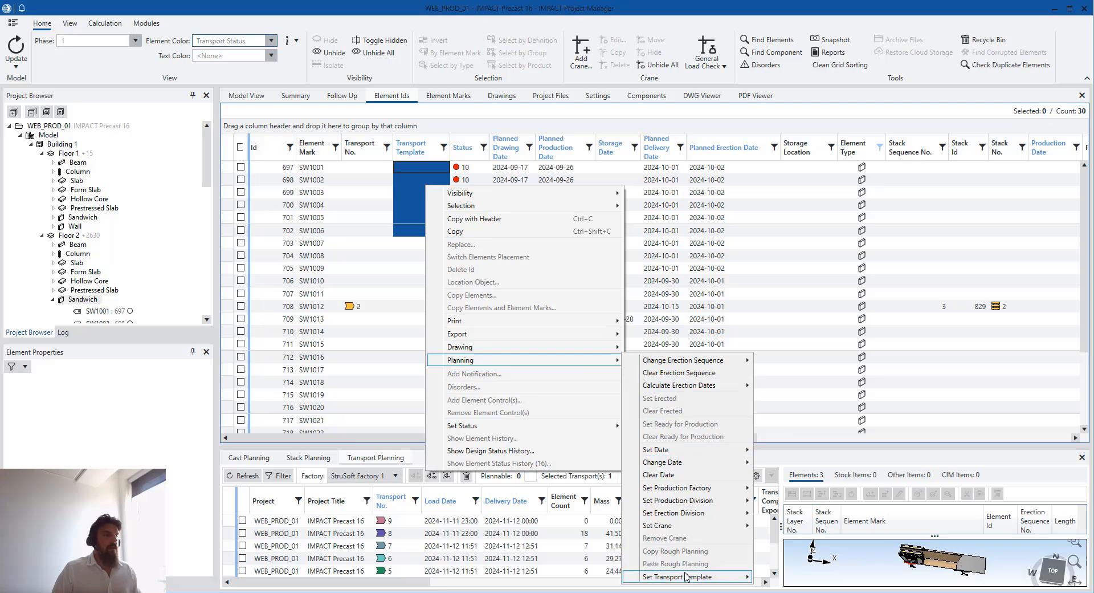
pyautogui.moveTo(686, 577)
pyautogui.click(775, 554)
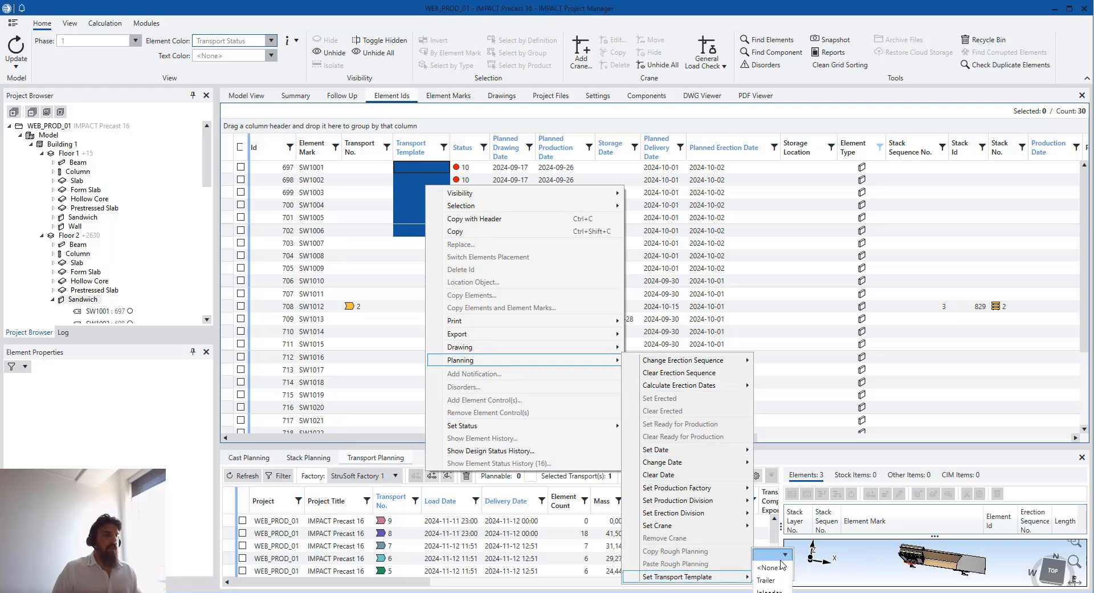
pyautogui.click(776, 589)
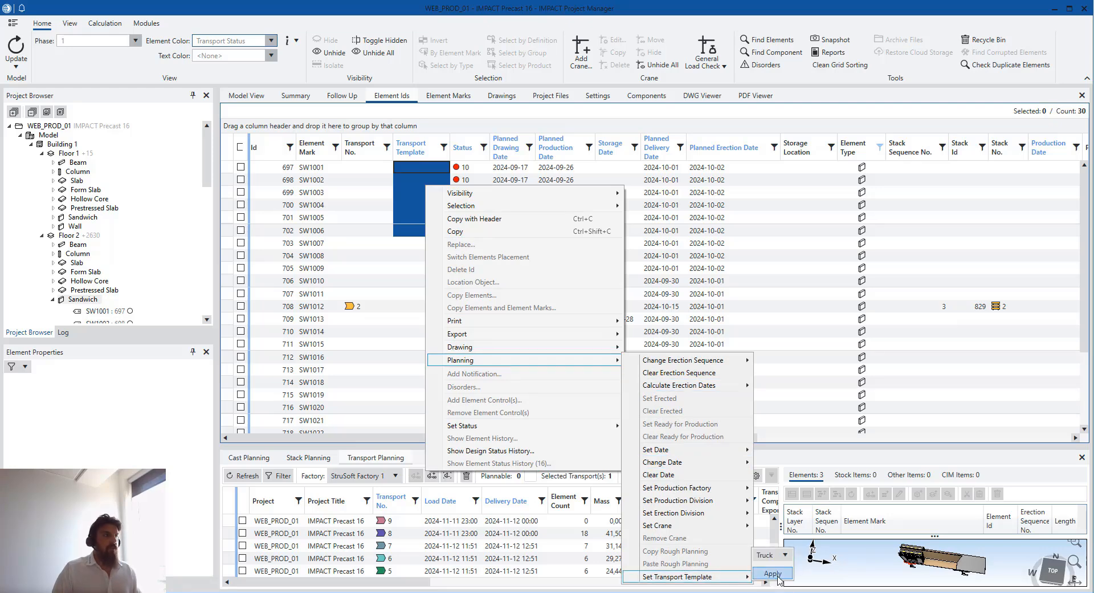
pyautogui.click(773, 573)
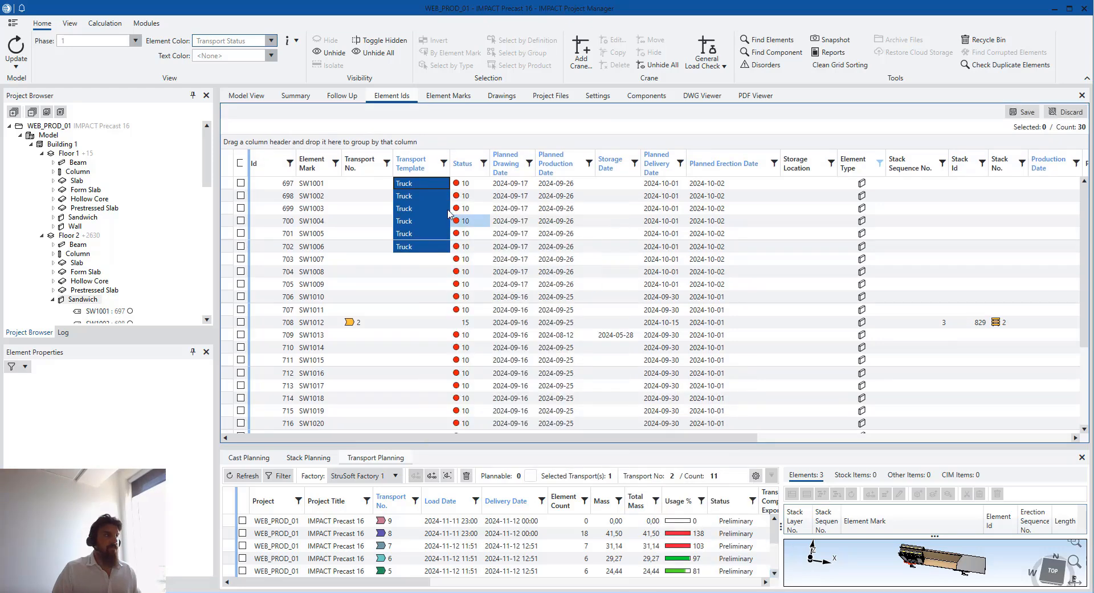
# Change the first six walls' transport template from Truck to Trailer
pyautogui.rightClick(429, 203)
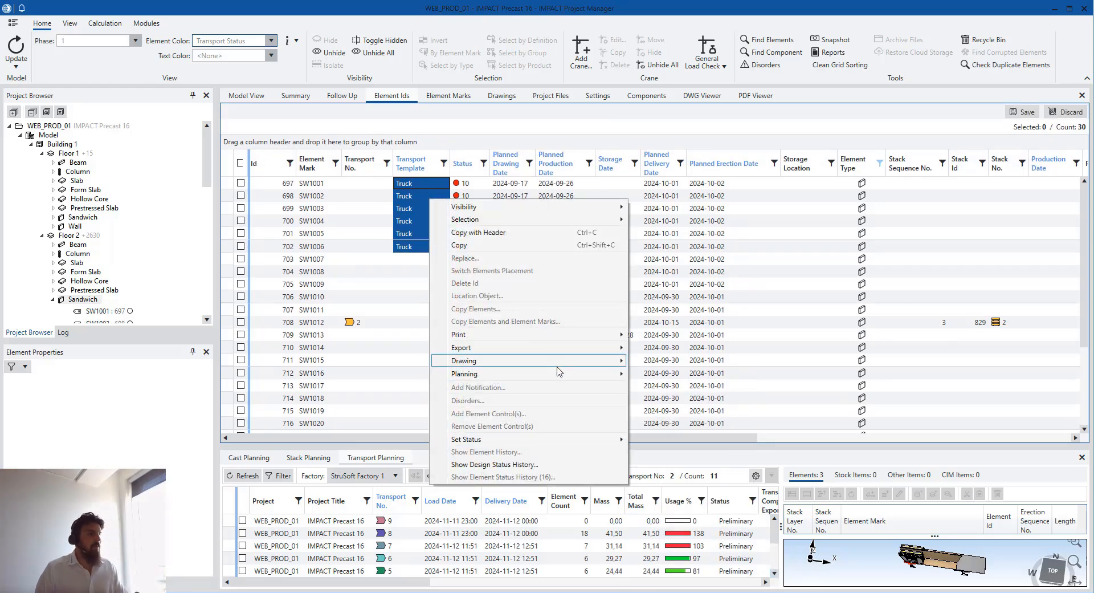
pyautogui.moveTo(557, 373)
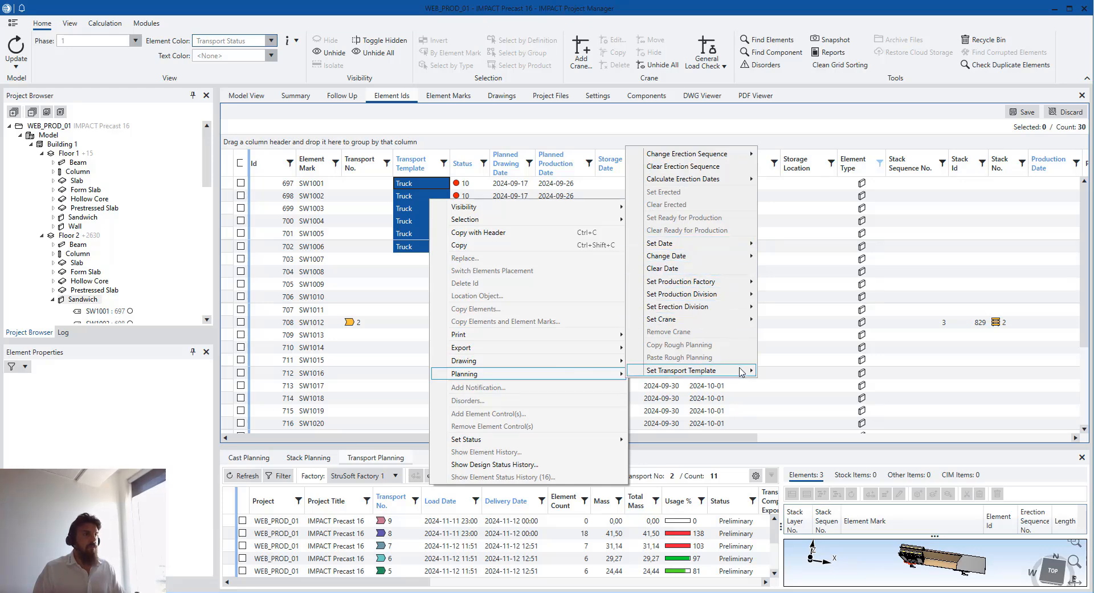
pyautogui.moveTo(740, 371)
pyautogui.click(782, 370)
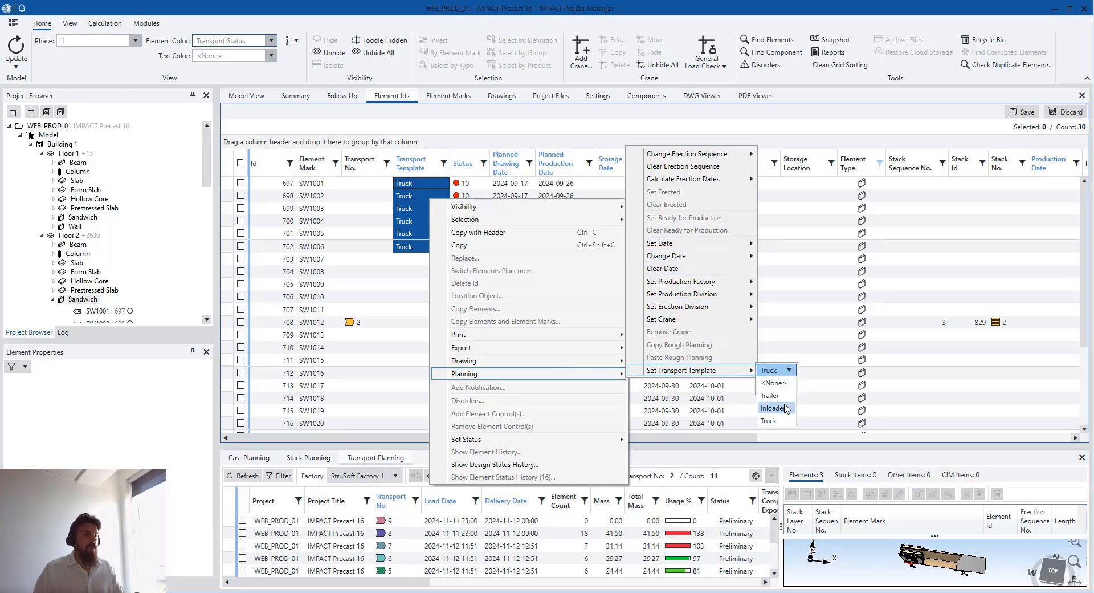
pyautogui.click(788, 395)
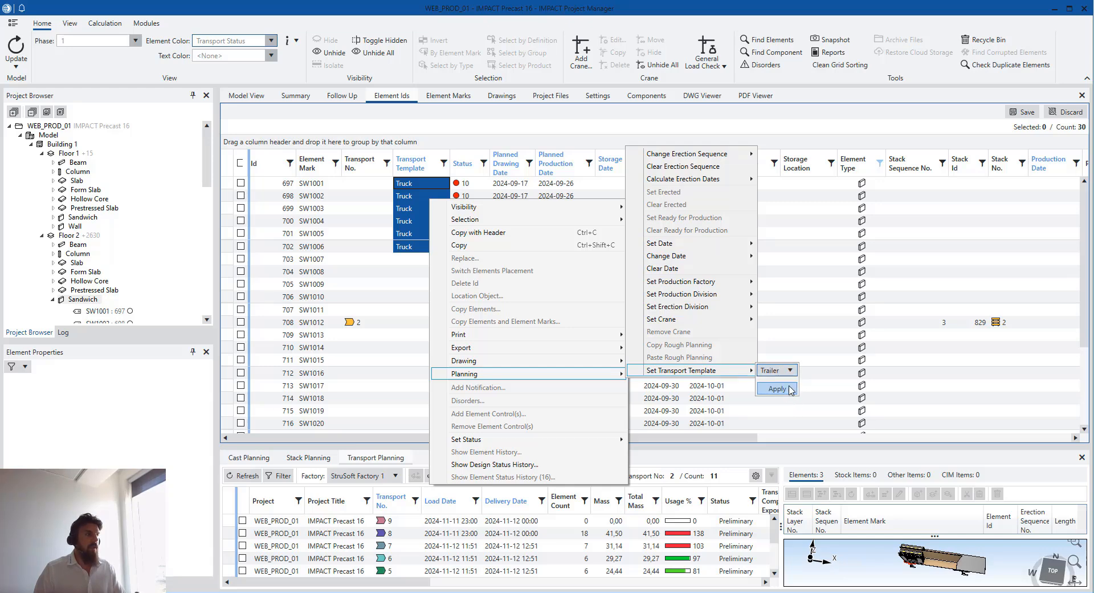
pyautogui.click(777, 389)
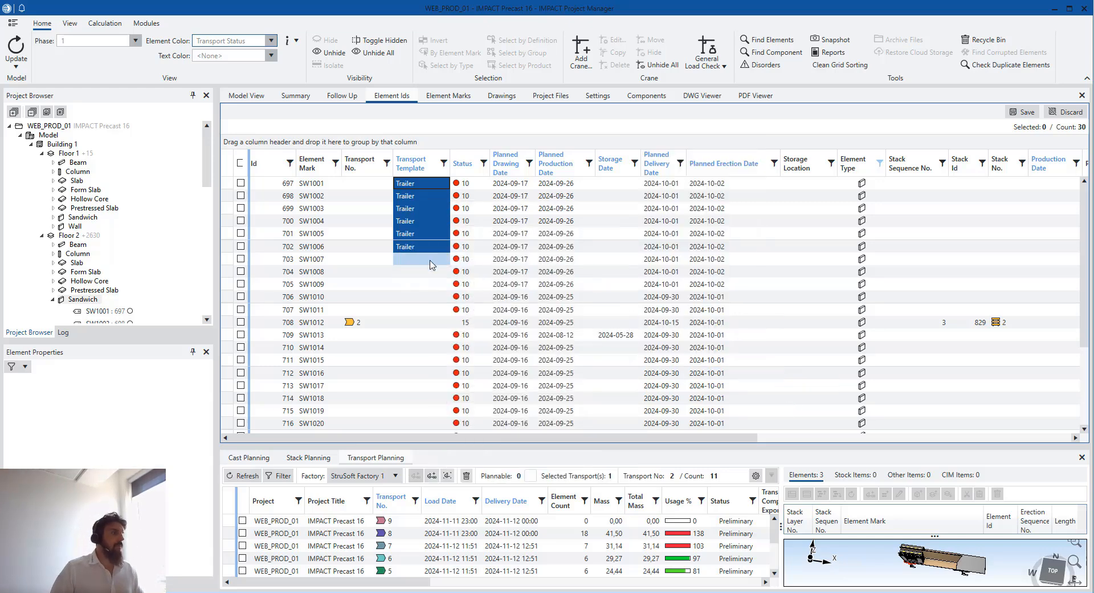
# Assign the Inloader transport template to the next group of walls
pyautogui.moveTo(421, 258); pyautogui.dragTo(431, 381)
pyautogui.rightClick(423, 368)
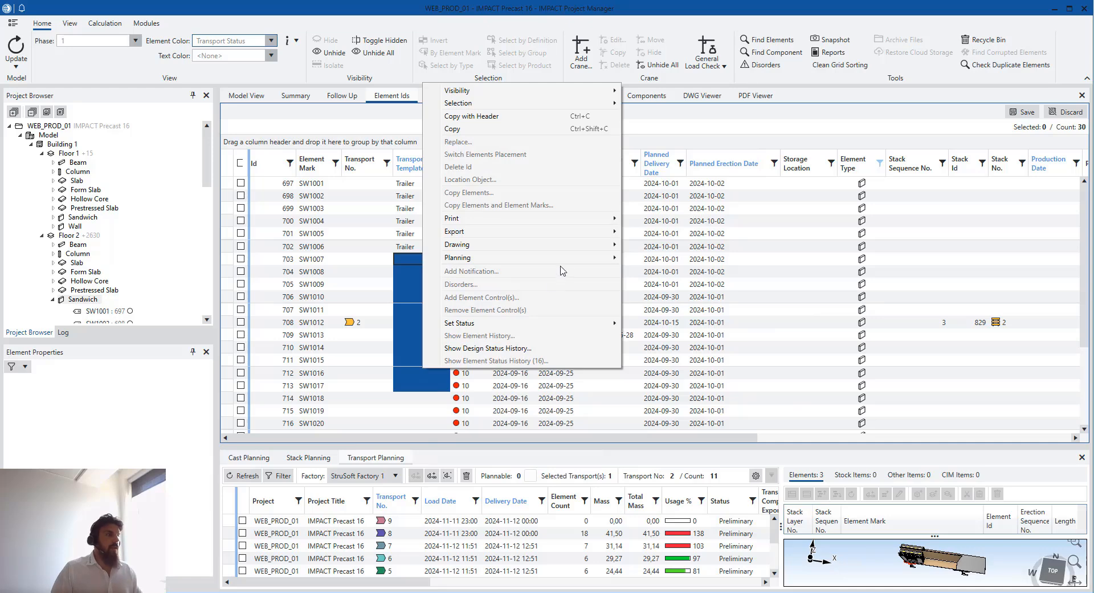
pyautogui.moveTo(576, 264)
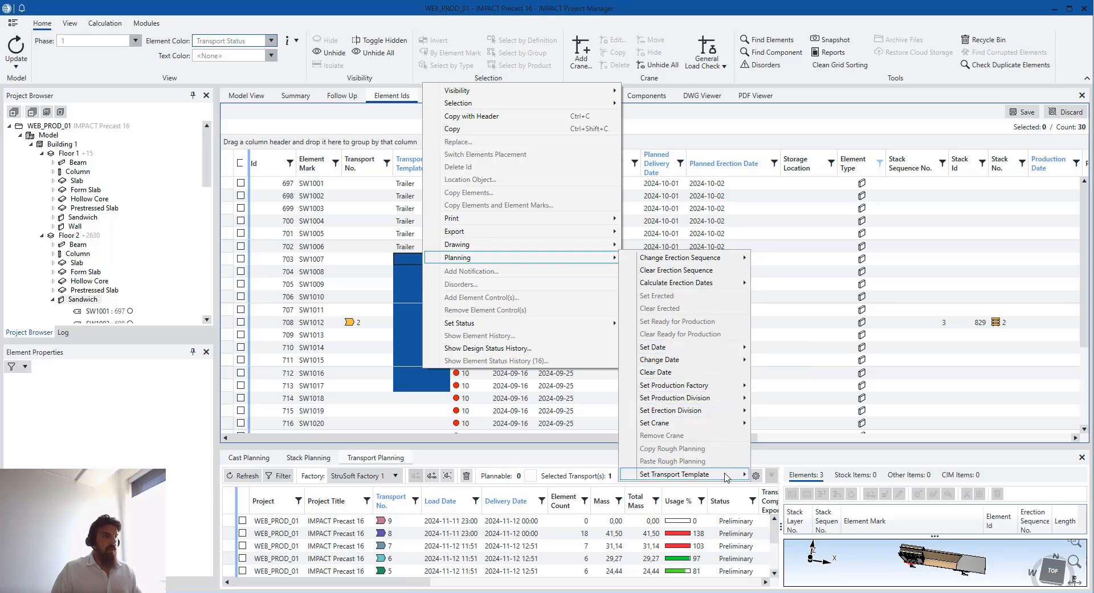
pyautogui.moveTo(727, 476)
pyautogui.click(785, 474)
pyautogui.click(767, 511)
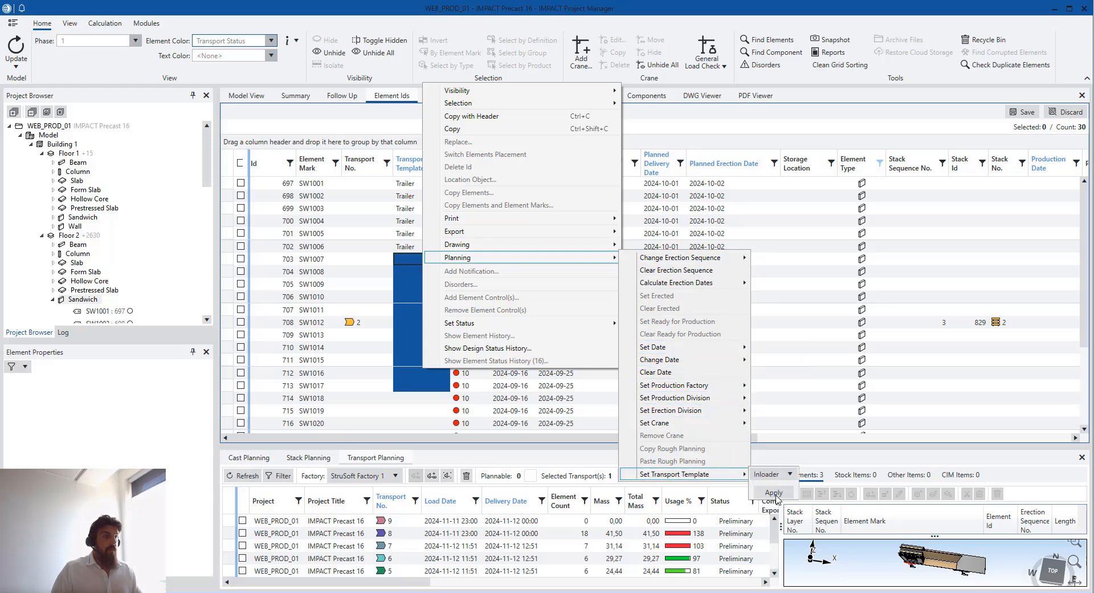
pyautogui.click(770, 492)
# Assign the Trailer template to walls SW1018–SW1026
pyautogui.scroll(-3, 425, 303)
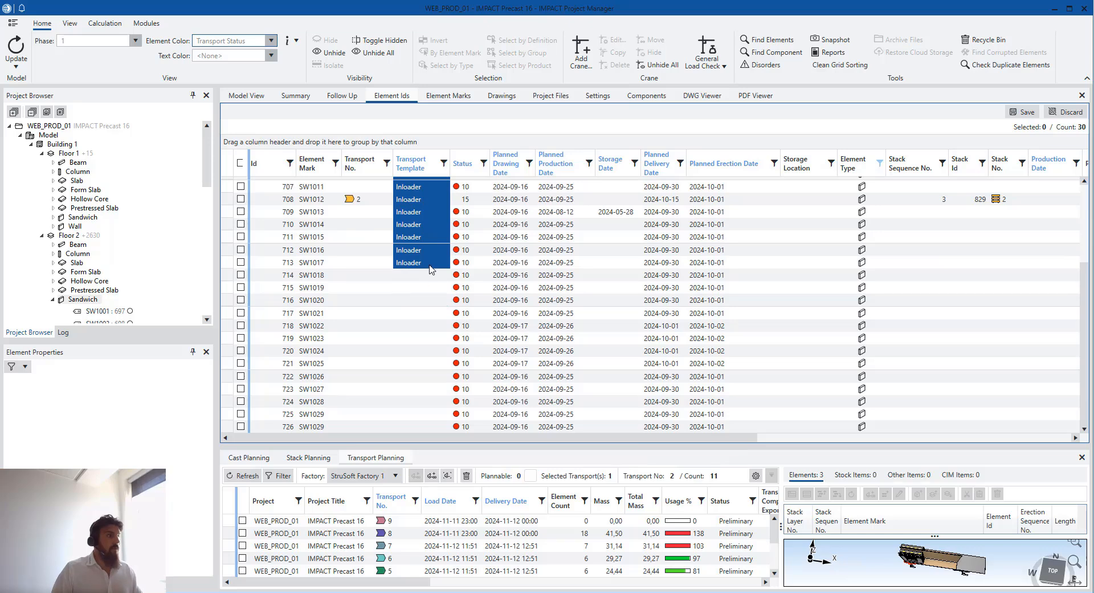
pyautogui.moveTo(430, 287); pyautogui.dragTo(430, 370)
pyautogui.rightClick(430, 369)
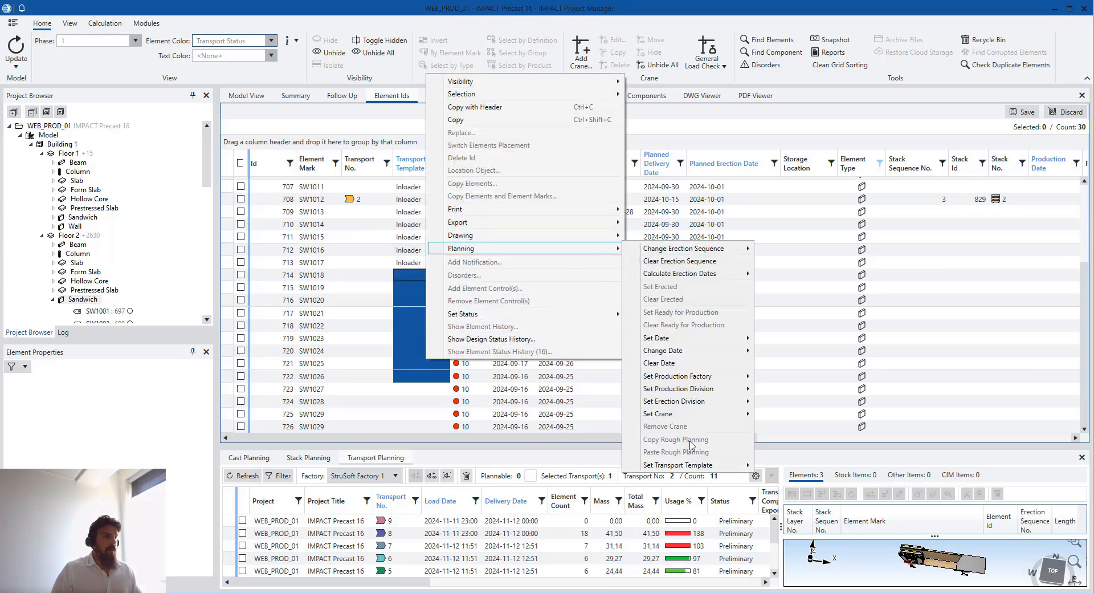
pyautogui.moveTo(696, 464)
pyautogui.click(776, 464)
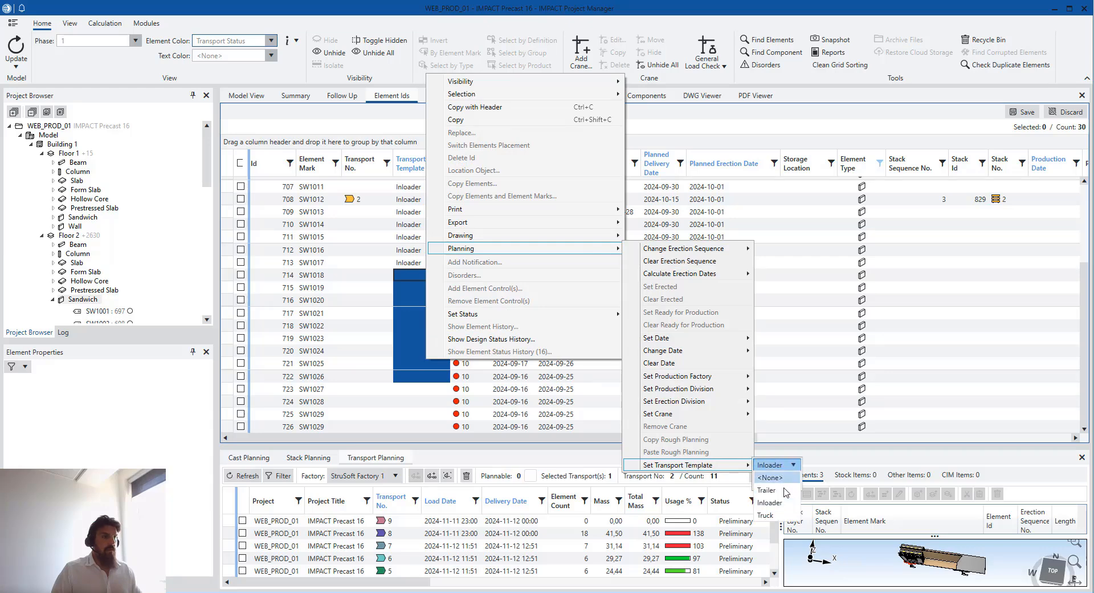
pyautogui.click(766, 489)
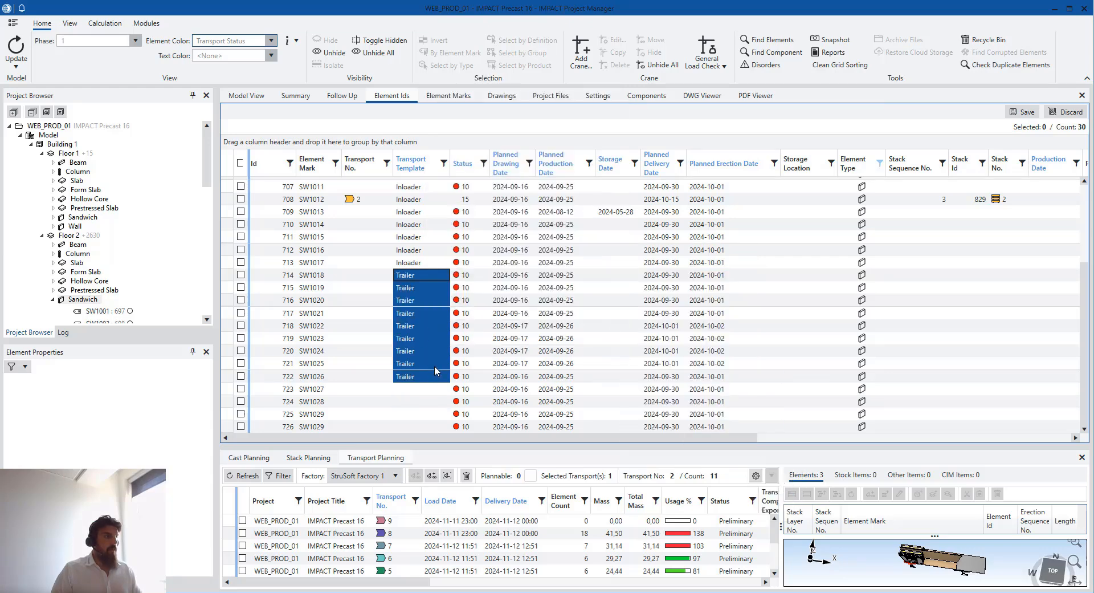
# Assign the Inloader template to the remaining walls SW1027–SW1029
pyautogui.moveTo(425, 390); pyautogui.dragTo(422, 450)
pyautogui.rightClick(415, 415)
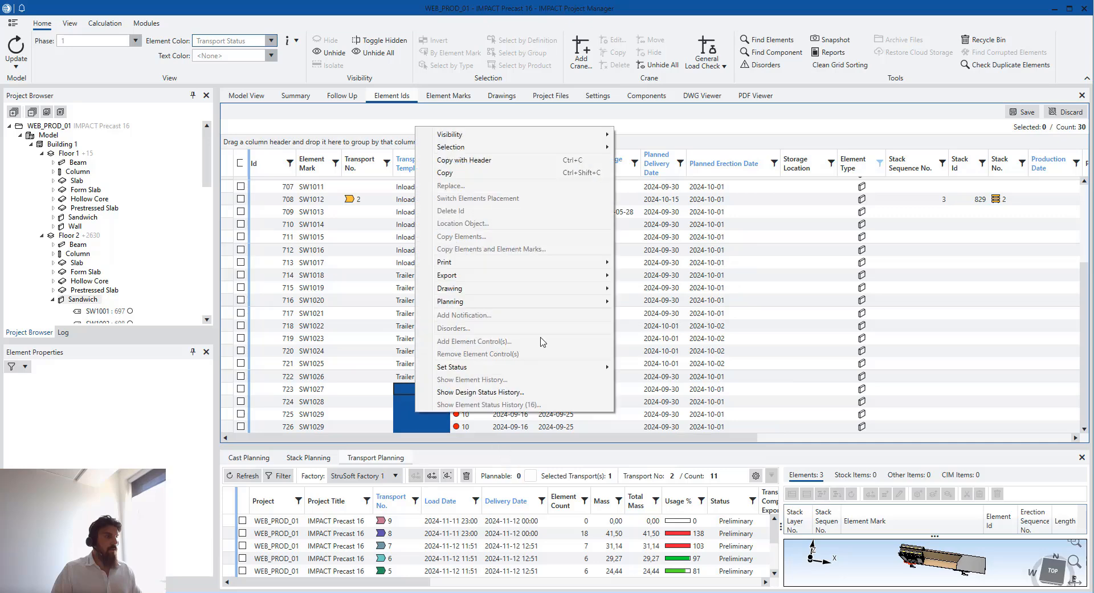
pyautogui.moveTo(564, 302)
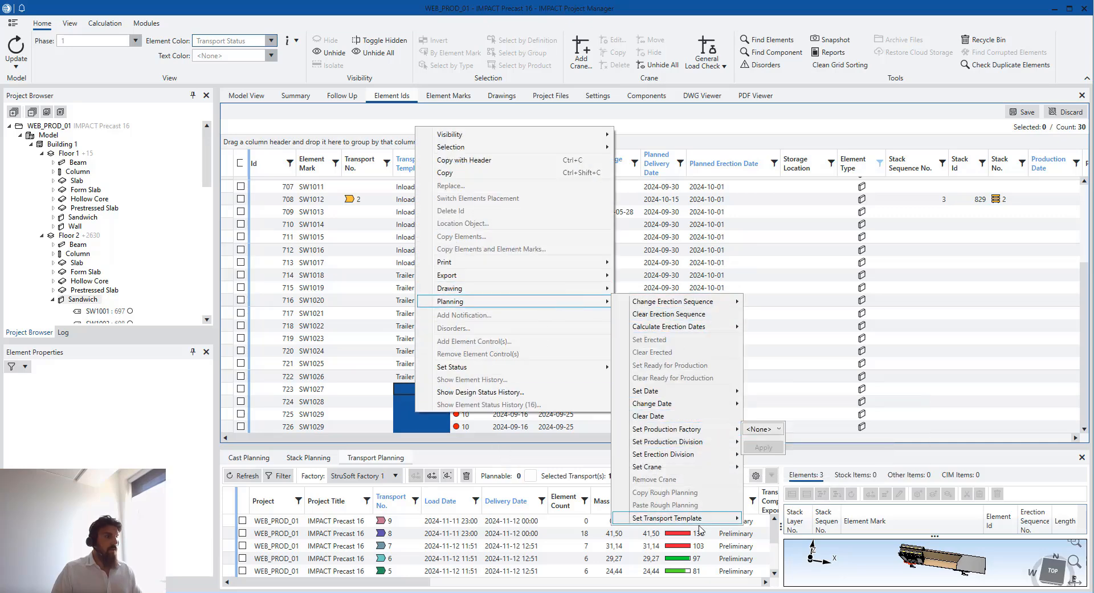
pyautogui.moveTo(700, 528)
pyautogui.click(764, 519)
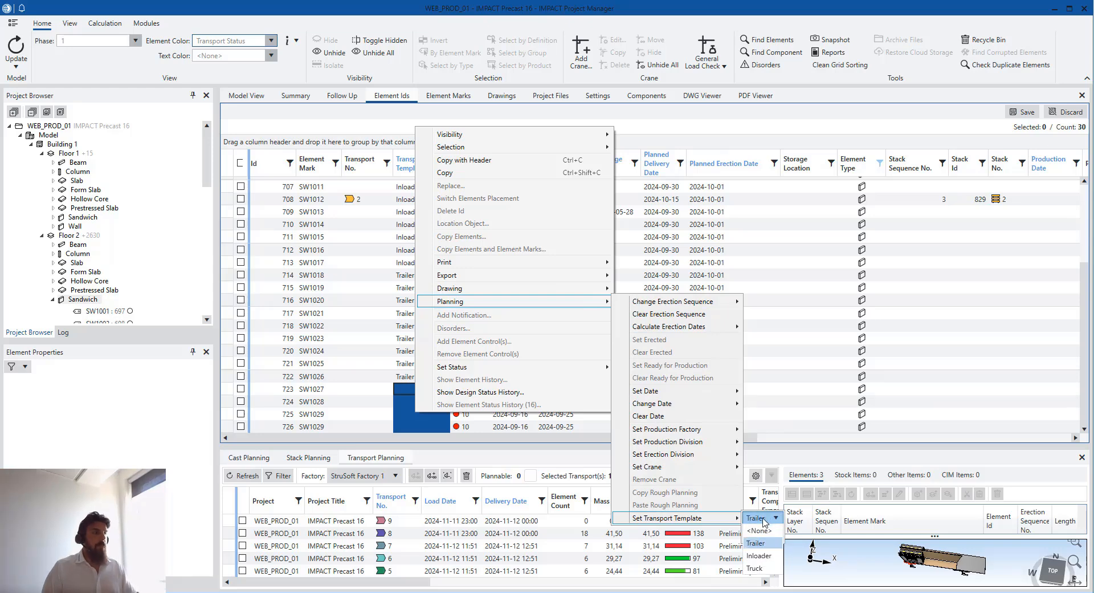
pyautogui.click(761, 555)
pyautogui.click(765, 537)
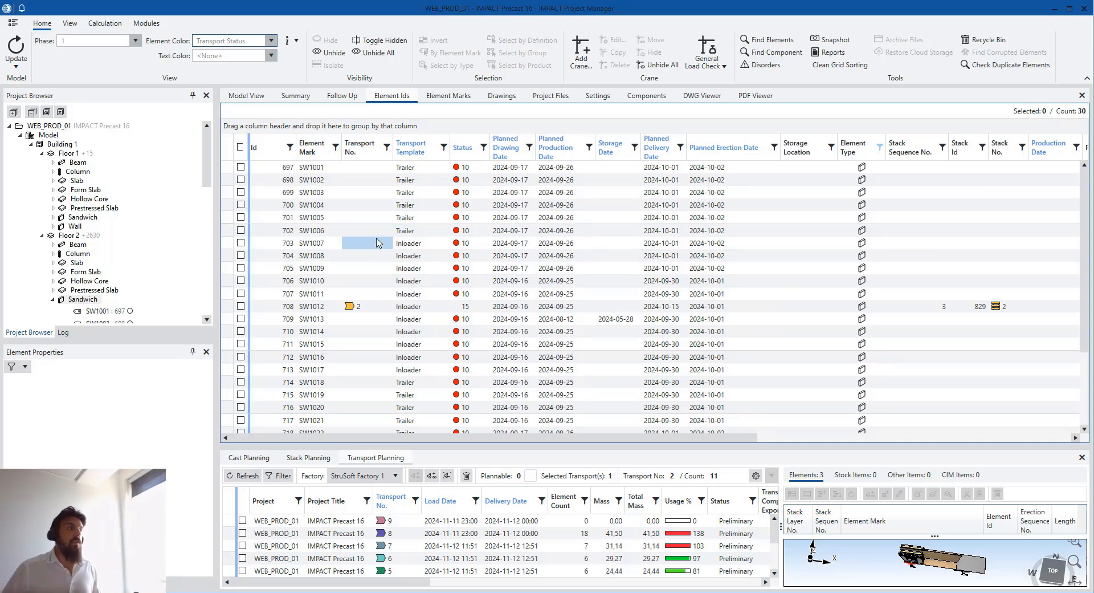
# Switch to the 3D model view and select all 29 sandwich walls
pyautogui.click(246, 95)
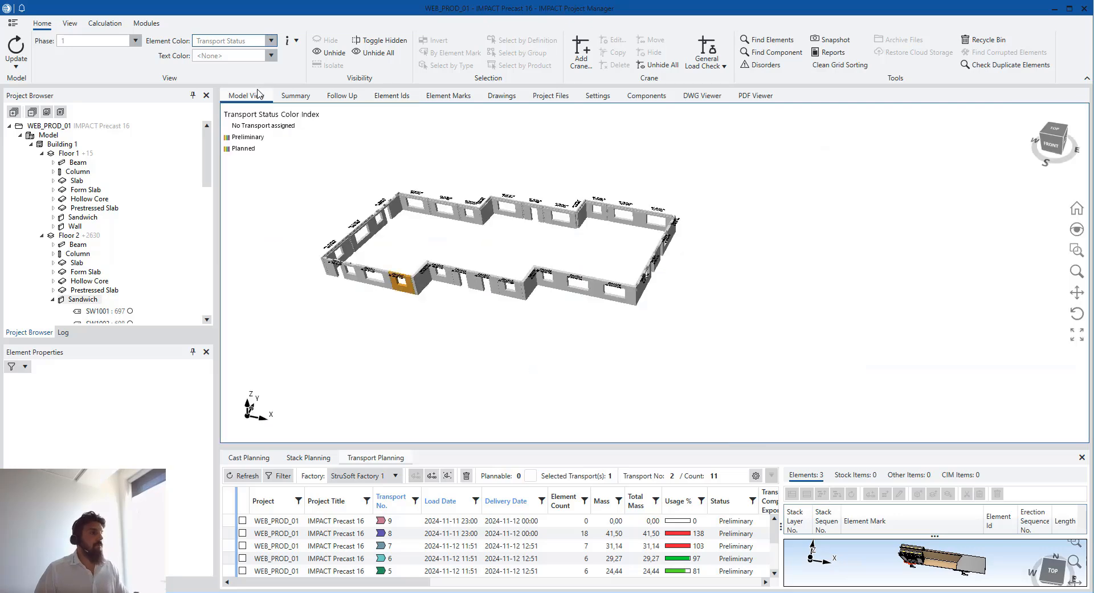
pyautogui.moveTo(288, 151); pyautogui.dragTo(233, 139)
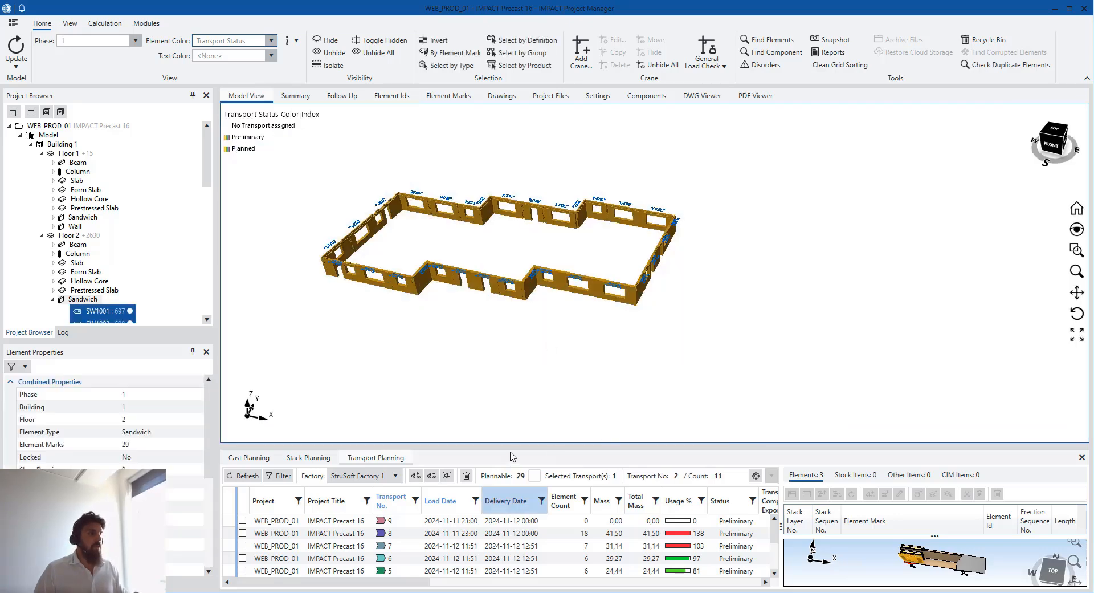
pyautogui.moveTo(669, 447); pyautogui.dragTo(681, 293)
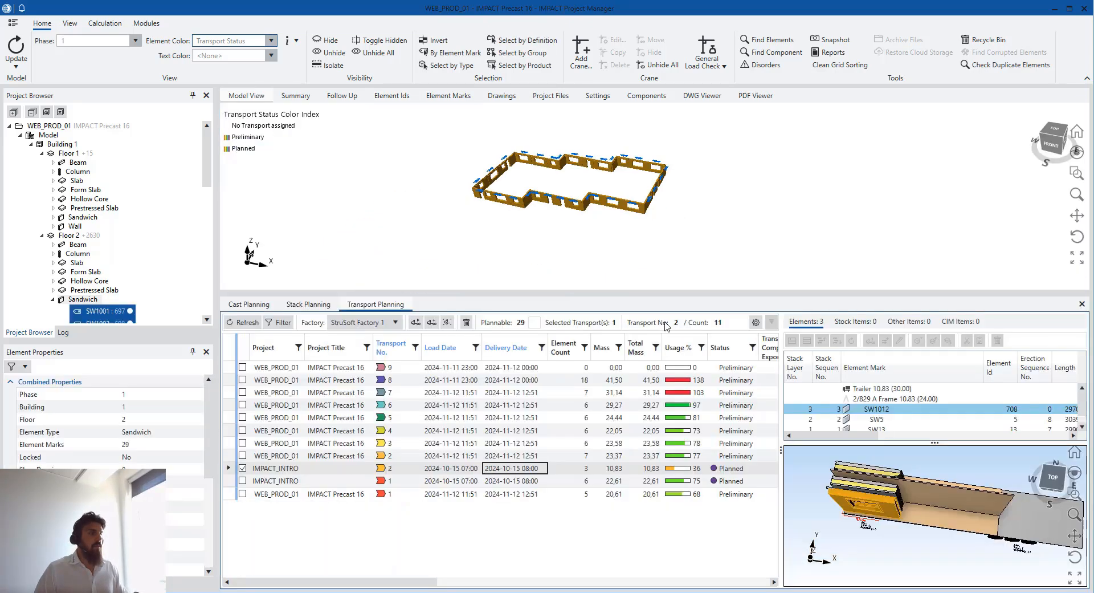
# Run Auto Transport using predefined templates with Erection Sequence loading order
pyautogui.click(416, 323)
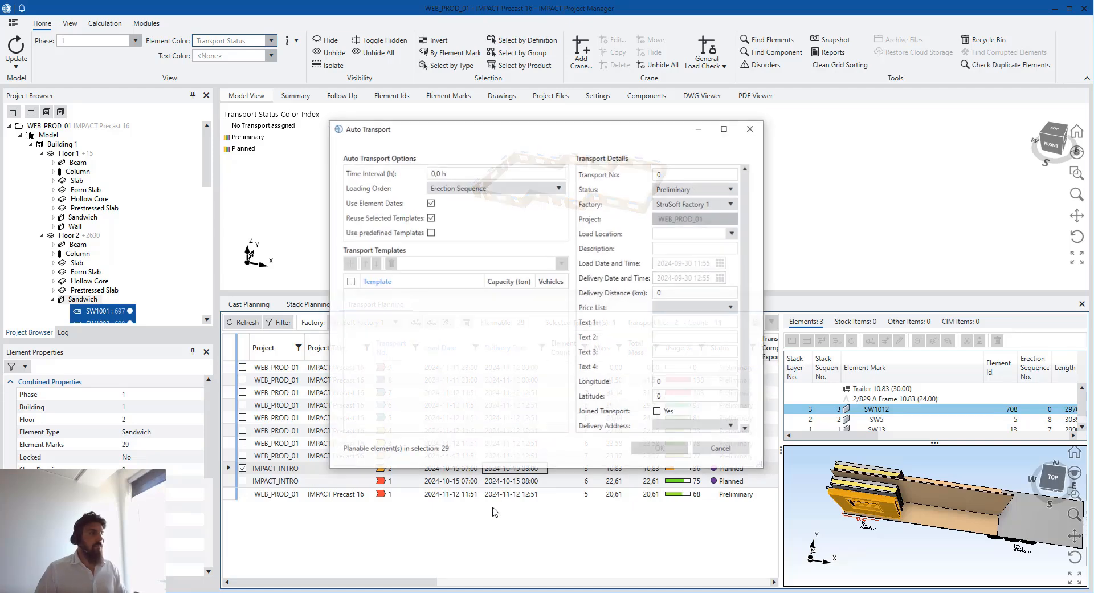
pyautogui.click(430, 233)
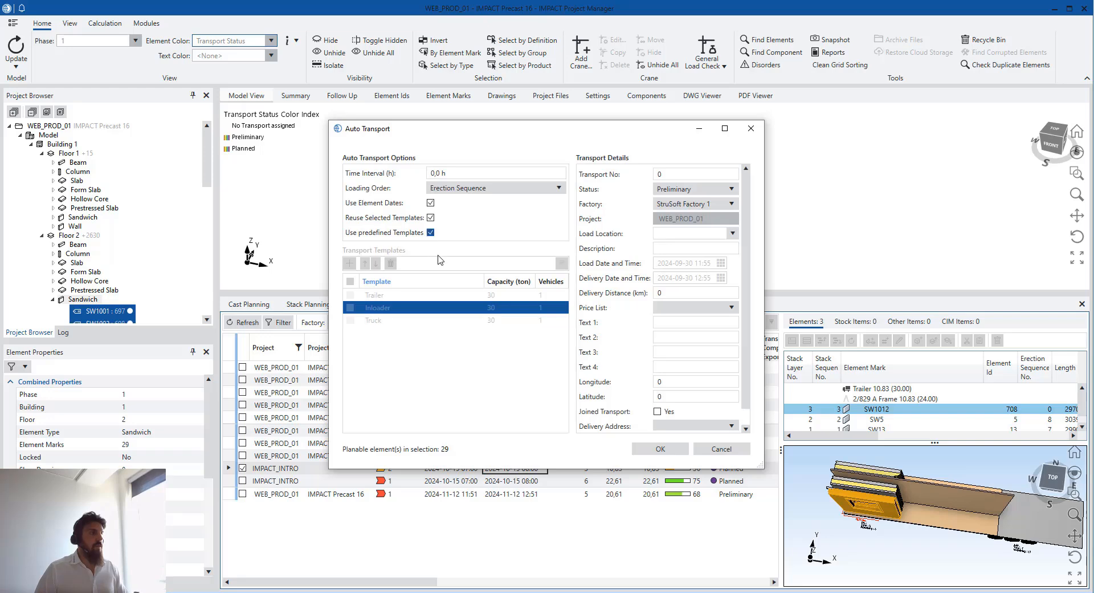
pyautogui.click(478, 188)
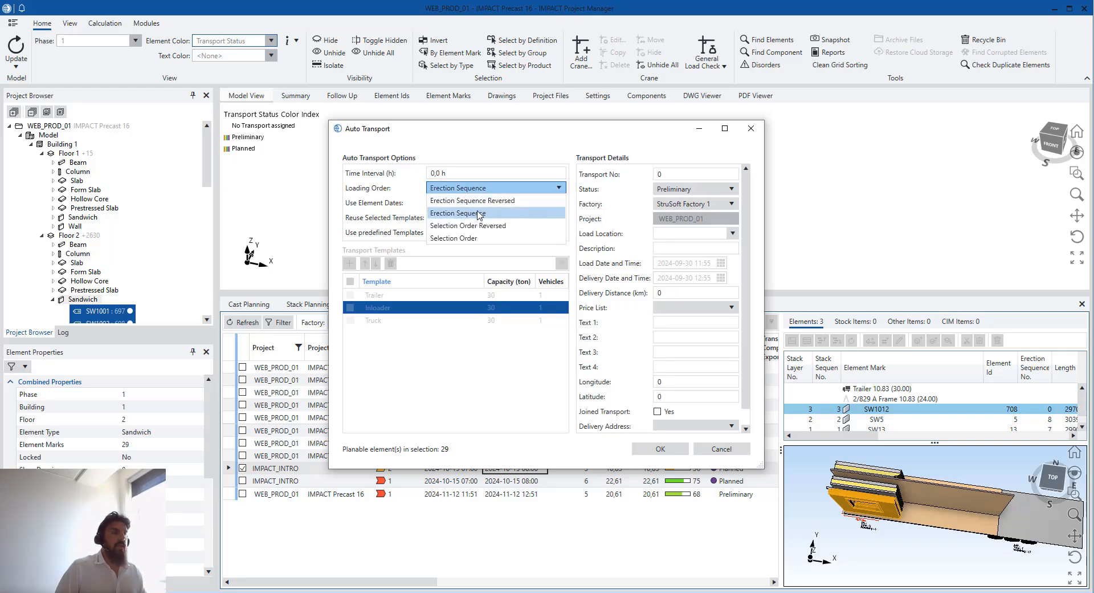
pyautogui.click(482, 216)
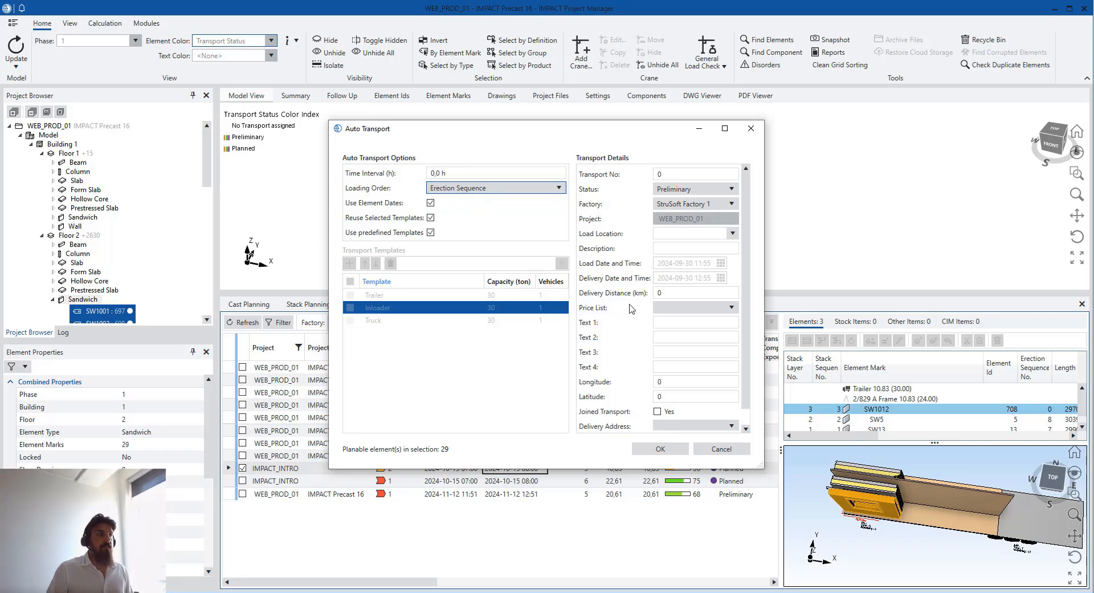
pyautogui.scroll(-1, 629, 309)
pyautogui.scroll(1, 693, 185)
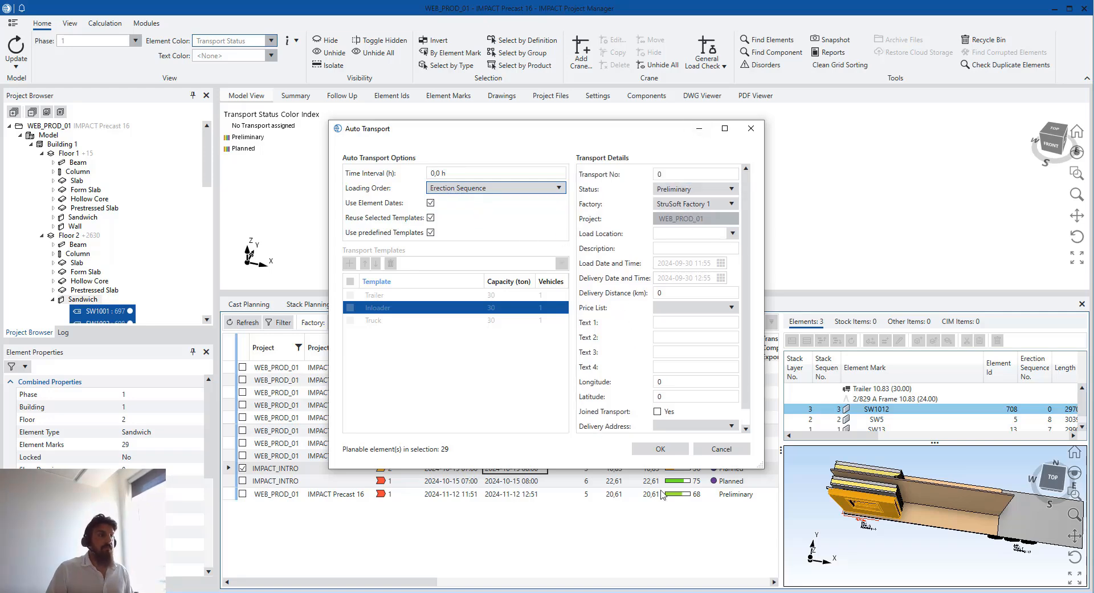
pyautogui.click(663, 449)
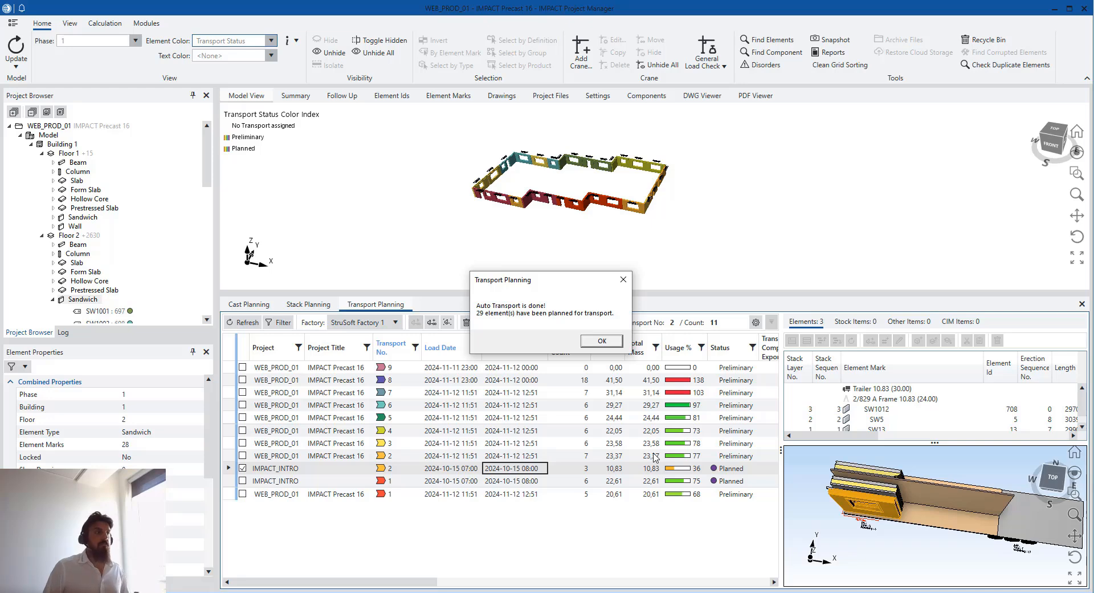
# Dismiss the completion message and compare the loads of transports 10, 9 and 8
pyautogui.click(601, 341)
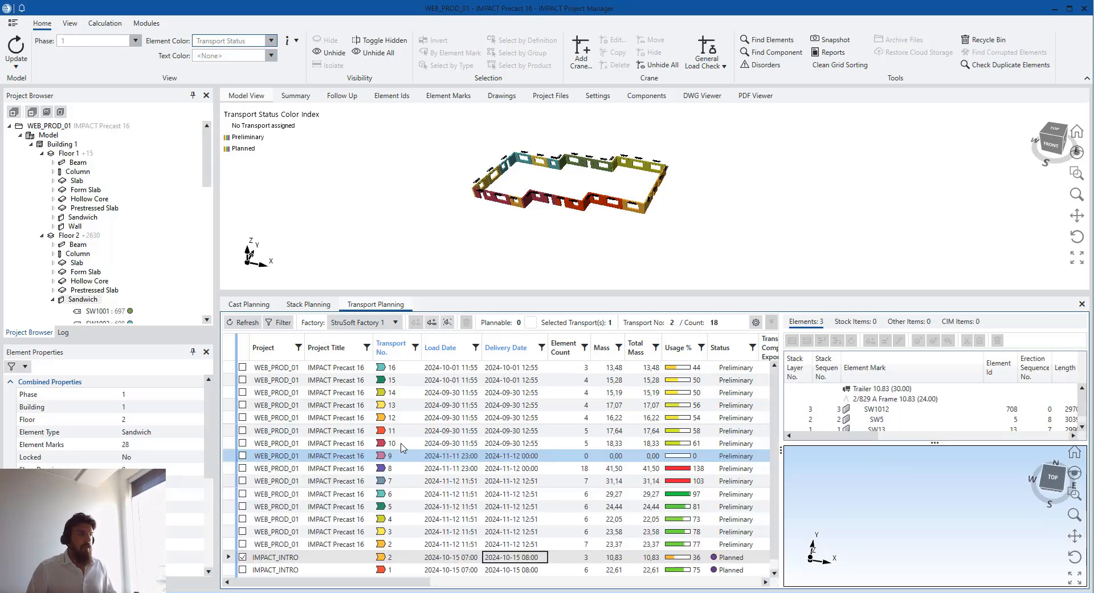
pyautogui.click(402, 443)
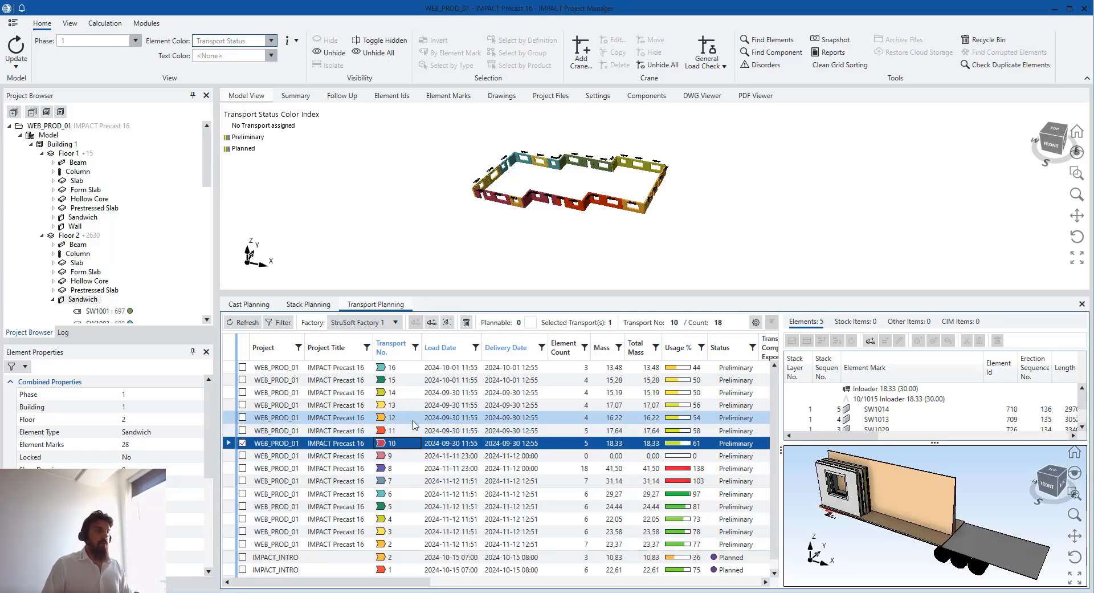
pyautogui.click(408, 455)
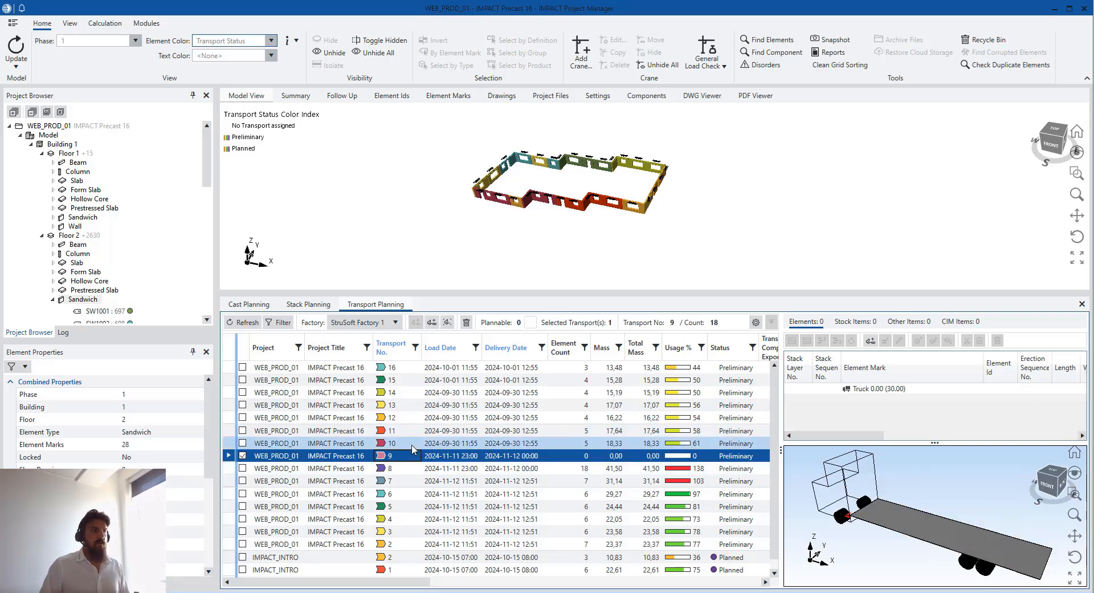
pyautogui.click(411, 445)
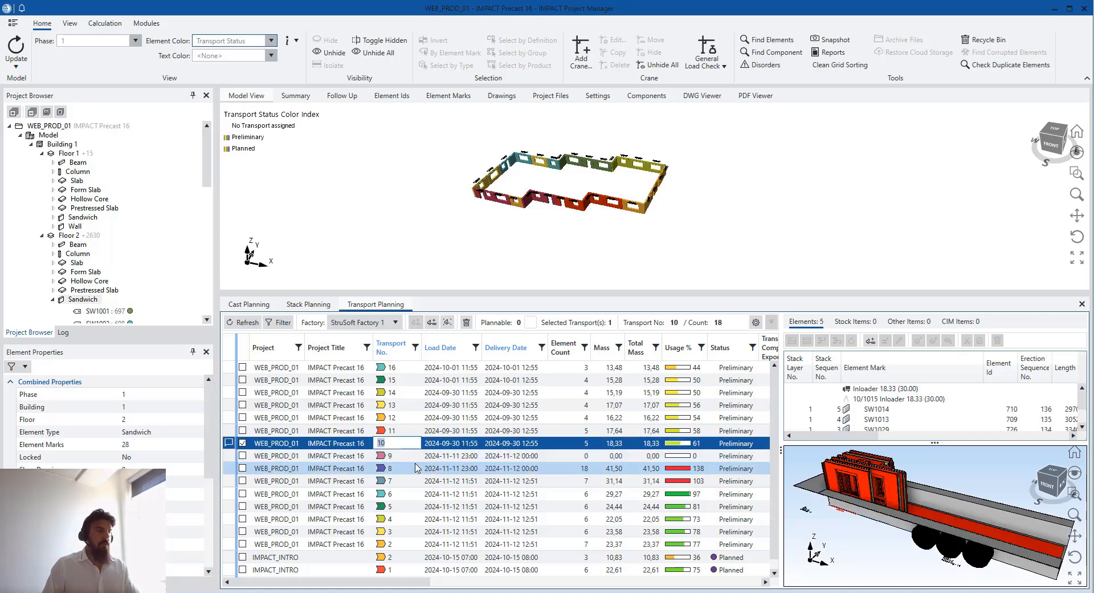
pyautogui.click(427, 469)
pyautogui.click(415, 446)
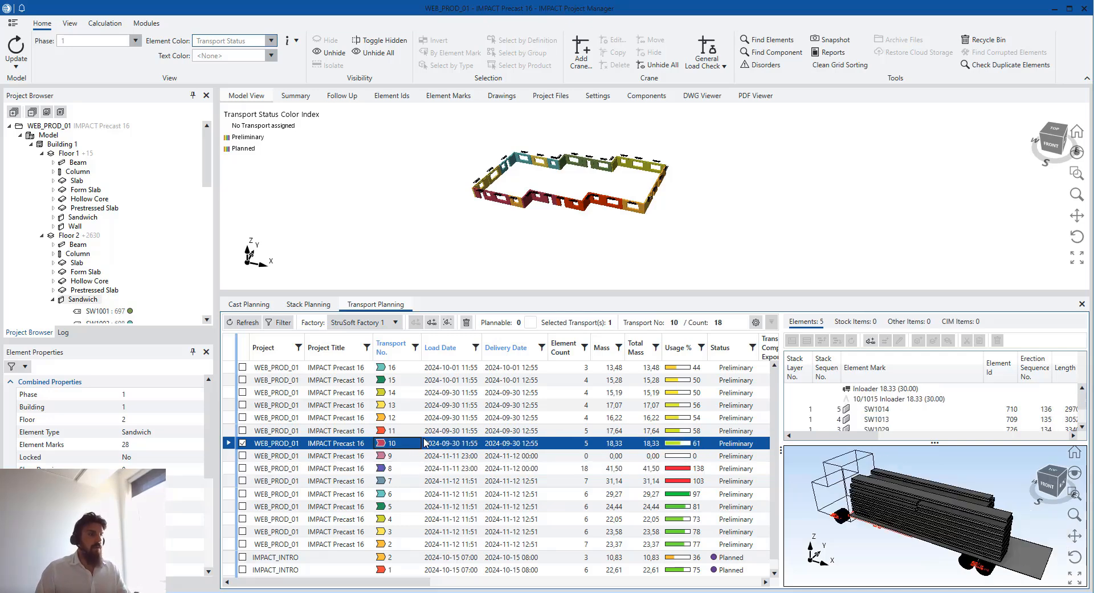
pyautogui.click(422, 444)
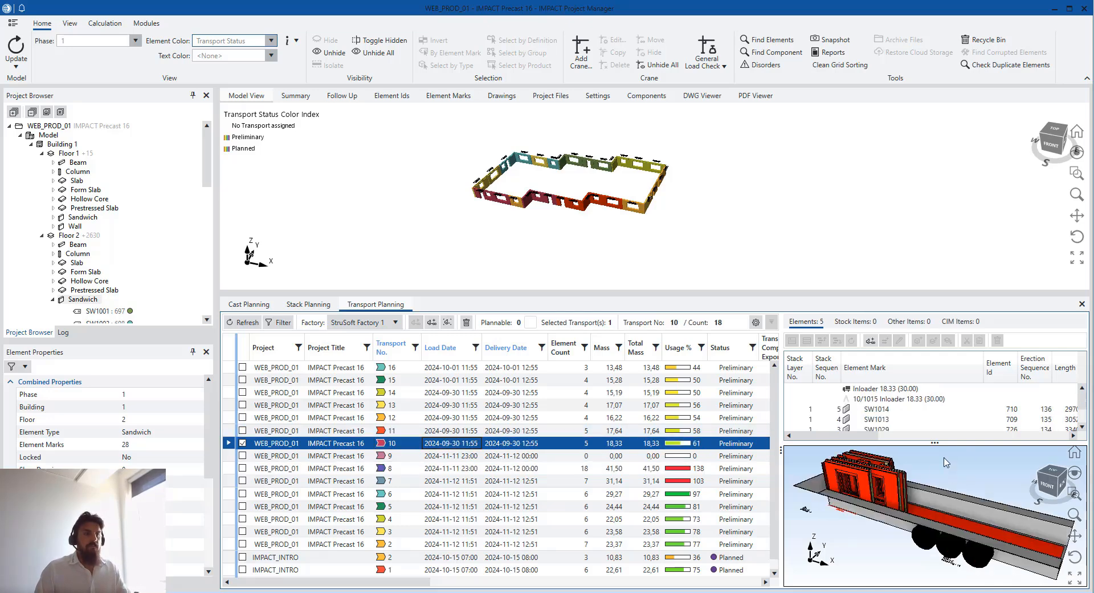
# Step through the loads of transports 11 to 15
pyautogui.click(433, 431)
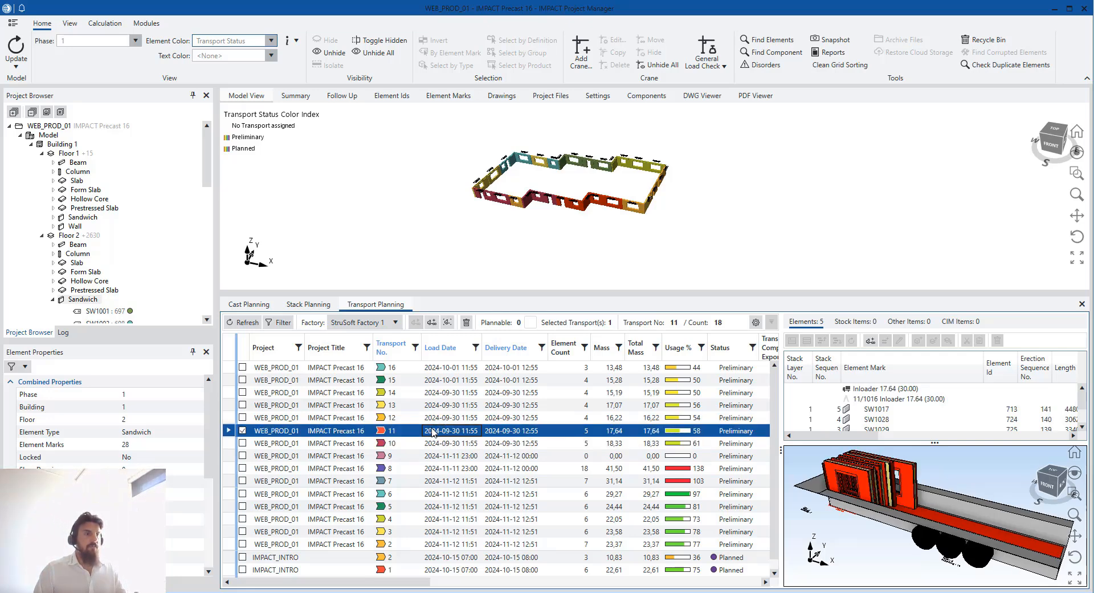
pyautogui.click(436, 422)
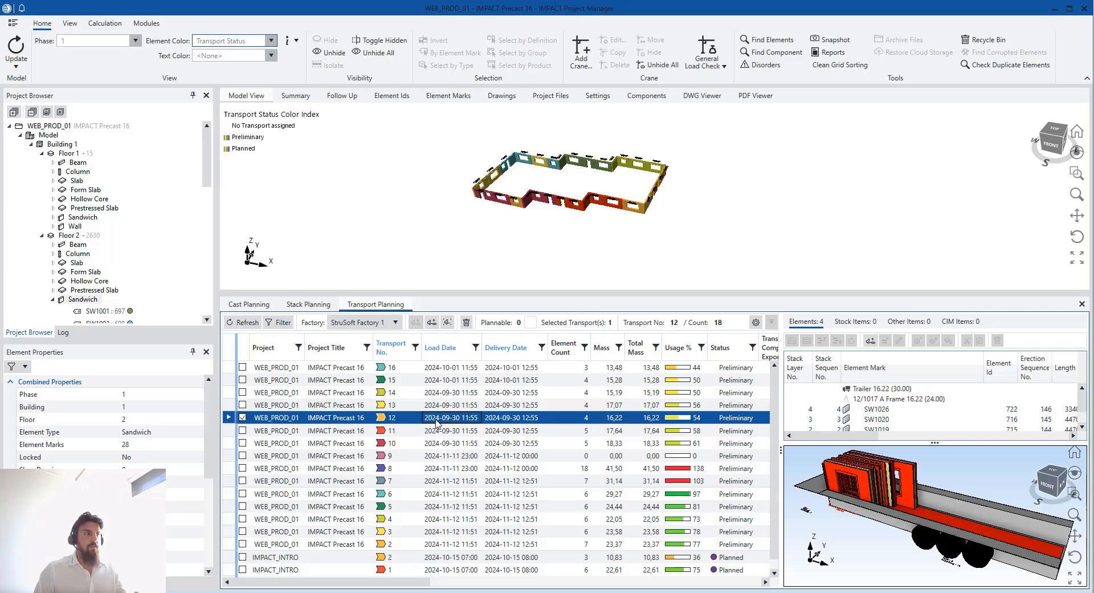
pyautogui.click(408, 404)
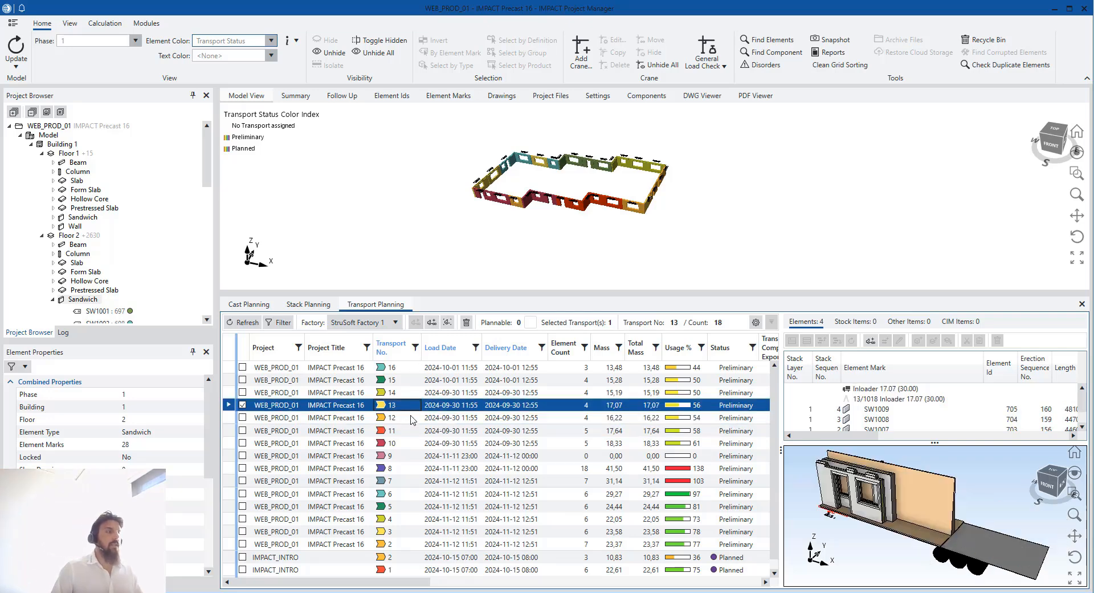
pyautogui.click(412, 418)
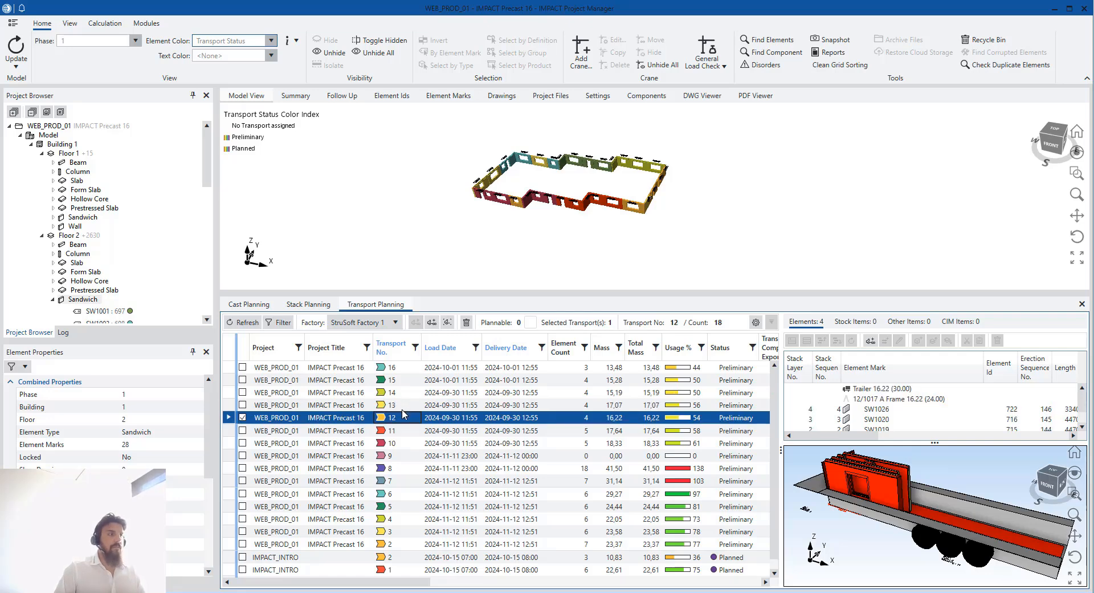
pyautogui.click(402, 408)
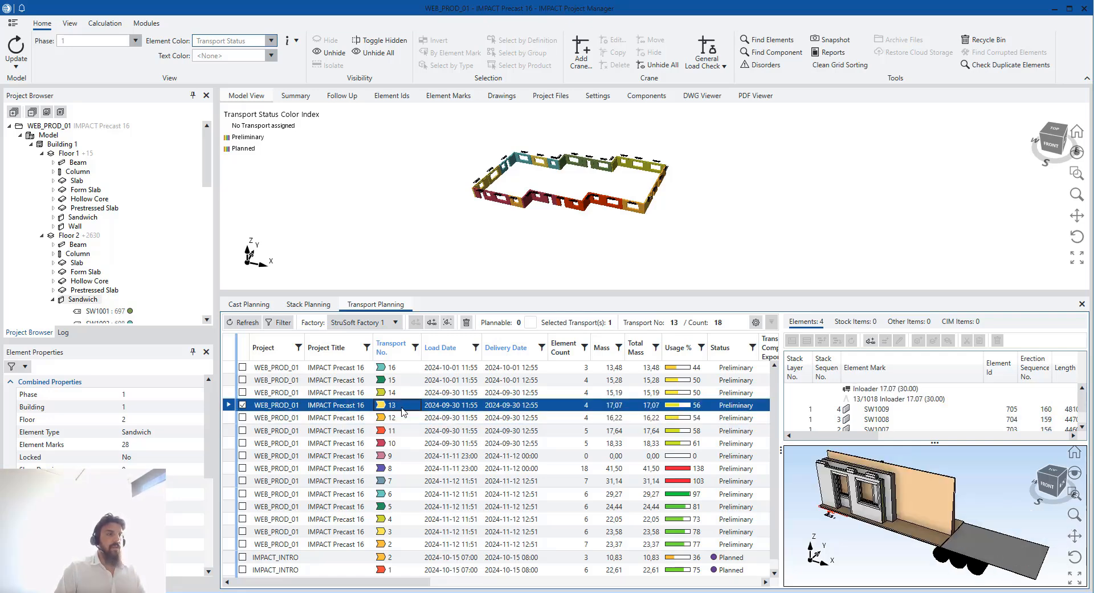
pyautogui.click(405, 393)
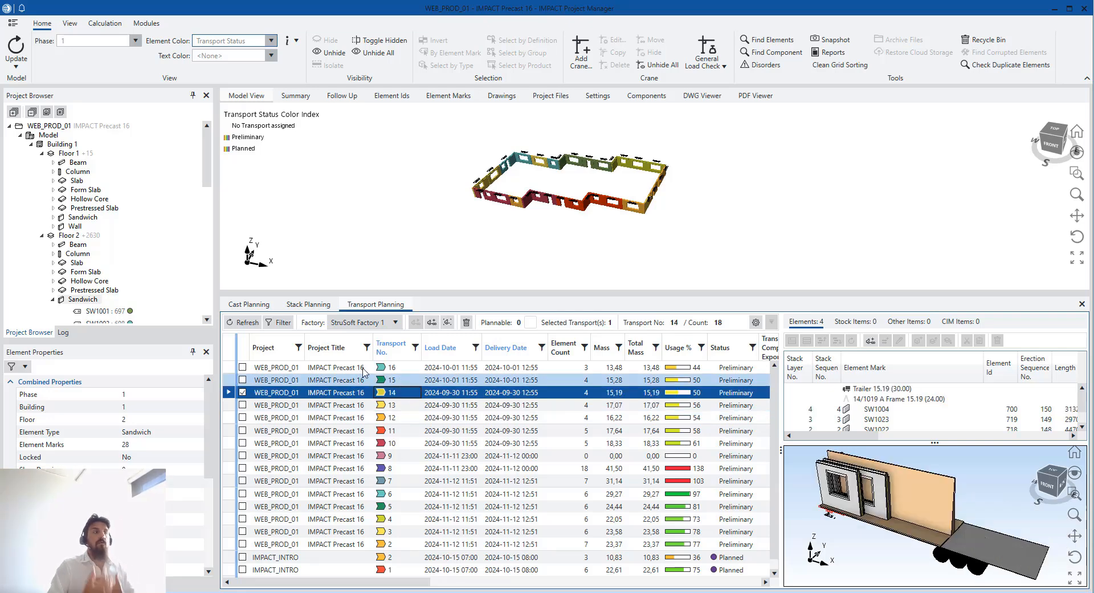
pyautogui.click(363, 376)
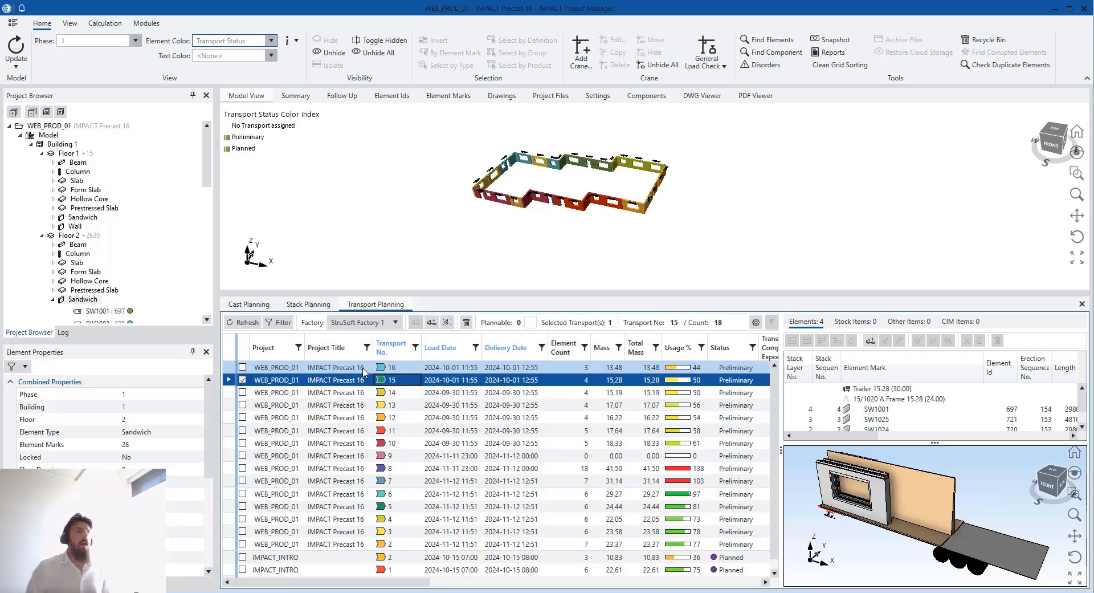
# Orbit the building and select transport 13's walls, including SW1008 and SW1009
pyautogui.scroll(6, 570, 191)
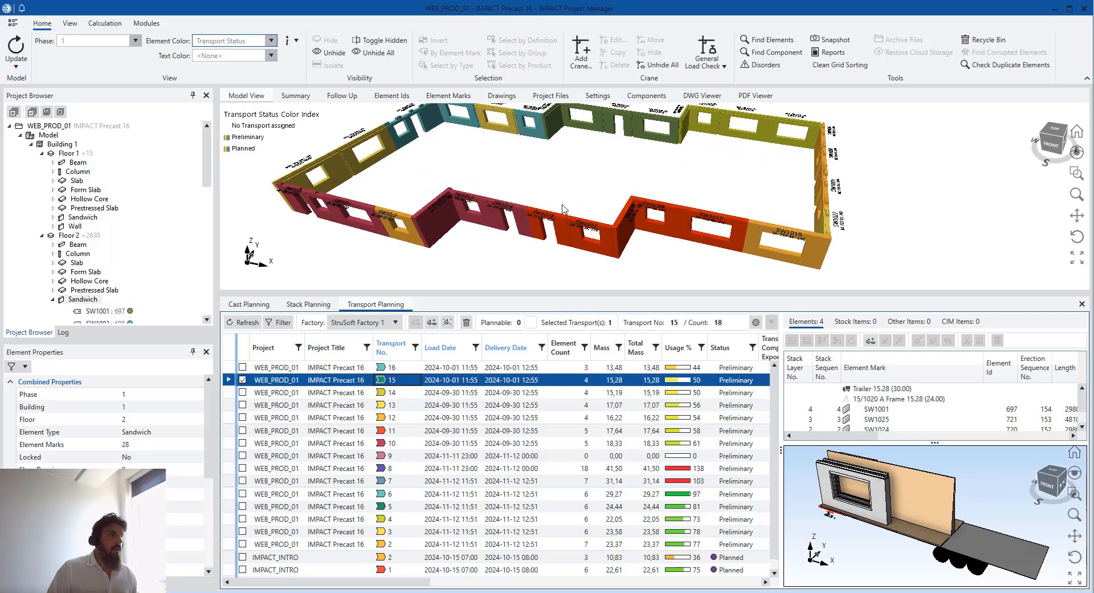
pyautogui.scroll(2, 562, 208)
pyautogui.moveTo(548, 221); pyautogui.dragTo(646, 206, button='middle')
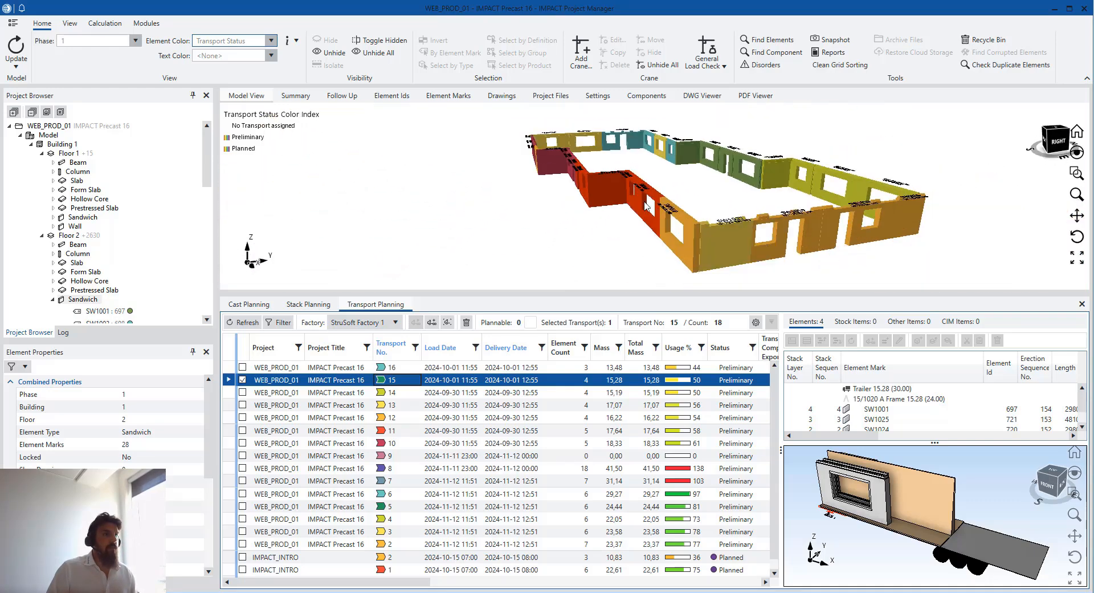
pyautogui.click(664, 152)
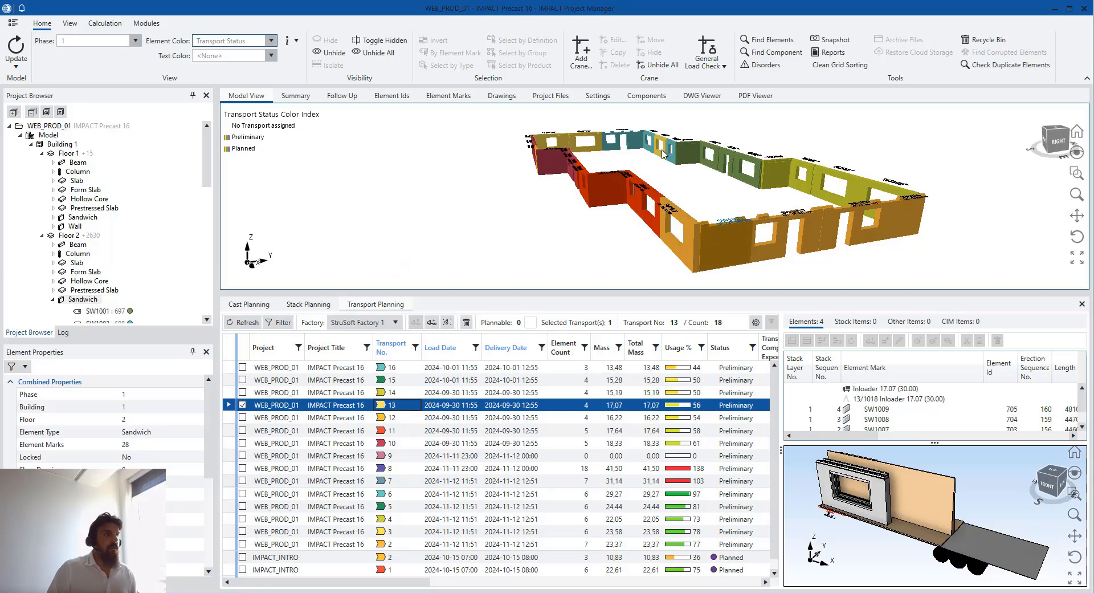
pyautogui.click(598, 141)
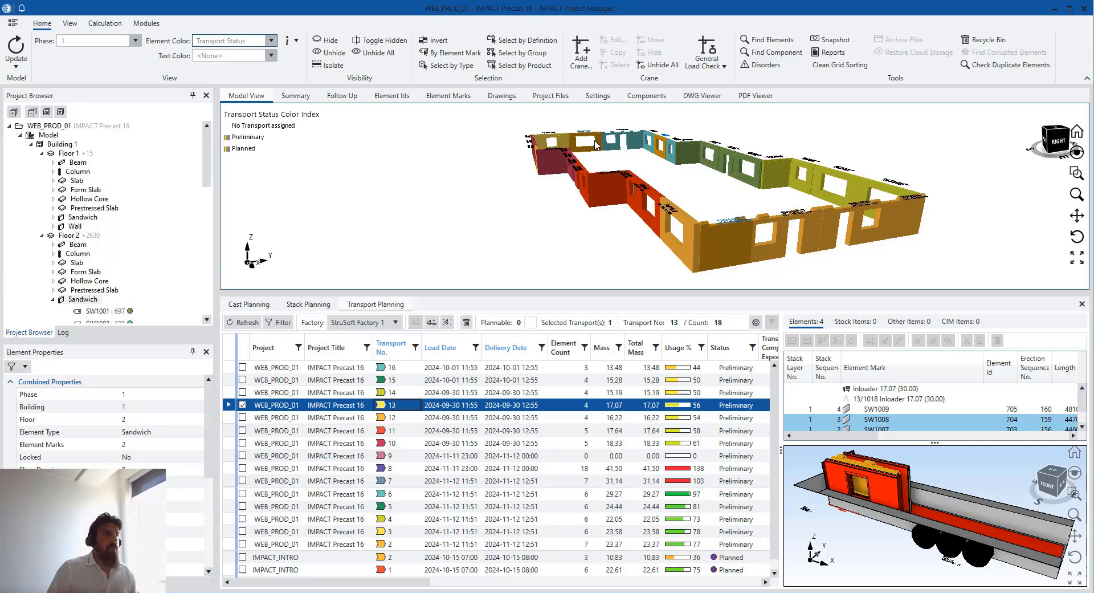
pyautogui.click(567, 137)
pyautogui.scroll(-3, 759, 184)
pyautogui.moveTo(722, 216); pyautogui.dragTo(760, 225, button='middle')
pyautogui.scroll(4, 615, 165)
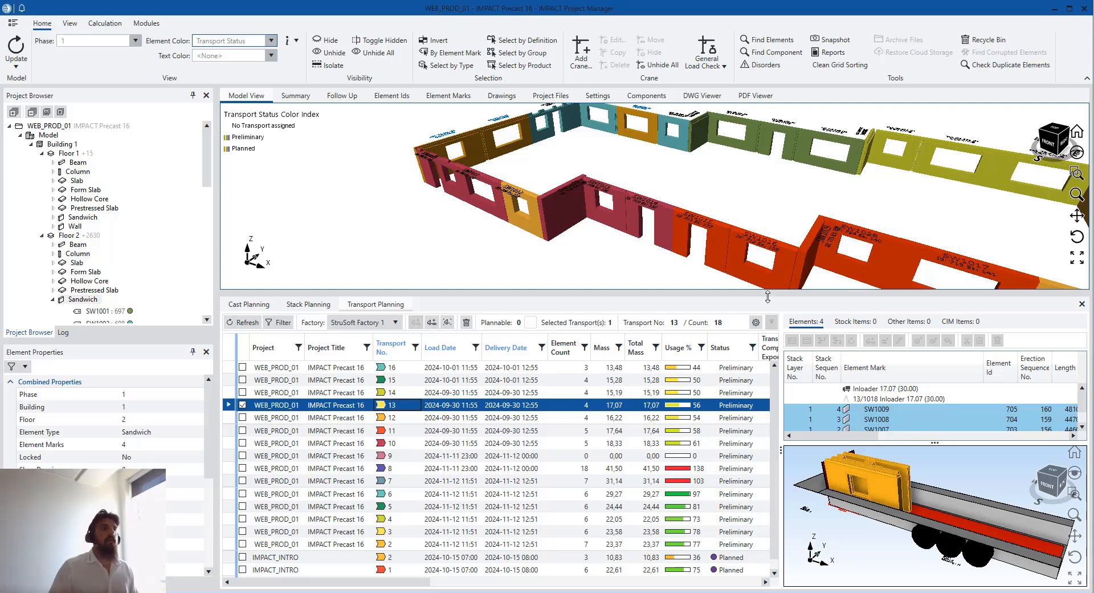
pyautogui.scroll(-3, 638, 165)
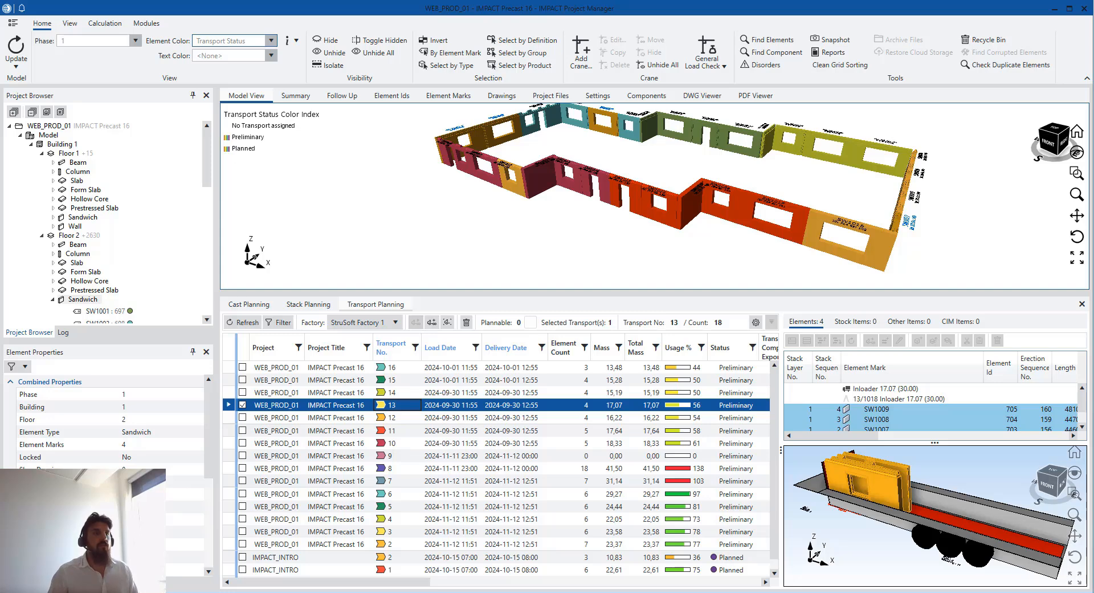
# From the building's right side, reselect transport 13's walls SW1007, SW1008 and SW1009
pyautogui.click(987, 249)
pyautogui.scroll(-2, 924, 237)
pyautogui.moveTo(924, 236); pyautogui.dragTo(891, 235, button='middle')
pyautogui.scroll(2, 912, 231)
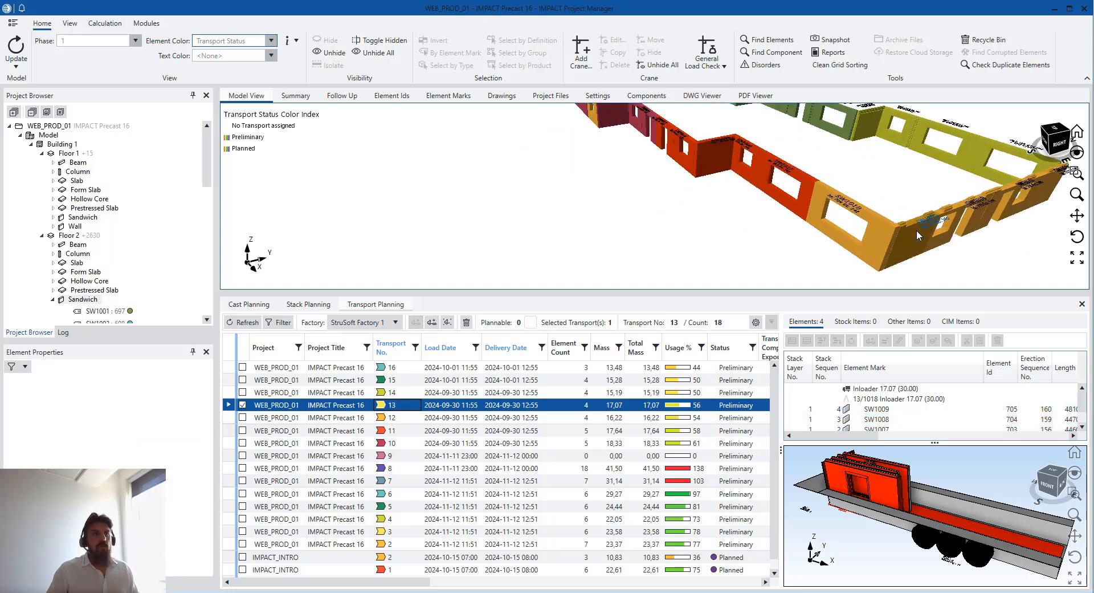
pyautogui.click(916, 230)
pyautogui.scroll(-2, 900, 211)
pyautogui.moveTo(891, 198); pyautogui.dragTo(890, 230, button='middle')
pyautogui.keyDown('ctrl'); pyautogui.click(798, 169); pyautogui.keyUp('ctrl')
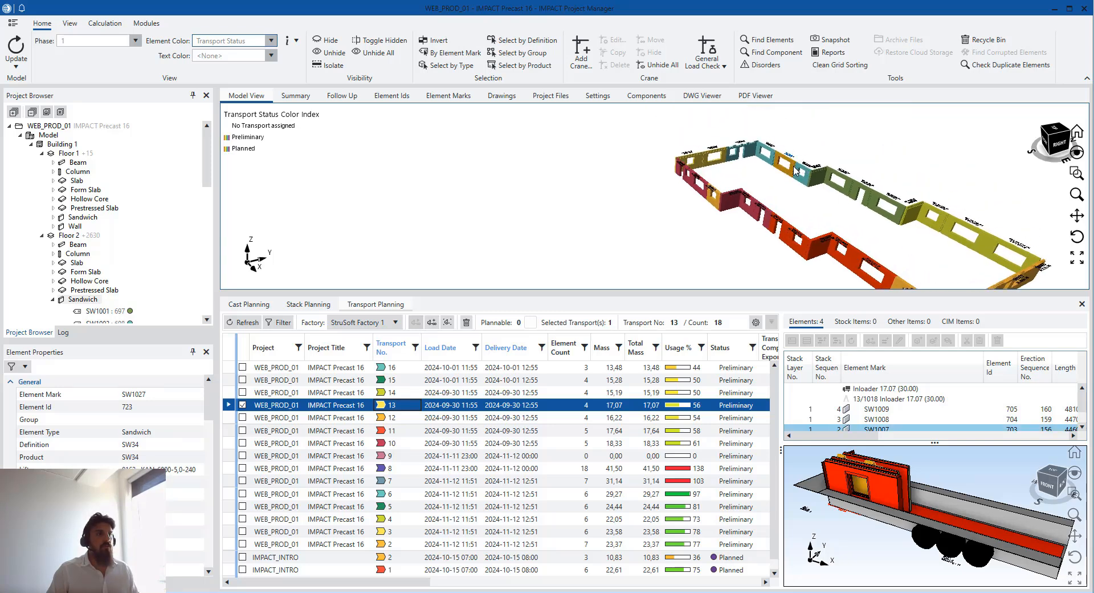
pyautogui.keyDown('ctrl'); pyautogui.click(709, 167); pyautogui.keyUp('ctrl')
pyautogui.keyDown('ctrl'); pyautogui.click(706, 170); pyautogui.keyUp('ctrl')
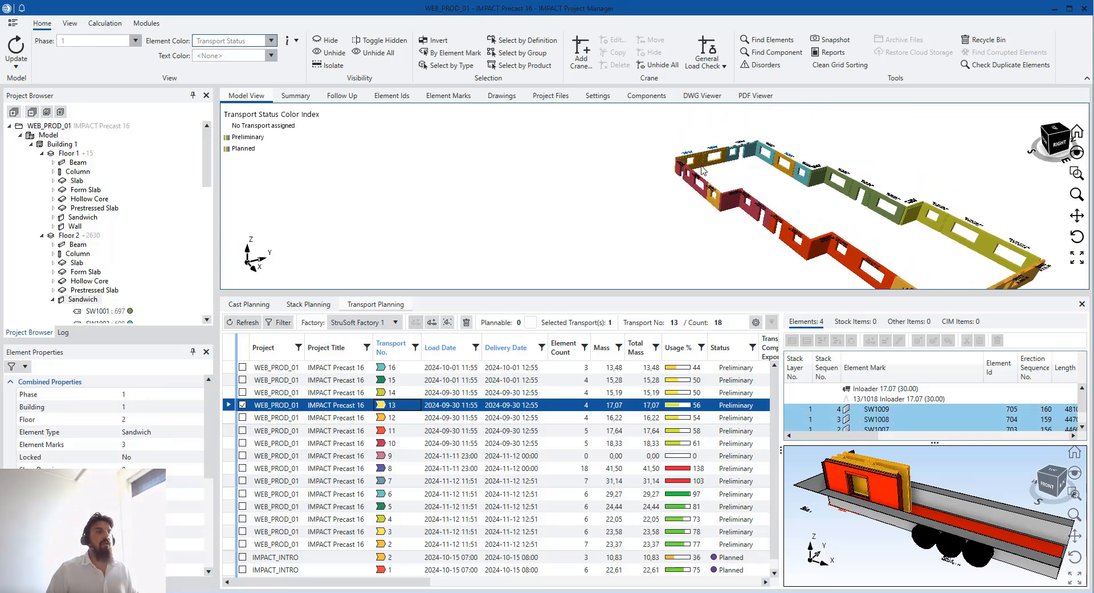
# Glance at the element ids list, then display the 3-D model coloured by transport status
pyautogui.click(411, 98)
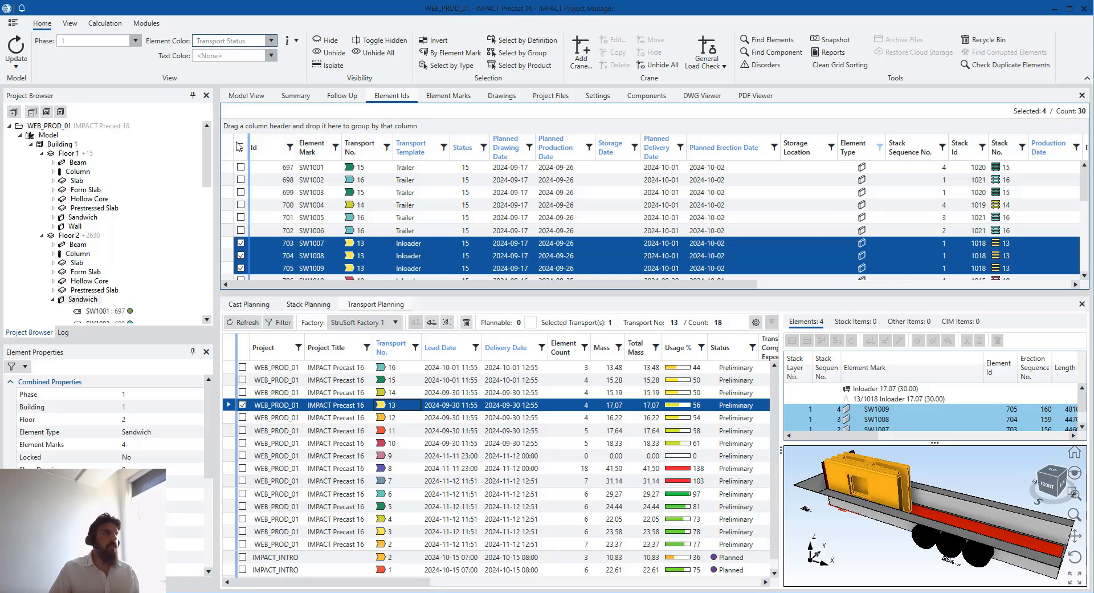
pyautogui.click(247, 96)
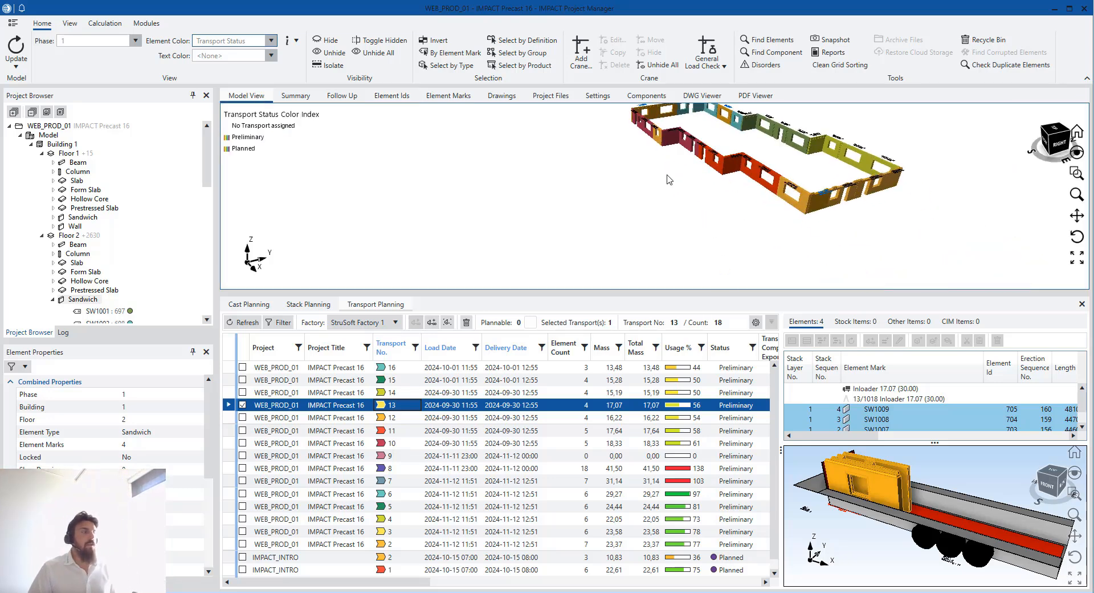
pyautogui.scroll(-1, 627, 462)
pyautogui.scroll(1, 626, 461)
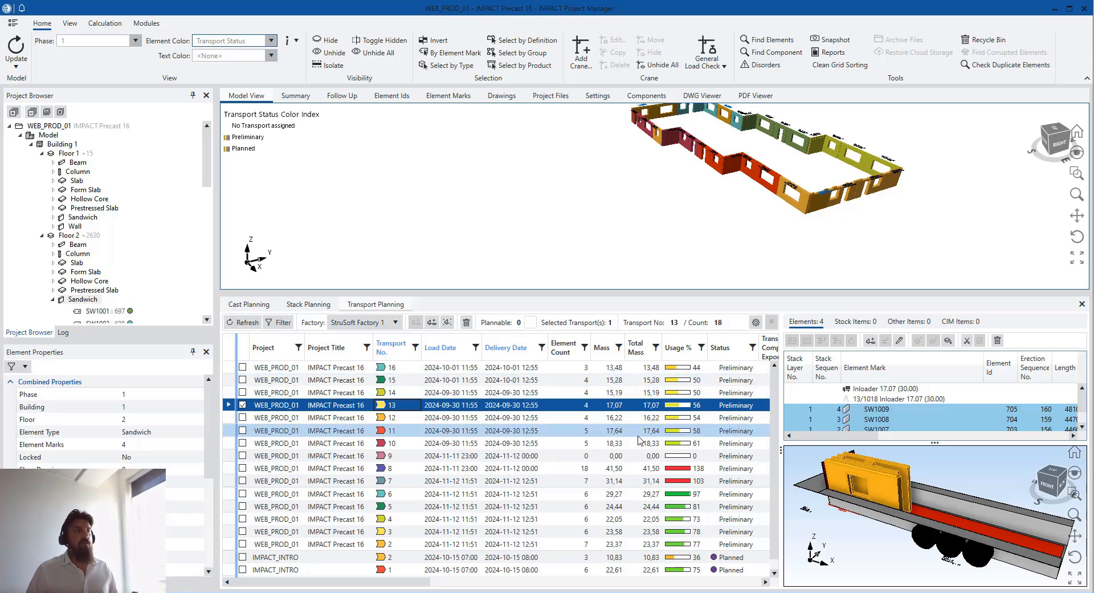
pyautogui.scroll(-1, 585, 490)
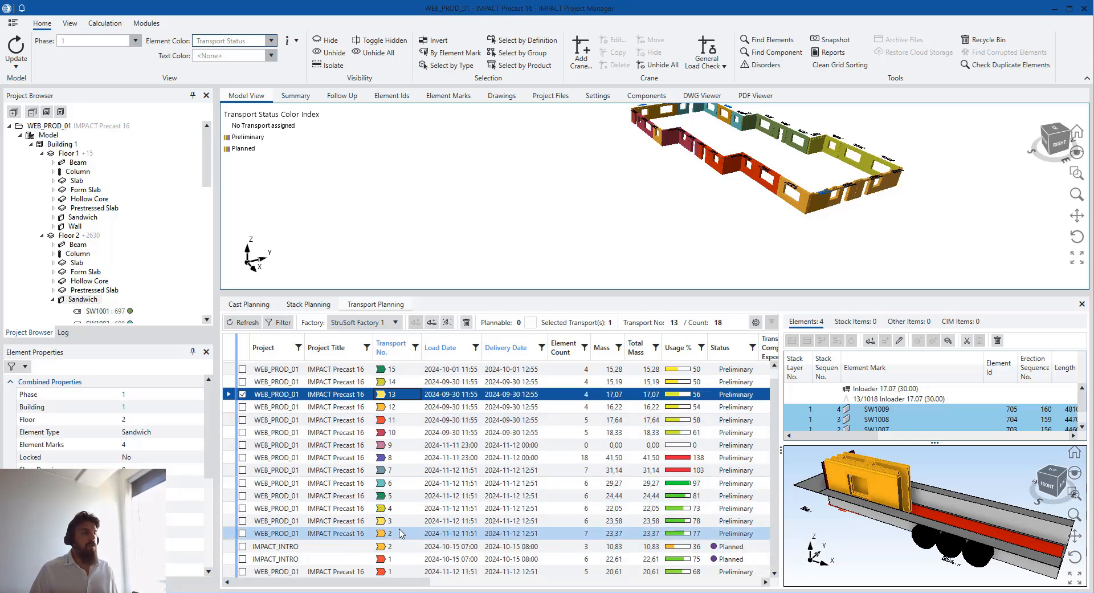
# Hide joined transports, enlarge the planning panel, and show transport 1's five walls on the trailer
pyautogui.click(278, 322)
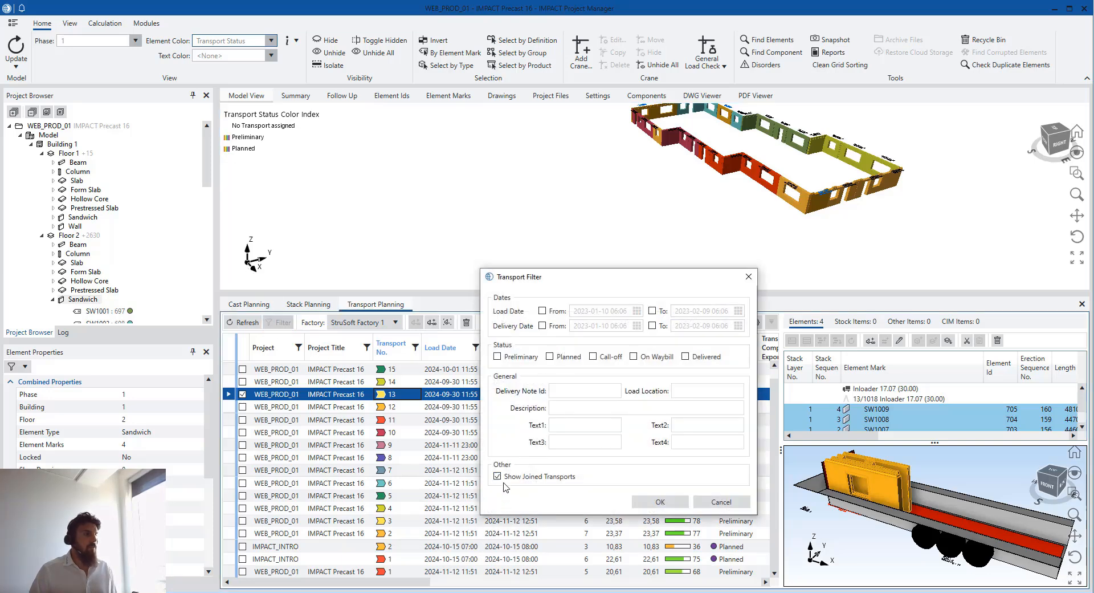
pyautogui.click(660, 501)
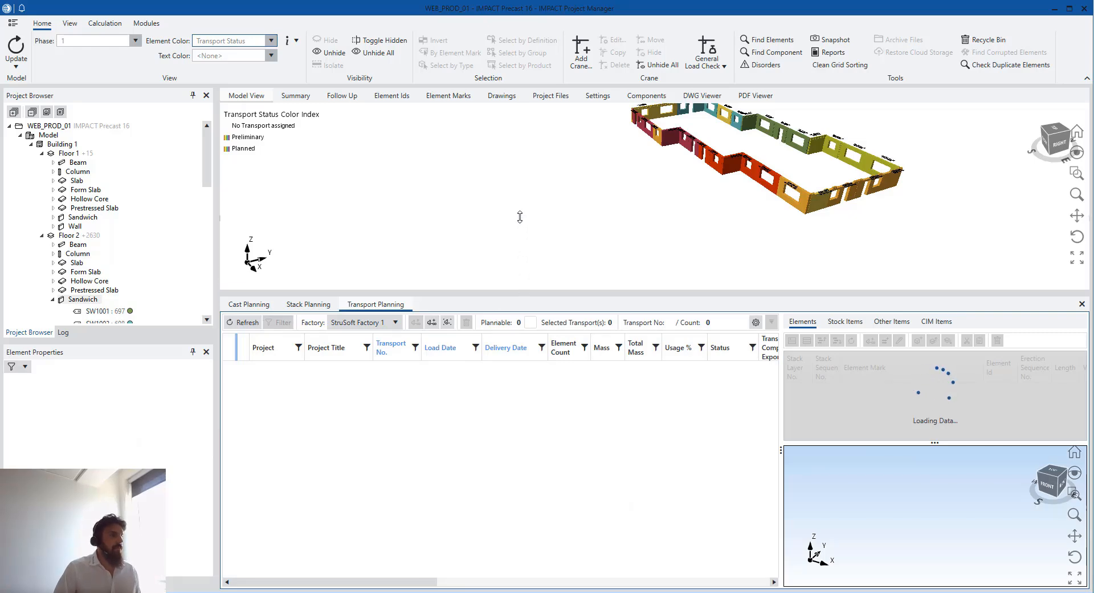
pyautogui.moveTo(523, 293); pyautogui.dragTo(526, 218)
pyautogui.click(535, 292)
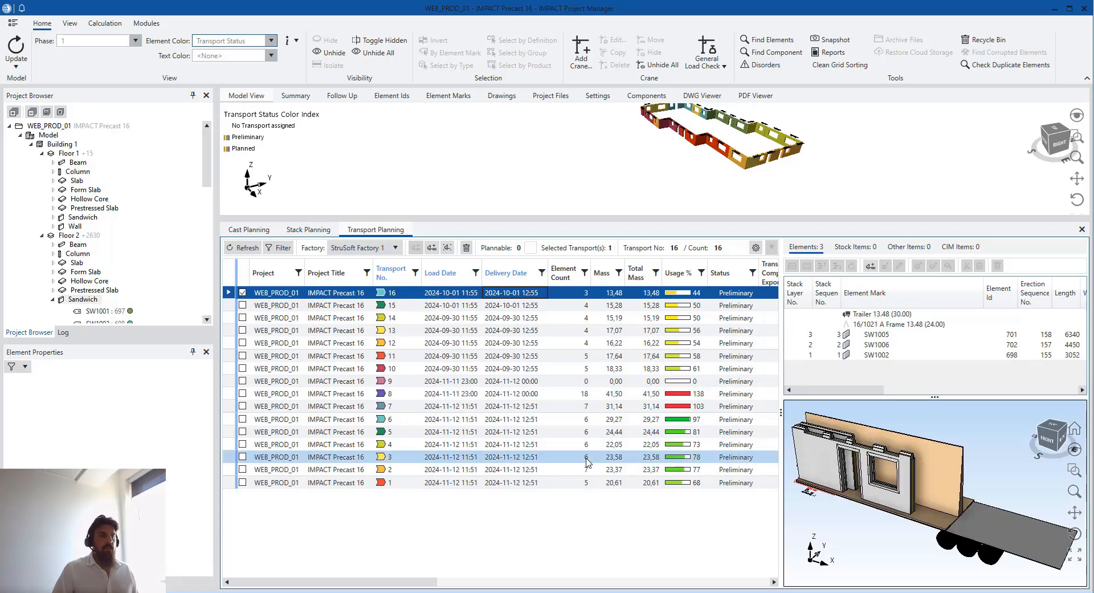
pyautogui.click(536, 483)
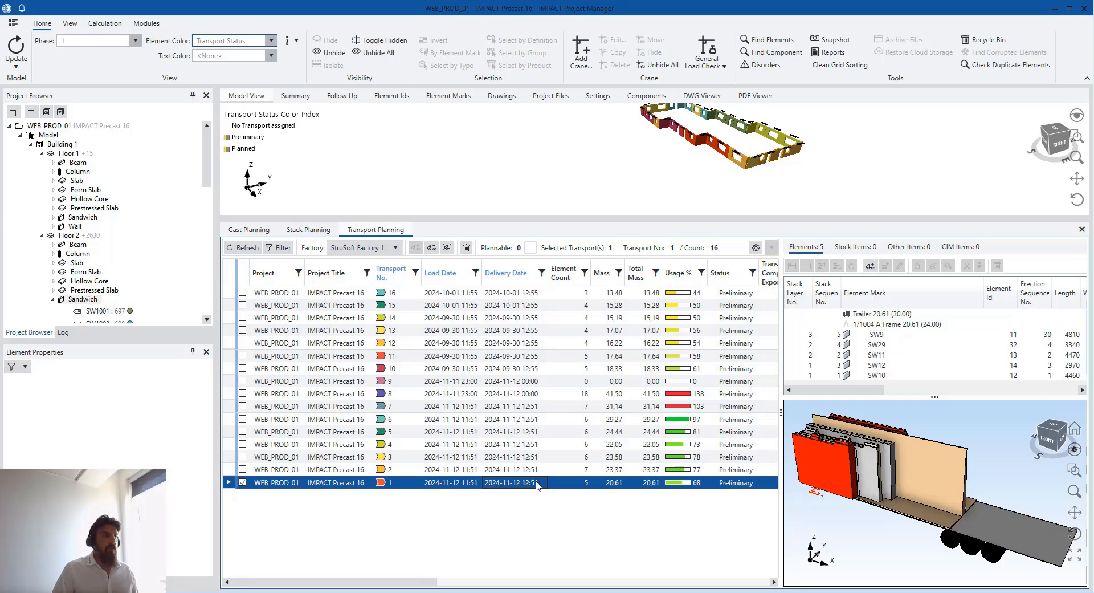
# Set transport 1's status to Call-Off, producing its Excel transport report
pyautogui.rightClick(536, 482)
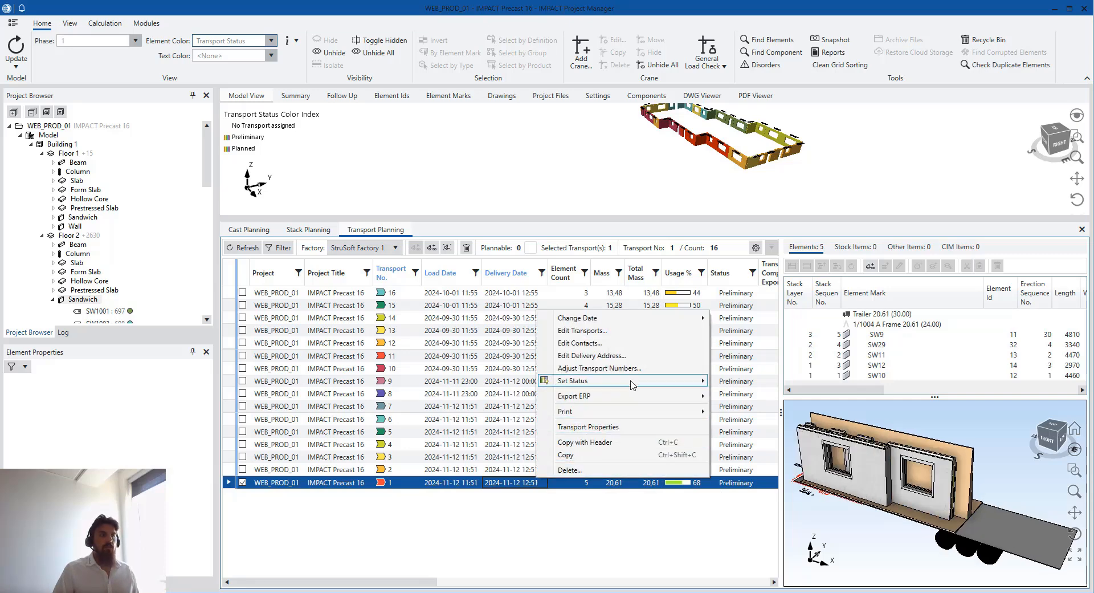
pyautogui.moveTo(632, 385)
pyautogui.click(750, 405)
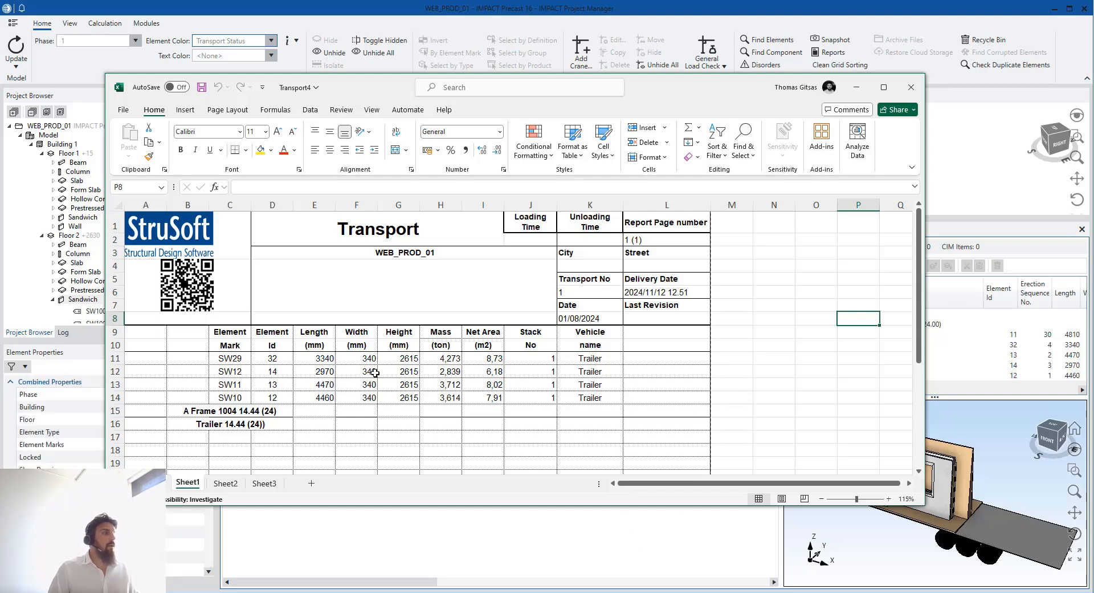
pyautogui.click(355, 309)
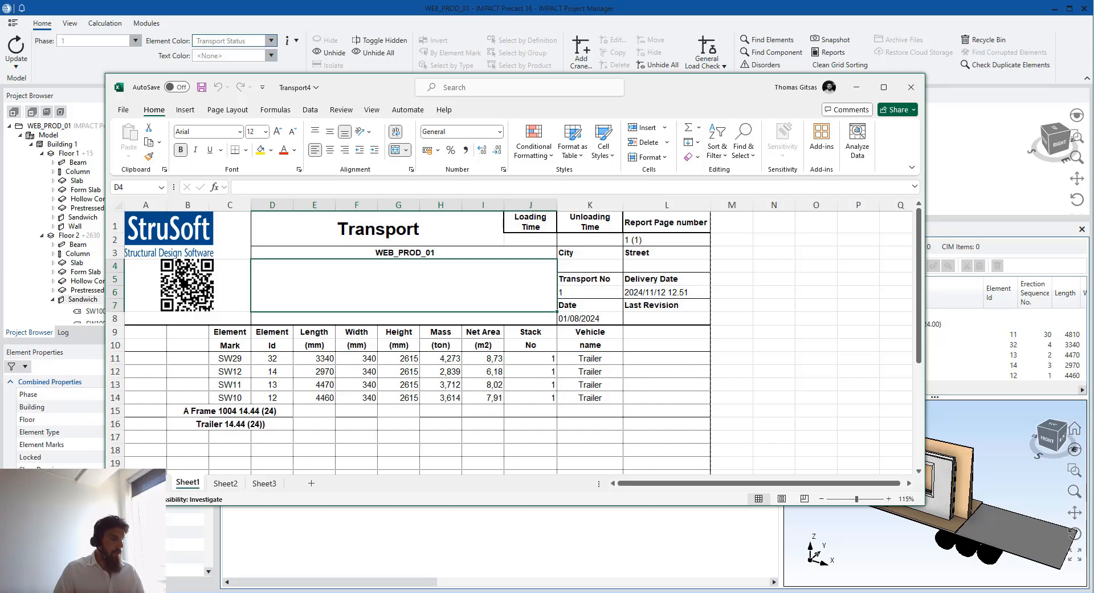
# Connect TeamViewer to the phone and mirror its IMPACT app screen in a separate window
pyautogui.click(476, 590)
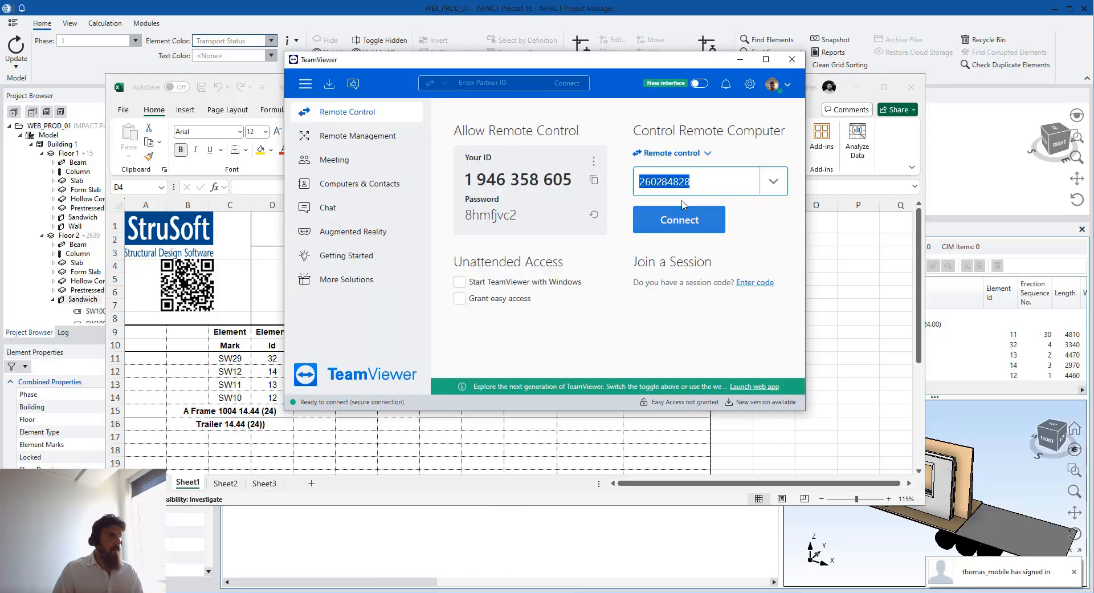
pyautogui.click(678, 219)
pyautogui.click(740, 62)
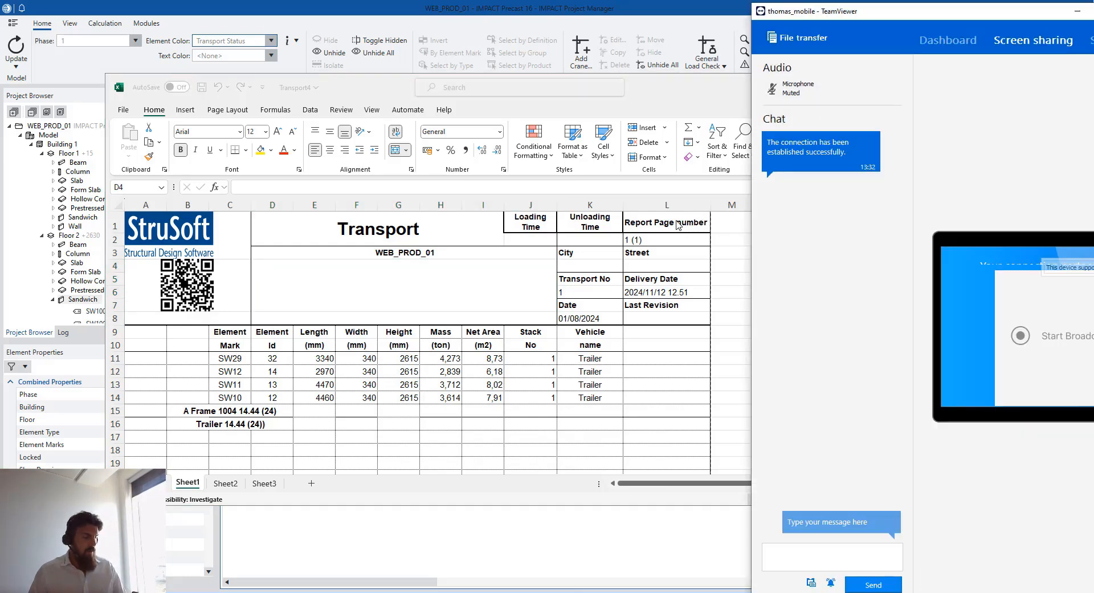
pyautogui.moveTo(945, 4); pyautogui.dragTo(663, 3)
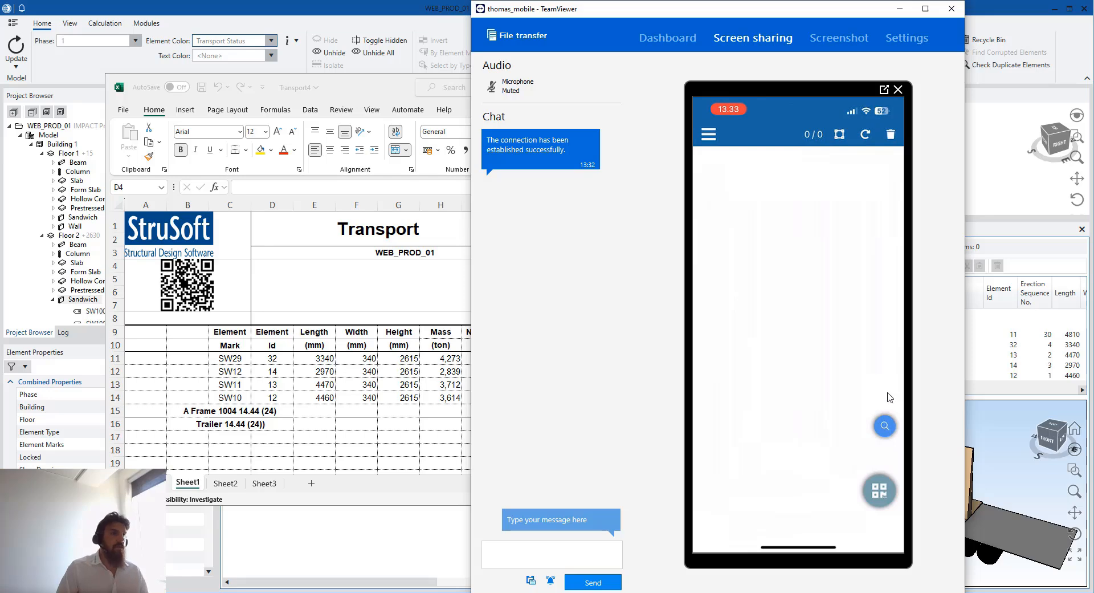
pyautogui.click(884, 90)
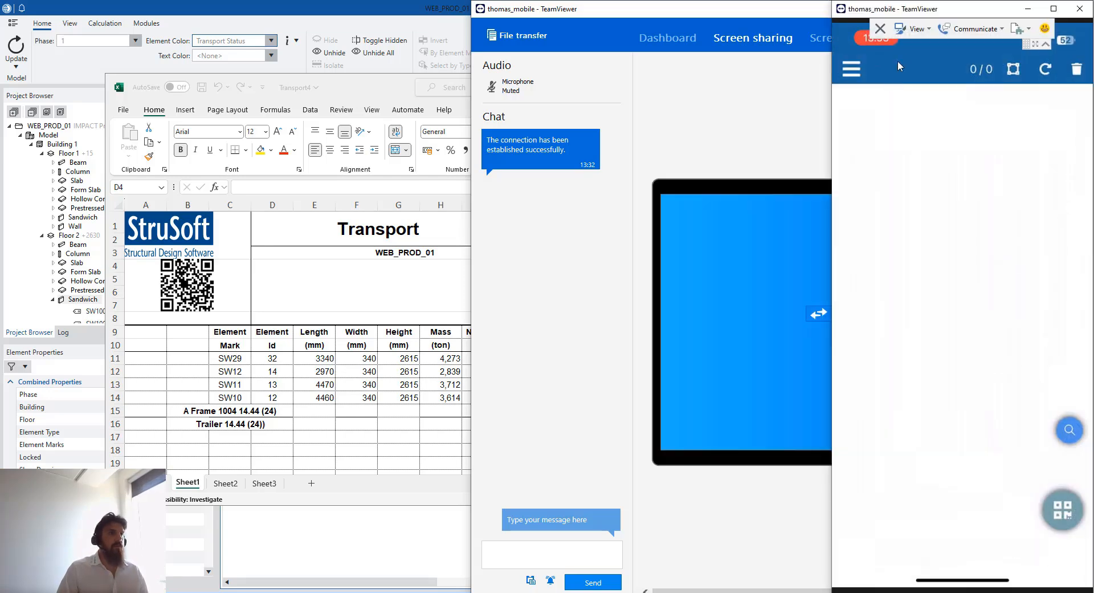
pyautogui.click(907, 14)
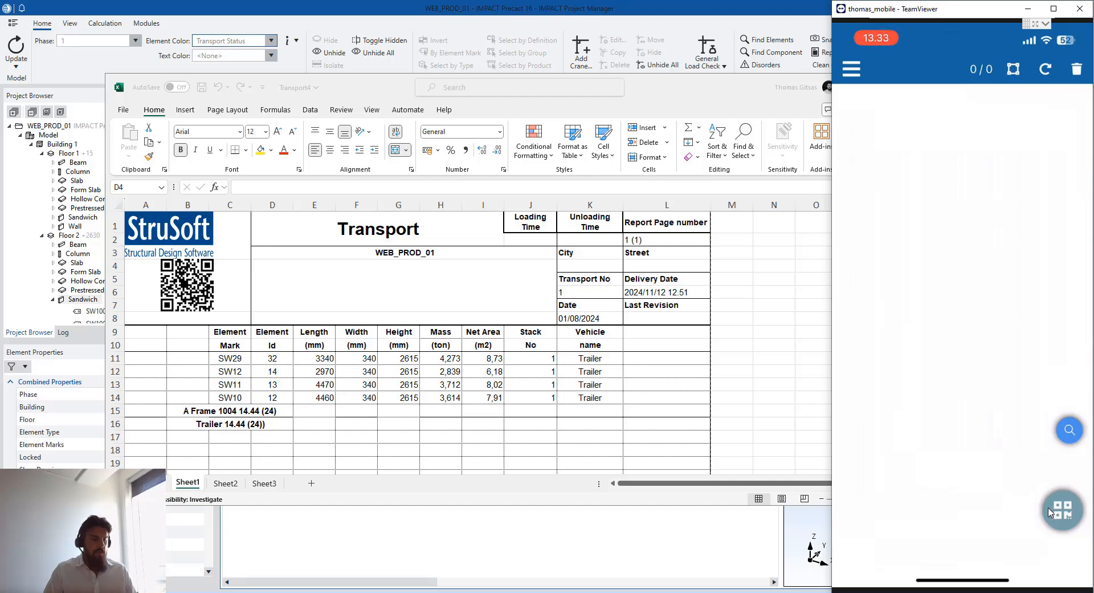
# Scan Transport 1's QR code to load walls SW9, SW29, SW12, SW11 and SW10 as Called off
pyautogui.click(1059, 518)
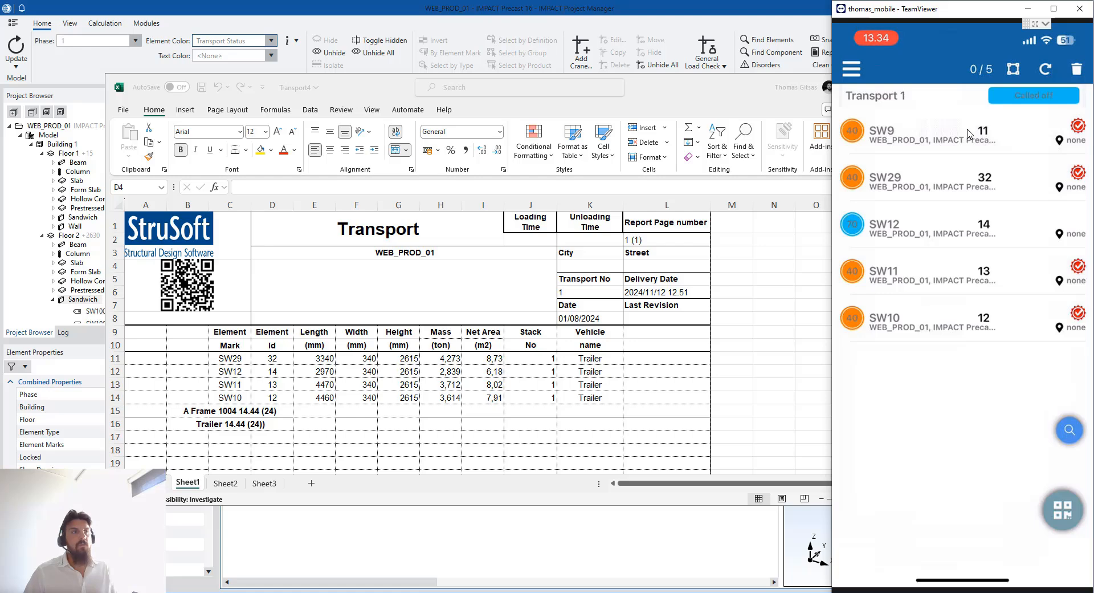
# Select all five elements of Transport 1 and set its status to On waybill in Transport Properties
pyautogui.click(995, 104)
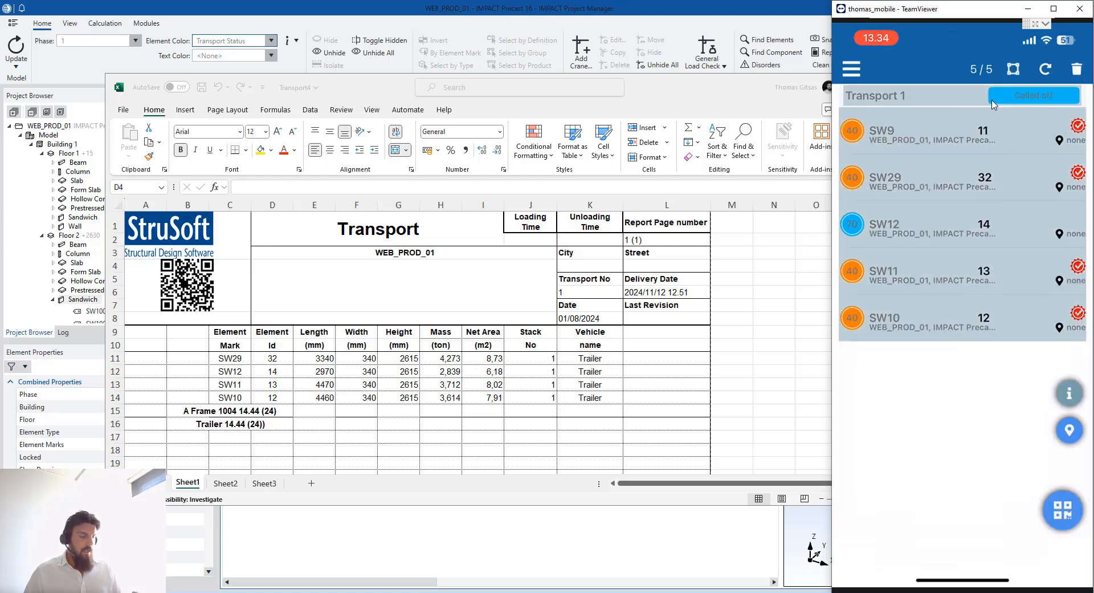
pyautogui.click(1065, 406)
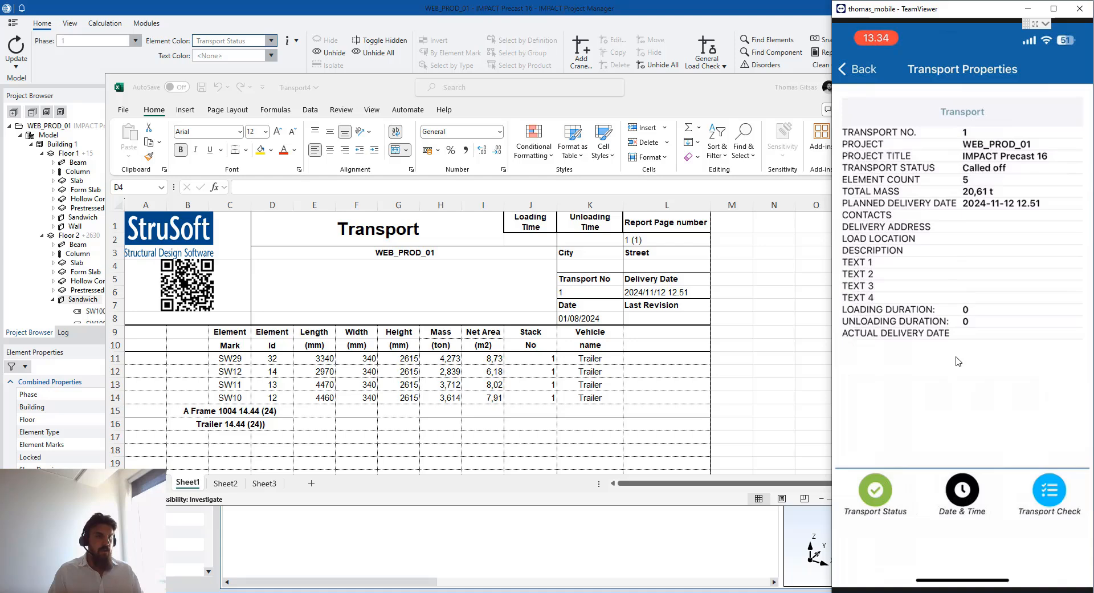
pyautogui.click(958, 490)
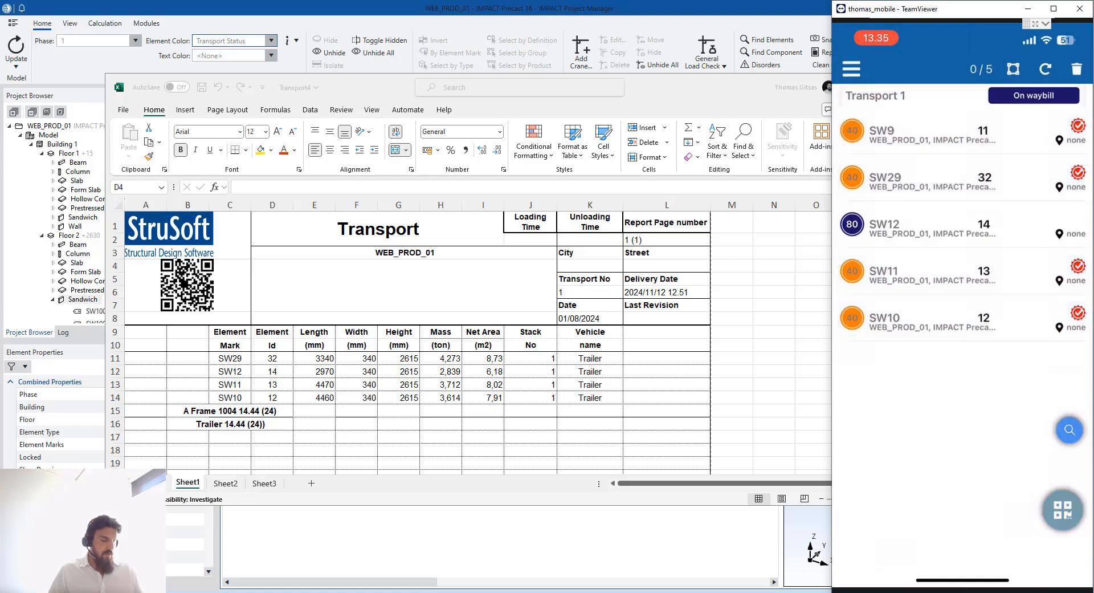
# Check SW12's properties showing status 80, then close the mirrored phone window
pyautogui.click(973, 233)
pyautogui.click(1069, 393)
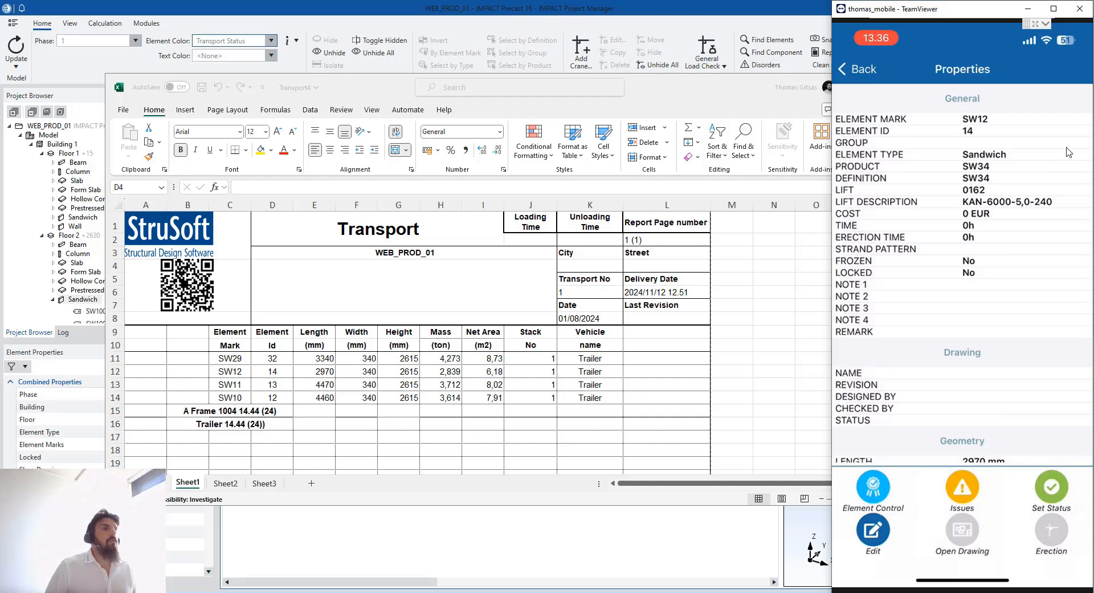
pyautogui.click(1077, 11)
# Review transport 1 at Call-Off in Project Manager, then bring the IMPACT Wiki home page over it
pyautogui.click(850, 87)
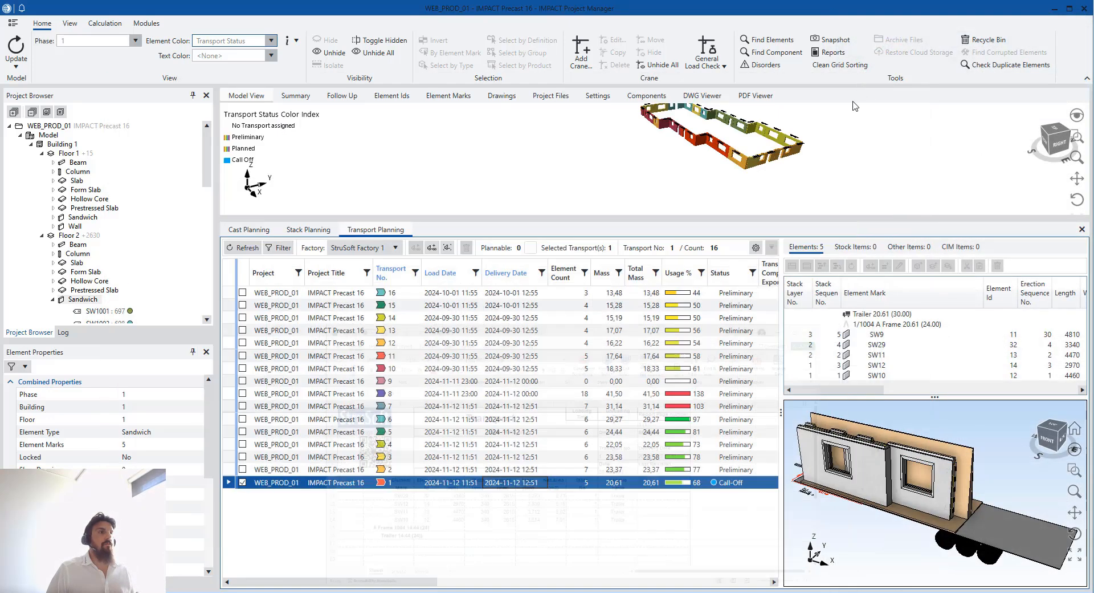
pyautogui.moveTo(798, 219); pyautogui.dragTo(805, 292)
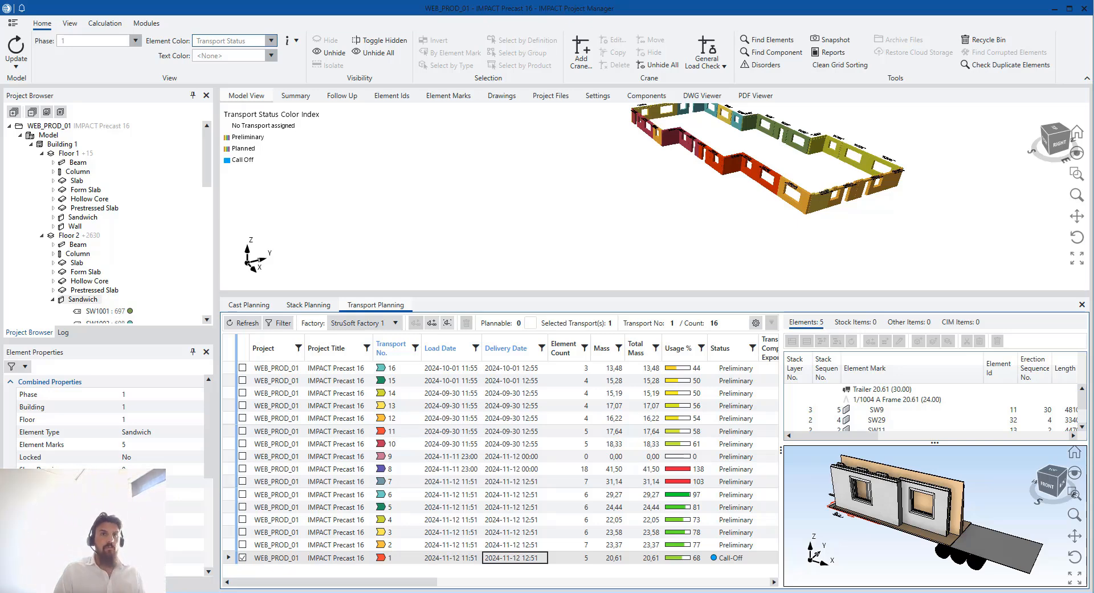
pyautogui.moveTo(1093, 278); pyautogui.dragTo(317, 1)
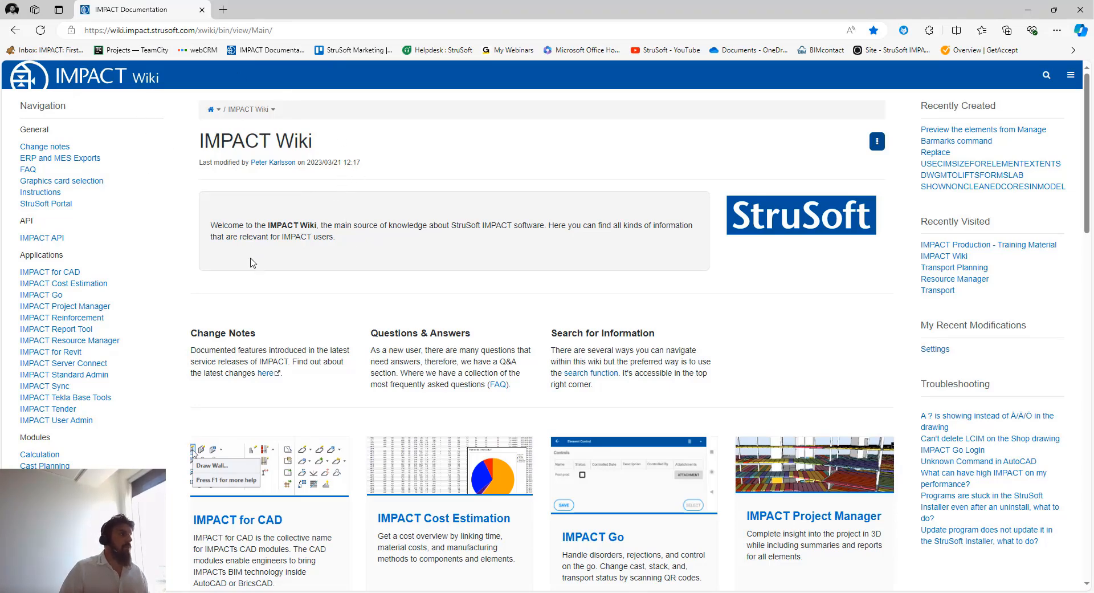
# Open the IMPACT Production - Training Material page from the wiki's Courses navigation
pyautogui.scroll(-4, 109, 159)
pyautogui.scroll(-4, 103, 183)
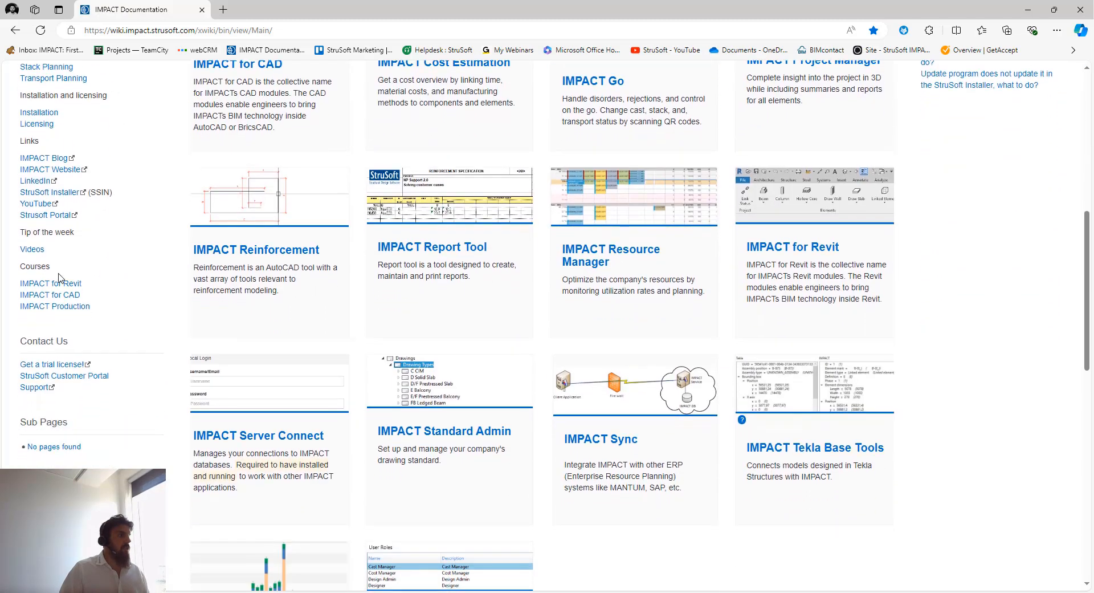
pyautogui.click(64, 306)
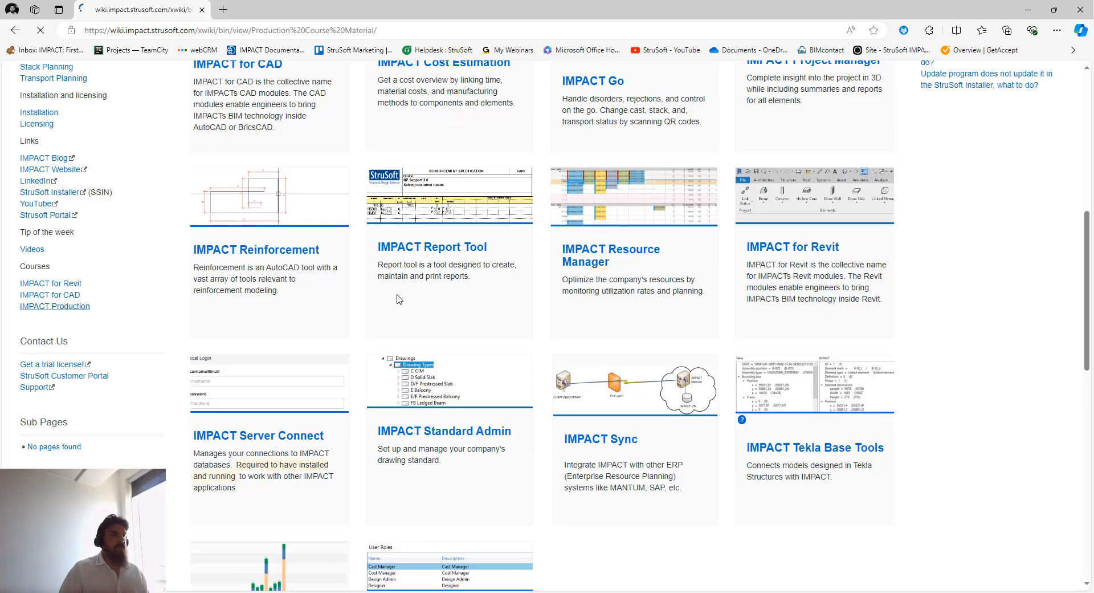
pyautogui.scroll(-1, 342, 242)
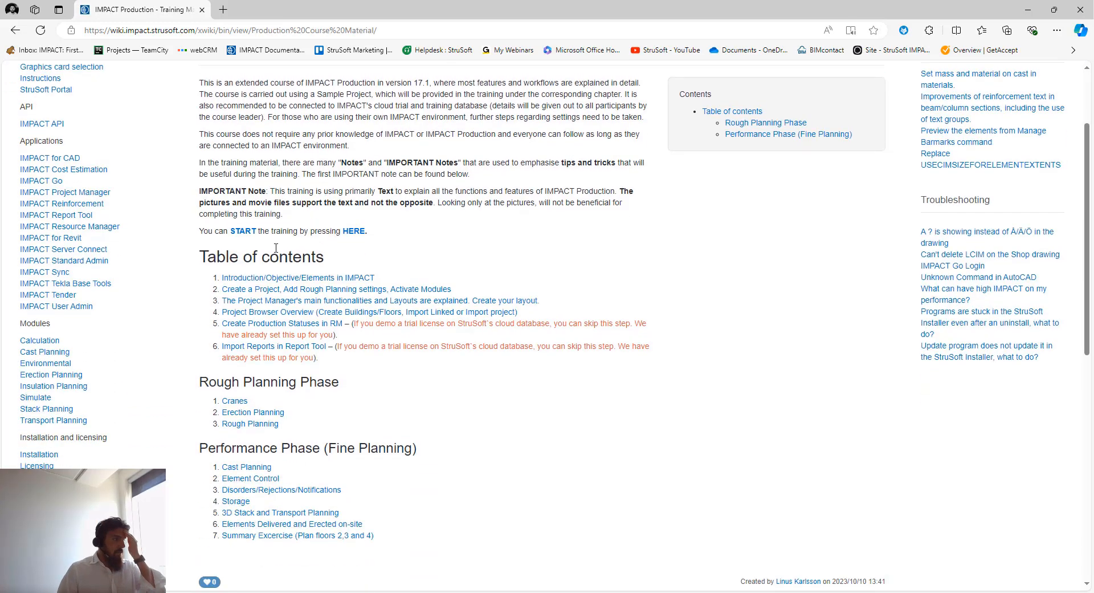
pyautogui.scroll(1, 278, 228)
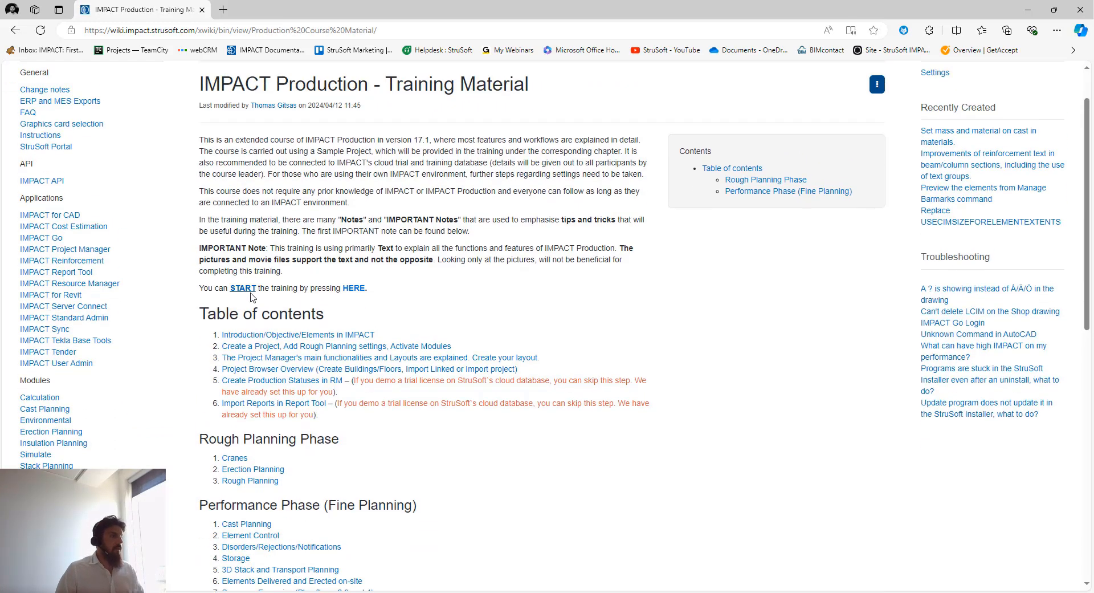